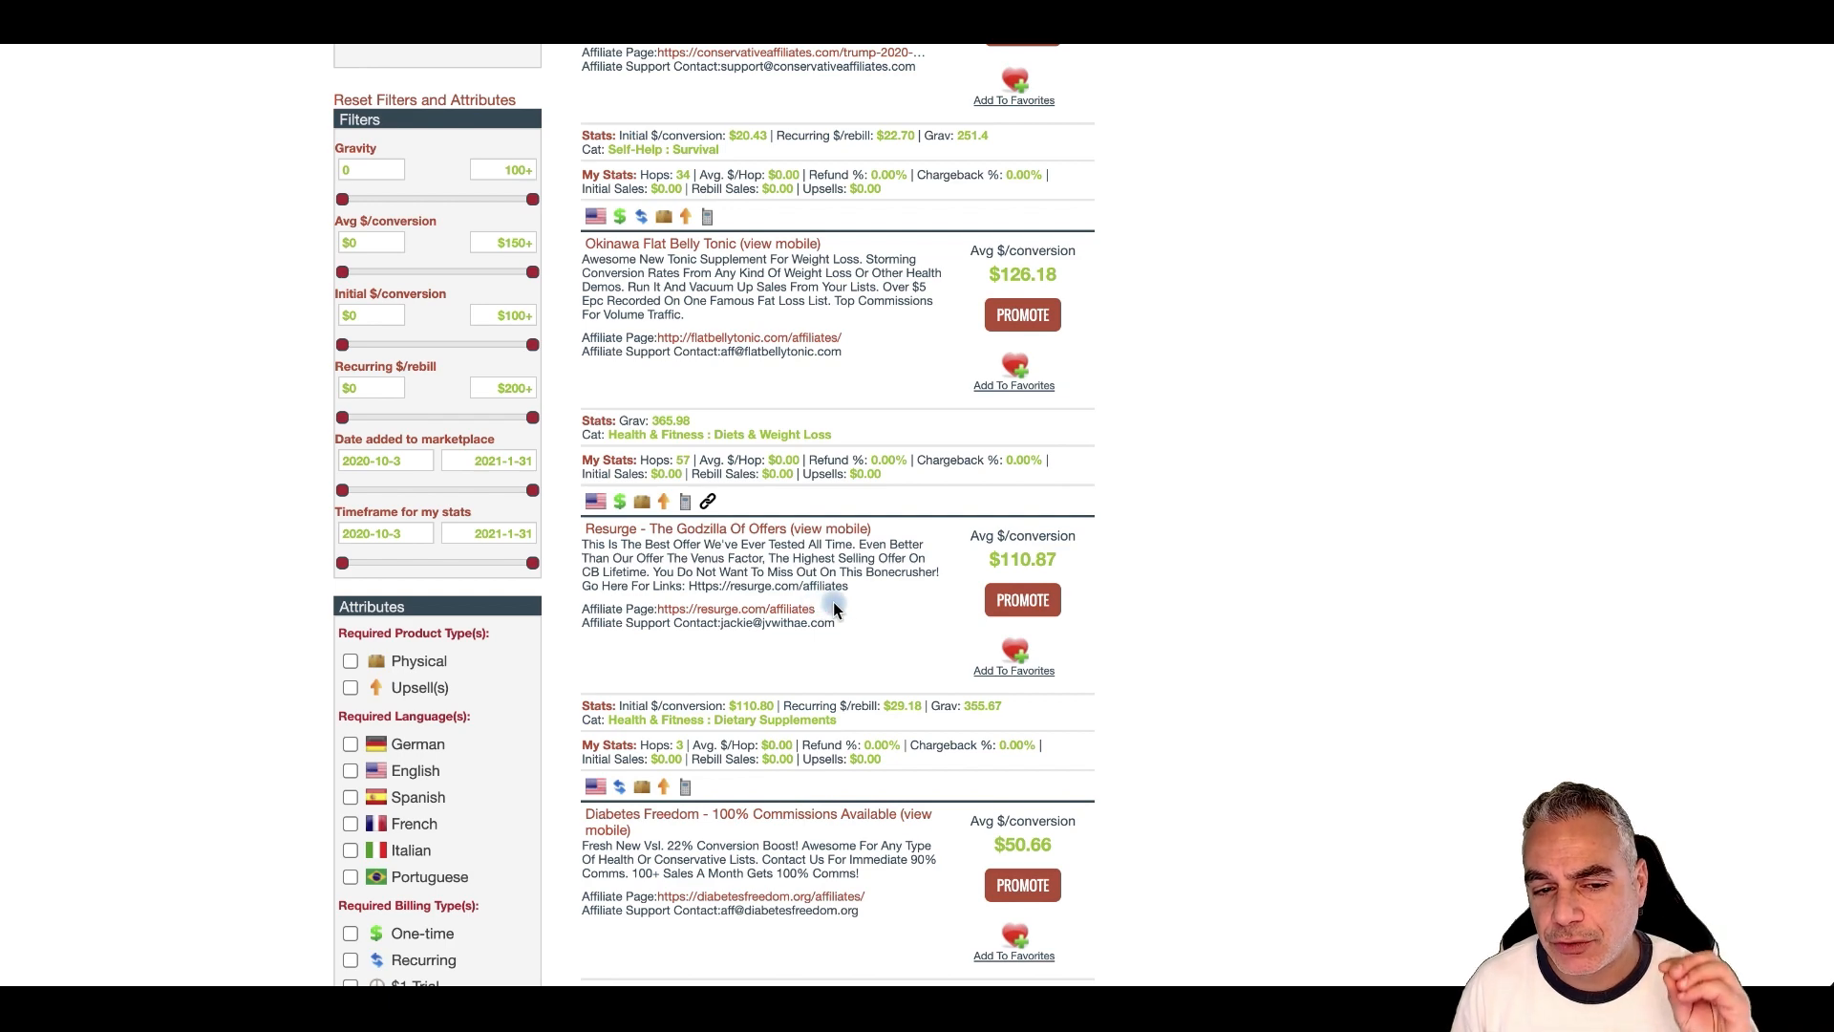
- Generate and copy the HopLink for the Resurge offer, and open a new browser tab for it
key(Tab)
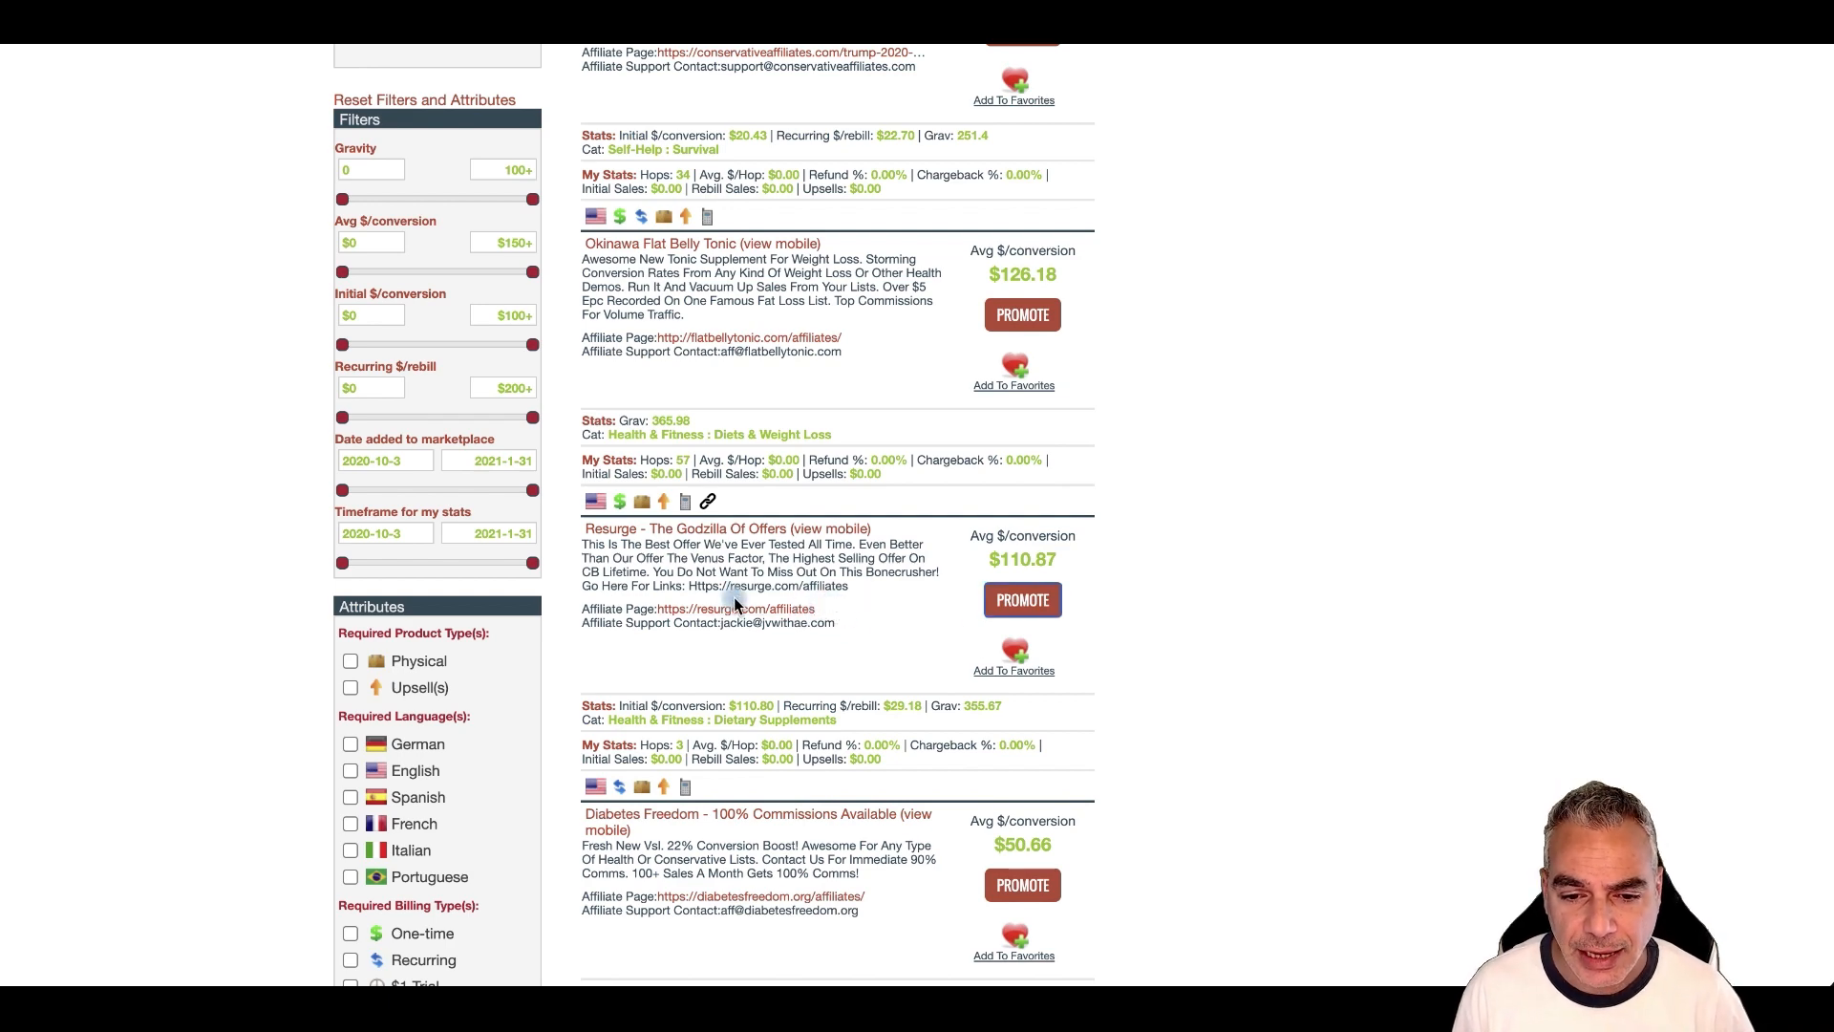
click(1010, 602)
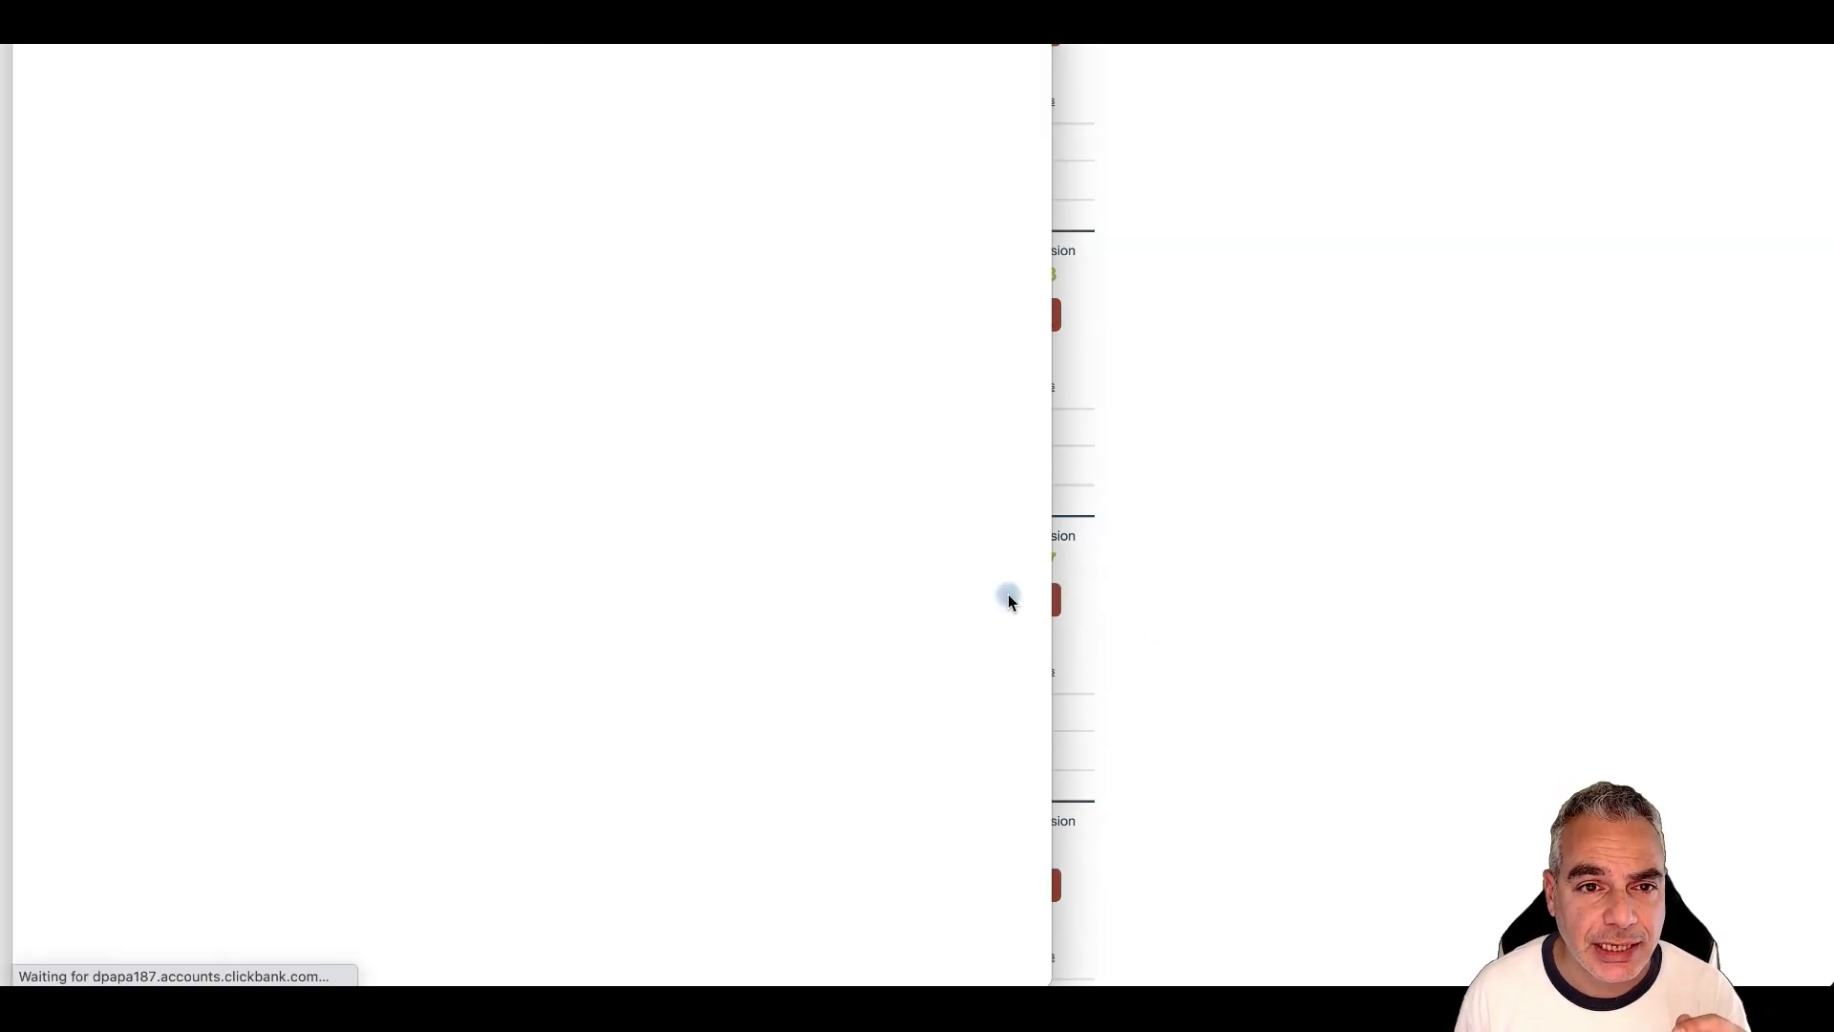
click(525, 264)
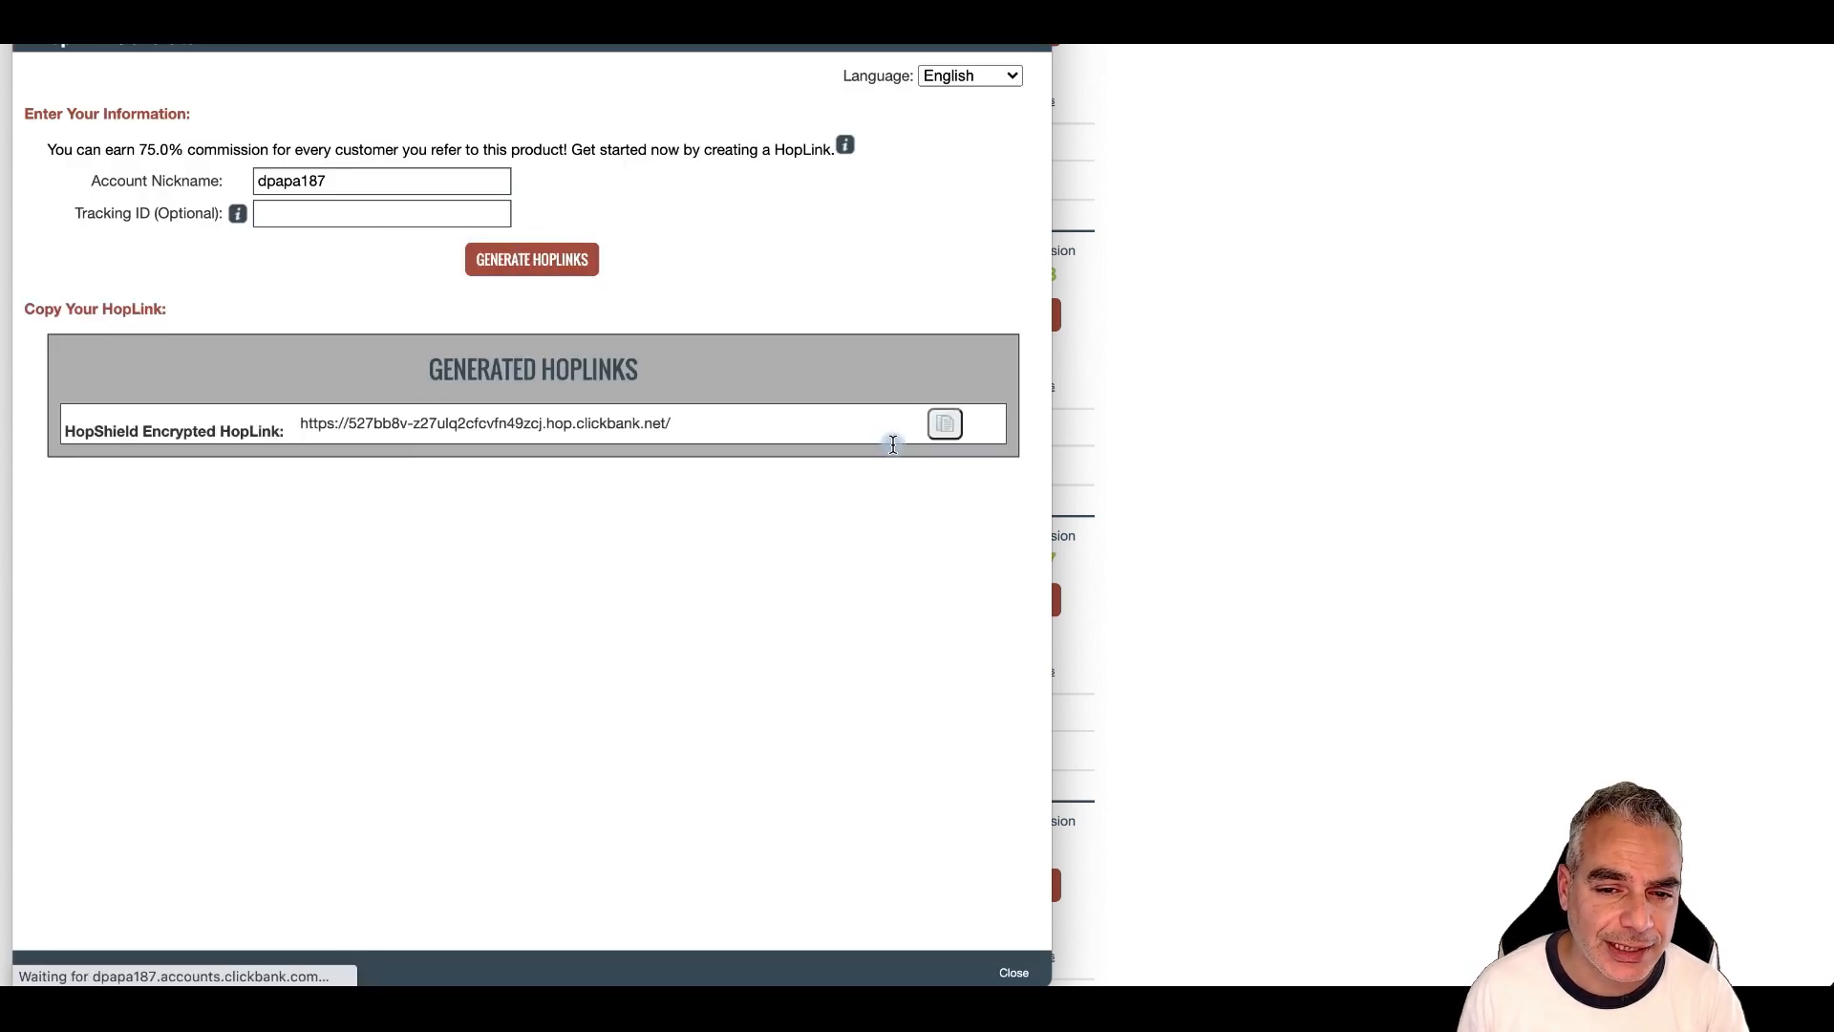
click(943, 423)
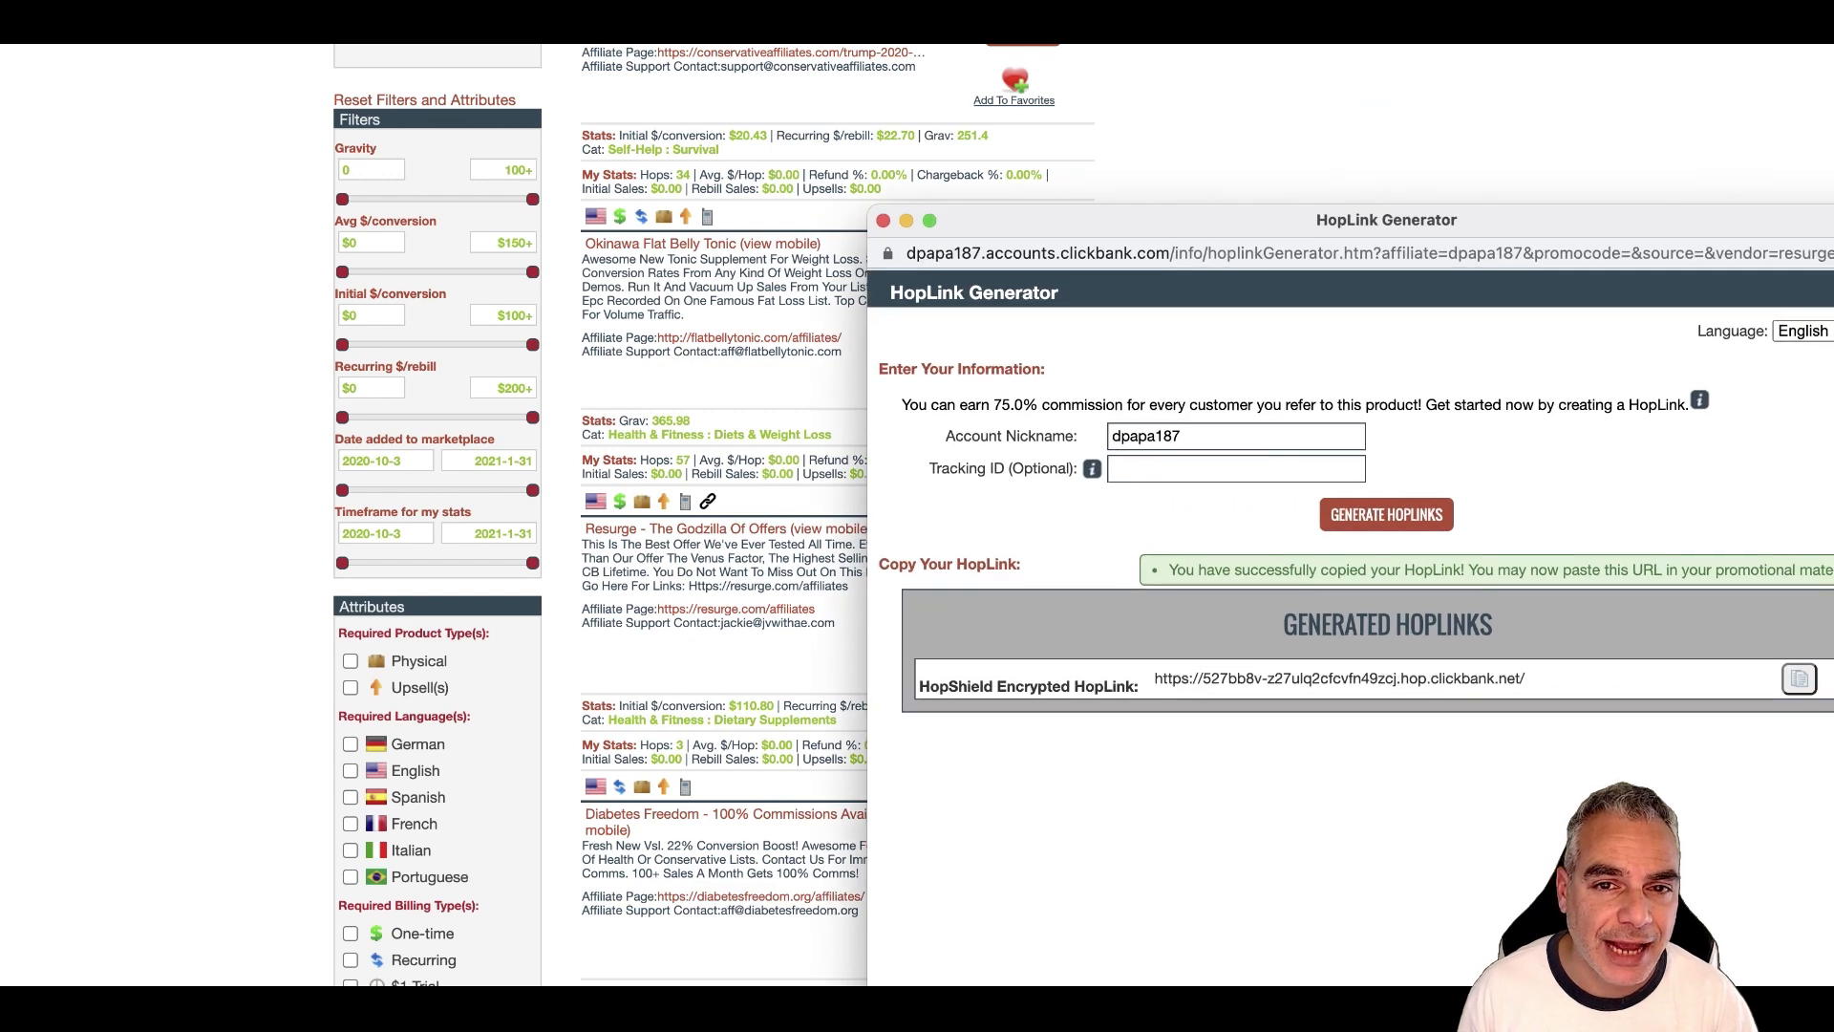
key(super+t)
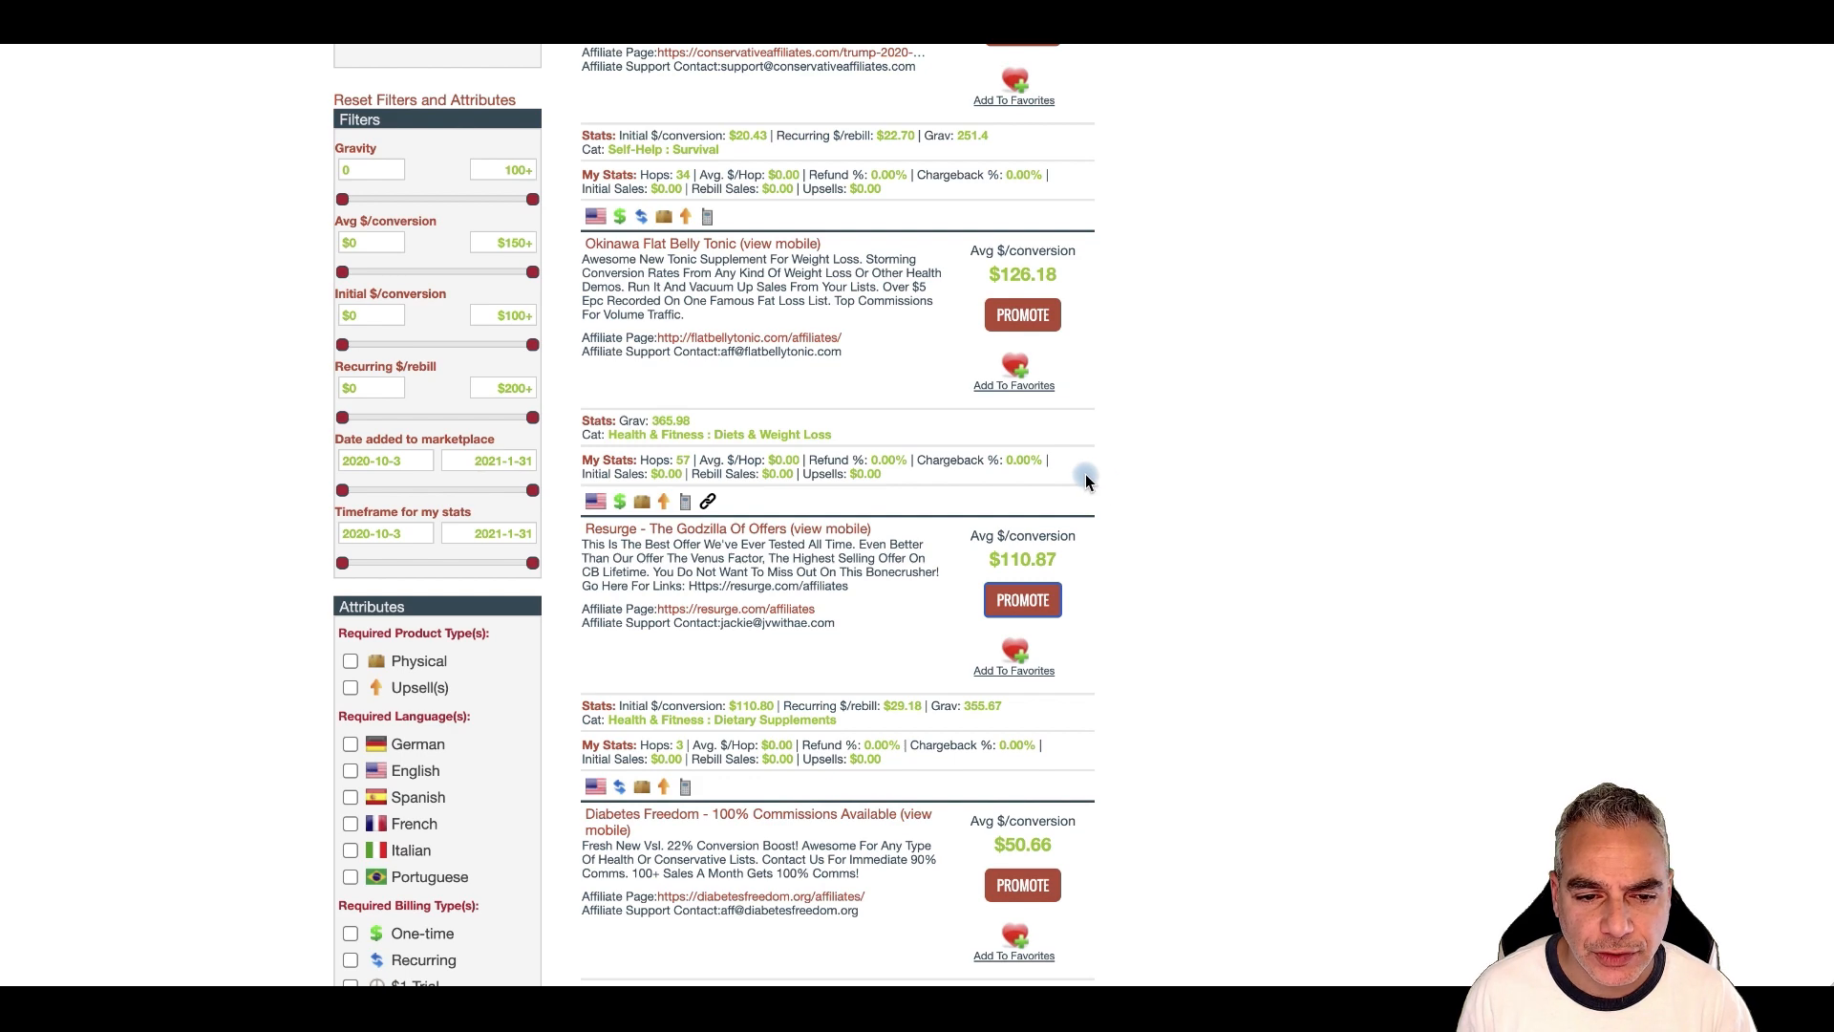
- Generate the HopLink for the Okinawa Flat Belly Tonic offer without a tracking ID and copy it
scroll(1086, 477, up, 1)
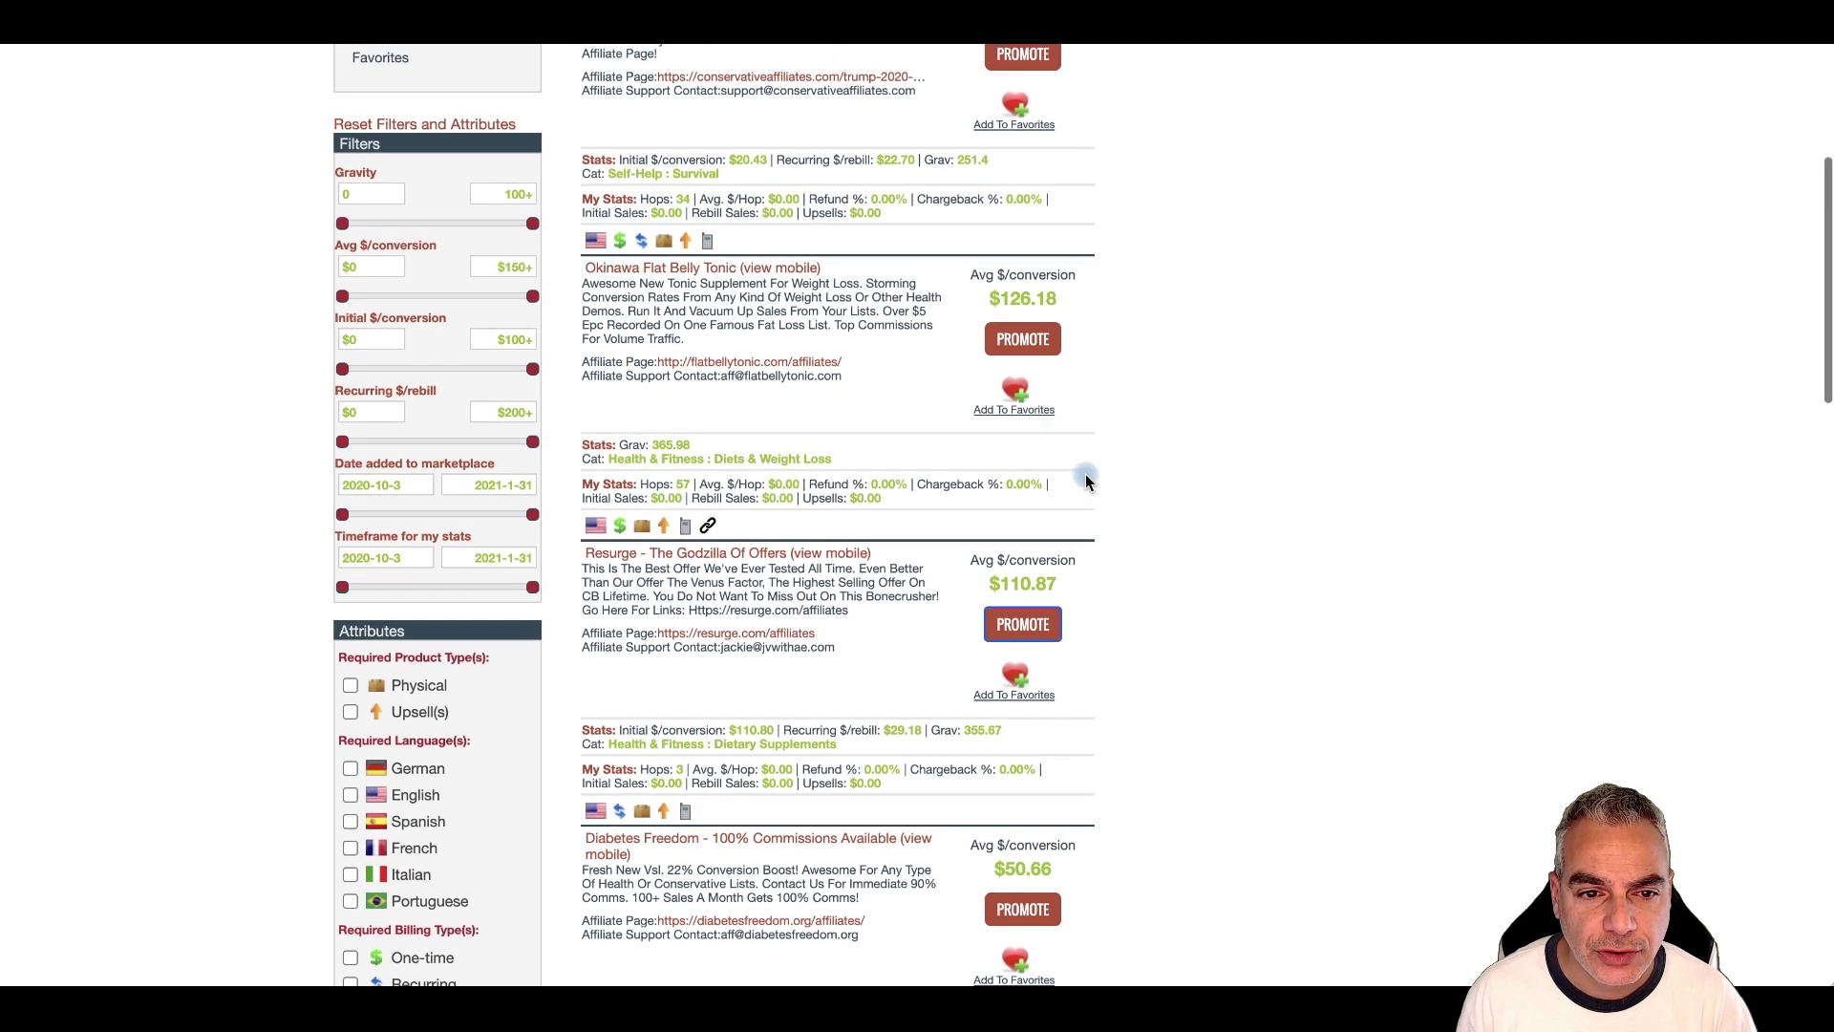
scroll(1085, 478, up, 1)
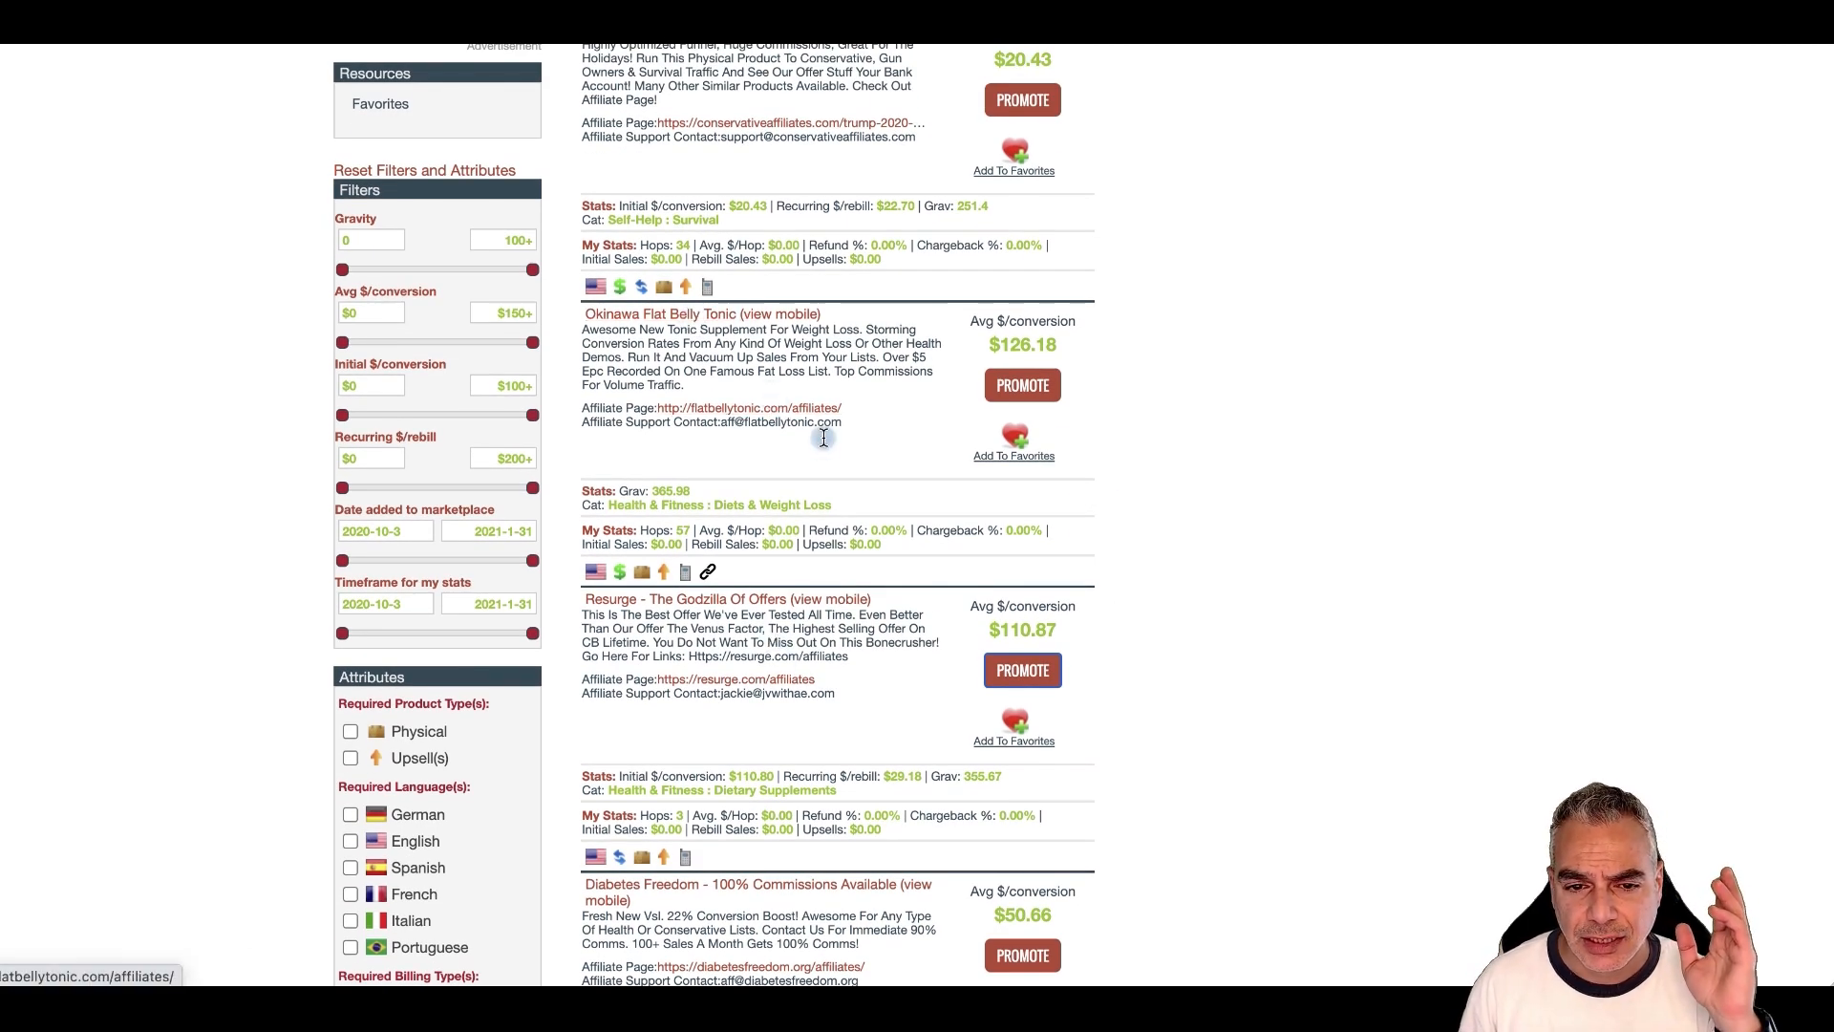
click(842, 407)
click(1028, 433)
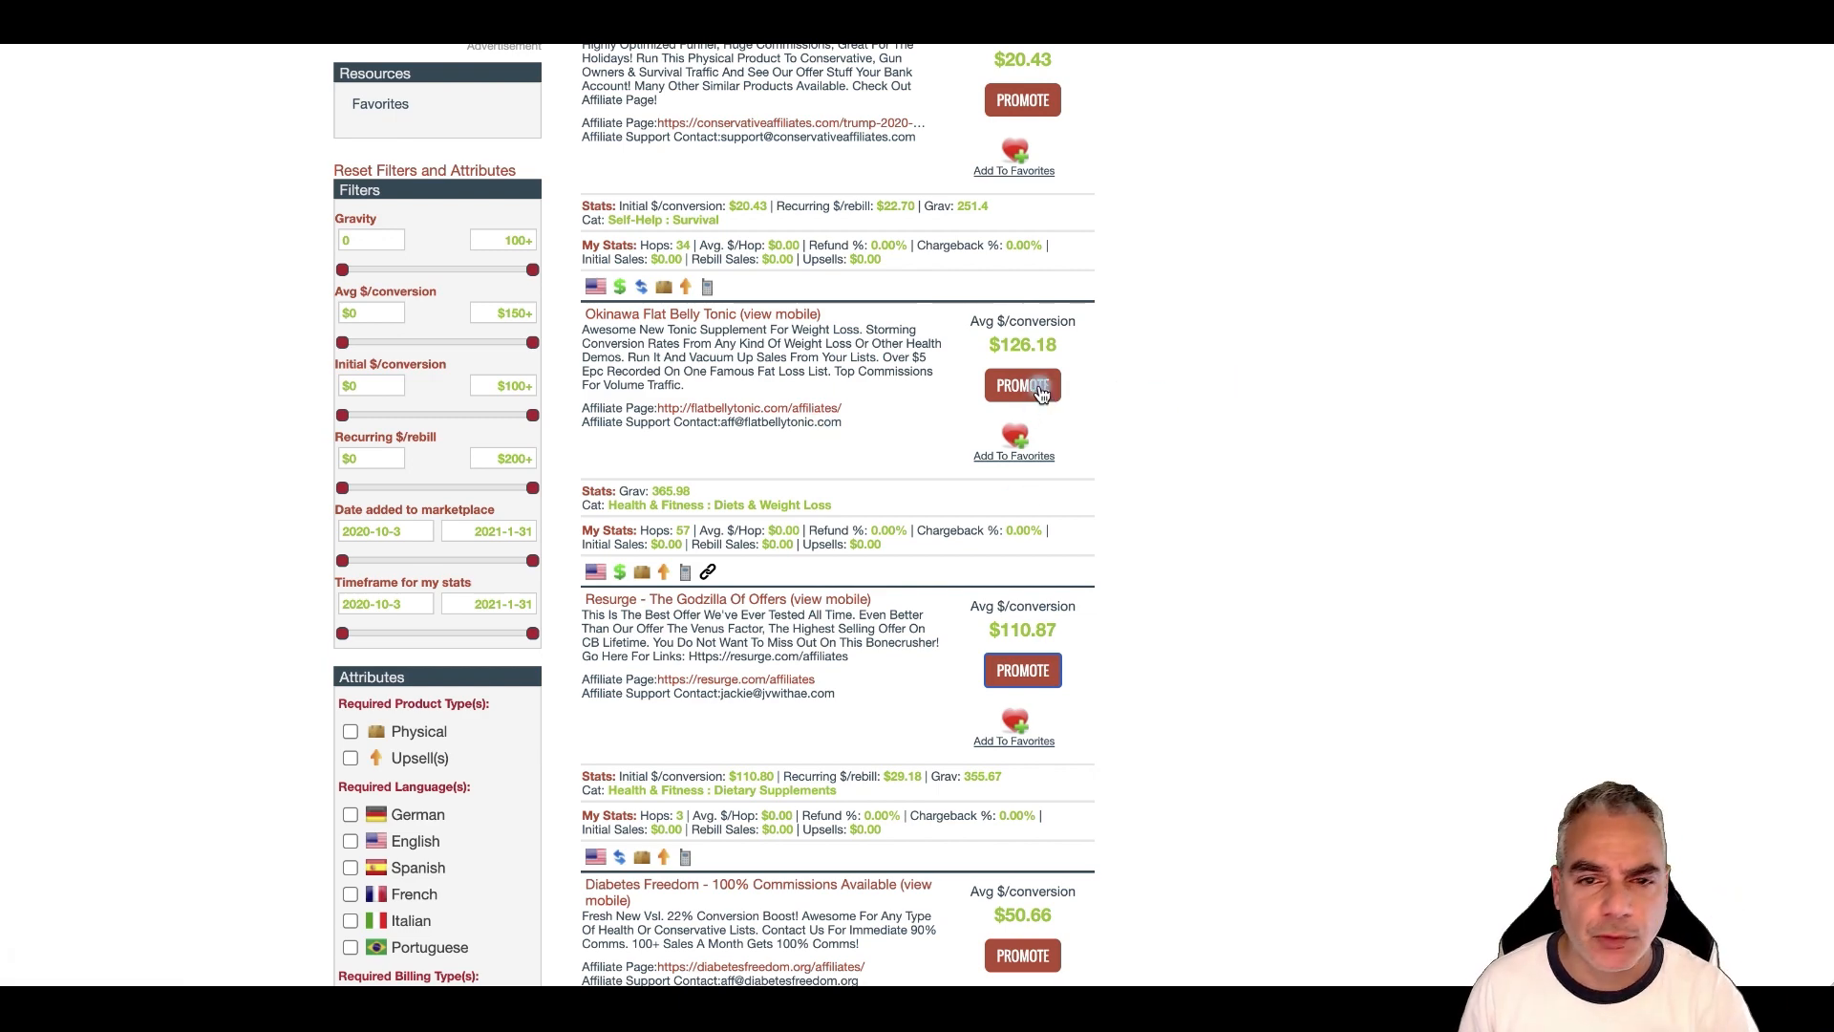
click(1041, 386)
click(1130, 404)
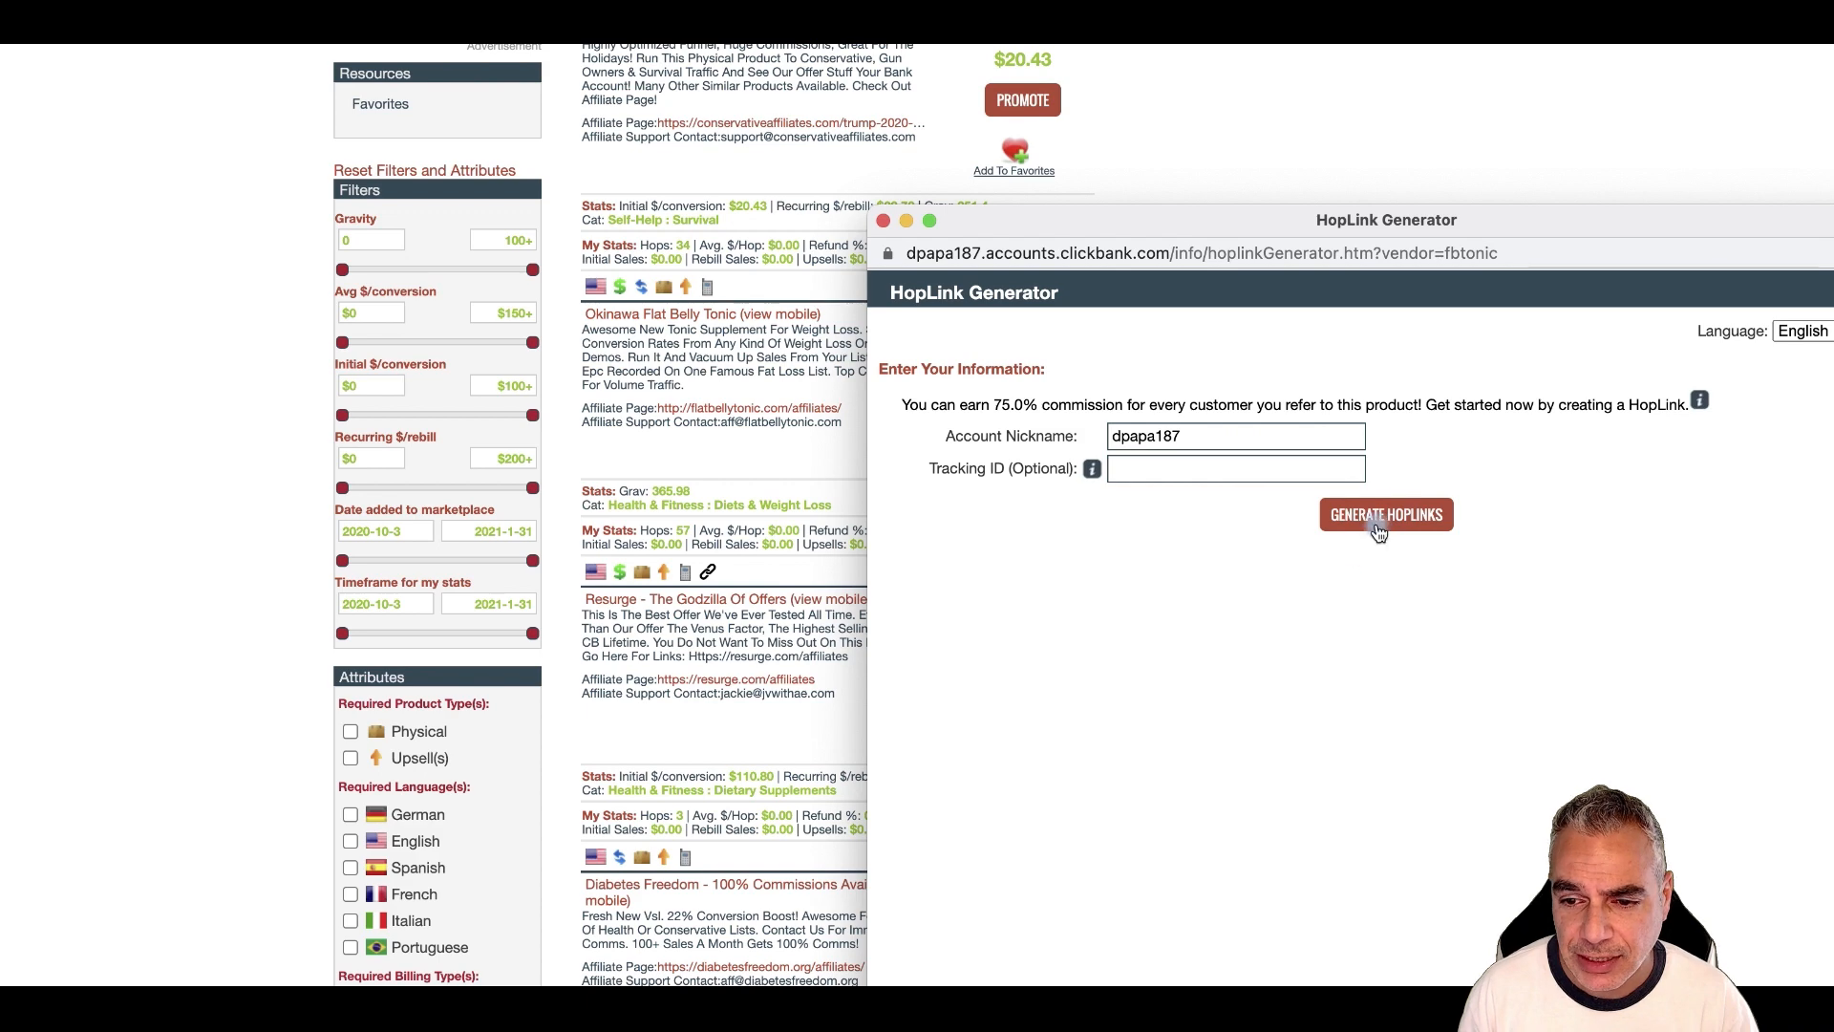
drag(1265, 180, 952, 164)
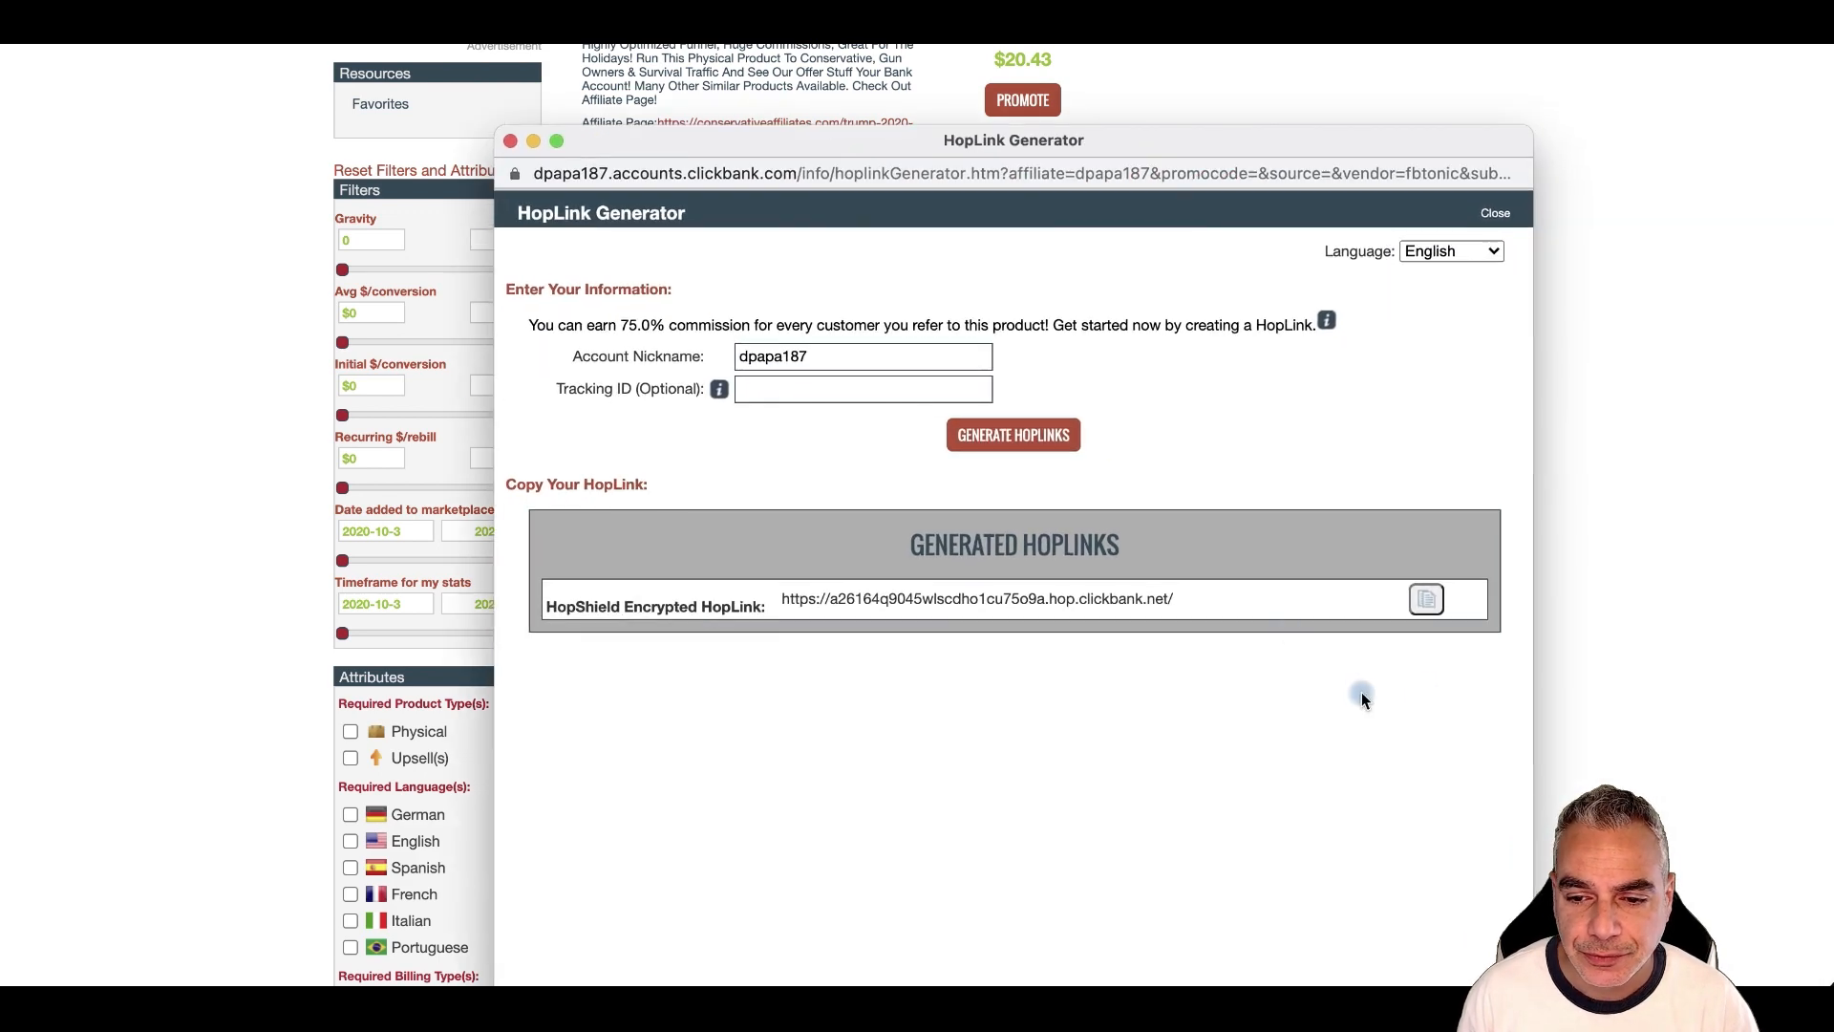
click(1425, 600)
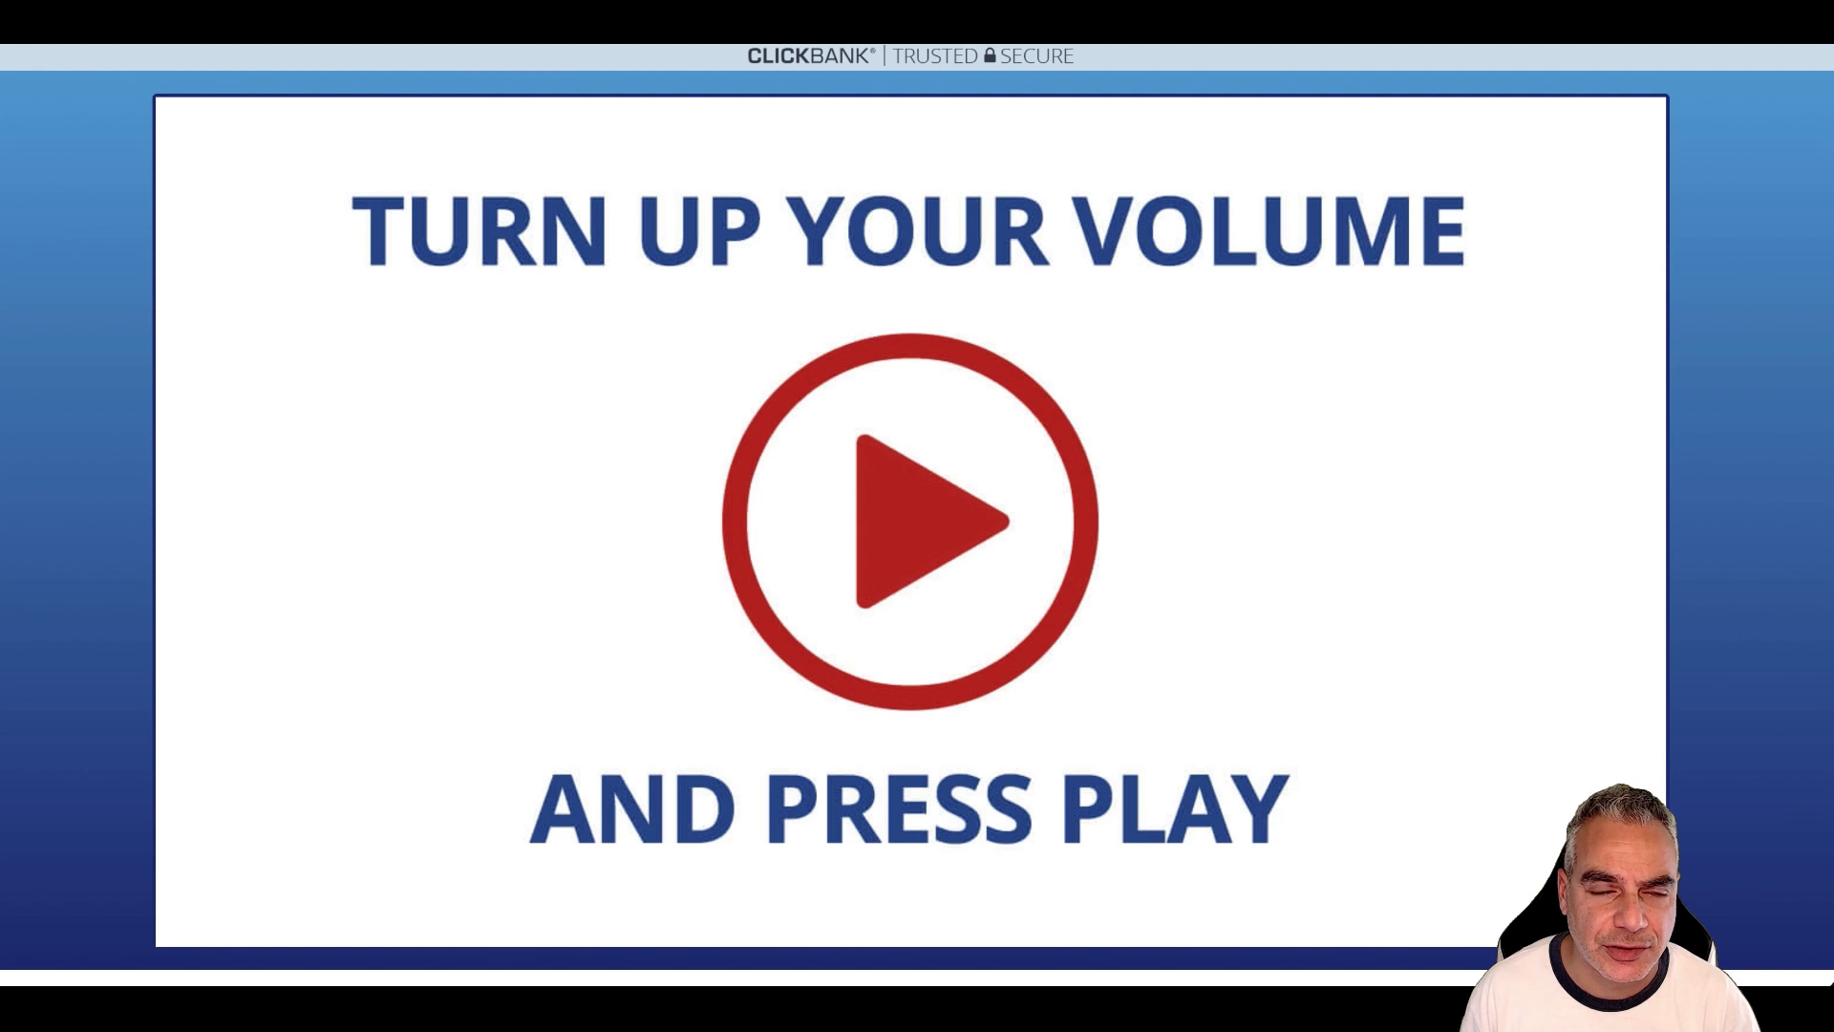
- Open the copied Okinawa Flat Belly Tonic HopLink in a new browser tab
key(ctrl+t)
key(ctrl+v)
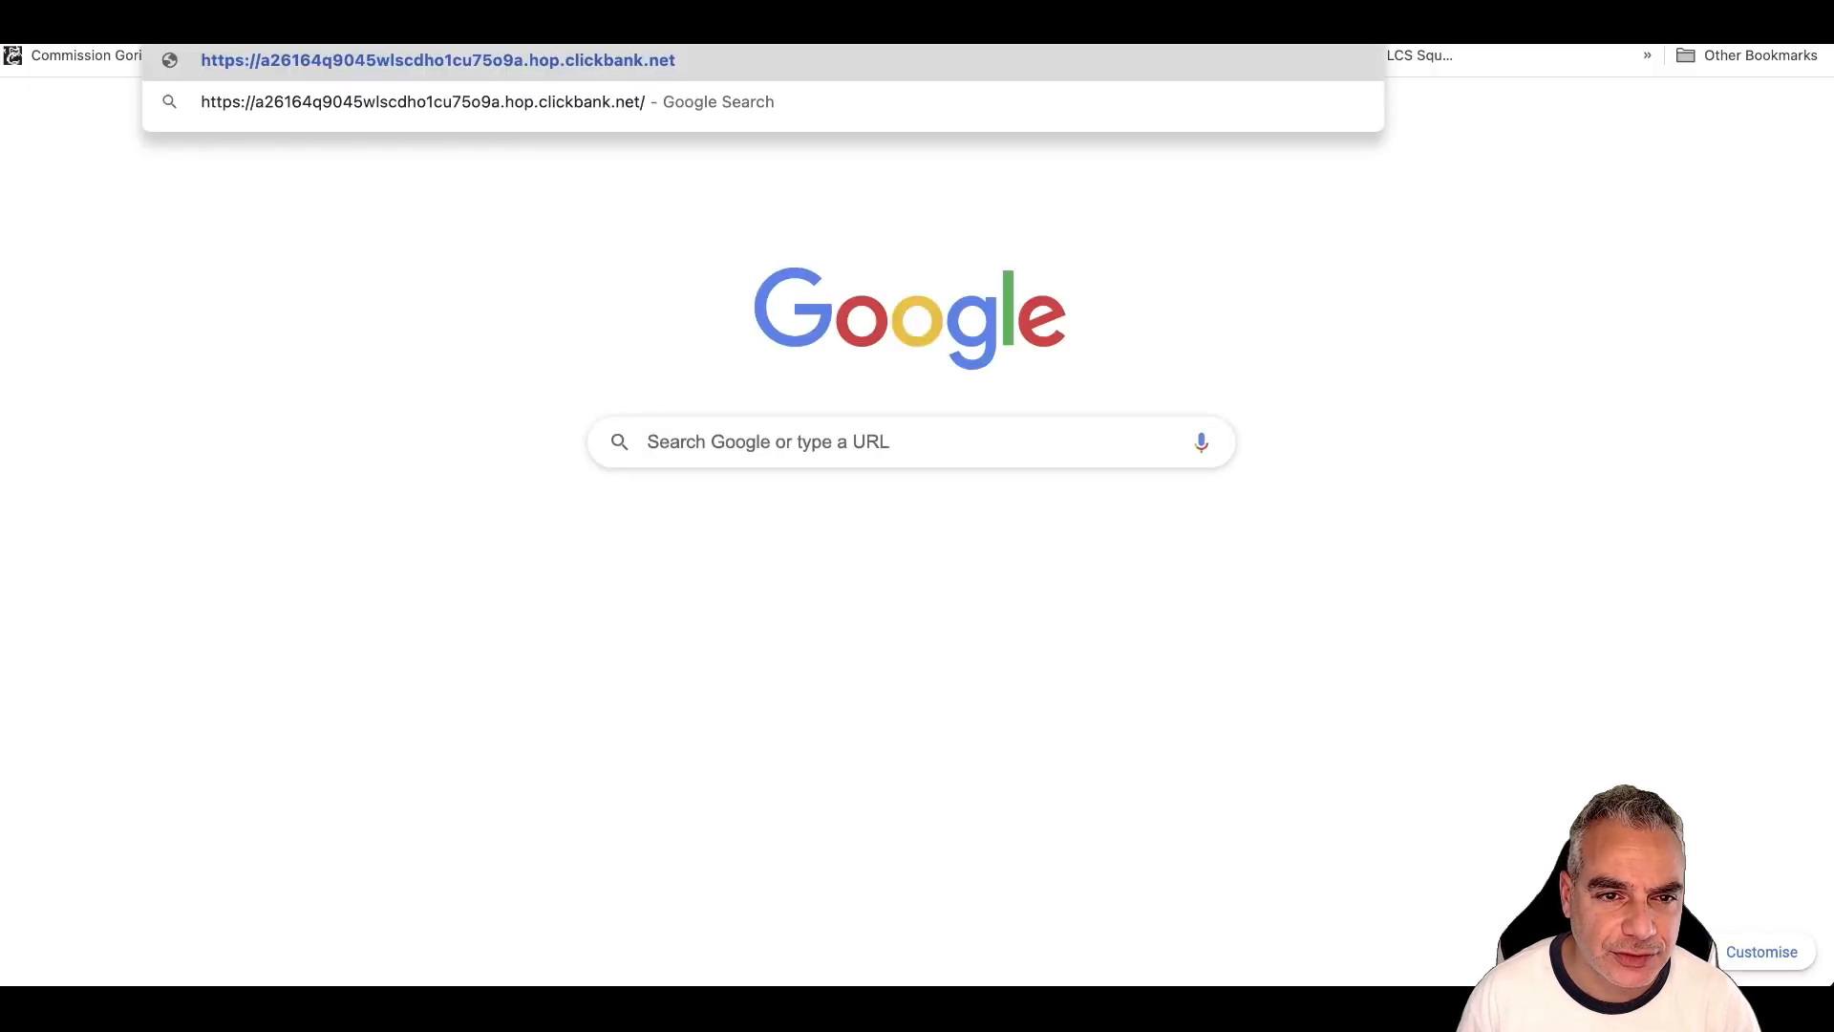
key(Return)
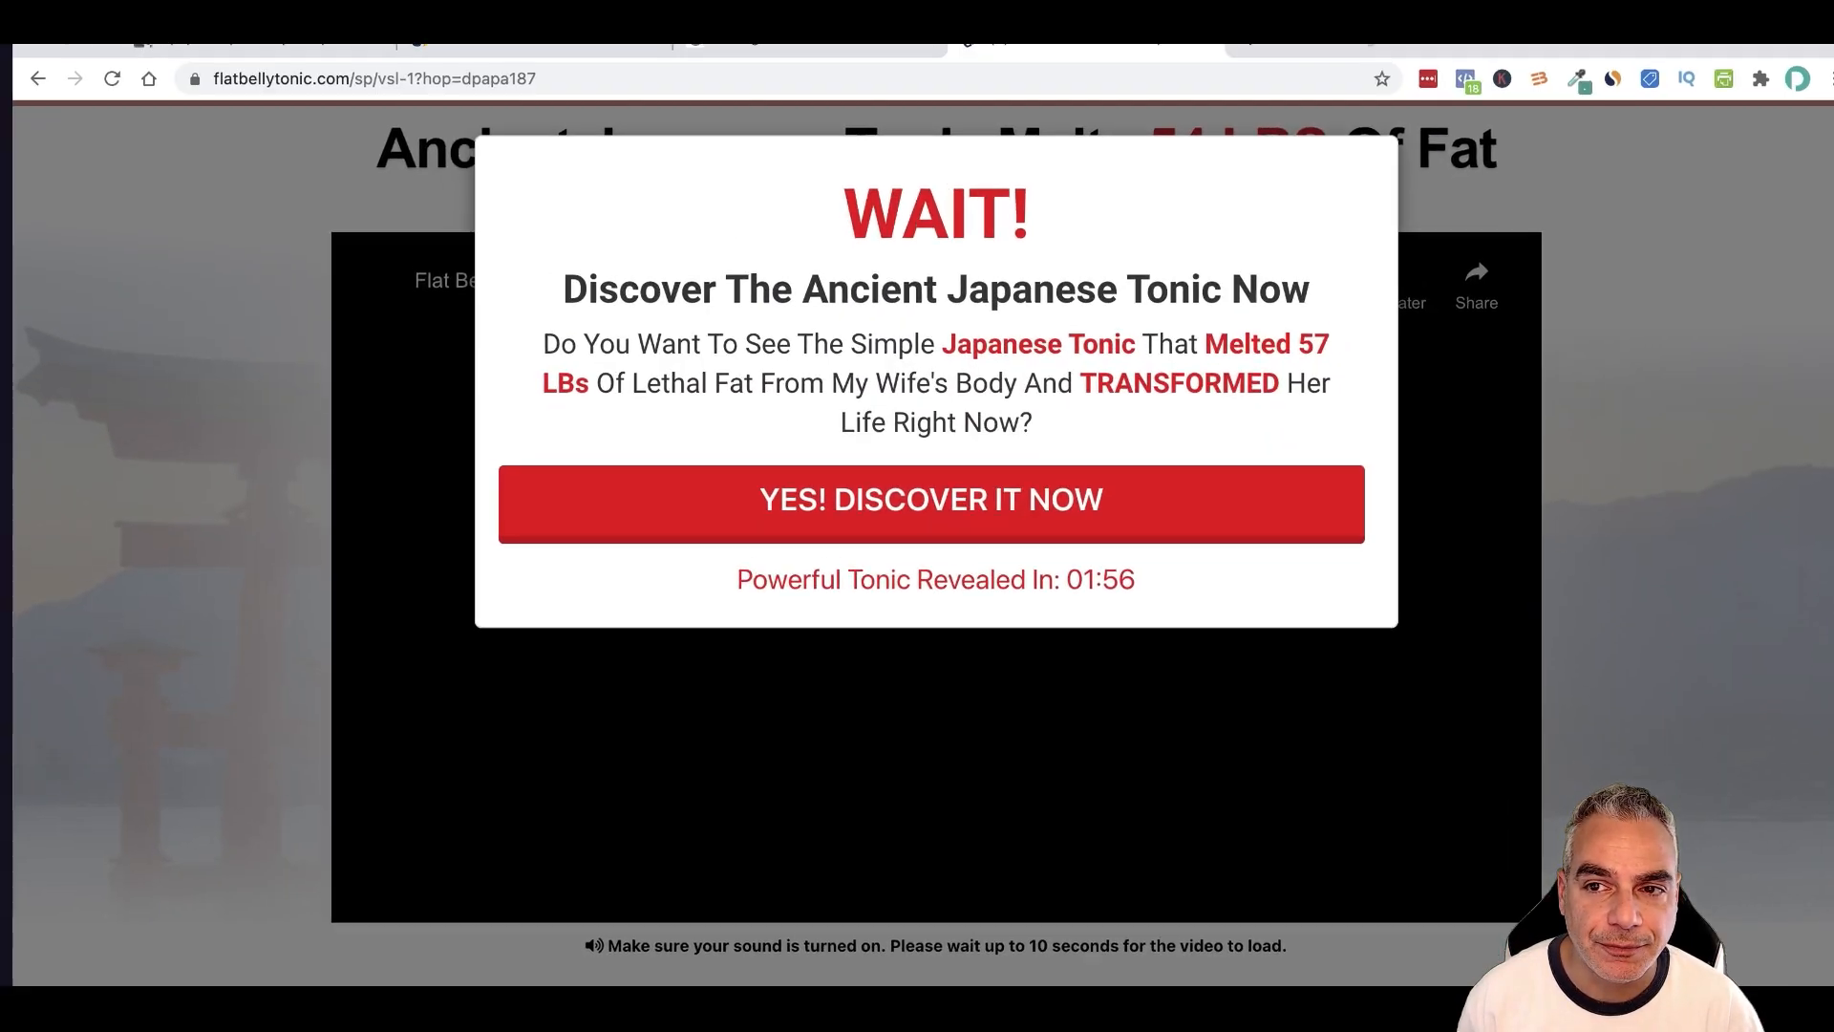
click(342, 69)
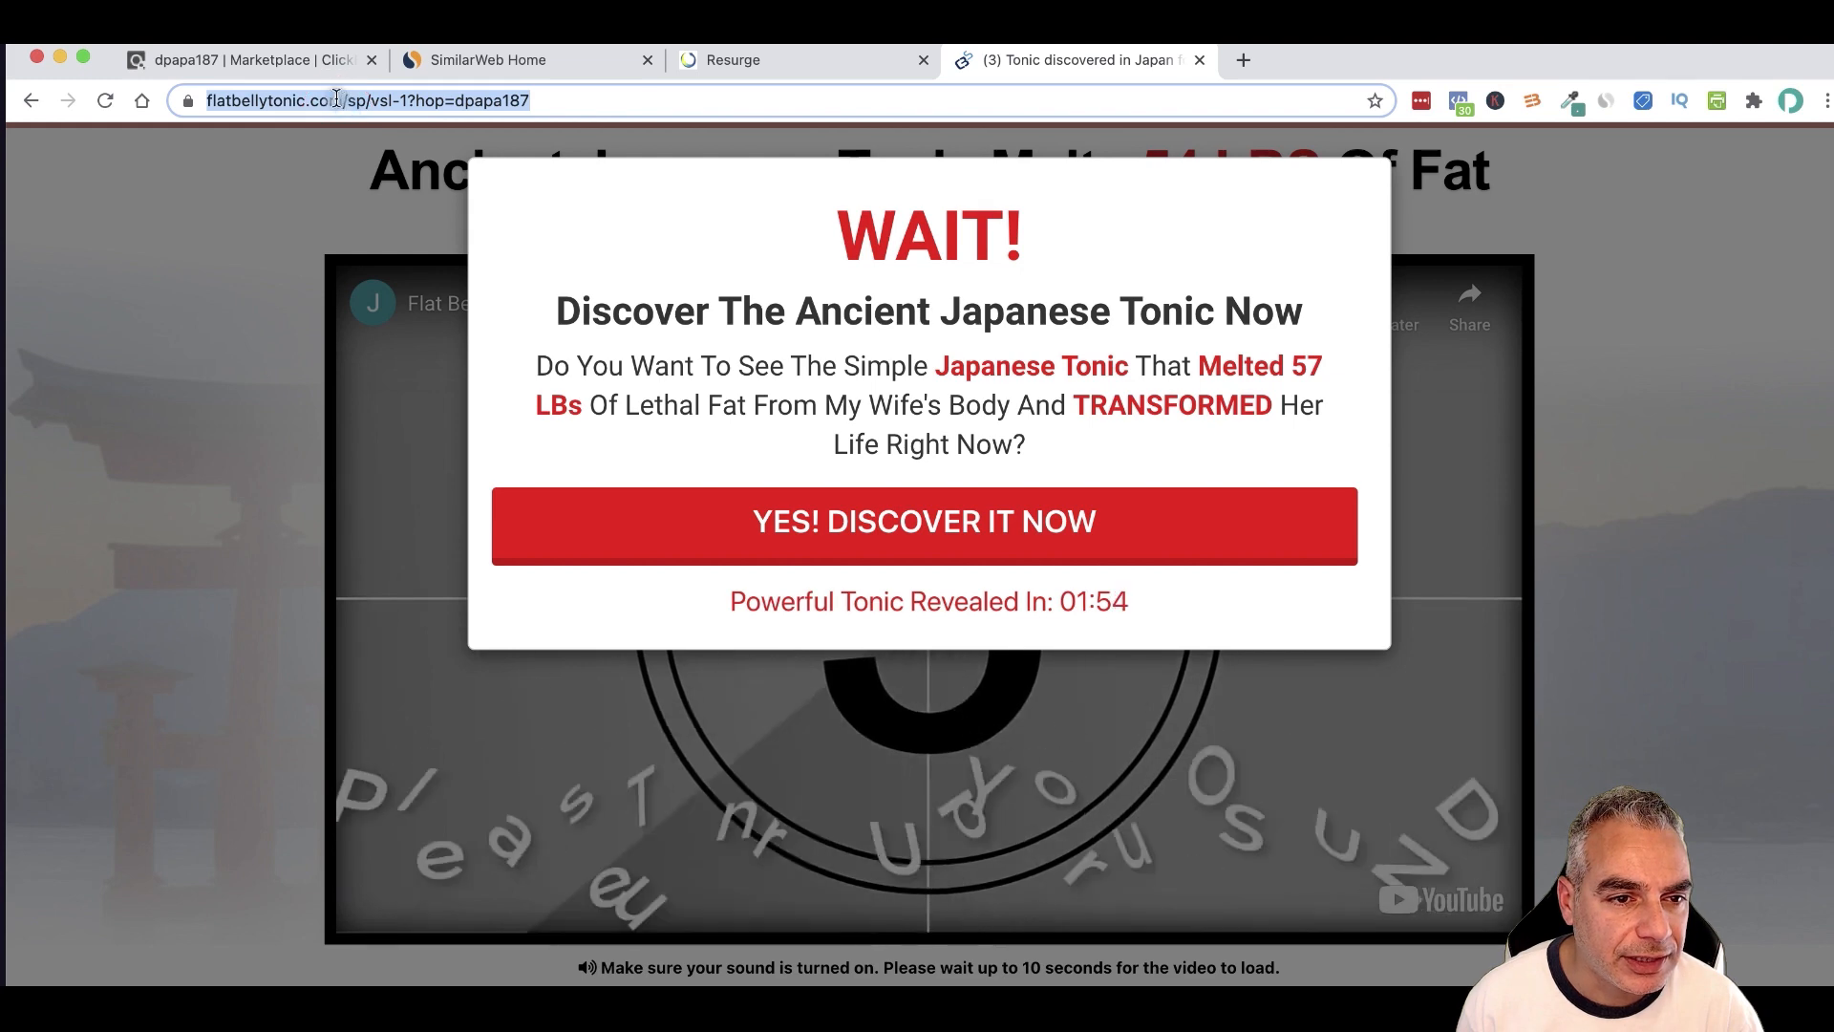
click(336, 98)
mouse_move(397, 100)
mouse_down()
mouse_move(218, 97)
mouse_move(397, 100)
mouse_up()
right_click(397, 100)
click(460, 250)
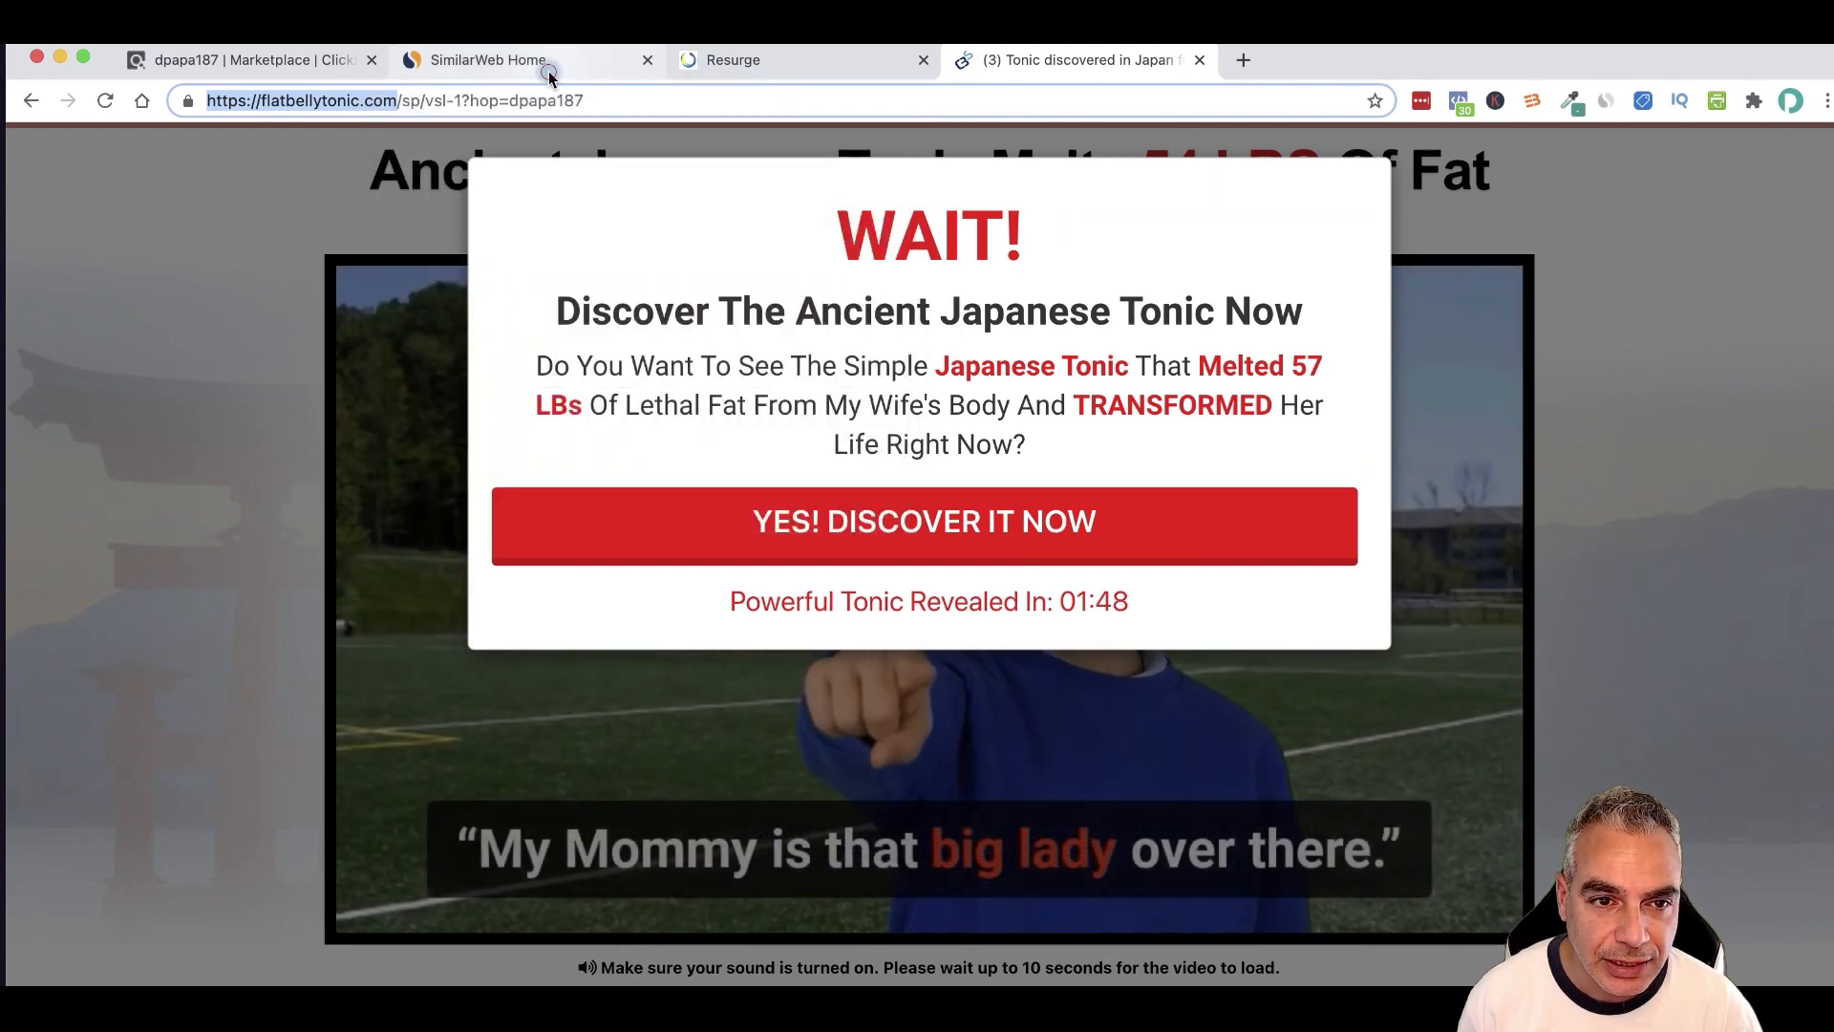
click(548, 71)
click(84, 176)
click(81, 234)
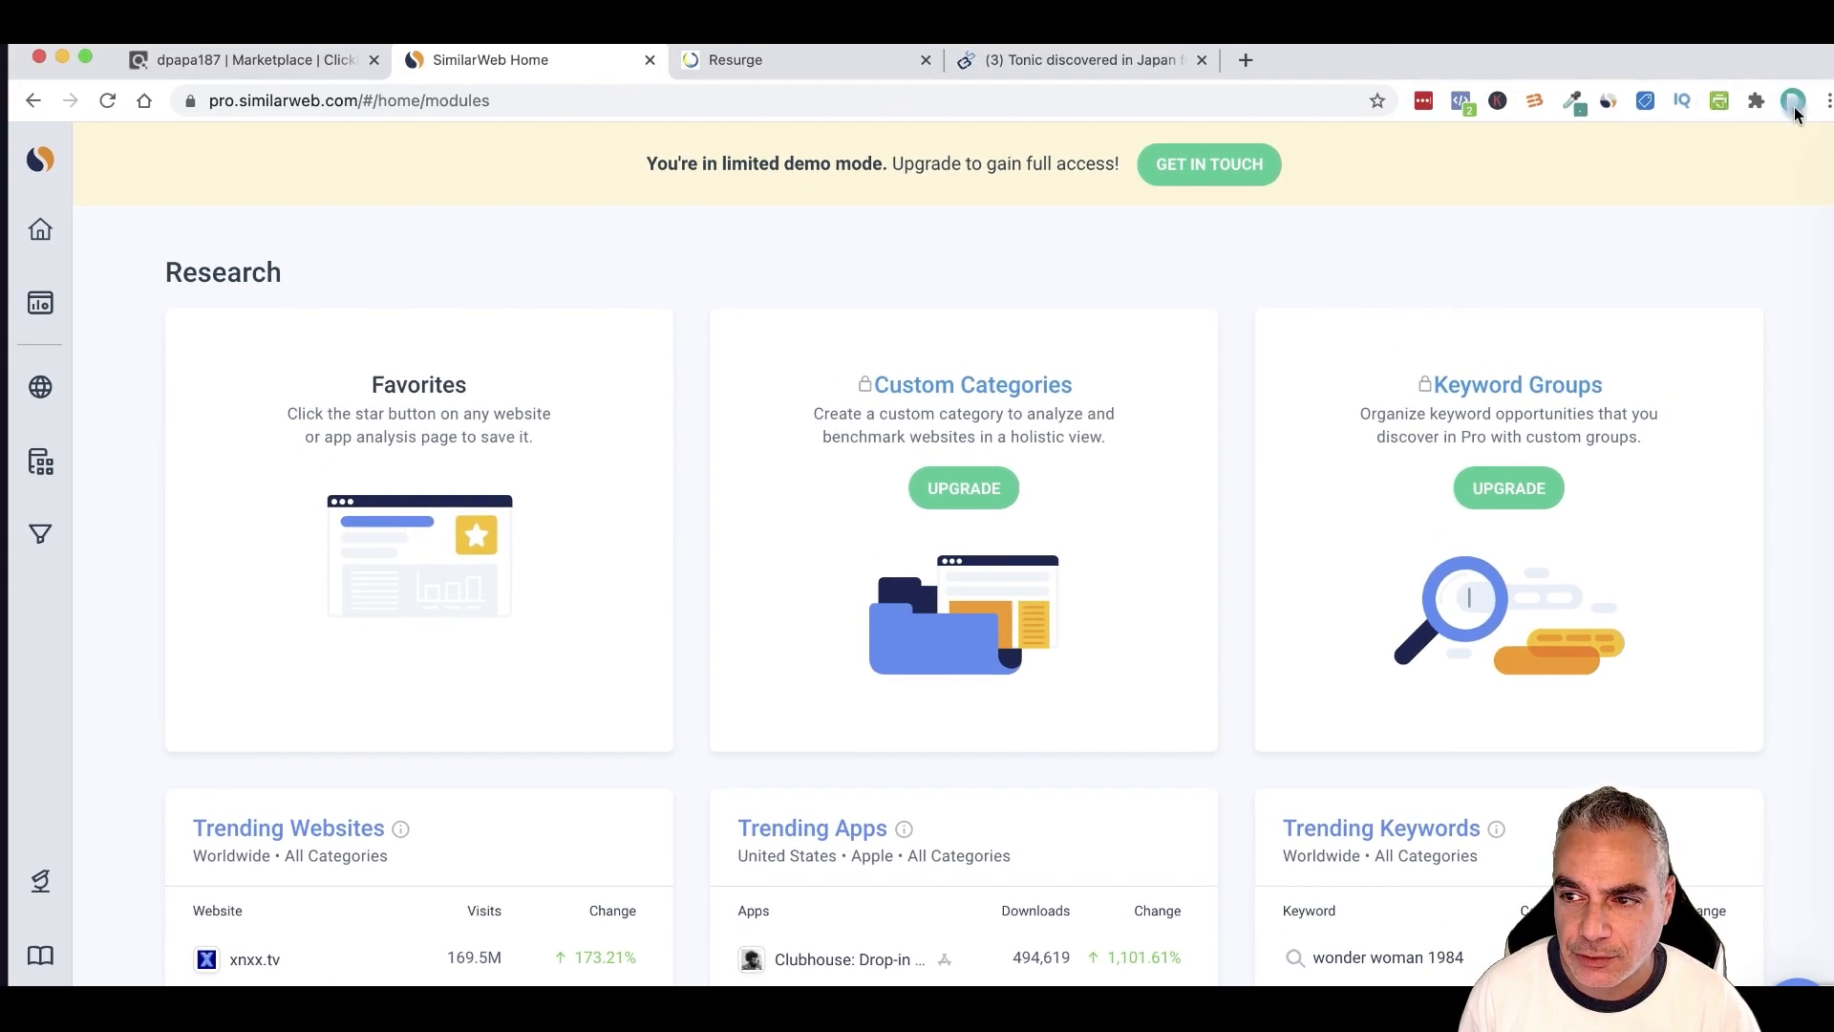
- Open a new incognito window and load similarweb.com in it
click(1823, 101)
click(1597, 204)
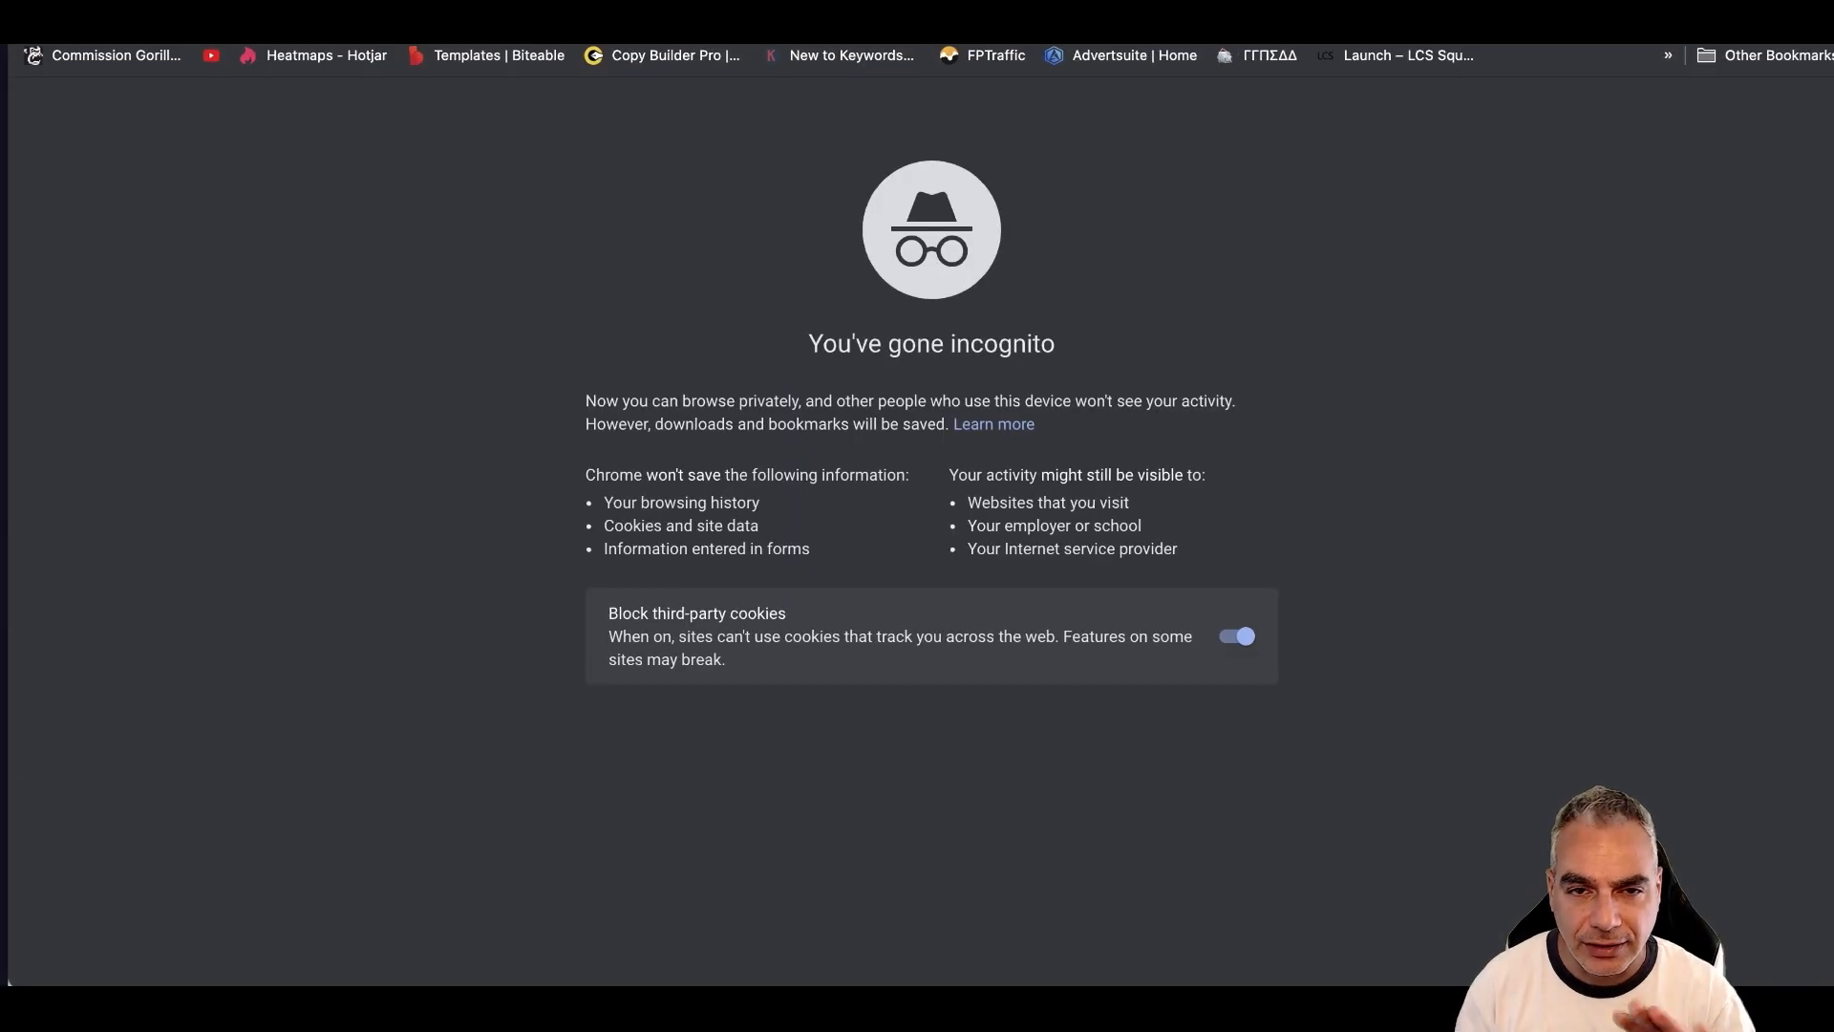
text(simil)
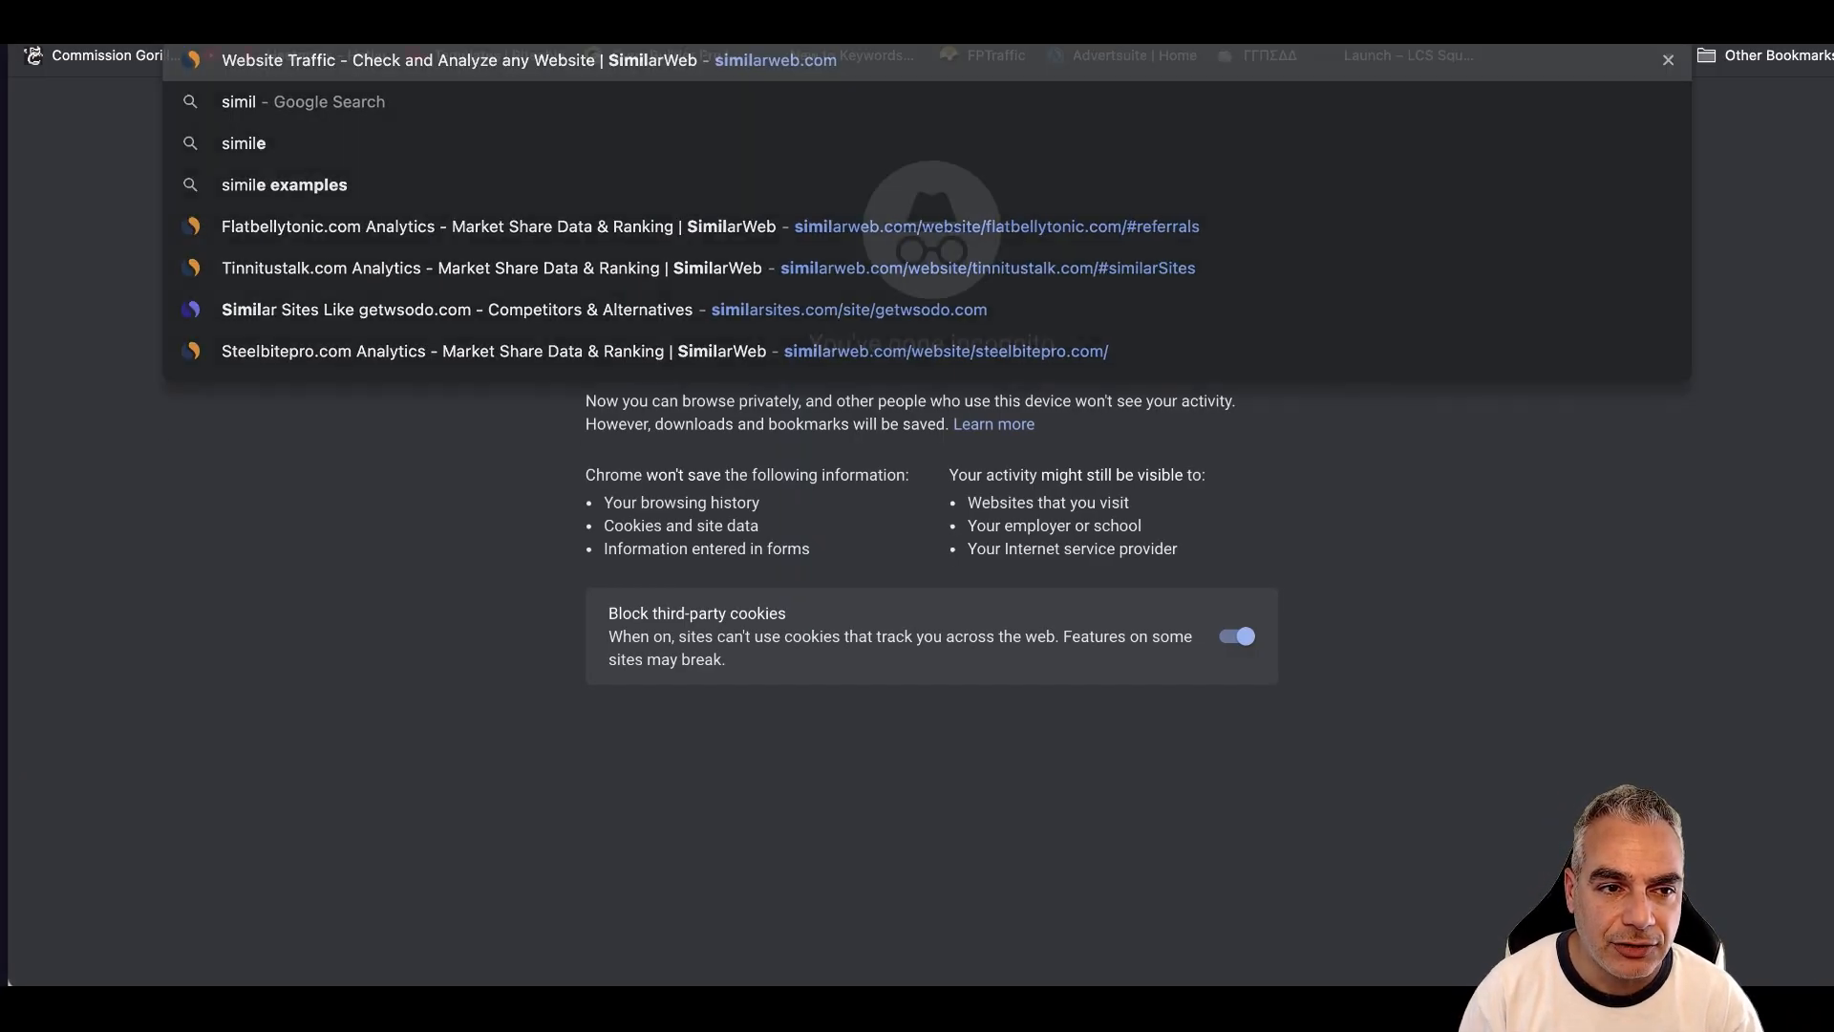
key(Return)
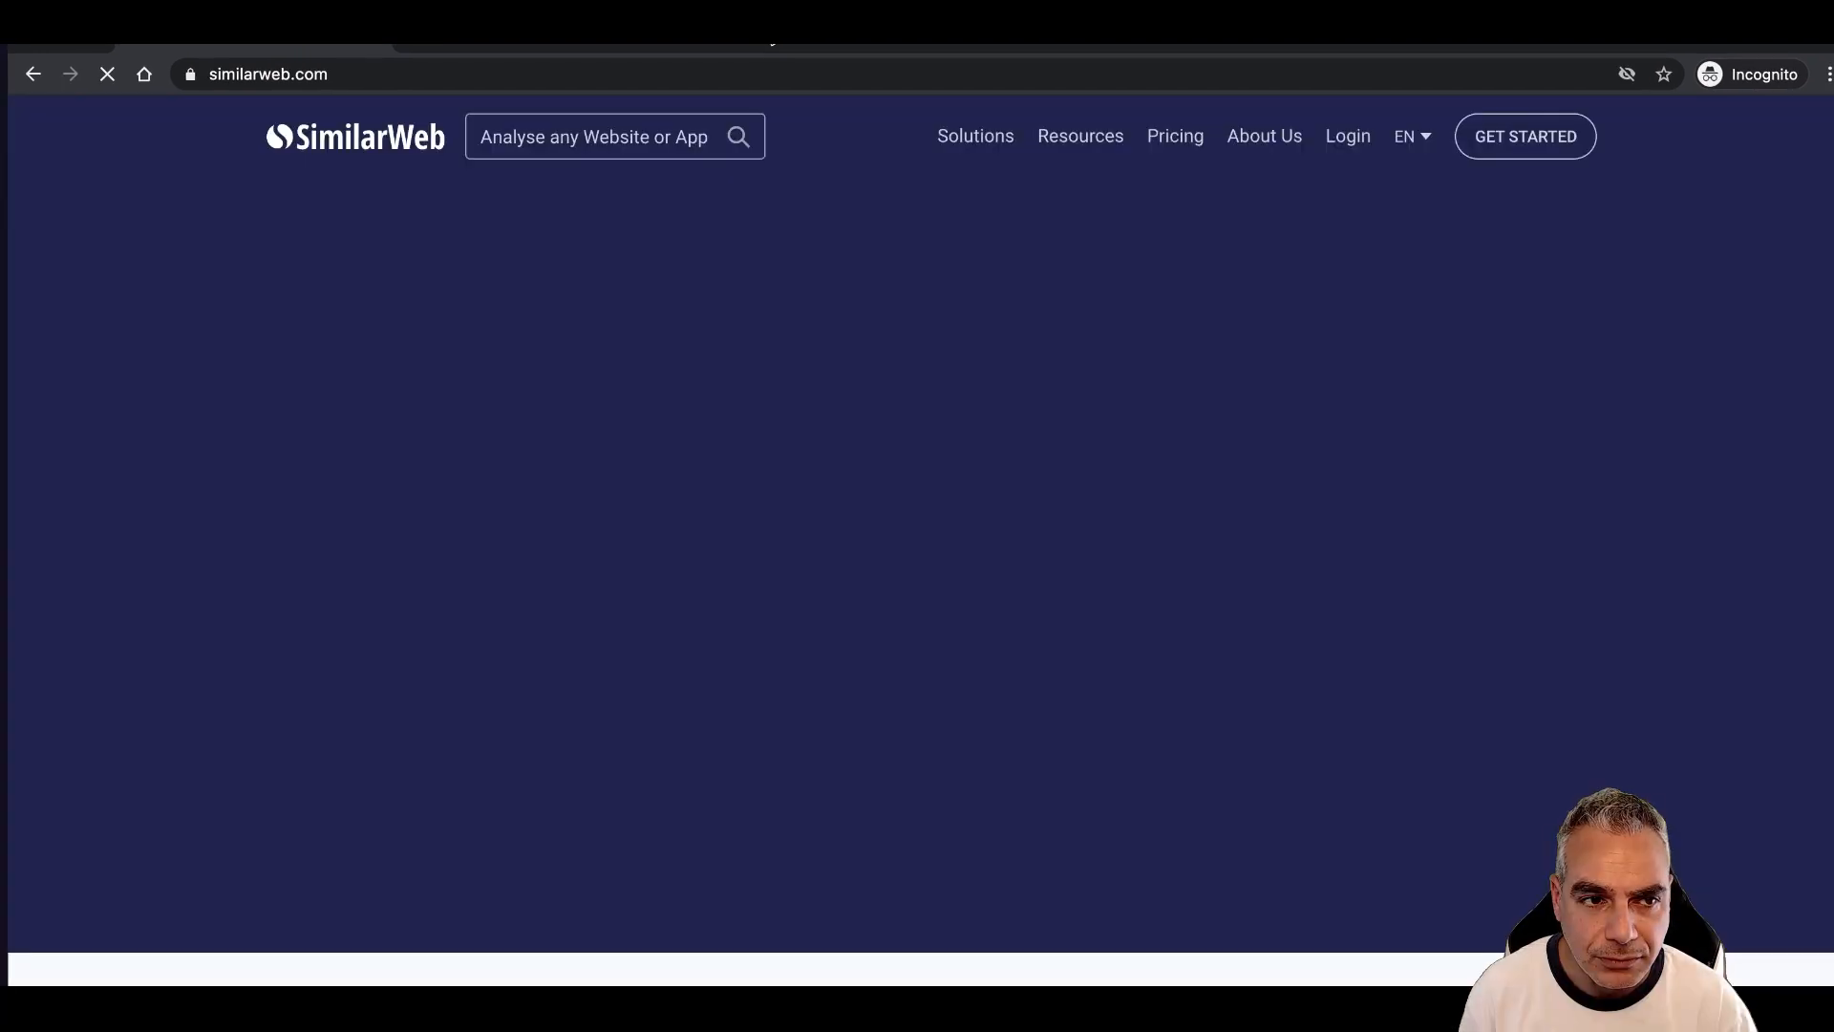
- Look up the copied address in SimilarWeb and open the analysis of flatbellytonic.com
click(564, 93)
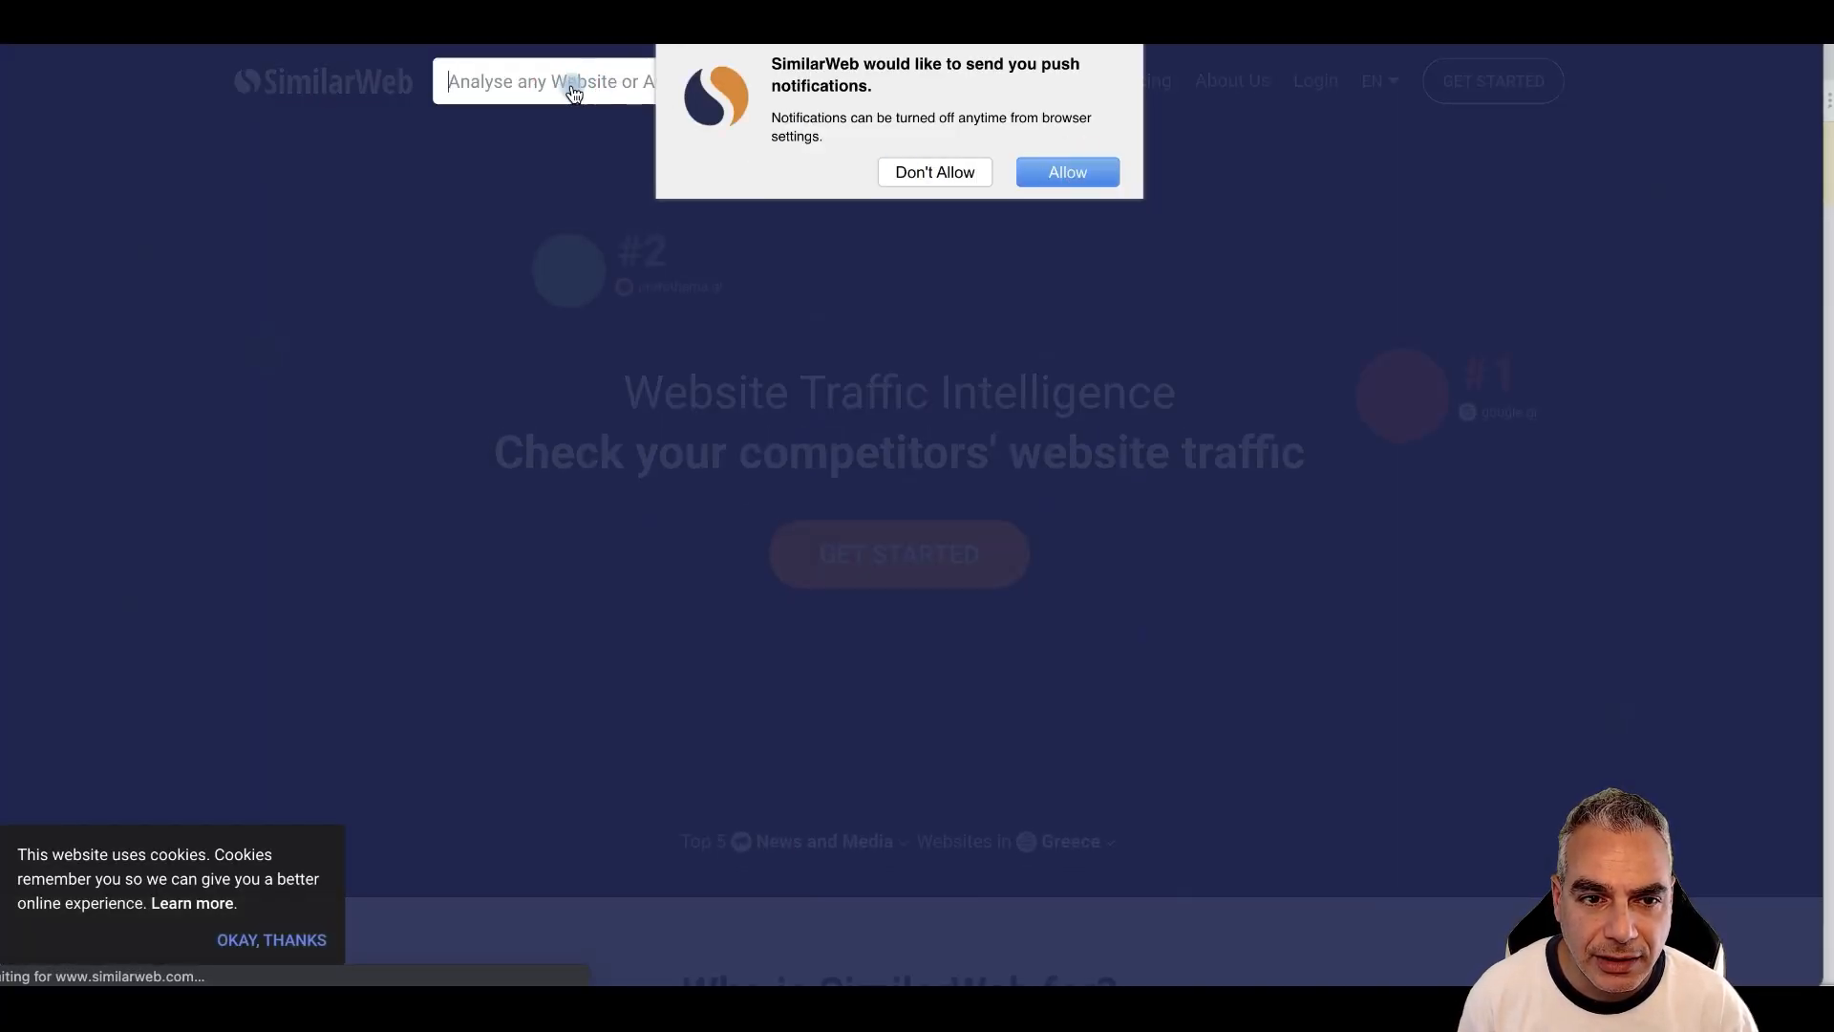
click(585, 96)
key(ctrl+v)
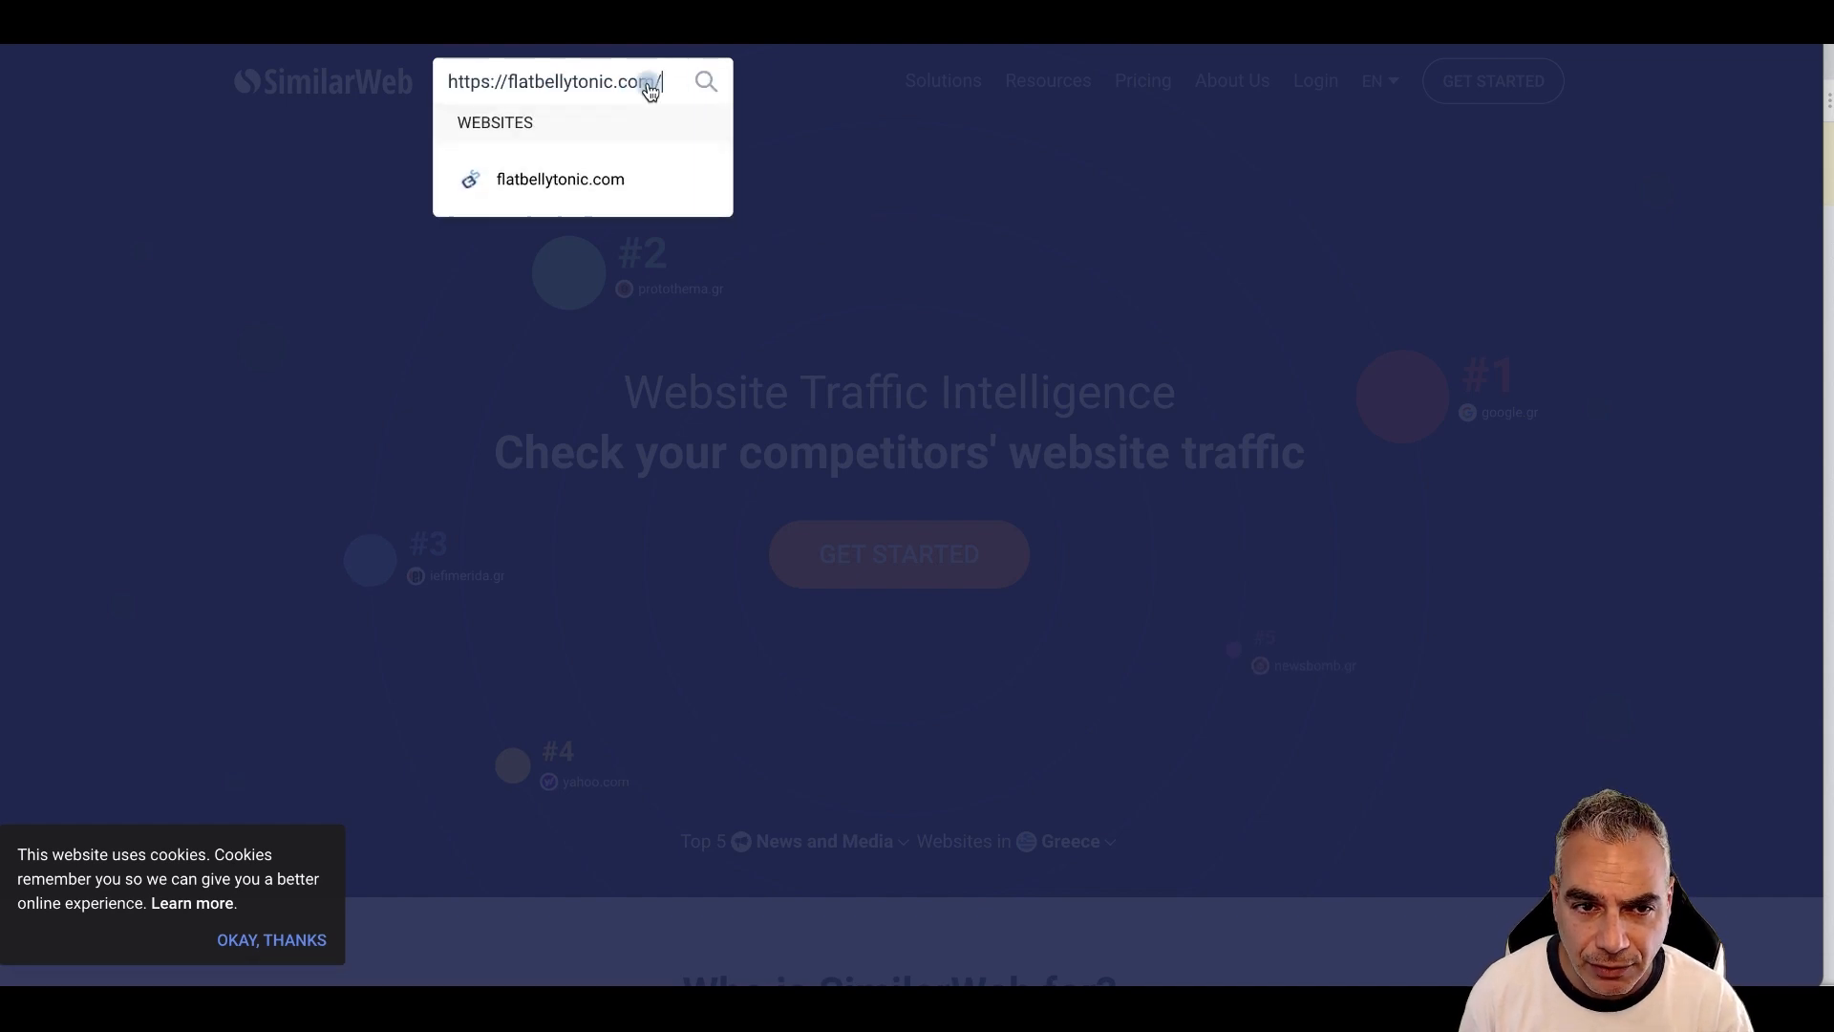
click(584, 186)
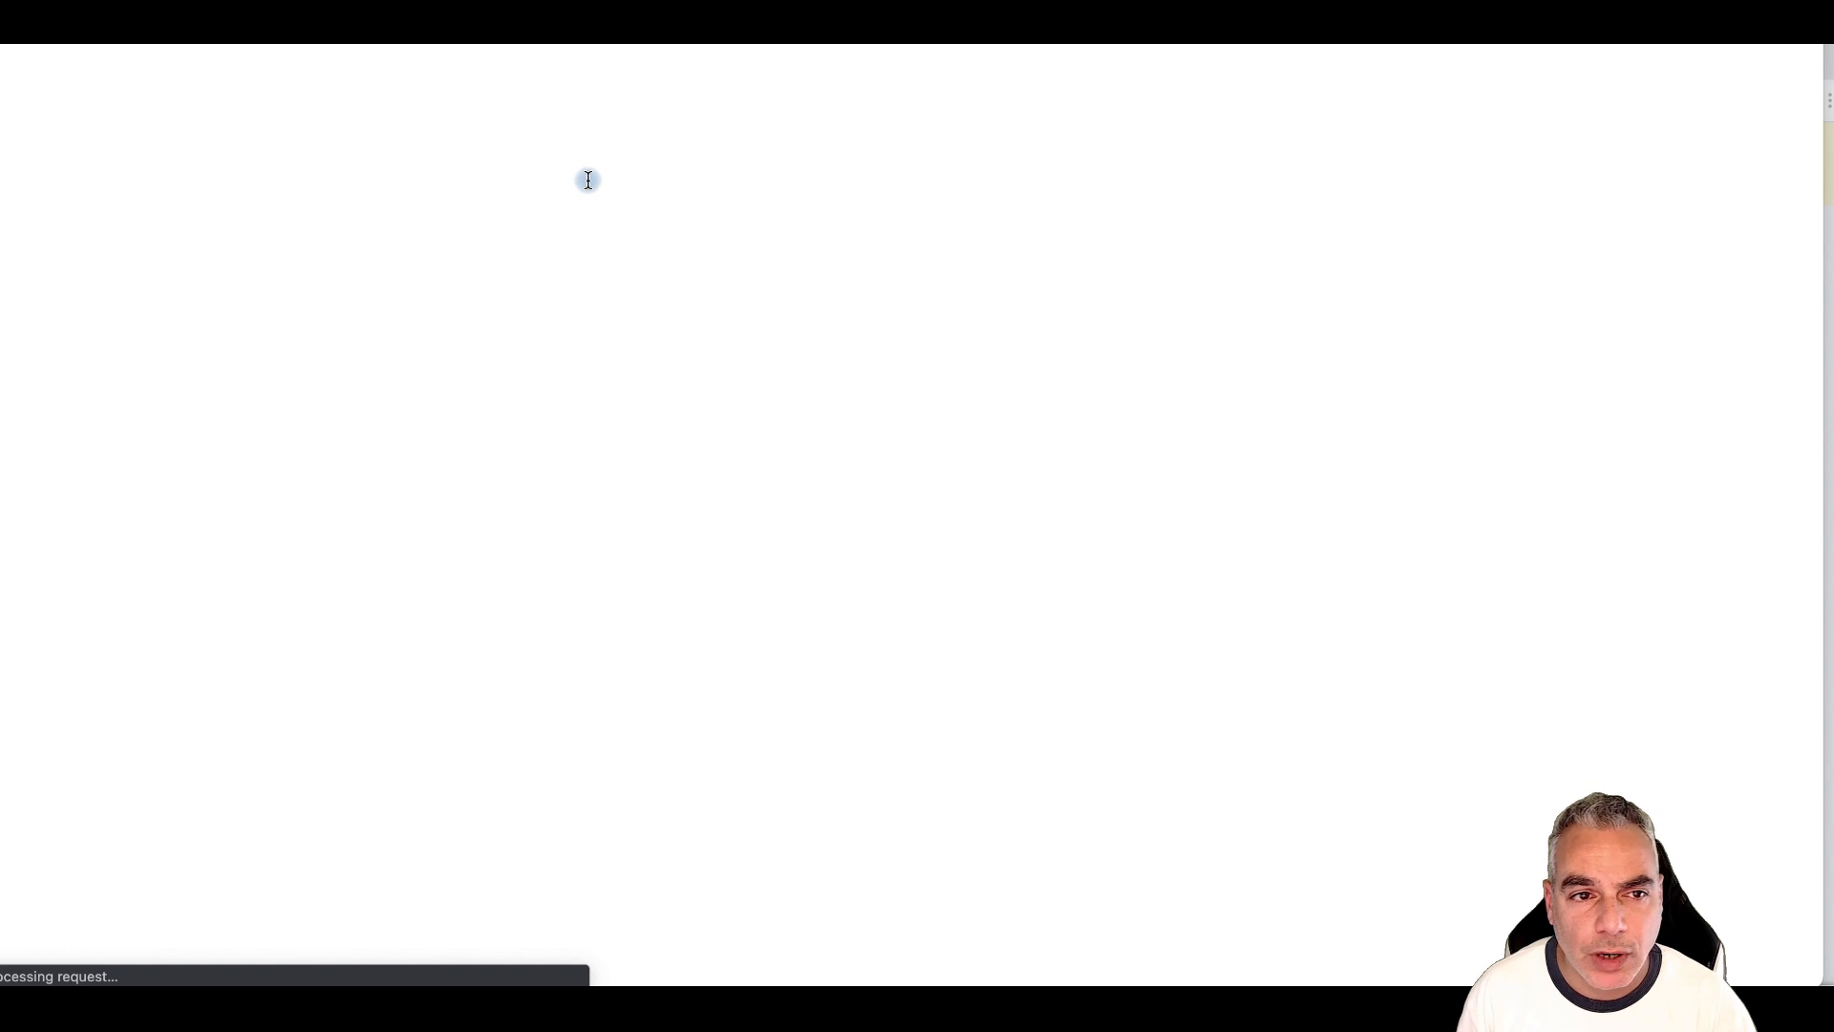
- Examine the total visits trend, the traffic by country and the traffic sources of flatbellytonic.com
scroll(753, 546, down, 5)
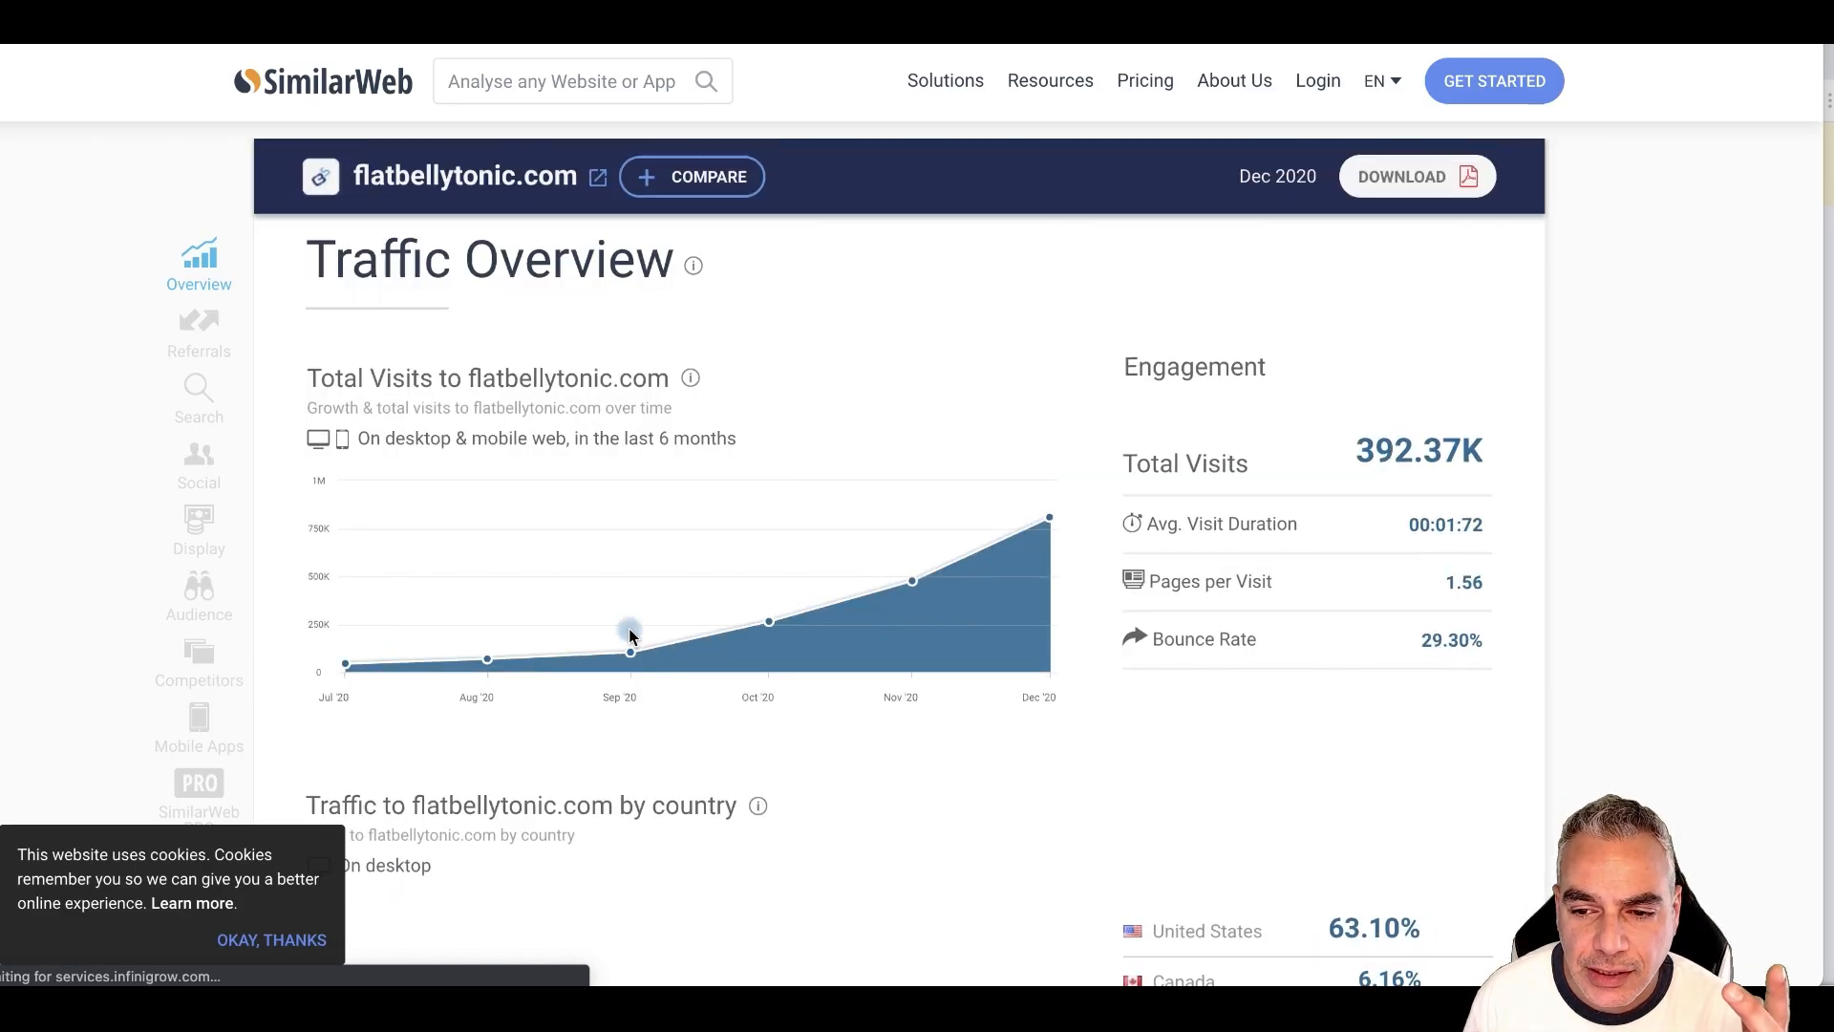
scroll(626, 631, down, 5)
scroll(626, 630, up, 3)
scroll(627, 630, up, 3)
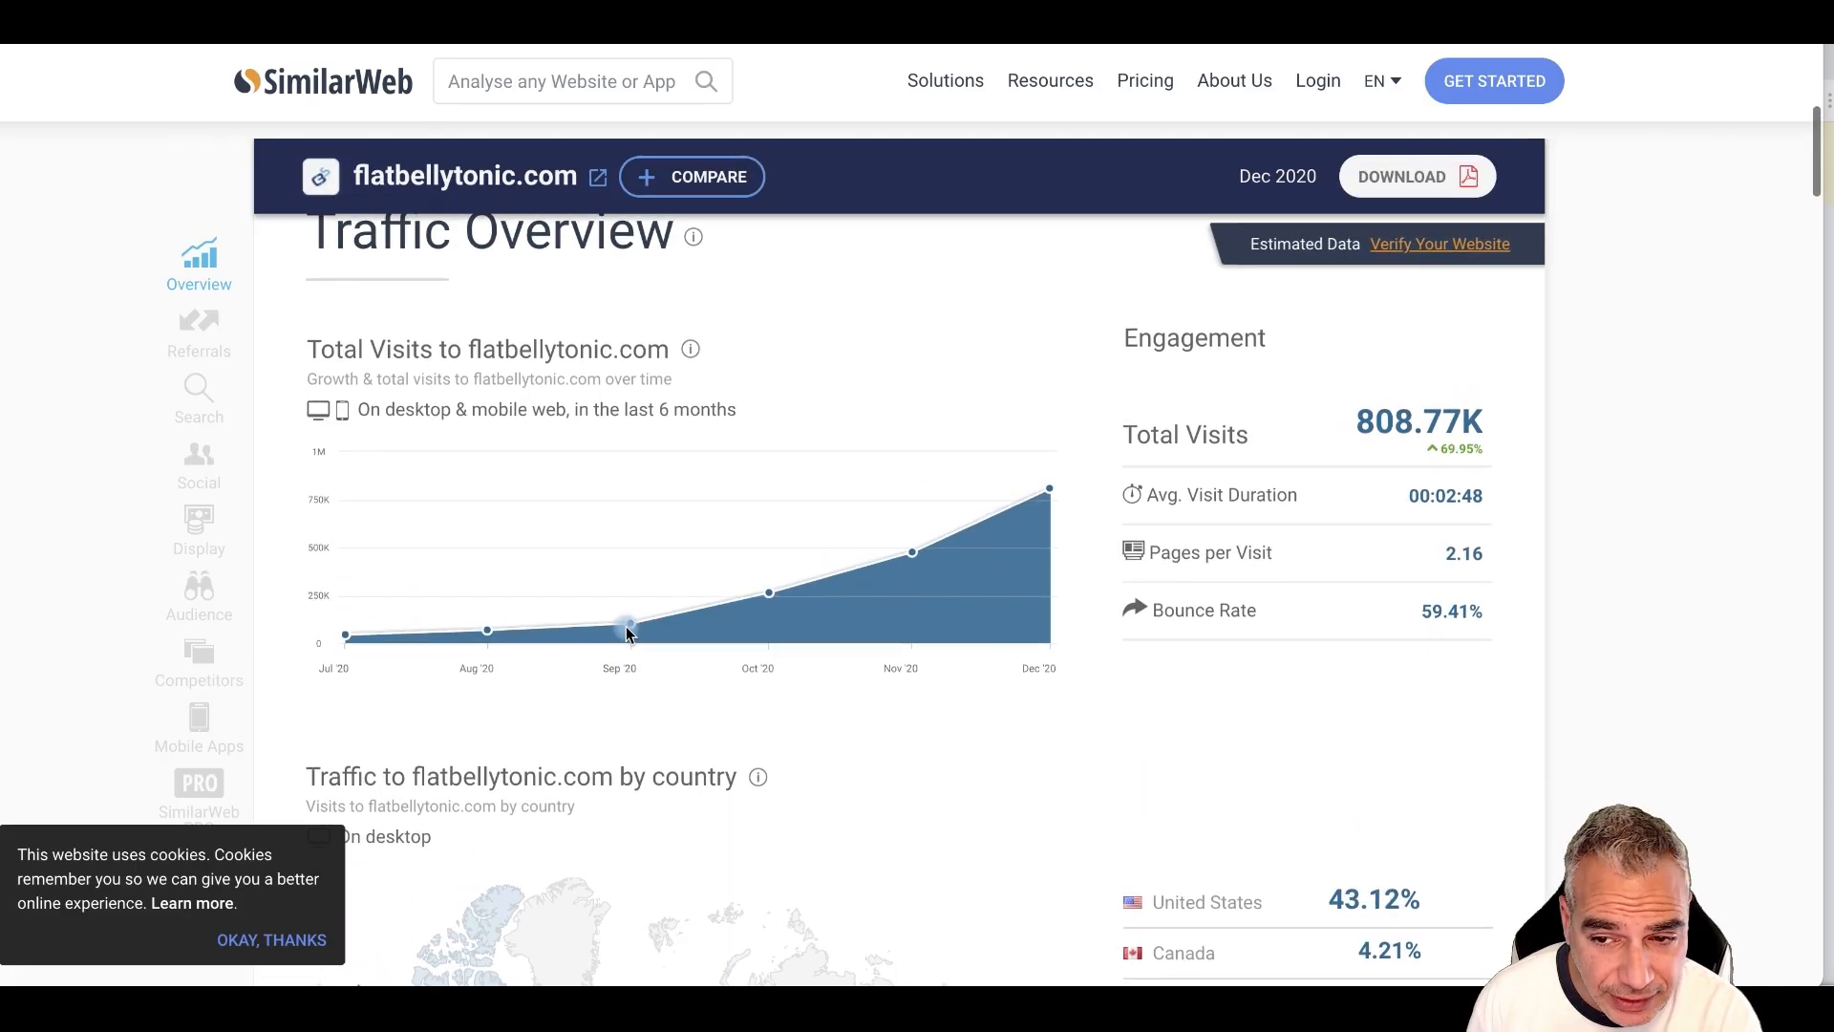
scroll(629, 631, down, 5)
scroll(629, 630, up, 3)
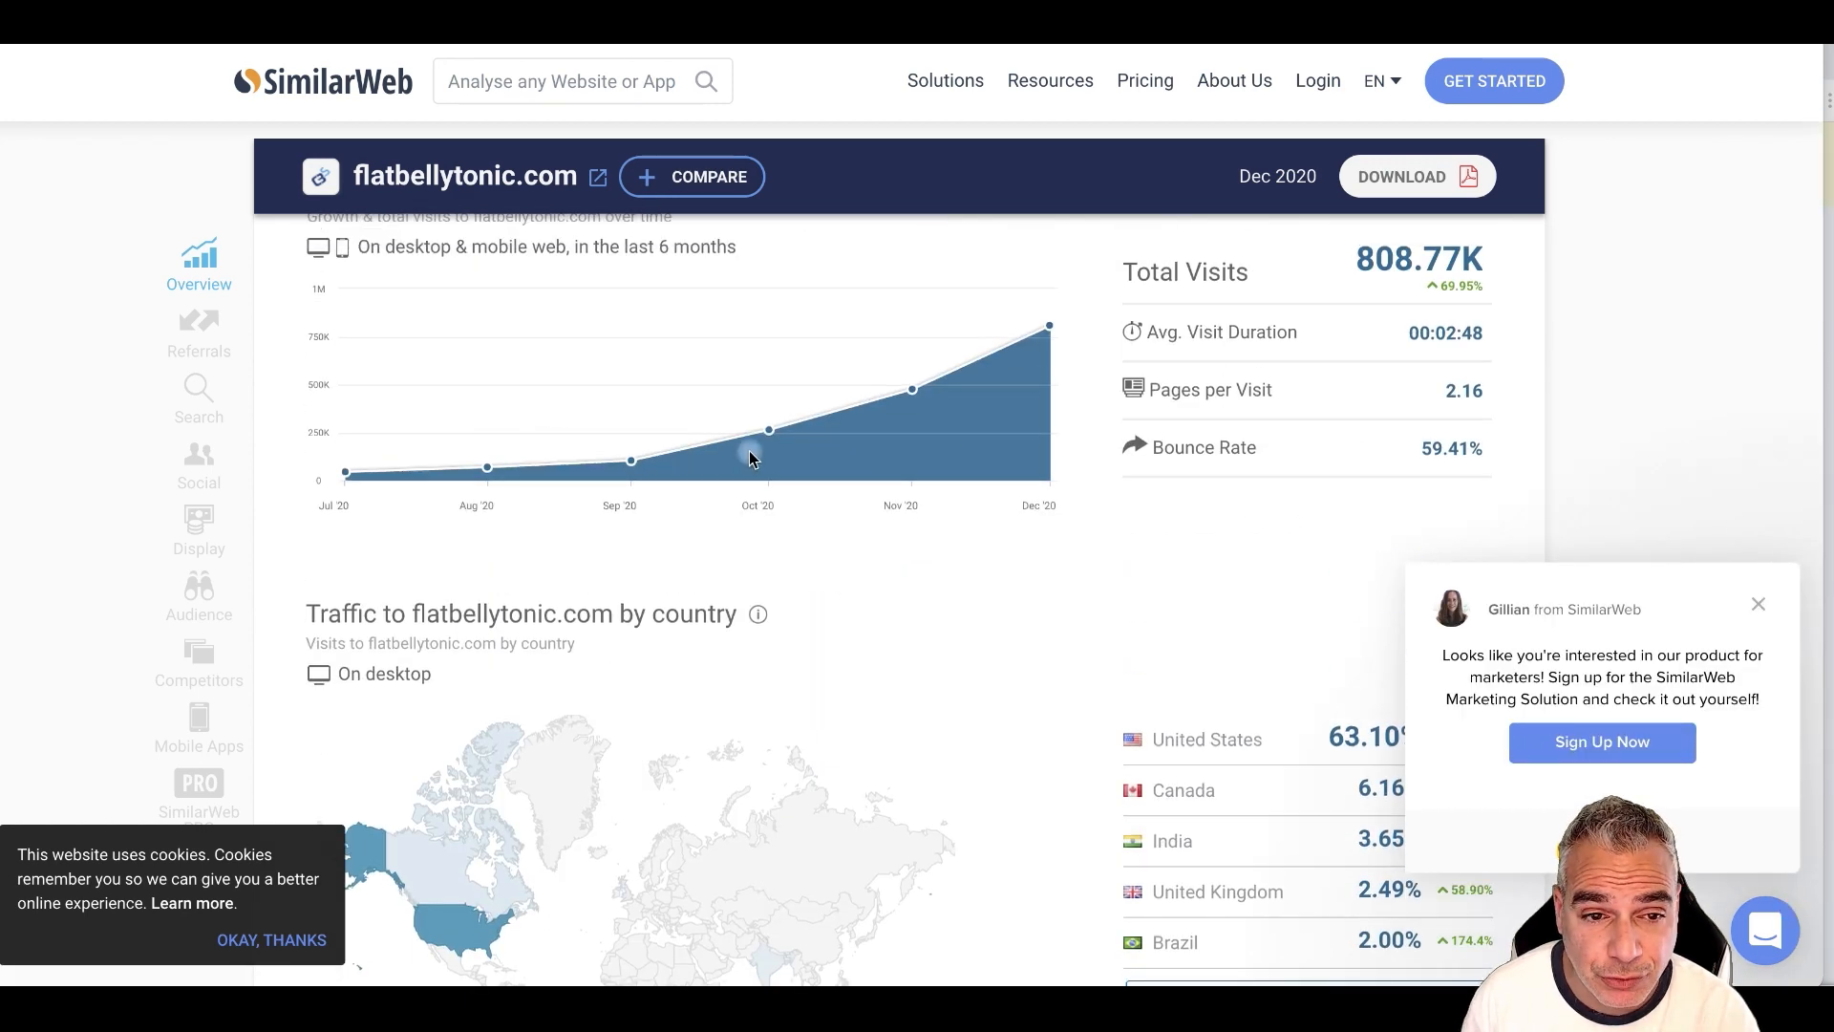
scroll(891, 458, up, 1)
scroll(891, 459, down, 4)
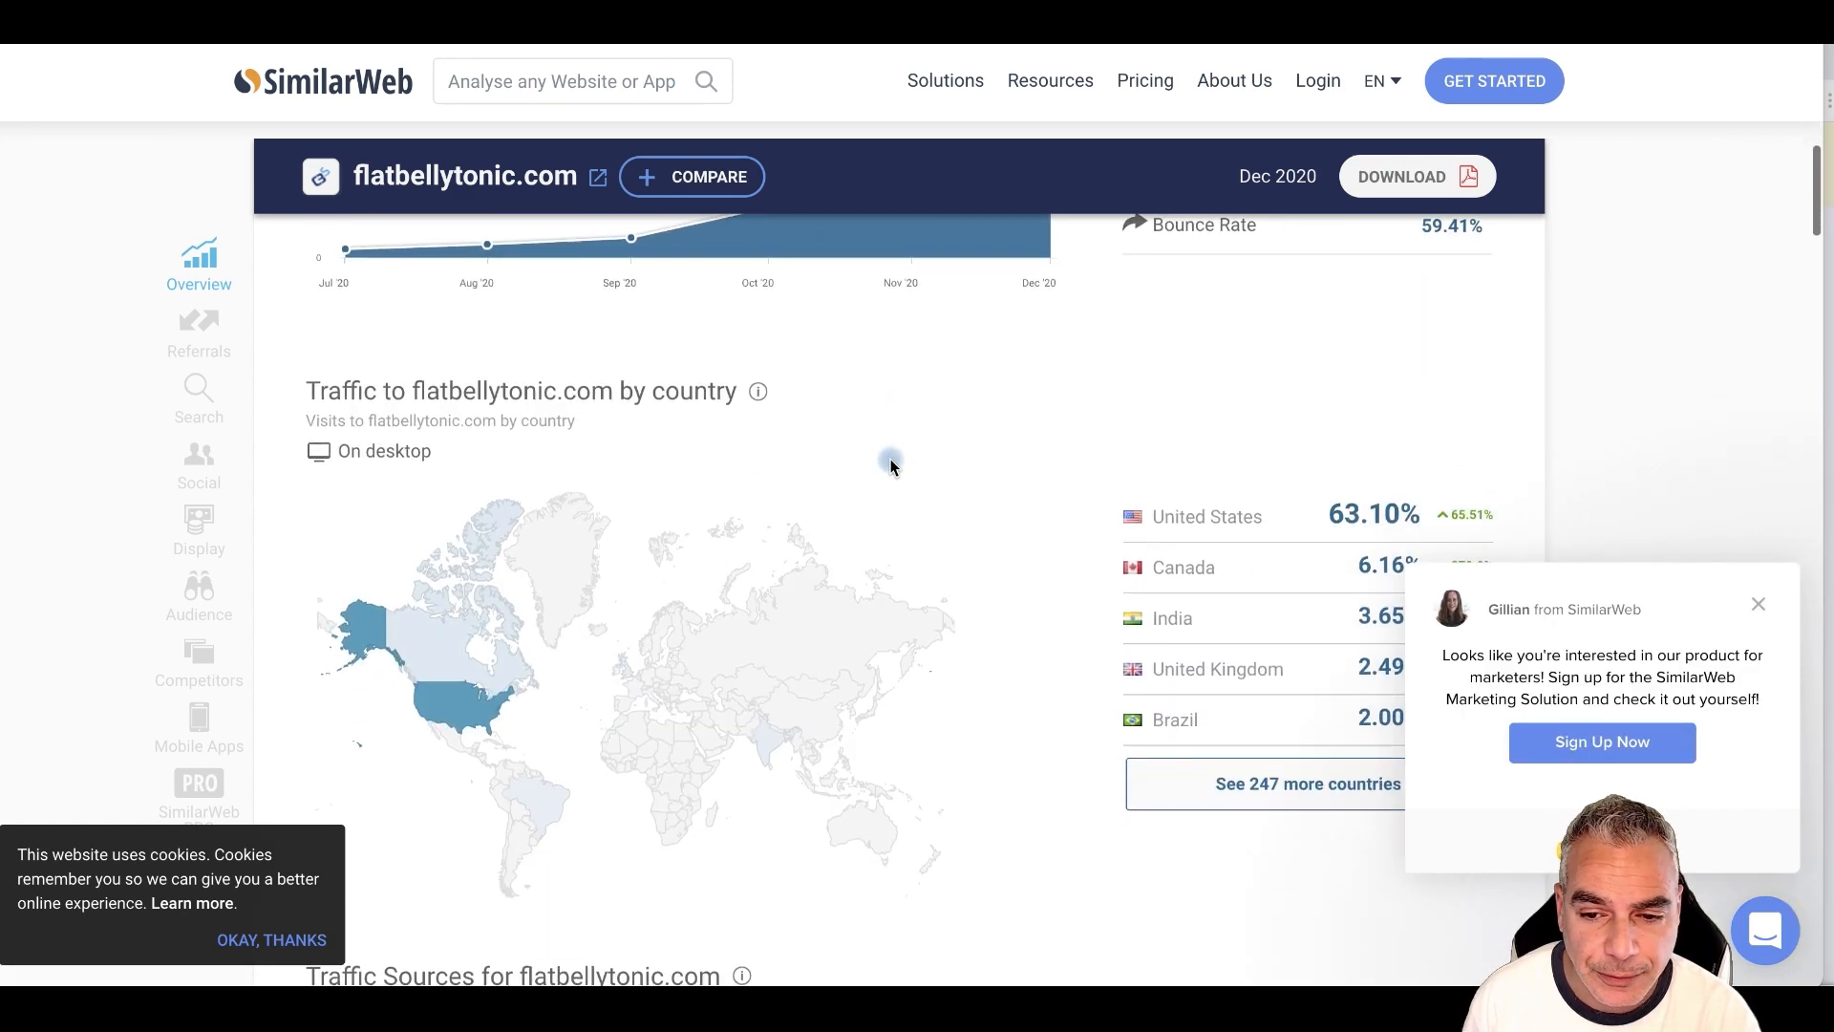
scroll(1231, 487, down, 5)
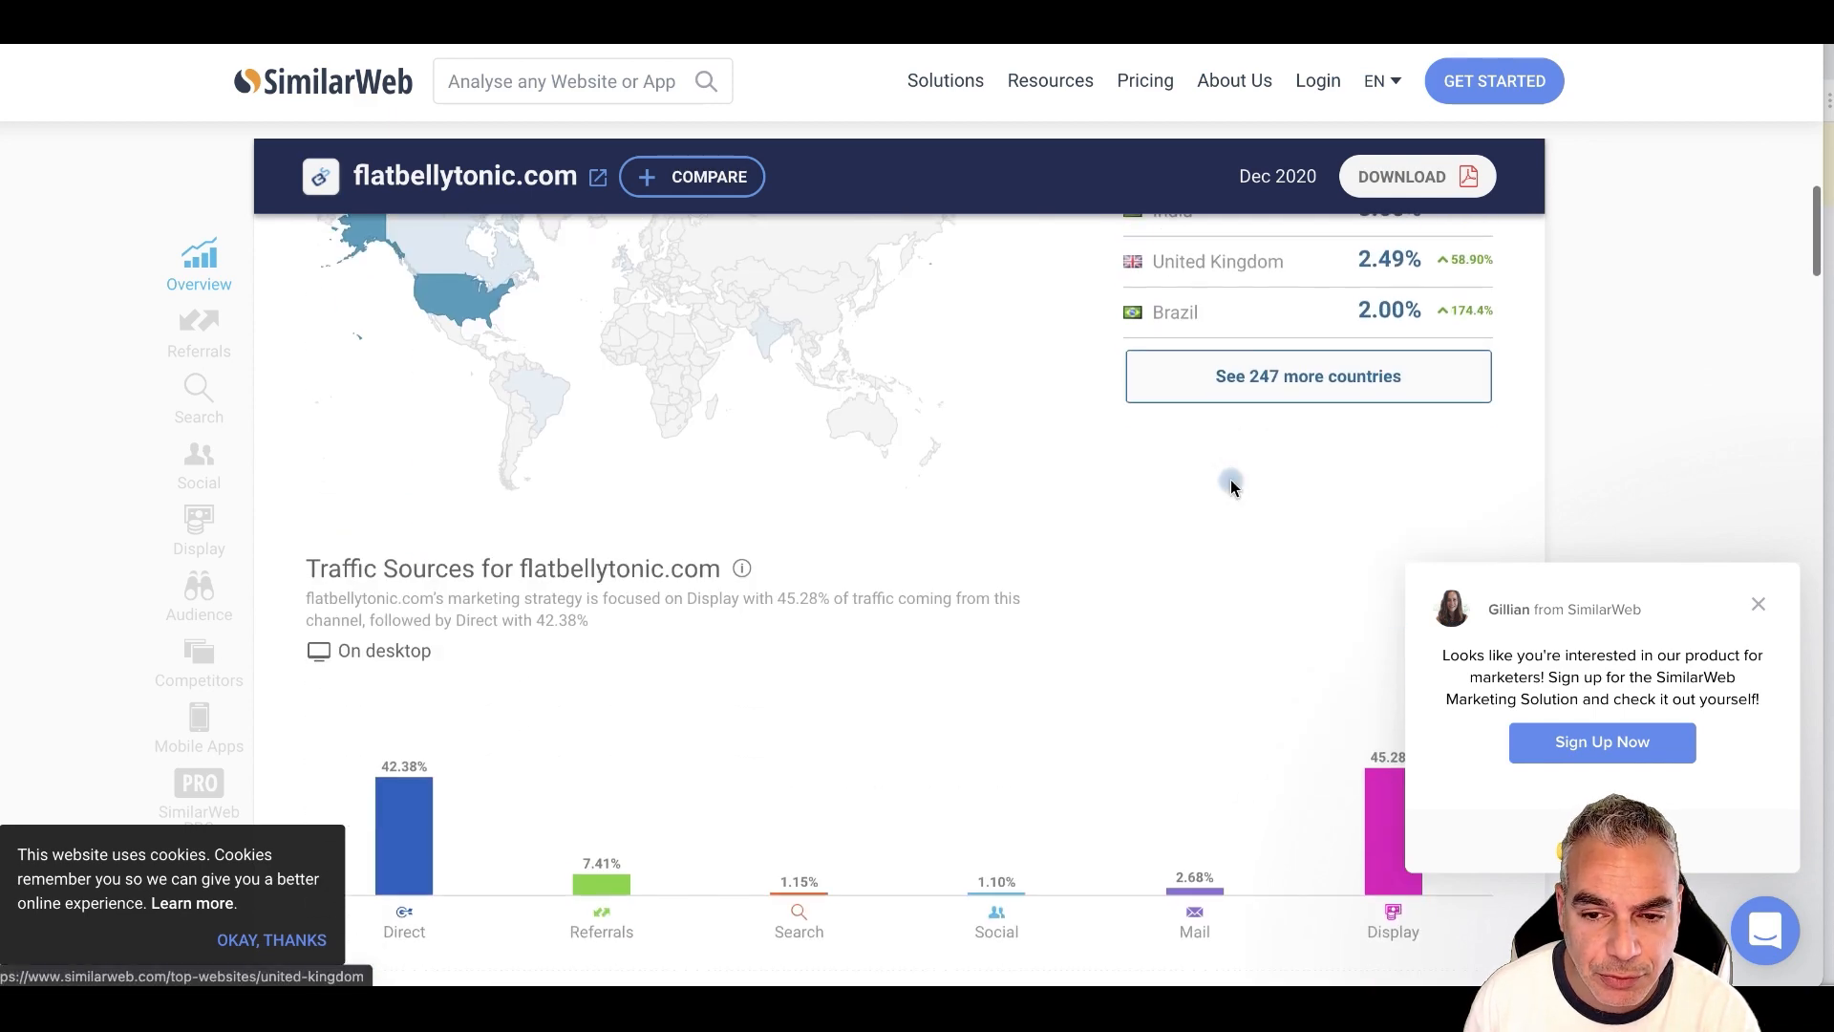
scroll(1231, 487, down, 4)
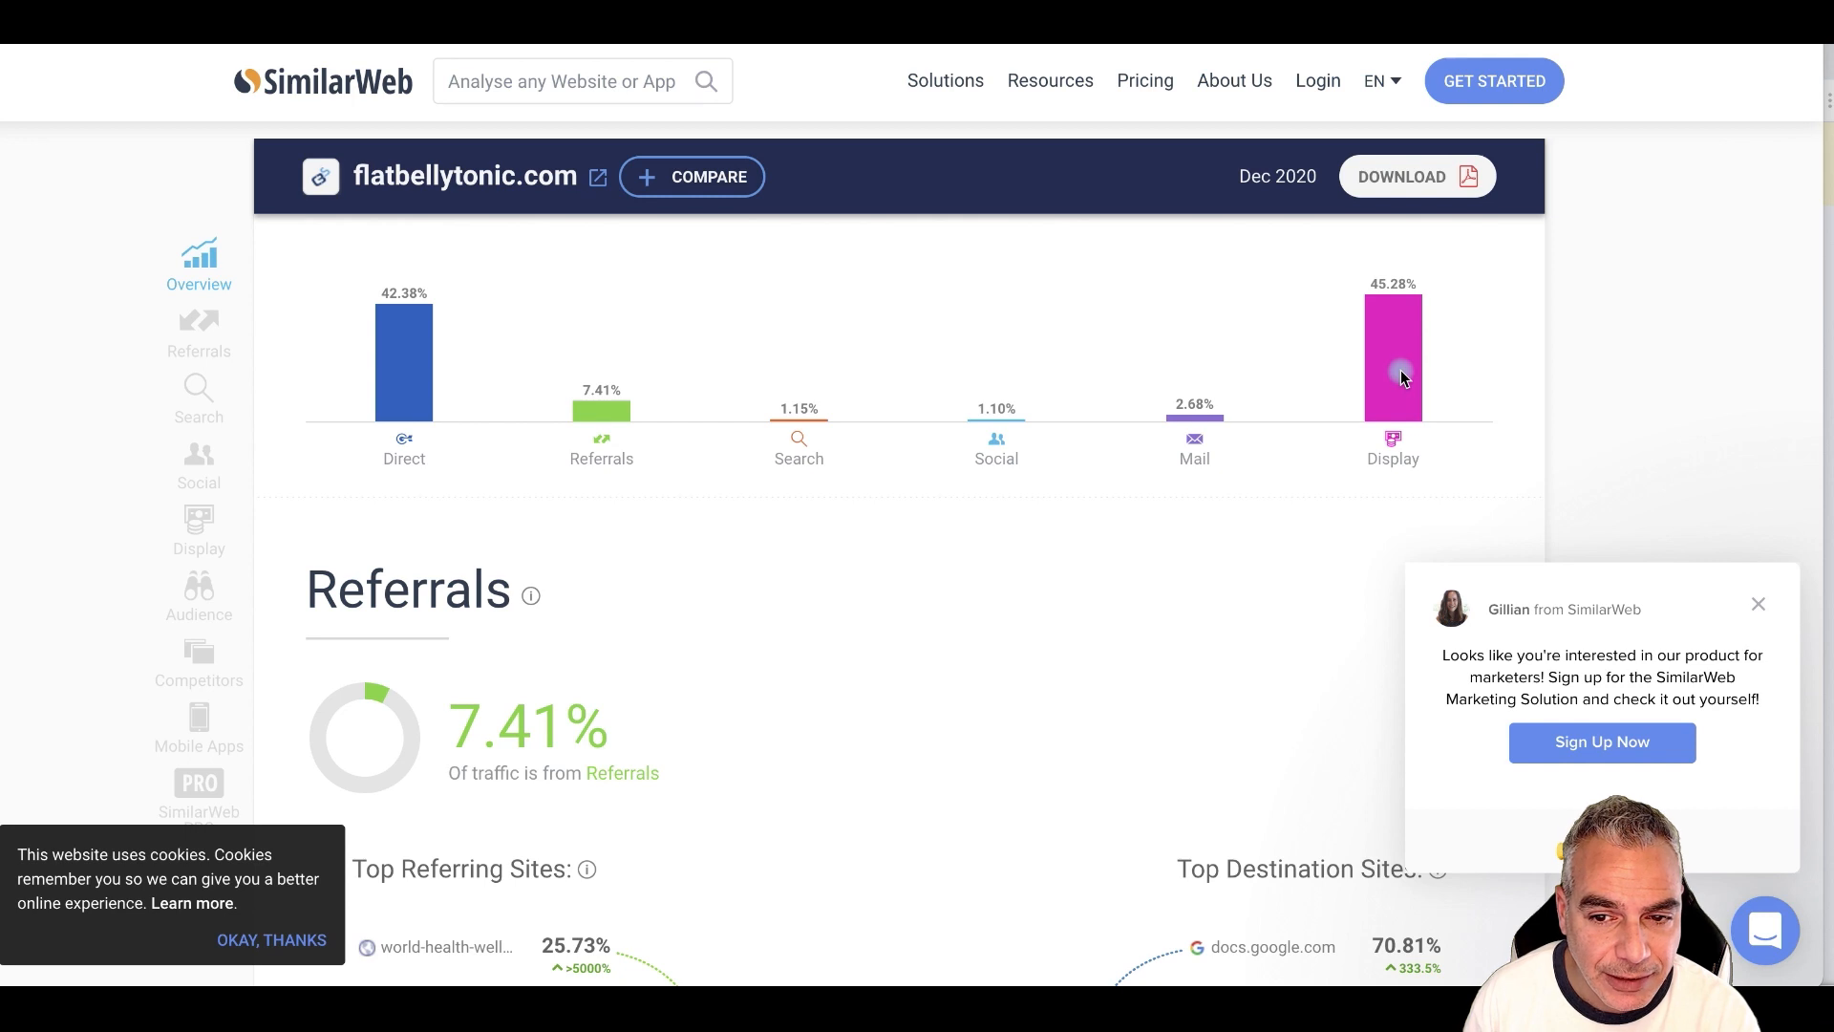
scroll(1400, 372, up, 1)
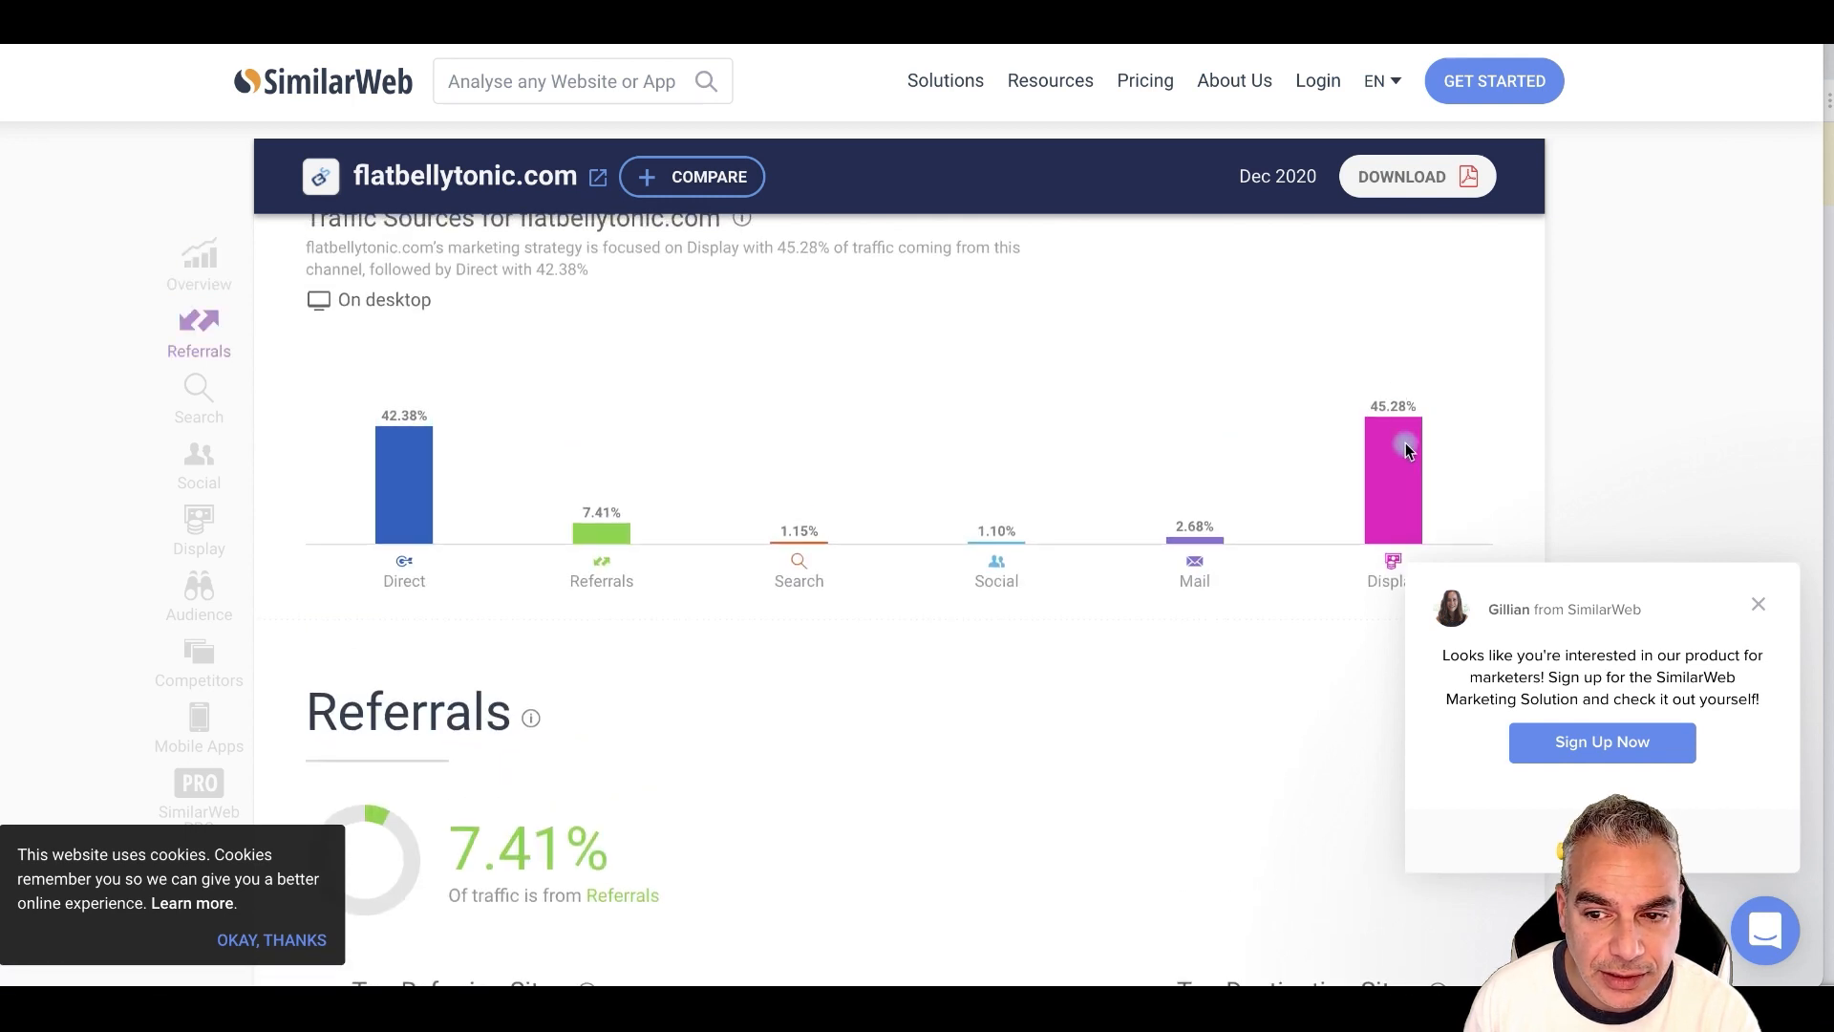
- Examine the top referring sites in the Referrals section for flatbellytonic.com
scroll(1407, 455, down, 4)
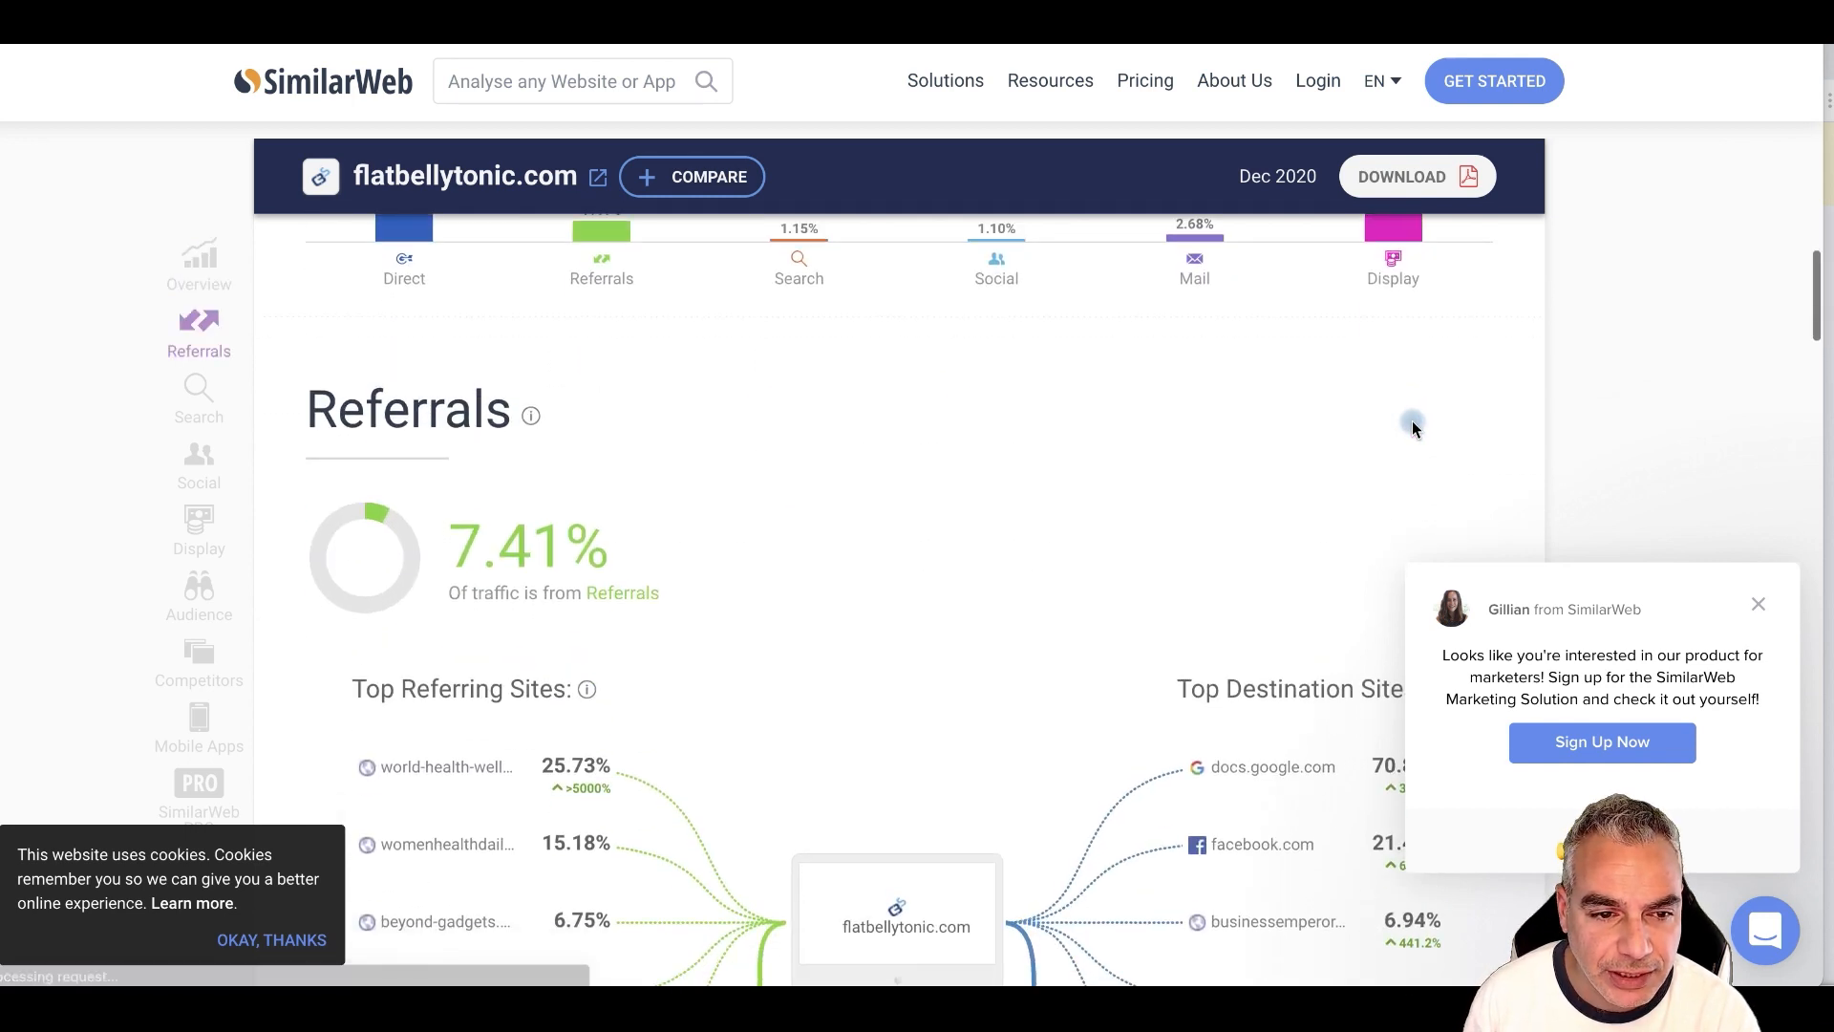
scroll(1410, 428, down, 1)
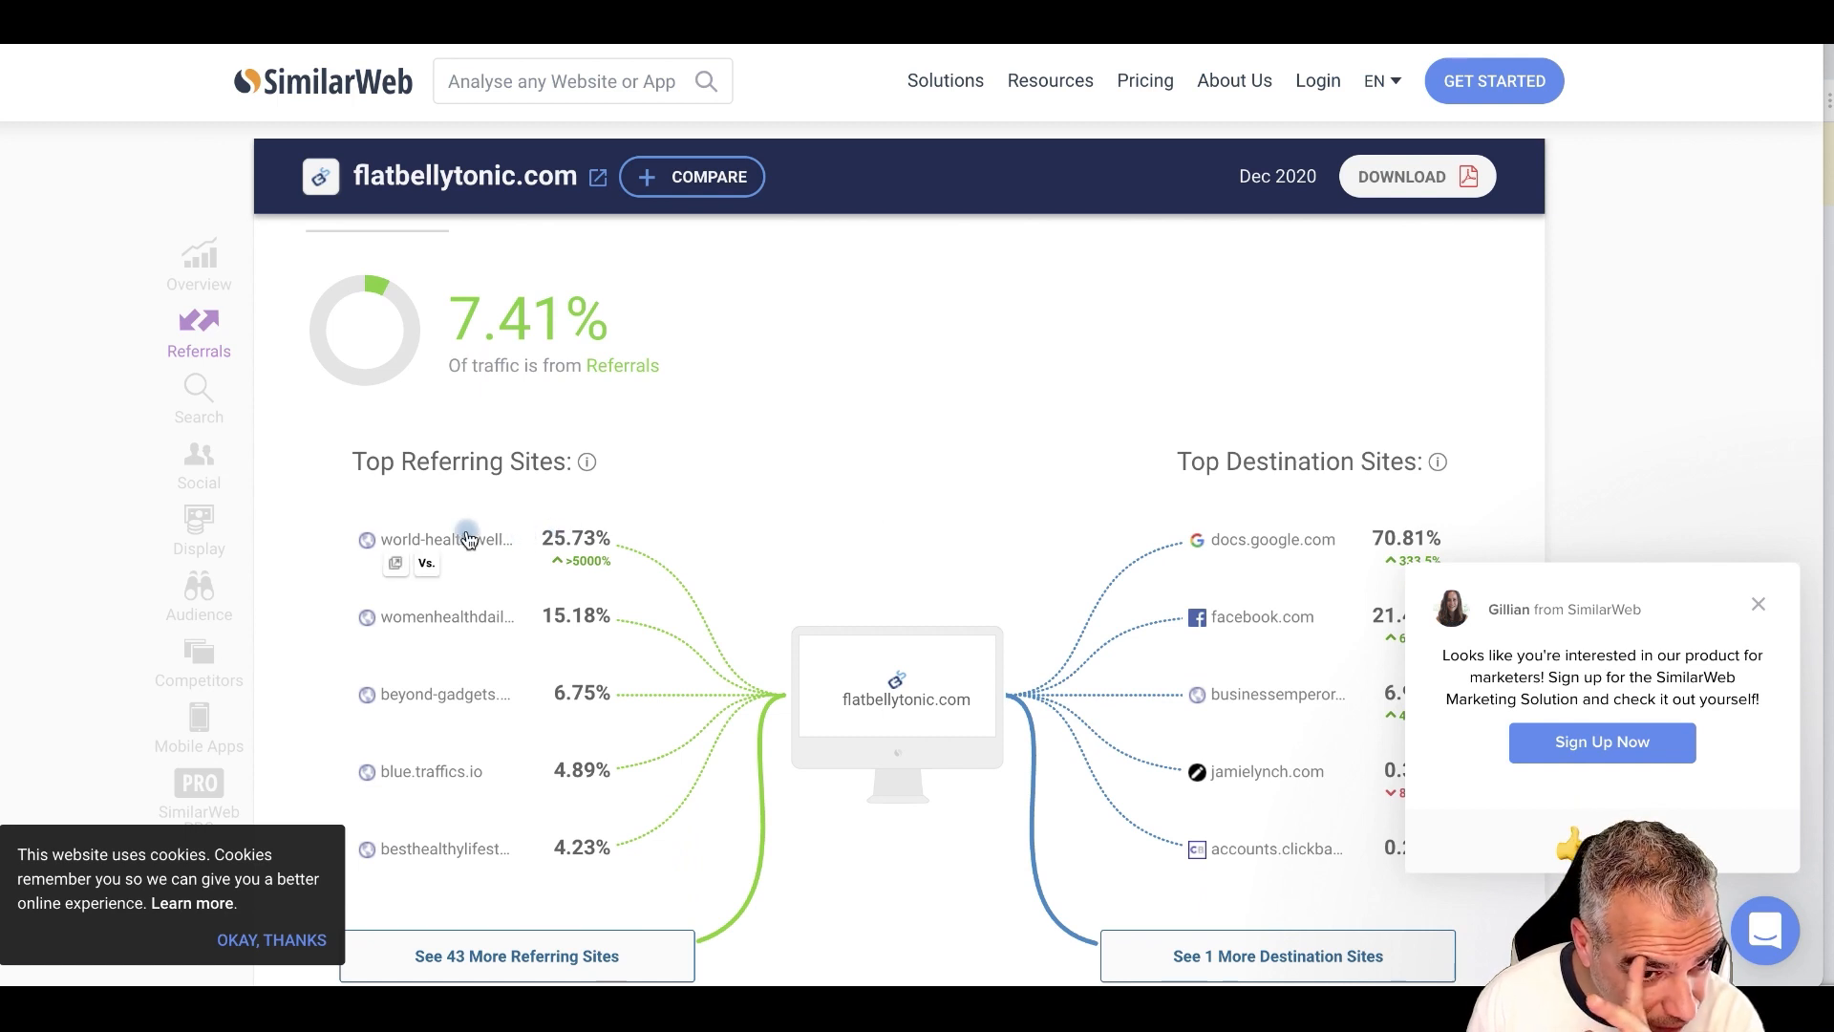
mouse_move(468, 541)
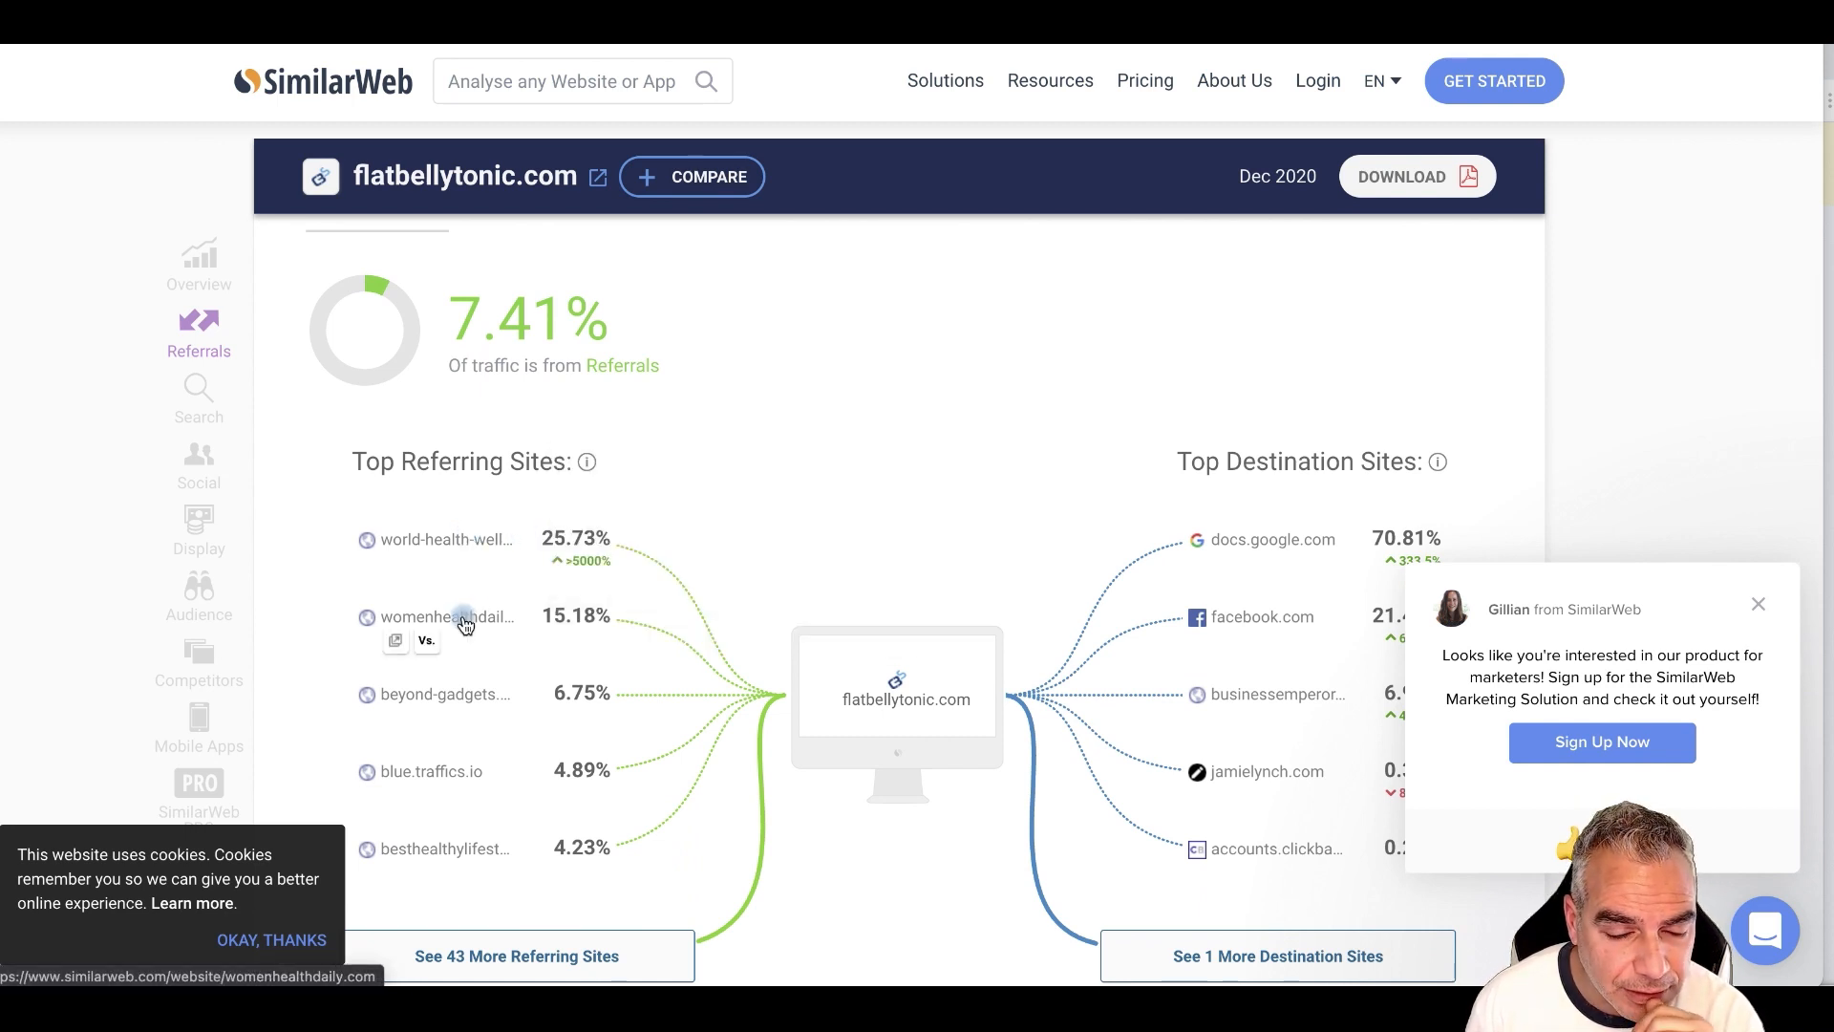
mouse_move(463, 626)
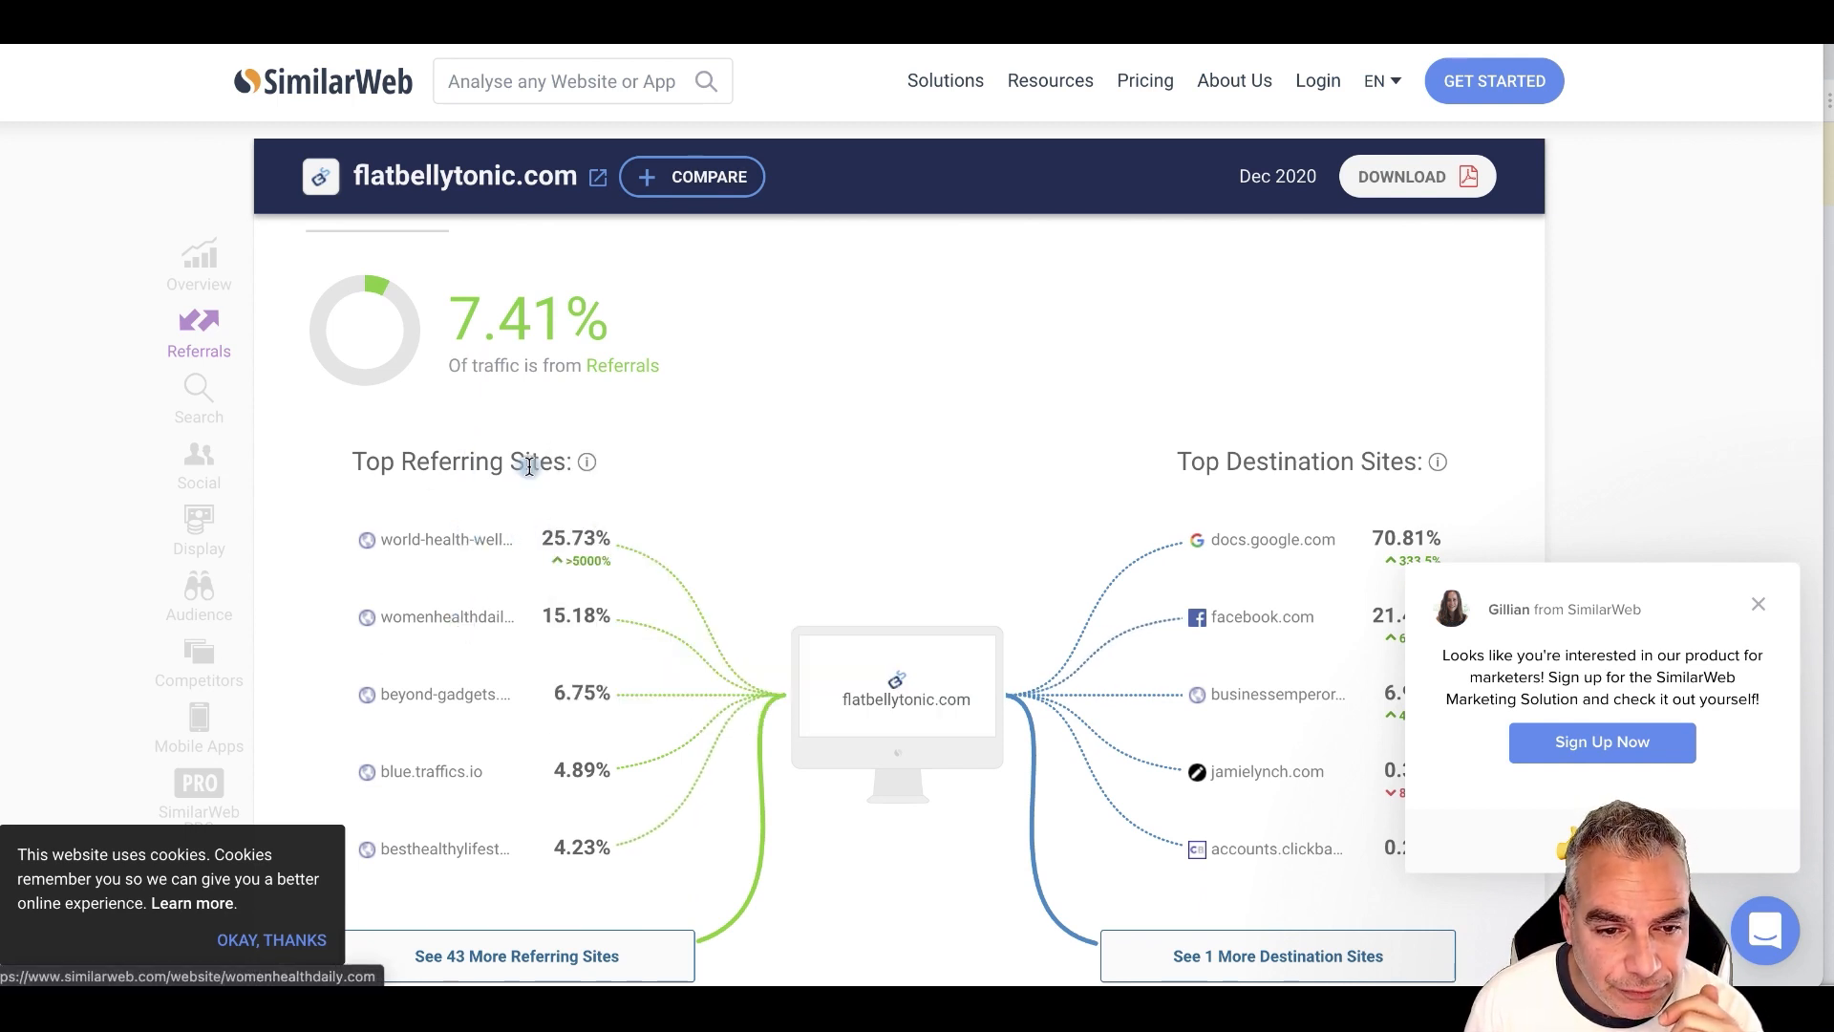
scroll(461, 449, down, 2)
mouse_move(471, 444)
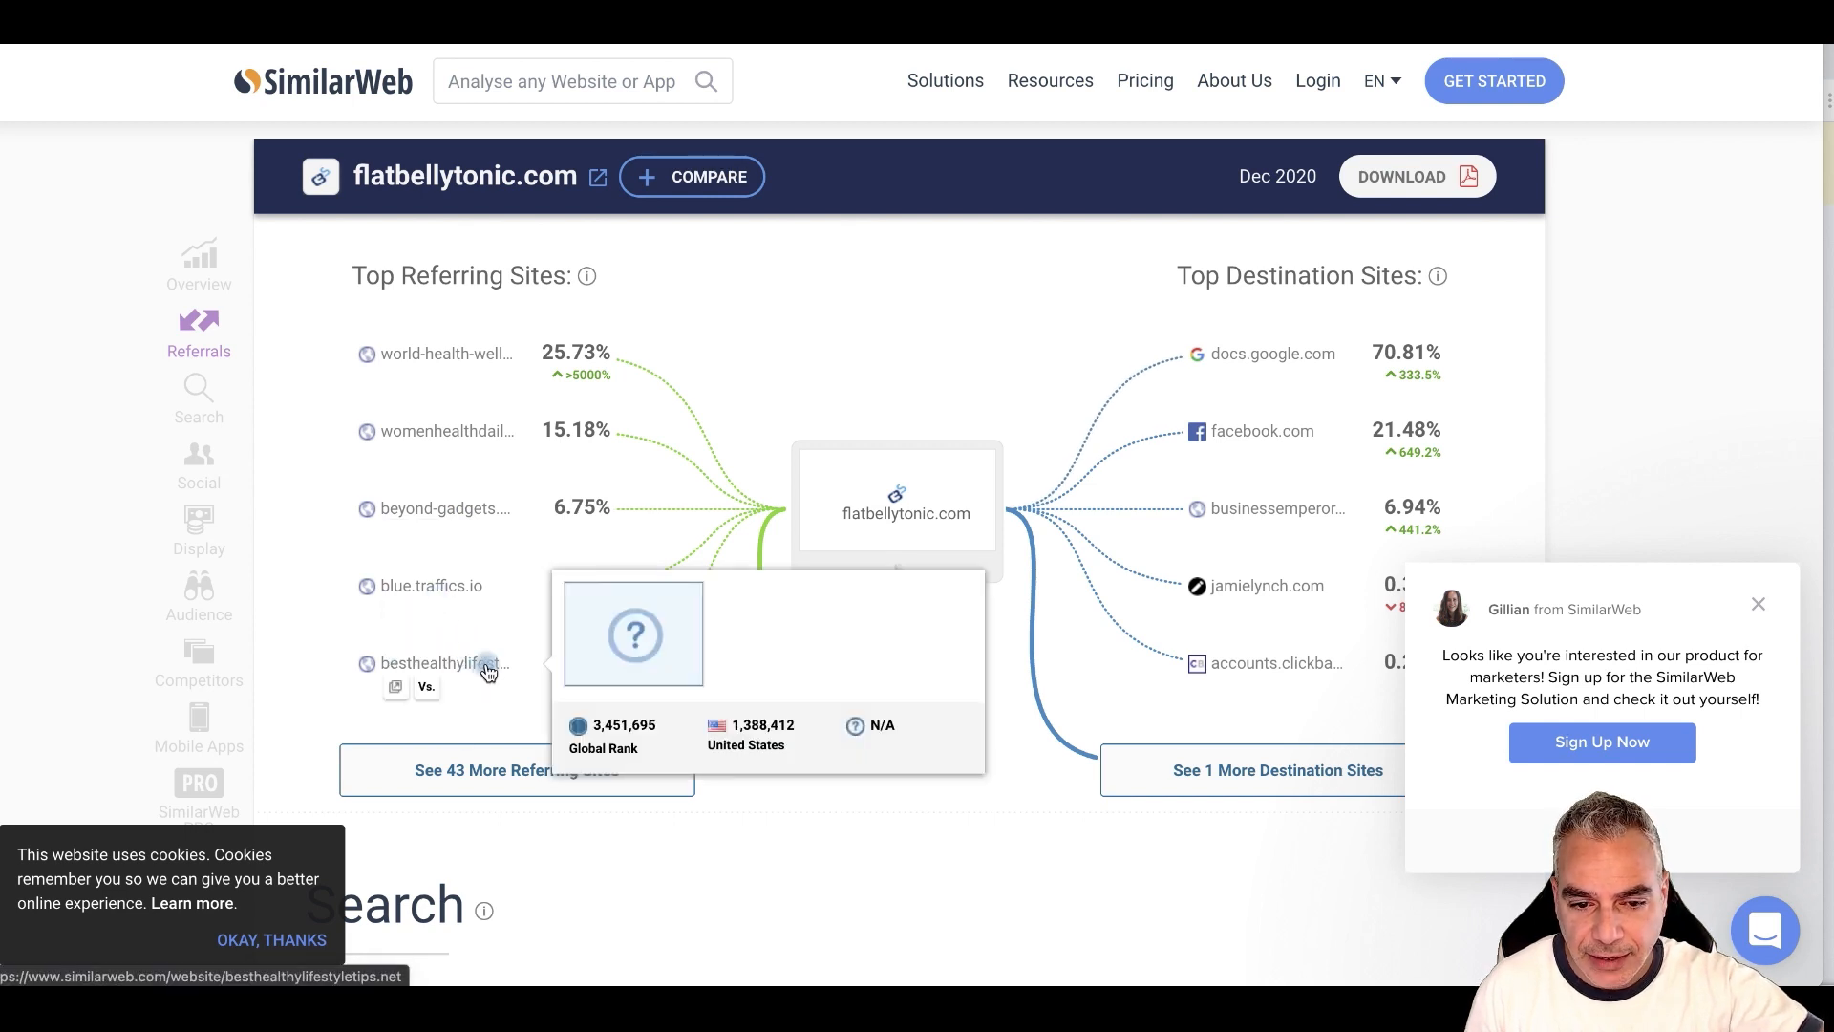
scroll(487, 659, down, 1)
scroll(492, 640, up, 1)
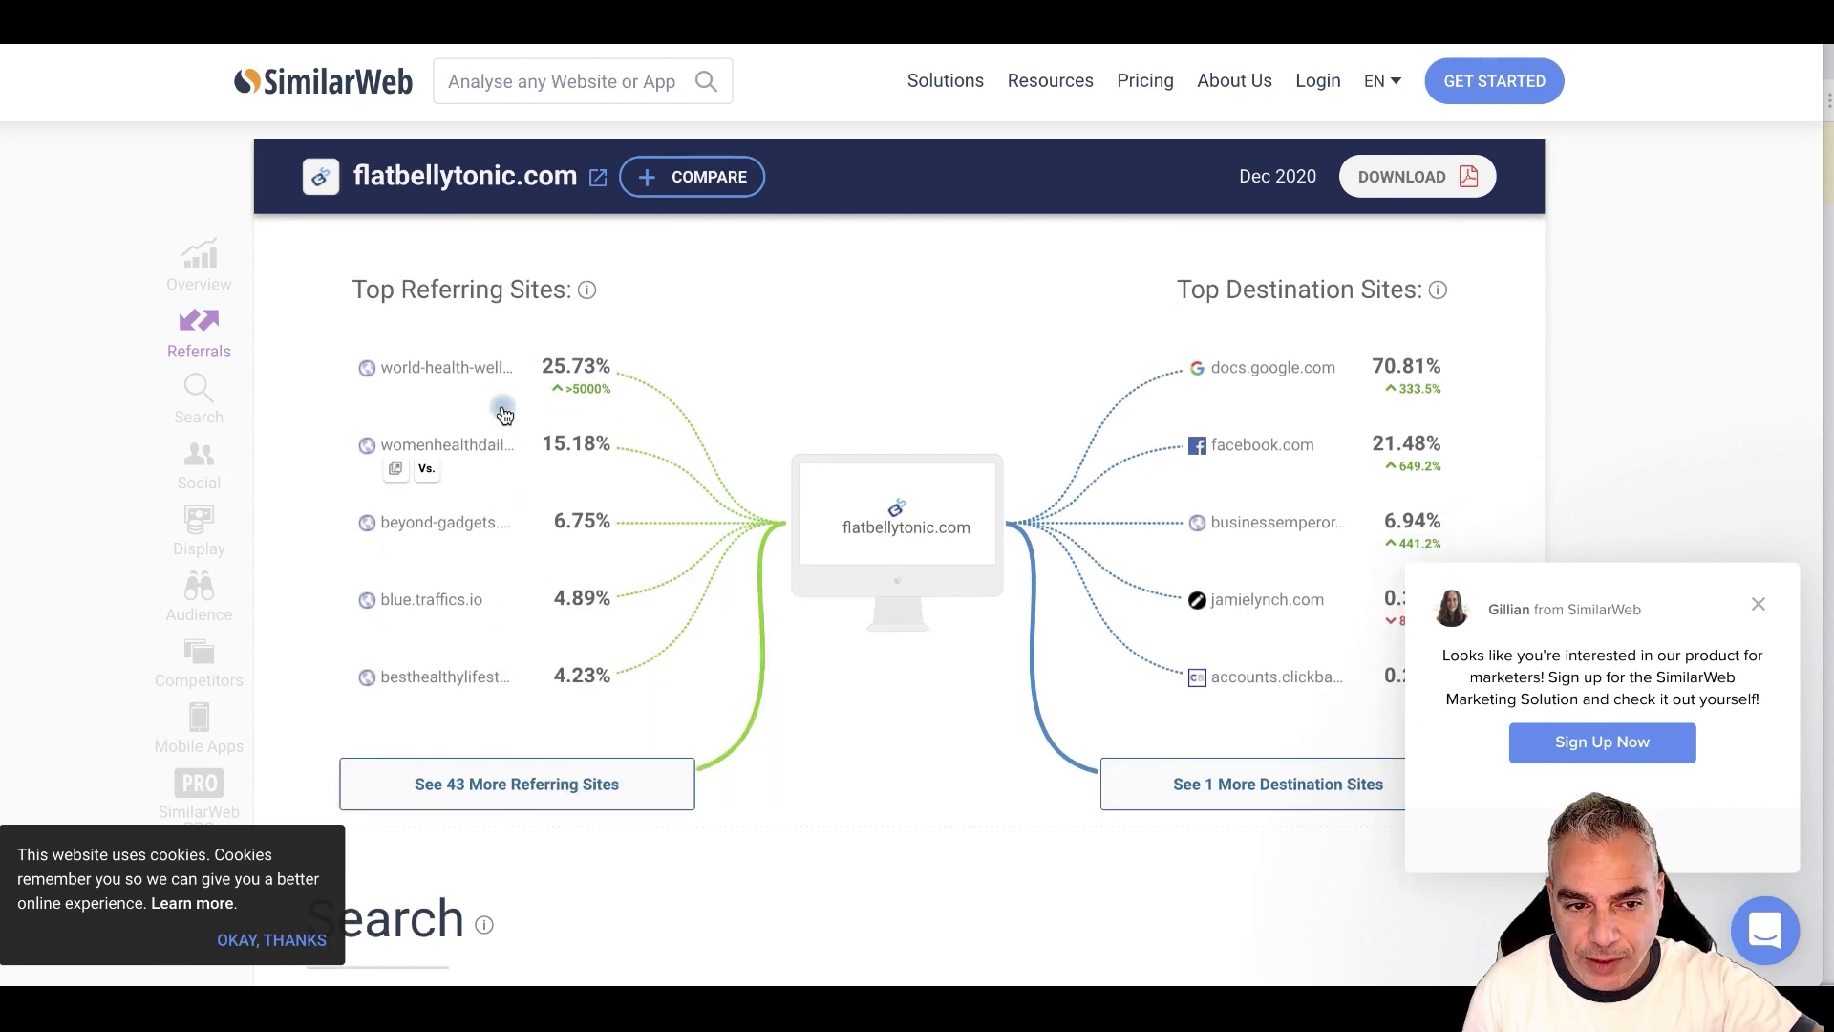
- Examine the search traffic share and the top organic and paid keywords of flatbellytonic.com
mouse_move(489, 380)
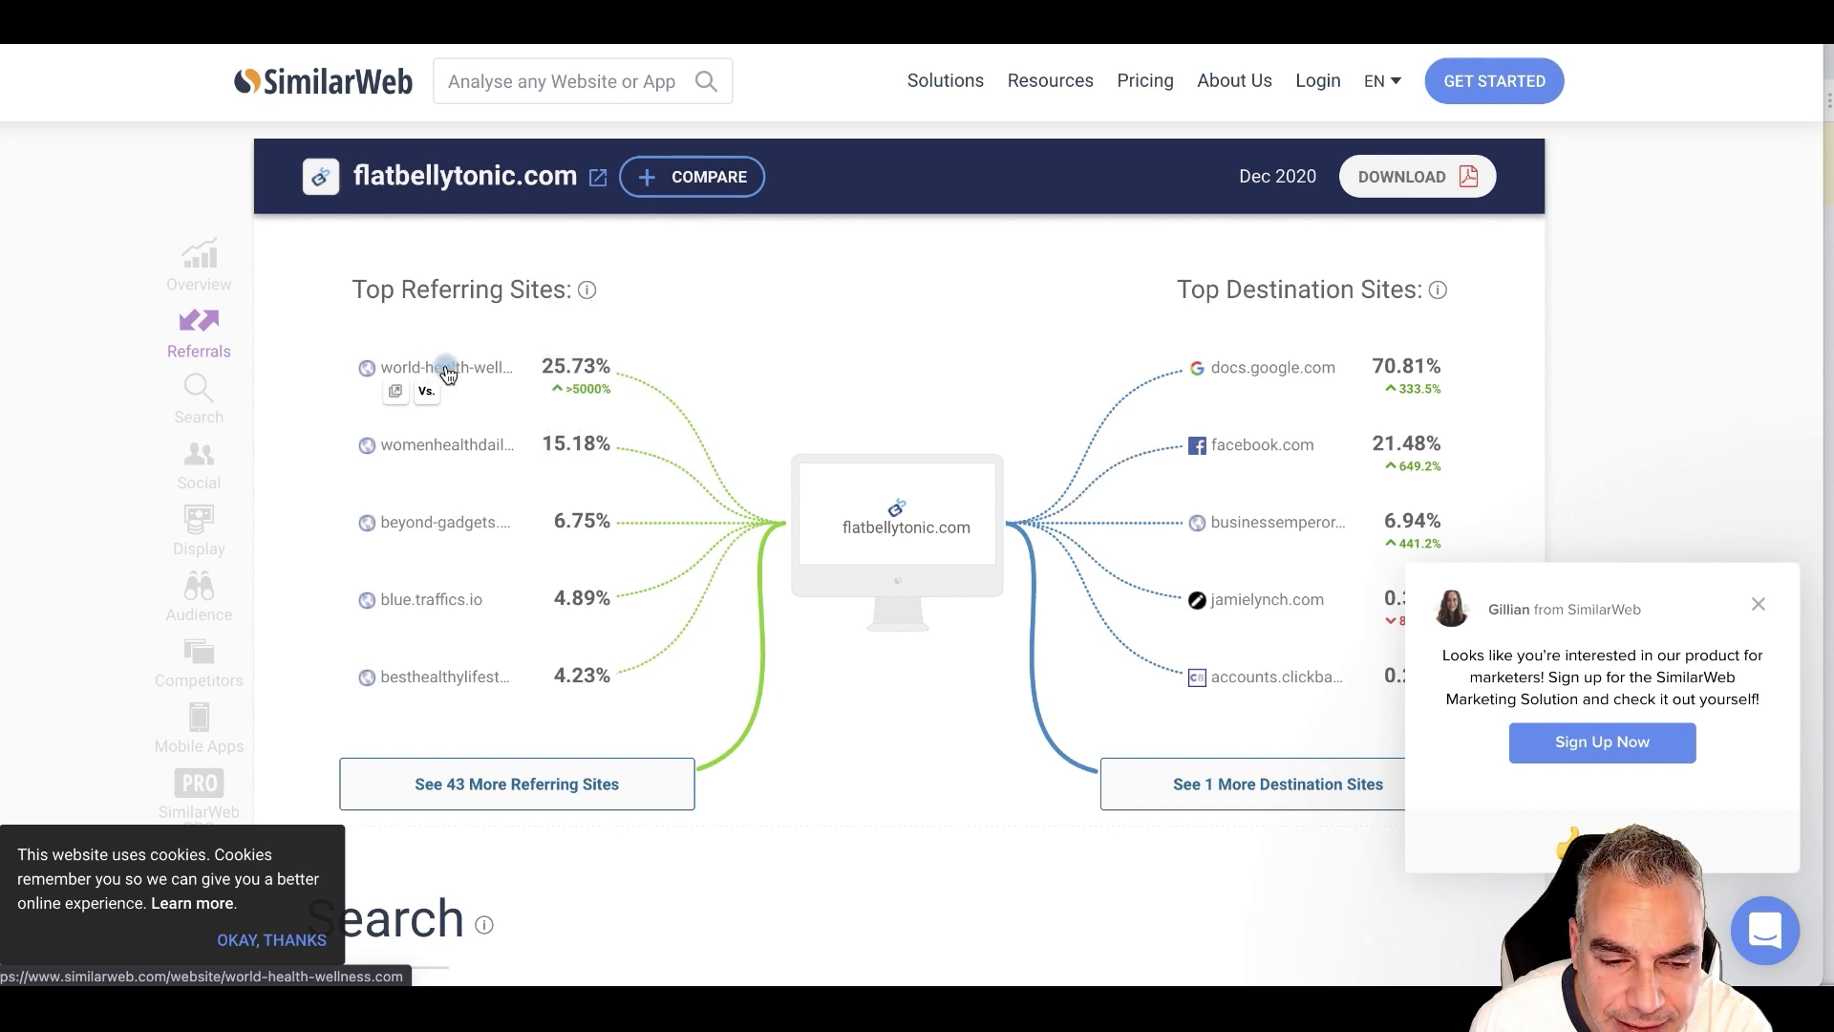
scroll(446, 371, down, 8)
scroll(445, 365, down, 1)
scroll(446, 361, up, 1)
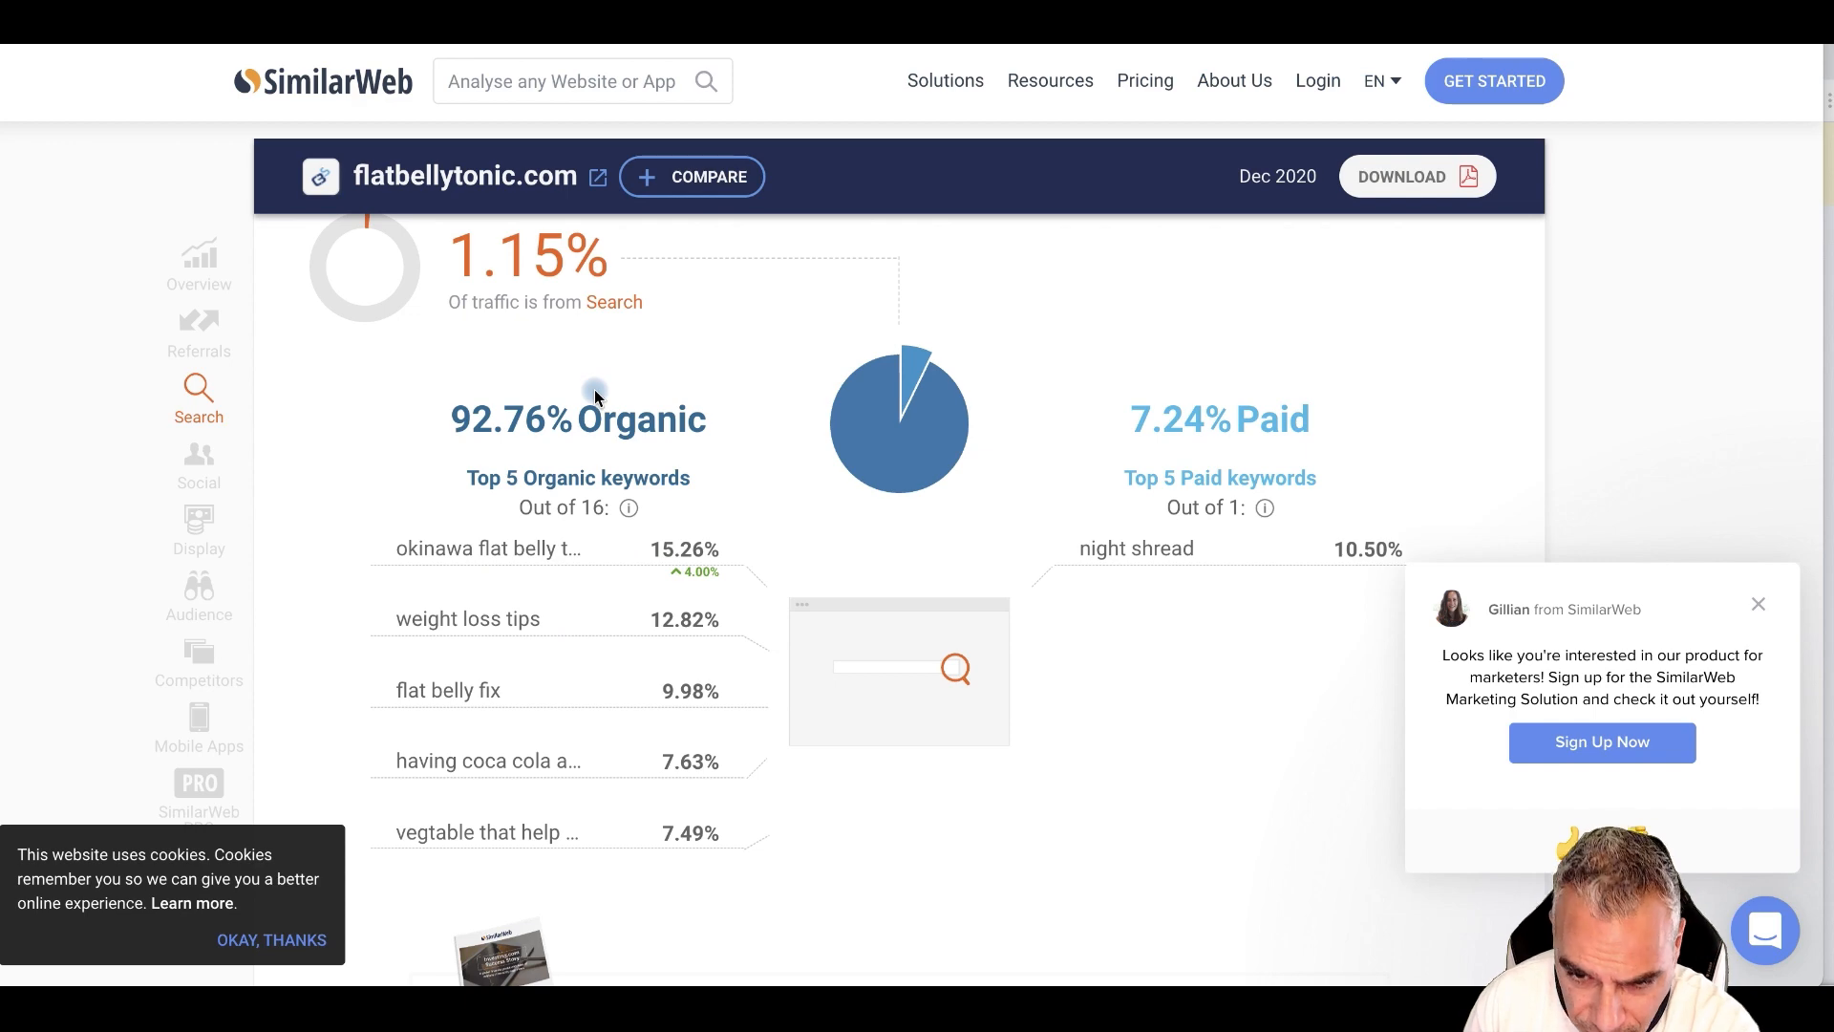
- Examine the display advertising data of flatbellytonic.com, covering its top ad networks and top publishers
scroll(595, 391, down, 10)
scroll(594, 401, down, 8)
scroll(594, 402, up, 4)
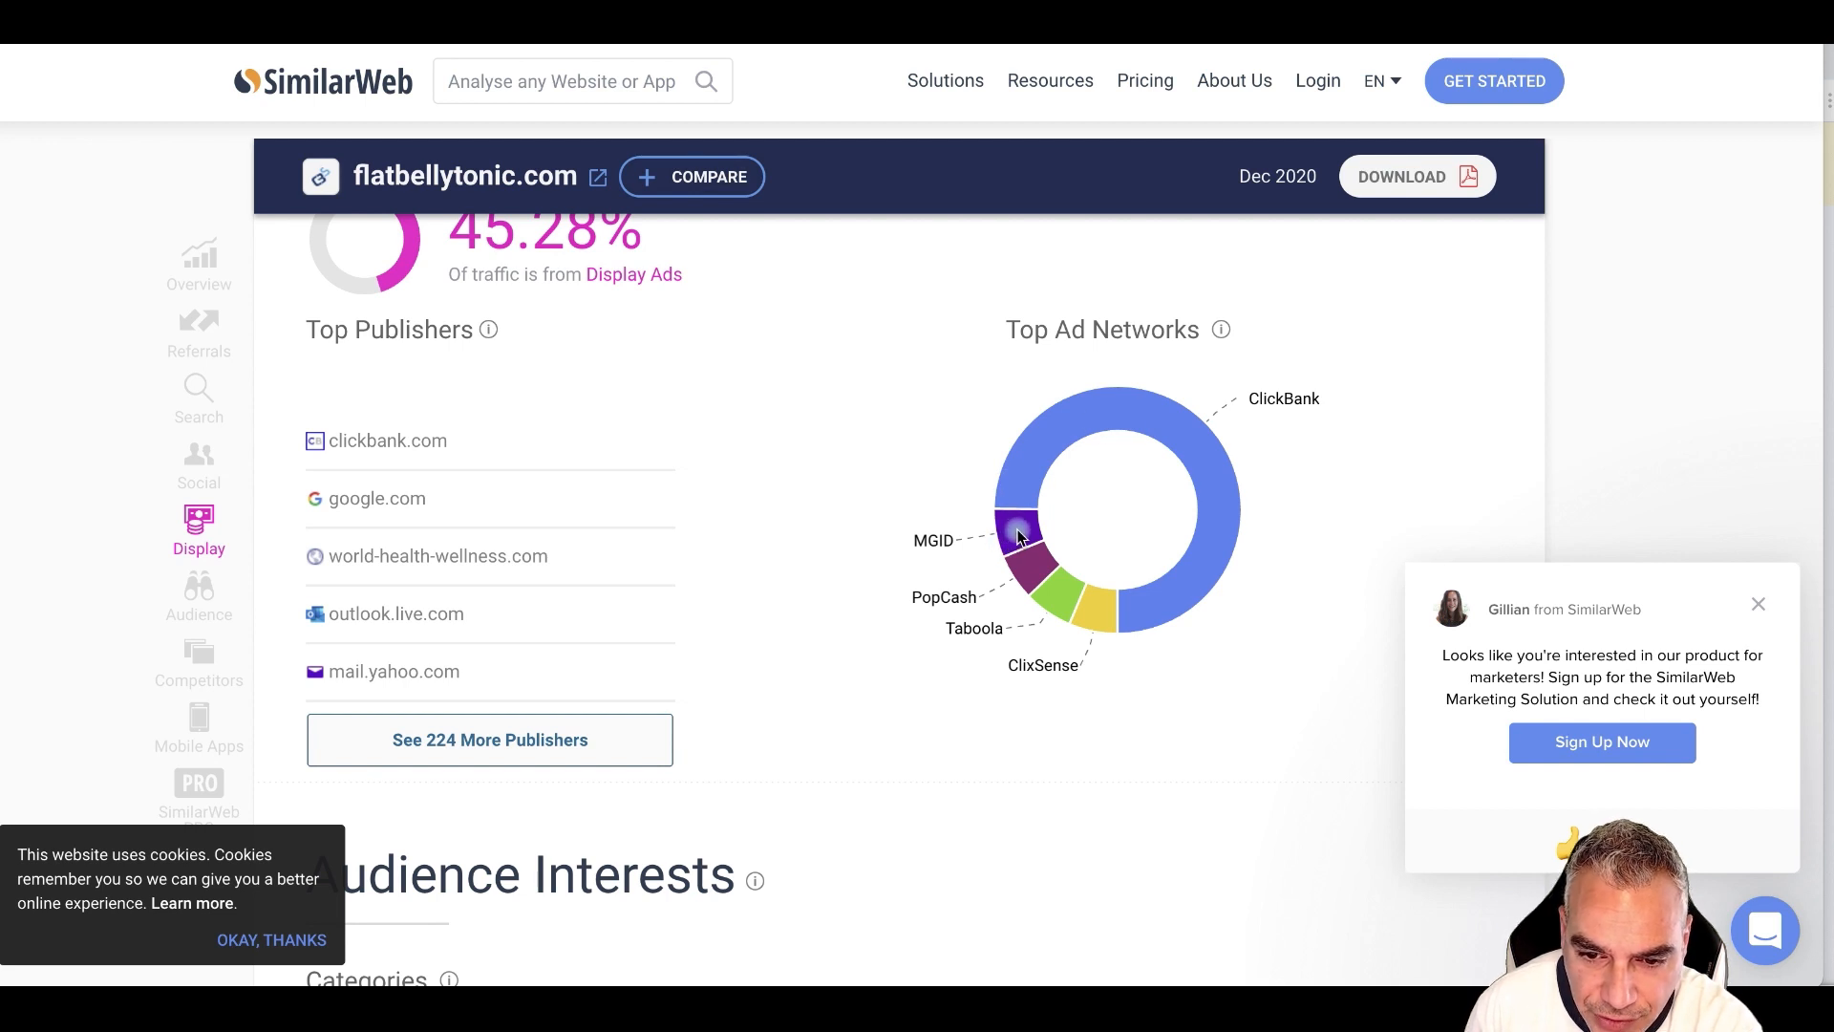
scroll(1016, 535, down, 2)
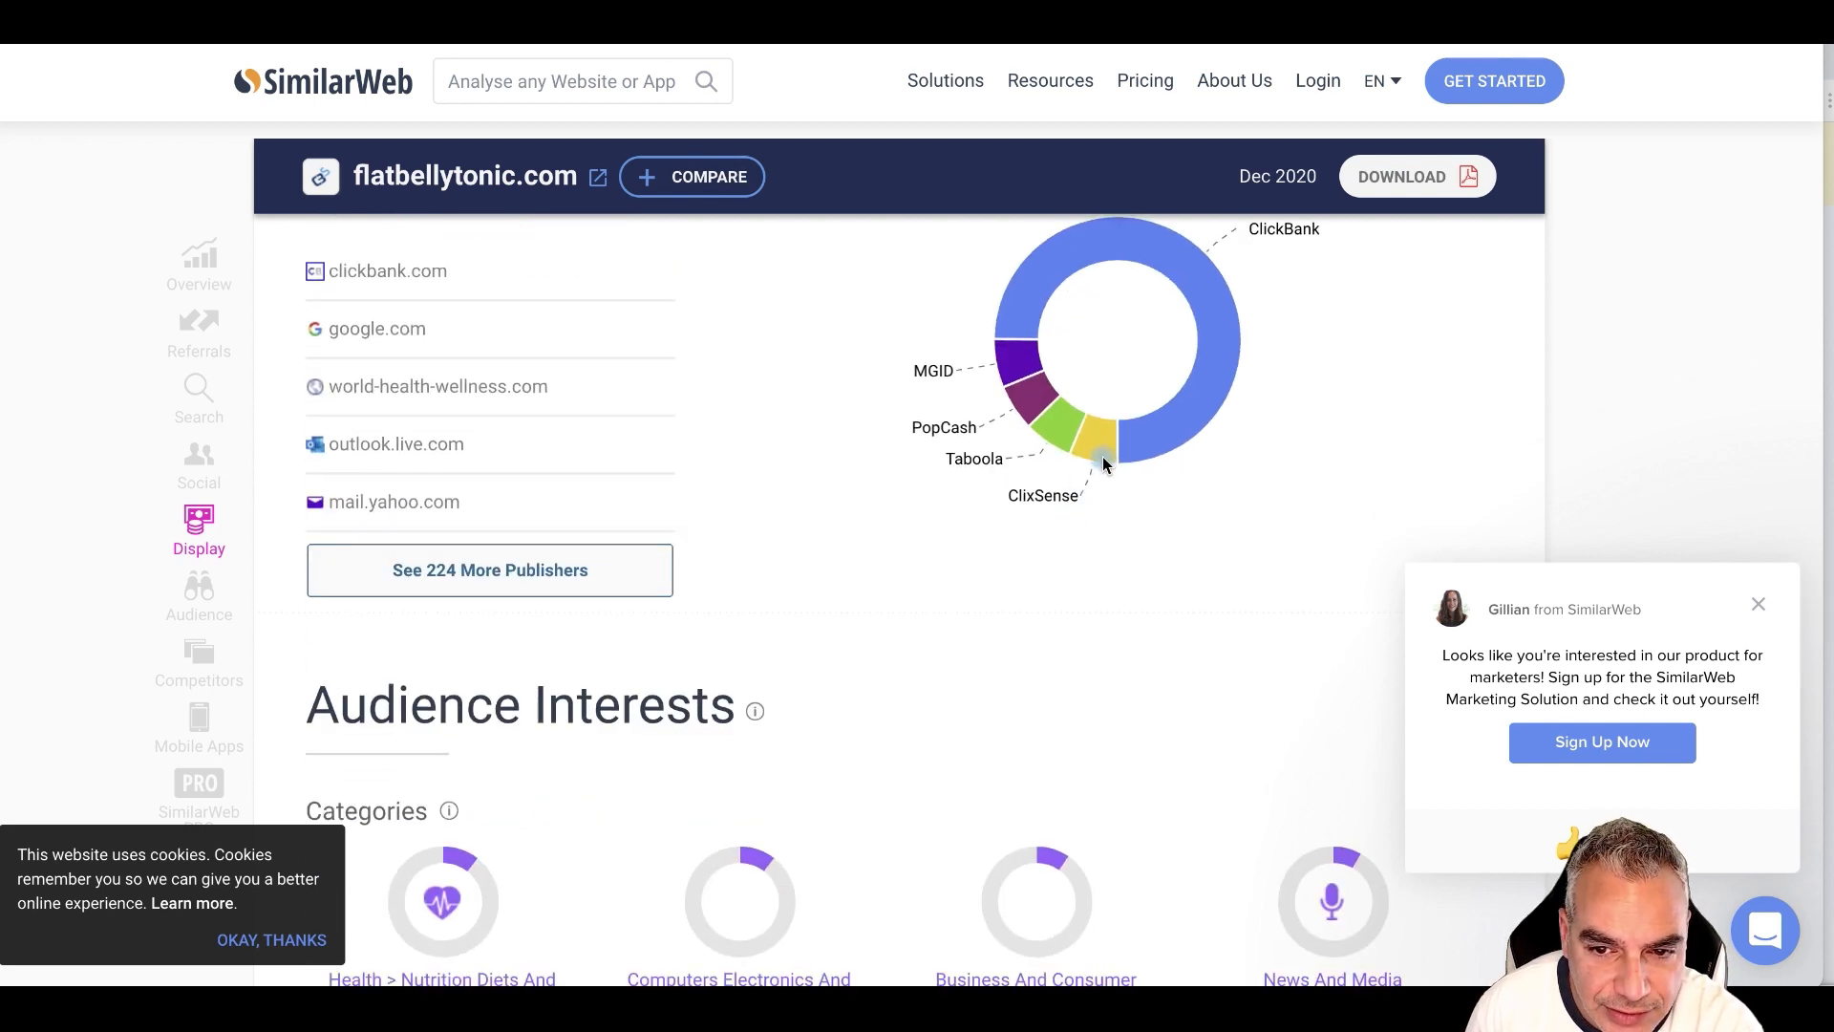
scroll(1165, 443, up, 1)
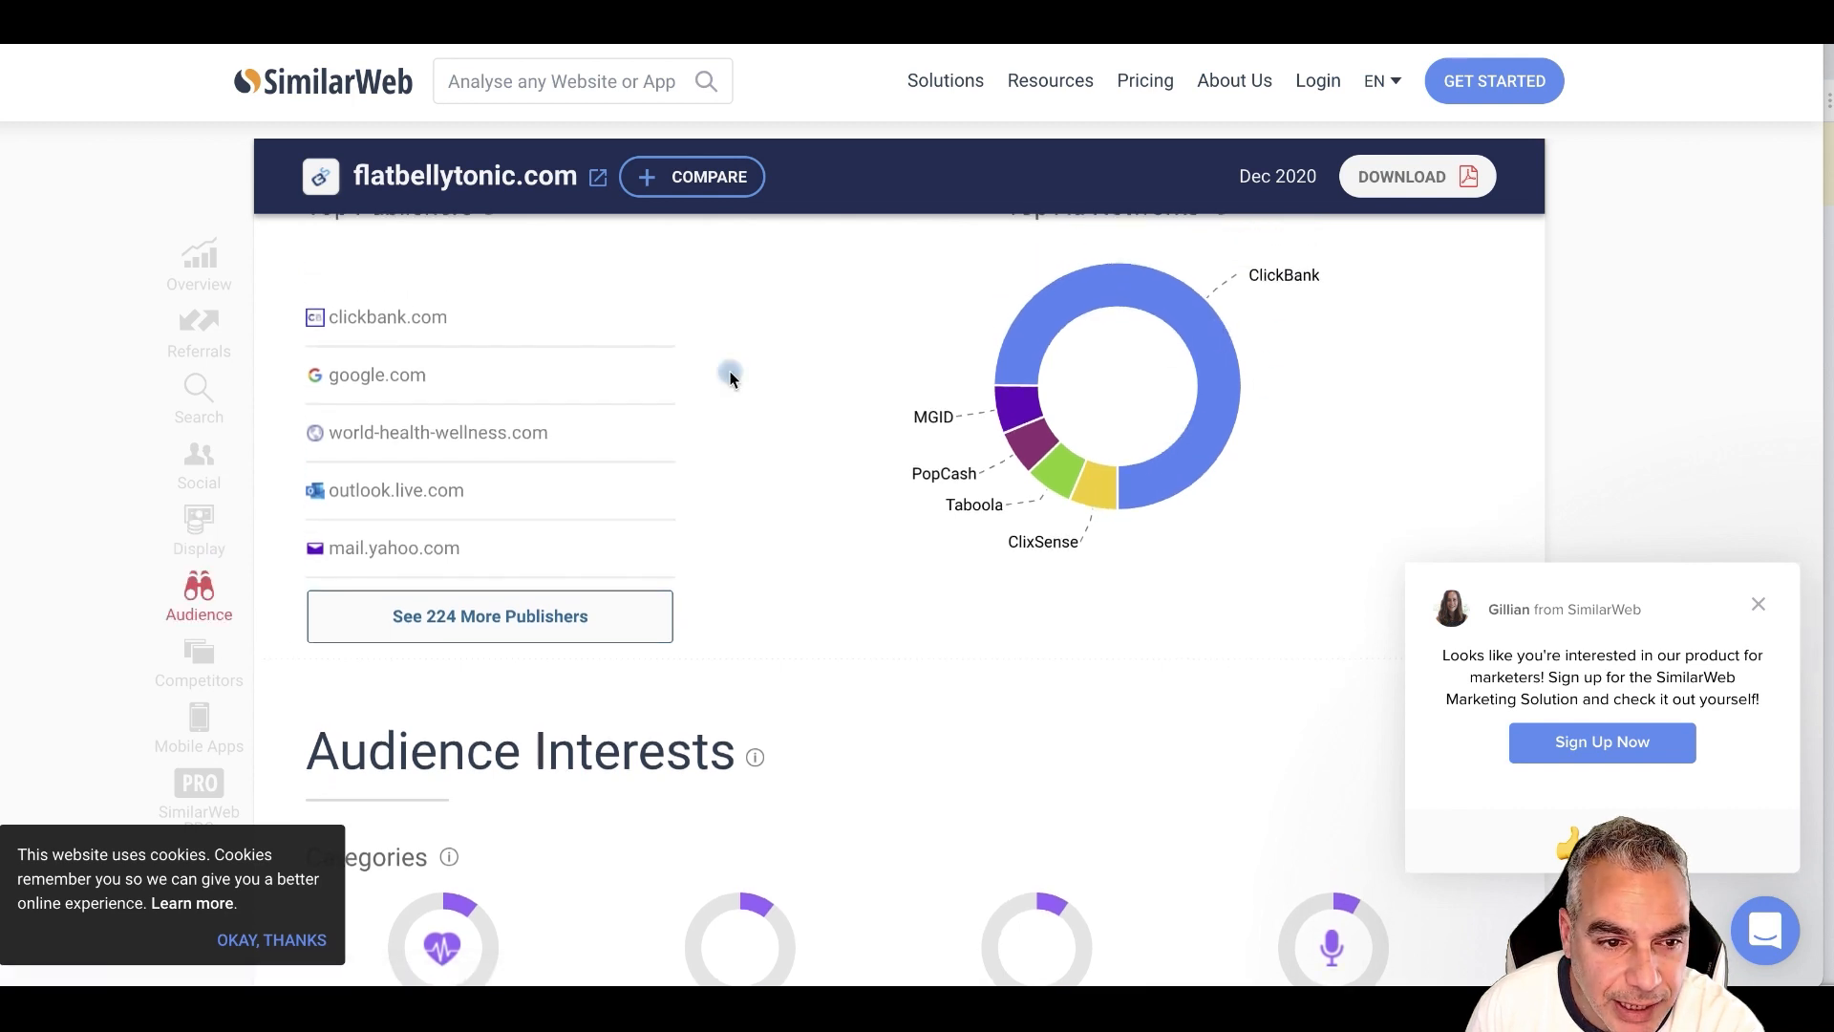
mouse_move(418, 438)
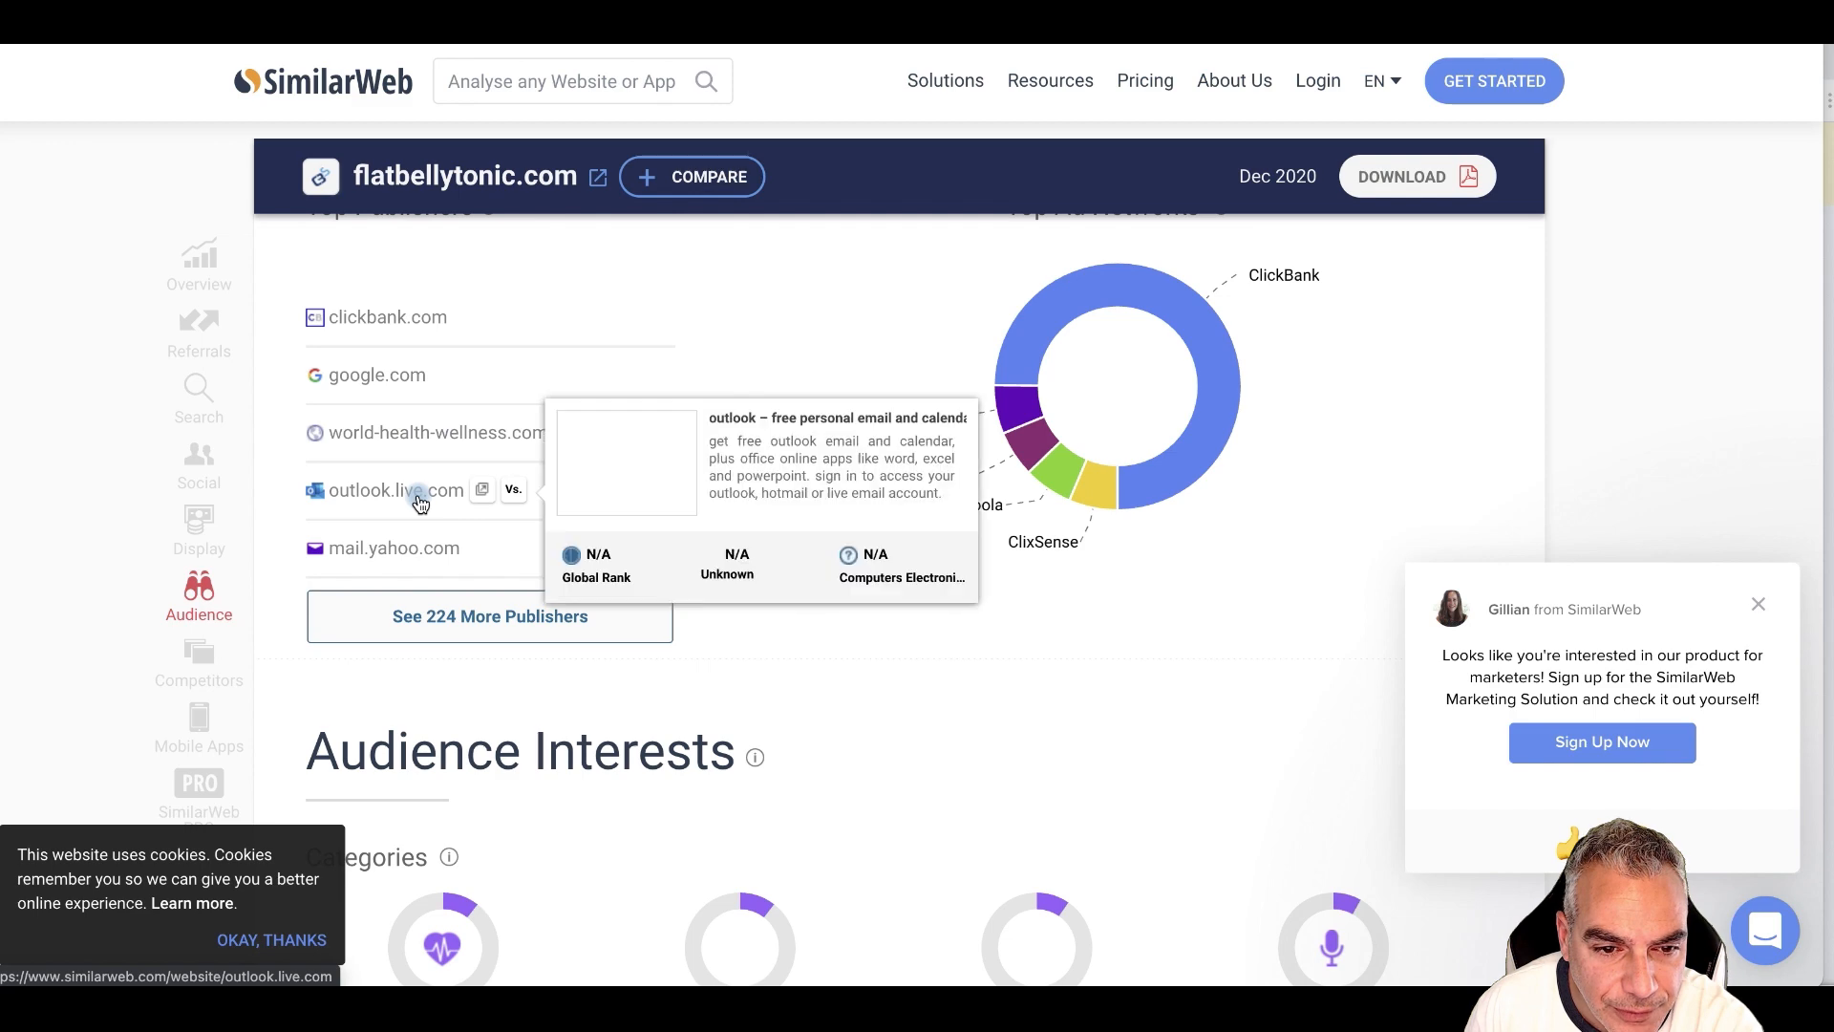
mouse_move(401, 554)
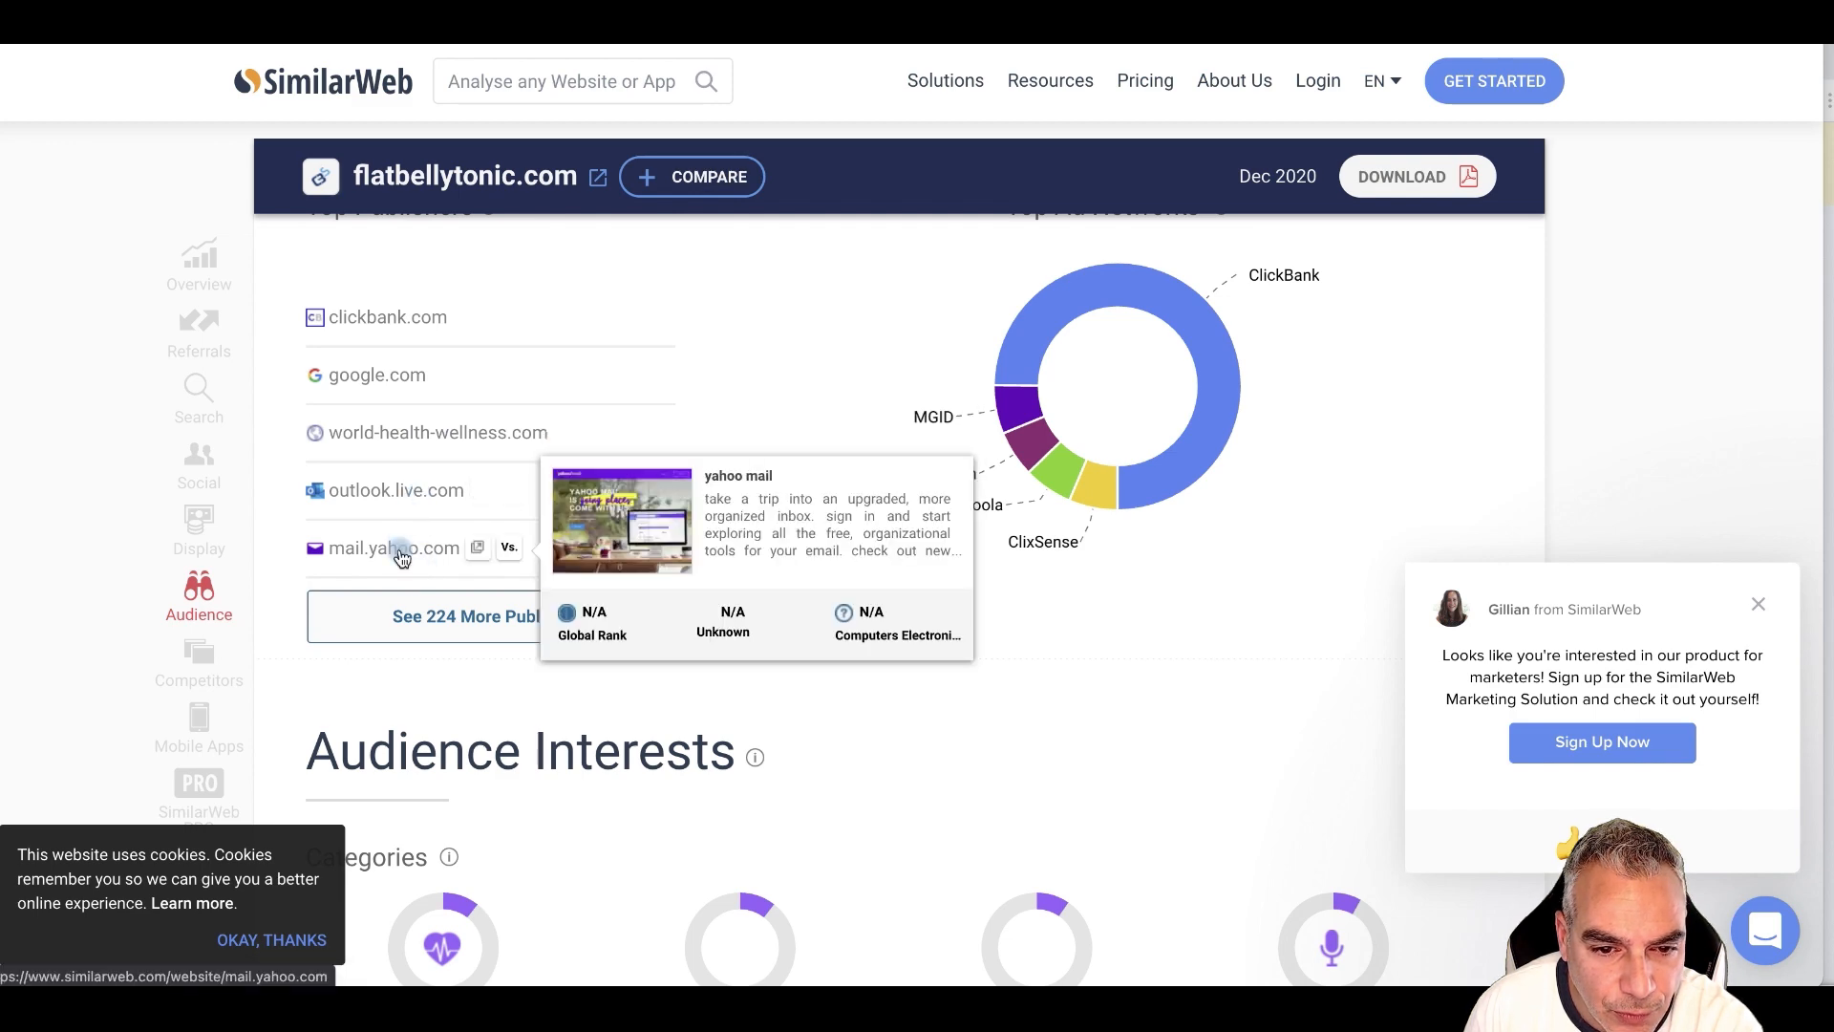
- Examine the audience interests, the also visited websites and the remaining sections of the flatbellytonic.com analysis through the end of the page
scroll(478, 426, down, 5)
scroll(479, 426, down, 7)
mouse_move(405, 386)
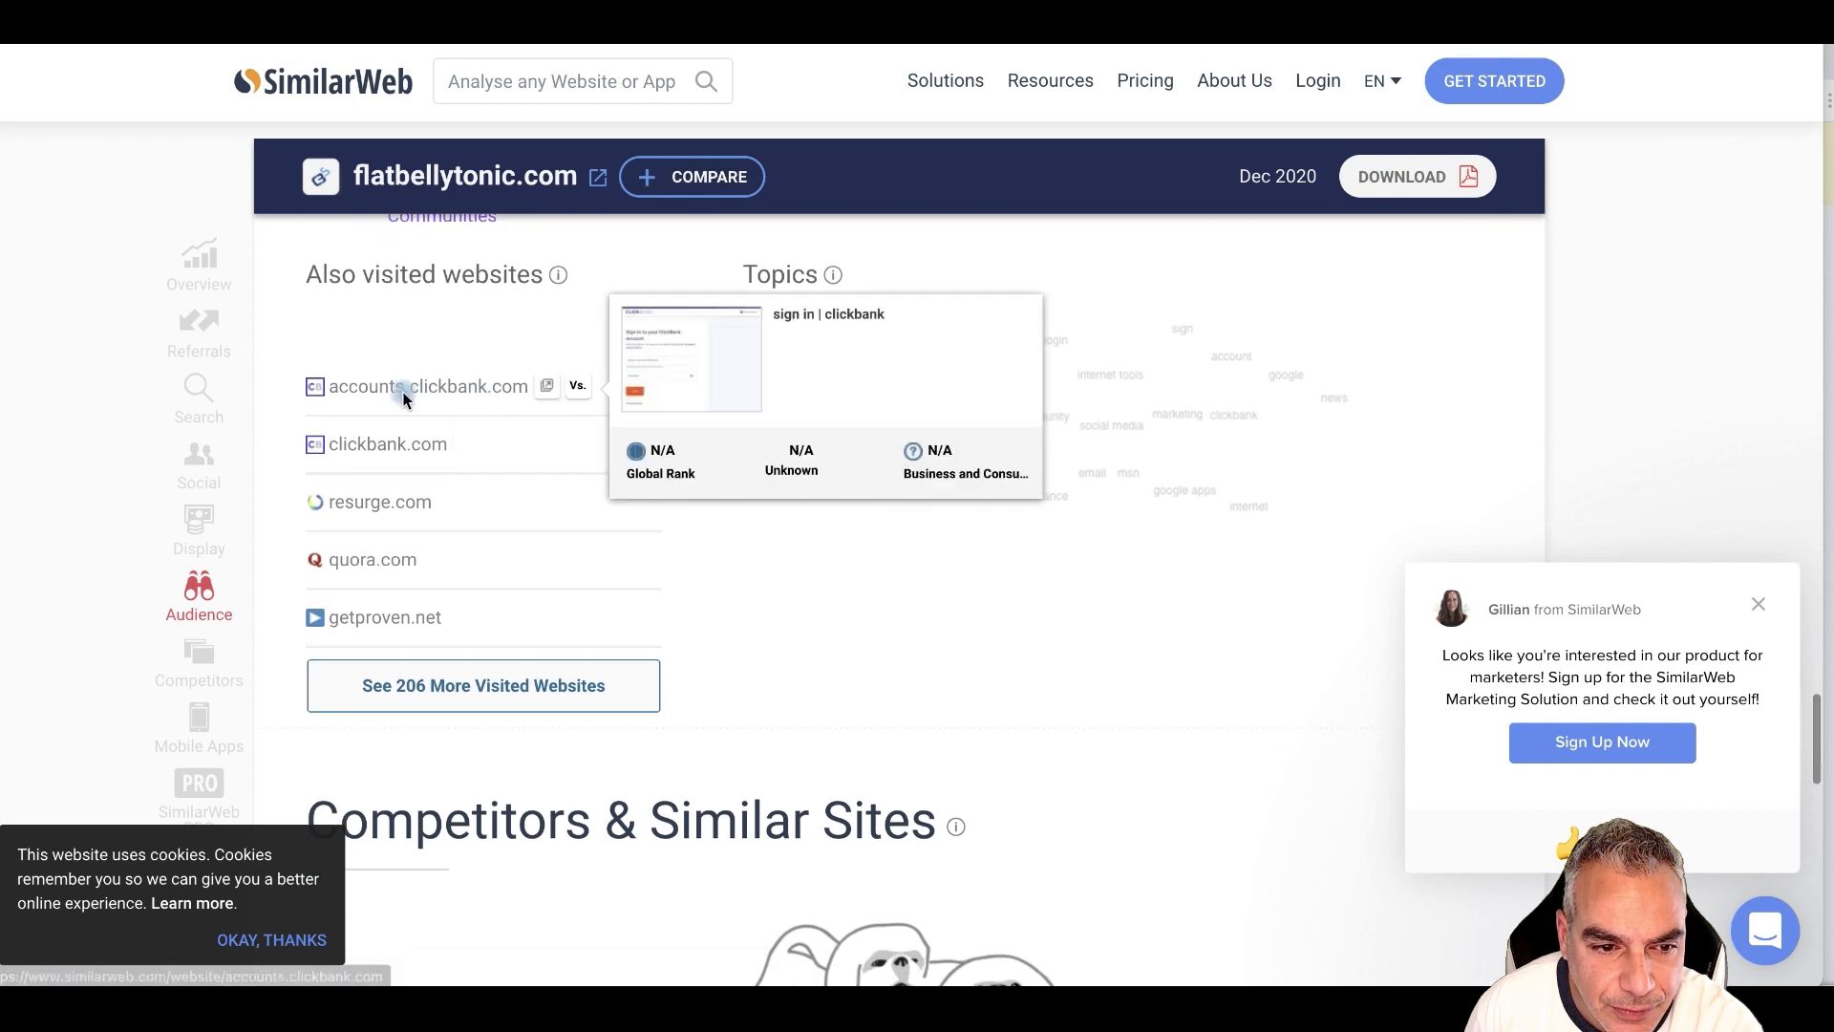
scroll(392, 506, down, 4)
scroll(395, 511, up, 2)
scroll(545, 545, down, 10)
scroll(543, 559, down, 5)
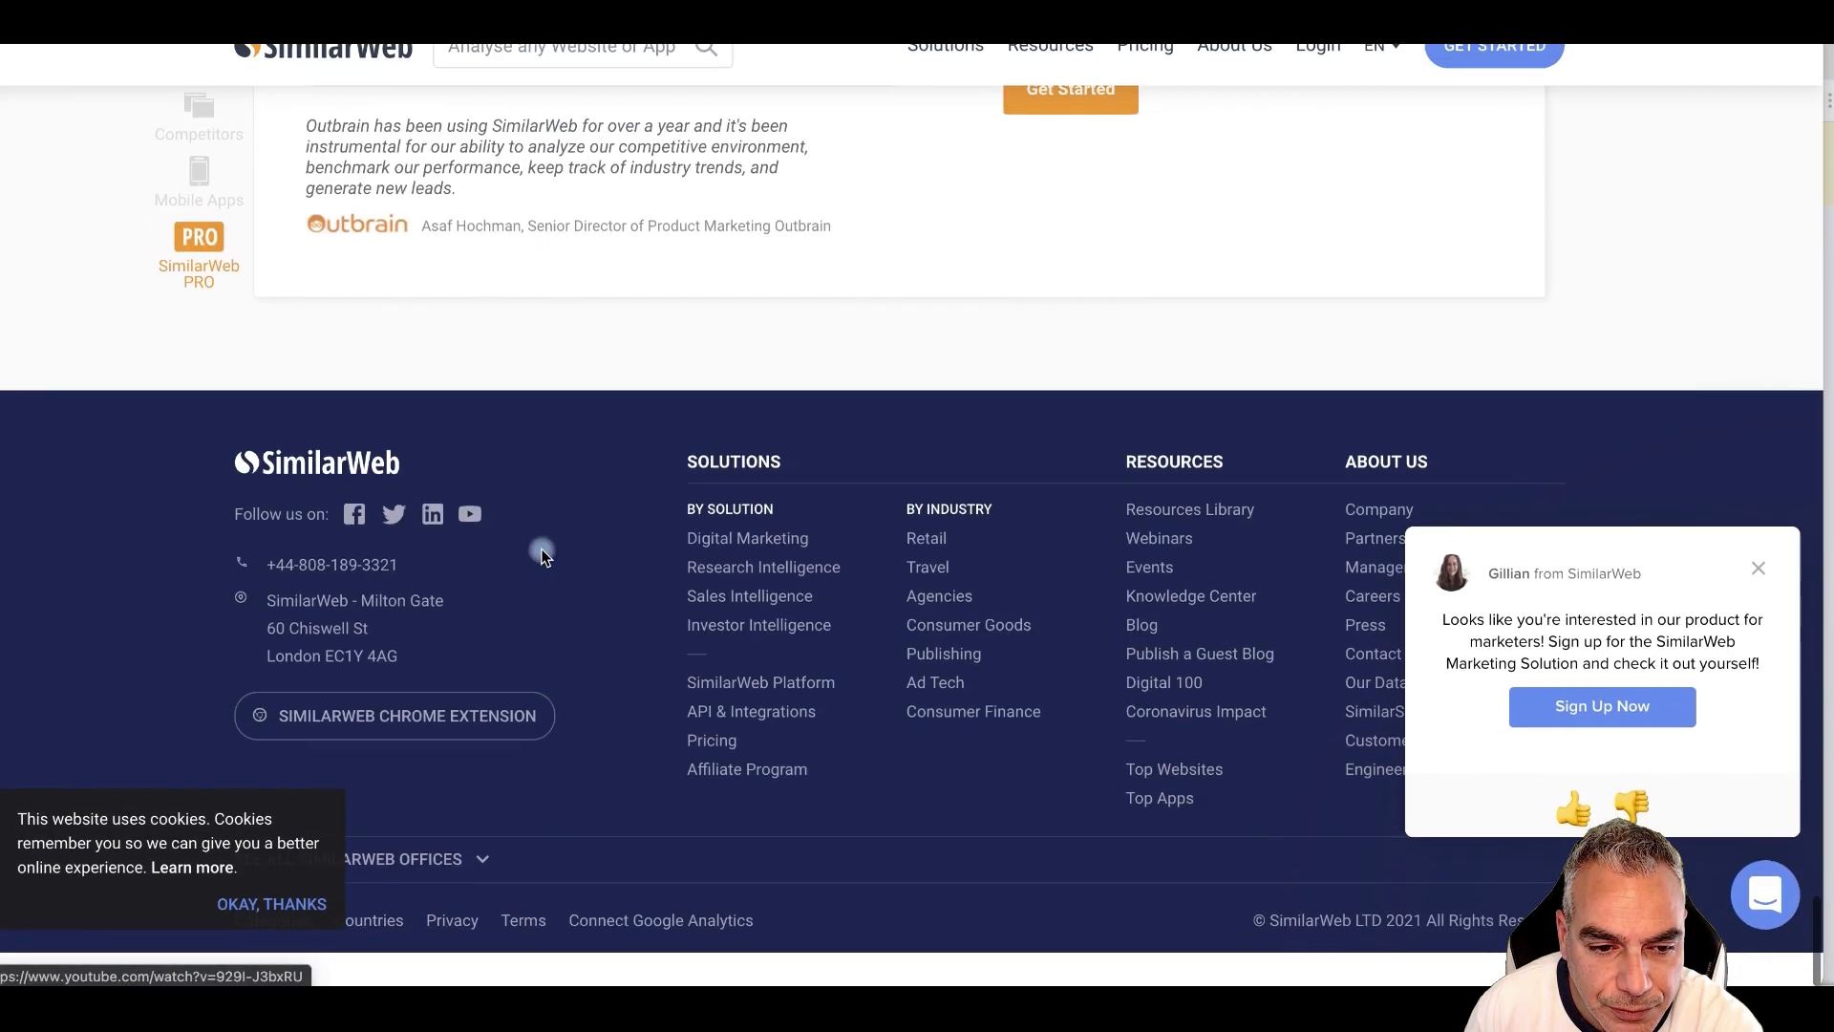
- Return to the Traffic Overview of flatbellytonic.com and review its ranks and total visits
scroll(545, 550, up, 12)
scroll(573, 496, up, 20)
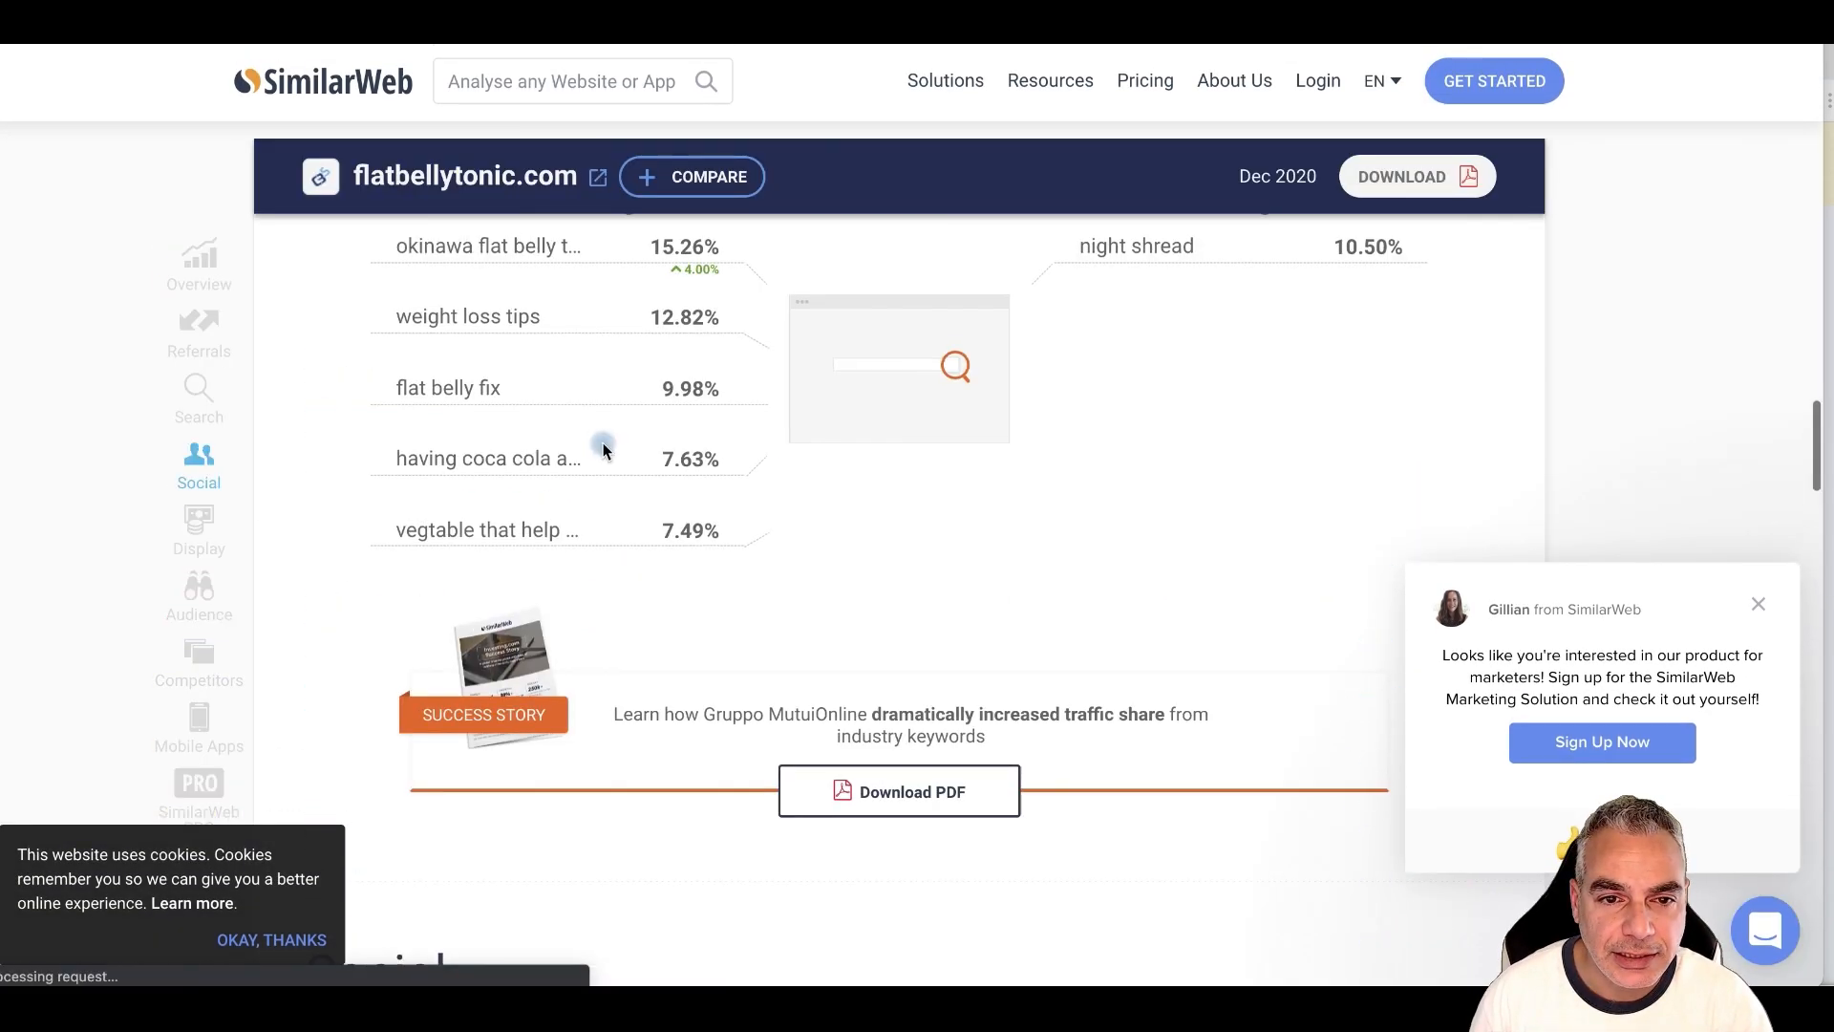
scroll(731, 420, down, 3)
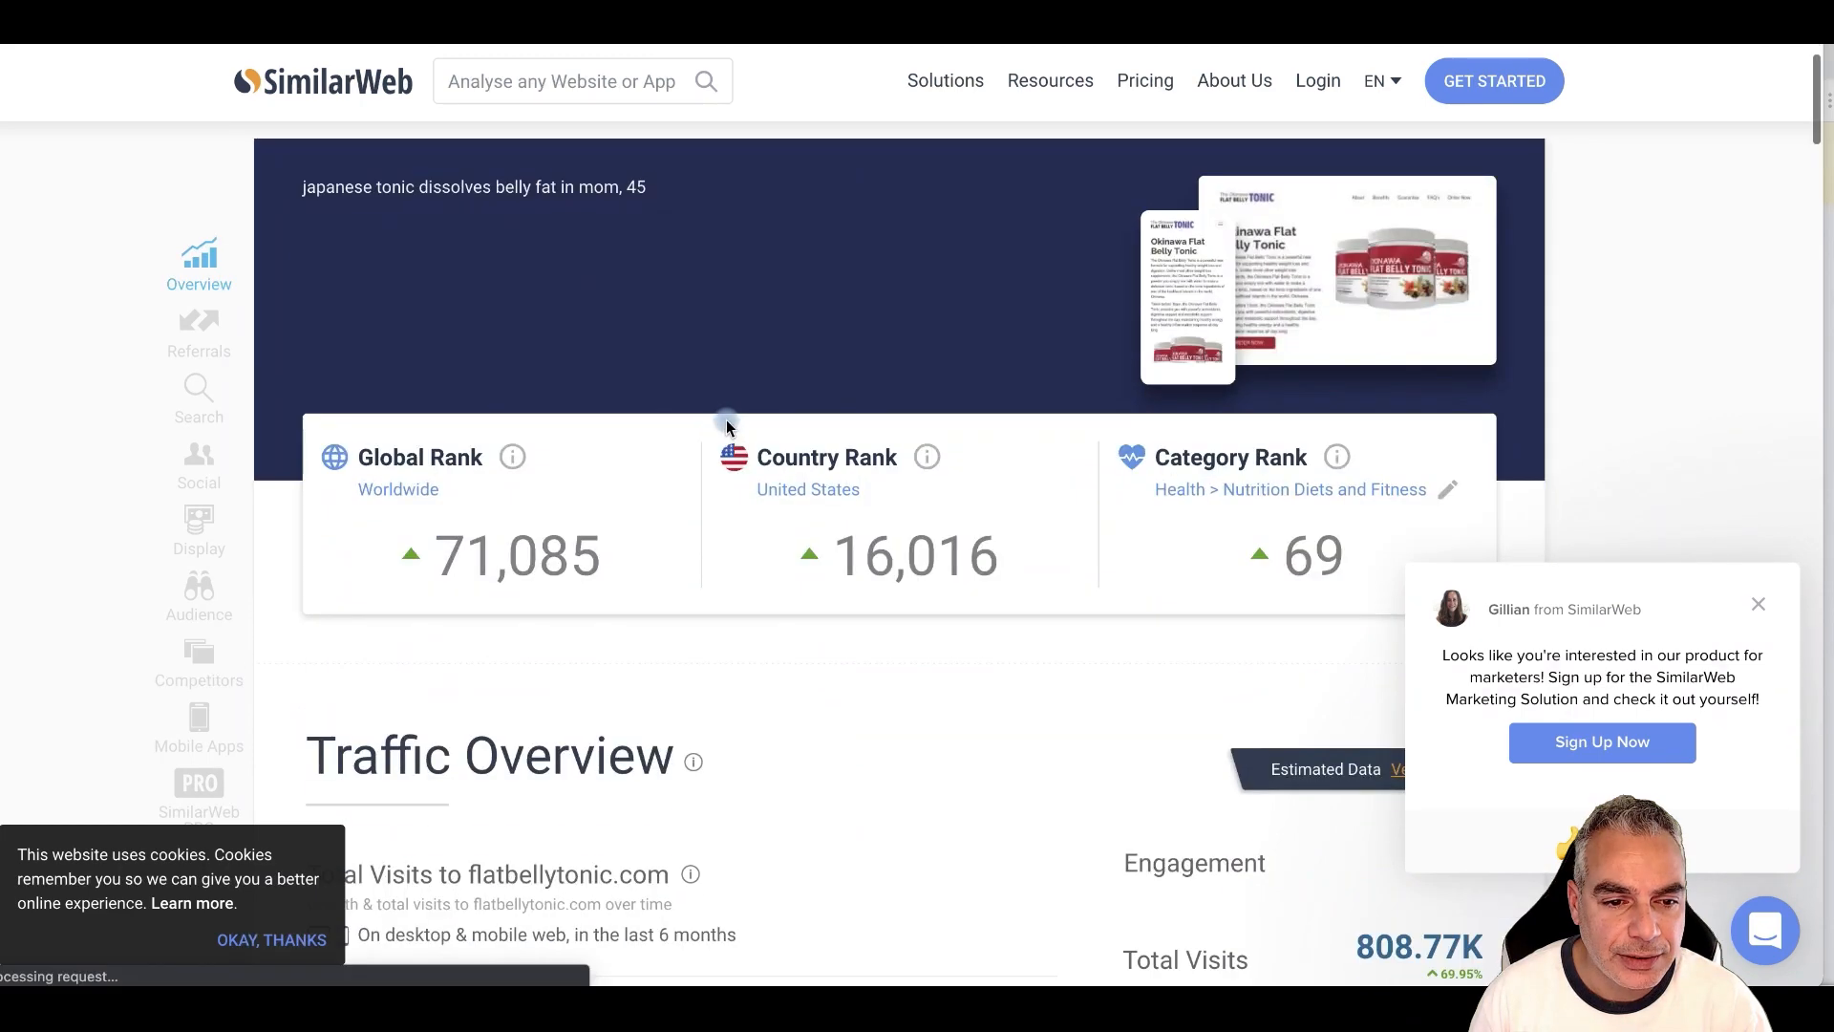
scroll(680, 438, down, 2)
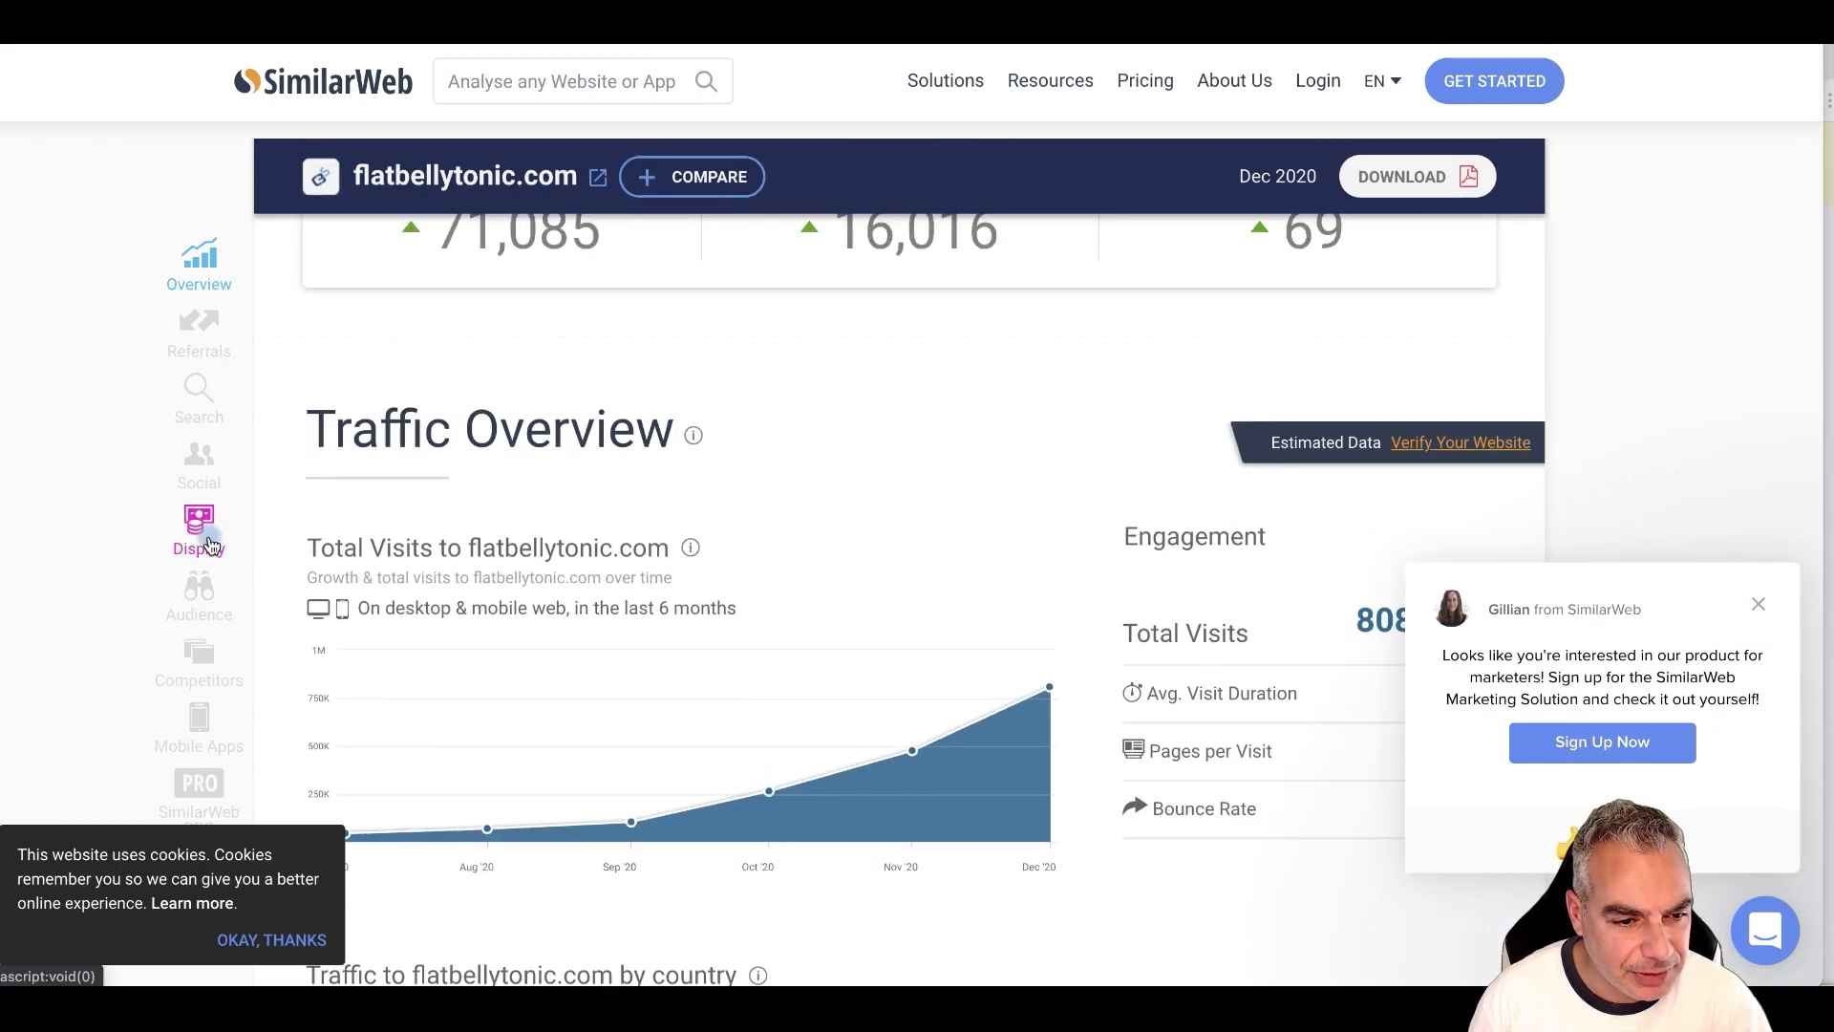
scroll(218, 663, down, 2)
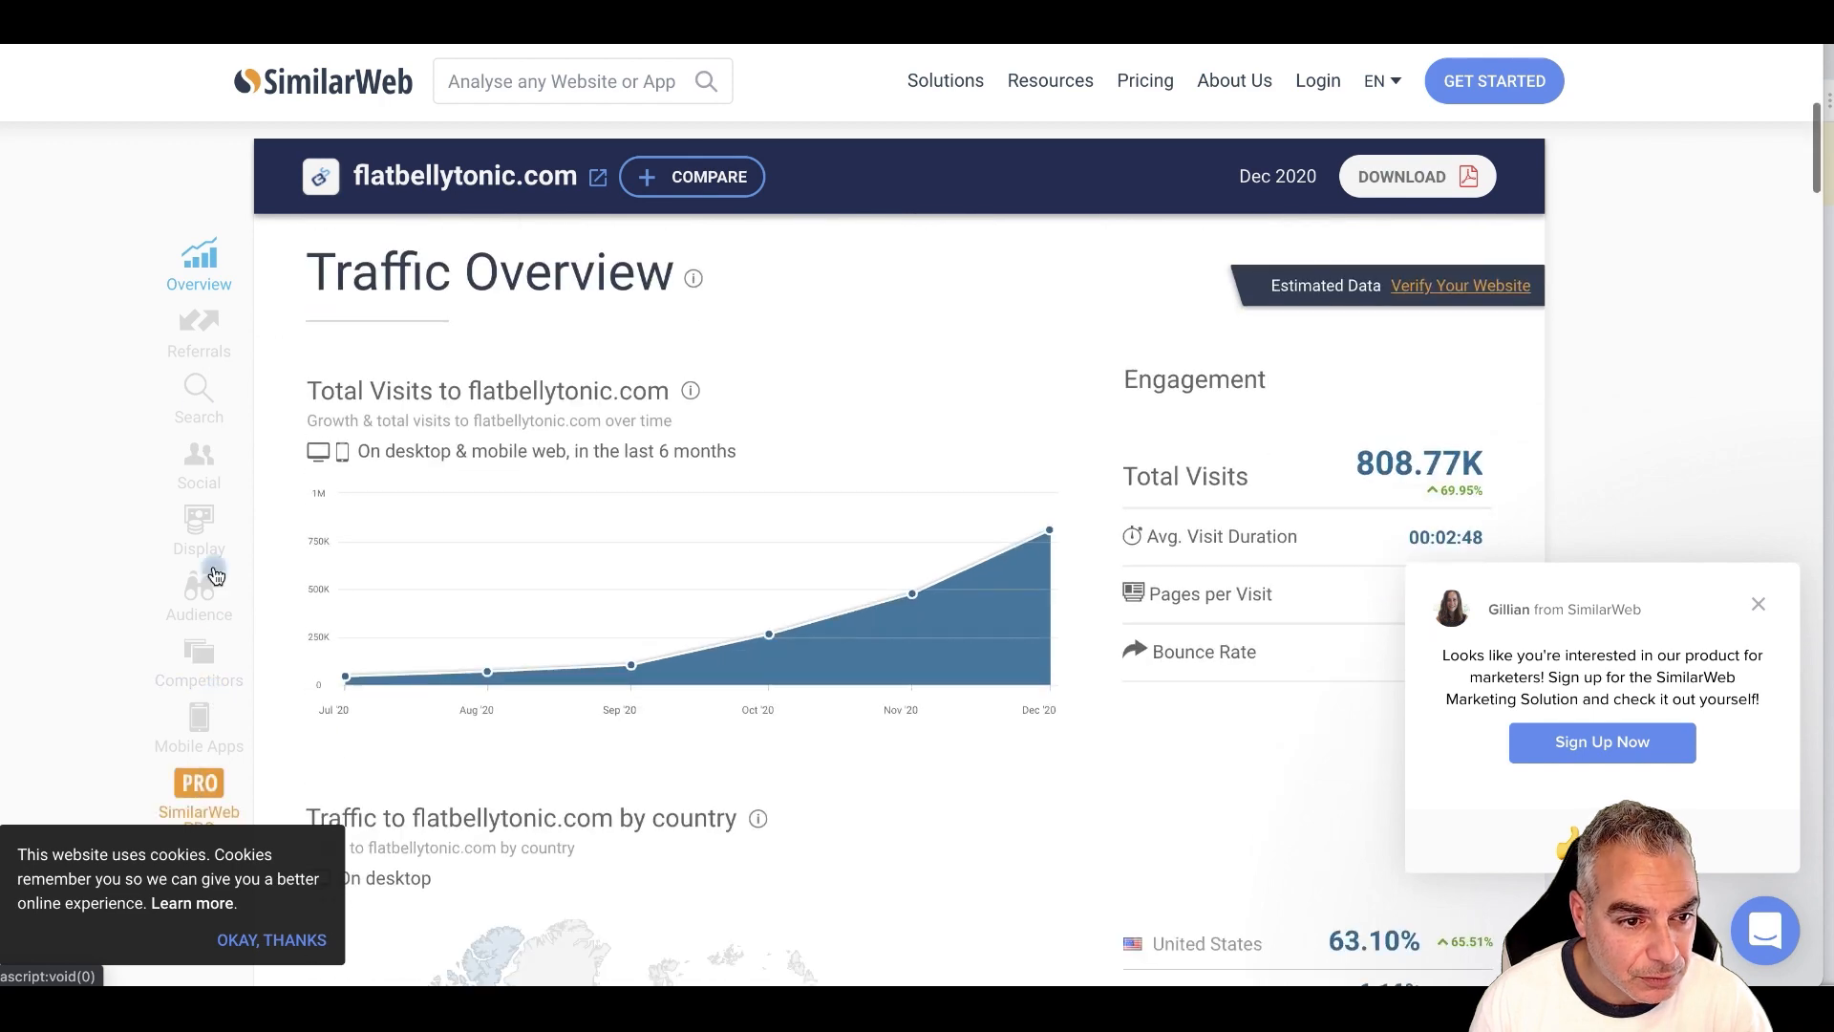
- From the top referring sites in Referrals, visit womenhealthdaily.com and world-health-wellness.com, returning to the analysis after each
click(210, 346)
scroll(563, 654, down, 2)
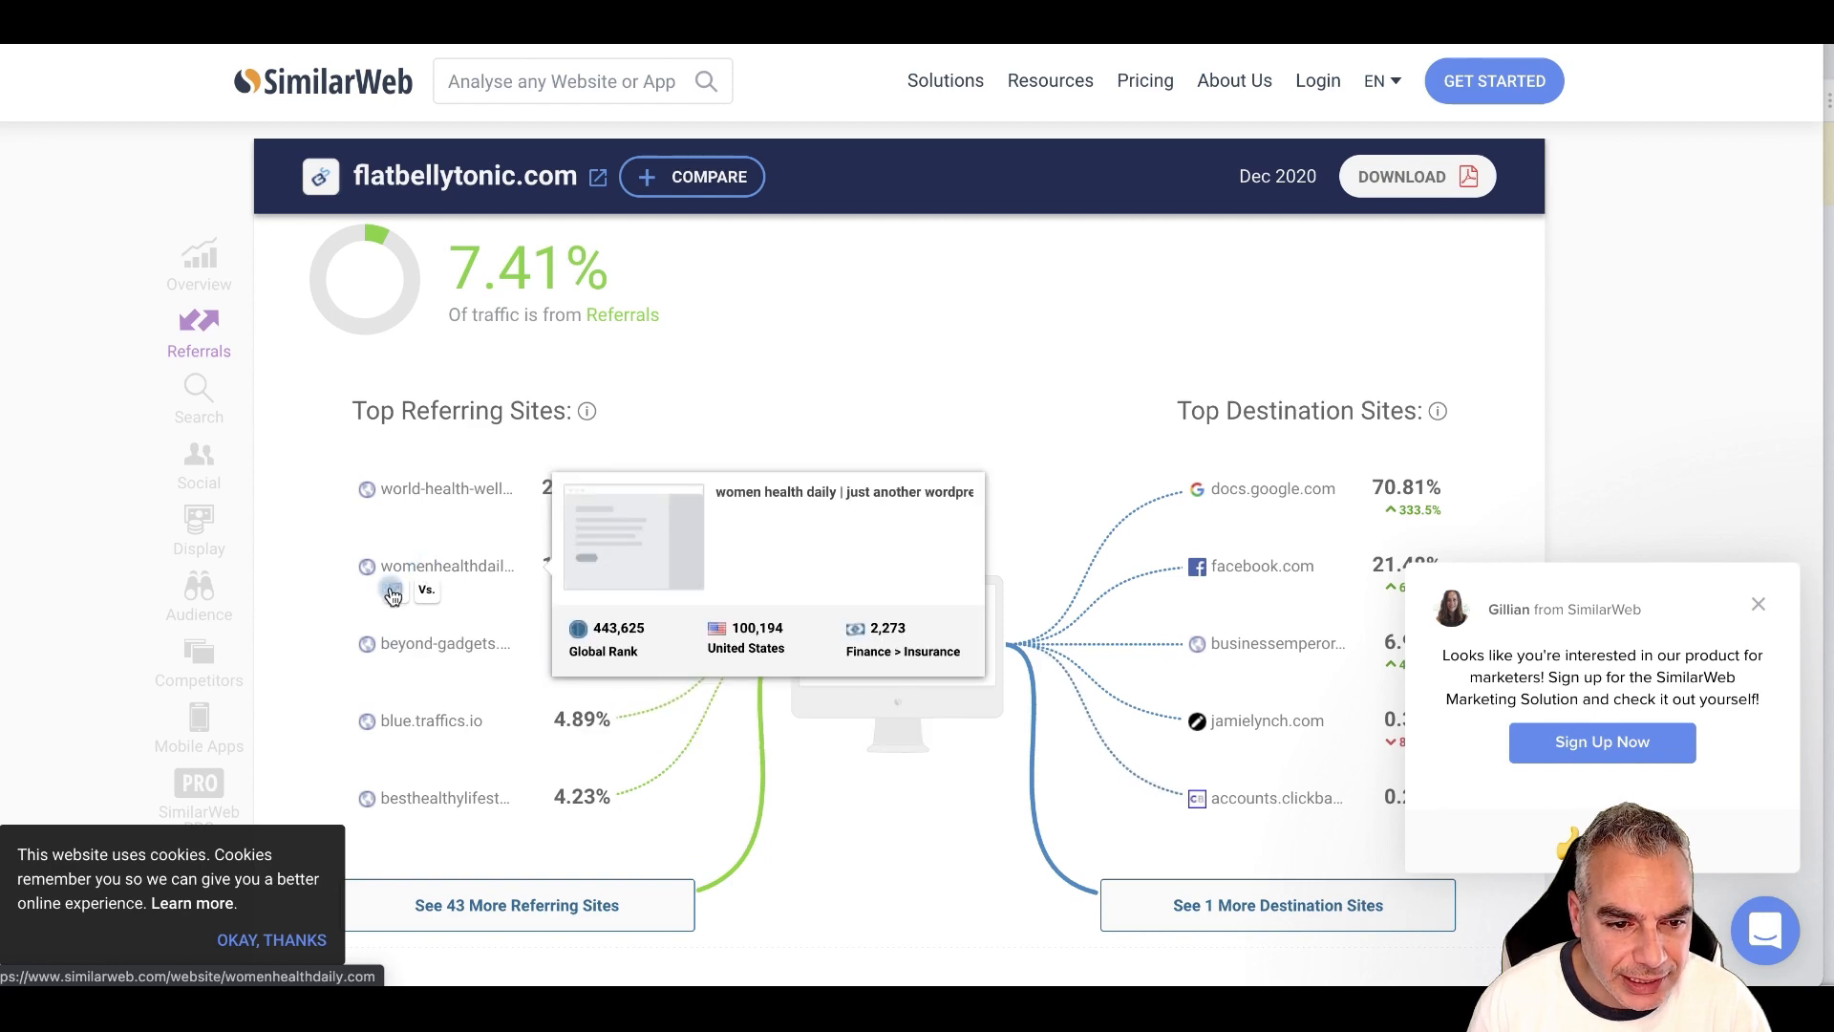
click(392, 593)
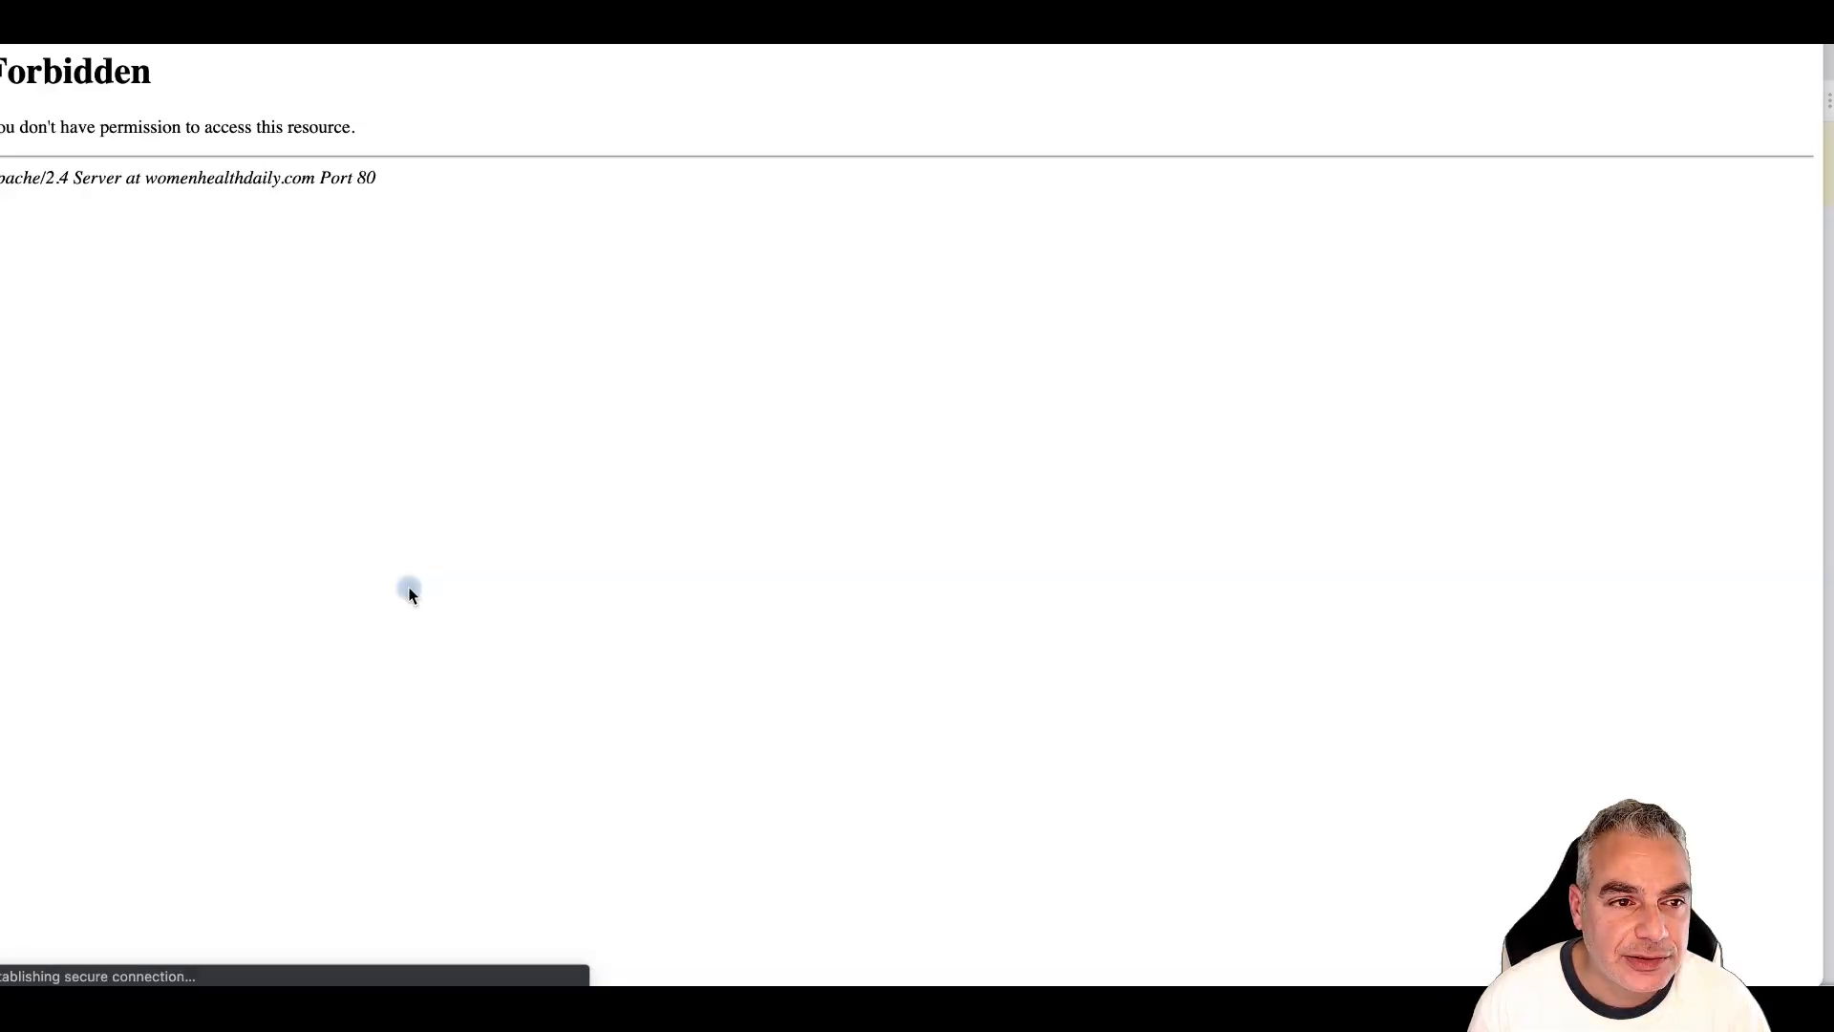
key(alt+Left)
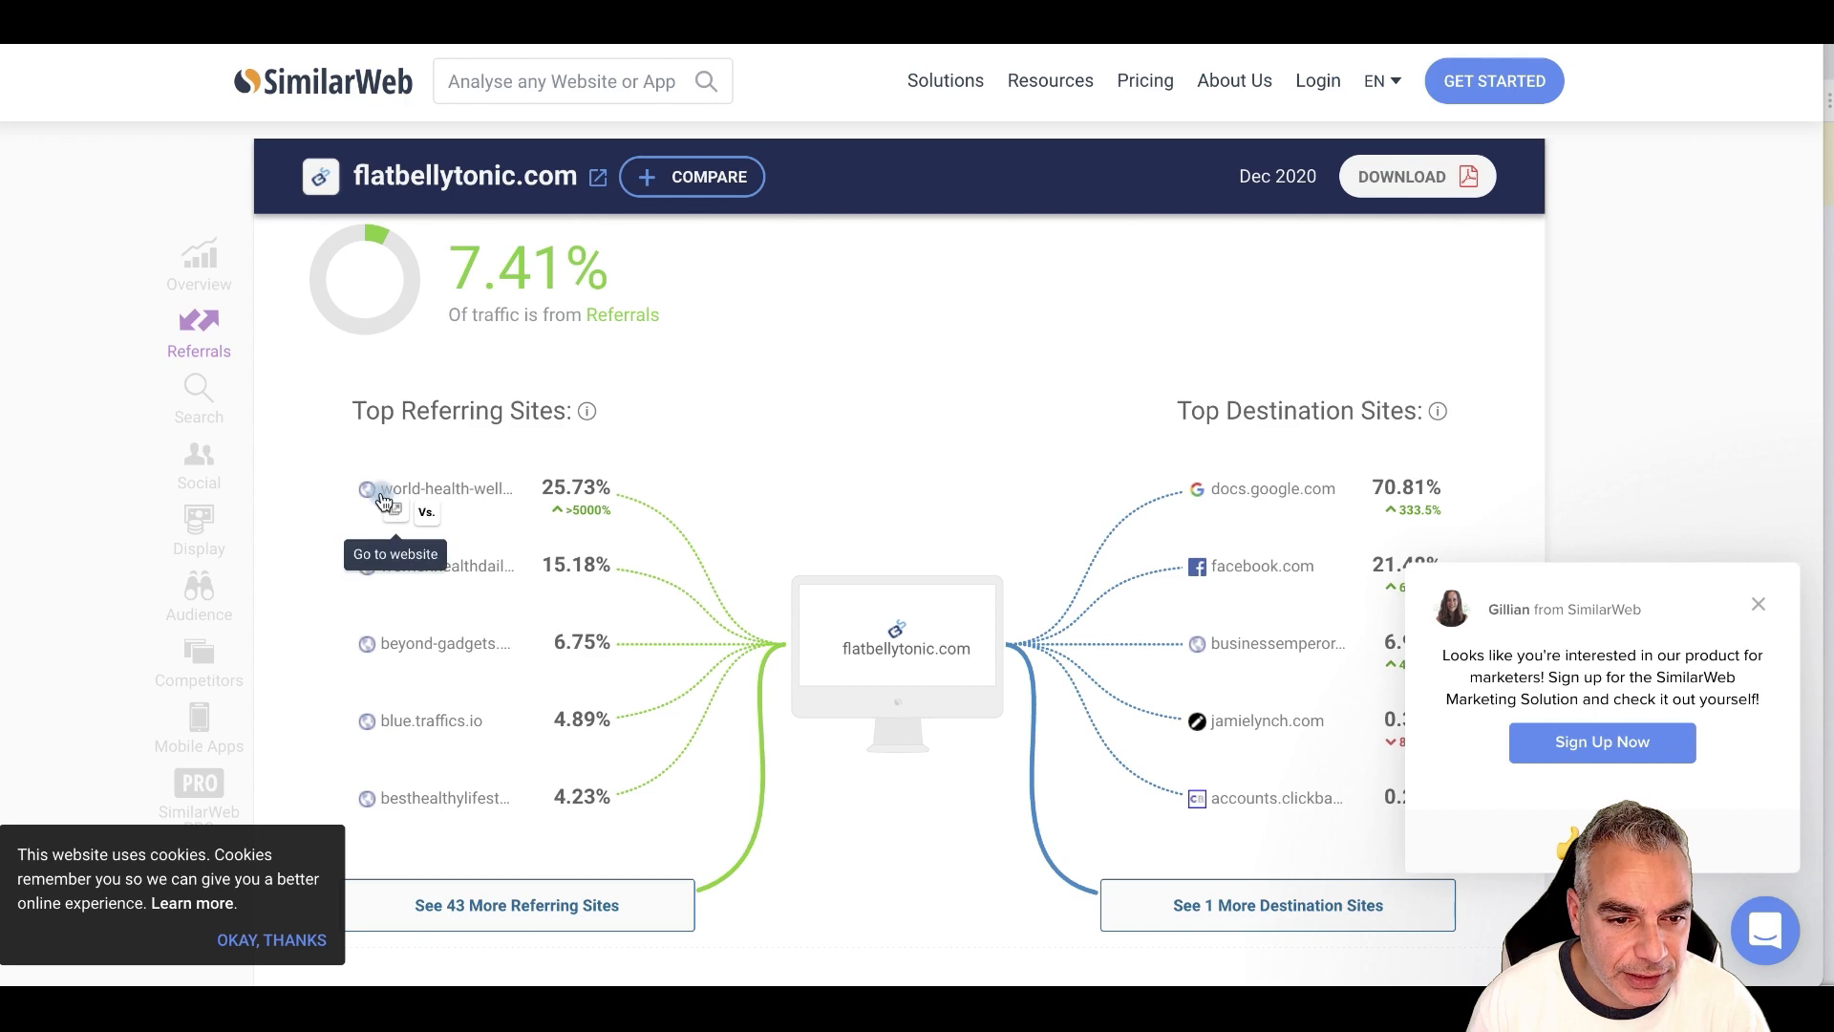
click(395, 511)
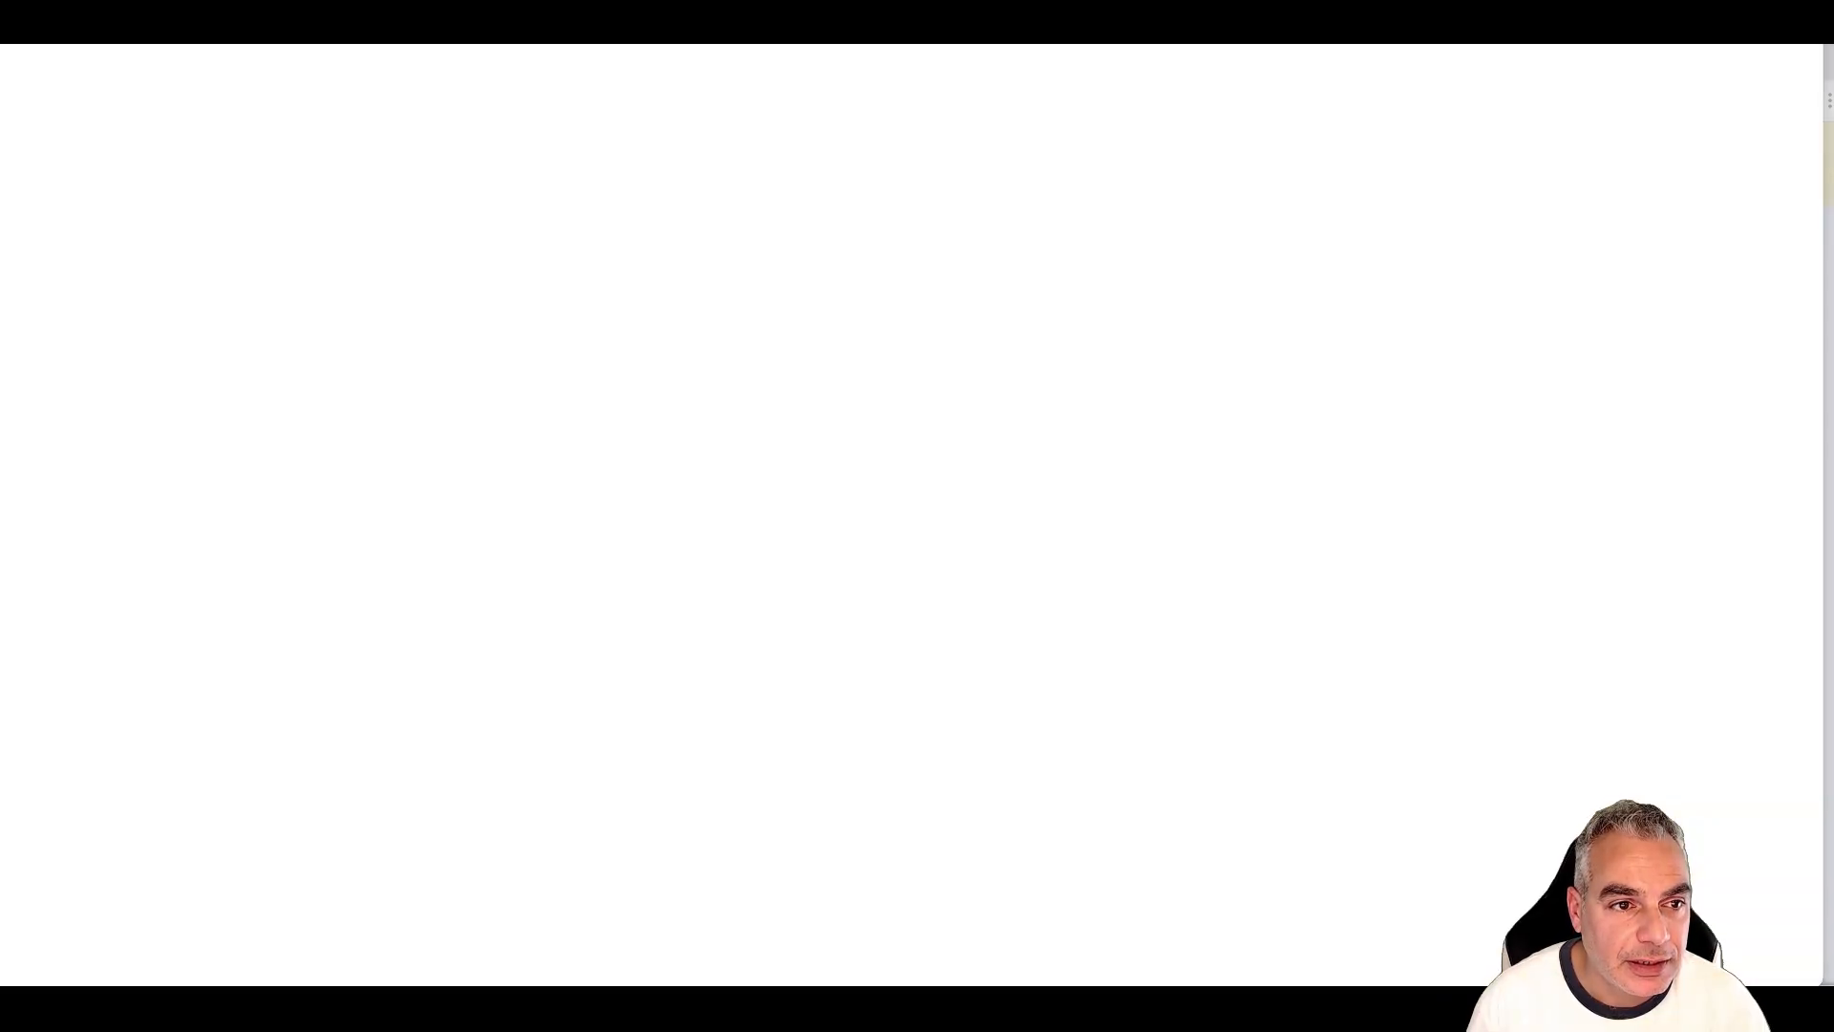
key(ctrl+w)
- Visit the referring site blue.traffics.io, then close it and return to the referrals list
scroll(392, 726, down, 1)
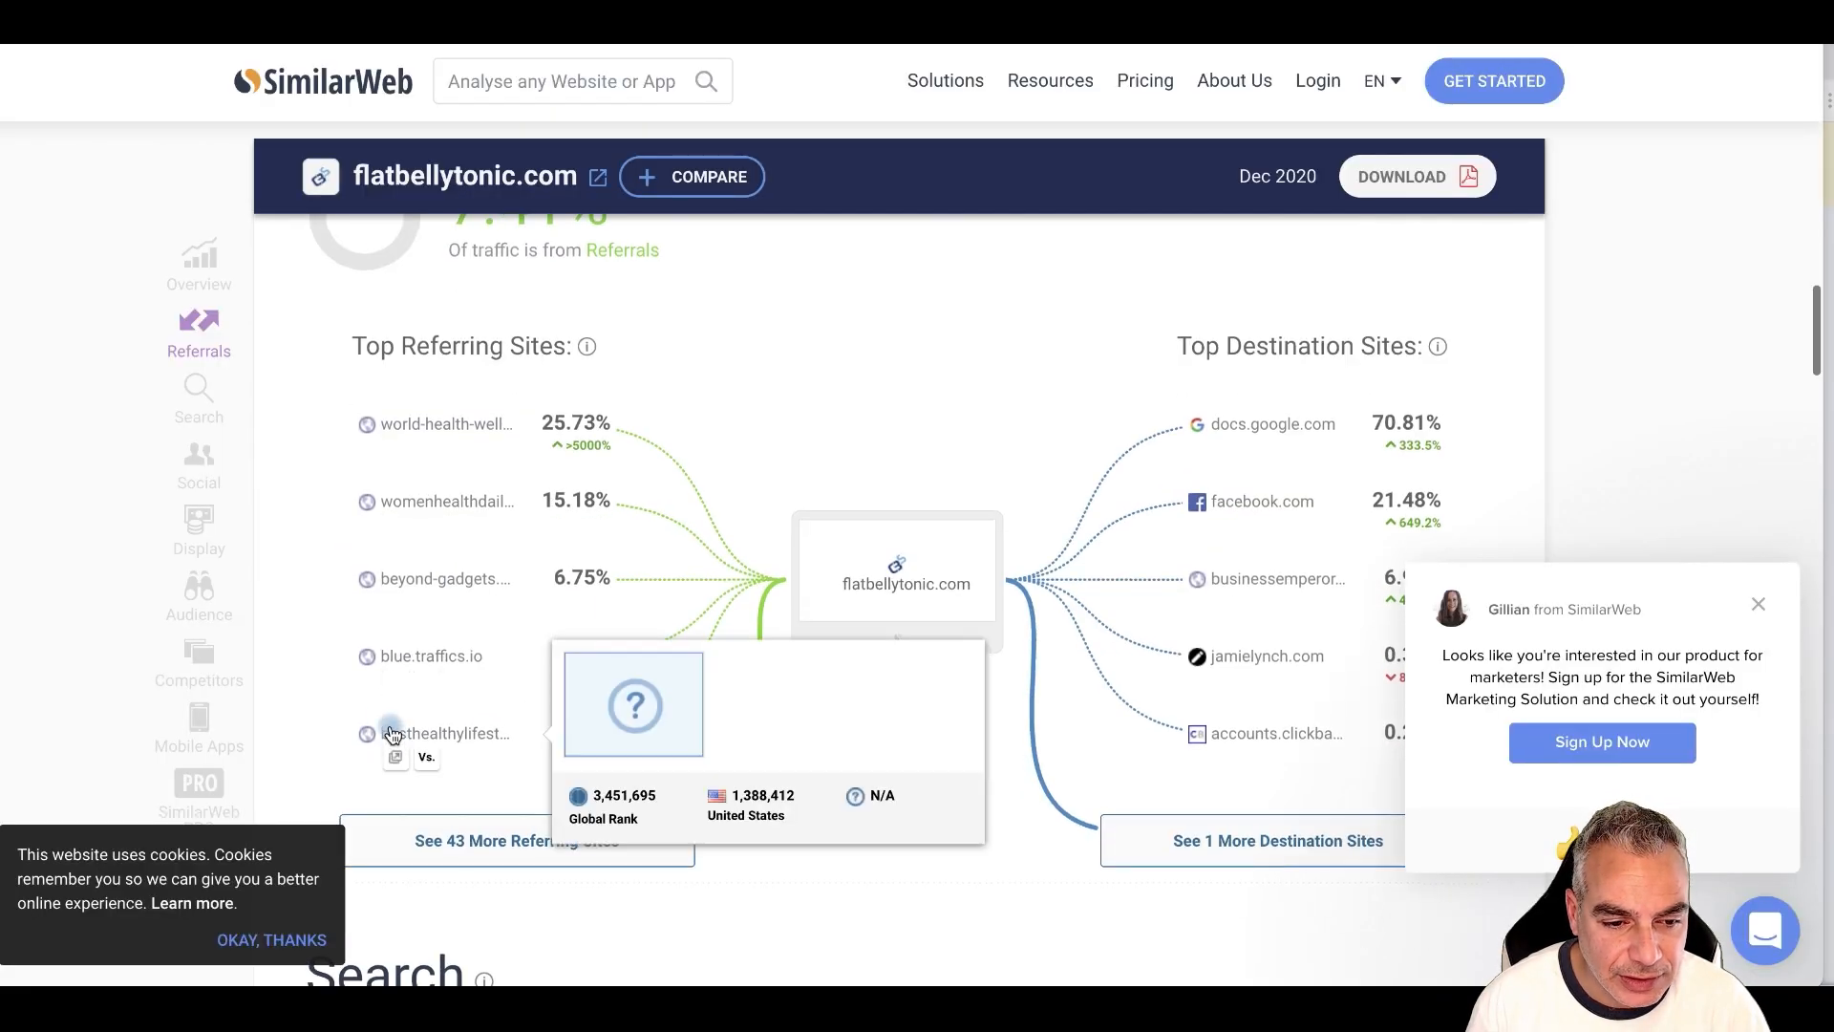
click(397, 680)
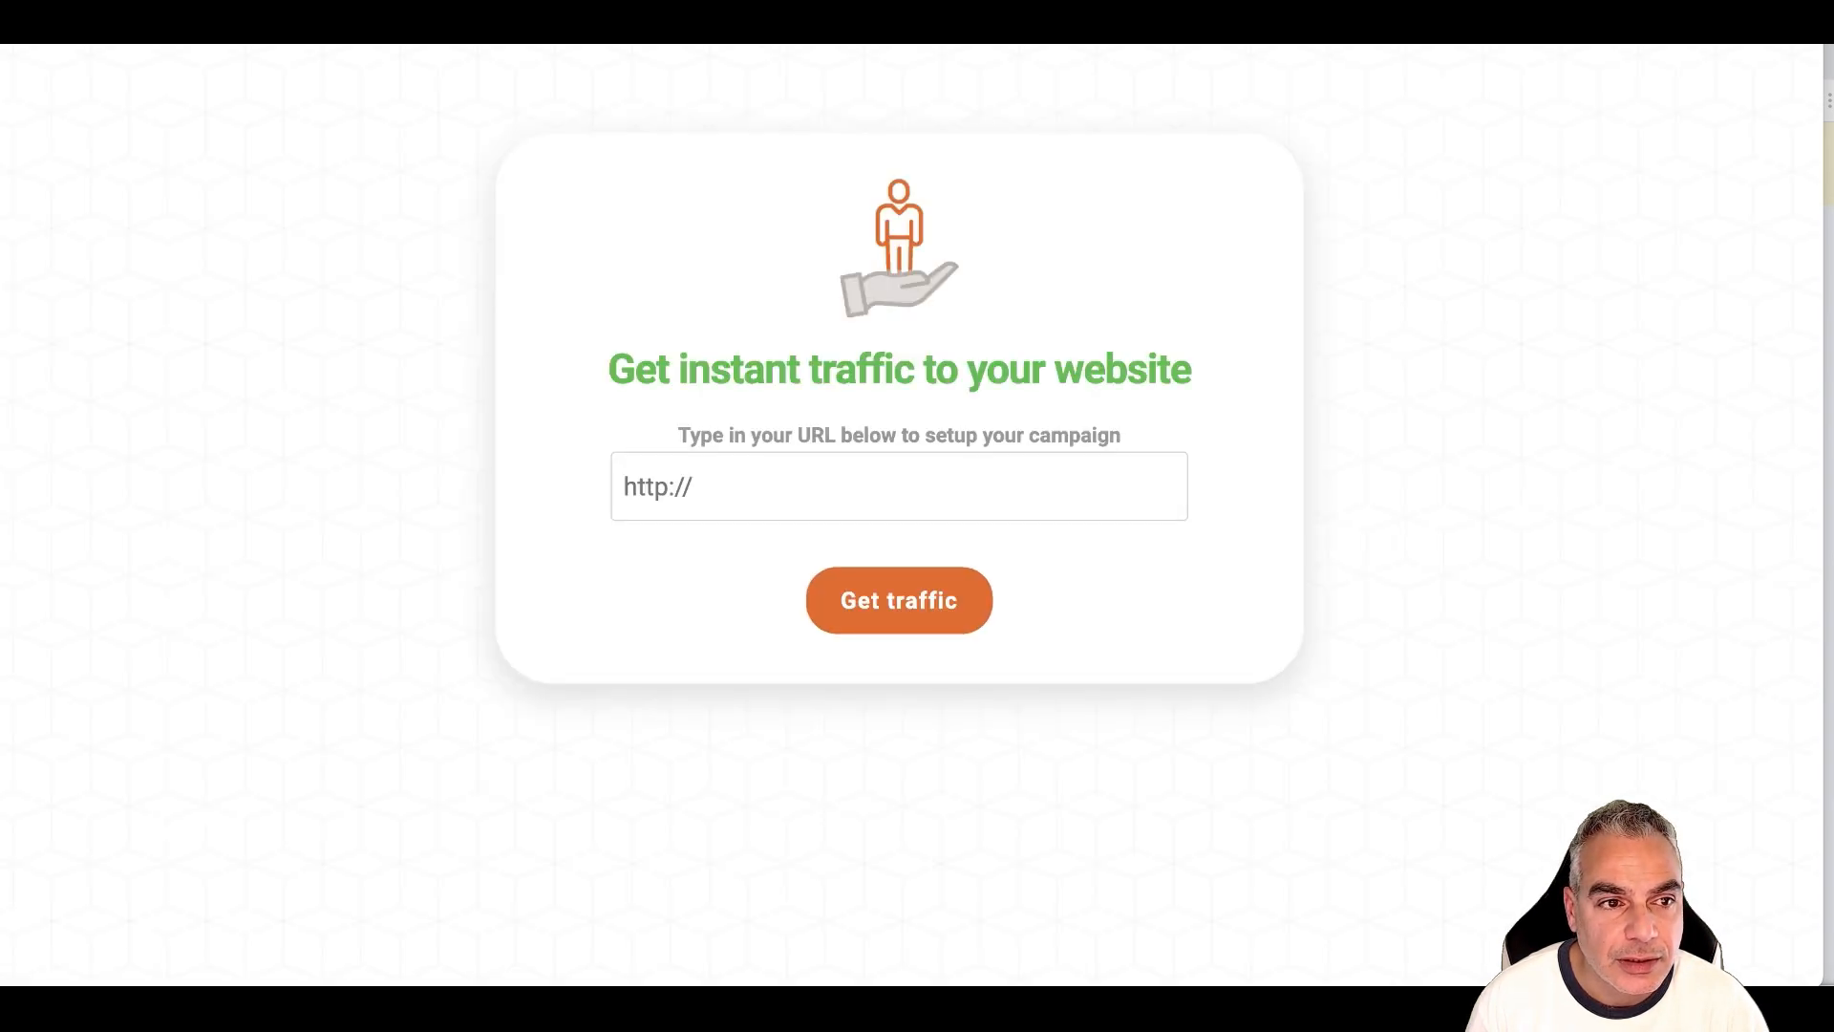
key(ctrl+w)
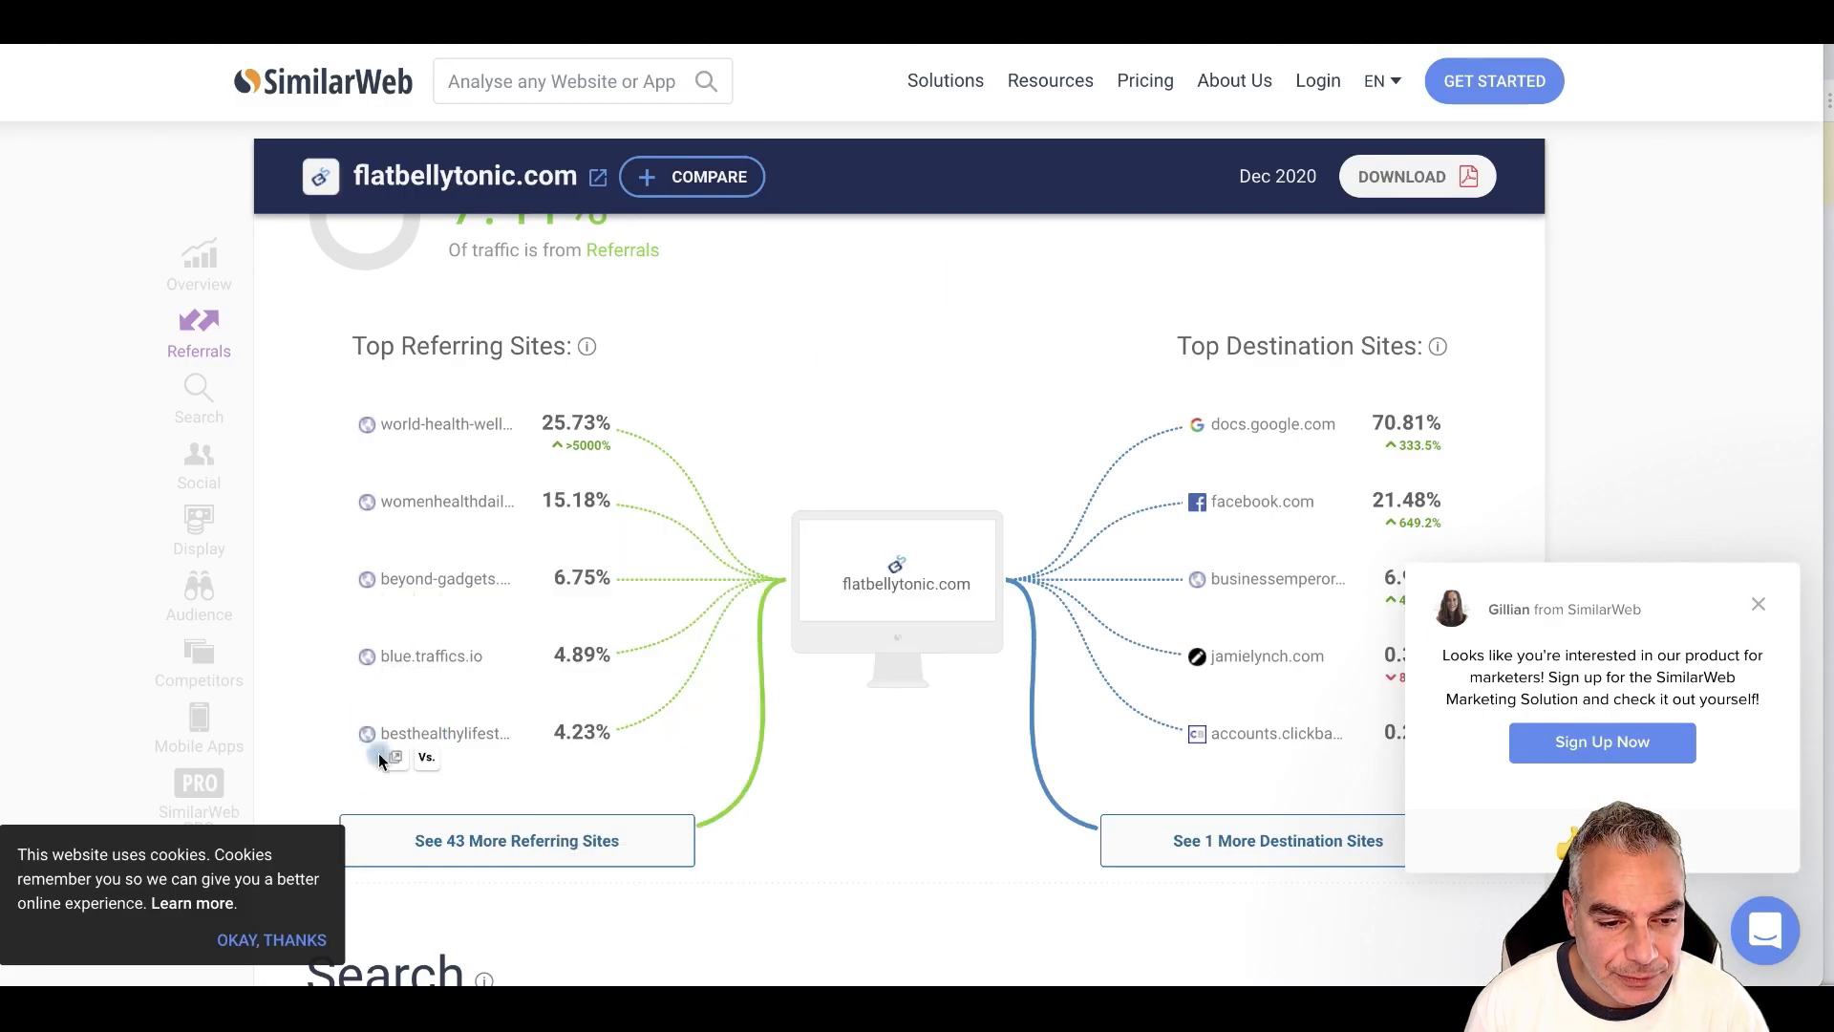
- Visit the referring site besthealthylifestyletips.net and examine its landing page from the welcome logo down to the footer
click(395, 758)
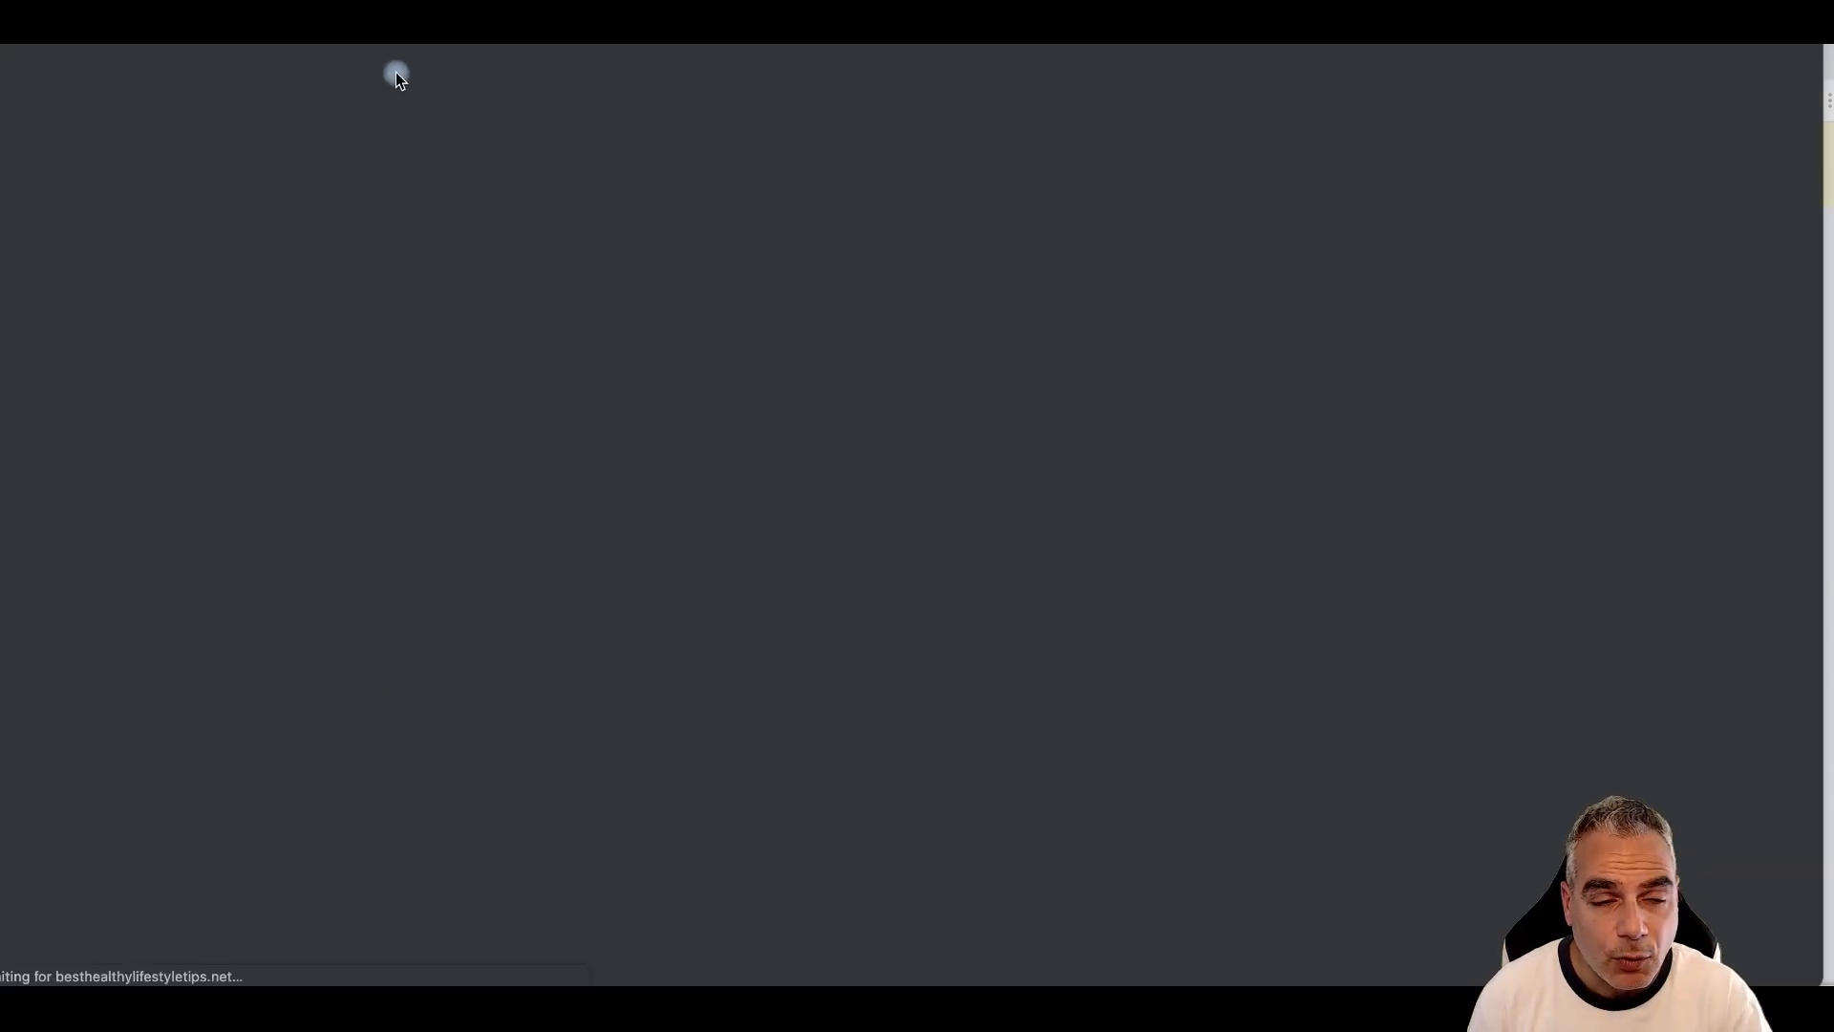
scroll(917, 421, down, 7)
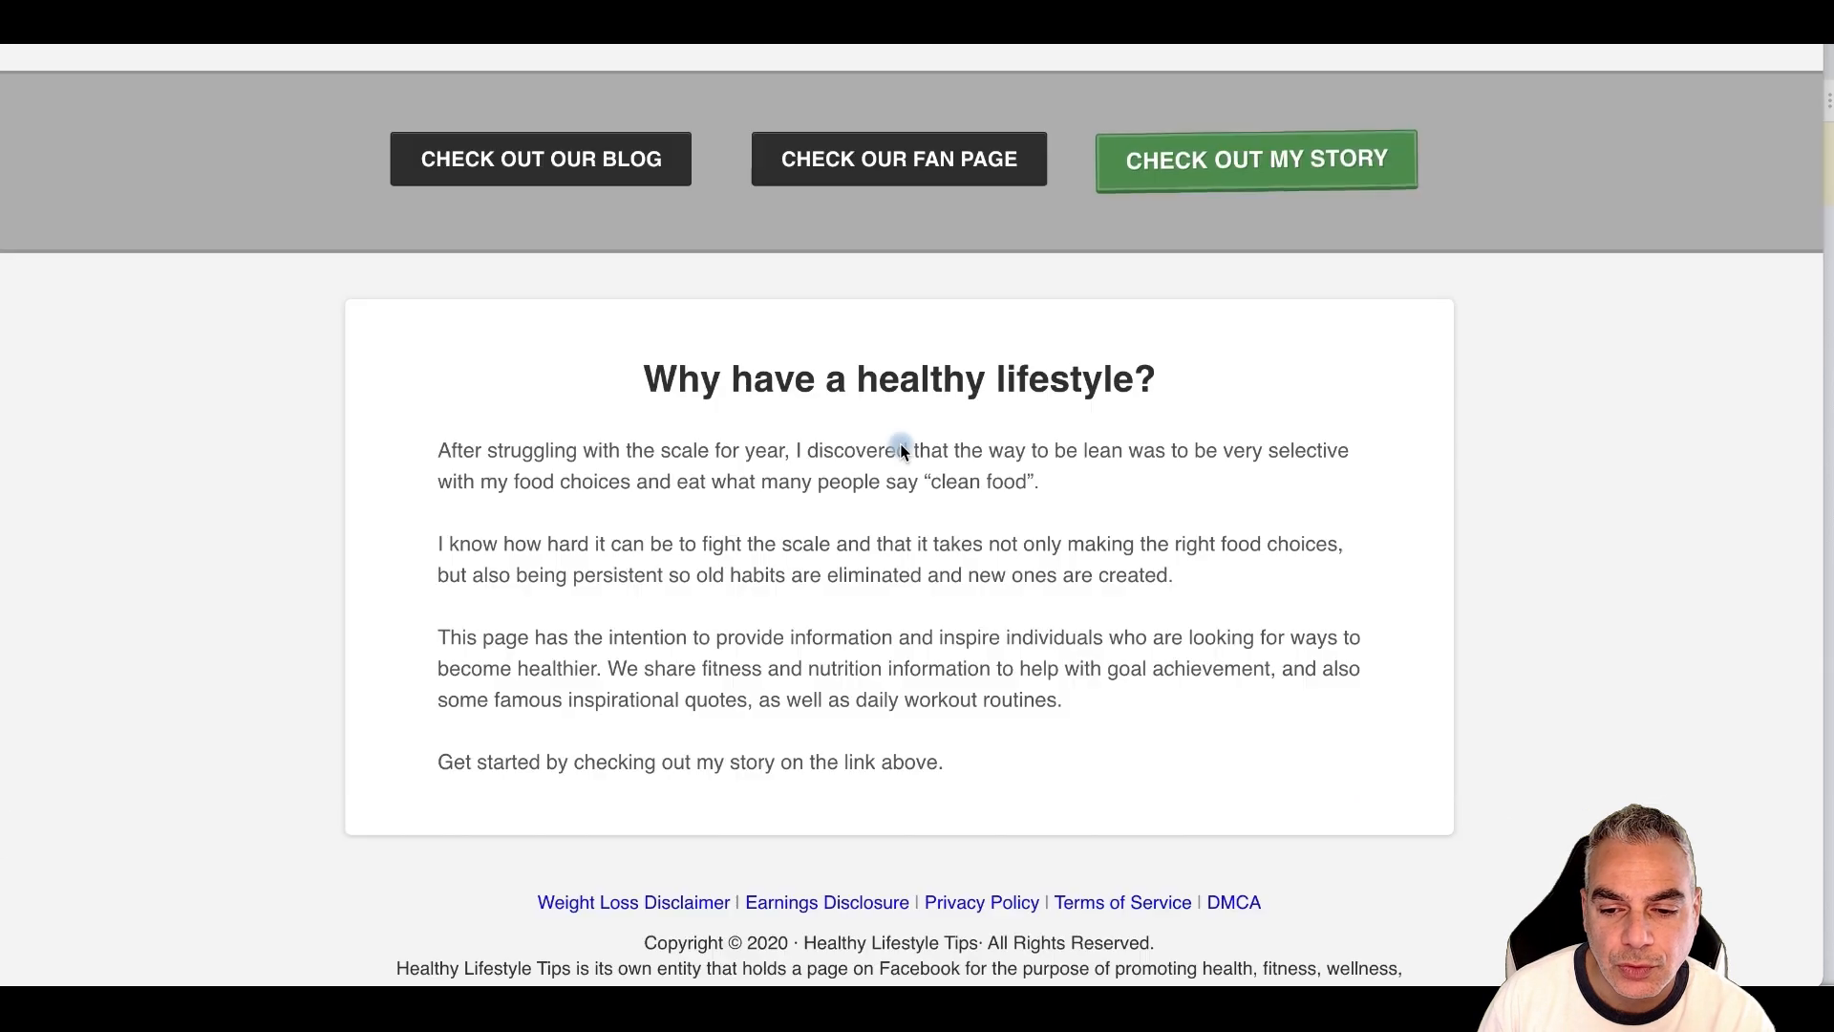
scroll(898, 447, up, 7)
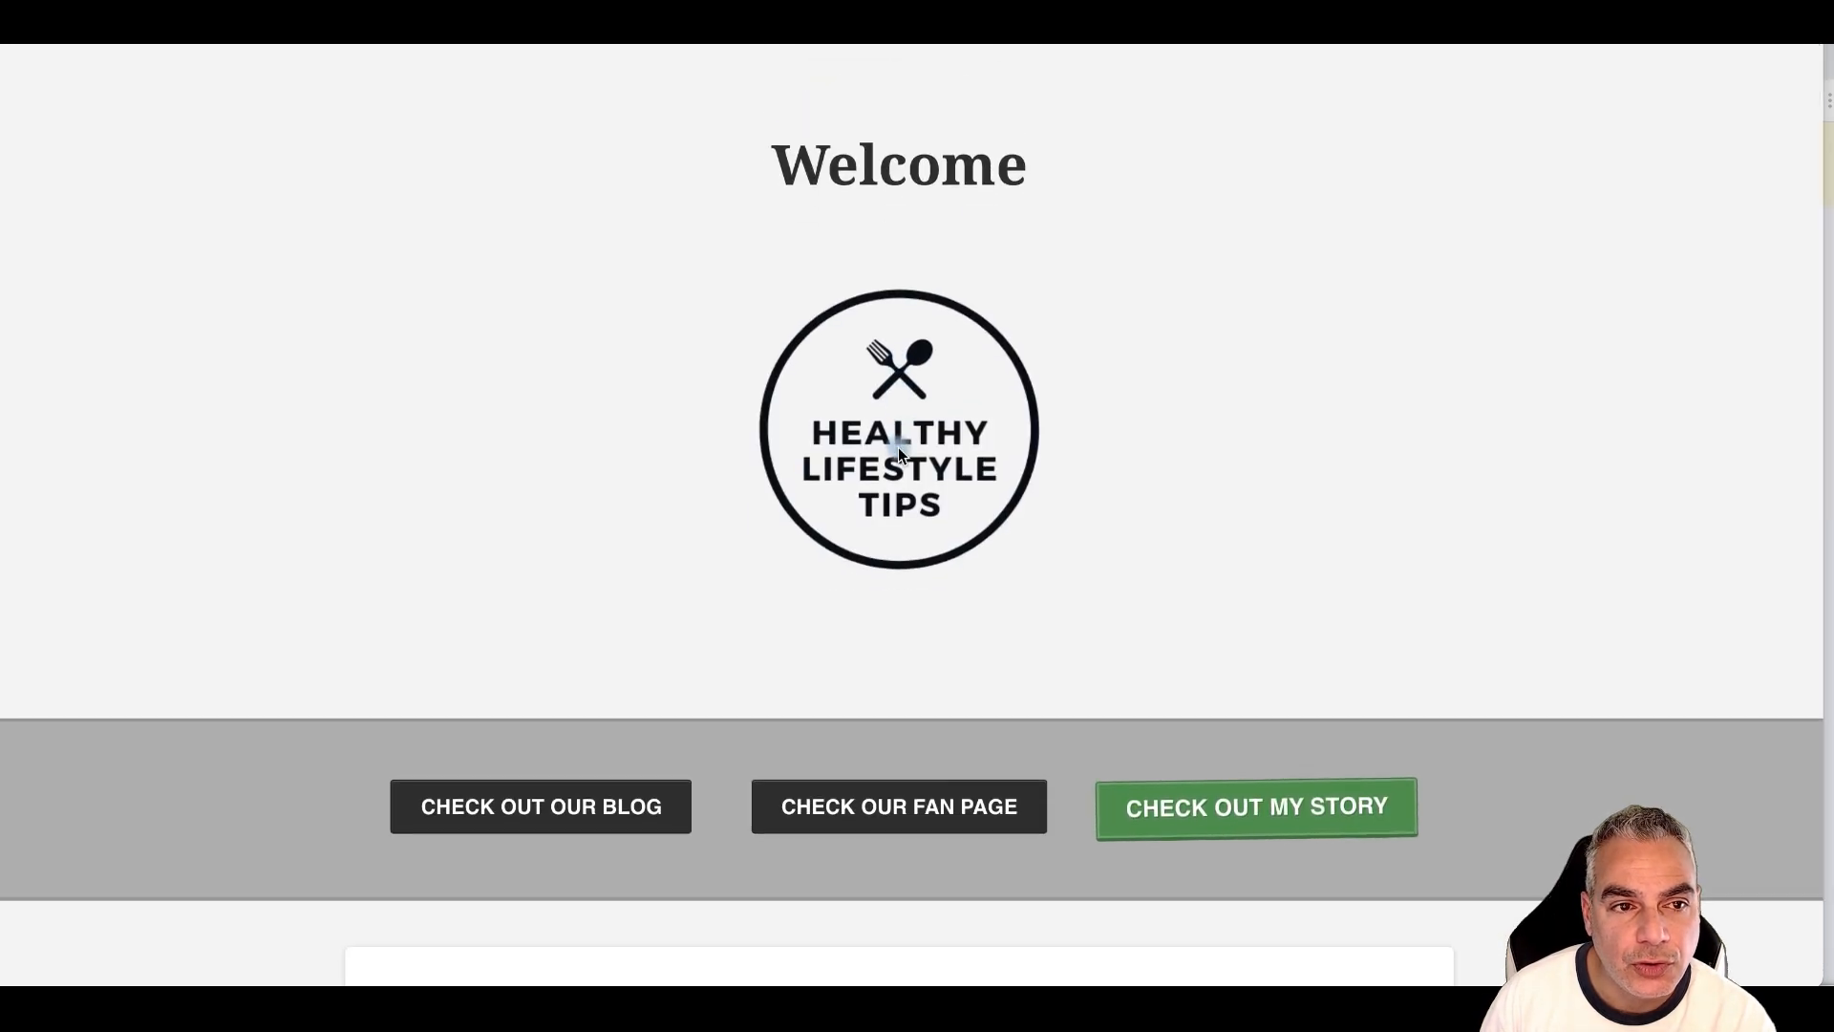
scroll(898, 447, down, 8)
scroll(898, 449, up, 5)
scroll(898, 463, up, 5)
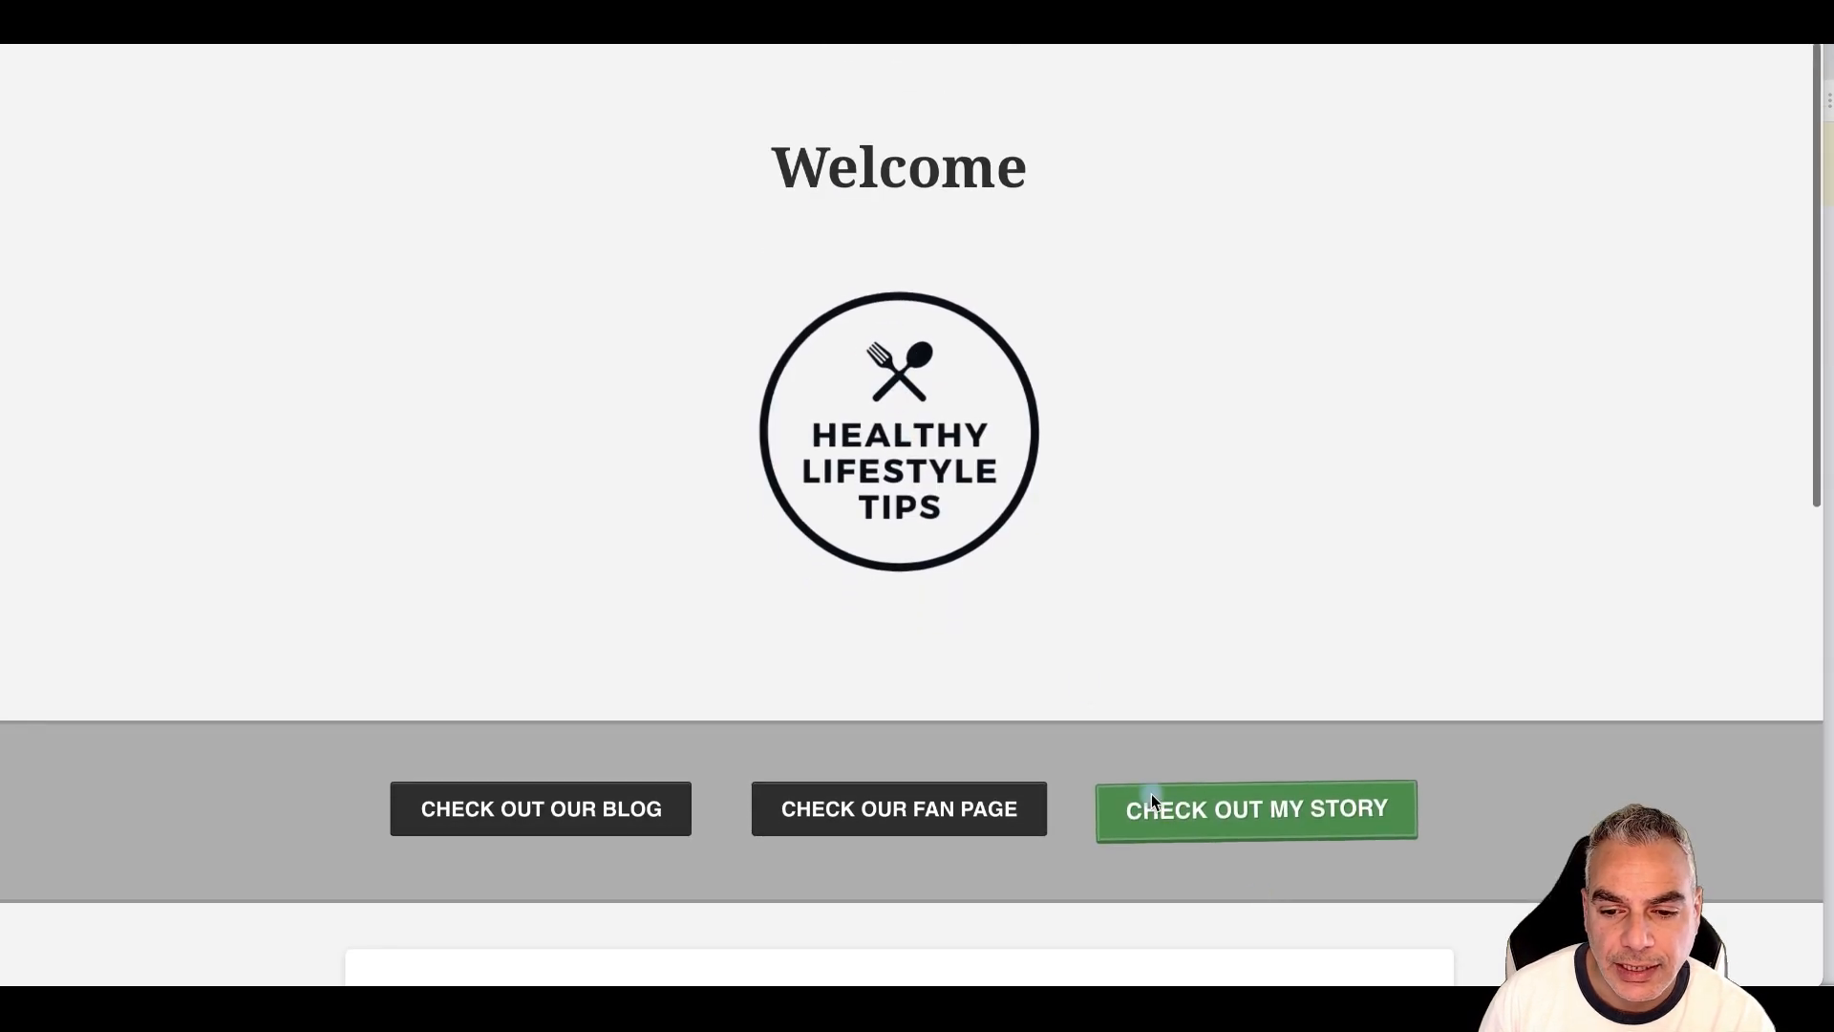
- Open the blog of Healthy Lifestyle Tips and look through its list of articles
click(571, 817)
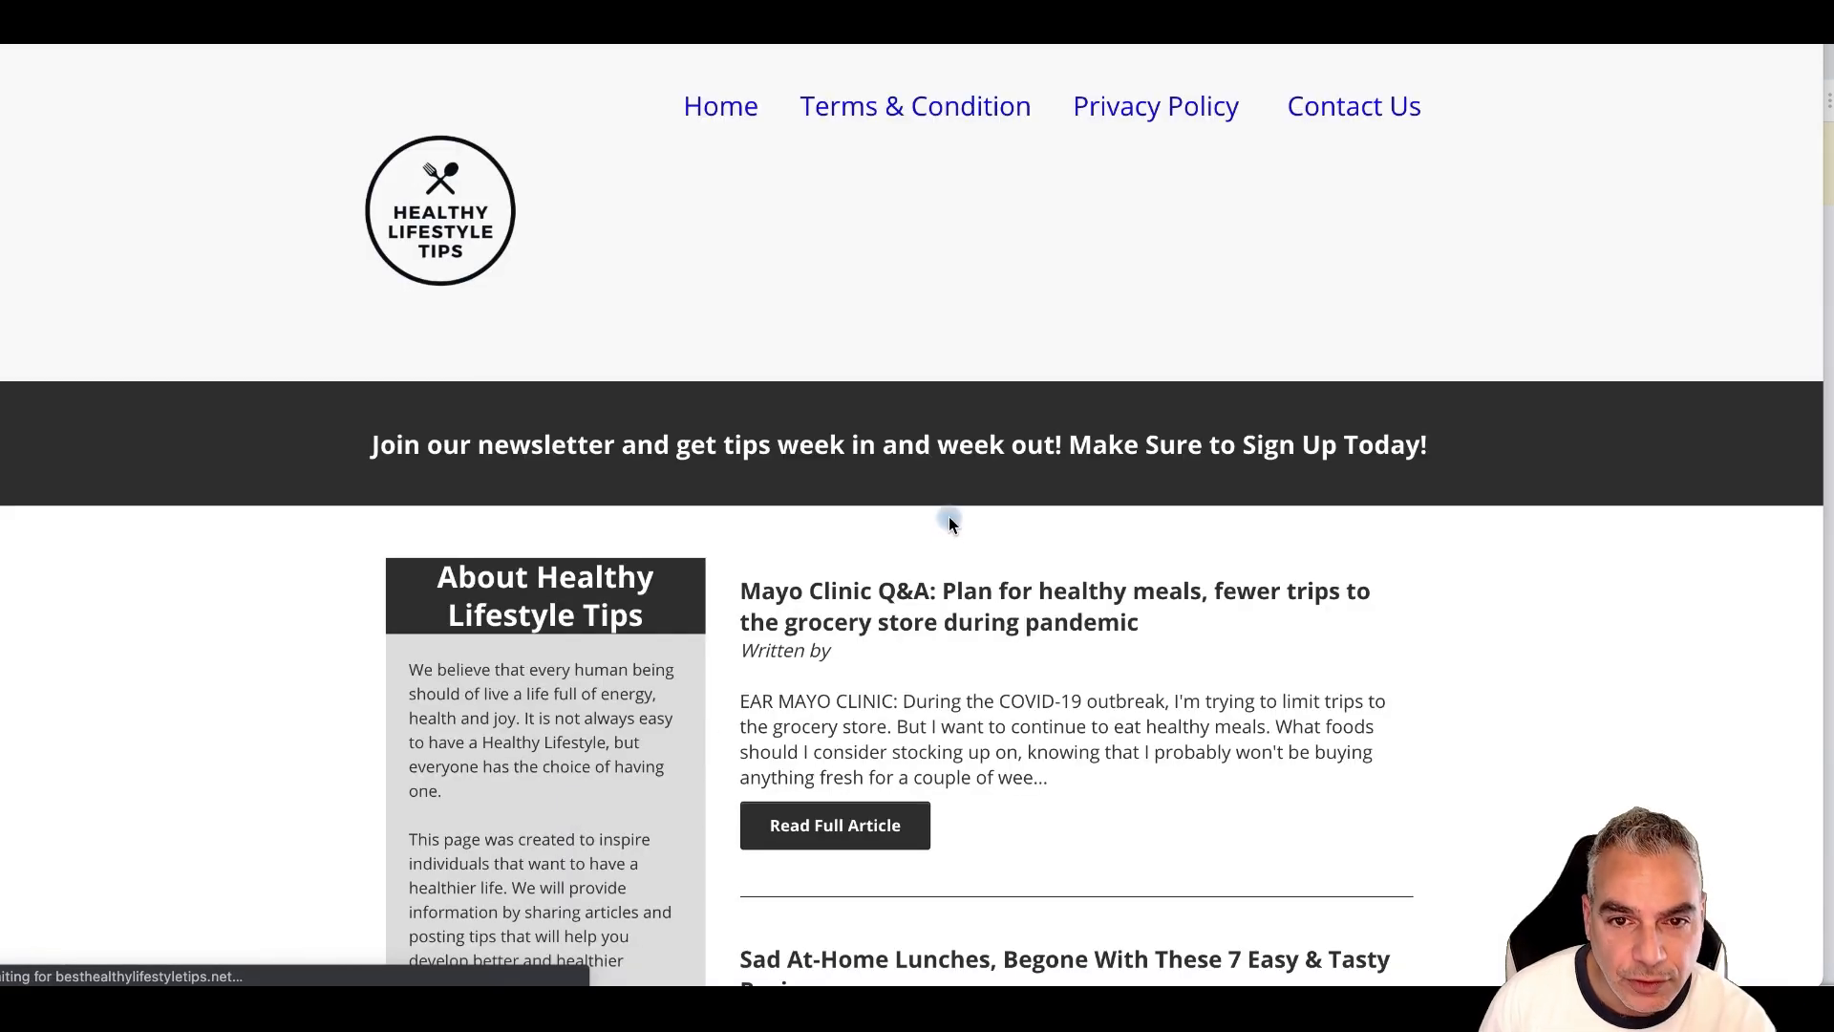
scroll(1008, 422, down, 4)
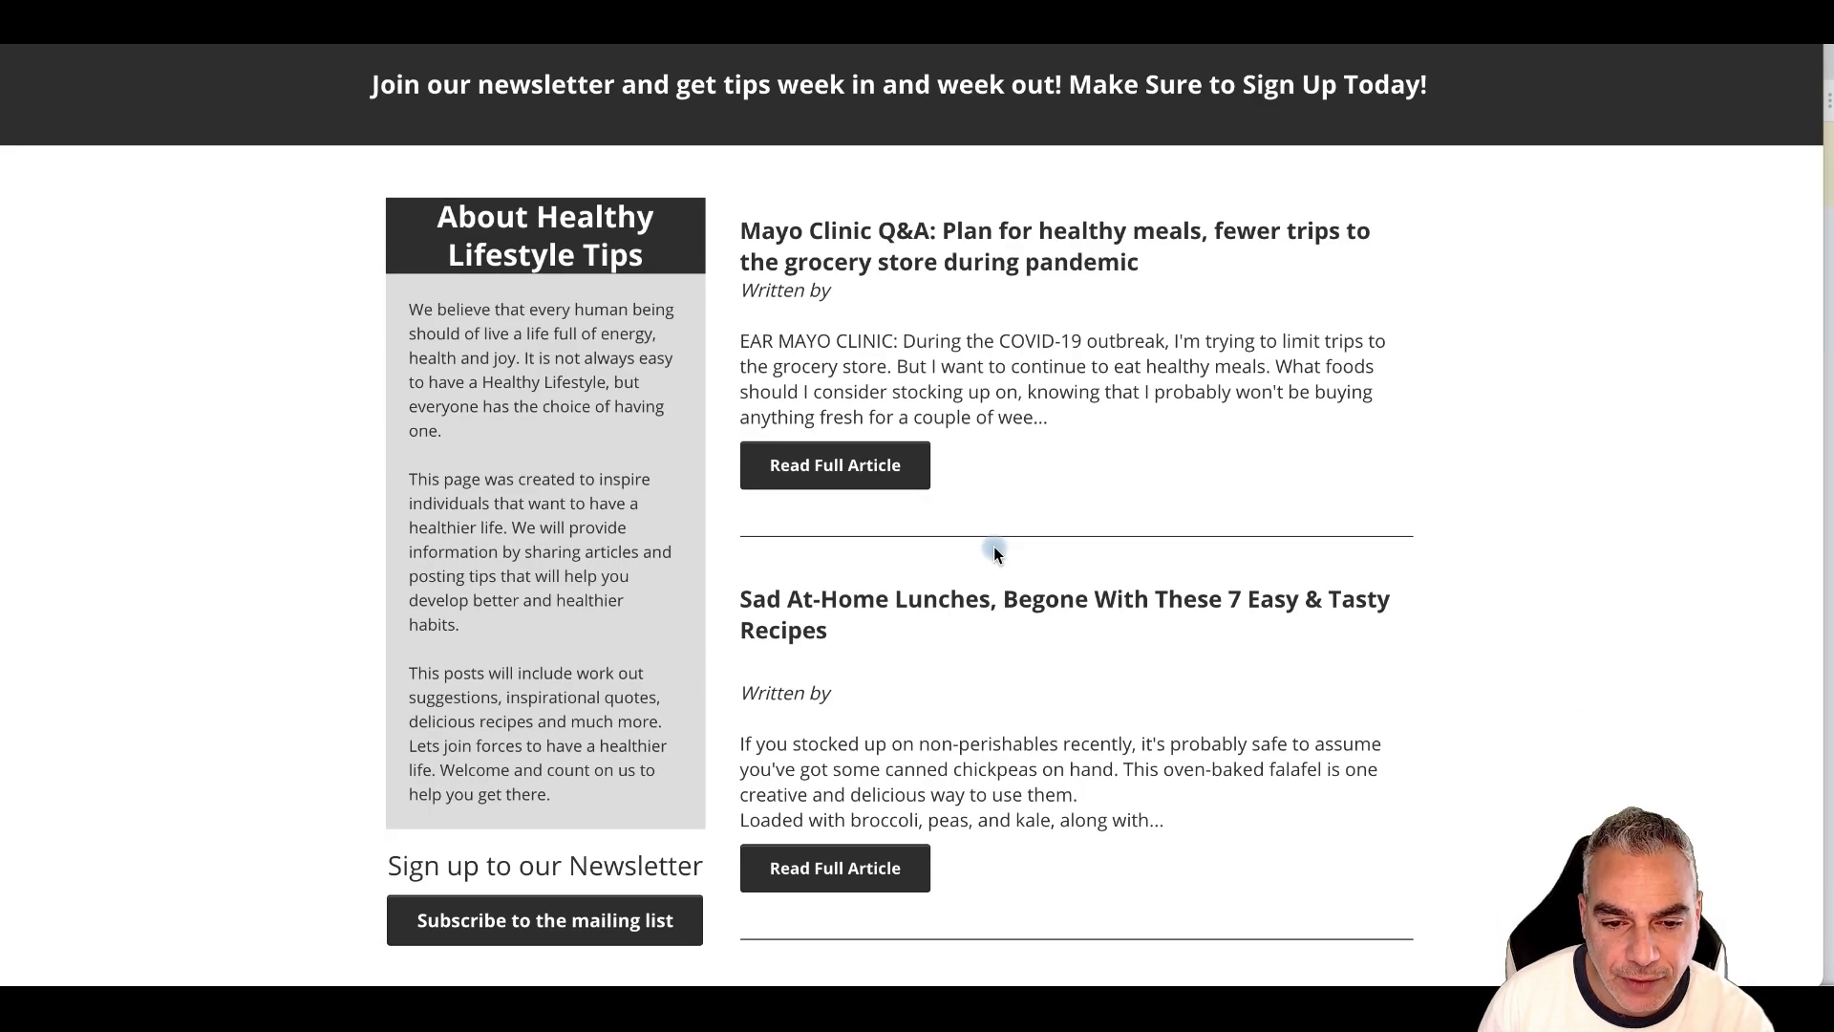
scroll(993, 549, down, 8)
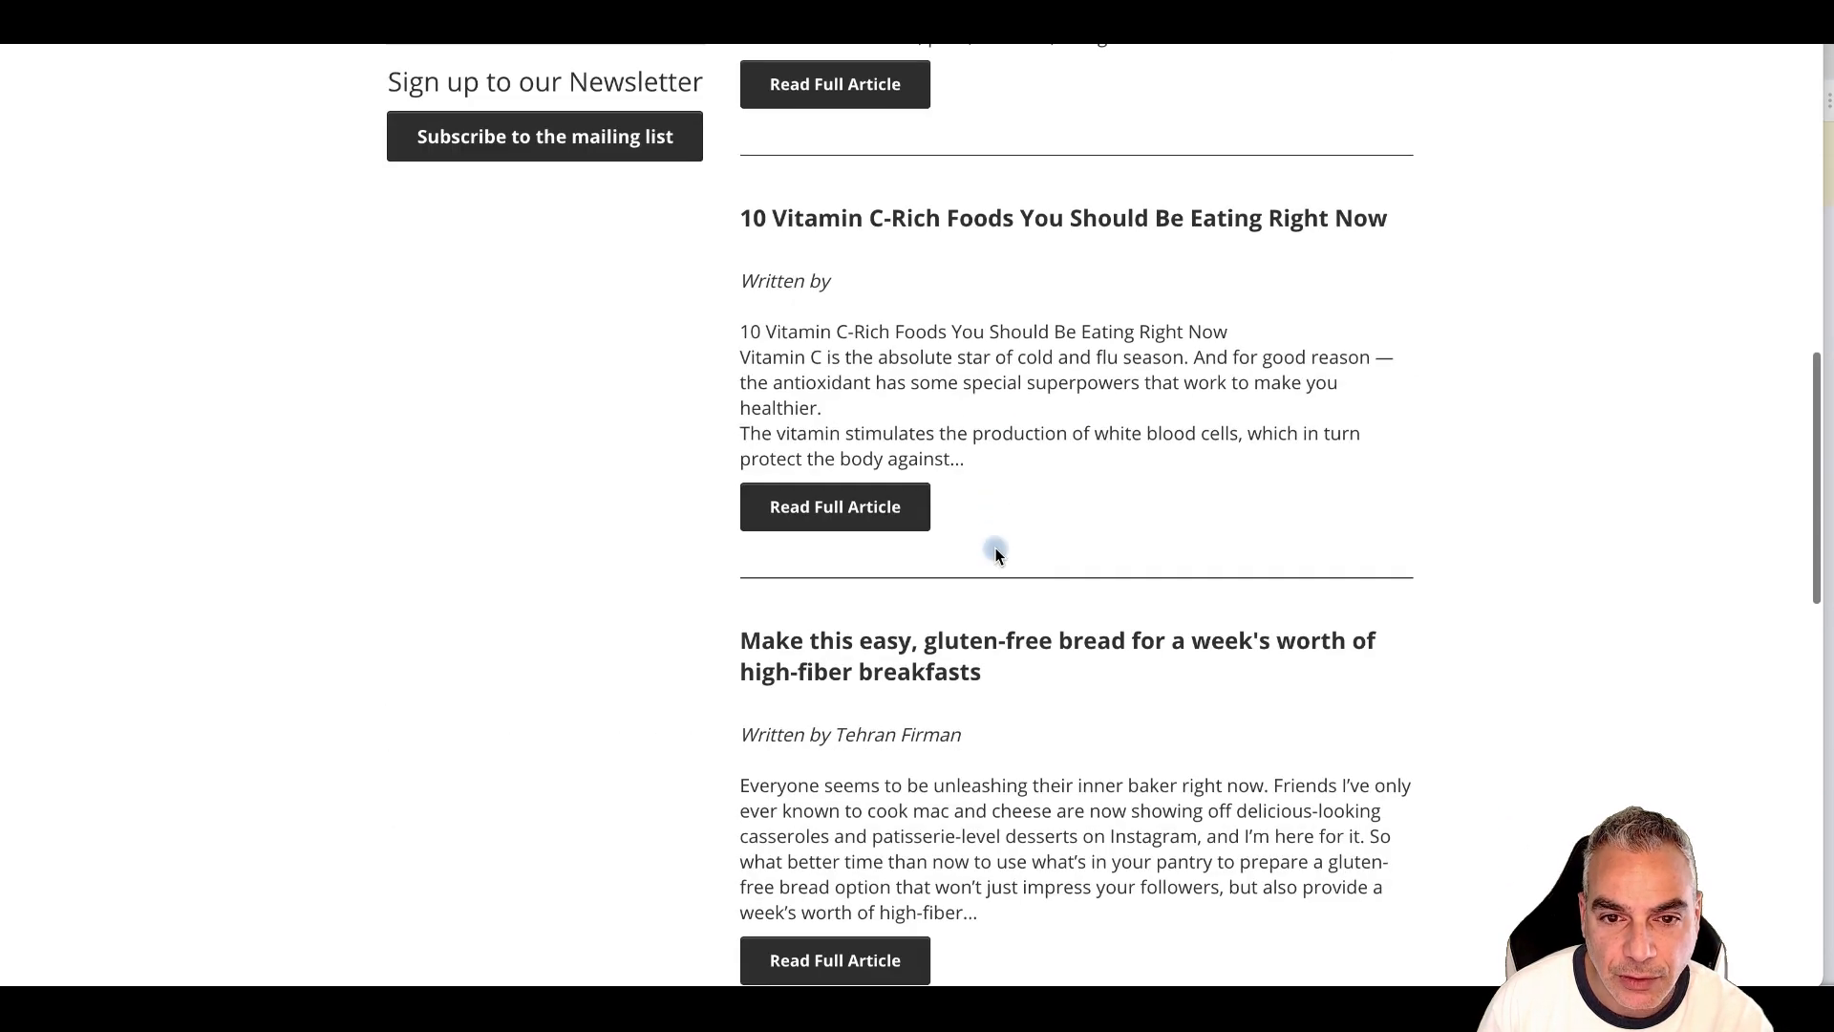
scroll(934, 521, down, 6)
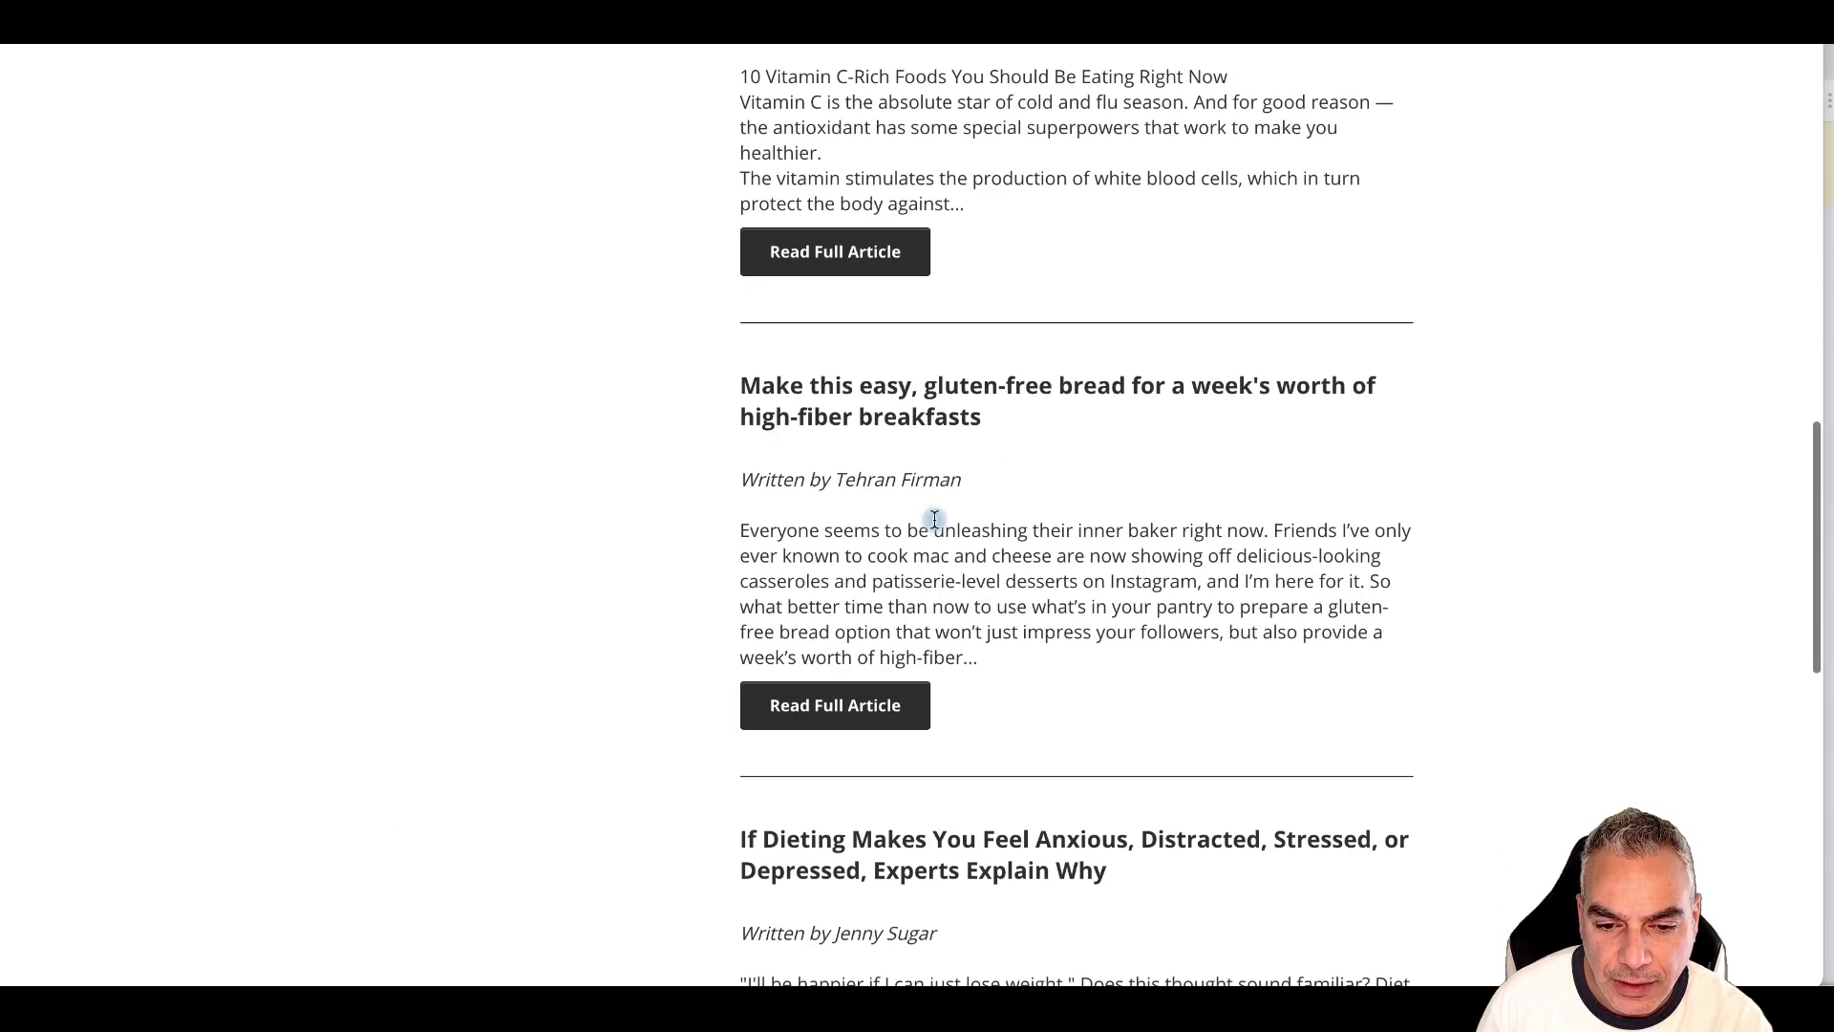
scroll(936, 530, down, 1)
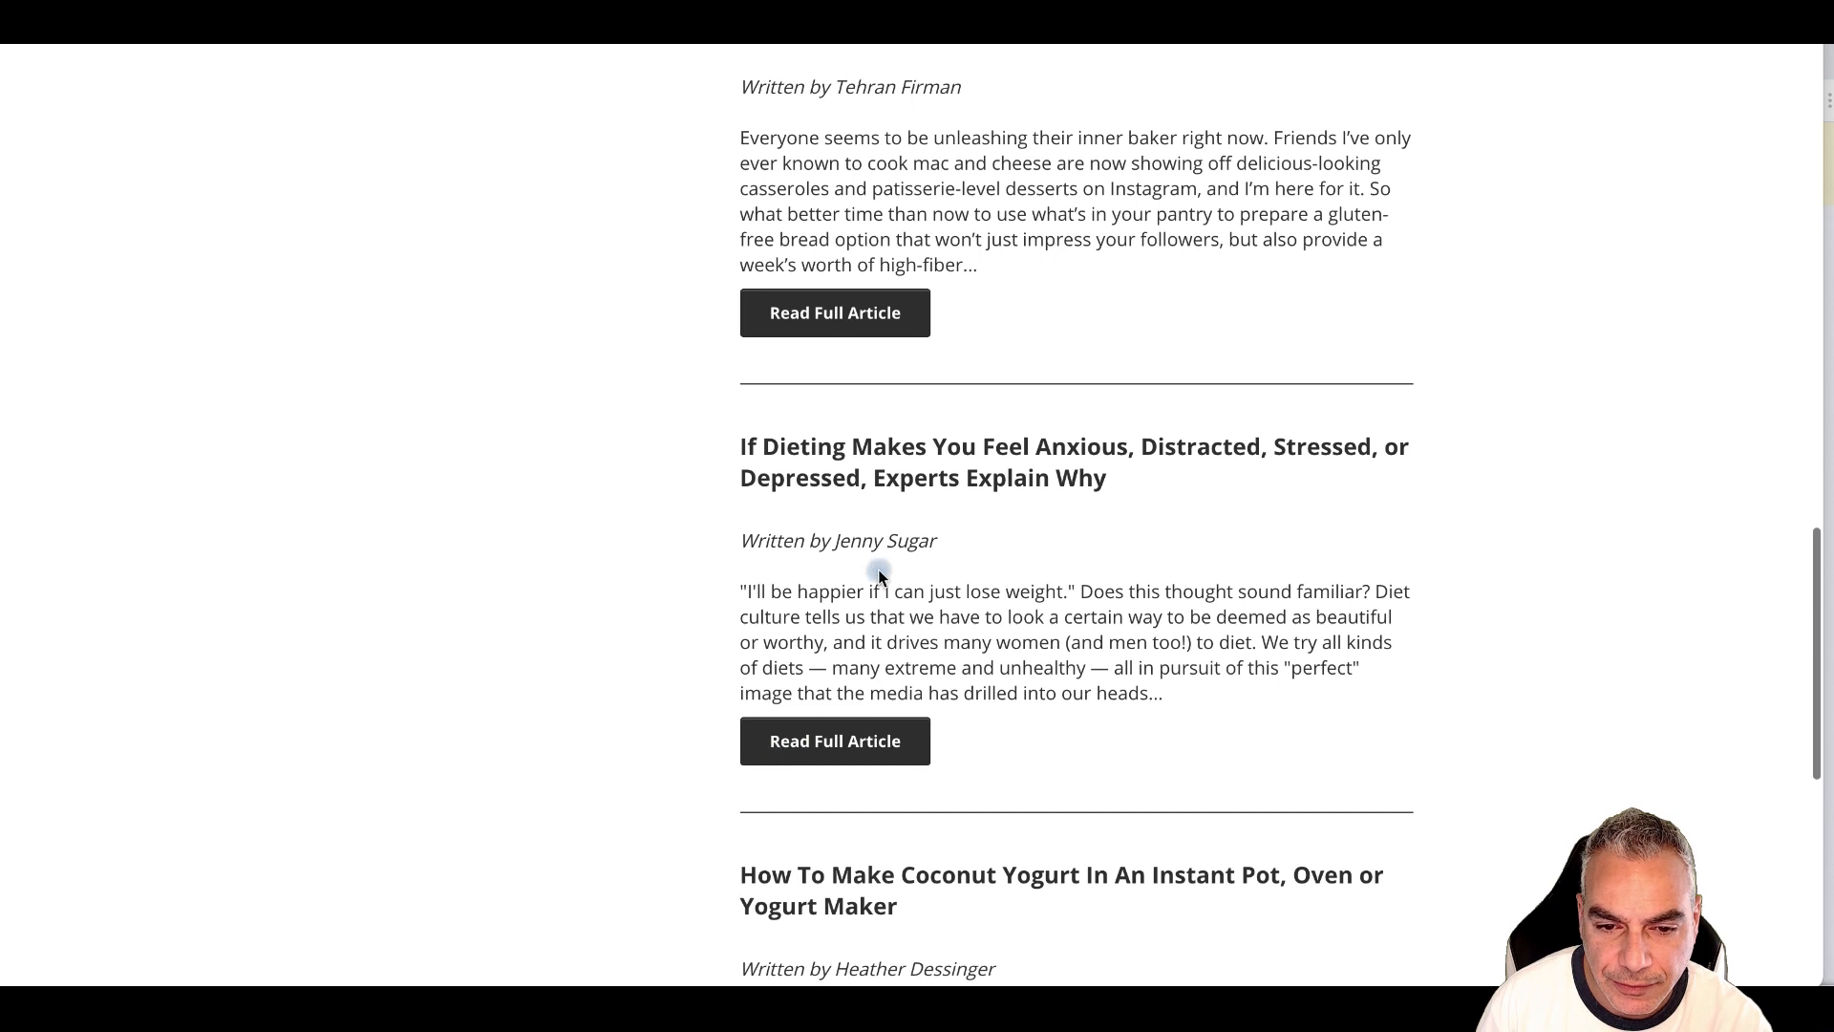
- Open the full blog article about dieting making you feel anxious, read through it on POPSUGAR and dismiss the newsletter pop-up
click(874, 745)
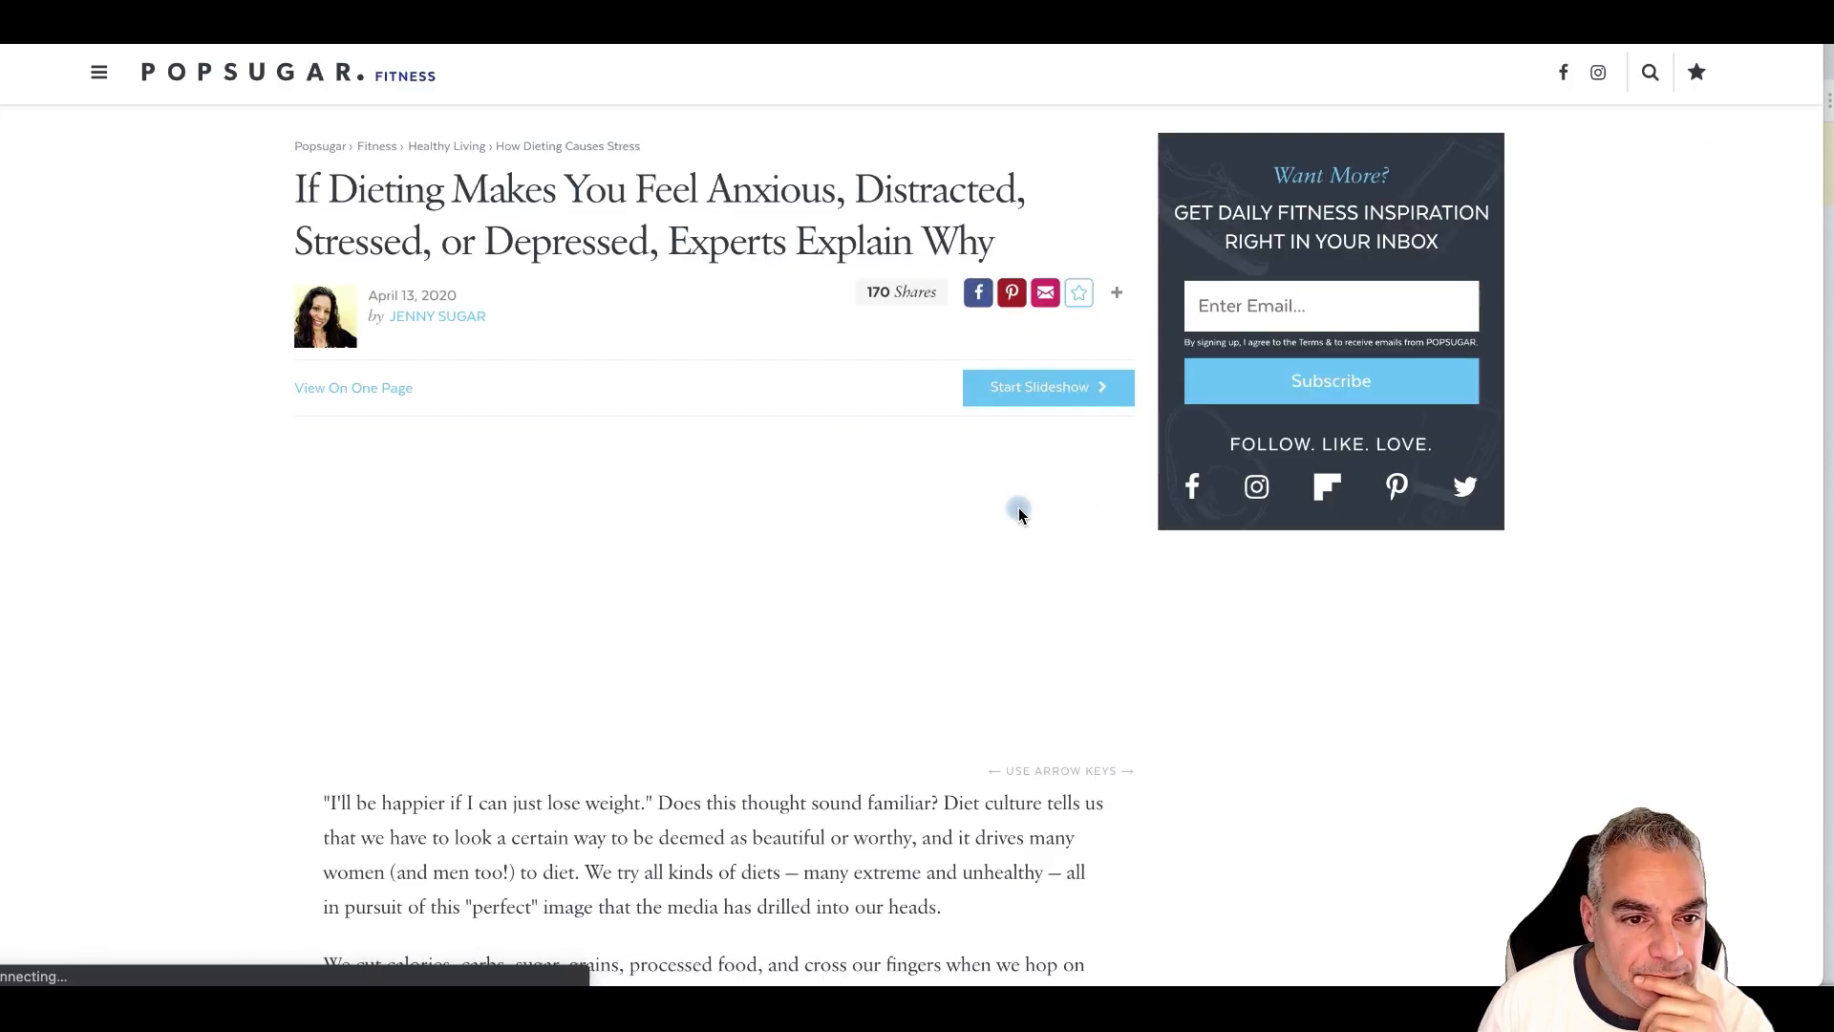
scroll(773, 535, down, 8)
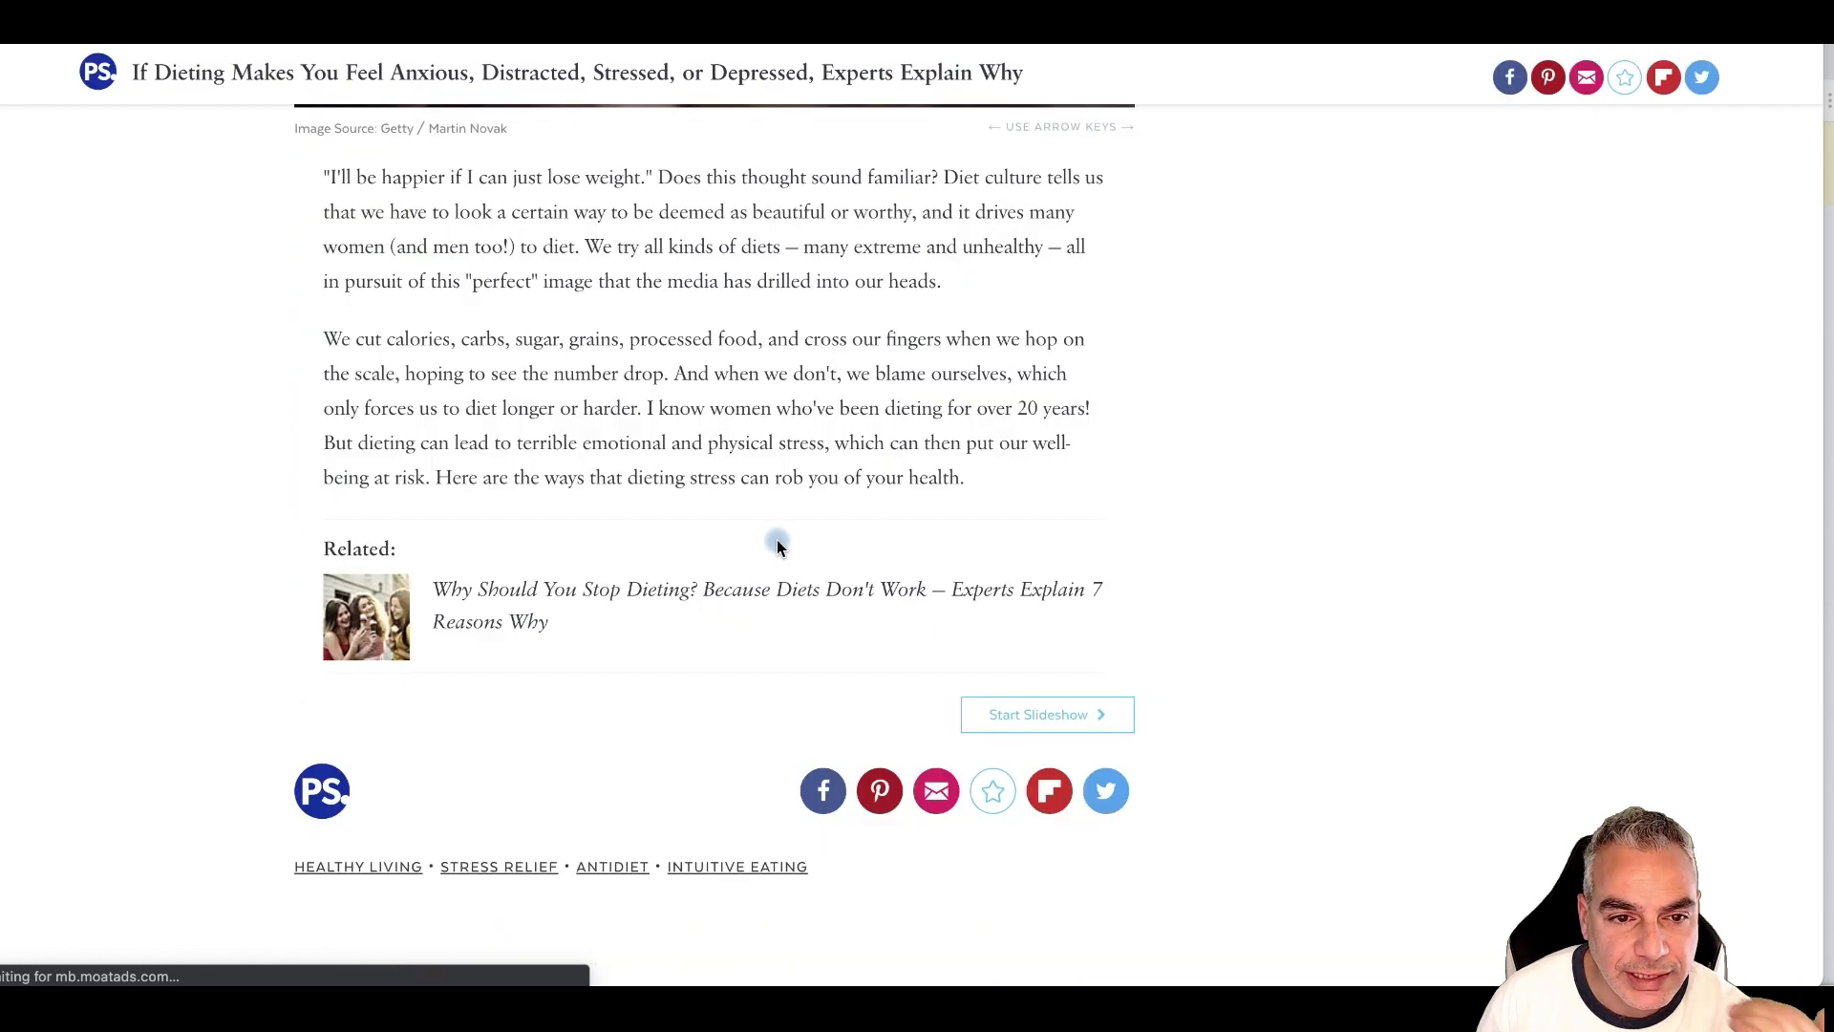
scroll(777, 539, up, 3)
scroll(644, 626, down, 4)
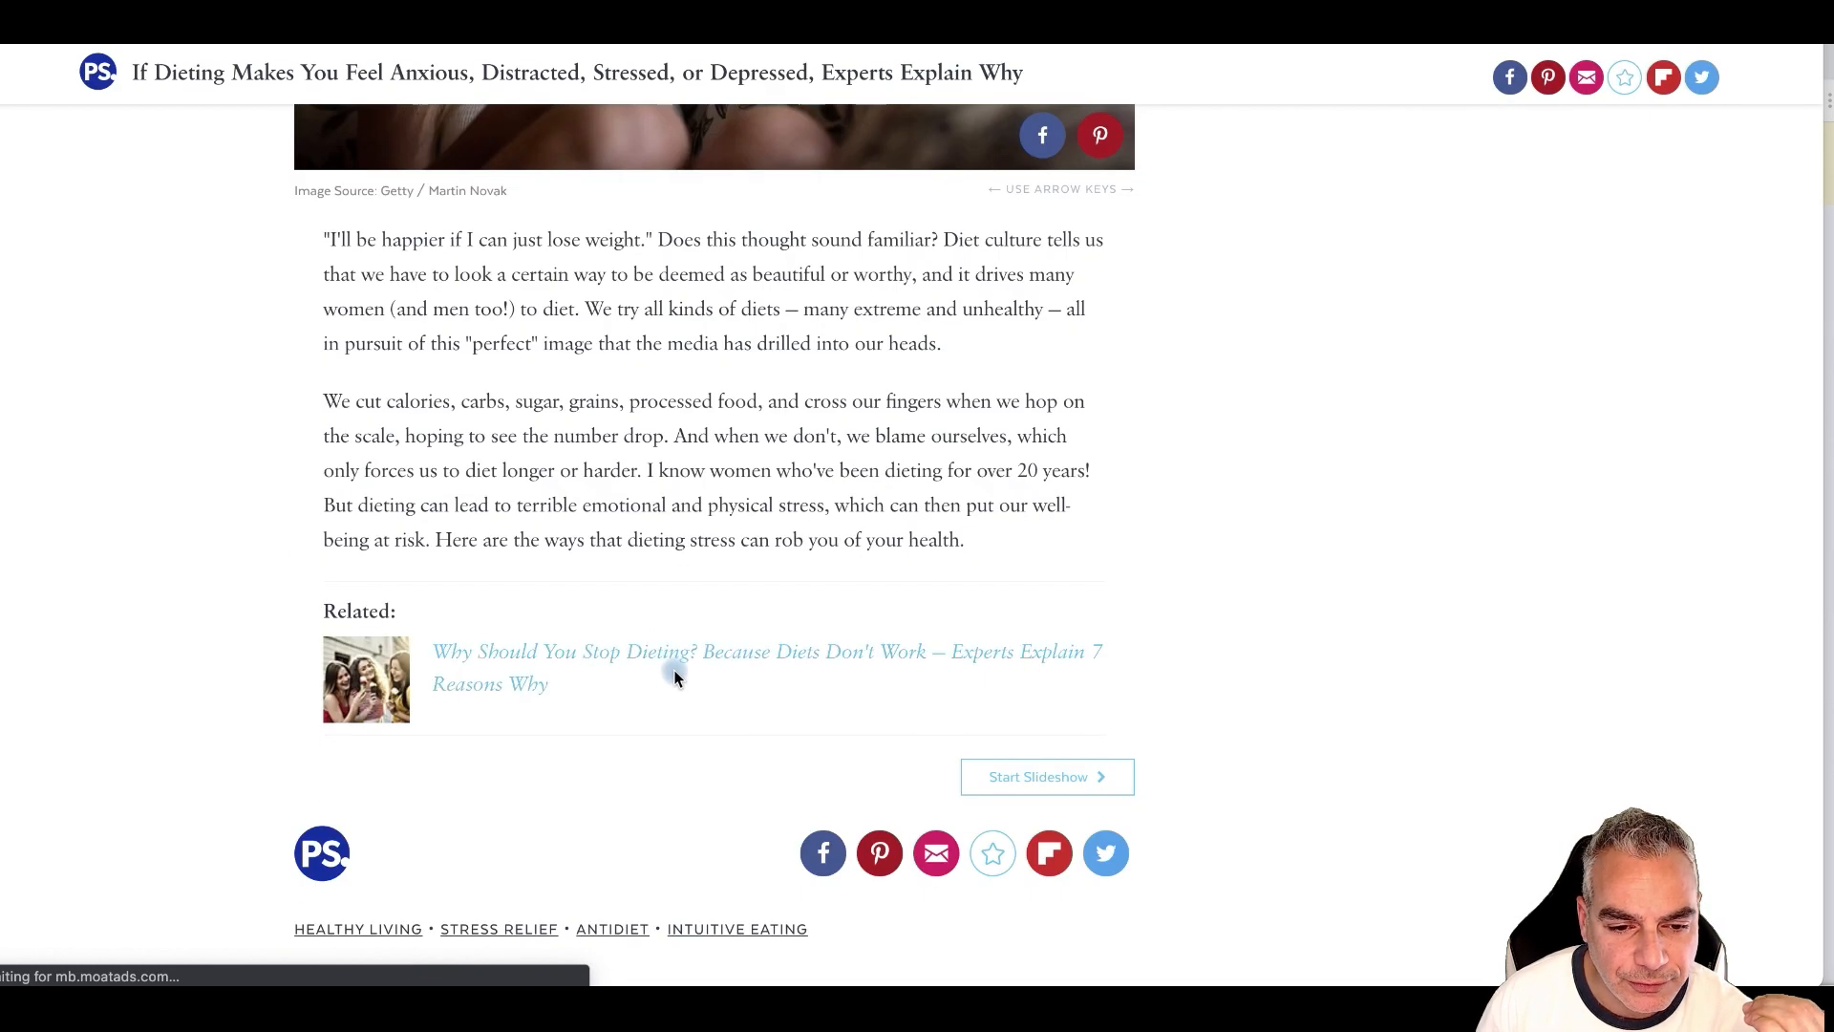
scroll(673, 669, down, 5)
key(Home)
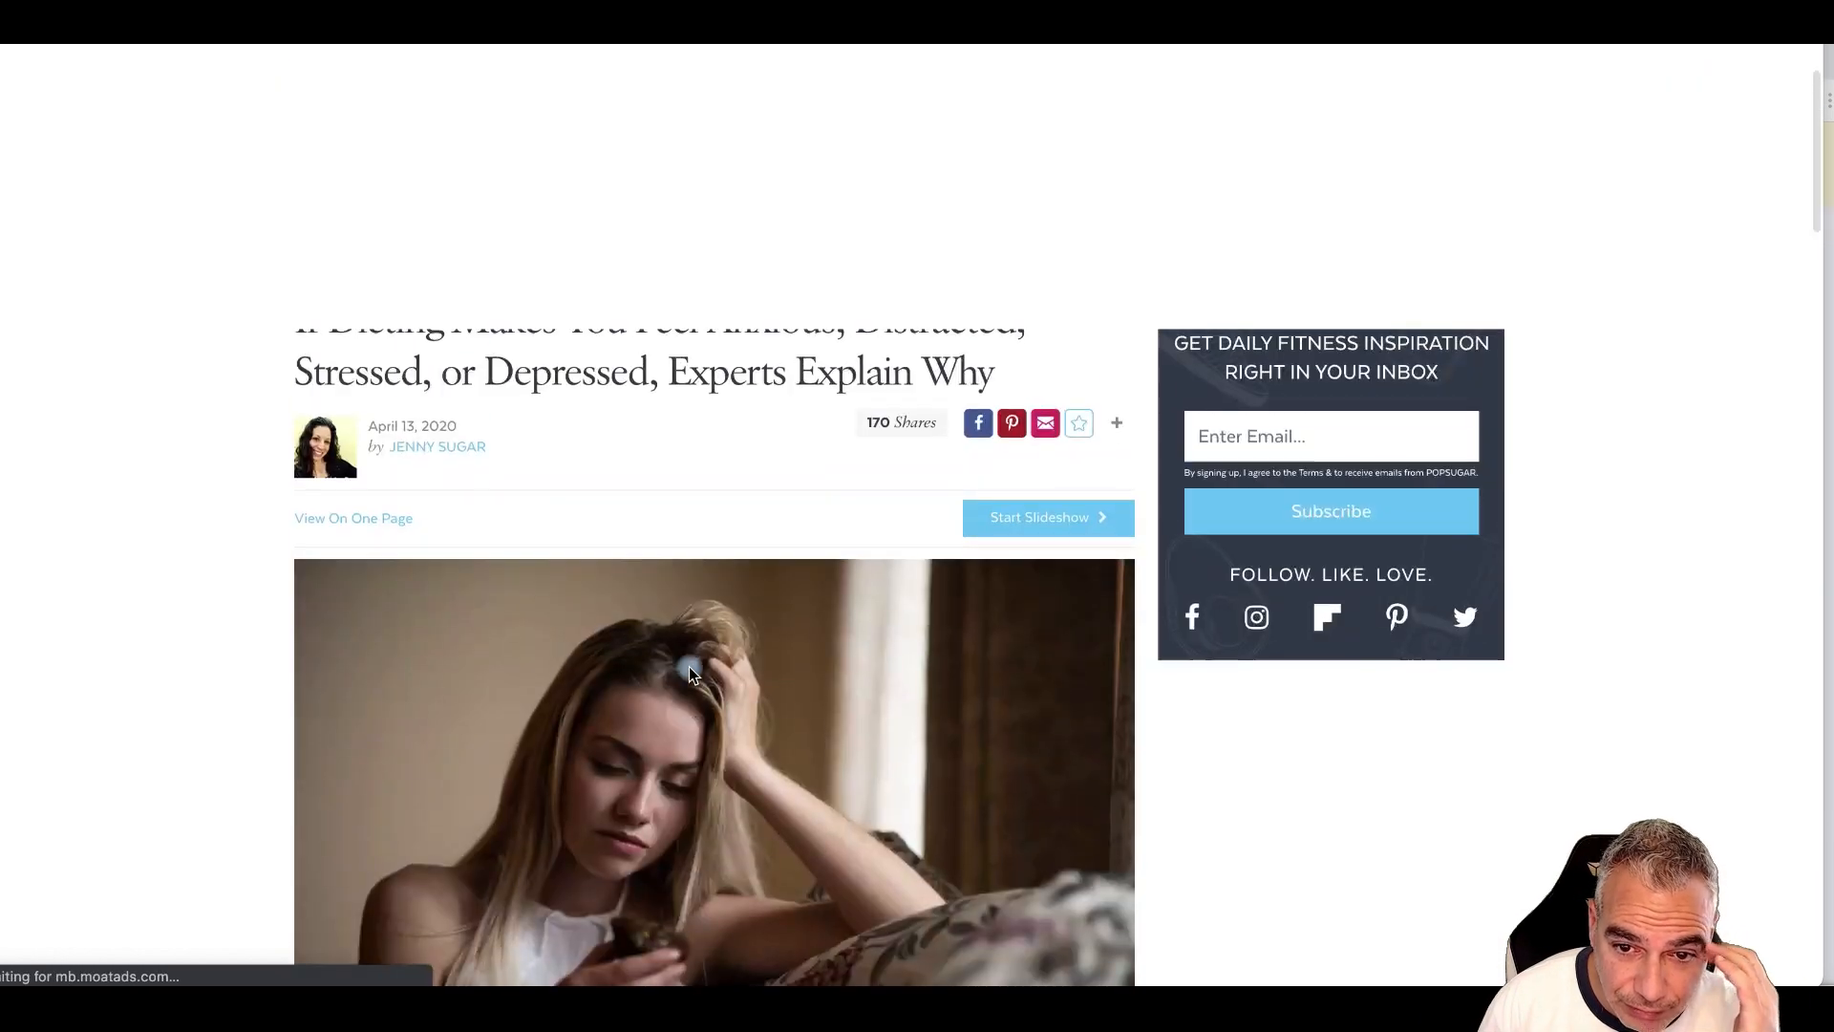
scroll(690, 667, down, 3)
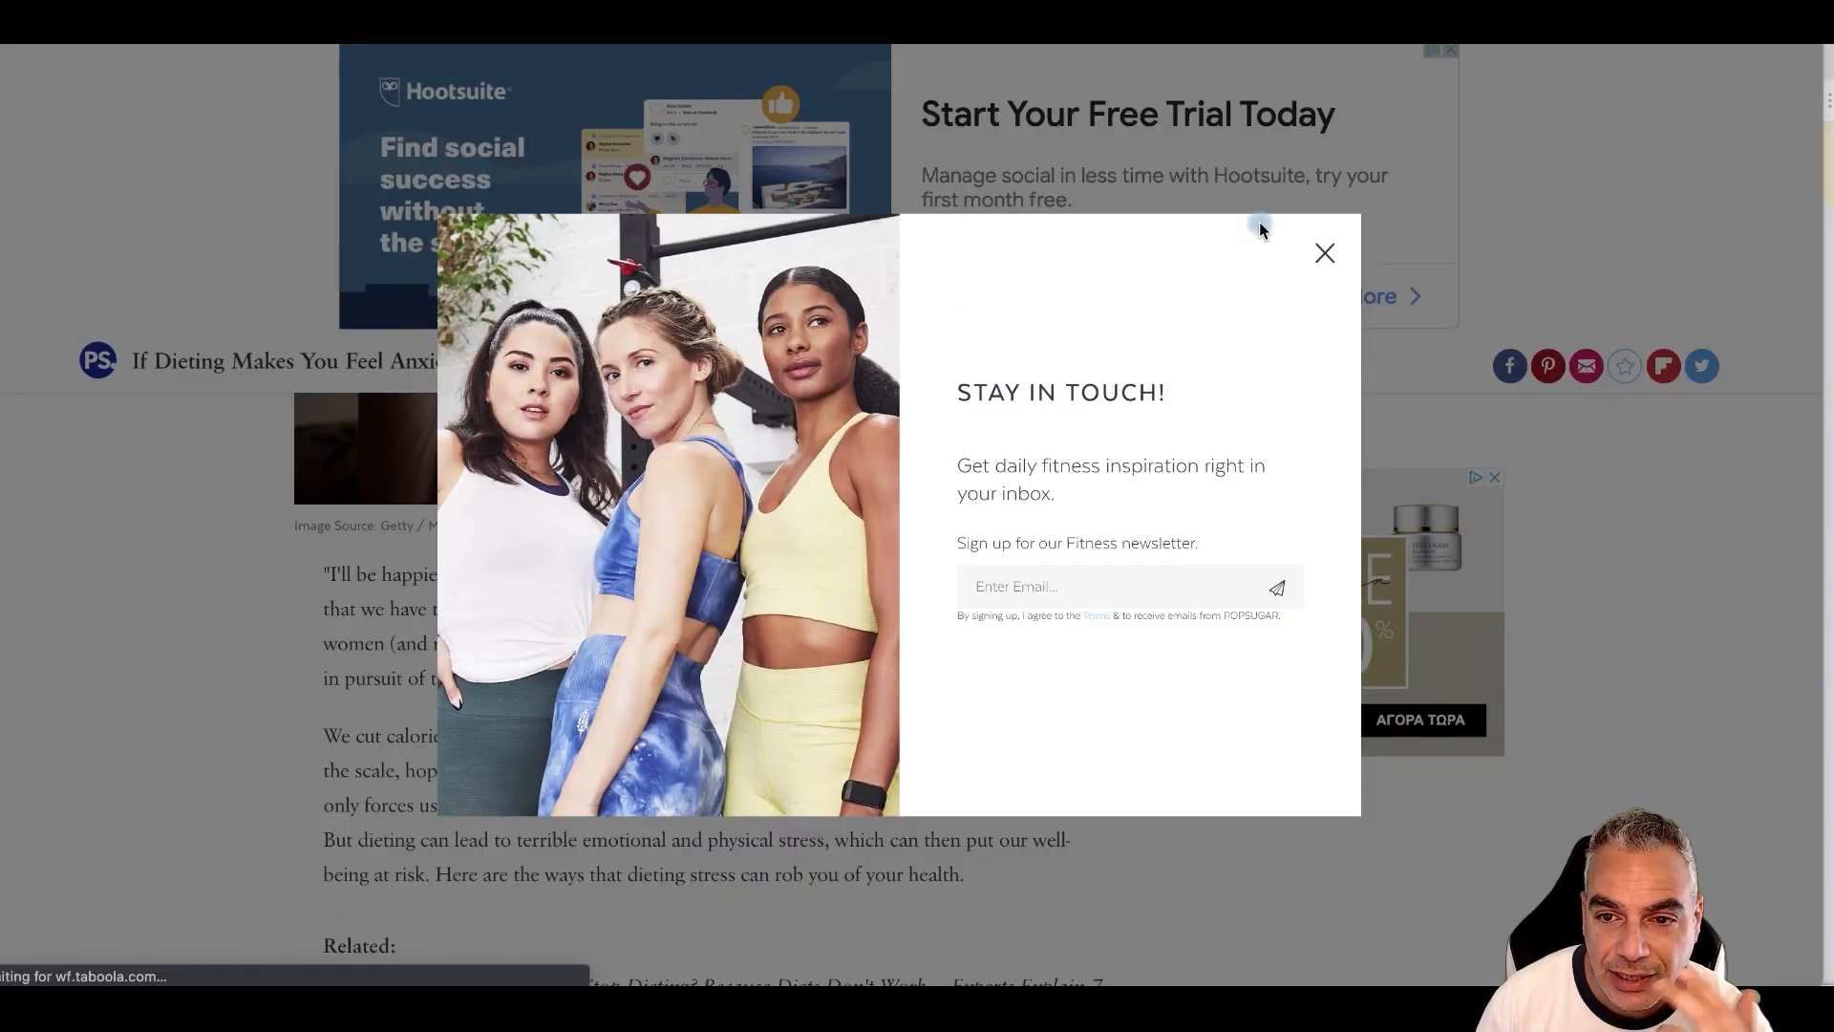
click(1326, 254)
scroll(1158, 531, down, 5)
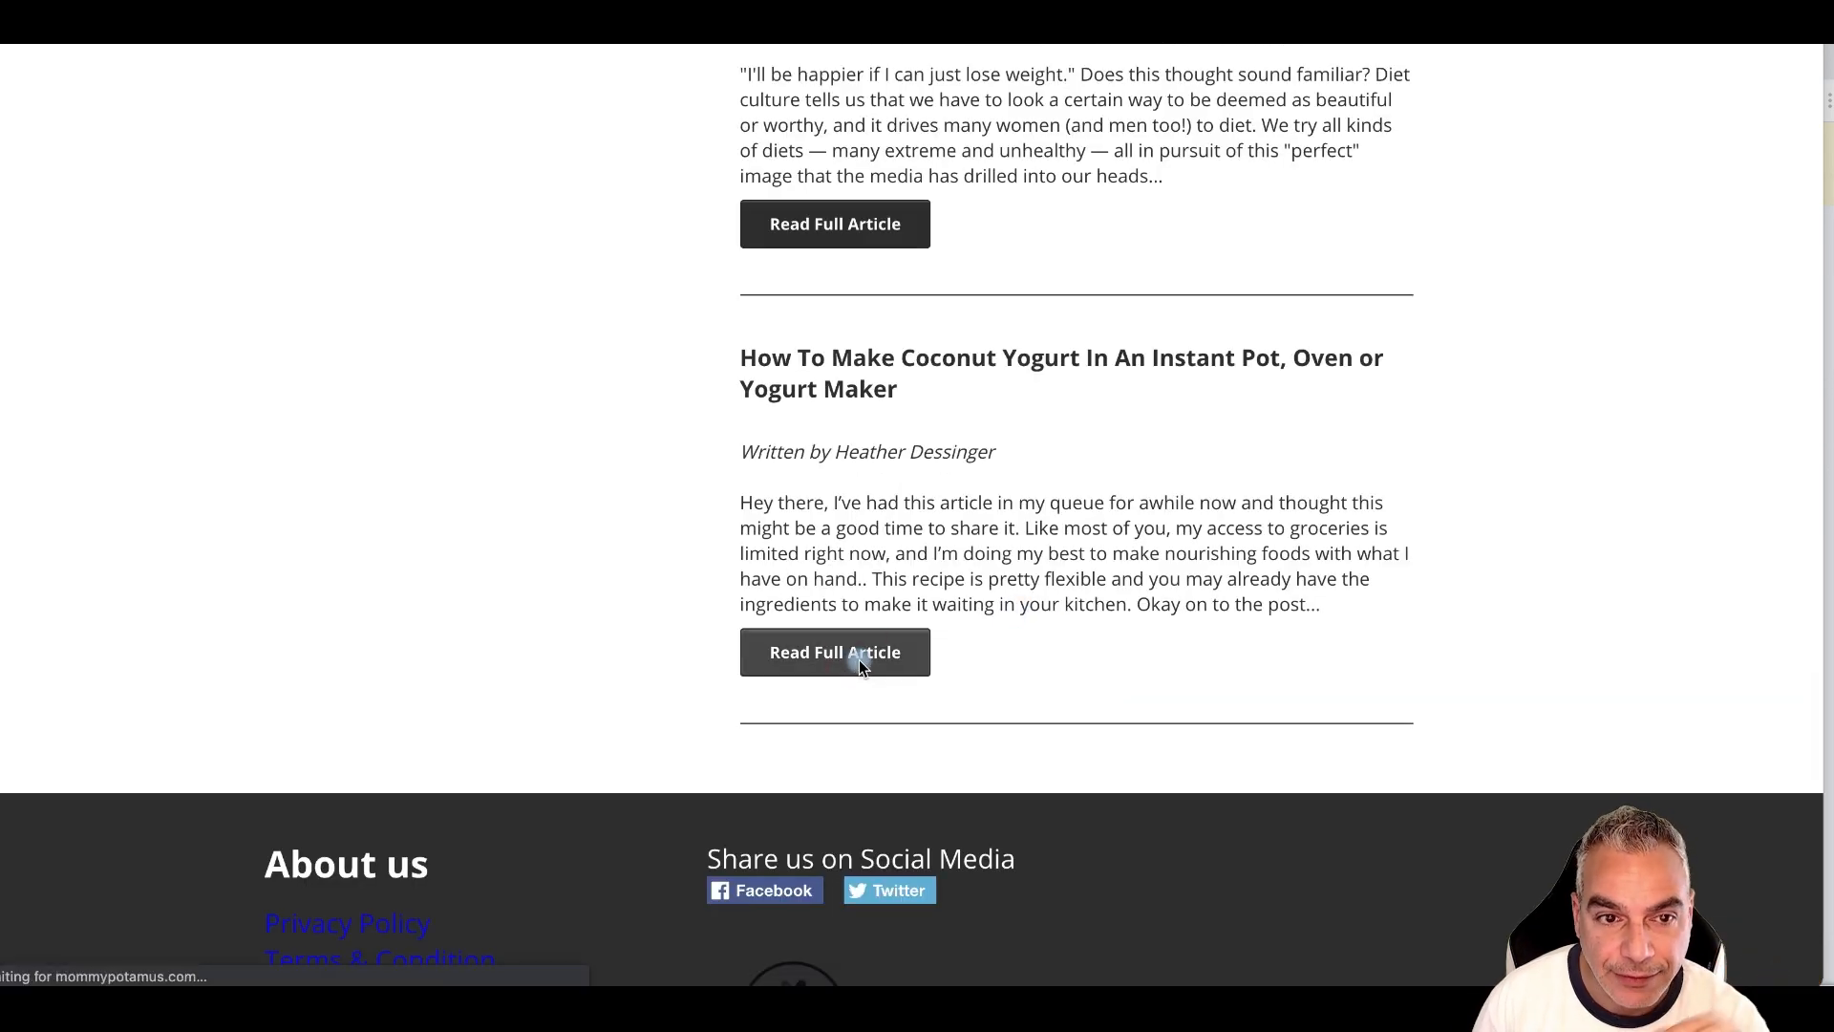
- Read through the full coconut yogurt article on Mommypotamus down to the frequently asked questions, accepting all cookies along the way
scroll(817, 553, down, 1)
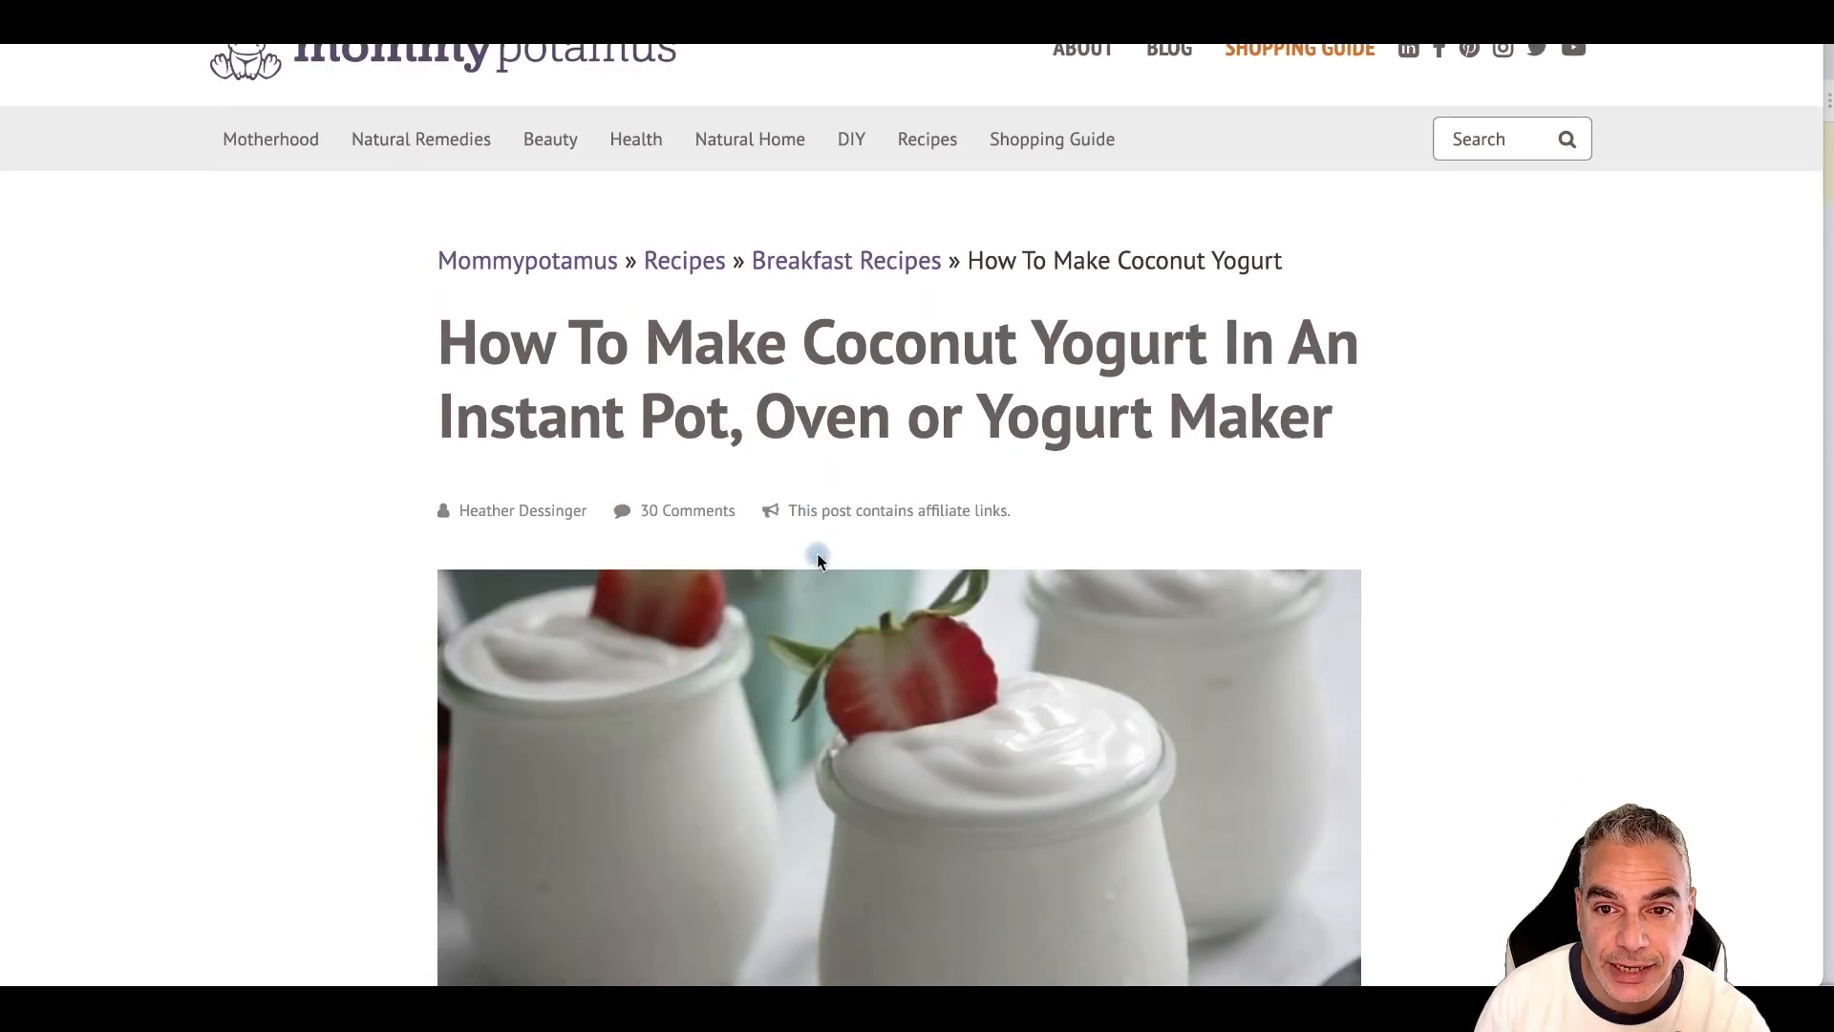
scroll(820, 553, down, 10)
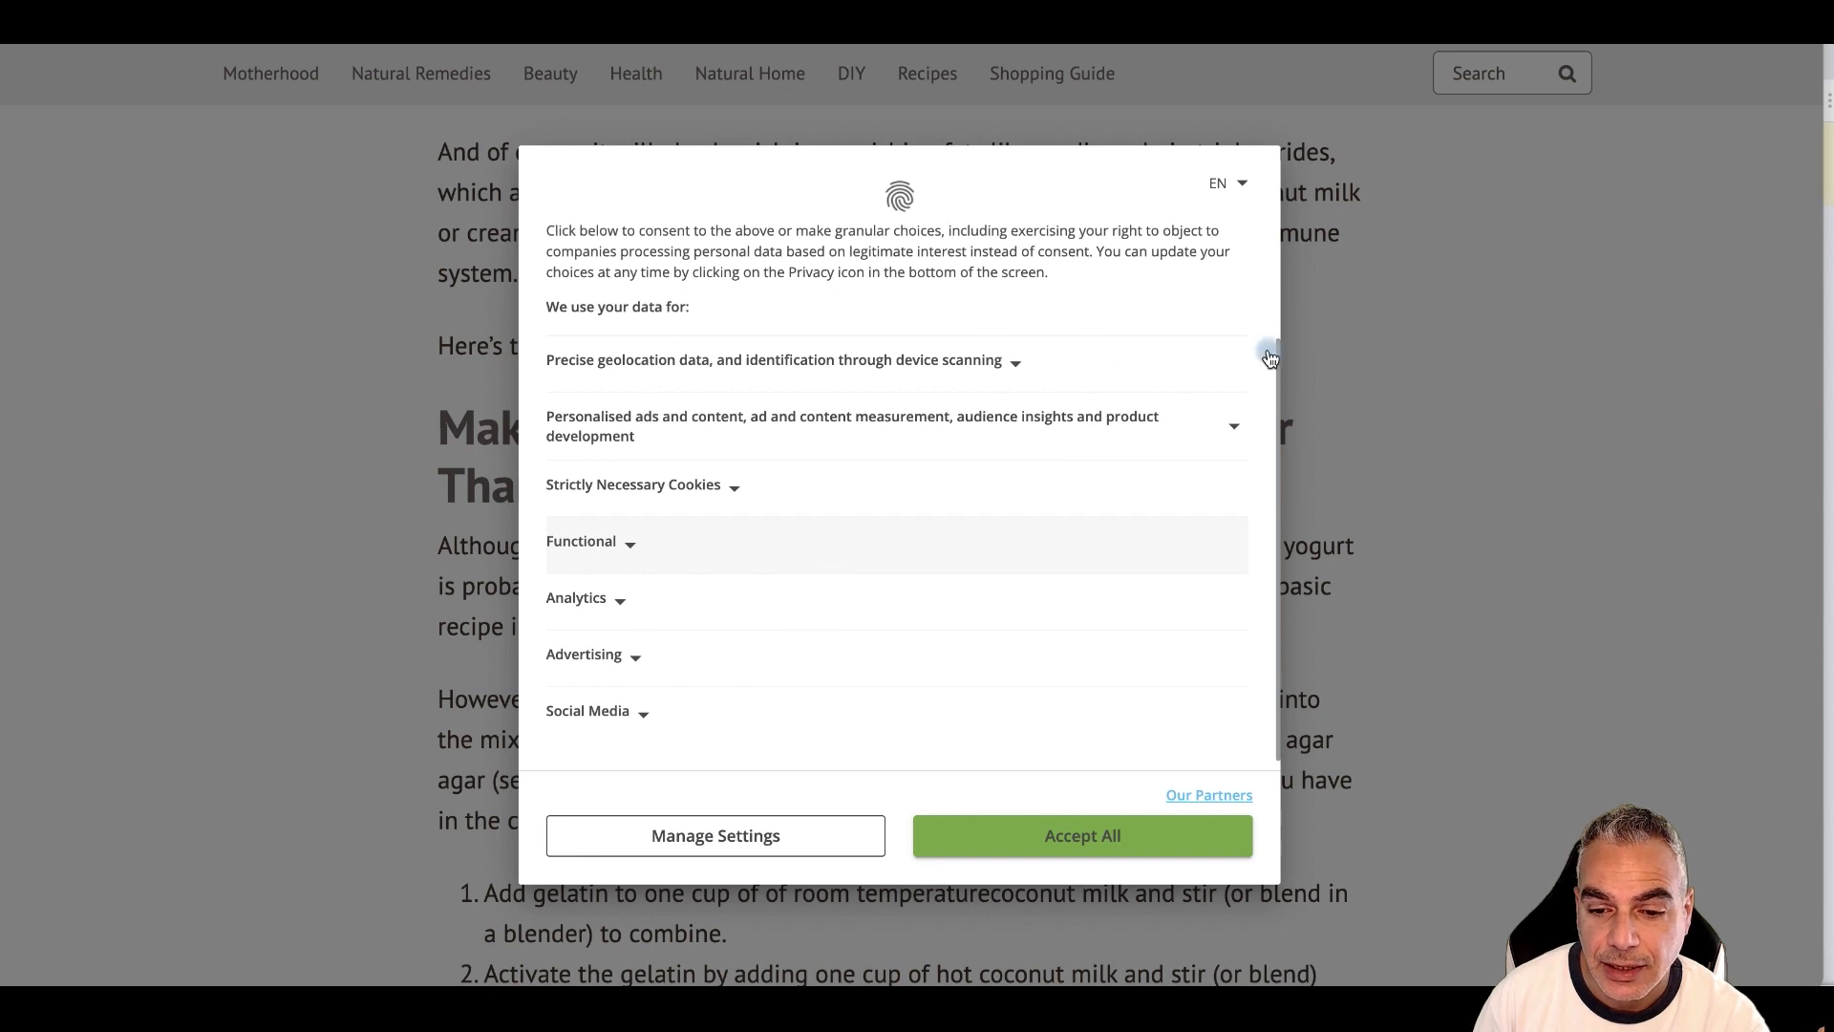
click(1008, 827)
scroll(1163, 791, down, 3)
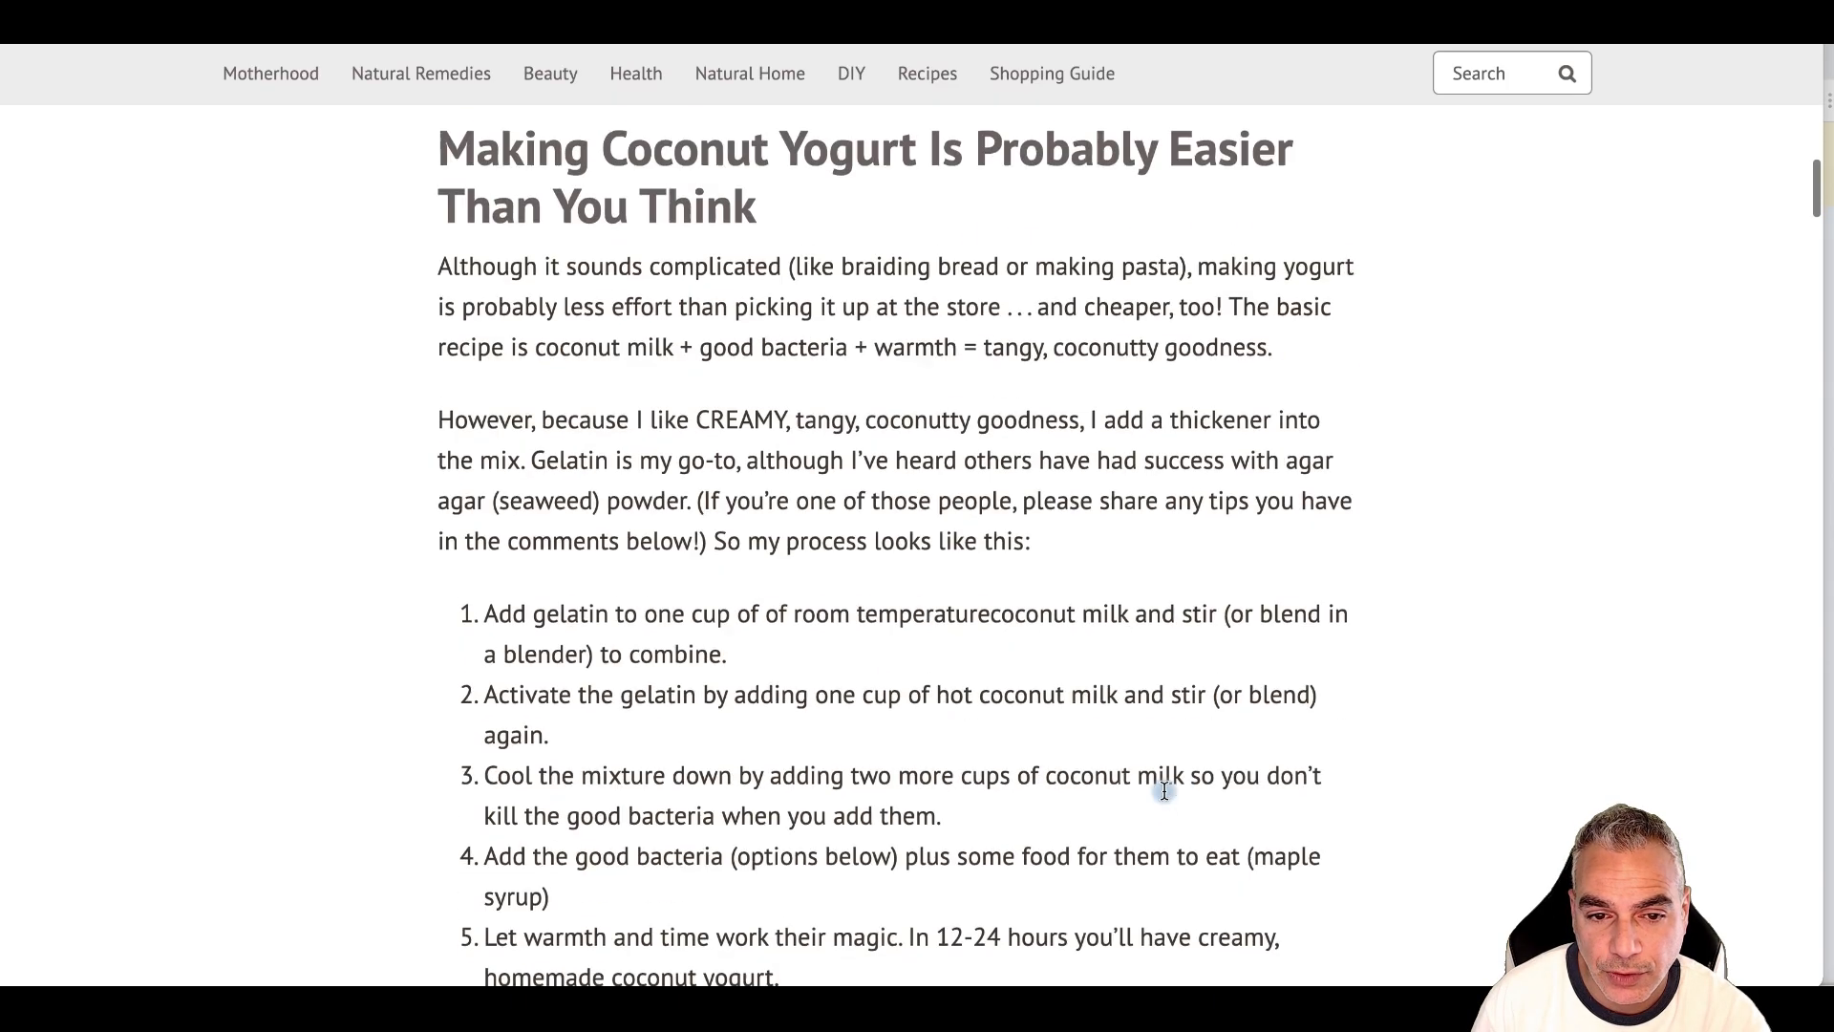
scroll(1164, 791, down, 7)
scroll(1163, 791, down, 12)
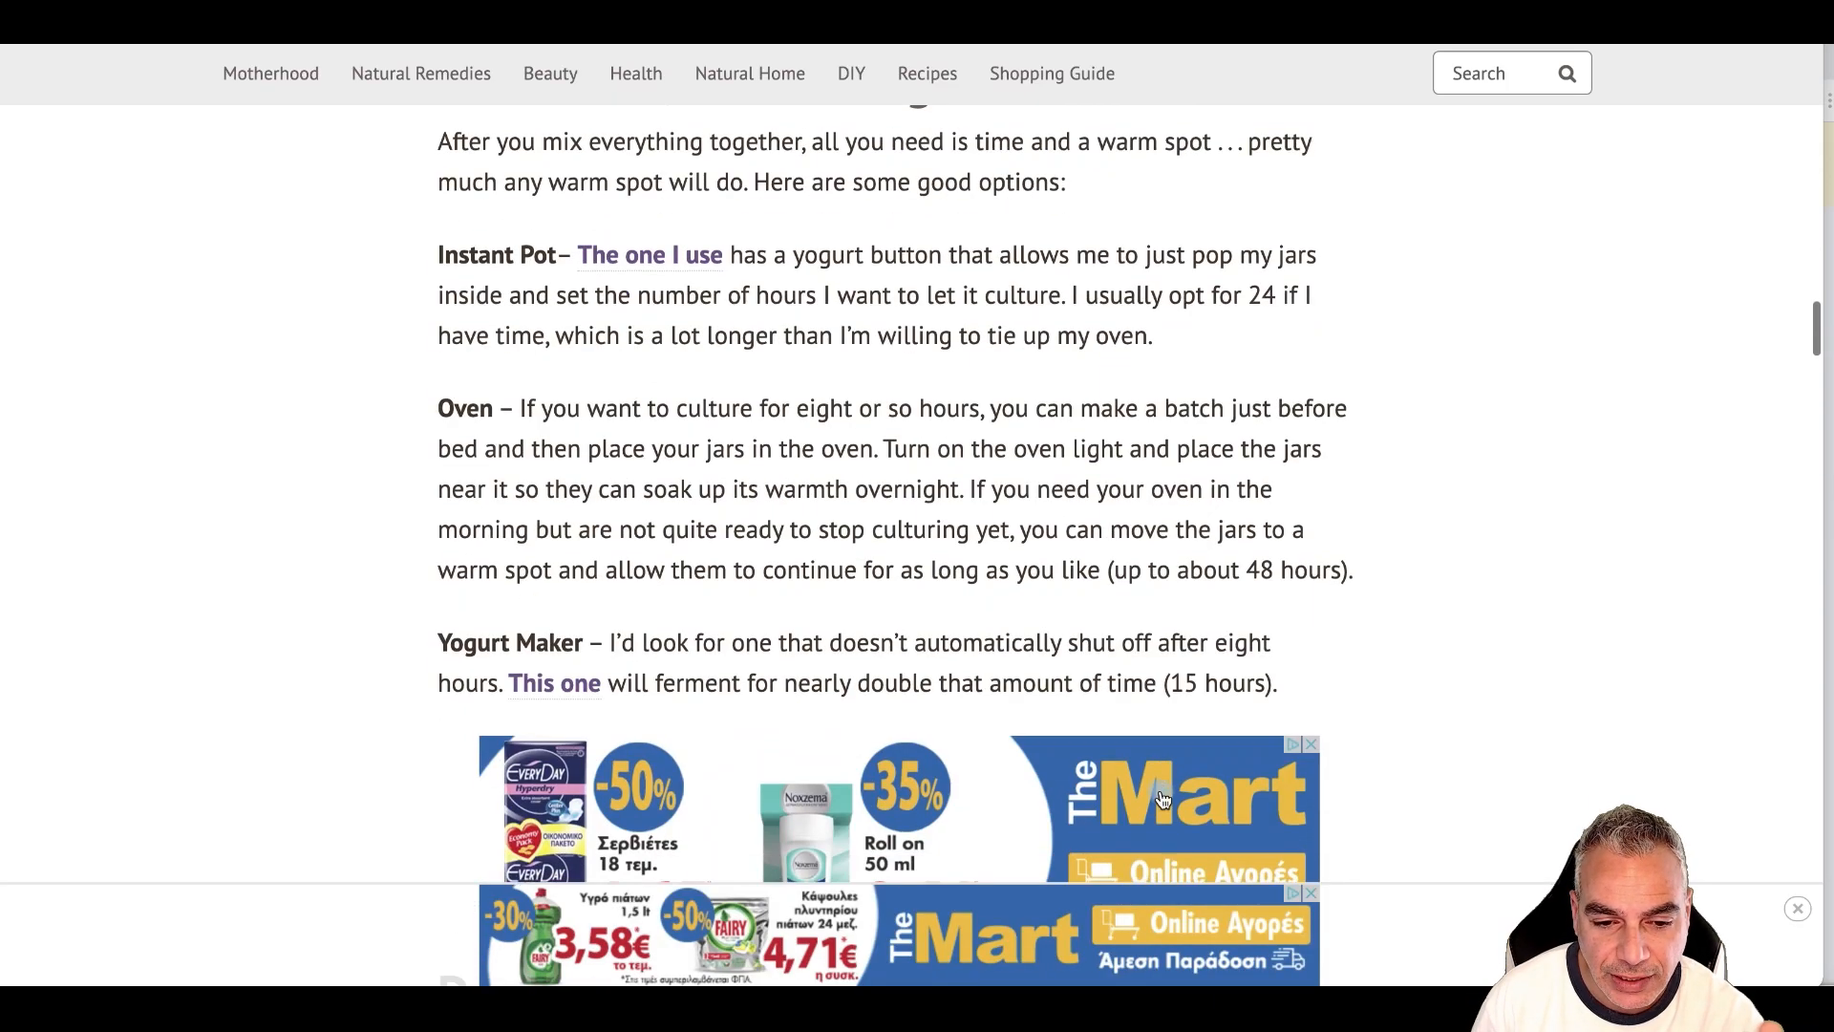
scroll(1160, 793, down, 6)
scroll(1142, 764, down, 8)
scroll(1146, 761, down, 15)
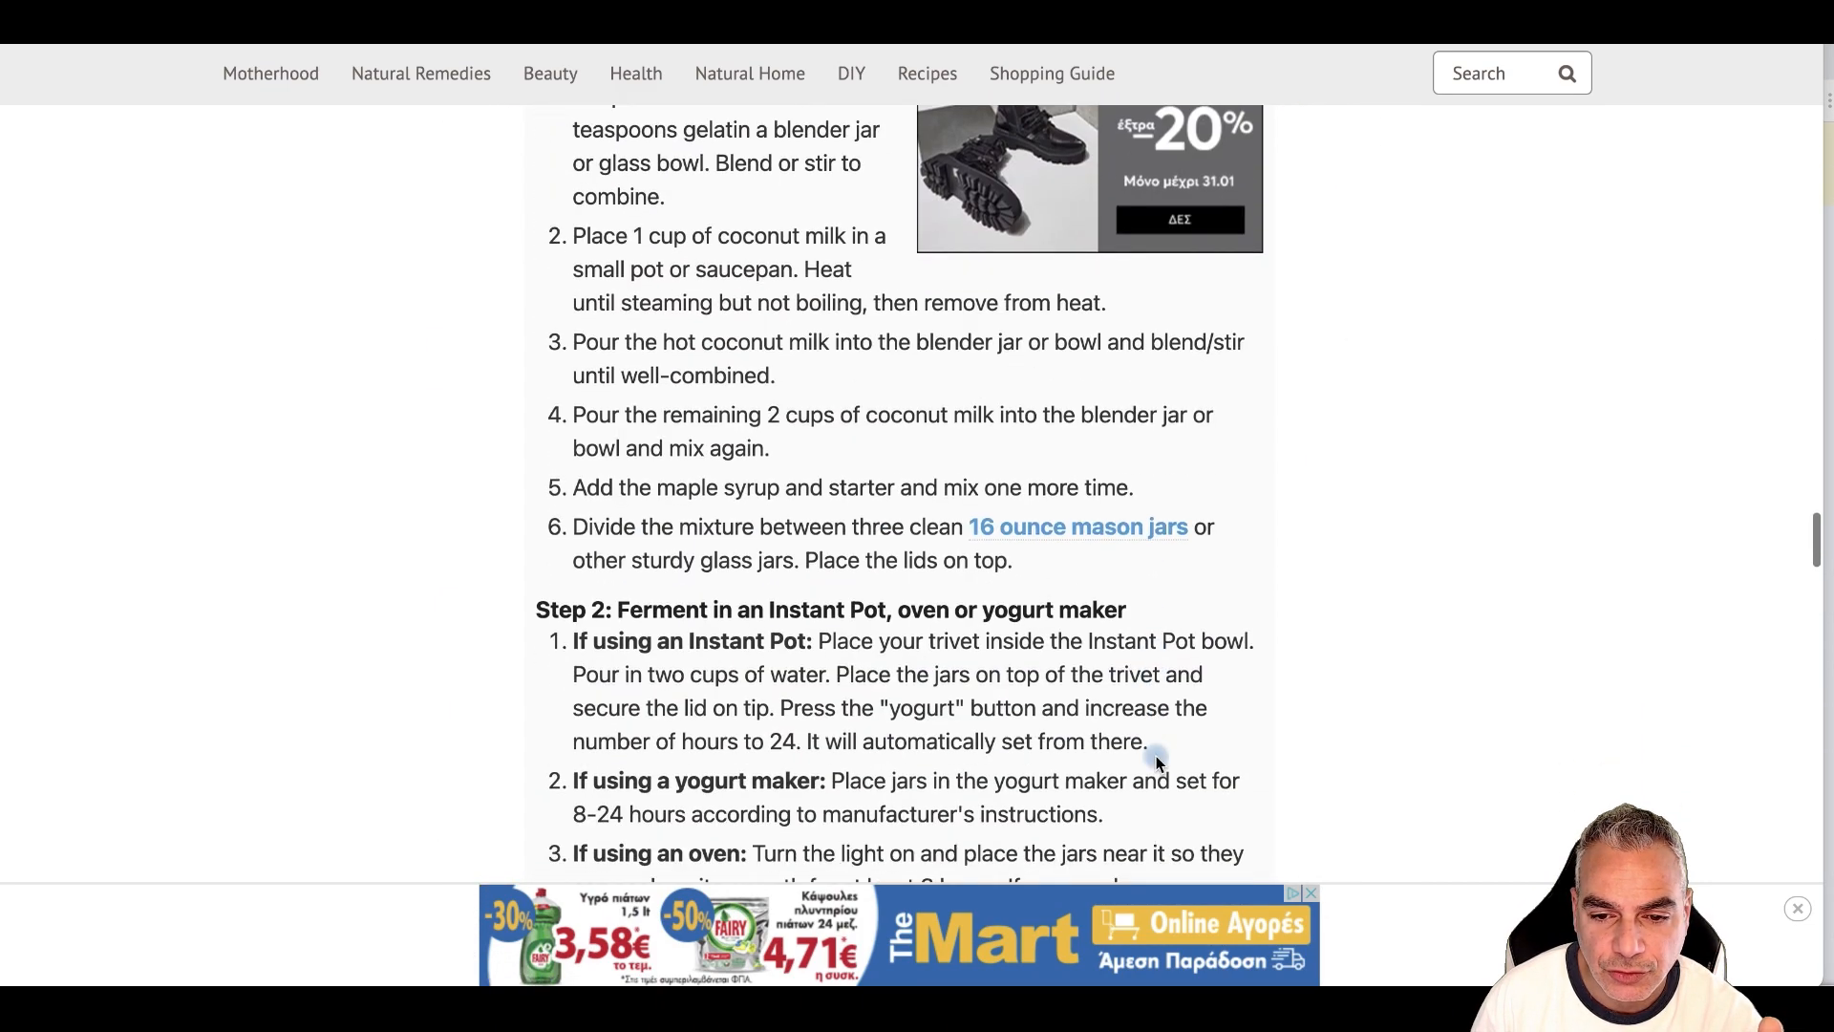
scroll(1158, 754, down, 20)
scroll(1166, 755, up, 10)
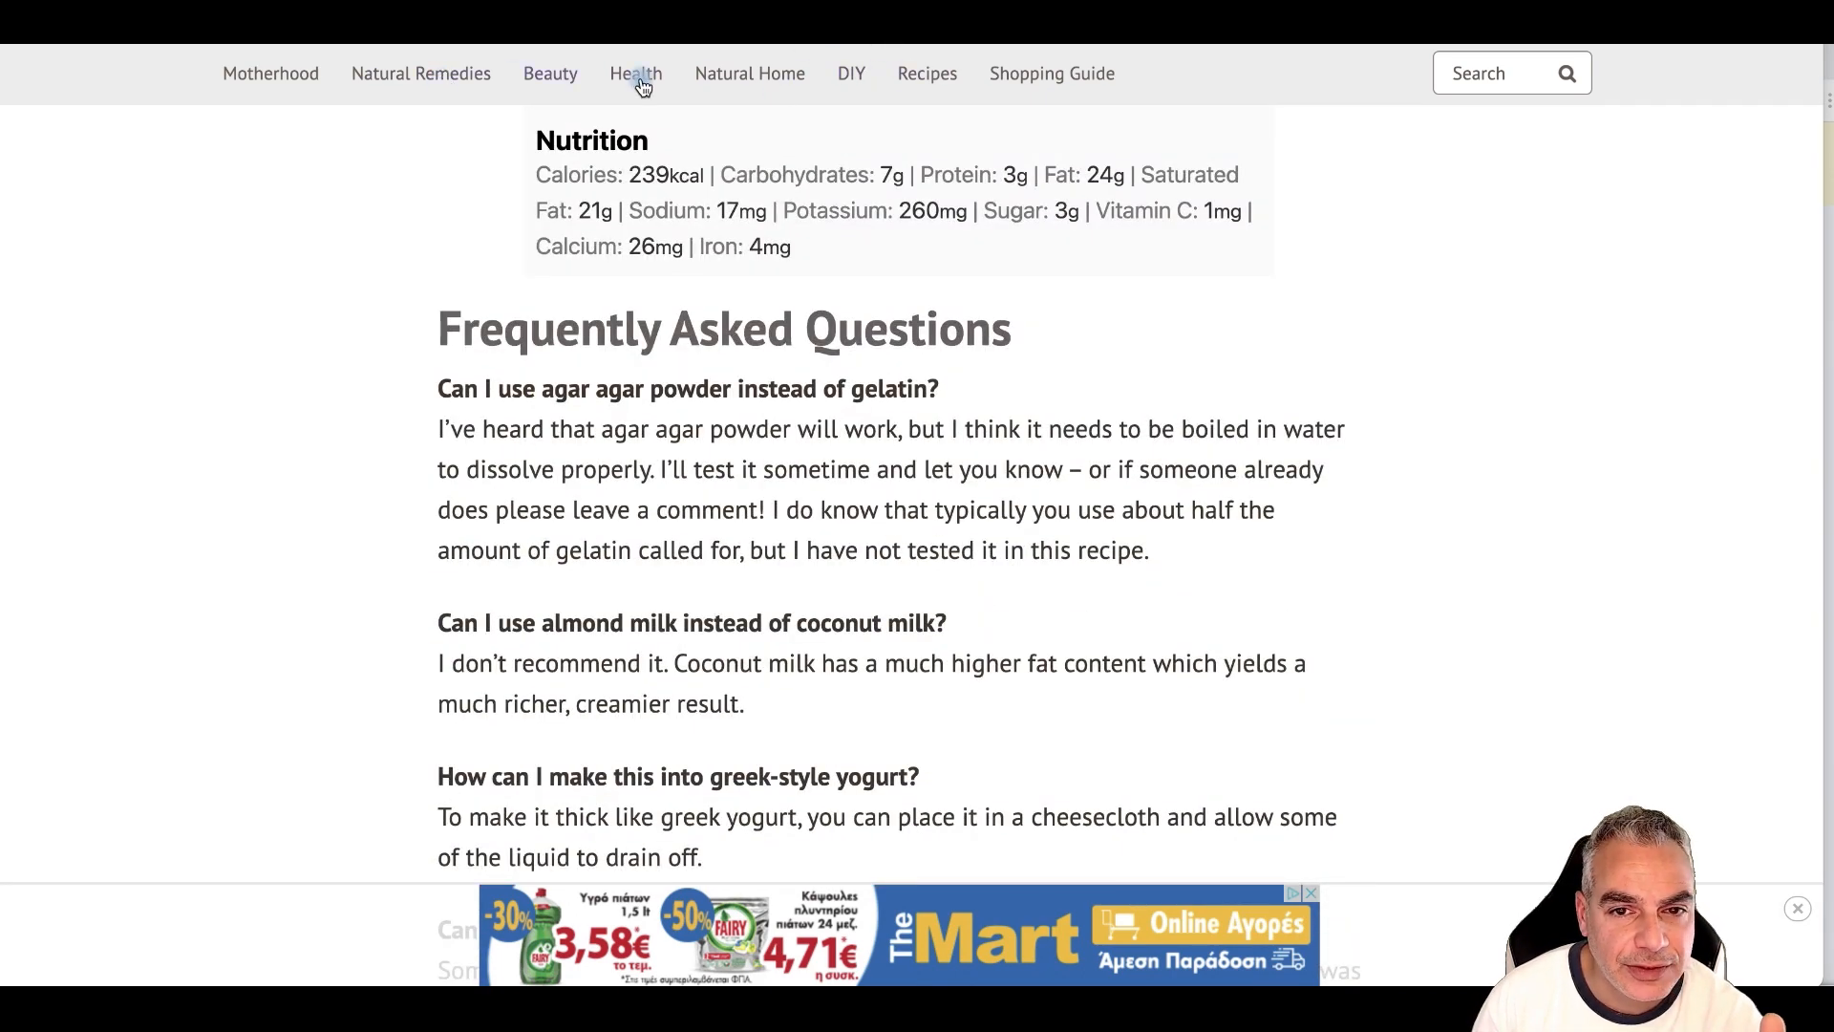
scroll(885, 90, up, 2)
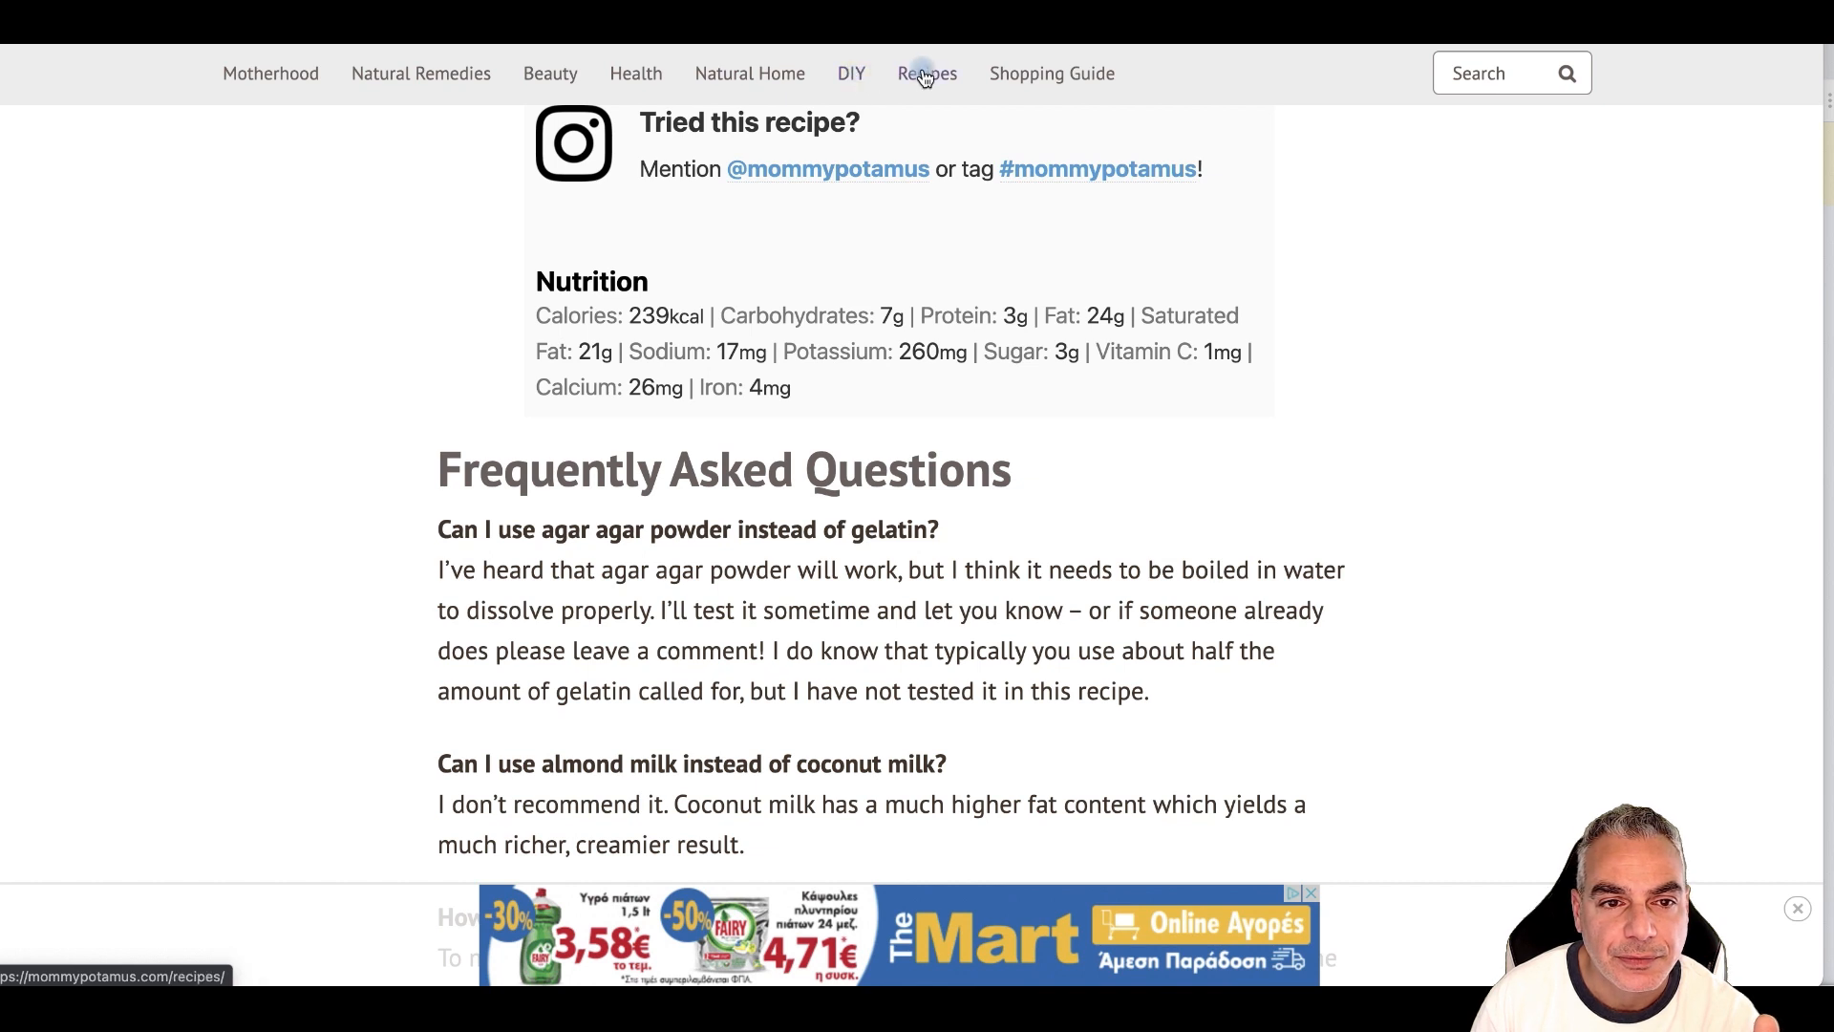
- Open the Health category of Mommypotamus and look through its featured and listed articles
click(637, 76)
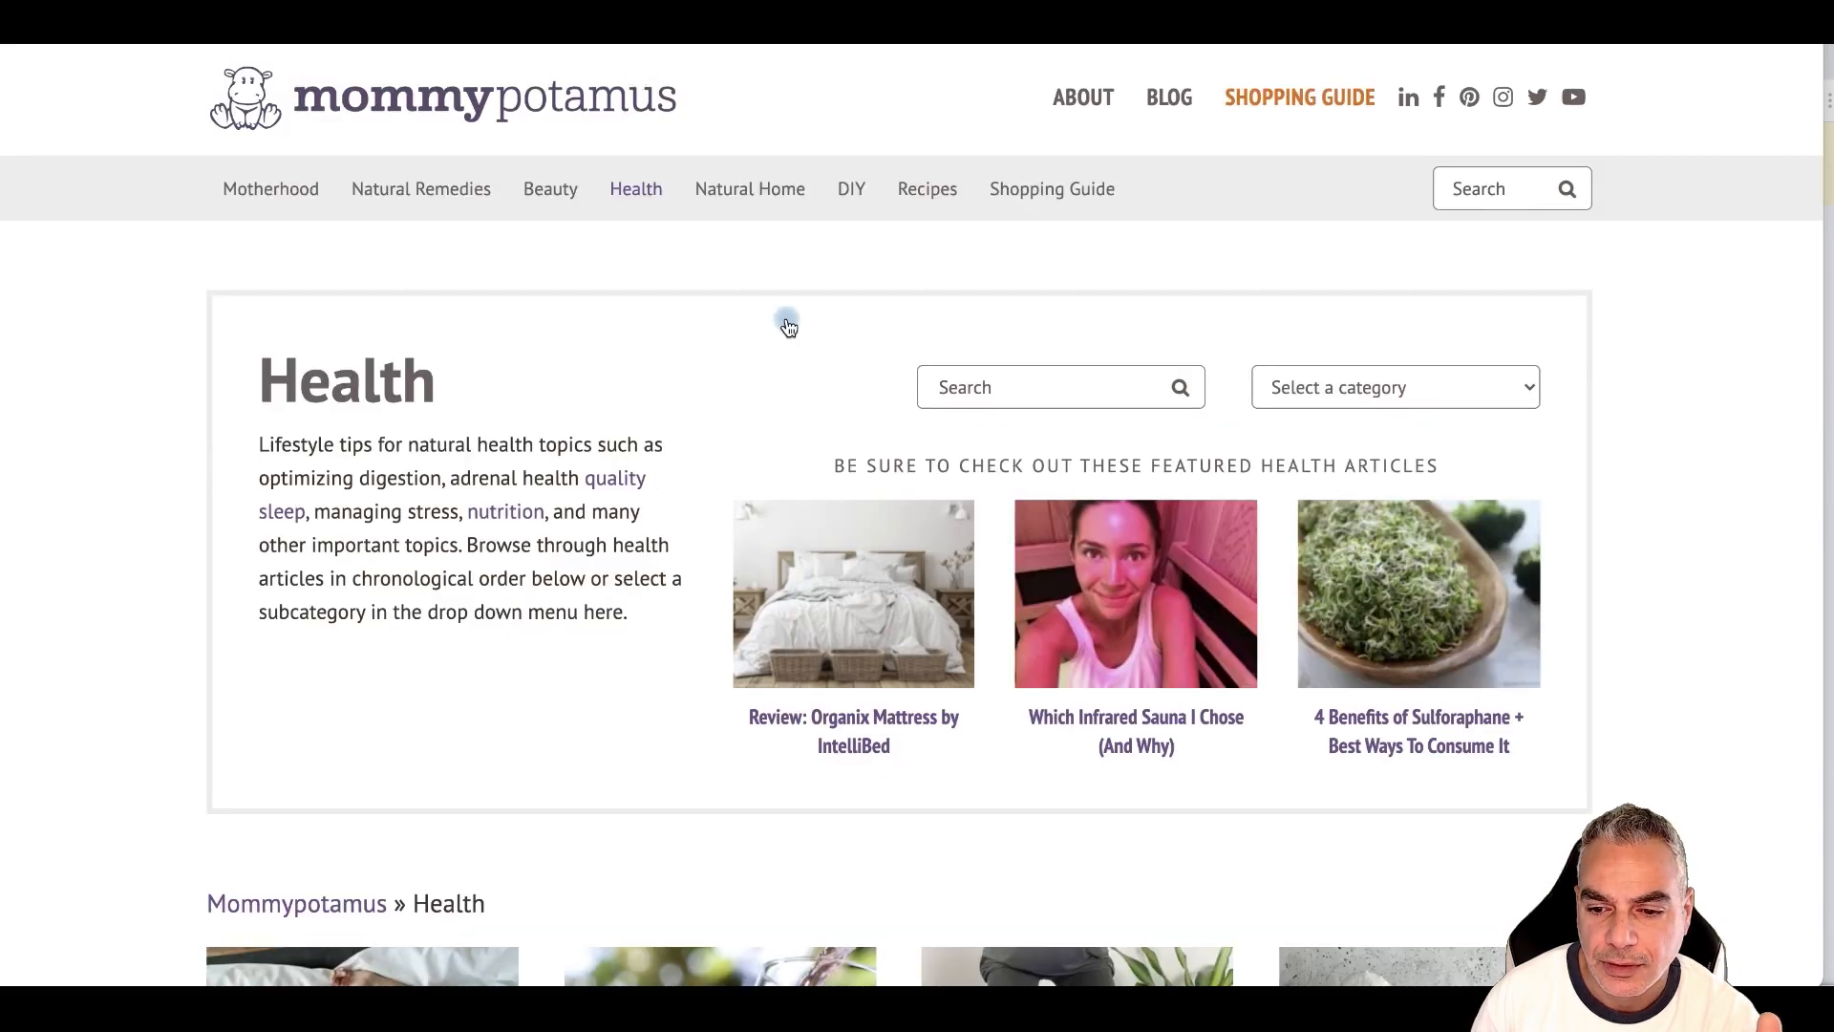
scroll(623, 284, down, 8)
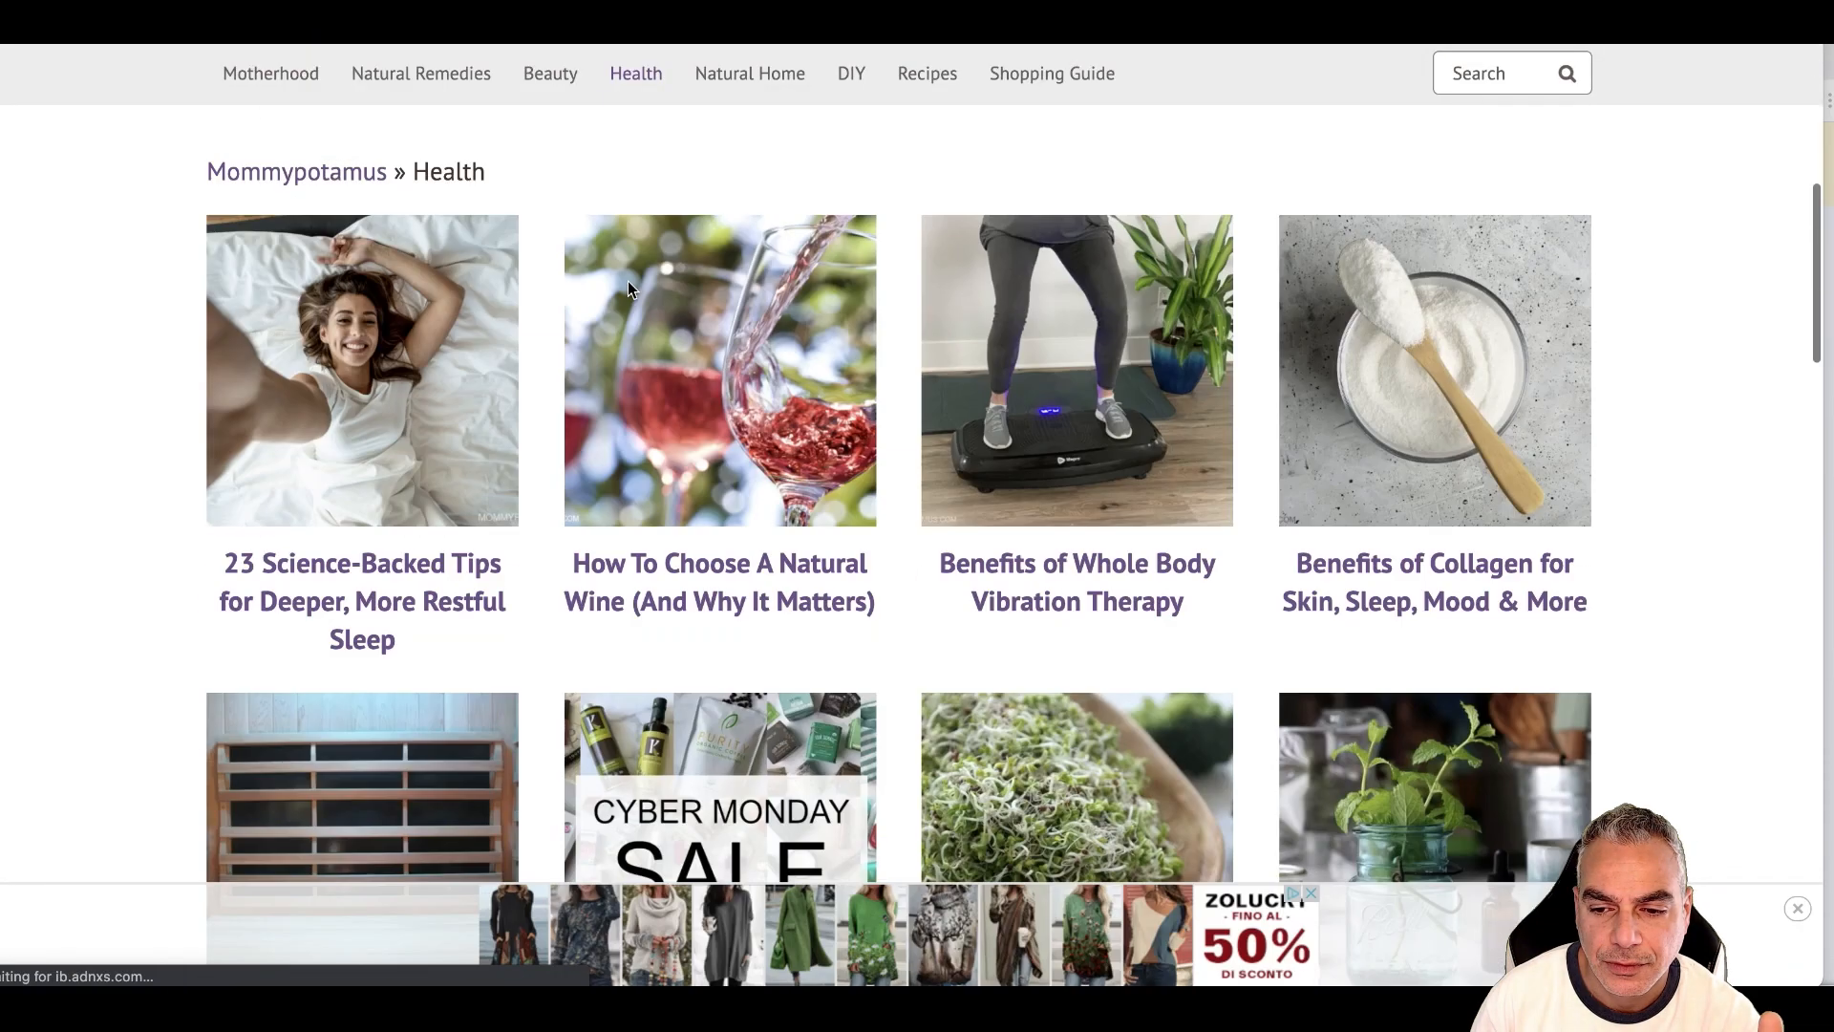
scroll(630, 291, down, 7)
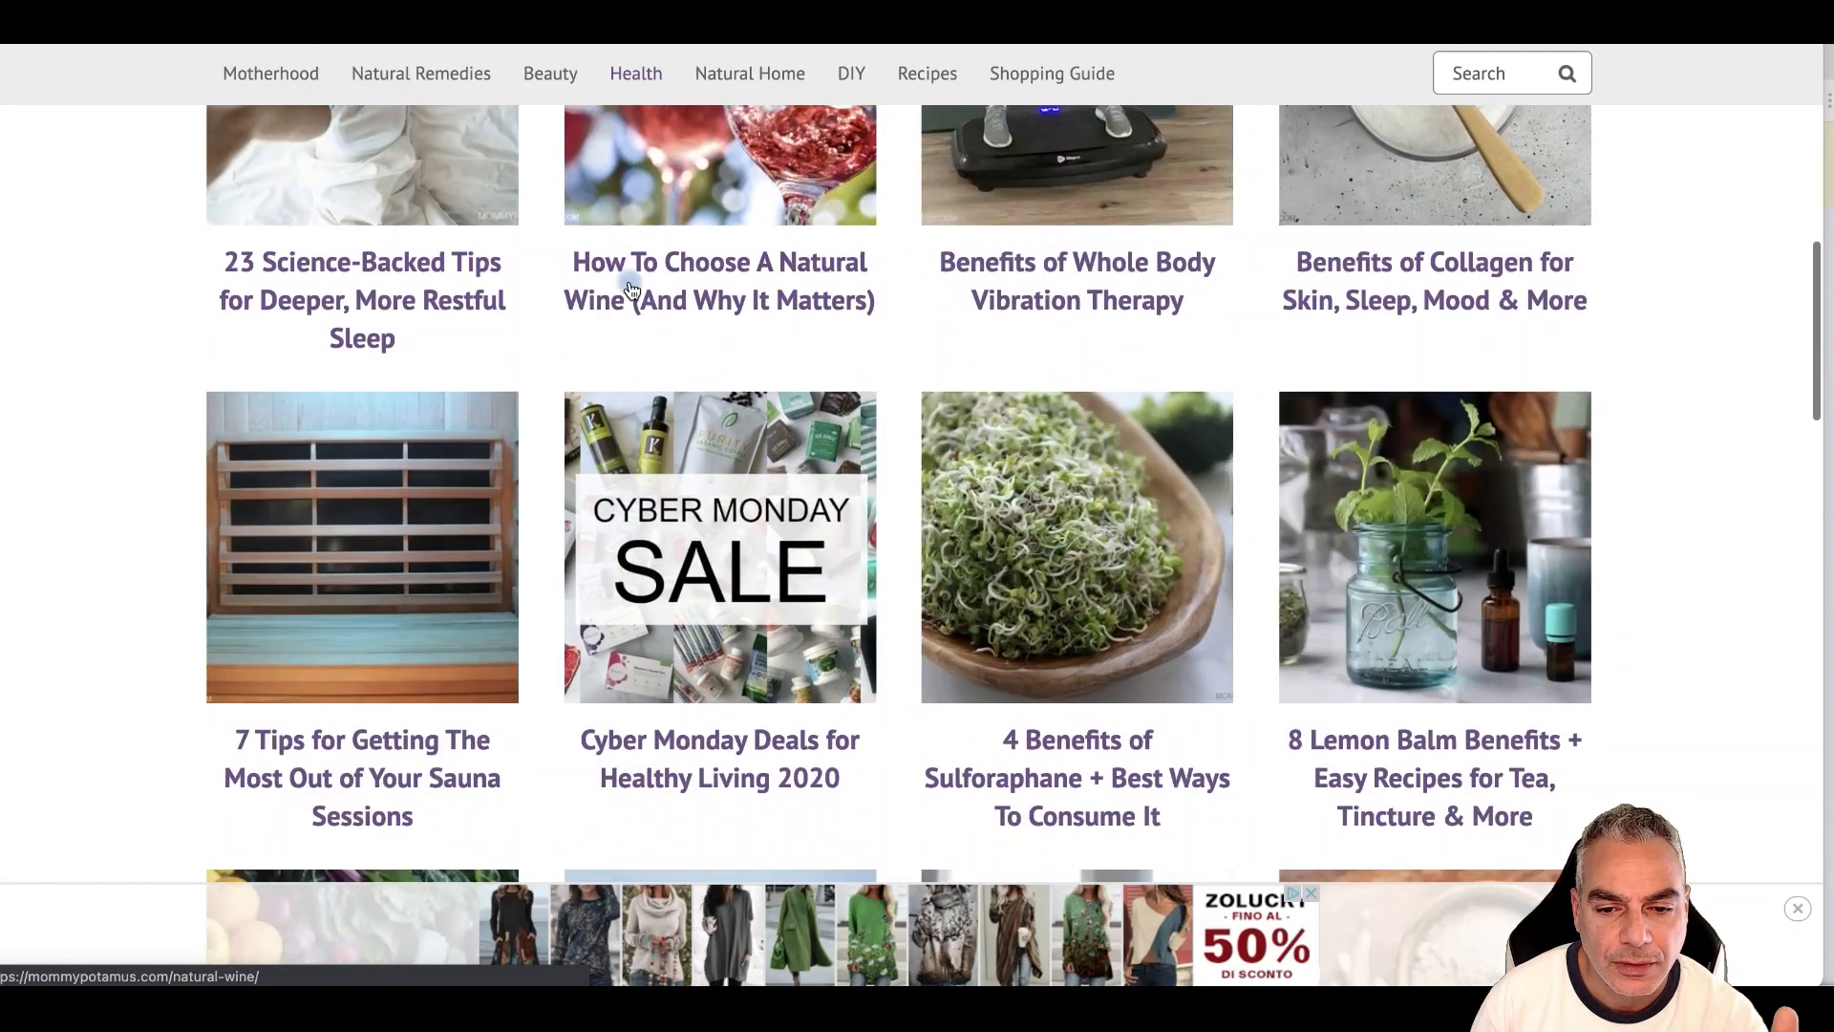
scroll(647, 289, up, 15)
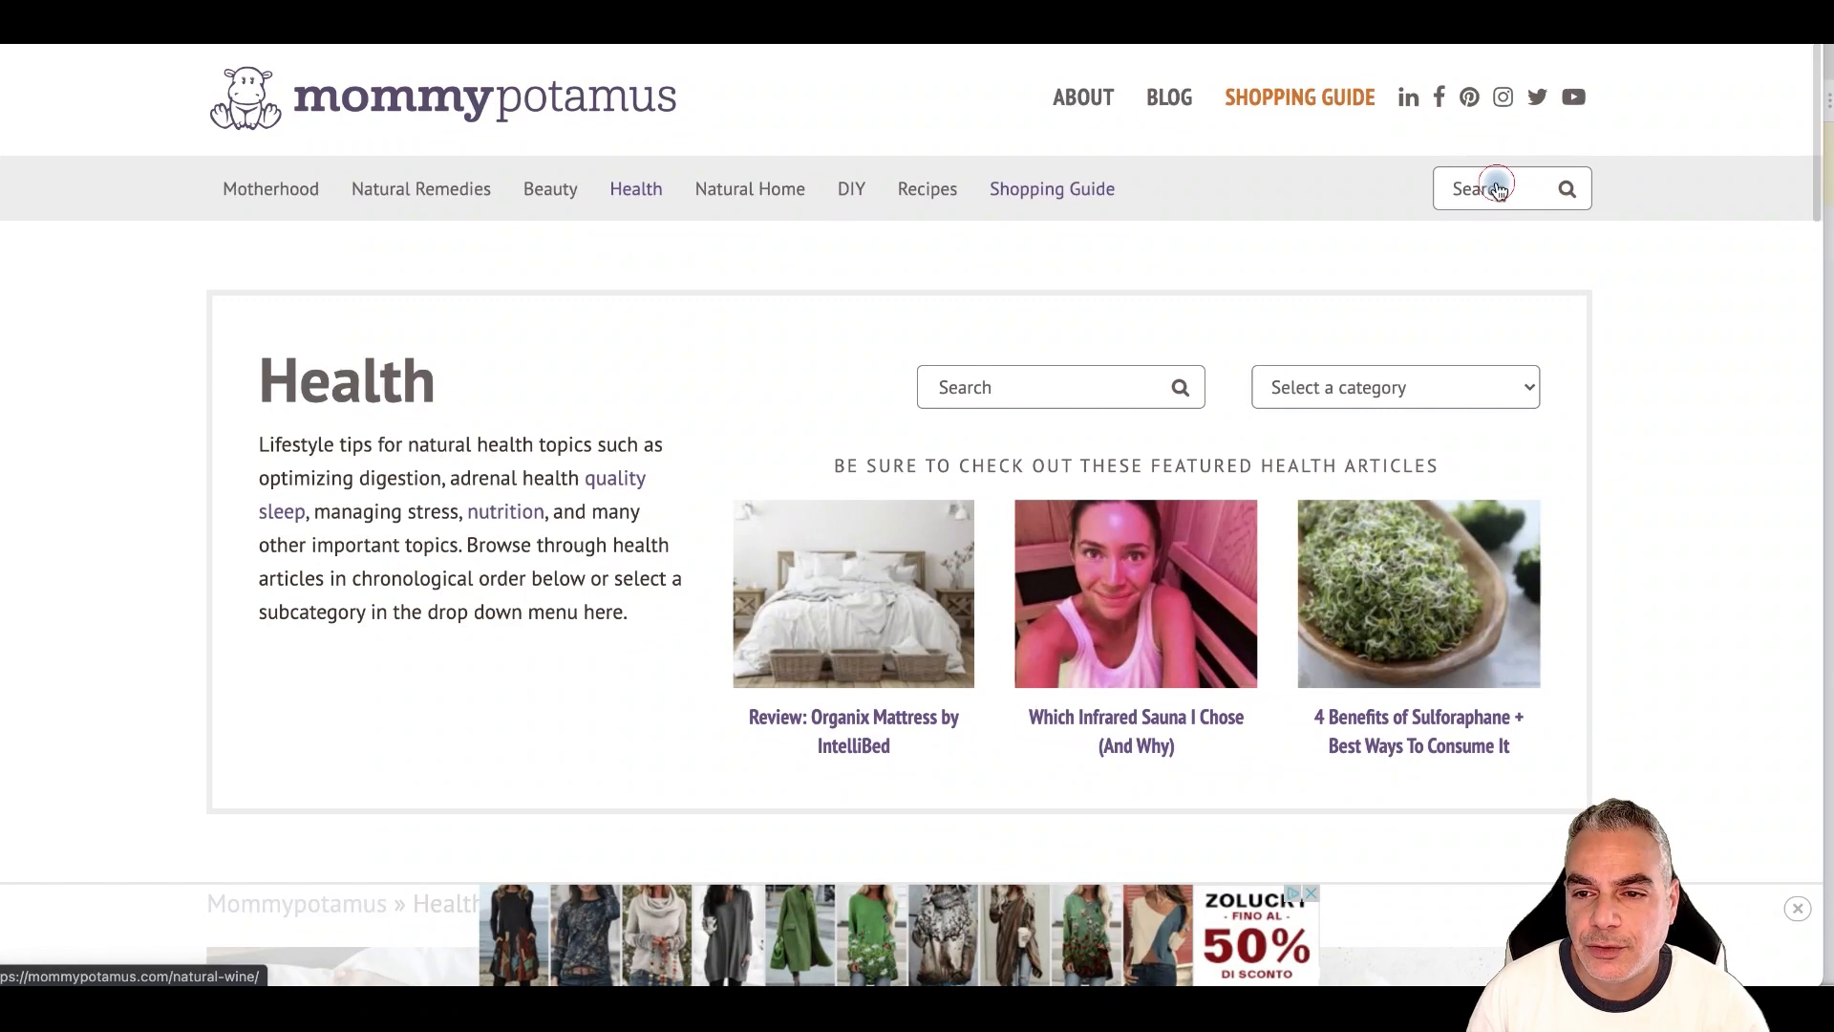
- Search Mommypotamus for "okinawa" and look through the resulting articles
click(1497, 186)
text(okinawa)
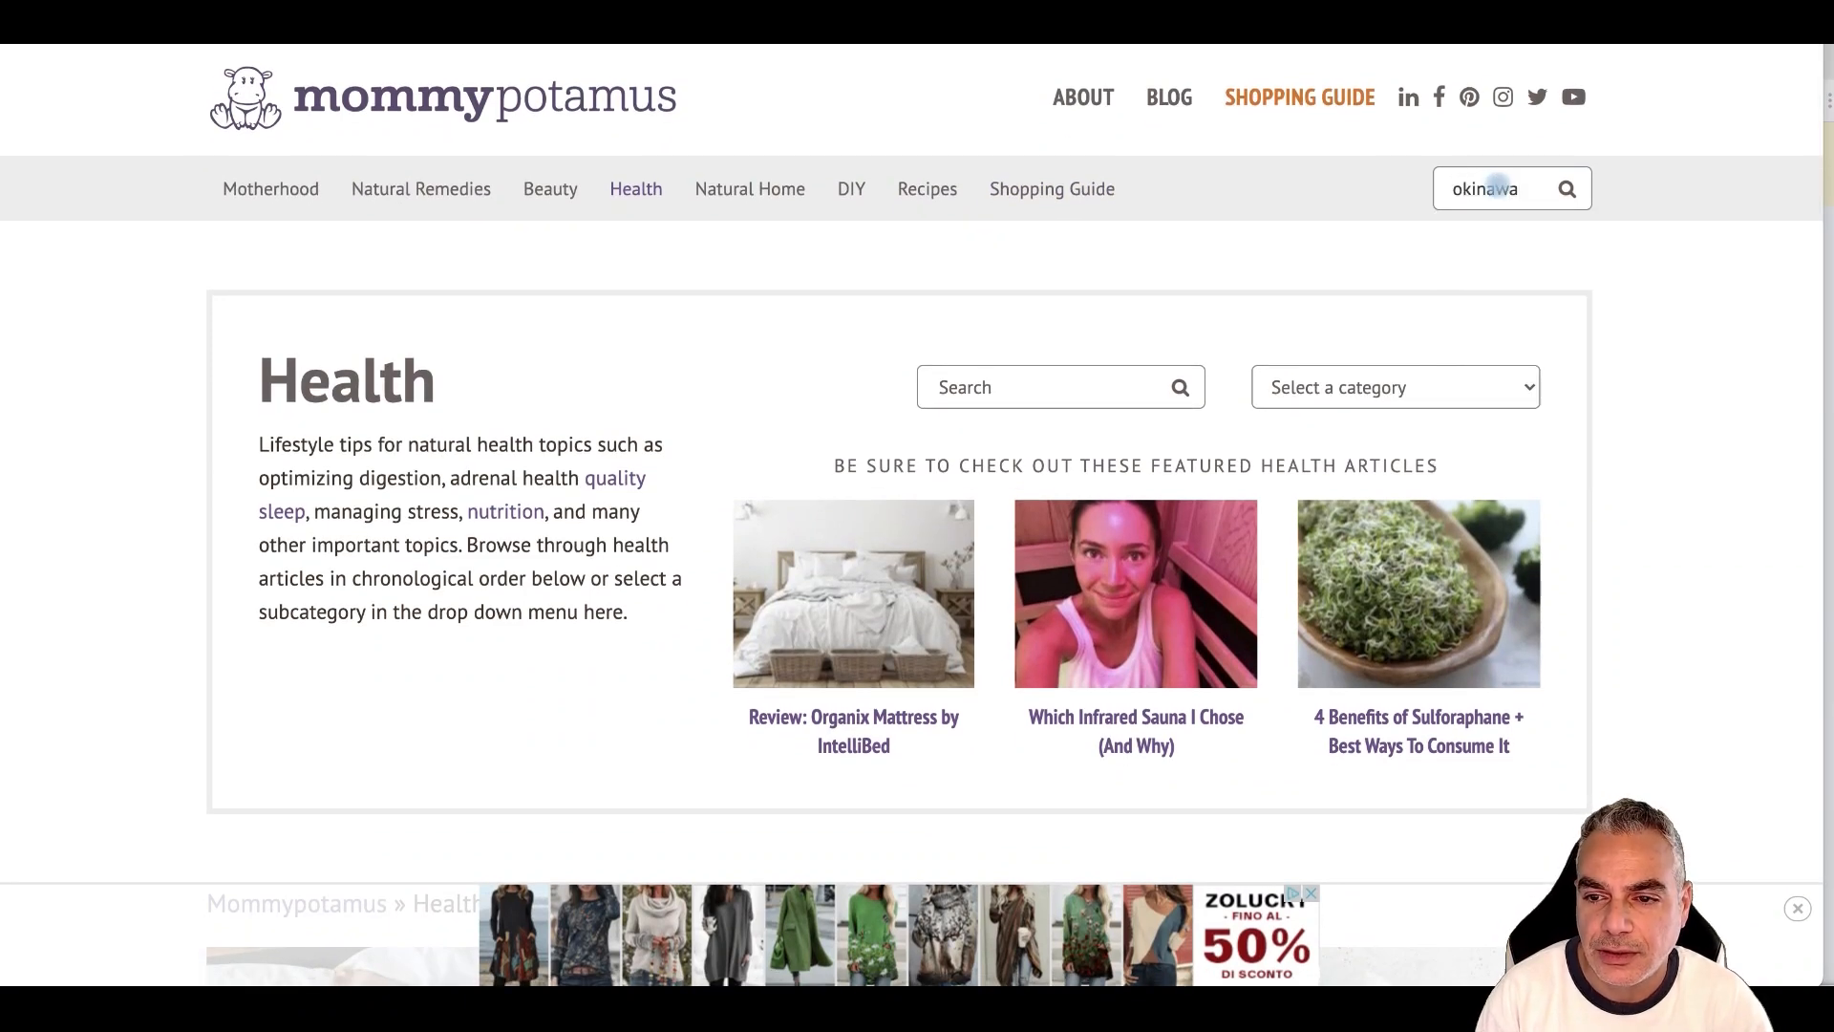
key(Return)
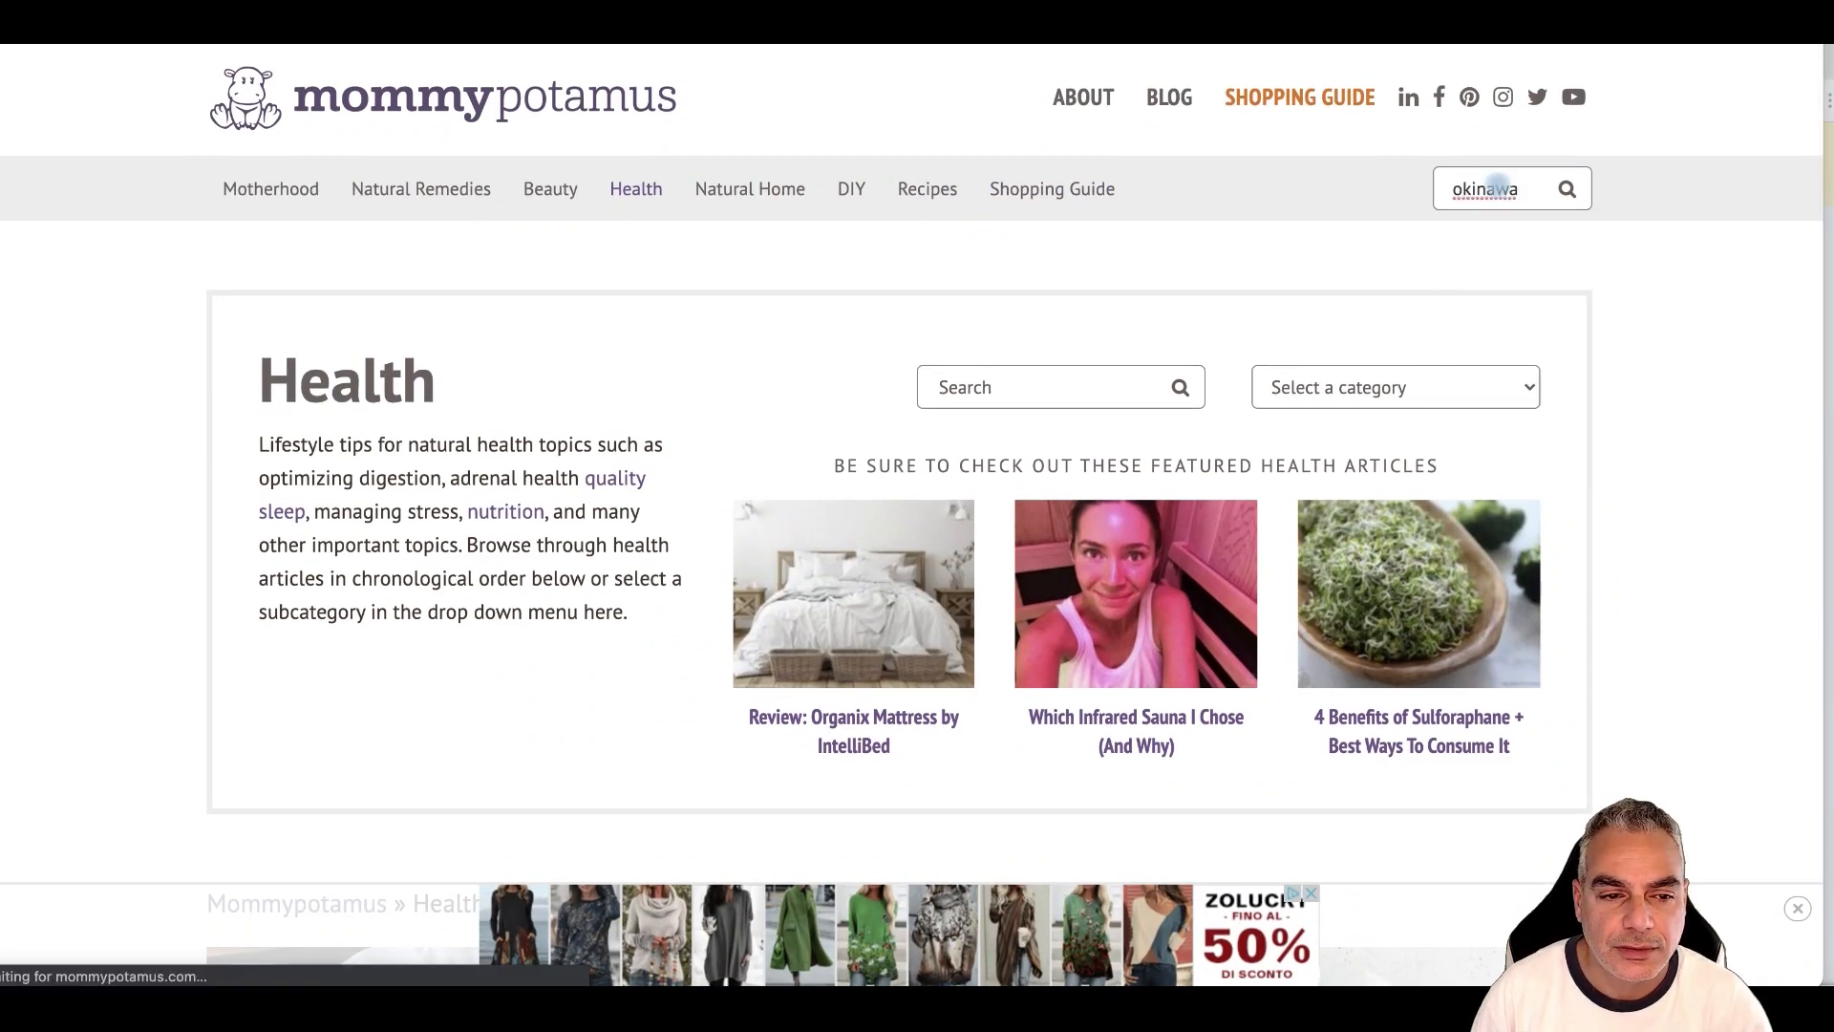
scroll(1357, 269, down, 6)
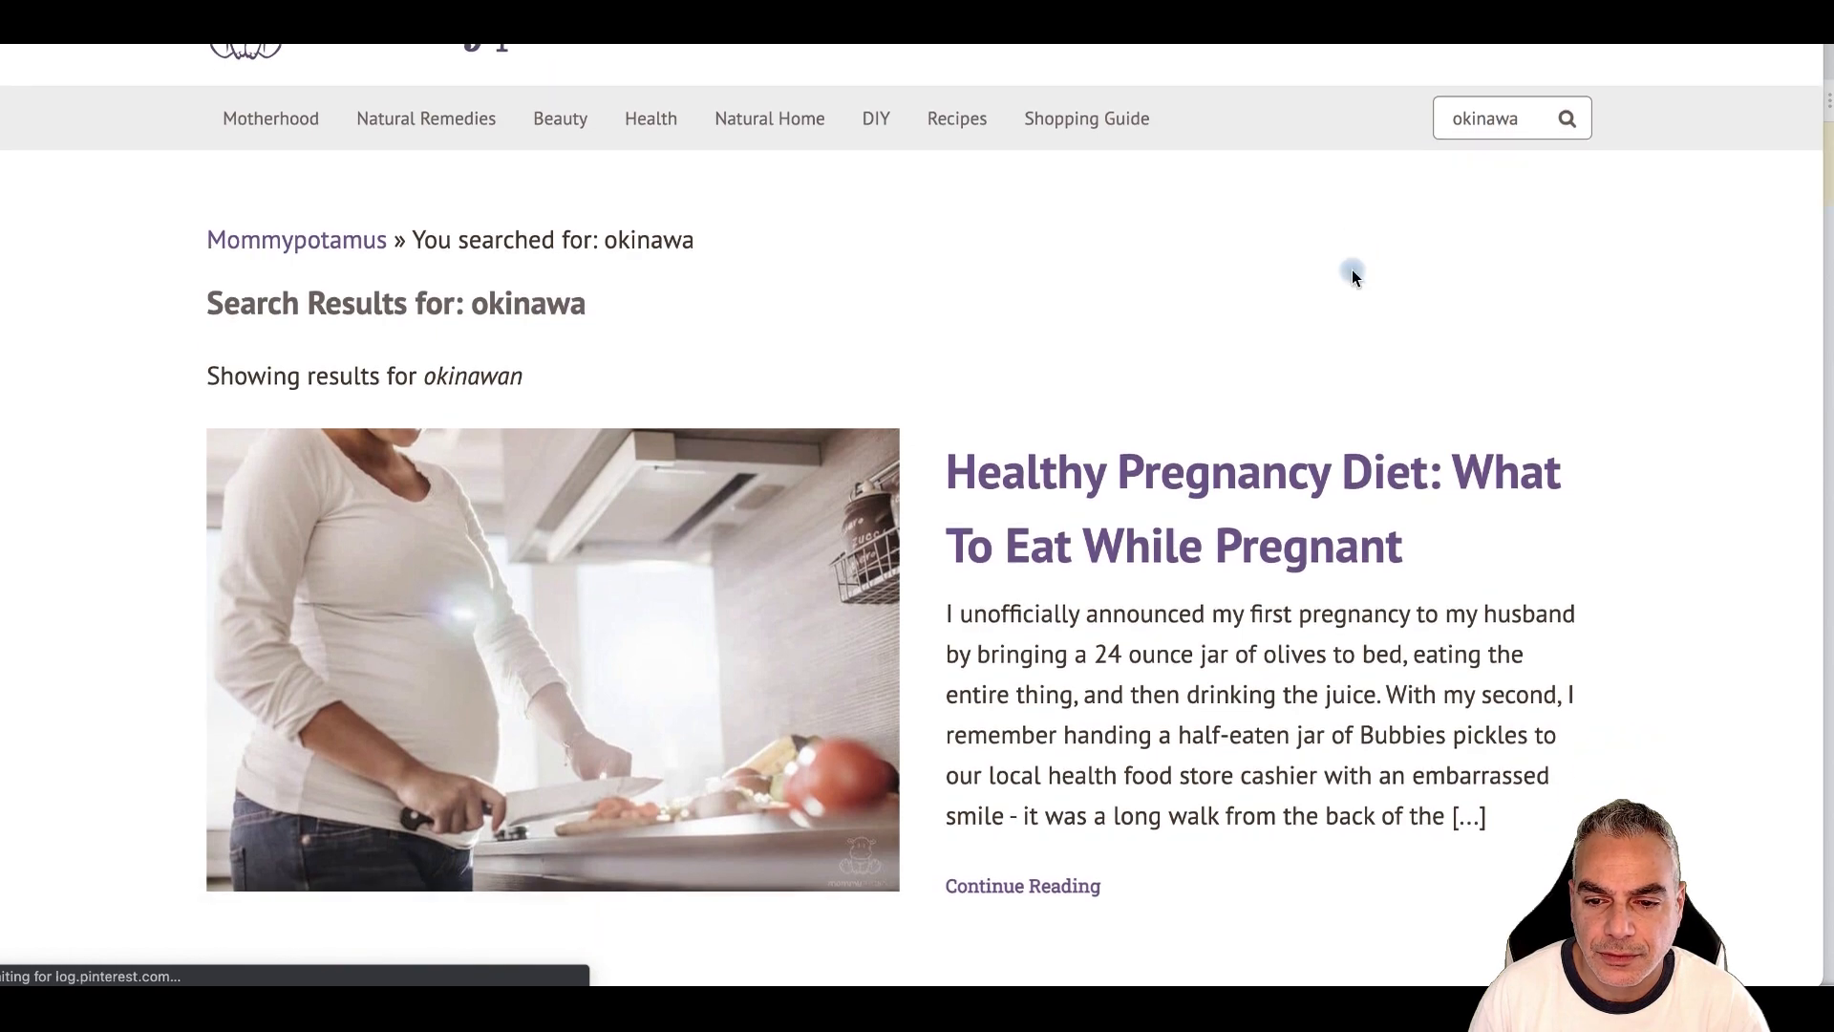
scroll(1356, 269, down, 15)
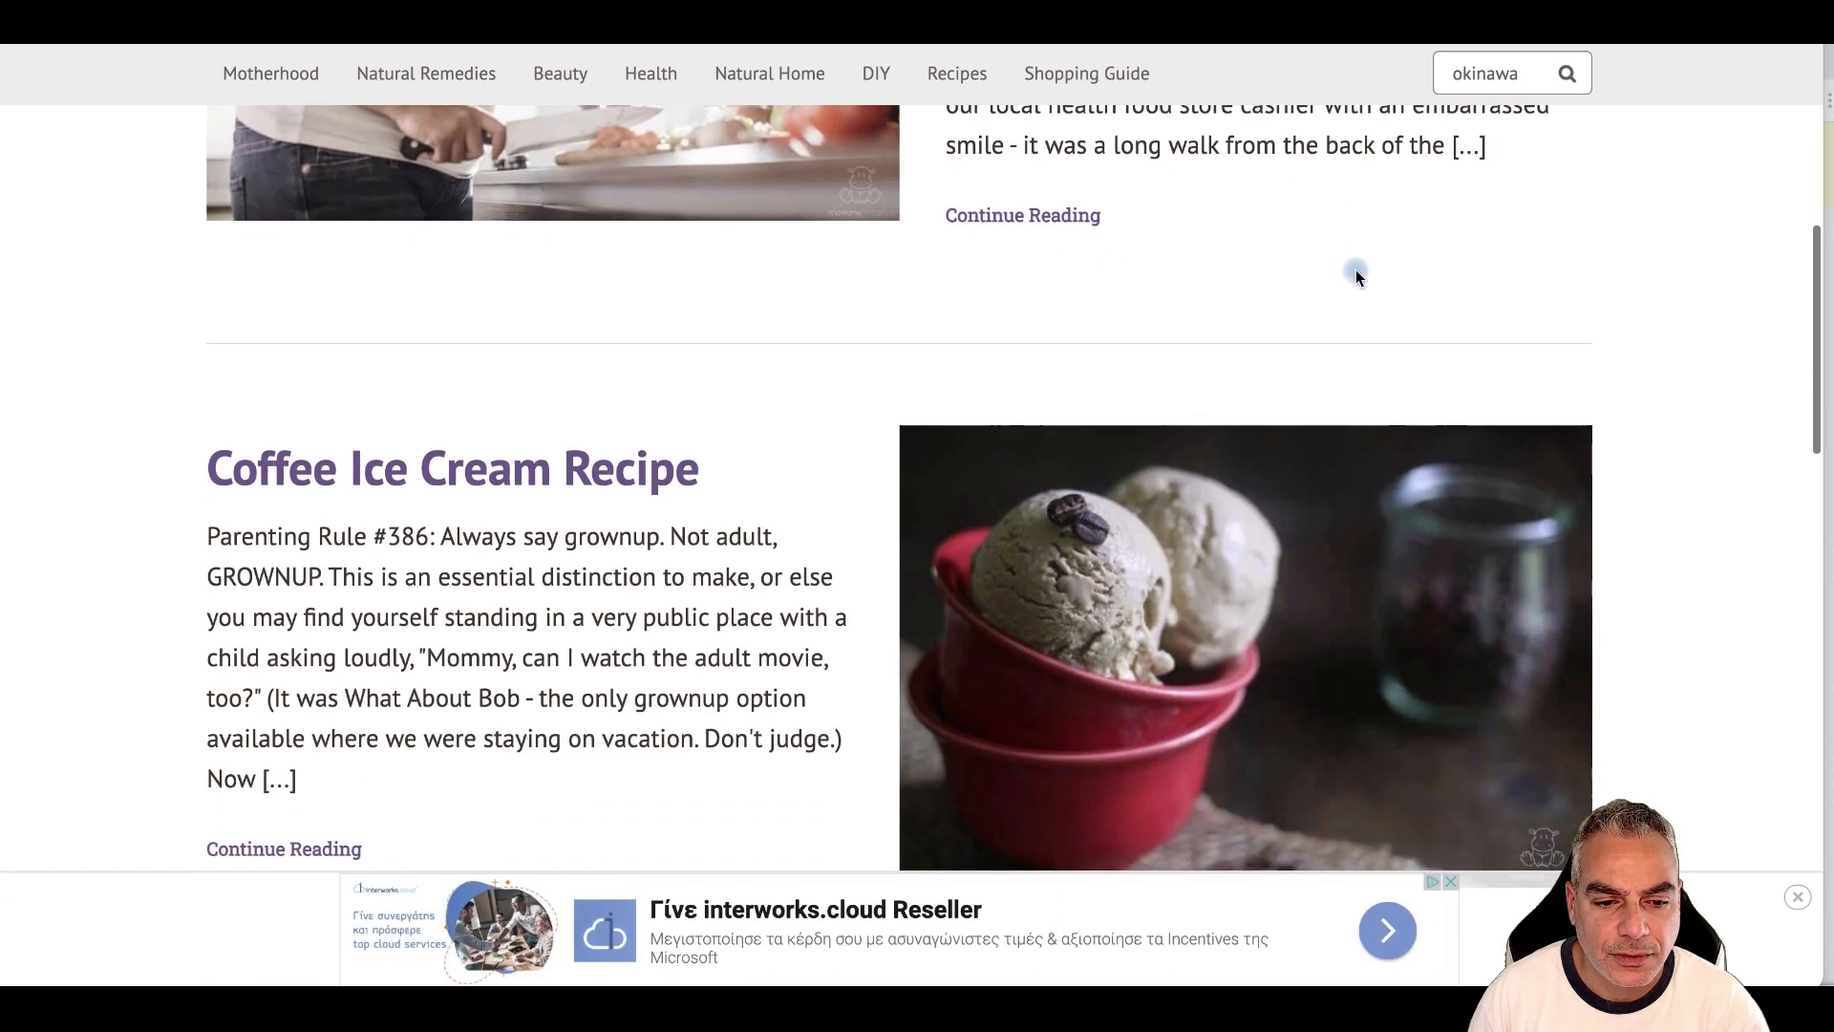
key(Home)
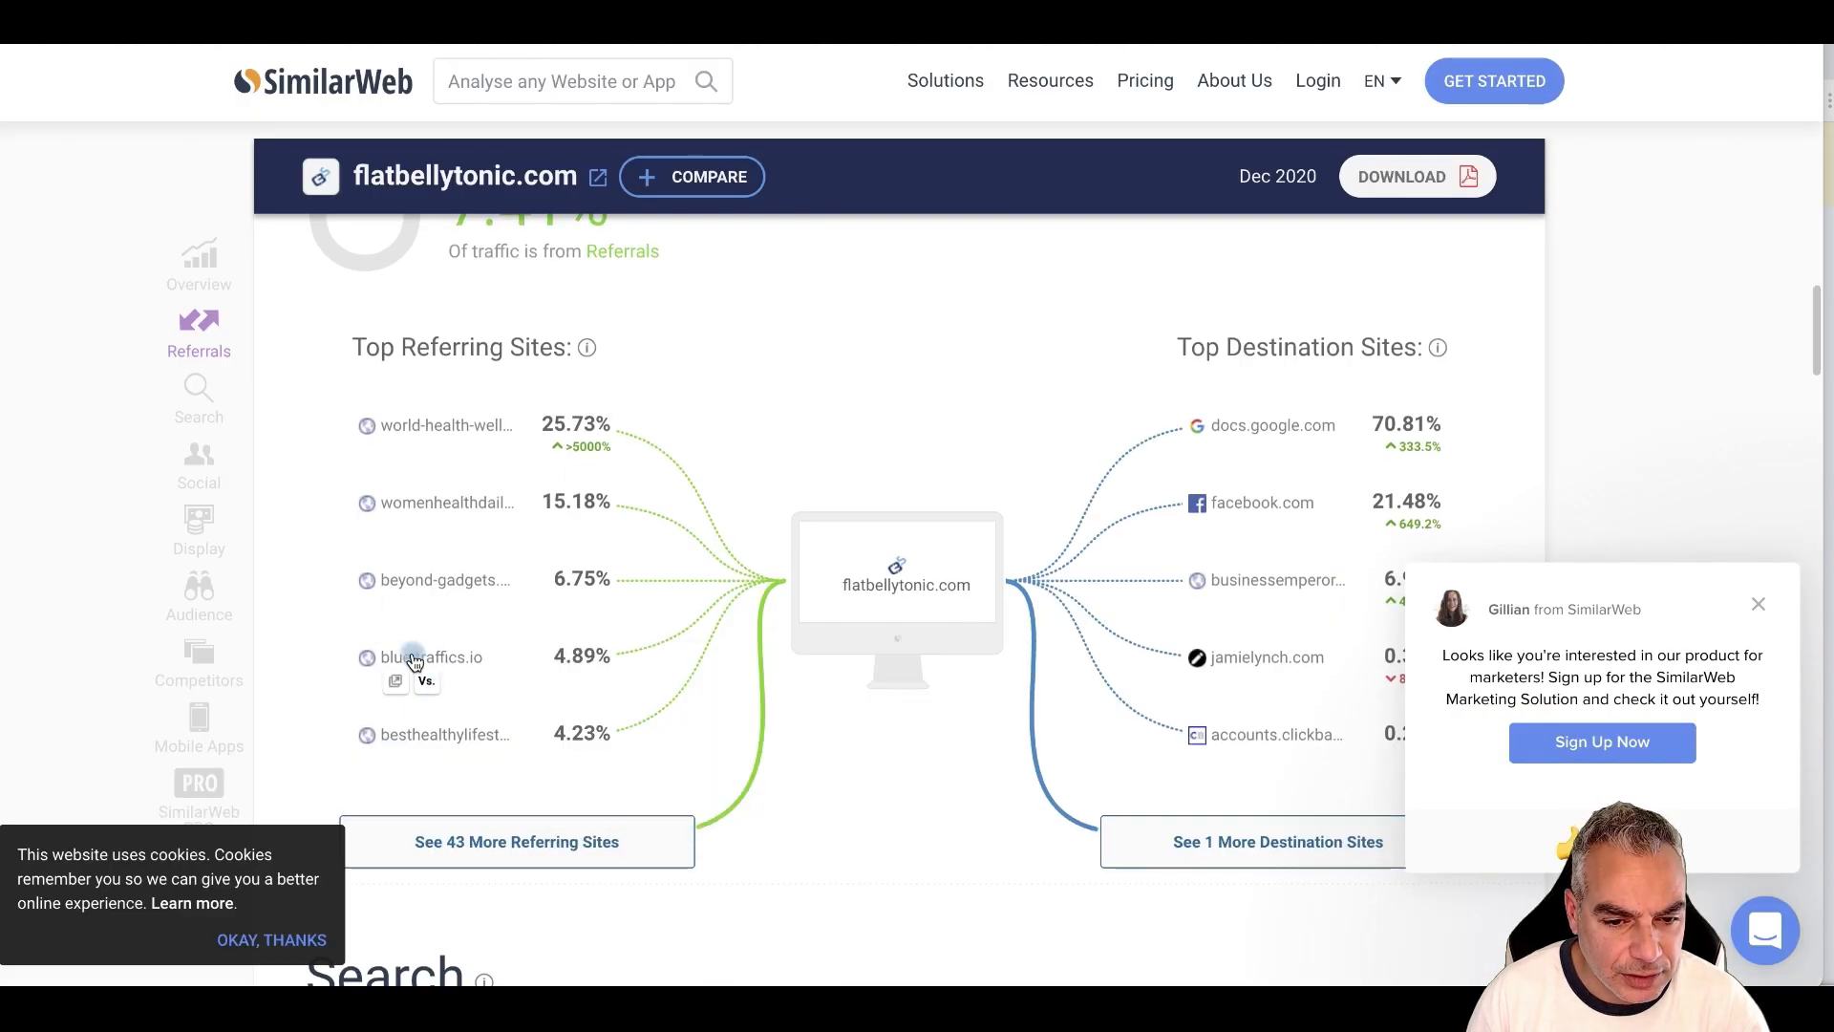
- Visit the referring sites beyond-gadgets.com and womenhealthdaily.com from the SimilarWeb referrals list, closing each one to return to the list
mouse_move(421, 657)
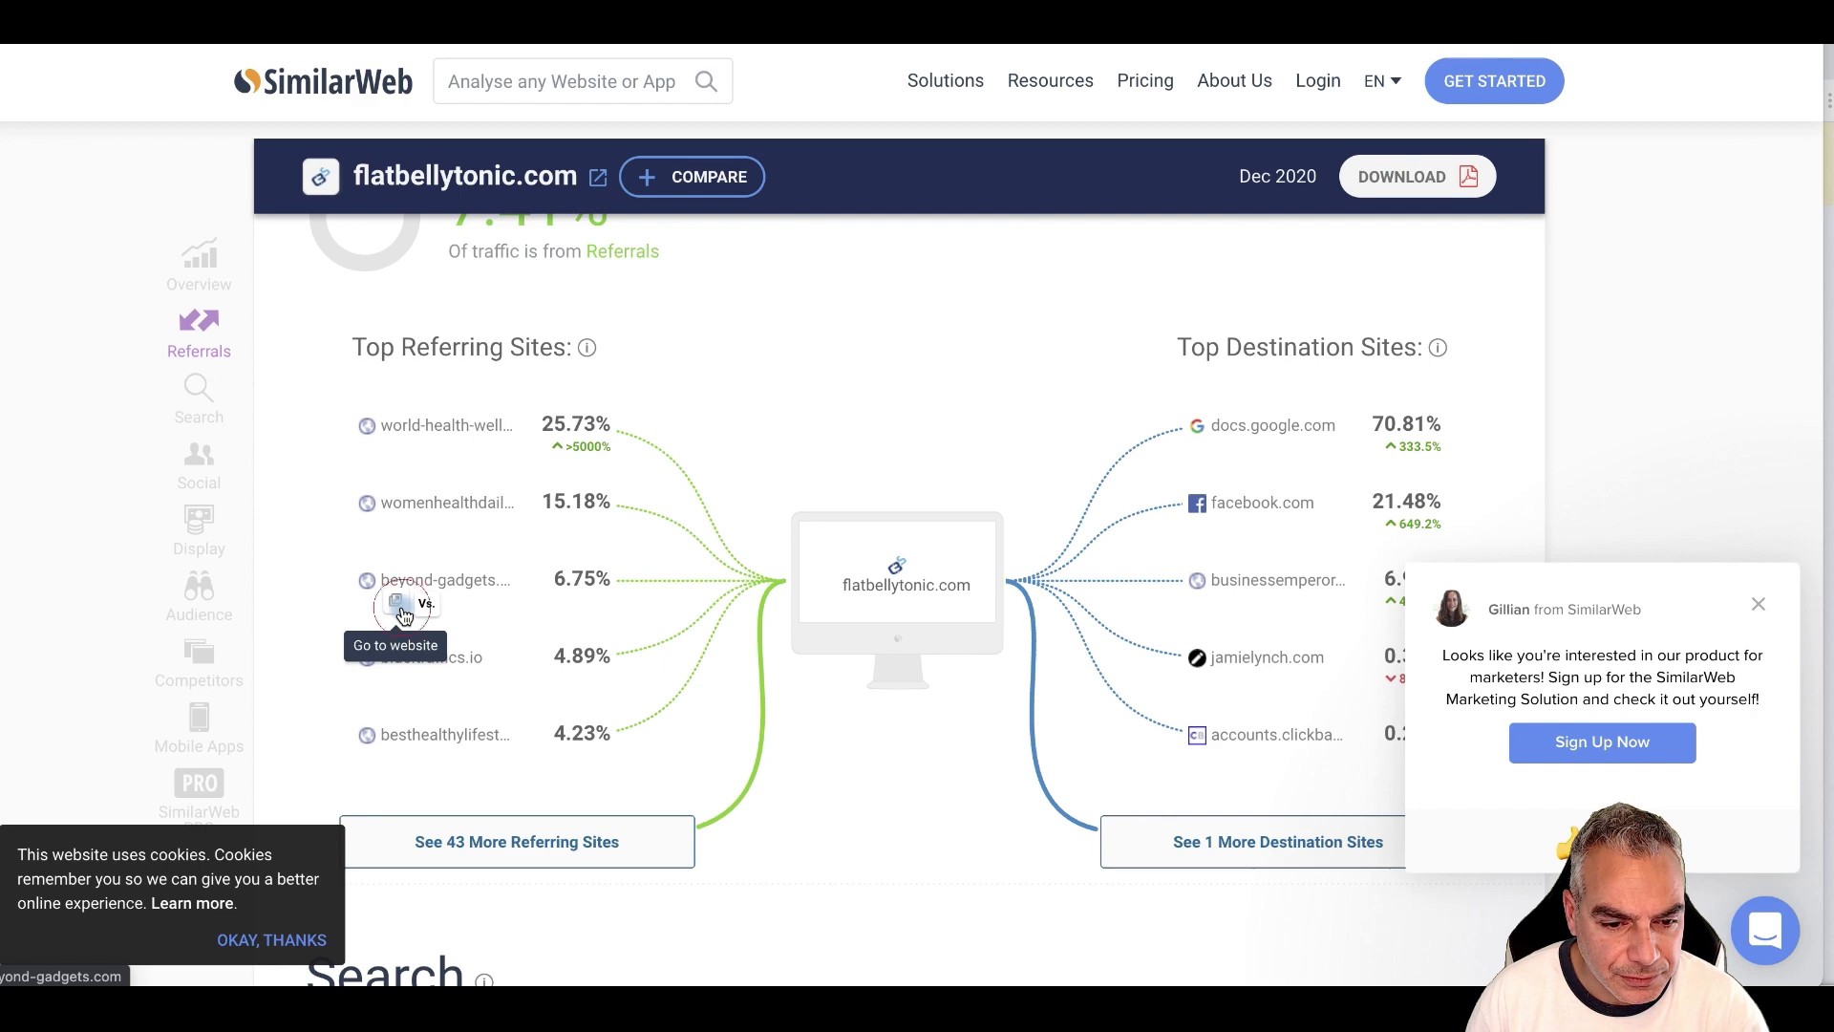
click(399, 607)
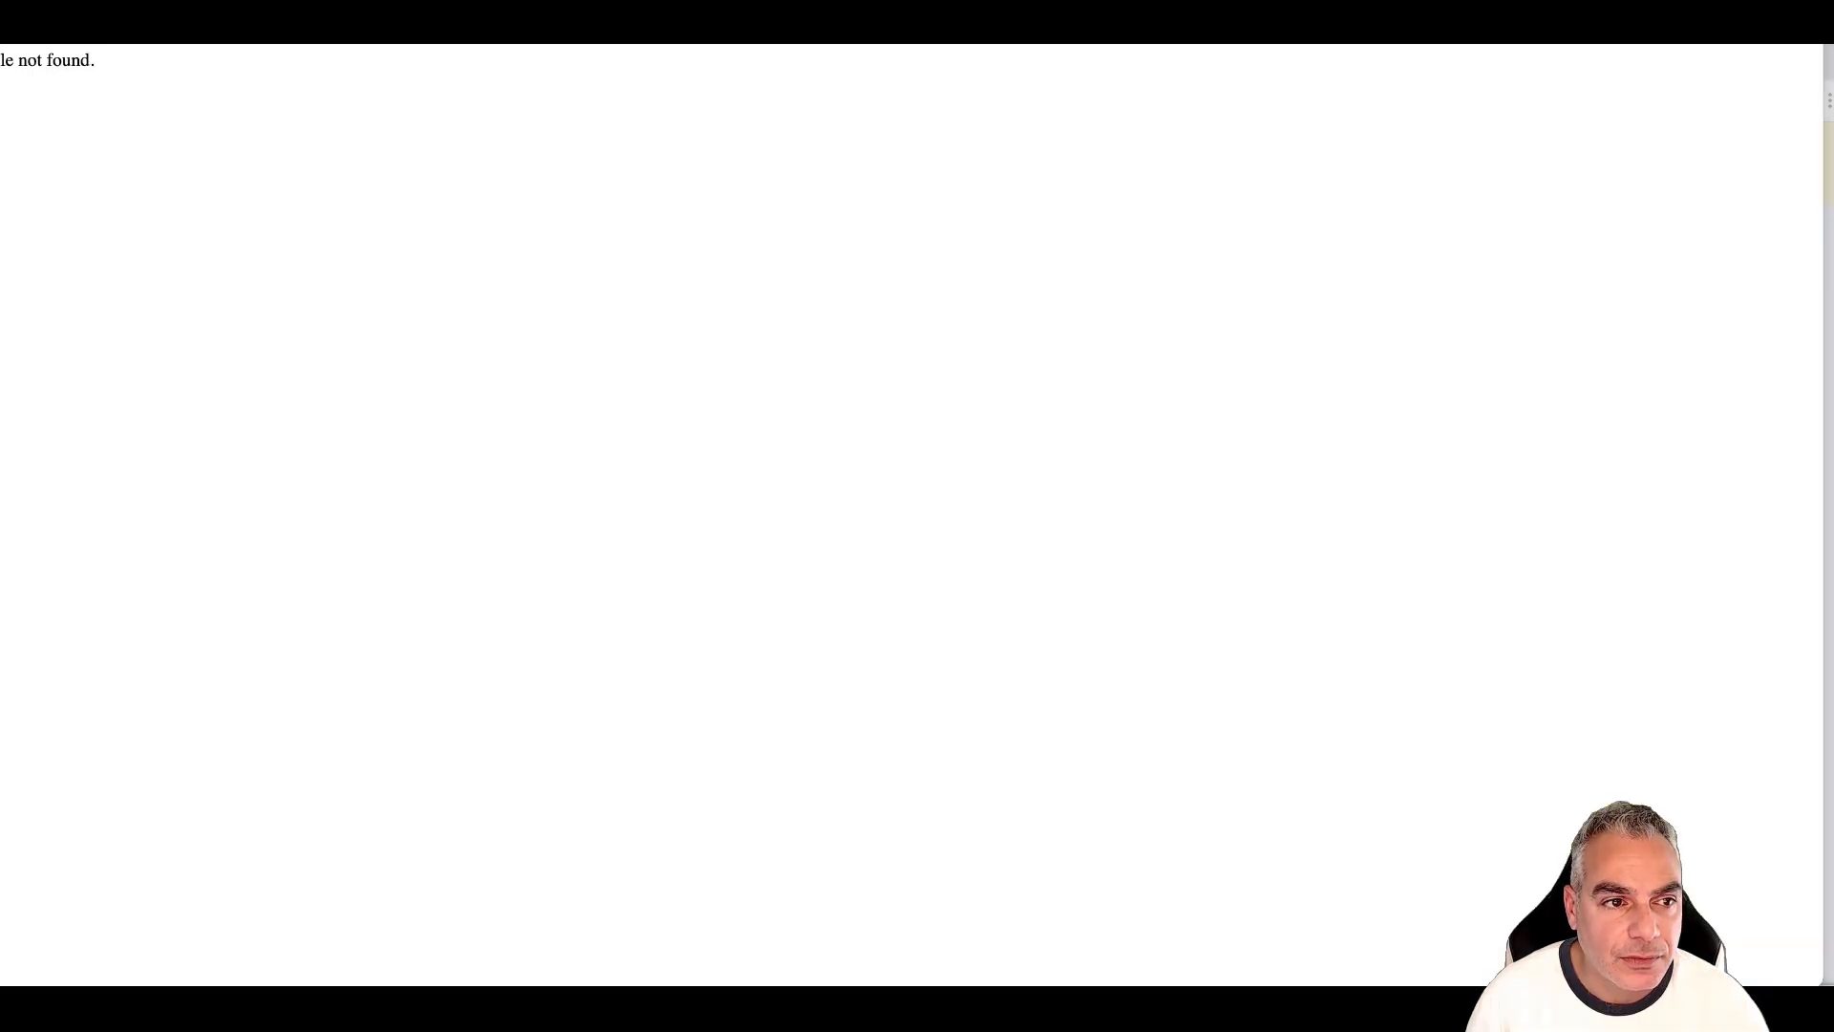
key(super+w)
mouse_move(373, 512)
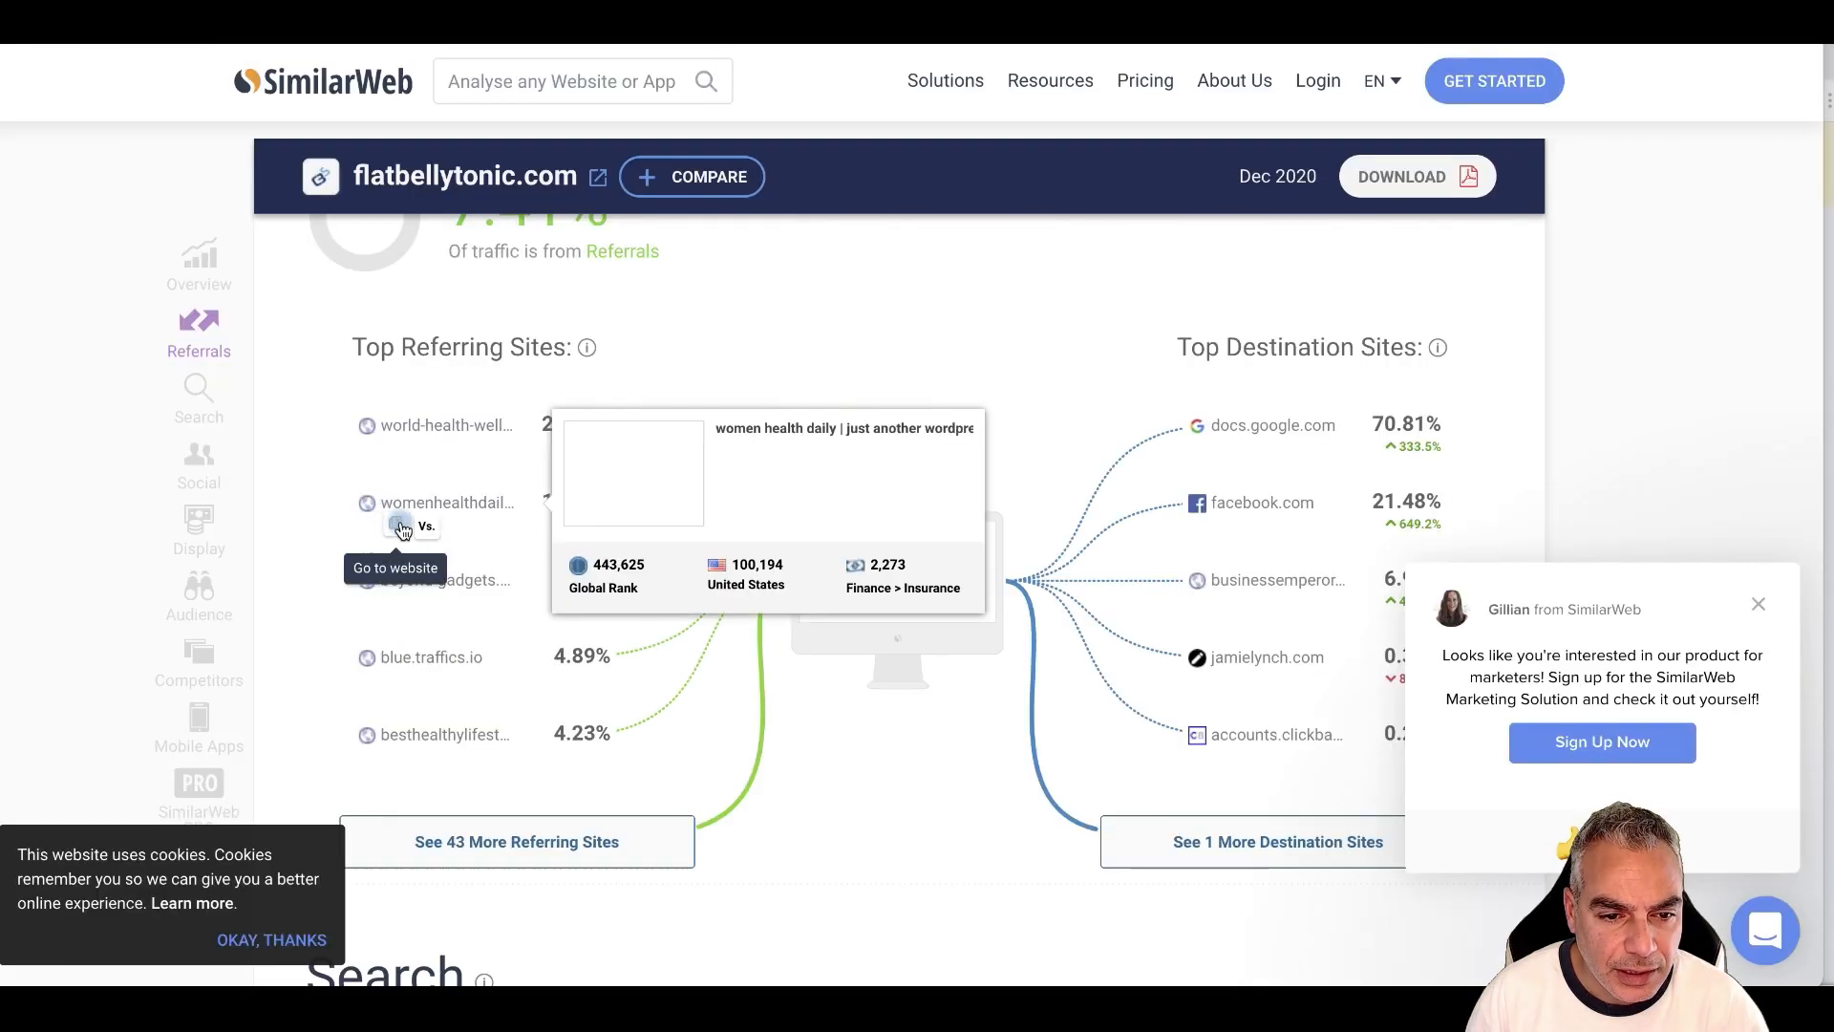
click(401, 526)
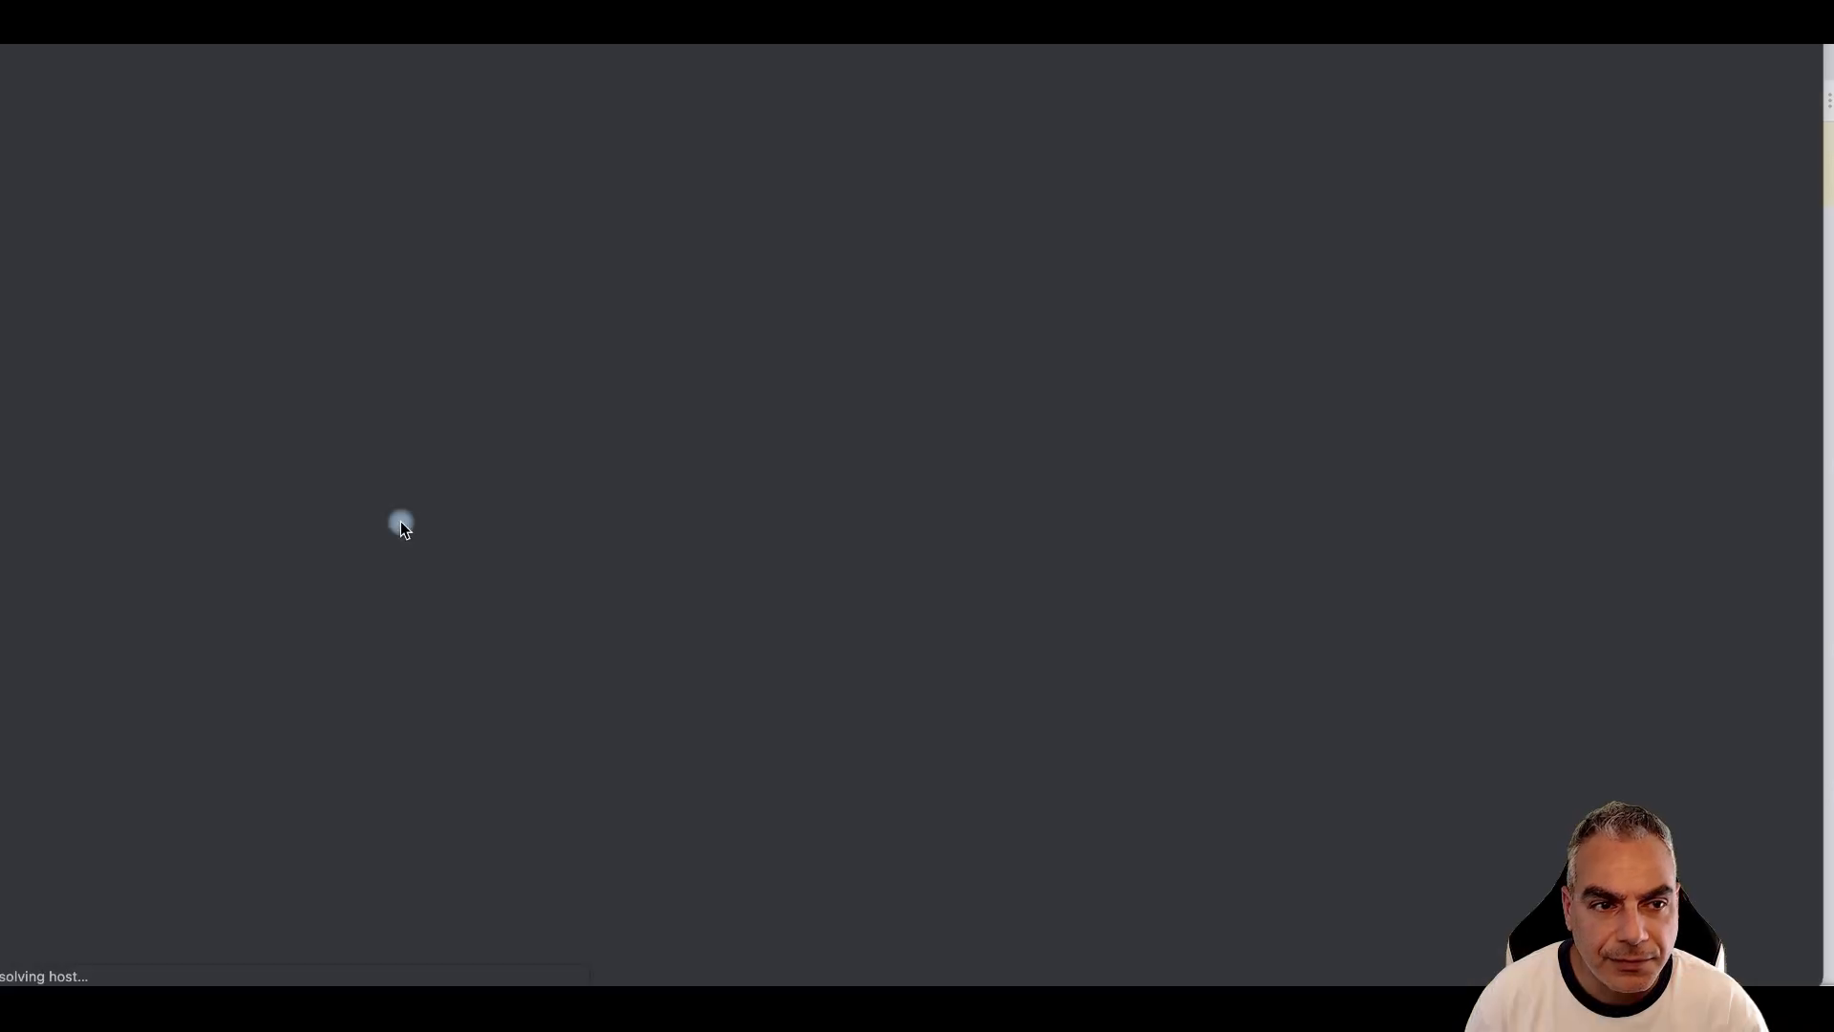
key(super+w)
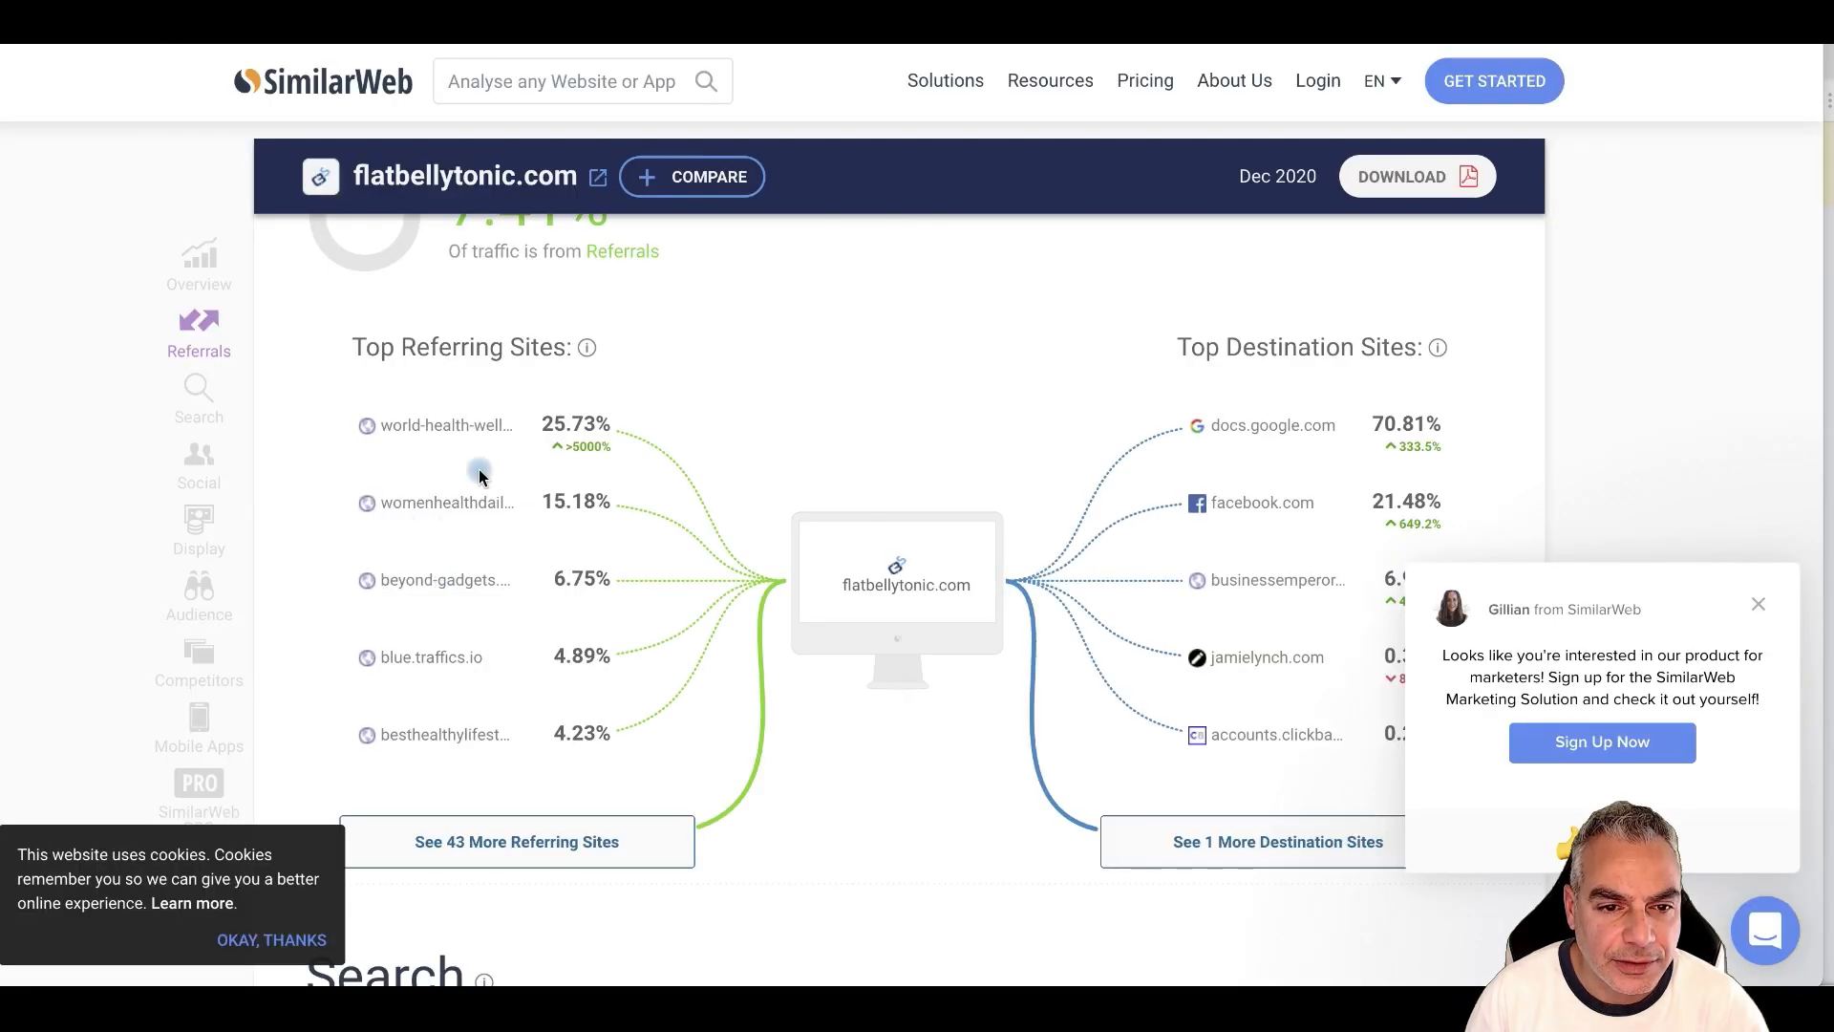
- Request the remaining referring sites of flatbellytonic.com and choose to try SimilarWeb with a personal account
scroll(479, 450, up, 1)
scroll(497, 535, down, 2)
scroll(513, 619, down, 2)
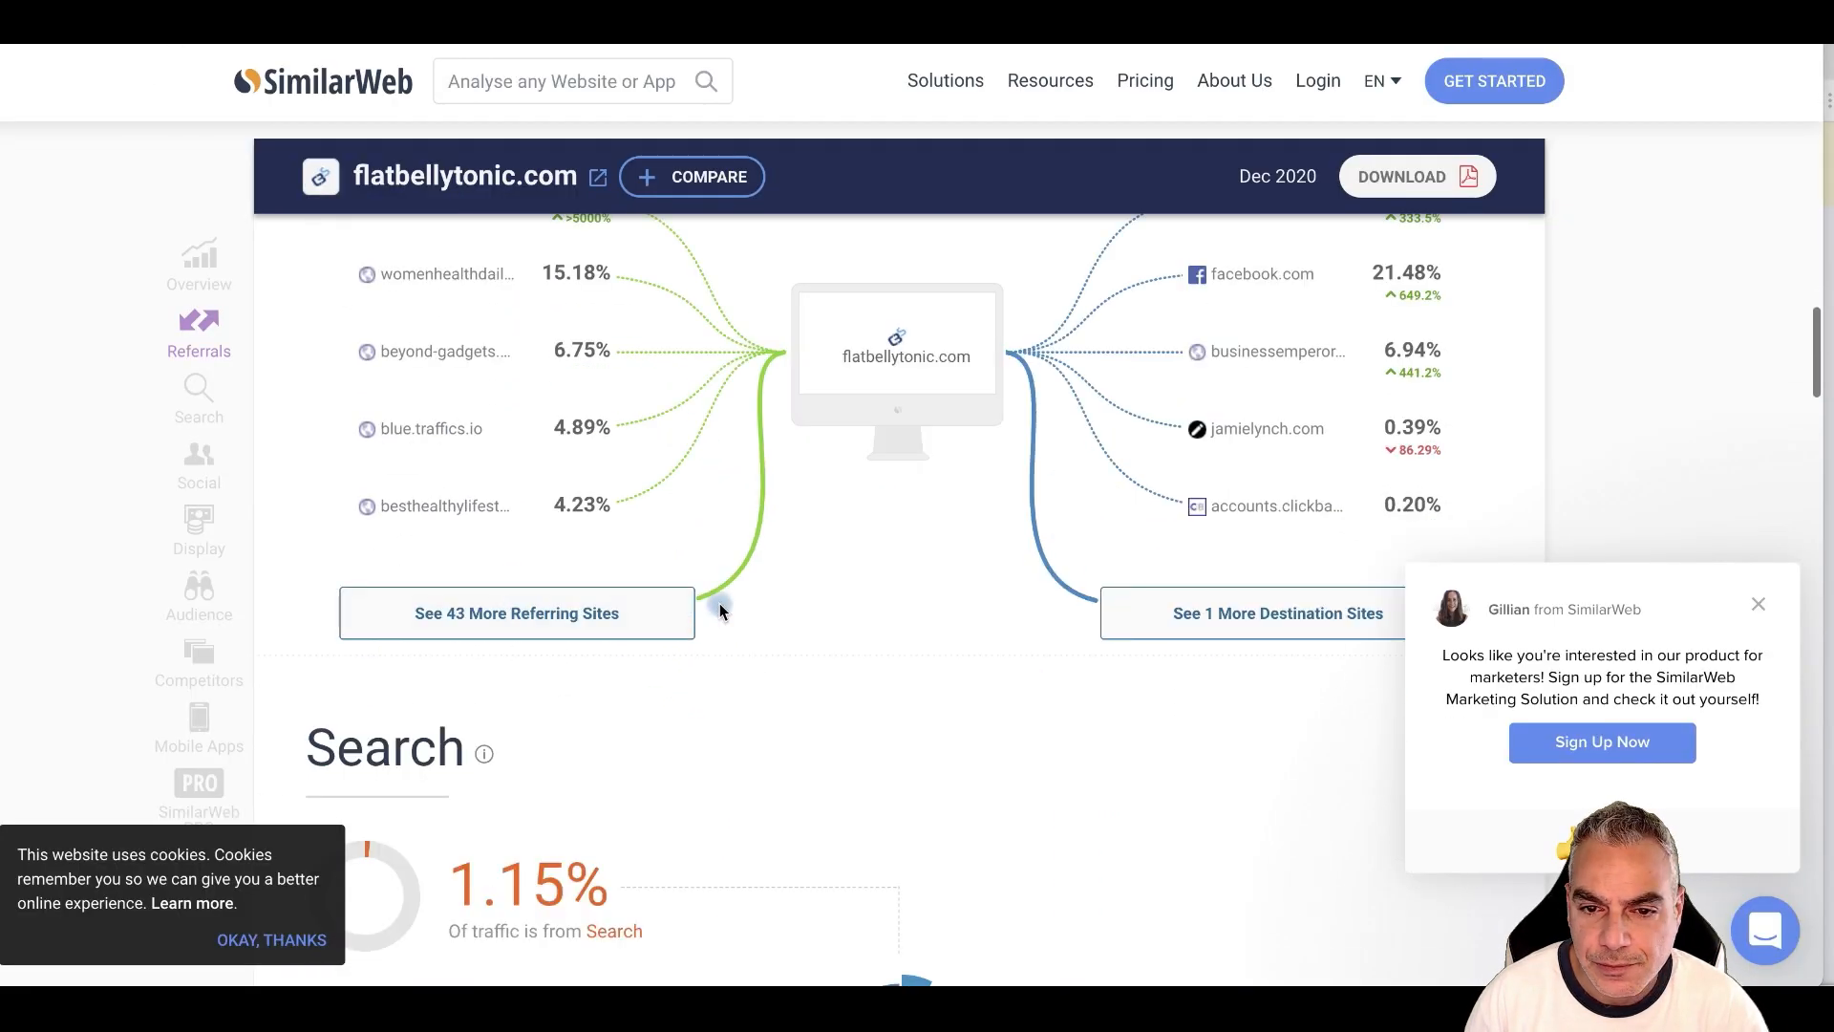
click(487, 615)
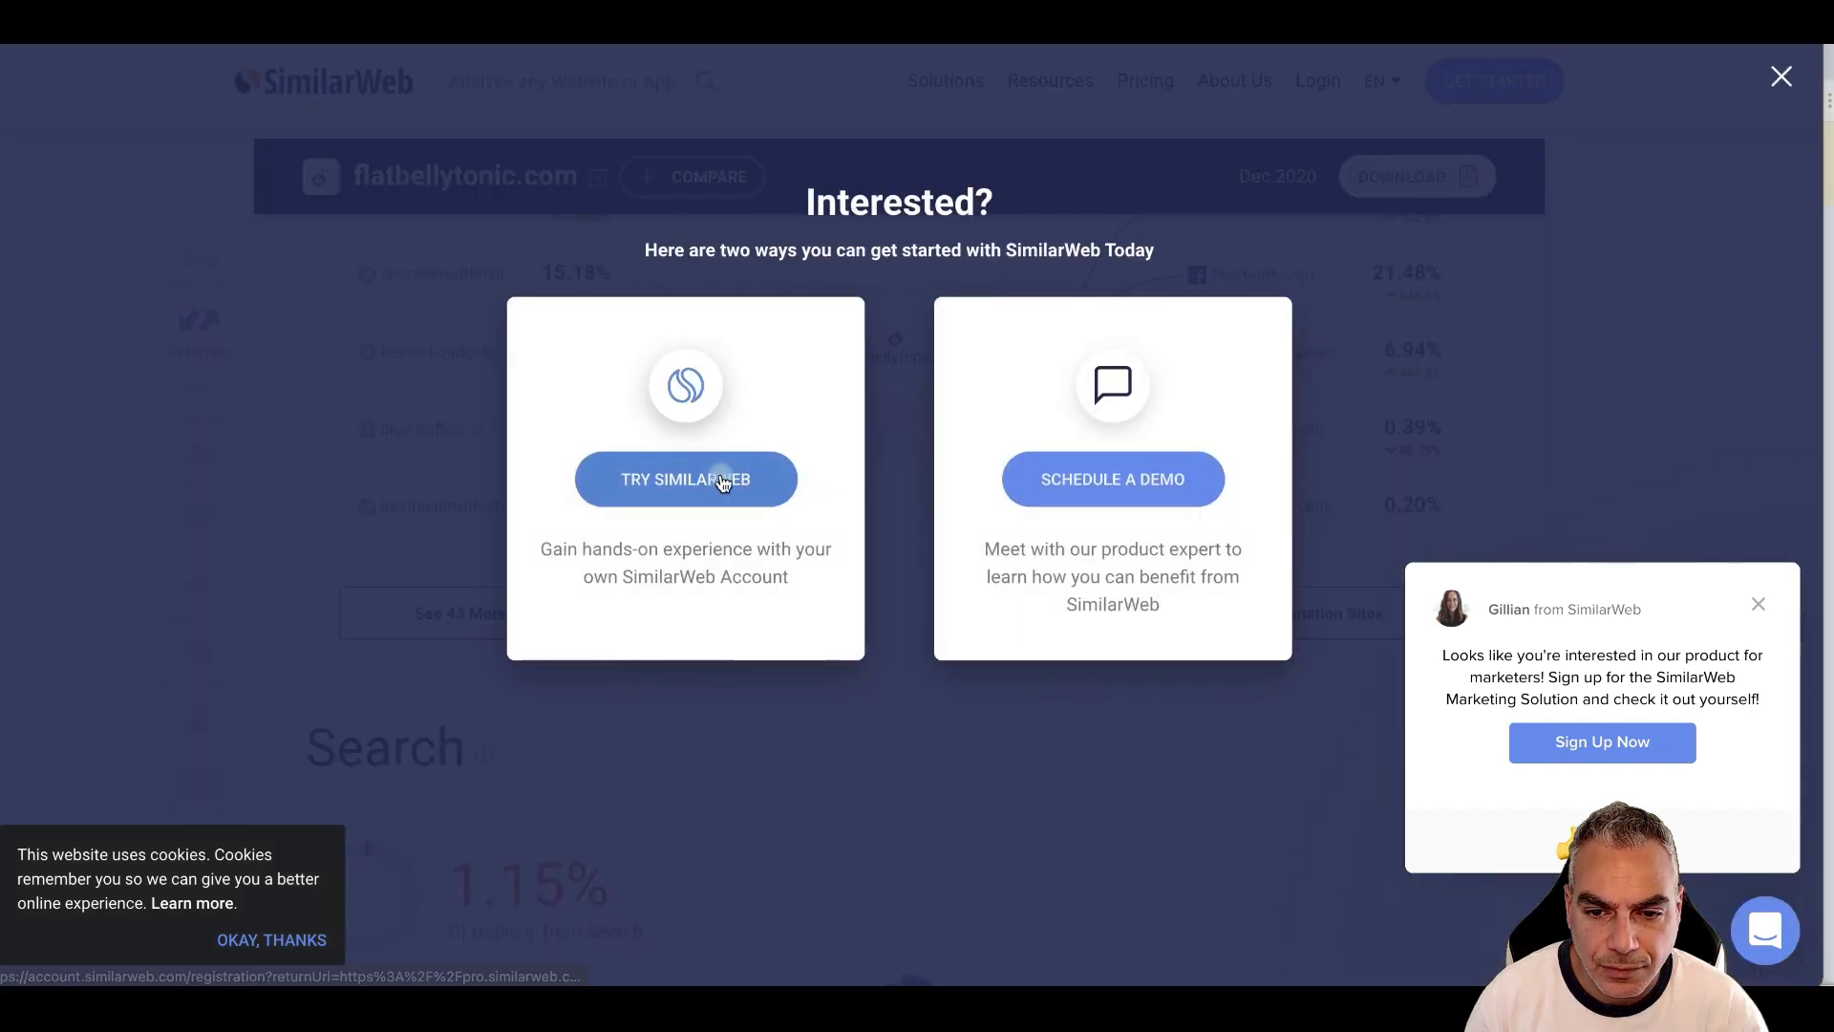
click(659, 485)
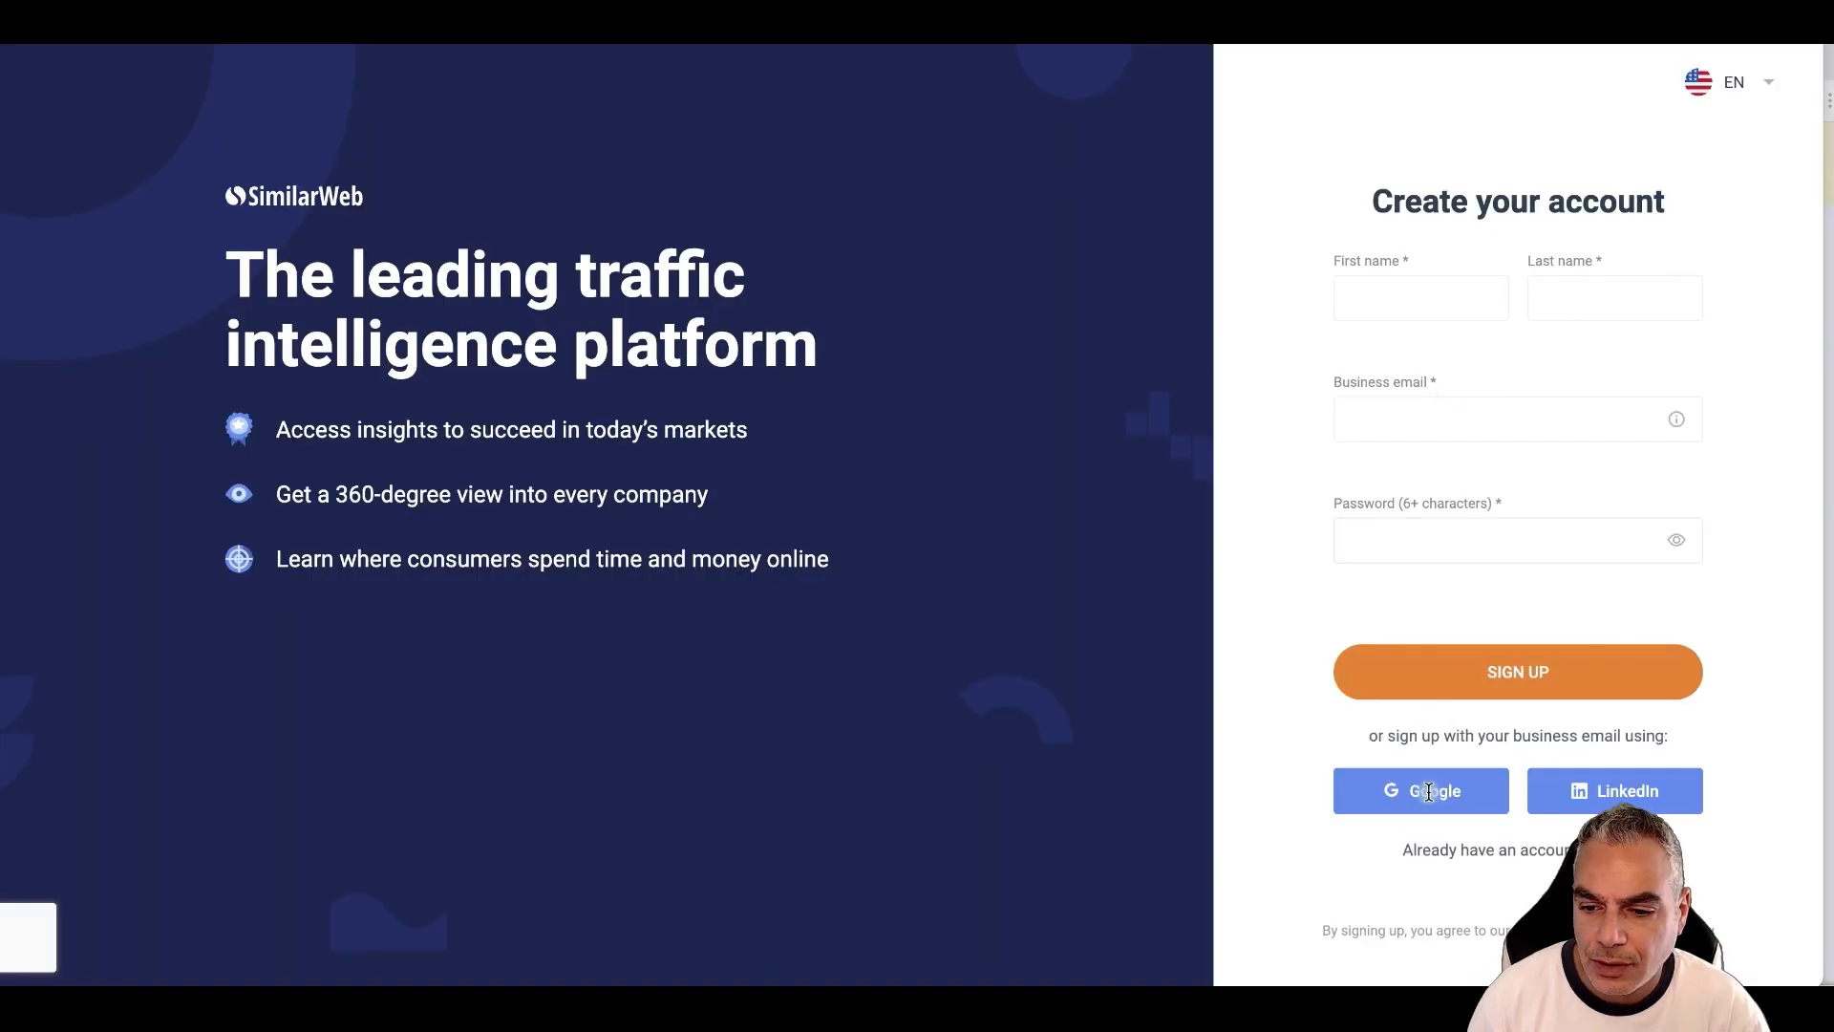
- Sign up for SimilarWeb through LinkedIn with the saved account e-mail and password, and allow access to the profile
click(1607, 800)
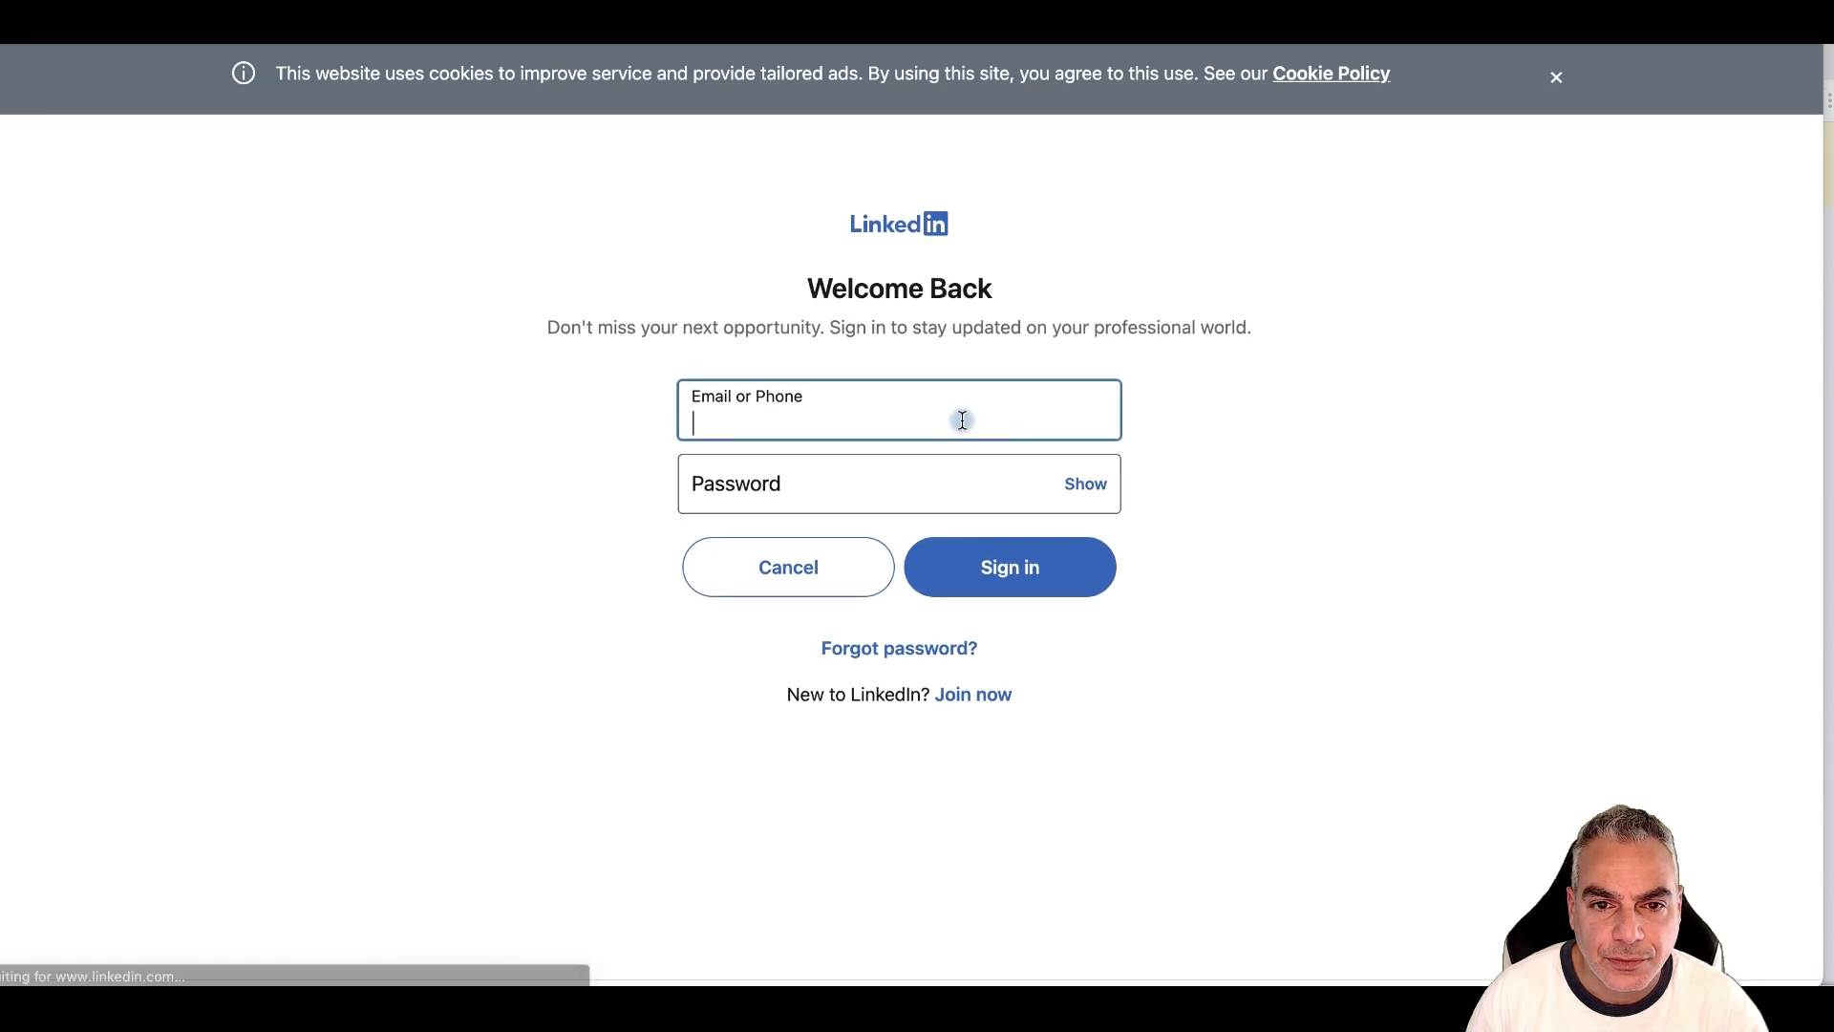
click(955, 413)
click(876, 477)
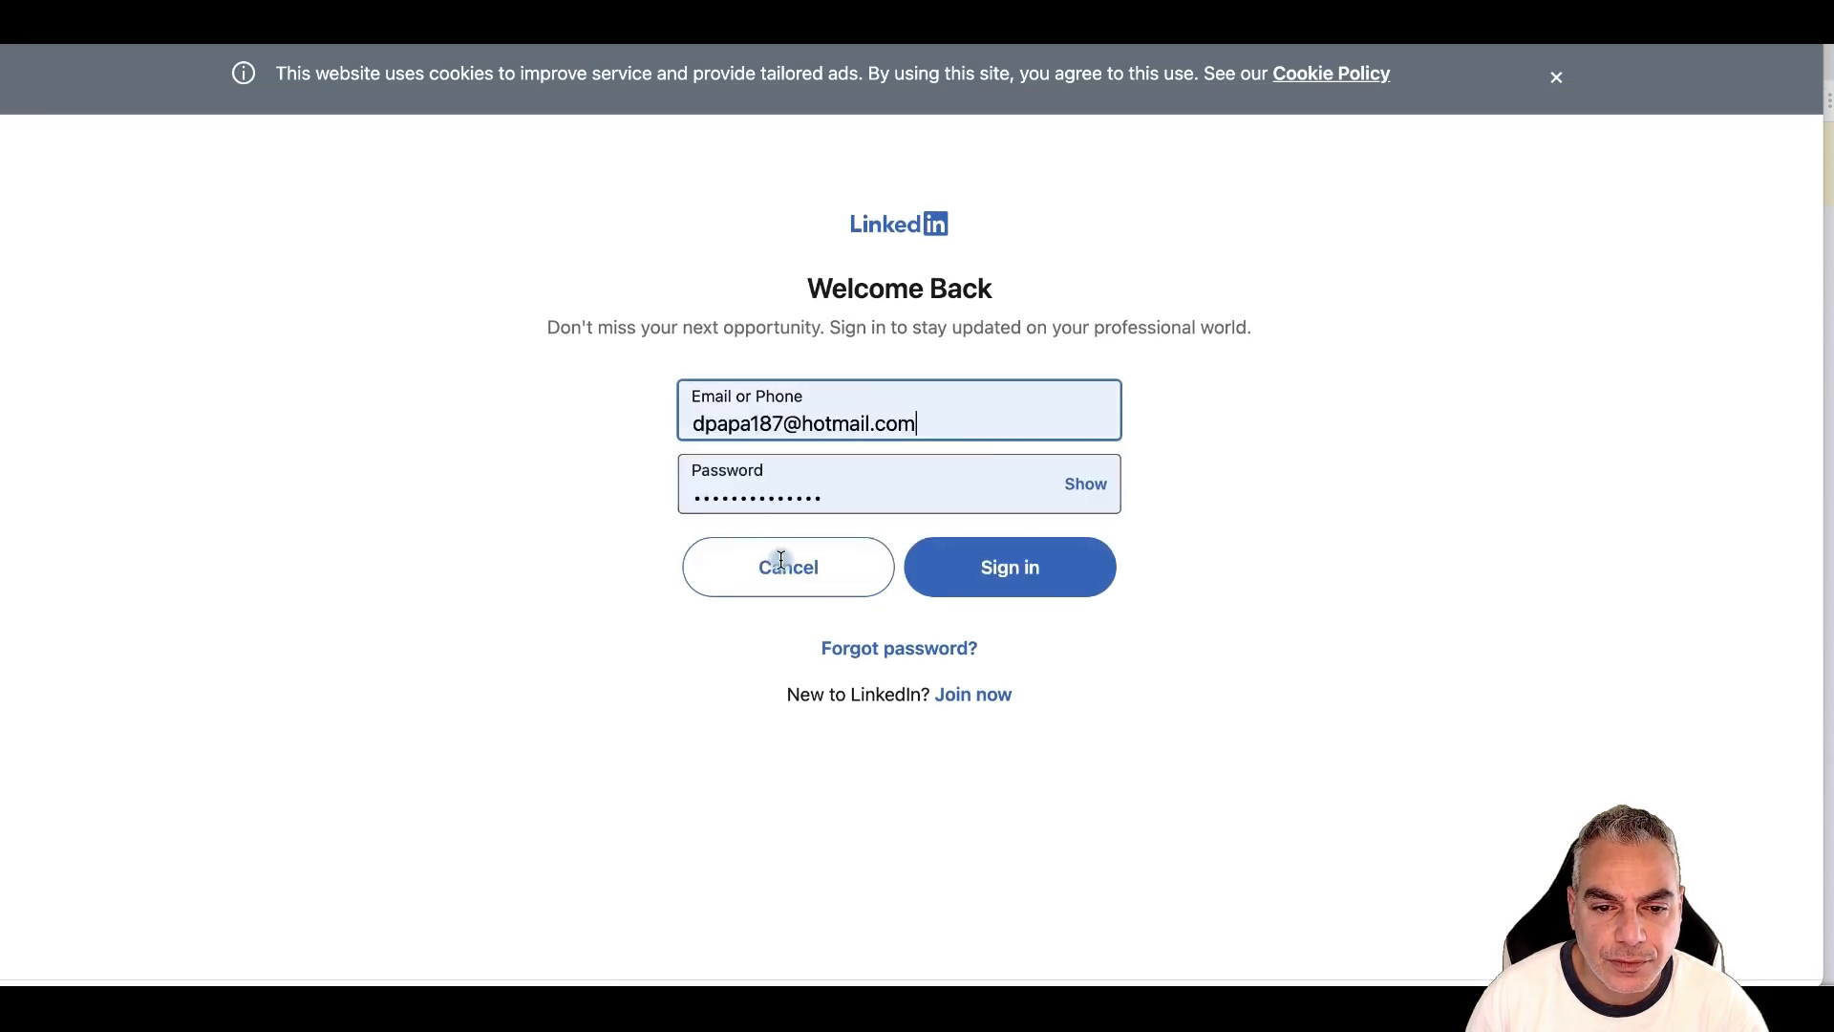
click(1025, 586)
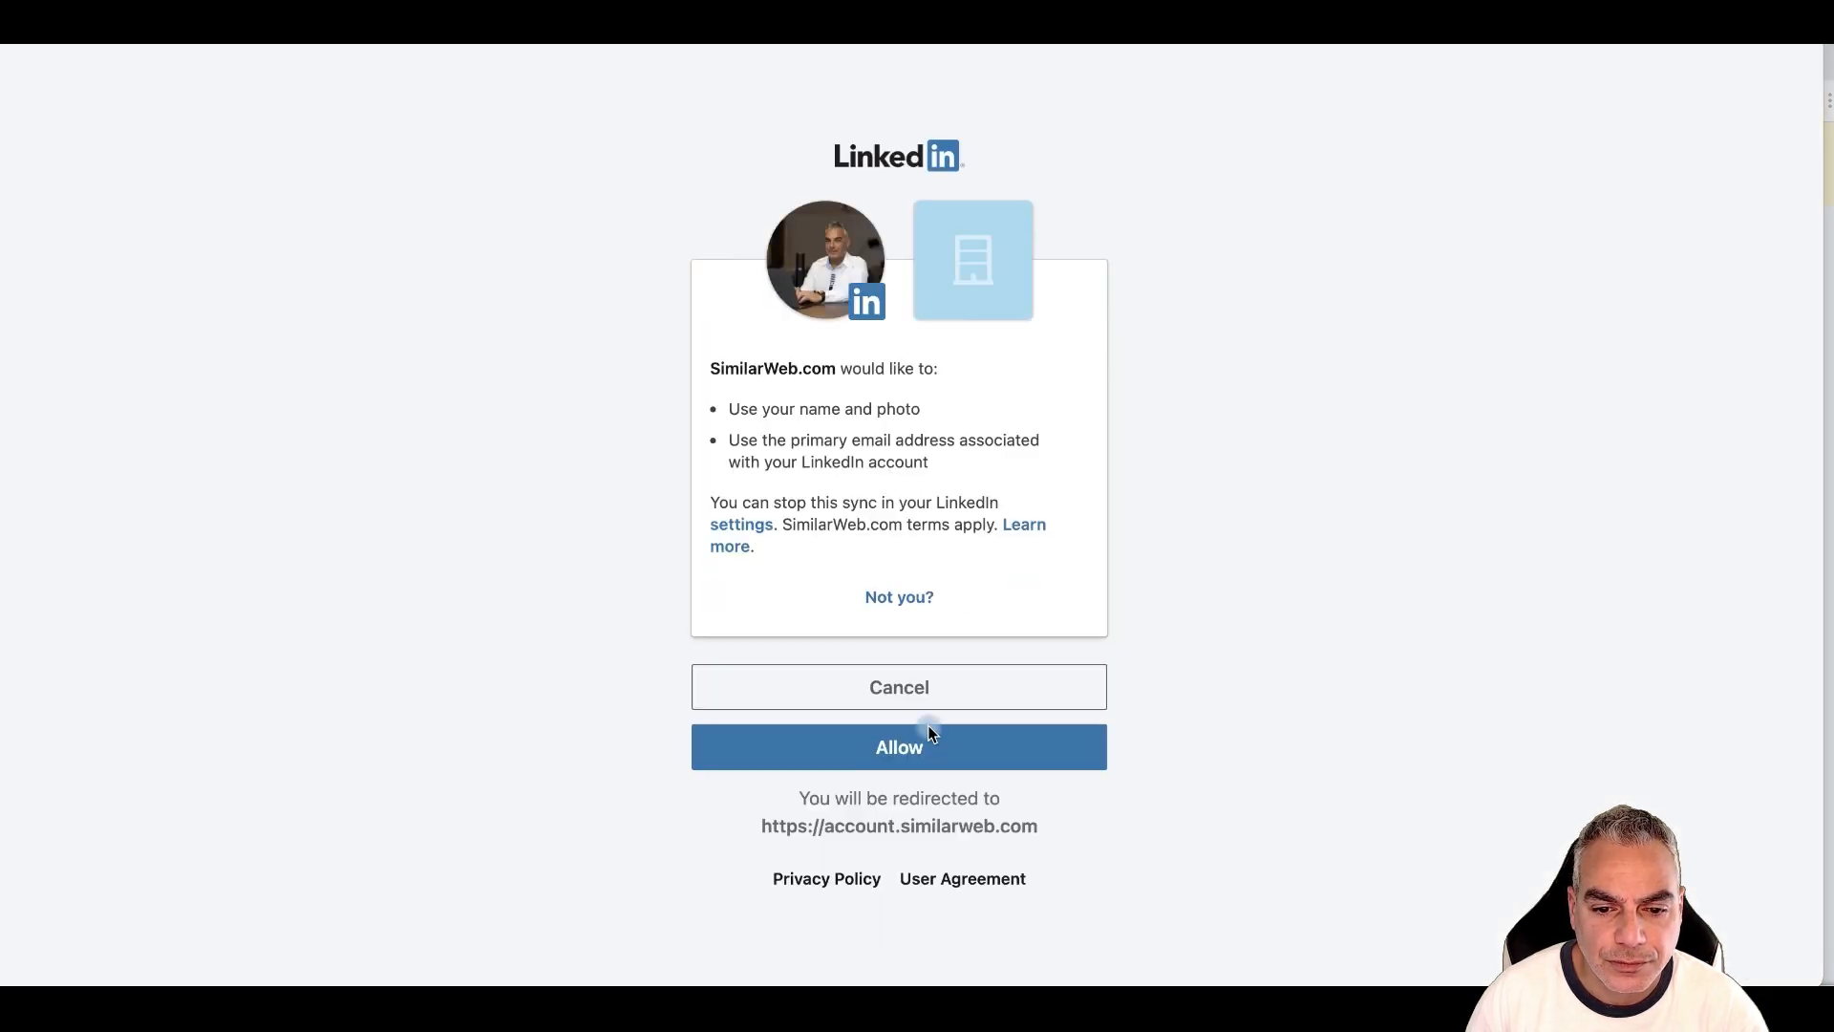
click(919, 751)
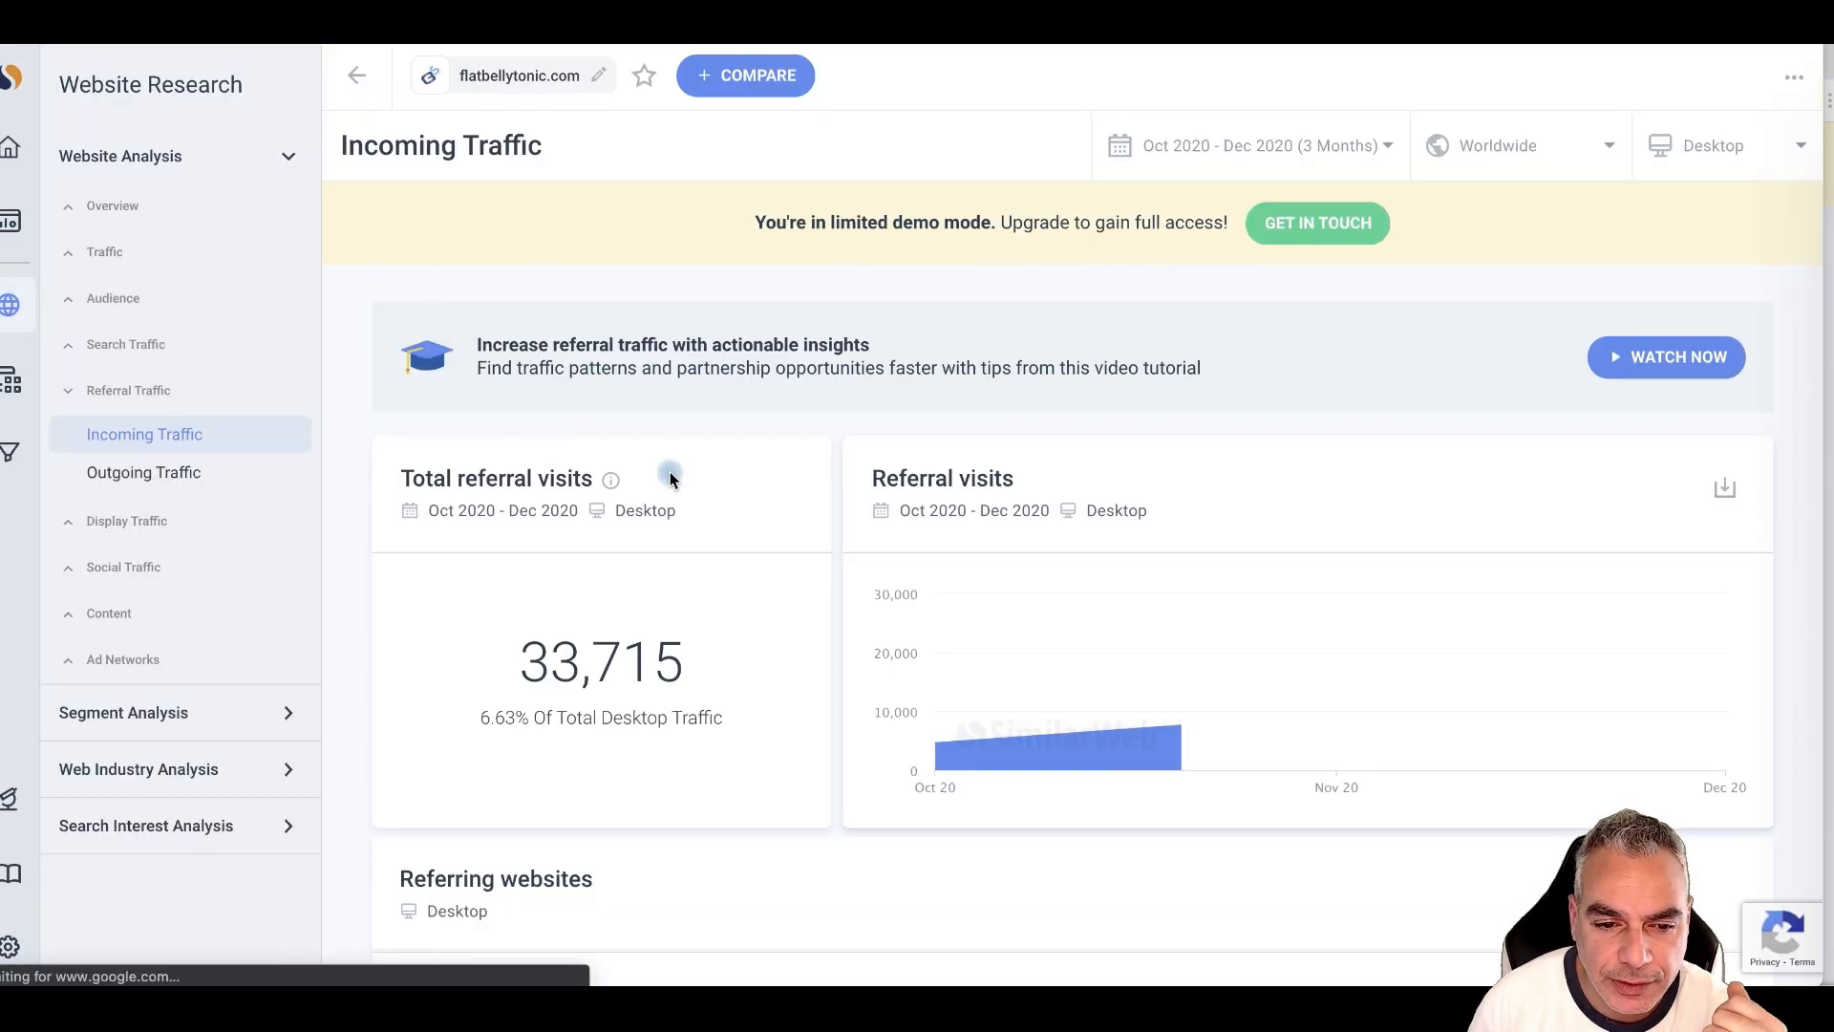
- Examine flatbellytonic.com's incoming referral traffic, from the category distribution down to the table of referring domains
scroll(660, 518, down, 10)
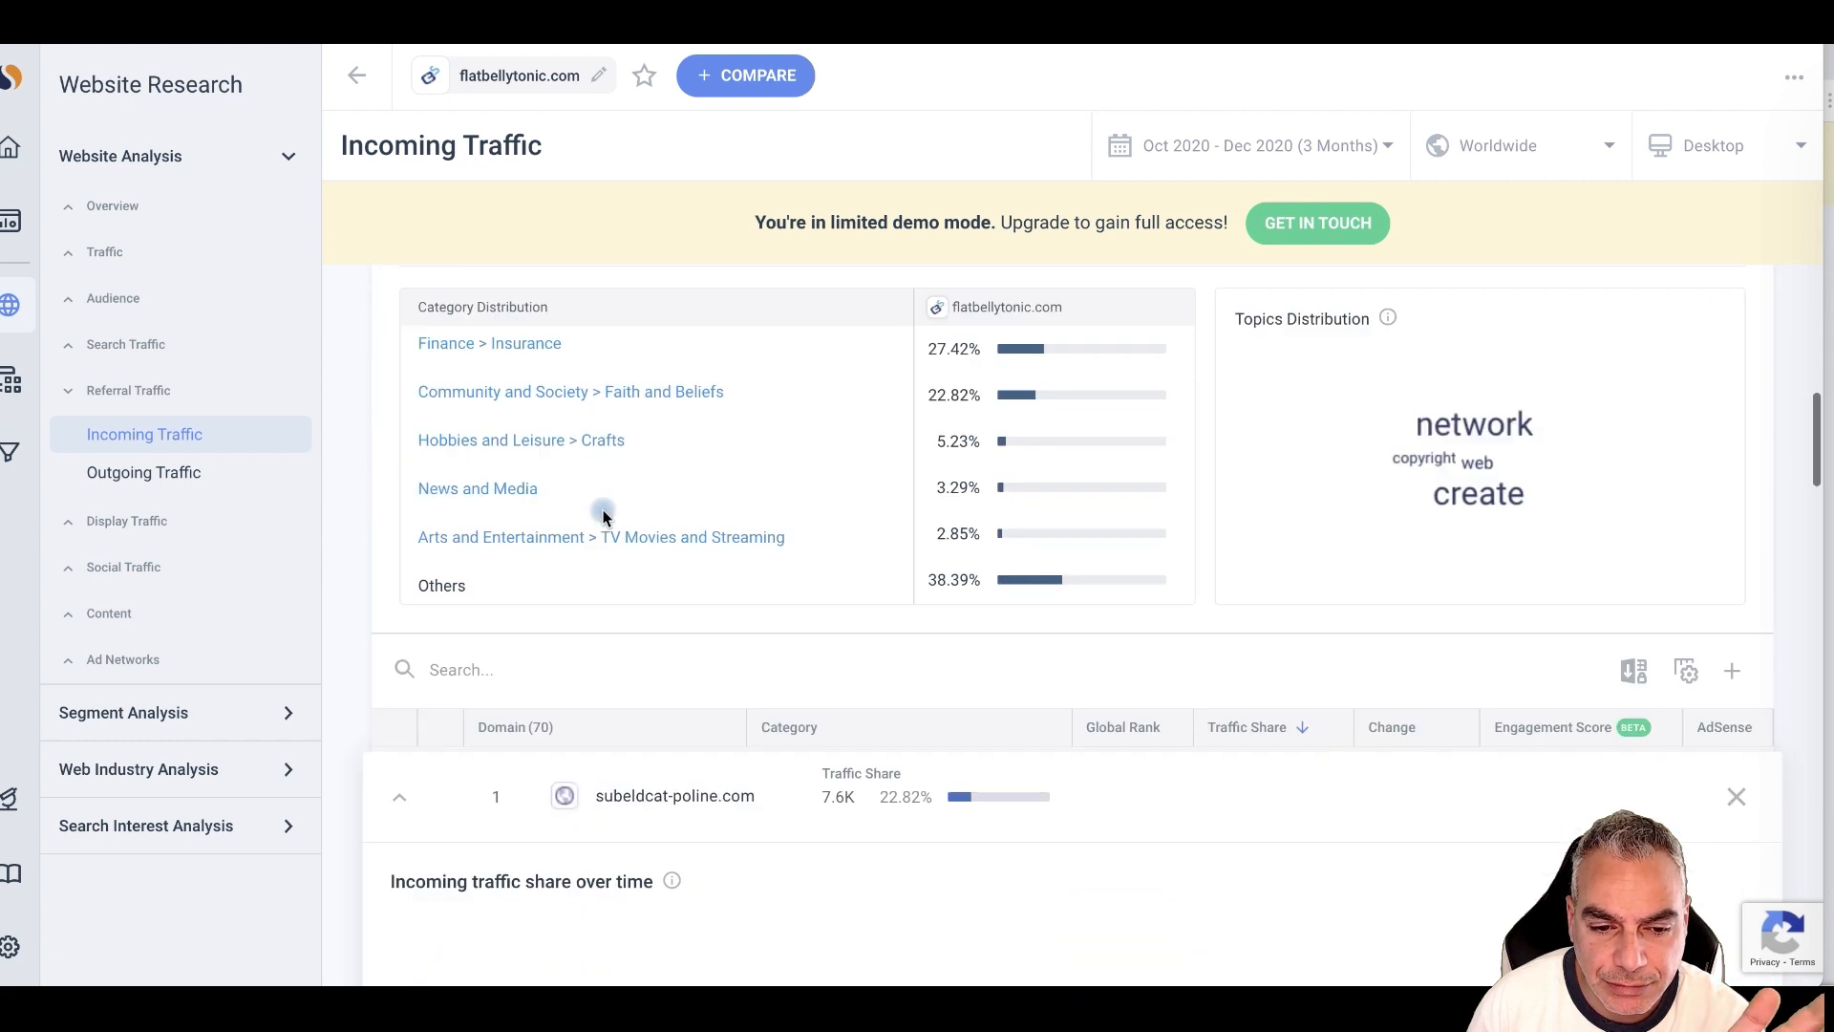
scroll(645, 425, down, 5)
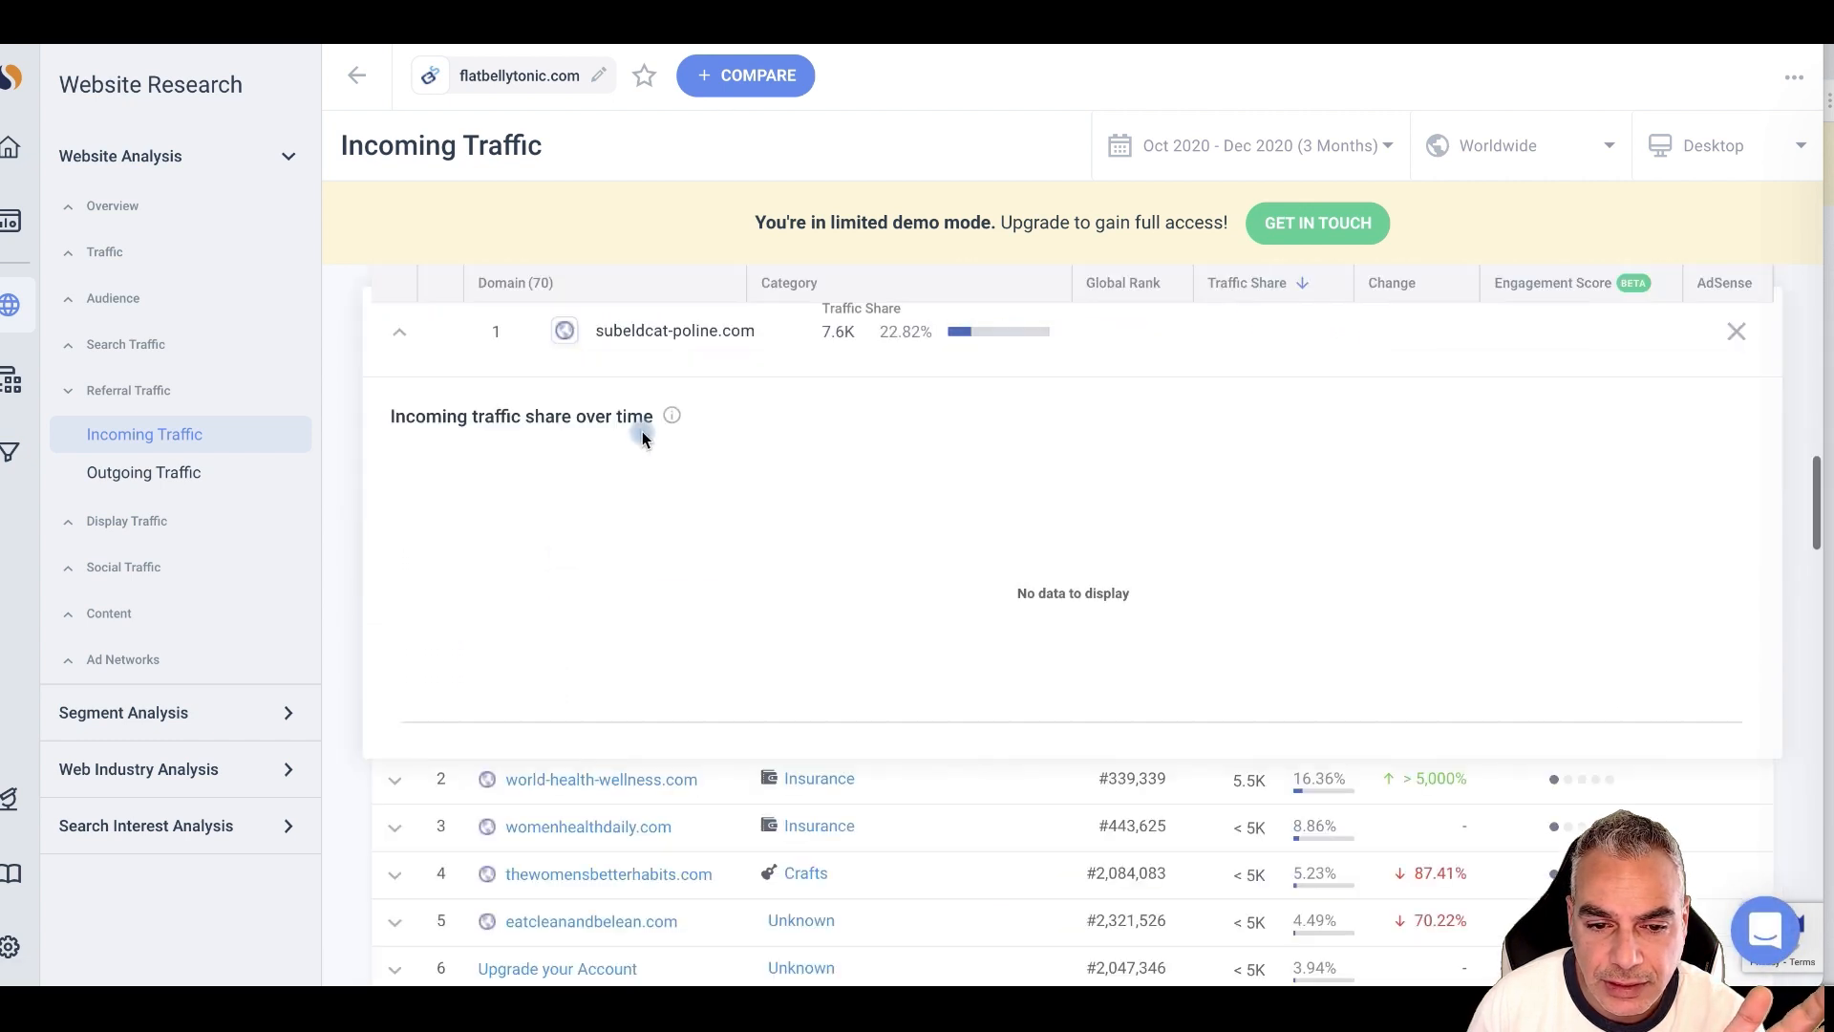
scroll(640, 449, down, 3)
mouse_move(640, 554)
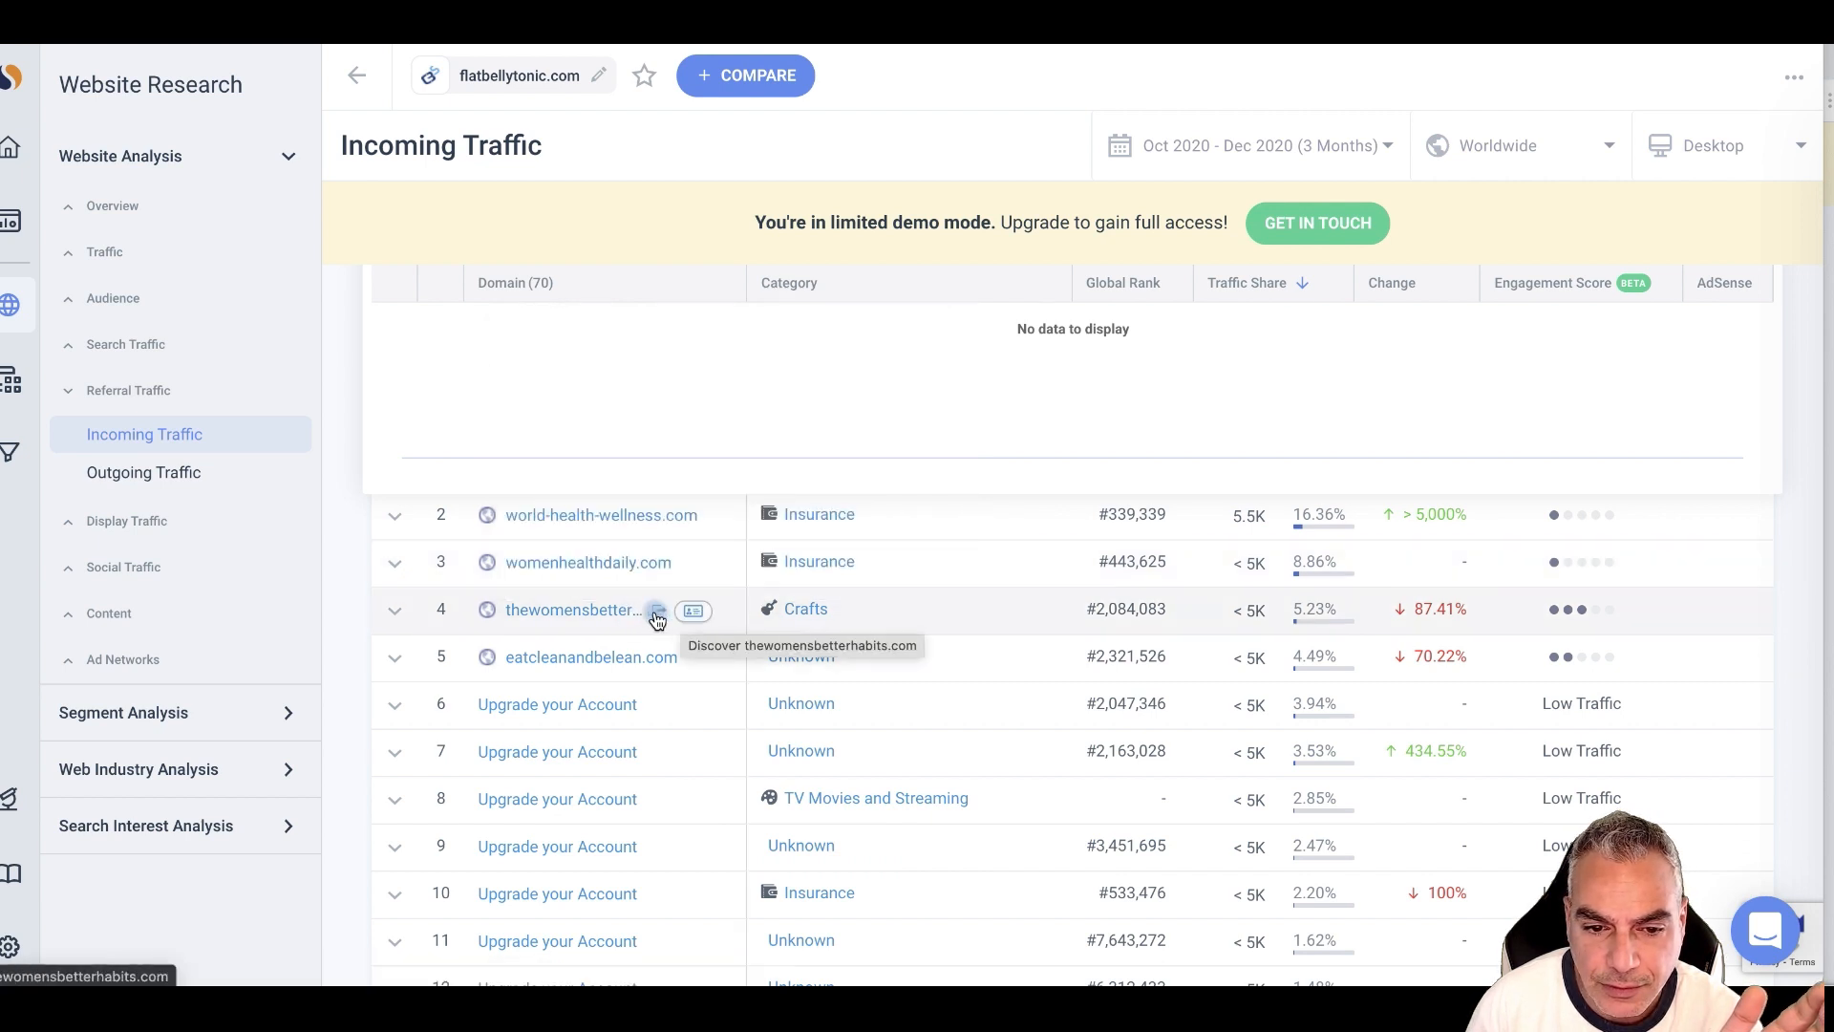
scroll(636, 601, down, 1)
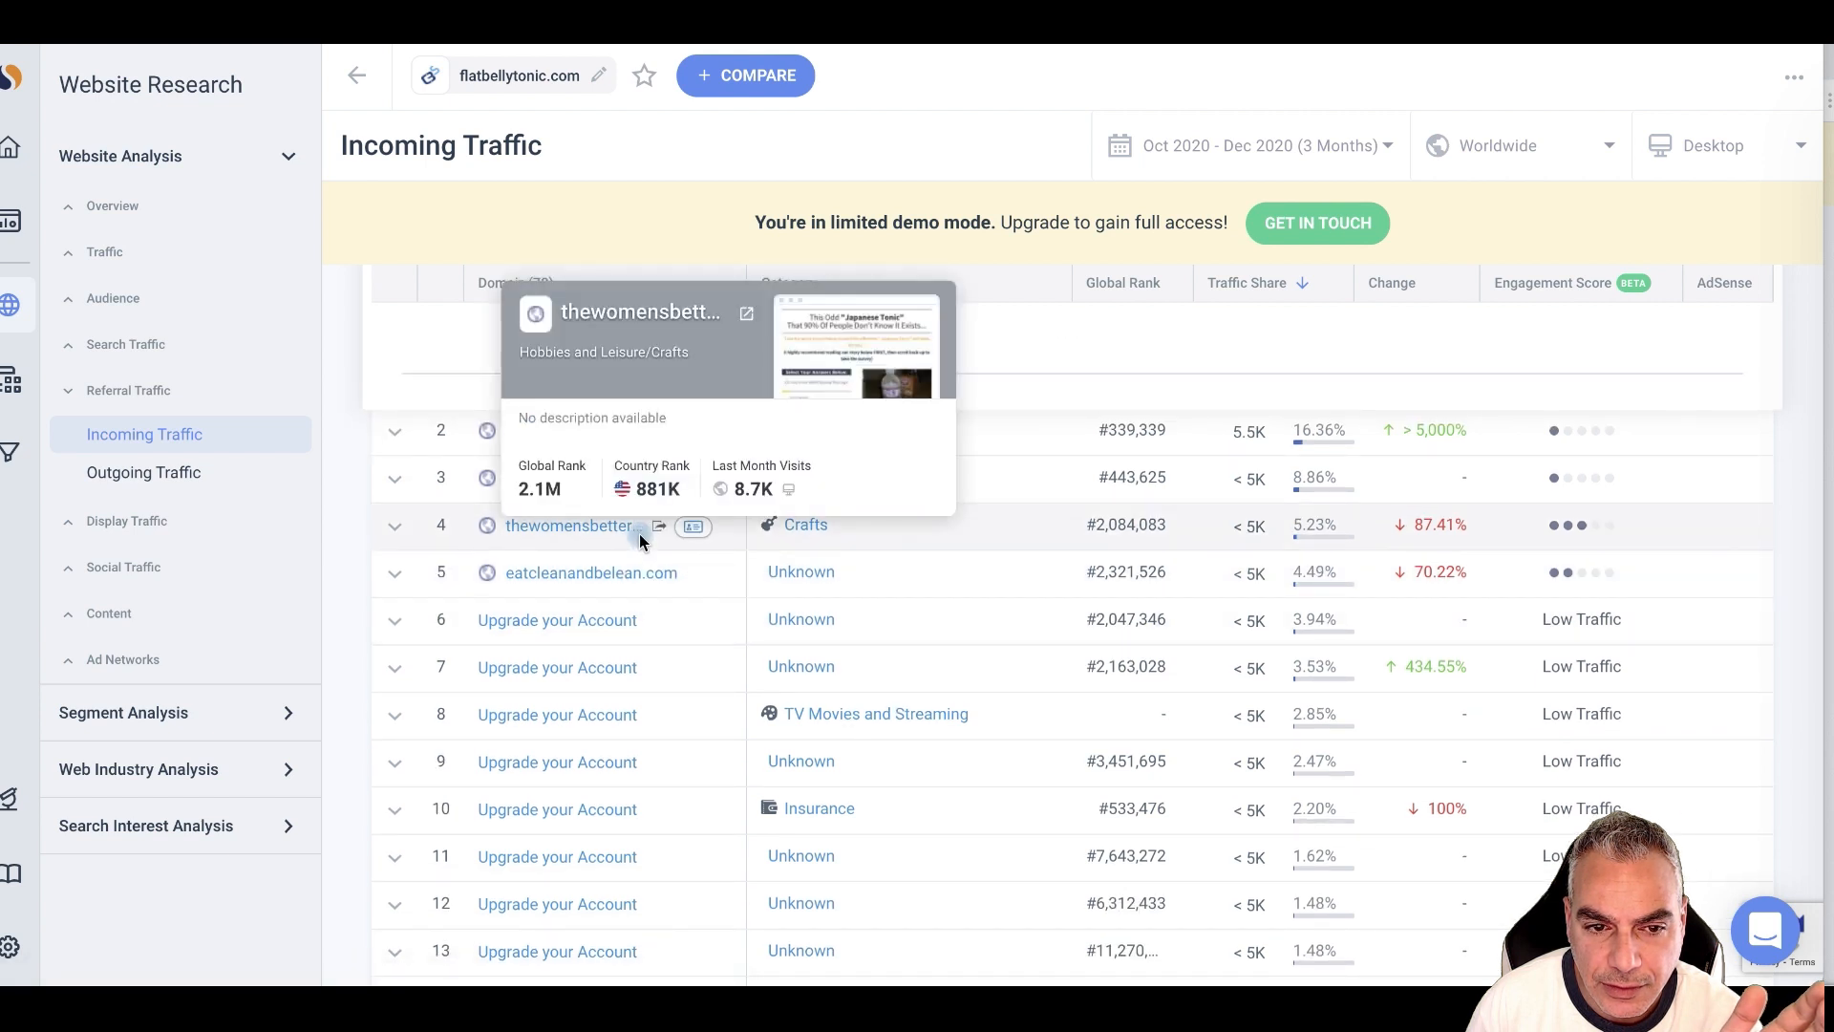
- Open the website performance report of thewomensbetterhabits.com and examine its traffic and engagement down to the visits-over-time chart
click(568, 533)
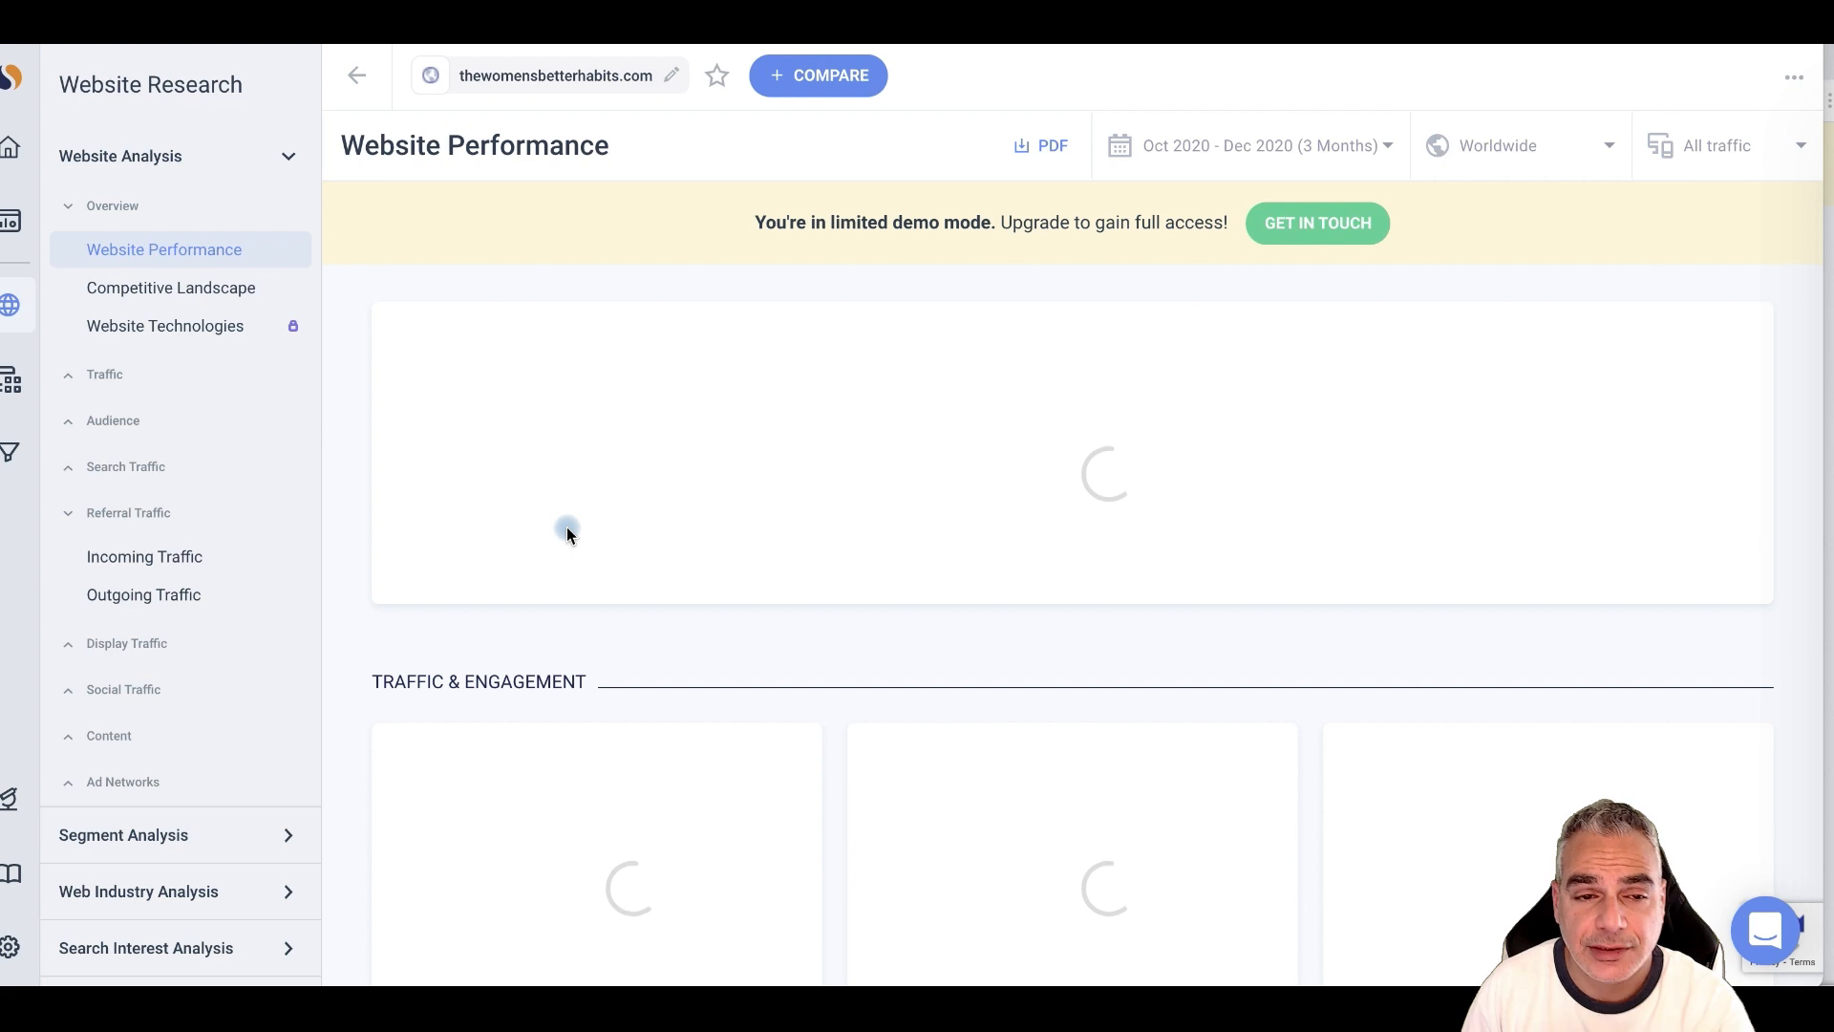
scroll(751, 516, down, 3)
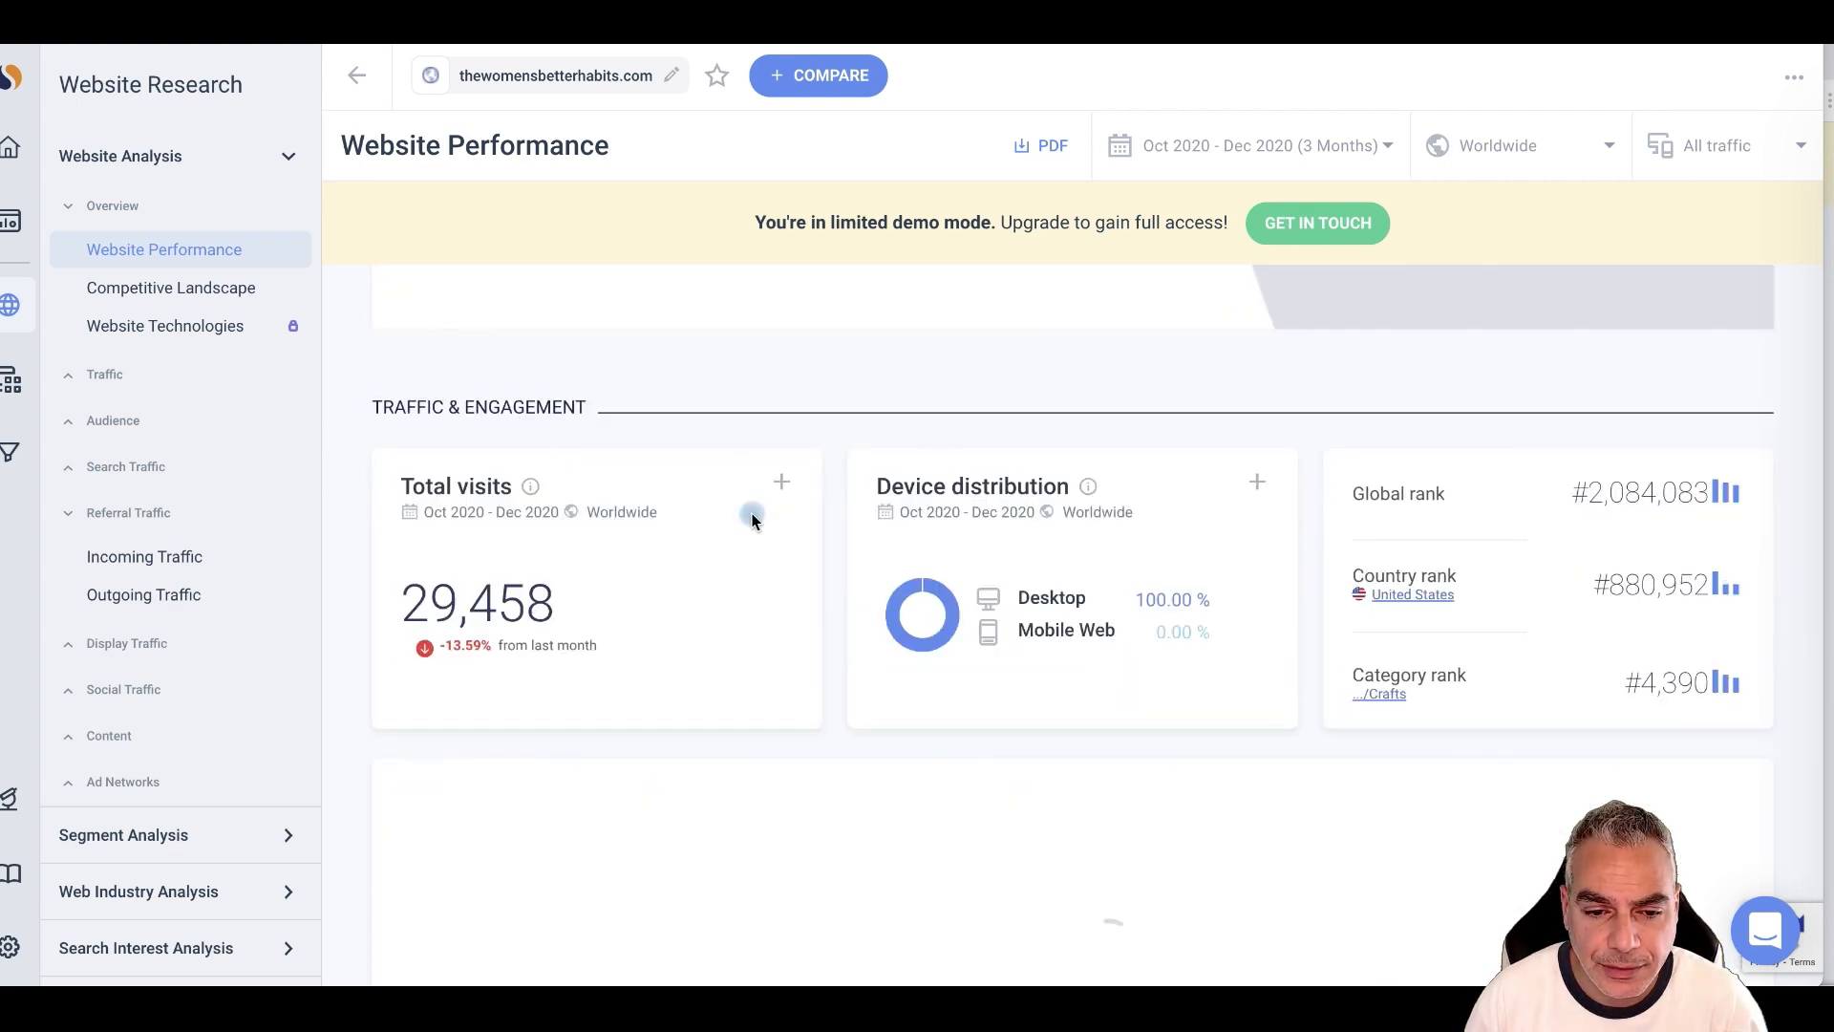
scroll(751, 520, down, 5)
scroll(747, 521, down, 5)
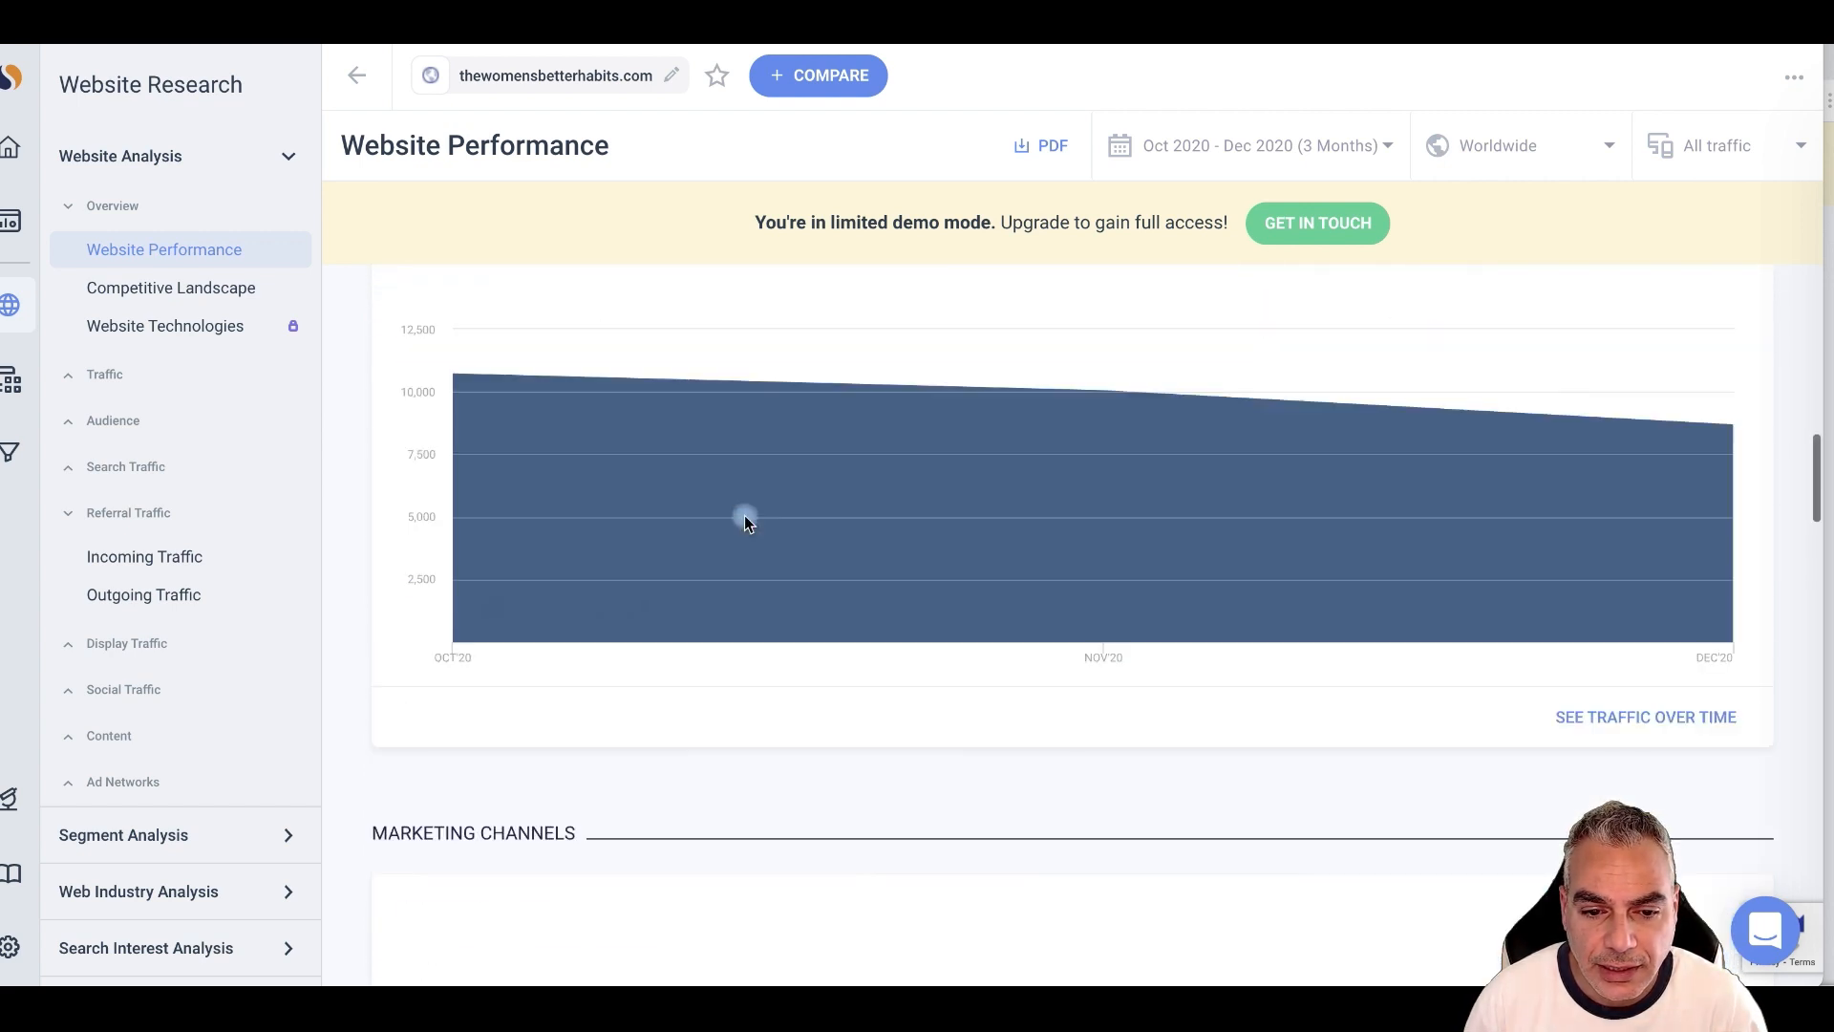
- Examine the marketing channels, geography and search sections of the thewomensbetterhabits.com performance report
scroll(737, 518, down, 10)
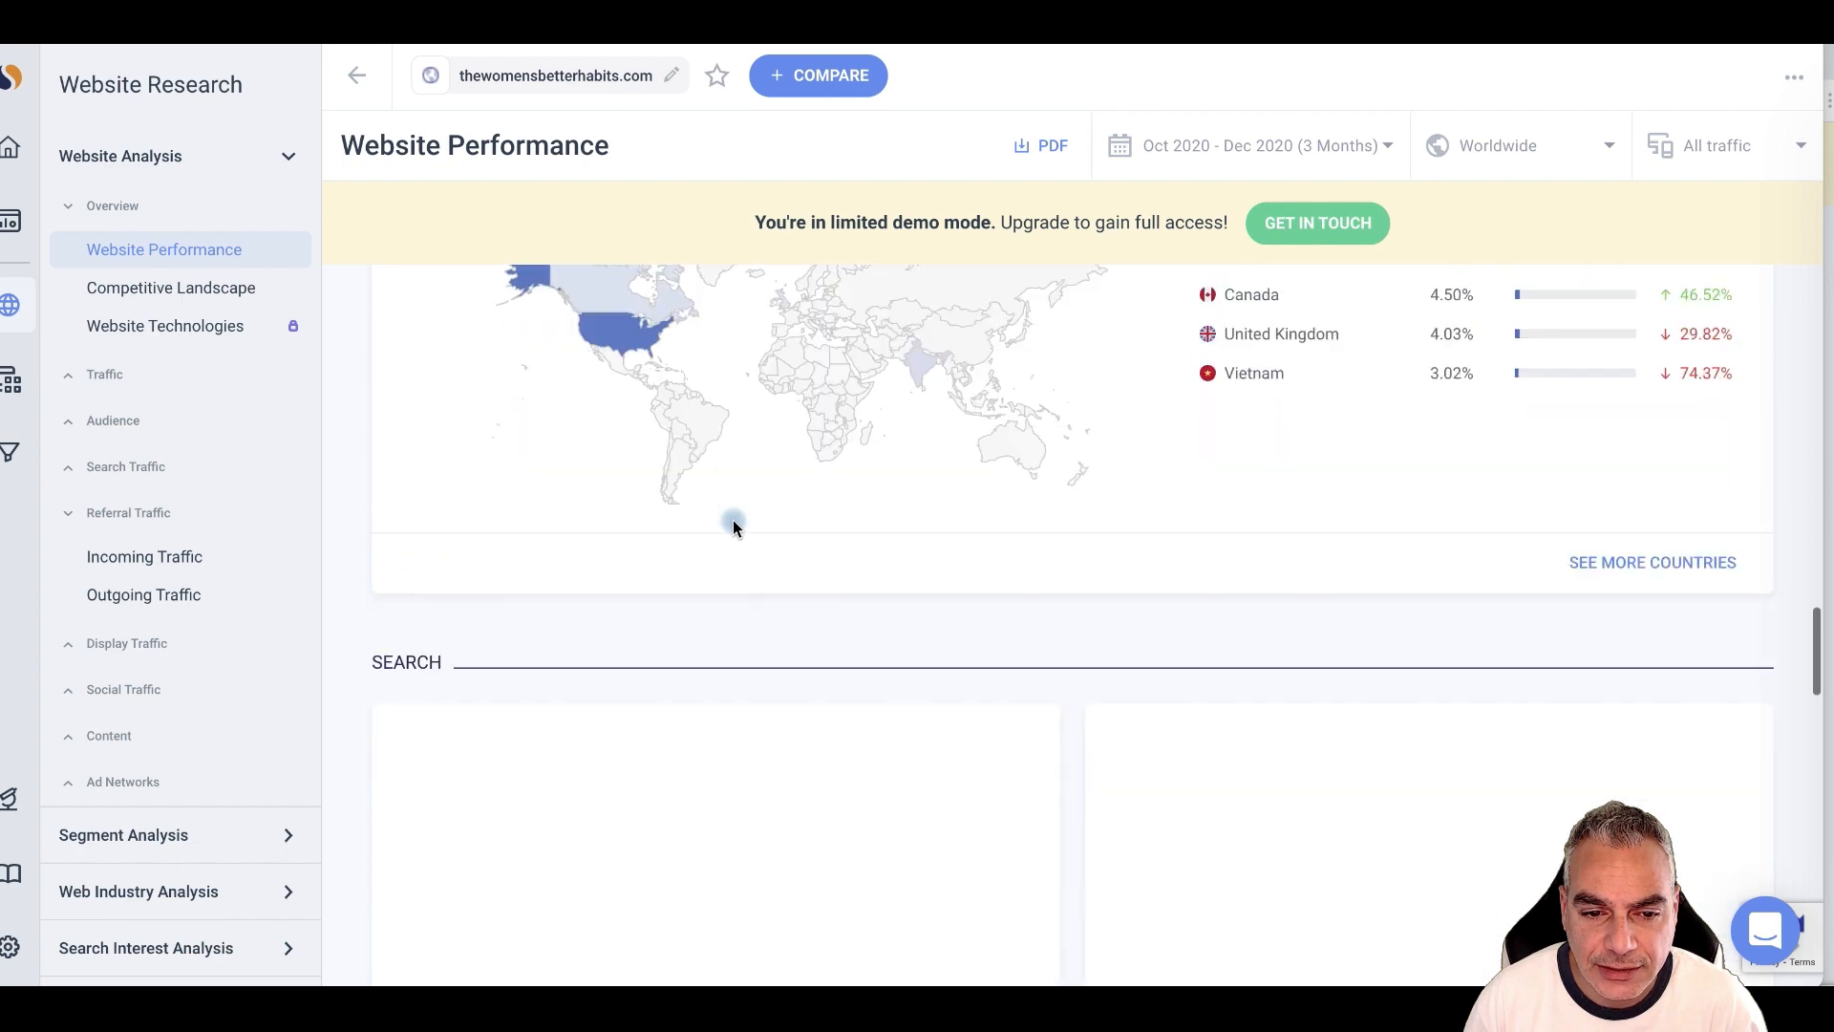
scroll(732, 520, down, 7)
scroll(733, 520, down, 8)
scroll(737, 526, up, 20)
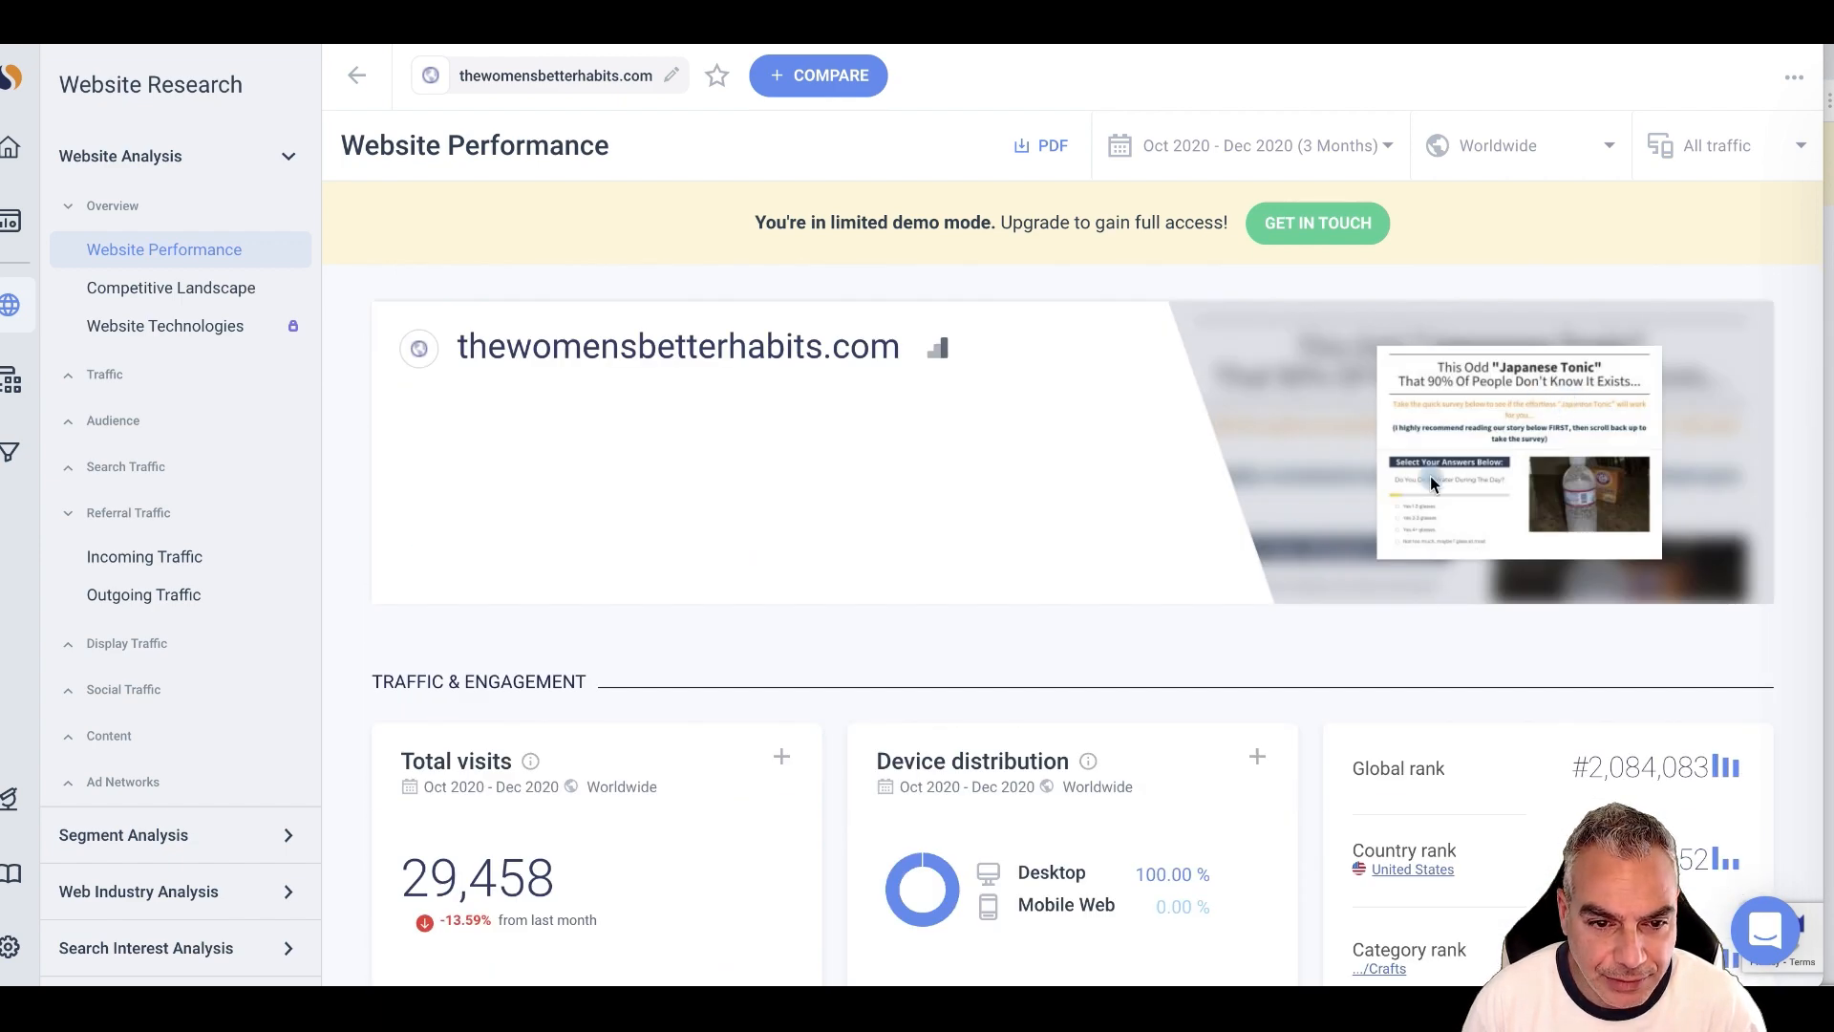
- Dismiss the website comparison tip and open the live thewomensbetterhabits.com site from its report
scroll(1430, 476, down, 1)
click(1335, 405)
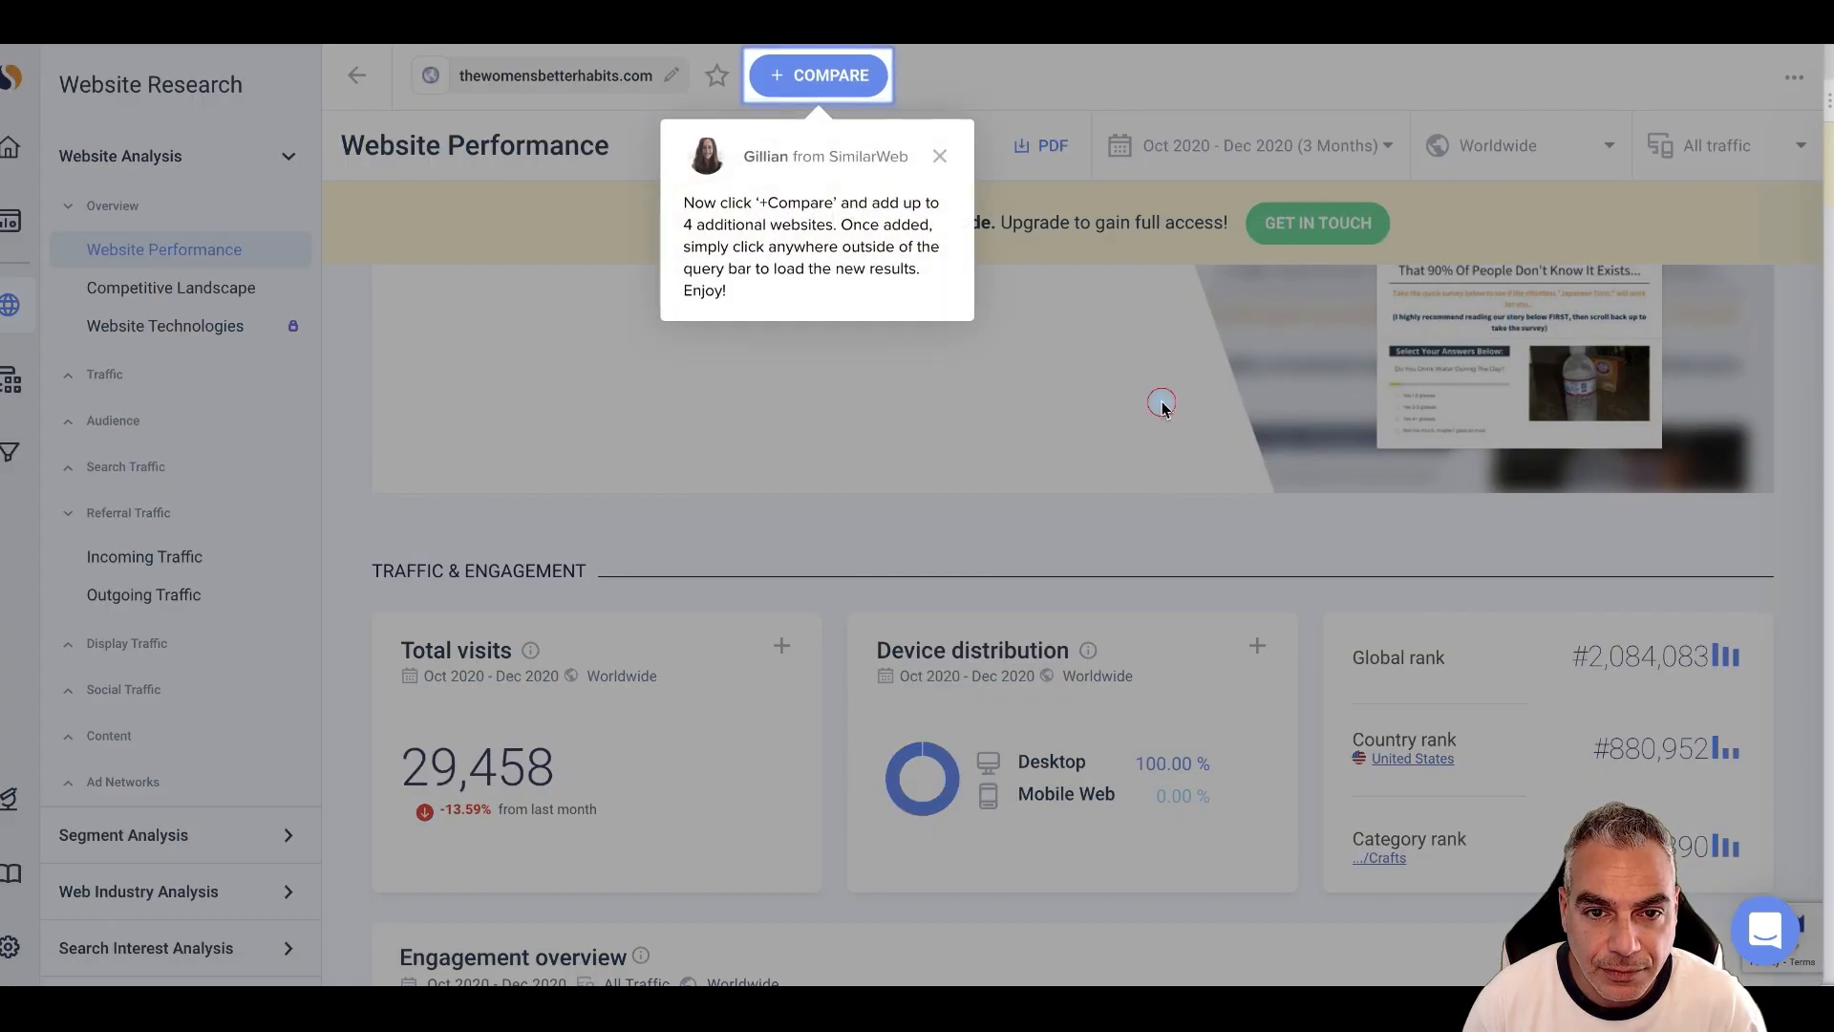
click(936, 489)
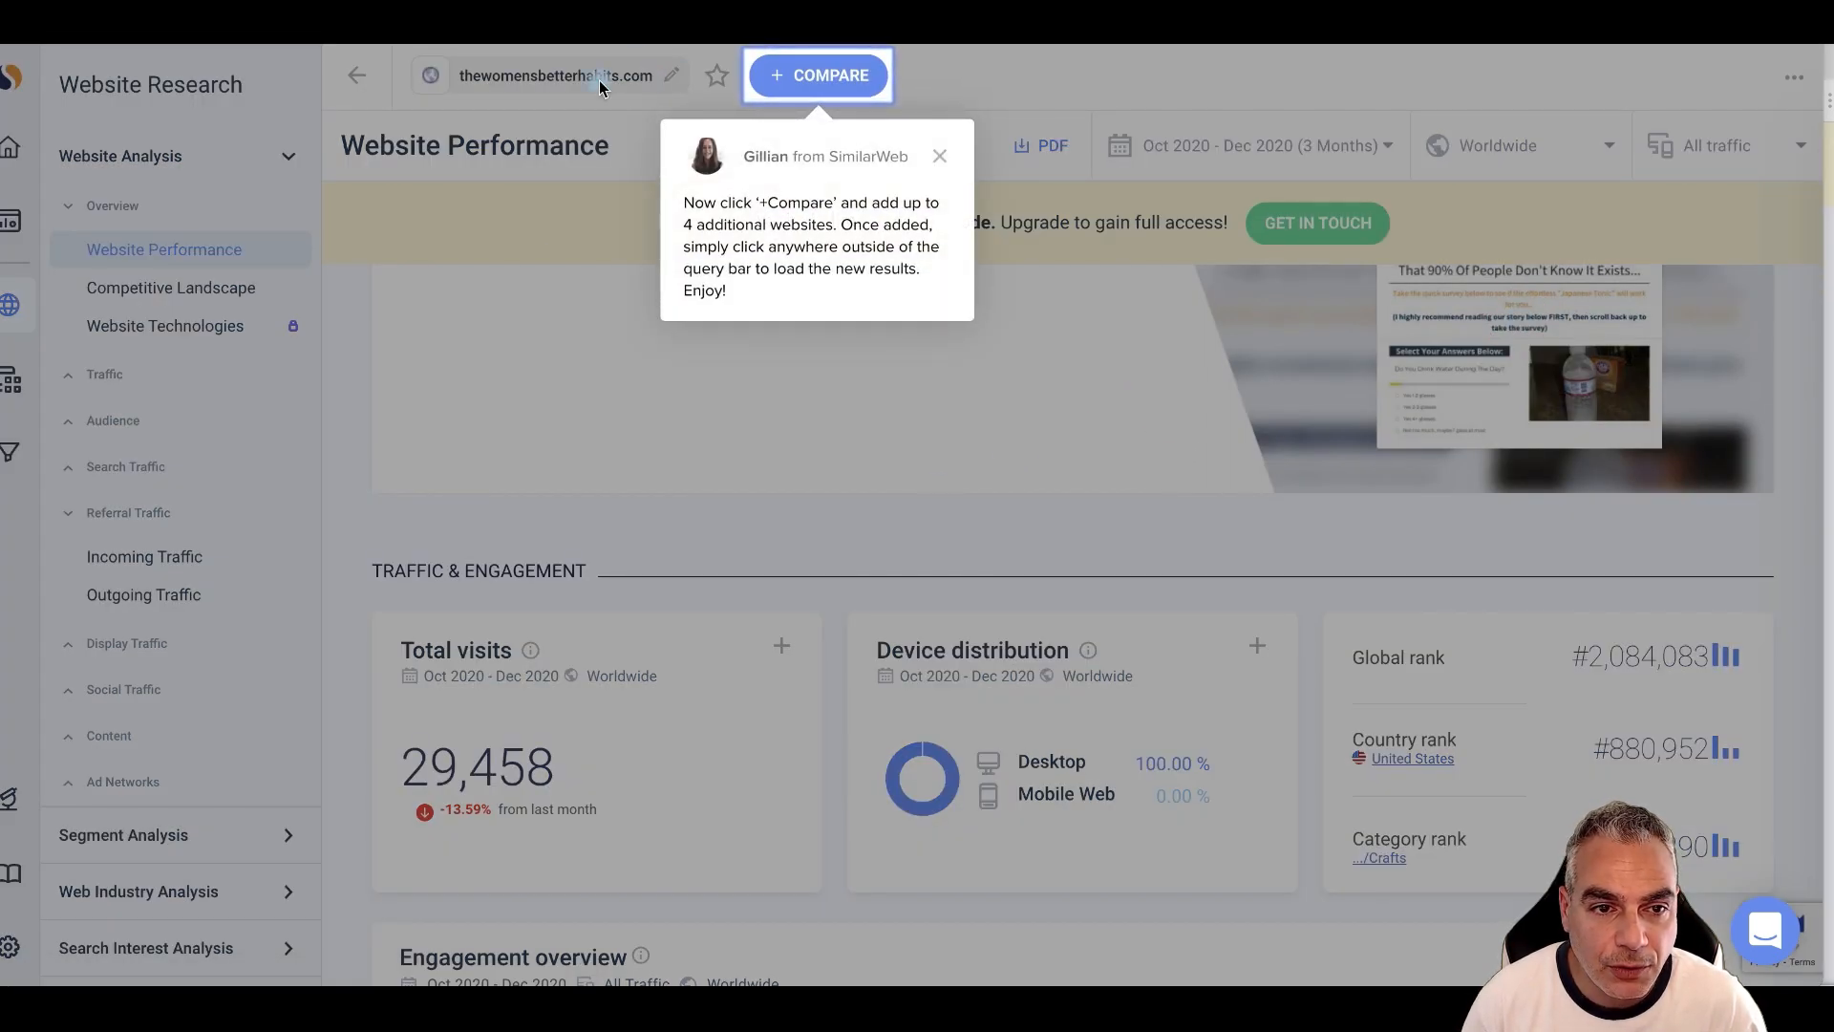
click(940, 155)
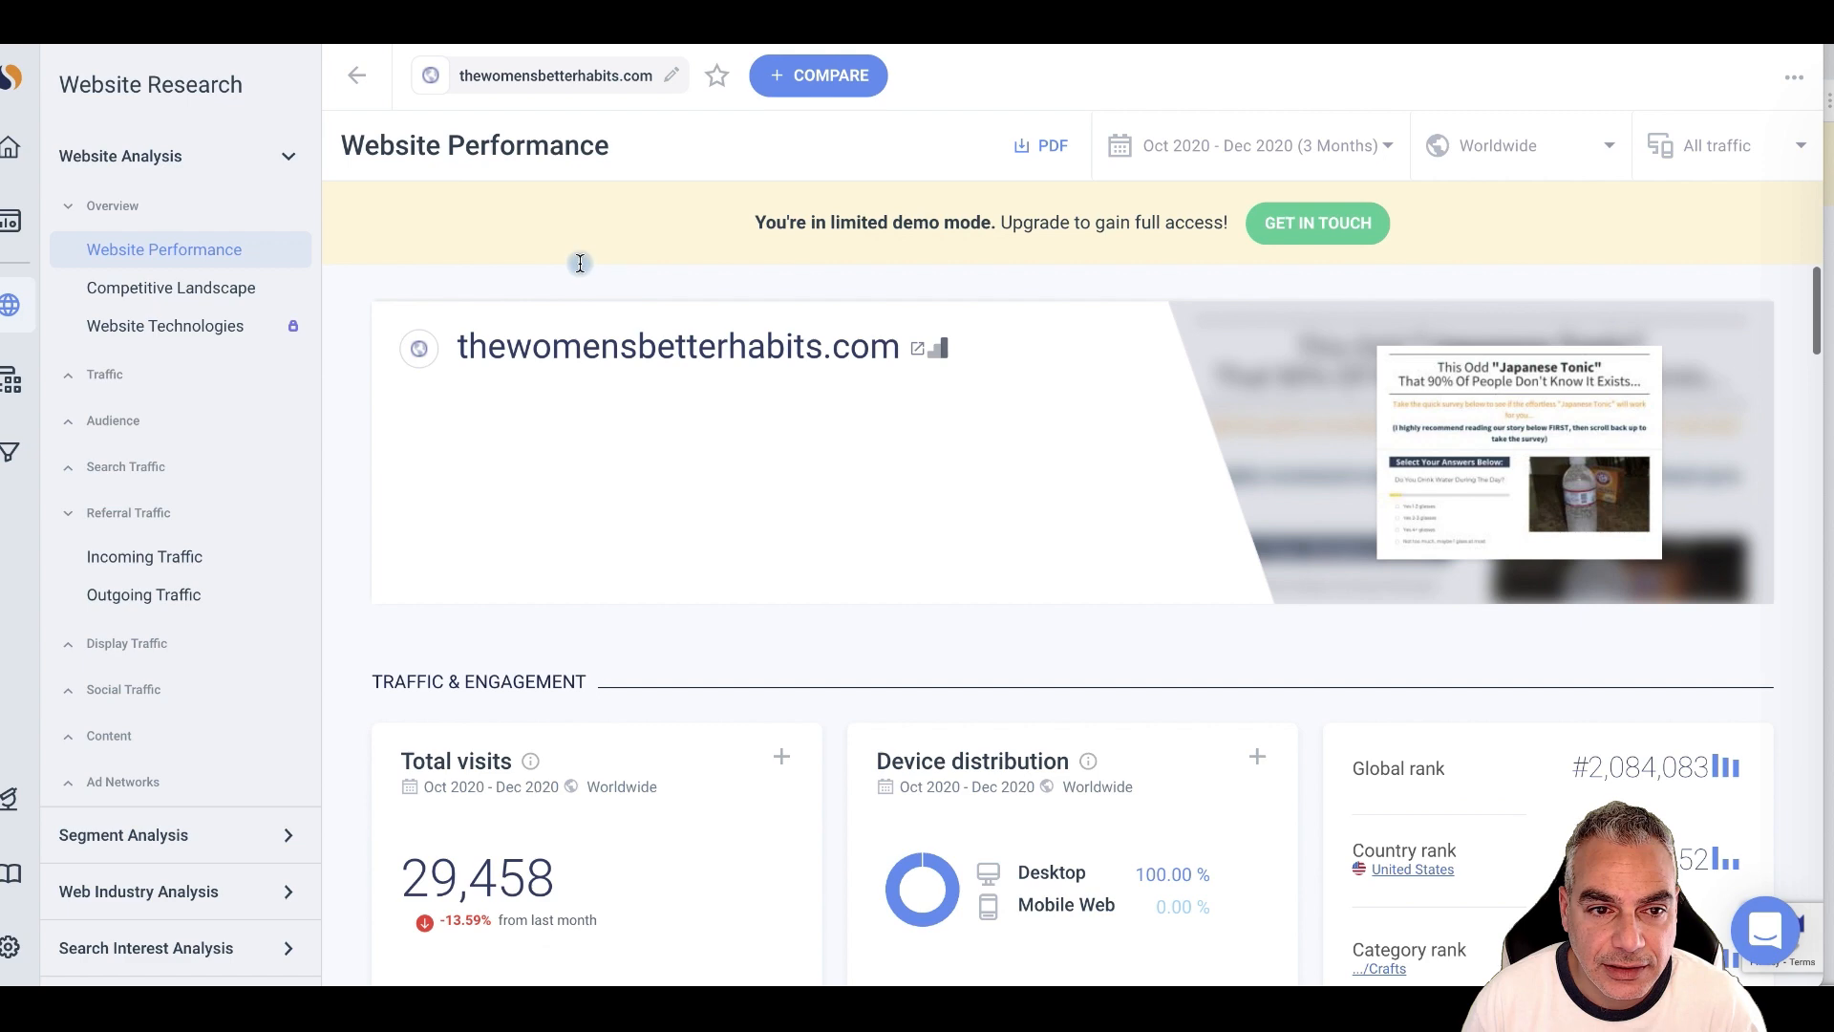
click(917, 349)
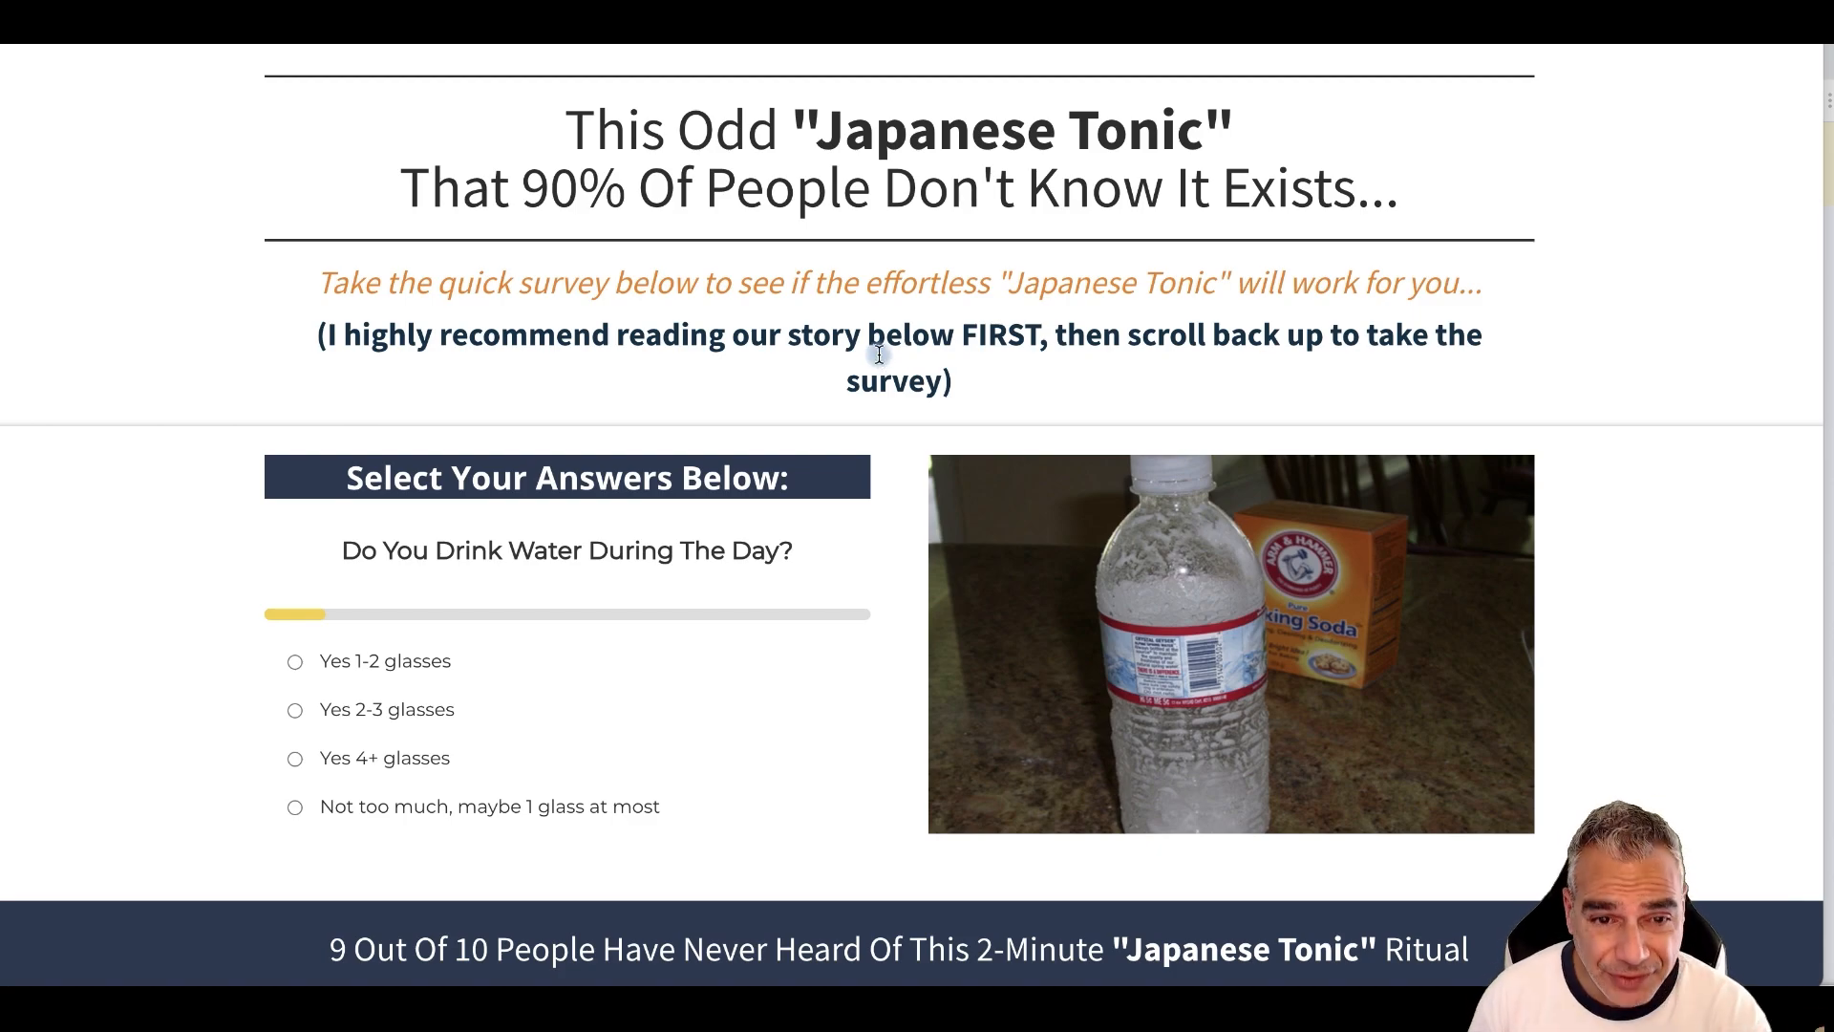
- Skim the "Japanese Tonic" landing page and go through its survey, answering 1-2 glasses of water and 1-2 cups of coffee
scroll(880, 357, down, 20)
scroll(888, 359, down, 5)
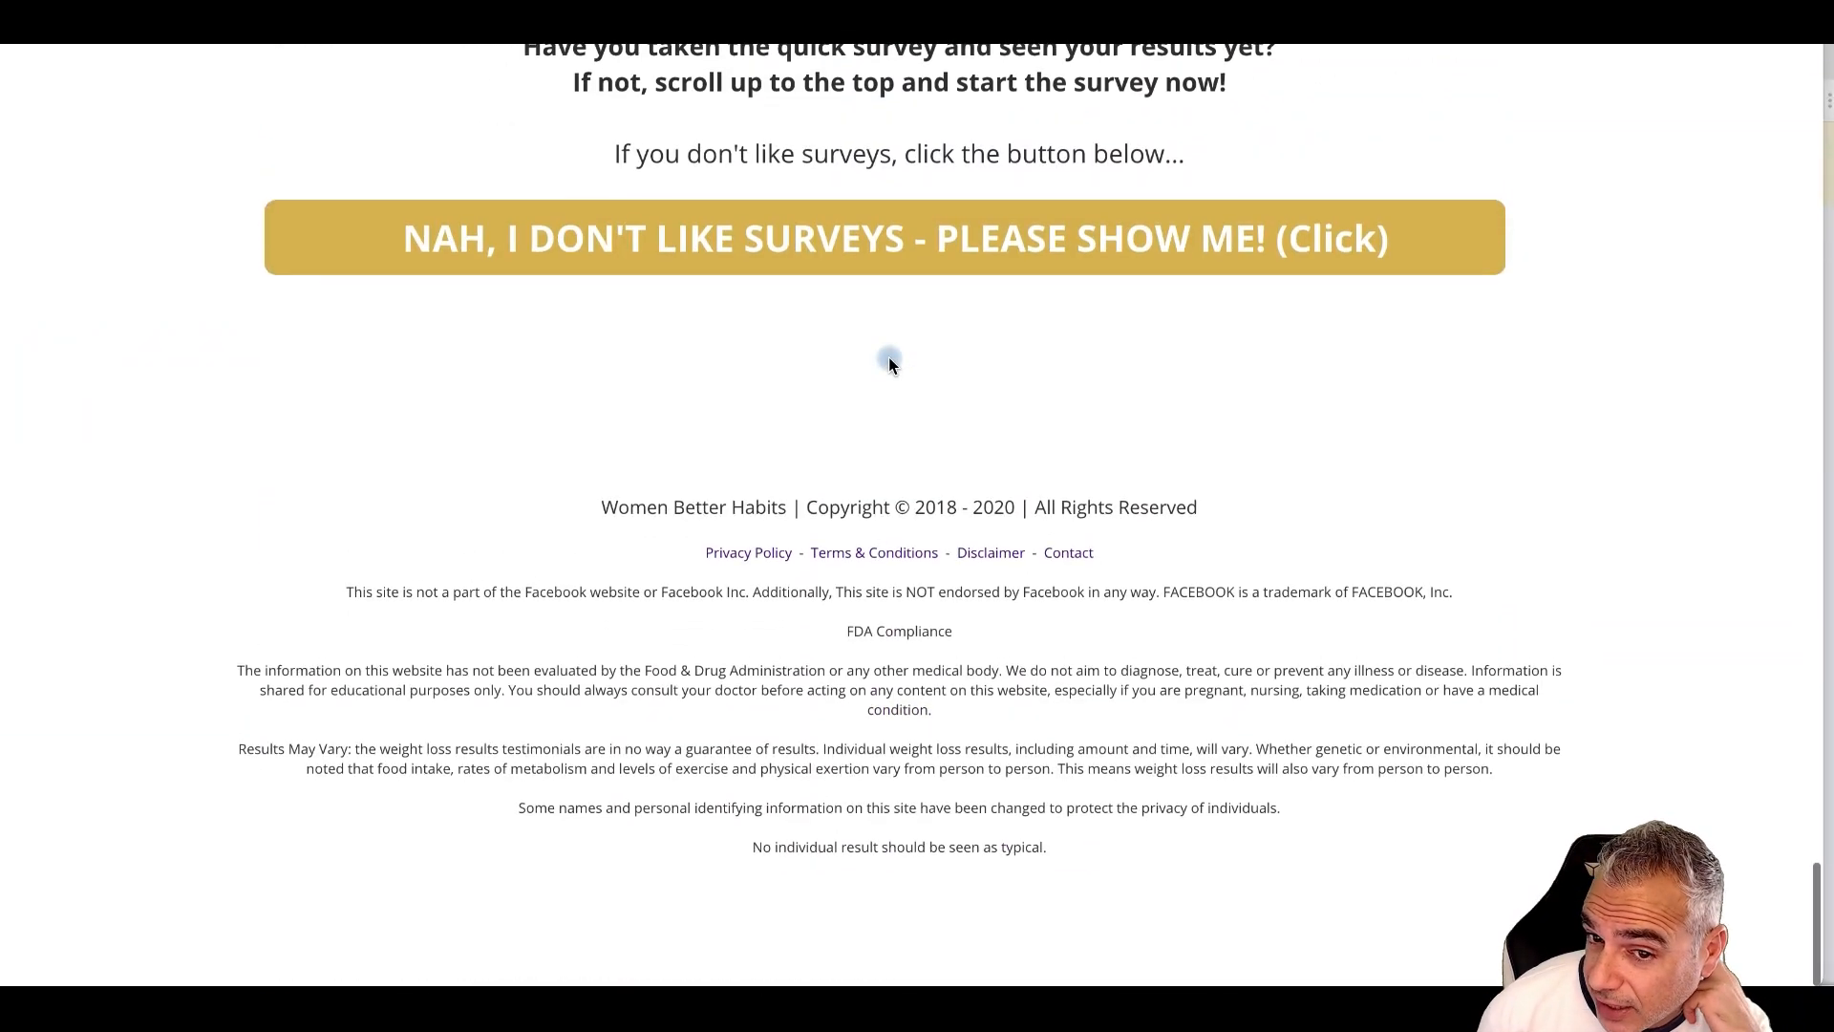
scroll(891, 360, up, 20)
scroll(1007, 453, down, 2)
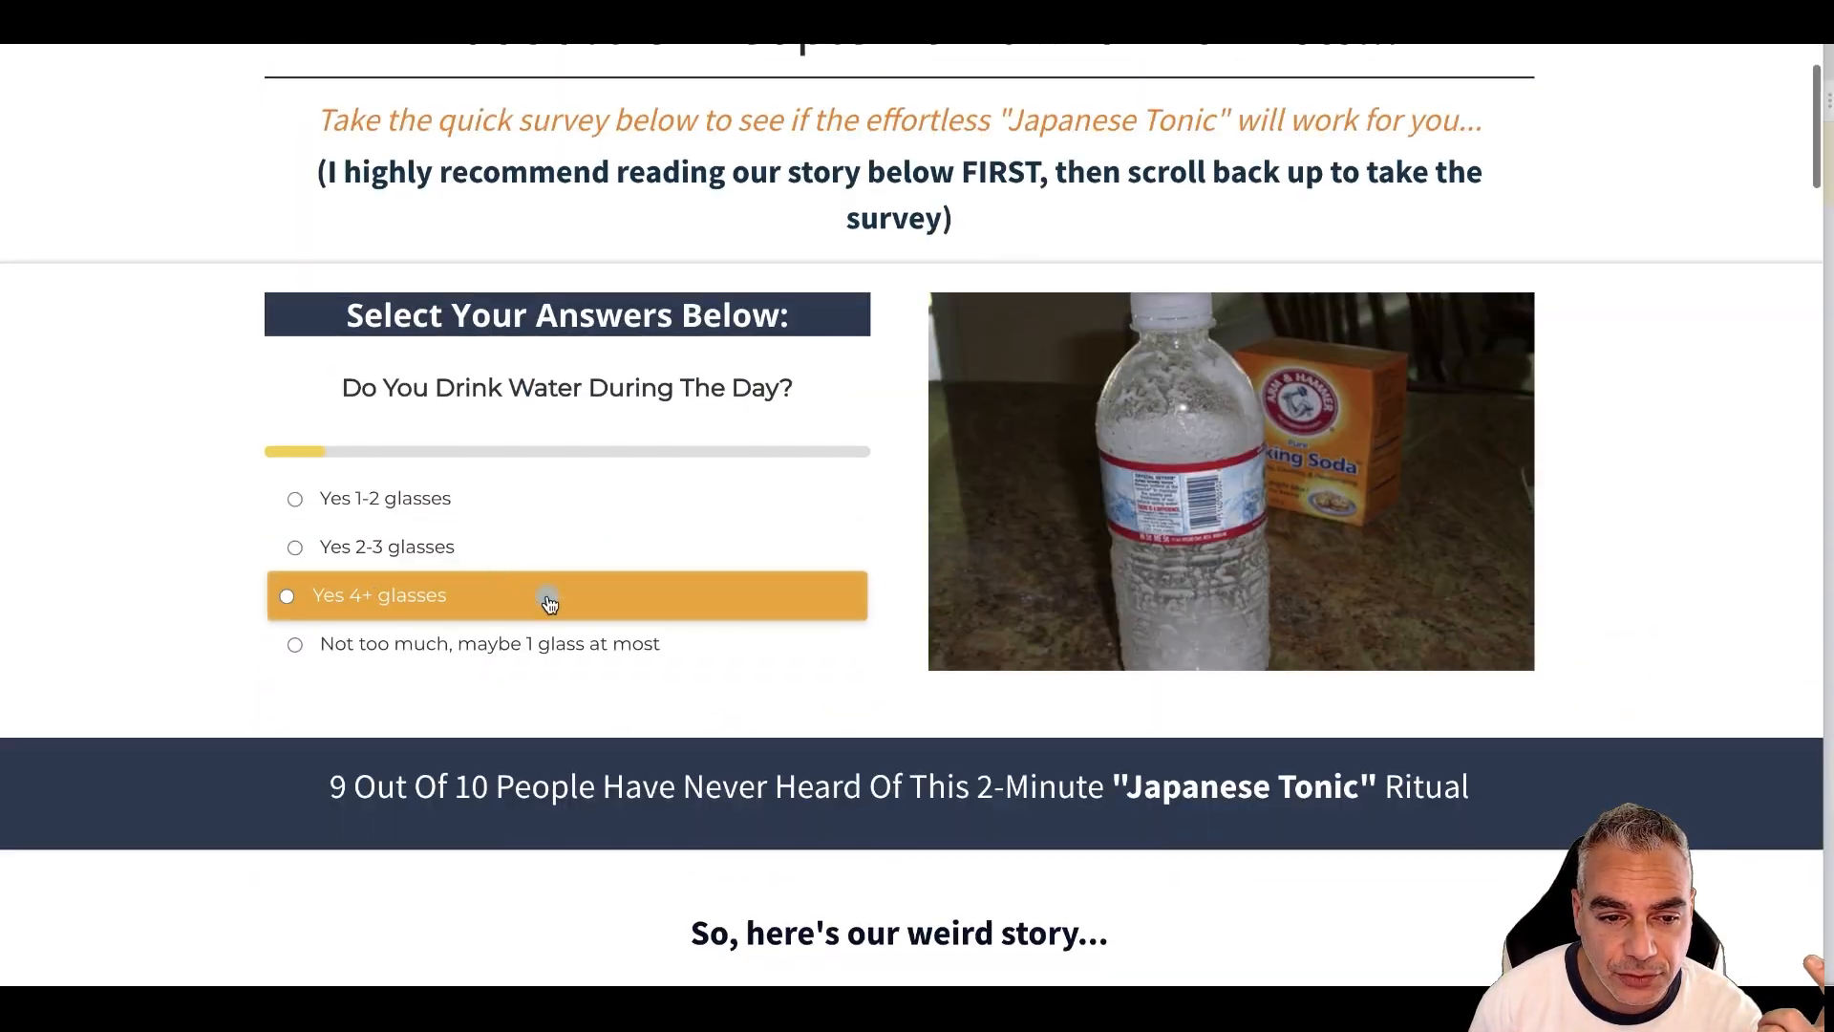
click(545, 496)
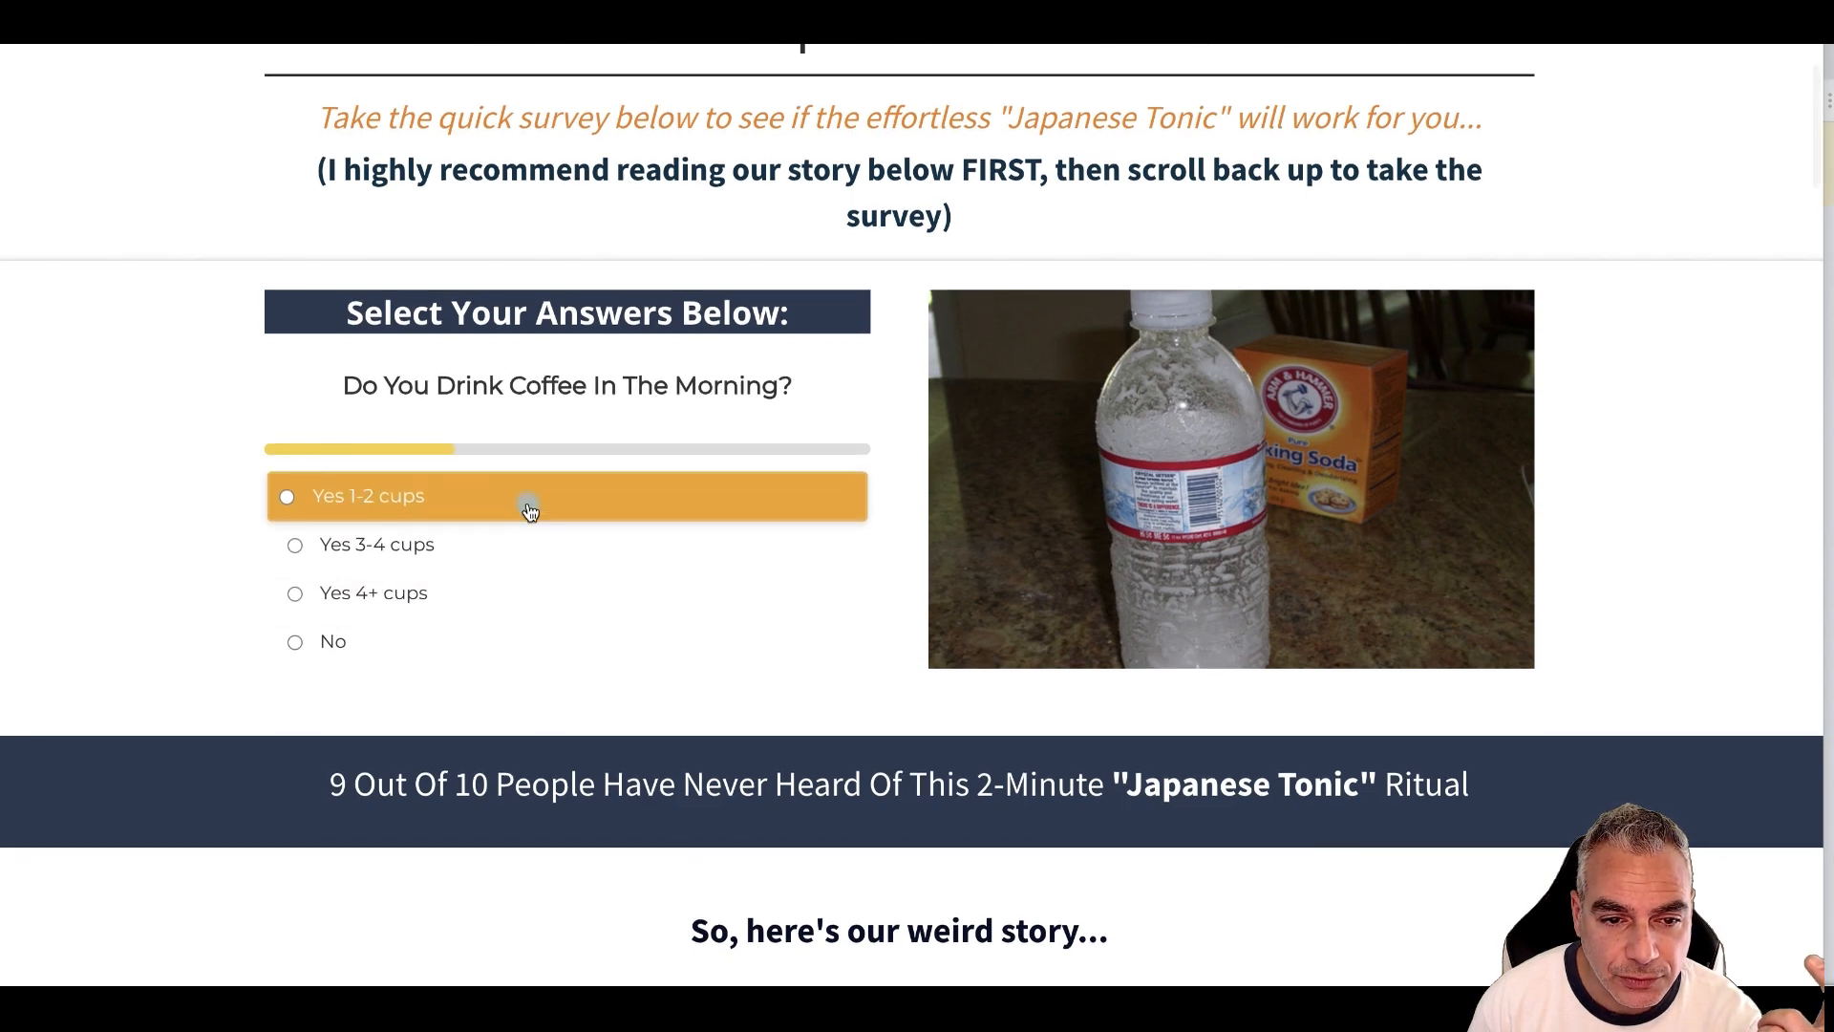
click(530, 512)
click(520, 540)
click(565, 519)
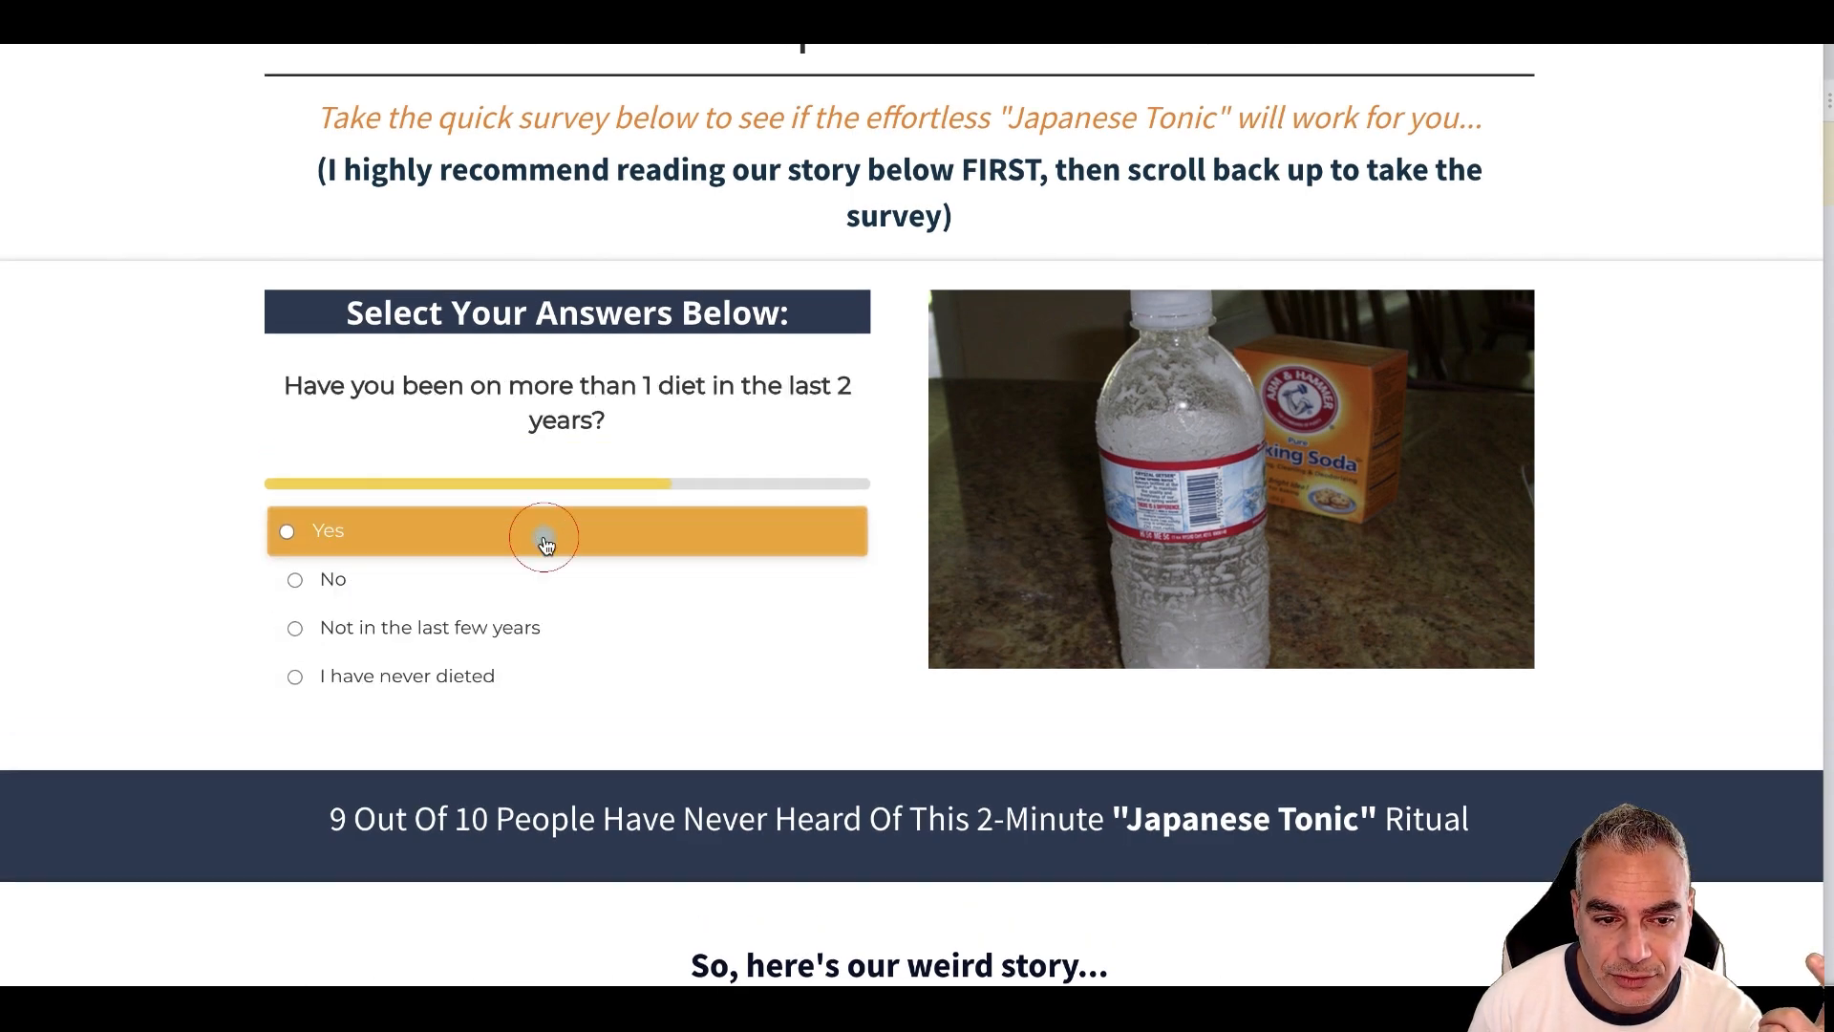
- Read the landing page's story down to its end and follow the no-survey link to the Flat Belly Tonic sales video
scroll(621, 504, down, 20)
scroll(639, 489, down, 20)
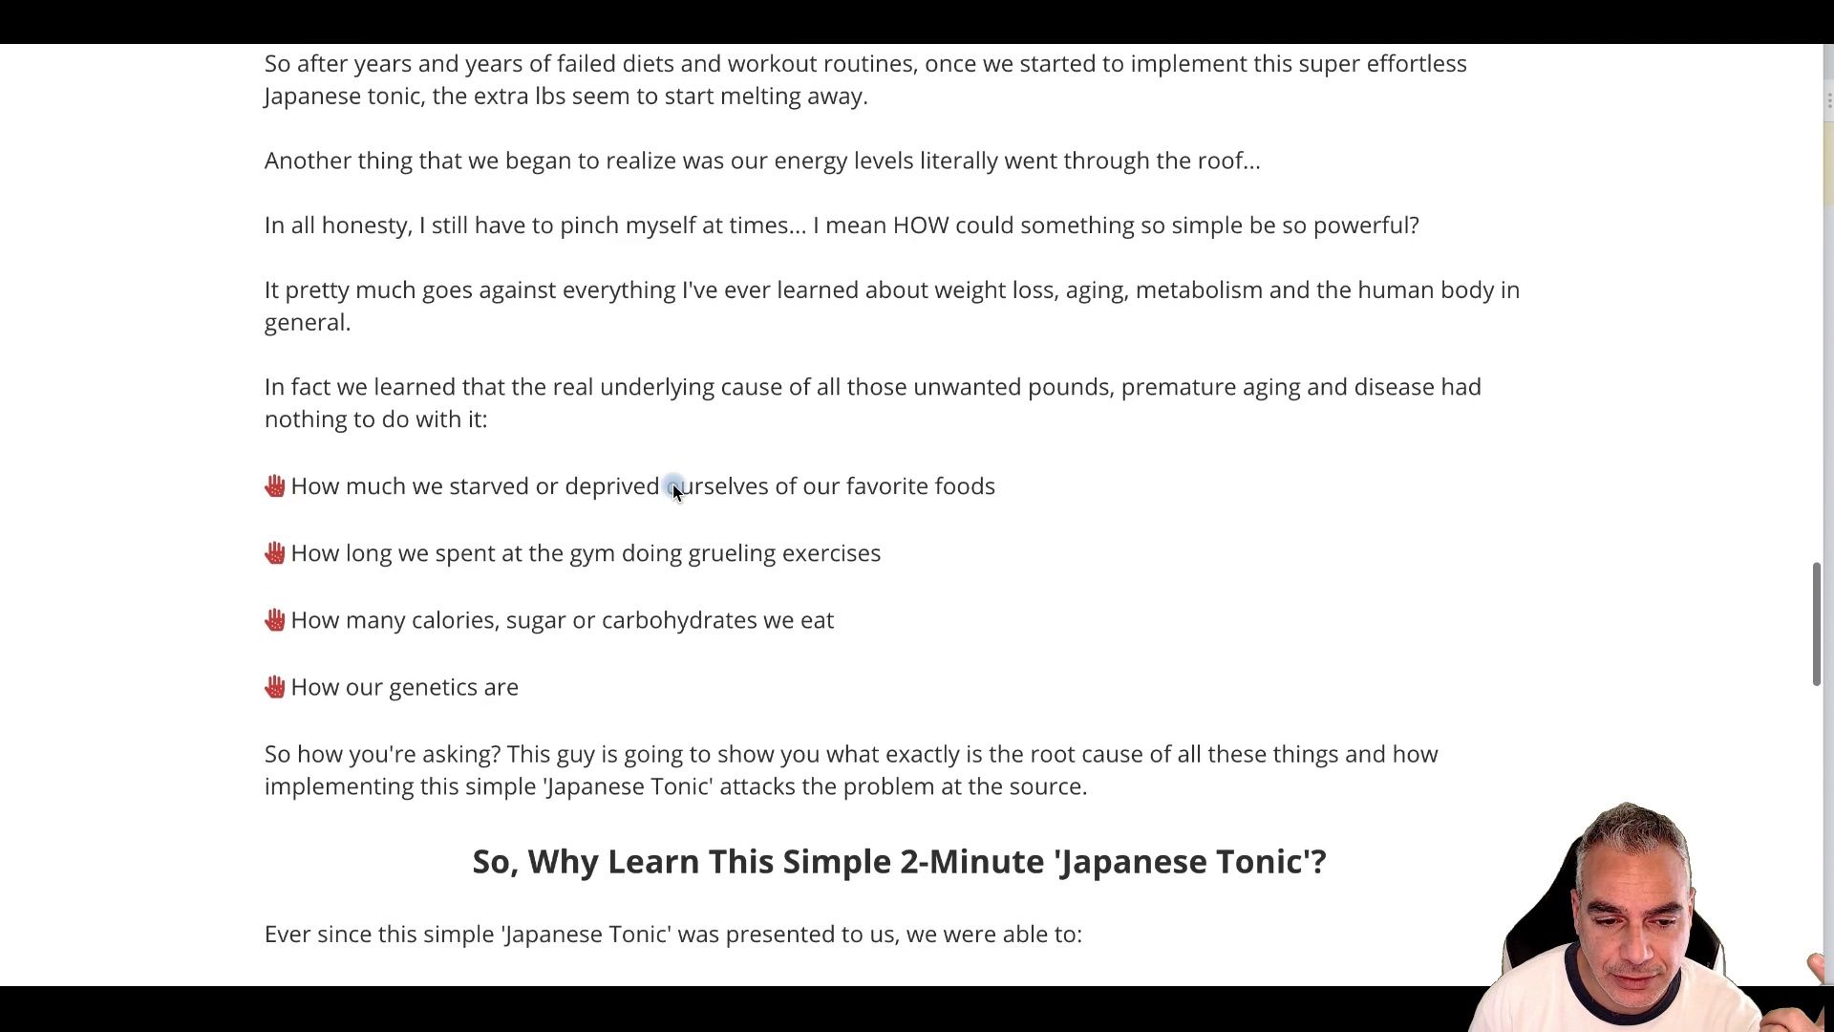
scroll(948, 387, up, 2)
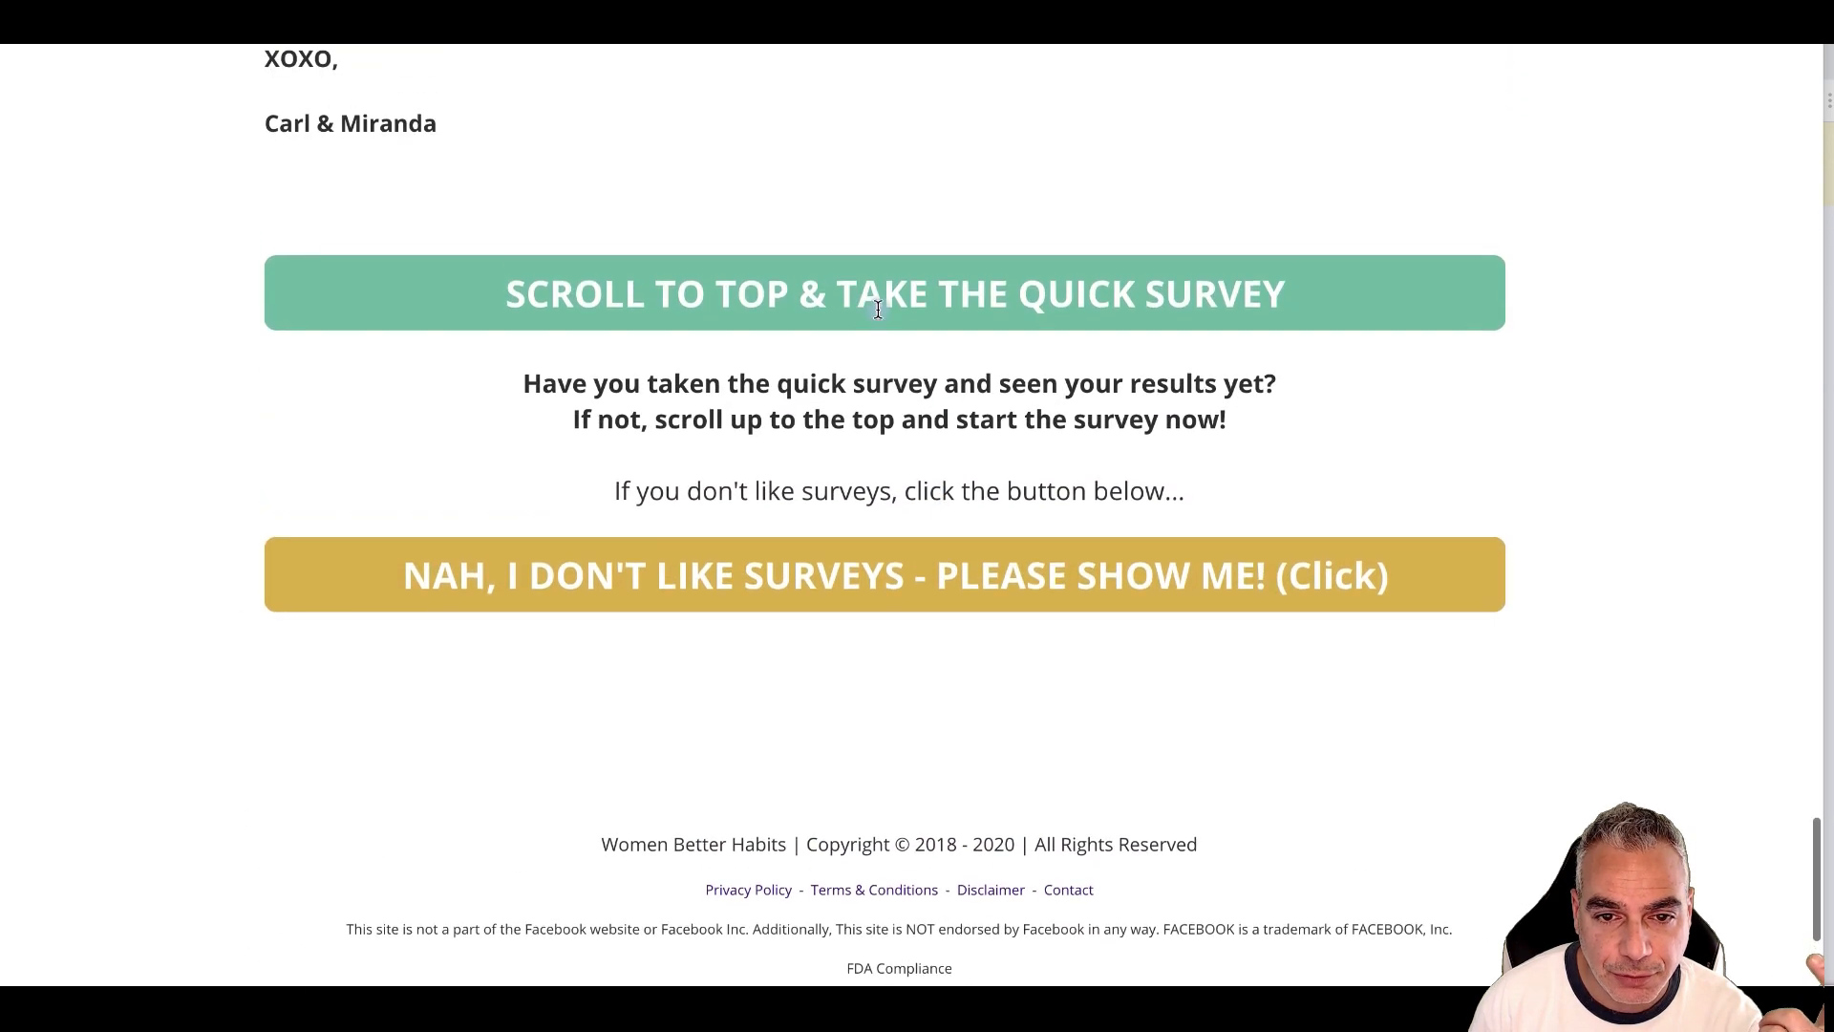
click(829, 602)
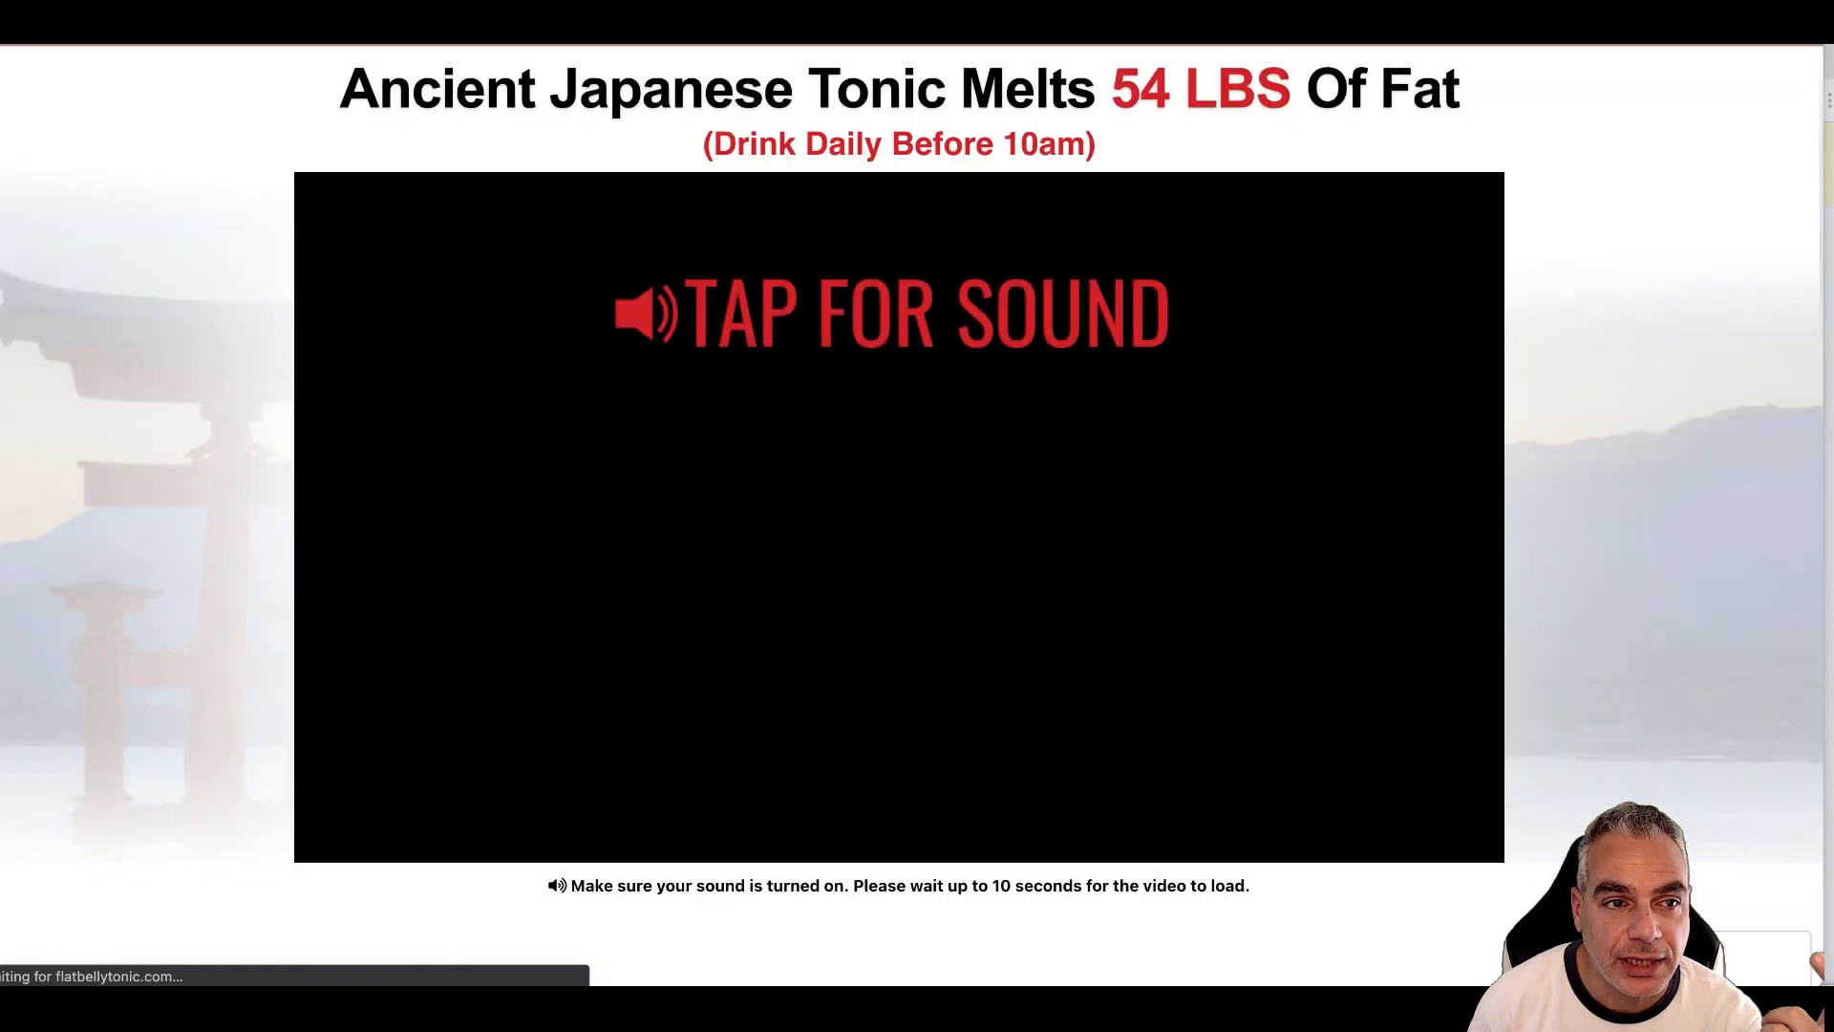
click(991, 520)
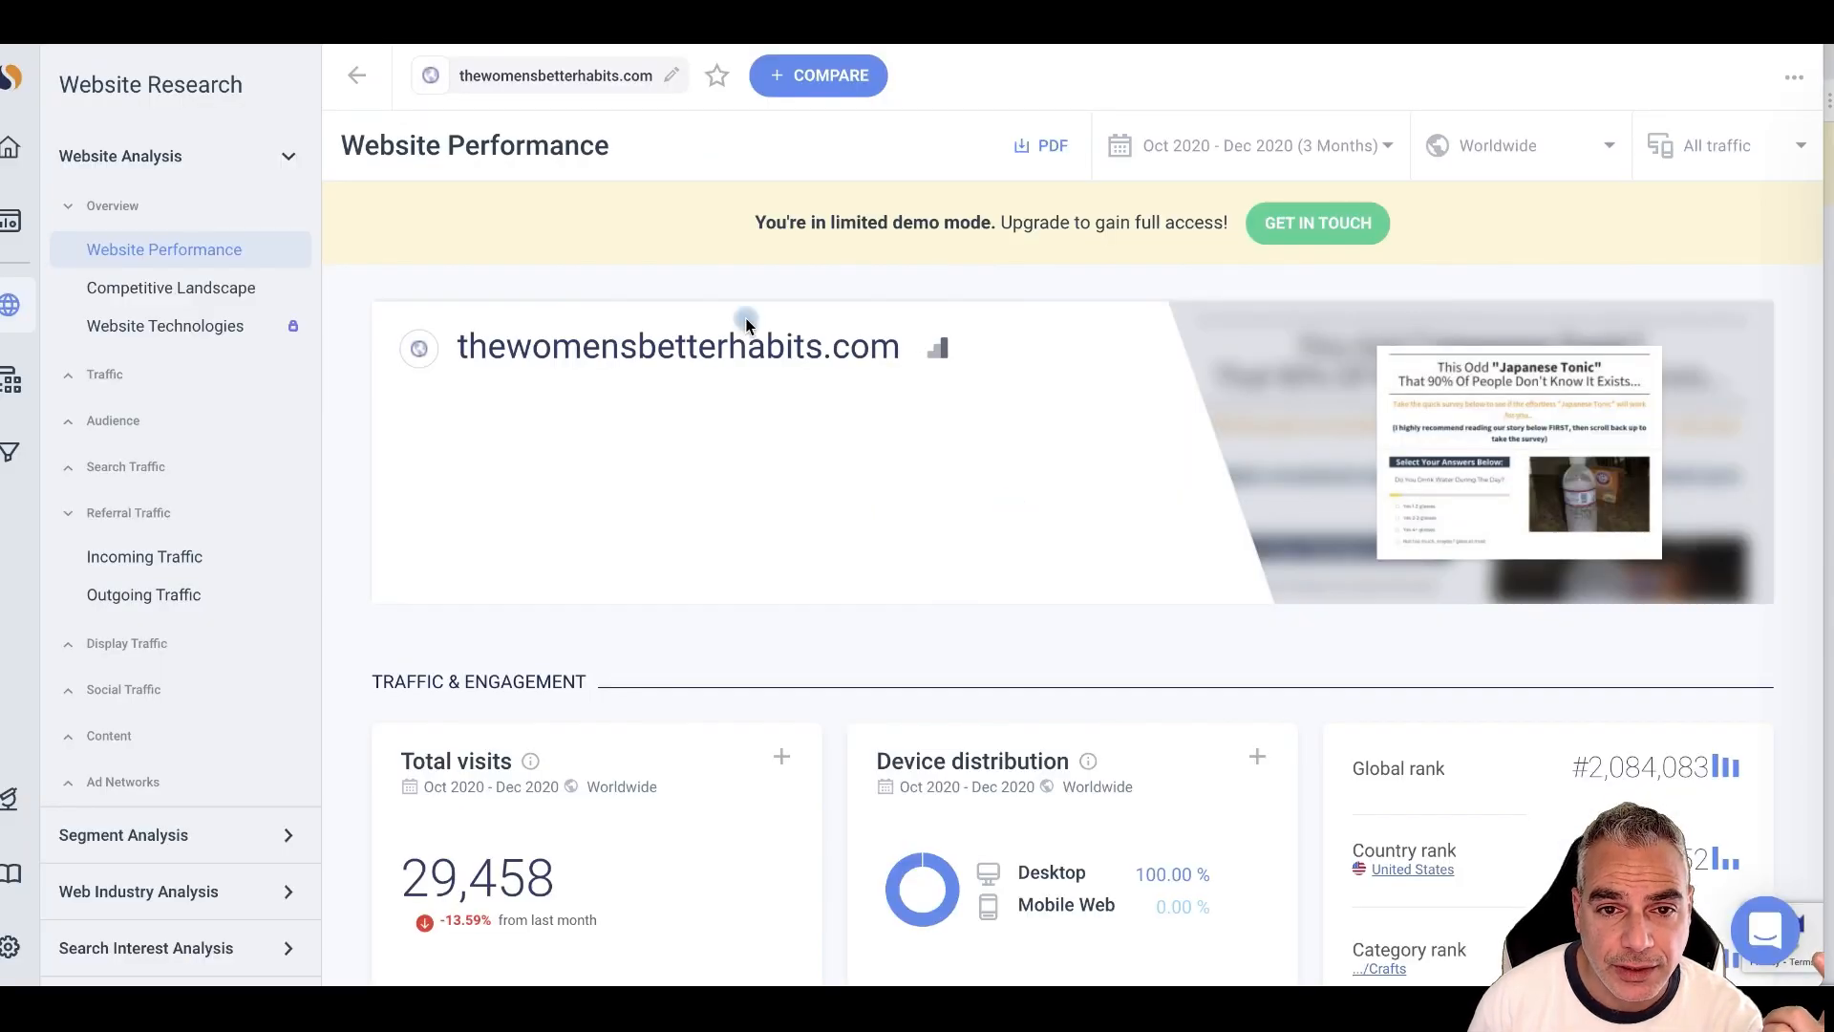
- Switch back to the thewomensbetterhabits.com report and examine its engagement, visits over time, marketing channels and top countries
scroll(827, 515, down, 20)
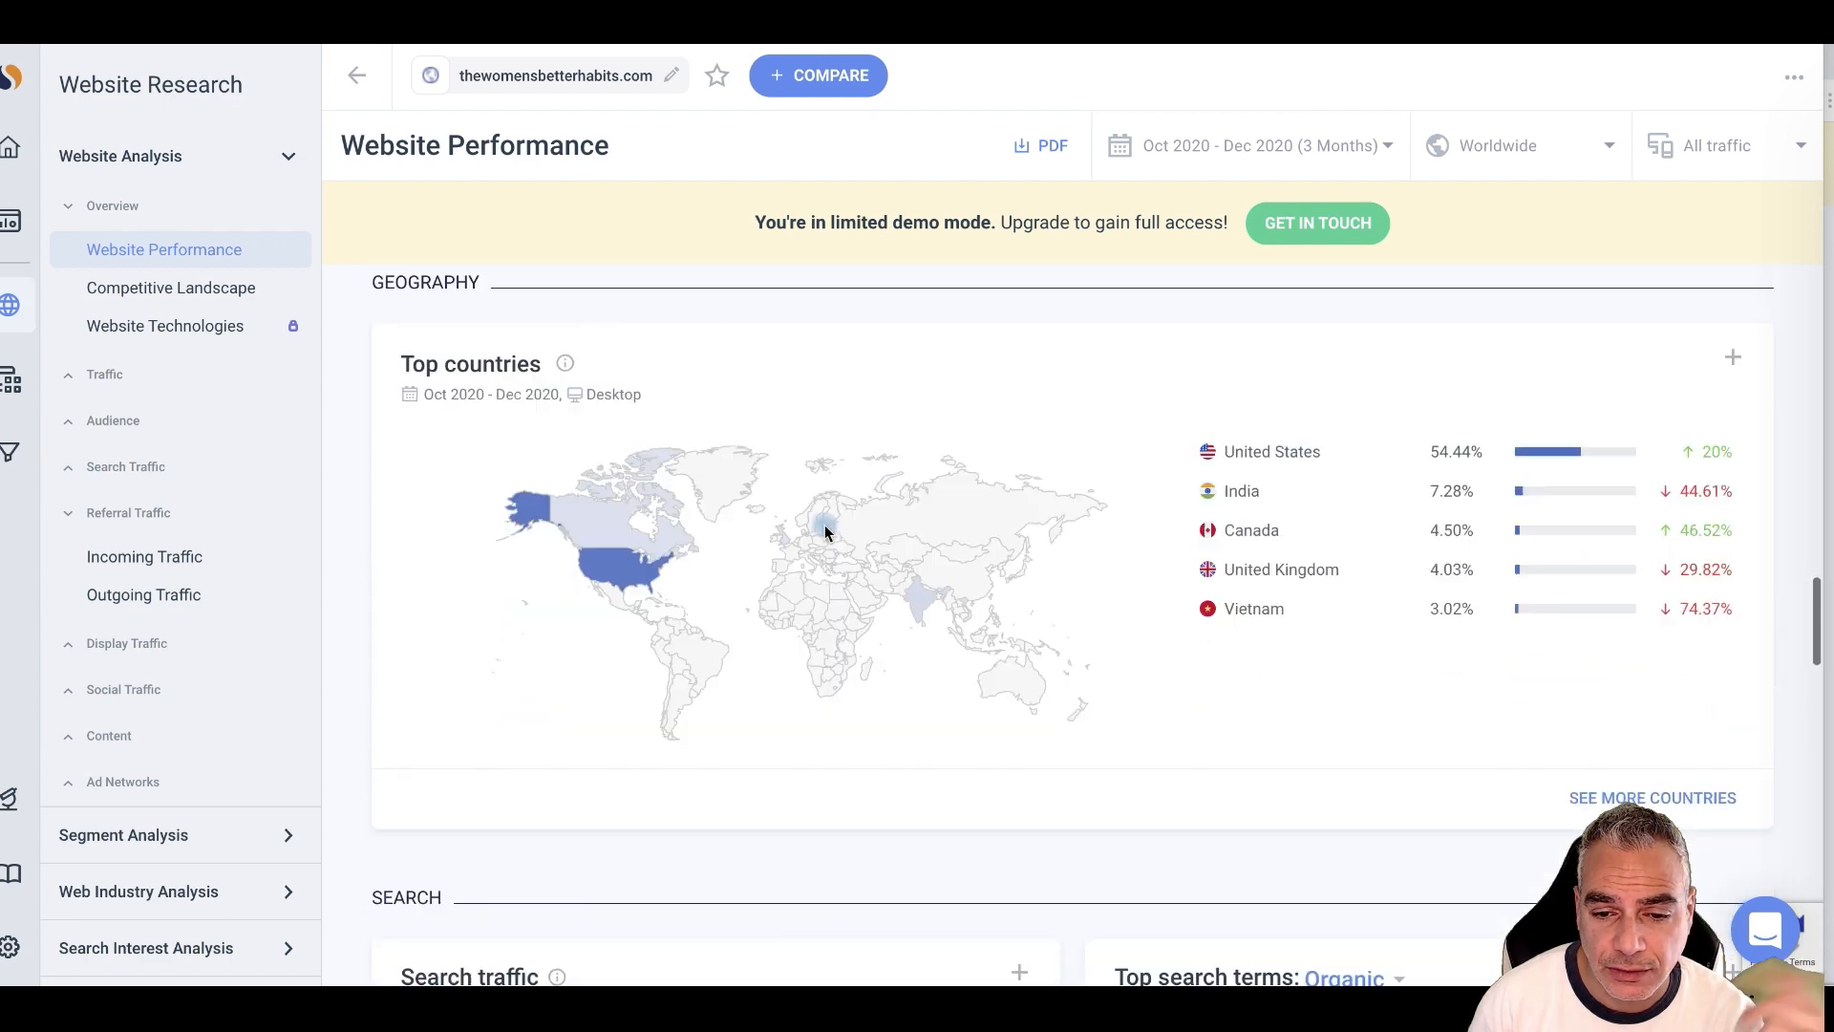
scroll(827, 525, down, 6)
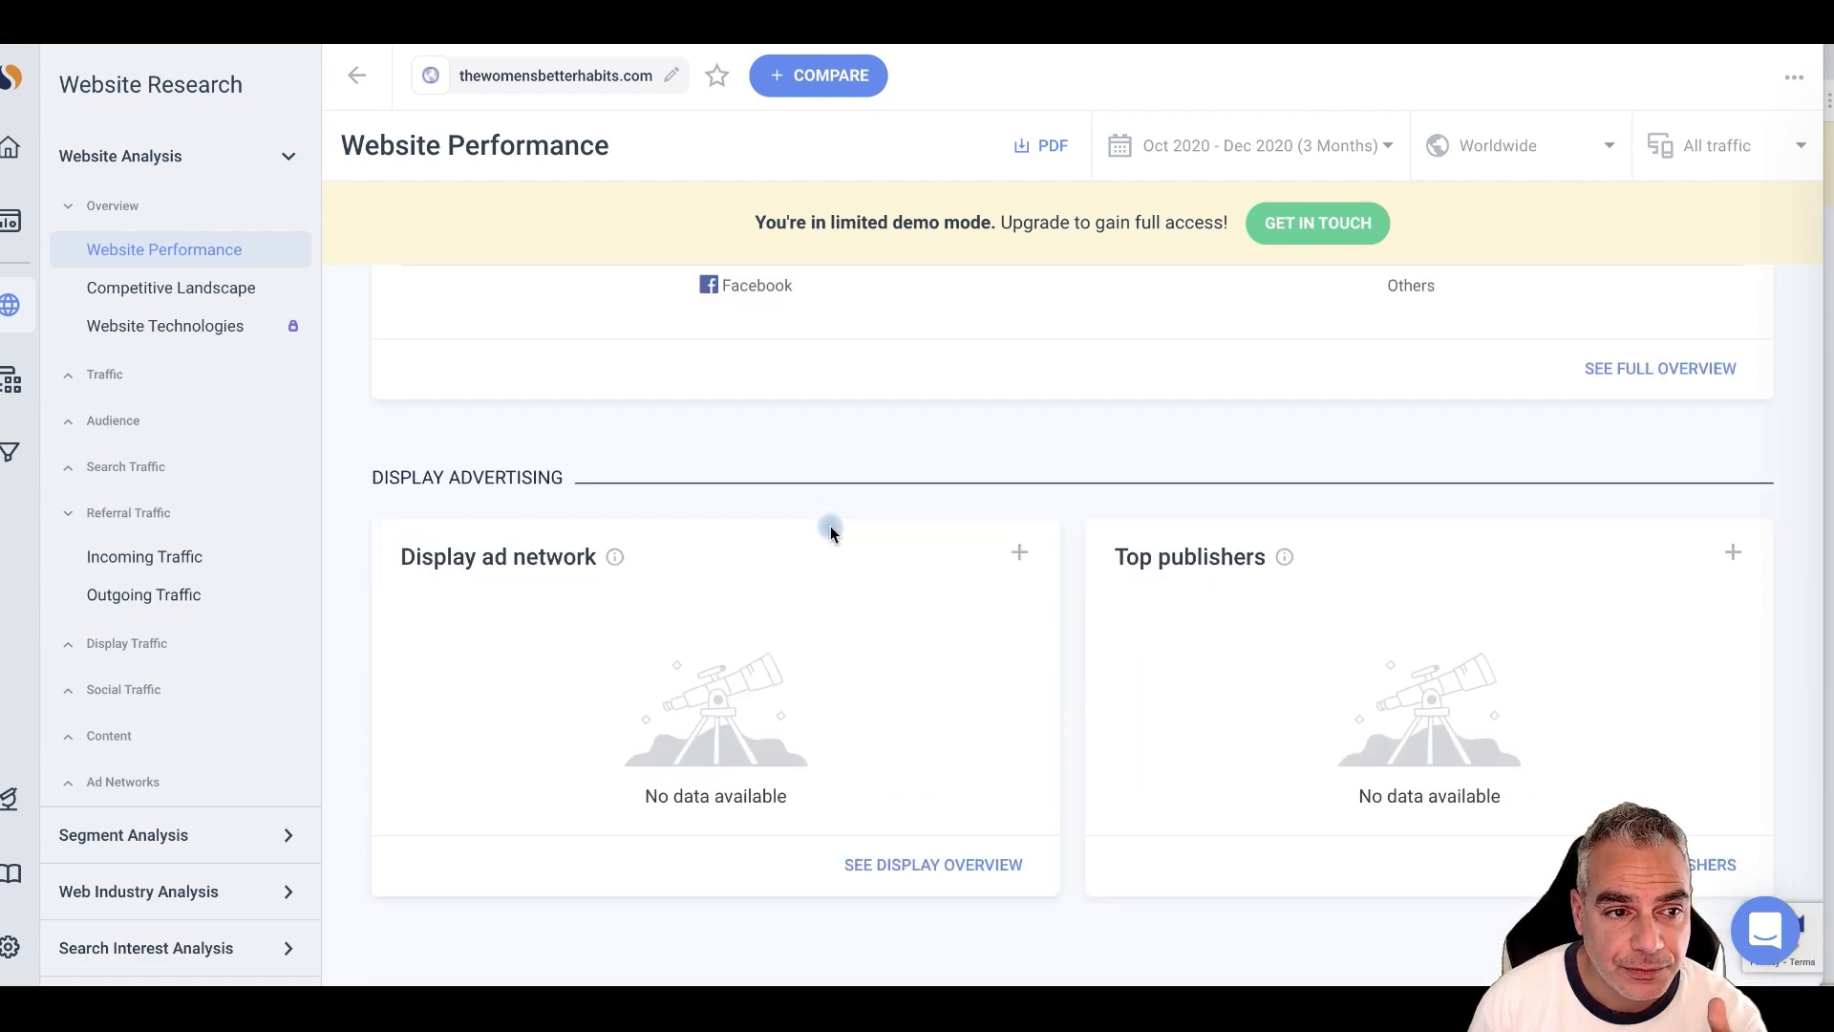
scroll(826, 523, up, 20)
scroll(730, 406, up, 6)
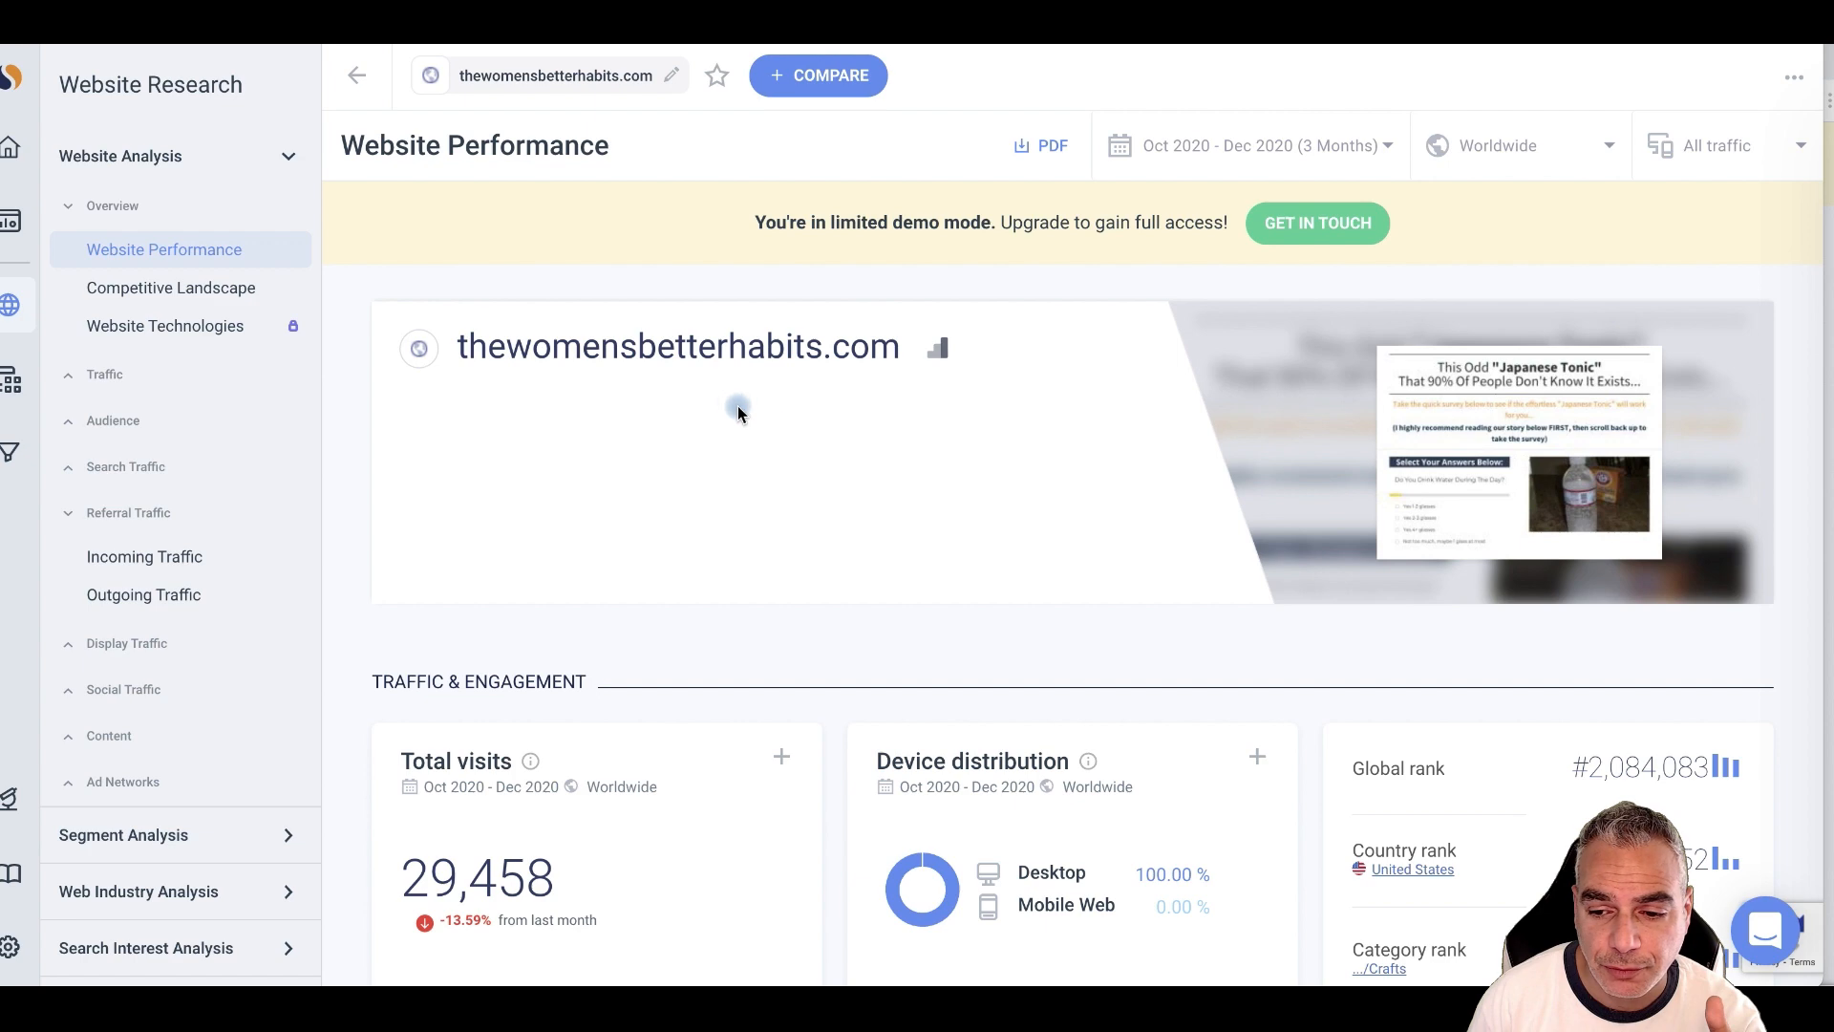
scroll(1033, 532, down, 8)
scroll(1034, 538, down, 2)
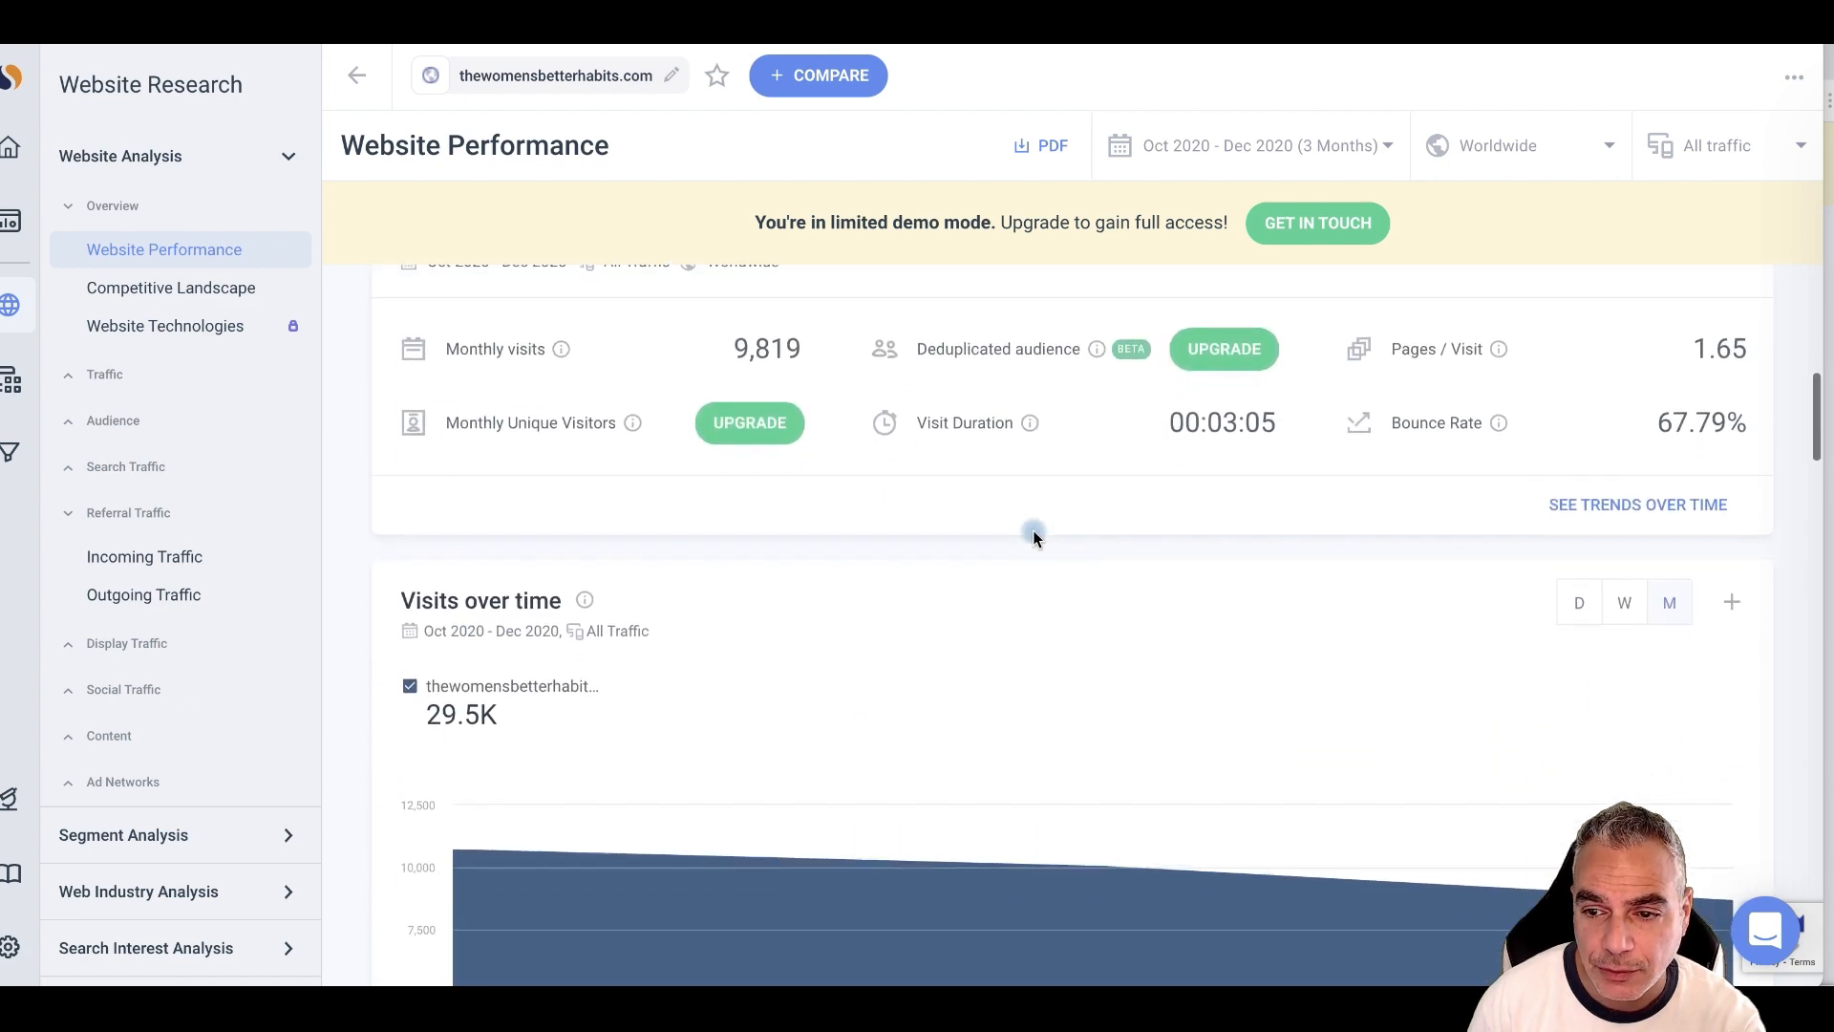
scroll(1033, 538, down, 5)
scroll(1022, 524, up, 7)
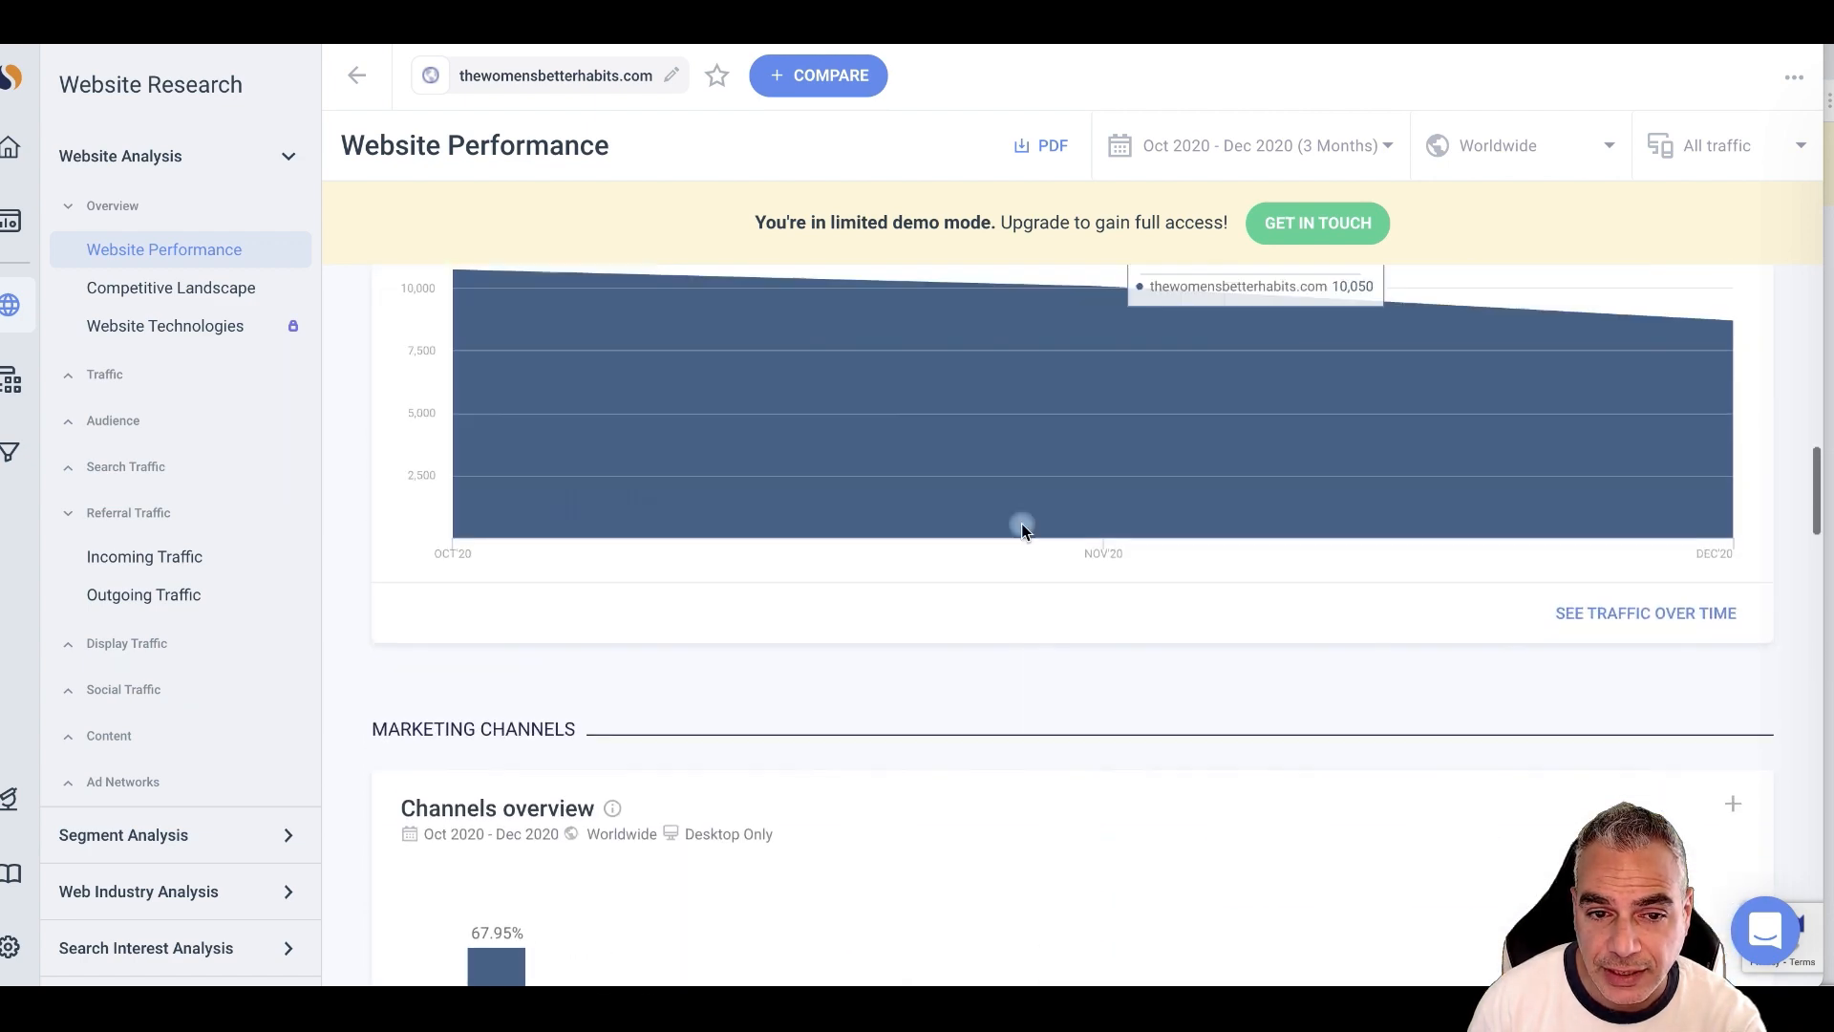
scroll(828, 540, up, 1)
scroll(810, 527, down, 8)
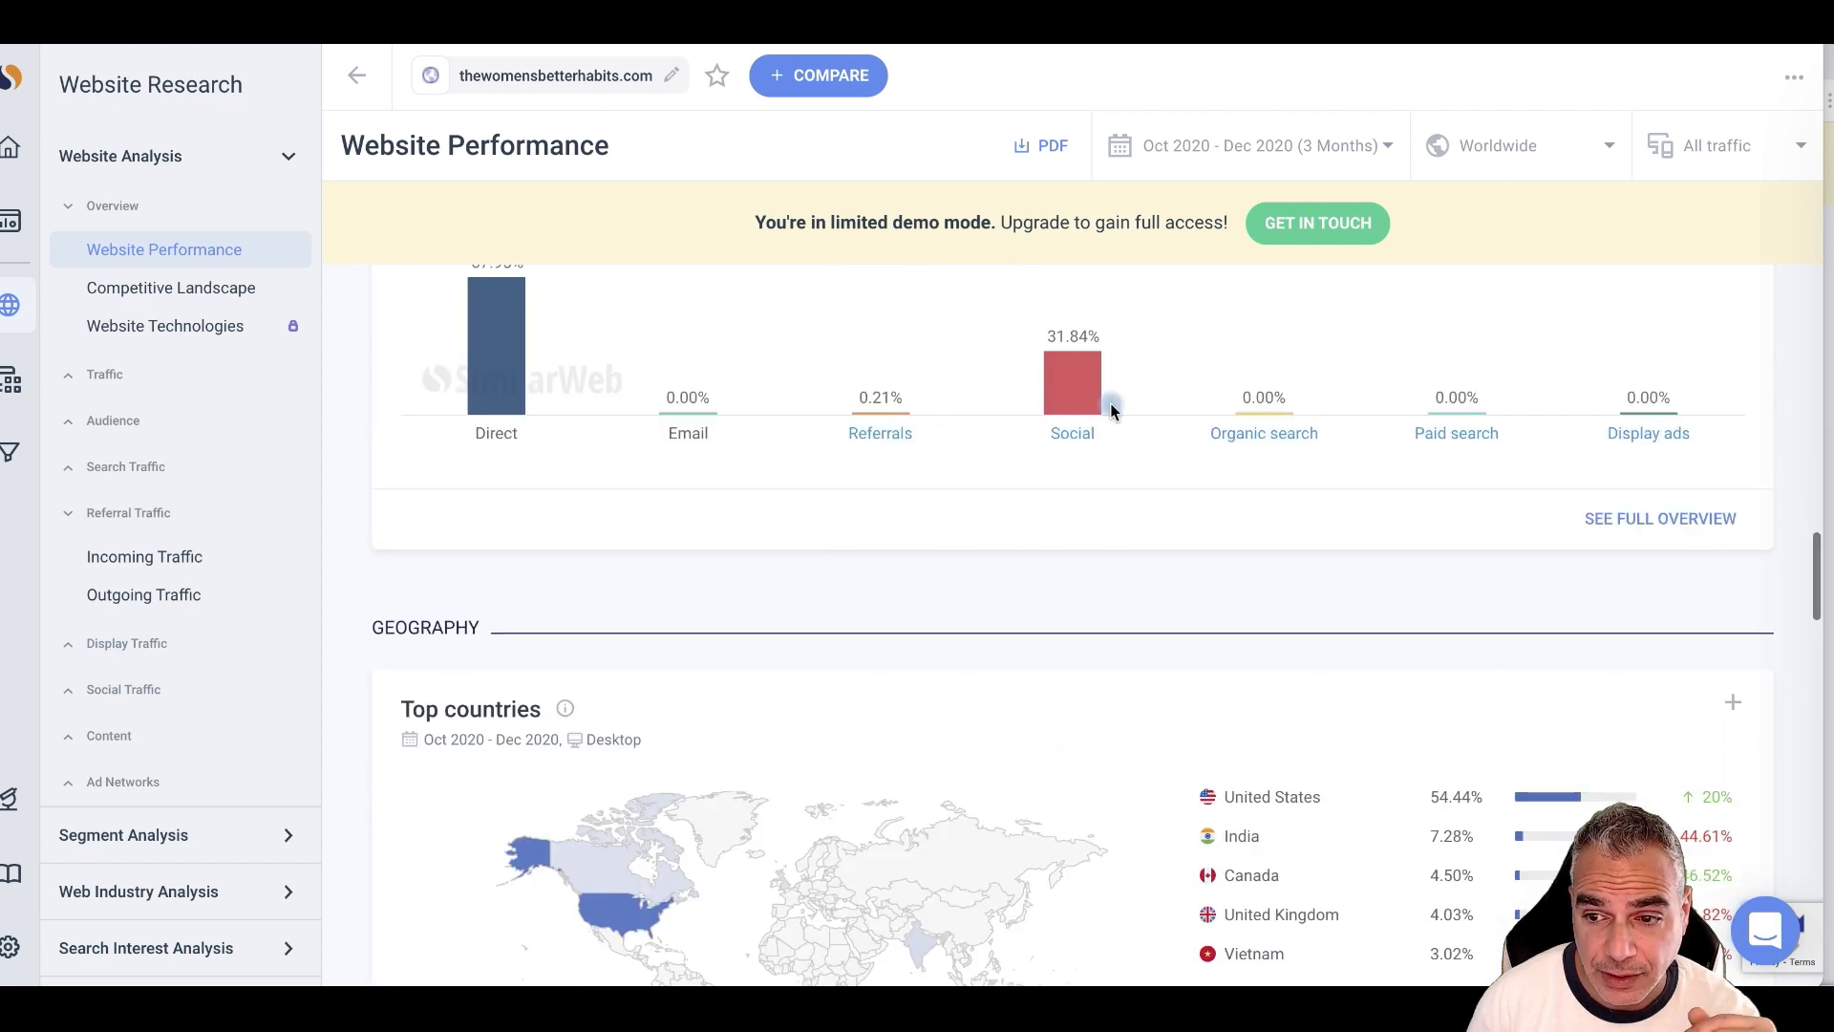
scroll(946, 415, up, 1)
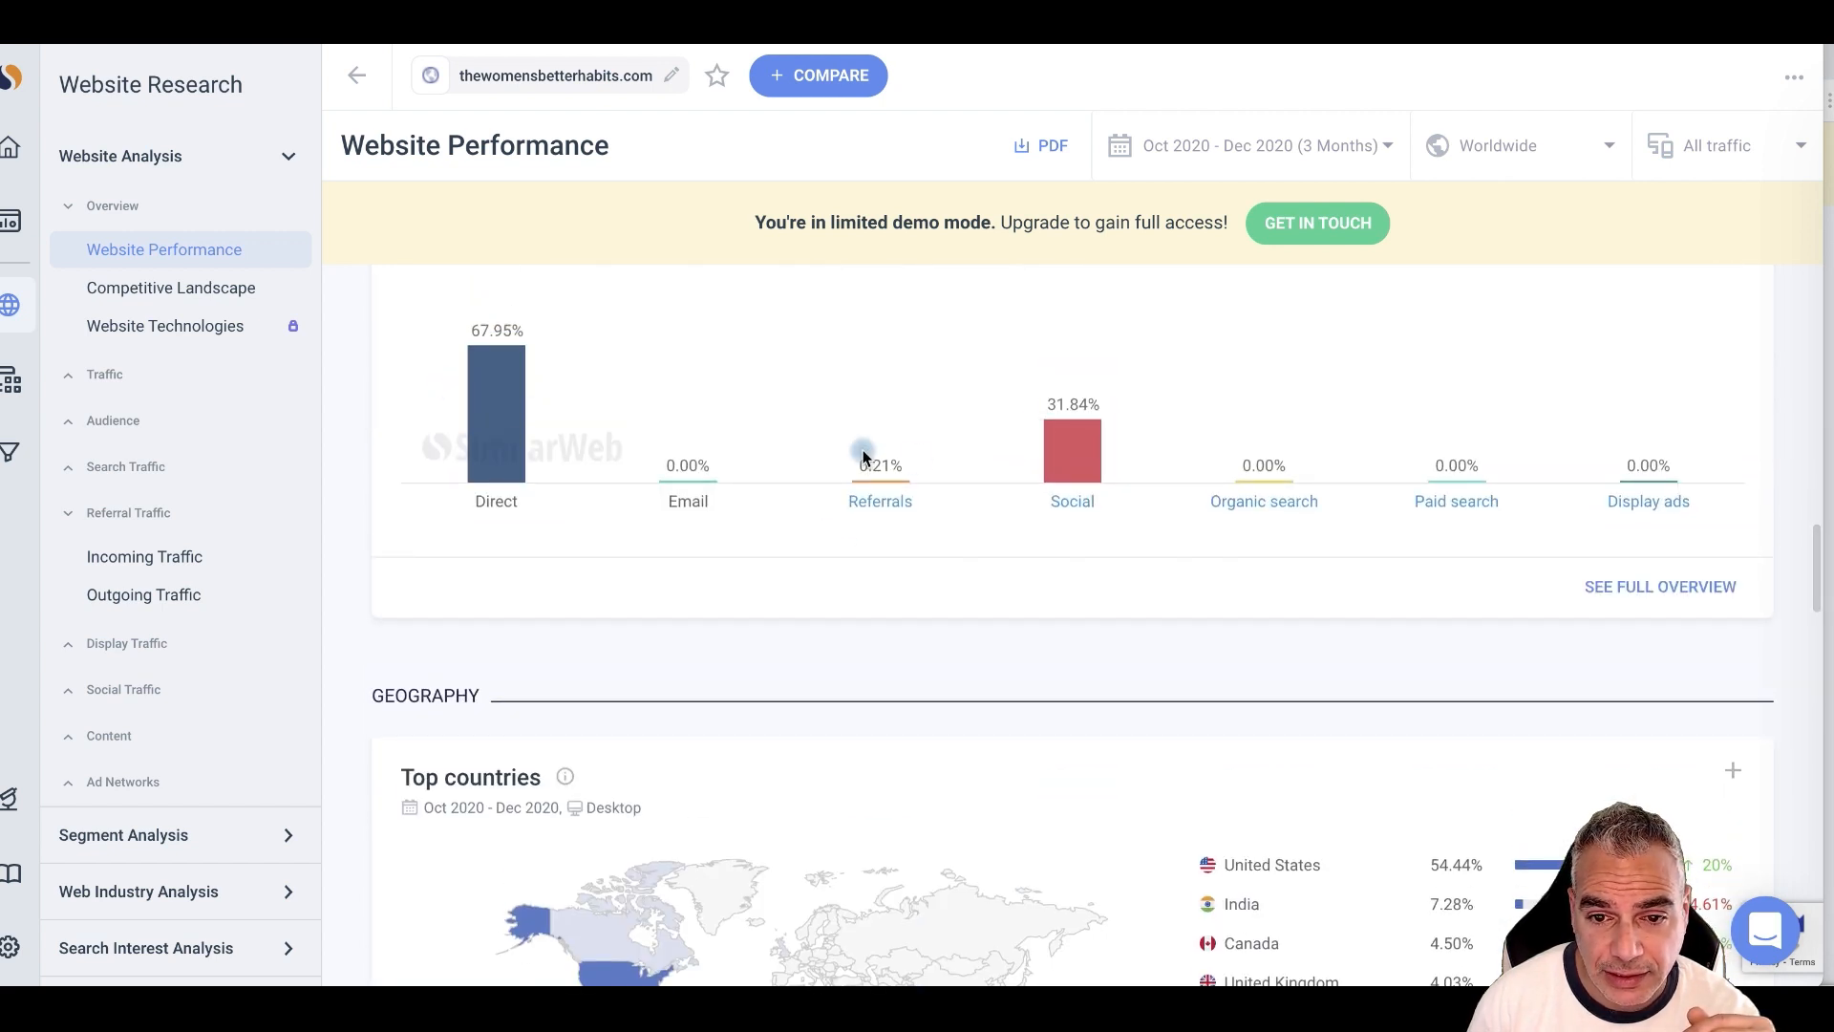
scroll(1089, 466, down, 4)
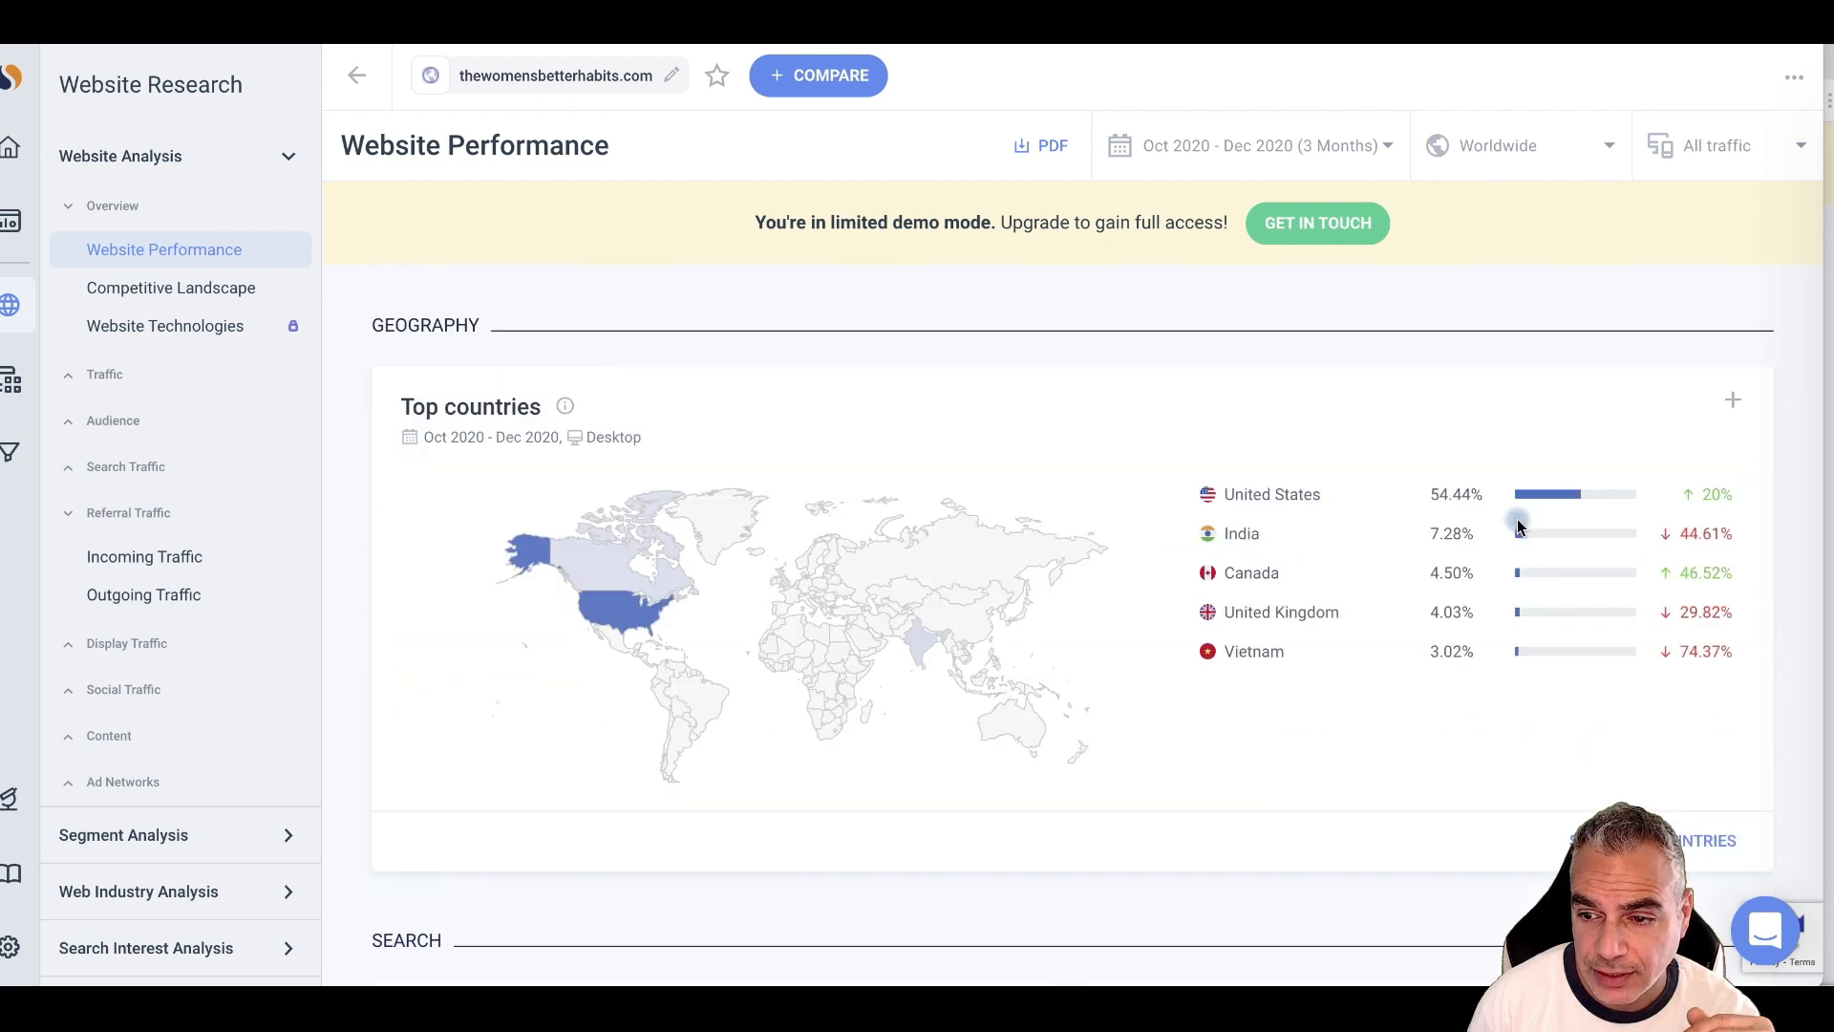
- Examine the site's top outgoing link and ad destinations and its social traffic by network
scroll(1510, 530, down, 15)
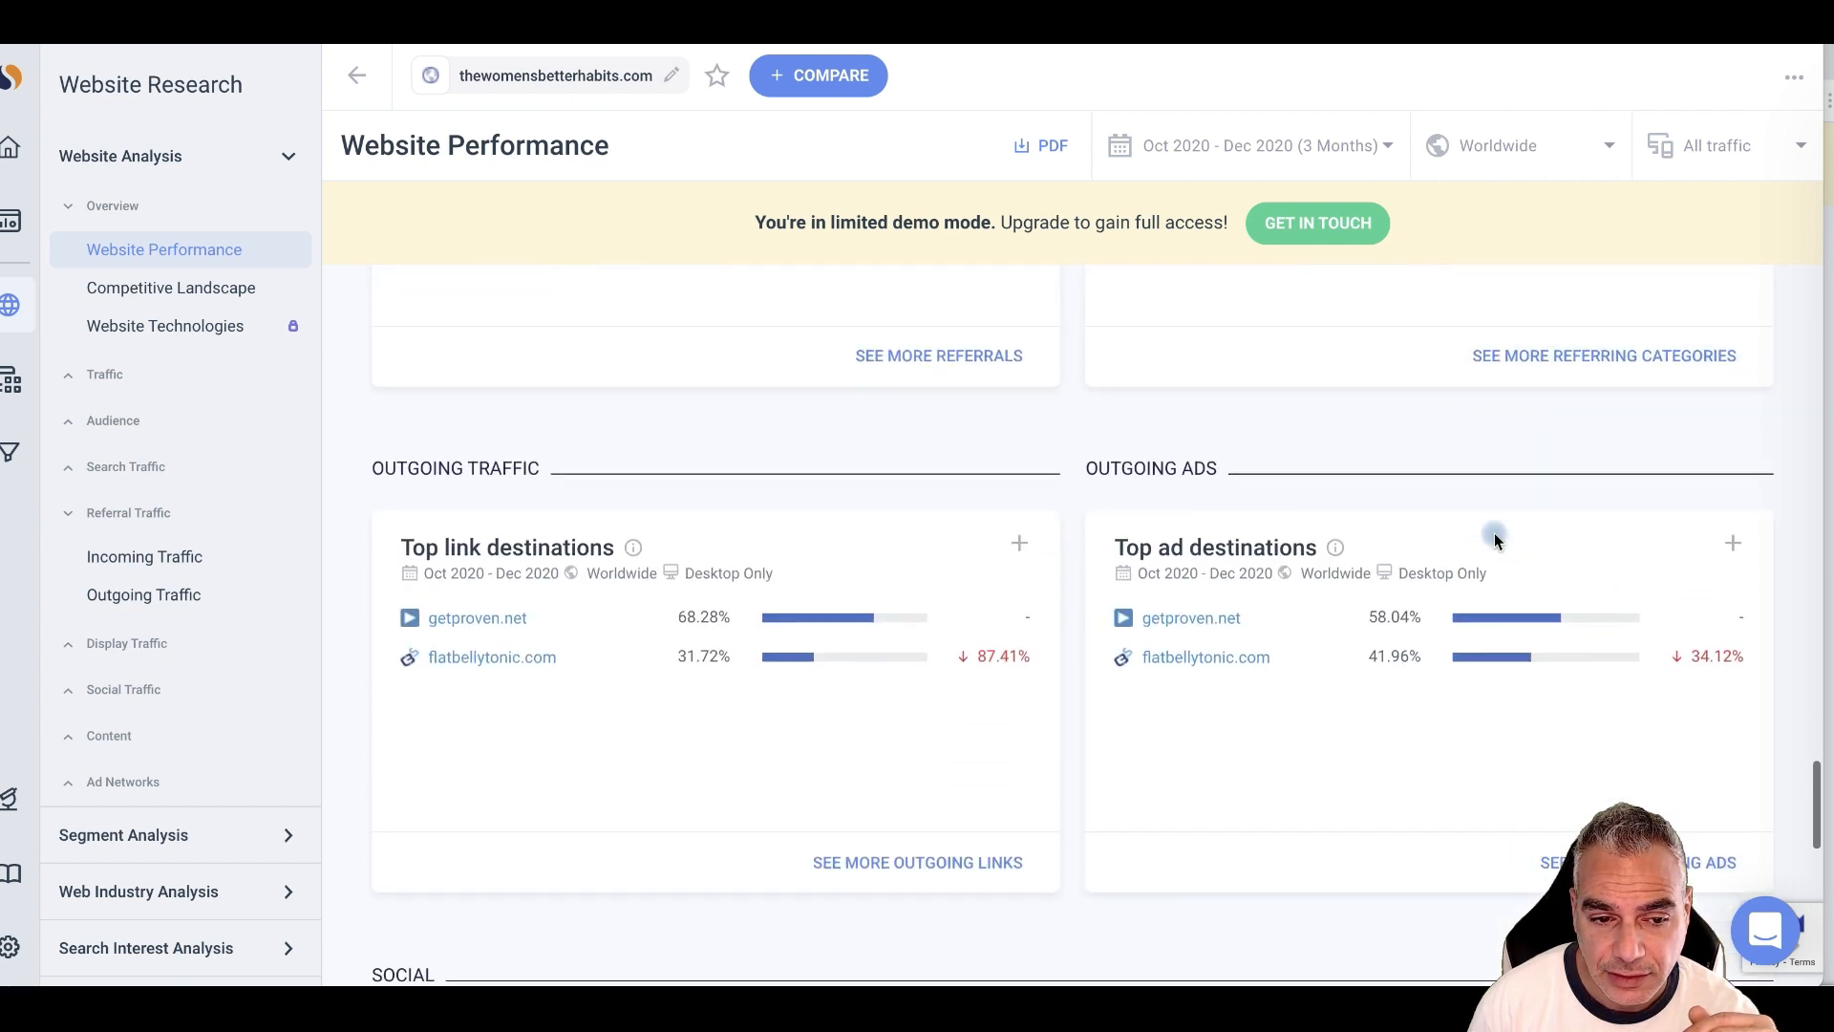
scroll(1495, 540, down, 2)
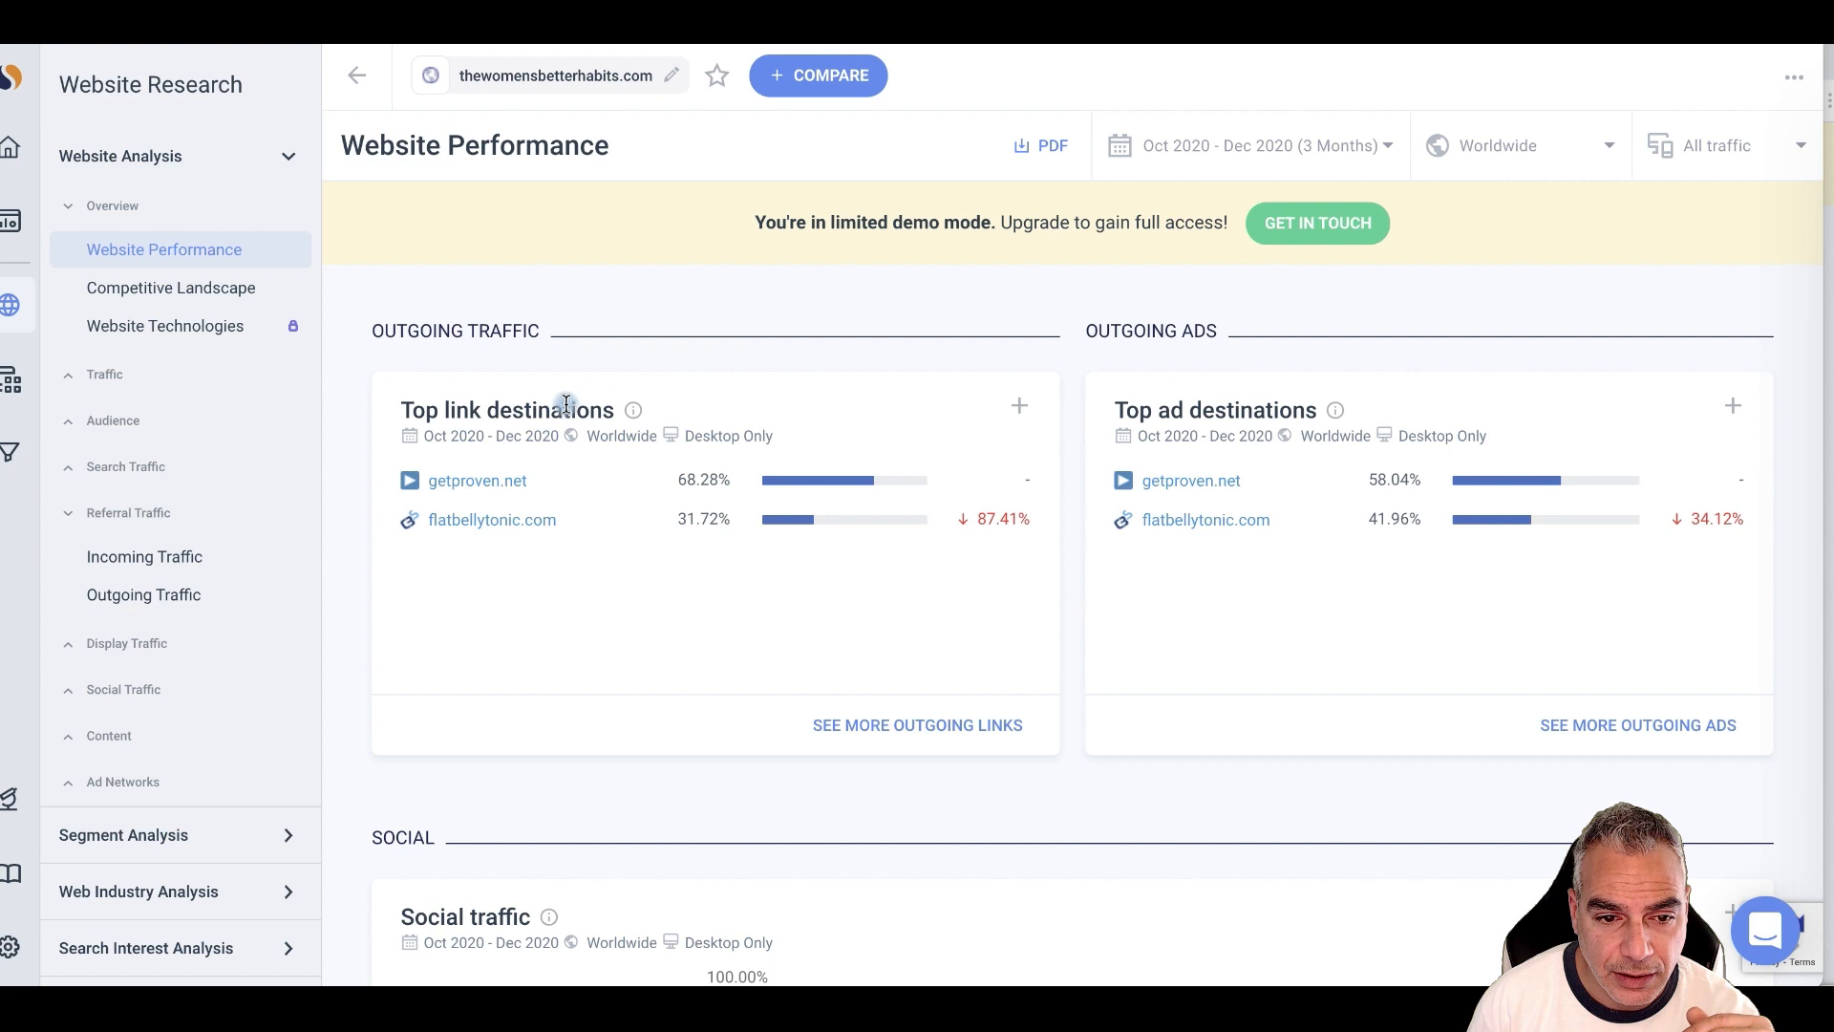
mouse_move(480, 484)
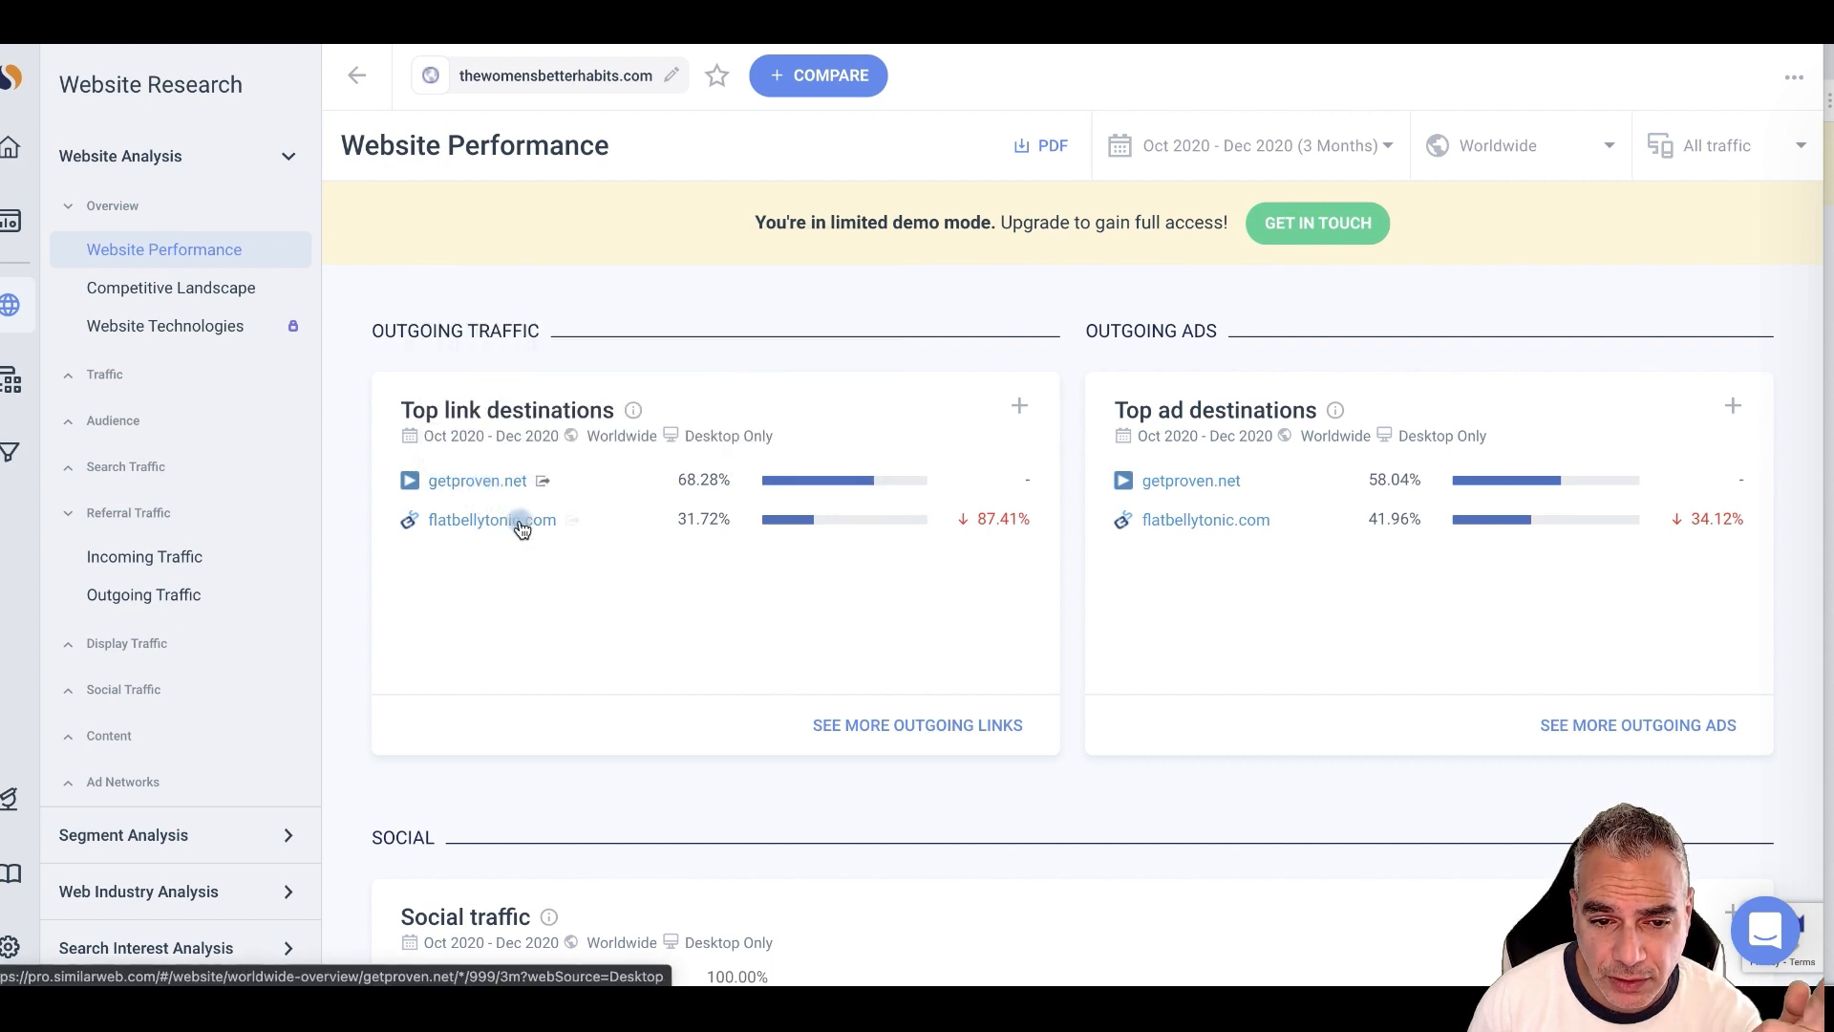
mouse_move(490, 523)
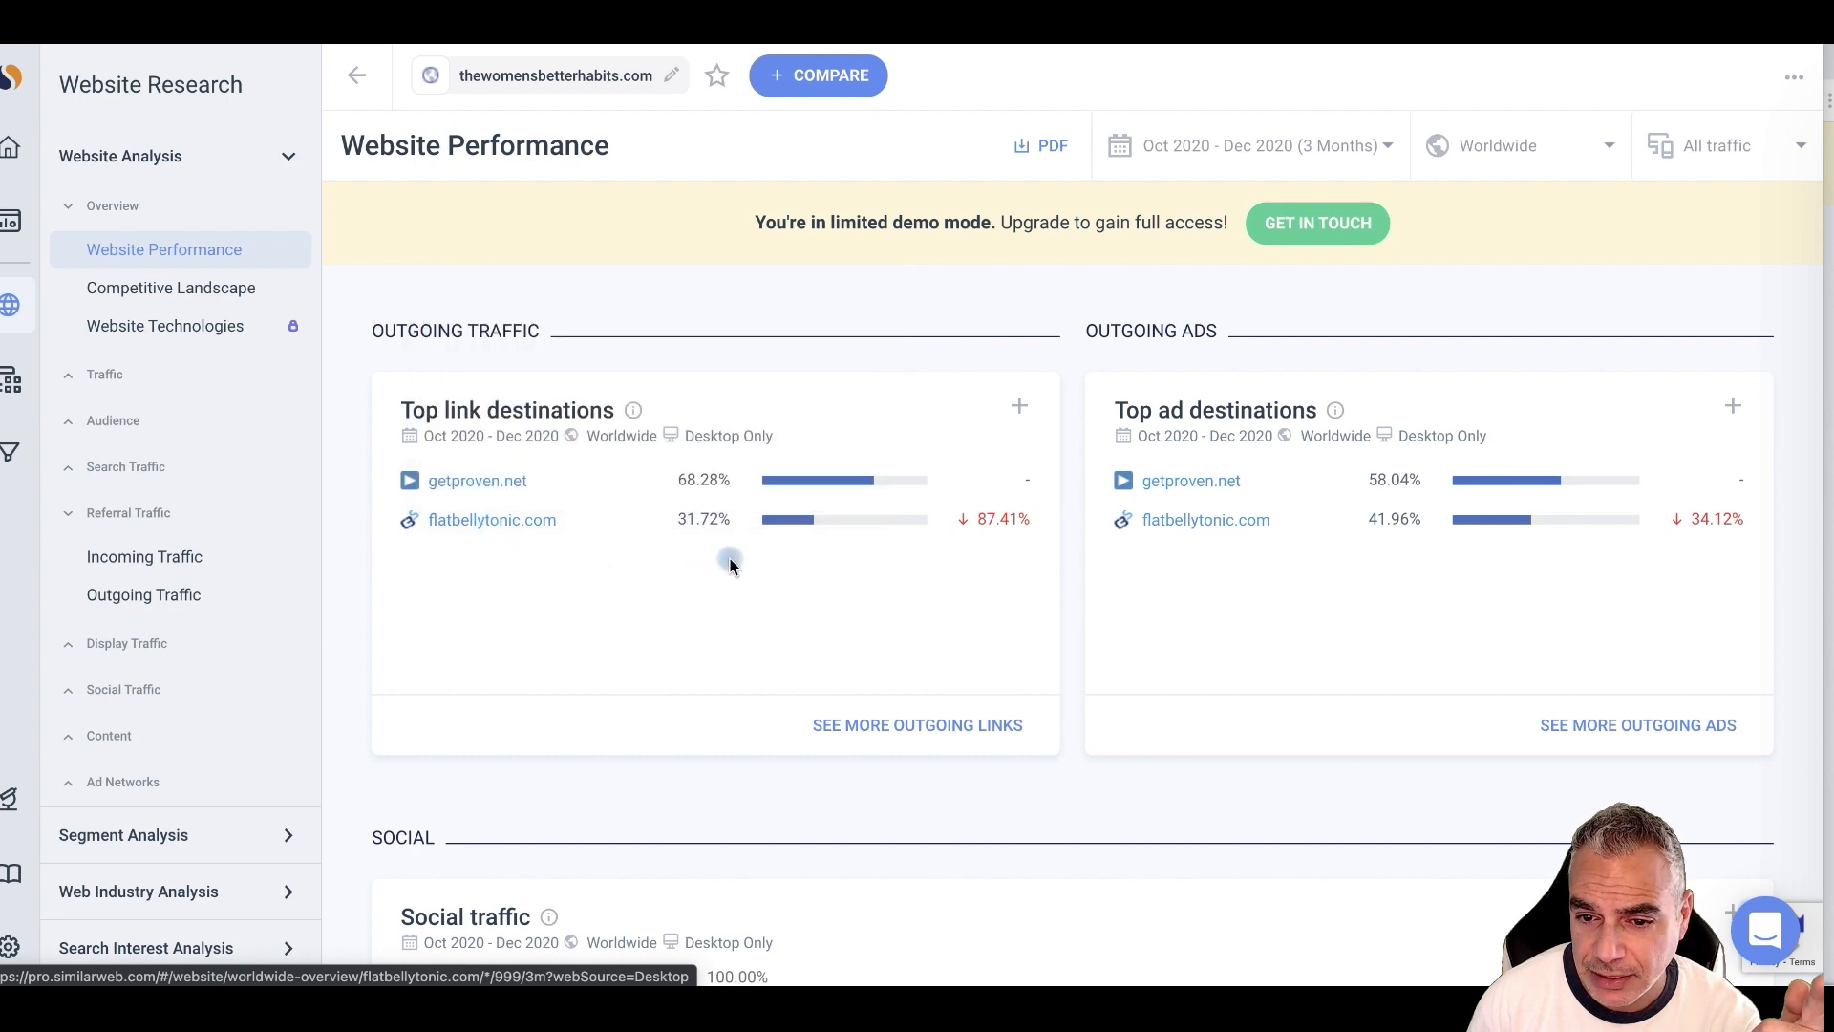
scroll(729, 560, down, 10)
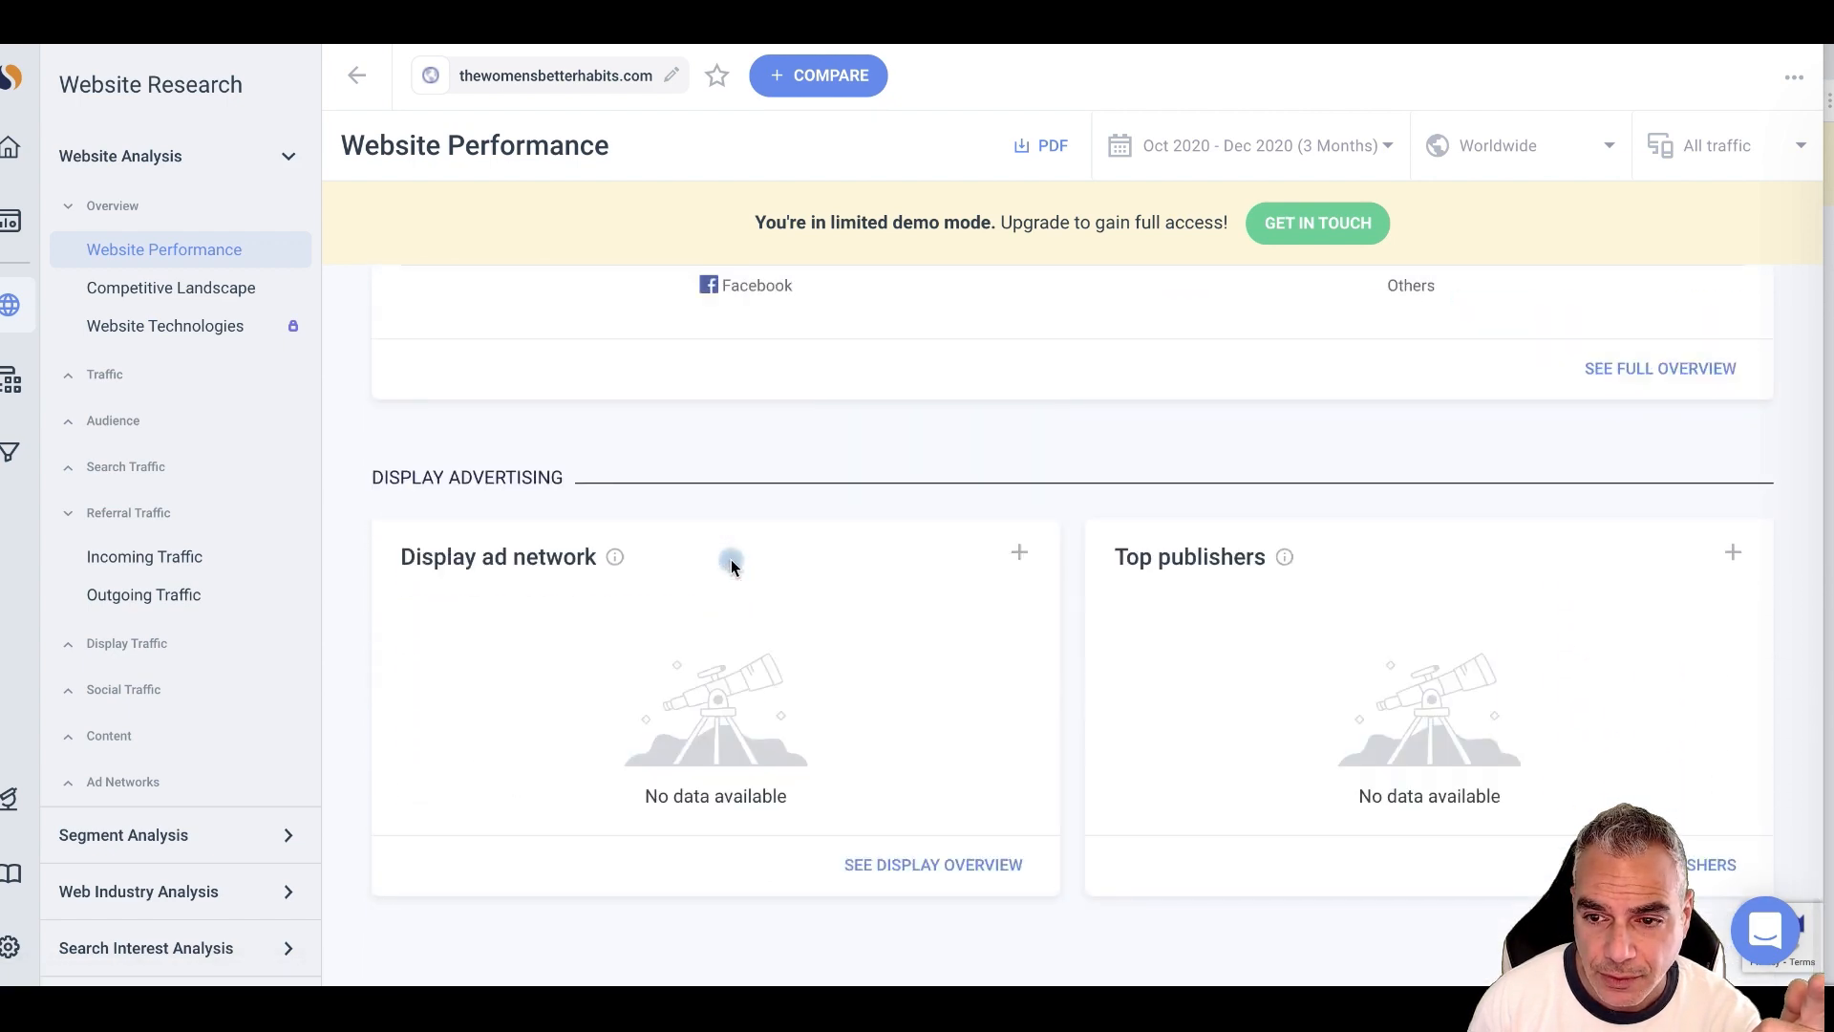
scroll(731, 565, up, 5)
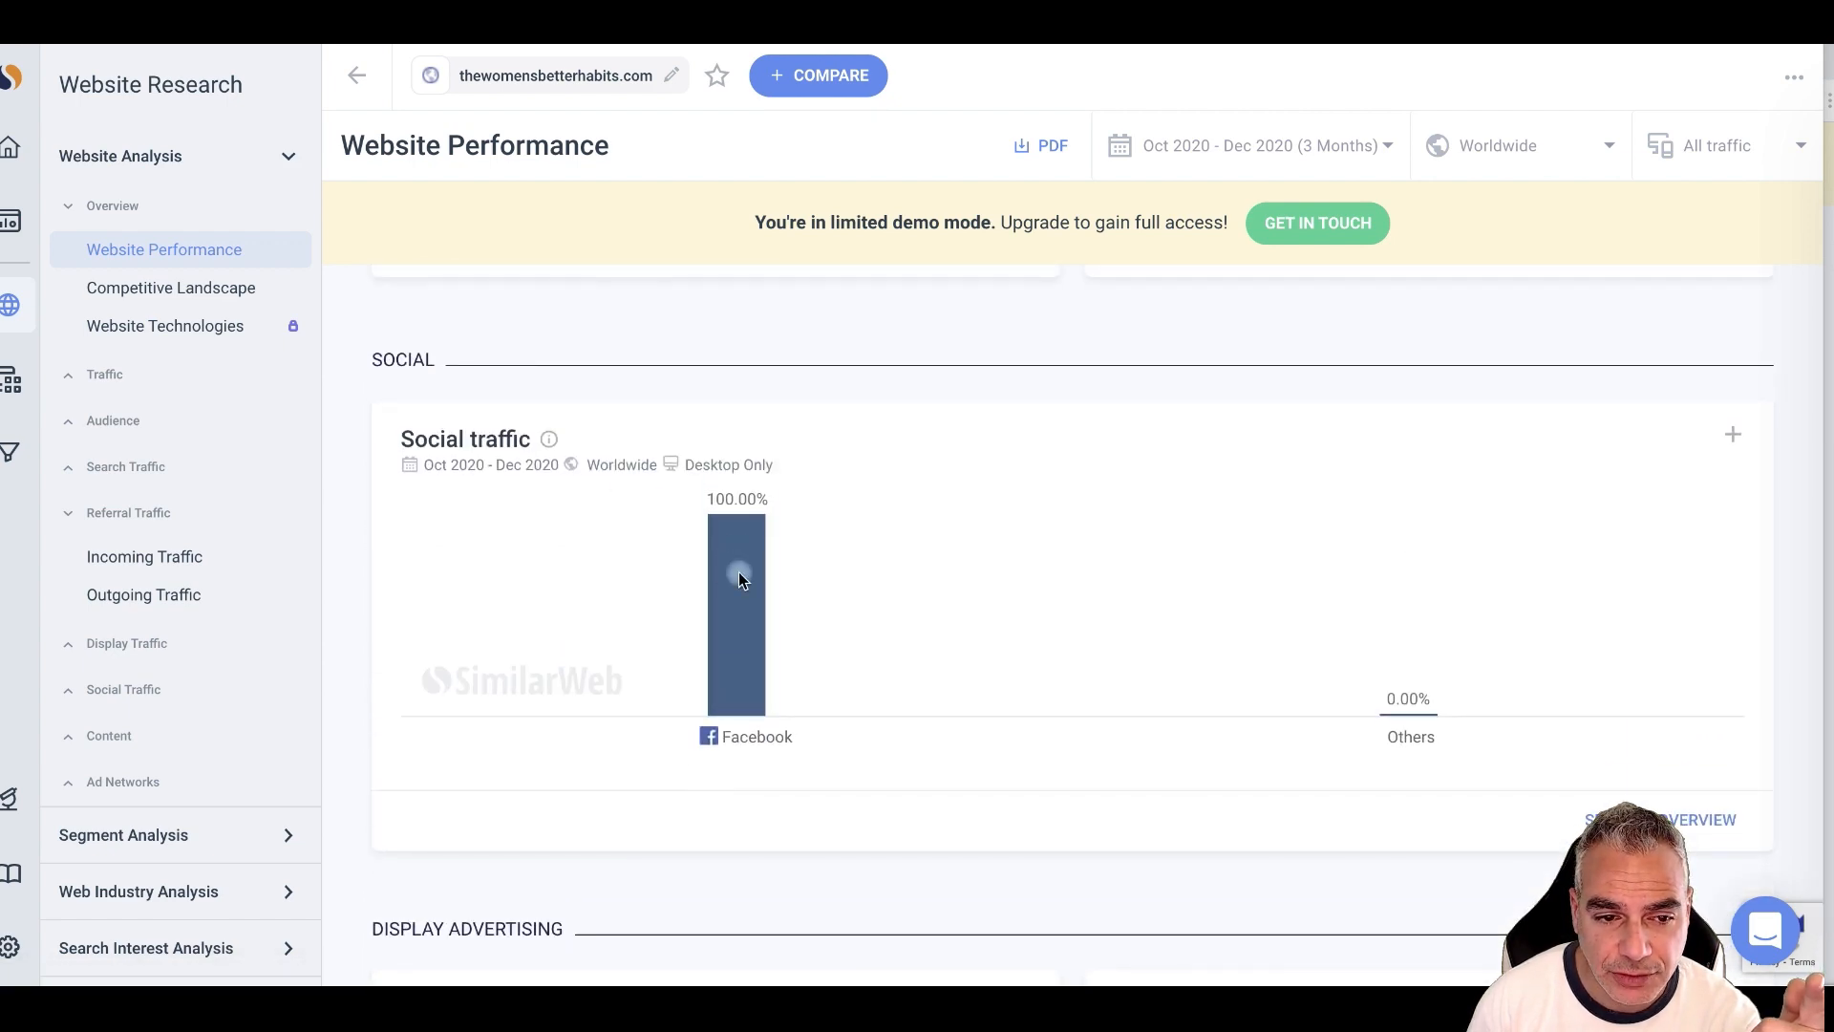
scroll(736, 569, up, 10)
scroll(736, 569, up, 10)
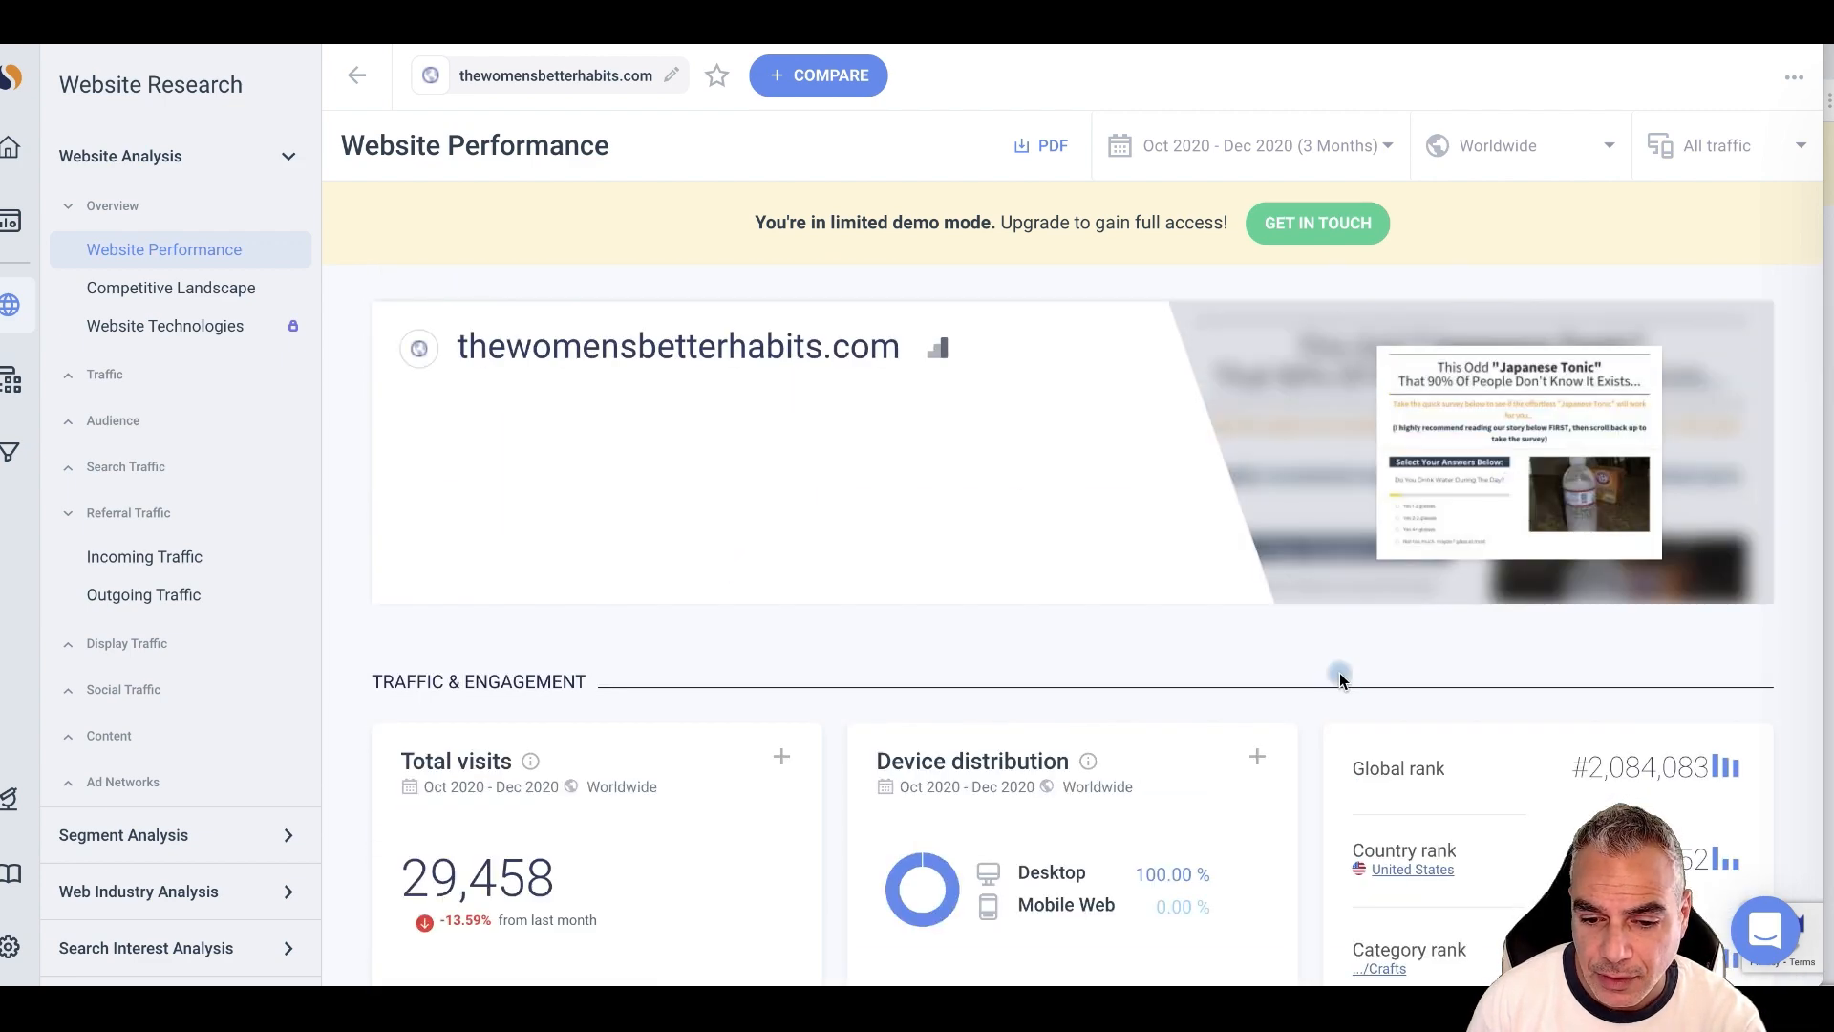
scroll(1340, 674, down, 2)
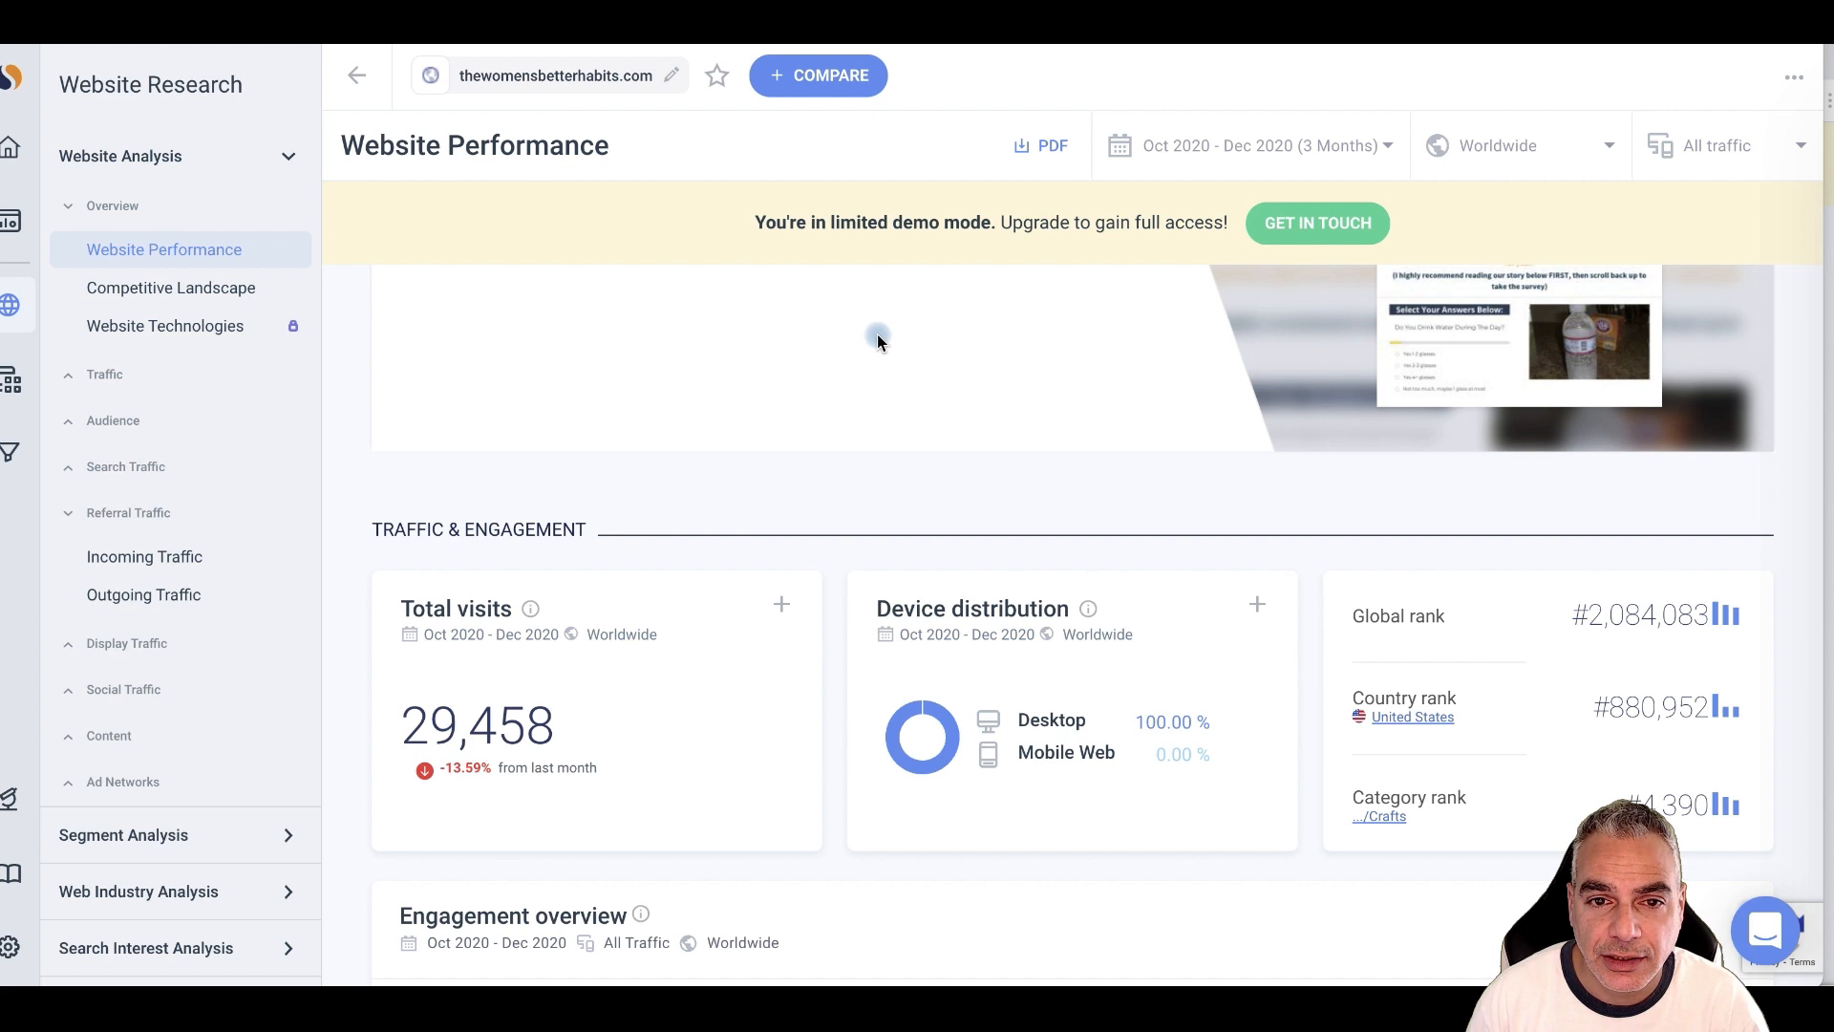
scroll(890, 339, up, 2)
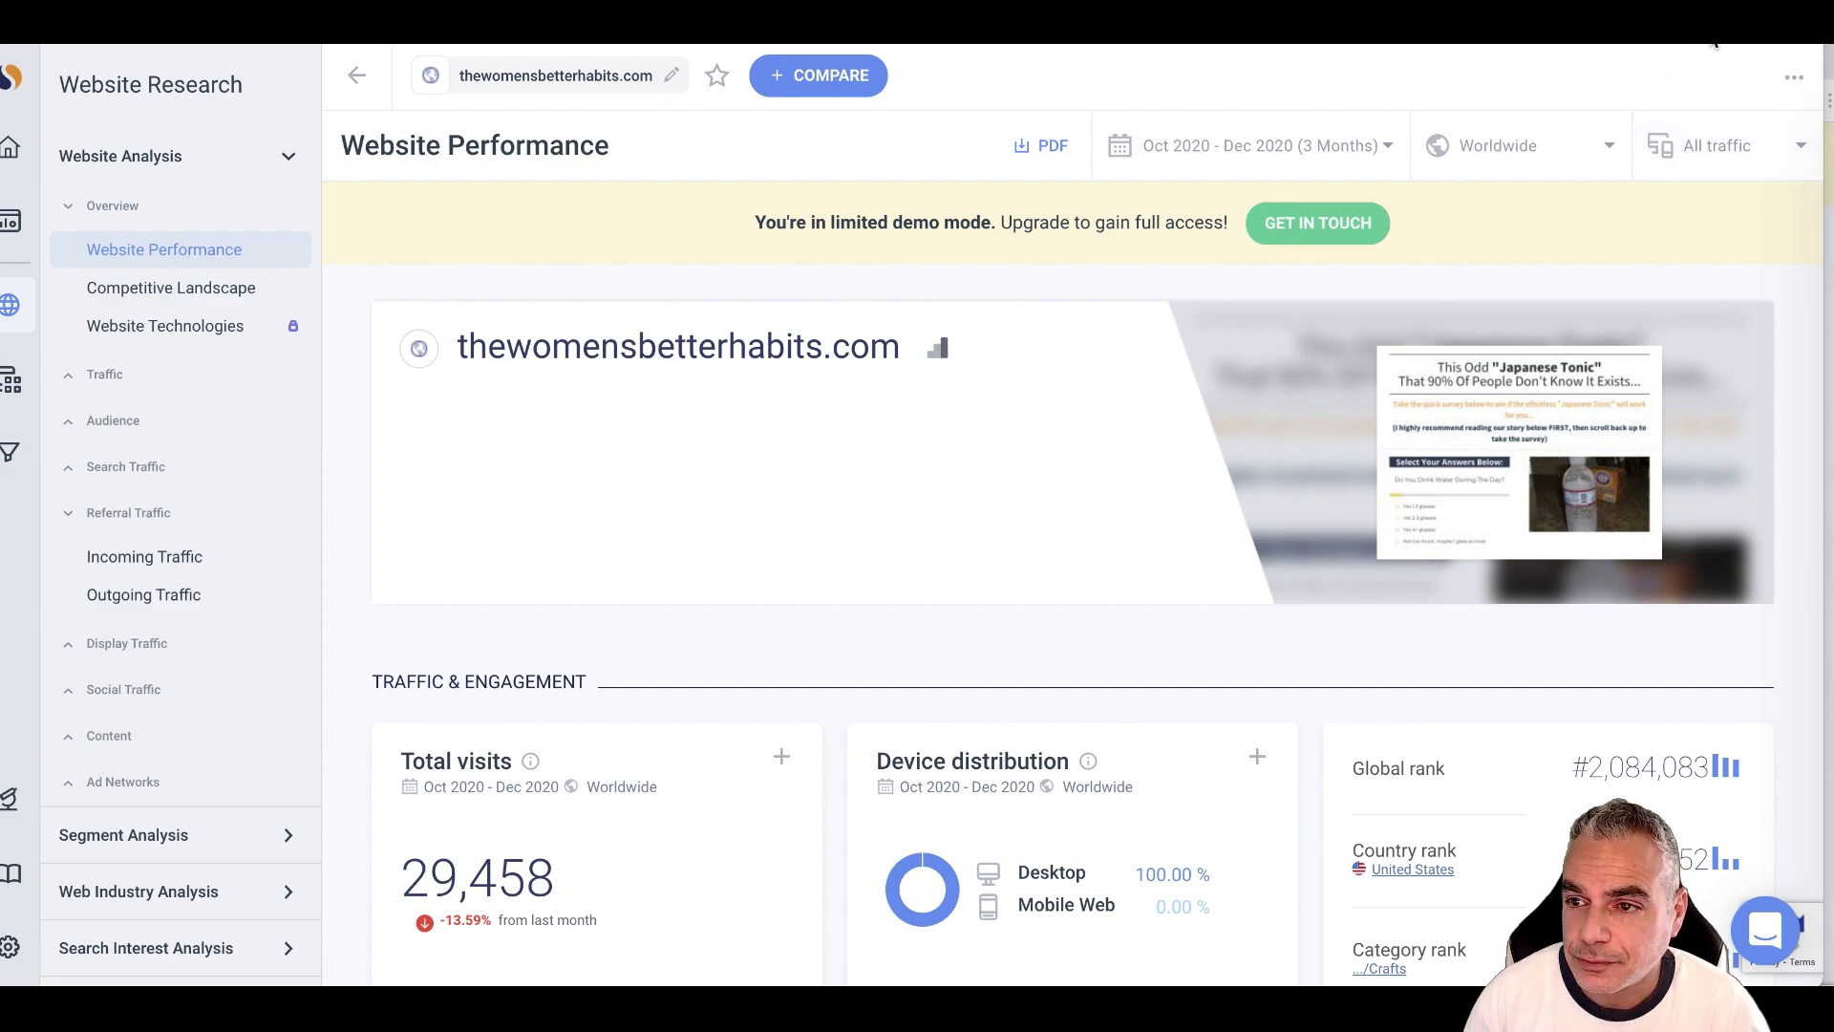
- Return to the "Japanese Tonic" landing page and review its survey and story layout
click(1693, 38)
scroll(697, 289, down, 5)
scroll(700, 289, down, 5)
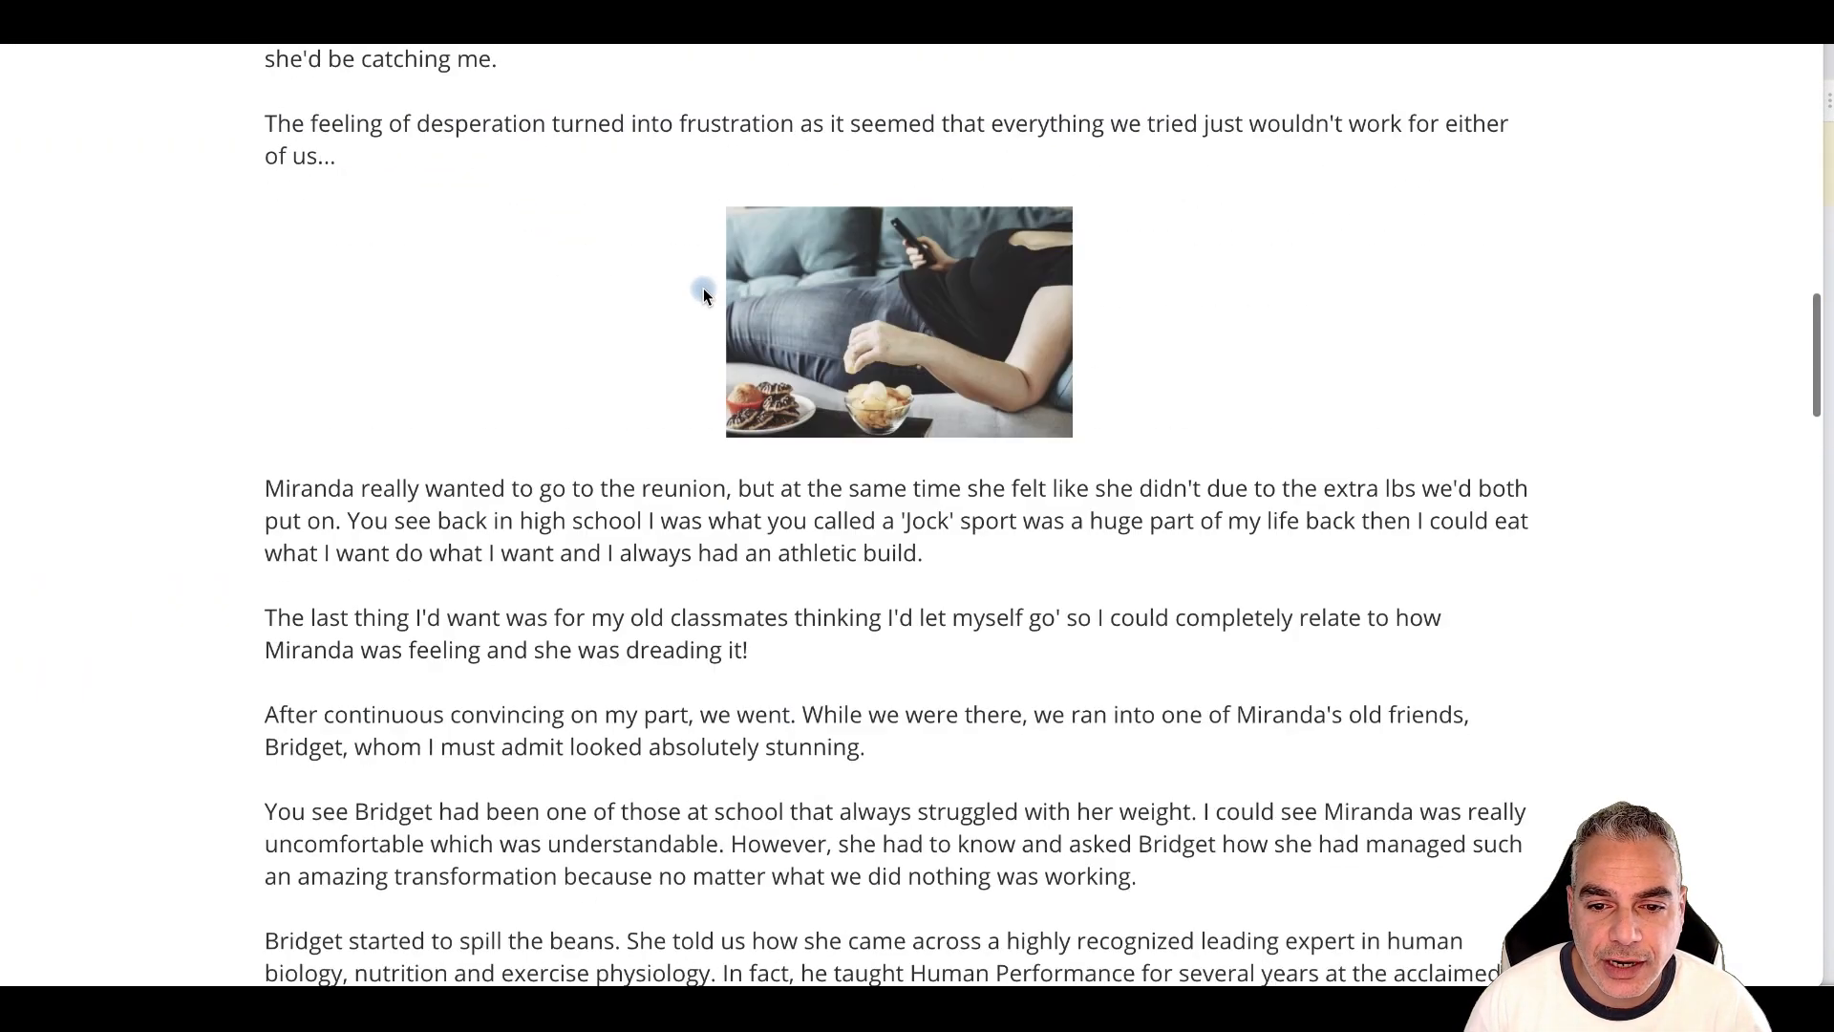
scroll(705, 289, up, 15)
scroll(707, 288, down, 2)
scroll(705, 288, down, 15)
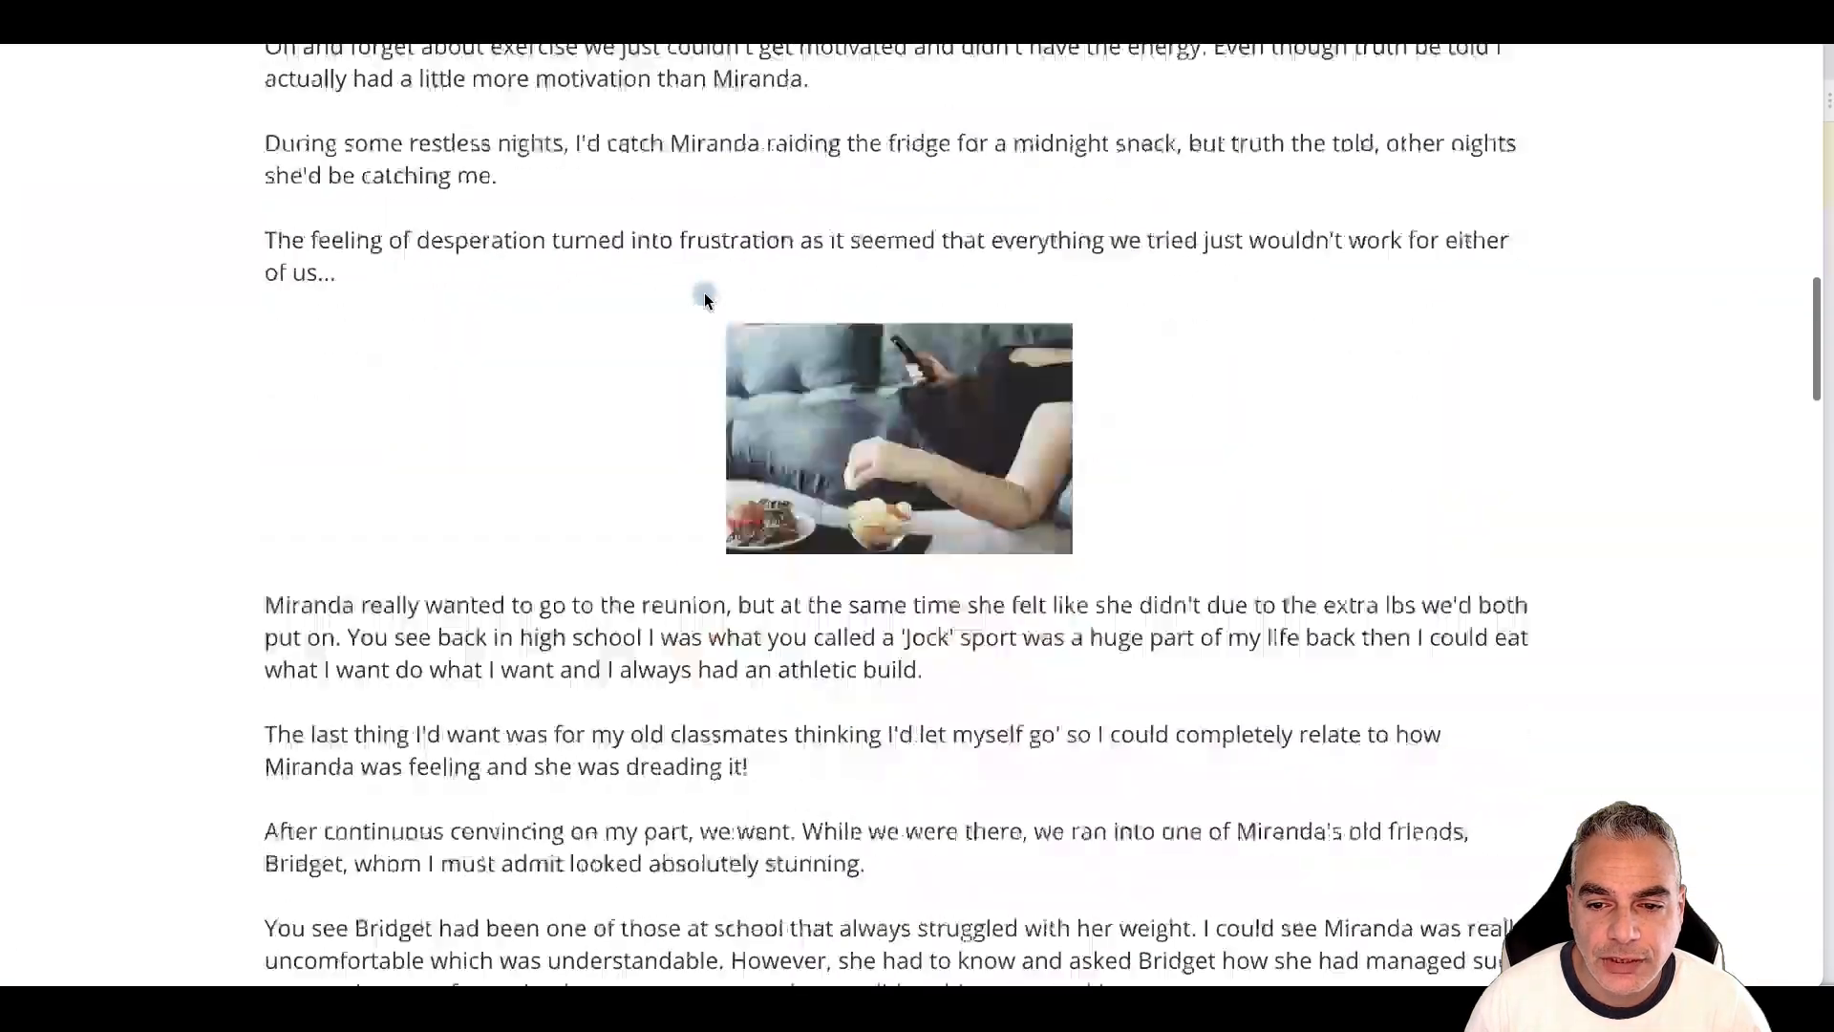
scroll(707, 297, up, 12)
scroll(707, 300, up, 10)
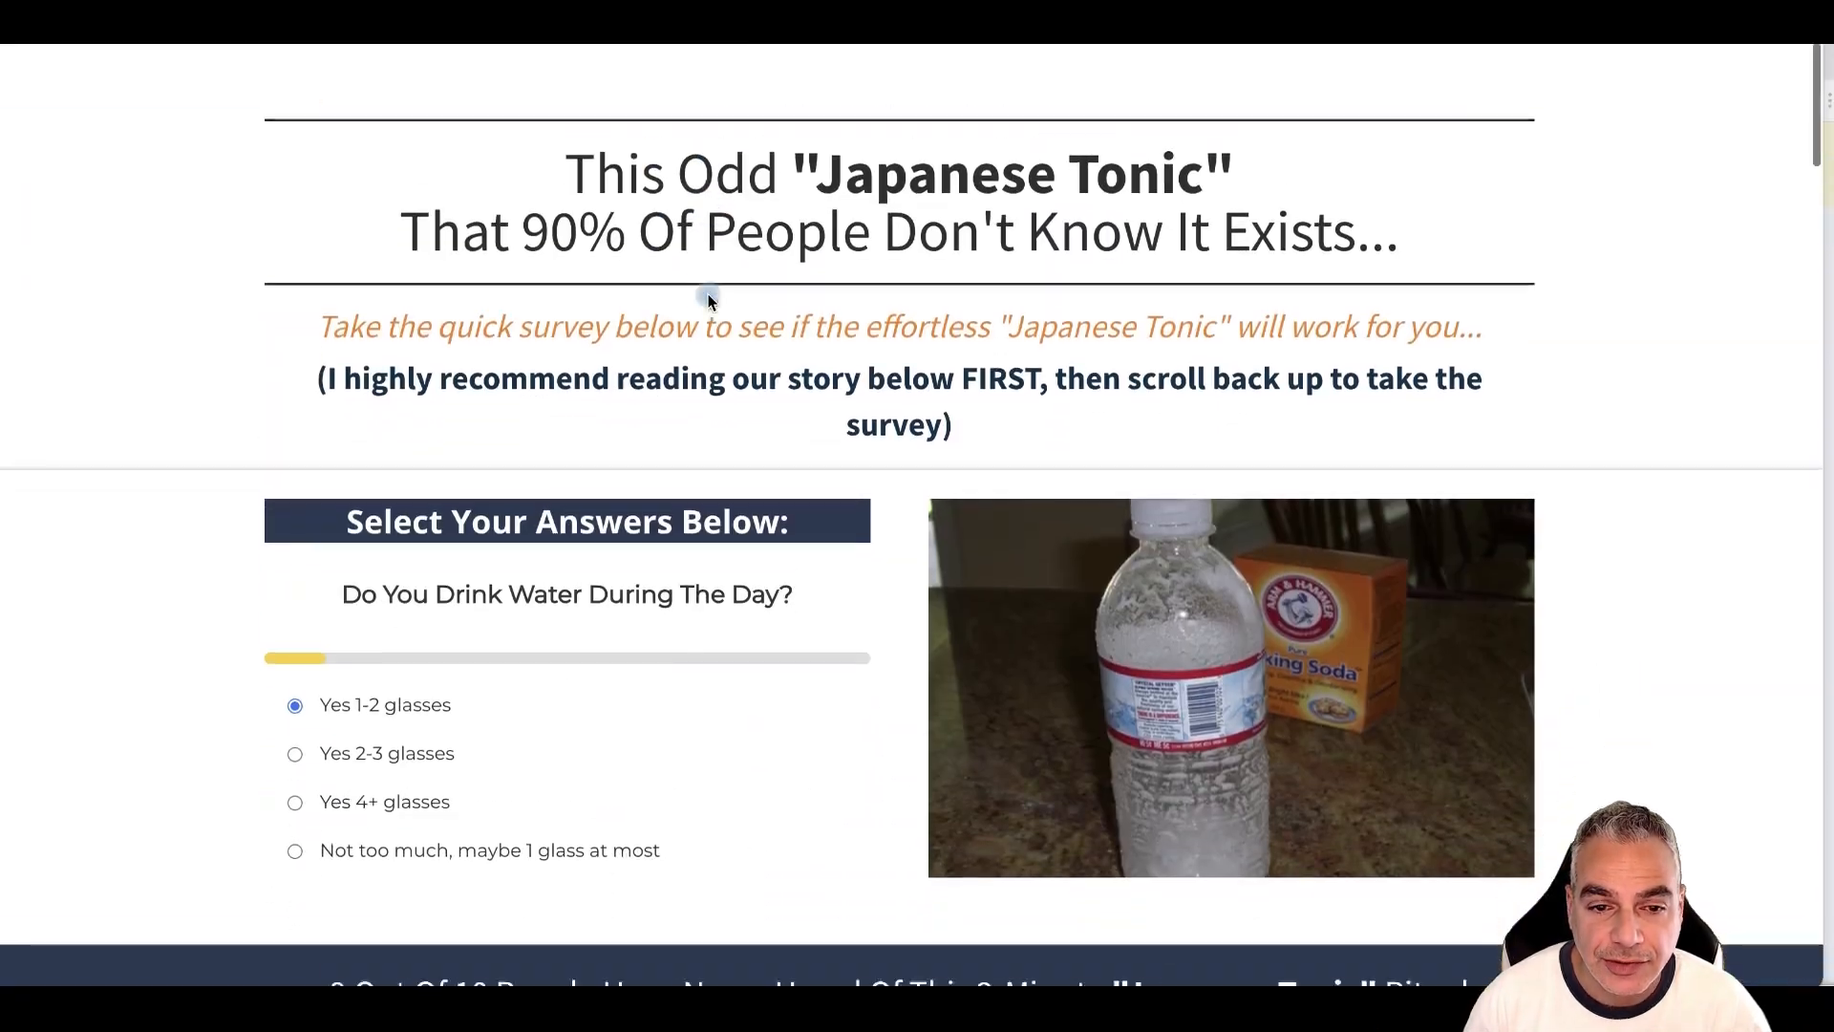
scroll(707, 300, down, 1)
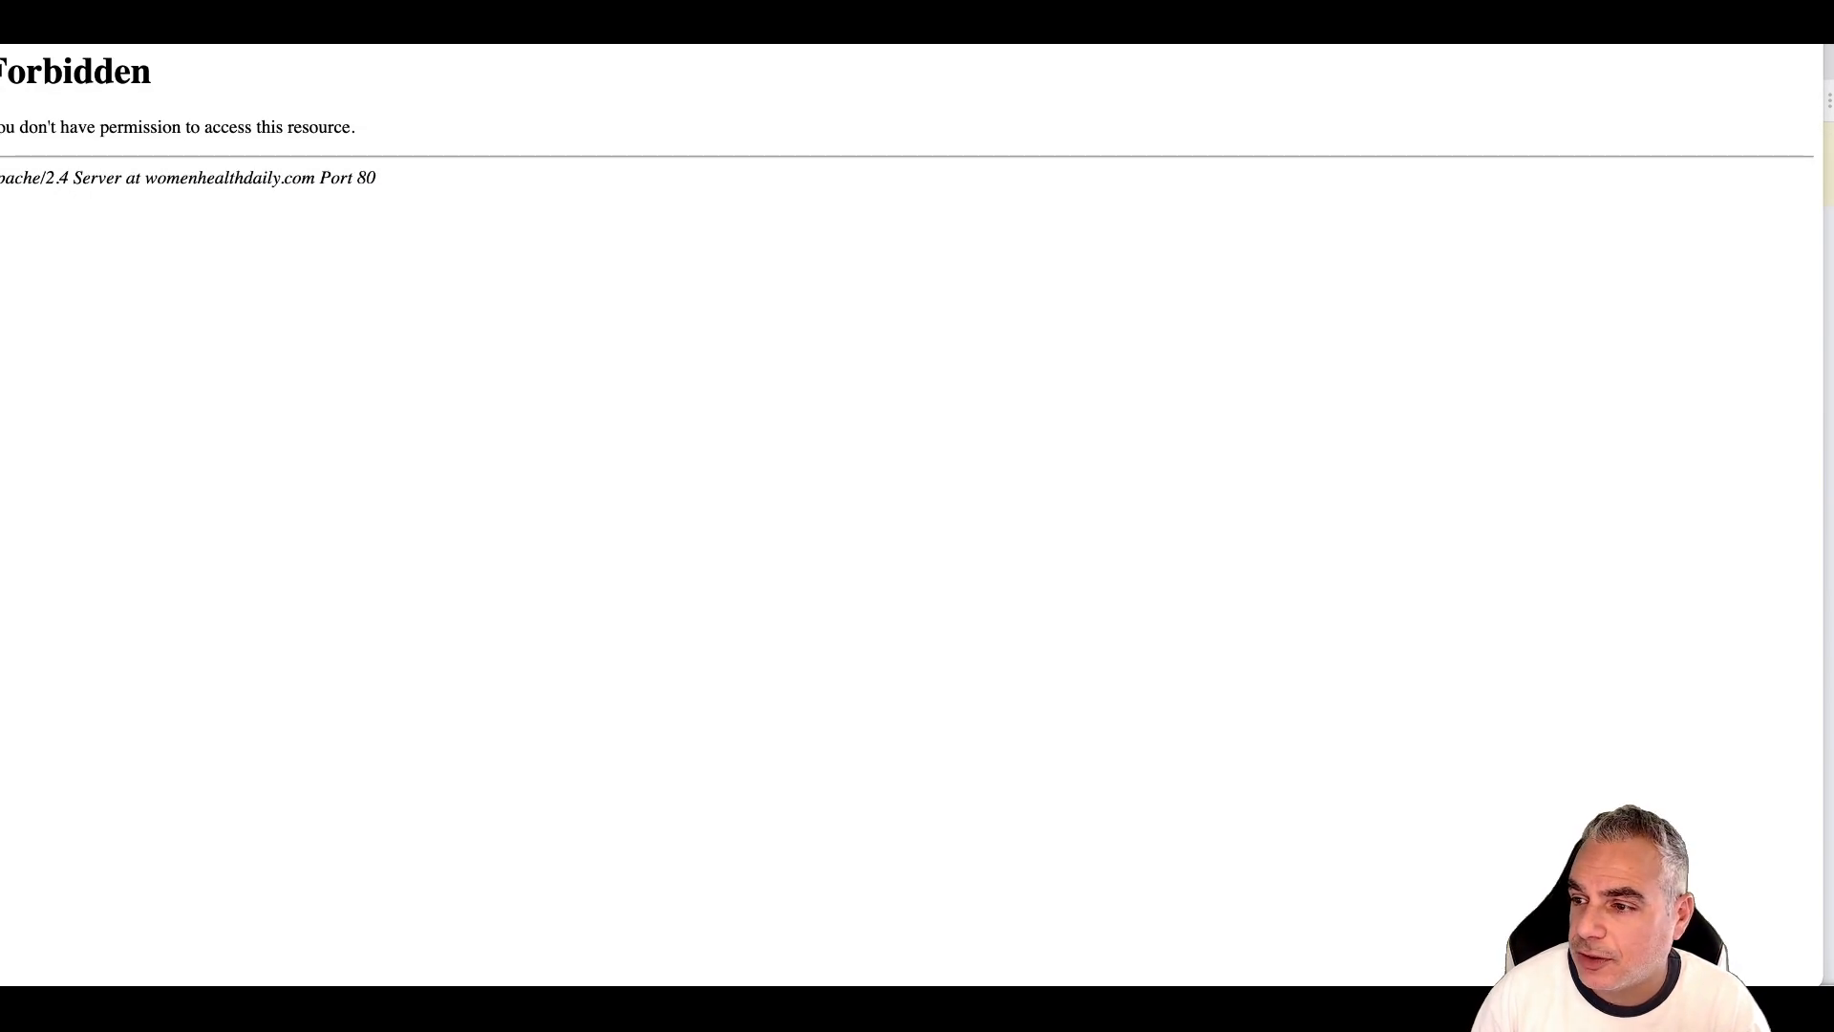
key(super+l)
text(app)
key(Return)
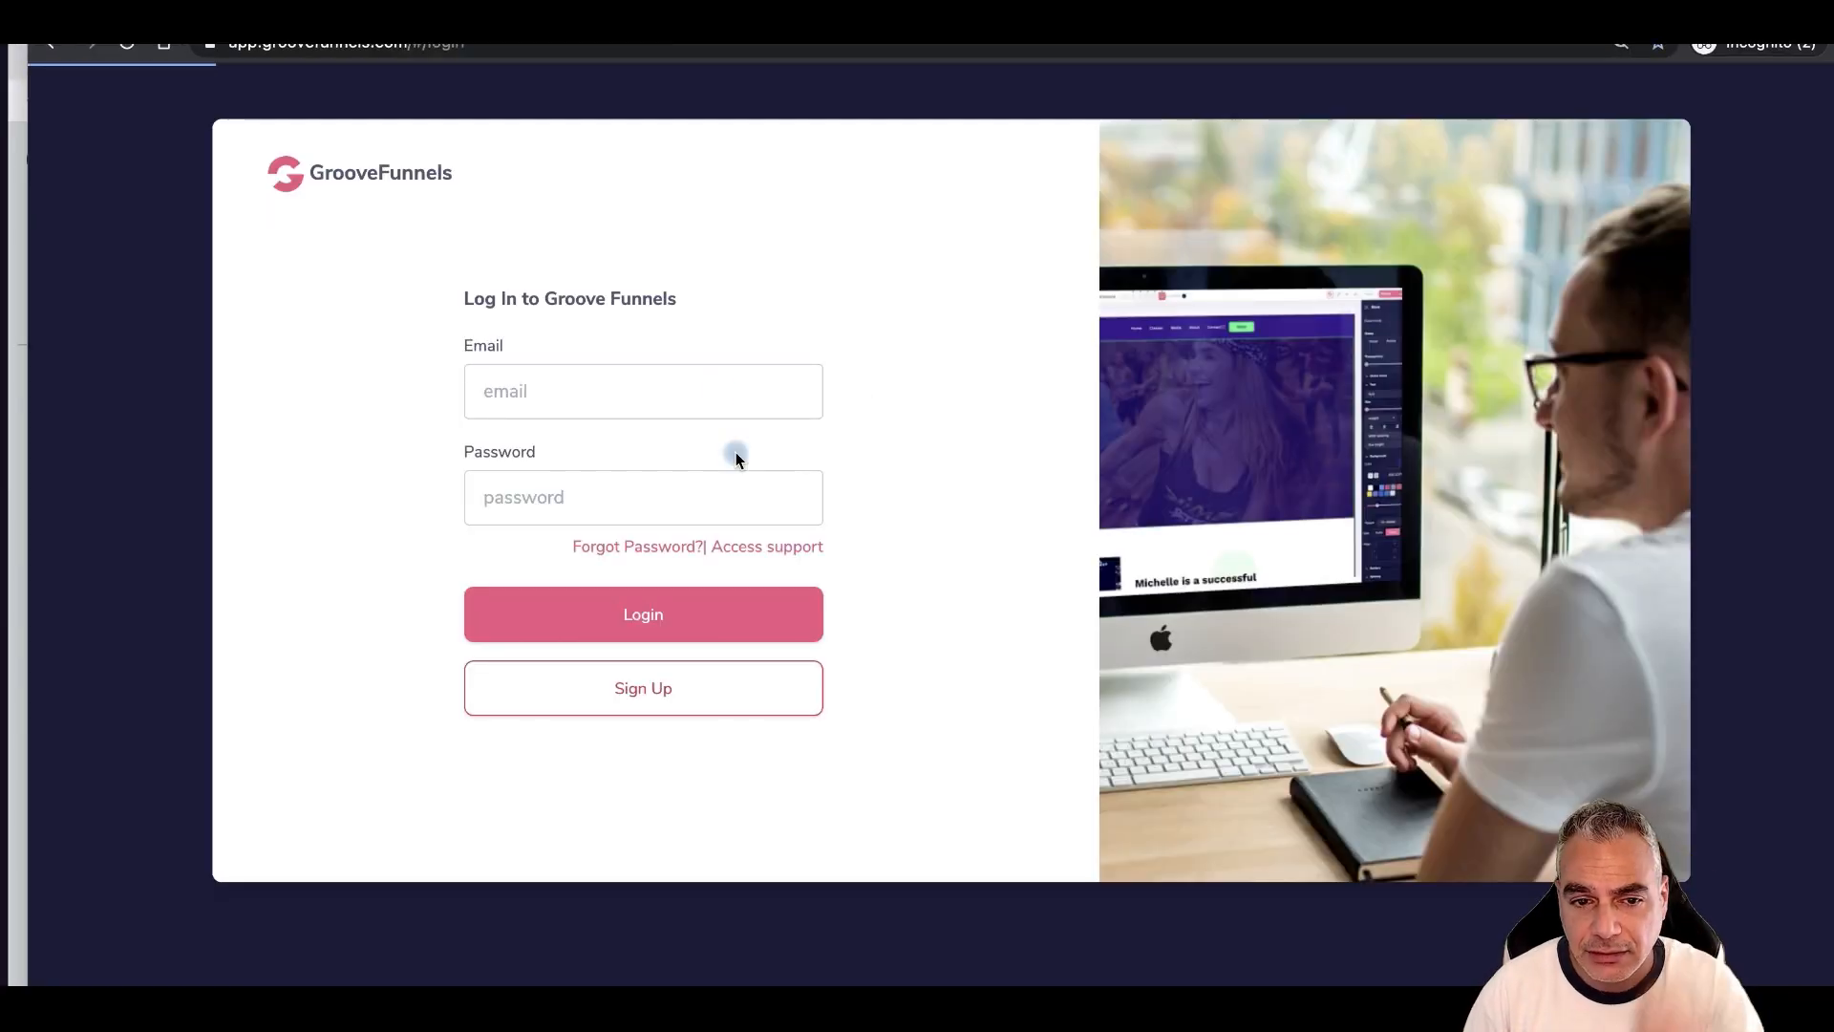
click(722, 388)
click(634, 454)
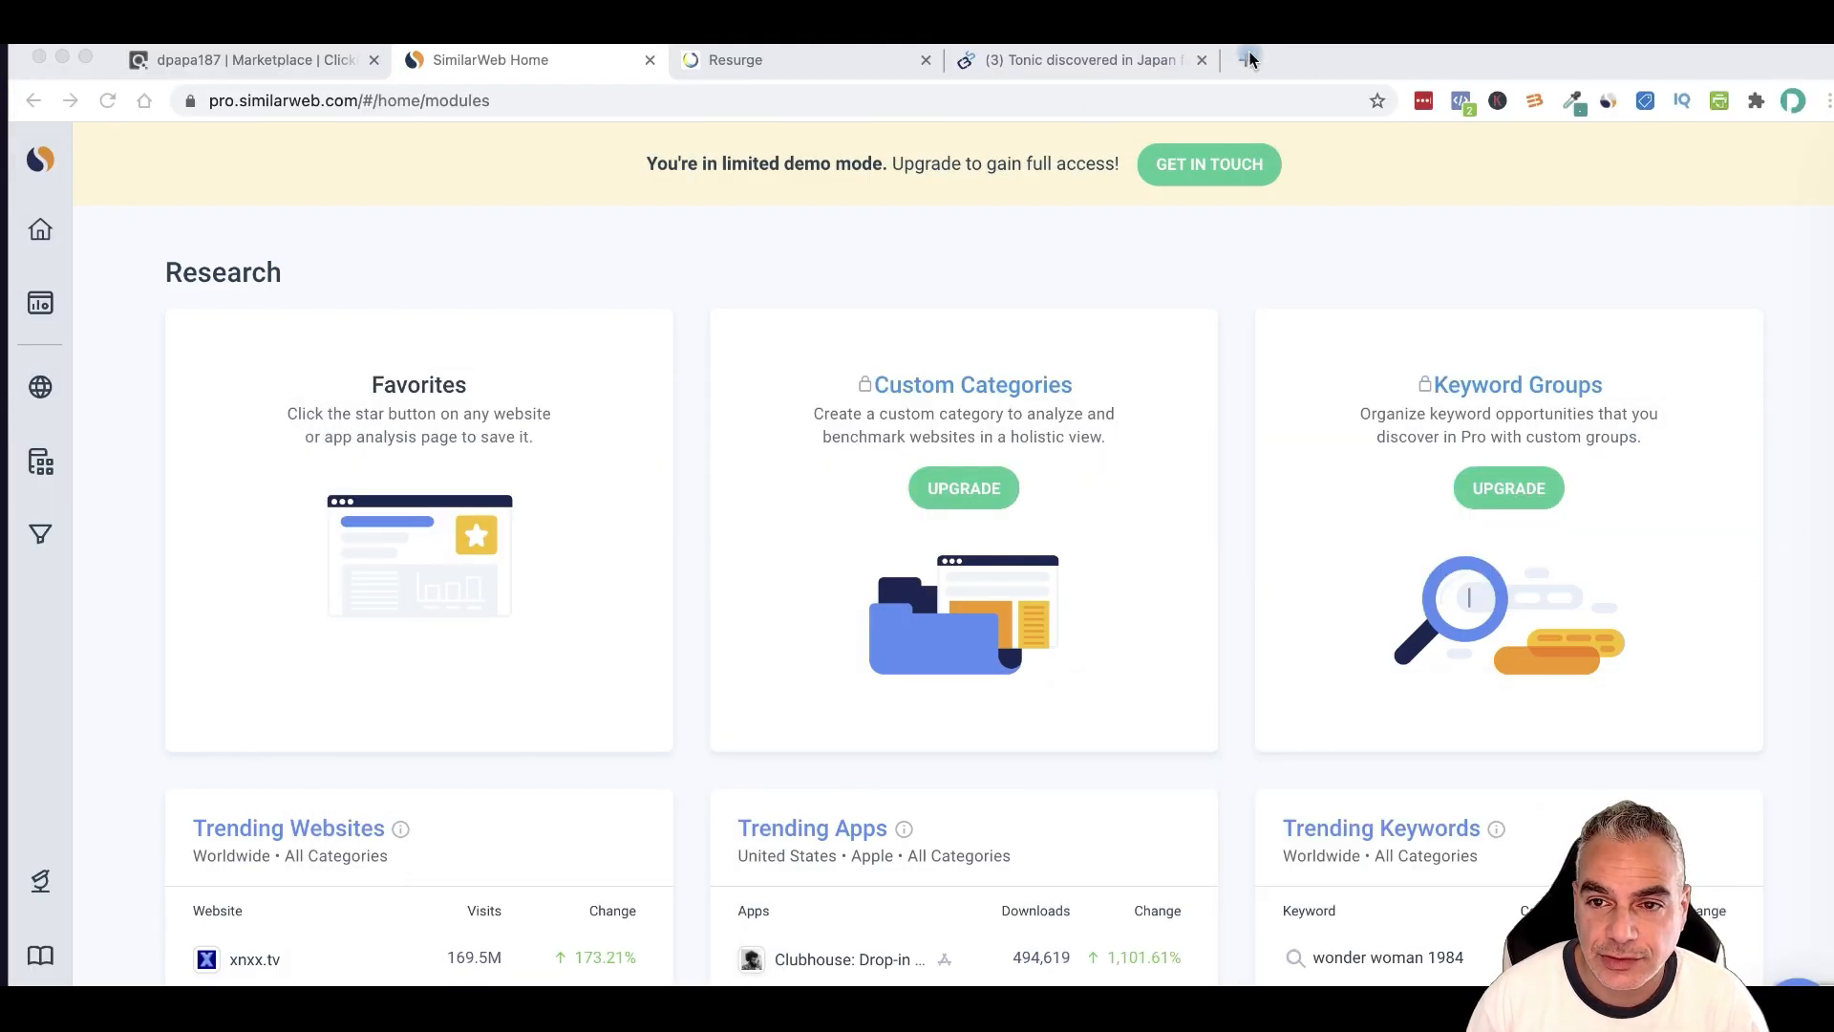
- Open app.groovefunnels.com in a new tab of the regular browser window and log in with the saved account email and password
click(1244, 60)
text(app)
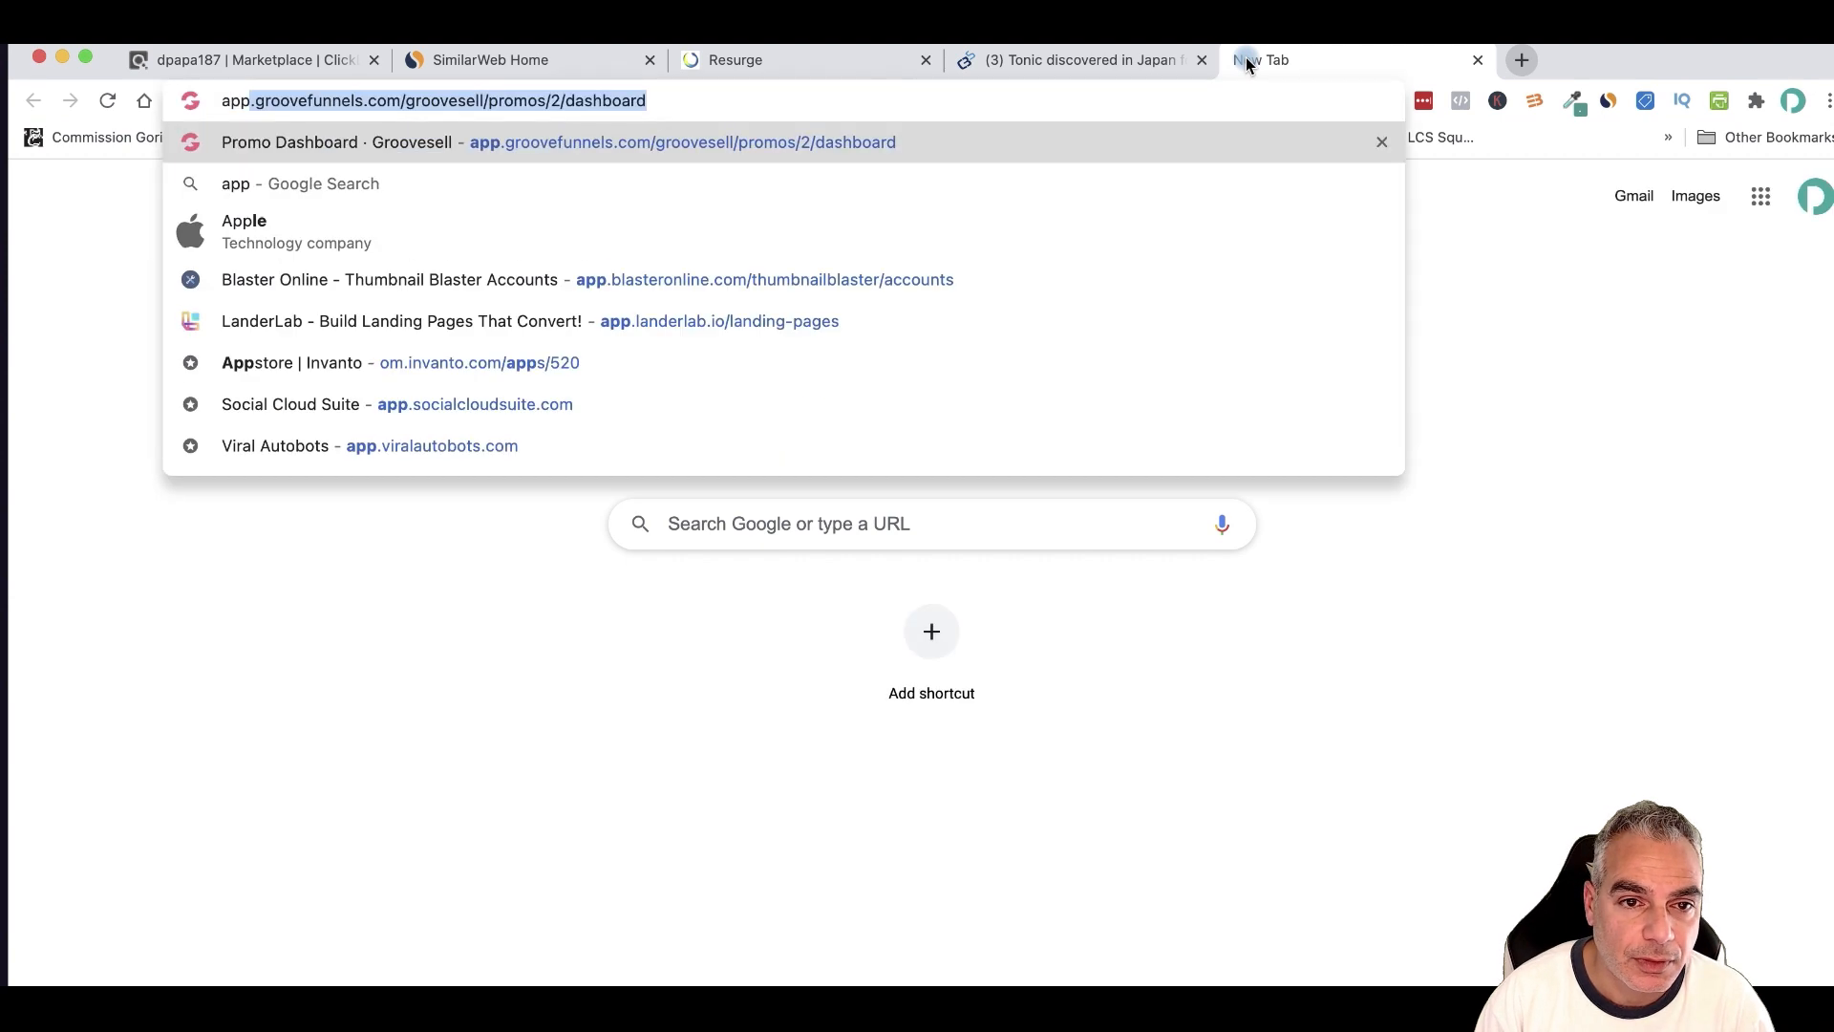
key(Return)
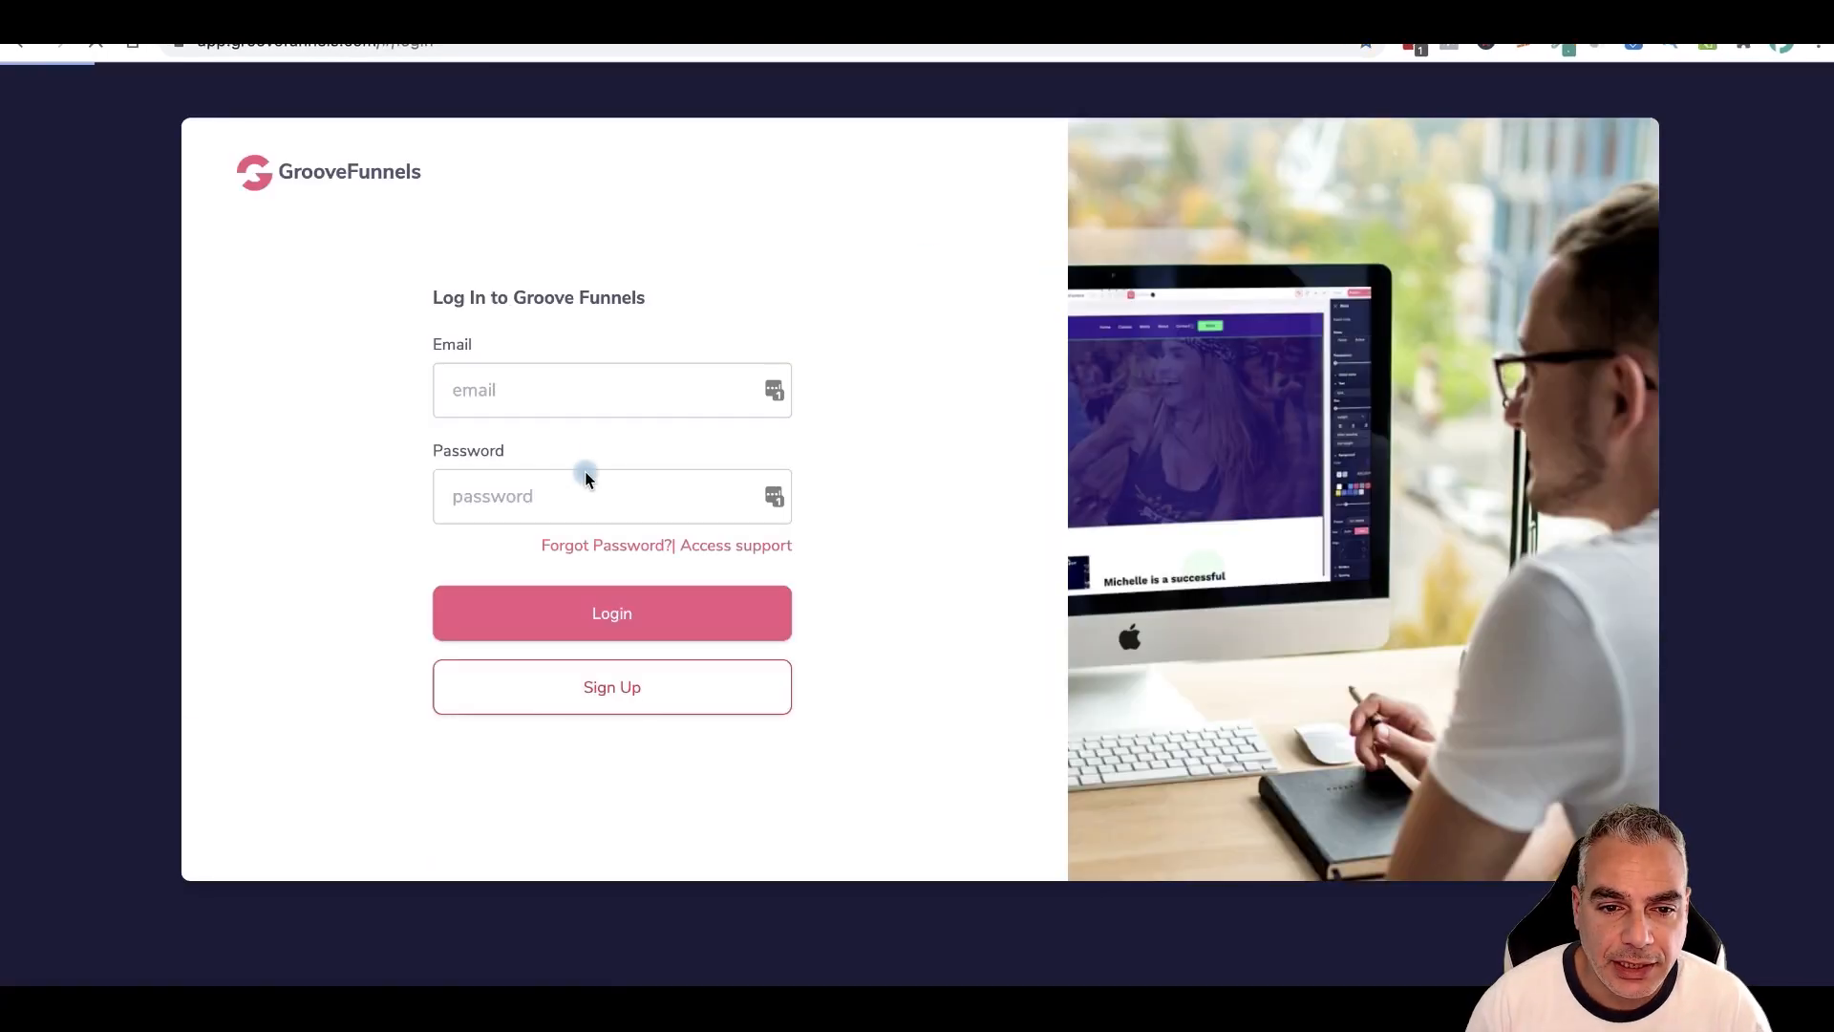
click(696, 395)
click(614, 622)
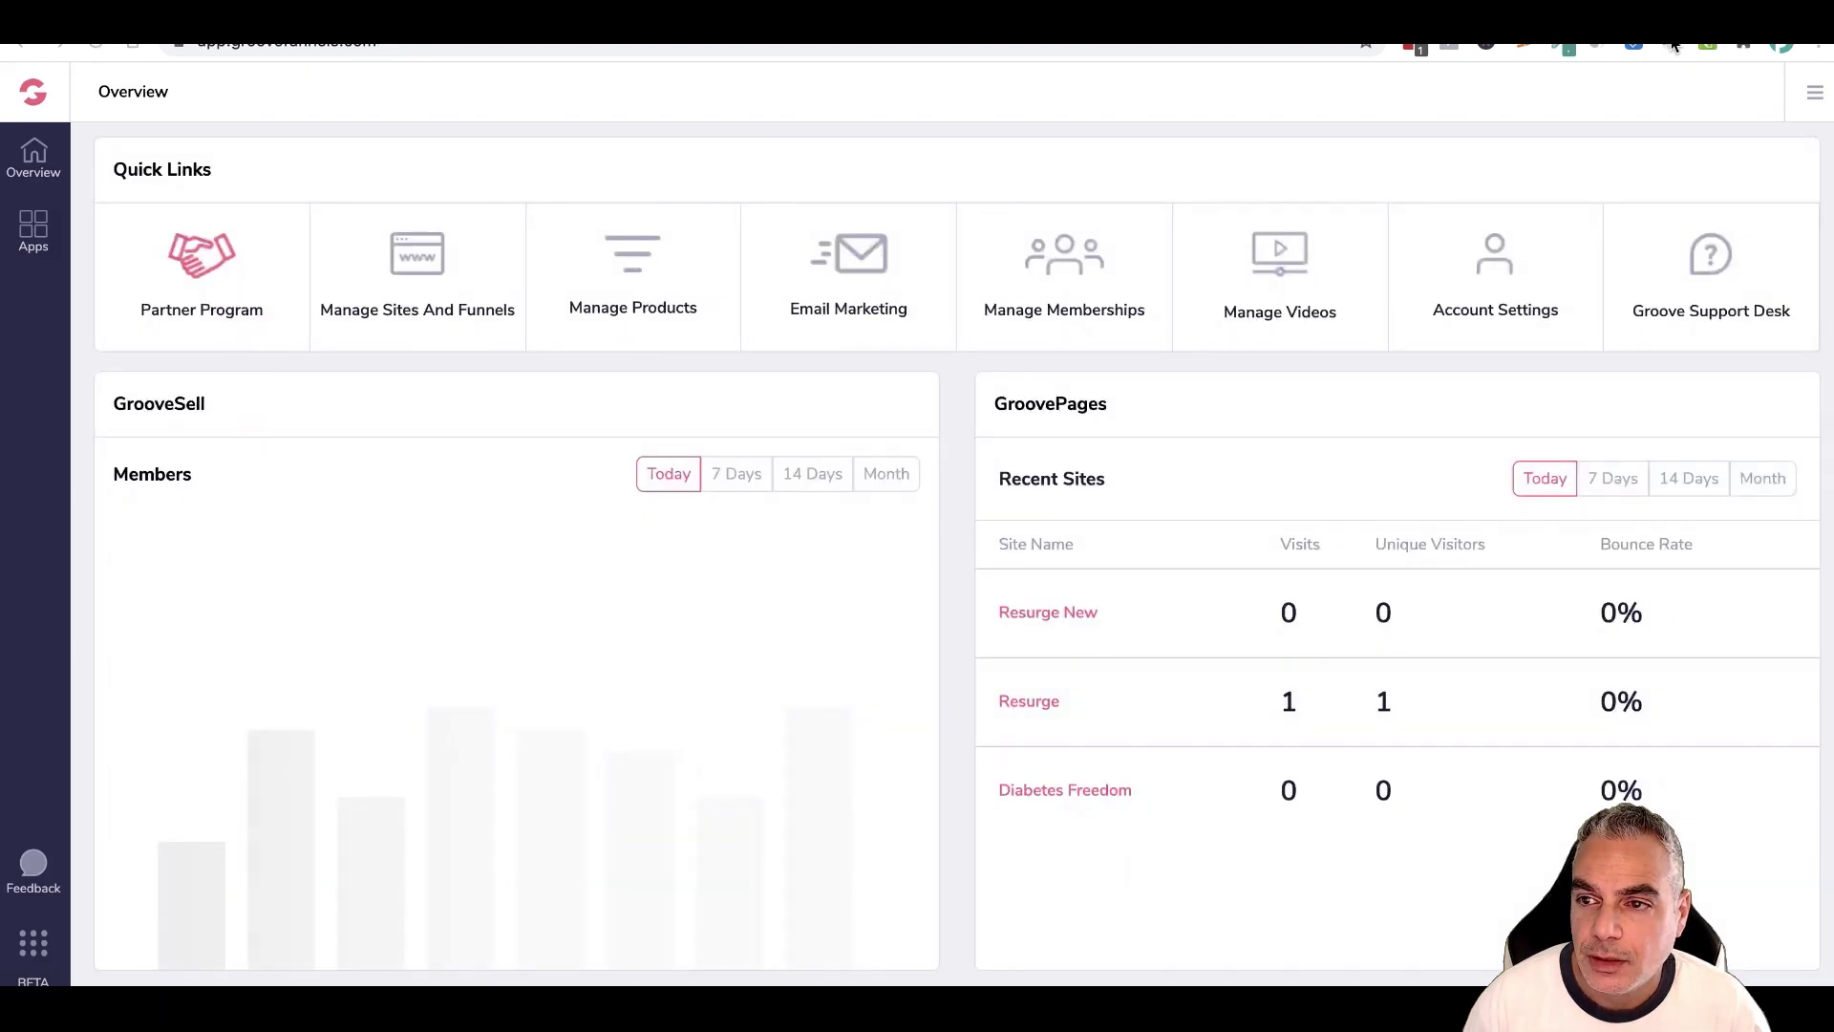
- Create a new site in GroovePages from the blank single-page template and name it Okinawa
click(413, 258)
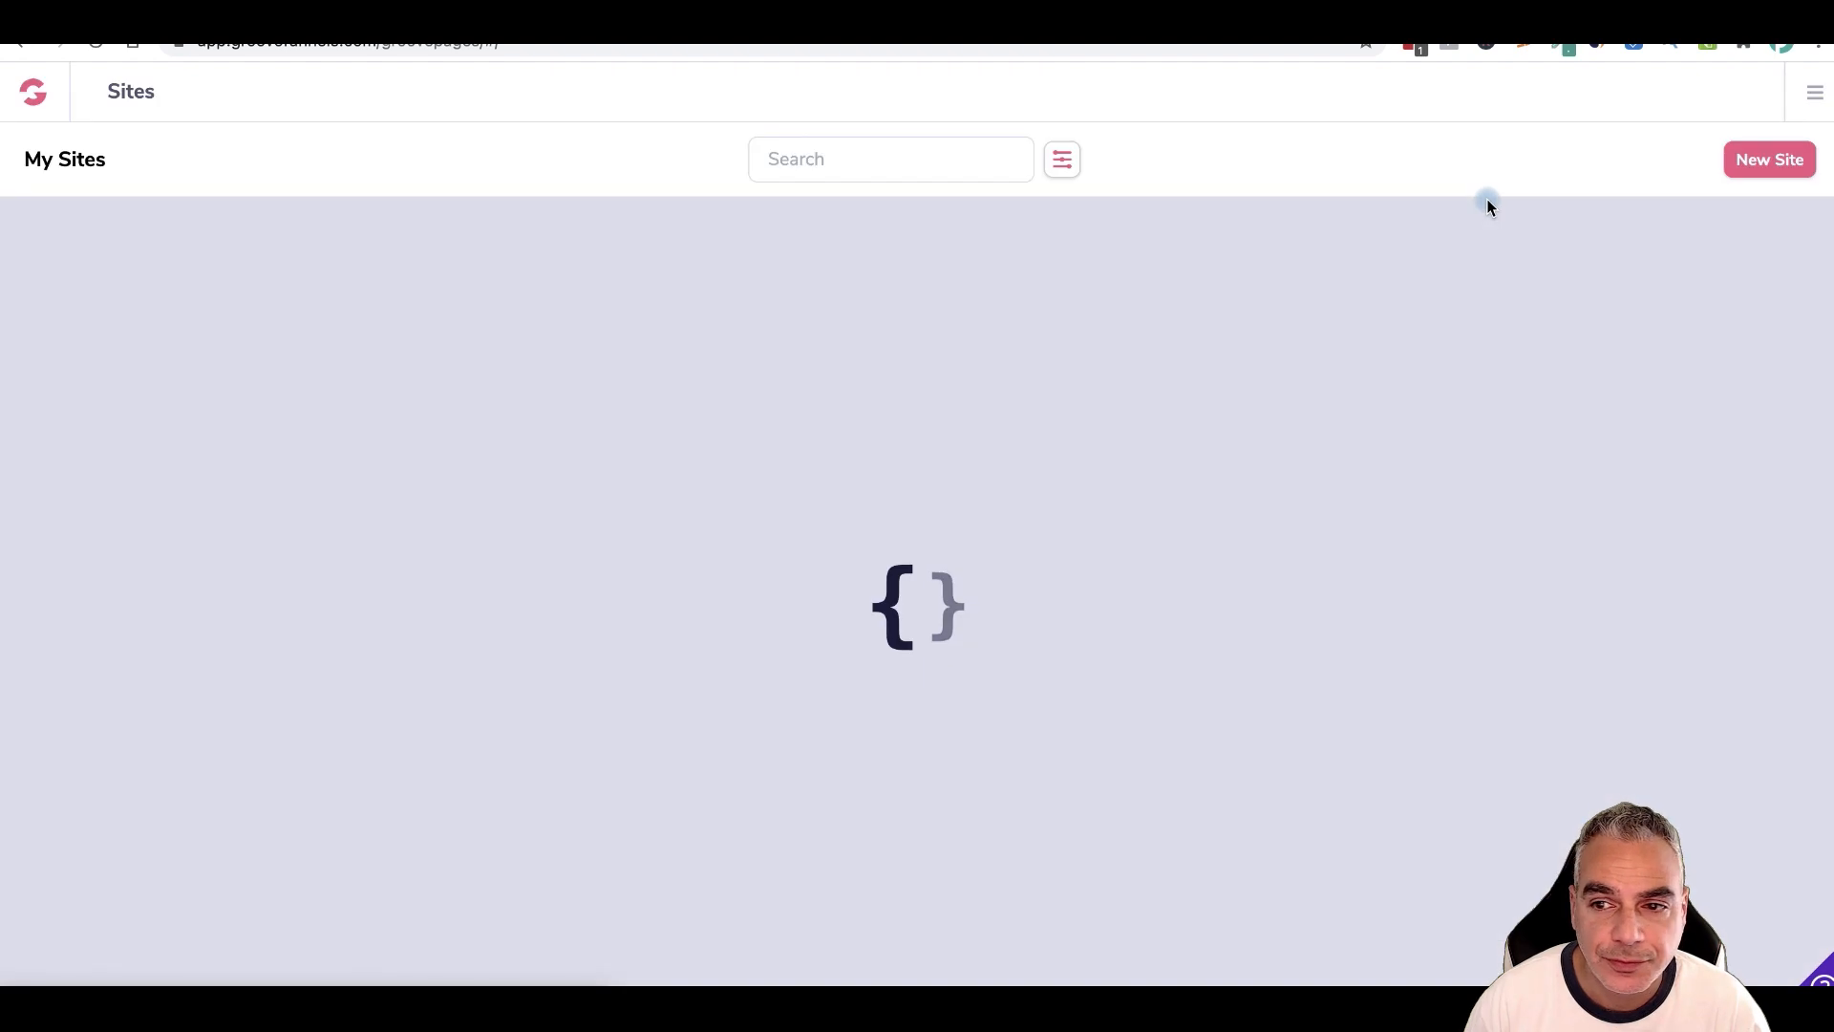
click(1739, 160)
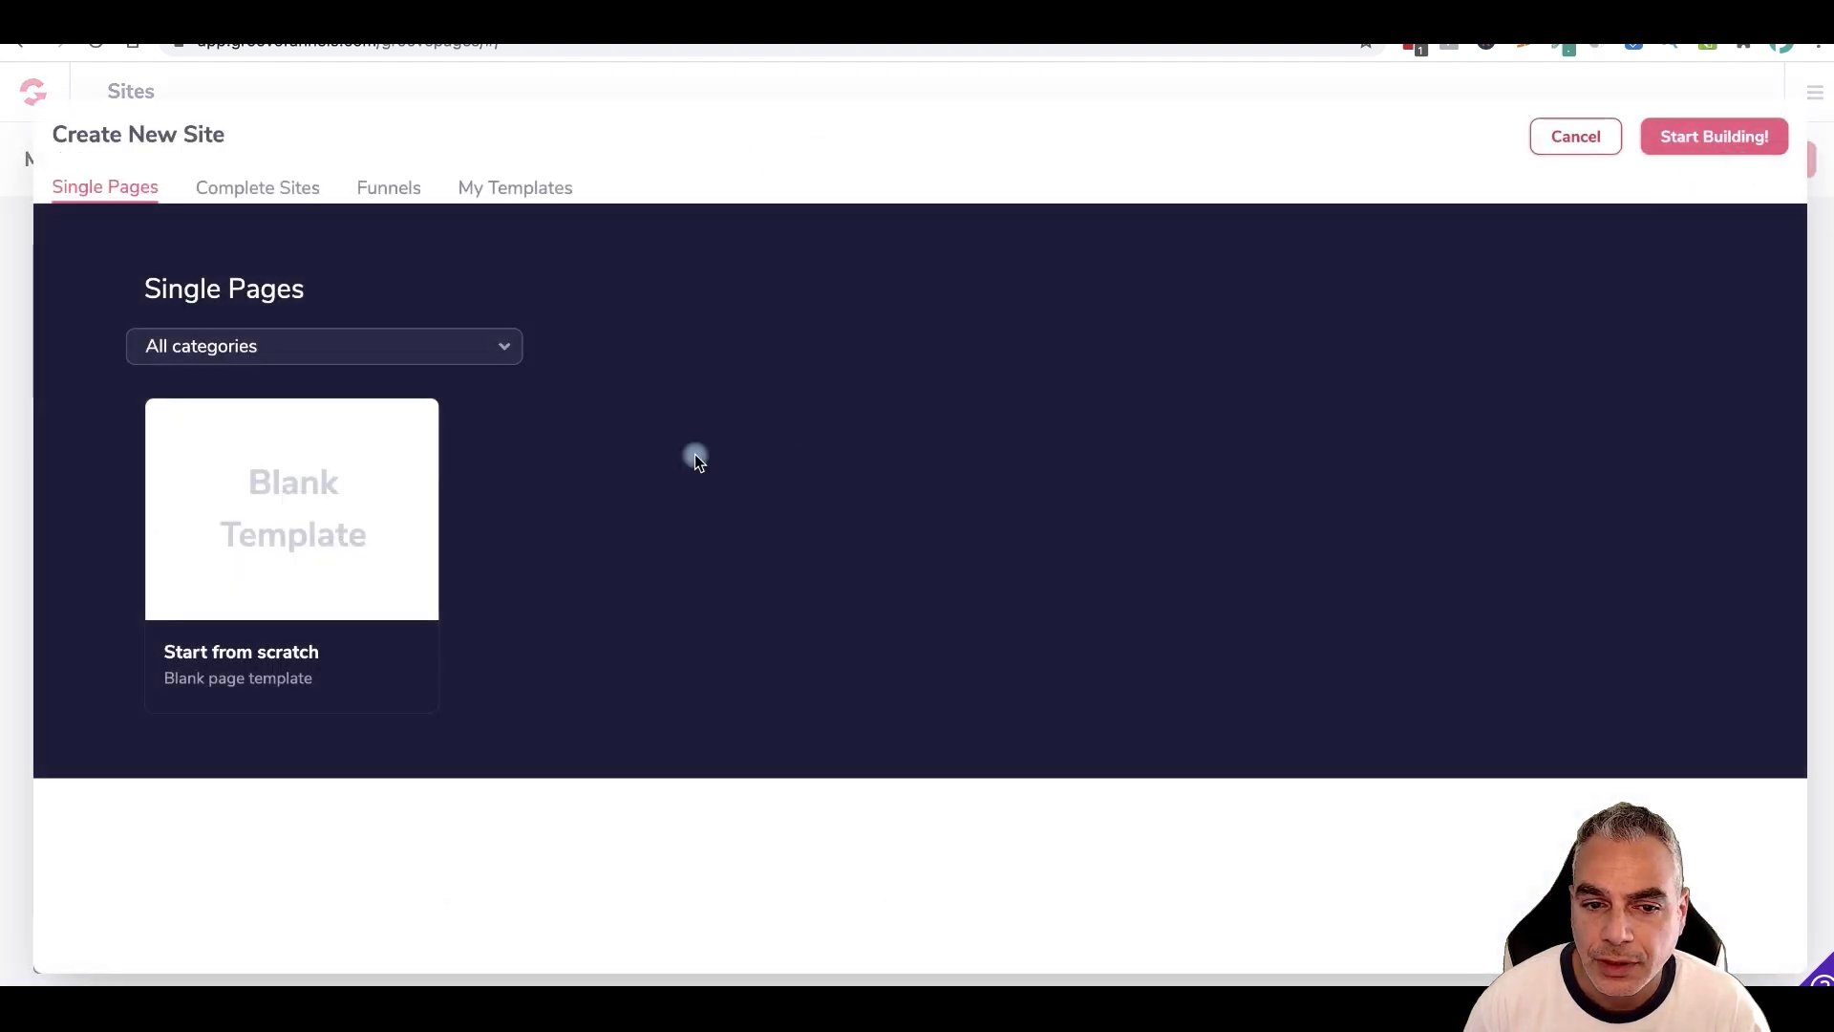
scroll(289, 645, down, 1)
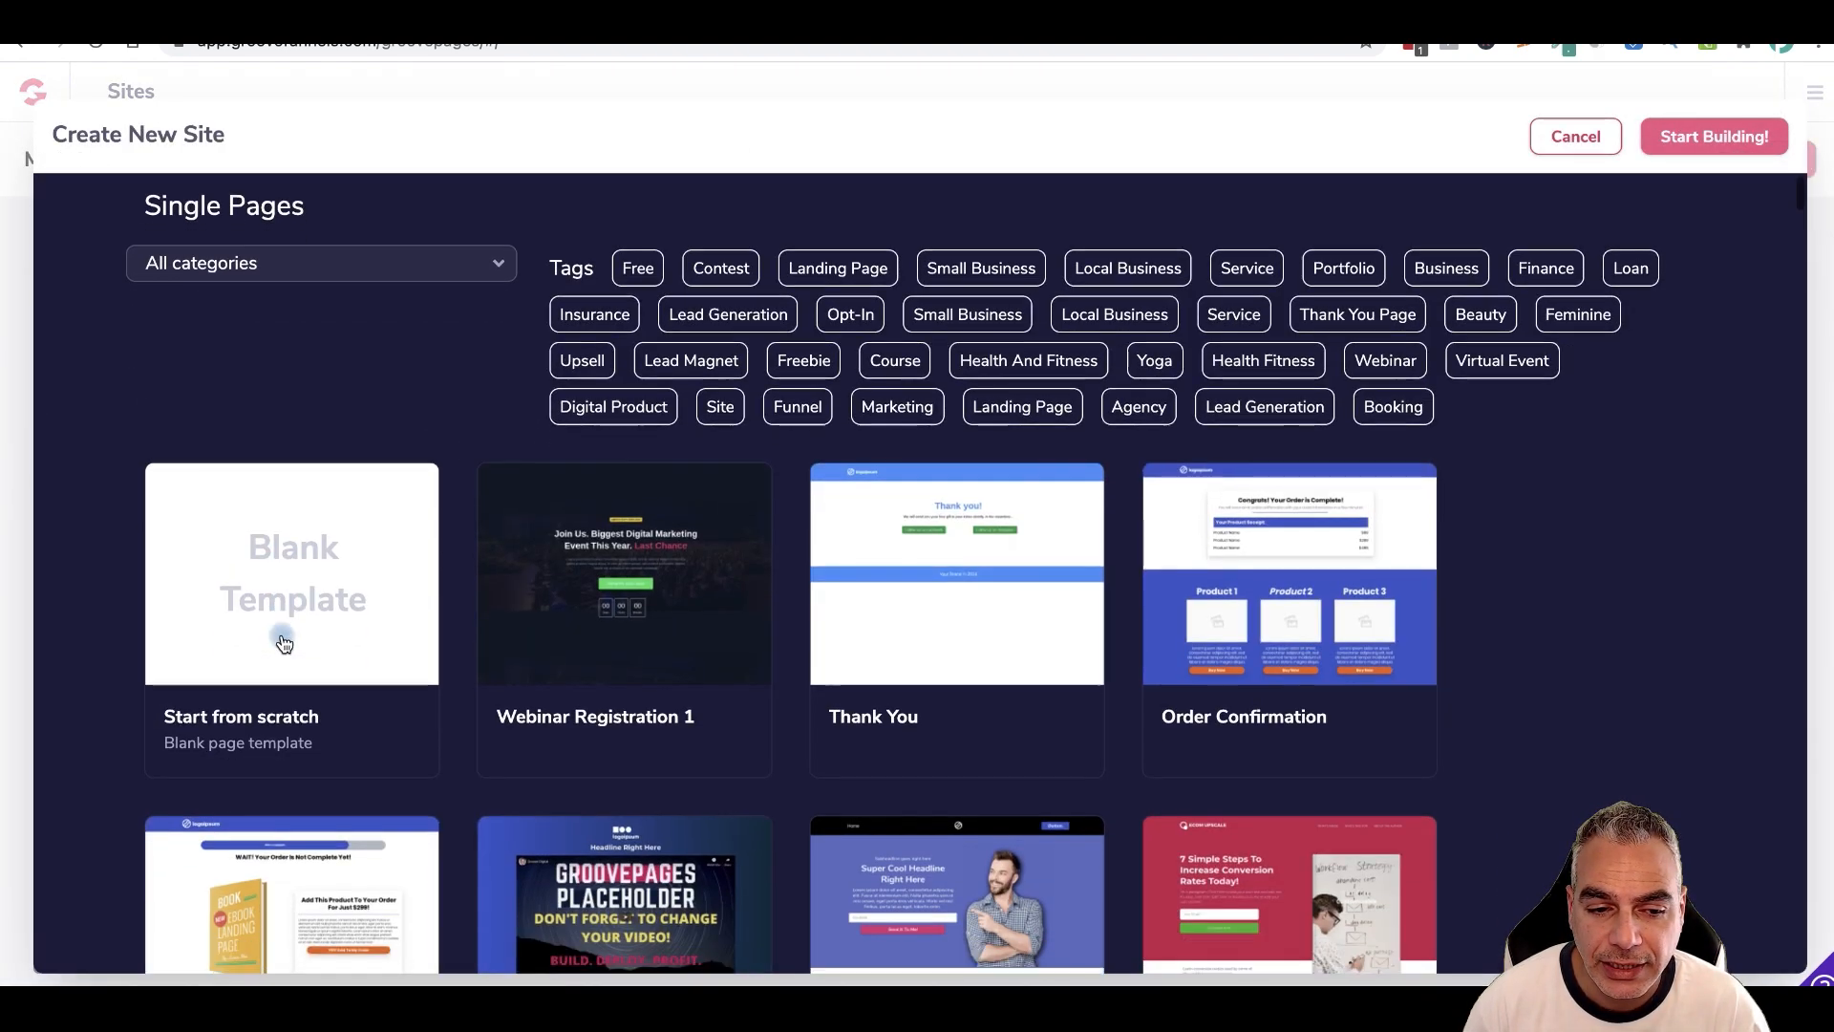
scroll(315, 593, down, 1)
scroll(314, 612, up, 2)
scroll(314, 612, down, 2)
click(291, 573)
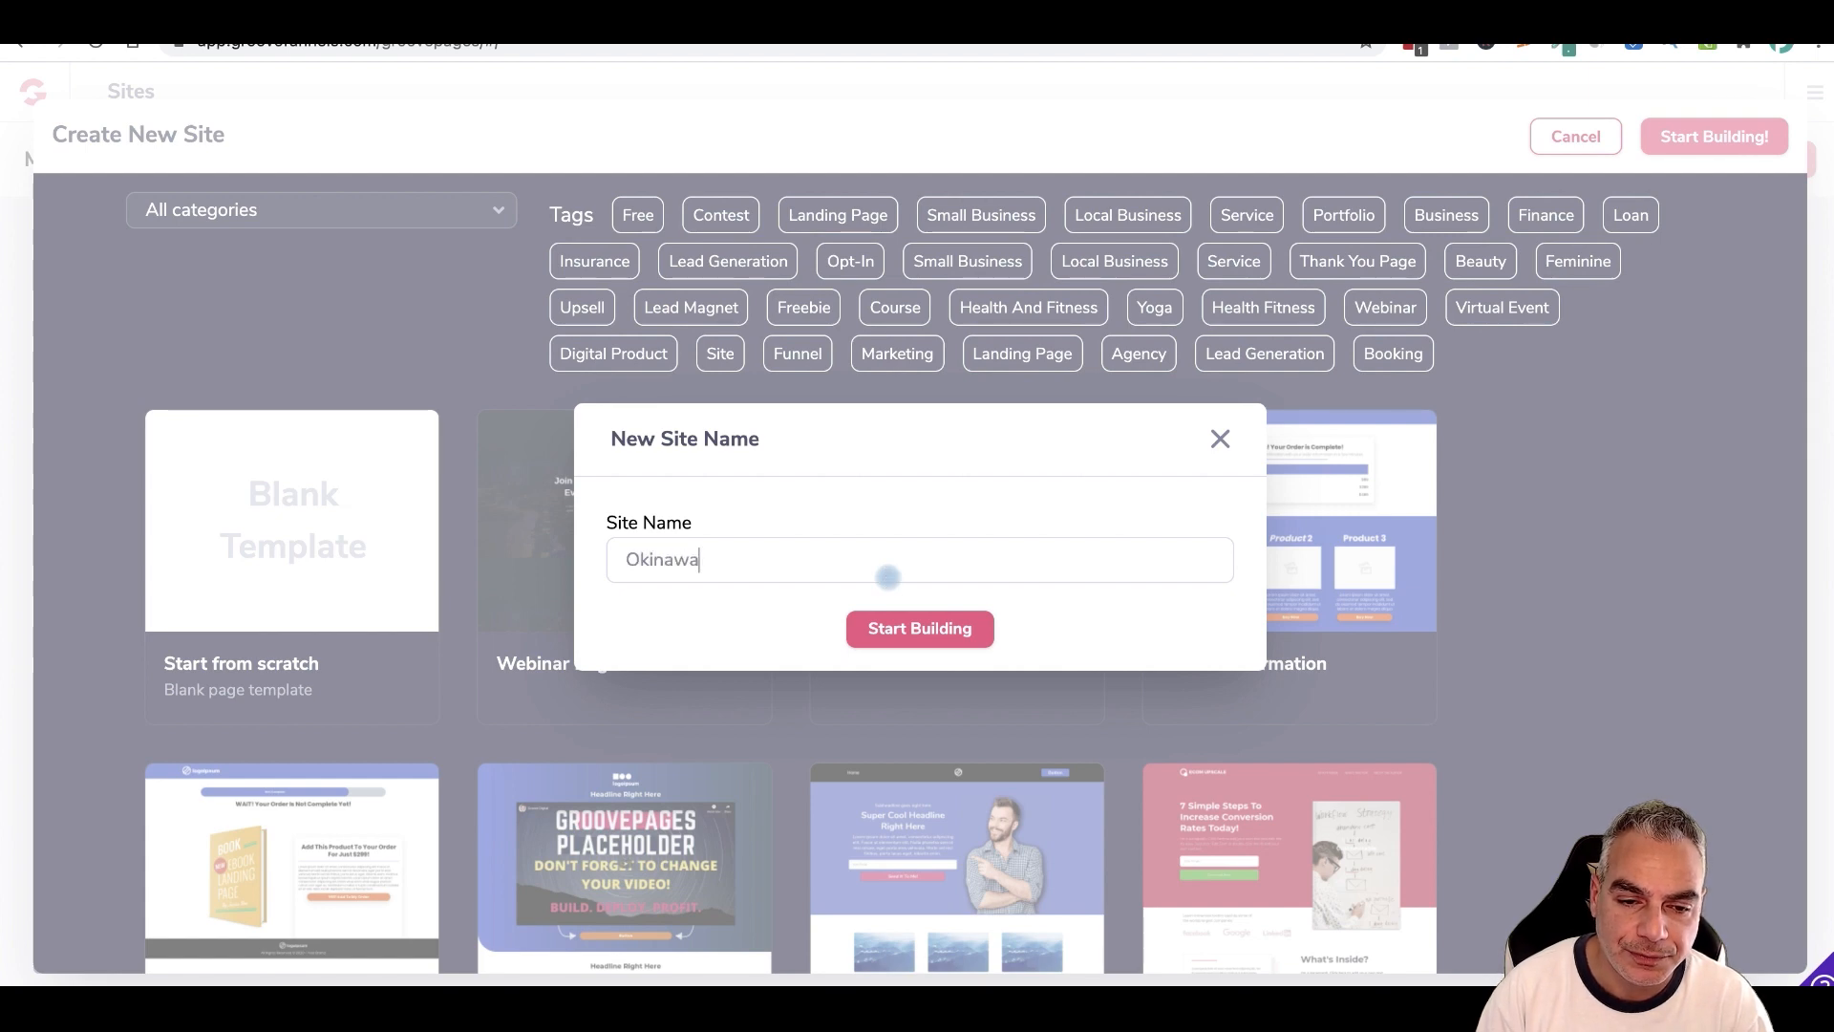
click(925, 628)
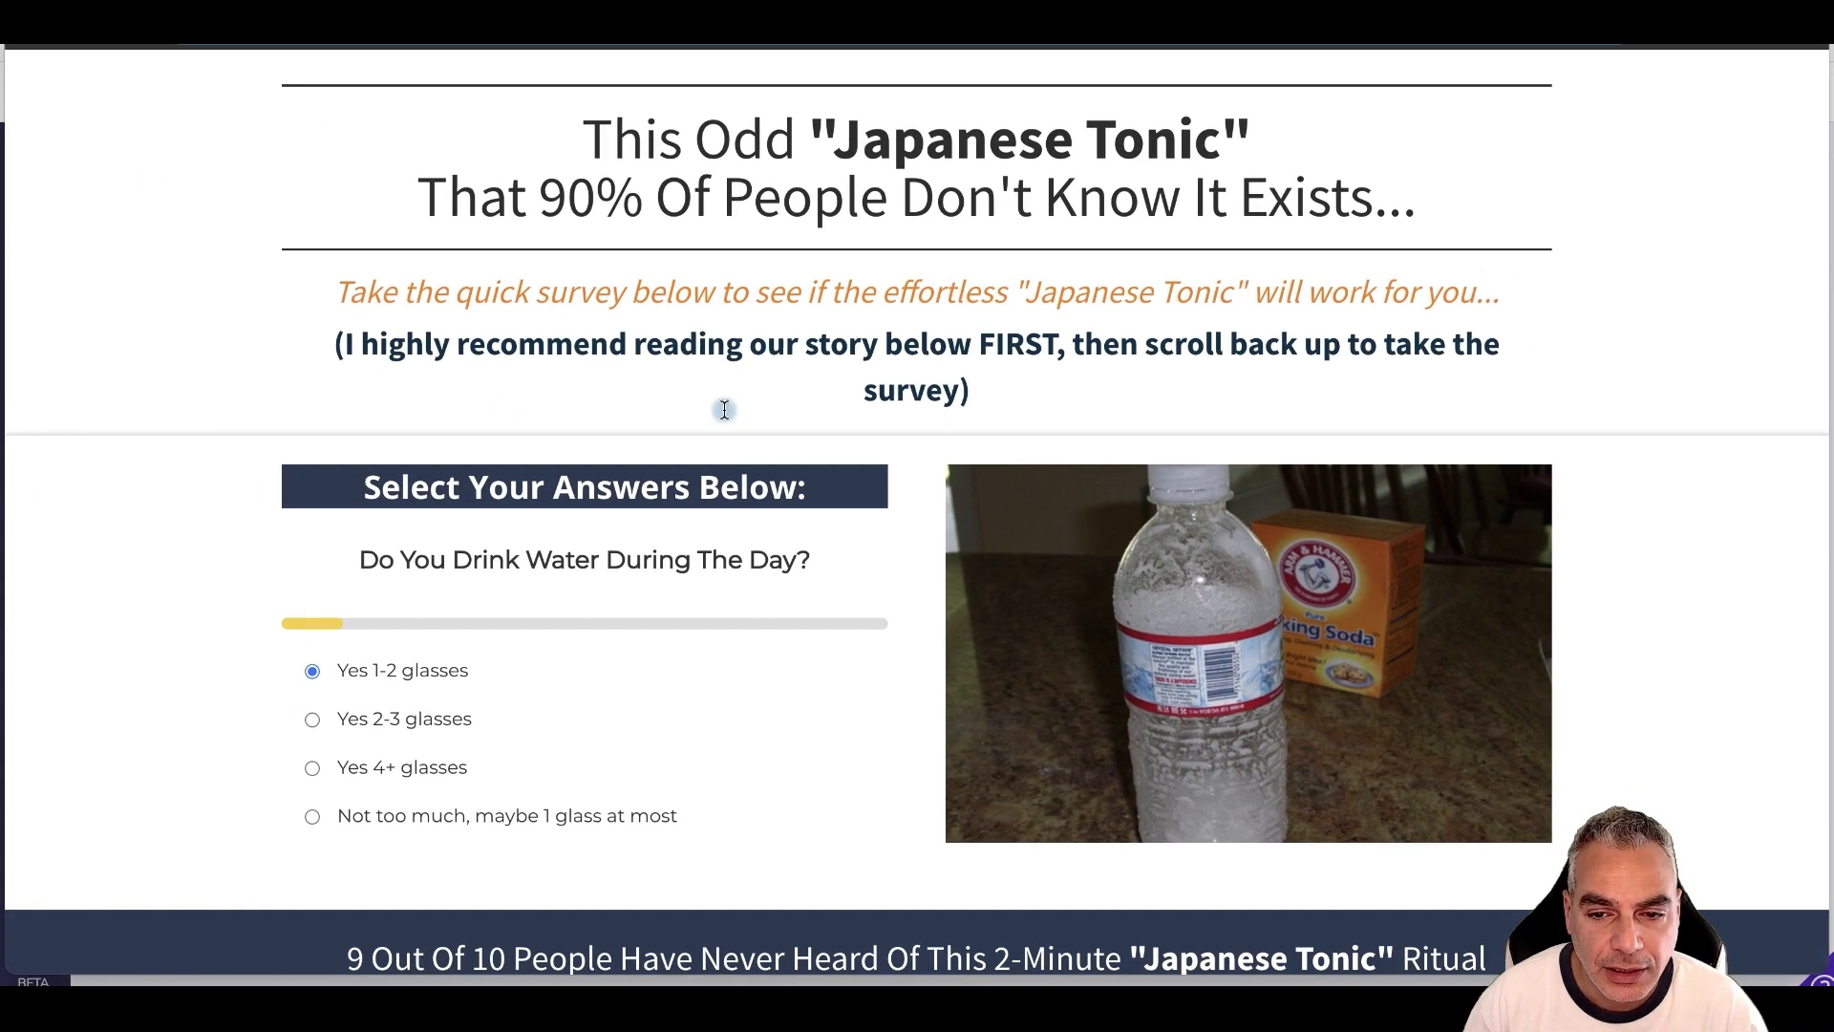
- Review the "Japanese Tonic" landing page's headline, survey and story as the model for the new page
scroll(724, 409, down, 3)
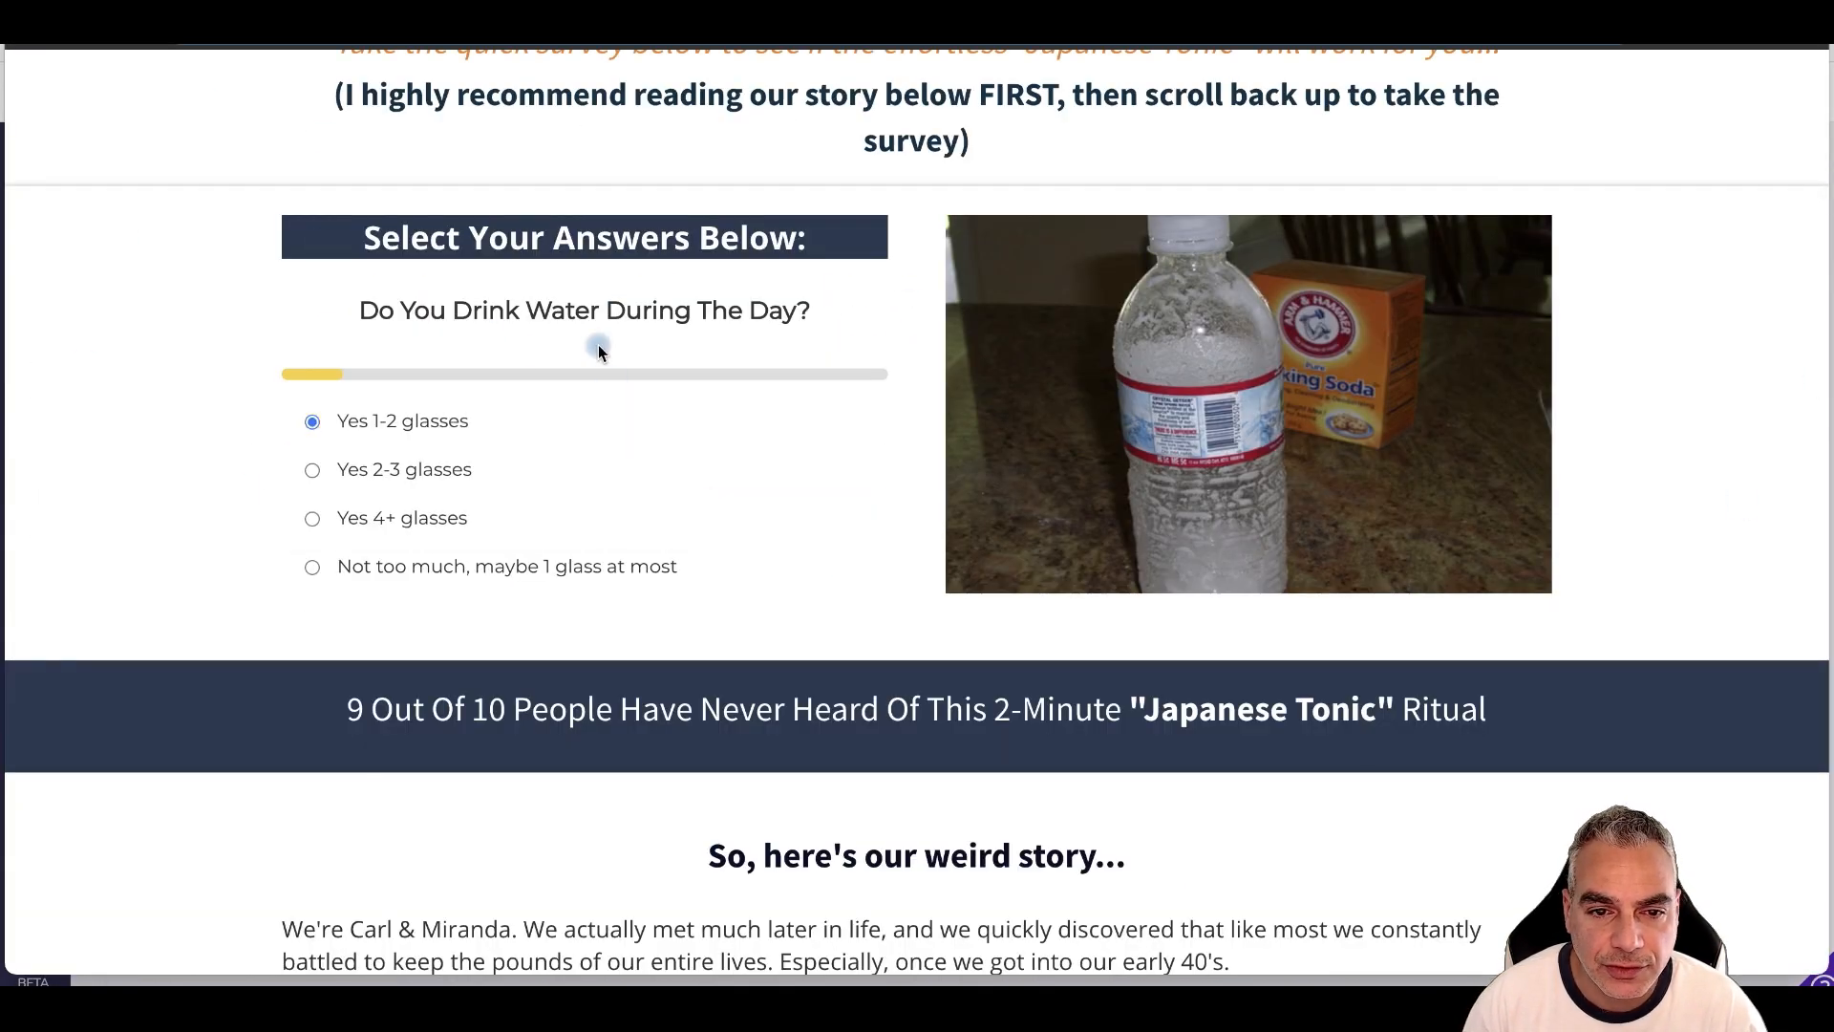
scroll(592, 333, down, 6)
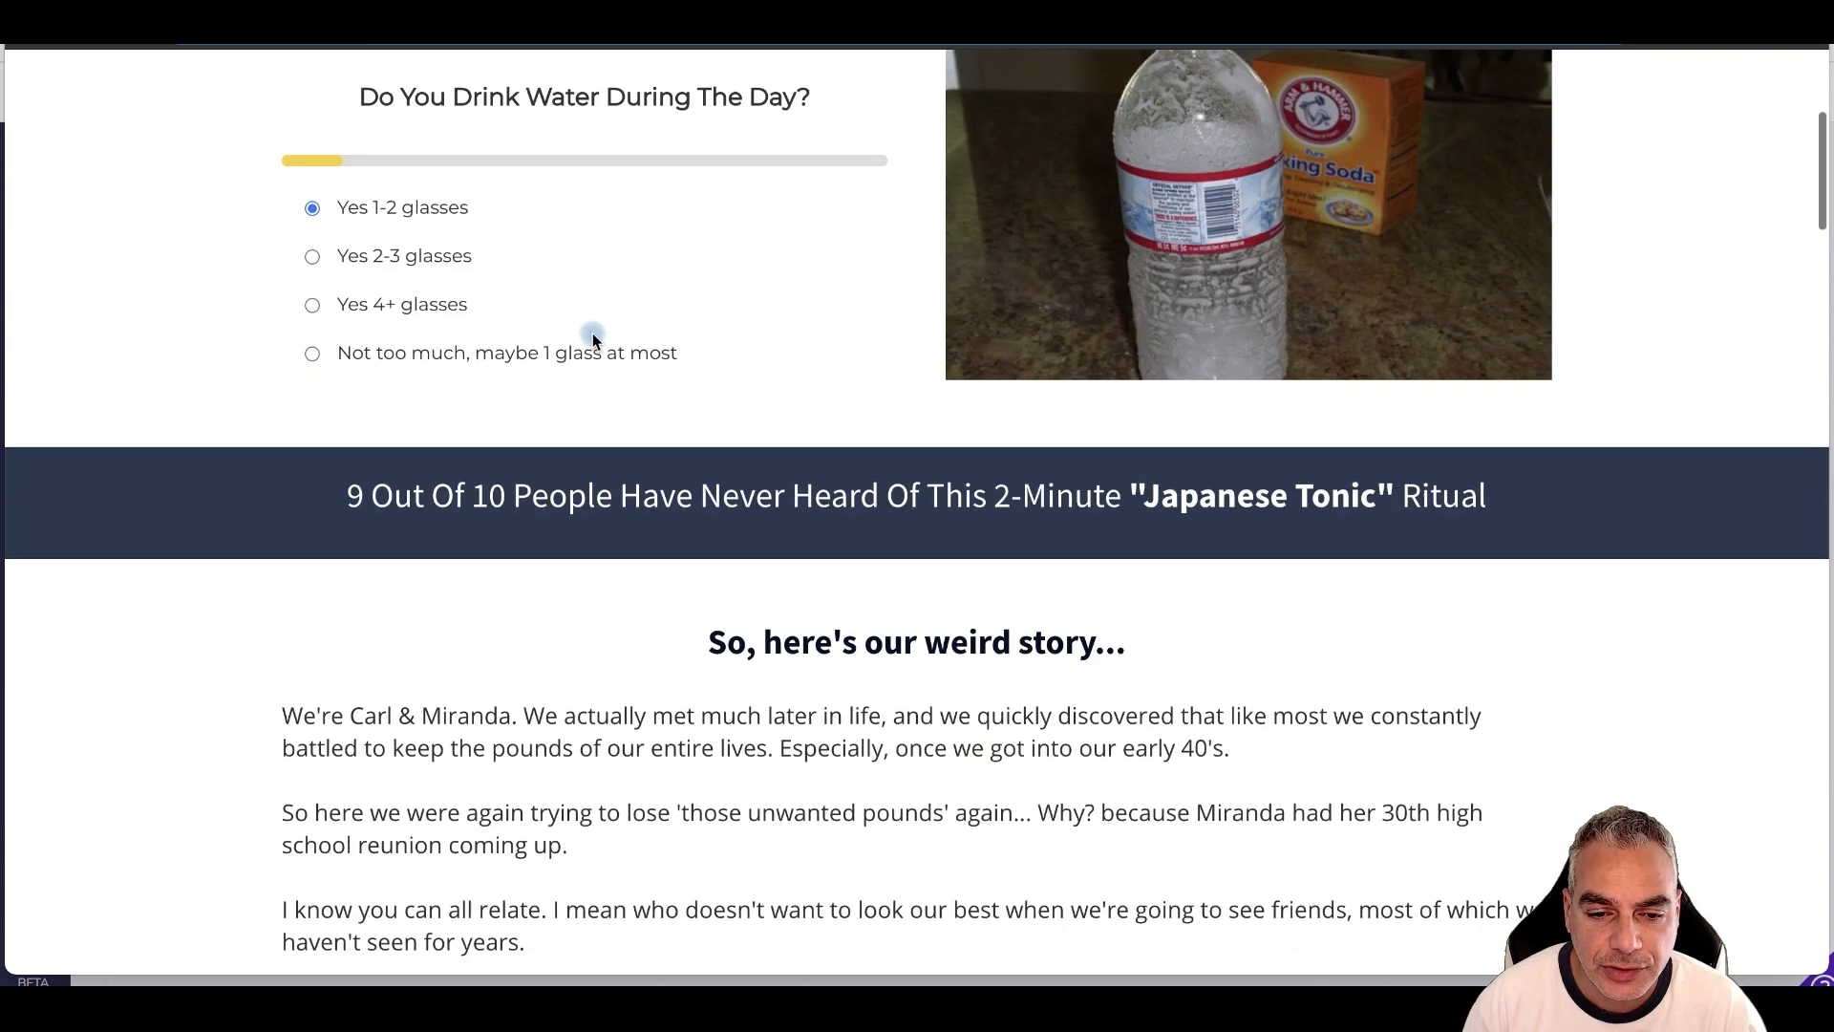
scroll(201, 179, down, 15)
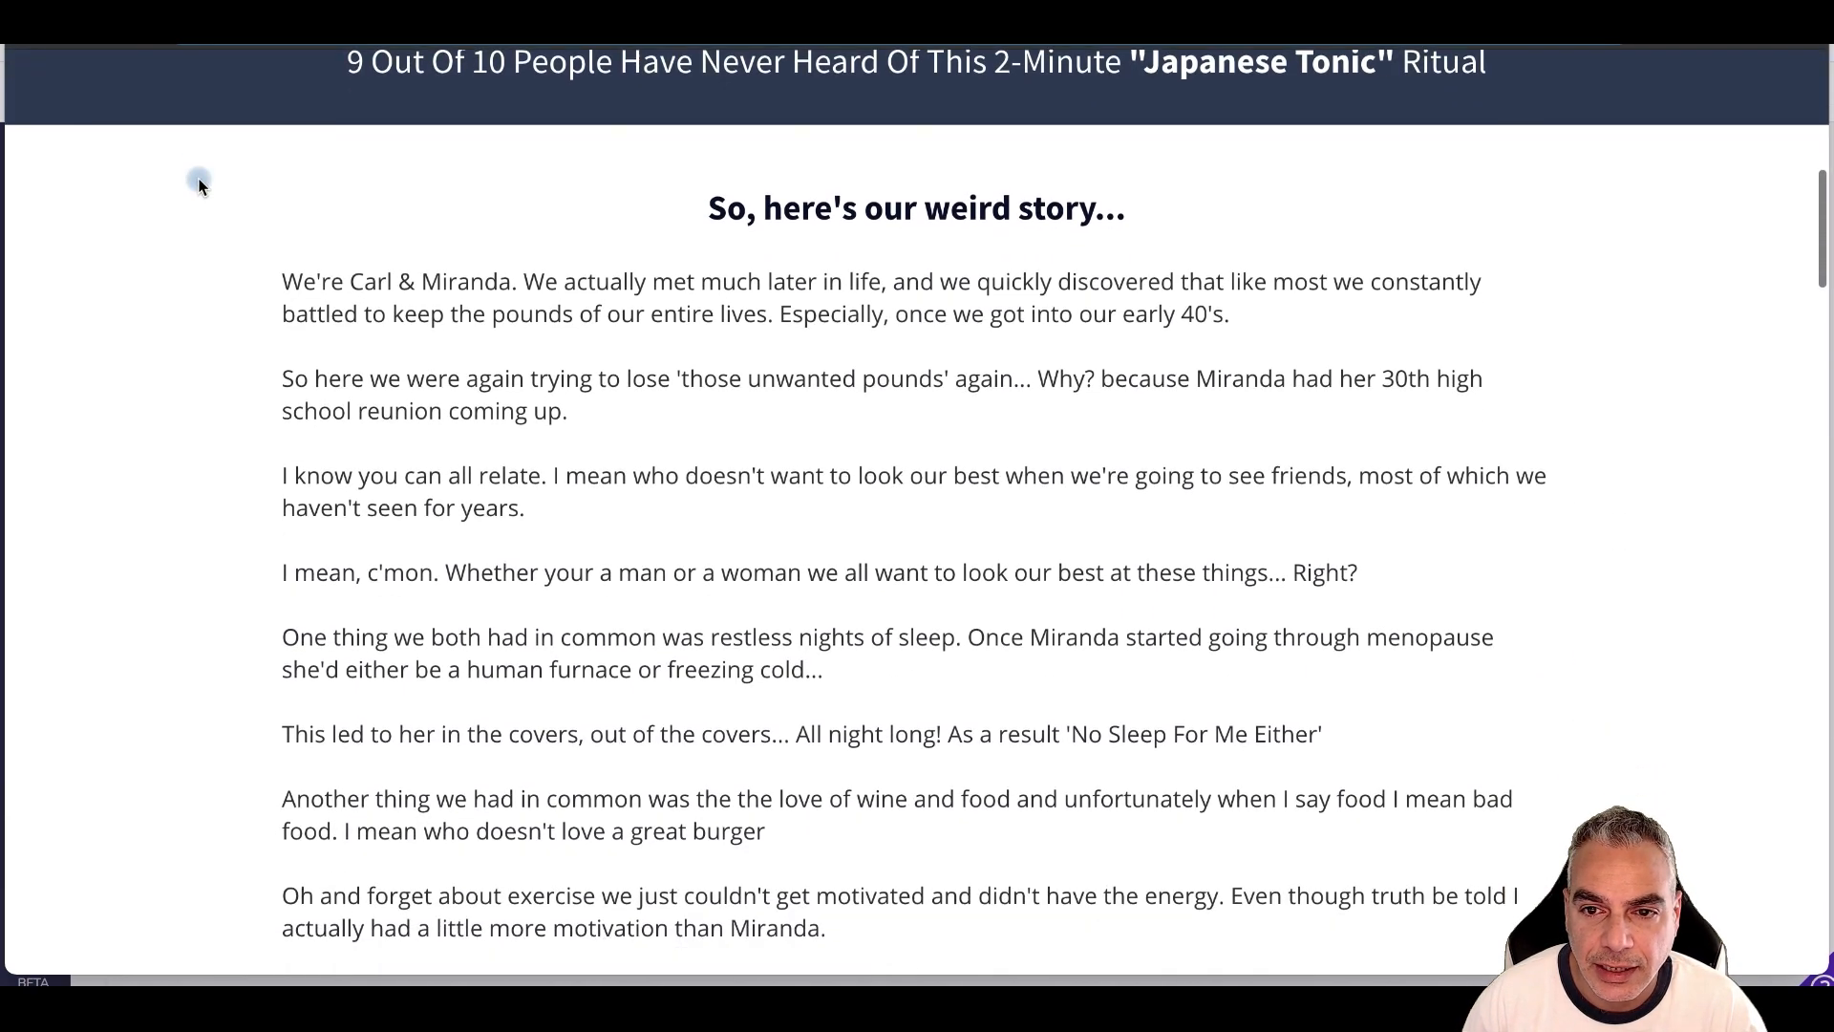
scroll(219, 157, down, 20)
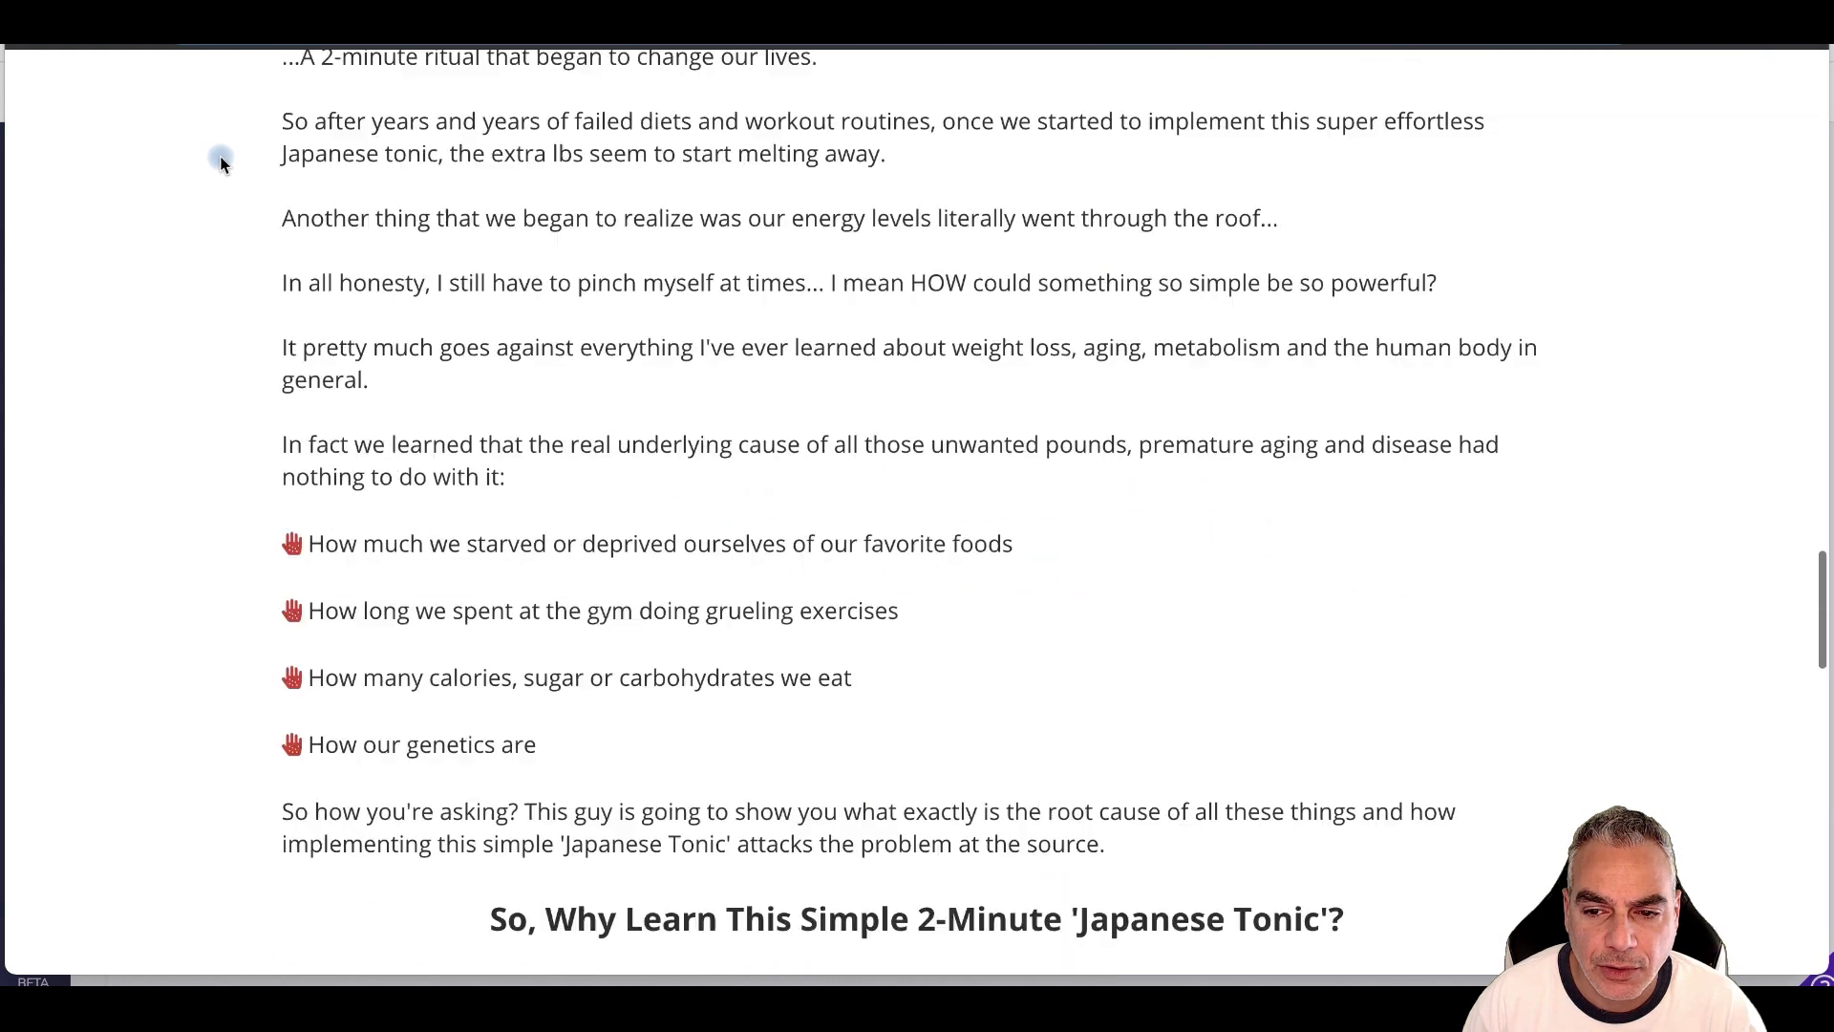
scroll(477, 281, up, 5)
scroll(478, 285, up, 1)
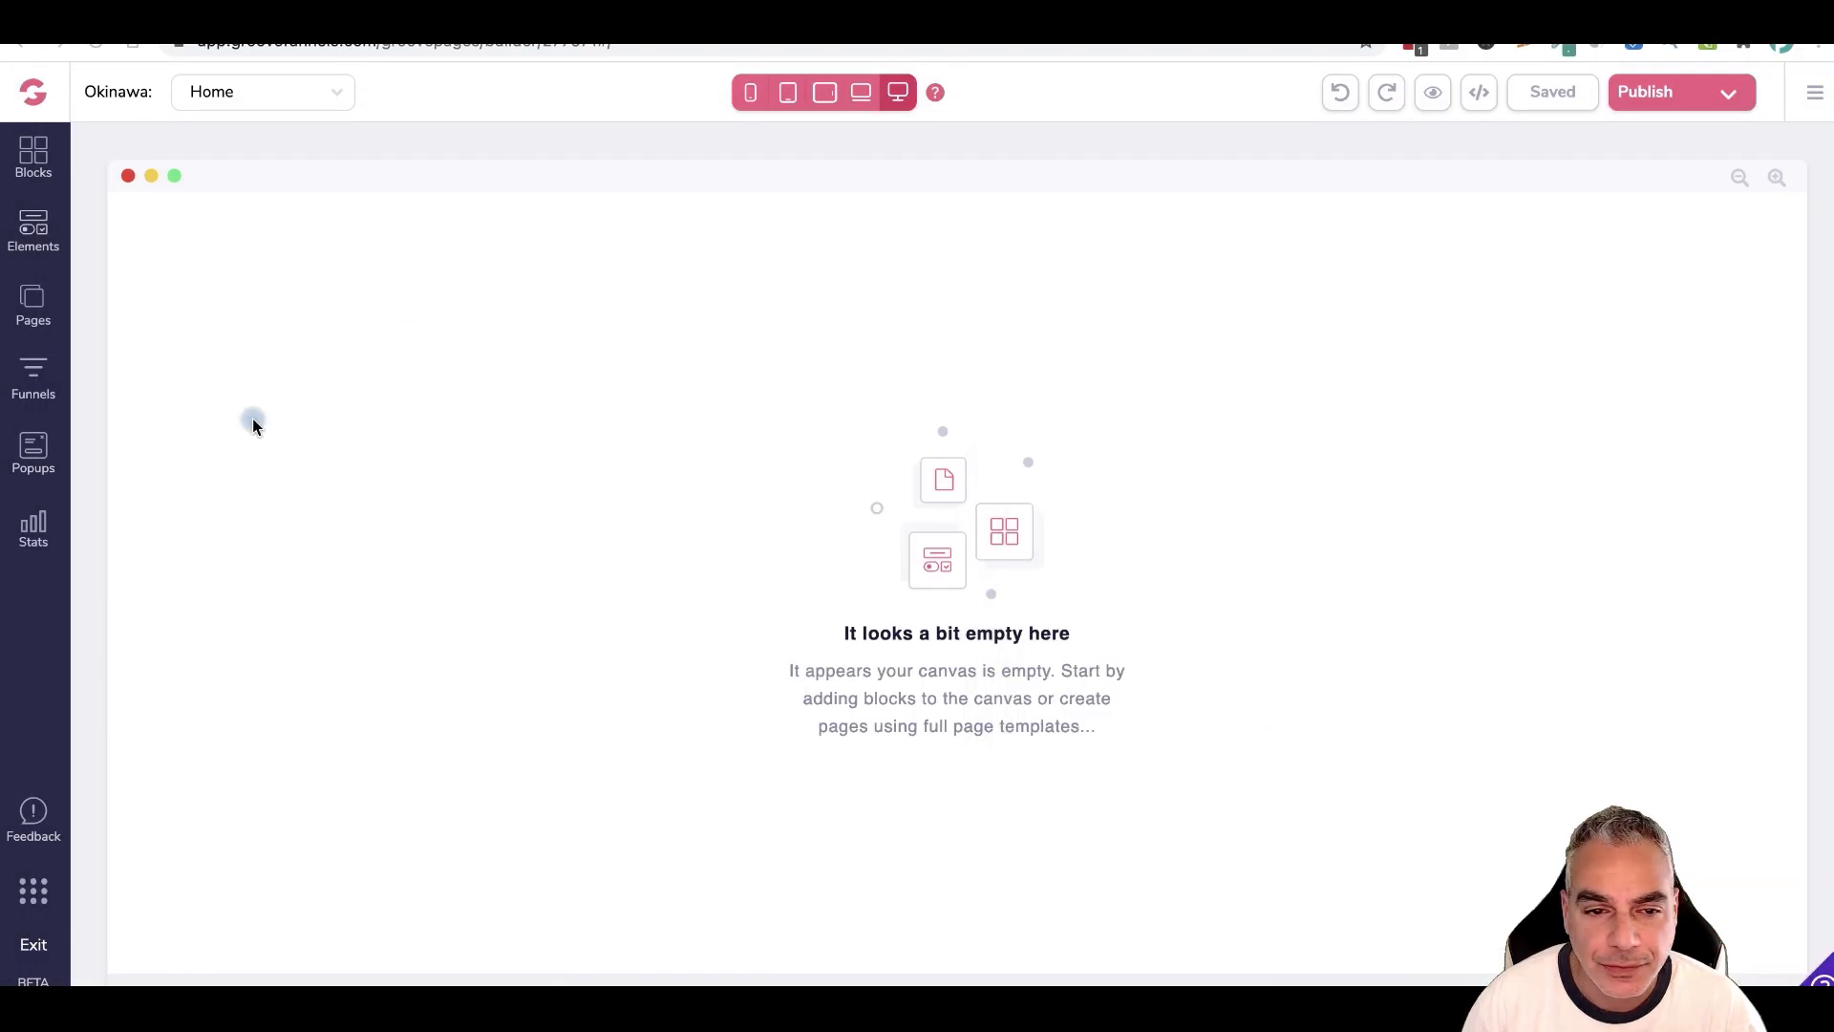
- Add an empty Container element to the Okinawa site's Home page canvas
click(36, 158)
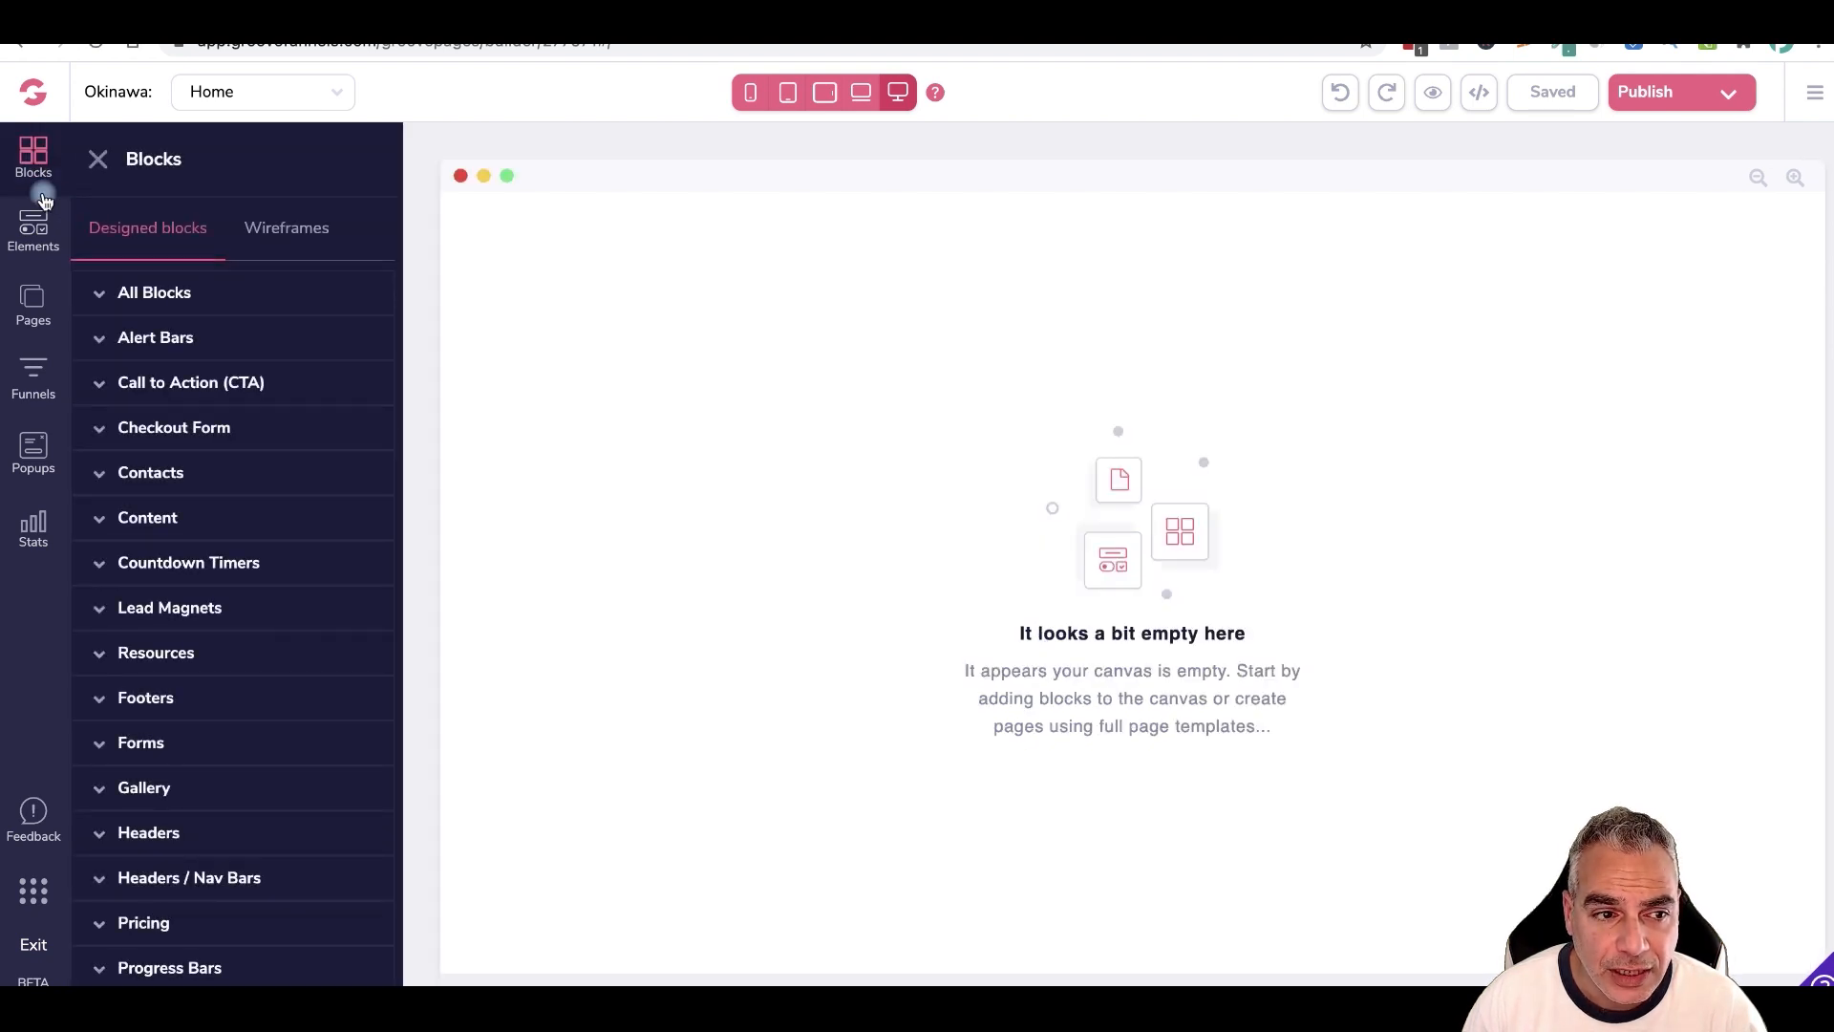
click(46, 233)
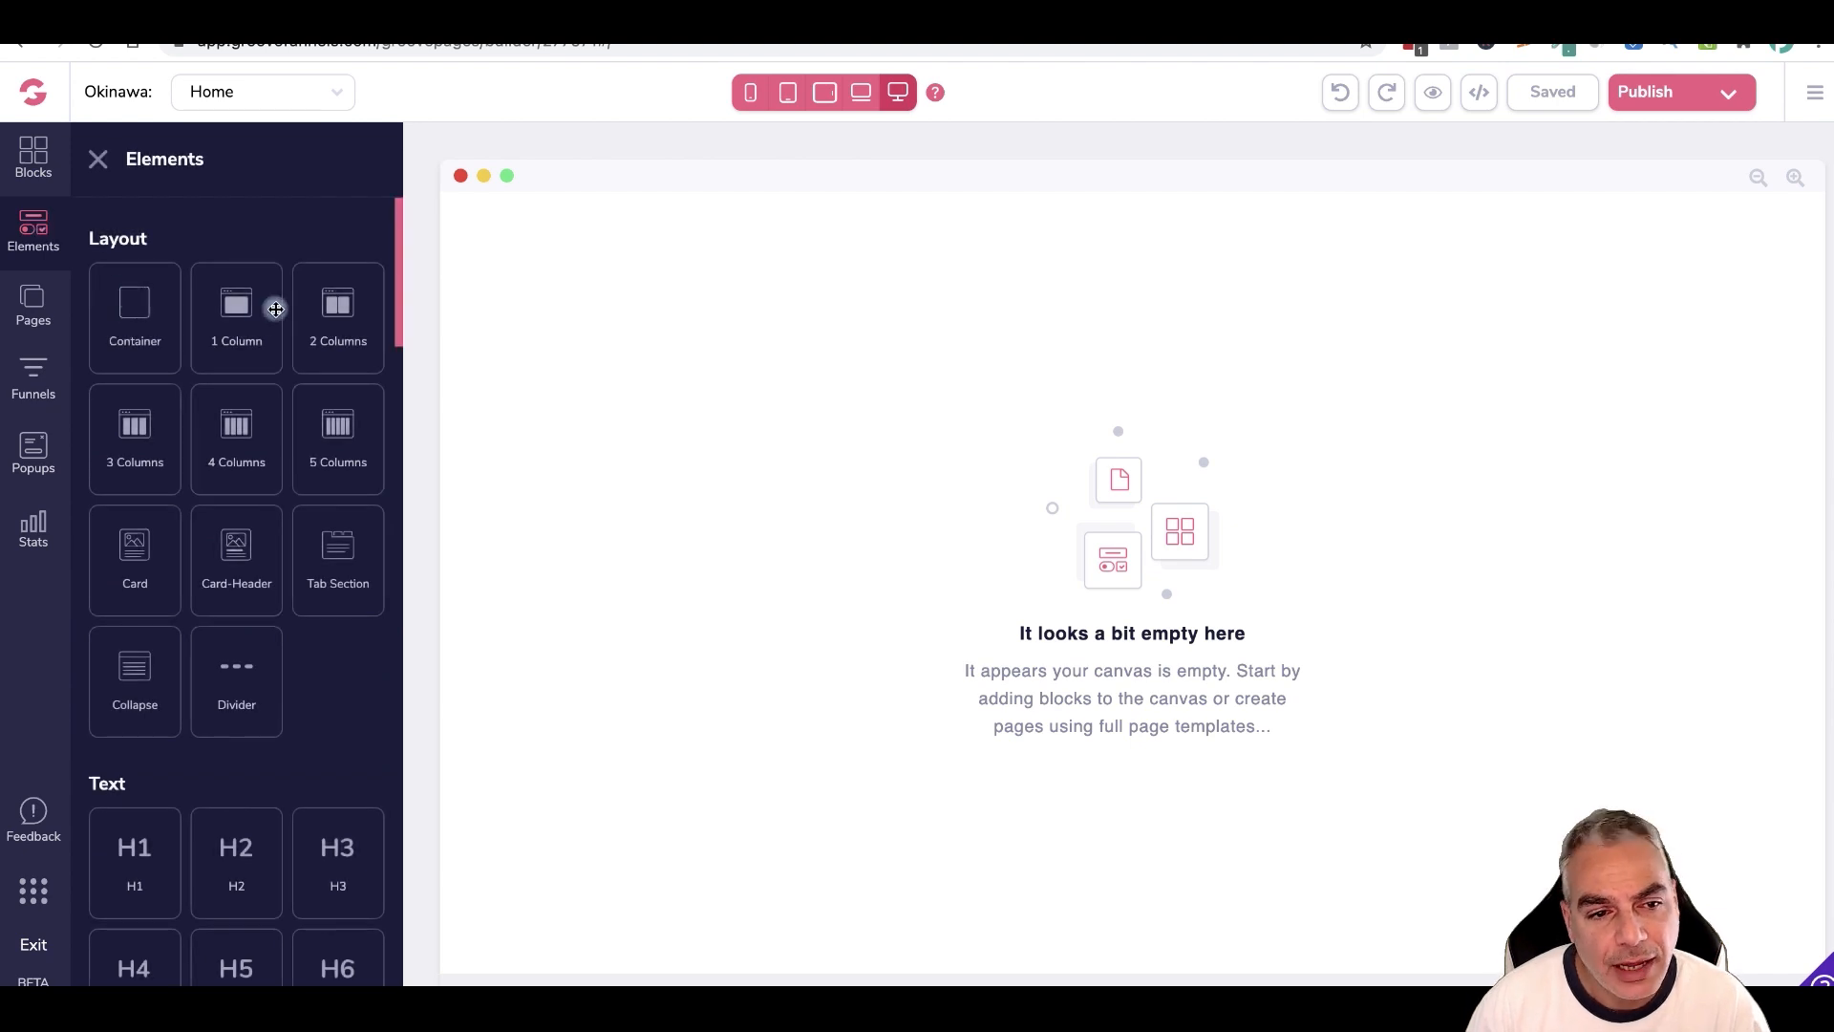
drag(139, 306, 761, 411)
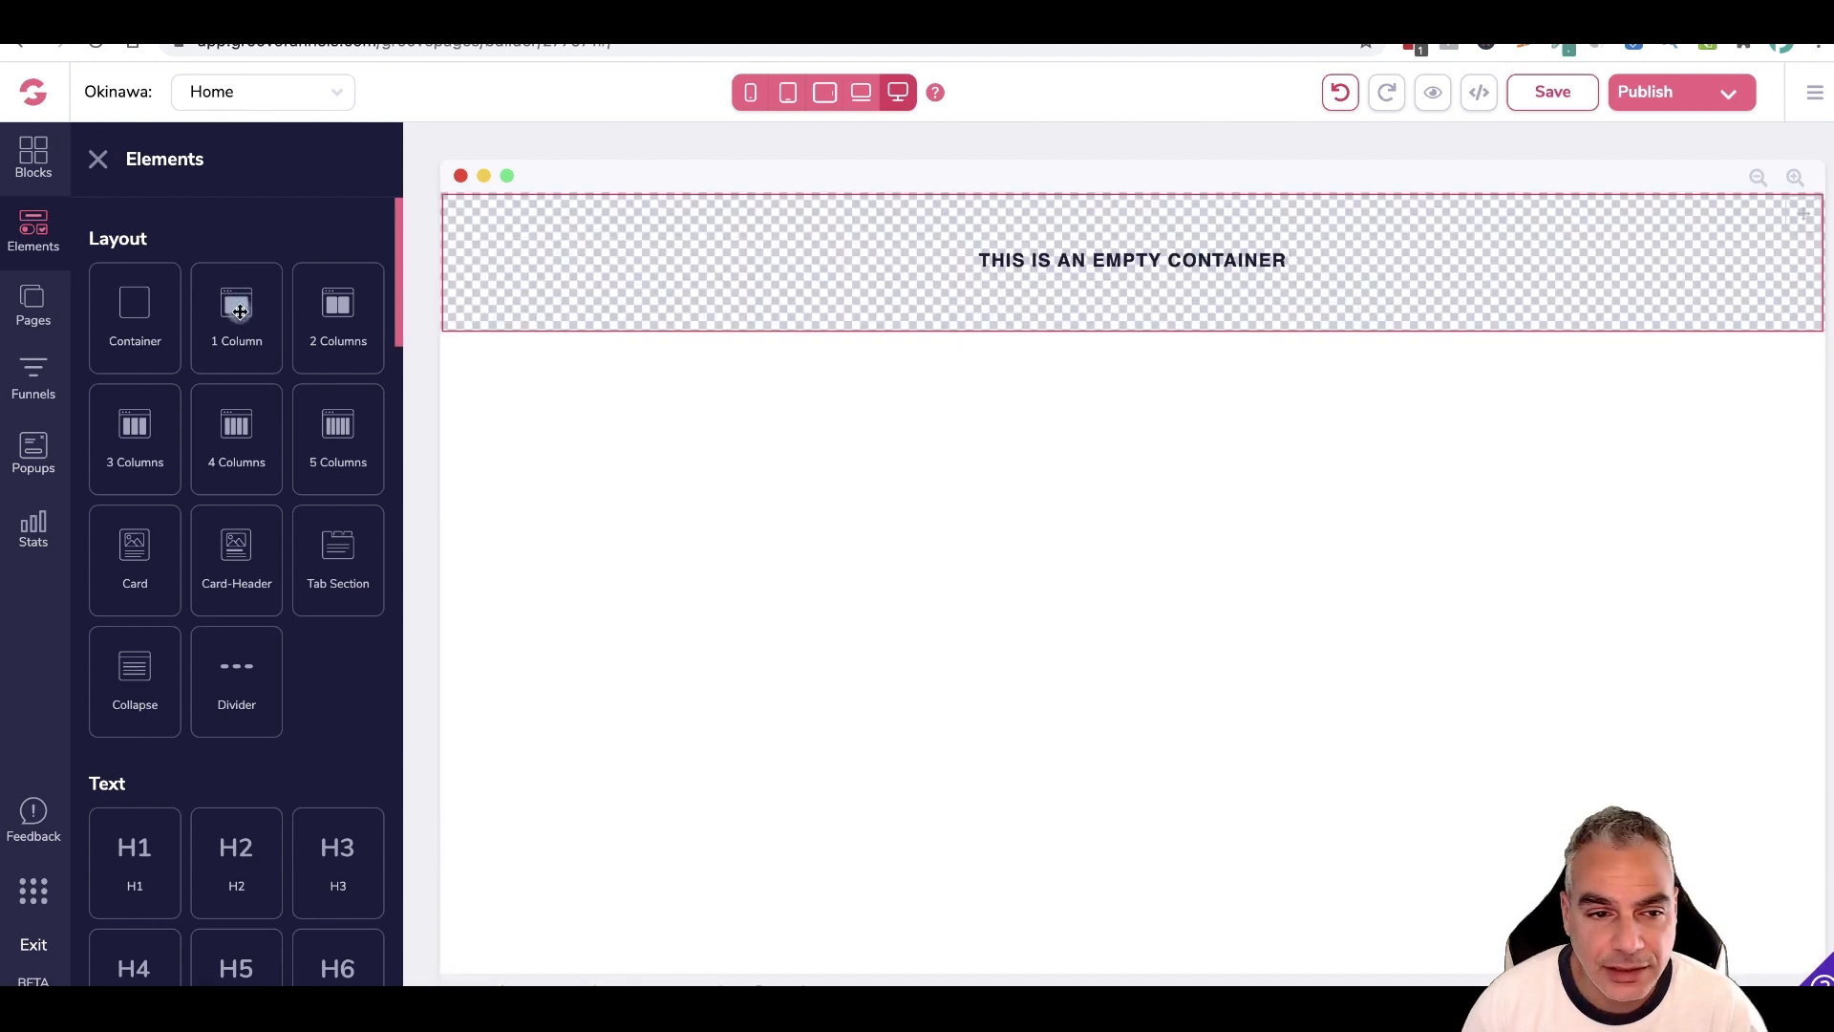
- Try to place a 1 Column layout in the empty container, and delete the extra container created below it
drag(240, 311, 745, 278)
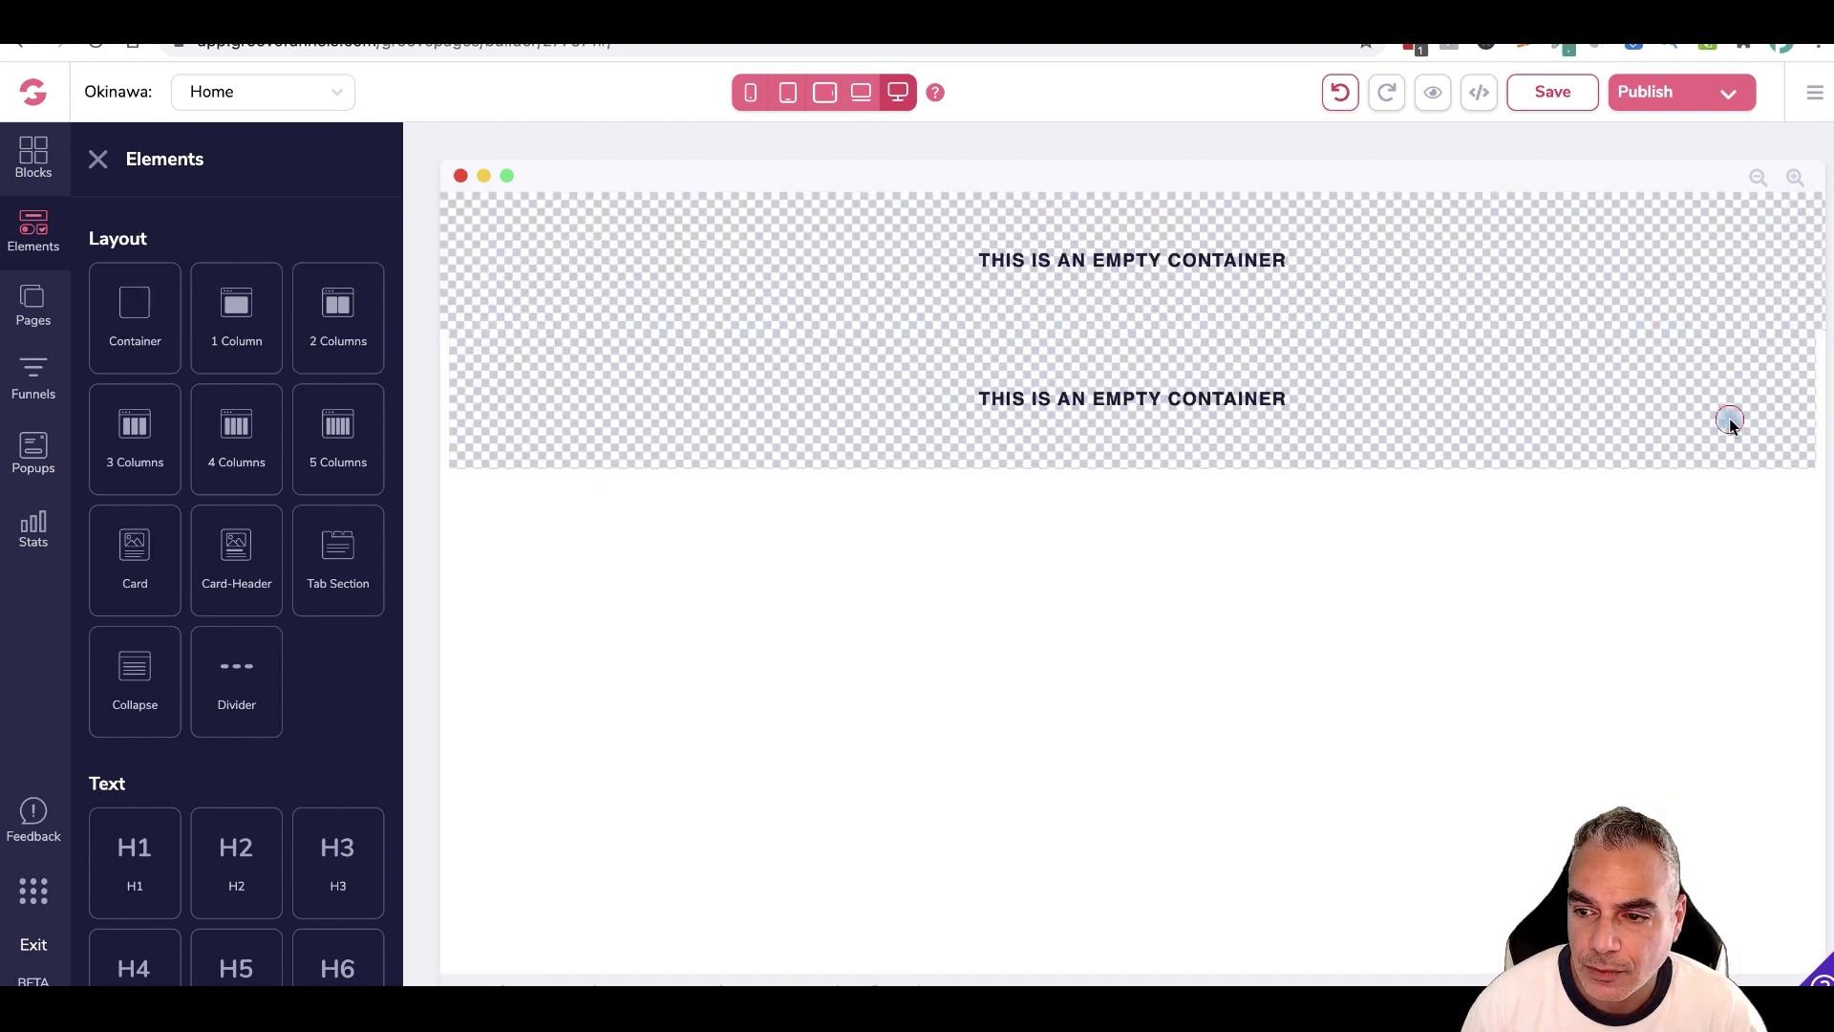
click(1768, 393)
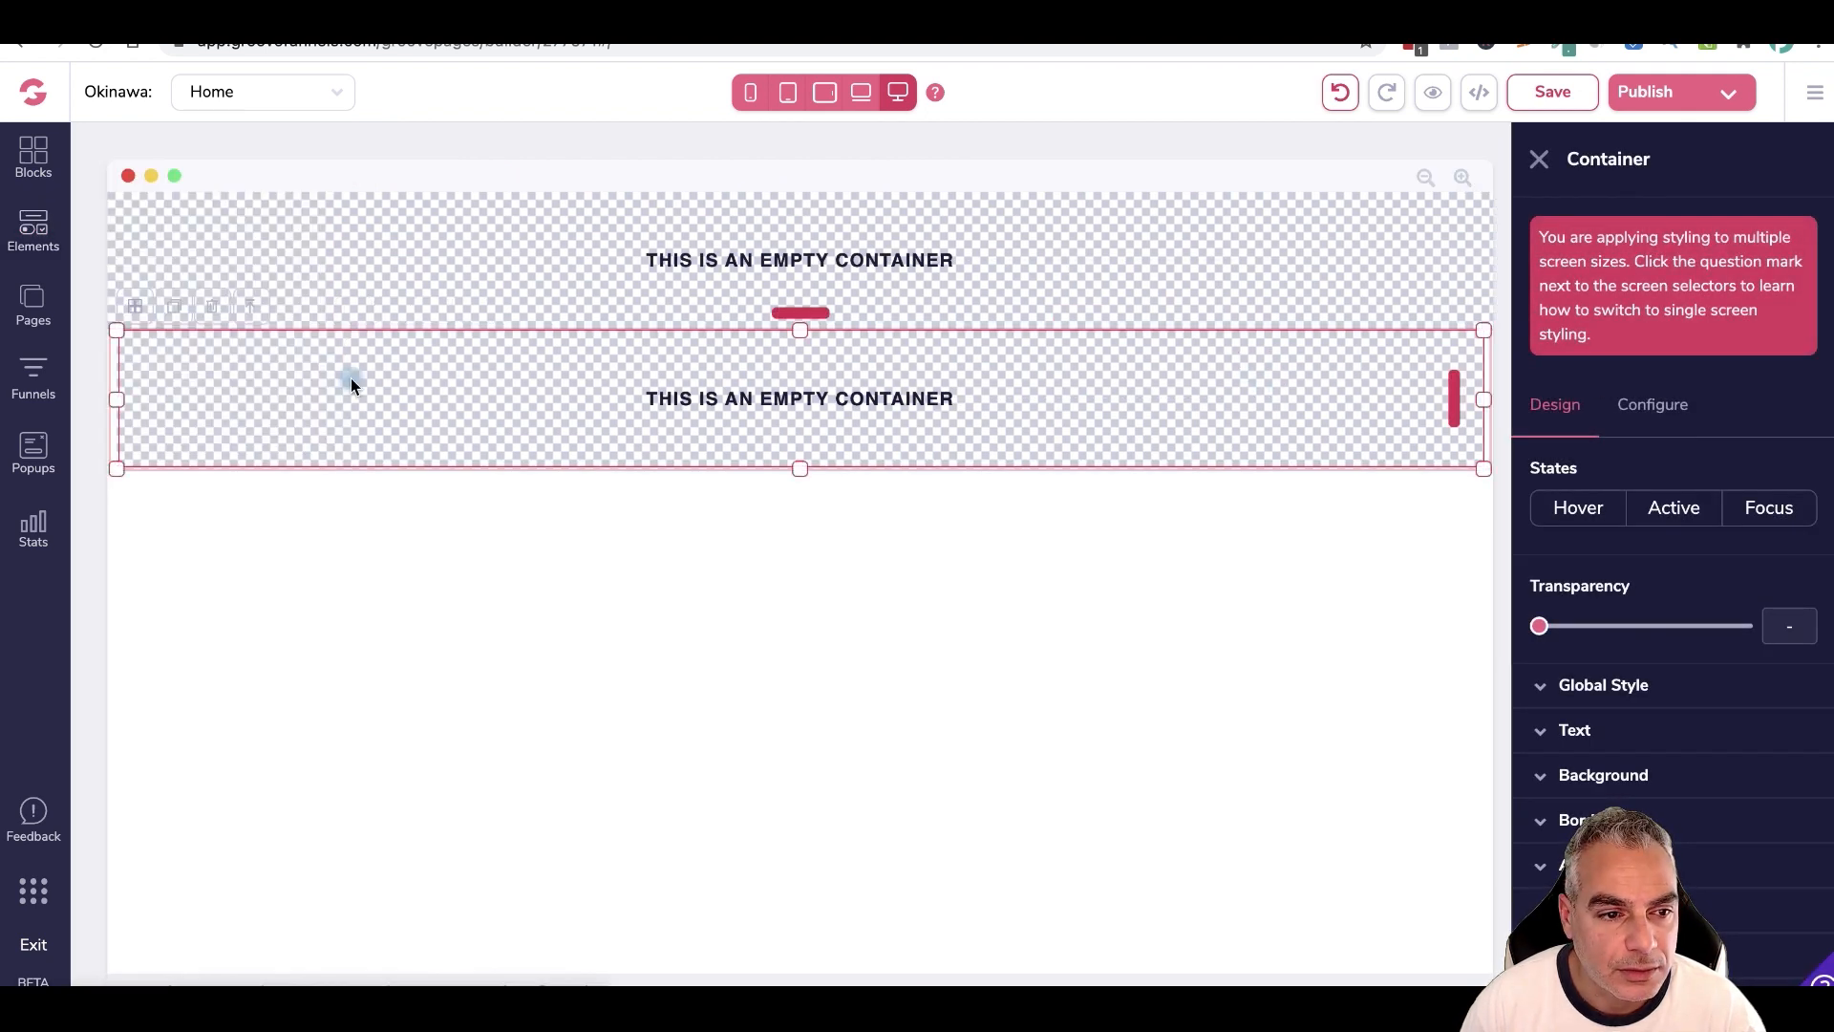
click(265, 319)
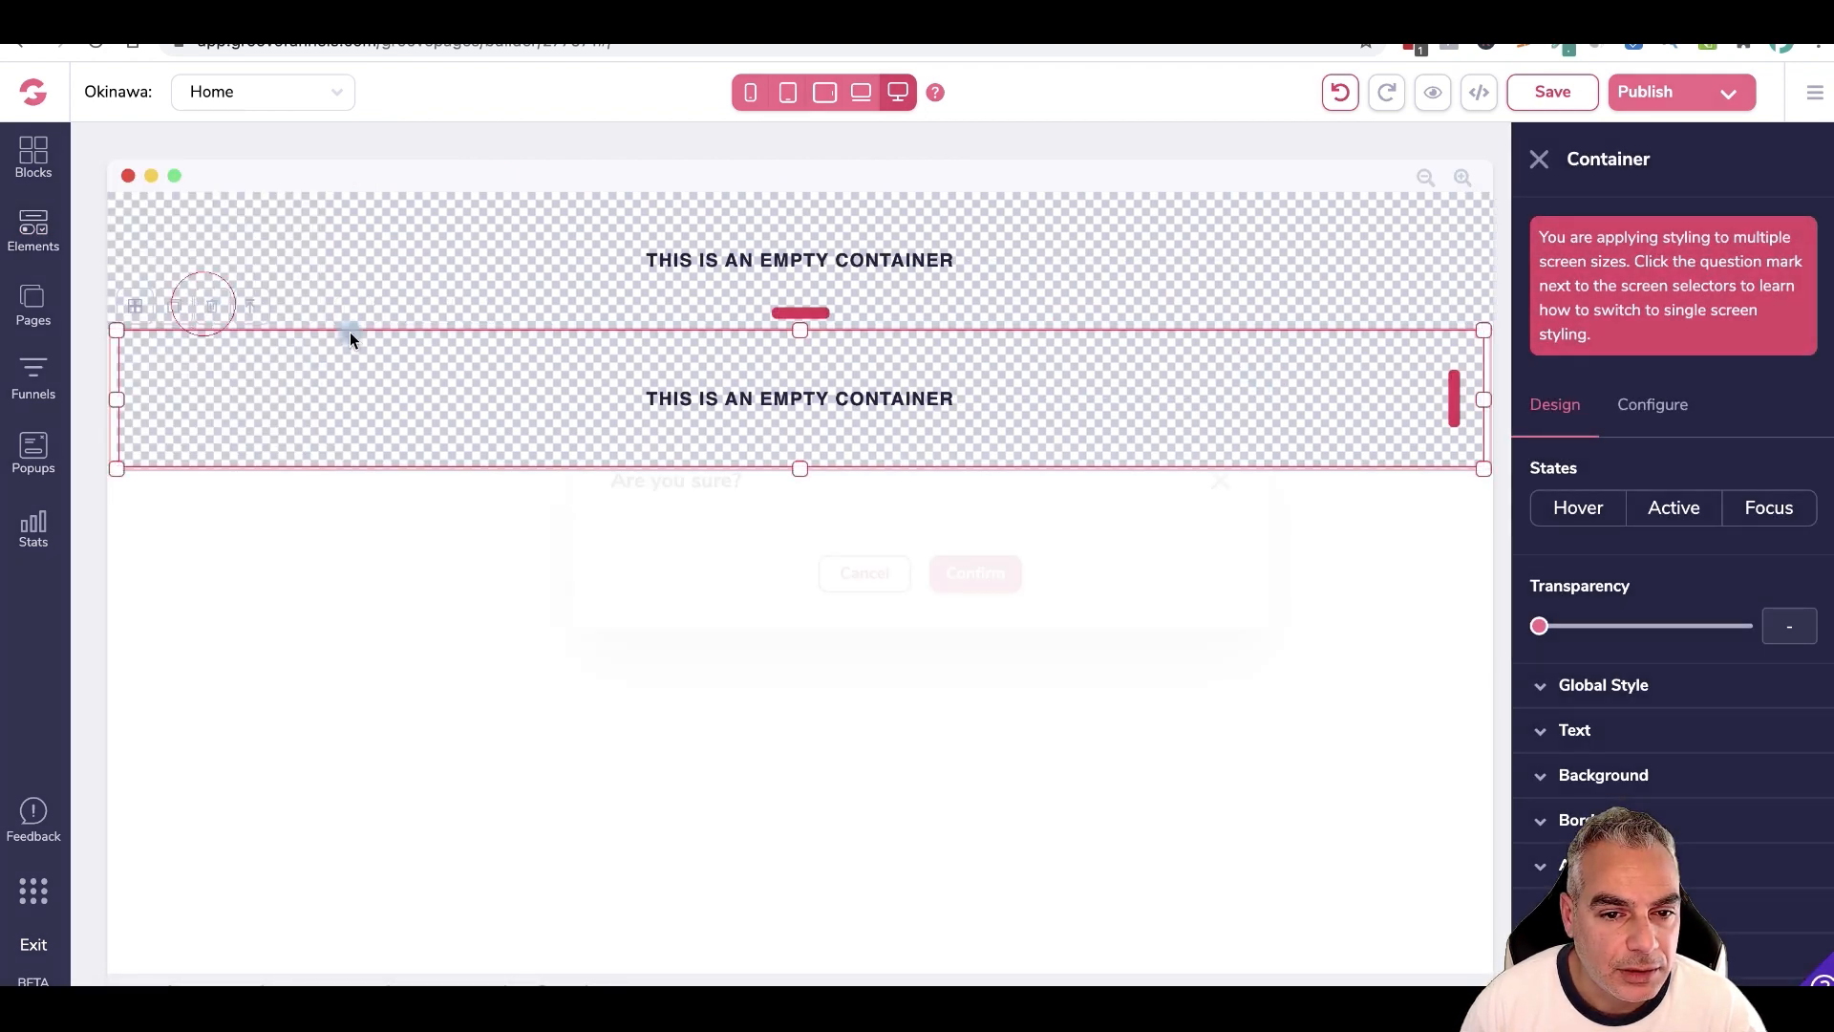
click(975, 572)
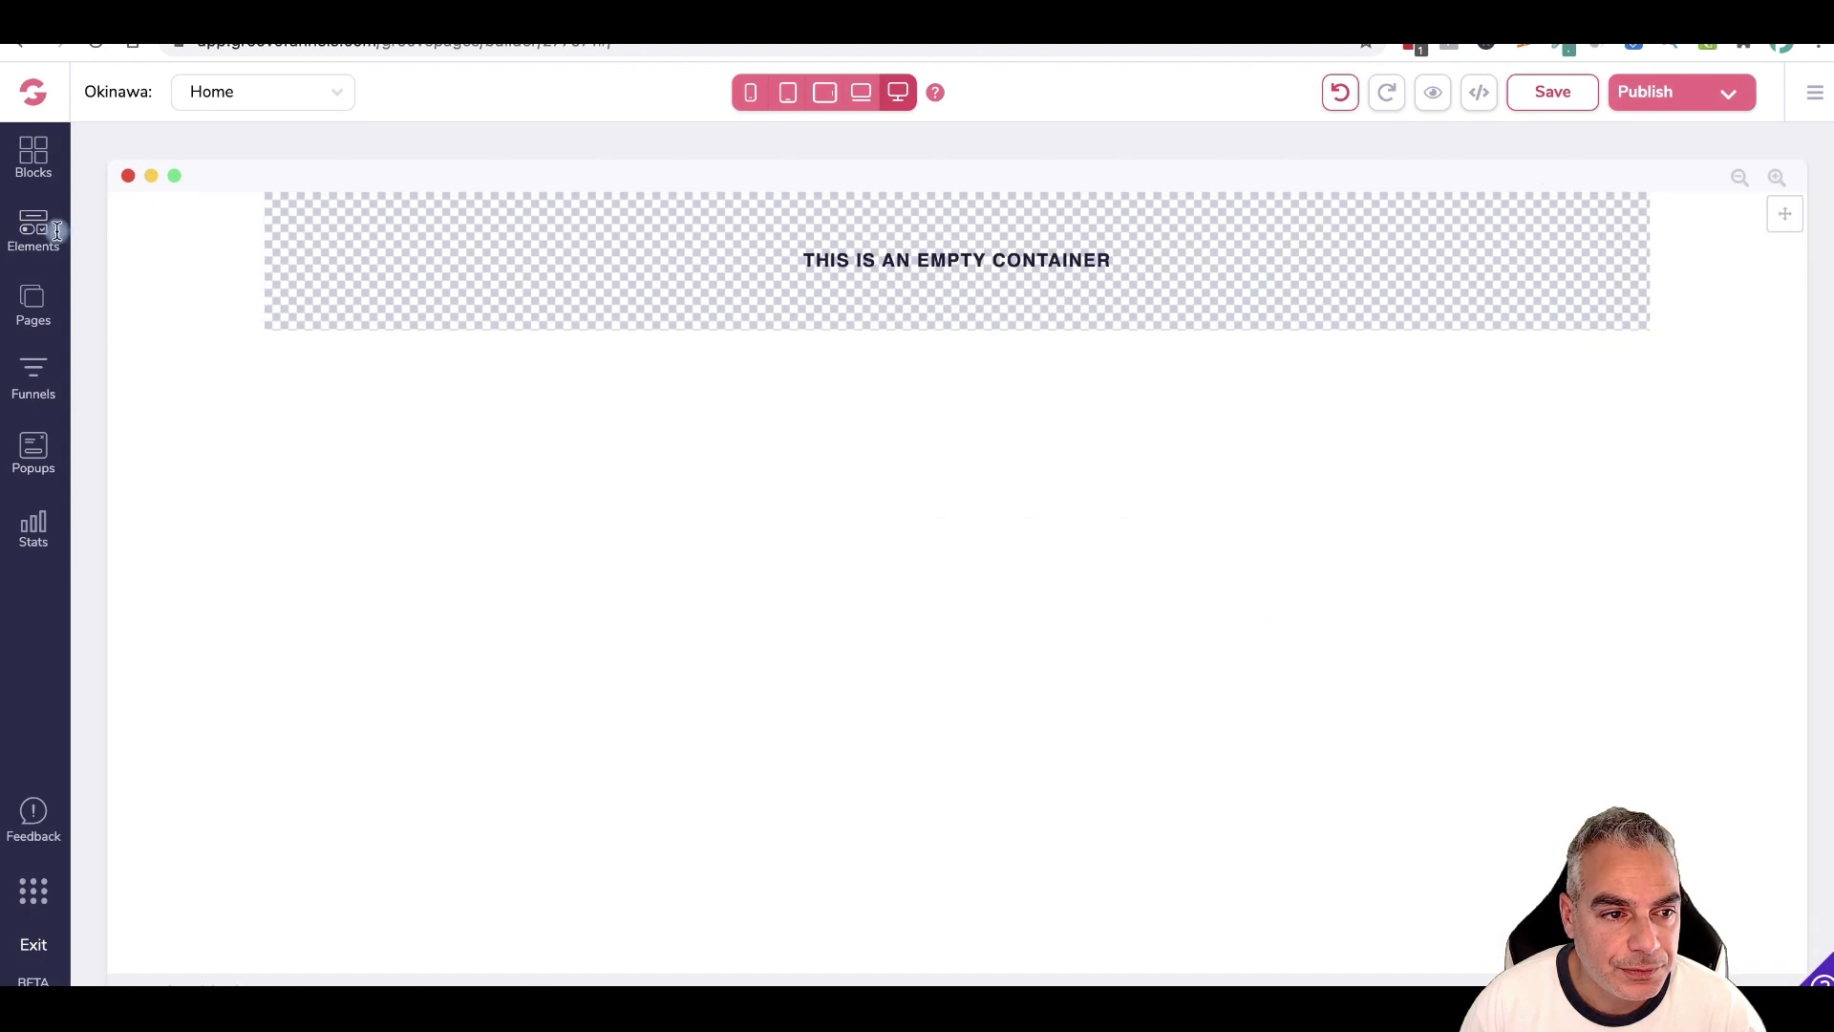
- Place a 1 Column layout inside the page's empty container
click(34, 161)
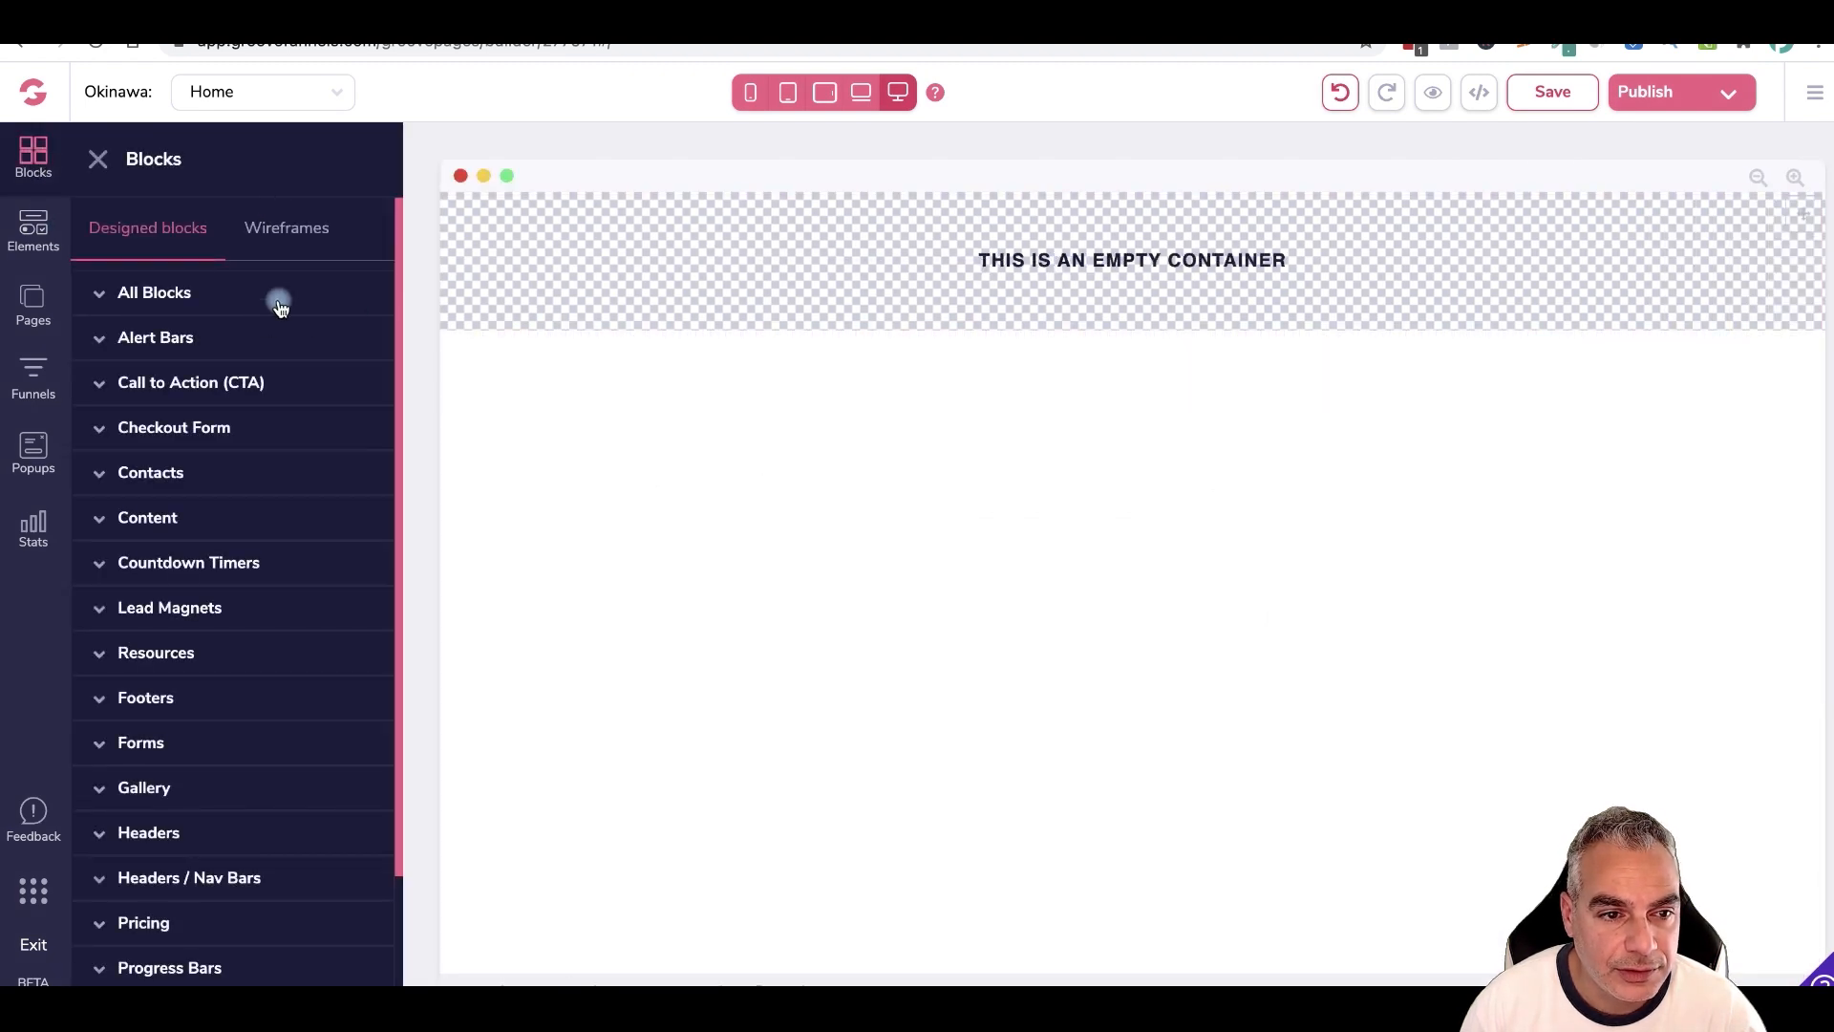
click(19, 234)
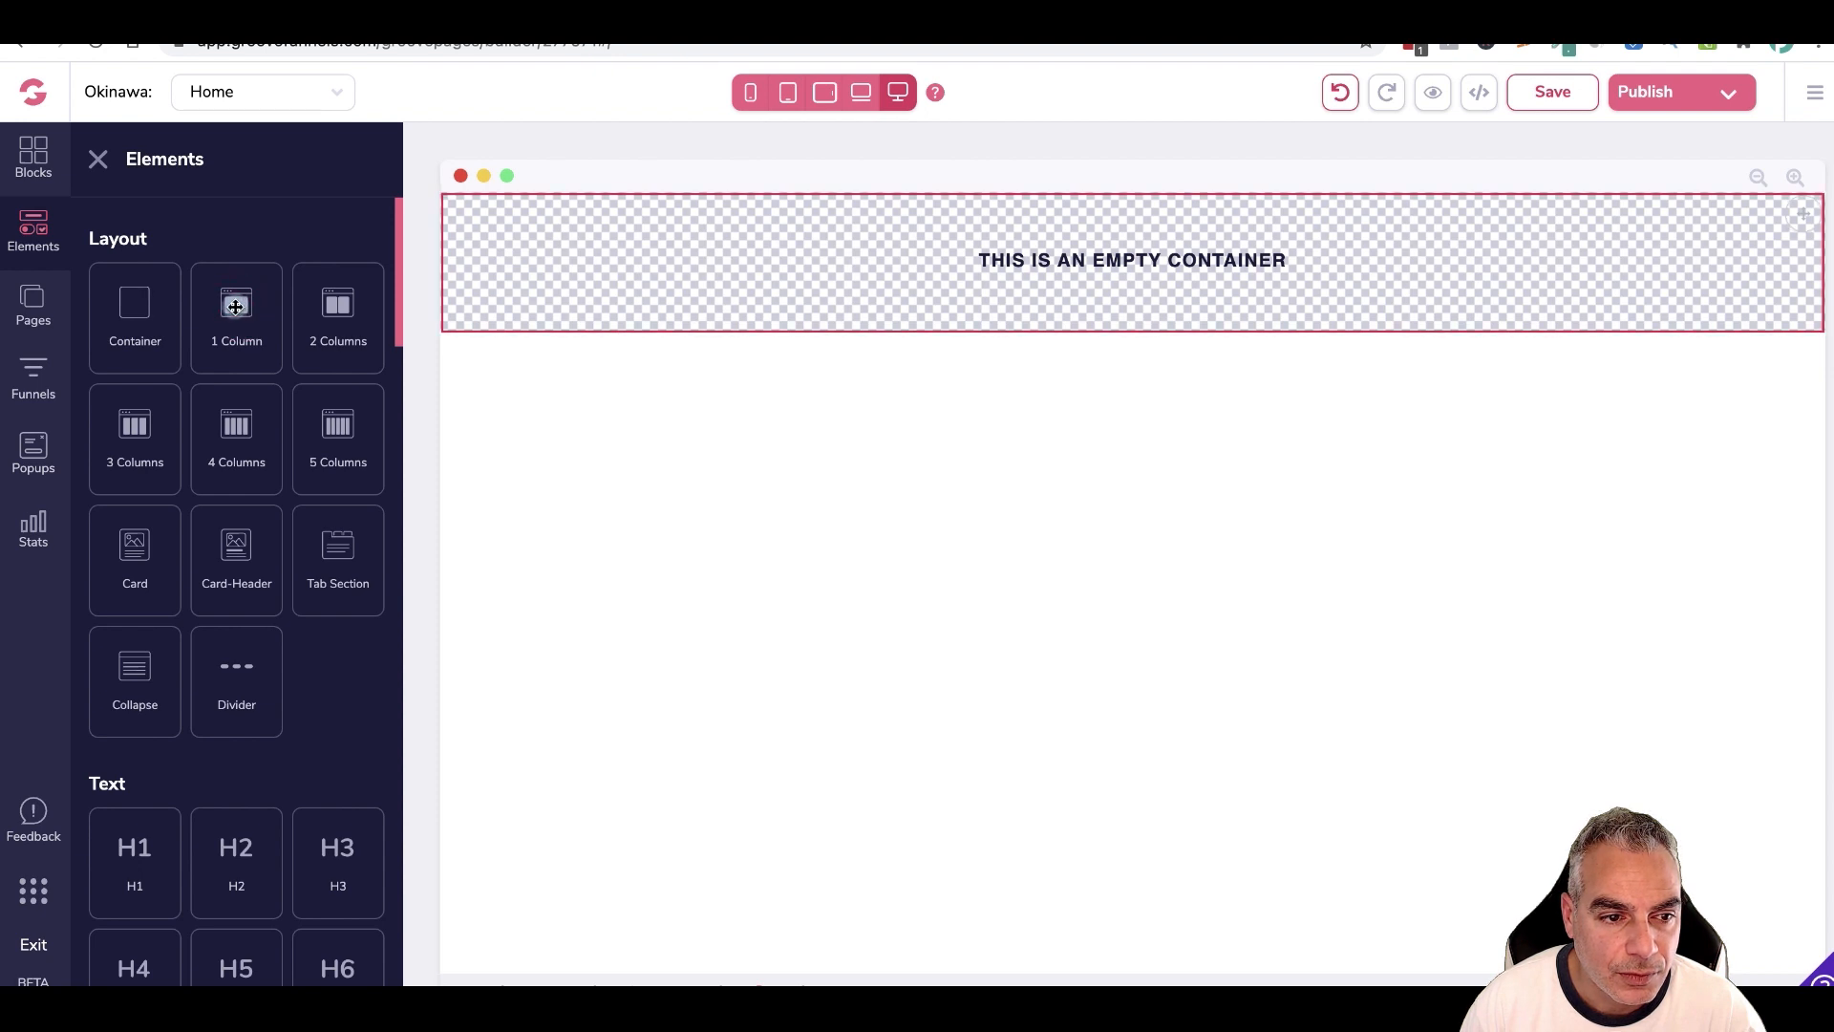
drag(236, 306, 736, 291)
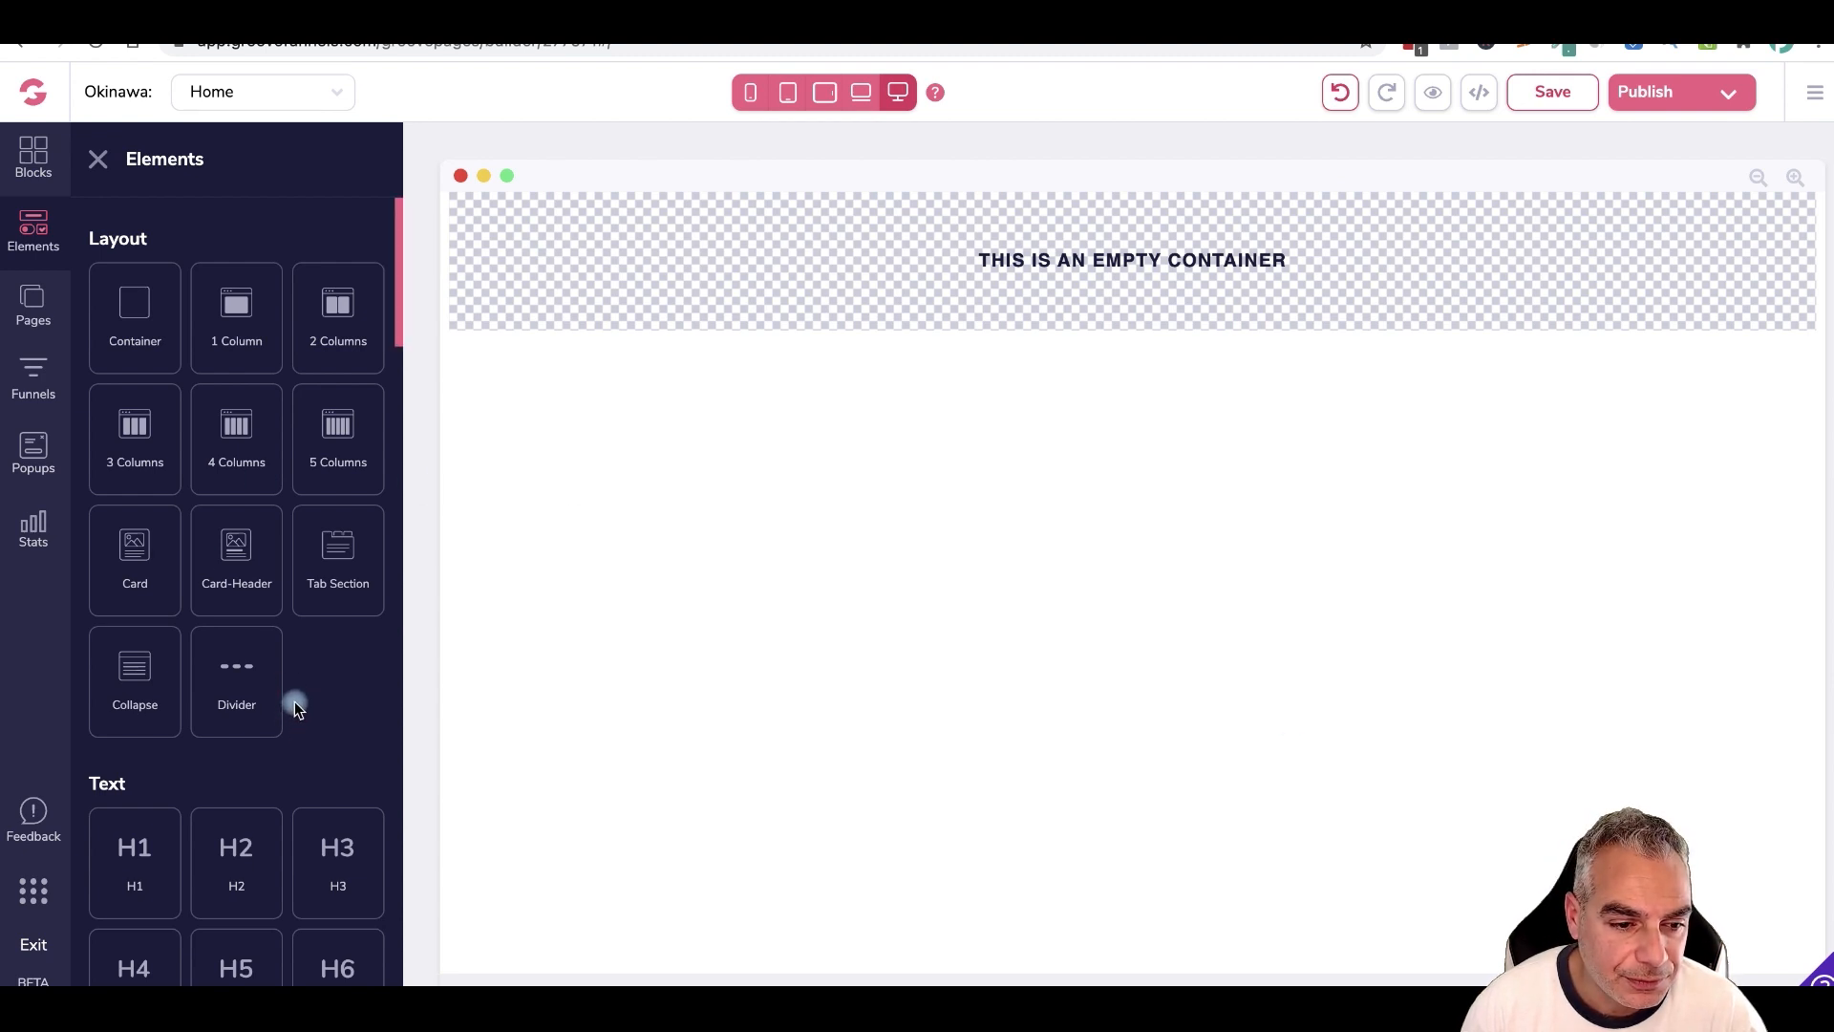
- Add an H1 heading in the column and replace its text with "This Odd "Japanese Tonic" That 90% Of People Don't Know It Exists..."
scroll(290, 708, down, 2)
drag(143, 707, 839, 249)
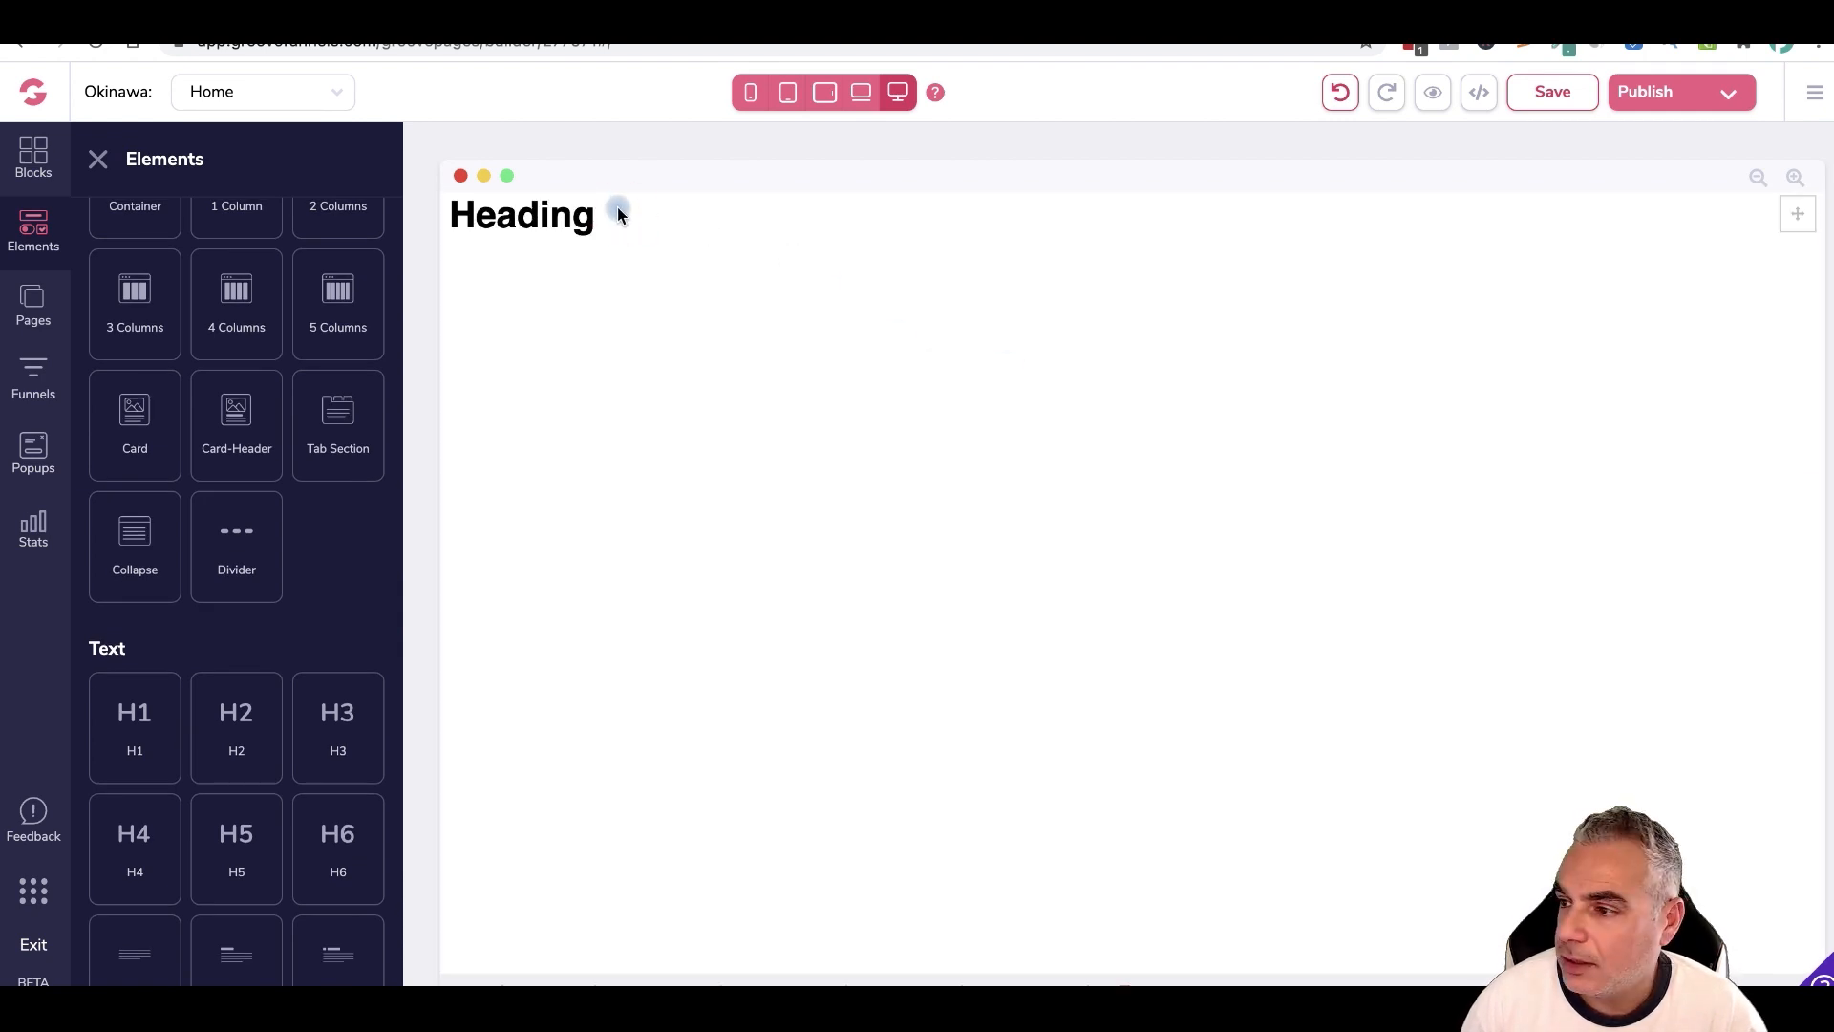
click(617, 209)
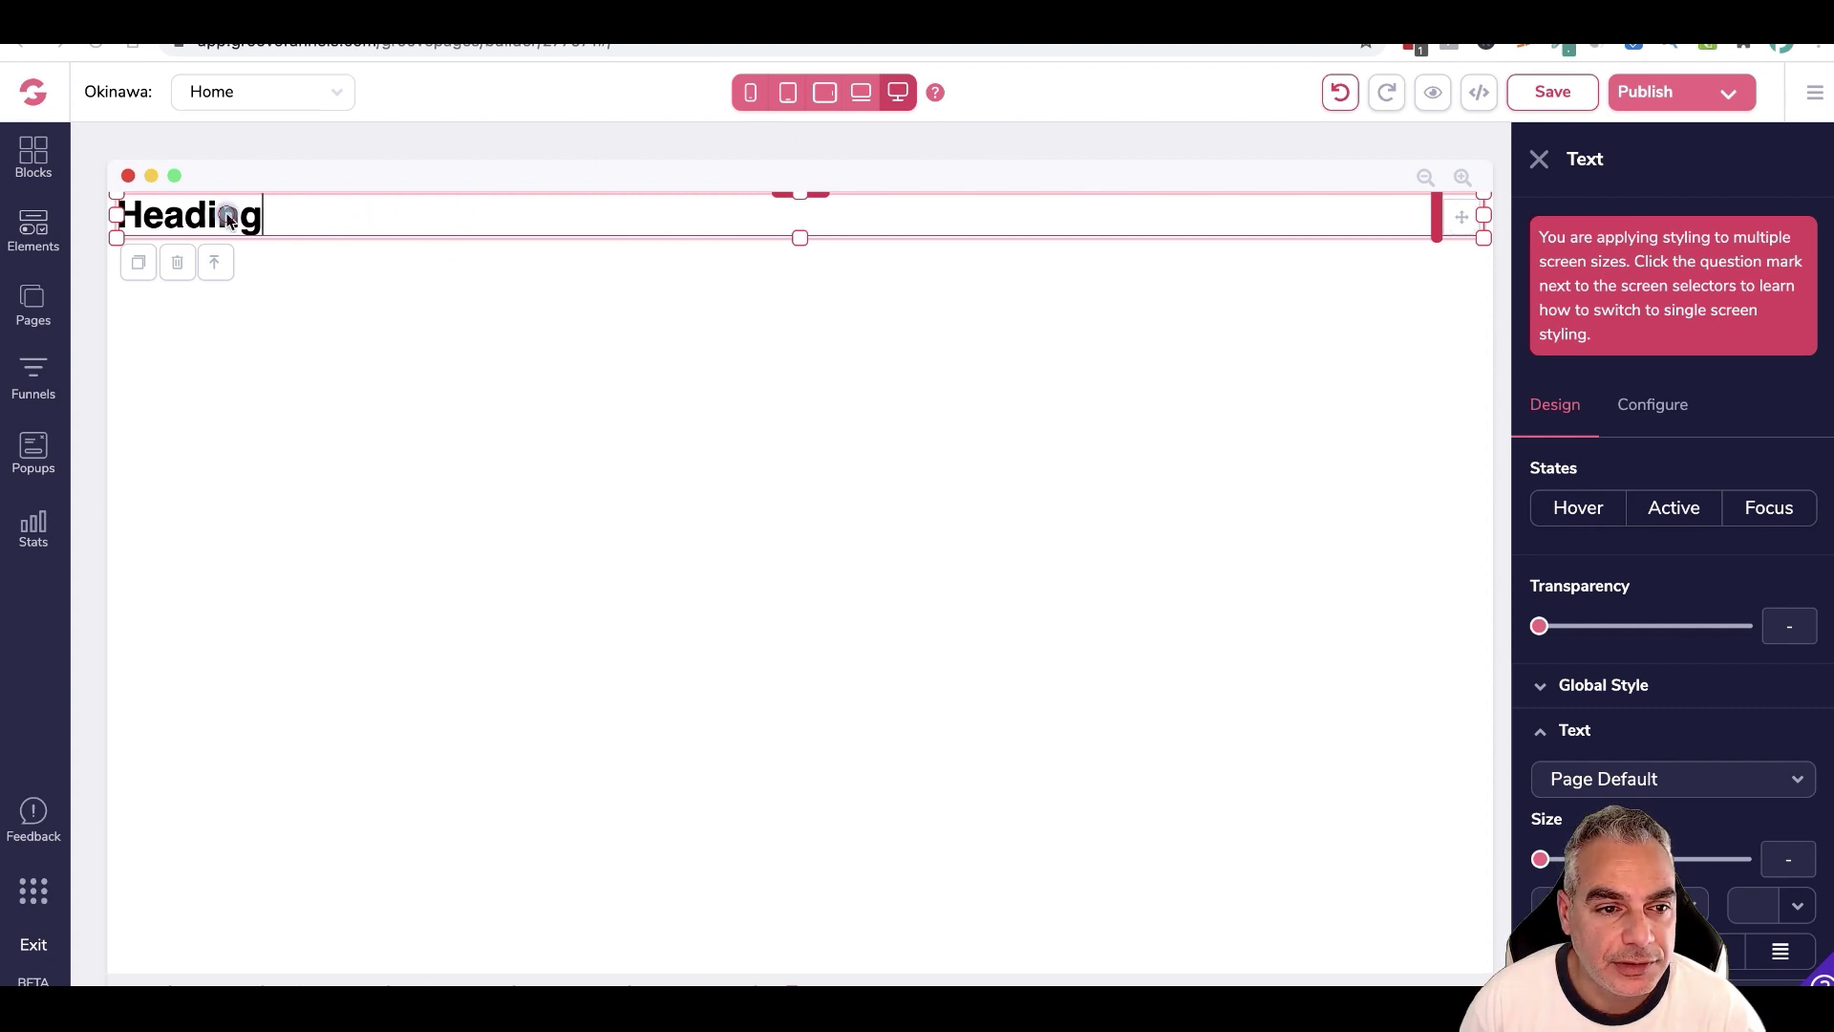
drag(262, 214, 132, 210)
text(This Odd "Japanese Tonic" That 90% Of People Don't Know It Exists...)
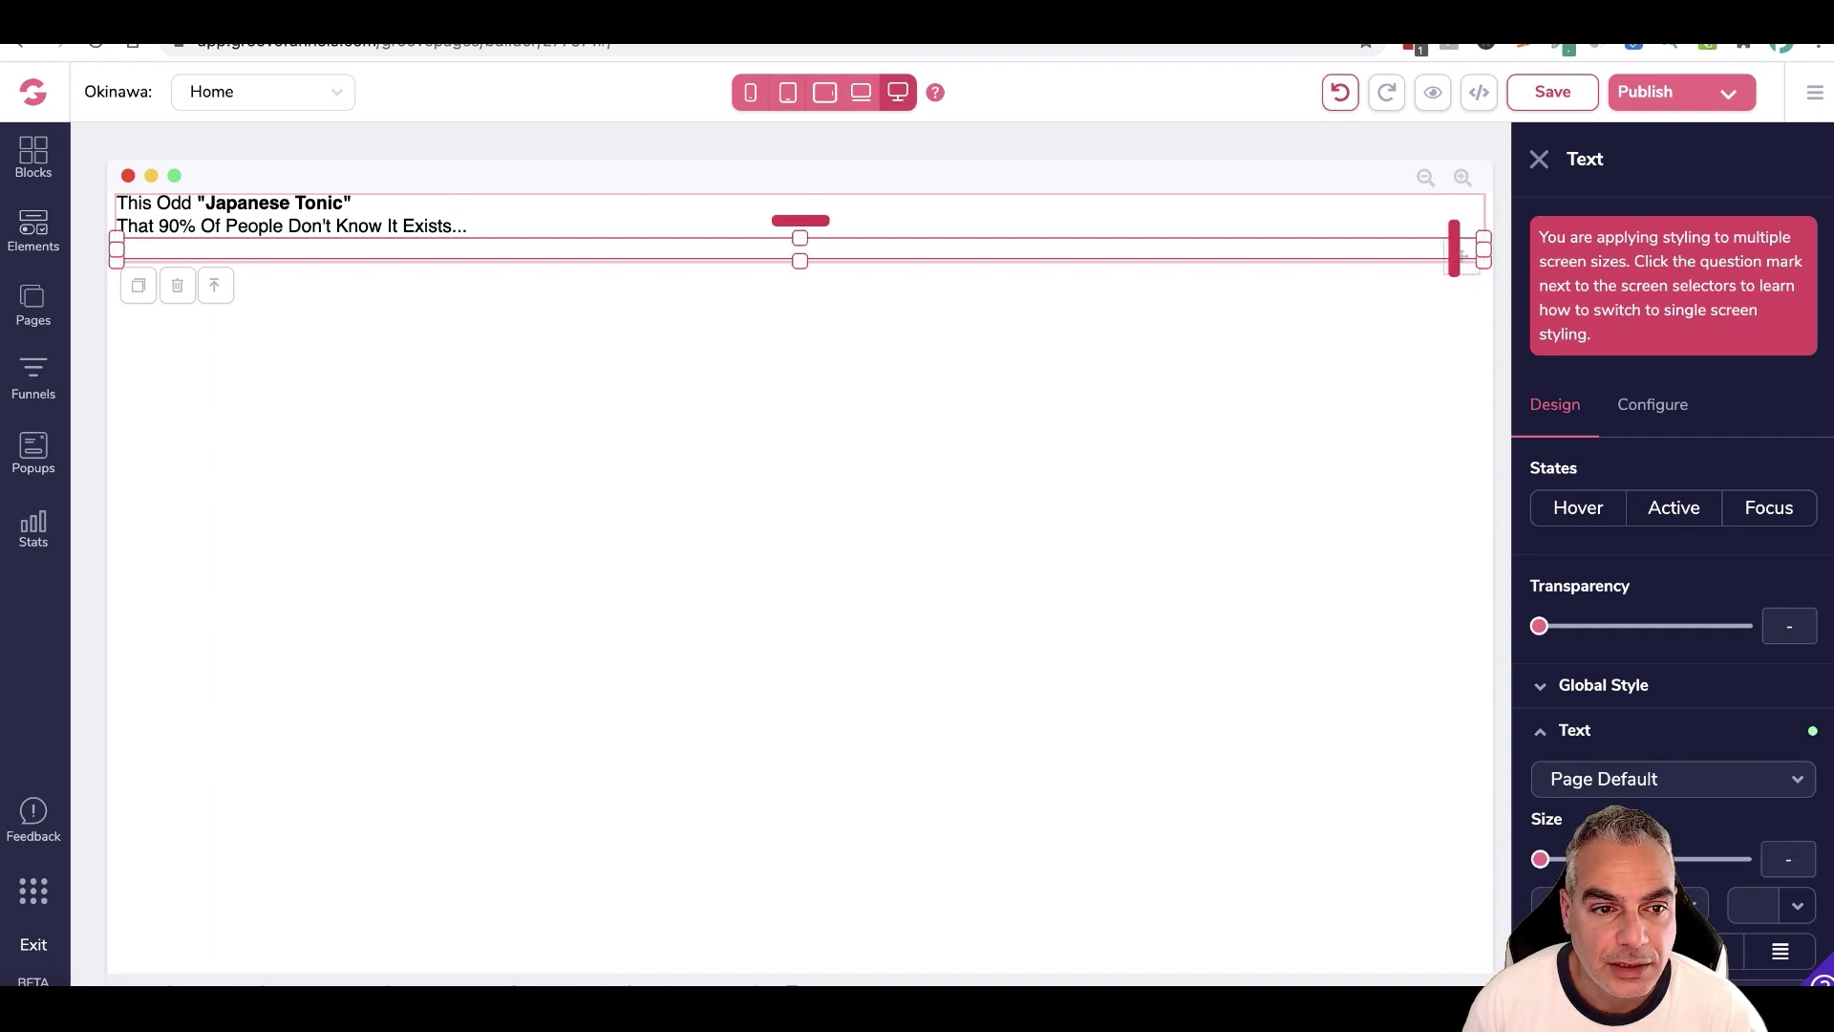
- Select the container that holds the headline text and set its layout display to flex
click(663, 214)
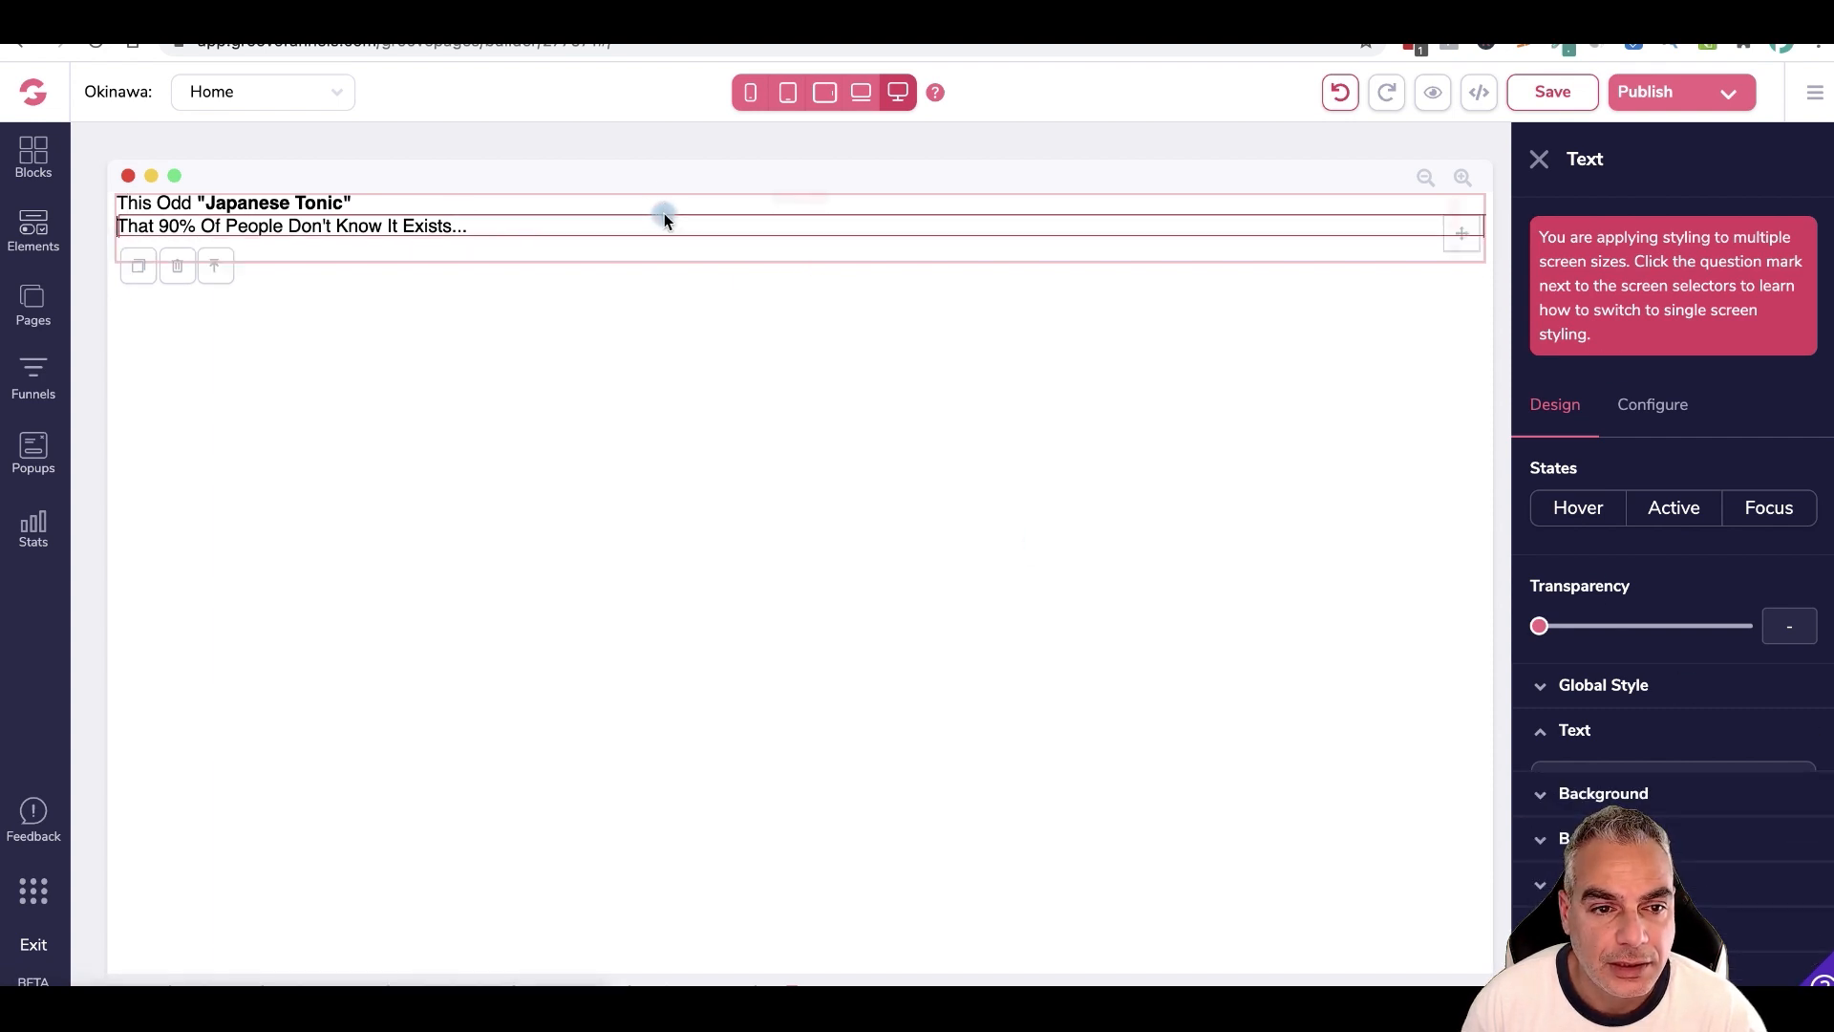
click(650, 195)
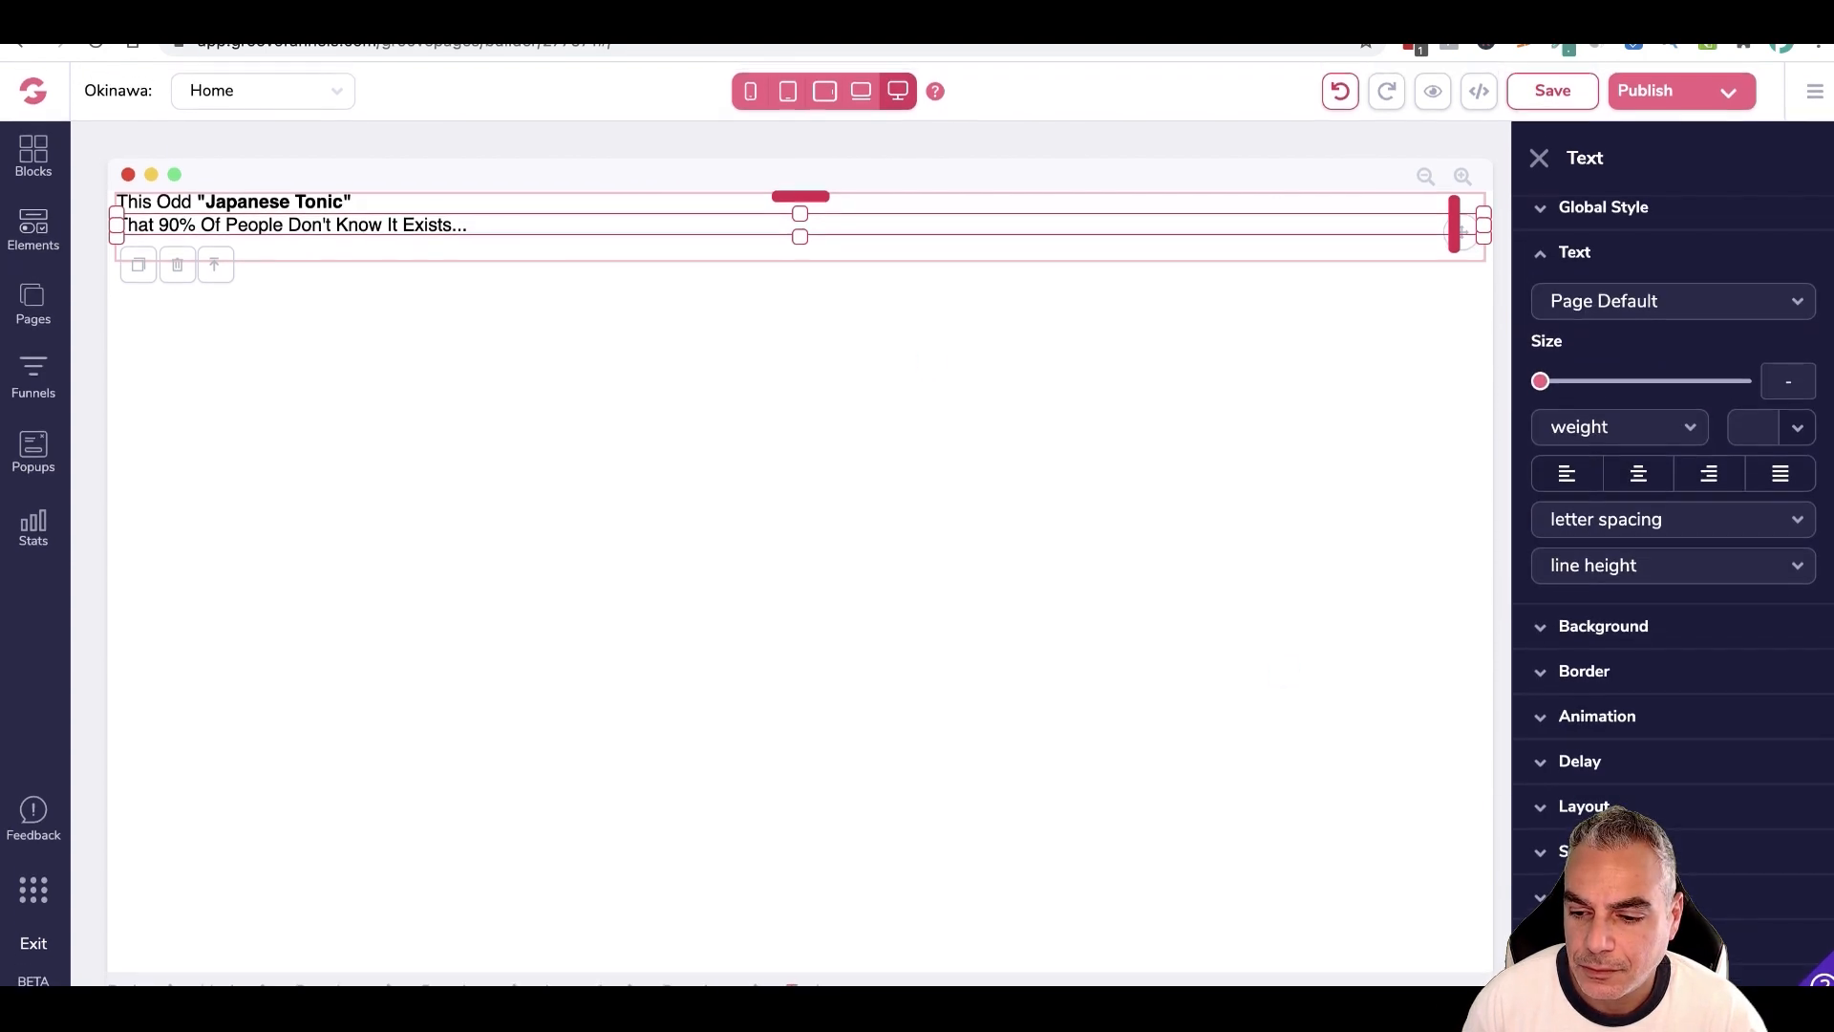
click(1586, 807)
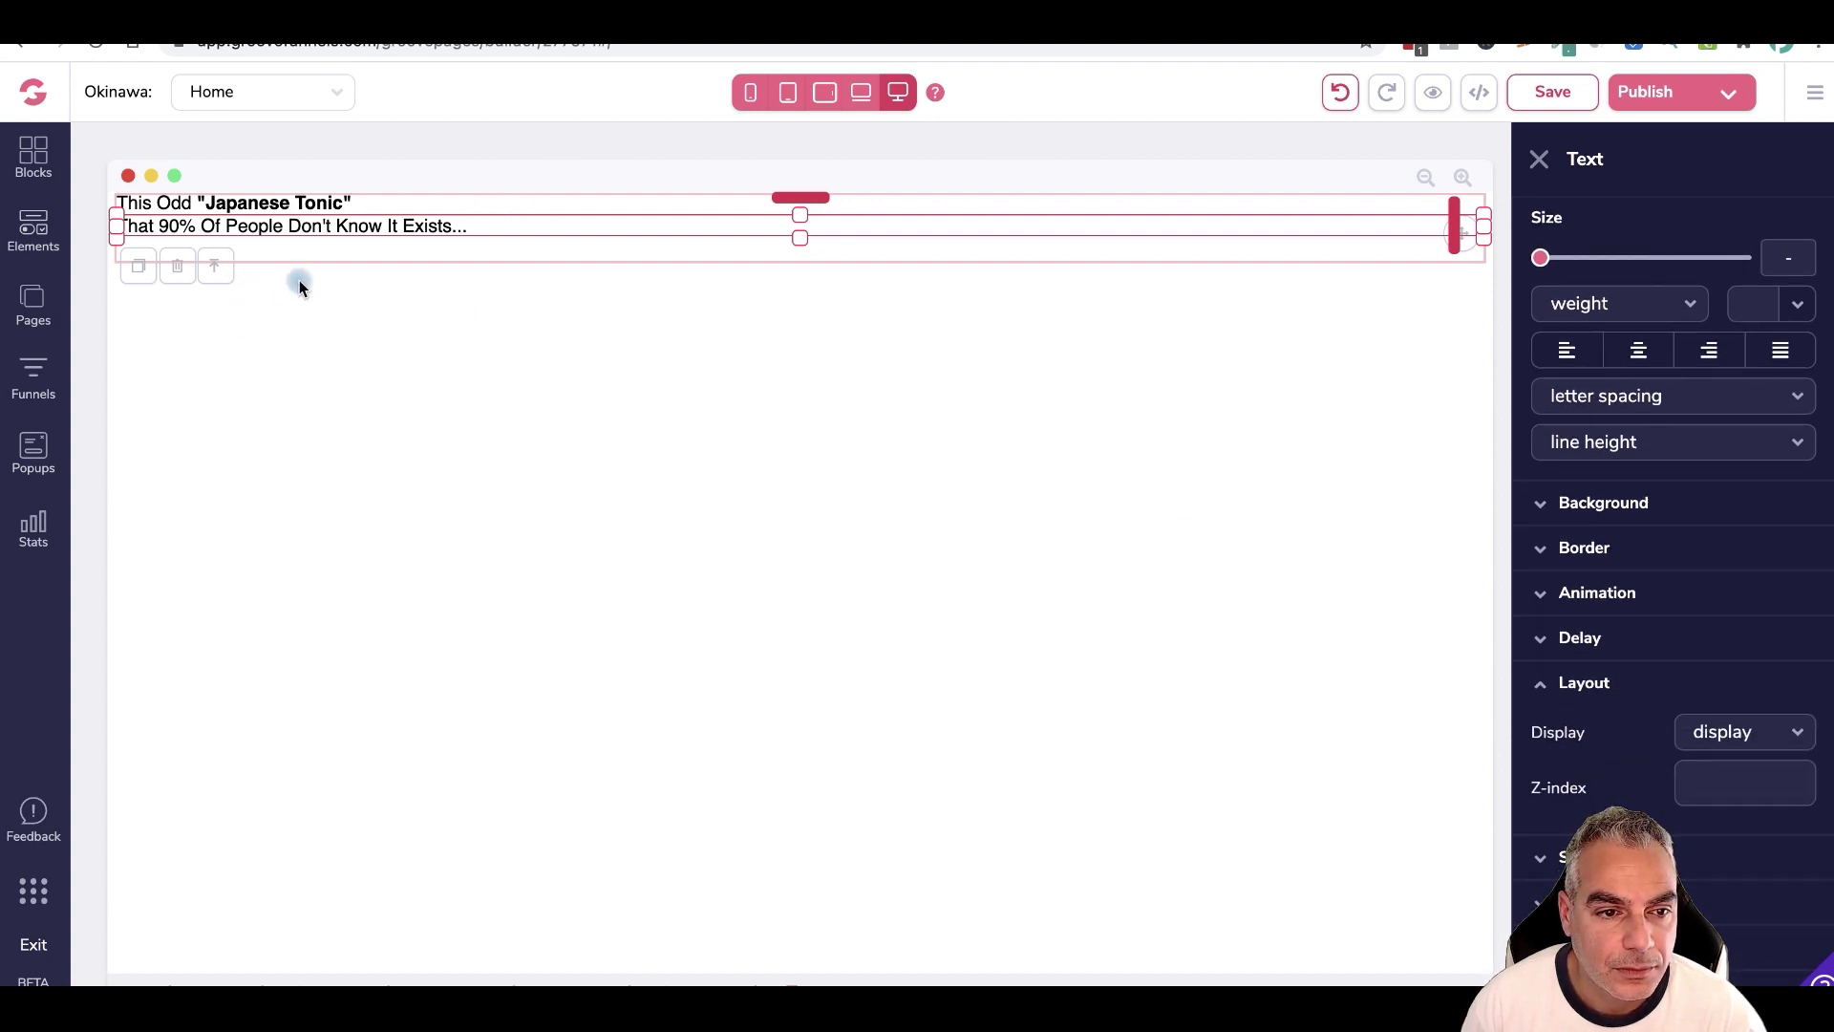
click(383, 263)
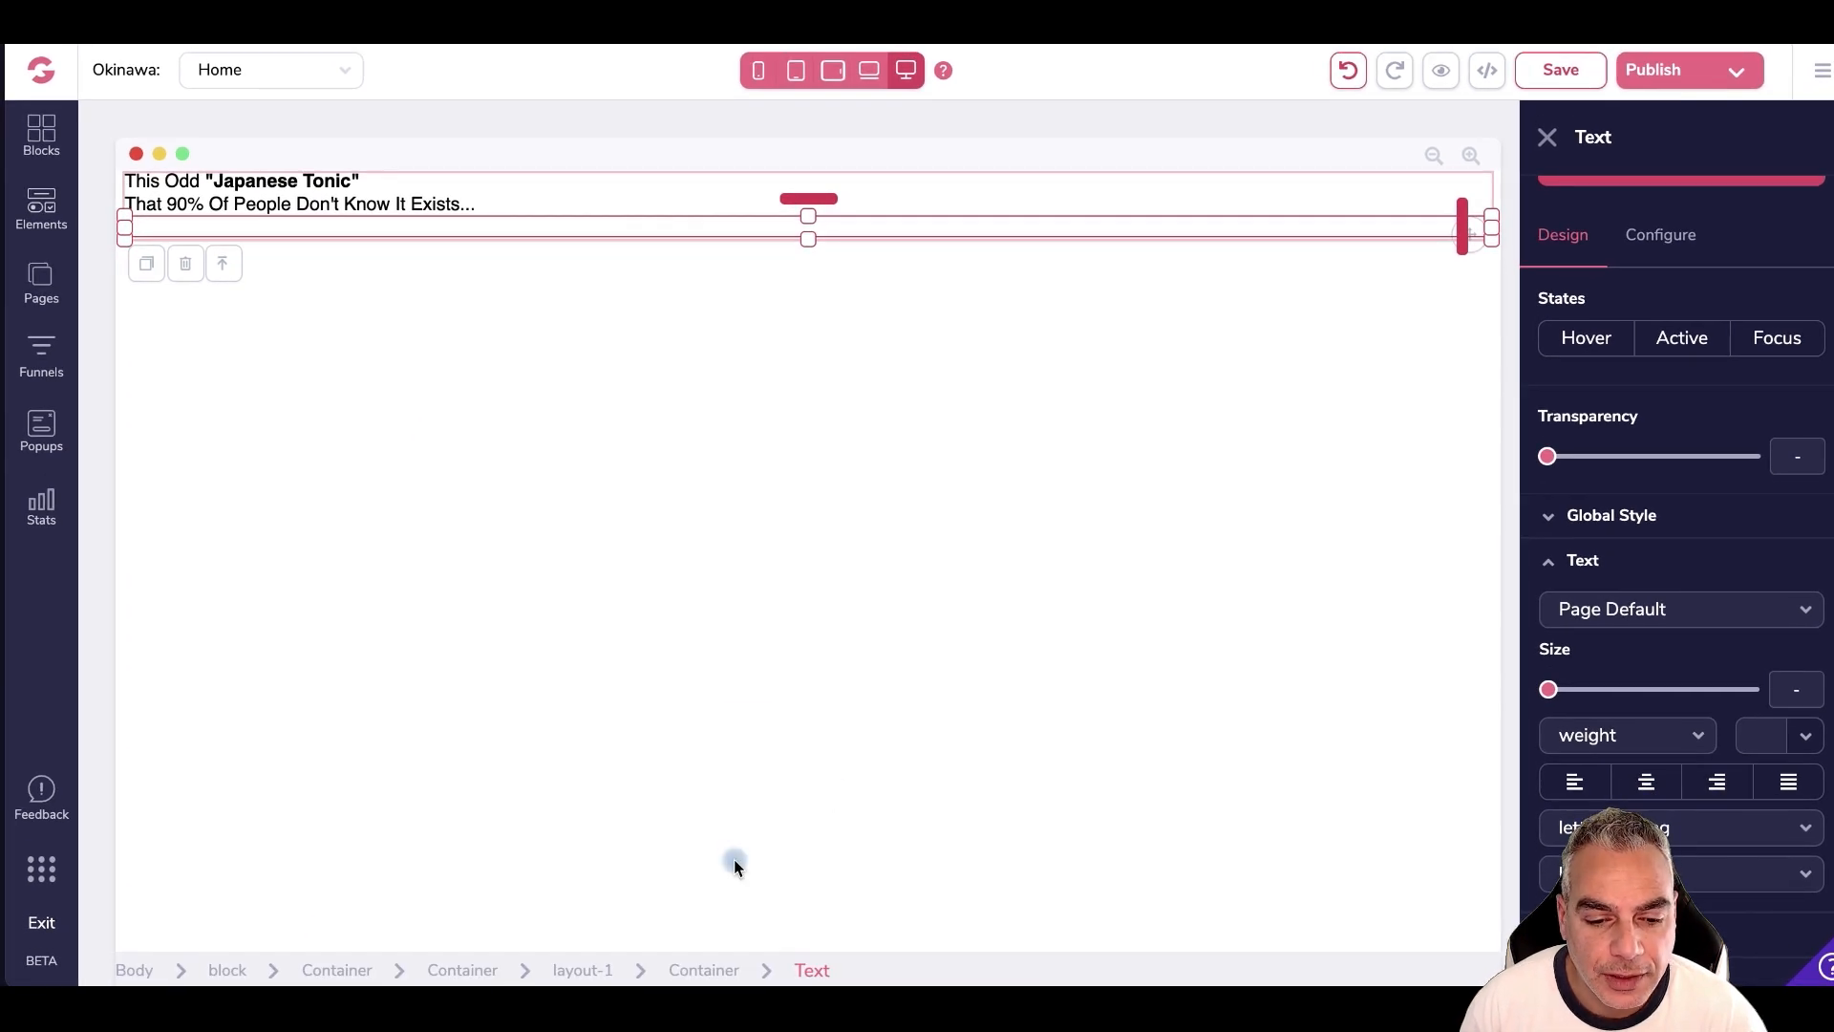
click(711, 971)
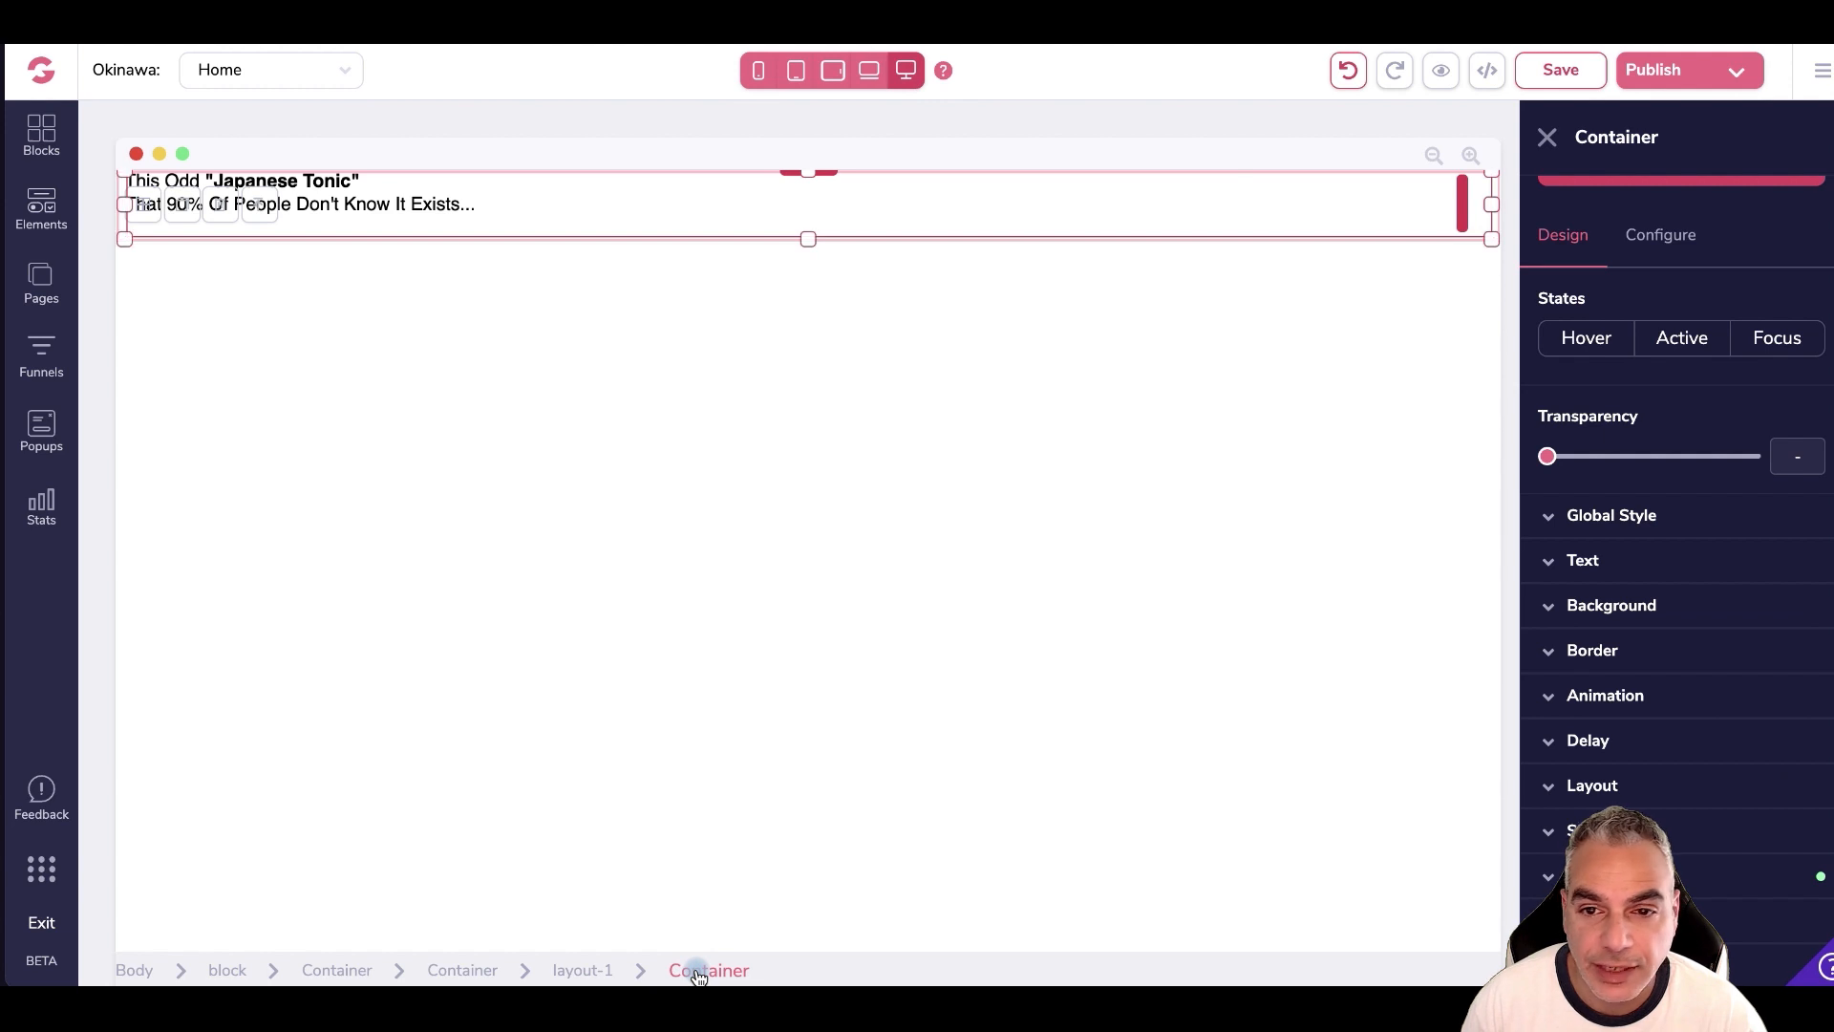
click(1662, 784)
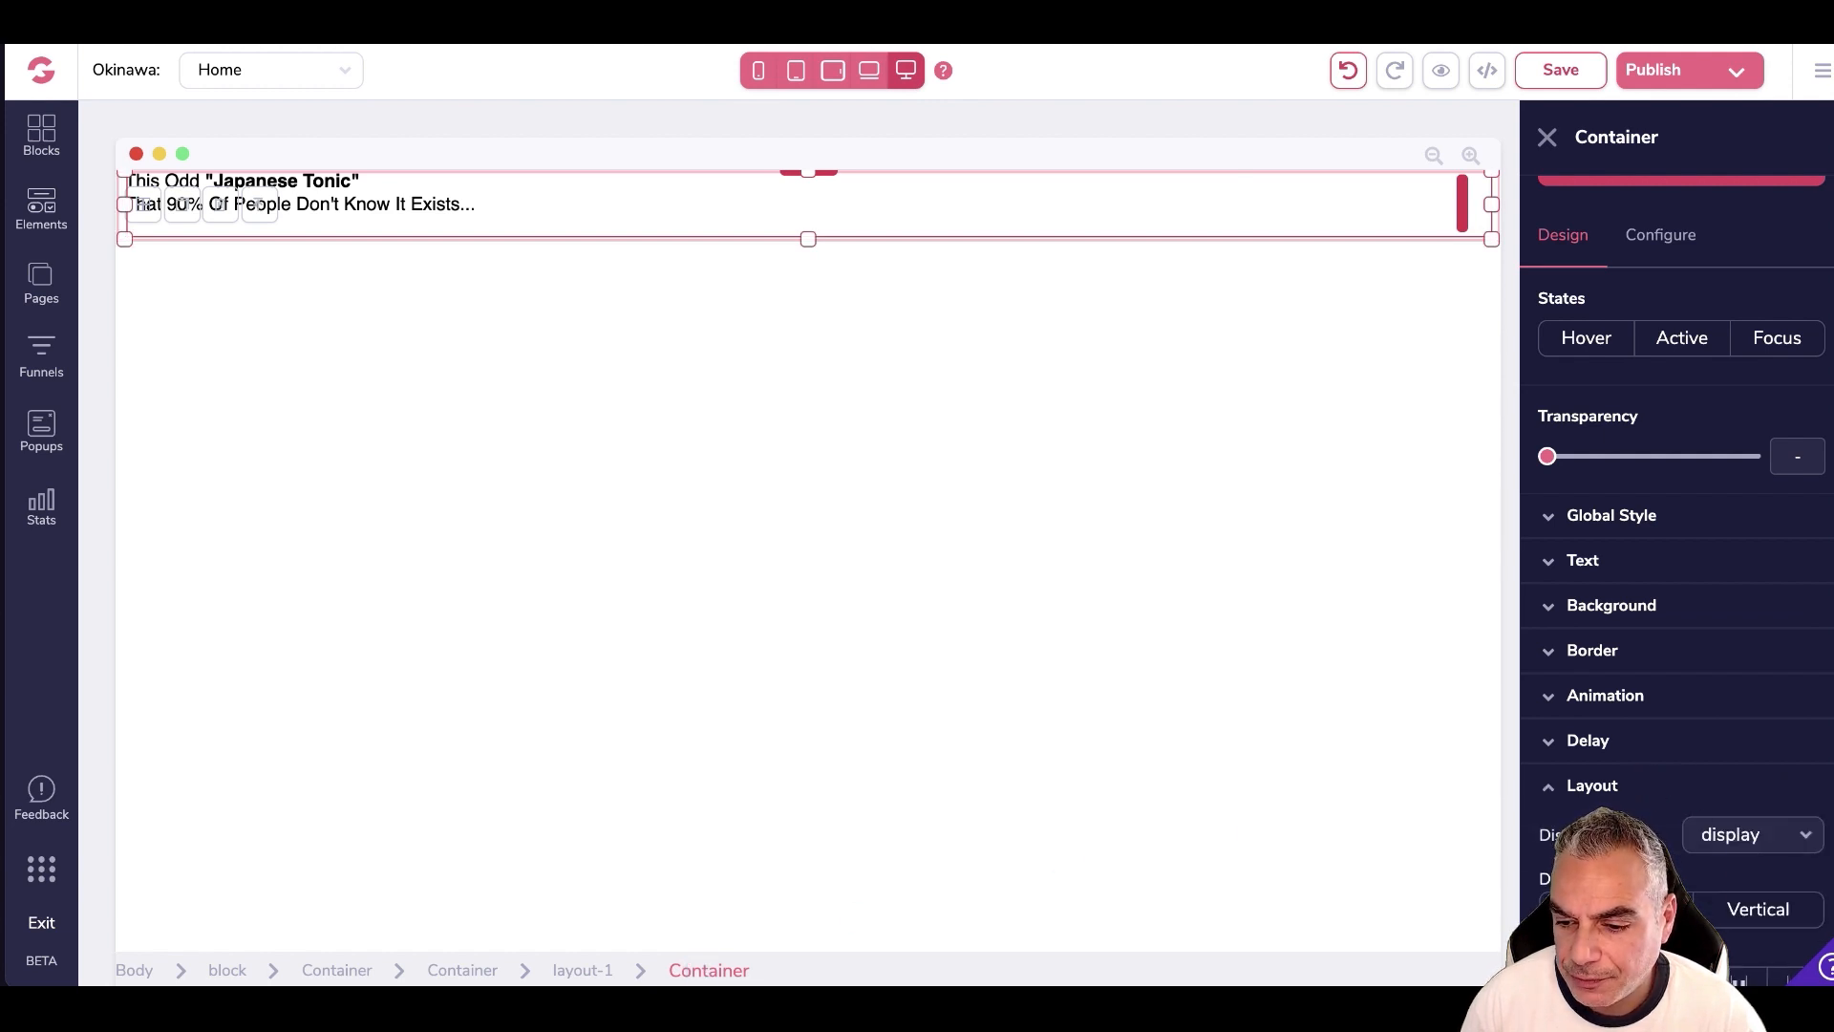
scroll(1662, 784, down, 2)
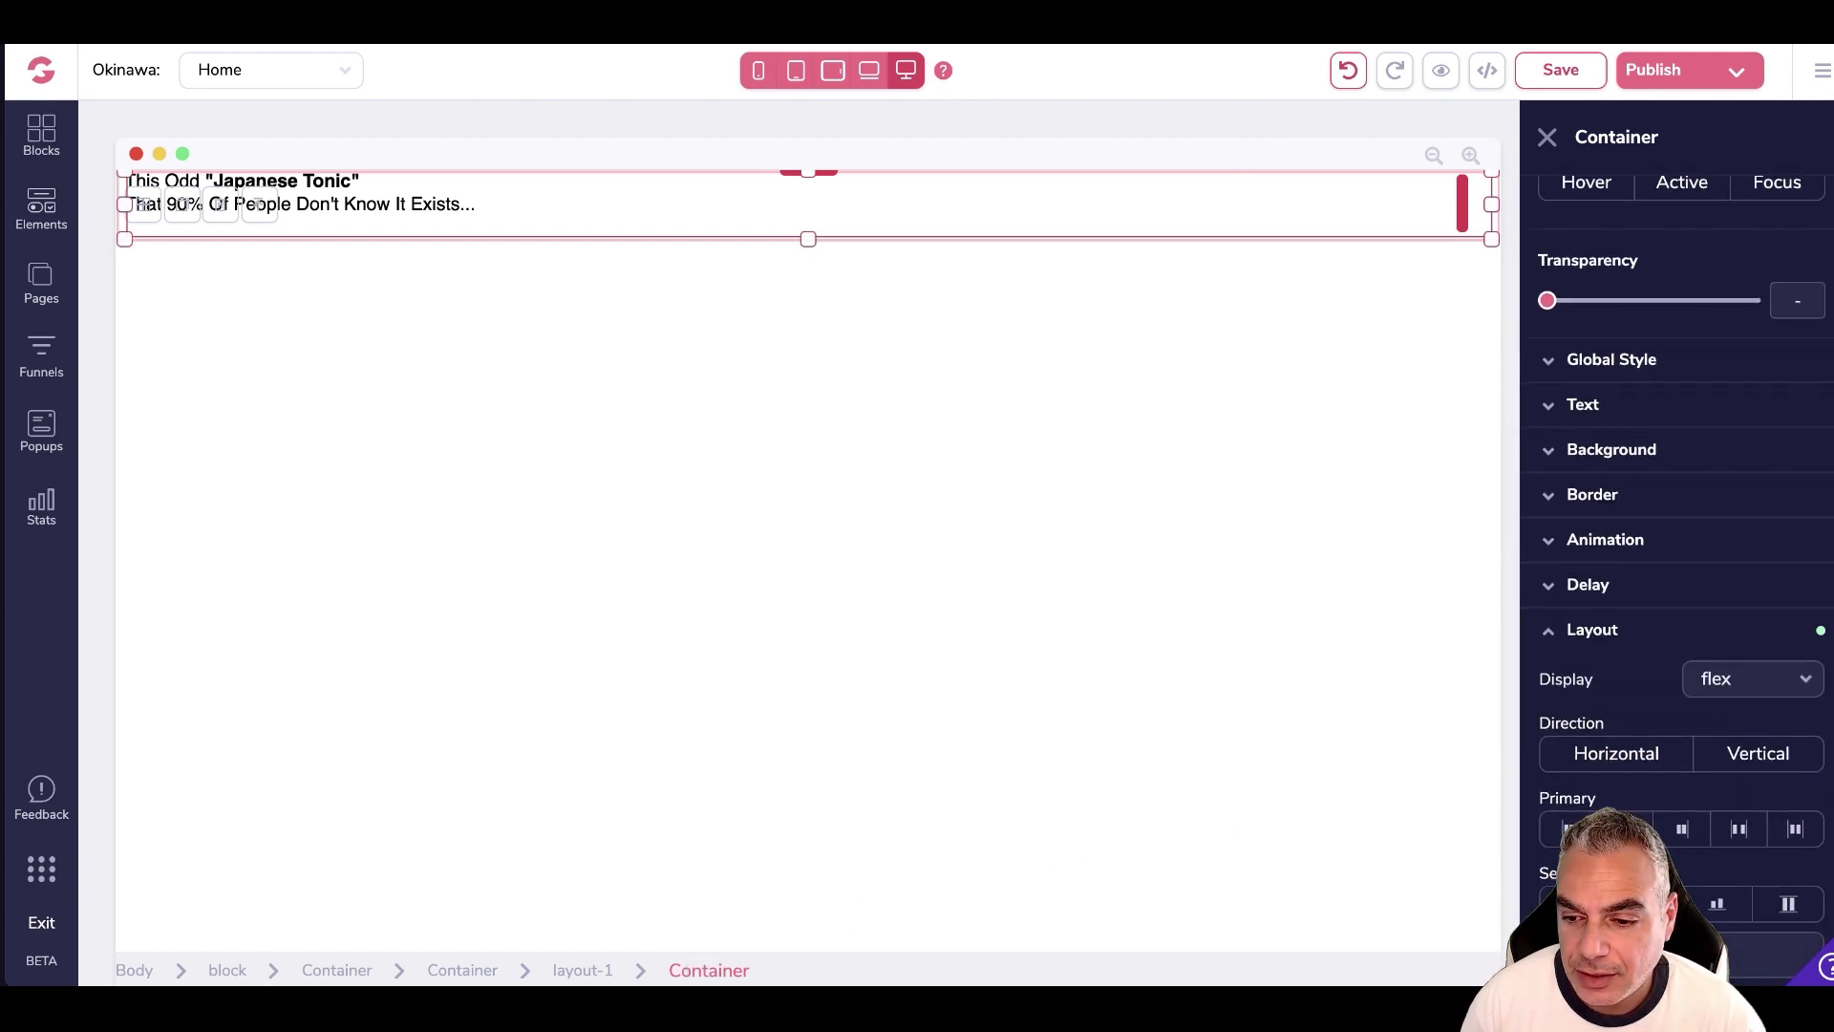
- Centre the headline container's content along the primary axis, set its direction to vertical, and format its text as centred at 2.25rem
click(1624, 827)
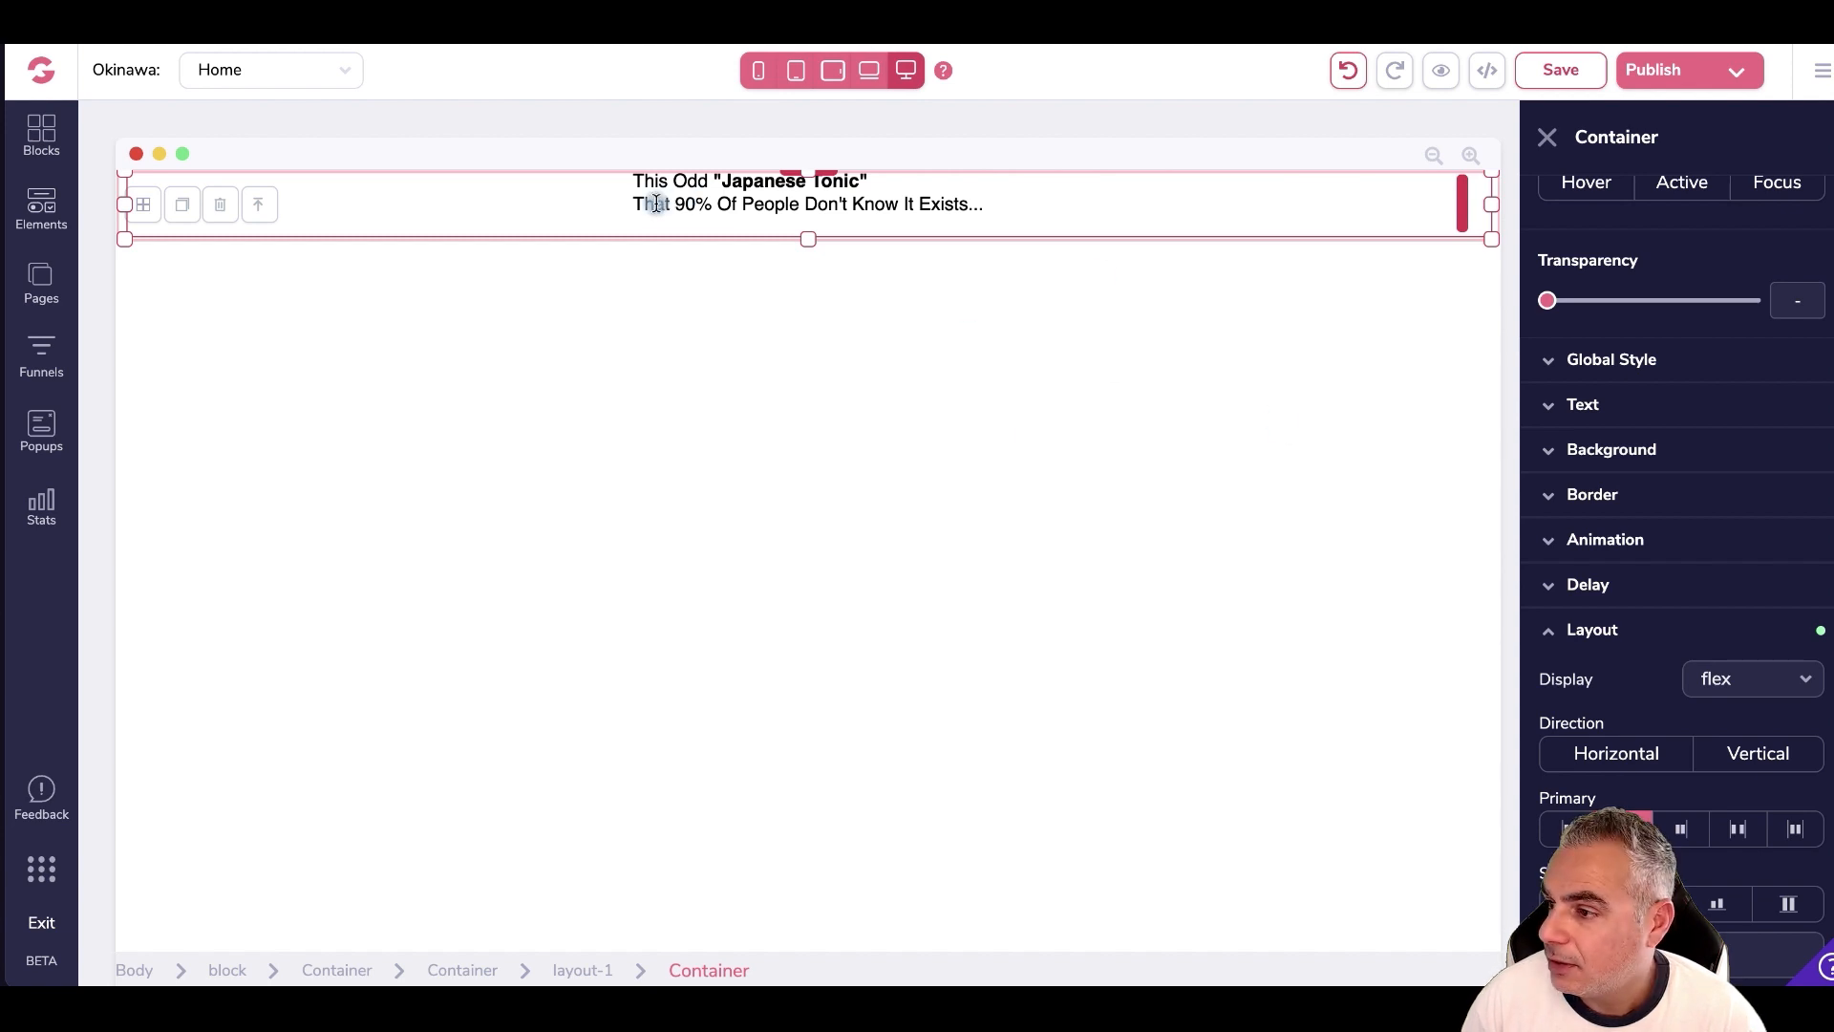
click(1772, 764)
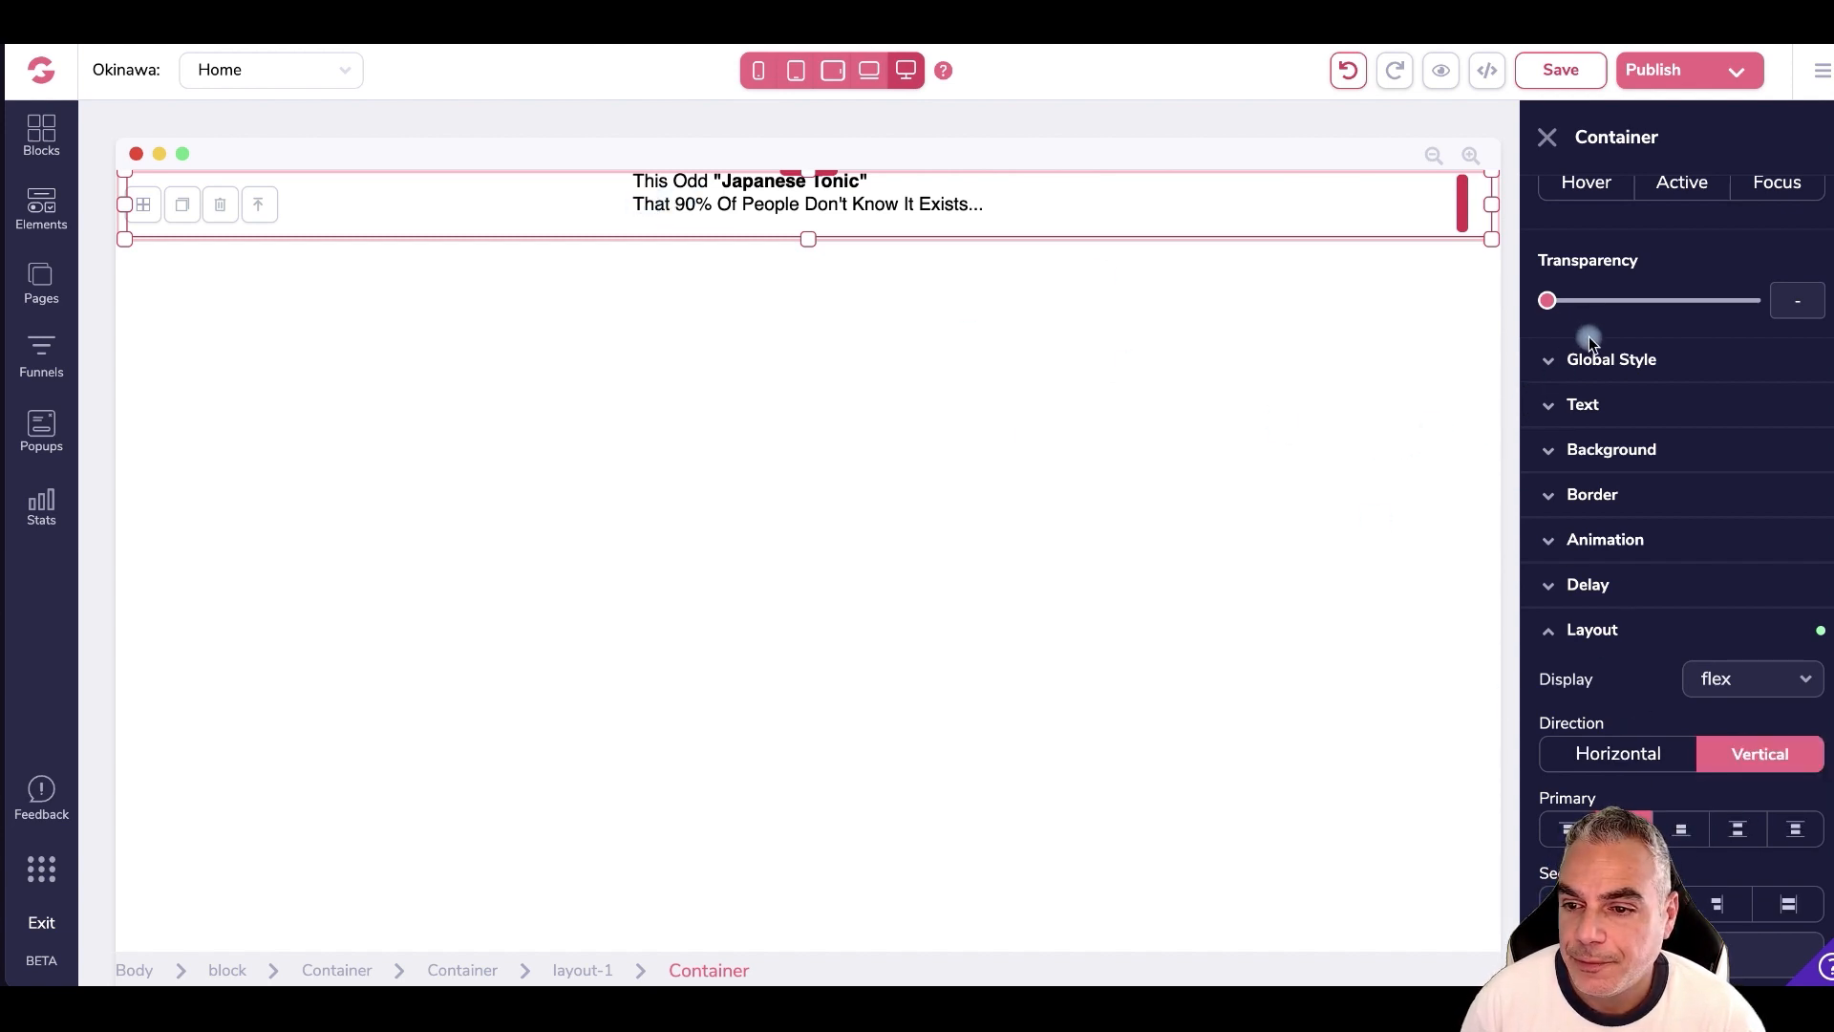
click(1571, 406)
drag(1548, 532, 1689, 542)
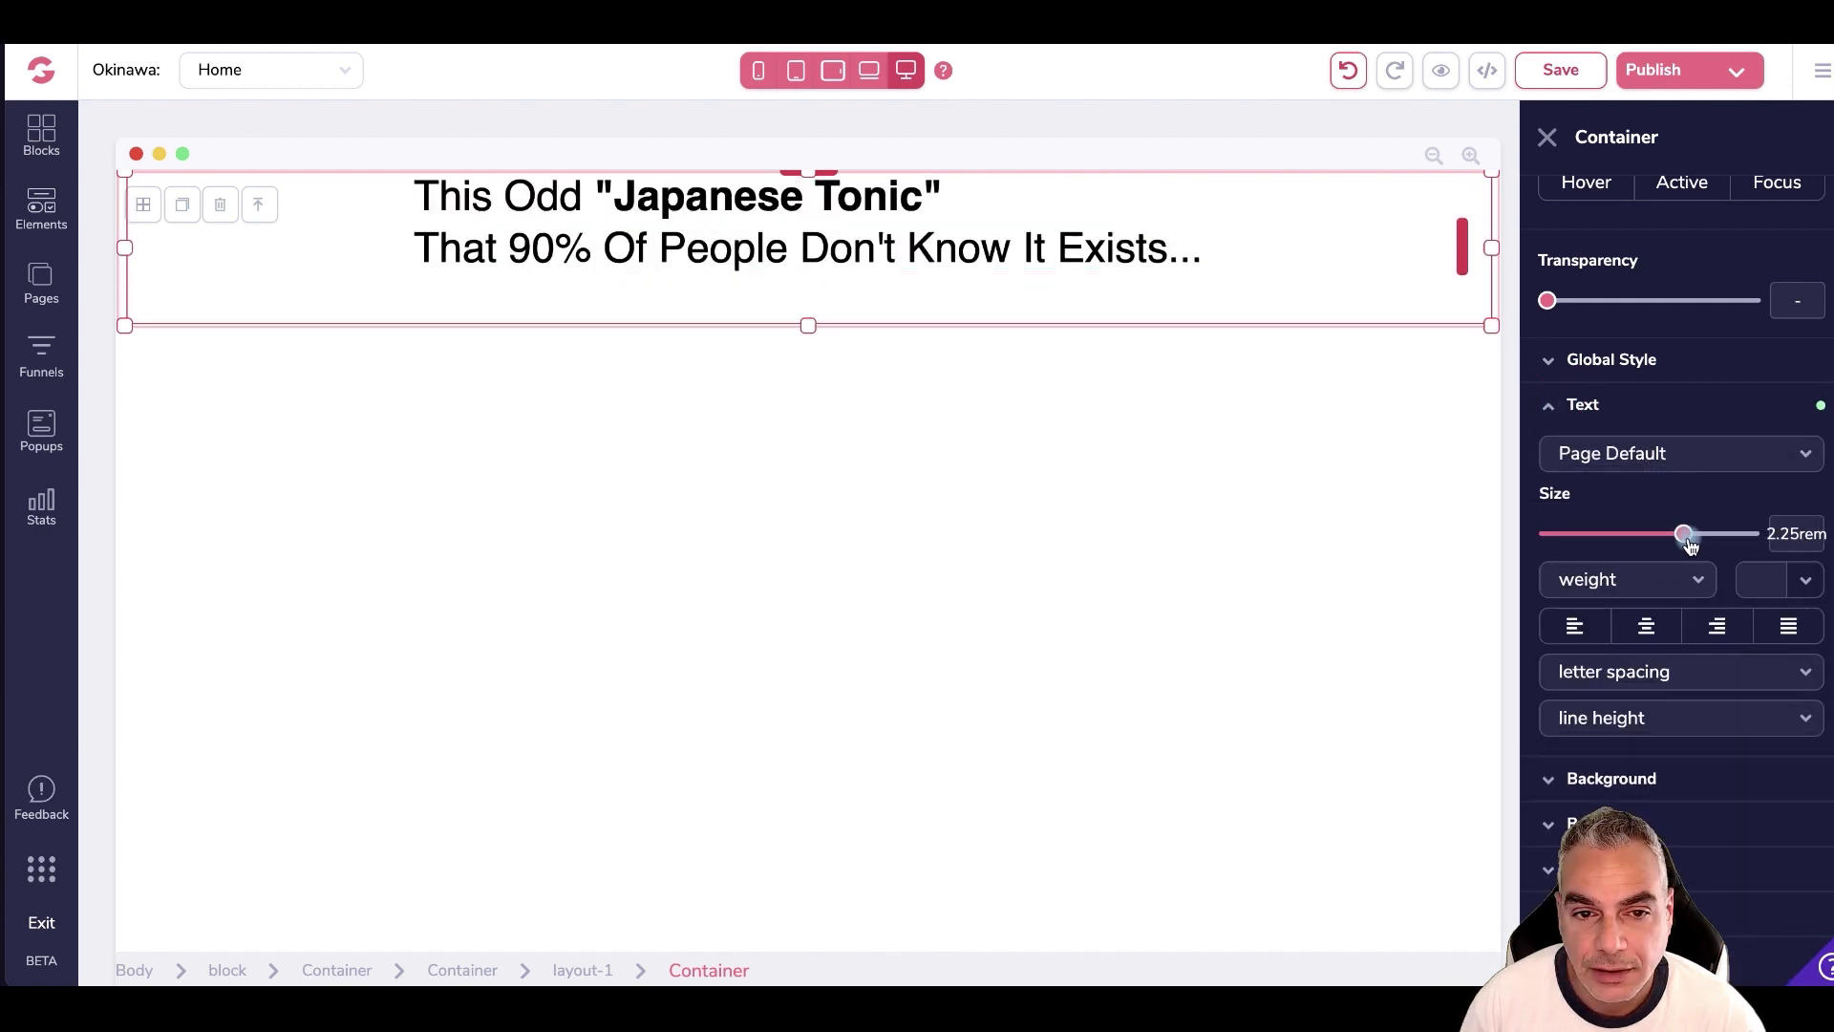
click(1646, 626)
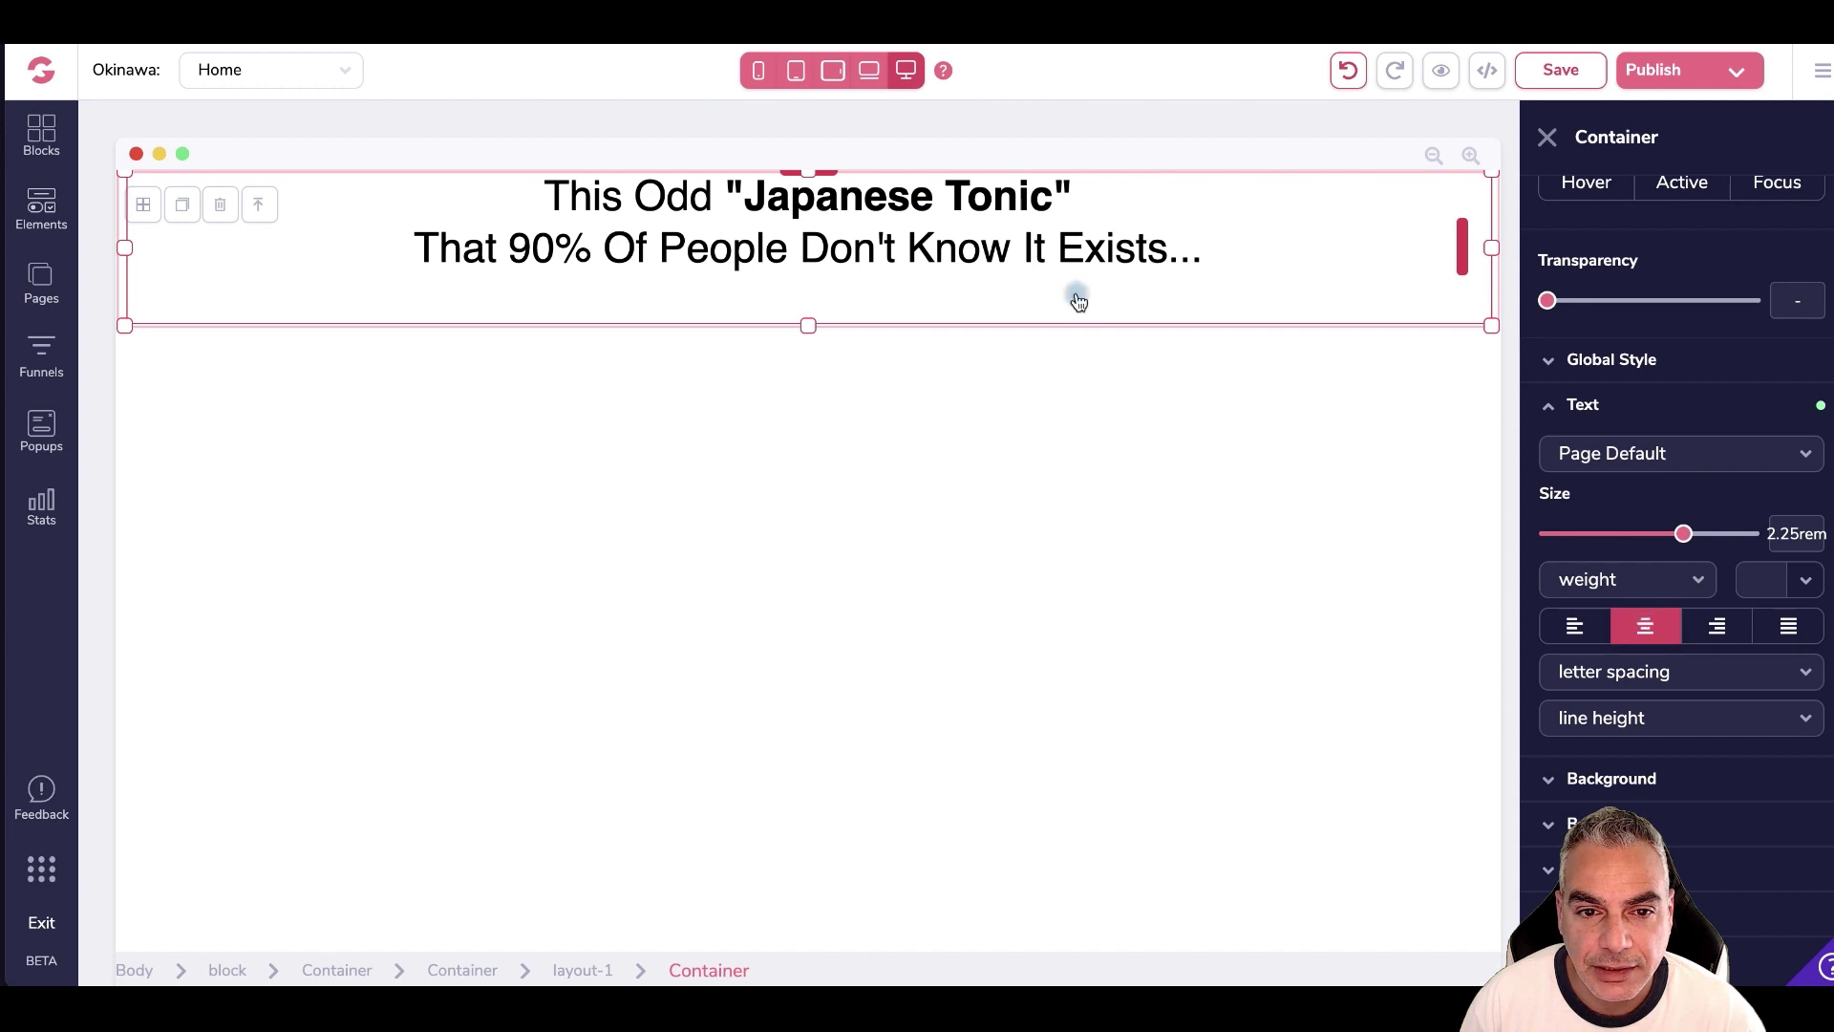
mouse_move(810, 323)
mouse_down()
mouse_move(811, 305)
mouse_move(814, 329)
mouse_up()
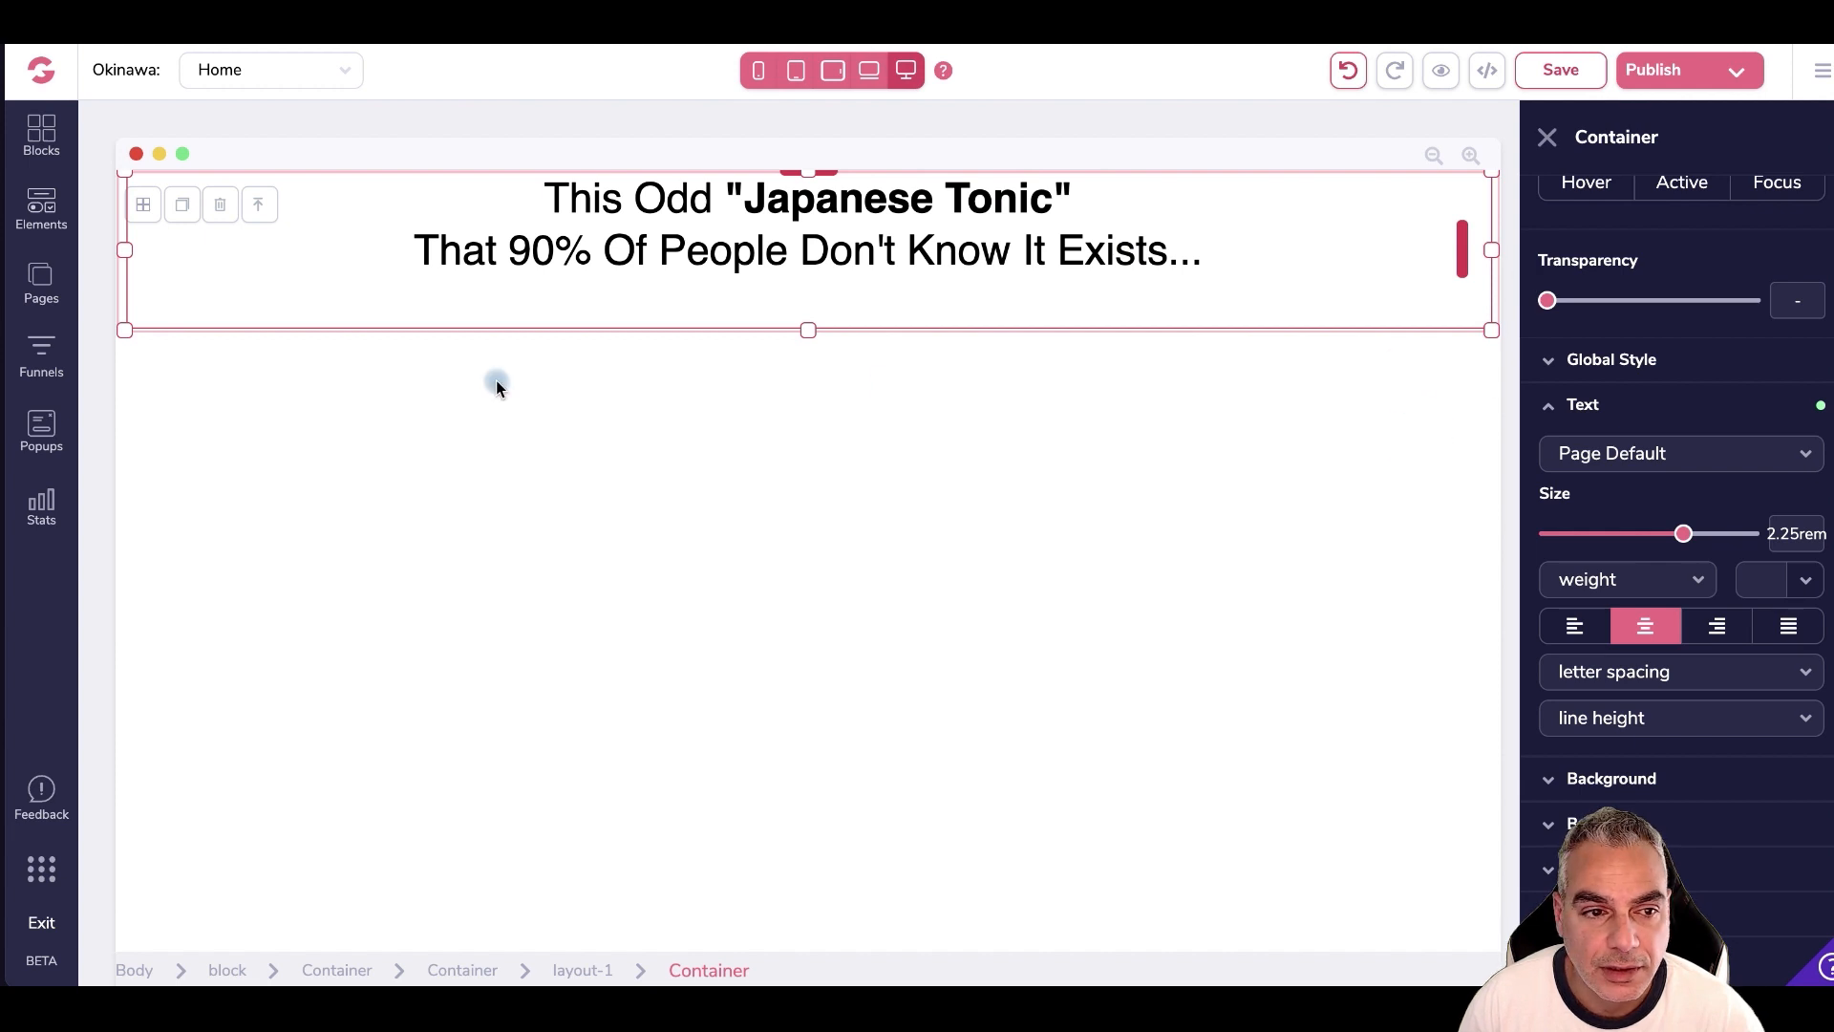
- Set the headline container's top padding to 3.5rem and its bottom padding to 2rem
click(123, 300)
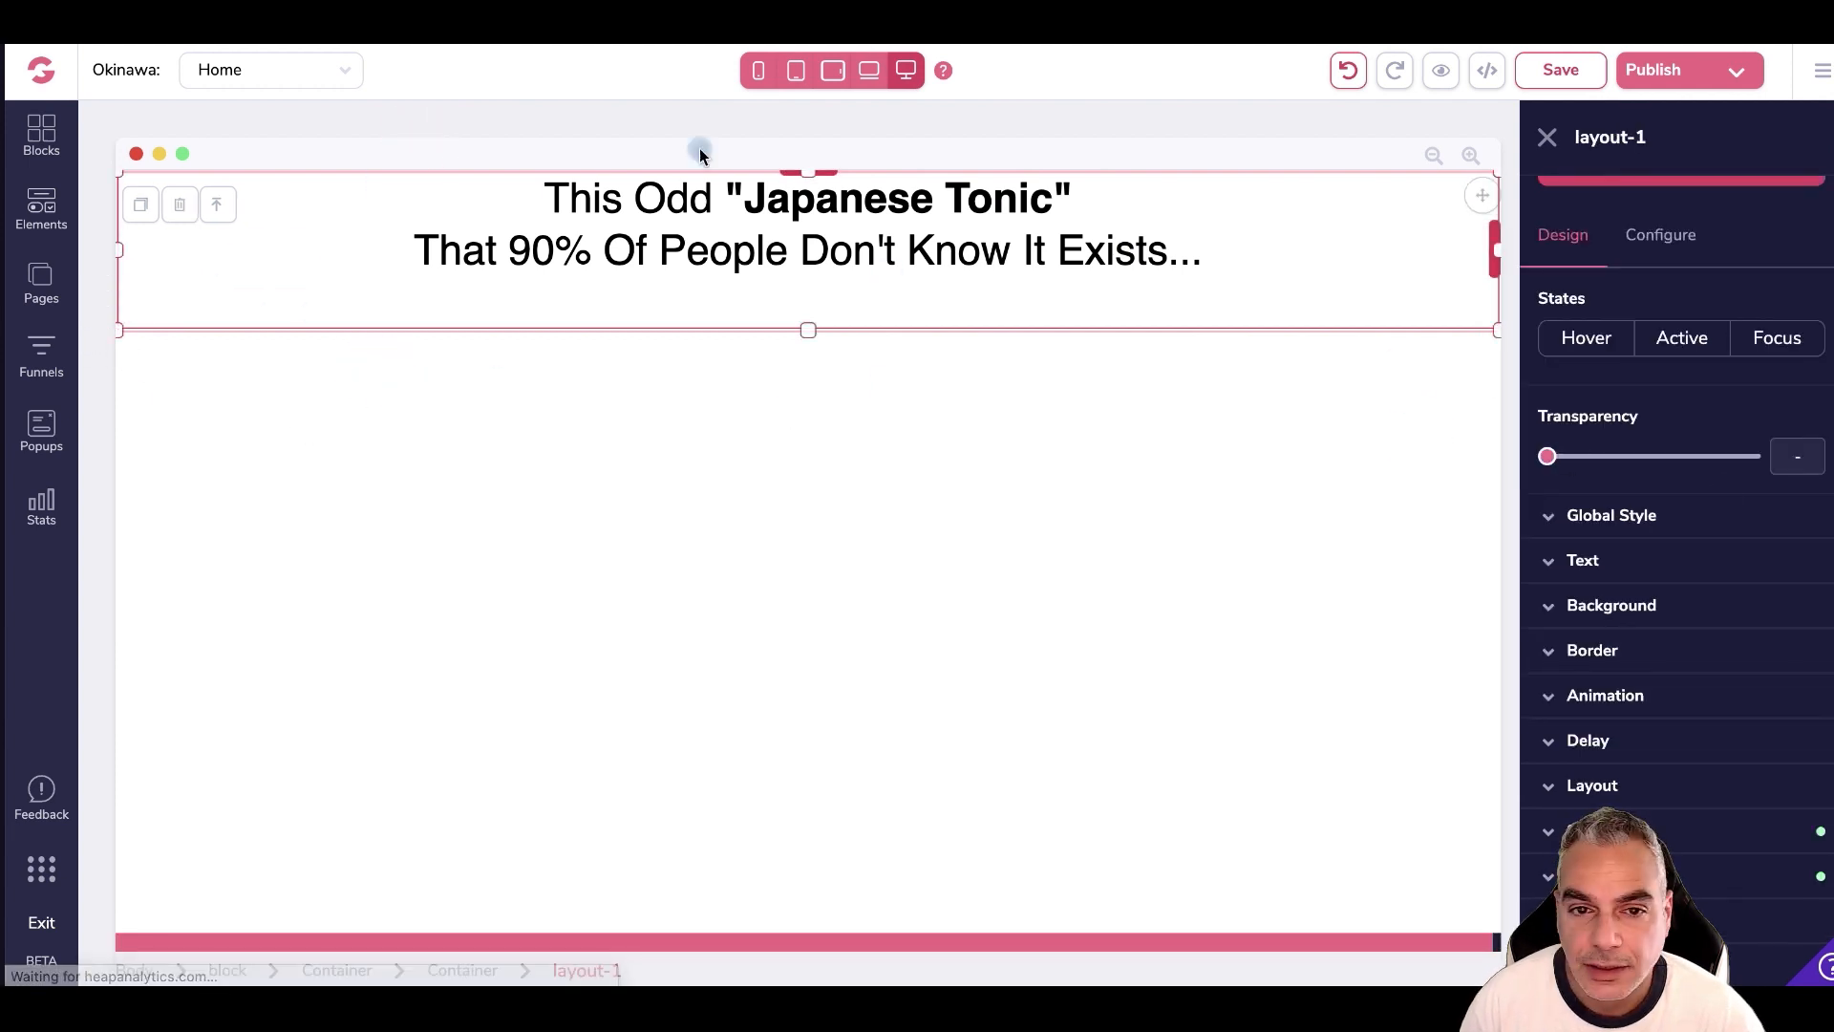
click(1400, 207)
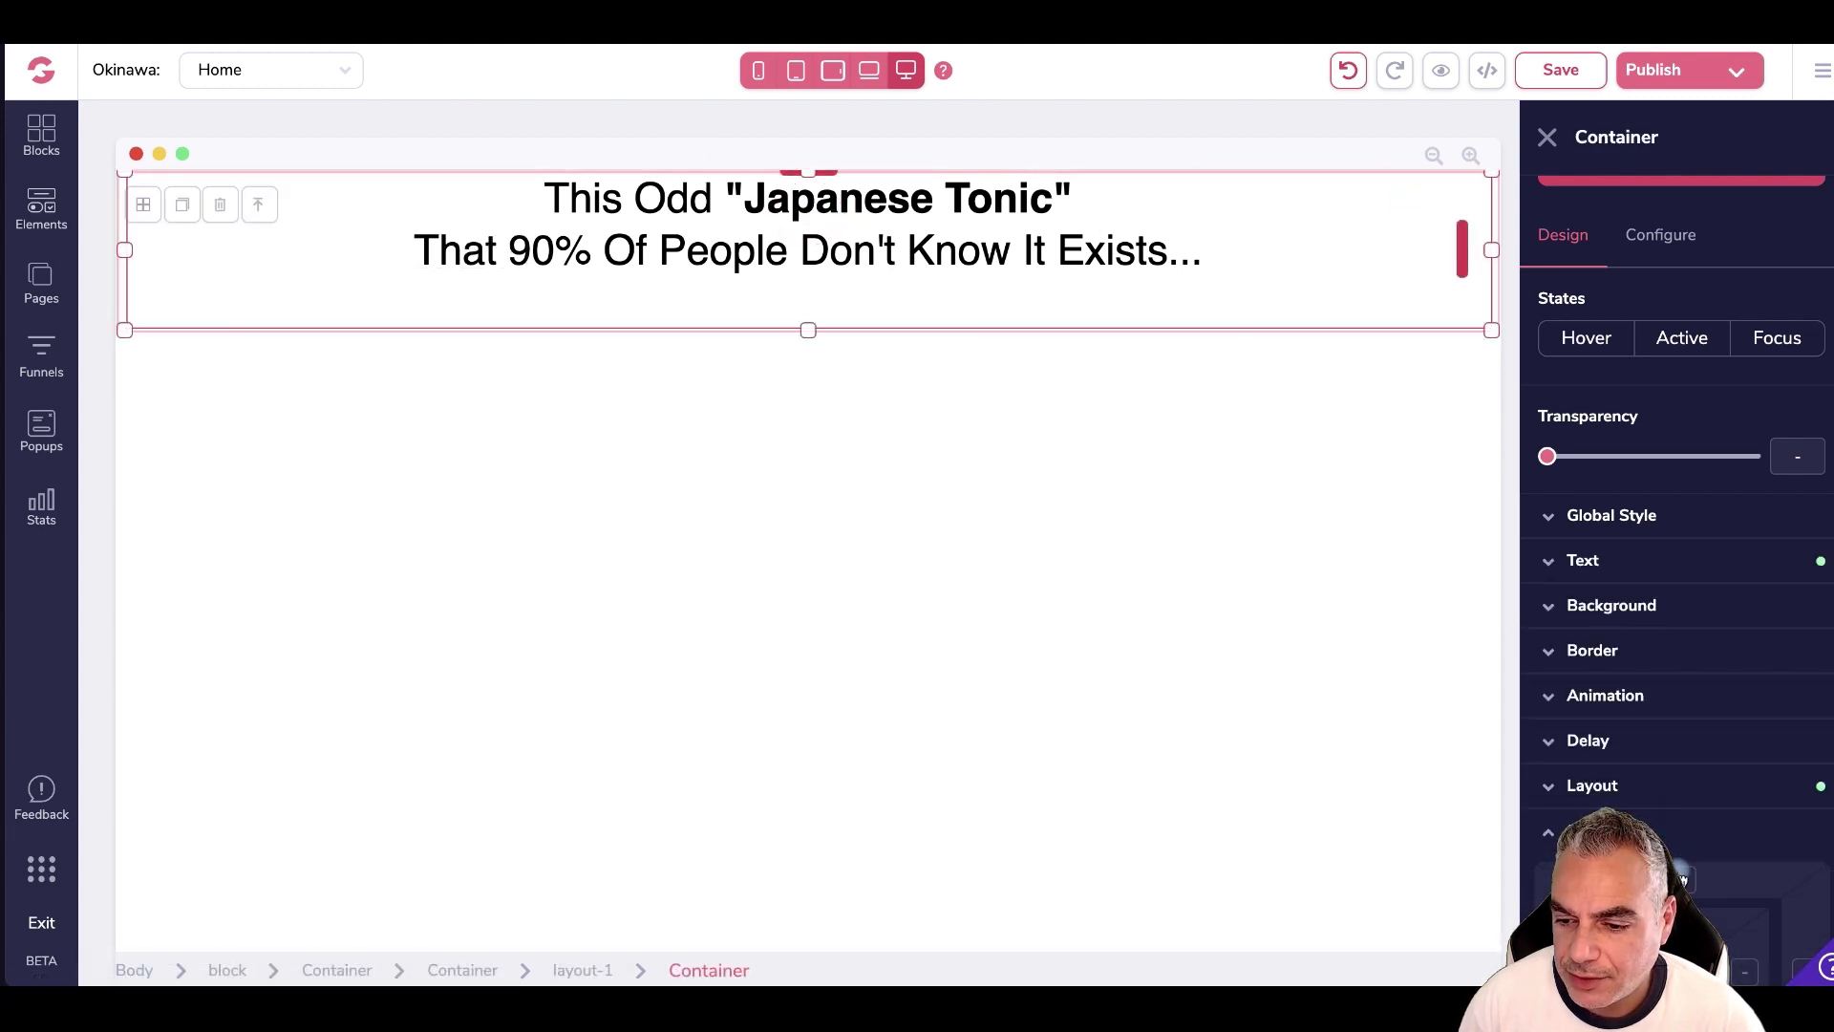
click(1658, 837)
scroll(1546, 846, down, 3)
mouse_move(1545, 846)
mouse_down()
mouse_move(1571, 840)
mouse_move(1530, 838)
mouse_up()
click(1682, 653)
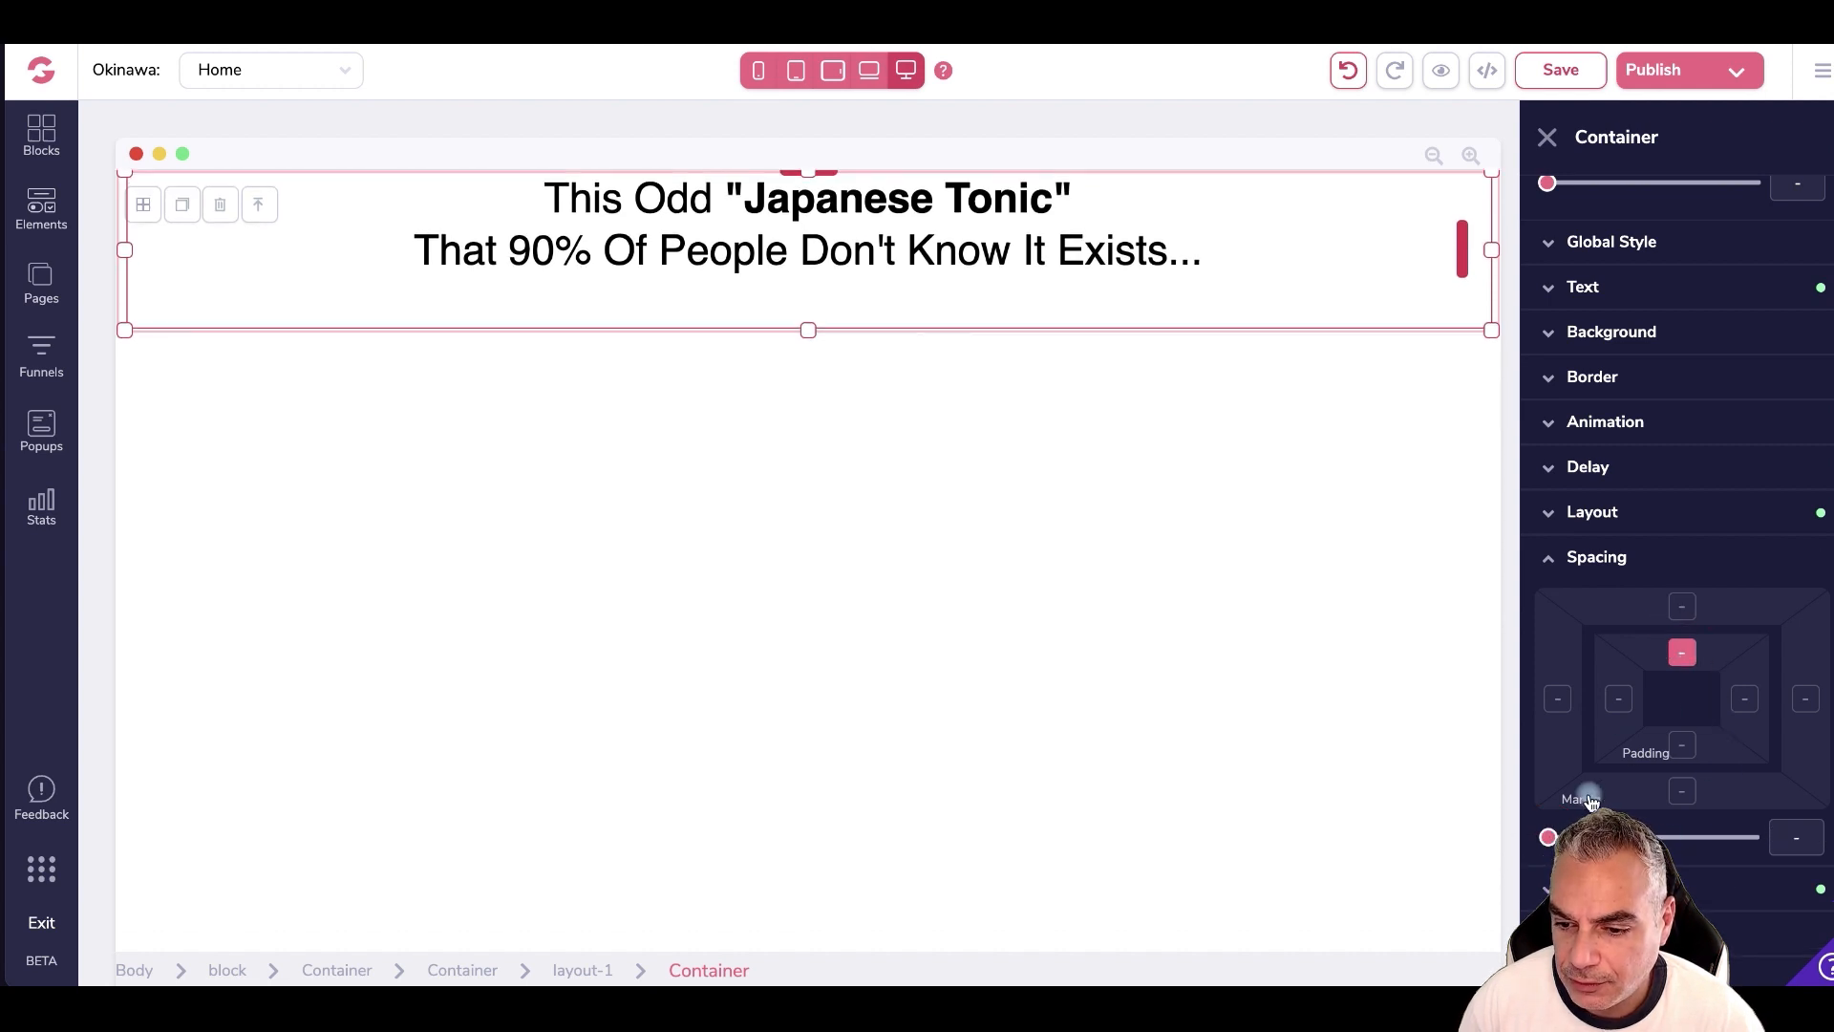
drag(1551, 838, 1670, 838)
click(1689, 754)
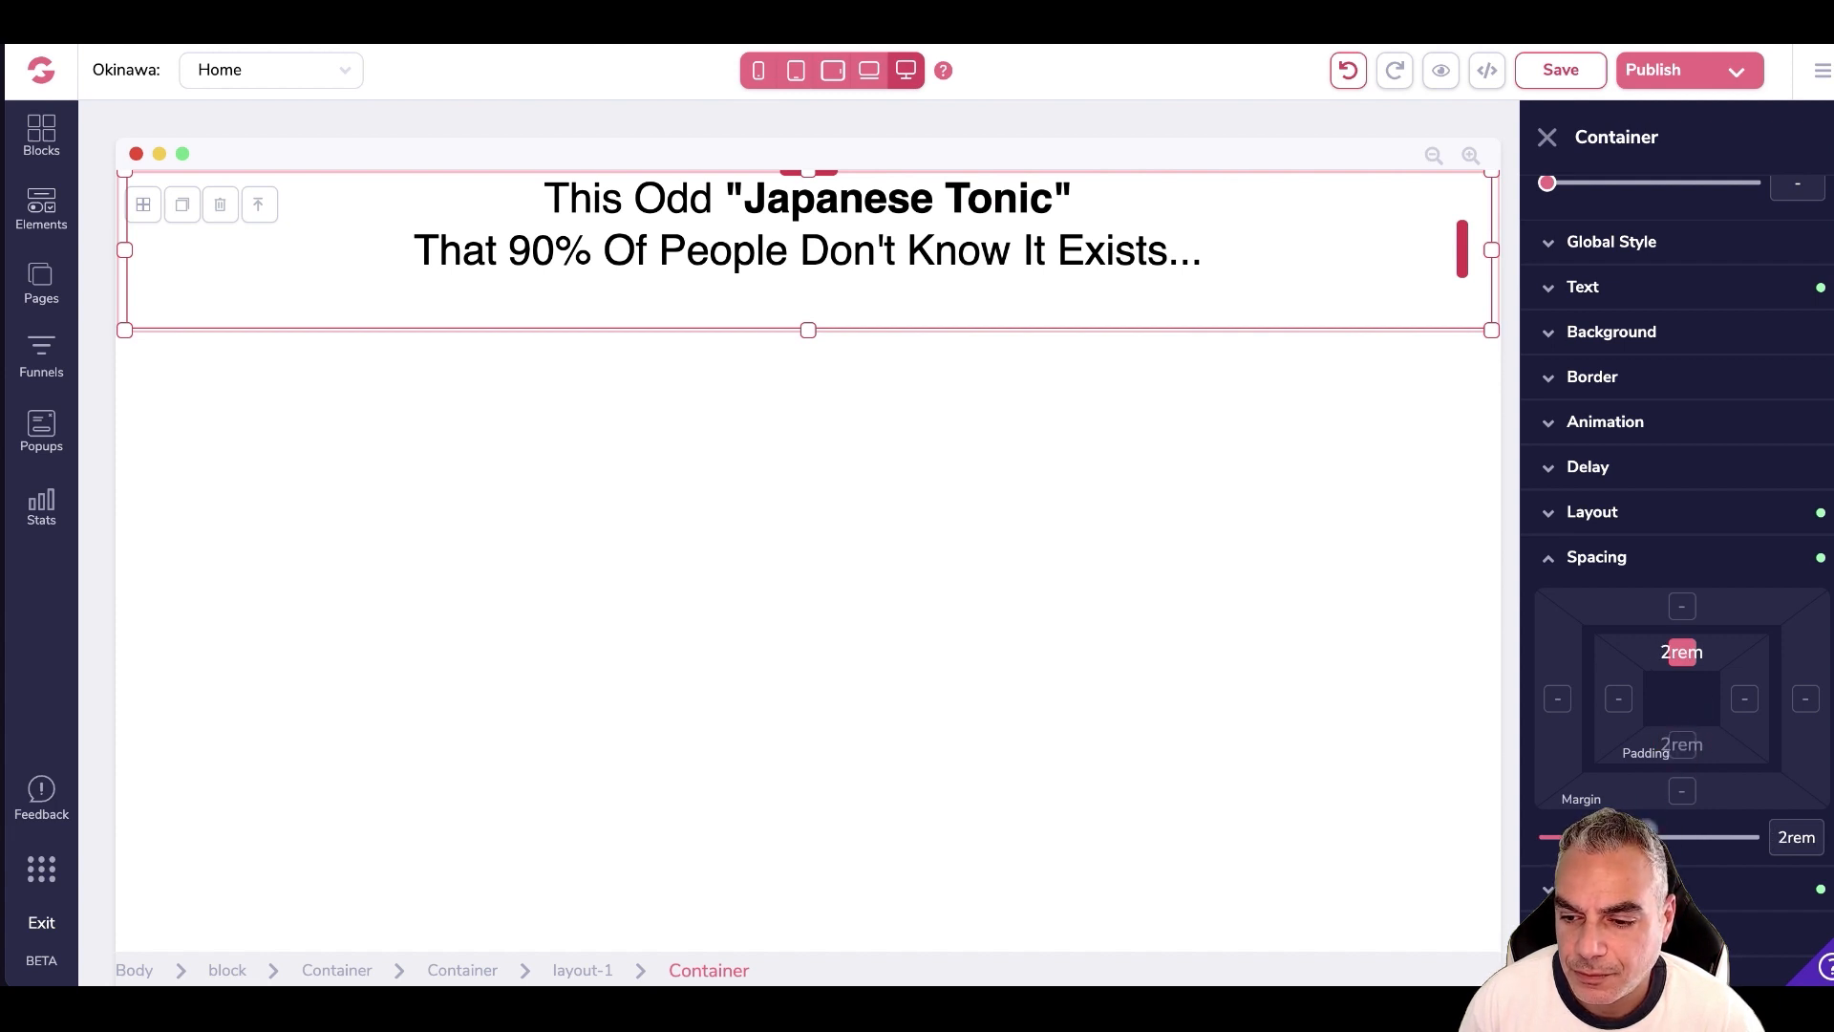
drag(1615, 838, 1674, 836)
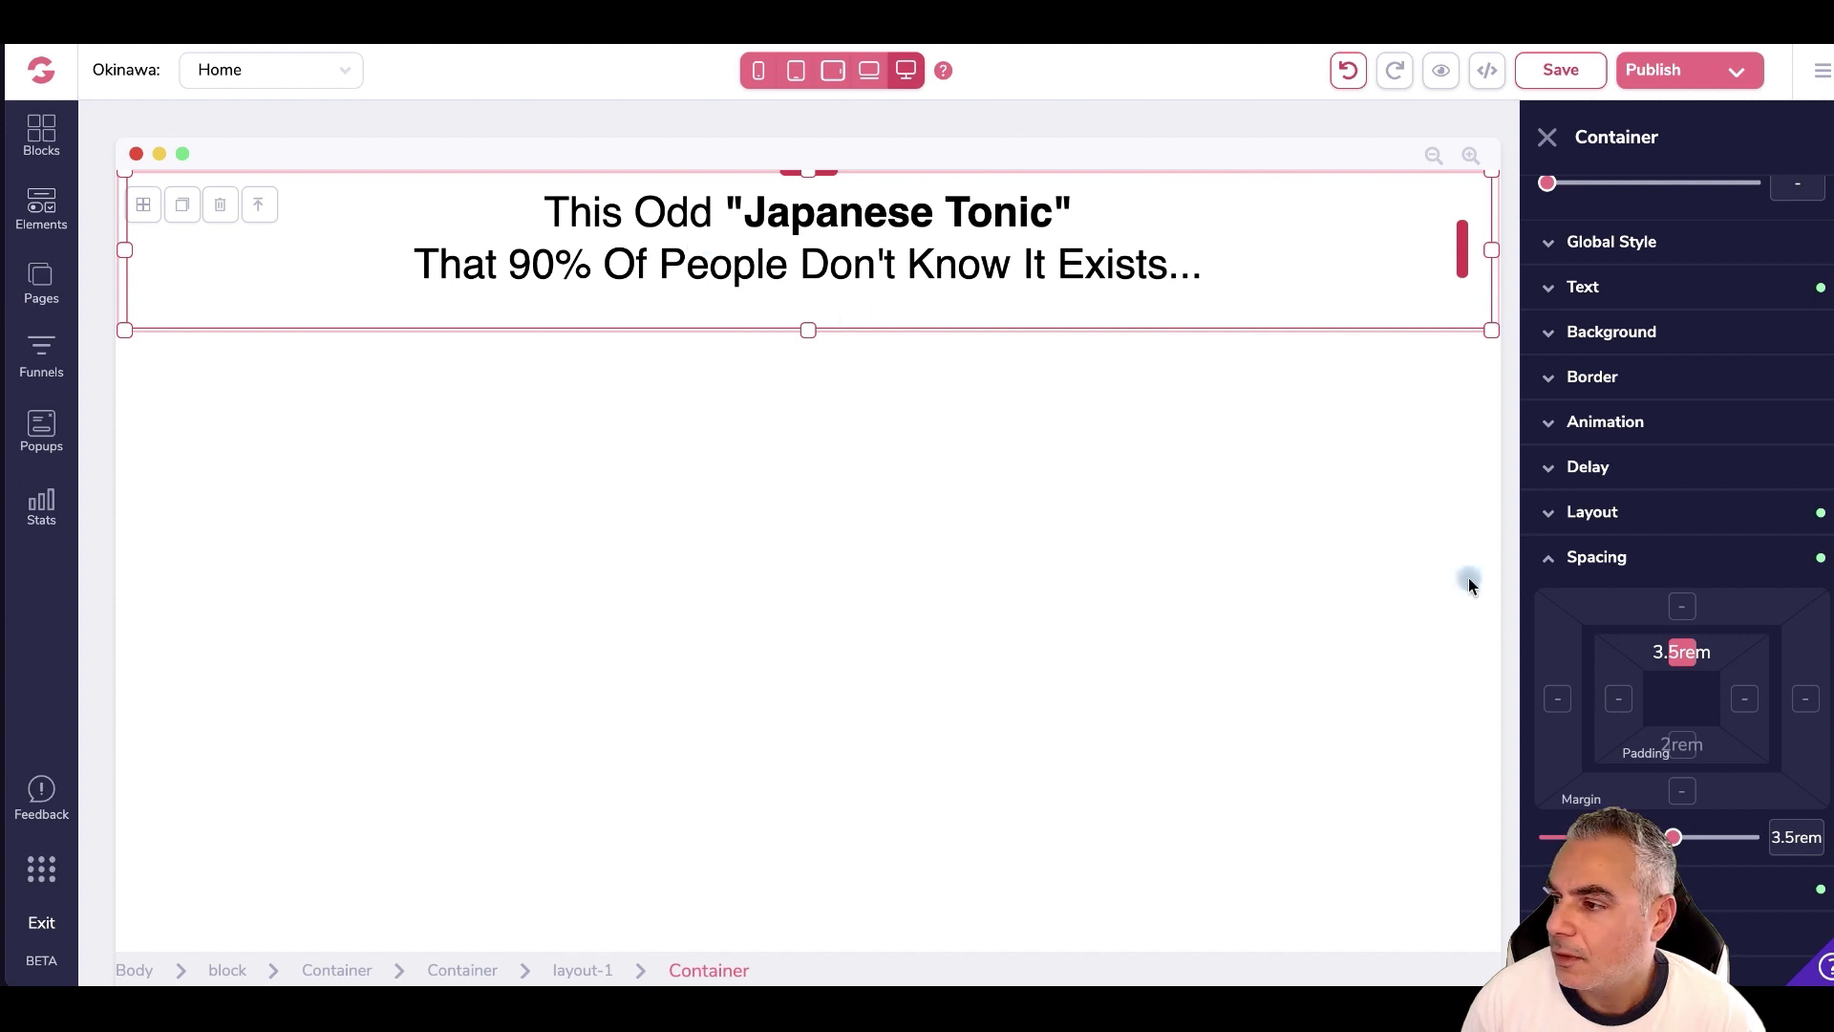
- Add a new container below the headline and place a 1 Column layout inside it
click(182, 268)
click(44, 153)
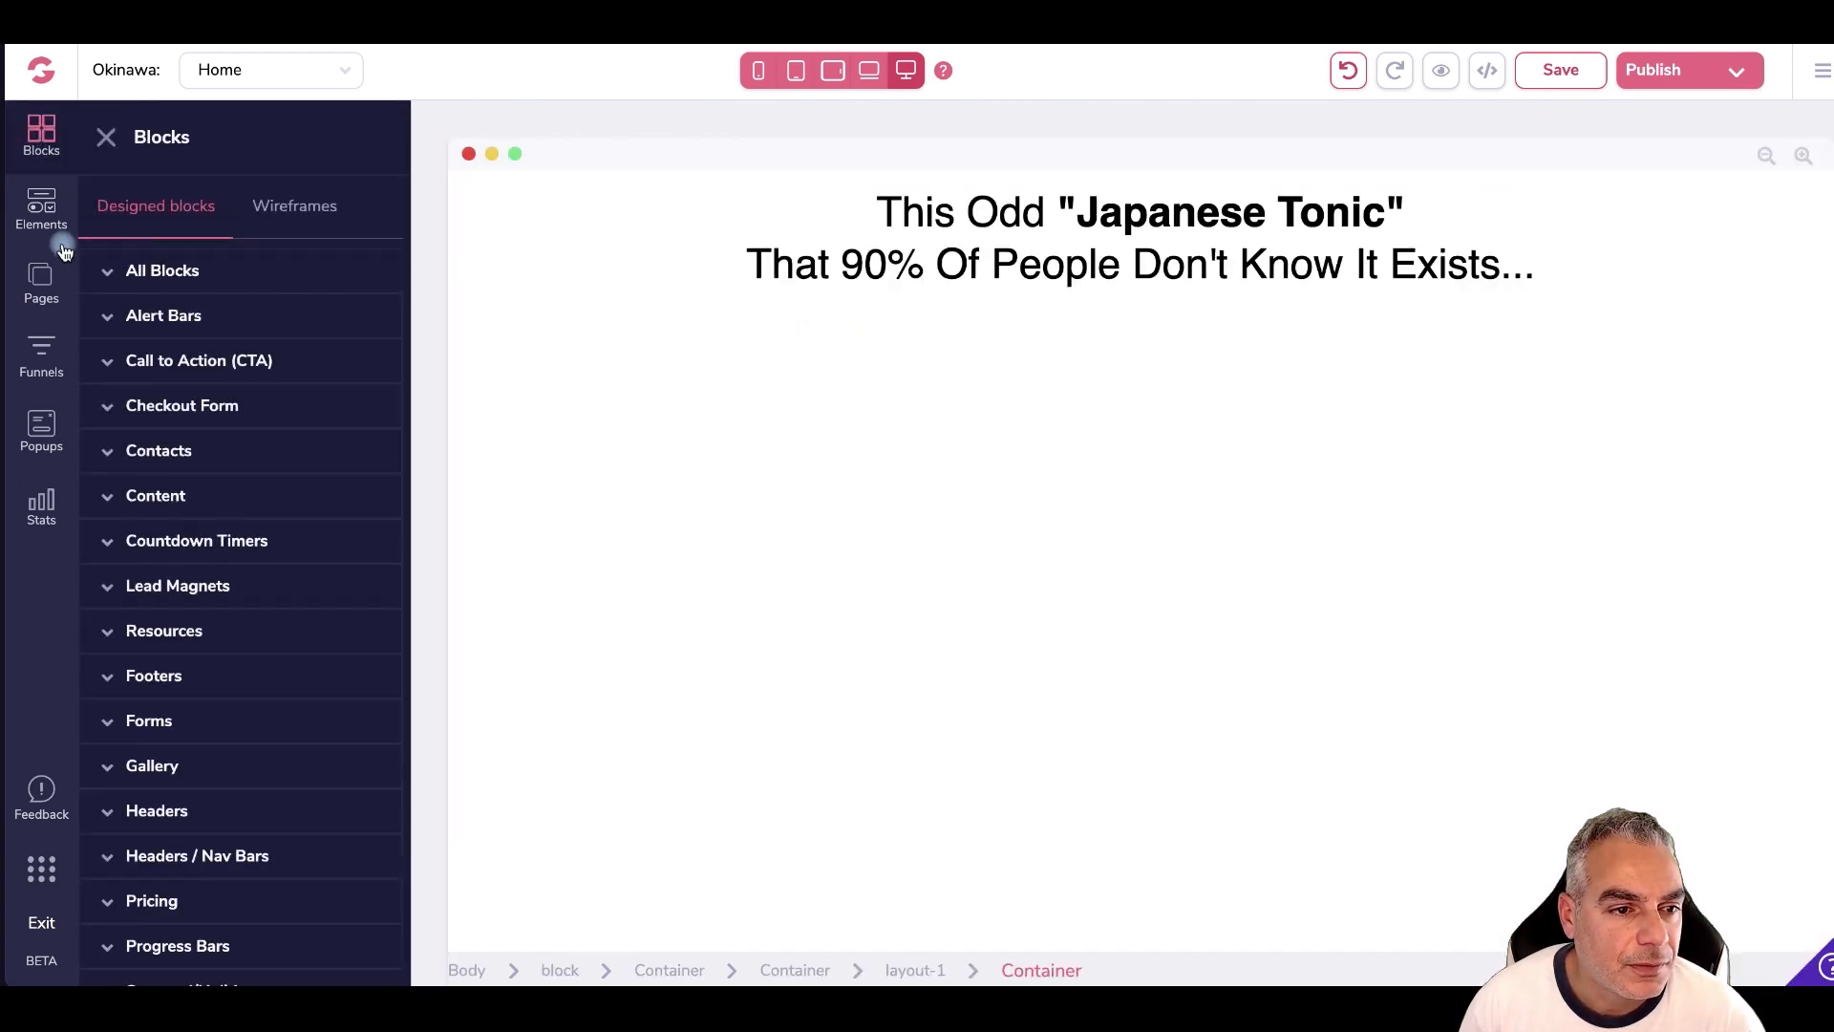
double_click(43, 215)
drag(166, 293, 794, 428)
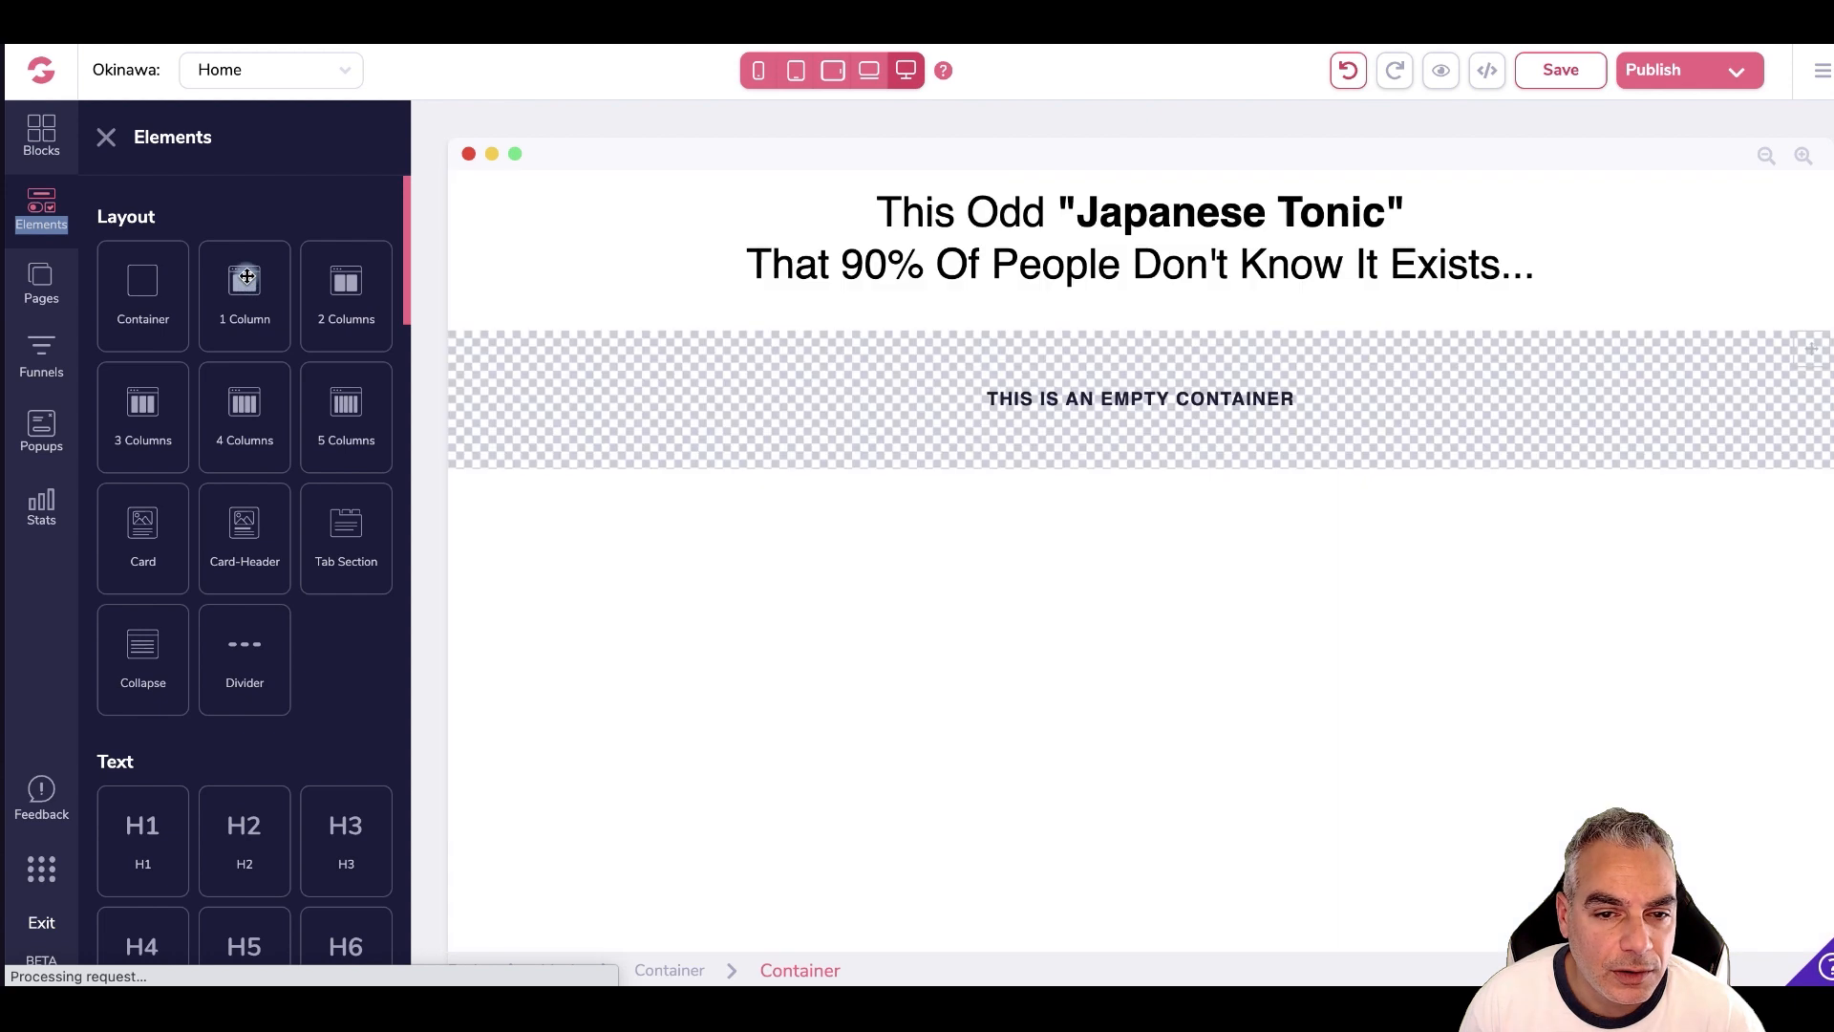
drag(245, 288, 711, 371)
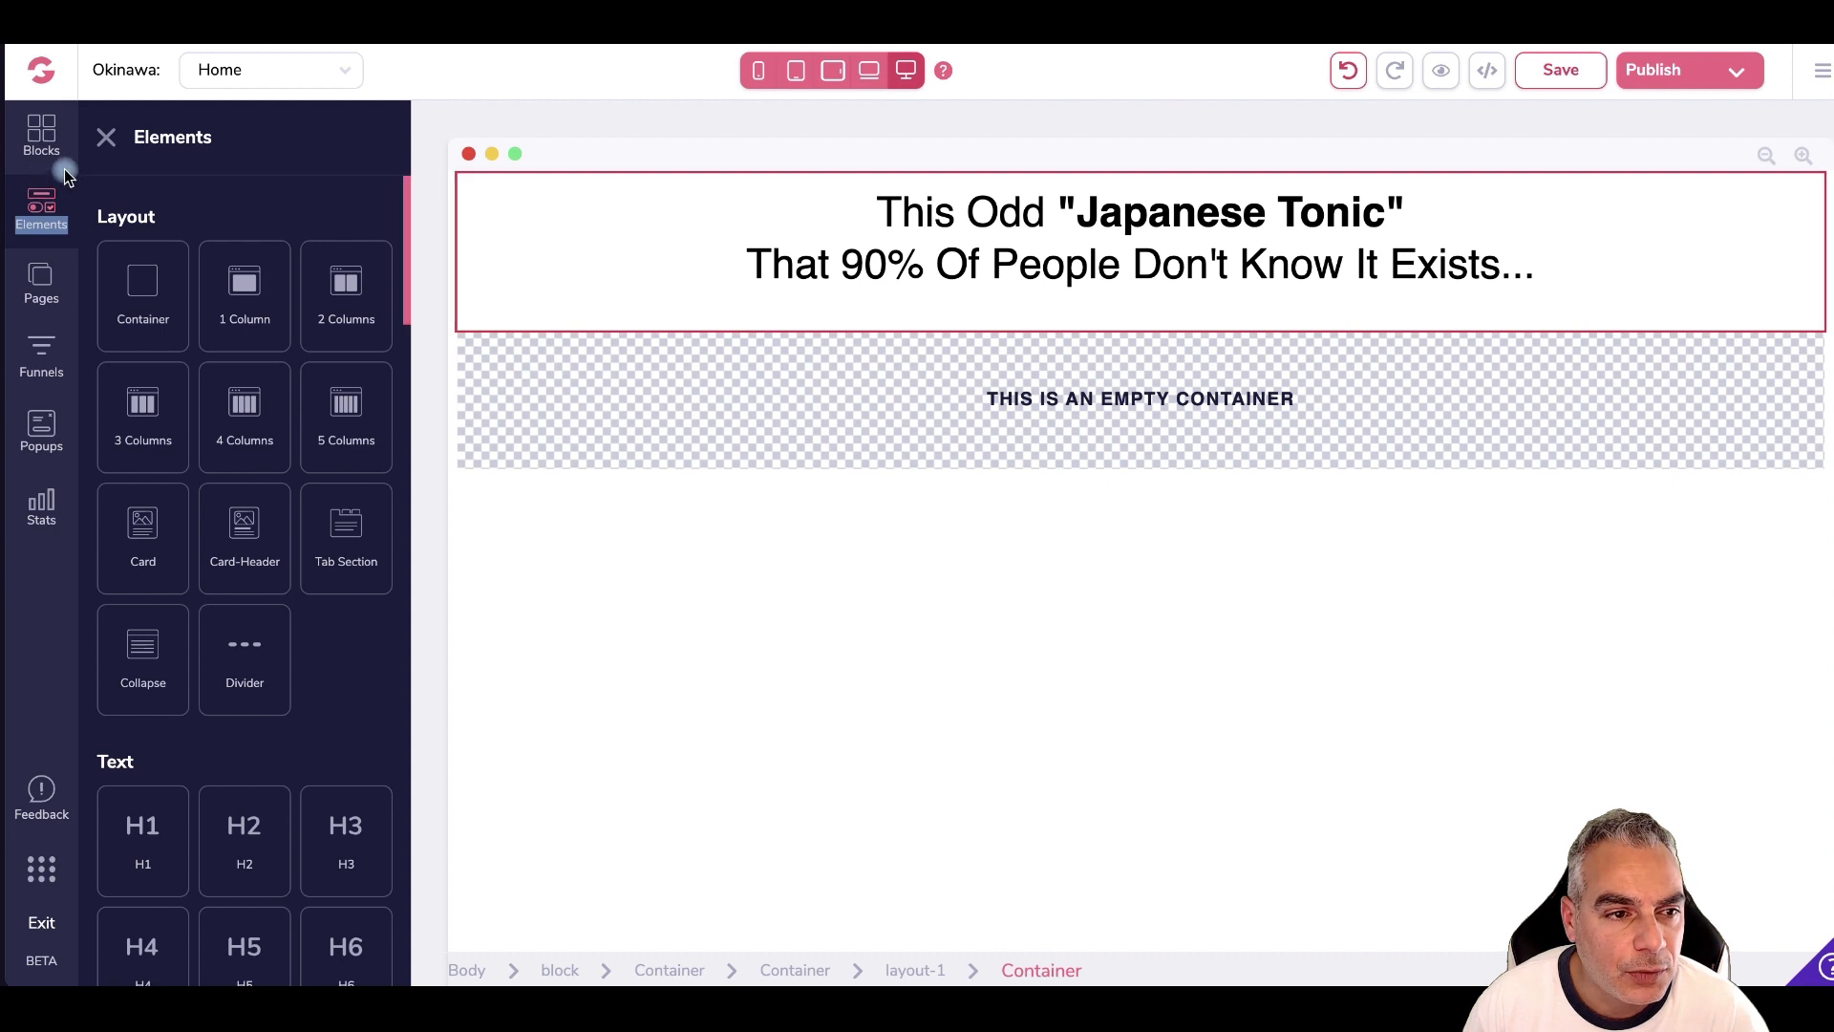
- Add an H2 heading in the new column with the "Take the quick survey below..." line and the "(I highly recommend reading our story below FIRST...)" line
scroll(253, 691, down, 3)
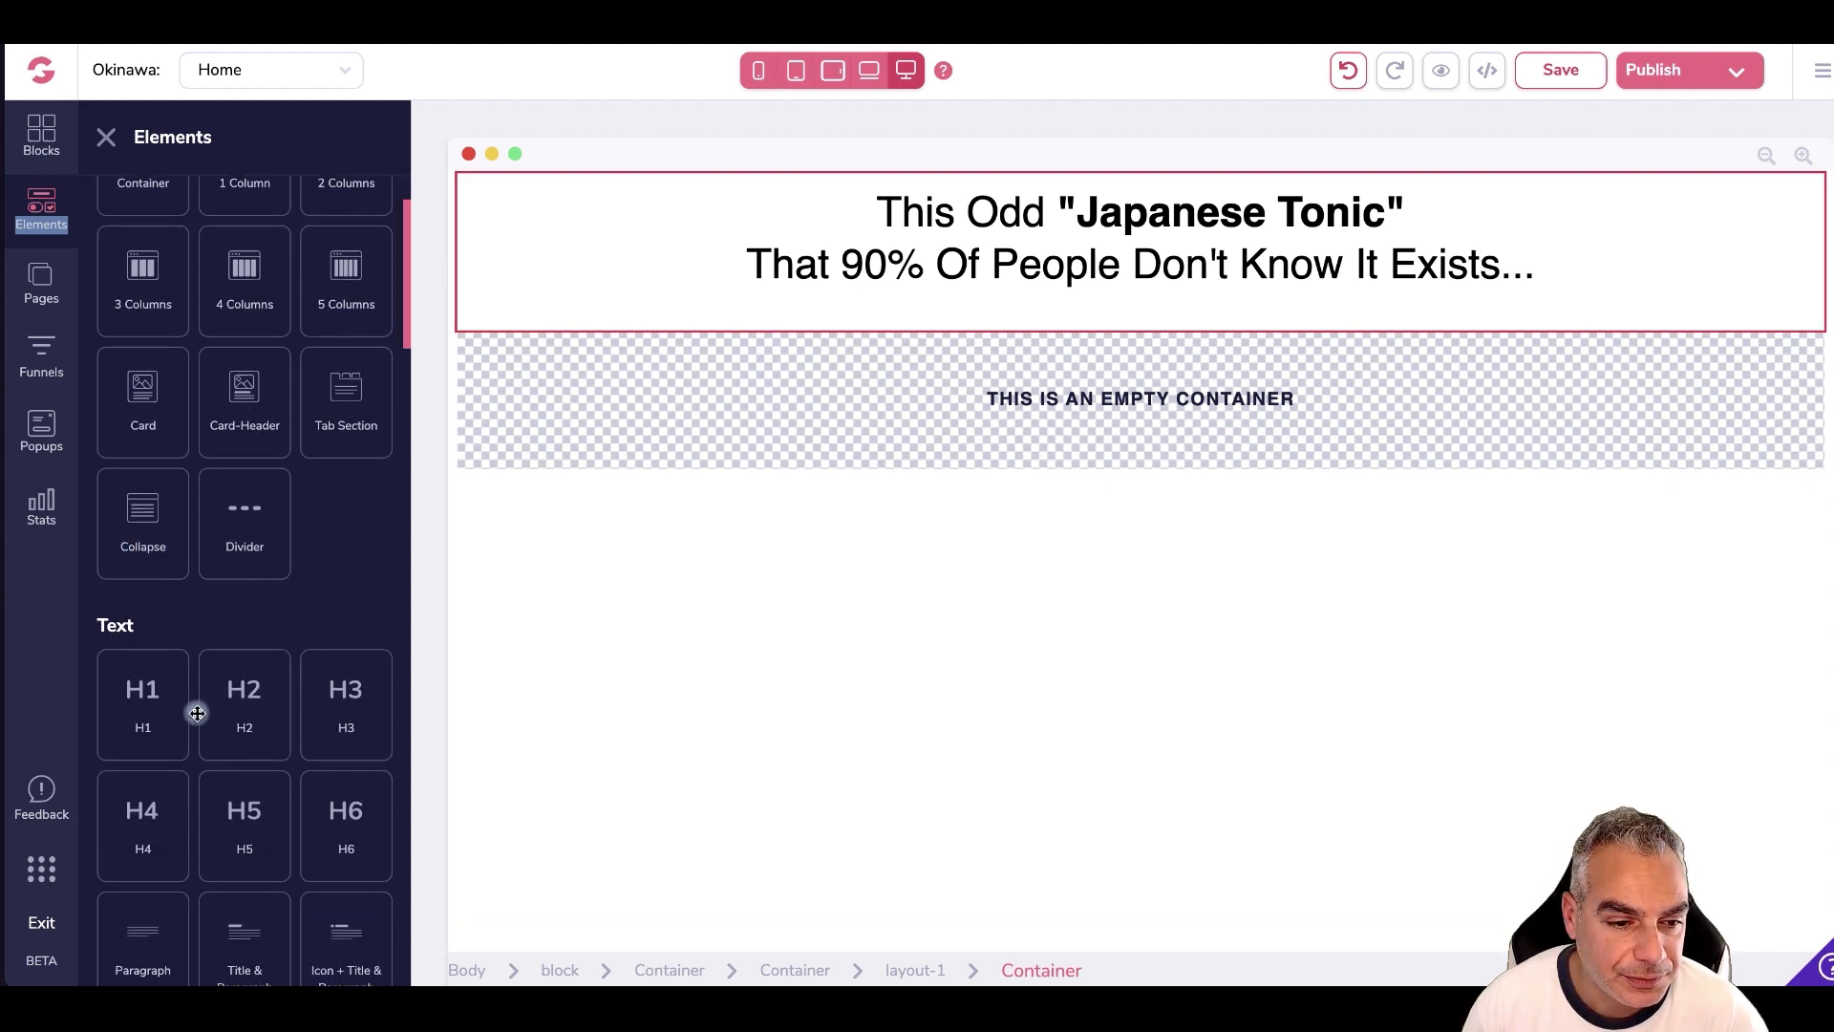
drag(254, 702, 909, 431)
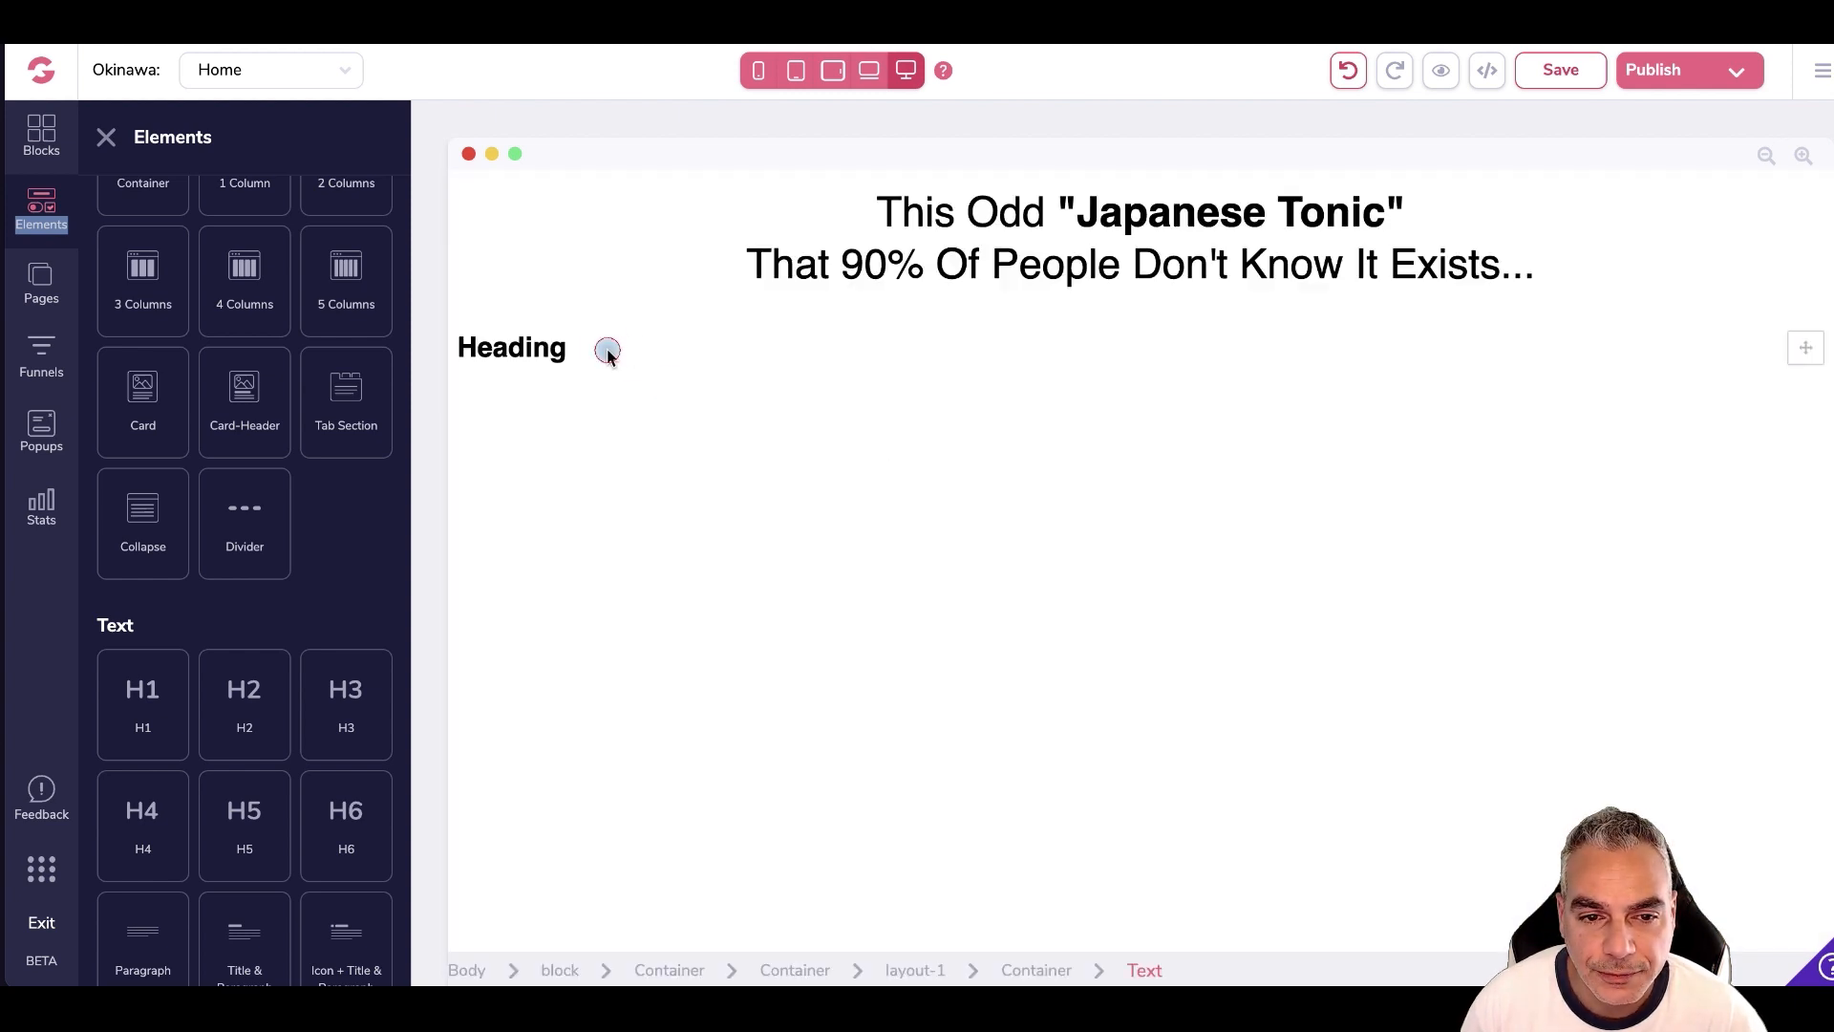
click(607, 348)
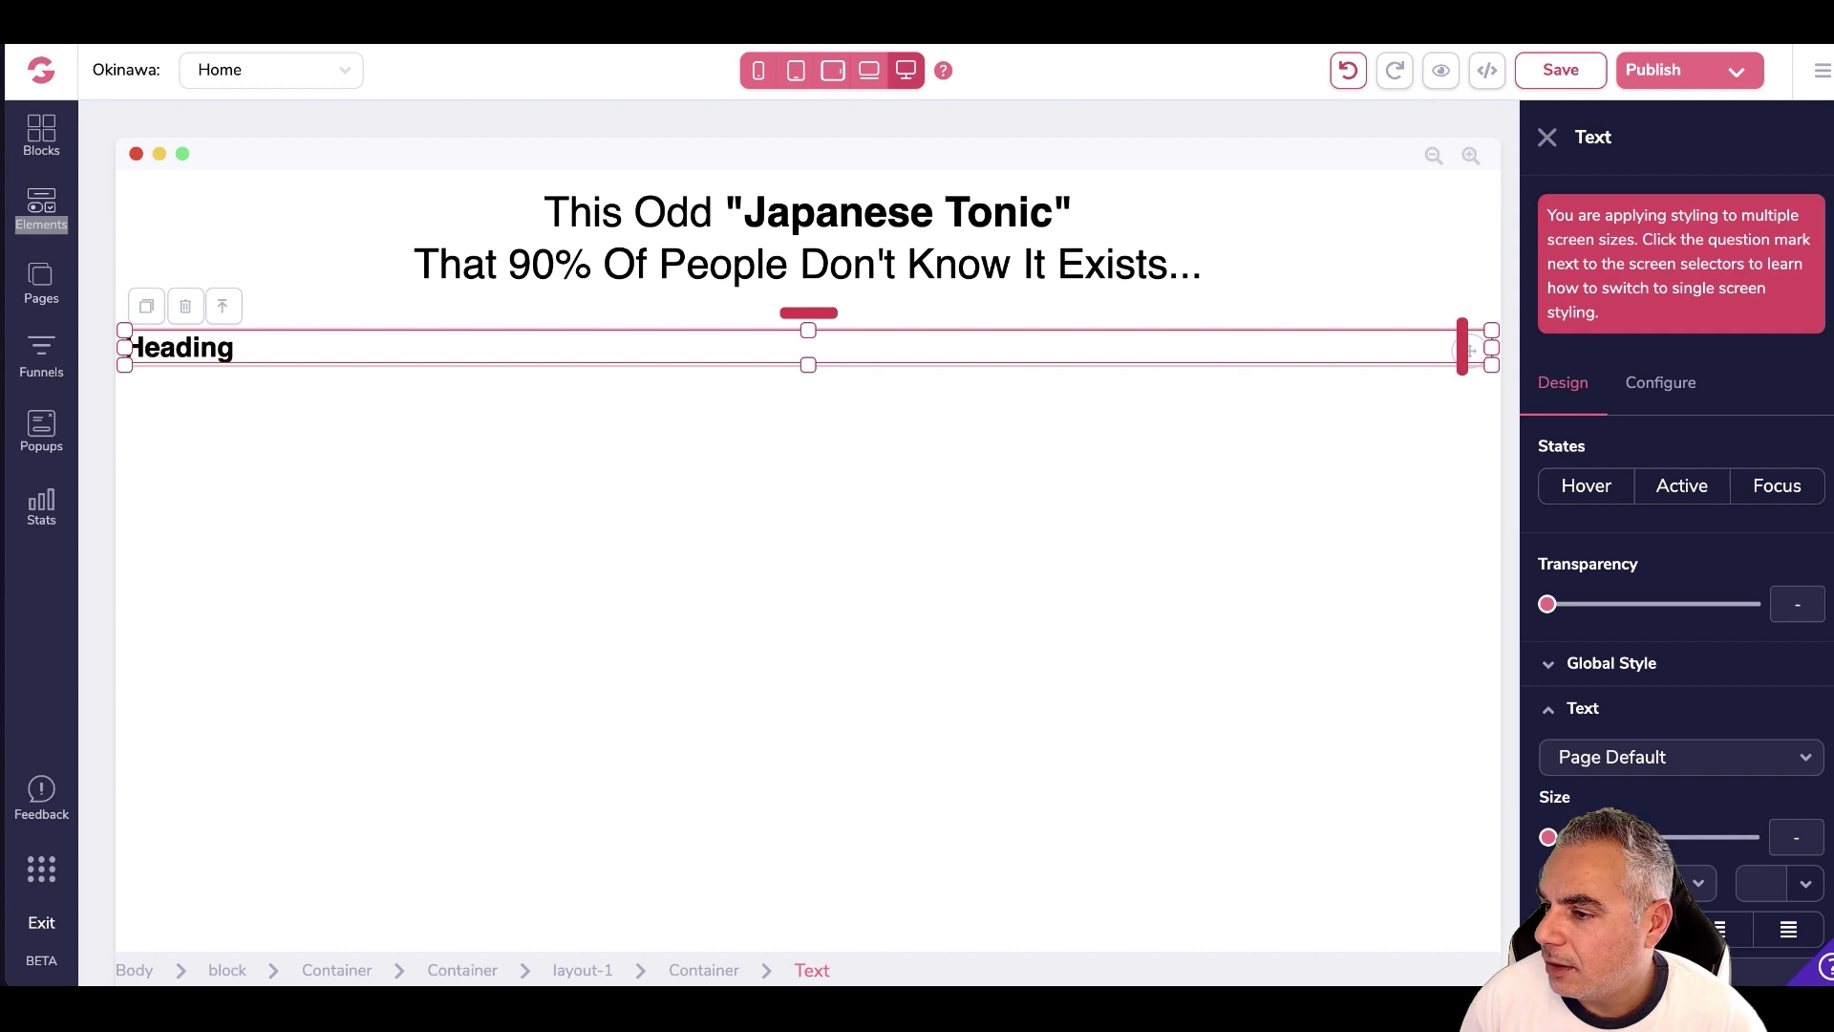
double_click(240, 346)
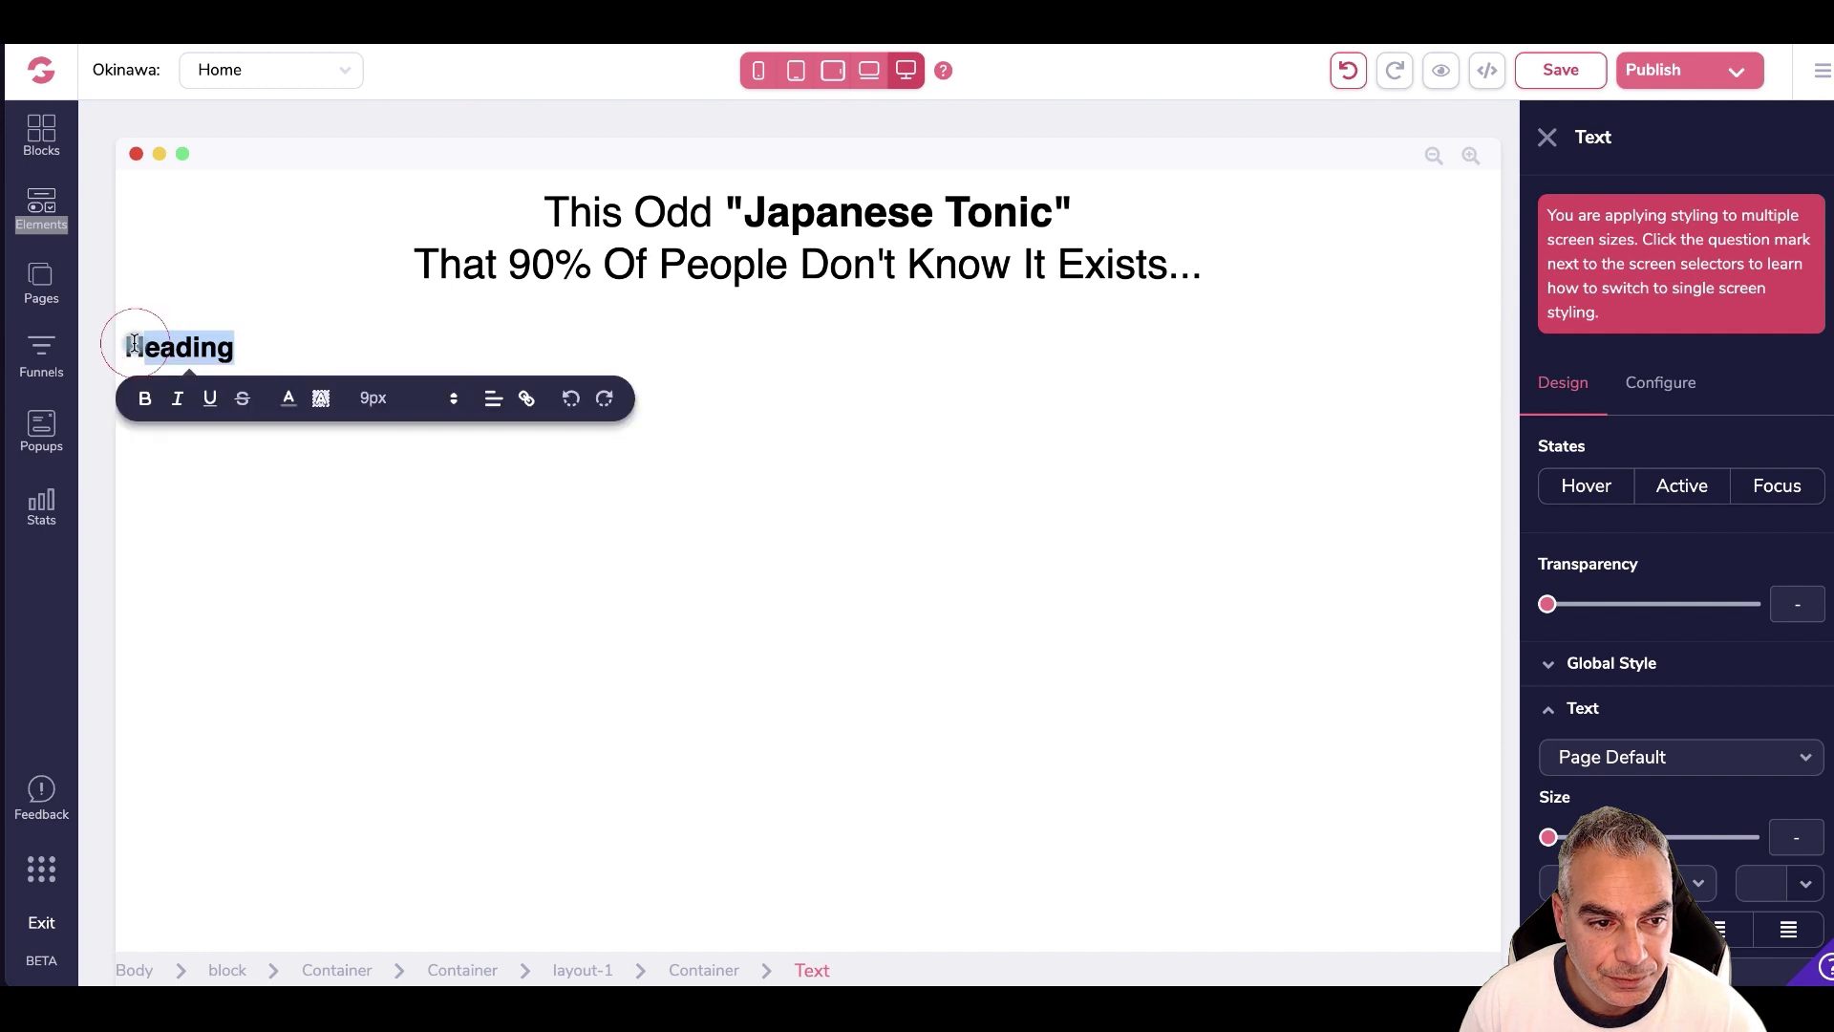
click(132, 346)
drag(288, 351, 154, 346)
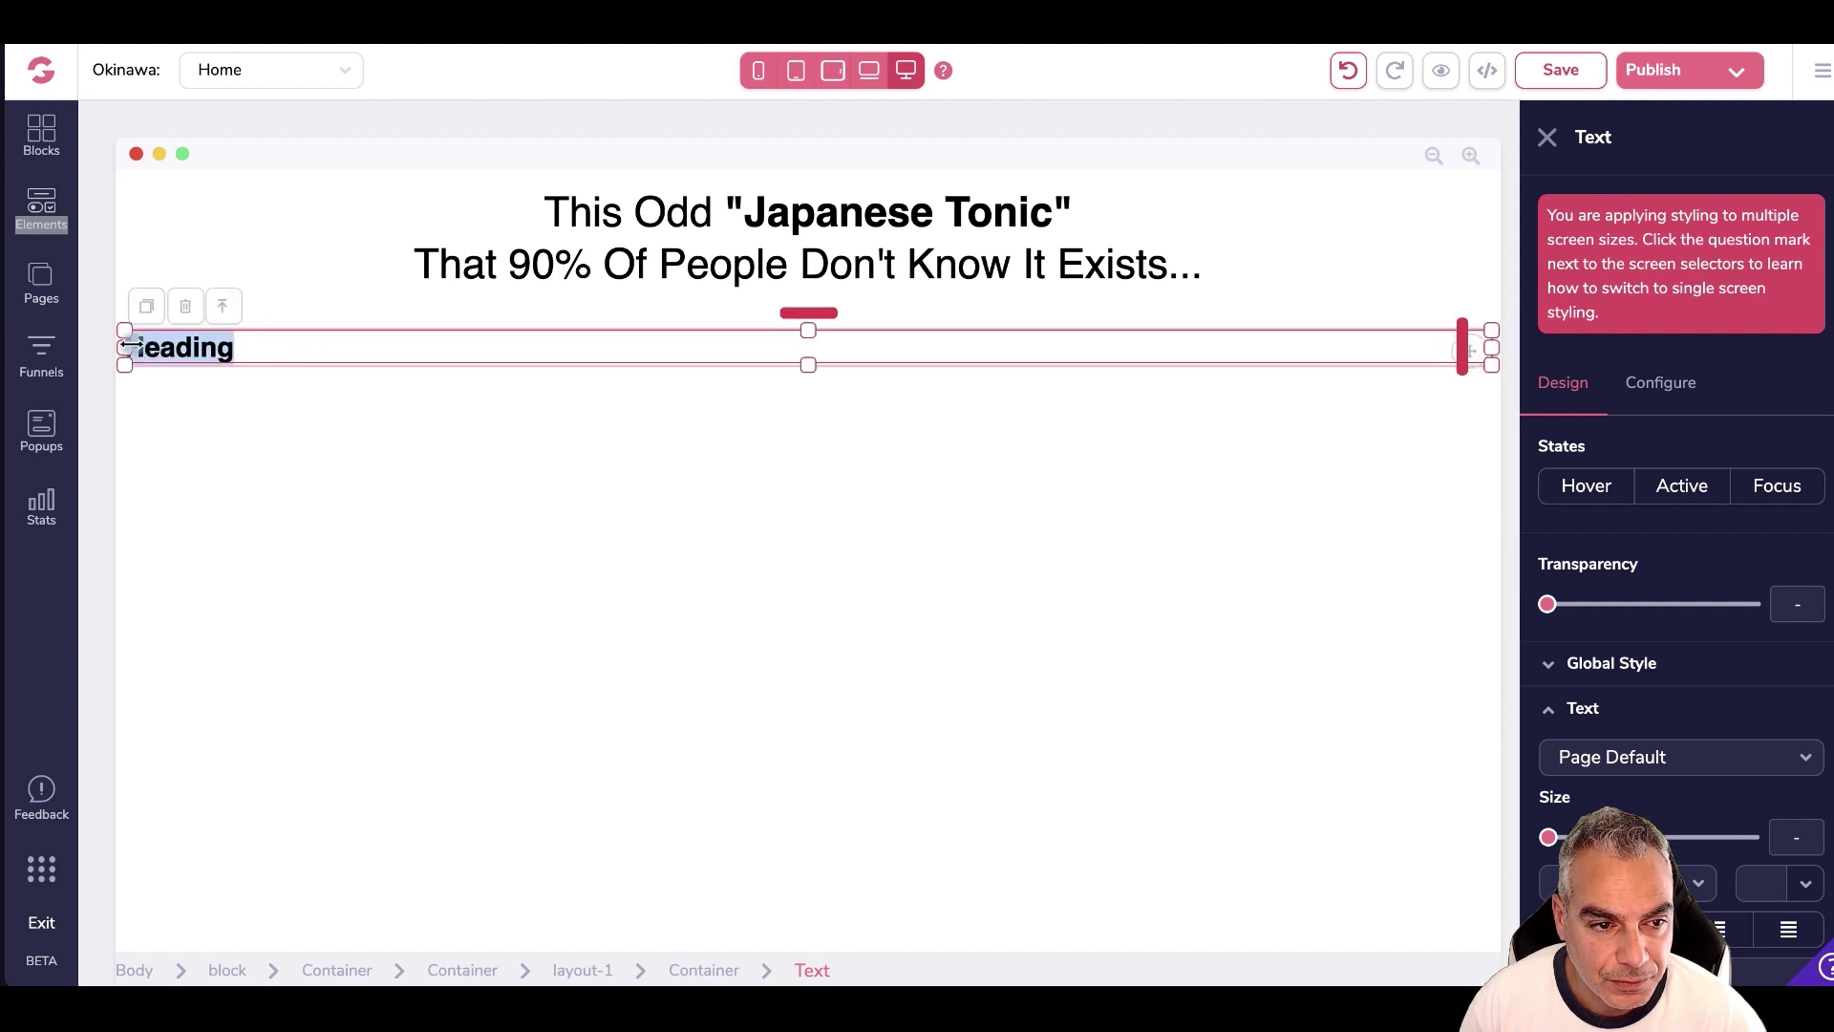
text(Take the quick survey below to see if the effortless "Japanese Tonic" will work for you... (I highly recommend reading our story below FIRST, then scroll back up to take the survey))
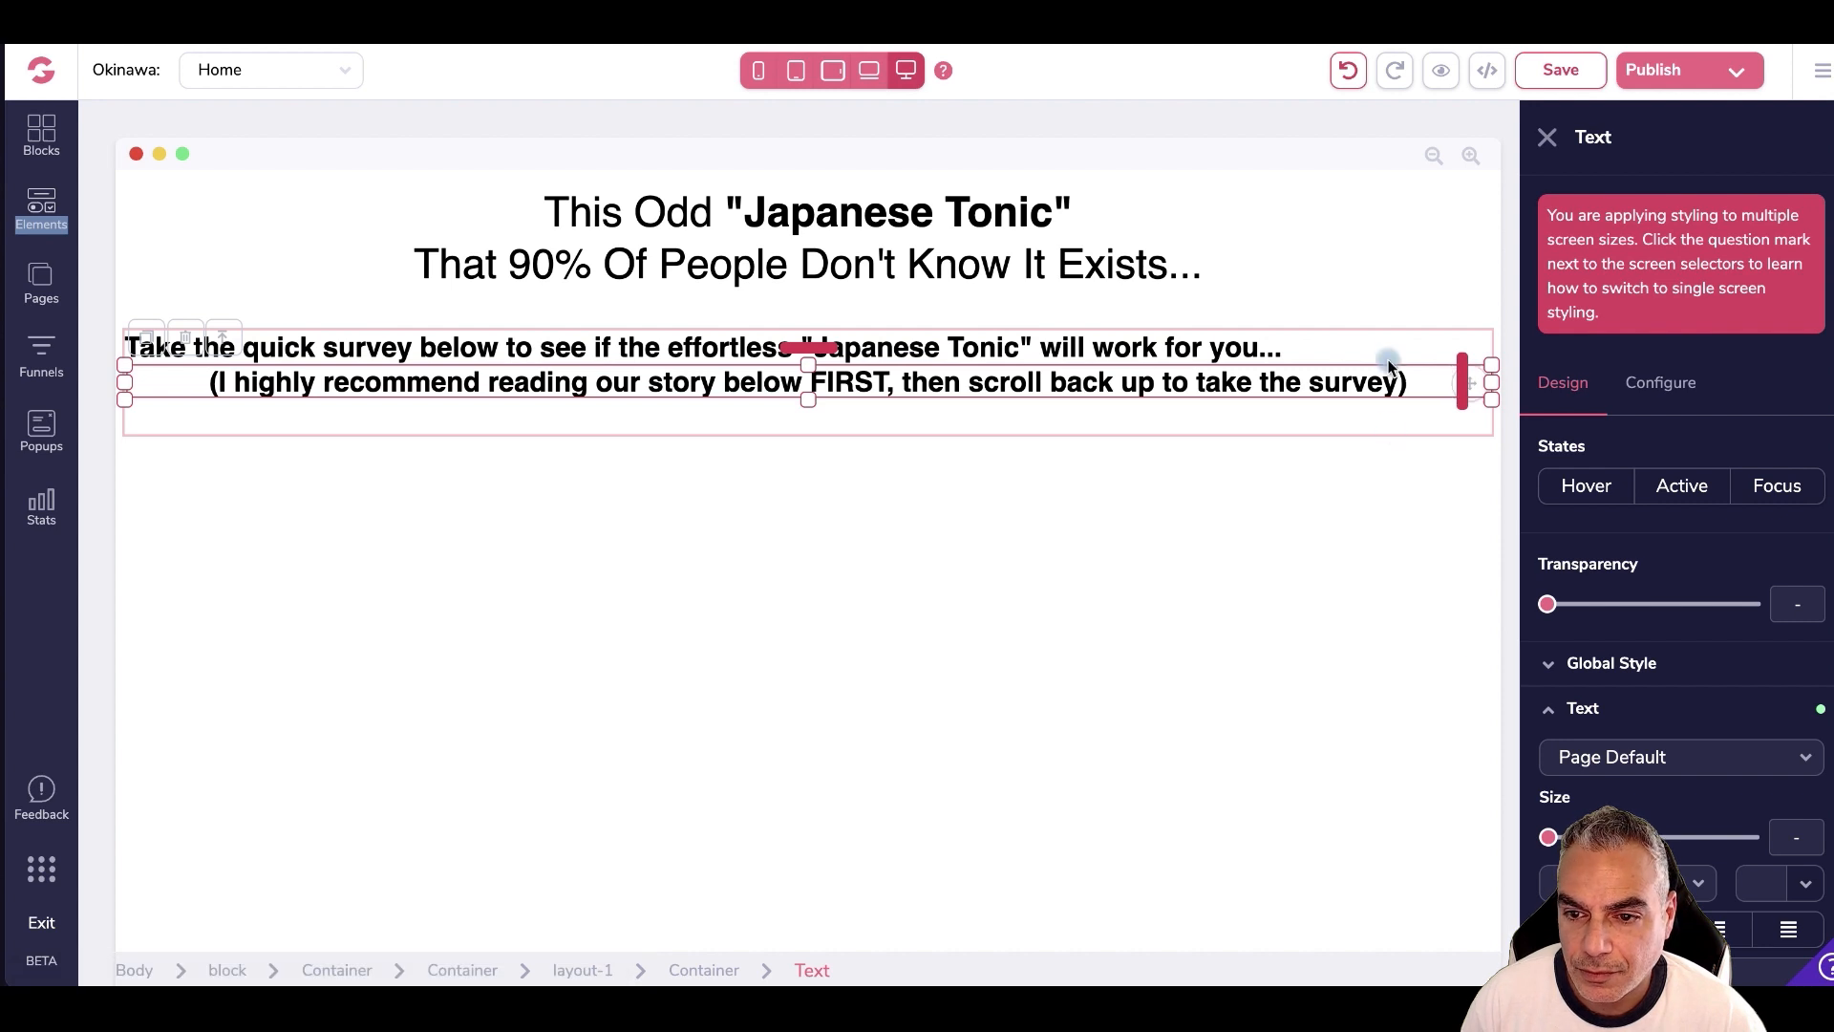
- Centre the survey text in its container at size 0.875rem, and italicise its first line, "Take the quick survey below..."
click(700, 971)
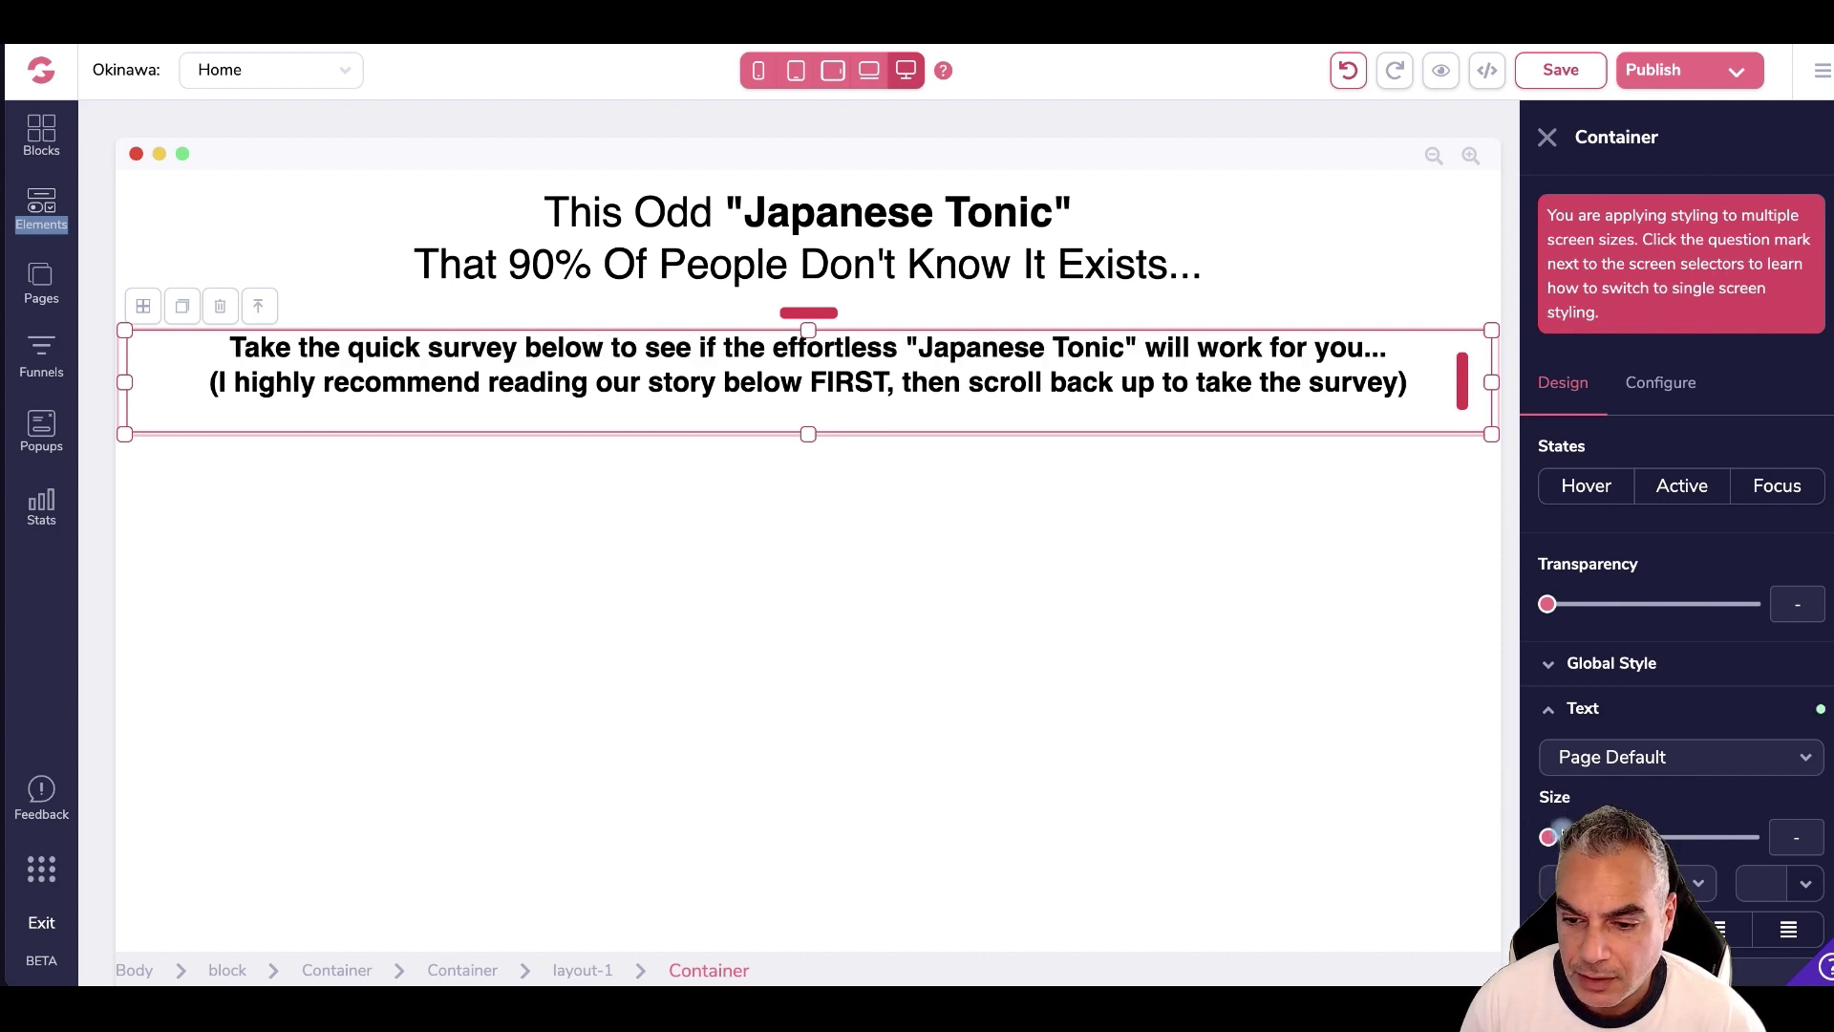
drag(1555, 838, 1577, 838)
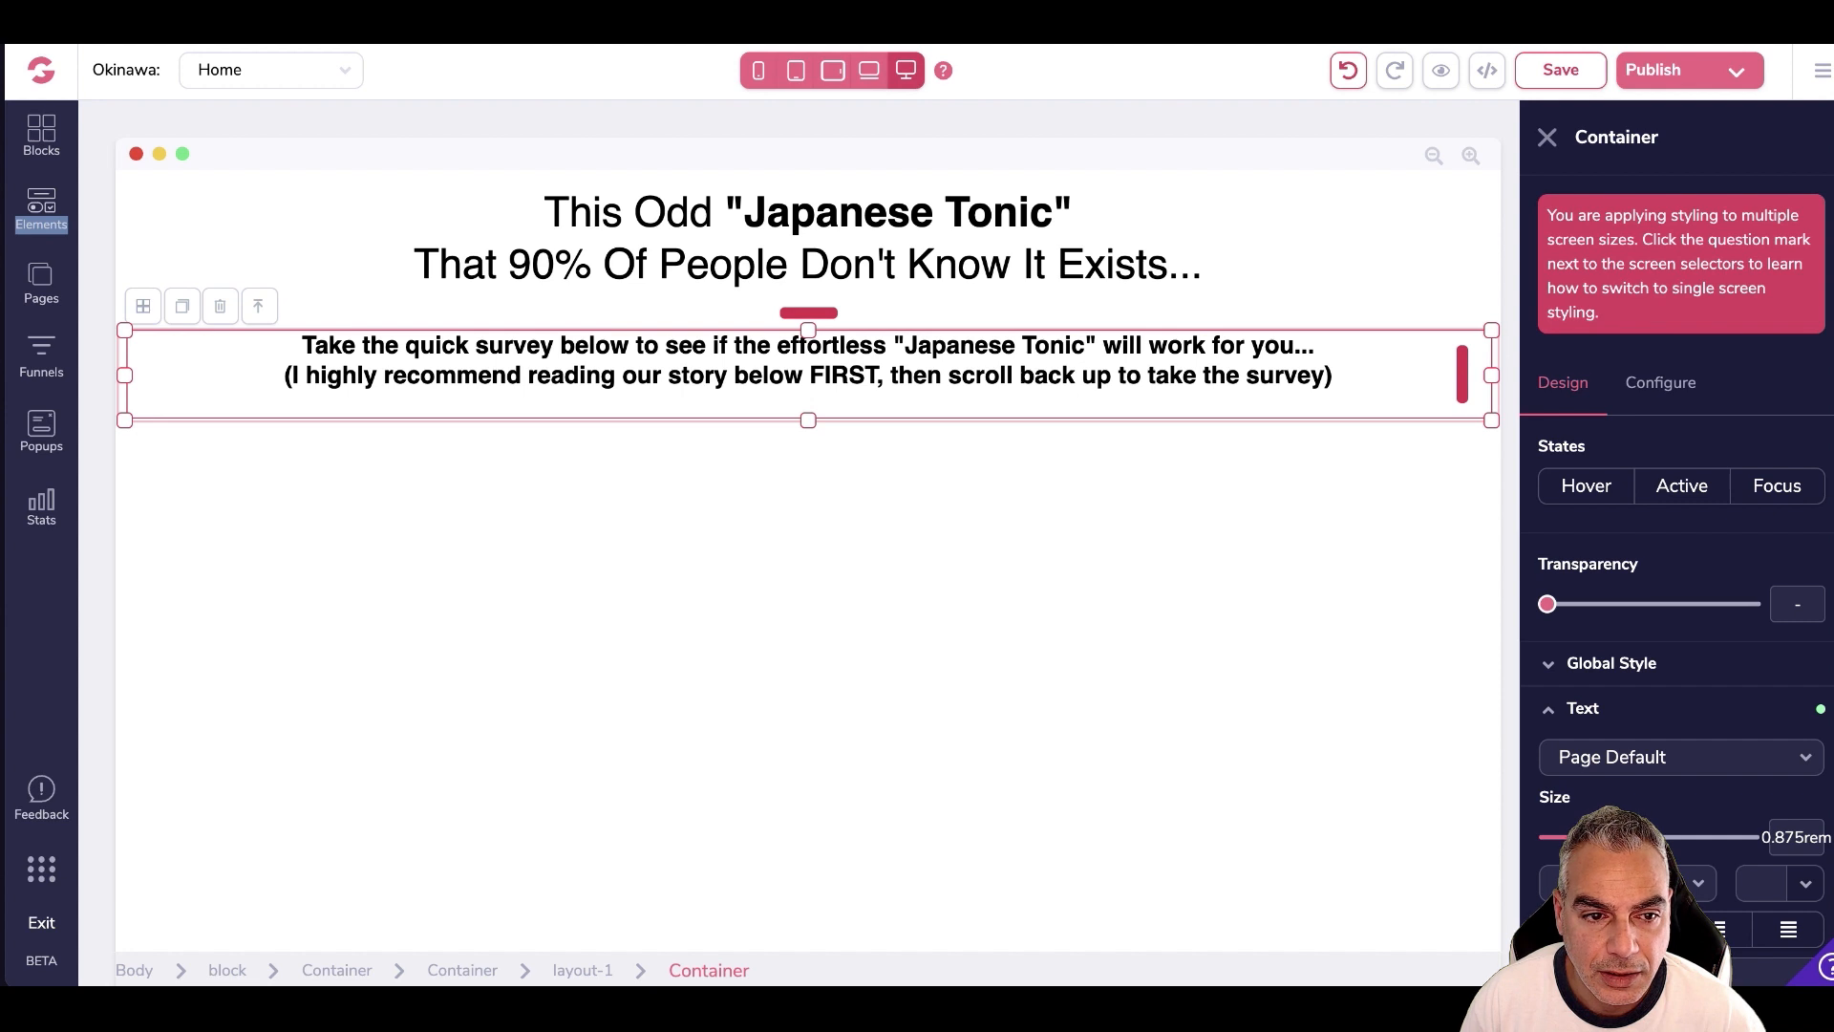
click(319, 342)
drag(299, 342, 1314, 346)
key(ctrl+i)
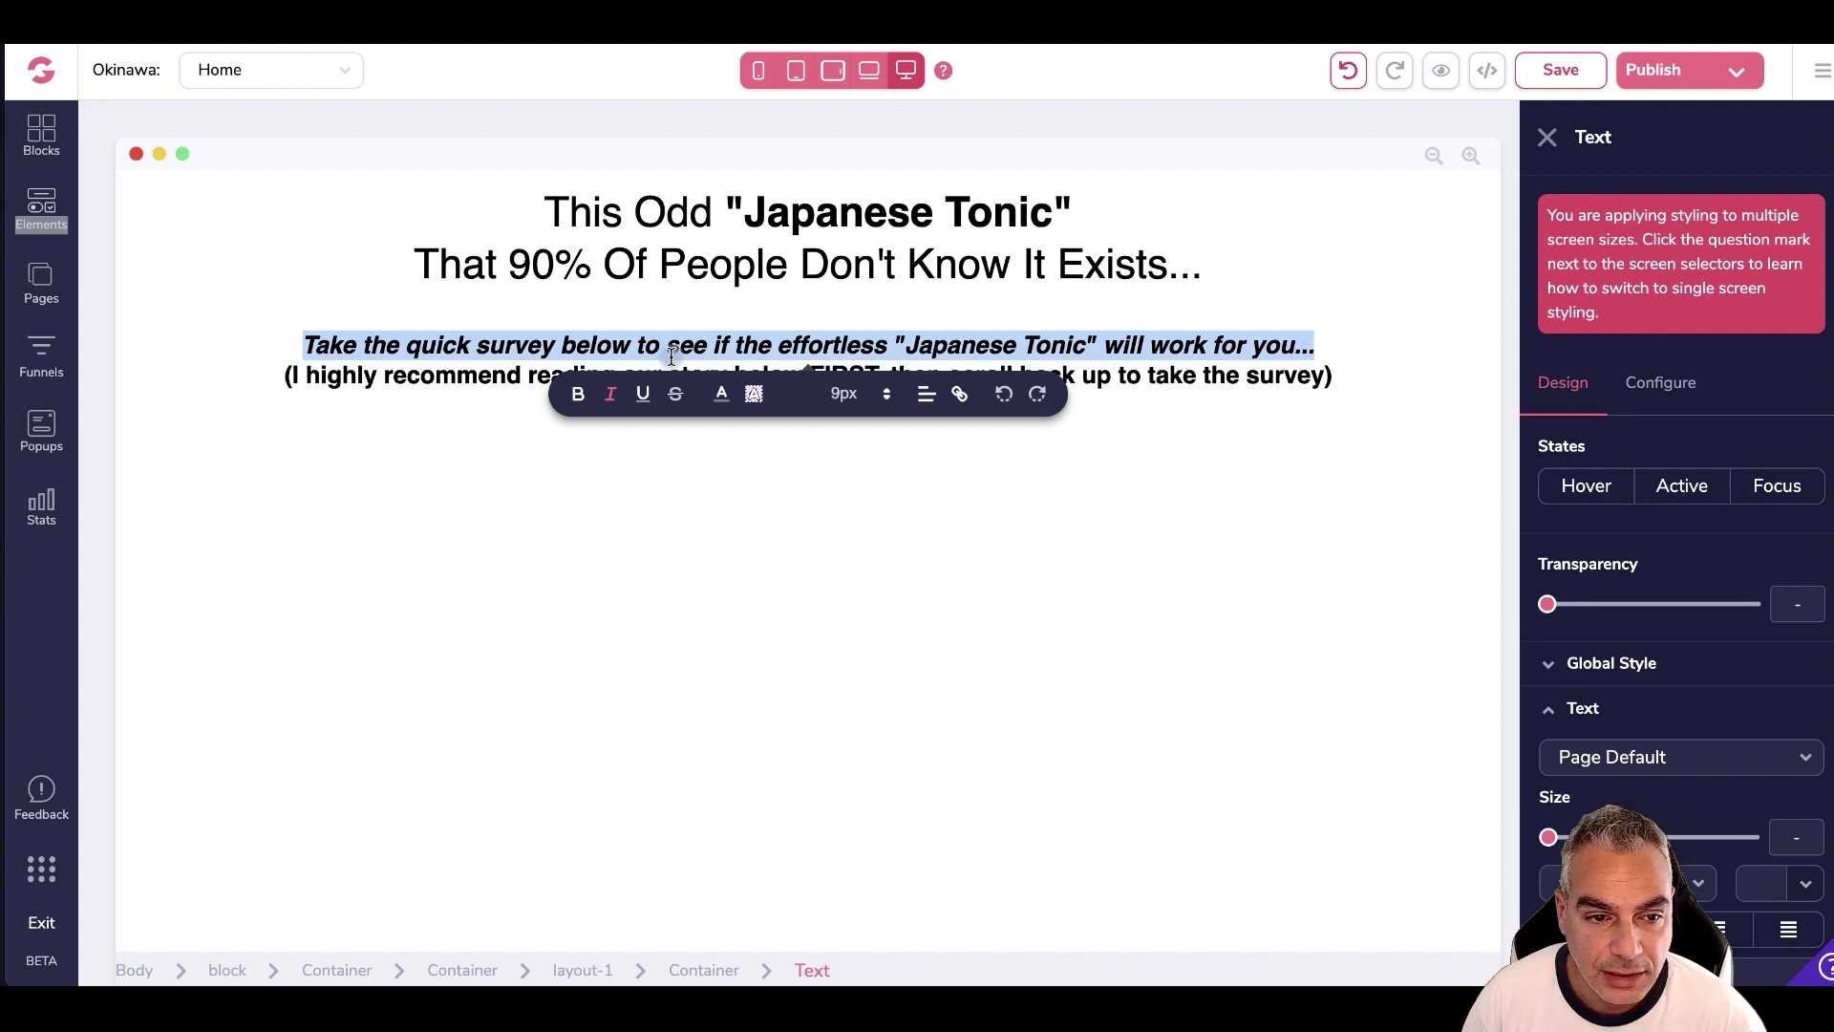
click(1205, 386)
click(1104, 420)
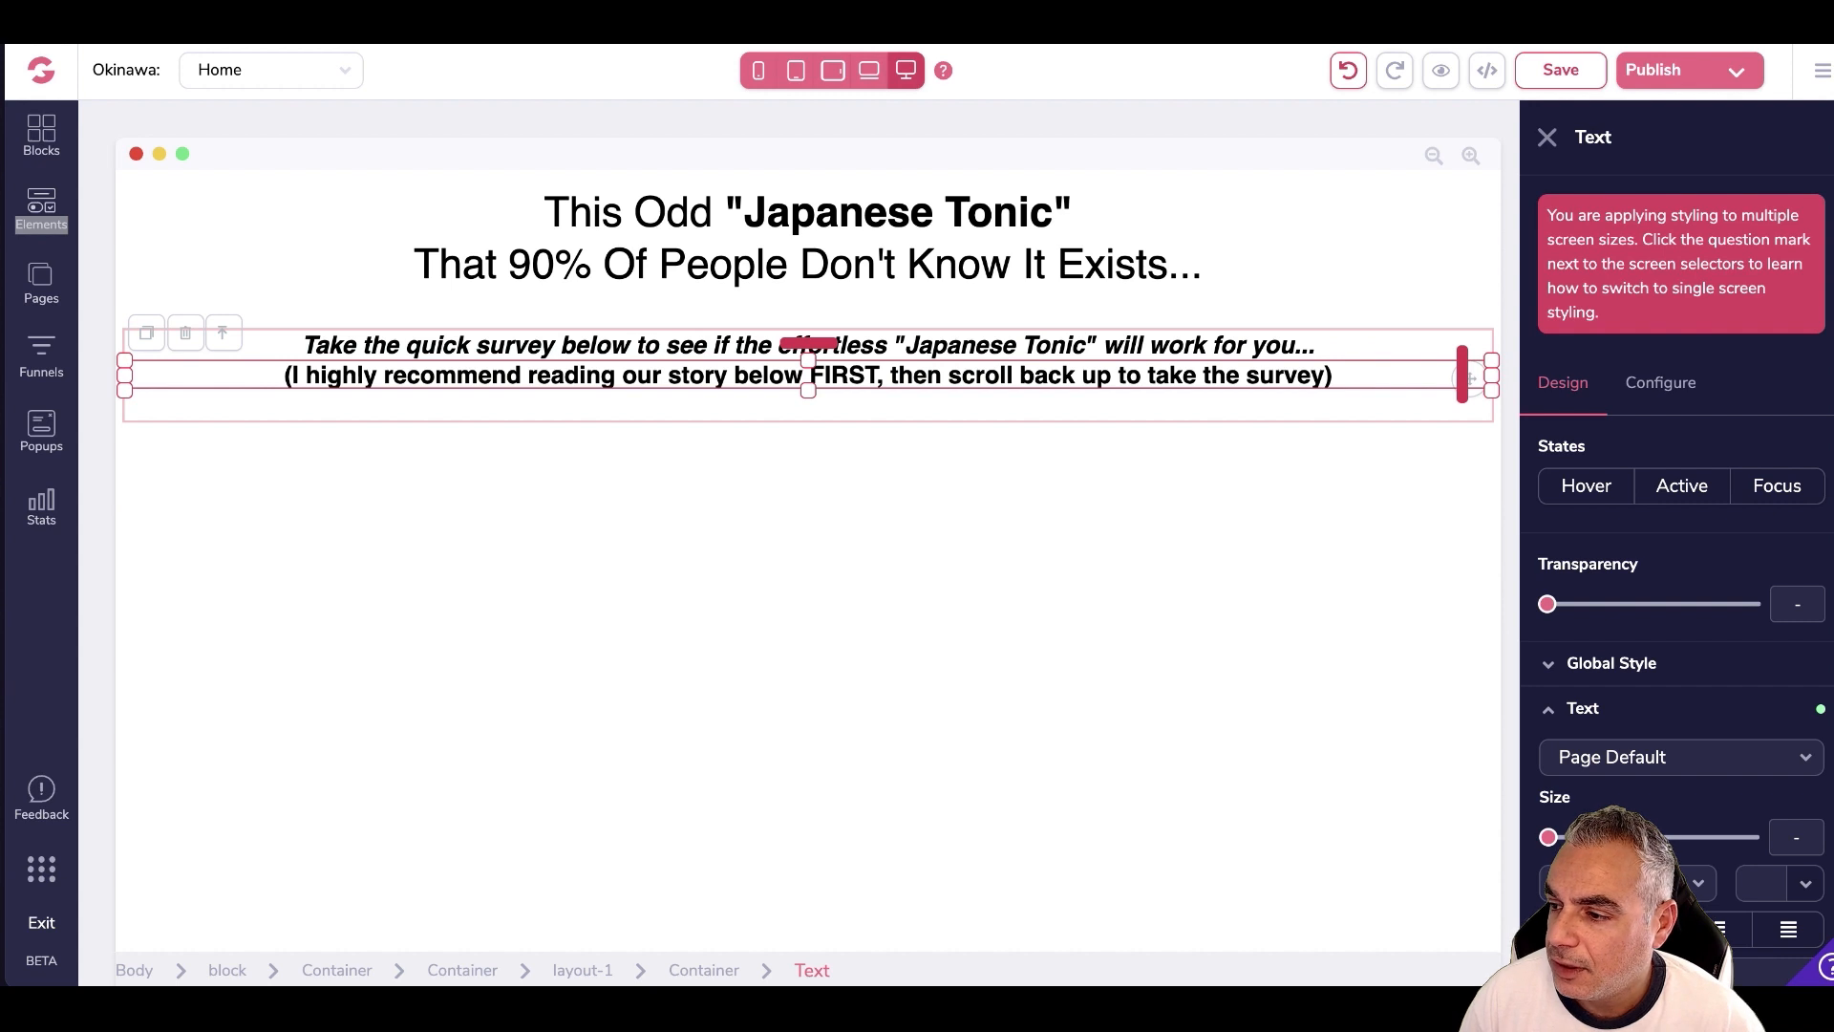
- Add another container below the survey text and place a 2 Columns layout inside it
click(41, 139)
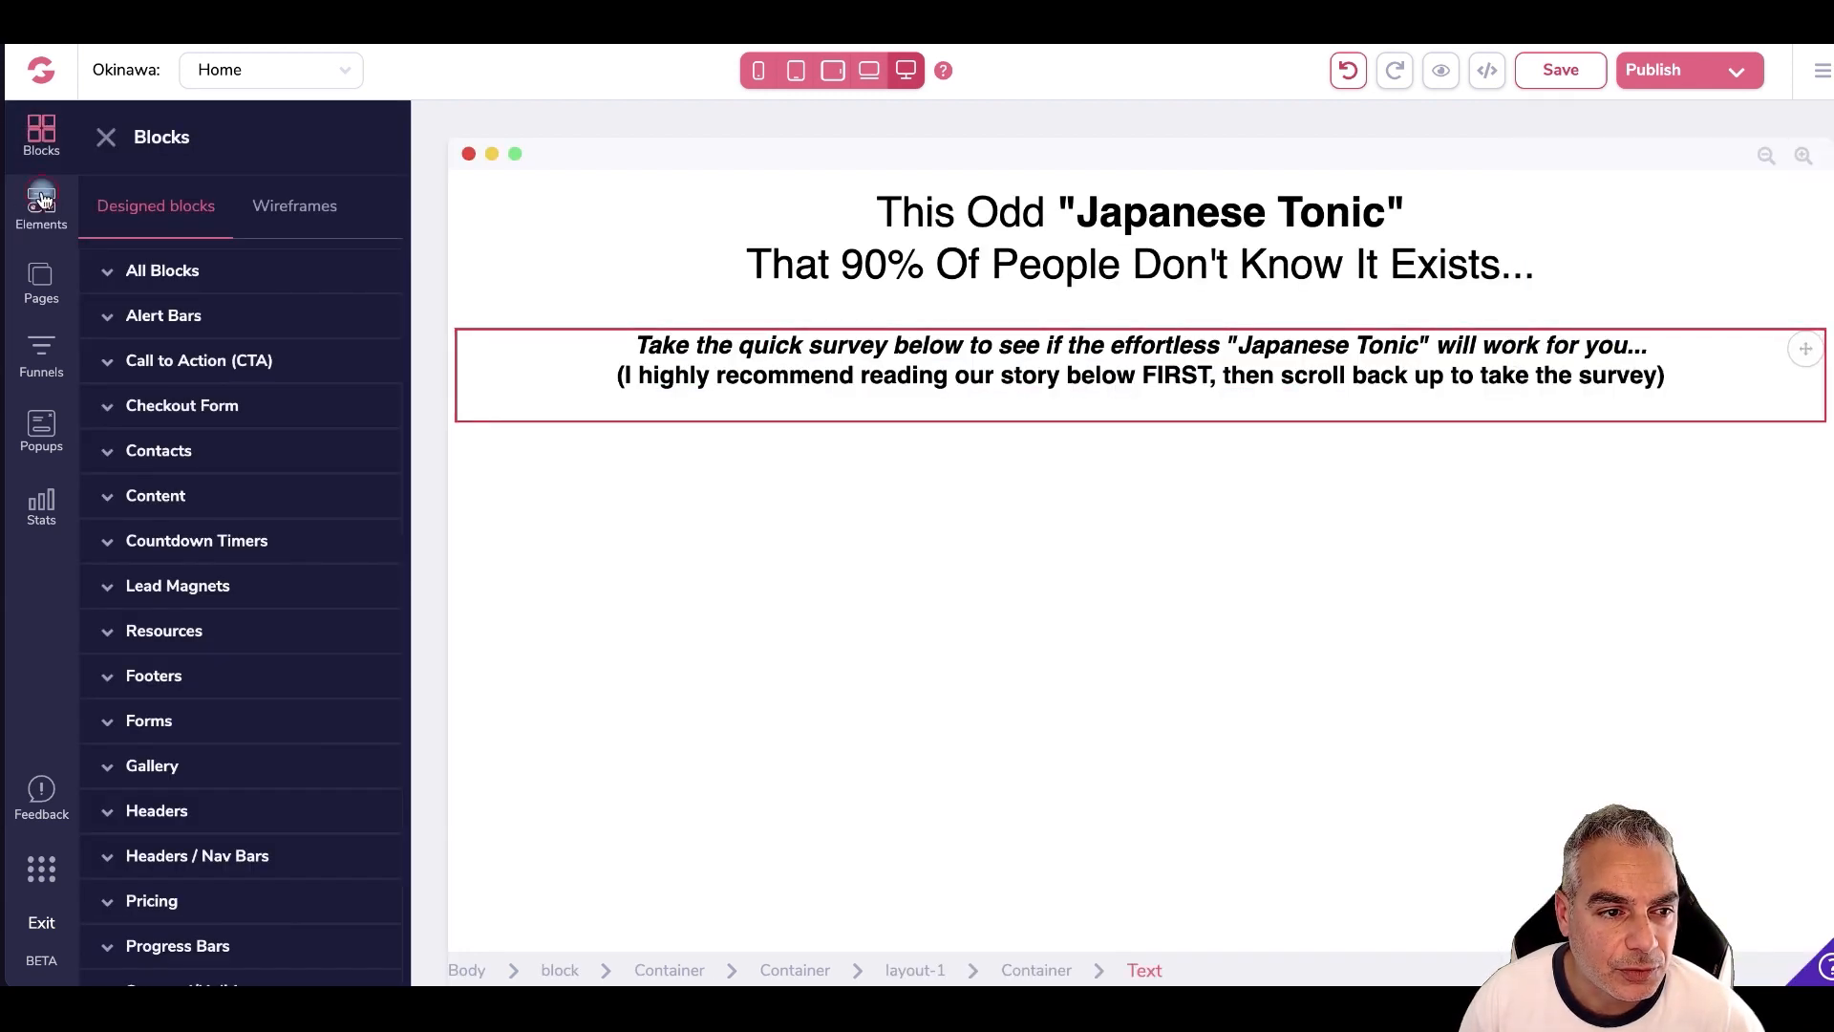
click(41, 199)
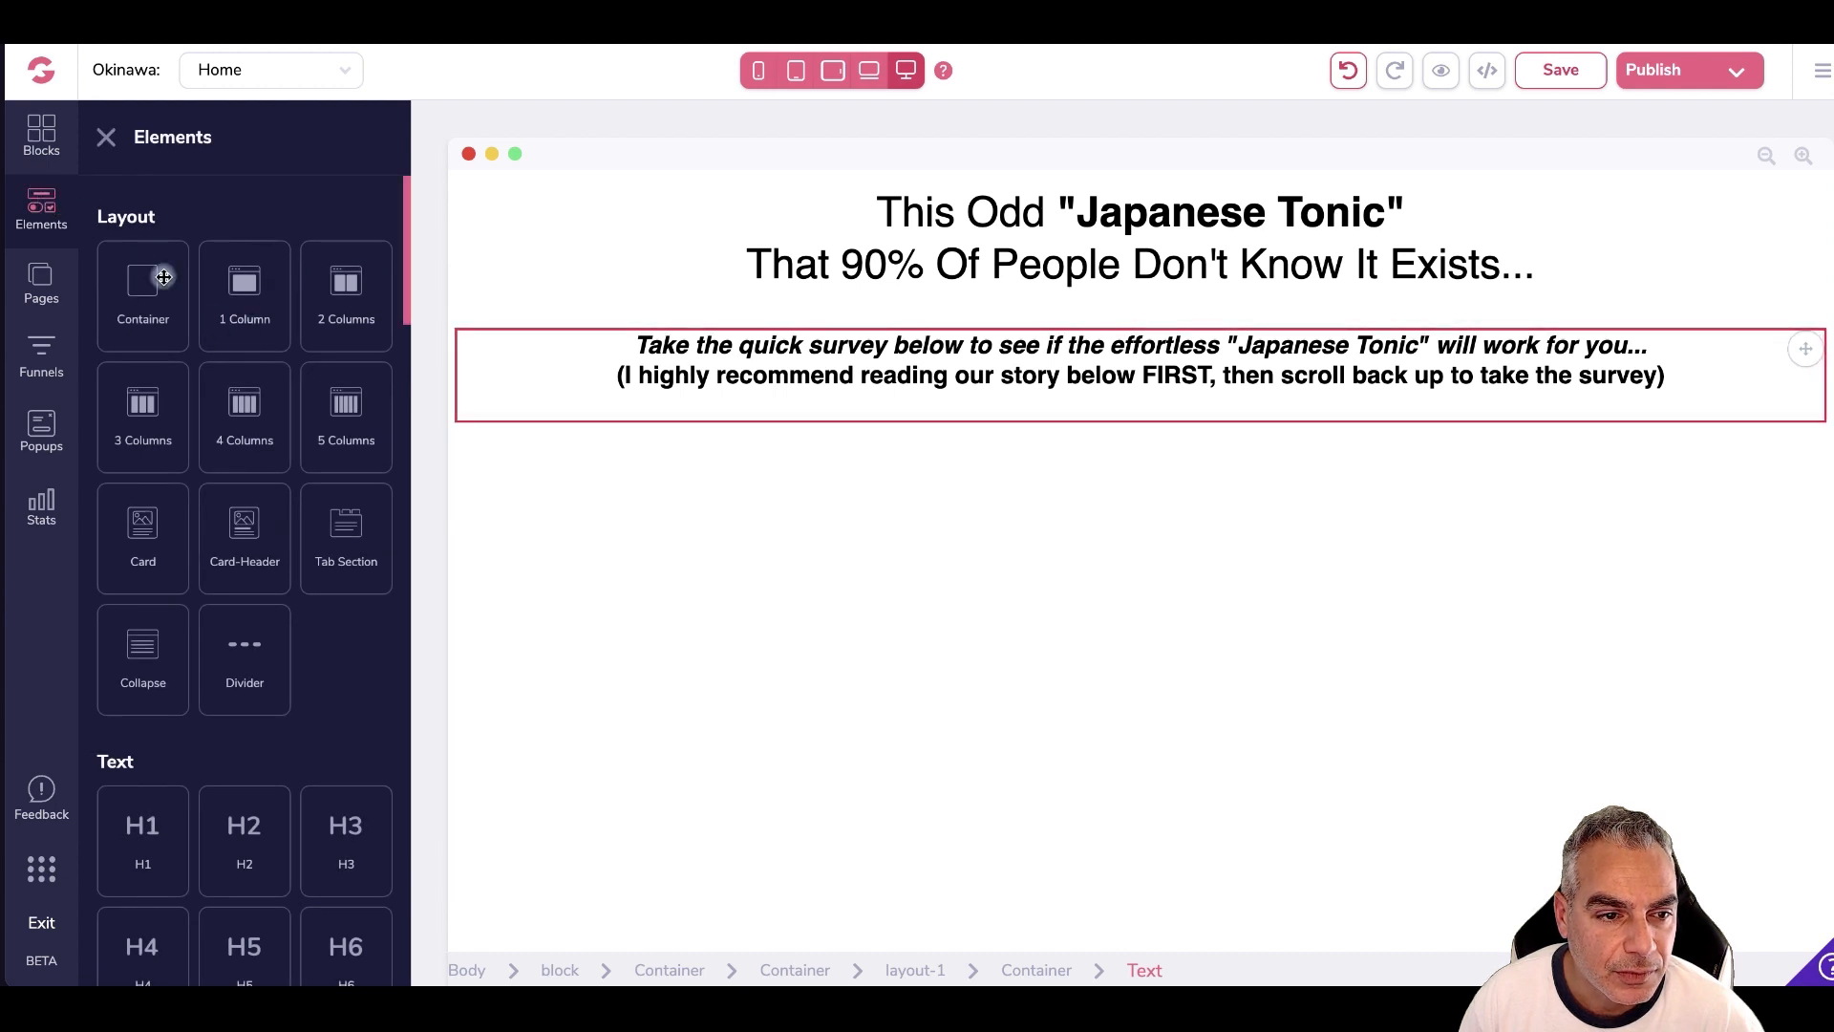
drag(187, 303, 602, 462)
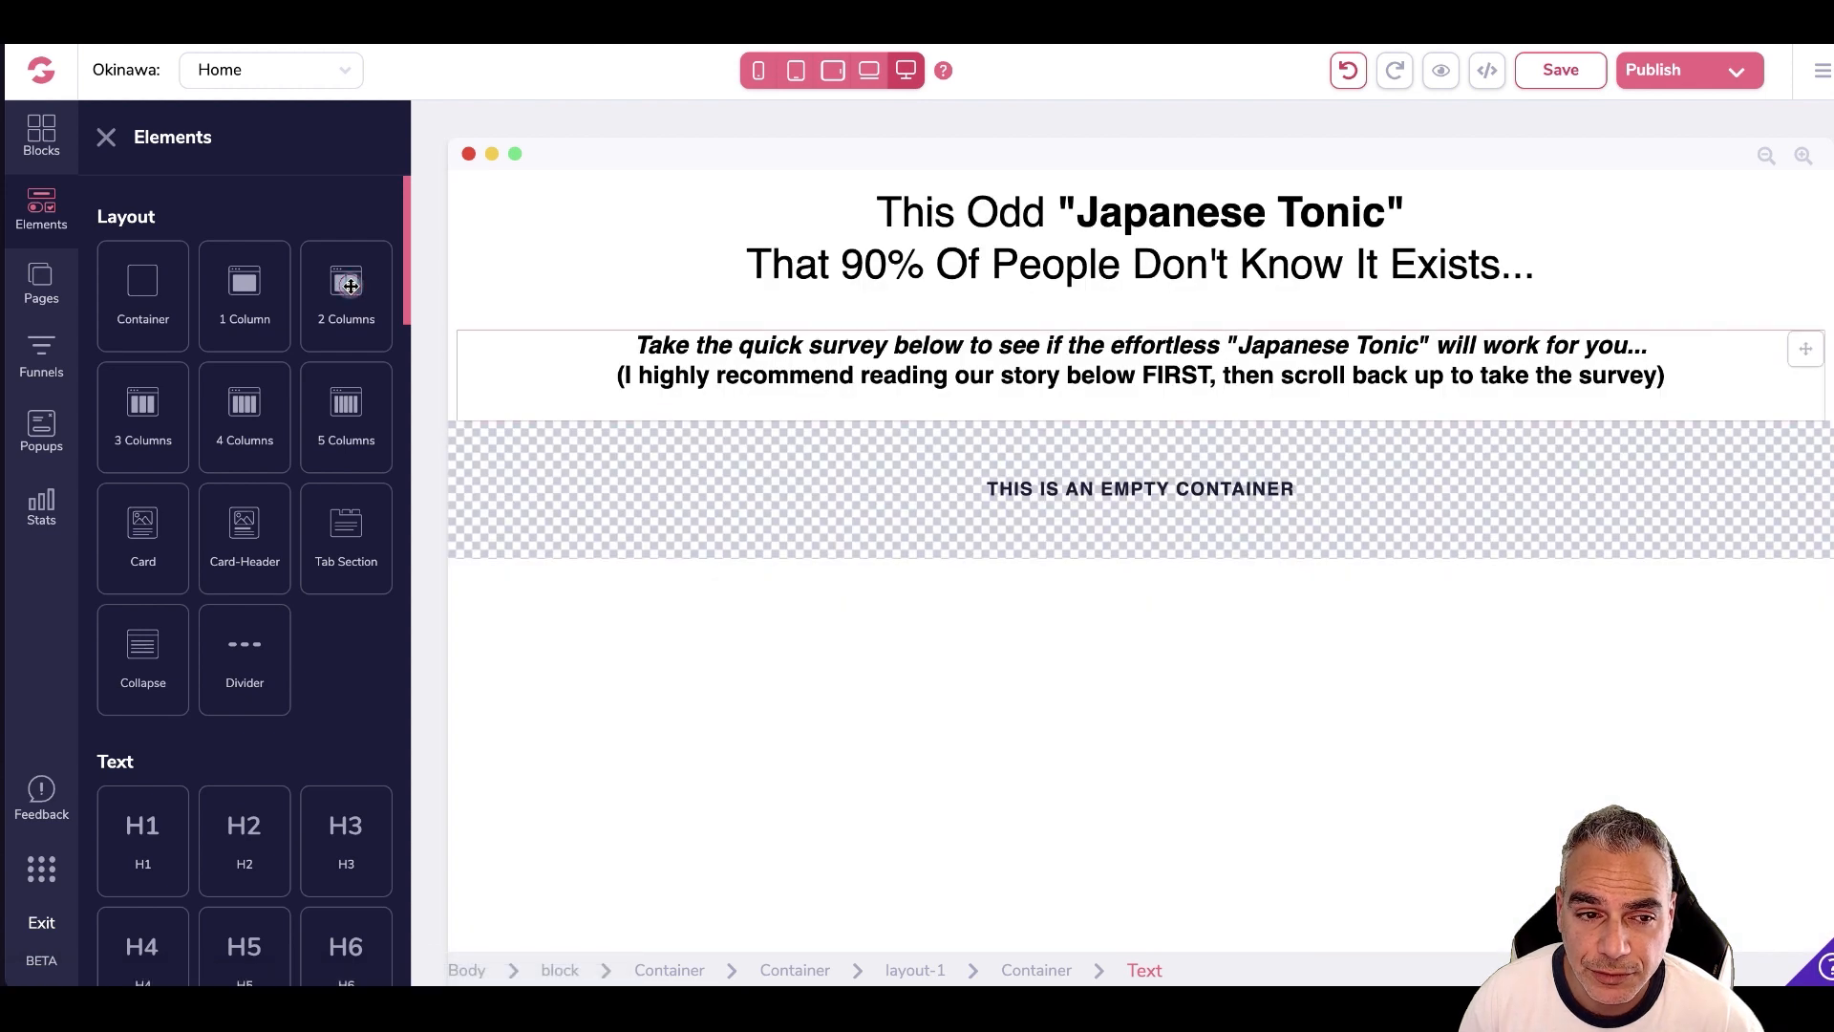
drag(351, 286, 665, 524)
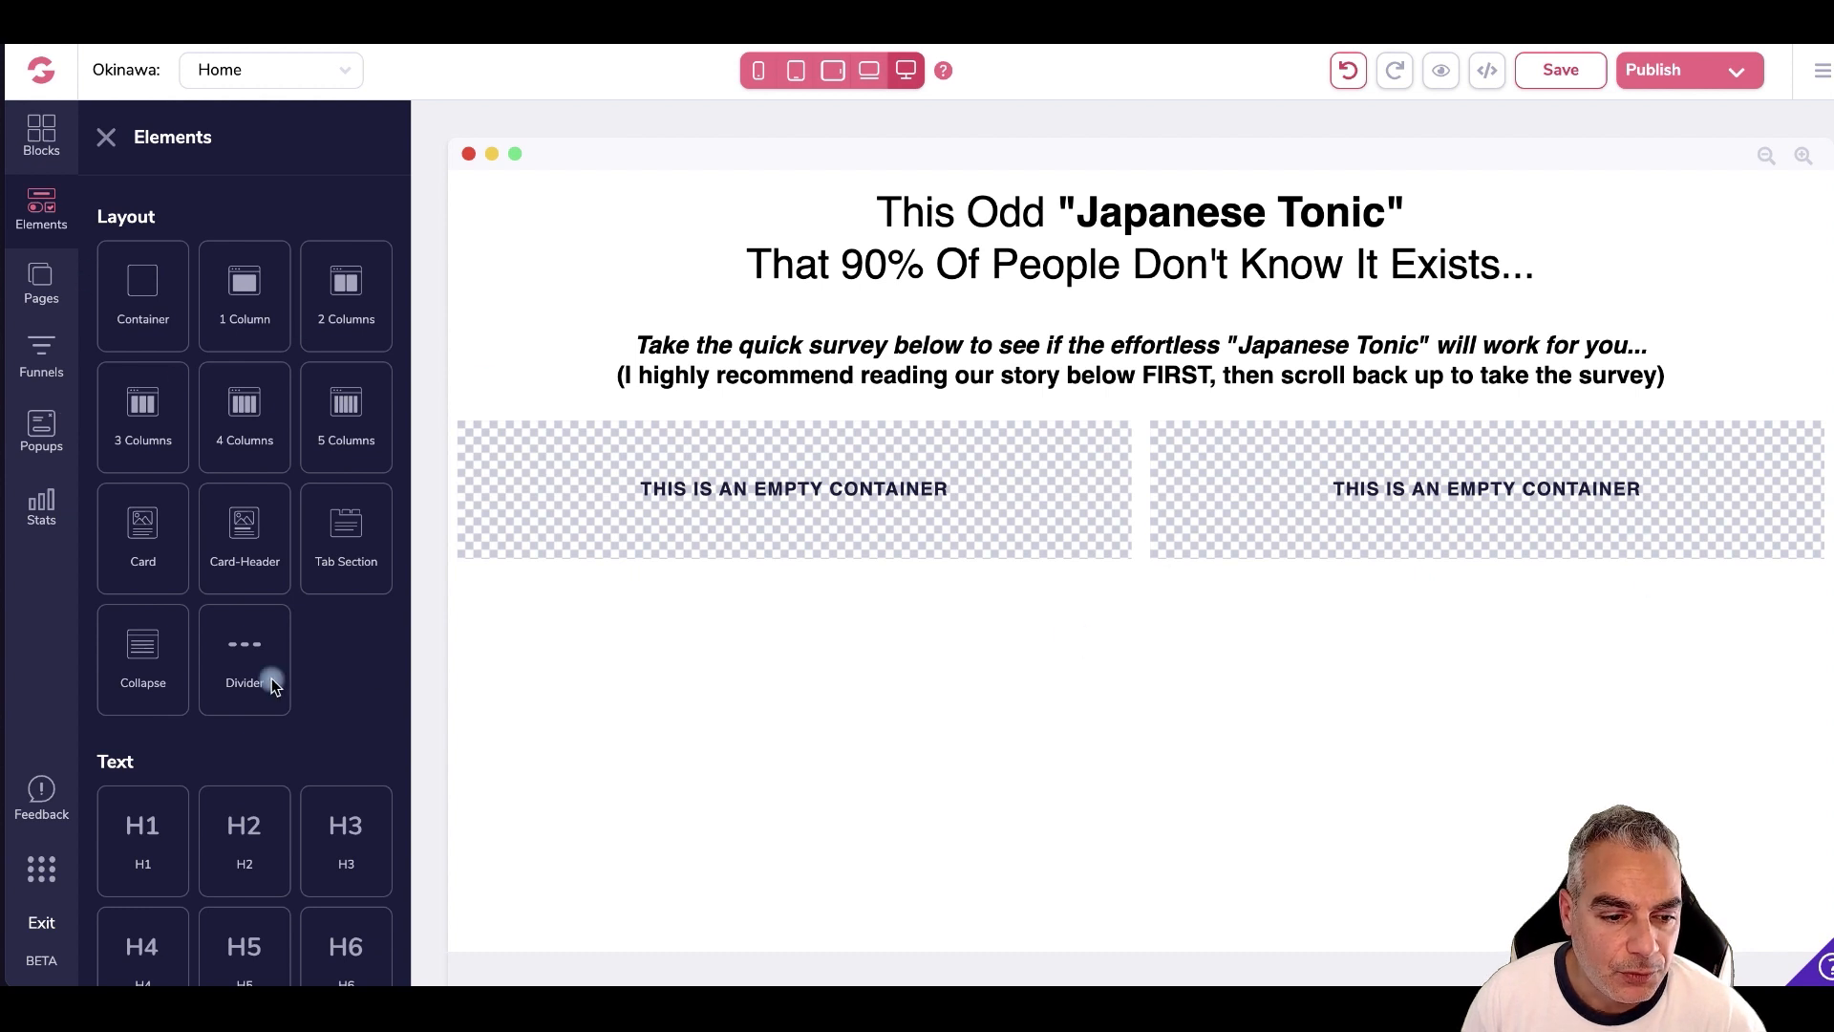
- Place an Image element in the second column of the two-column layout and select it
scroll(272, 682, down, 14)
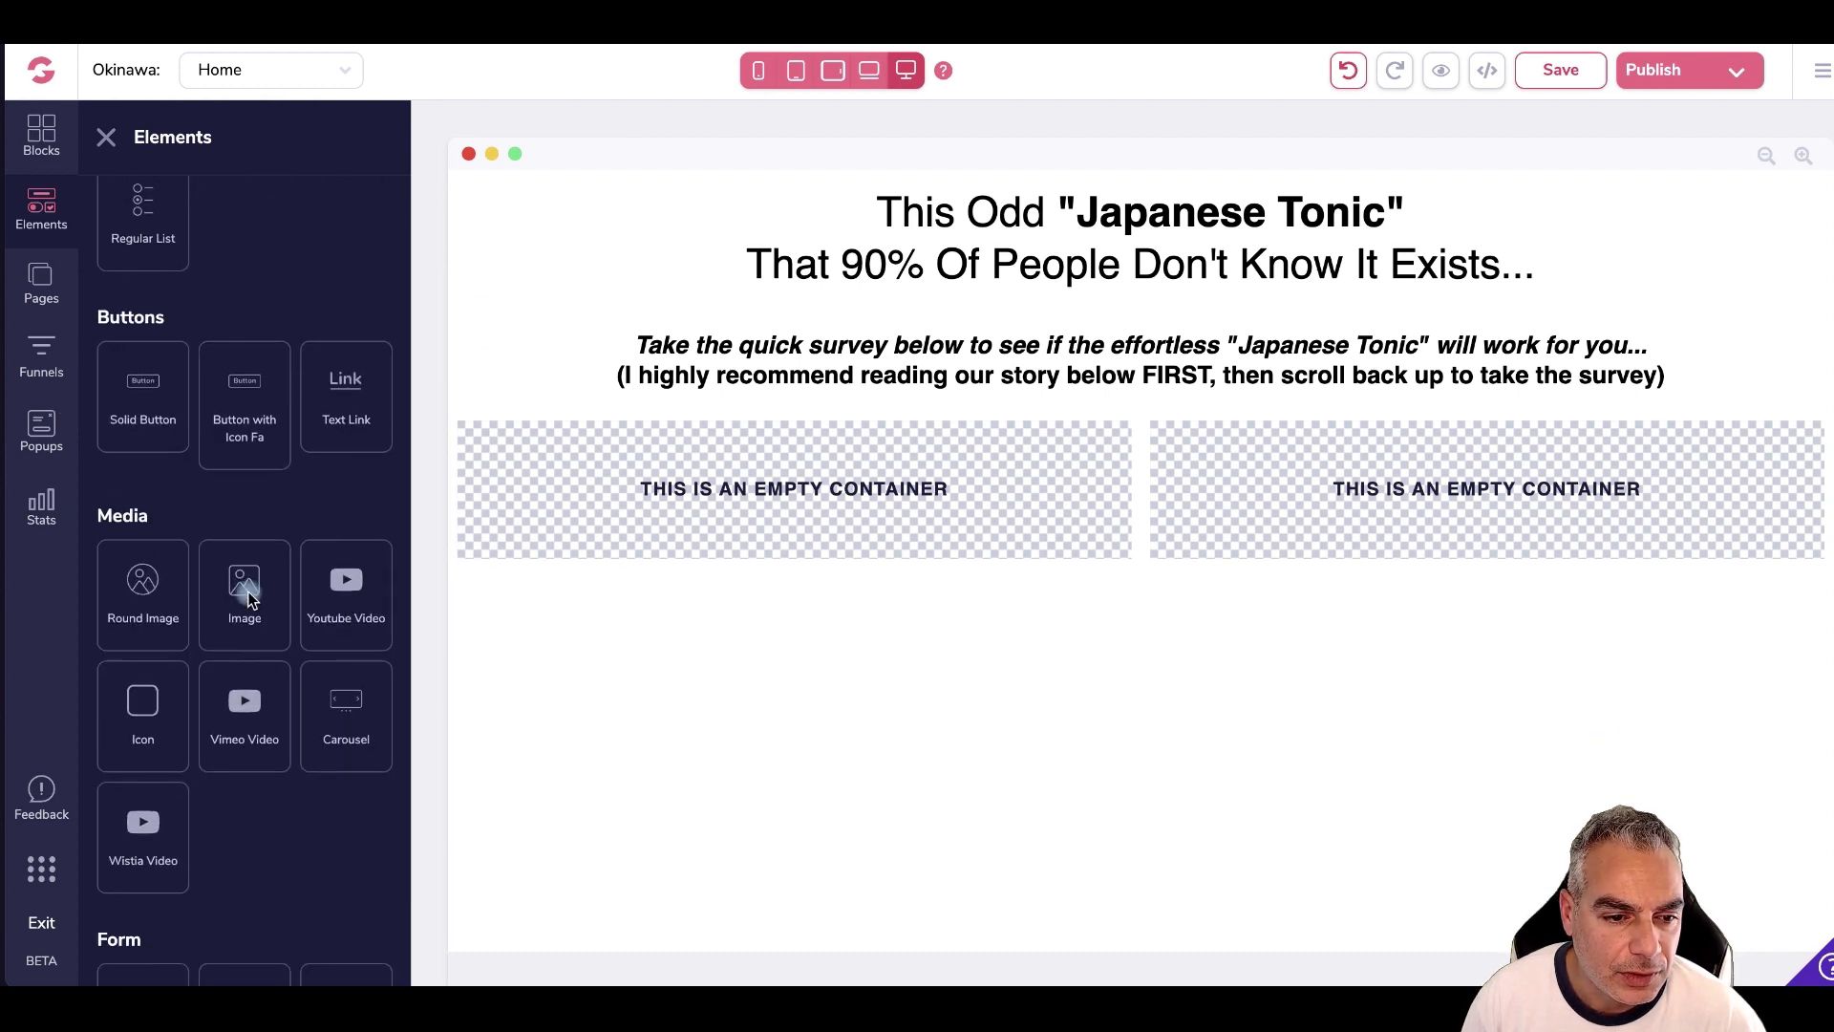
drag(252, 581, 1402, 495)
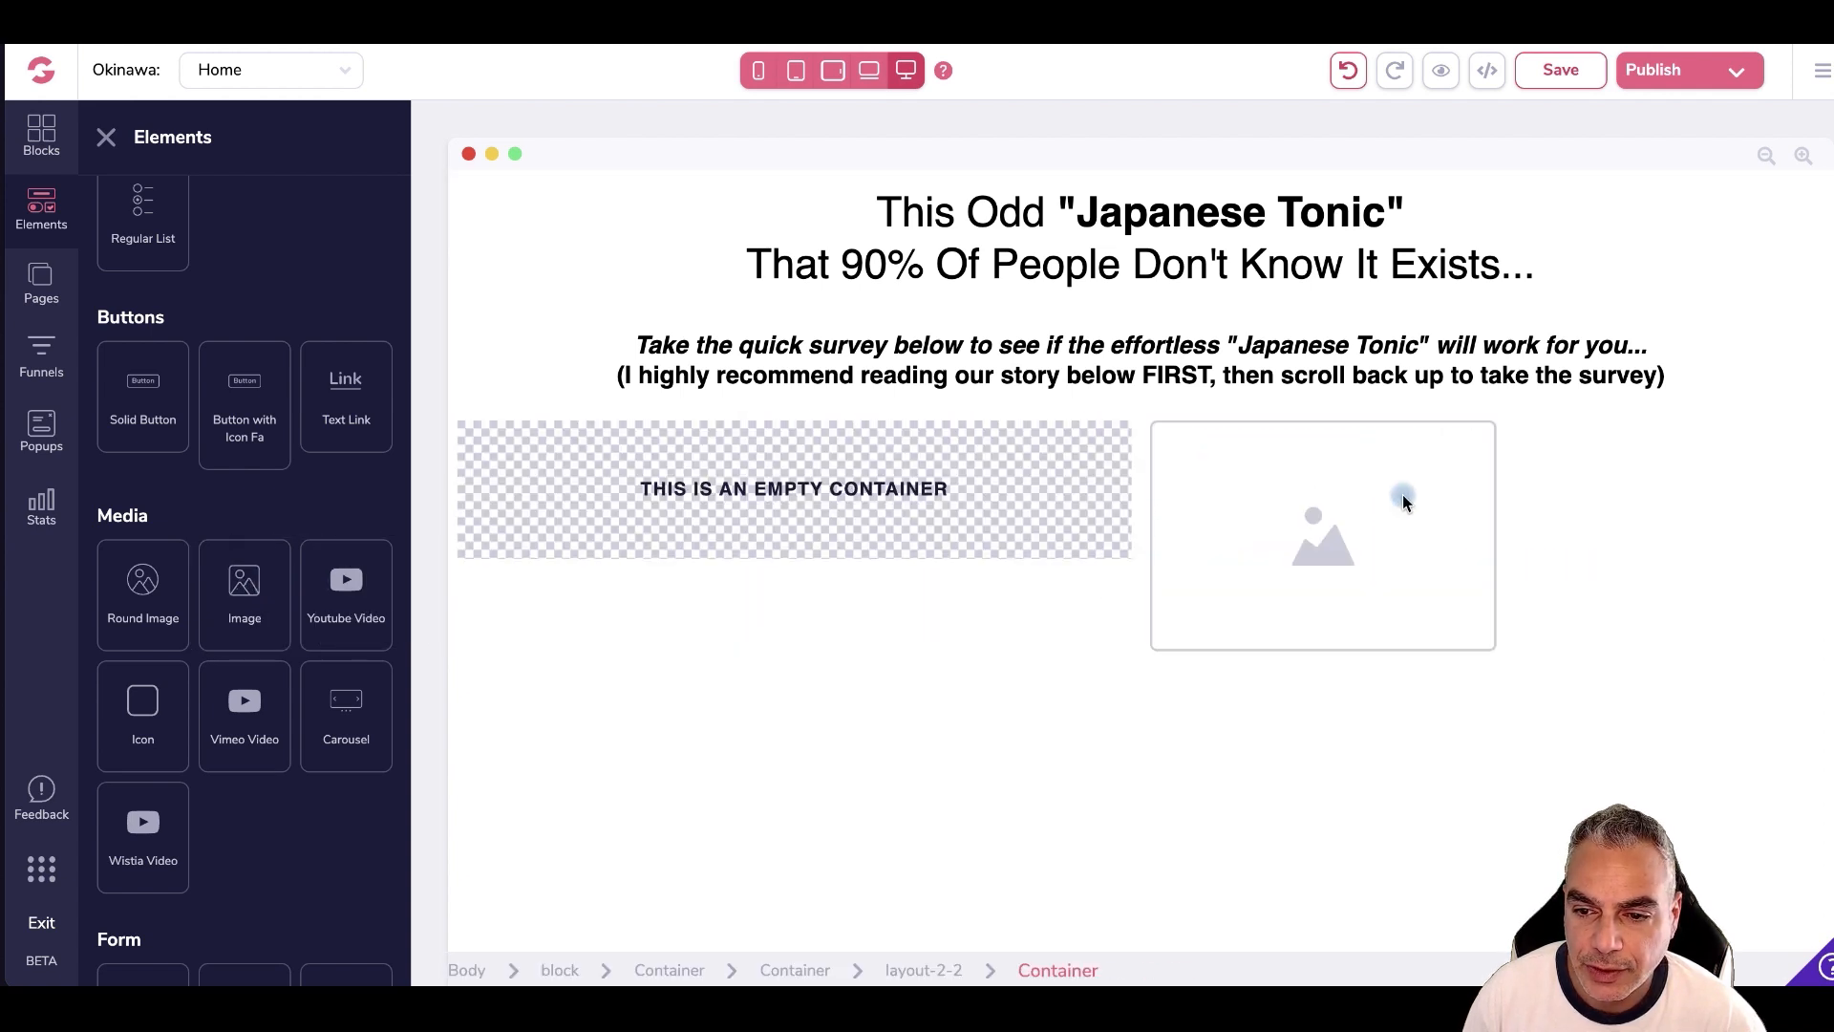
click(1398, 498)
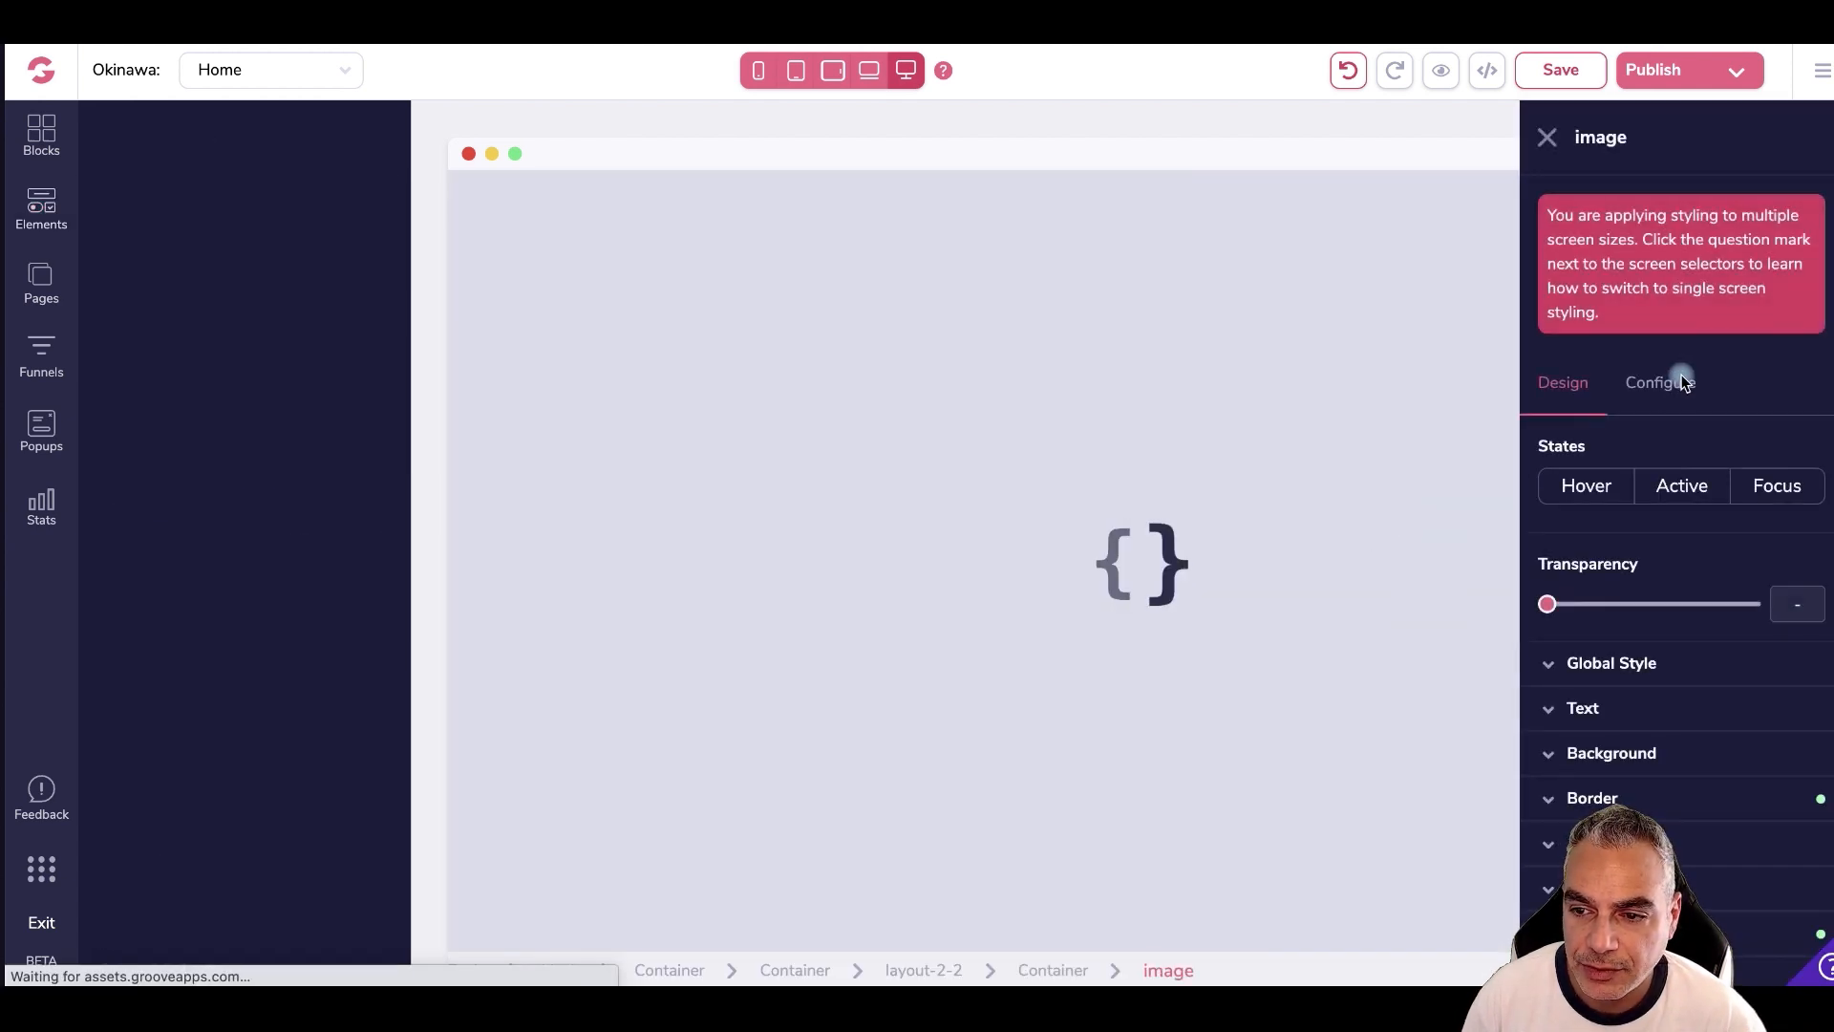
- Open the image library from the configuration of the image element in the second column
click(1678, 382)
click(1670, 547)
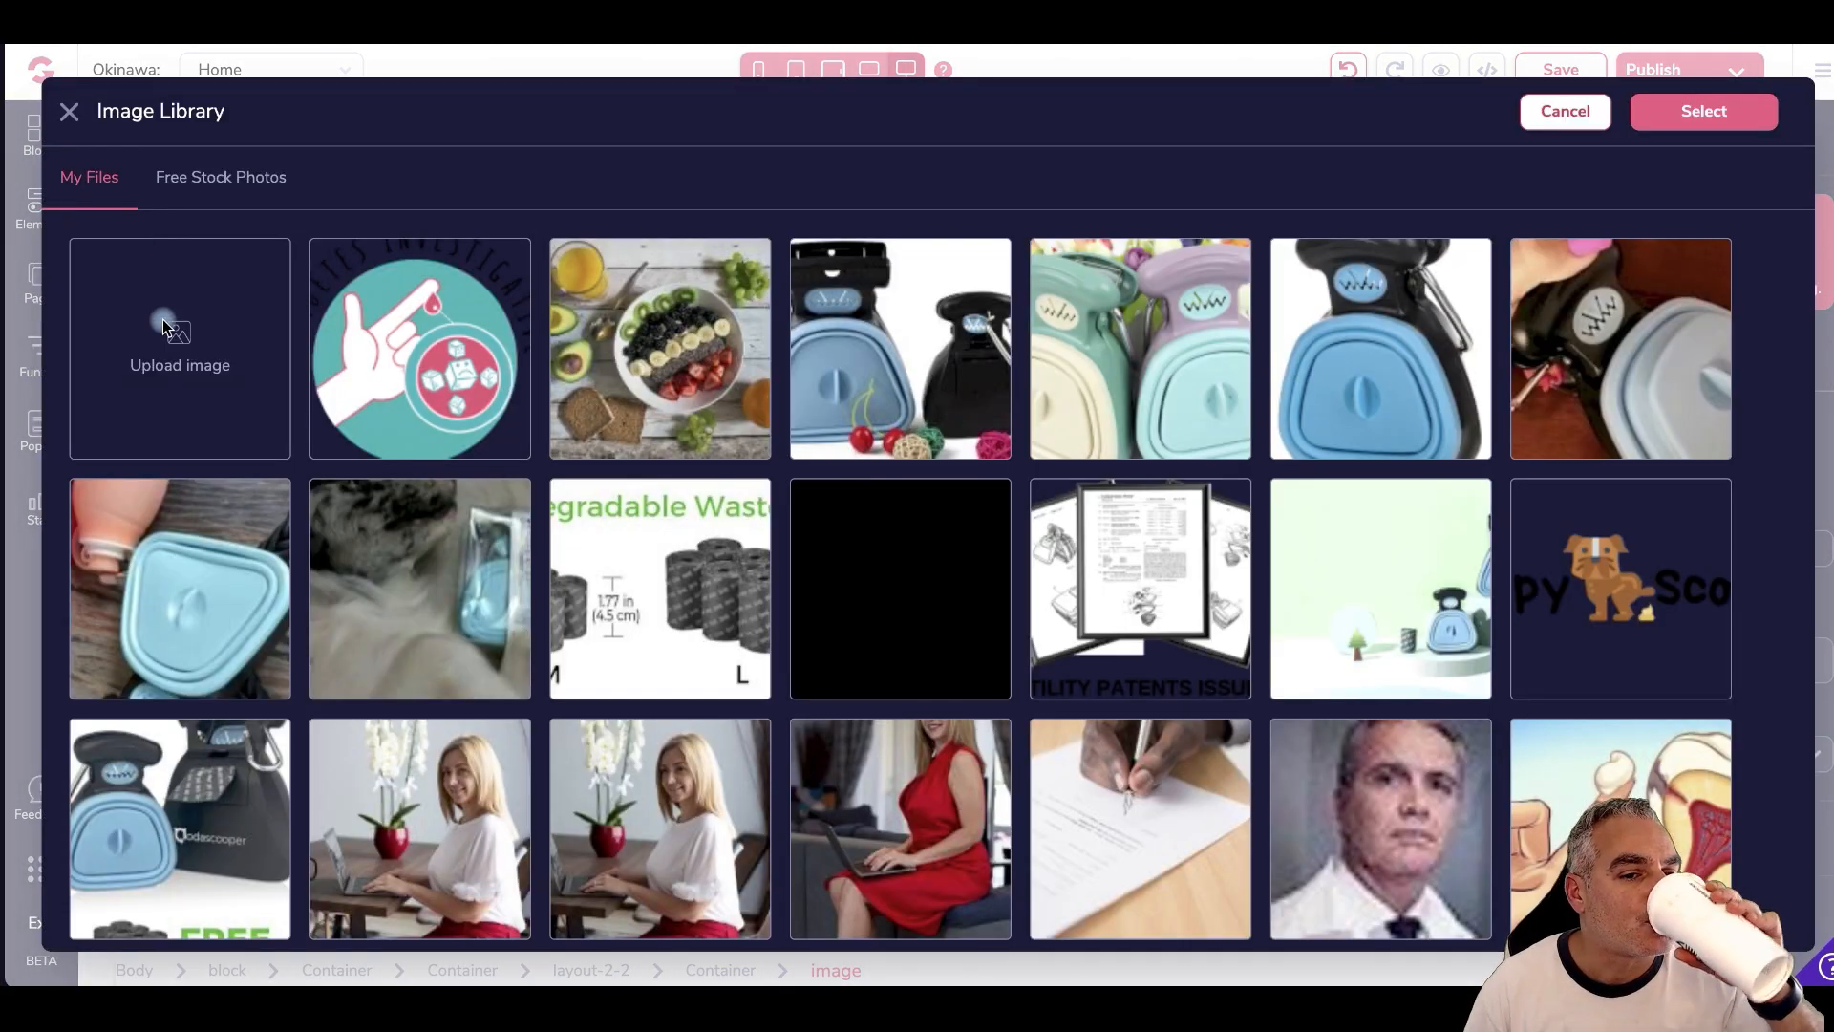
click(170, 329)
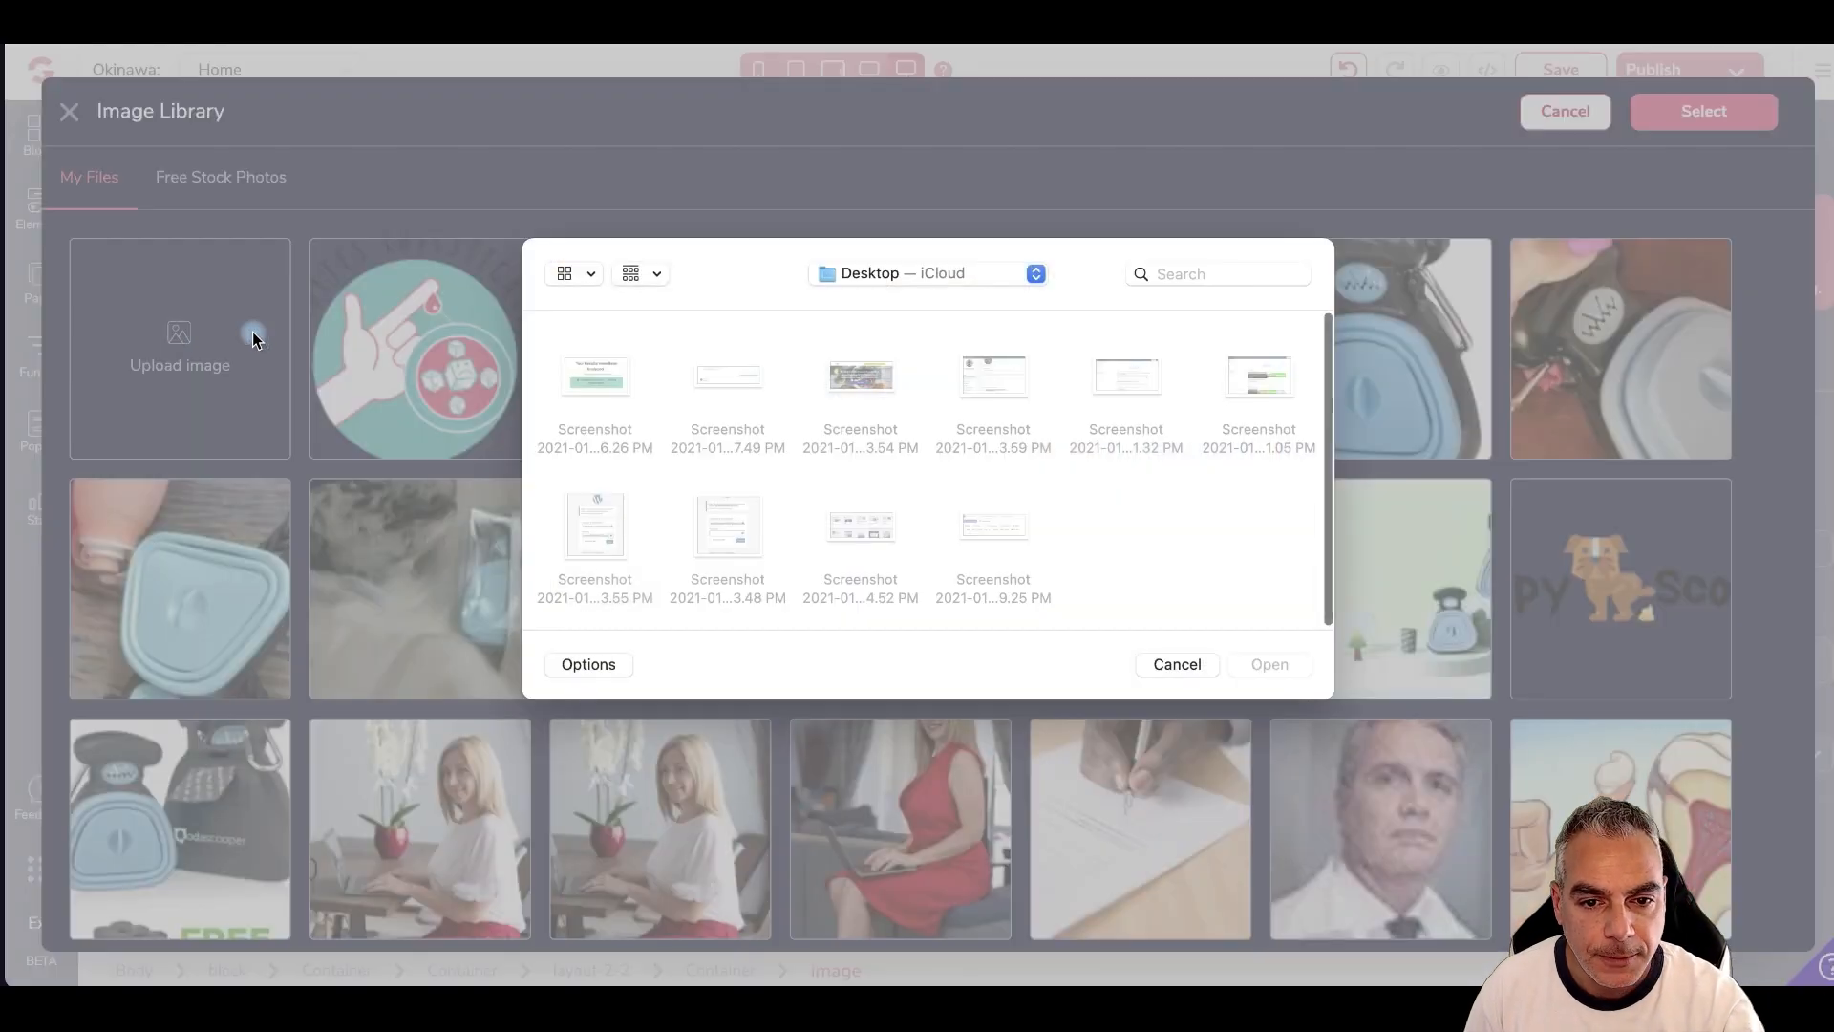
scroll(782, 407, down, 1)
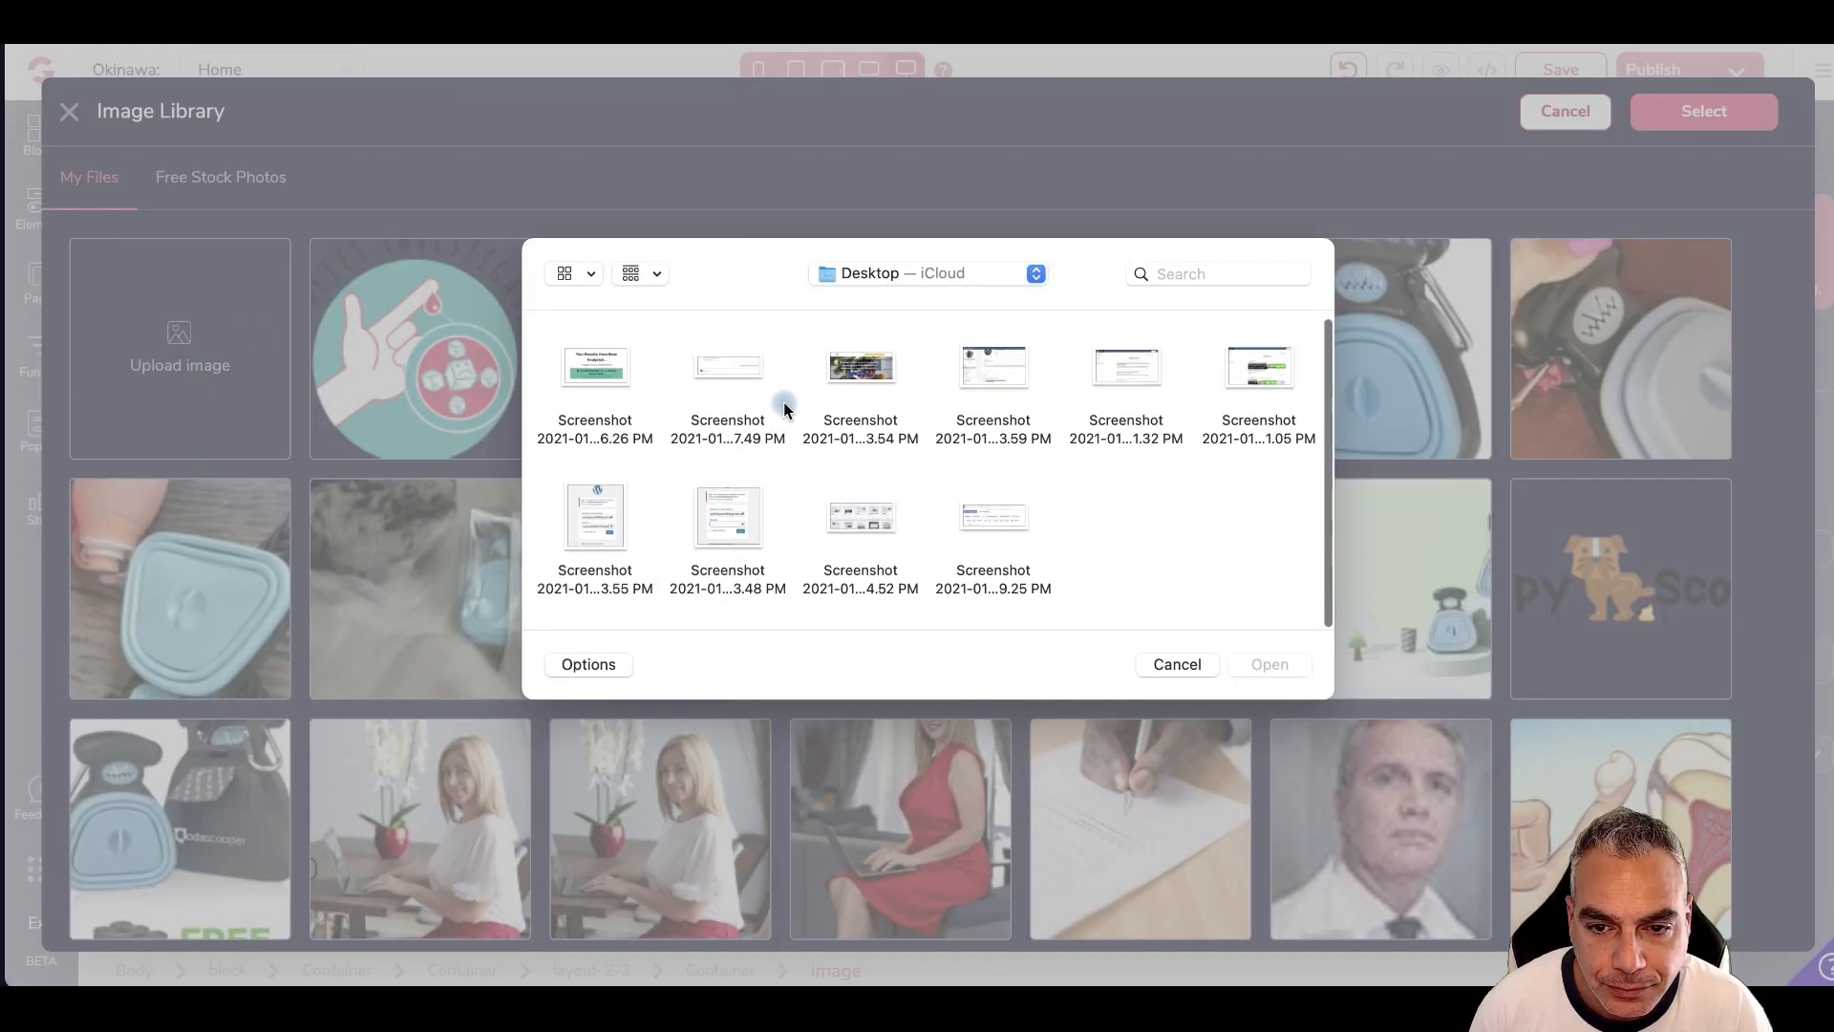
click(953, 274)
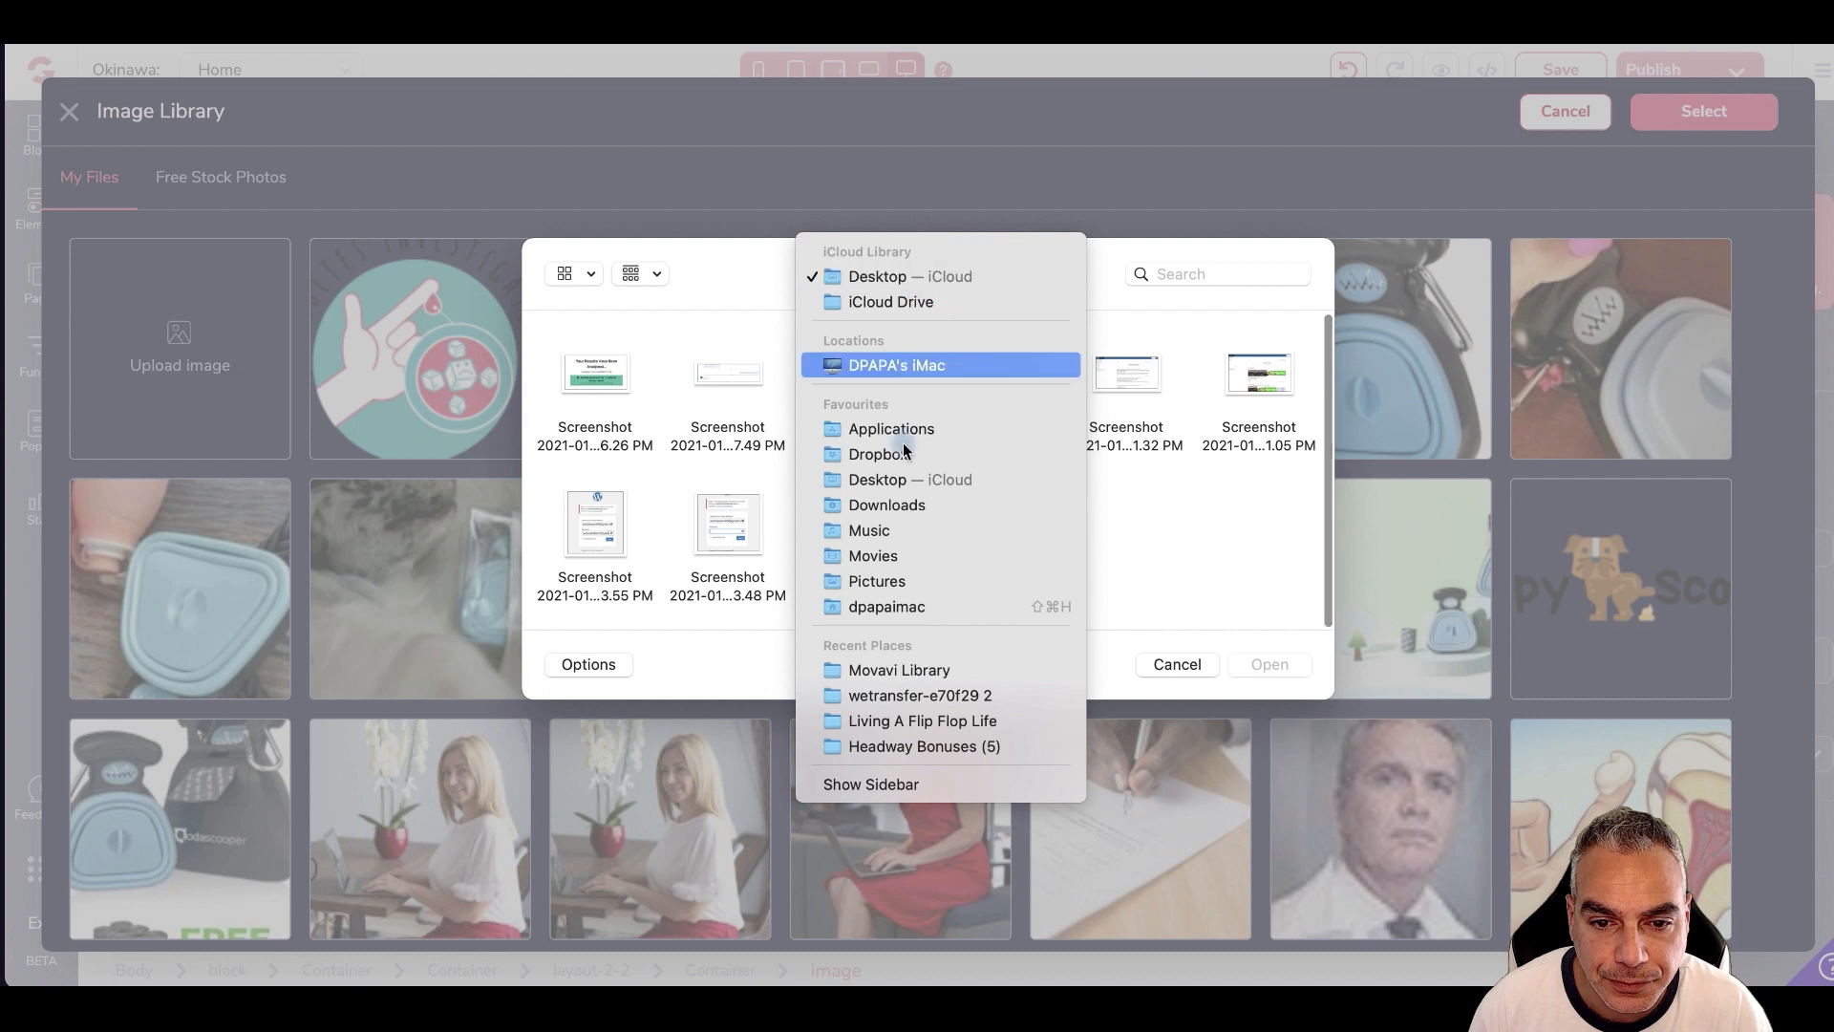
click(882, 485)
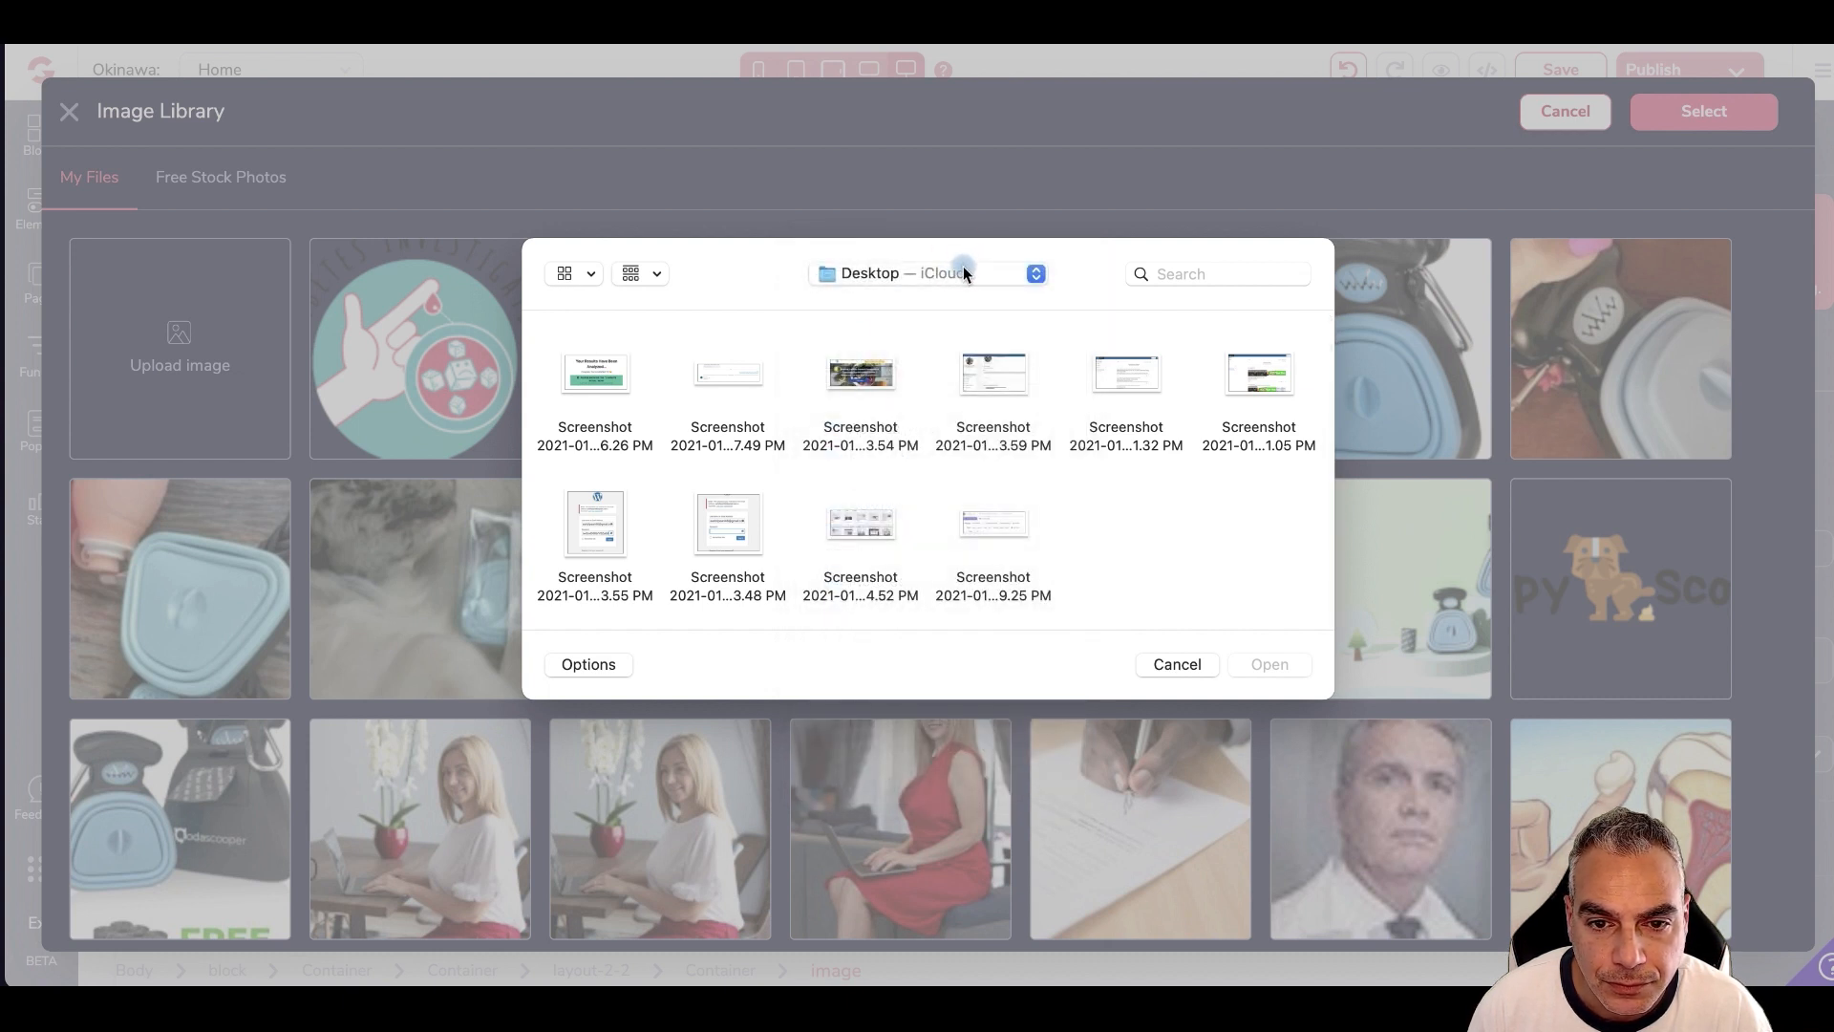
click(962, 274)
click(776, 301)
click(1190, 663)
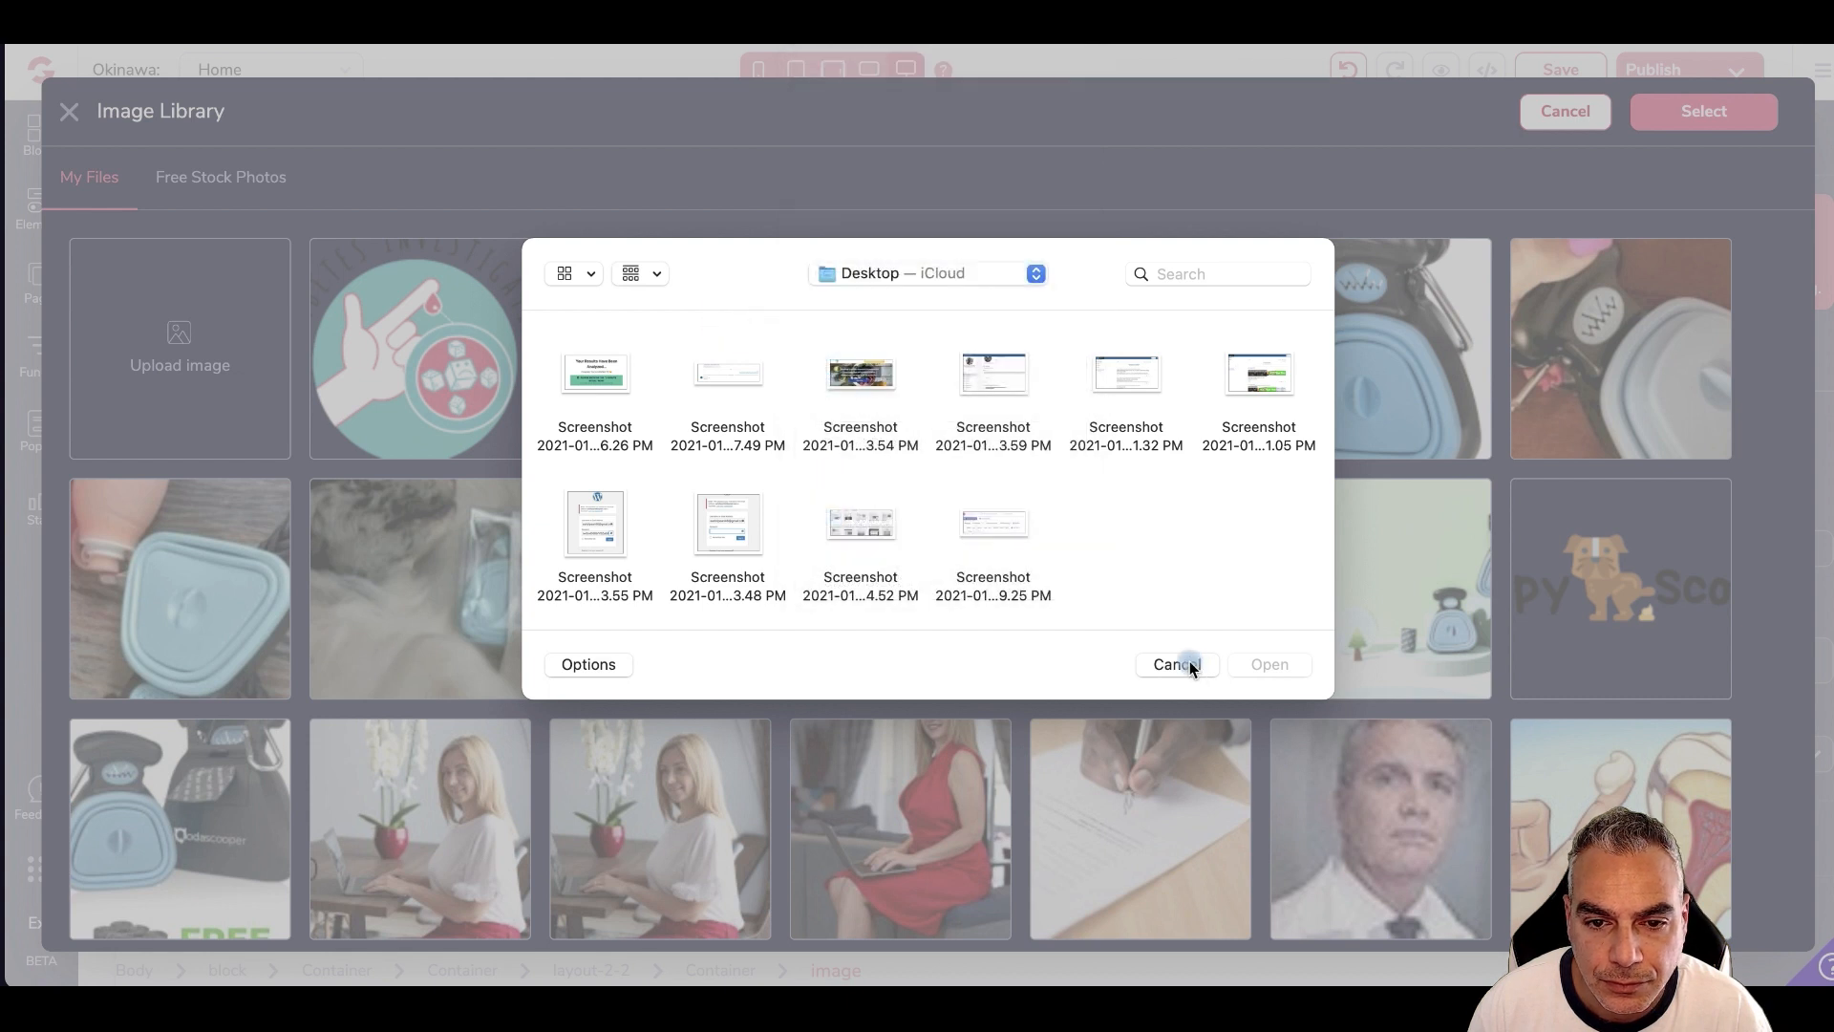
click(940, 279)
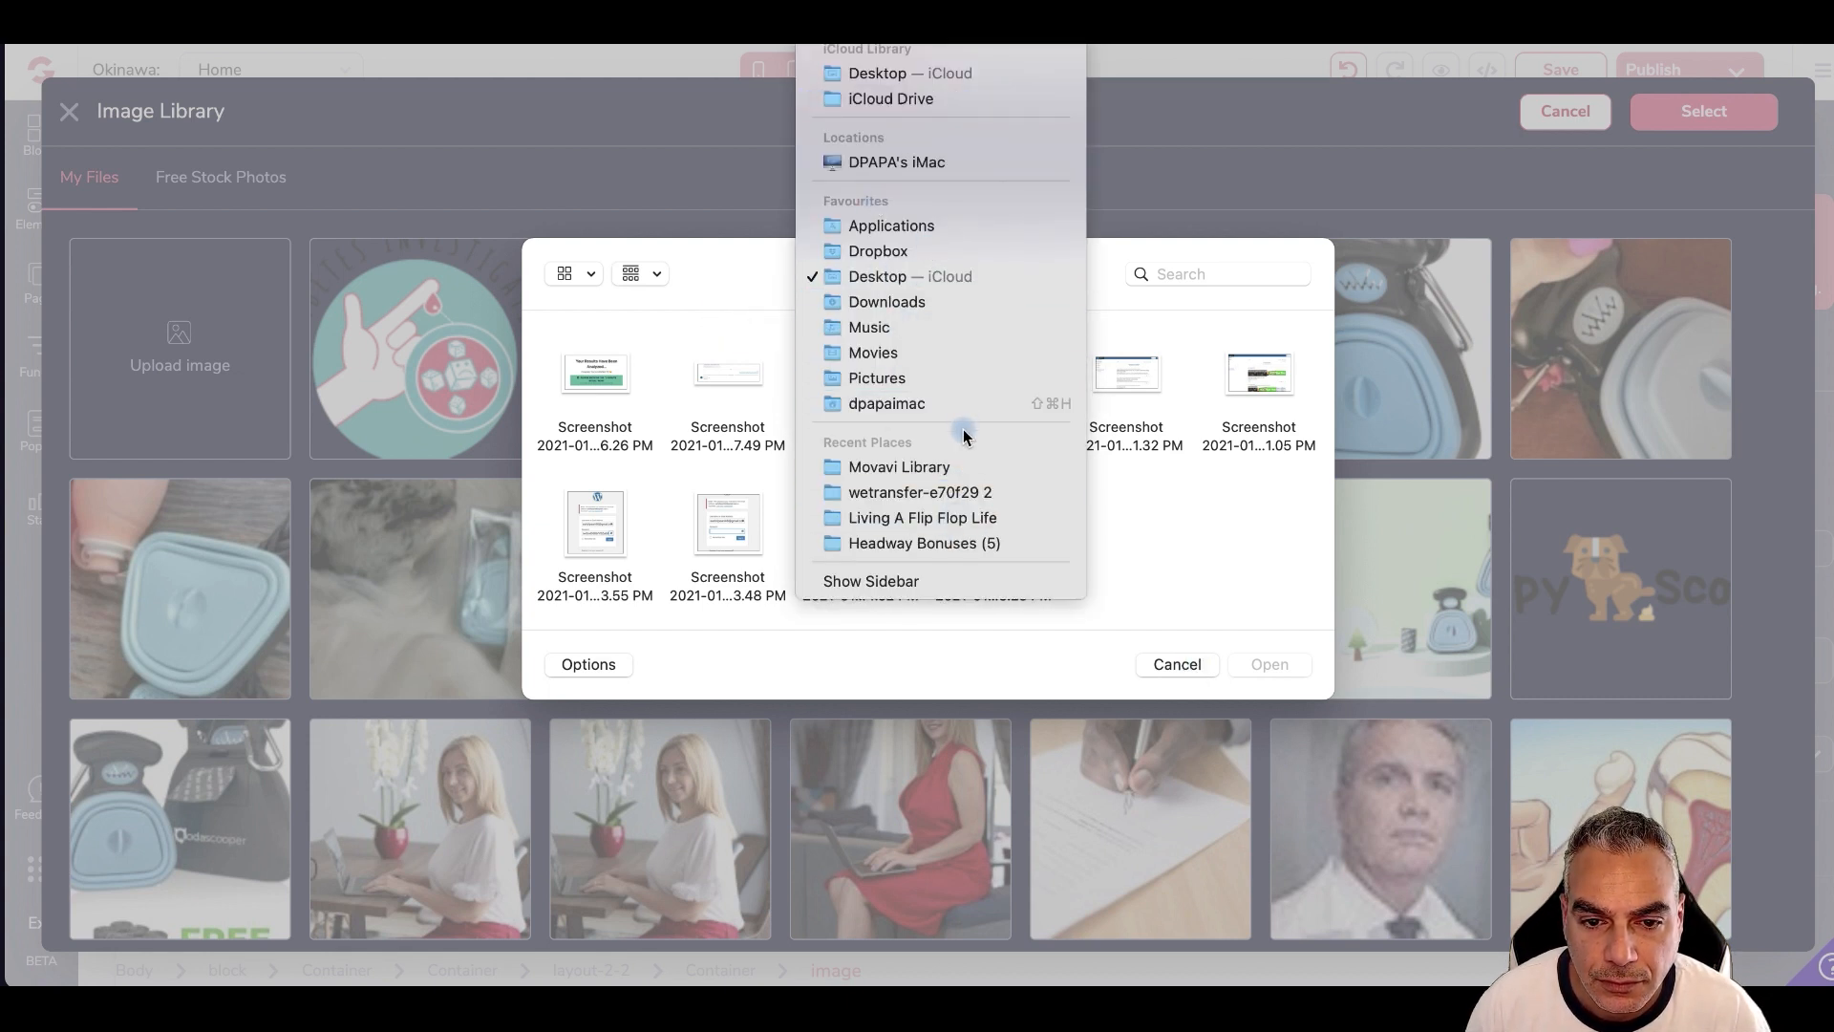
click(926, 307)
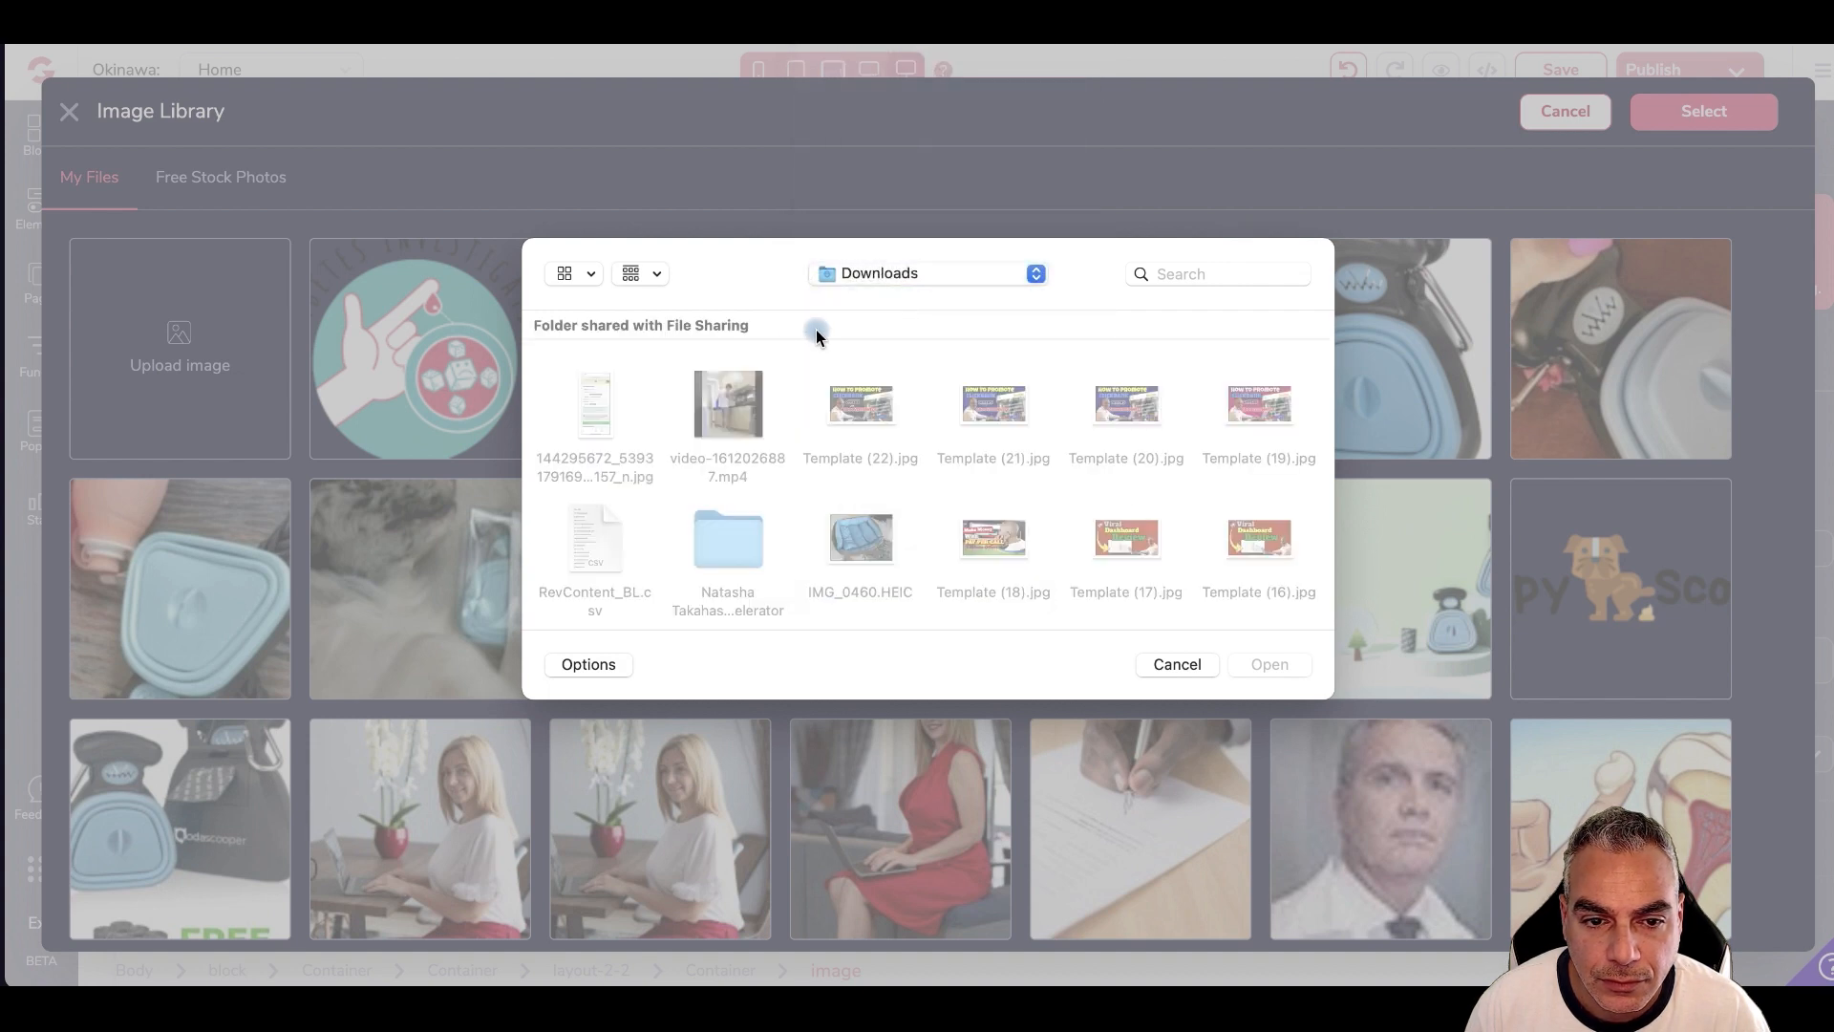
click(611, 394)
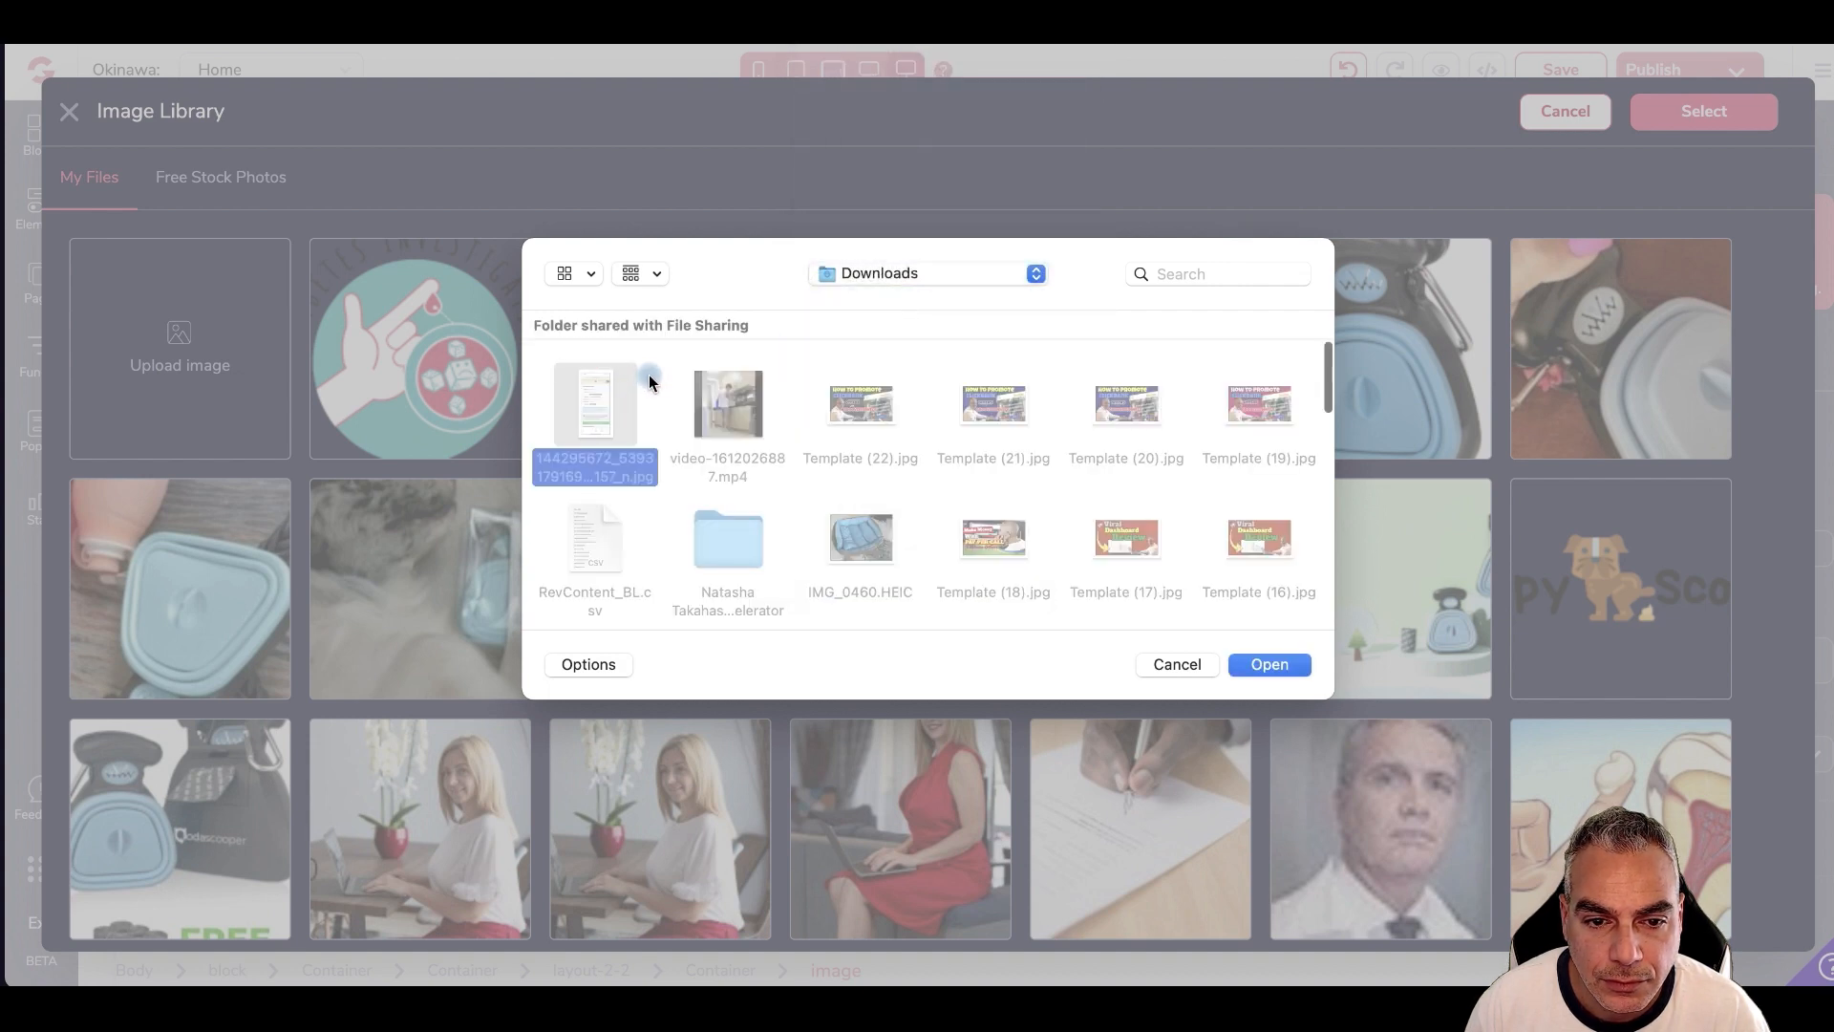
click(1176, 665)
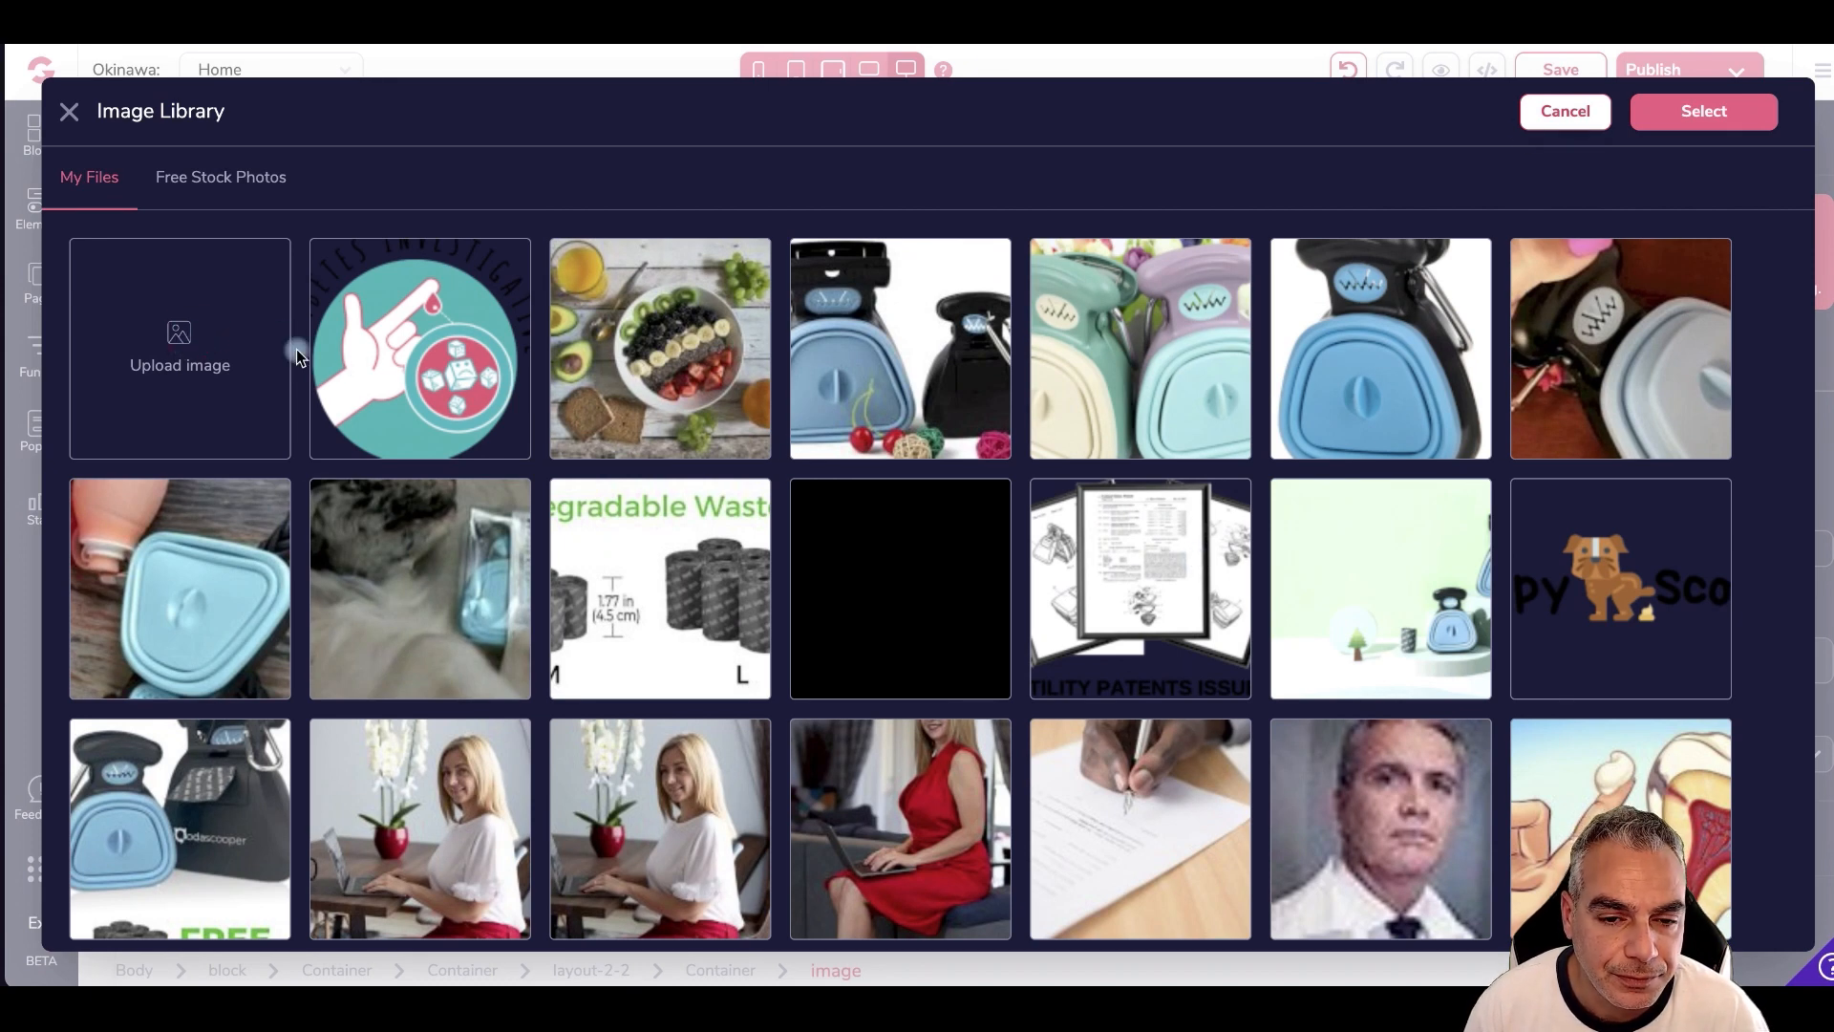
- Upload the Bildschirmfoto-2020-06-15 PNG from the Documents folder and apply it to the image element
click(223, 347)
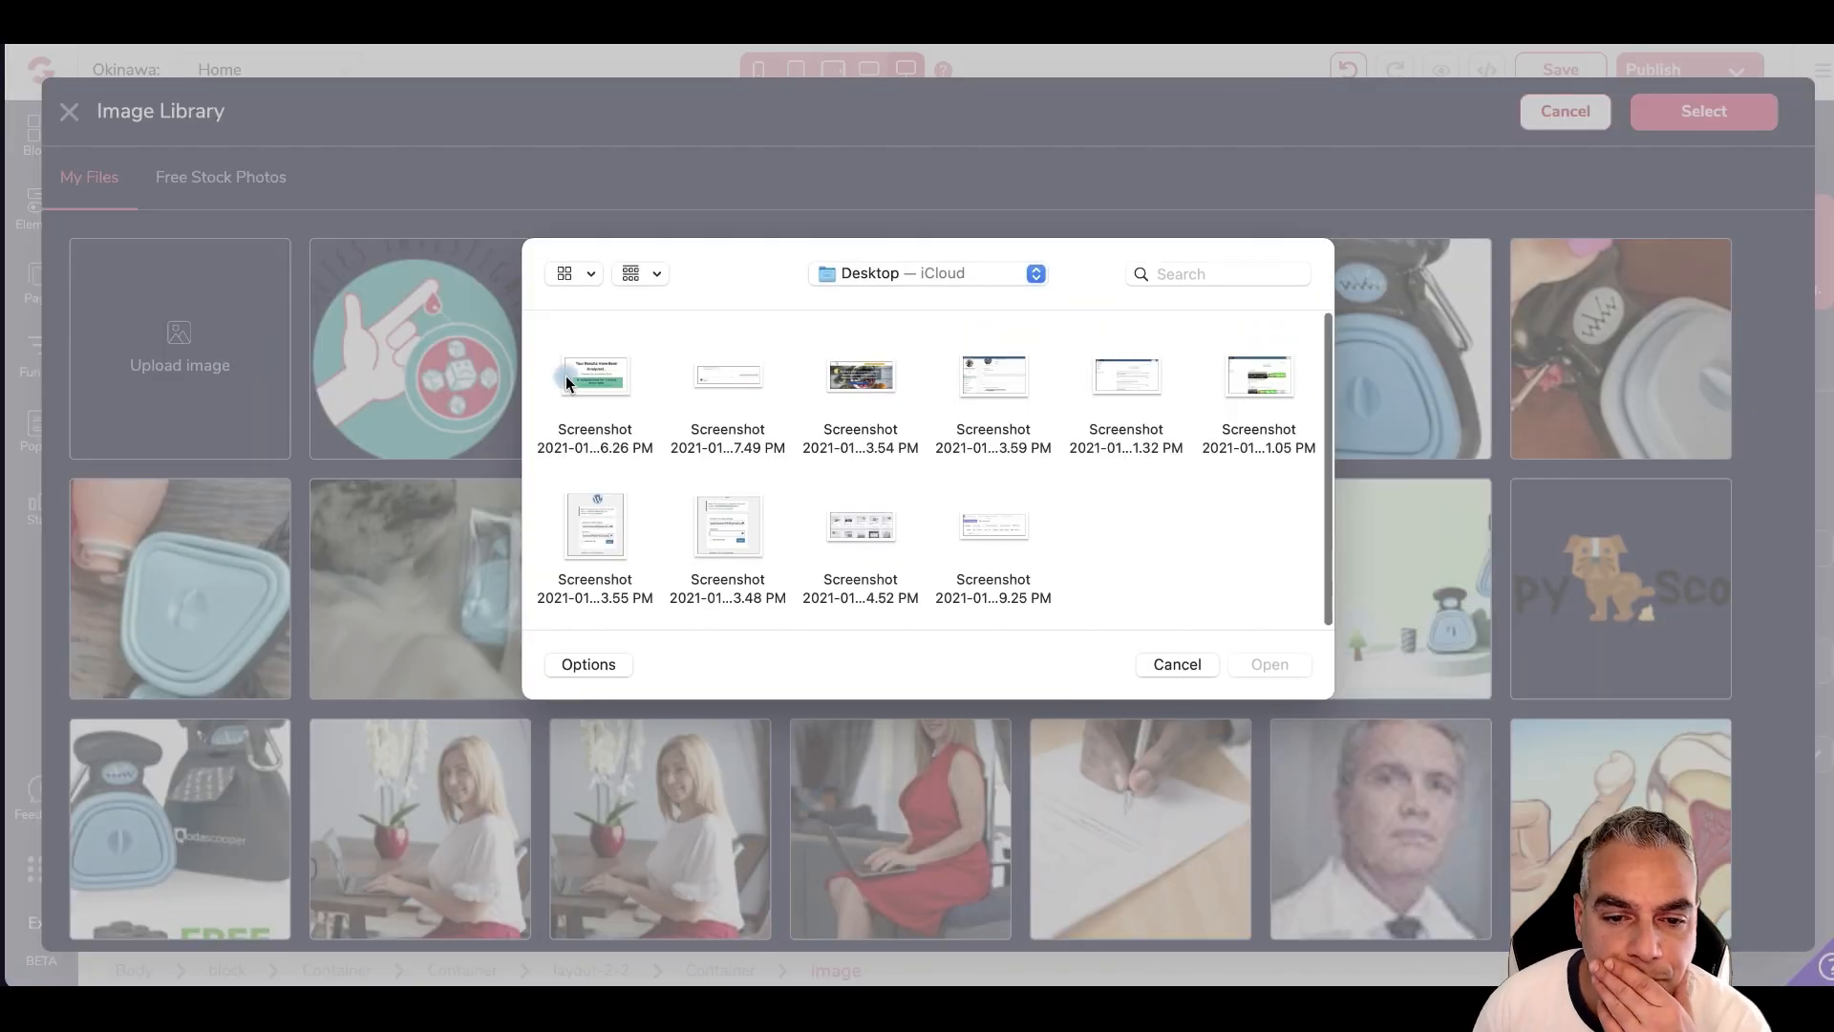
click(930, 277)
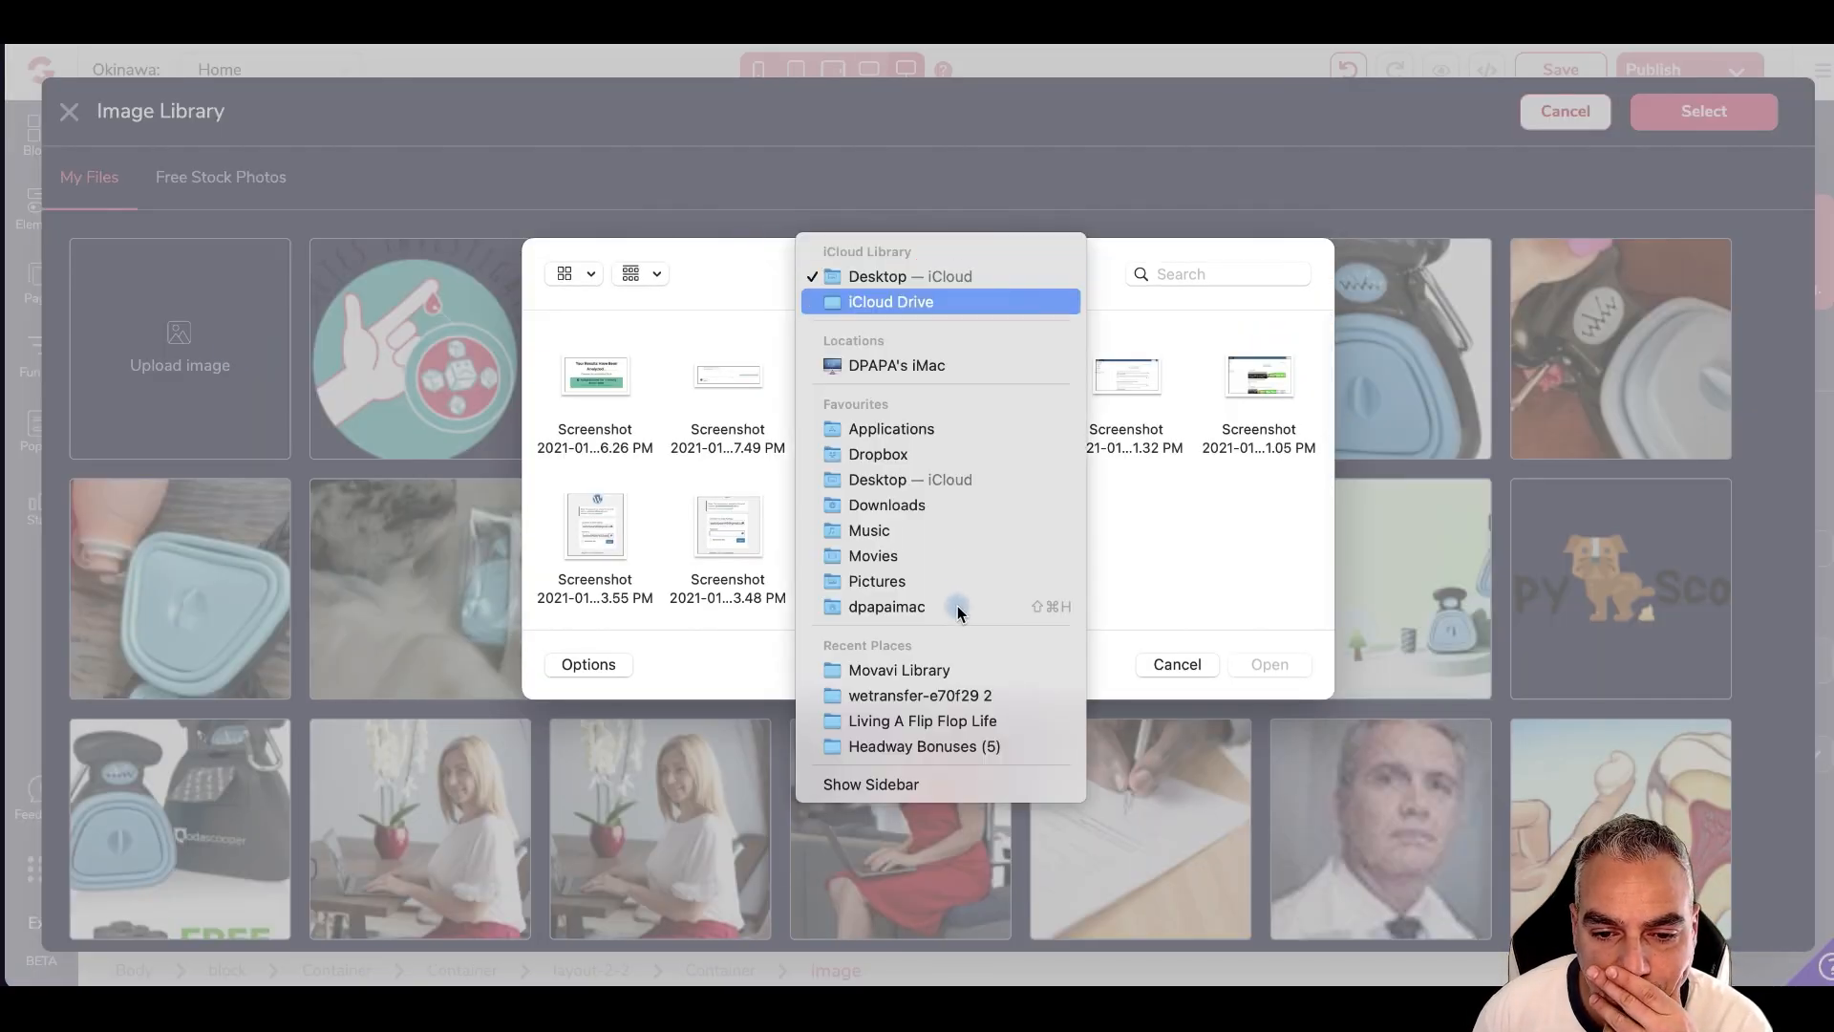
click(880, 781)
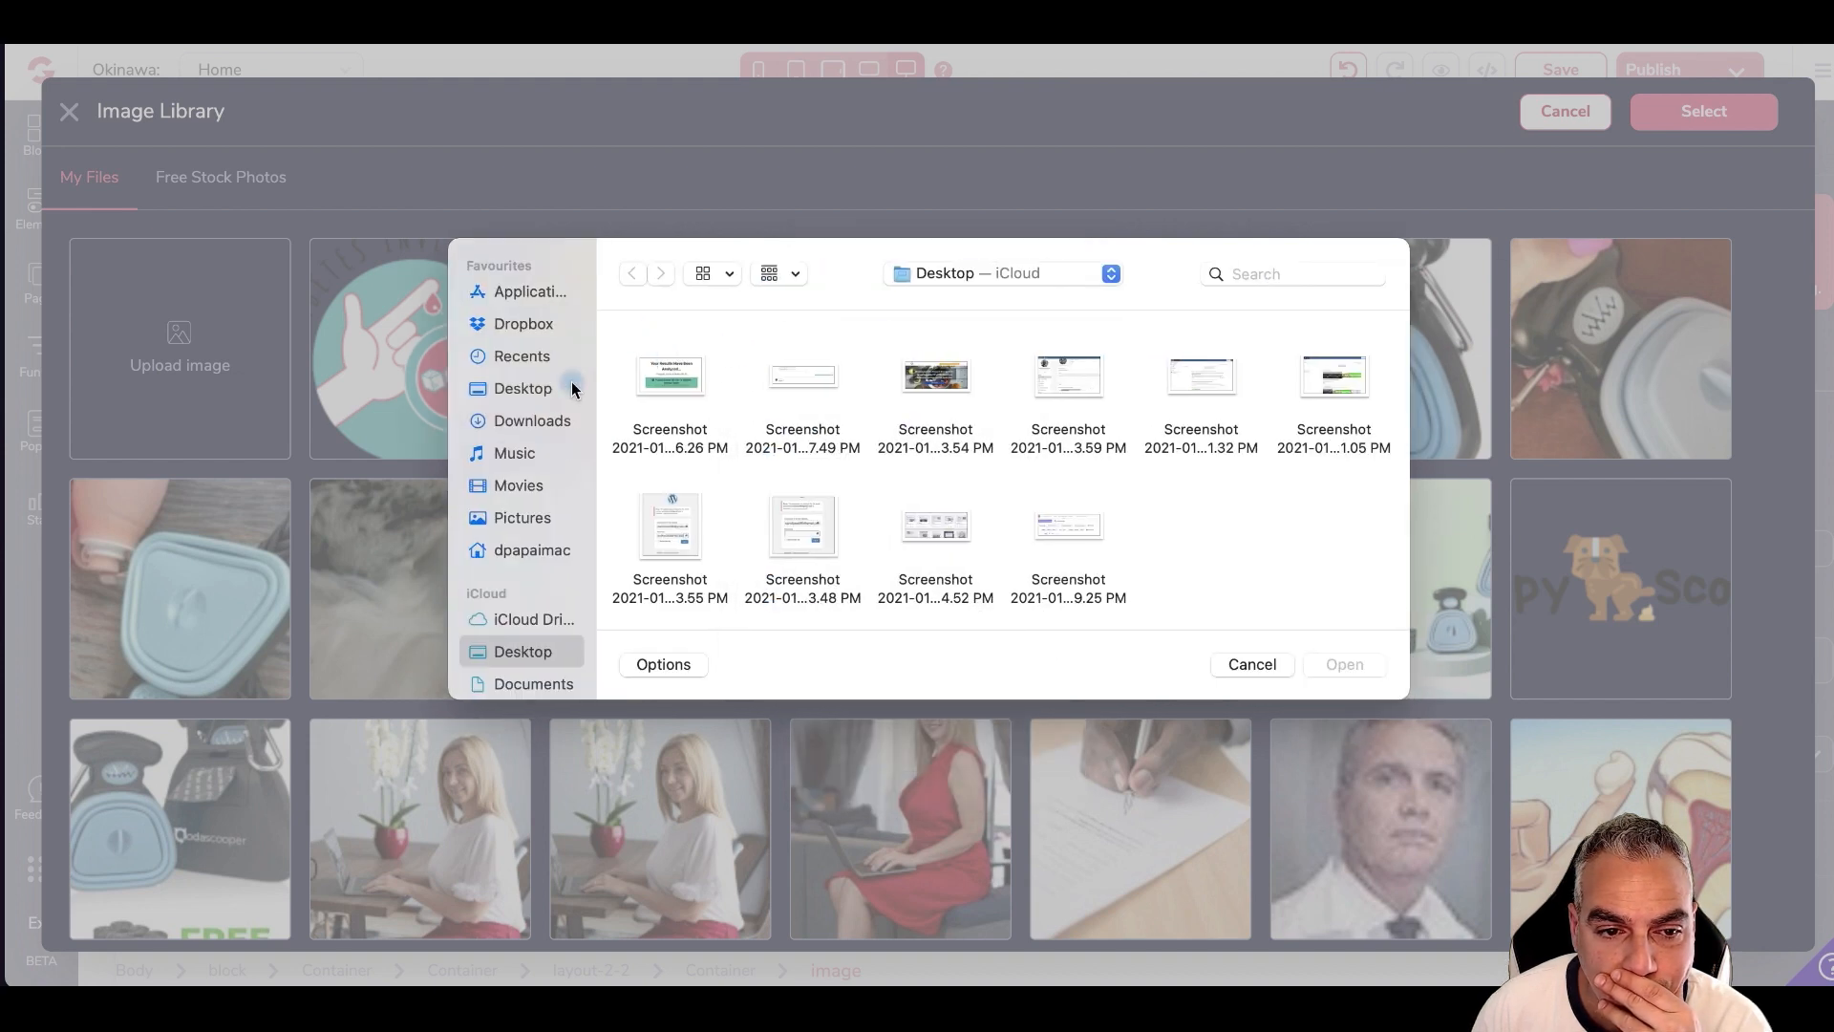
click(518, 684)
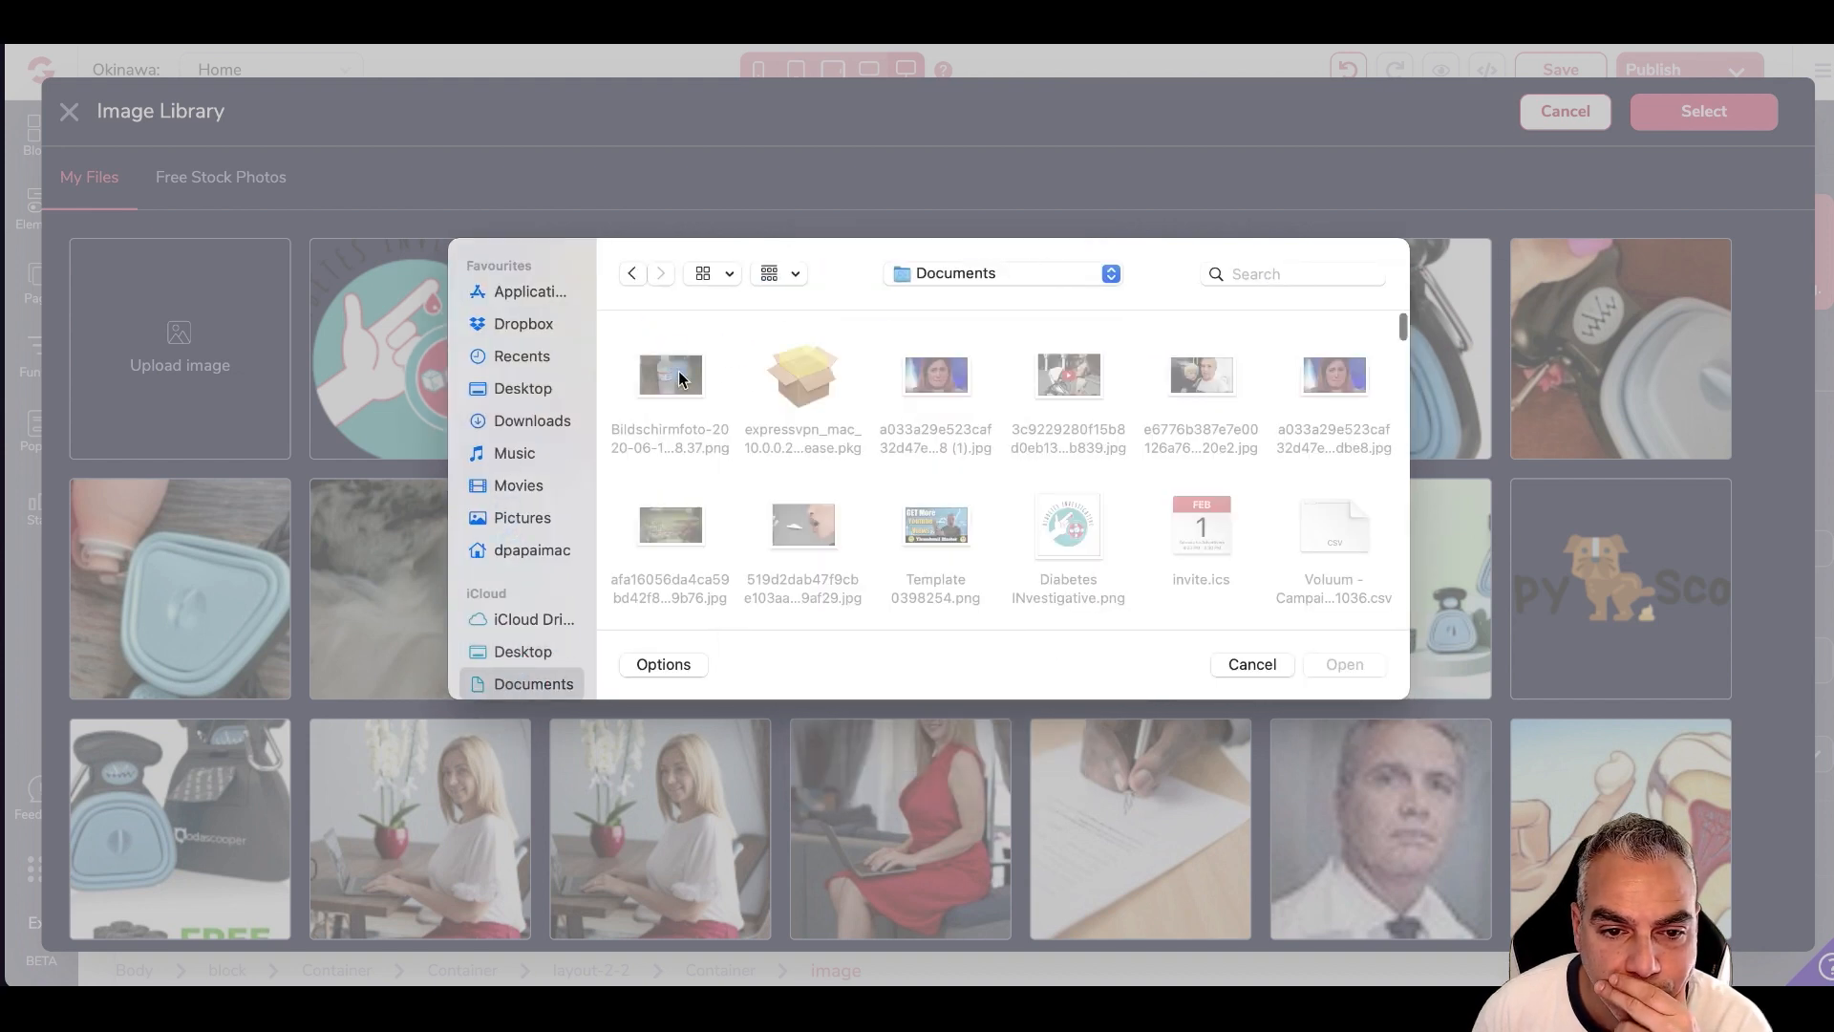
click(673, 375)
click(1356, 666)
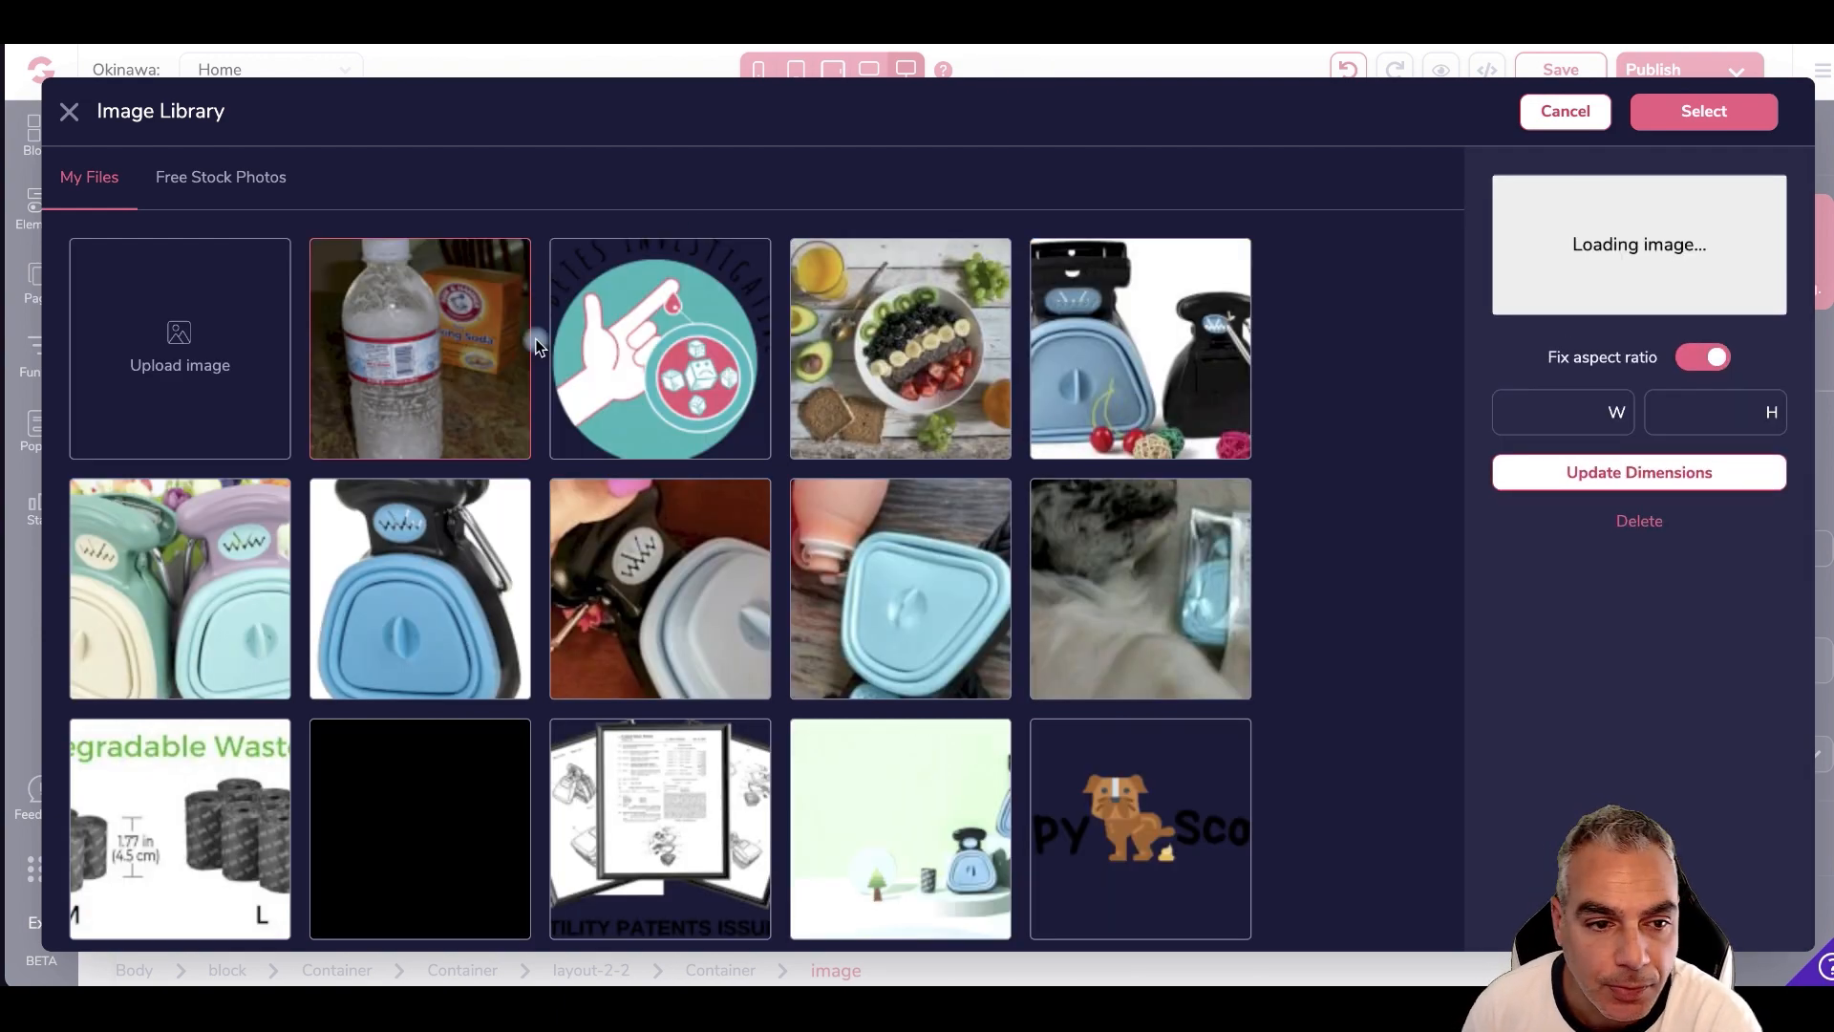
click(1721, 122)
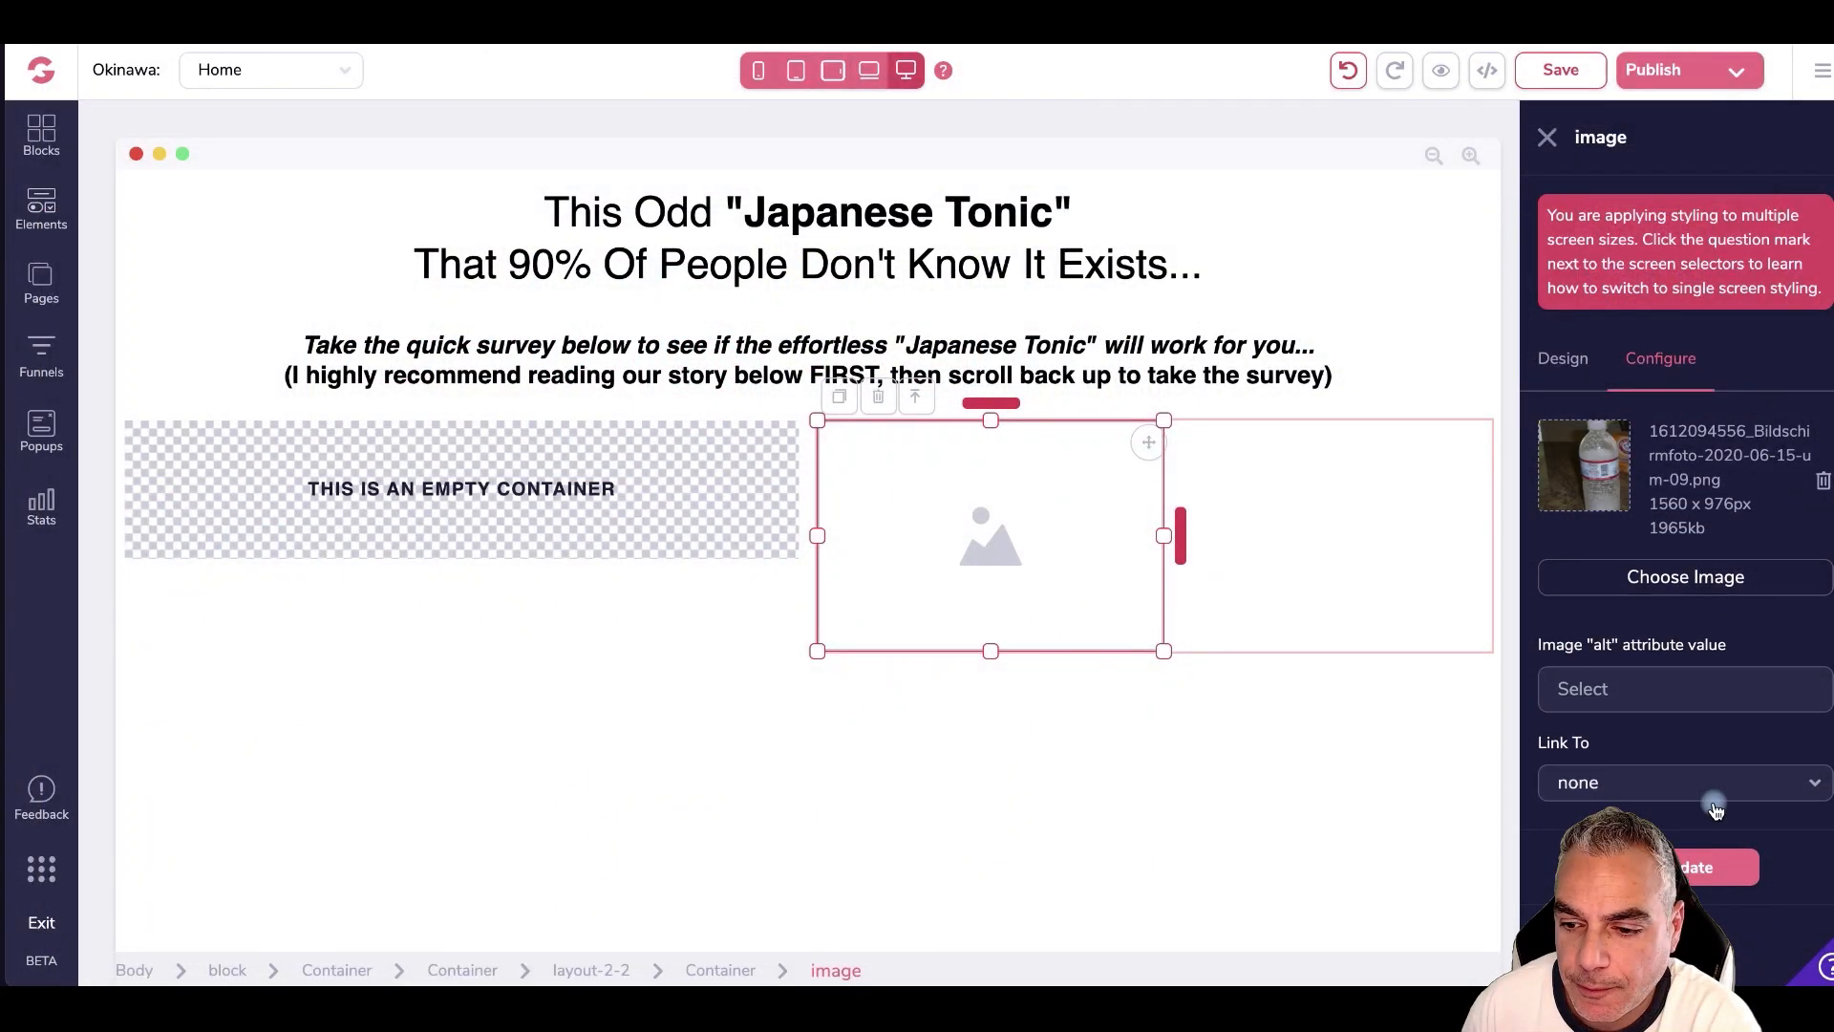
click(1710, 871)
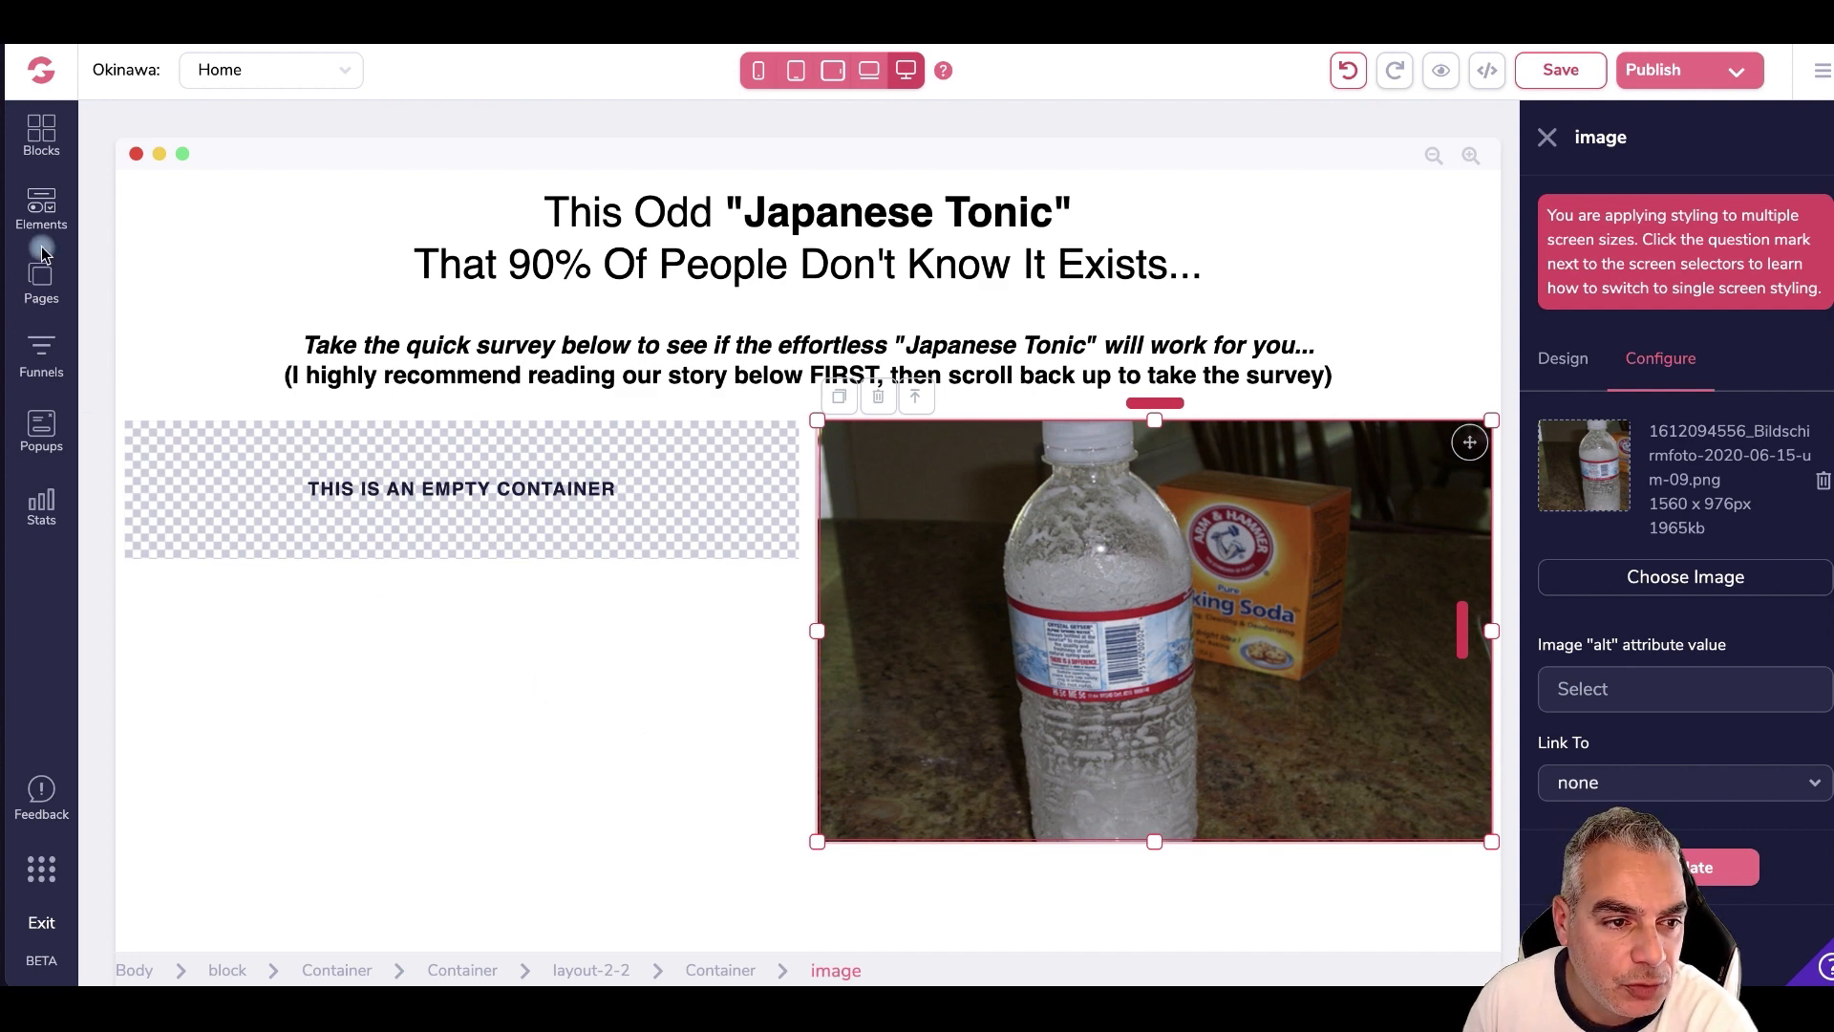
- Place a container inside the first column of the two-column layout and duplicate it
click(43, 206)
drag(143, 286, 581, 662)
drag(805, 565, 636, 714)
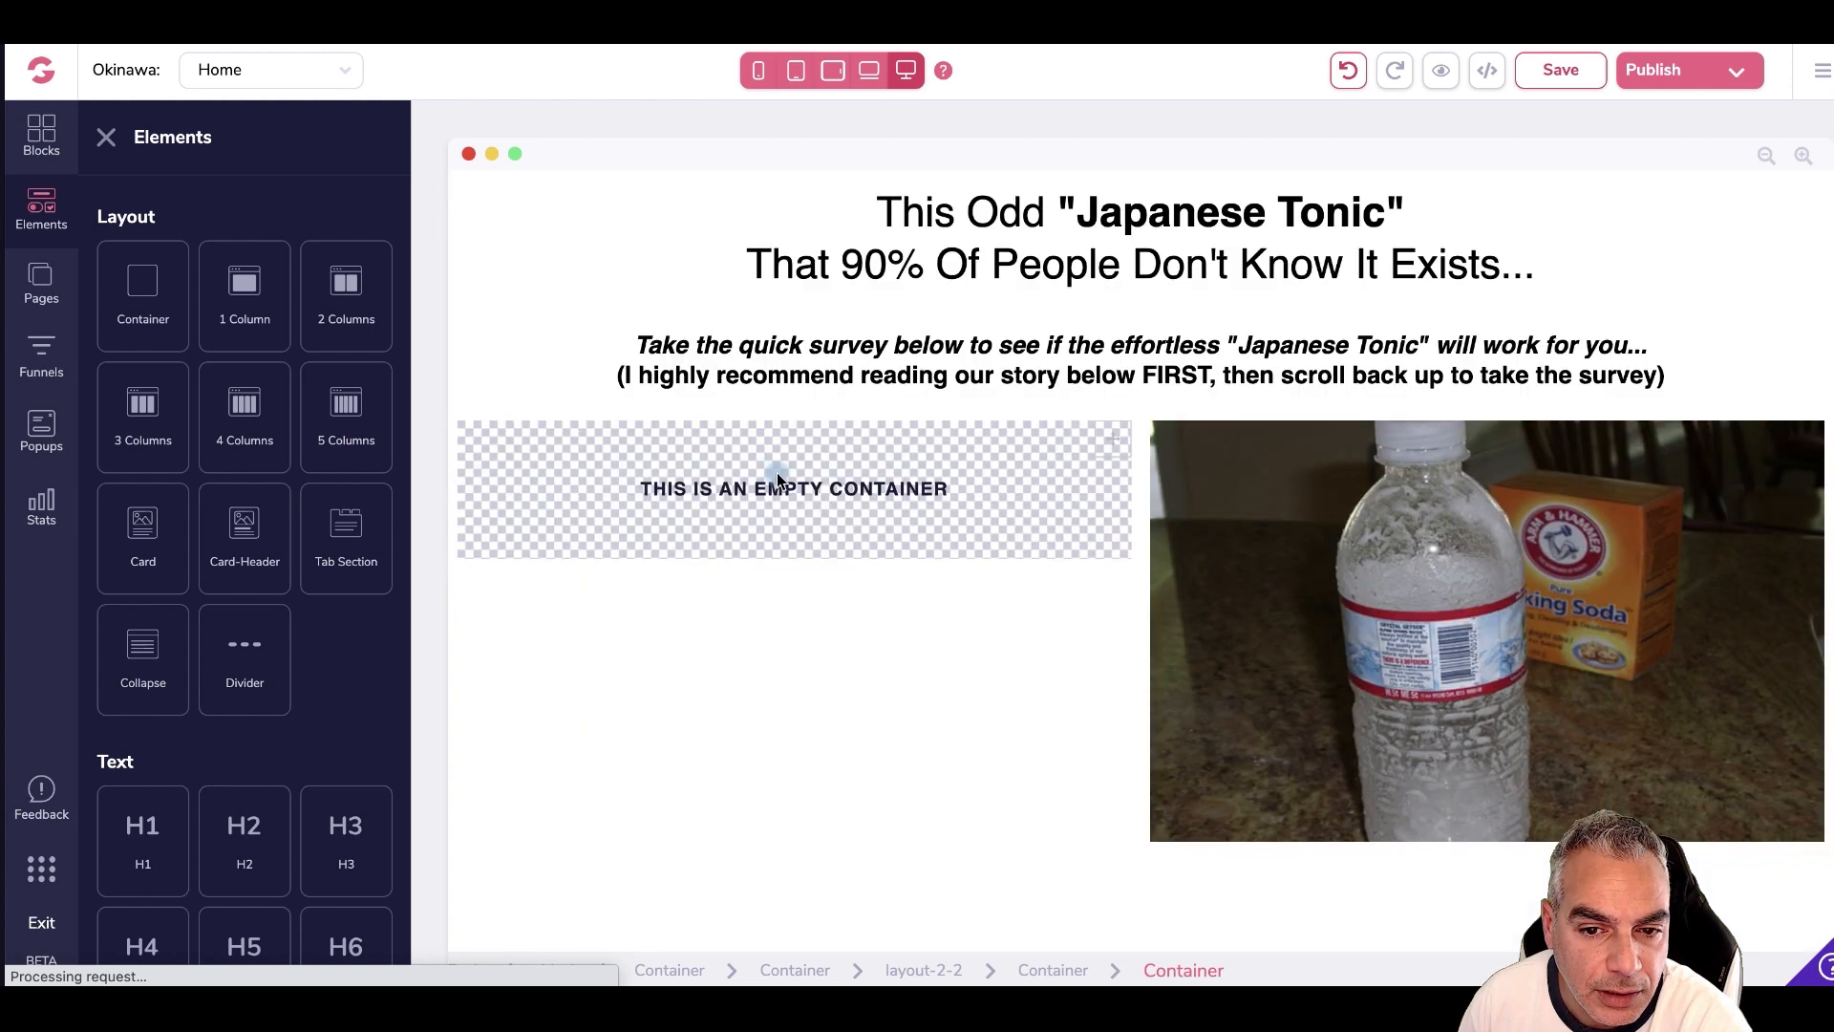
click(662, 454)
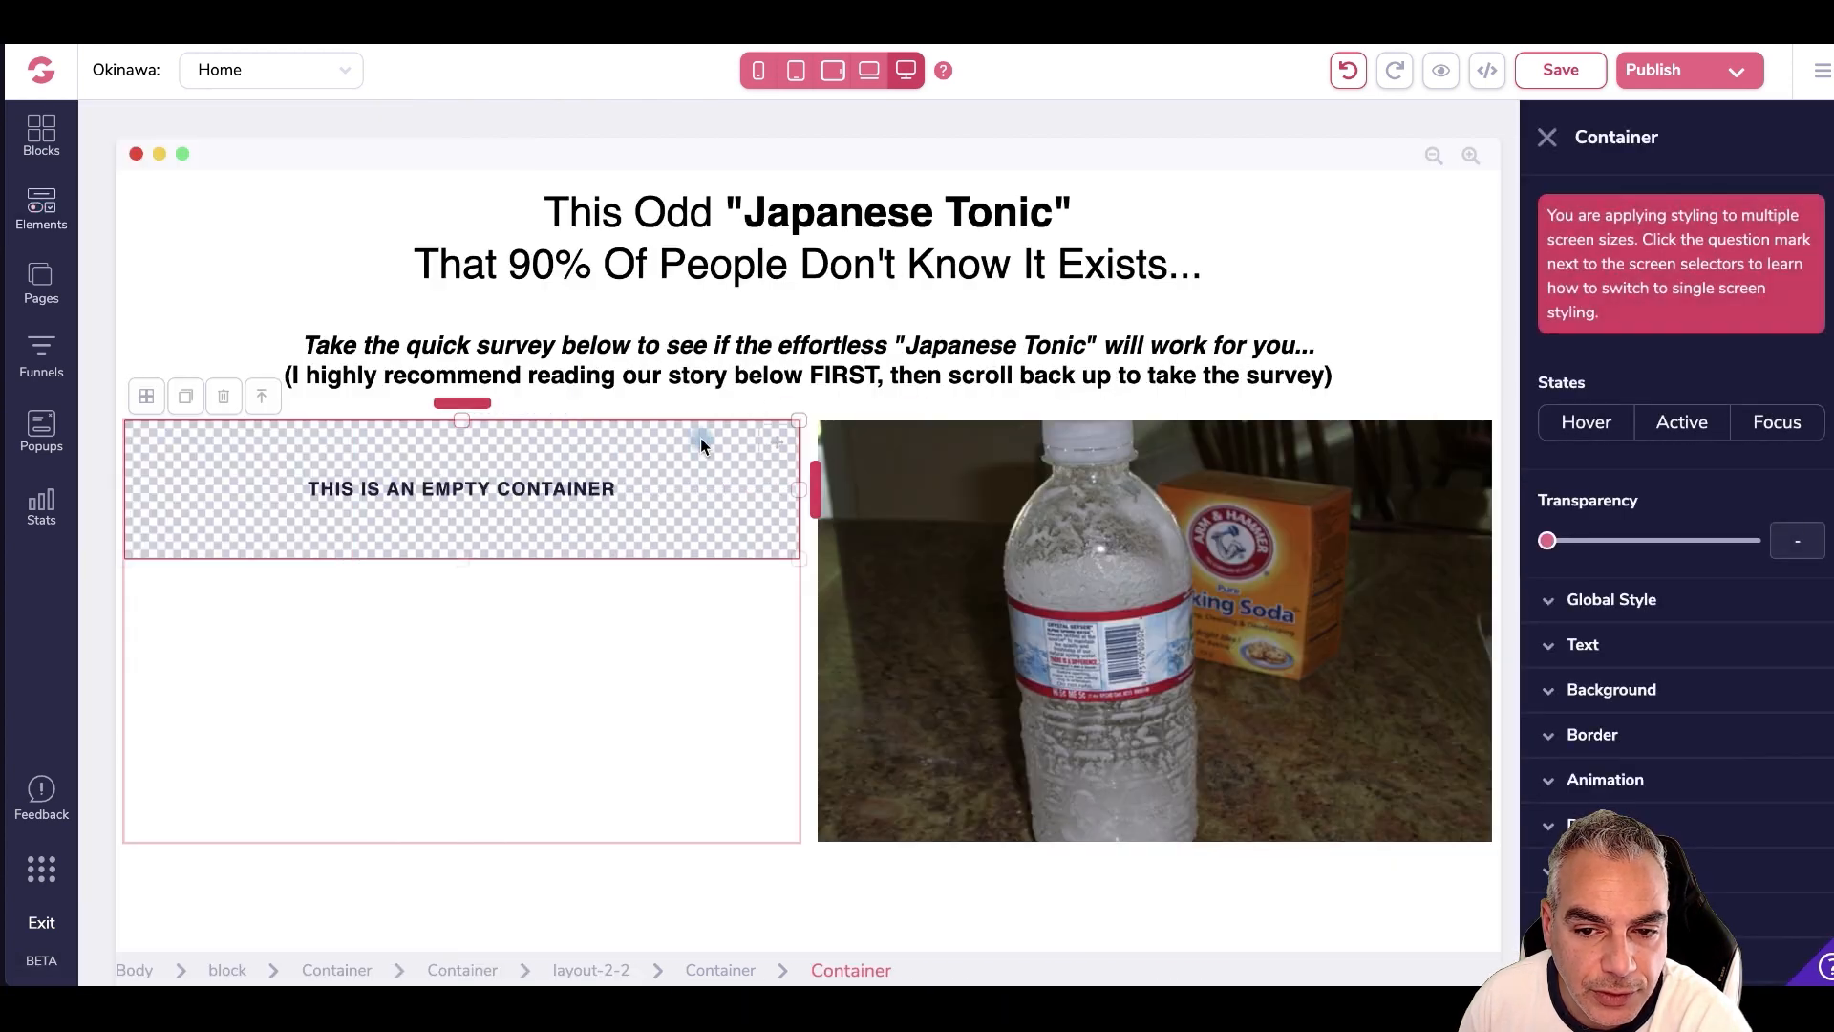
click(184, 398)
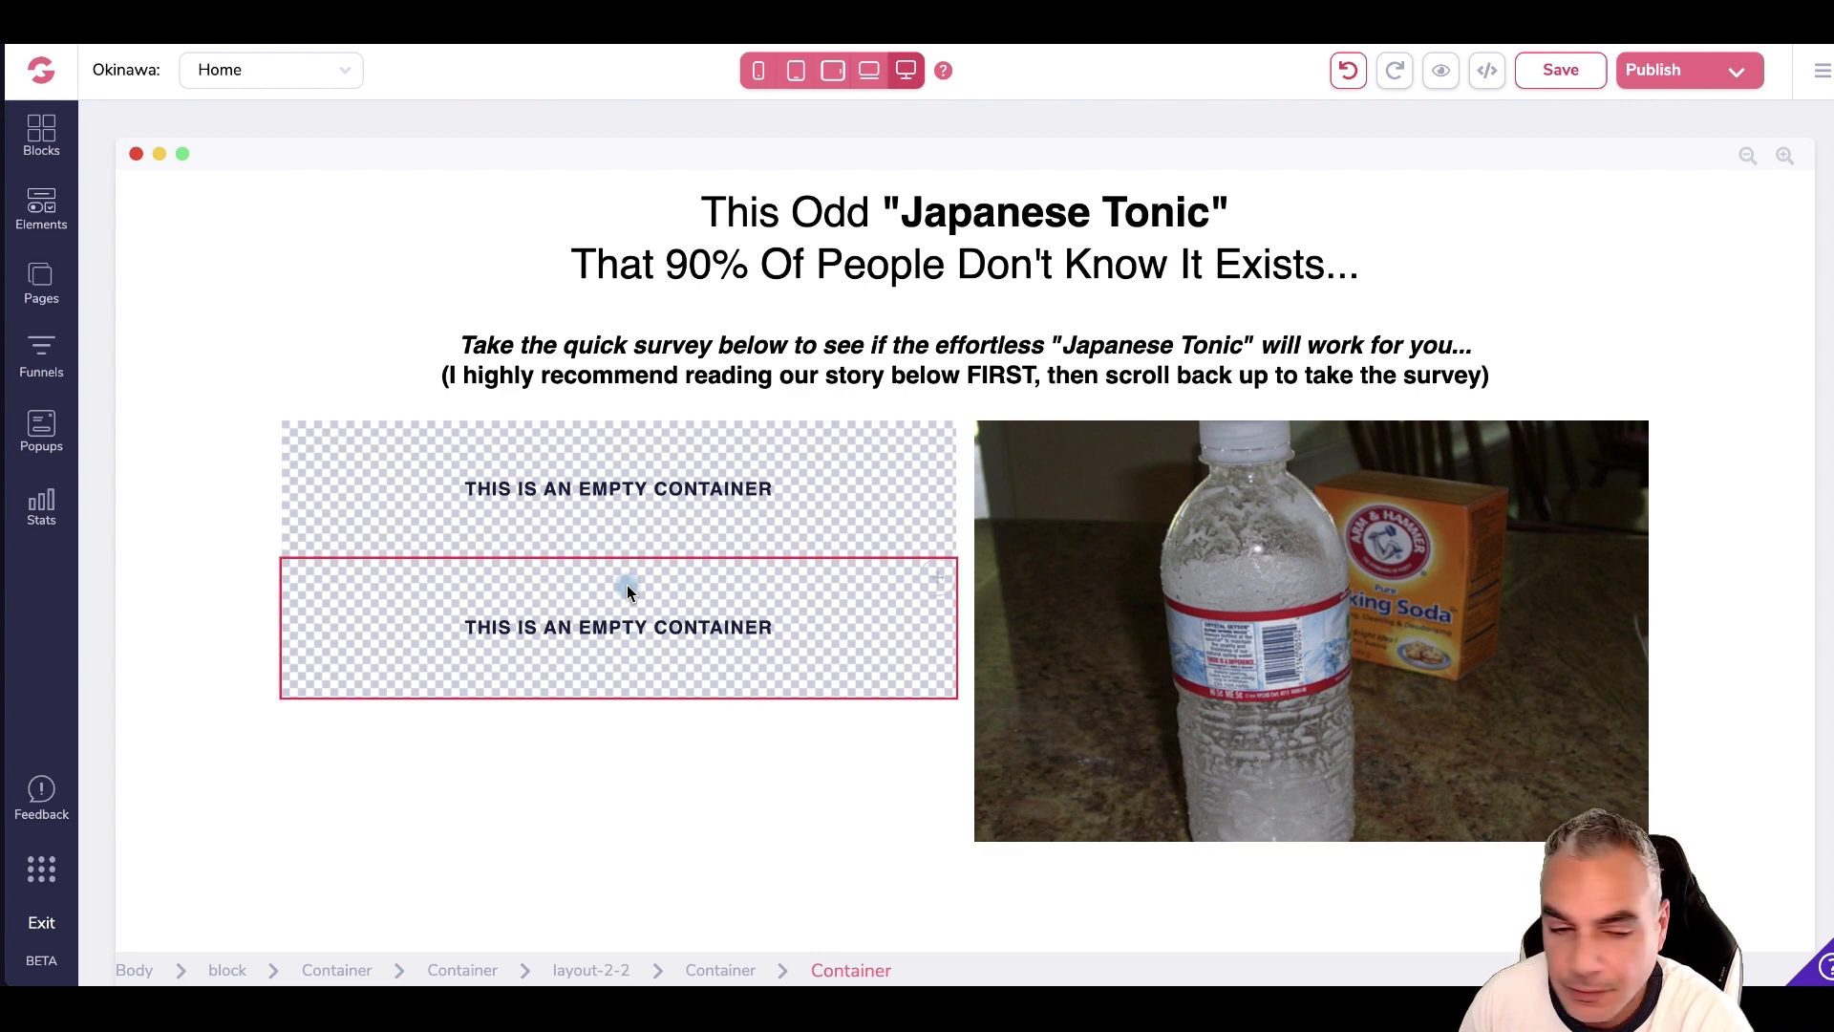
- Add a heading, a progress bar and an icon list to the first column beside the bottle image
click(41, 203)
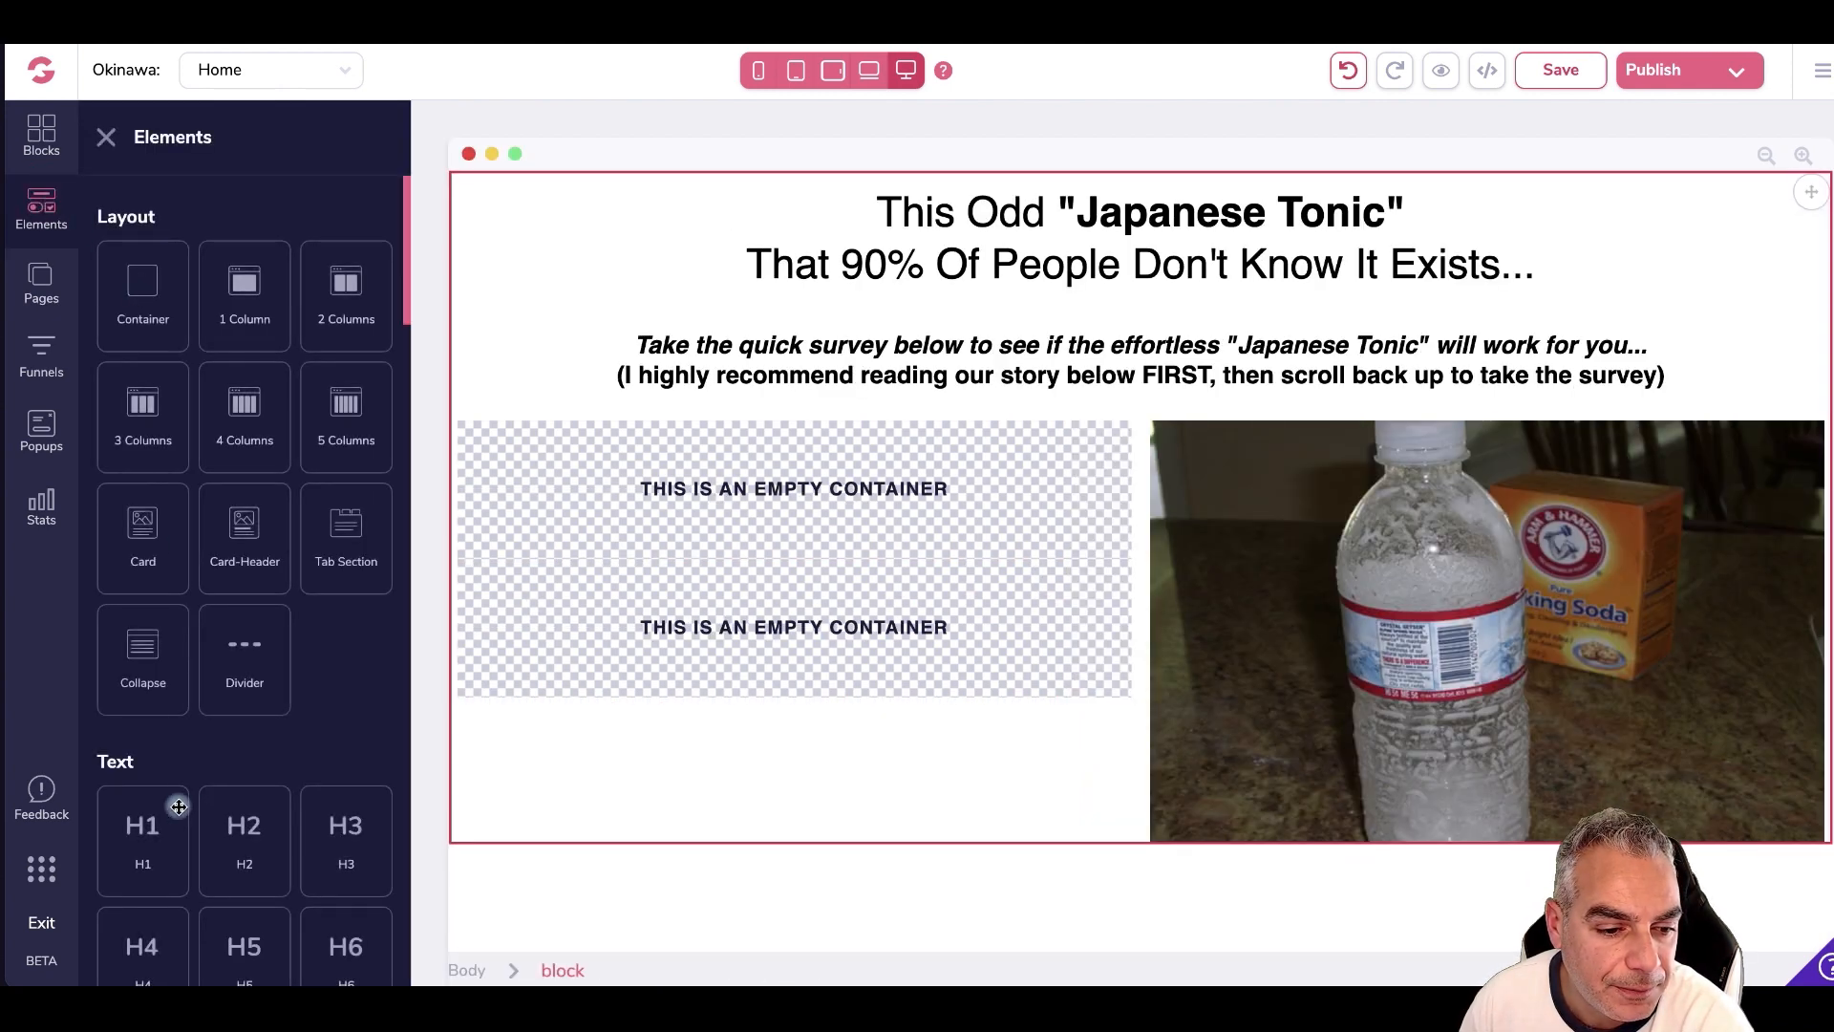
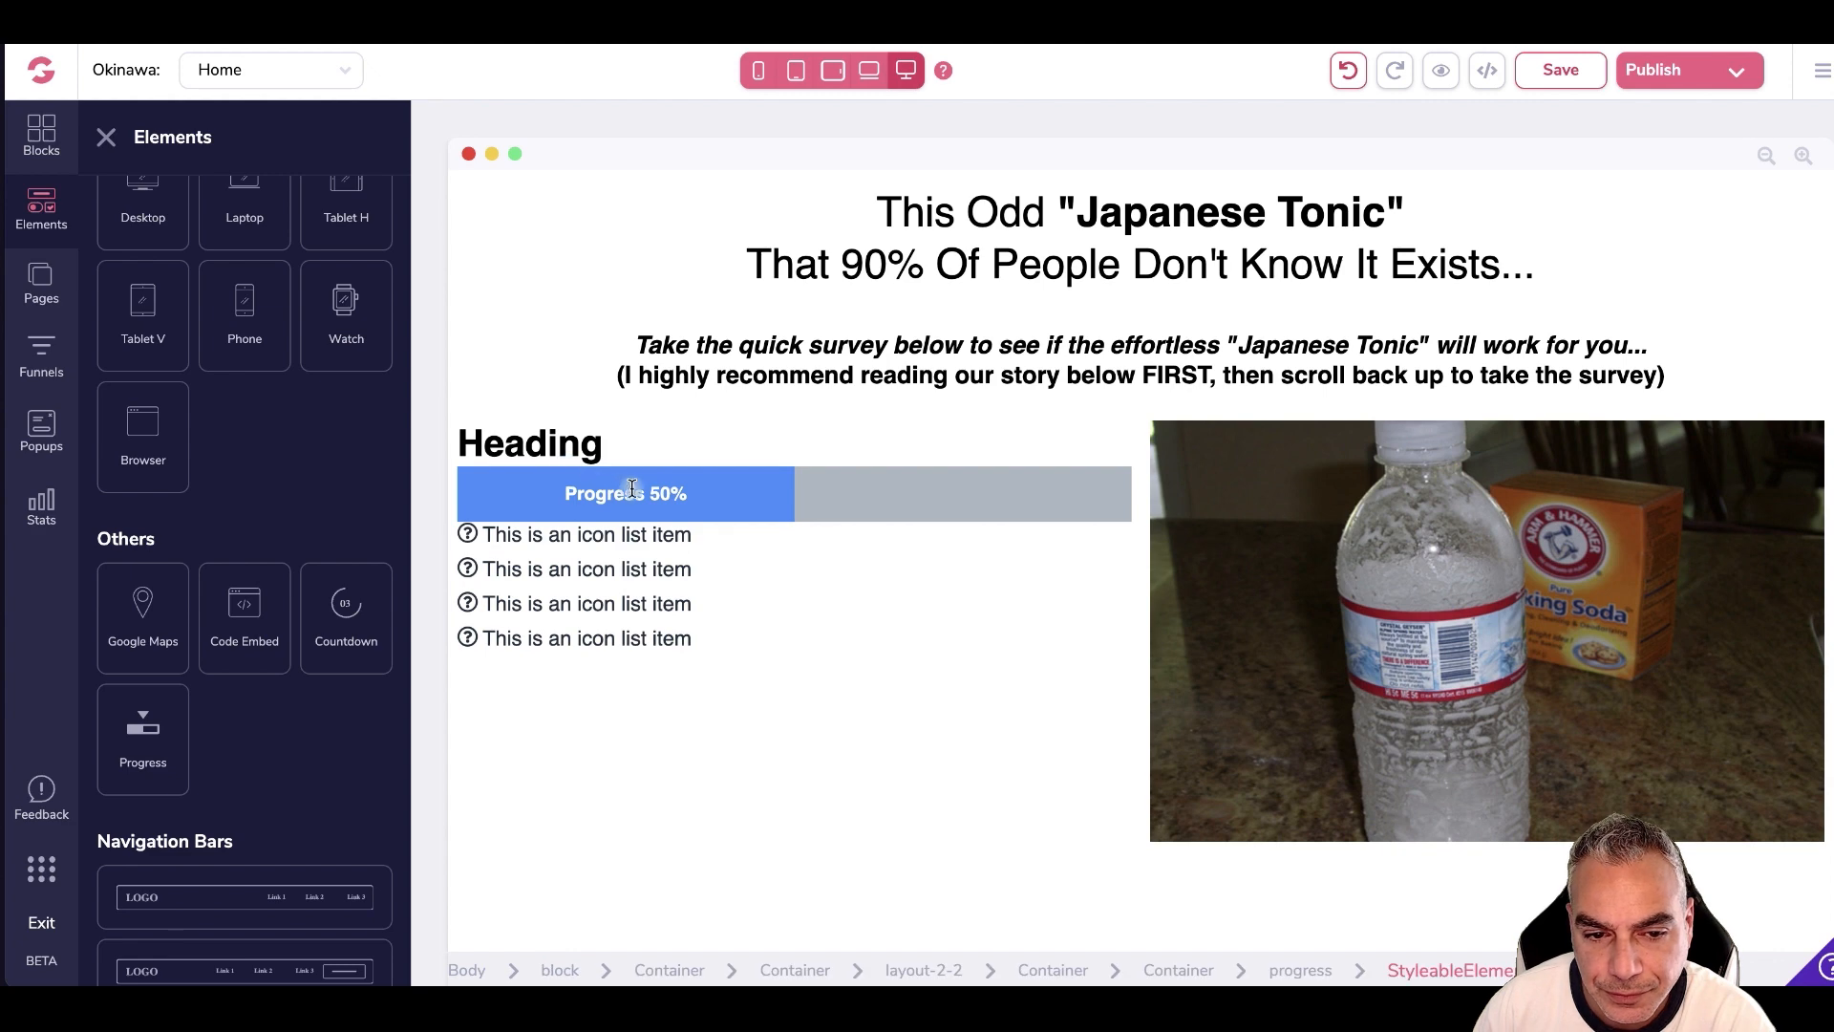
click(841, 544)
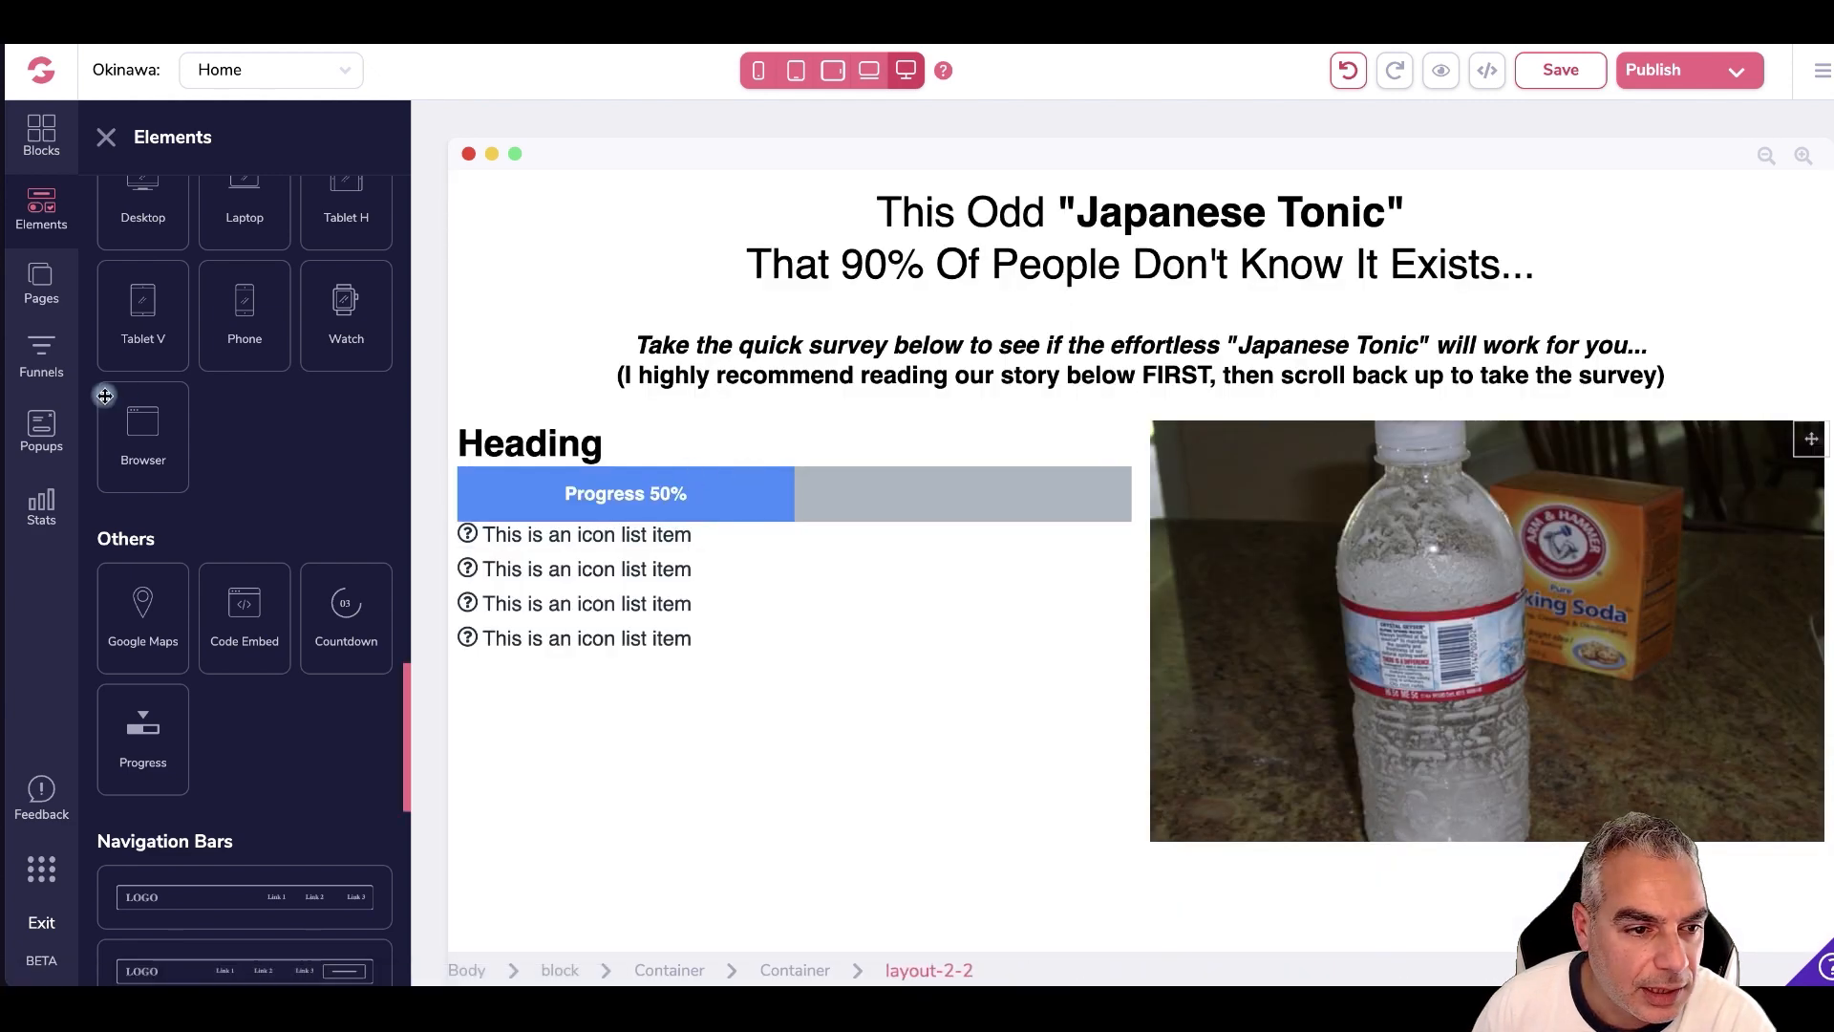
scroll(145, 315, up, 1)
scroll(201, 328, up, 15)
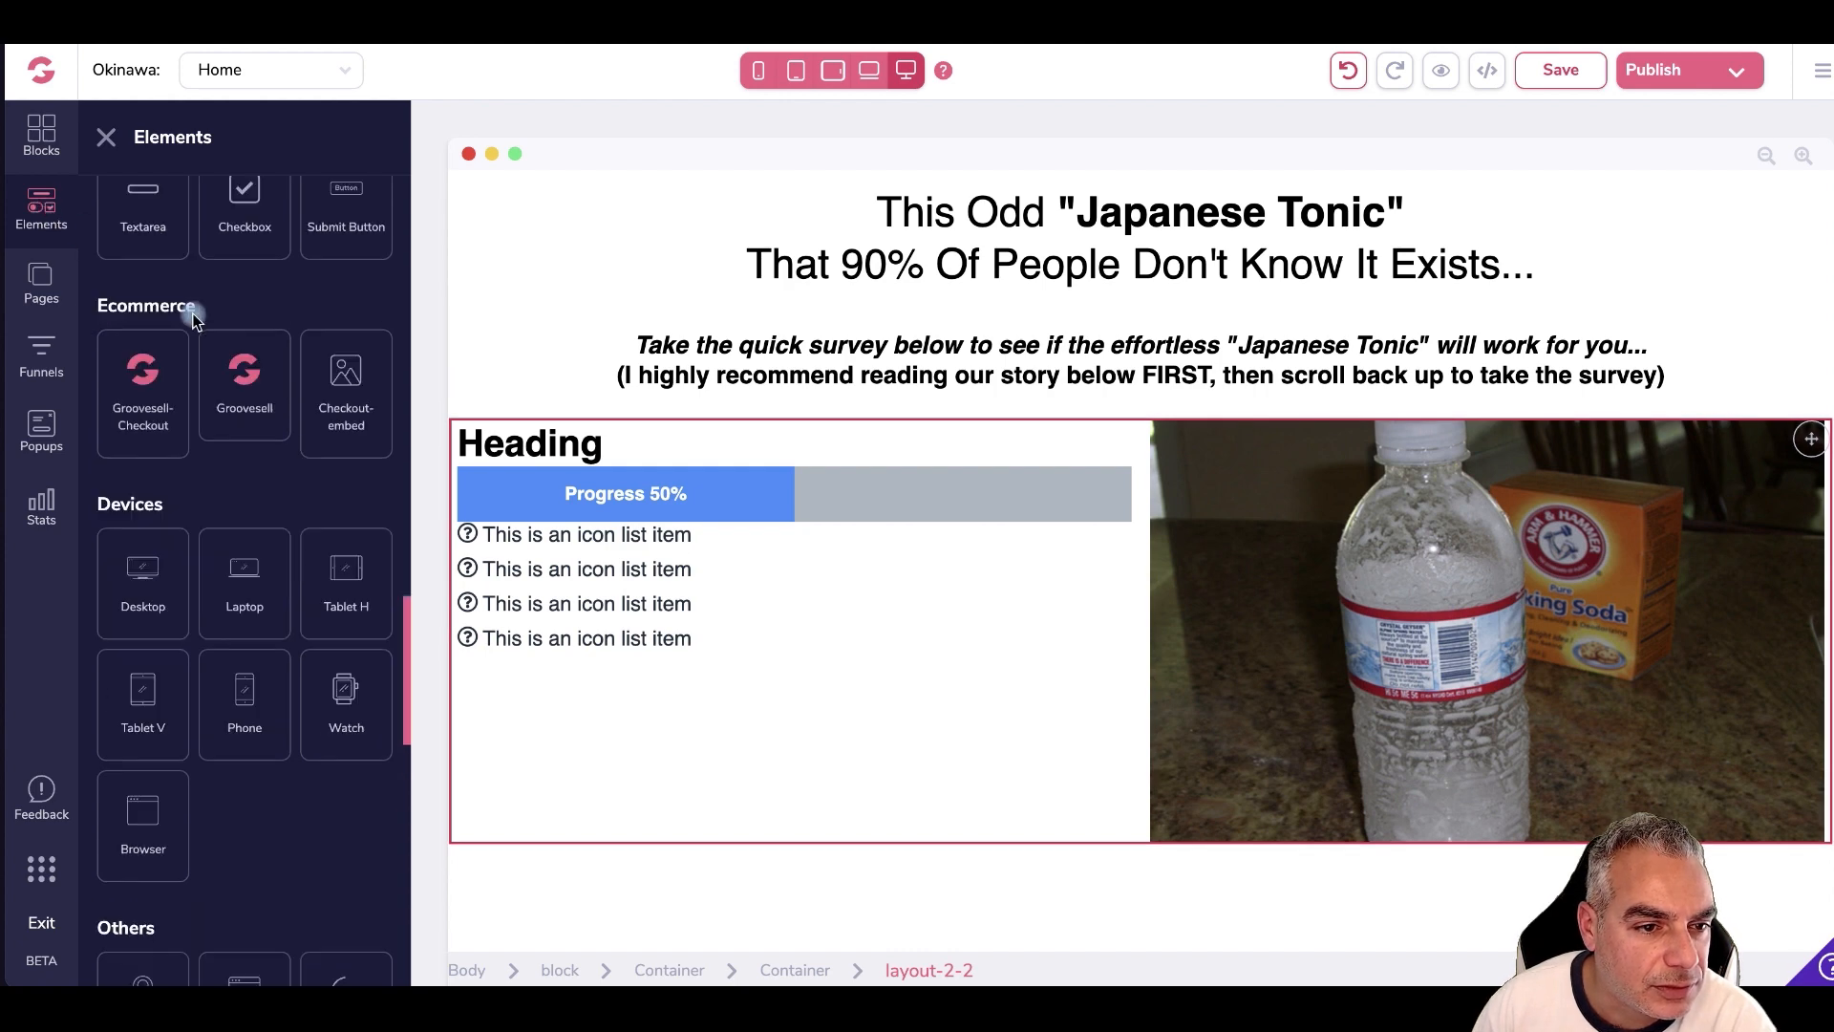
drag(198, 299, 667, 612)
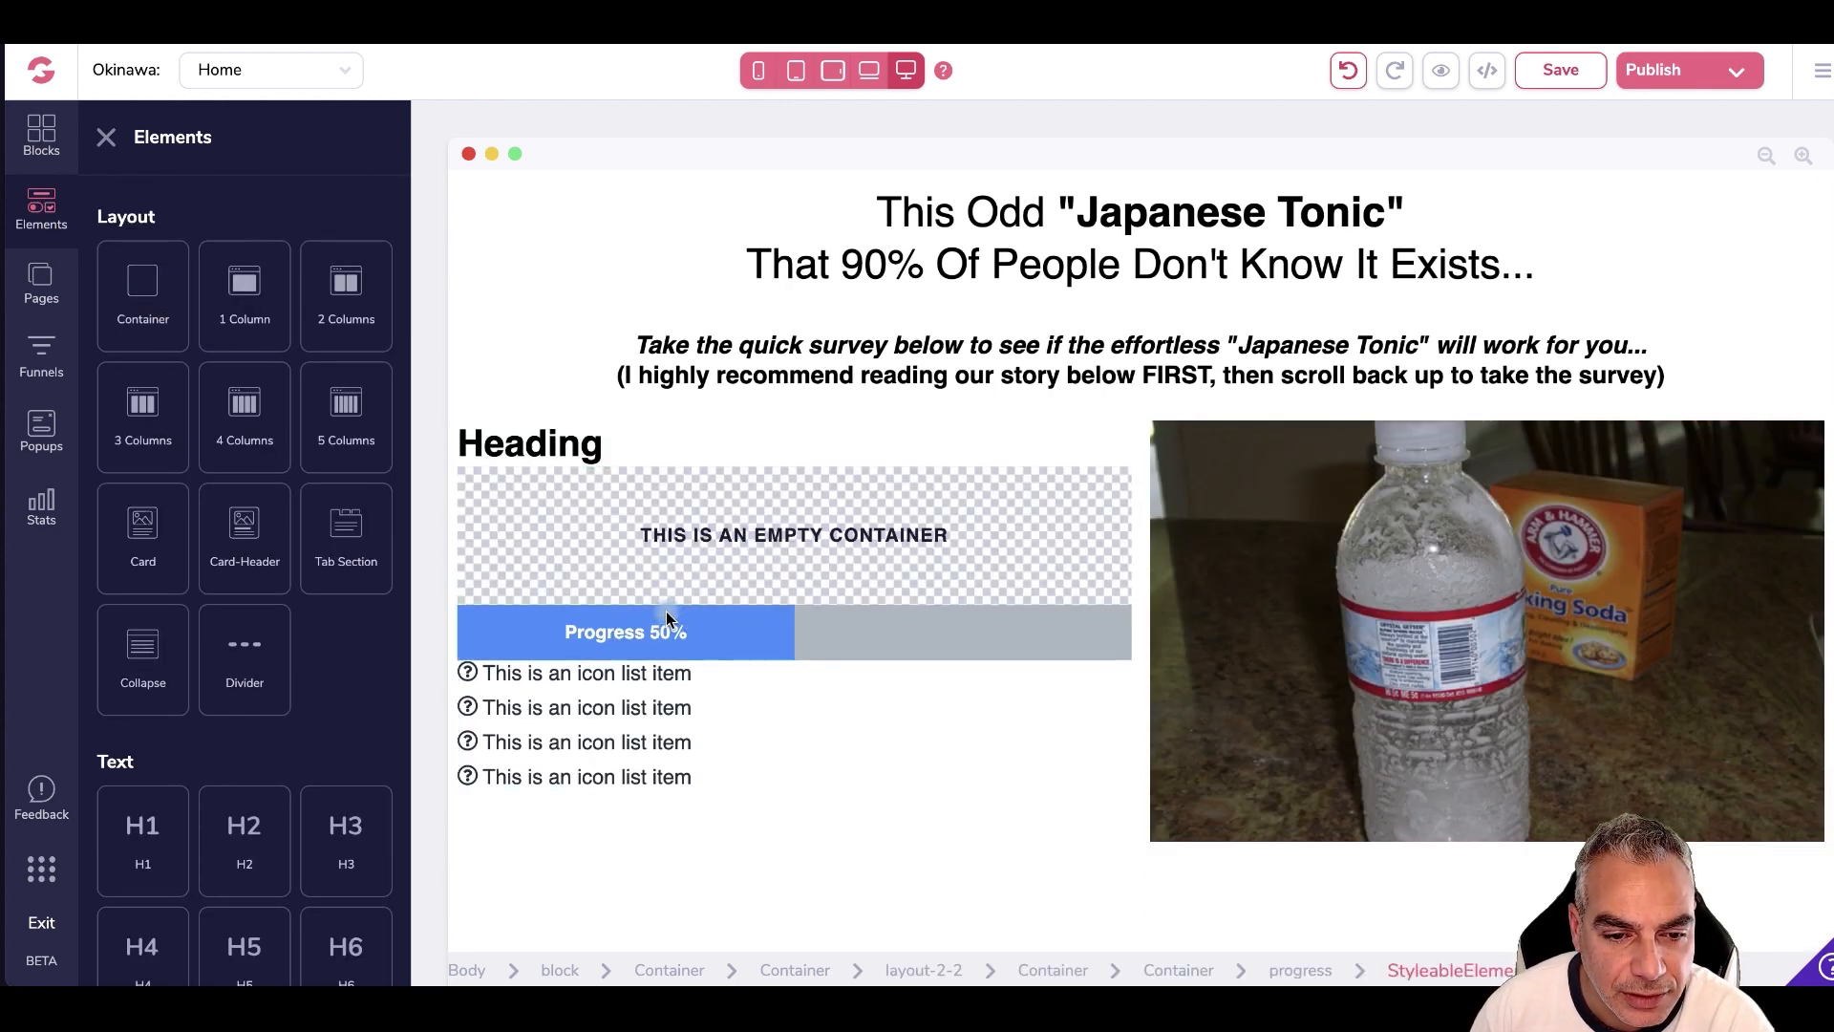
click(1038, 638)
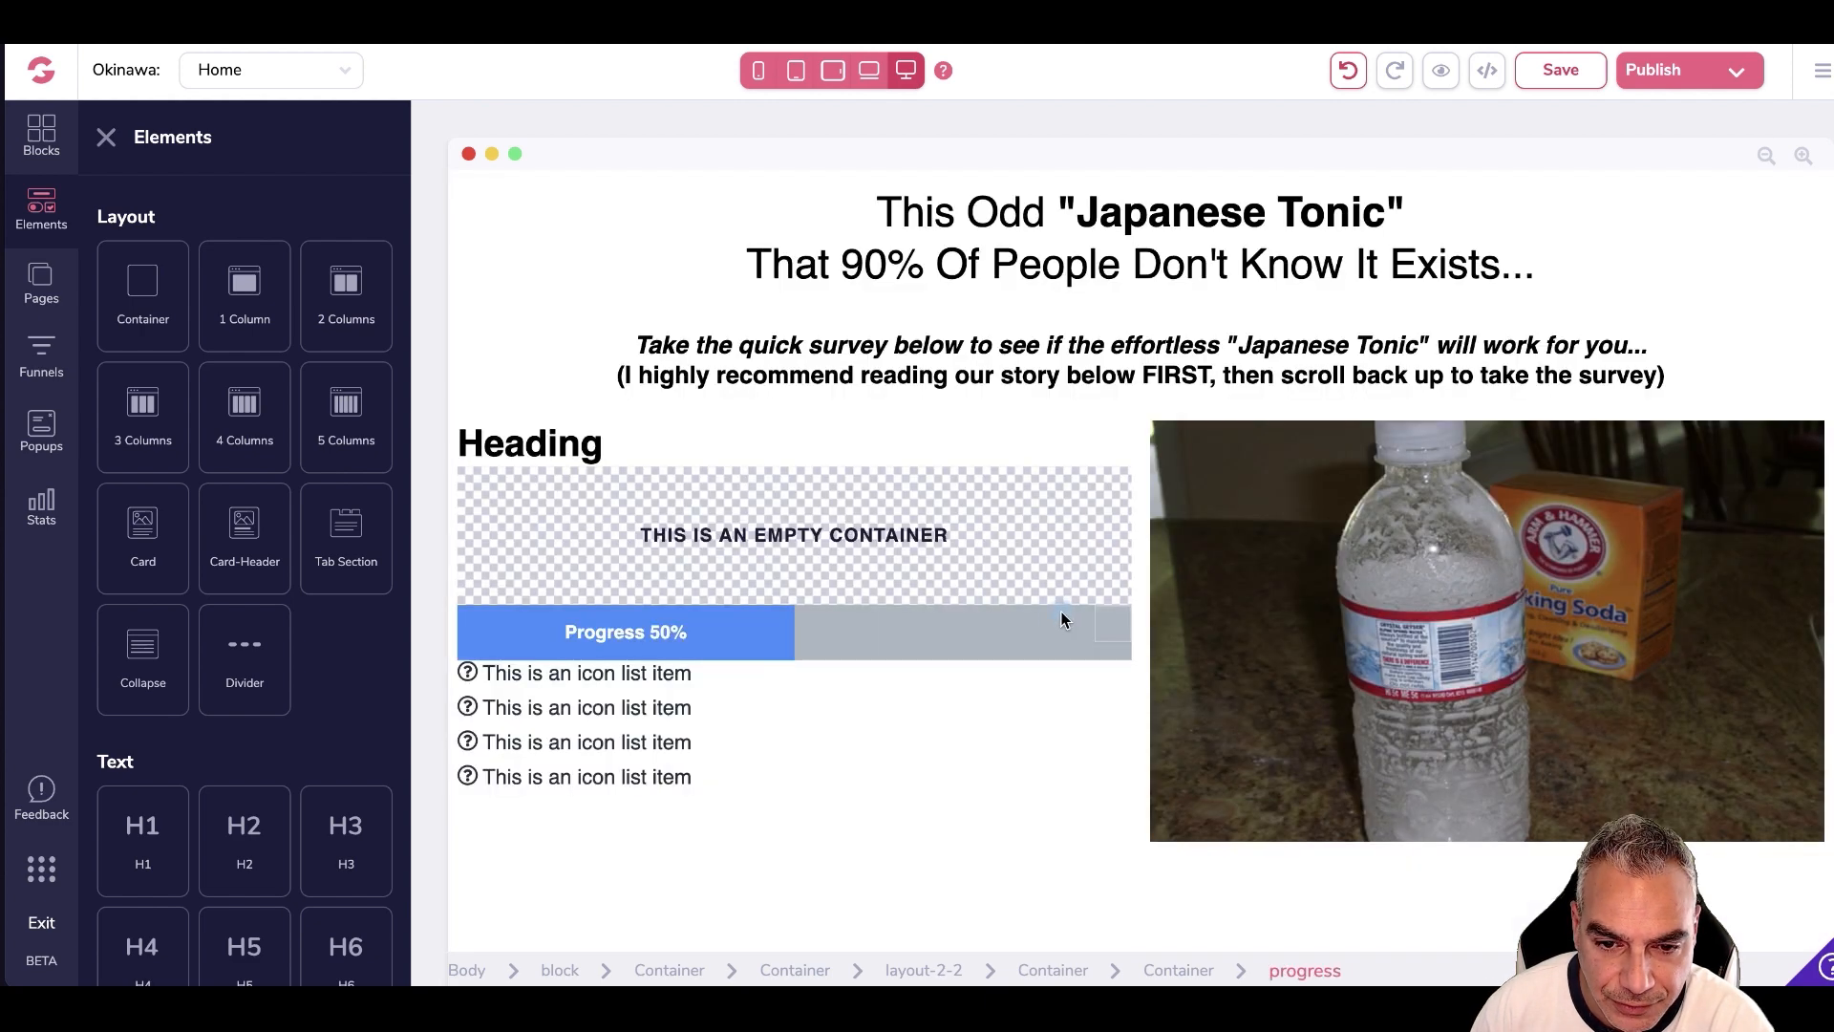
drag(1105, 622, 1097, 529)
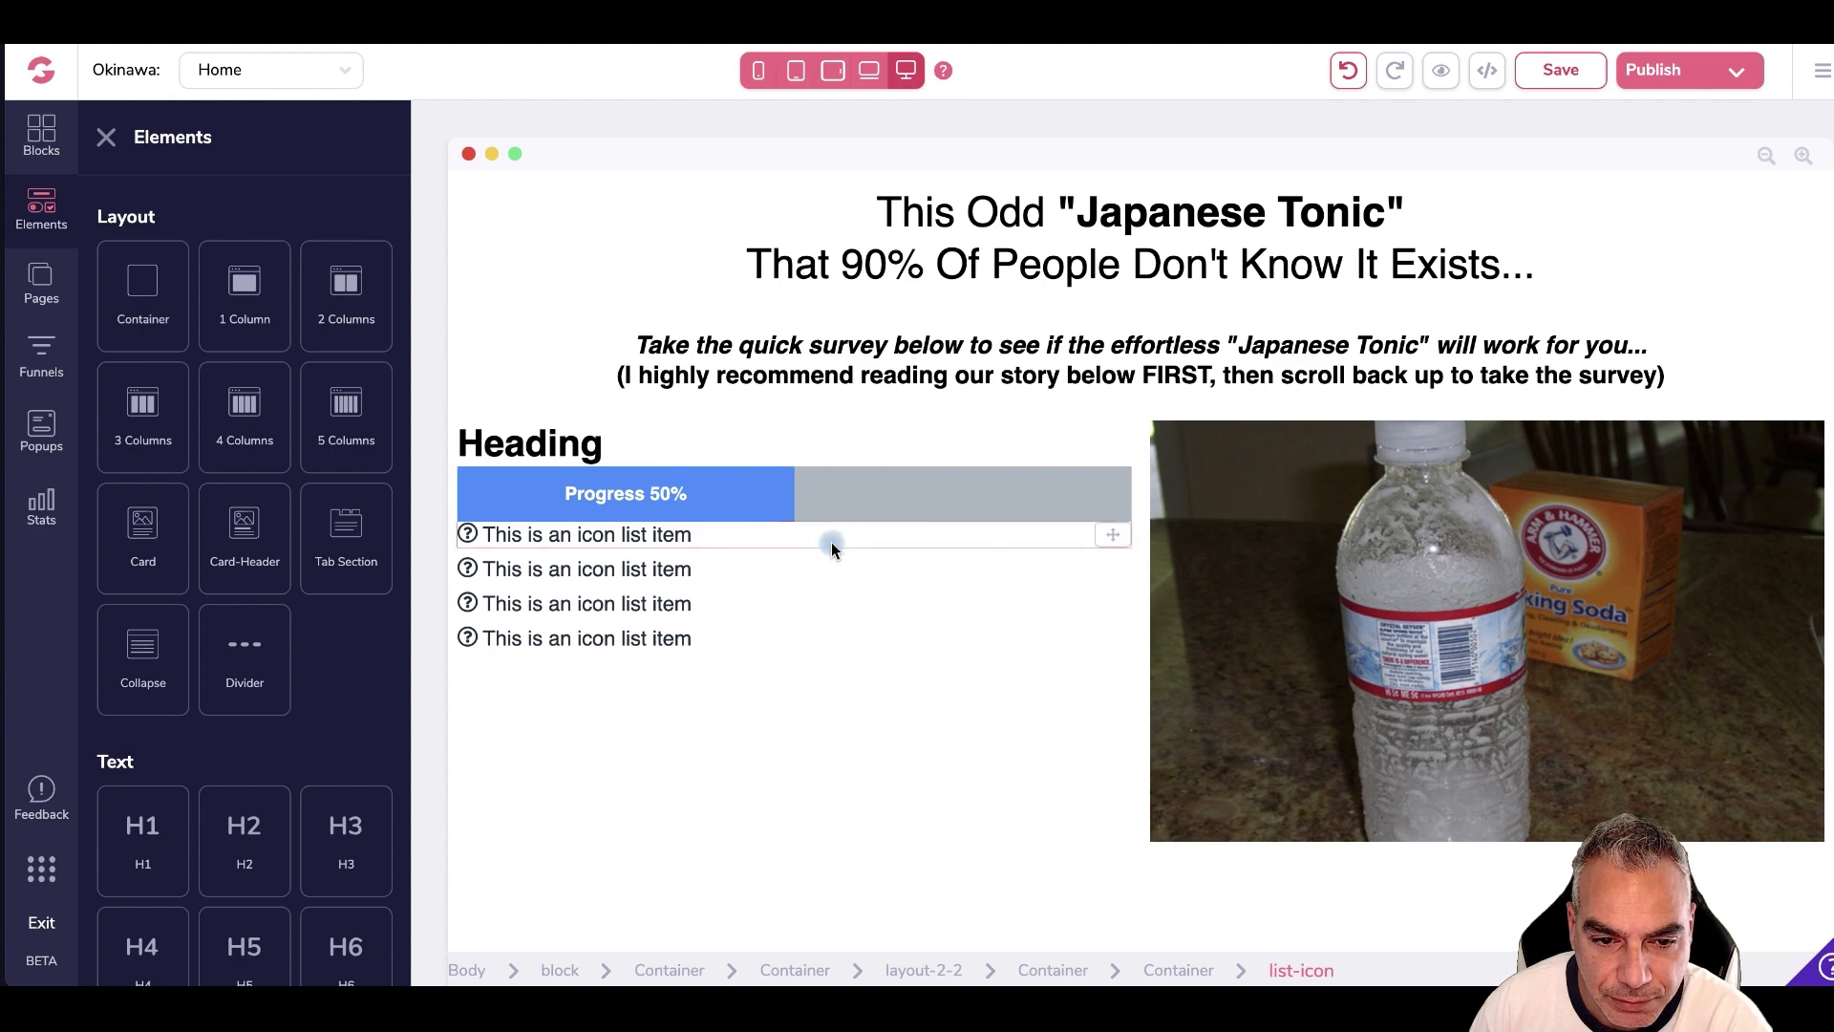
- Add a small gap above the first item of the icon list to separate it from the progress bar
click(697, 531)
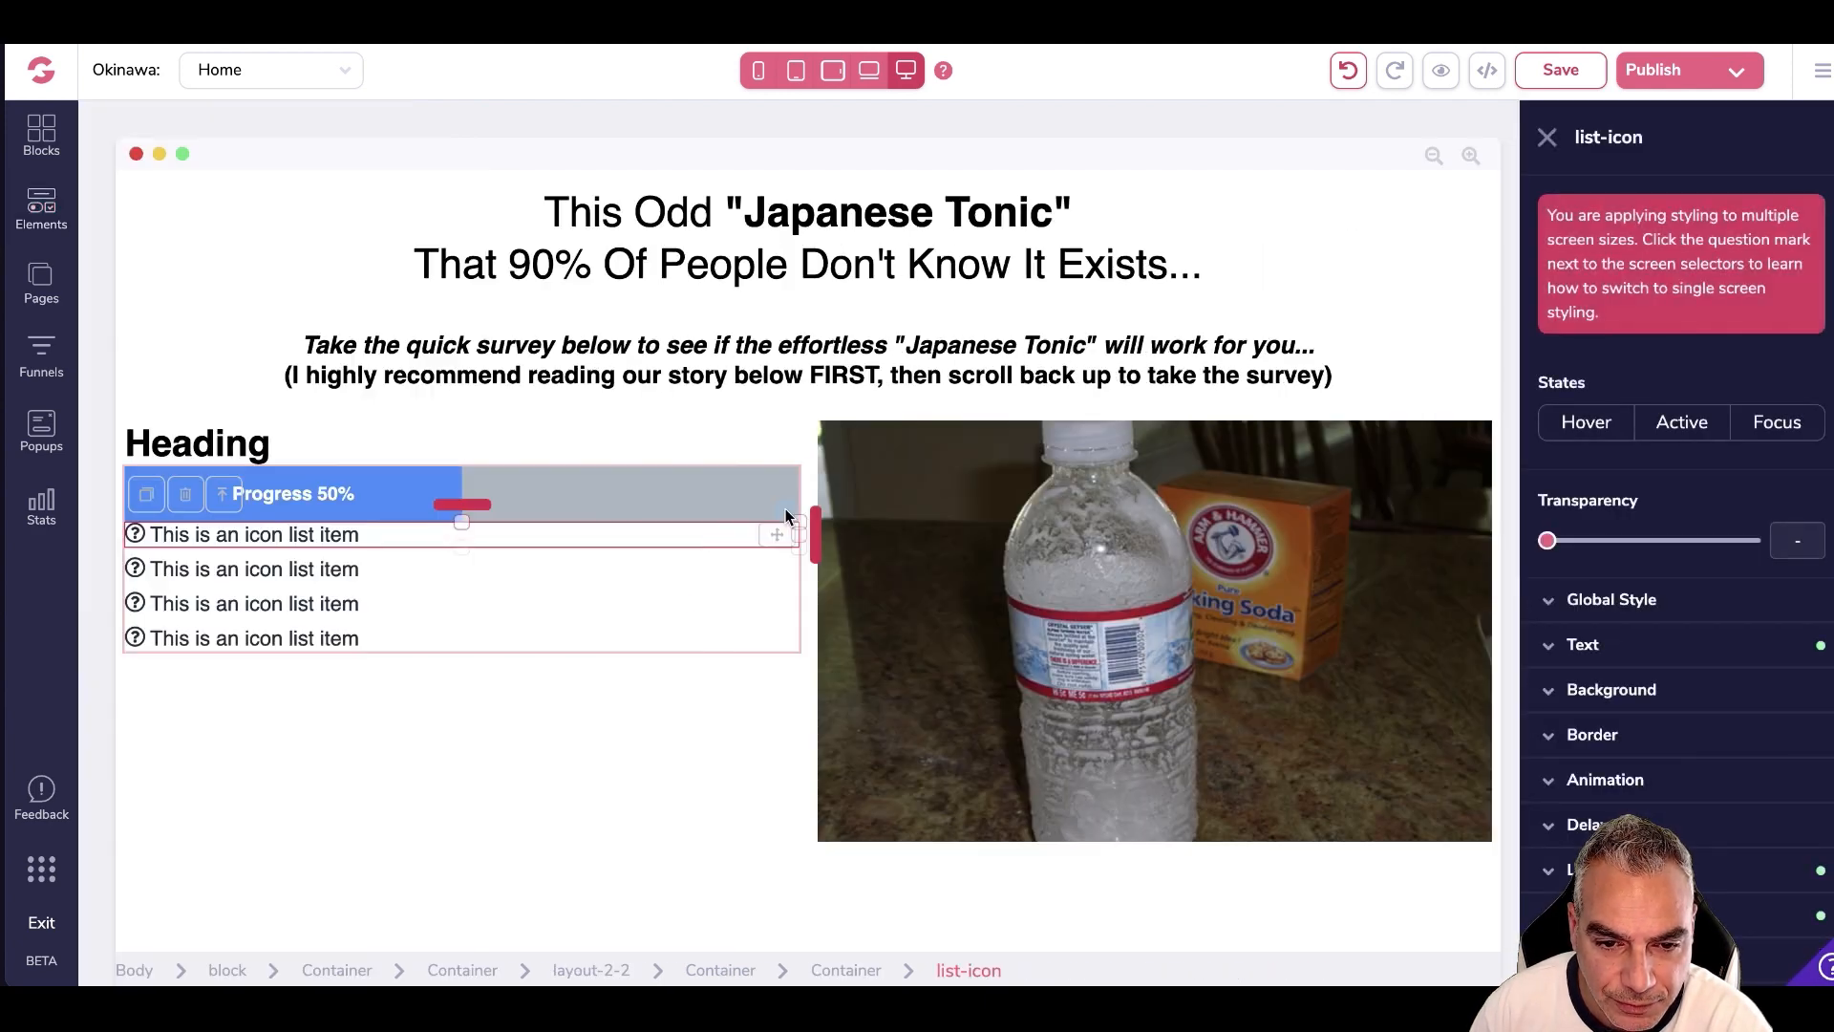
click(783, 516)
click(520, 532)
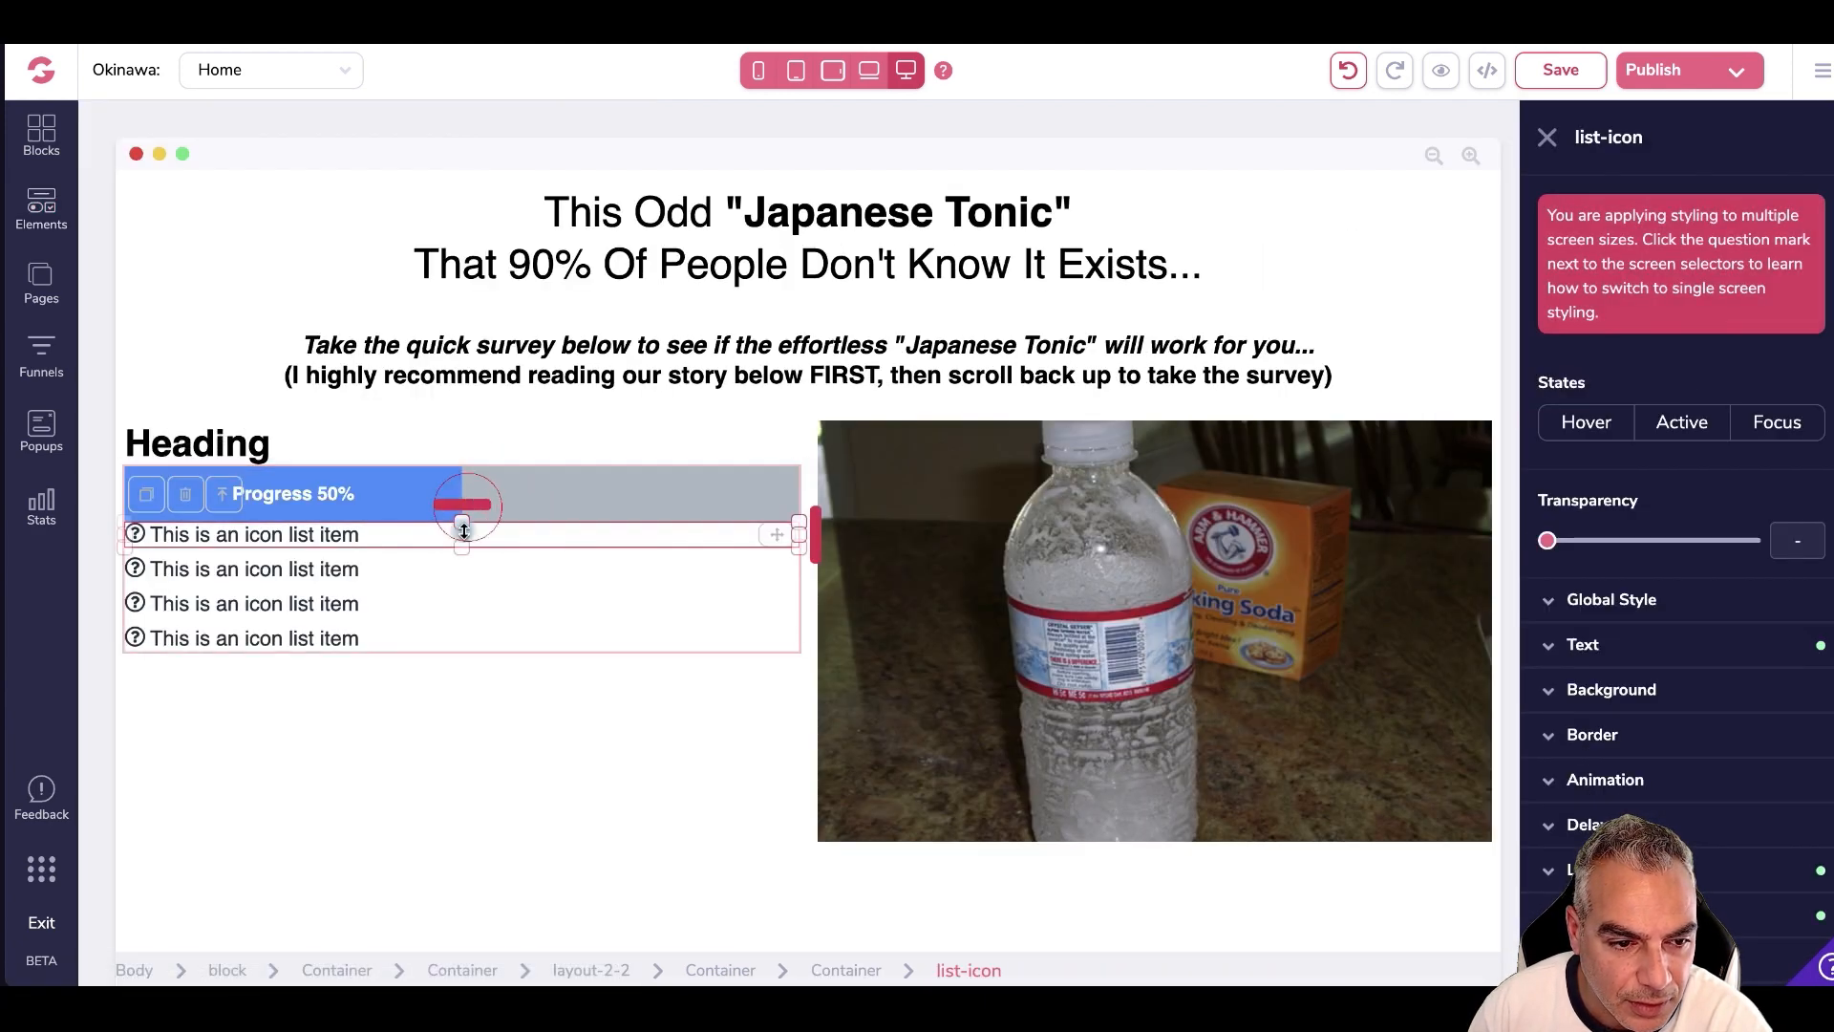
drag(463, 530, 463, 532)
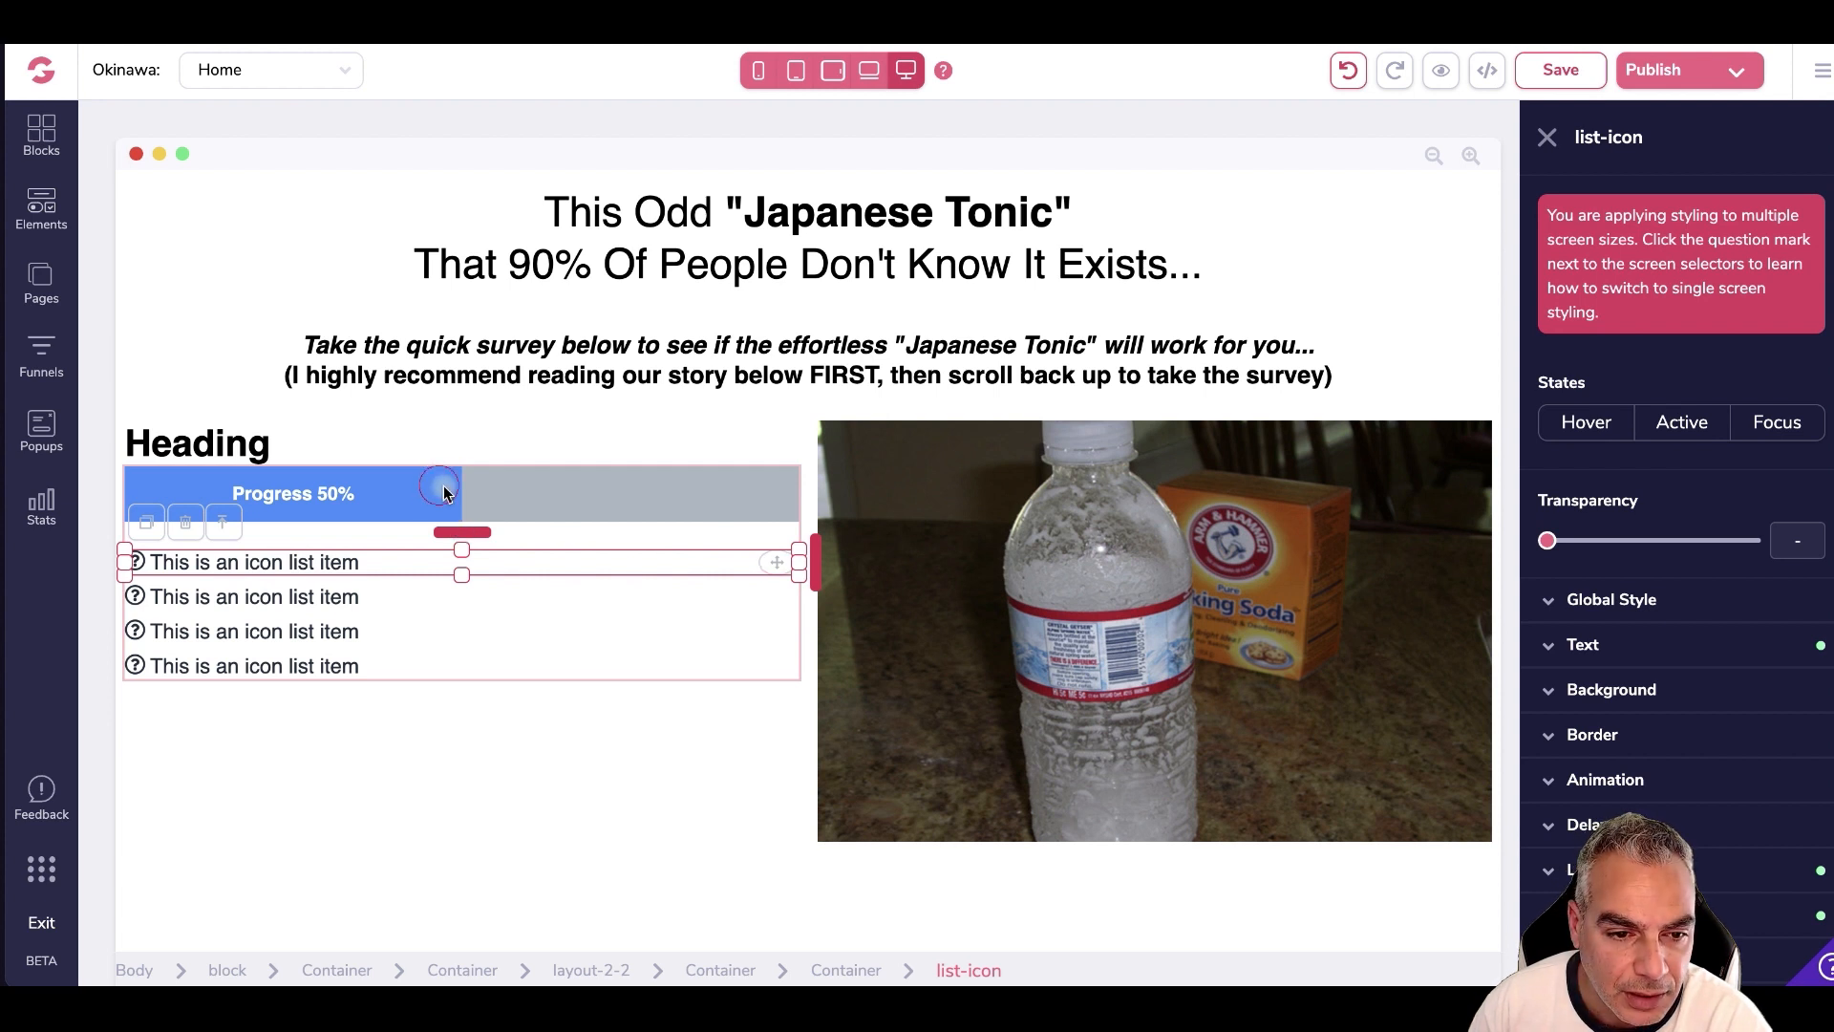
- Reduce the height of the progress bar below the heading
click(441, 493)
click(559, 498)
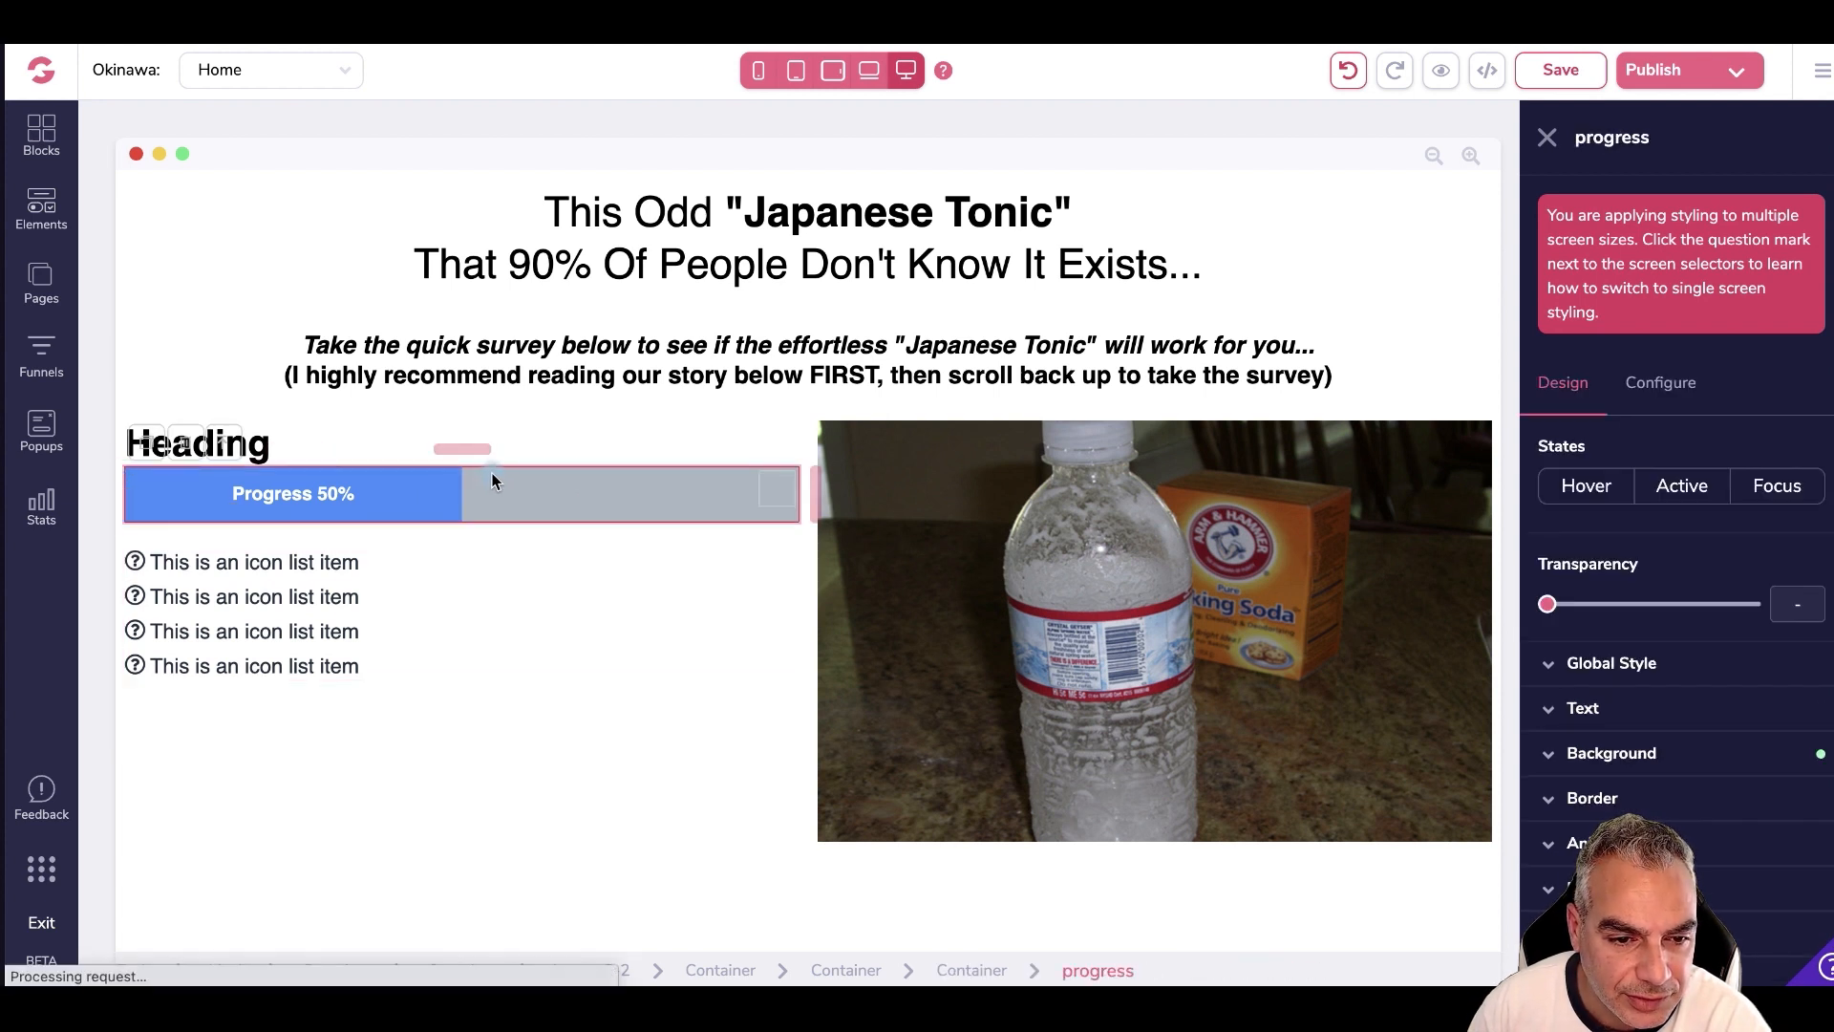
click(433, 516)
drag(302, 509, 306, 503)
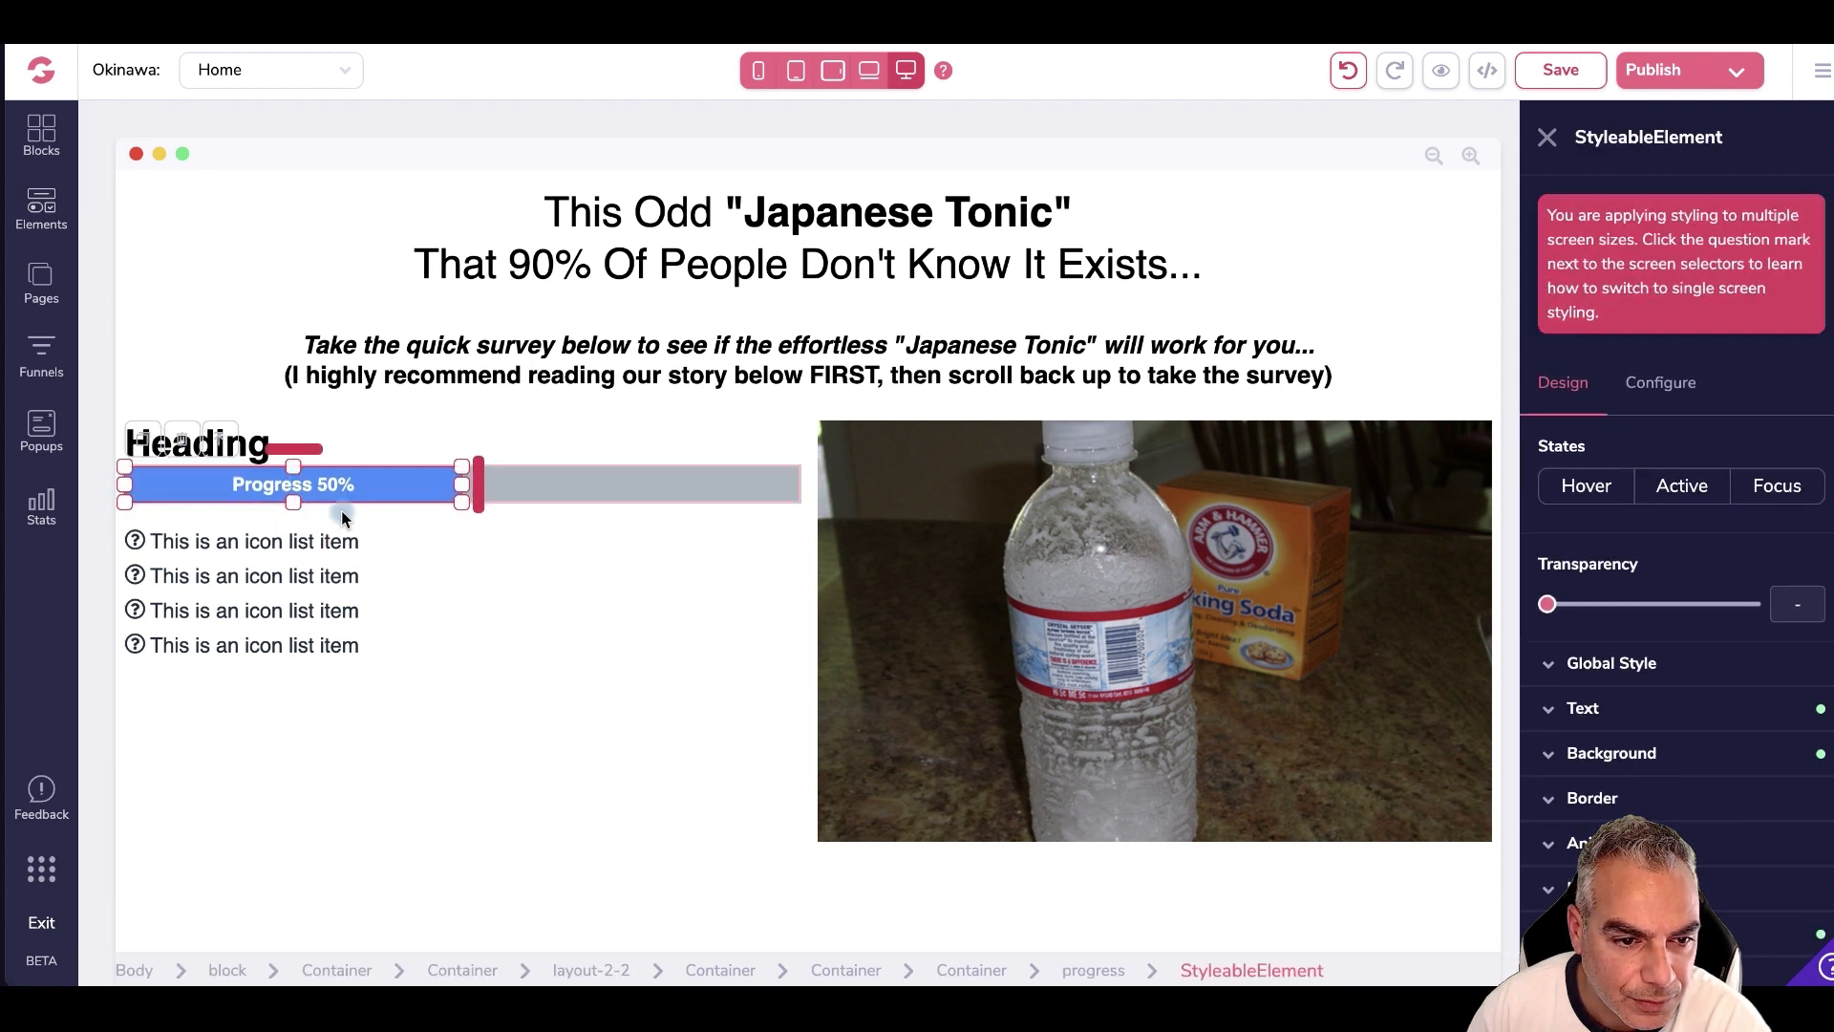
- Duplicate the heading above the progress bar
click(264, 427)
click(158, 401)
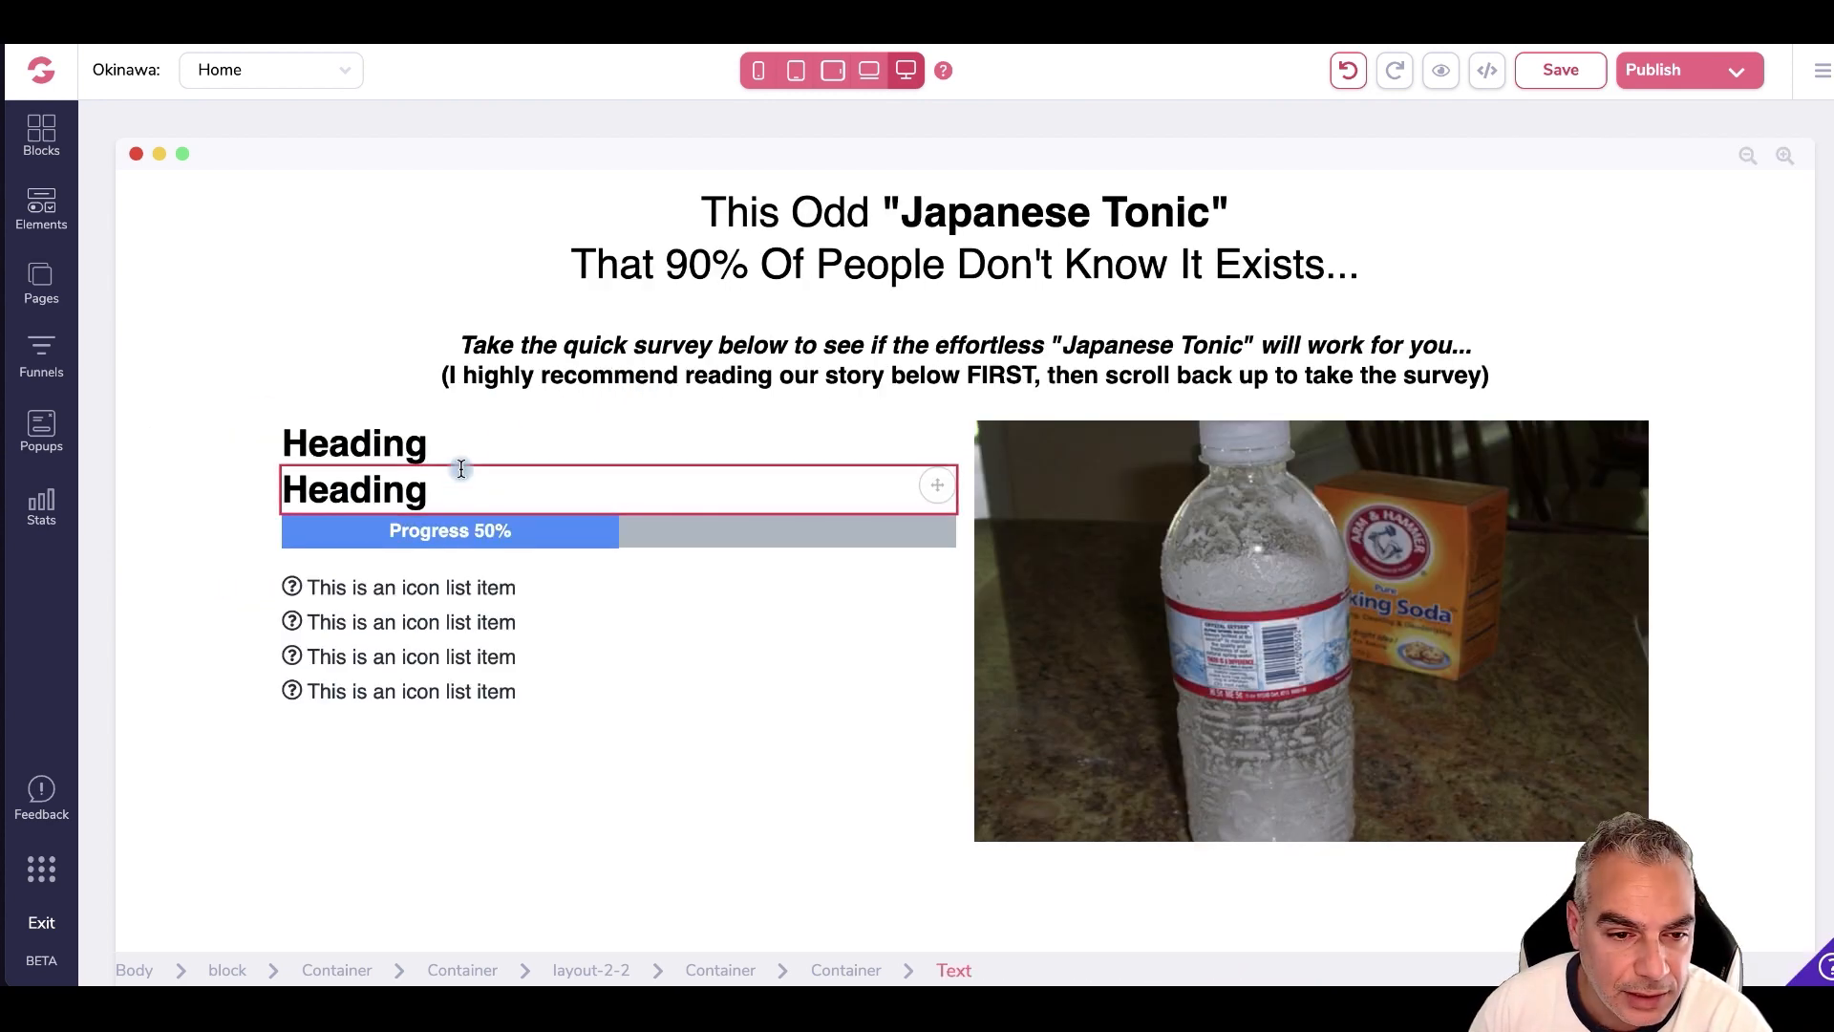
- Centre the text of the upper heading and give it a black background
click(519, 436)
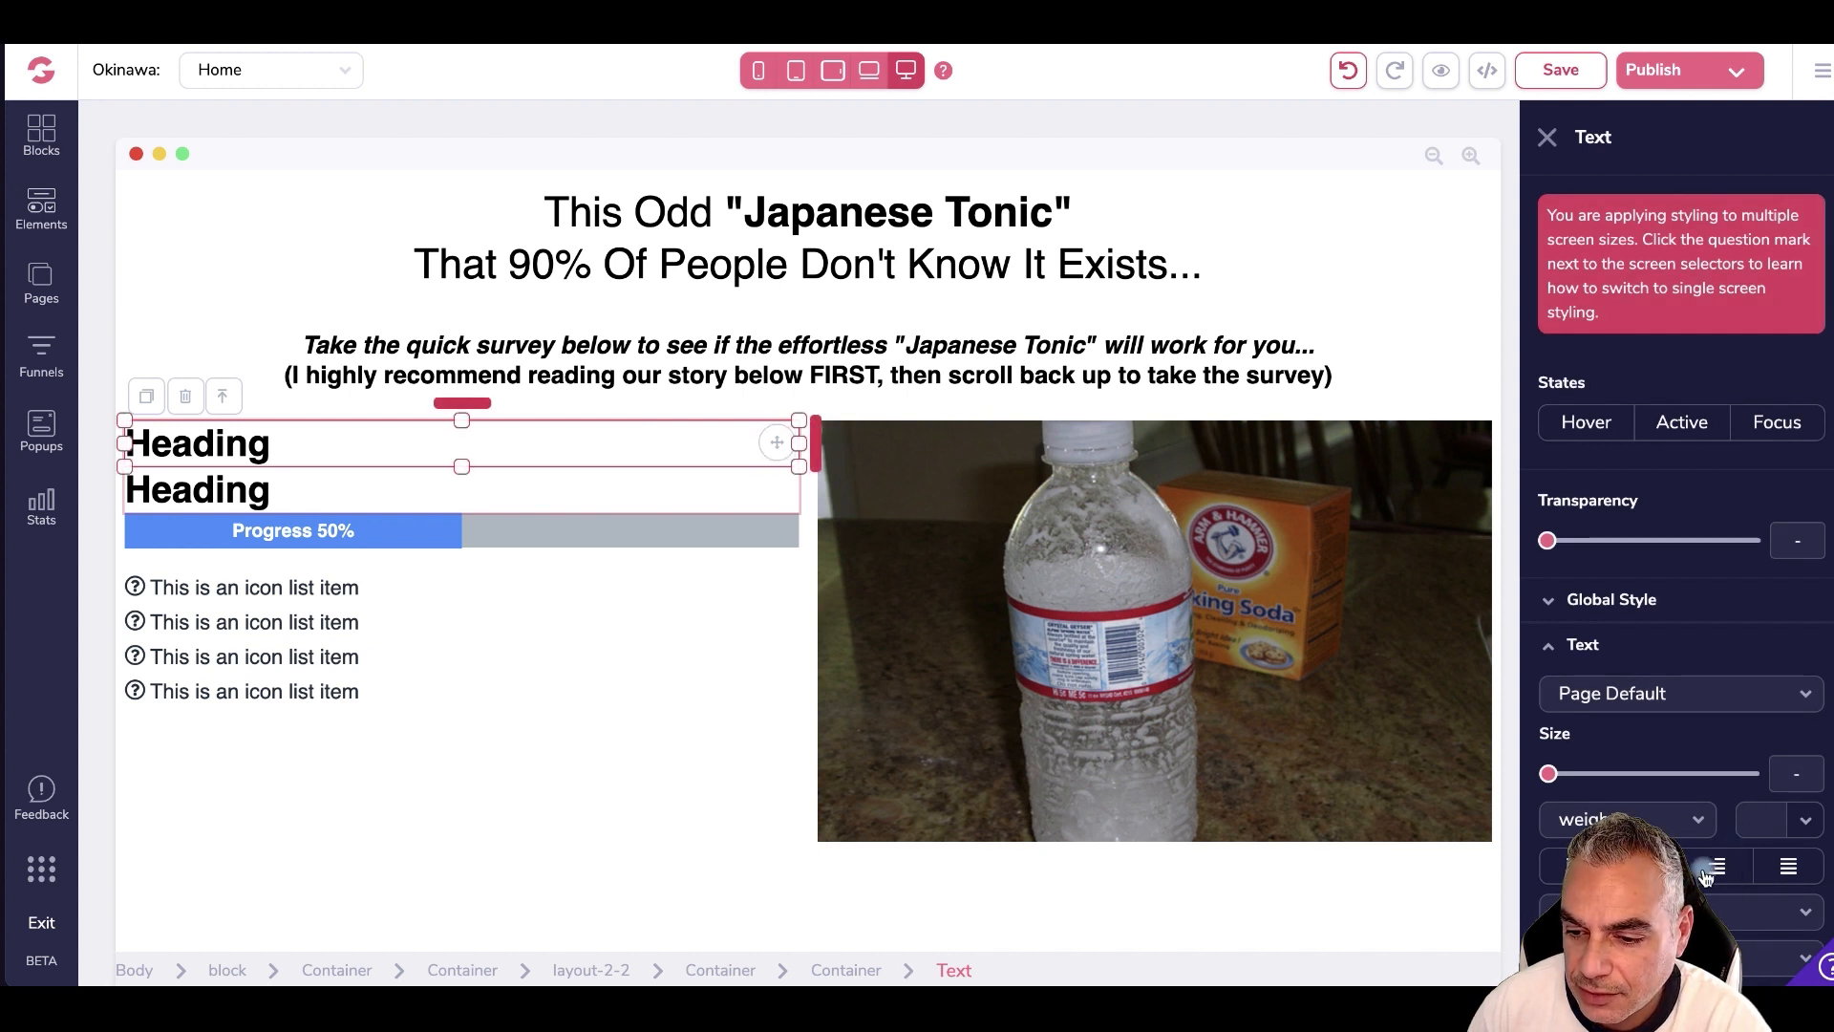
click(1645, 866)
scroll(1700, 745, down, 3)
click(1699, 735)
click(1741, 781)
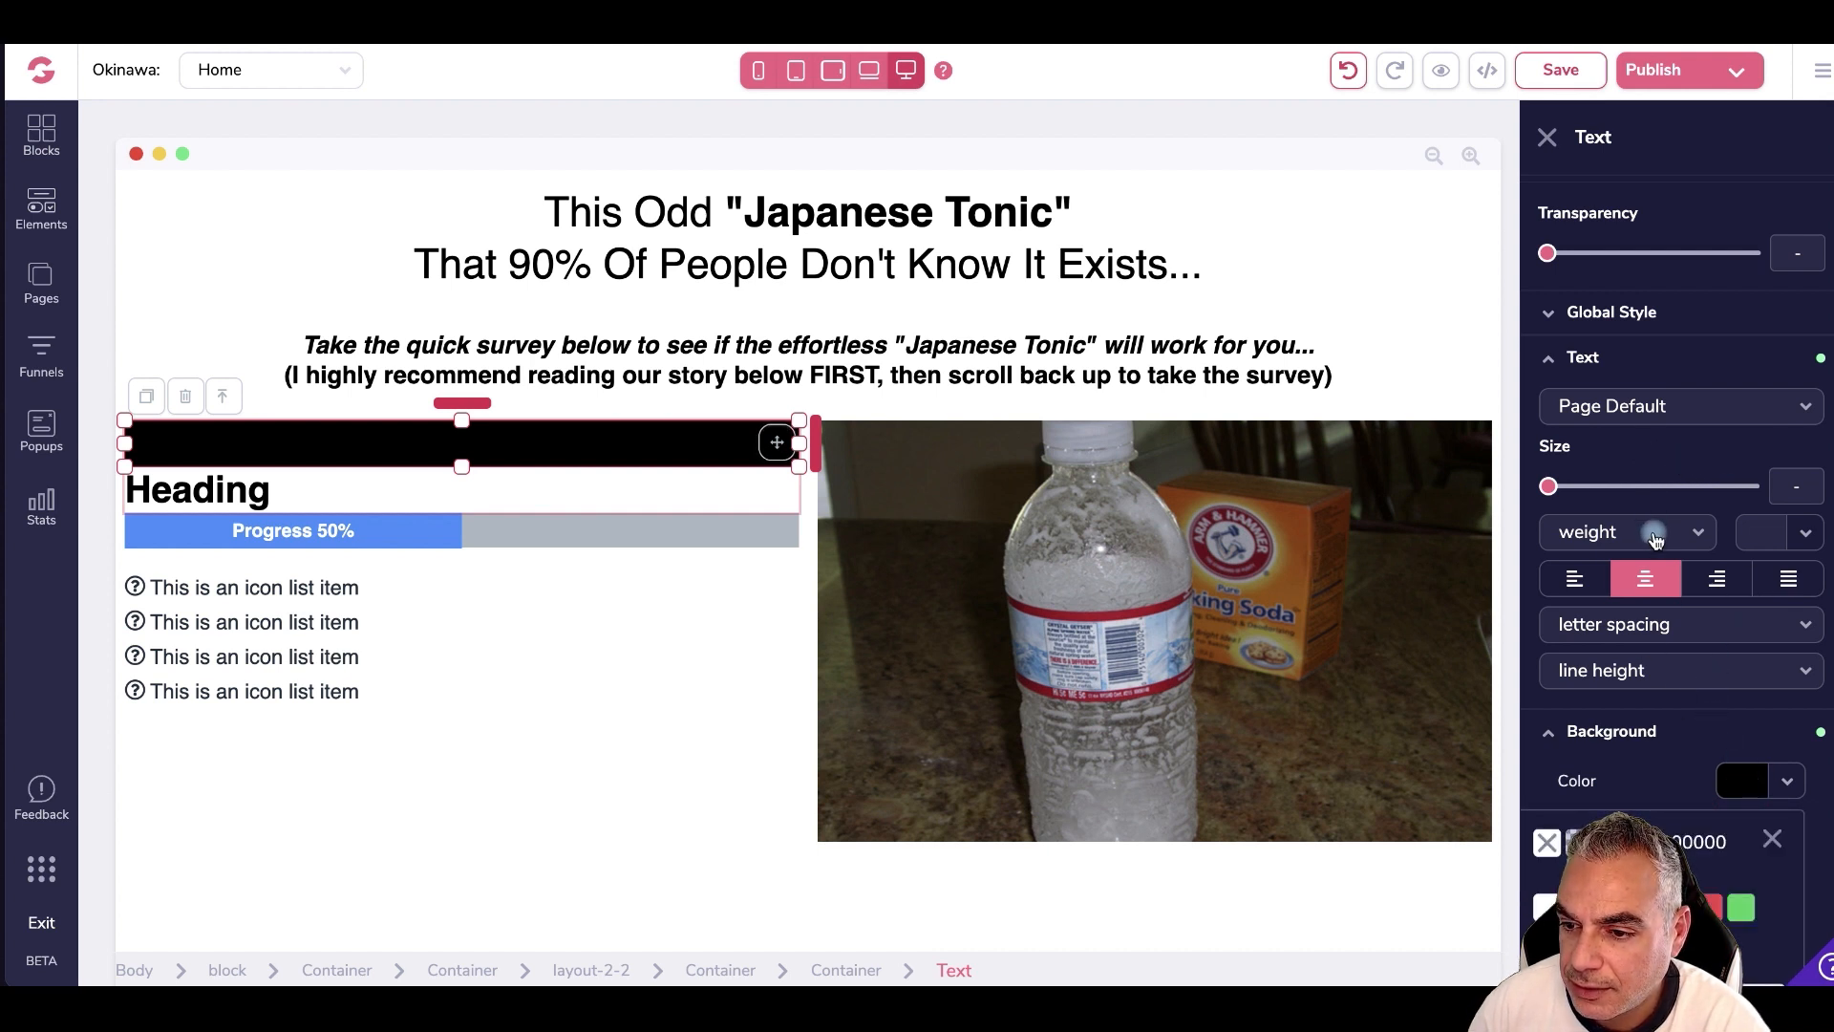
- Set the upper heading's text colour to white (#FFFFFF)
scroll(1655, 540, up, 1)
click(1779, 644)
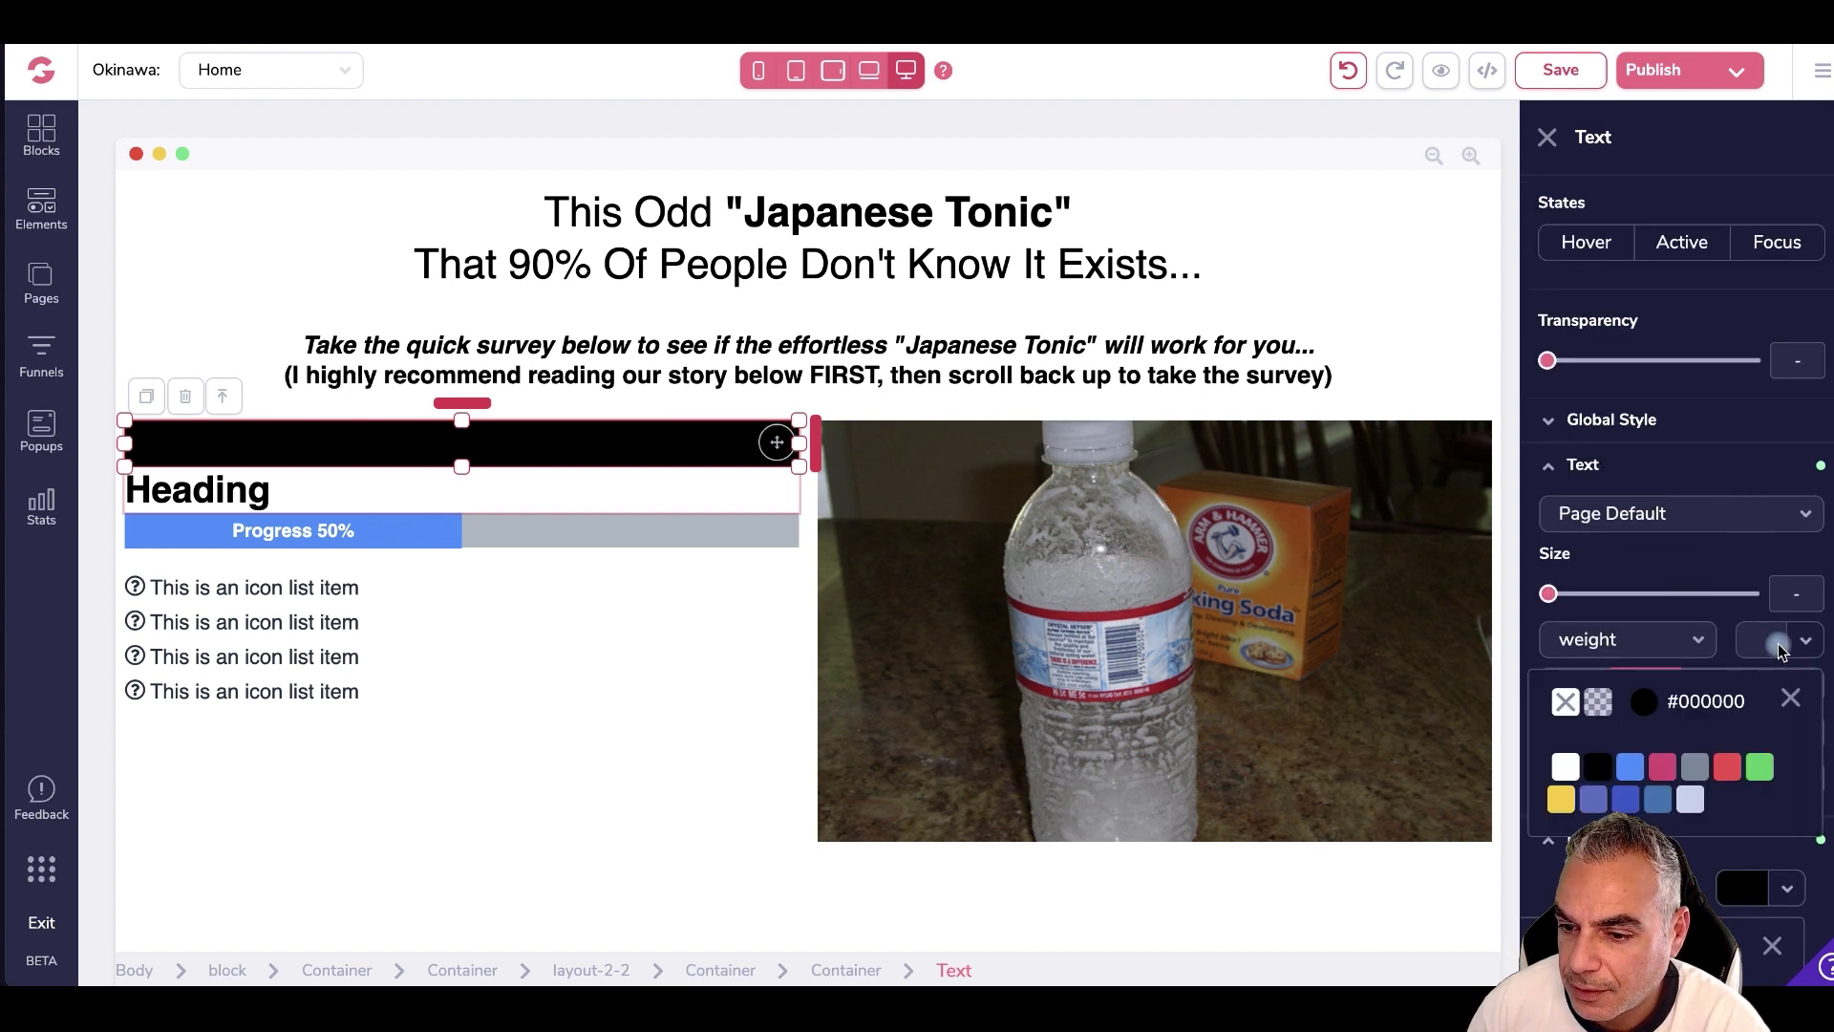
click(1569, 768)
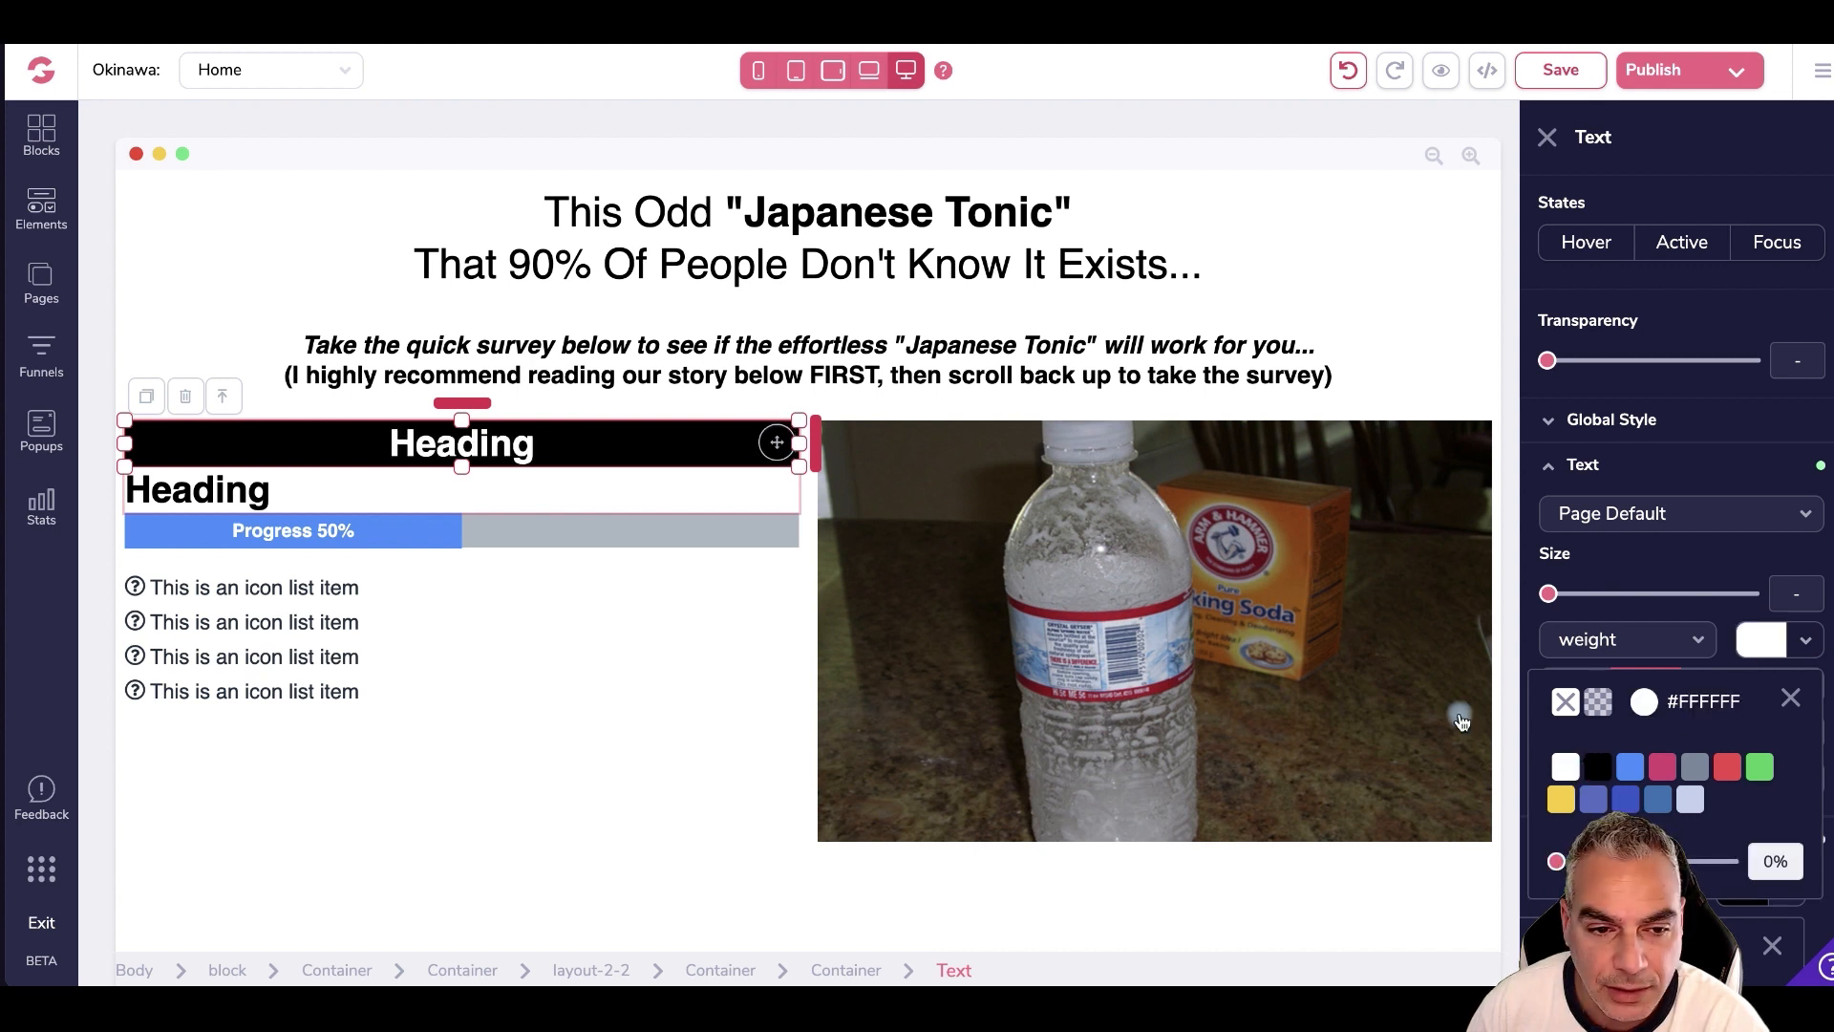
- Replace the lower heading's text with "Do You Drink Water During The Day?"
click(300, 490)
drag(300, 491, 2, 473)
text(Do Y)
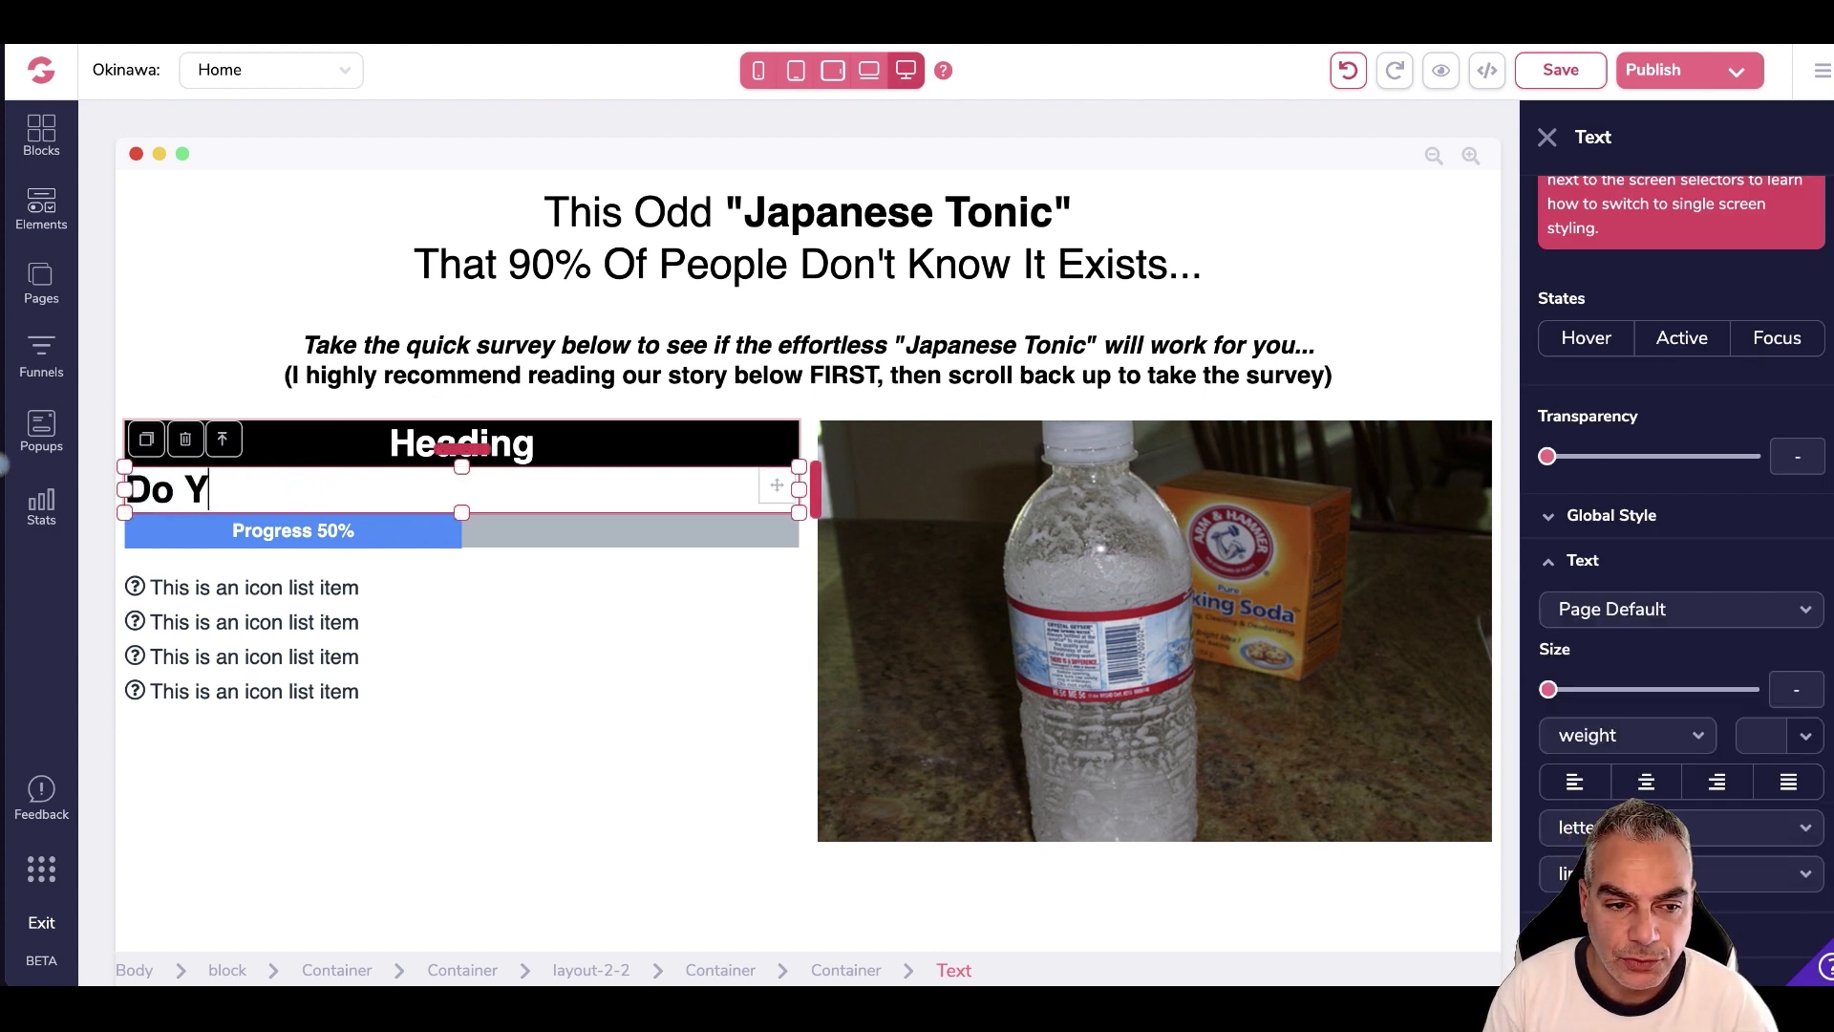
text(ou Drink)
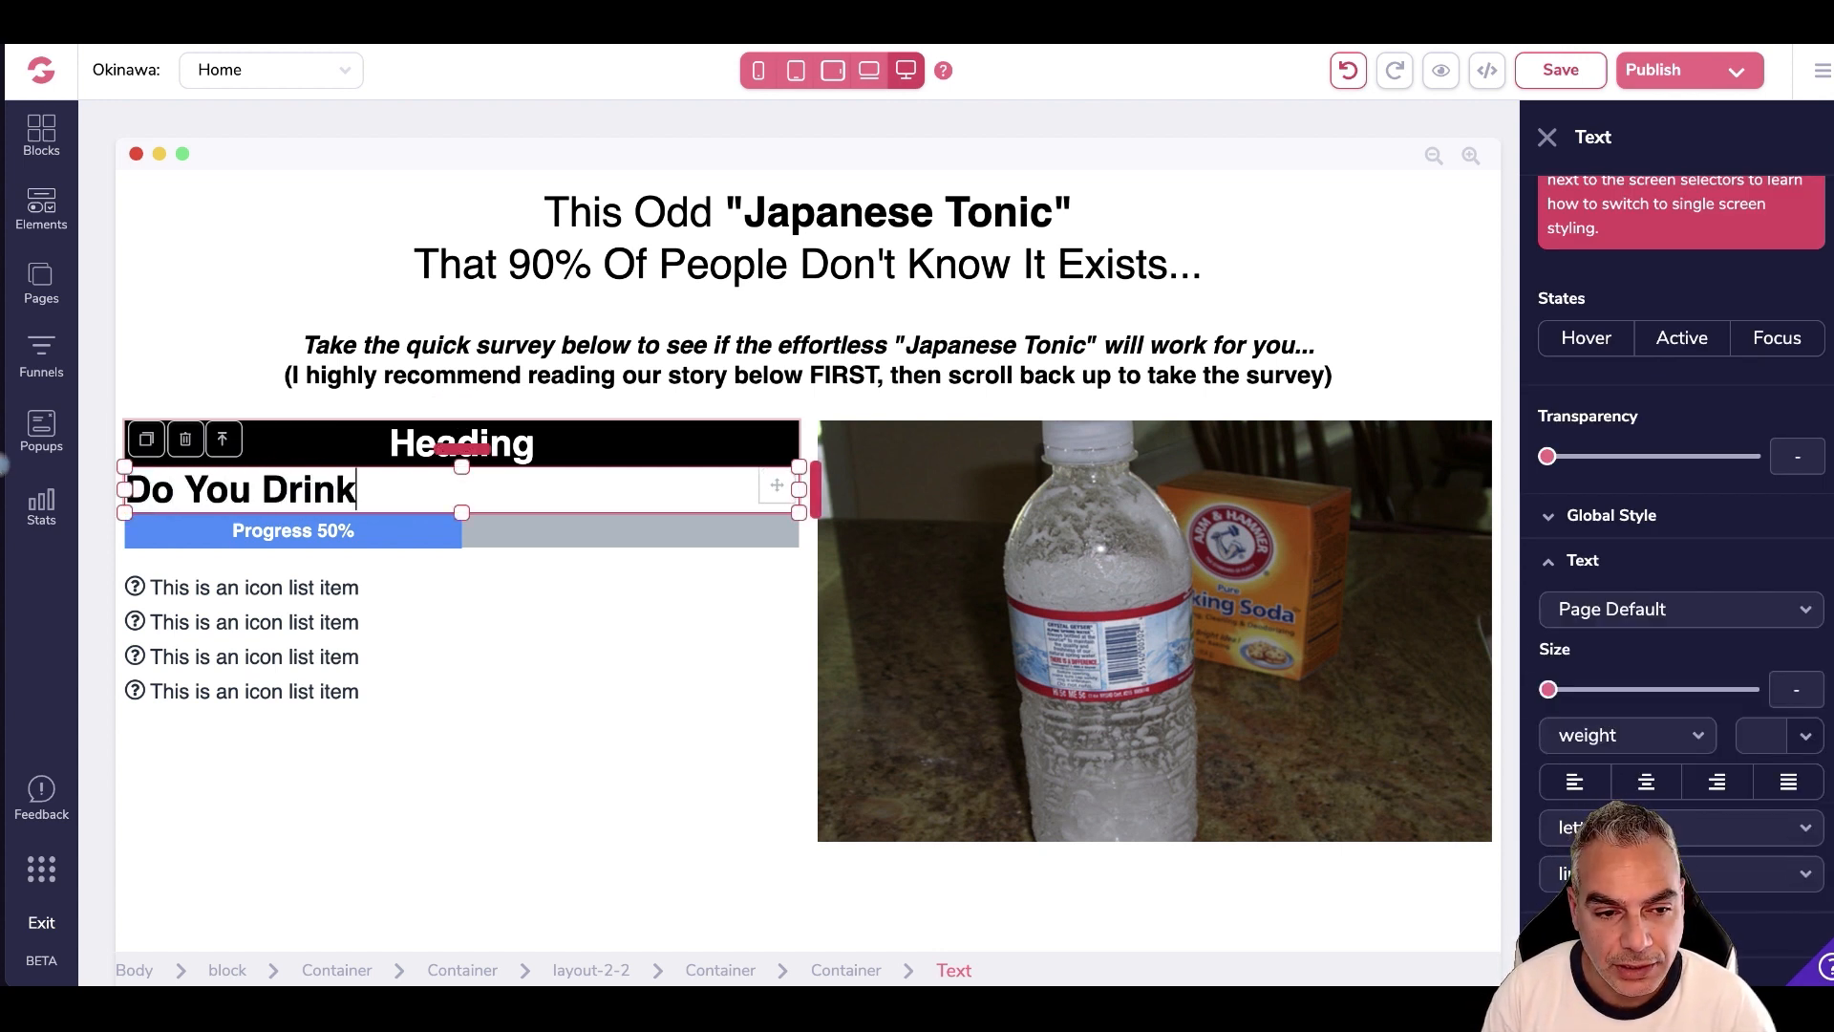
text( Water Duri)
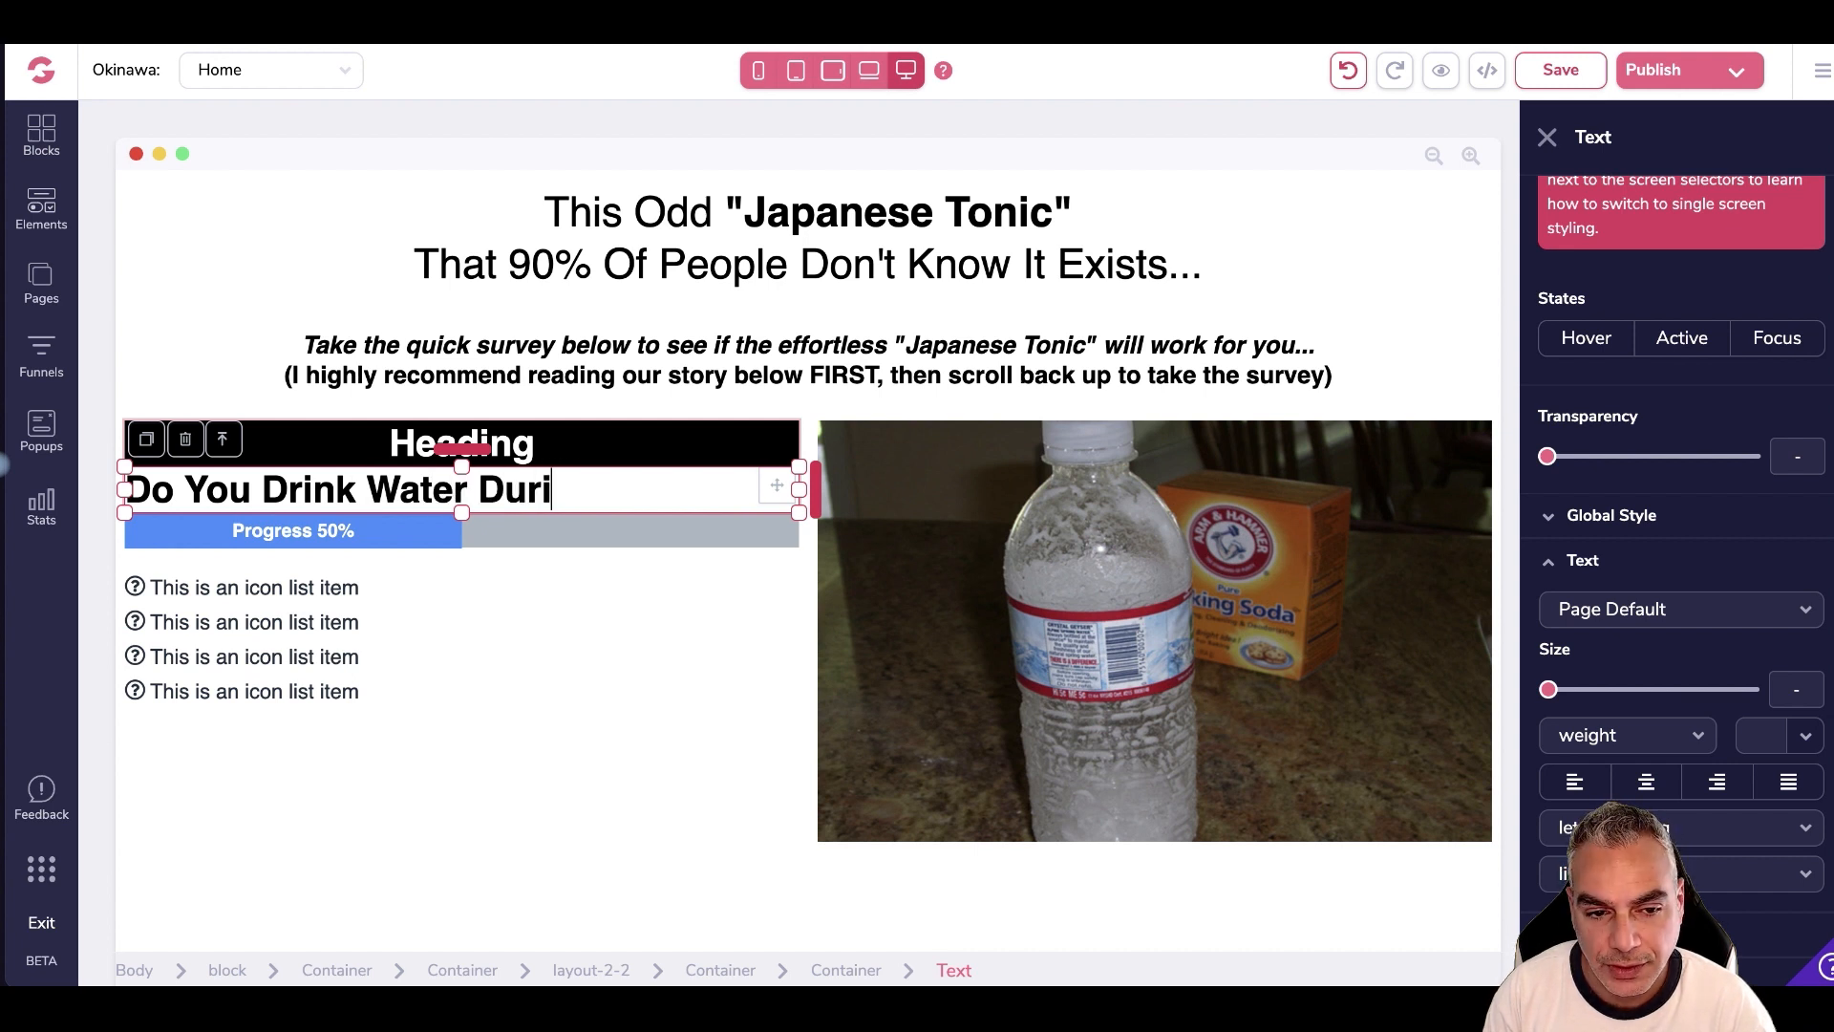
text(ng The Day?)
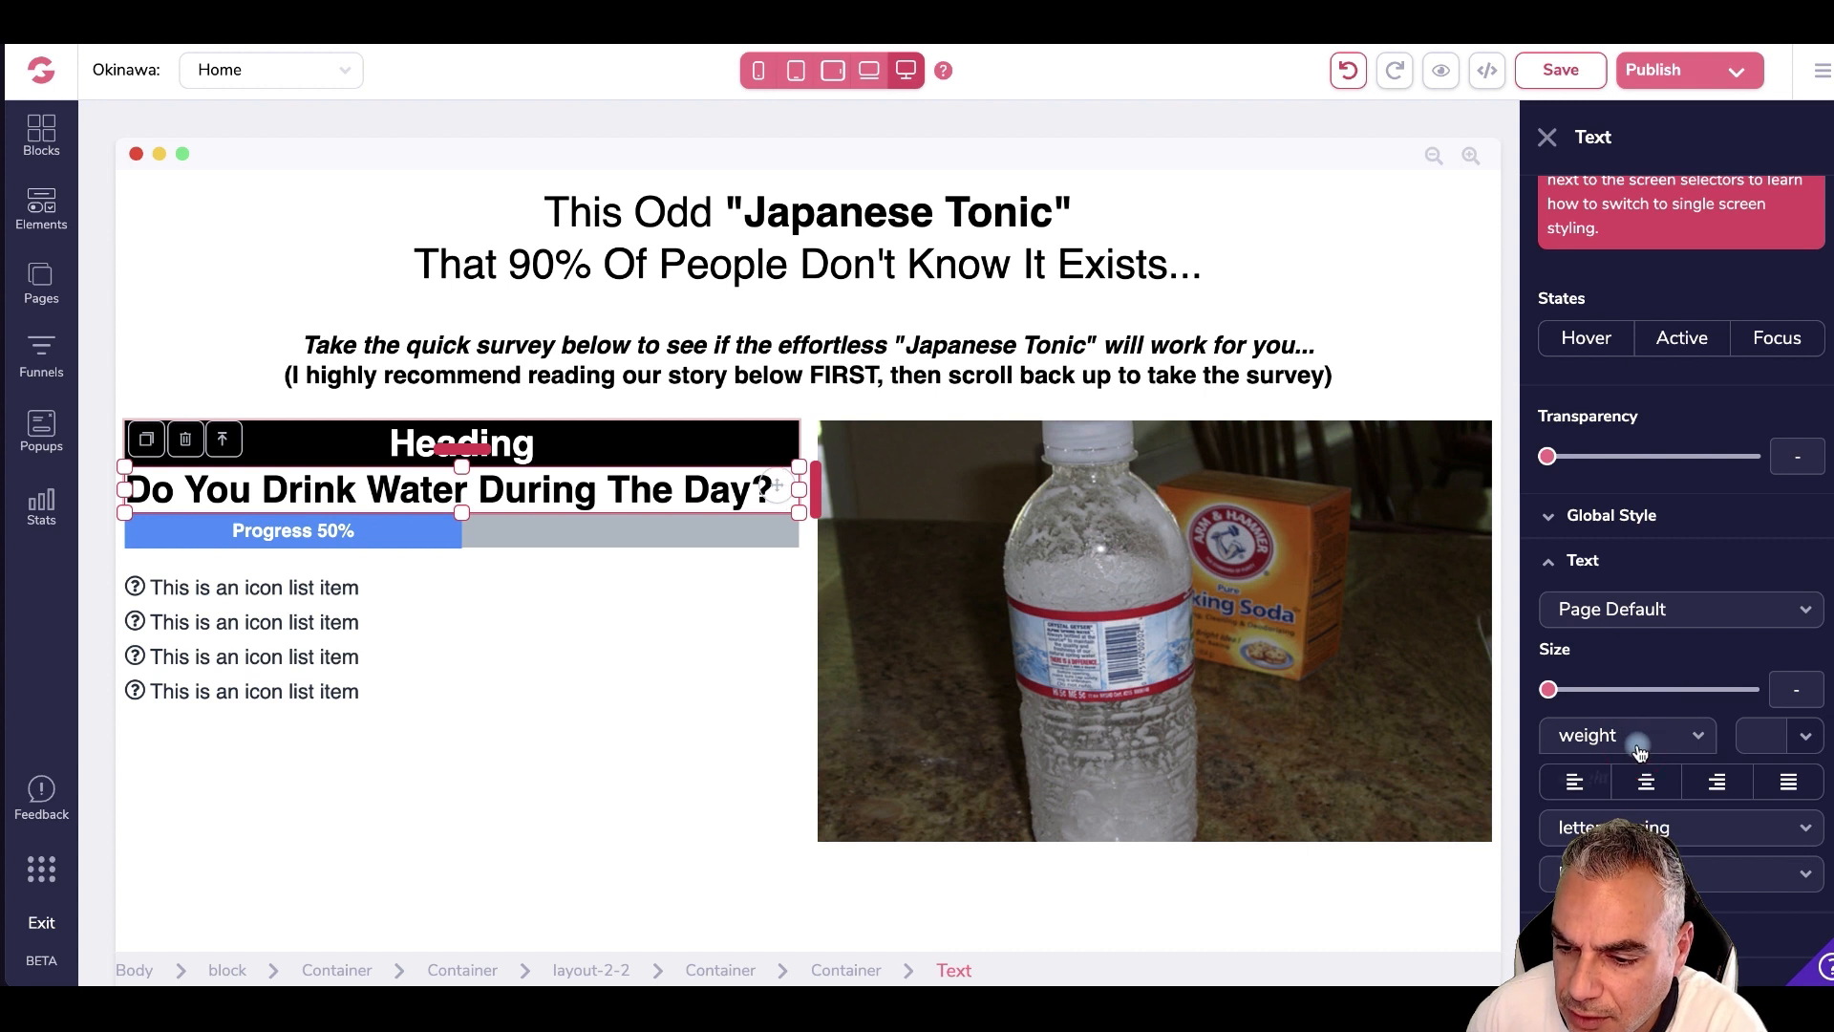
- Format the question line with light weight, 1.25rem size and centred alignment
click(1585, 868)
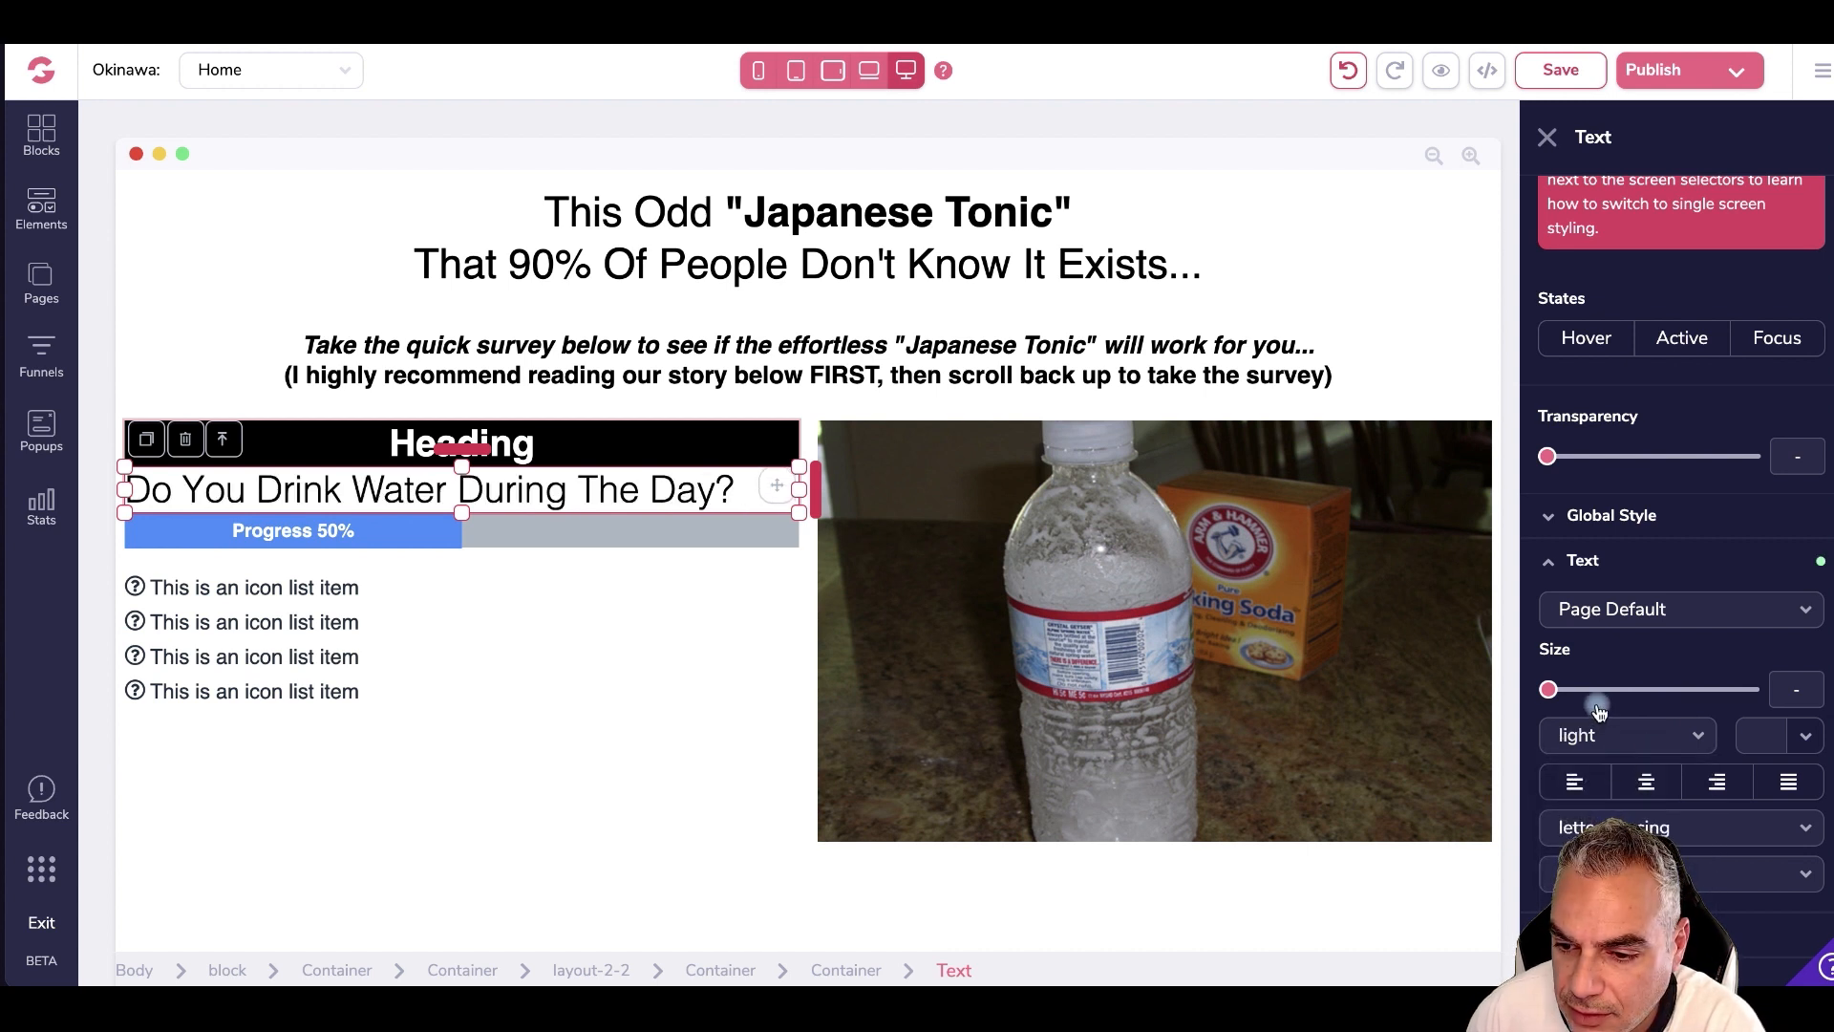
drag(1553, 694, 1630, 695)
click(1647, 783)
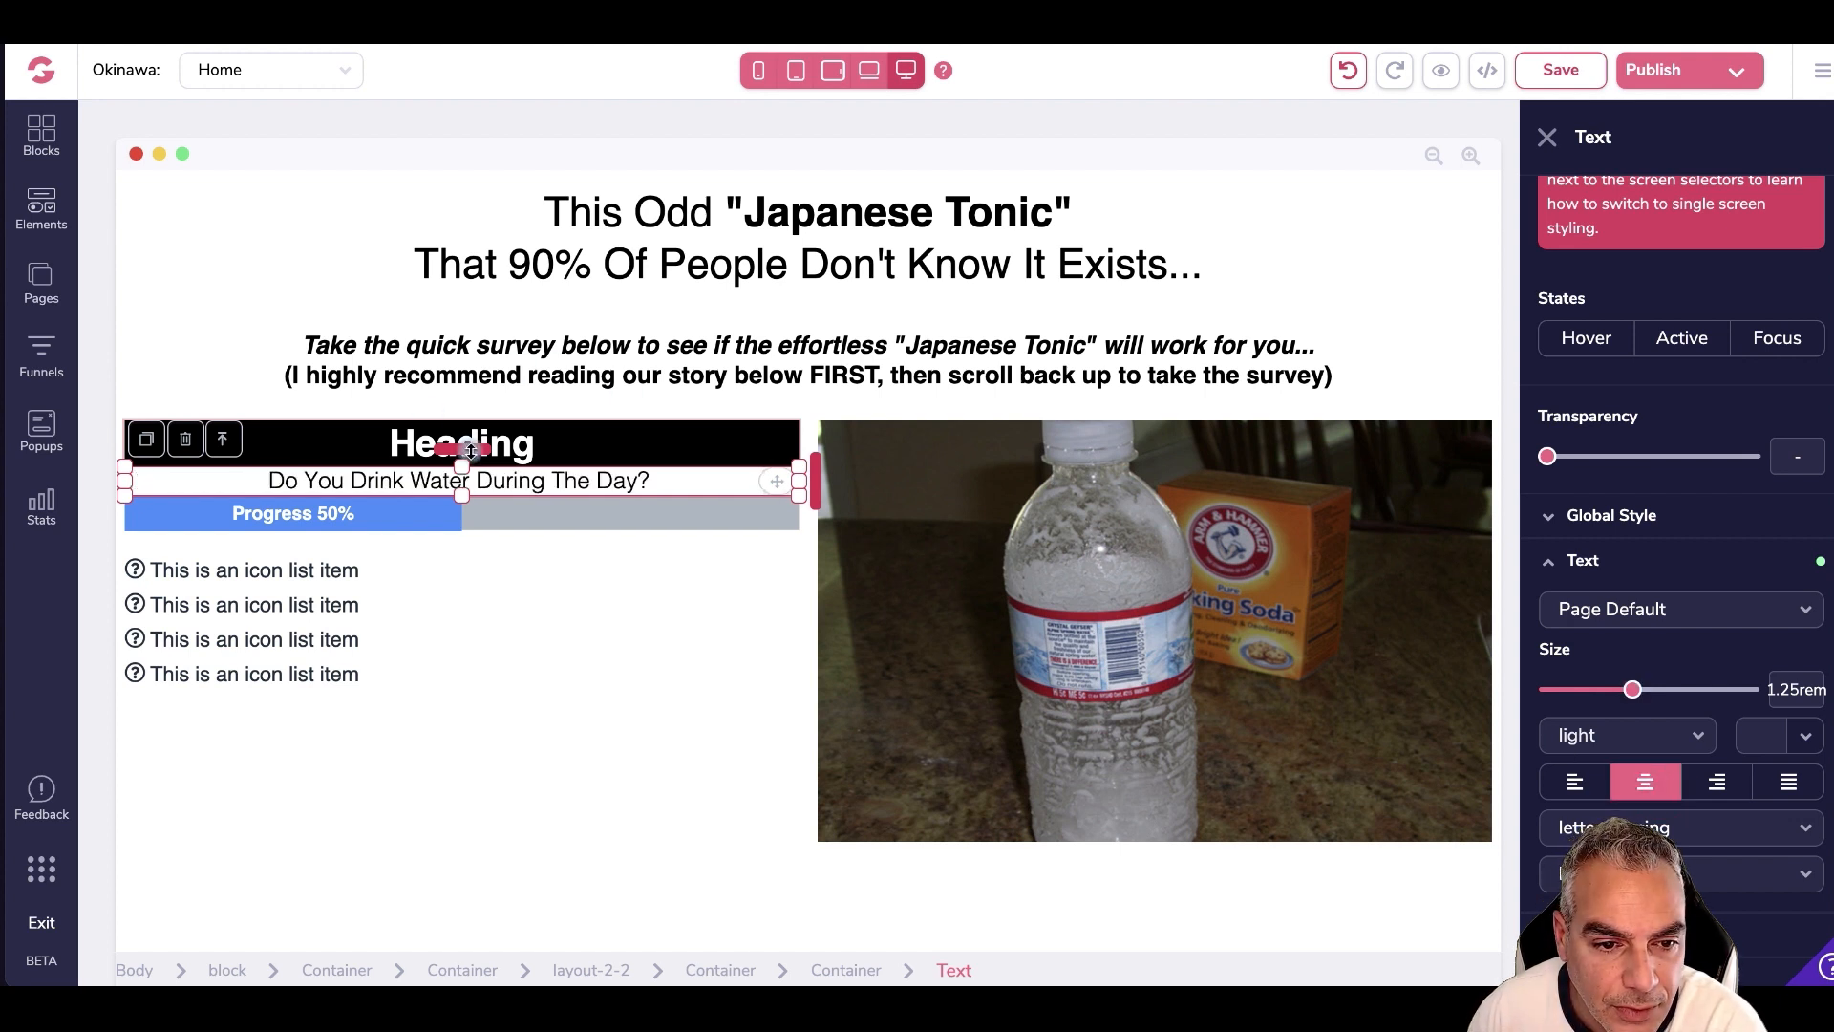
- Replace the text of the heading on the black background with "Select Your Answers Below"
double_click(562, 439)
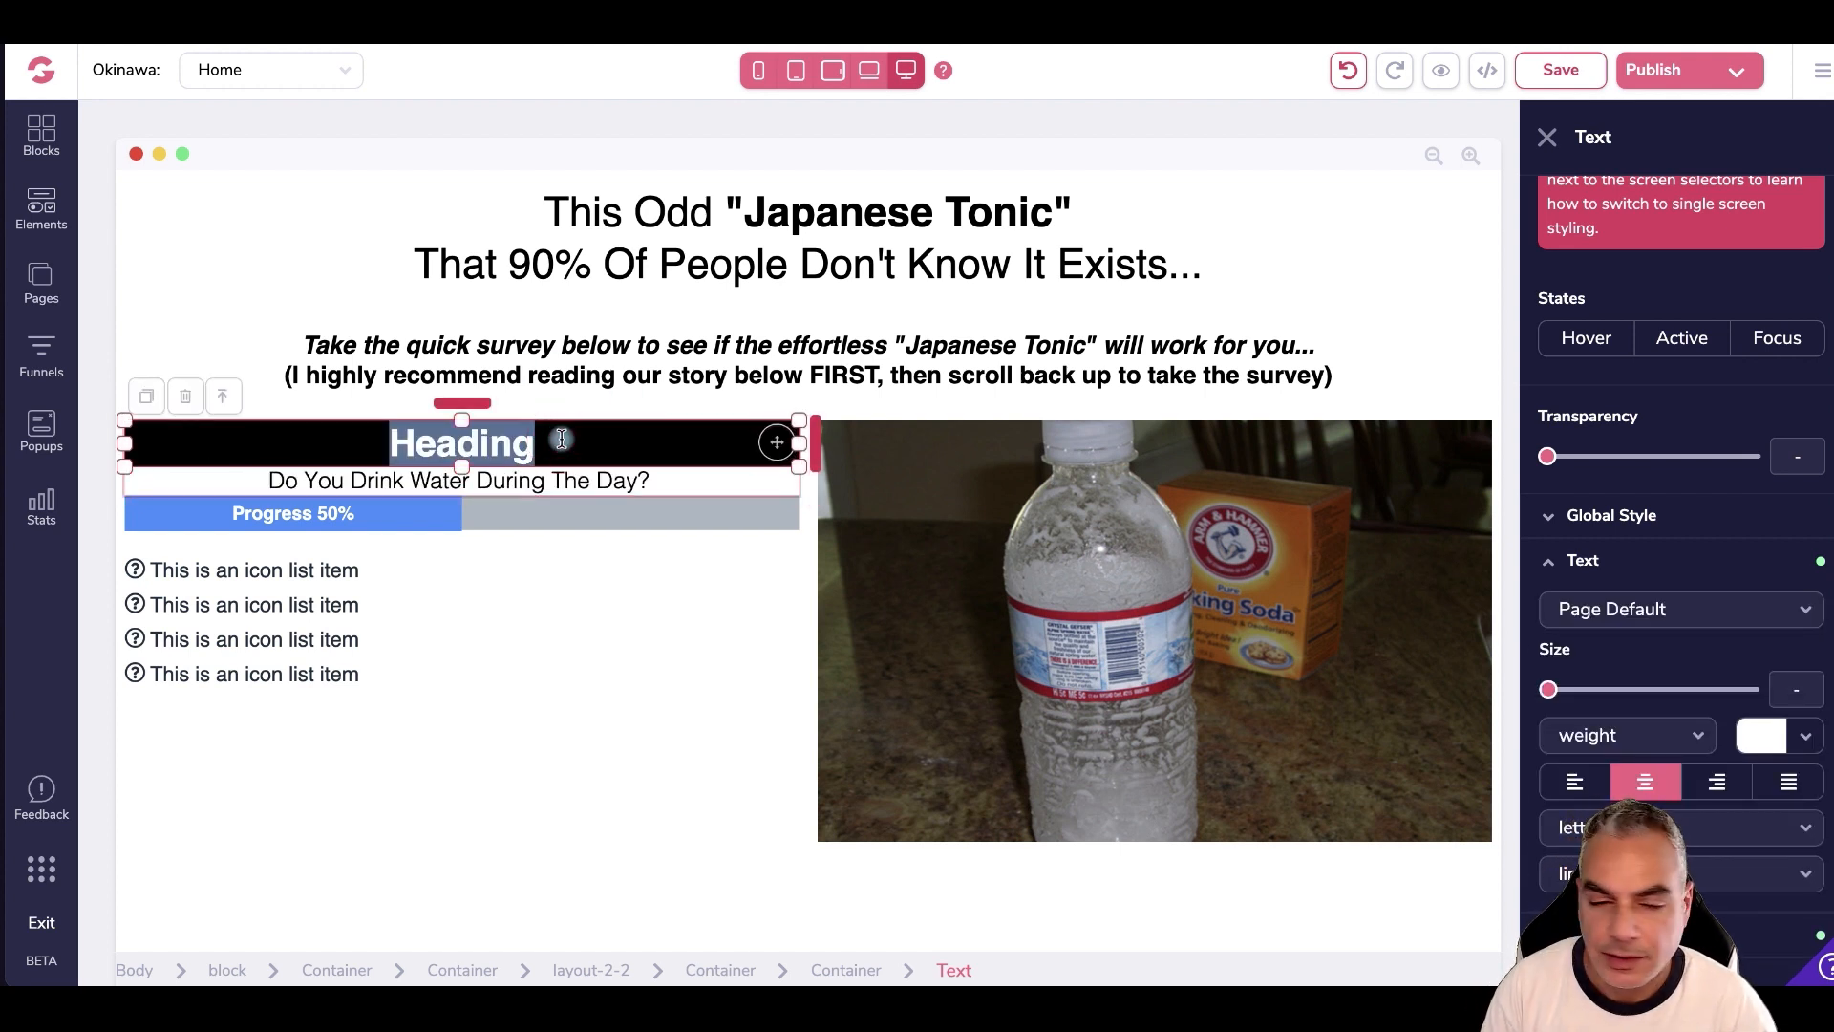
click(562, 438)
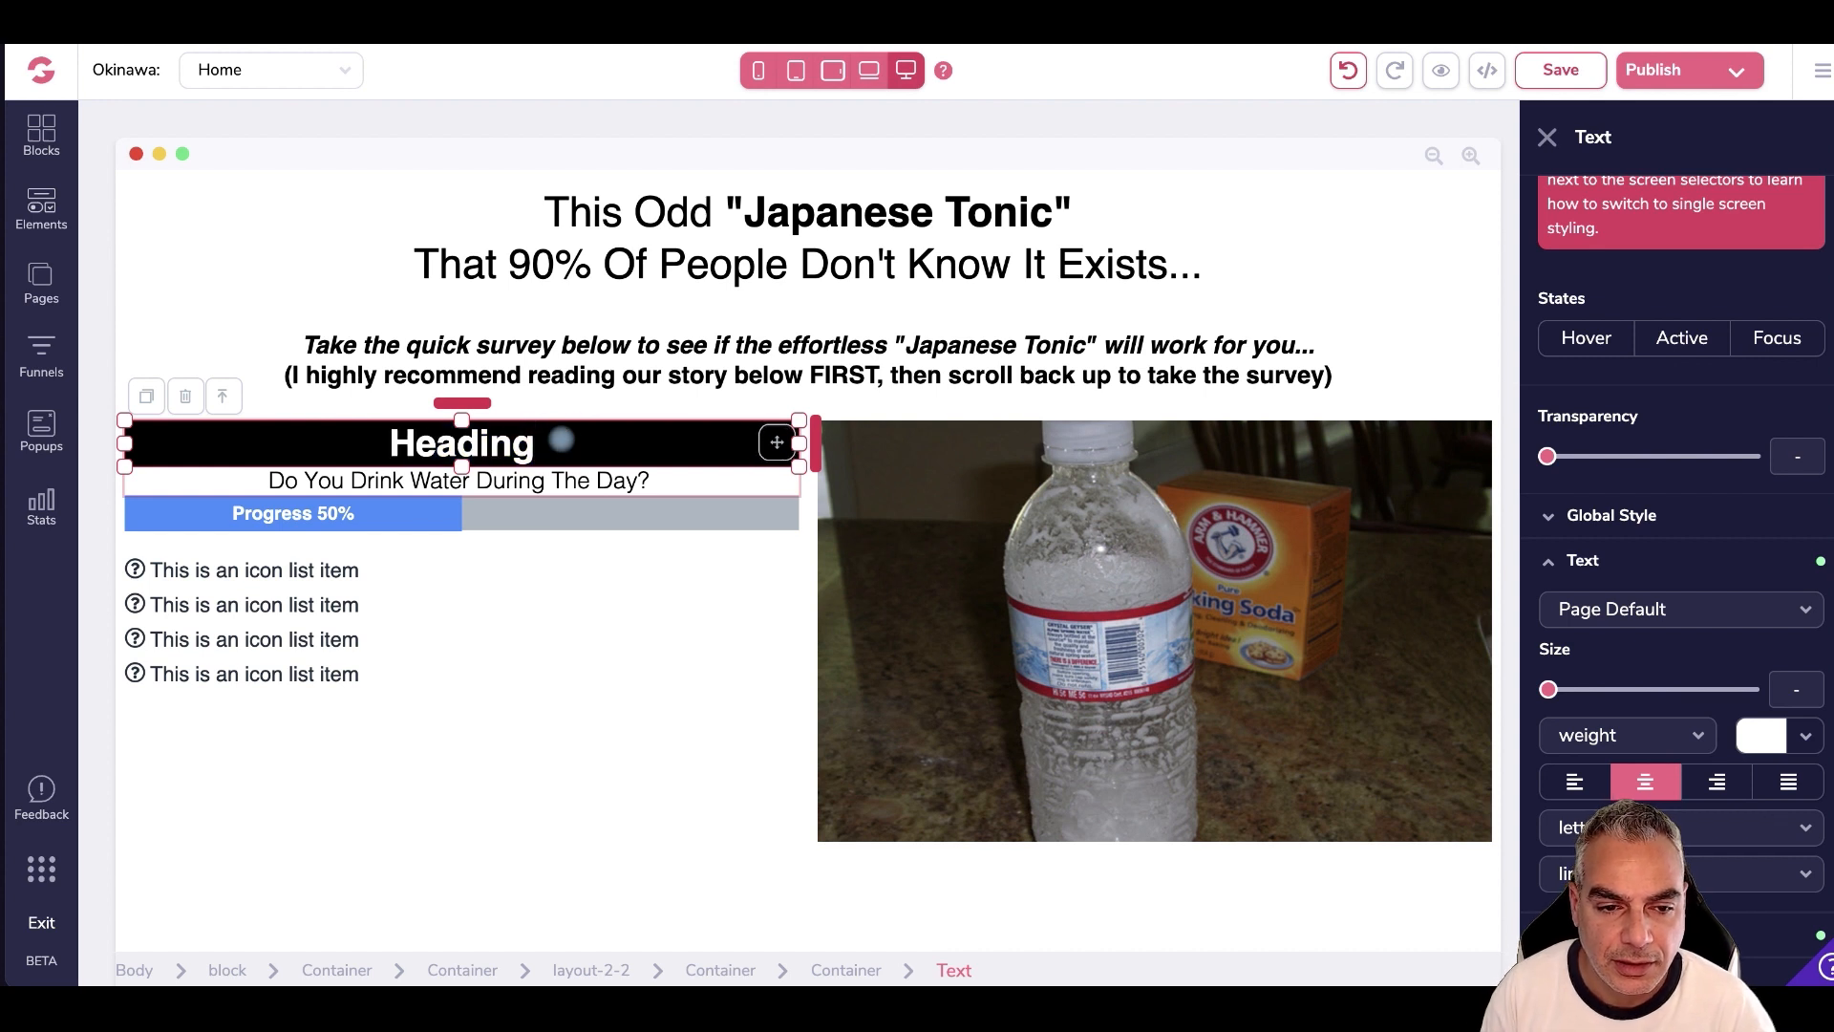
key(BackSpace)
key(BackSpace)
key(BackSpace)
key(BackSpace)
text(Select Your Answers B)
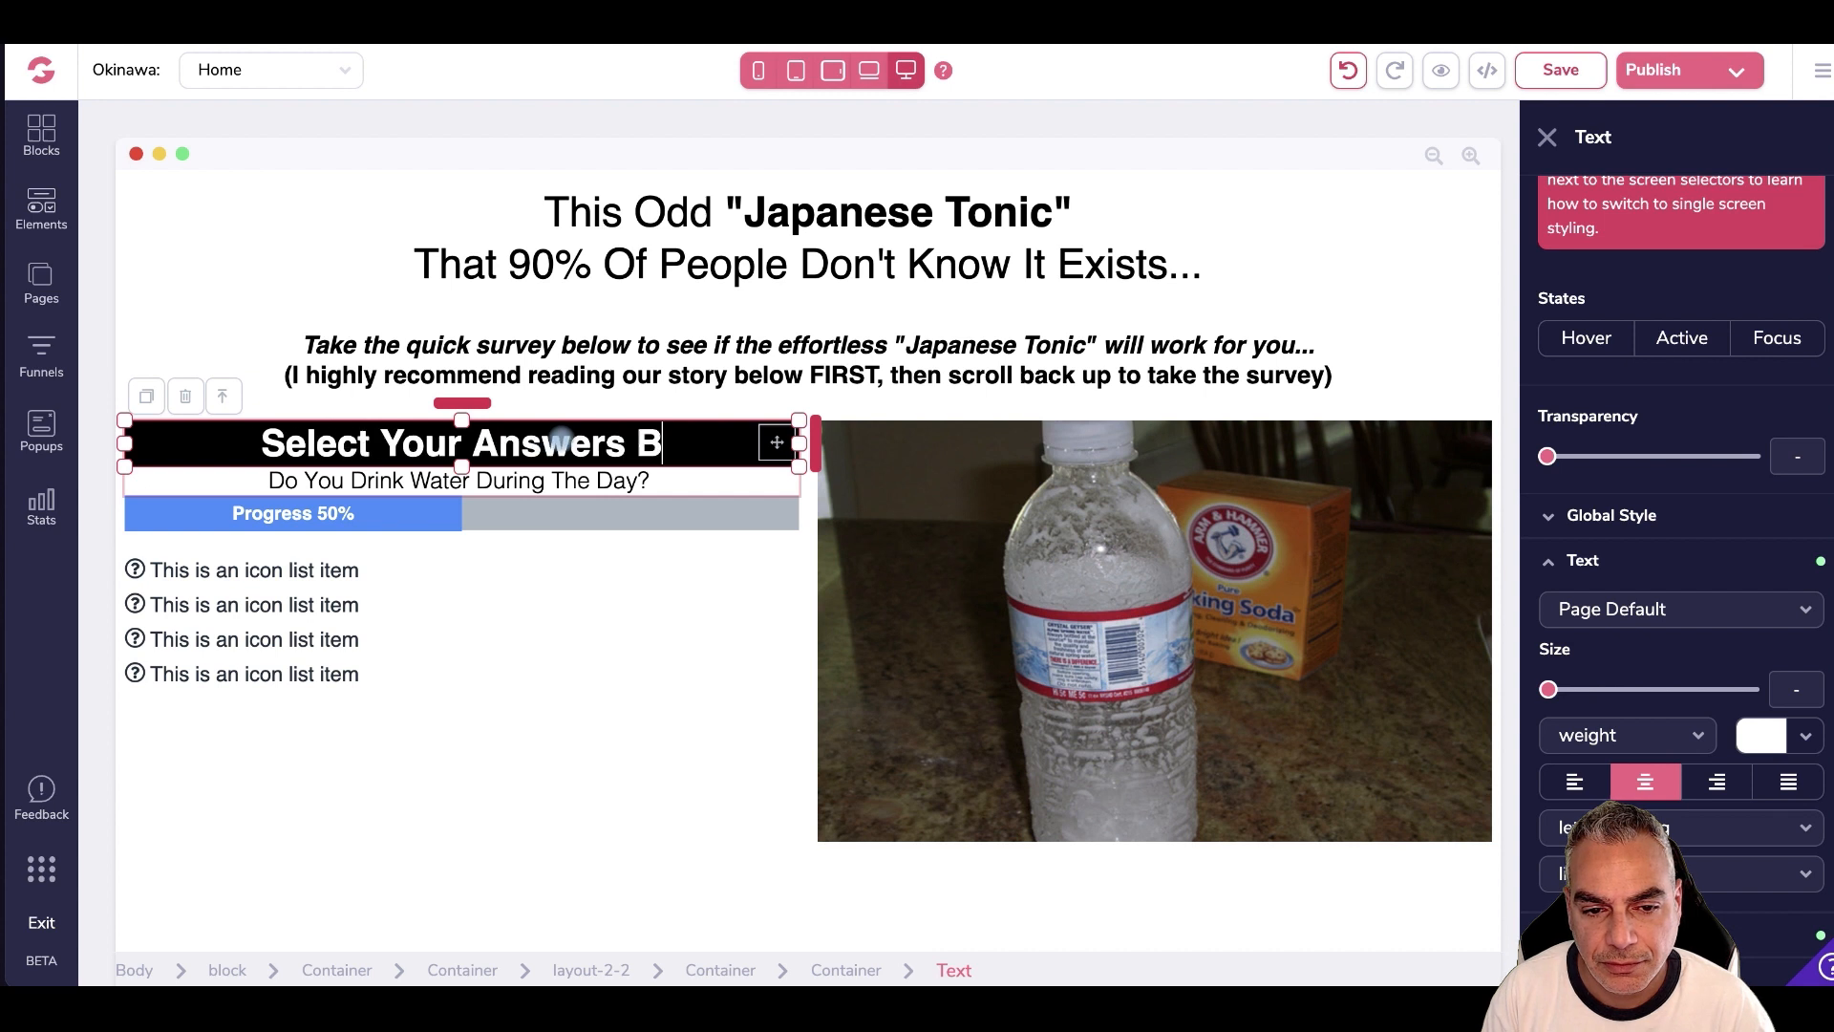
text(elow)
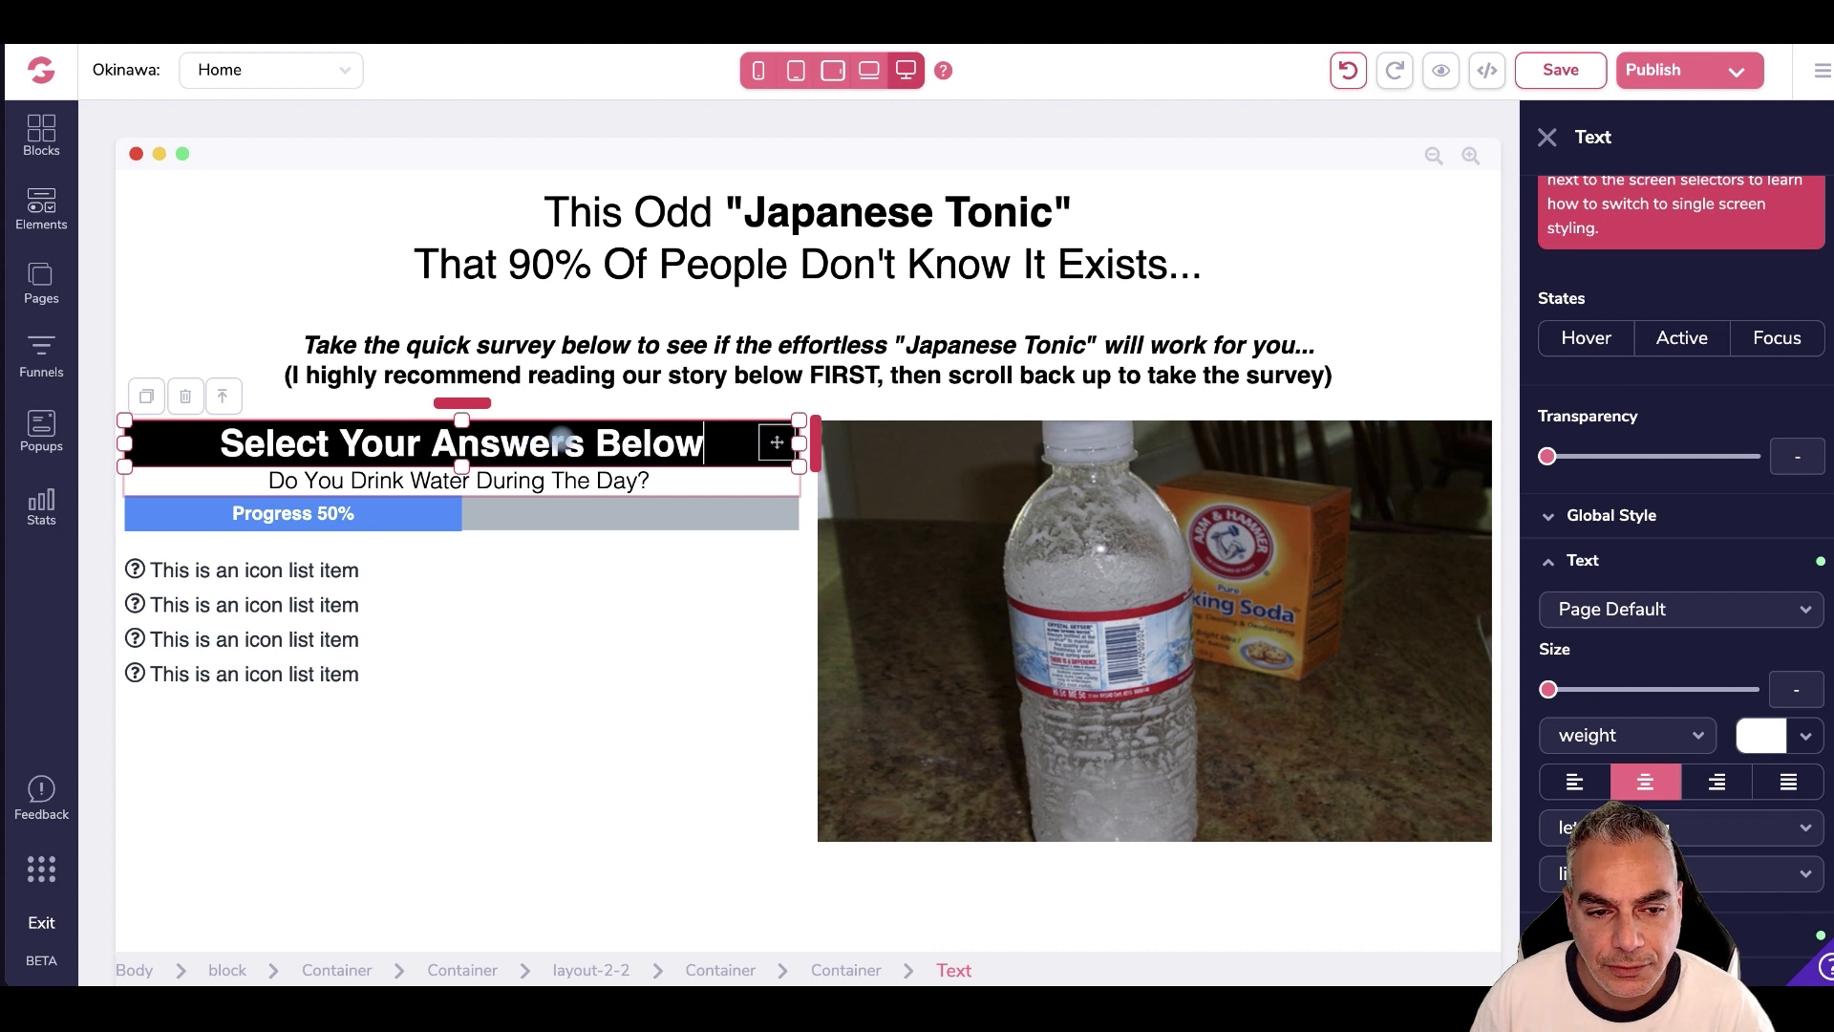
click(629, 565)
click(697, 460)
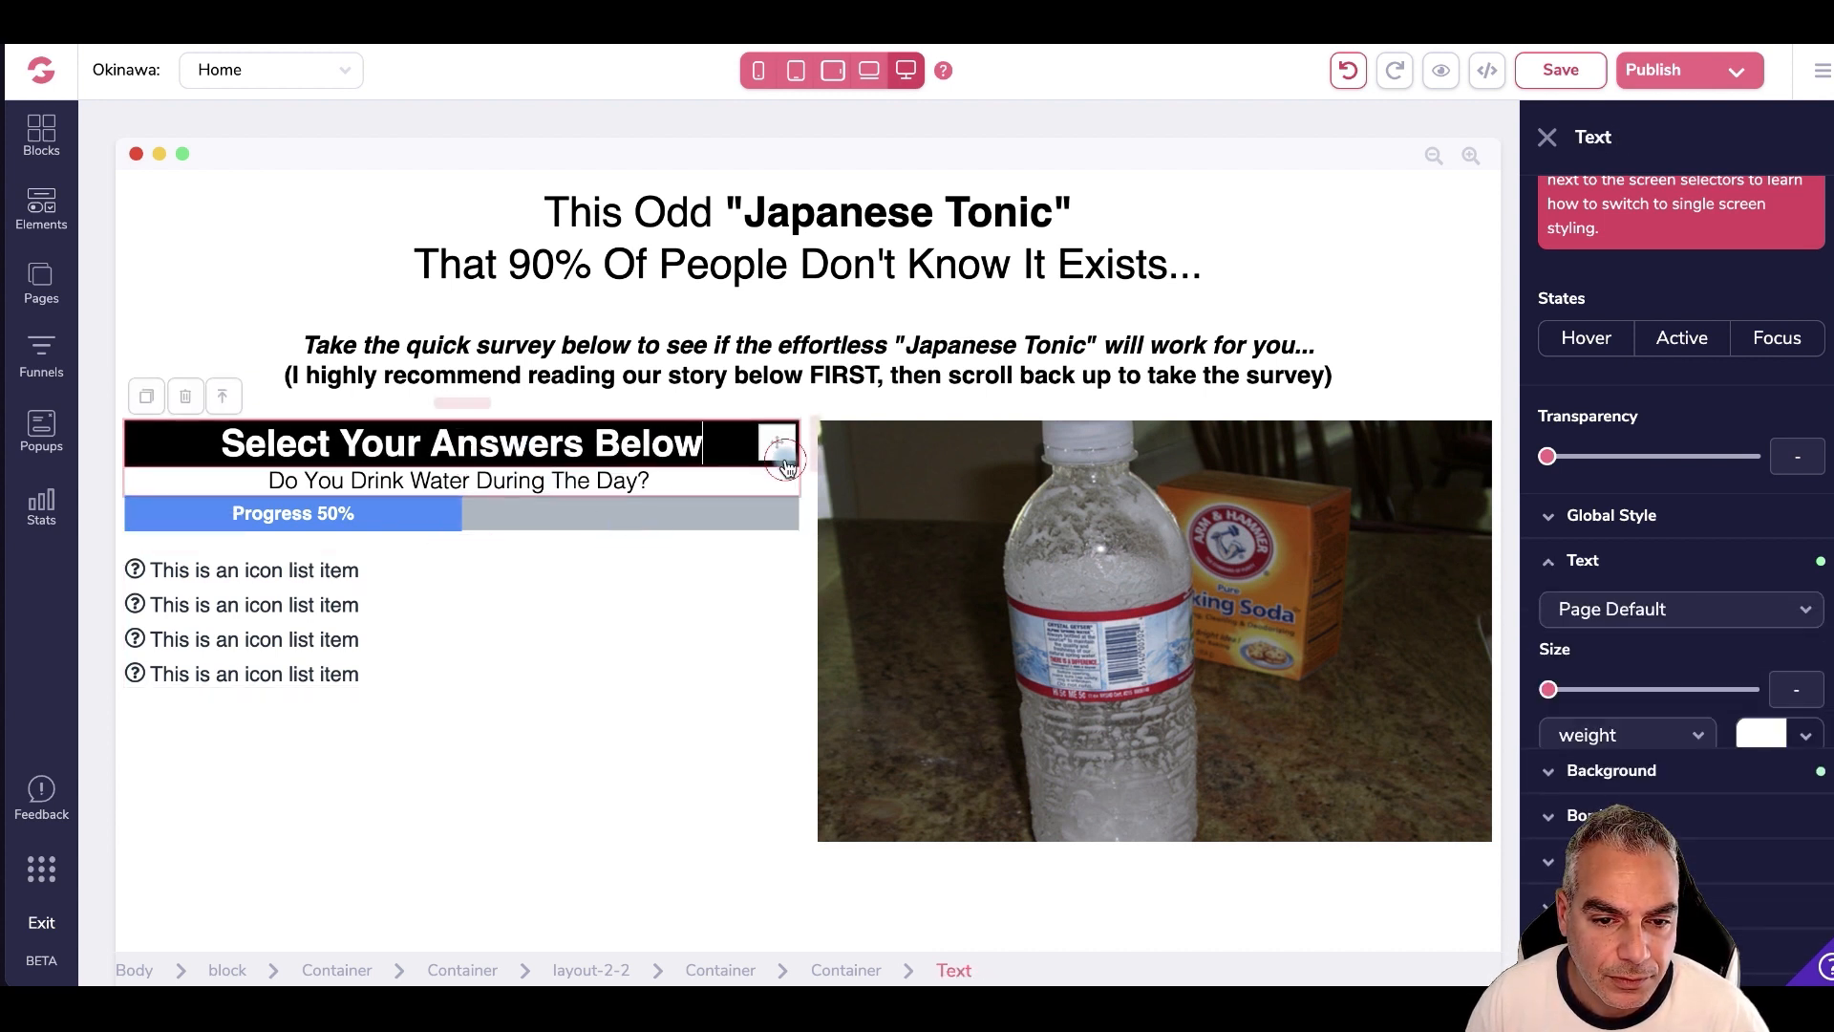
- Add small gaps above the question line and above the progress bar
click(454, 480)
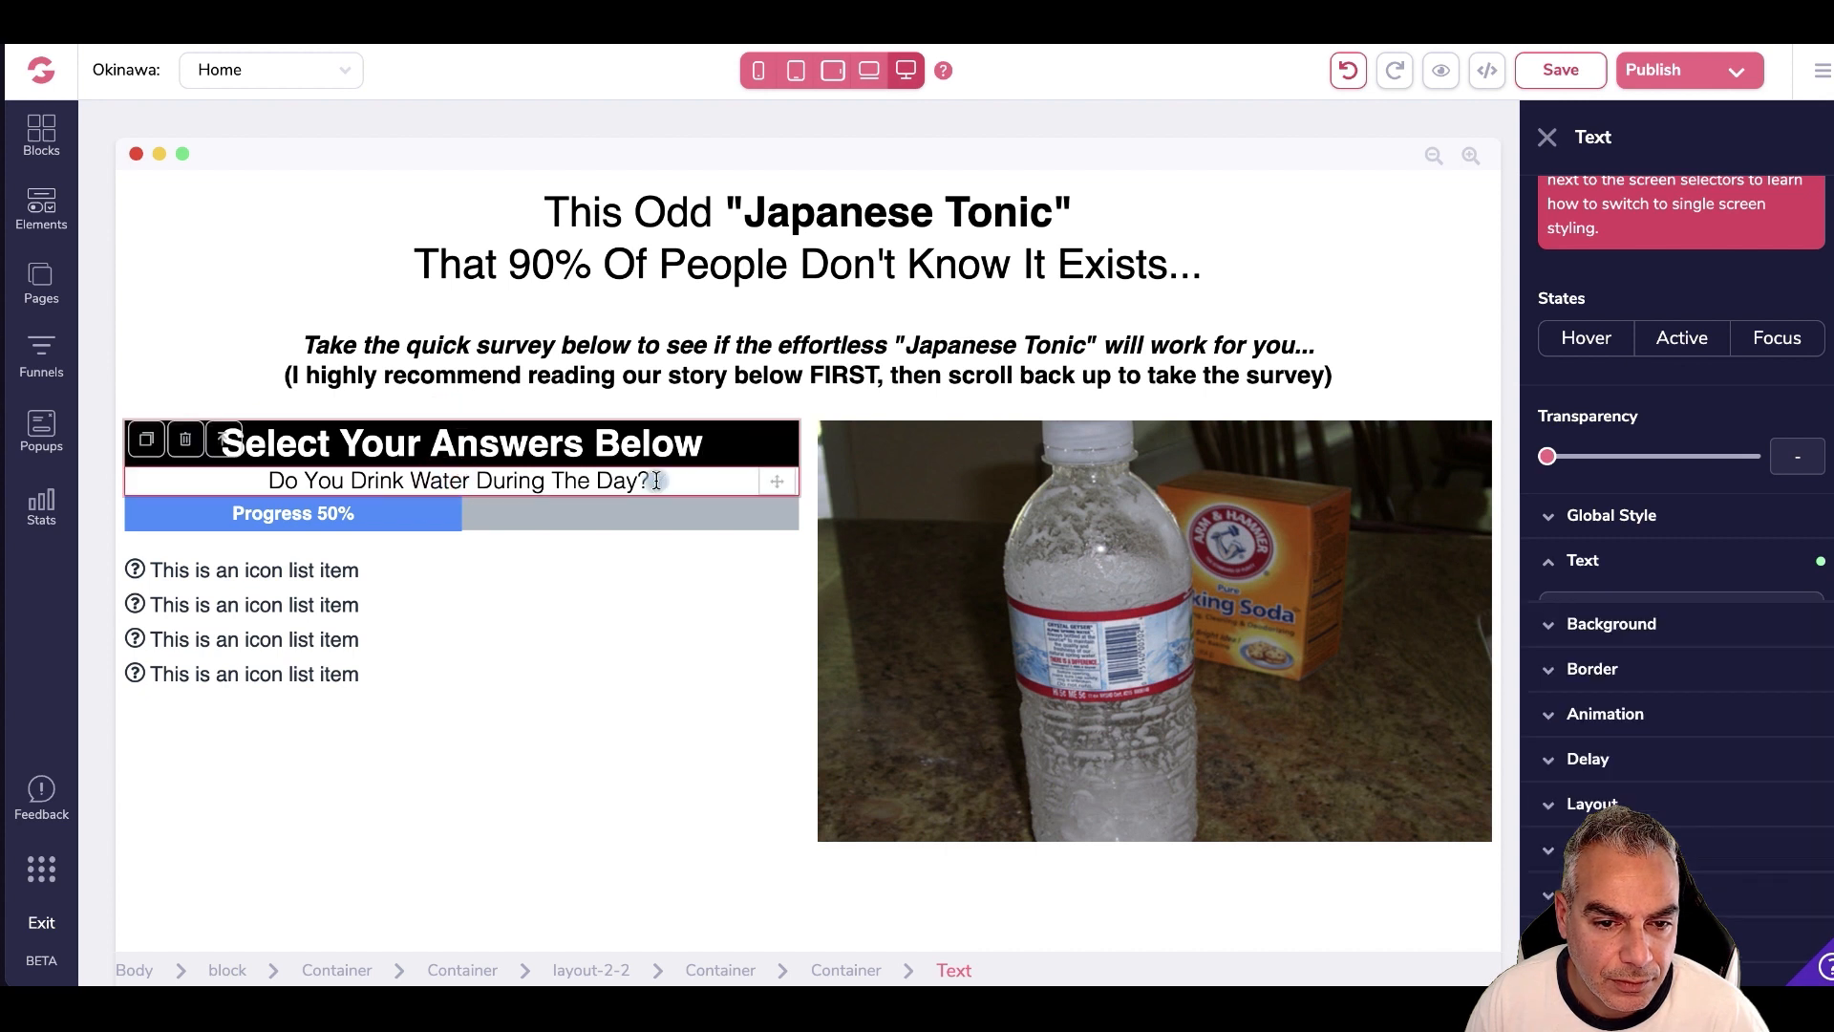
mouse_move(475, 452)
mouse_down()
mouse_move(477, 487)
mouse_move(480, 470)
mouse_up()
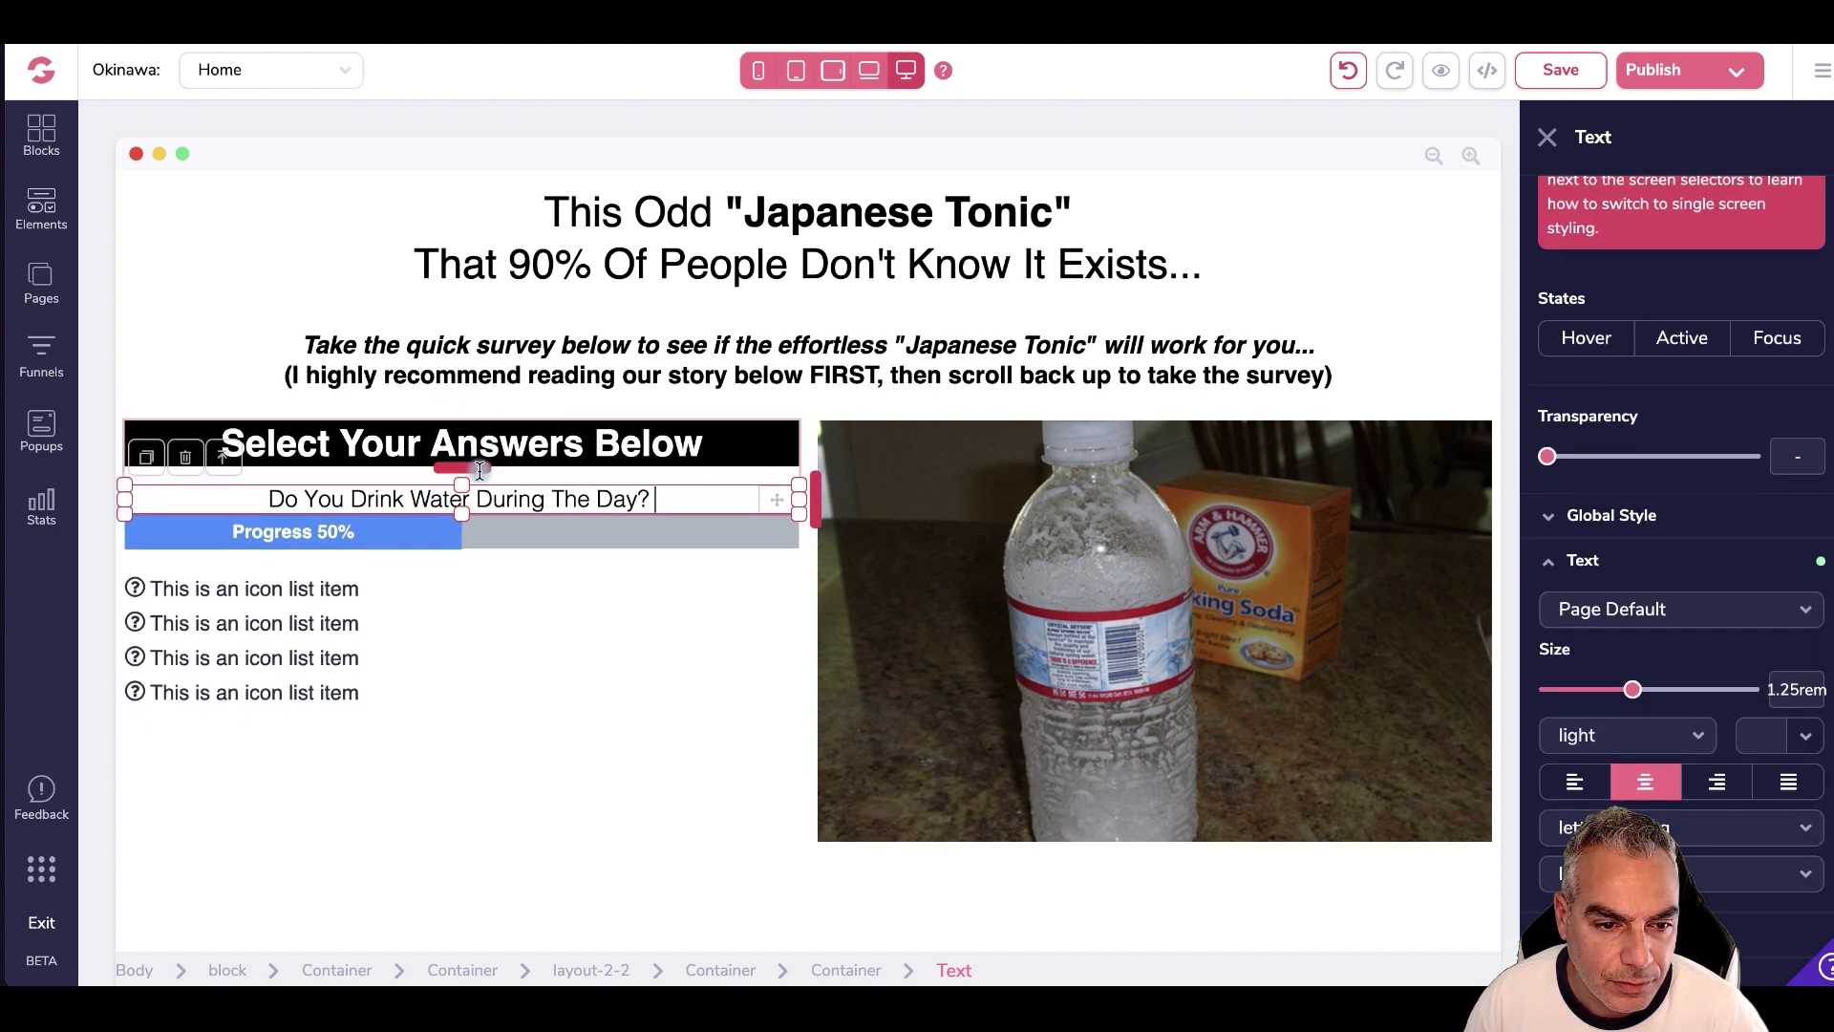
click(596, 541)
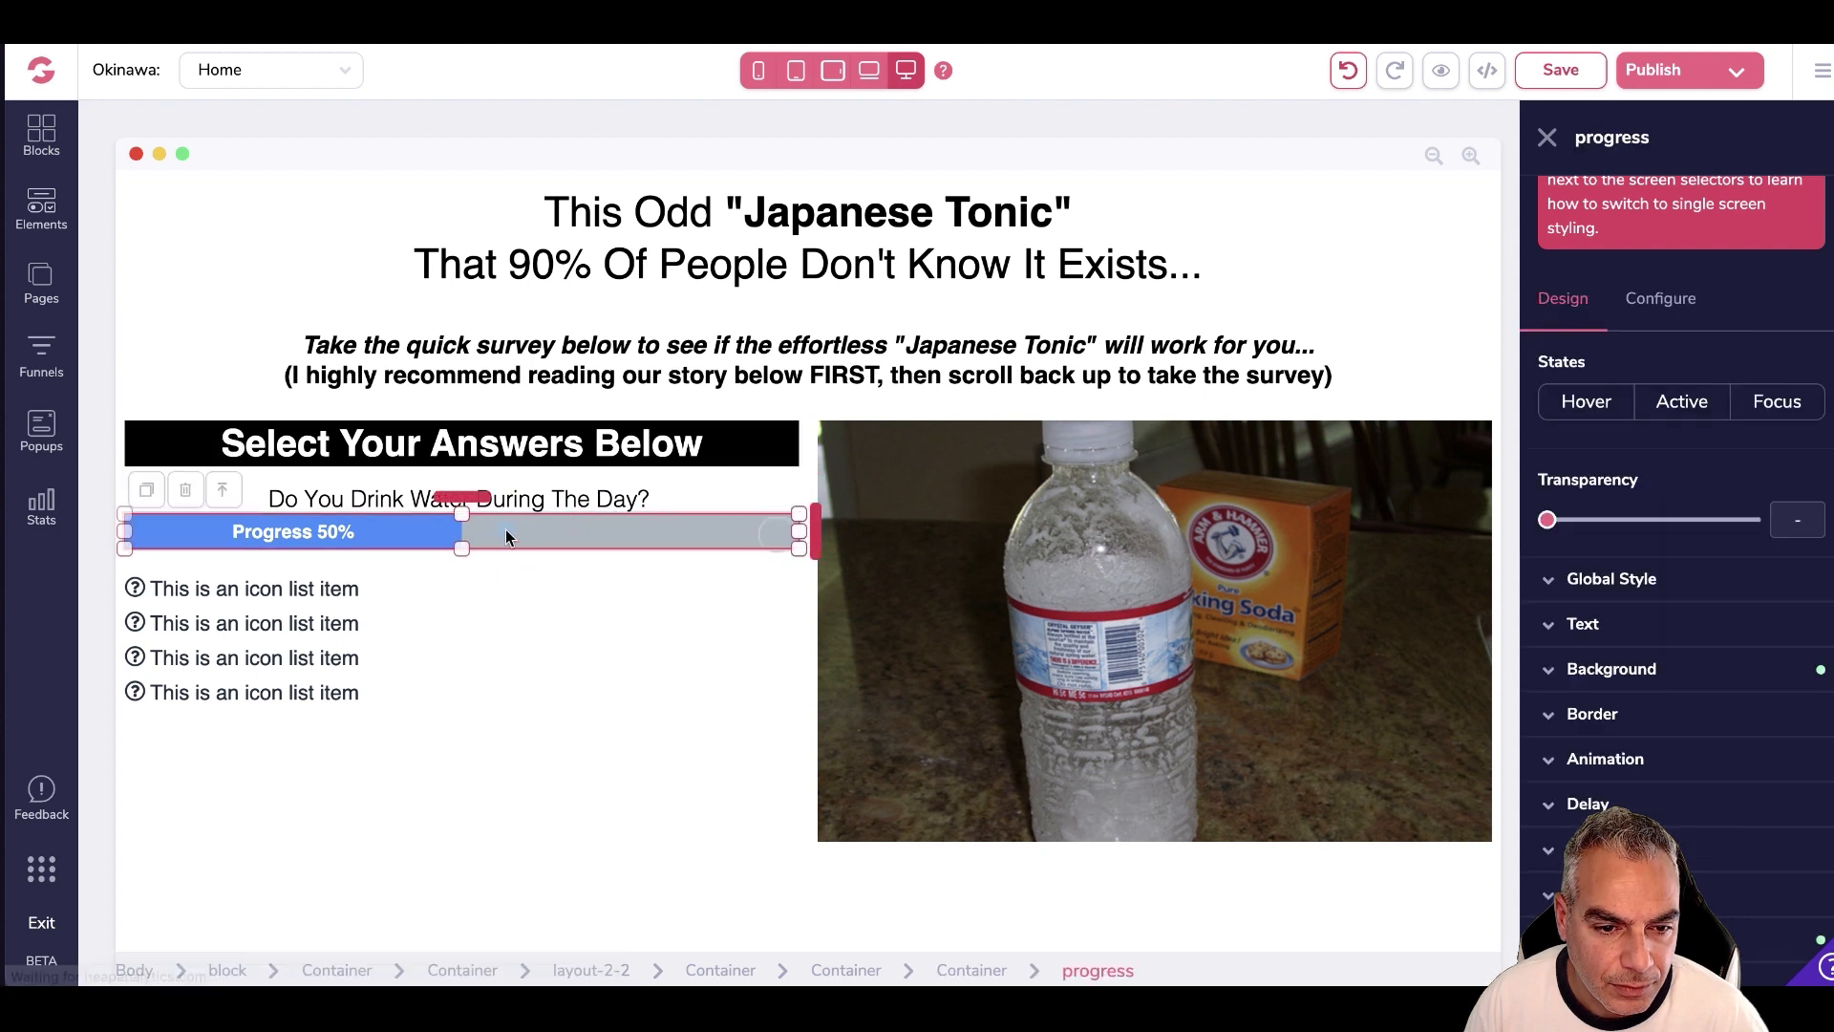
drag(472, 498, 474, 517)
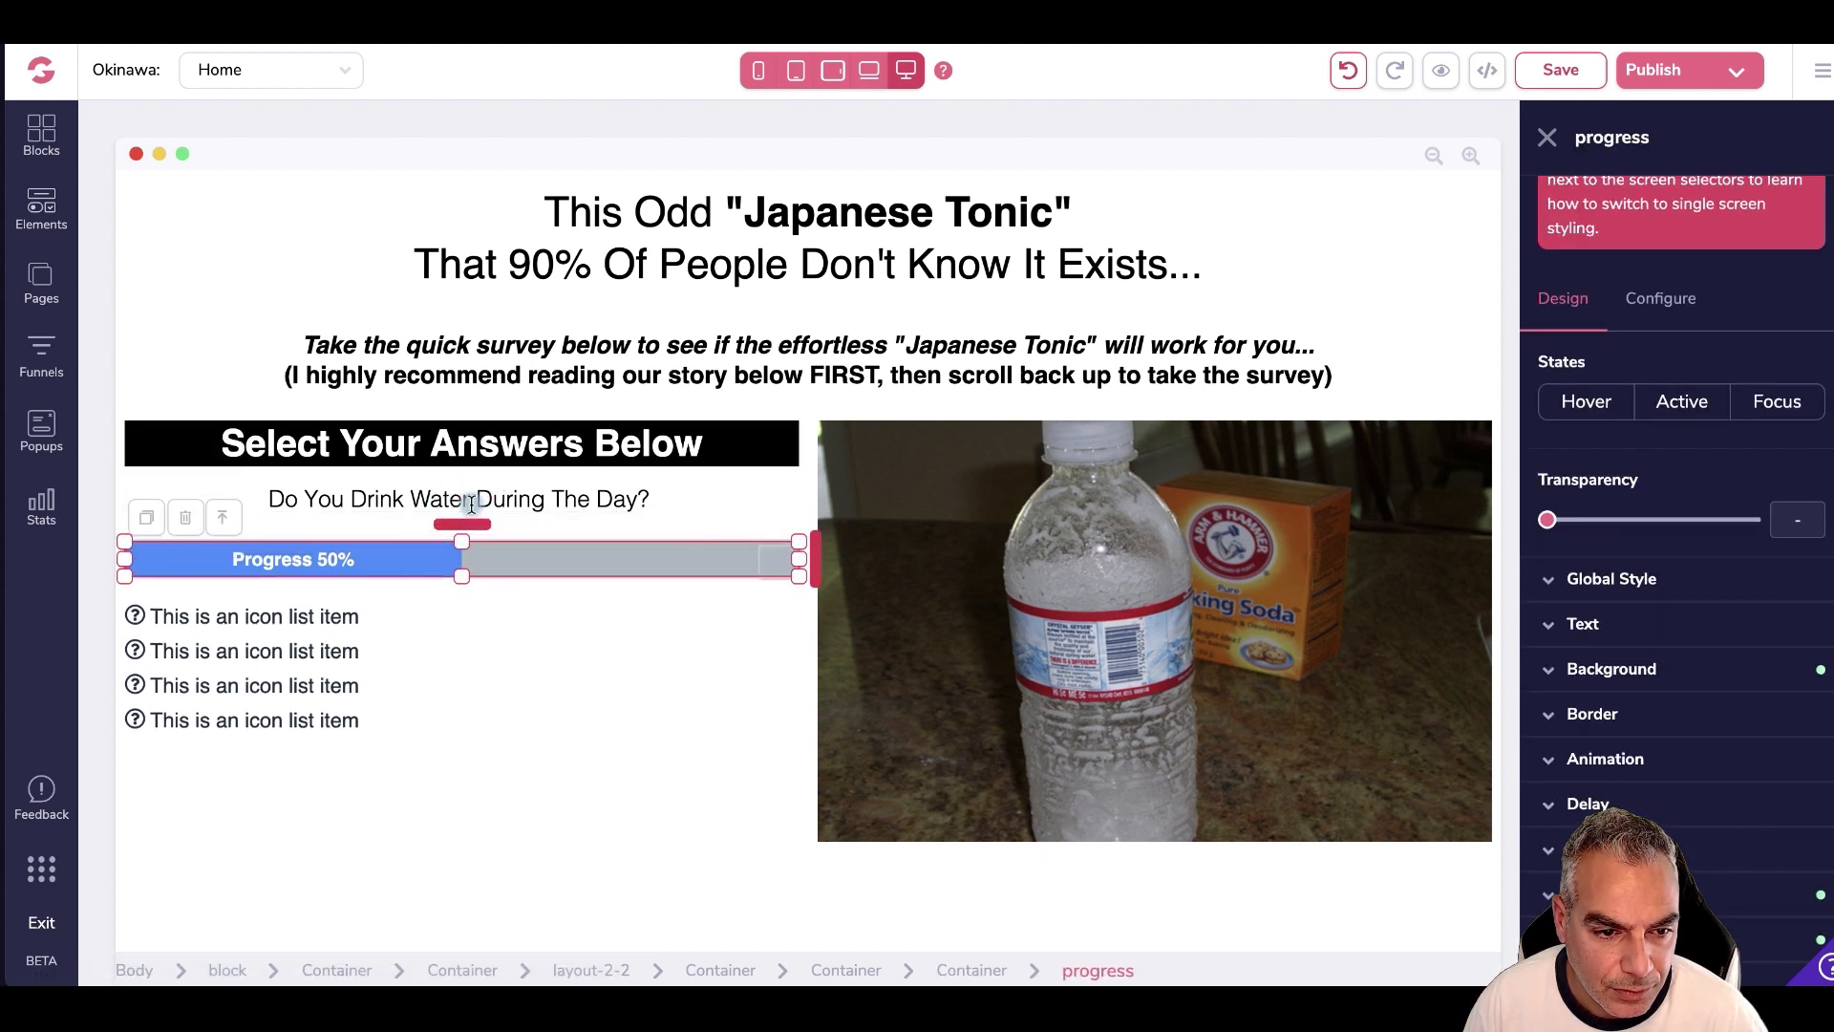
- Shorten the blue fill of the progress bar to about a quarter of the bar's width
click(347, 547)
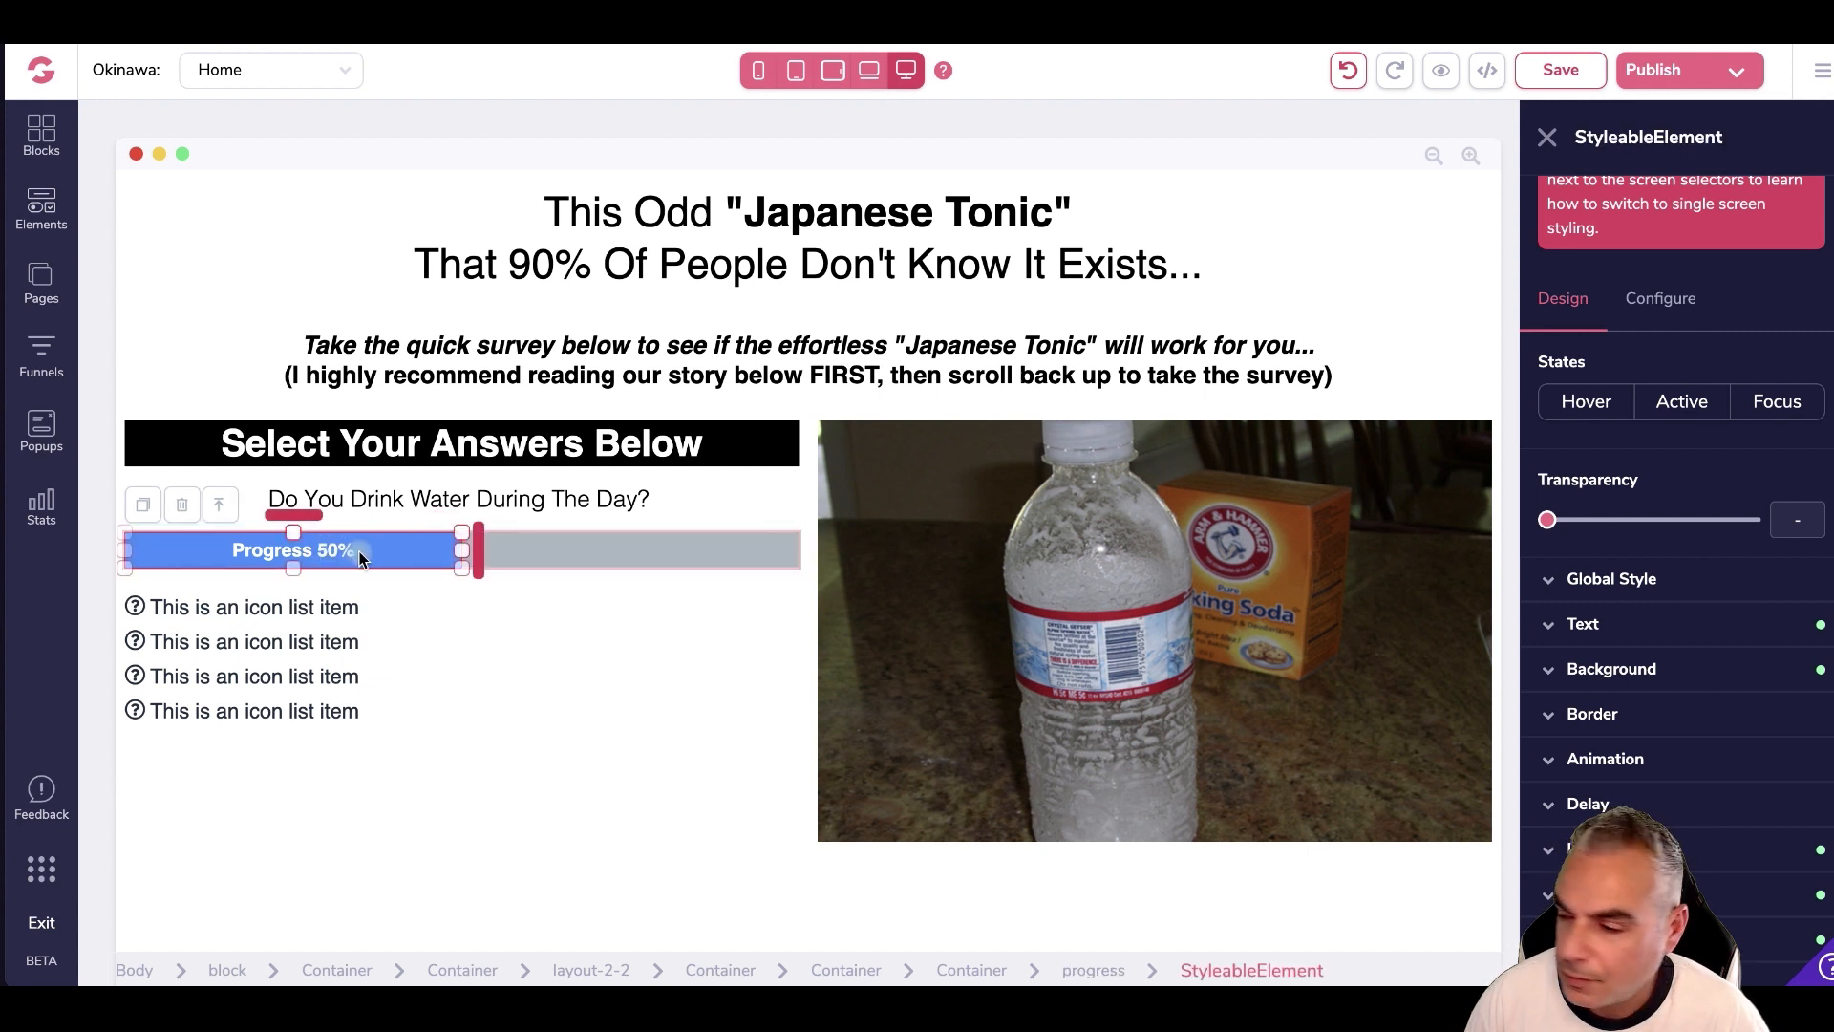
drag(461, 550, 284, 546)
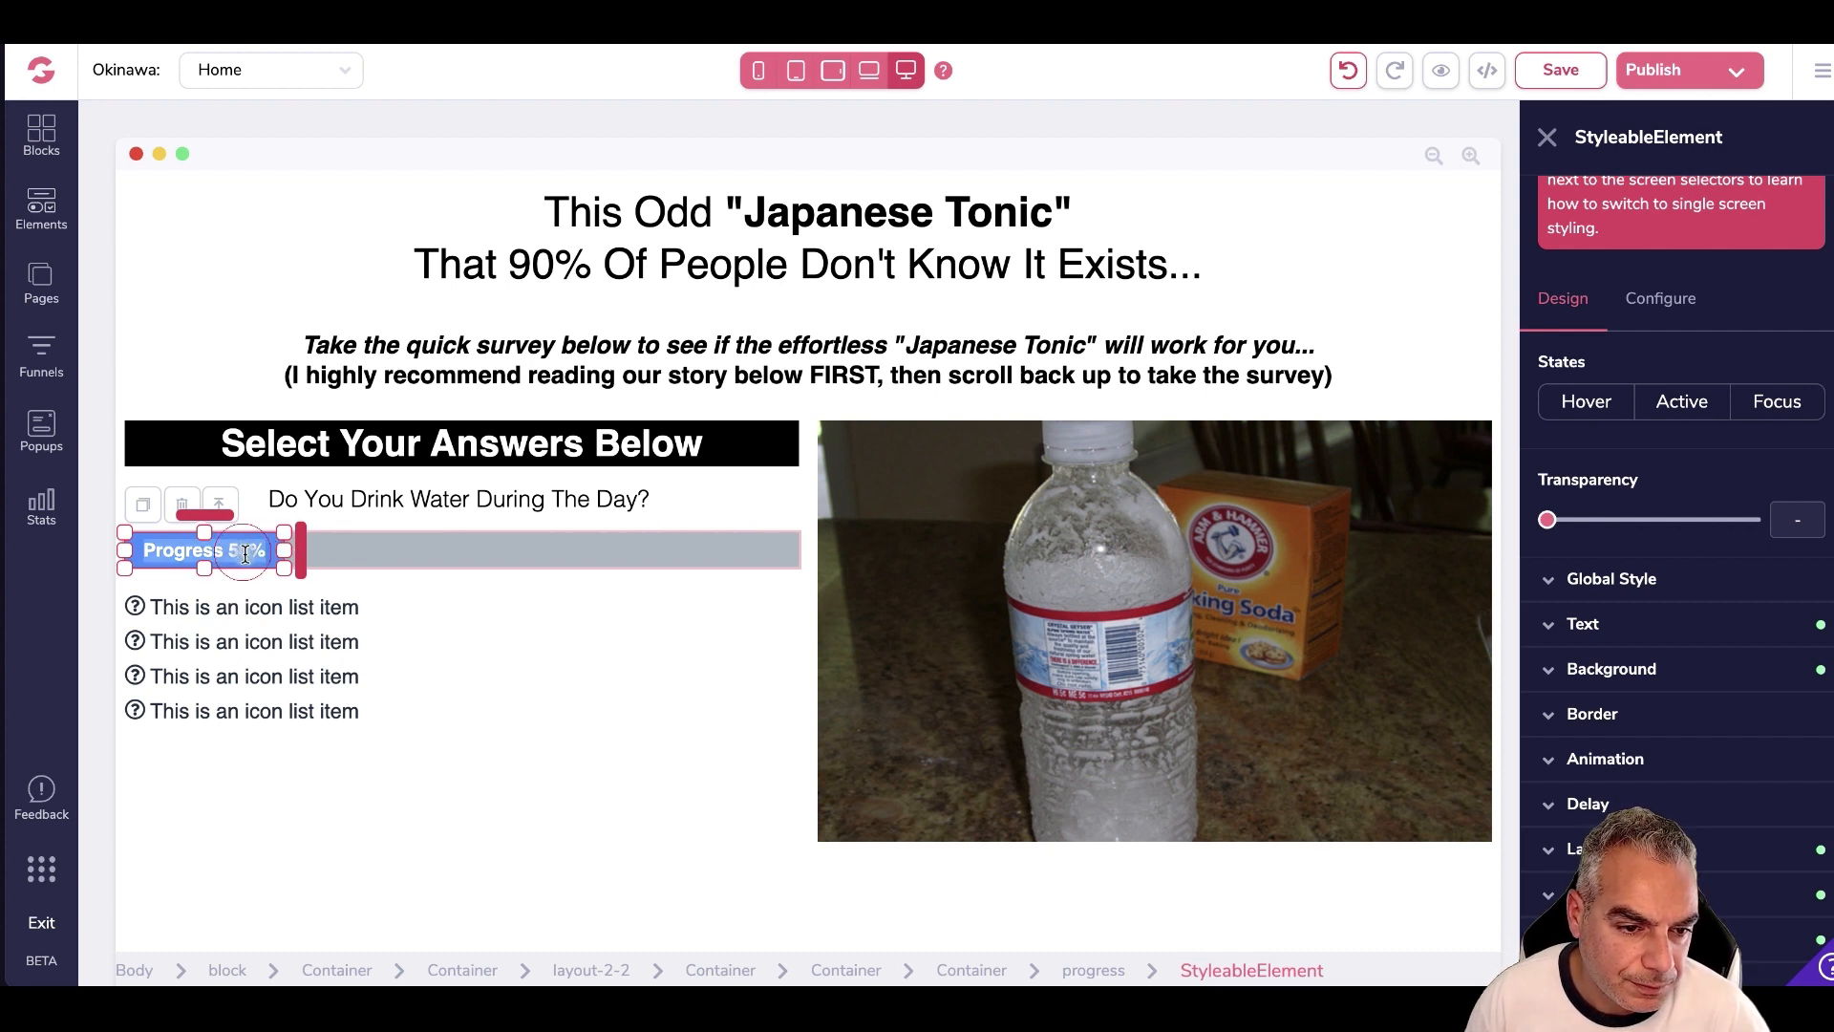
click(497, 587)
- Adjust the height of the blue progress fill to match the grey bar behind it
click(230, 557)
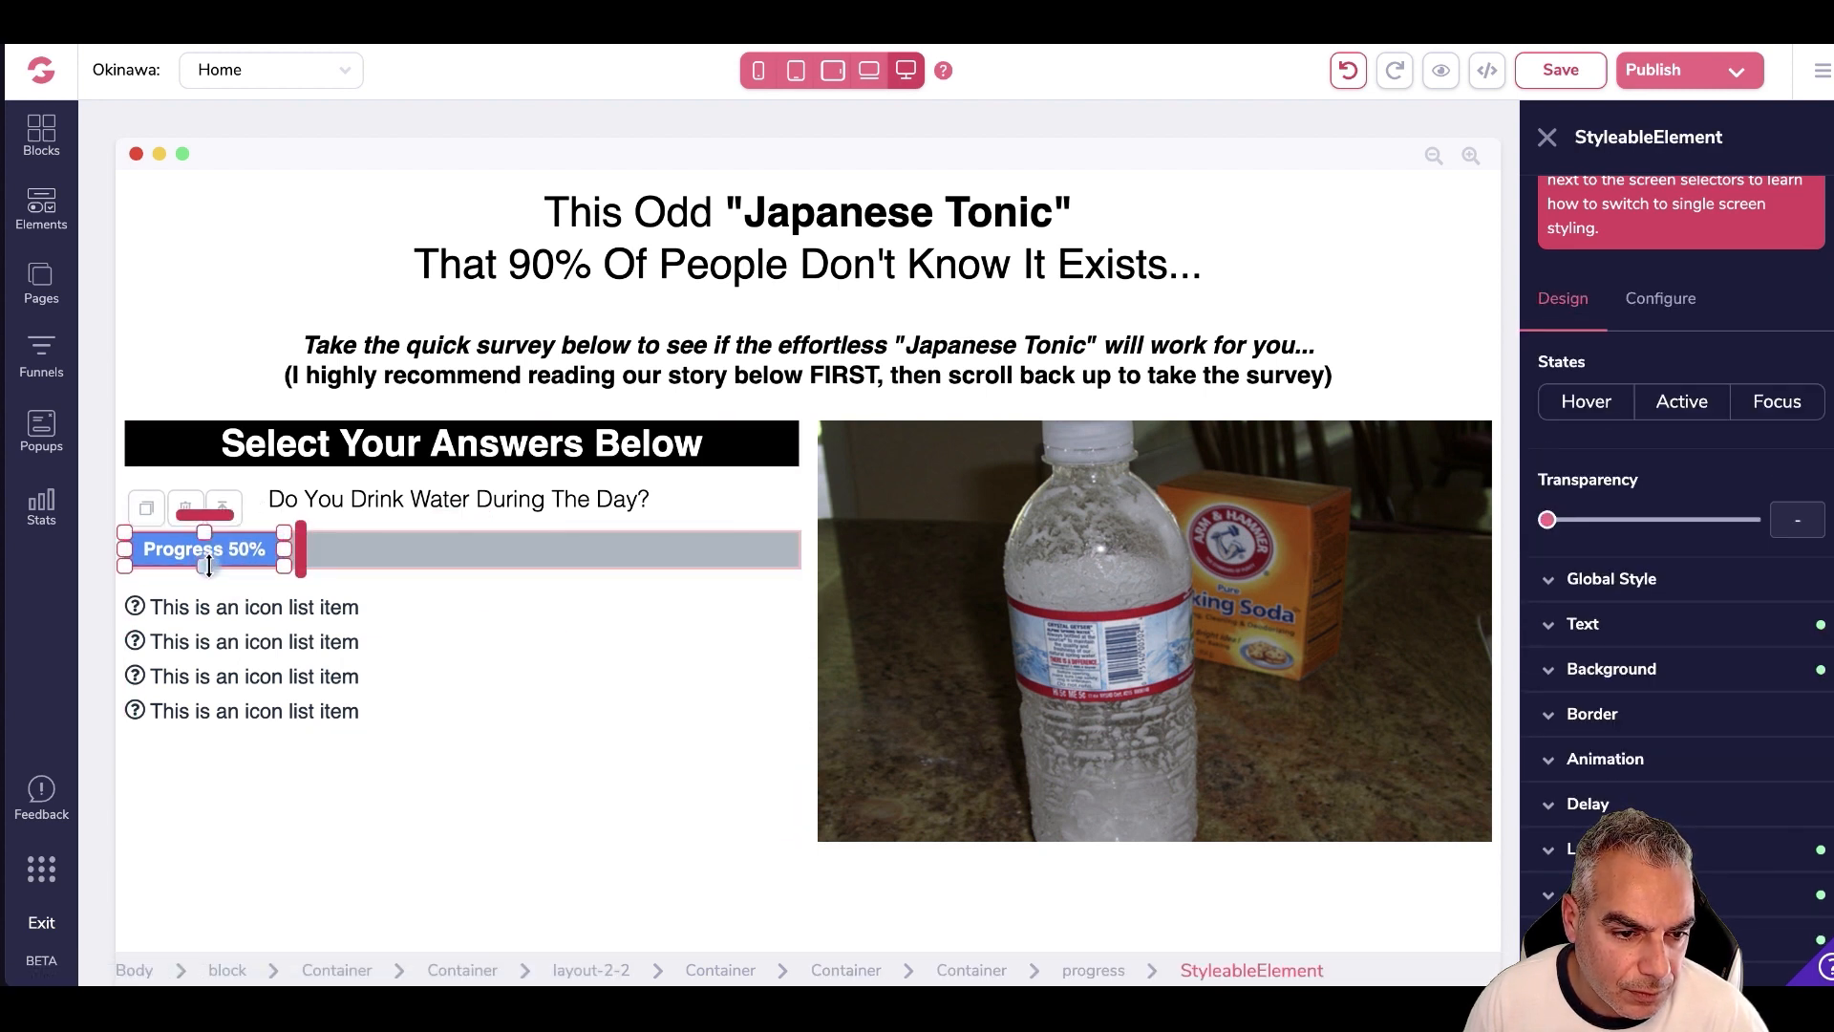
click(360, 577)
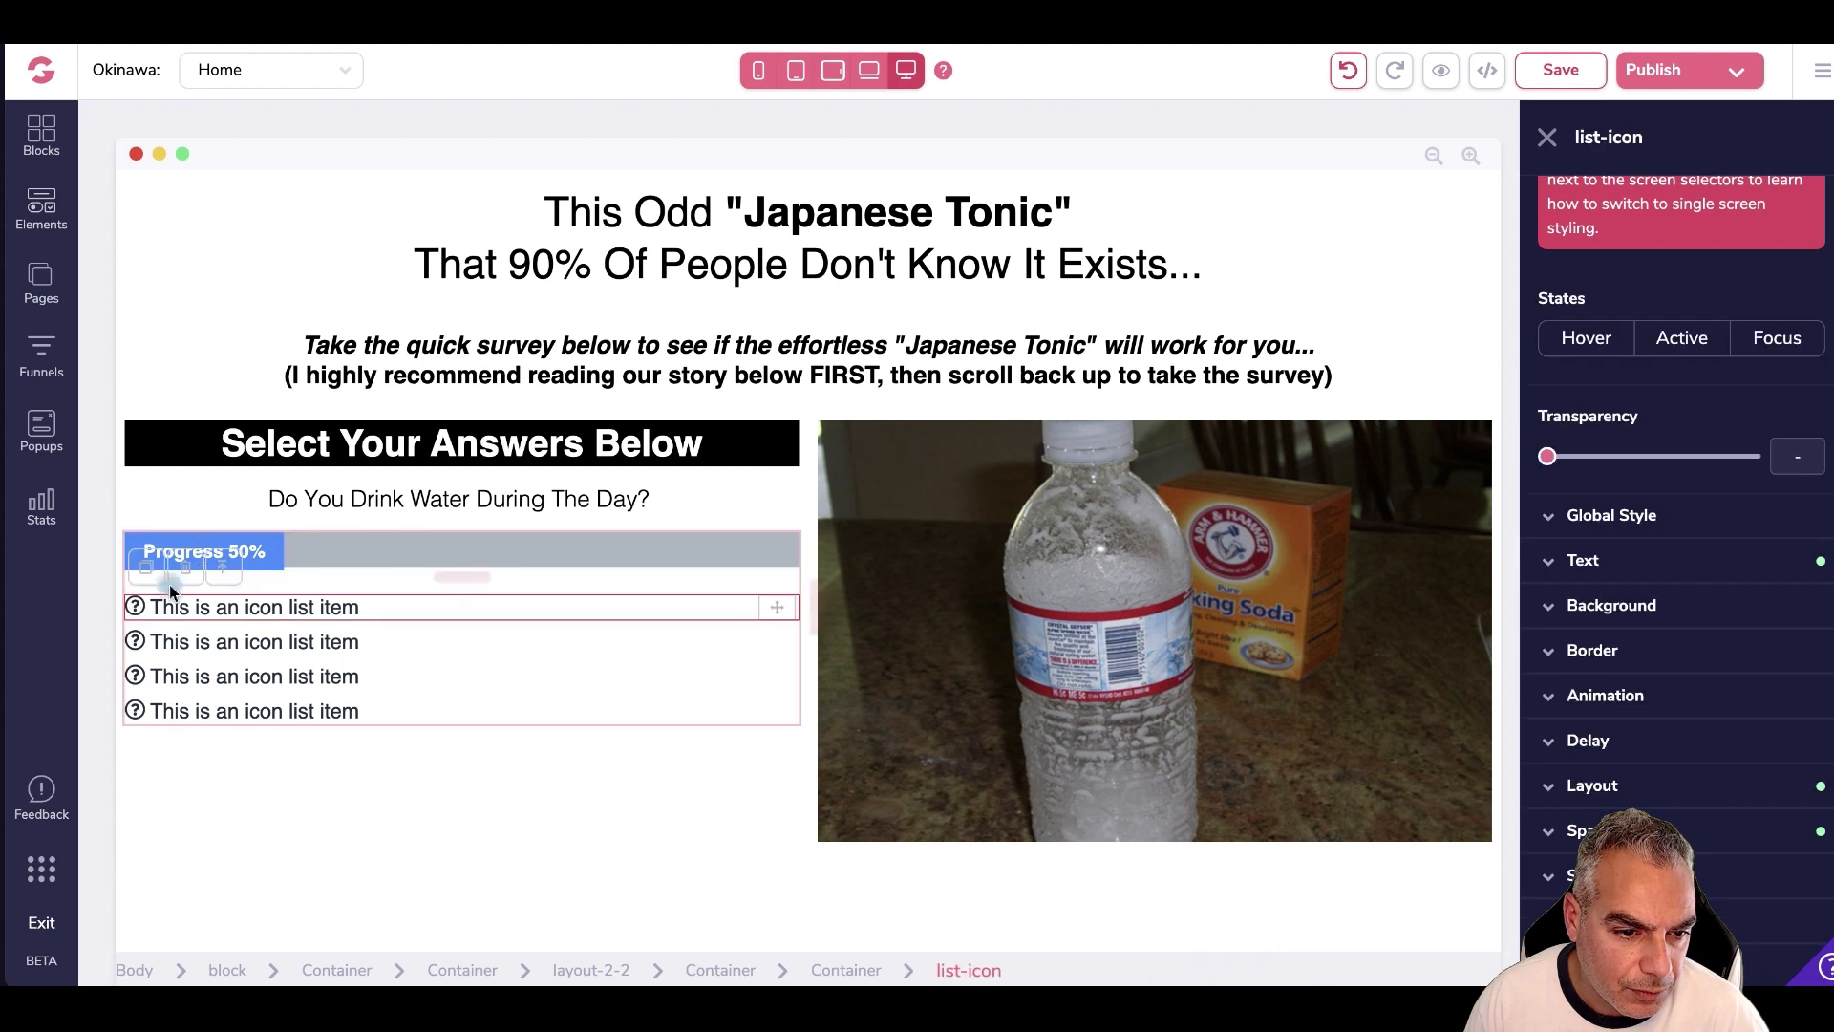
click(277, 558)
click(209, 567)
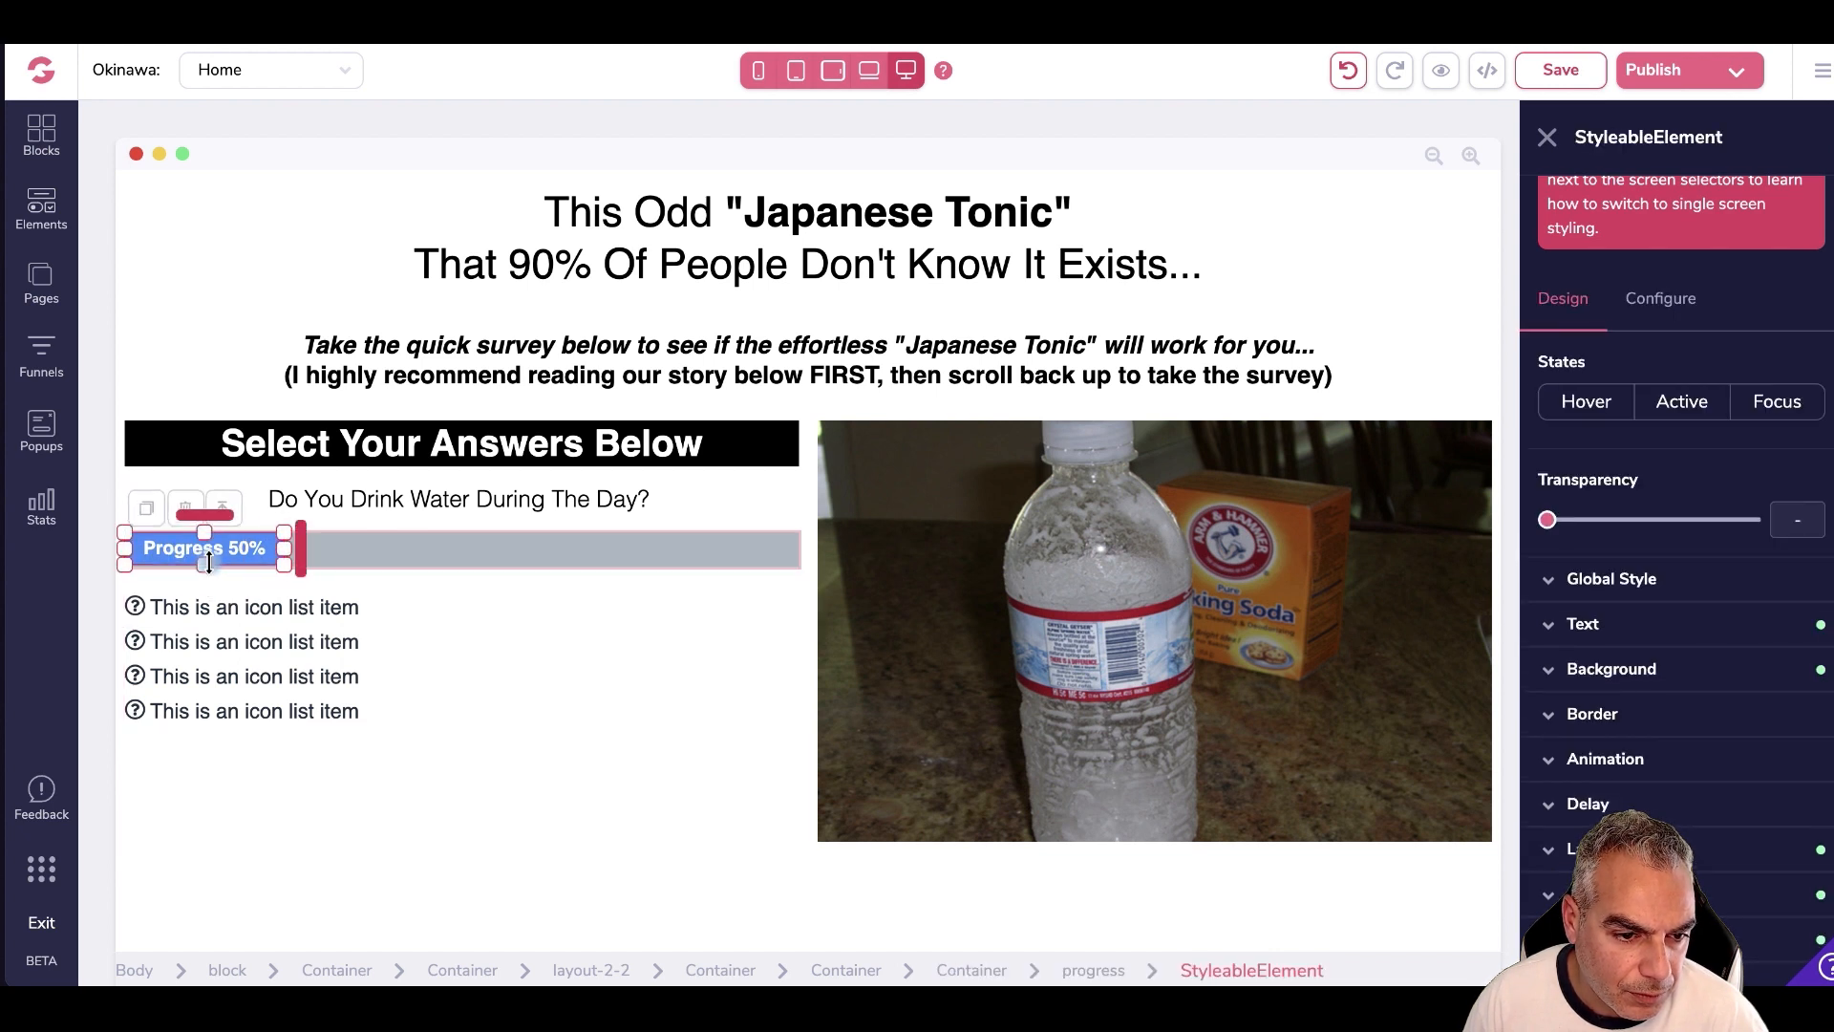
click(490, 577)
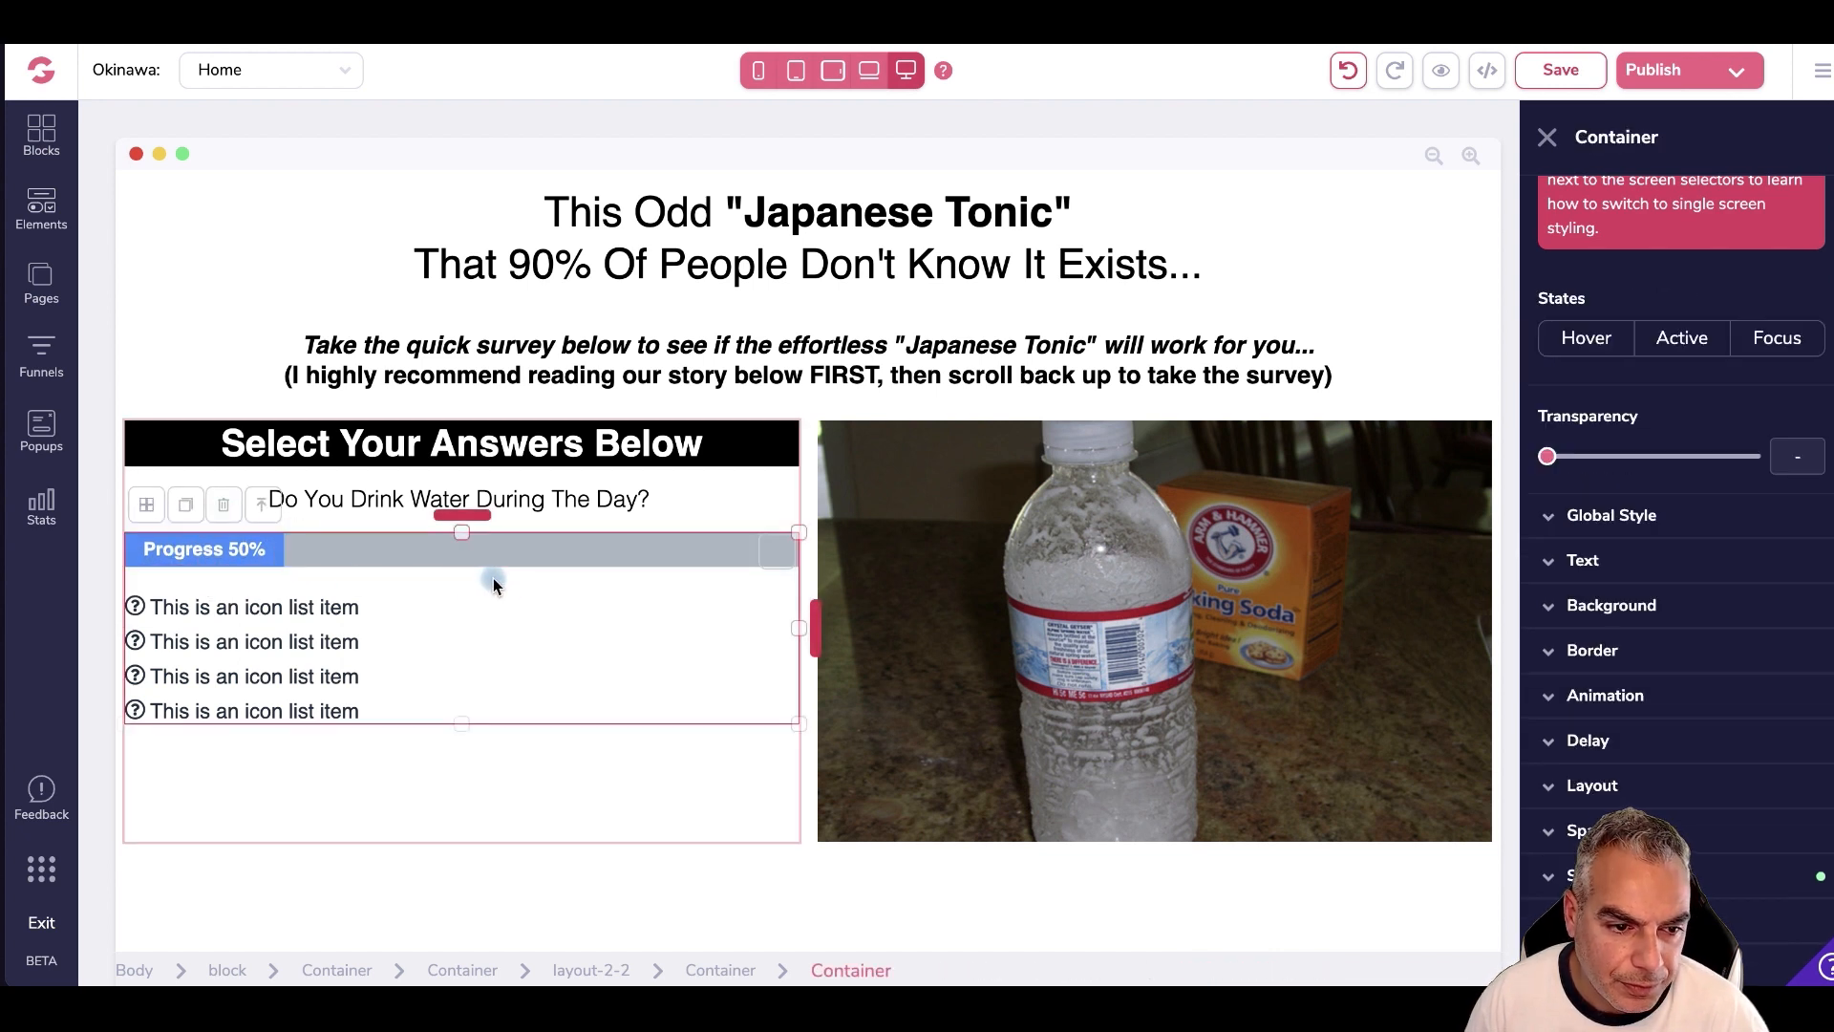
- Set the progress bar's value to 20% and its label to "Progress 20%"
click(236, 548)
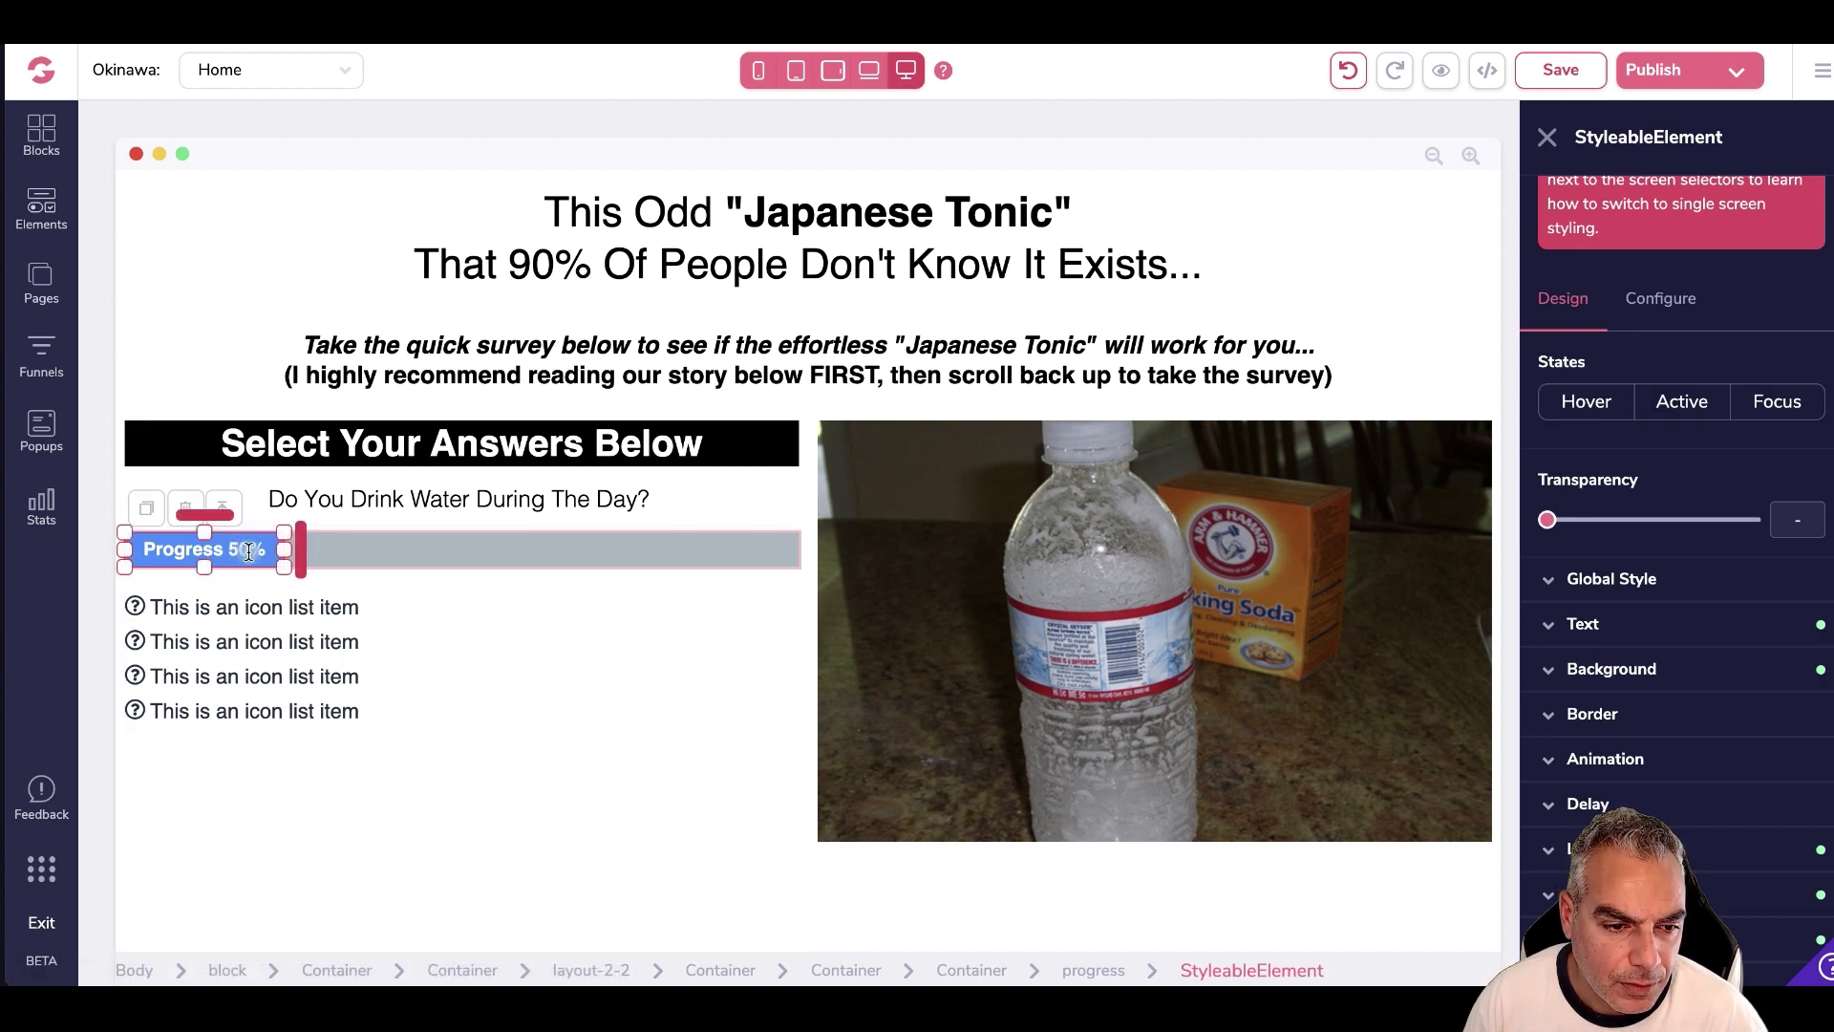
click(1650, 303)
click(1612, 475)
key(BackSpace)
key(BackSpace)
text(20)
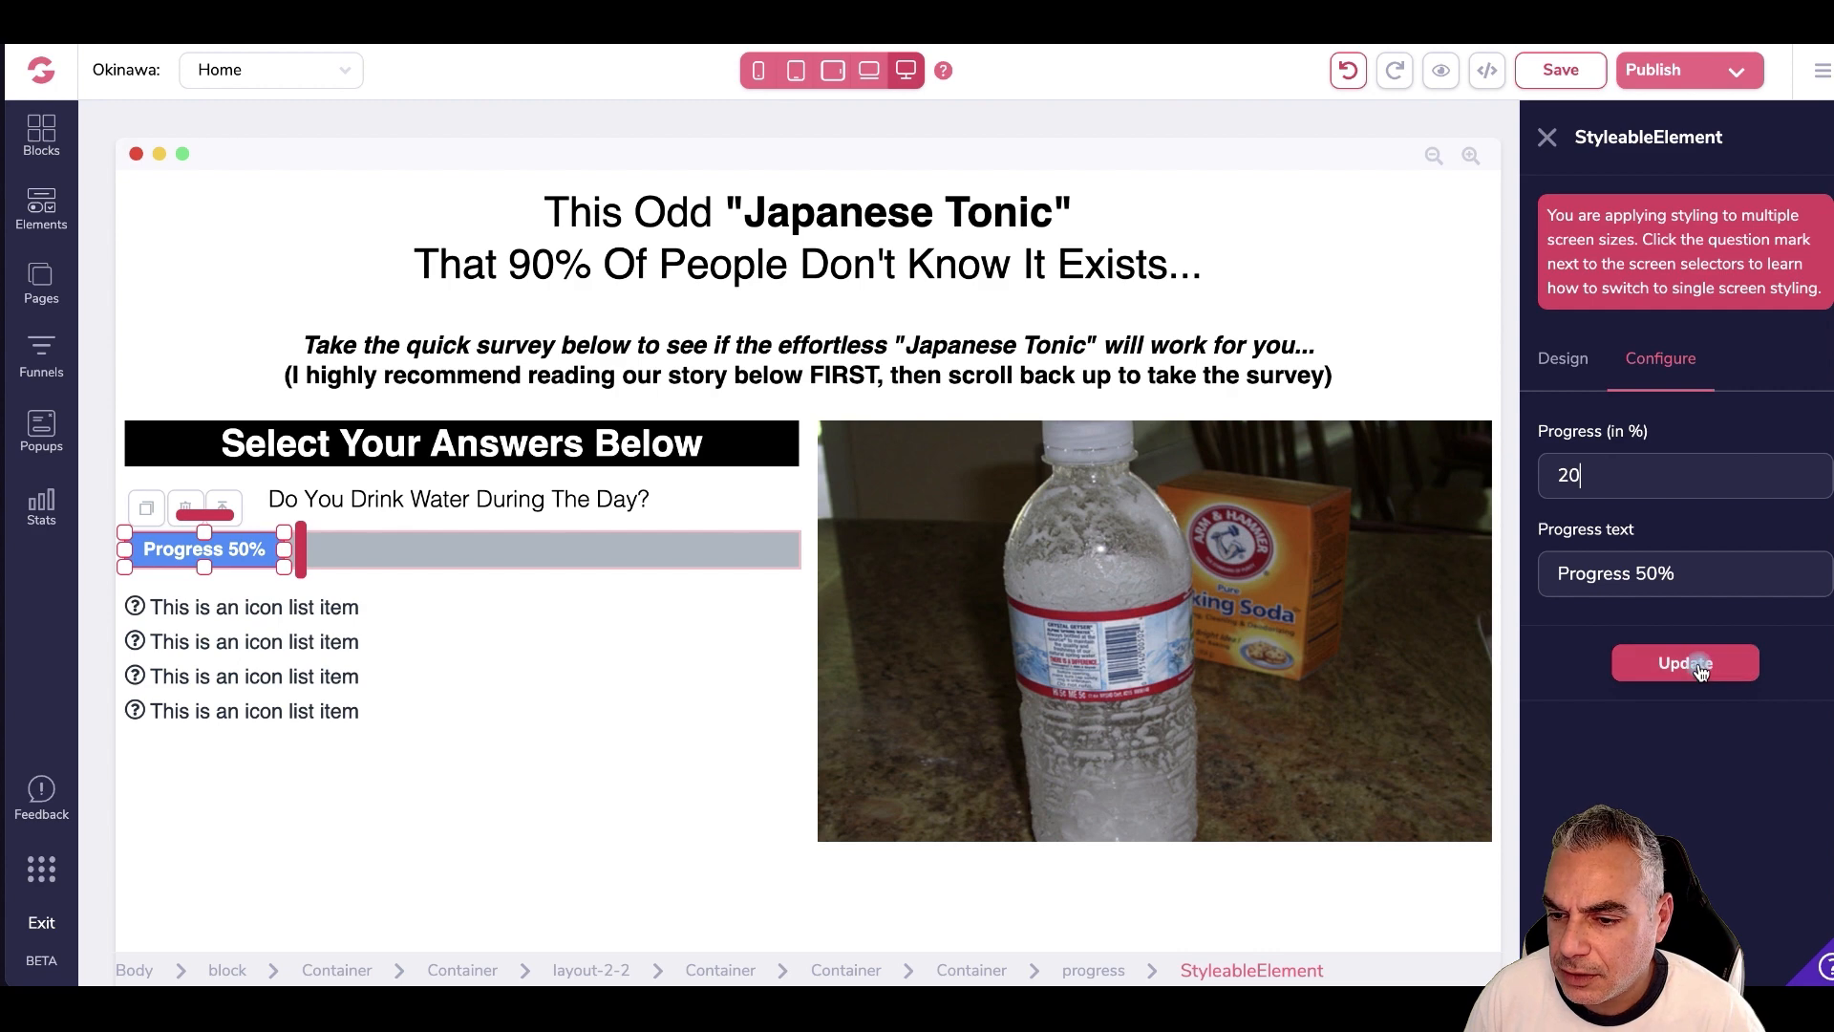
double_click(1662, 576)
text(20)
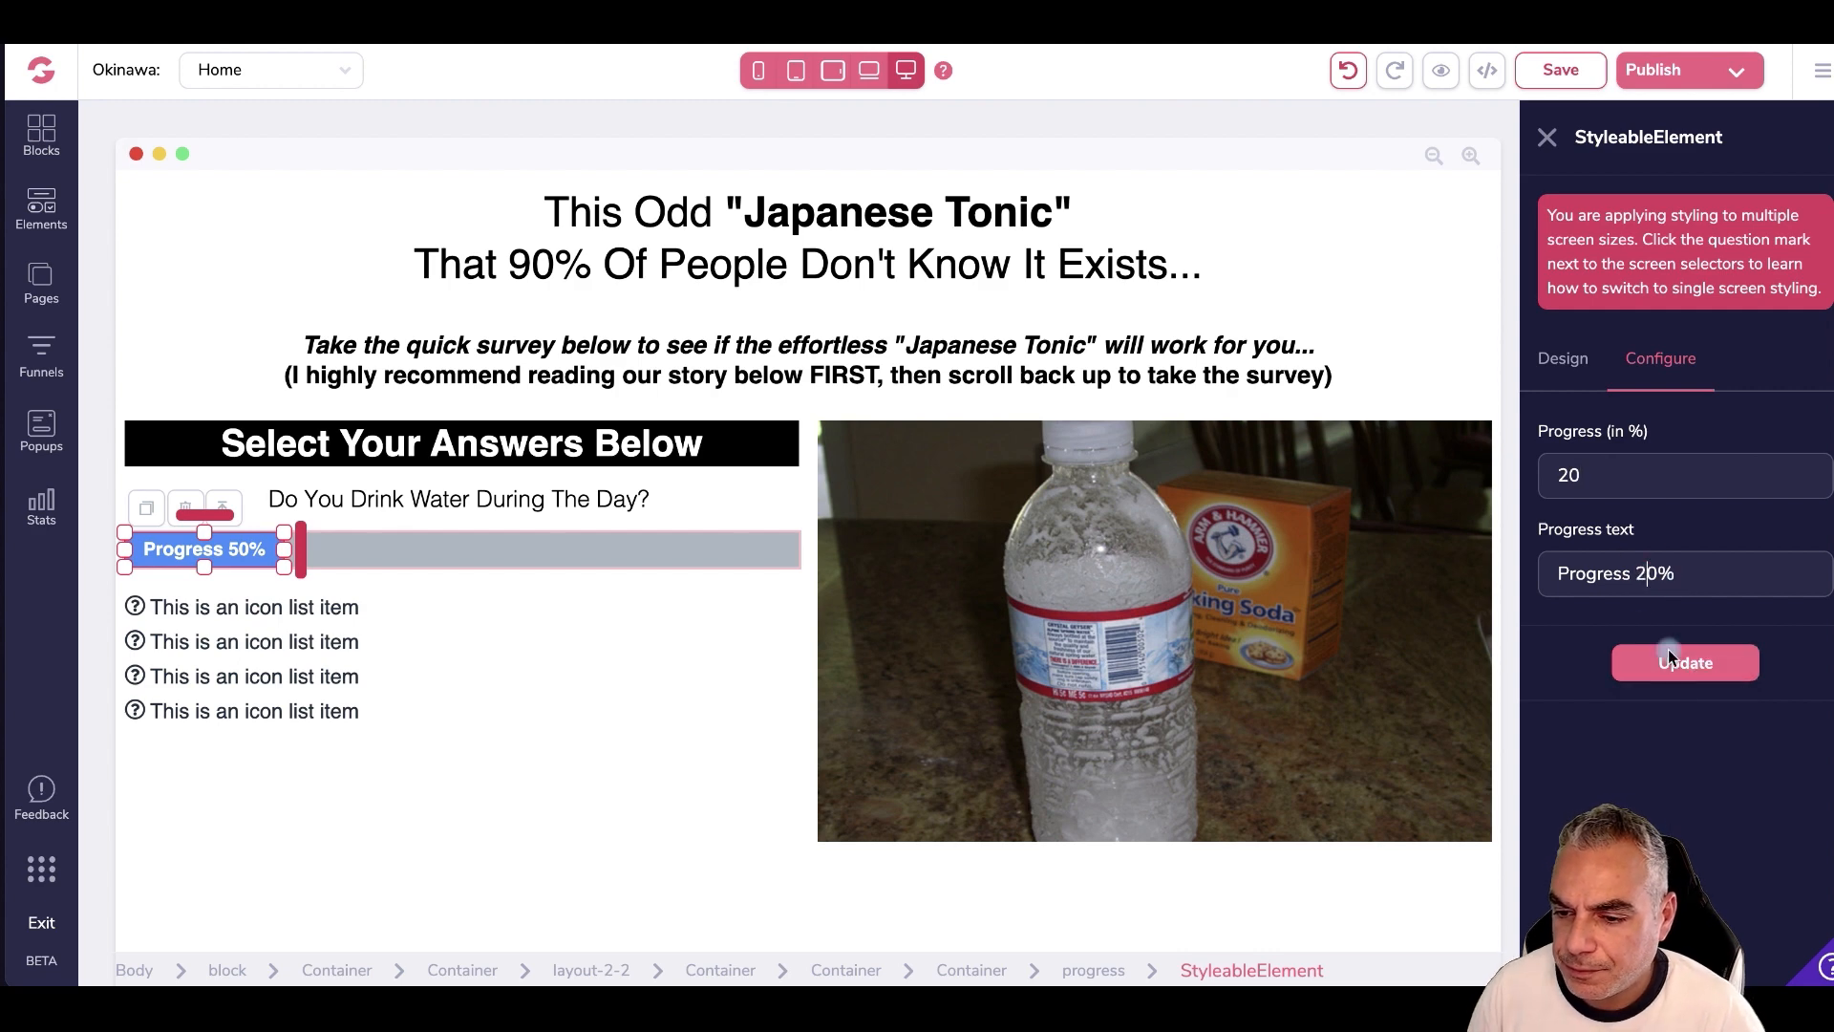
click(1673, 679)
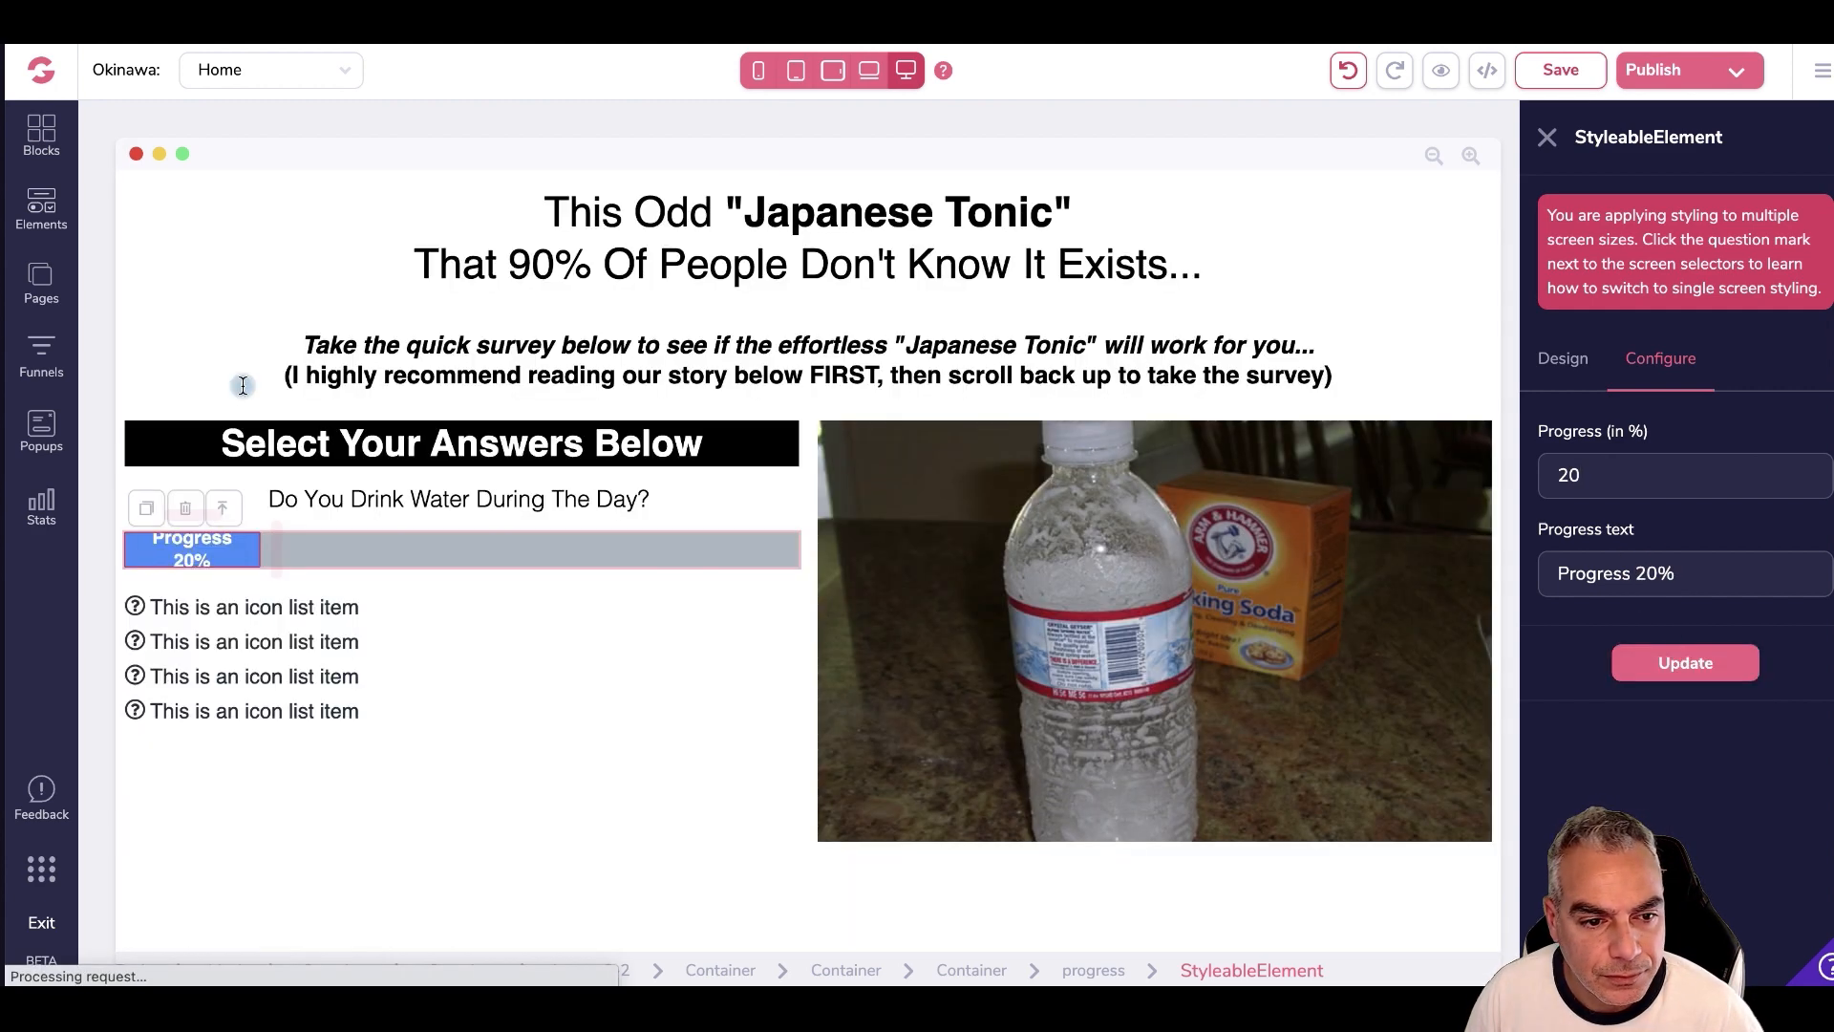
- Widen the blue progress fill slightly so its label fits on one line
click(235, 544)
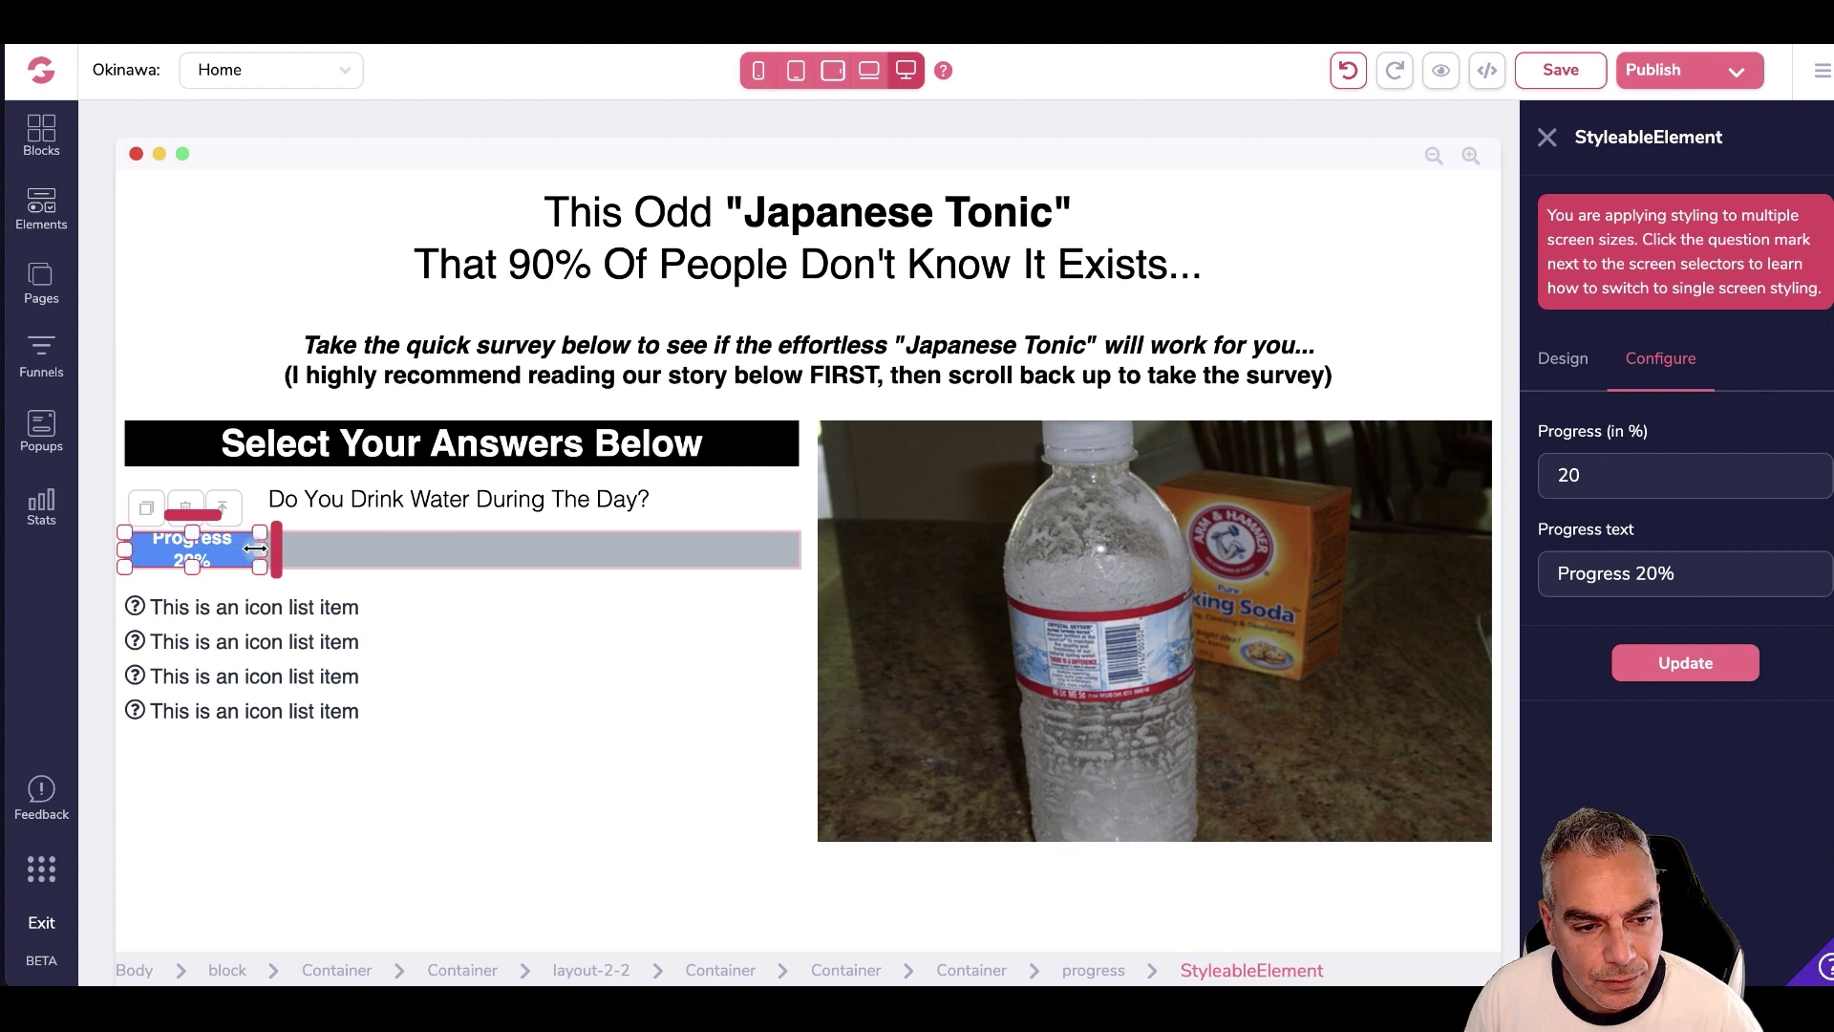
click(401, 611)
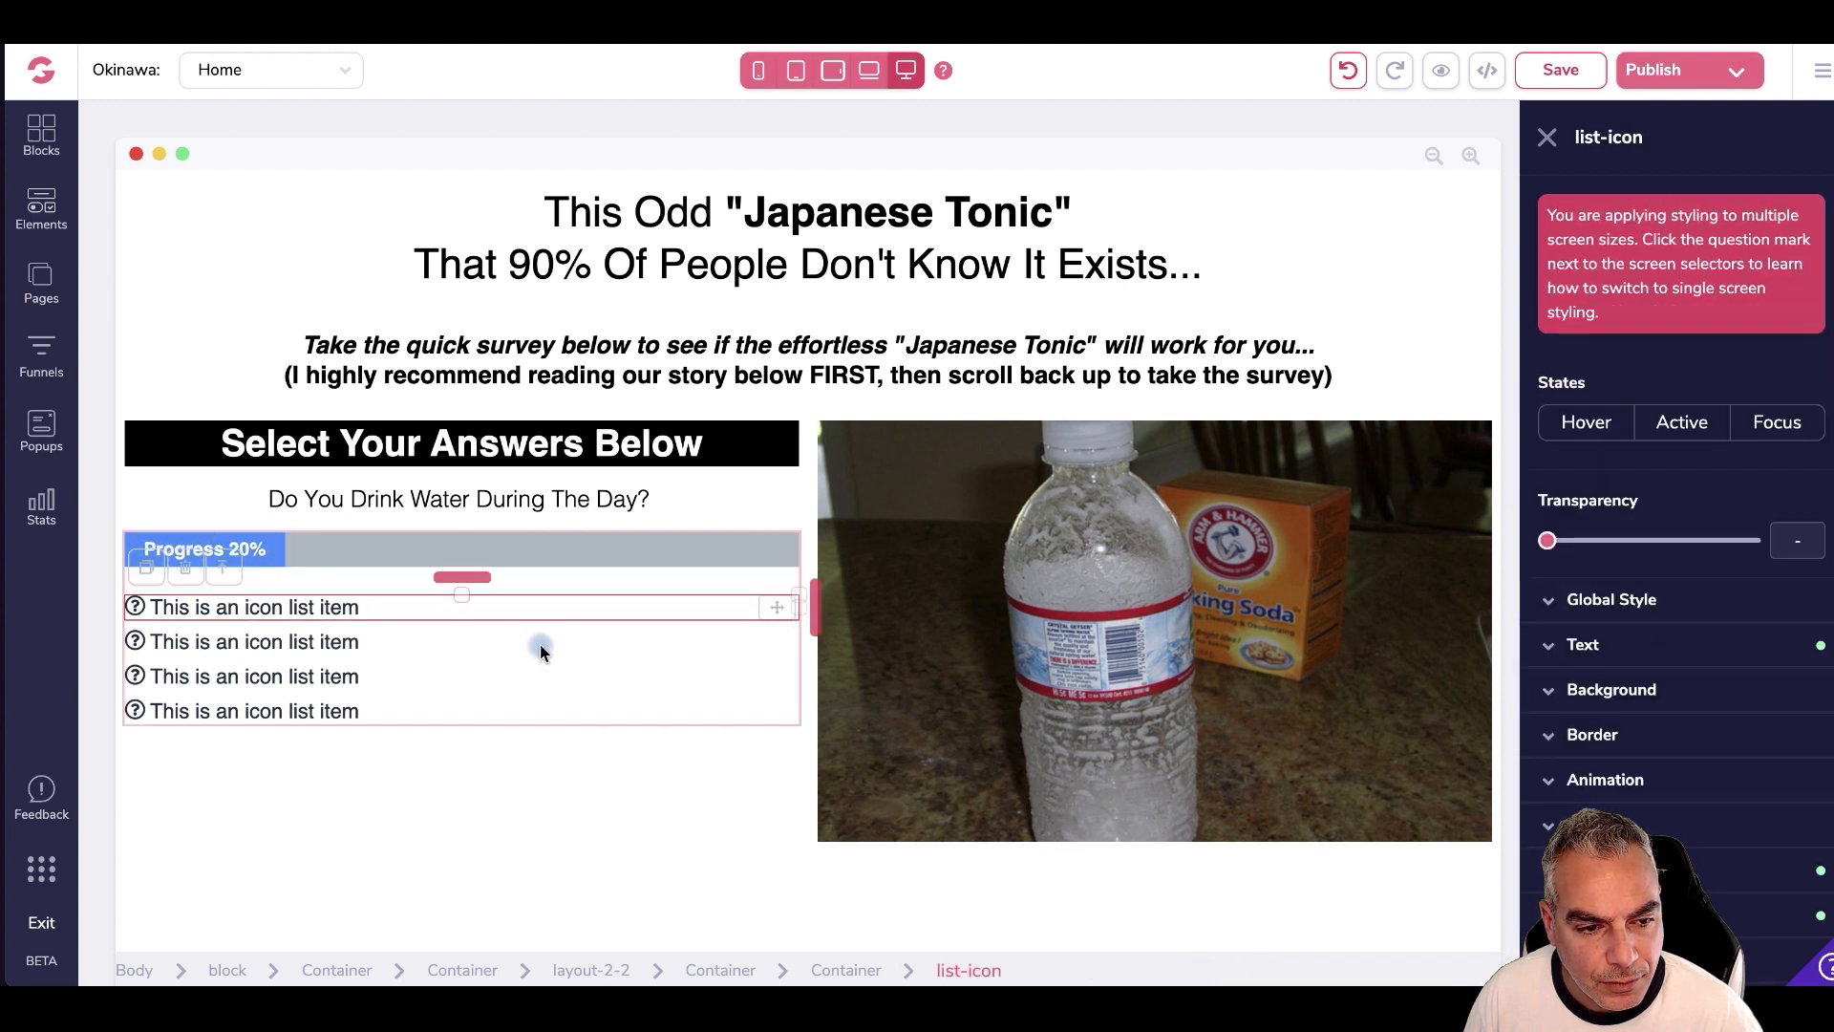
click(717, 768)
- Change the background colour of the "Select Your Answers Below" heading to dark navy
click(724, 452)
scroll(1715, 841, down, 4)
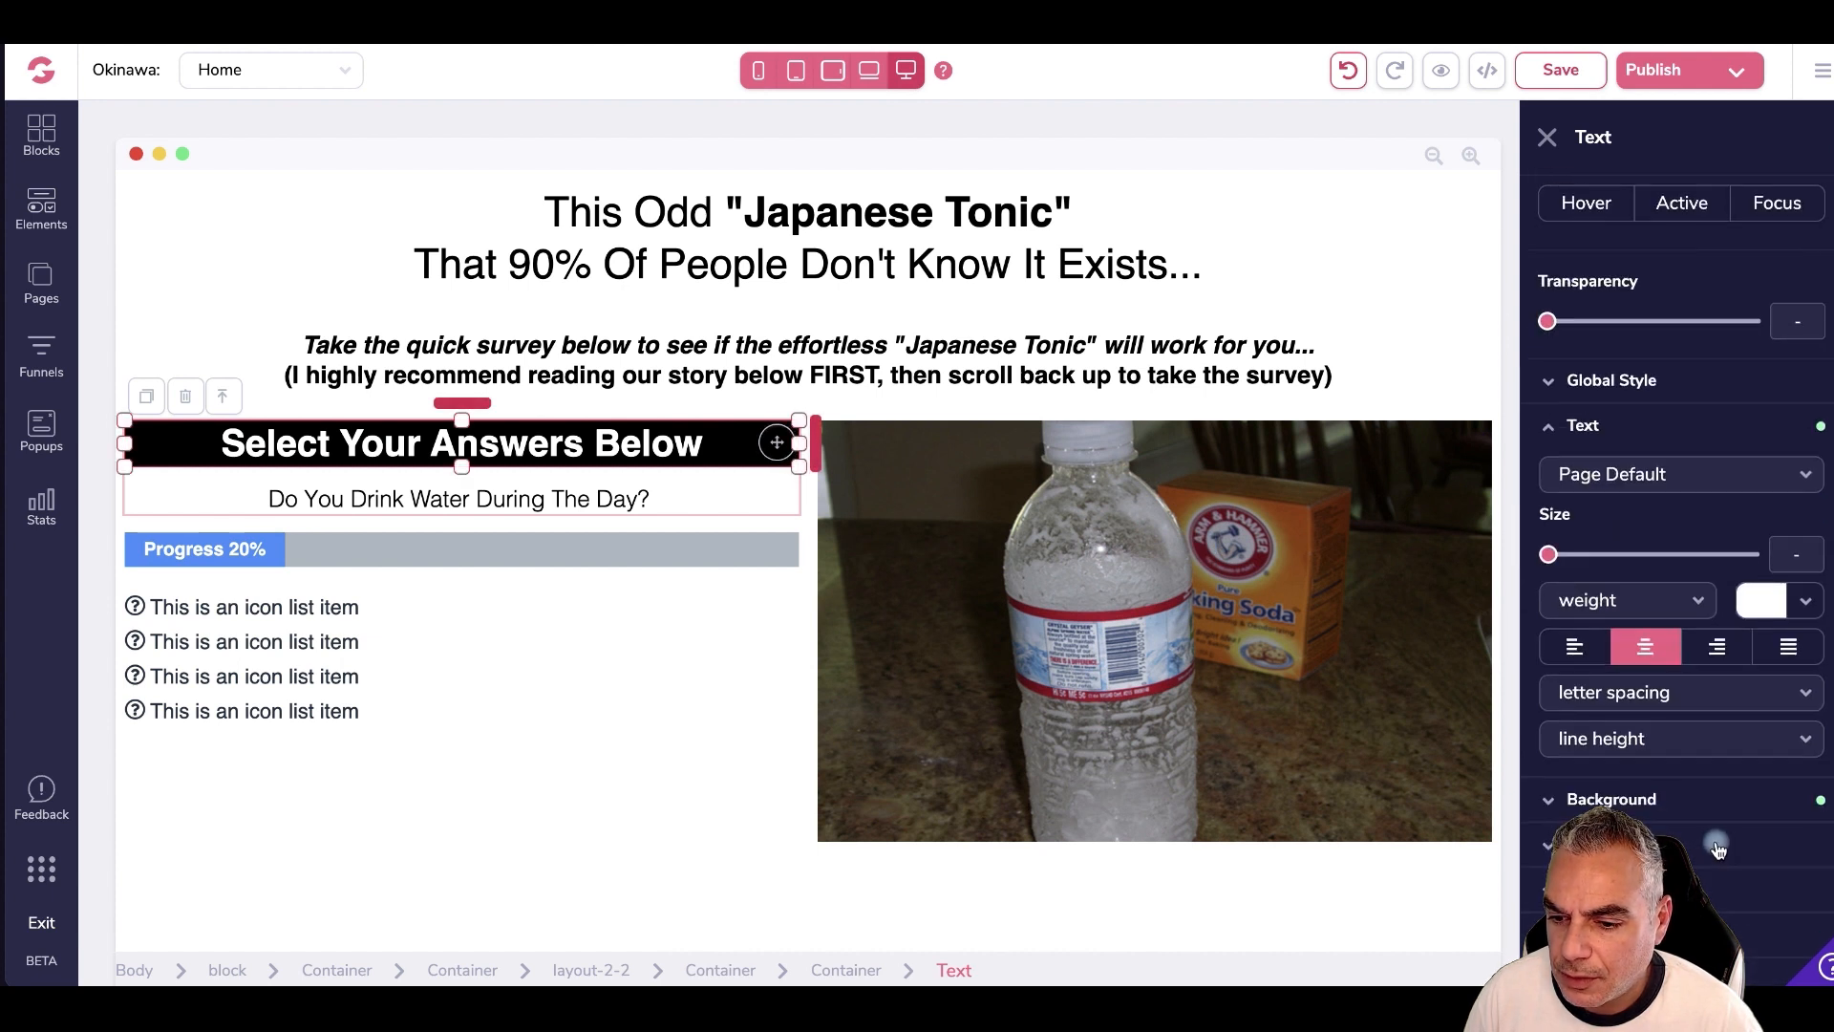
click(1754, 728)
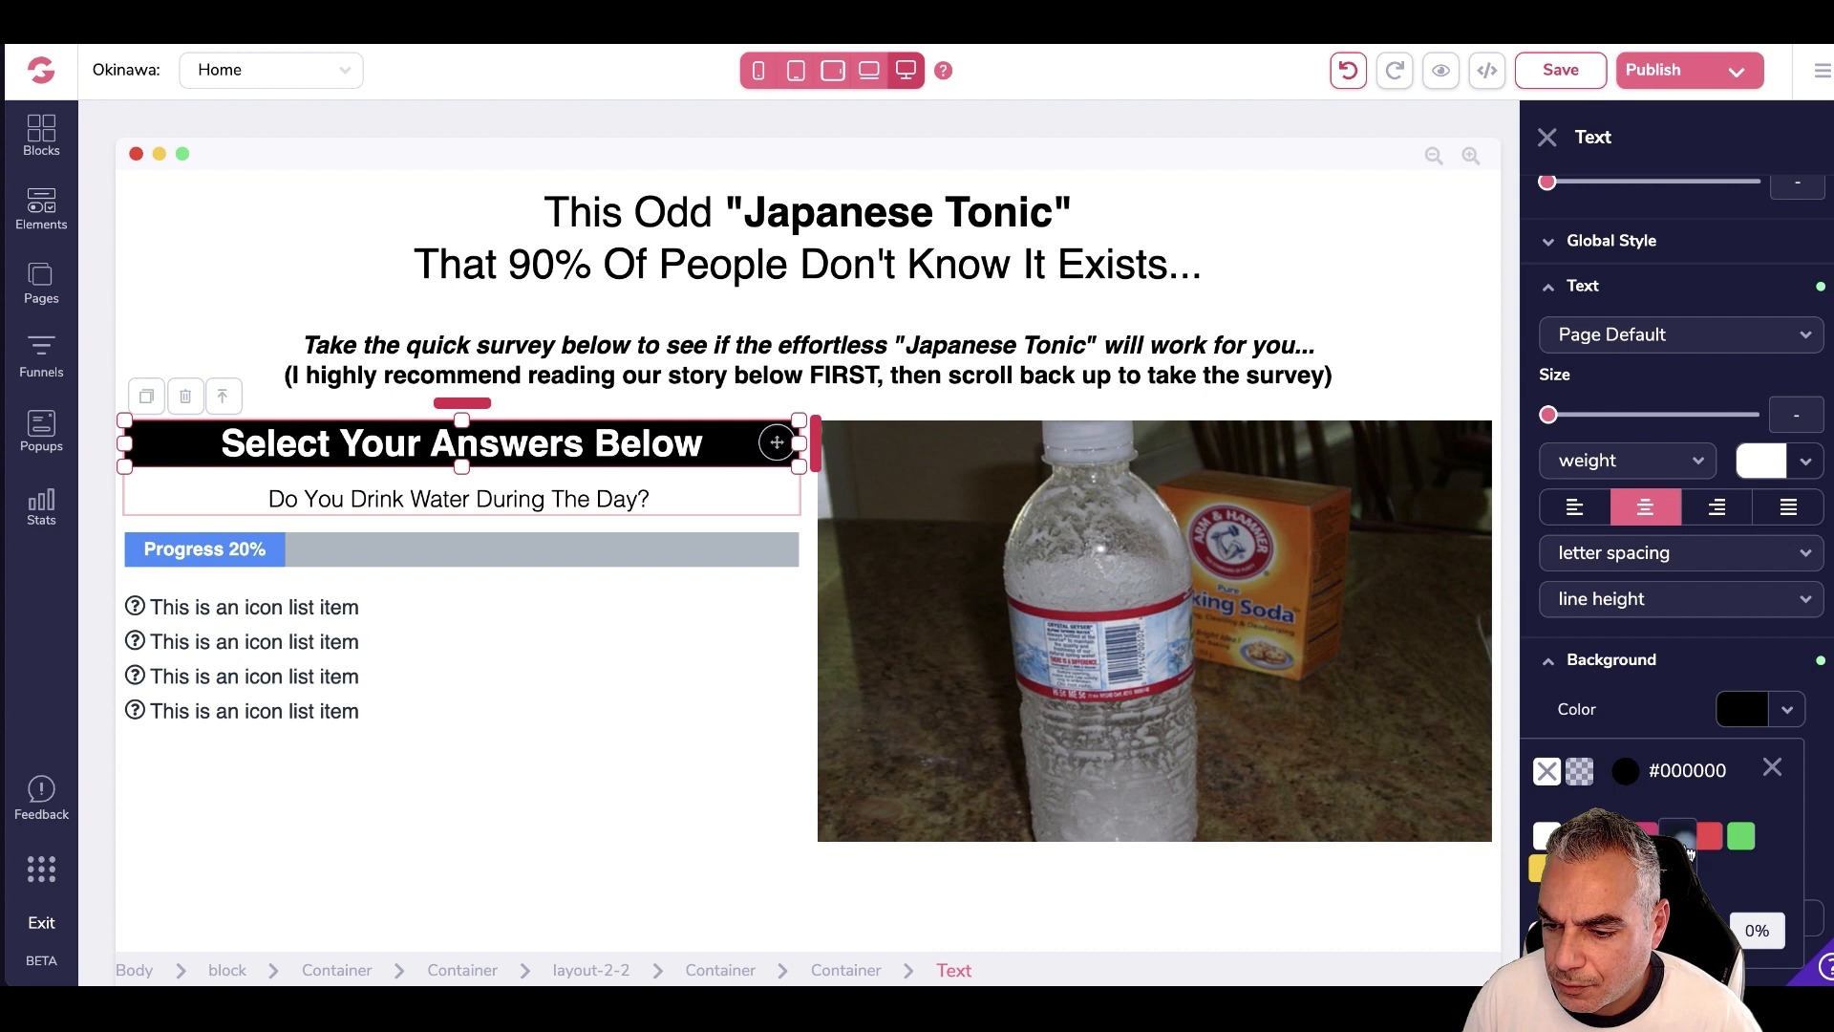
click(1681, 840)
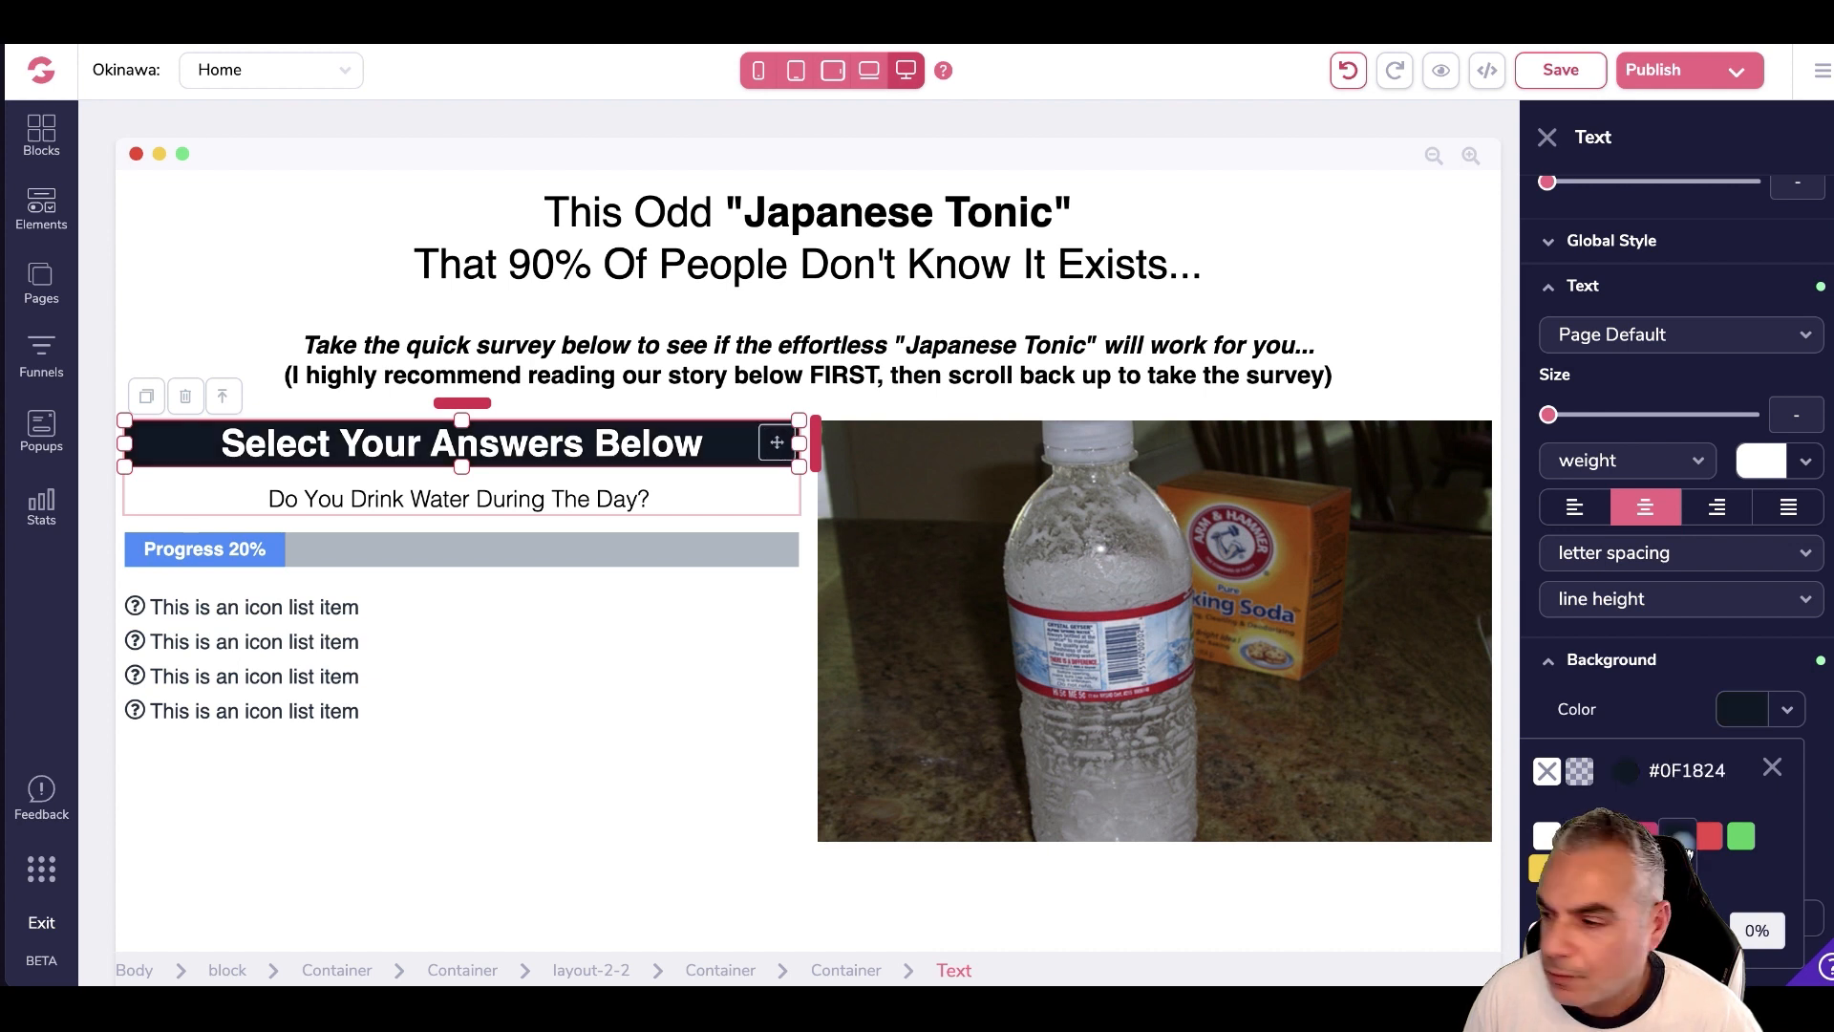
click(1684, 853)
click(156, 342)
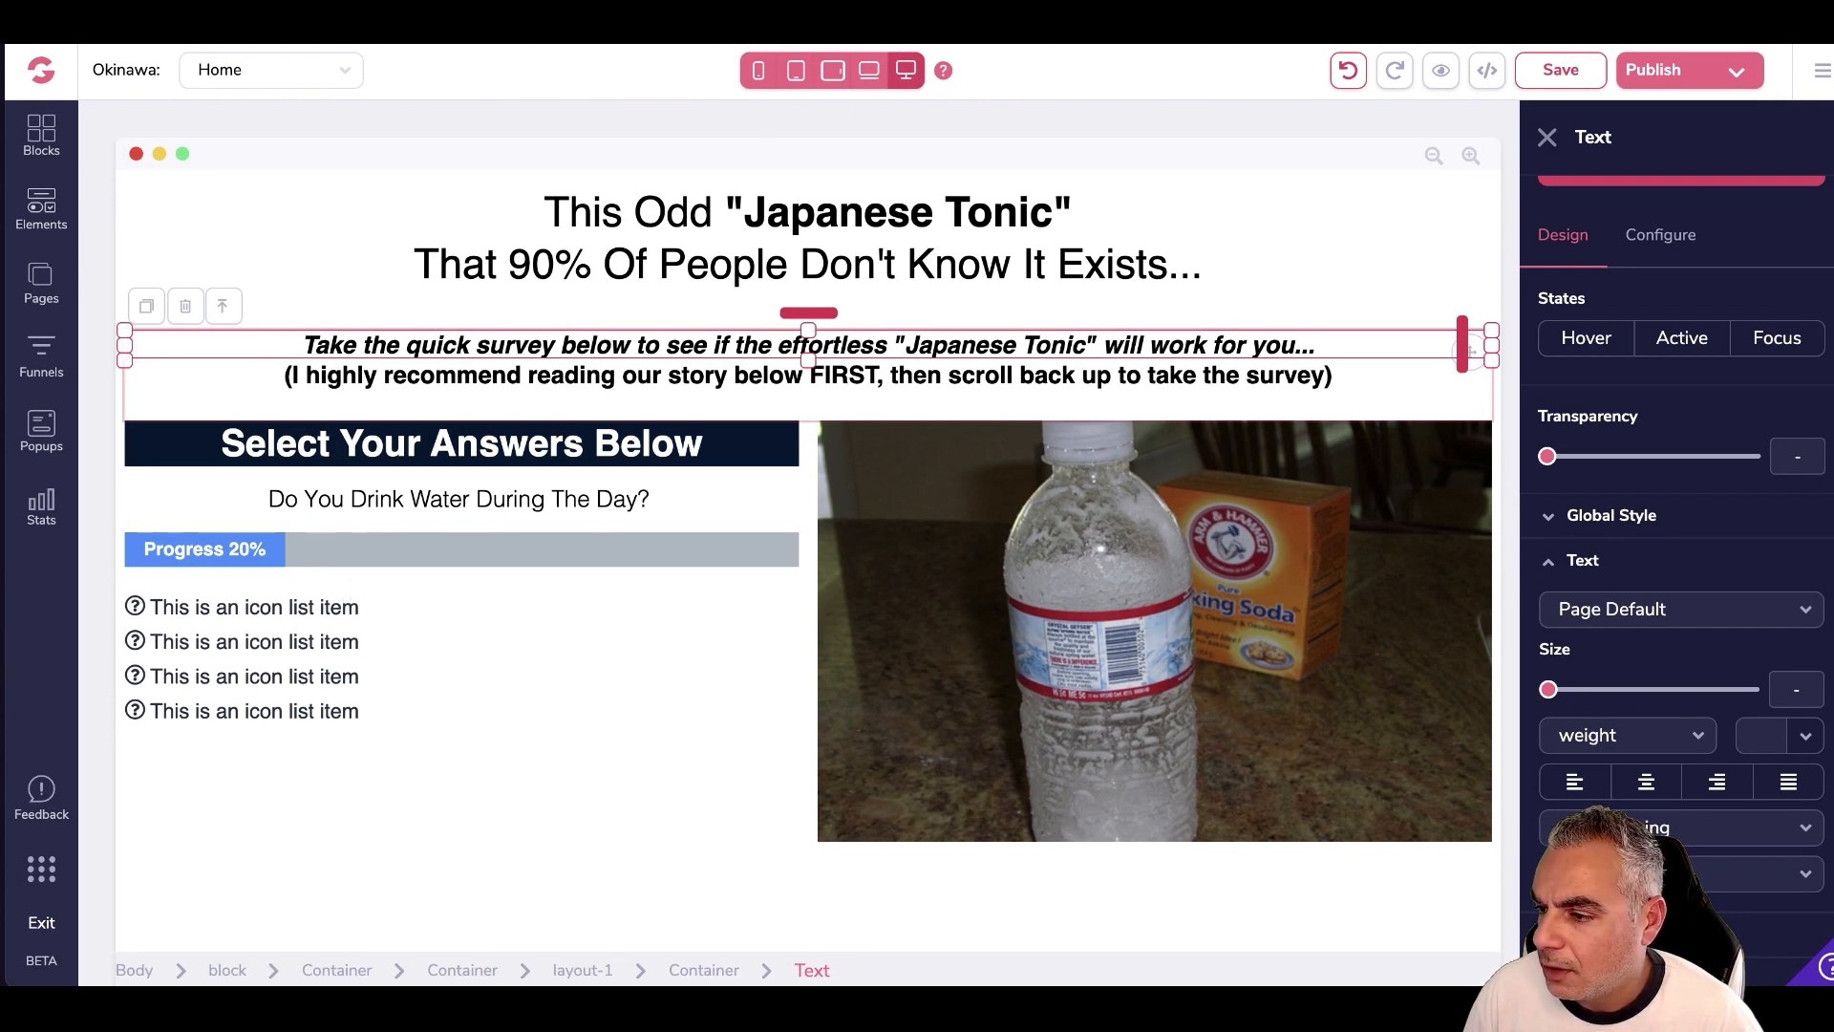
- Replace the first icon list item's placeholder text with "Yes 1-2 Glasses"
click(292, 597)
click(332, 607)
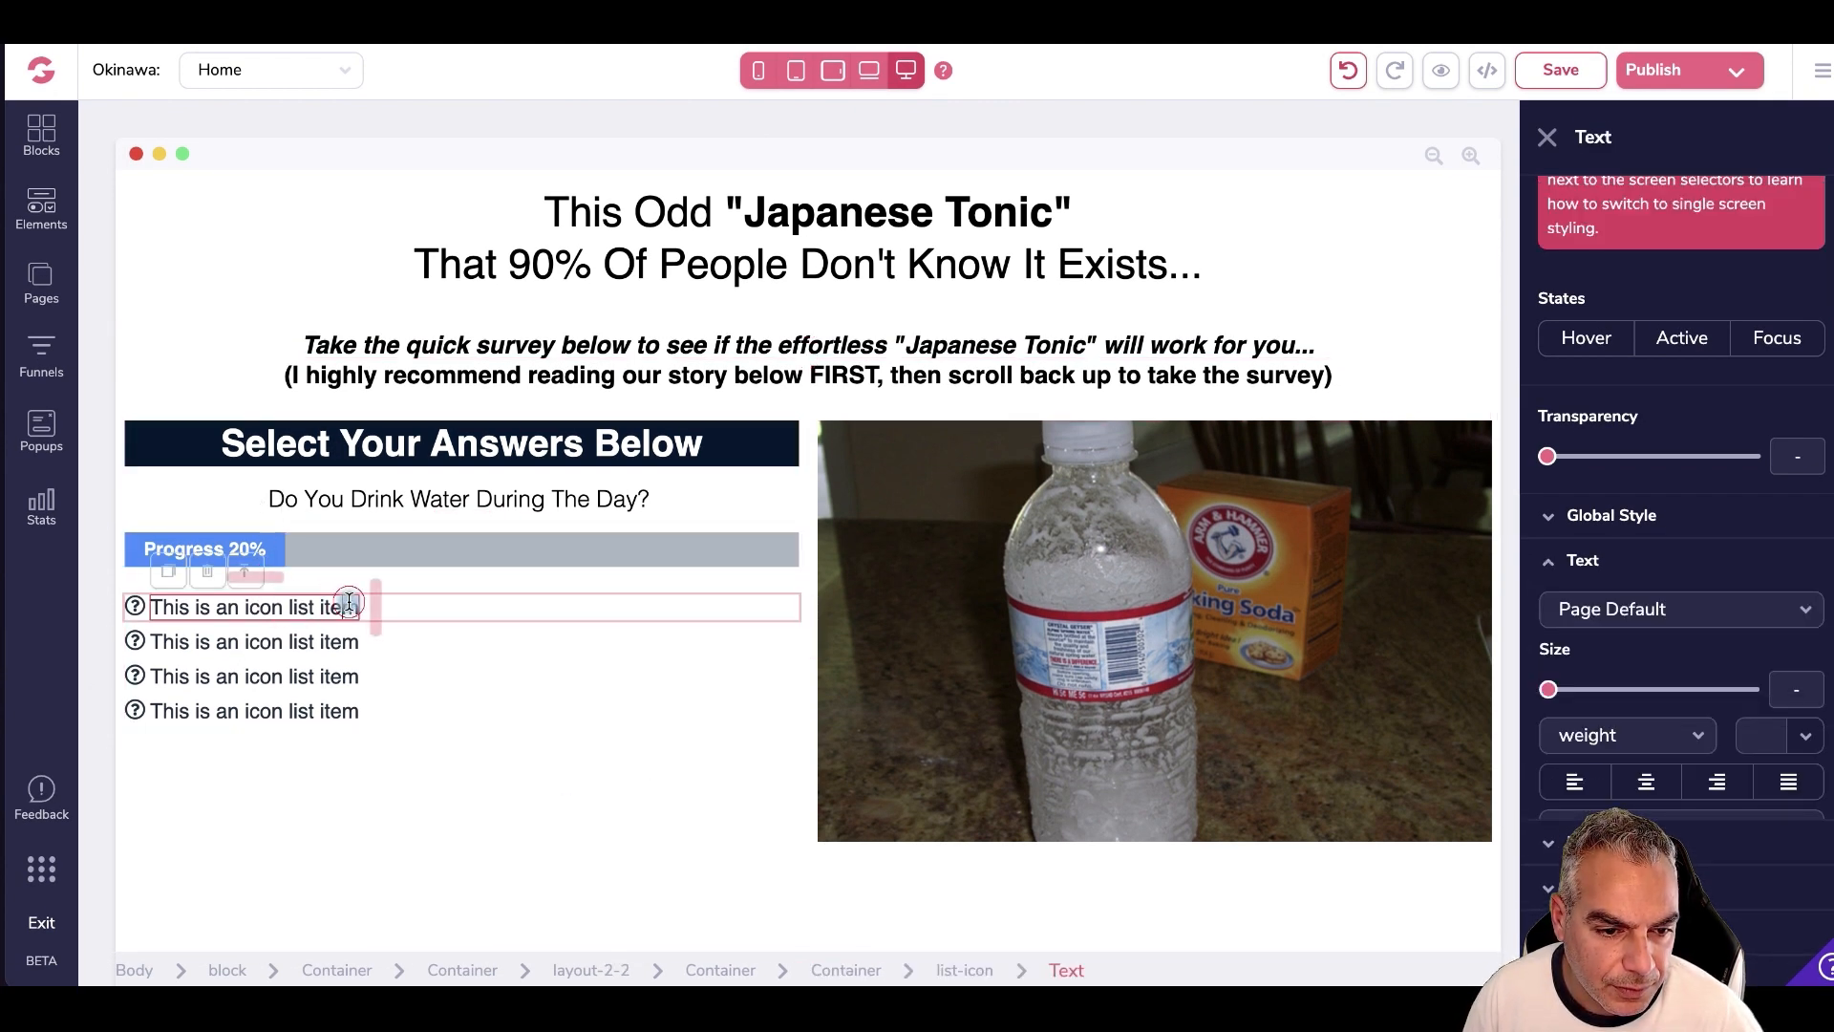
drag(164, 611, 317, 607)
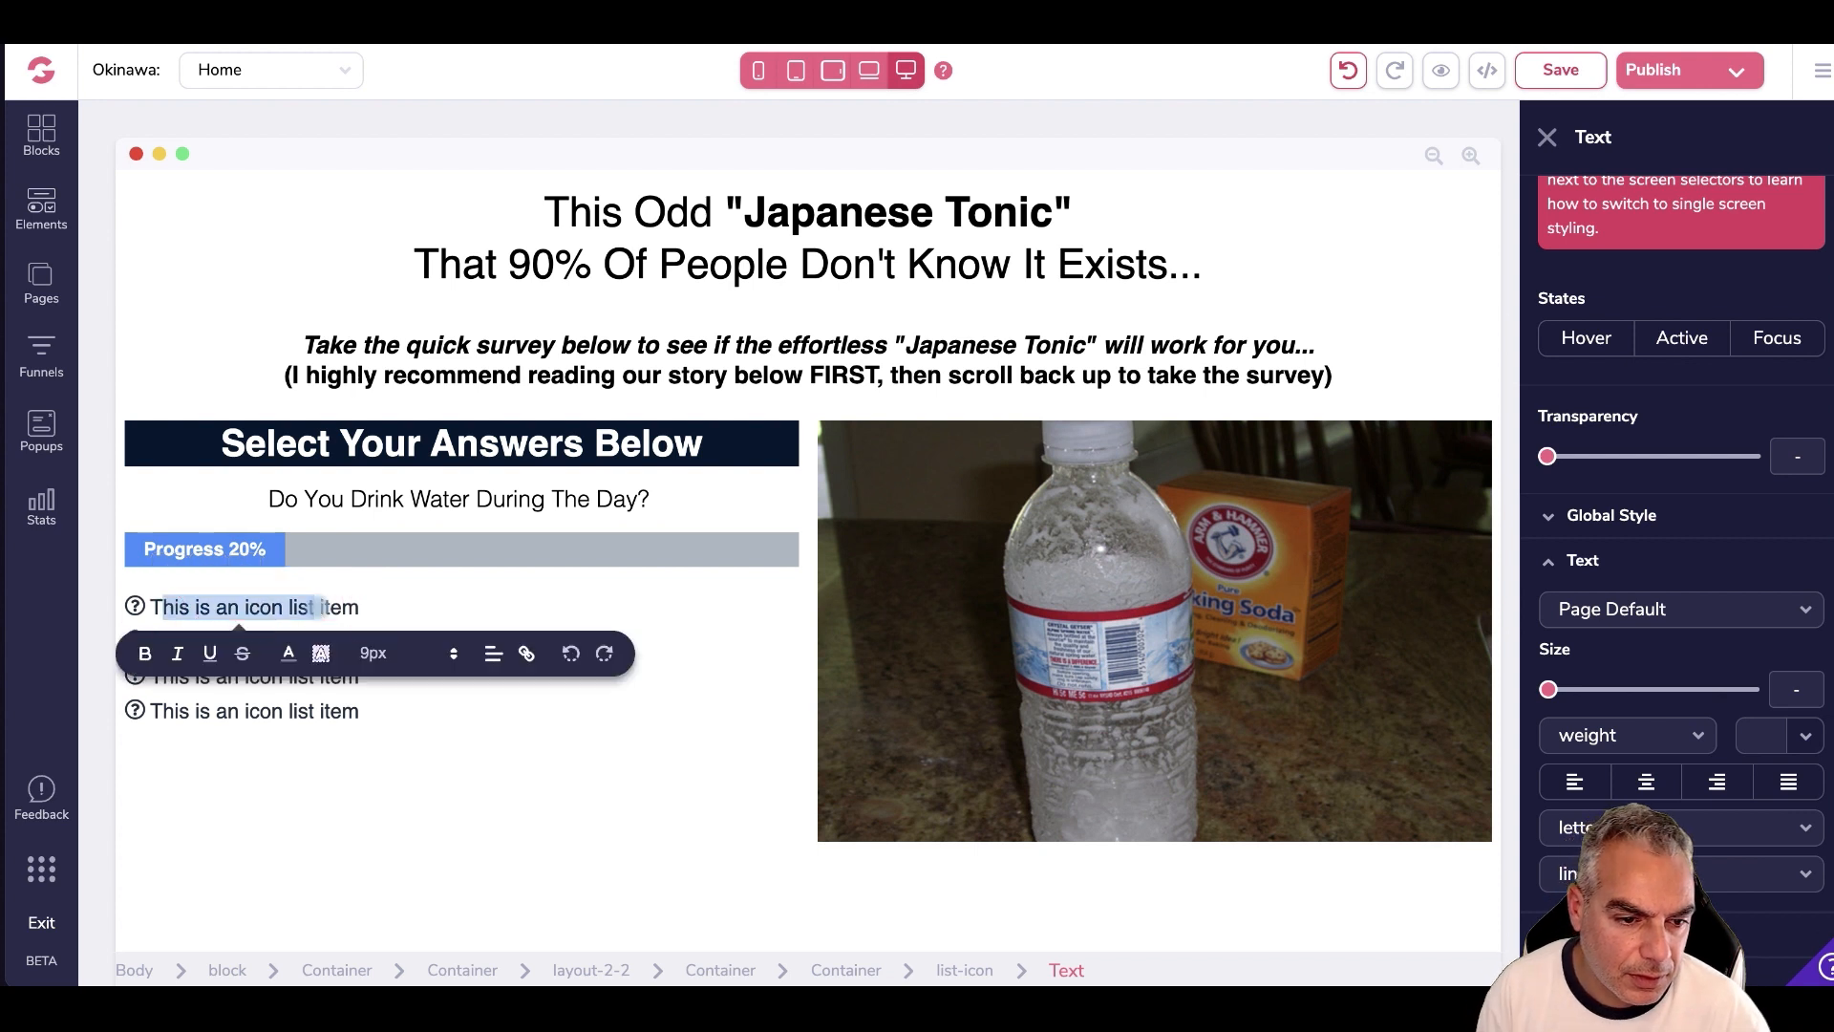
key(BackSpace)
key(BackSpace)
key(BackSpace)
key(BackSpace)
key(BackSpace)
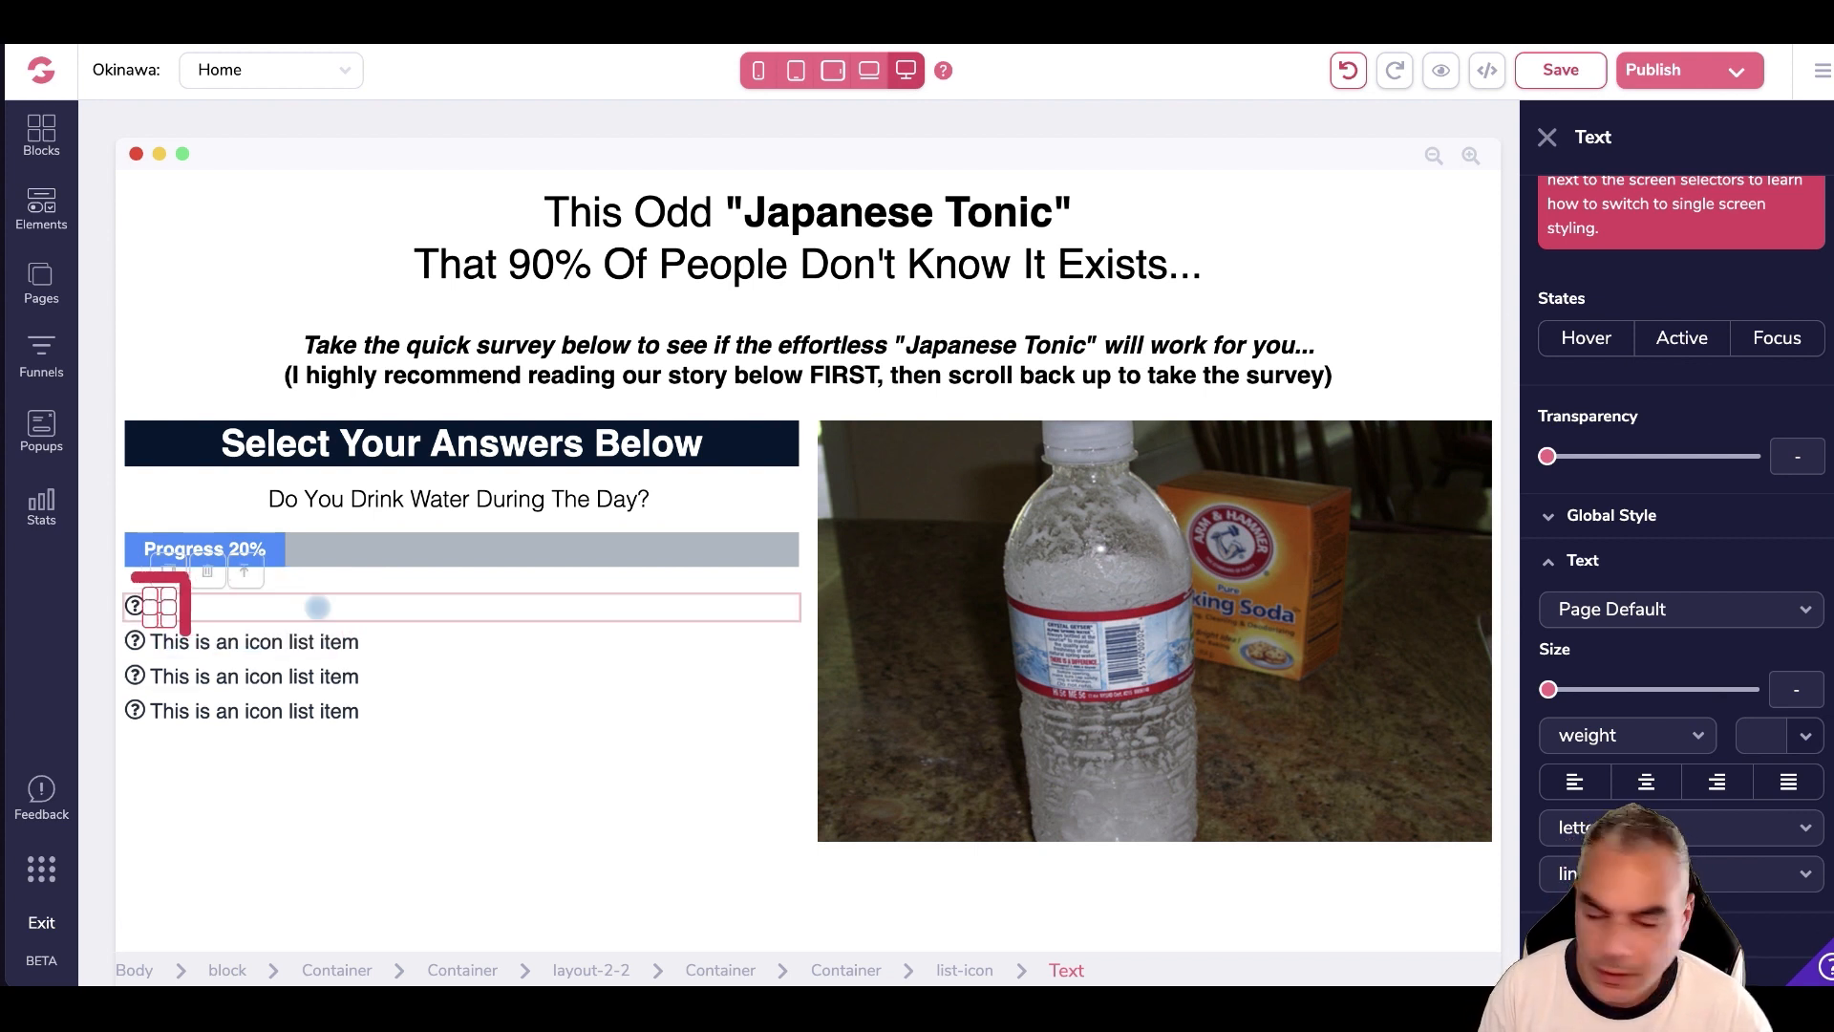
text(Yes 1-2 Glasses)
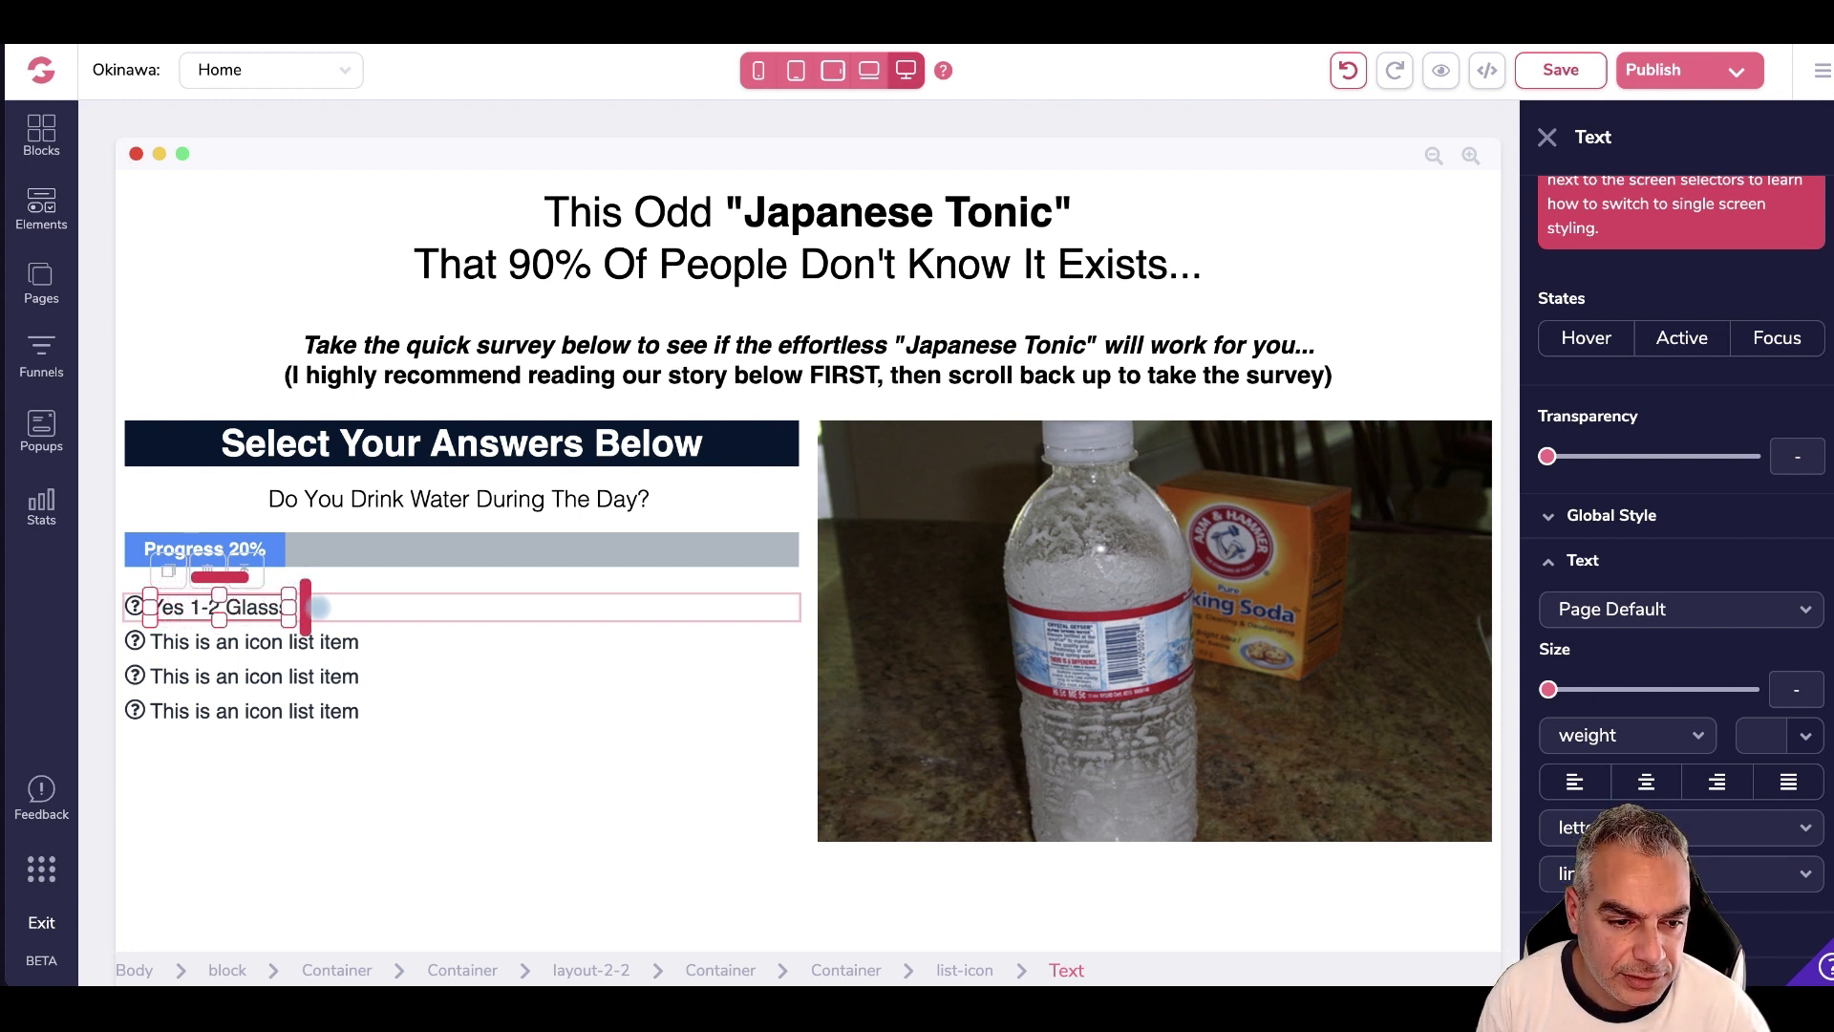
- Replace the second icon list item's placeholder text with "Yes 2- 3 Glasses"
click(320, 643)
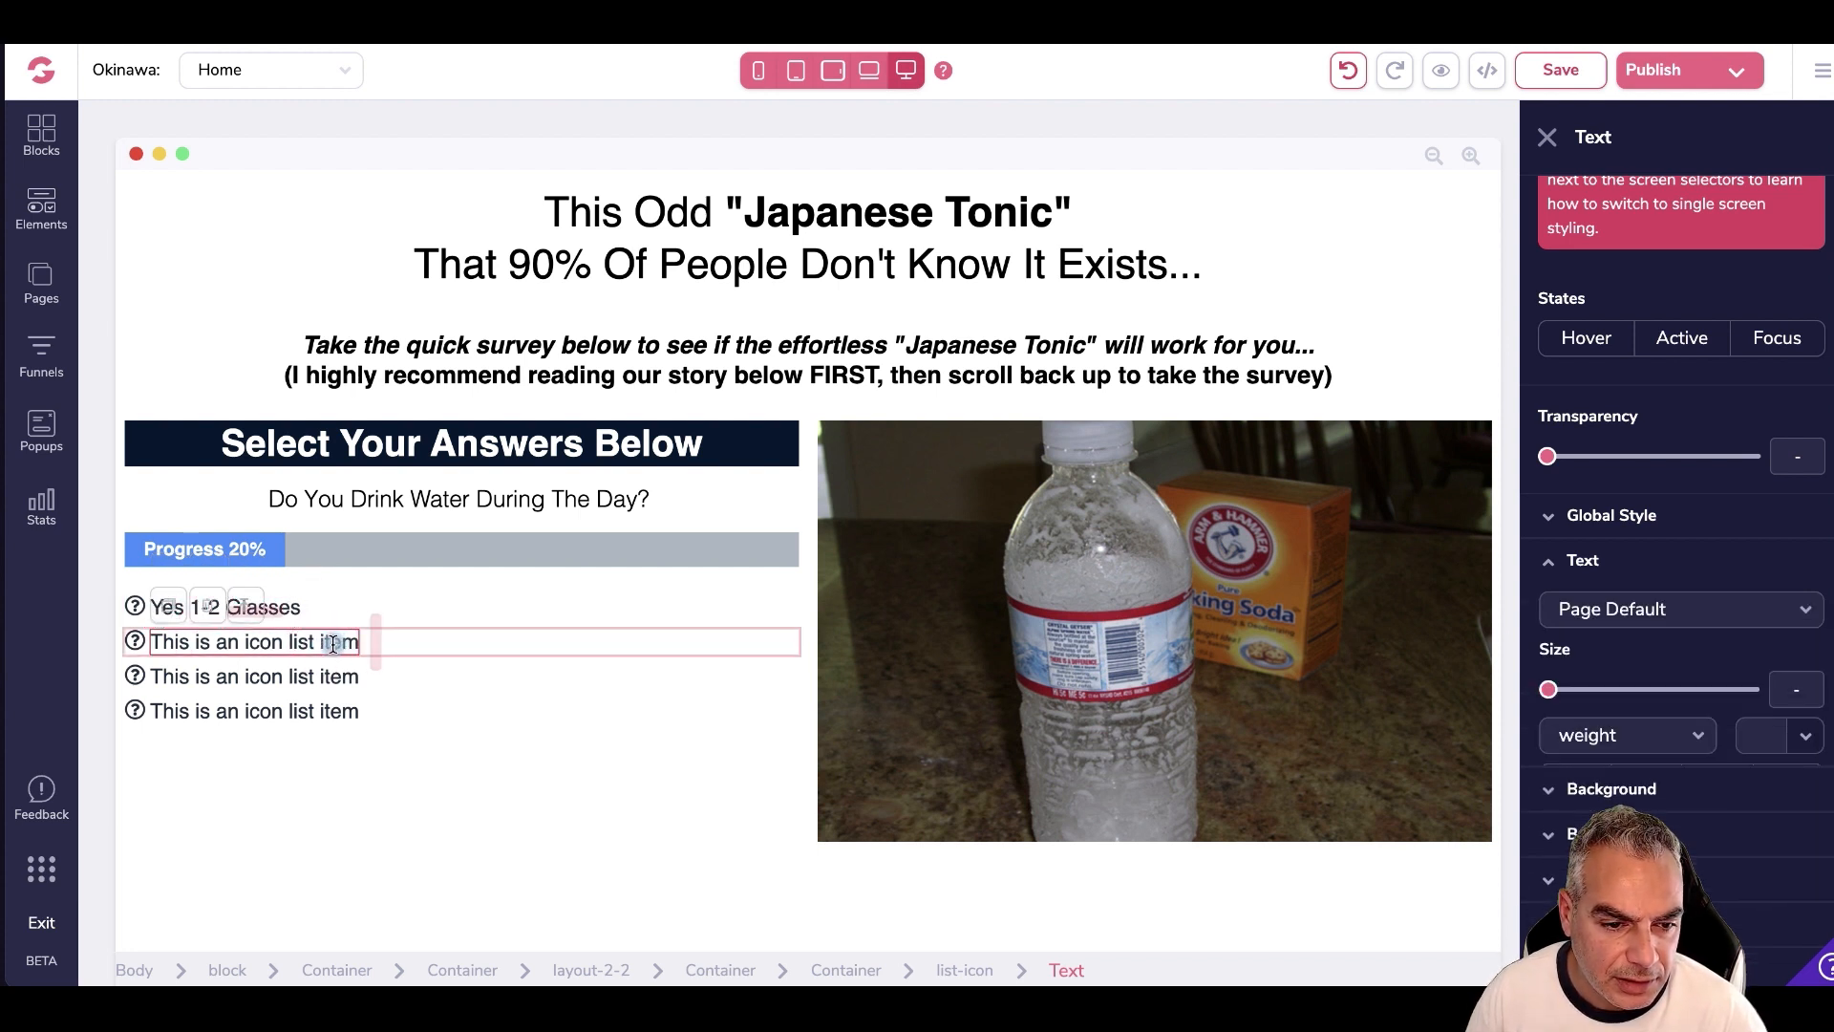
drag(369, 643, 151, 642)
key(BackSpace)
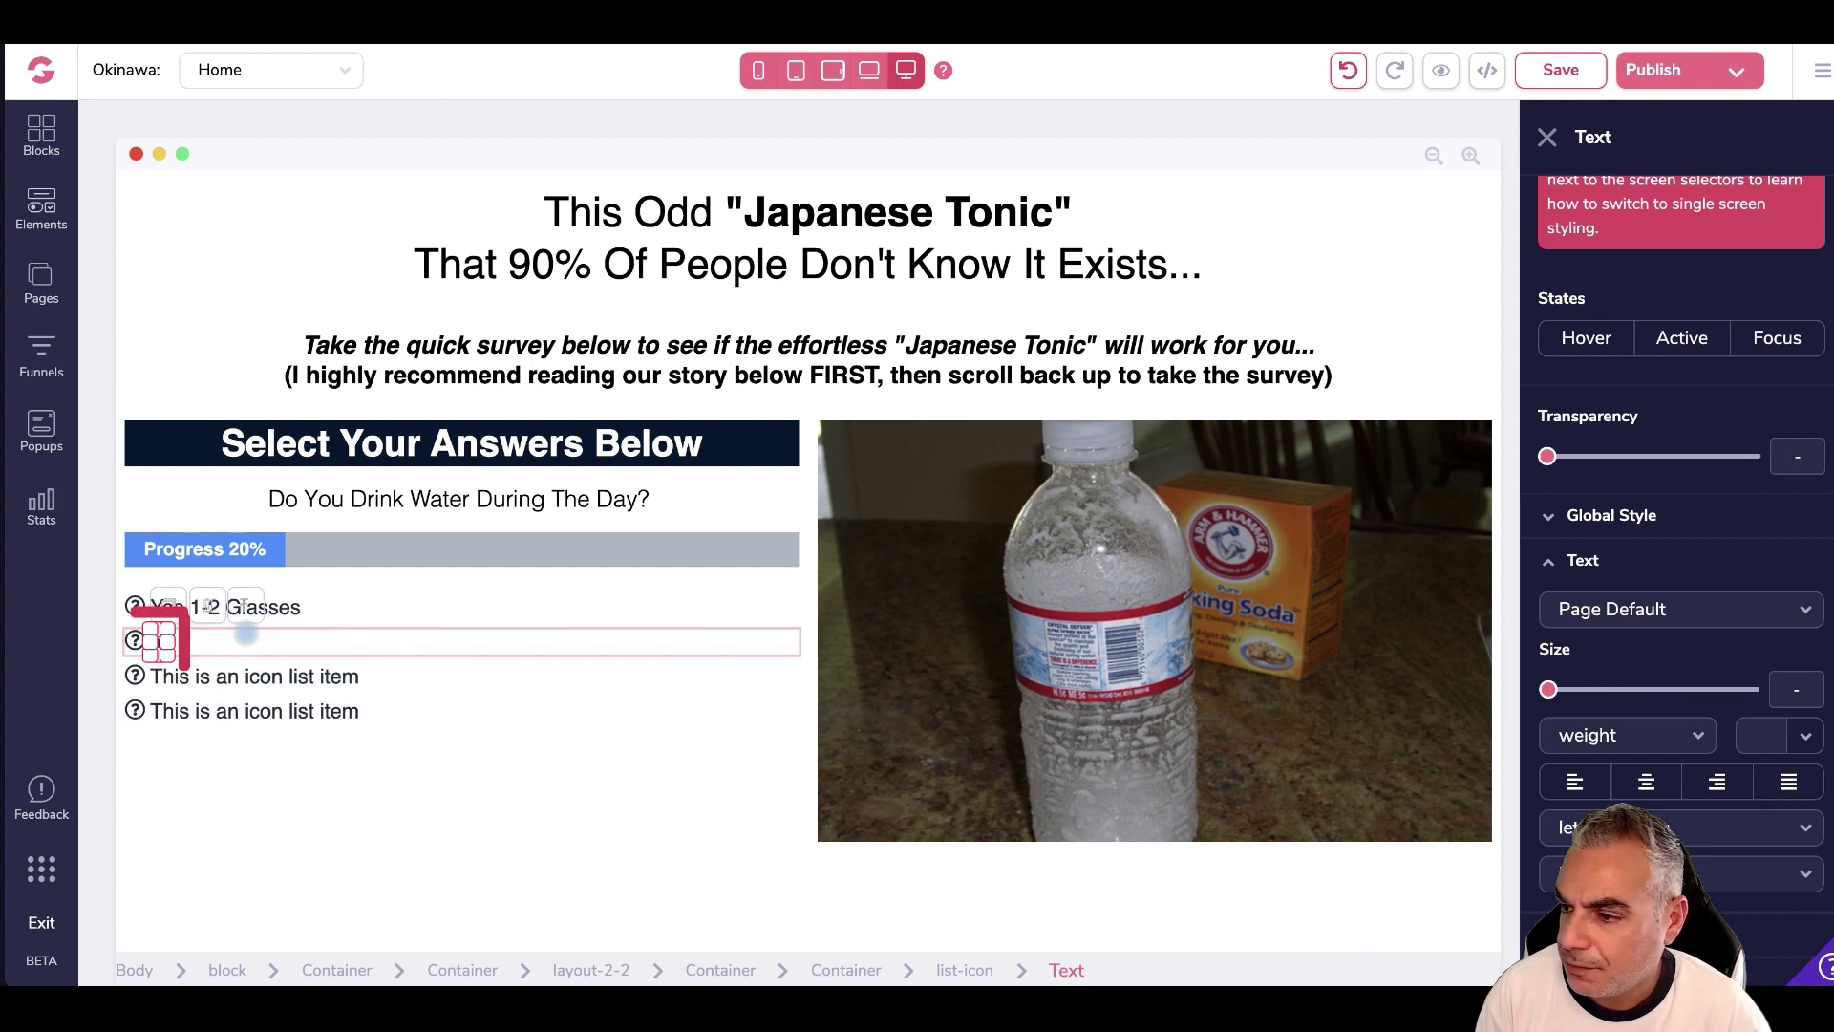
key(ctrl+v)
key(ctrl+z)
text(Yes 2- 3 Glasse)
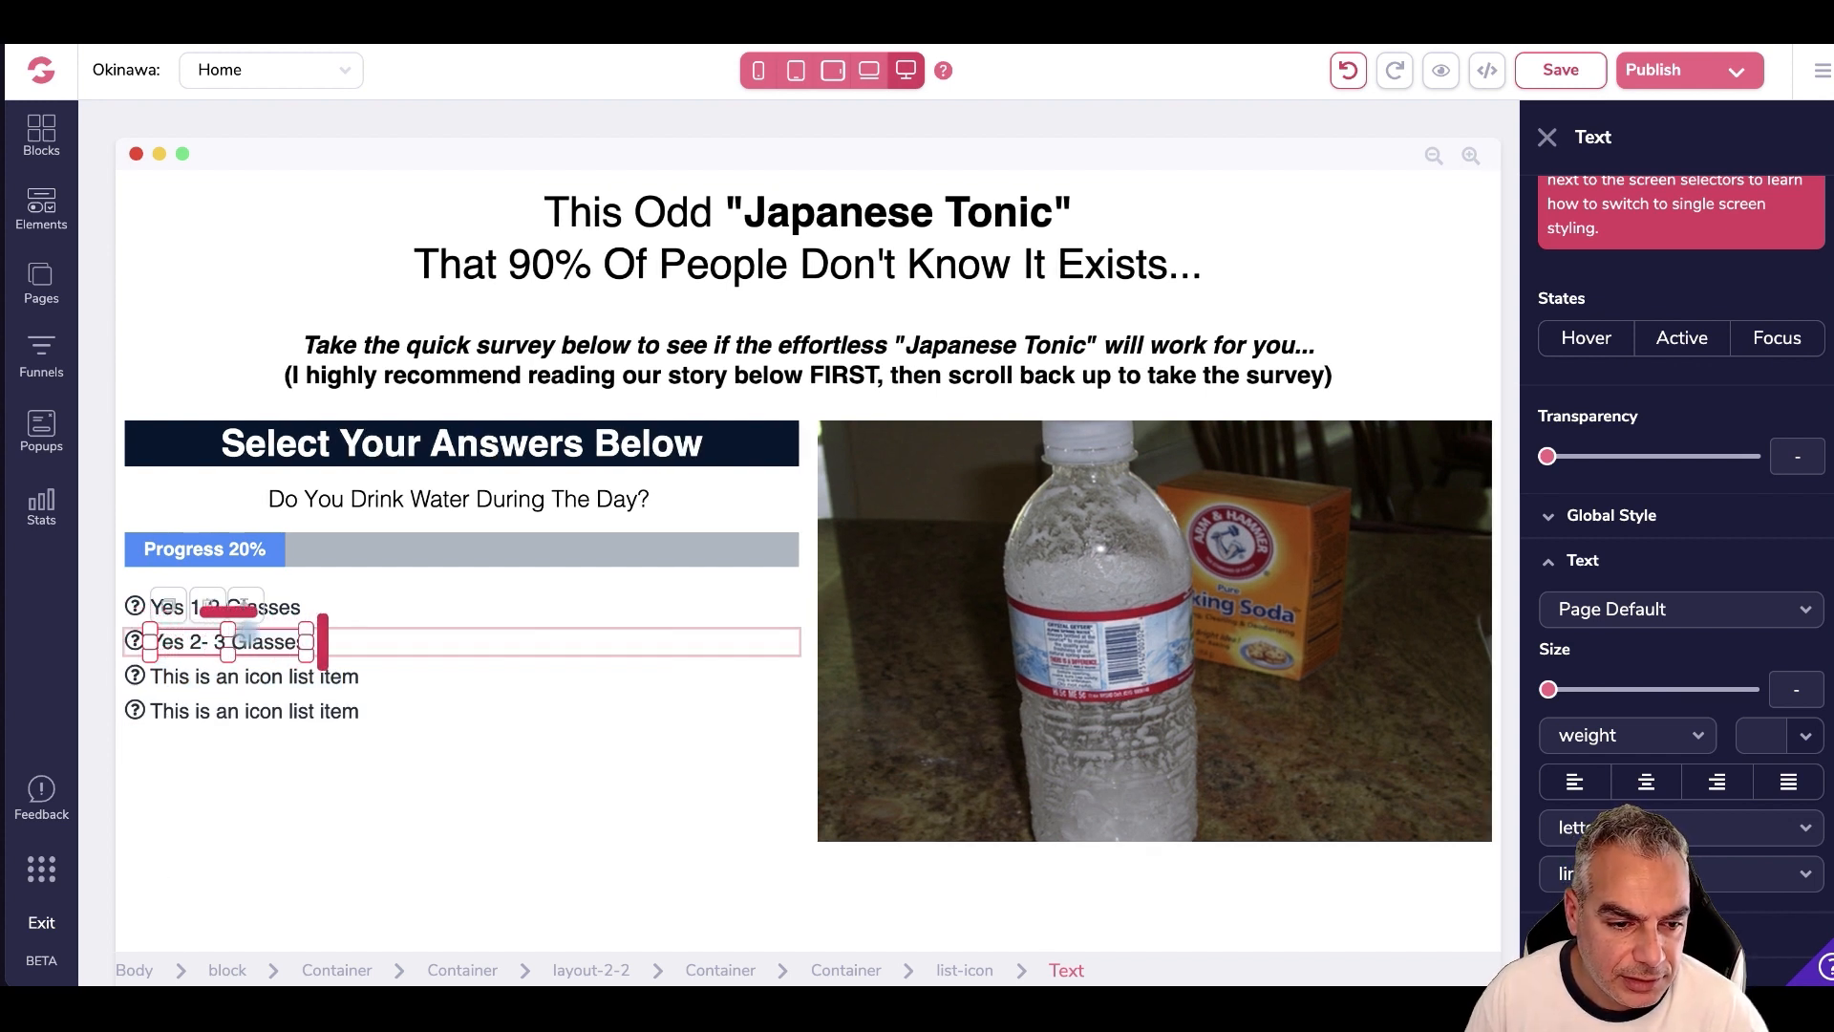
text(s)
- Replace the third icon list item's placeholder text with "Yes 4+ Glasses"
click(283, 674)
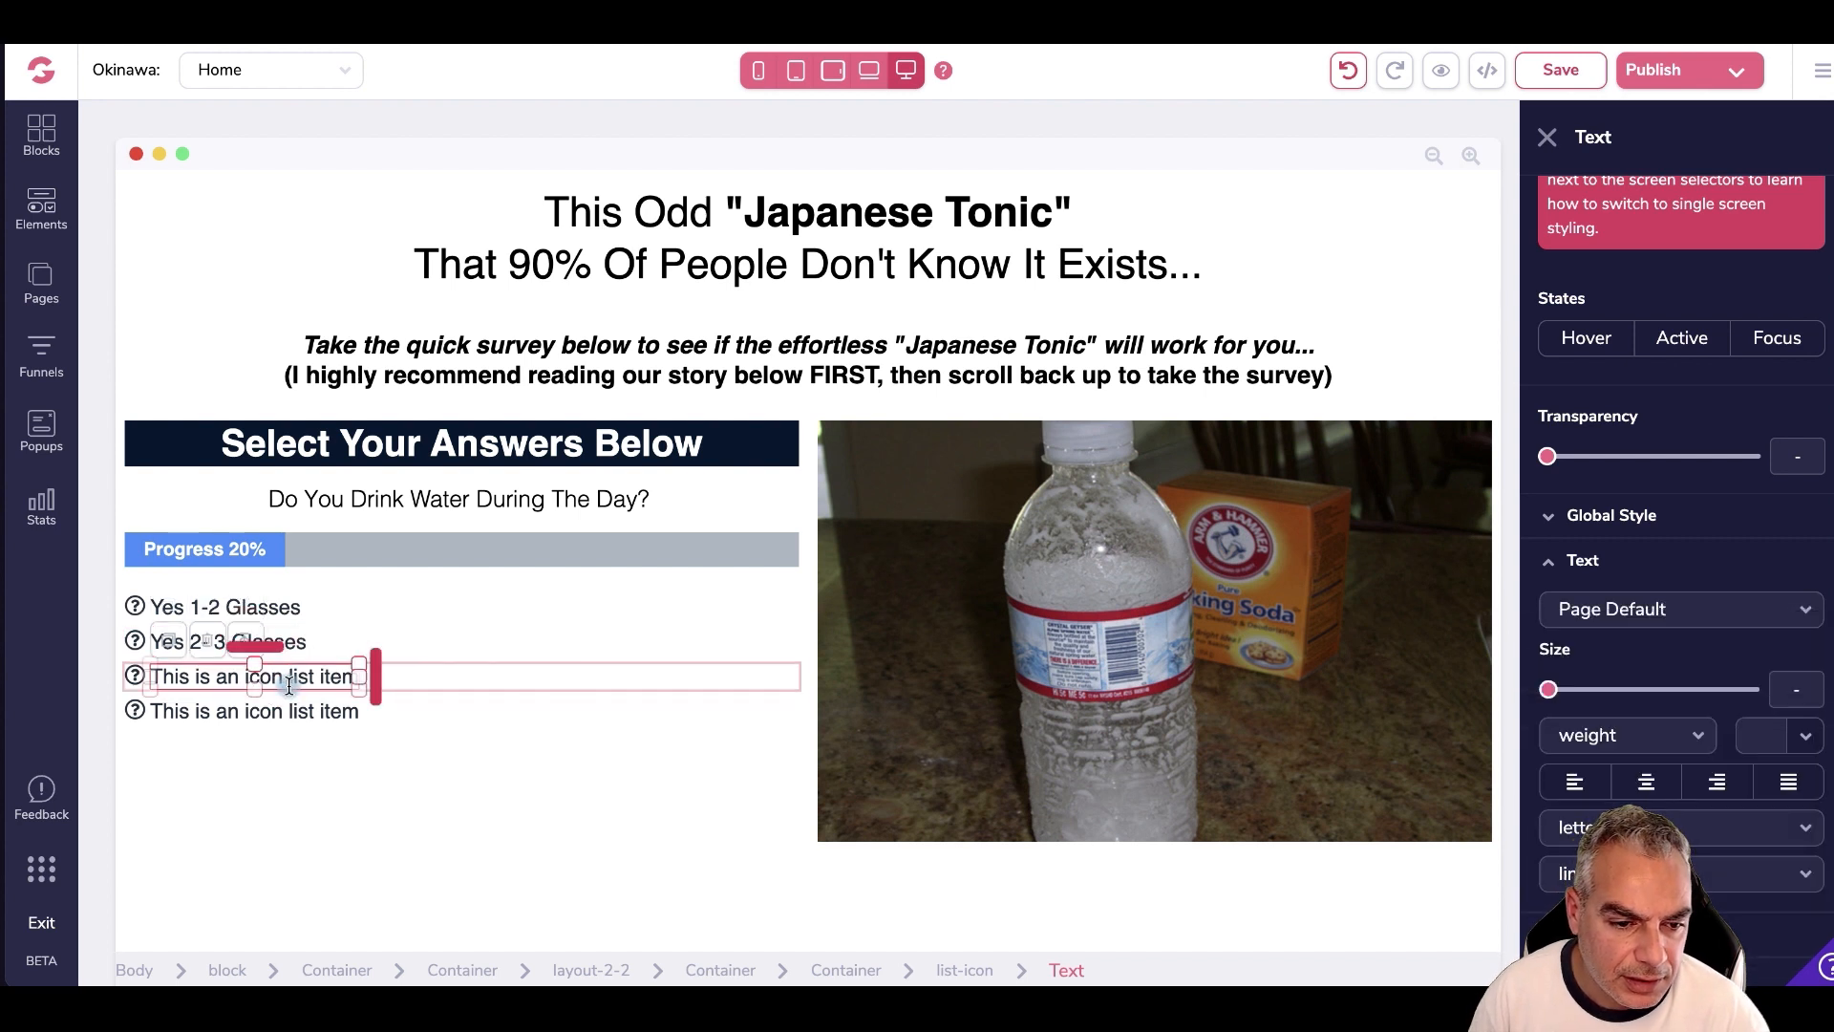
key(BackSpace)
key(BackSpace)
key(BackSpace)
key(BackSpace)
key(BackSpace)
key(BackSpace)
key(BackSpace)
key(BackSpace)
key(BackSpace)
key(BackSpace)
key(BackSpace)
key(BackSpace)
key(BackSpace)
key(BackSpace)
key(BackSpace)
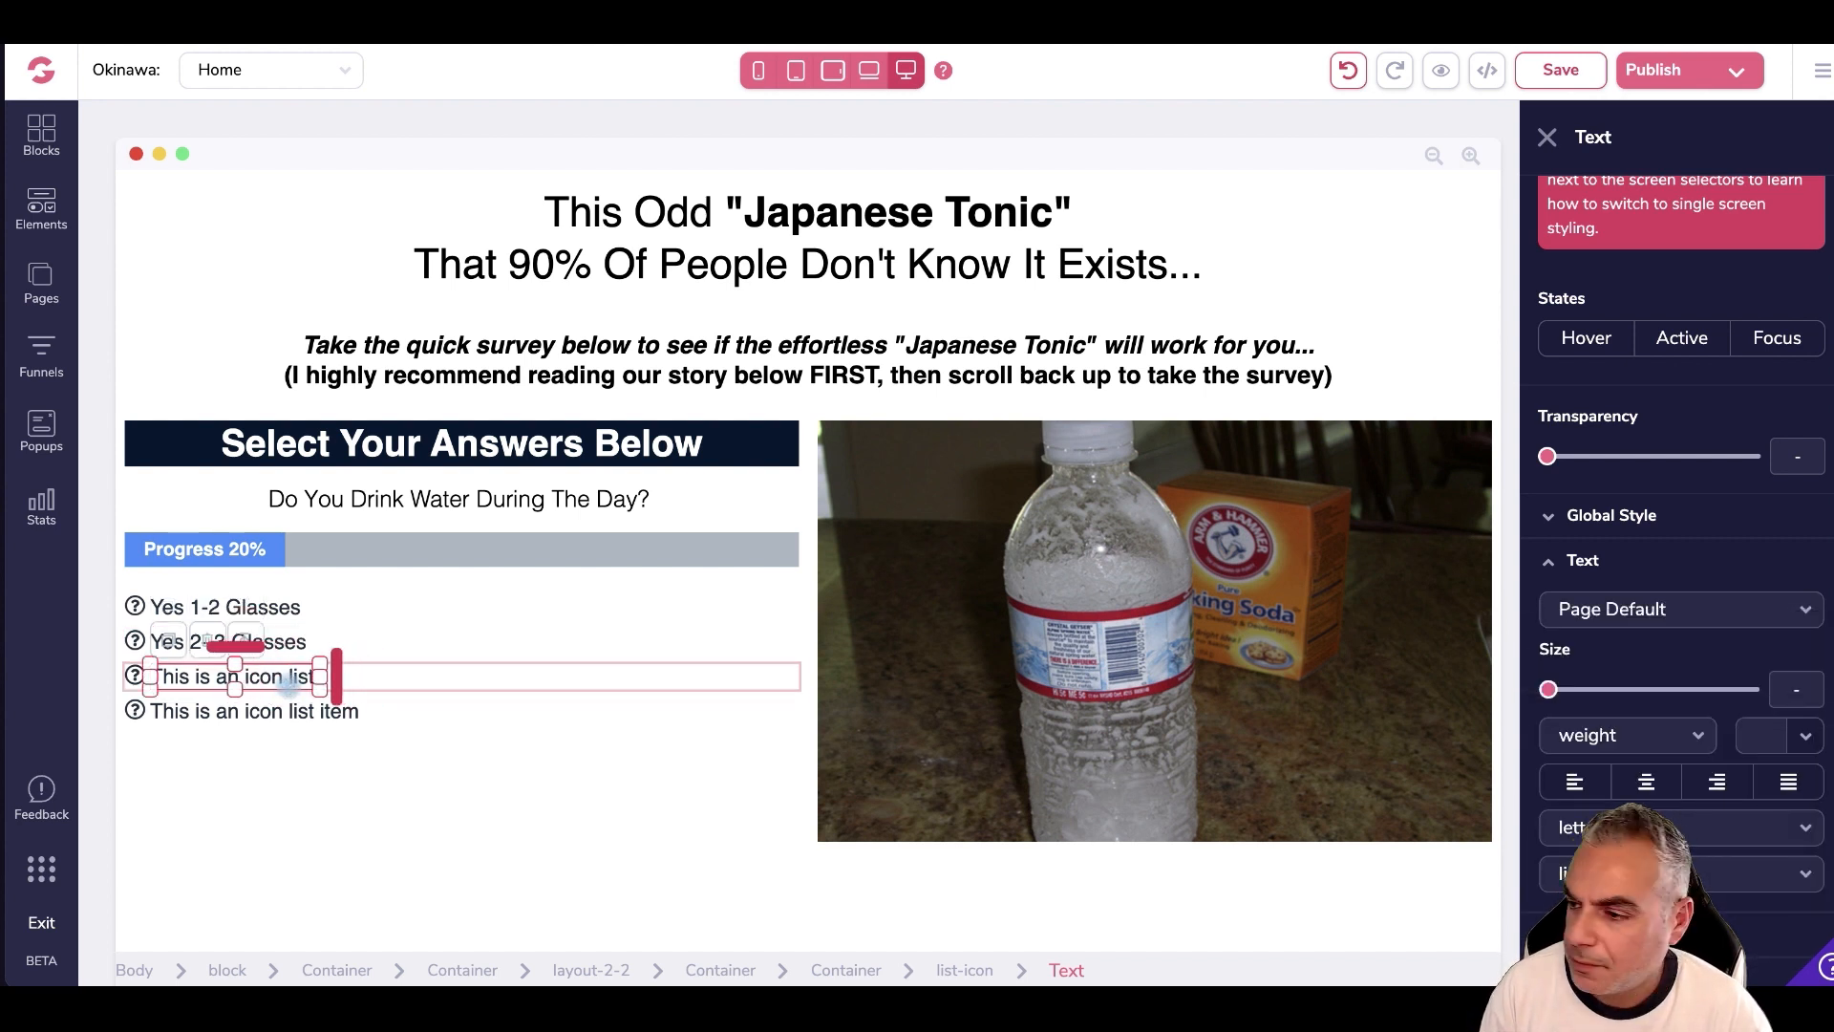
key(BackSpace)
key(BackSpace)
key(BackSpace)
key(BackSpace)
key(BackSpace)
key(BackSpace)
key(BackSpace)
key(BackSpace)
key(BackSpace)
key(BackSpace)
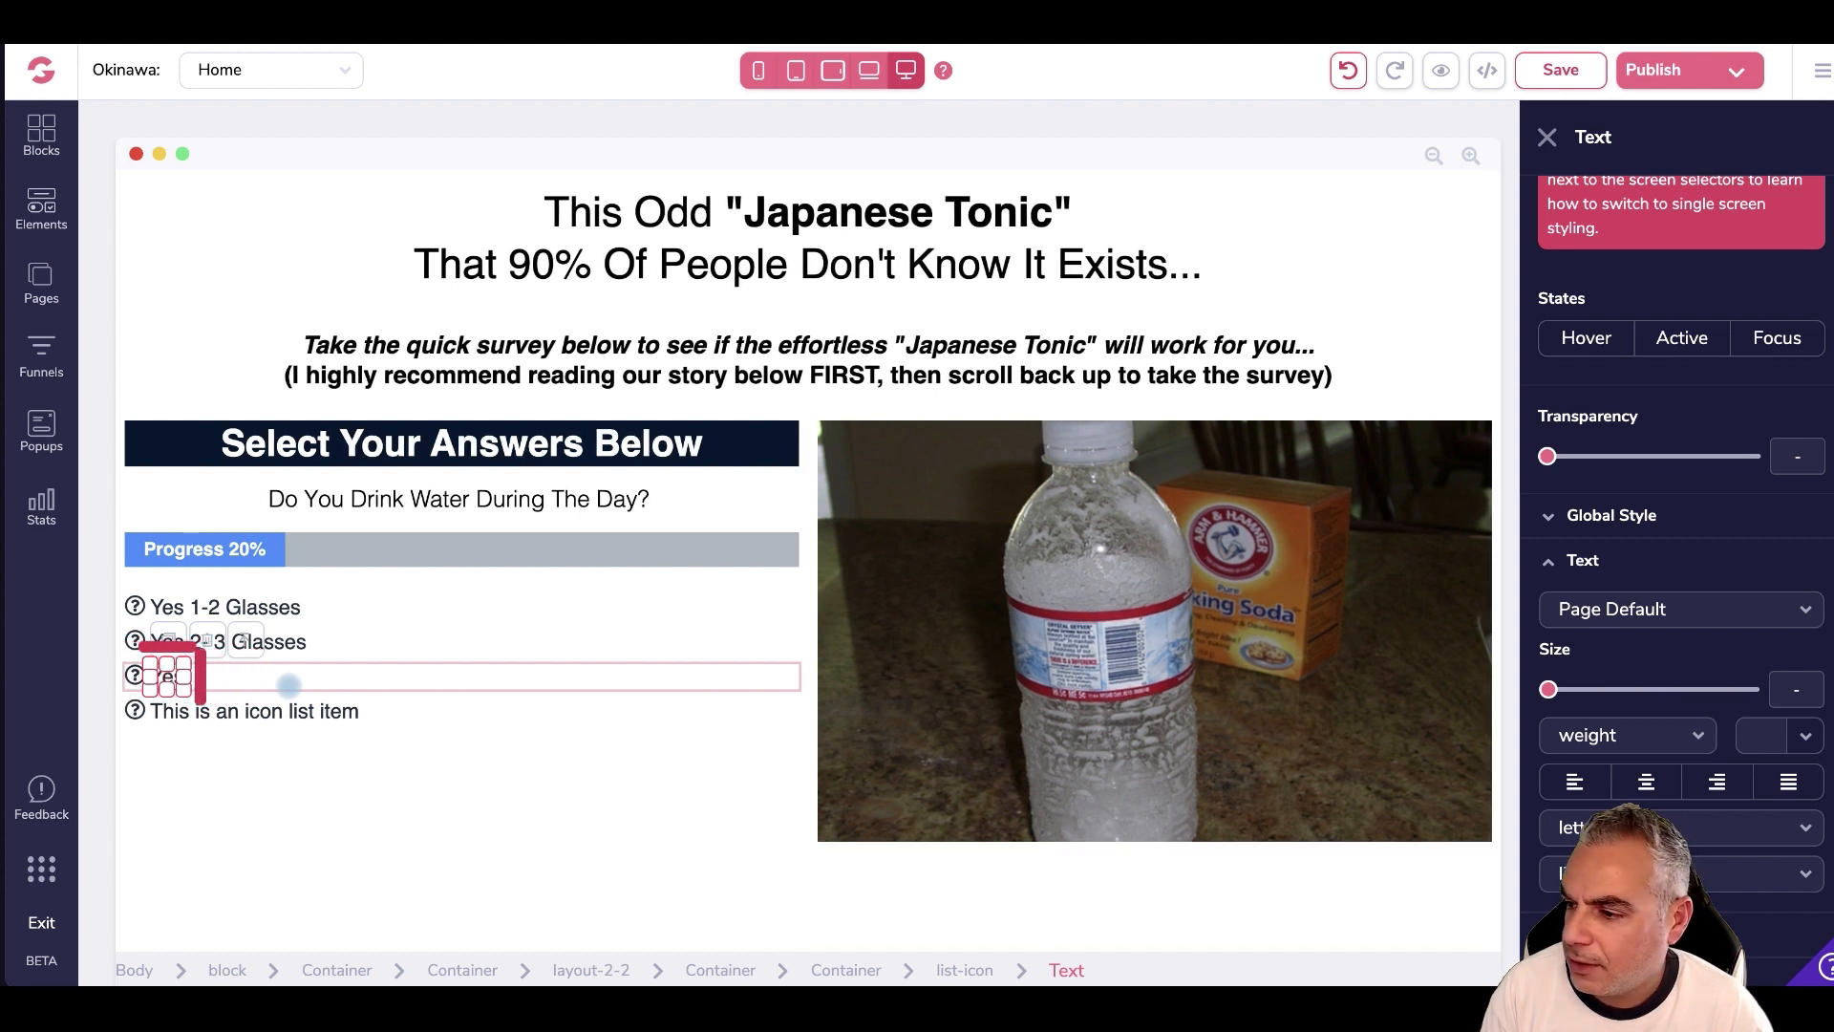
text(Yes 4+ Glasses)
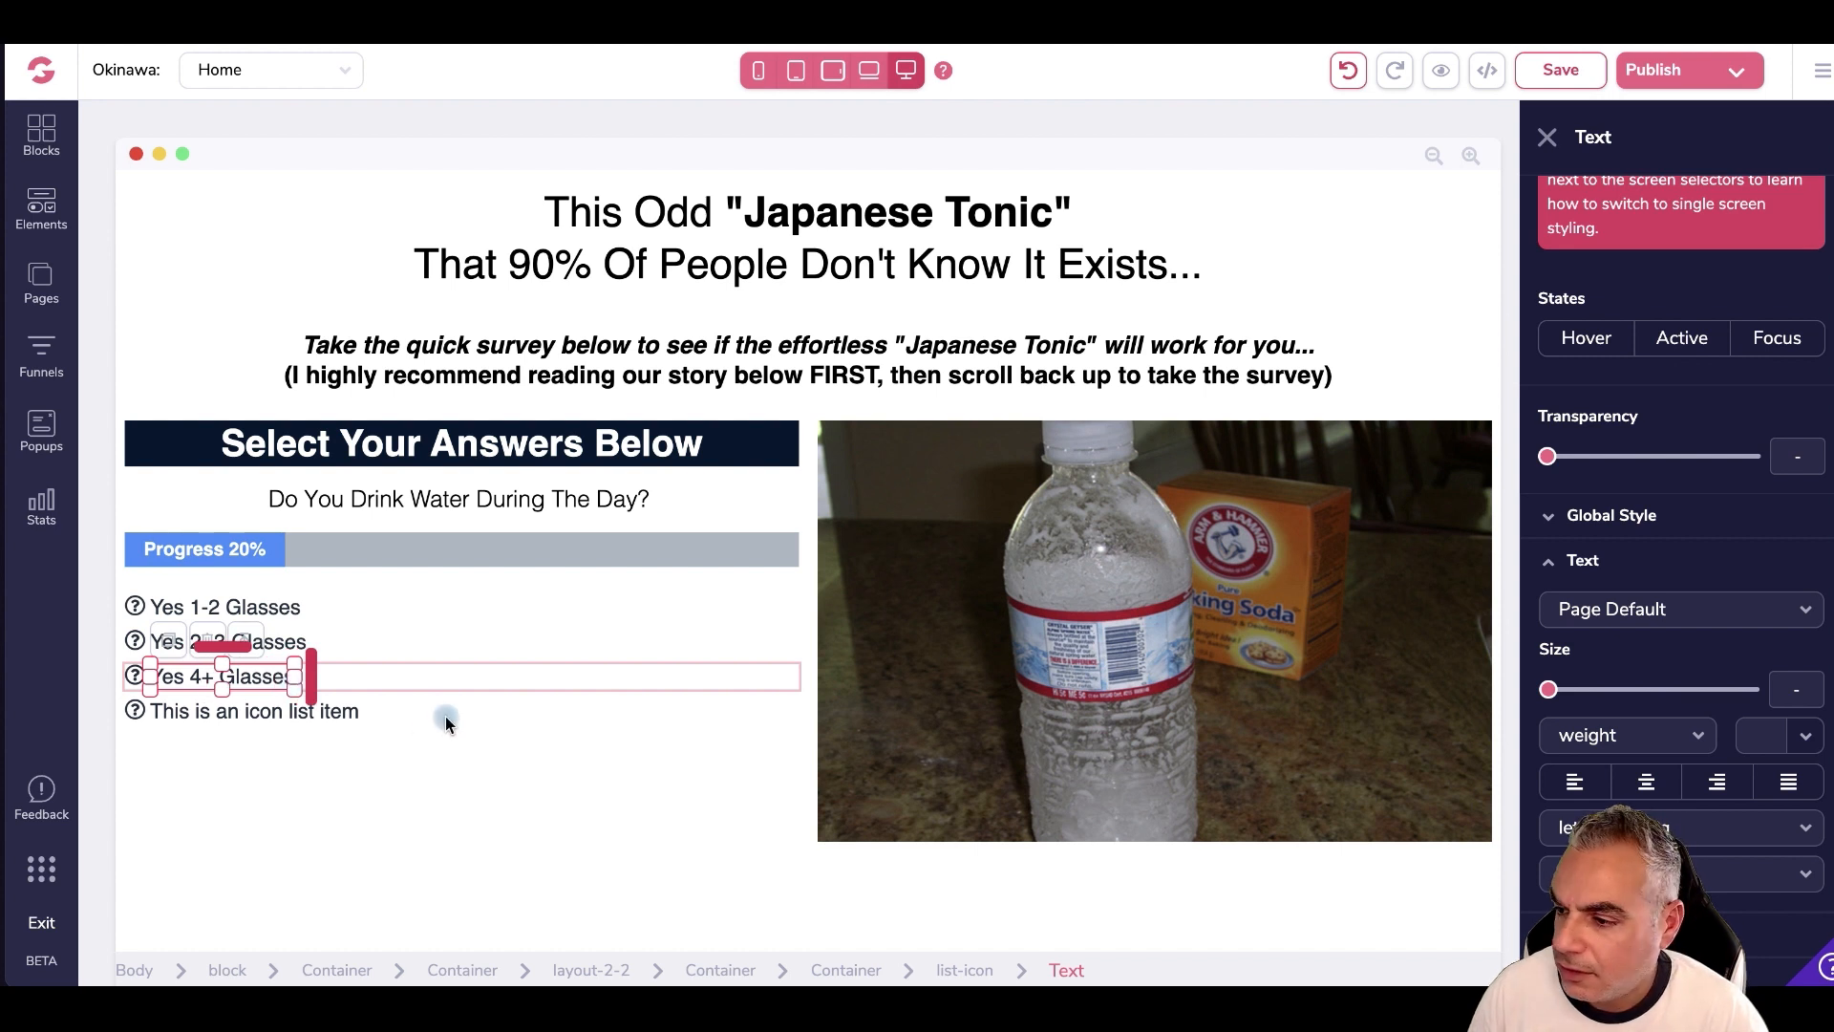
- Replace the fourth icon list item's placeholder text with "Not too much, maybe 1 glass at most"
click(318, 710)
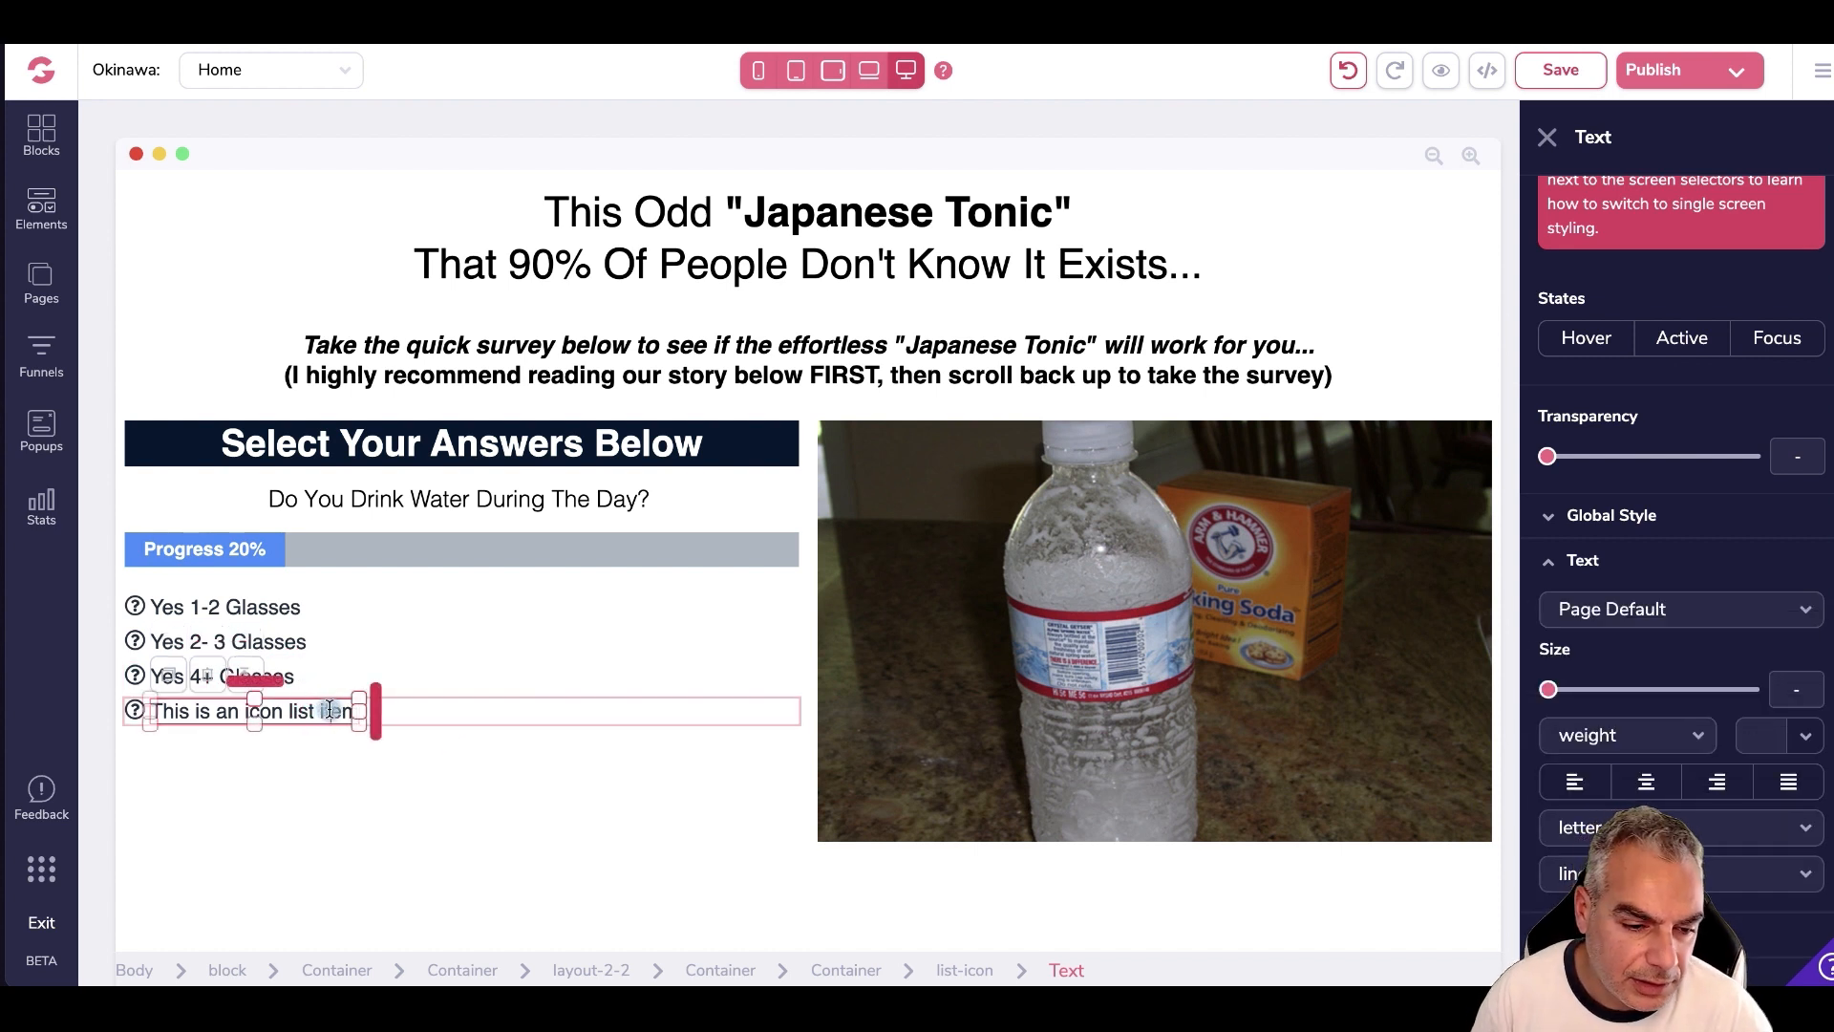
key(BackSpace)
key(BackSpace)
key(BackSpace)
key(BackSpace)
key(BackSpace)
key(BackSpace)
key(BackSpace)
key(BackSpace)
key(BackSpace)
key(BackSpace)
key(BackSpace)
key(BackSpace)
key(BackSpace)
key(BackSpace)
key(BackSpace)
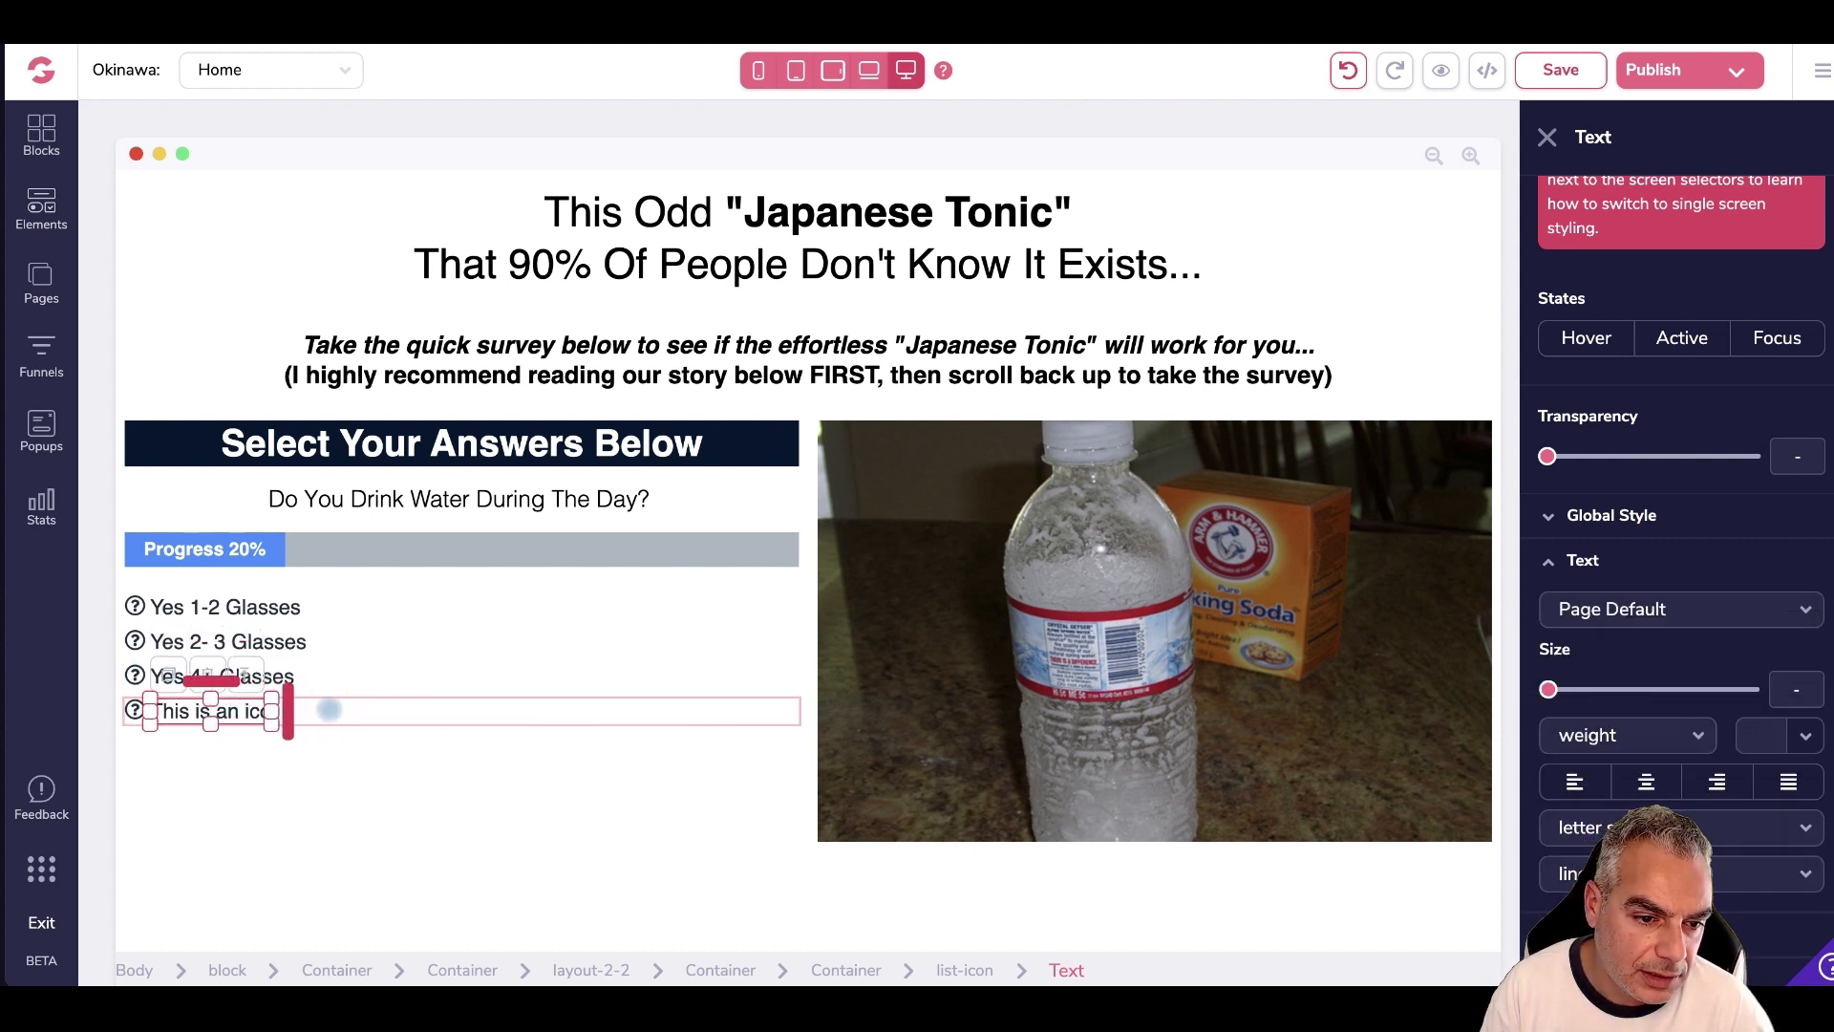
key(BackSpace)
key(BackSpace)
key(BackSpace)
key(ctrl+v)
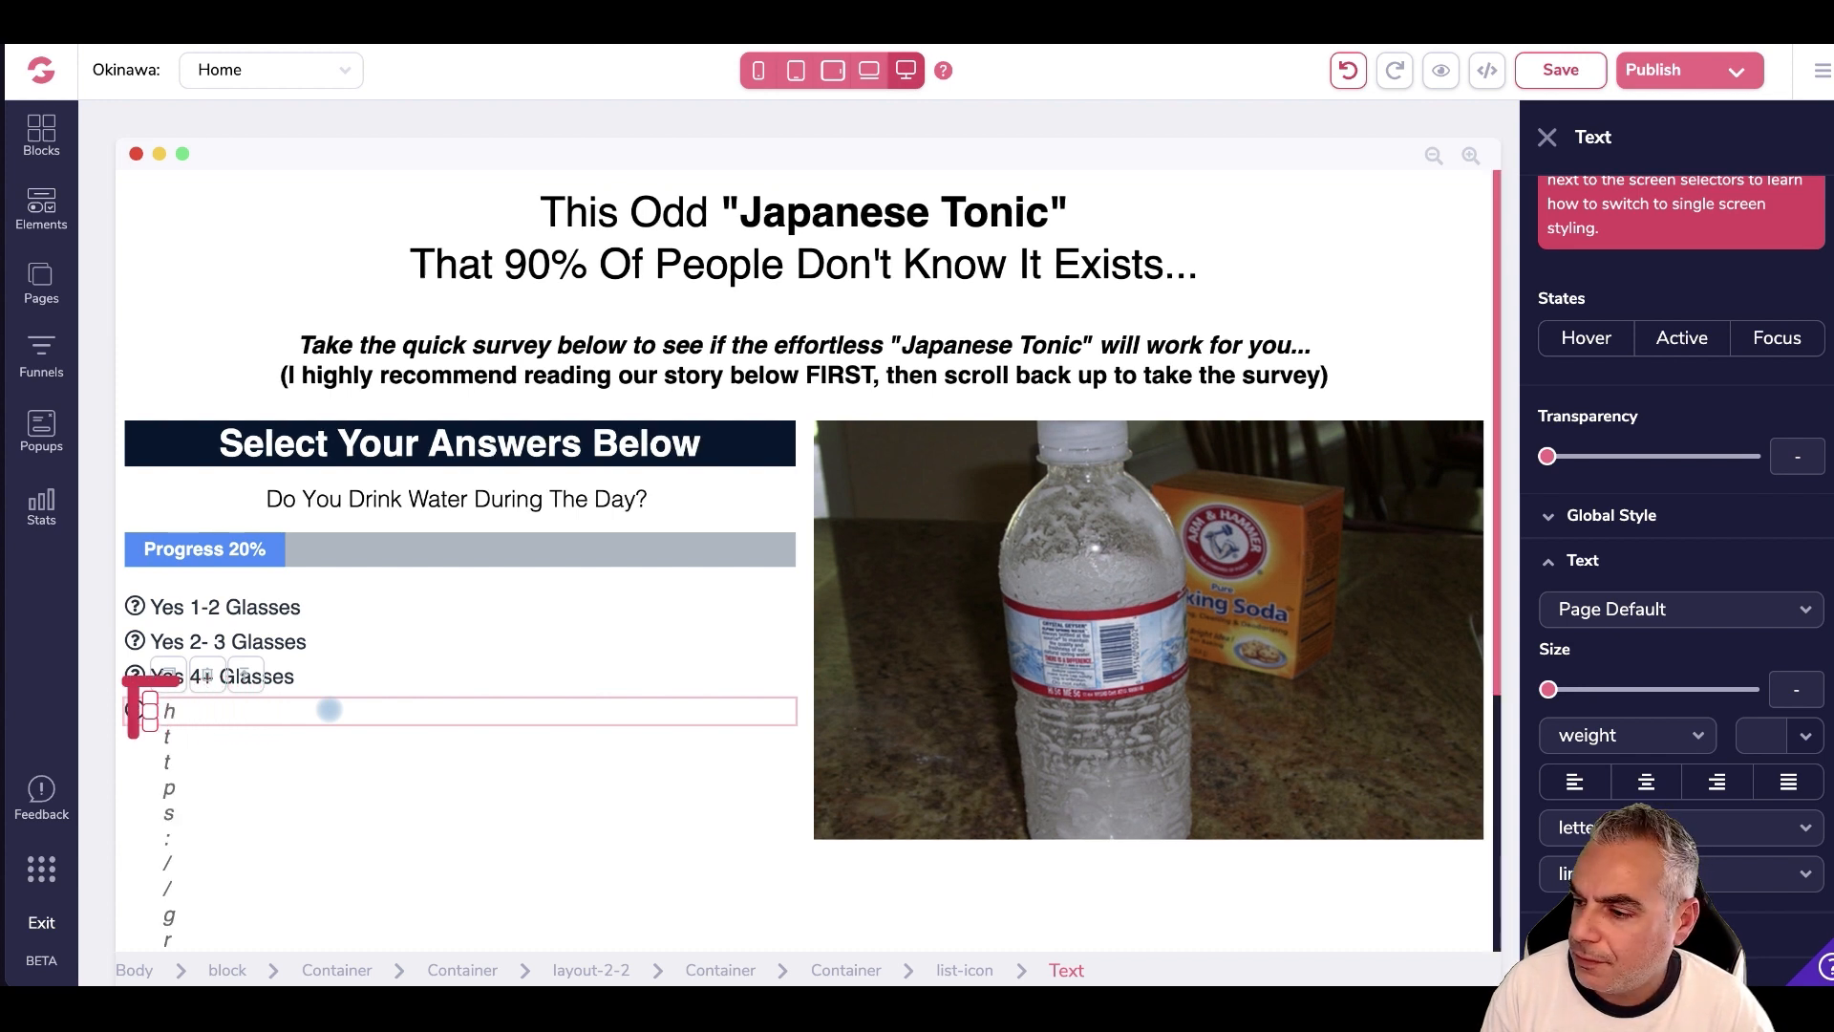
text(Not )
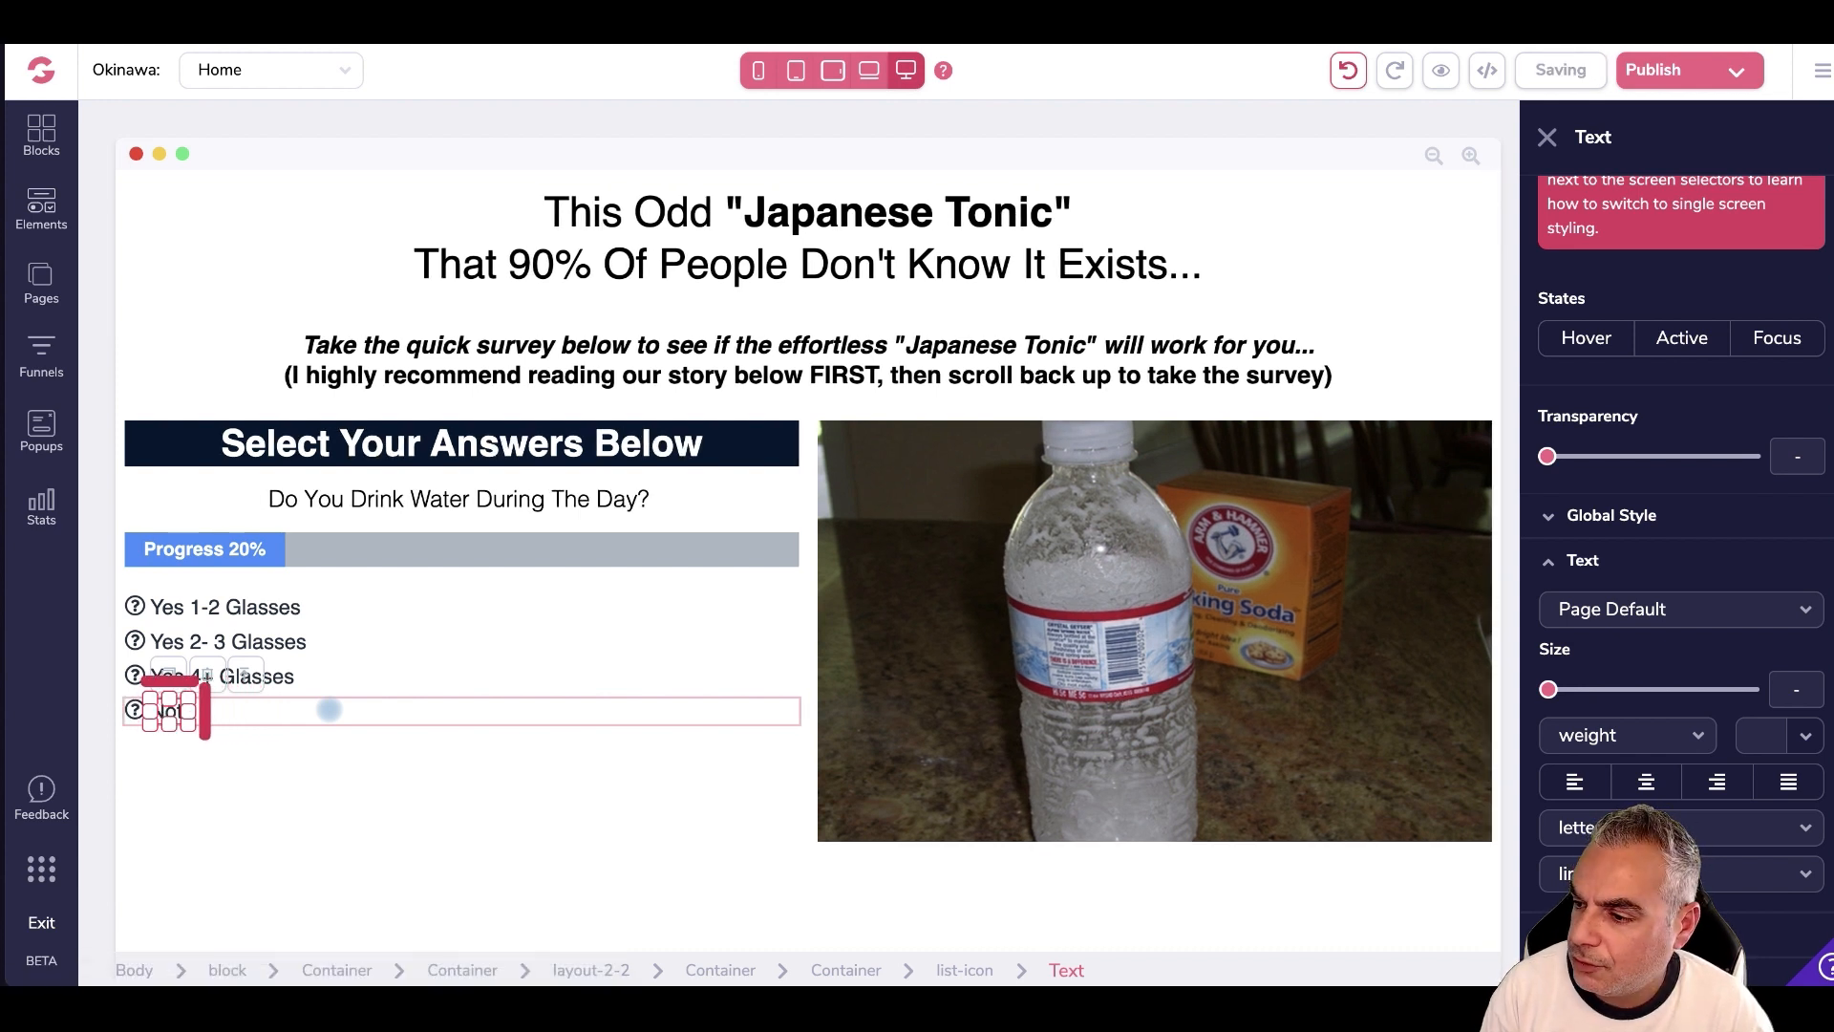
text(too much, maybe 1 glass at mos)
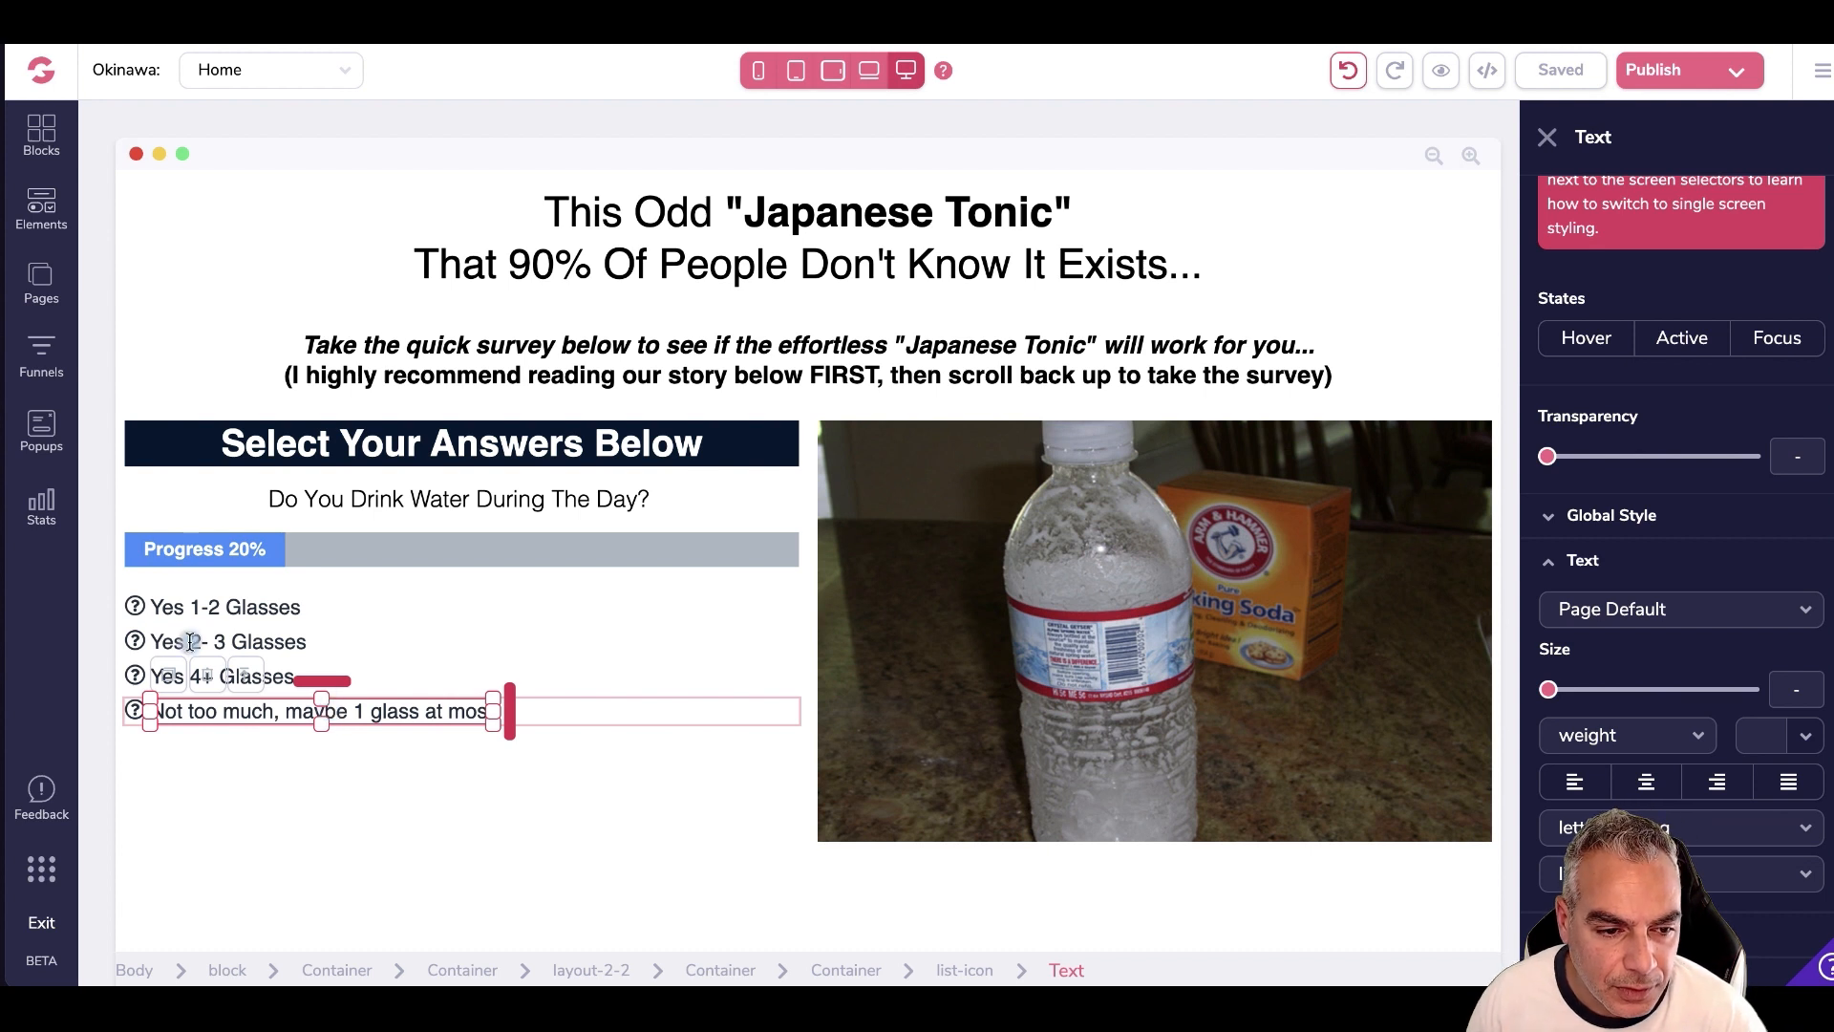
- Change the icon beside "Yes 1-2 Glasses" to the outlined circle, far fa-circle
click(137, 608)
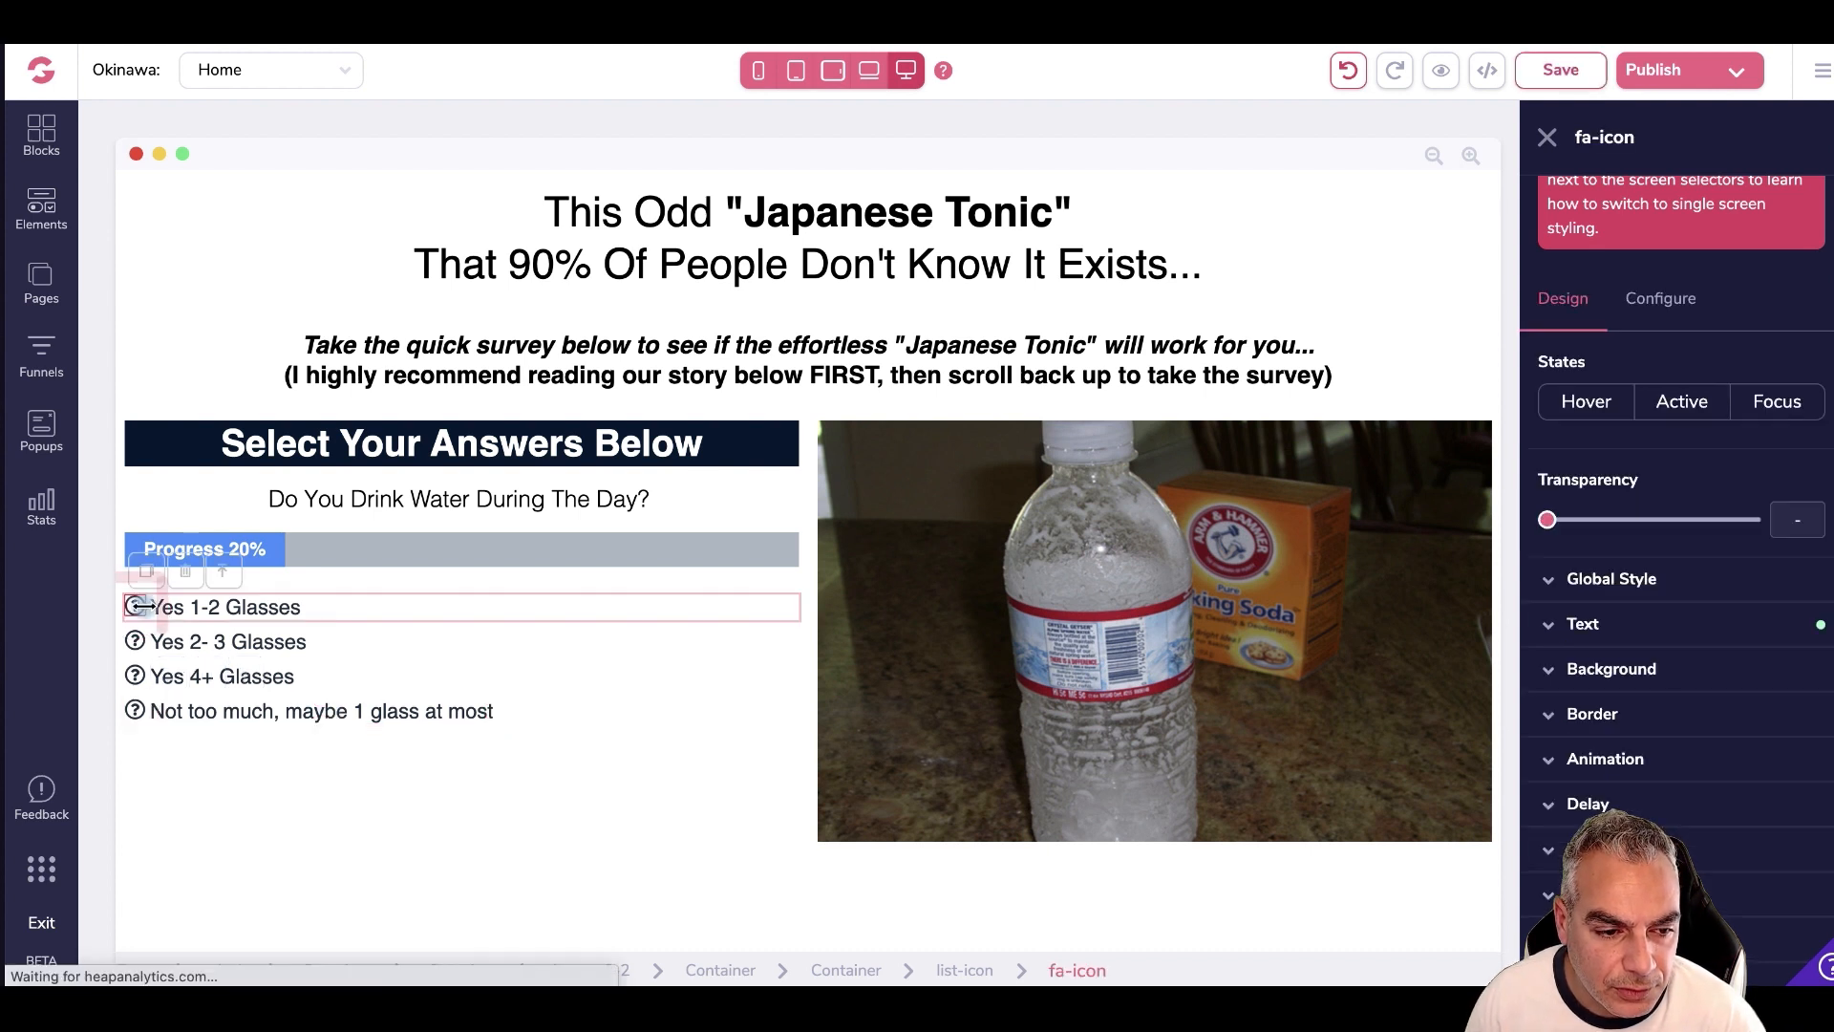
click(1656, 305)
scroll(1682, 562, down, 5)
scroll(1691, 572, down, 6)
scroll(1696, 570, down, 1)
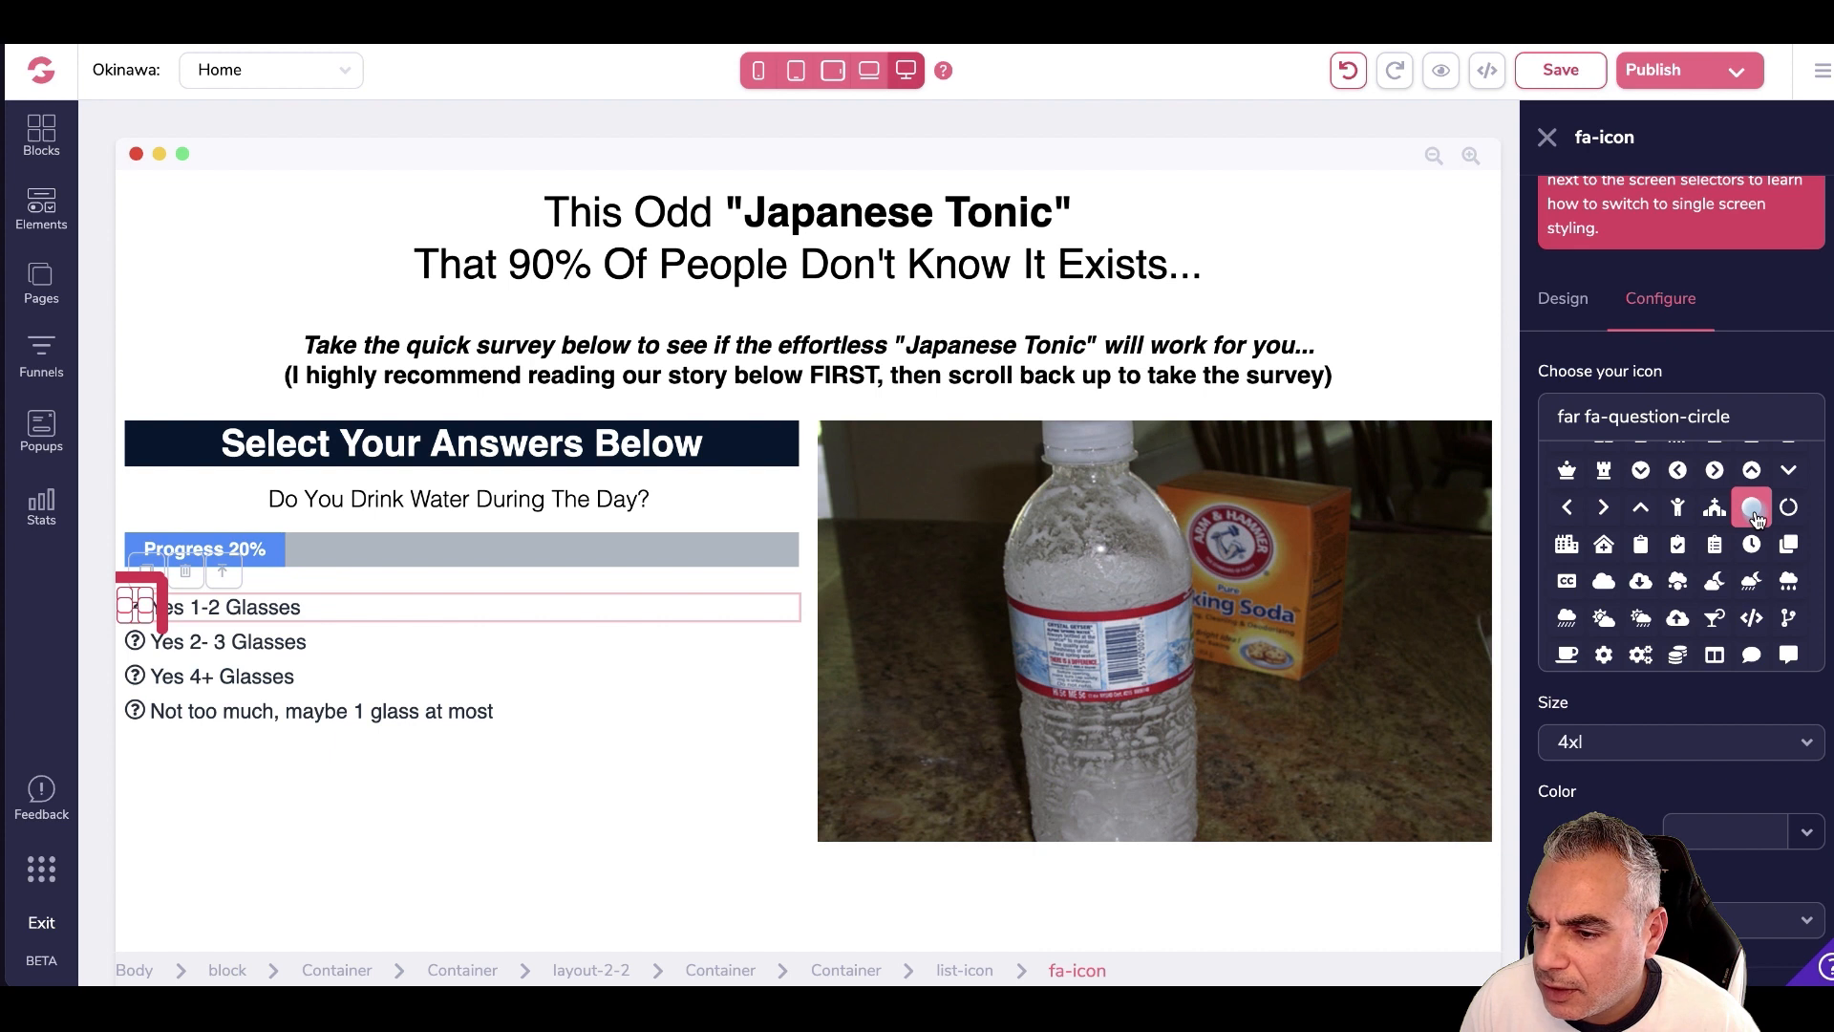
scroll(1796, 516, down, 10)
scroll(1763, 521, down, 10)
scroll(1762, 521, down, 10)
scroll(1762, 521, down, 10)
scroll(1762, 521, down, 10)
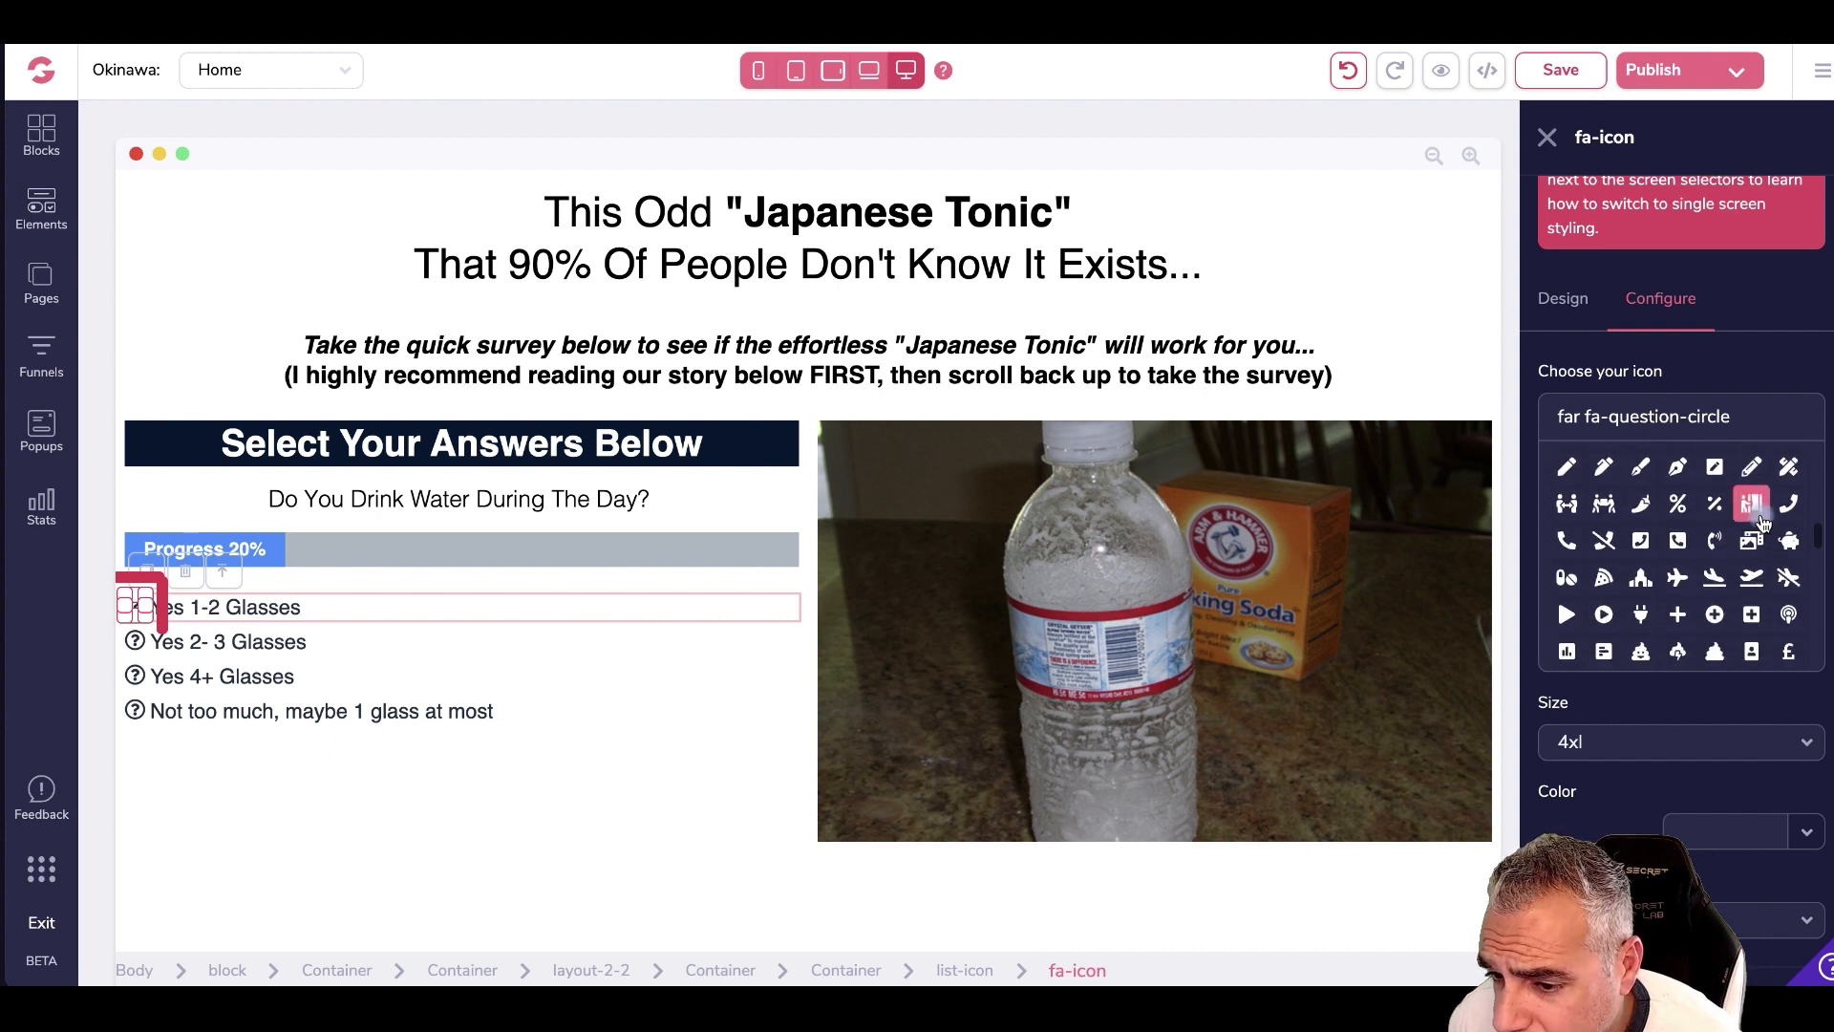
scroll(1762, 520, down, 5)
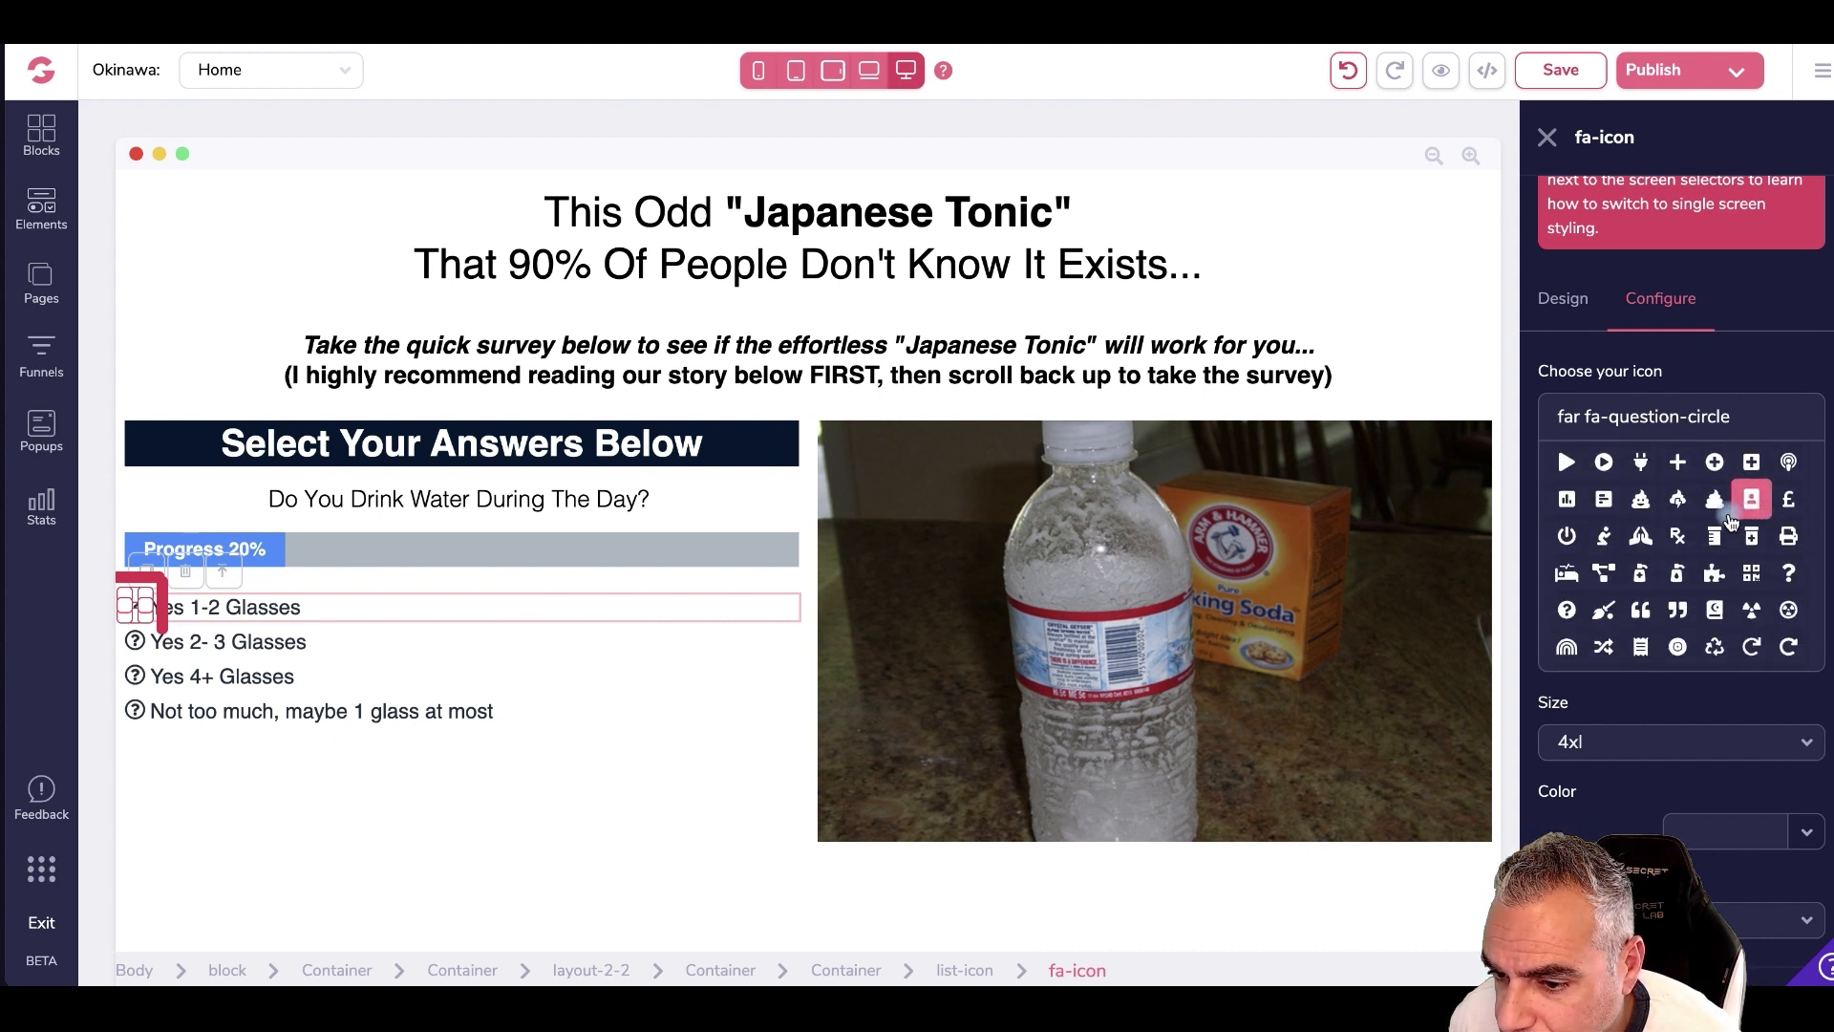
scroll(1667, 535, down, 5)
scroll(1664, 537, down, 10)
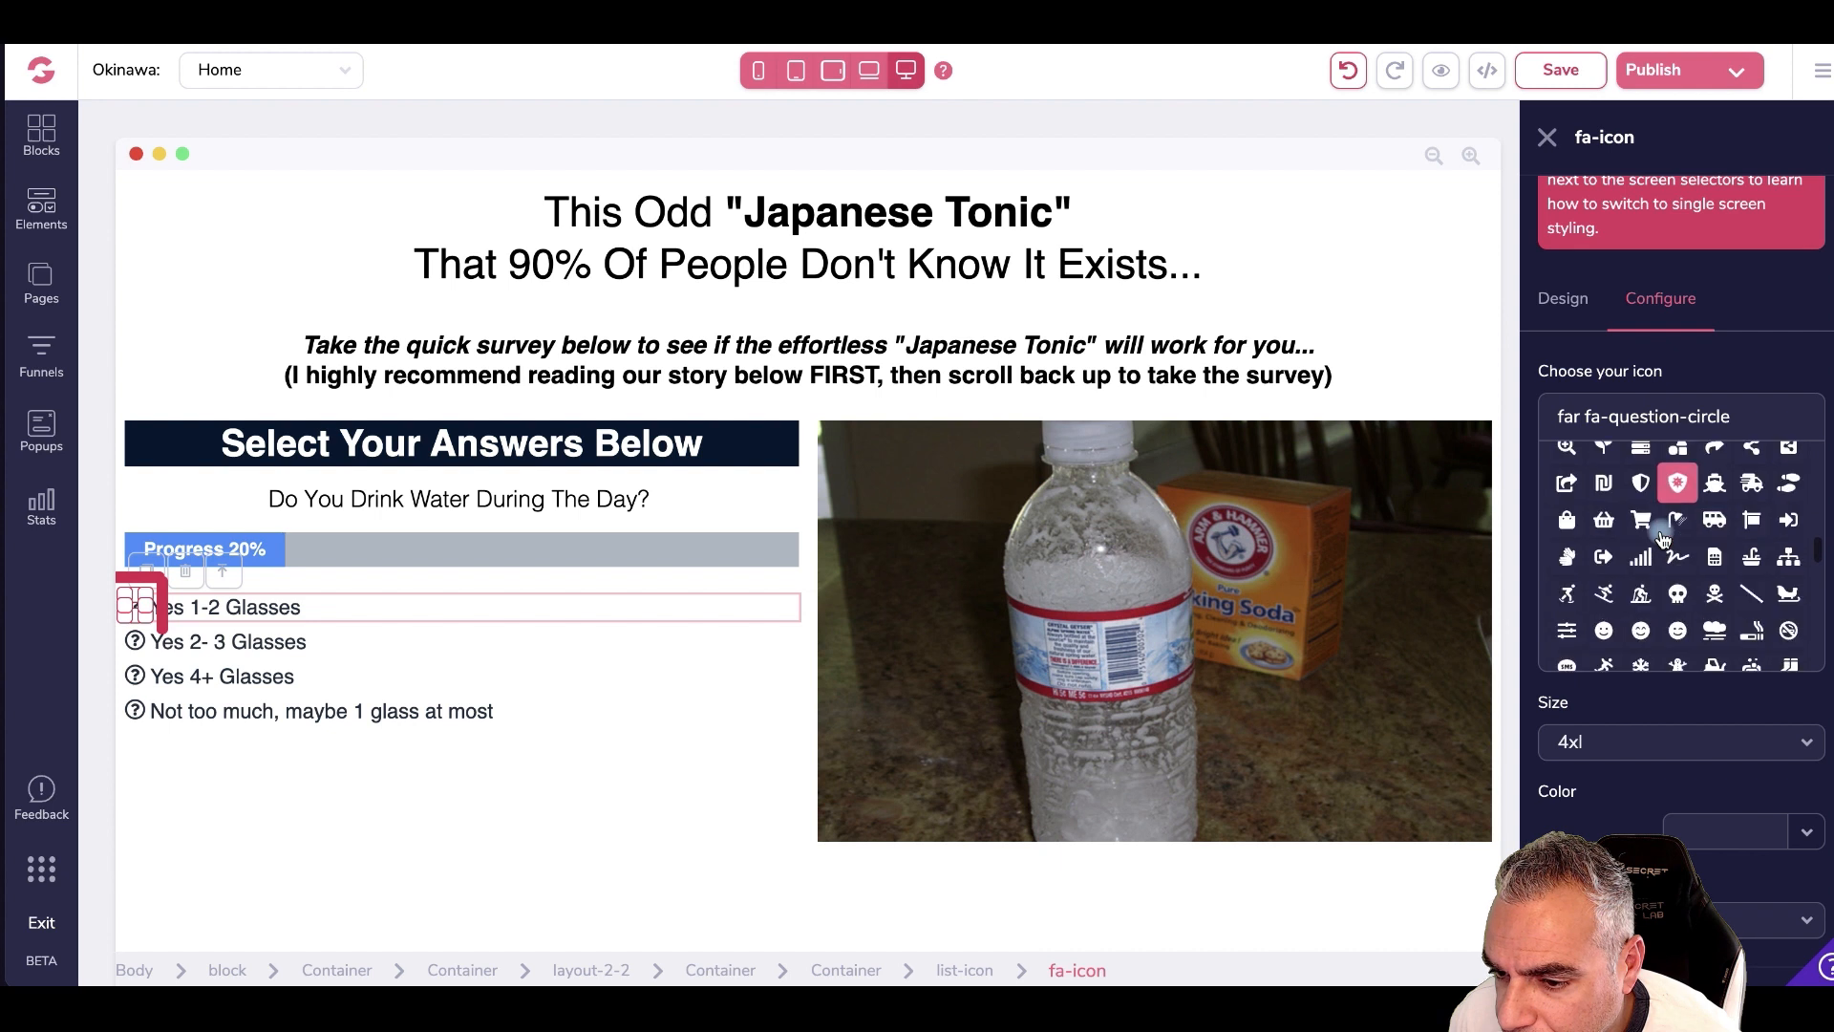
scroll(1663, 538, down, 5)
scroll(1663, 540, down, 10)
scroll(1663, 540, down, 10)
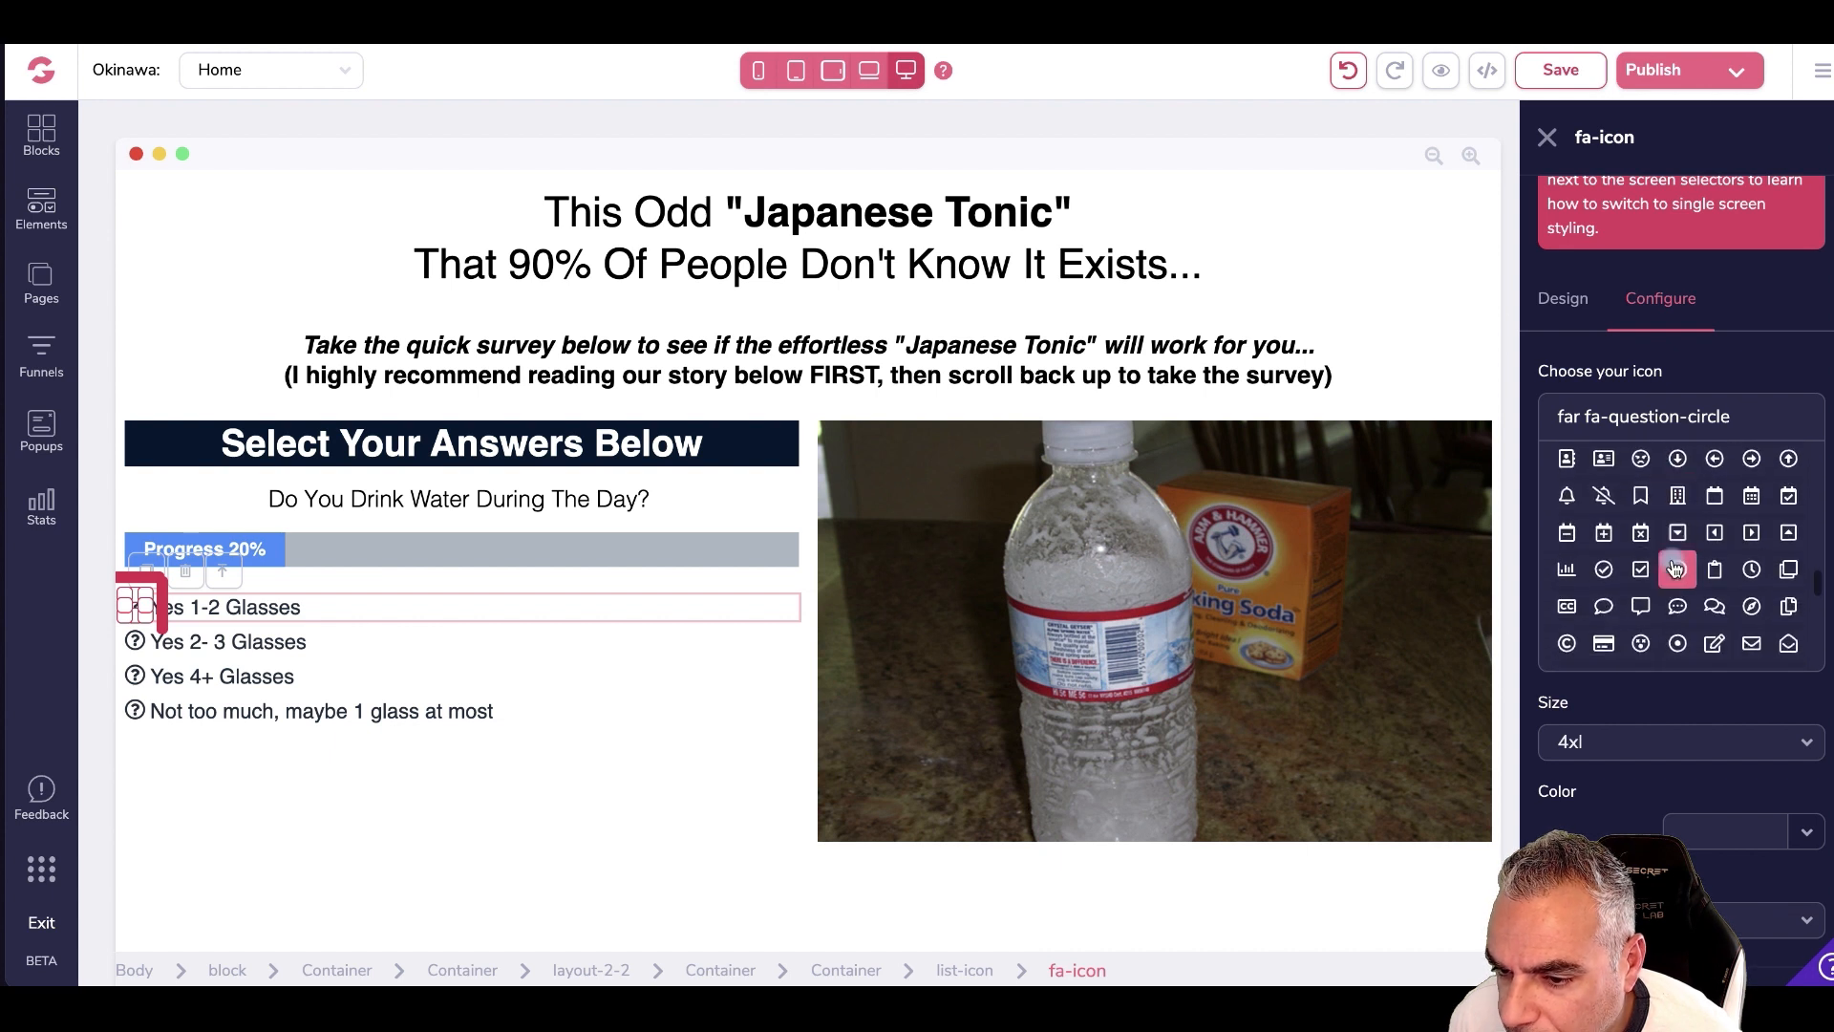
click(1675, 570)
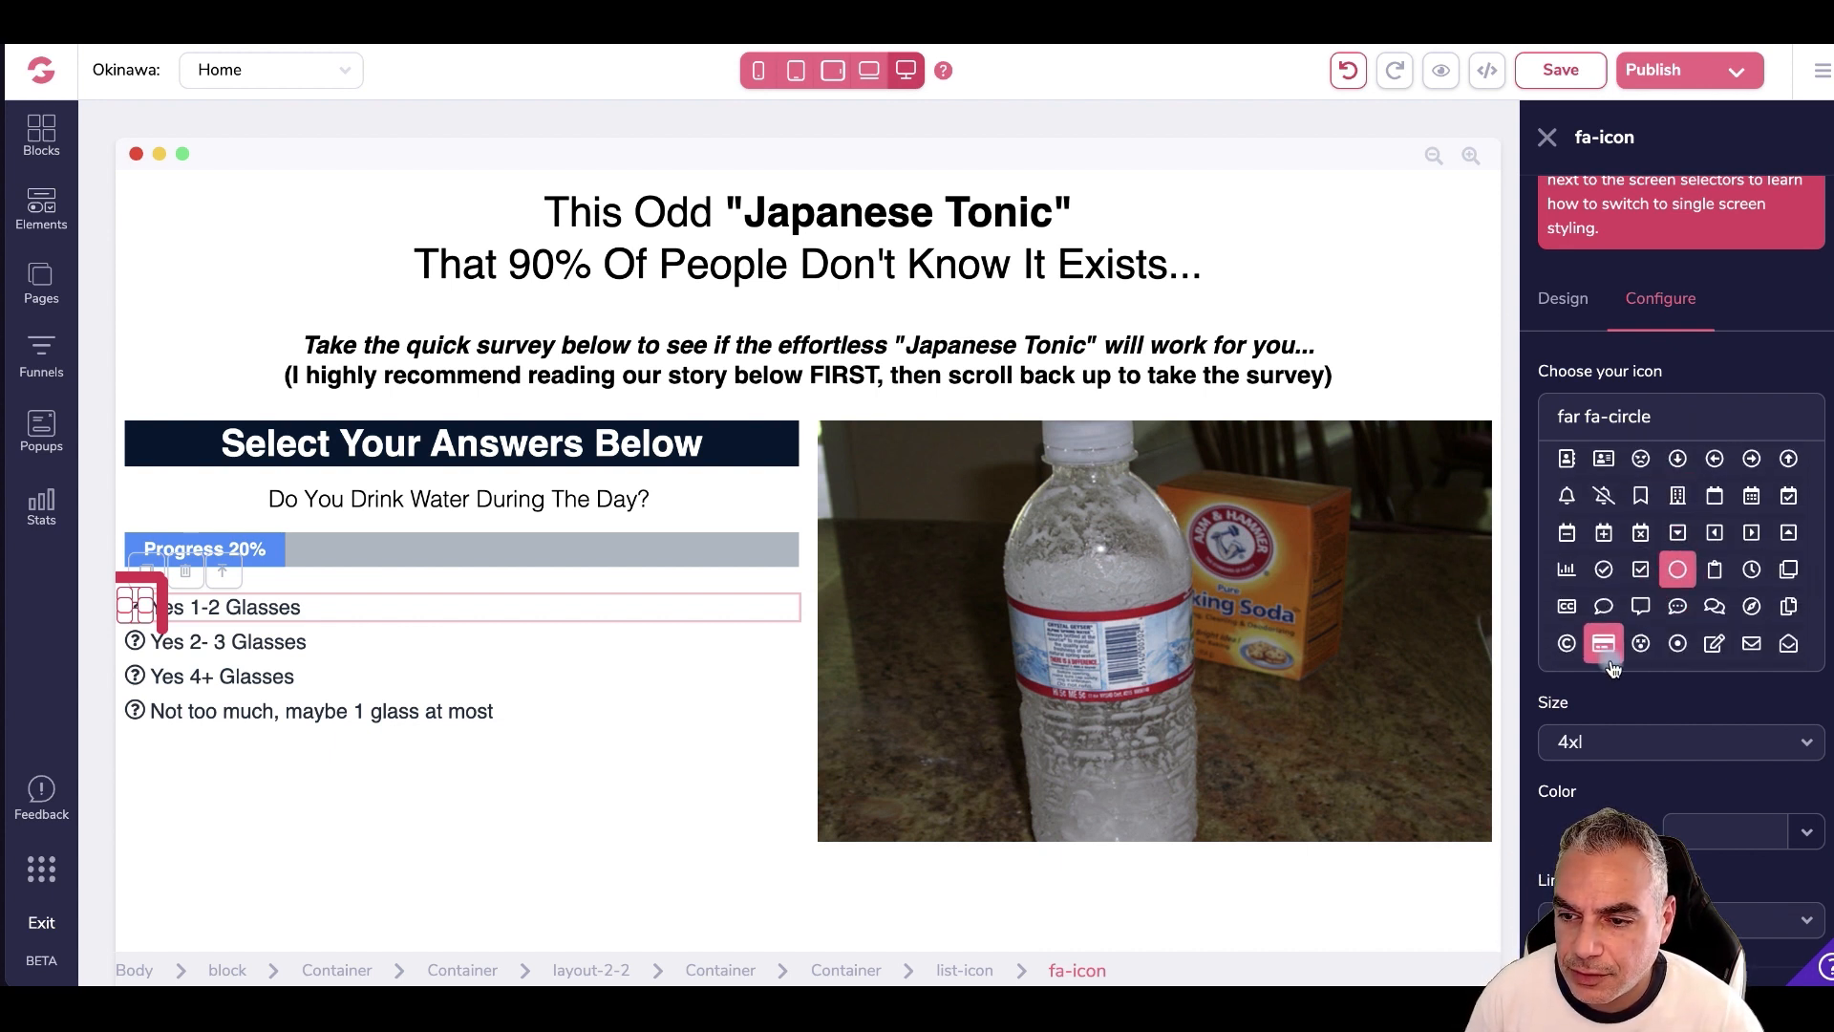
scroll(1612, 668, down, 1)
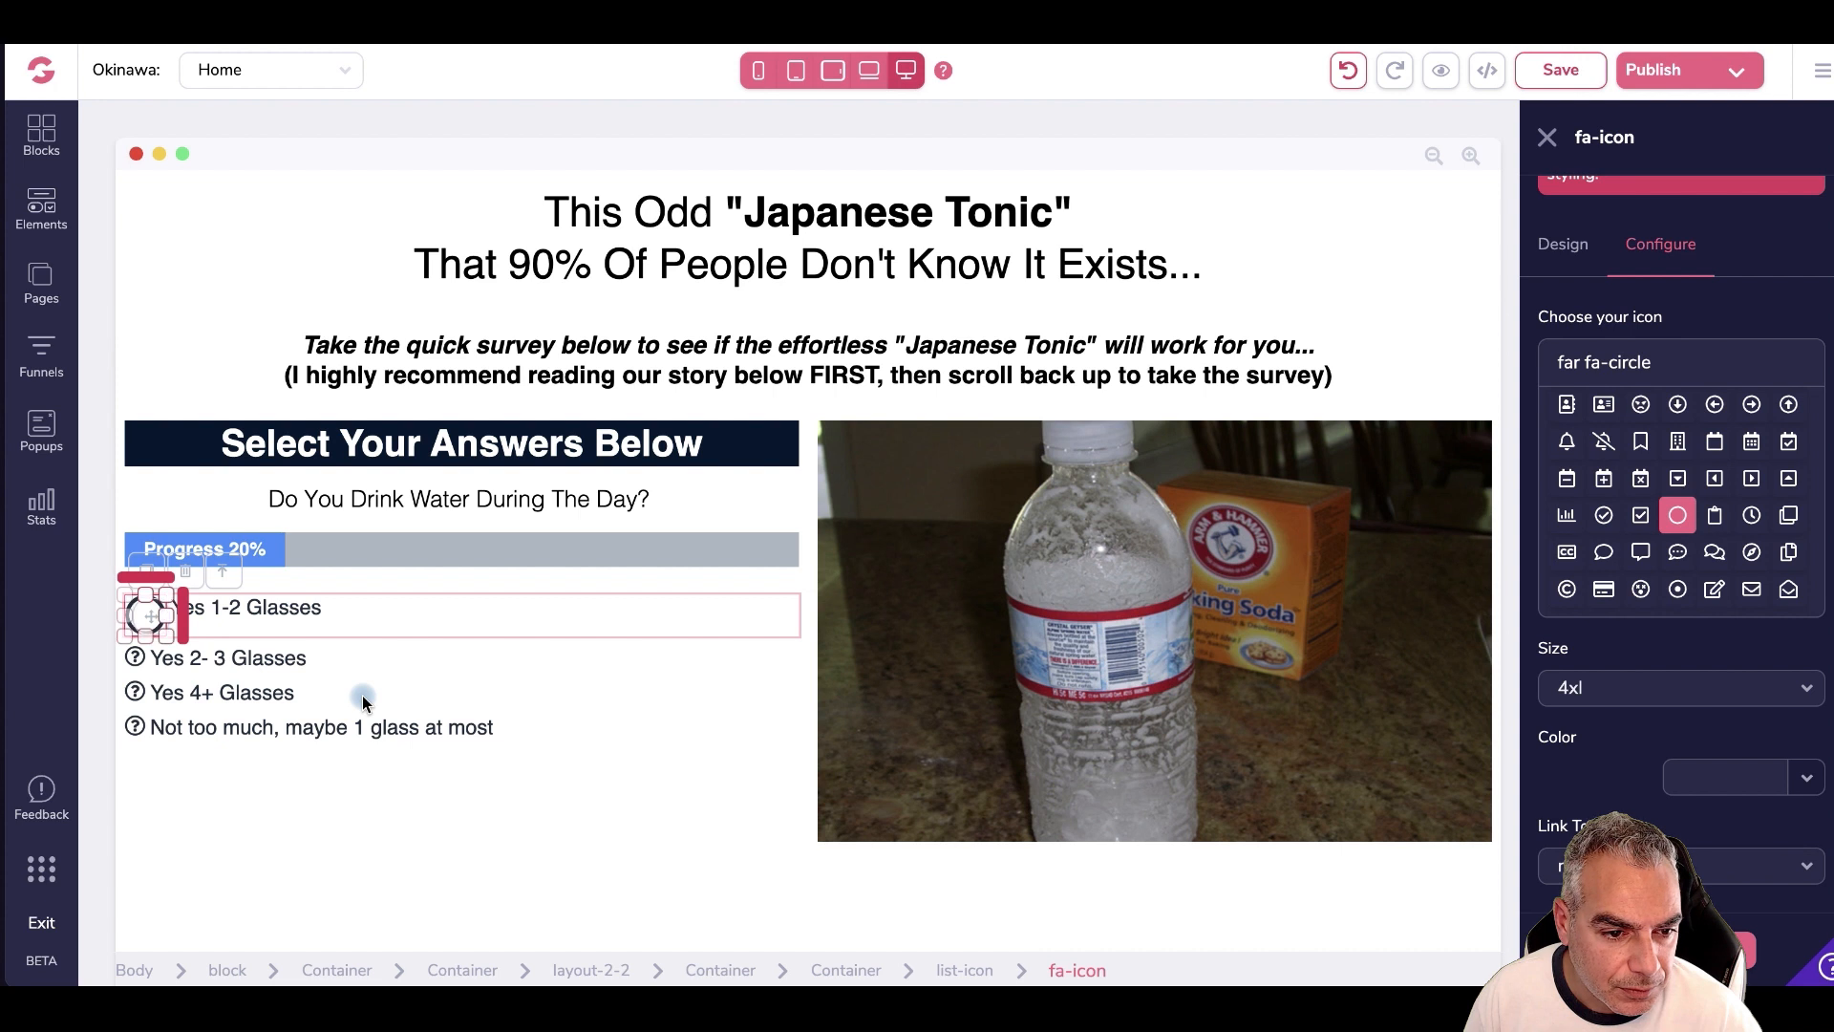
- Try to resize the circle icon beside "Yes 1-2 Glasses" with widths of 20 px and 2.5 rem relative to page
click(1563, 241)
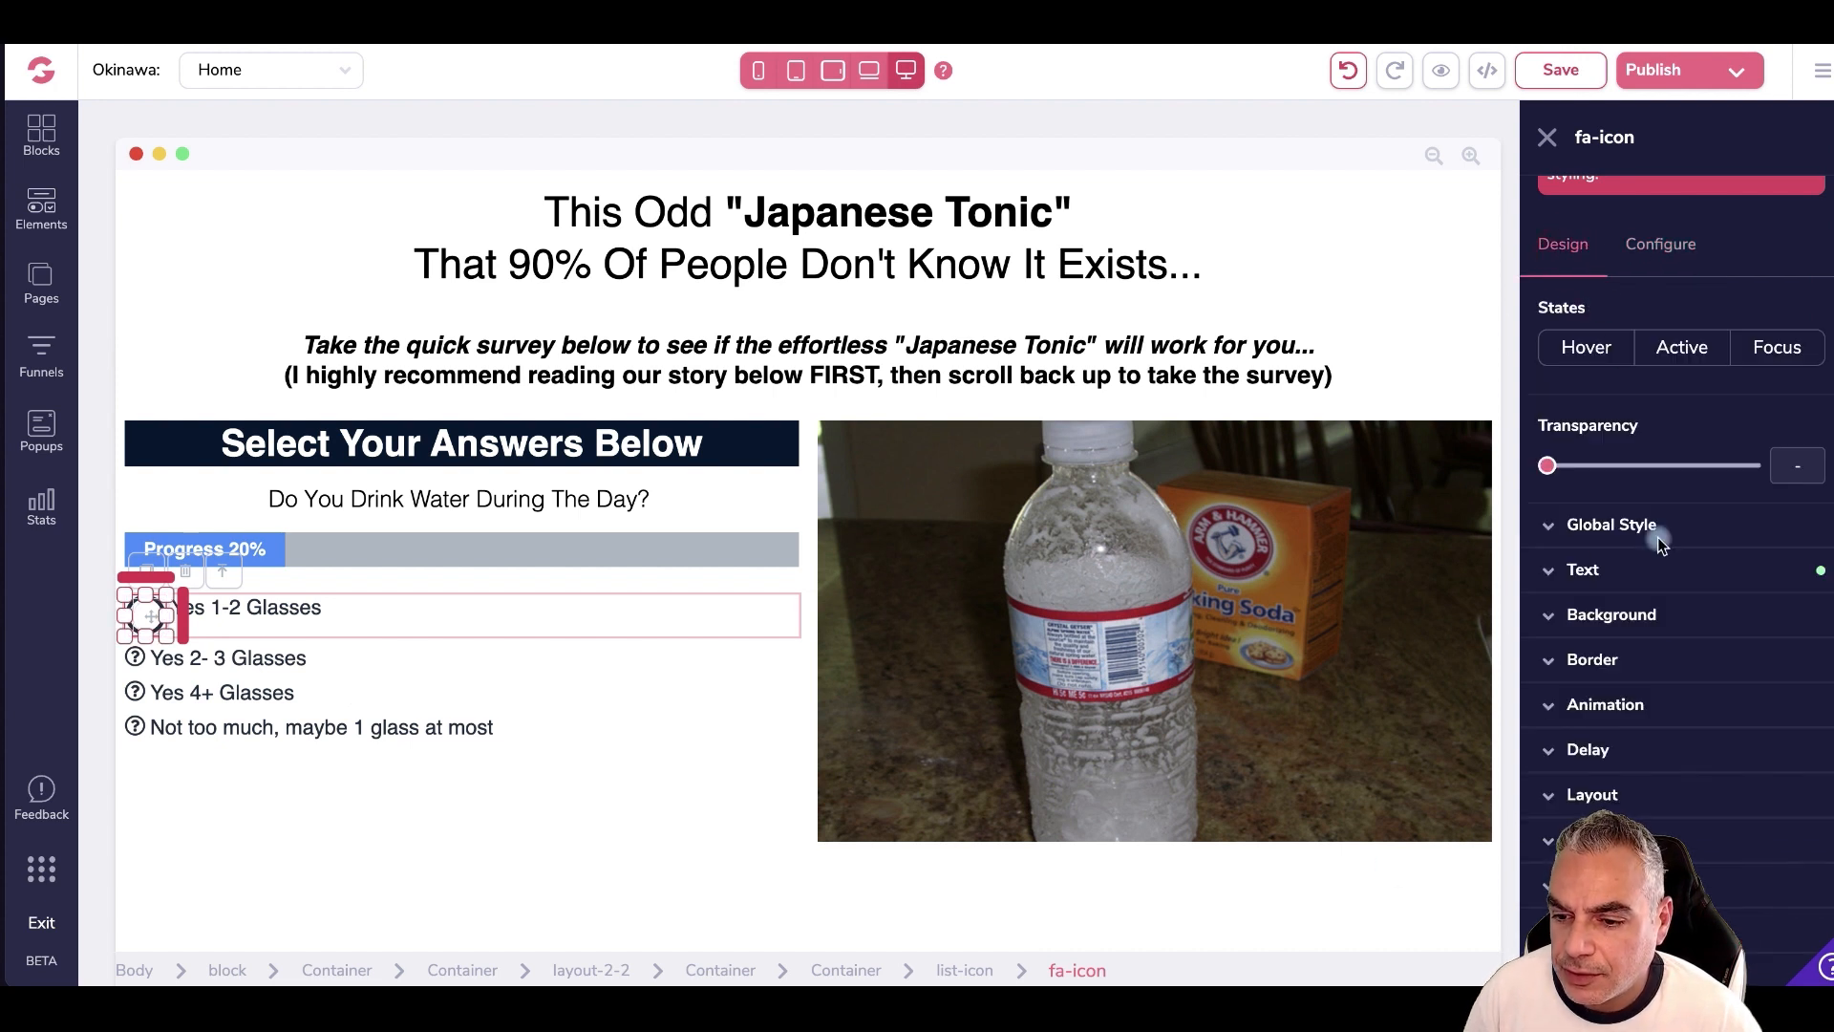
scroll(1682, 668, down, 2)
click(1582, 846)
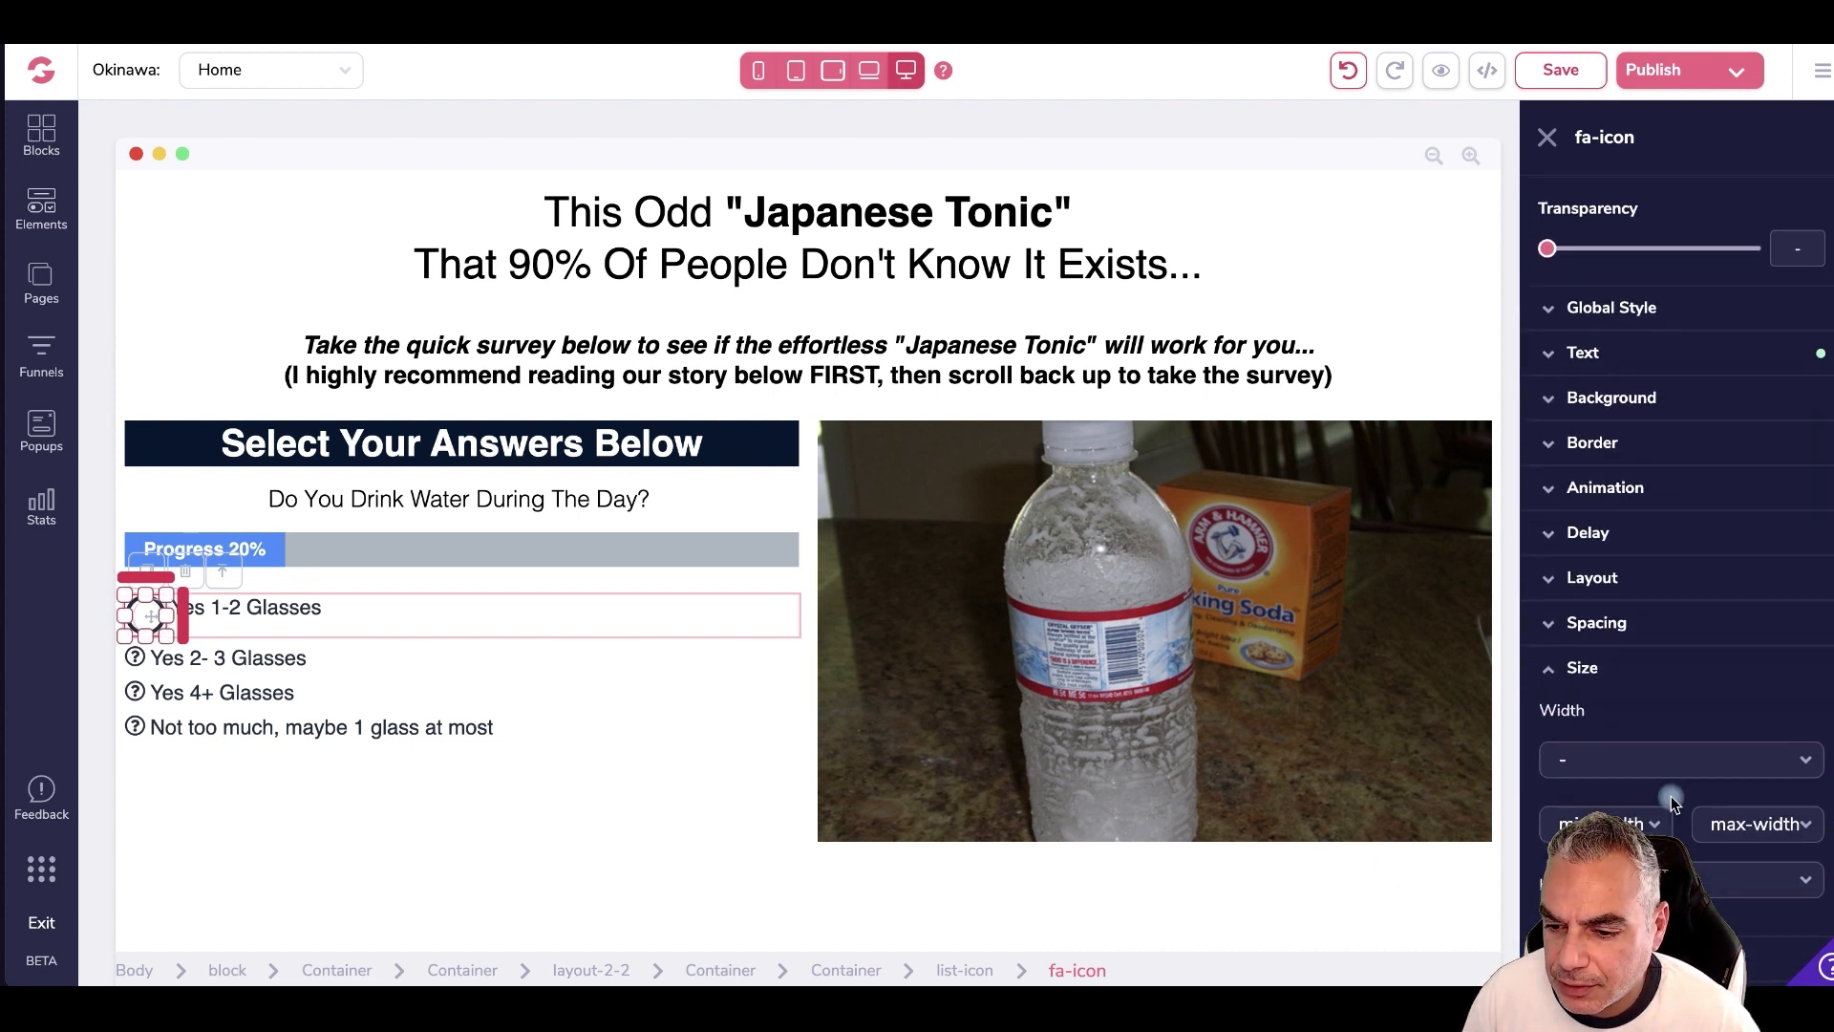
click(1681, 755)
click(1615, 841)
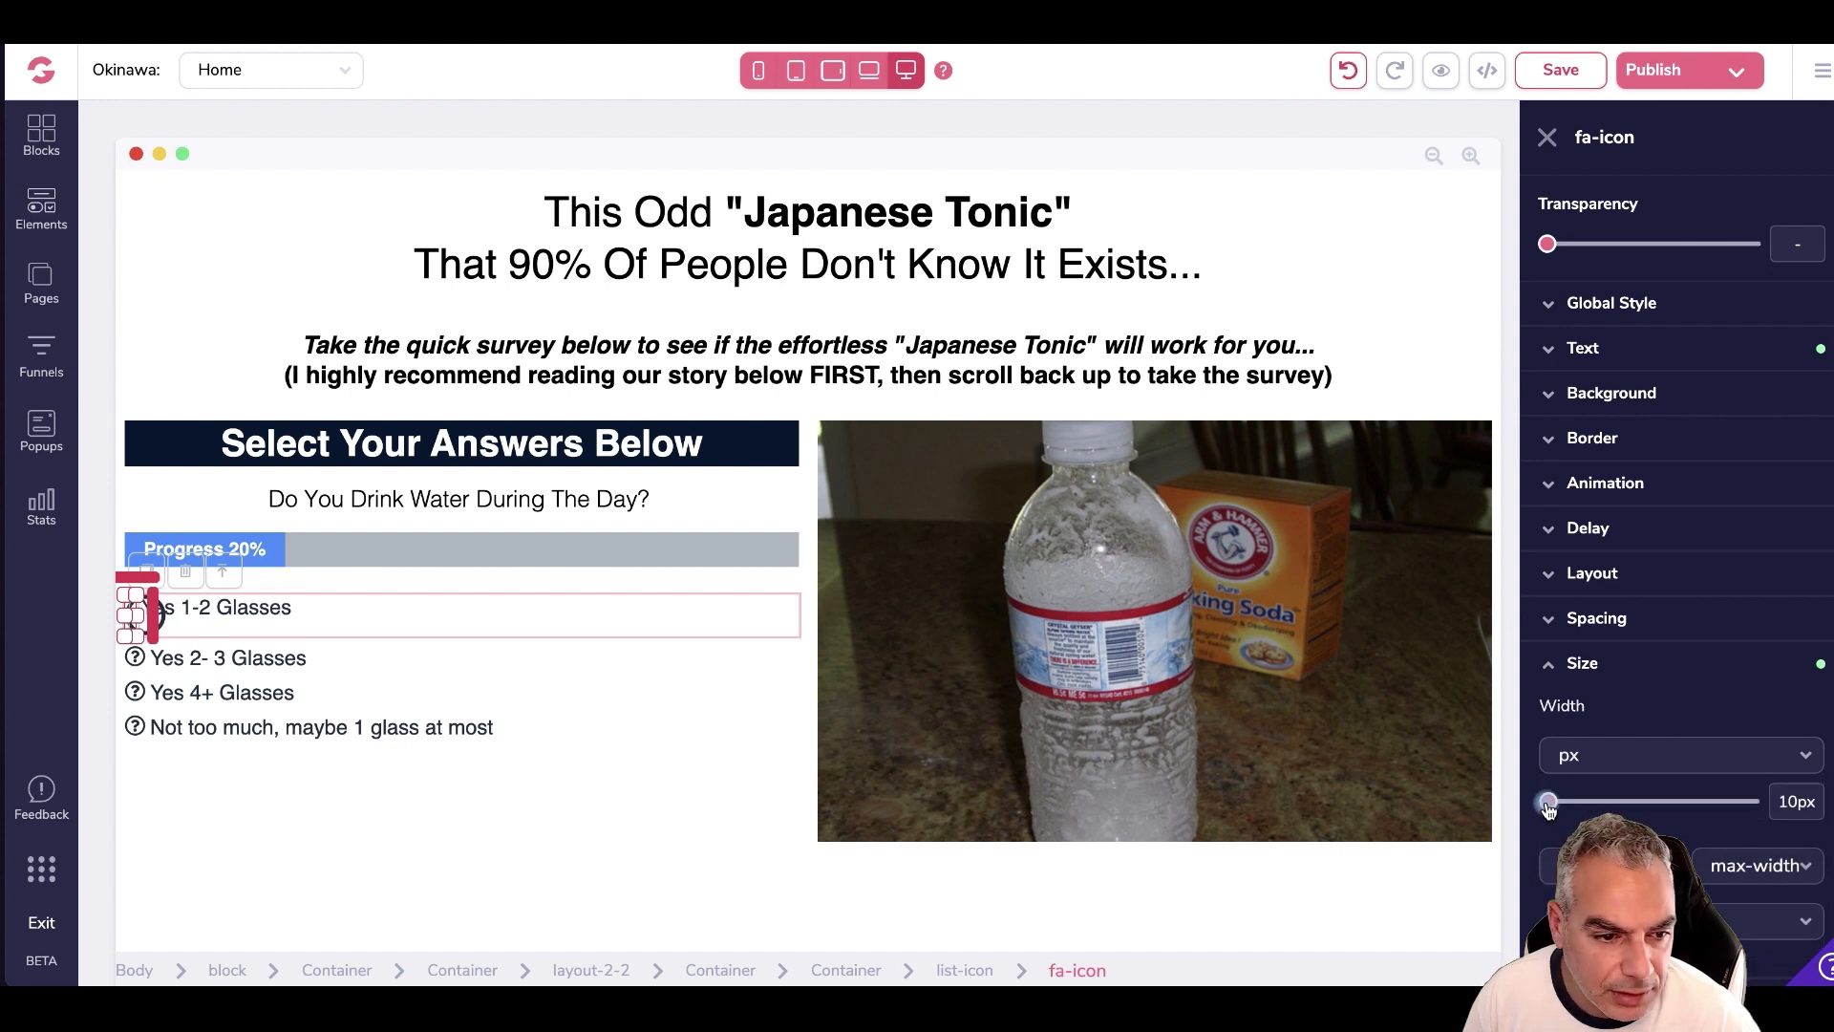
mouse_move(1557, 800)
mouse_down()
mouse_move(1581, 804)
mouse_move(1557, 807)
mouse_up()
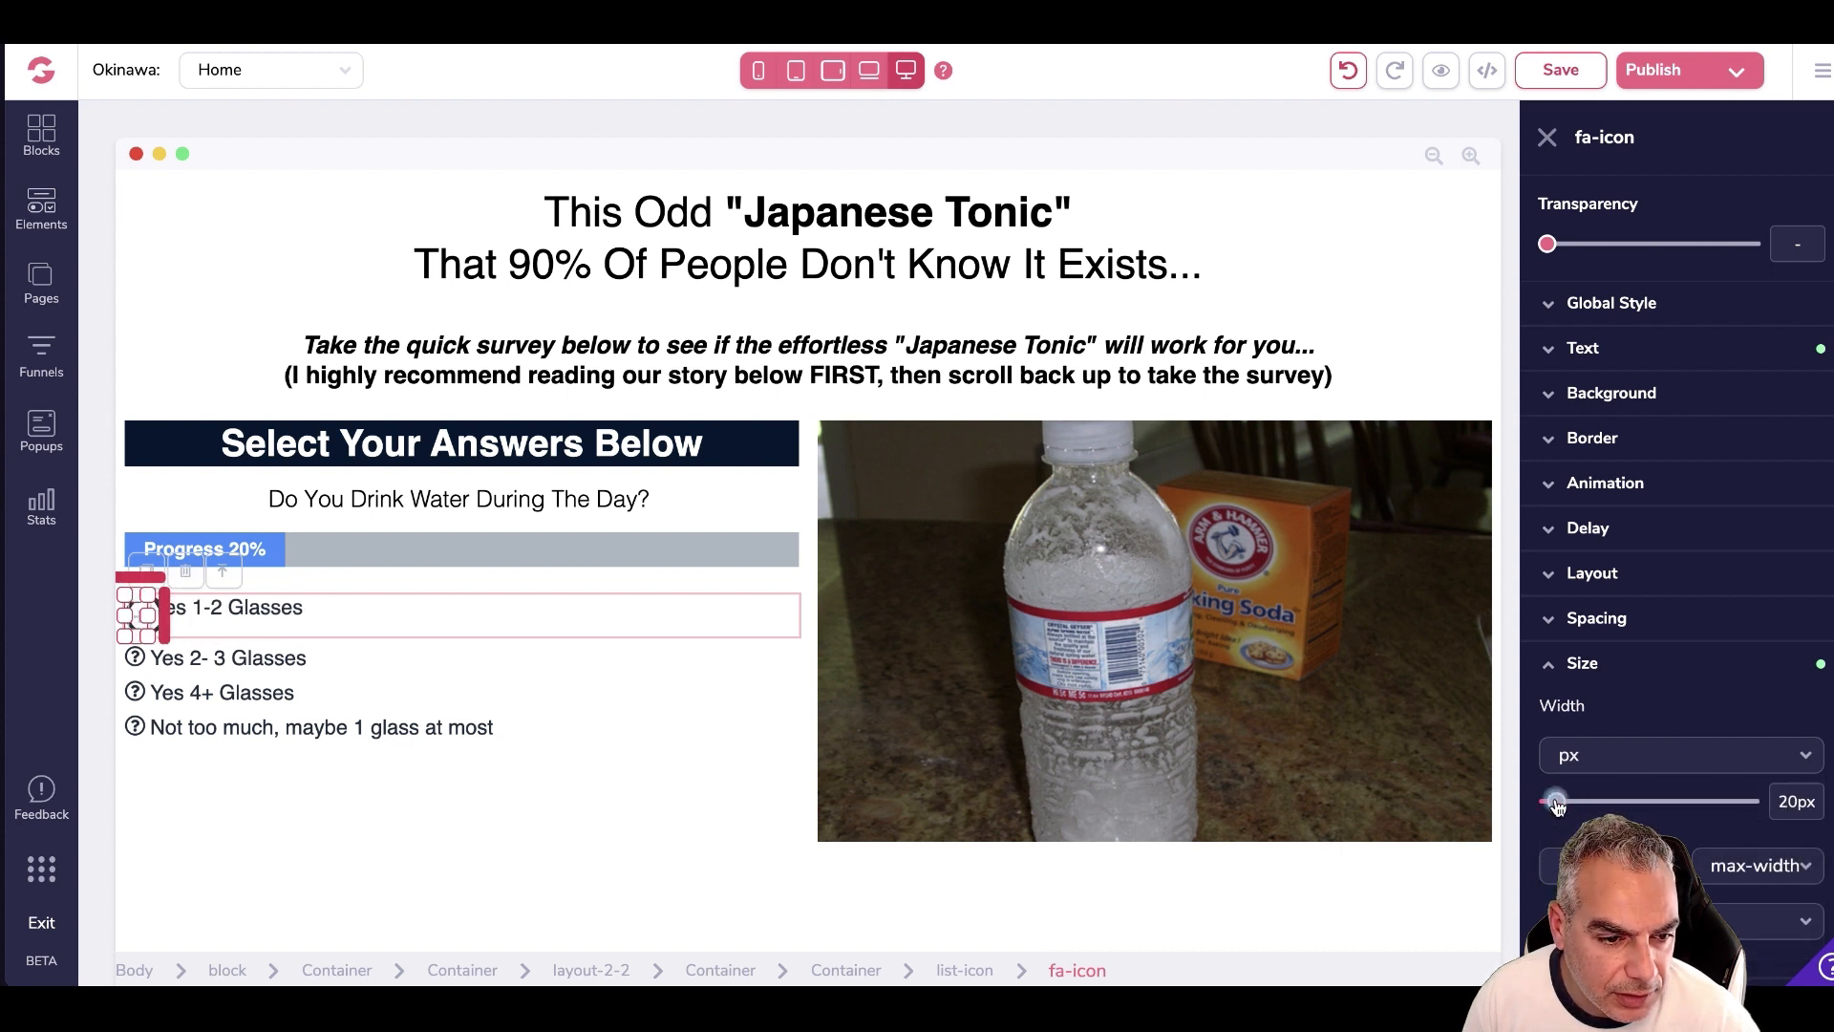
click(1588, 765)
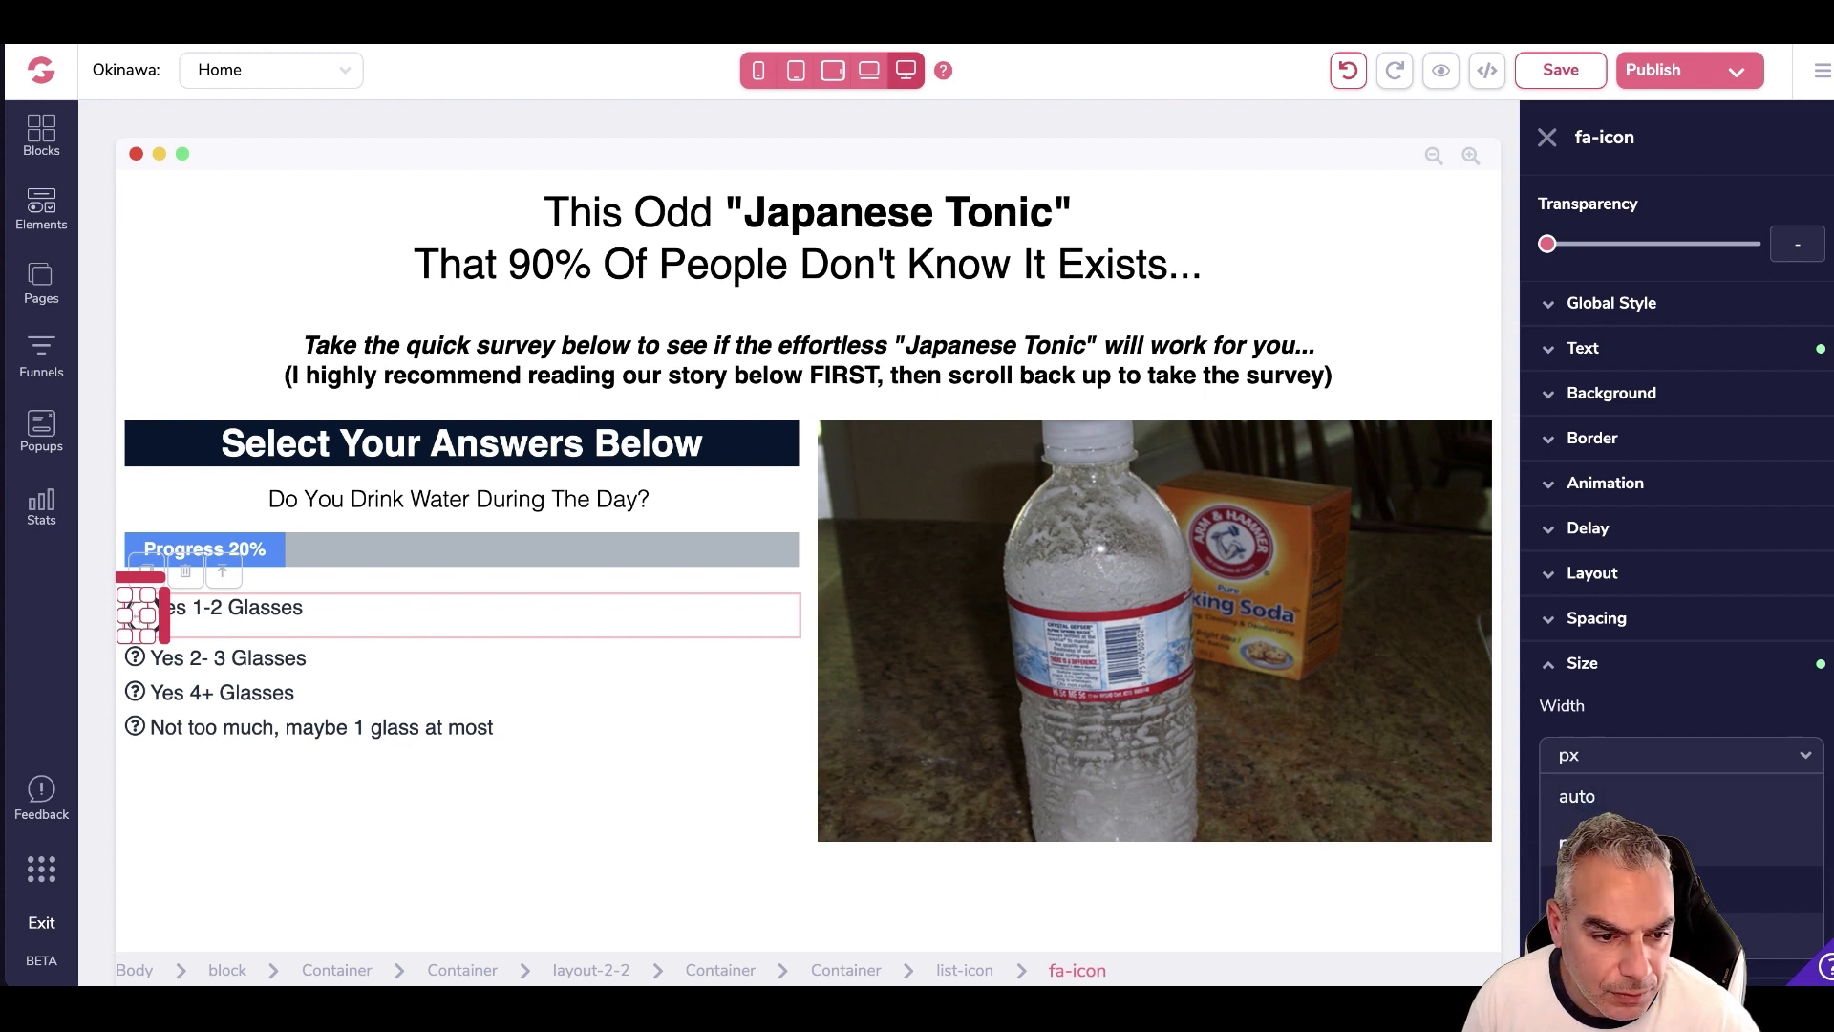
click(1605, 889)
mouse_move(1605, 807)
mouse_down()
mouse_move(1630, 806)
mouse_move(1607, 804)
mouse_up()
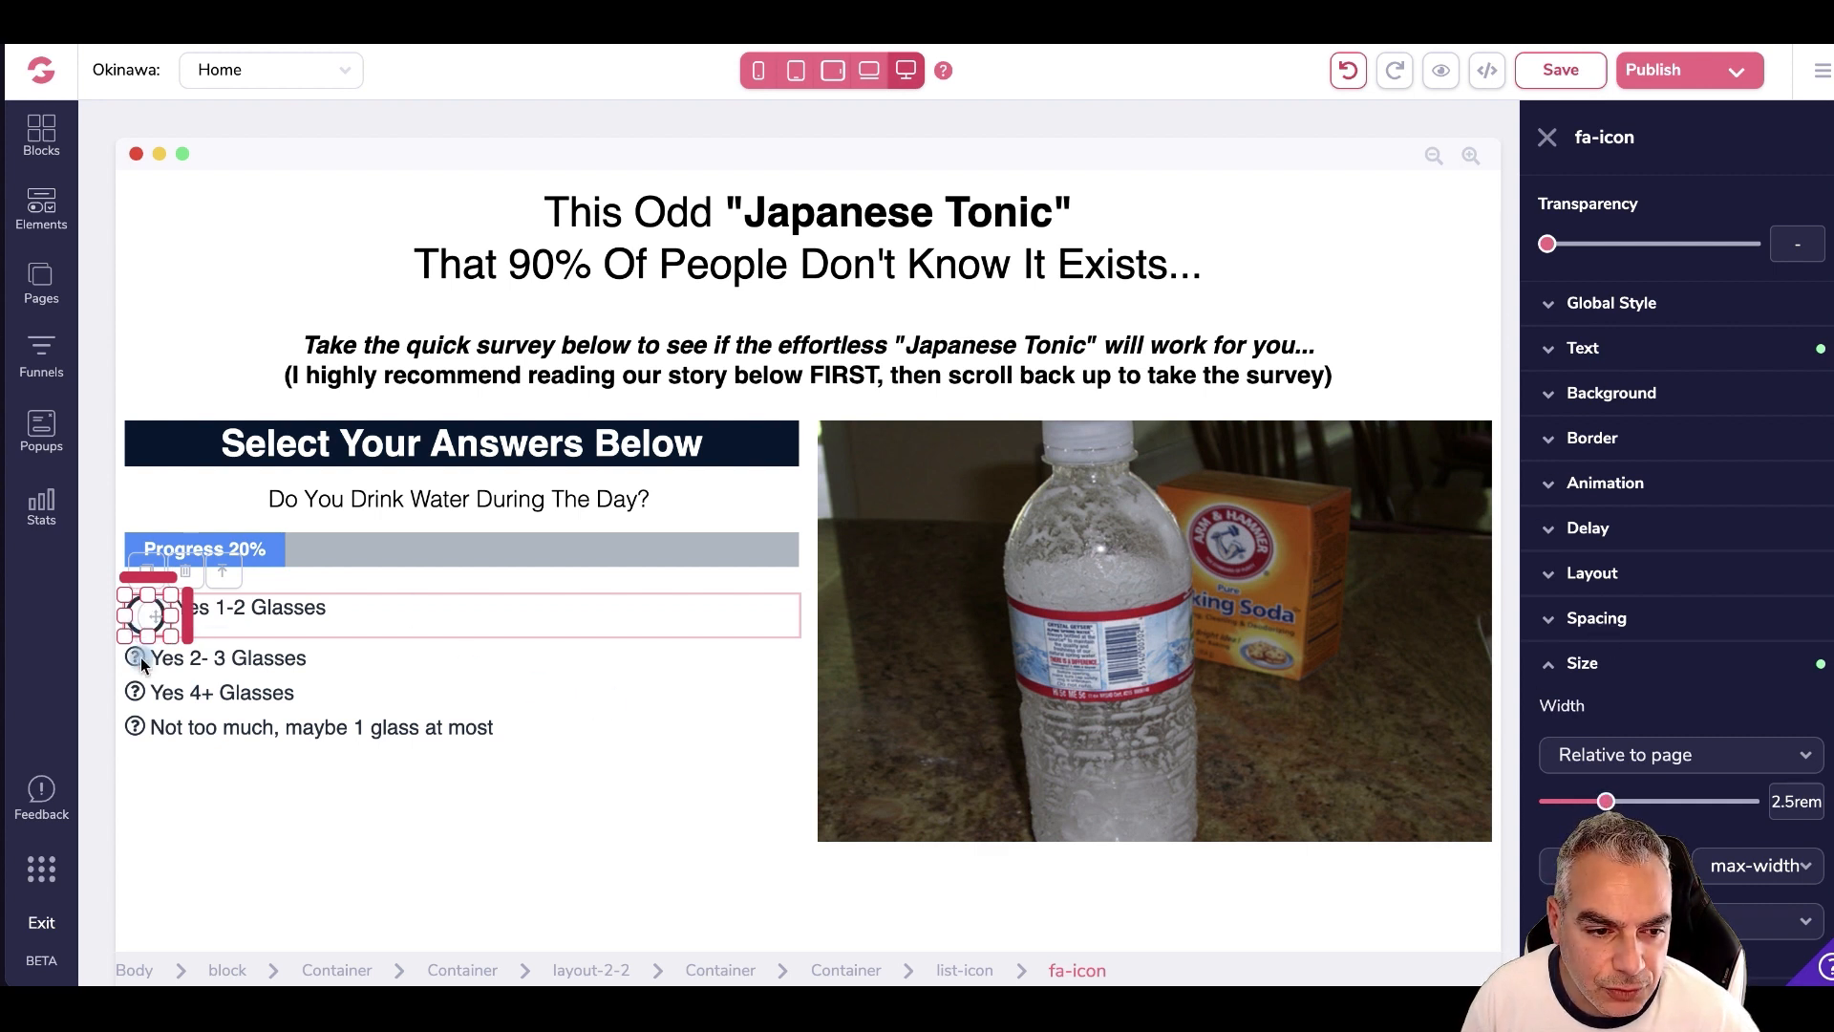
- Undo the width and icon changes made to the first survey answer's icon
click(1347, 72)
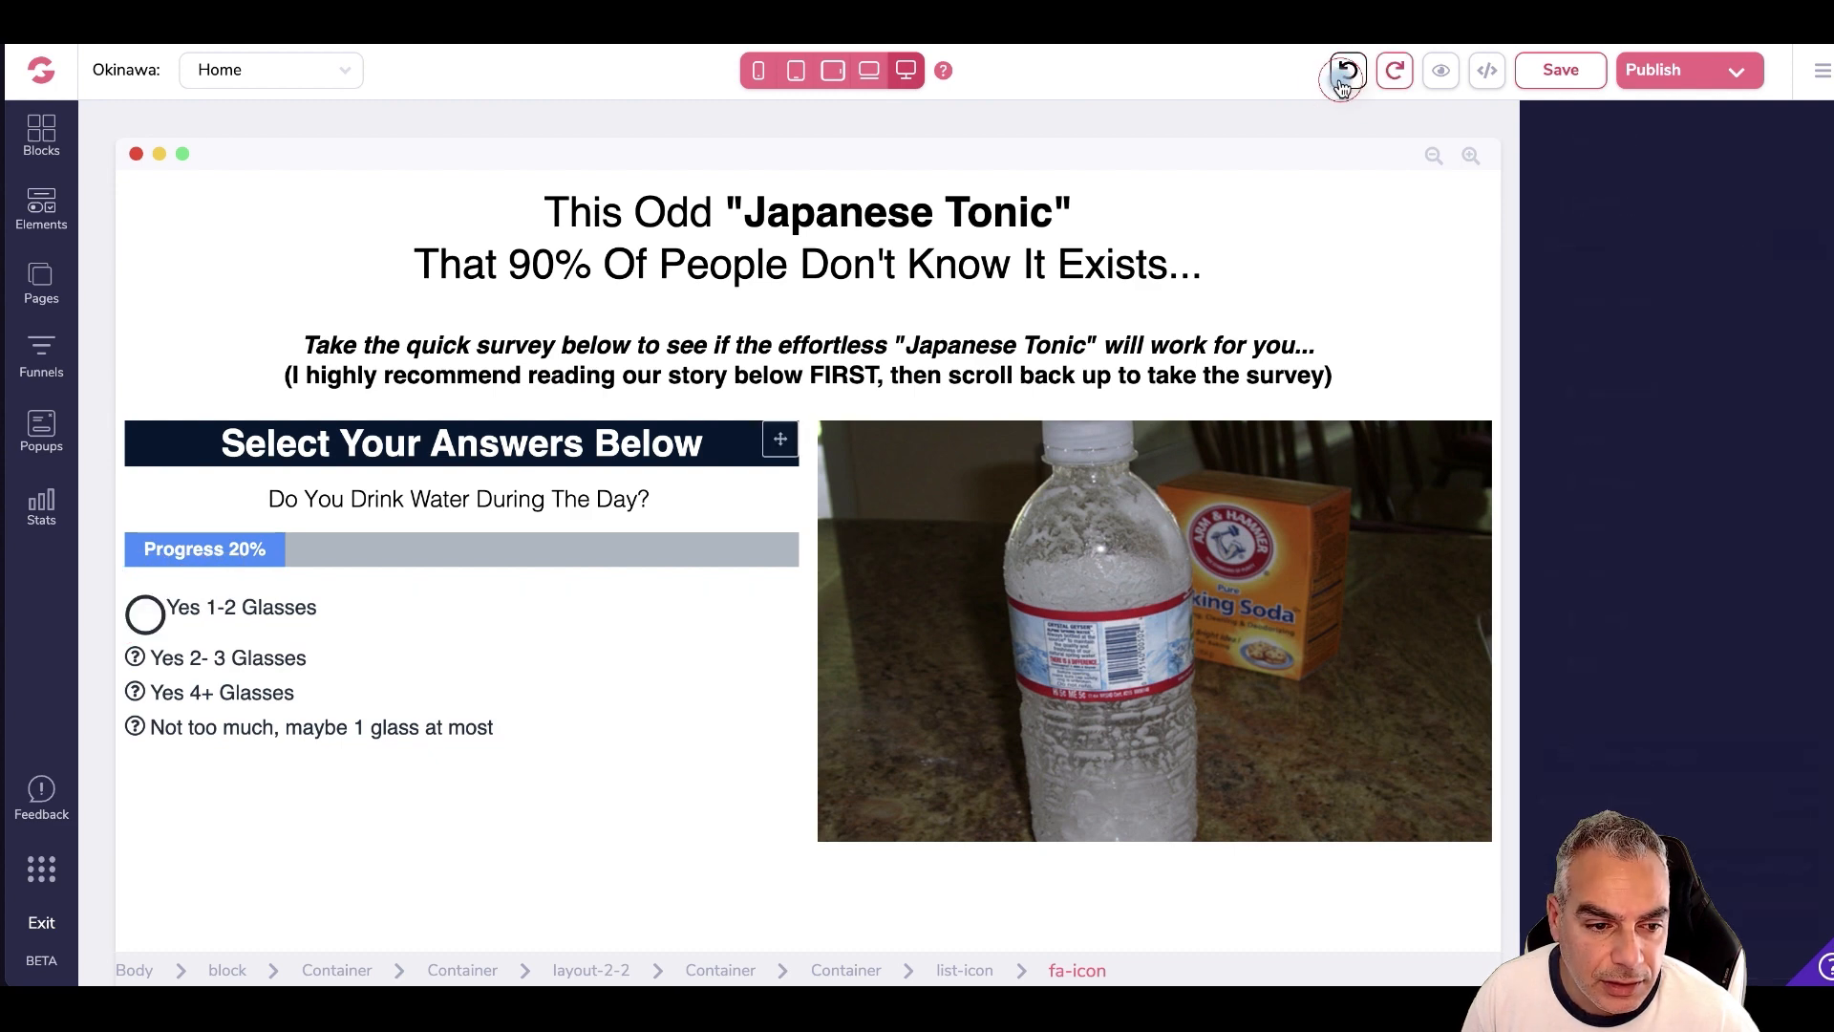
click(1348, 84)
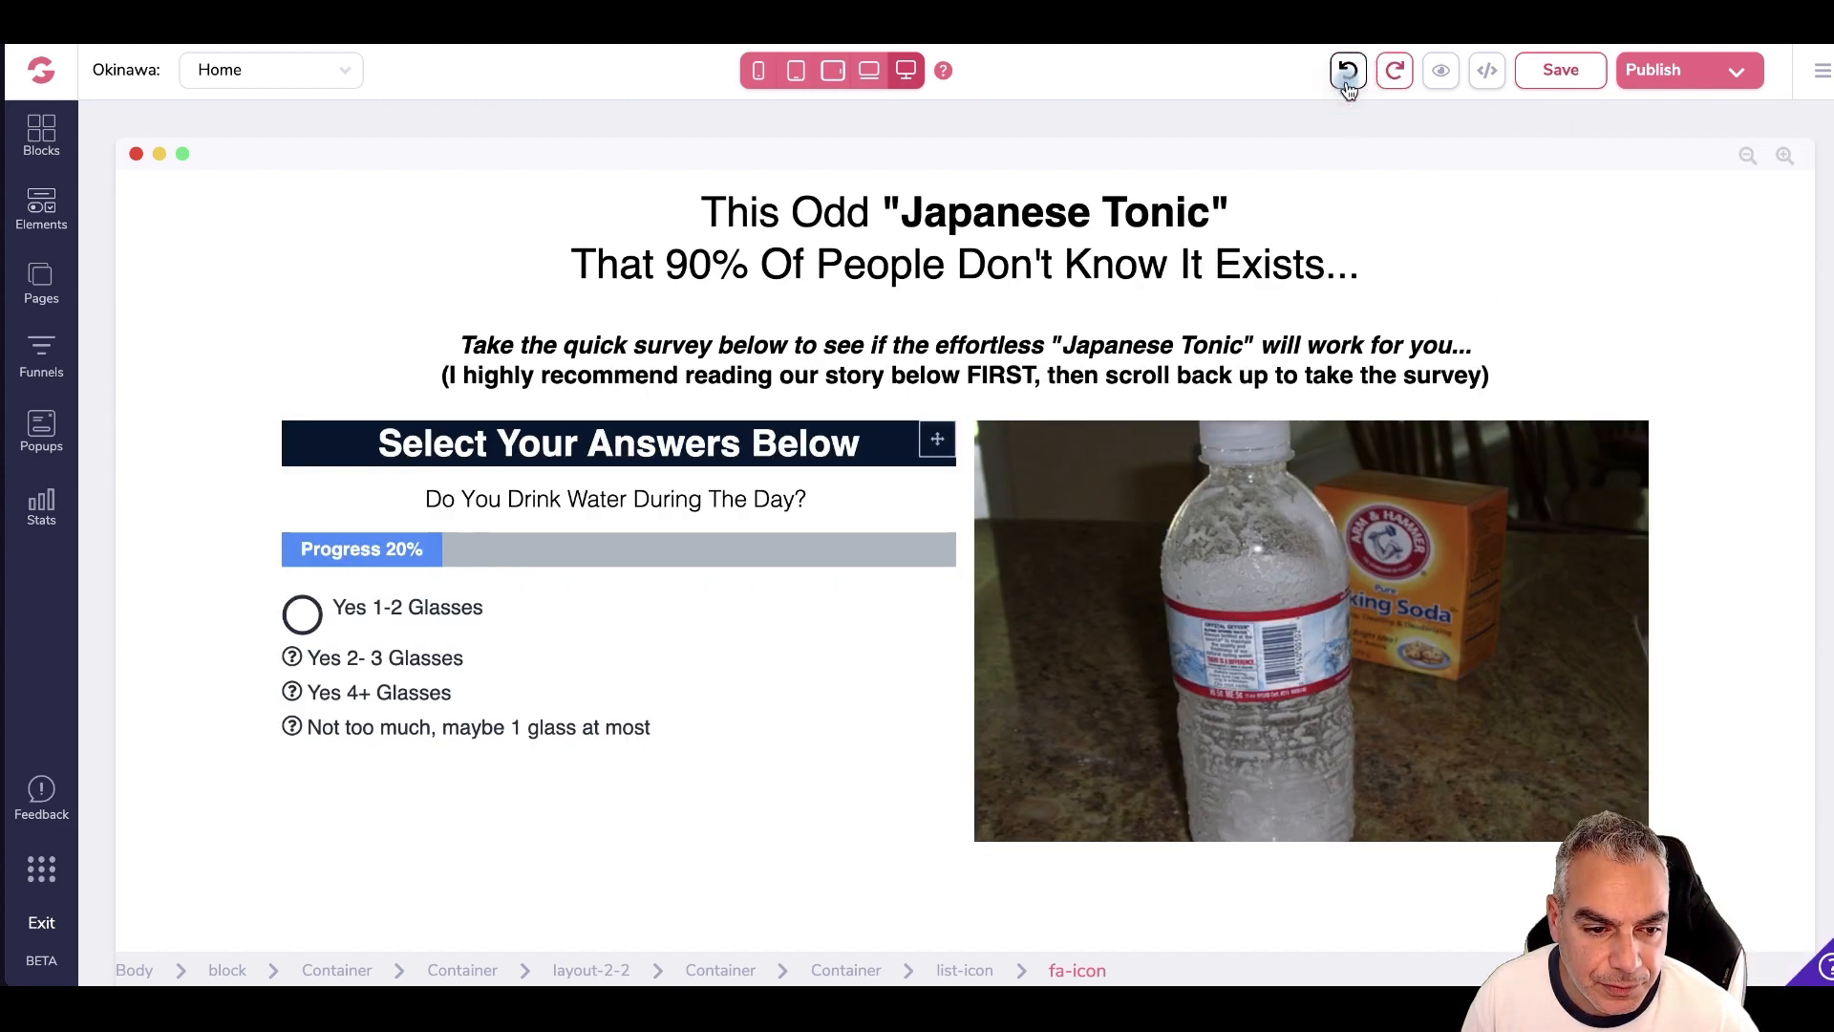
click(1347, 84)
- Open the icon settings for the "Yes 1-2 Glasses" answer and browse the icon library for a circle
click(393, 643)
click(295, 609)
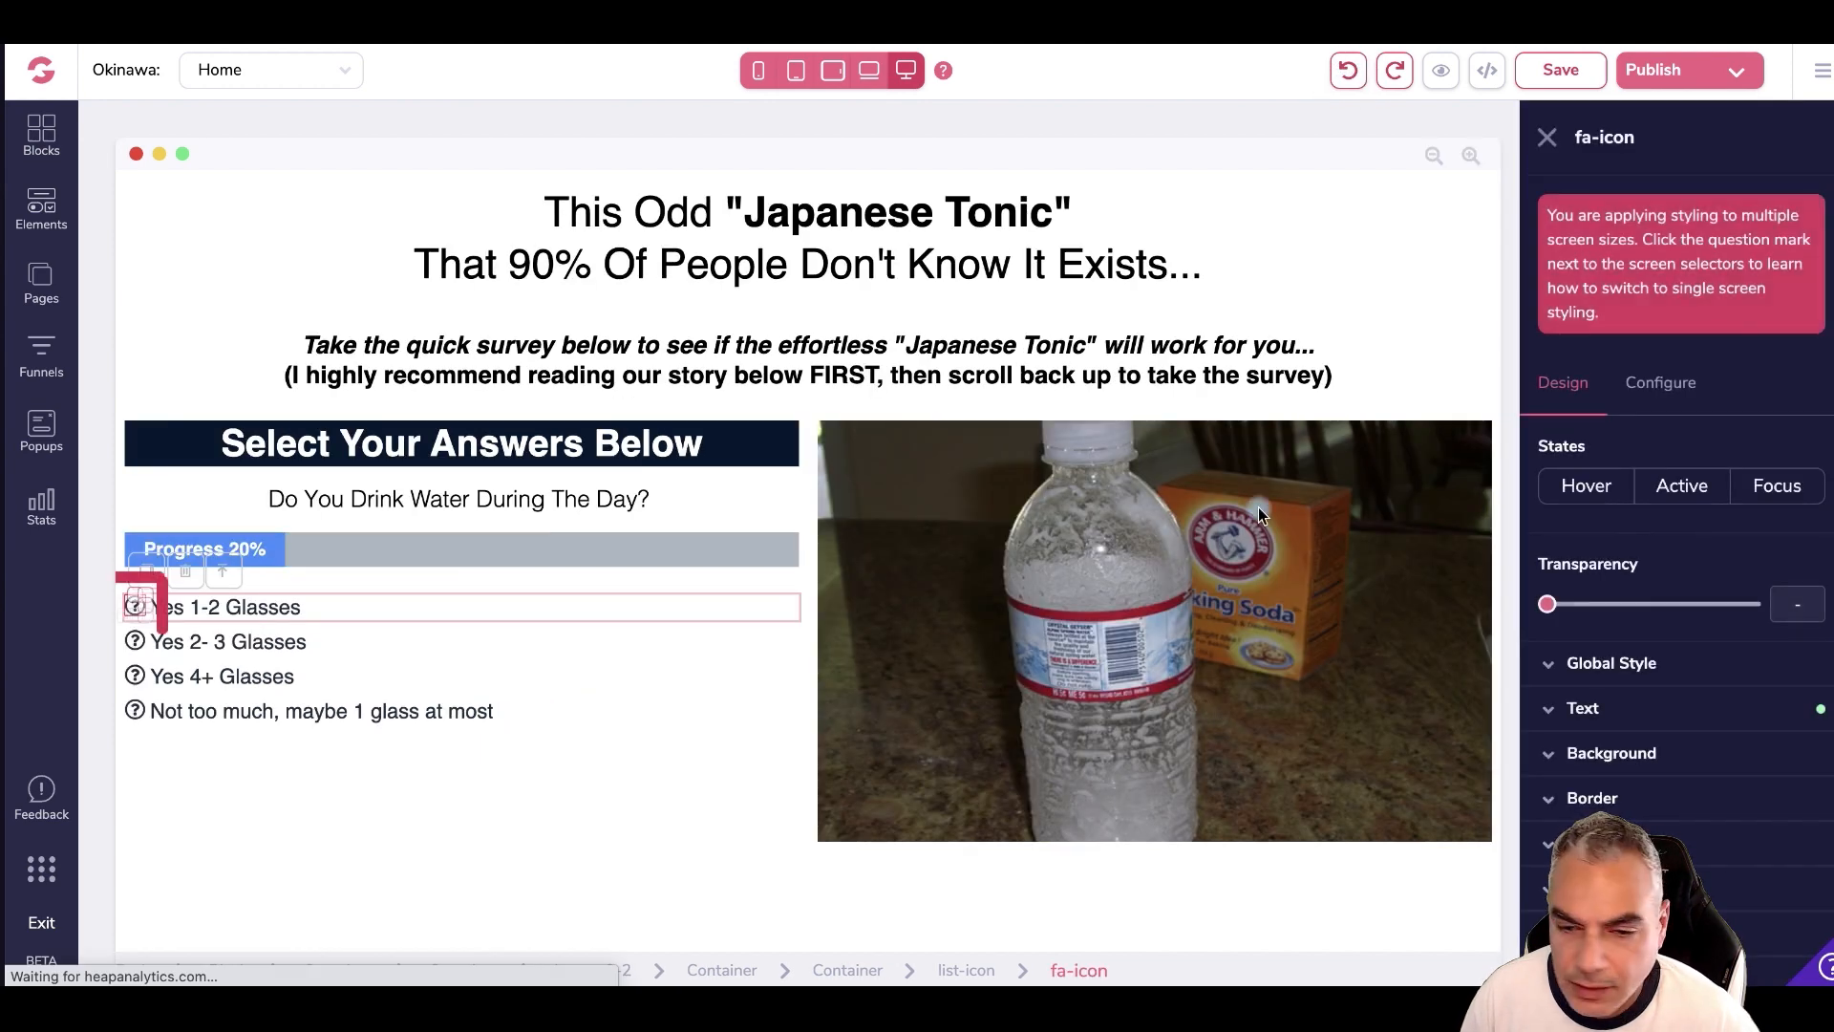
click(1672, 384)
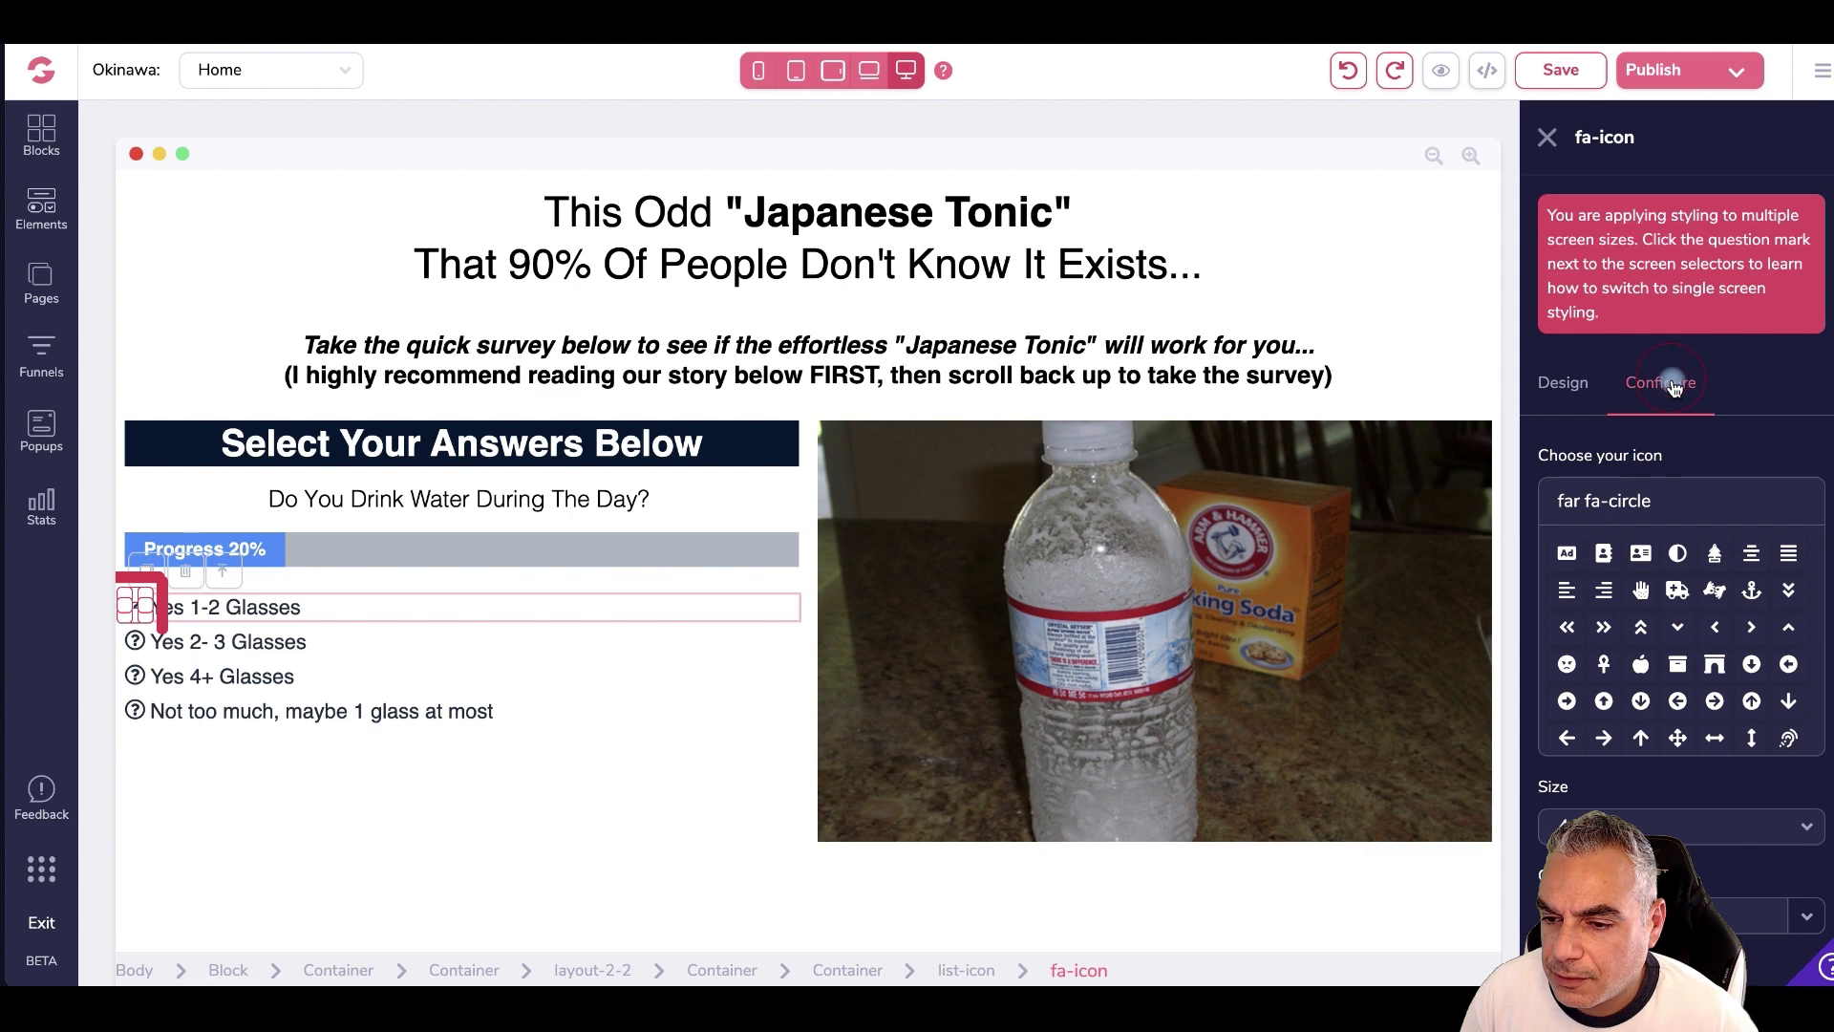
scroll(1689, 655, down, 10)
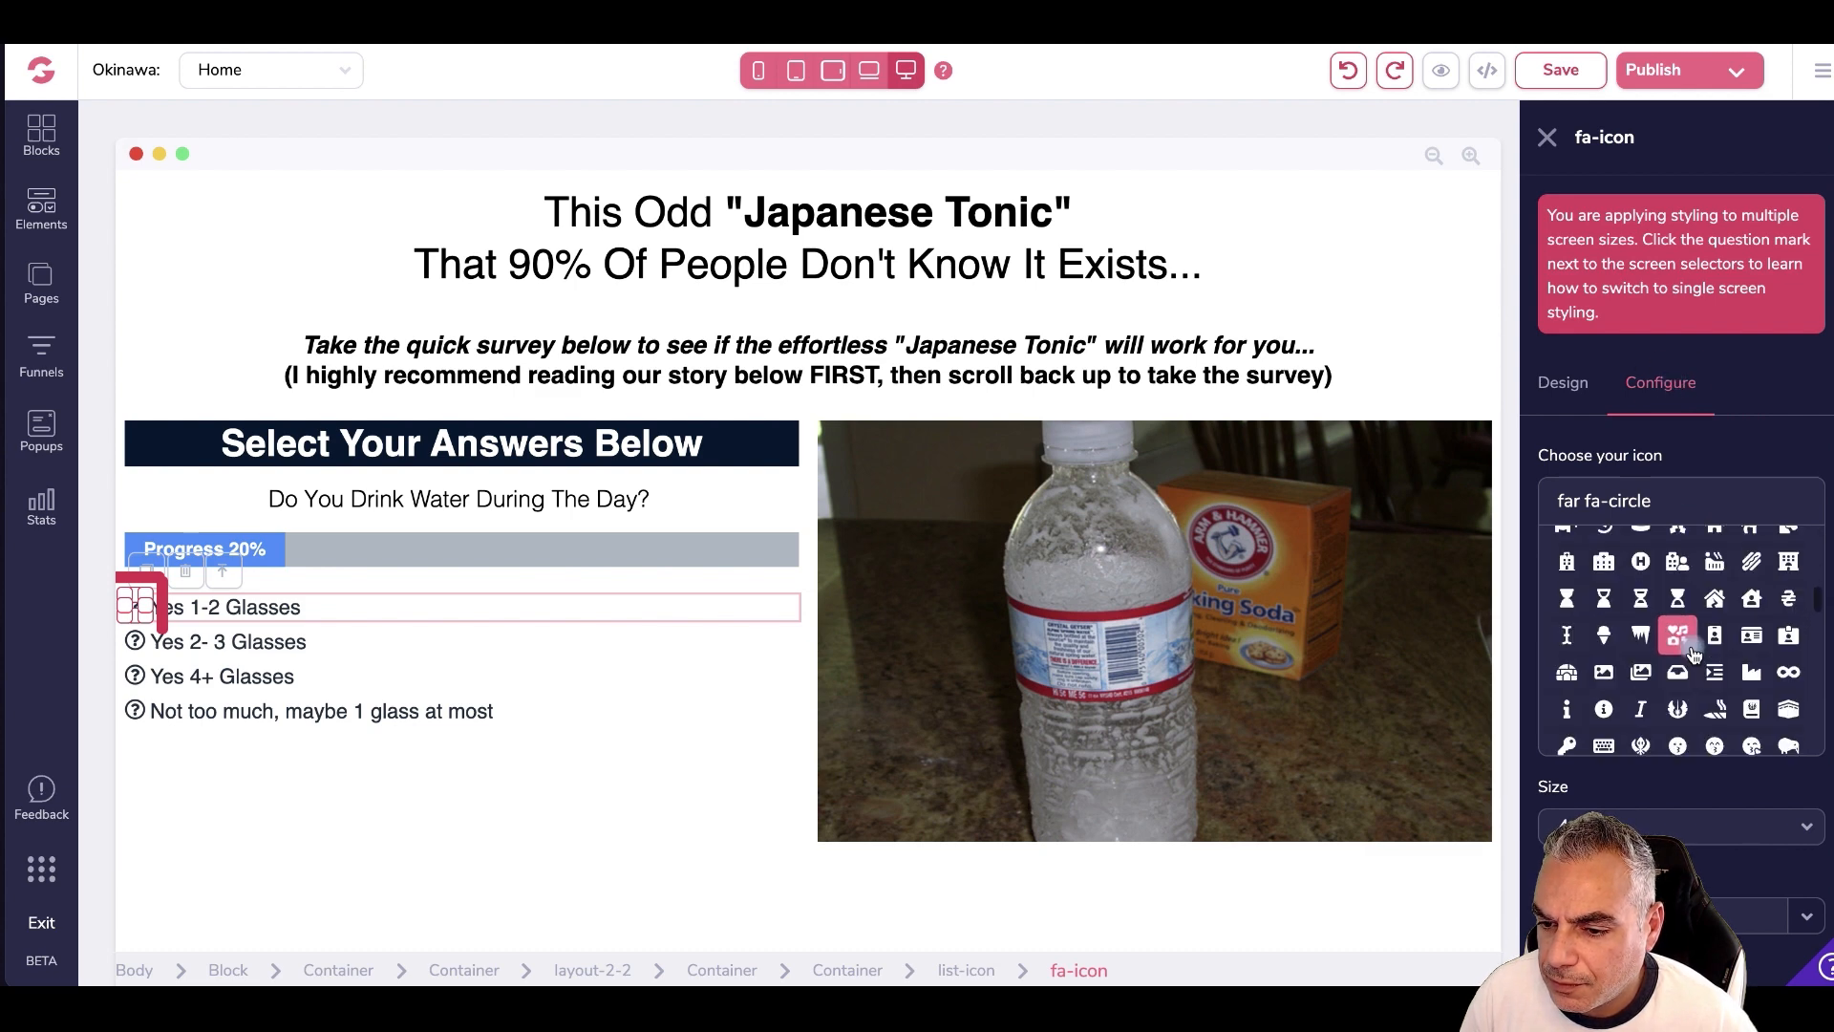
scroll(1699, 655, down, 15)
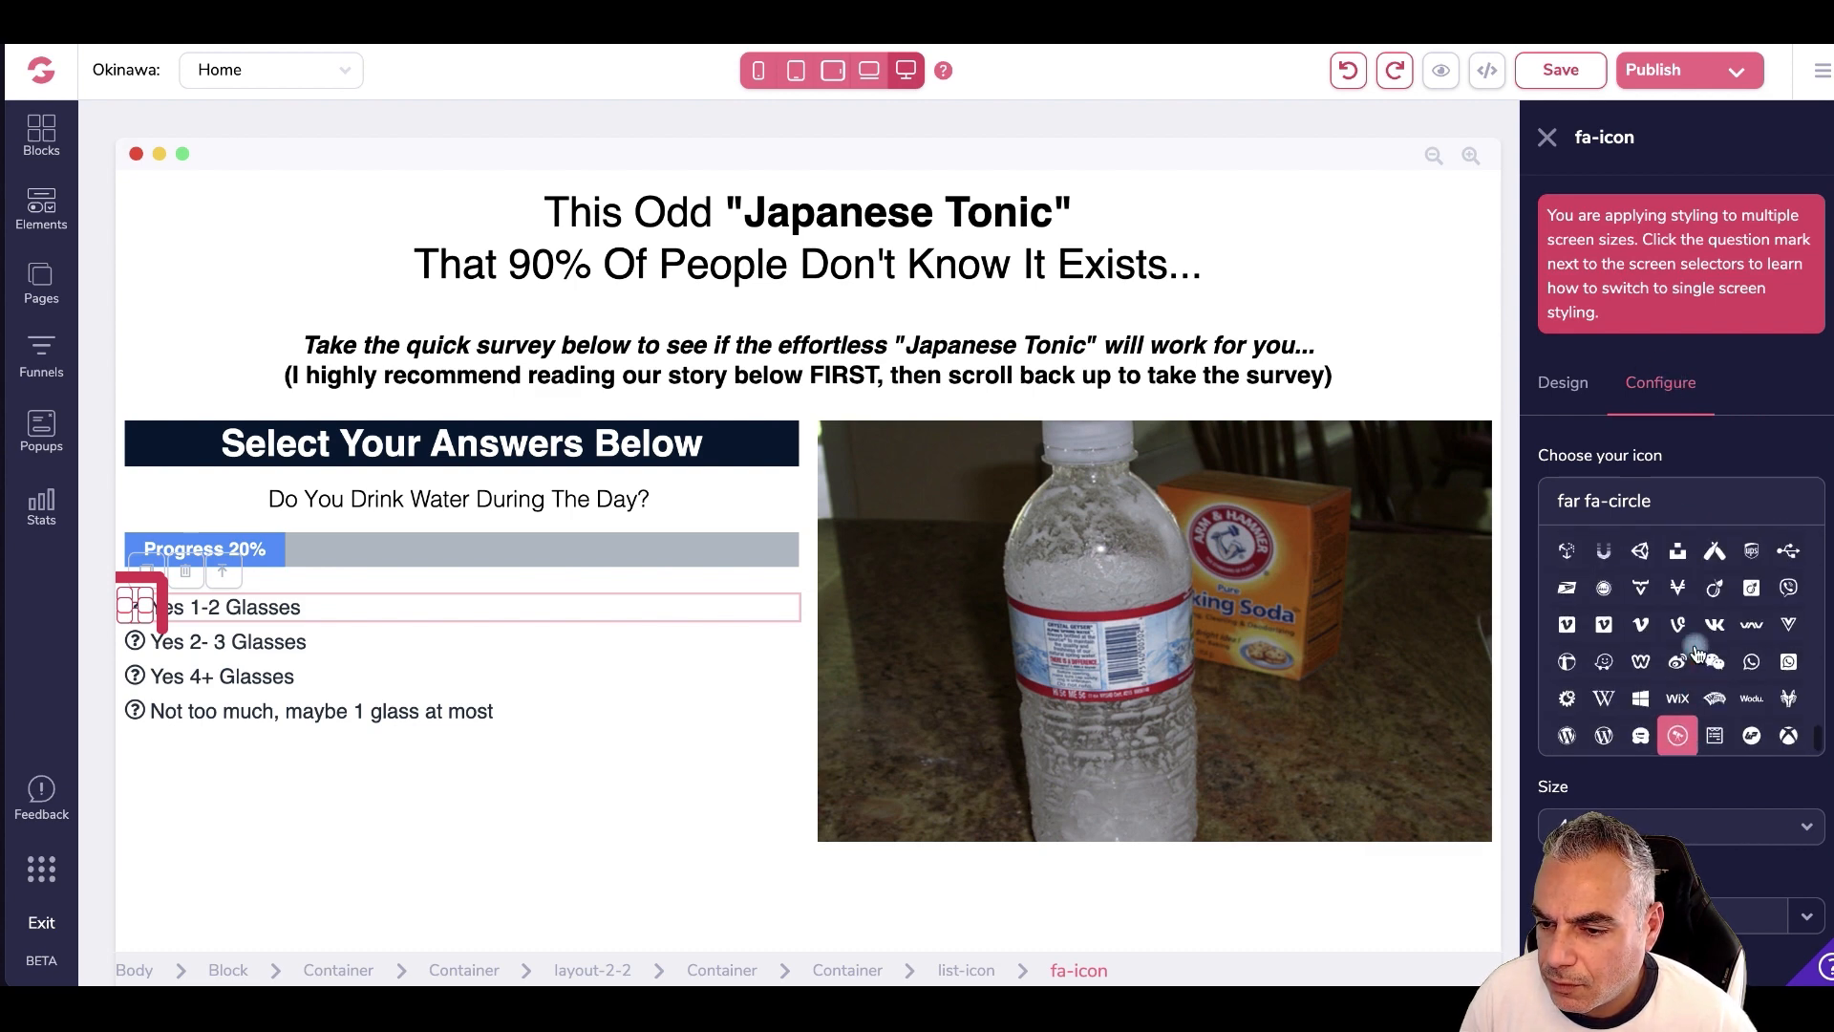
scroll(1697, 653, up, 3)
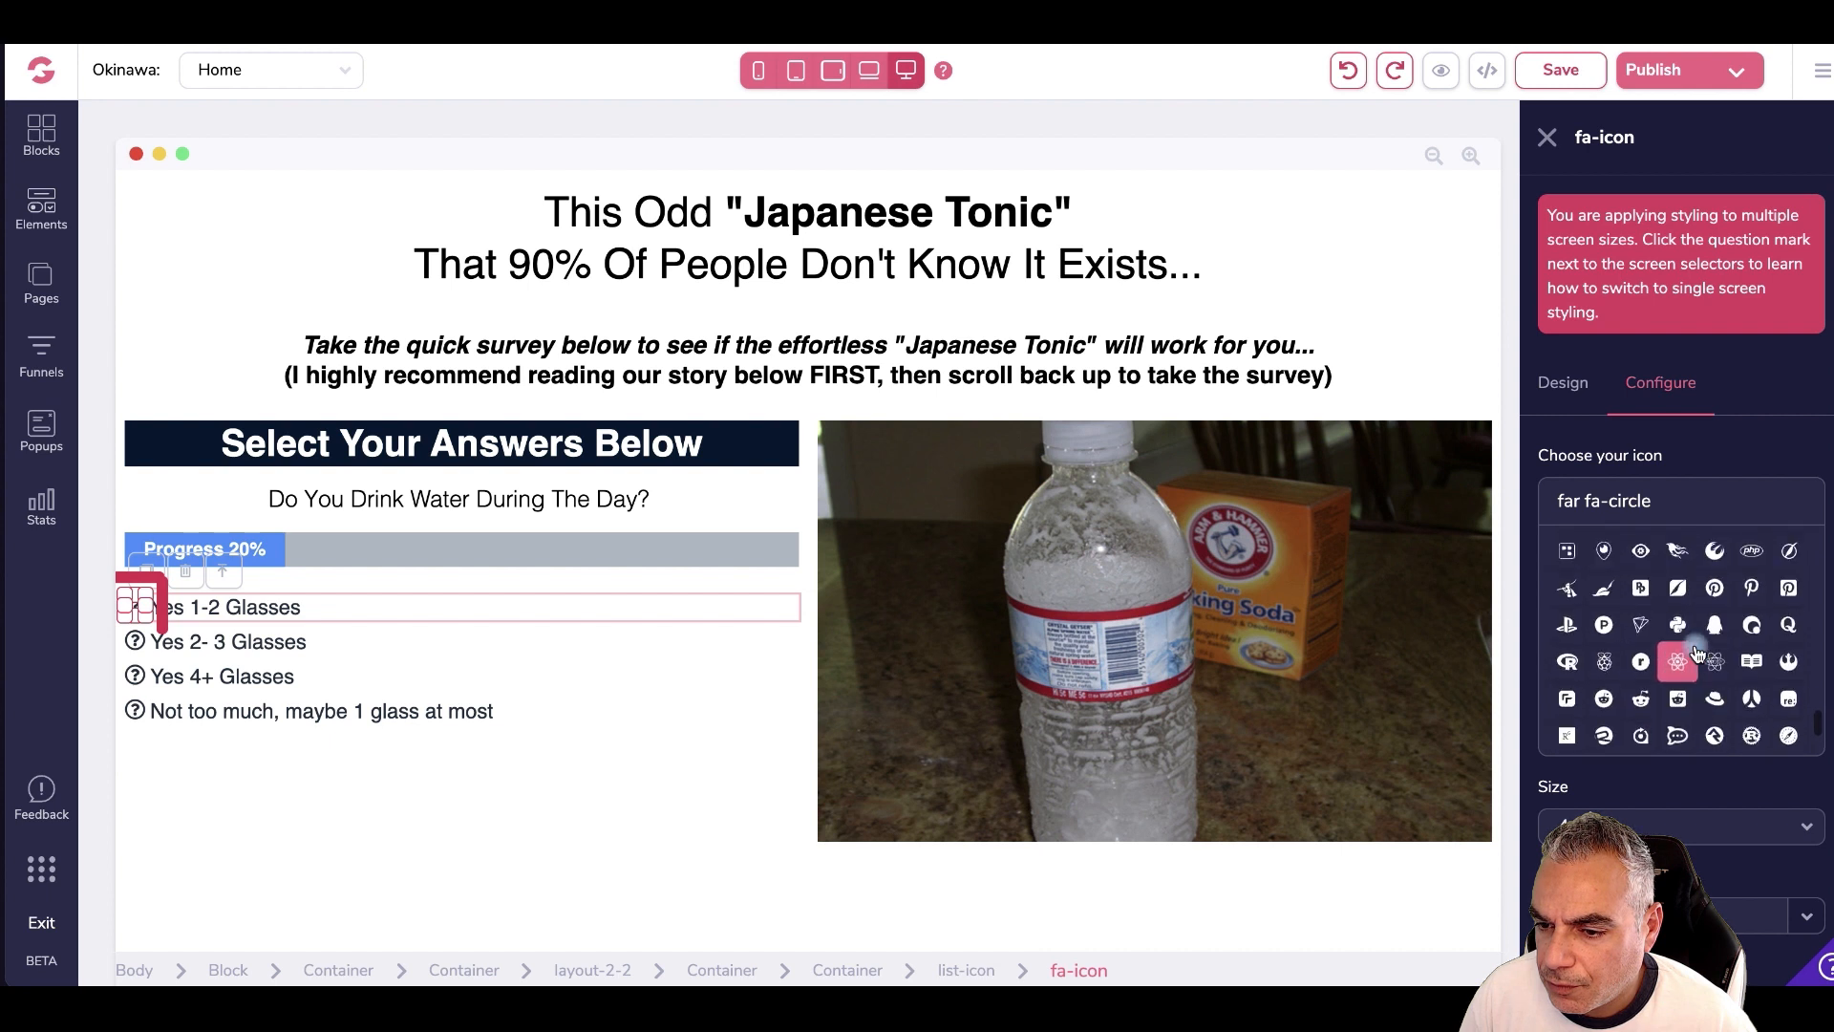
scroll(1696, 654, down, 15)
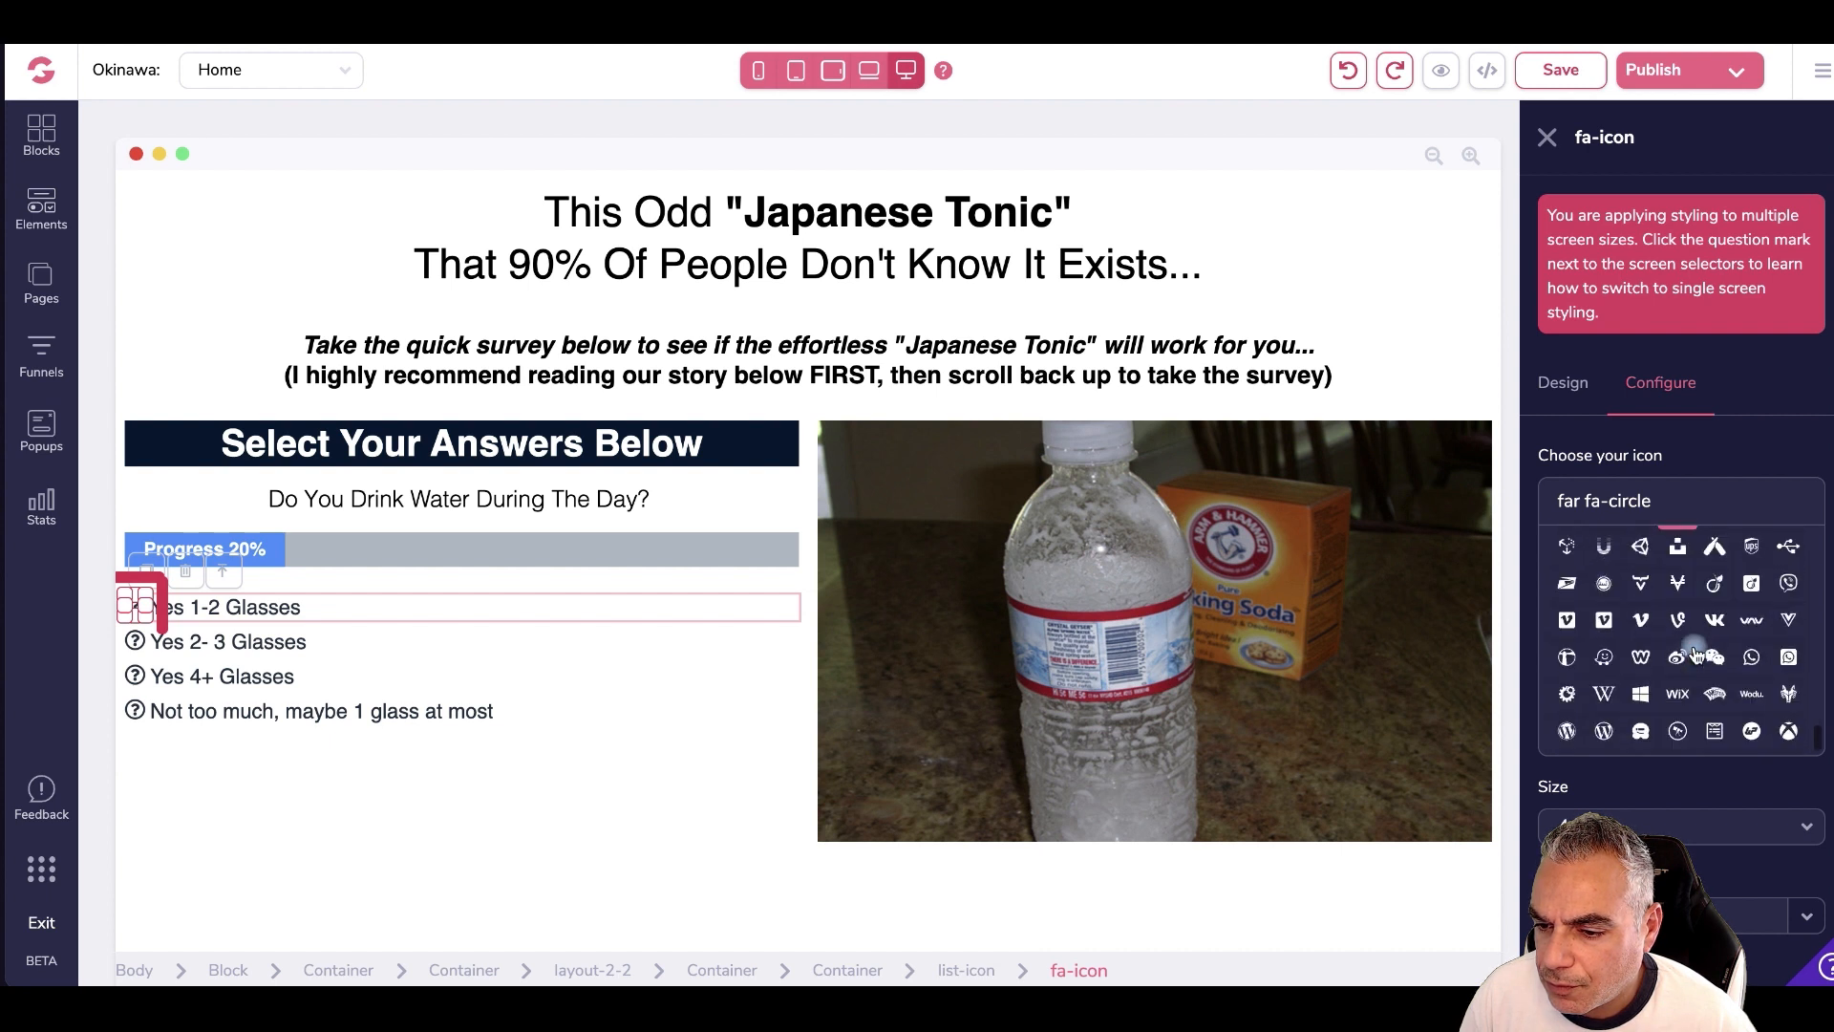
scroll(1672, 573, up, 5)
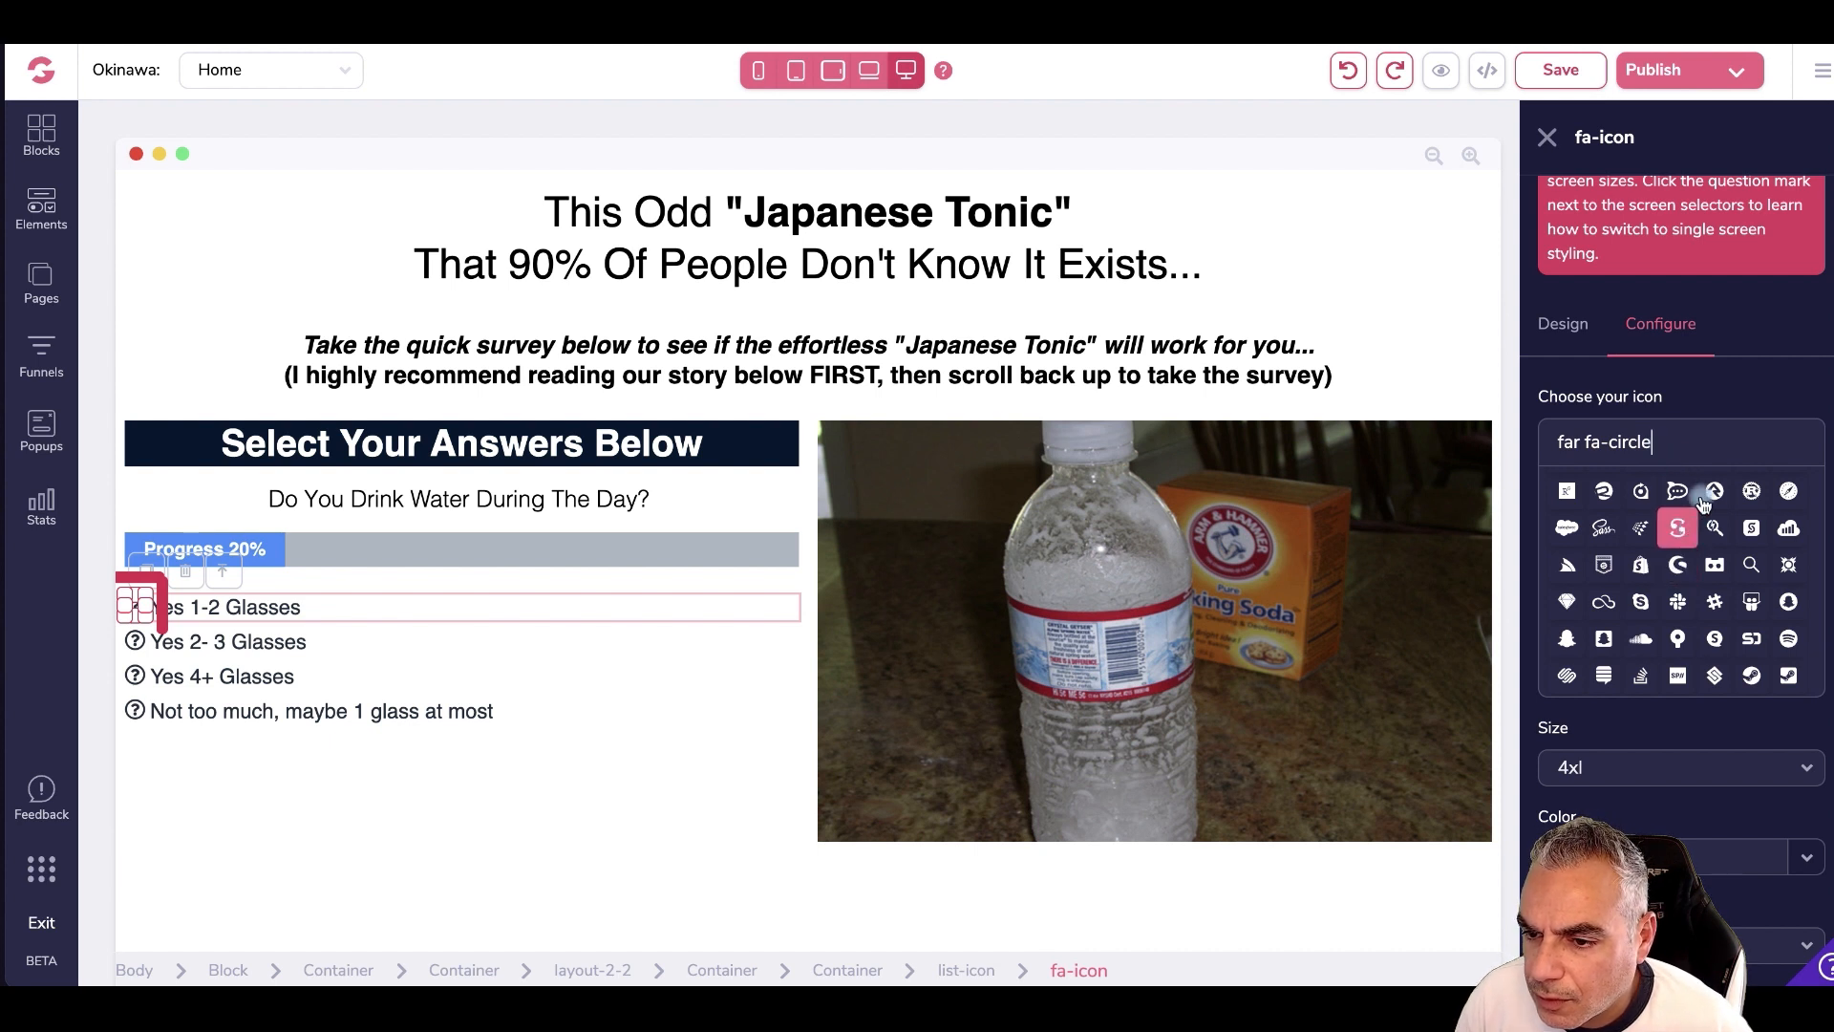
scroll(1662, 507, up, 3)
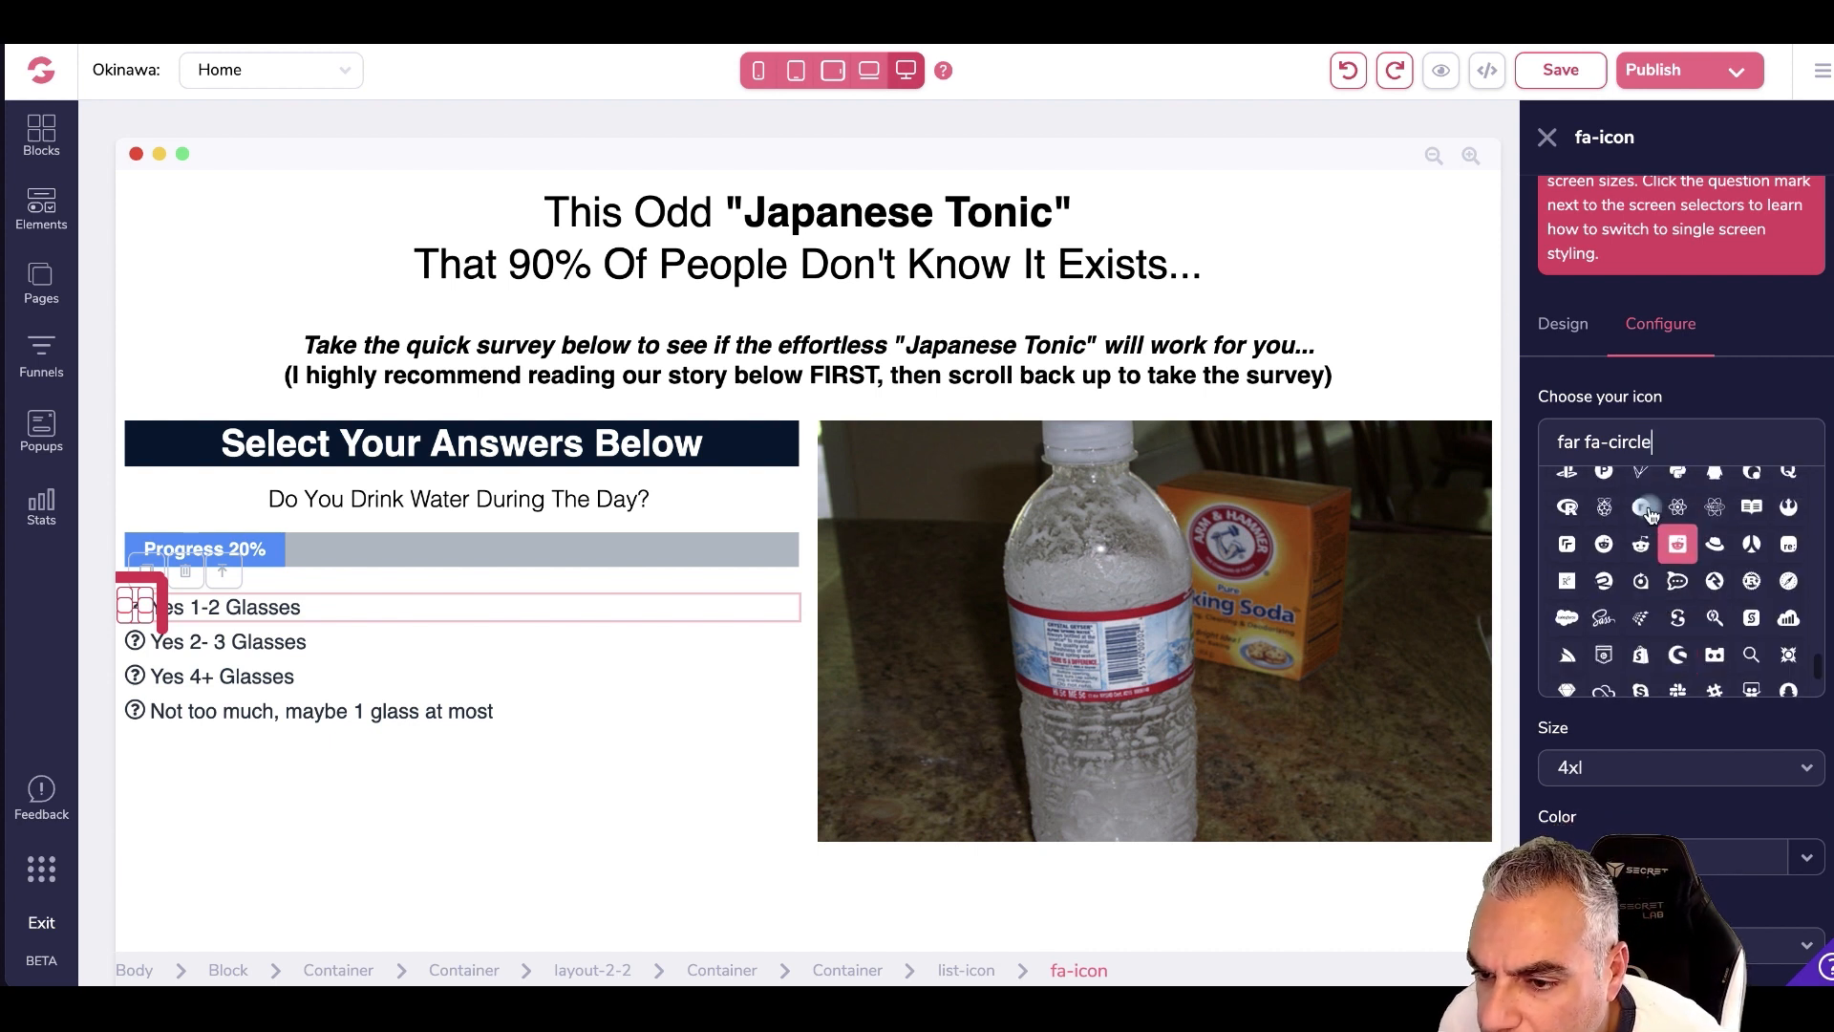
- Search the icons for "circle" and give "Yes 1-2 Glasses" the outlined circle, far fa-circle, at base size
text(cirl)
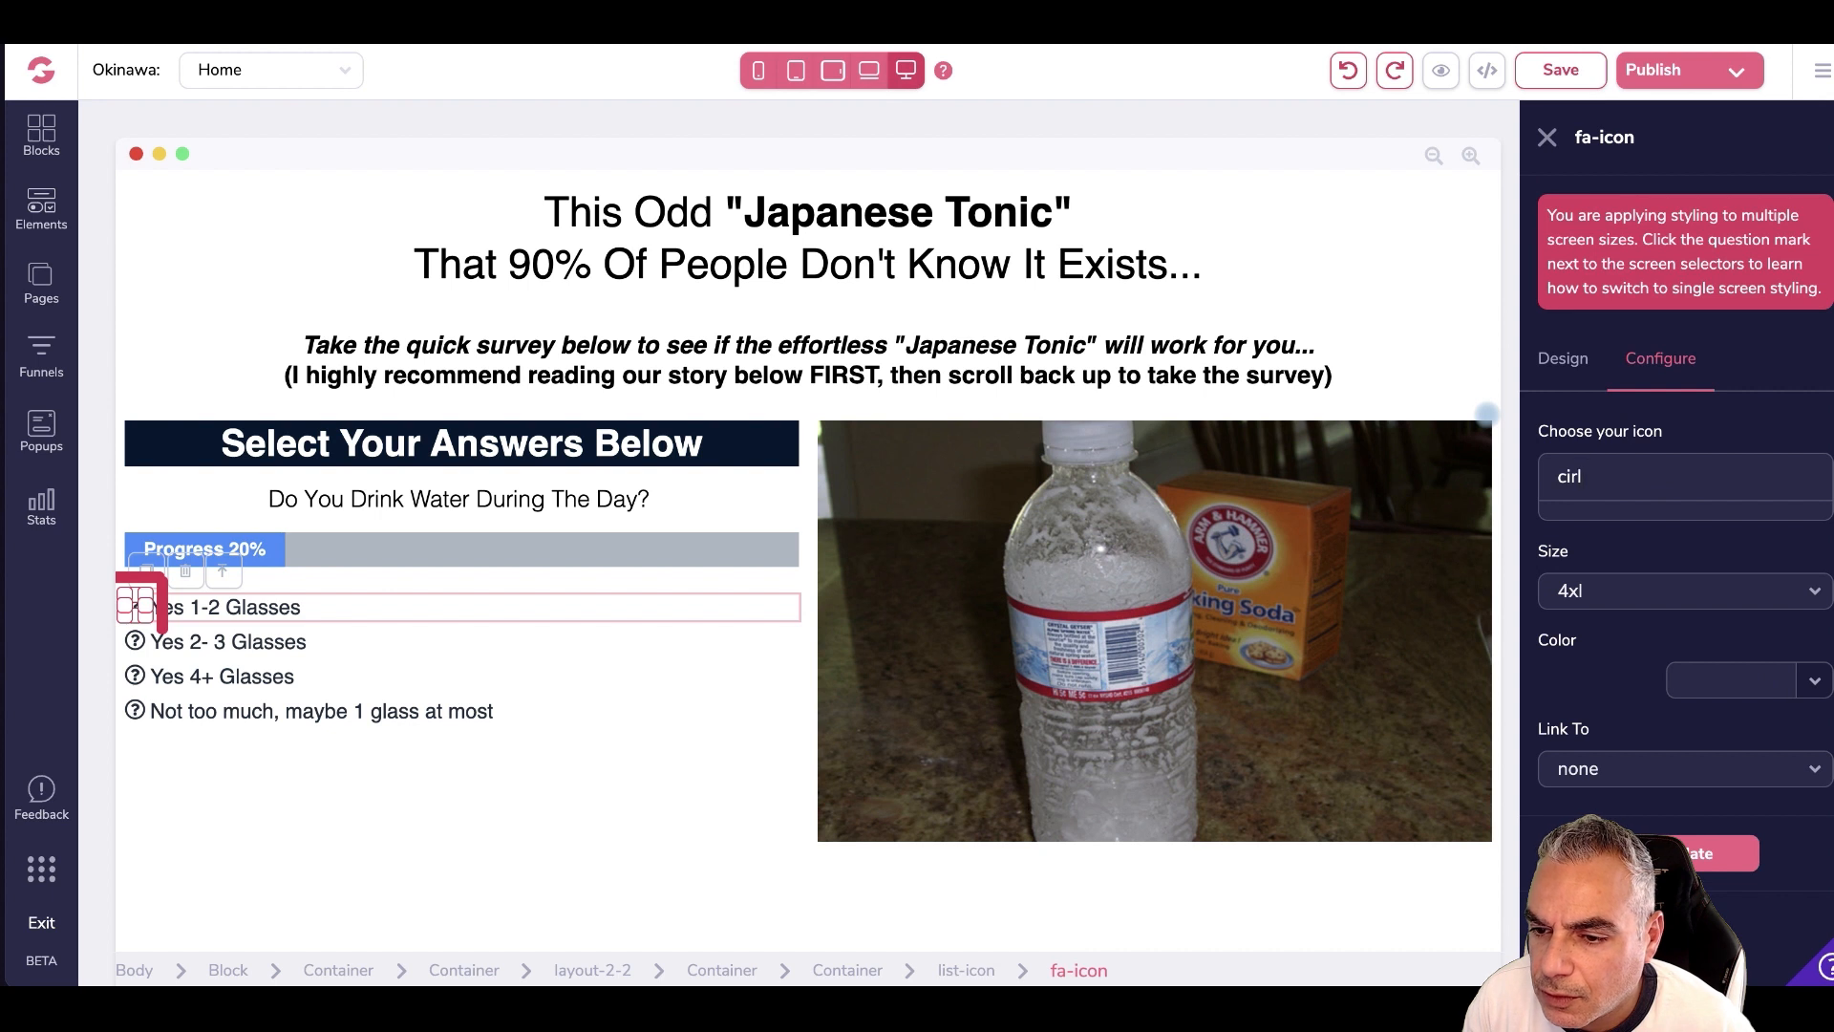
key(BackSpace)
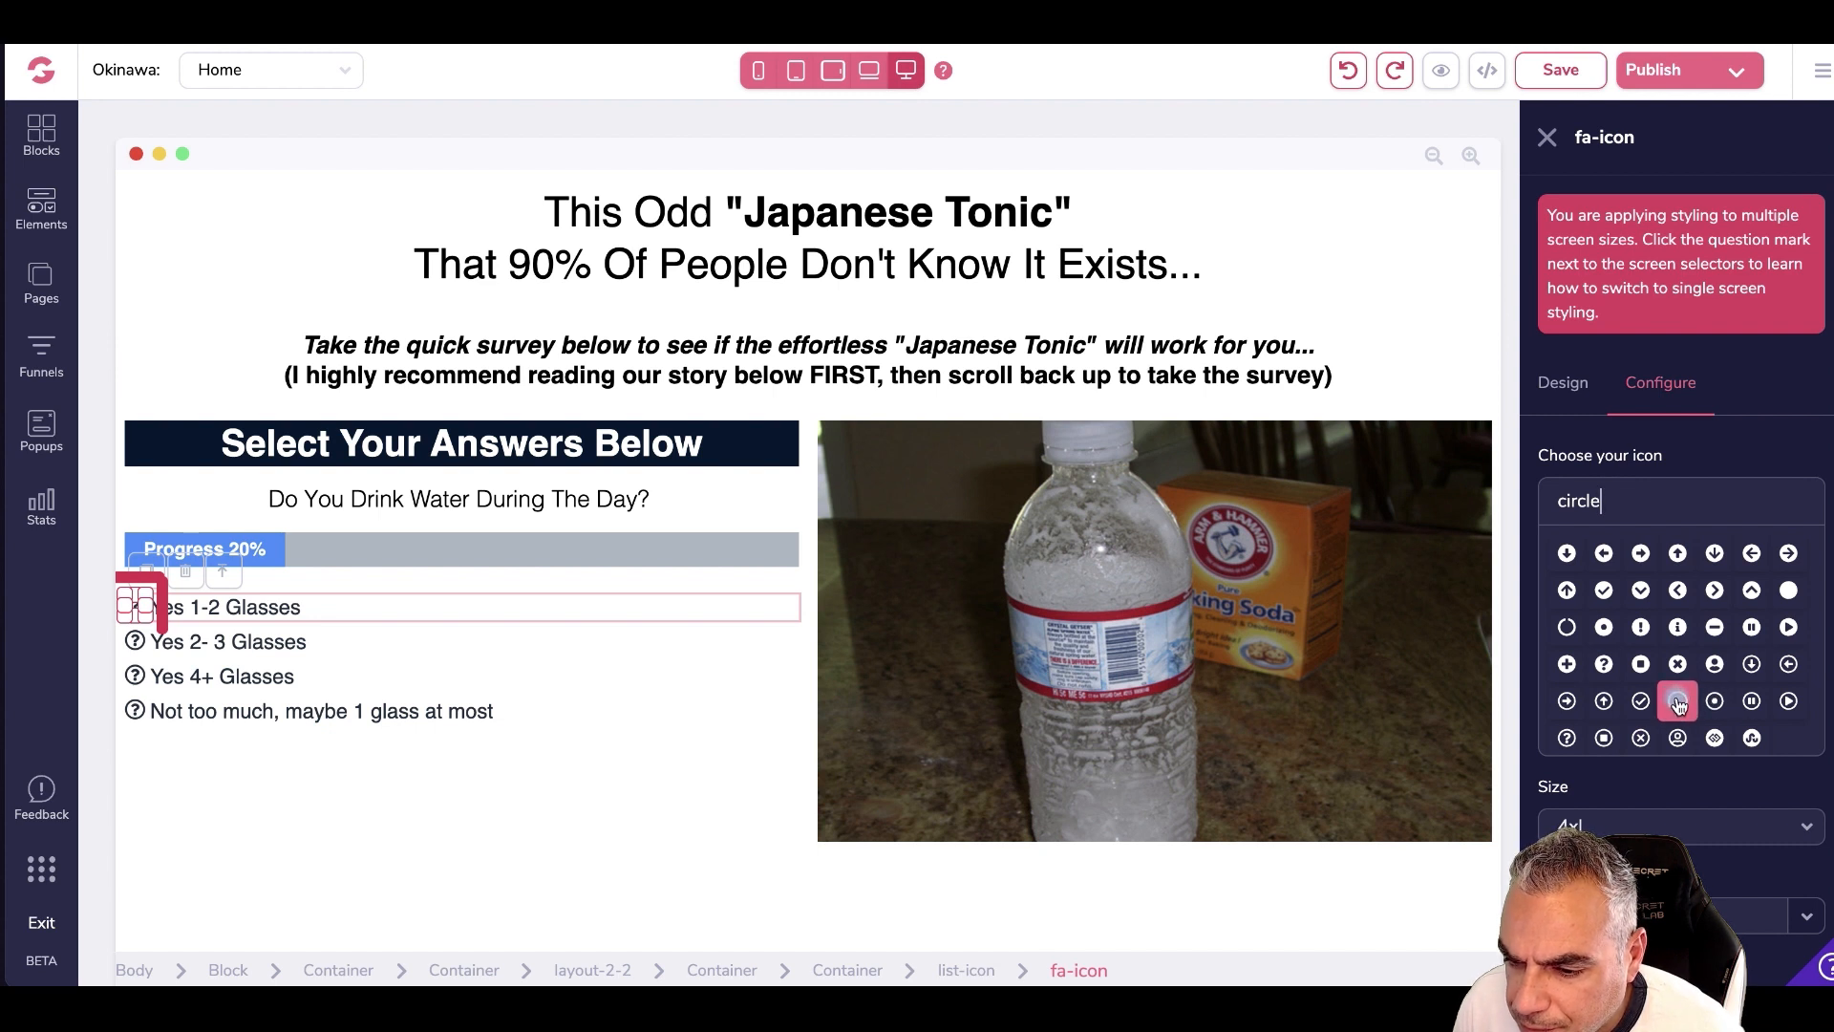
click(1678, 704)
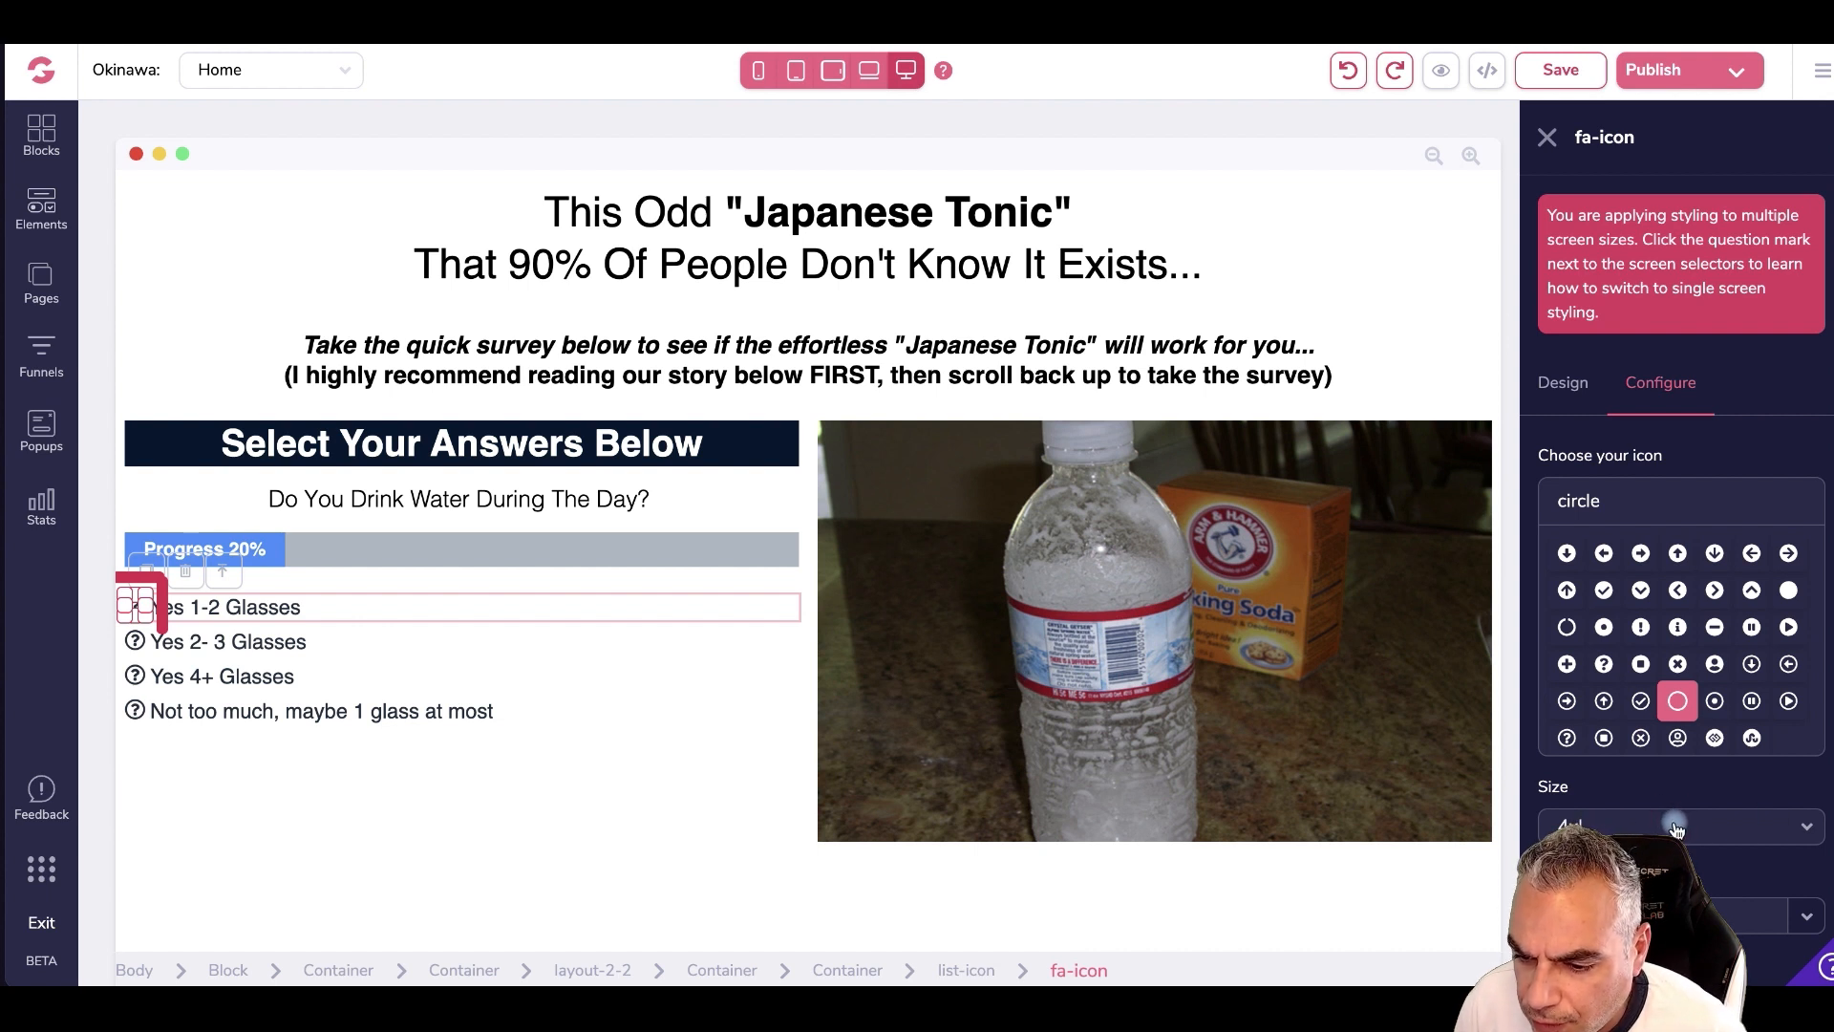
click(1729, 827)
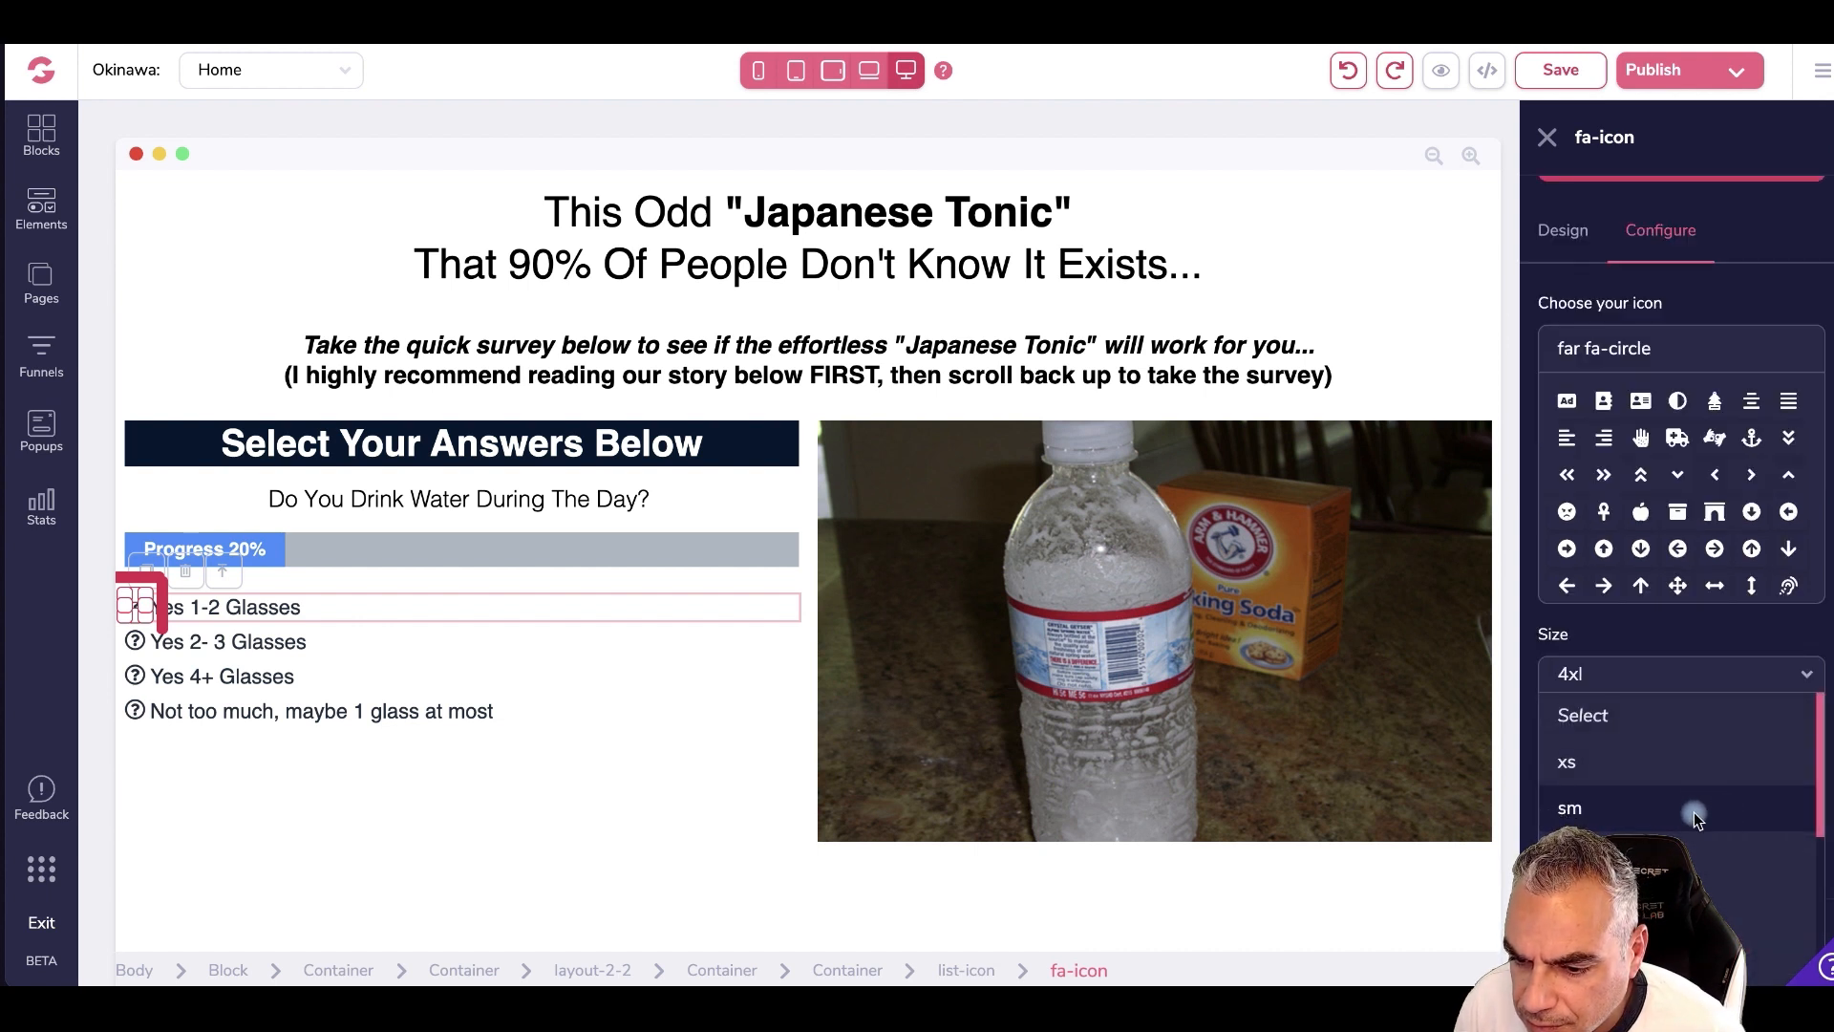
click(1693, 840)
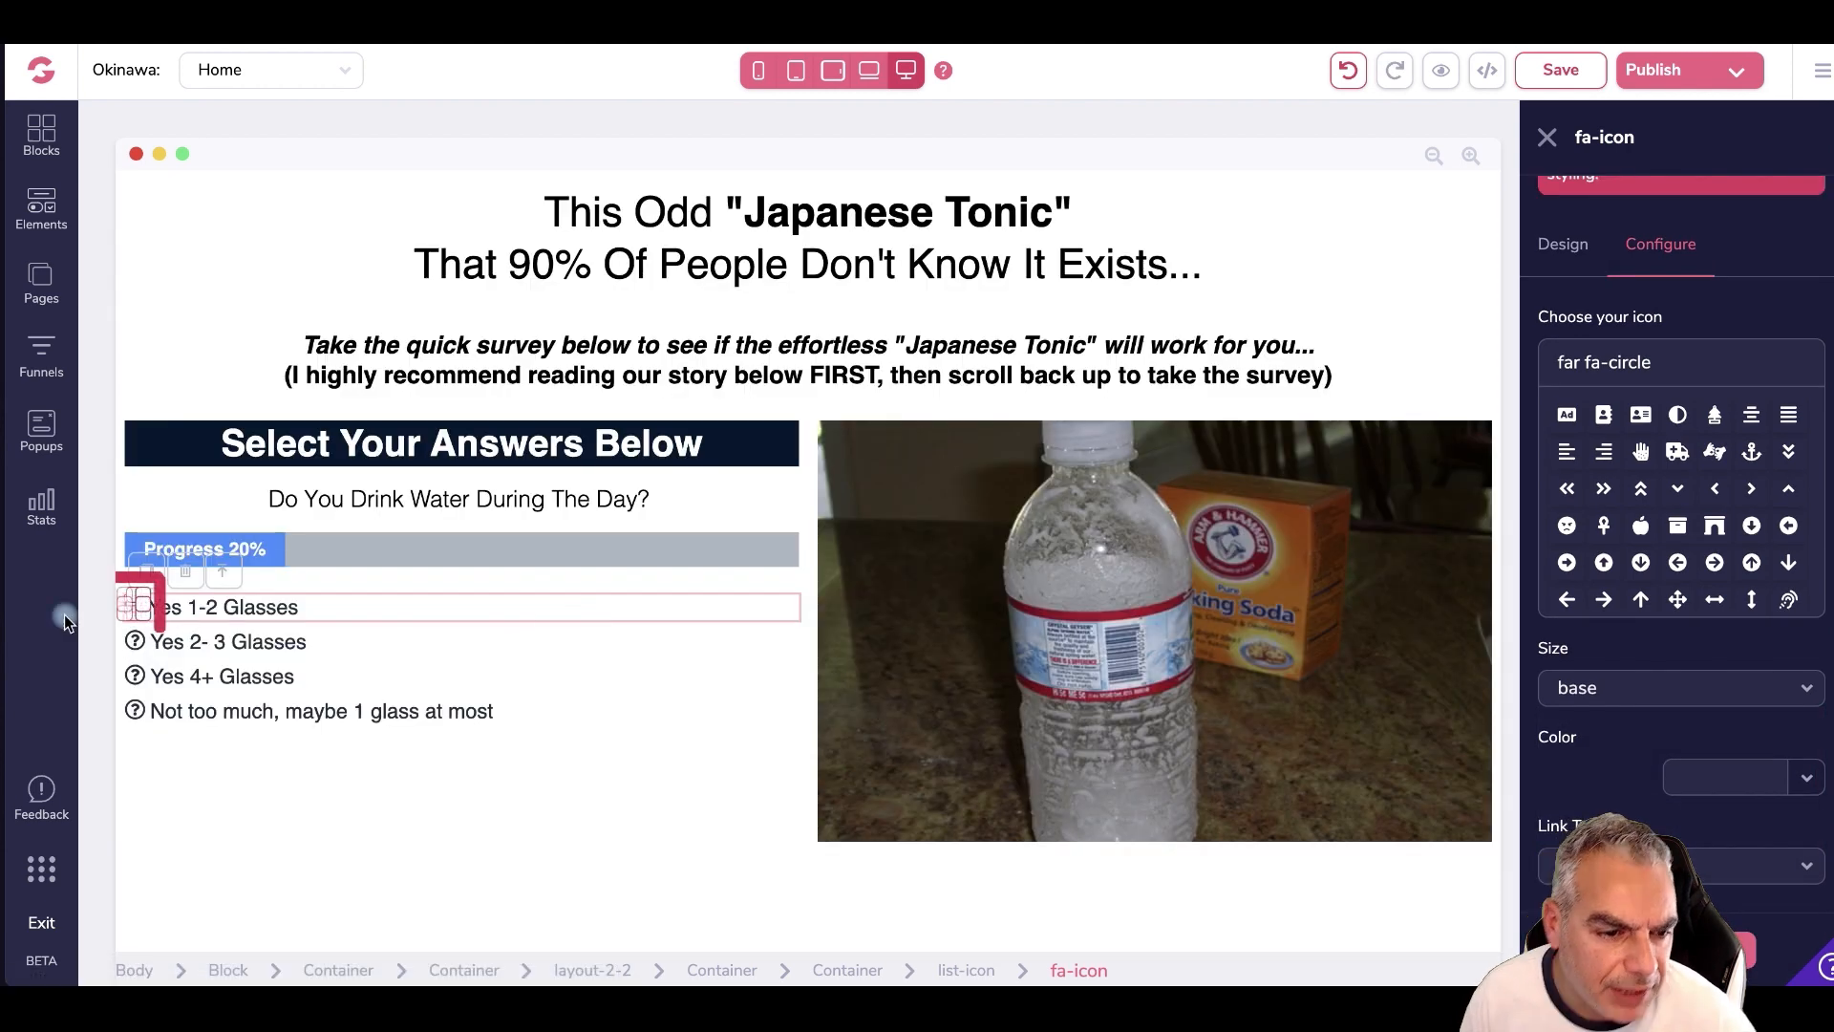
- Change the icon beside "Yes 2- 3 Glasses" to the outlined circle, far fa-circle, at base size
click(137, 649)
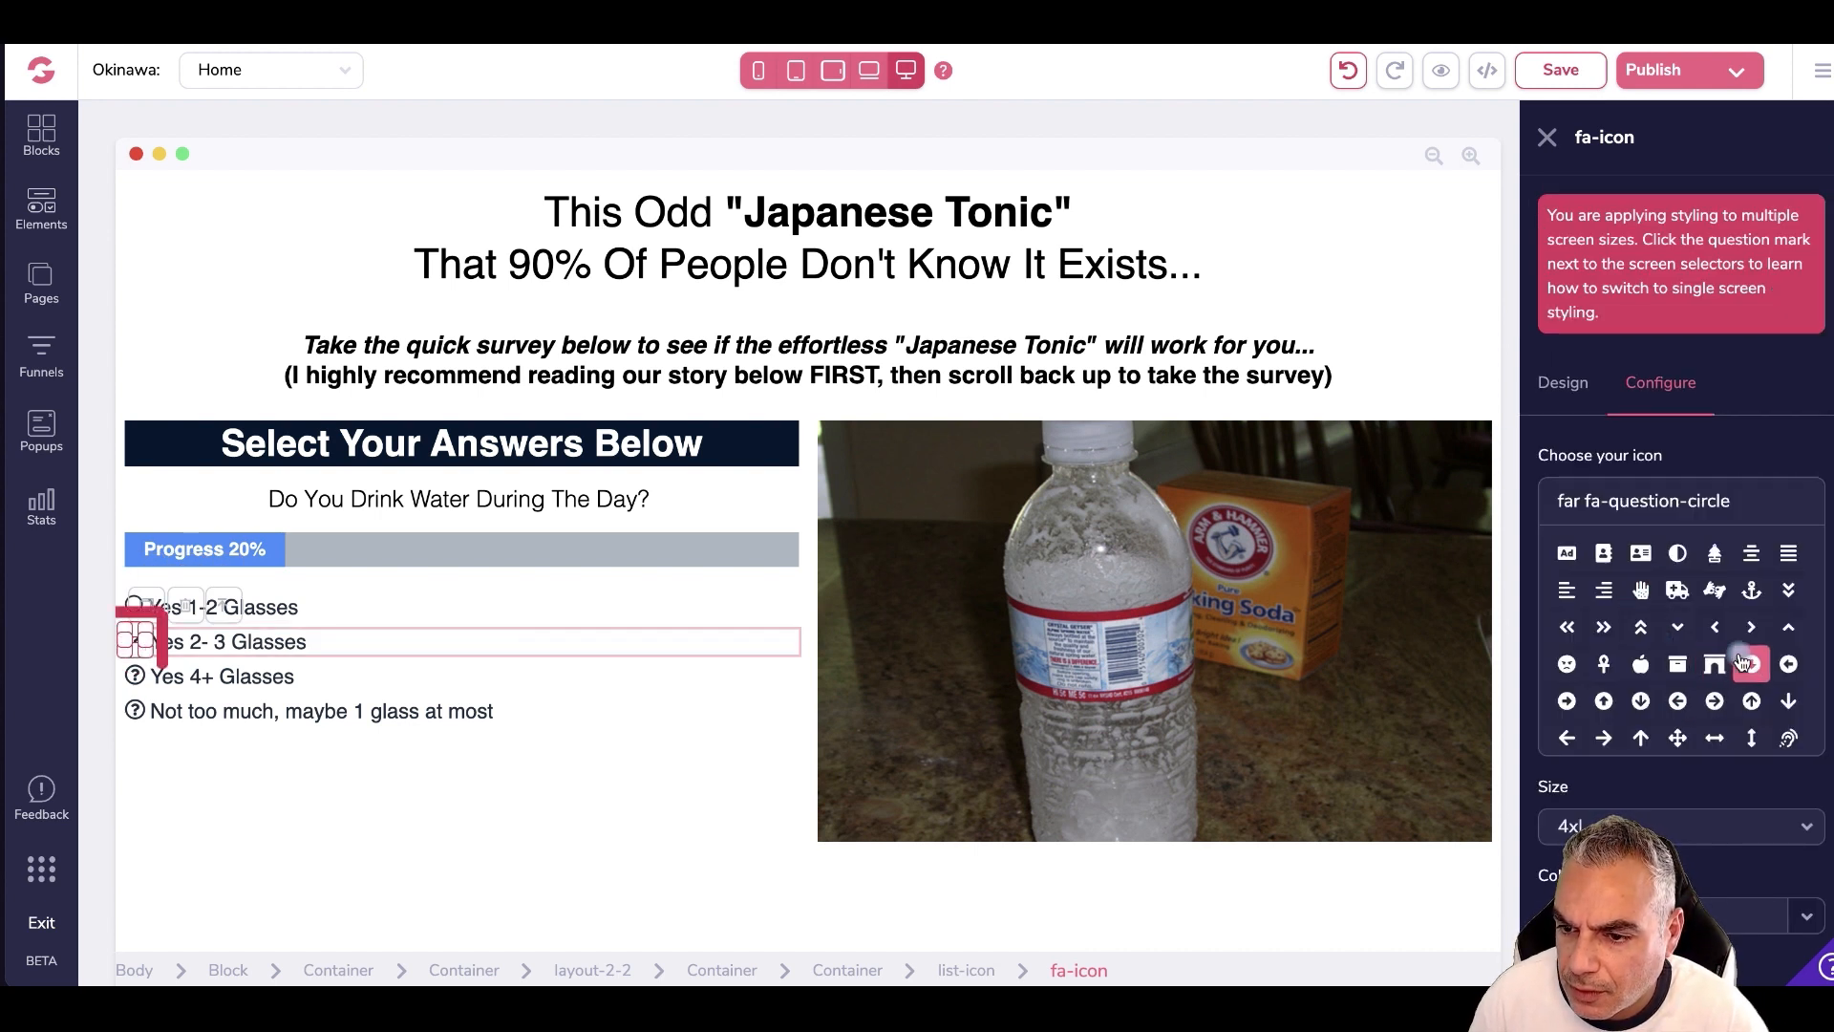
drag(1688, 501, 1553, 501)
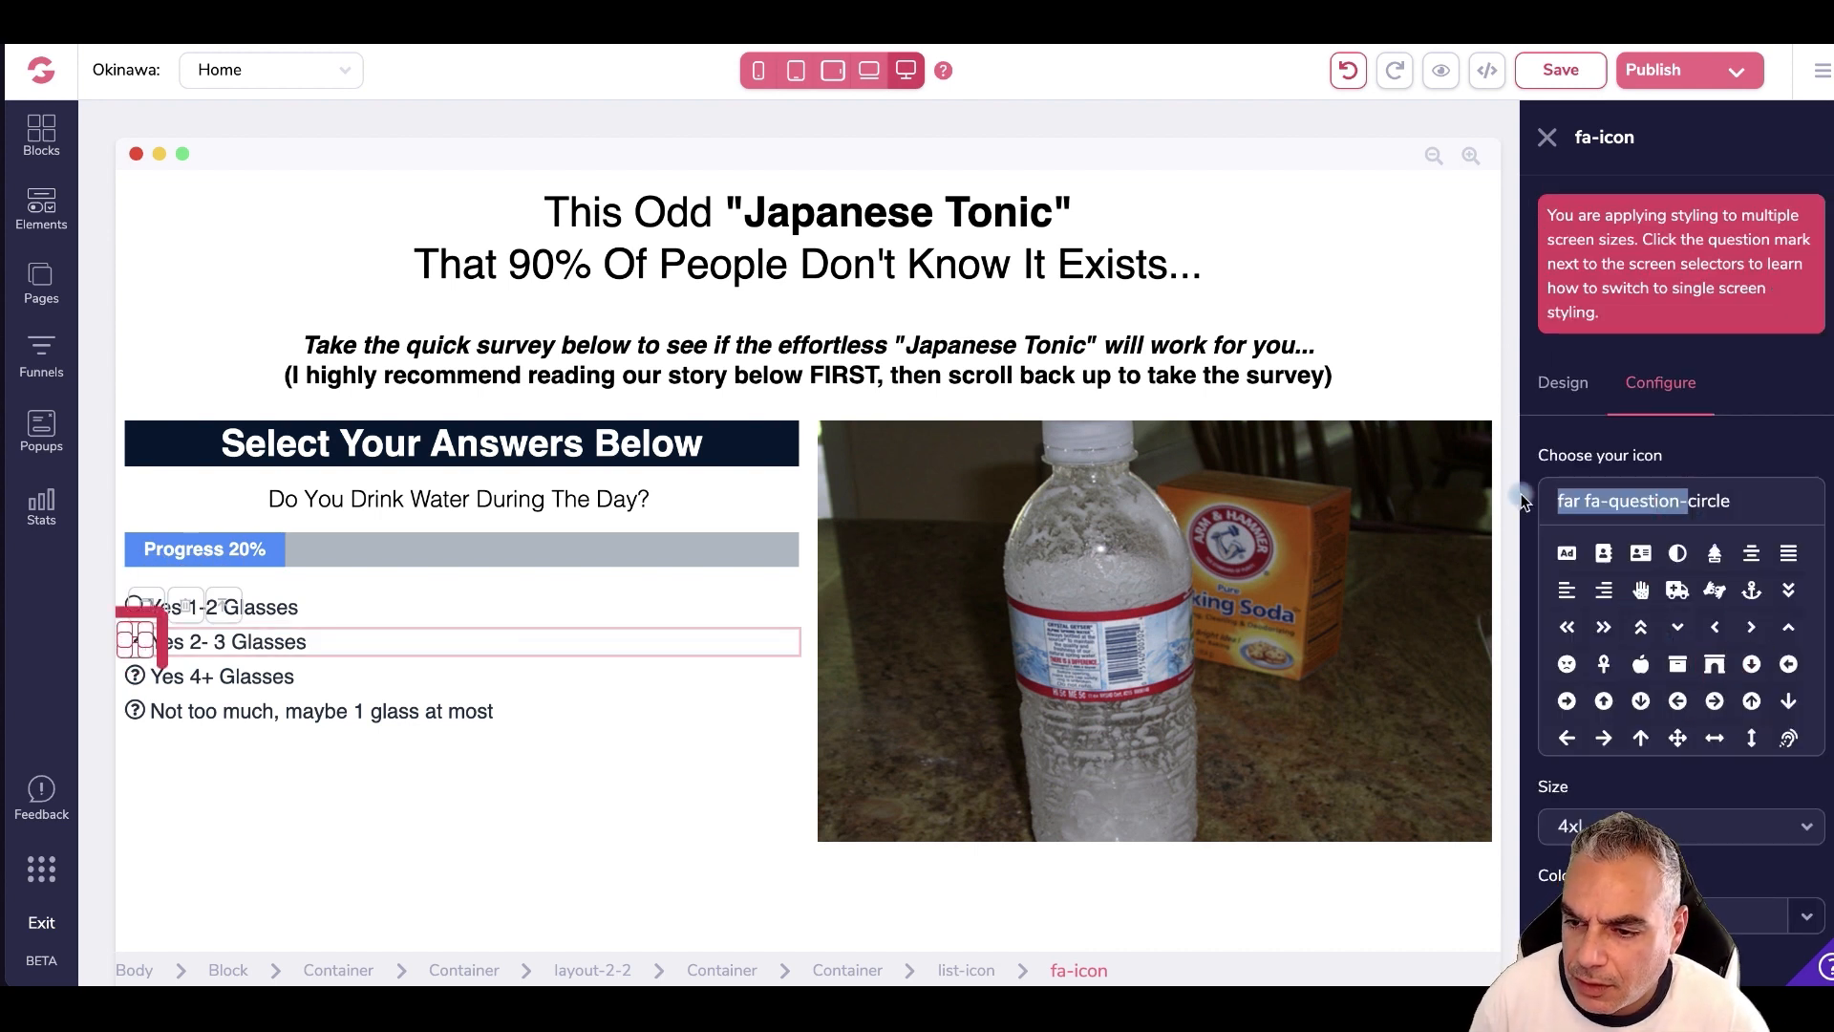
key(BackSpace)
click(1678, 701)
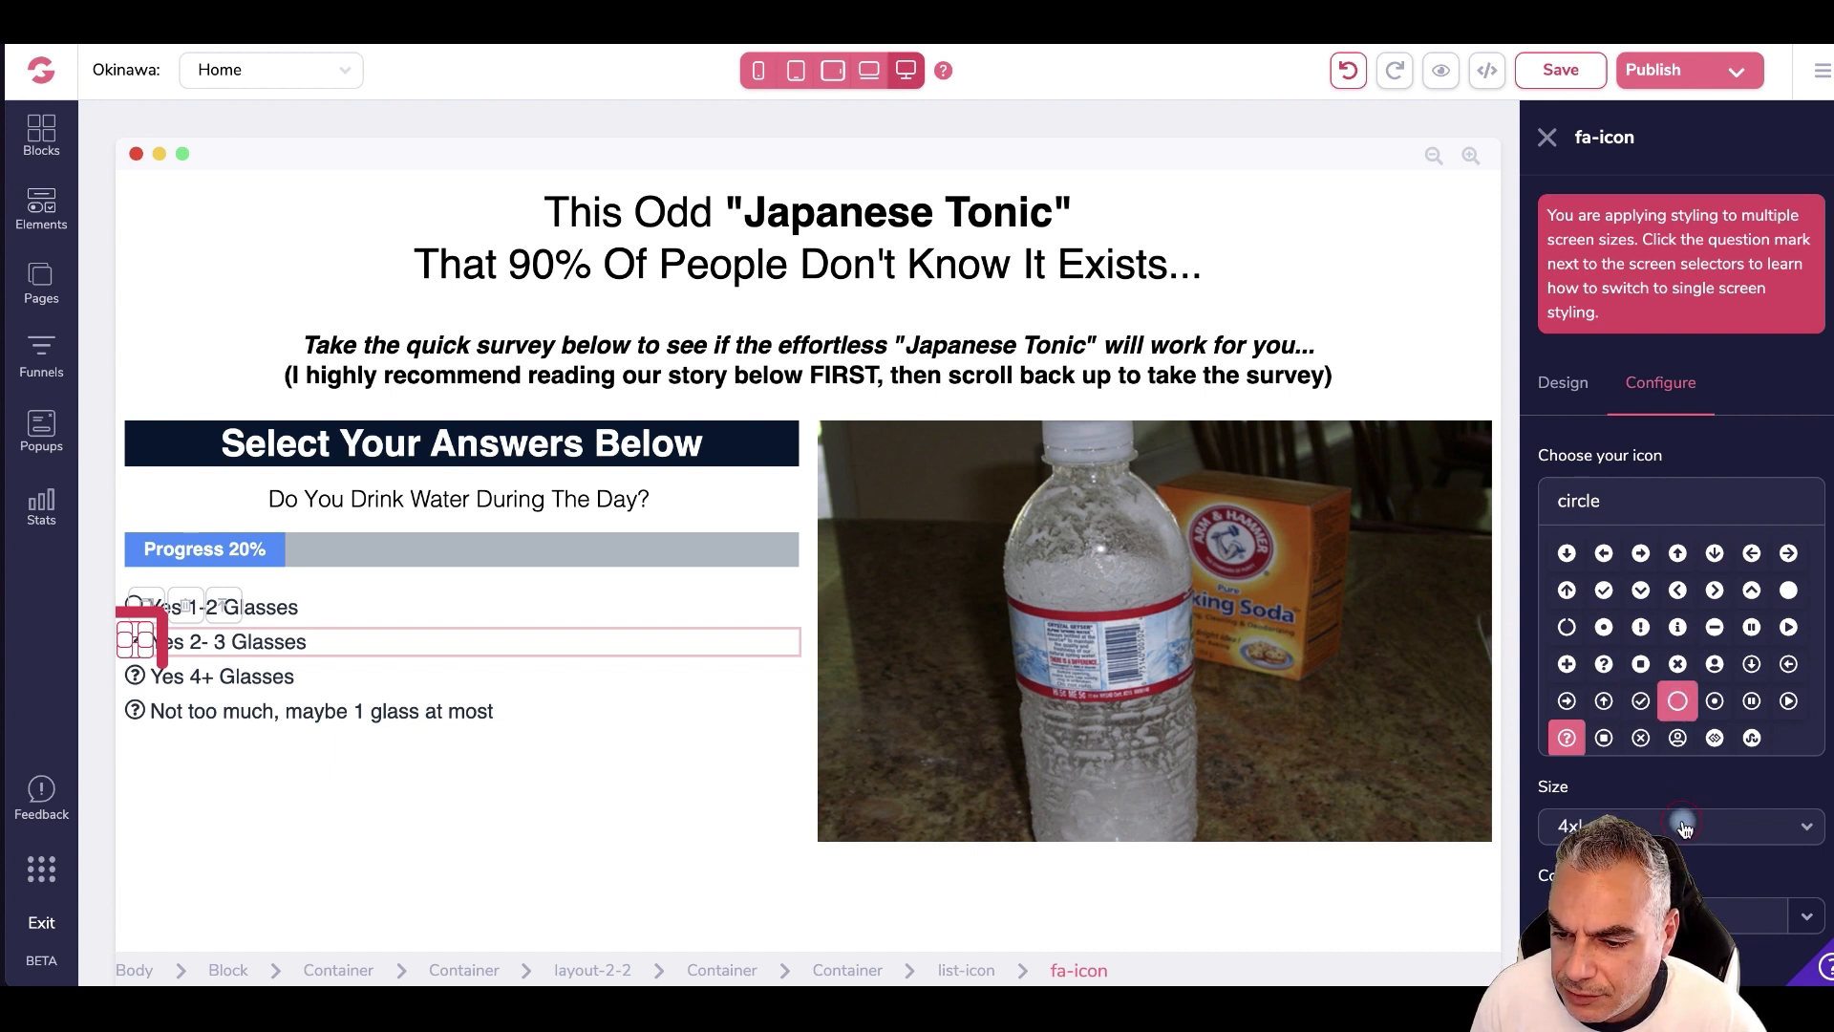
click(1781, 829)
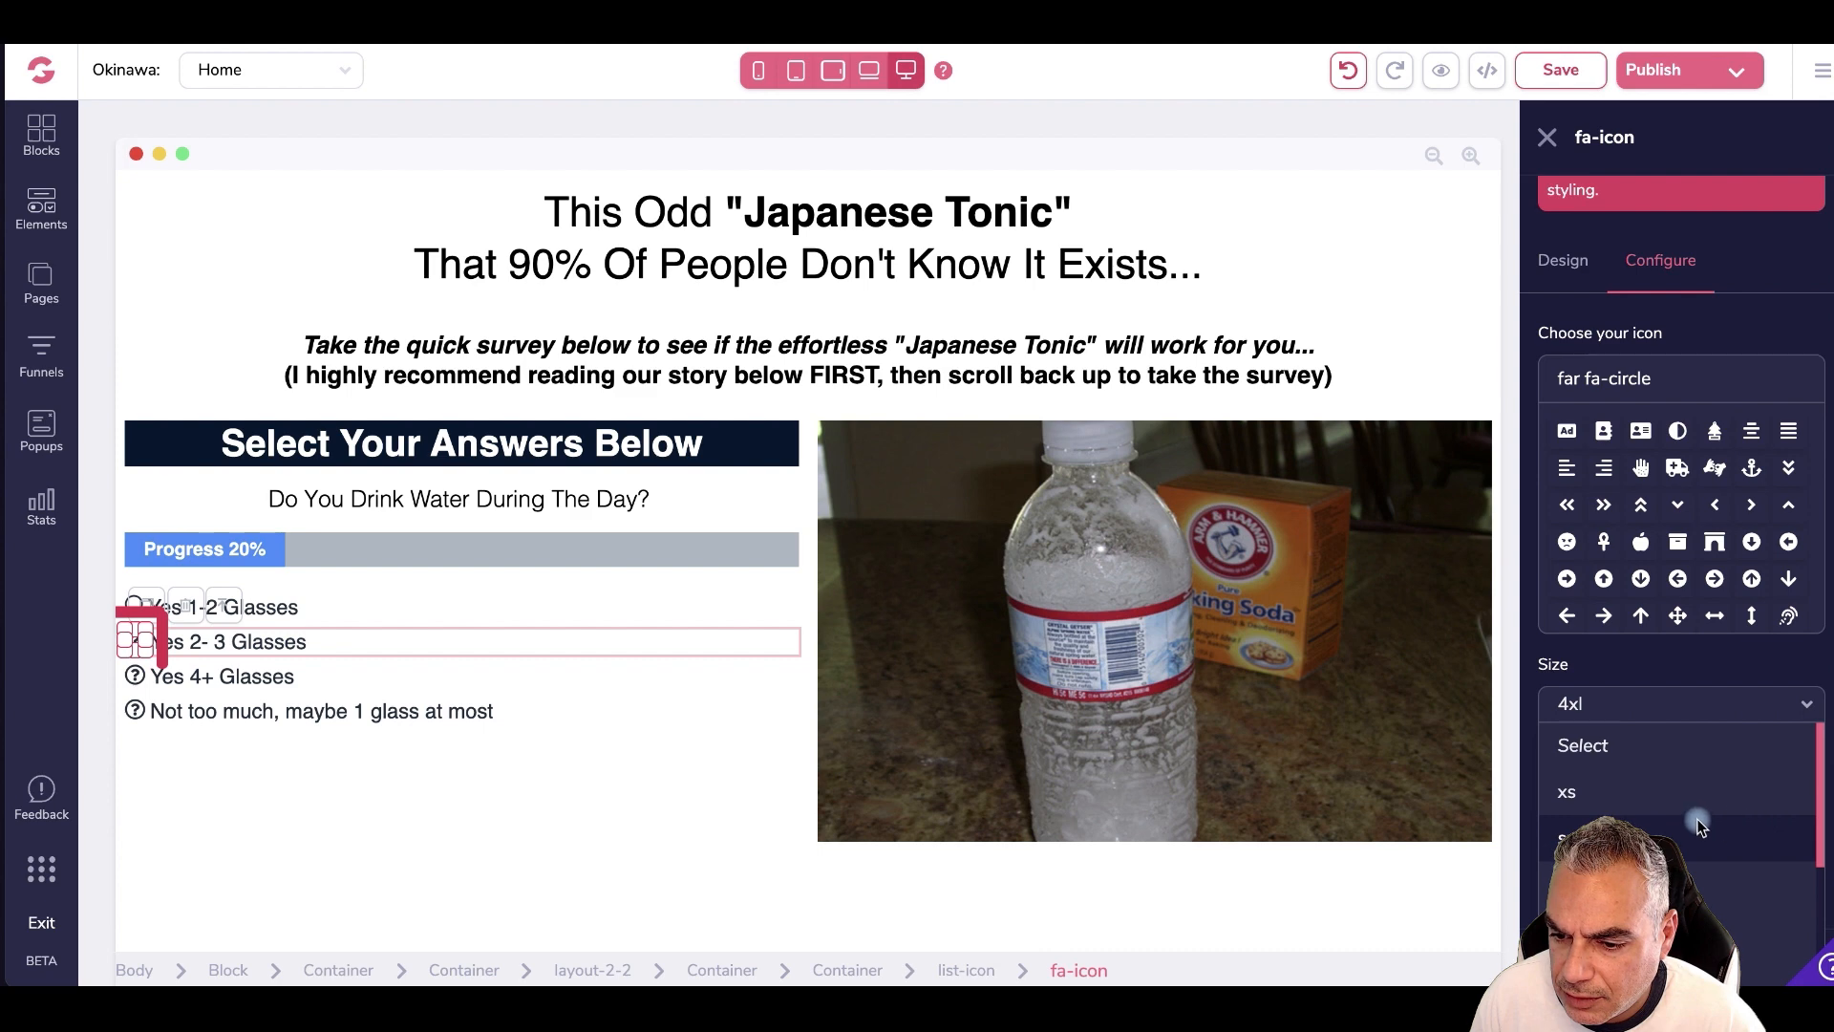
click(1662, 884)
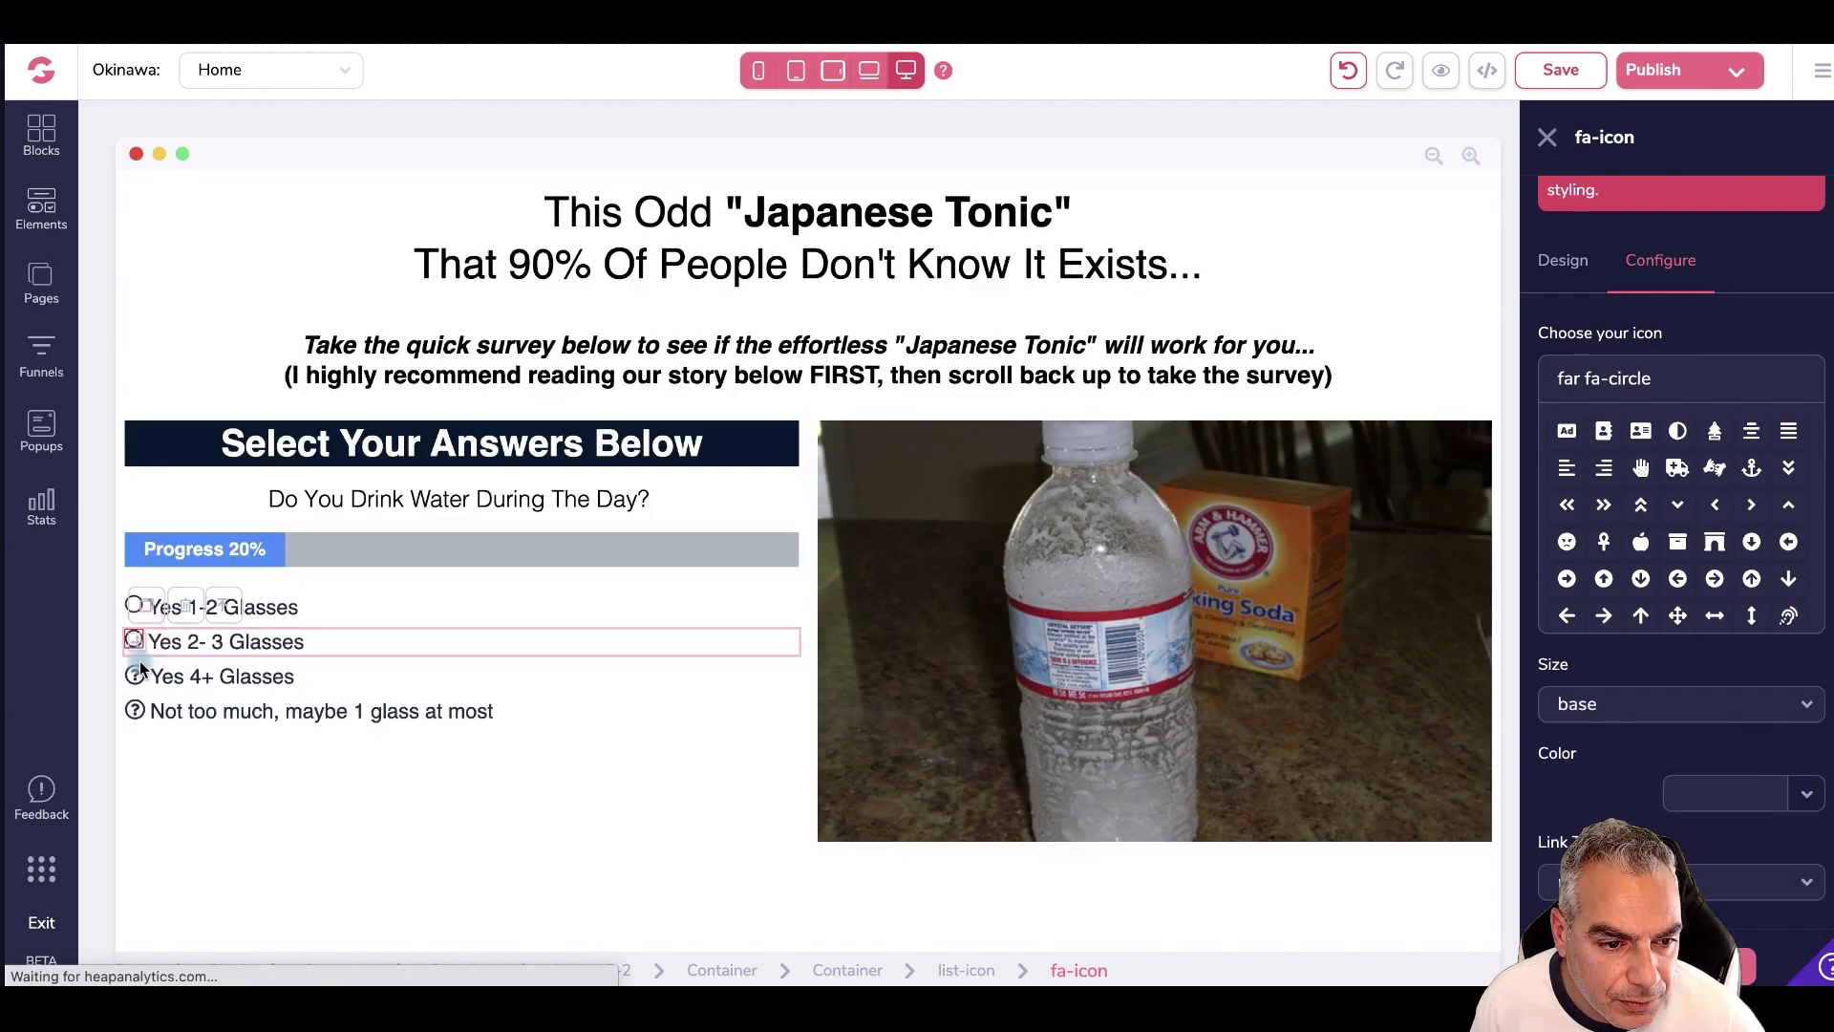
- Choose the outlined circle, far fa-circle, as the icon beside "Yes 4+ Glasses"
click(133, 677)
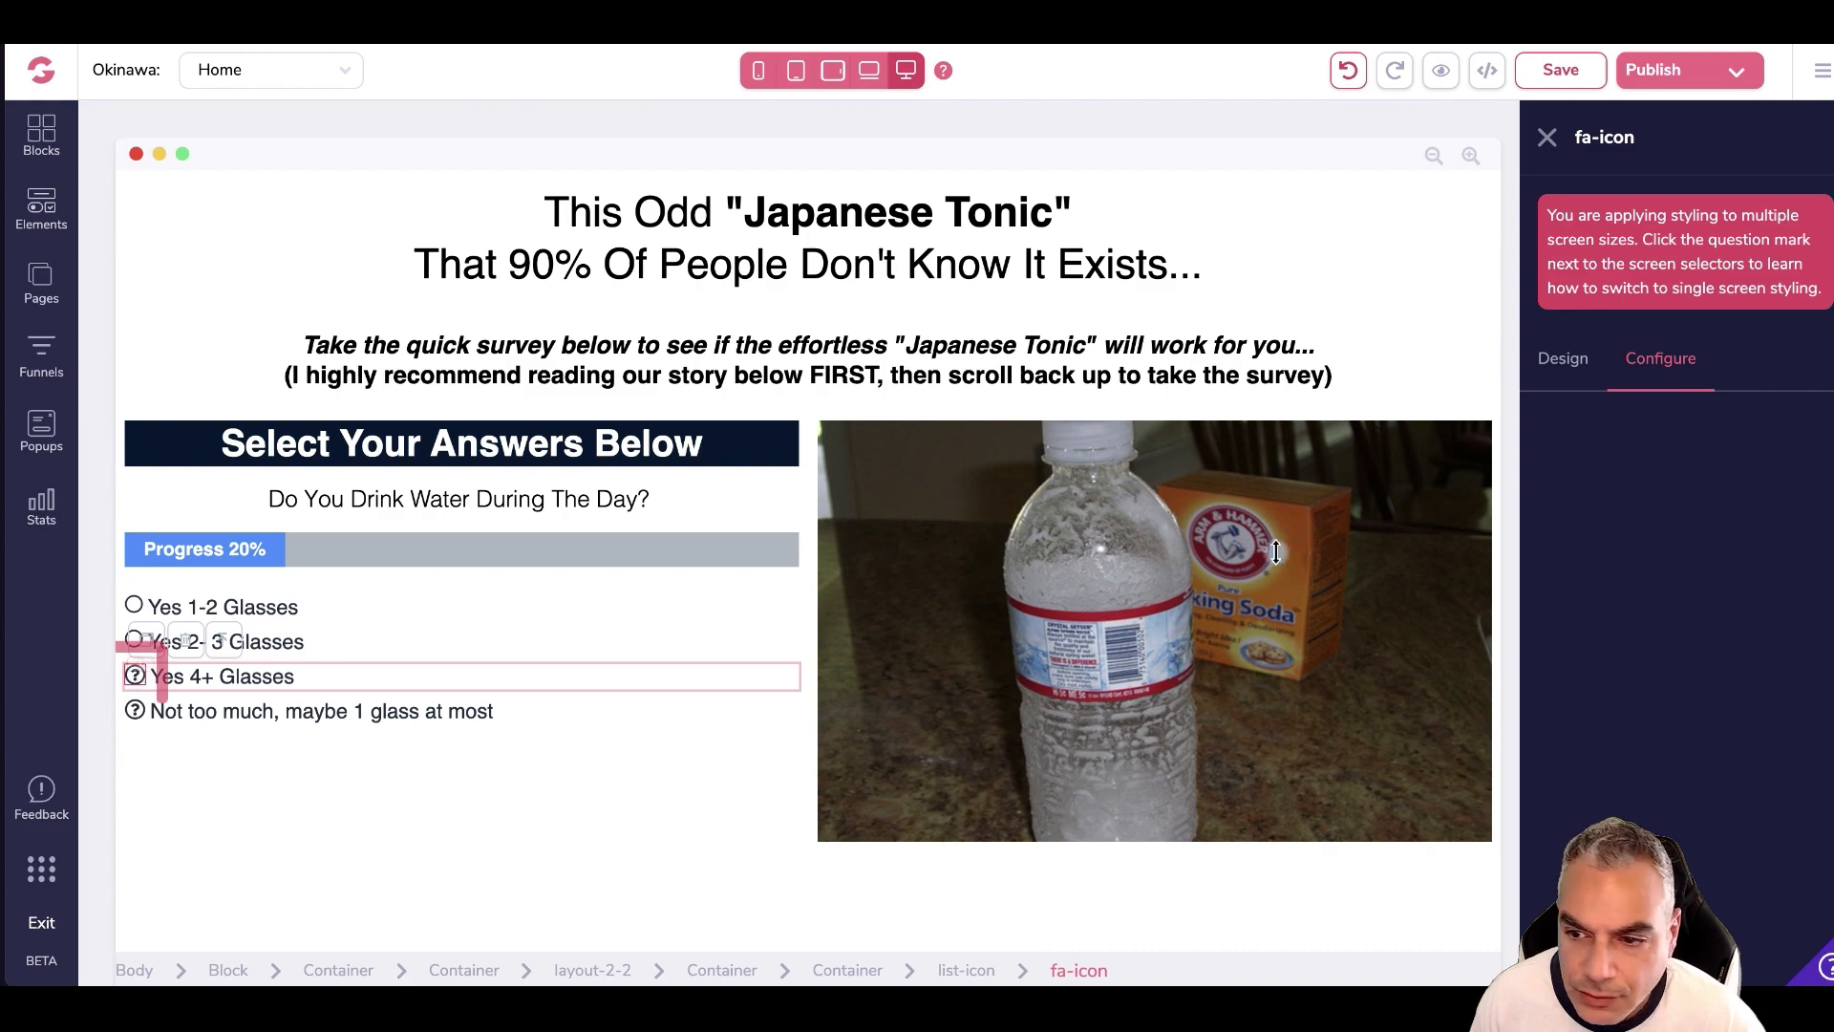
click(1621, 383)
drag(1688, 501, 1559, 501)
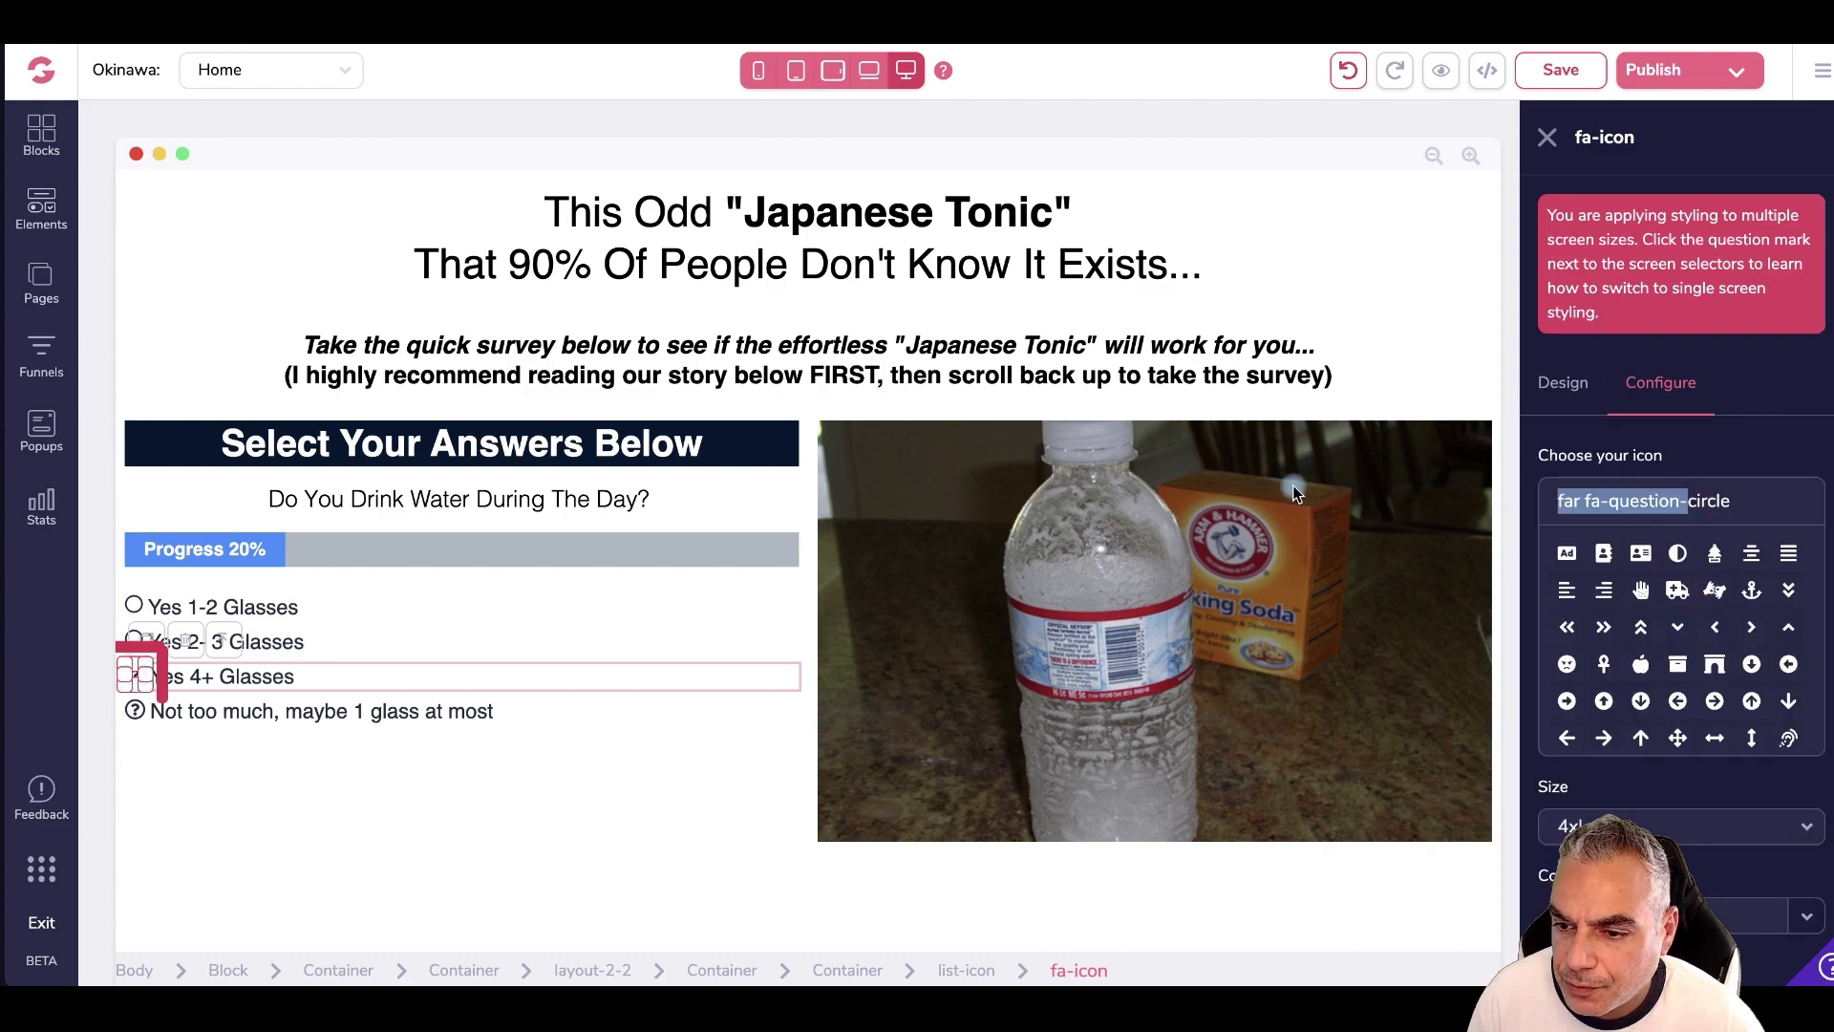
key(BackSpace)
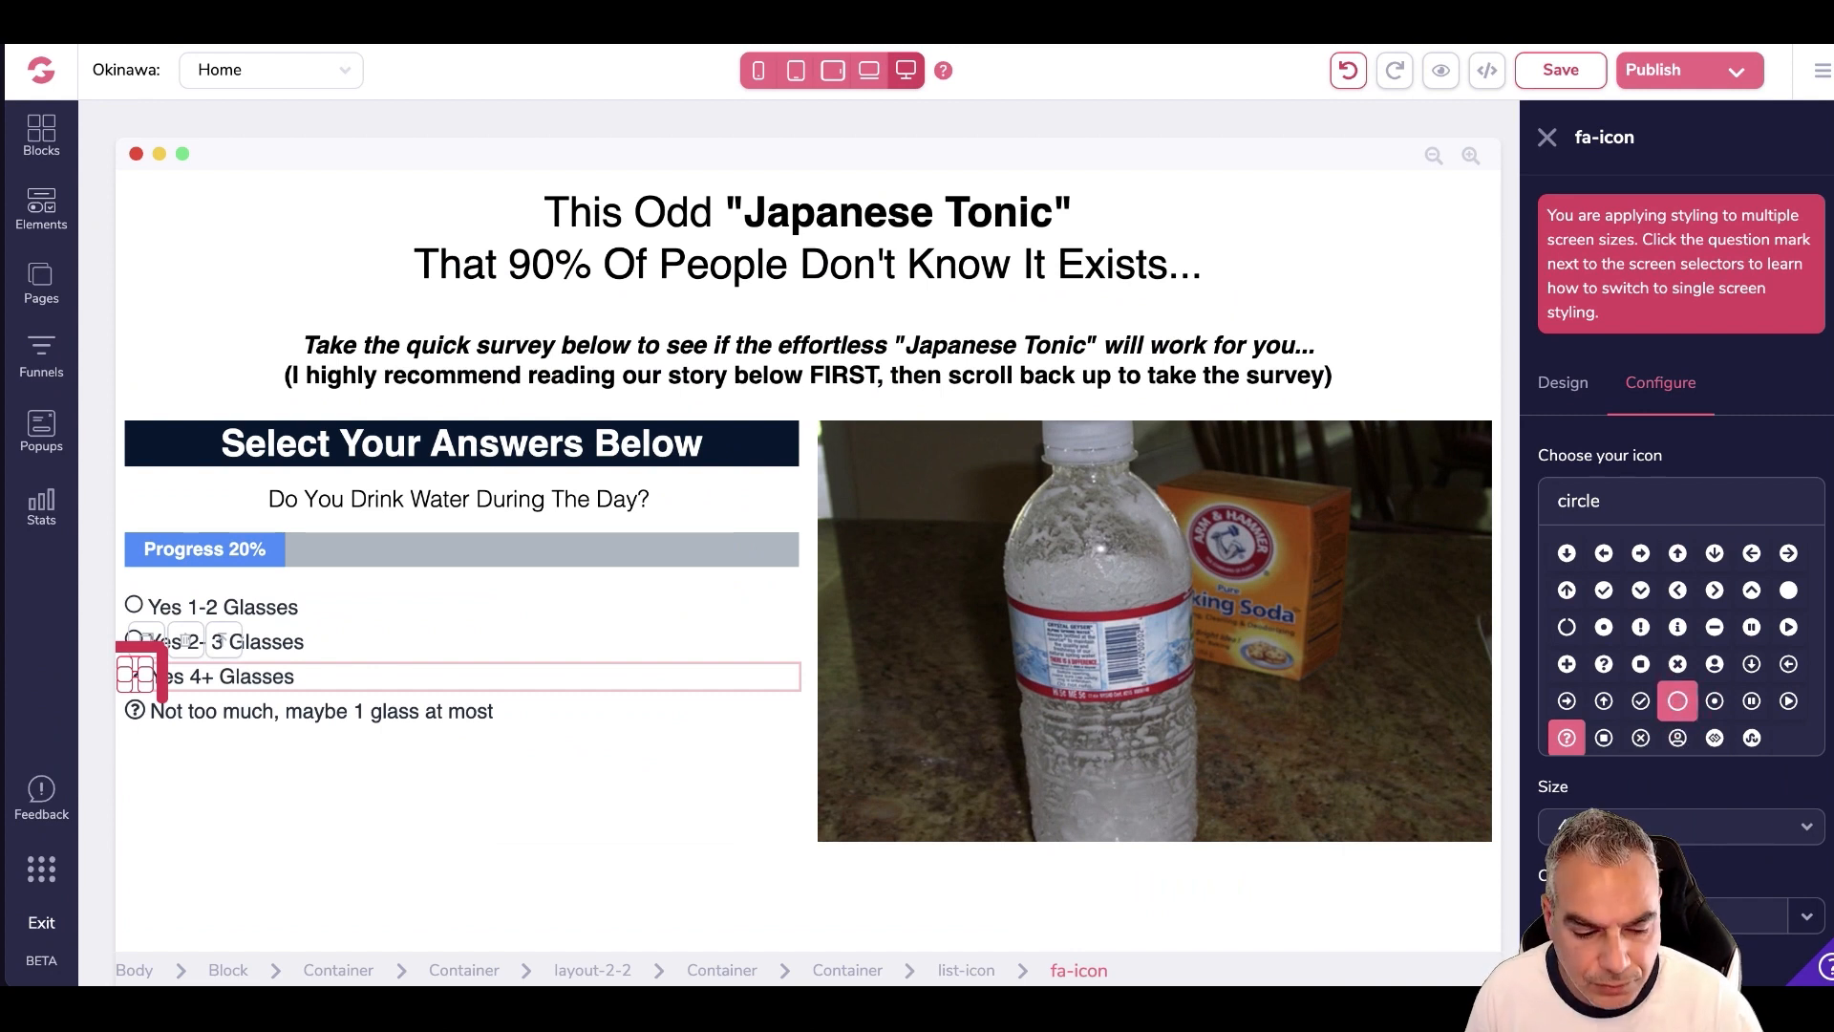
click(1678, 700)
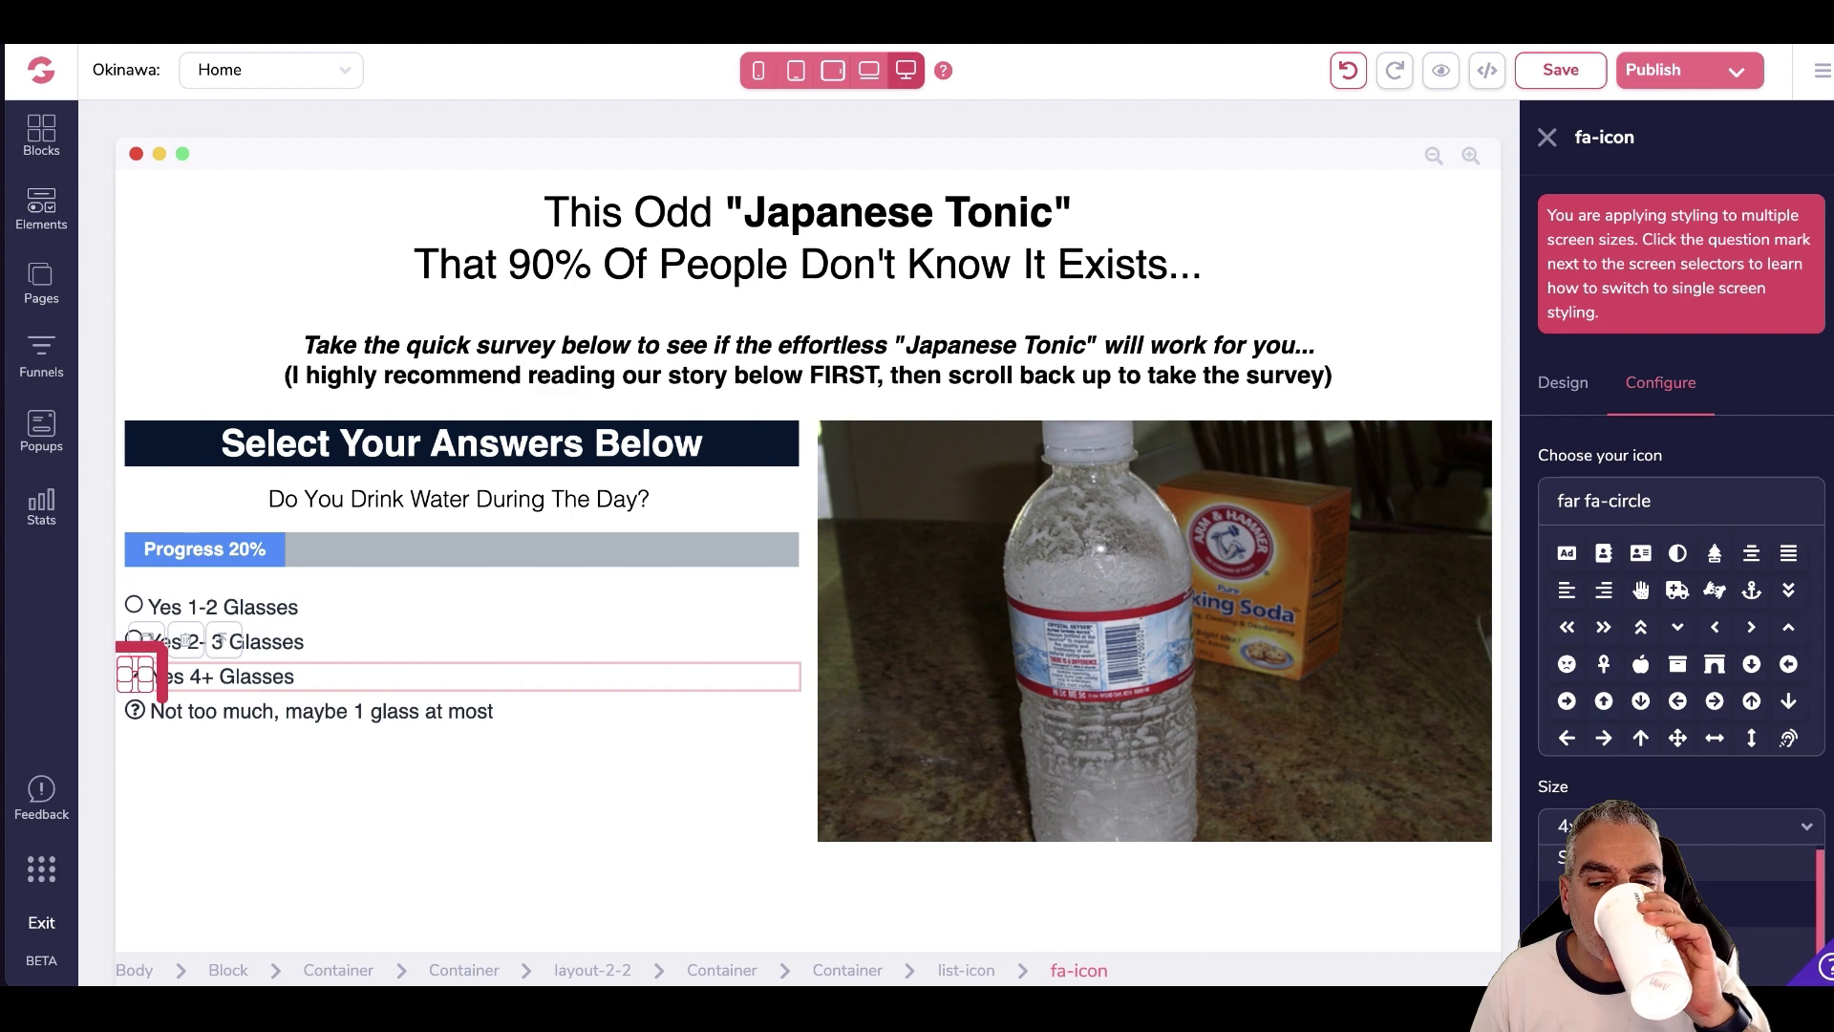
- Set the icon size of the "Yes 4+ Glasses" answer to base
click(1624, 916)
scroll(1682, 573, down, 2)
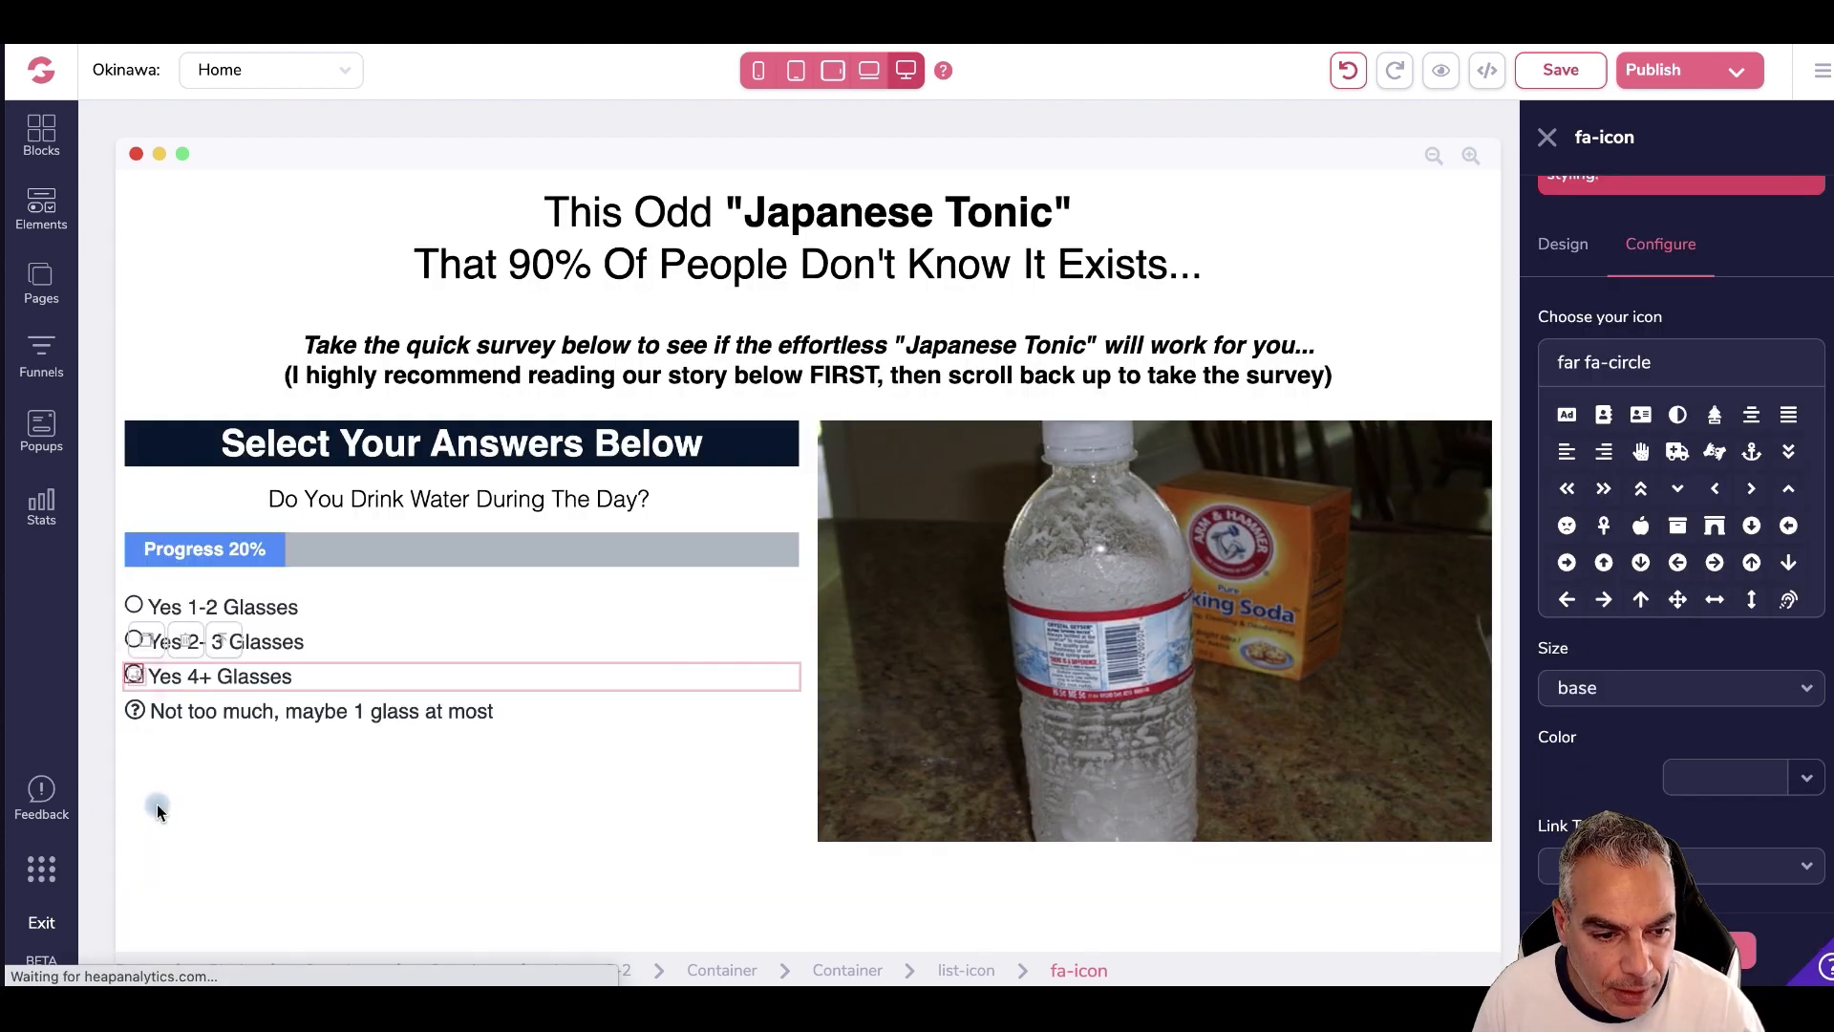
- Change the icon of the "Not too much, maybe 1 glass at most" answer to far fa-circle and set its size to base
click(136, 709)
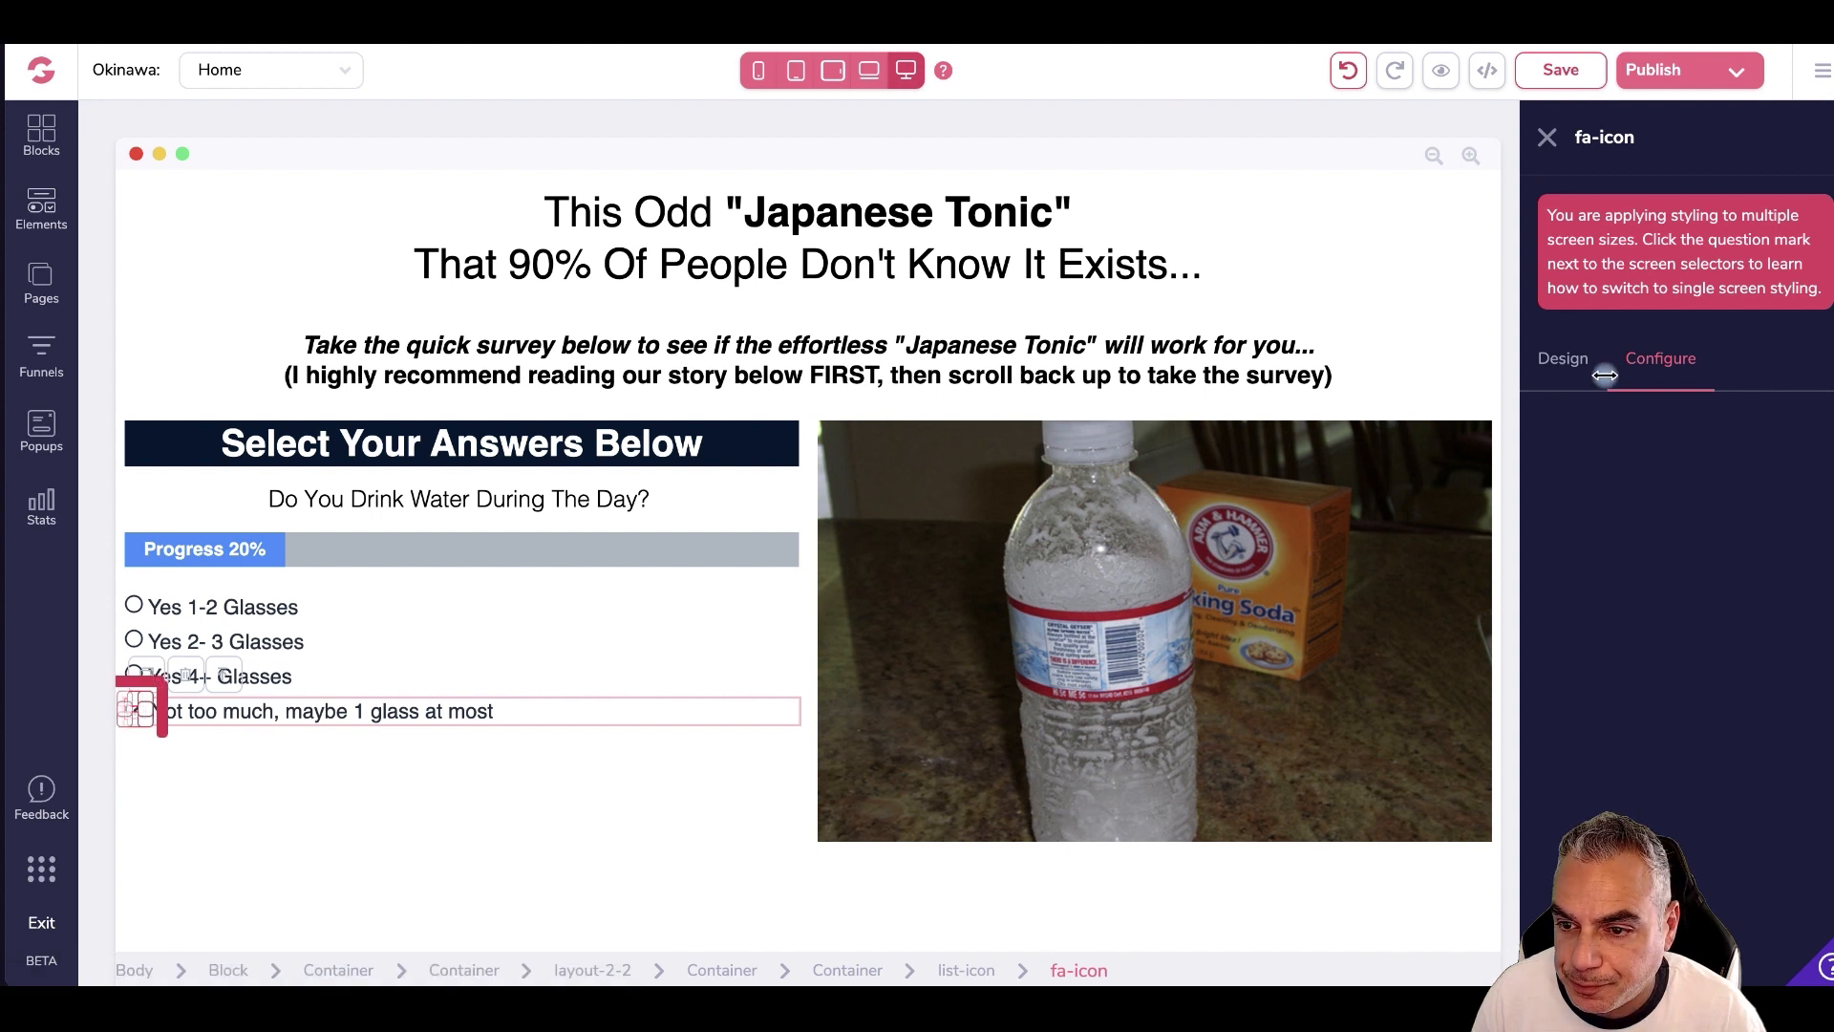
scroll(1686, 696, down, 8)
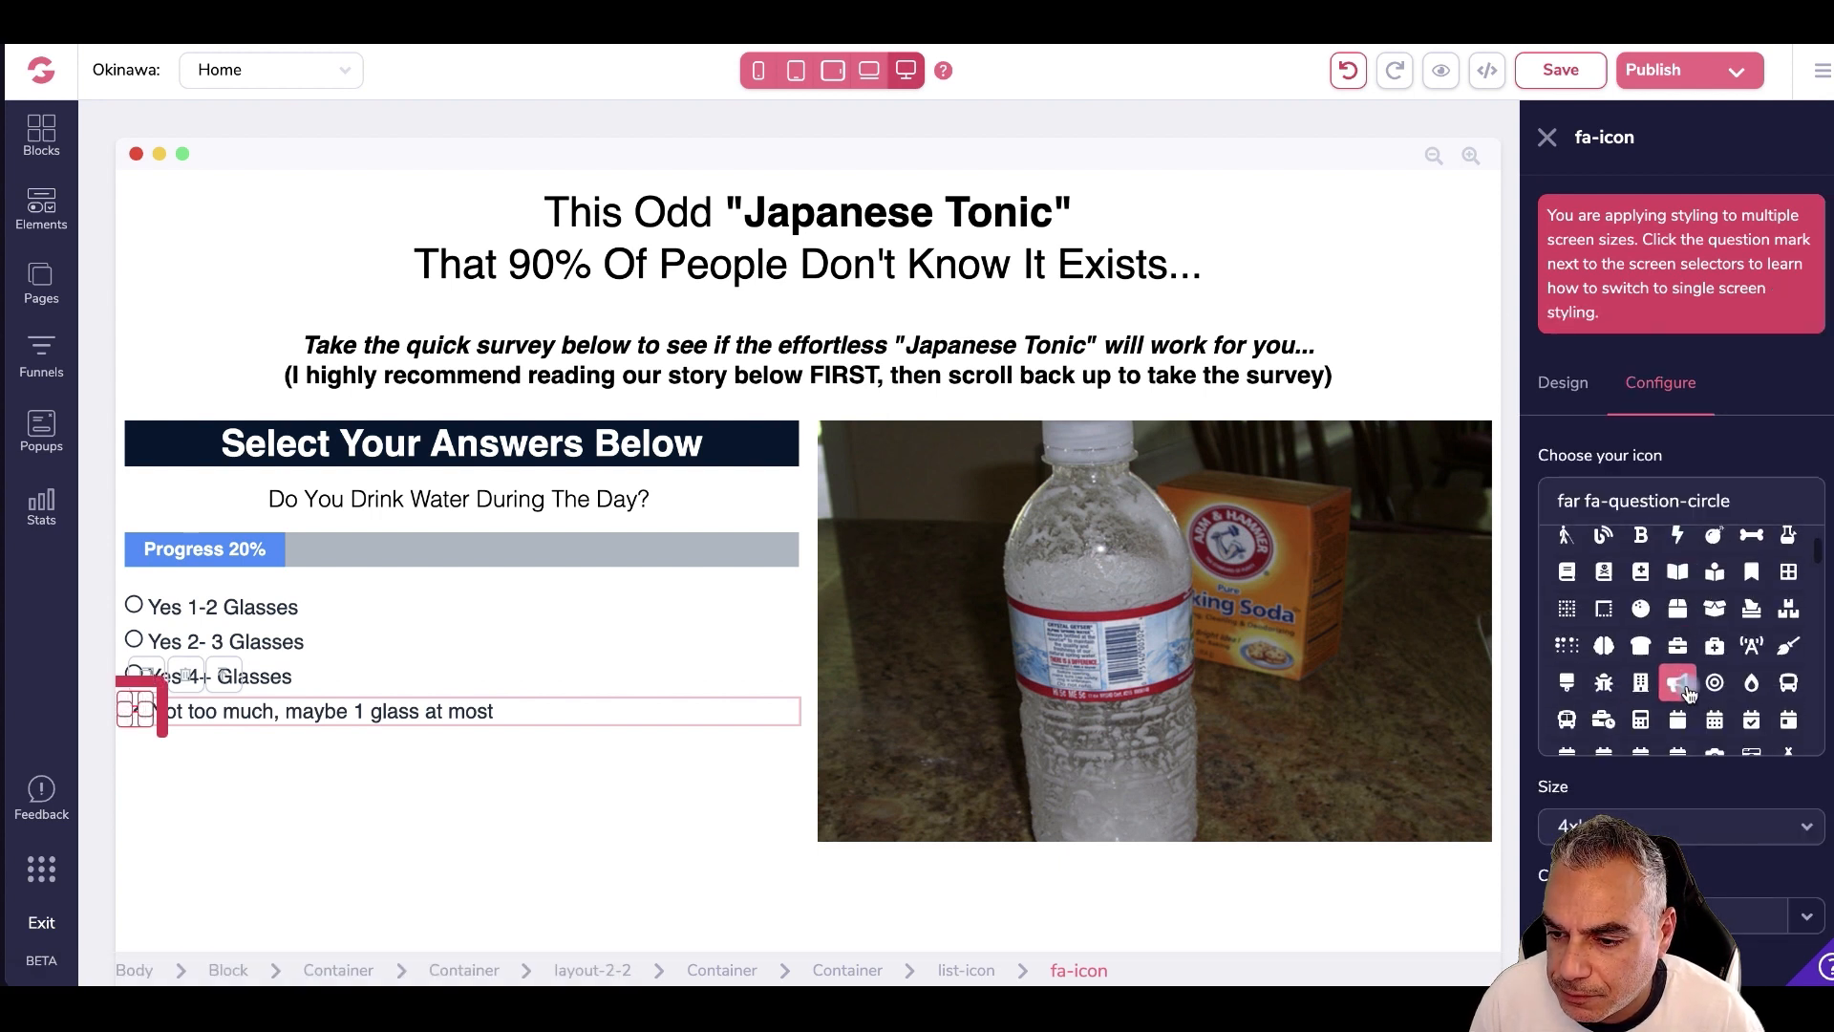
scroll(1688, 694, down, 10)
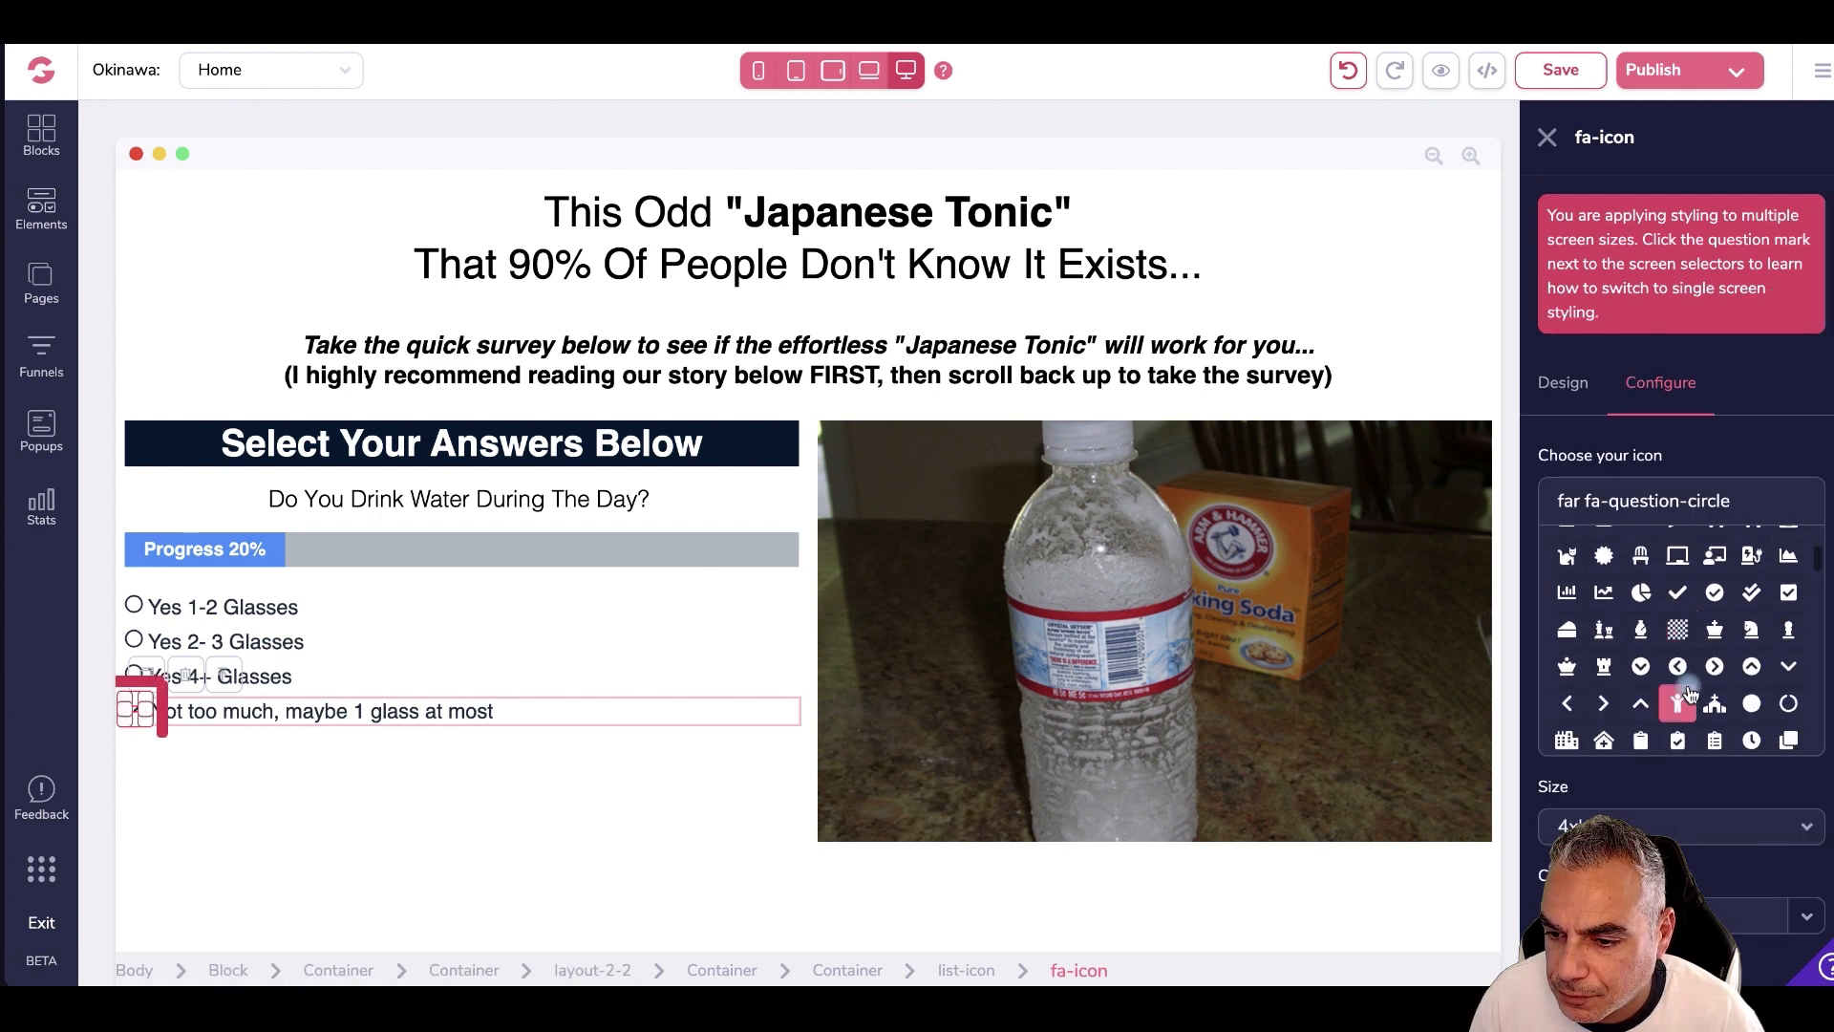
scroll(1688, 695, down, 5)
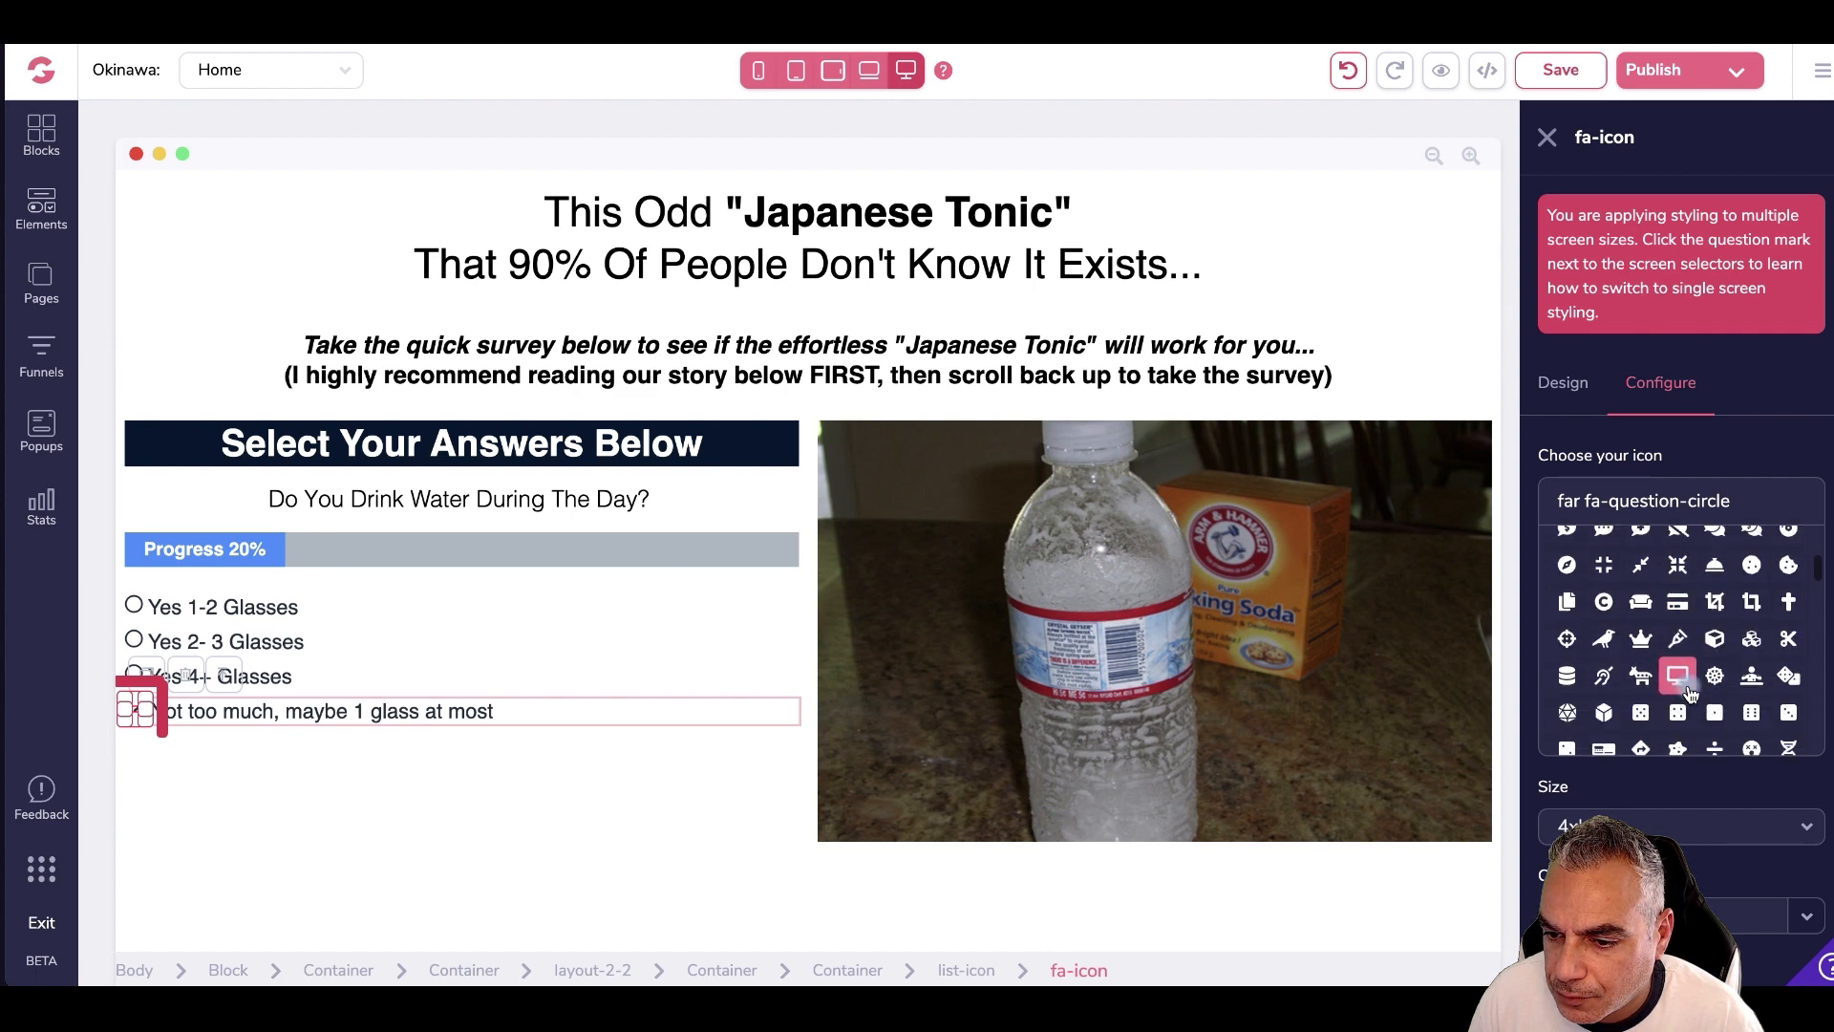
scroll(1688, 695, down, 3)
scroll(1688, 695, up, 10)
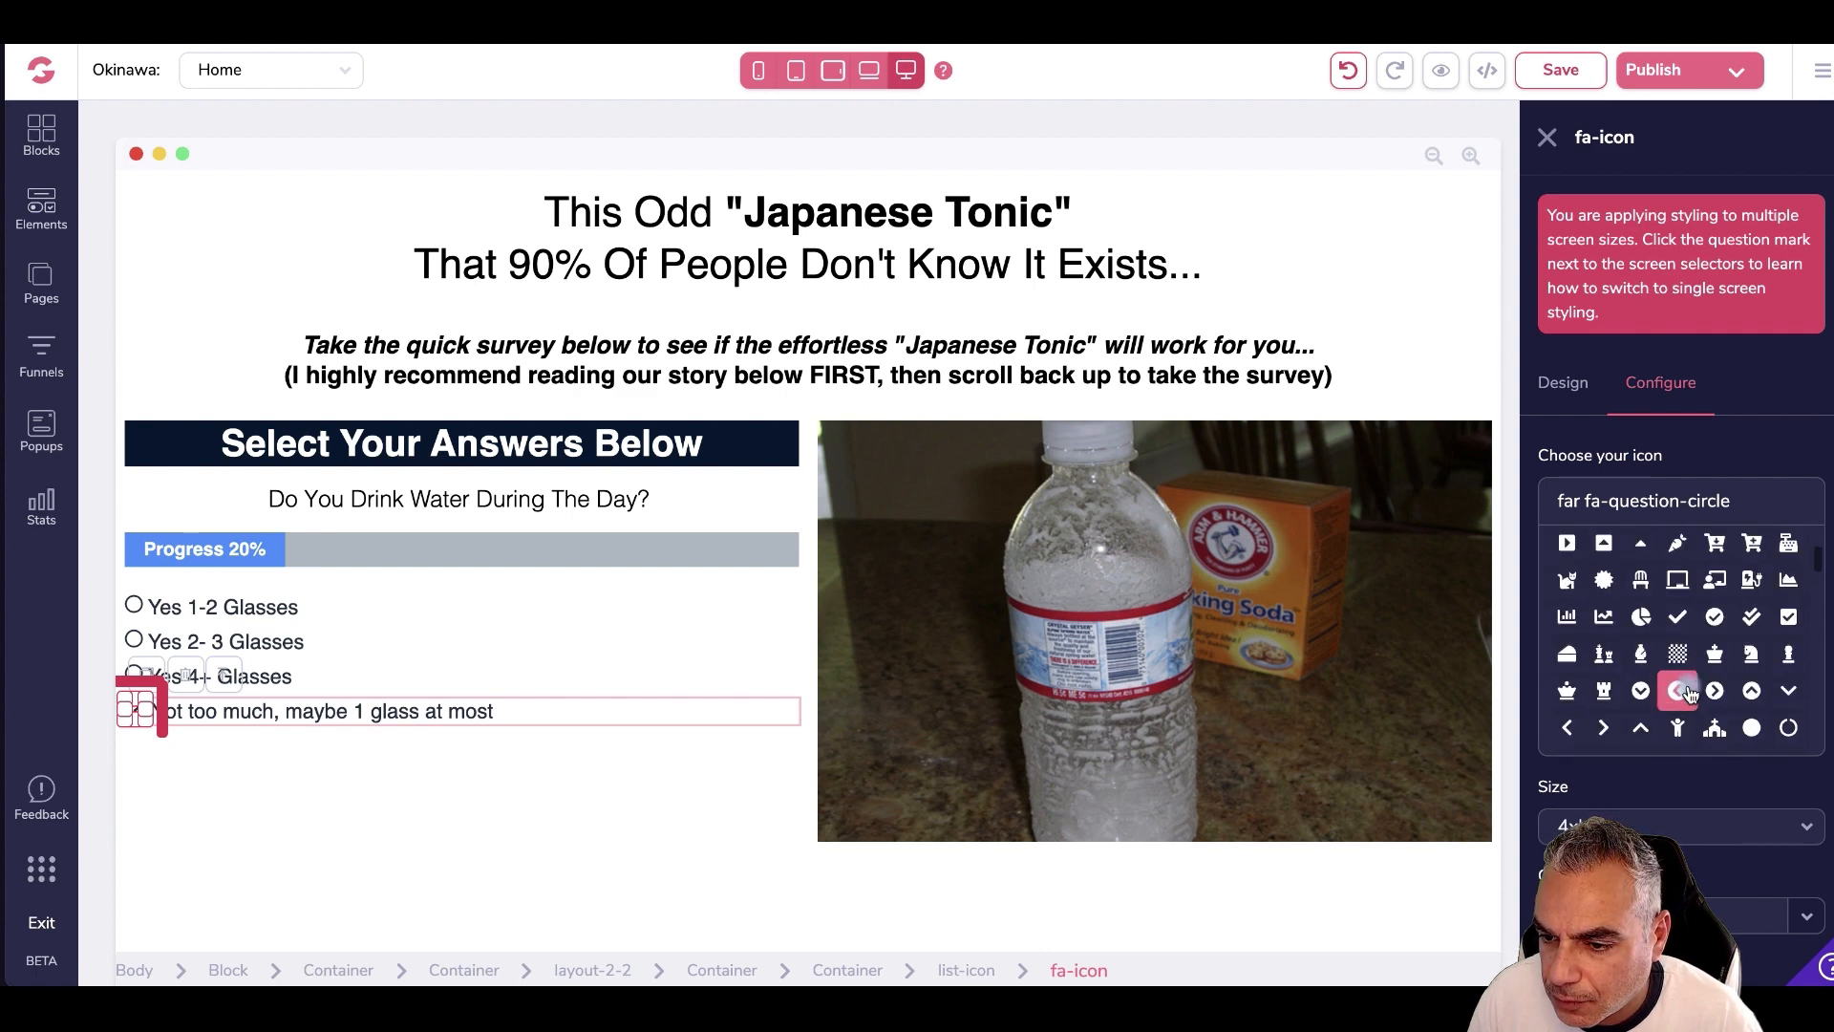
scroll(1707, 677, down, 20)
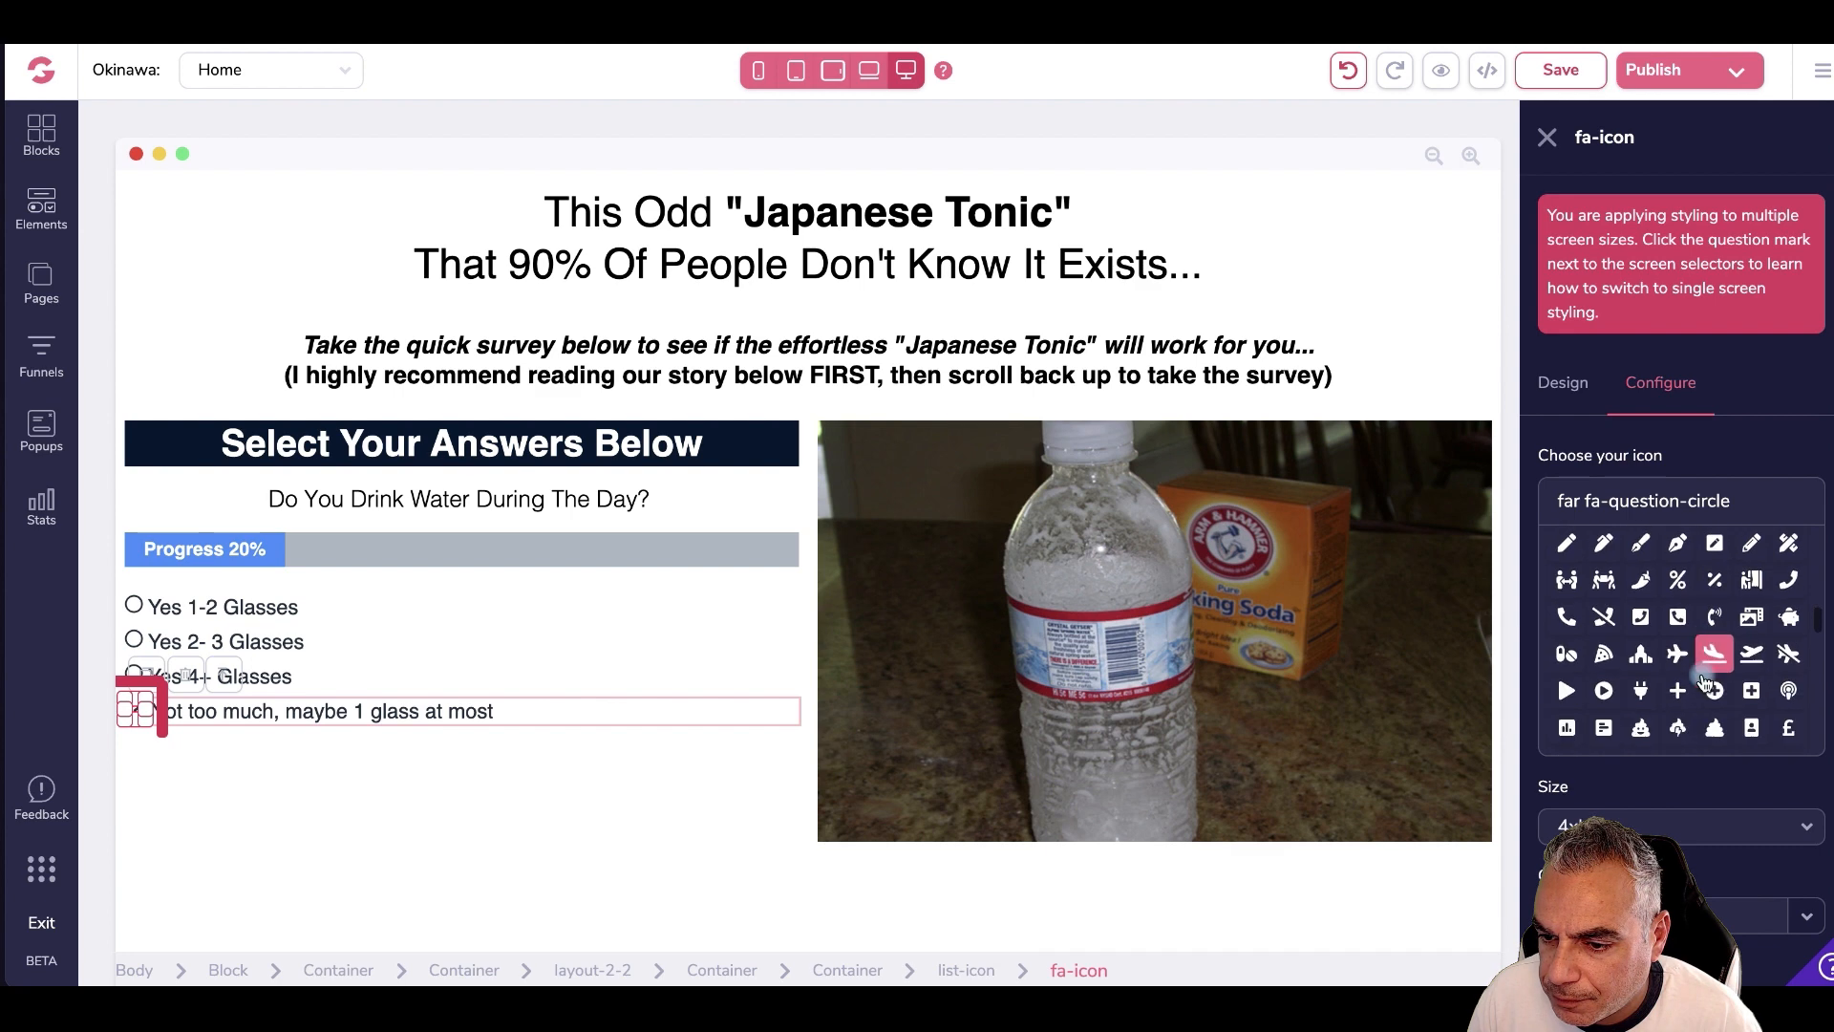
scroll(1703, 684, down, 20)
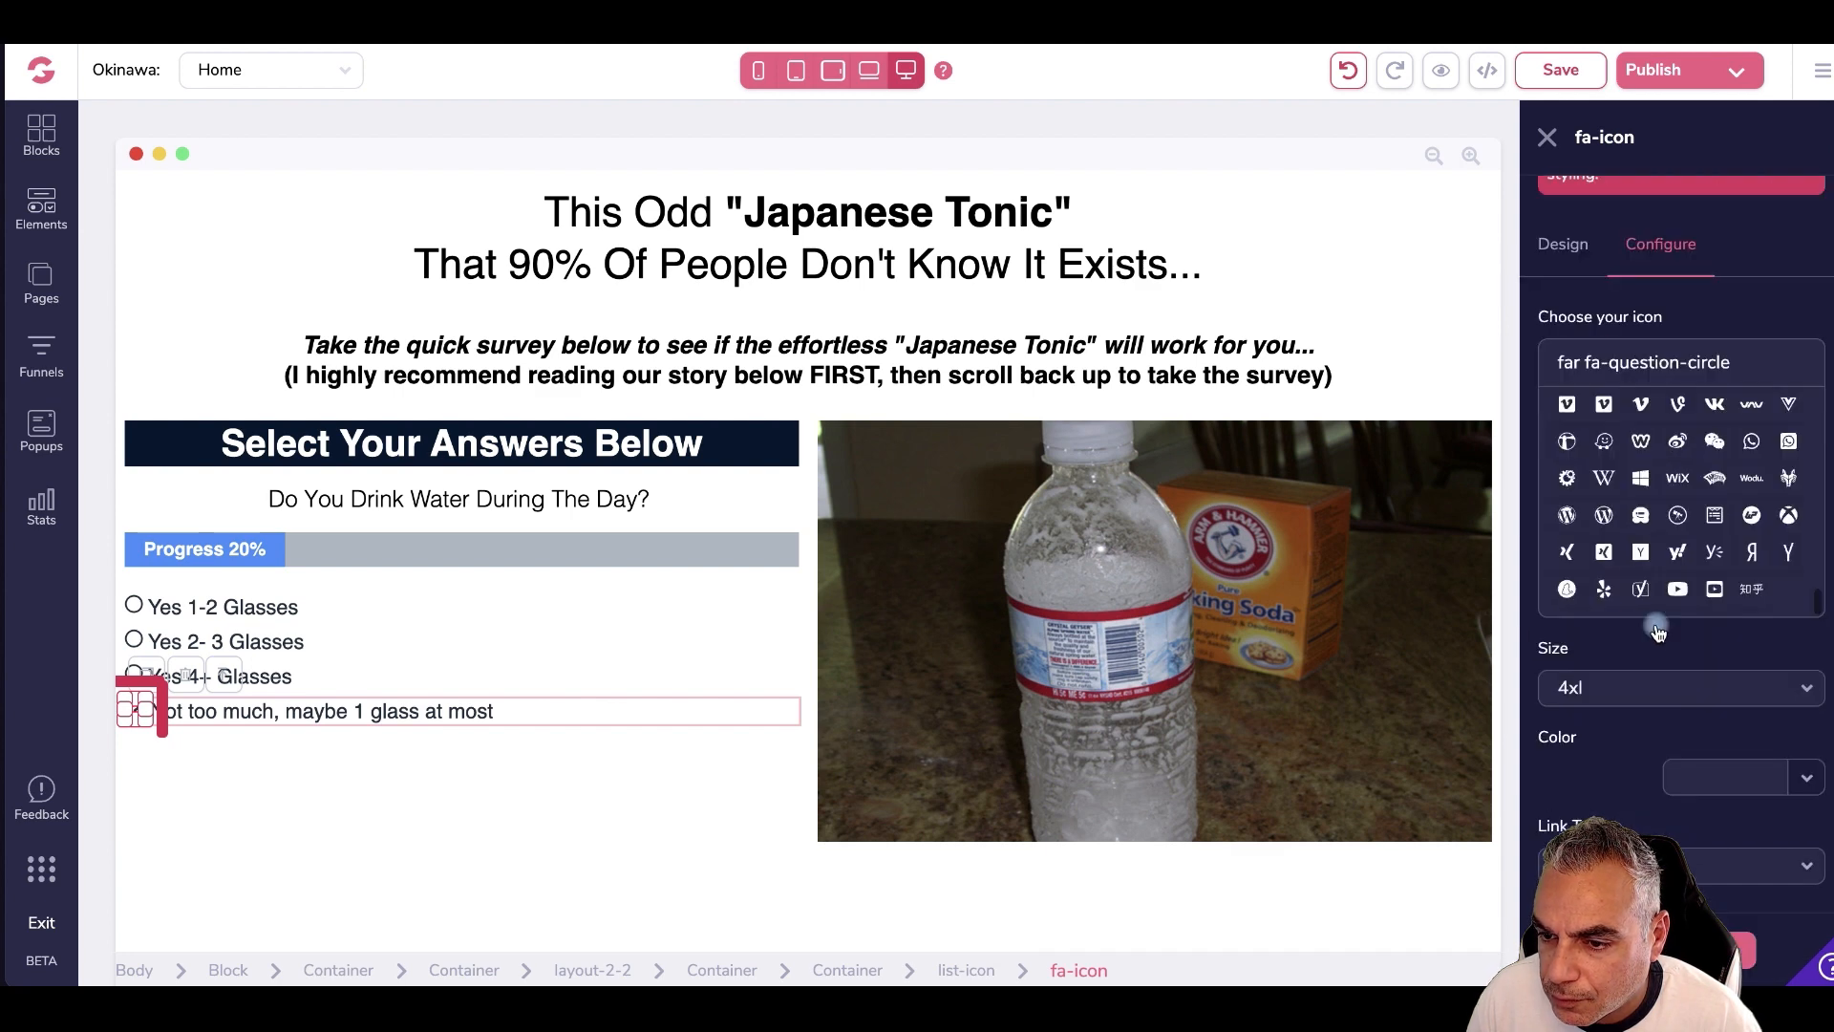
key(BackSpace)
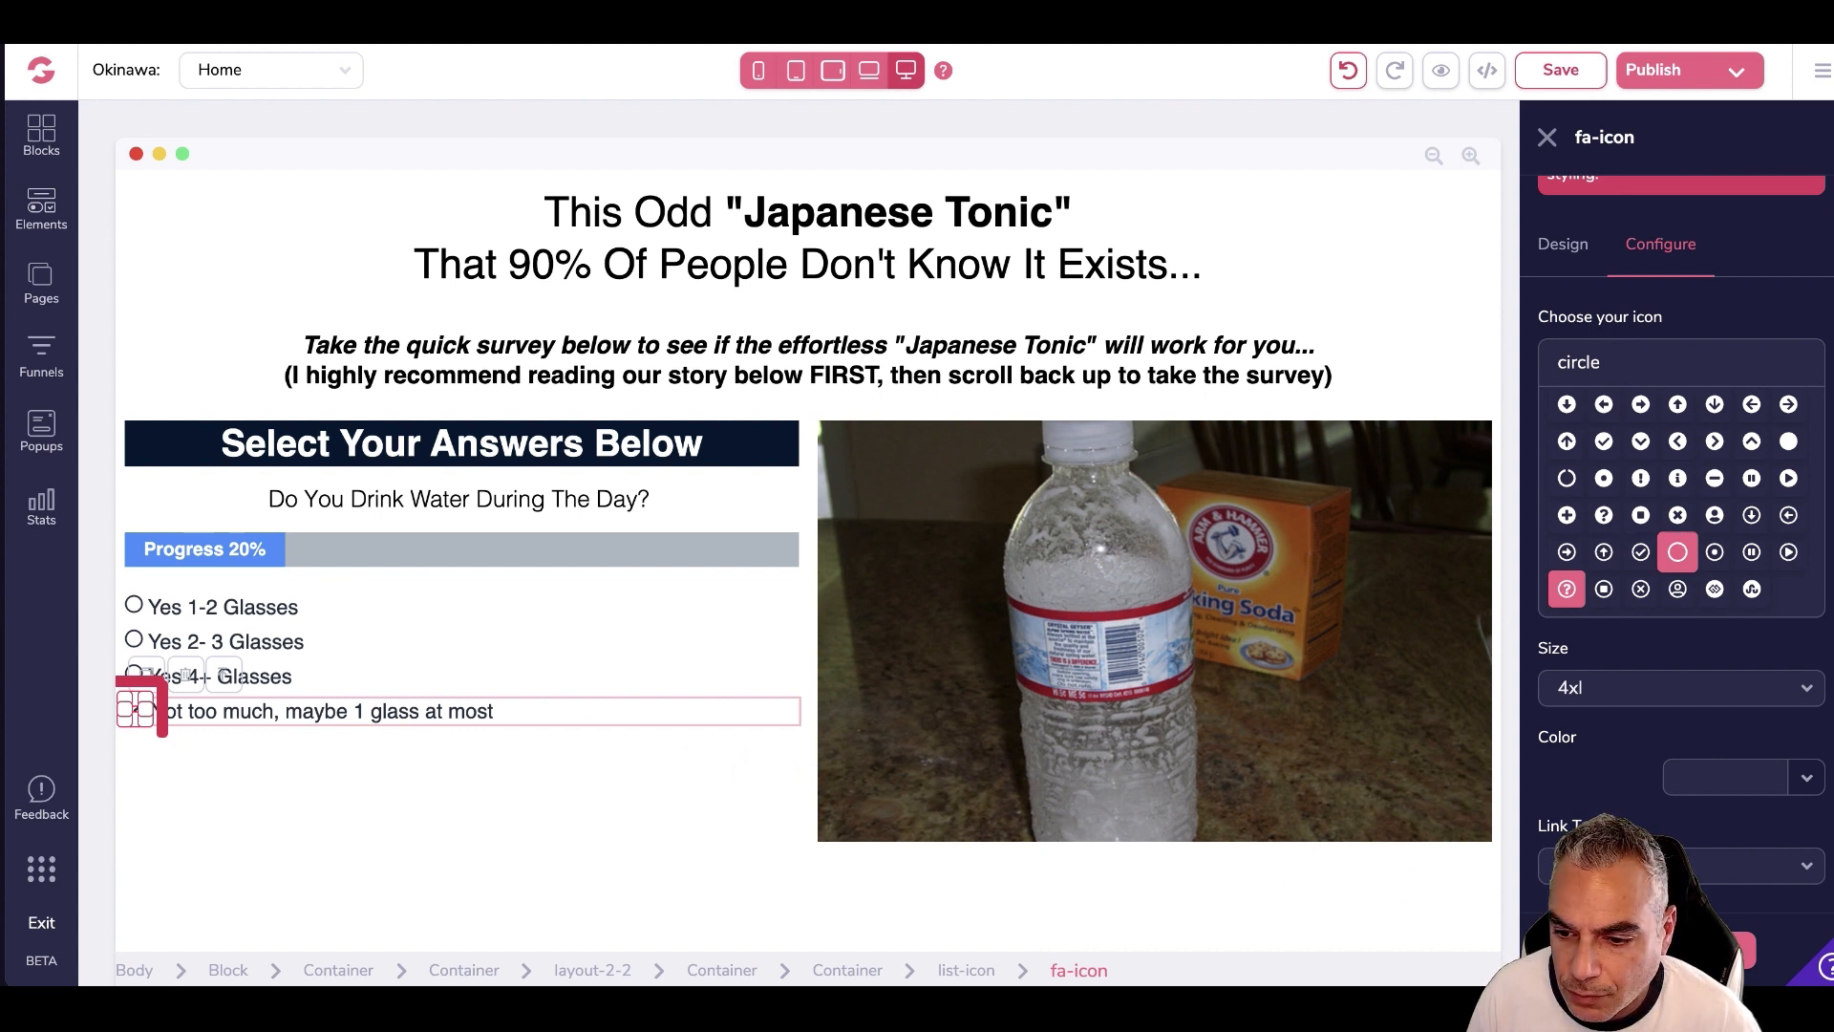
click(1677, 553)
click(1663, 690)
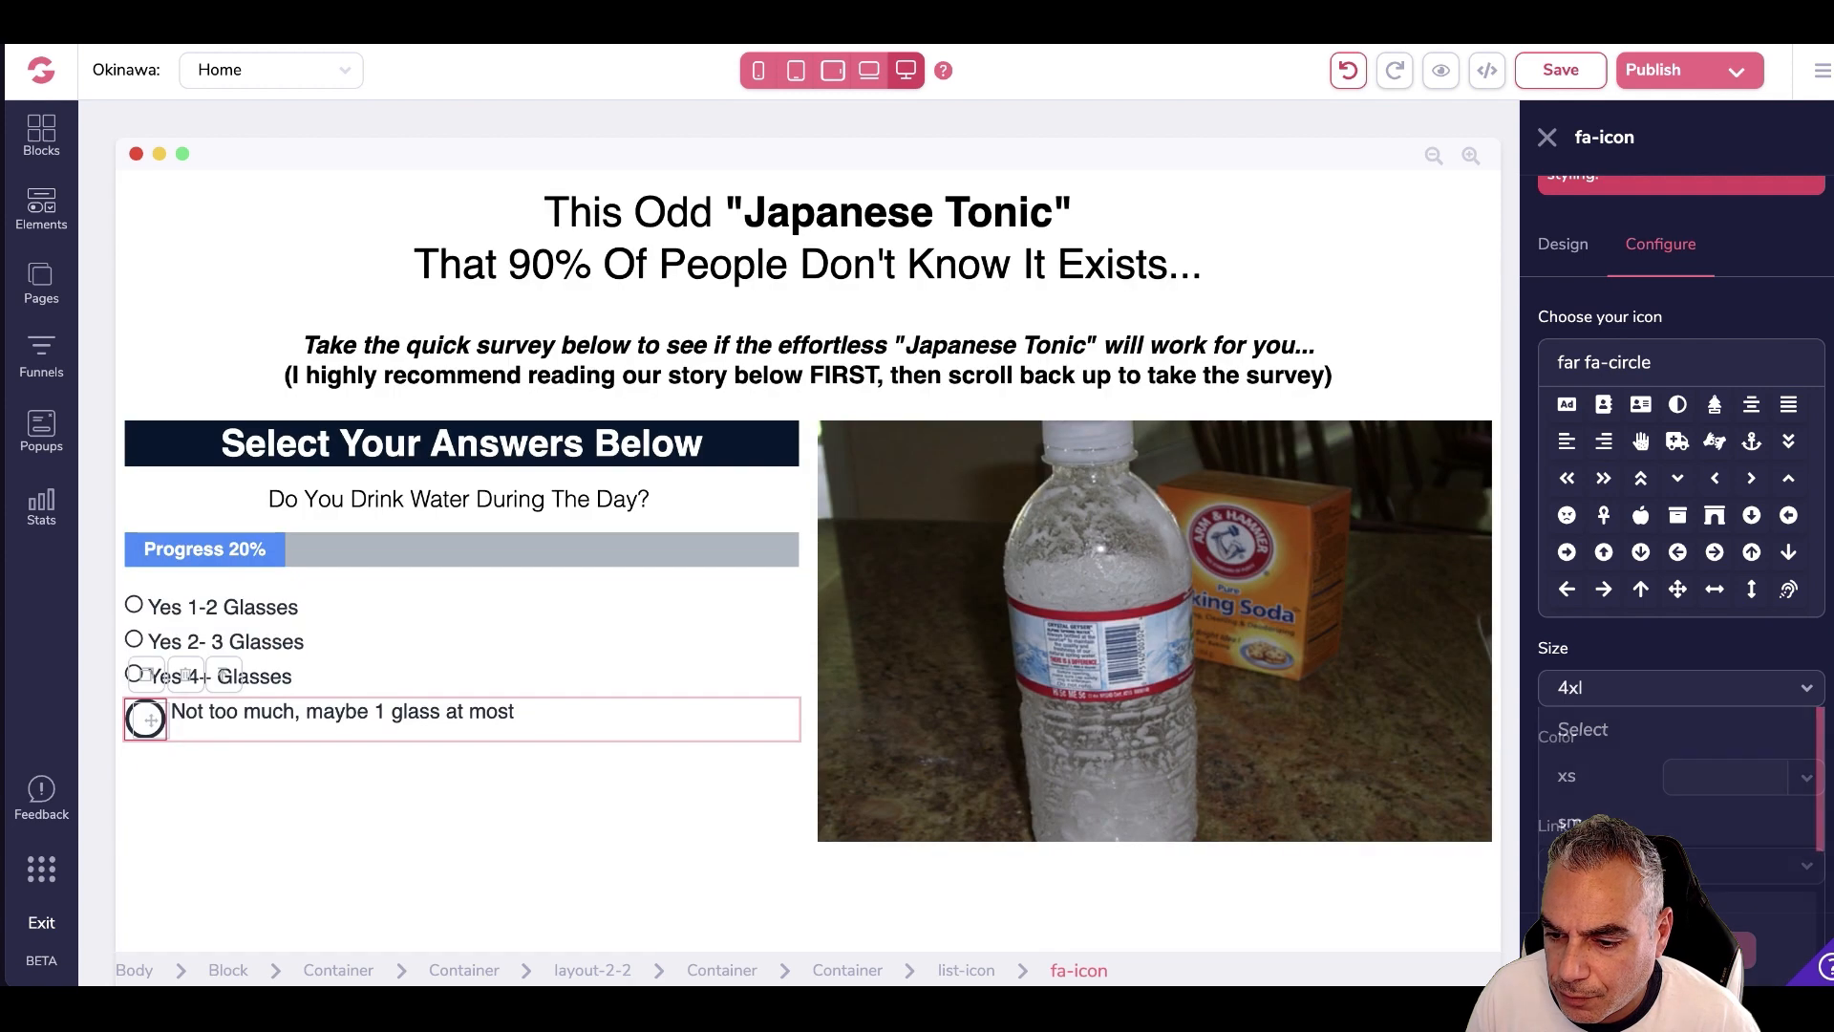
click(1572, 868)
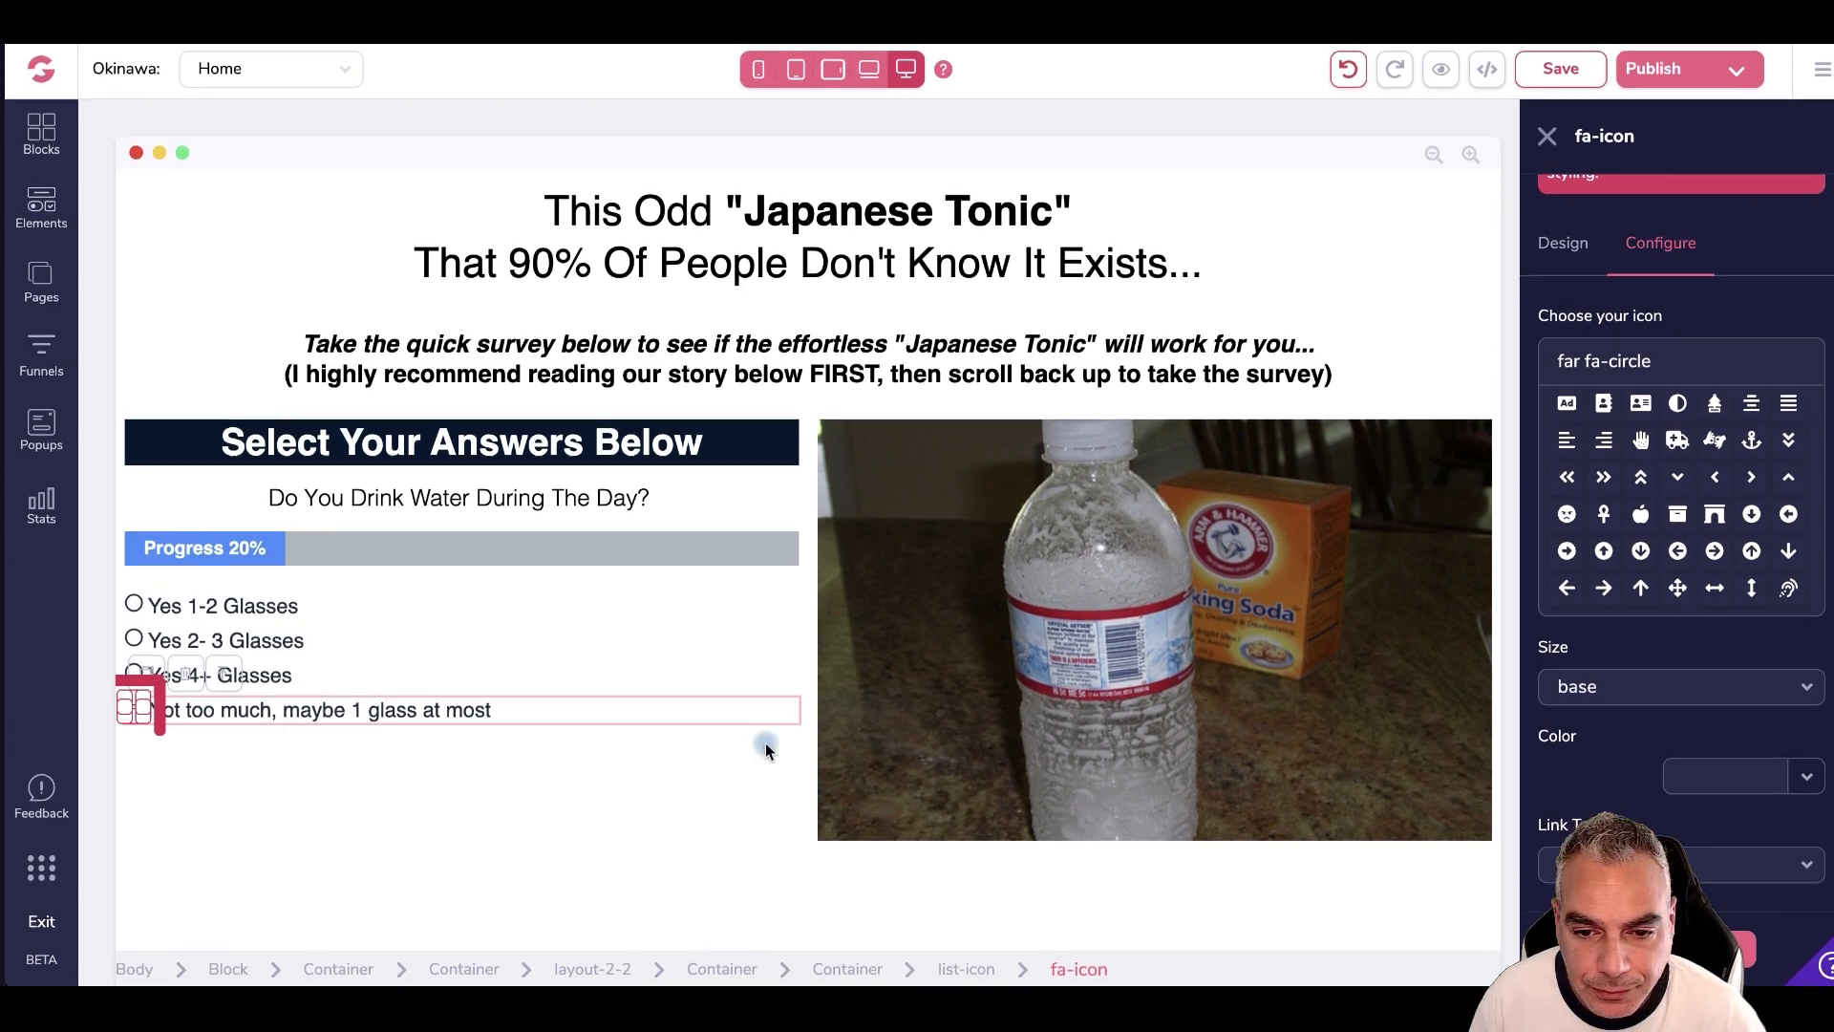
- Insert an empty container above the headline
click(234, 793)
click(43, 202)
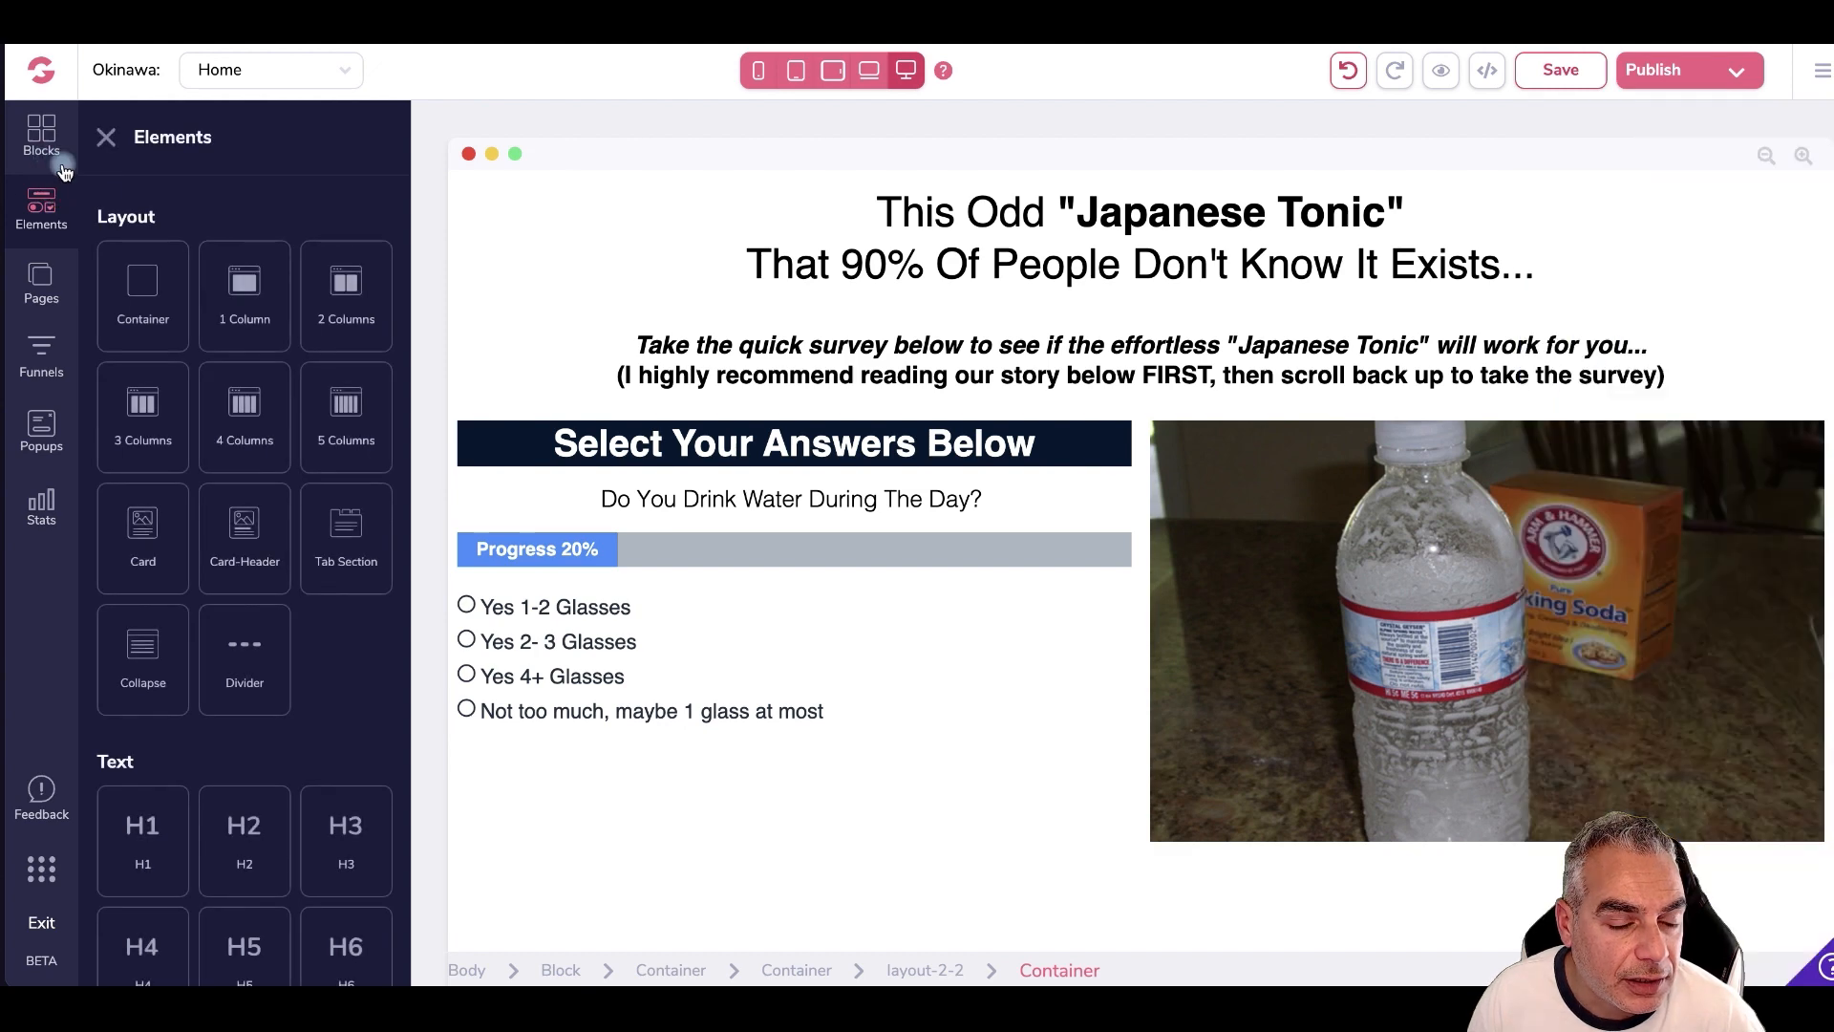
drag(154, 285, 855, 901)
drag(968, 937, 153, 292)
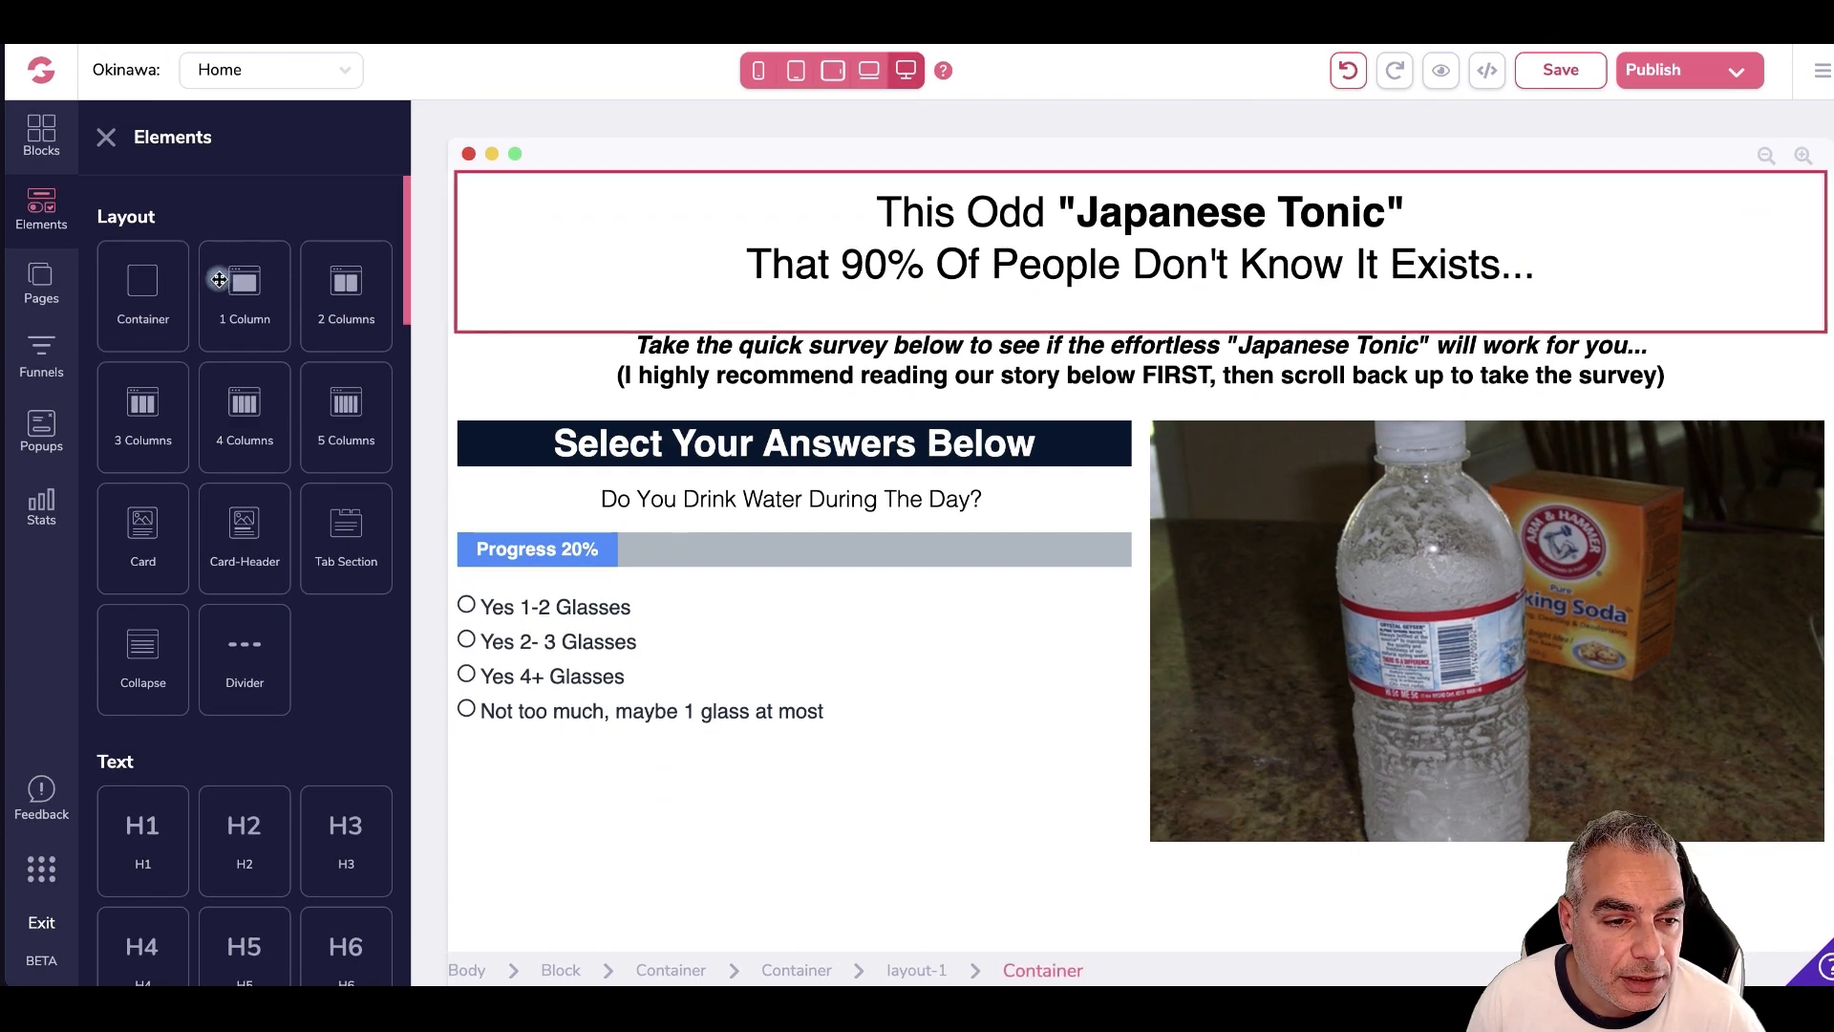
drag(966, 813, 1481, 592)
drag(1414, 912, 718, 142)
drag(695, 216, 682, 244)
drag(713, 170, 713, 172)
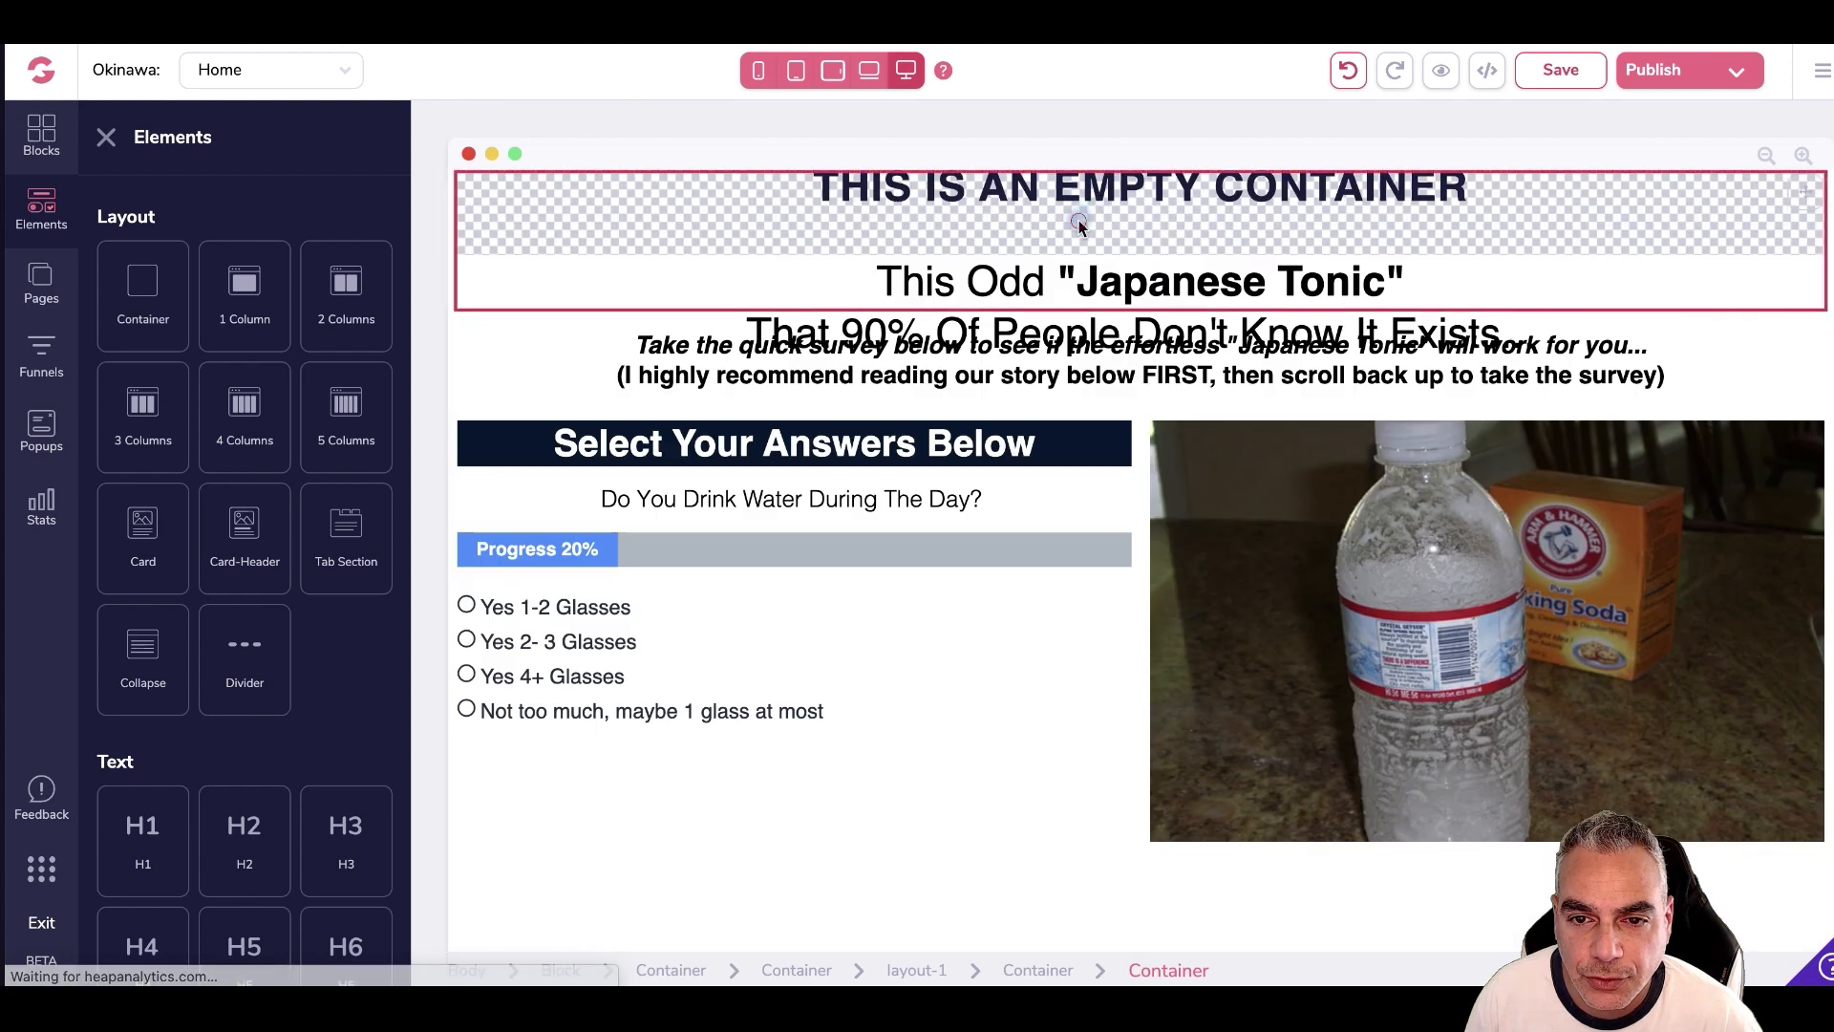
- Adjust the spacing around the empty container above the headline and reduce the top margin of its parent container
click(1103, 187)
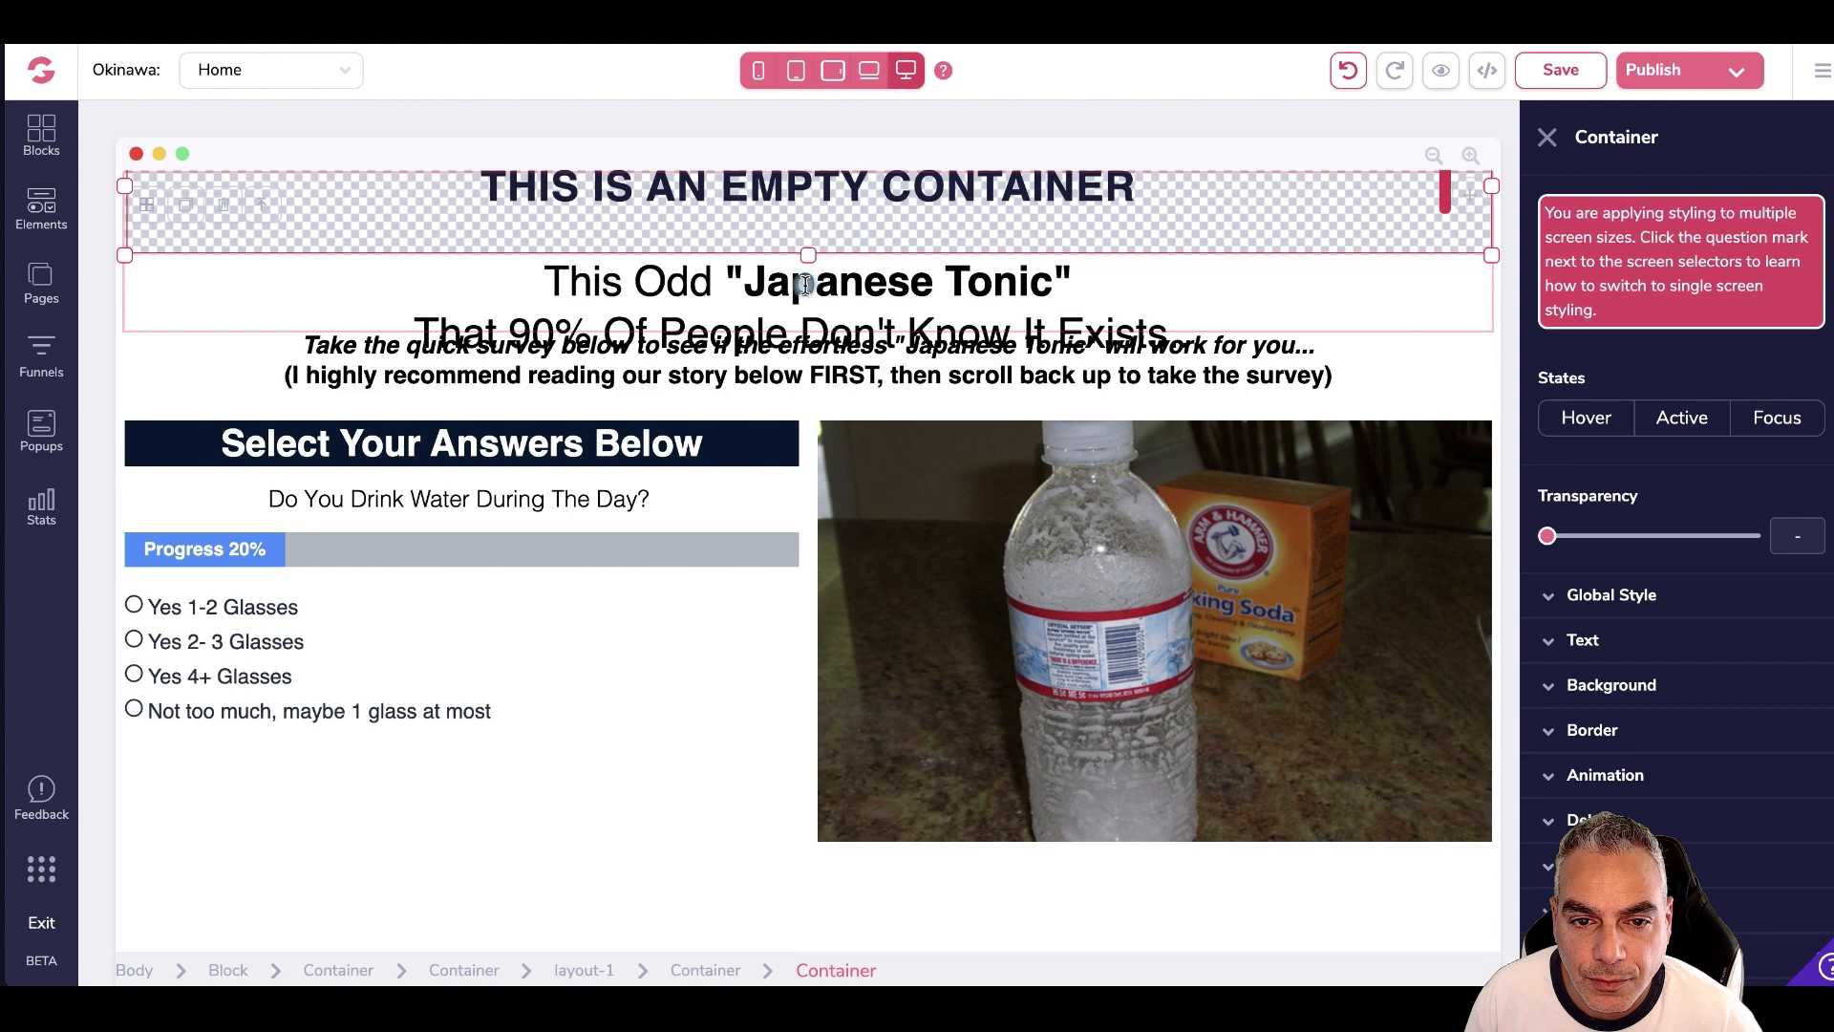
click(1331, 272)
drag(831, 175, 823, 282)
click(893, 246)
click(900, 253)
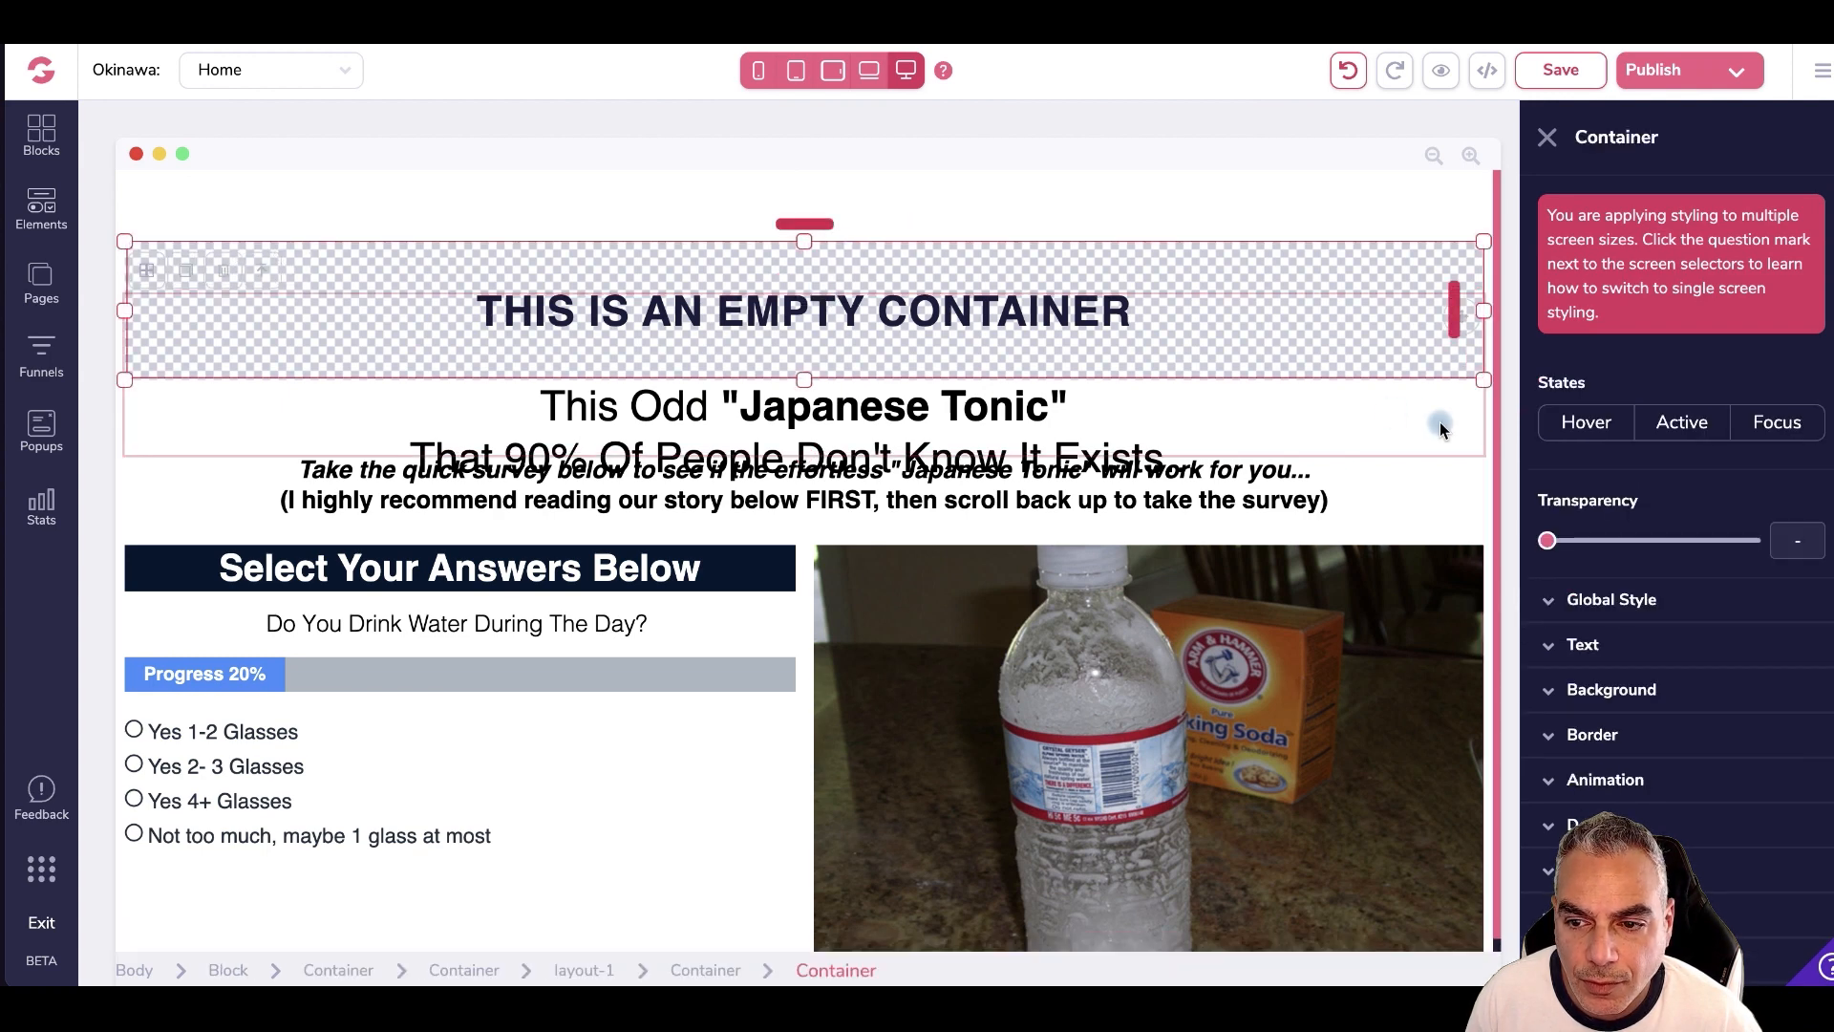
click(705, 970)
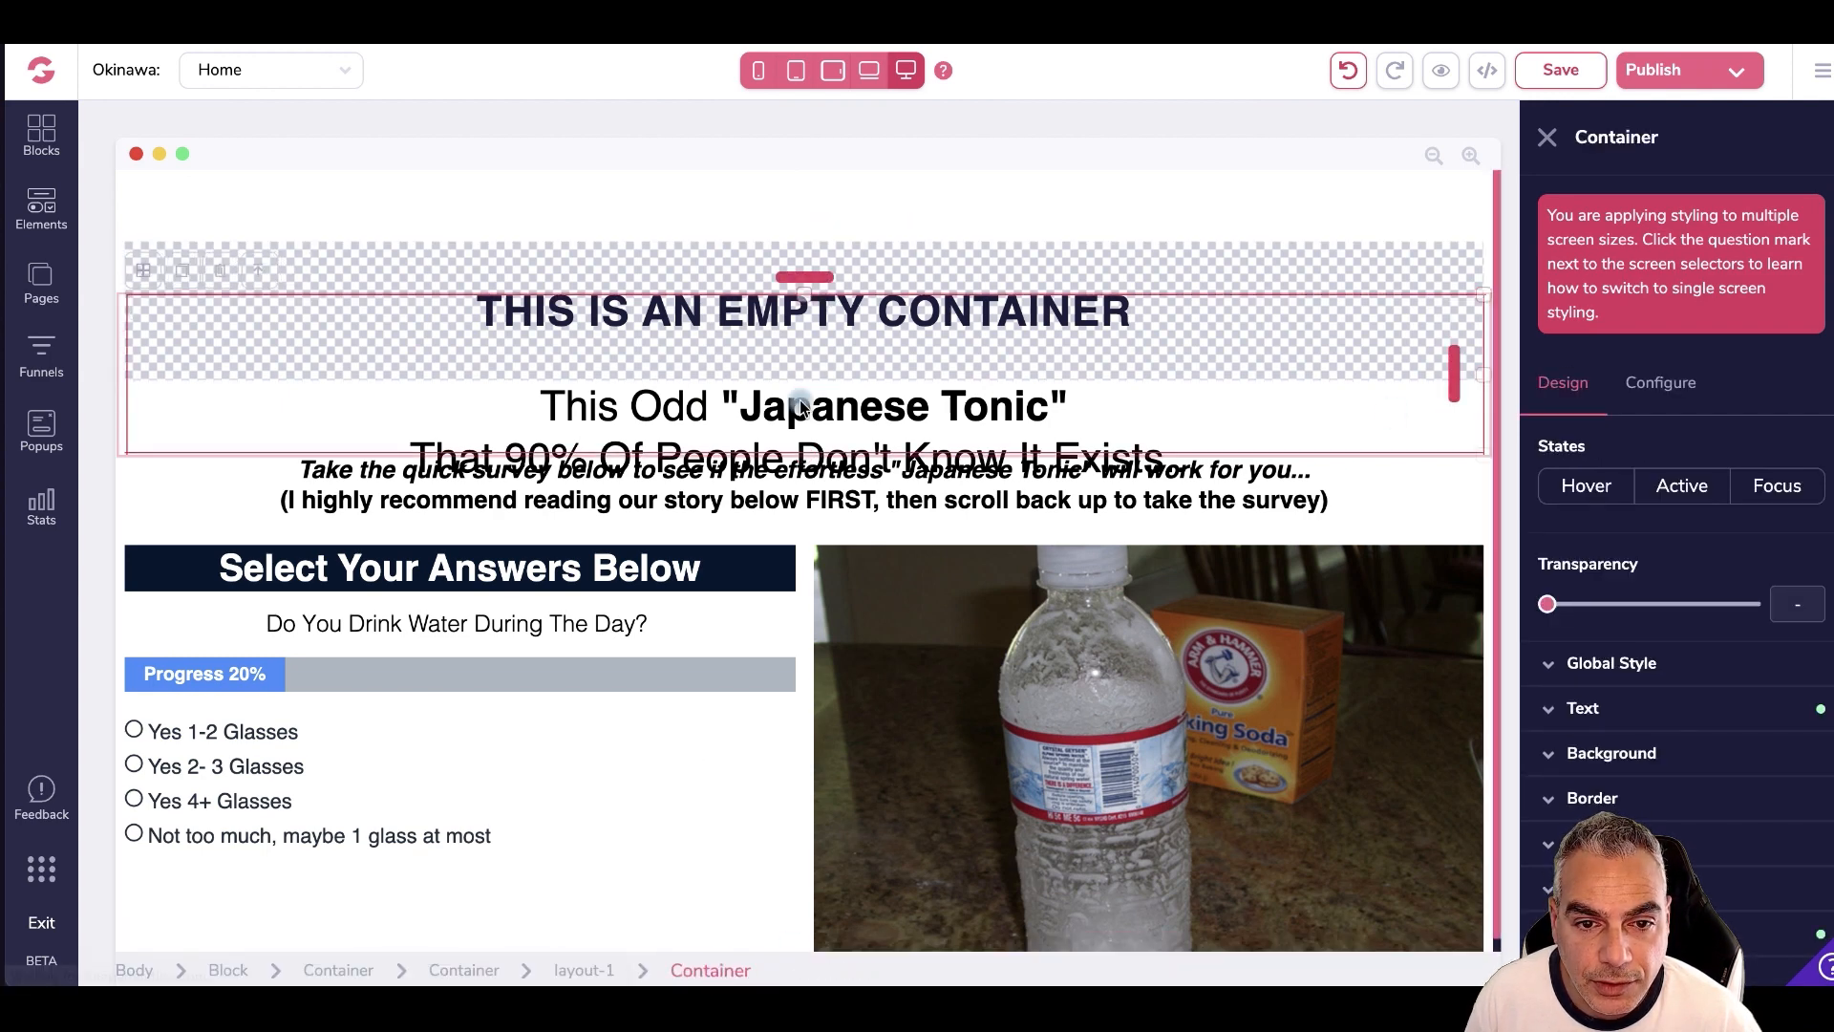
drag(819, 279, 820, 191)
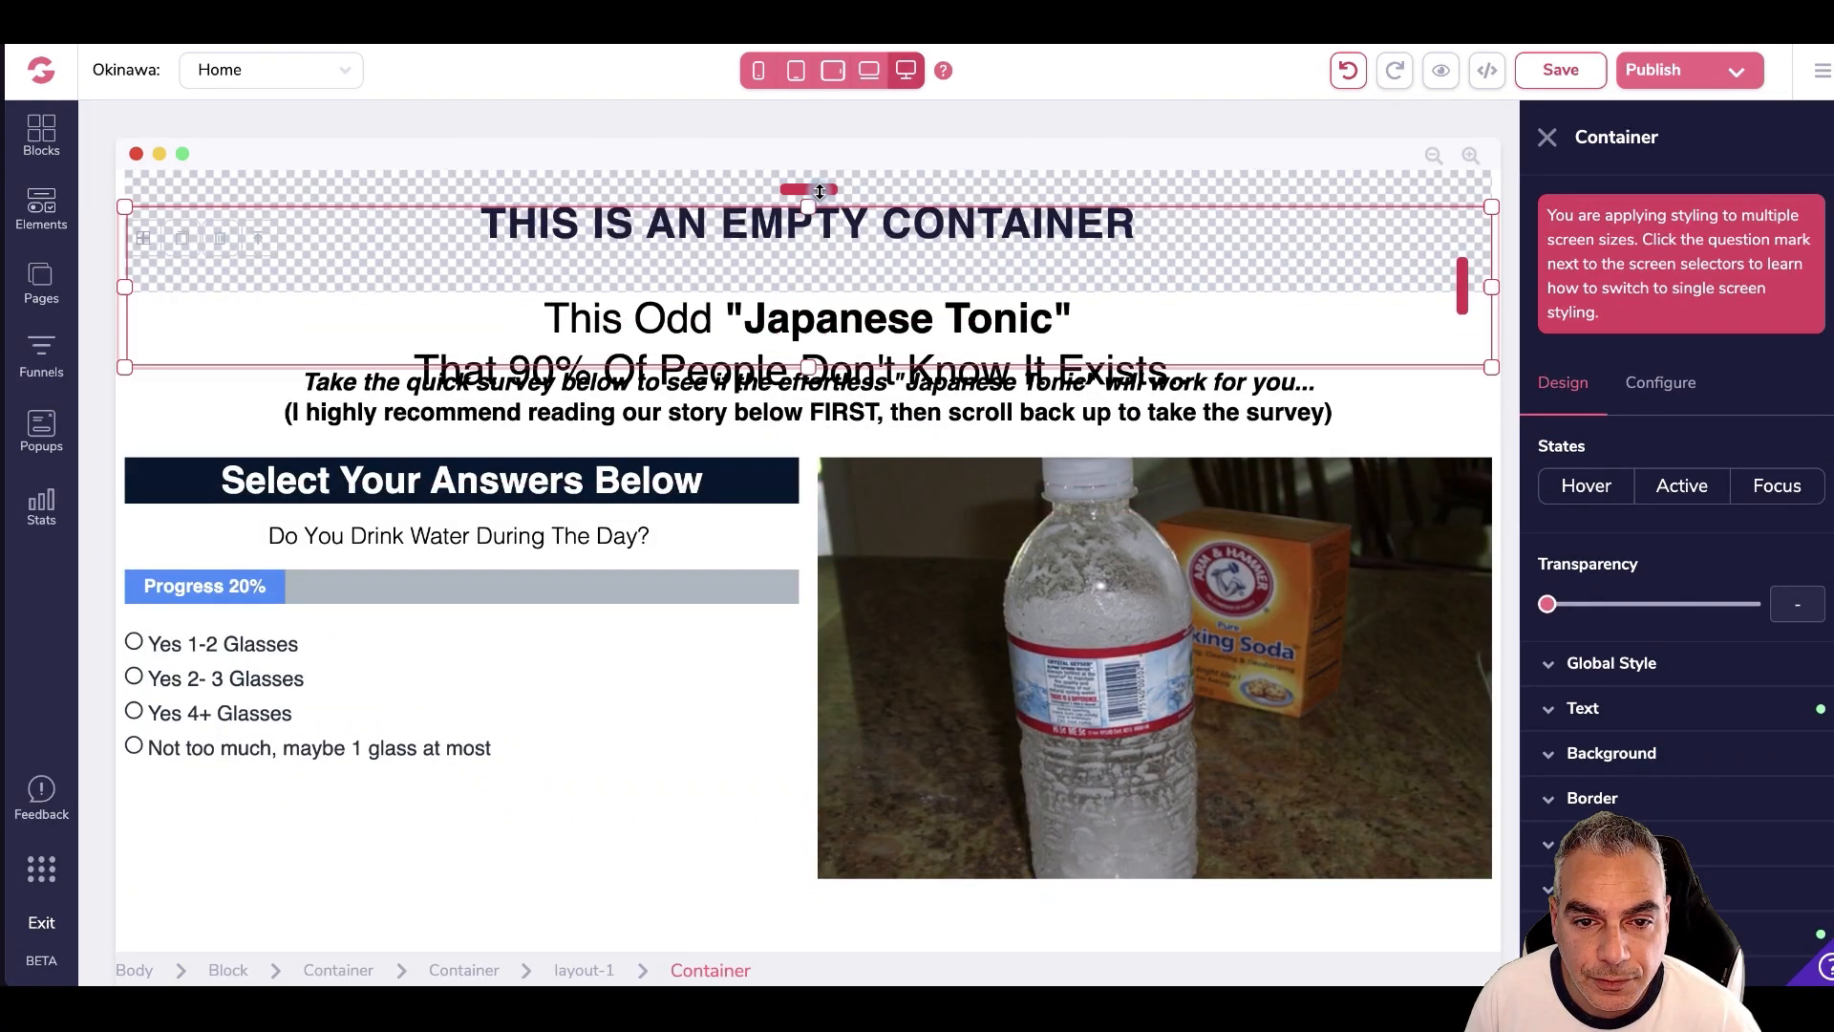
- Delete the empty container above the headline
click(400, 177)
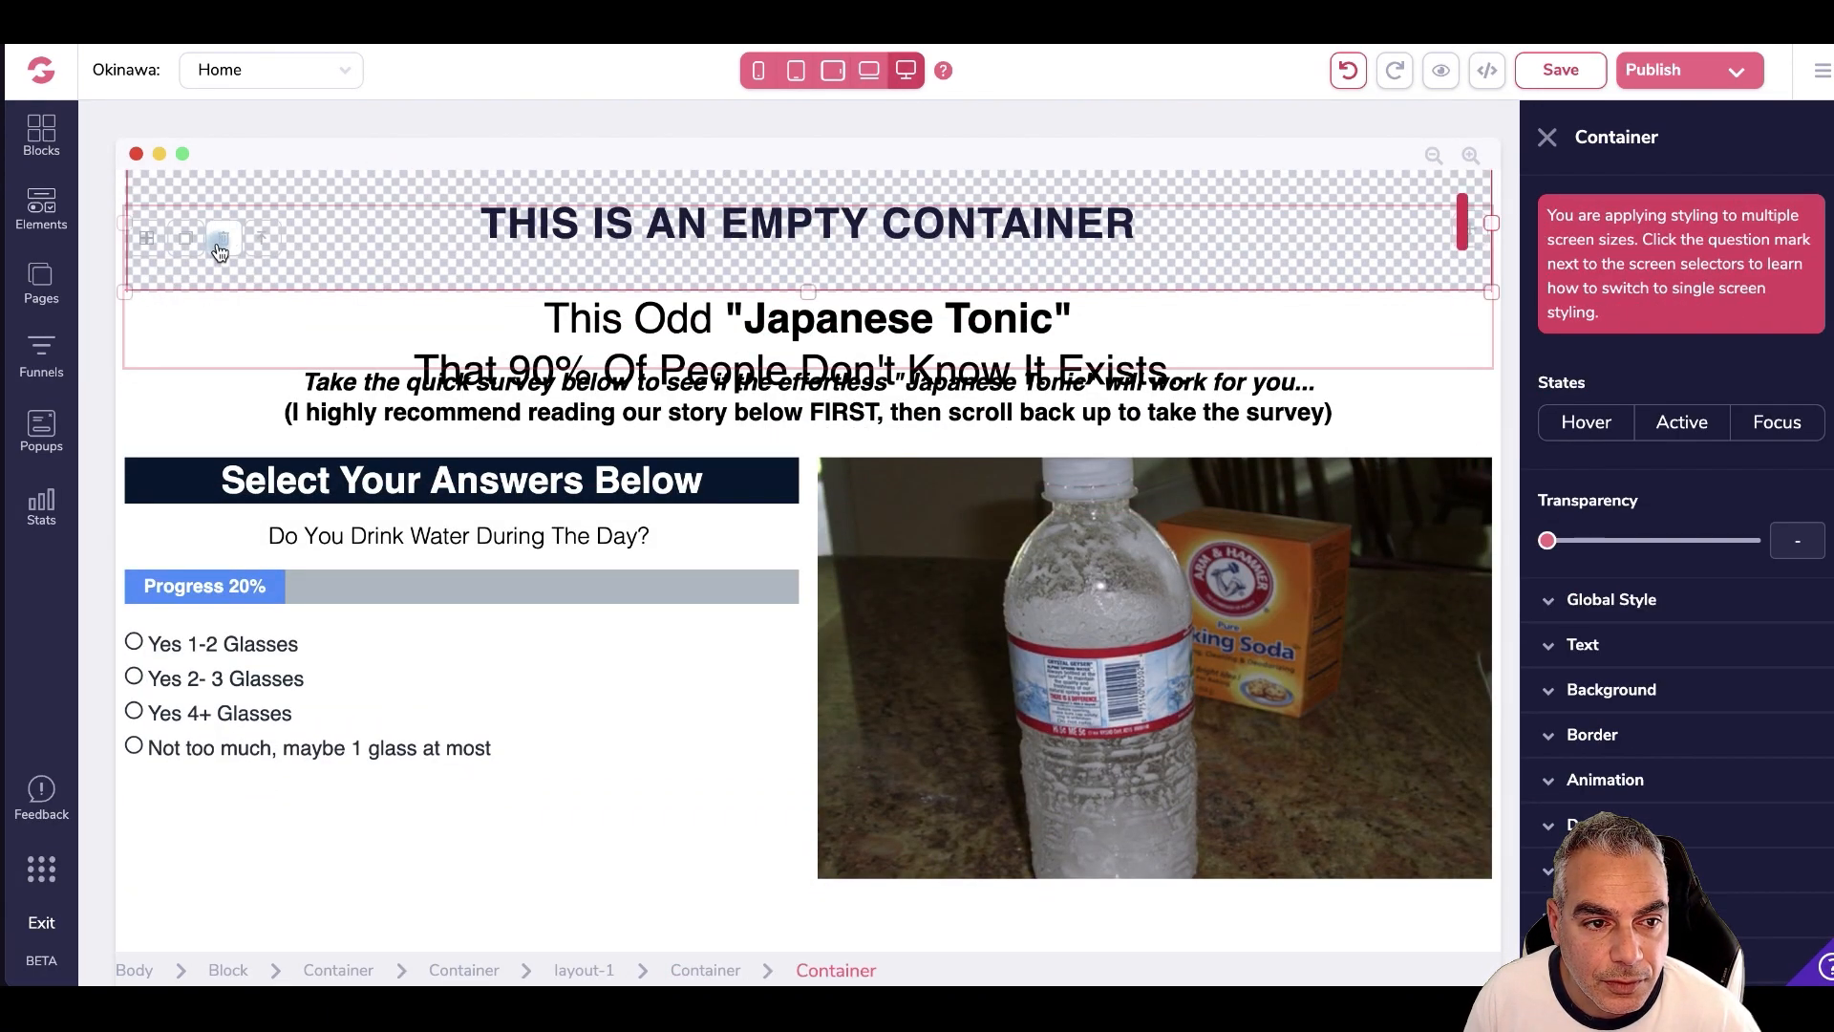
key(Delete)
click(983, 549)
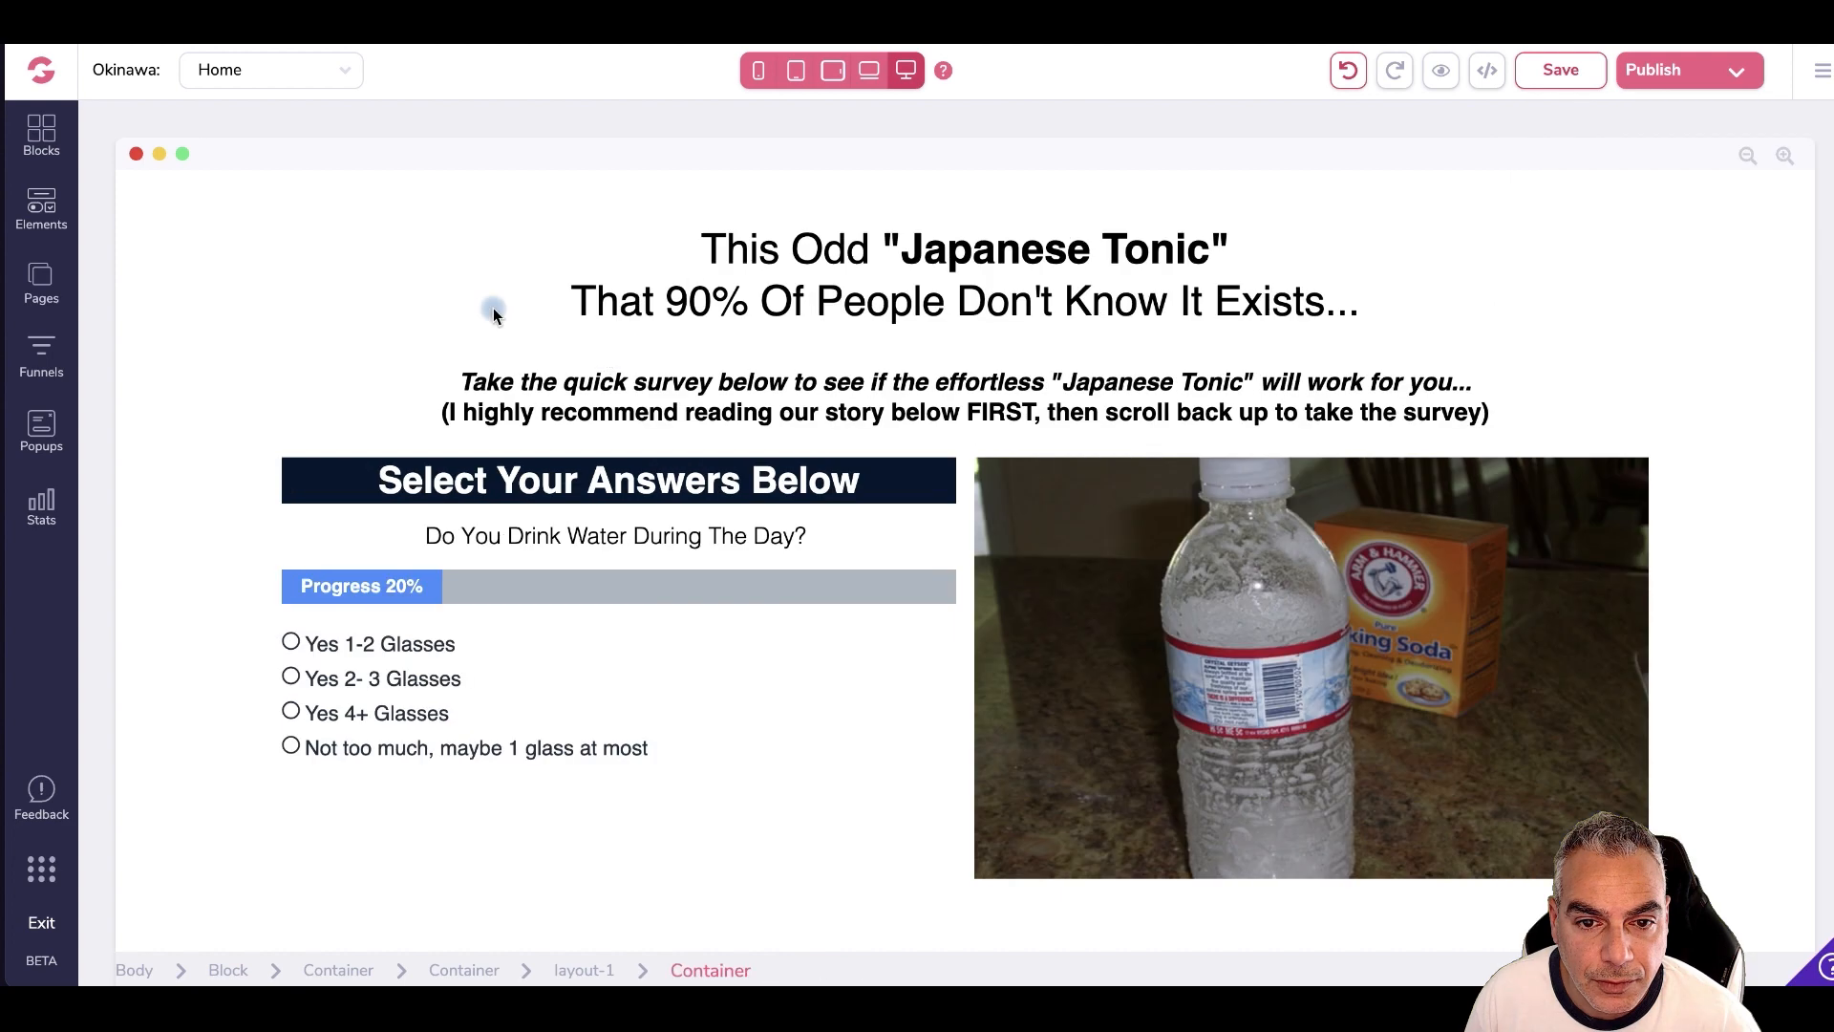
- Open the Empty category of the wireframe blocks to reach the blank column layouts
click(278, 381)
click(41, 134)
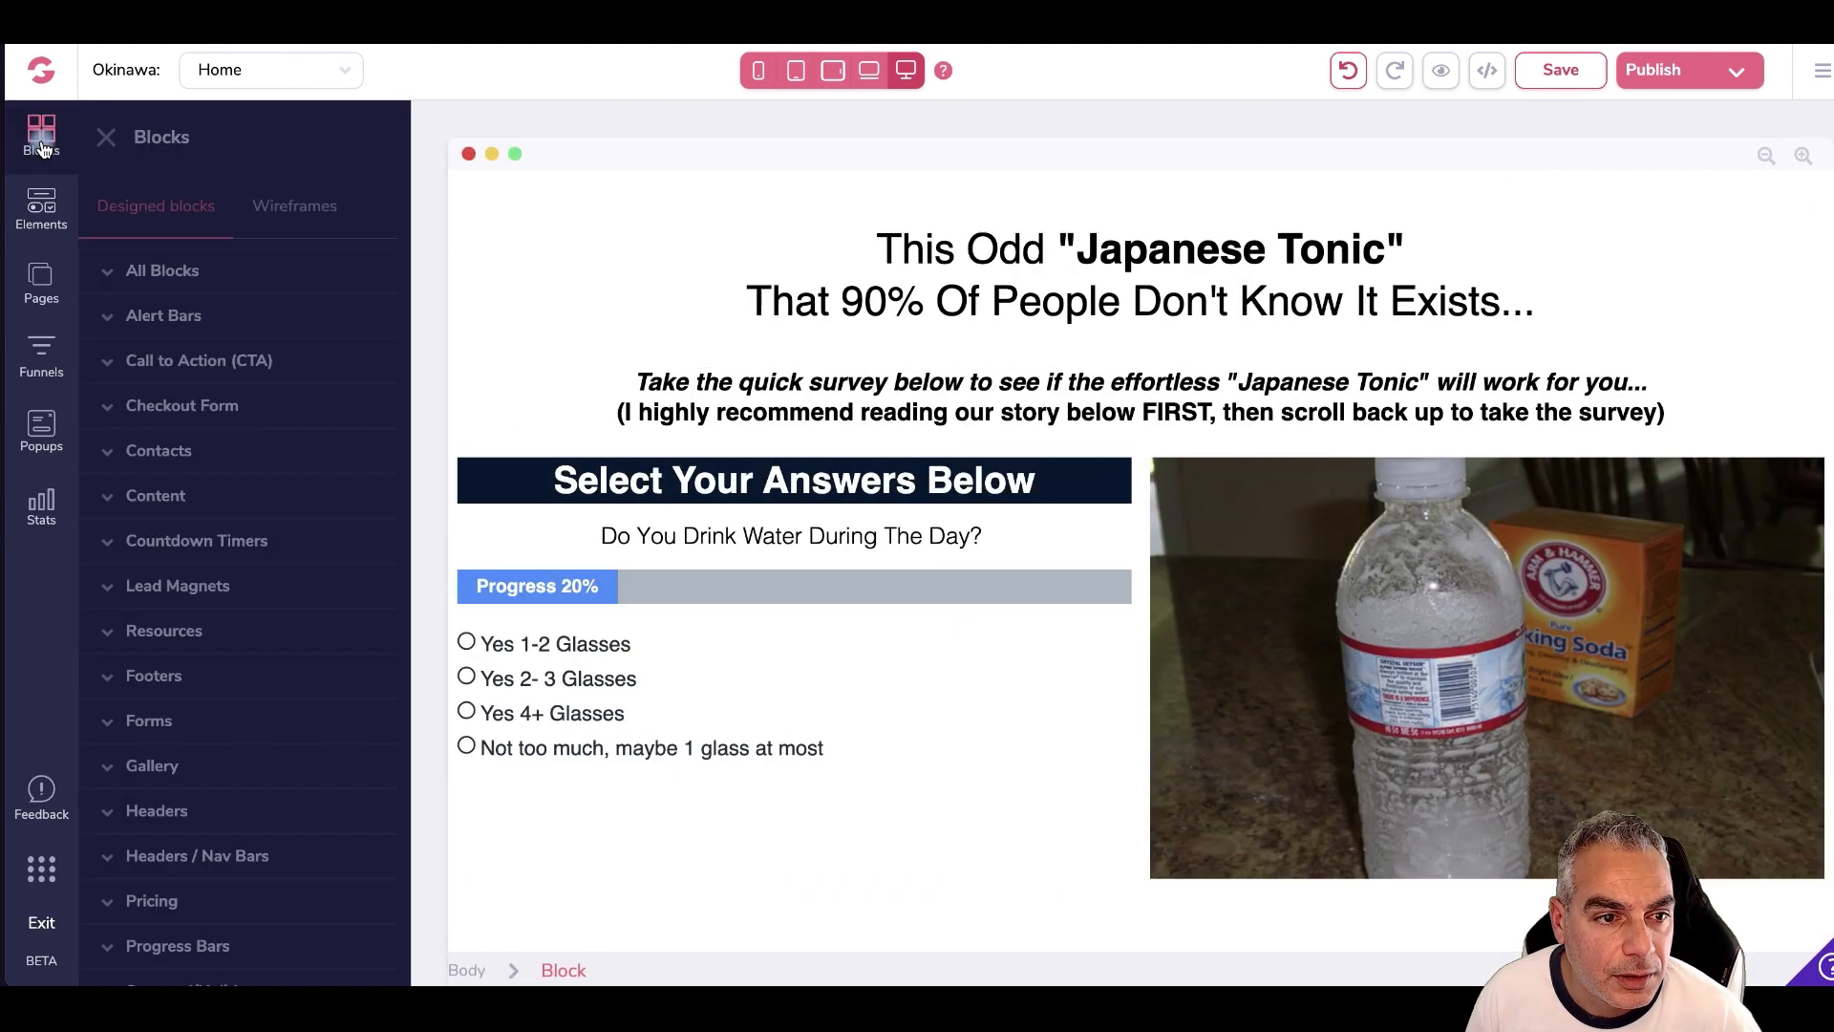
click(308, 204)
click(162, 273)
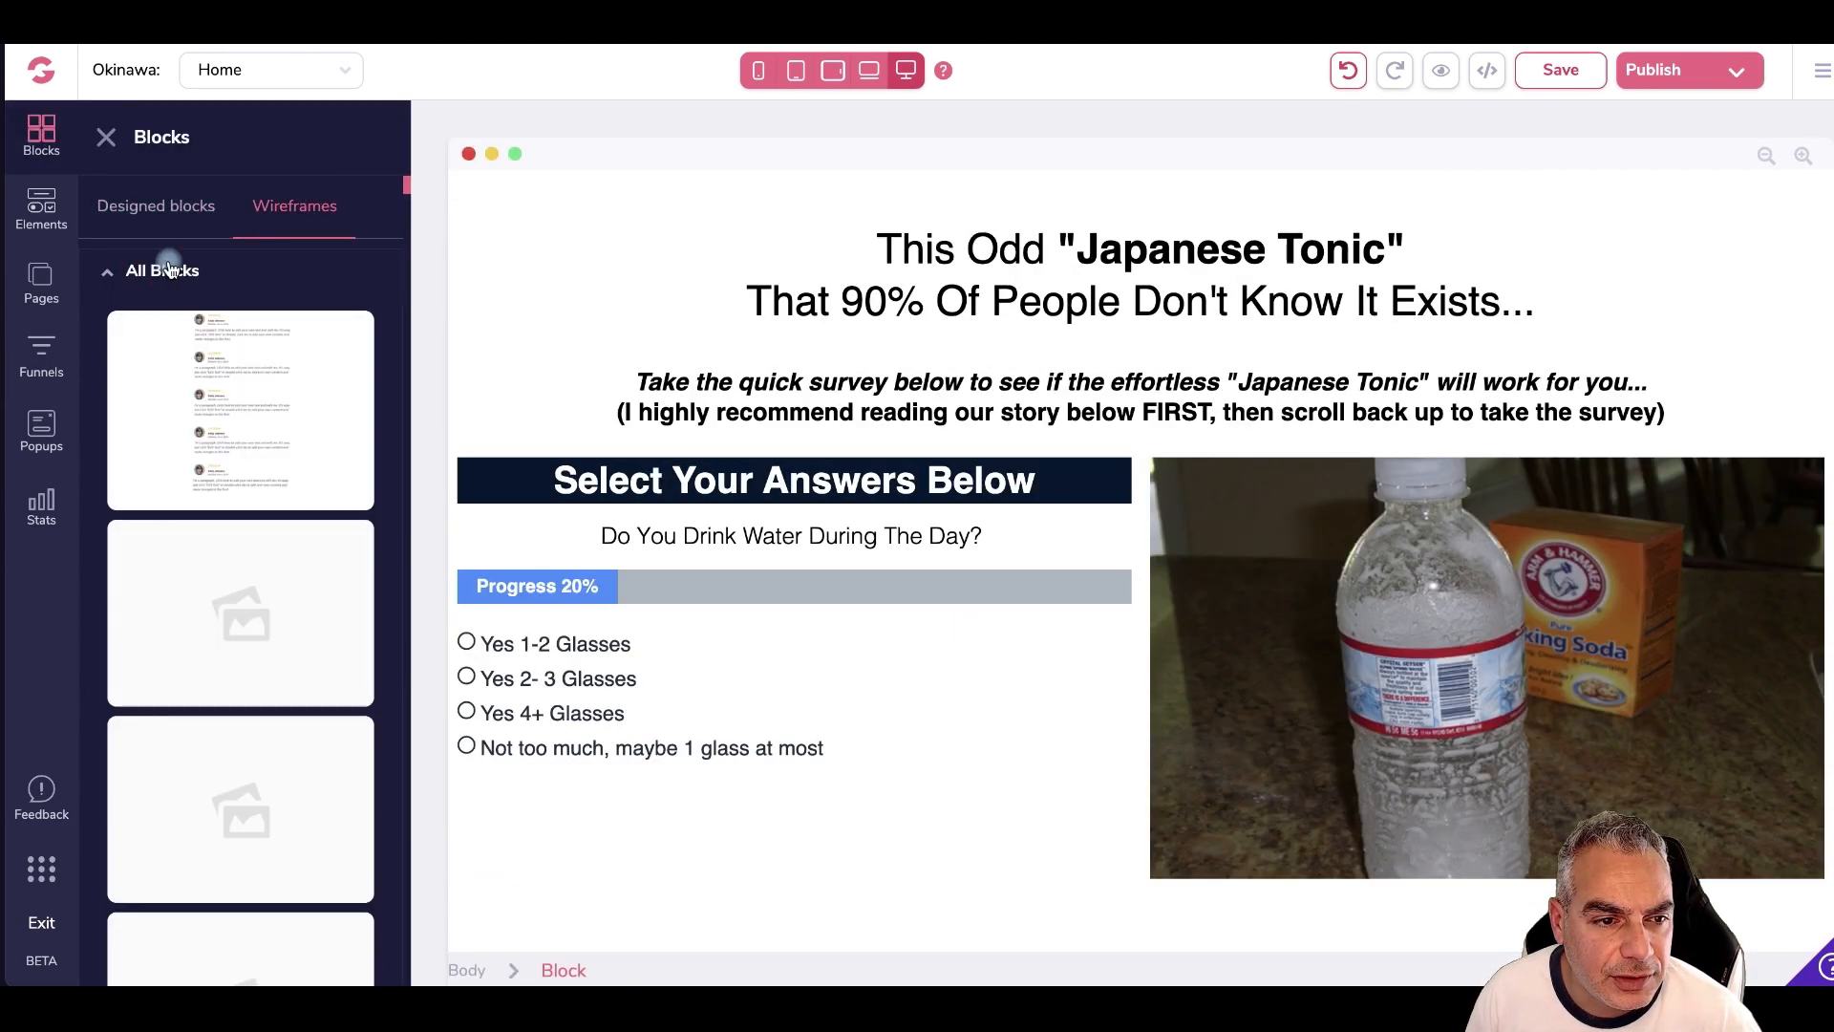
click(246, 225)
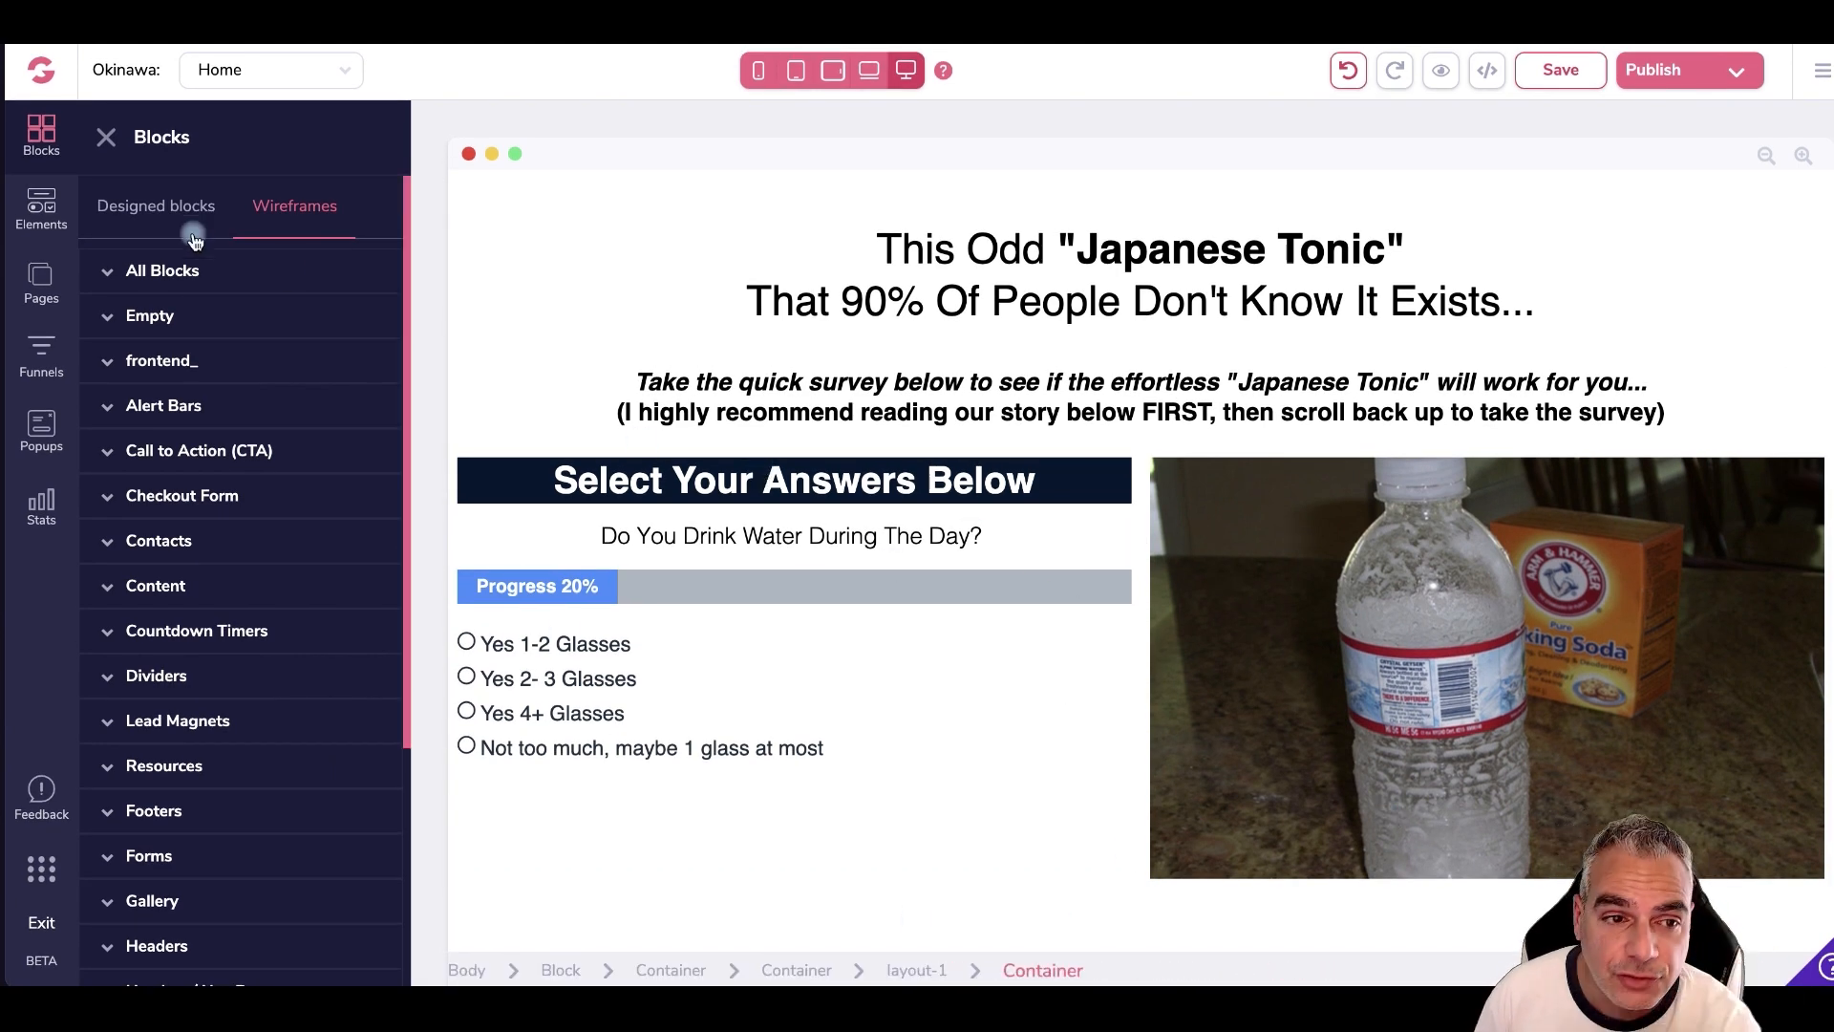
click(137, 317)
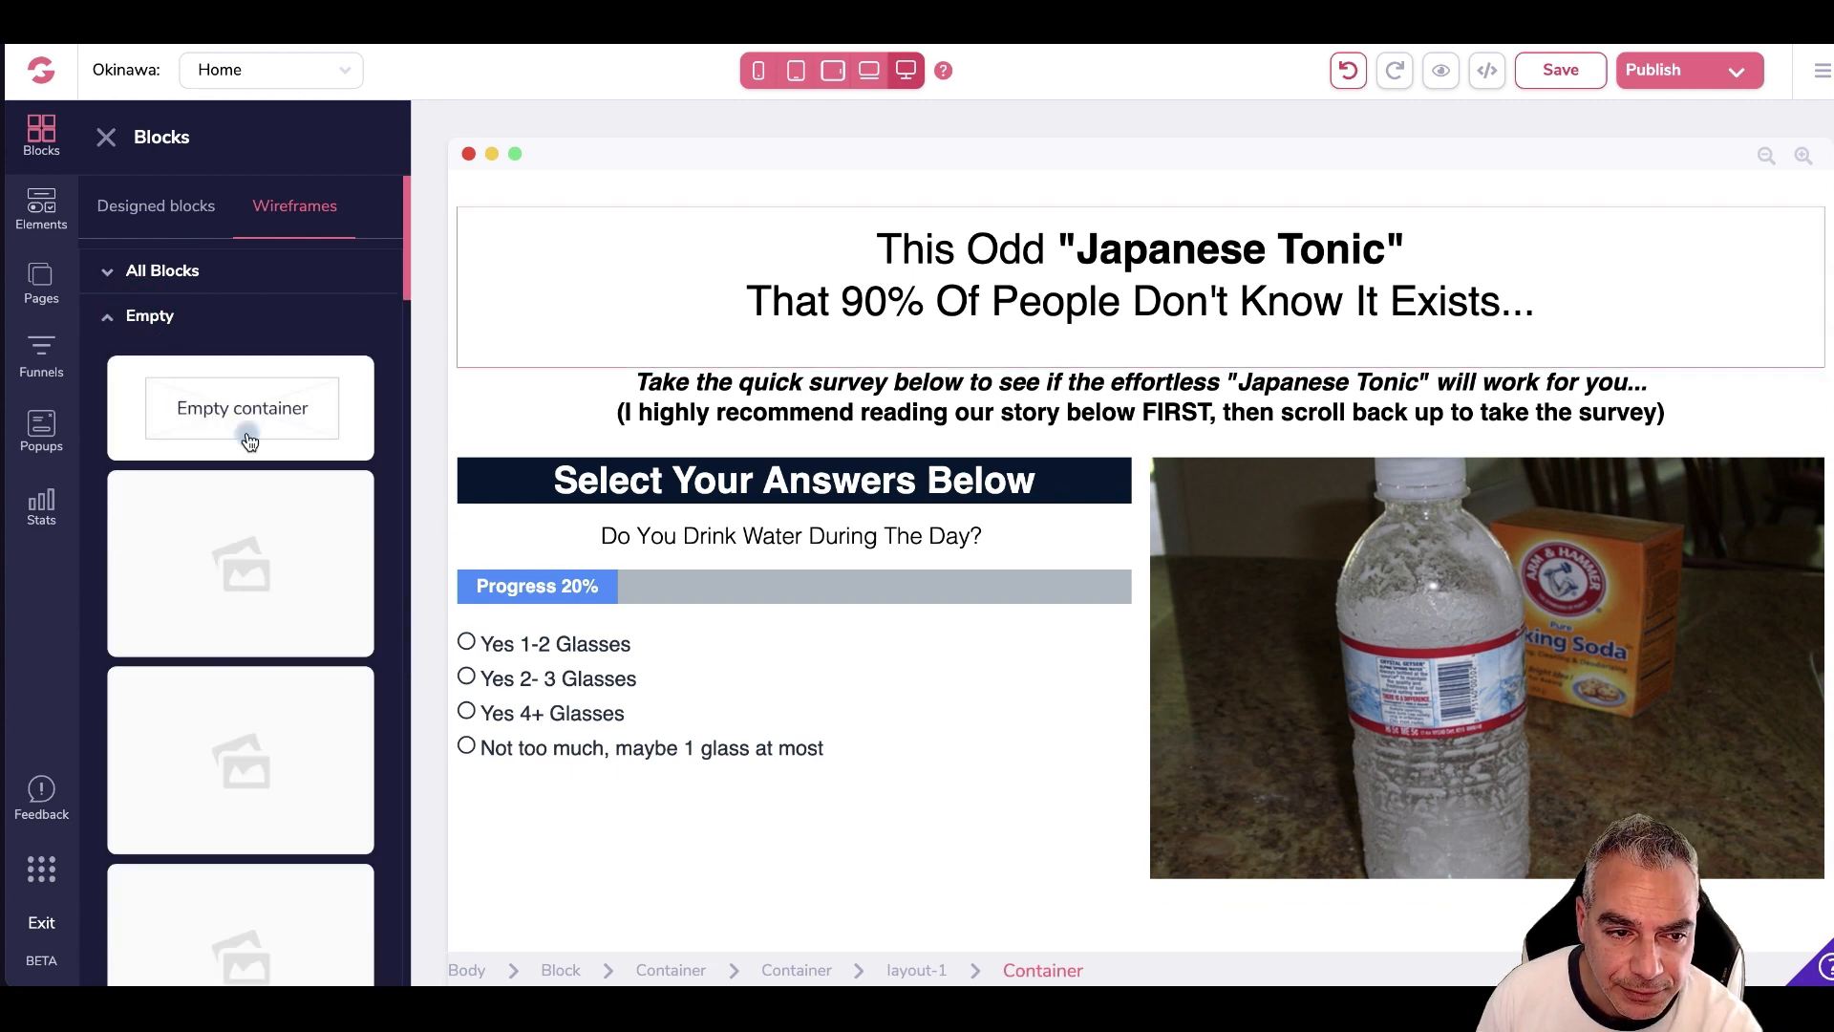
scroll(246, 435, down, 2)
scroll(251, 425, up, 2)
scroll(253, 383, down, 2)
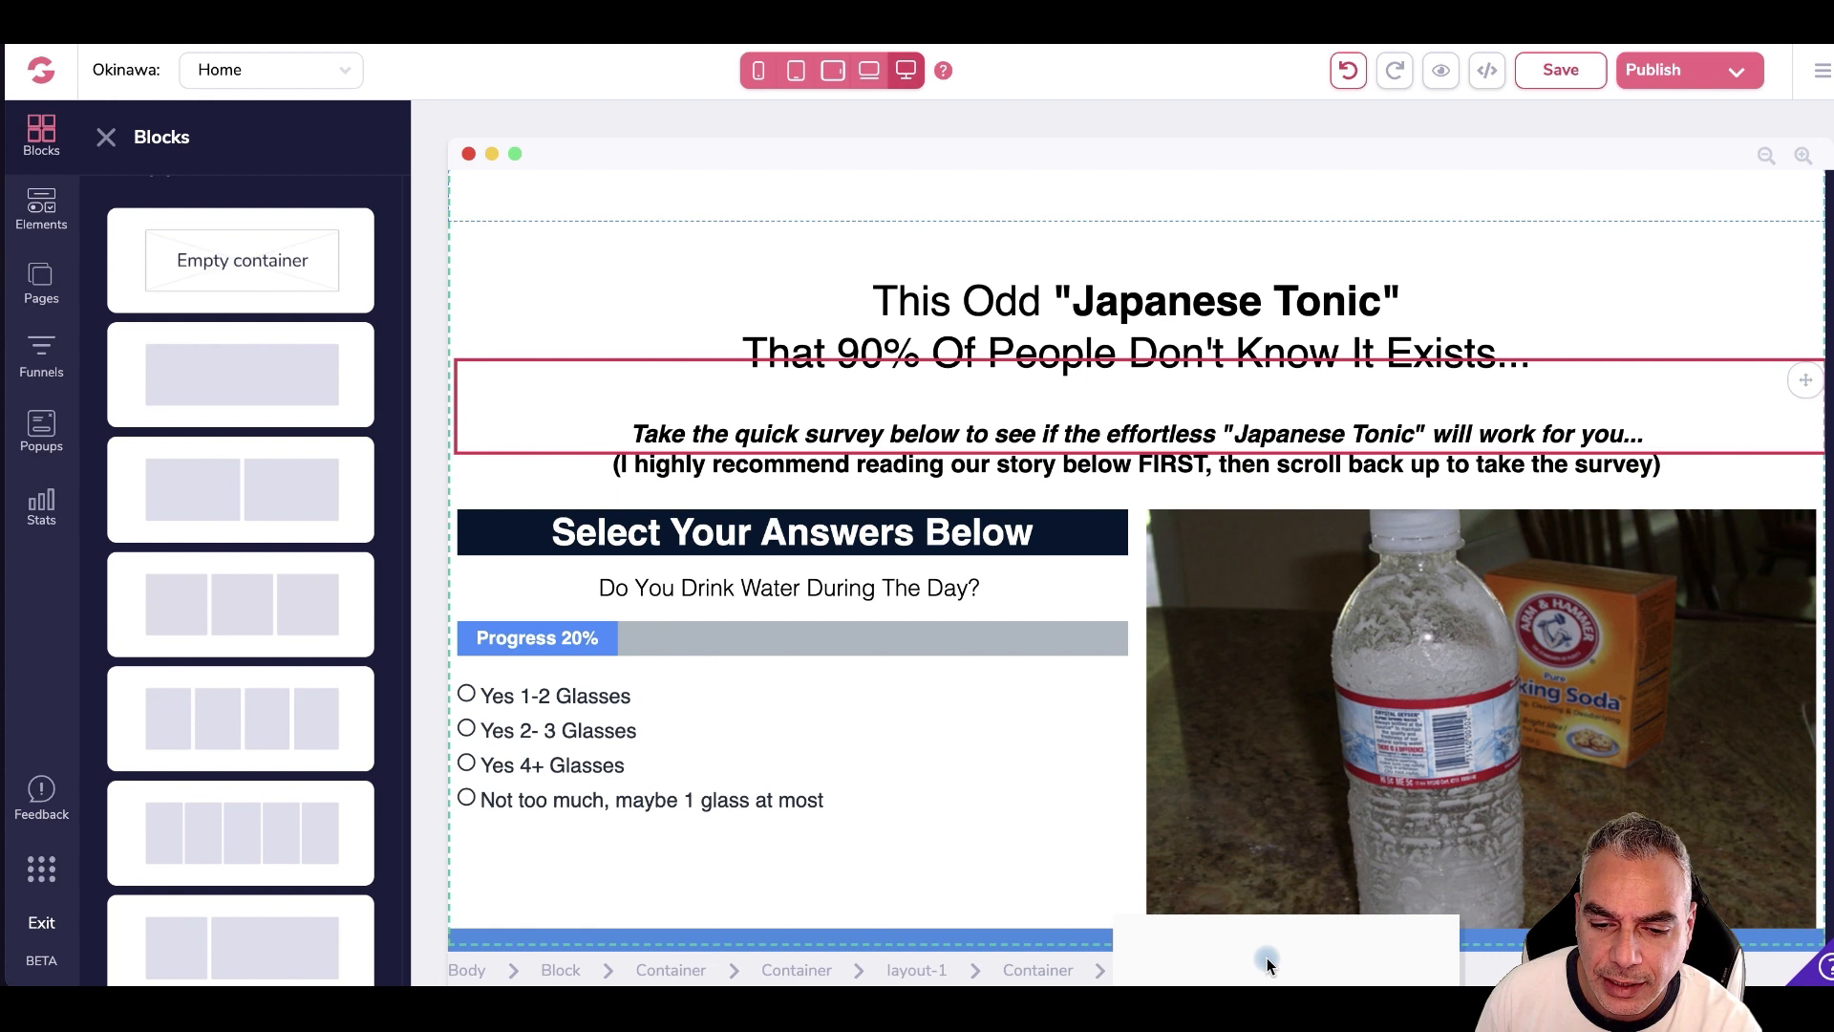
- Insert an empty single-column wireframe block directly below the survey and bottle image section
click(1179, 796)
click(1123, 779)
click(1417, 675)
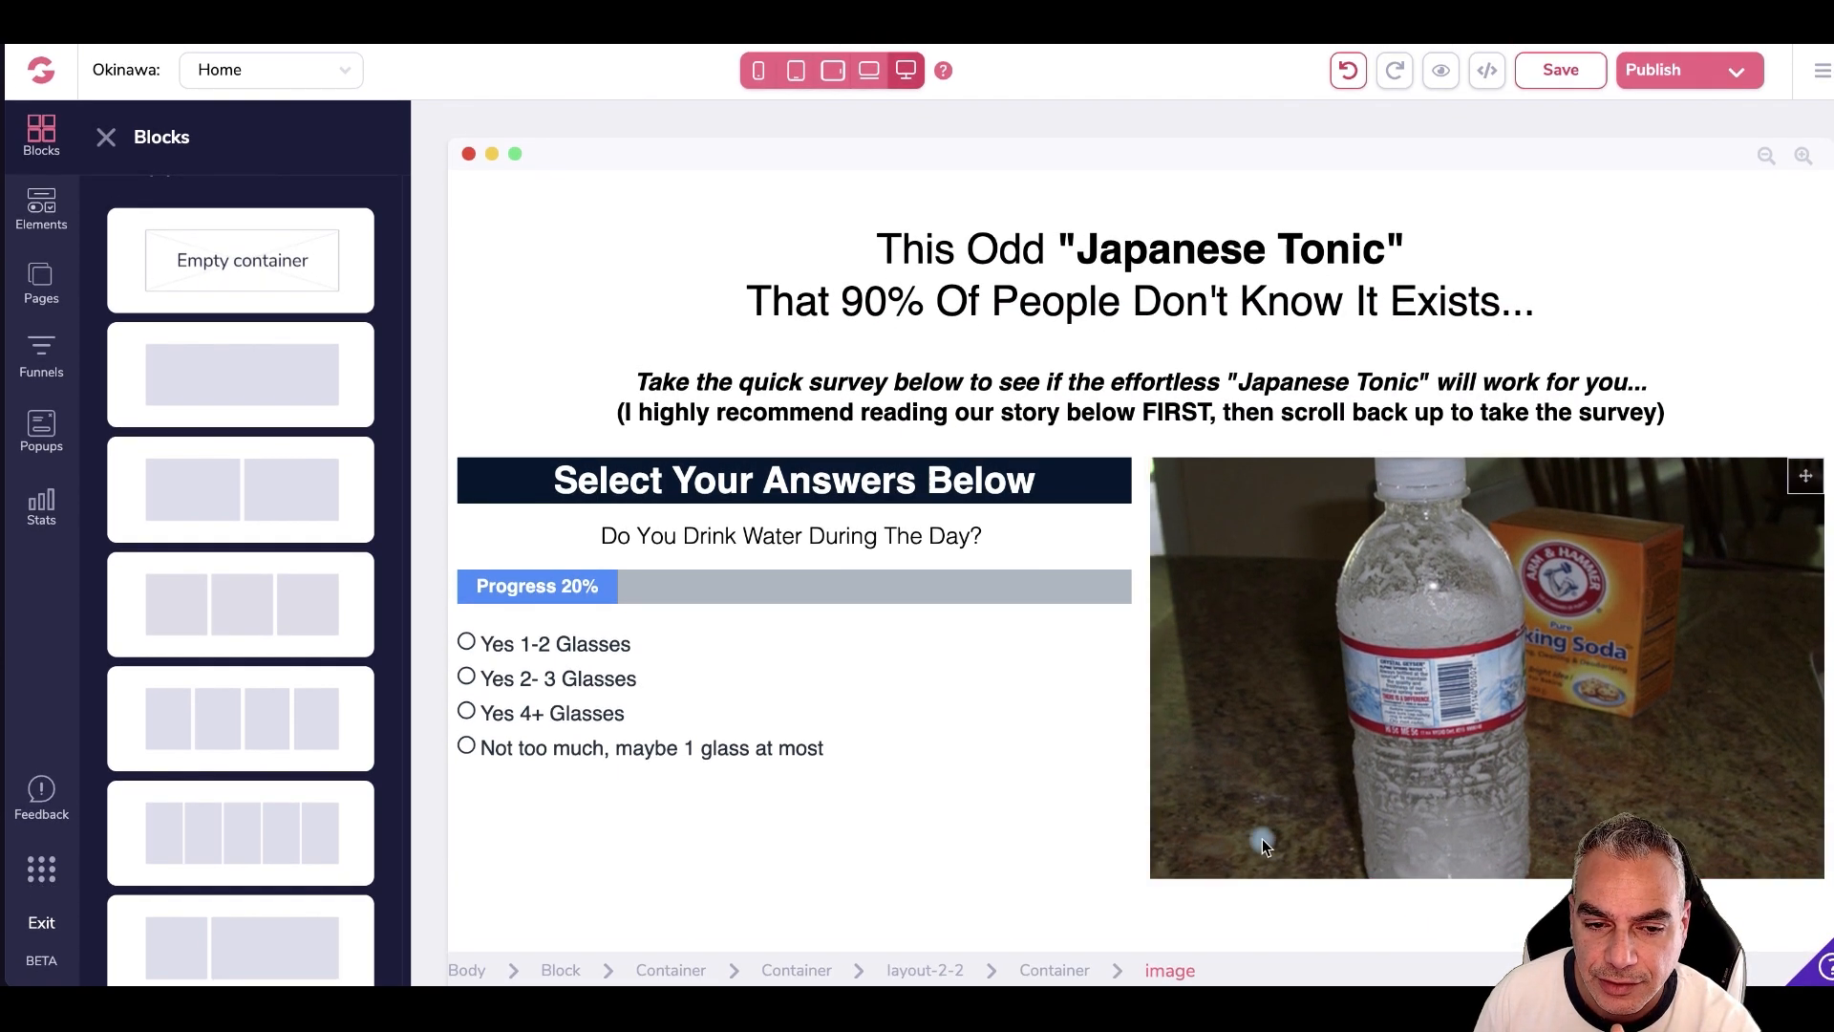
click(761, 149)
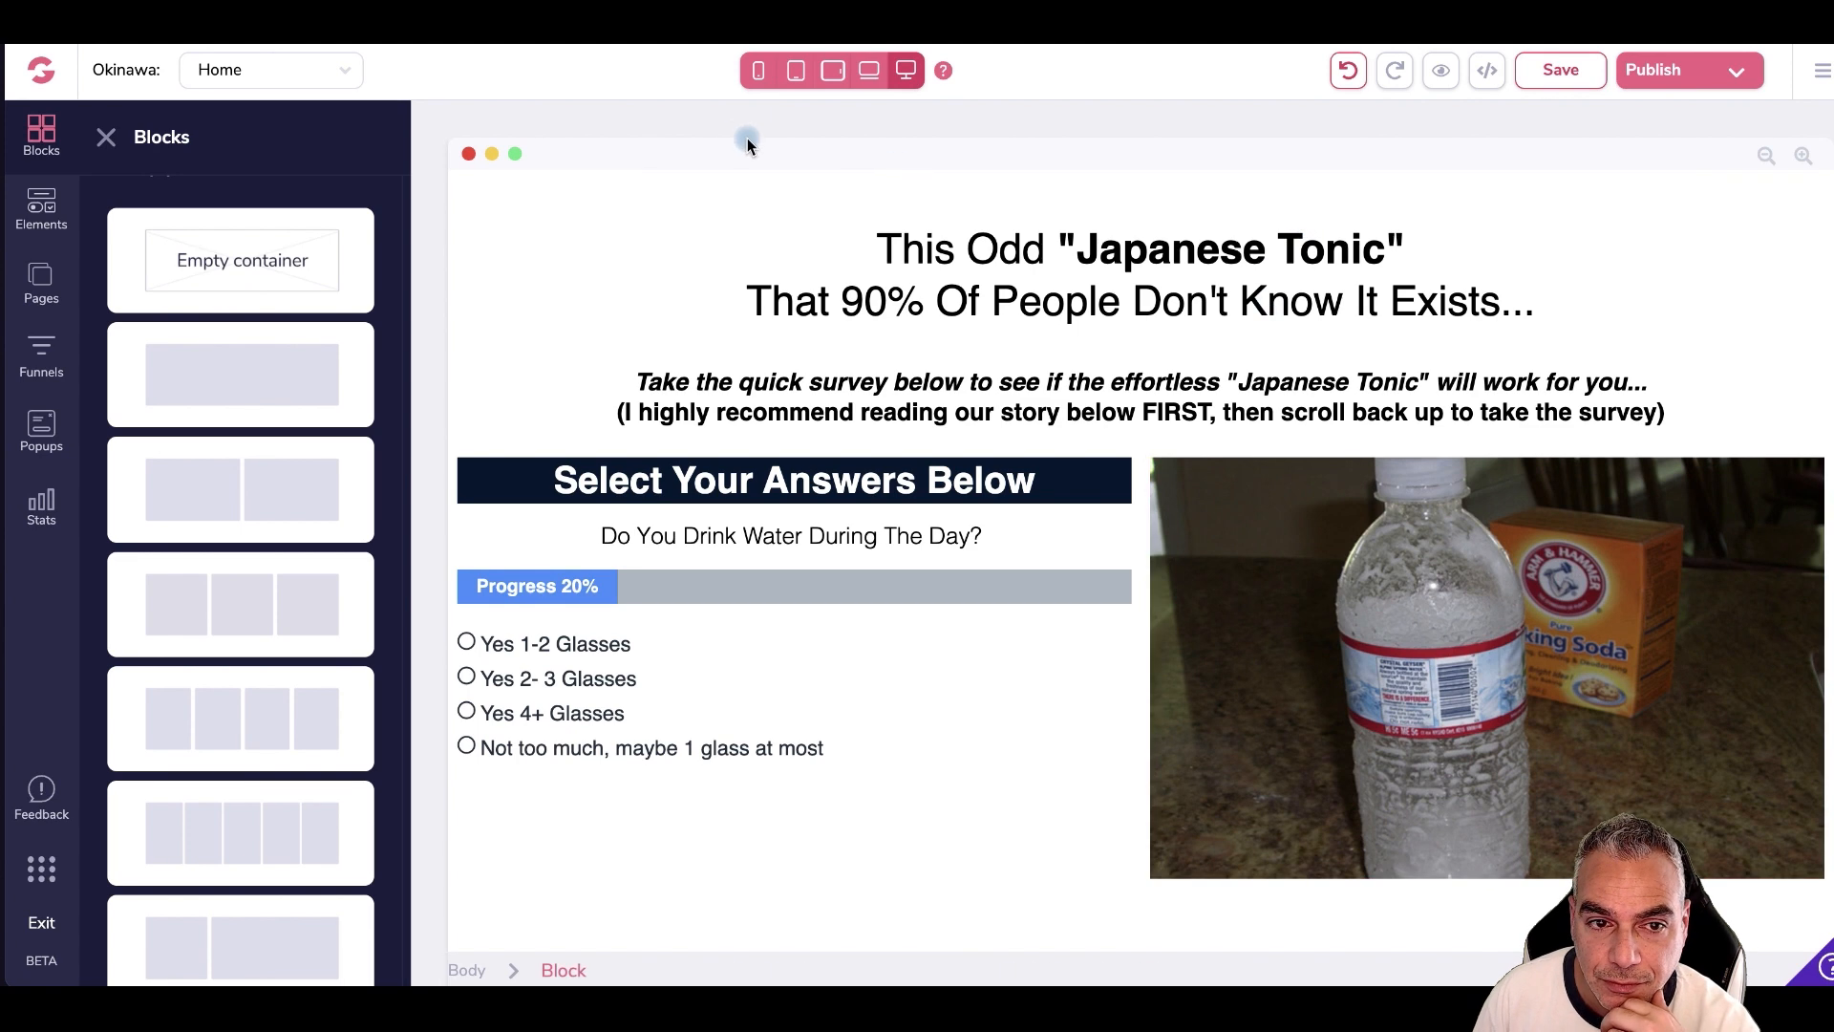
mouse_move(248, 373)
mouse_down()
mouse_move(1202, 725)
mouse_move(1264, 930)
mouse_up()
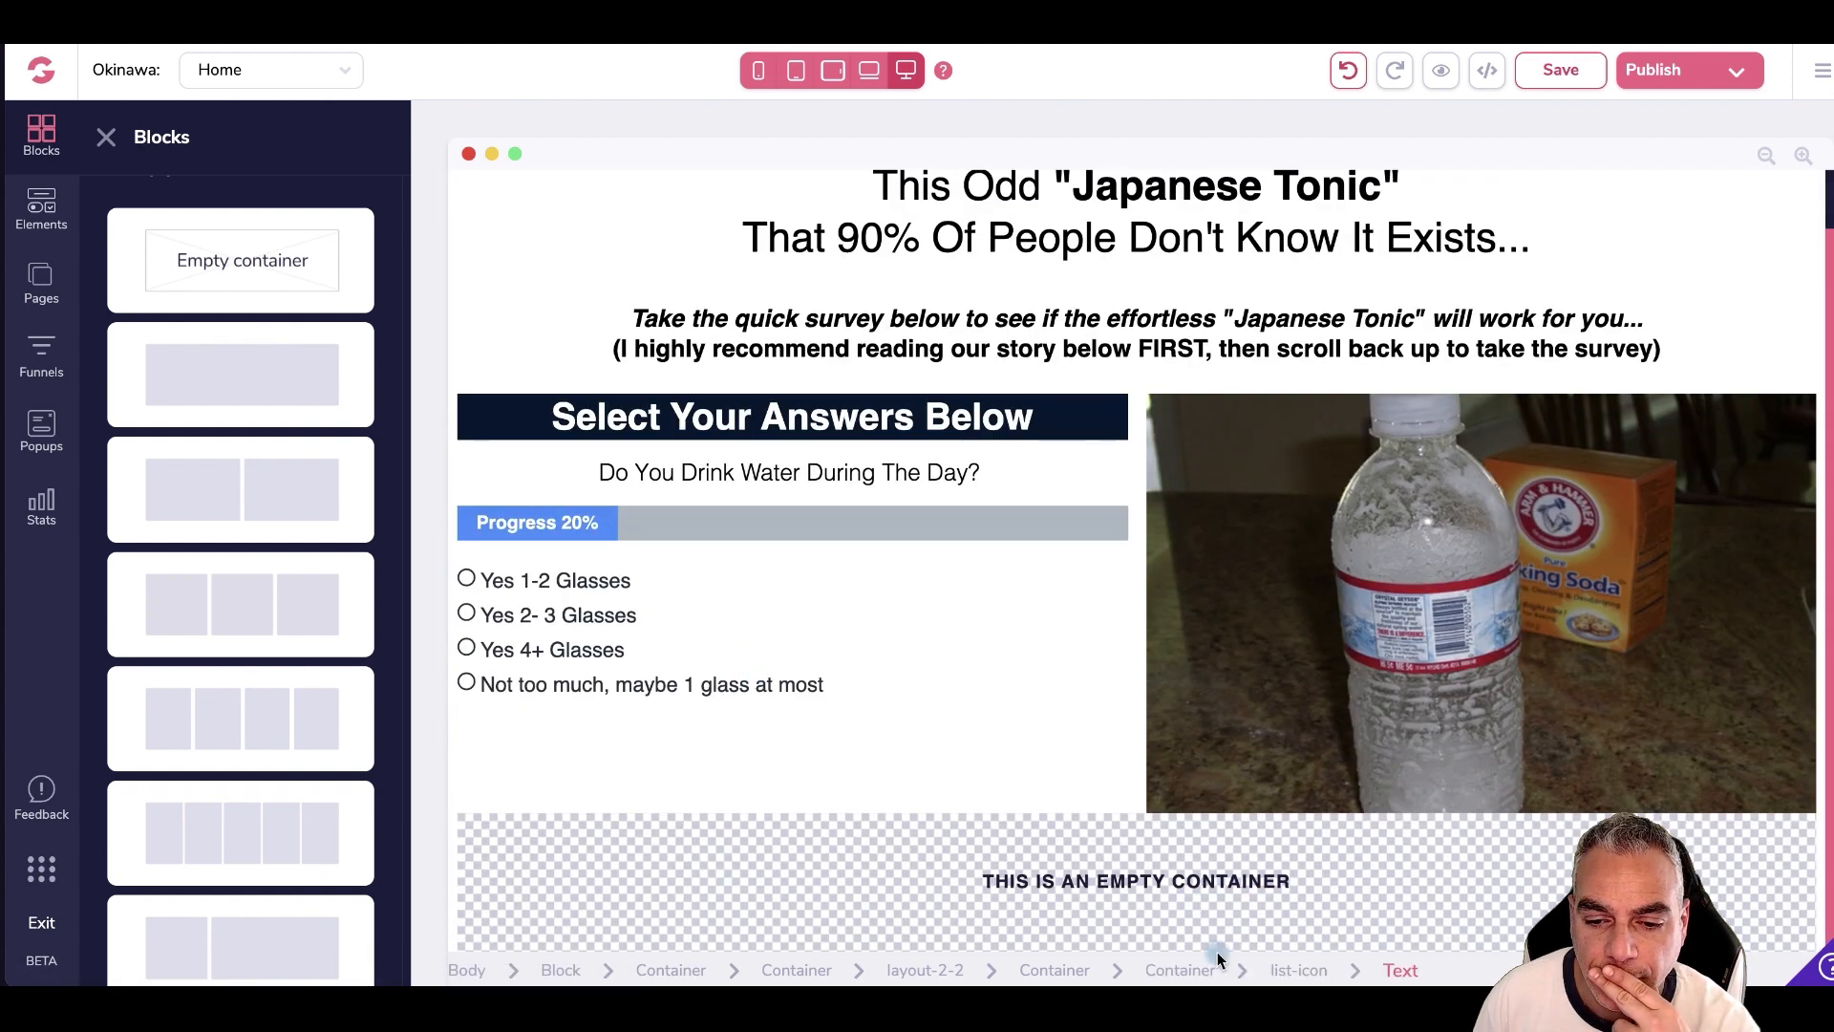
- Increase the top margin of the empty container below the survey section
click(937, 886)
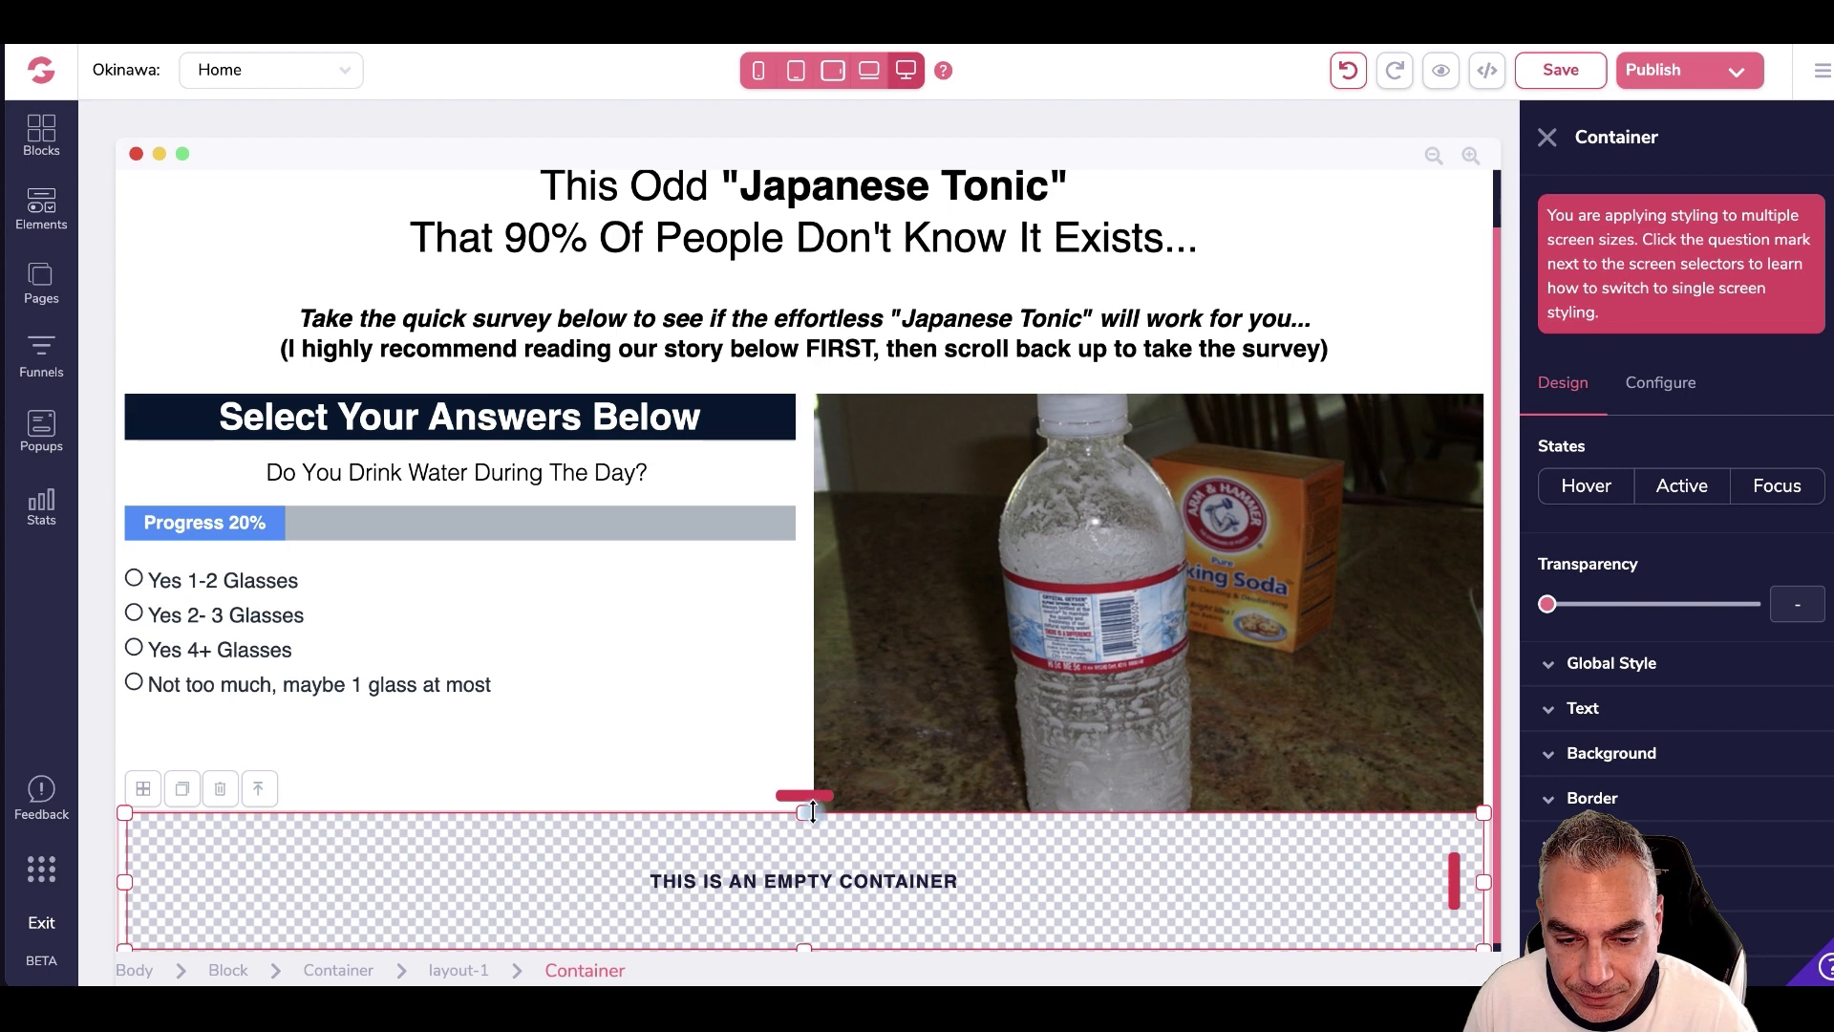
mouse_move(807, 810)
mouse_down()
mouse_move(810, 839)
mouse_move(802, 799)
mouse_move(800, 814)
mouse_up()
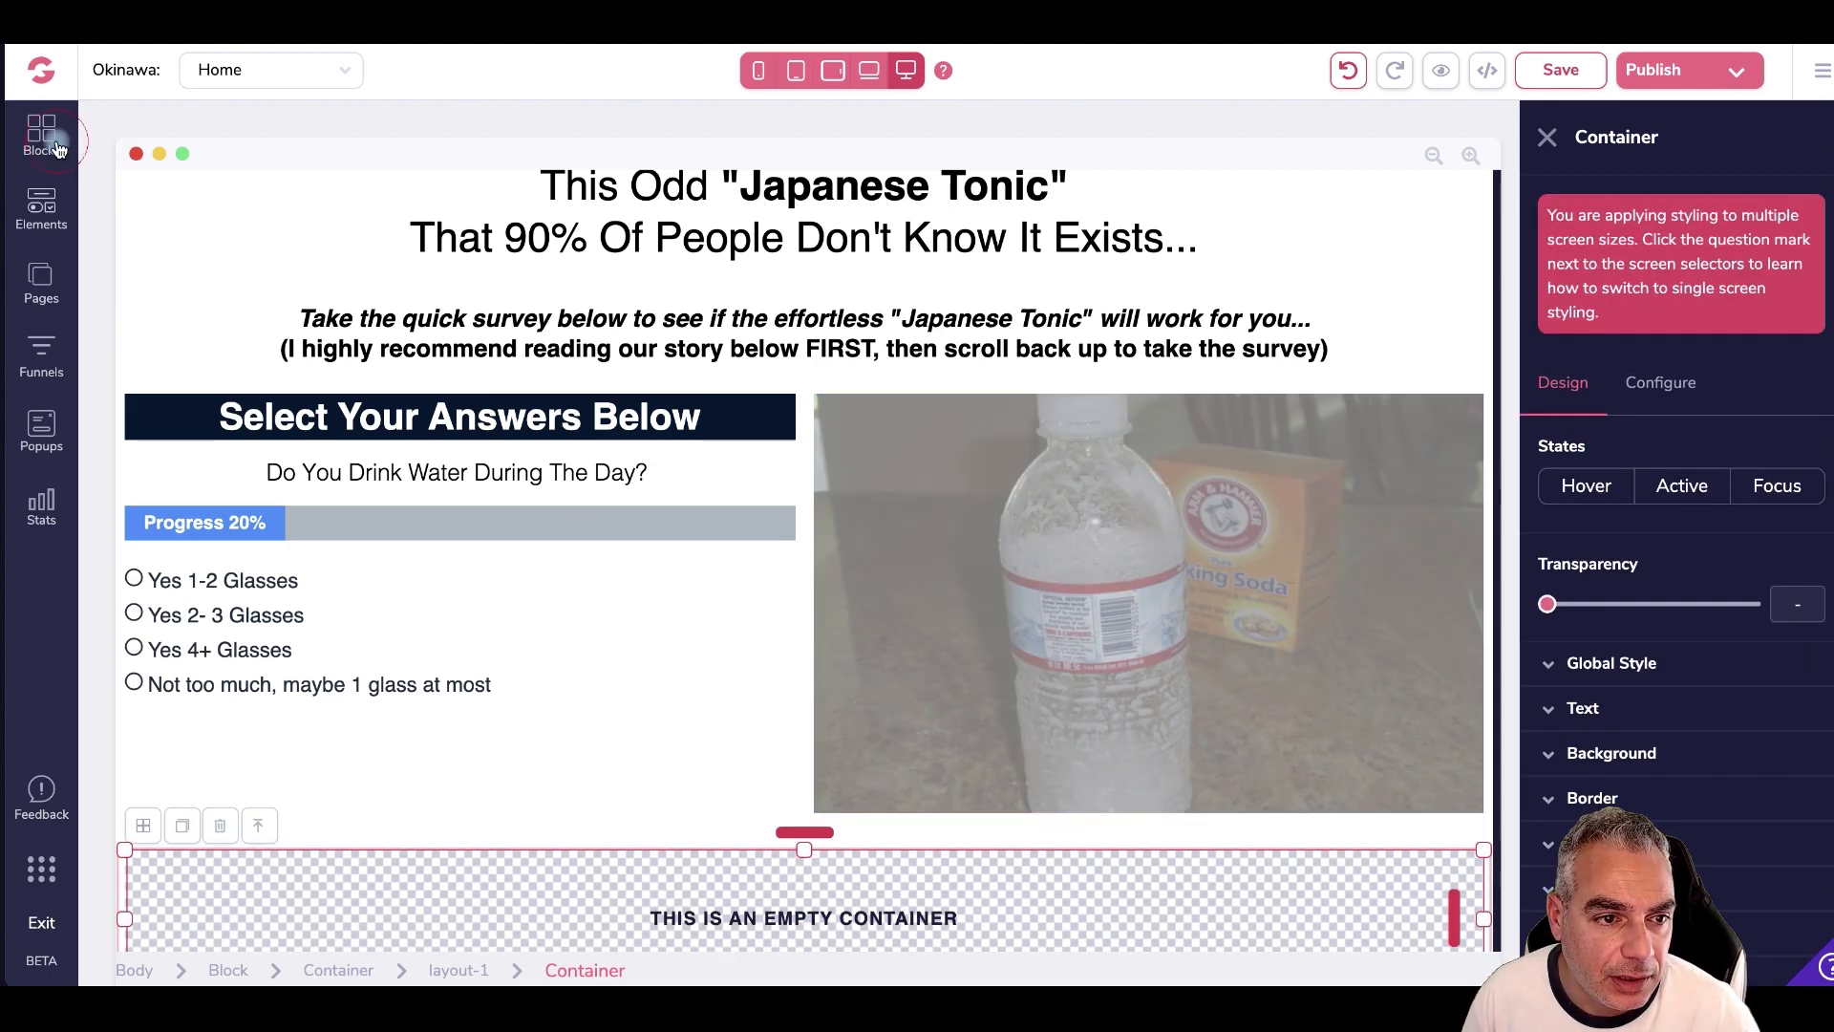
- Insert another empty container between the survey section and the existing empty container
click(39, 141)
click(41, 208)
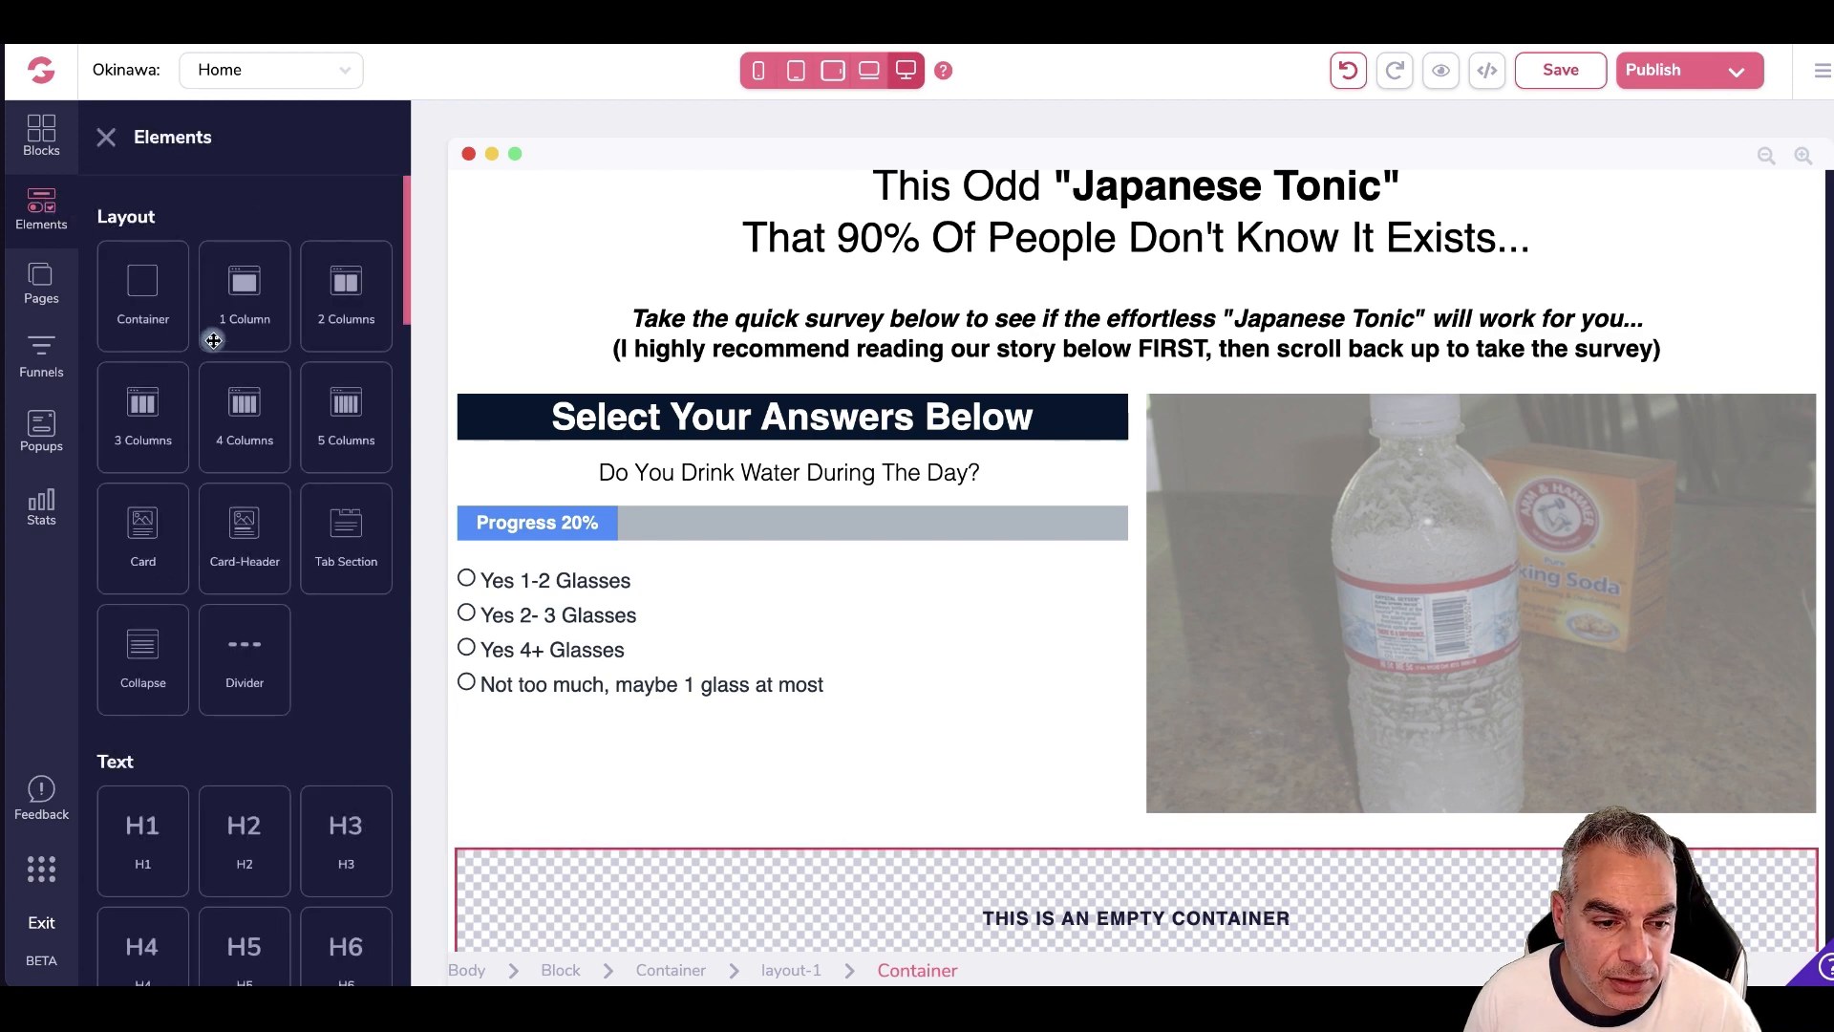
drag(479, 898, 535, 801)
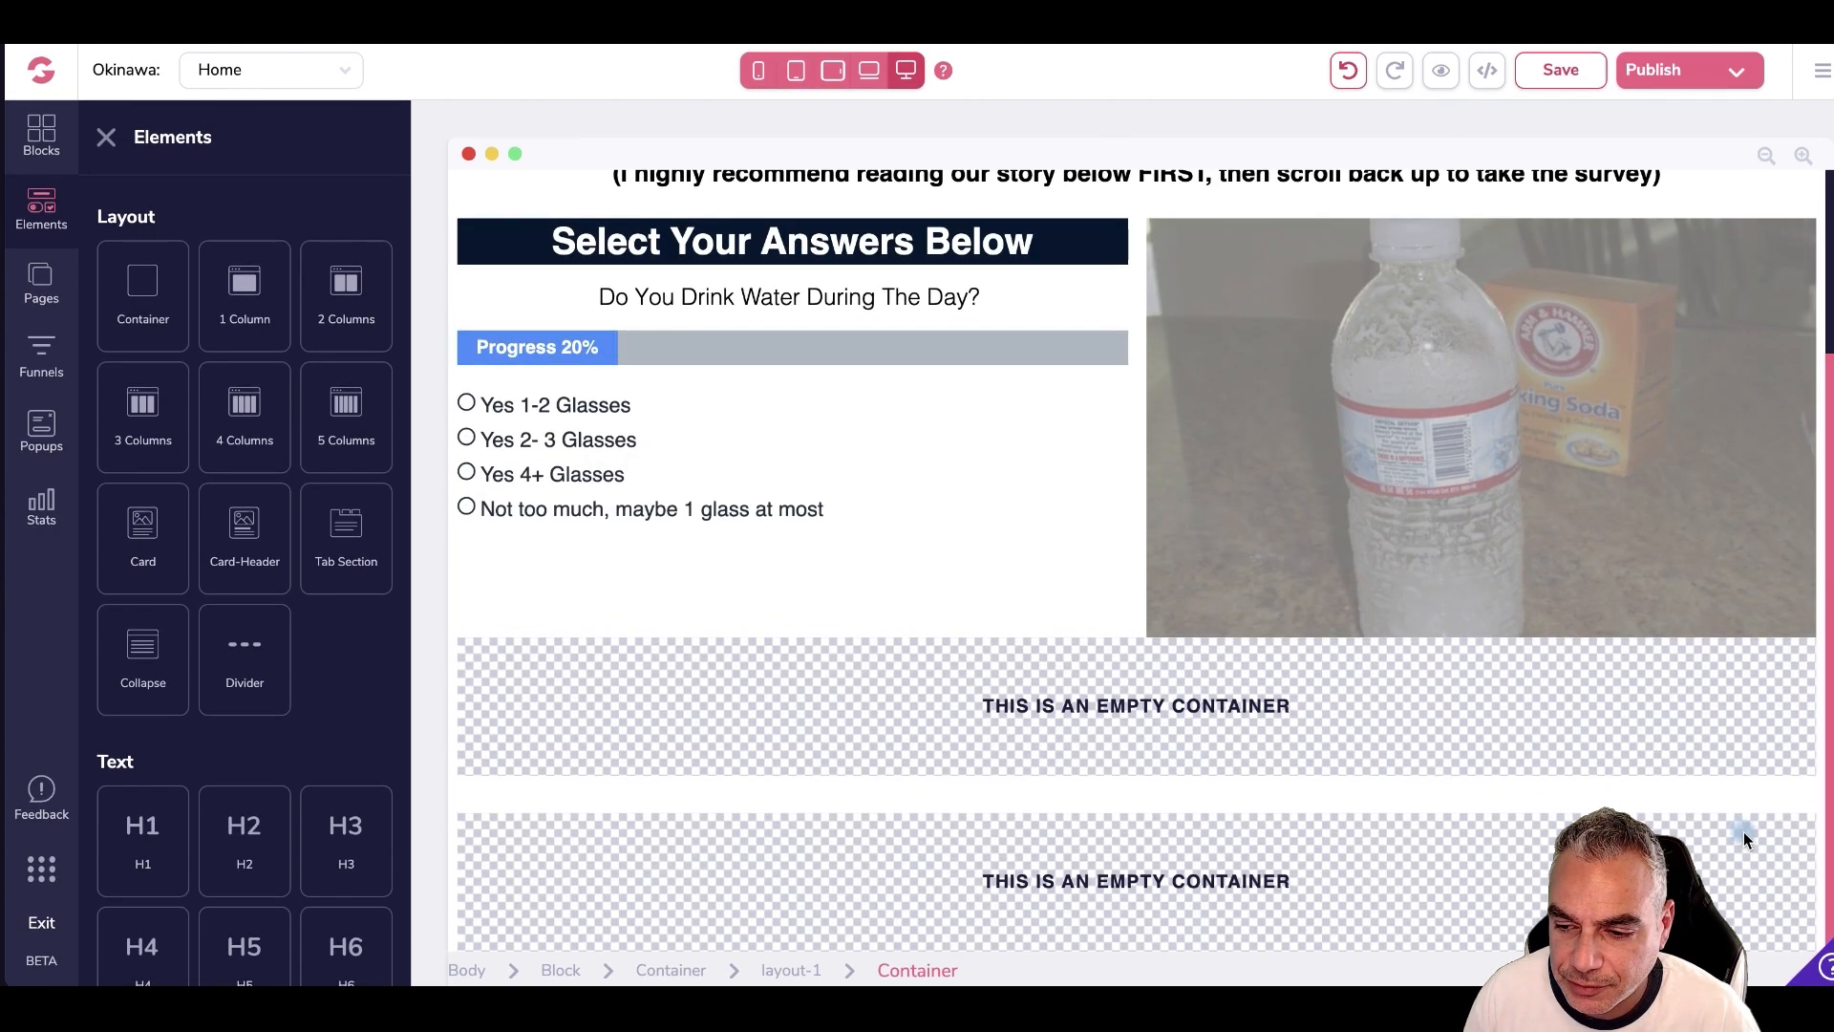
- Delete the lower of the two empty containers below the survey section
click(1767, 837)
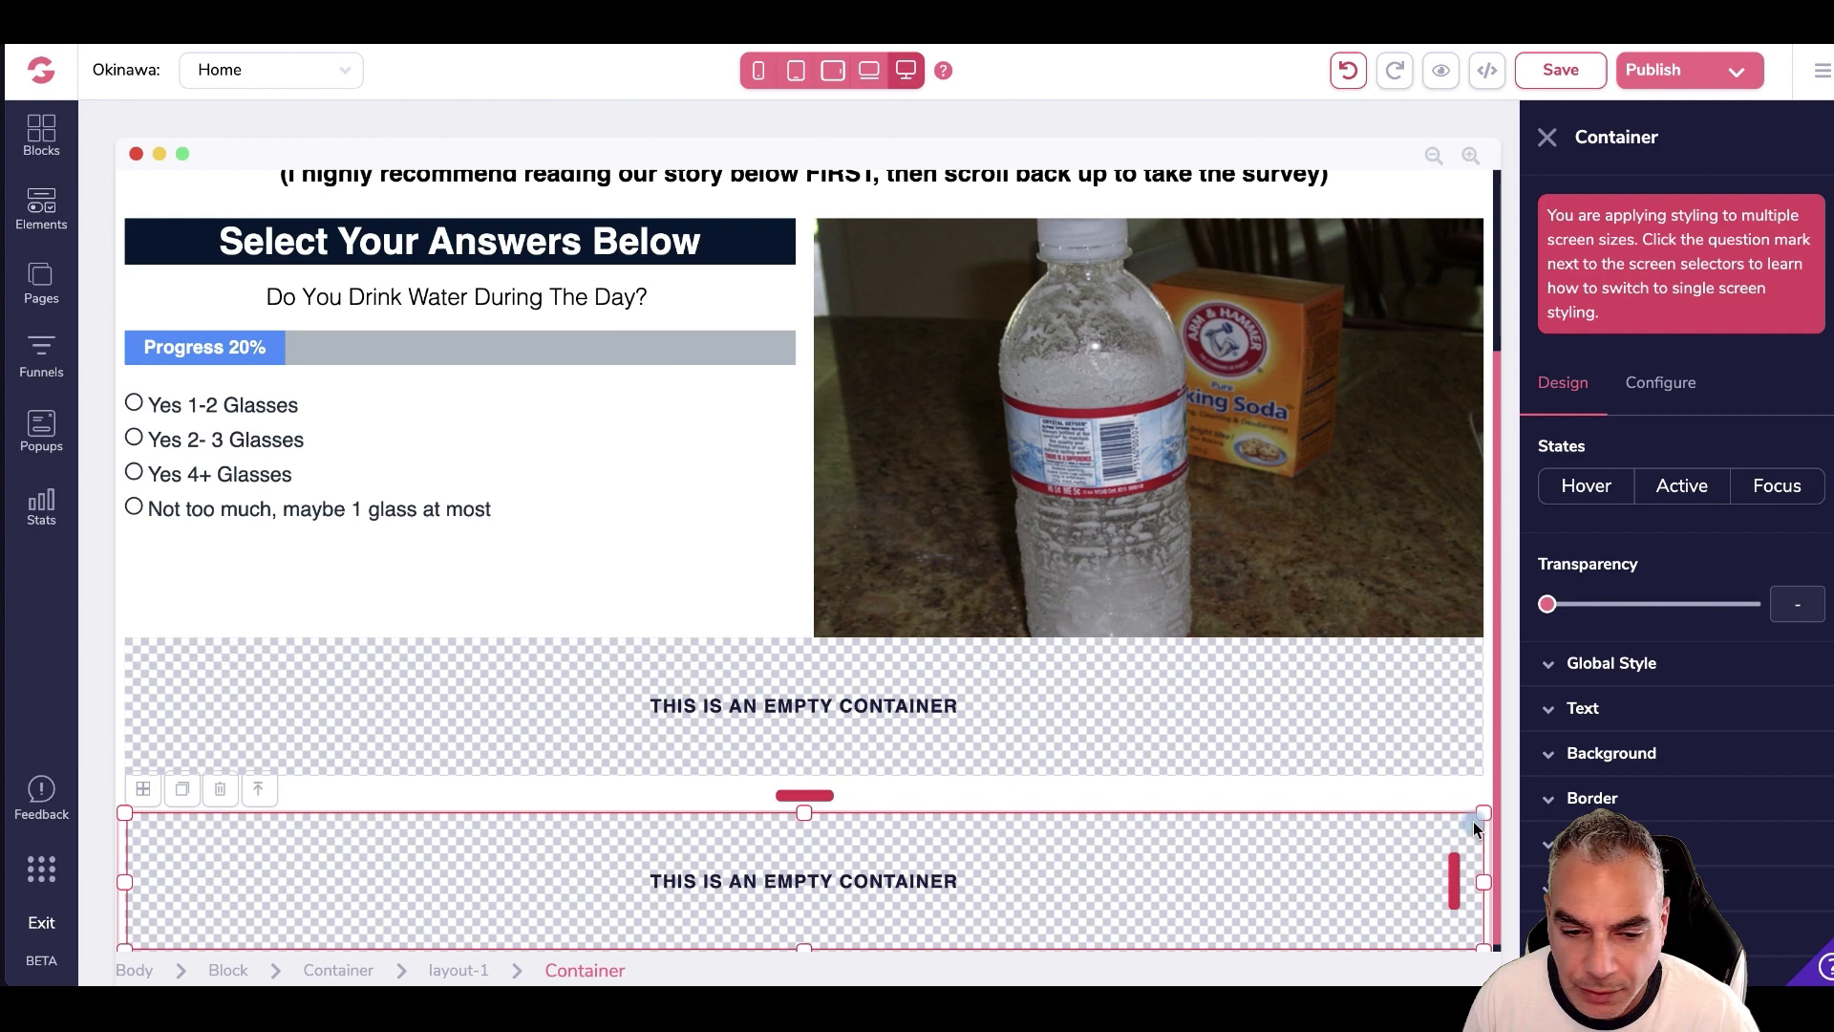
click(220, 788)
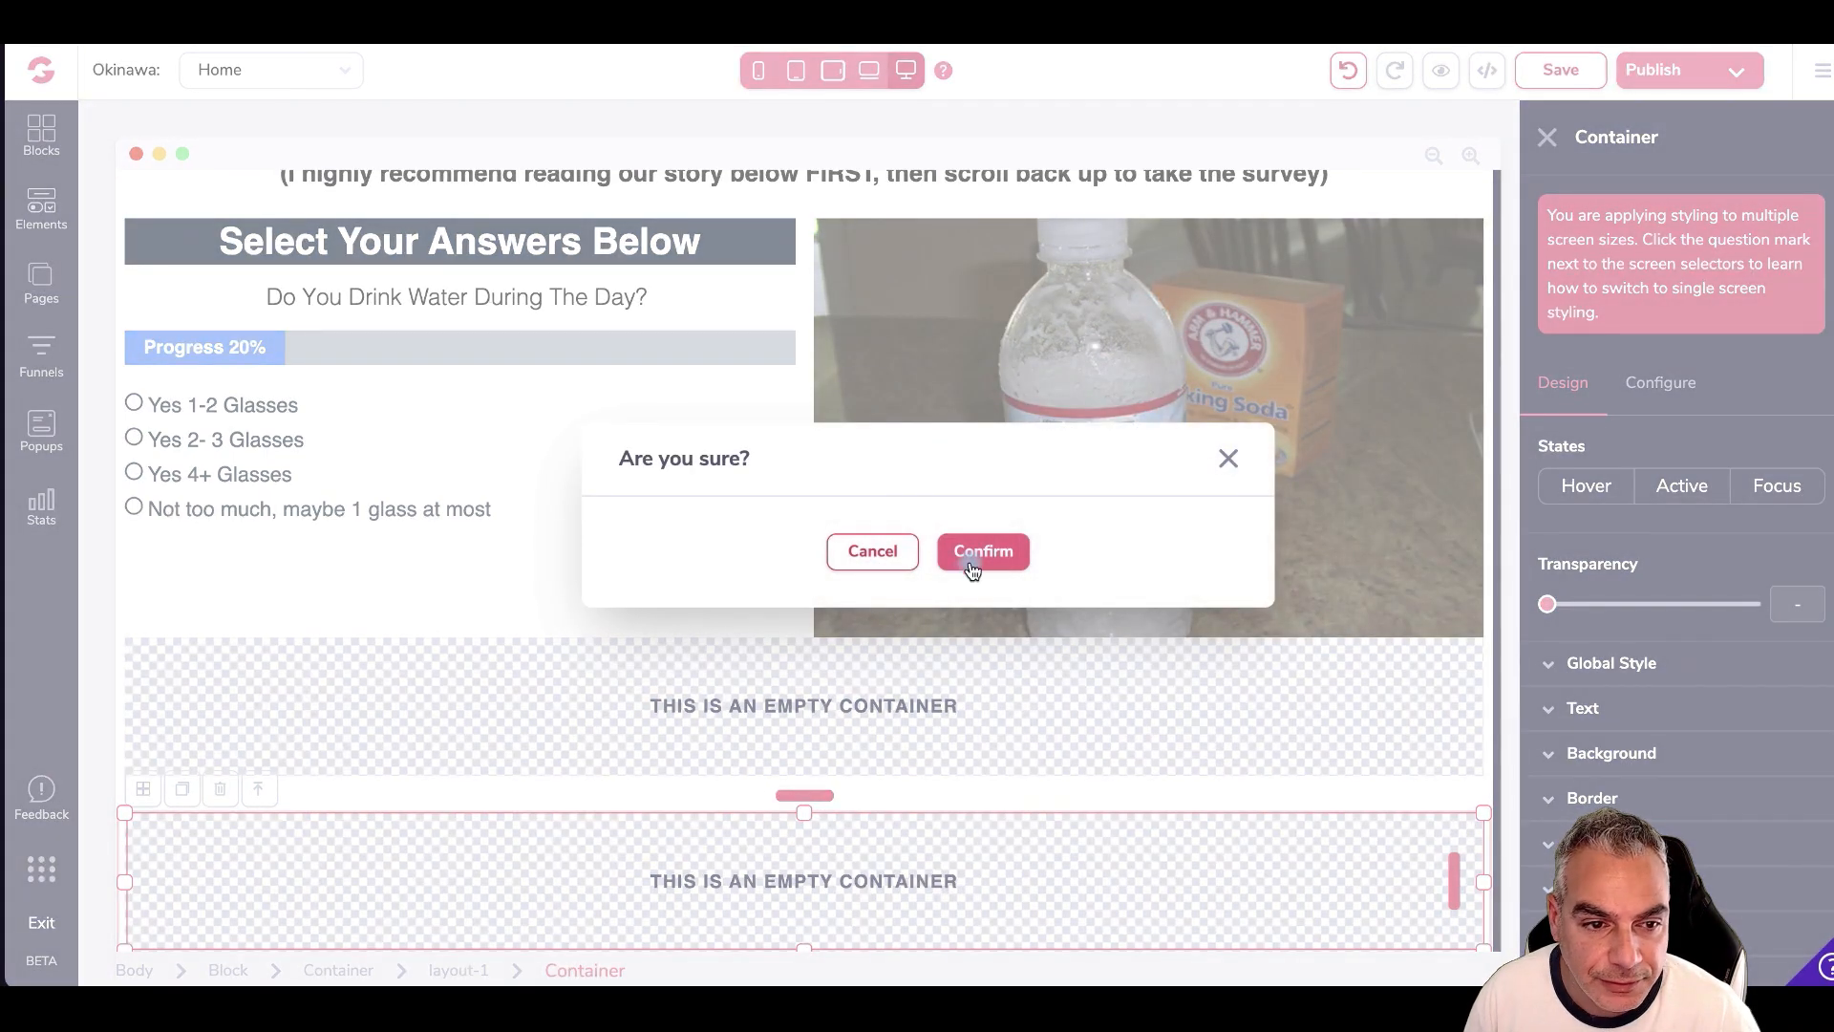
click(972, 556)
- Add a one-column layout inside the empty container below the survey and increase the nested container's top margin
click(67, 215)
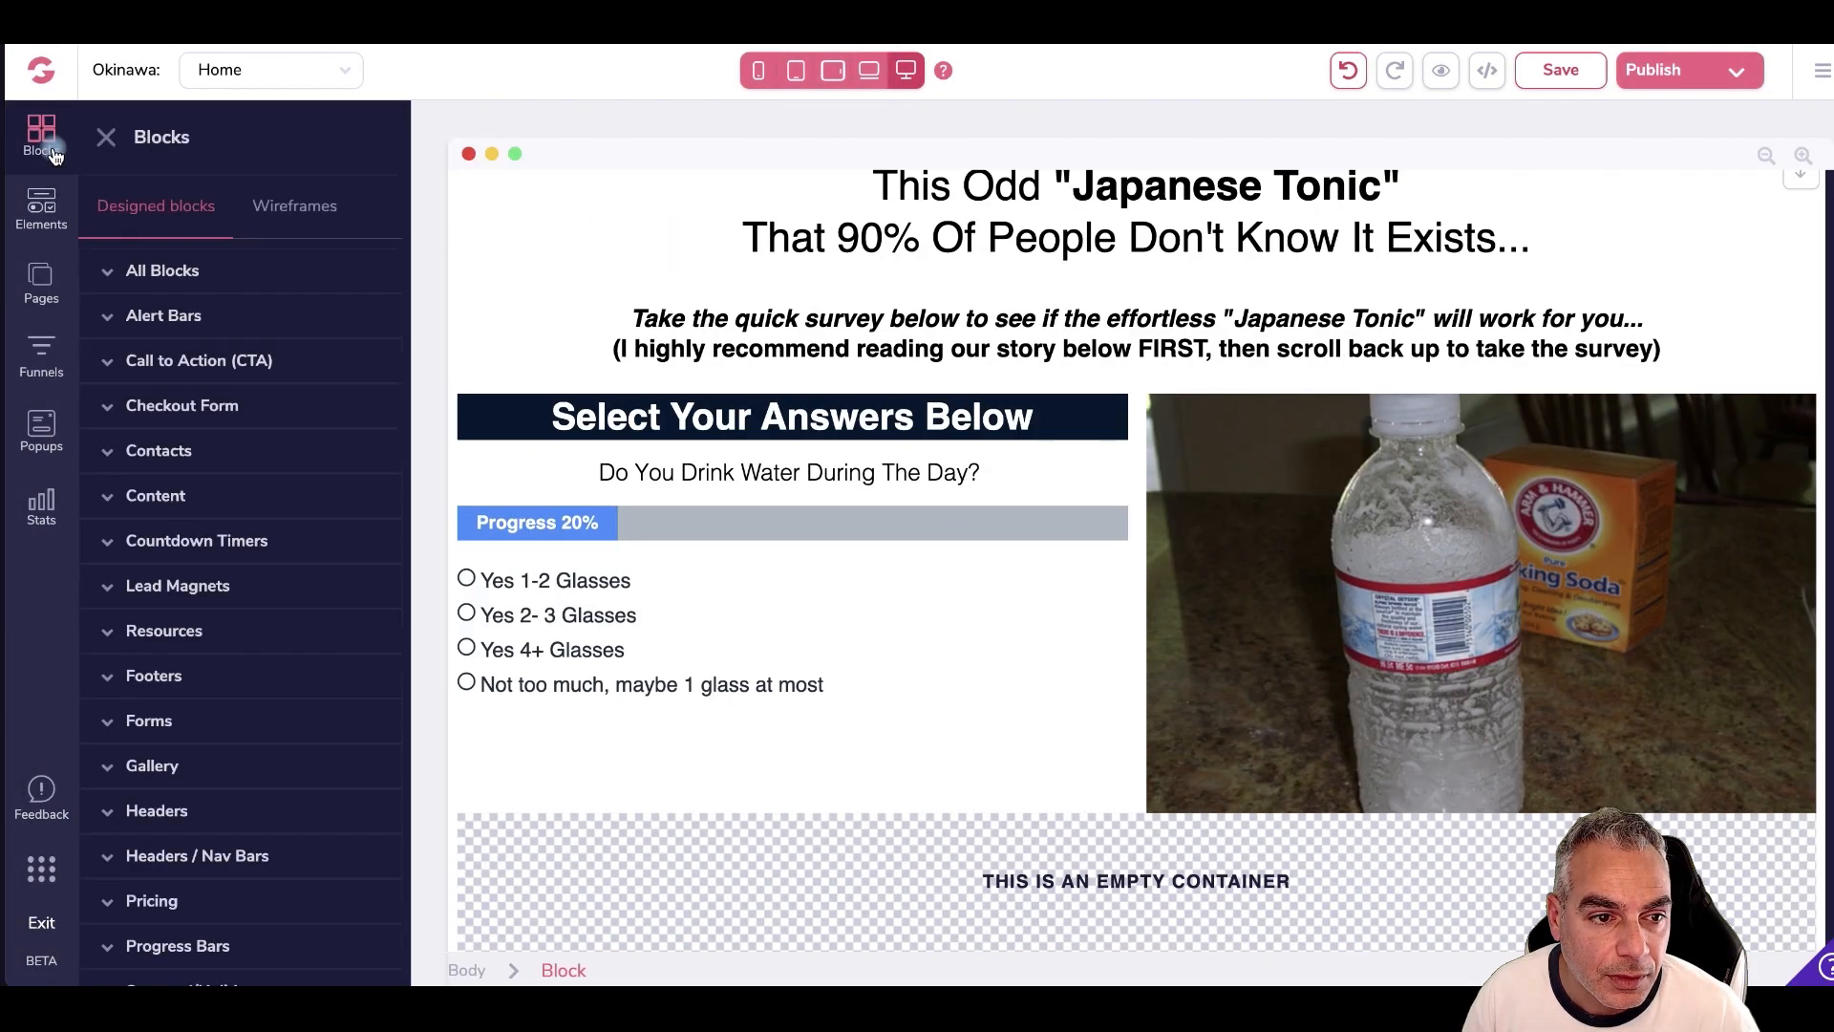
drag(245, 287, 606, 848)
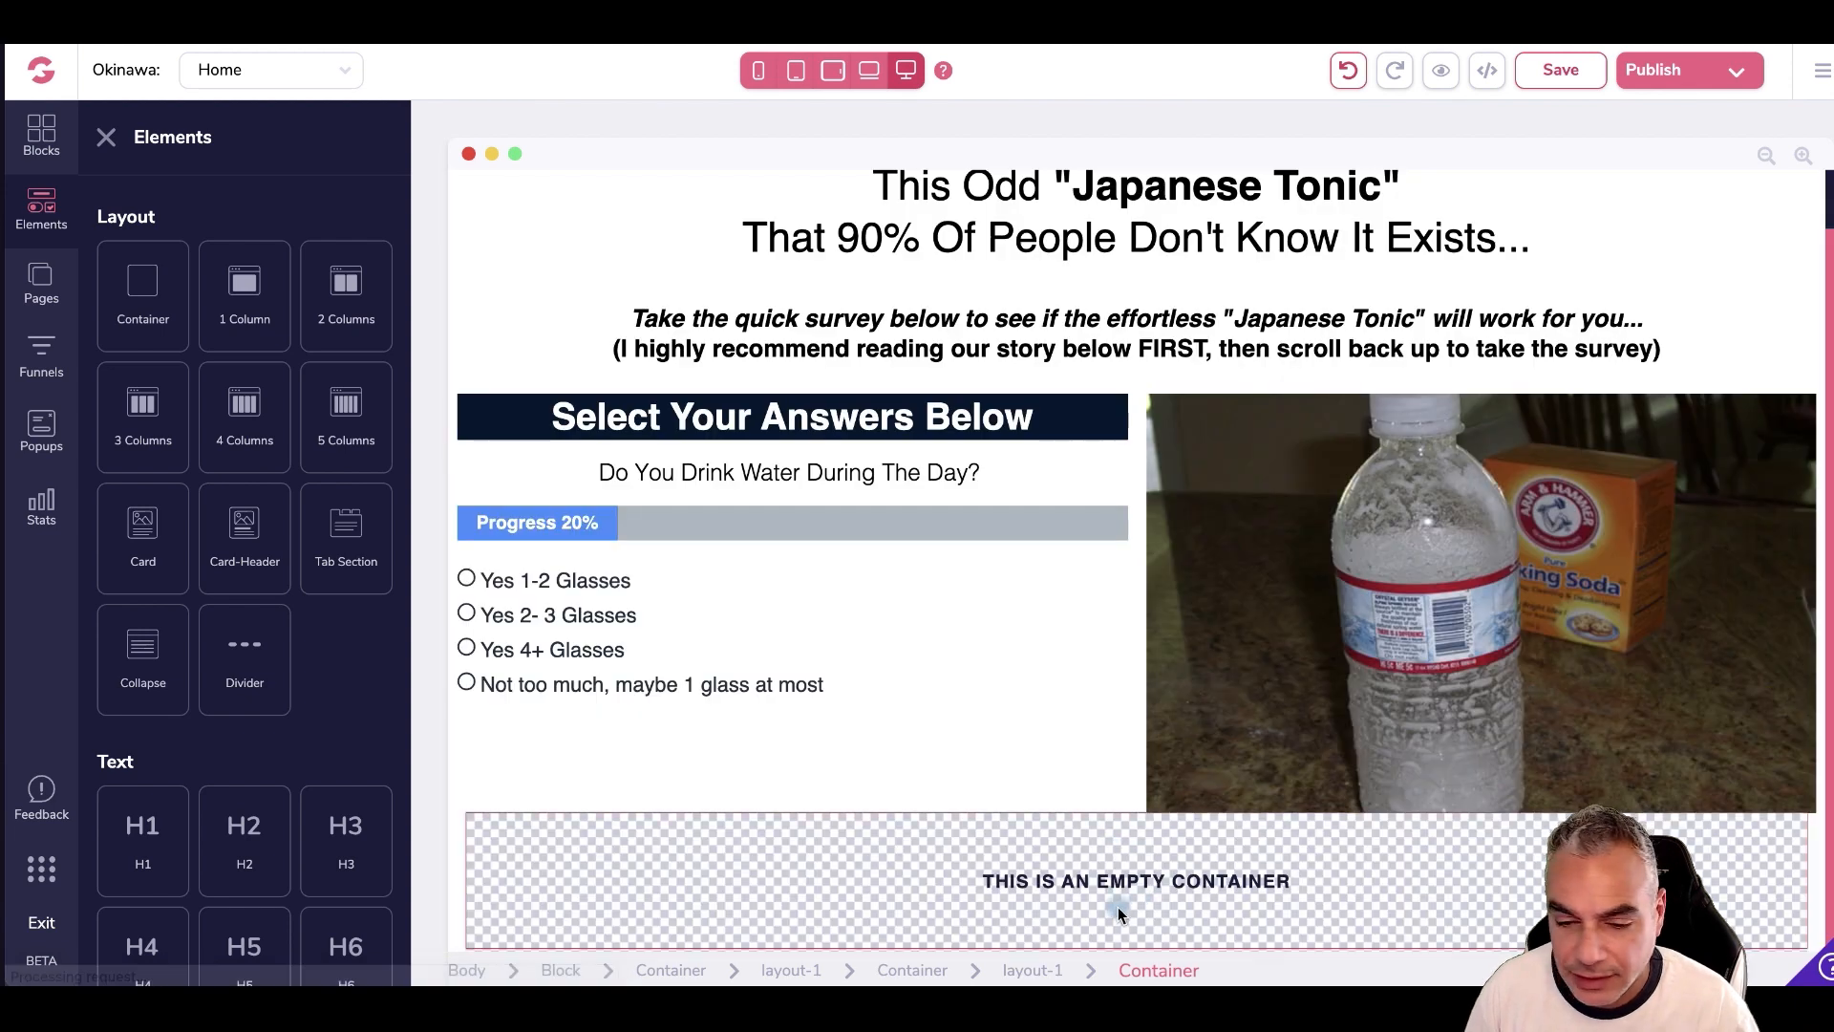
click(1120, 914)
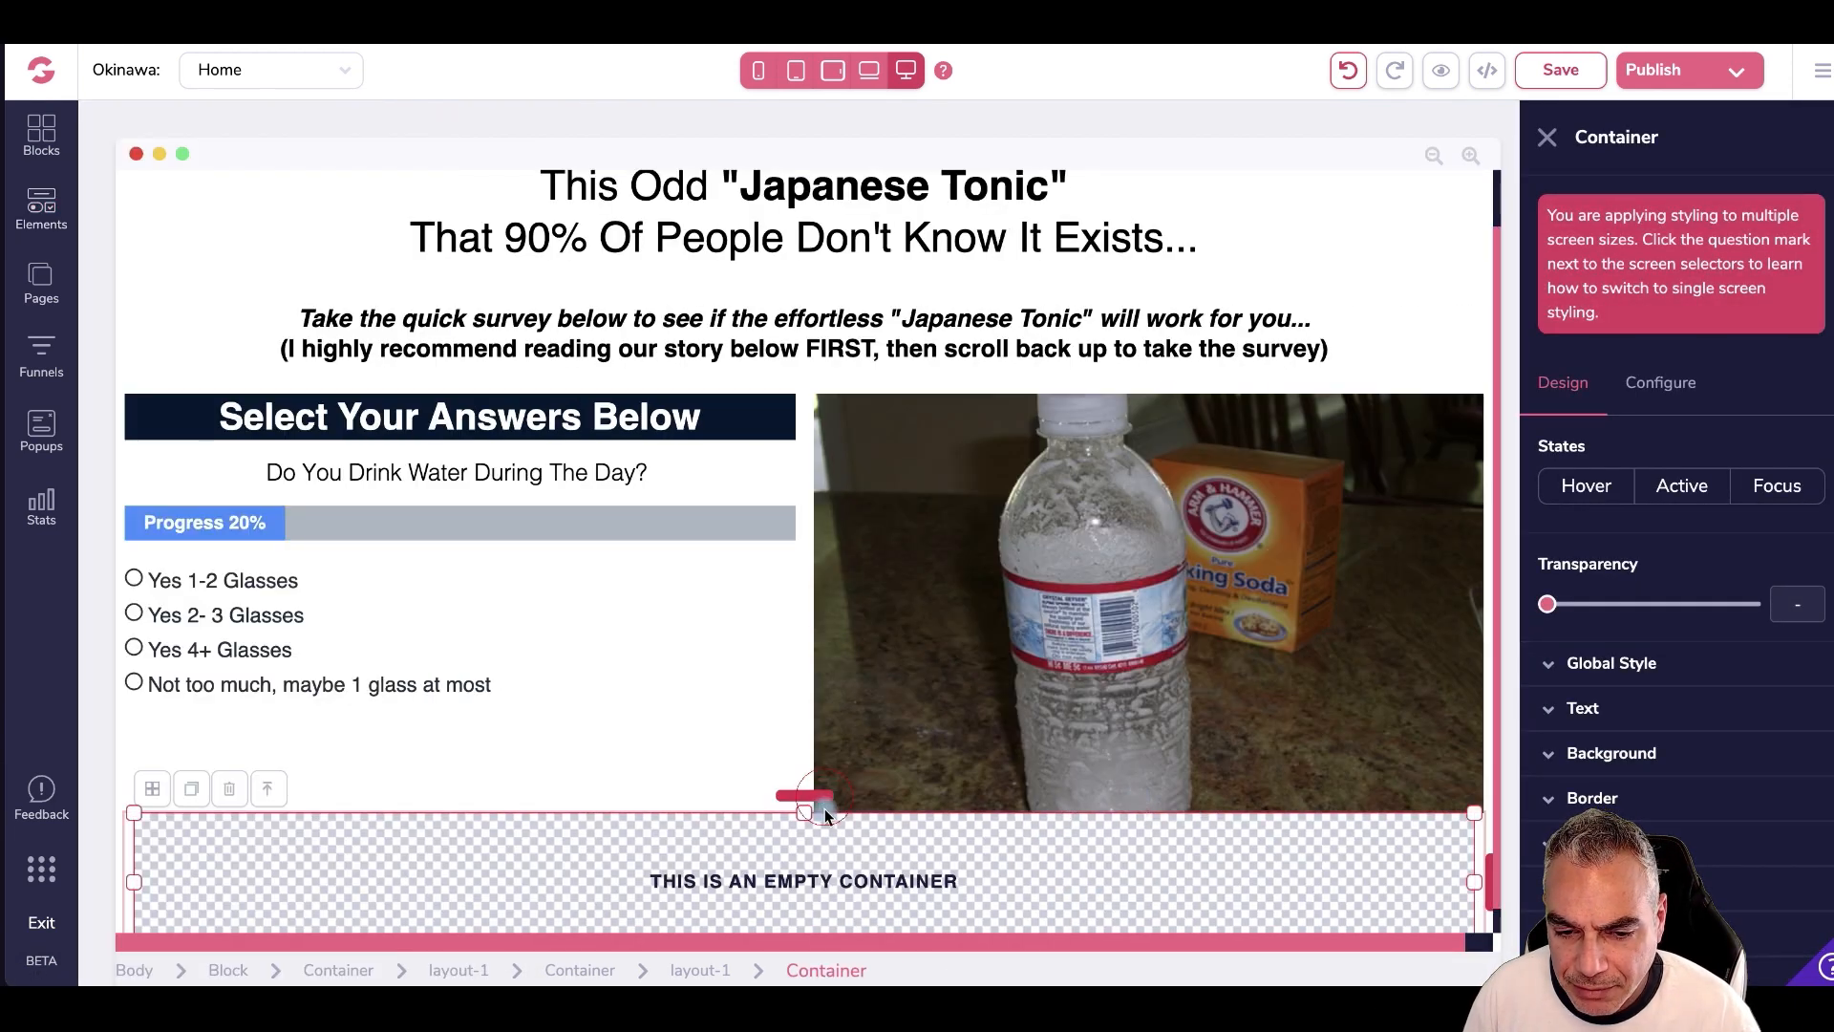
drag(824, 808, 823, 805)
scroll(823, 806, down, 1)
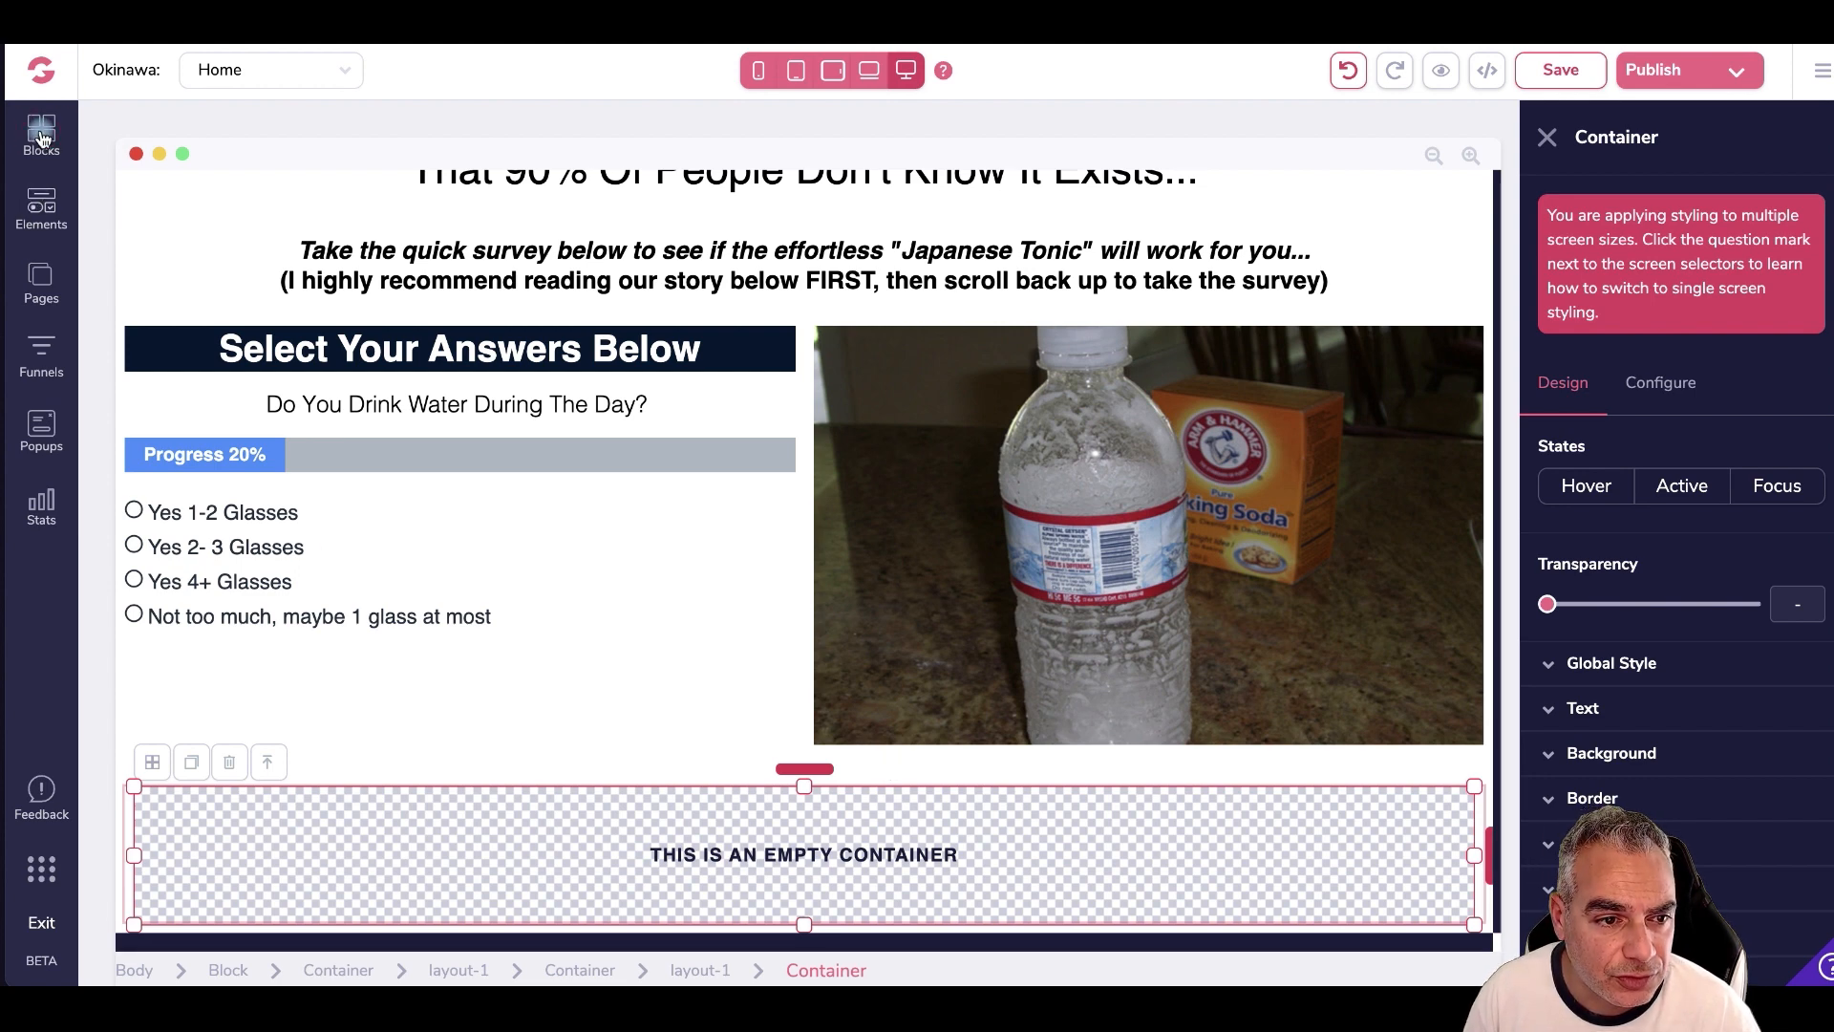
- Add a heading to the empty container reading: 9 Out Of 10 People Have Never Heard Of This 2-Minute "Japanese Tonic" Ritual
click(41, 139)
click(41, 206)
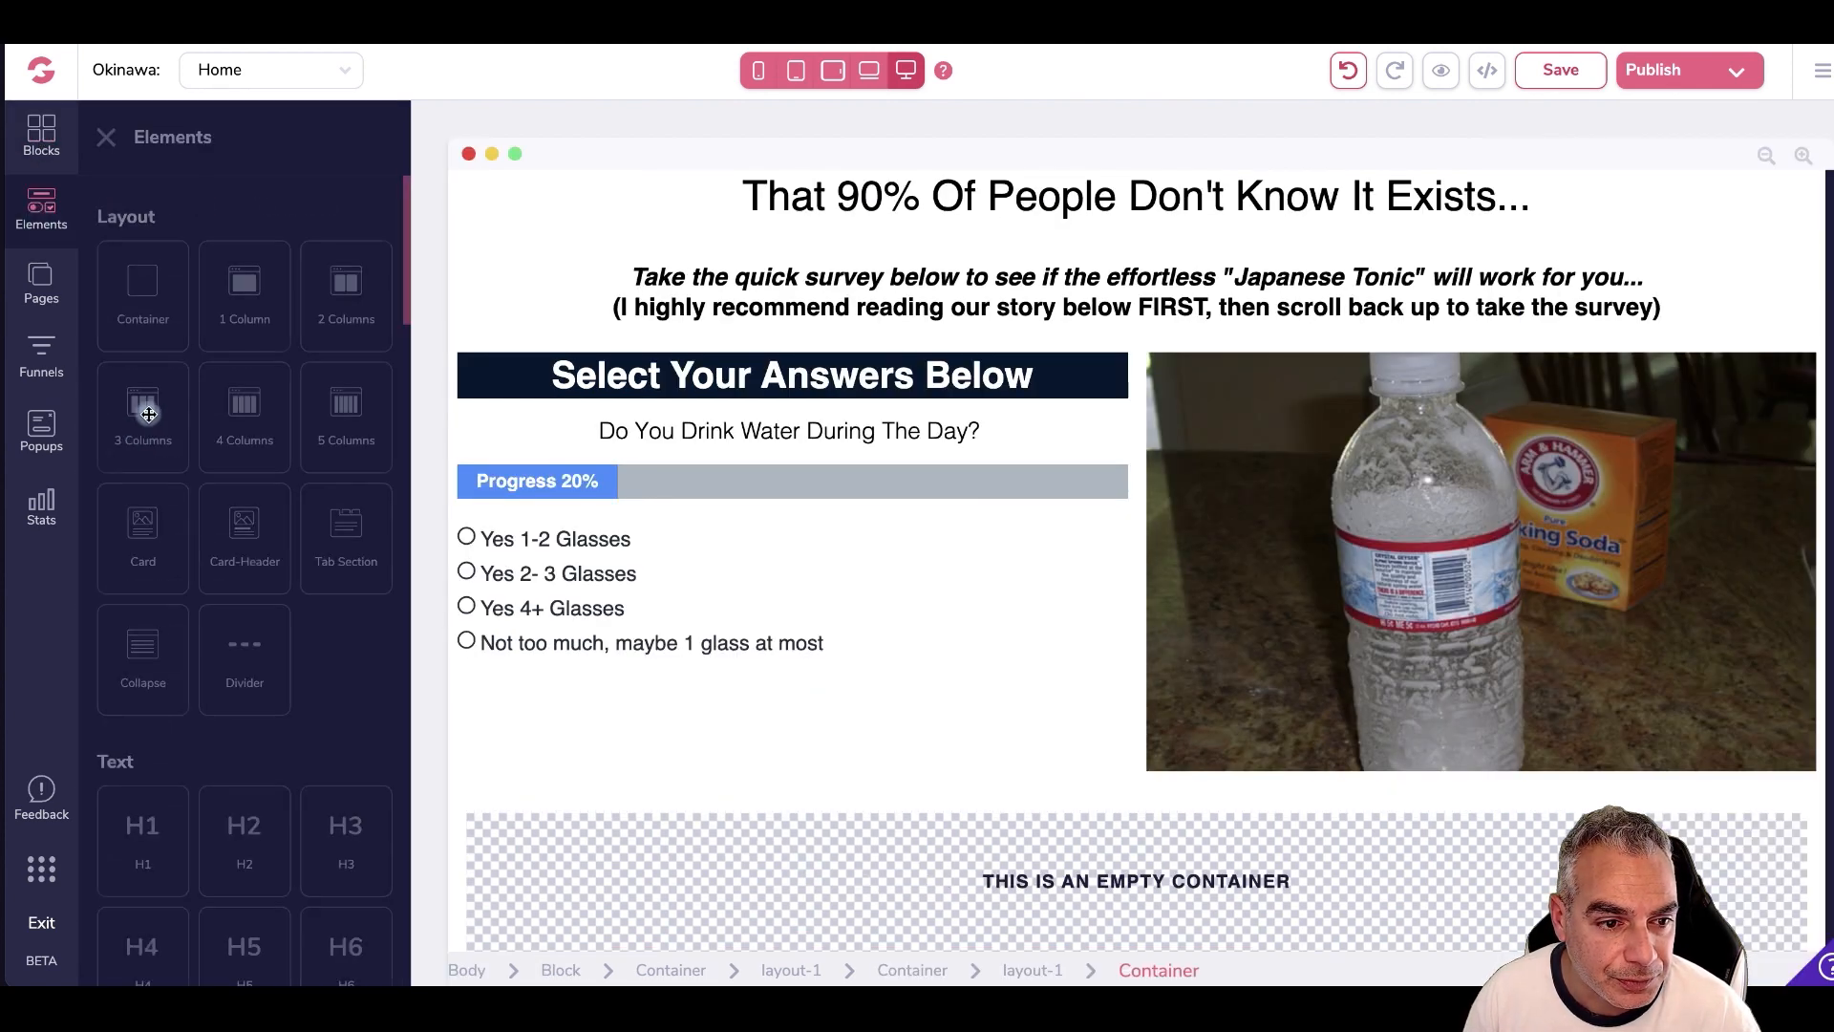
drag(318, 823, 650, 892)
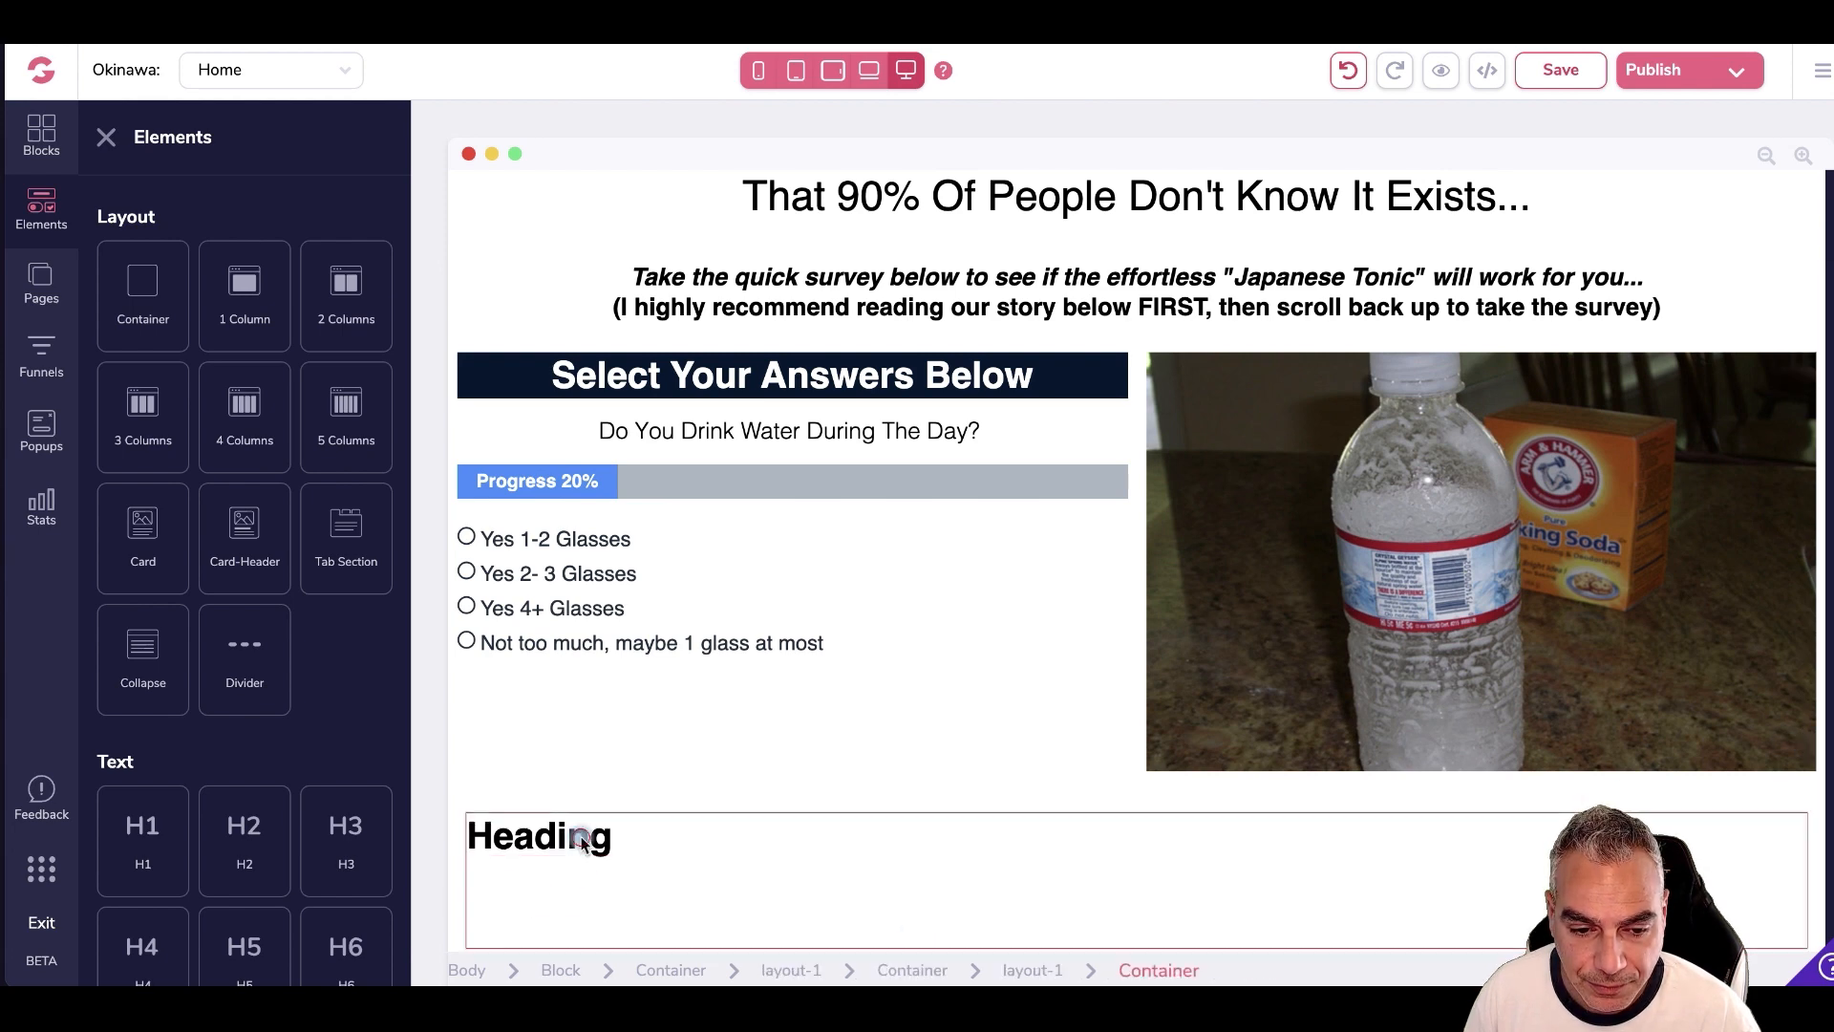
click(642, 835)
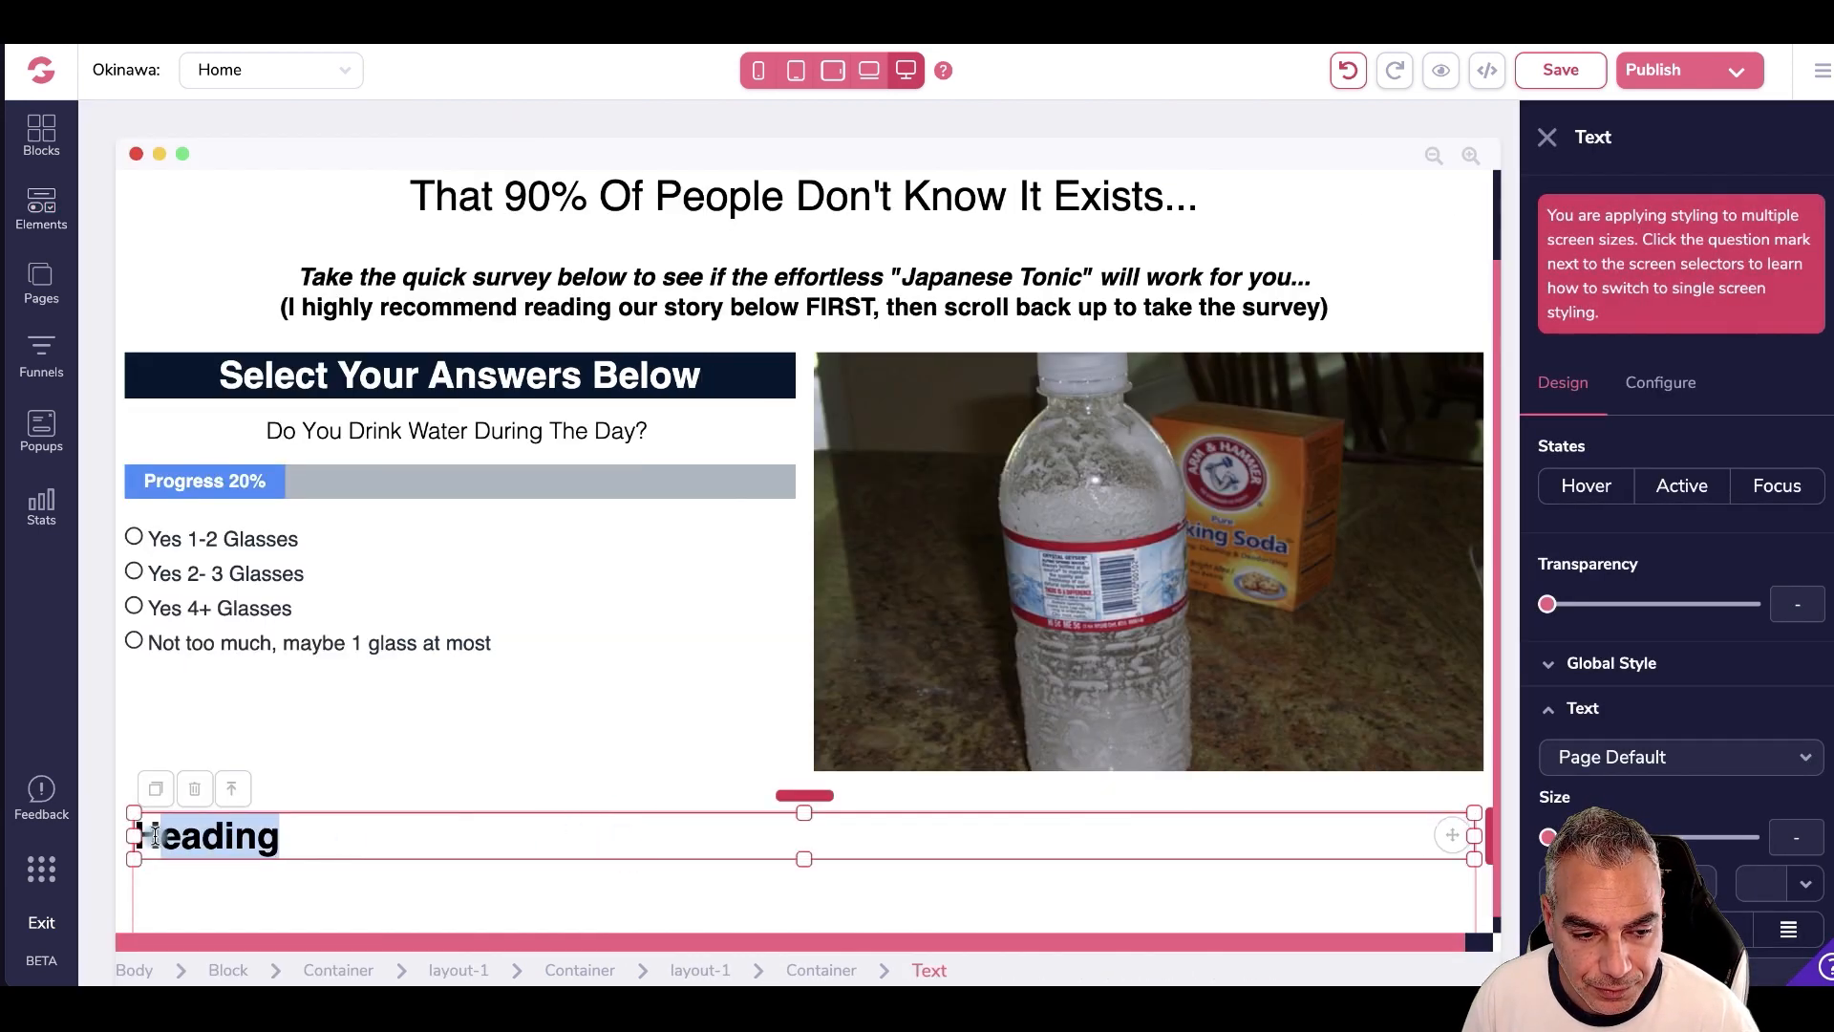
text(9 Out Of 10 People Have Never Heard Of This 2-Minute "Japanese Tonic" Ritual)
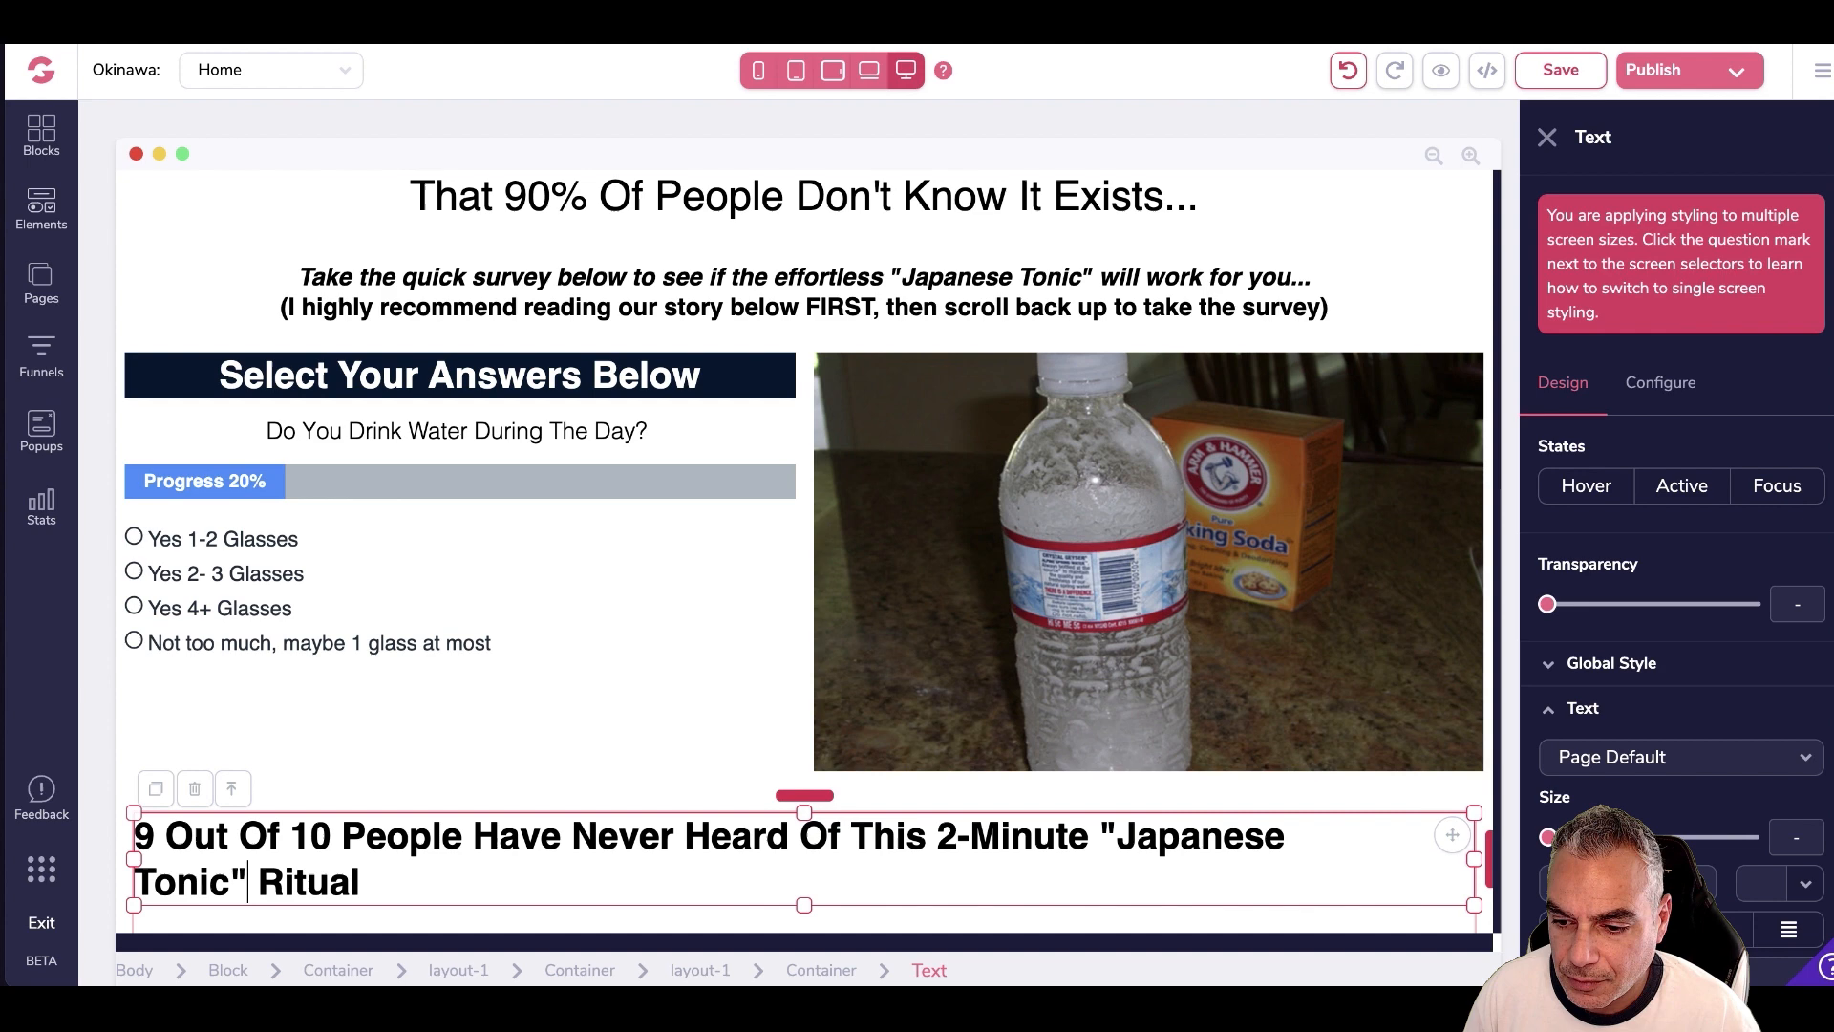
- Center the "9 Out Of 10 People" heading and set its text size to 1.875rem
key(ctrl+e)
scroll(1232, 866, down, 1)
drag(1548, 837, 1663, 834)
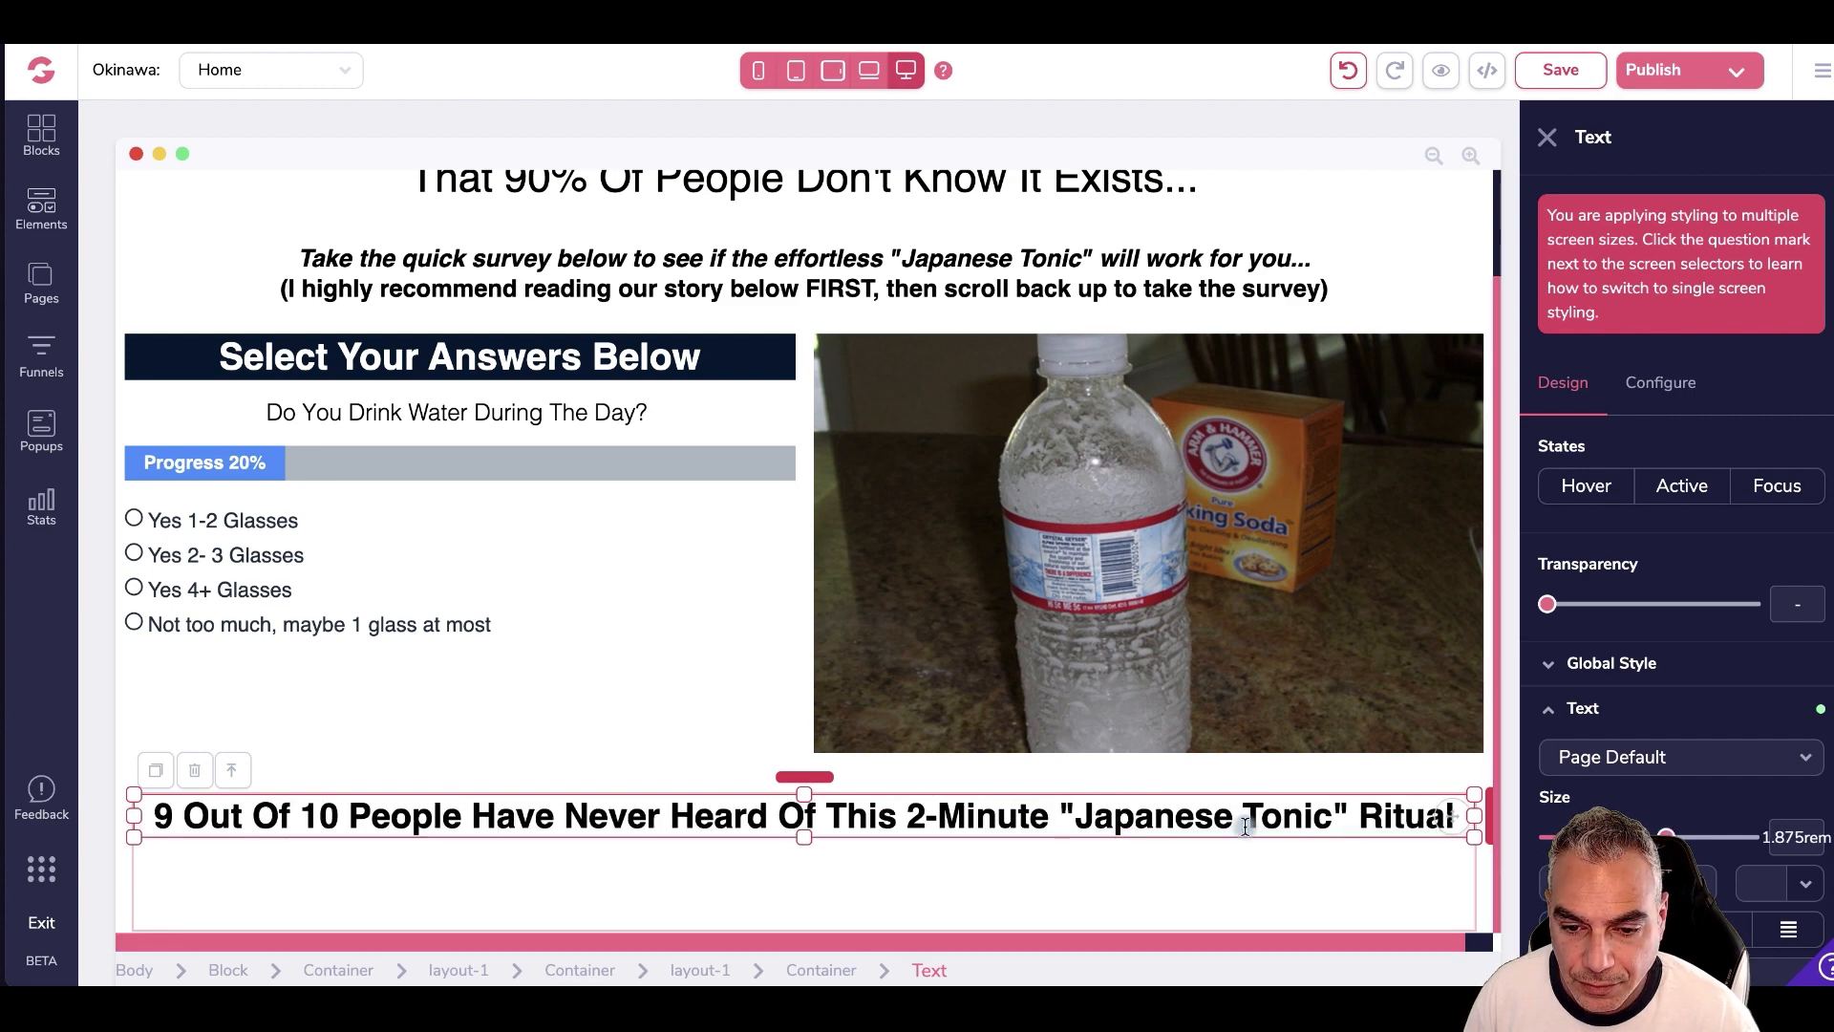
click(1168, 781)
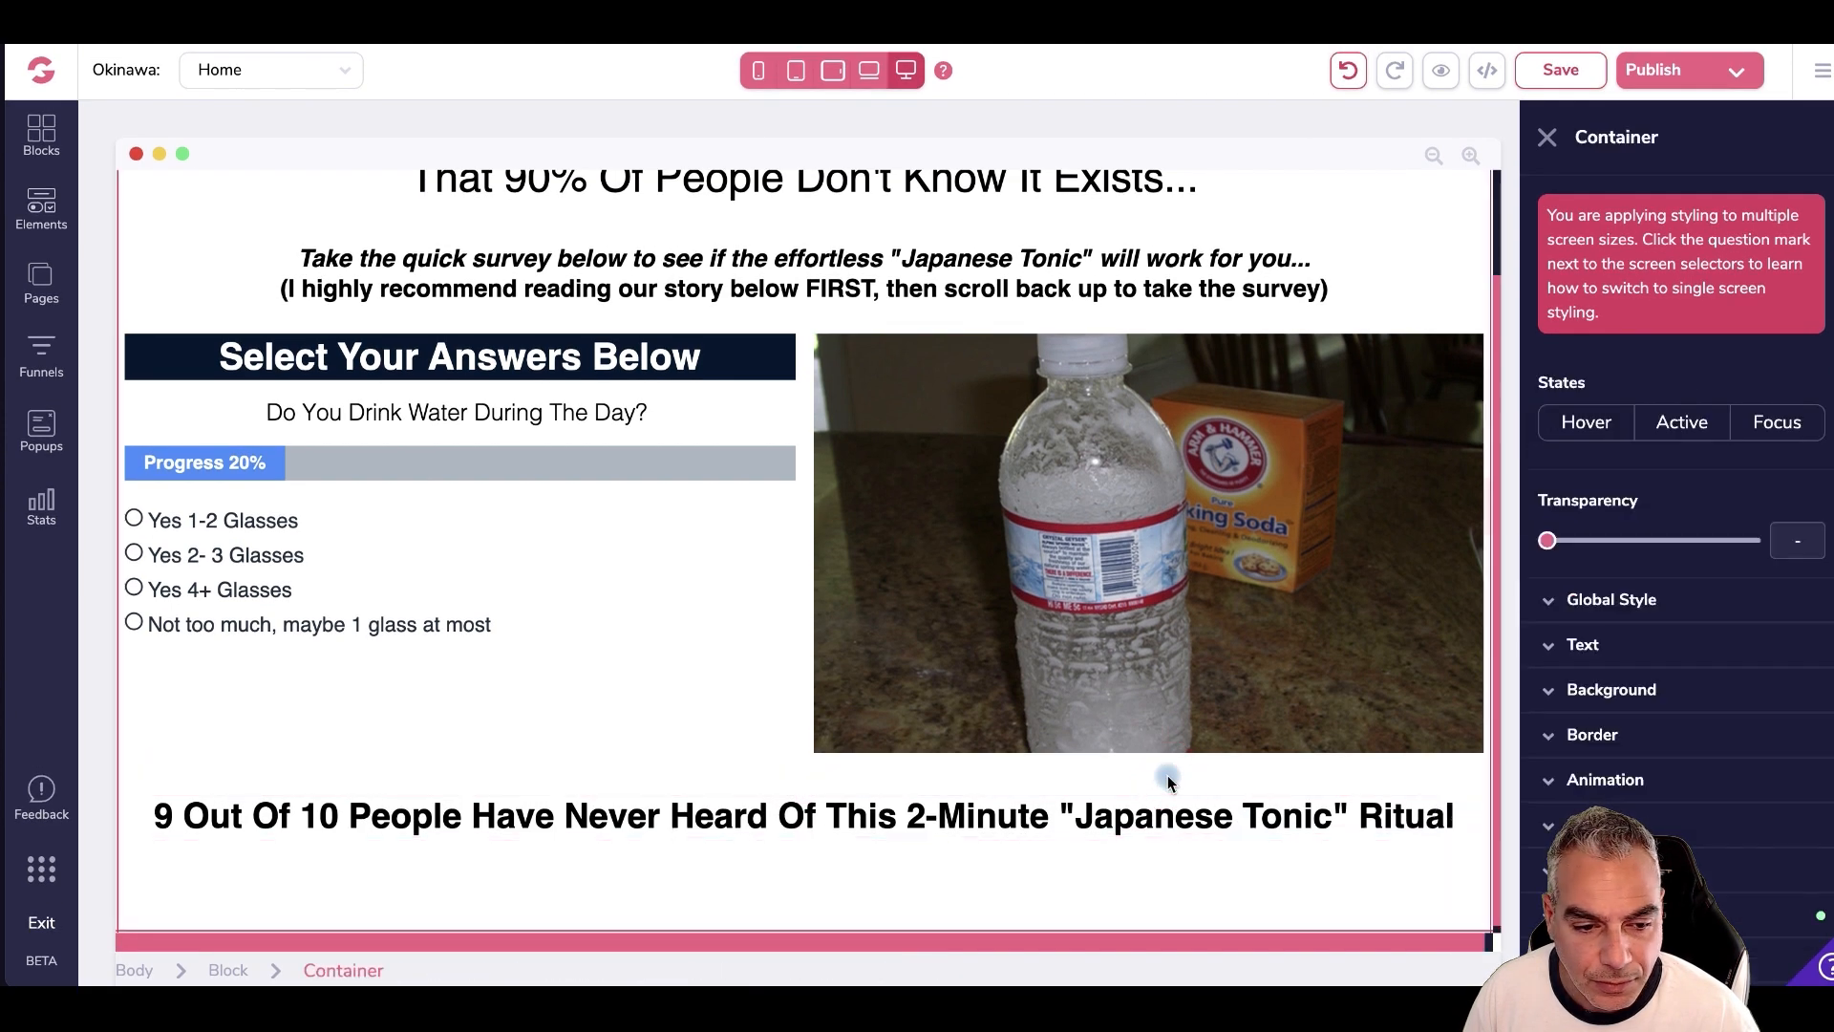
click(229, 838)
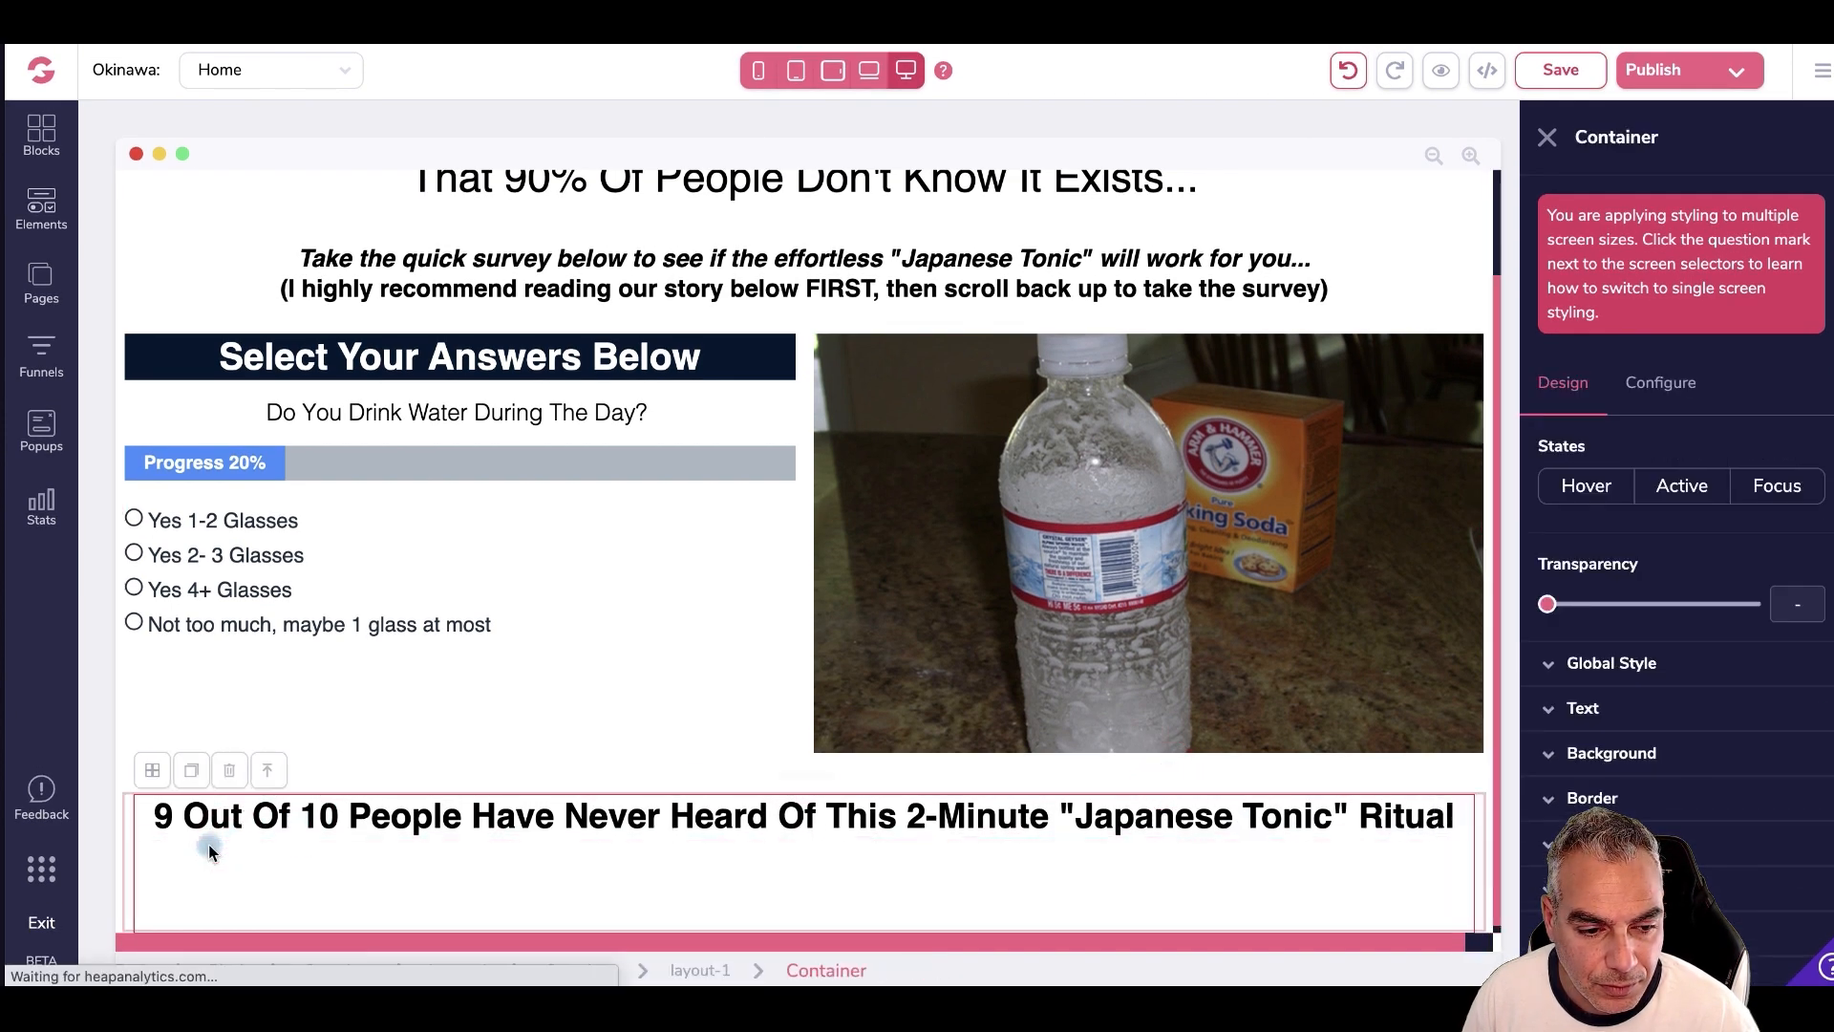
click(126, 824)
drag(800, 920, 822, 863)
click(361, 971)
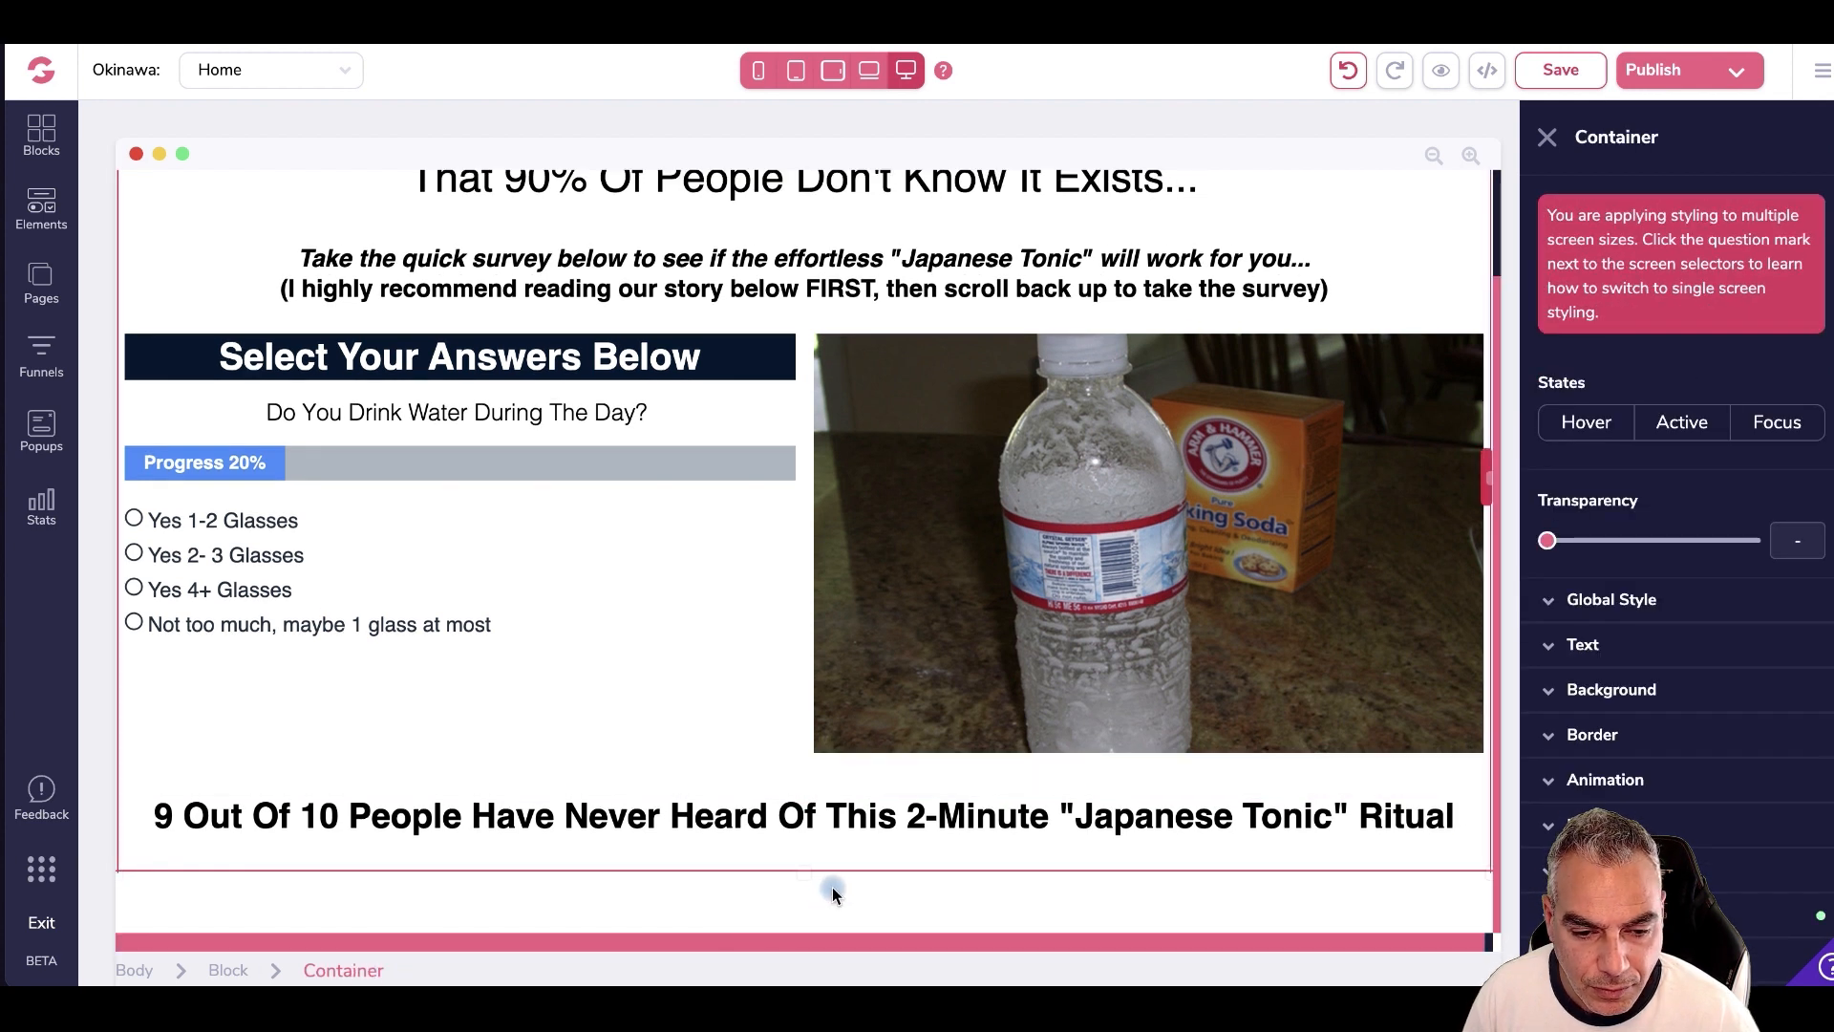
- Increase the top margin of the heading below the survey and set its background color to #031730
click(879, 831)
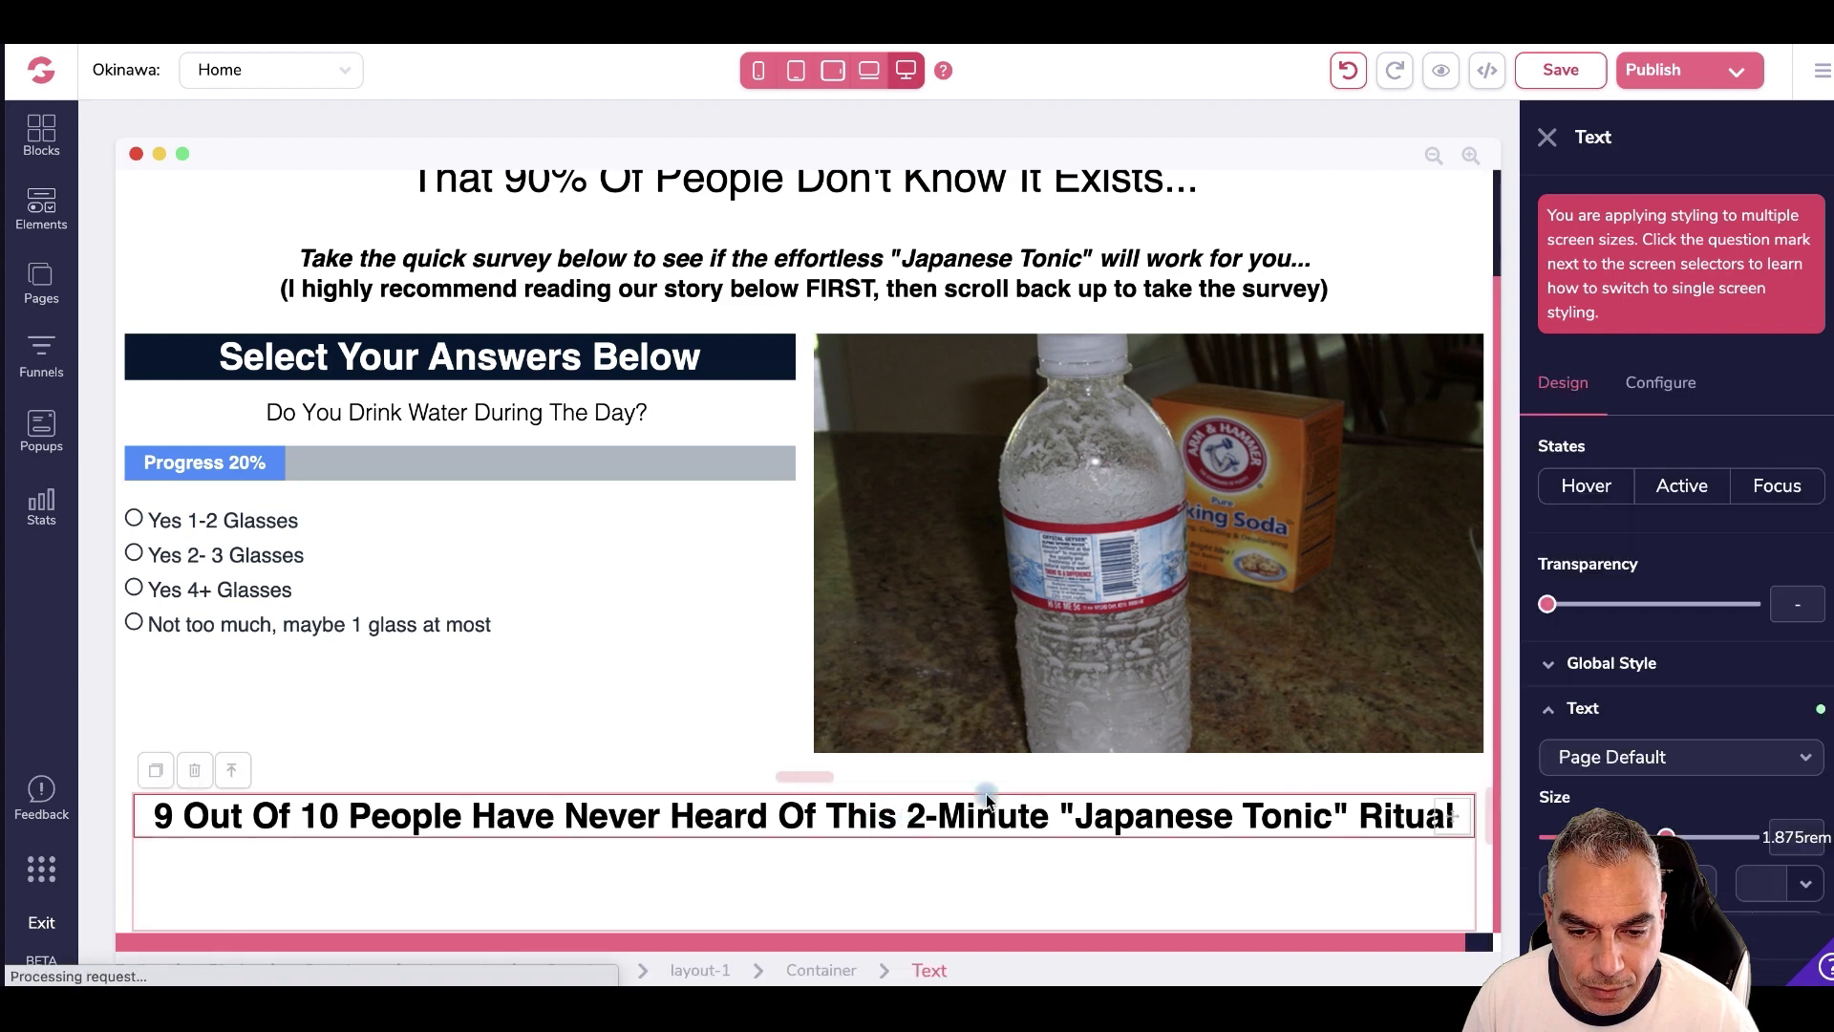
mouse_move(806, 777)
mouse_down()
mouse_move(819, 858)
mouse_move(830, 796)
mouse_up()
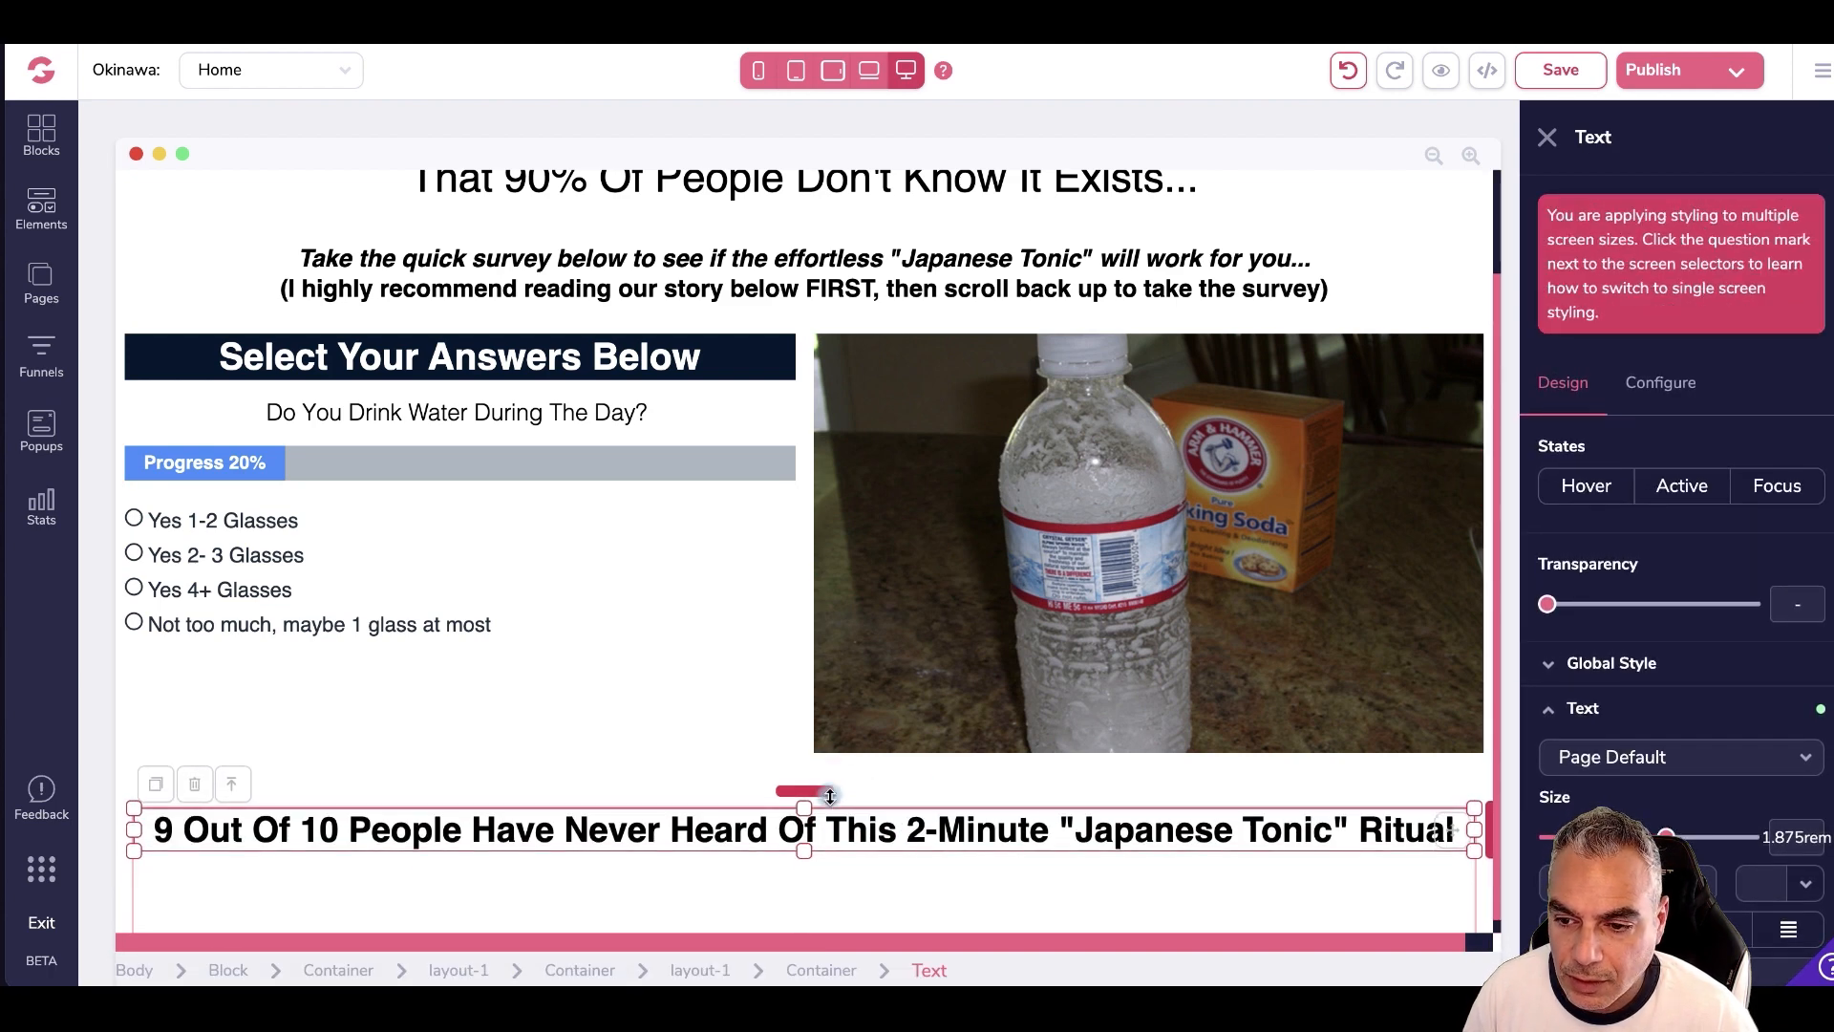
scroll(1678, 807, down, 5)
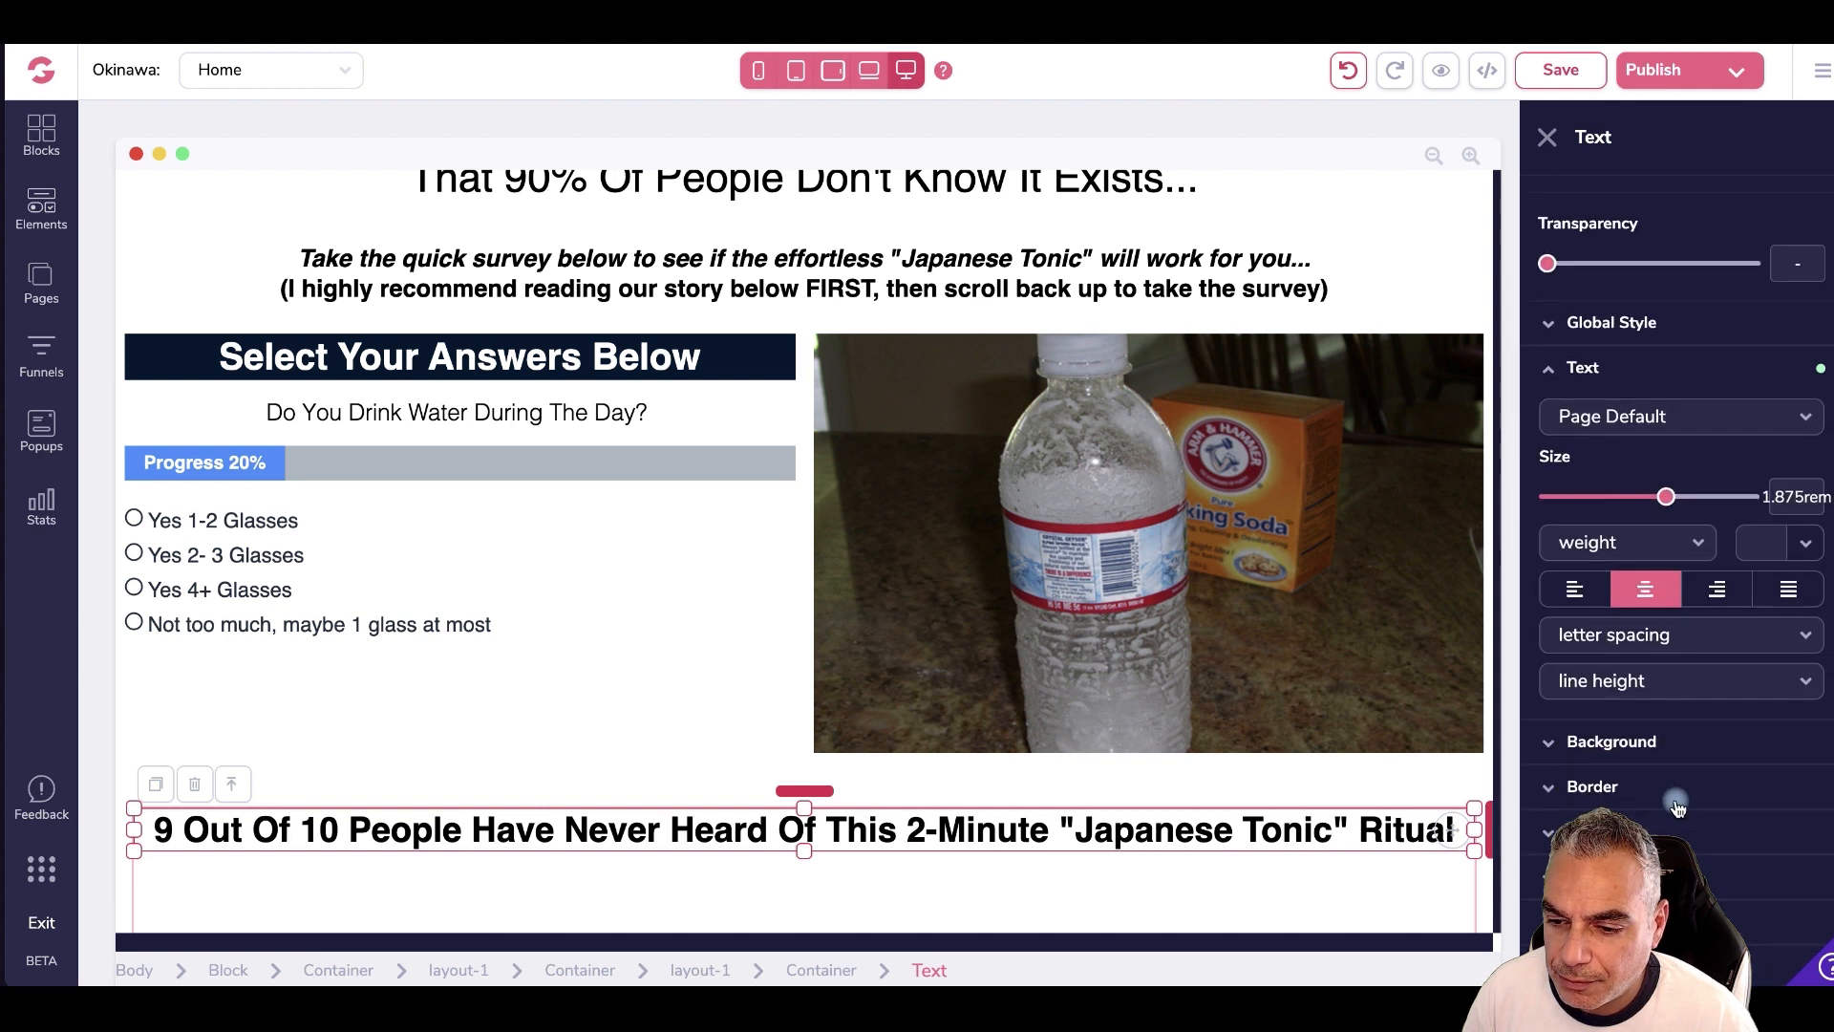
click(1768, 785)
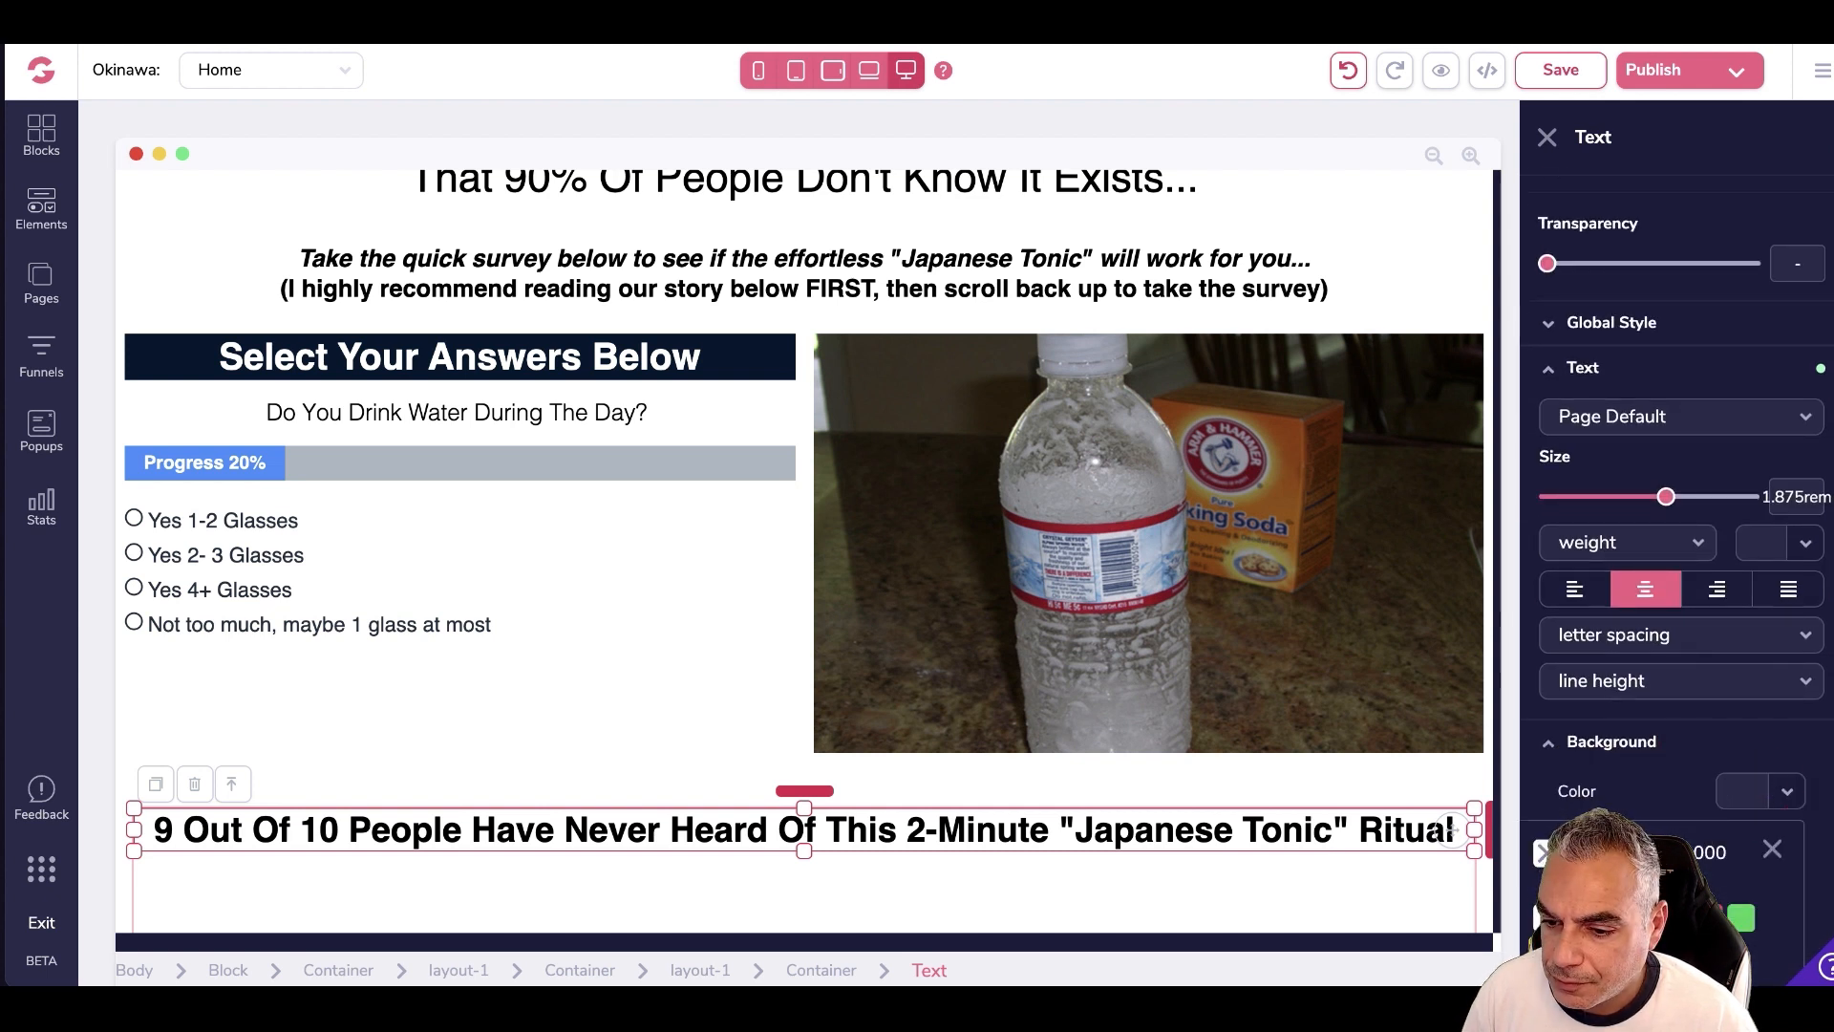
key(ctrl+v)
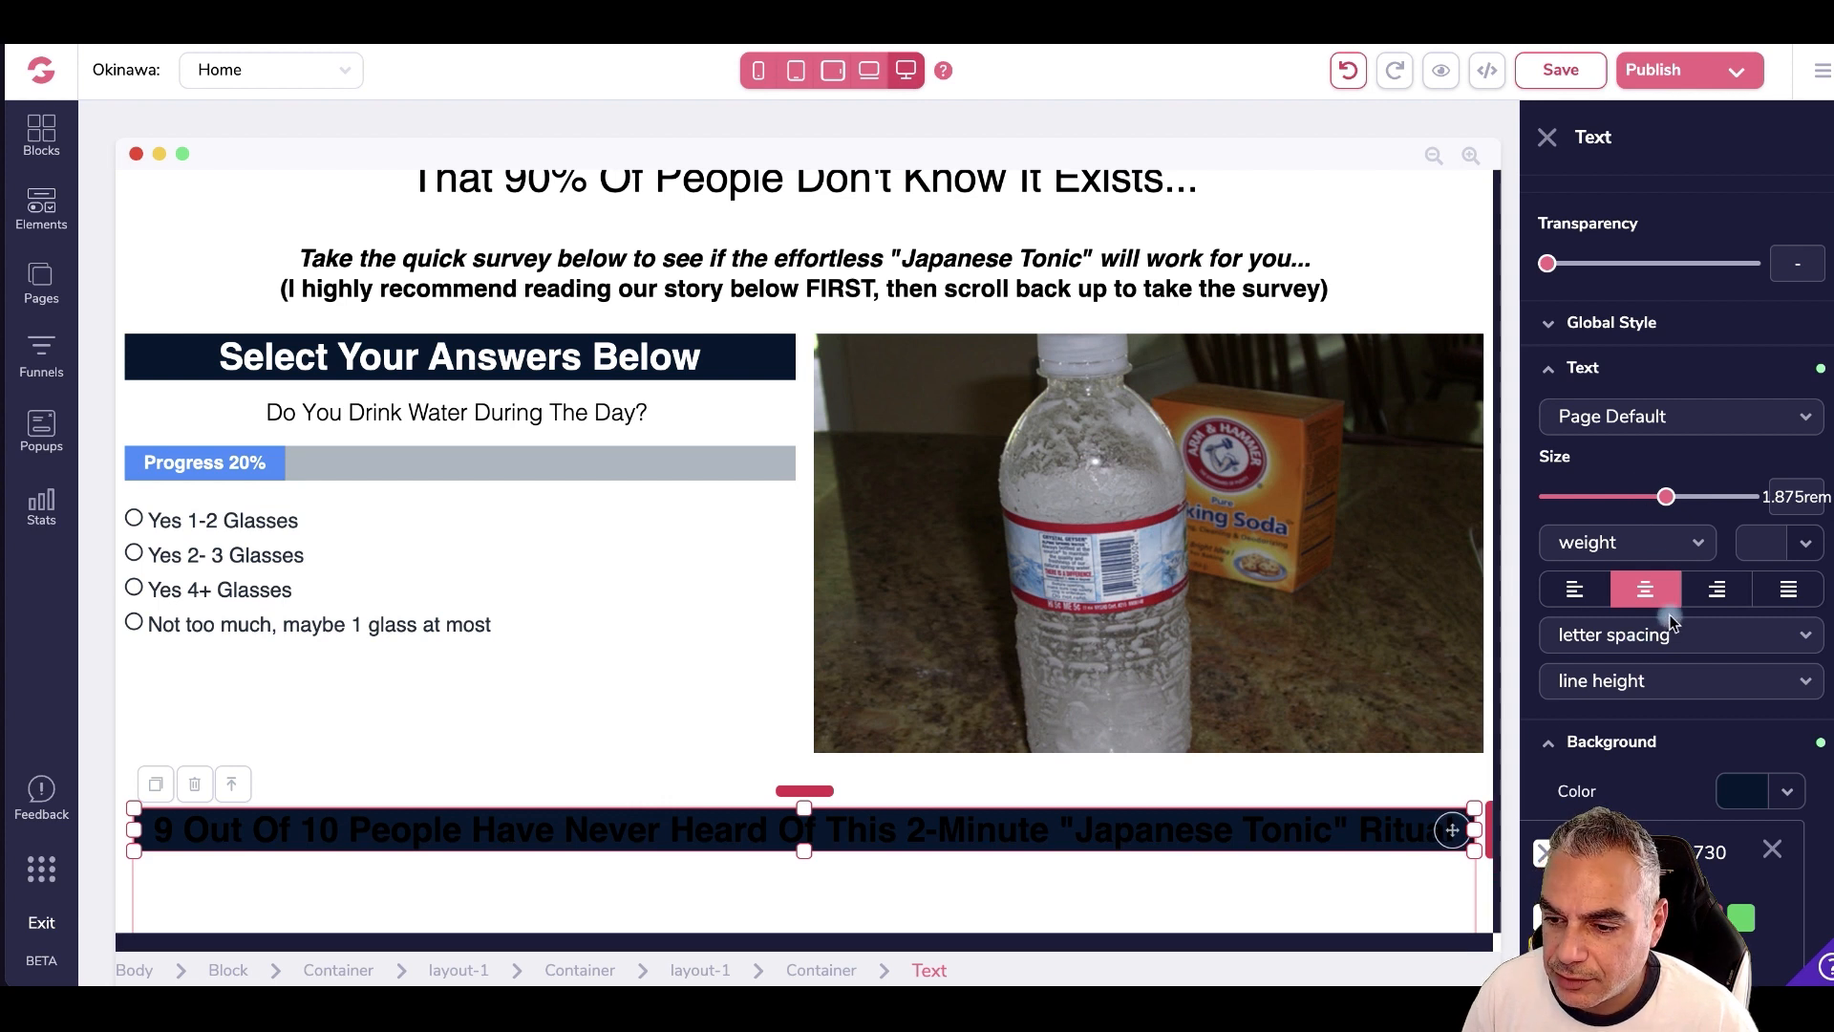
- Style the heading text in white (#FFFFFF) with light weight and a size of 1.5rem
click(1766, 551)
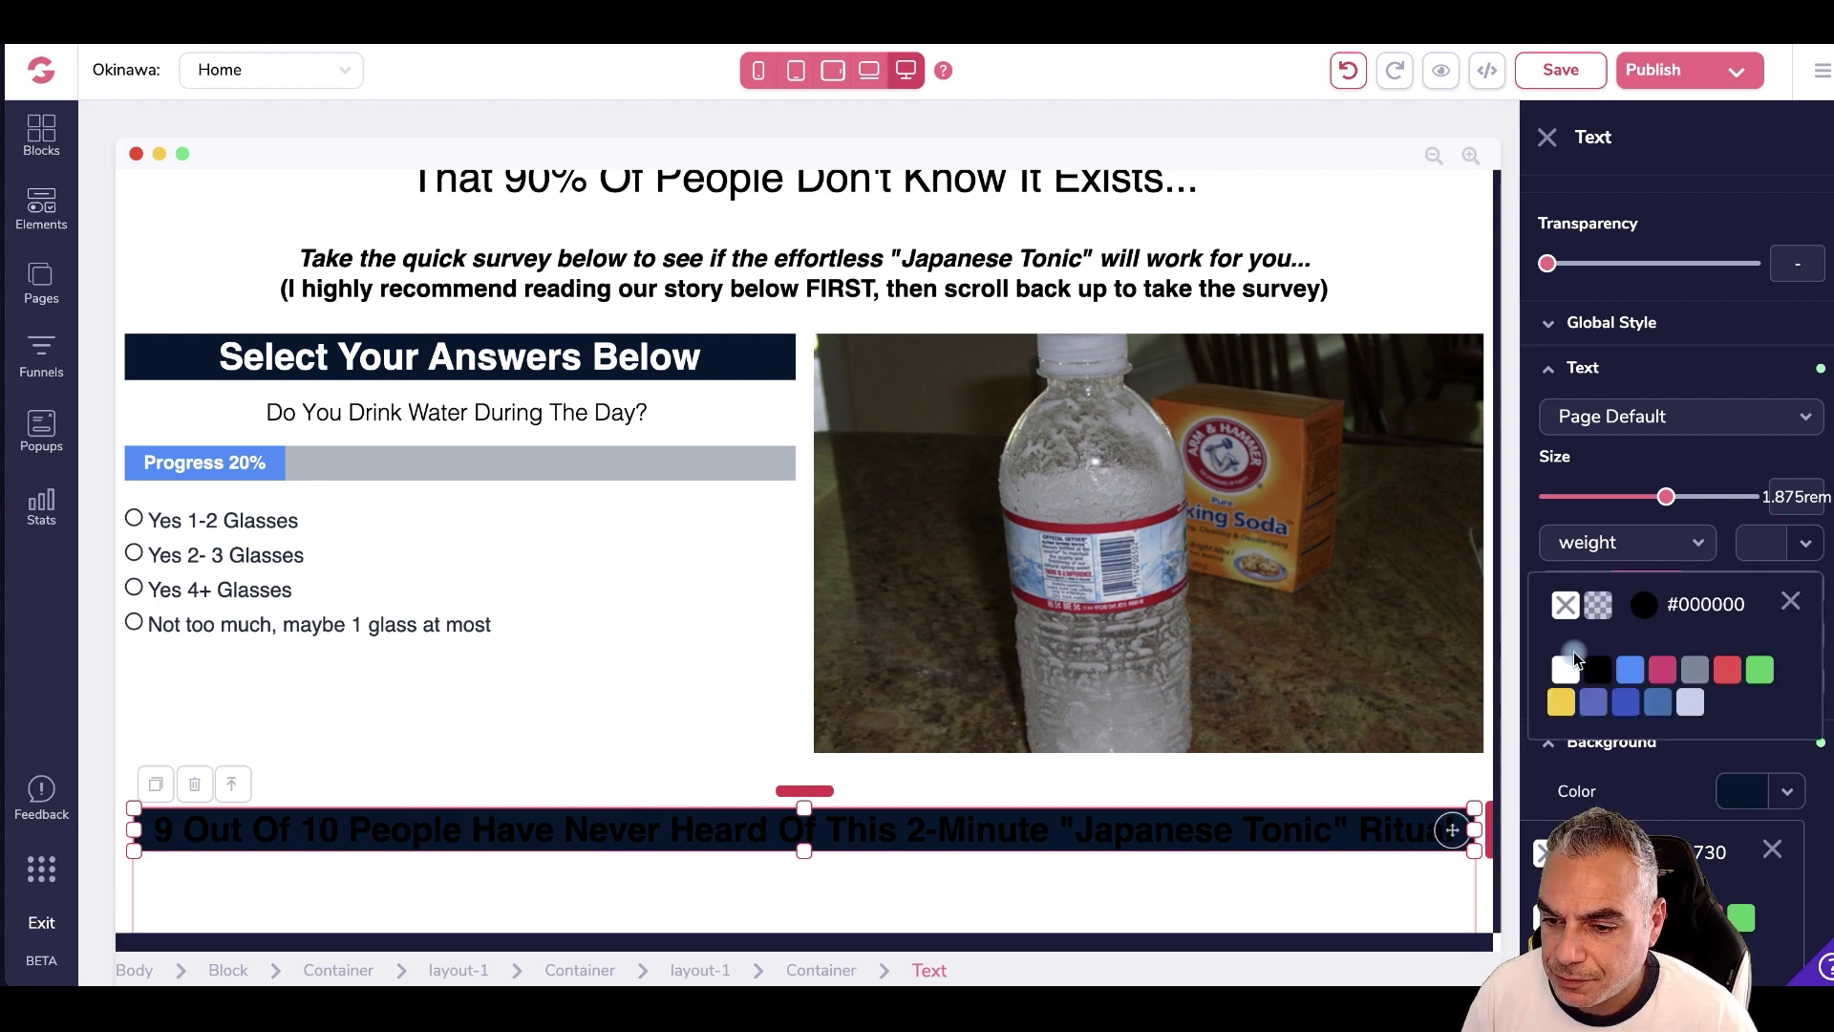
click(1566, 670)
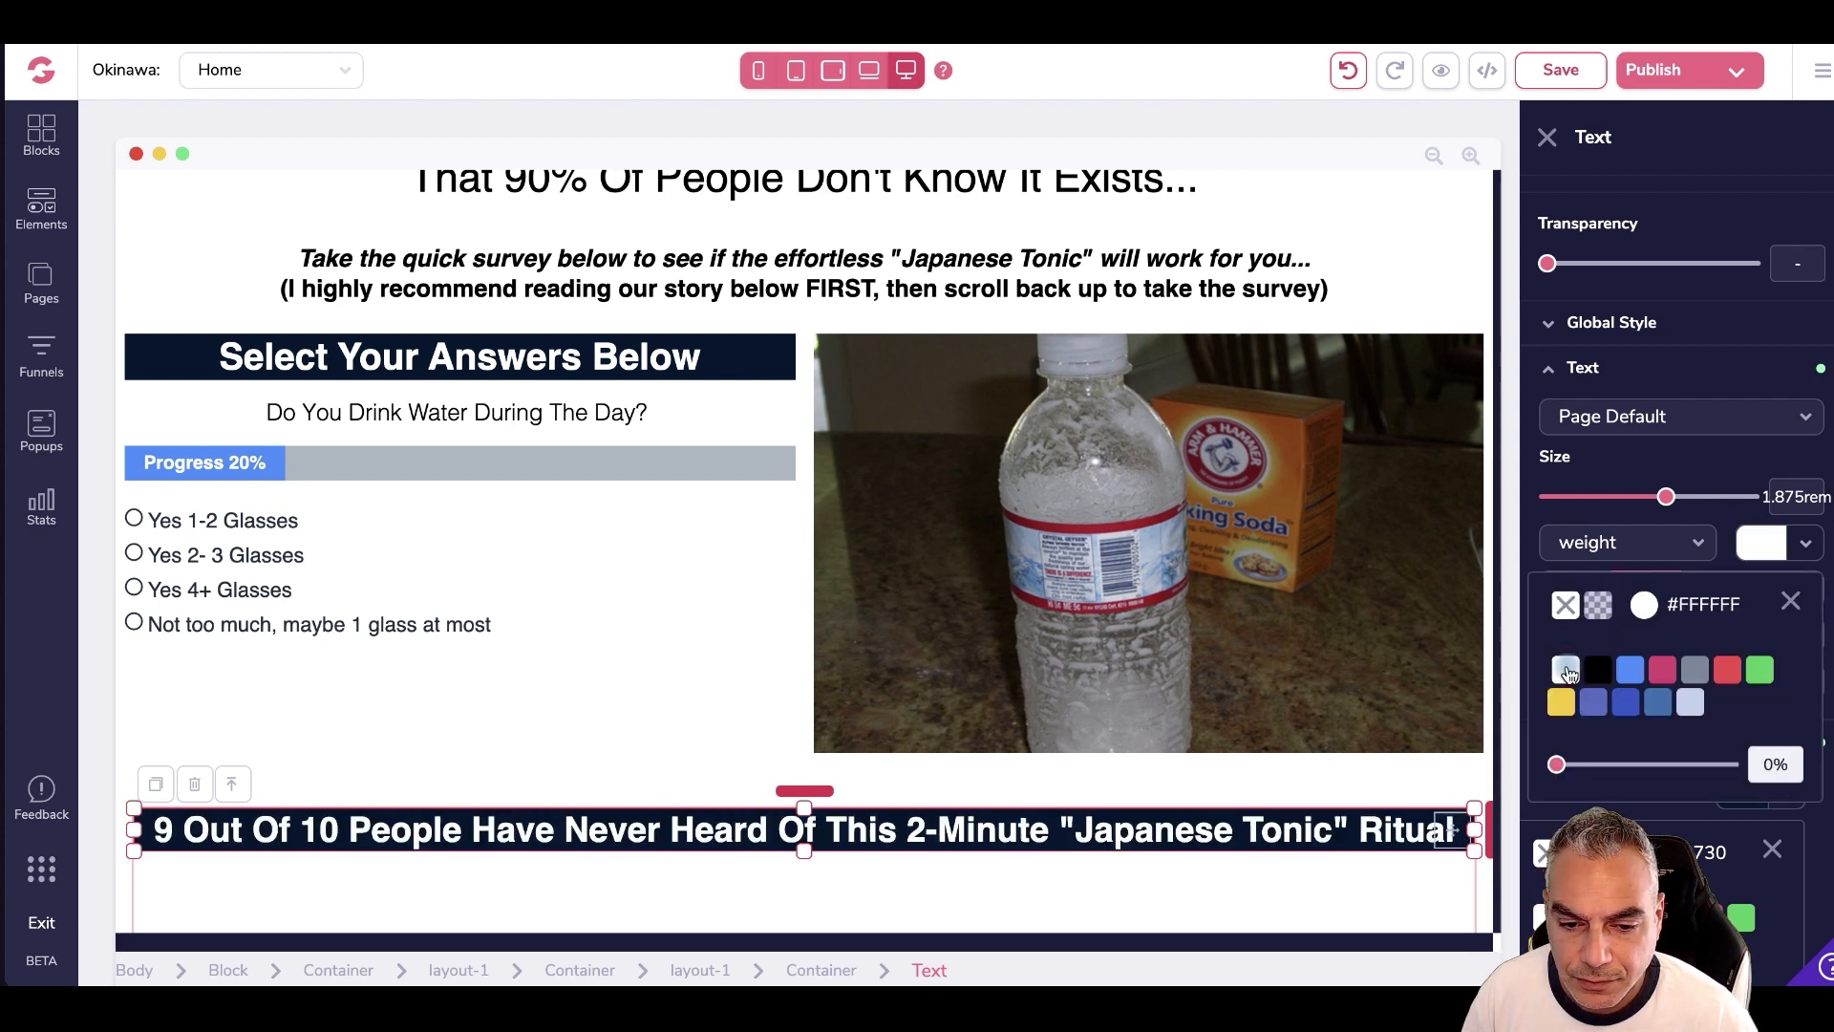
click(1789, 602)
click(1617, 542)
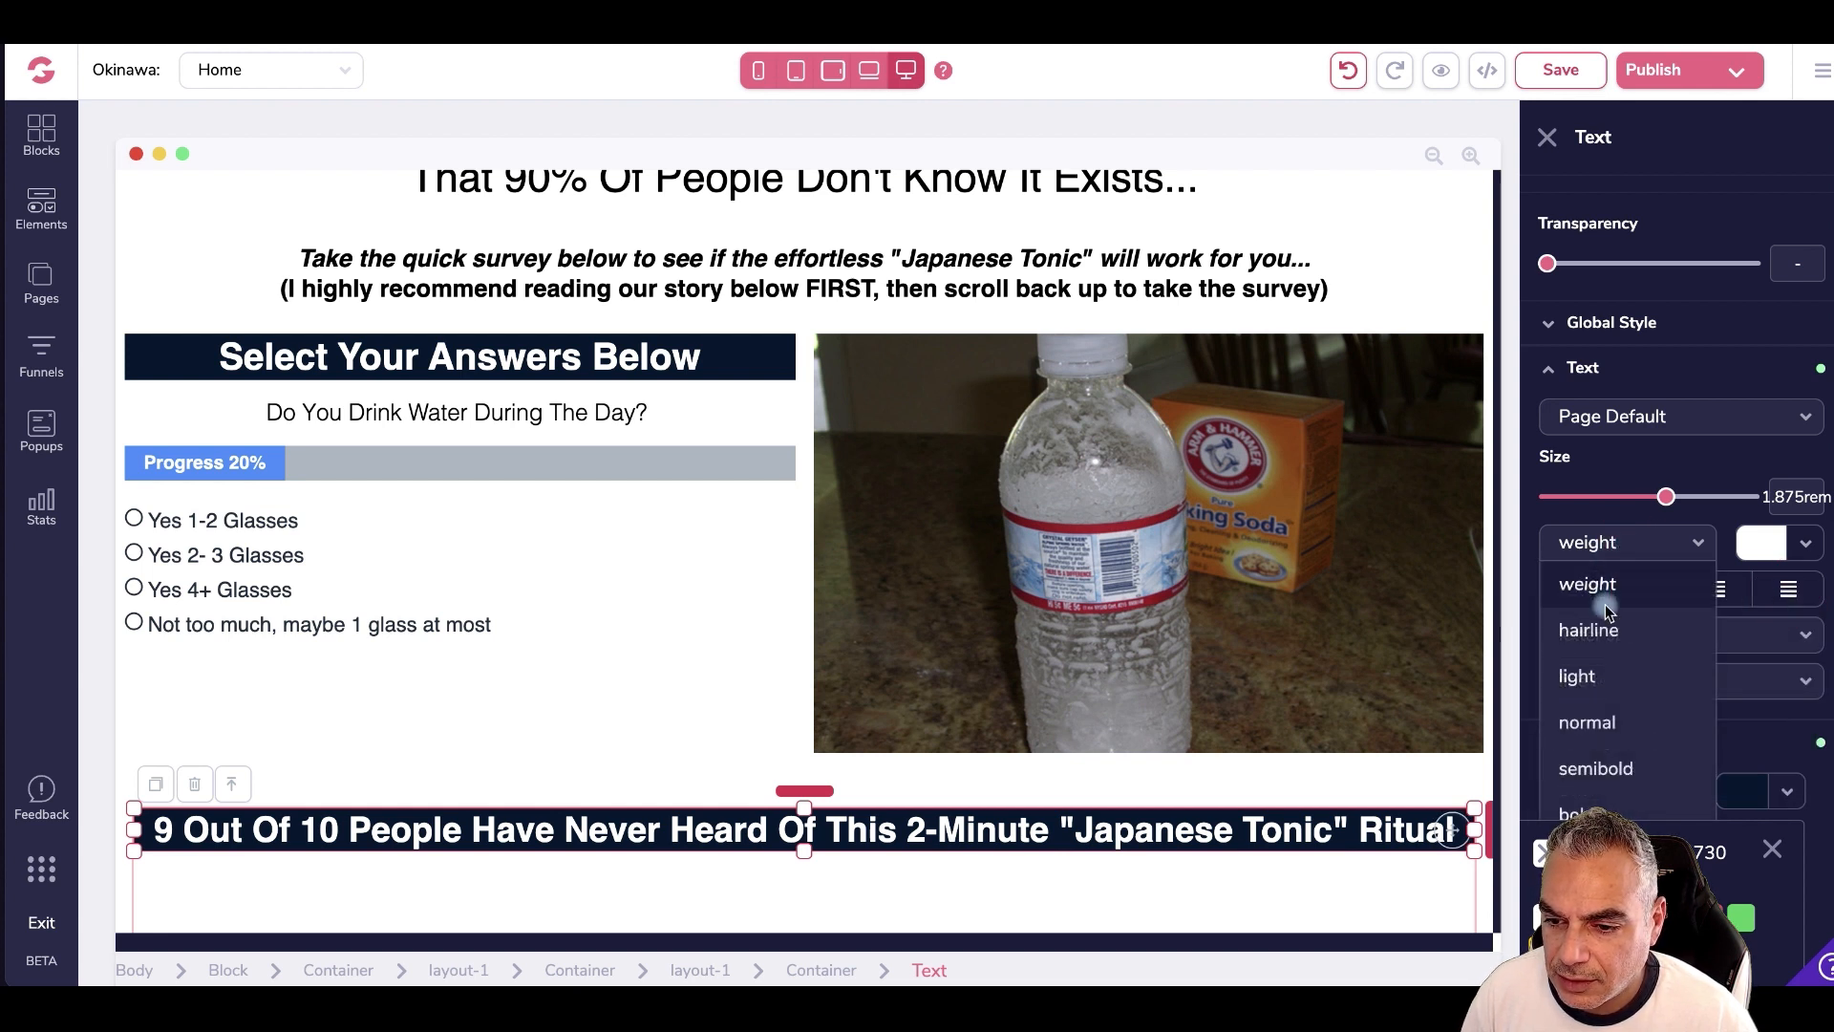
click(1598, 677)
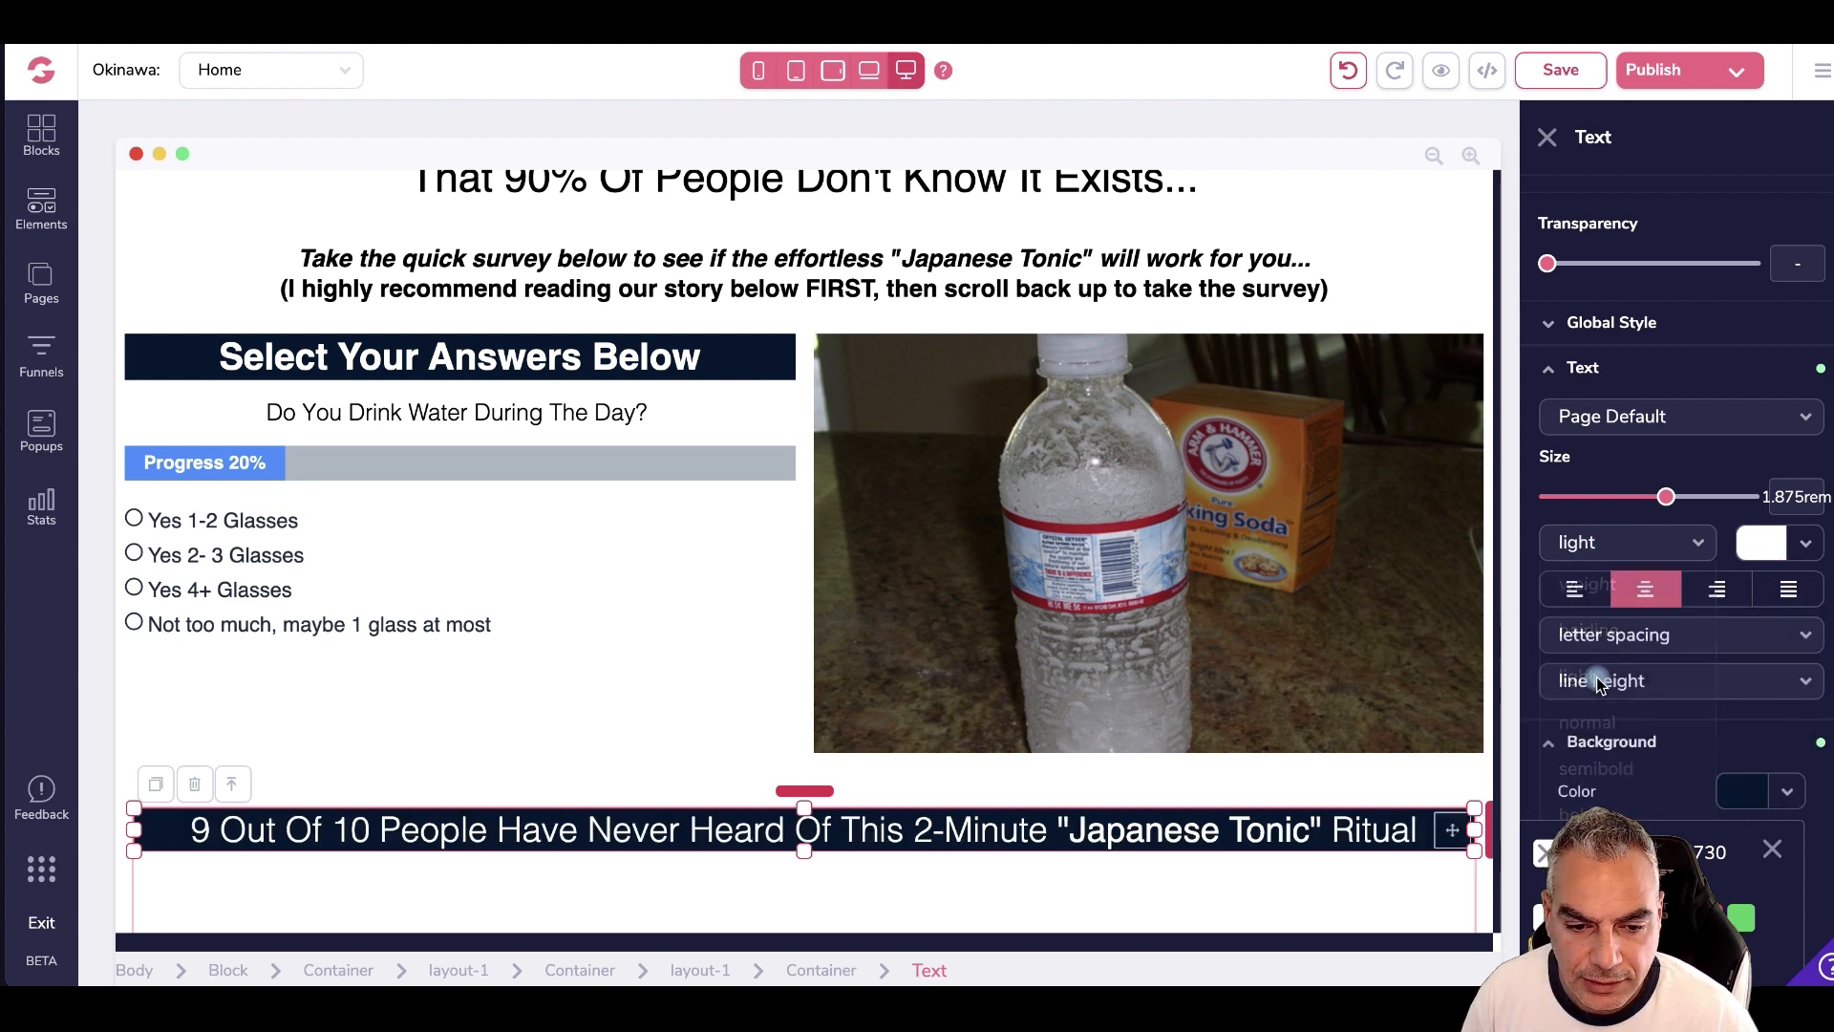
click(1650, 497)
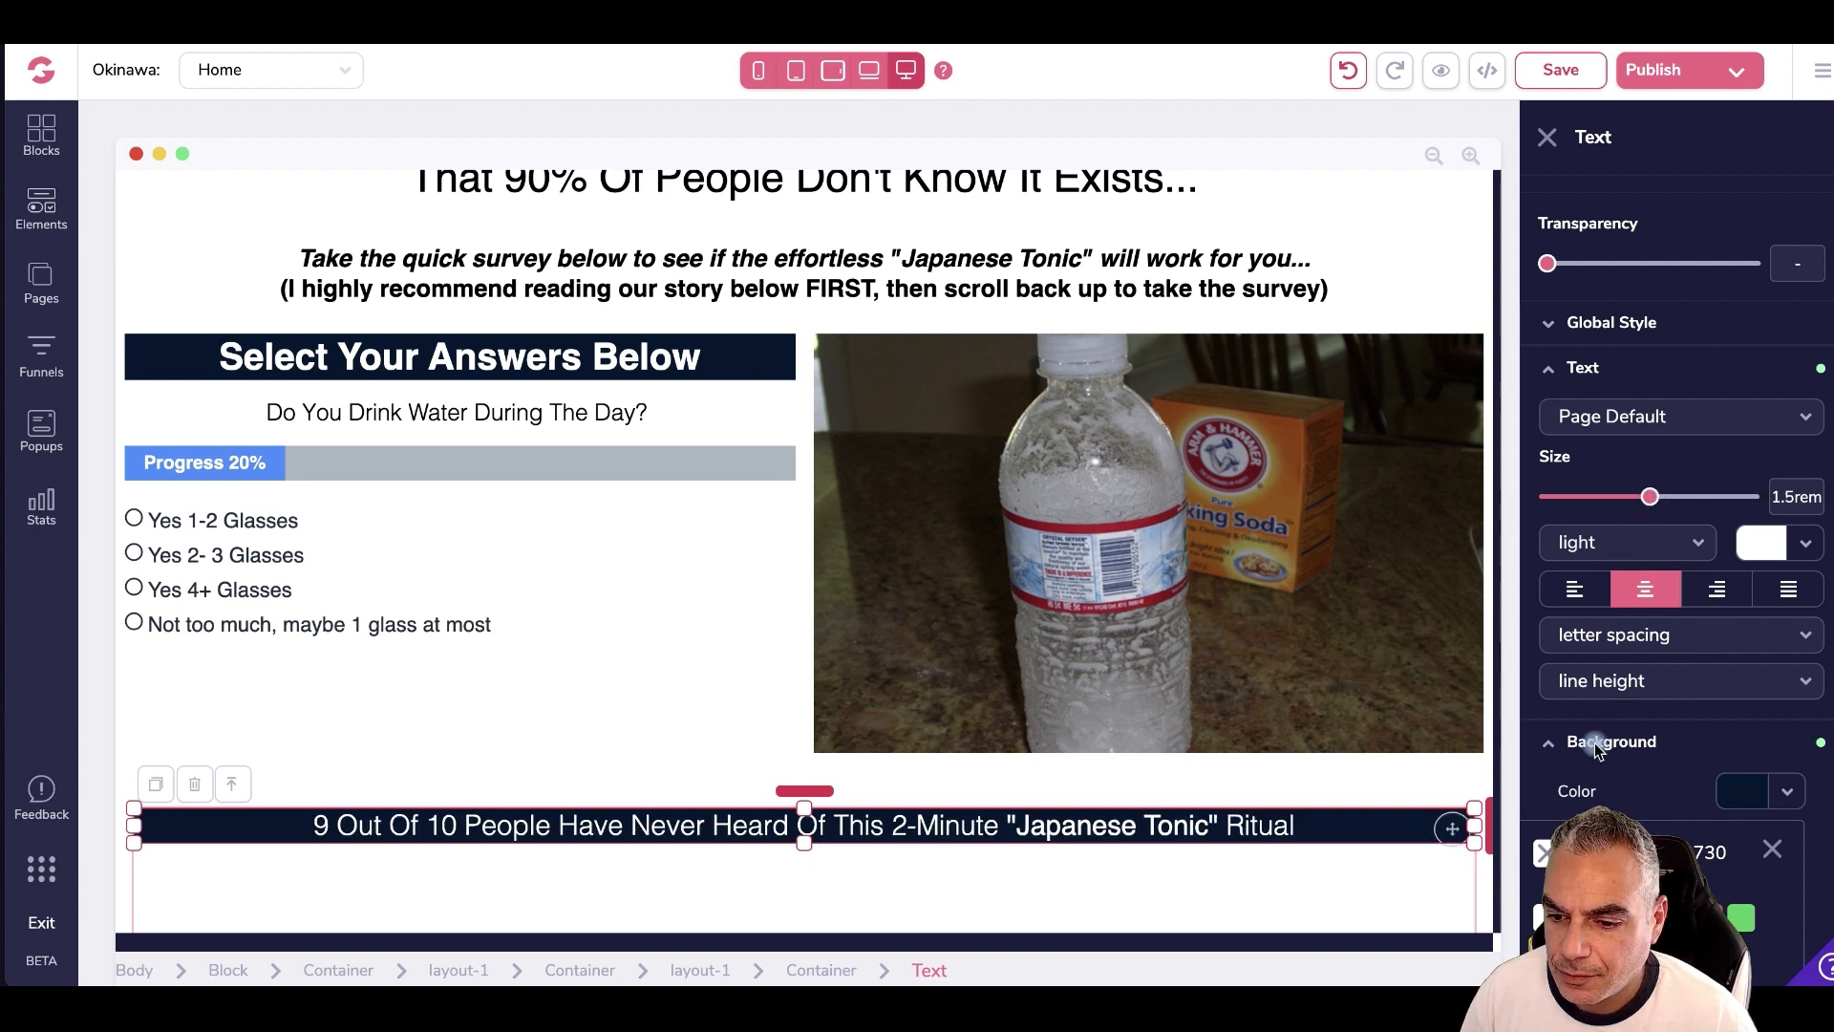
- Set the heading's top and bottom padding to 1.75rem
scroll(1663, 625, down, 5)
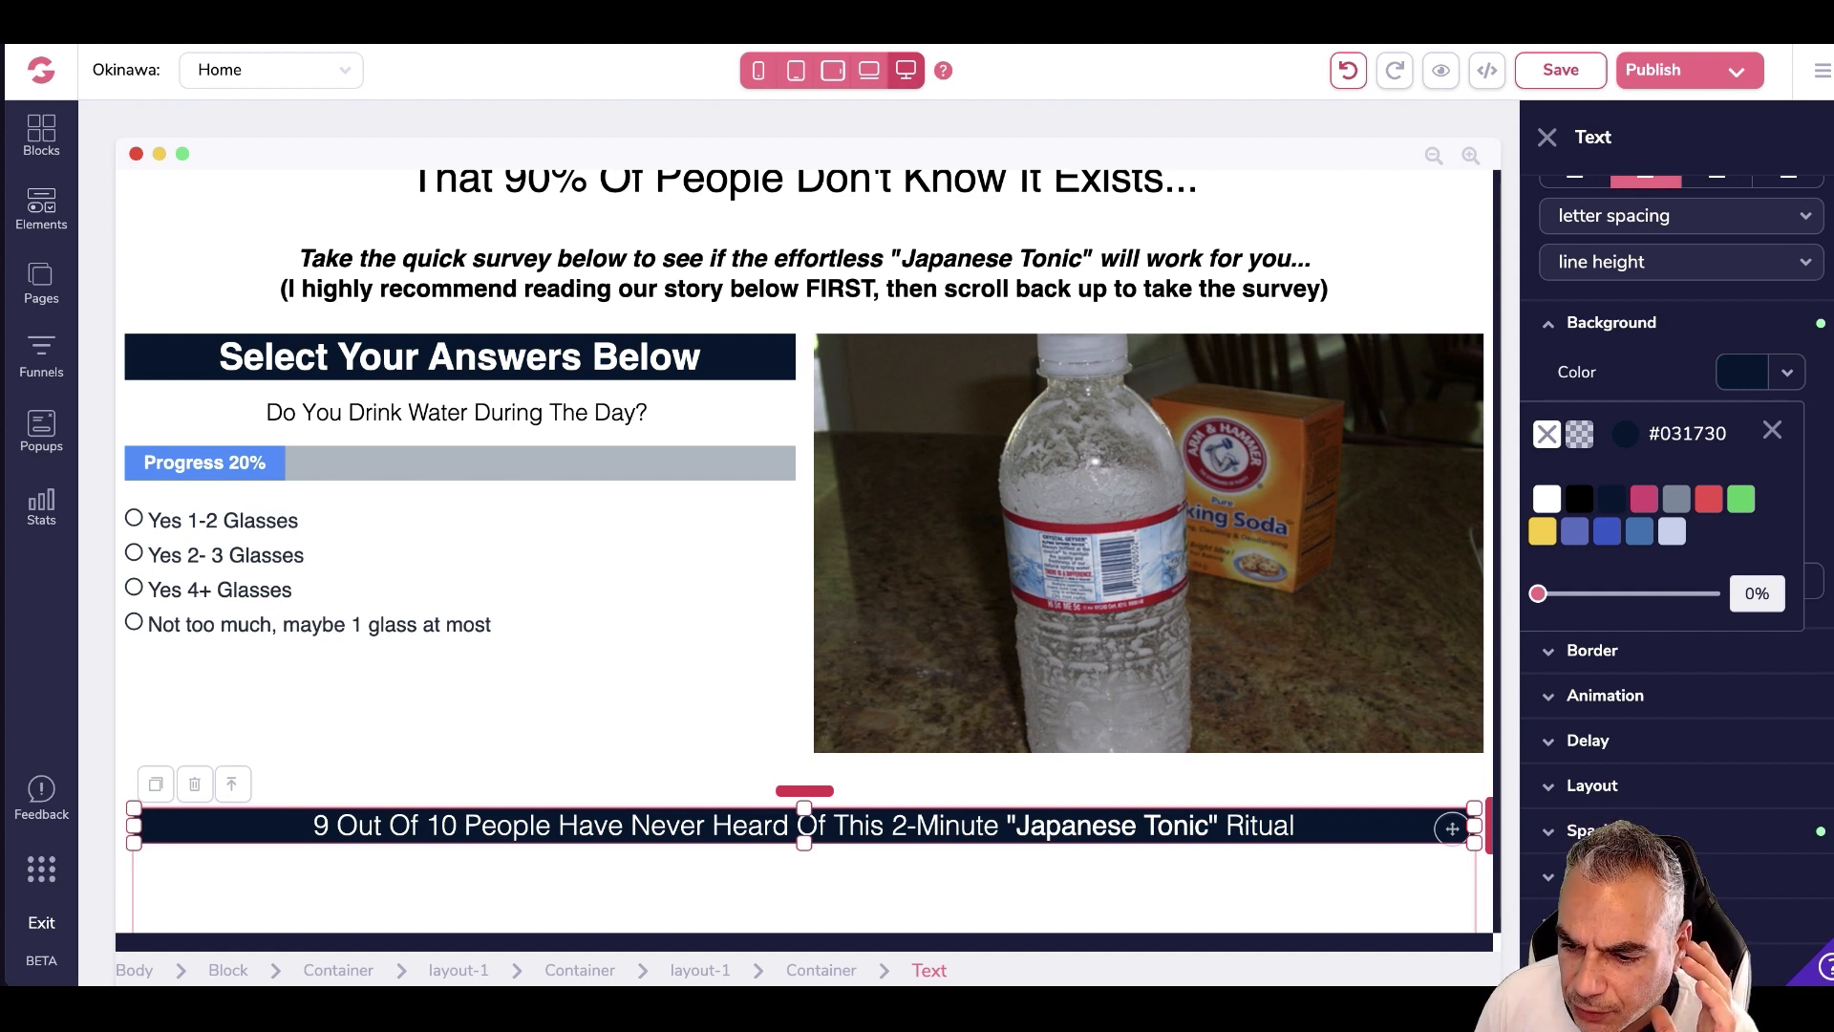
scroll(1684, 829, down, 3)
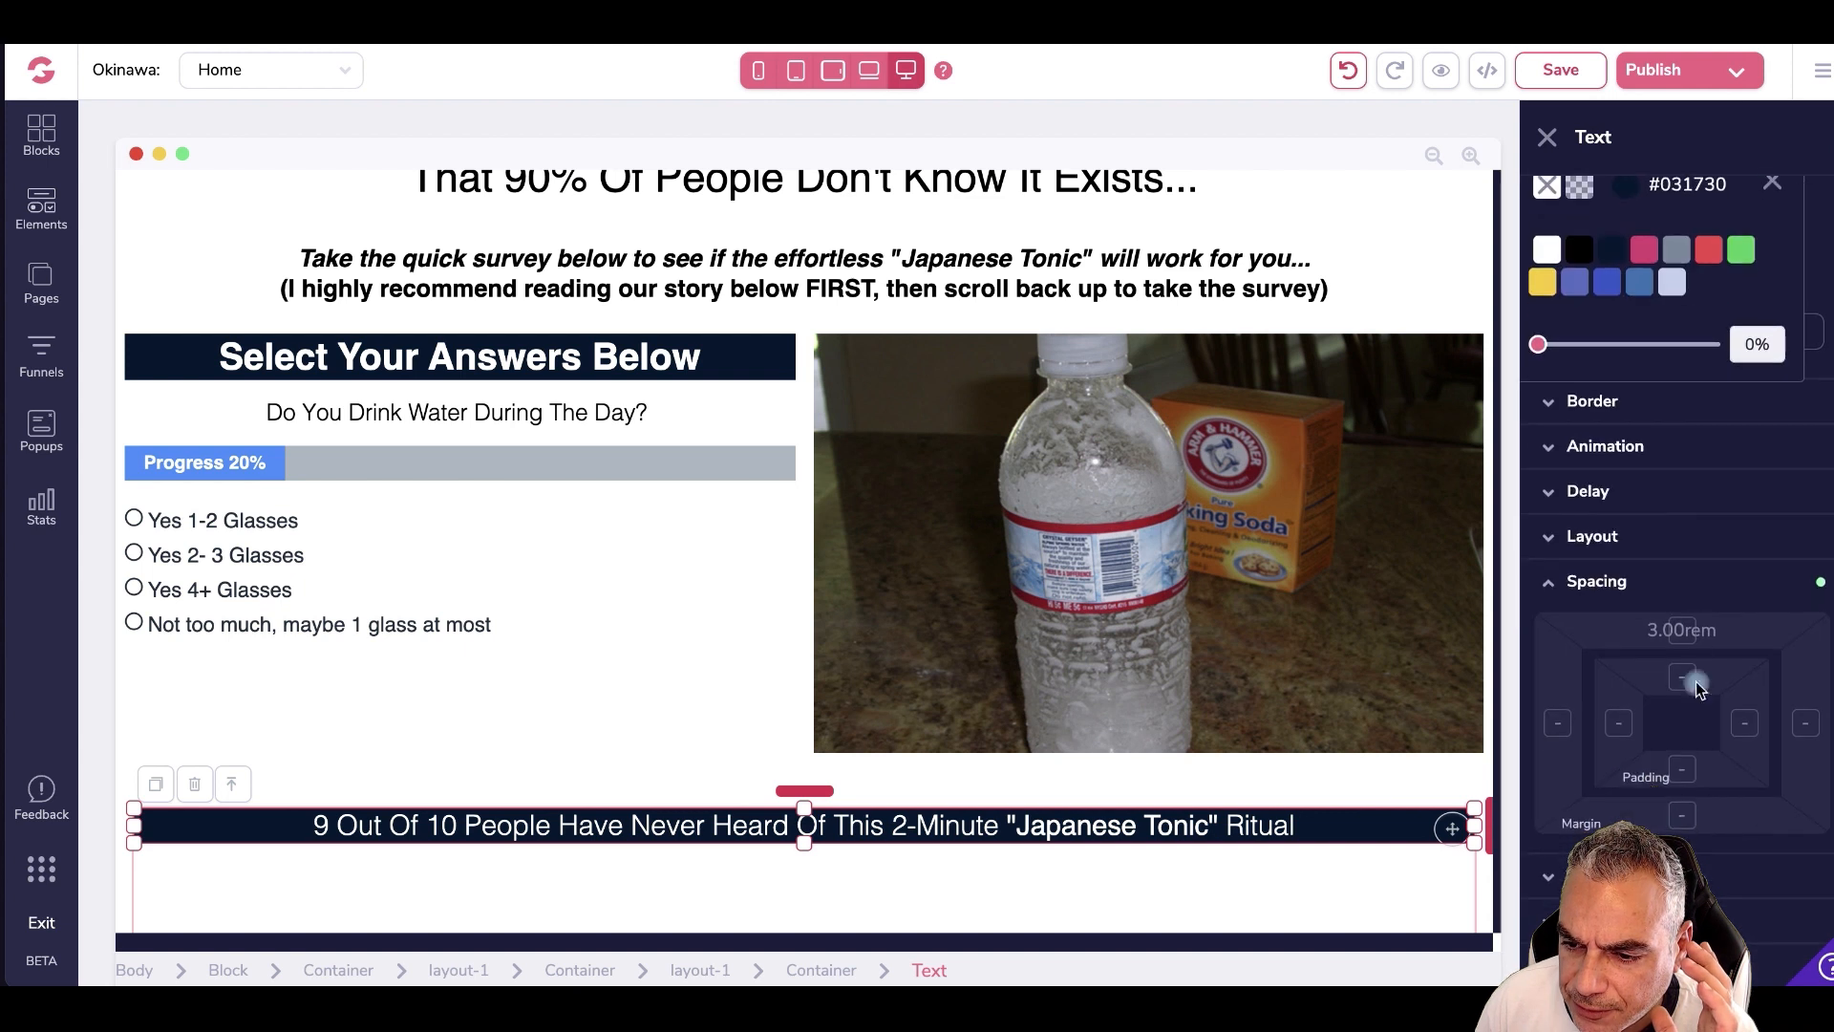
click(1682, 678)
drag(1550, 862, 1614, 862)
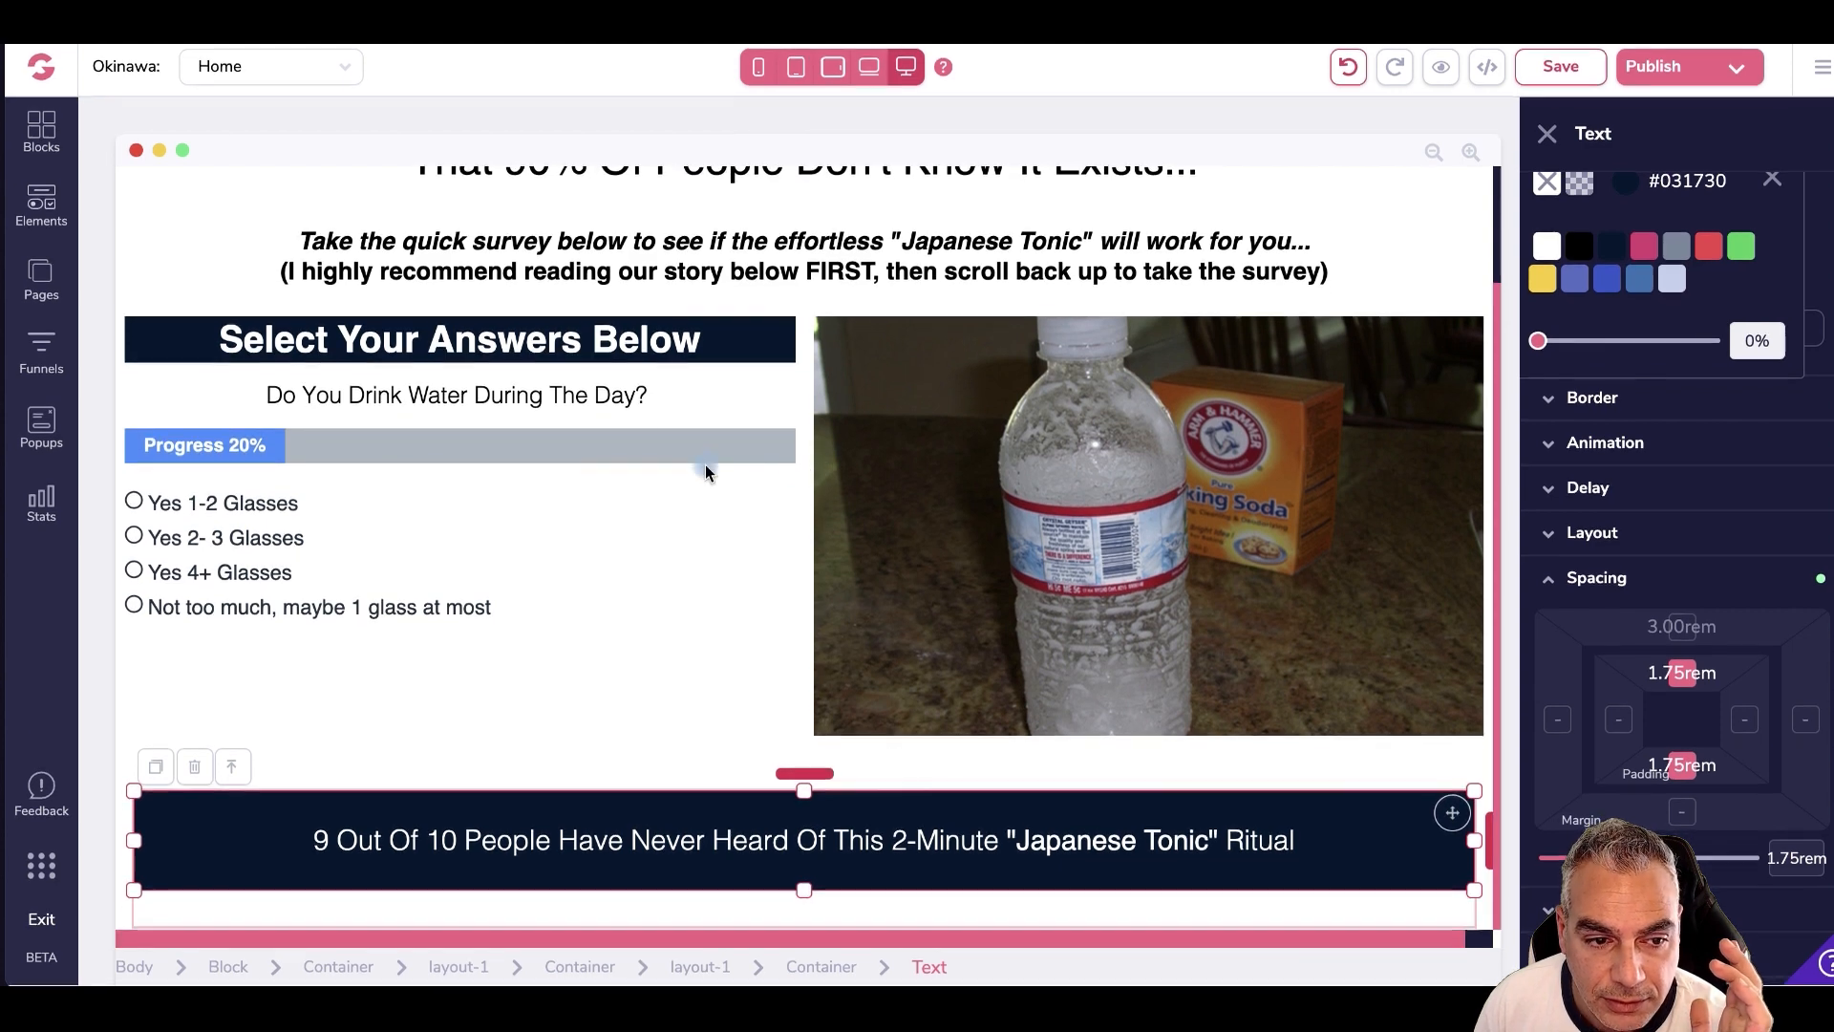
scroll(702, 449, up, 2)
scroll(707, 445, down, 2)
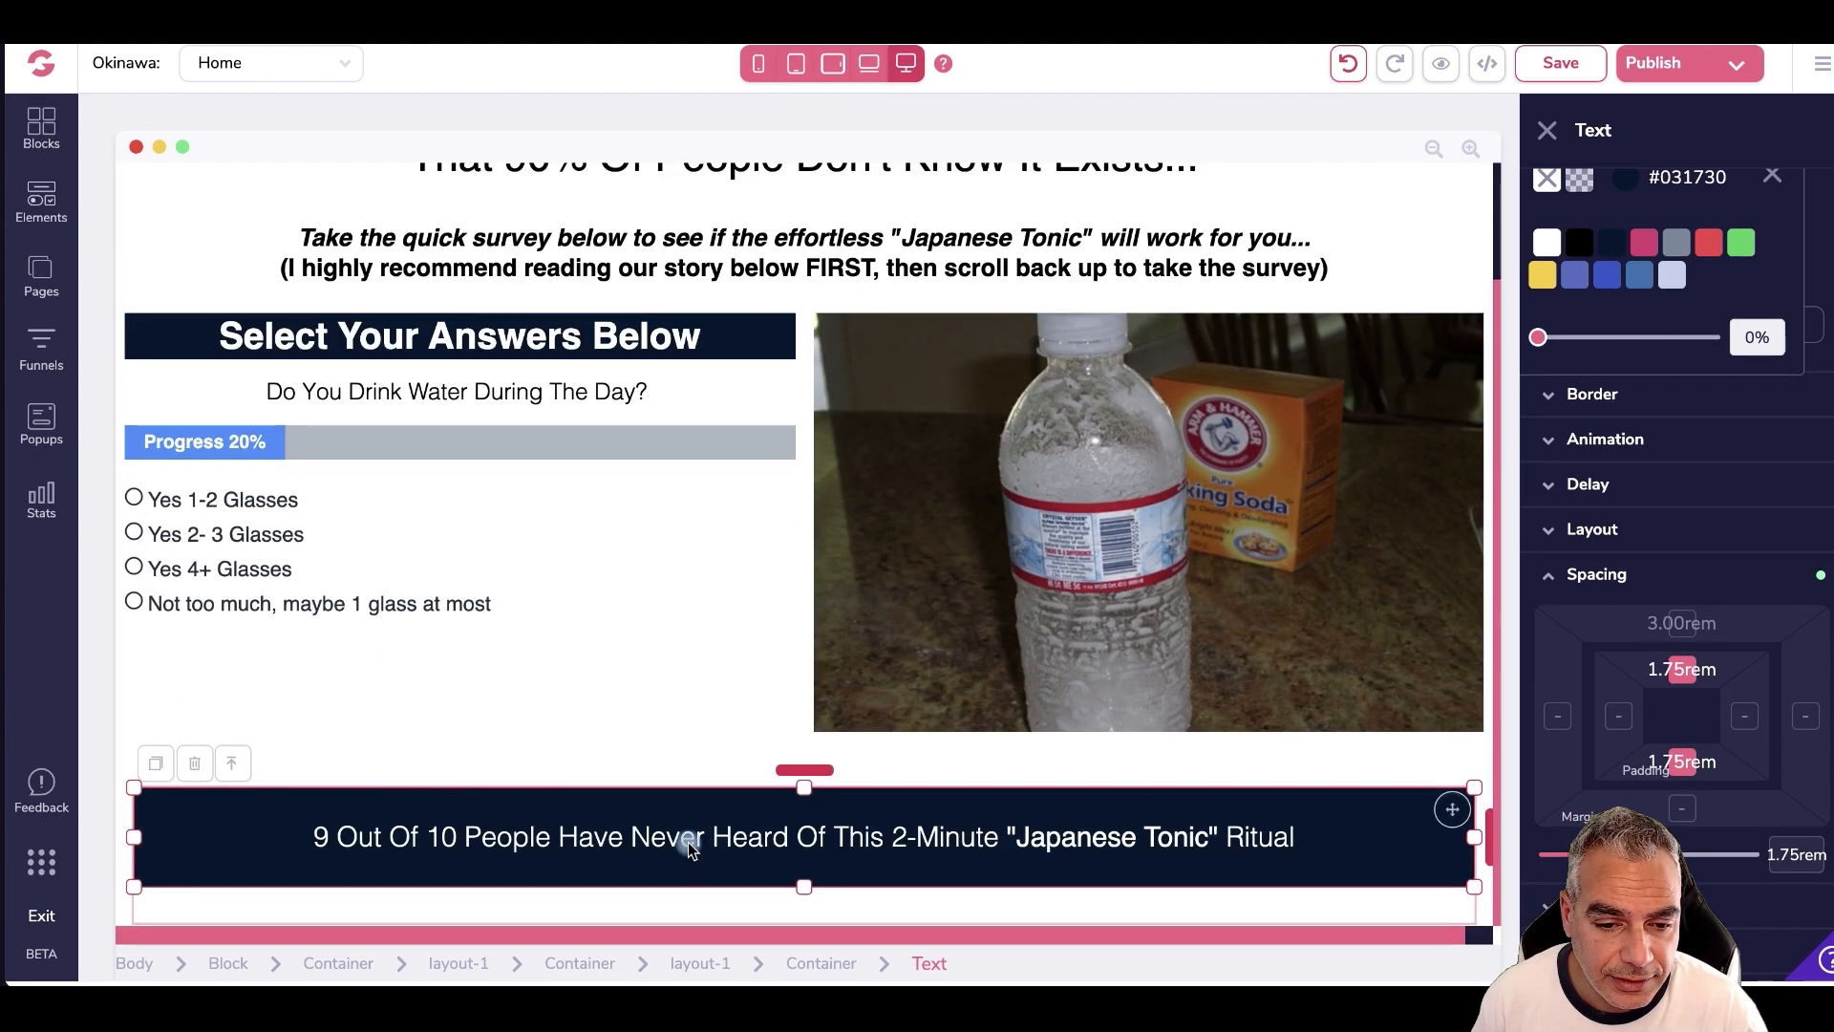
- Insert an empty single-column wireframe block below the dark heading banner
click(41, 134)
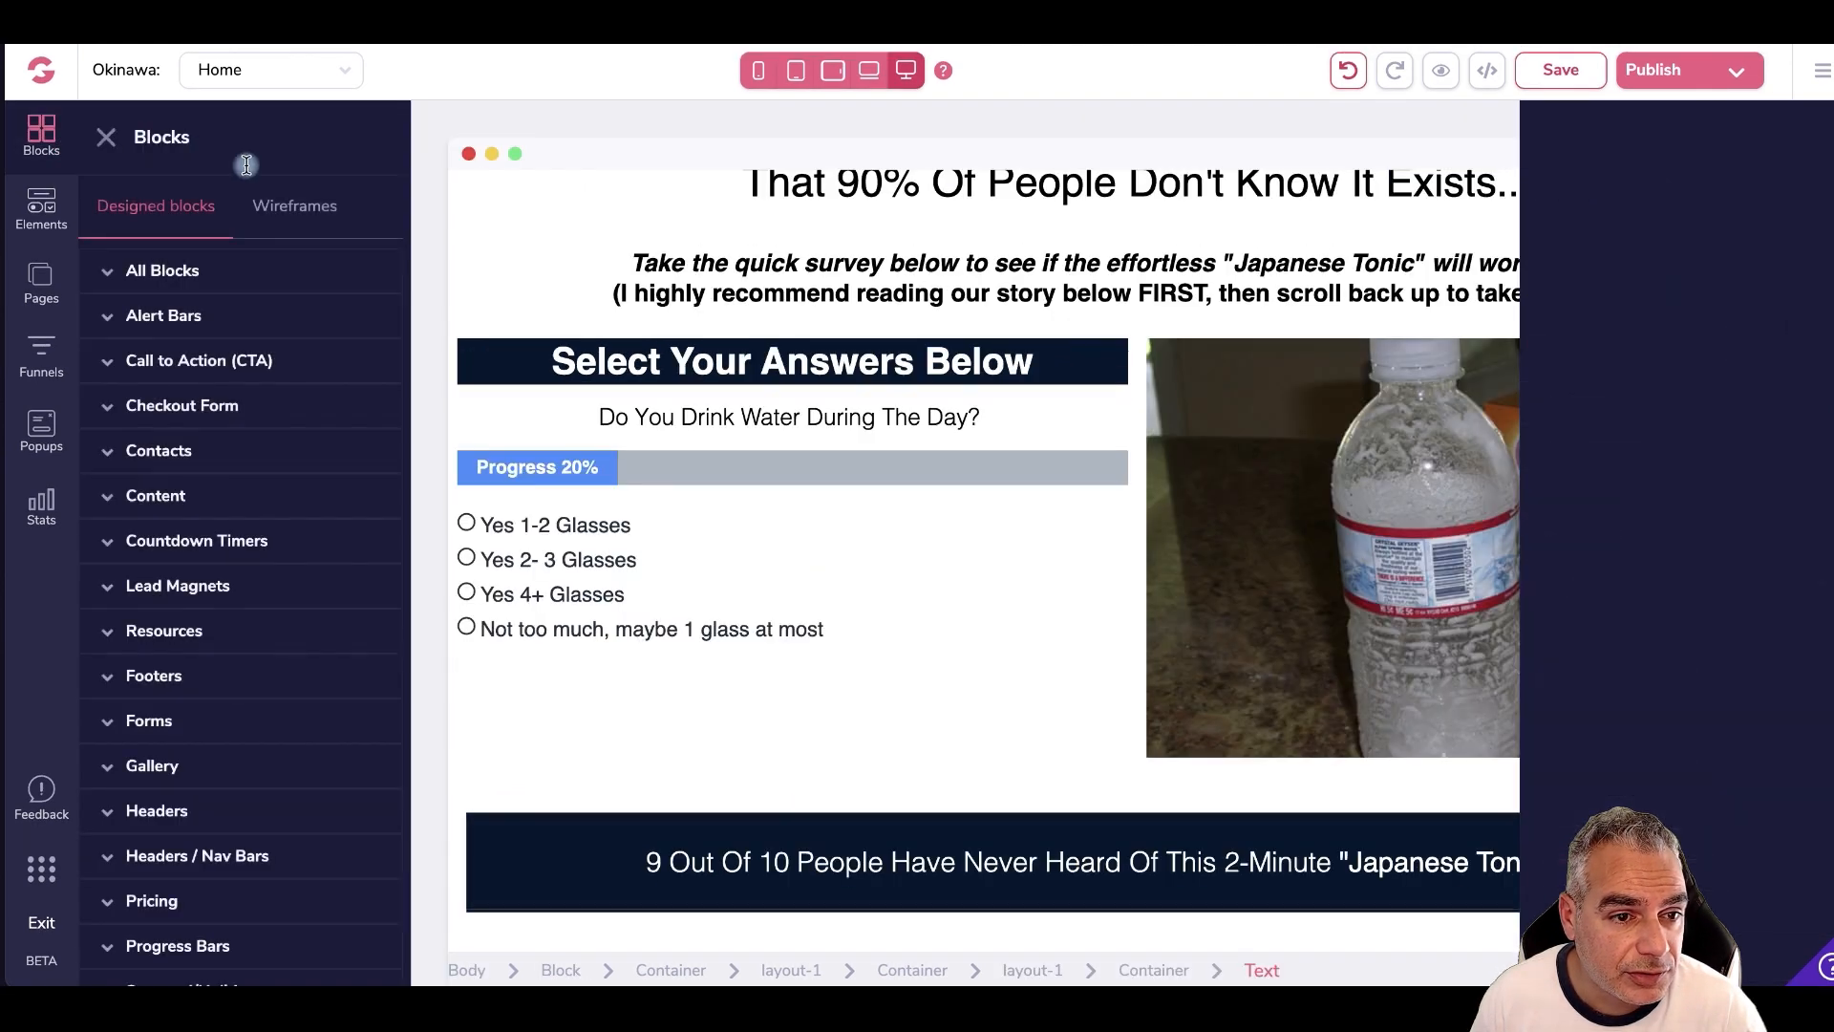
click(291, 206)
click(196, 269)
click(153, 270)
click(160, 328)
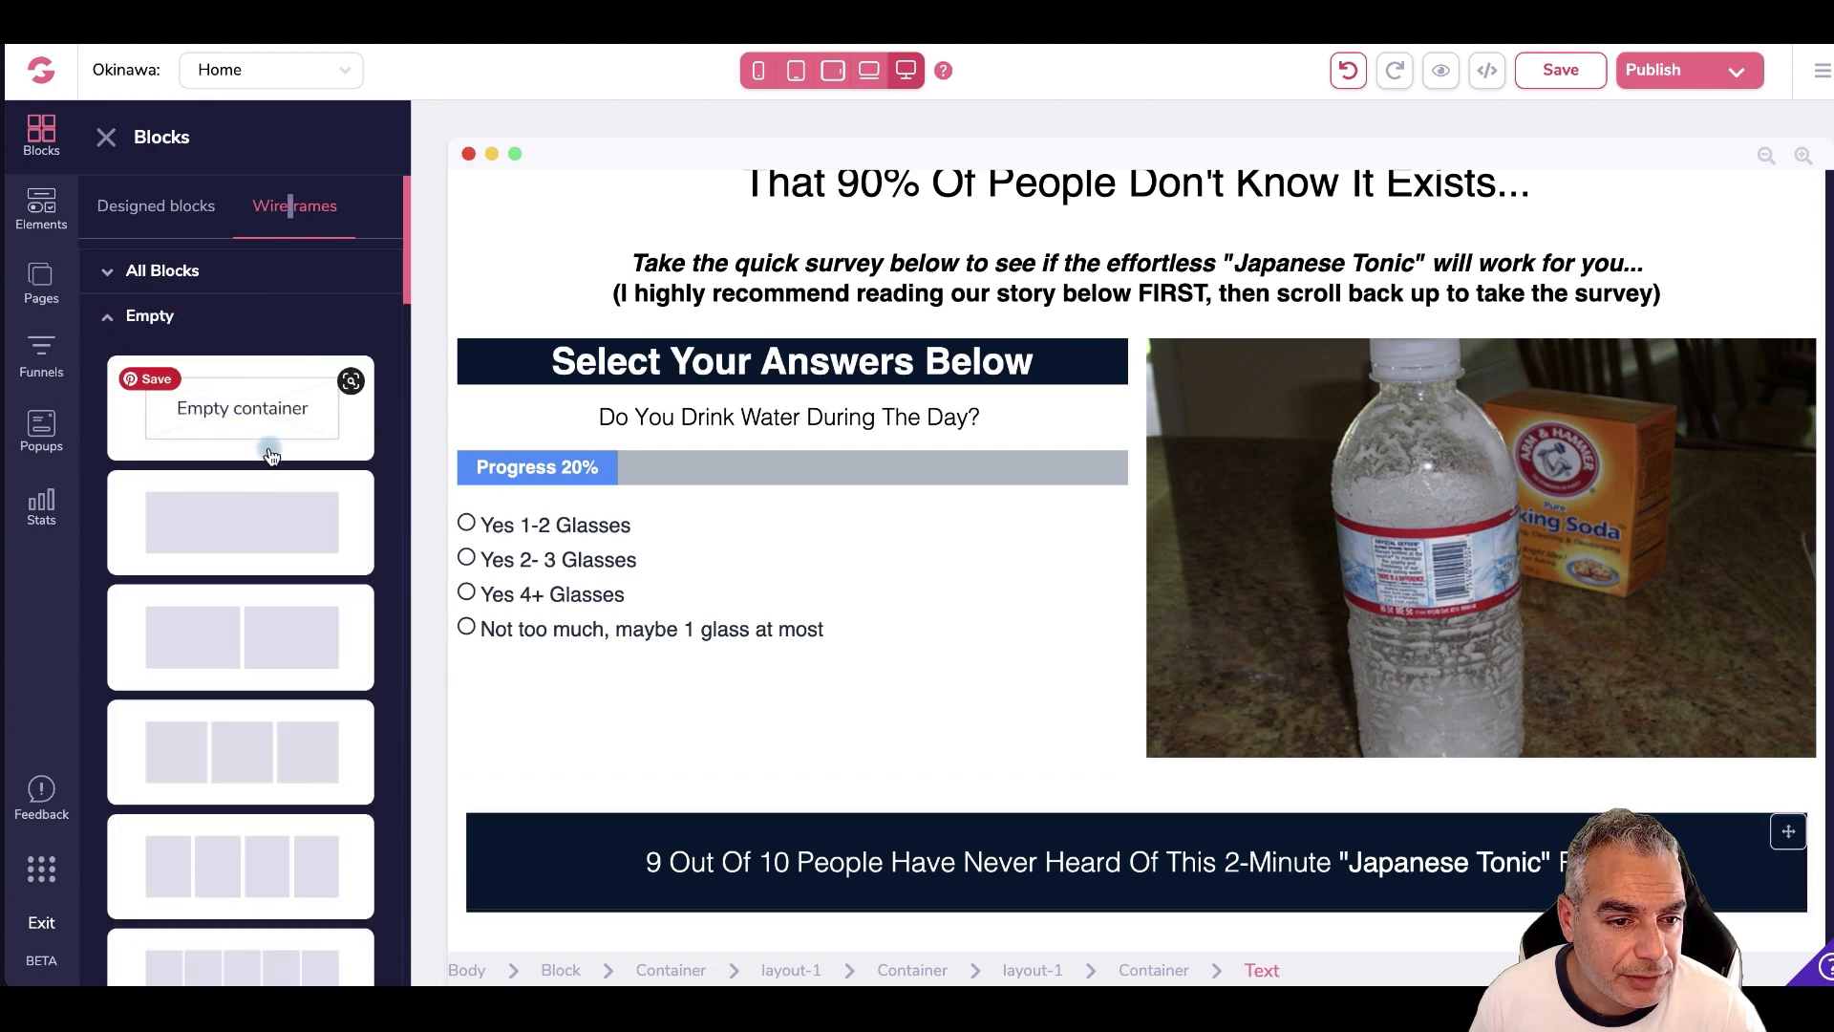
drag(242, 521, 1179, 861)
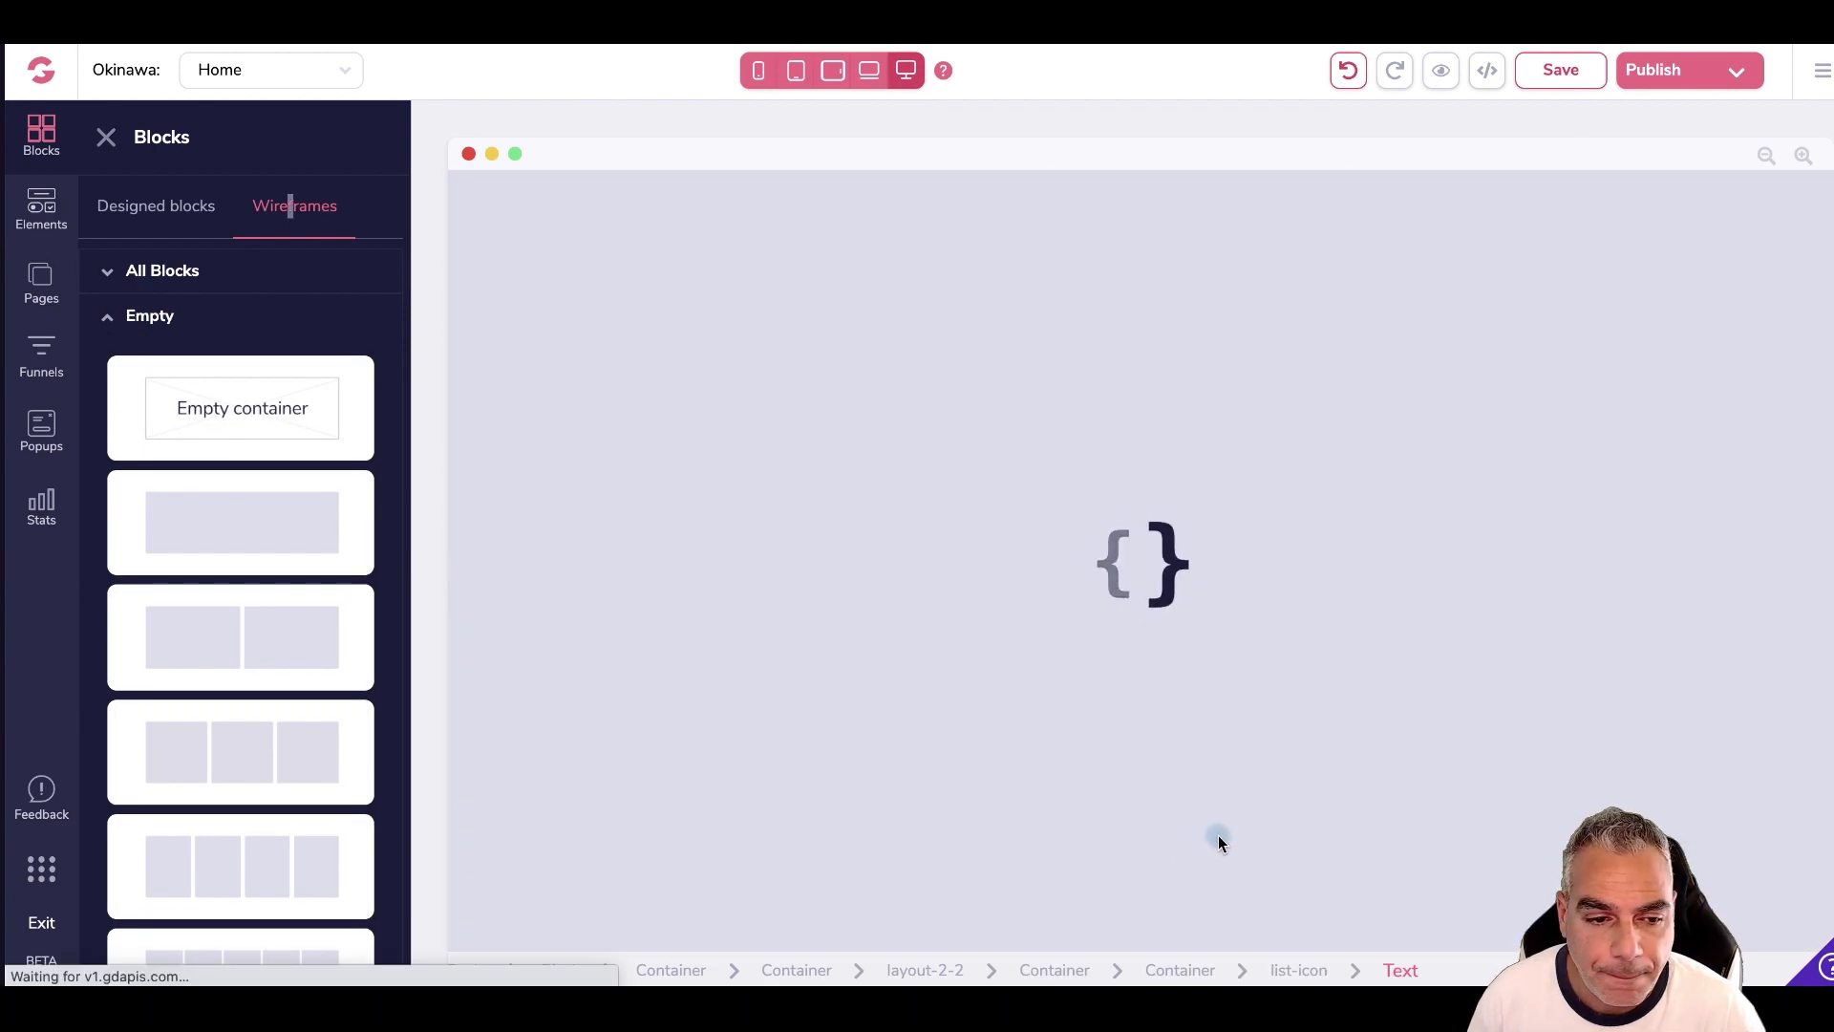
scroll(1022, 799, down, 1)
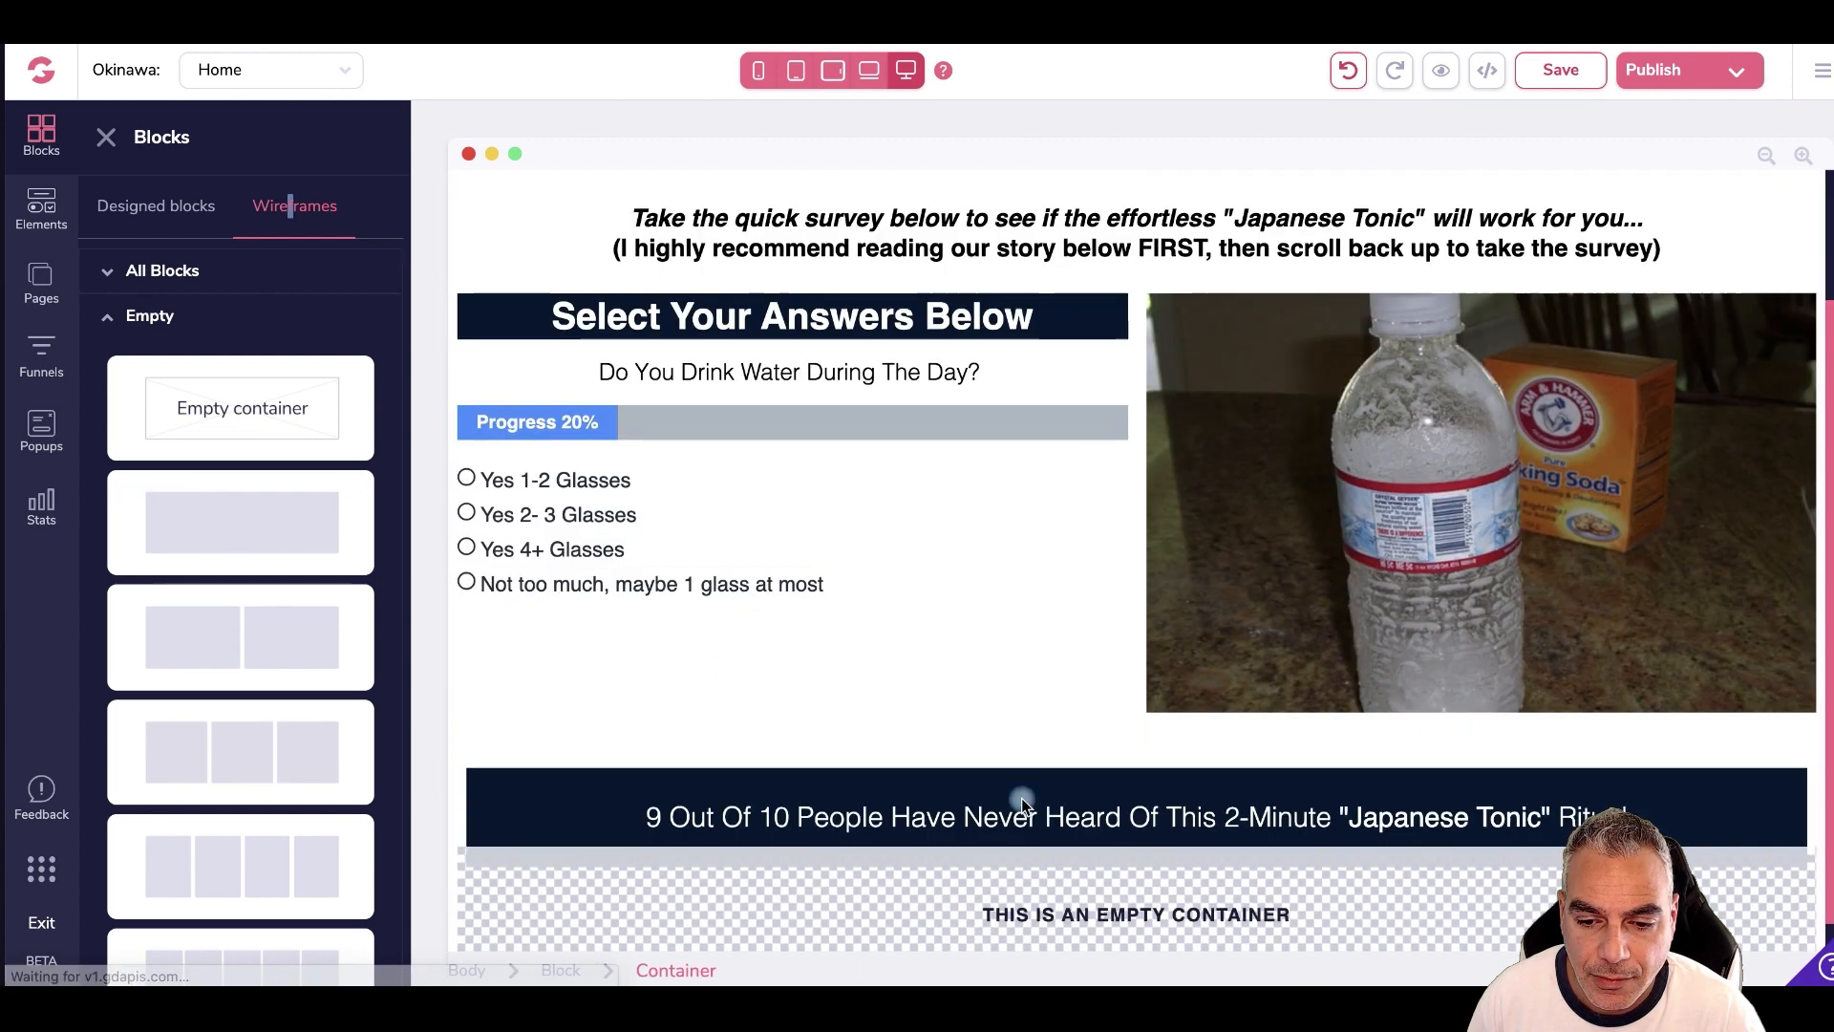
- Add a one-column layout to the empty container below the heading banner and increase the container's top margin
click(57, 208)
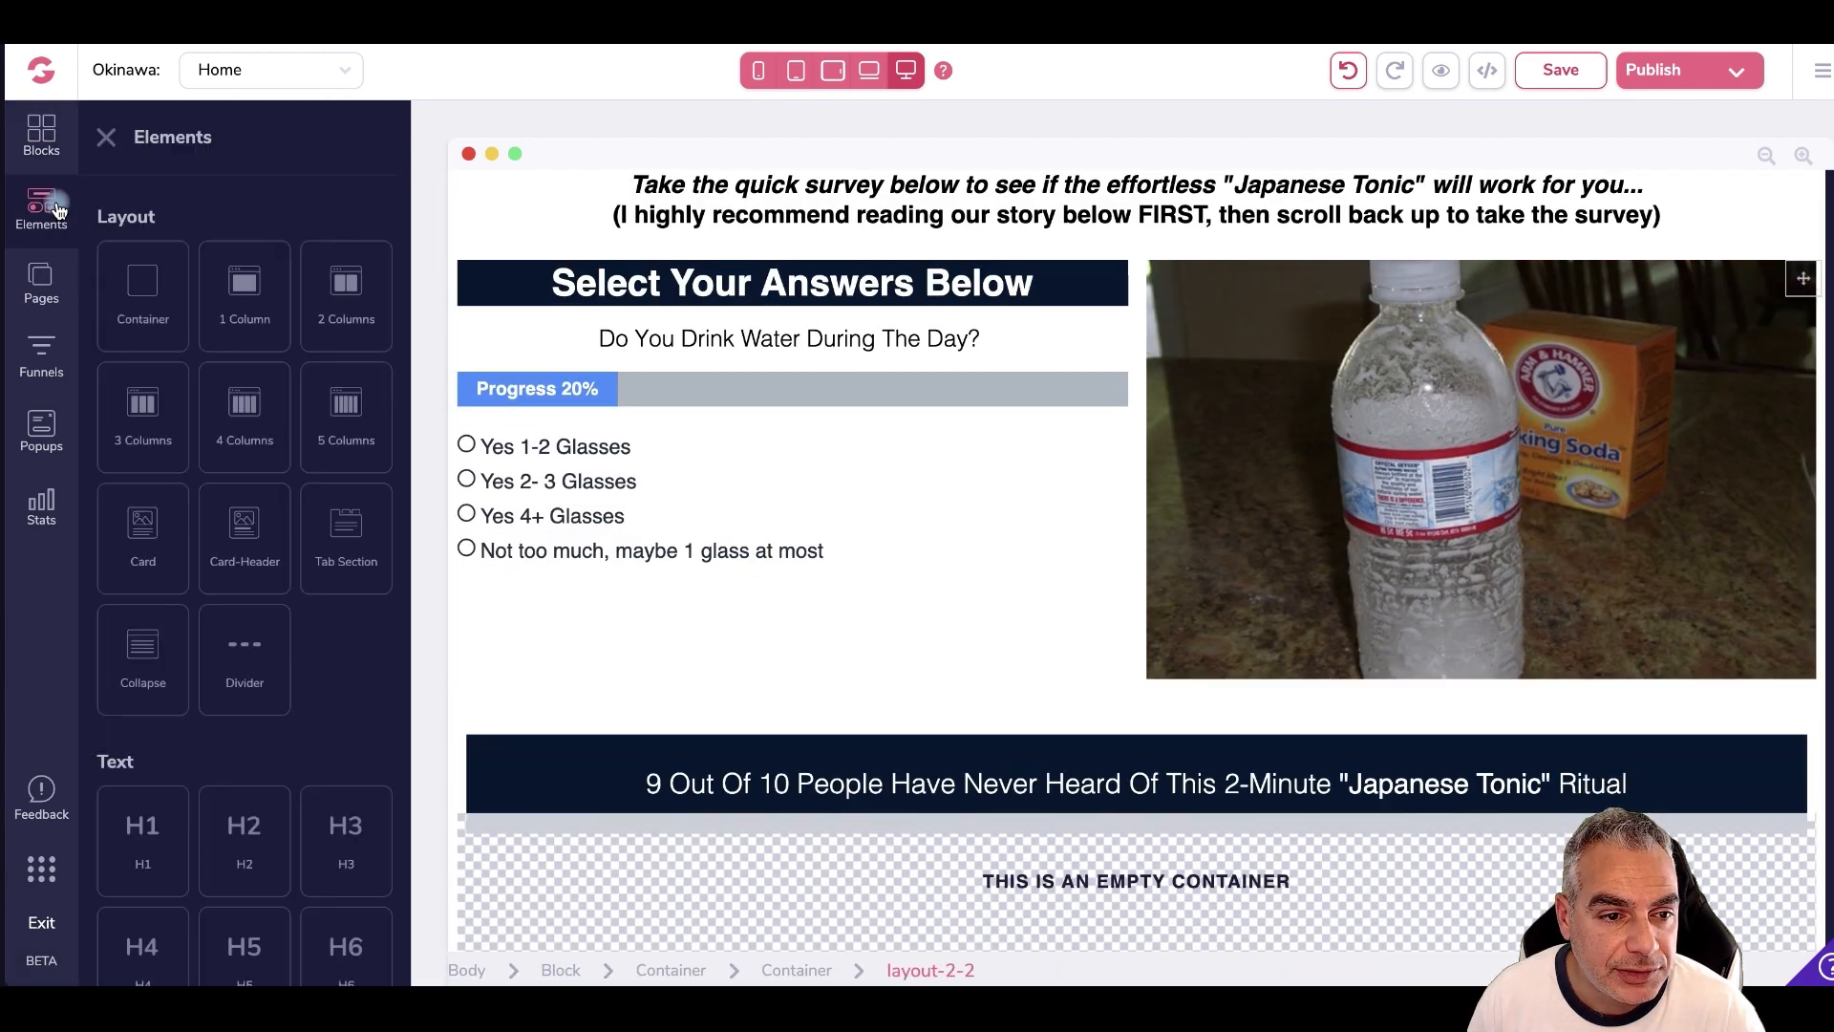
drag(144, 286, 1020, 971)
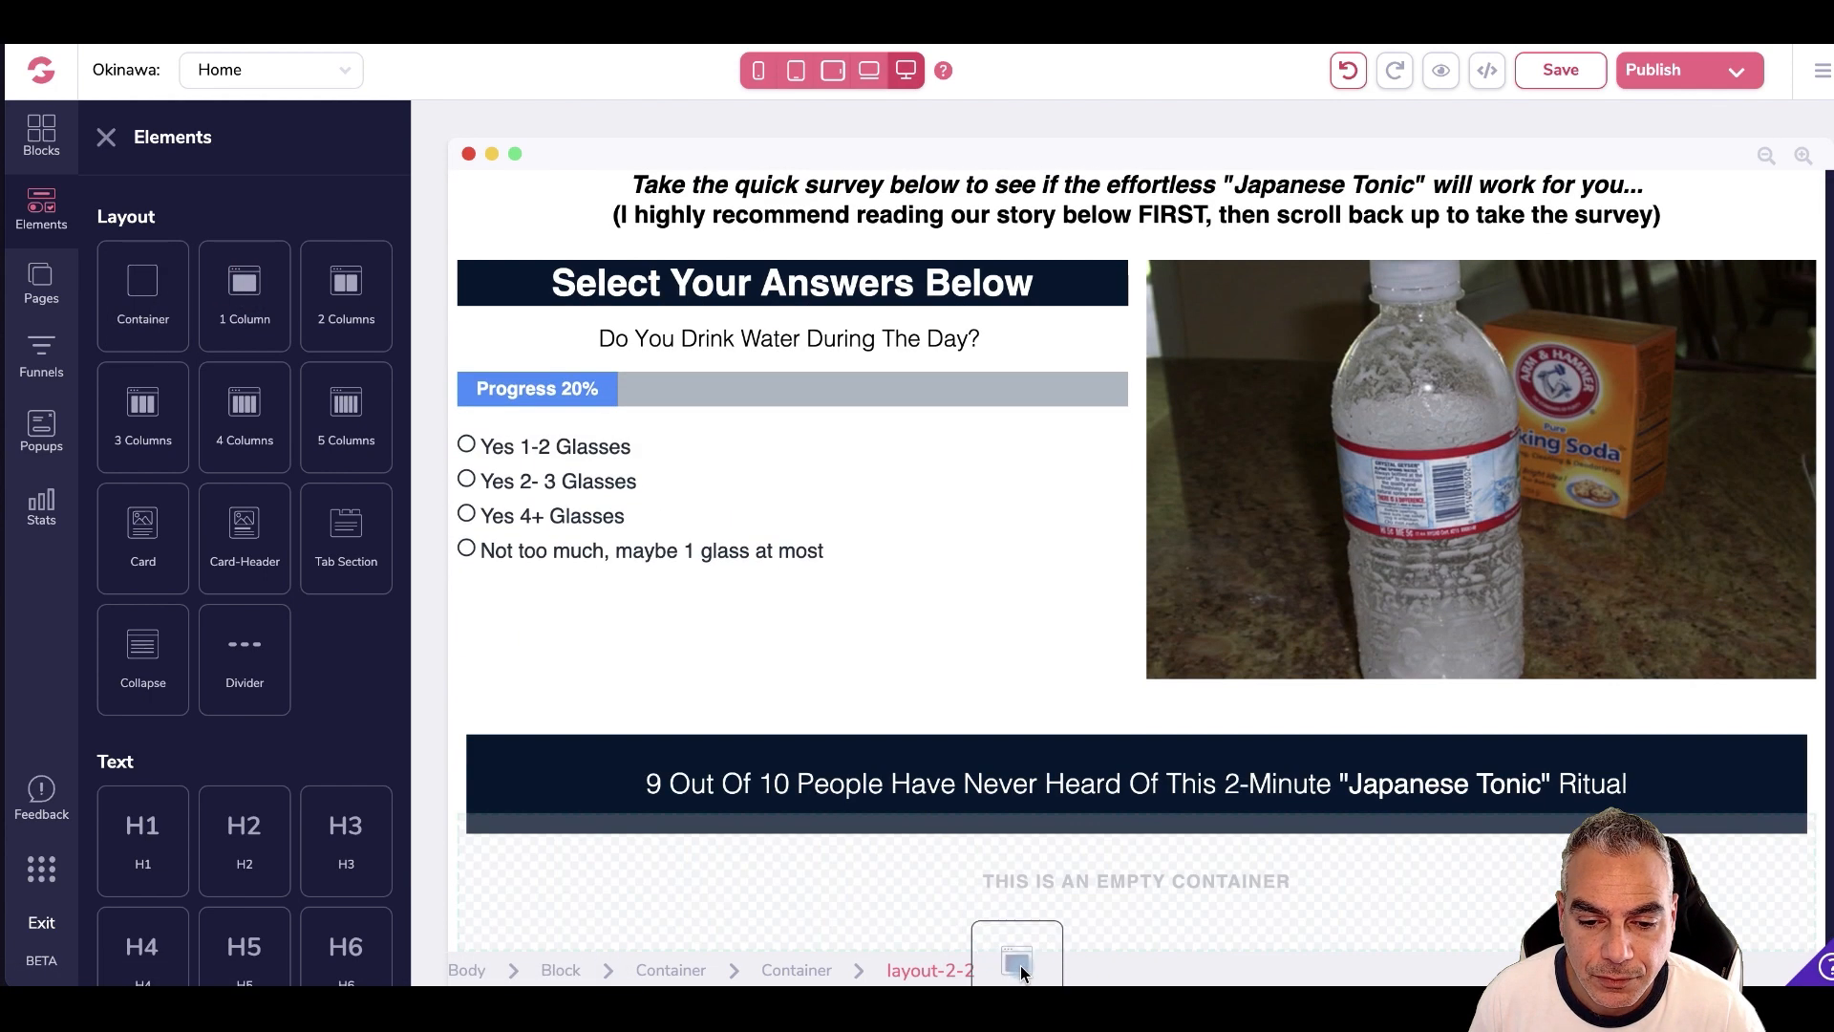
drag(588, 868, 594, 868)
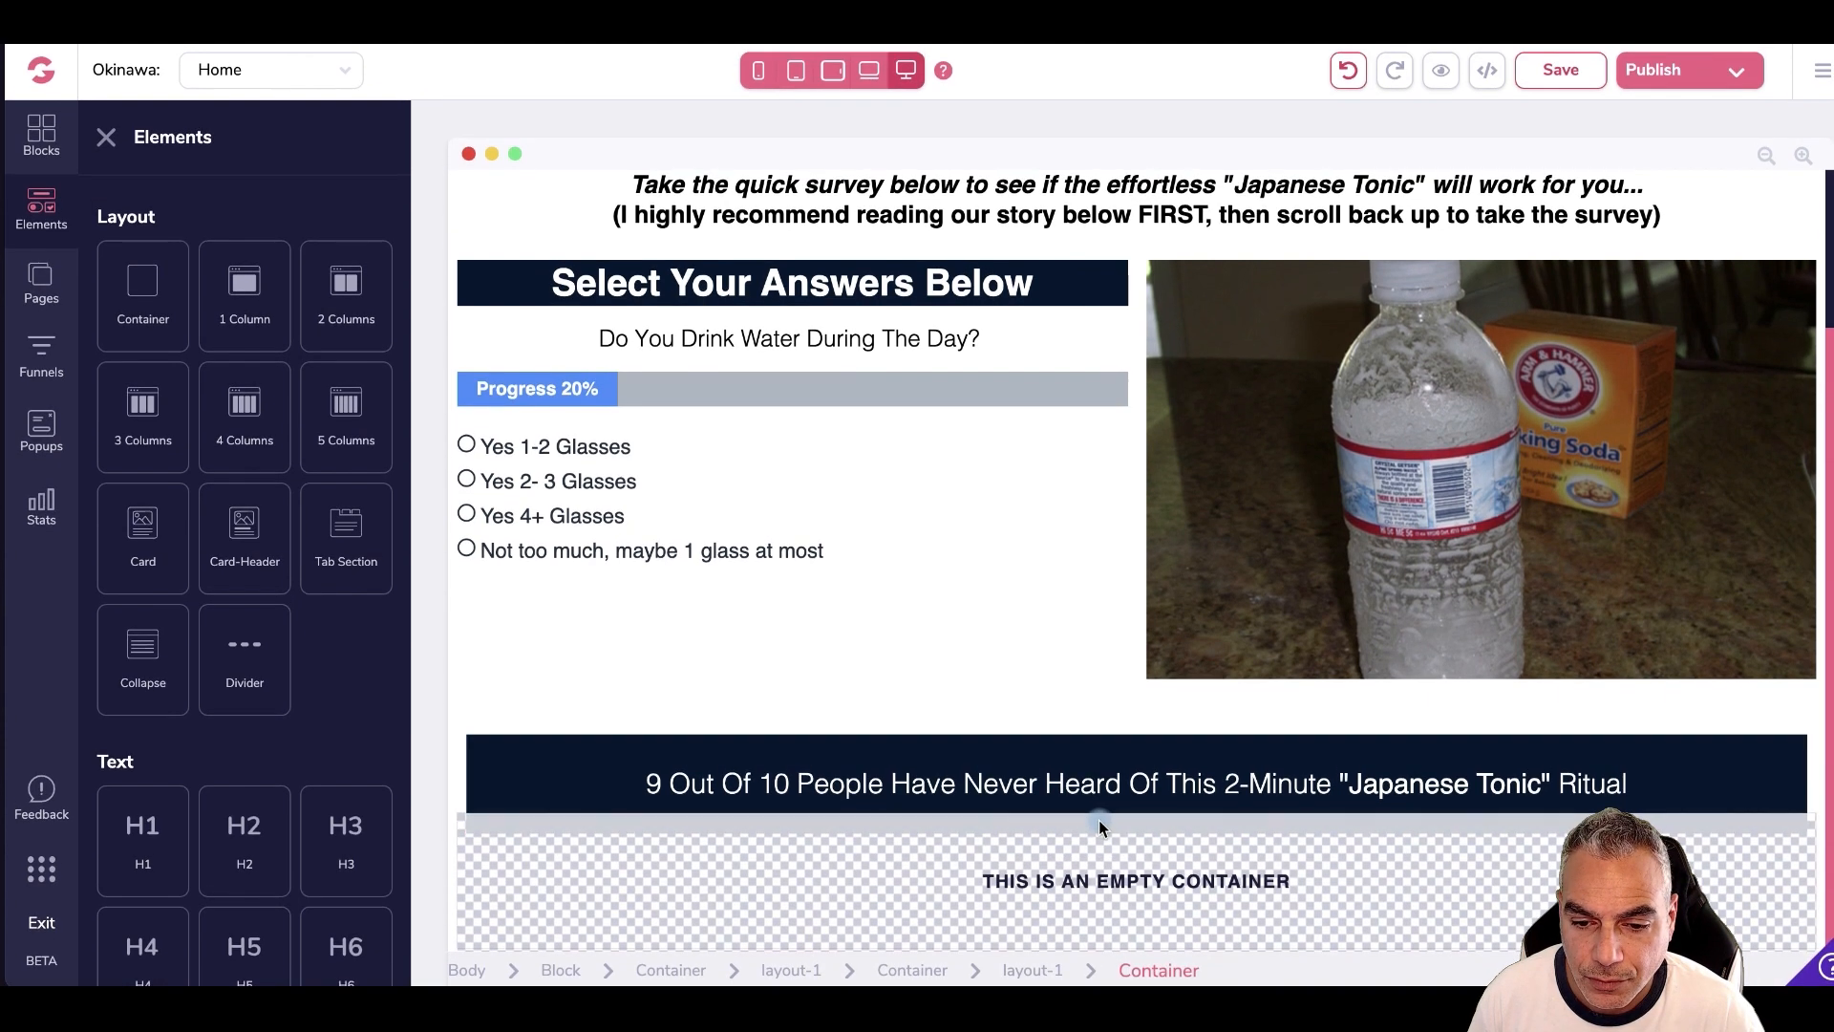
click(1066, 824)
drag(808, 800, 808, 843)
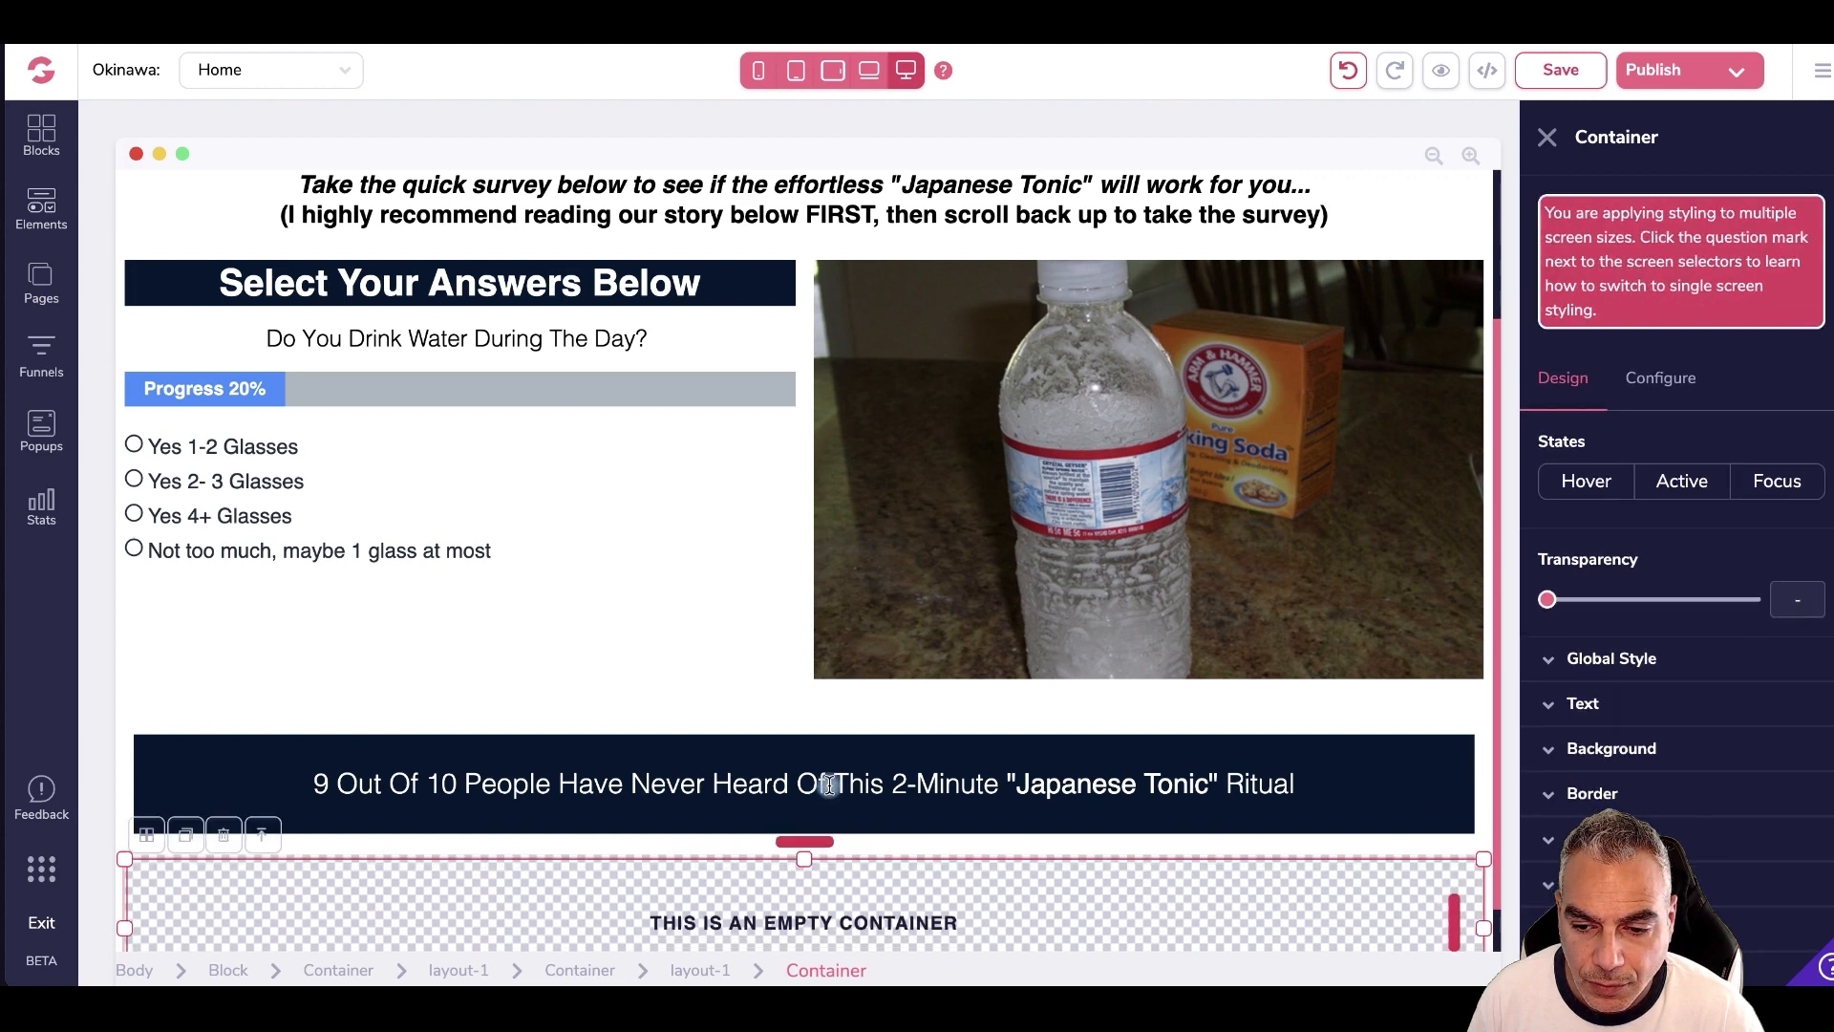
scroll(824, 784, down, 1)
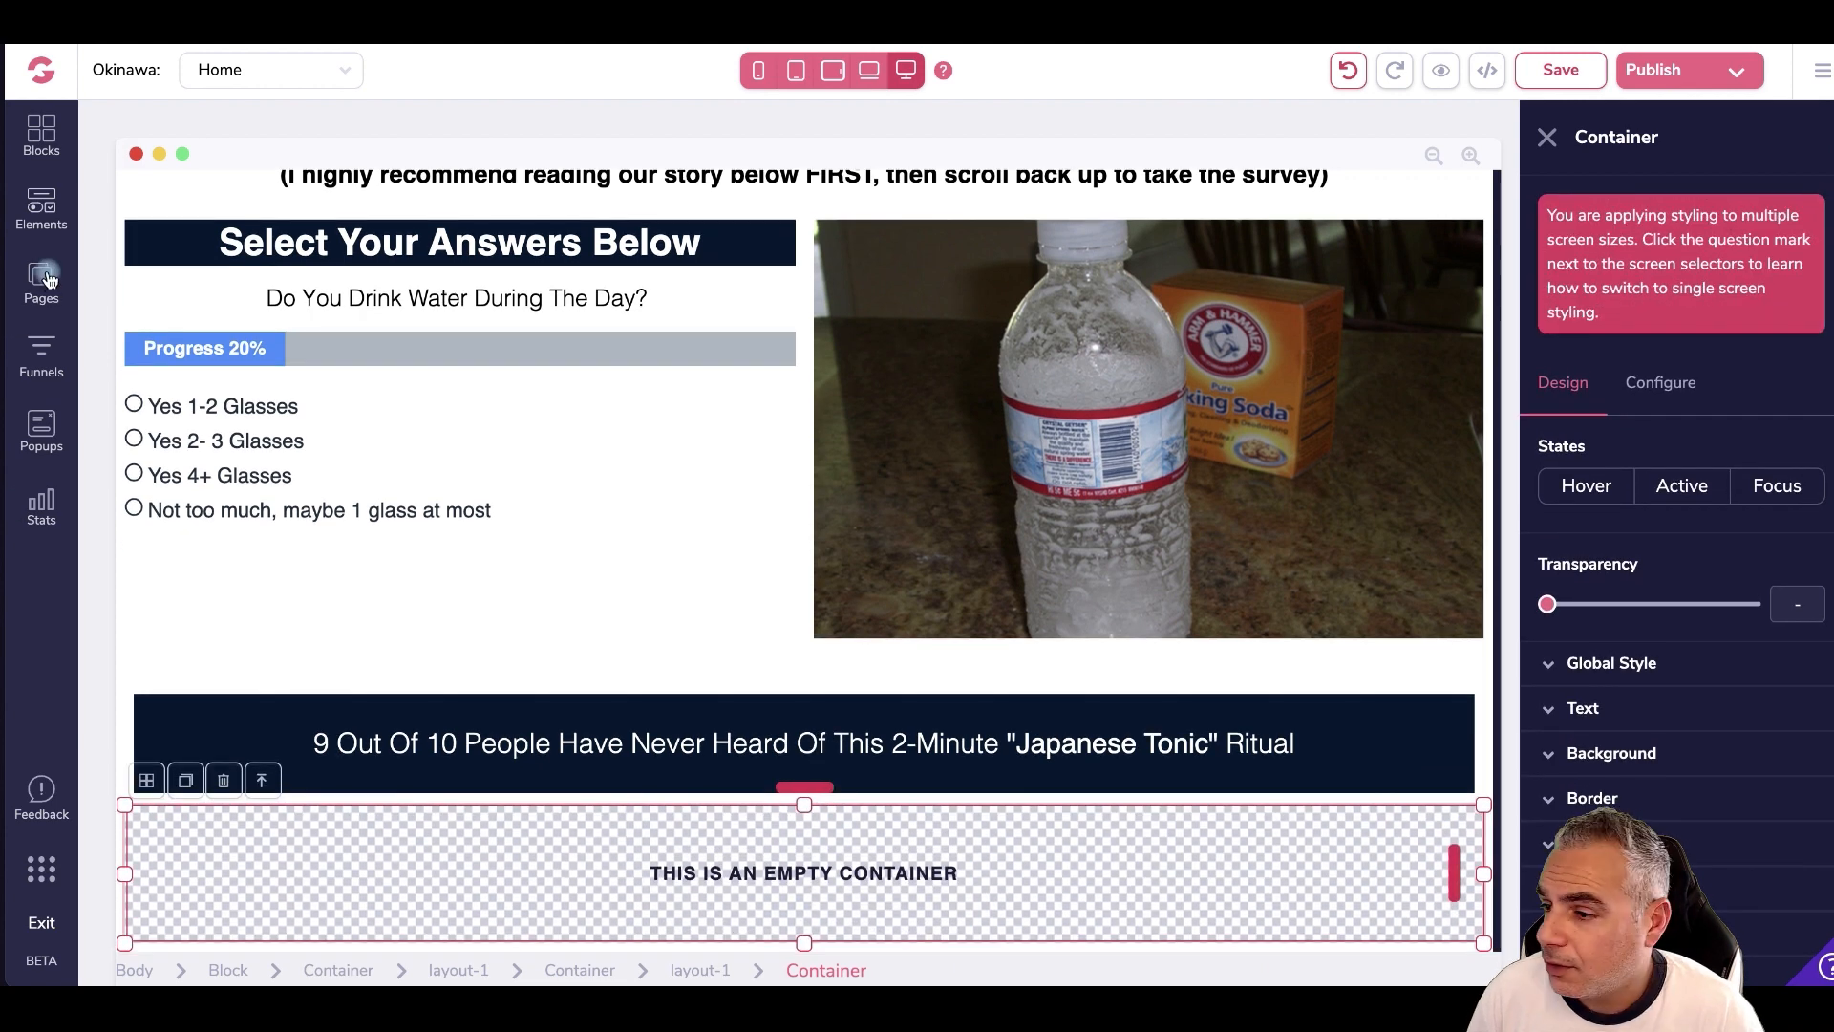
- Add a centered H2 heading reading "So, here's our weird story..." in the empty container below the dark banner
click(41, 205)
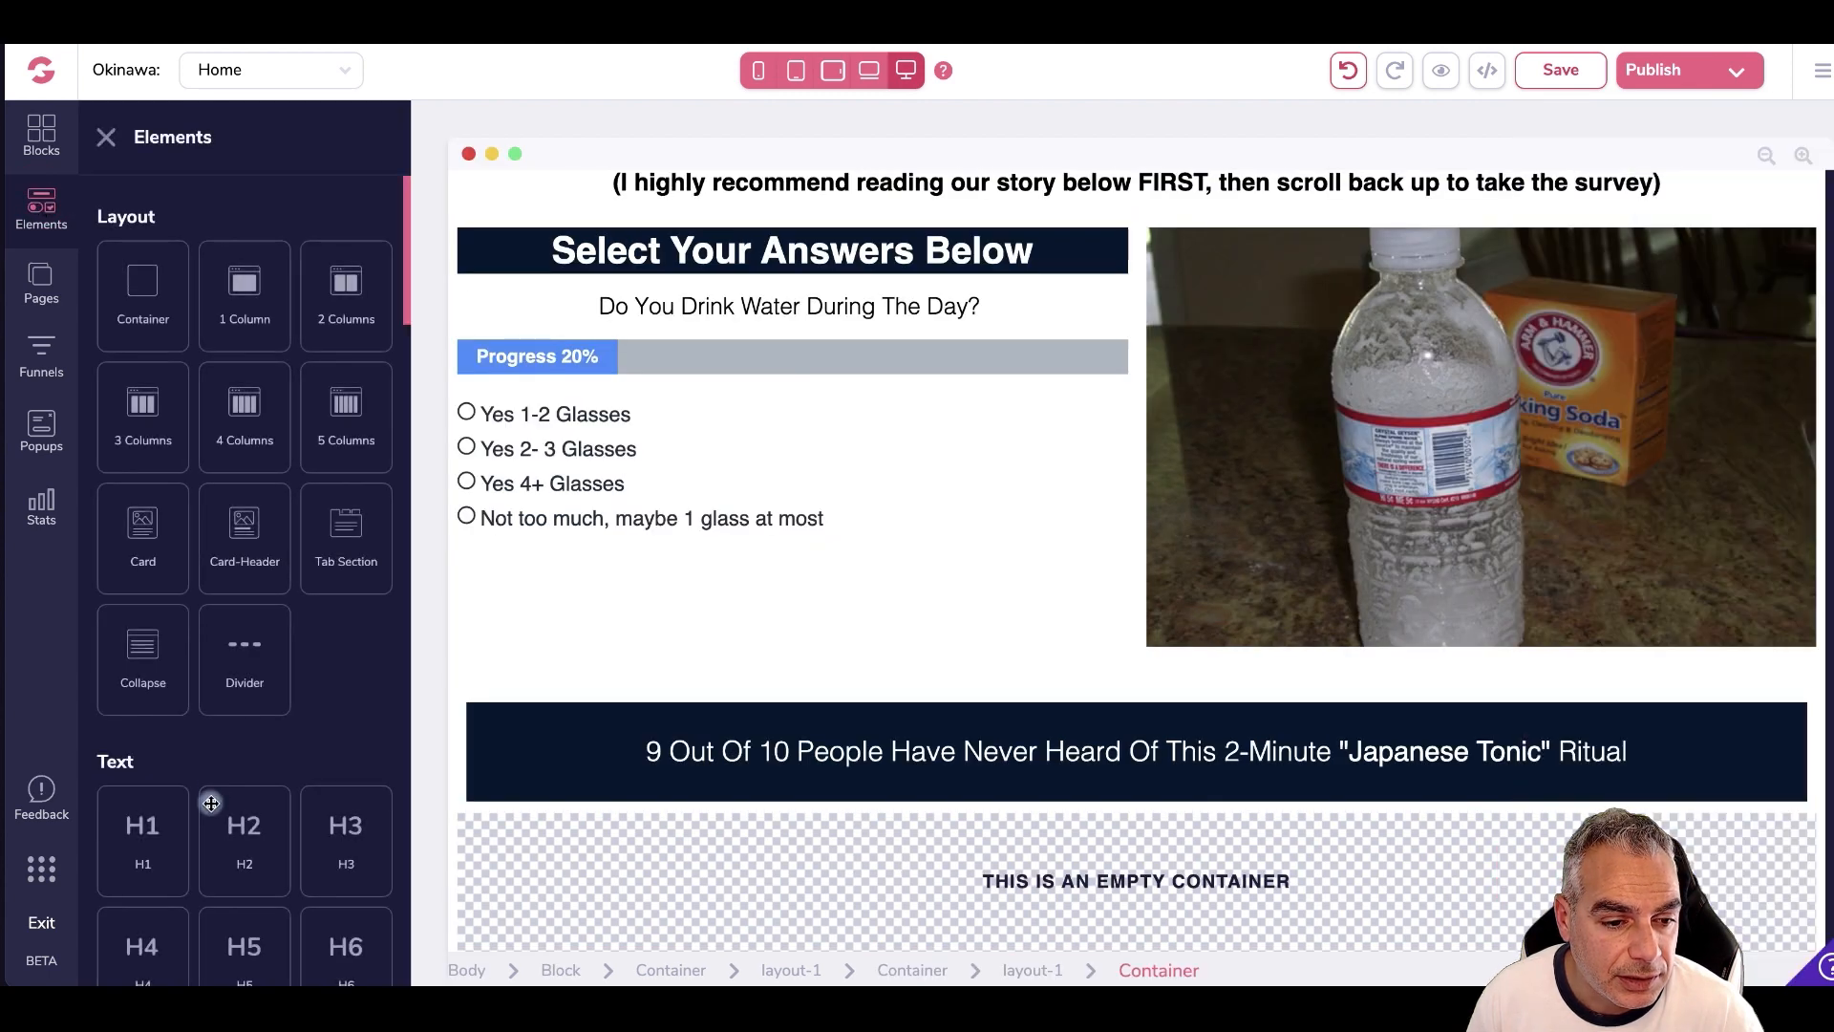
drag(301, 828, 803, 892)
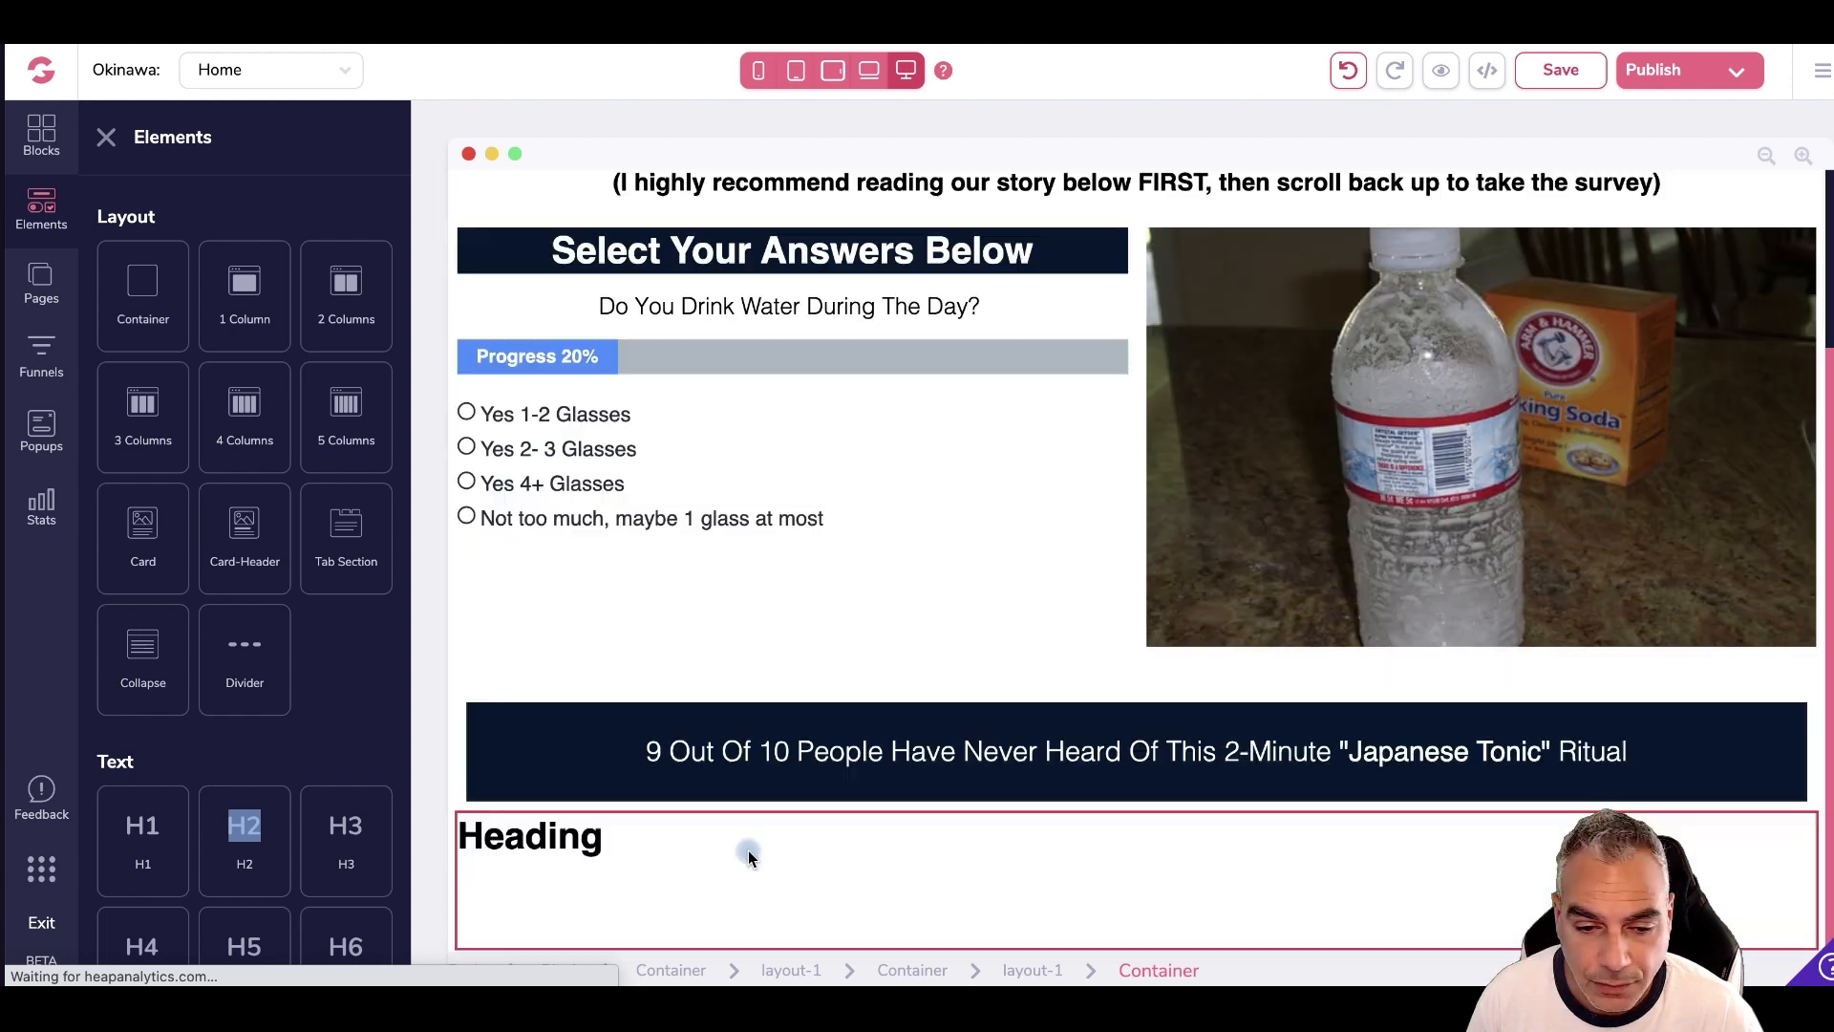
click(638, 838)
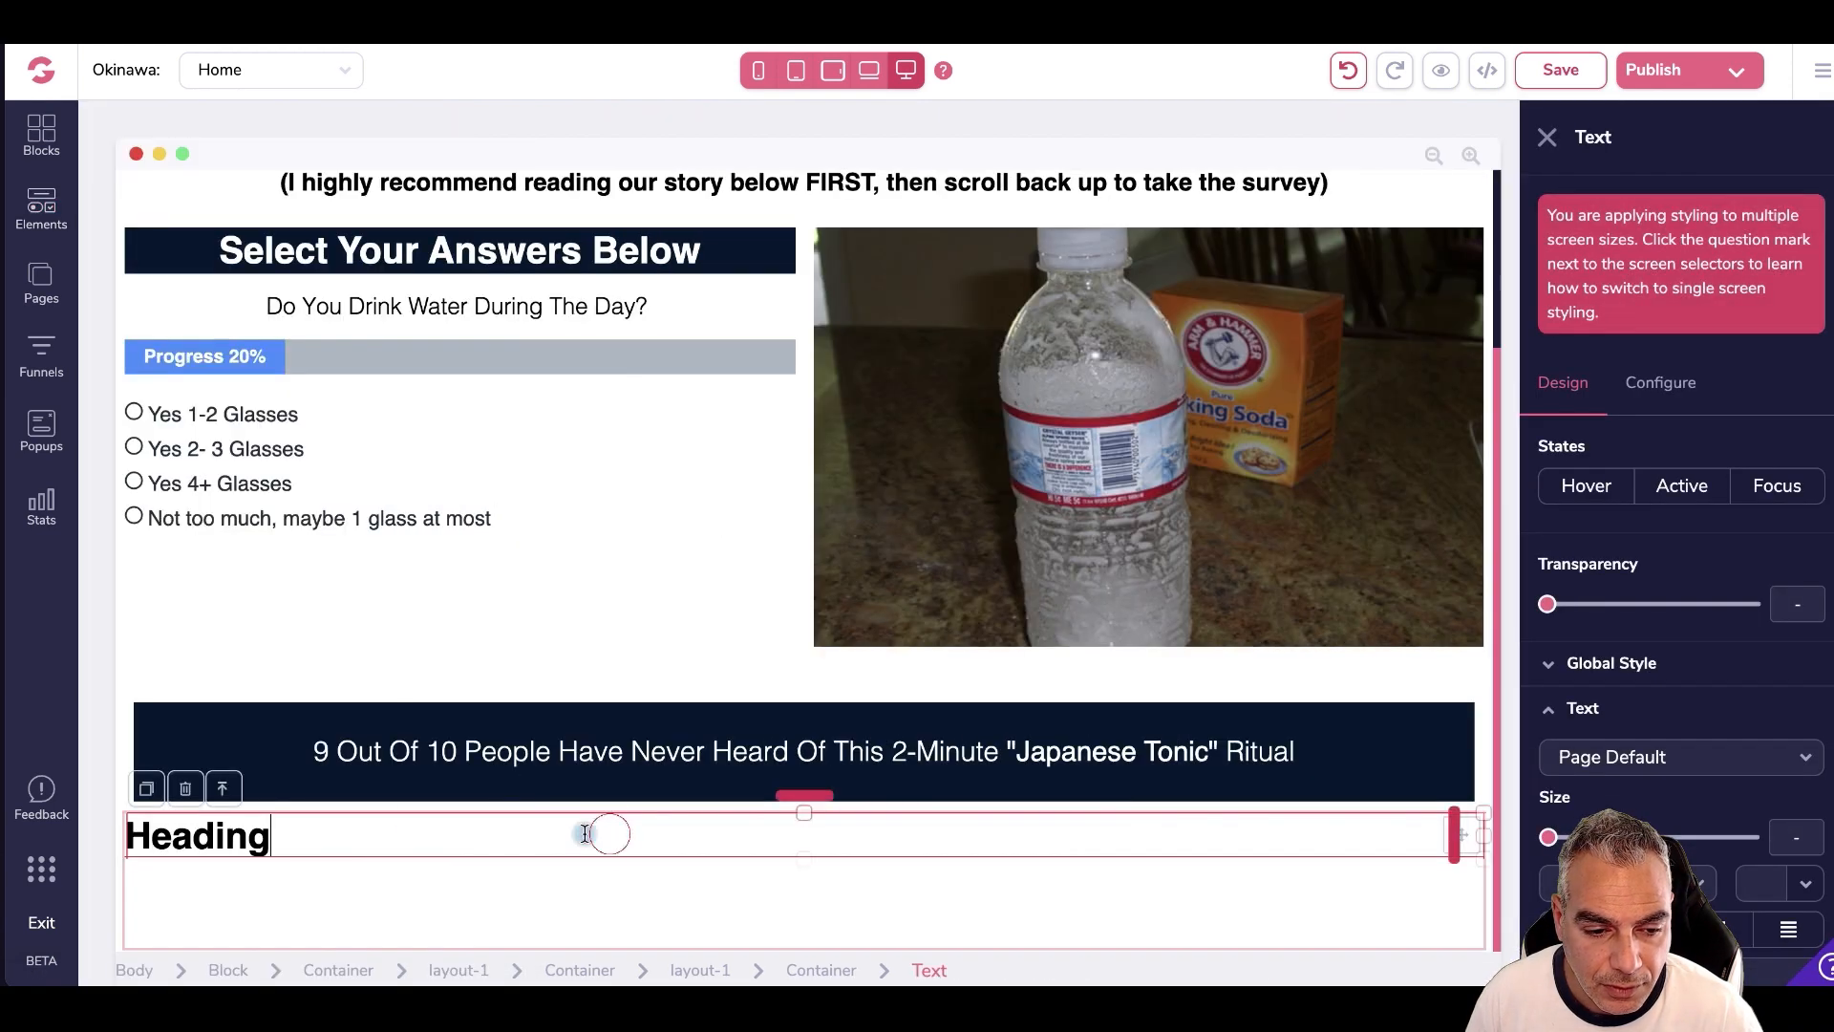
double_click(221, 817)
key(BackSpace)
text(Sp j)
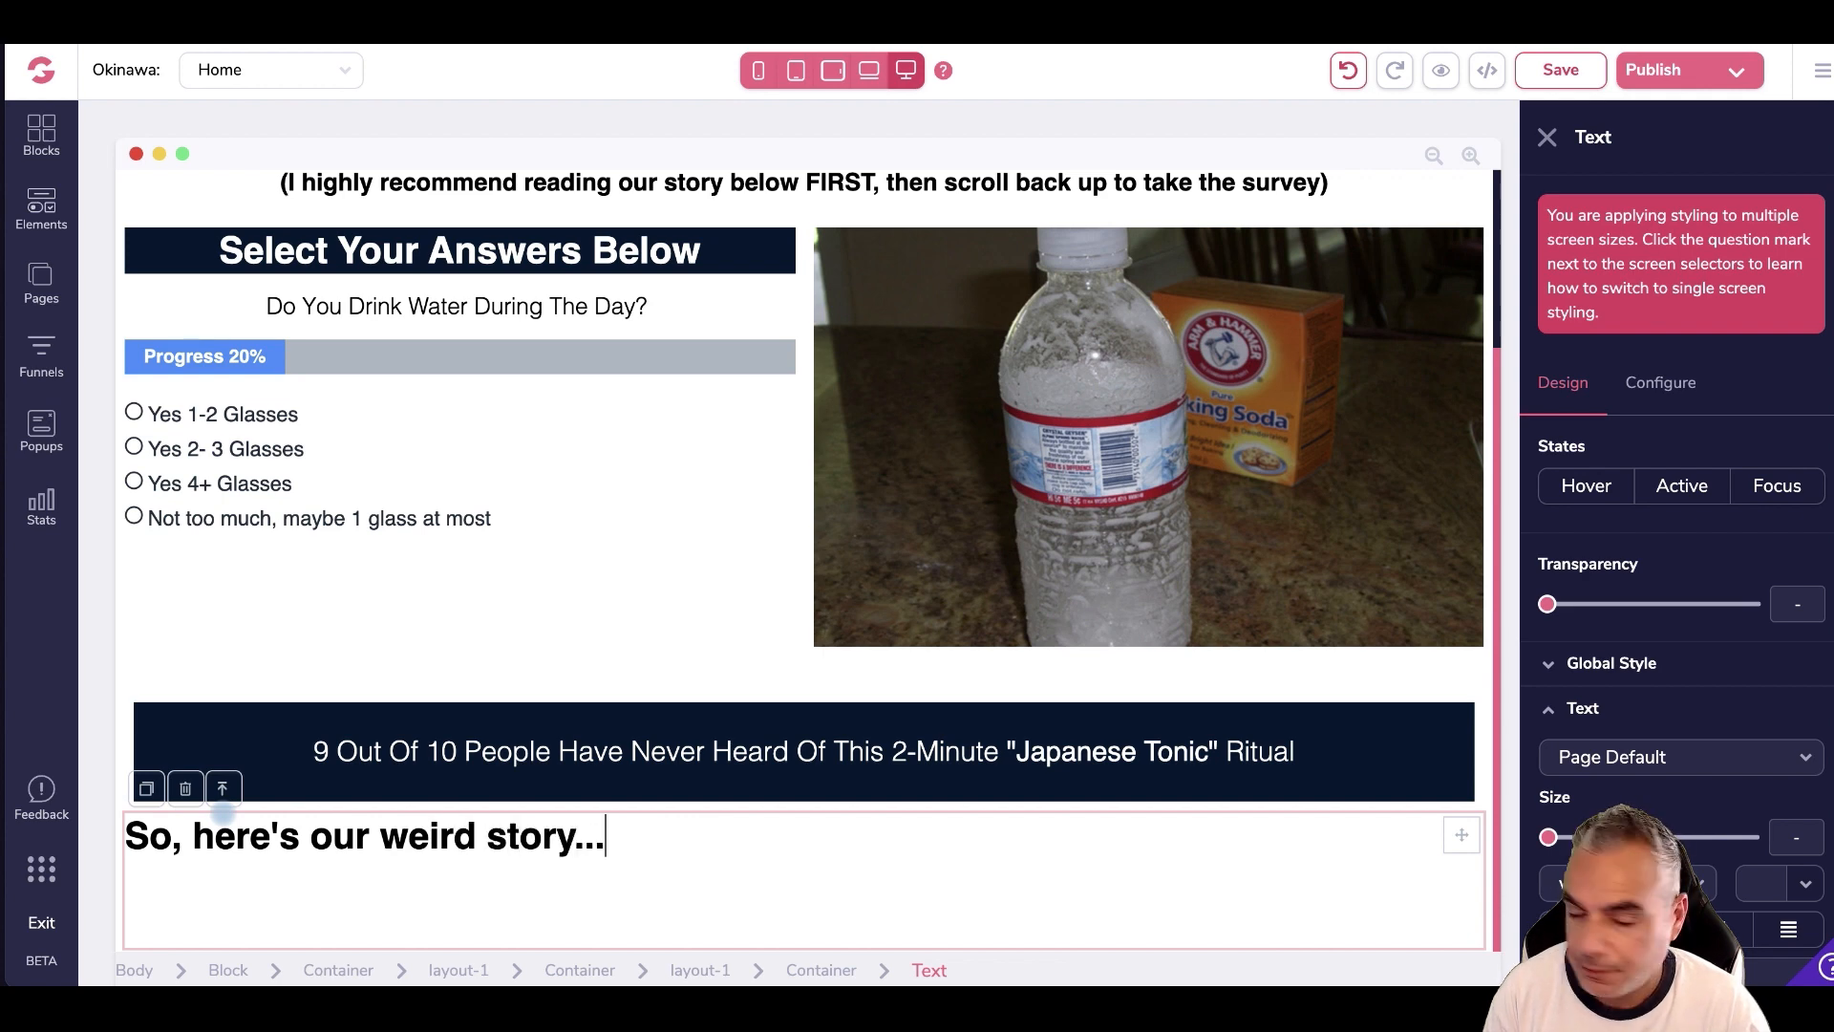
click(1710, 928)
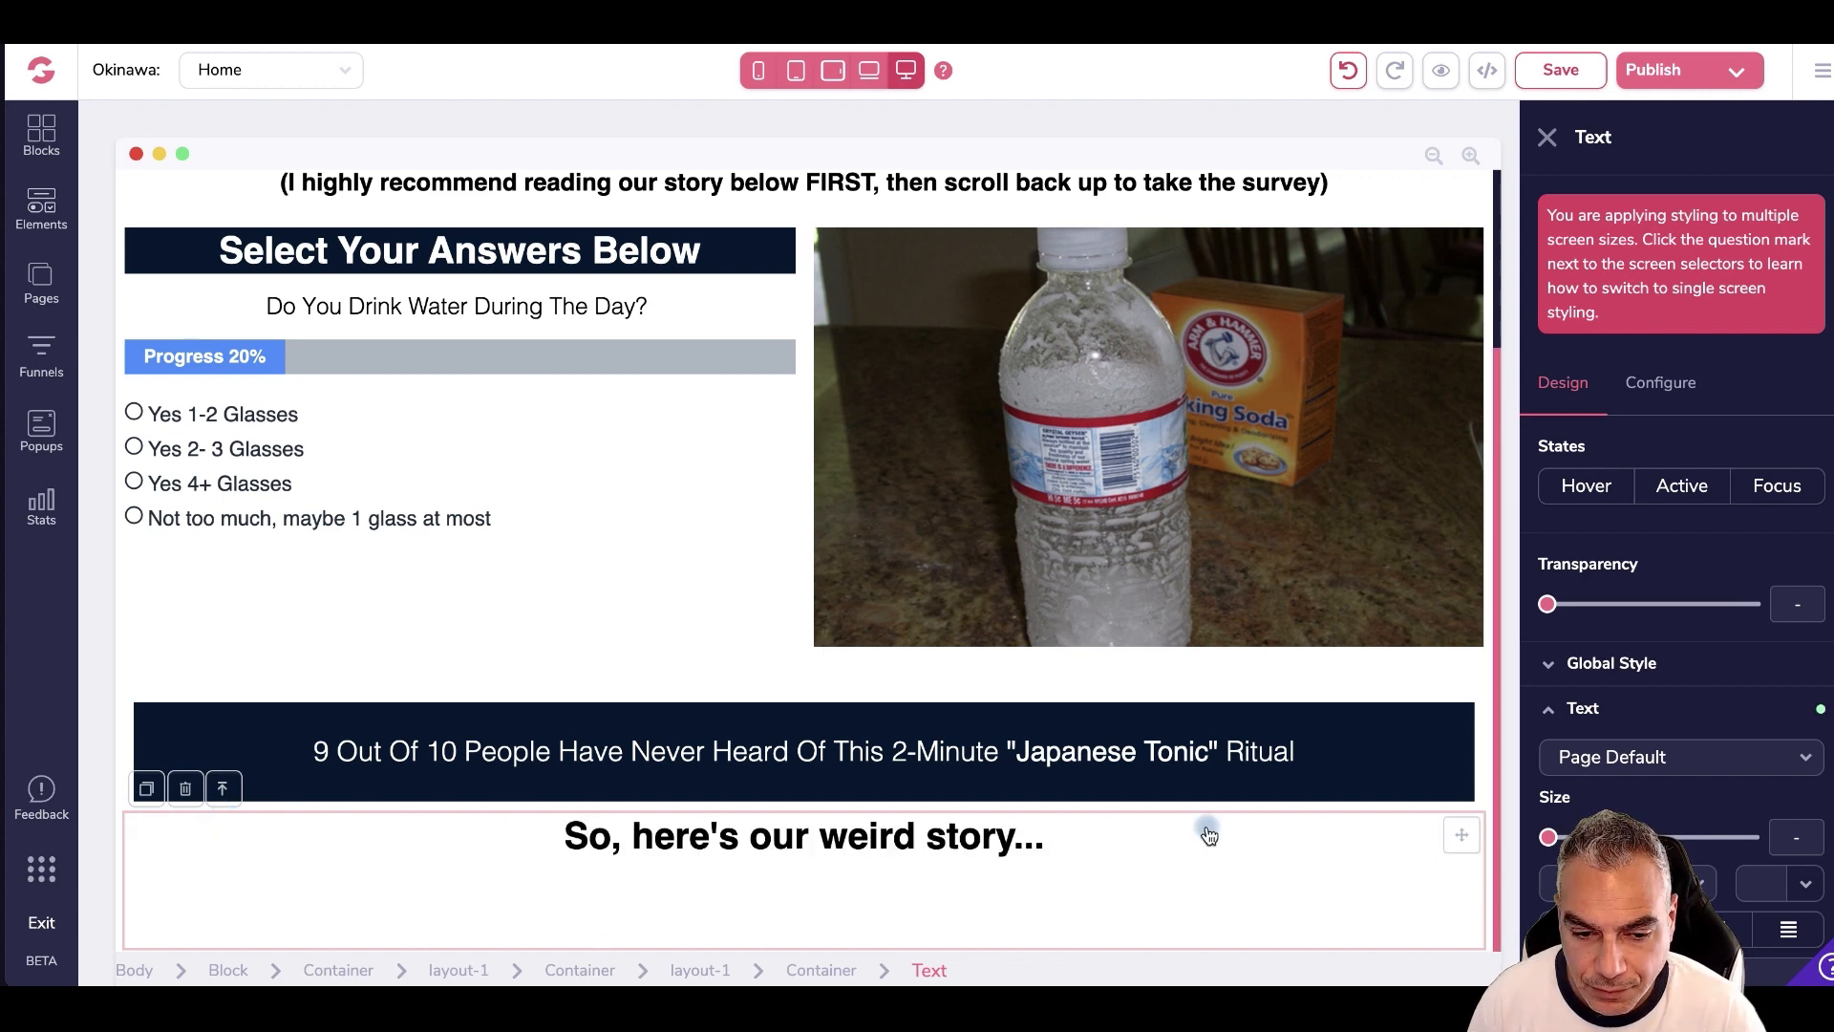
- Add a container below the "So, here's our weird story..." heading and place a Paragraph element in it
click(788, 902)
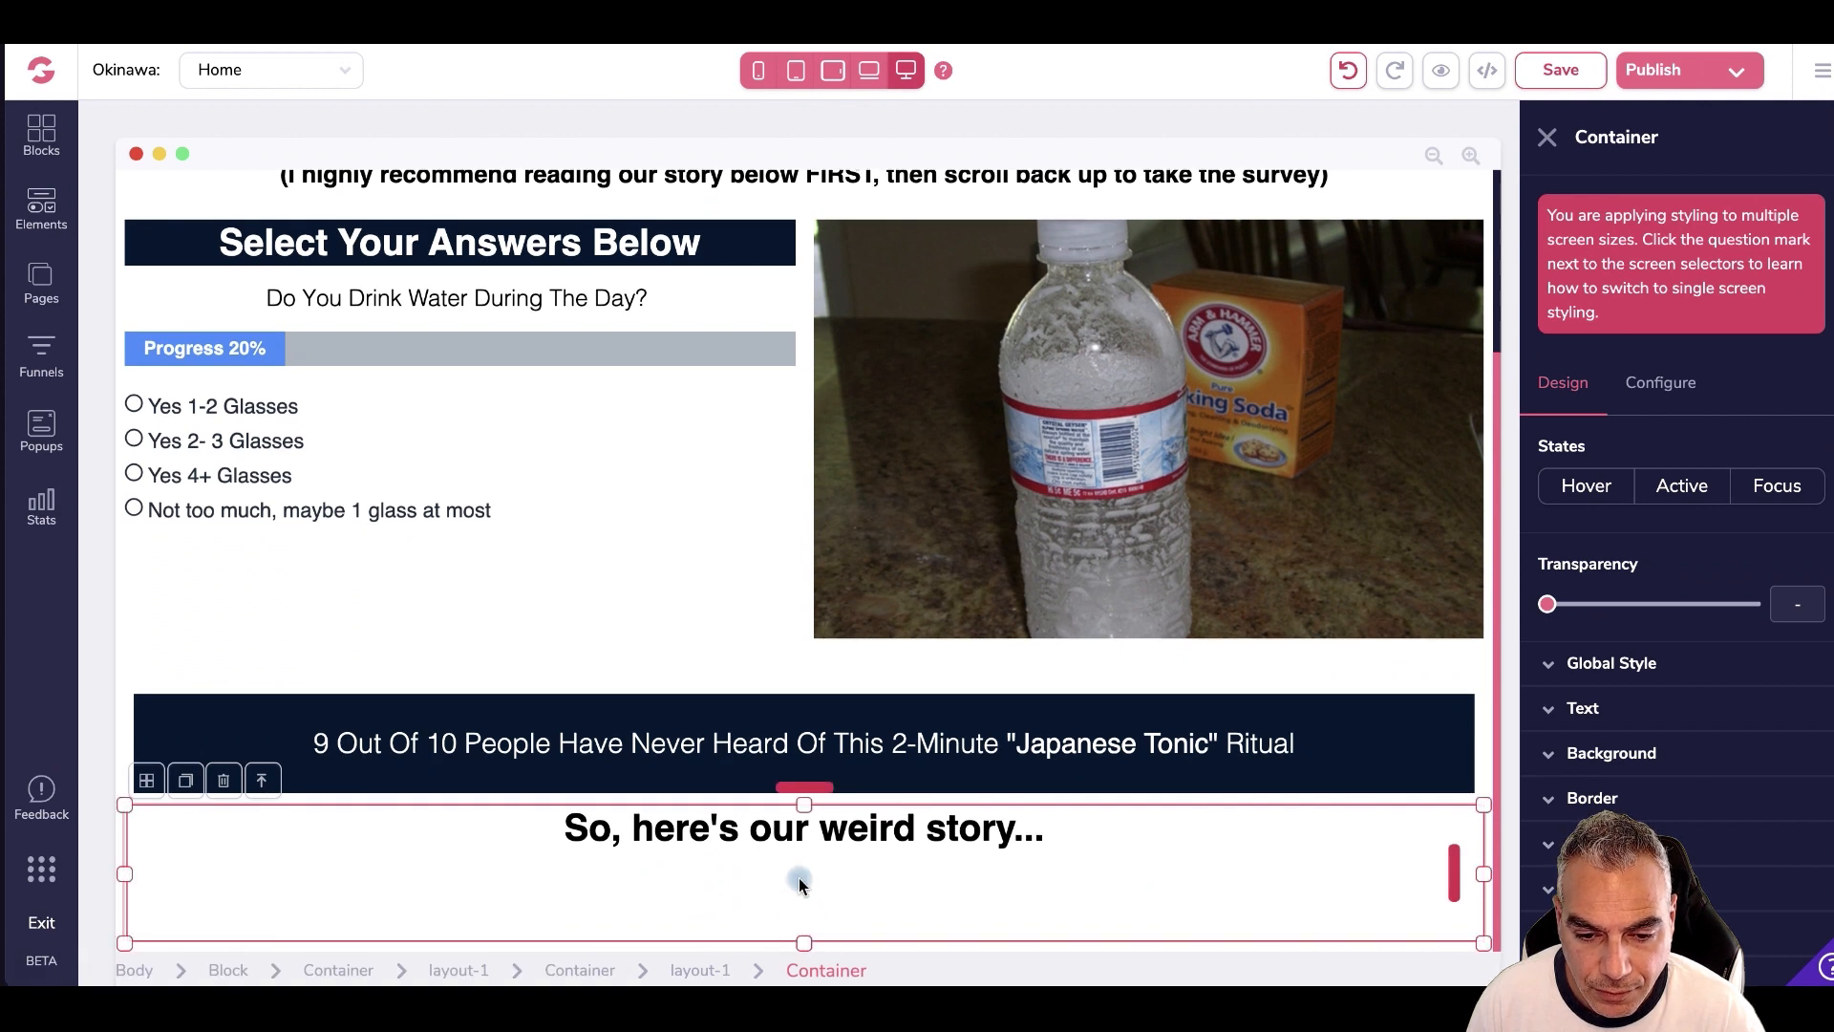
click(535, 828)
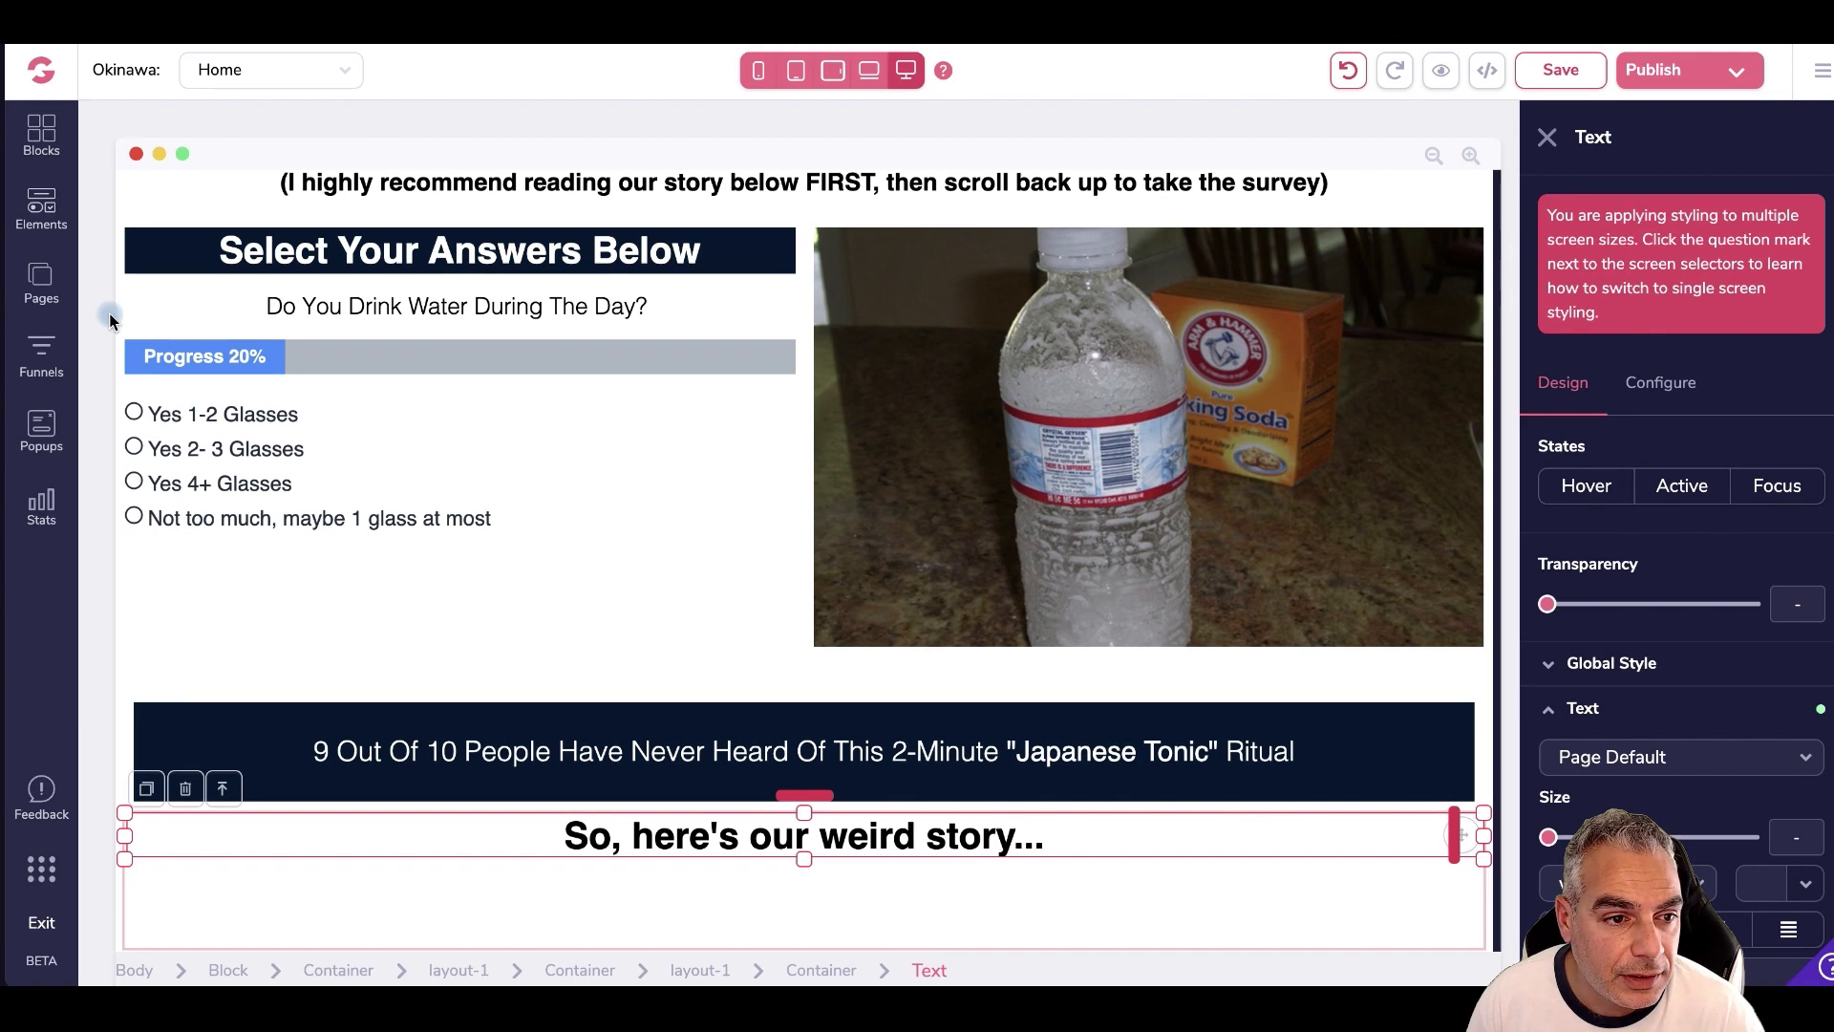
click(41, 201)
drag(142, 284, 971, 901)
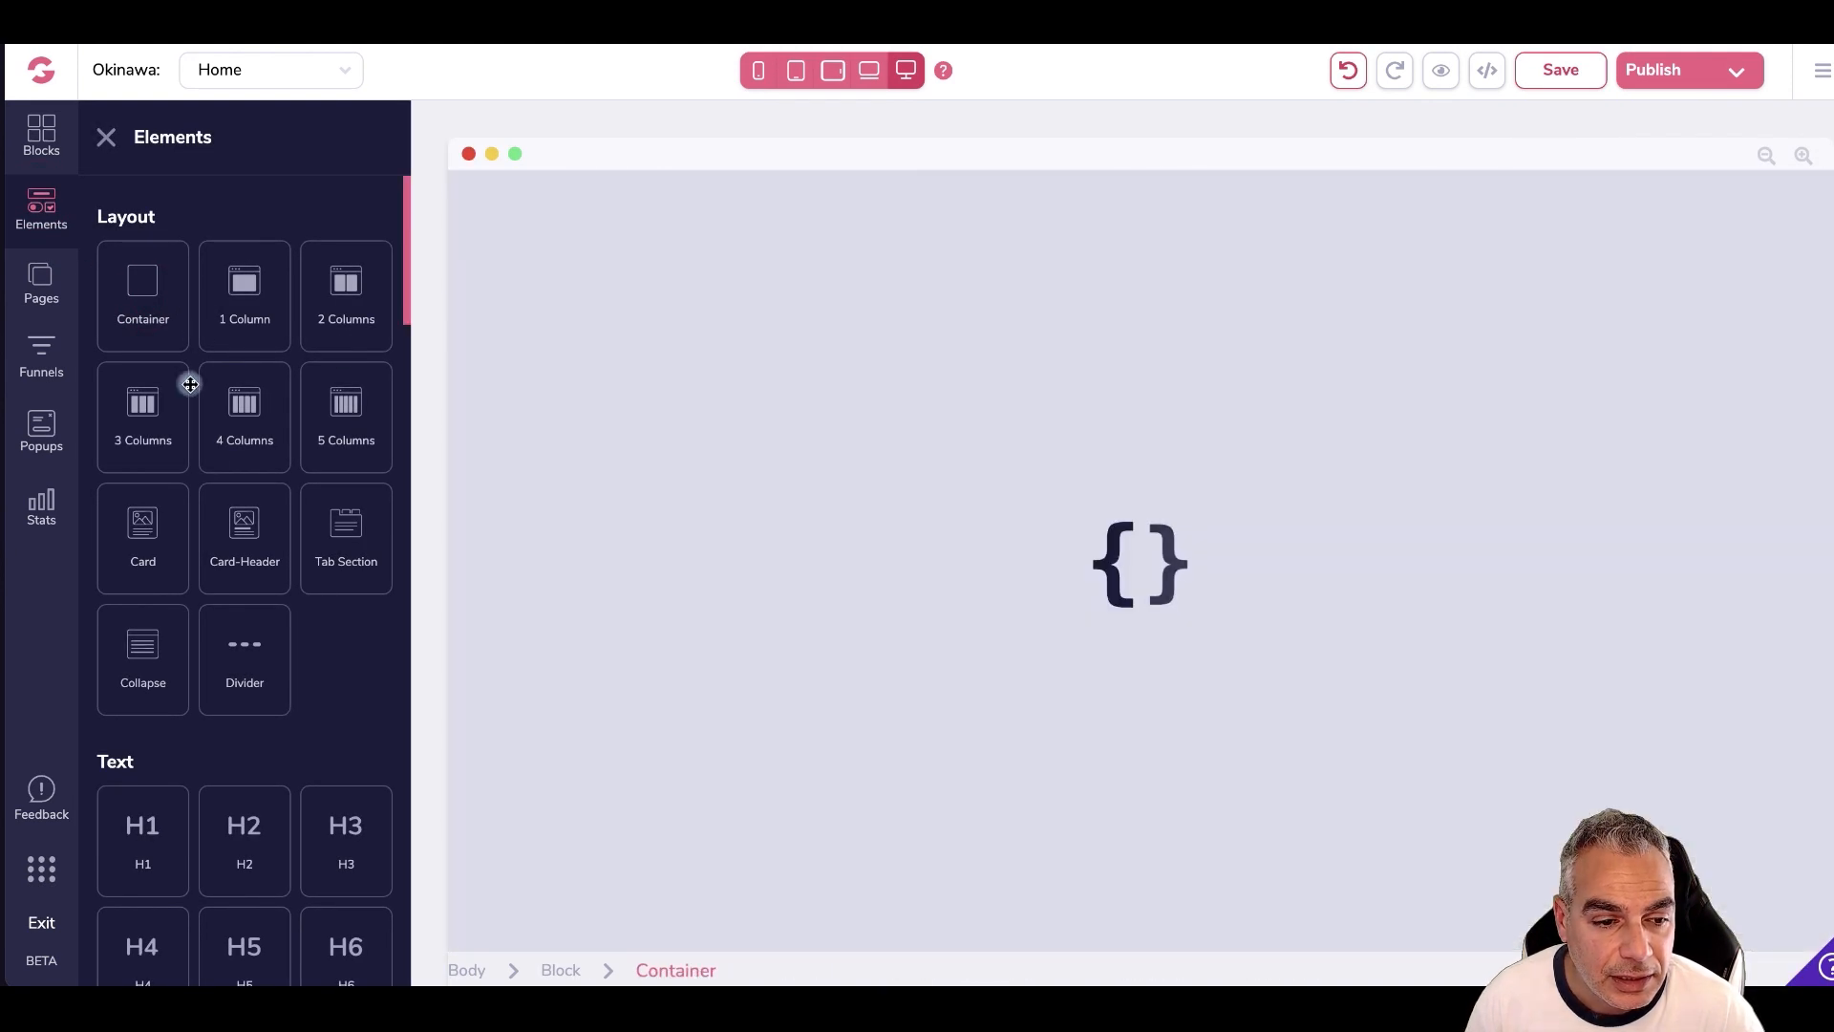
scroll(185, 590, down, 1)
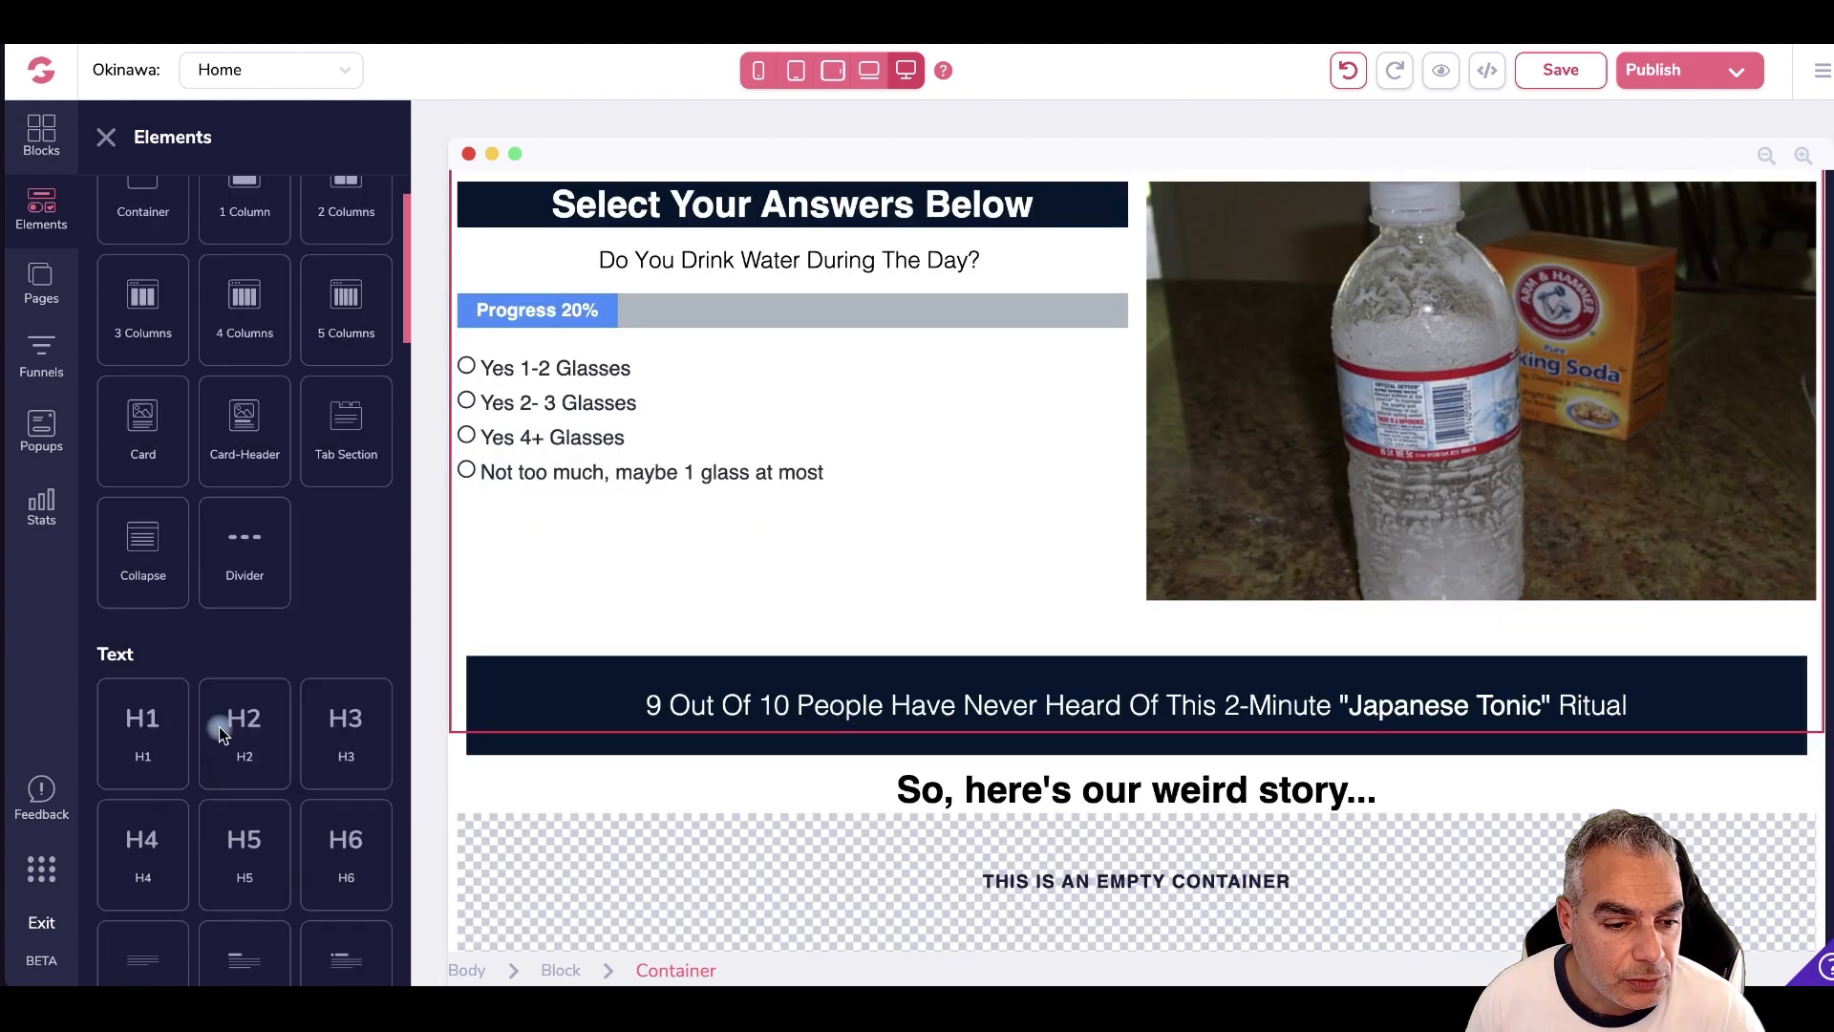
scroll(205, 720, down, 3)
drag(164, 680, 970, 872)
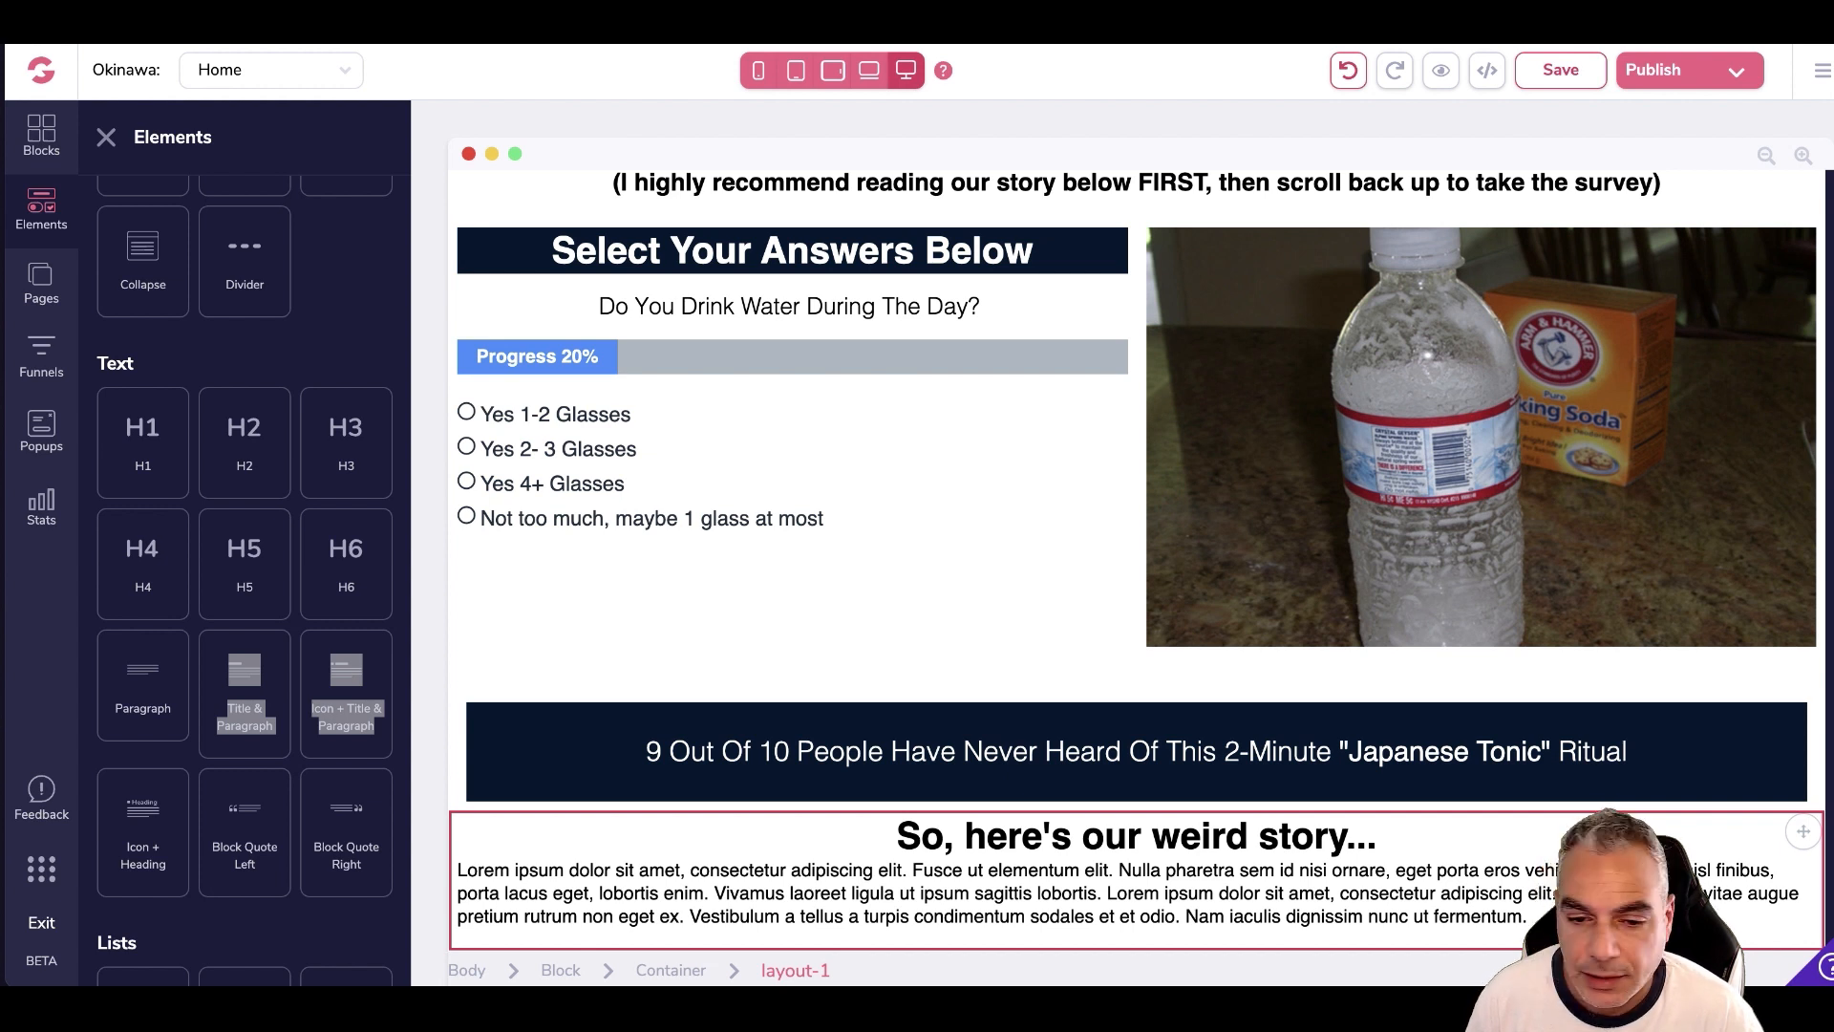
- Replace the placeholder paragraph with the copied story text
click(898, 921)
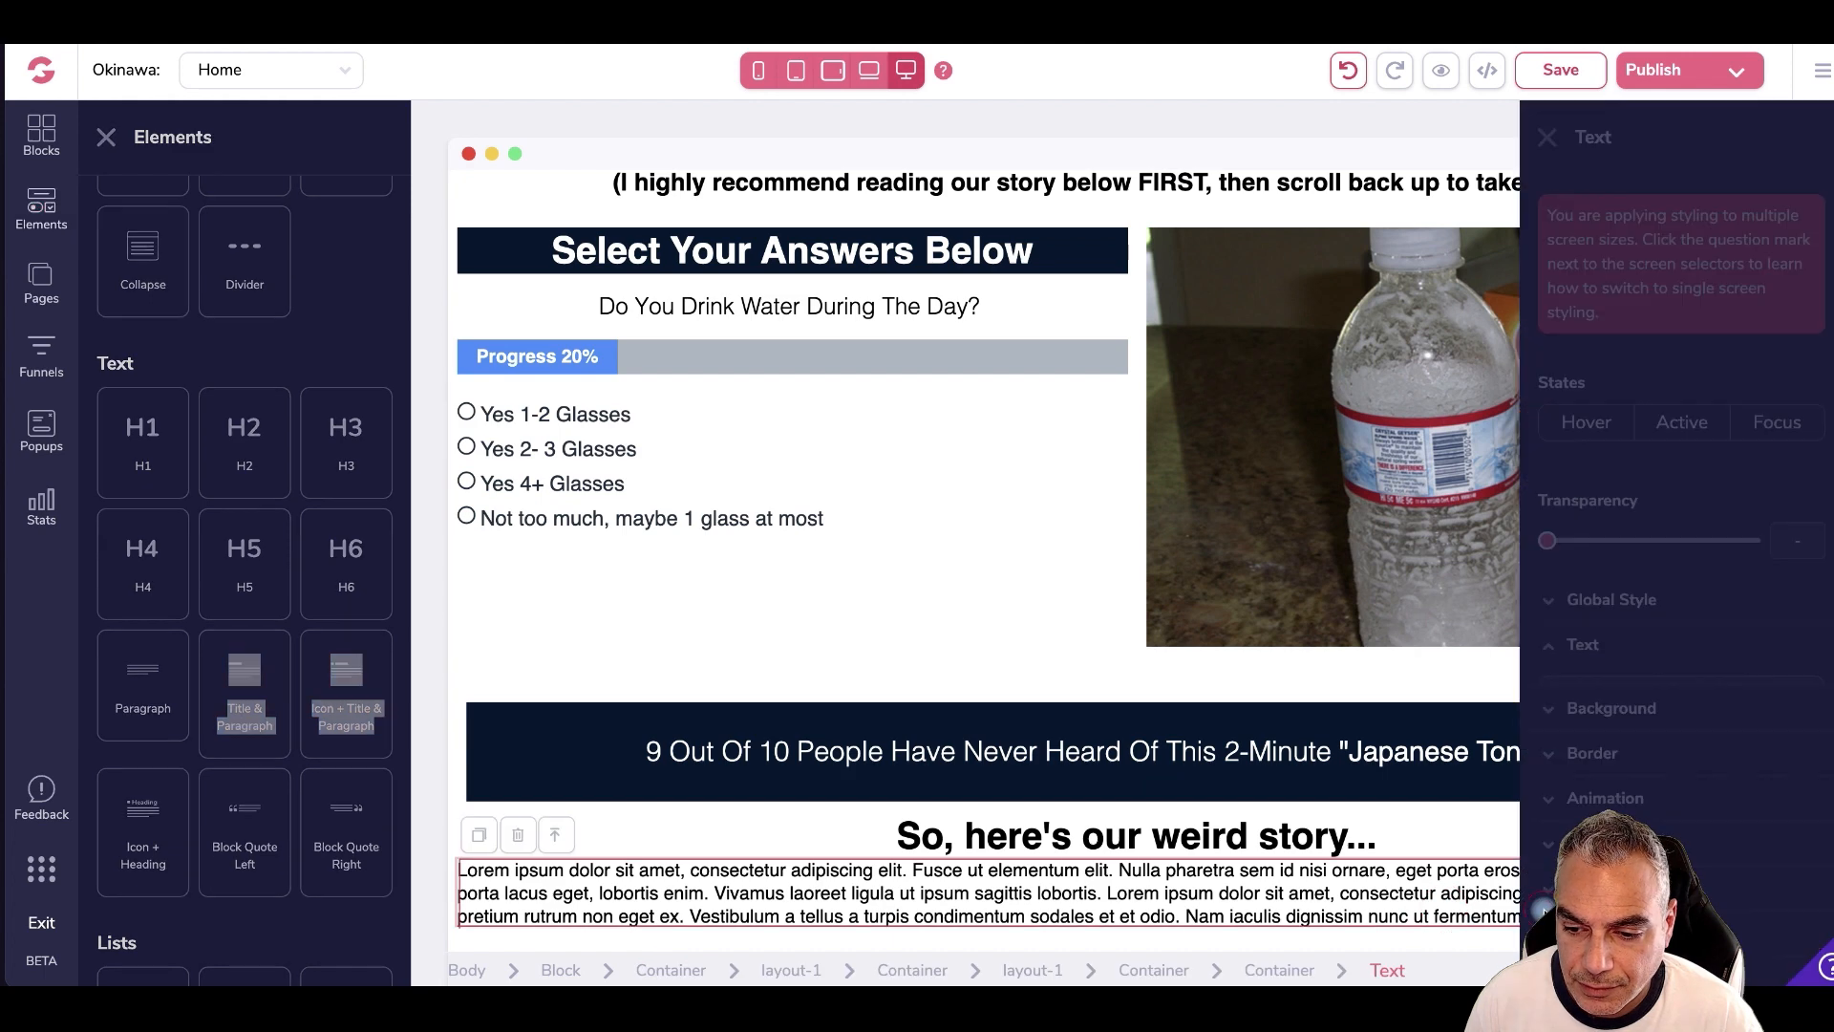
double_click(1208, 915)
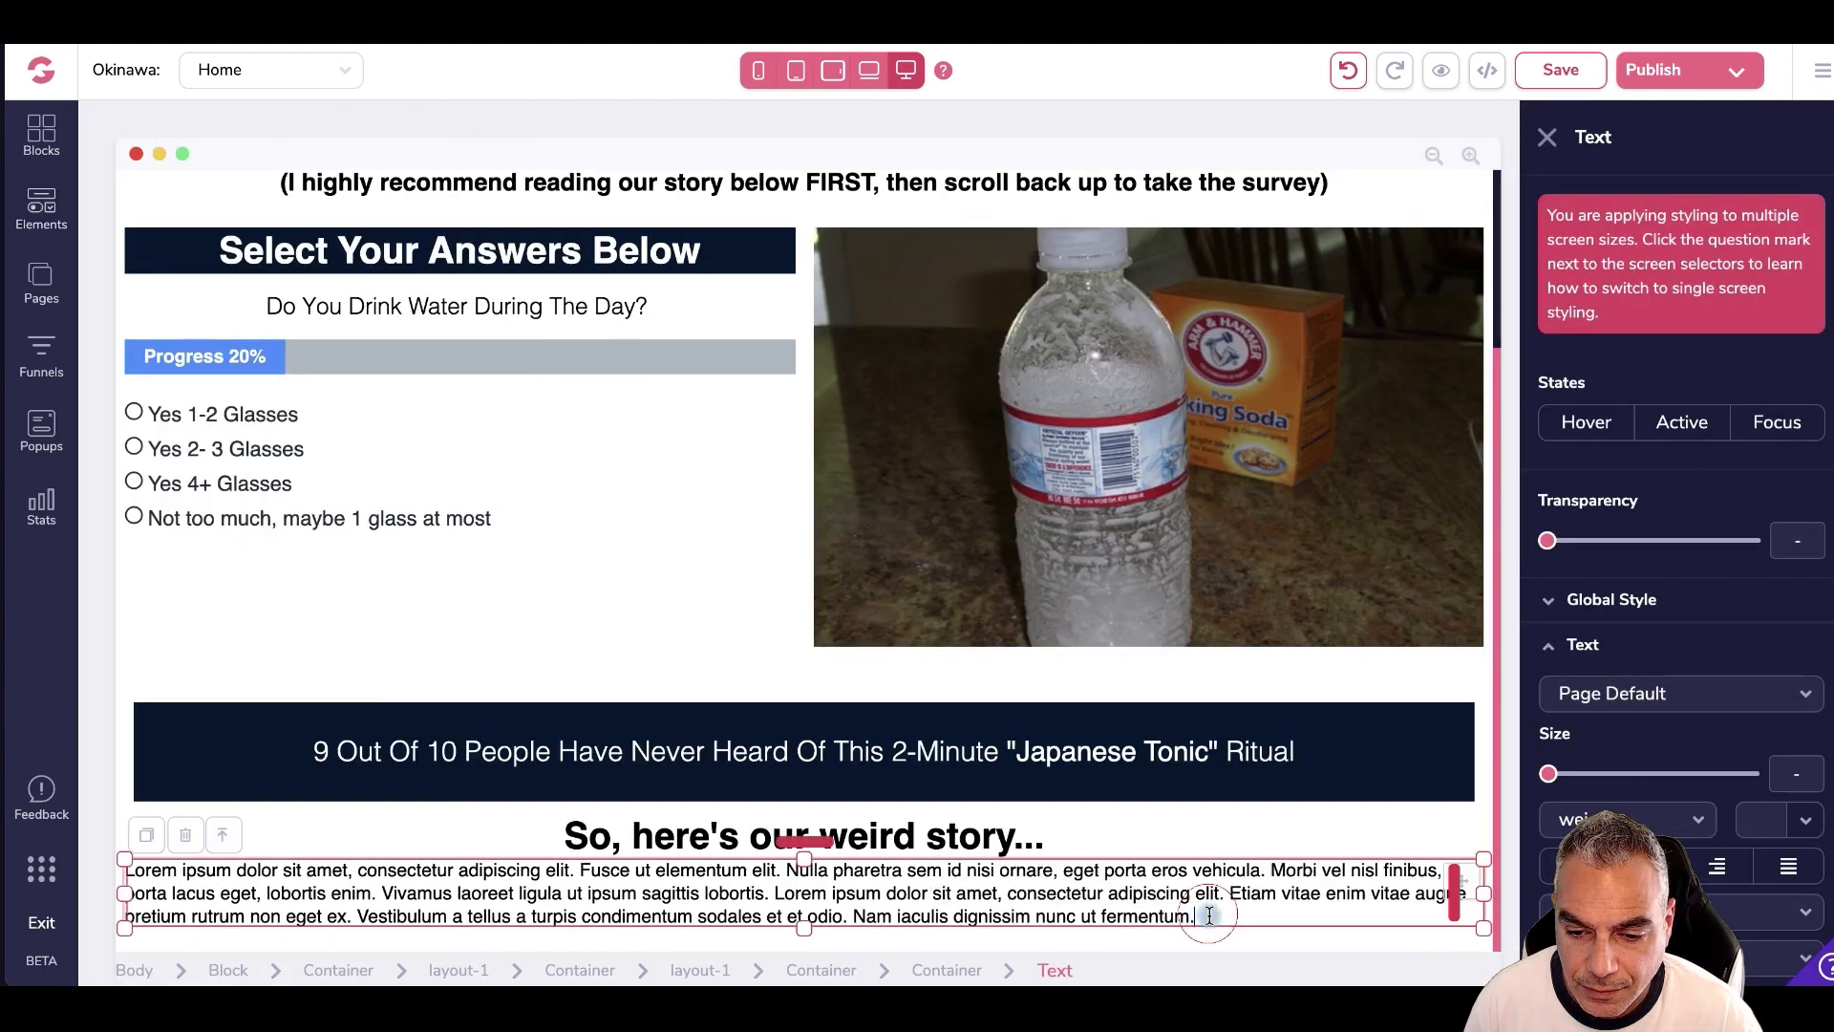
drag(1208, 915, 129, 883)
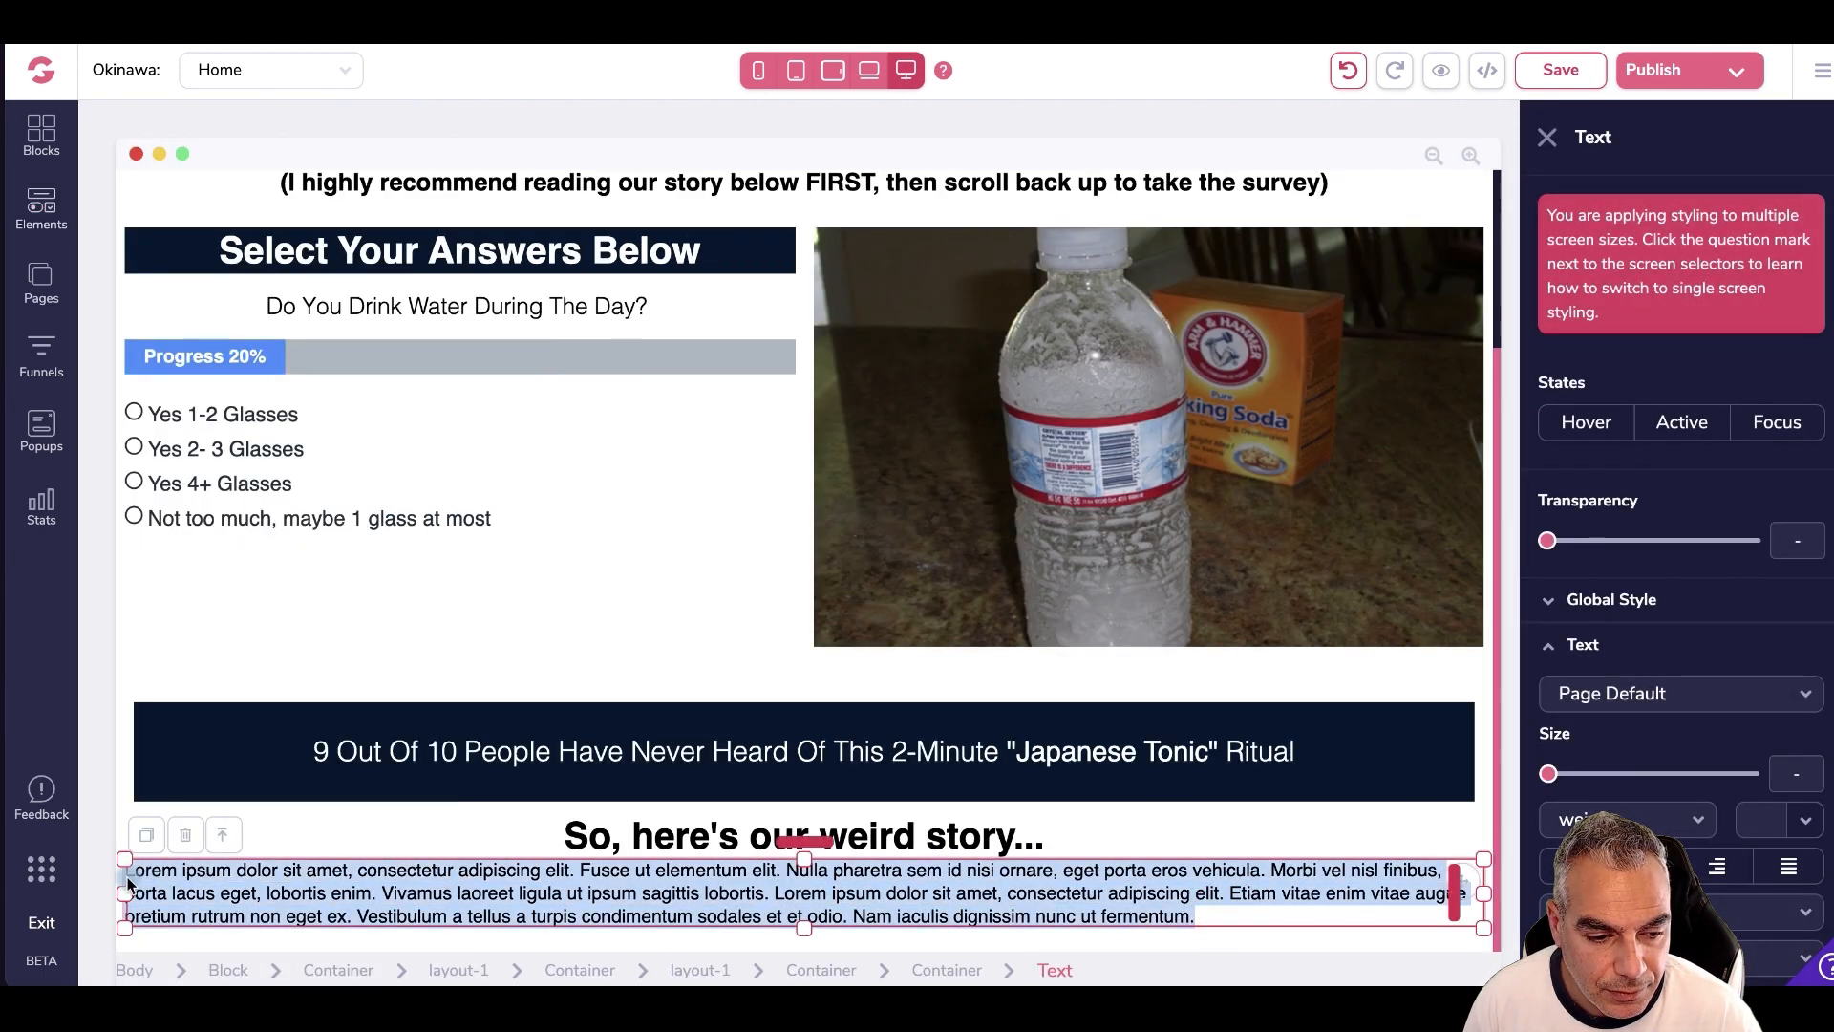
key(ctrl+v)
scroll(1161, 863, down, 2)
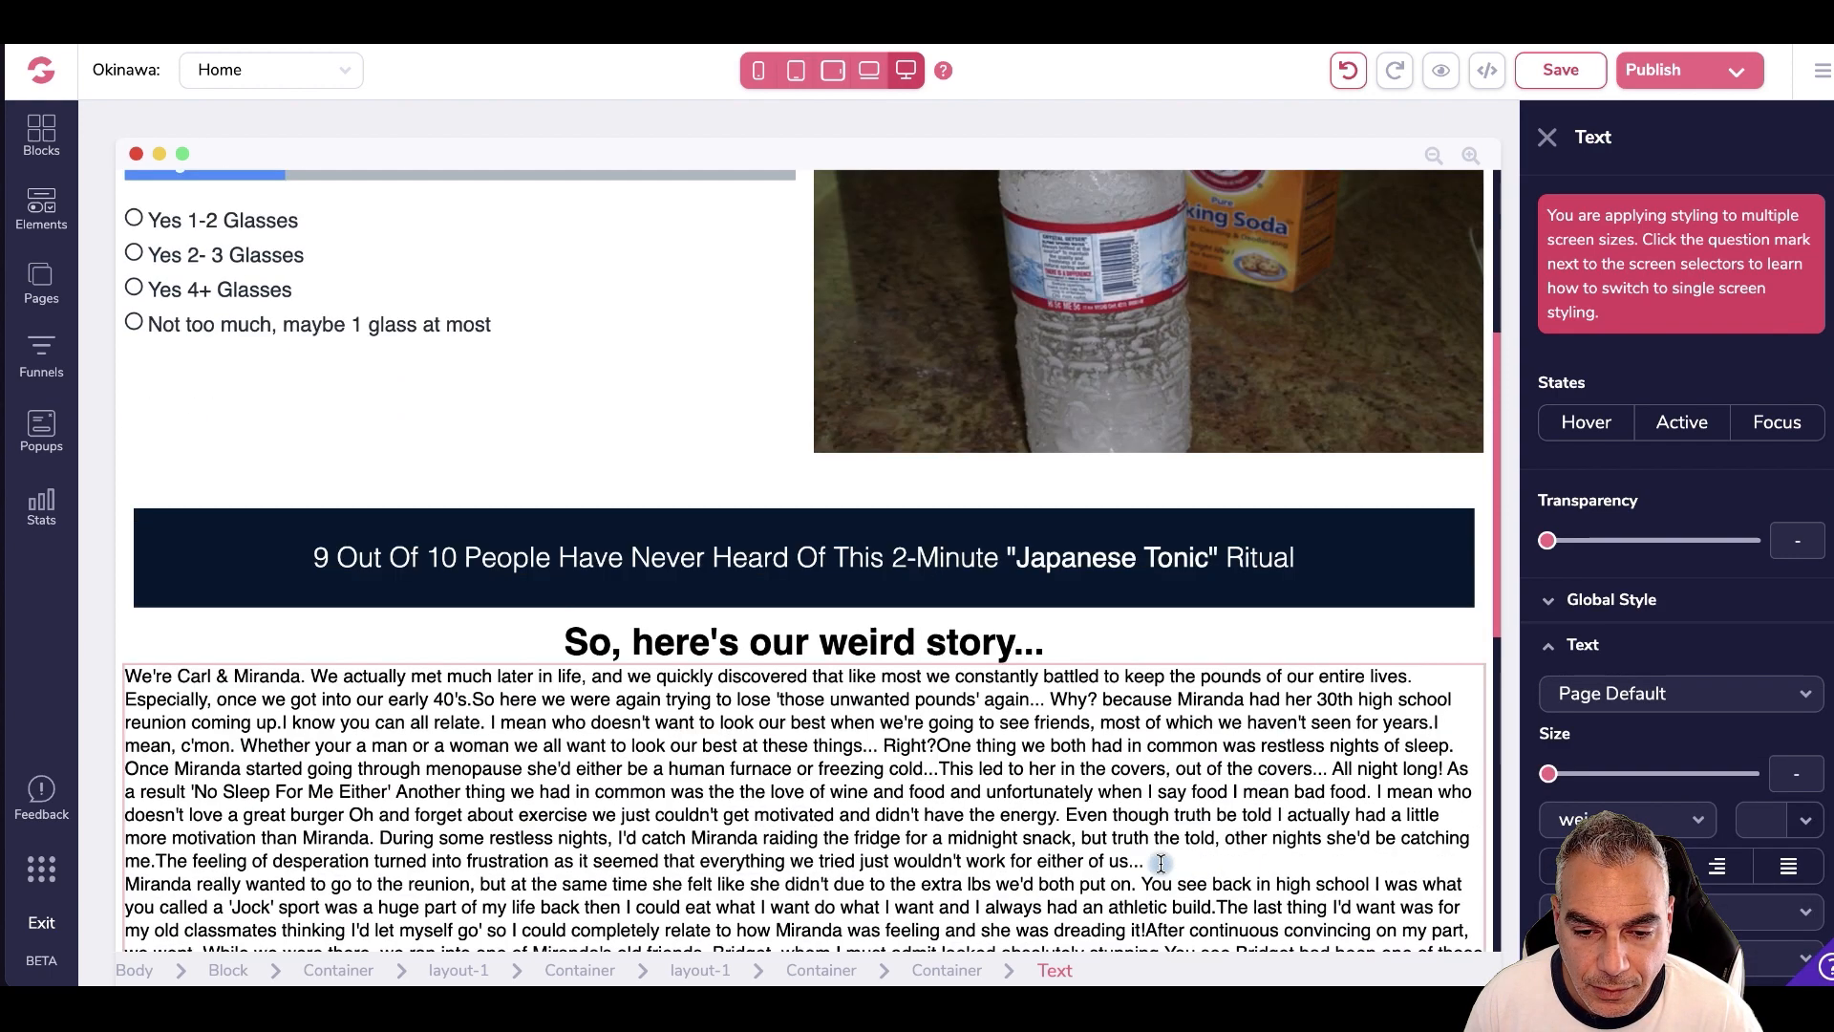
- Insert paragraph breaks in the story after "'those unwanted pounds' again..." and "I mean, c'mon."
scroll(1160, 862, down, 3)
click(769, 461)
key(Return)
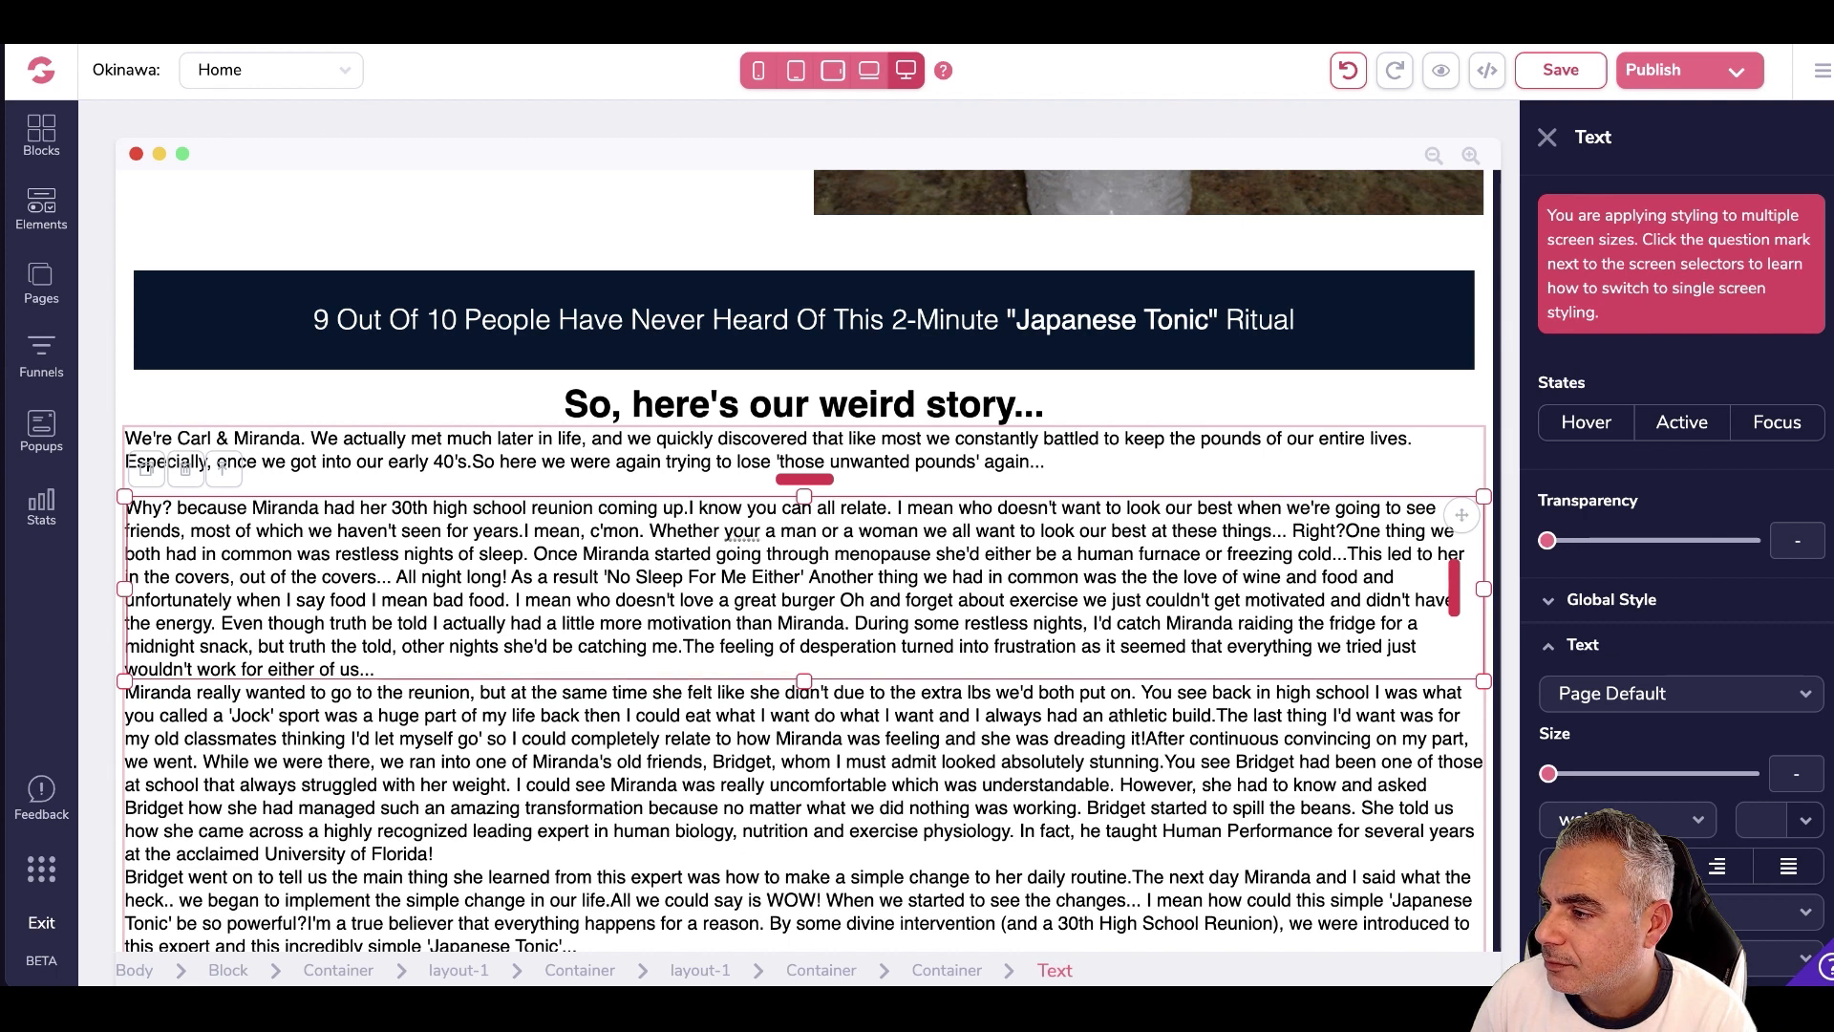
click(652, 532)
key(Return)
key(Return)
- Insert paragraph breaks in the story after "Right?" and "out of the covers..."
click(780, 578)
key(Return)
key(BackSpace)
click(821, 577)
key(Return)
key(Return)
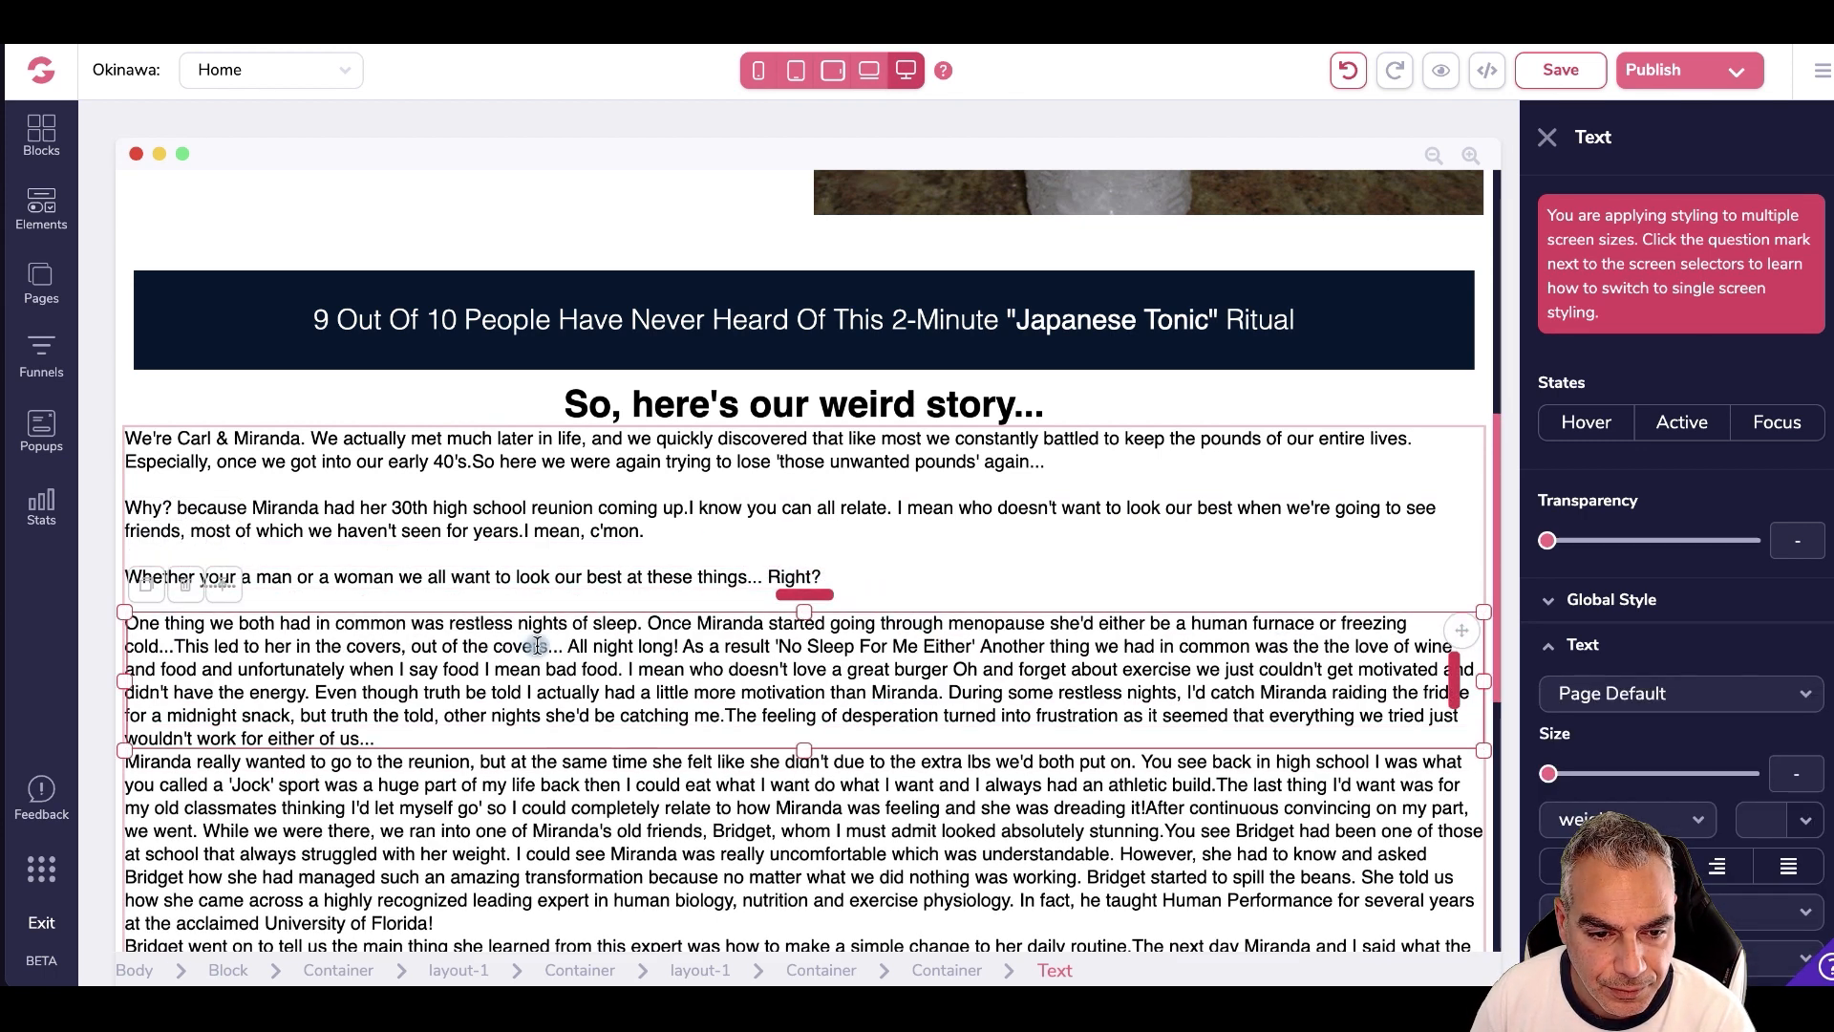
click(566, 646)
key(Return)
key(Return)
scroll(545, 612, down, 2)
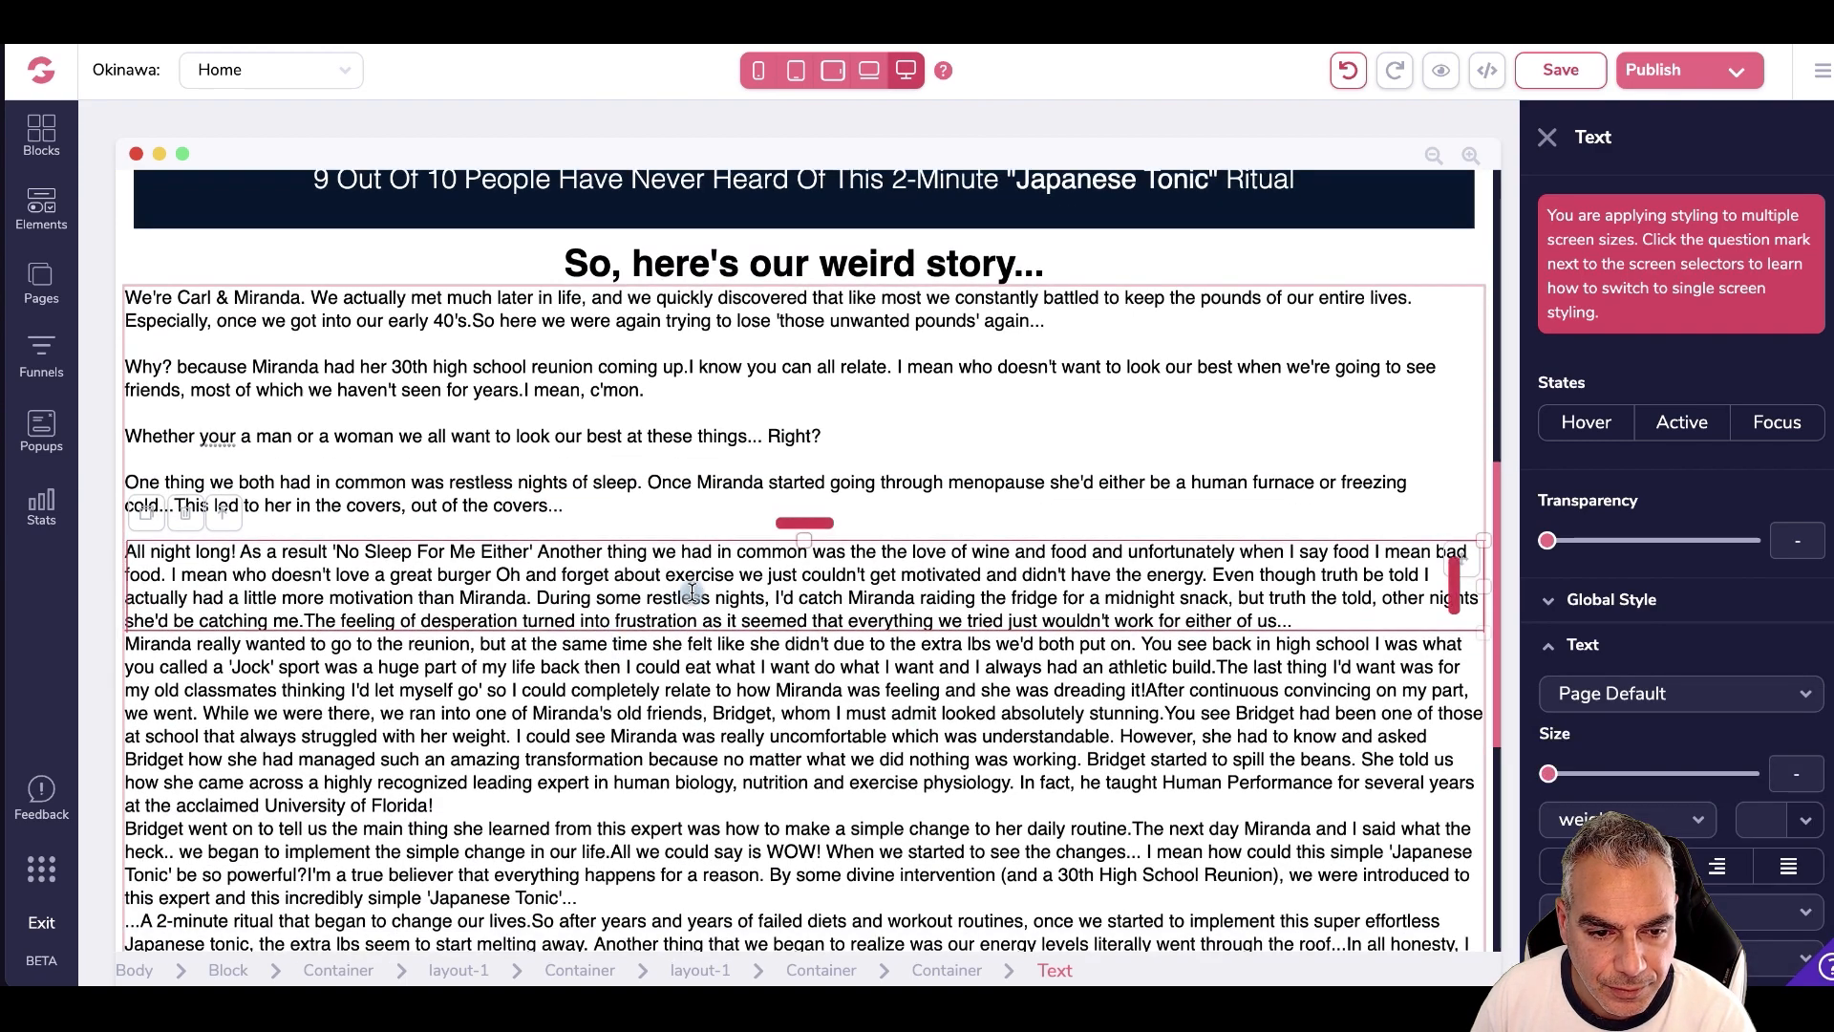
- Start a new paragraph at "During some restless nights" and add a blank line after "wouldn't work for either of us..."
click(534, 598)
key(Return)
key(Return)
scroll(904, 597, down, 1)
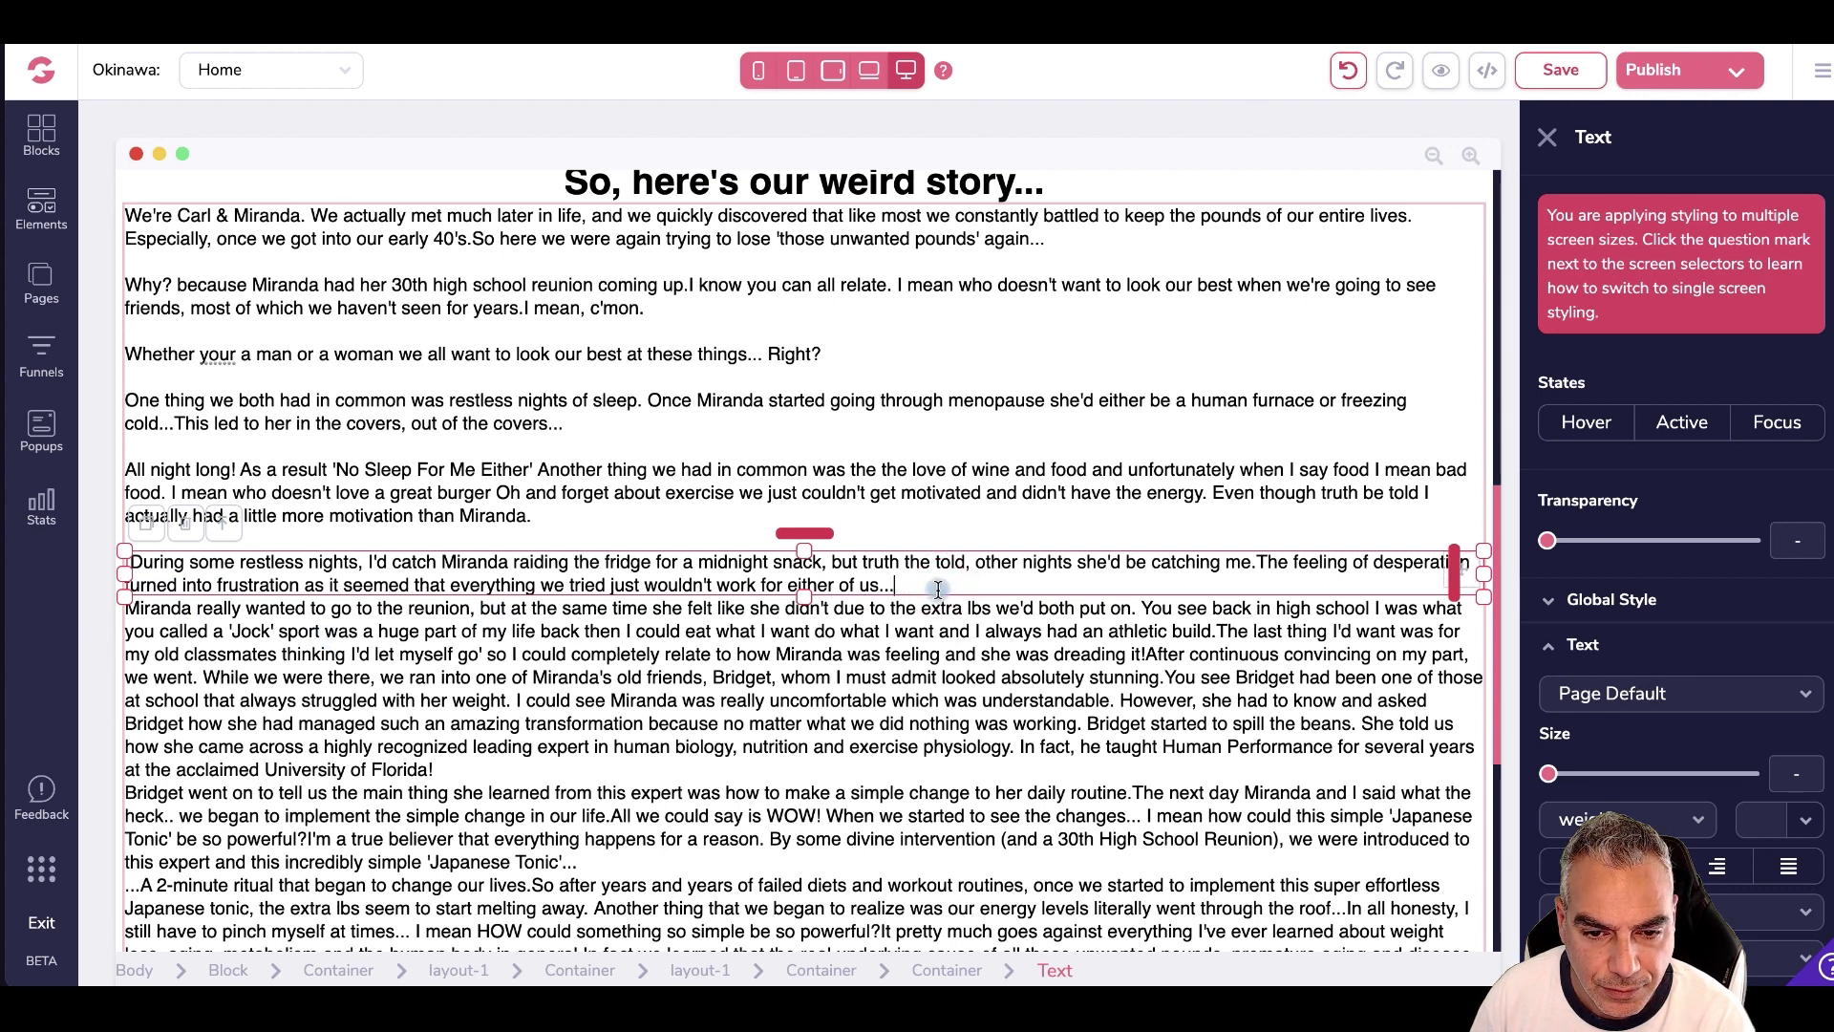
key(Return)
scroll(868, 626, down, 1)
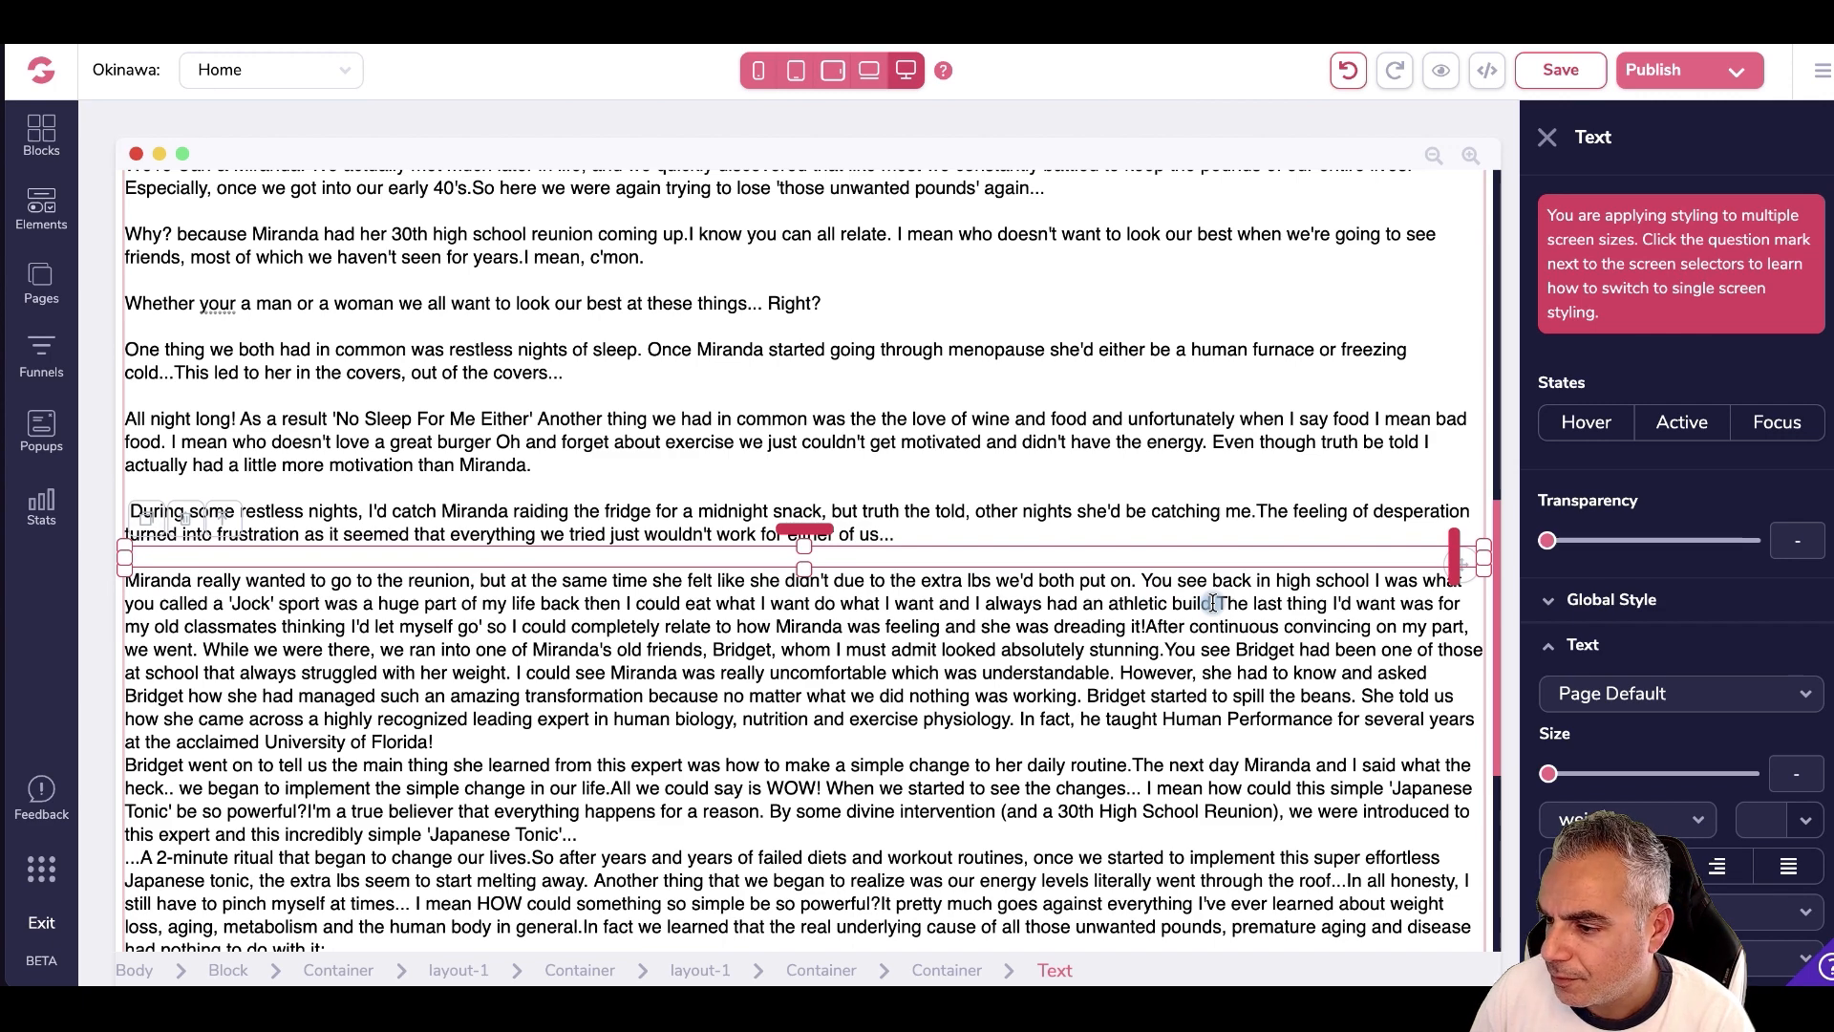
- Separate the reunion passage with breaks after "University of Florida!", "an athletic build." and "absolutely stunning."
scroll(809, 563, down, 4)
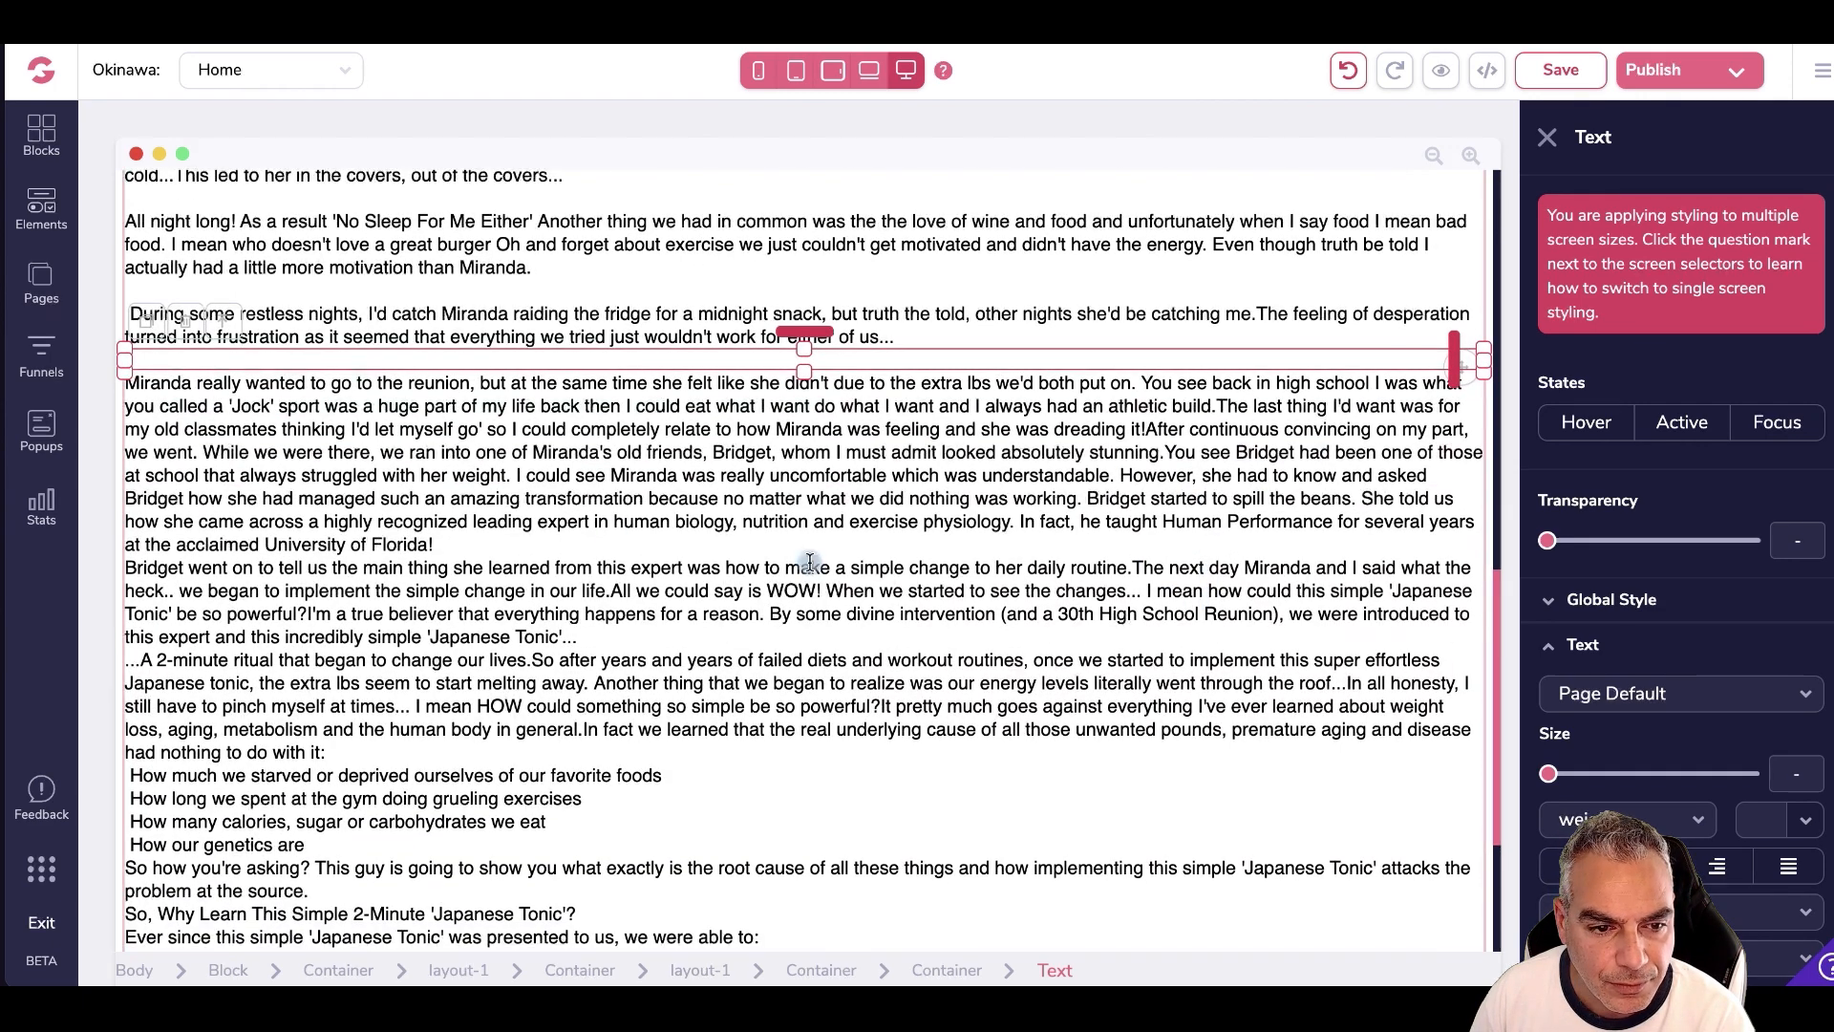
click(517, 542)
scroll(517, 542, up, 1)
key(Return)
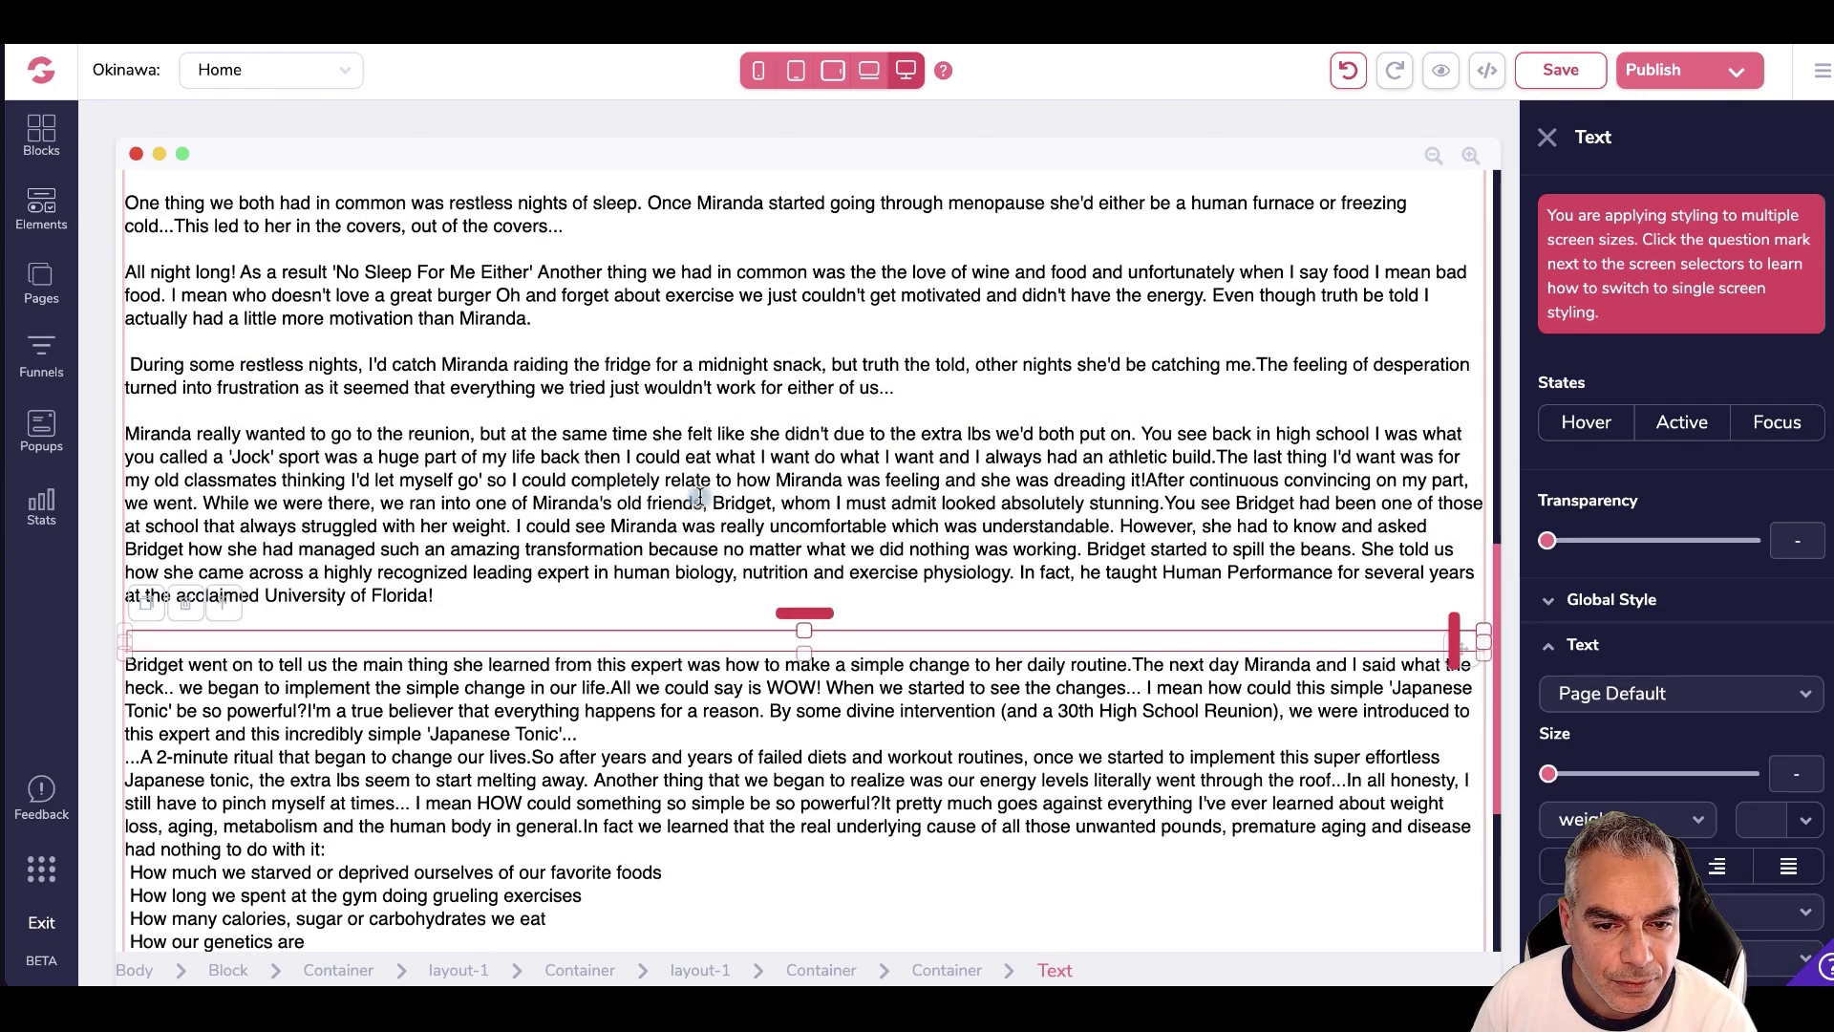
click(1219, 459)
key(Return)
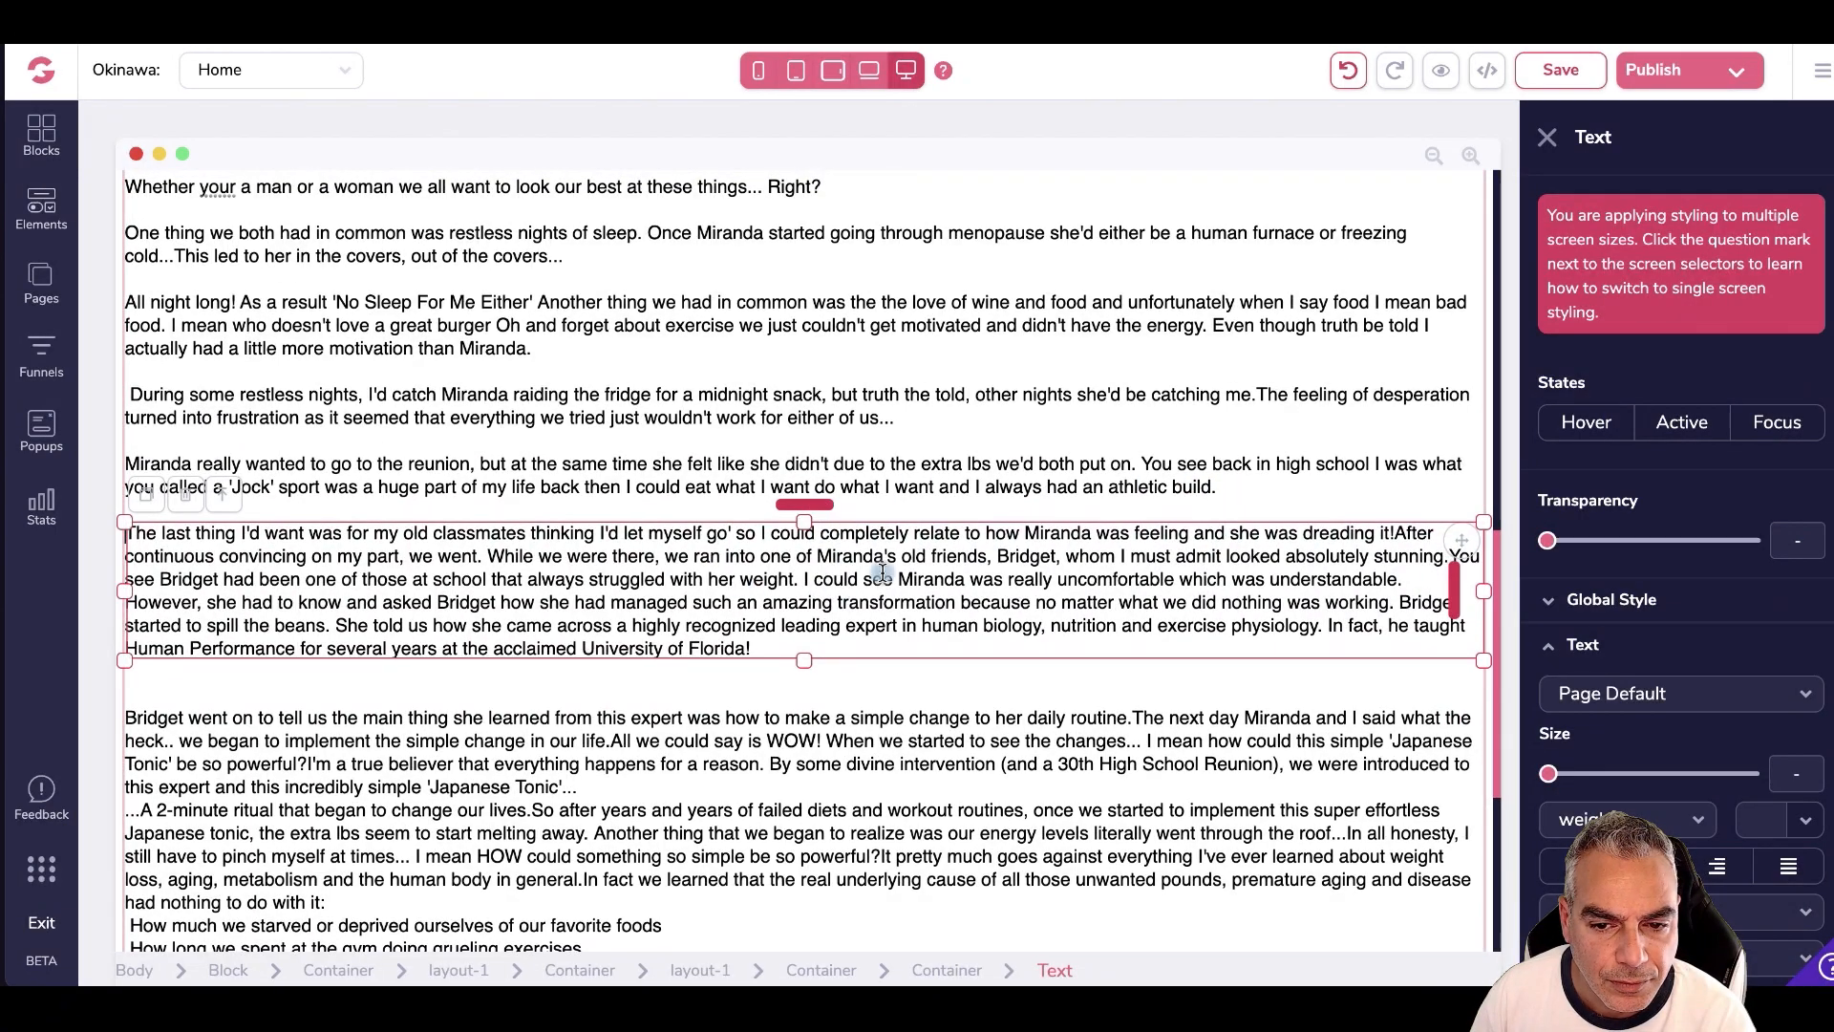
click(1443, 557)
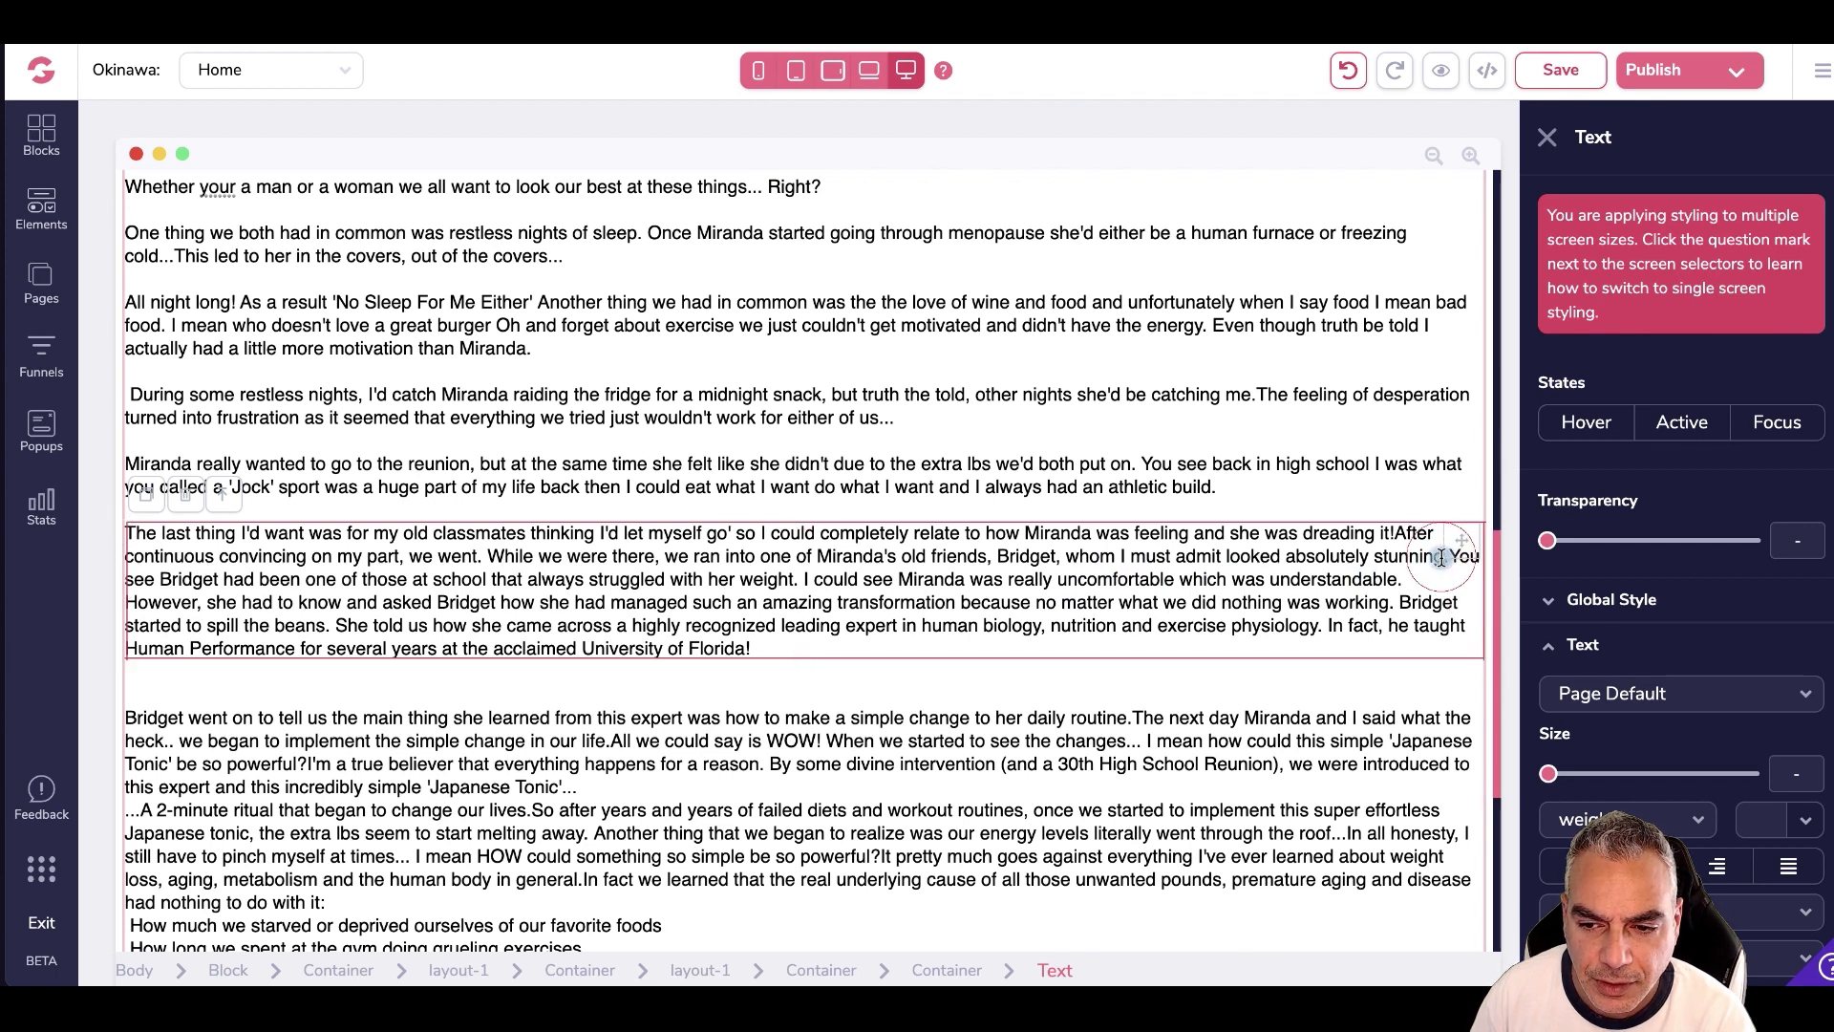
key(Return)
scroll(403, 436, down, 1)
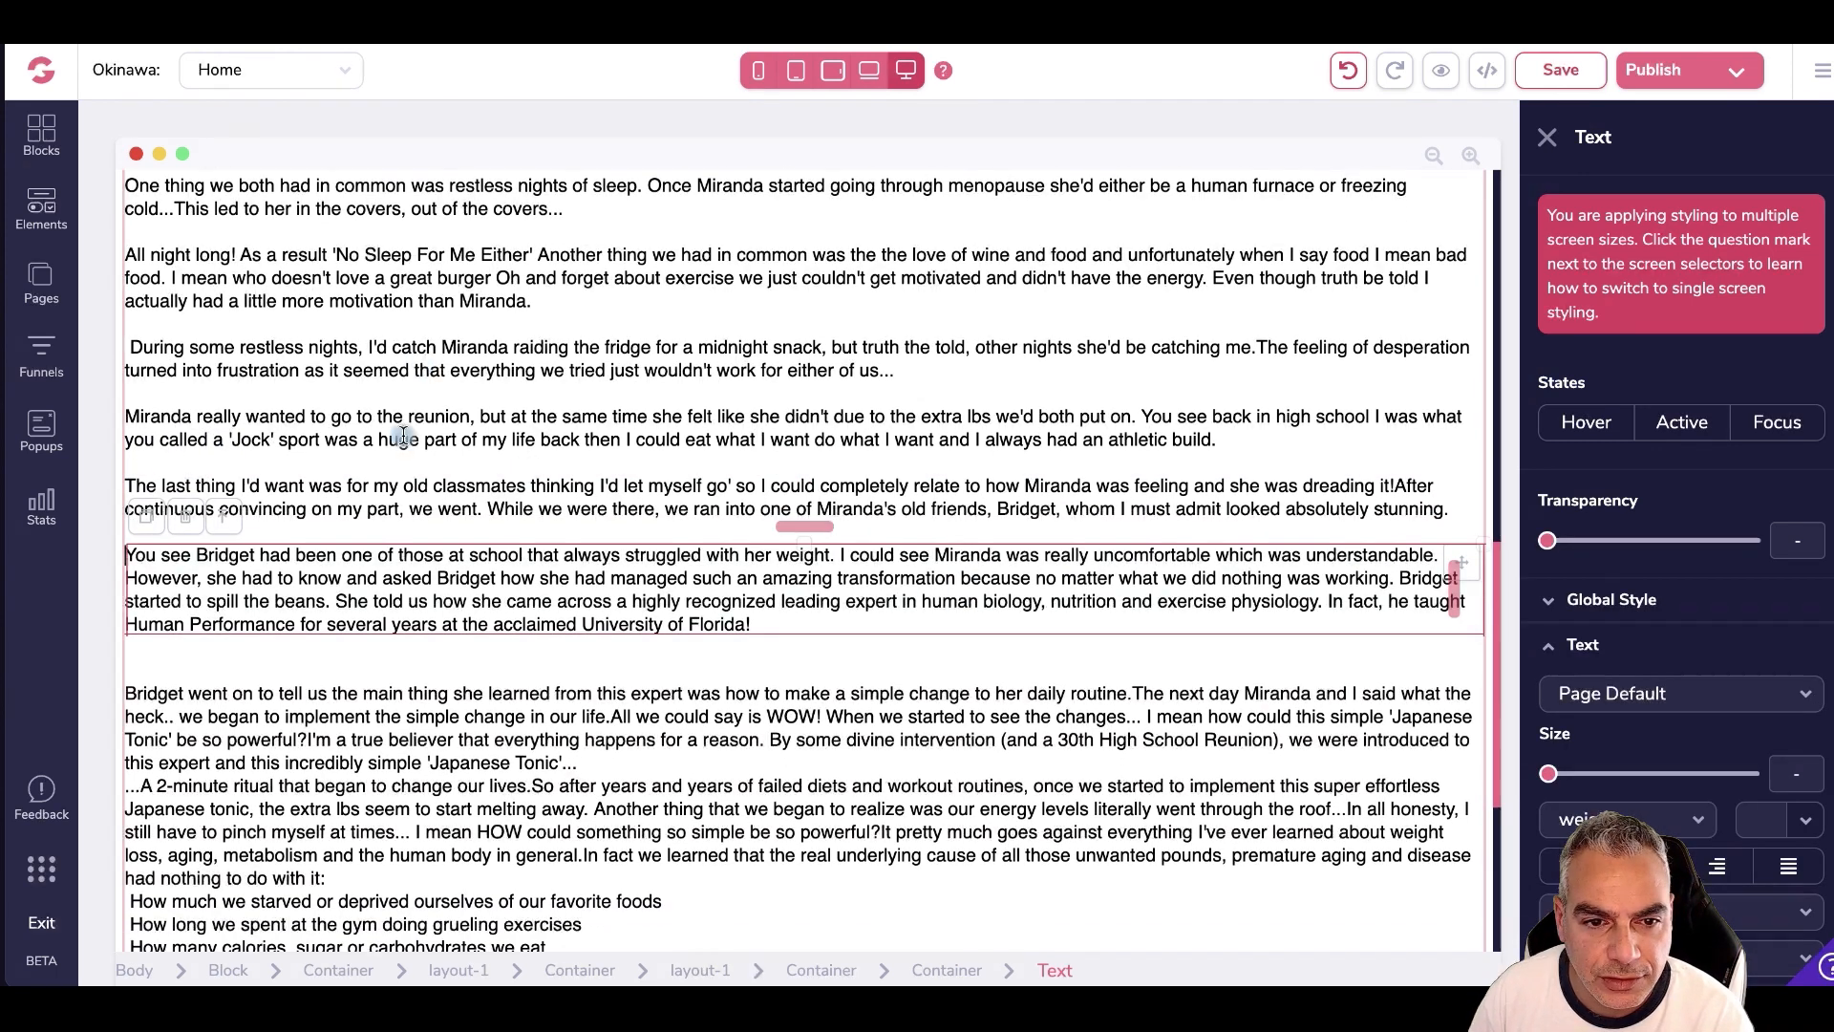
- Insert paragraph breaks after "When we started to see the changes..." and "a simple change to her daily routine."
scroll(936, 573, up, 2)
scroll(944, 594, down, 2)
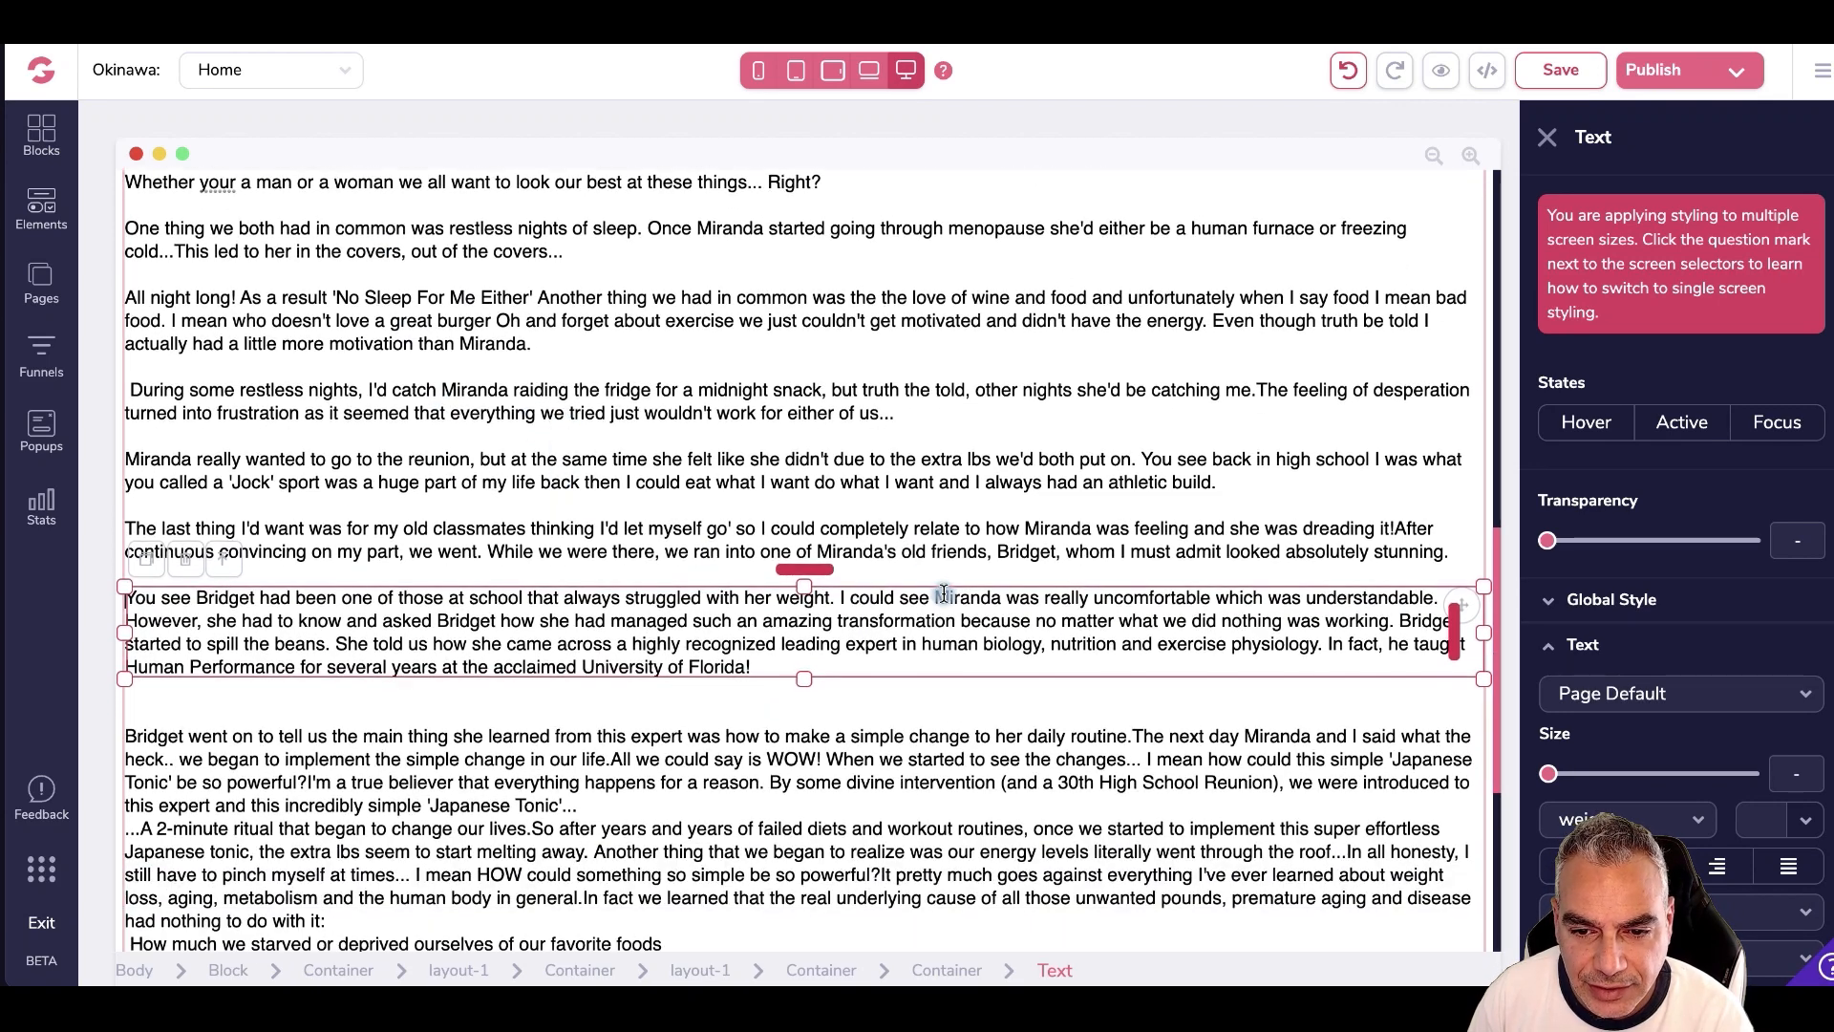
scroll(944, 594, down, 1)
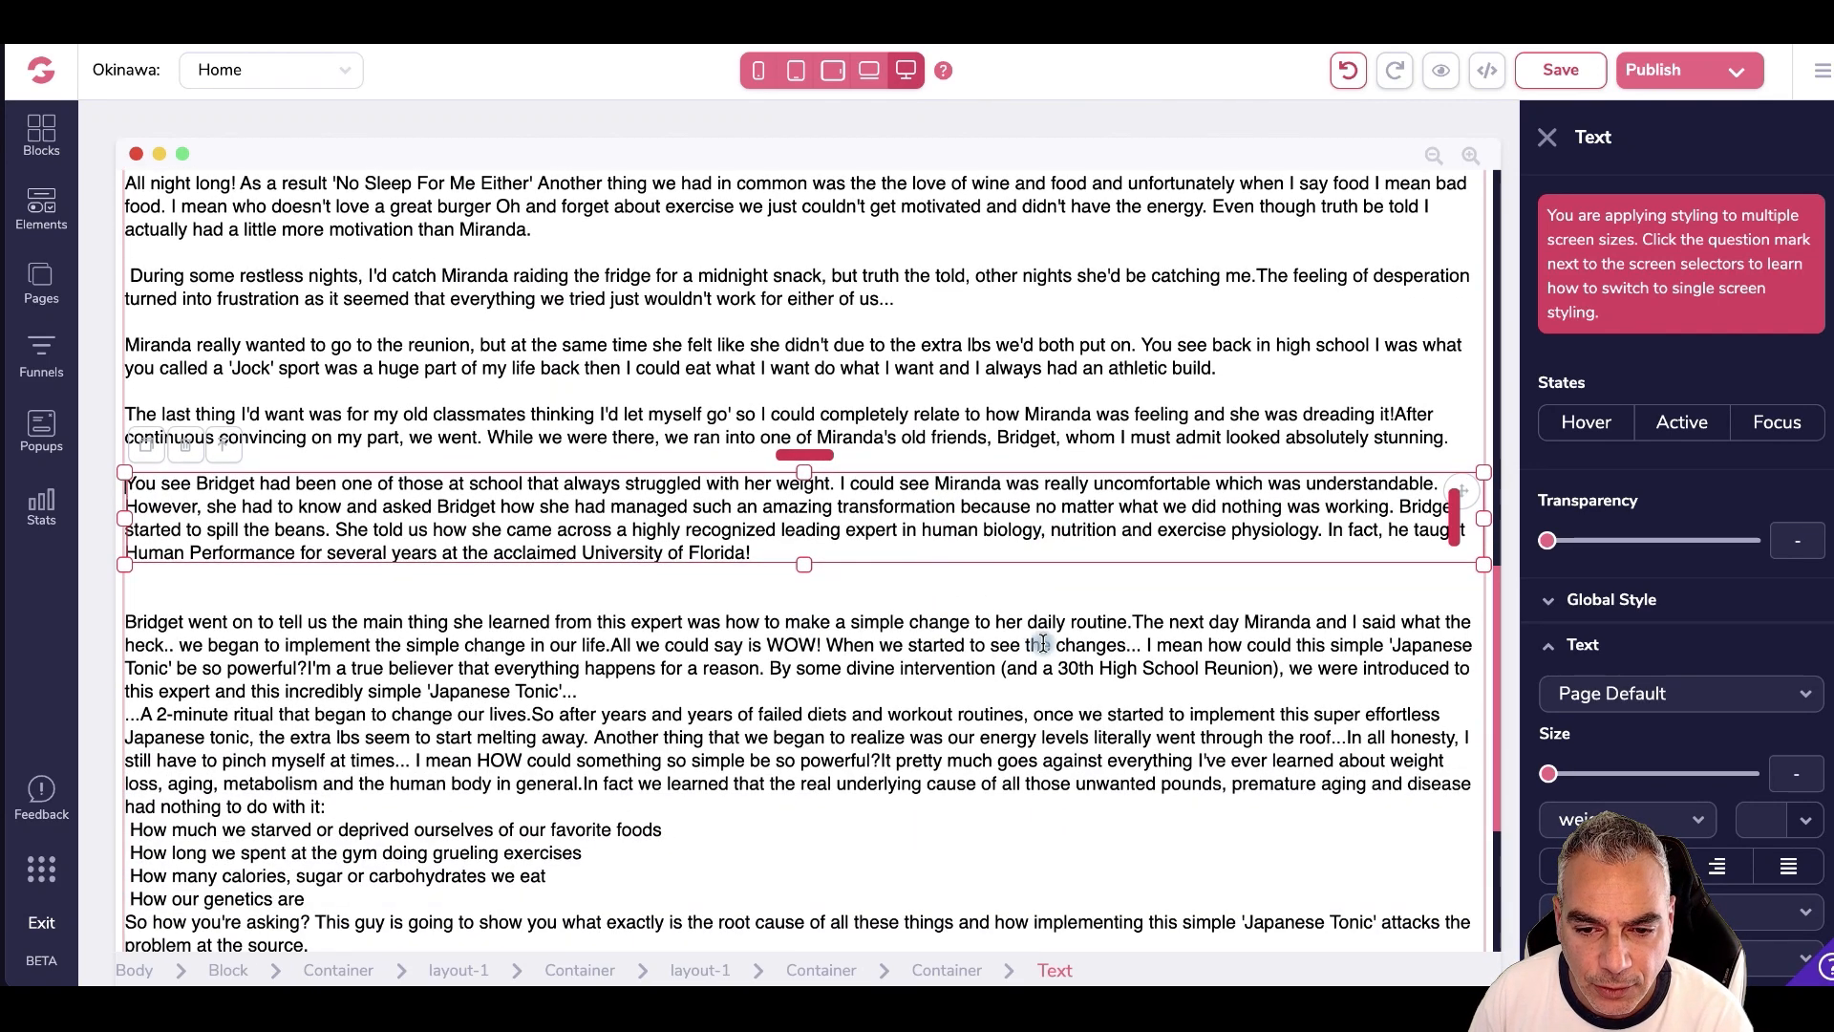
click(1142, 645)
key(Return)
scroll(1141, 621, down, 1)
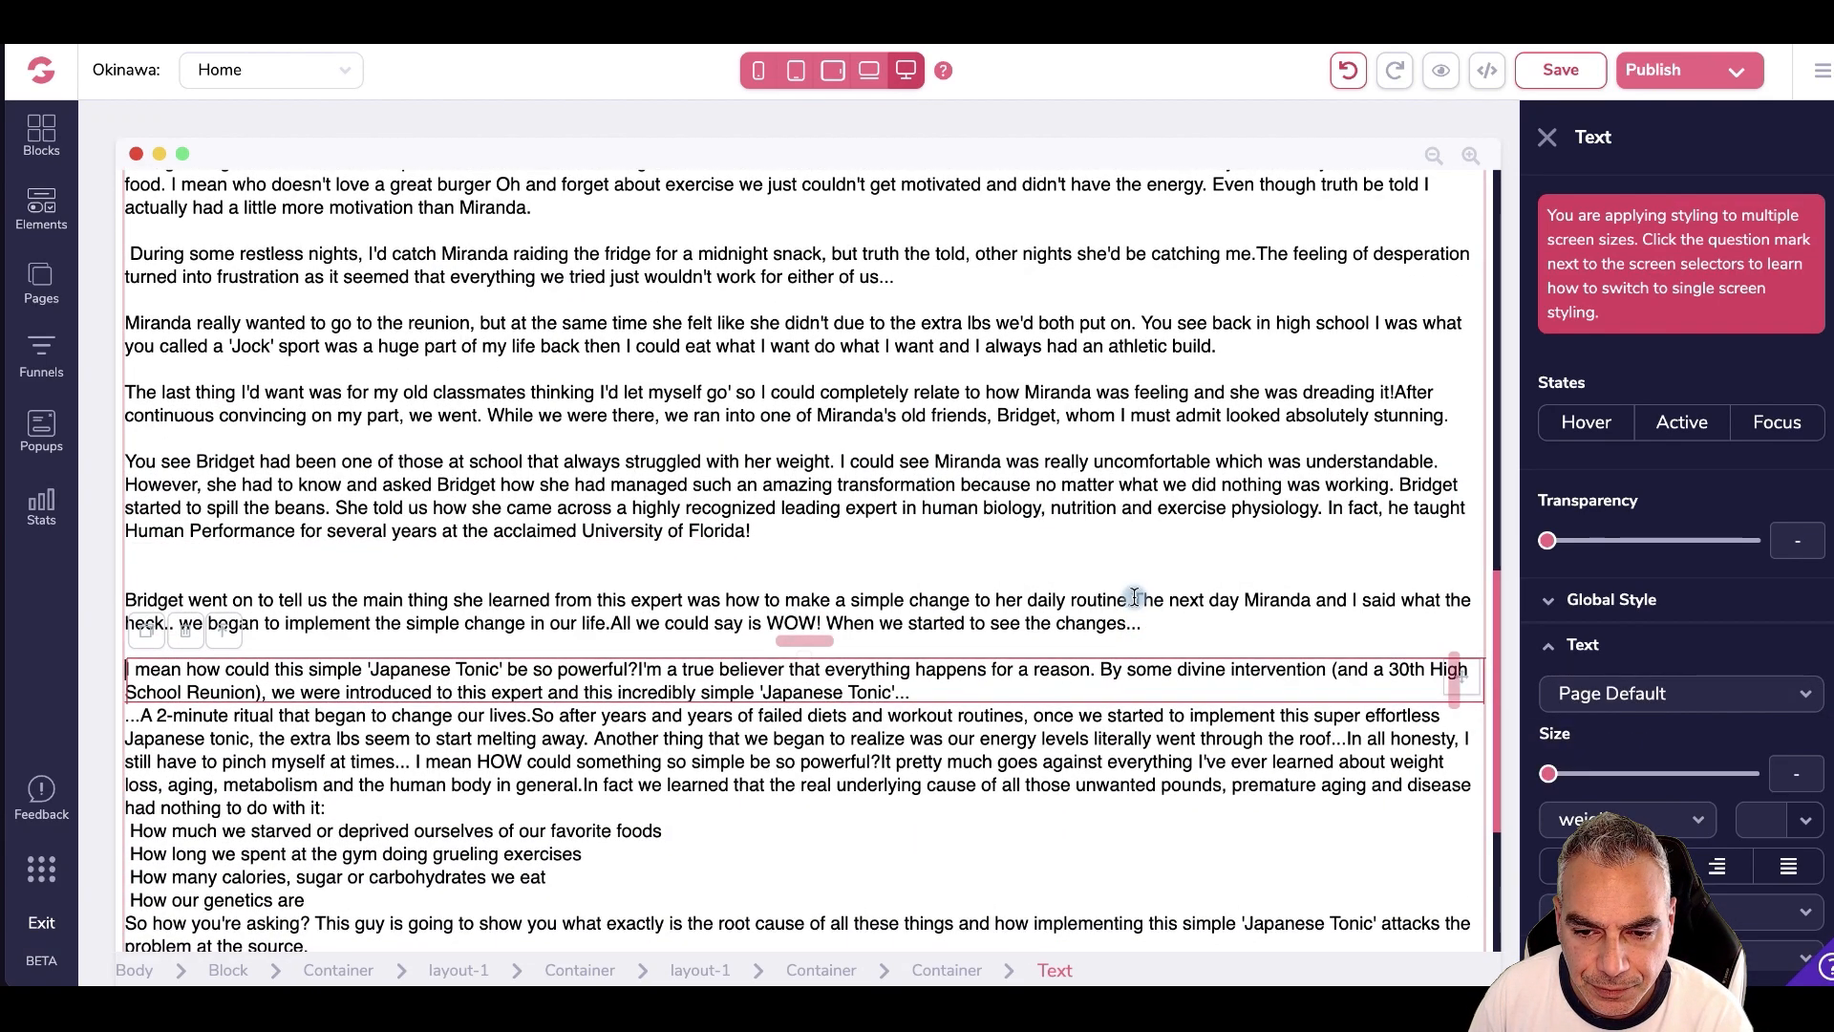
click(1134, 601)
key(Return)
scroll(877, 585, down, 3)
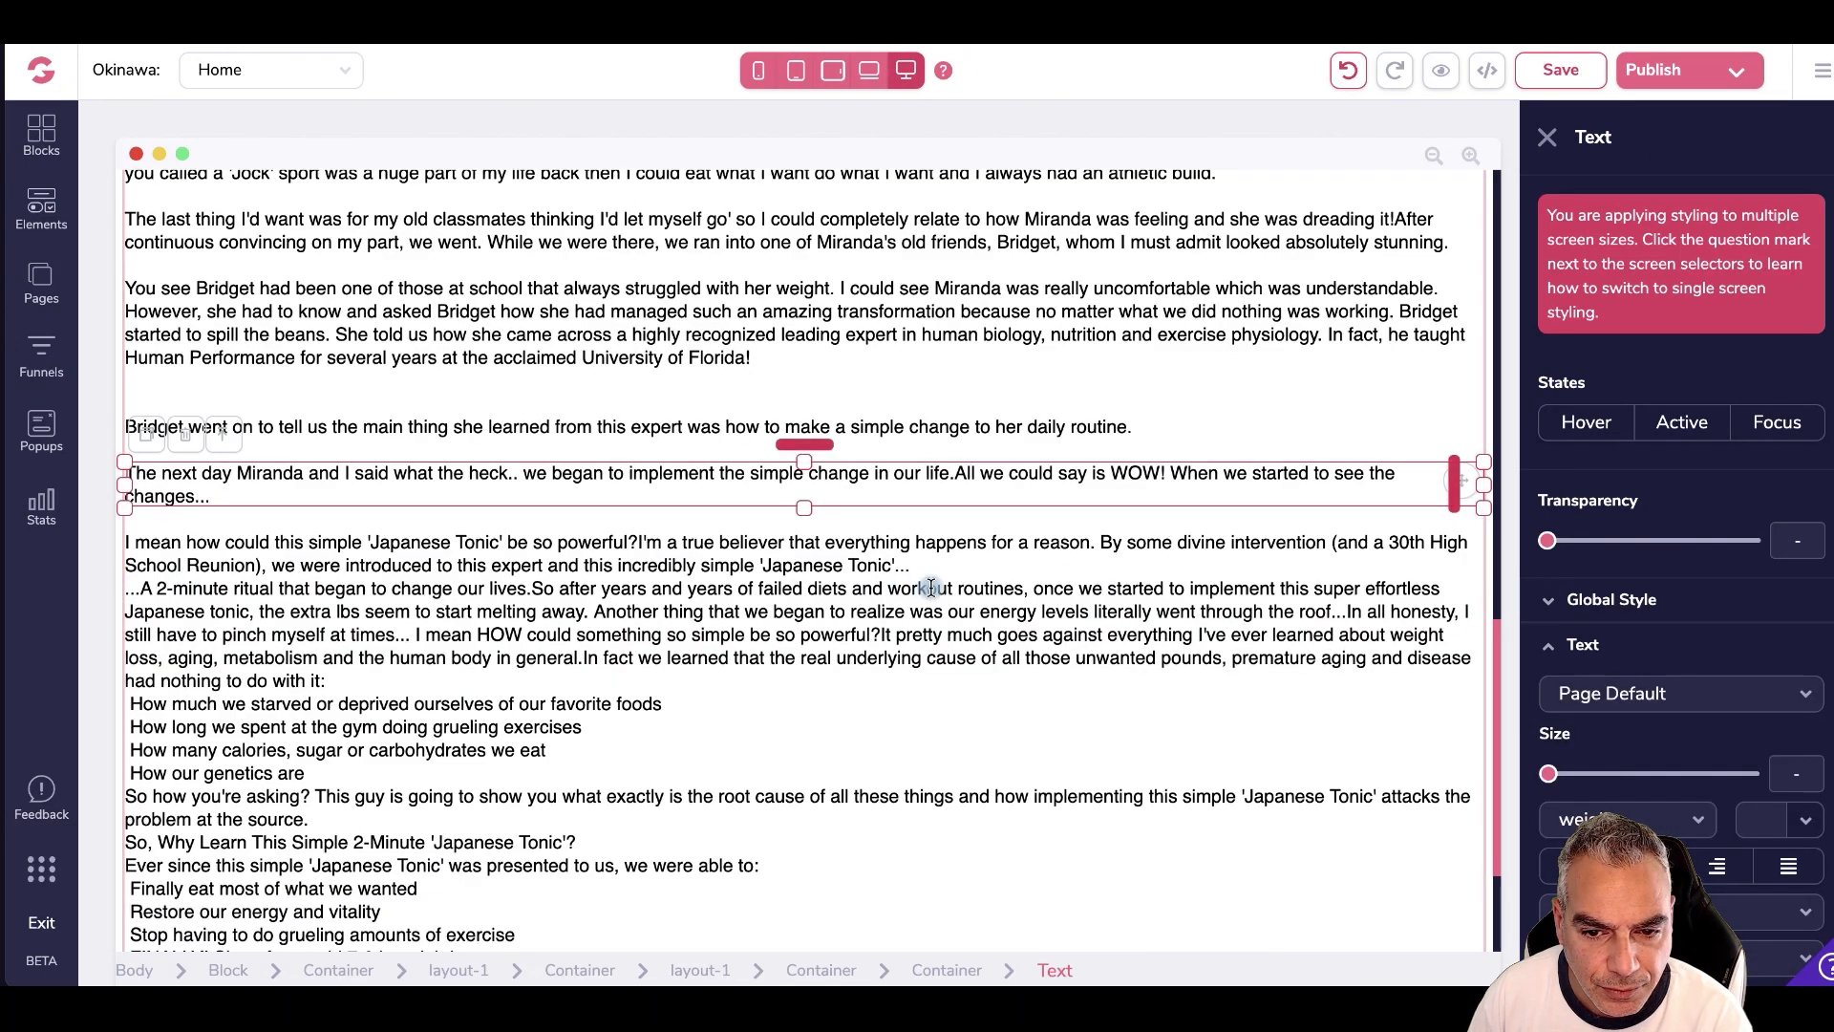
- Add breaks after "this incredibly simple 'Japanese Tonic'...", "pinch myself at times..." and "had nothing to do with it:"
key(Return)
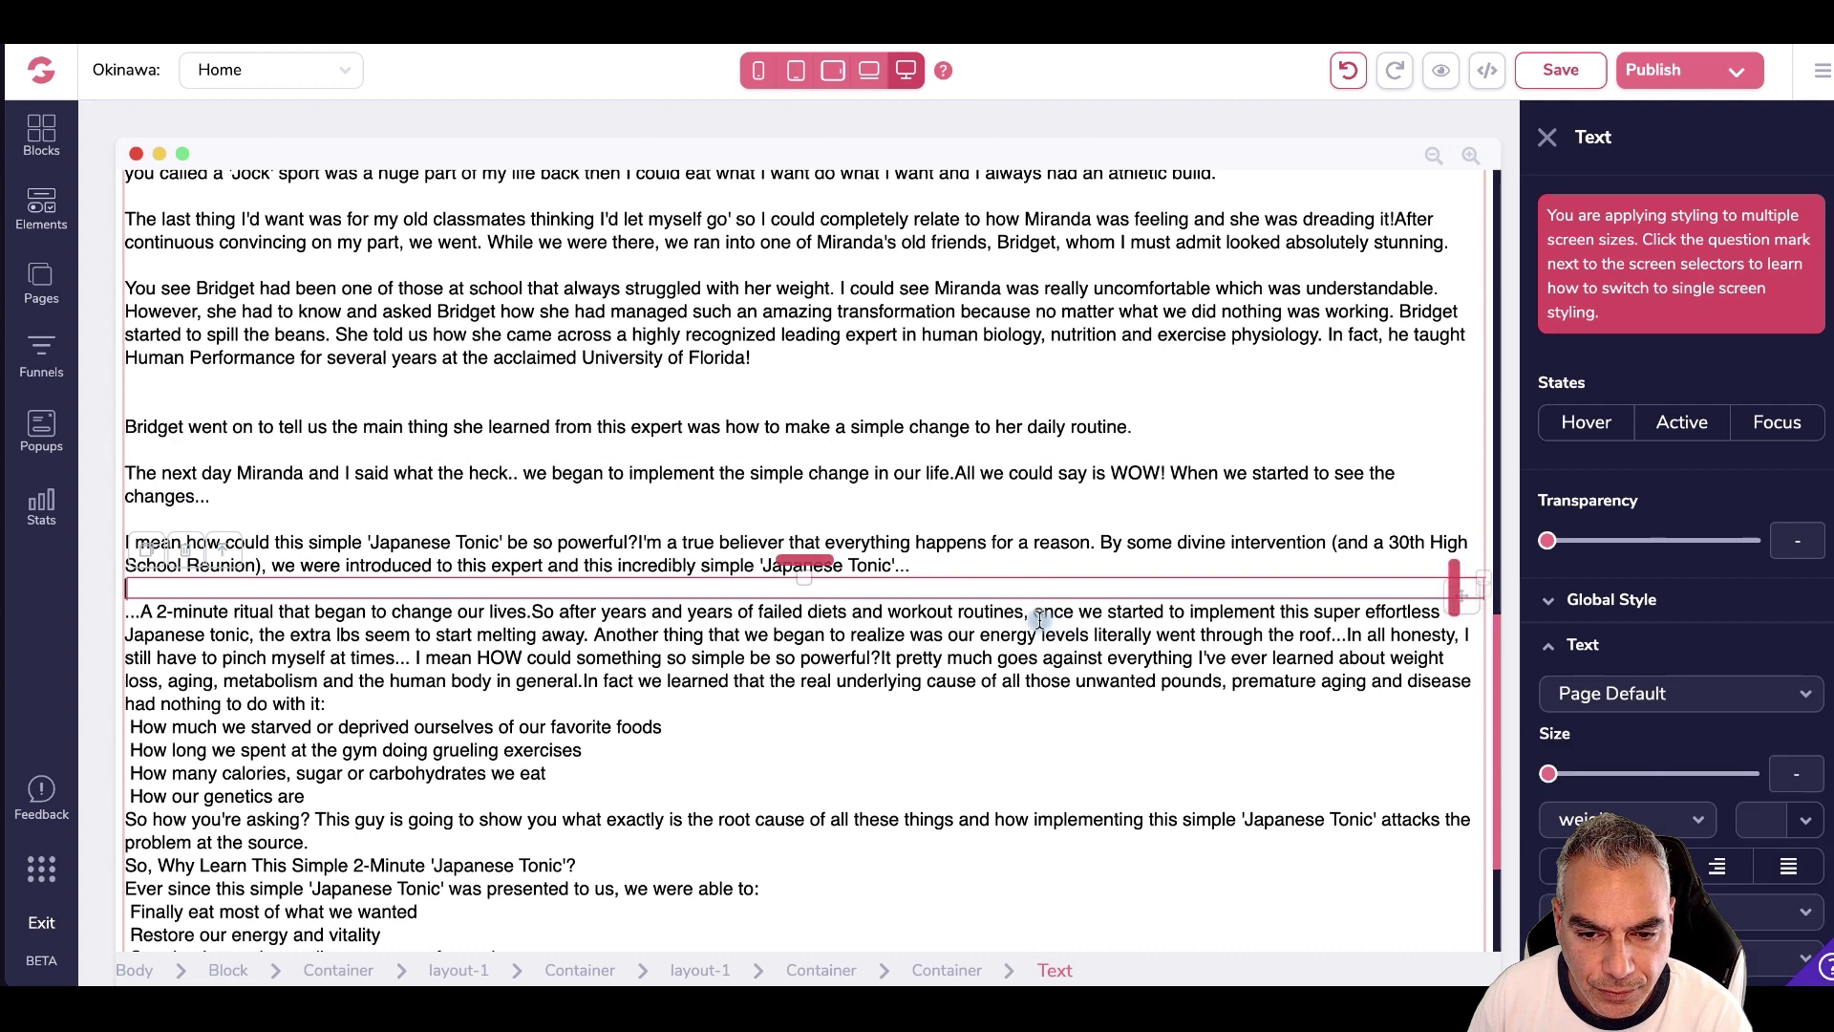
key(Return)
scroll(401, 645, down, 3)
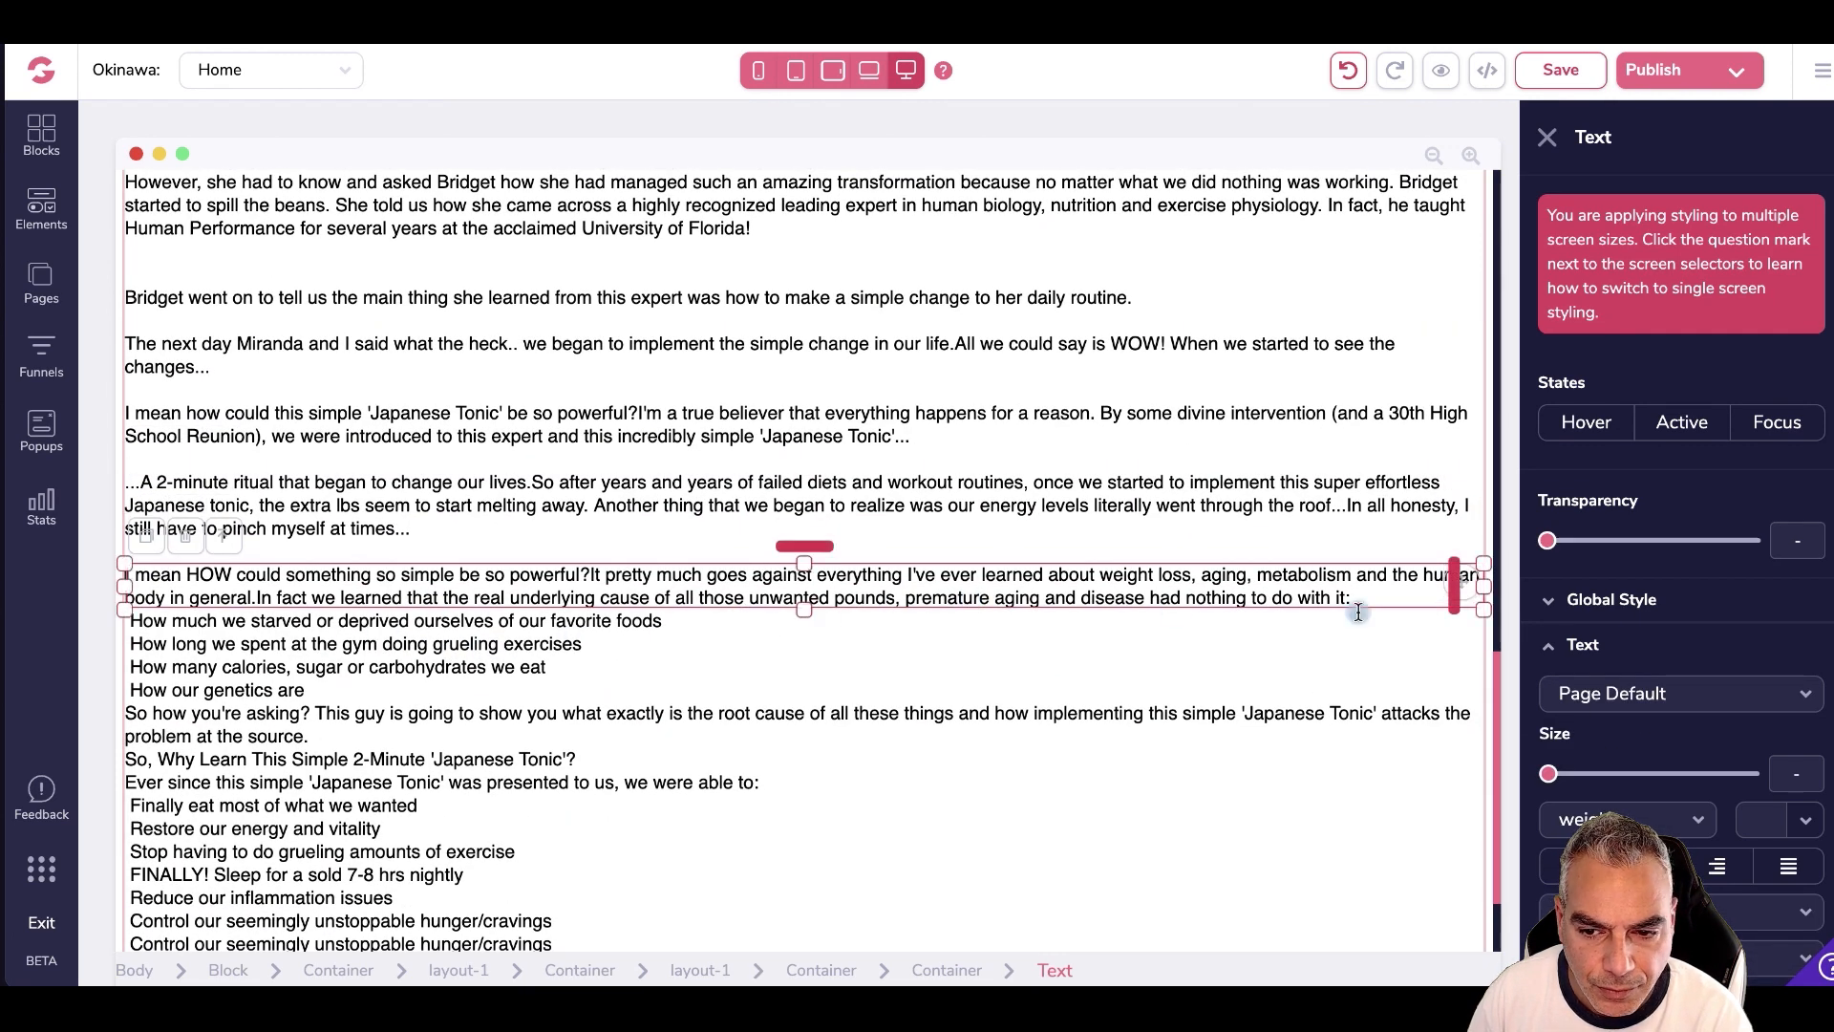
key(Return)
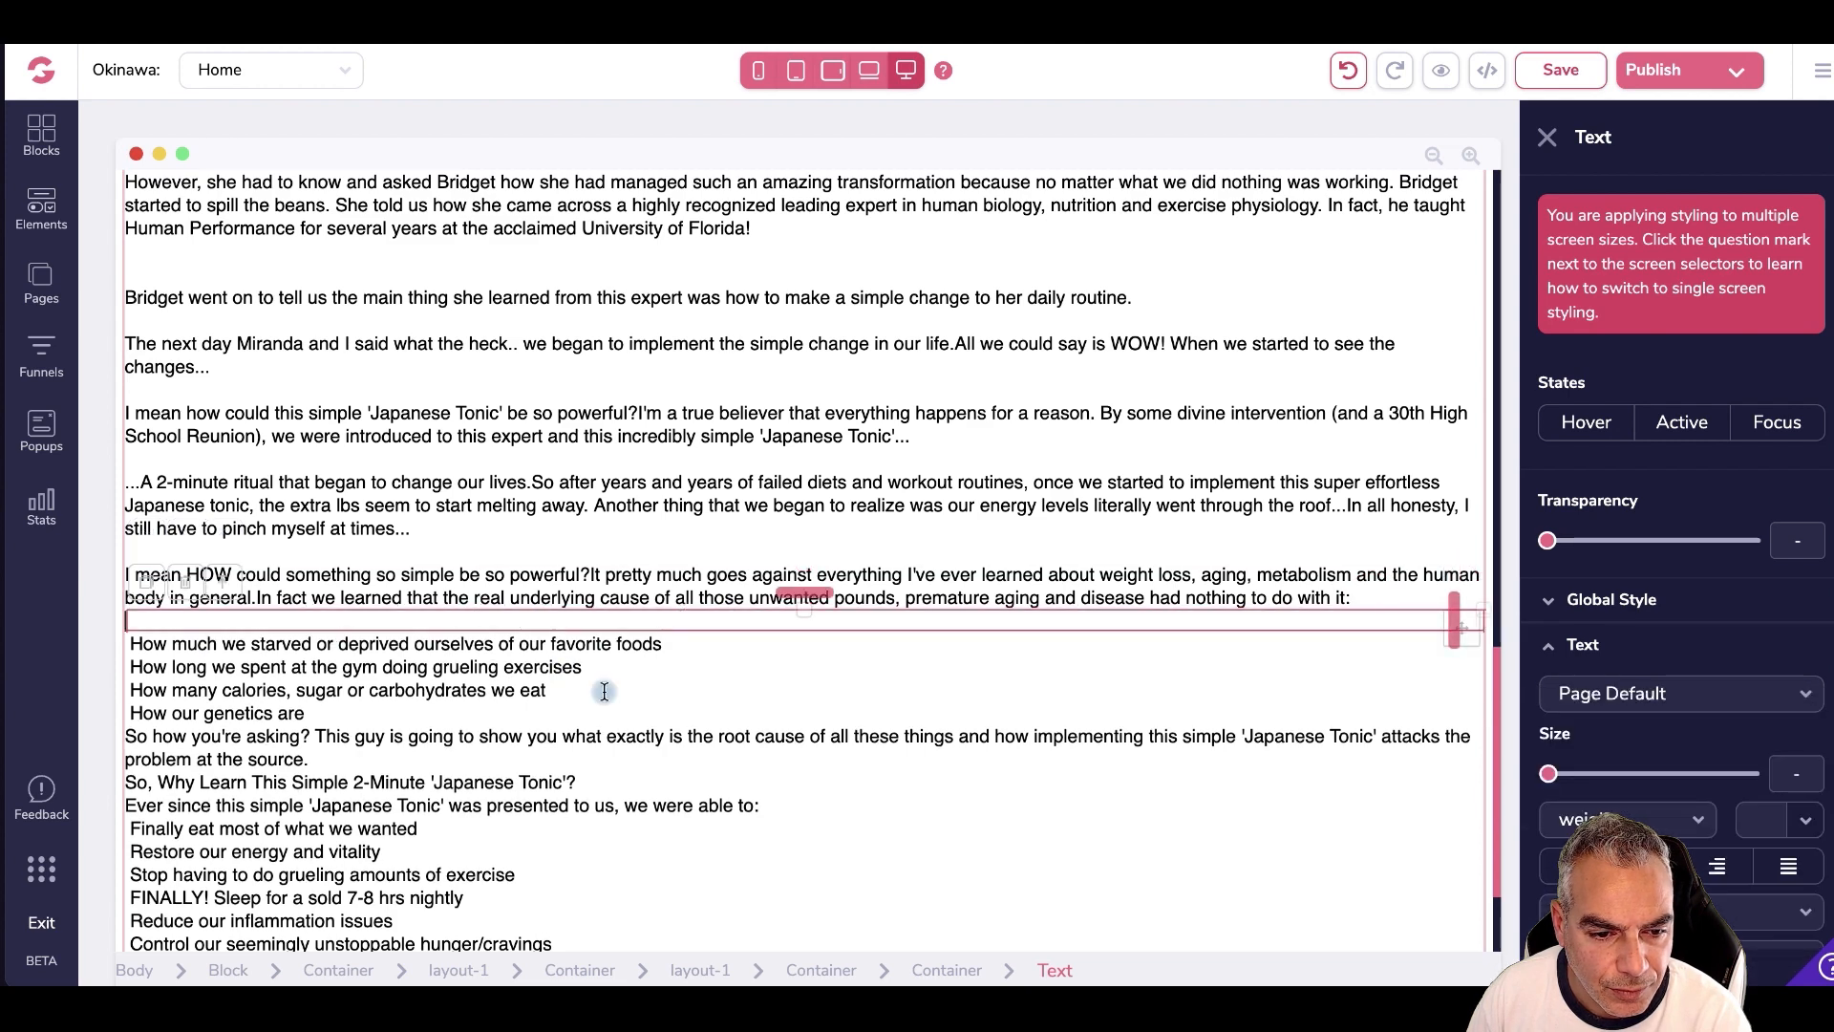
- Add a blank line after "How our genetics are" and a paragraph break after "So how you're asking?"
key(Return)
scroll(349, 707, down, 1)
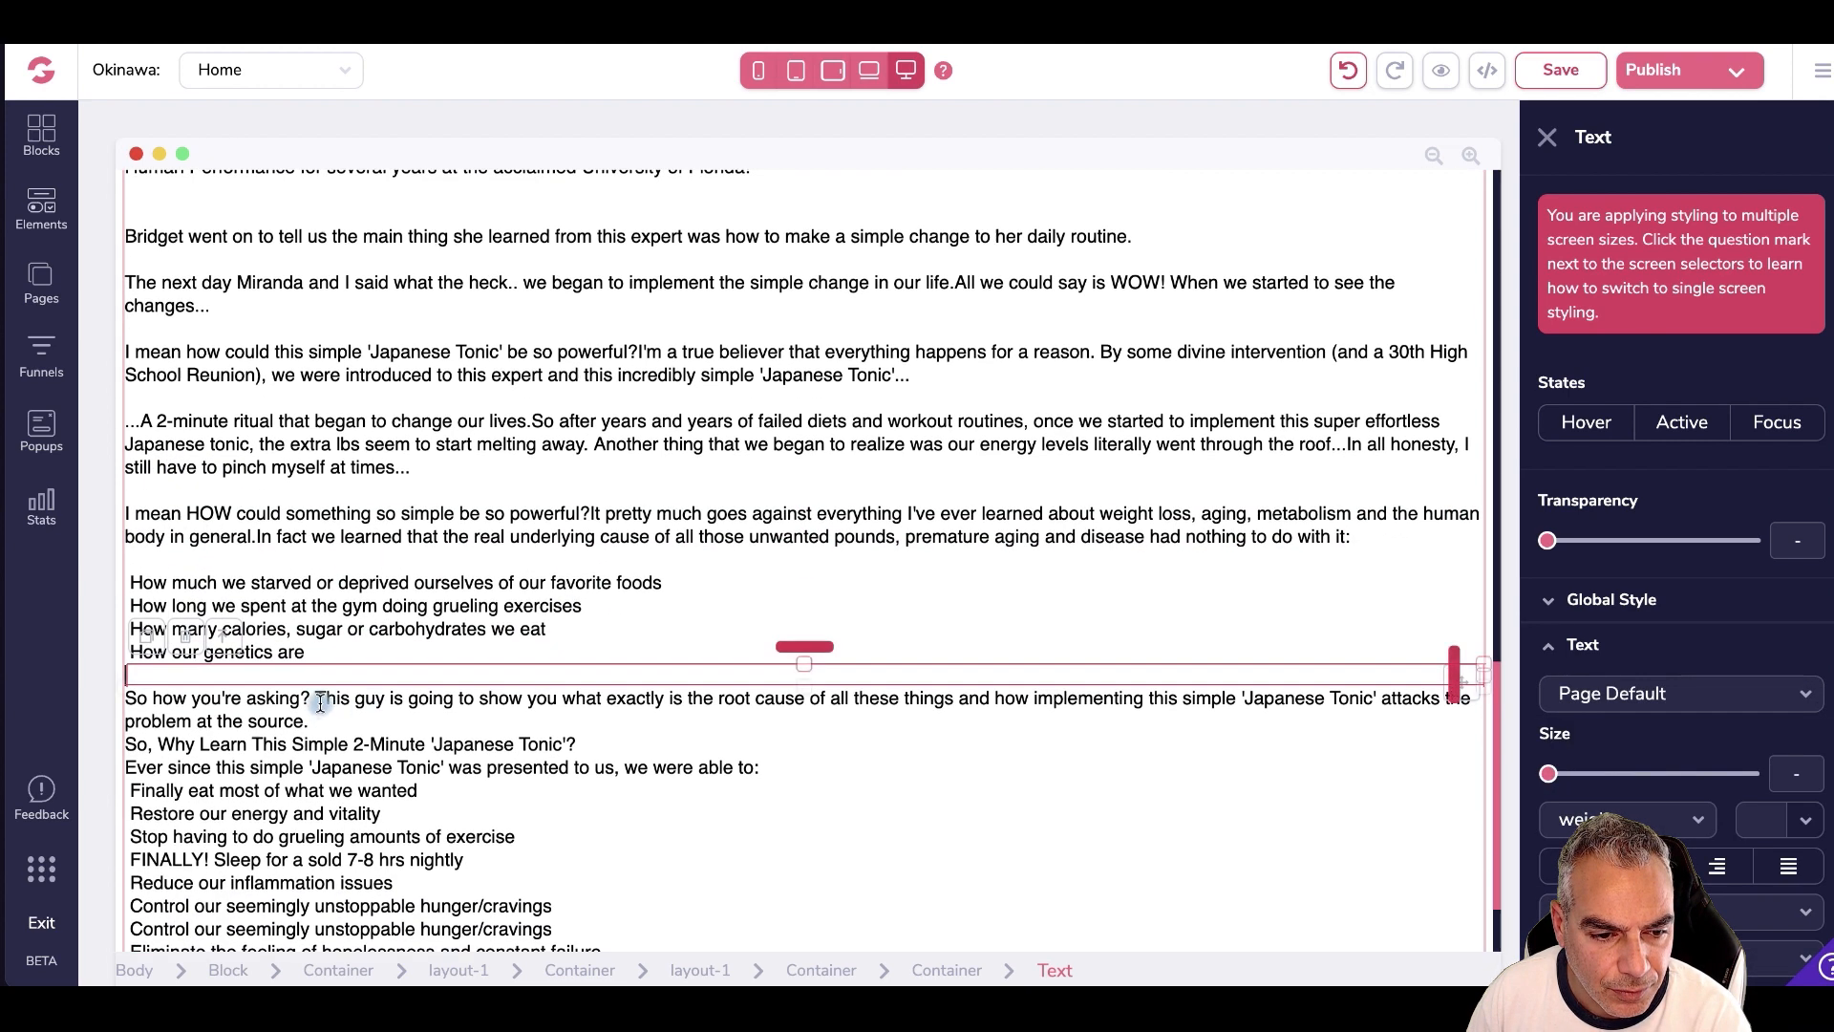
key(Return)
scroll(600, 688, down, 1)
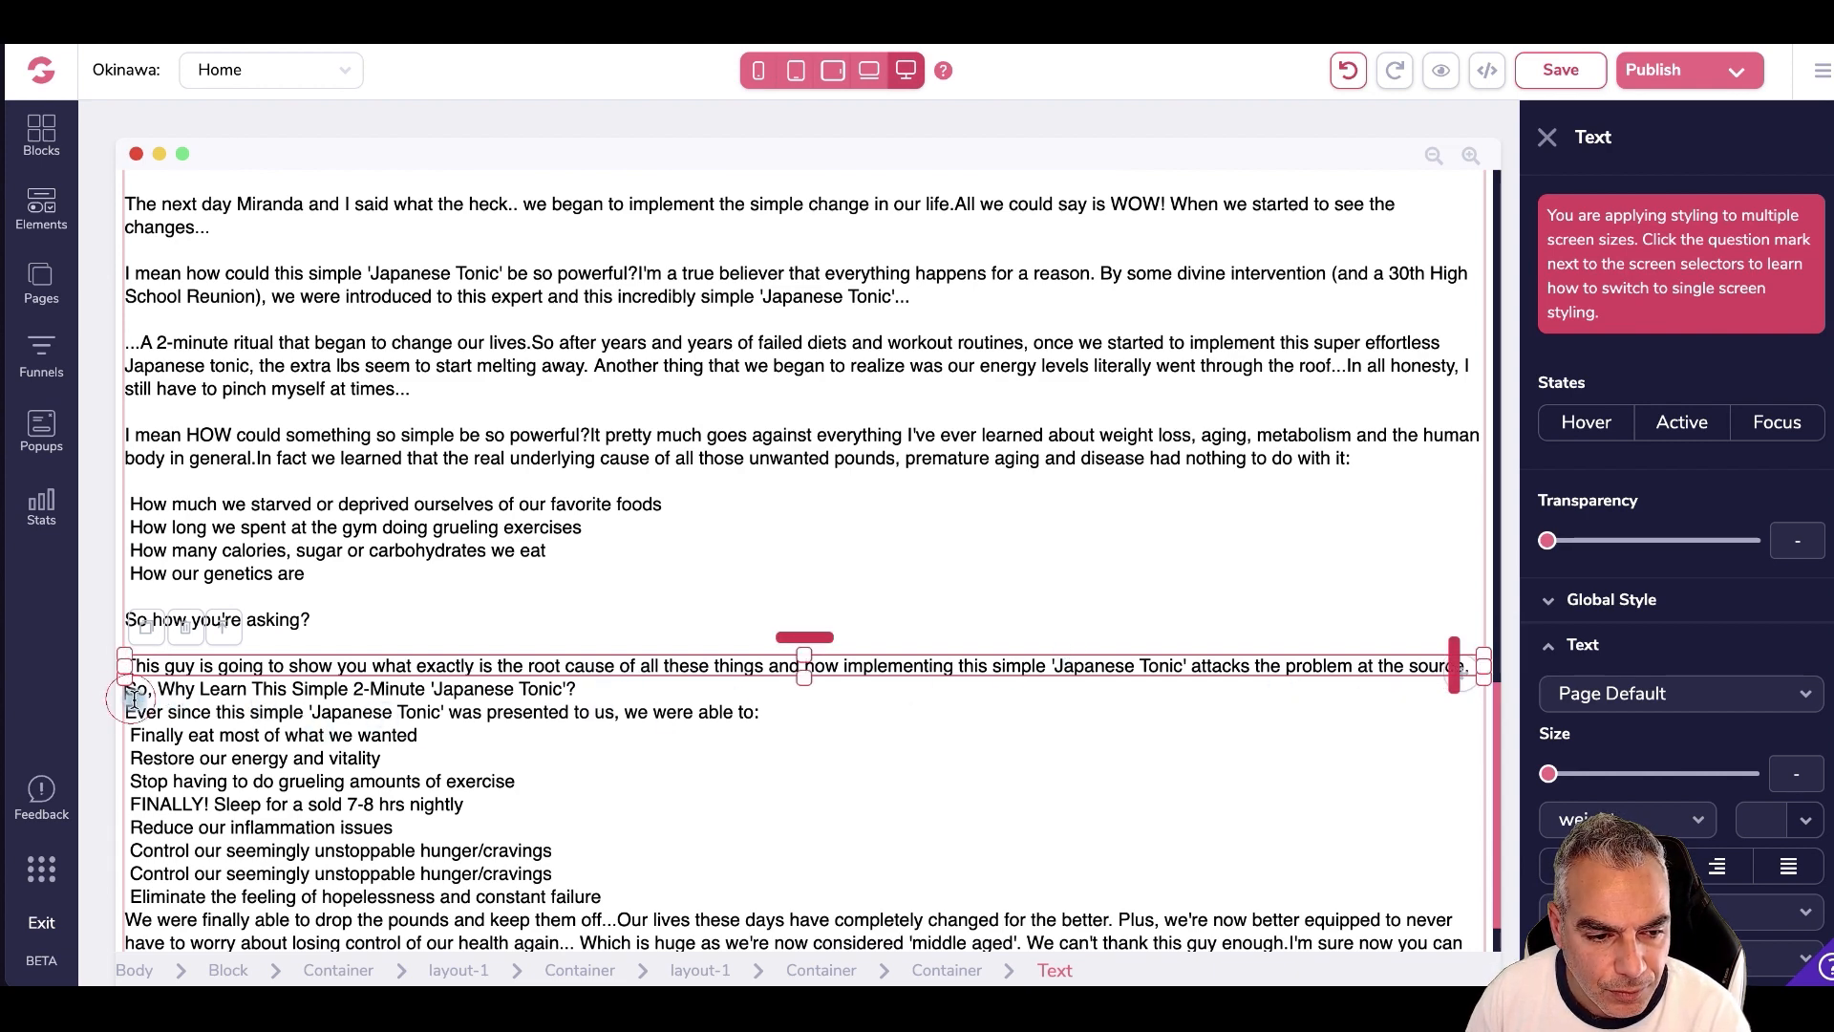
- Add blank lines after "attacks the problem at the source.", "So, Why Learn This Simple 2-Minute 'Japanese Tonic'?" and "we were able to:"
key(Return)
key(End)
key(Return)
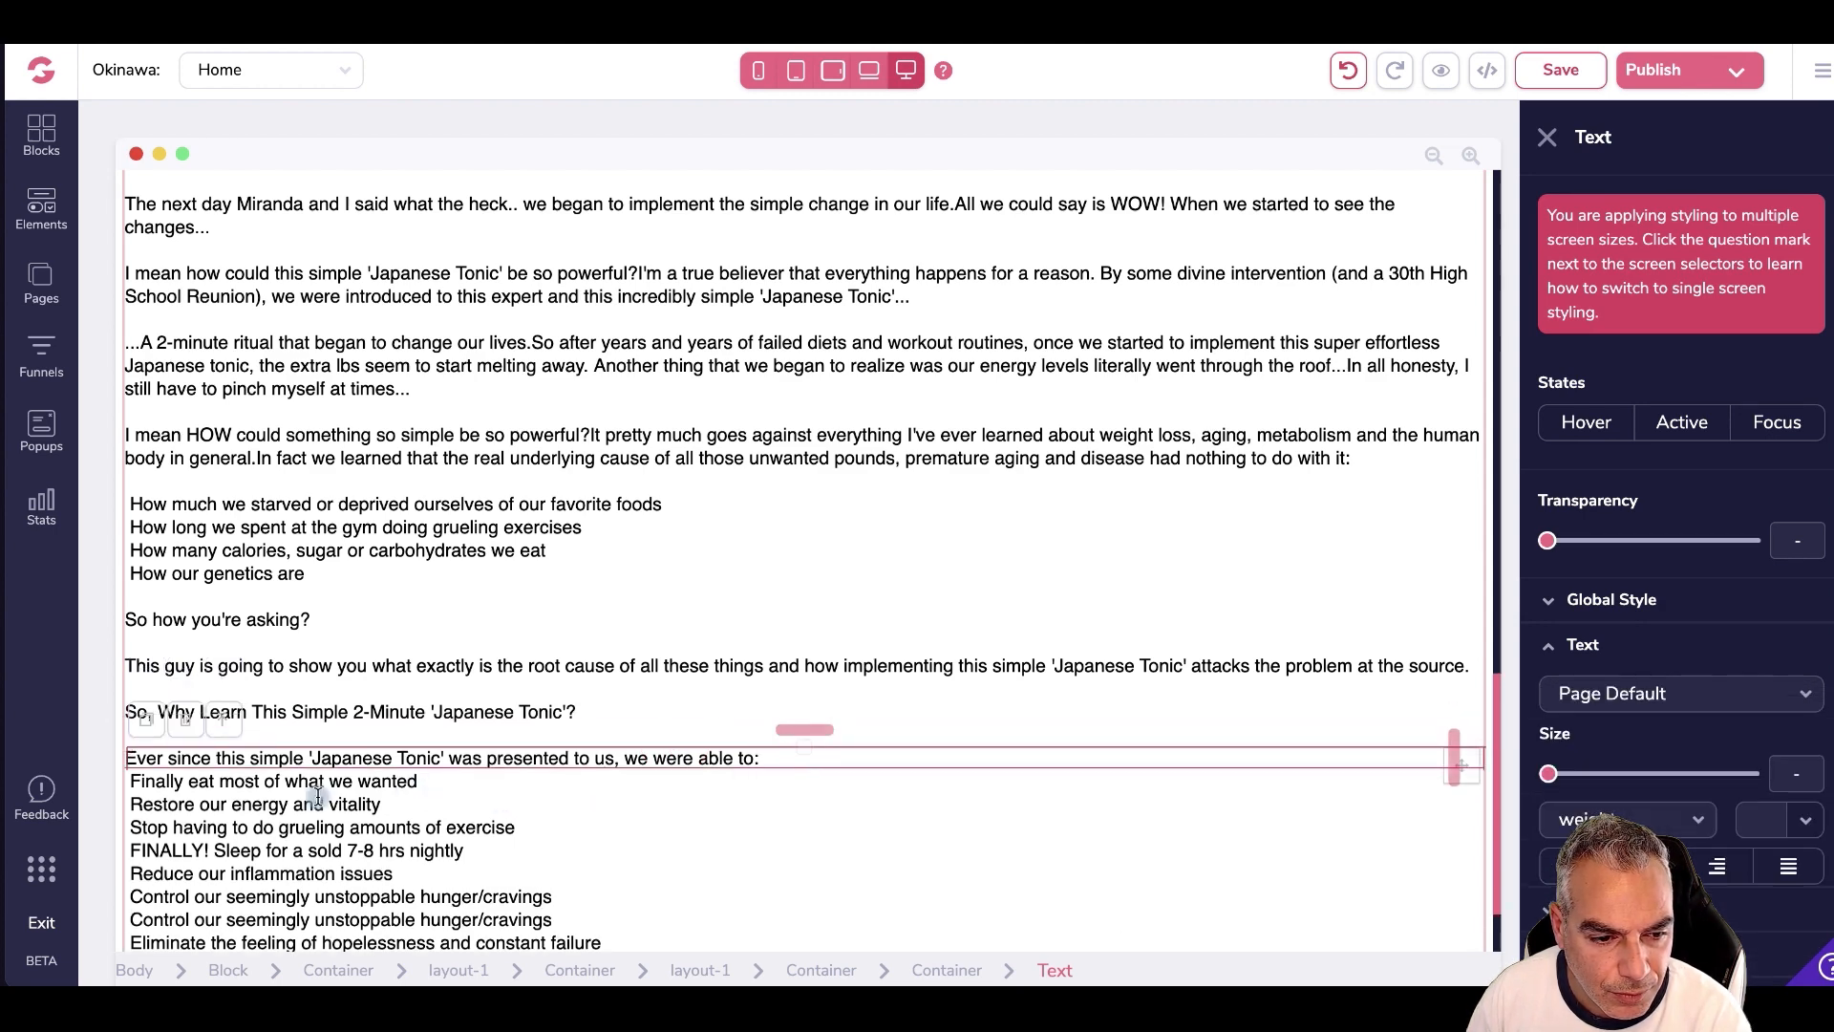
key(Return)
scroll(365, 804, down, 2)
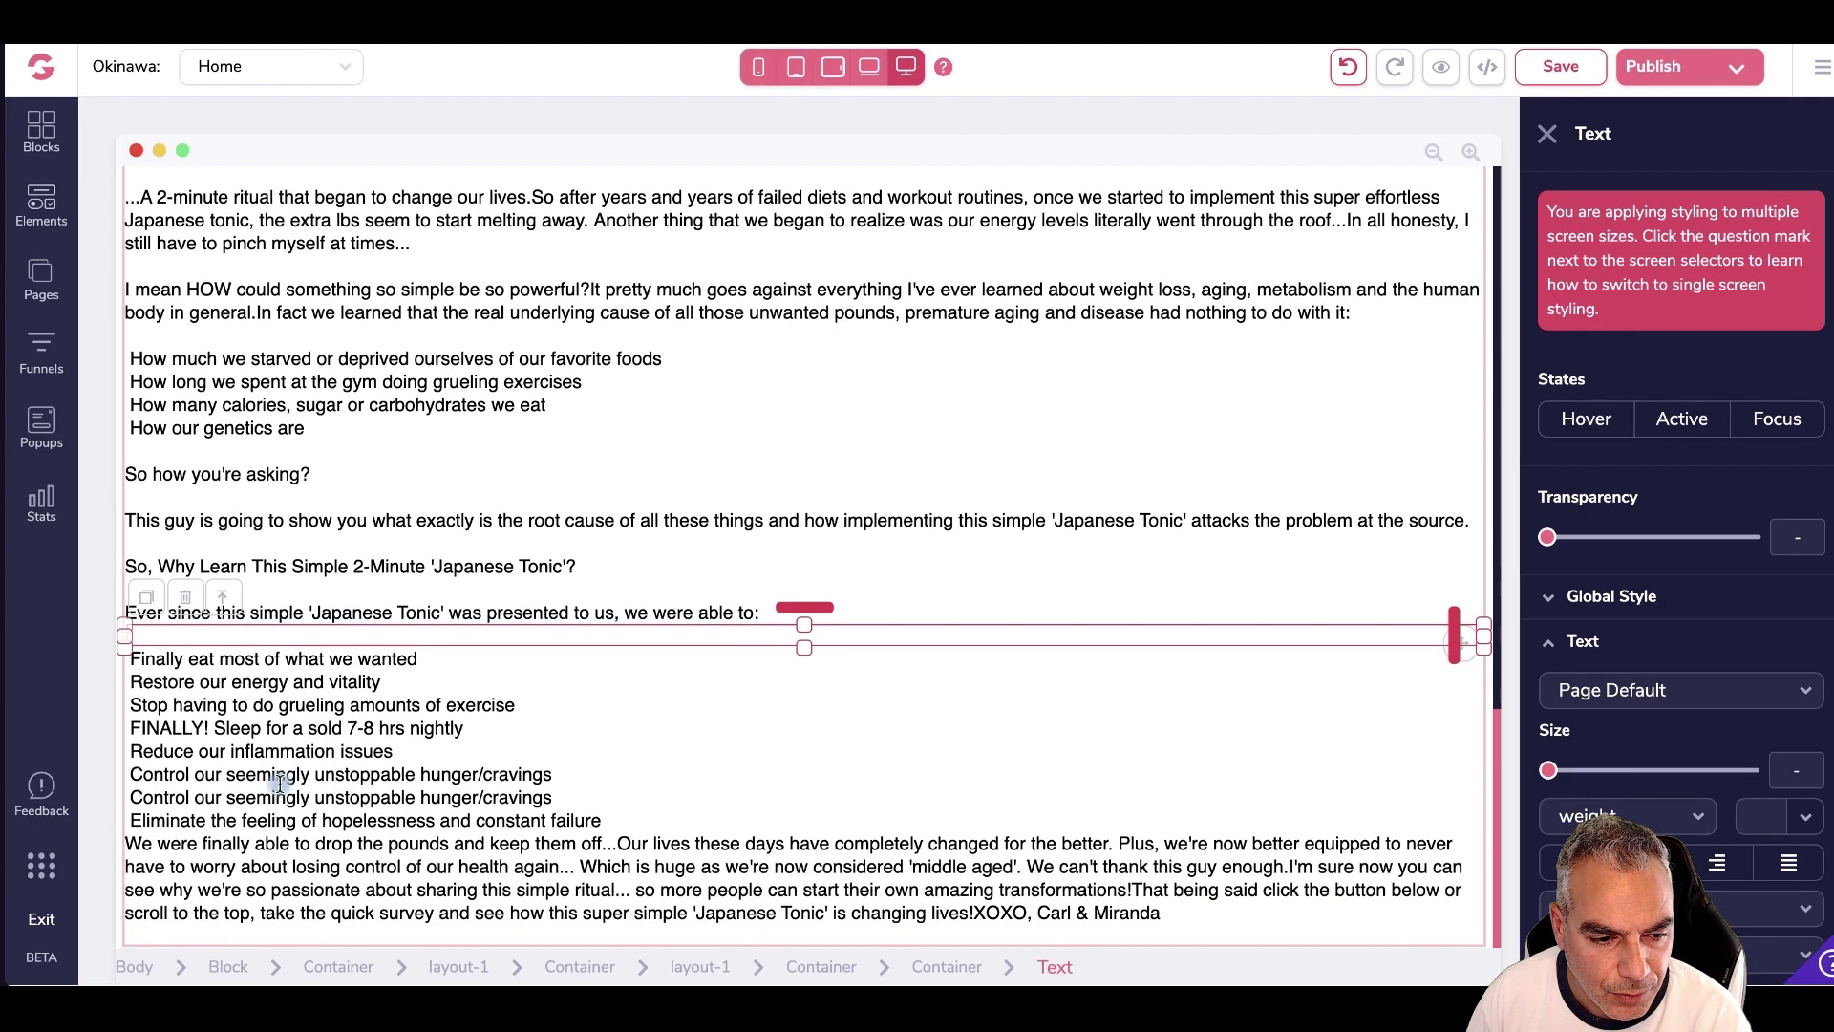
- Add a blank line before "We were finally able to drop the pounds" and a paragraph break after "keep them off..."
click(127, 847)
key(Return)
key(BackSpace)
scroll(478, 841, down, 1)
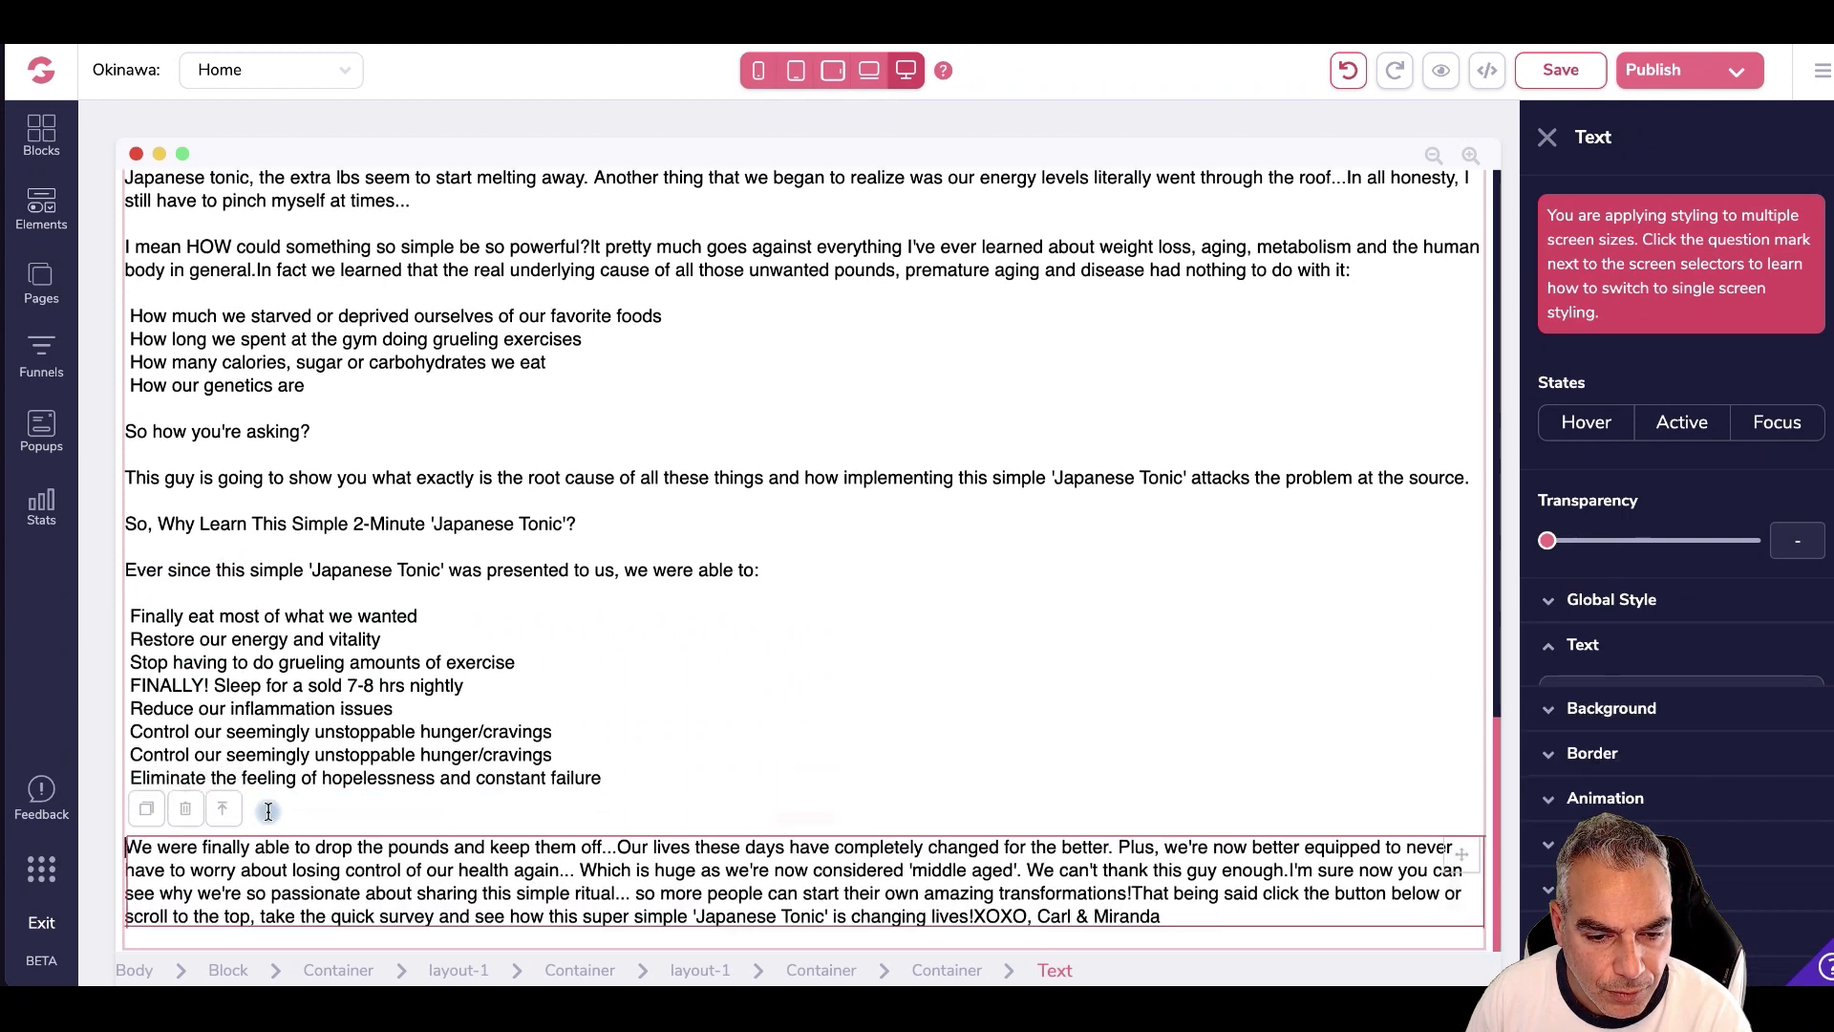
click(623, 849)
key(Return)
scroll(669, 841, down, 1)
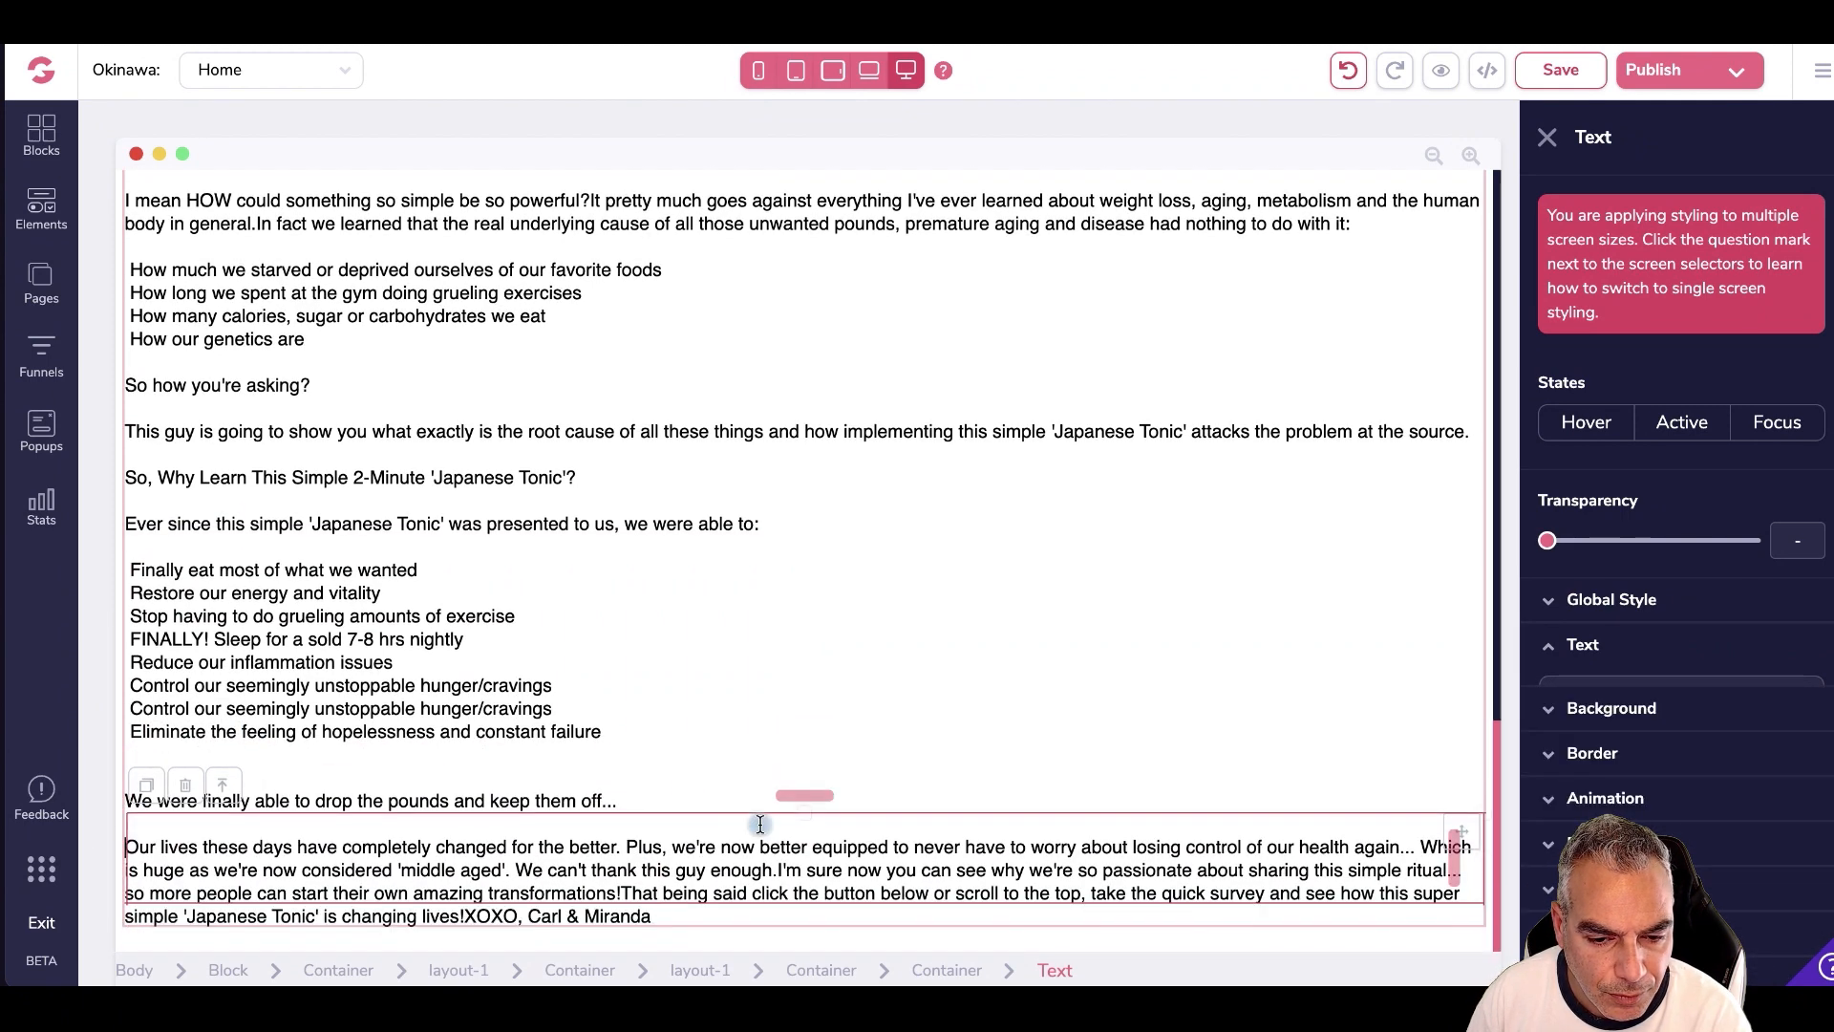
- Insert paragraph breaks after "losing control of our health again..." and "we're now considered 'middle aged'."
click(1417, 849)
key(Return)
scroll(593, 877, down, 1)
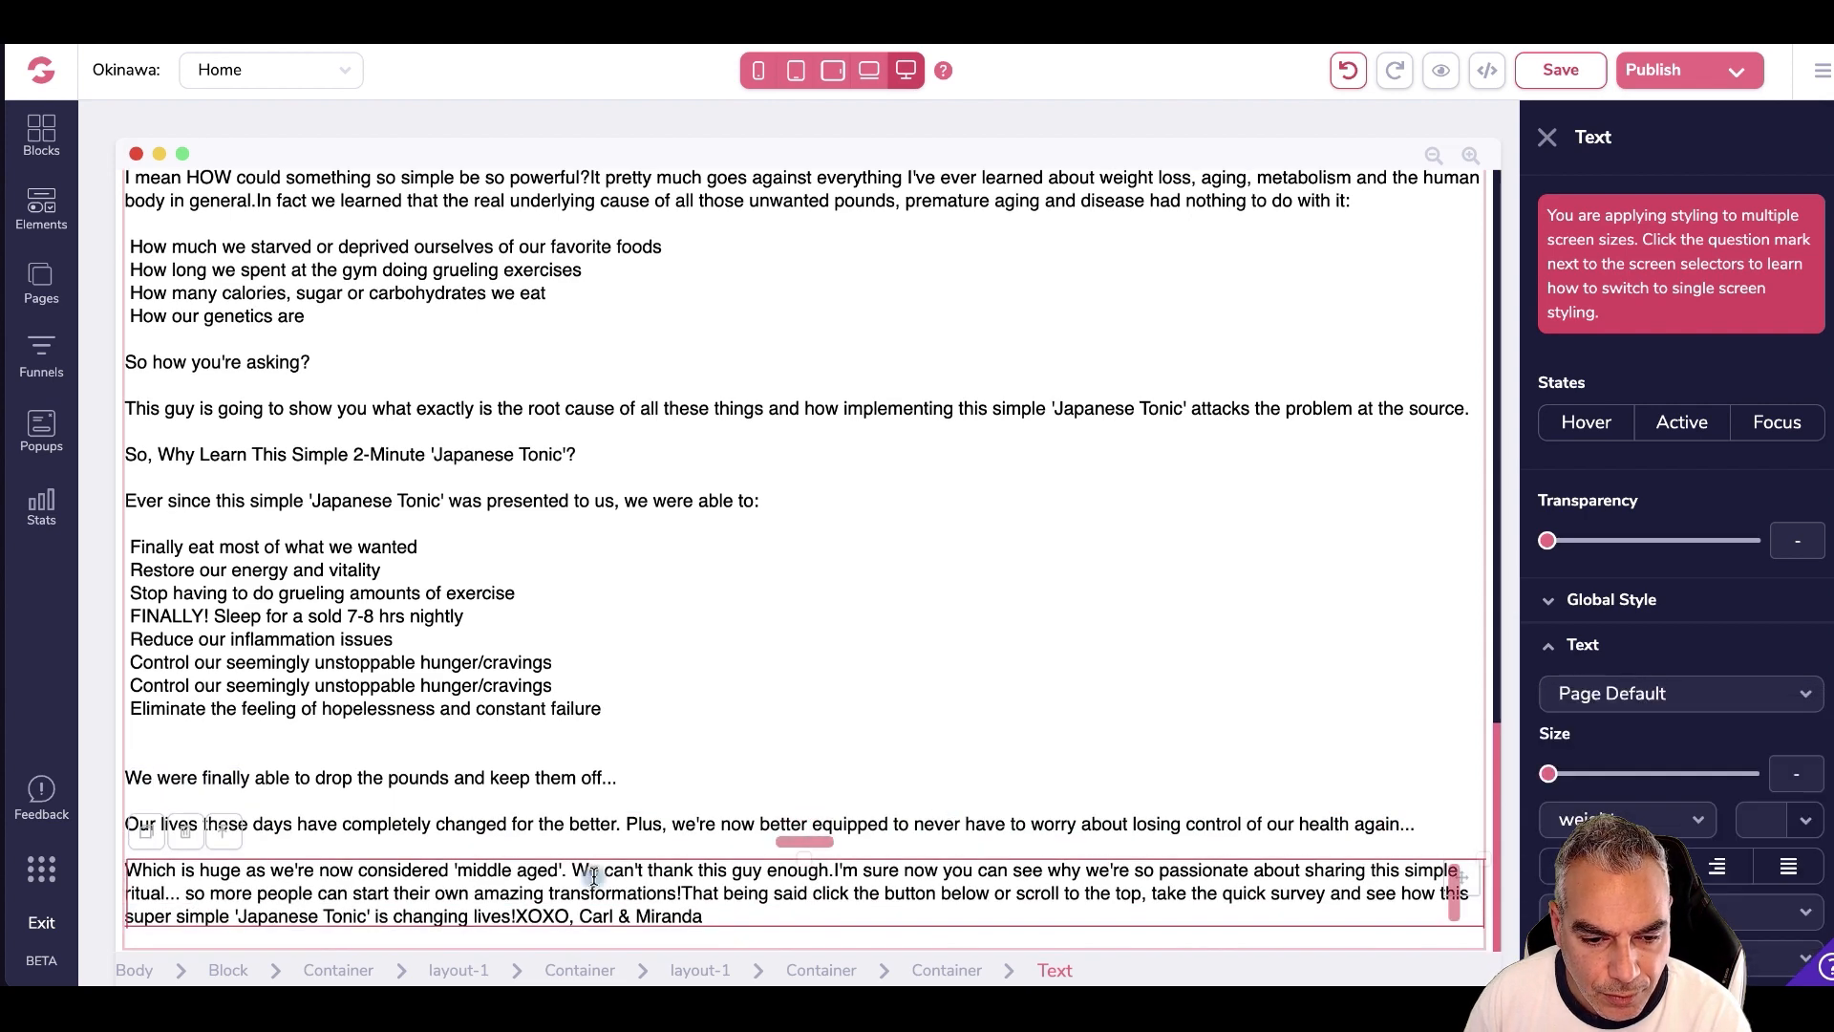
key(Return)
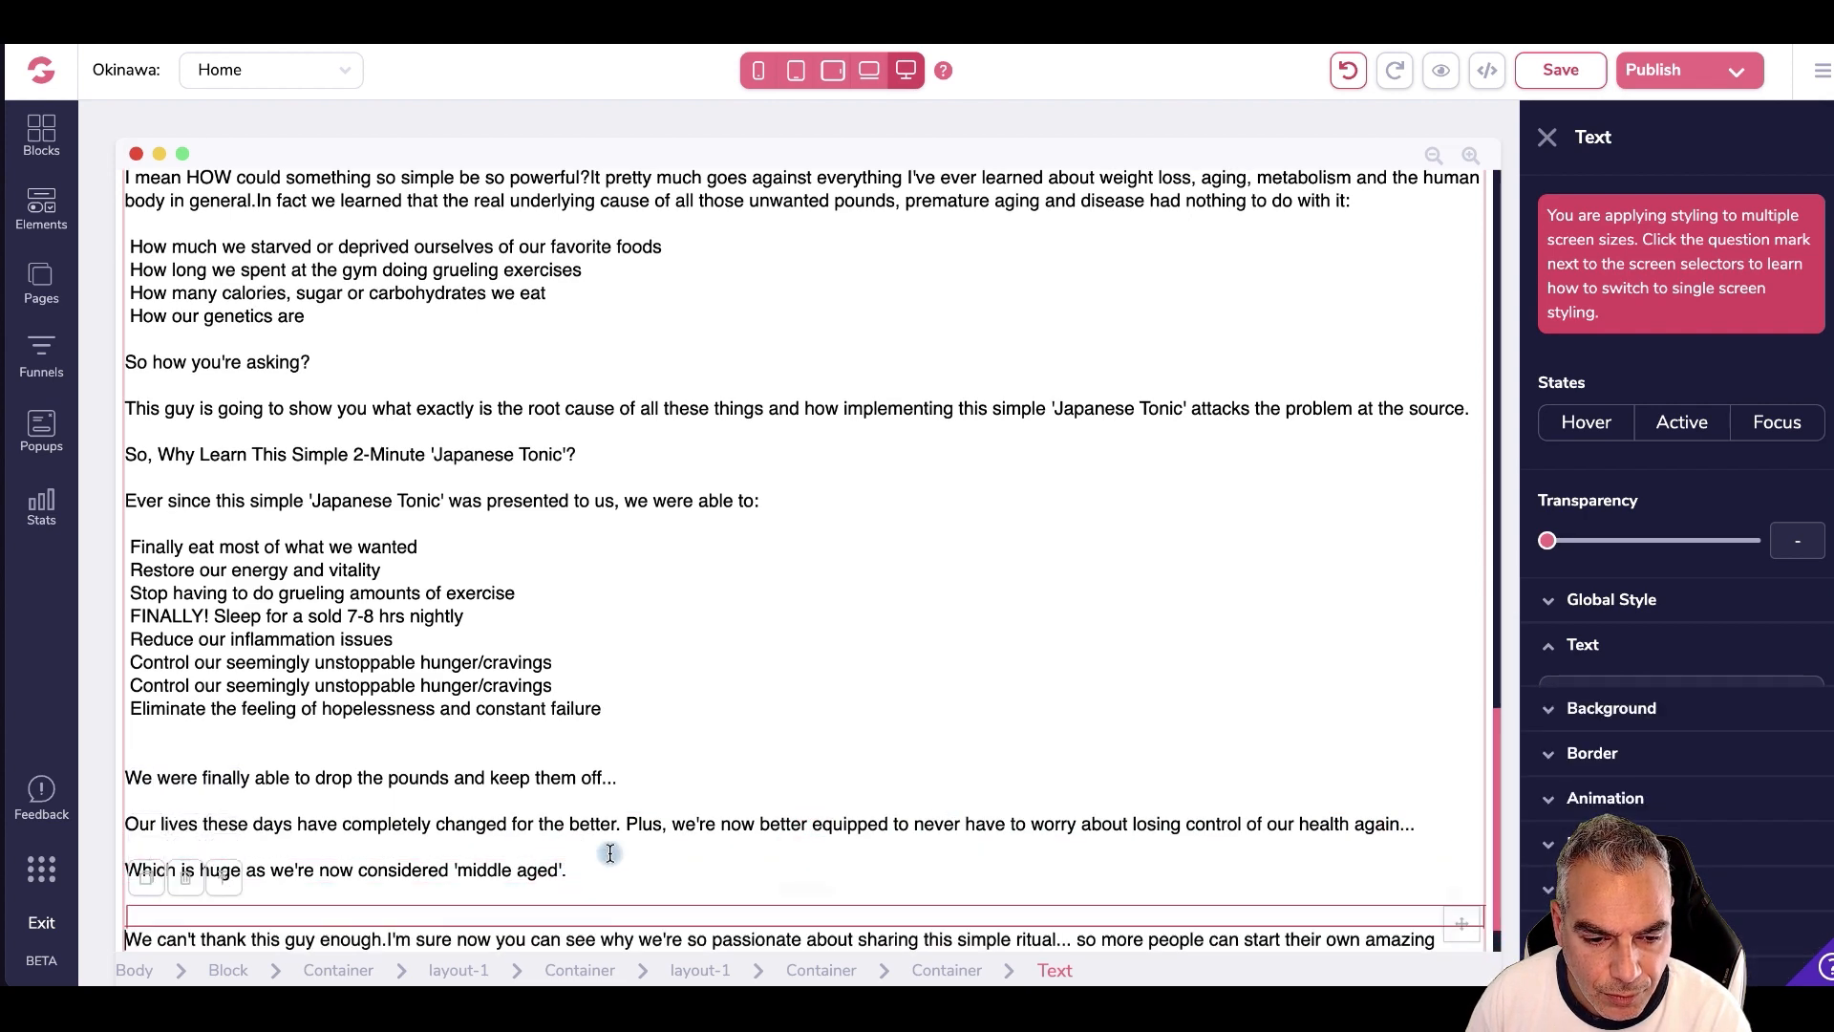
scroll(860, 864, down, 1)
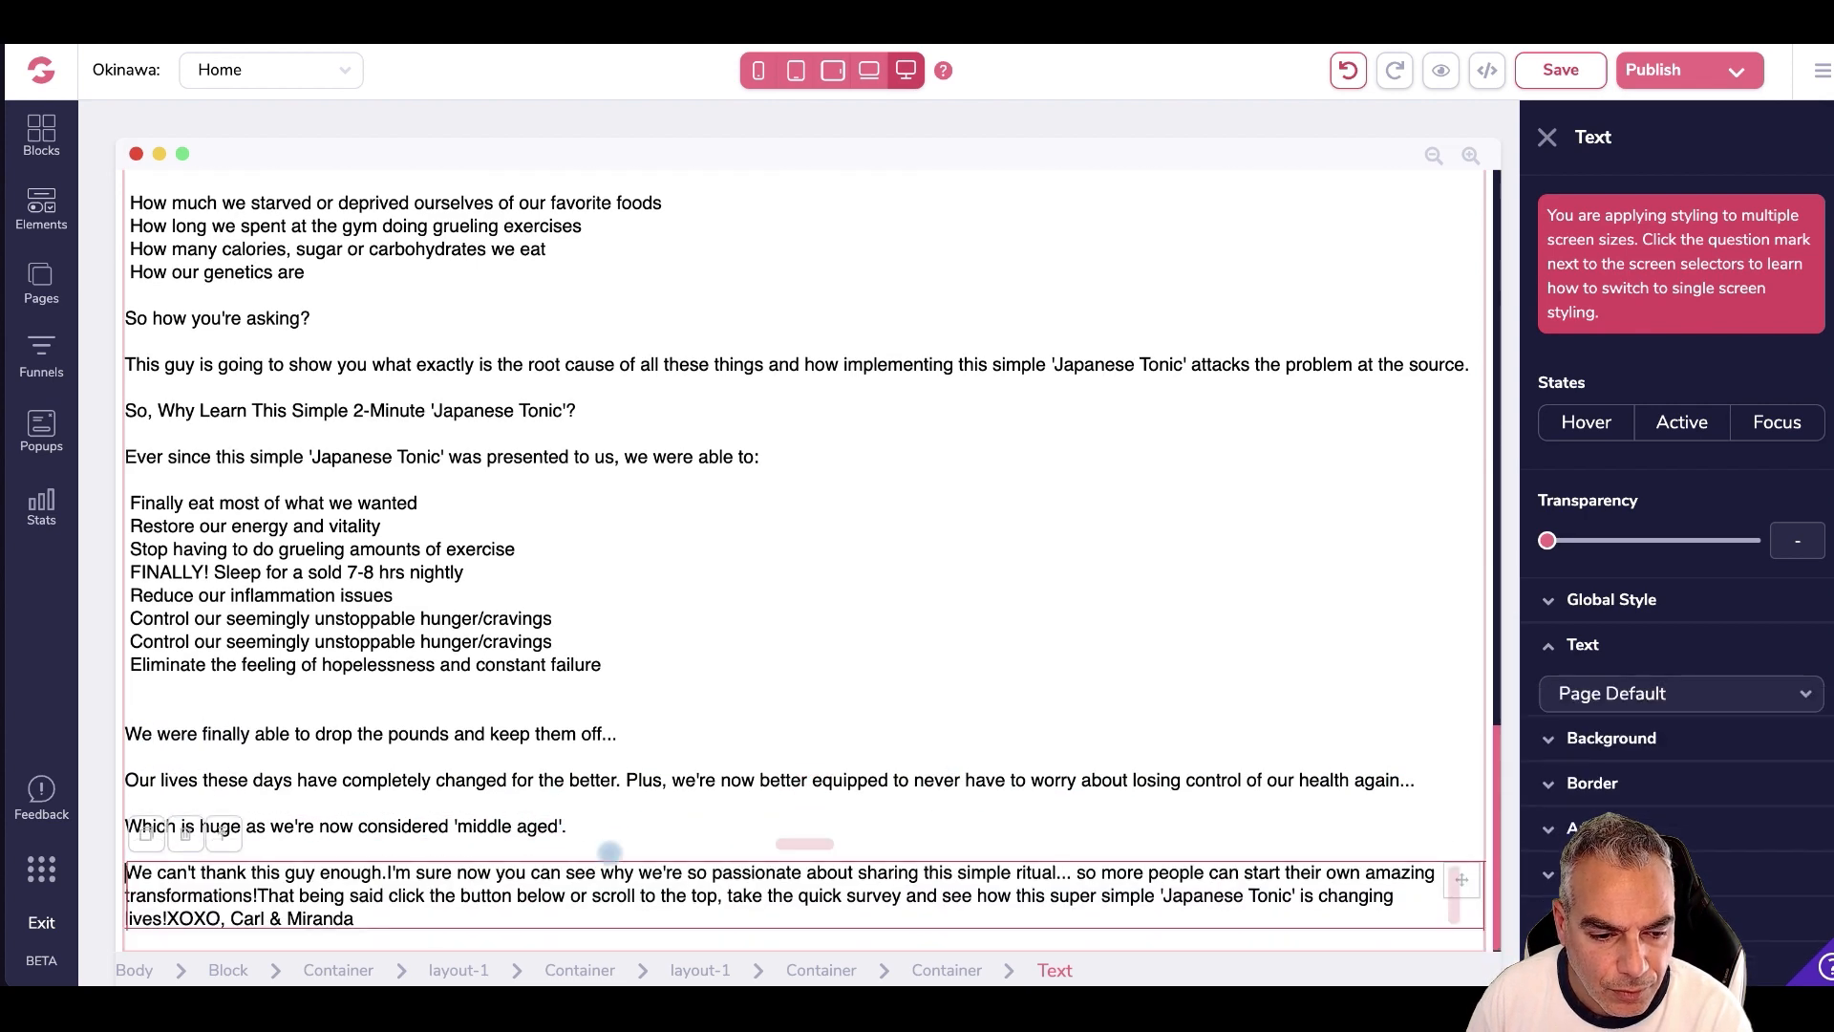
- Insert paragraph breaks after "sharing this simple ritual..." and "start their own amazing transformations!"
click(1075, 876)
key(Return)
scroll(659, 888, down, 1)
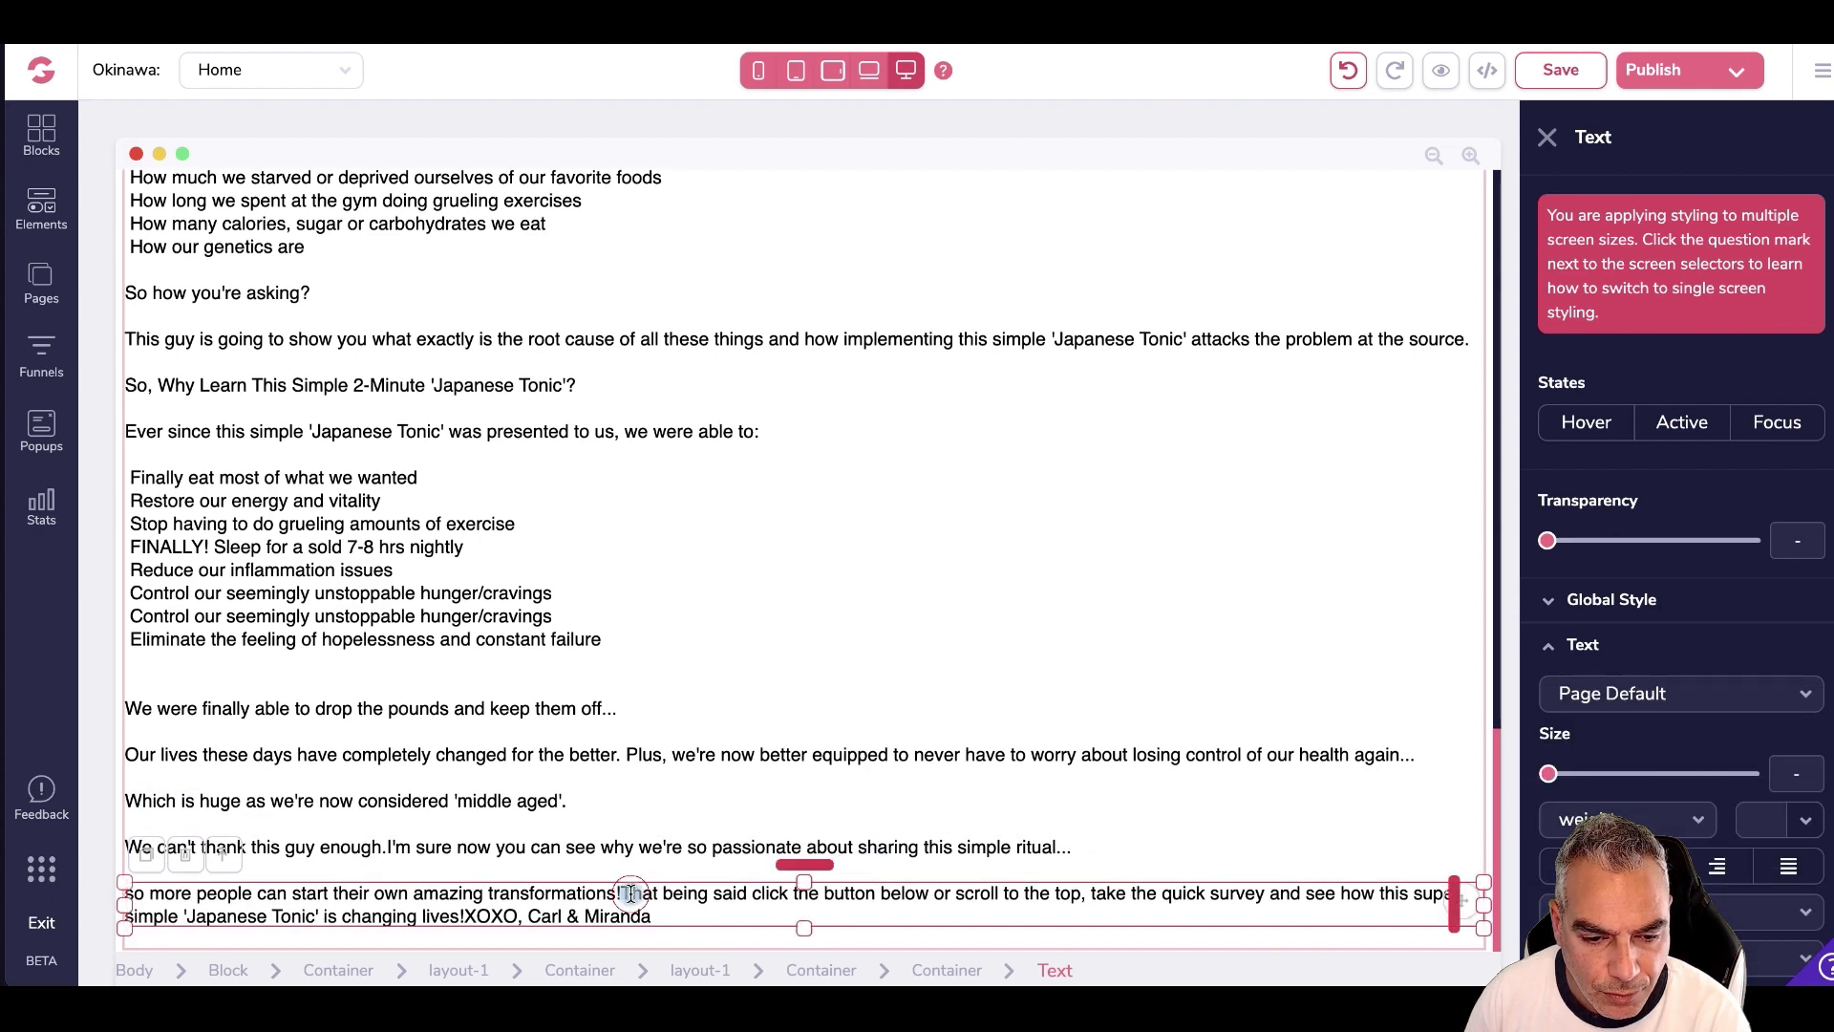
click(625, 894)
key(Return)
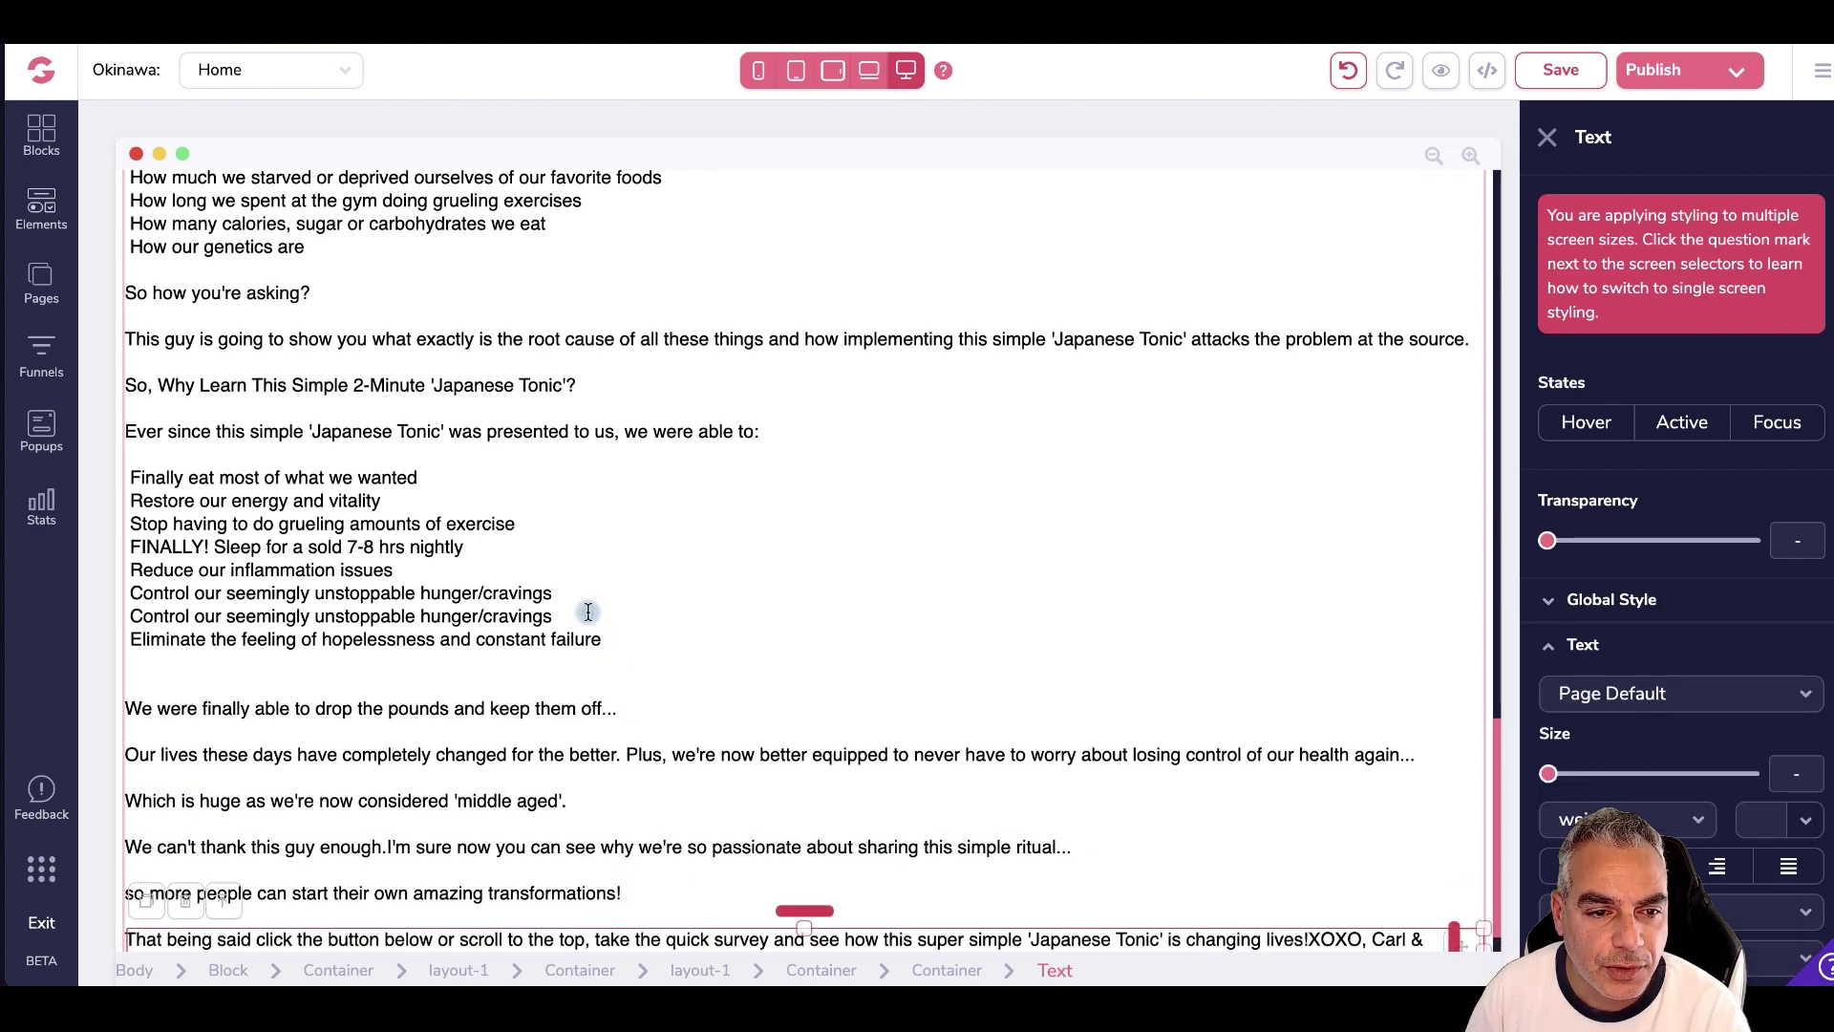
- Review the page layout from the survey section down through the story text and its benefits list
scroll(611, 669, up, 15)
scroll(356, 654, down, 5)
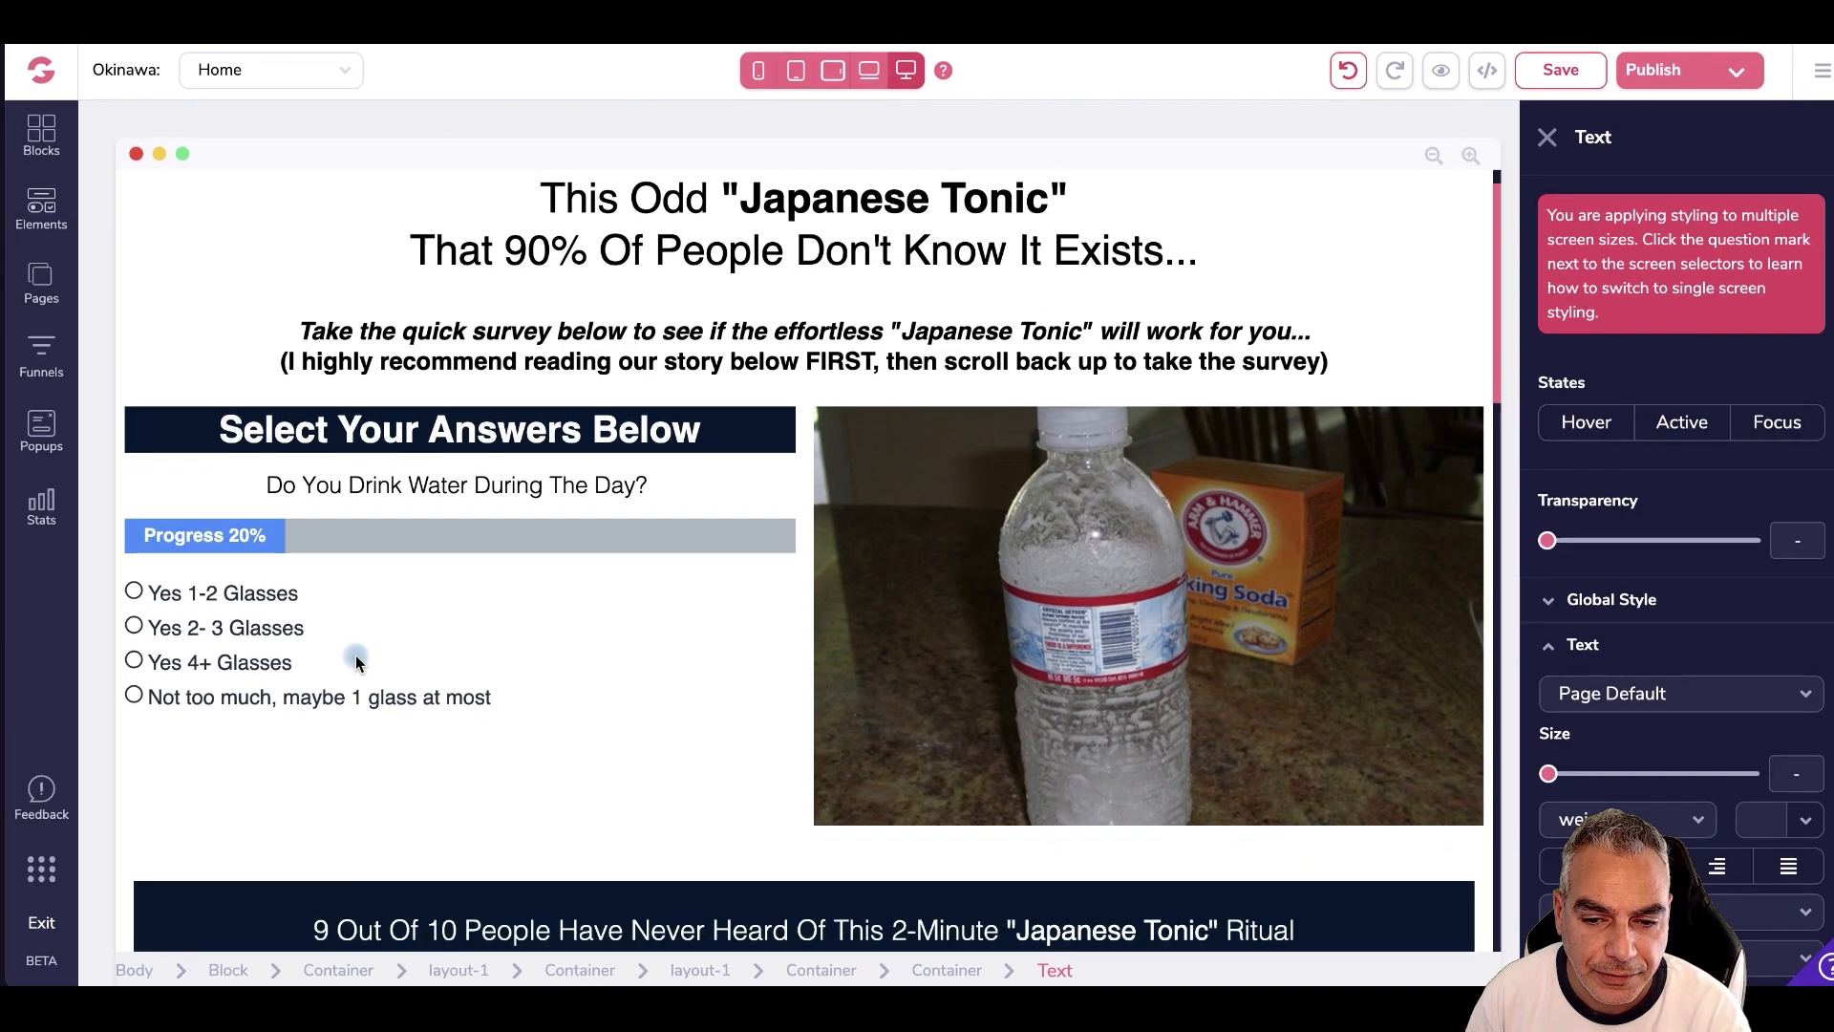
scroll(382, 664, up, 5)
scroll(387, 662, down, 2)
scroll(387, 663, down, 20)
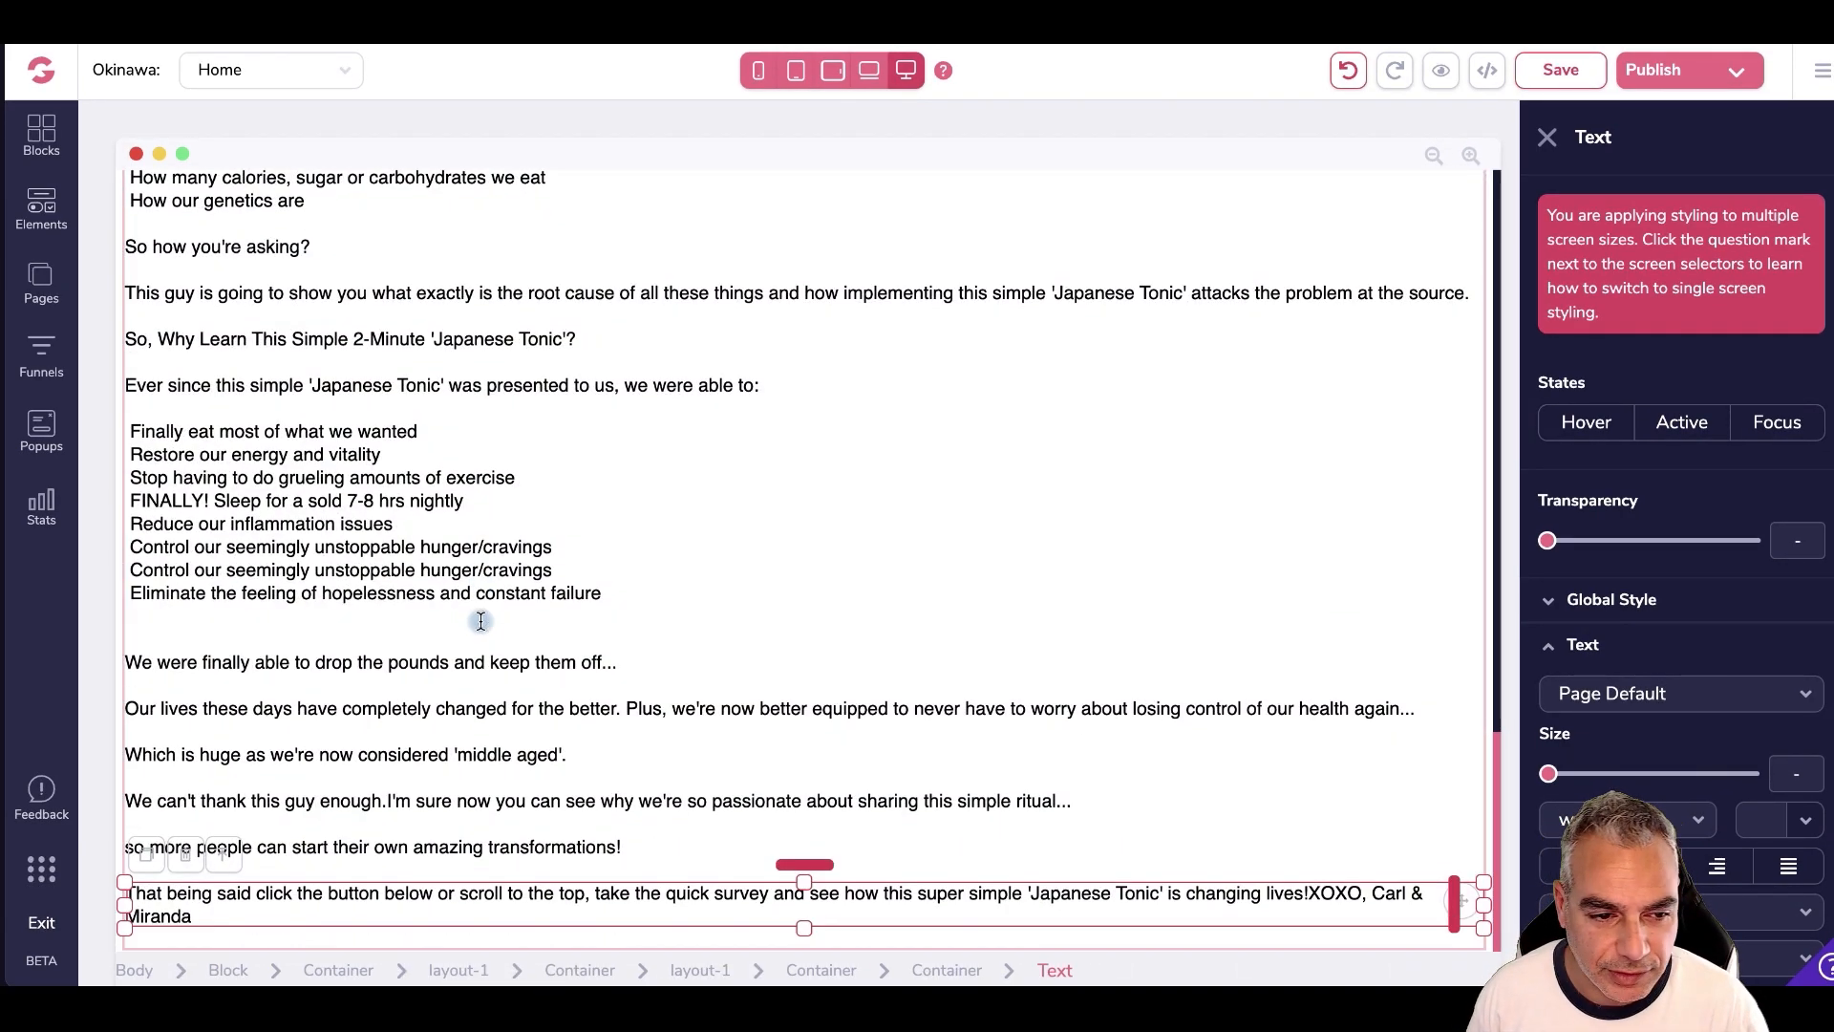
click(136, 433)
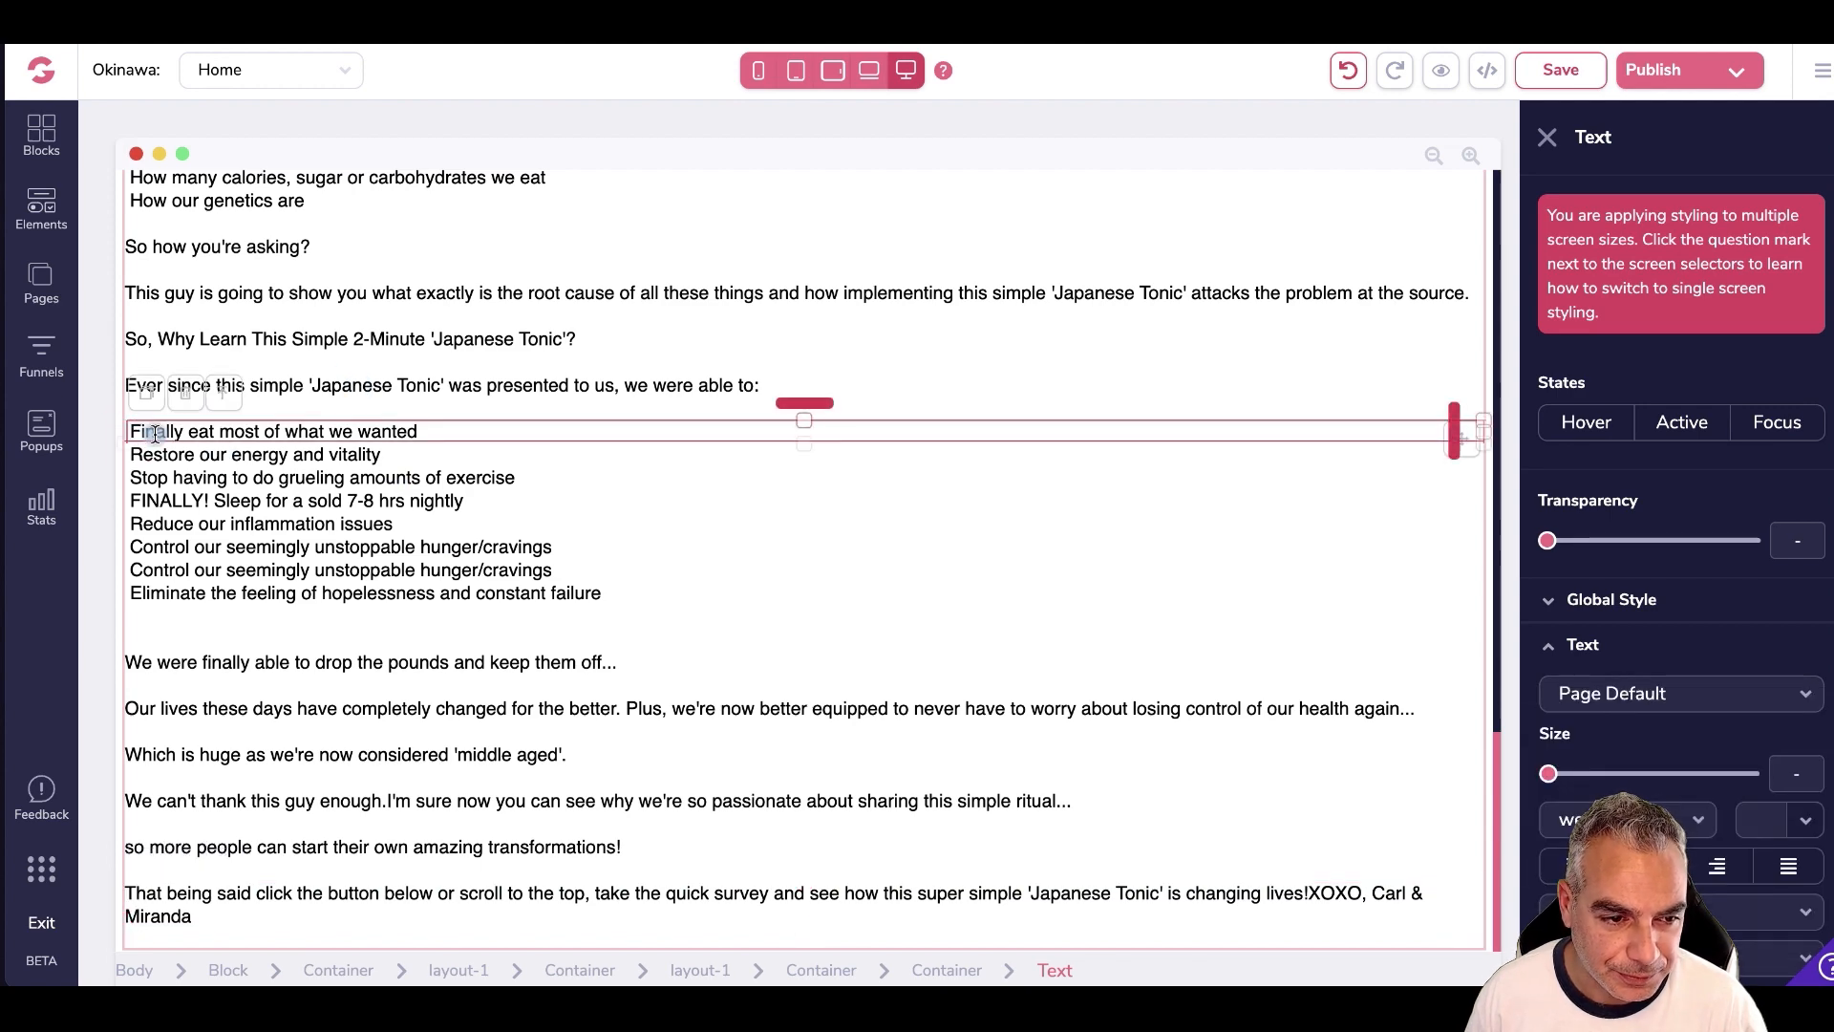
click(492, 456)
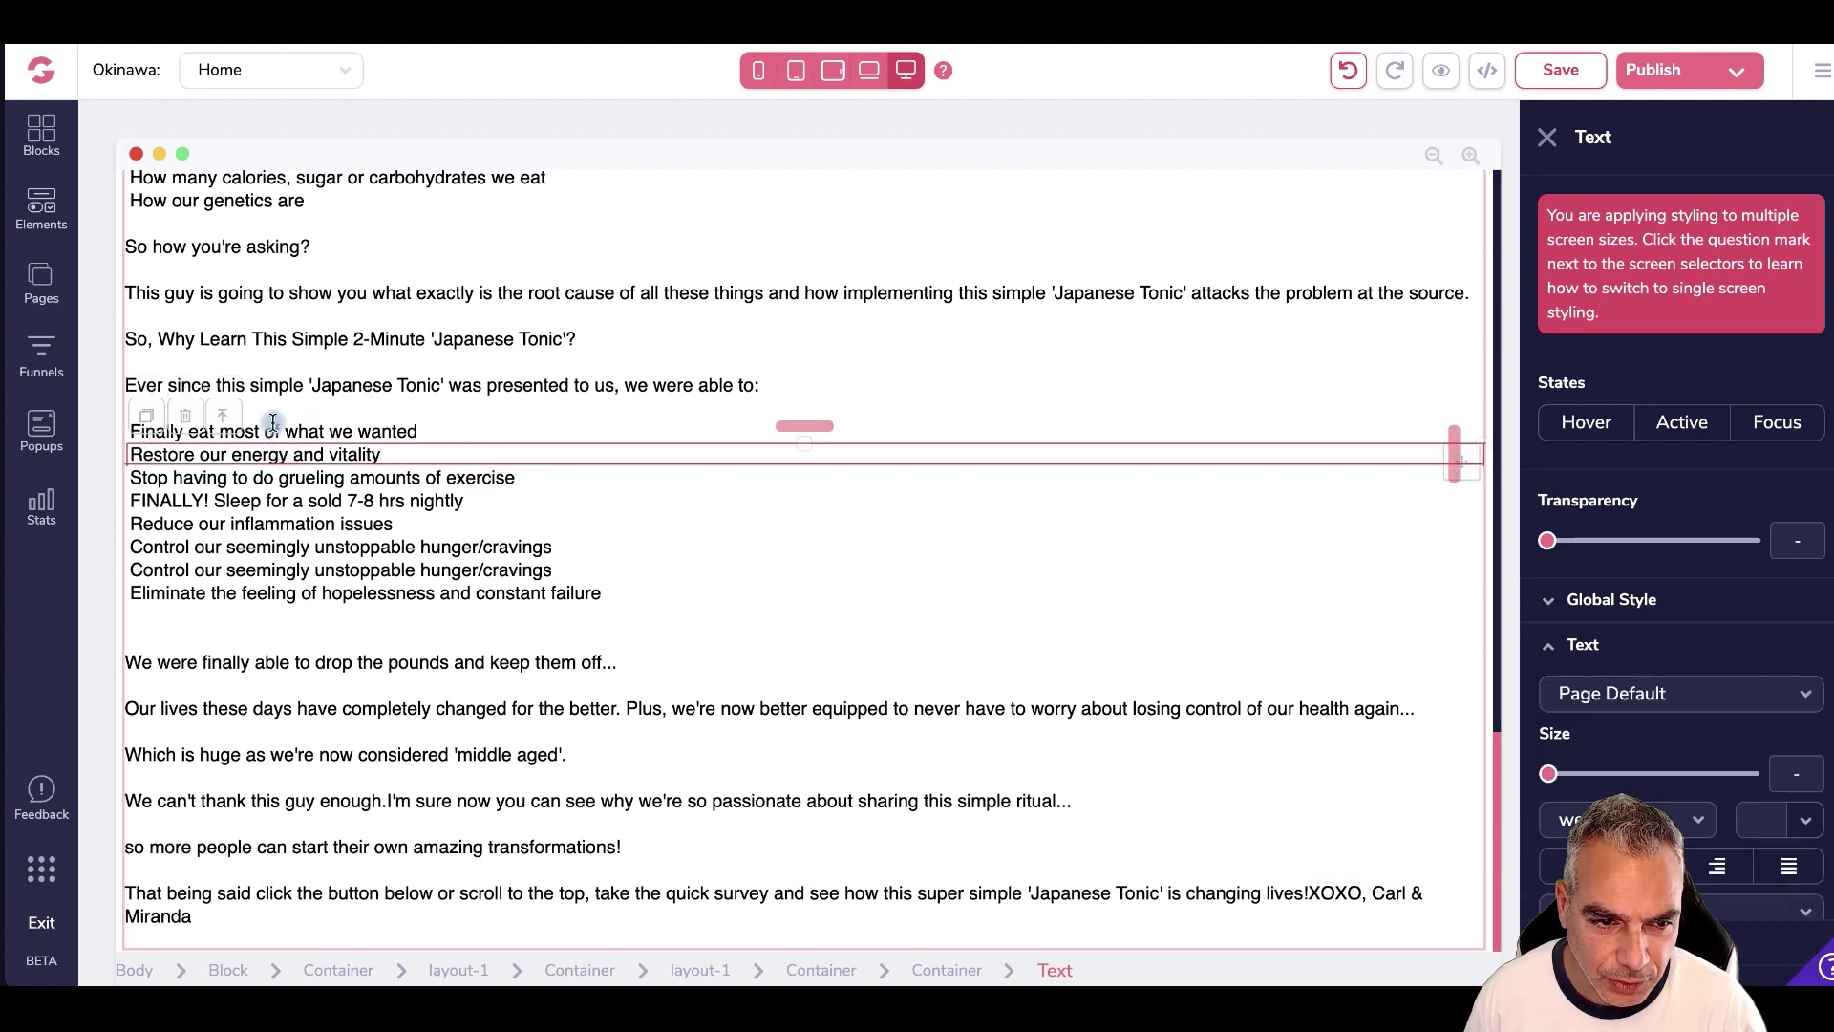
scroll(675, 583, up, 4)
scroll(675, 583, up, 20)
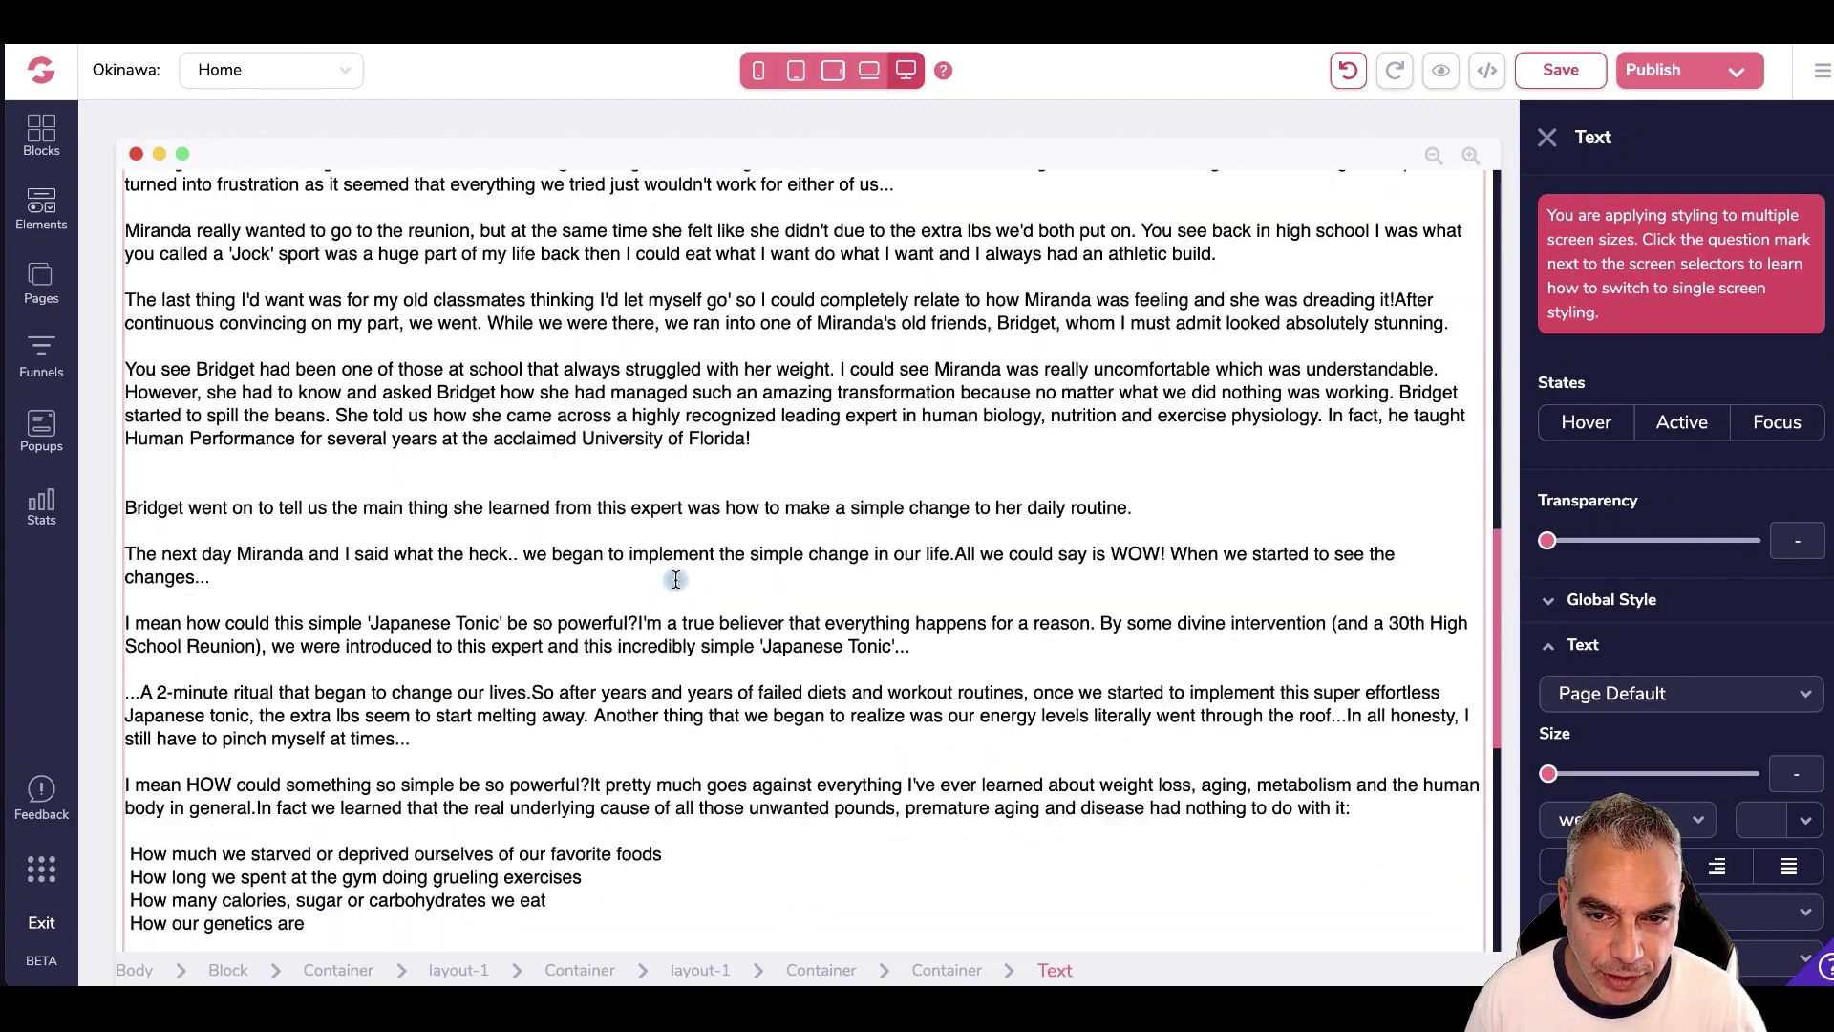
scroll(675, 587, down, 3)
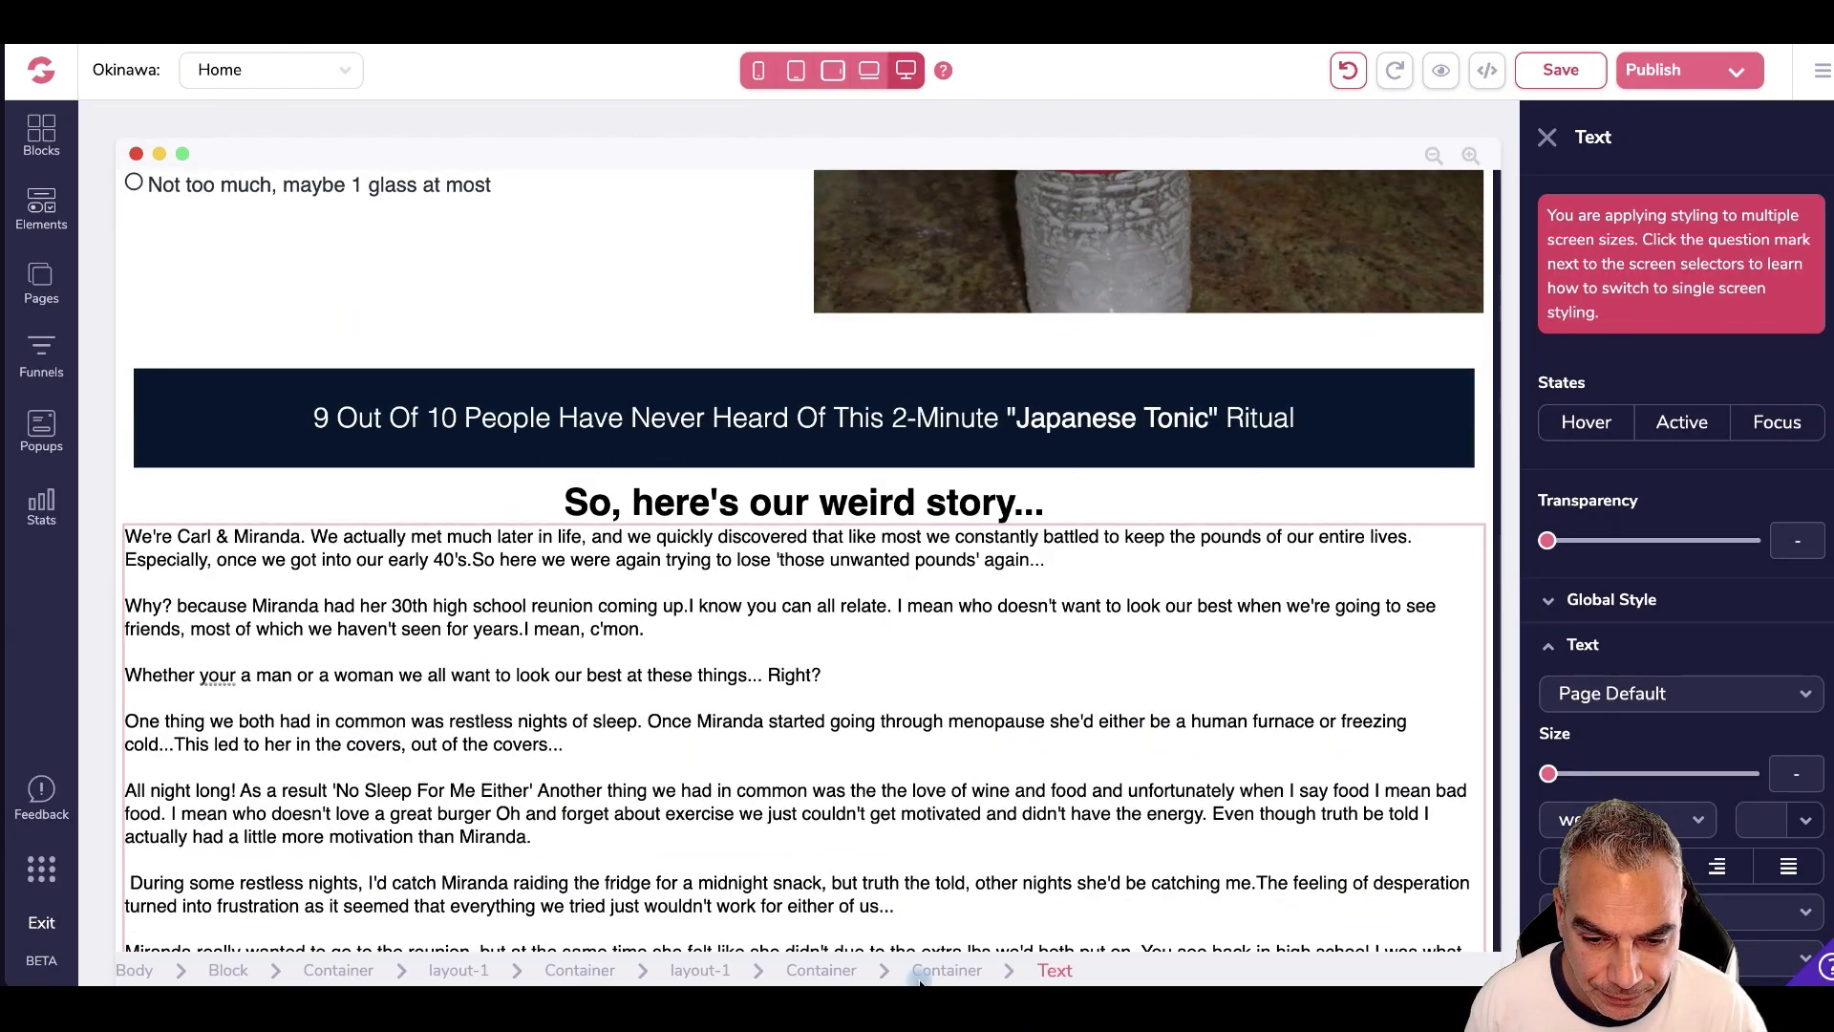
- Give the container holding the story paragraphs 12rem of side padding and a text size of 1.5rem
click(1445, 800)
scroll(1676, 573, down, 1)
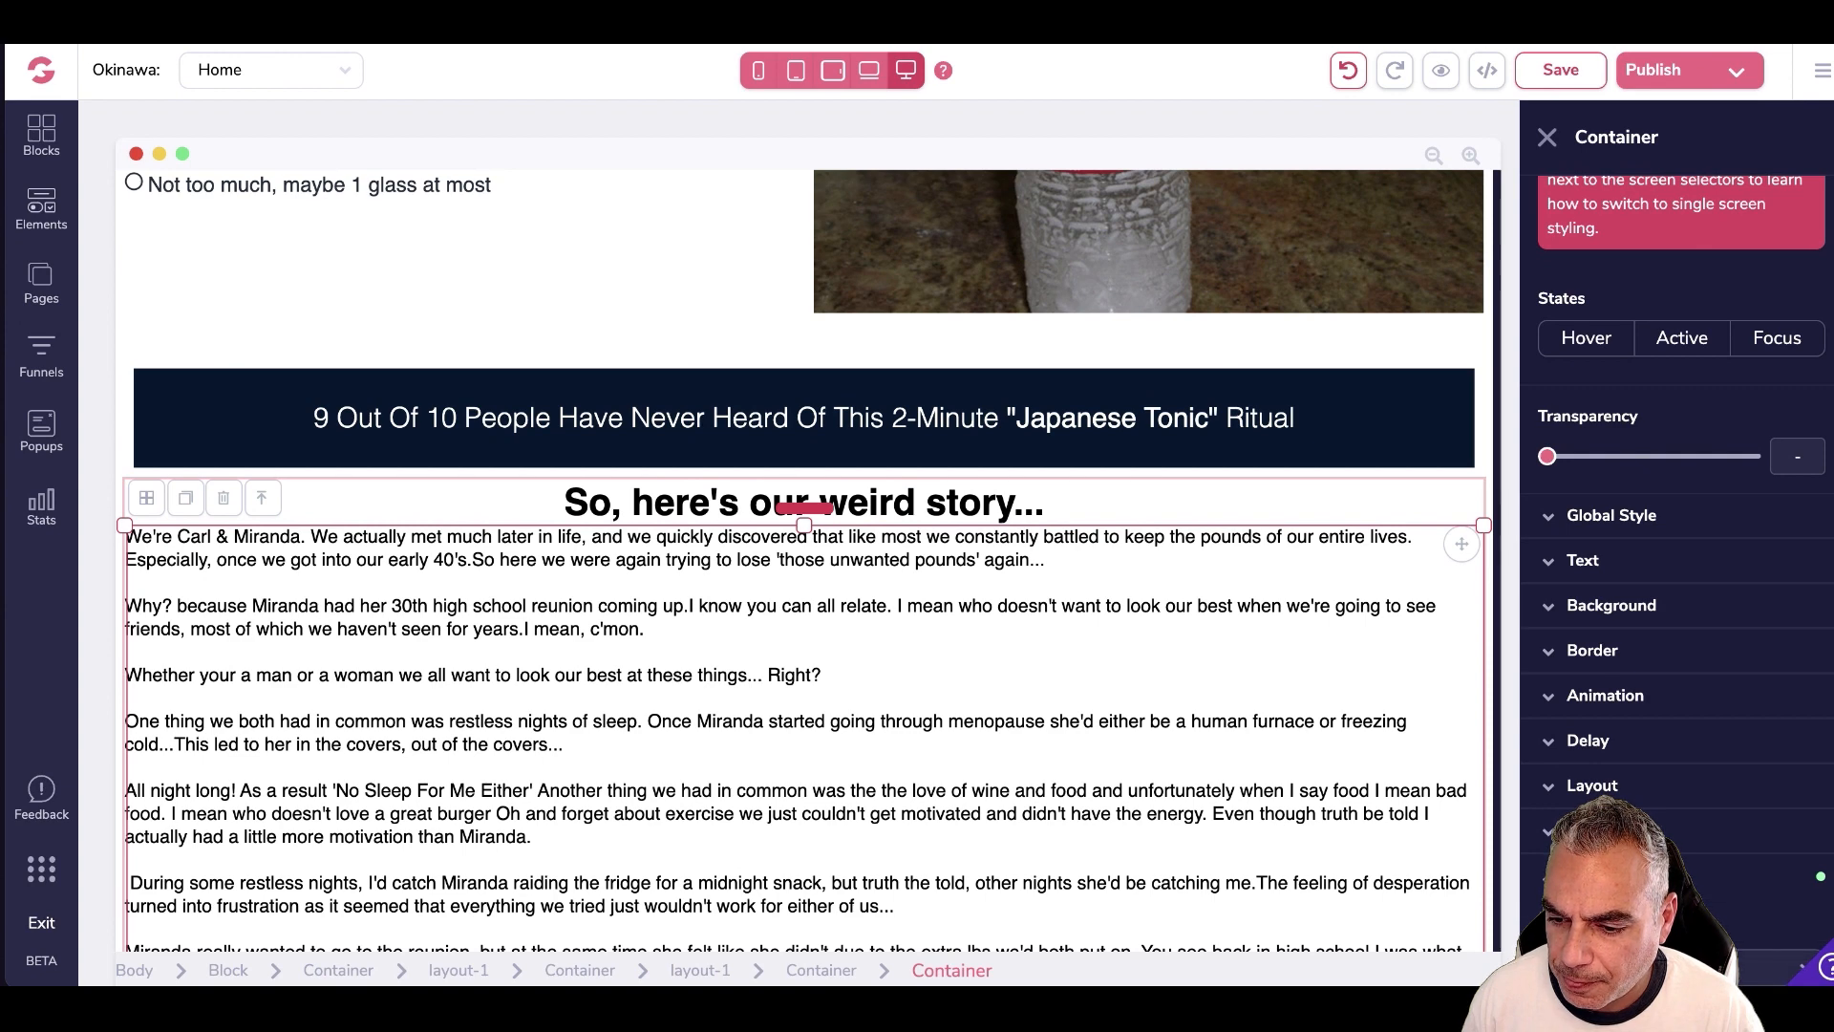
scroll(1641, 790, down, 3)
click(1645, 541)
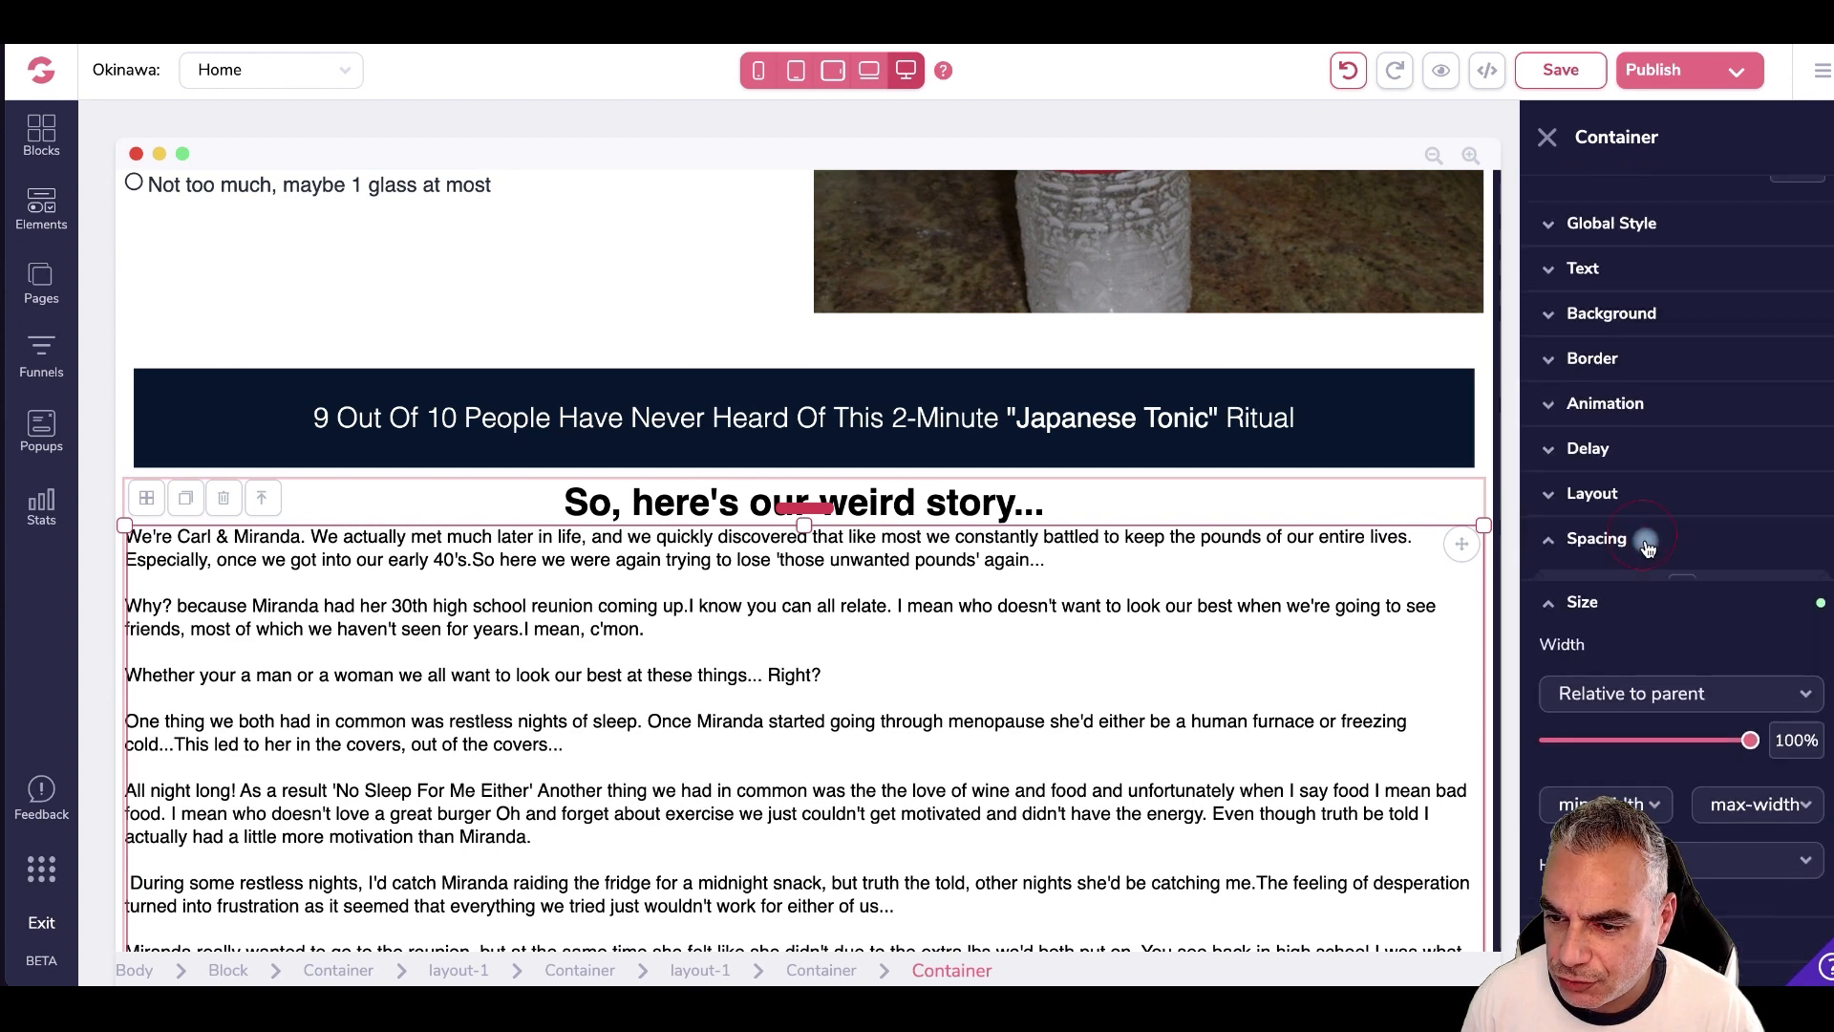
drag(1548, 760, 1743, 762)
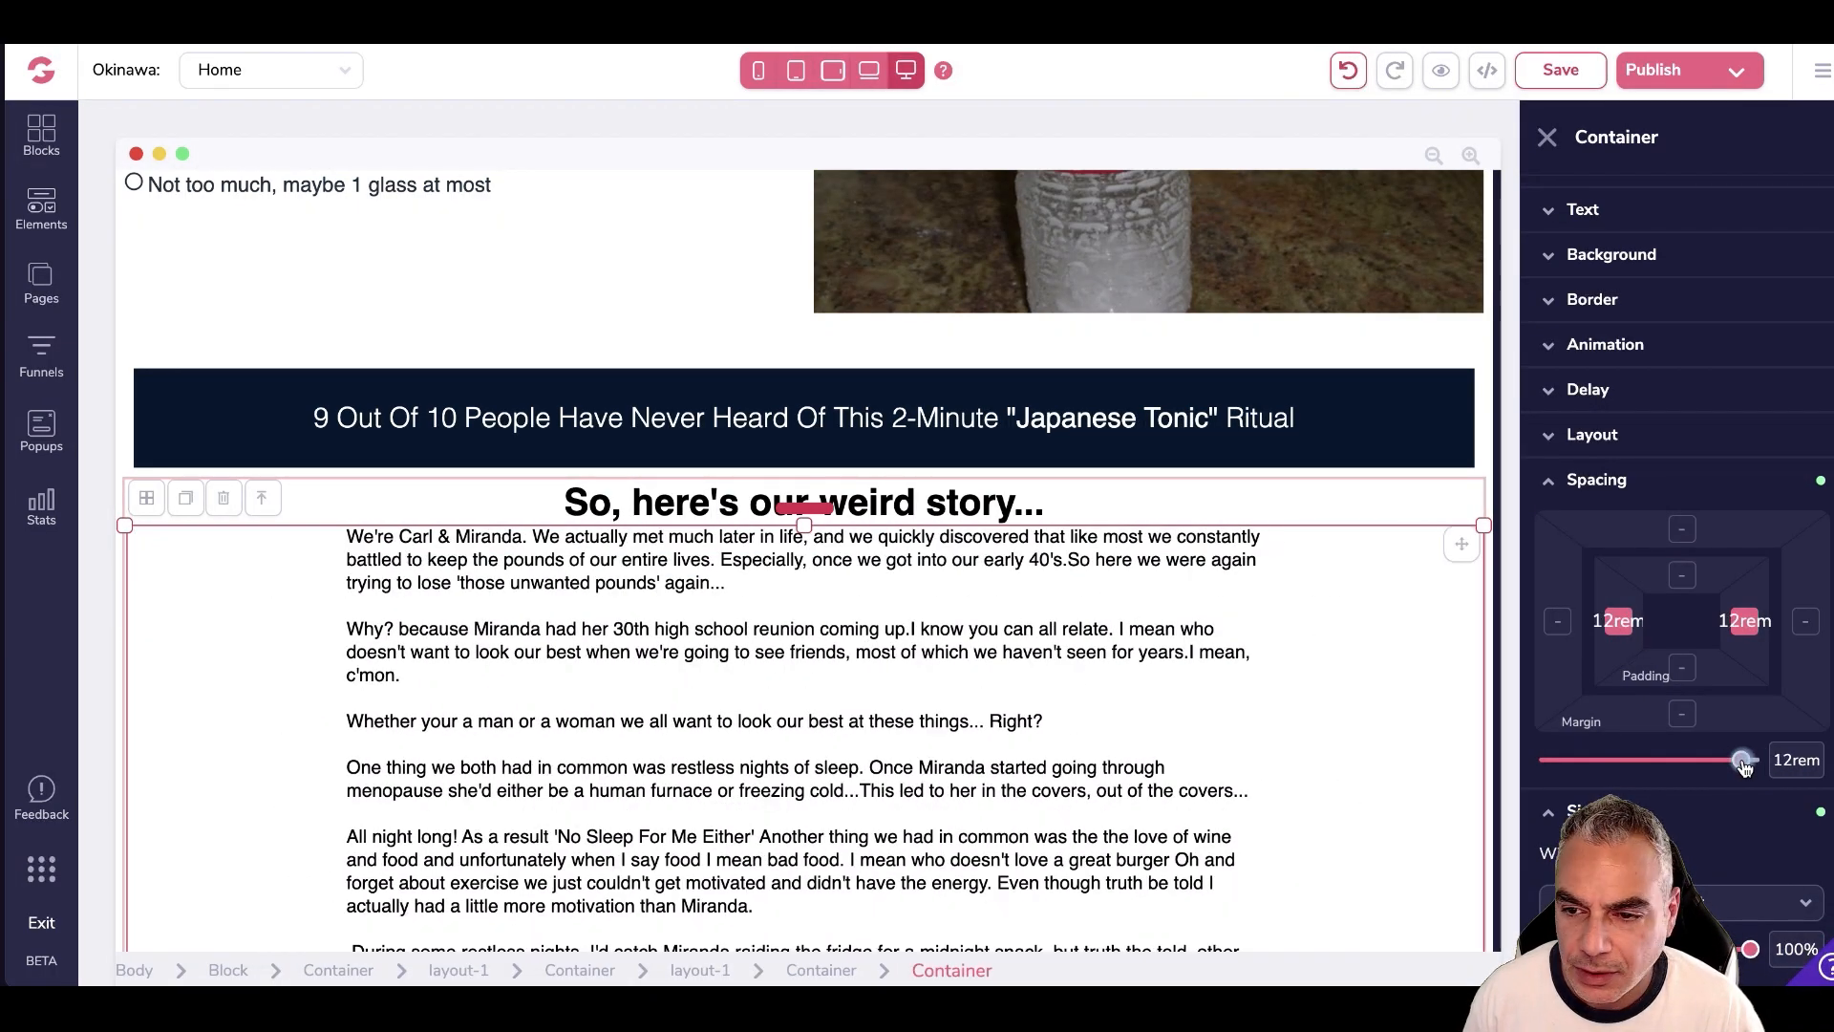
click(1643, 212)
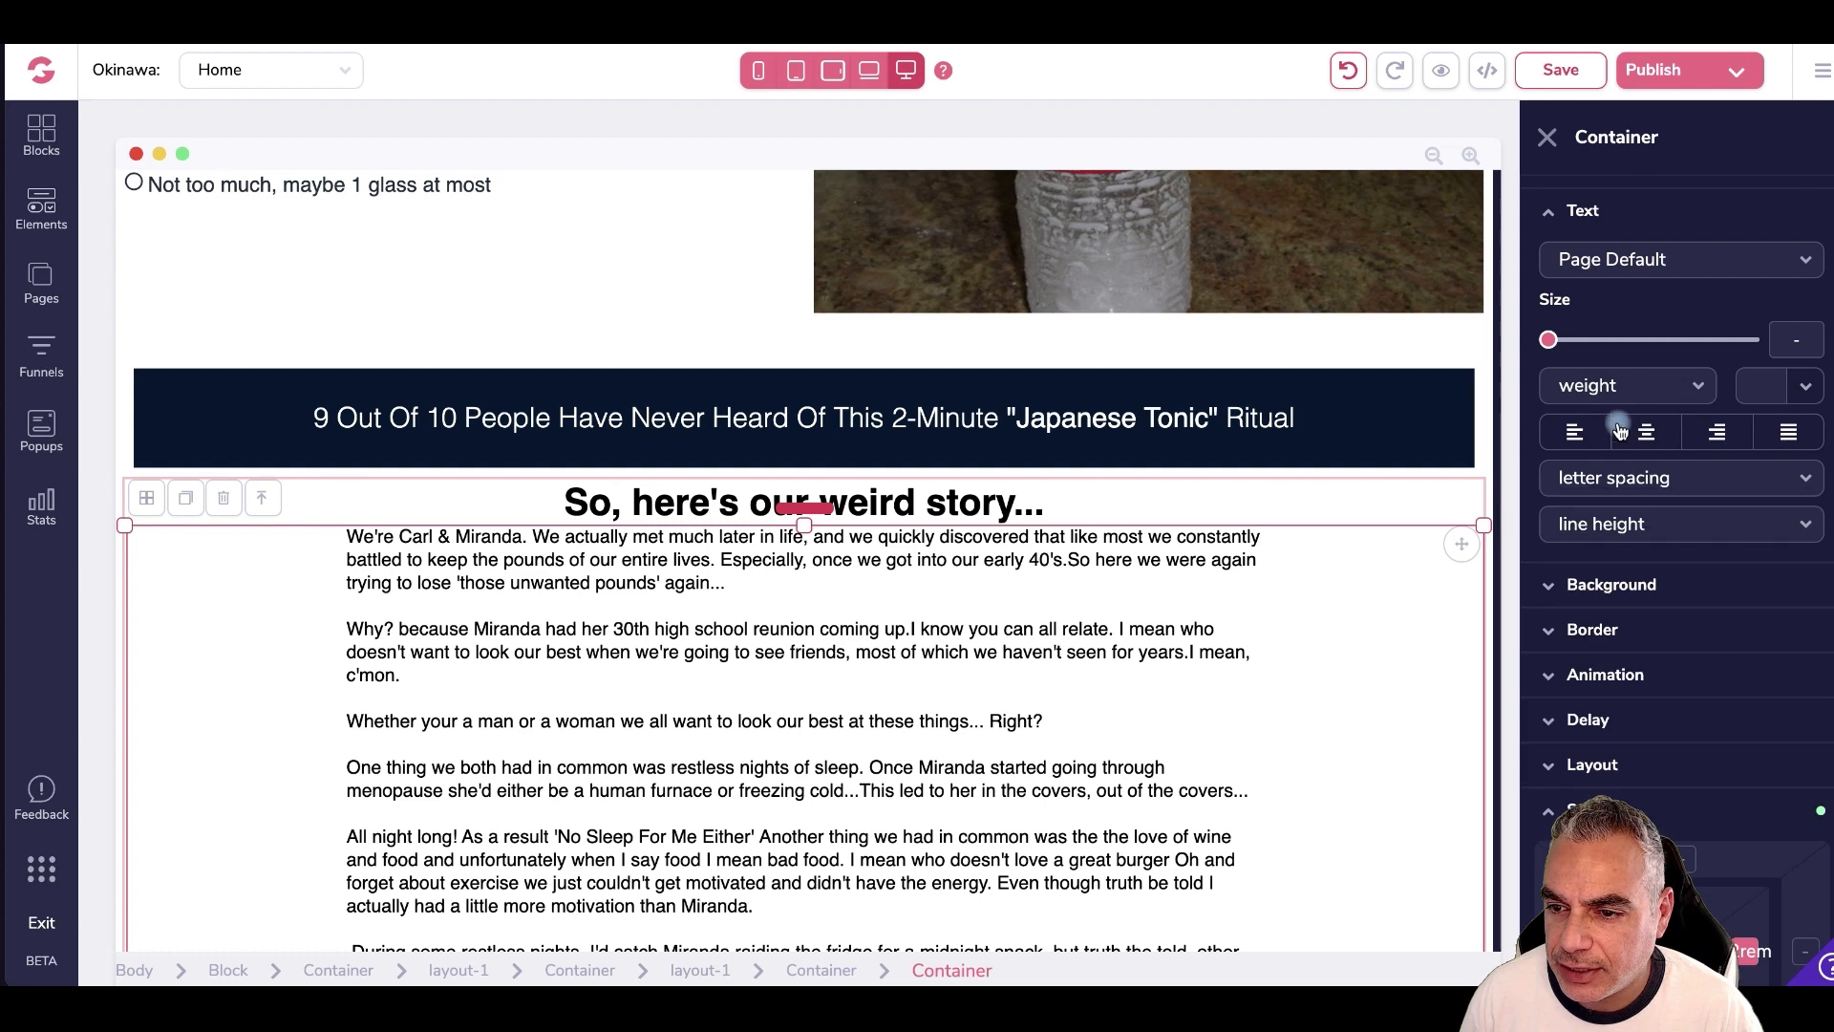
drag(1580, 340, 1649, 352)
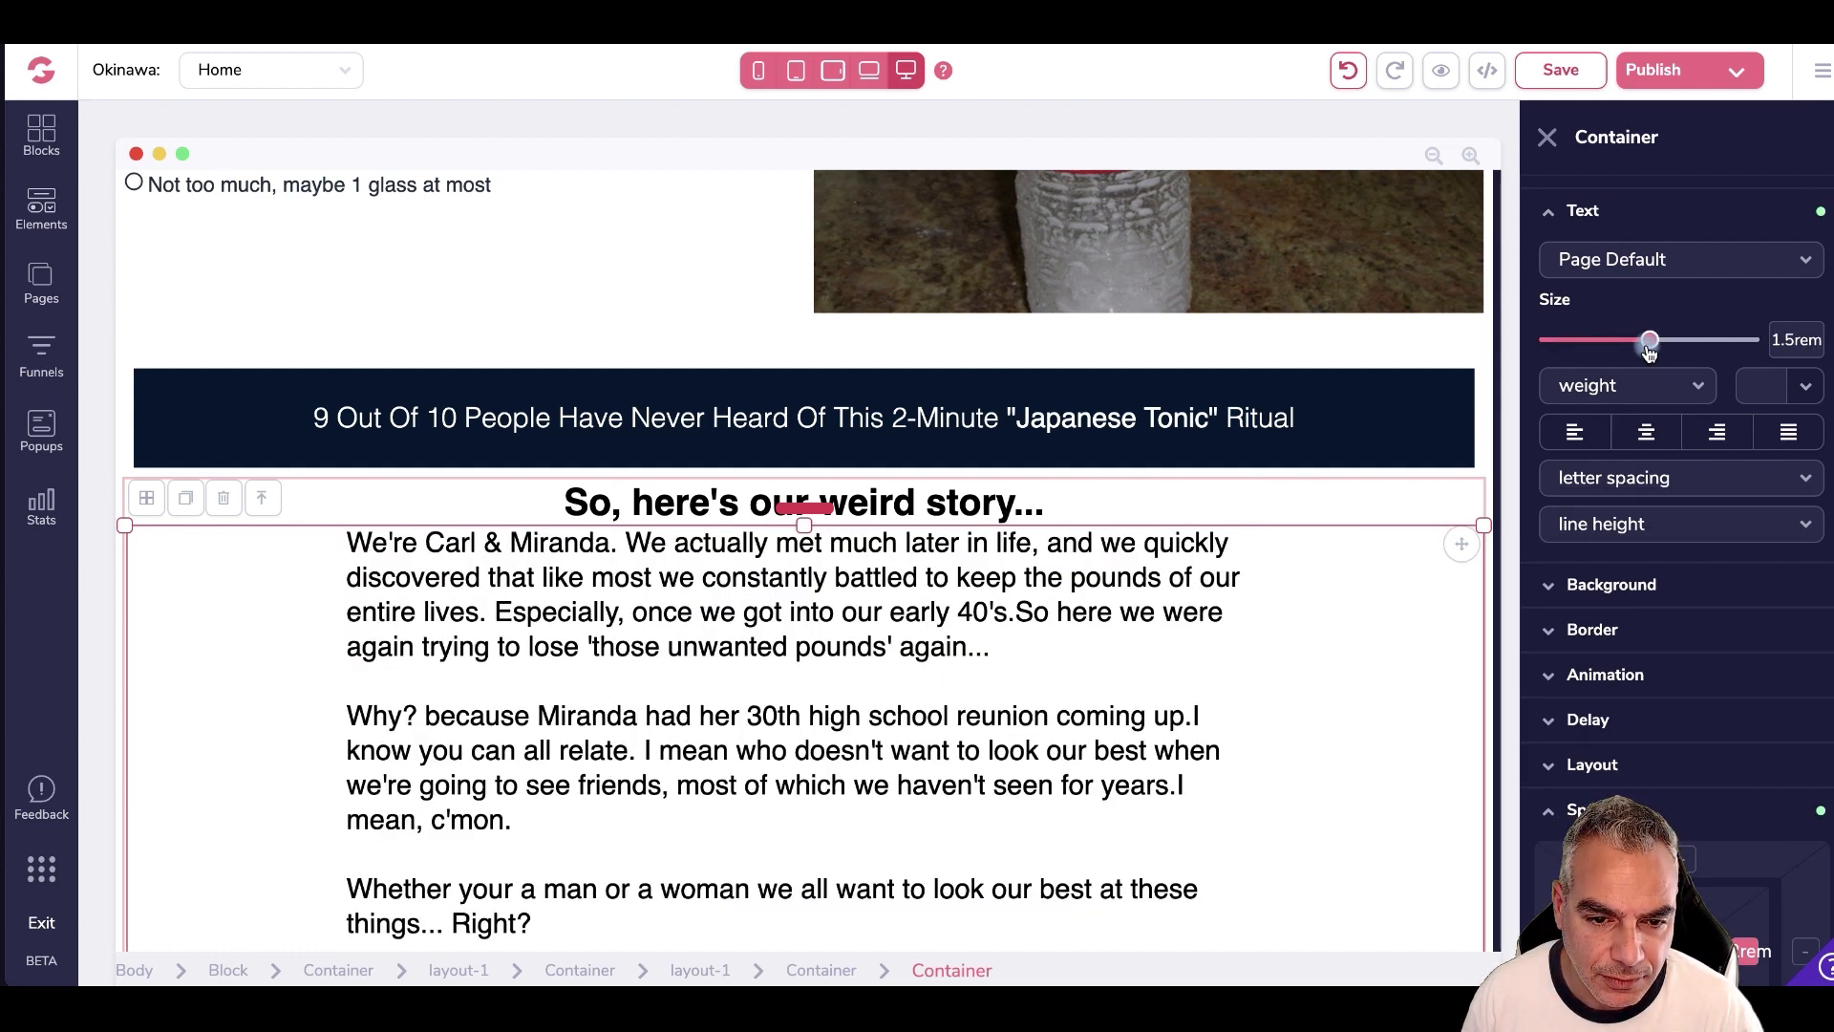
- Add some space above the first story paragraph and above the "So, here's our weird story..." heading
scroll(815, 600, up, 2)
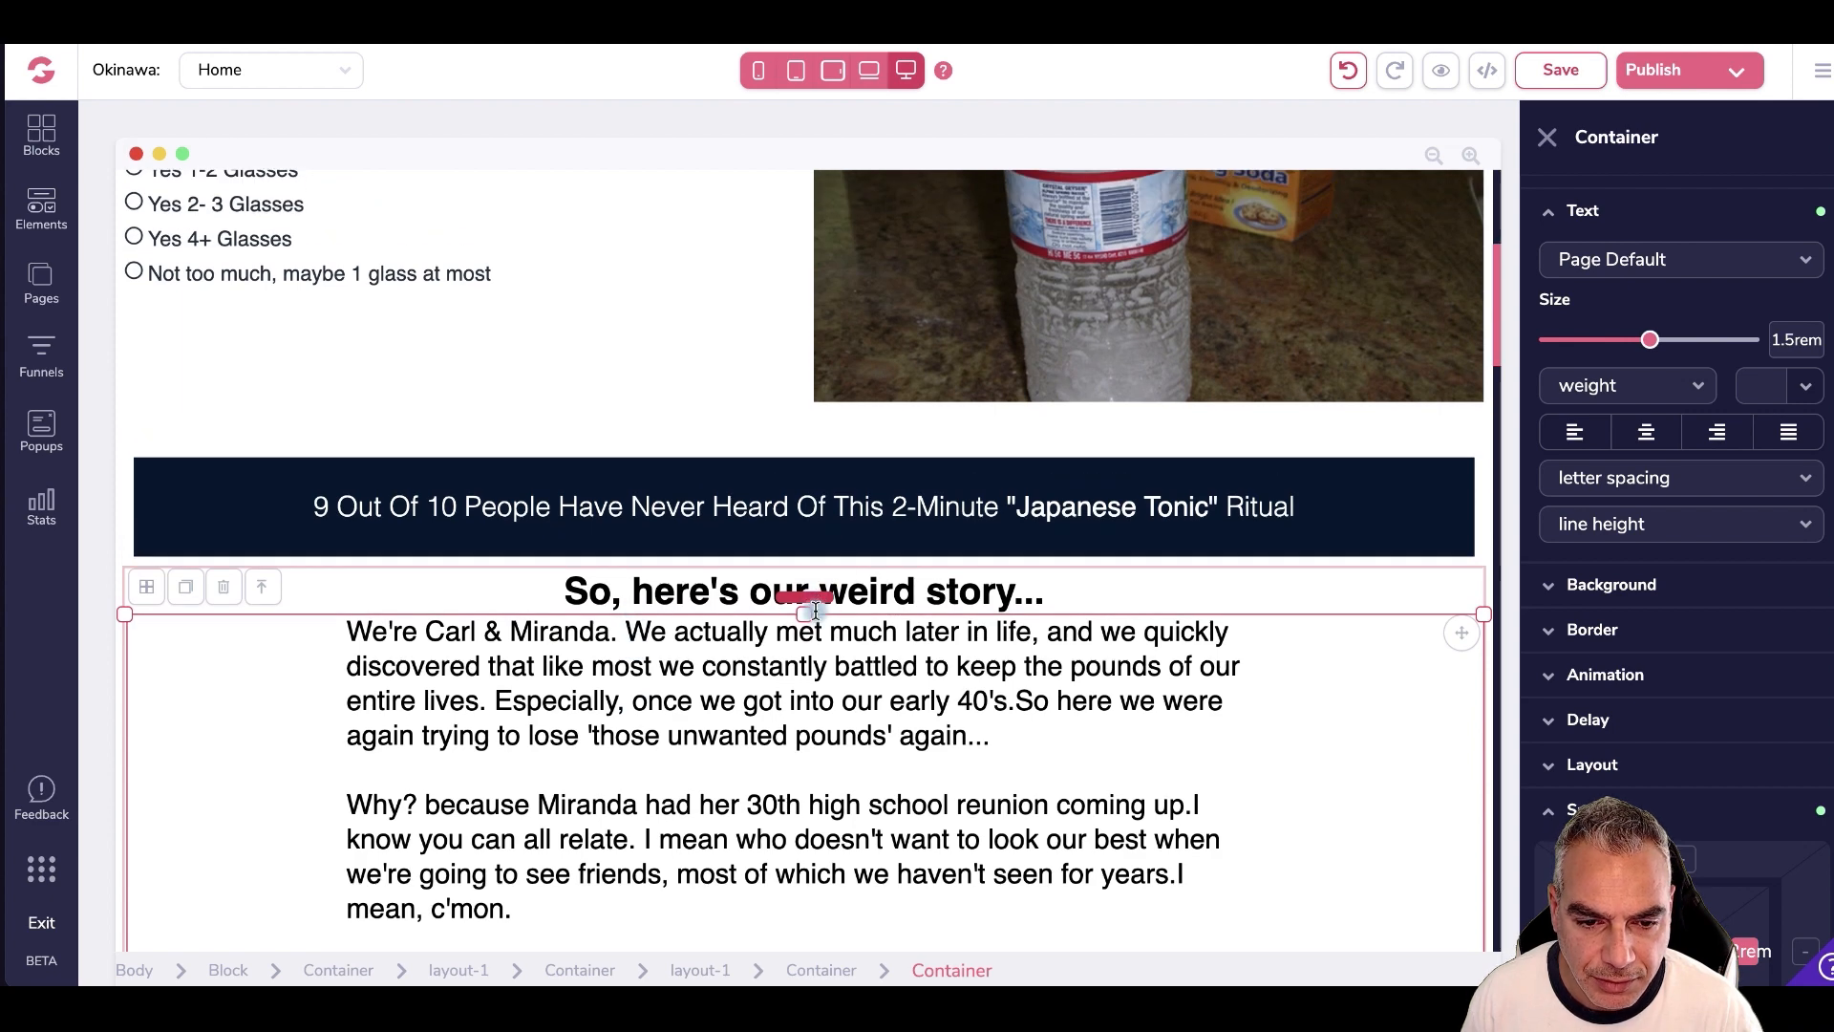
click(425, 635)
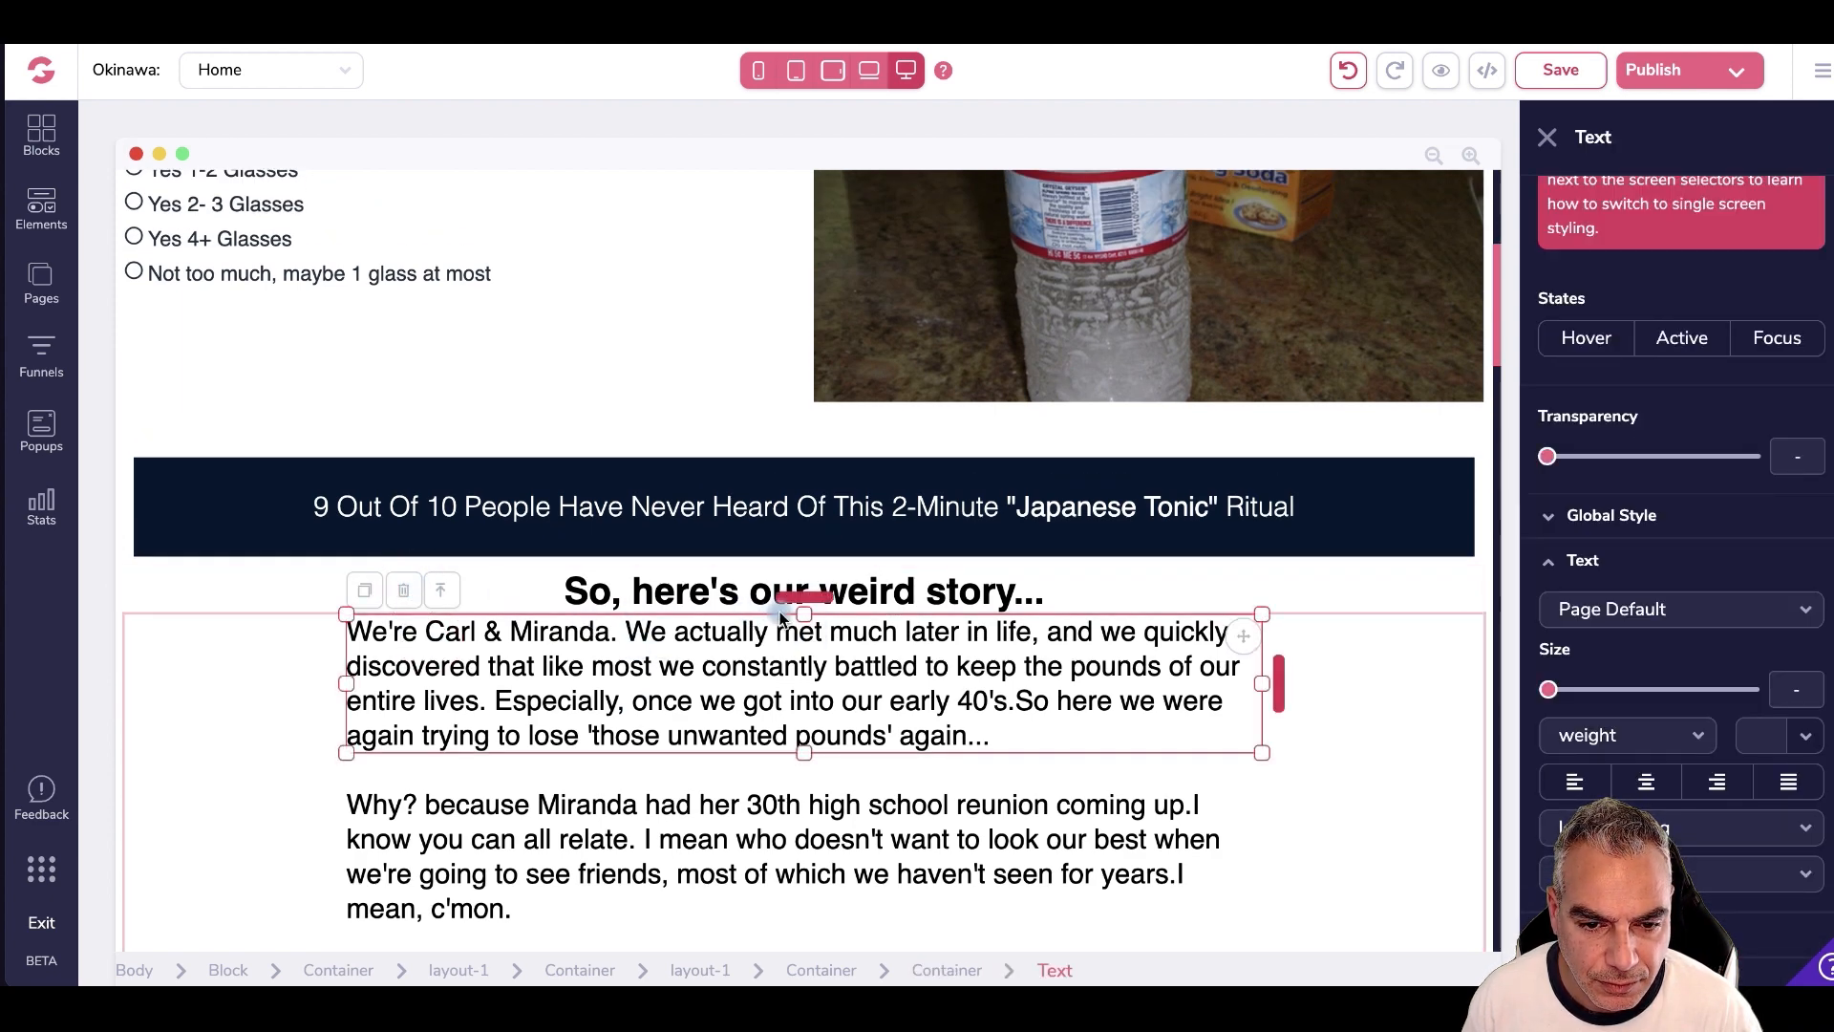
drag(805, 606, 804, 626)
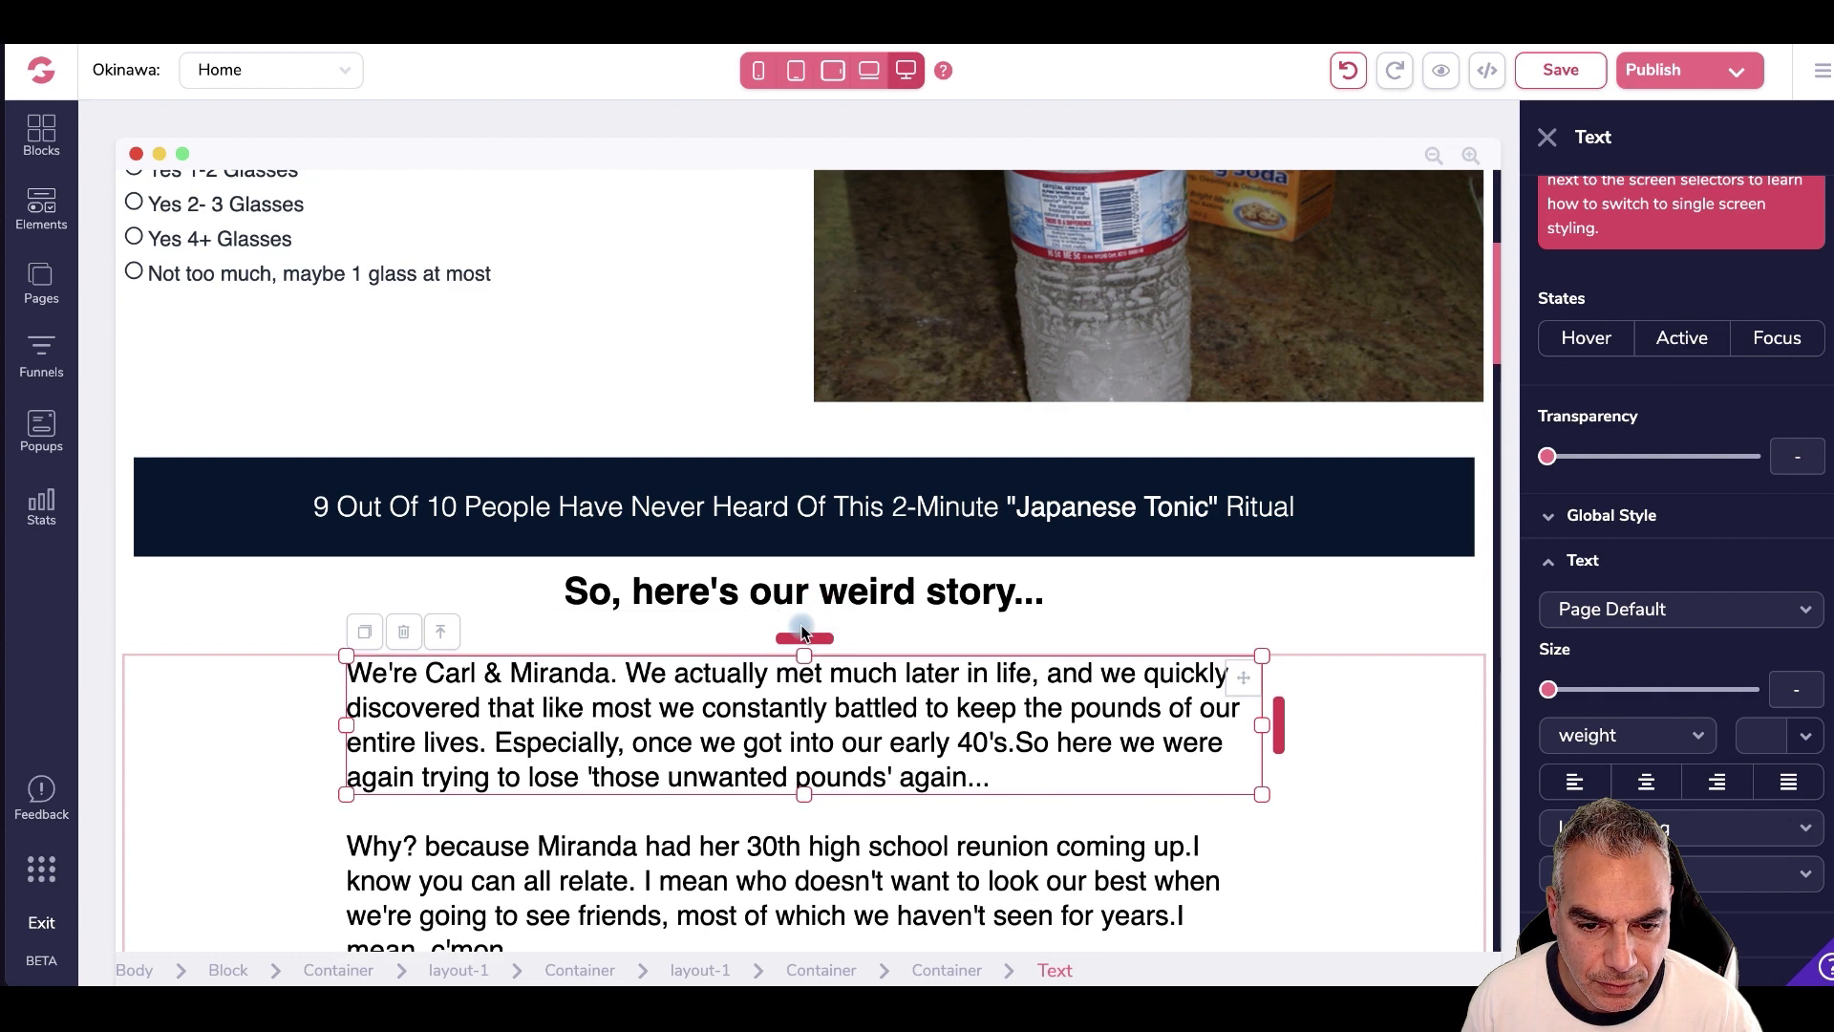
scroll(804, 626, down, 2)
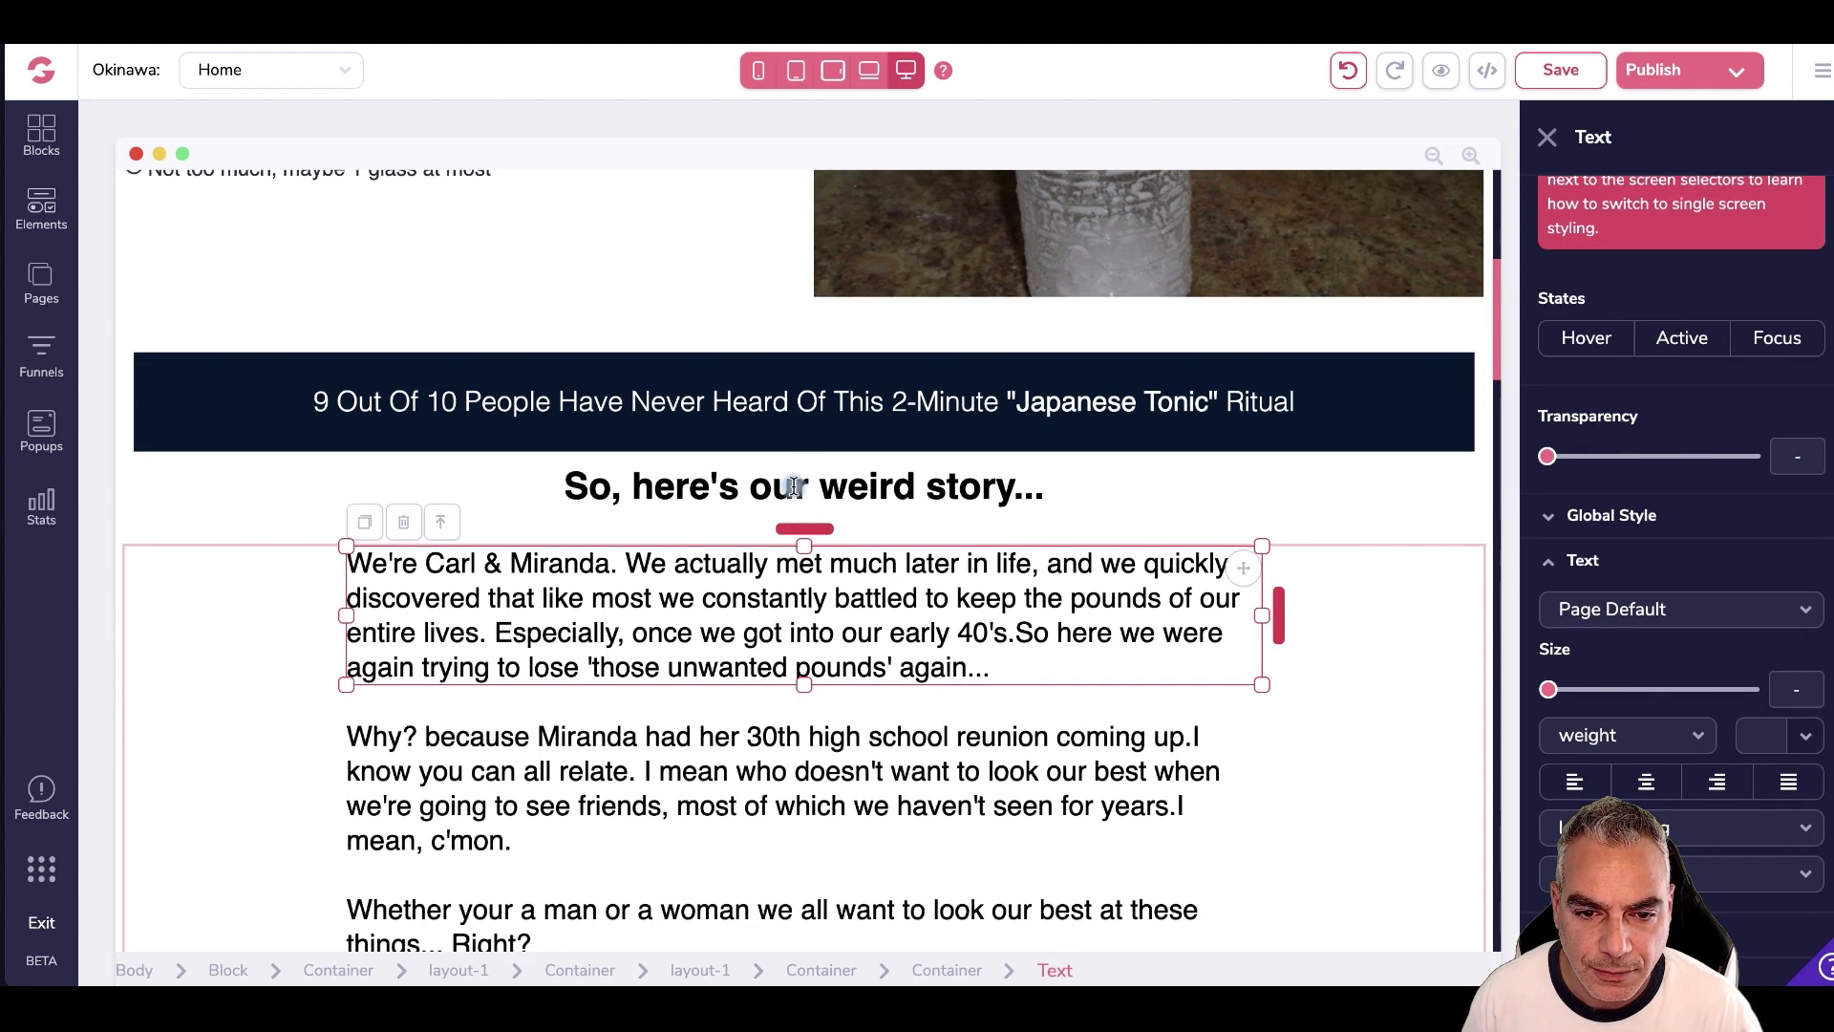
click(790, 469)
drag(797, 448, 795, 467)
- Insert paragraph breaks after "the pounds of our entire lives." and "I know you can all relate."
scroll(788, 596, down, 1)
scroll(788, 596, down, 3)
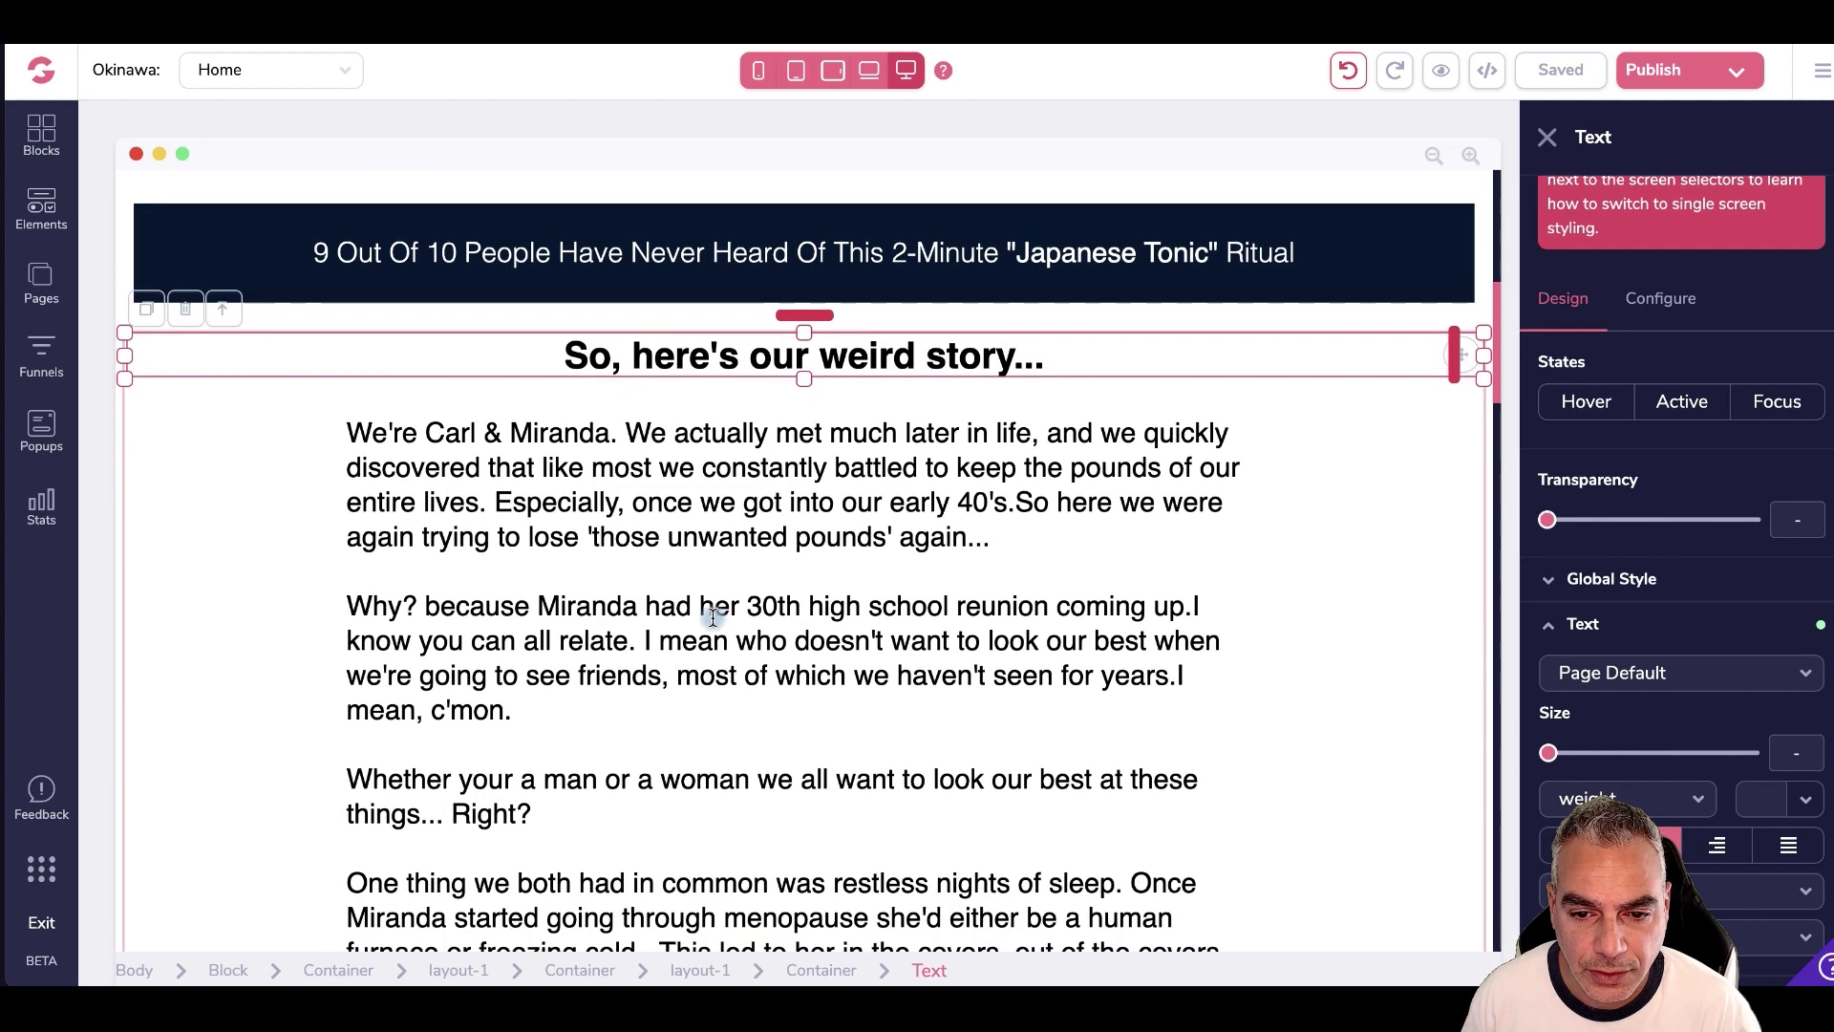
scroll(804, 573, down, 3)
scroll(425, 462, up, 2)
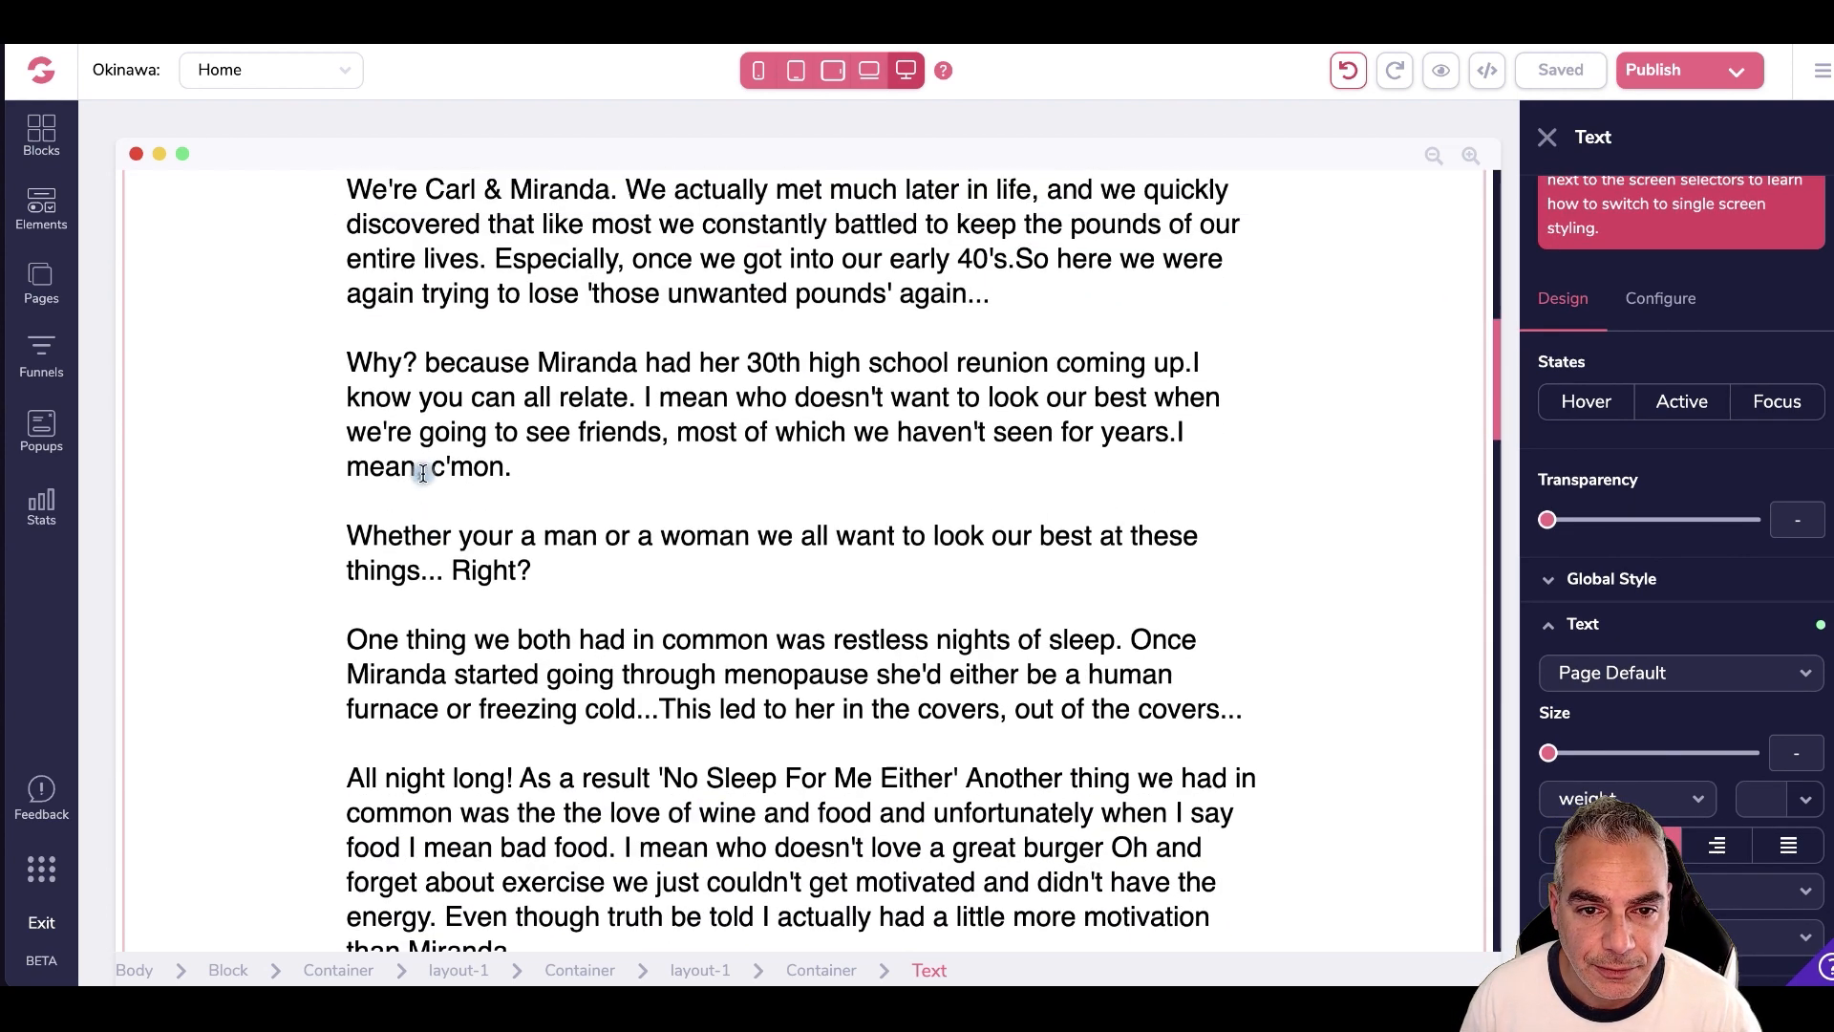
click(498, 304)
key(Return)
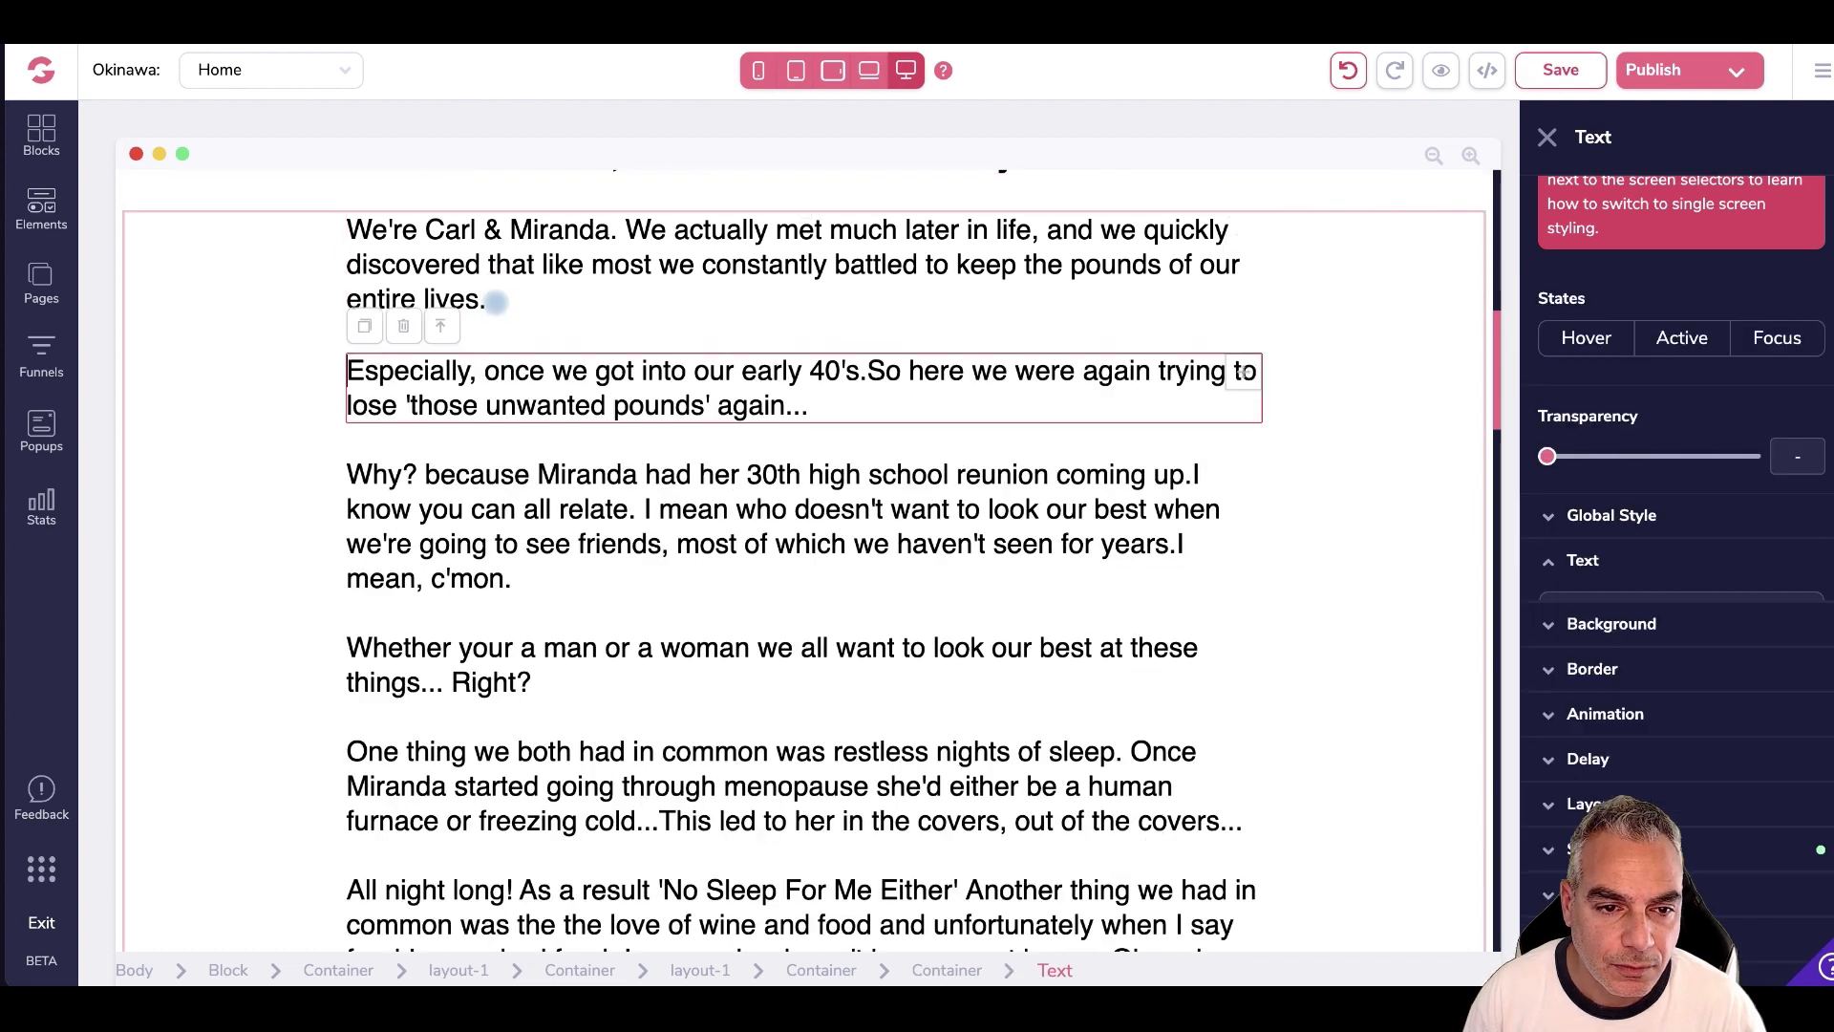
scroll(549, 425, down, 2)
click(642, 366)
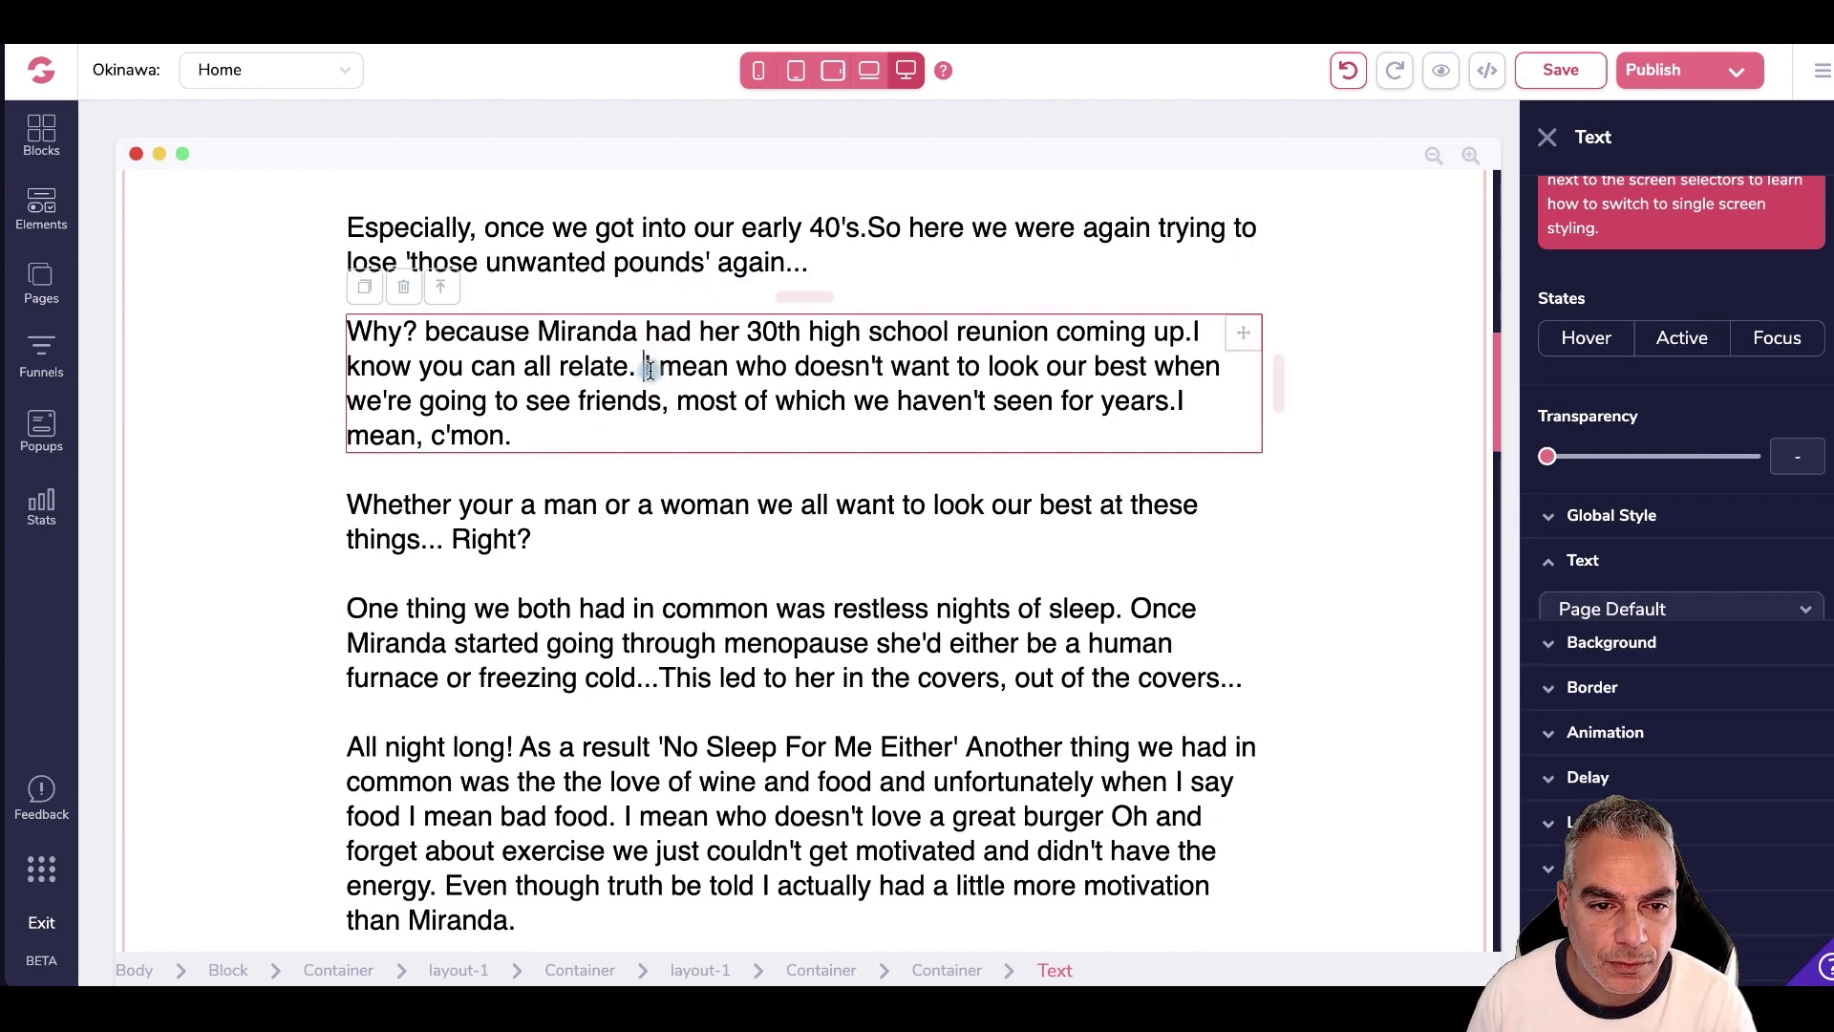
key(Return)
scroll(656, 423, down, 2)
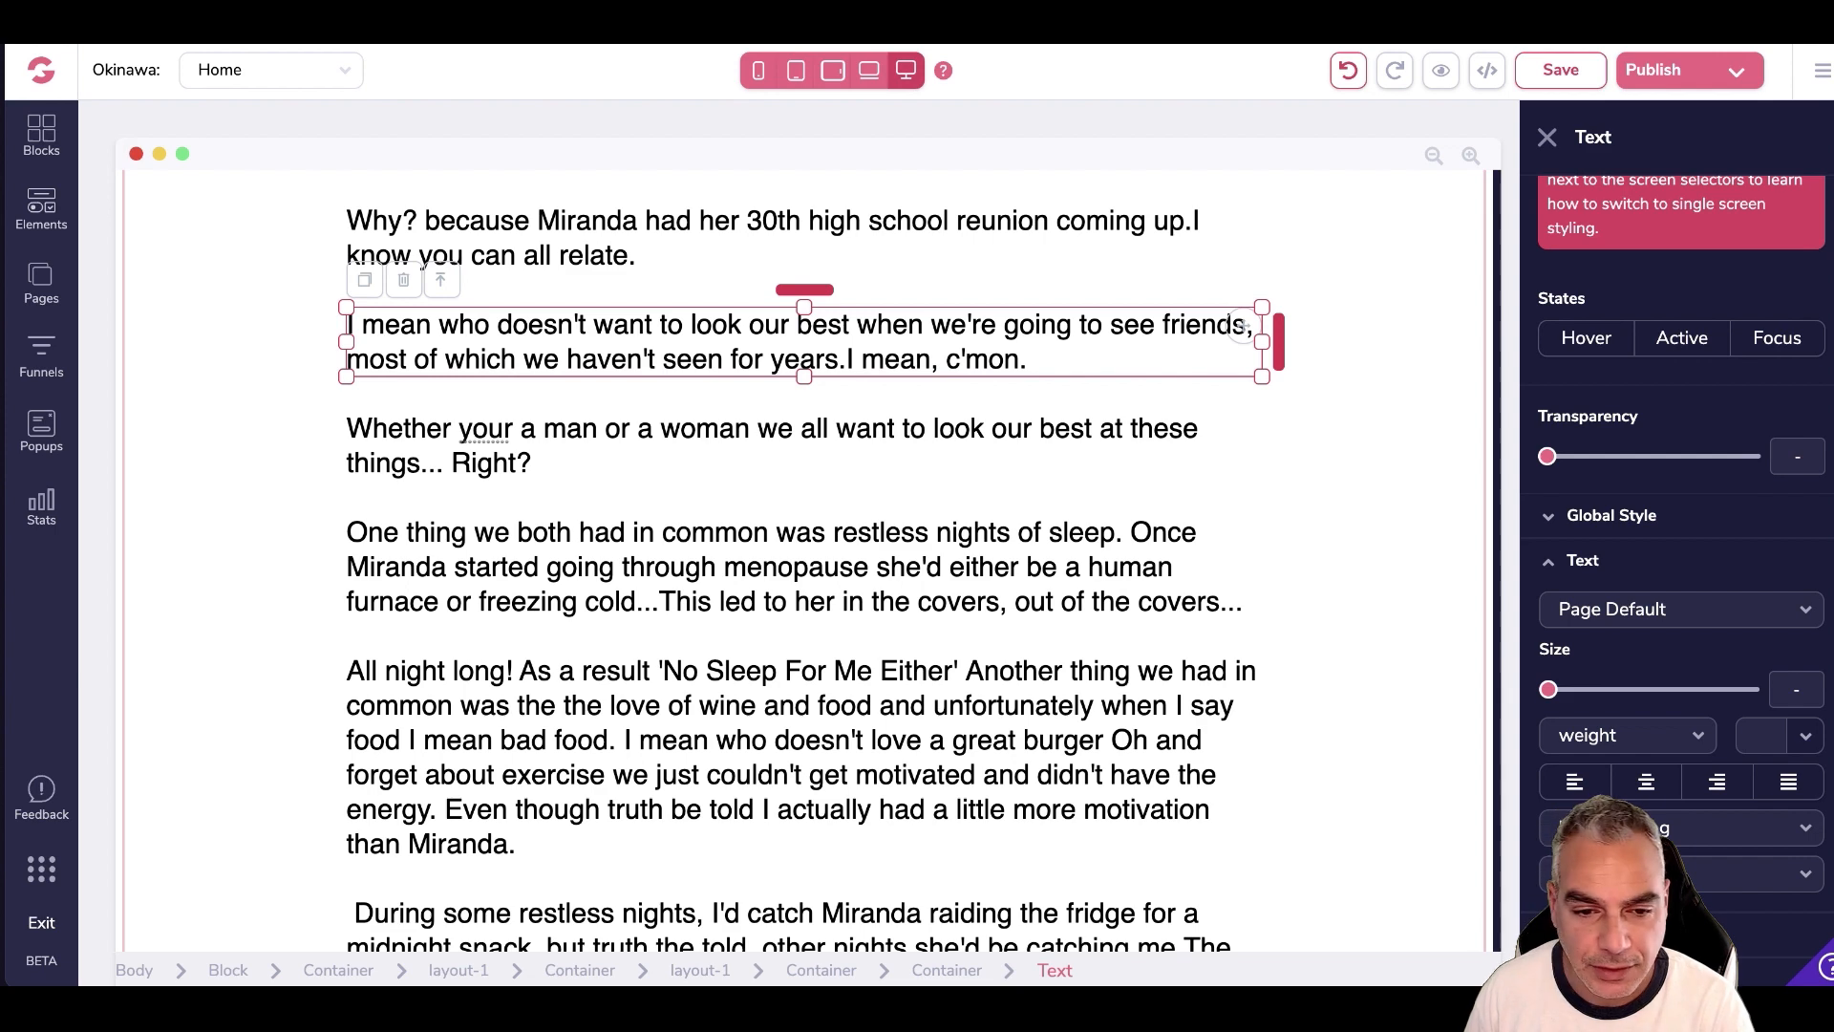
- Insert paragraph breaks after "when I say food I mean bad food." and "the extra lbs we'd both put on."
scroll(950, 643, down, 3)
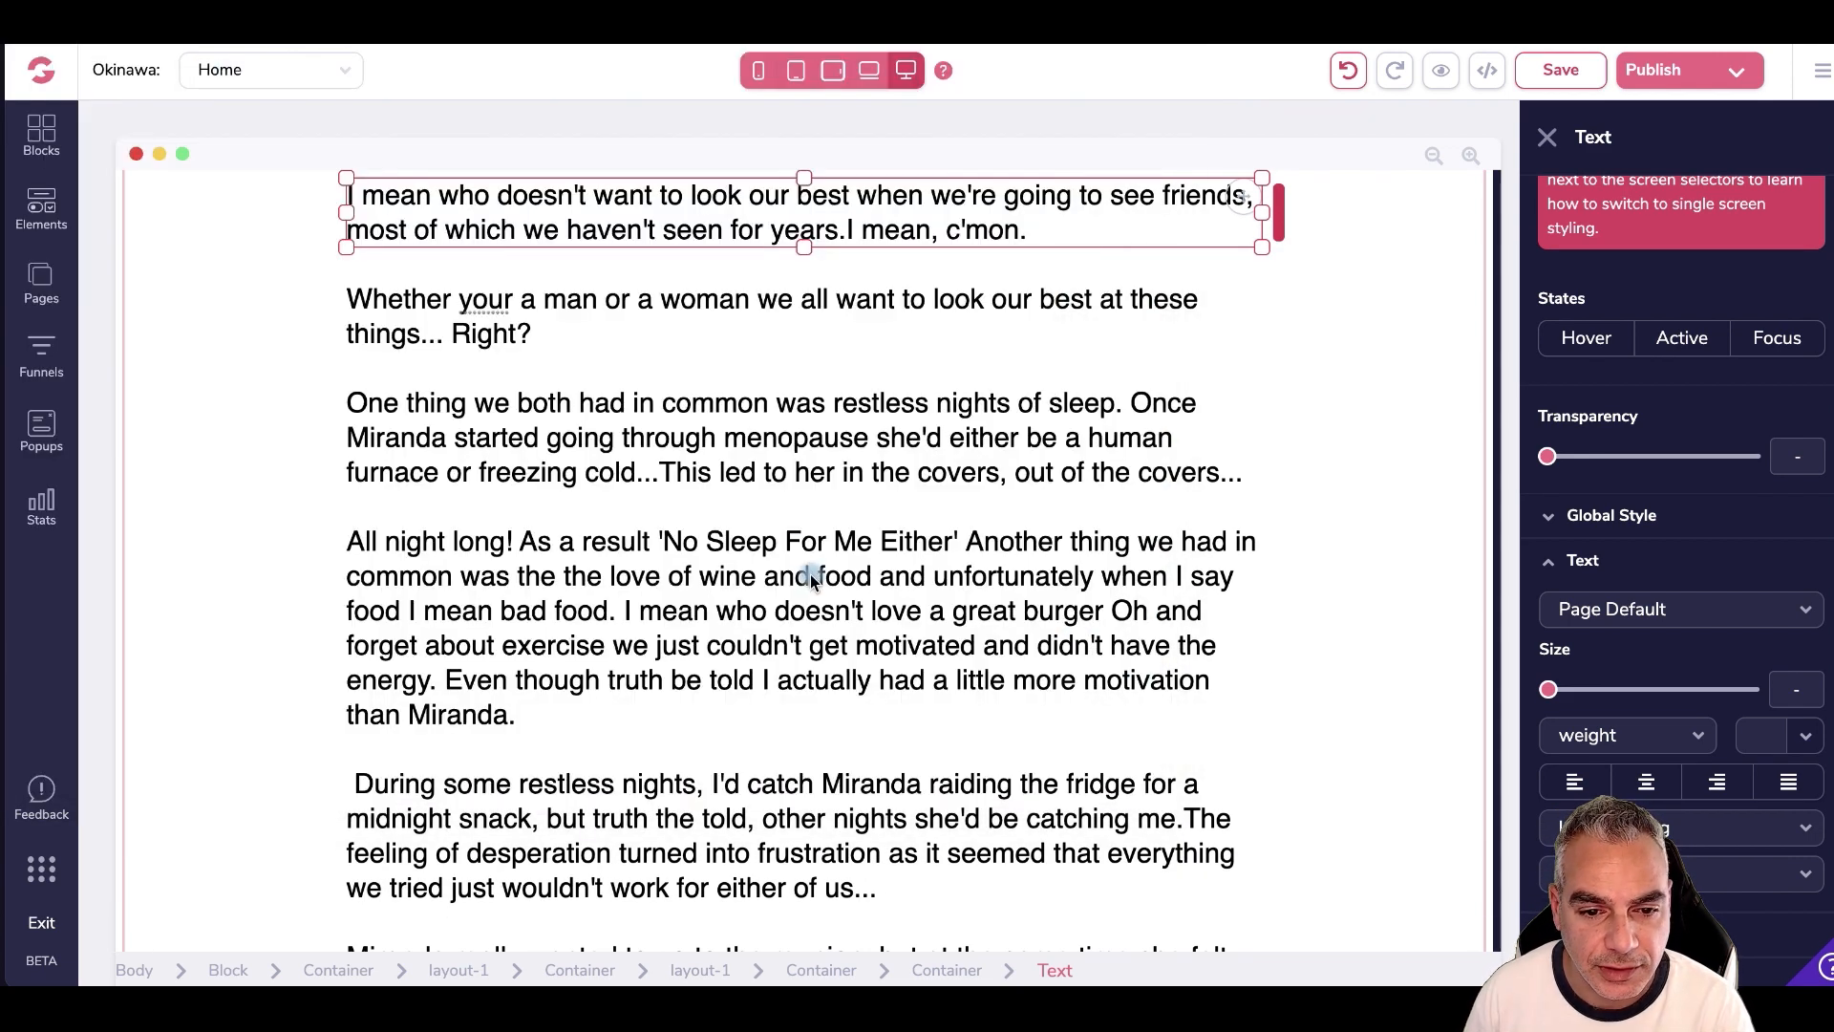
click(619, 610)
key(Return)
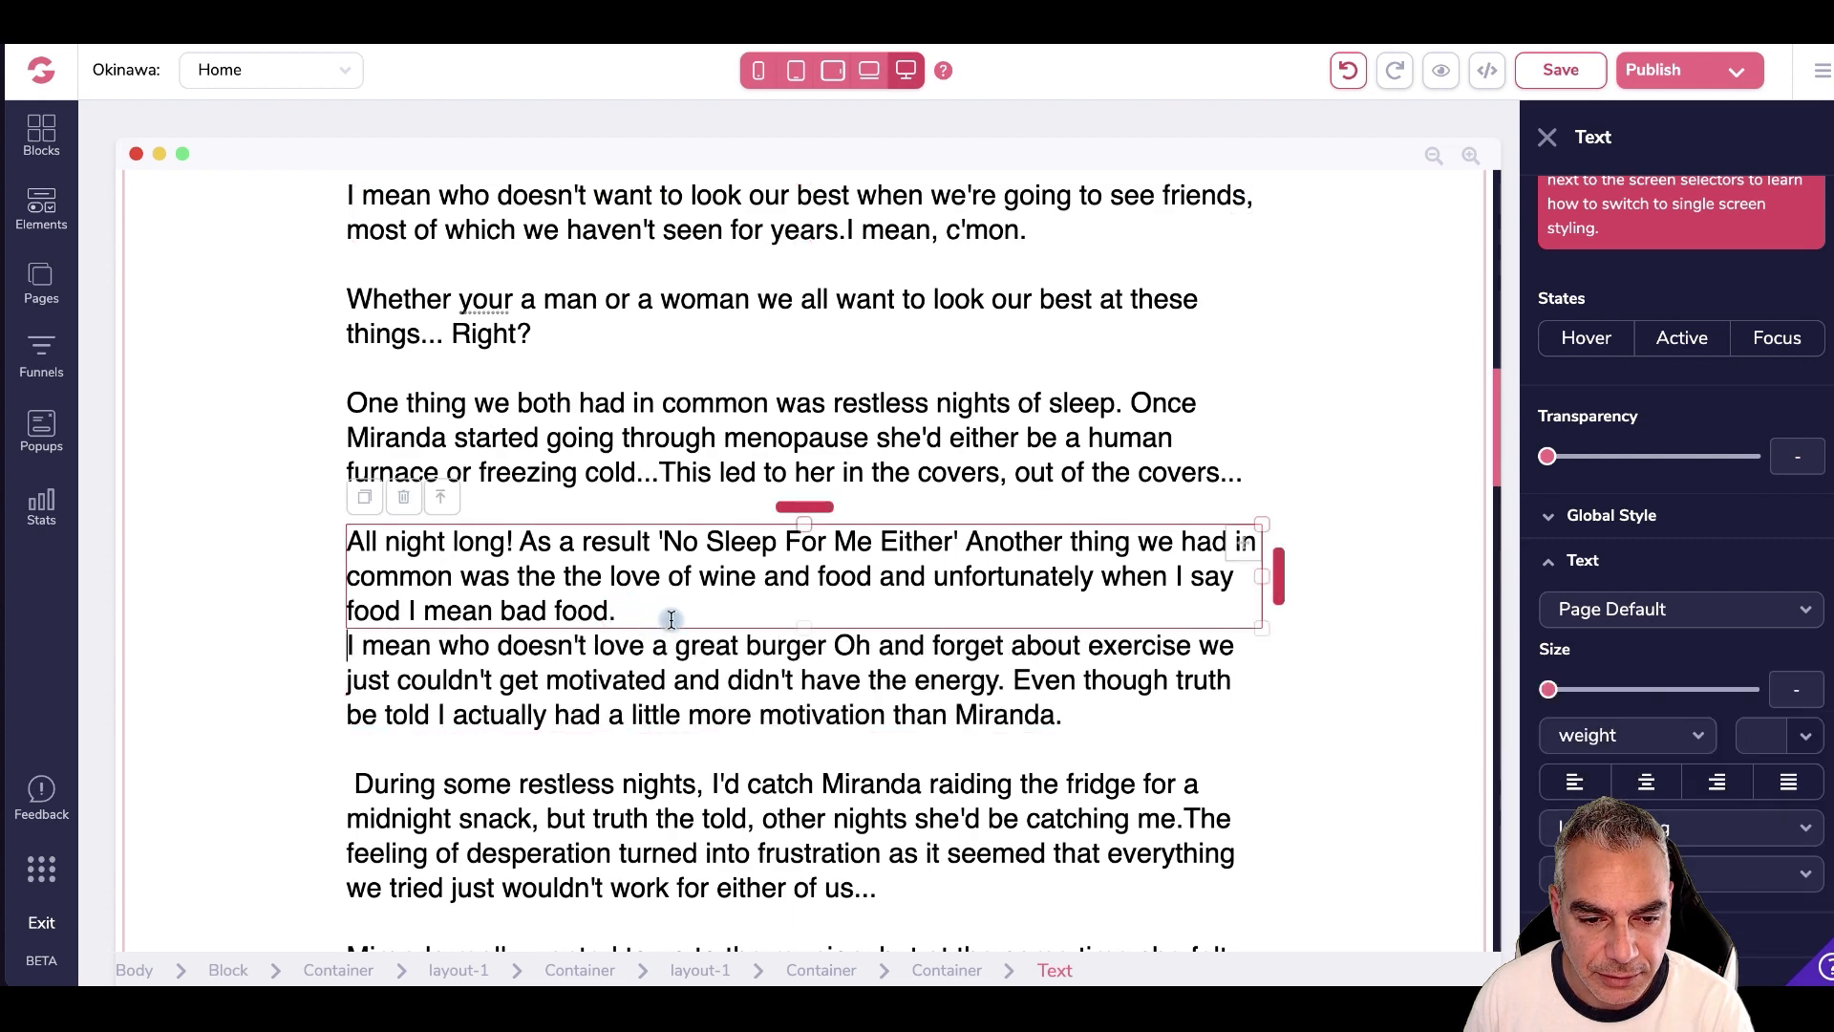
scroll(1243, 719, down, 5)
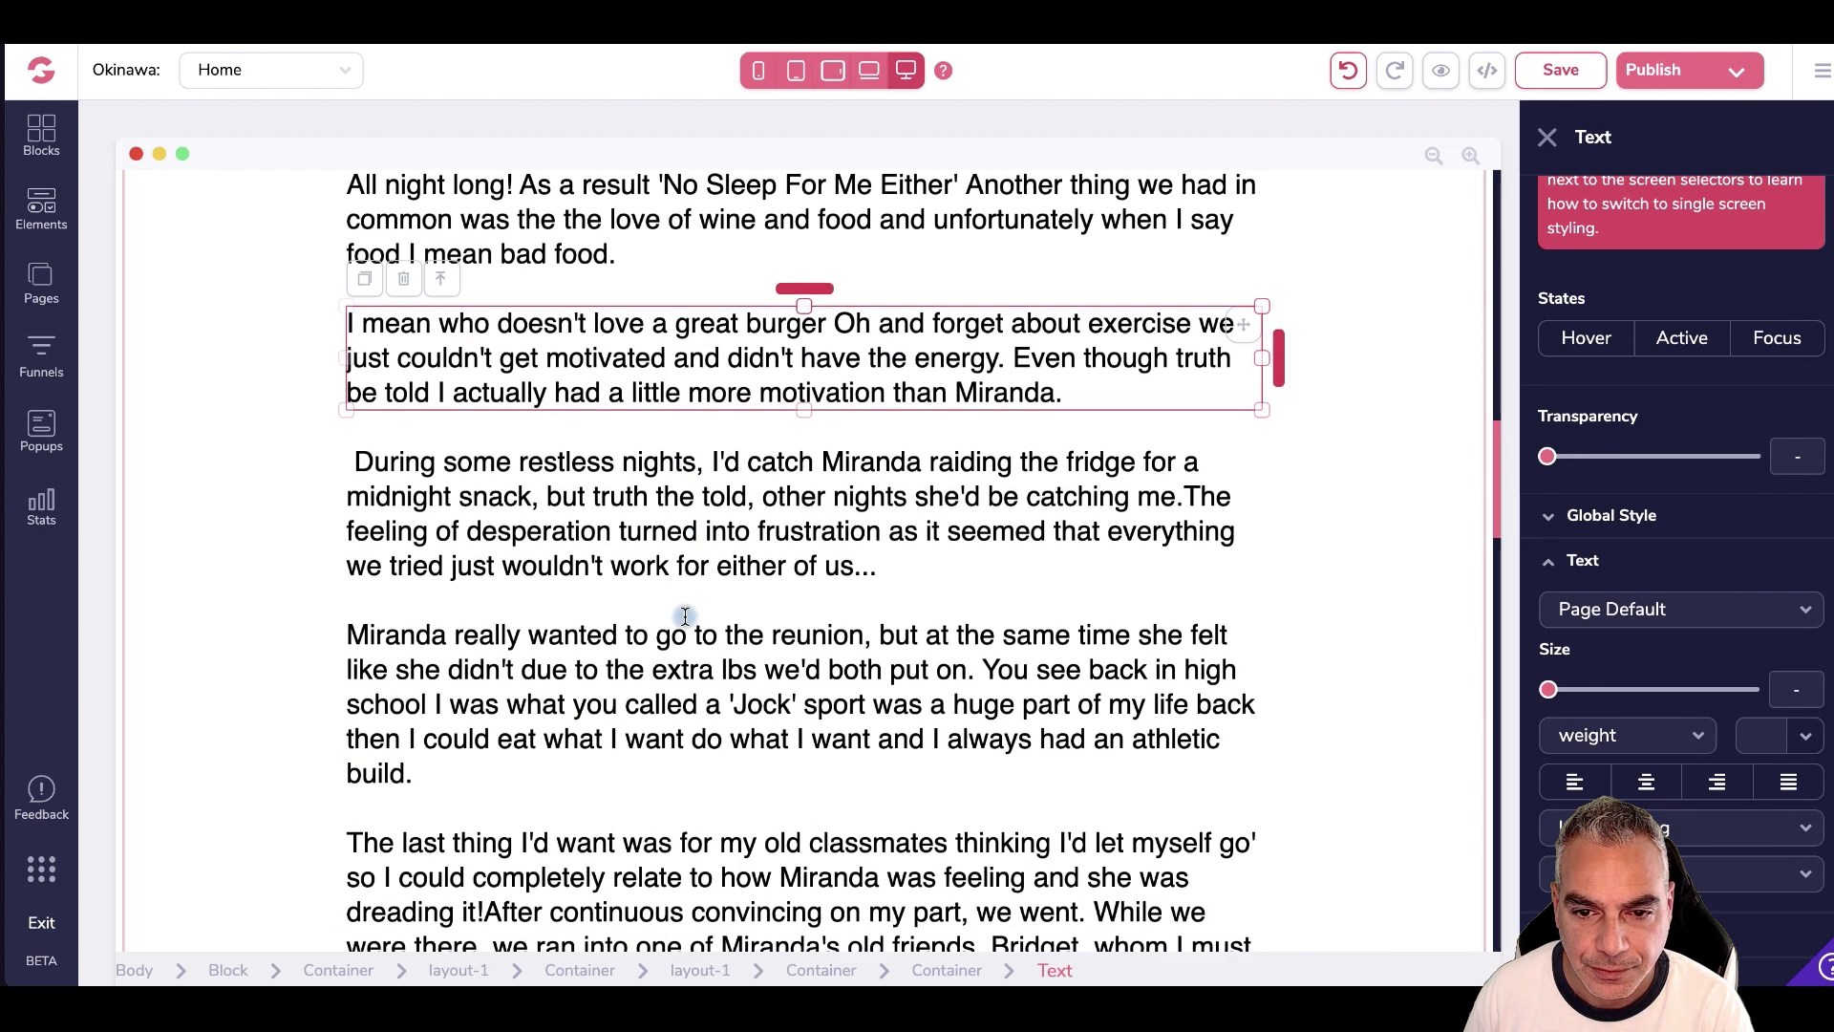
scroll(1072, 663, down, 3)
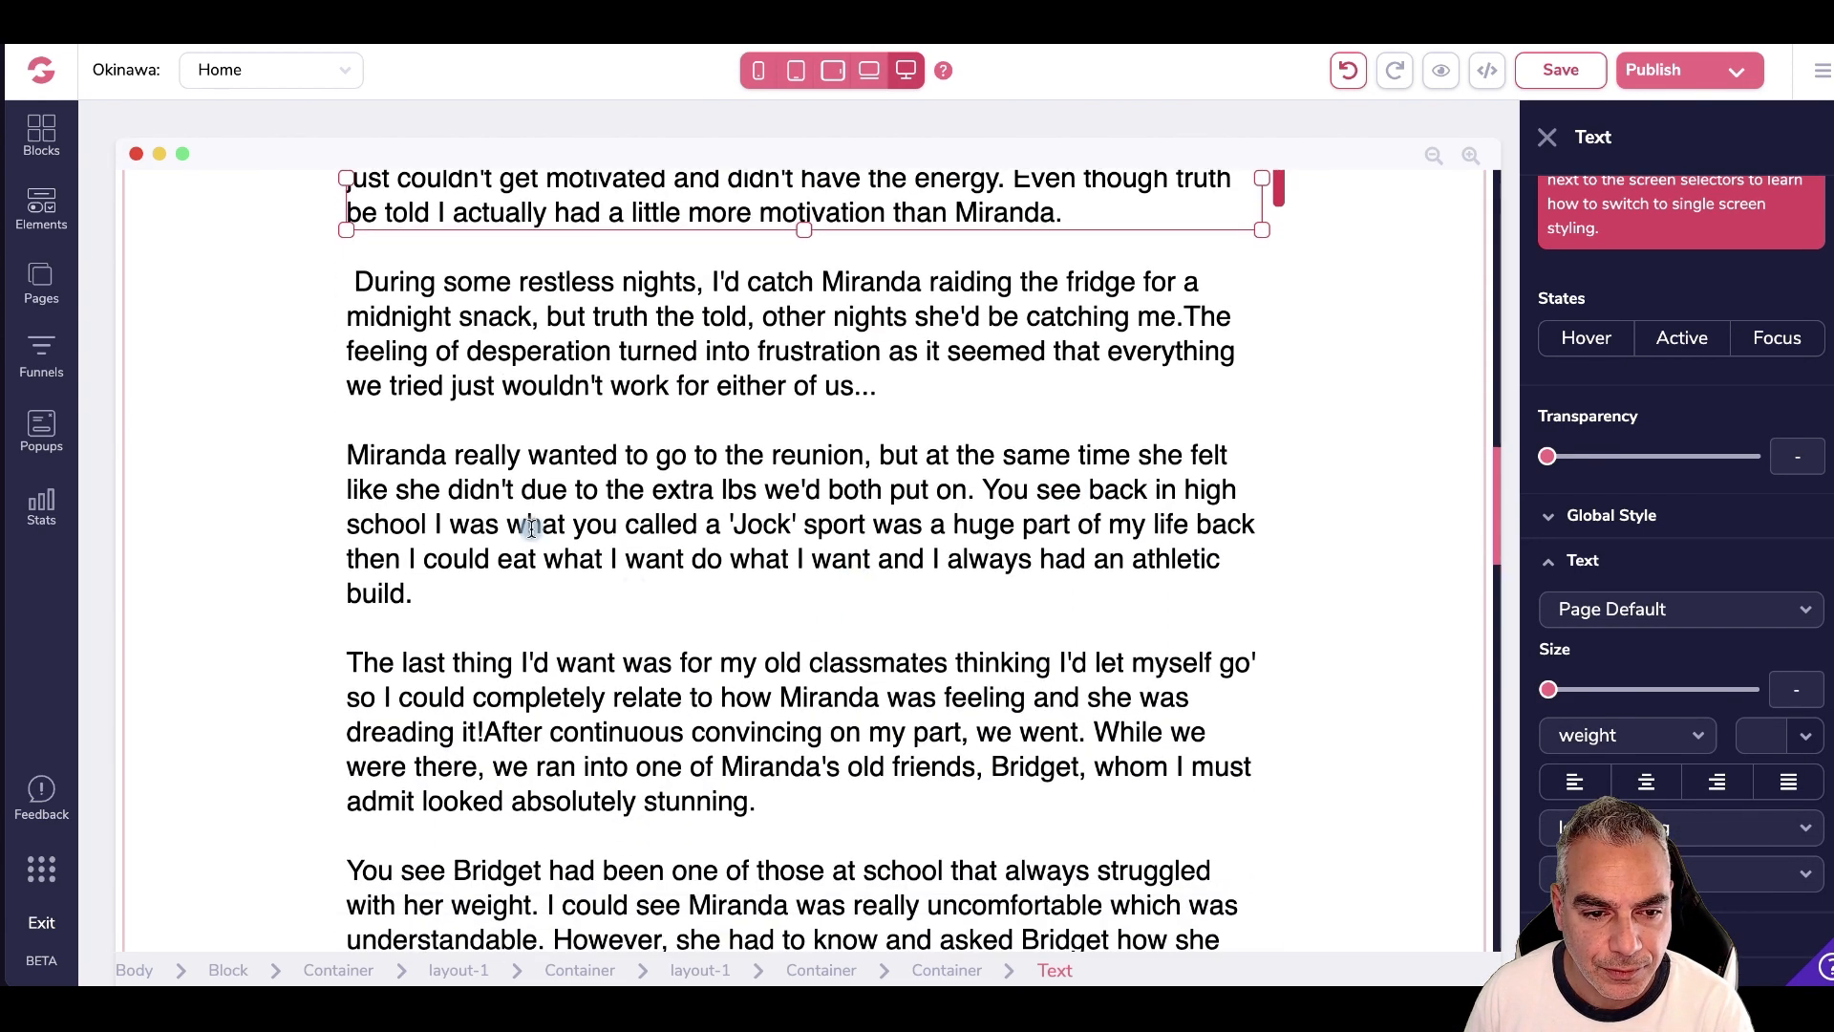
click(982, 487)
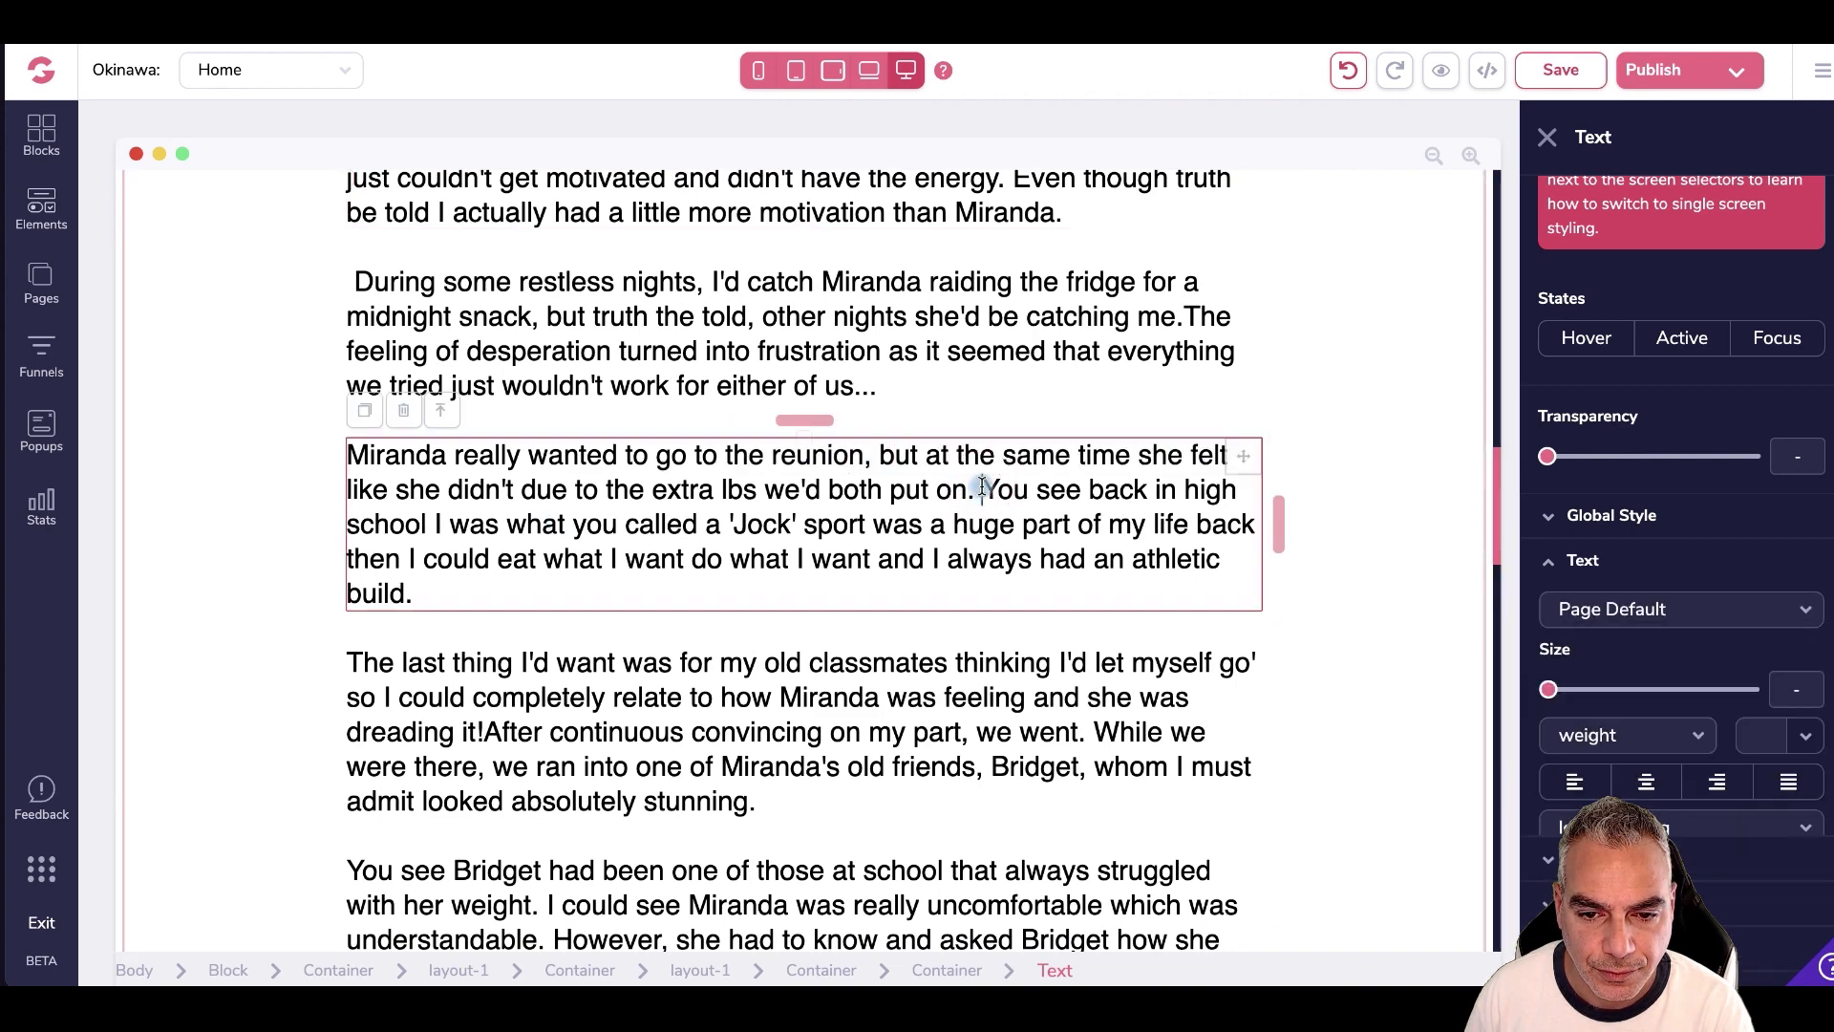
key(Return)
scroll(924, 563, down, 4)
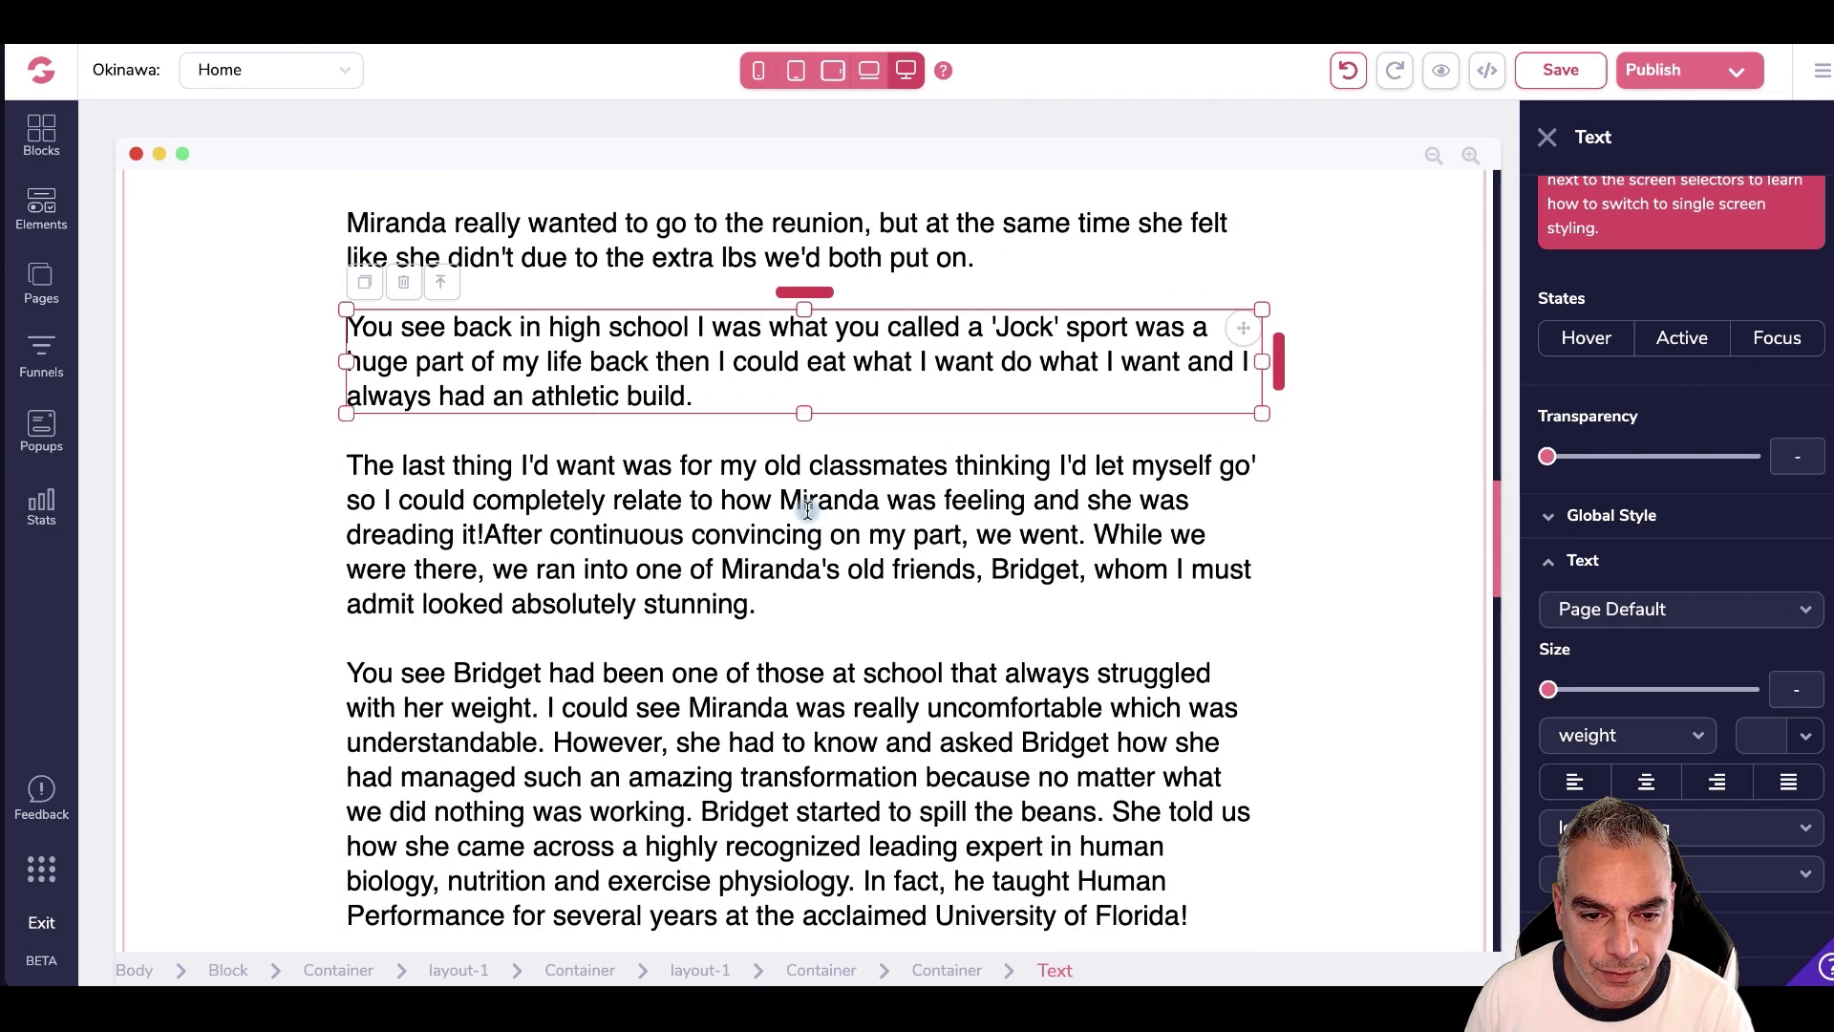
- Insert paragraph breaks after "she was dreading it!" and "really uncomfortable which was understandable."
click(490, 536)
key(Return)
scroll(623, 553, down, 5)
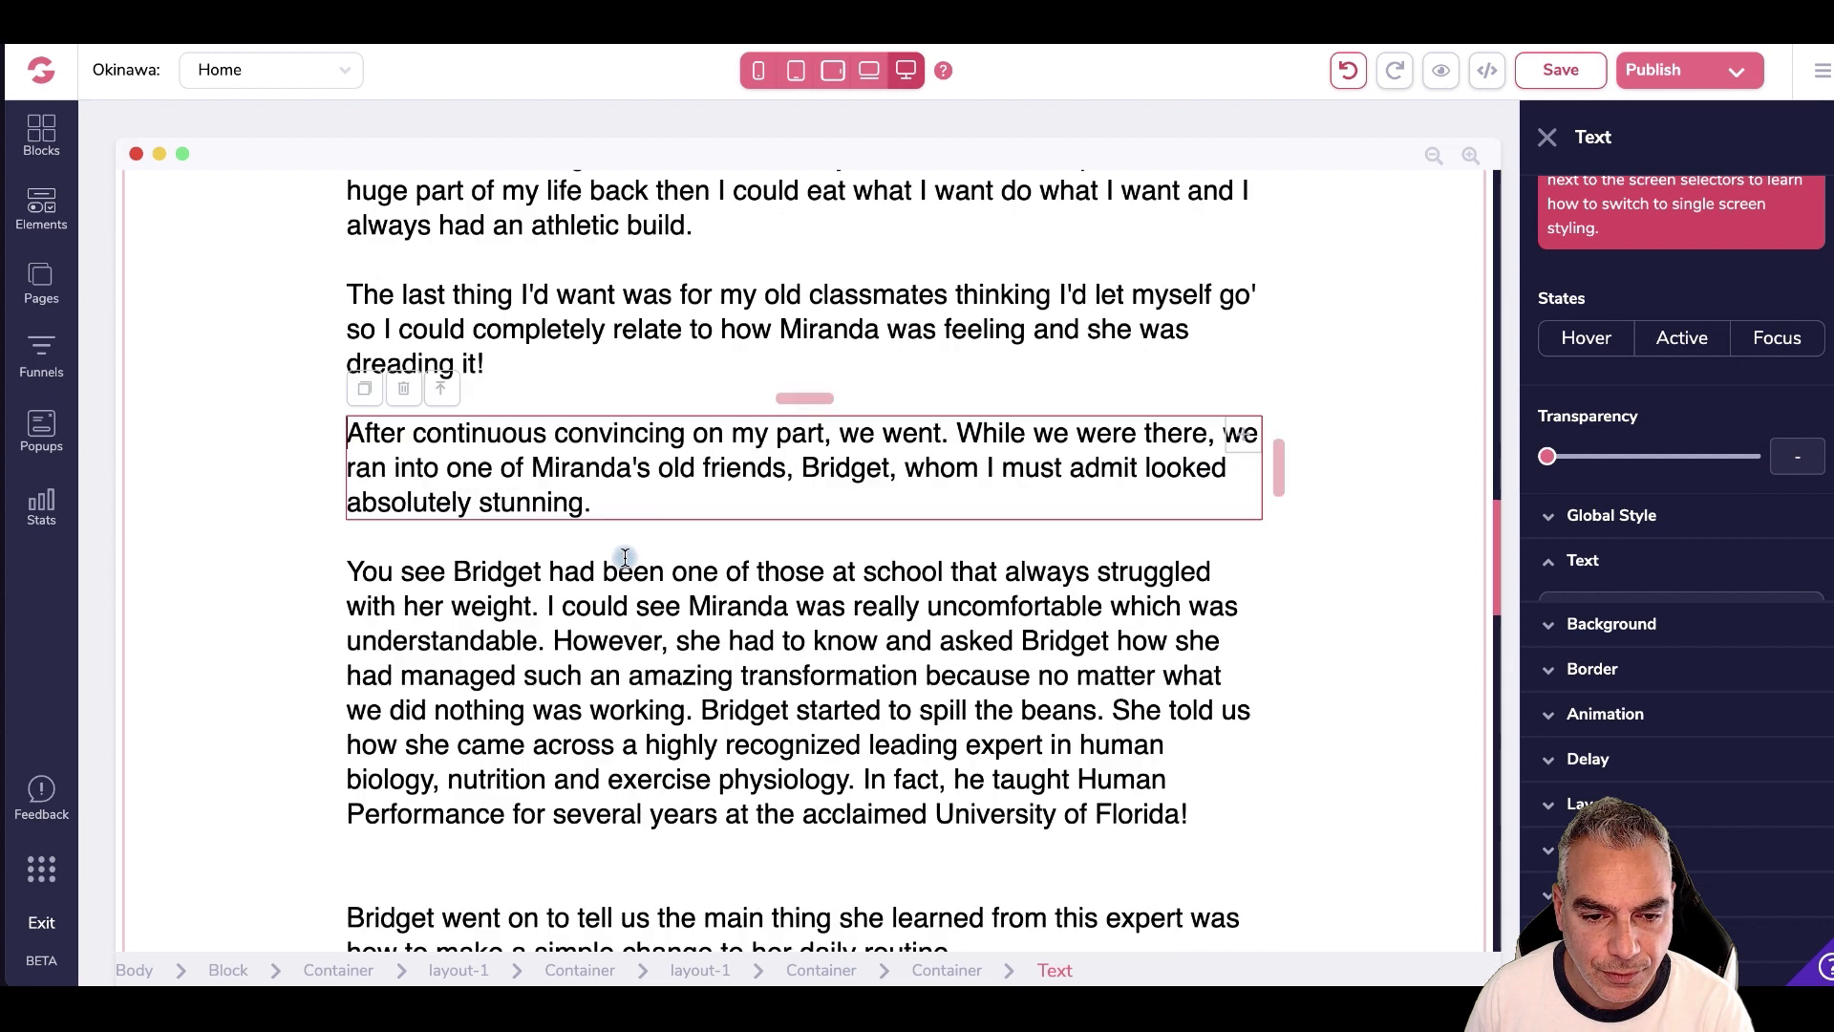
click(554, 523)
key(Return)
scroll(840, 544, down, 2)
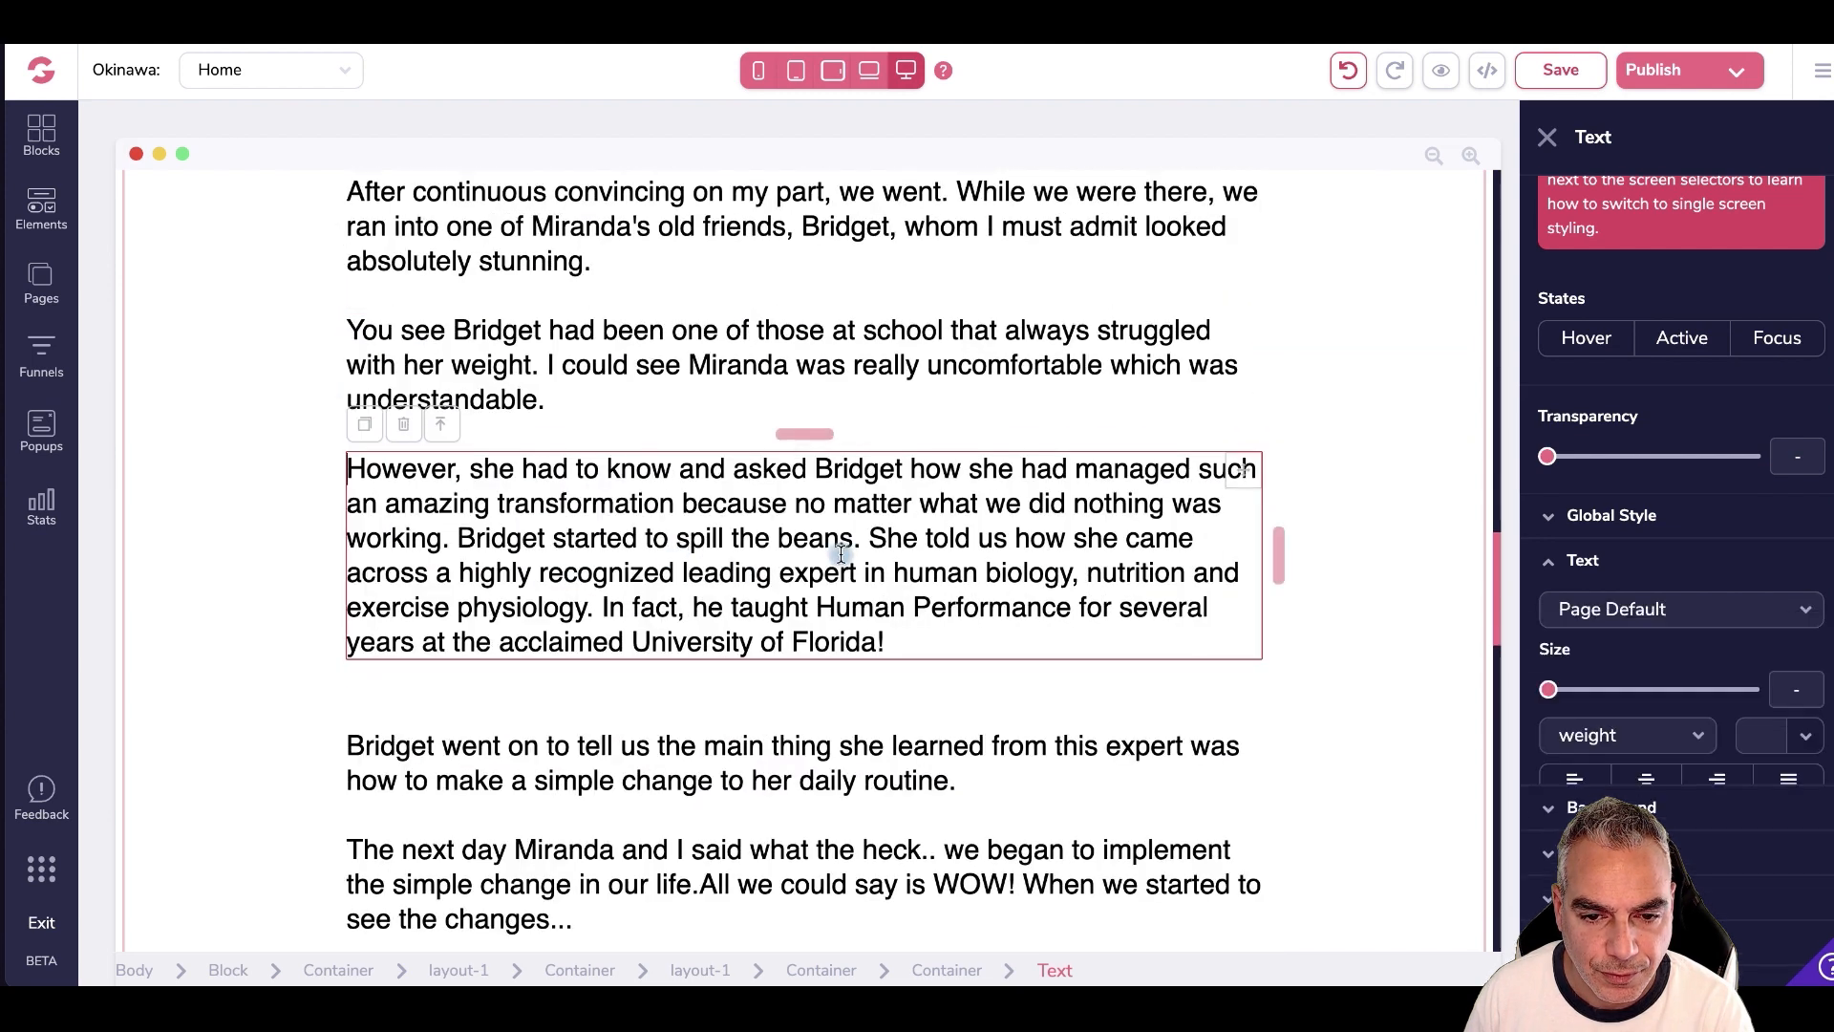
- Insert paragraph breaks after "Bridget started to spill the beans." and "human biology, nutrition and exercise physiology."
click(871, 538)
key(Return)
scroll(889, 535, down, 2)
click(950, 516)
key(Return)
scroll(952, 522, down, 2)
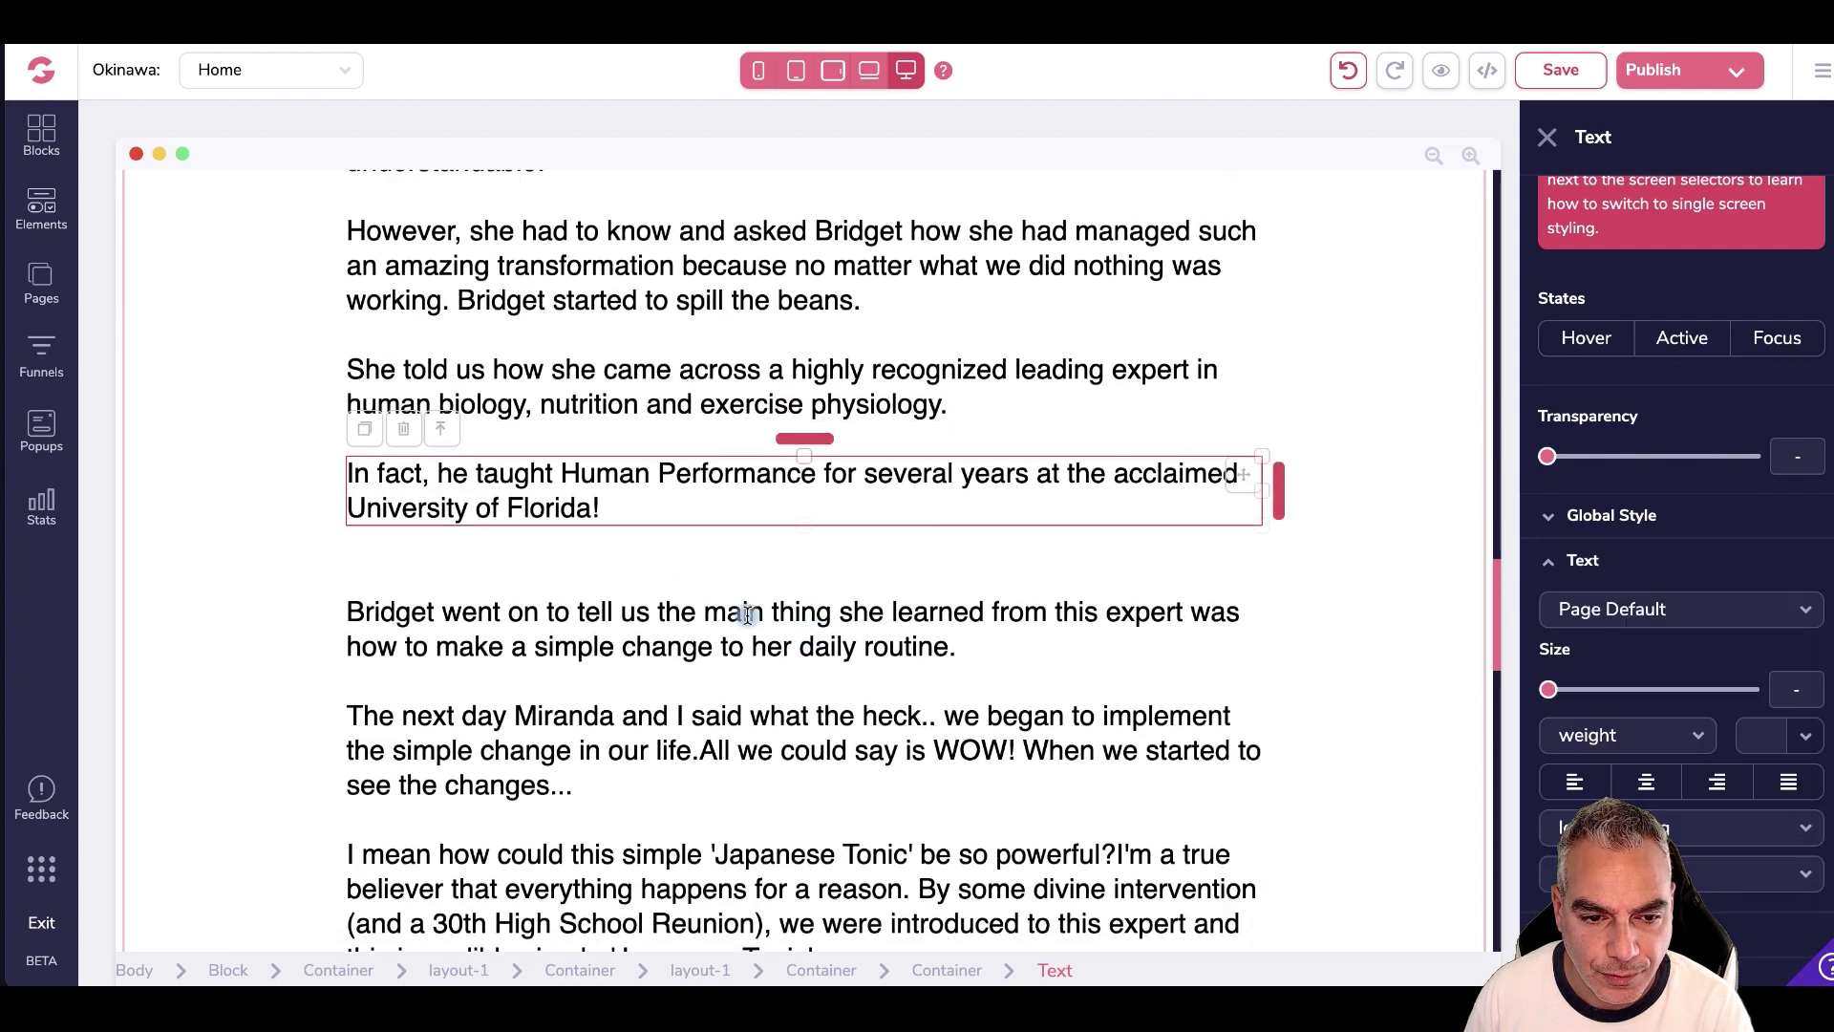
- Remove the extra blank line above "Bridget went on to tell us" and insert a paragraph break after "the simple change in our life."
click(690, 581)
scroll(690, 581, down, 3)
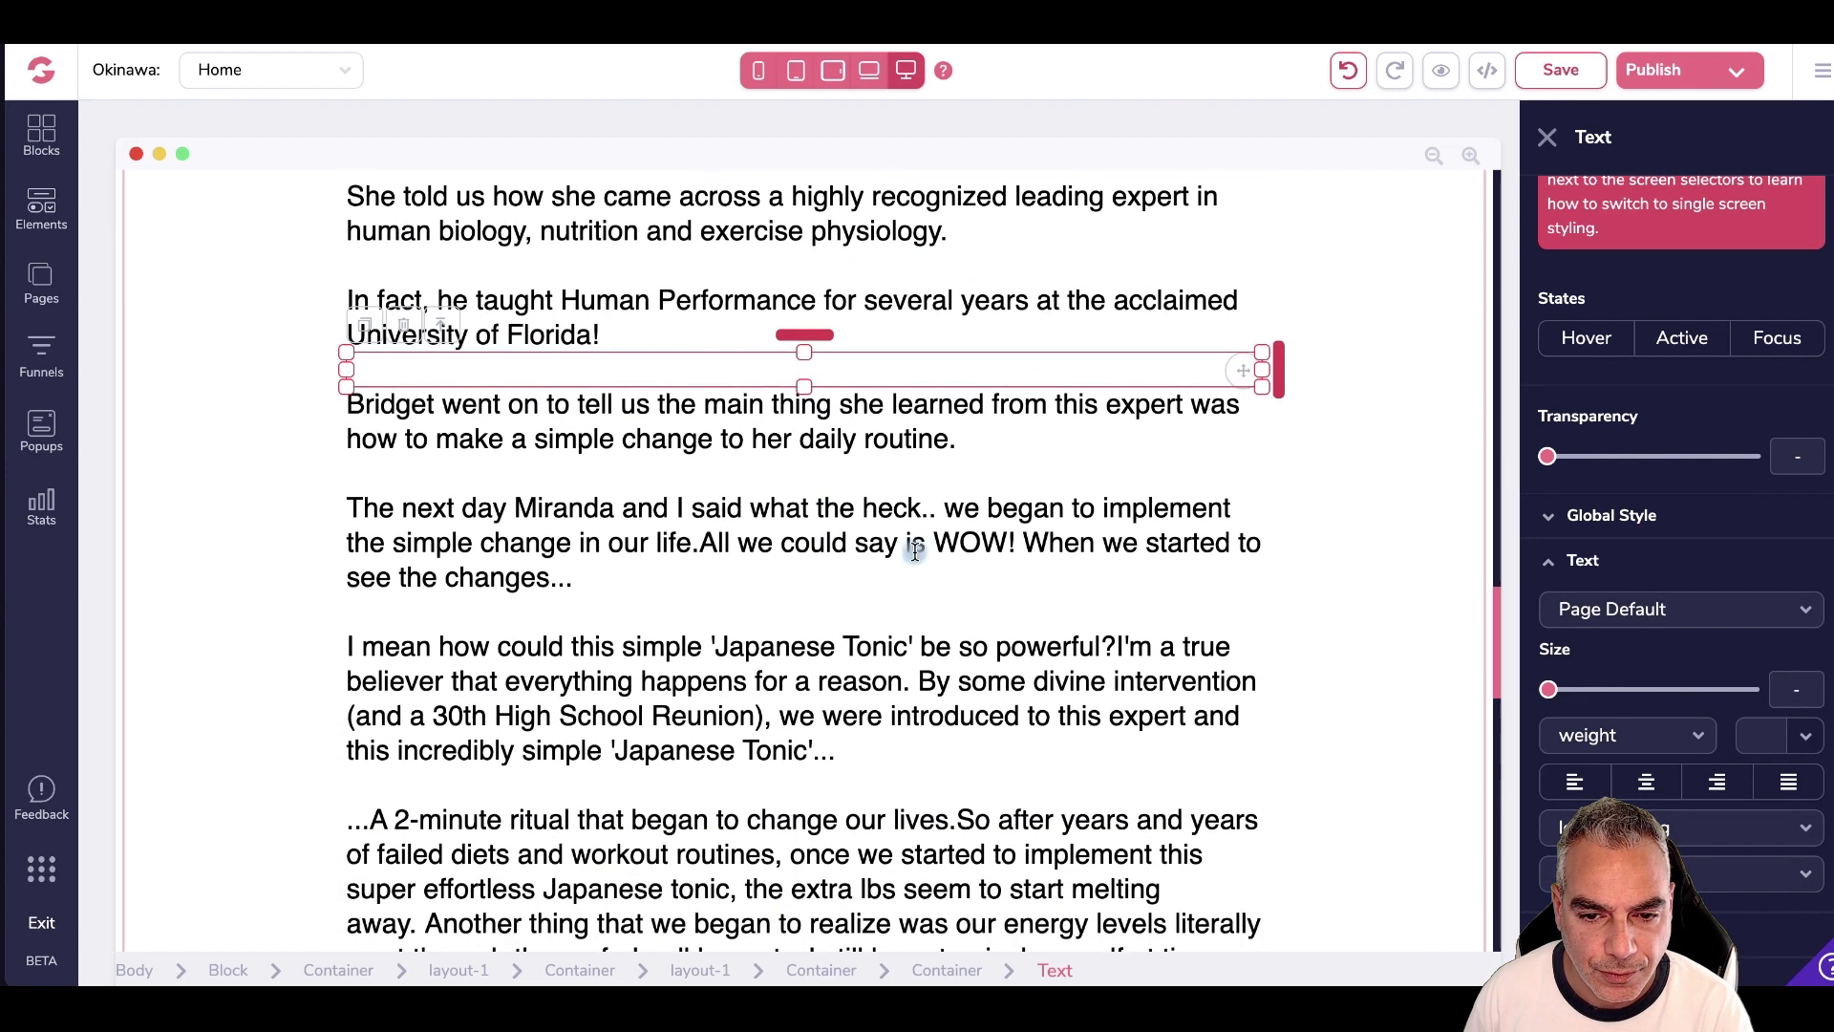
click(941, 507)
scroll(941, 508, down, 2)
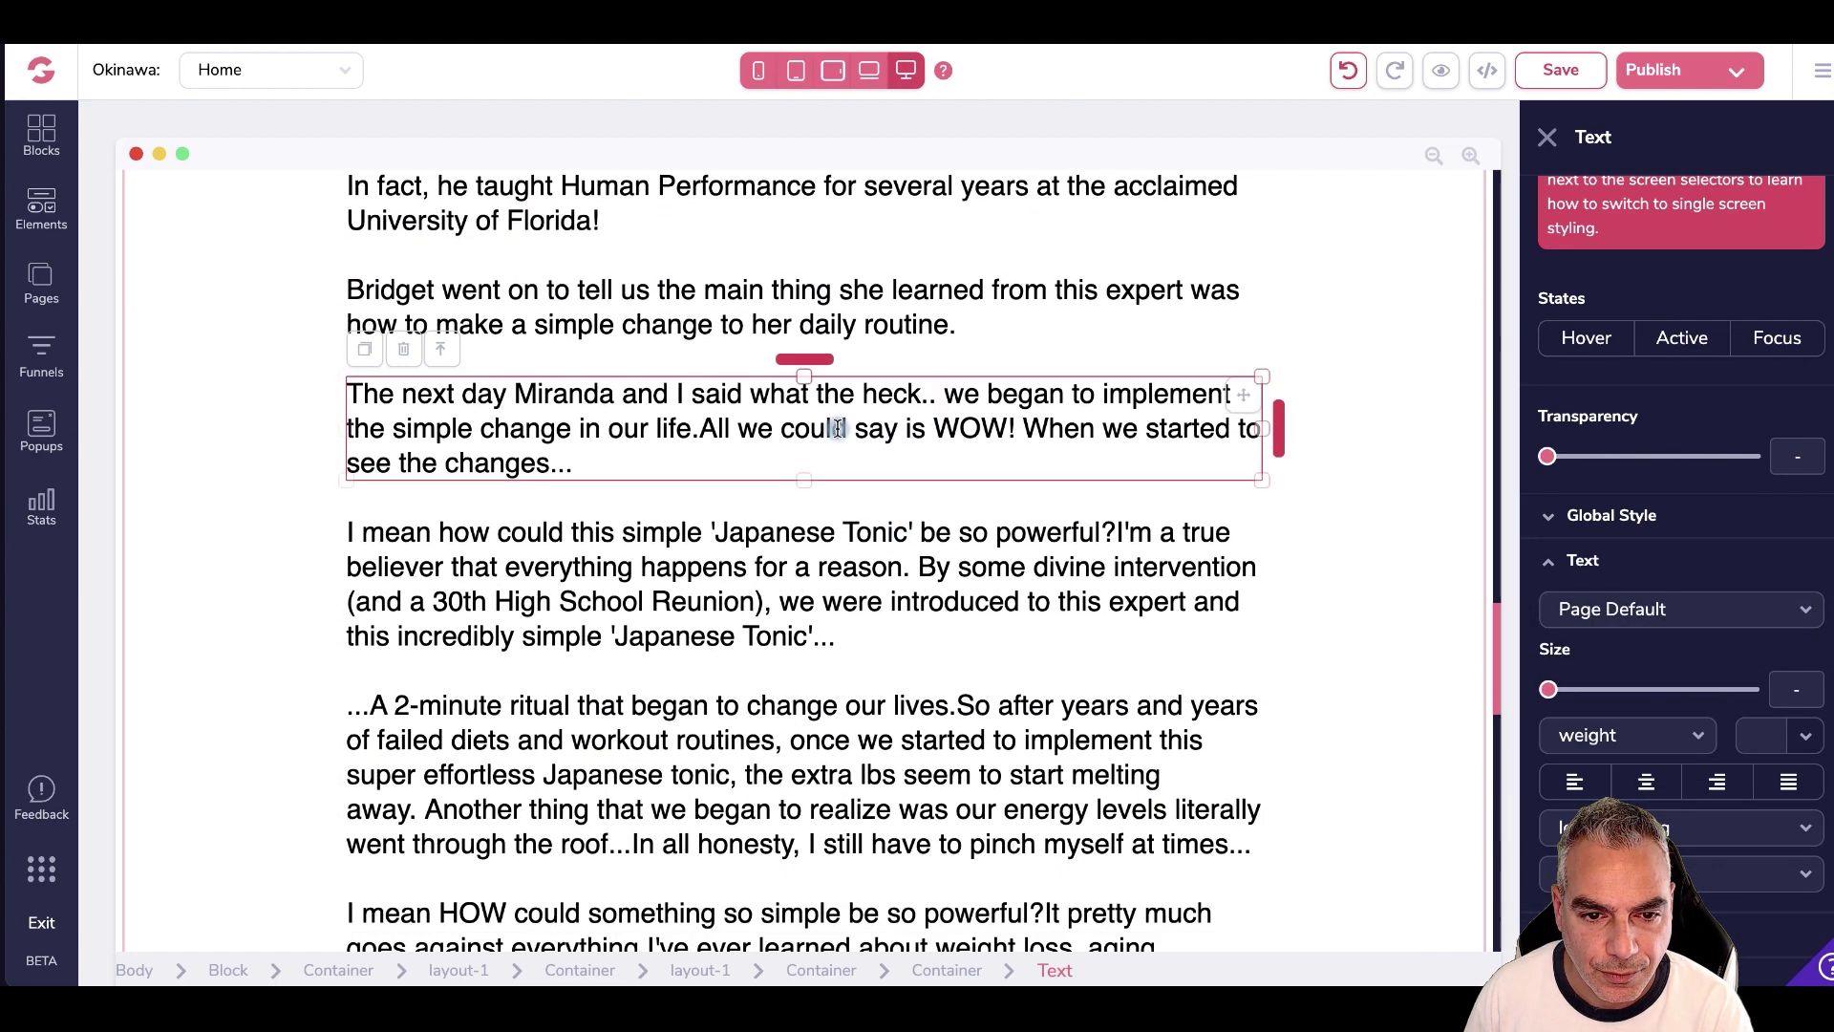
click(703, 430)
key(Return)
scroll(812, 478, down, 2)
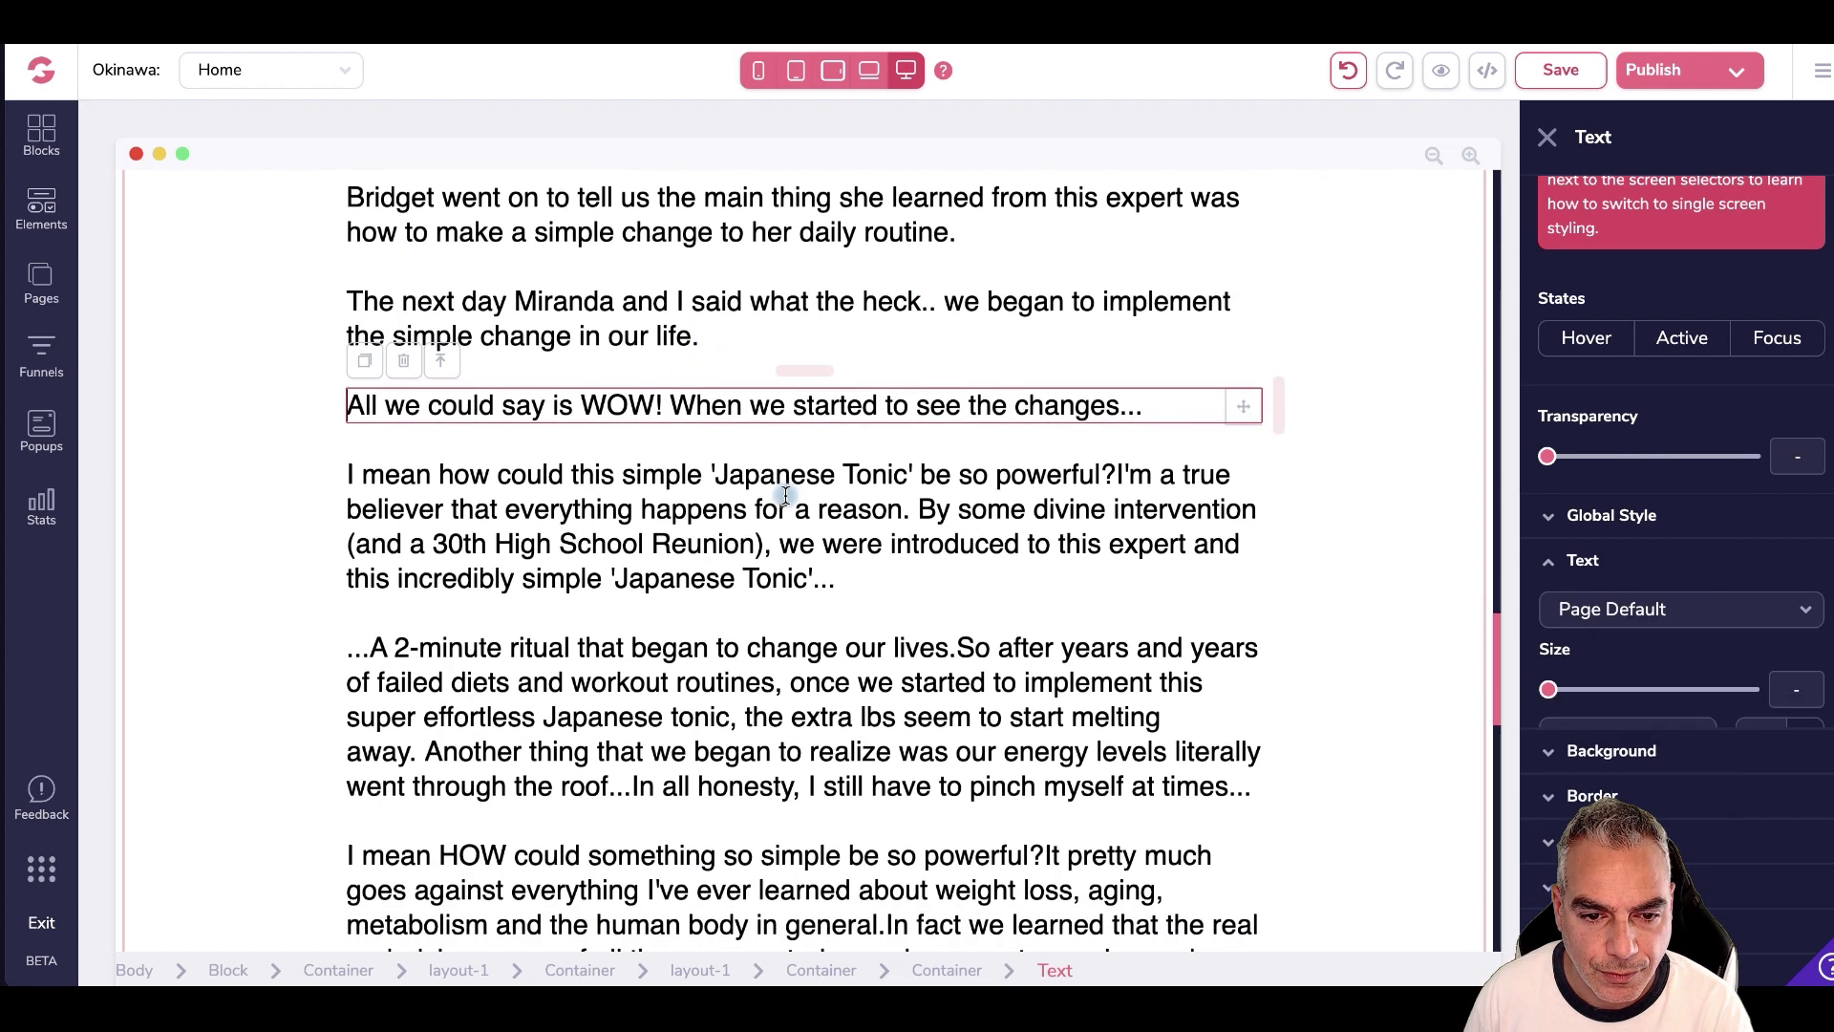
- Insert paragraph breaks after "everything happens for a reason." and "metabolism and the human body in general."
click(912, 509)
key(Return)
scroll(839, 546, down, 3)
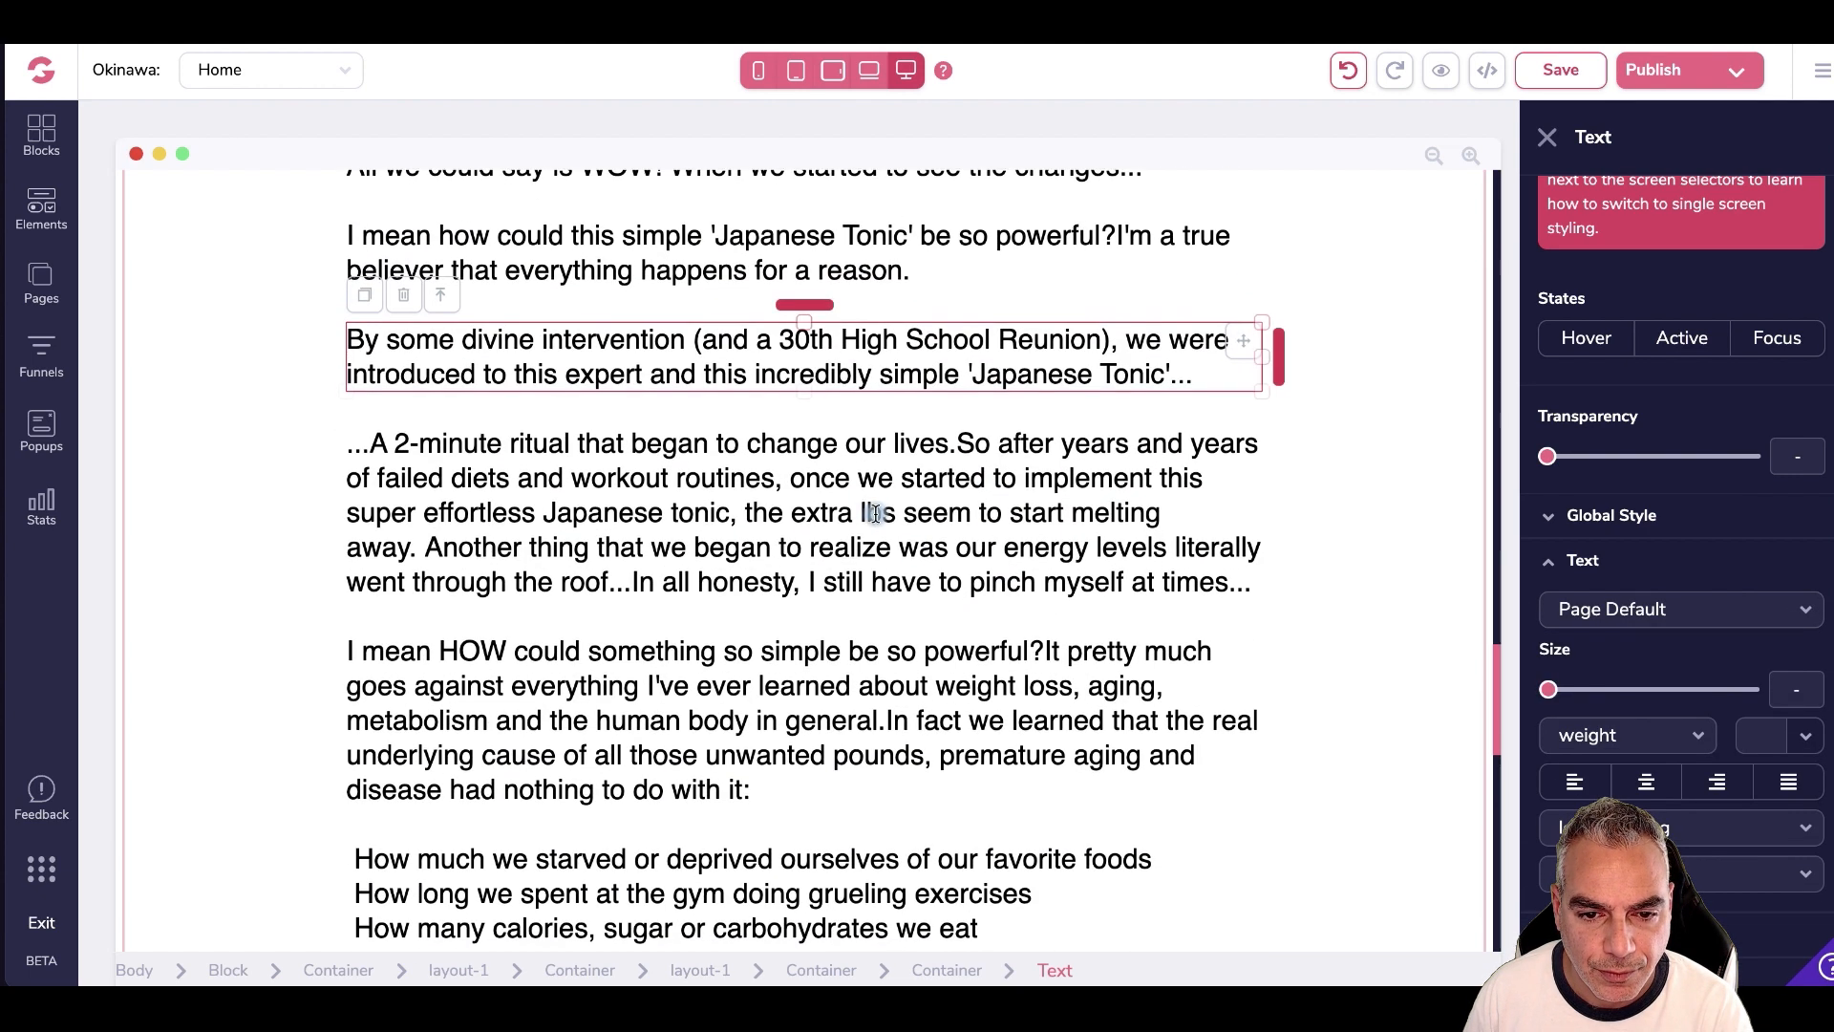
scroll(619, 585, down, 1)
click(632, 568)
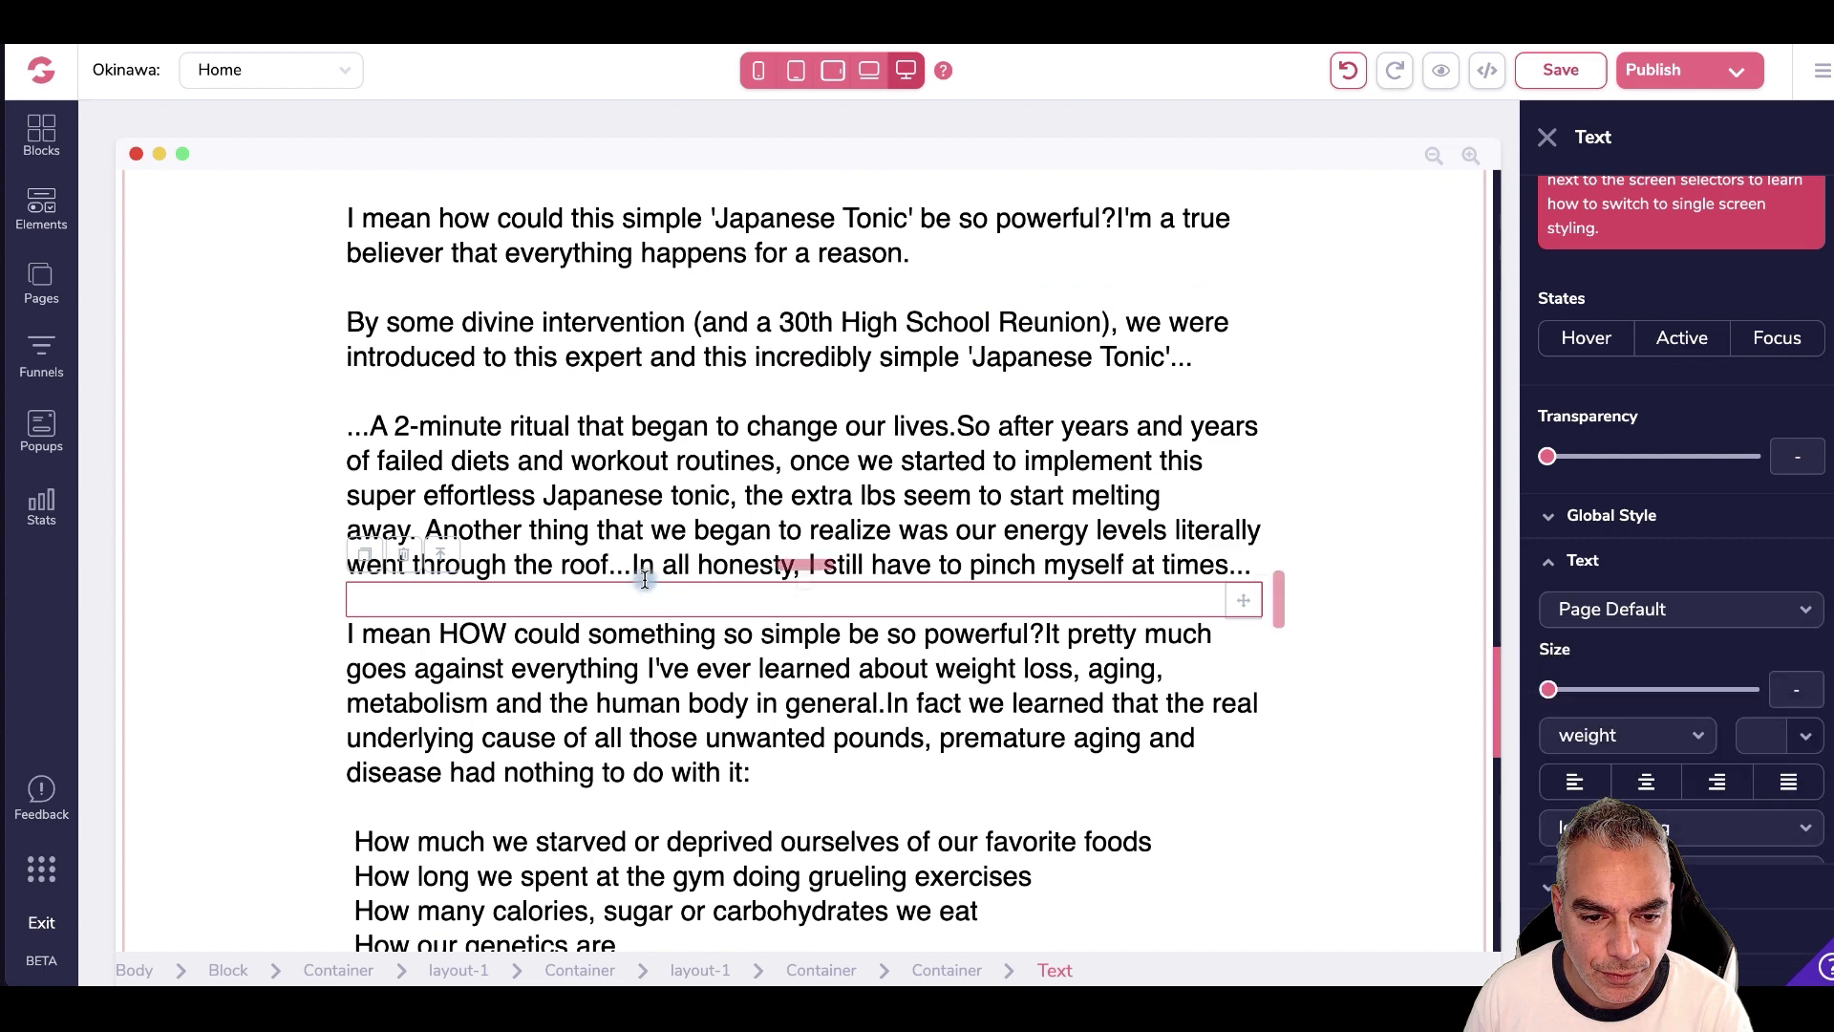
scroll(799, 578, down, 2)
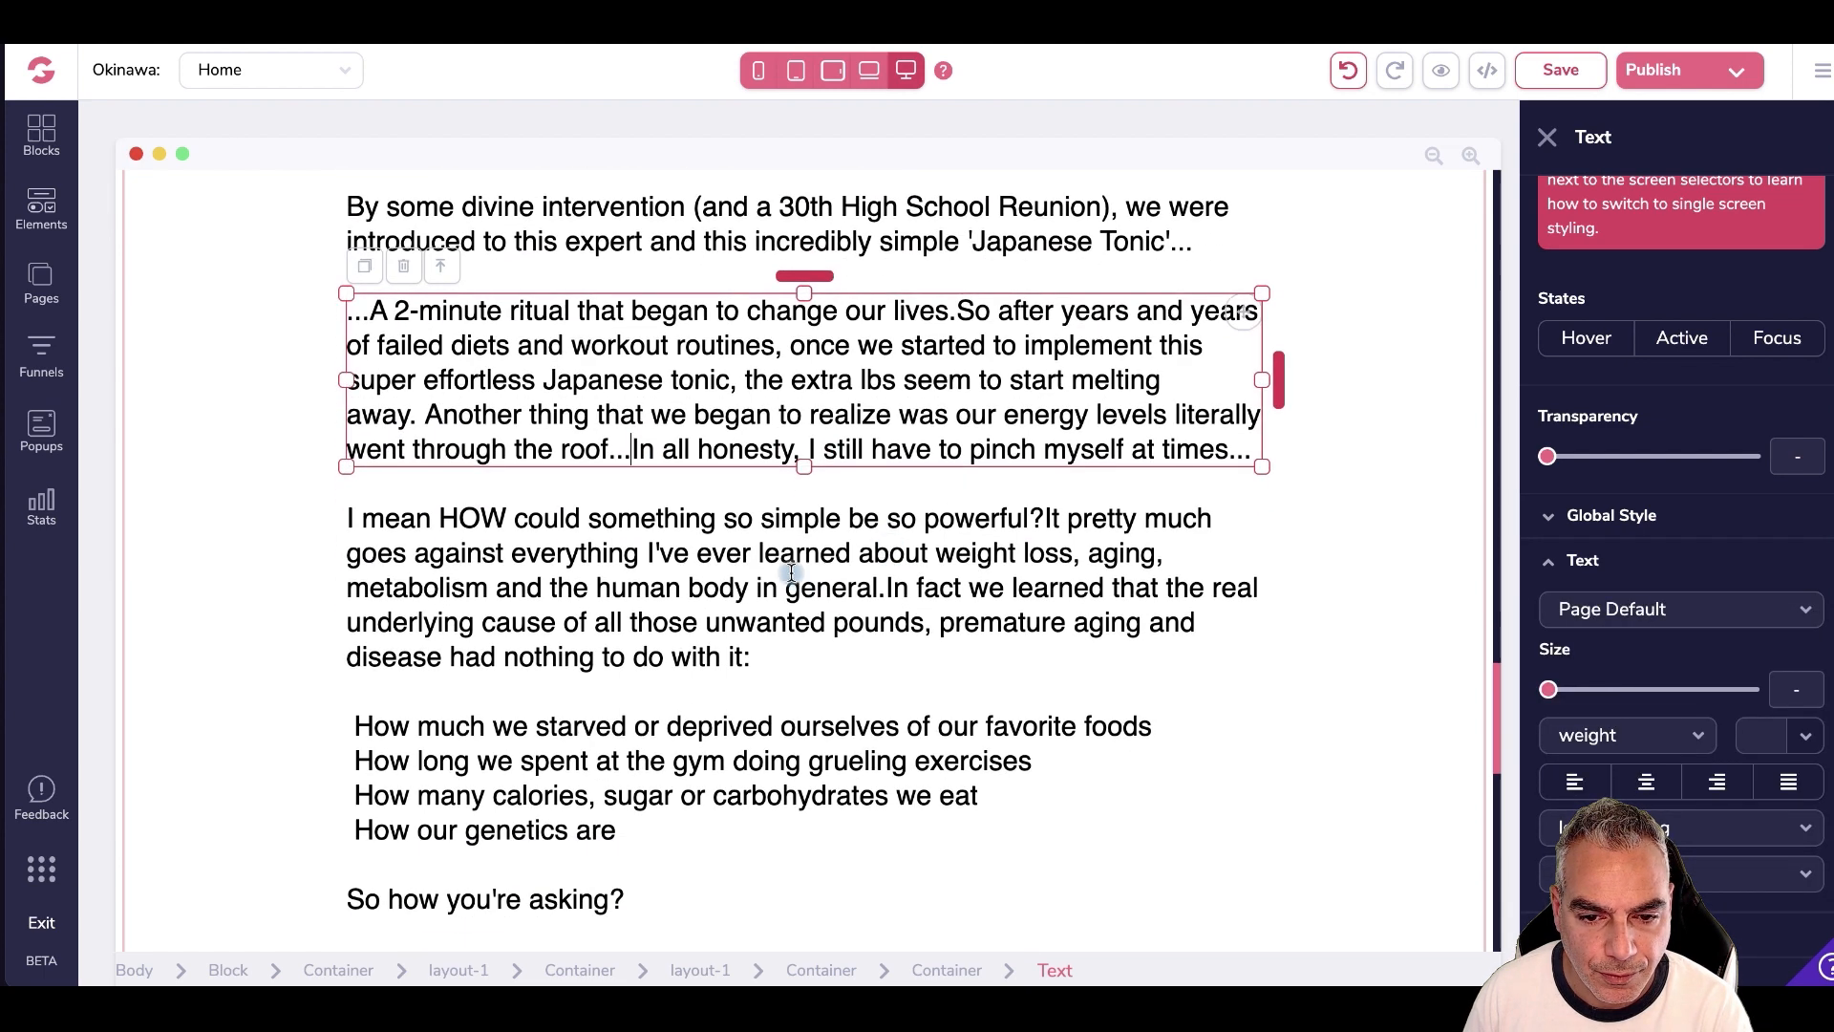
click(887, 587)
key(Return)
scroll(884, 592, down, 2)
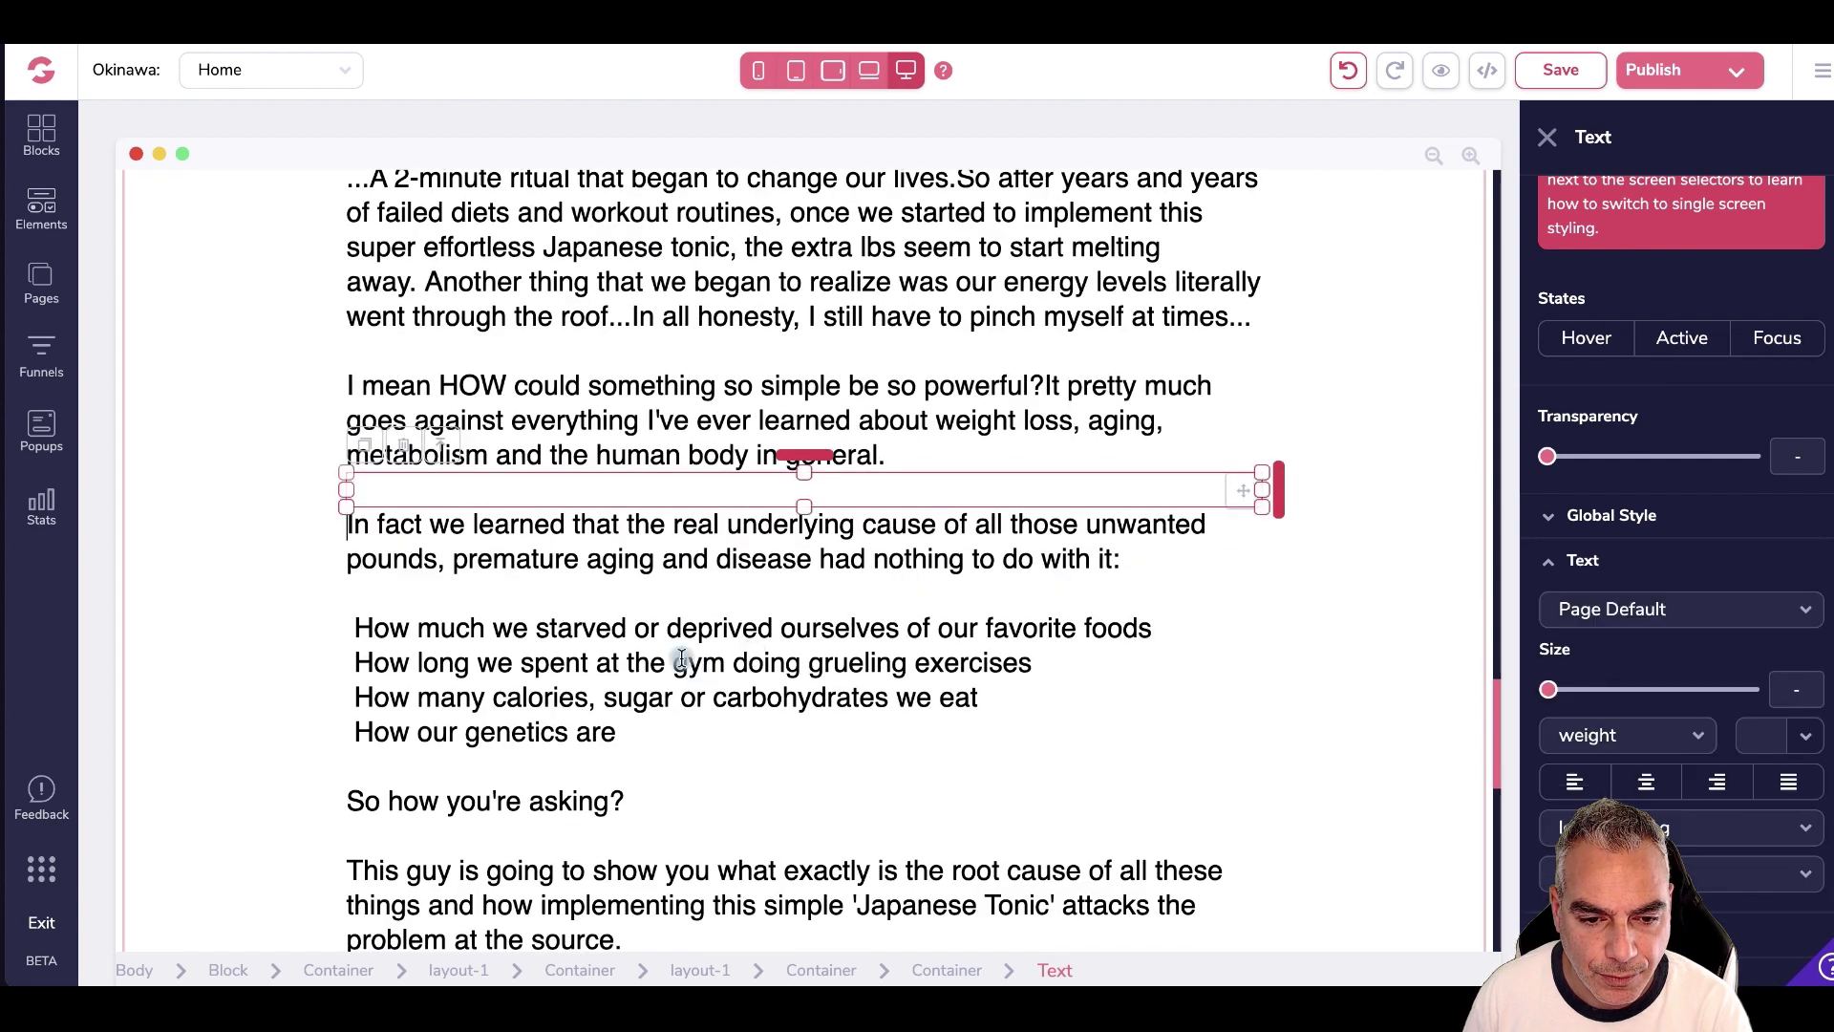
- Try to add a list element to the story section for the four "How much we starved..." lines
scroll(668, 688, down, 2)
click(372, 494)
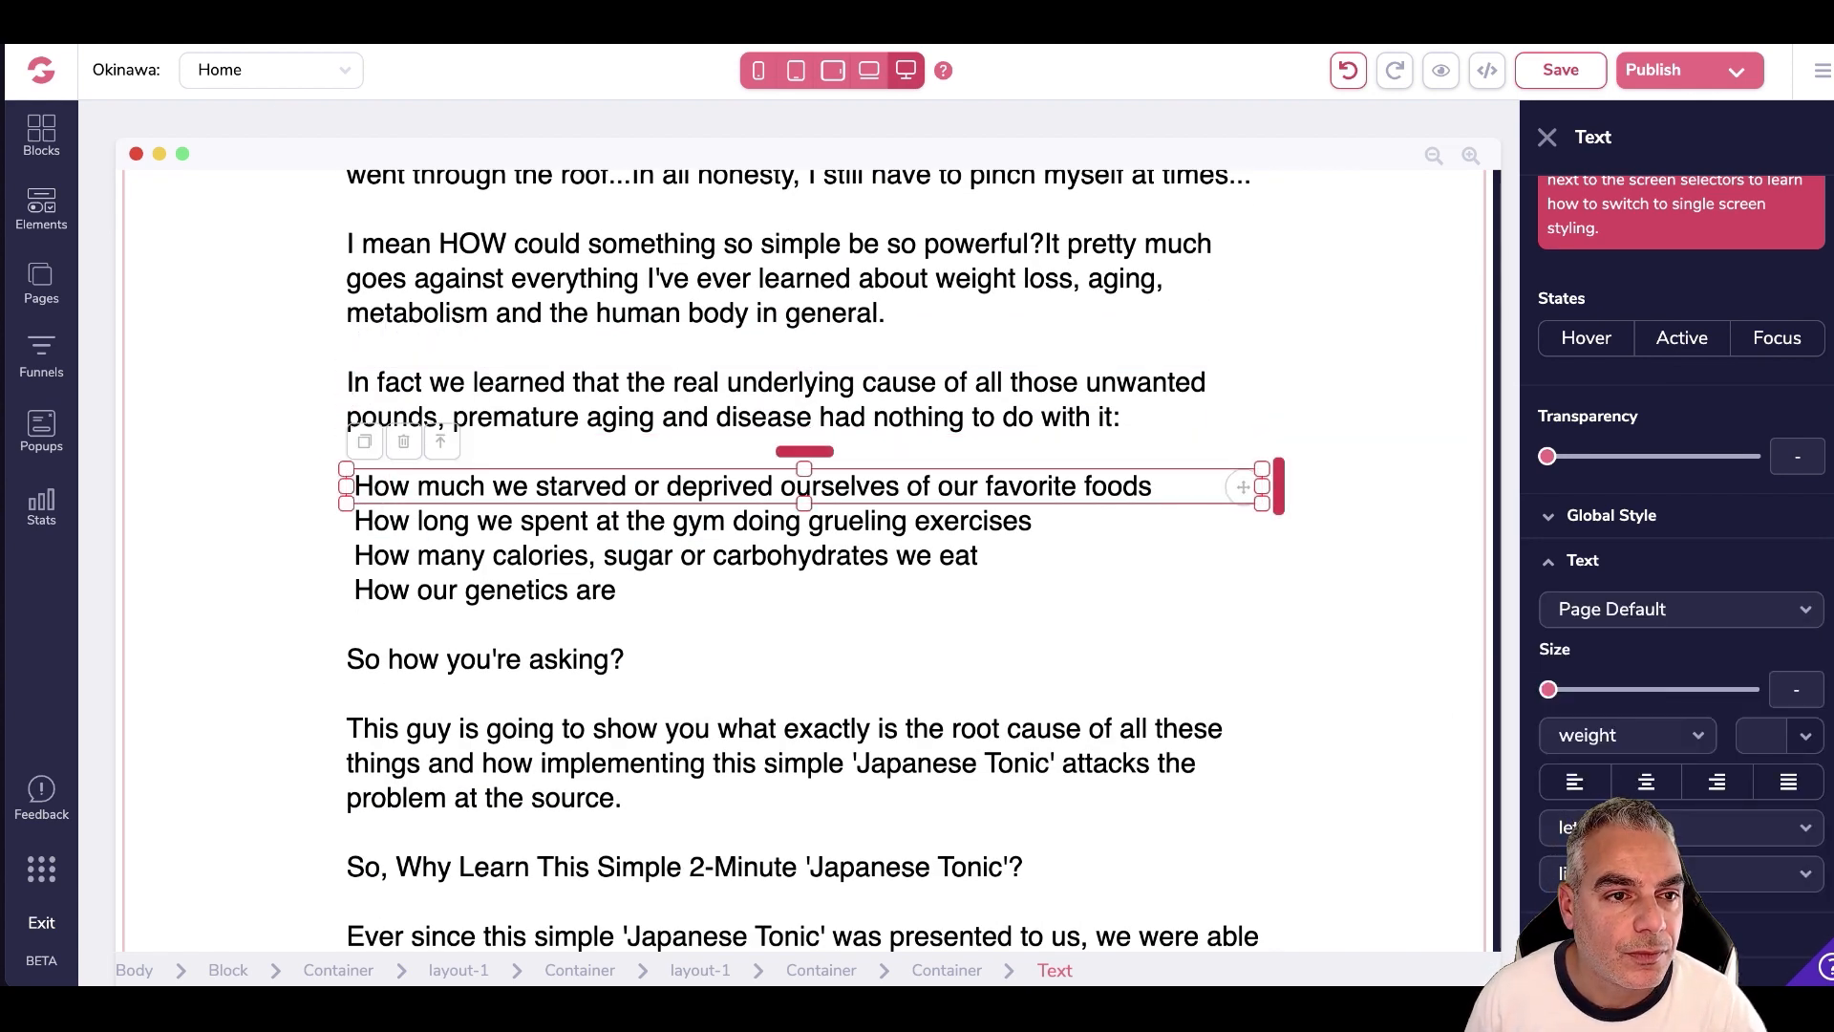
scroll(573, 516, down, 2)
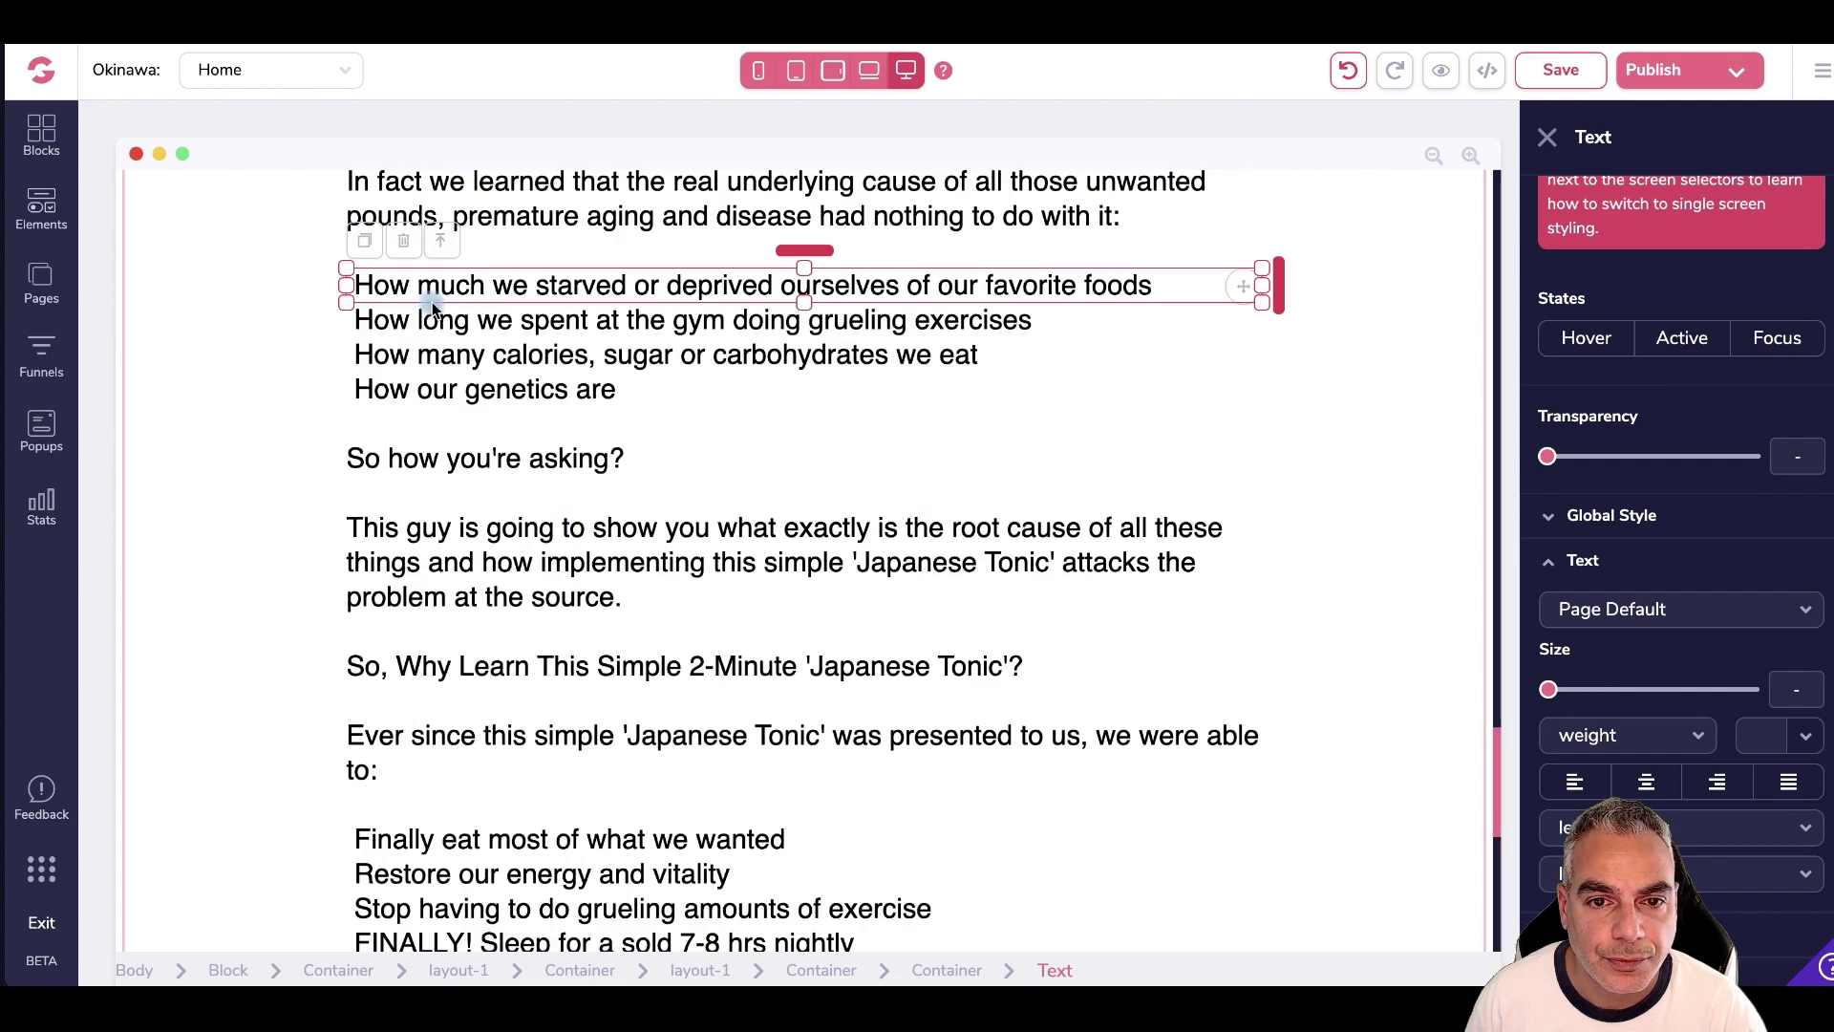
scroll(1681, 497, down, 3)
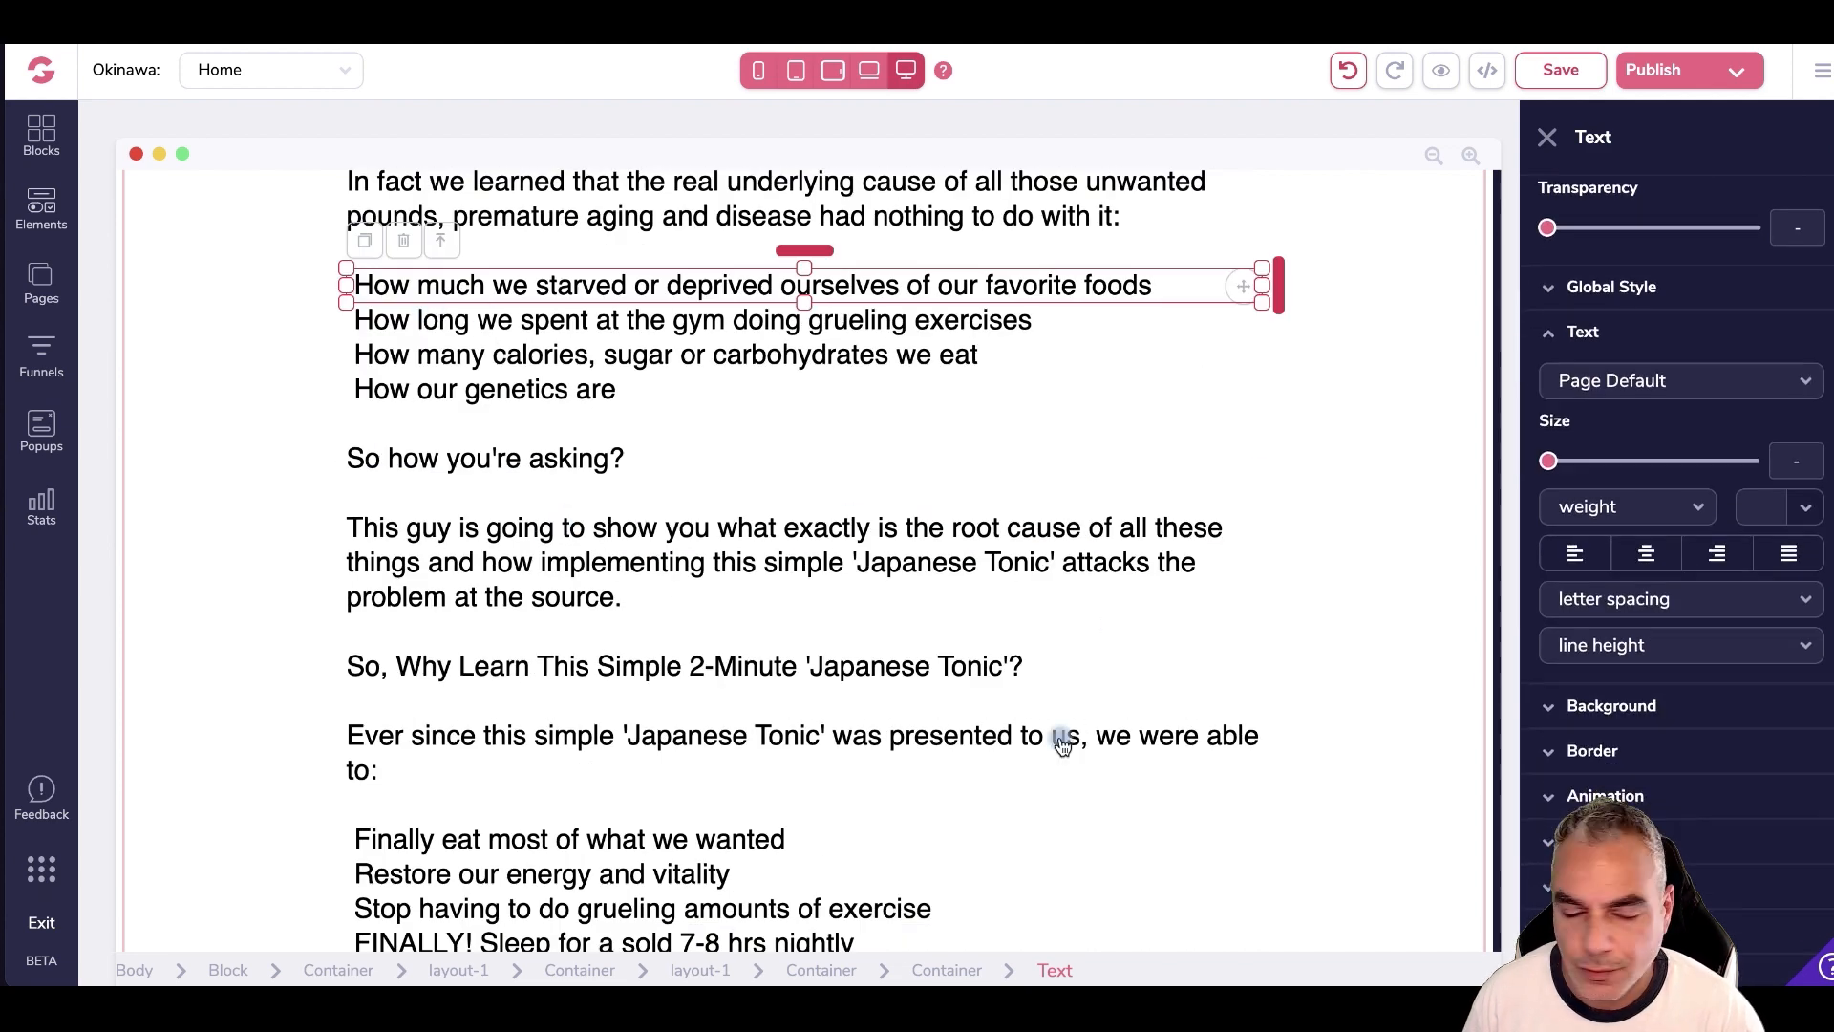
scroll(377, 420, up, 1)
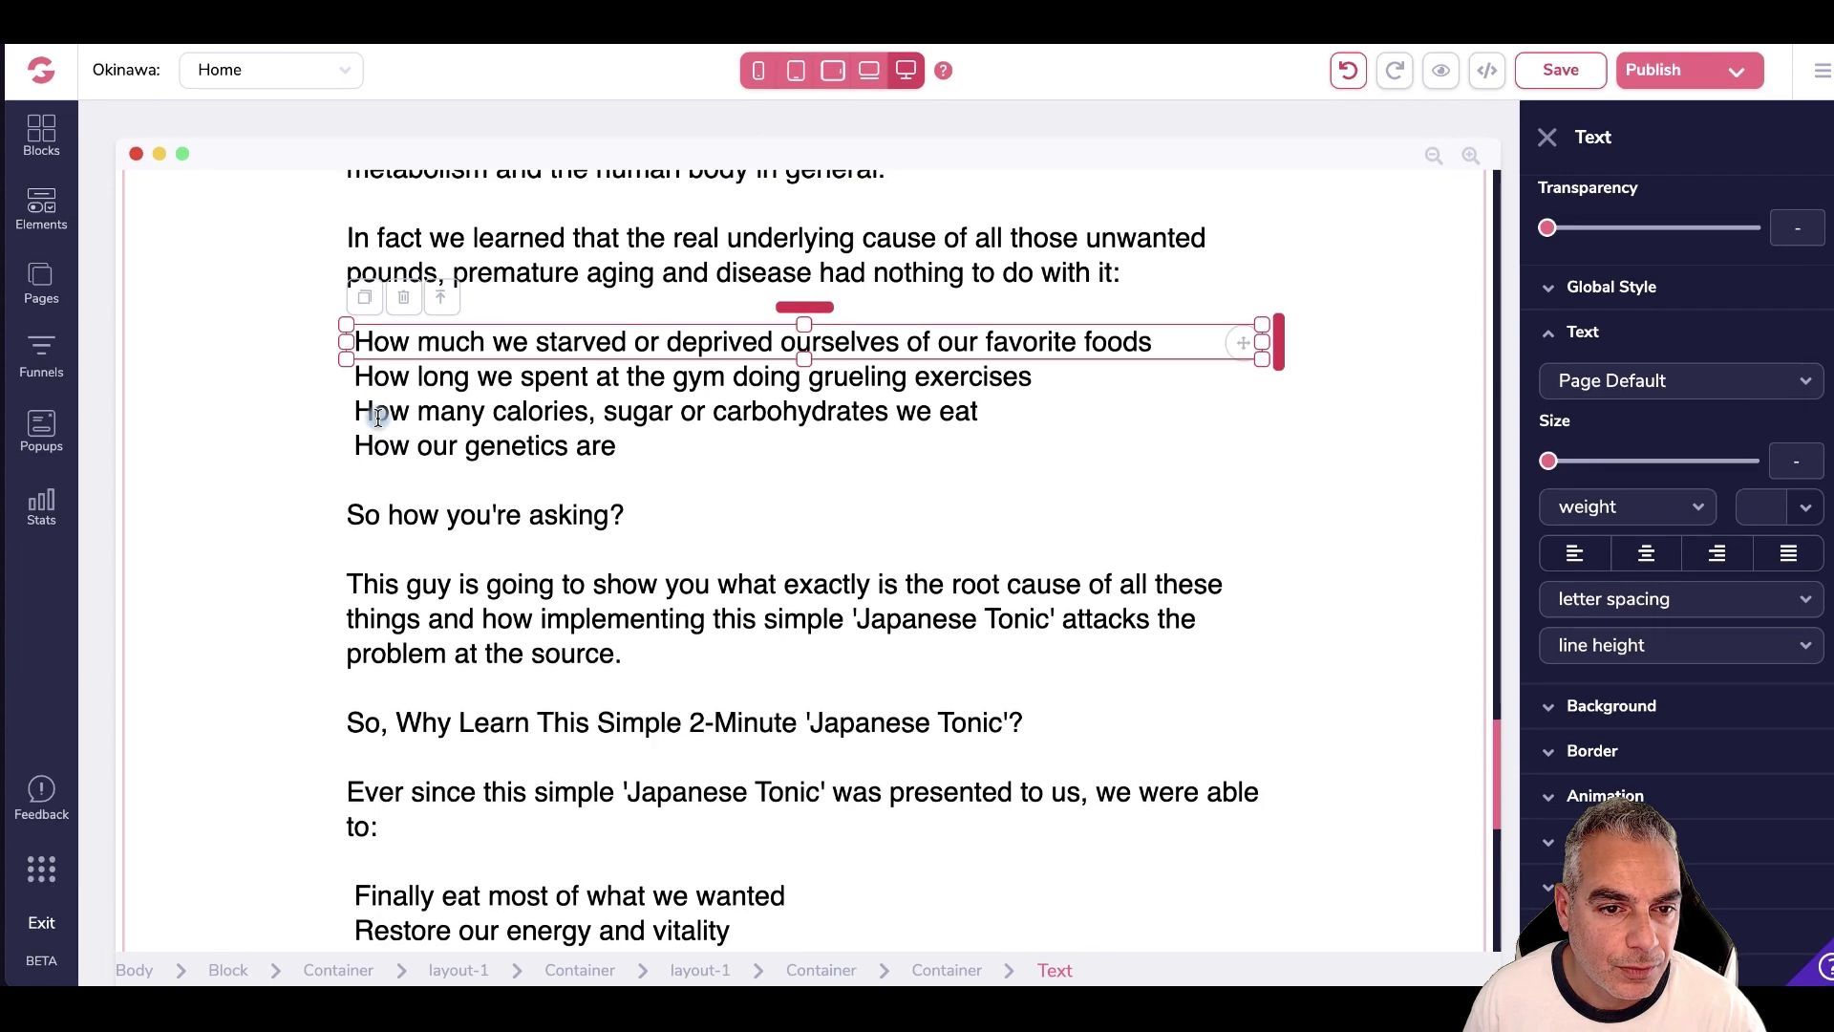
click(58, 212)
scroll(360, 681, down, 5)
scroll(360, 681, down, 4)
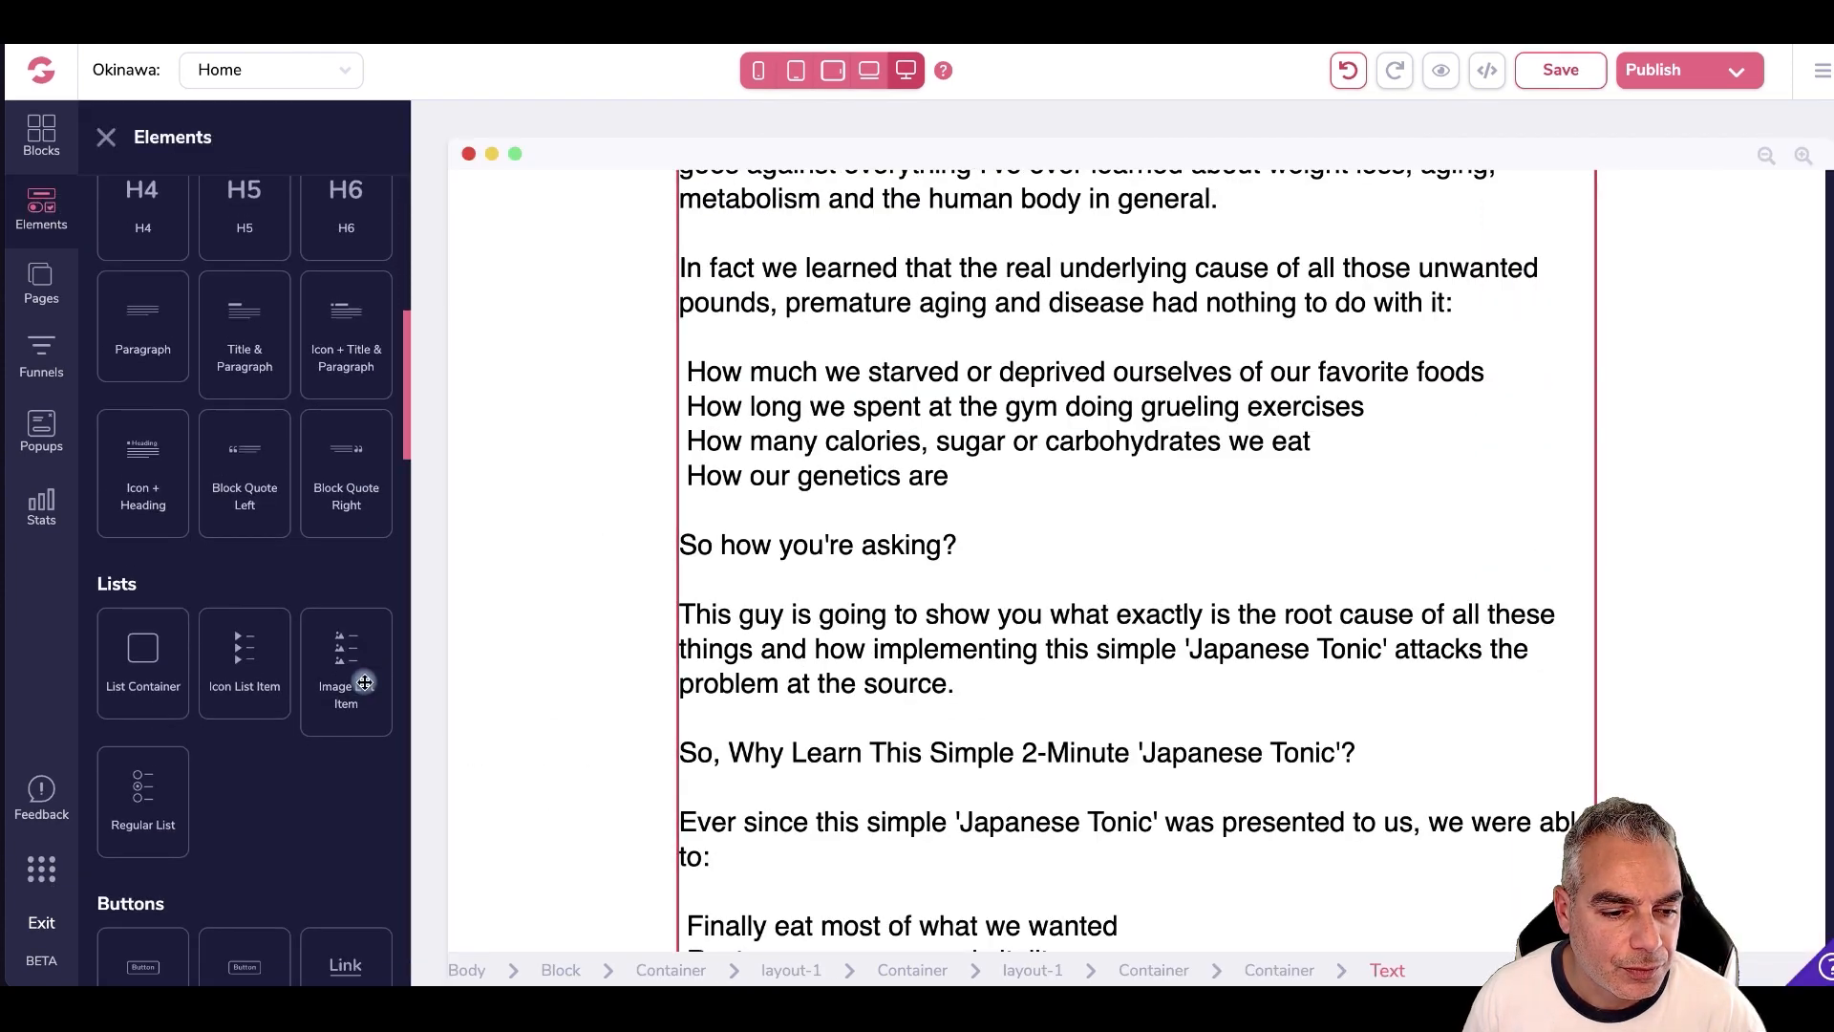
drag(202, 712, 153, 757)
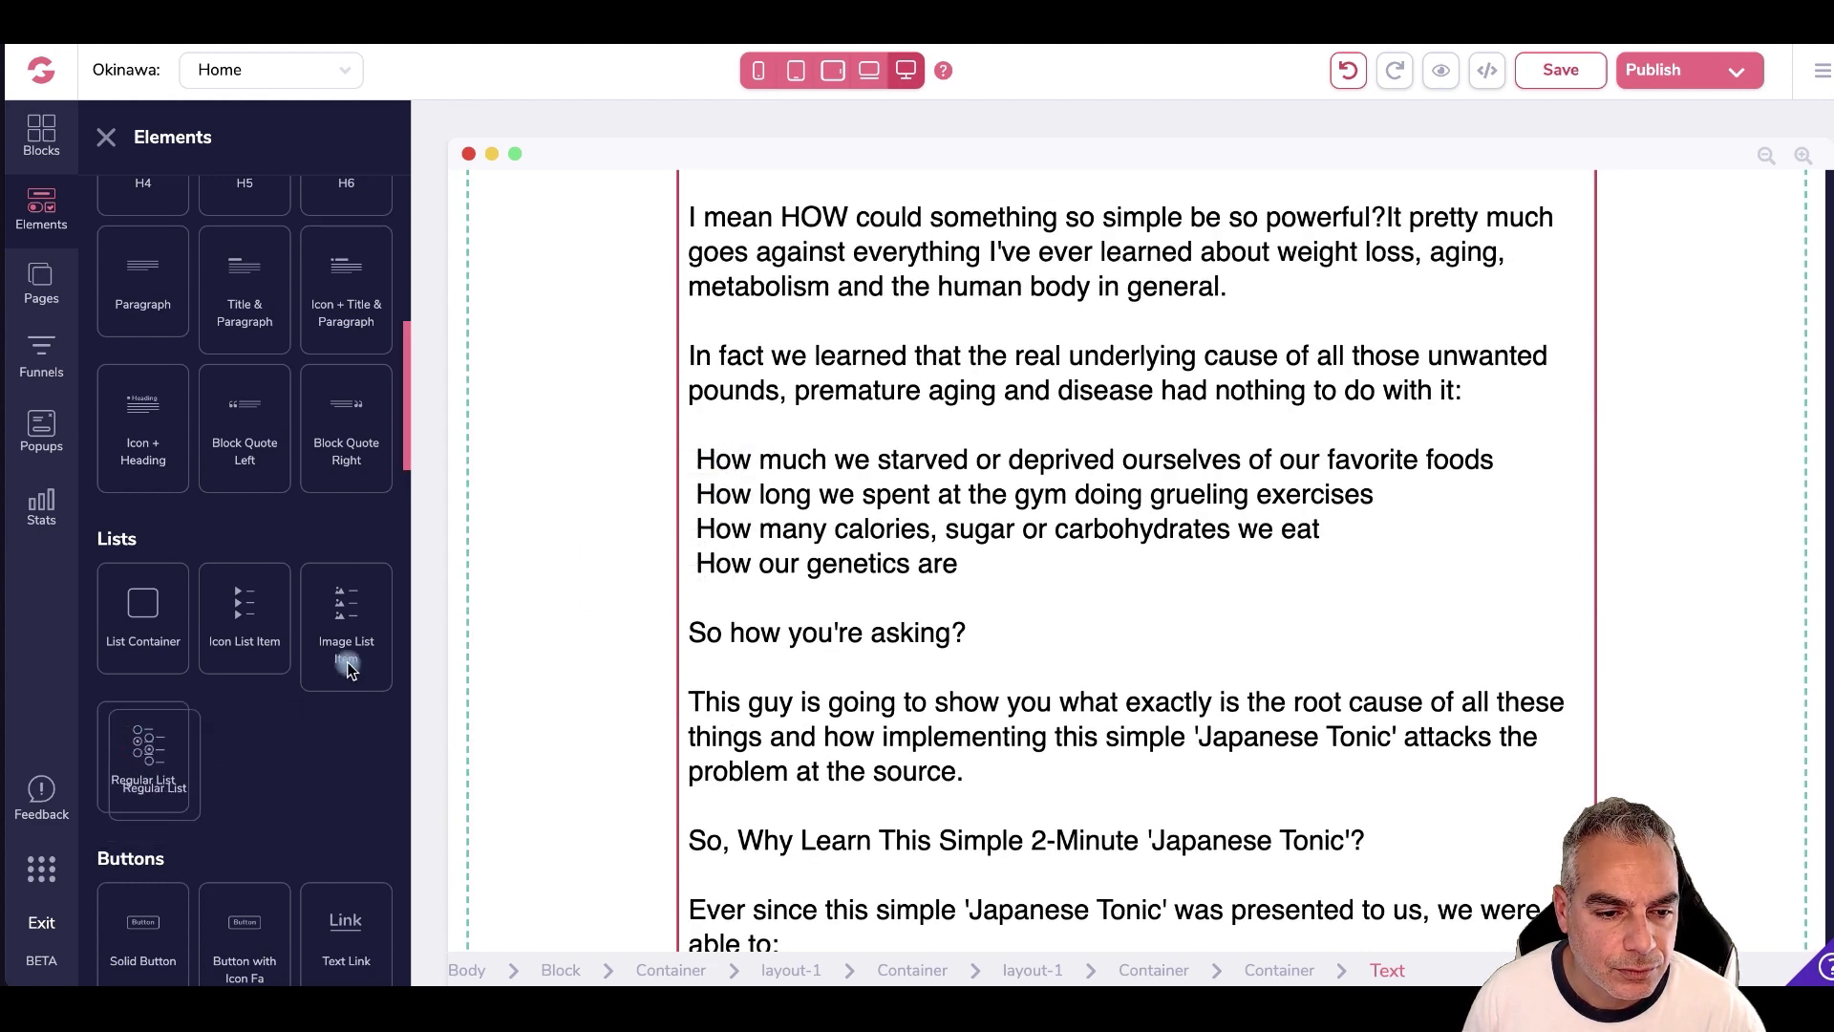
drag(245, 621, 611, 587)
scroll(1126, 602, up, 3)
drag(841, 690, 803, 695)
- Insert a raised hand emoji ✋ in front of "How much we starved or deprived ourselves of our favorite foods"
click(704, 655)
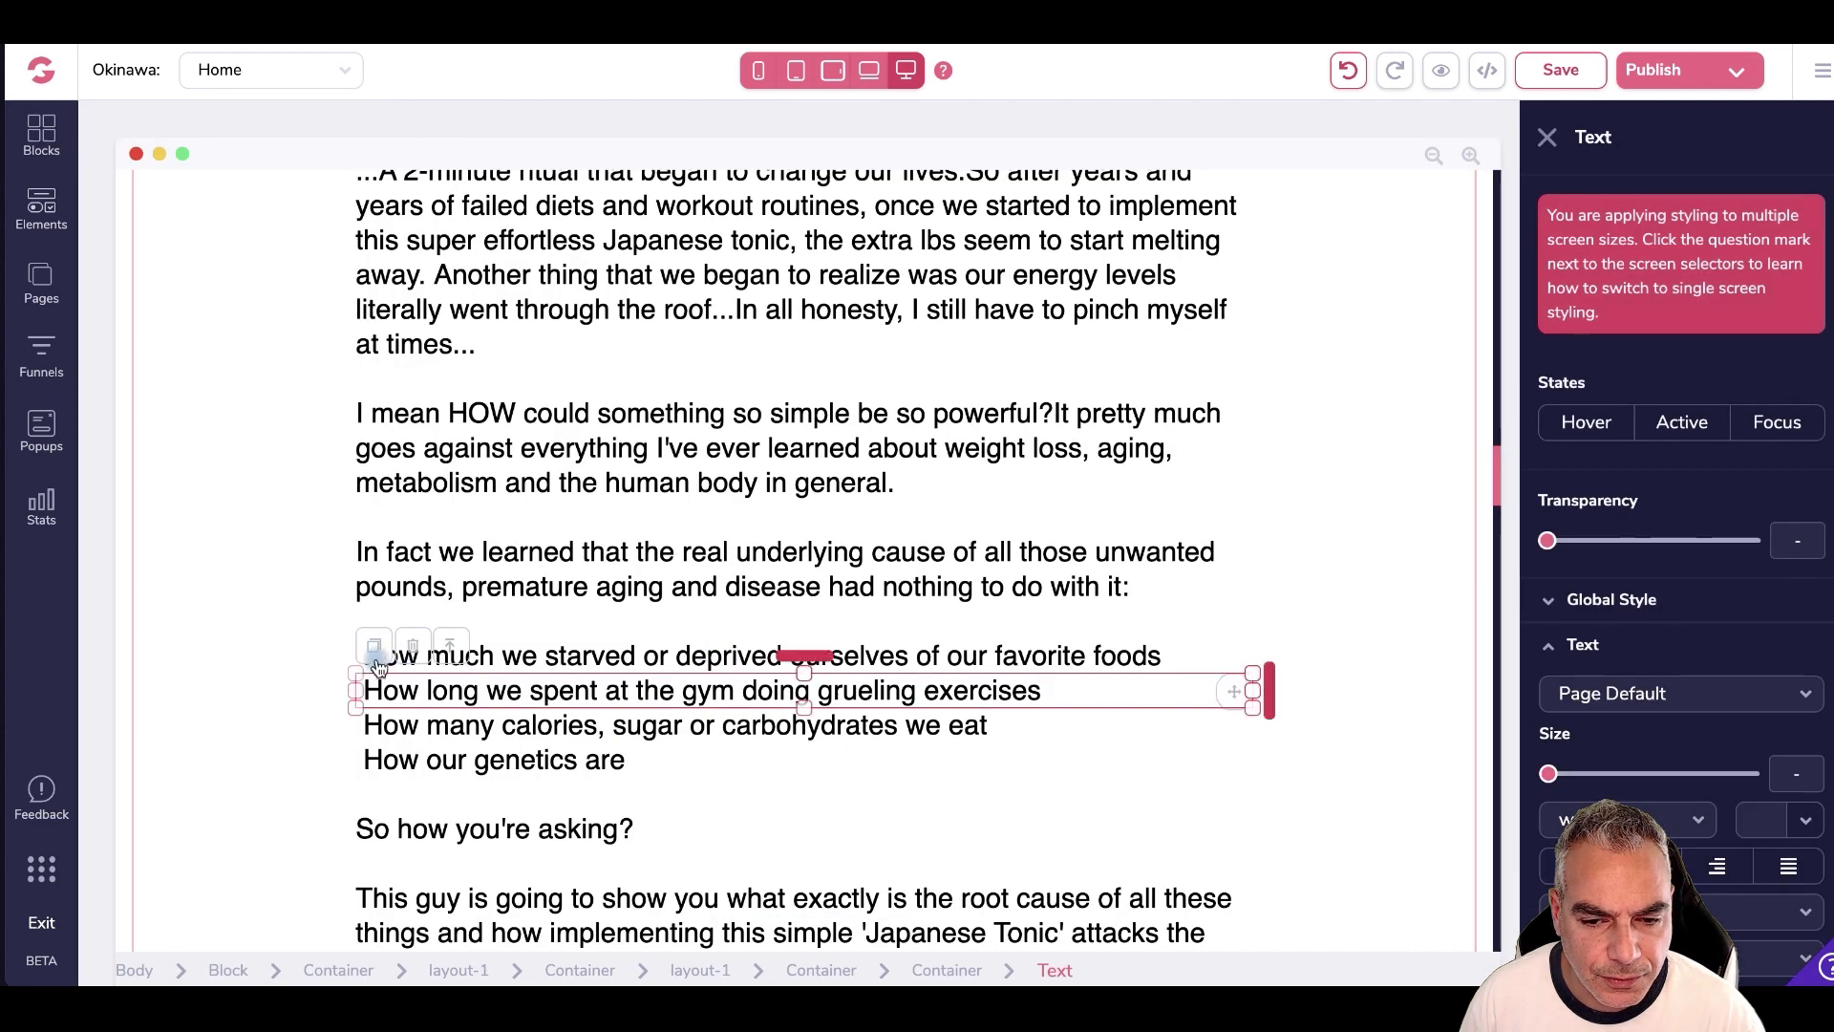
click(933, 655)
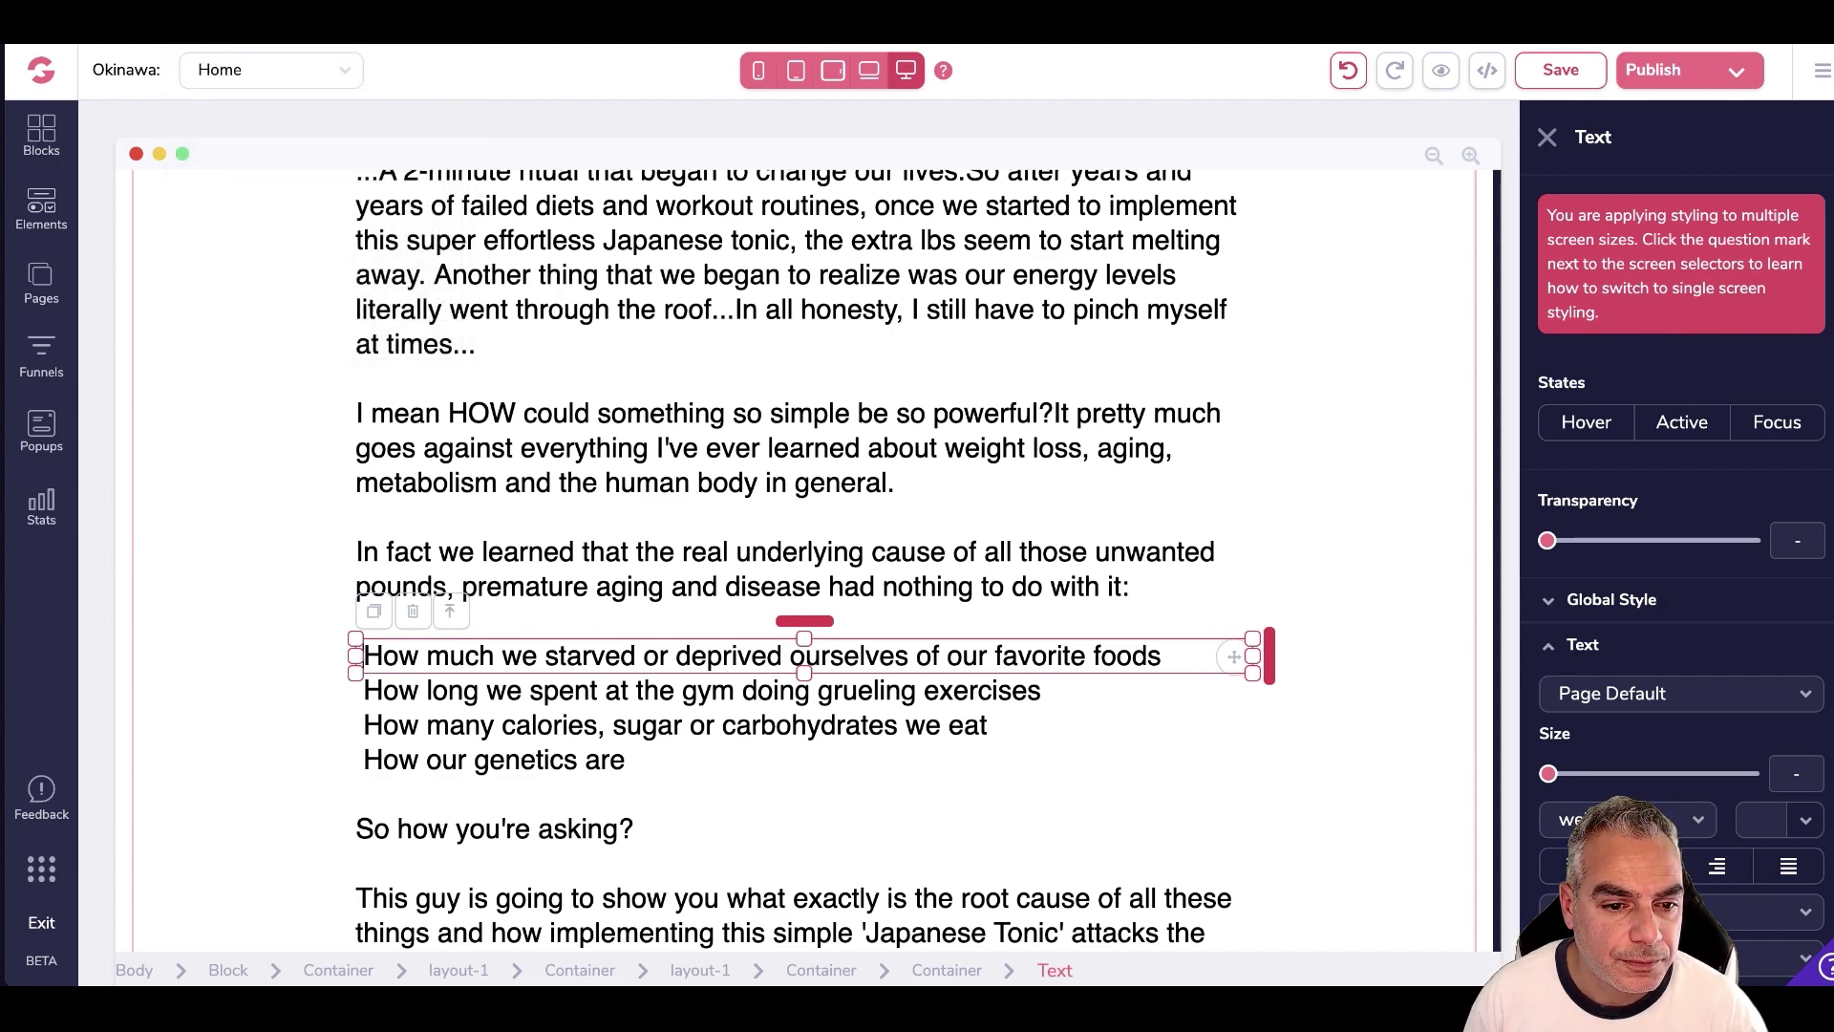
right_click(172, 48)
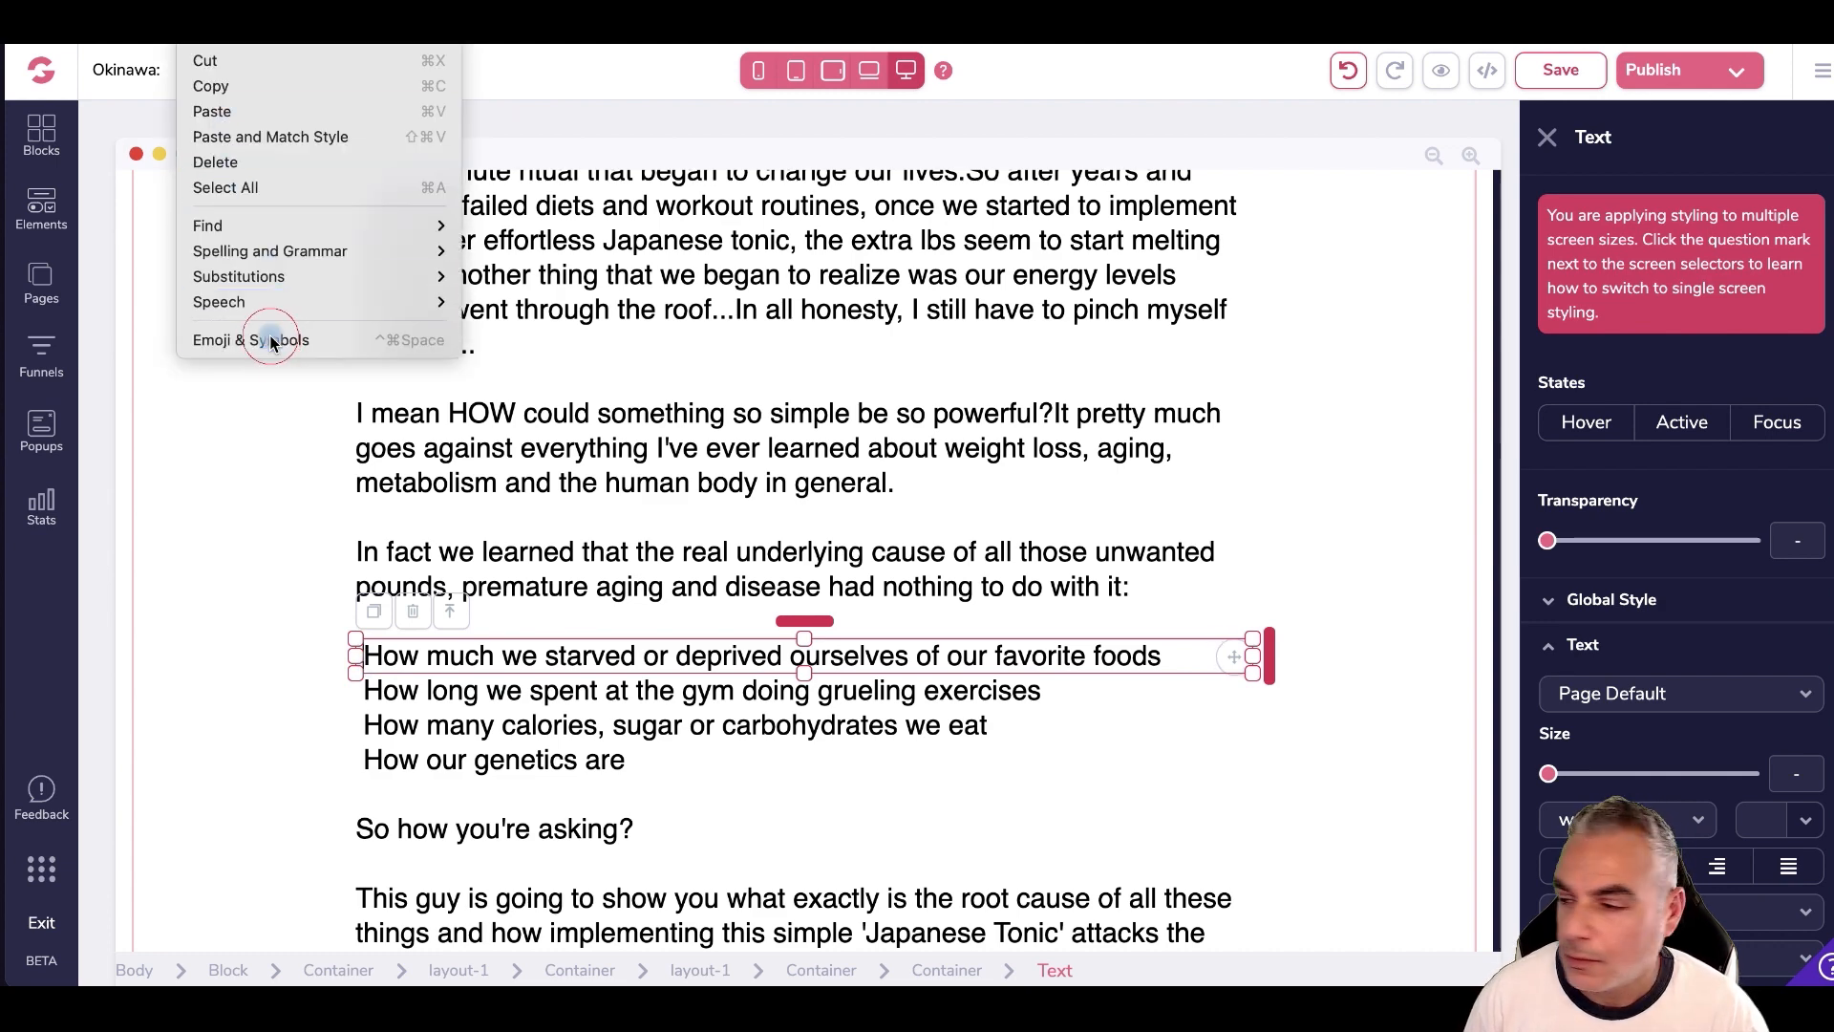
click(495, 371)
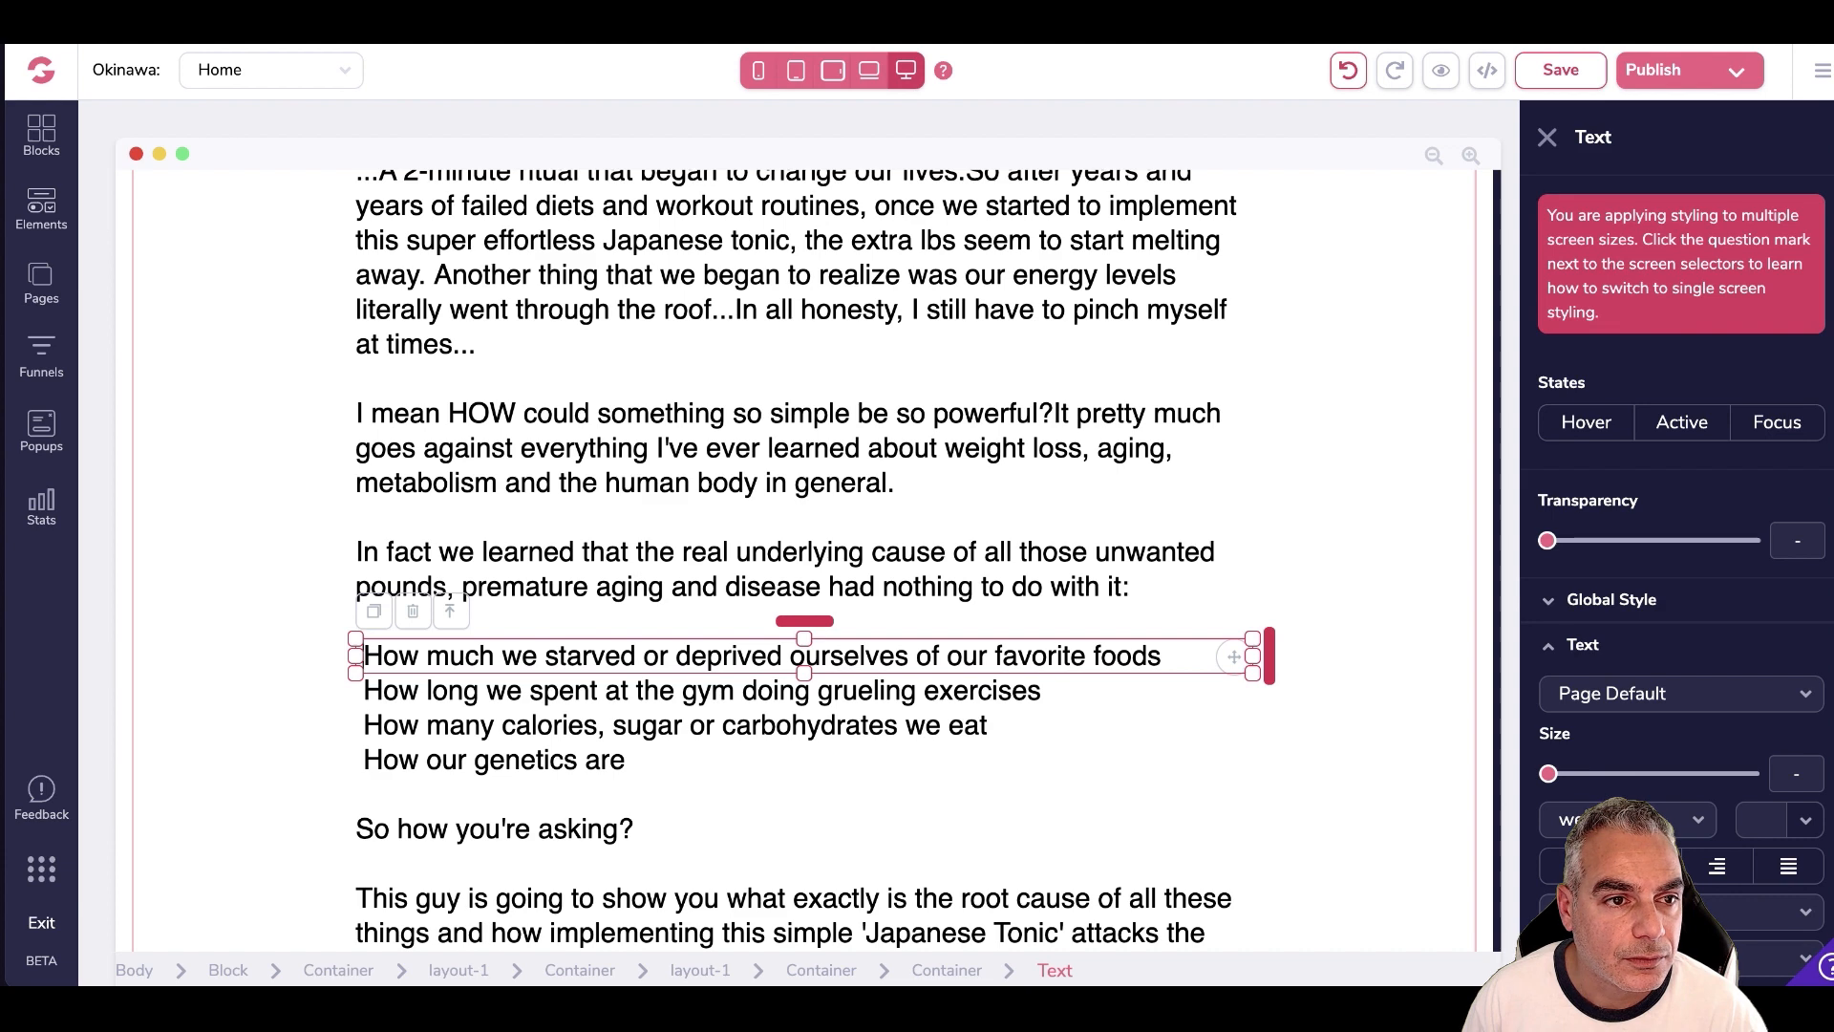
right_click(172, 47)
click(273, 330)
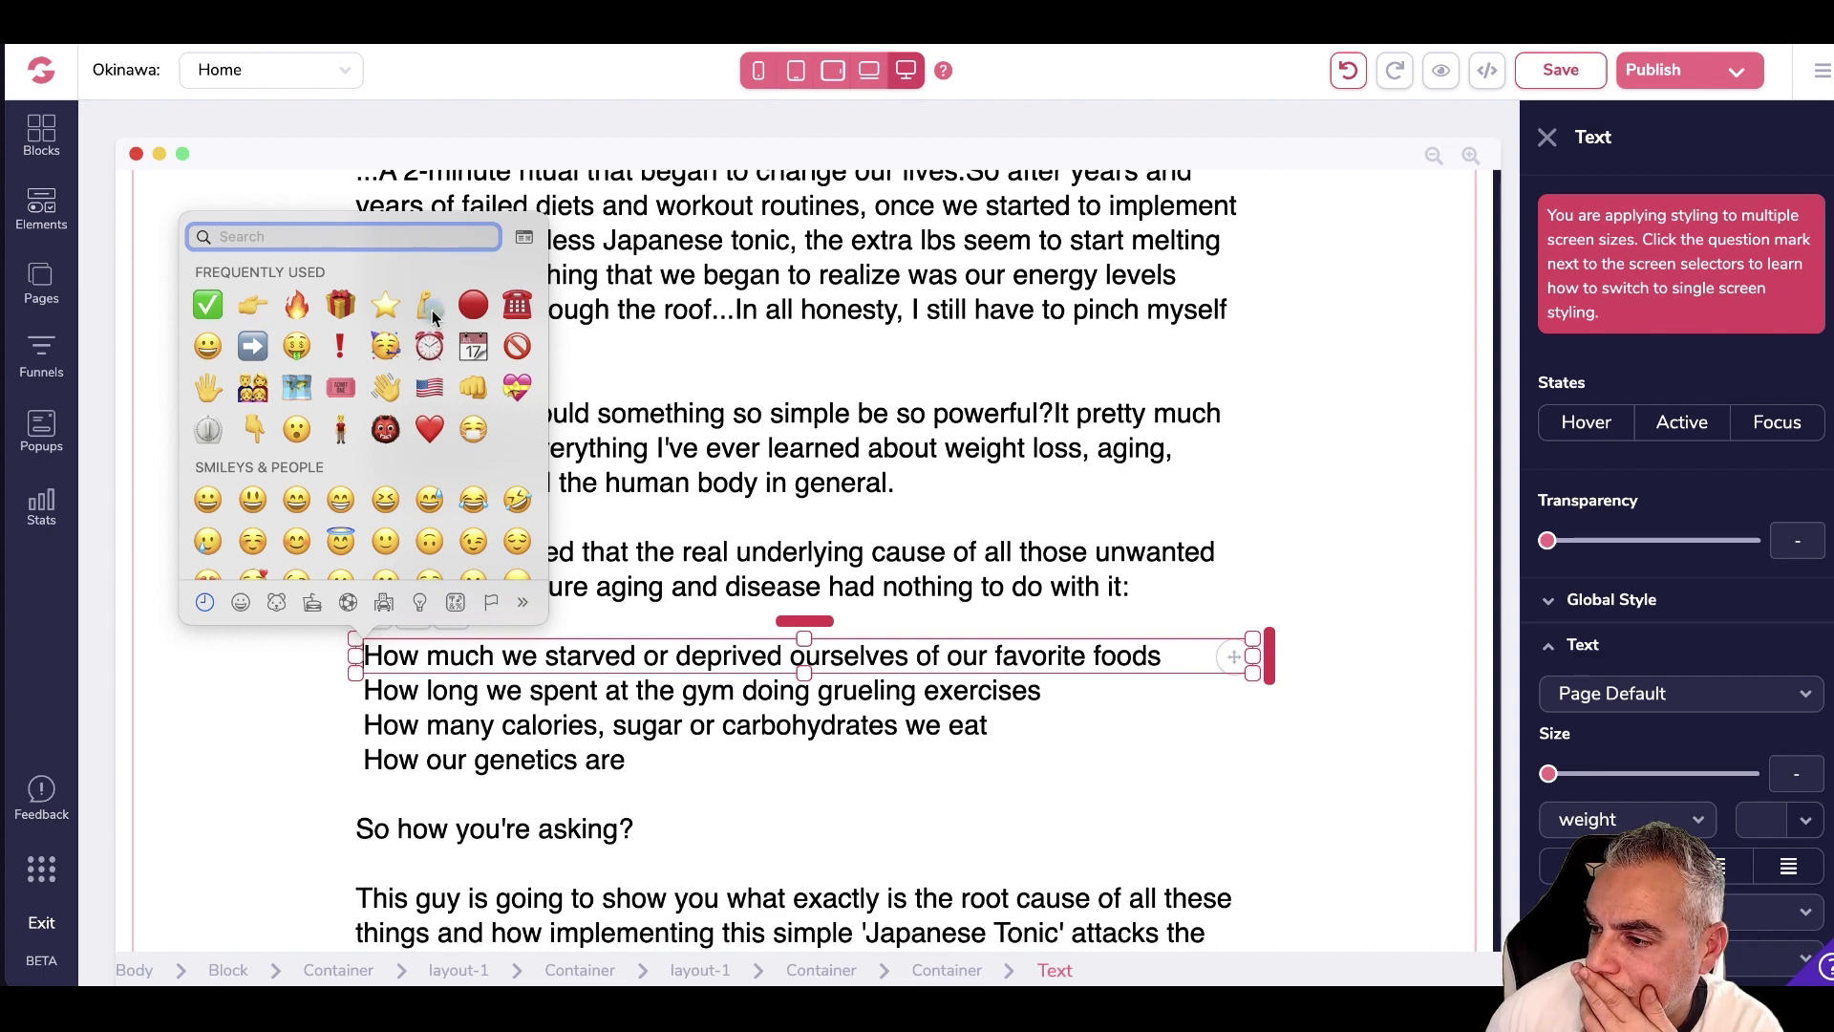
scroll(411, 444, down, 10)
scroll(413, 443, up, 2)
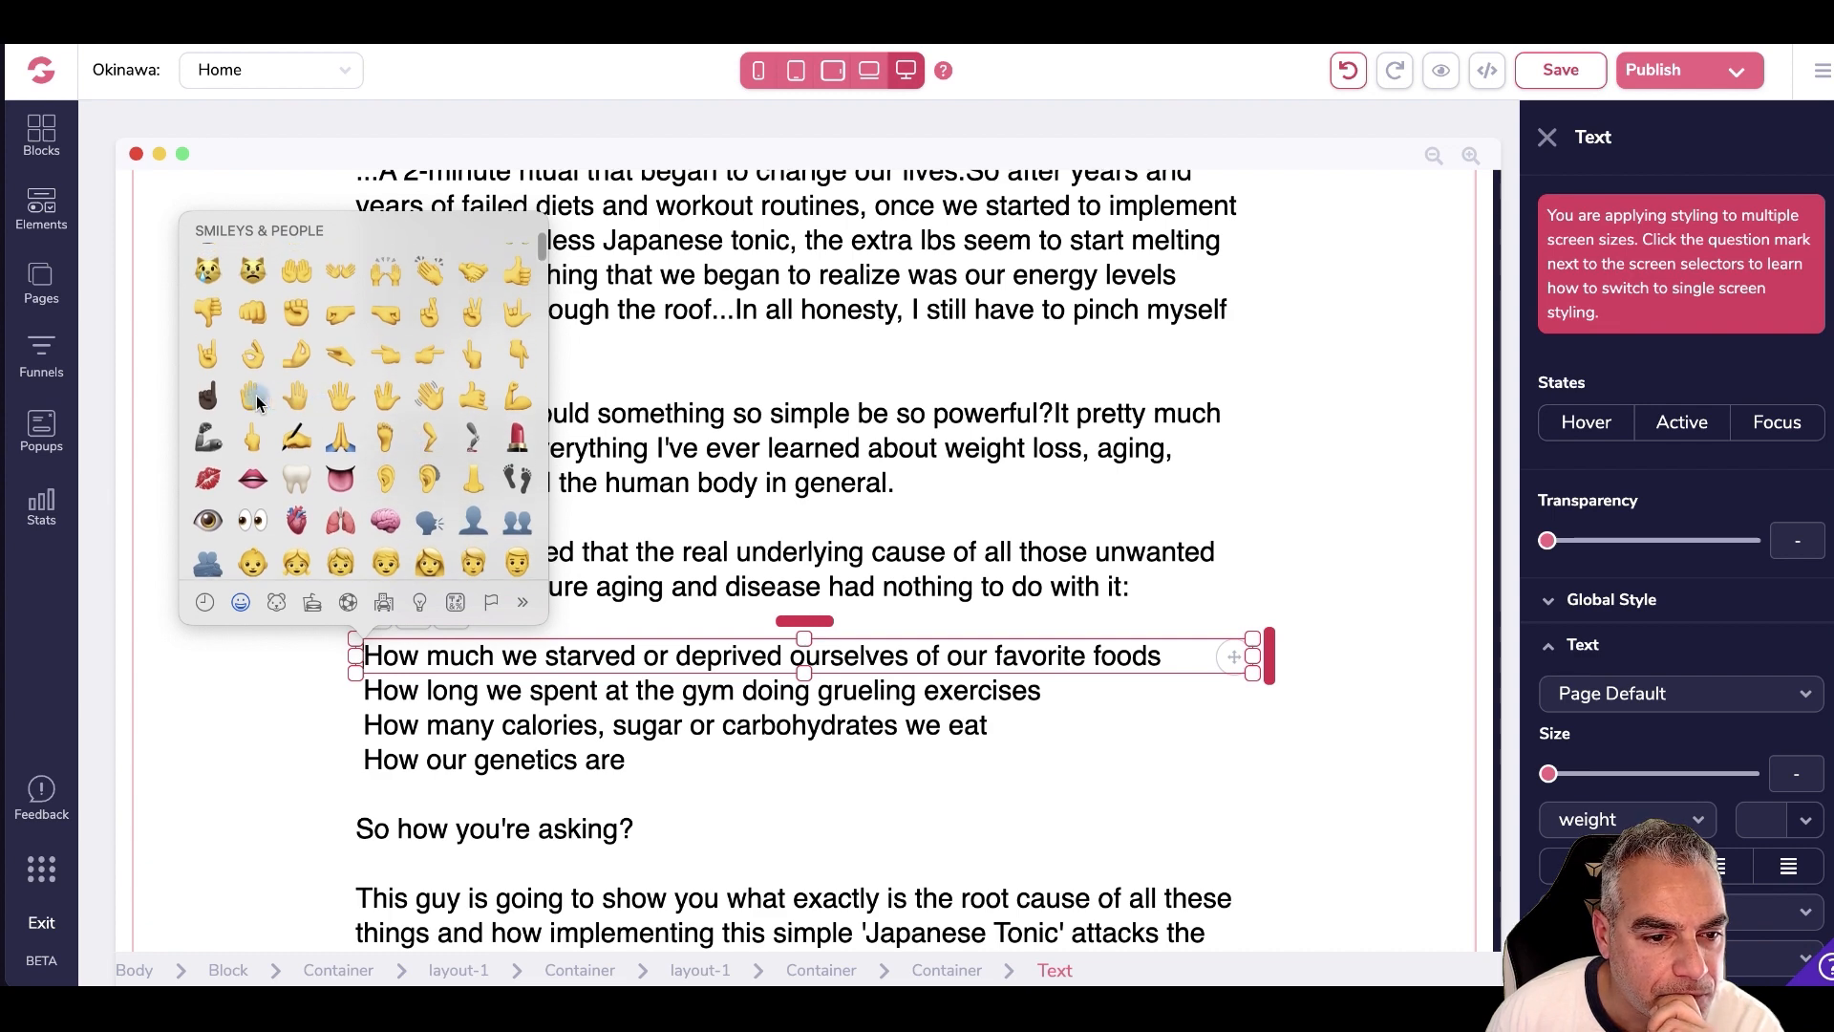
key(Escape)
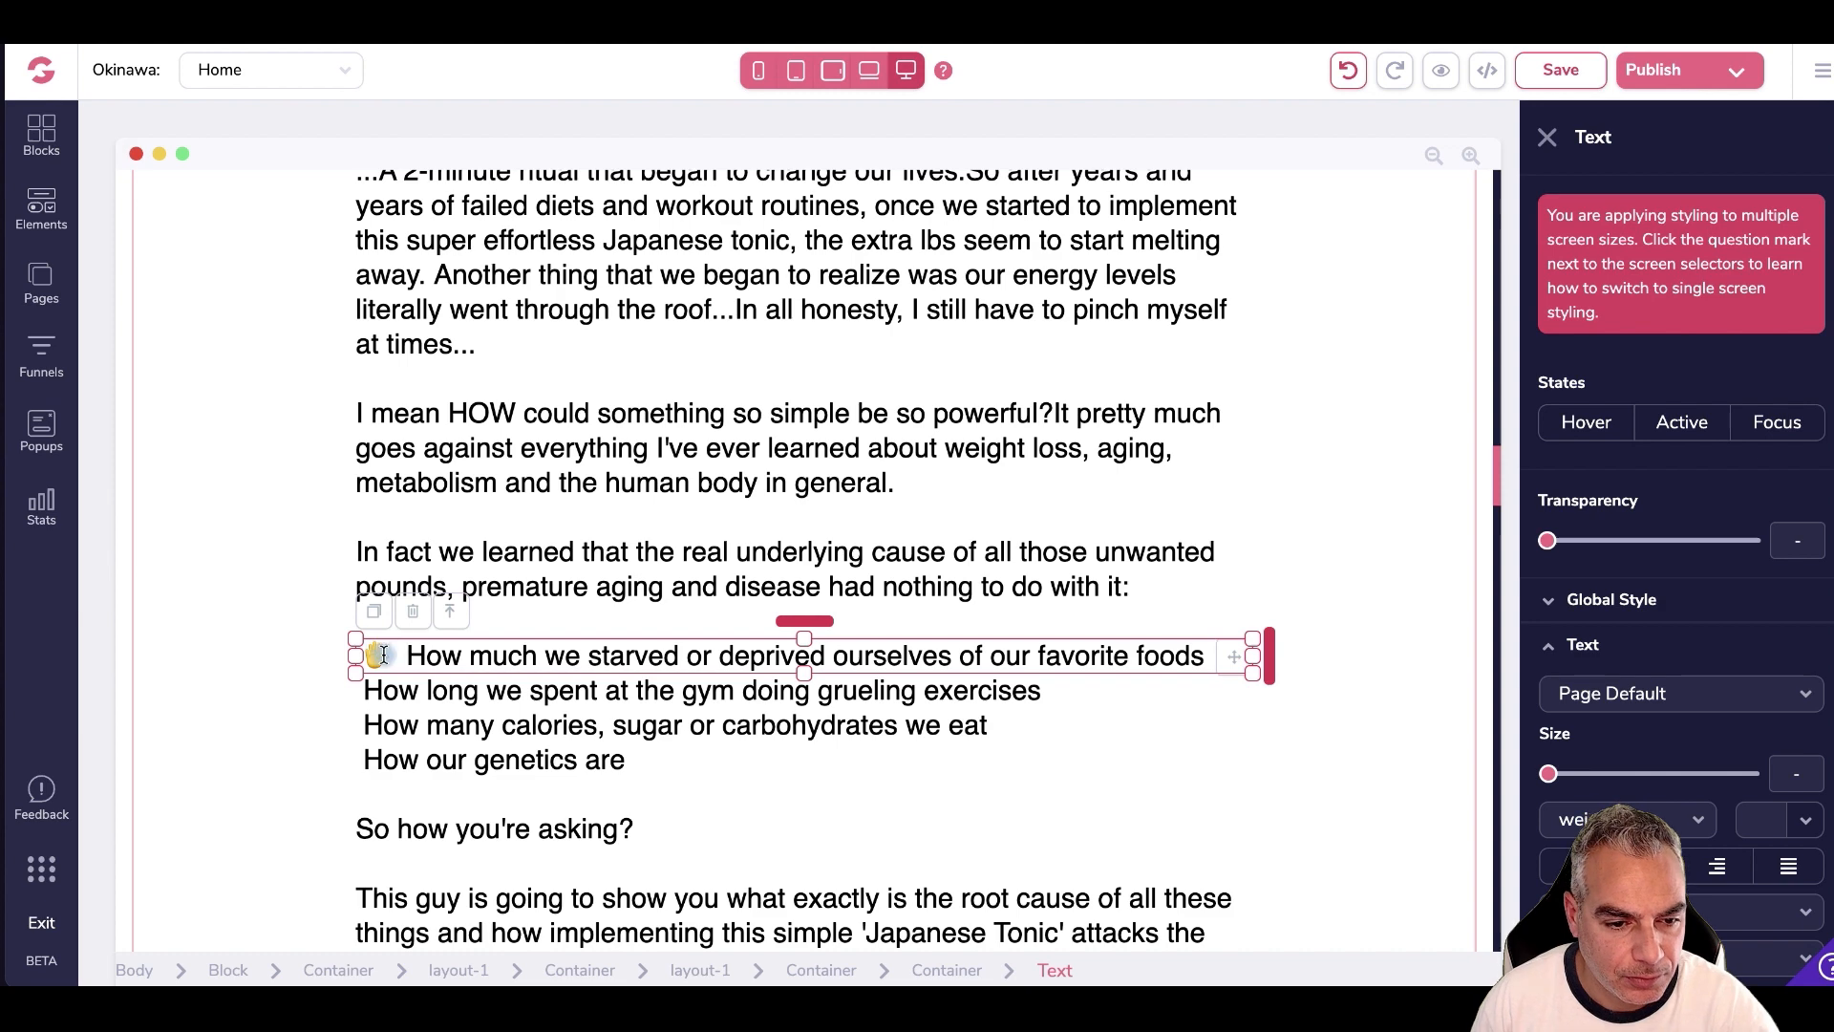
- Copy the ✋ emoji to the start of the "How long we spent", "How many calories" and "How our genetics are" lines
drag(387, 657, 359, 656)
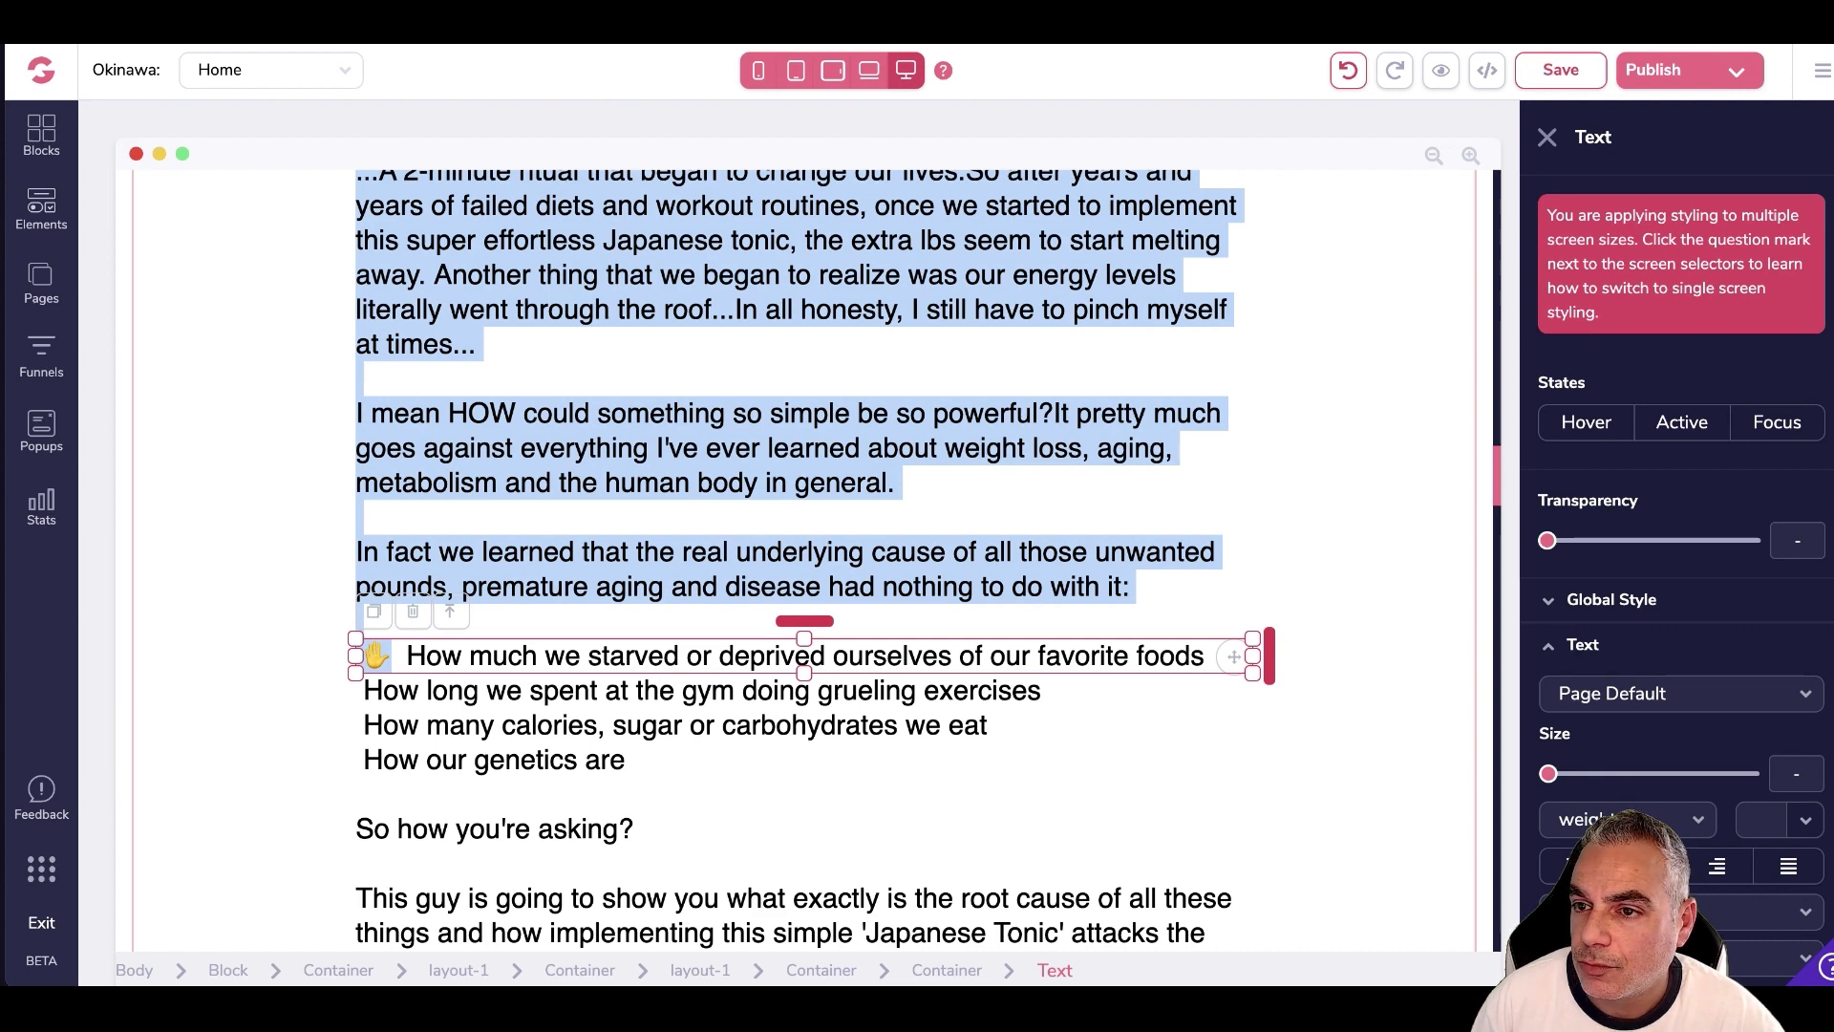
click(364, 690)
text(✋)
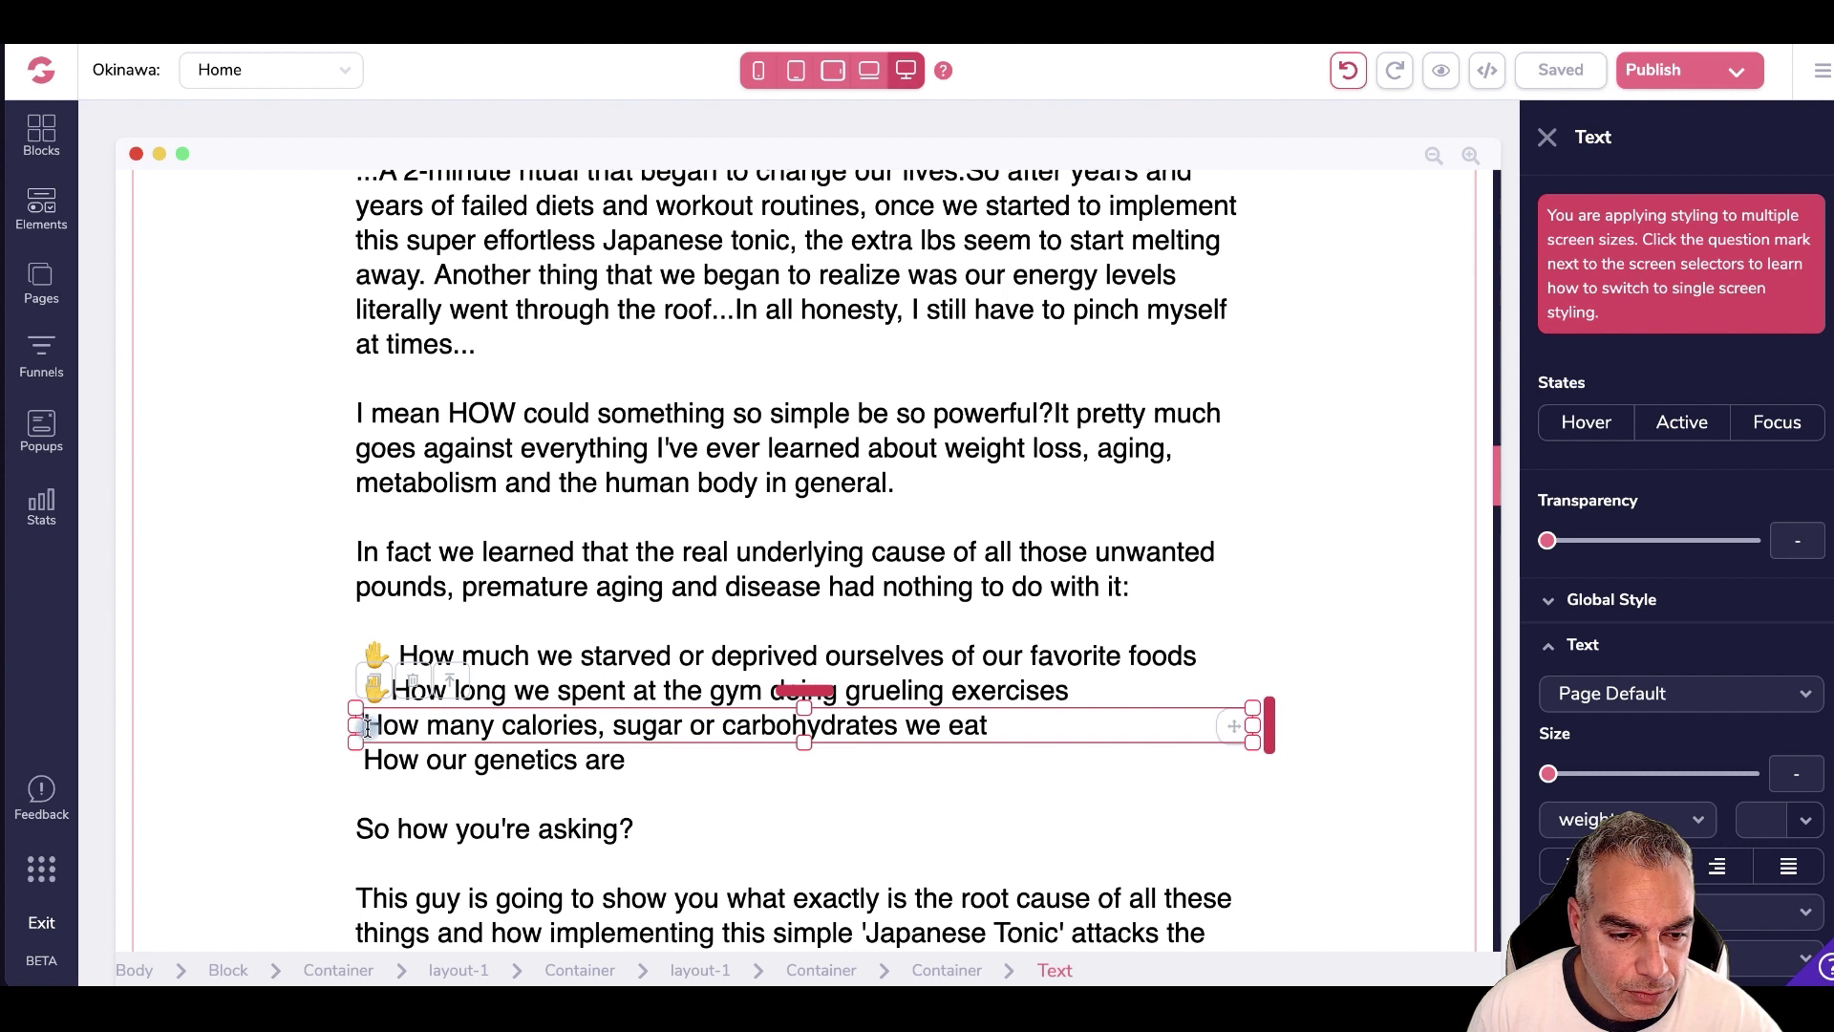
text(✋)
click(368, 762)
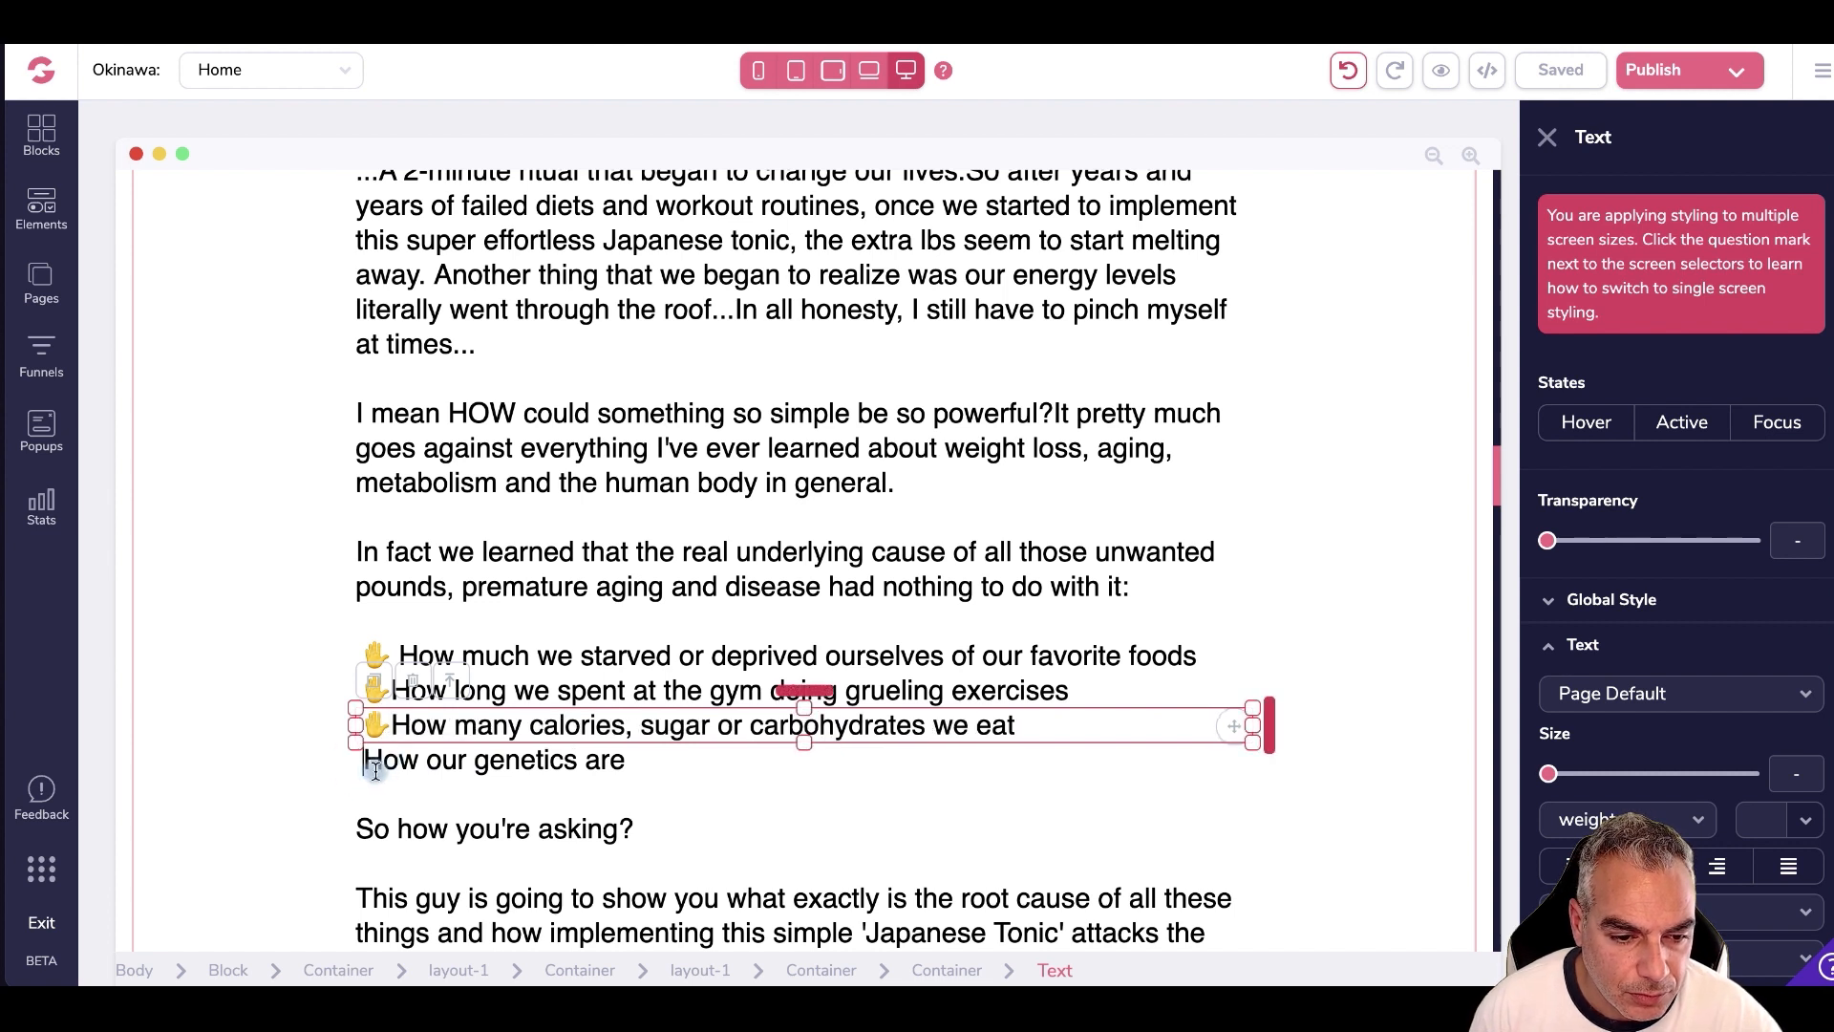
text(✋)
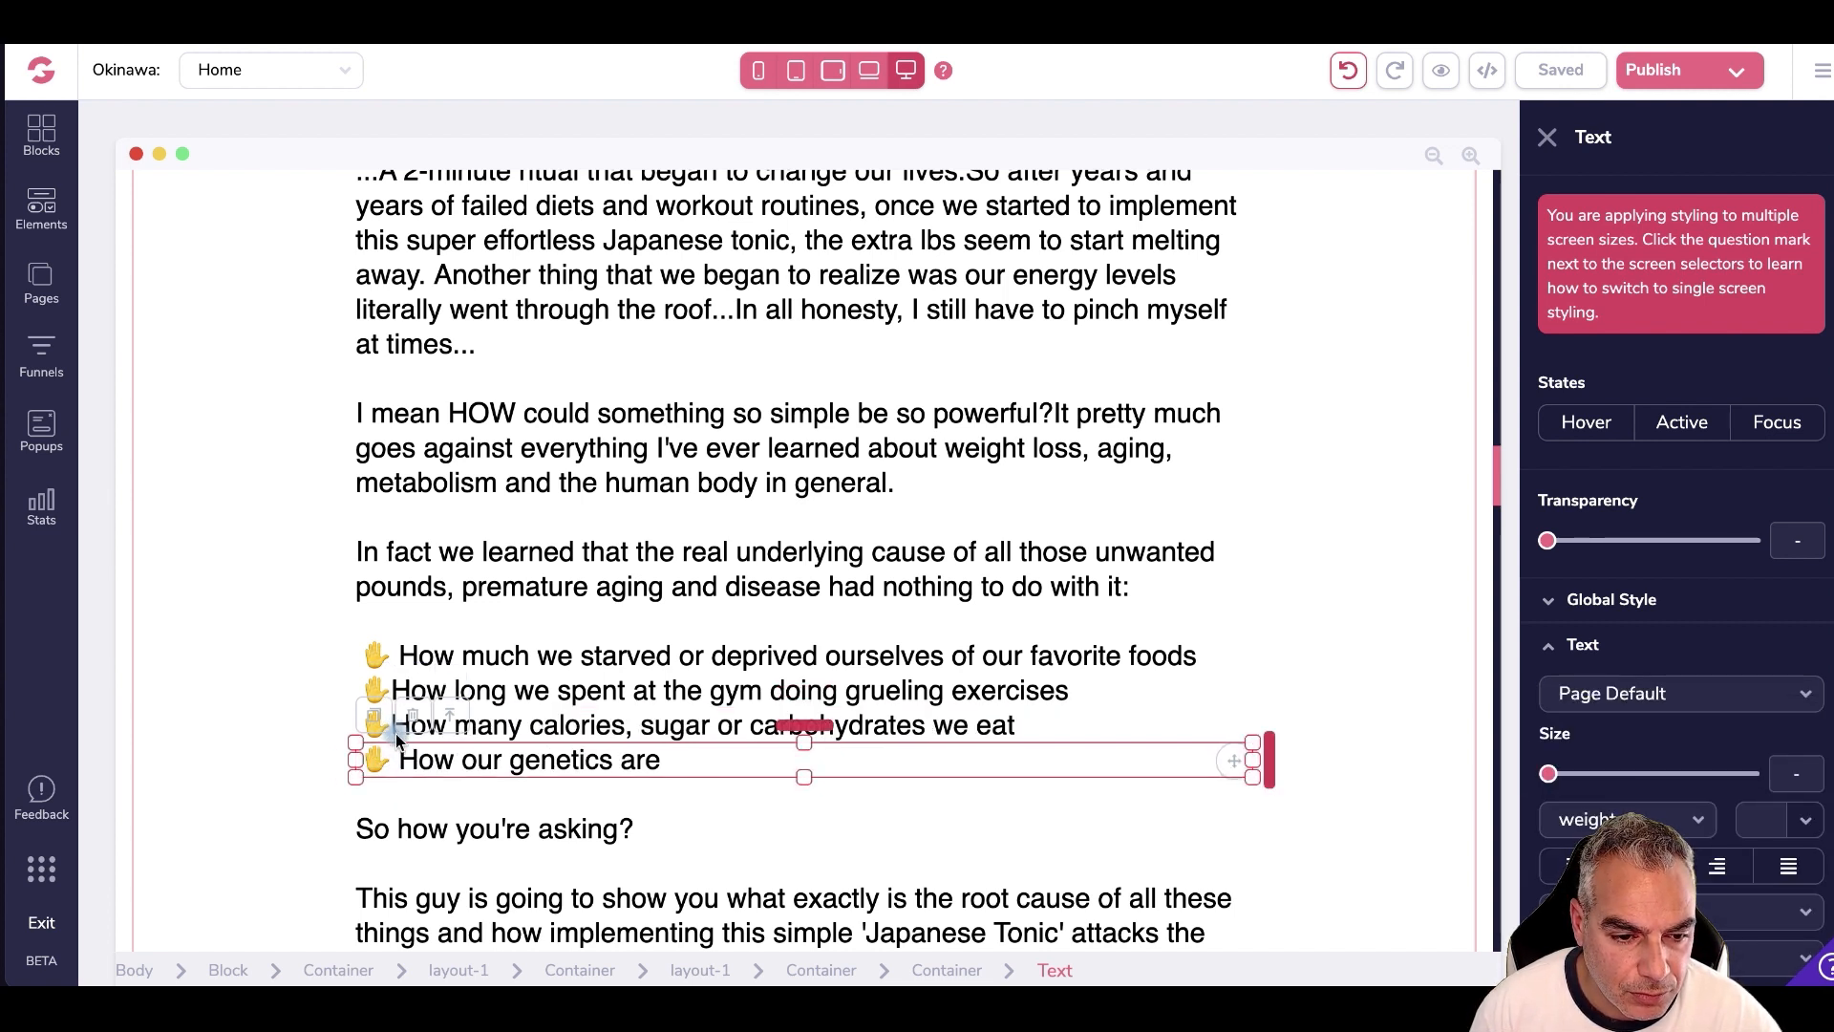
- Put a single space between the ✋ emoji and the text on the "How many calories", "How long" and "How much" lines
click(419, 735)
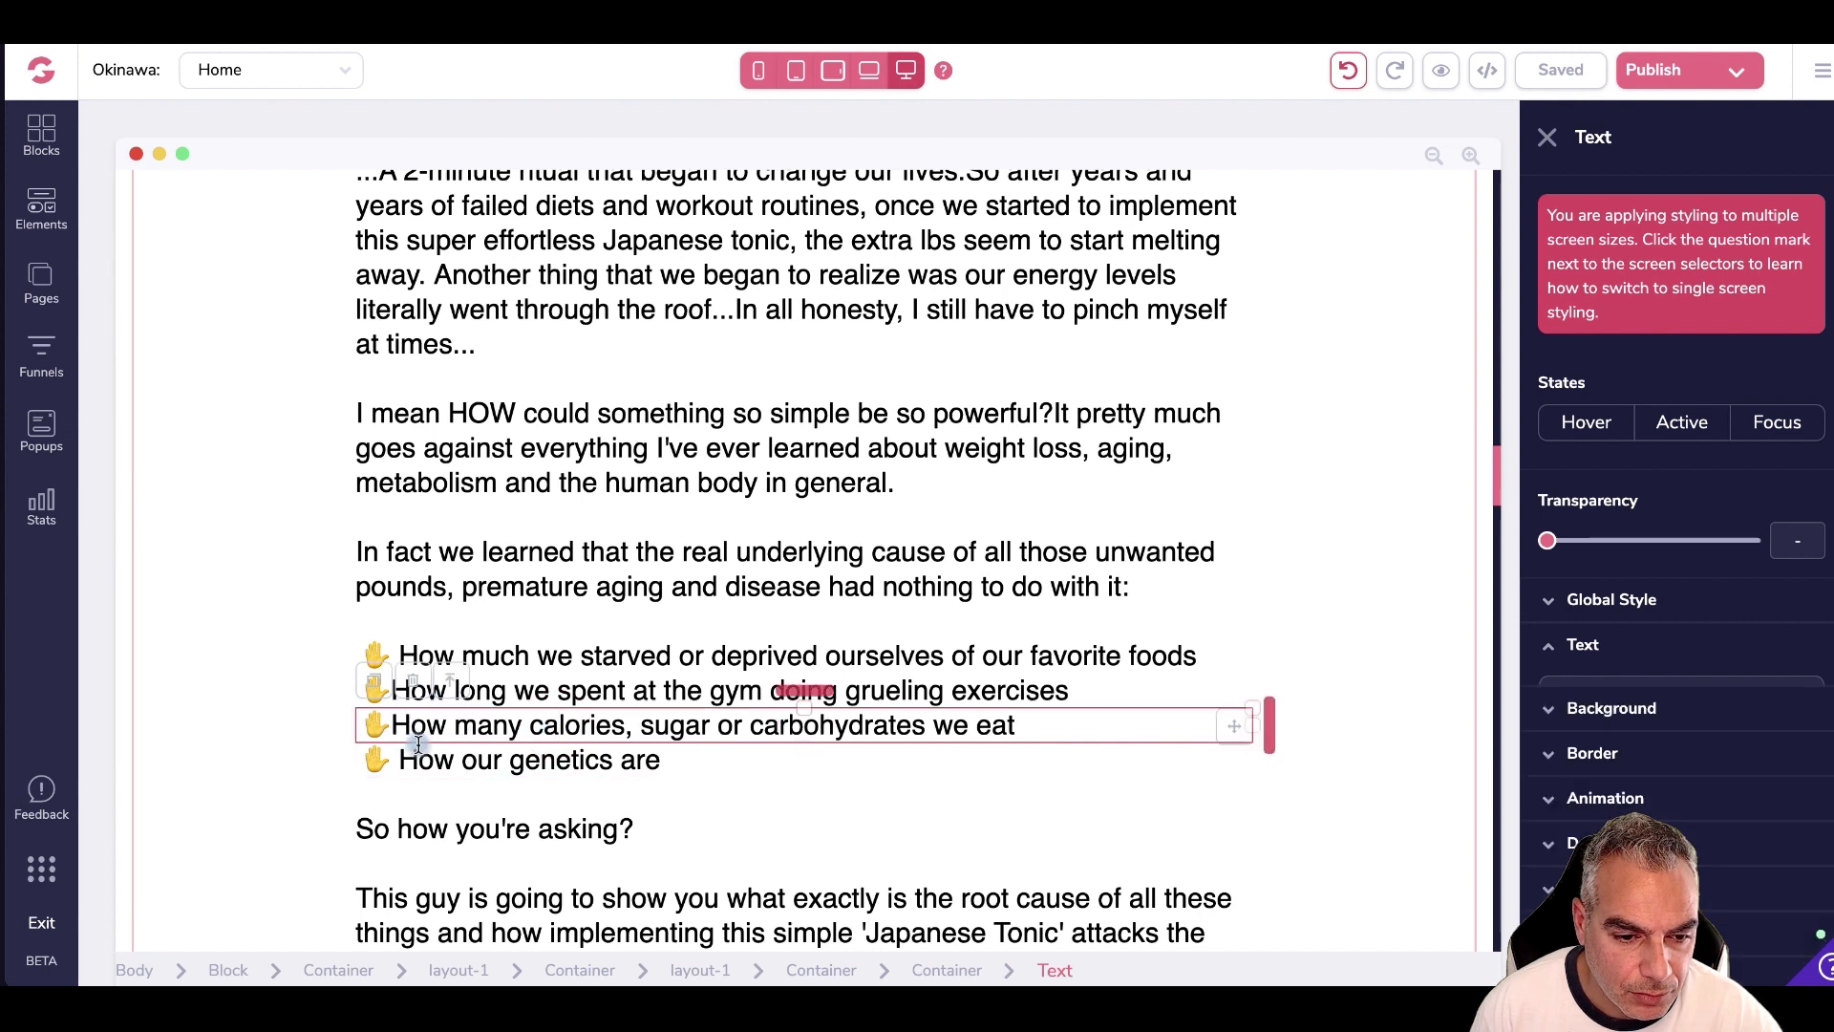
click(392, 728)
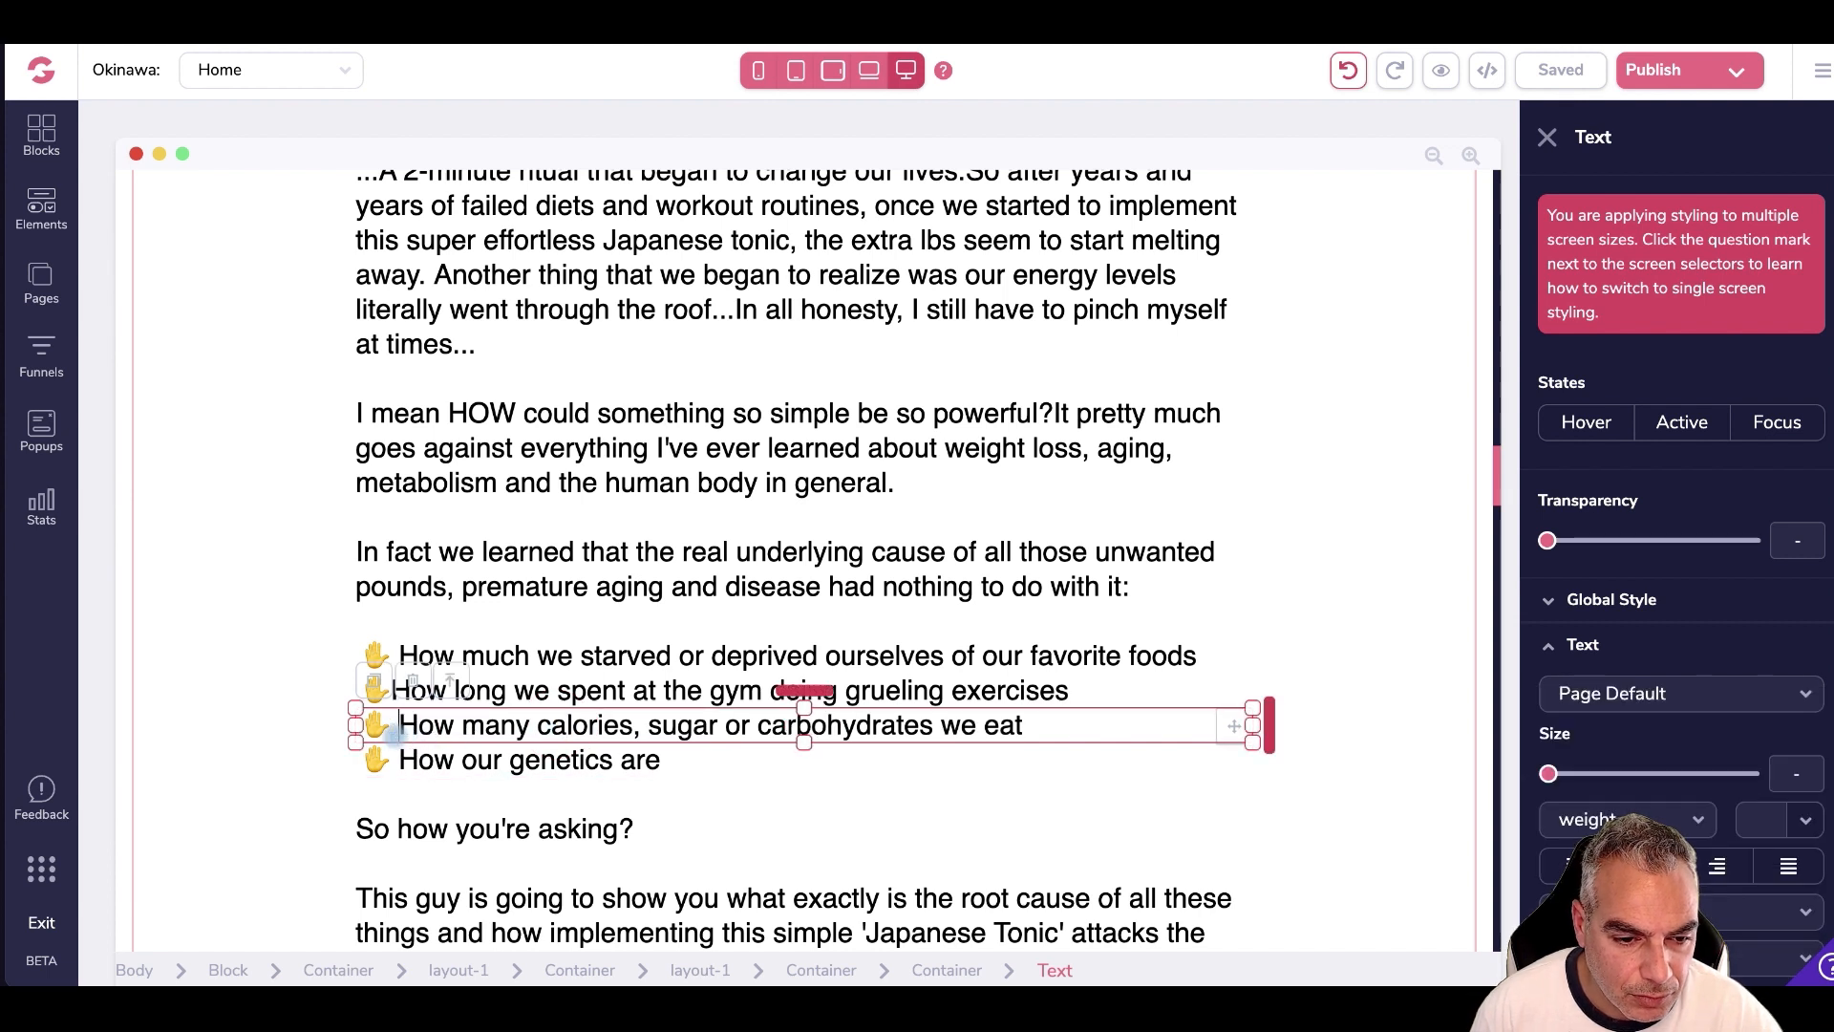
click(567, 681)
click(394, 690)
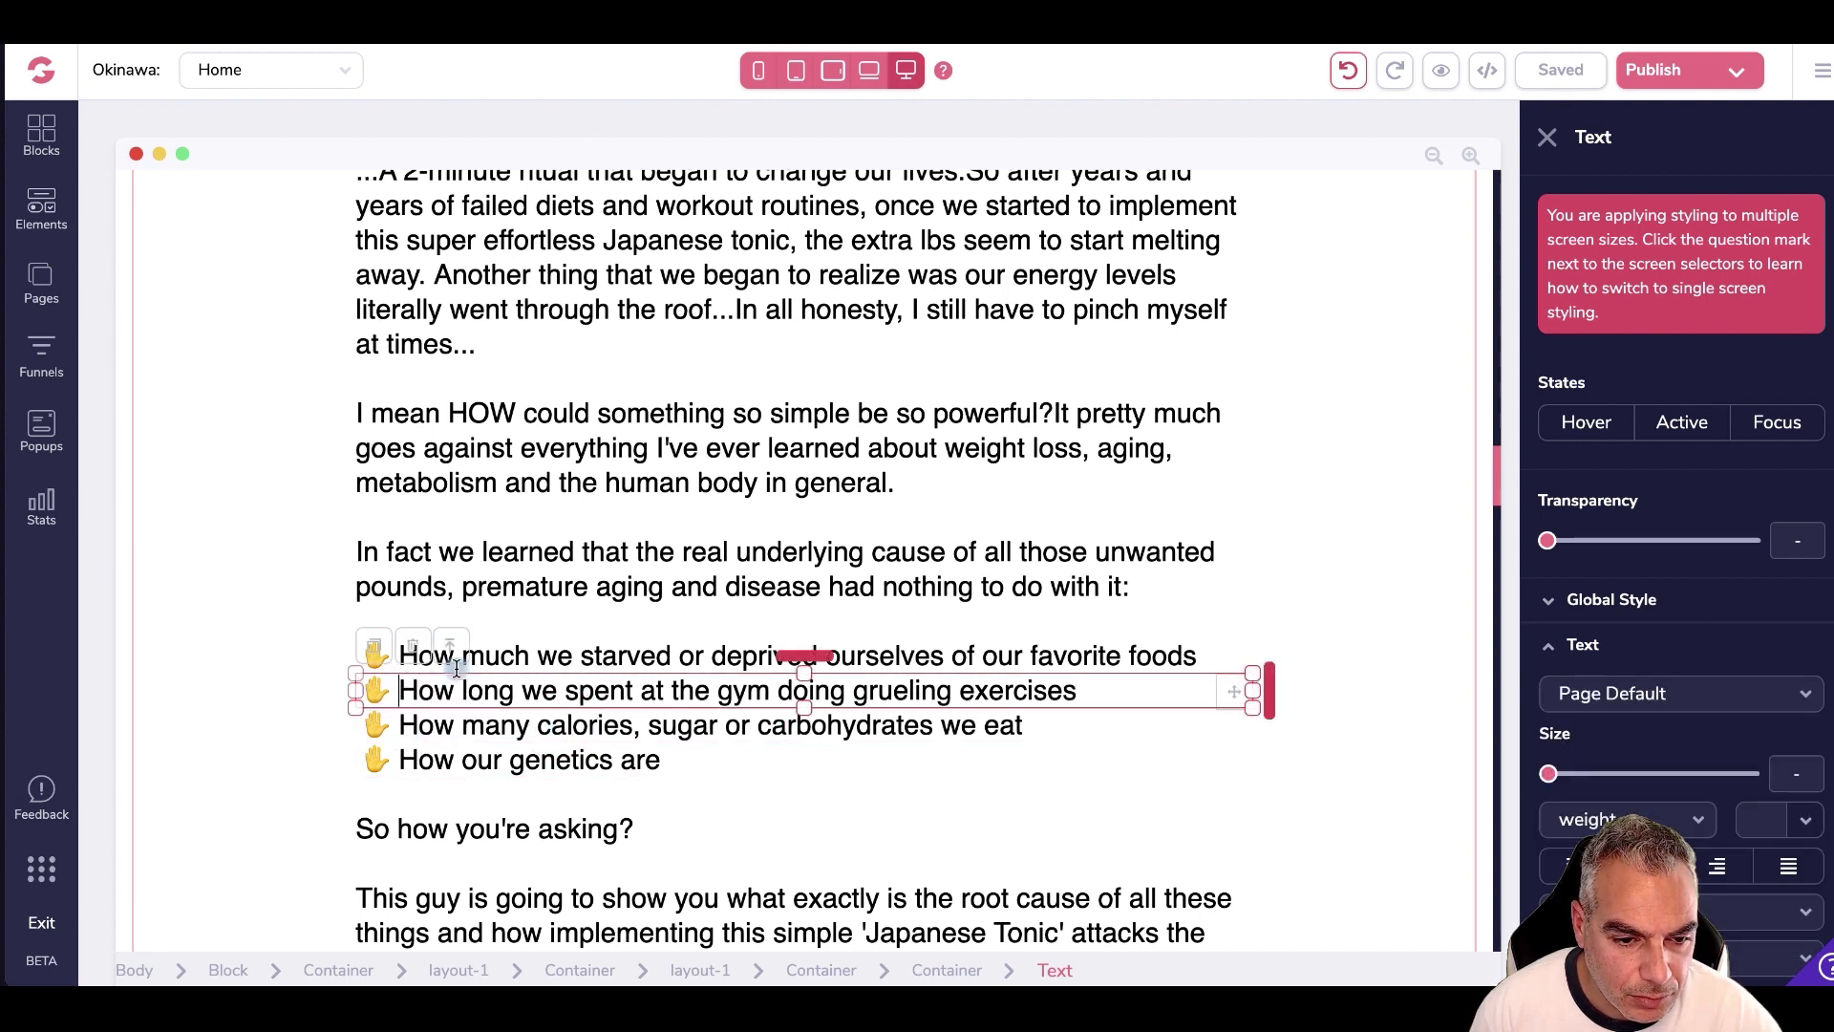
click(556, 662)
click(394, 655)
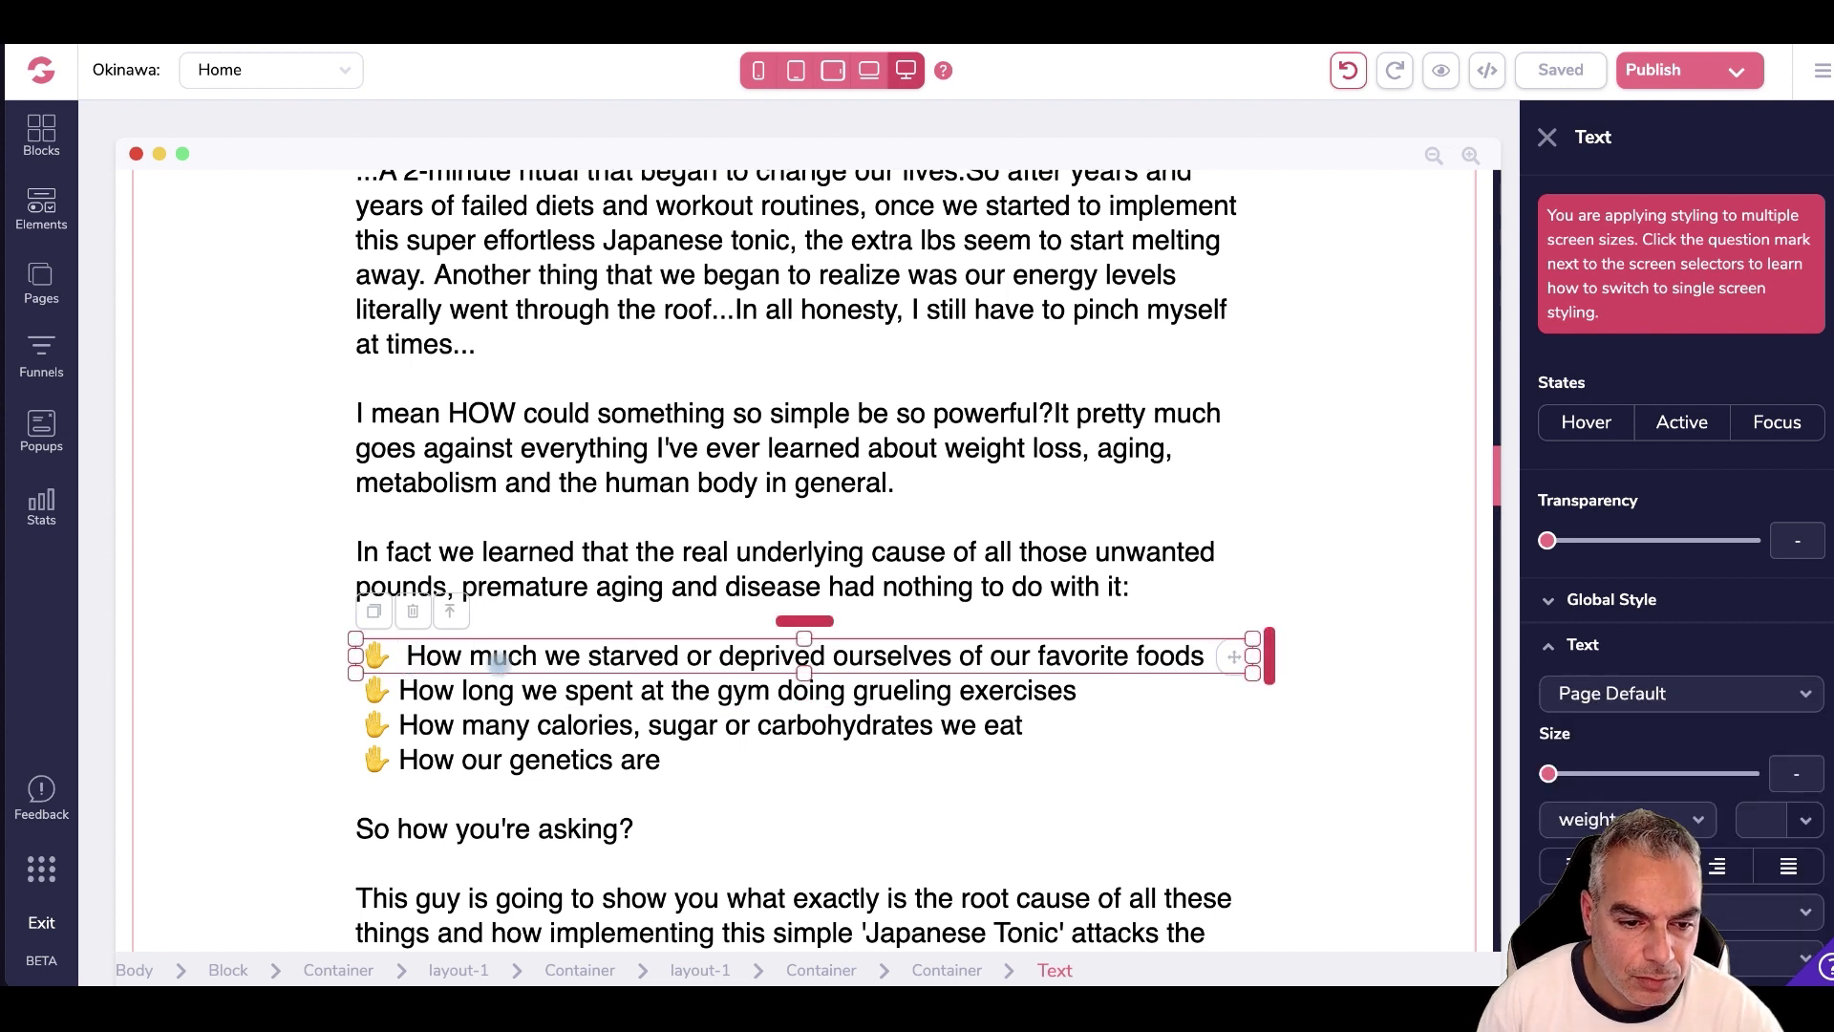
key(BackSpace)
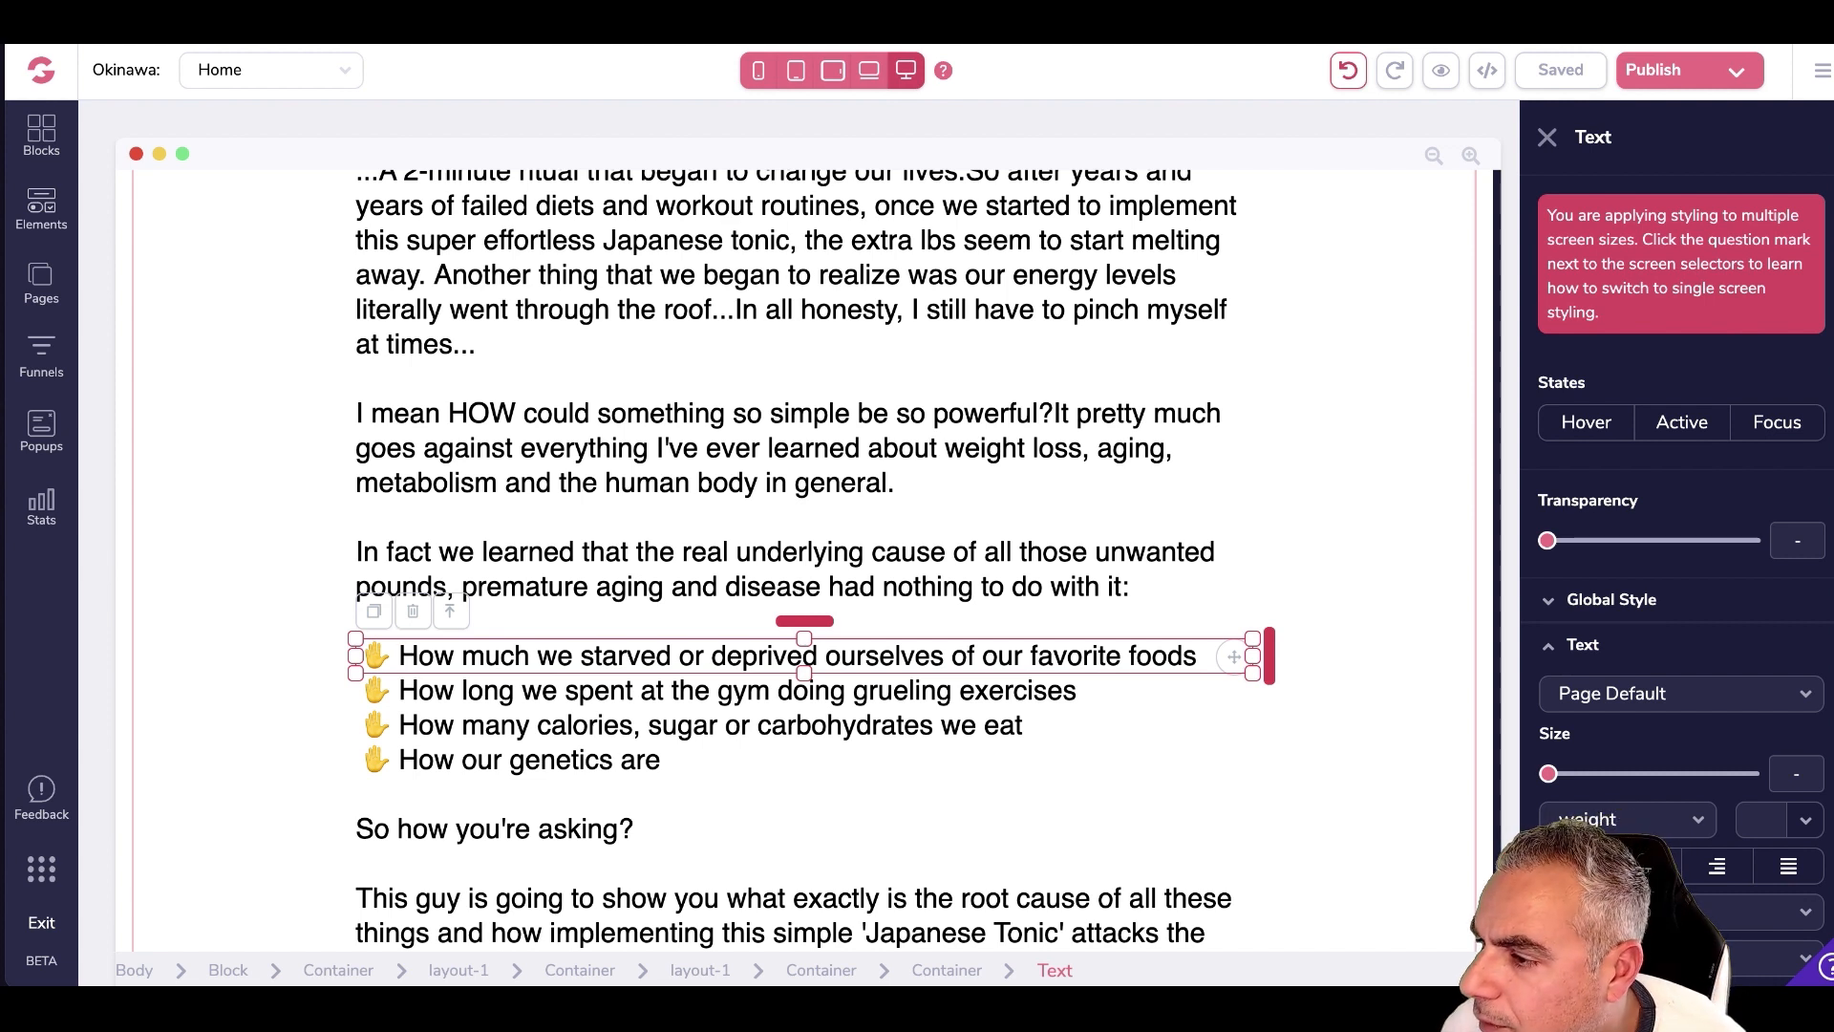
- Insert a victory hand emoji ✌ in front of "Finally eat most of what we wanted"
scroll(545, 501, down, 10)
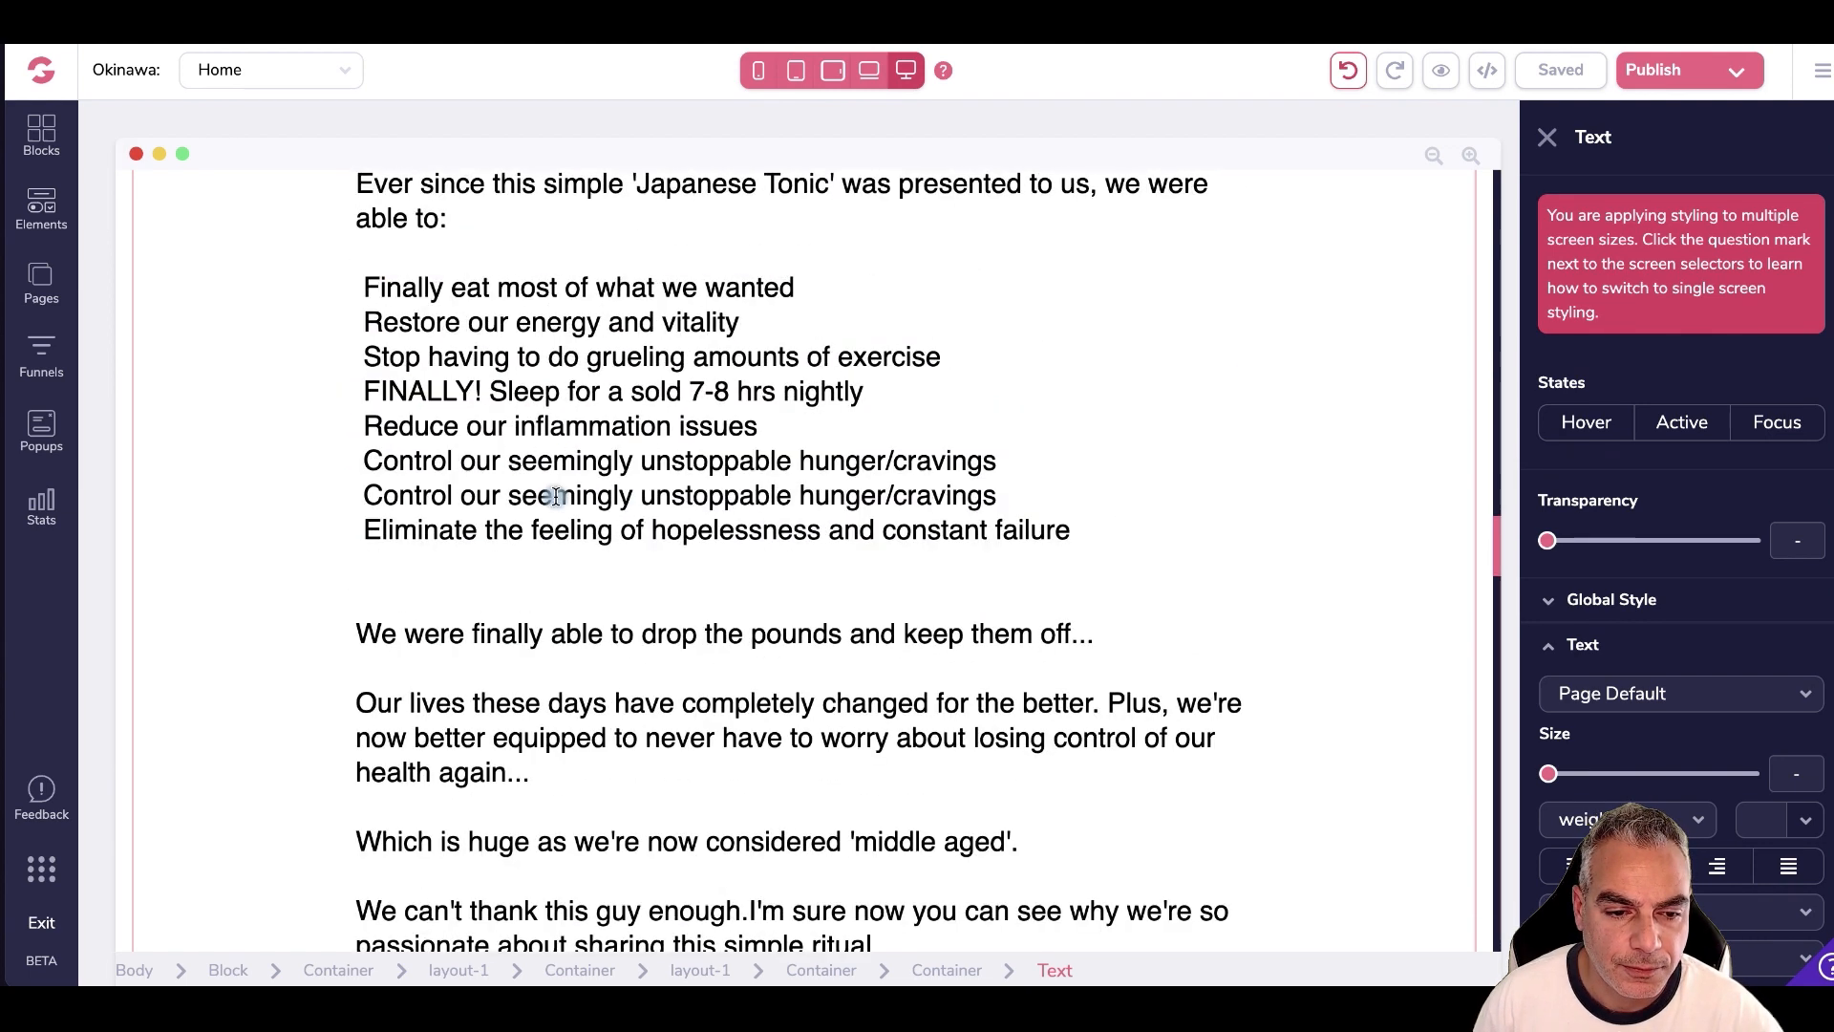
scroll(557, 494, up, 2)
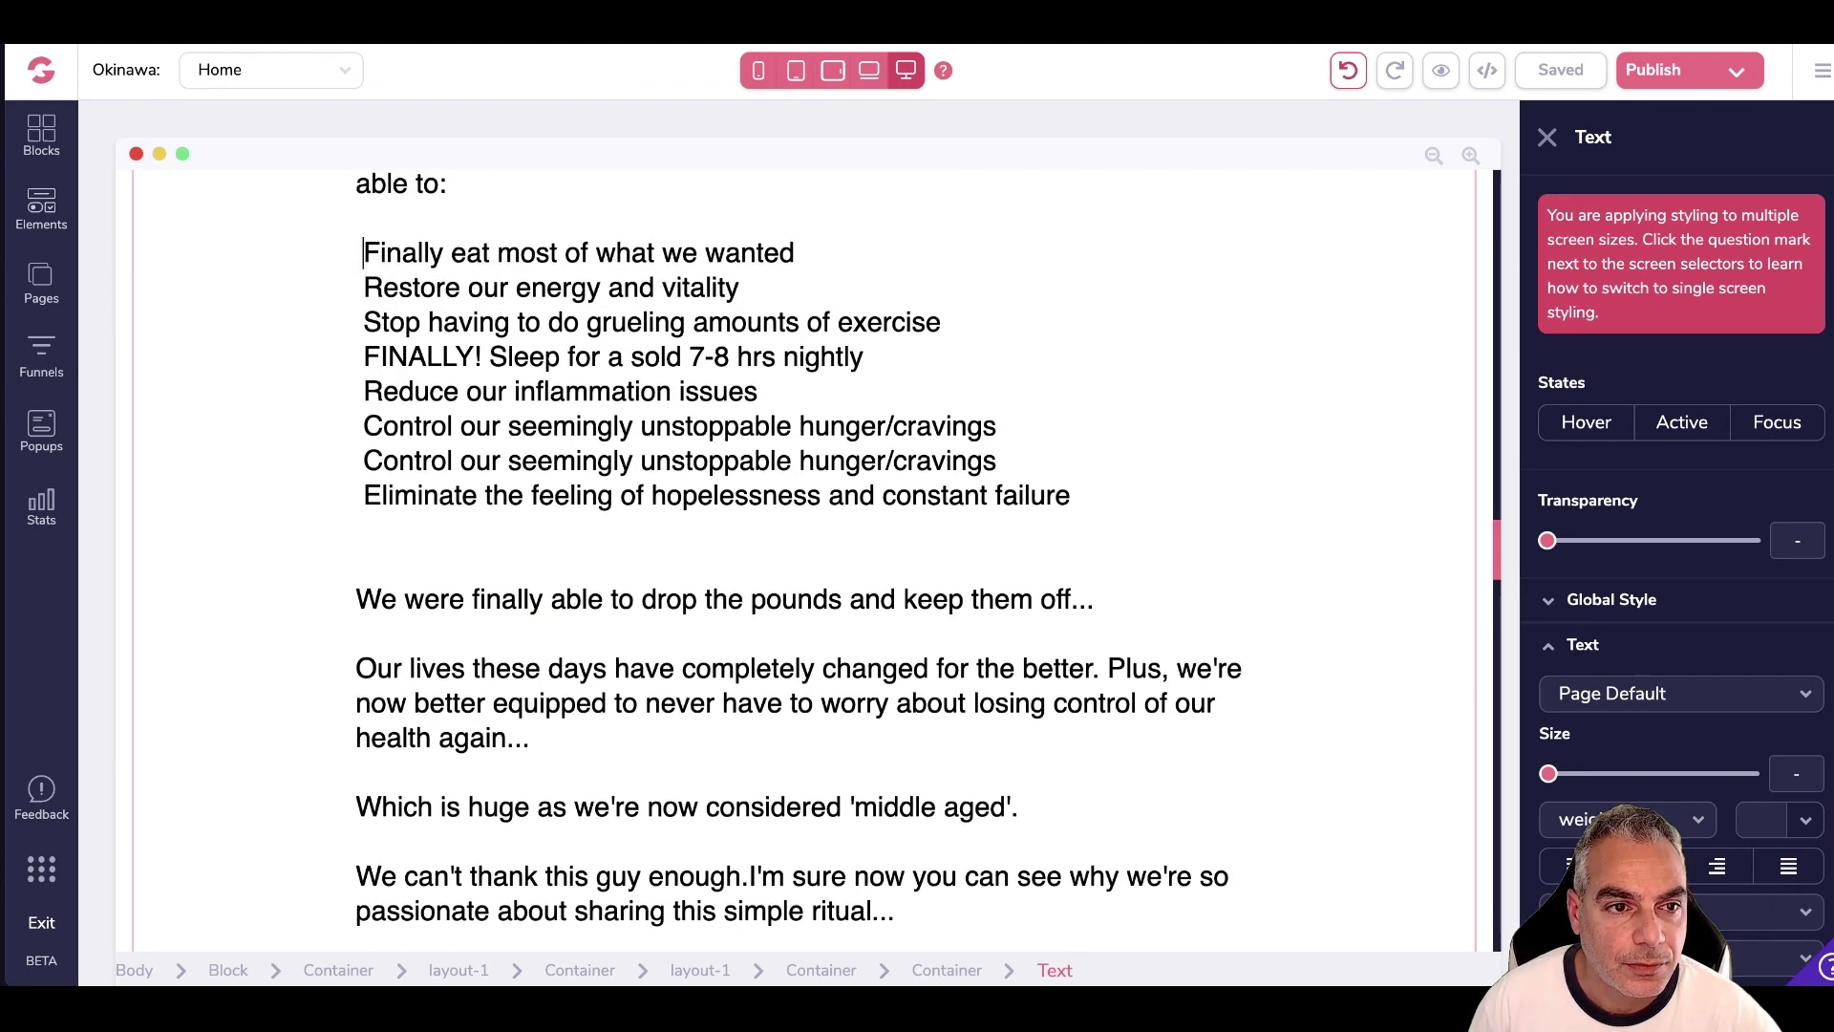
right_click(363, 252)
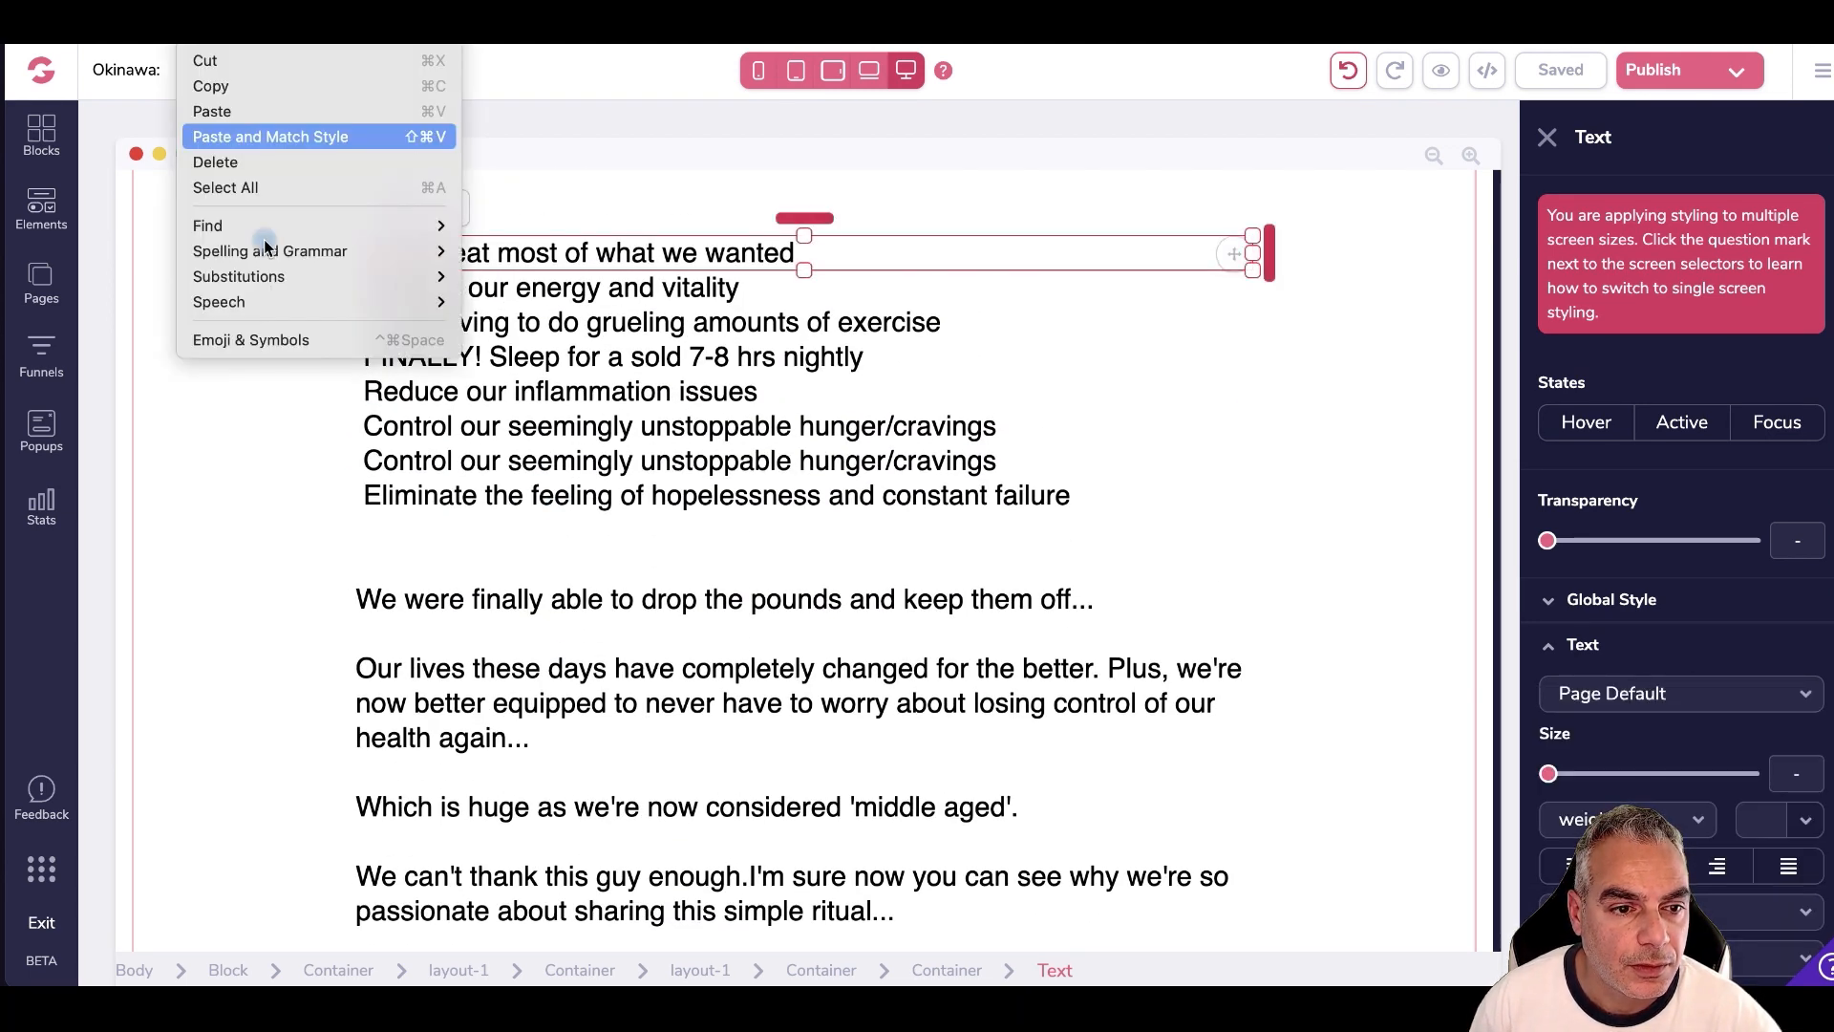
click(268, 340)
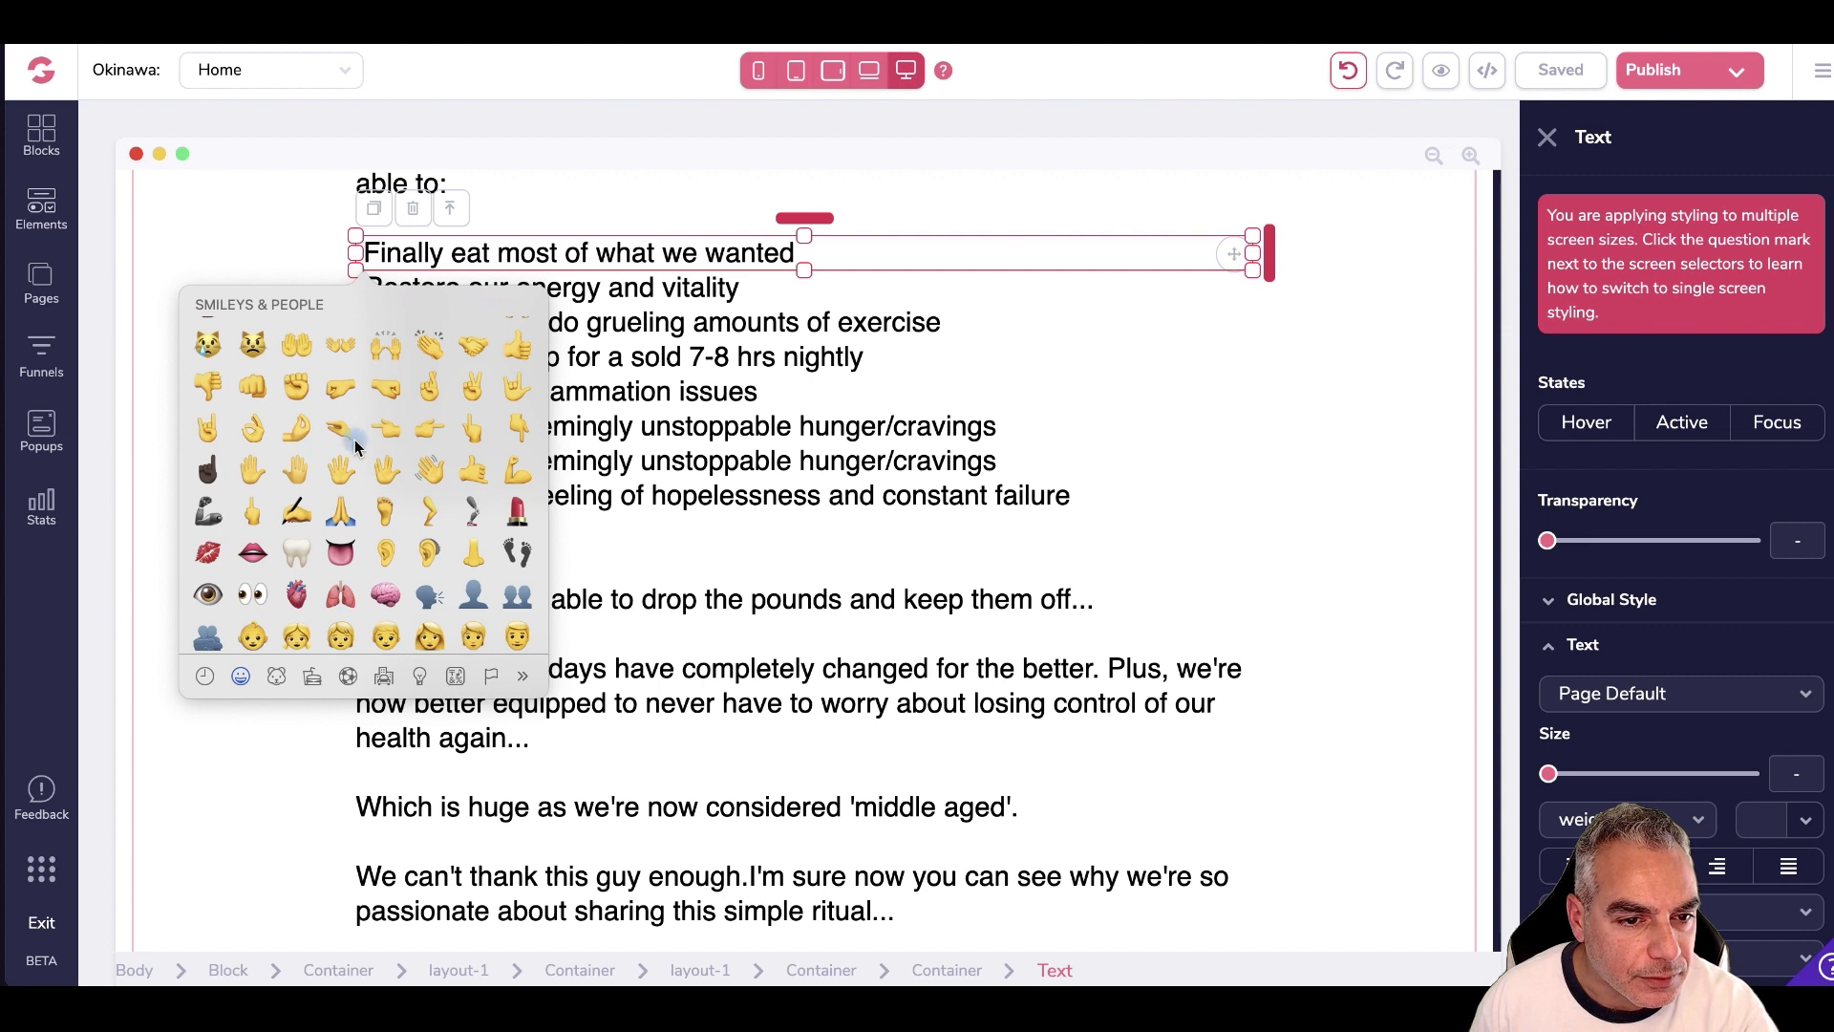
click(467, 388)
click(295, 342)
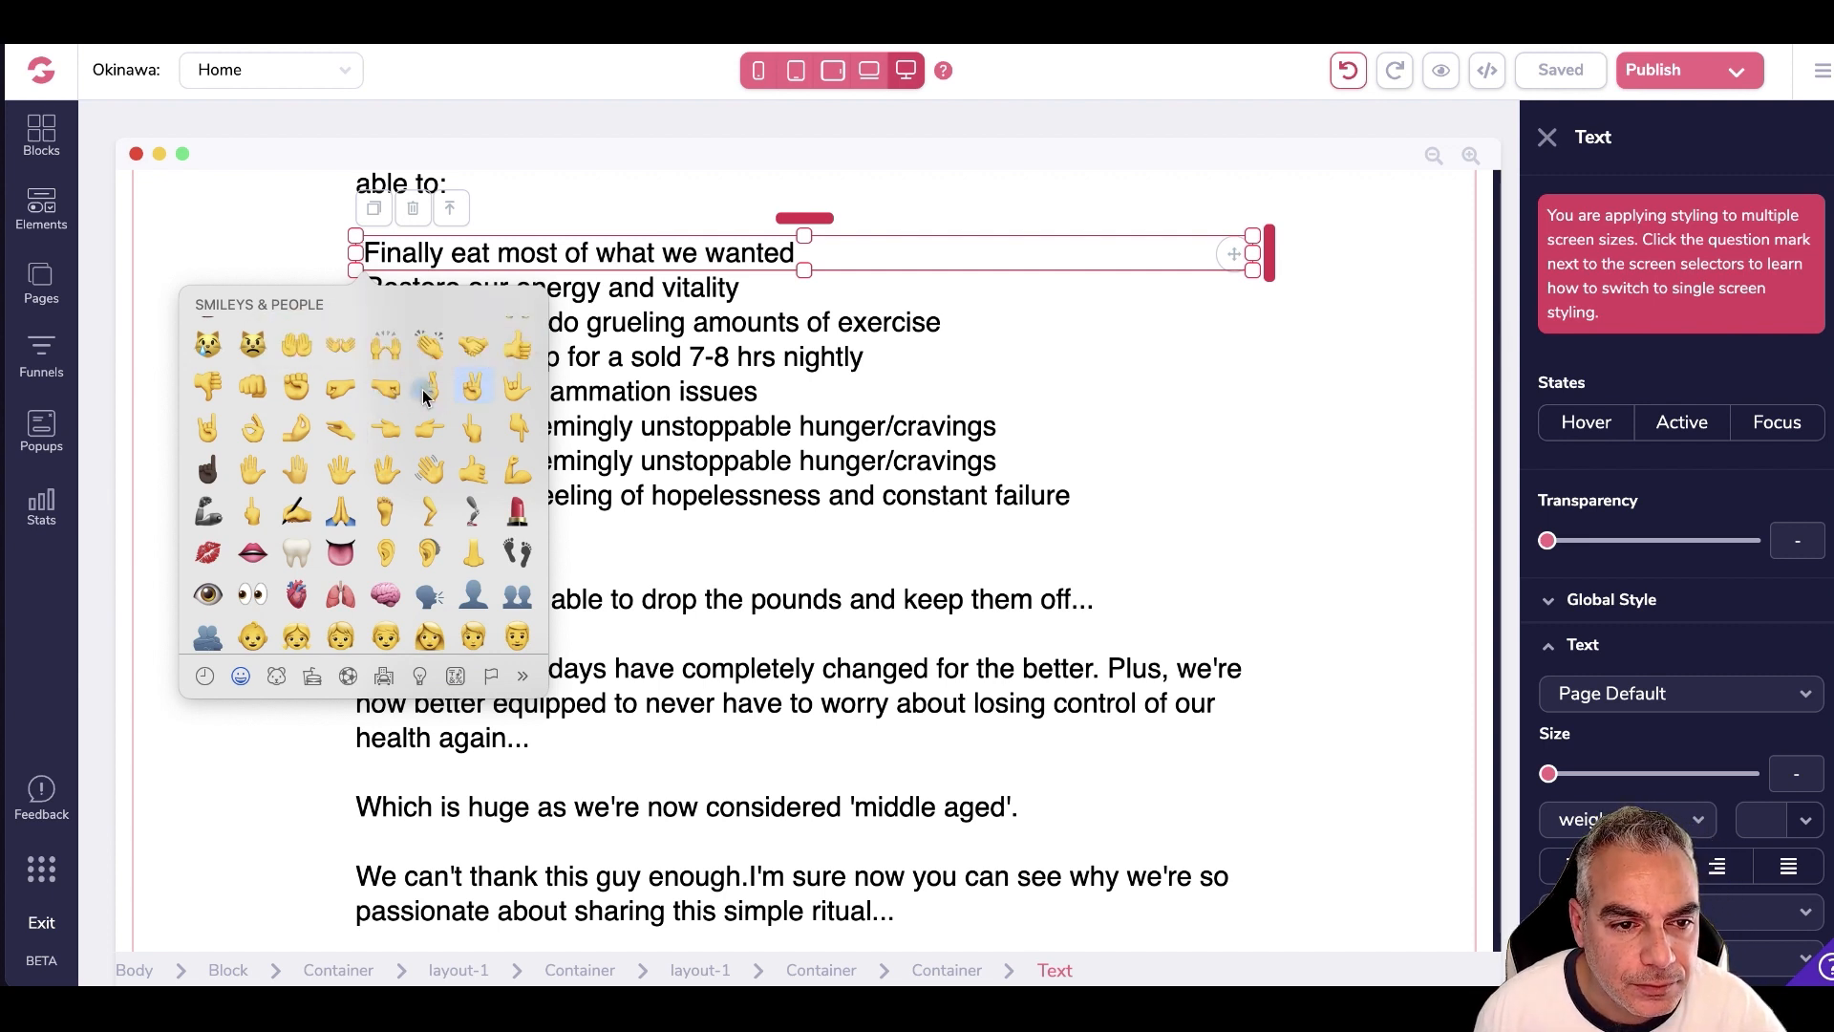
- Copy the ✌ emoji to the start of the "Restore our energy", "Stop having to do", "FINALLY!" and "Reduce our inflammation" lines
click(378, 256)
click(363, 280)
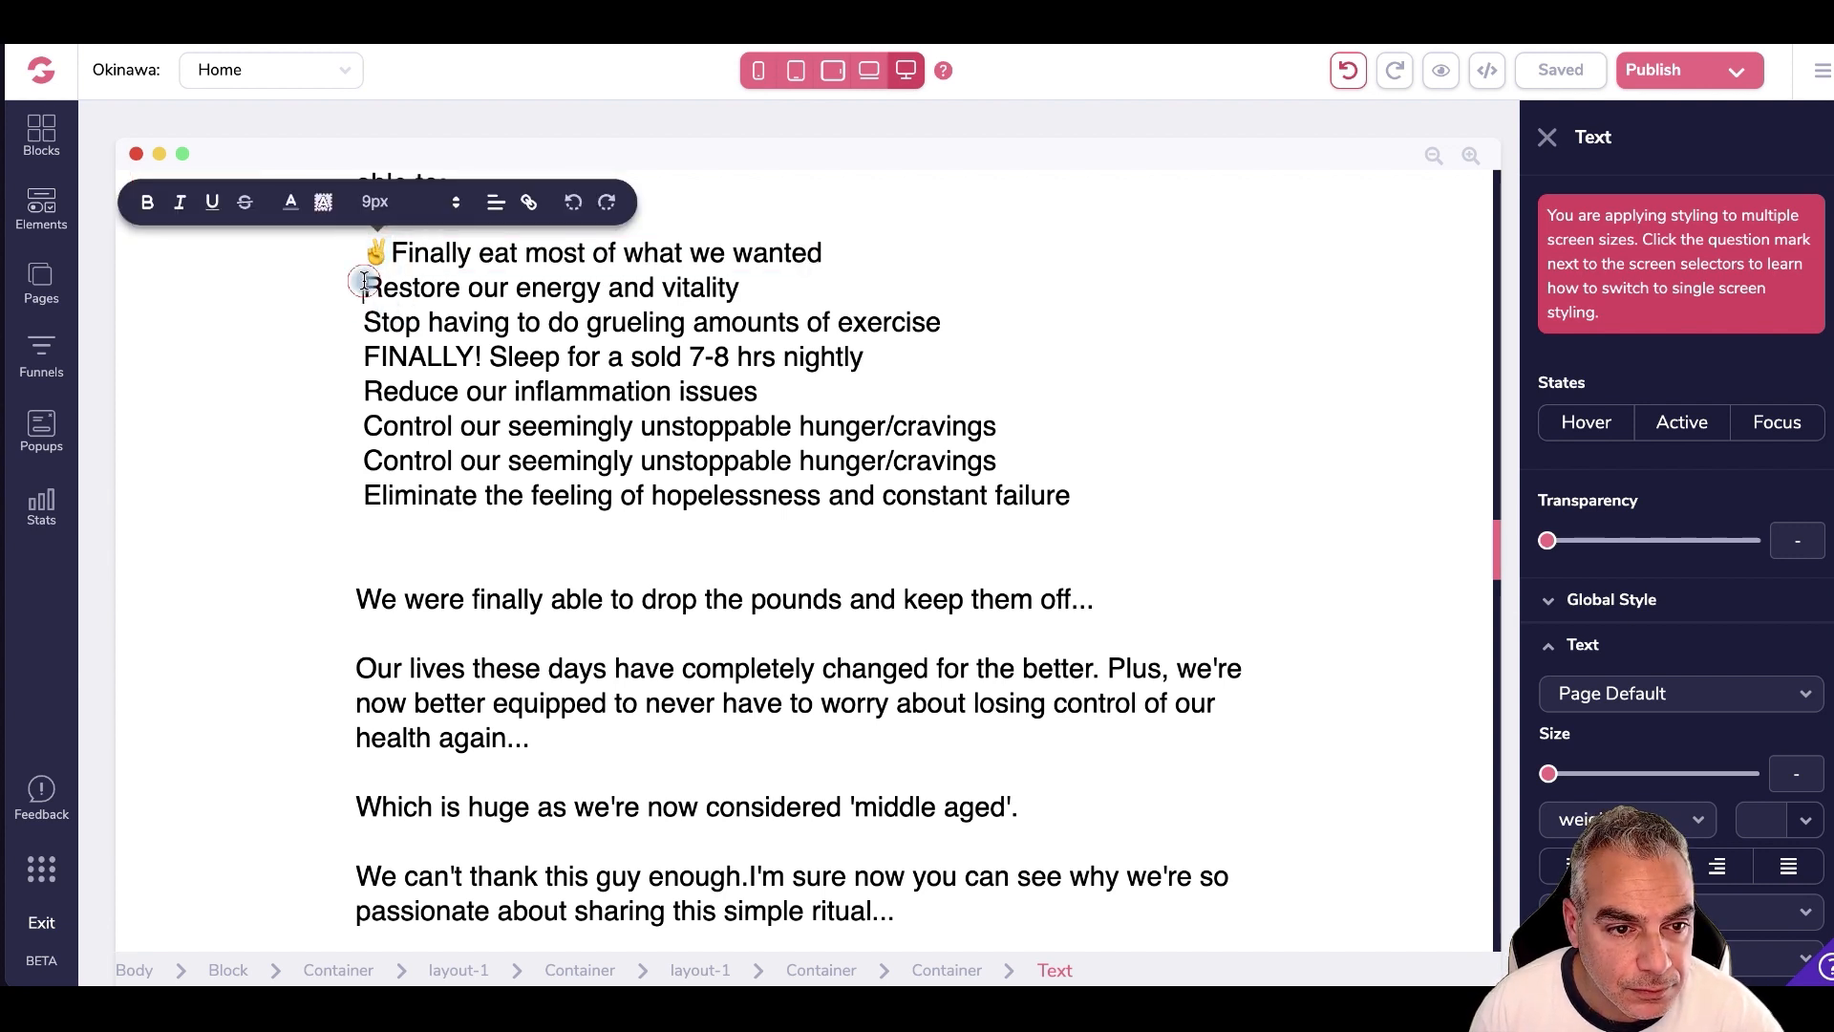
text(✌)
click(365, 322)
text(✌)
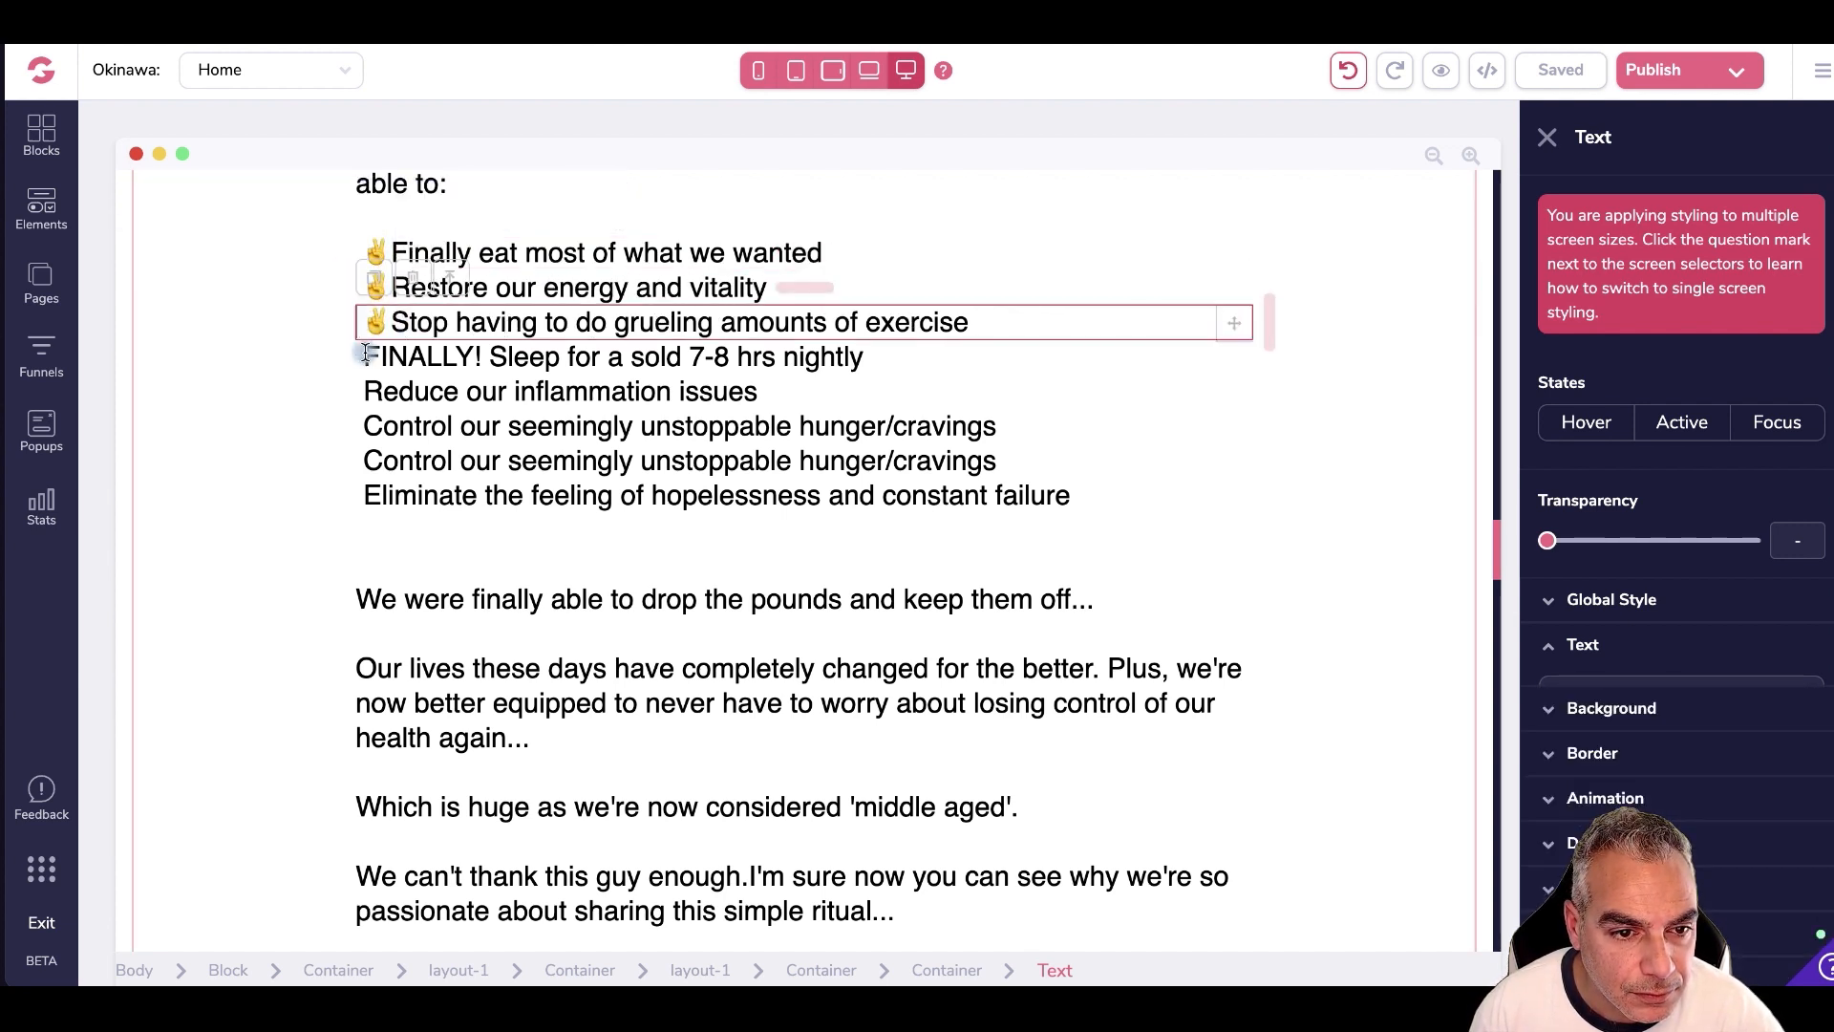
click(363, 355)
text(✌)
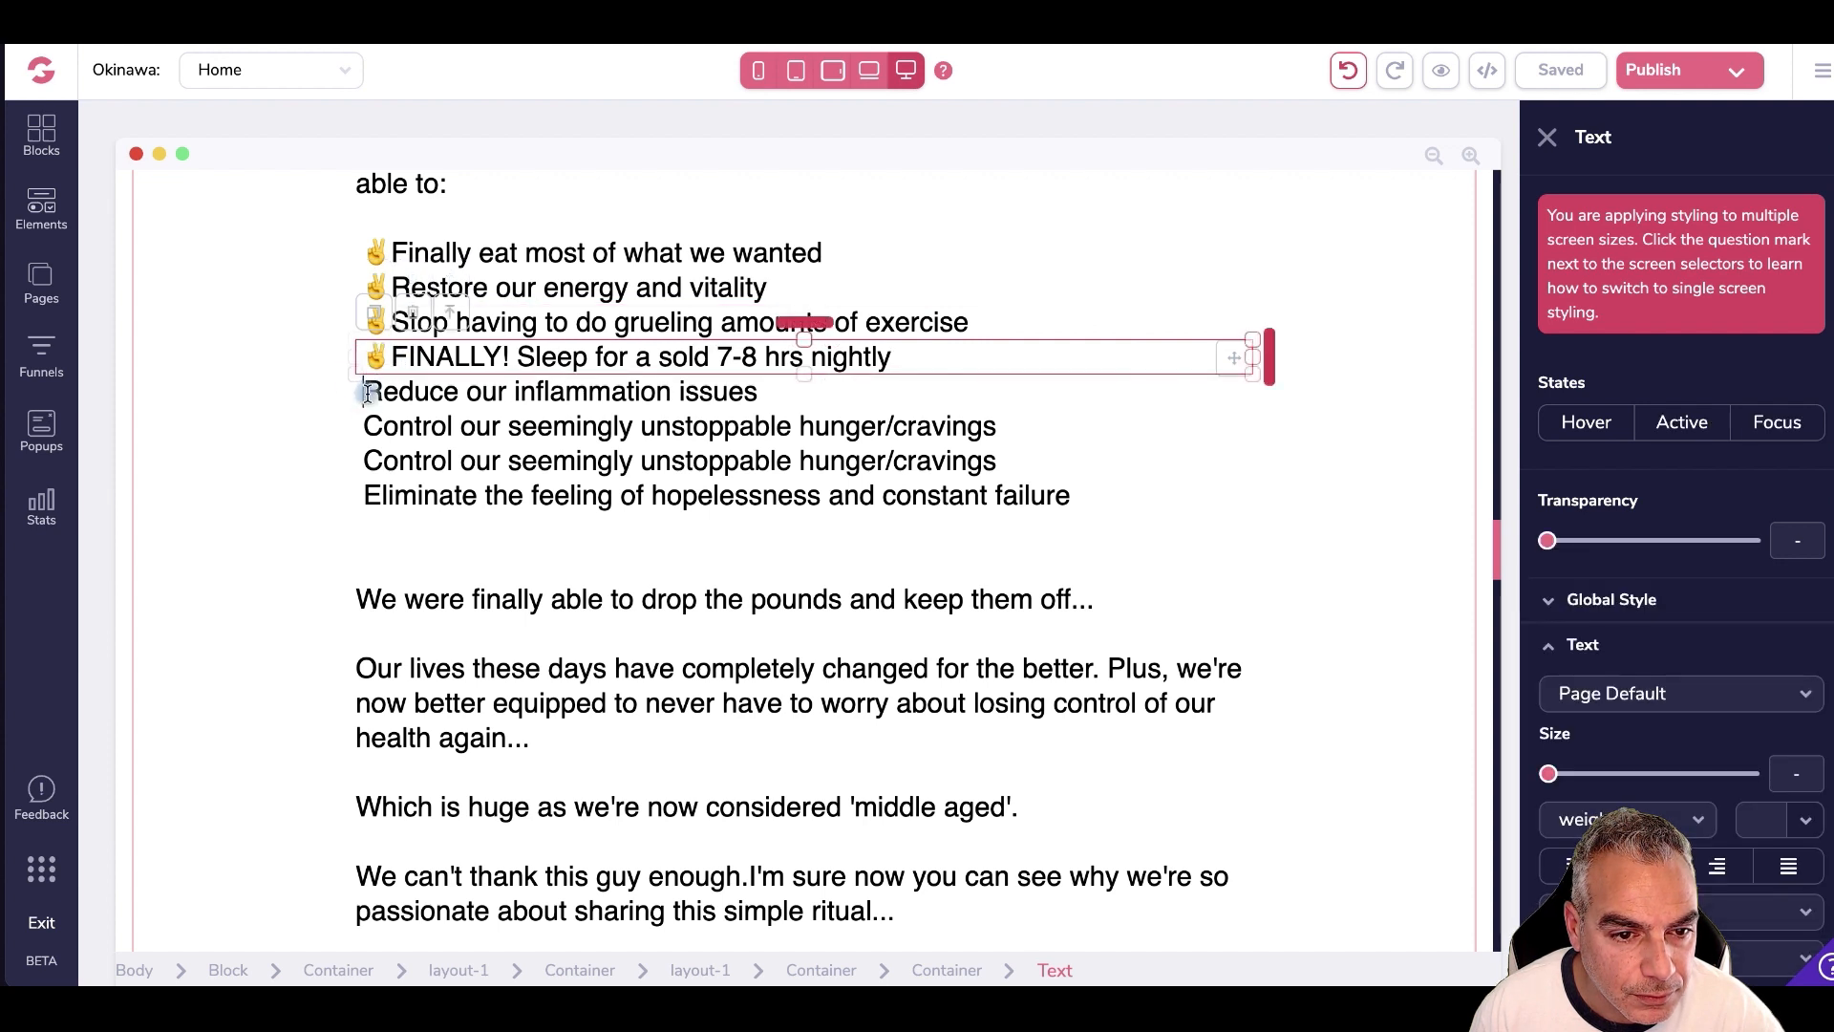
click(363, 391)
text(✌)
- Add the ✌ emoji to the start of both "Control our seemingly unstoppable" lines and the "Eliminate the feeling" line
click(364, 425)
text(✌)
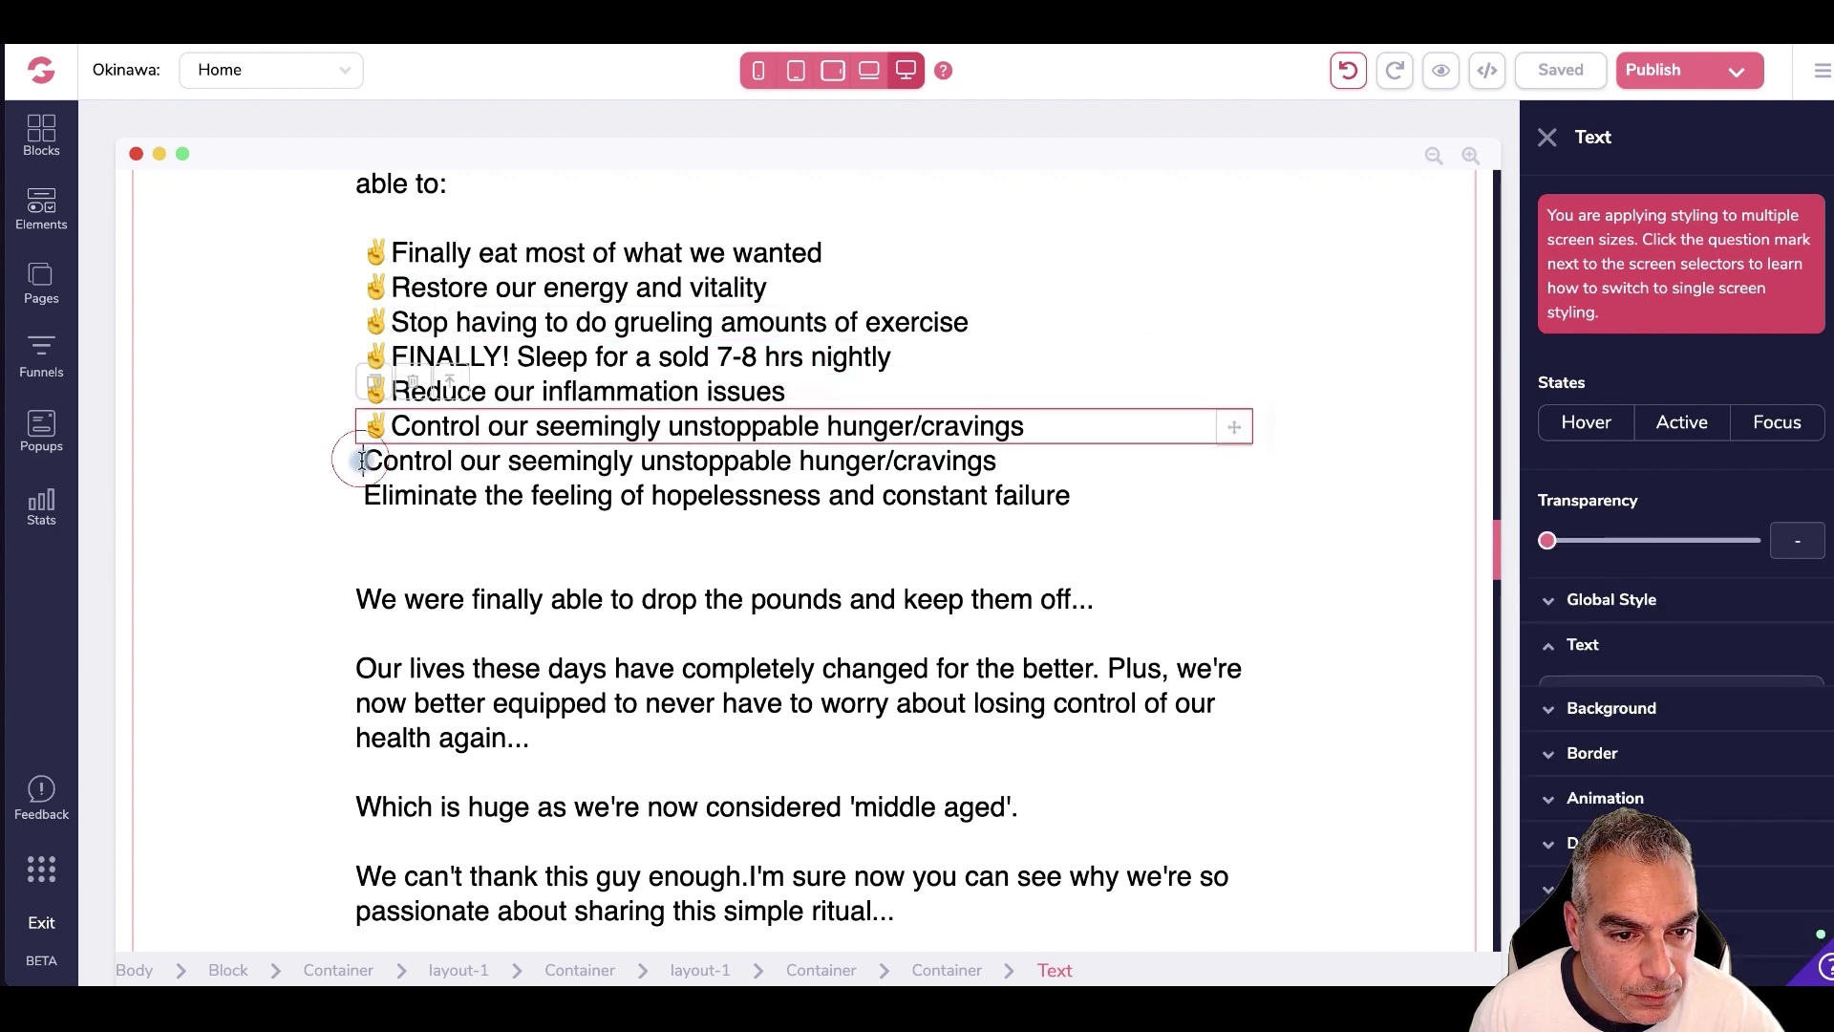
click(366, 461)
text(✌)
click(369, 495)
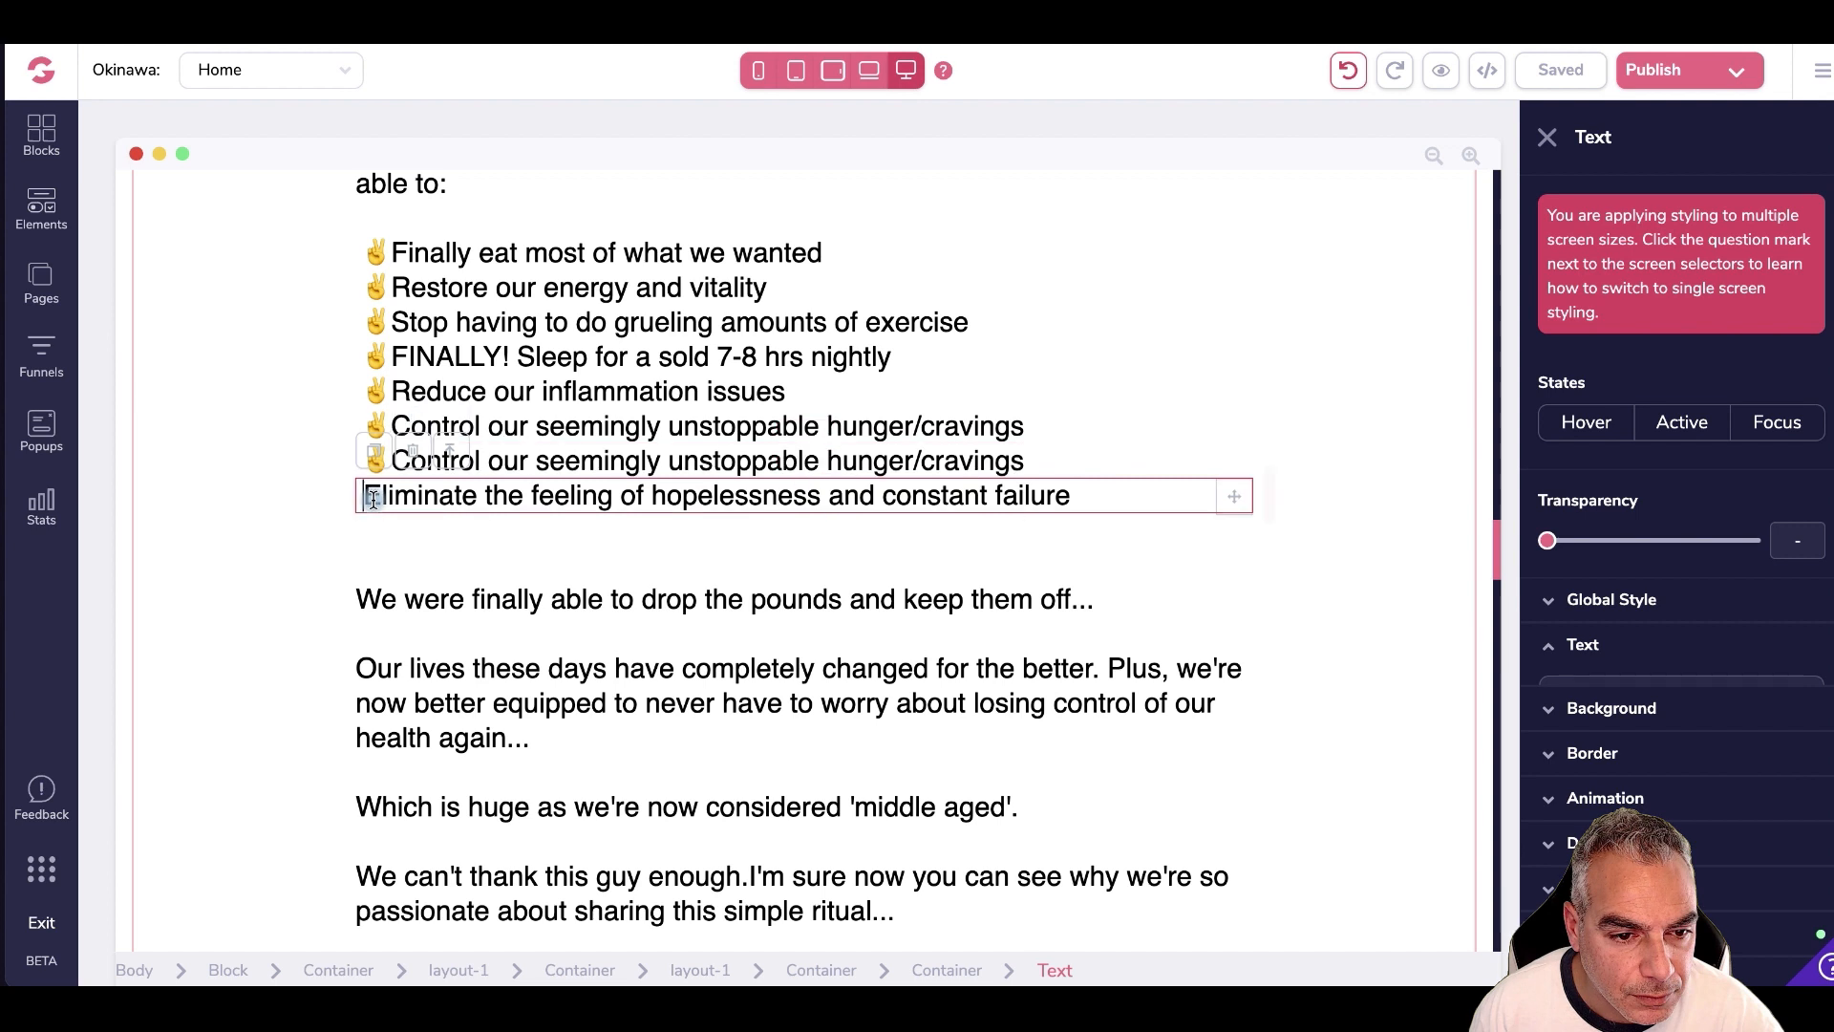
text(✌)
click(375, 499)
text(✌)
text(✌)
- Remove the stray ✌ inside the word "Control" and the extra ✌ in front of "Eliminate the feeling"
click(451, 425)
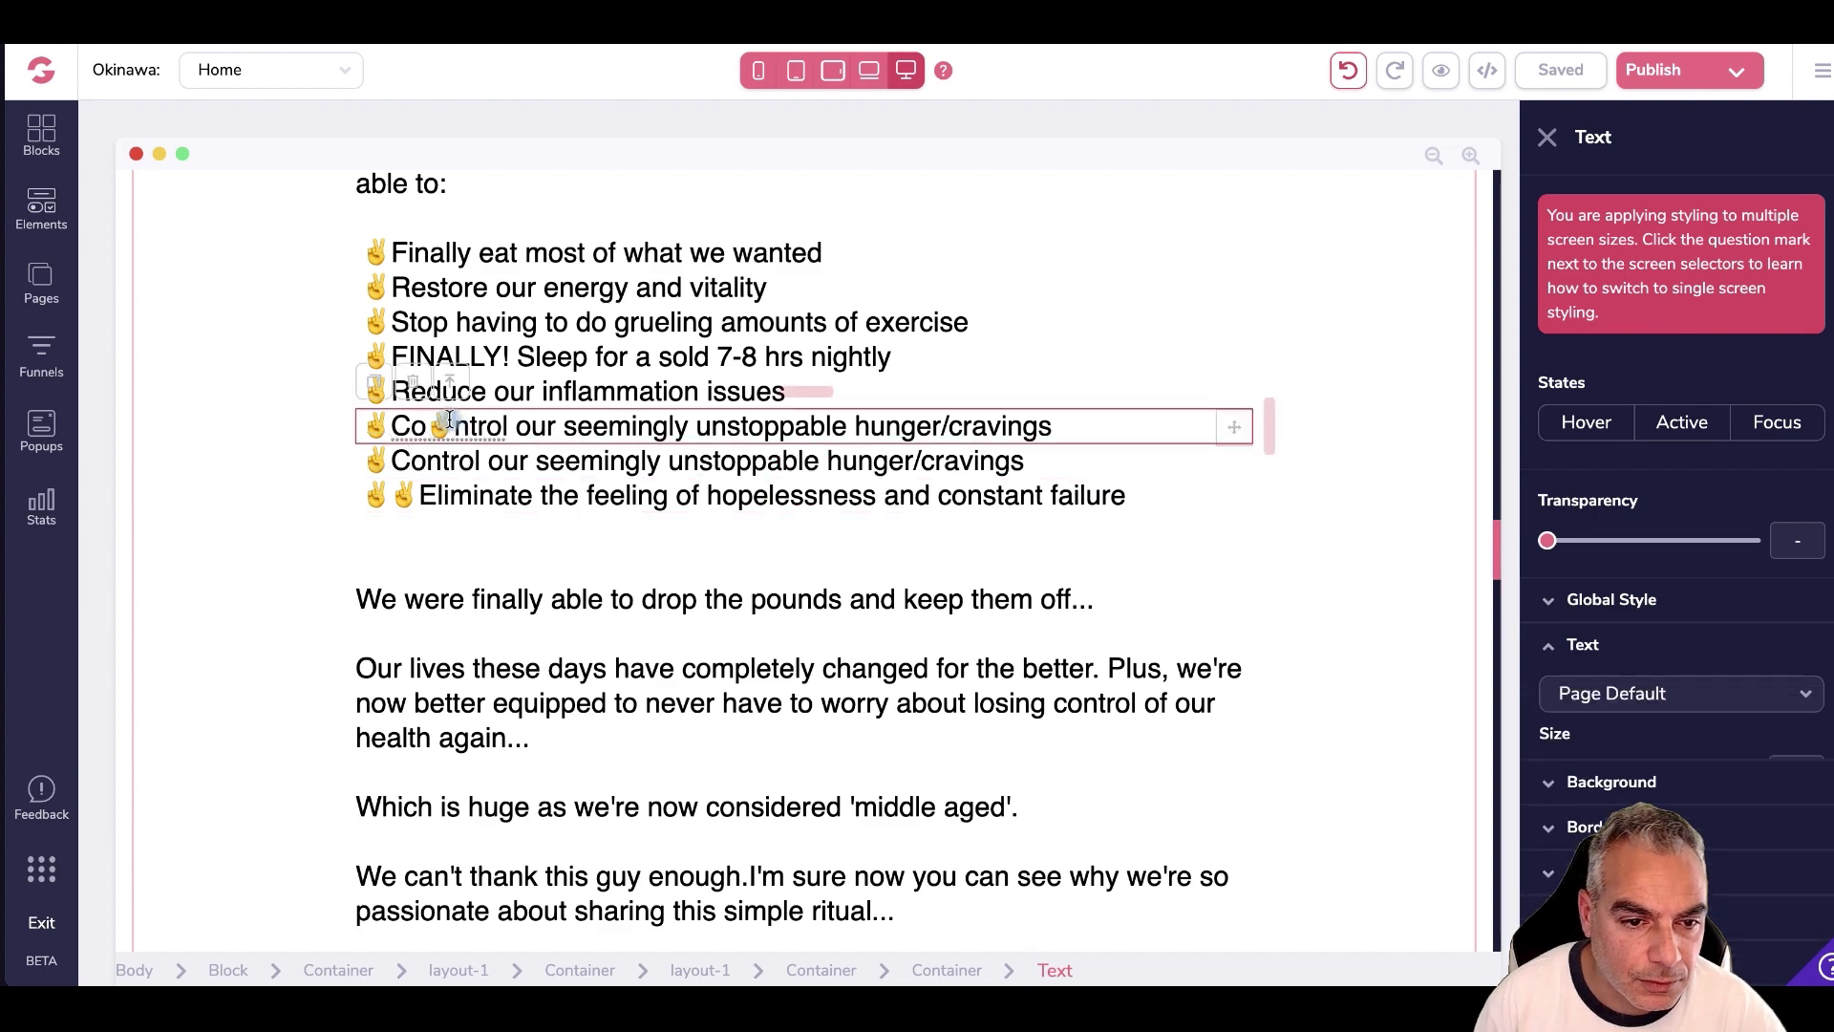
key(BackSpace)
click(417, 494)
key(BackSpace)
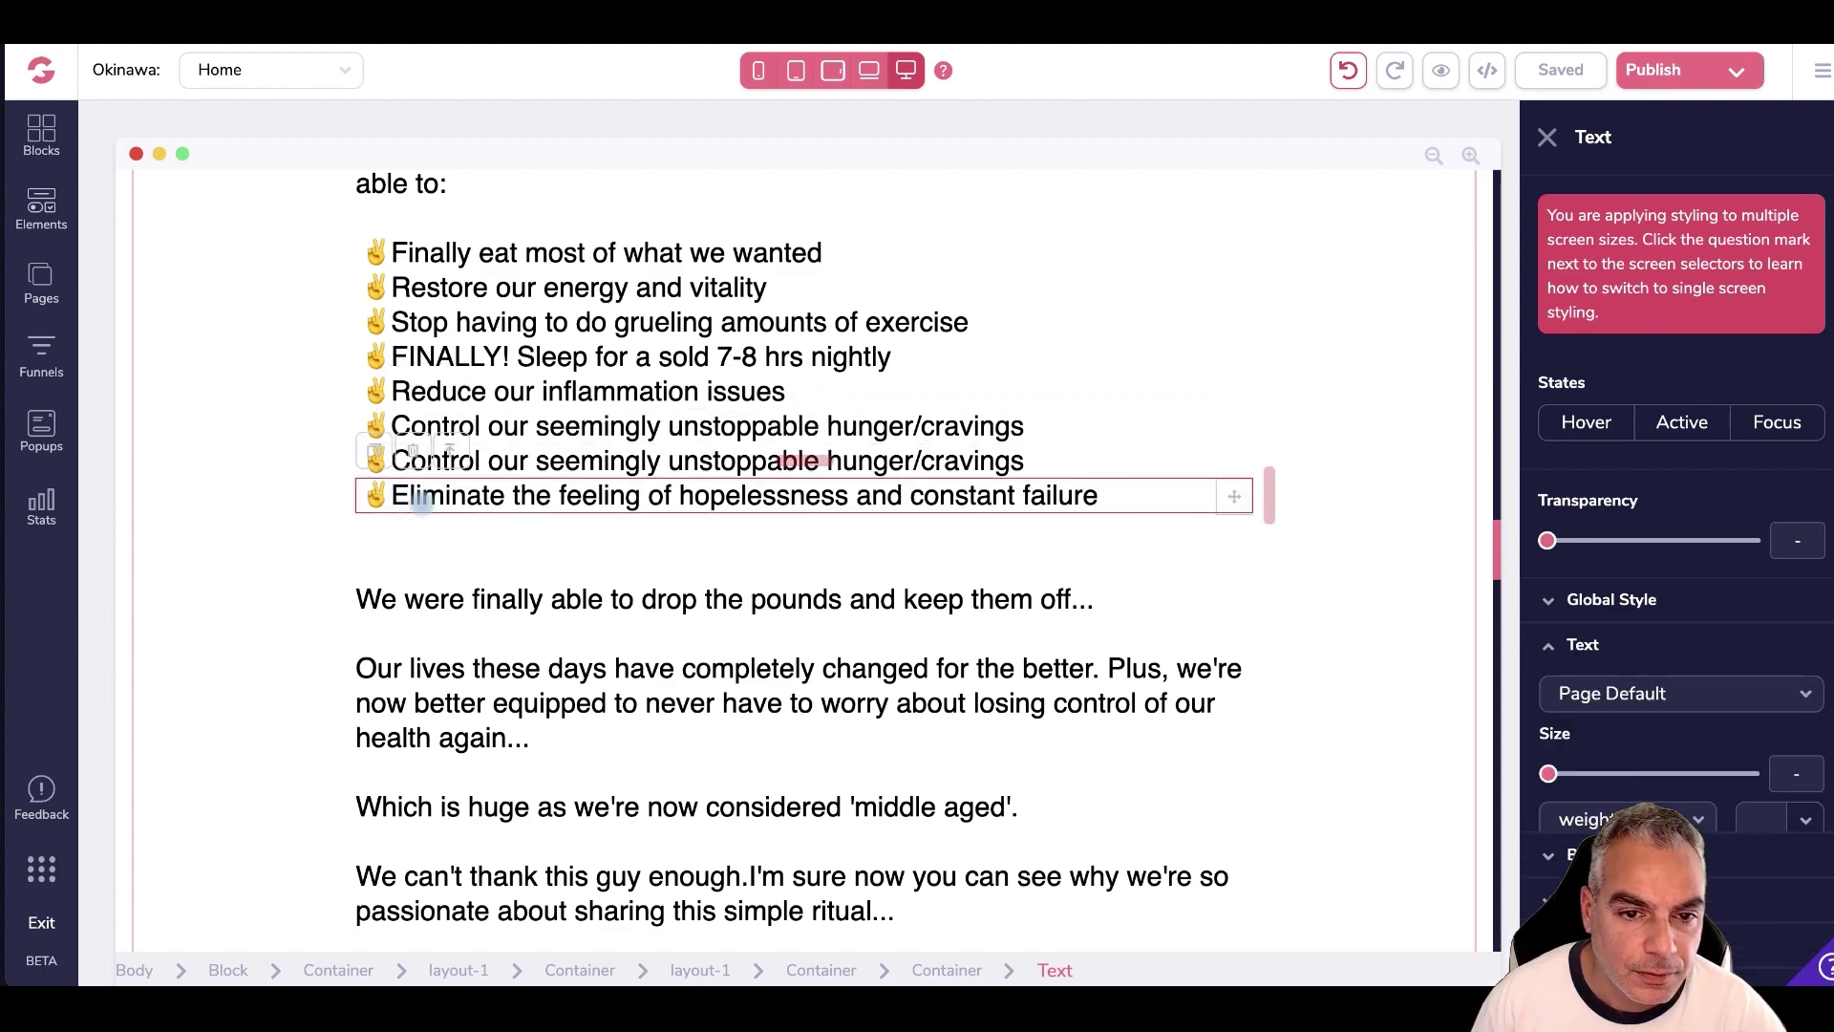
- Review the whole story section for lists missing emoji bullets and for repeated story text
scroll(576, 475, up, 2)
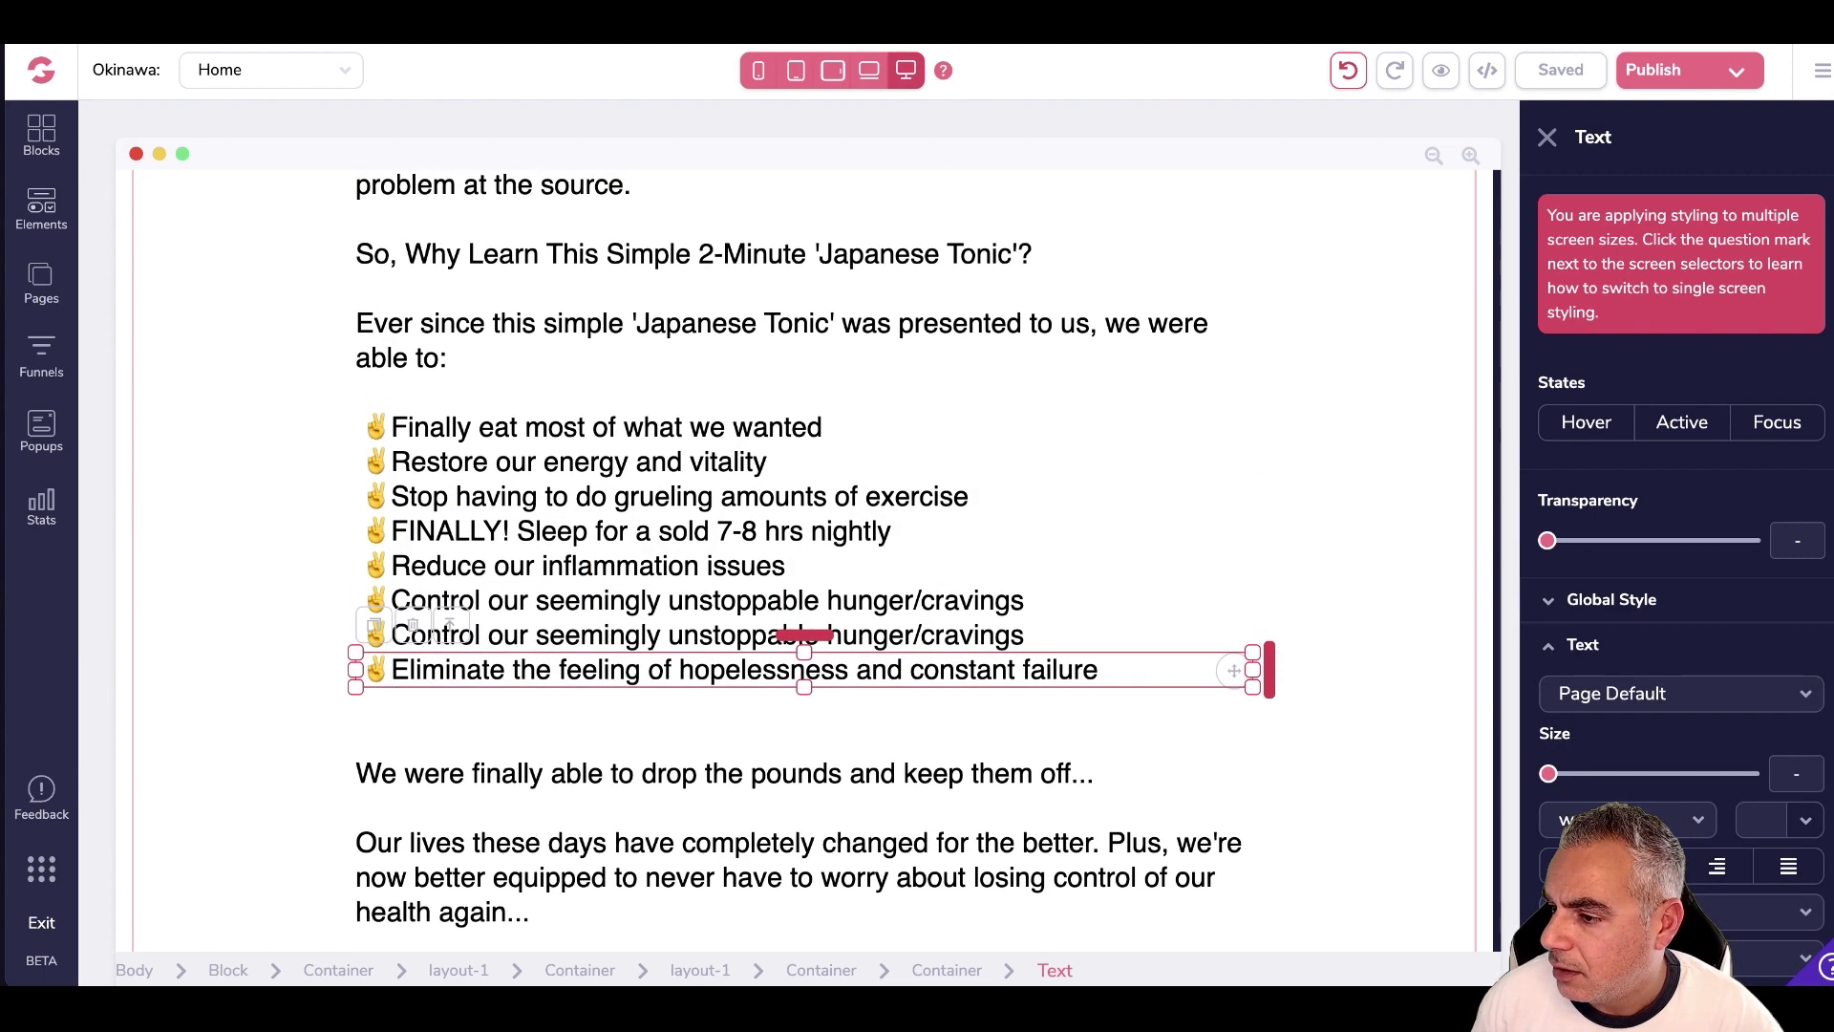
scroll(487, 694, down, 3)
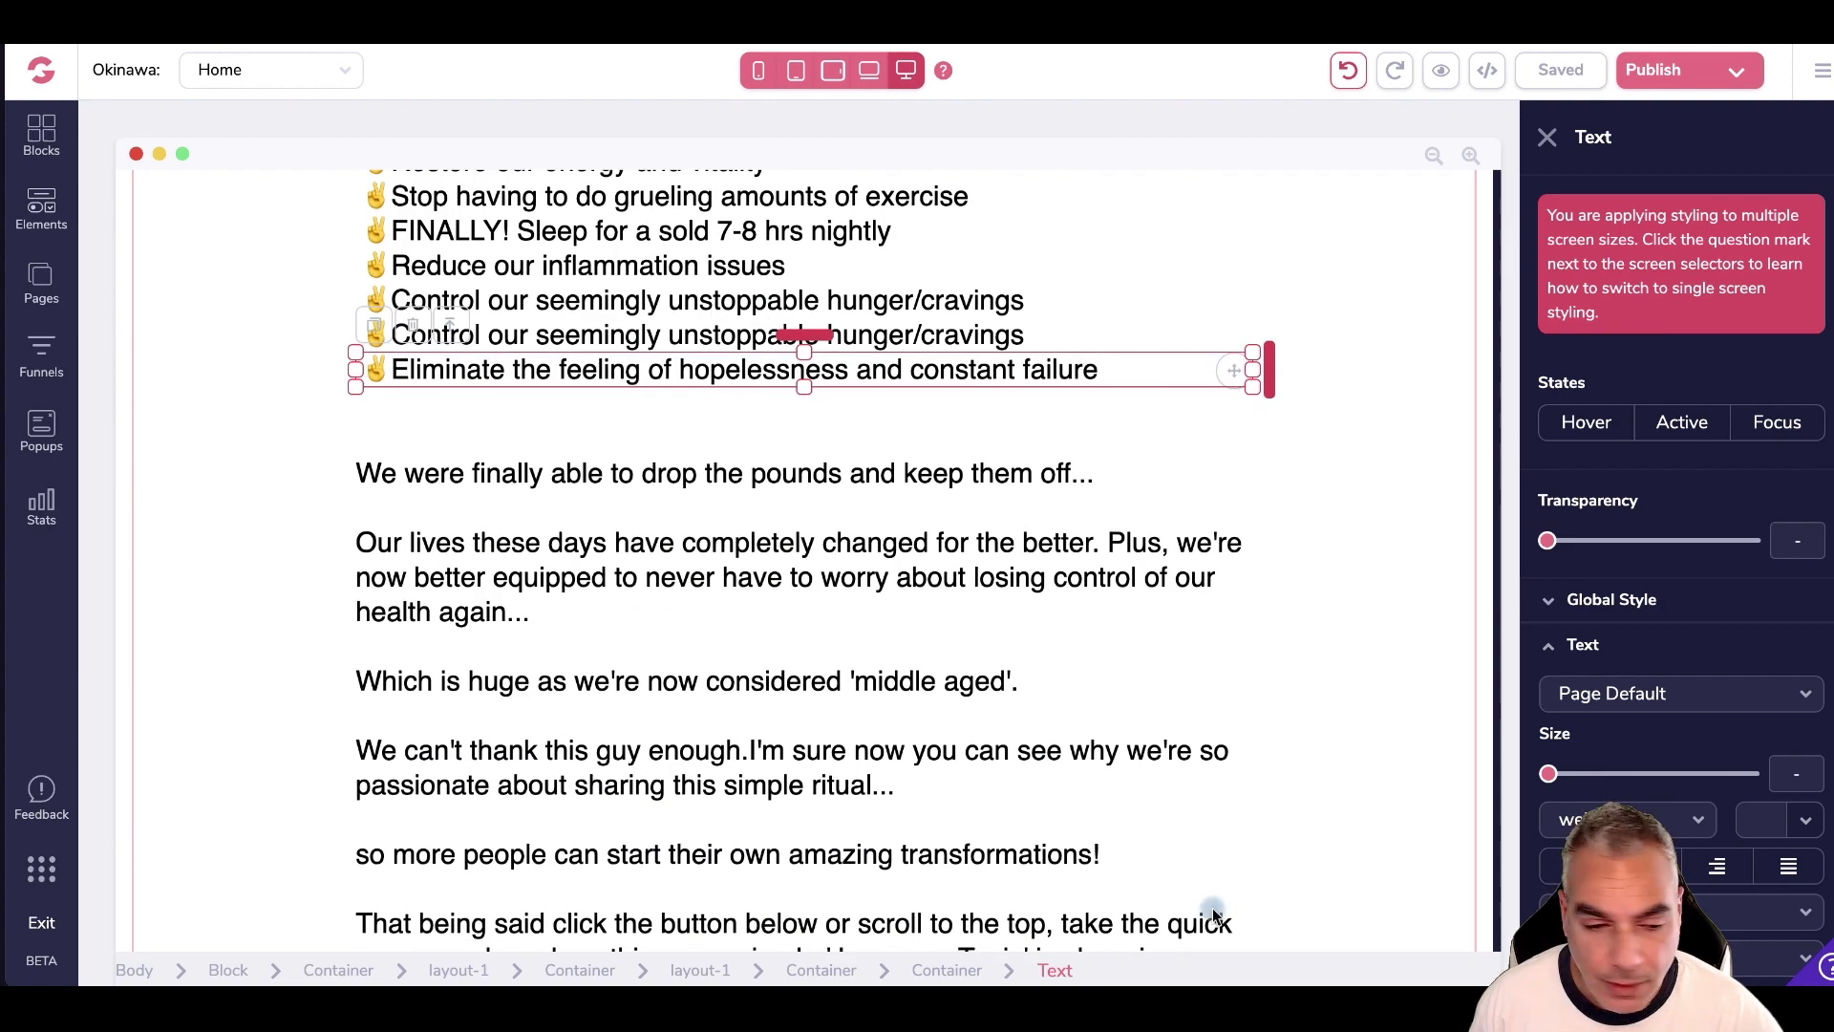
scroll(484, 721, down, 11)
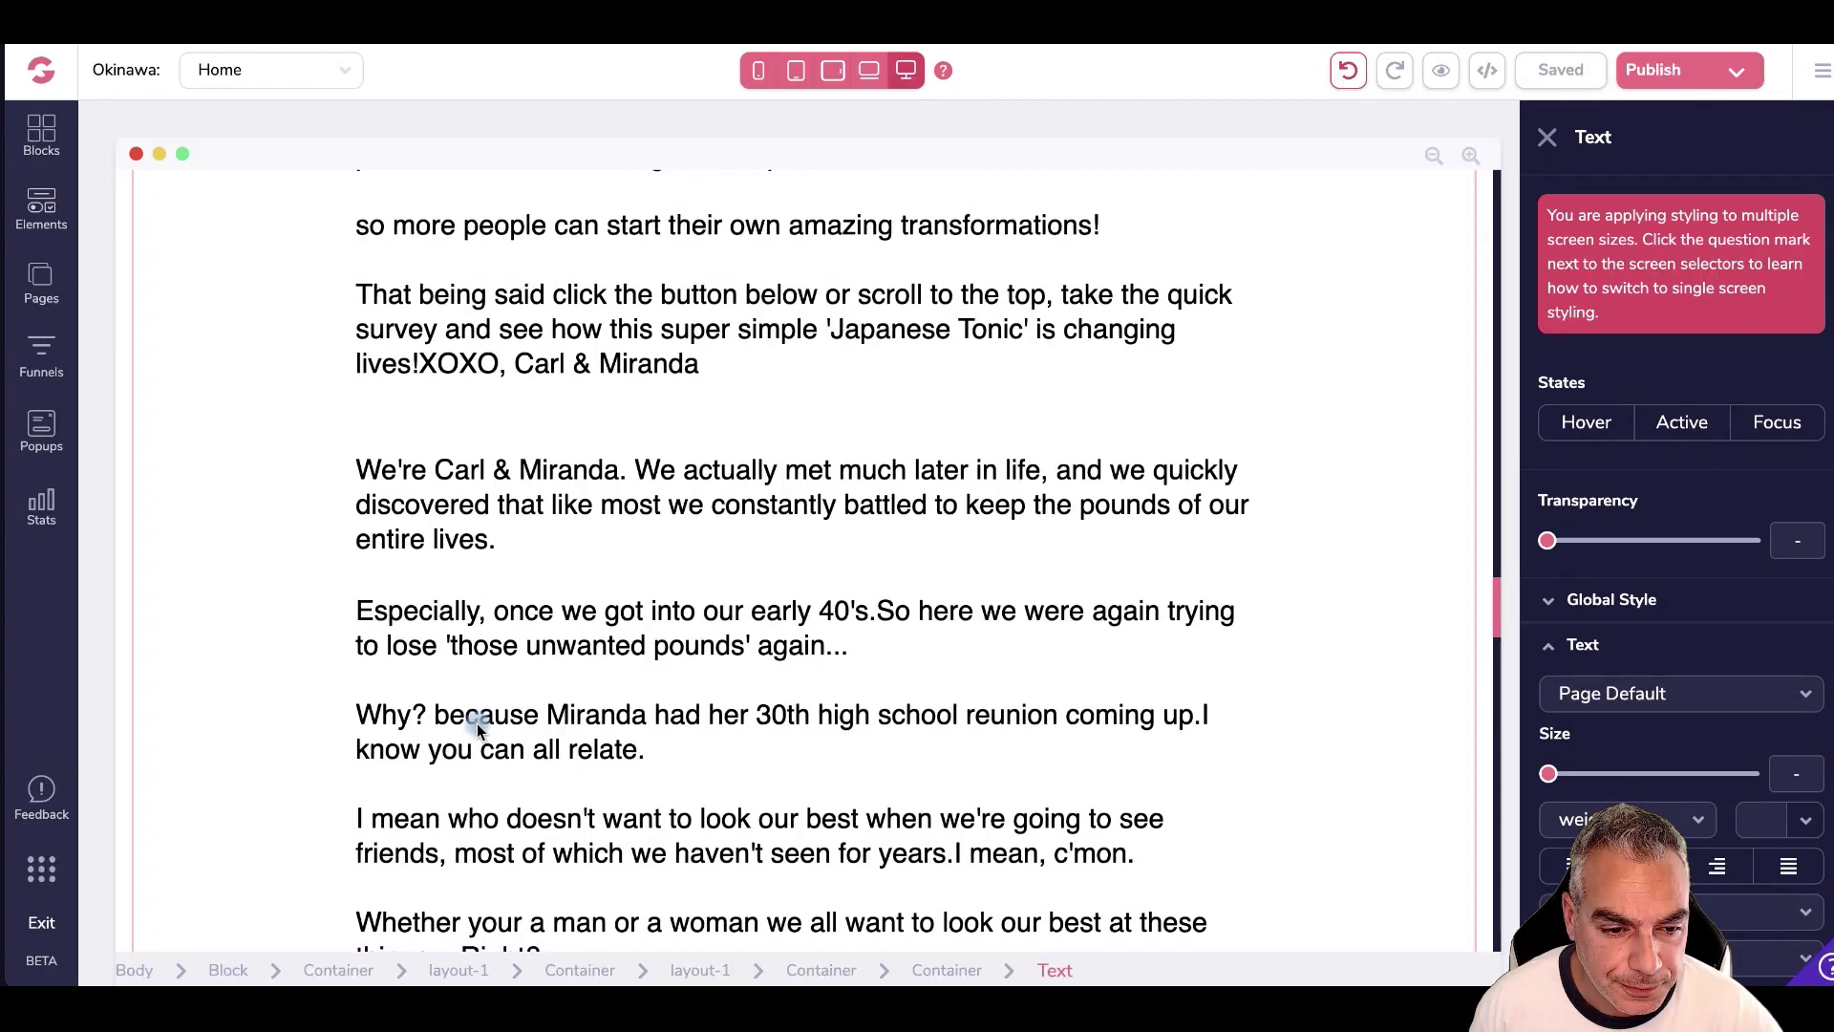
scroll(475, 726, down, 10)
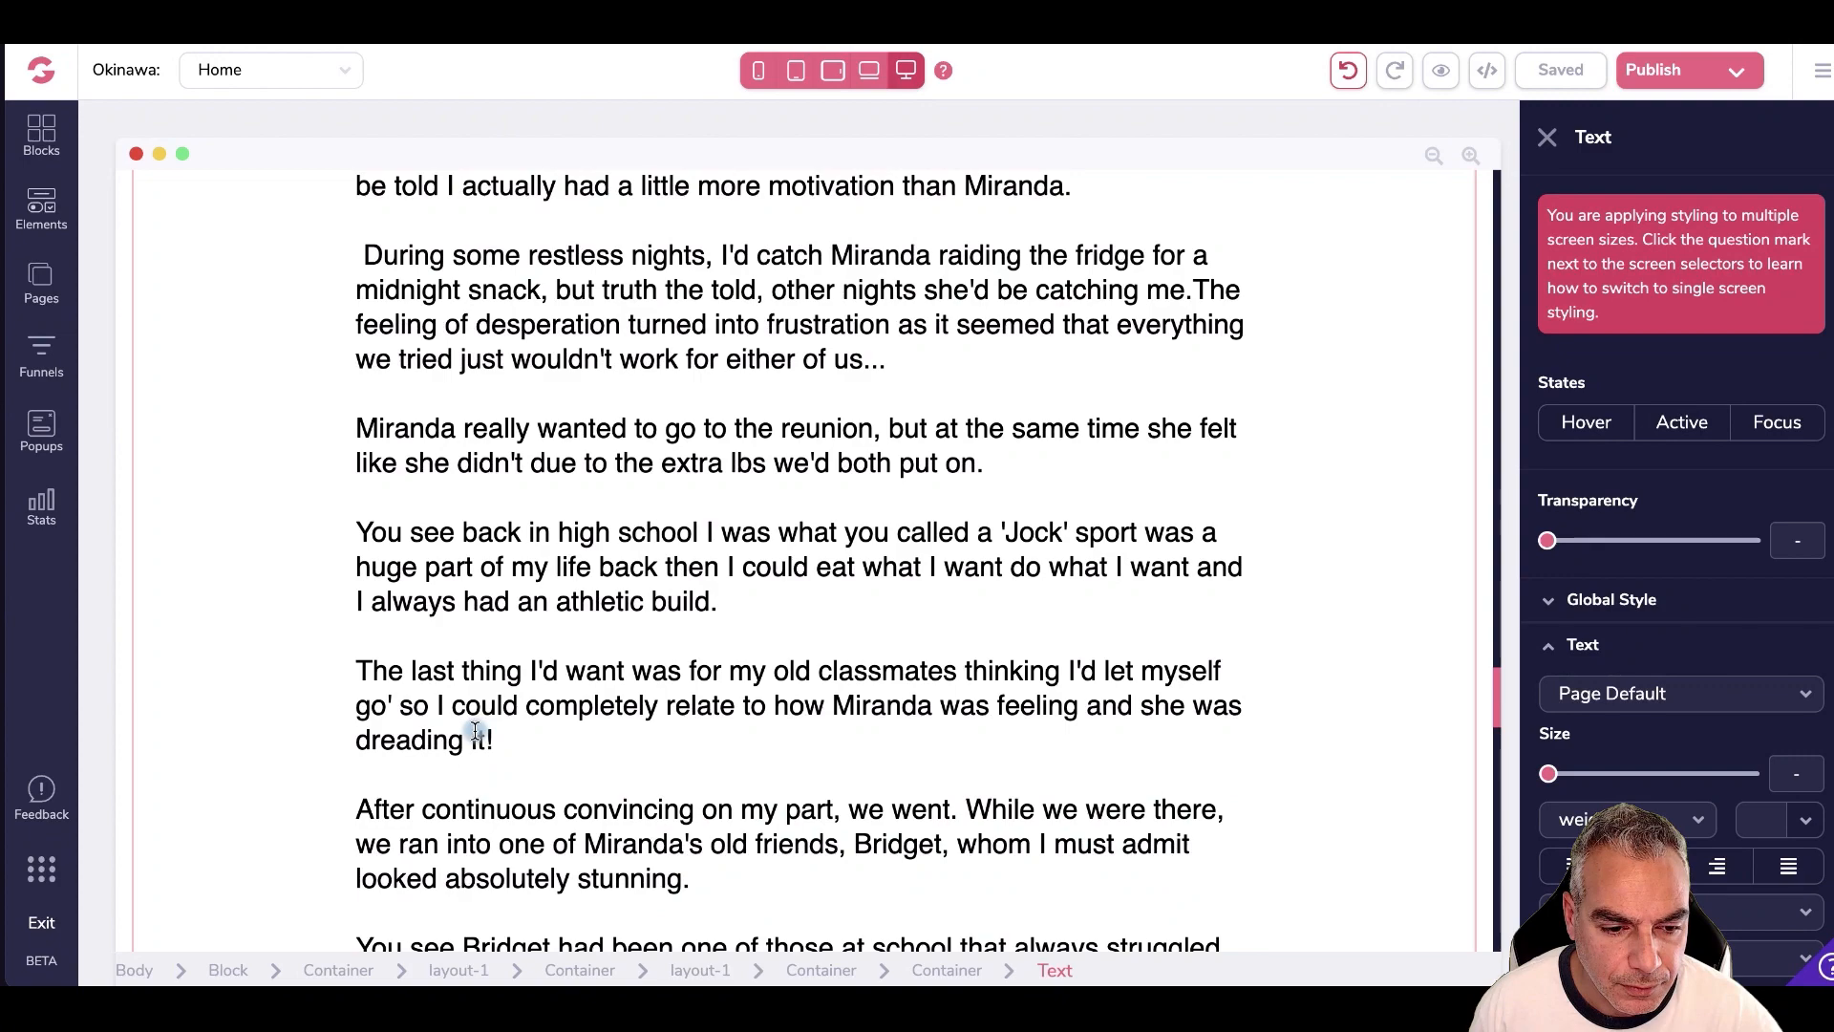
scroll(474, 732, down, 12)
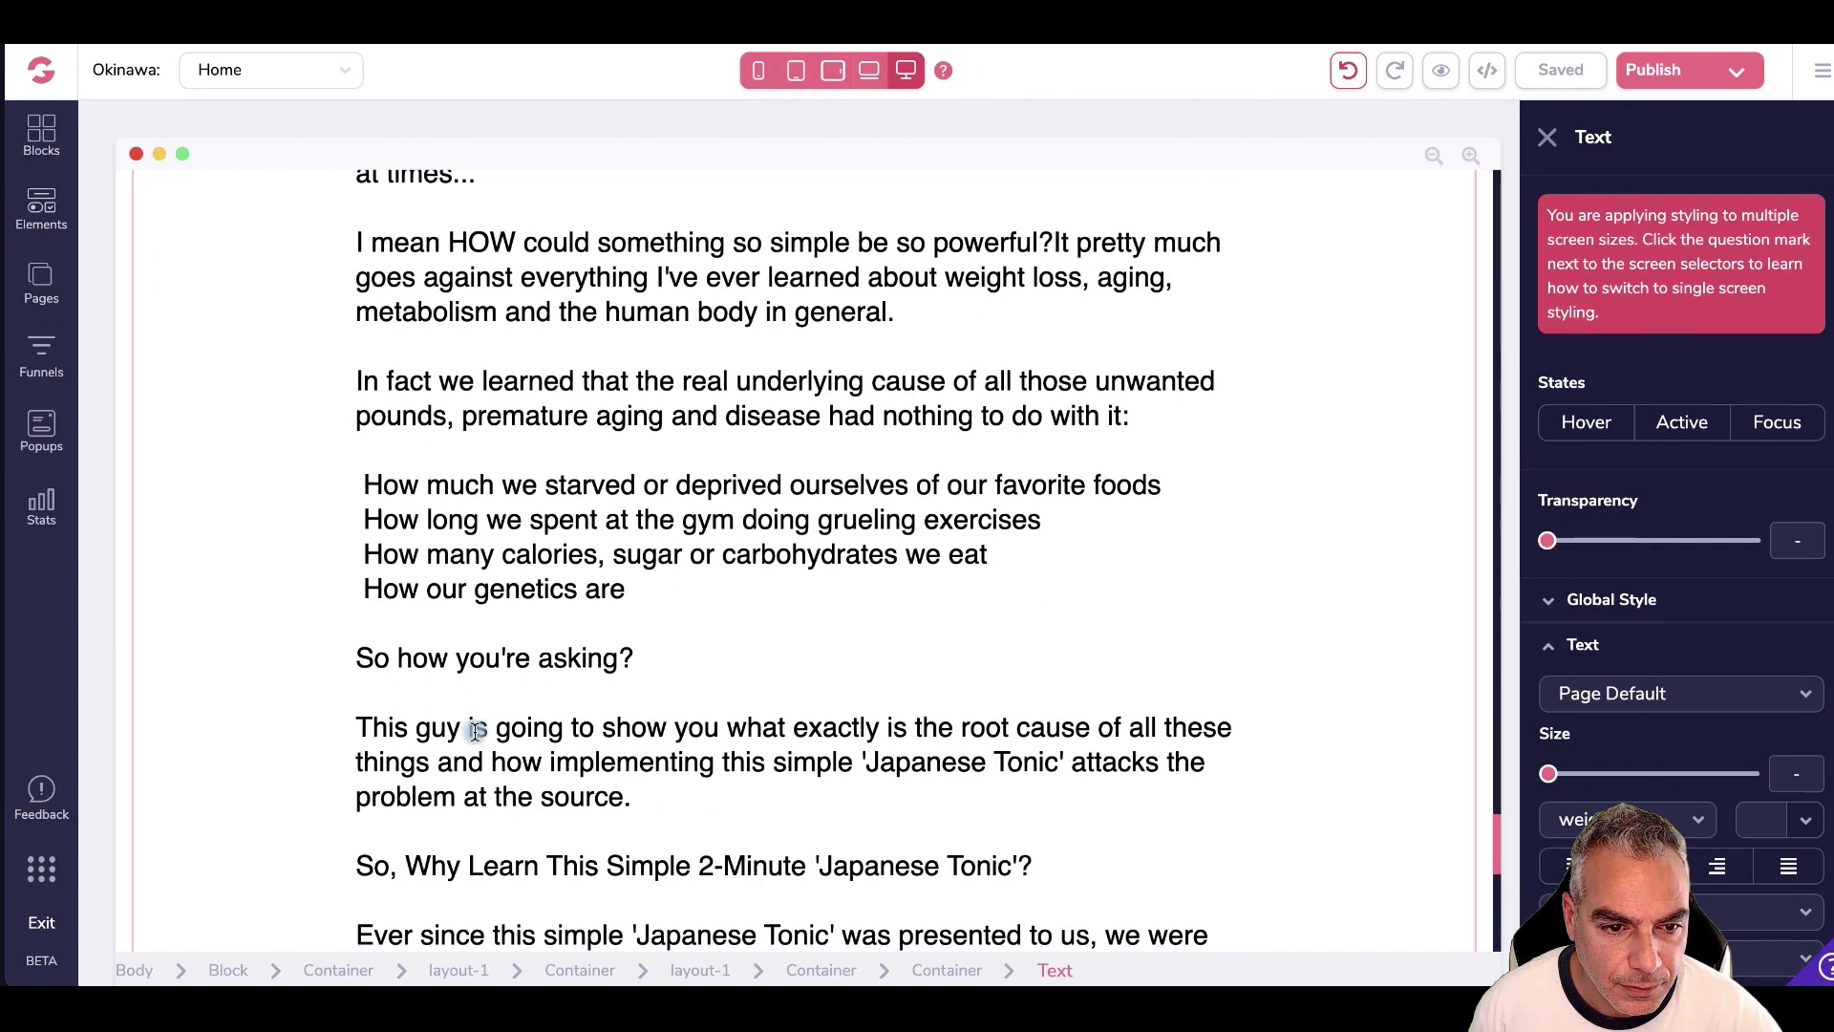
click(368, 480)
scroll(376, 501, up, 8)
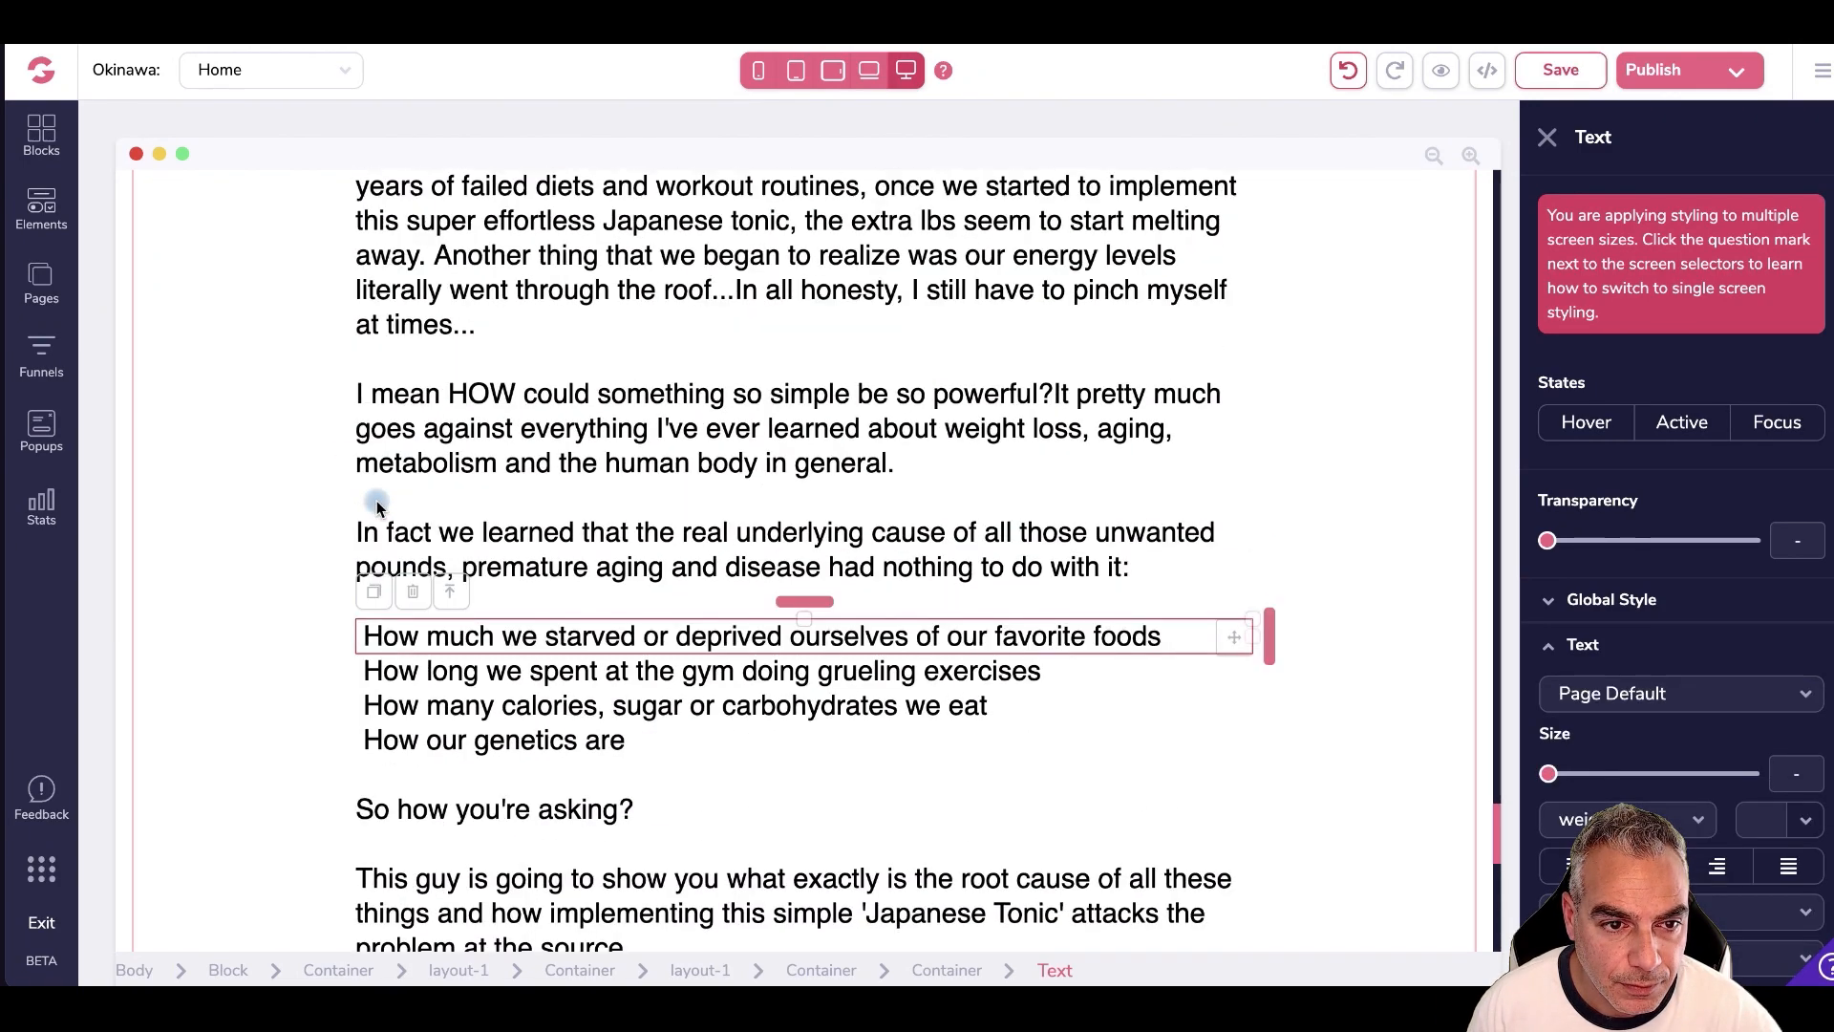
scroll(377, 497, up, 12)
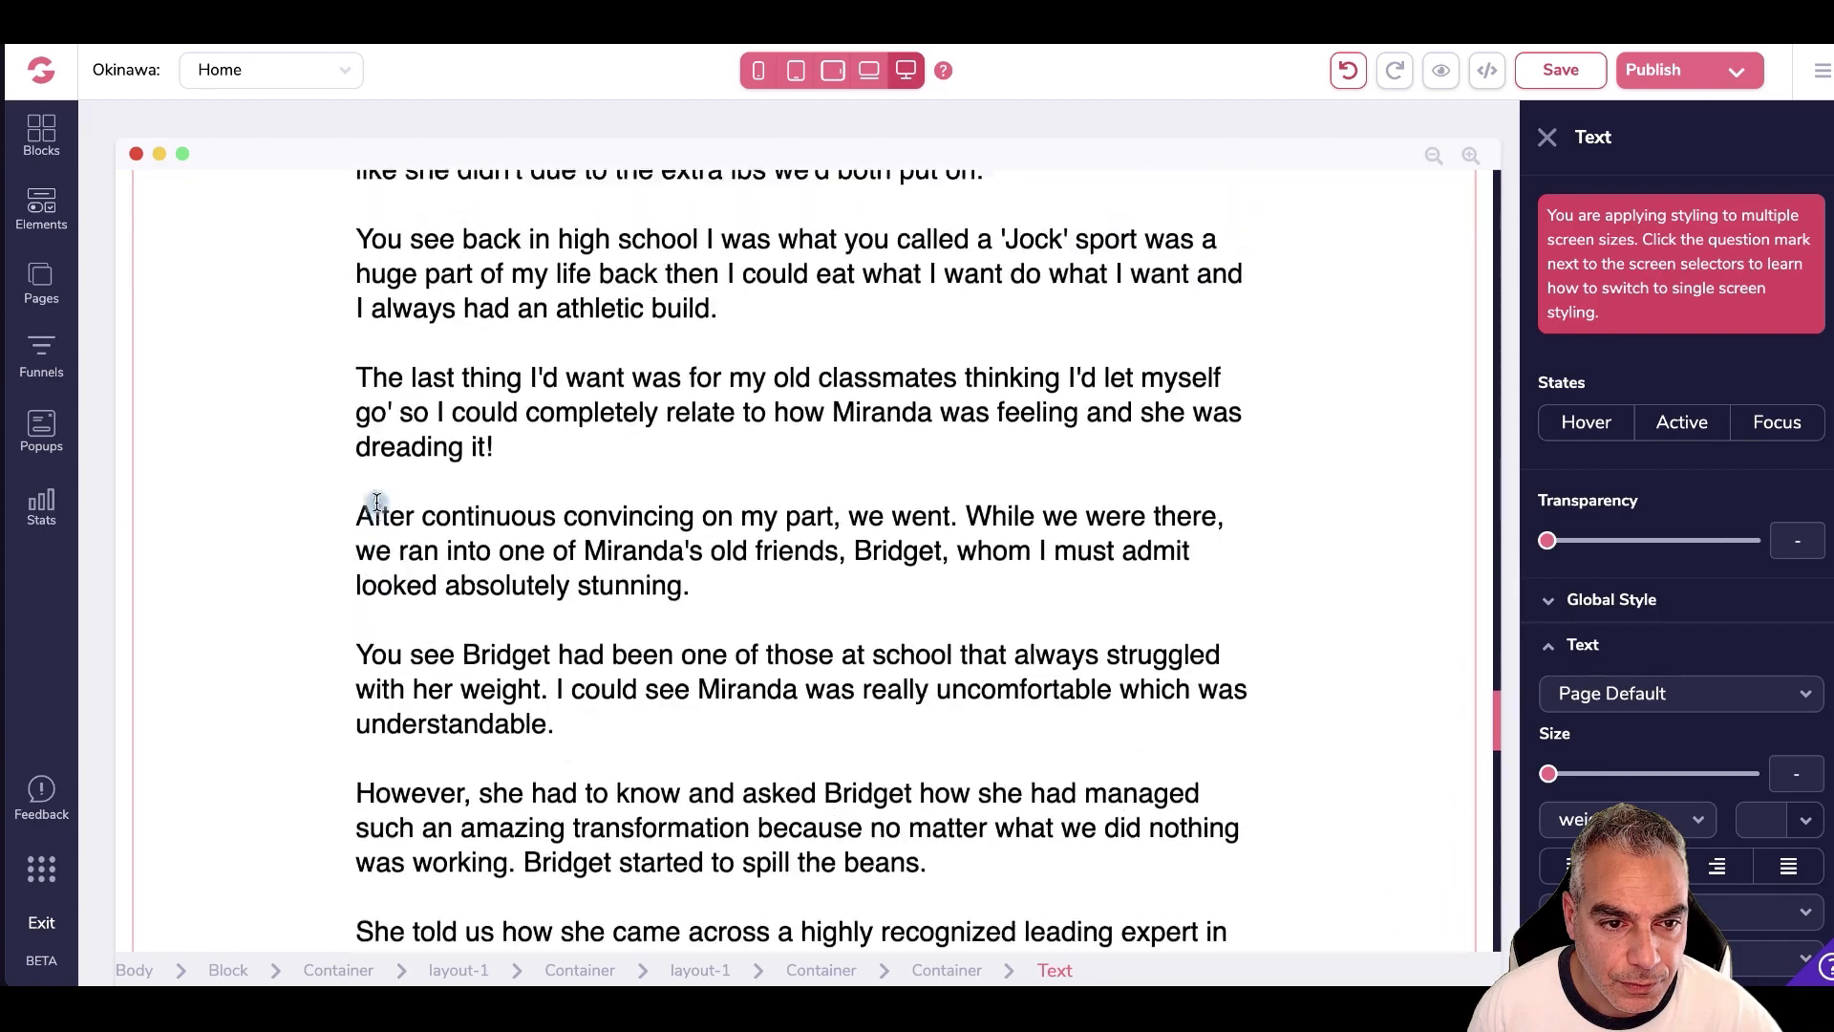
scroll(374, 506, down, 20)
scroll(375, 506, up, 20)
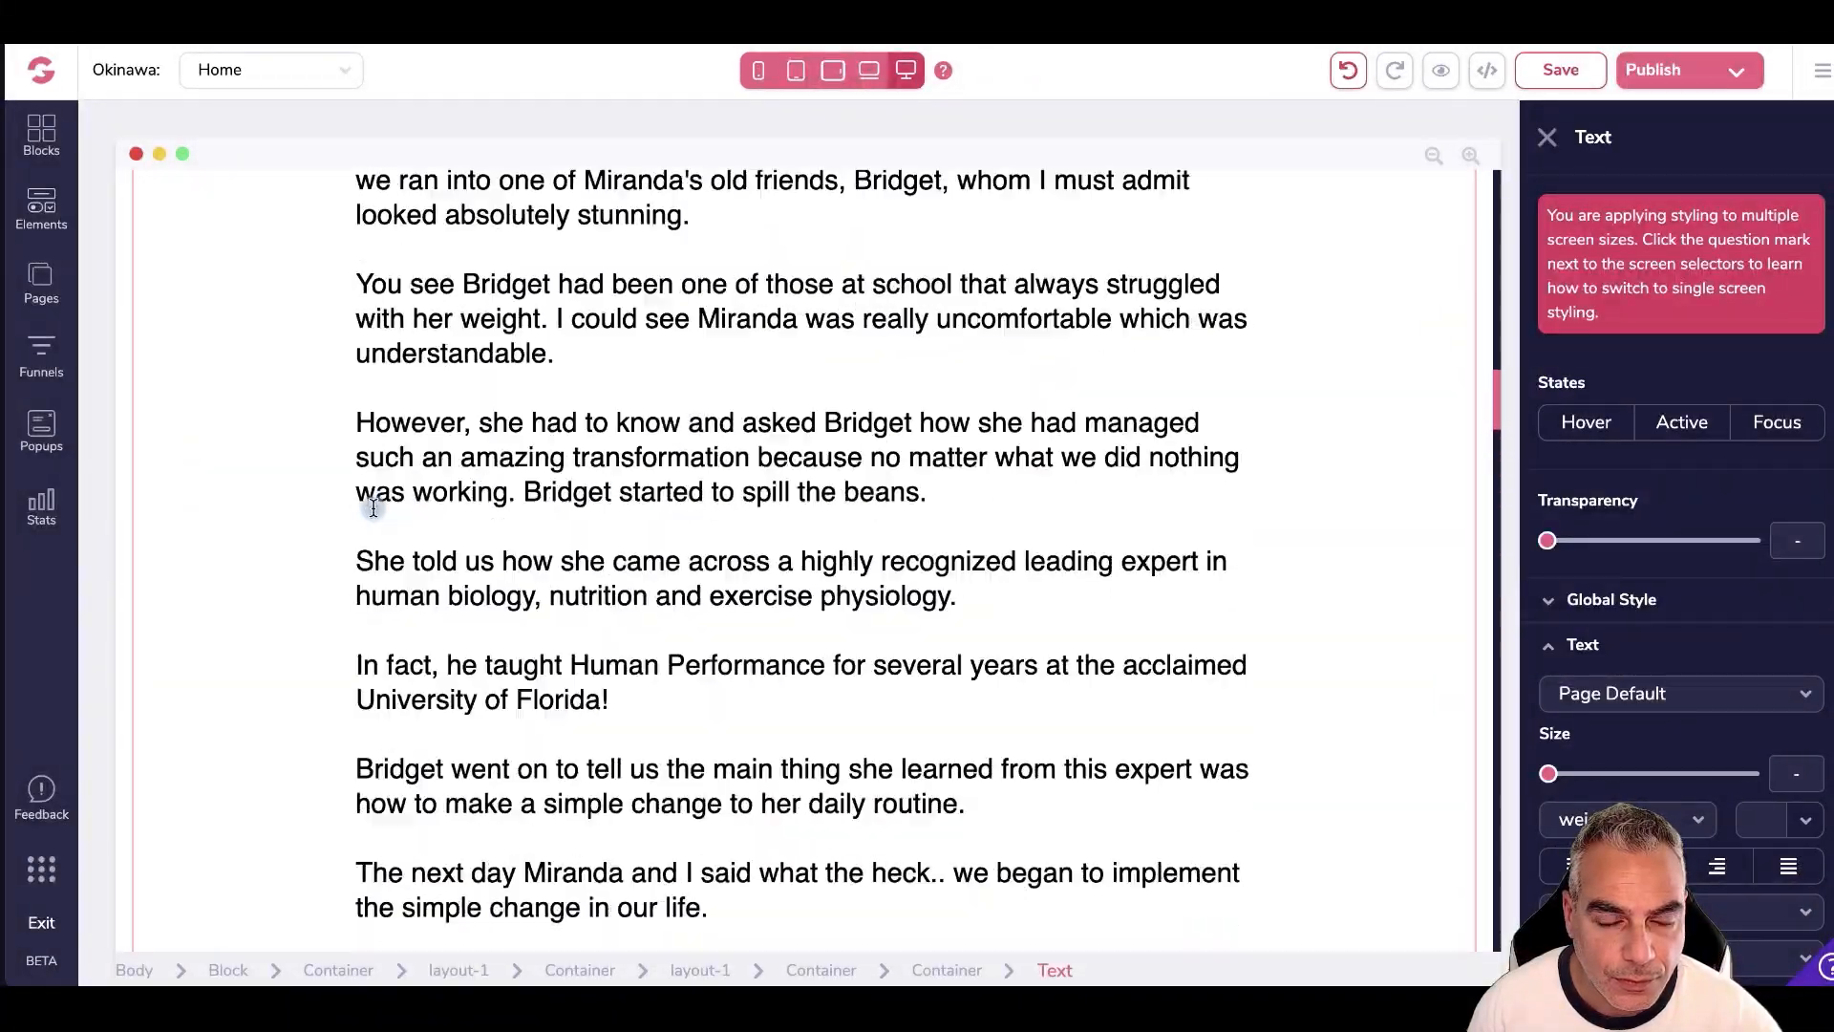
scroll(375, 510, down, 10)
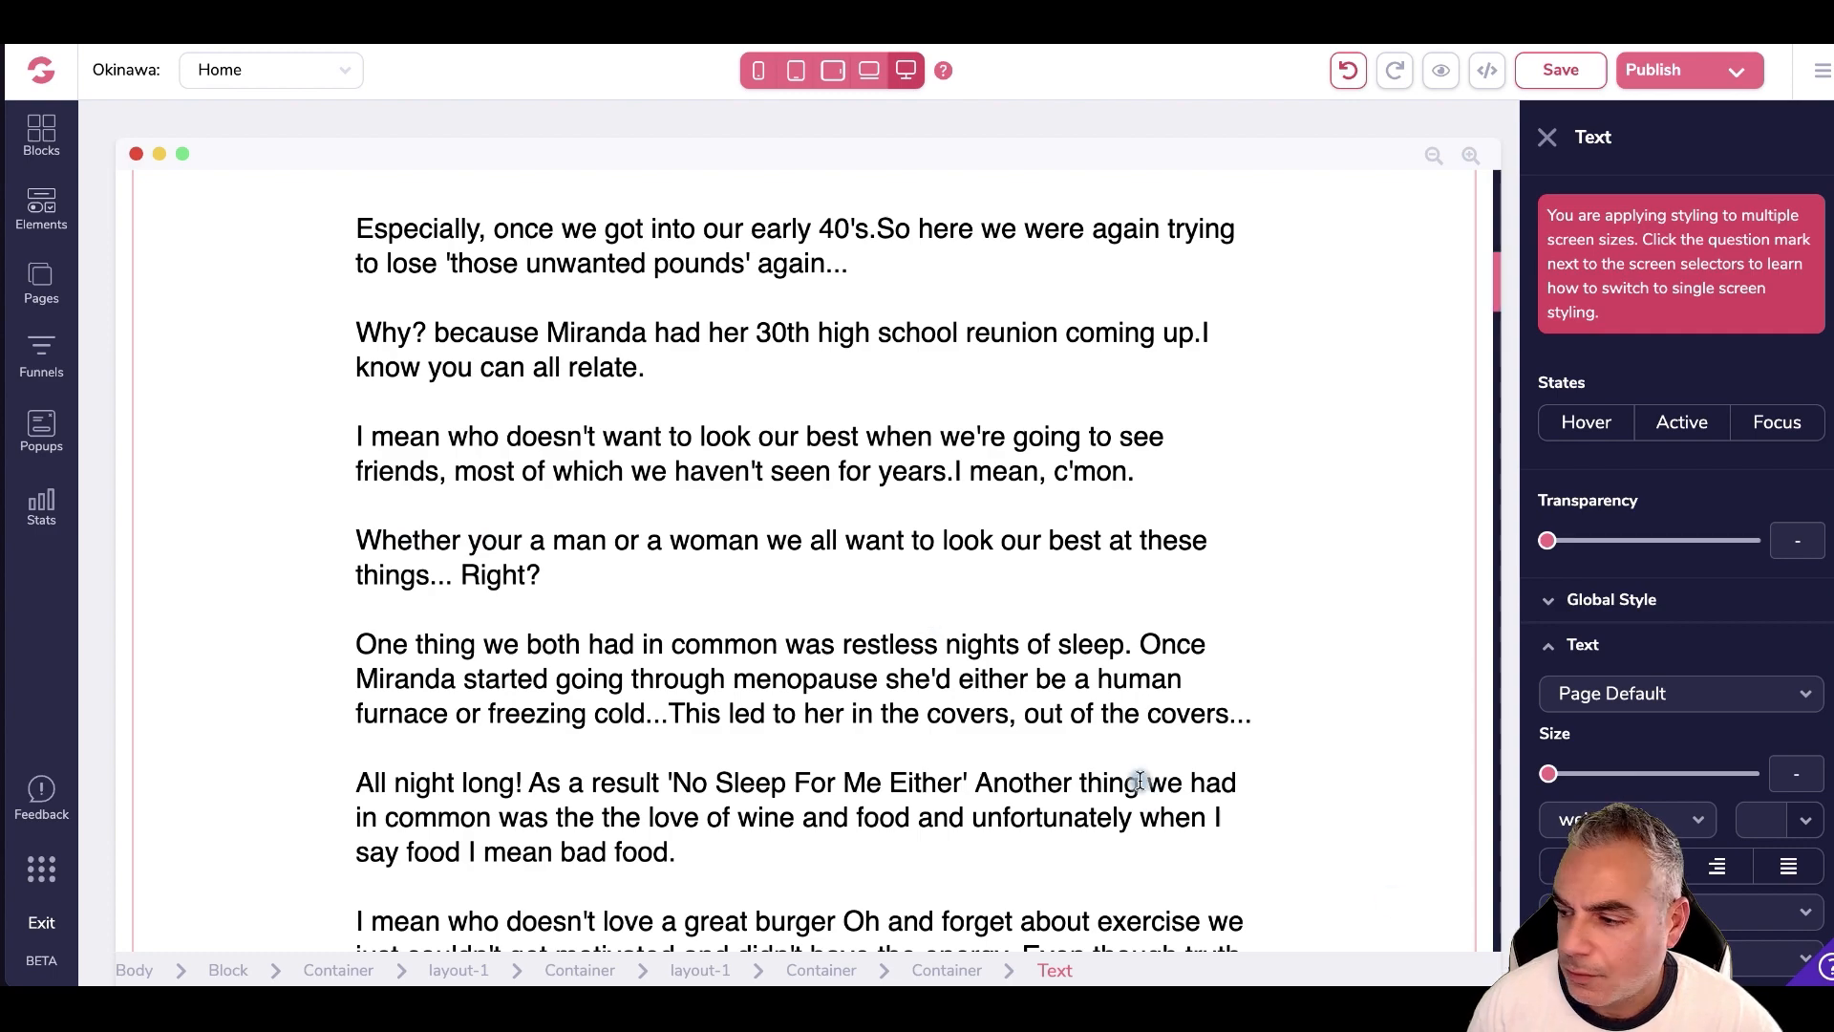
scroll(720, 709, down, 20)
scroll(723, 712, down, 15)
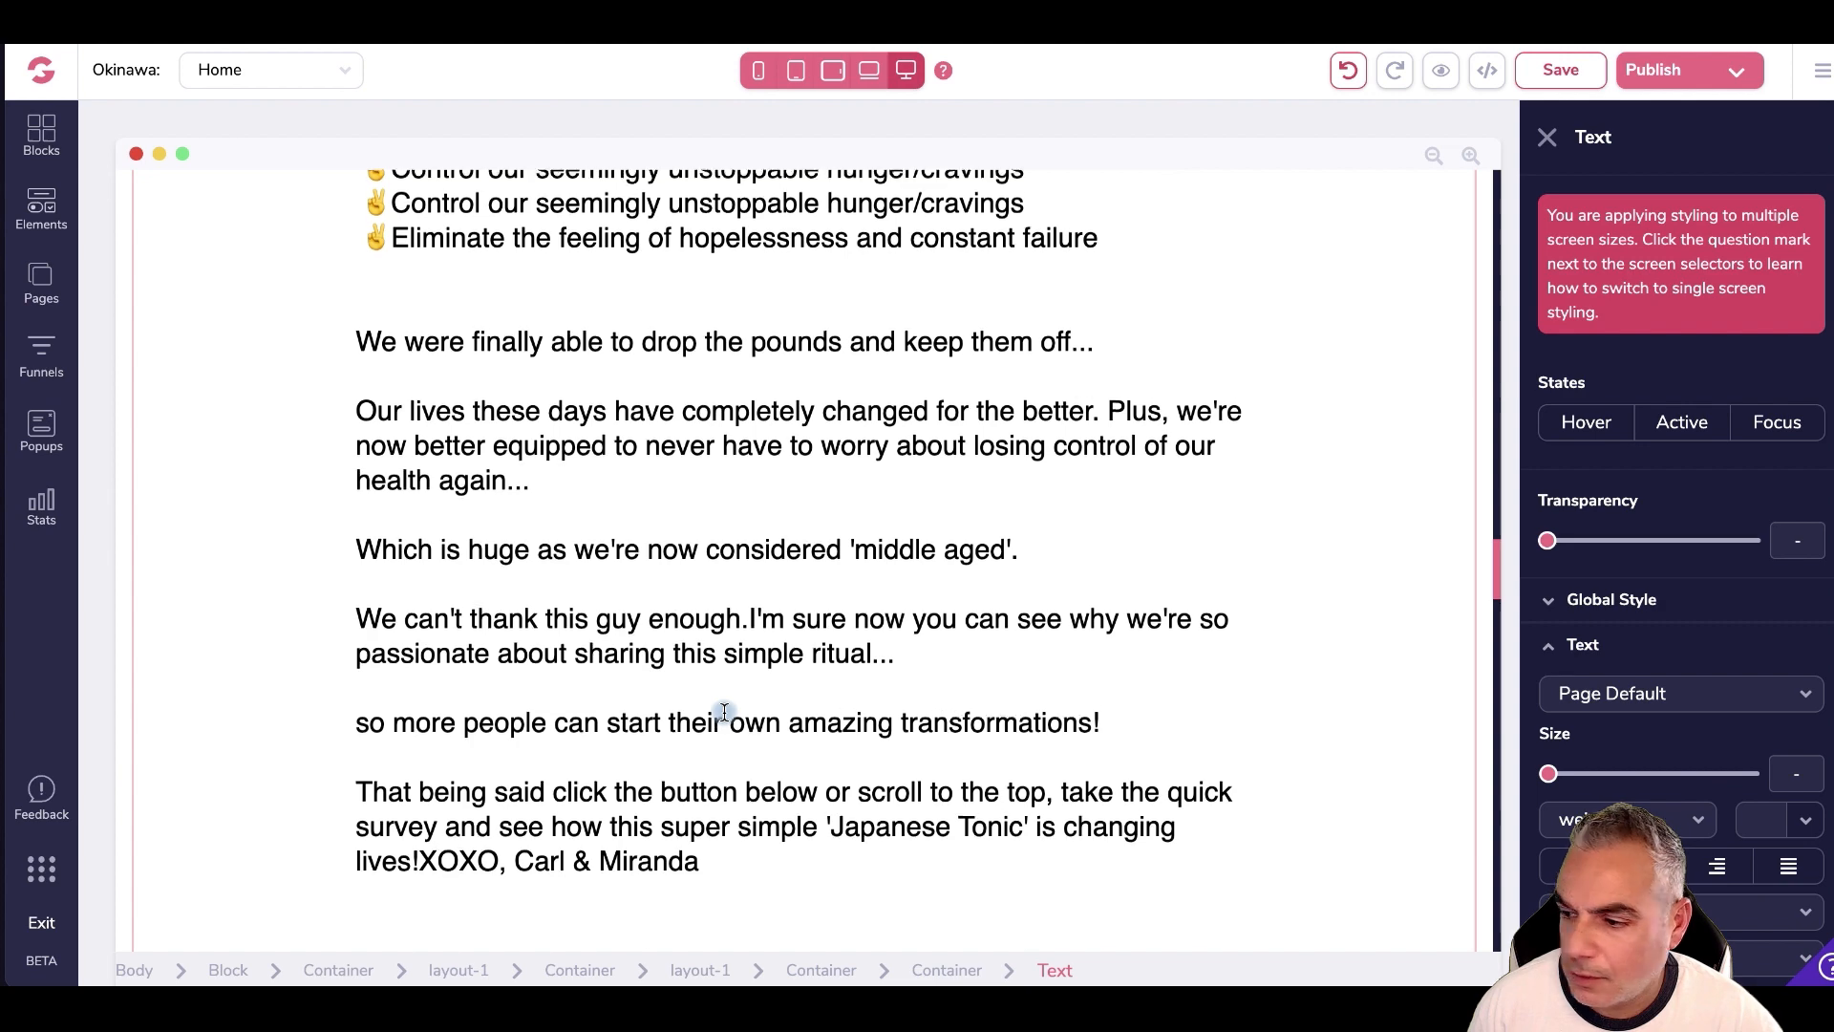
scroll(722, 709, down, 2)
scroll(1424, 547, down, 1)
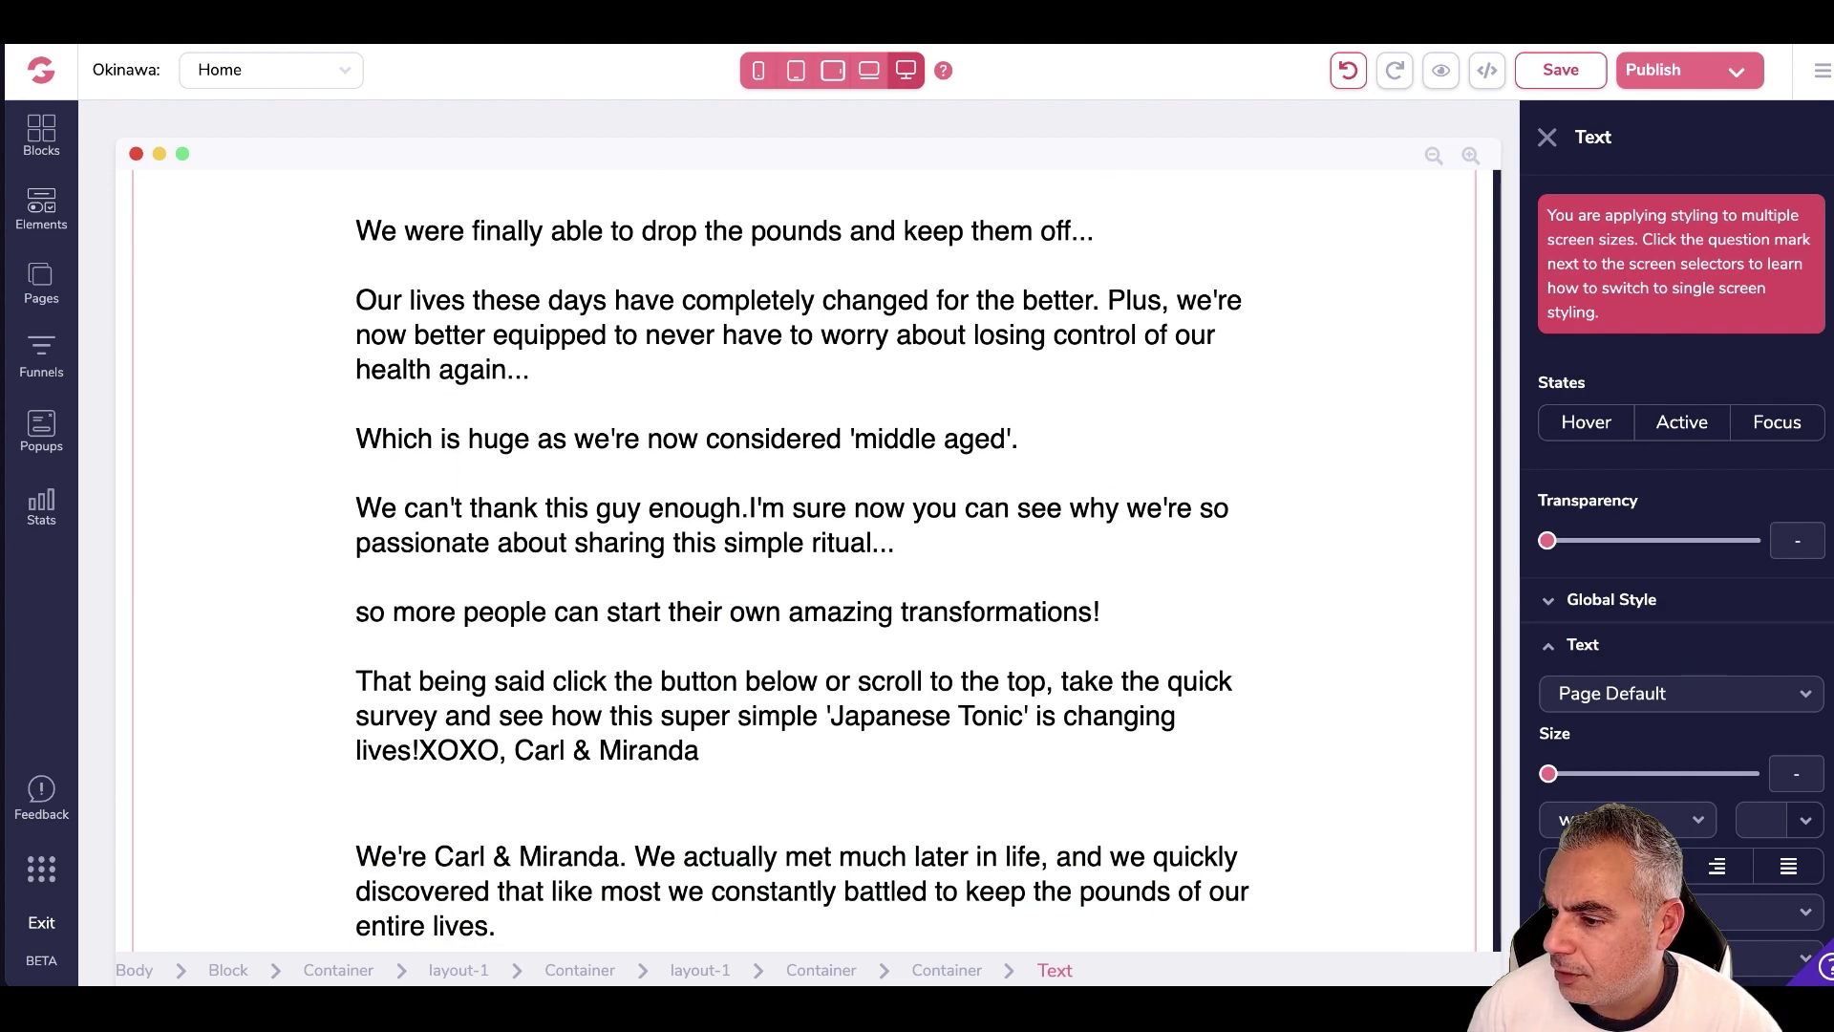
scroll(475, 587, down, 2)
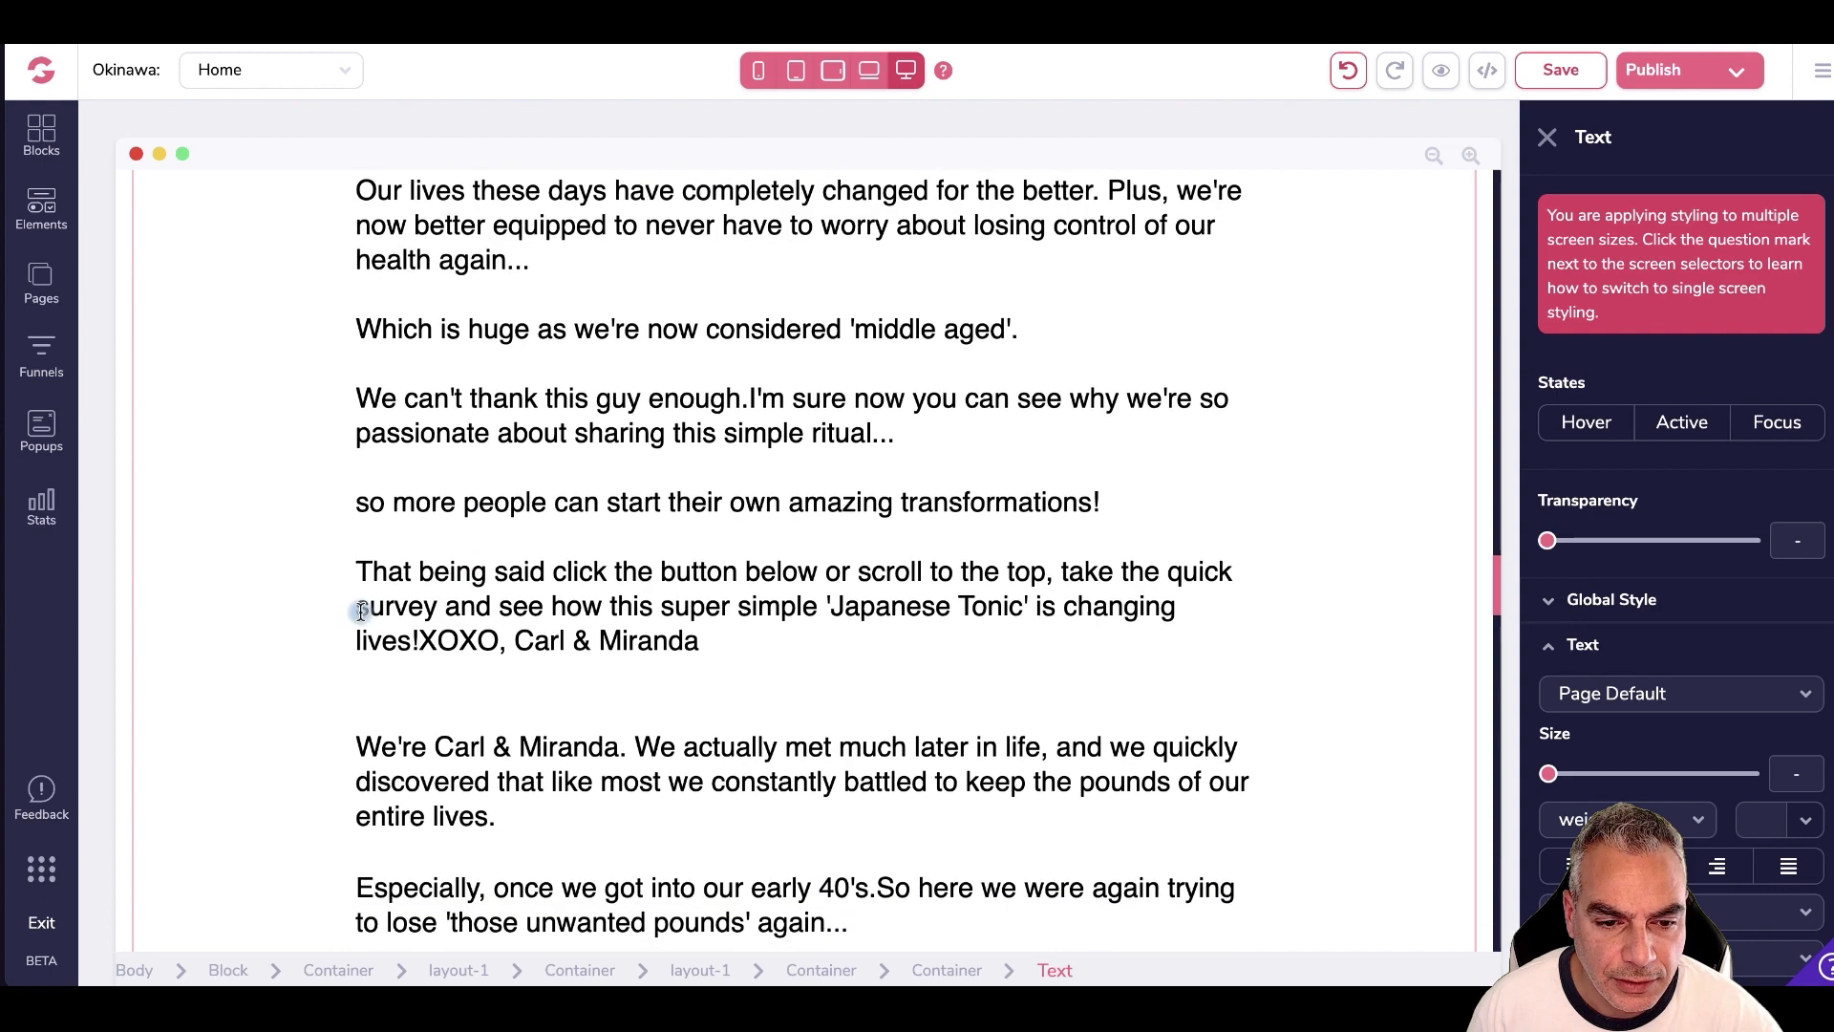
- Delete the sign-off and the repeated story text that follow the "That being said" paragraph
click(365, 740)
click(359, 742)
drag(550, 808, 1061, 807)
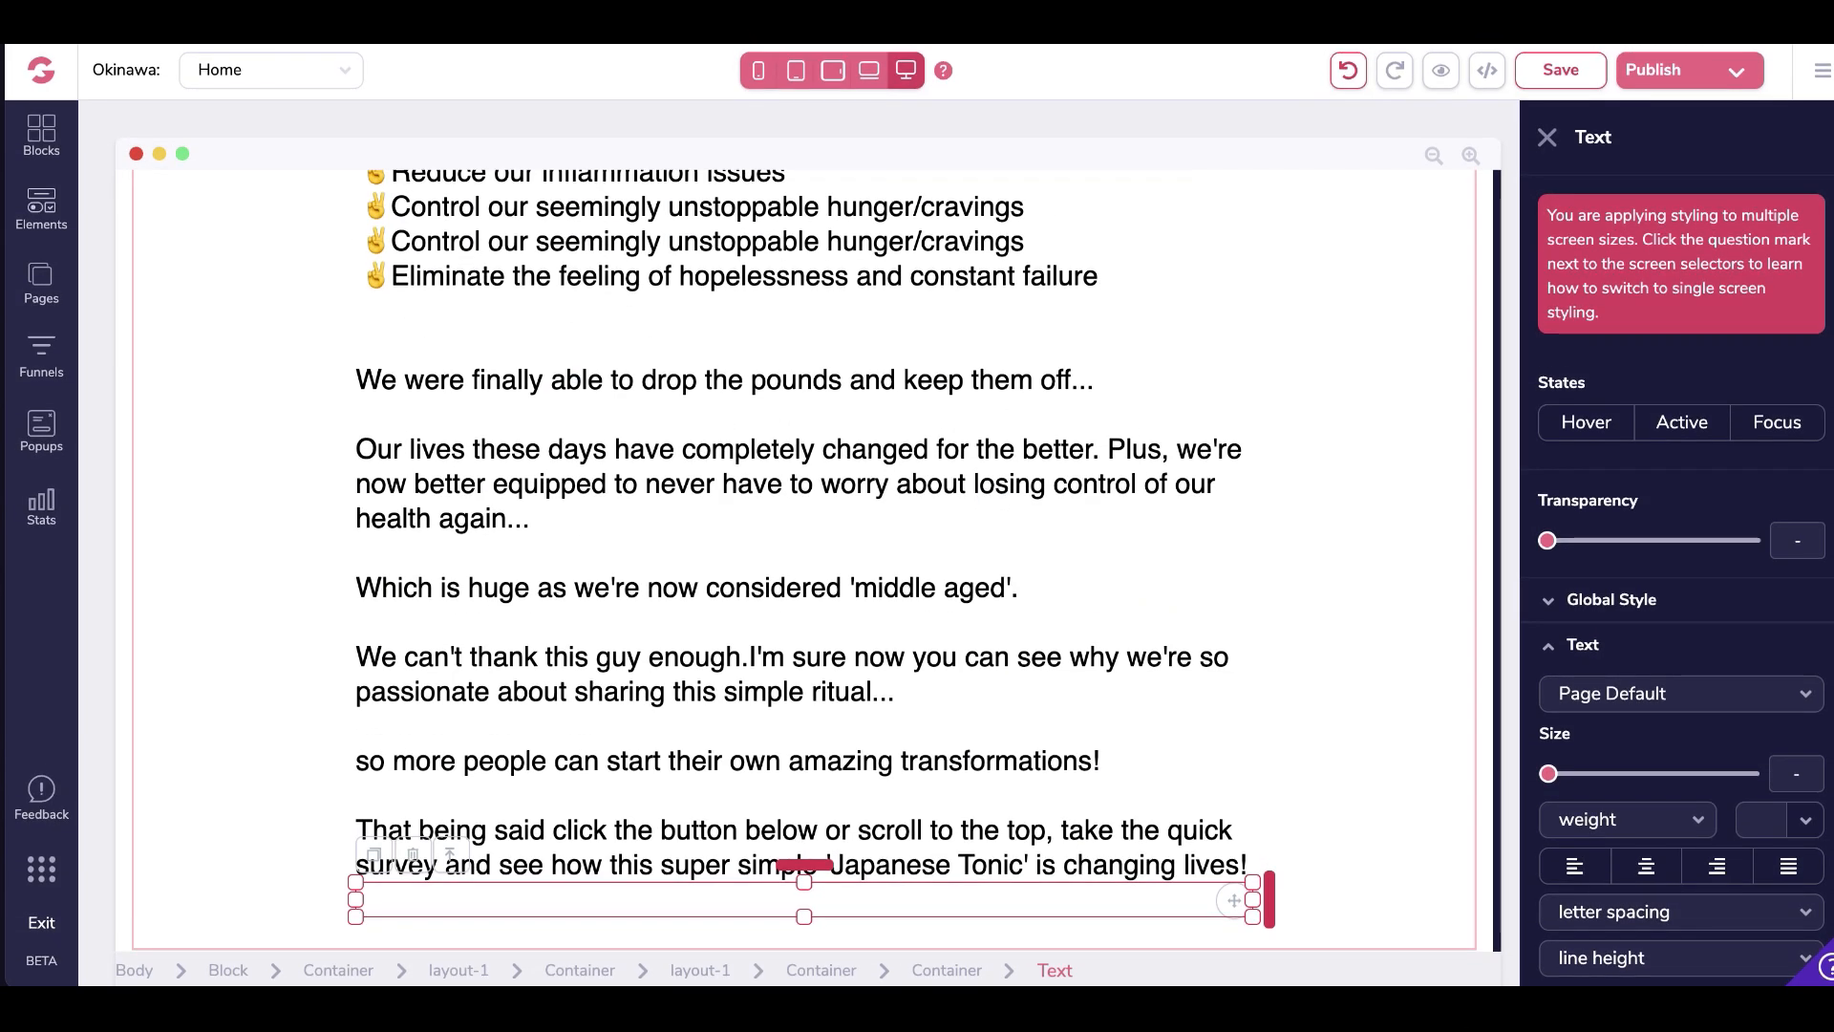
- Add a submit button below the story and label it "SCROLL TO TOP & TAKE THE QUICK SURVEY"
click(41, 205)
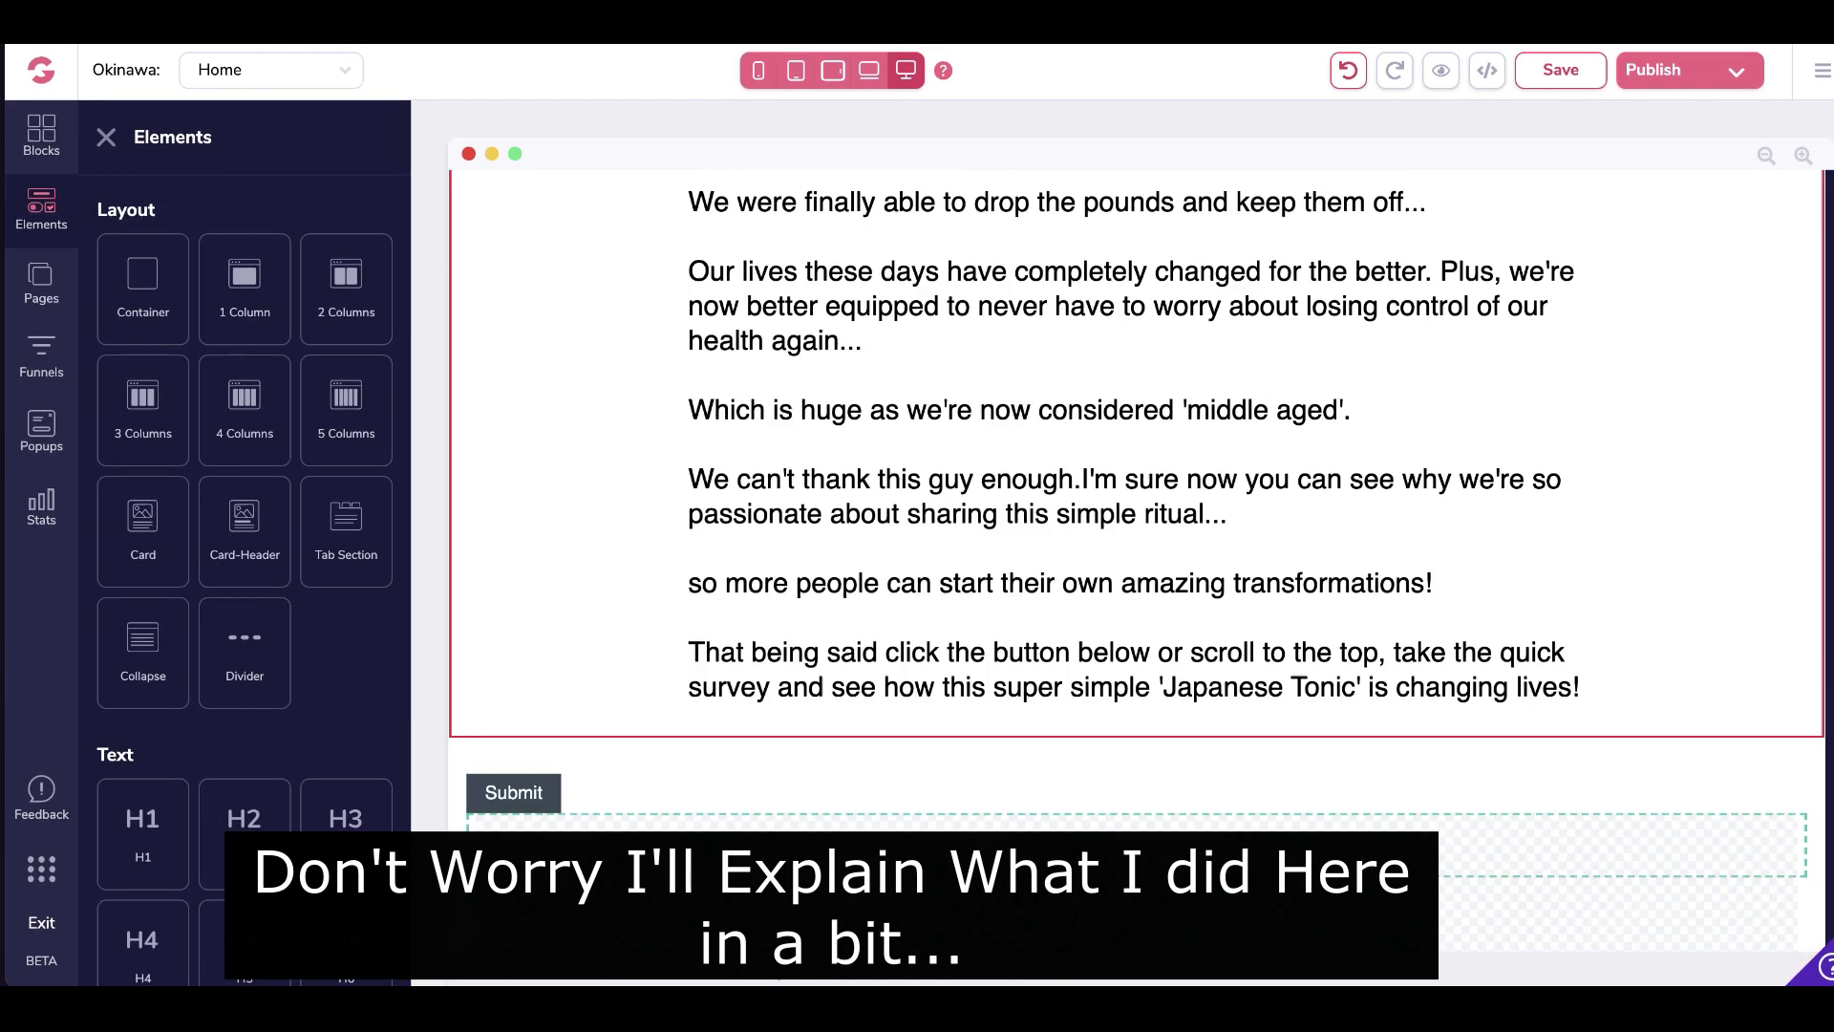
scroll(214, 580, down, 5)
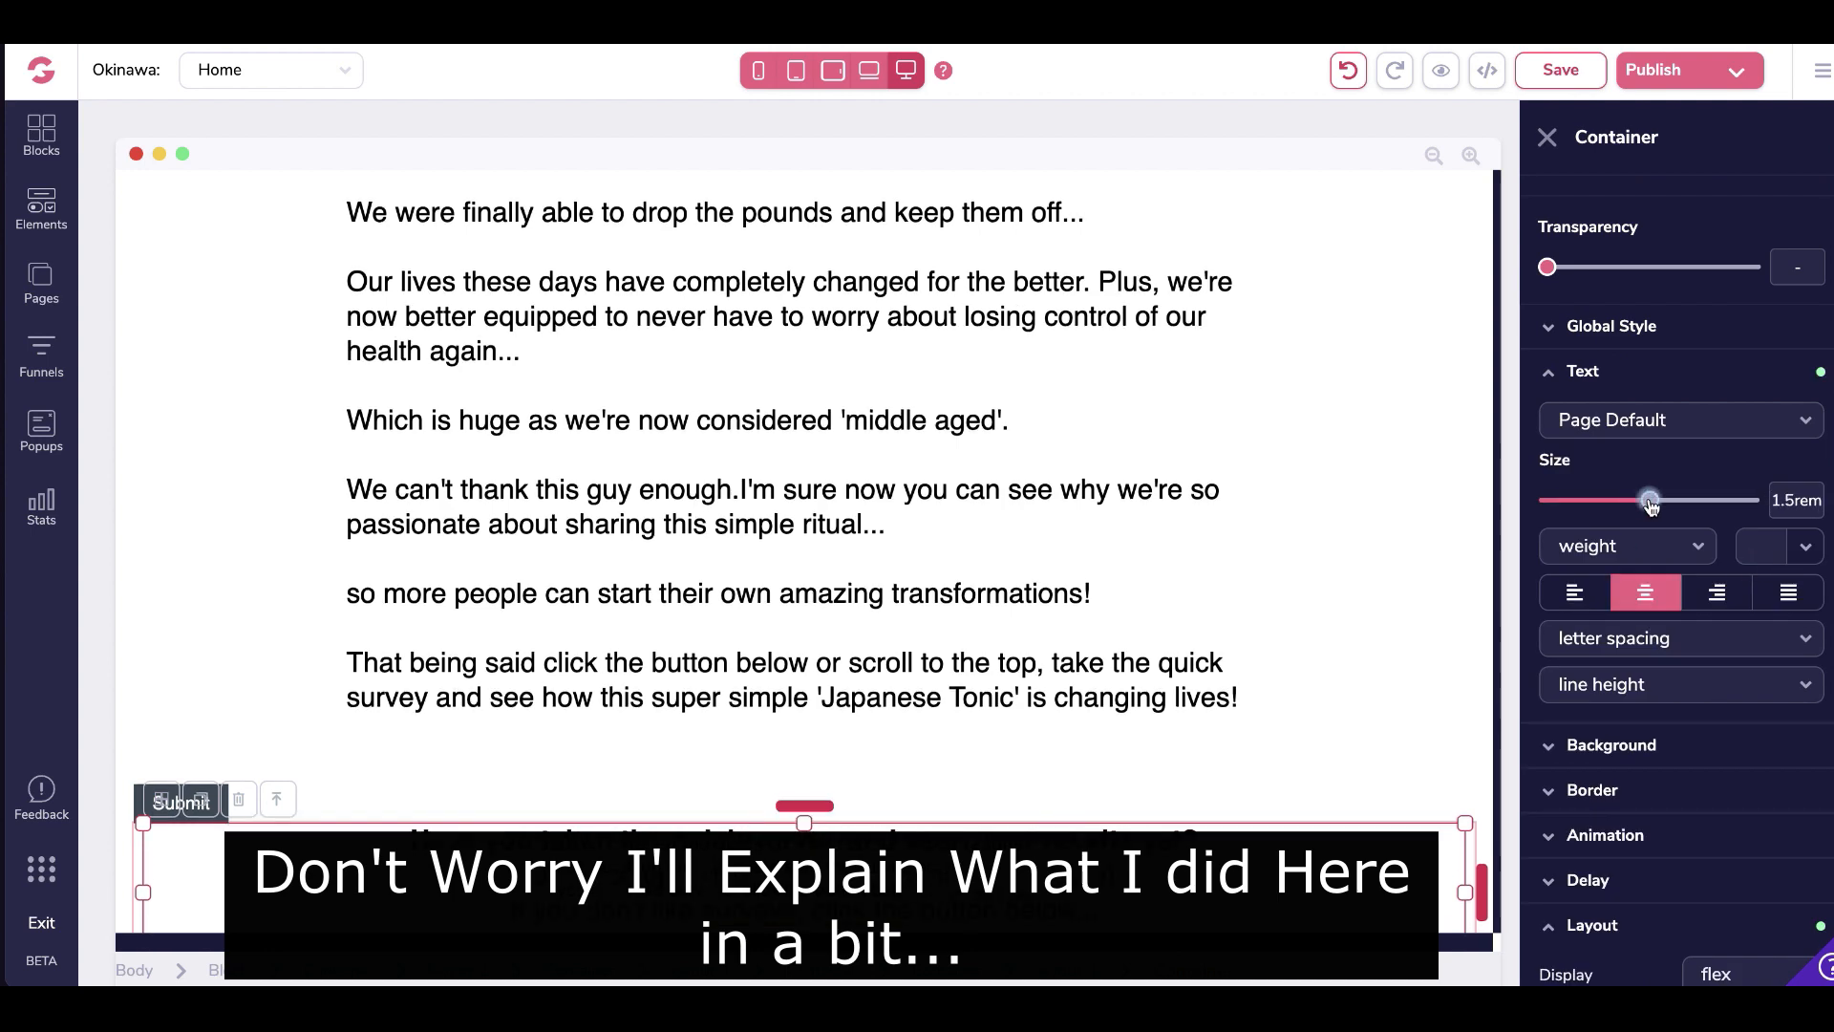
click(233, 800)
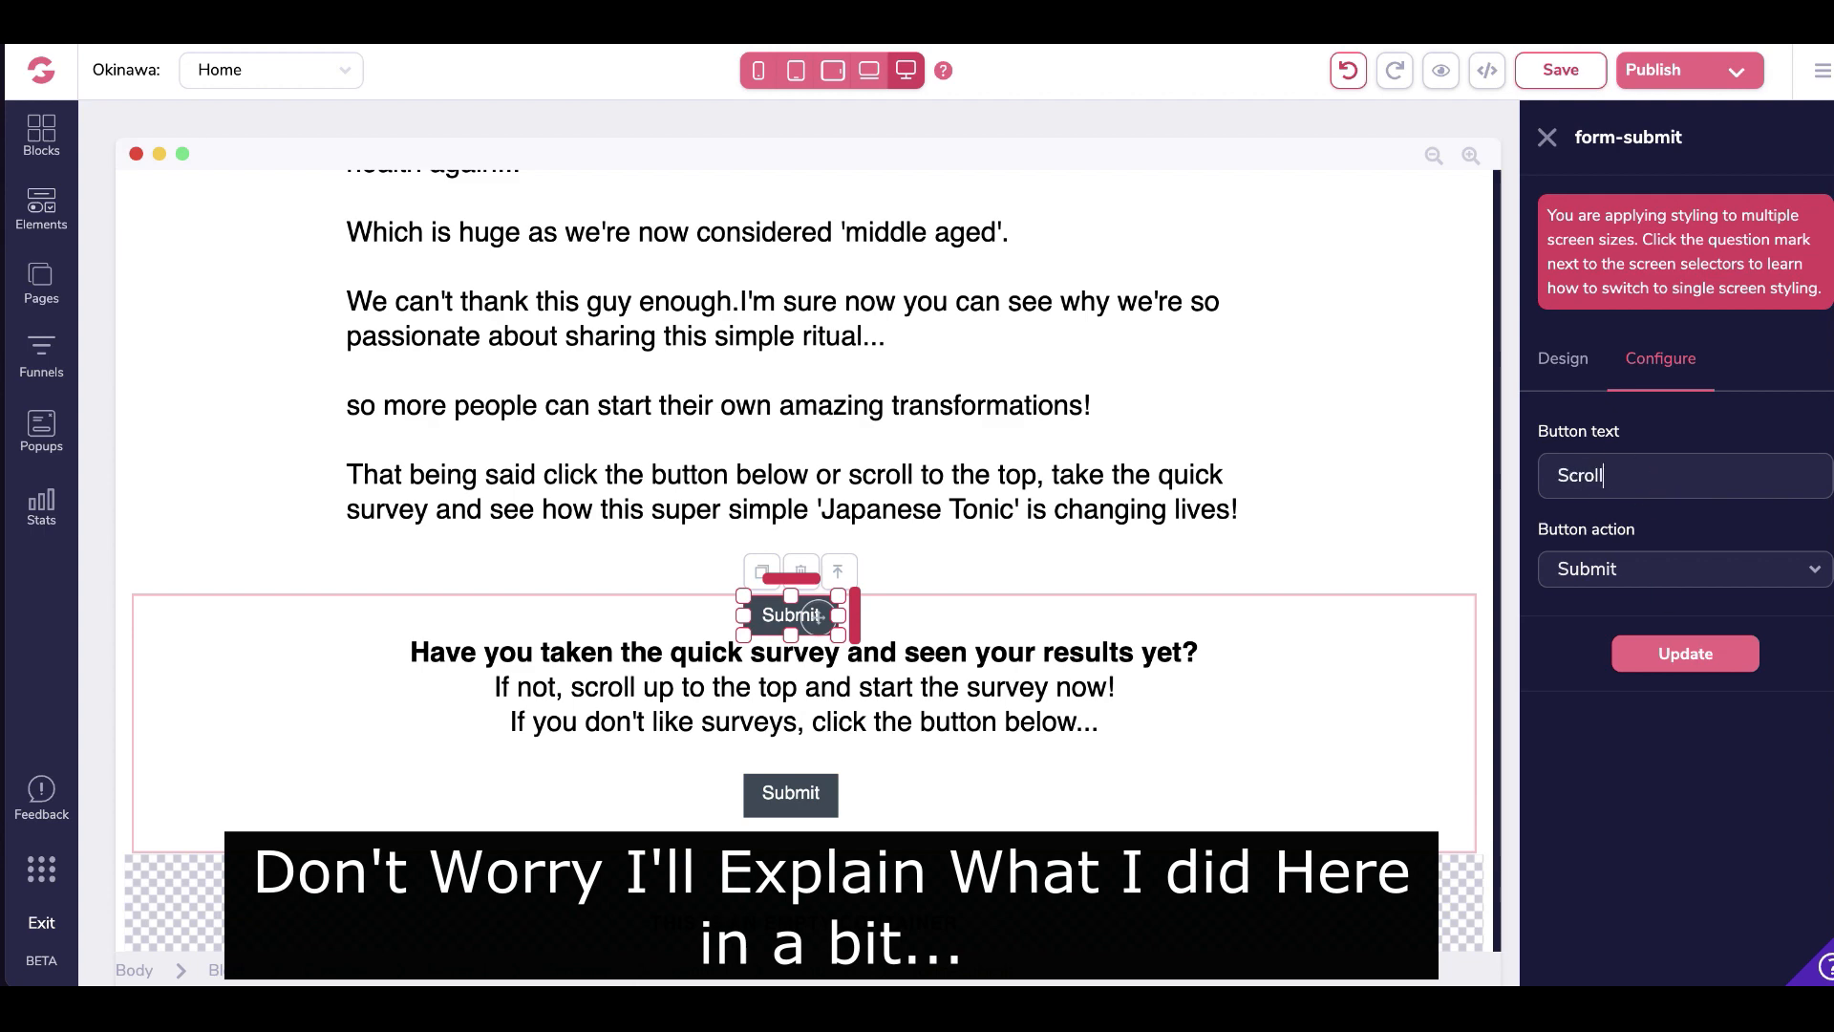
text(KE THE QUICK SURVEY)
click(1672, 653)
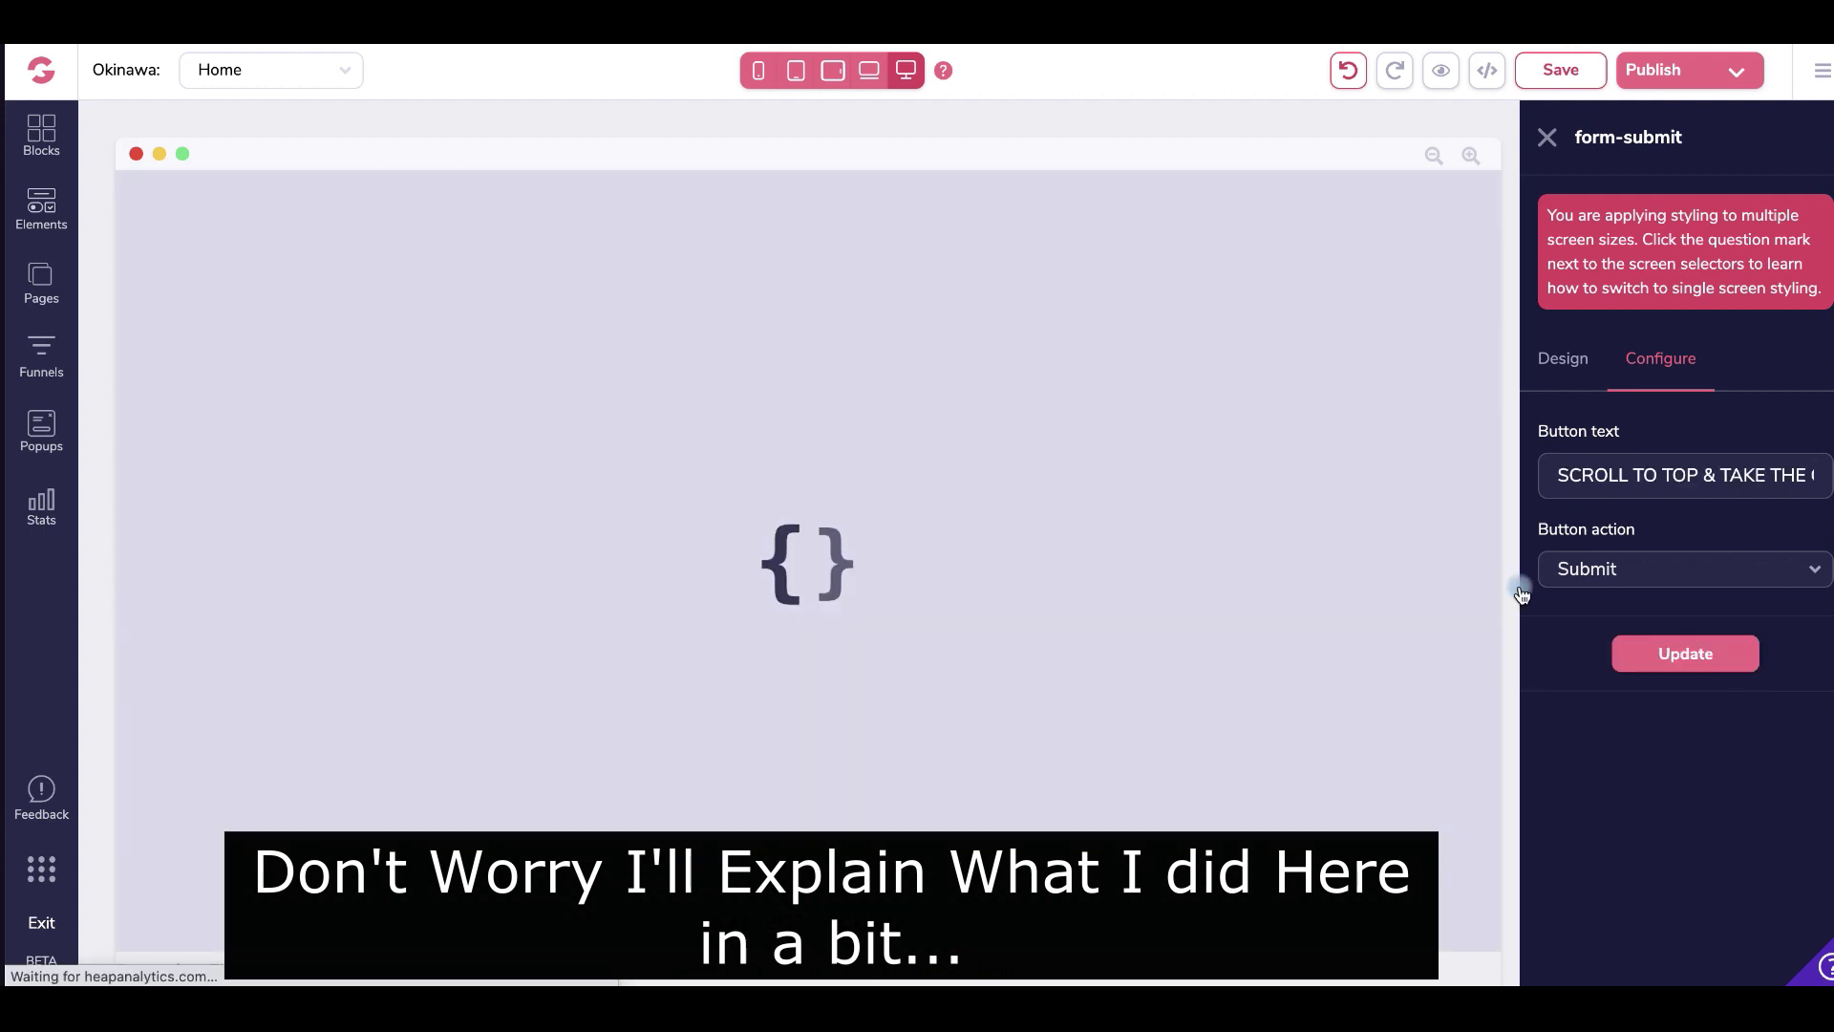
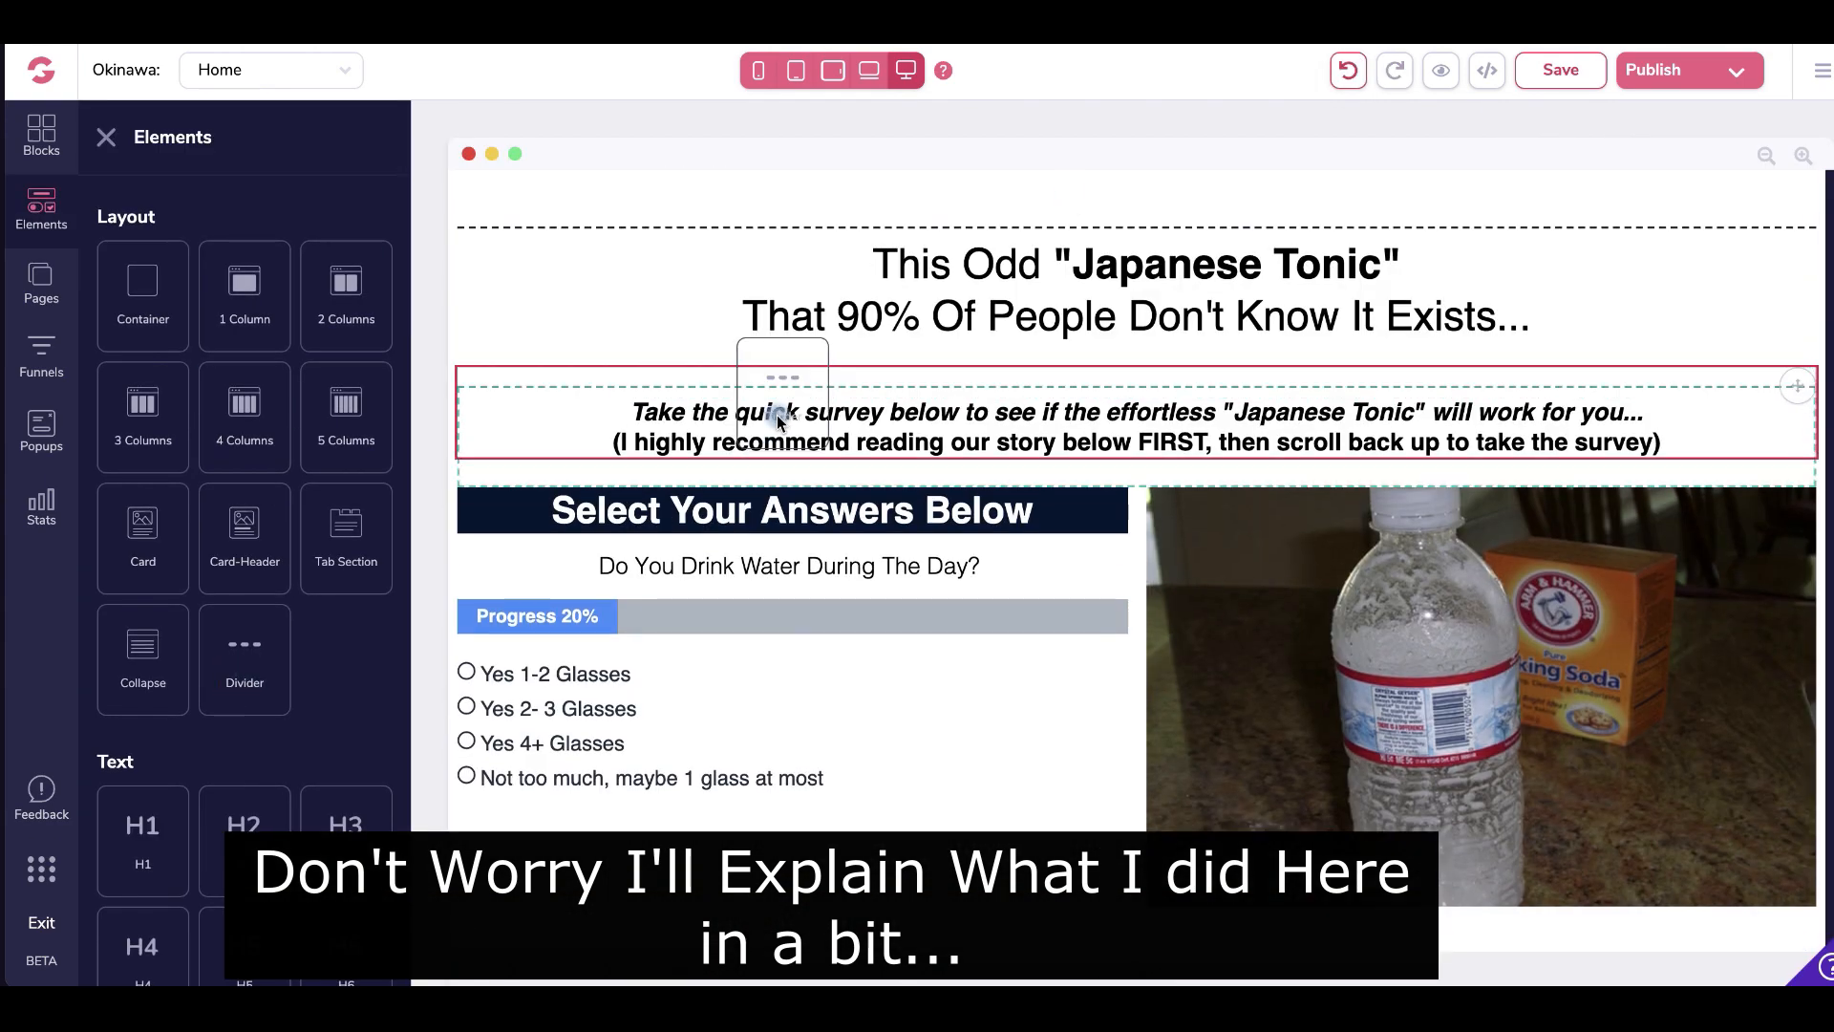
- Place a divider between the "Japanese Tonic" headline and the "Take the quick survey below" text
drag(777, 415, 777, 410)
click(697, 226)
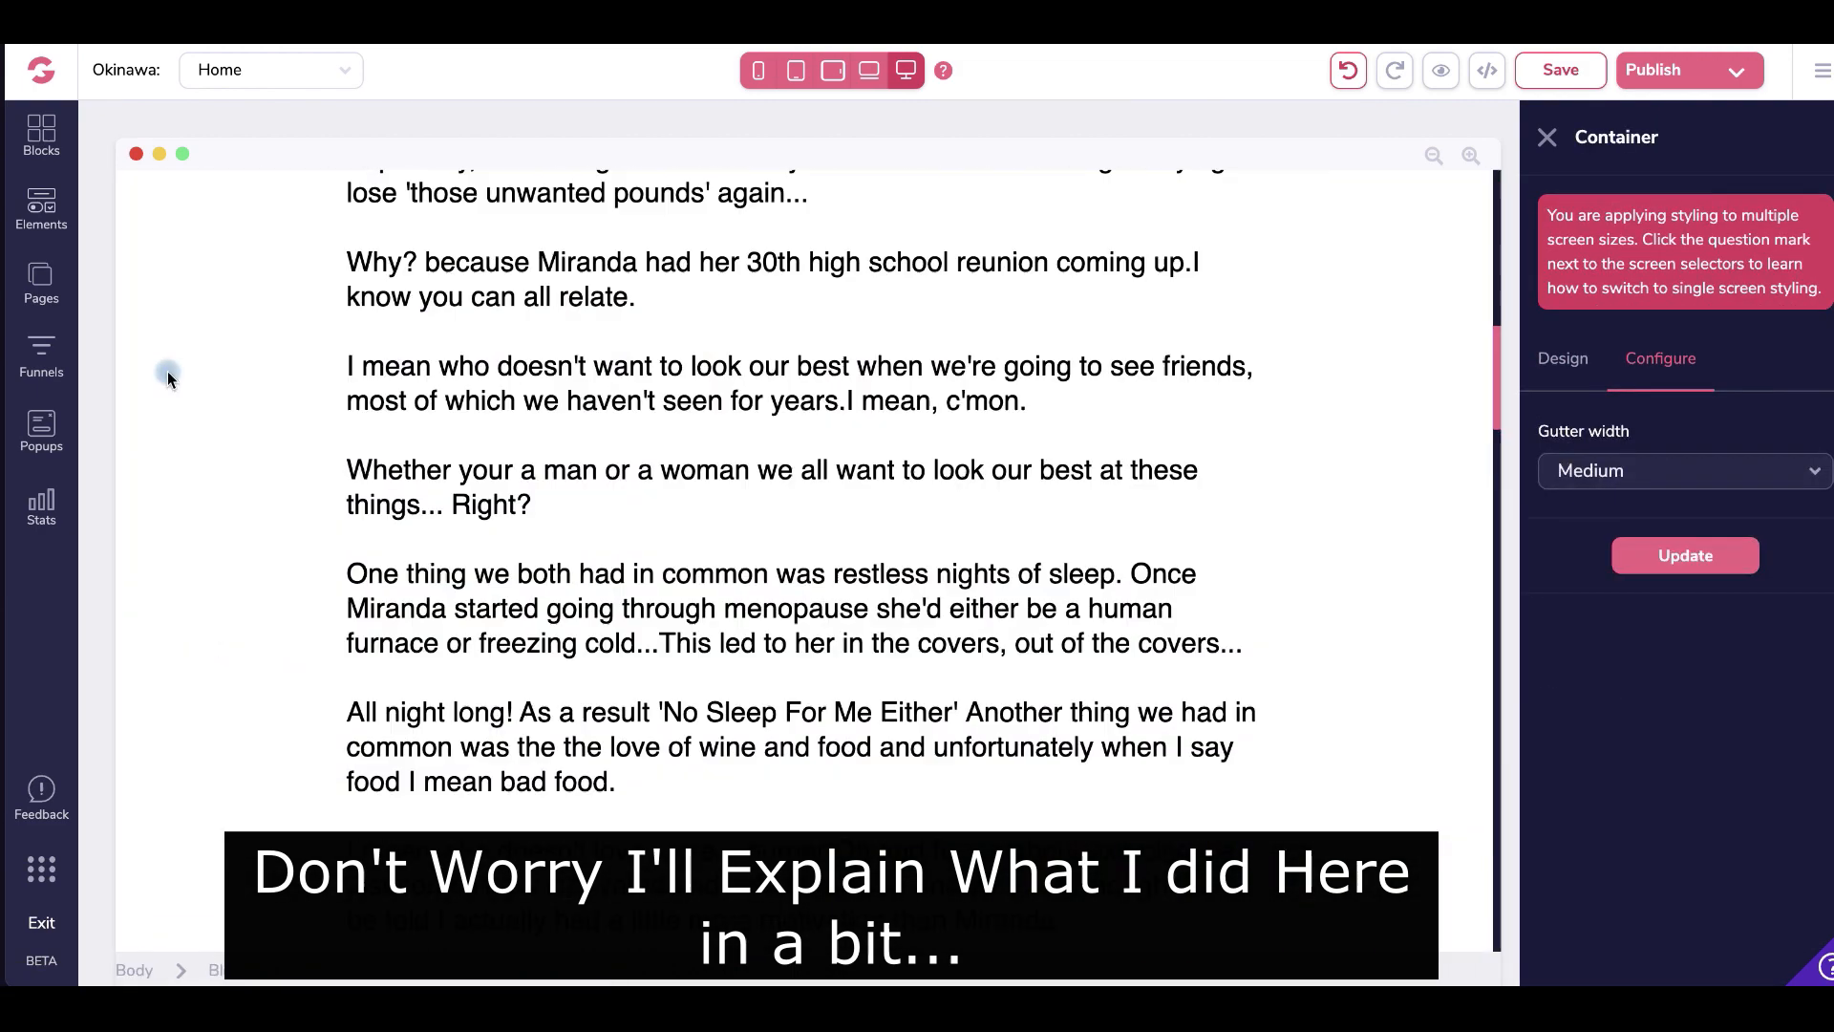
- Add a regular button above the green survey button, with text starting "SCROLL UP TO TOP & TAKE", and link it to Block 1
click(644, 676)
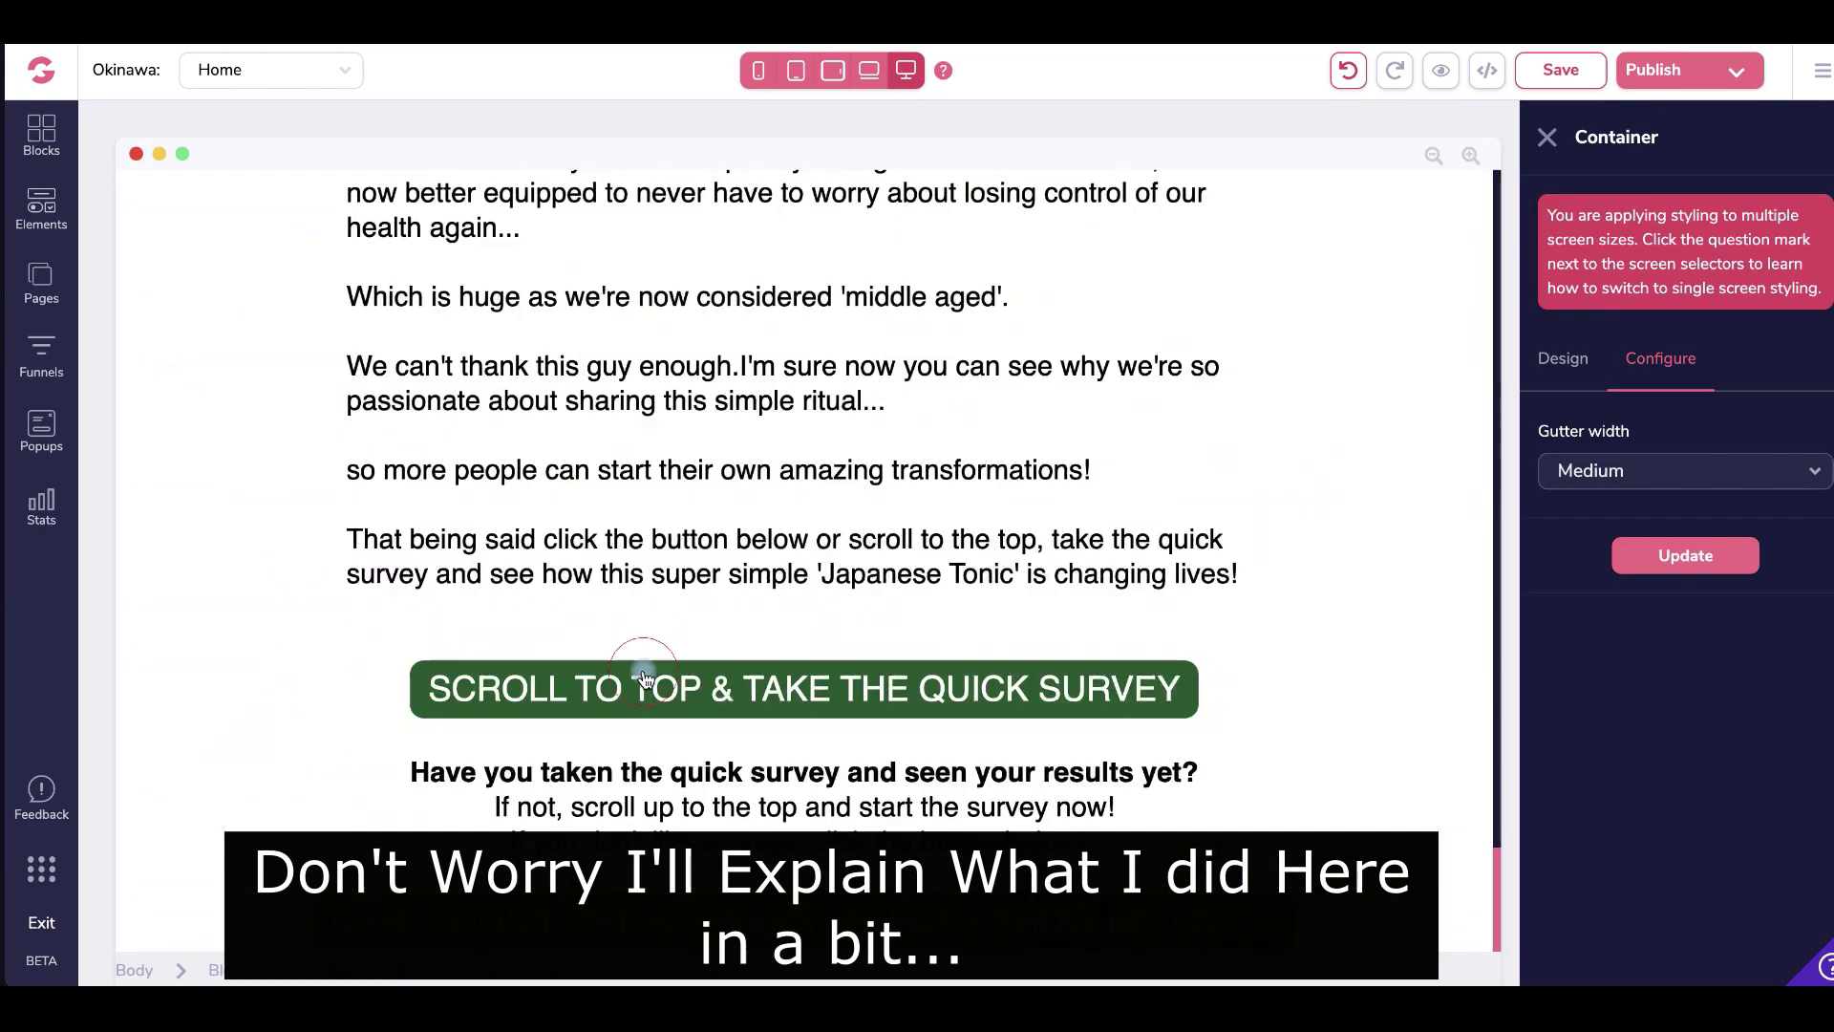
click(1679, 565)
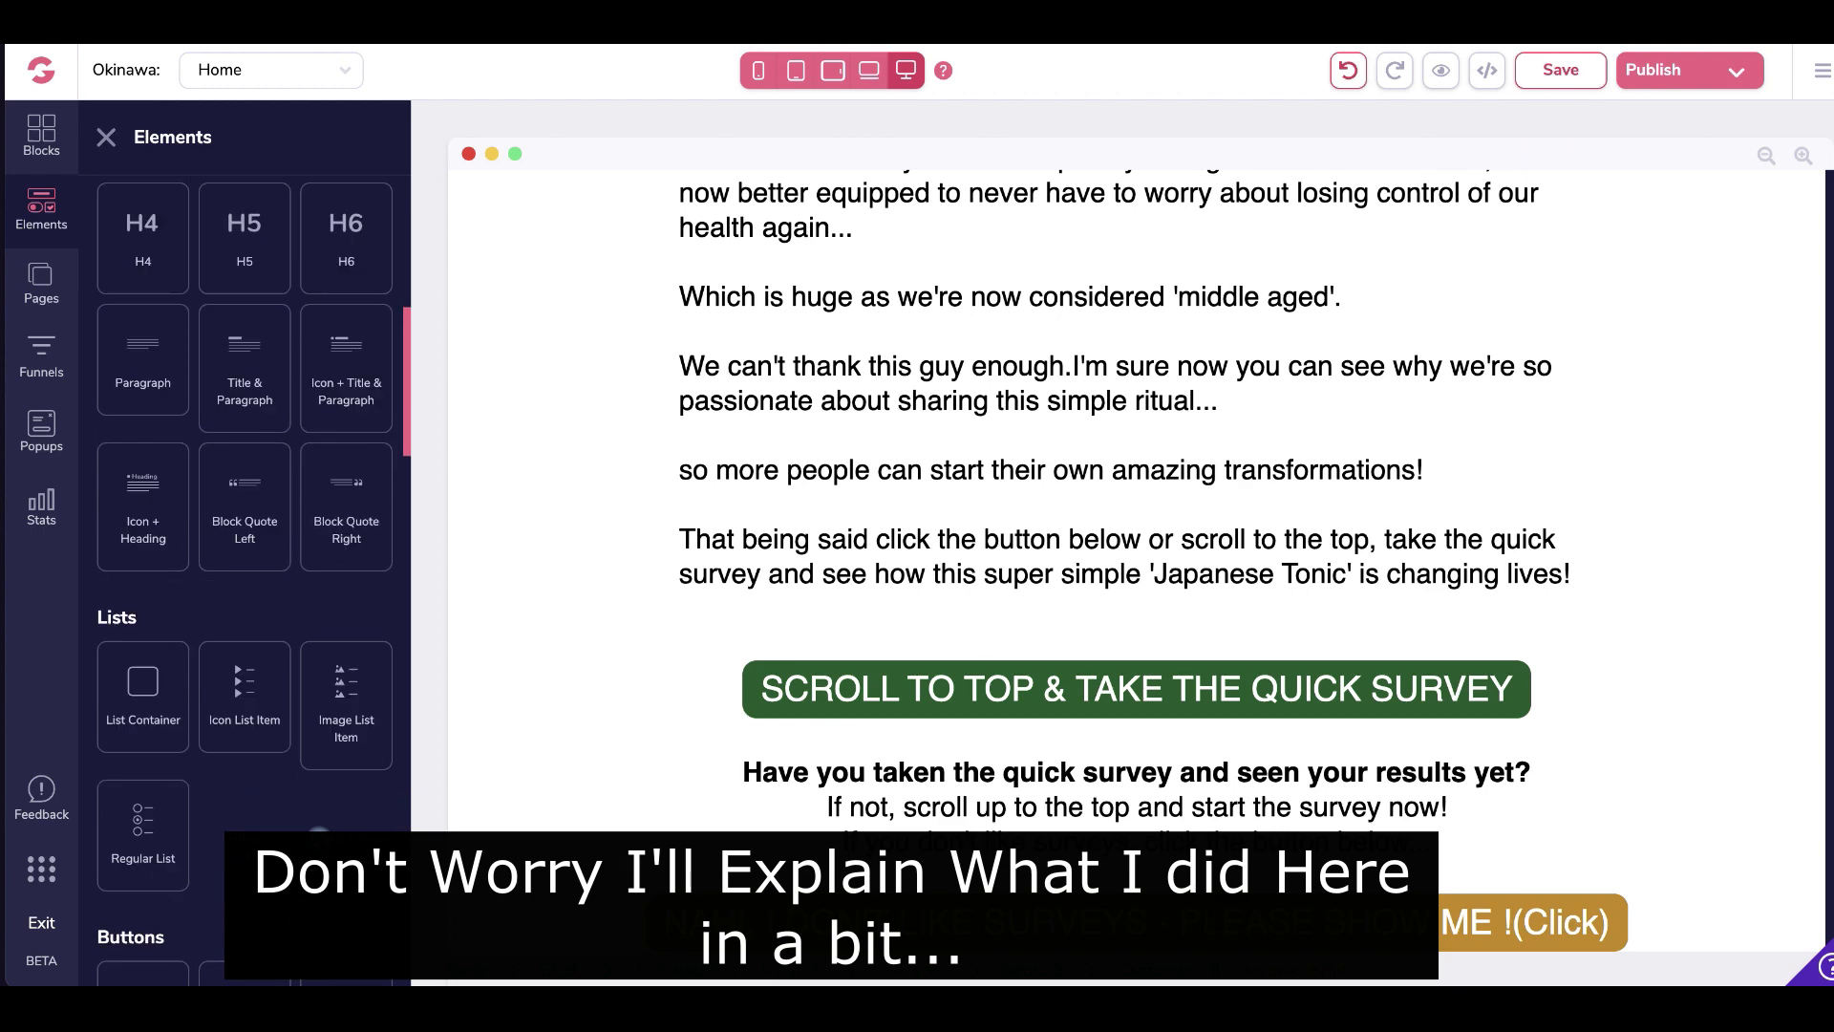
scroll(129, 614, up, 5)
scroll(128, 614, down, 5)
scroll(128, 614, up, 2)
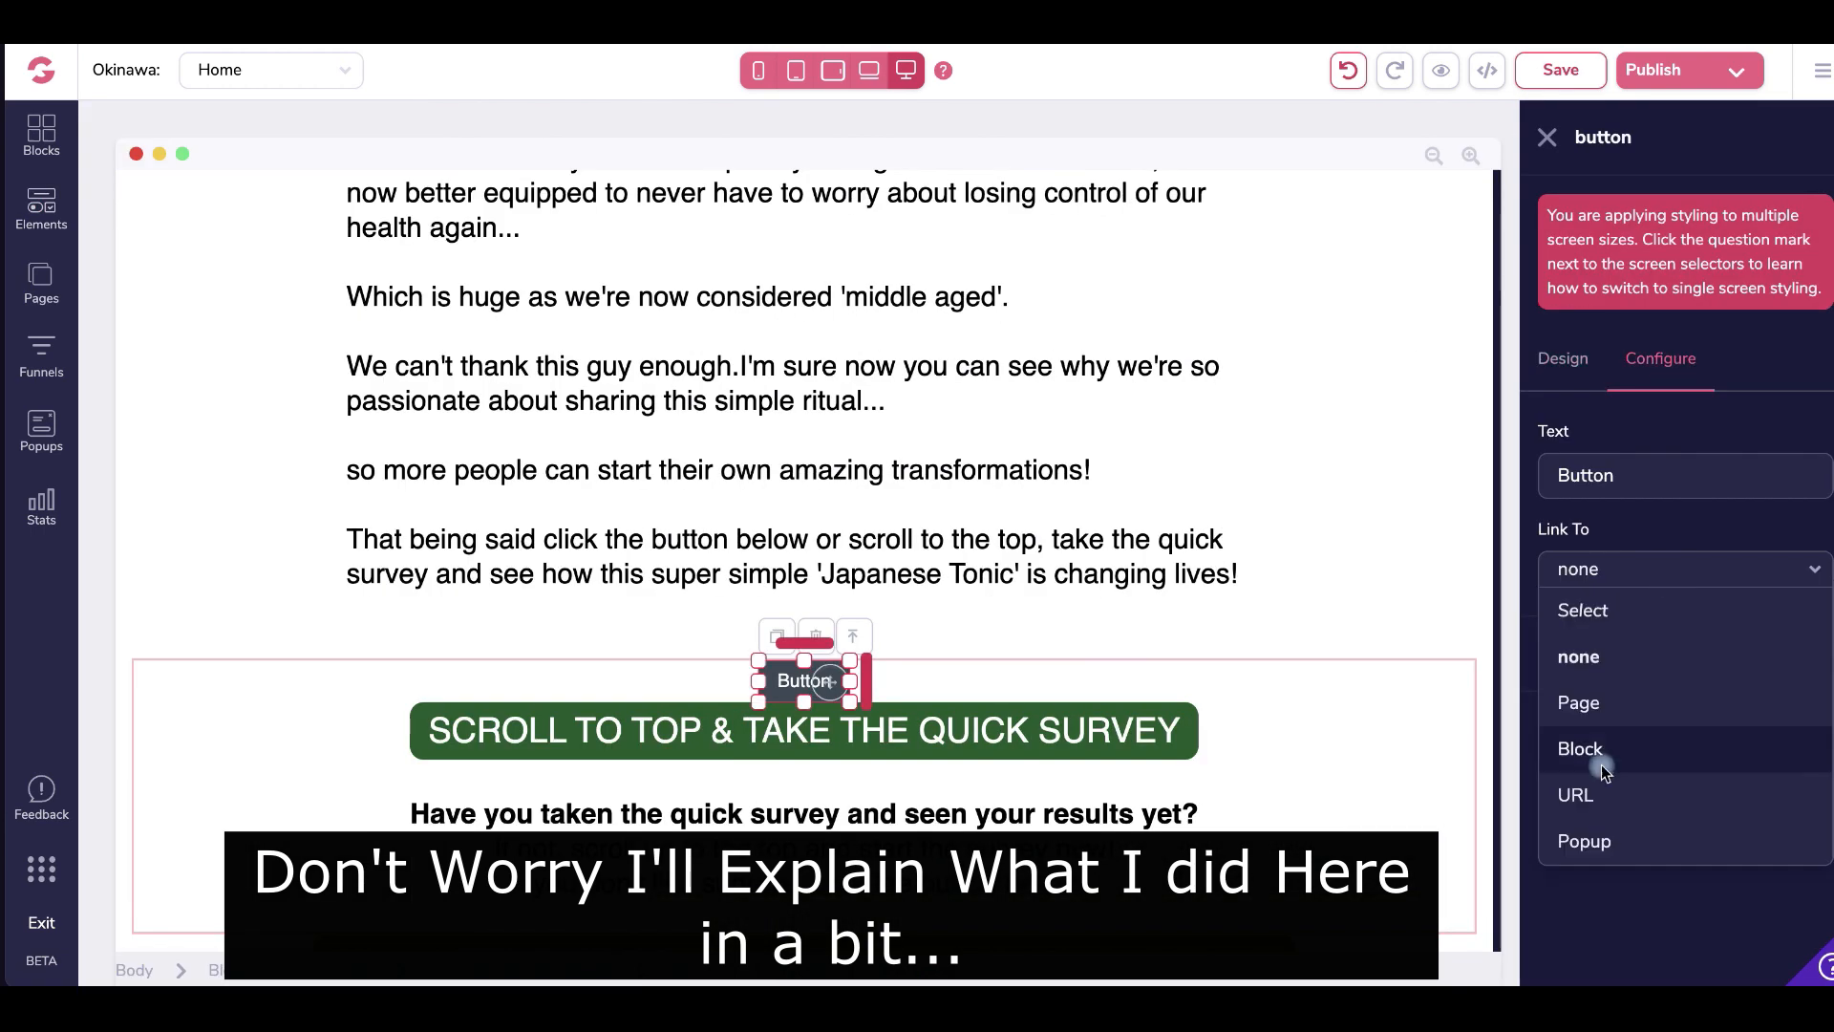
click(1580, 749)
triple_click(1624, 475)
text(SCROLL UP TO)
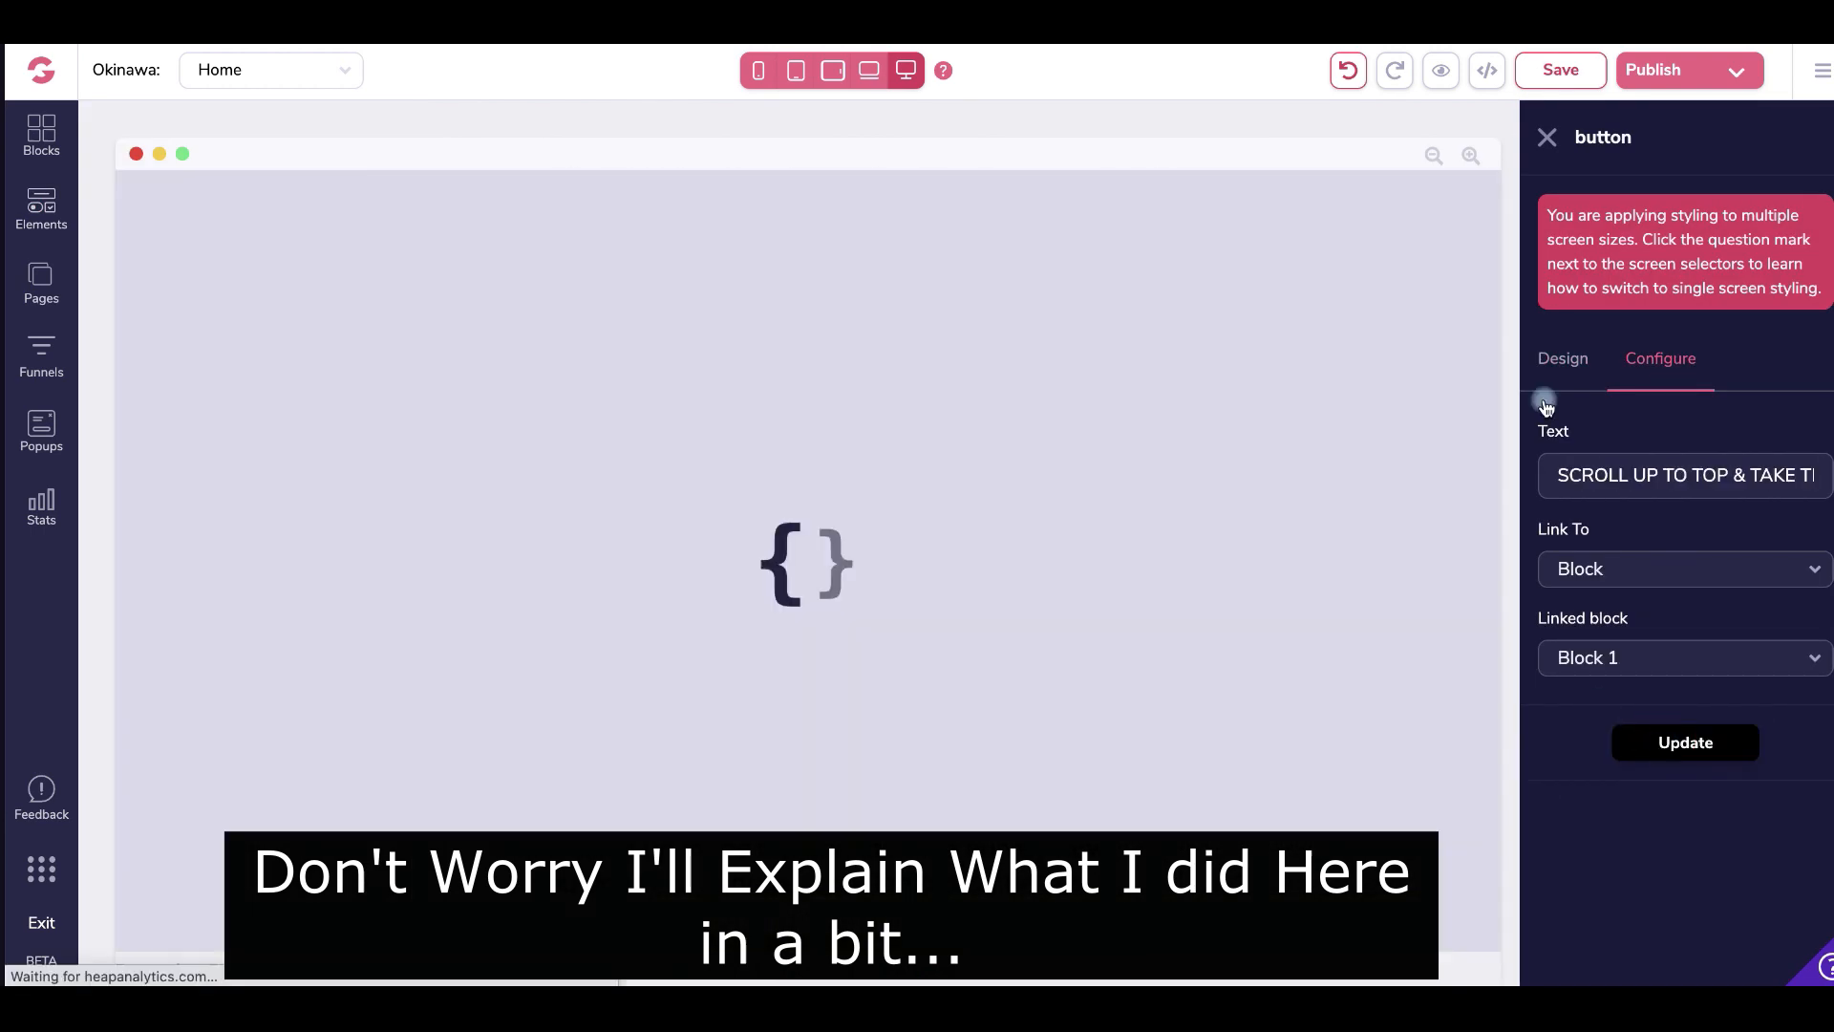
- Publish the landing page at the hosted JapaneseTonic address
click(1562, 358)
scroll(1681, 574, down, 10)
click(1761, 449)
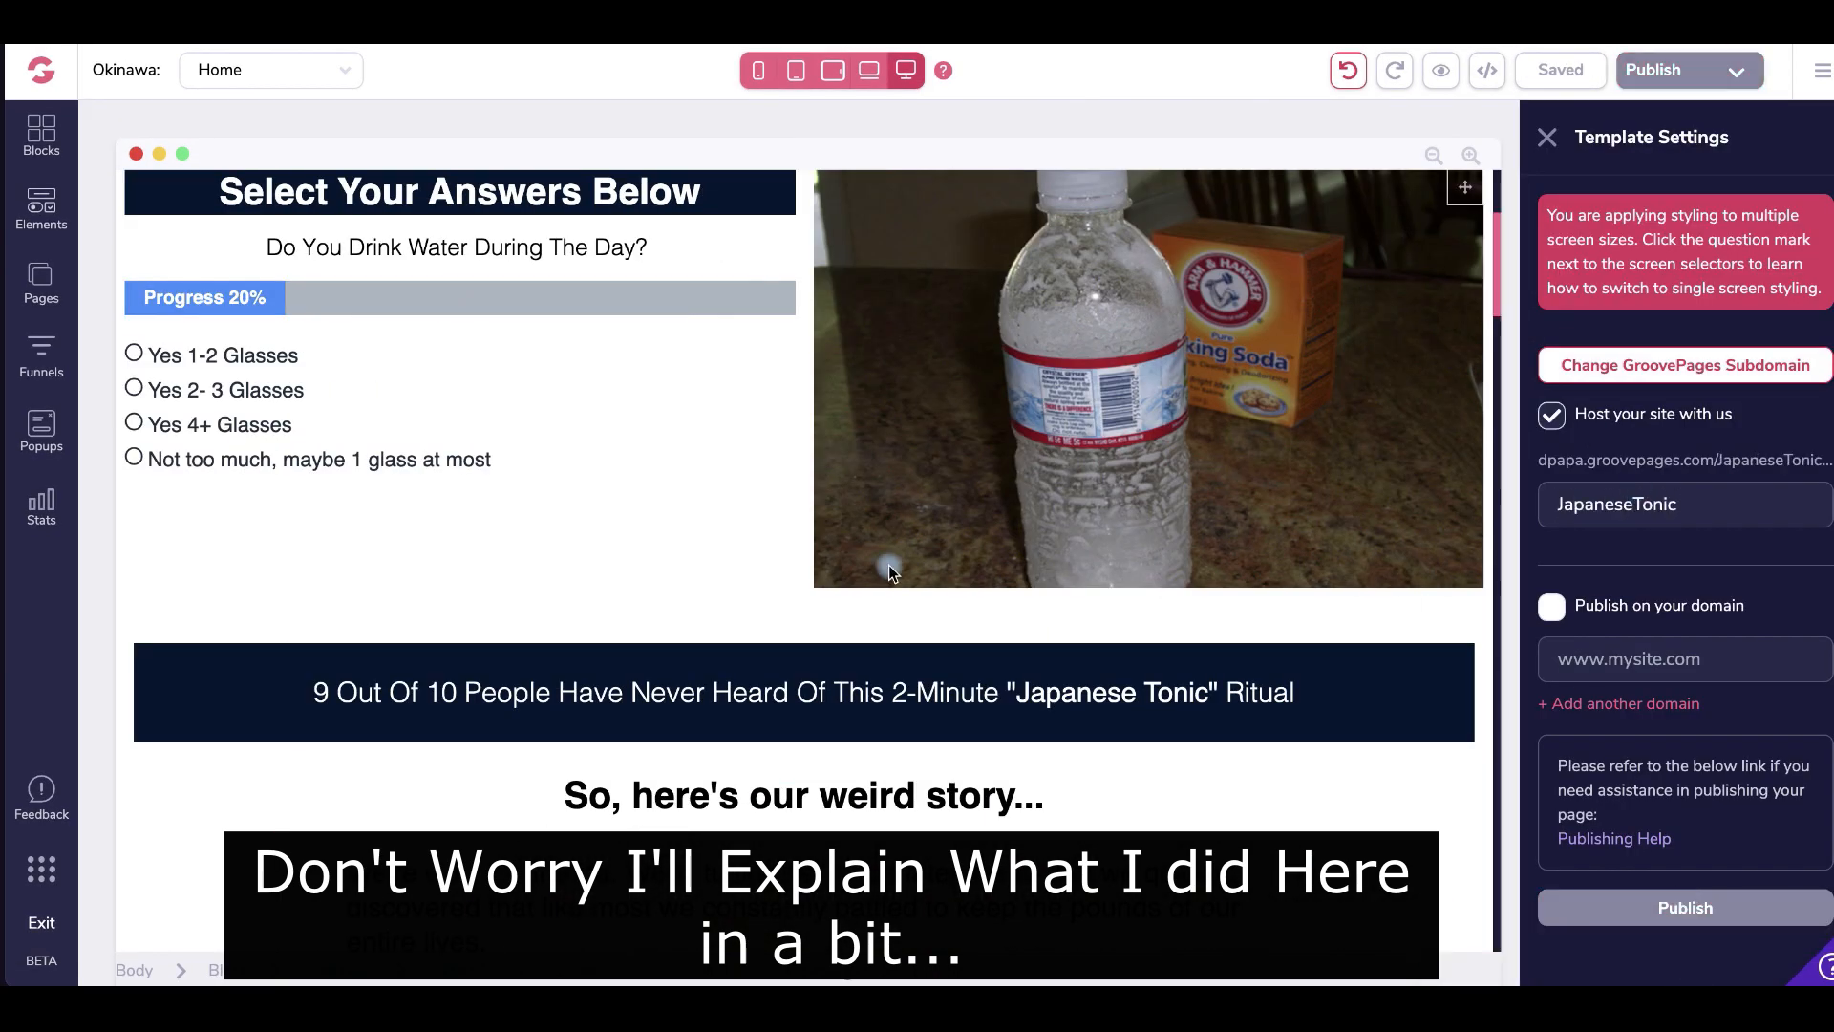
click(1687, 908)
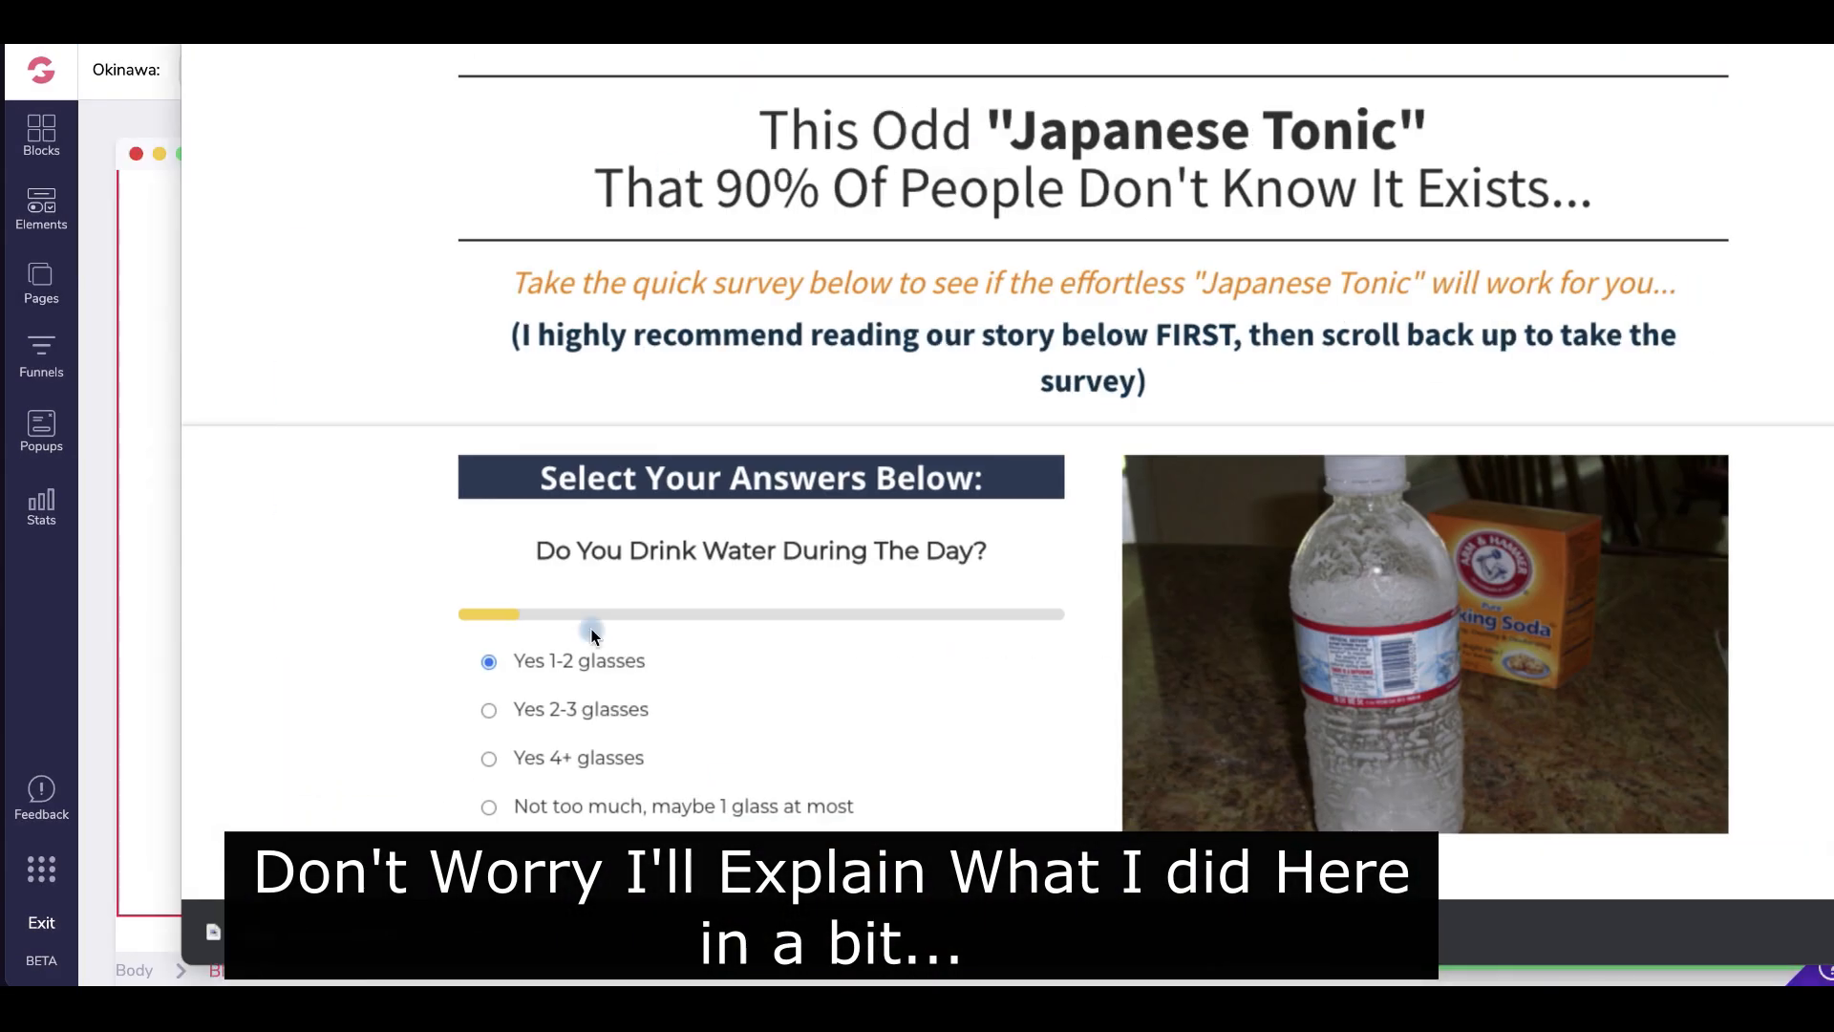
- On Home copy, ask "Do You Drink Coffee In The Morning?" with cup-count answers, set the progress bar to 40% and publish
click(573, 653)
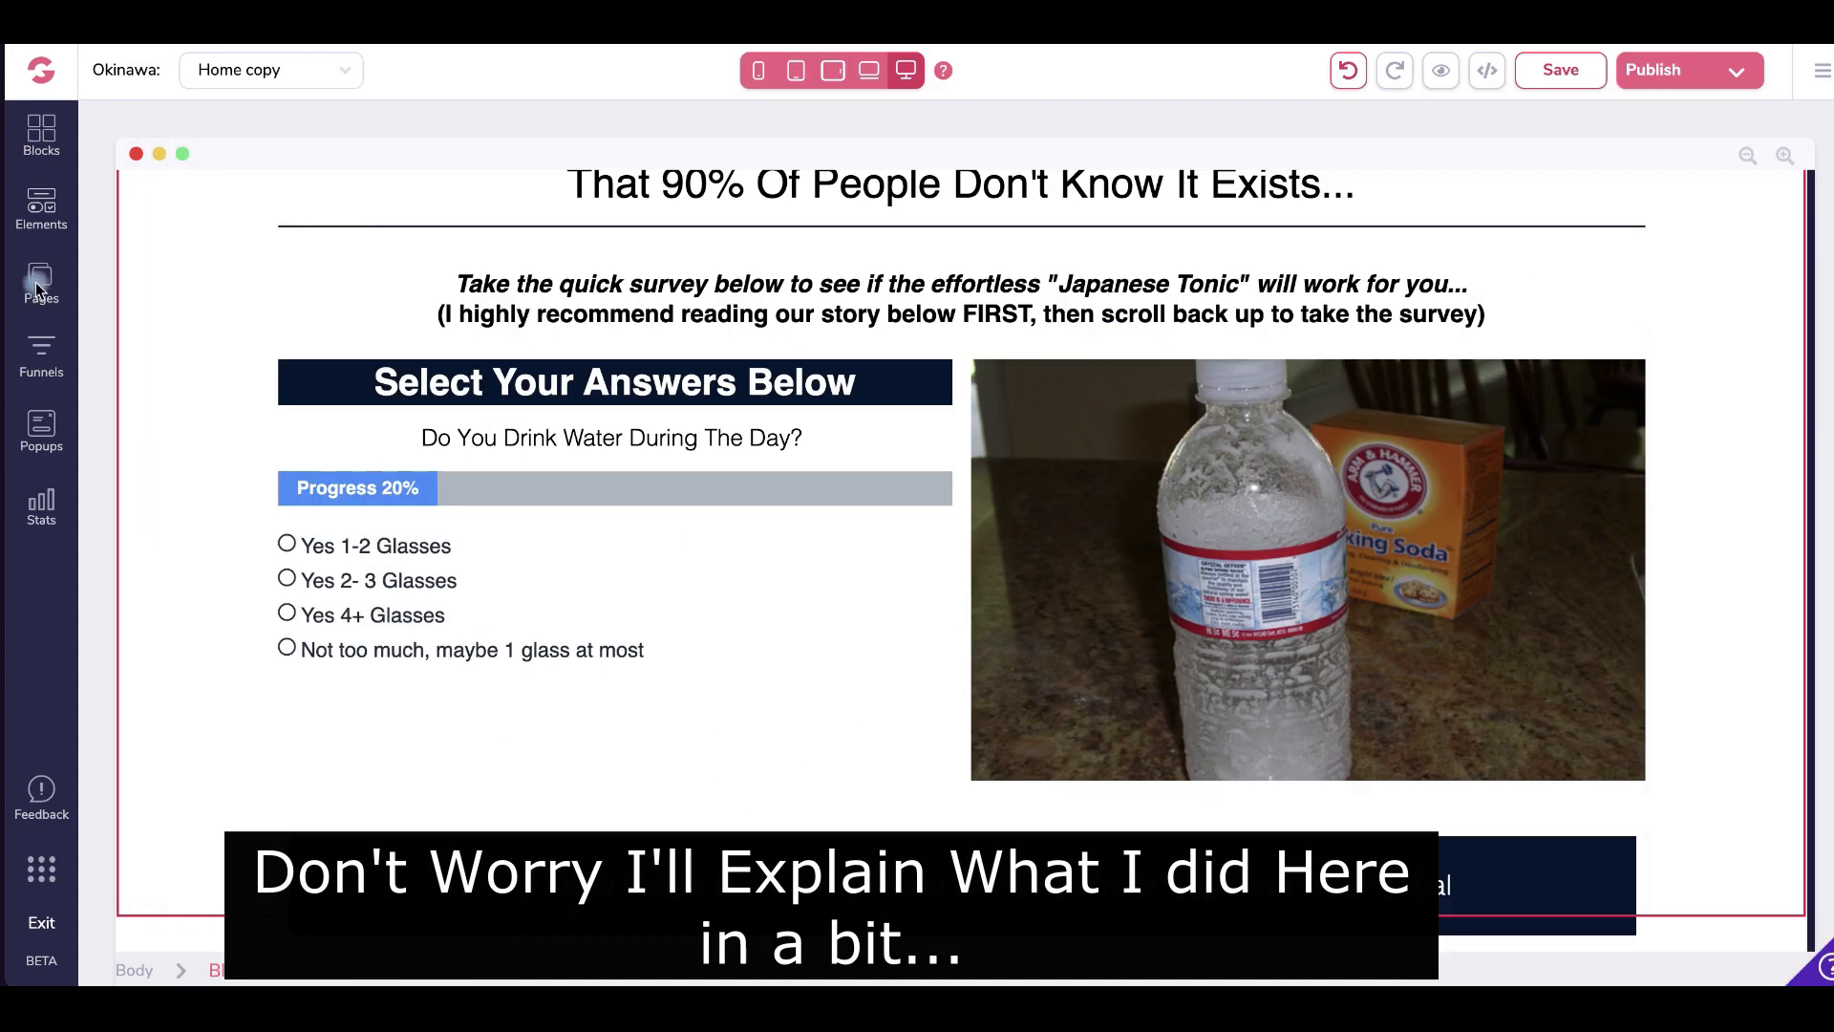
click(628, 437)
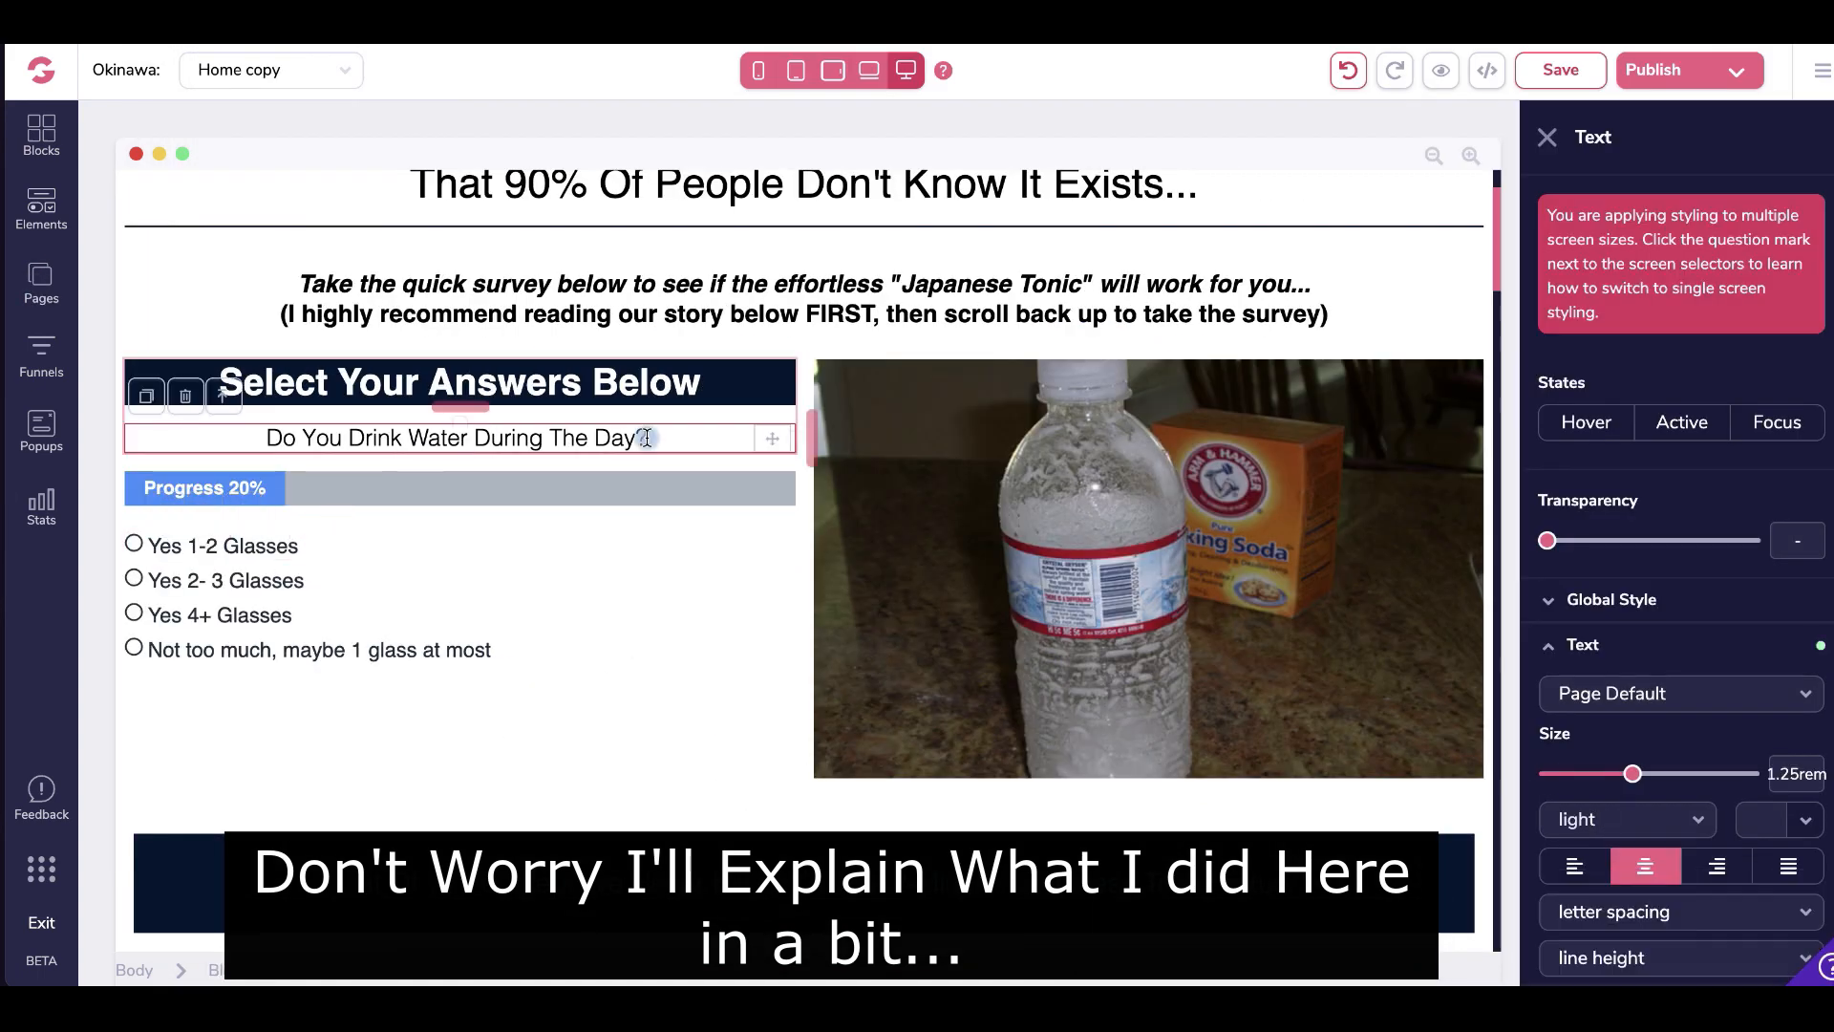
text(ning?)
double_click(273, 544)
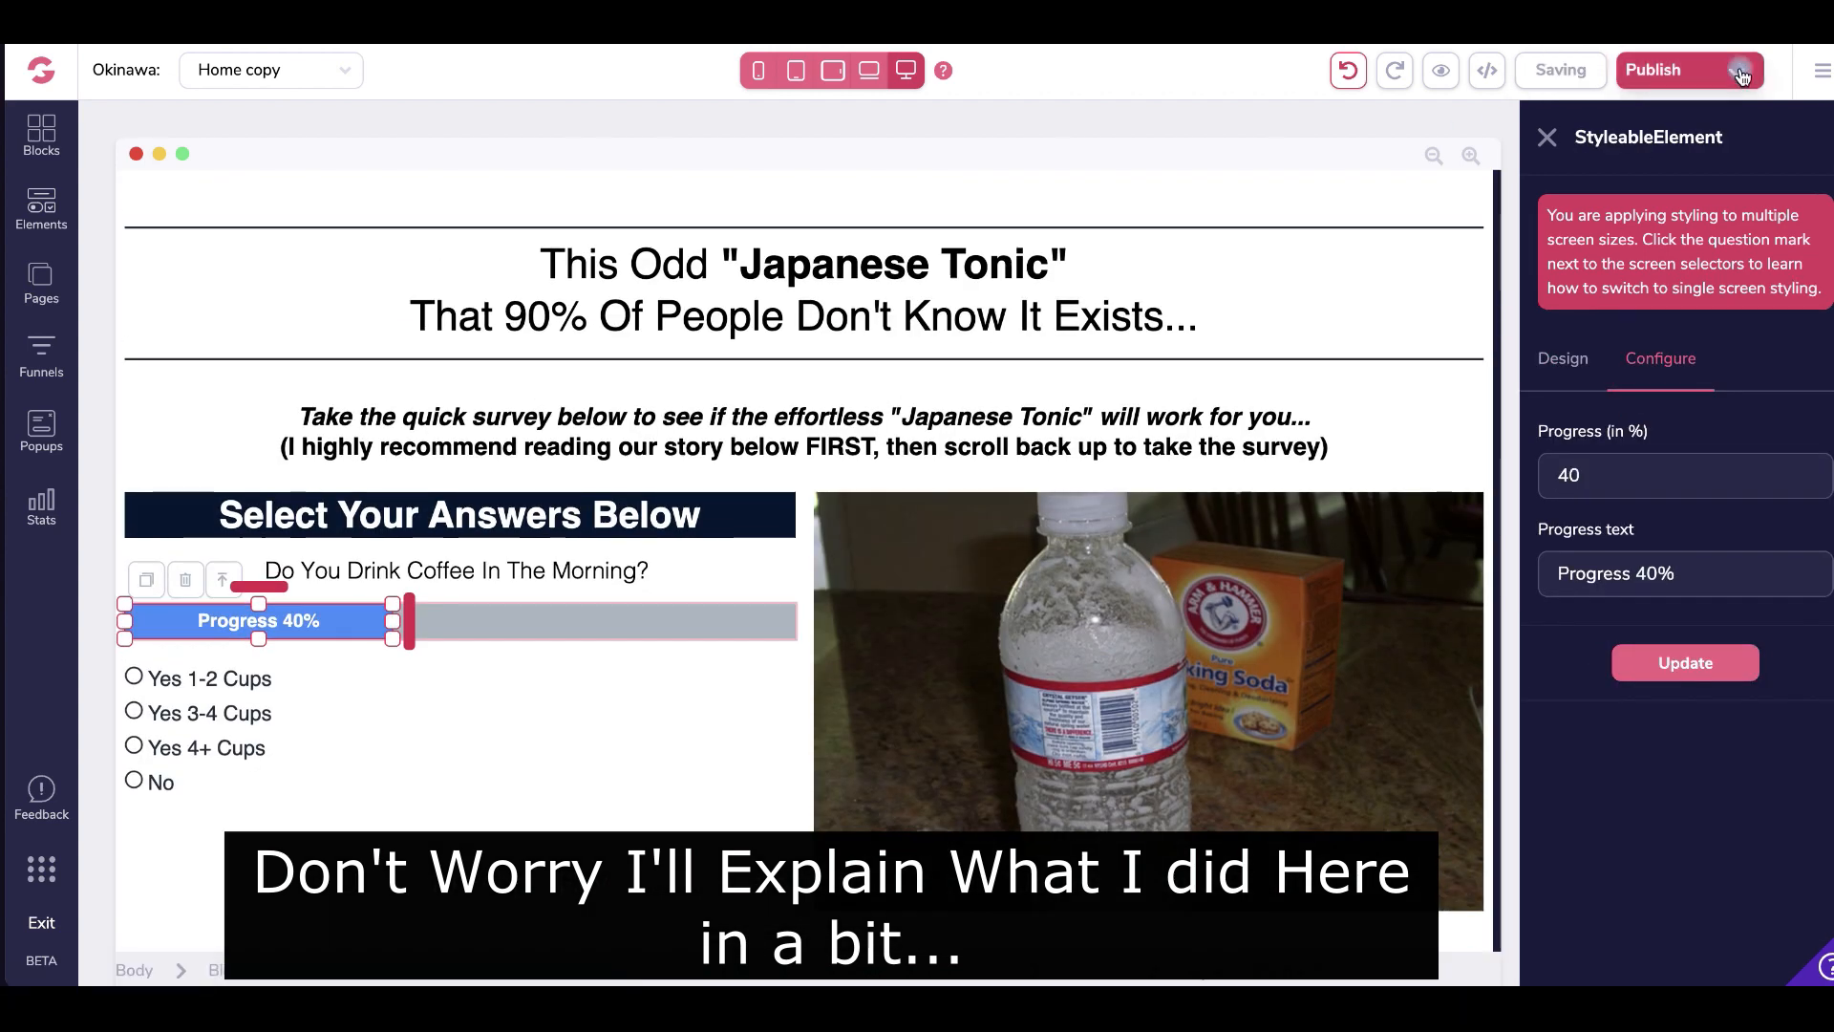
click(1734, 74)
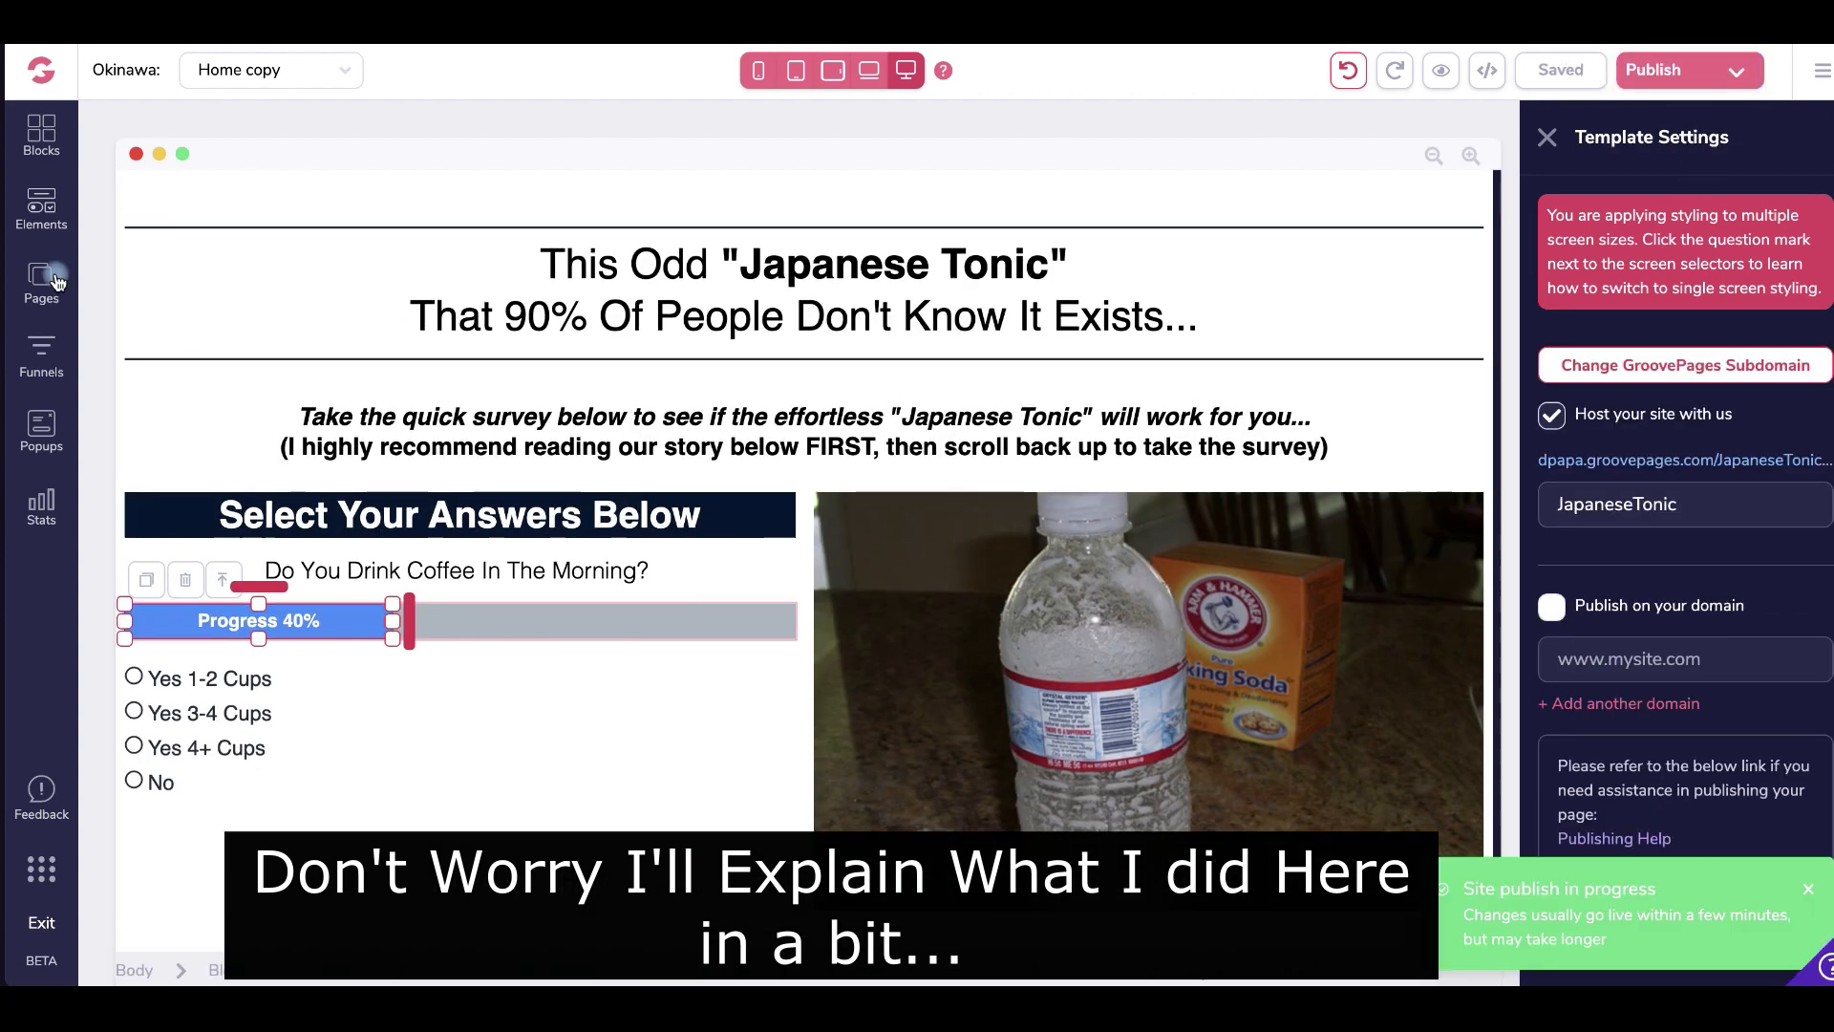
- On a copy of the coffee page, ask "Do You Eat Meat or Are You A Vegetarian Or Vegan?" with meat eater, vegetarian and vegan answers
click(56, 280)
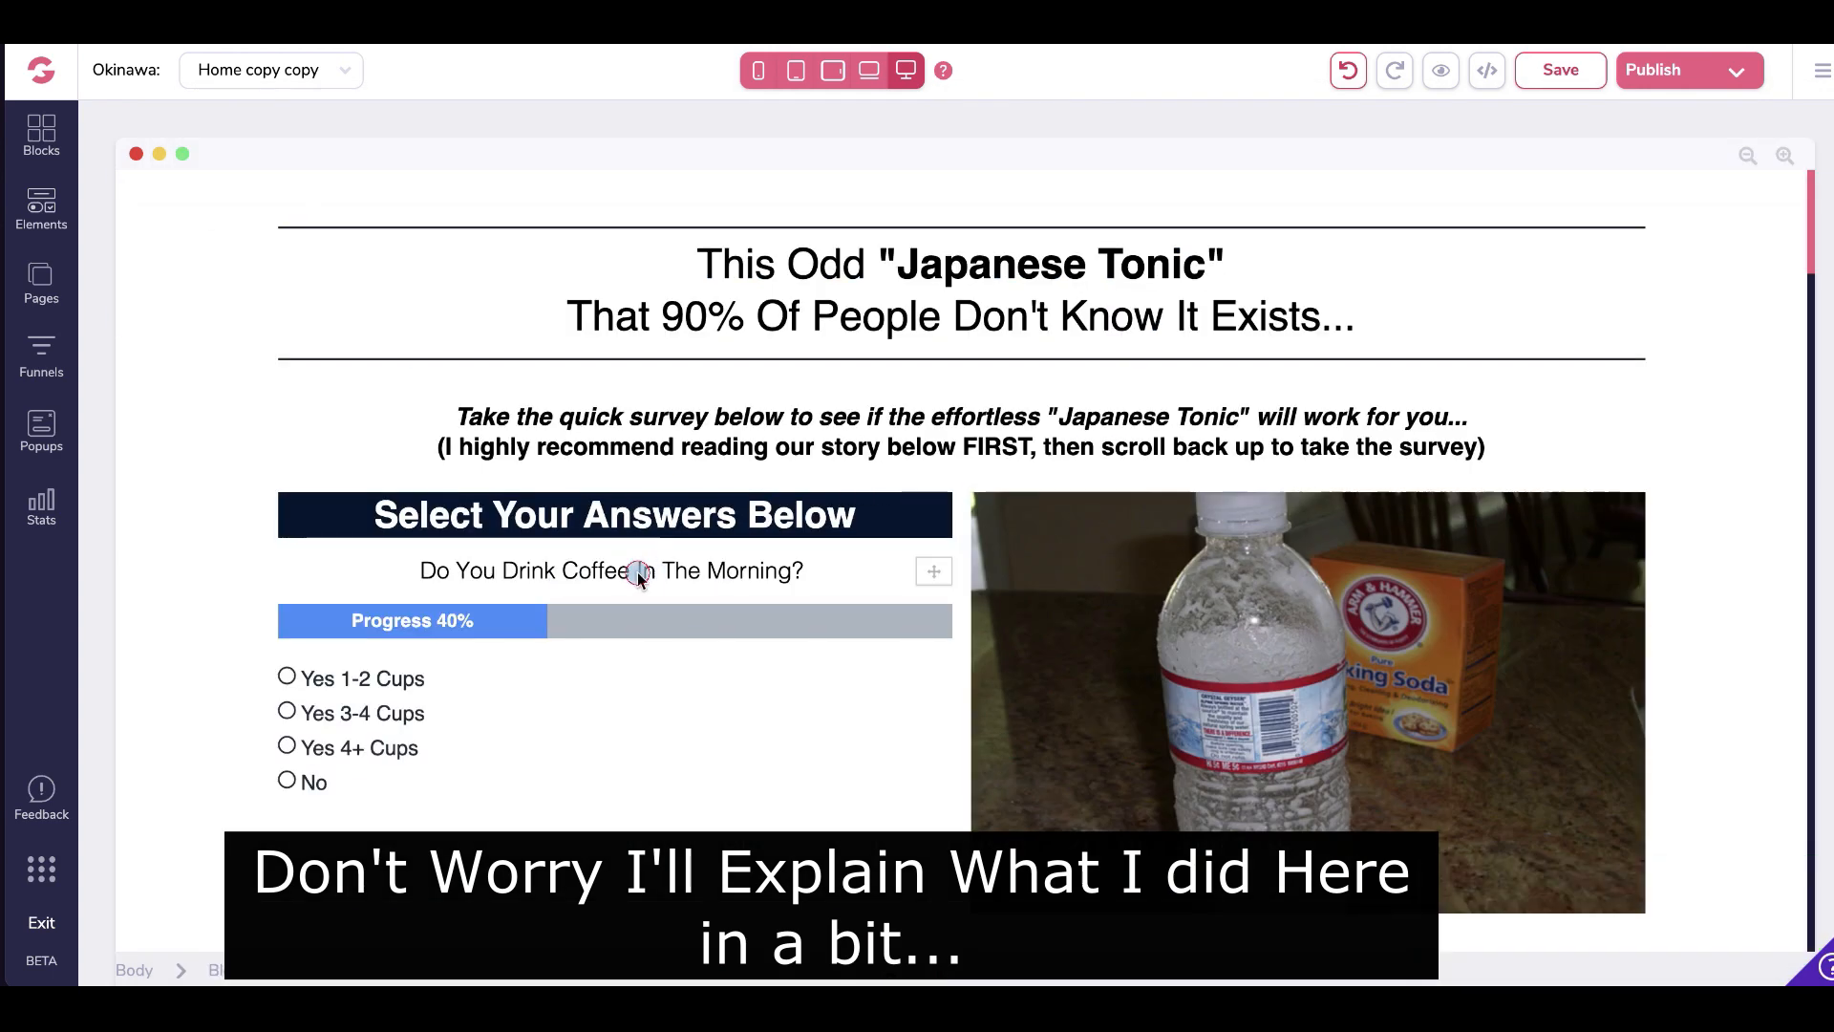
click(638, 573)
text(arian Or Vegan)
click(212, 677)
text(I'm a Meat Eater)
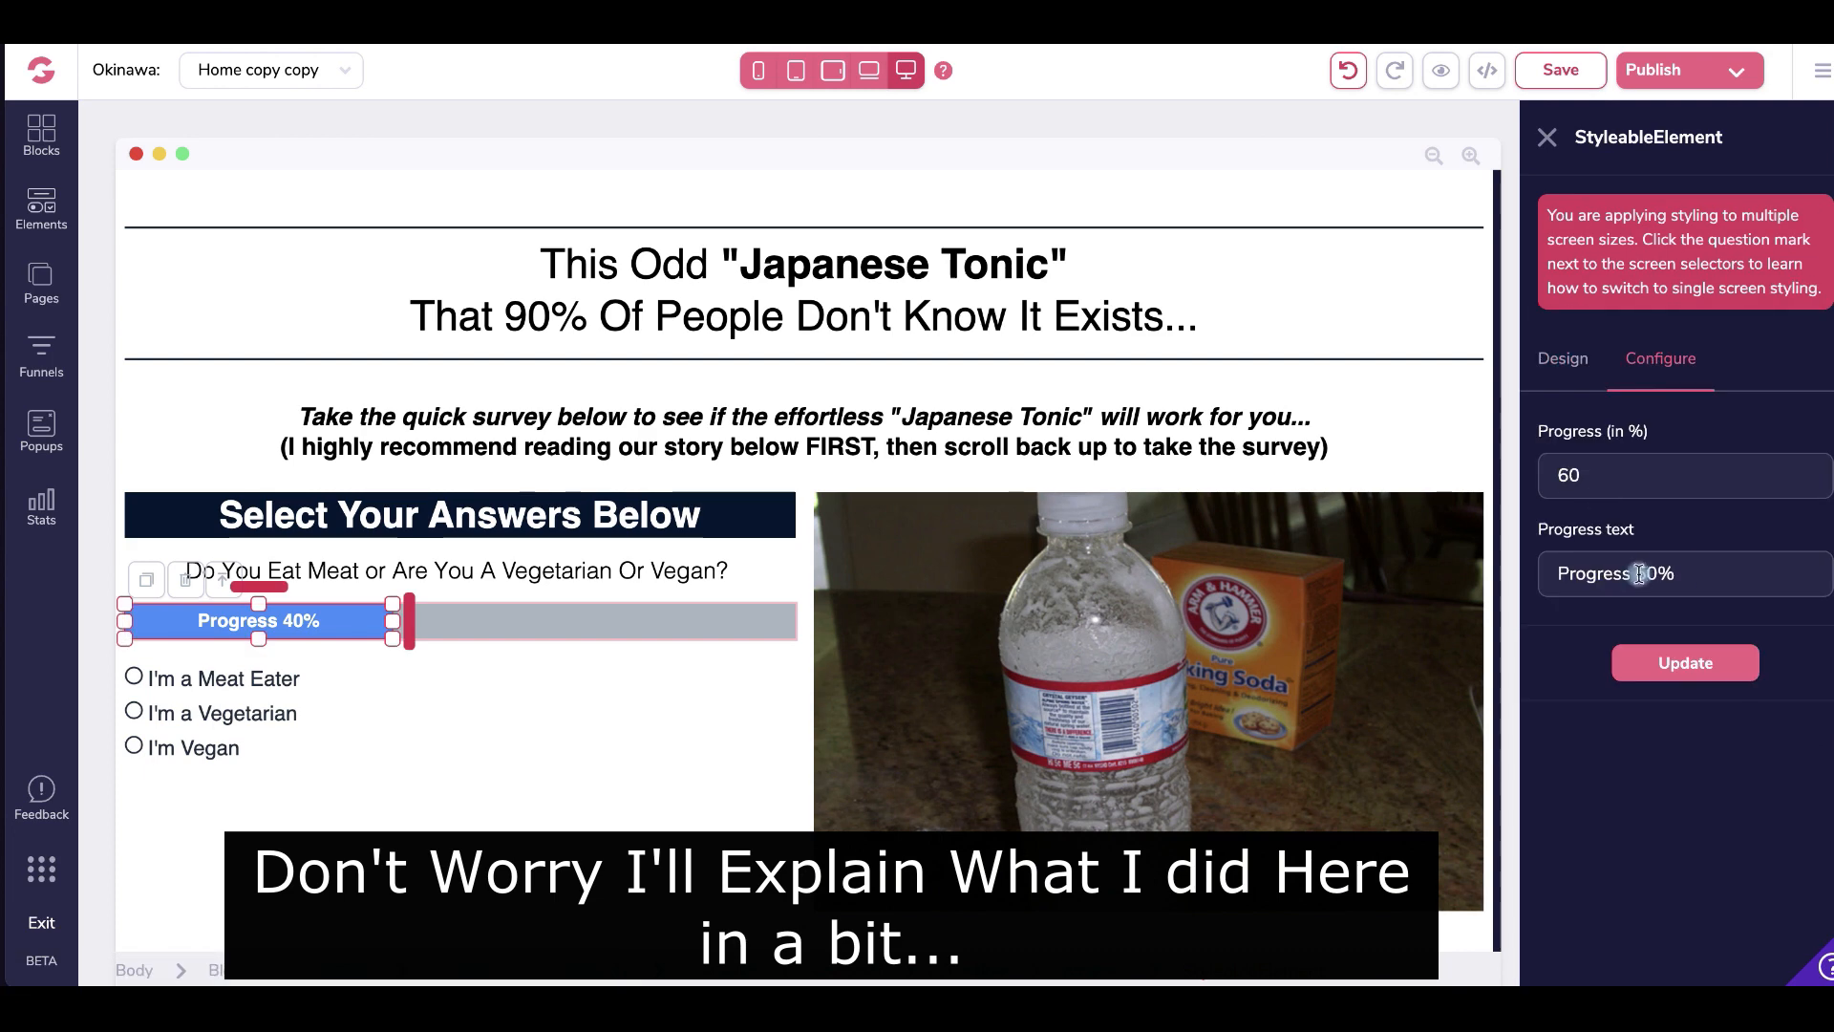
- Set the meat-or-vegetarian page's progress bar to 60% with the text "Progress 60%", save and publish
click(1686, 663)
click(1561, 70)
click(1727, 80)
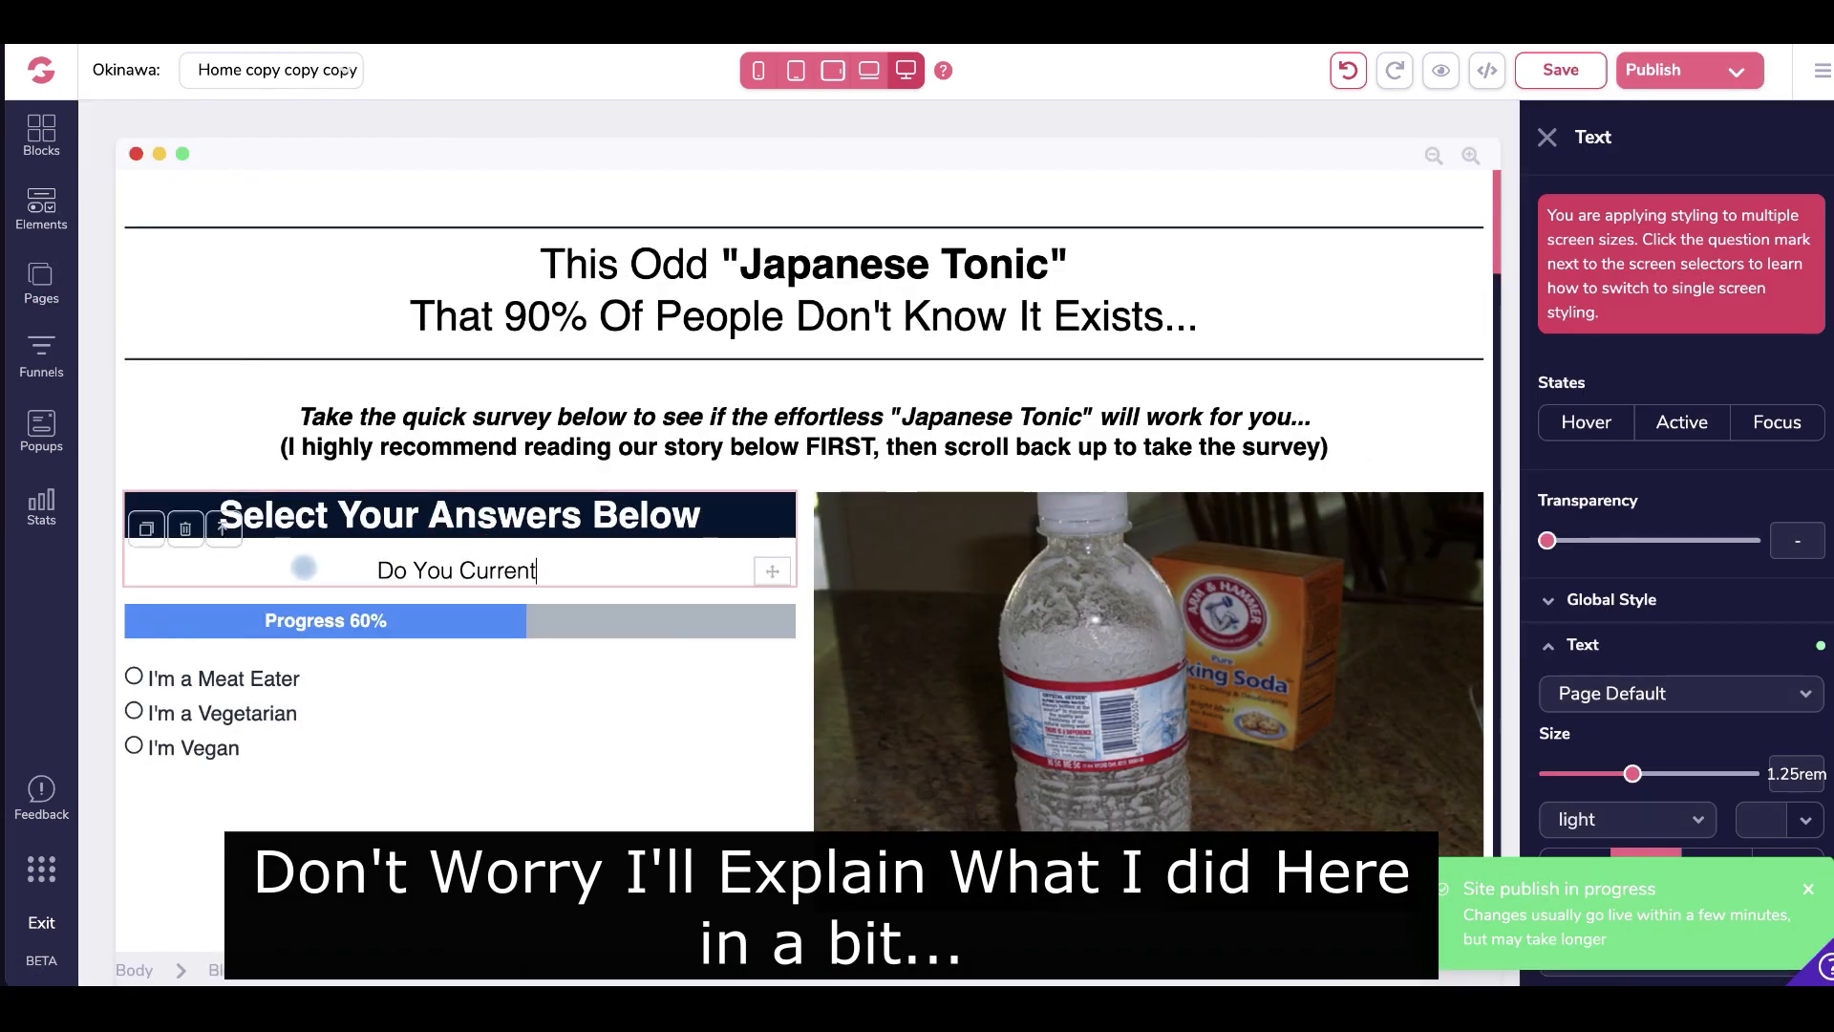
- On another page copy, ask "Do You Currently Do Any Form Of Exercise?" with four exercise-frequency answers, set progress to 80% and publish
text(e?)
click(189, 678)
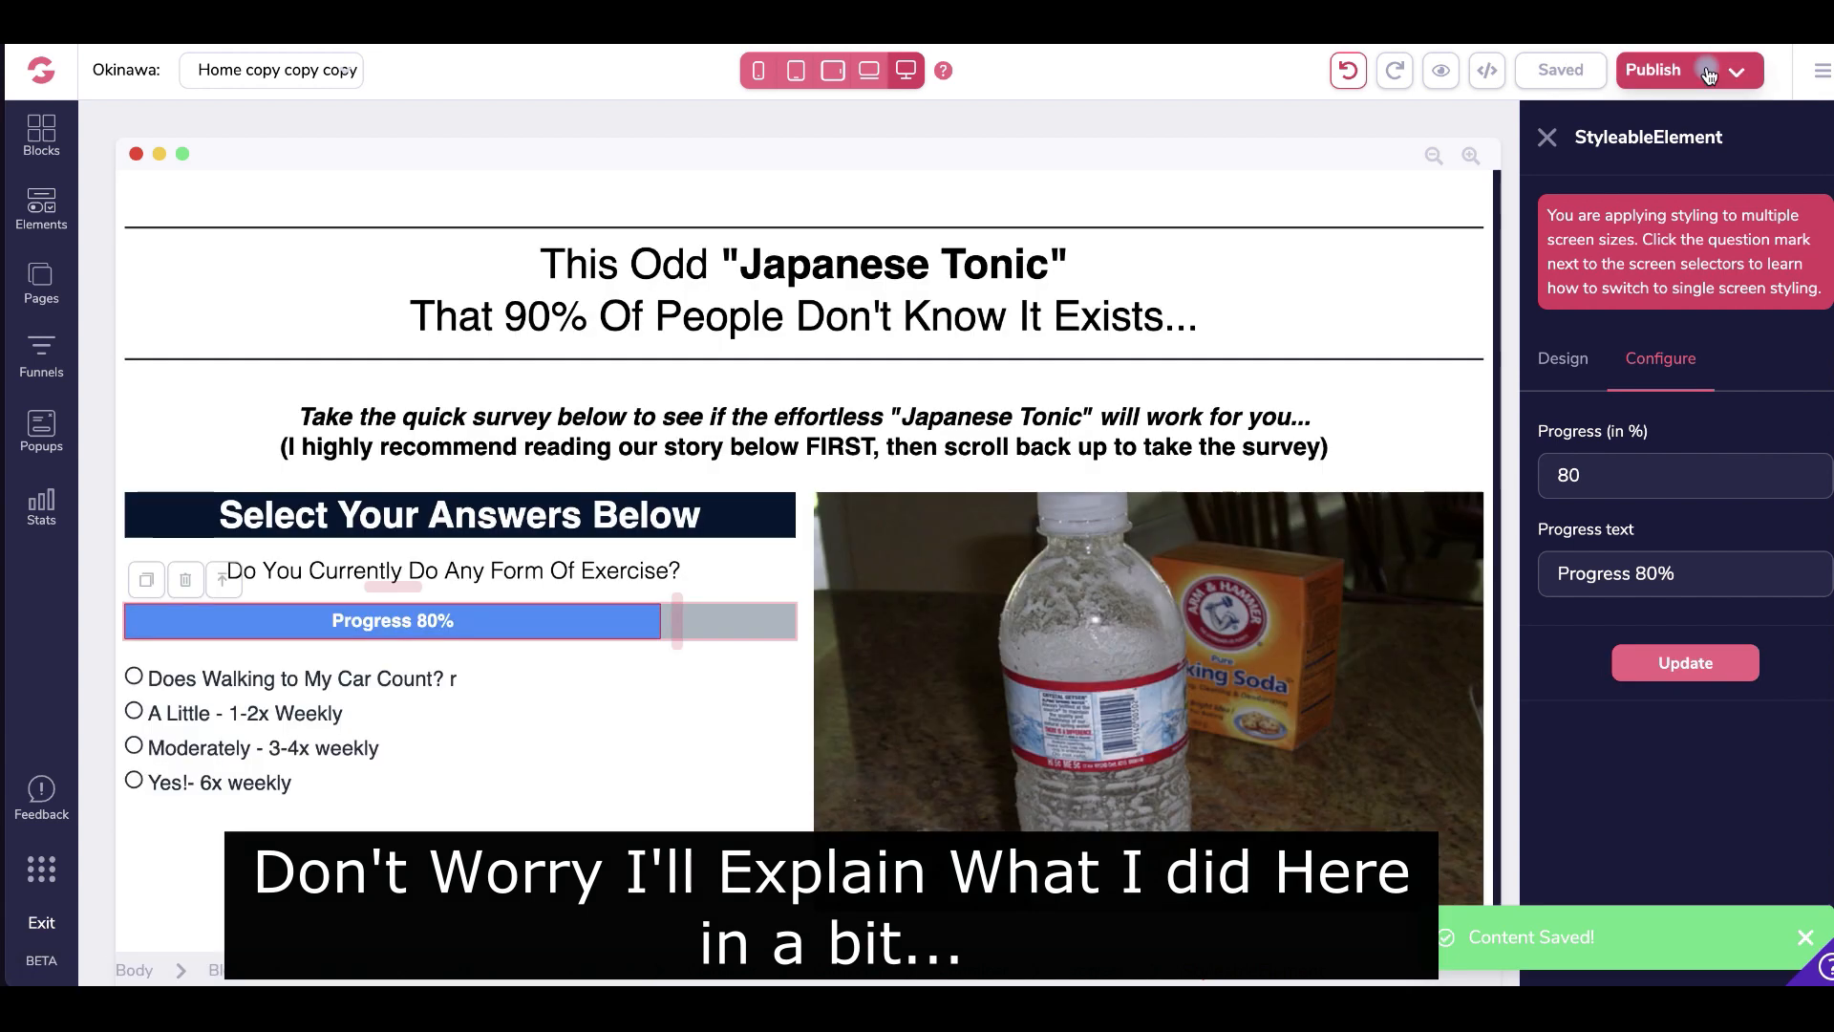
click(1708, 72)
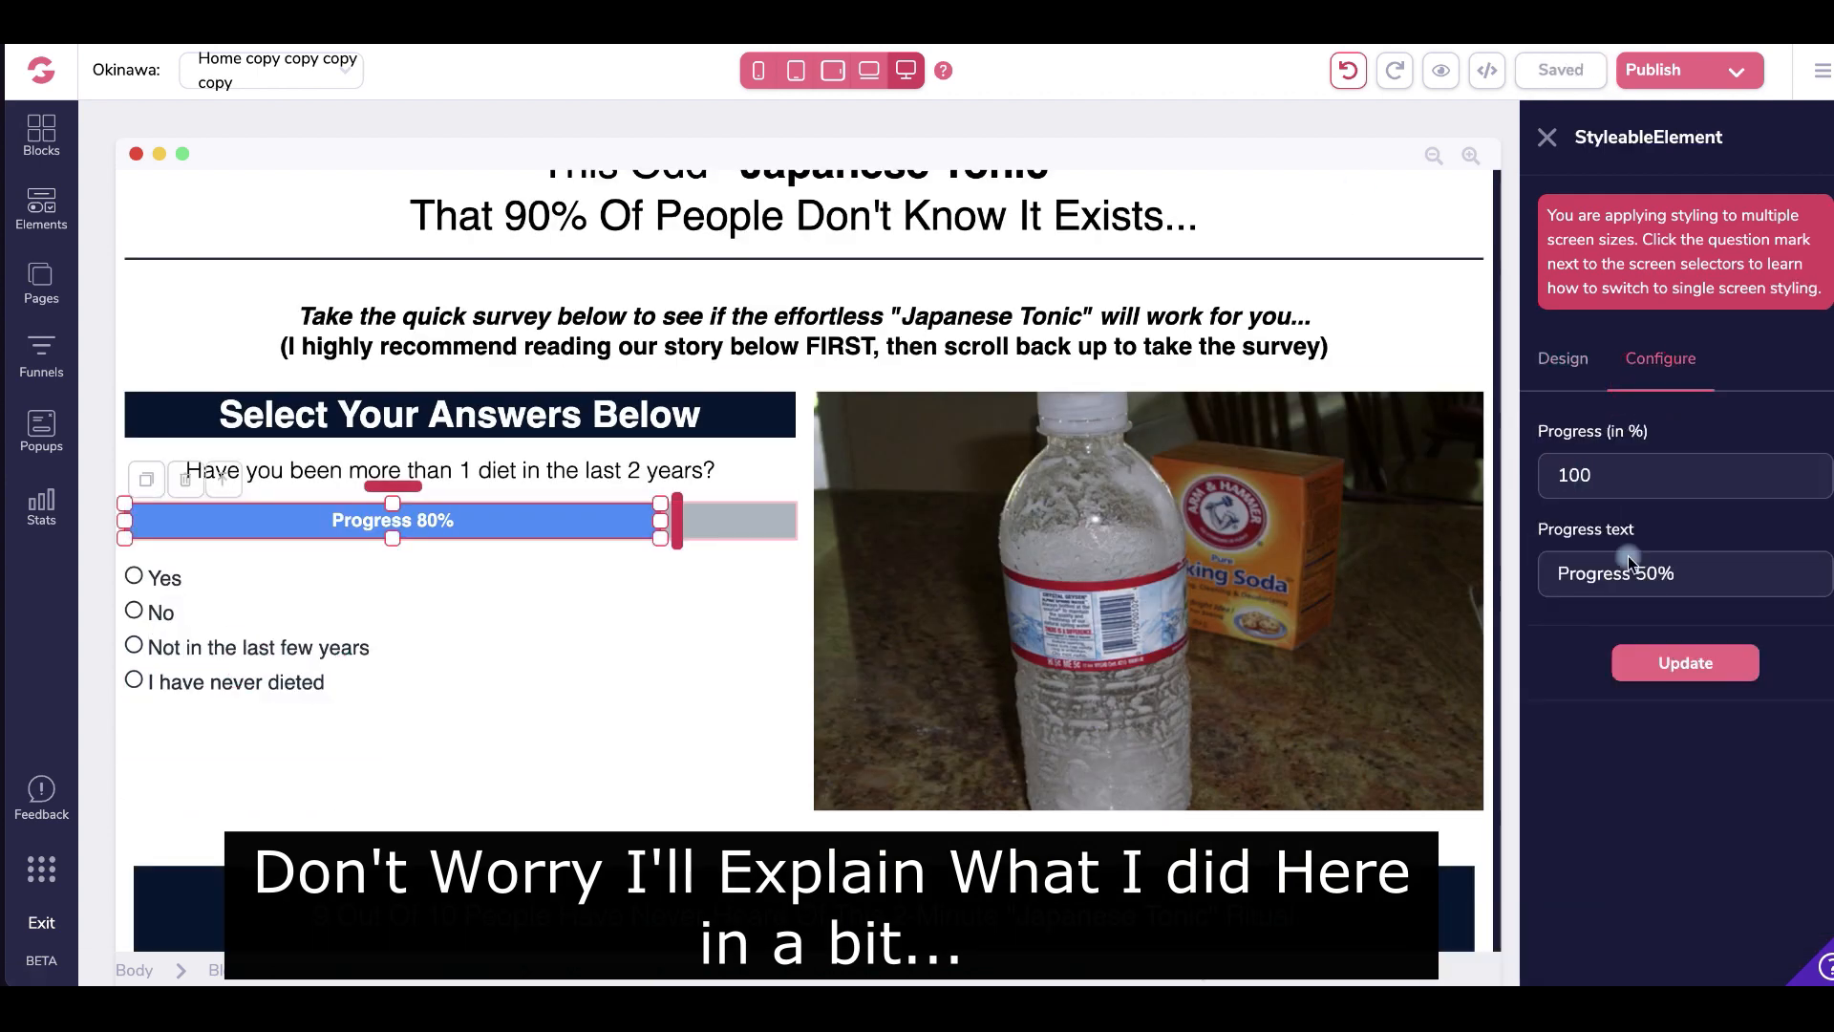
- Set the value and text of the diet-question page's progress bar to 90%
click(1687, 661)
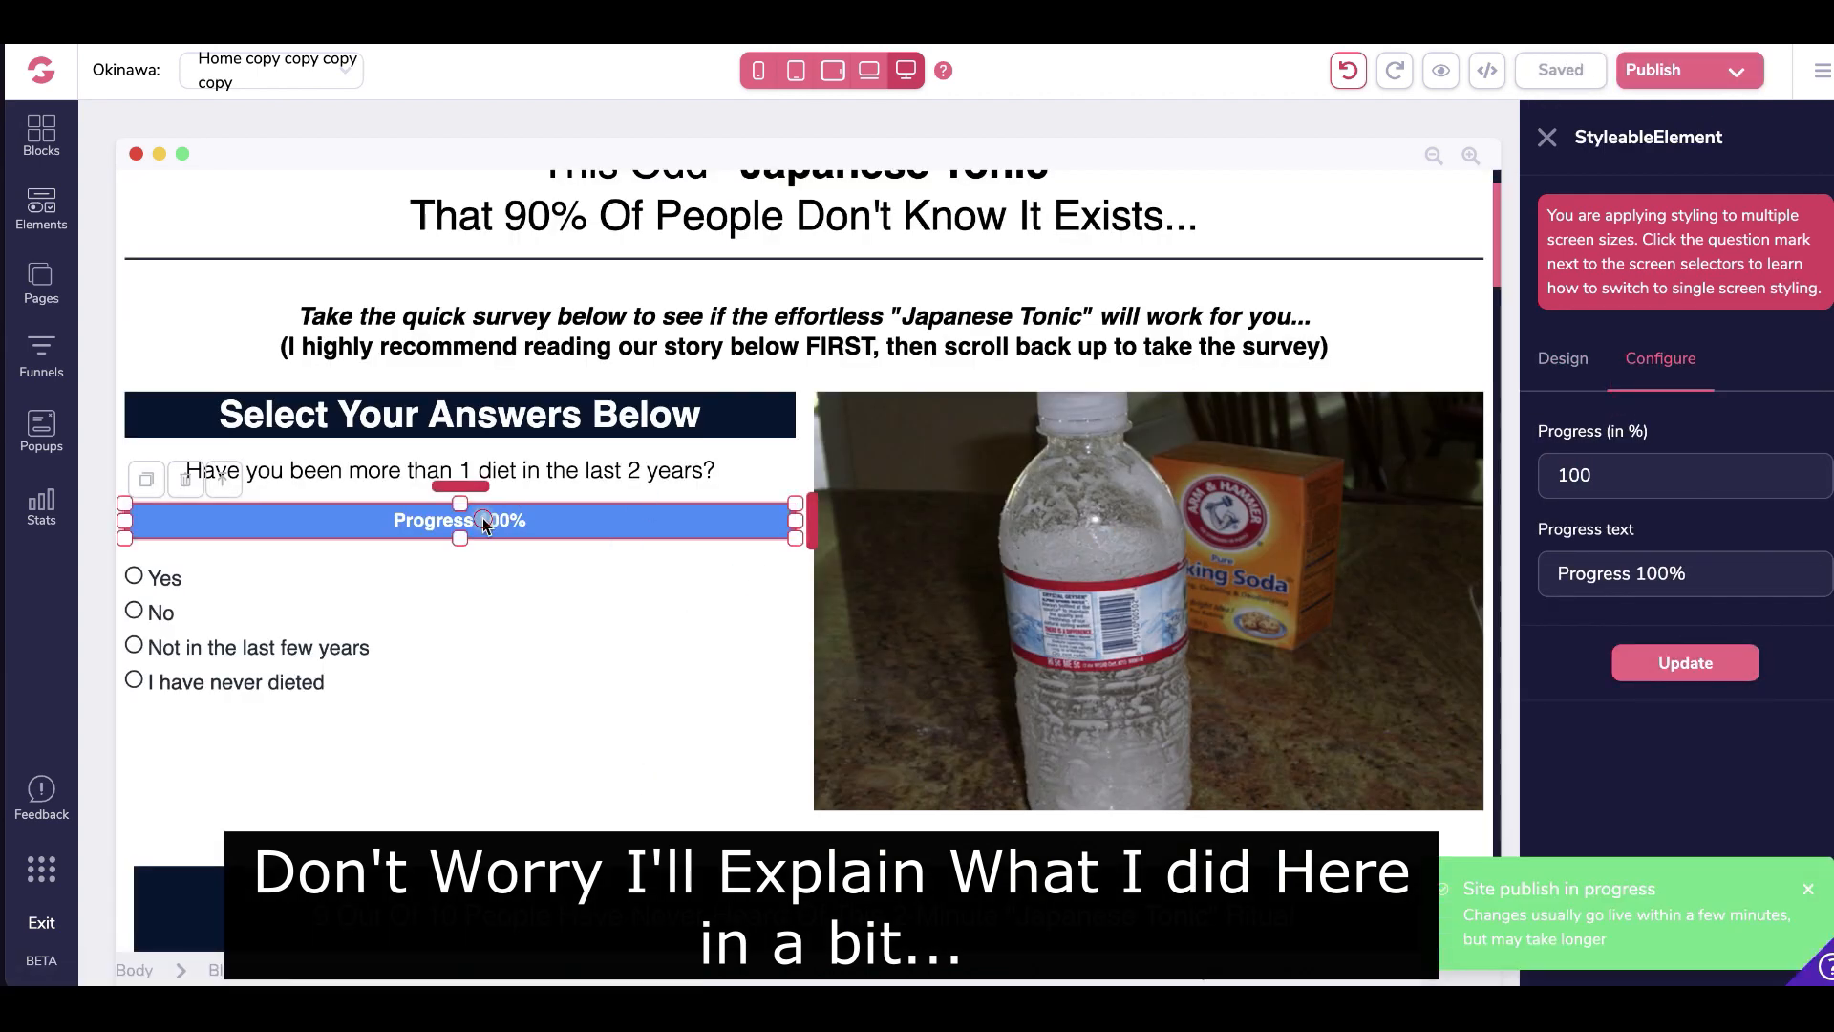
key(BackSpace)
text(90)
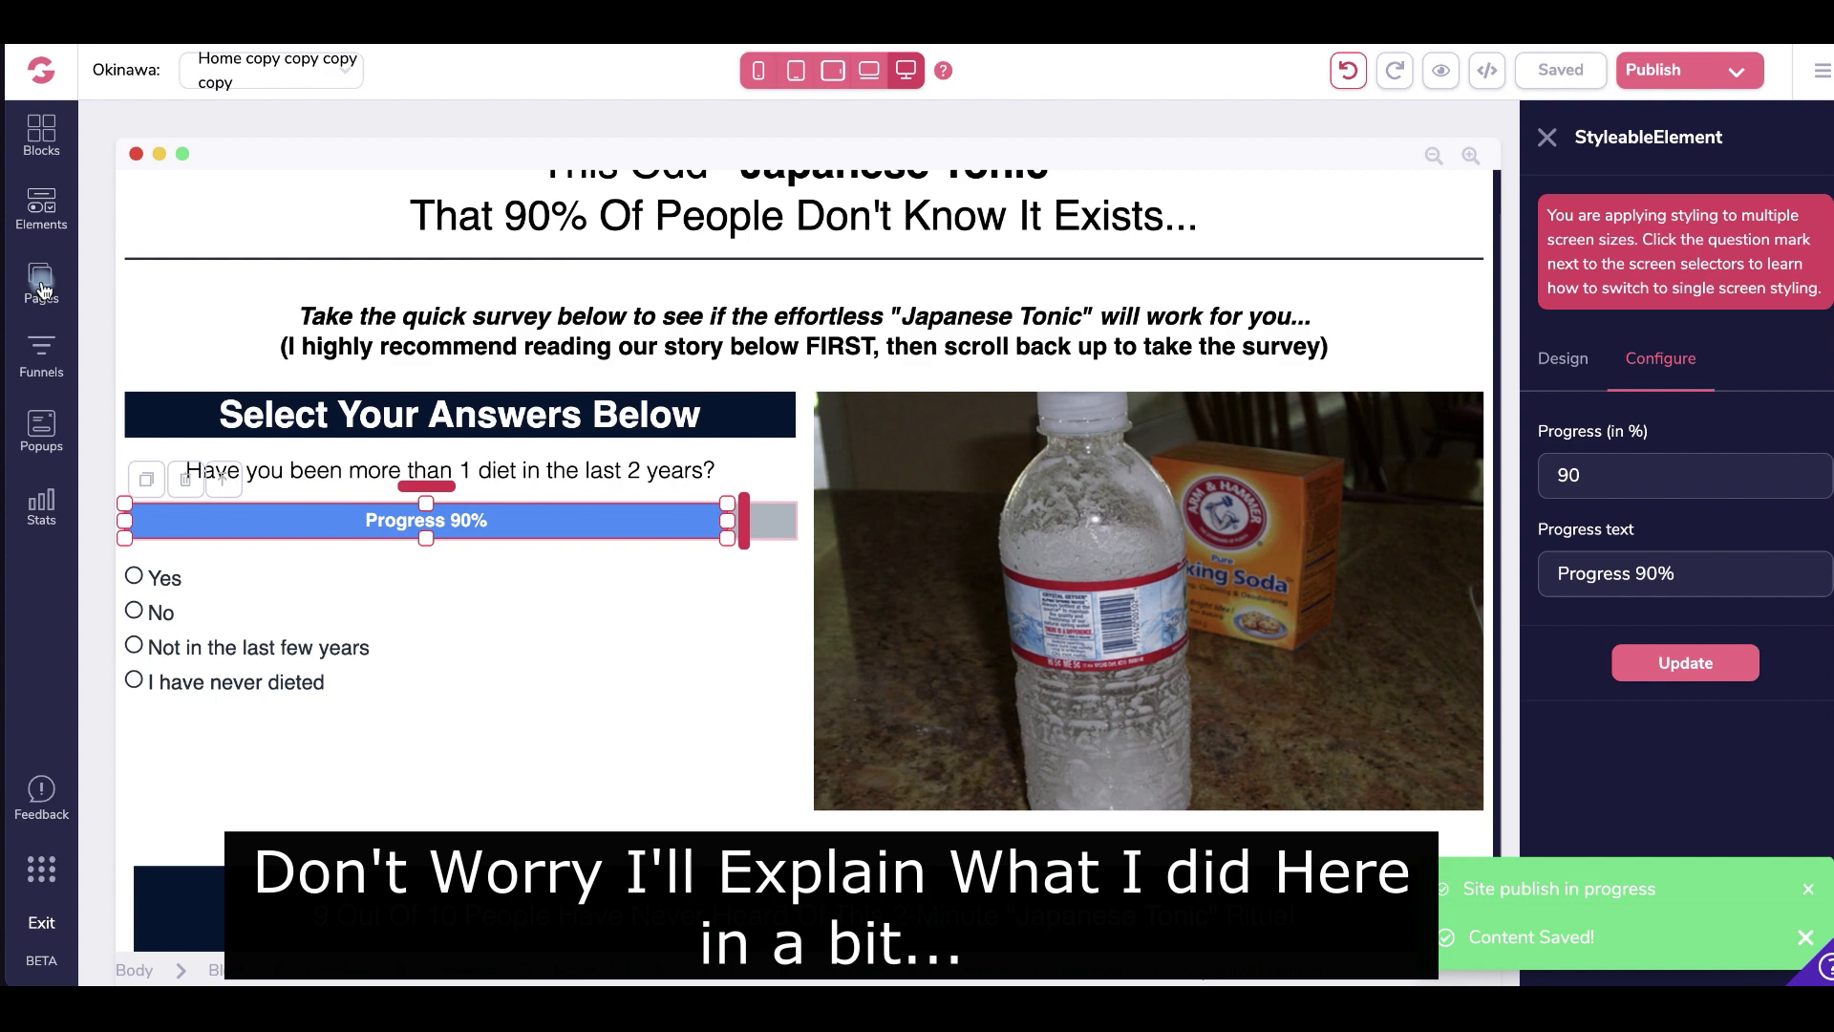
- On a copy of the diet page, ask "Are you age 40 or over and want to lose extra pounds safely?" with Yes and No answers
click(41, 290)
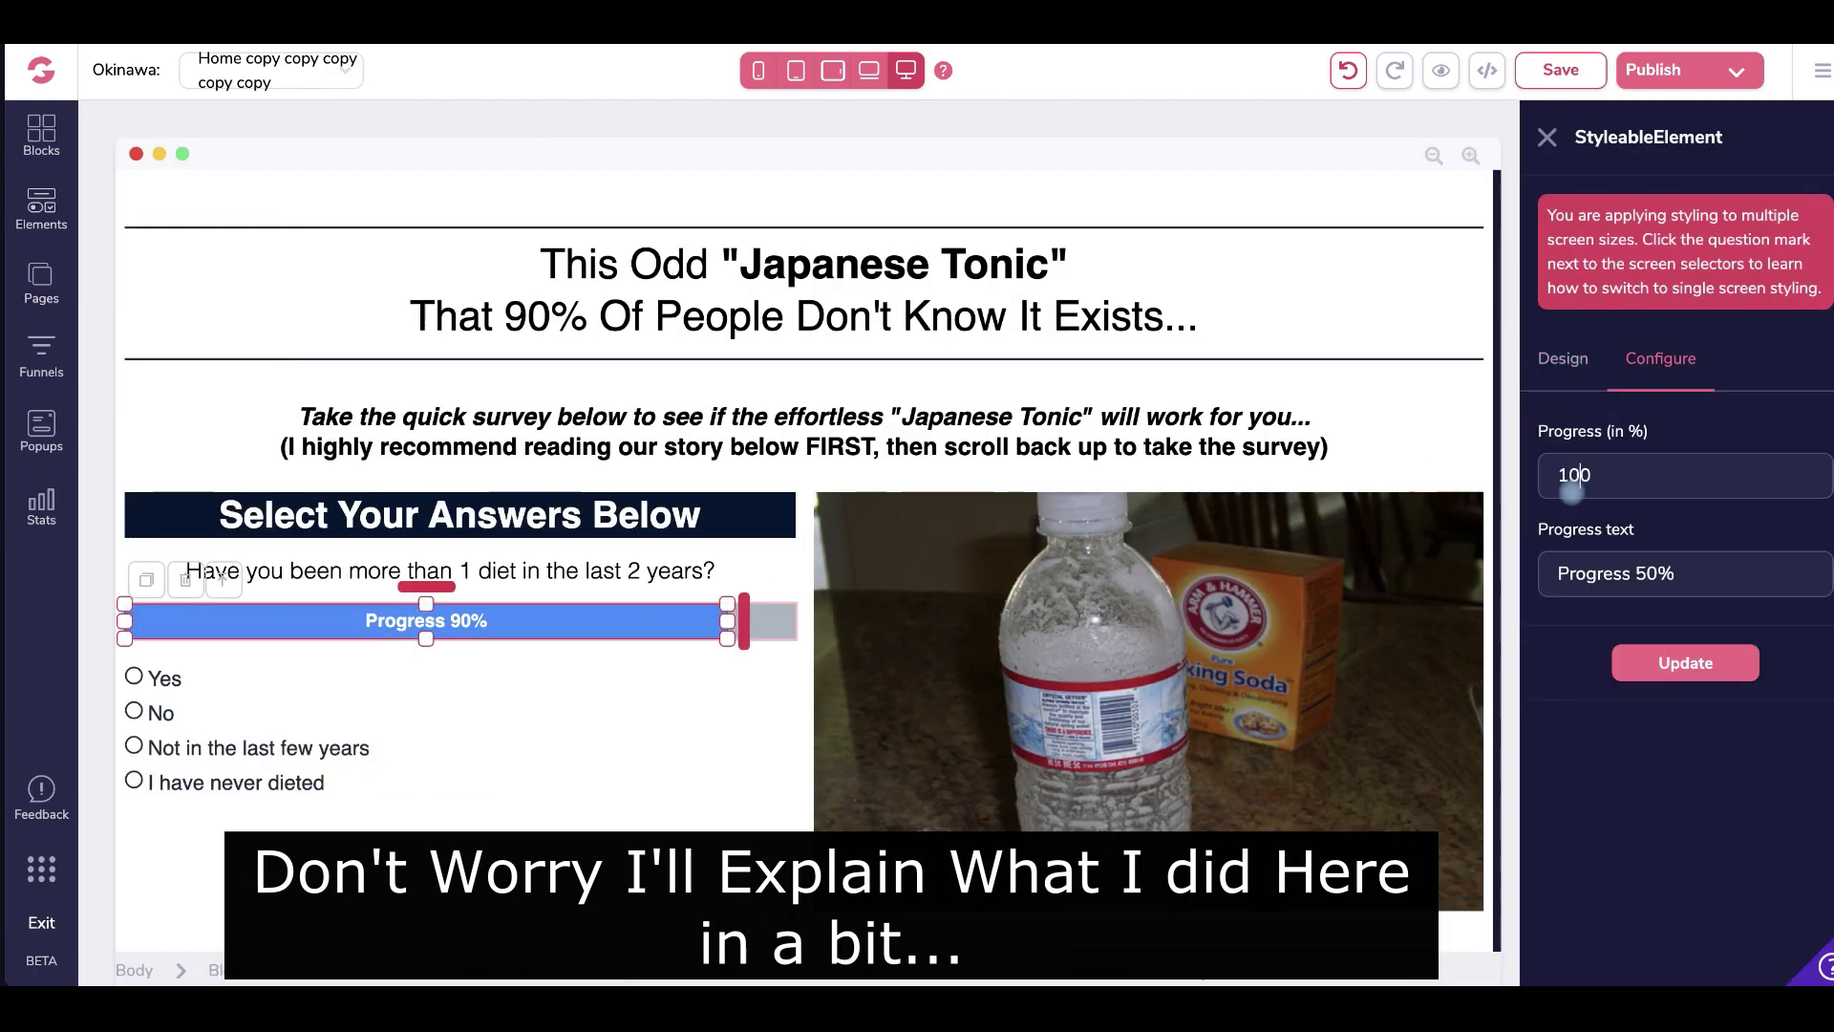
drag(728, 570, 378, 563)
text(Are you age 40 or over and want to lose extra pounds safely?)
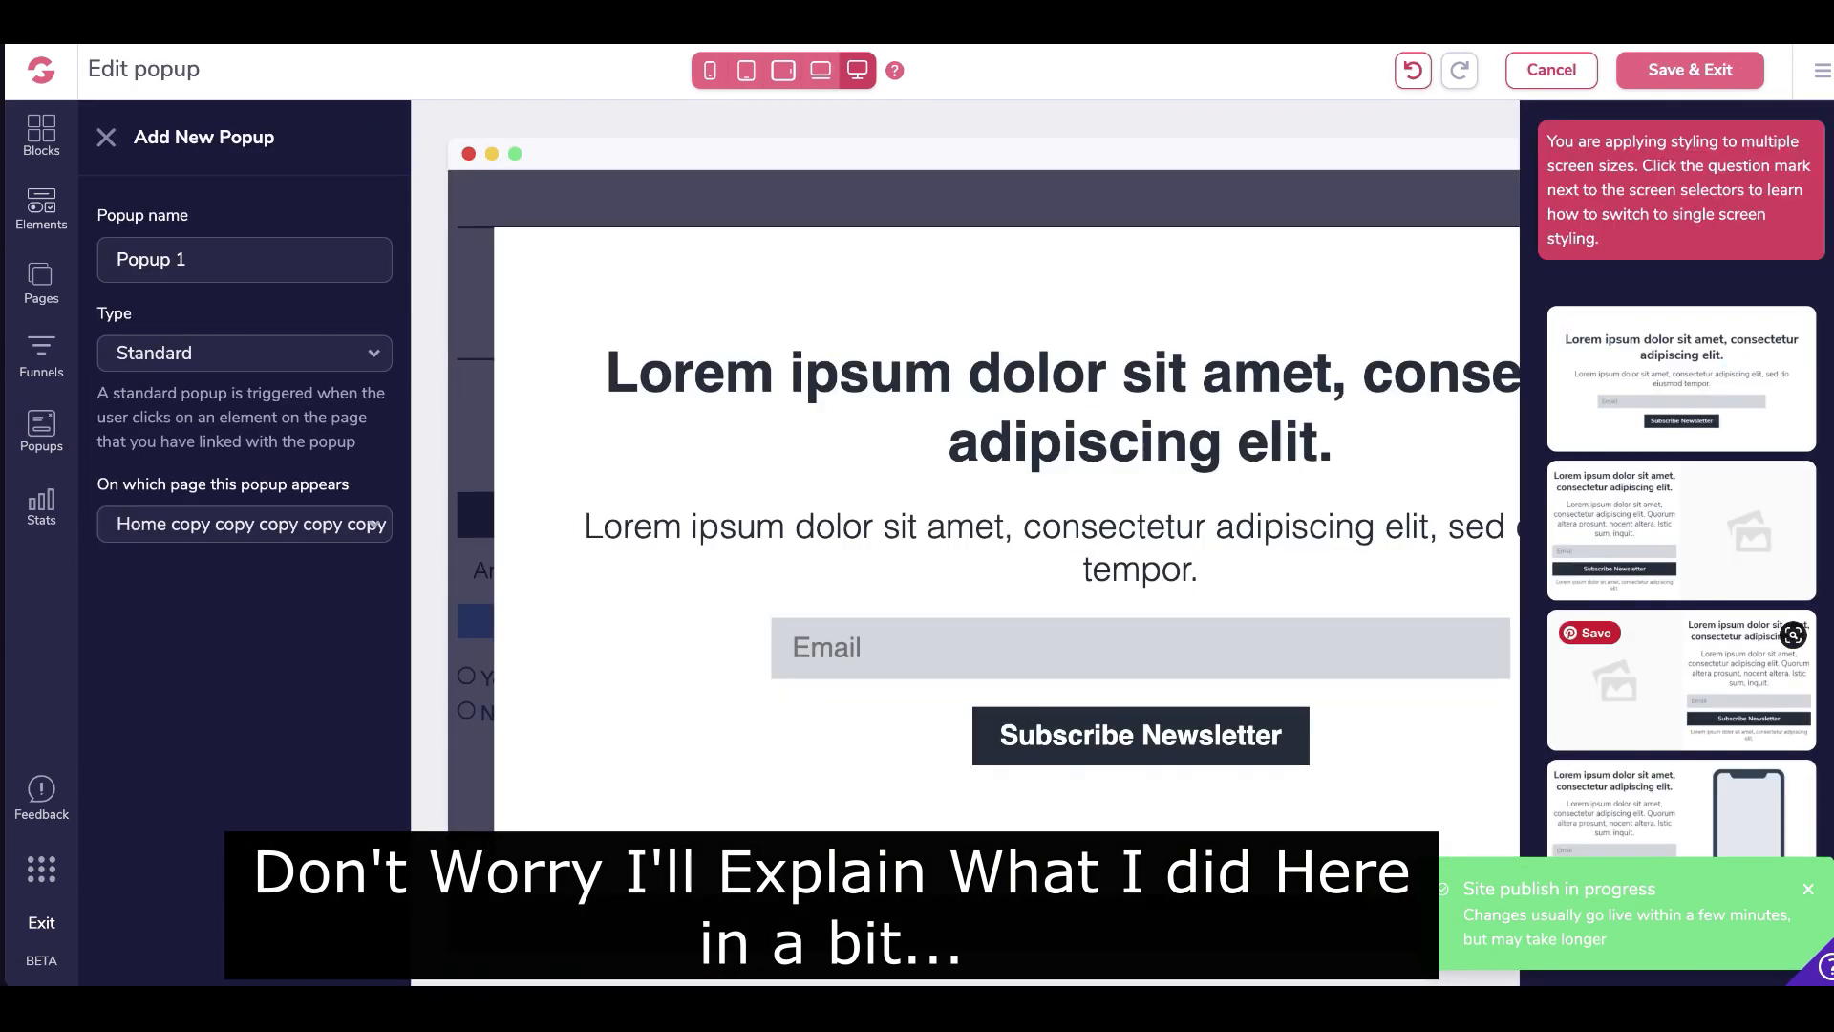
- Change the popup's heading to "Your Results Have Been Analyzed..." and its subtext to "Congrats, You're A Perfect Fit!" with a grinning emoji
click(1310, 422)
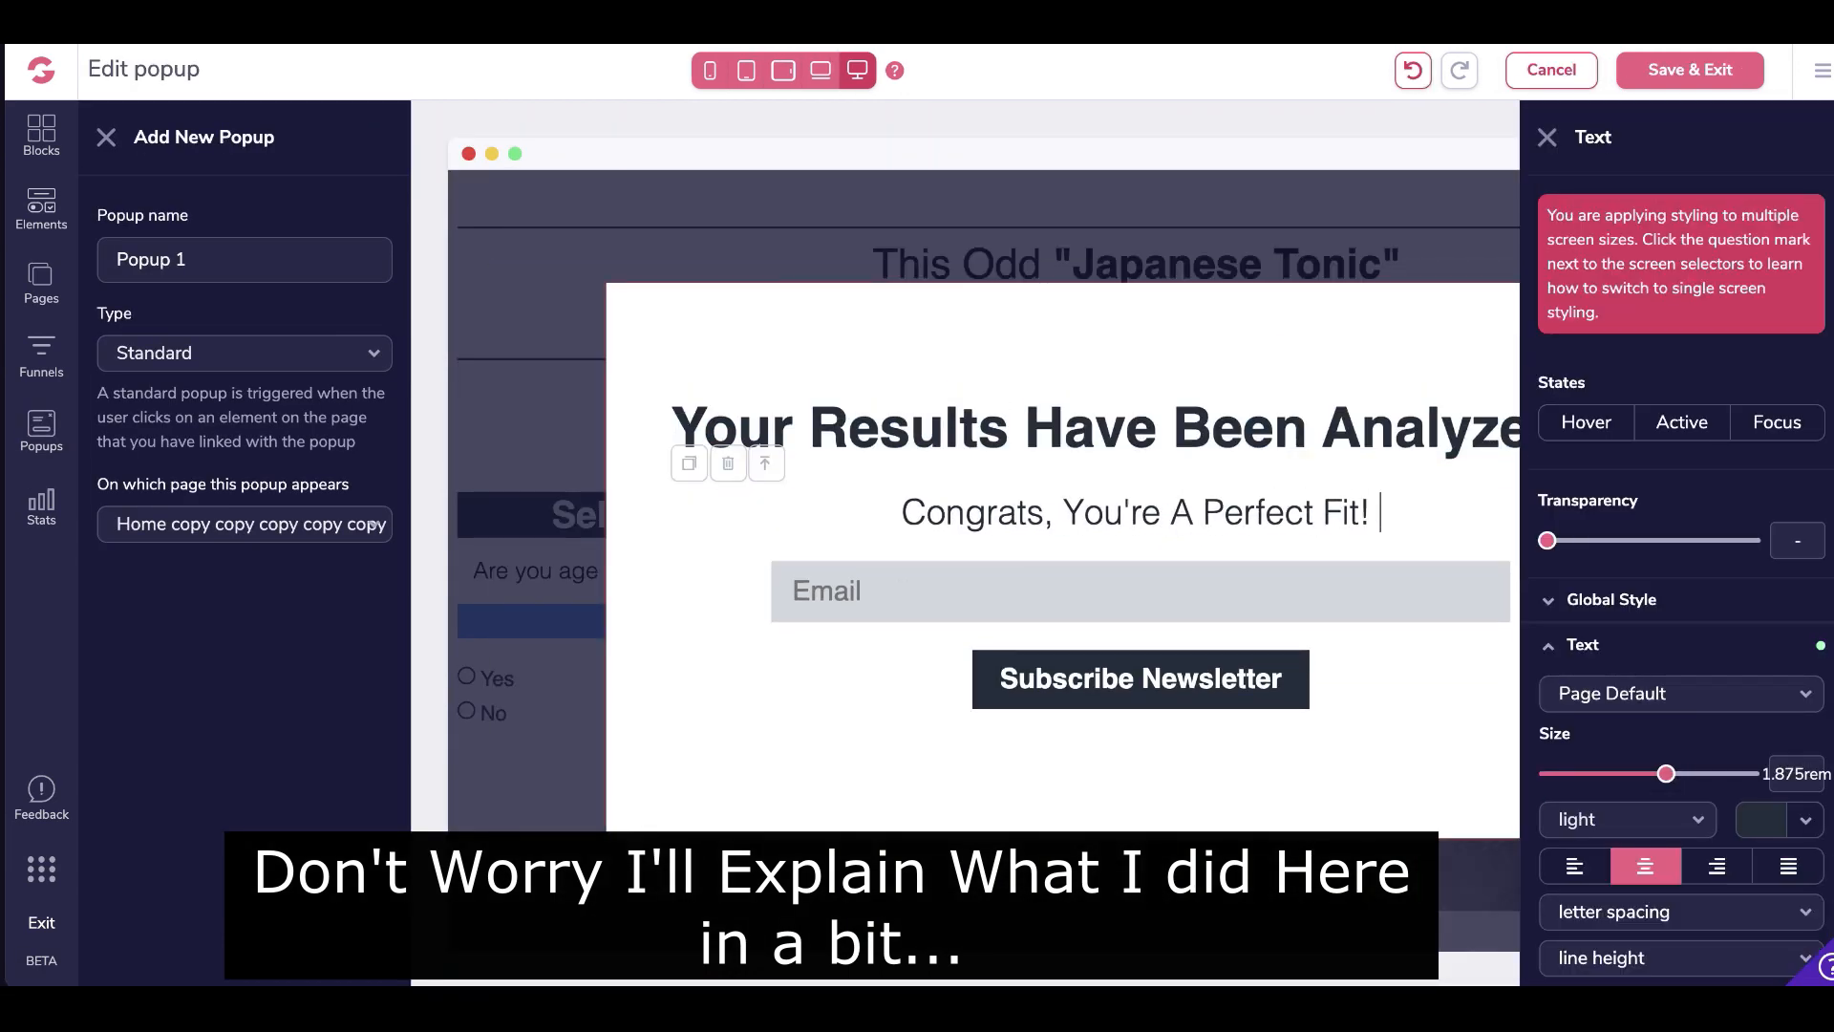
key(ctrl+super+space)
click(1220, 480)
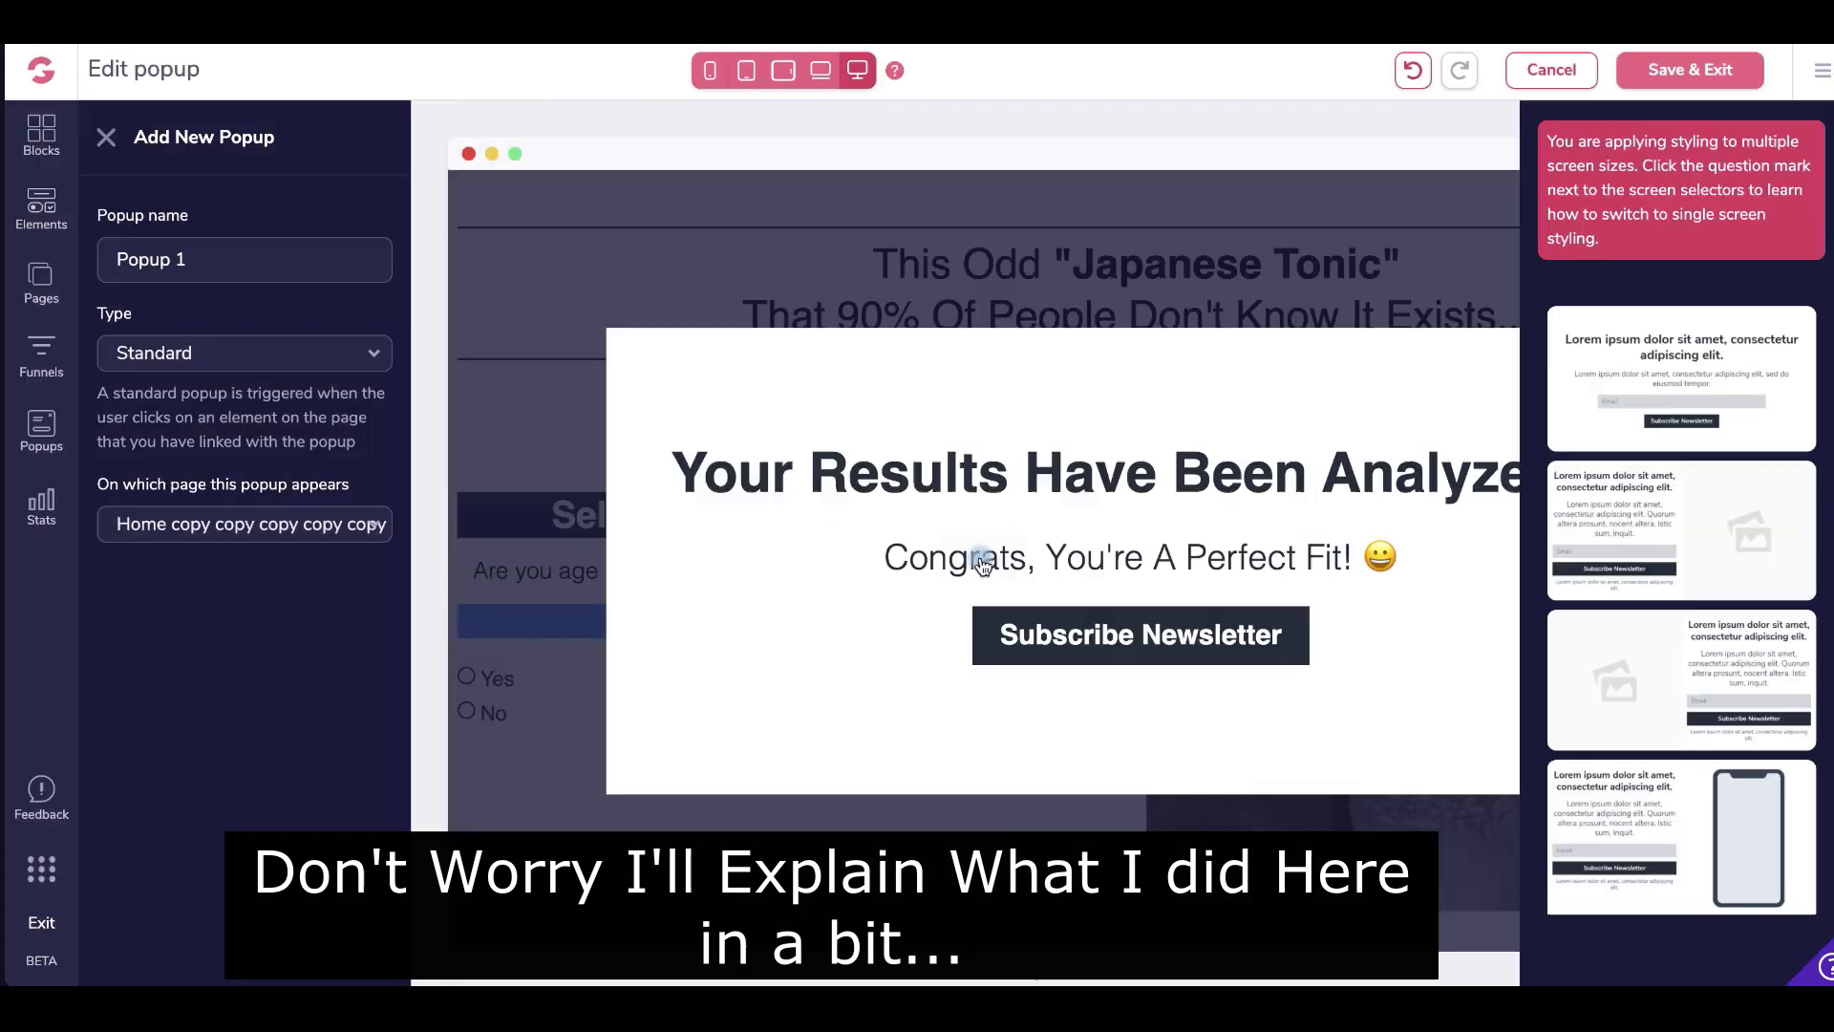
- Replace the popup's subscribe button with an icon button reading "PLEASE SHOW ME THE "2-MINUTE RITUAL" NOW!", using a base-size right-arrow circle icon
click(1141, 635)
click(1663, 383)
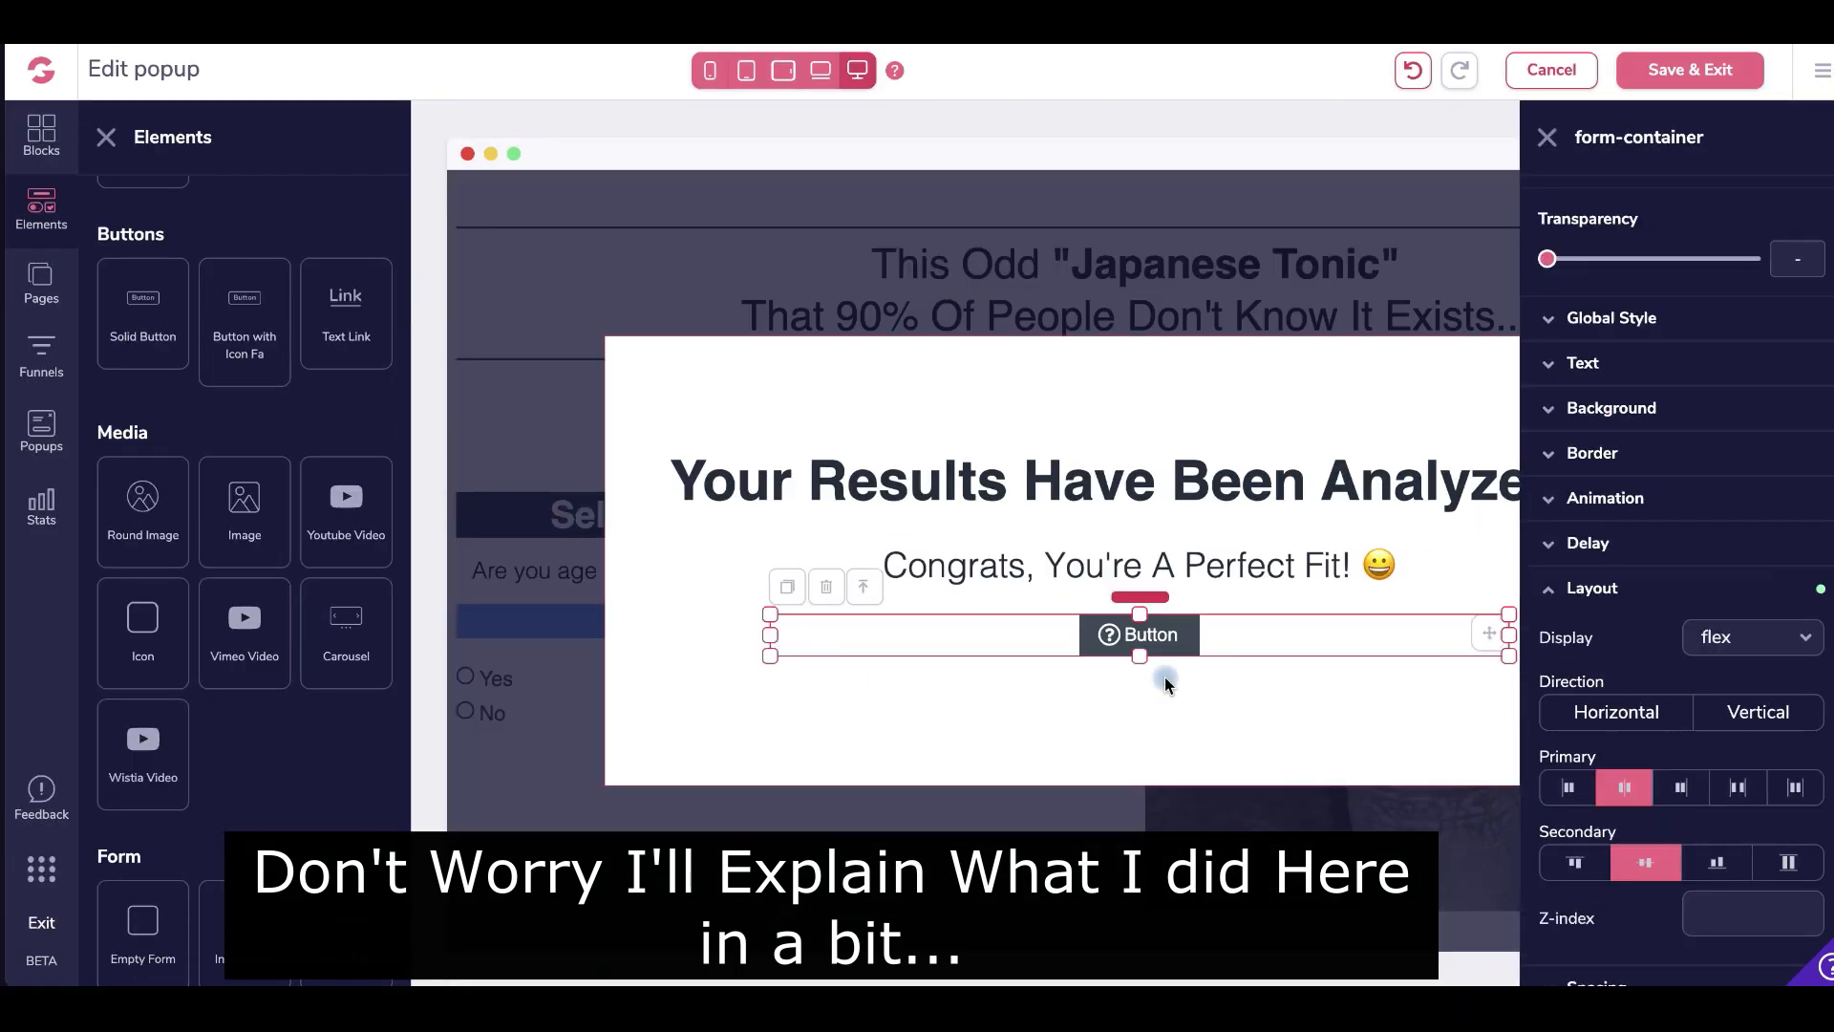
double_click(1565, 336)
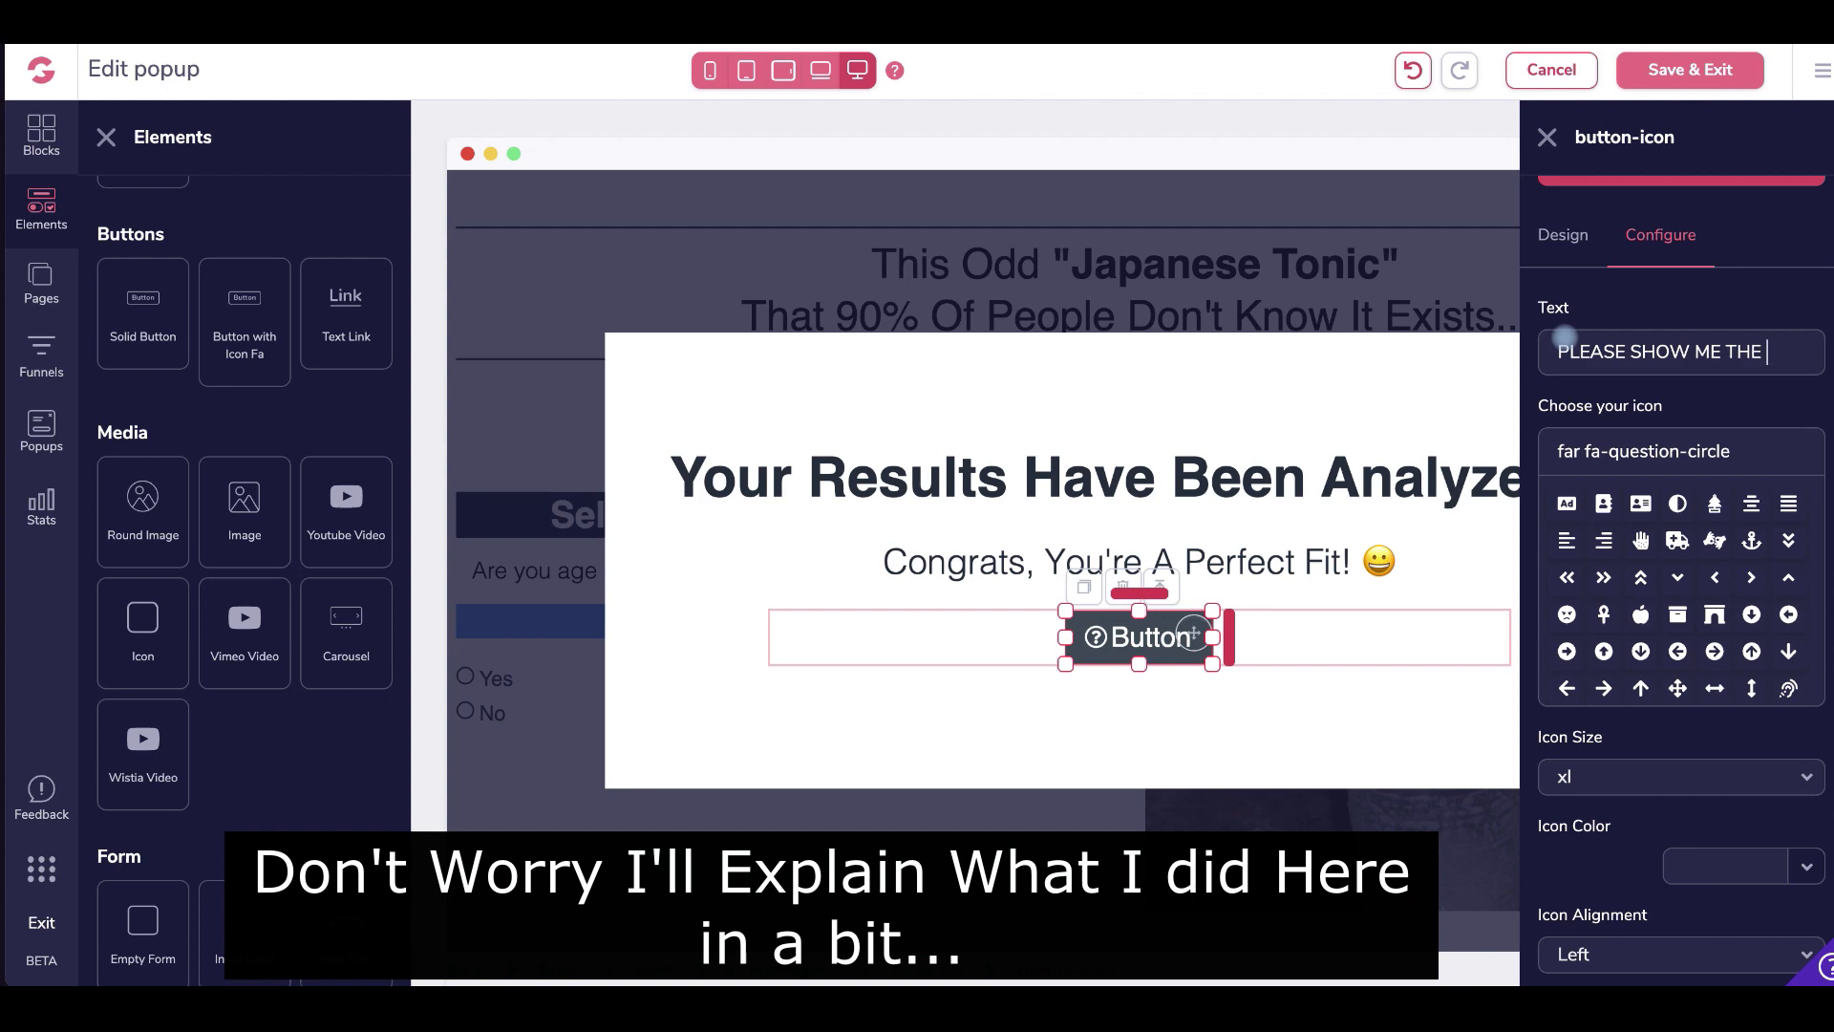
click(1683, 645)
click(1682, 776)
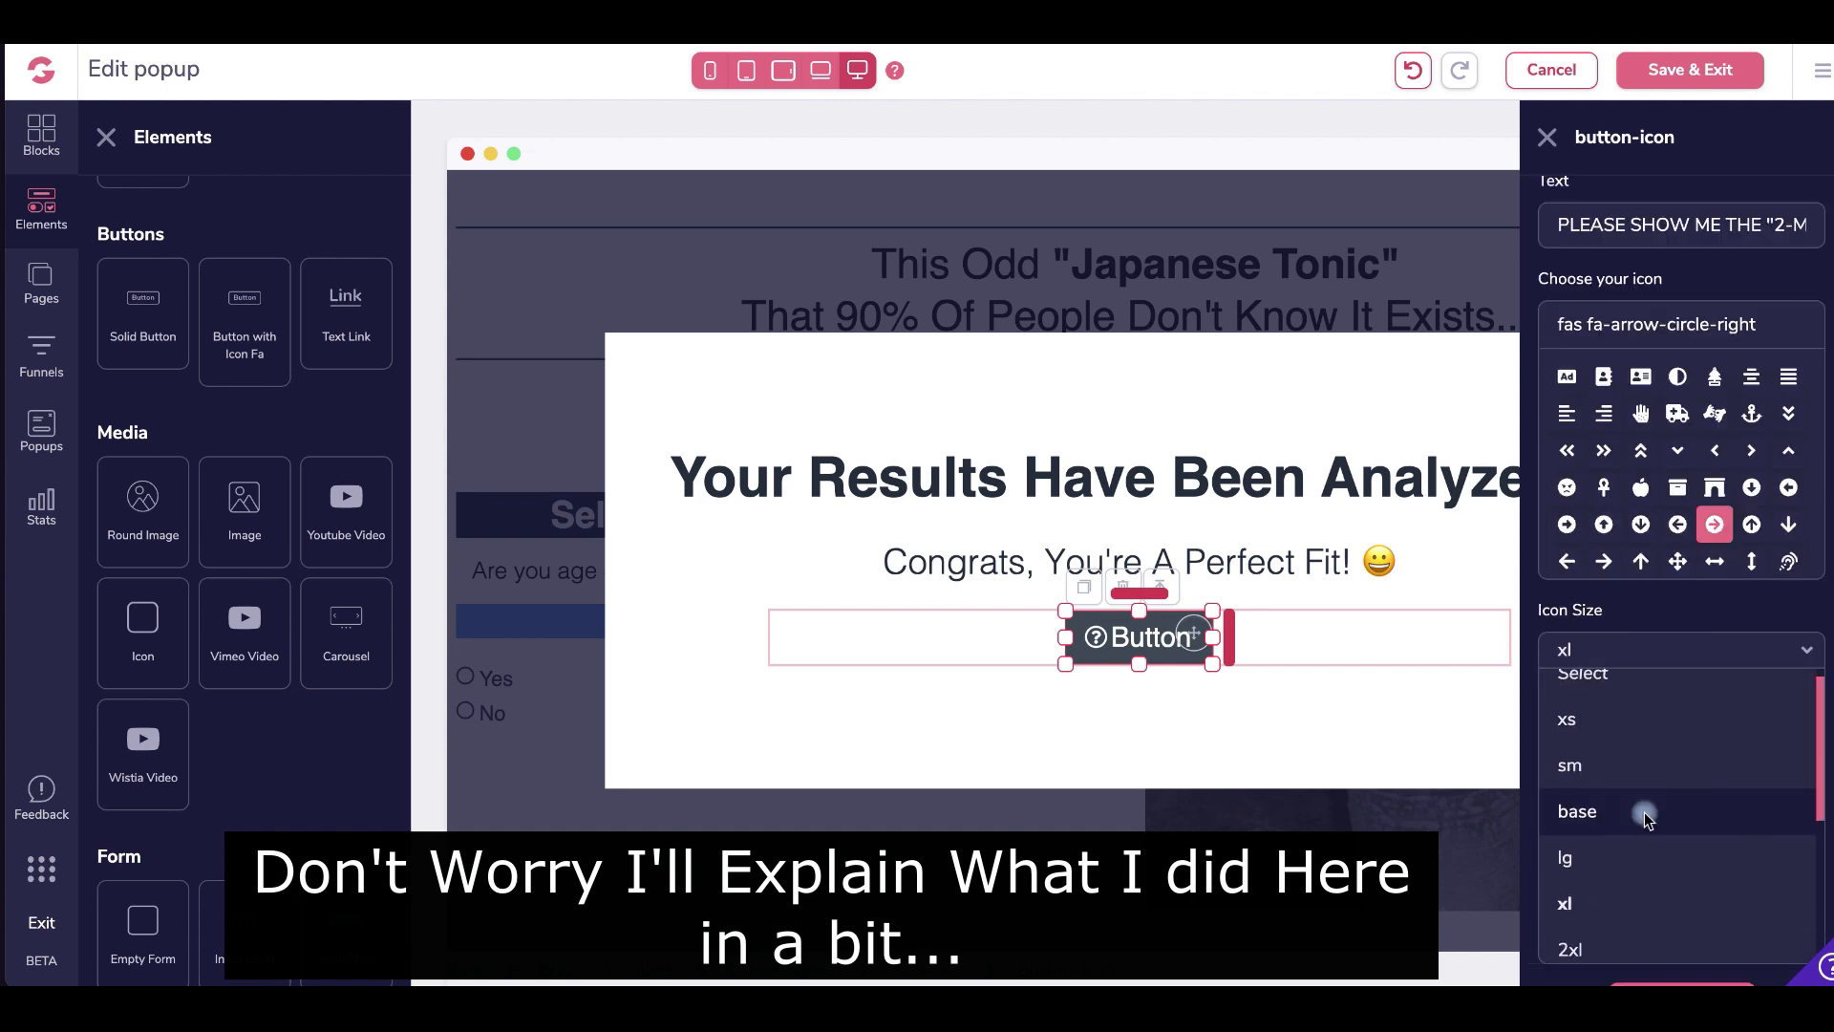
click(1643, 812)
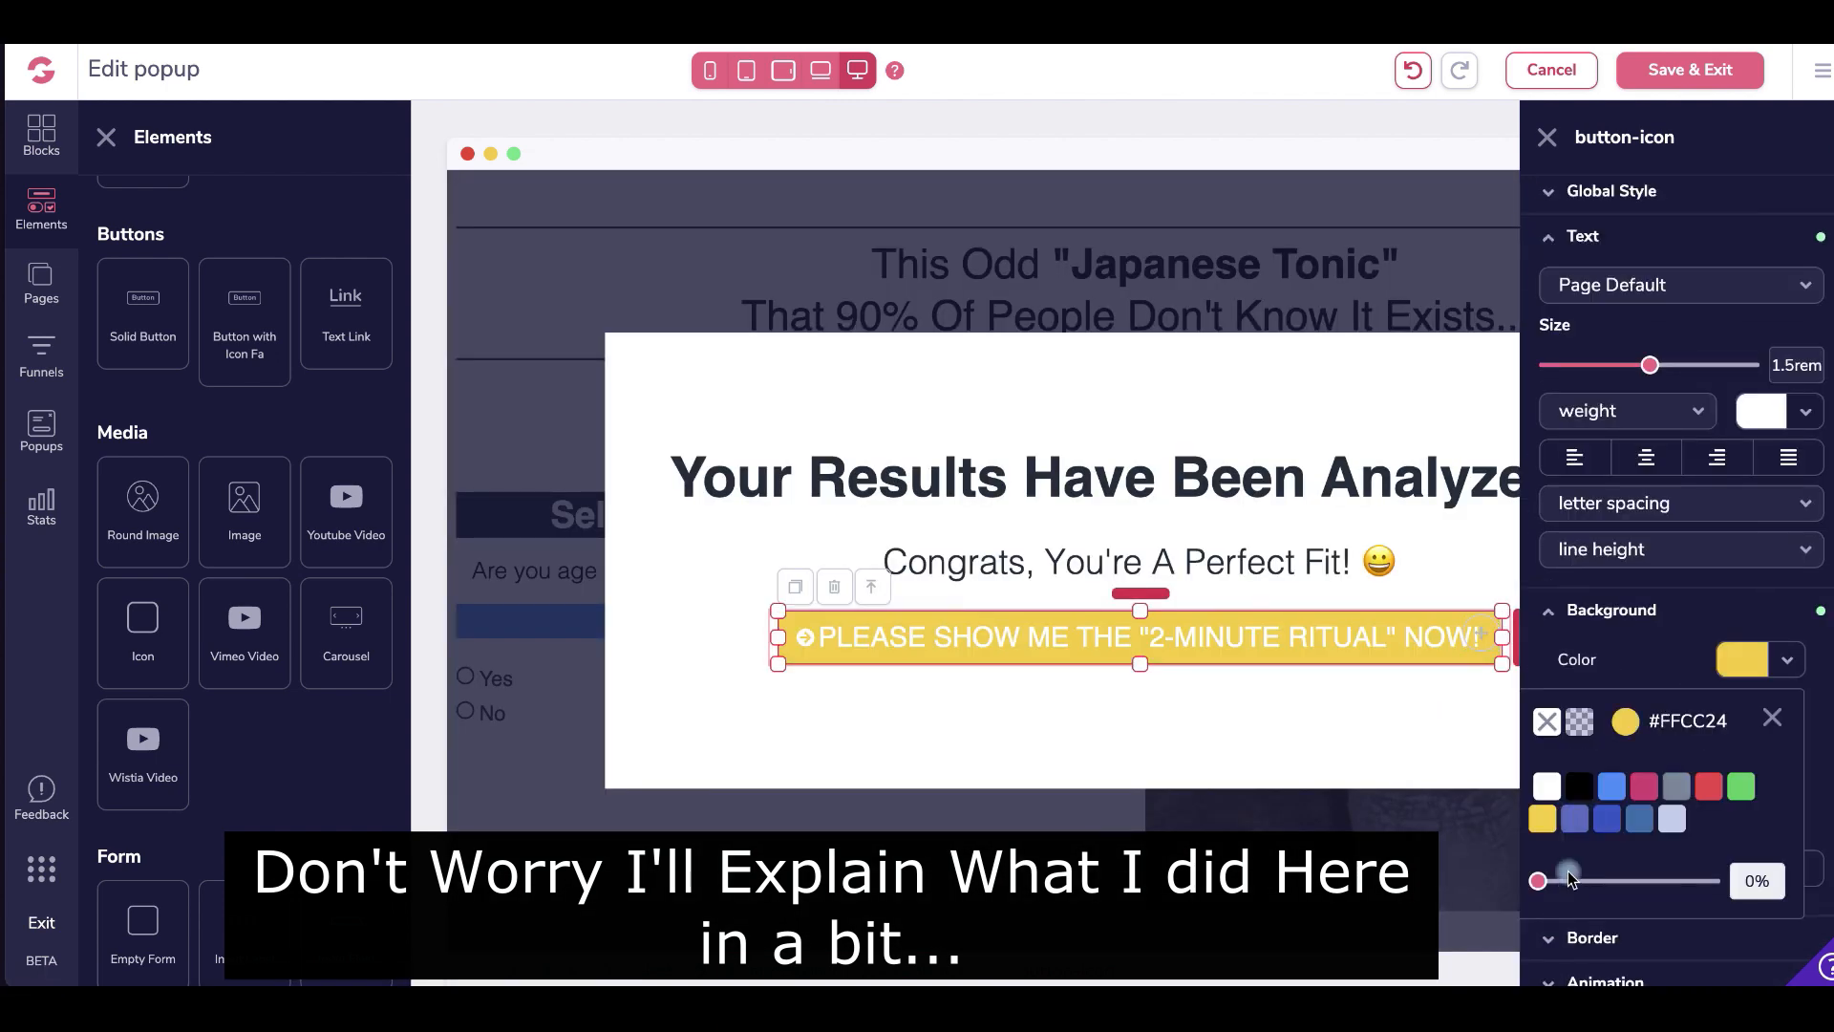
- Give the popup button a green #078C59 background and centered white text, narrow the popup, and save it
mouse_move(1567, 869)
mouse_down()
mouse_move(1630, 879)
mouse_move(1578, 880)
mouse_up()
click(1683, 816)
click(1739, 805)
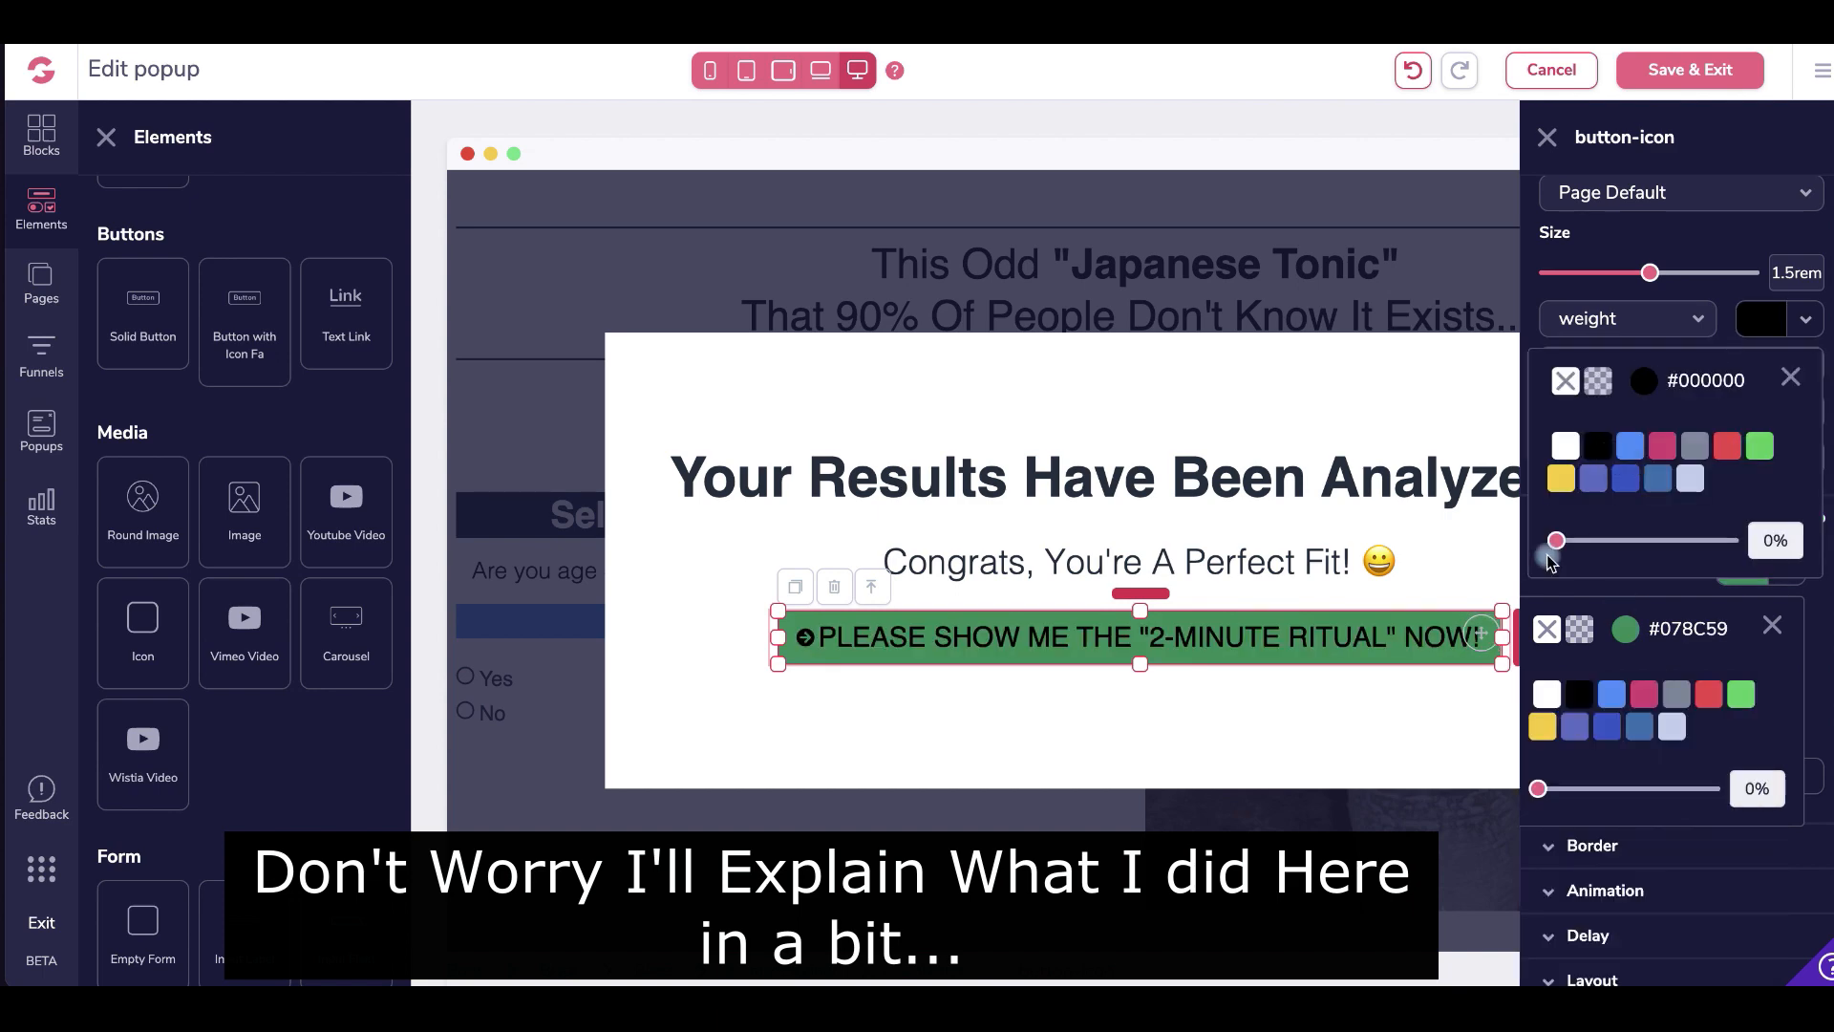
scroll(1682, 669, down, 10)
click(1622, 732)
click(1051, 691)
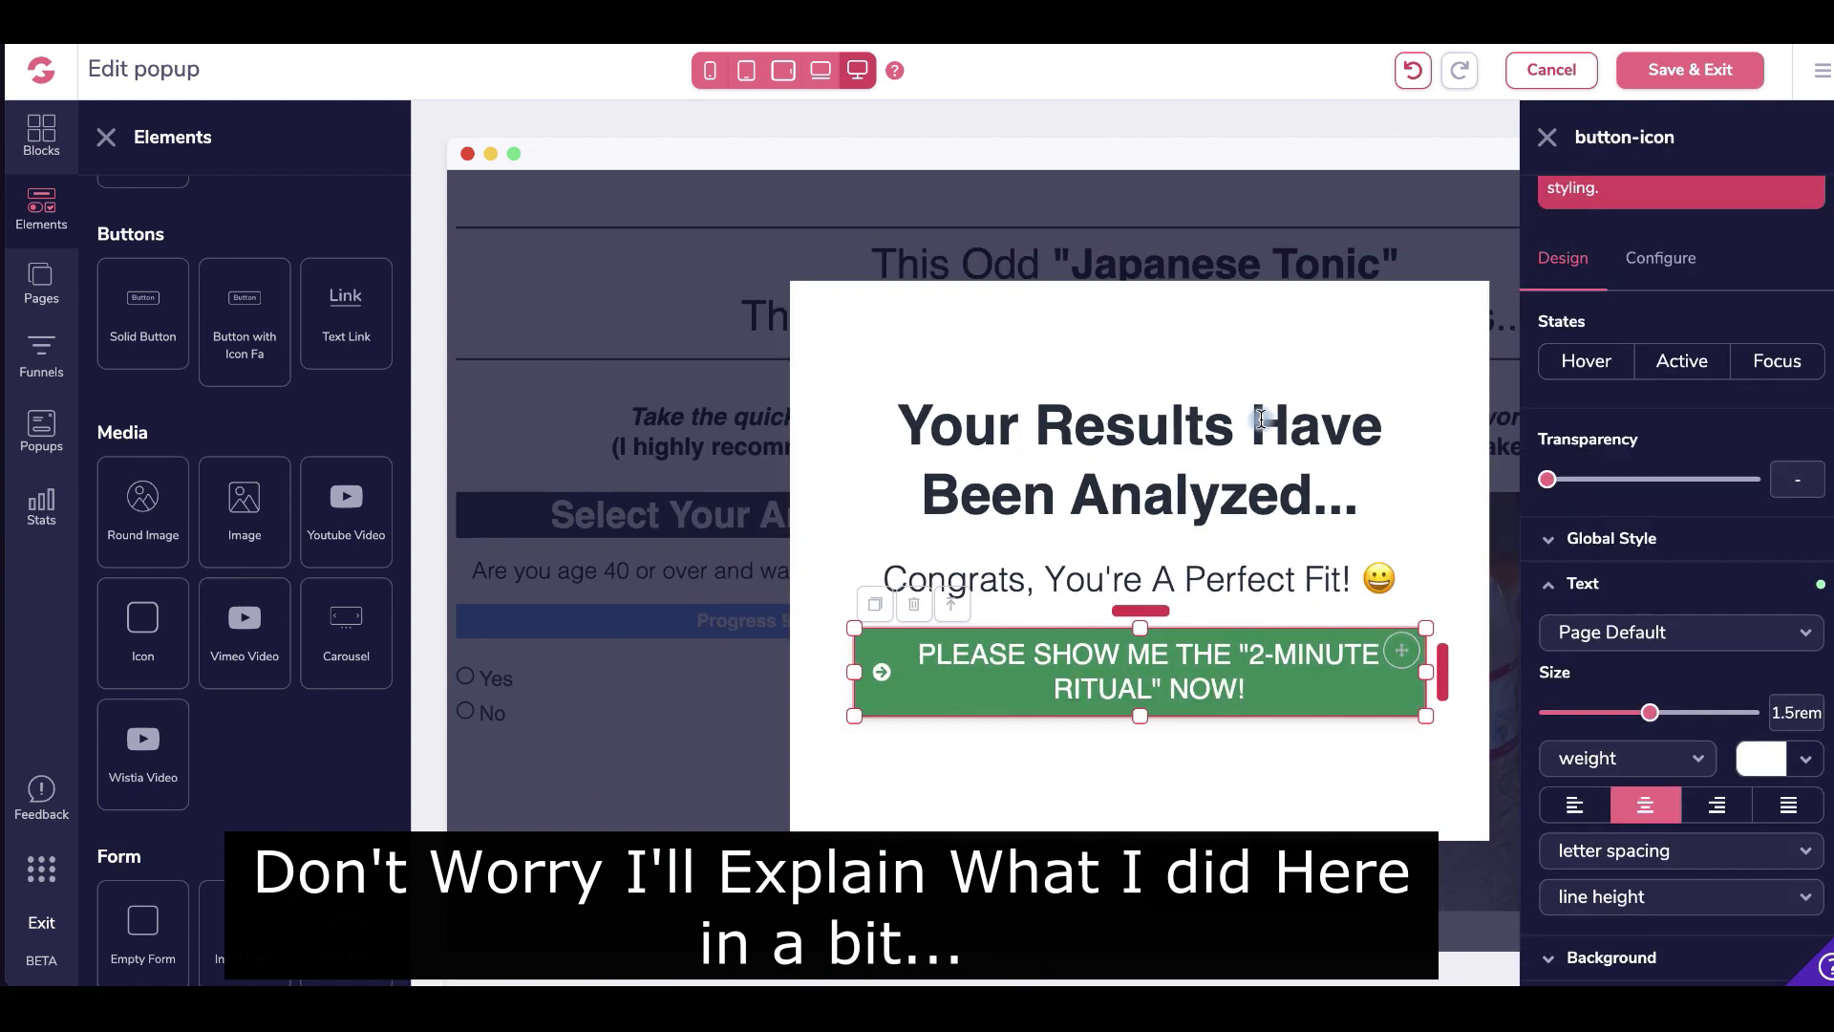
click(1365, 471)
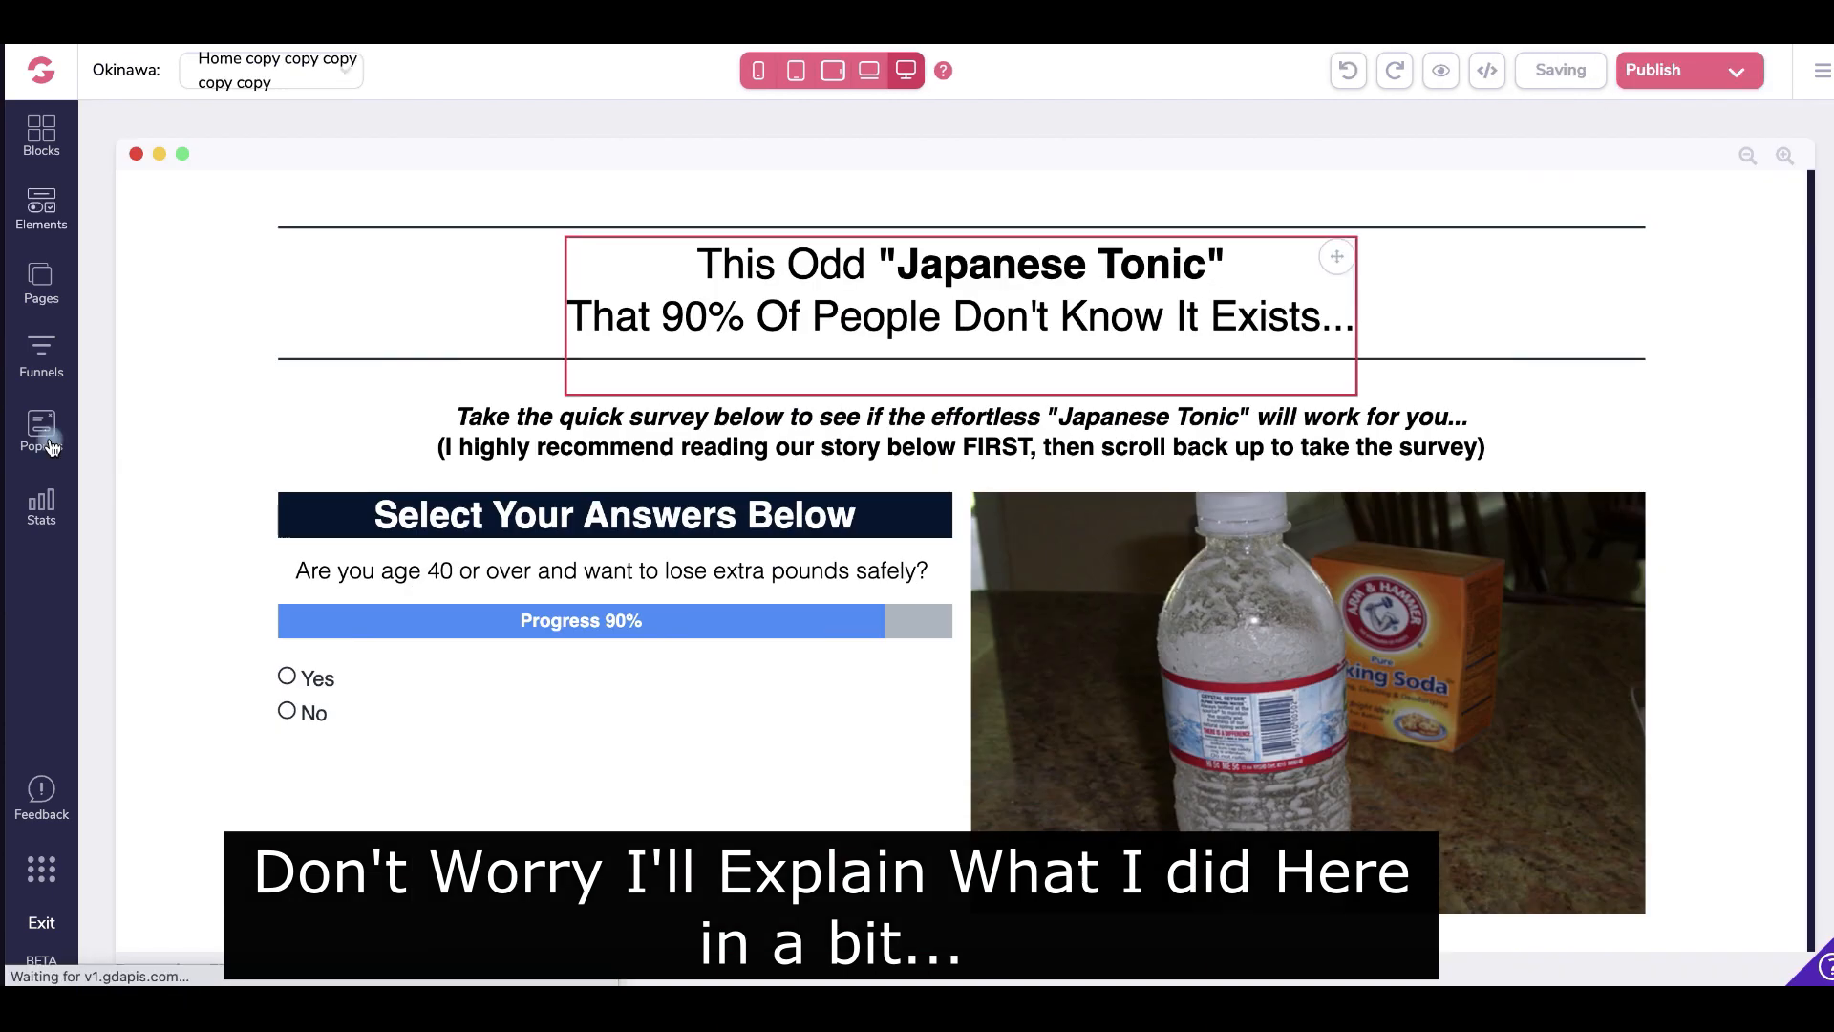
- Give each survey answer on the Home page a yellow background in its hover state
click(42, 430)
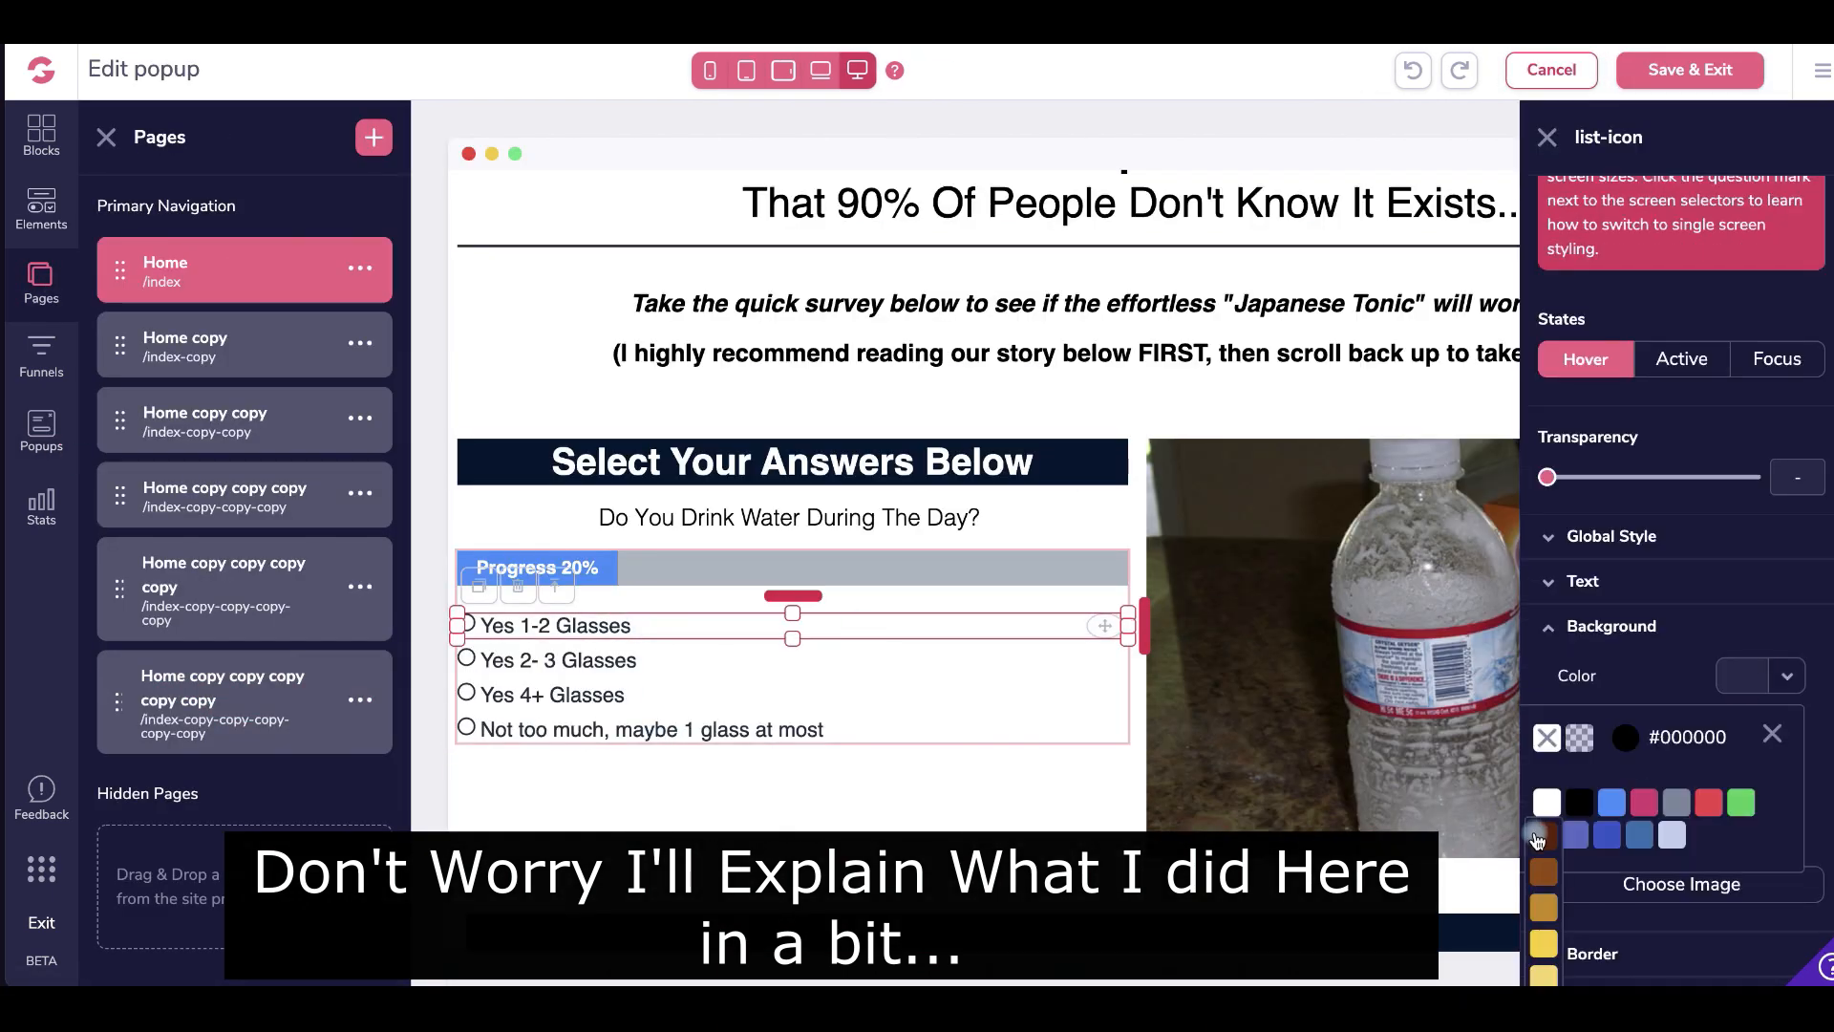
click(694, 662)
click(654, 689)
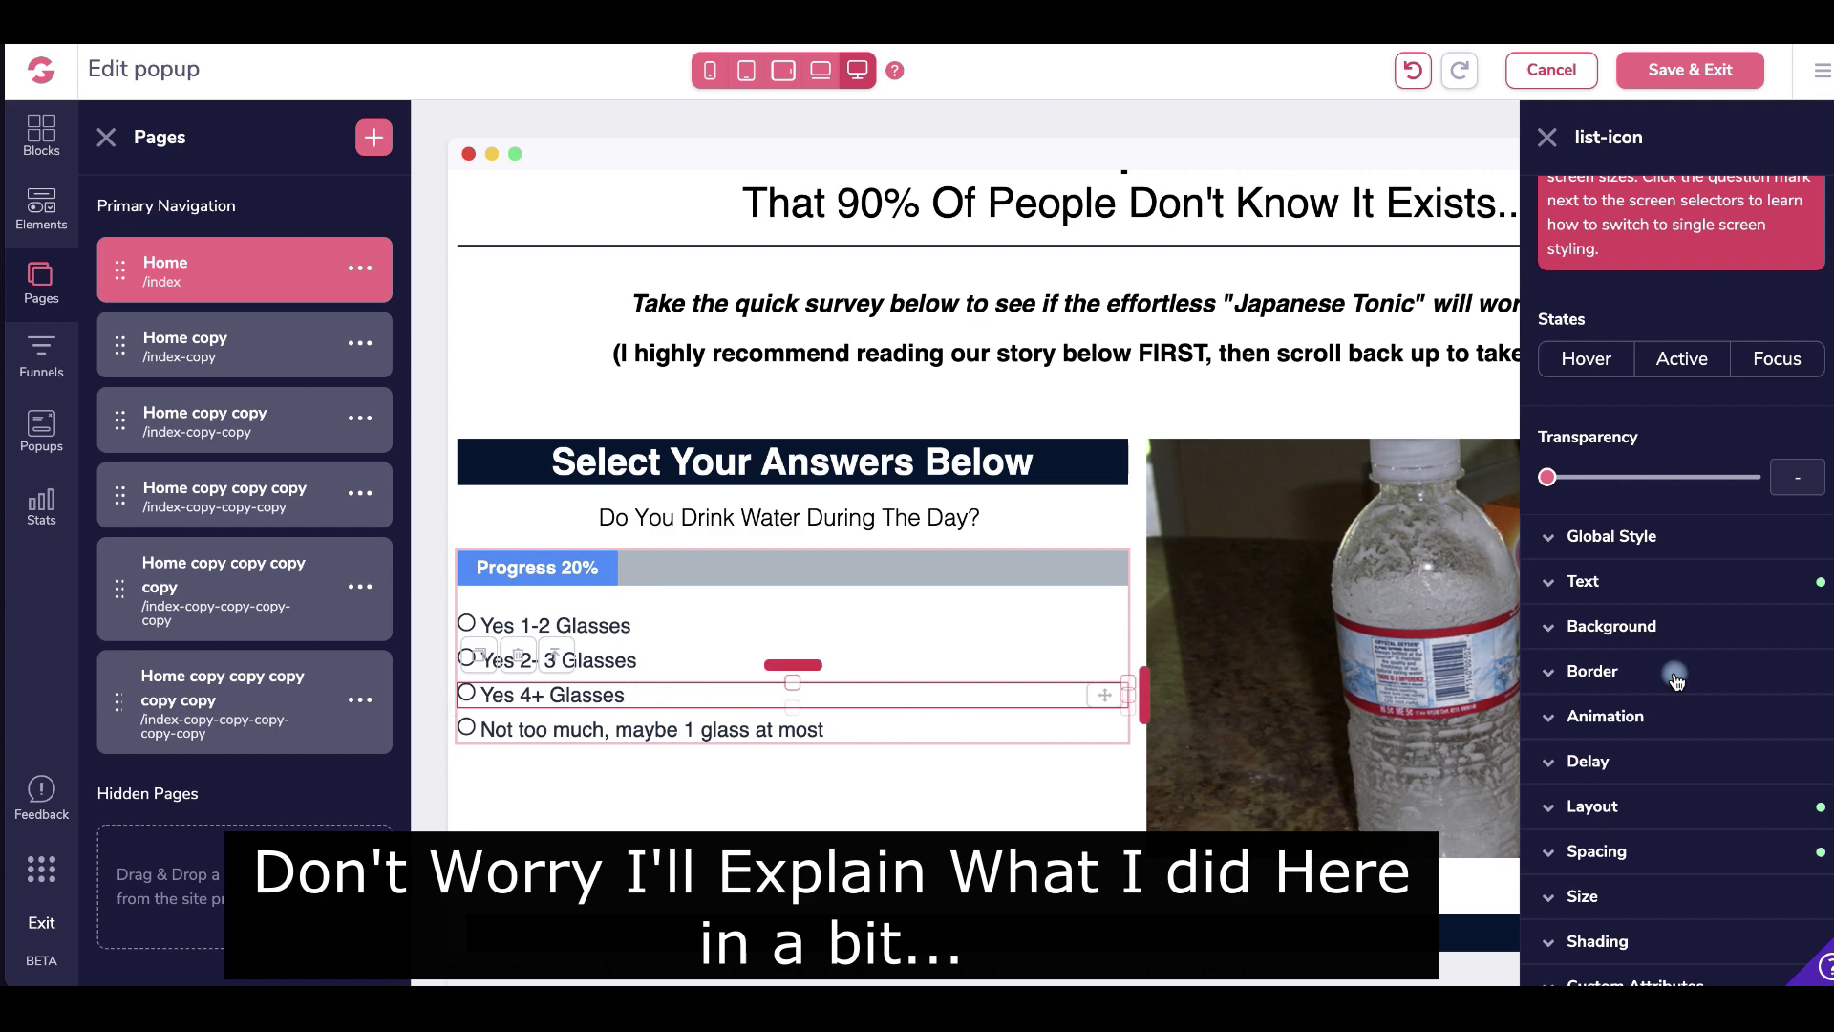
click(1612, 646)
click(649, 729)
click(686, 623)
click(686, 623)
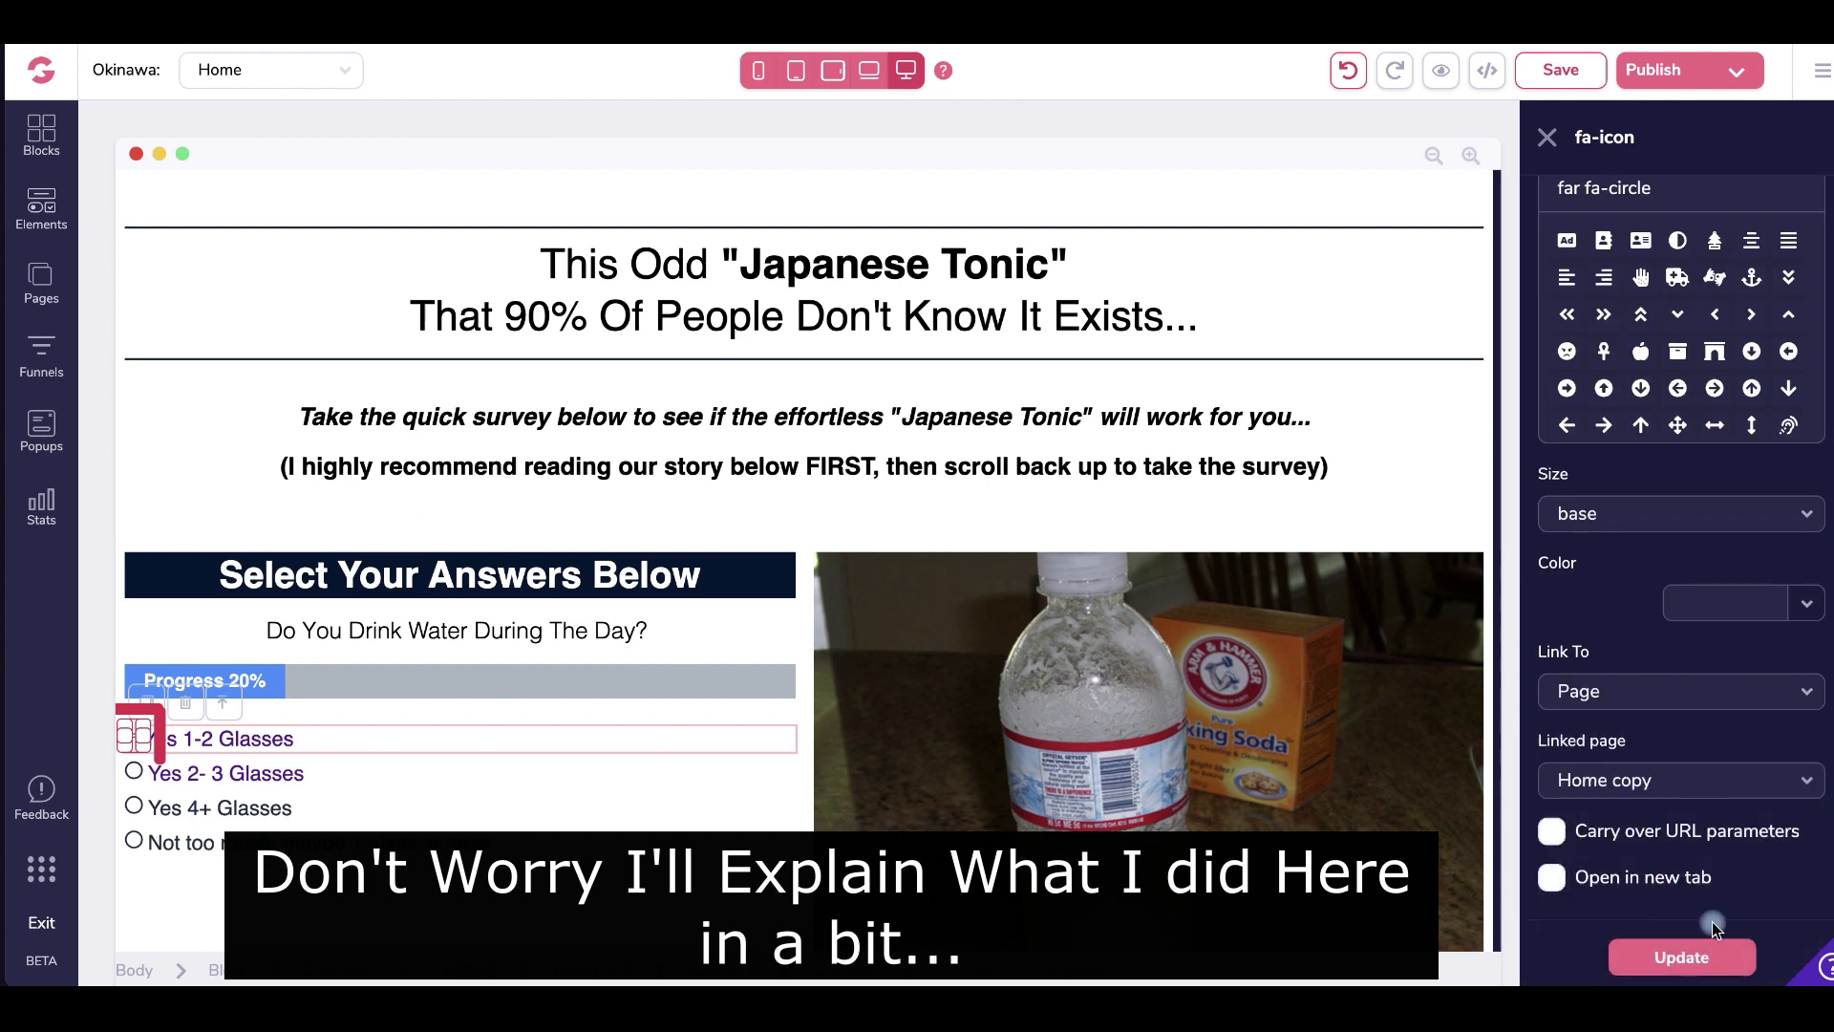
- Link the Home page's survey answers and their circle icons to the Home copy page, and publish the site
click(1708, 950)
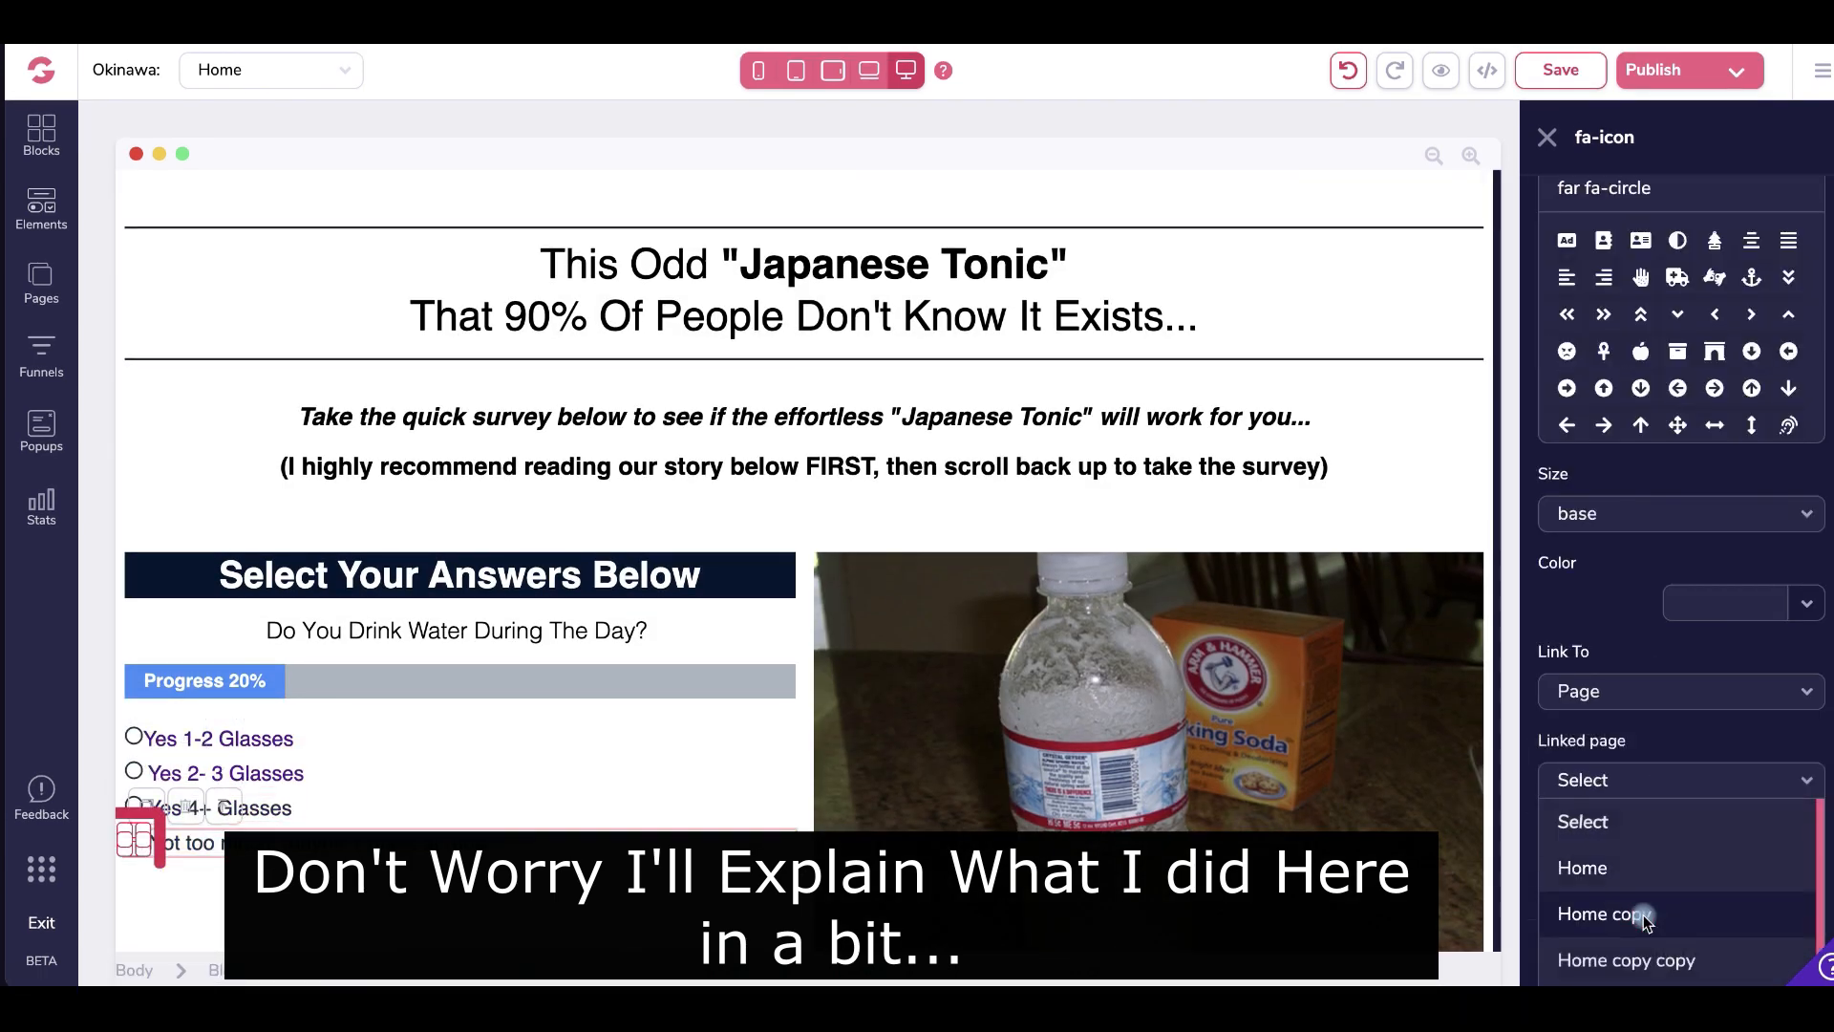
click(197, 810)
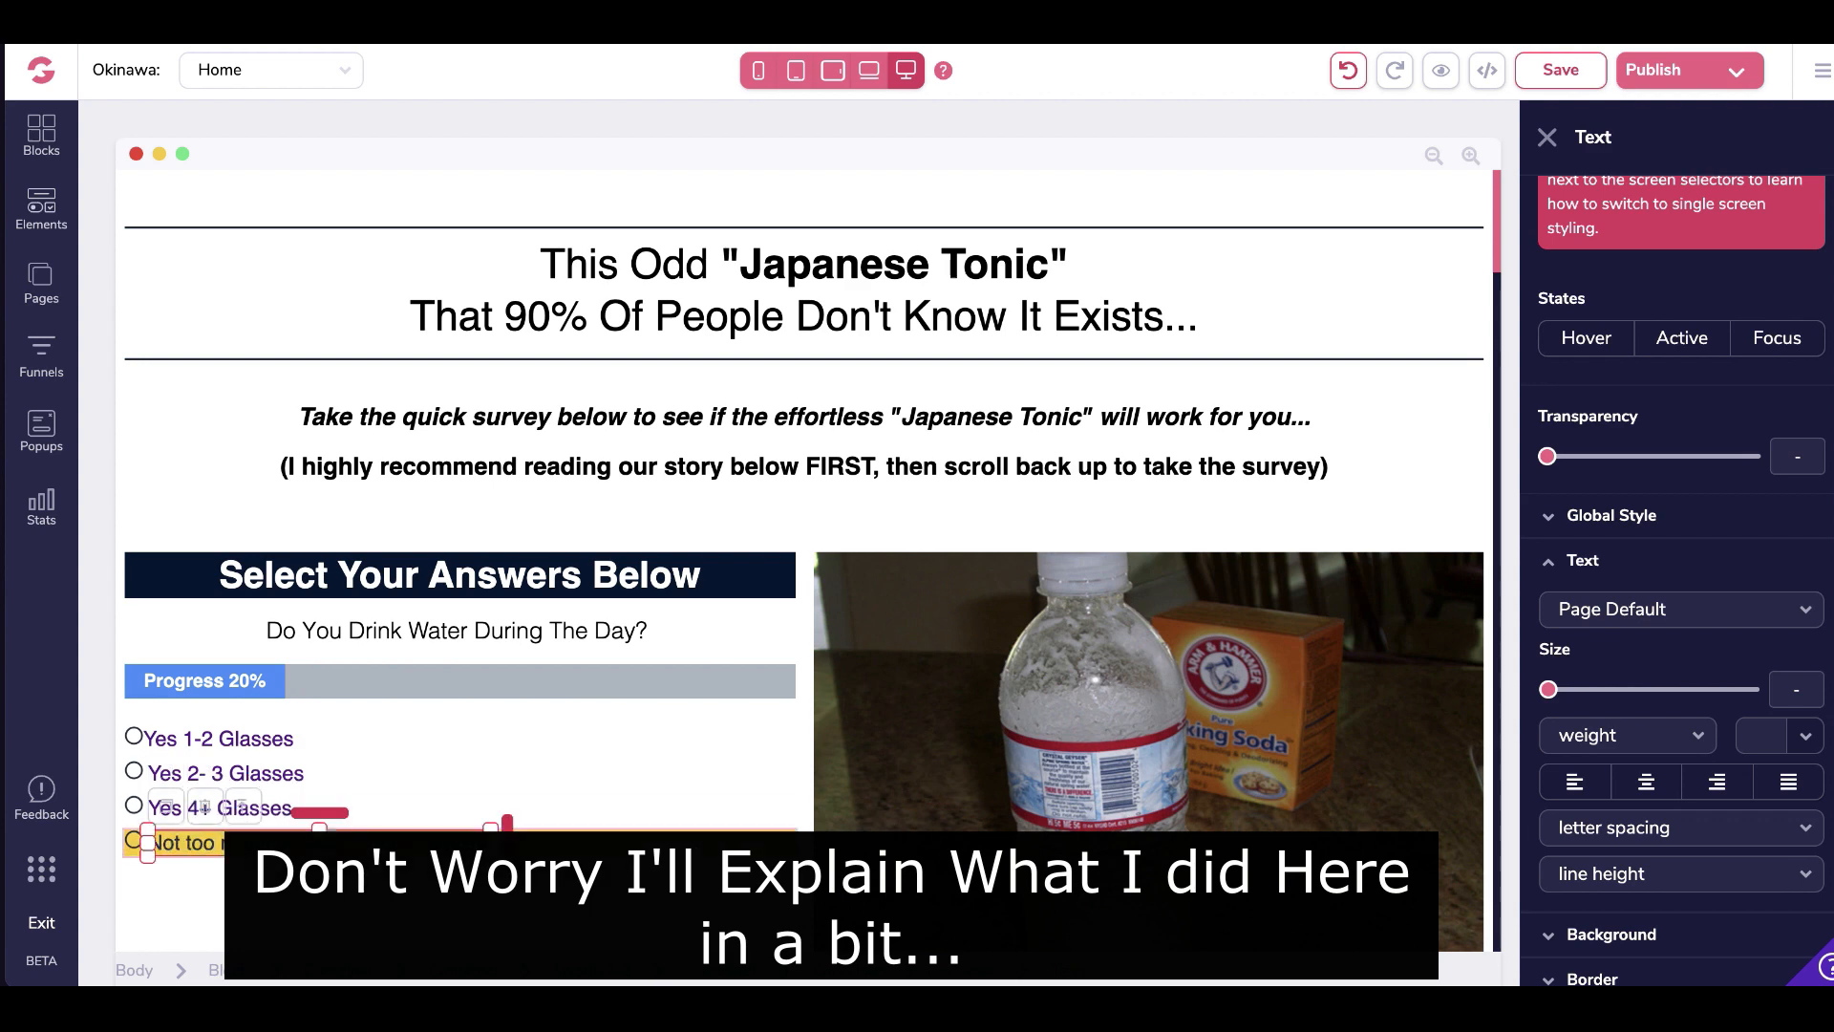
click(1683, 910)
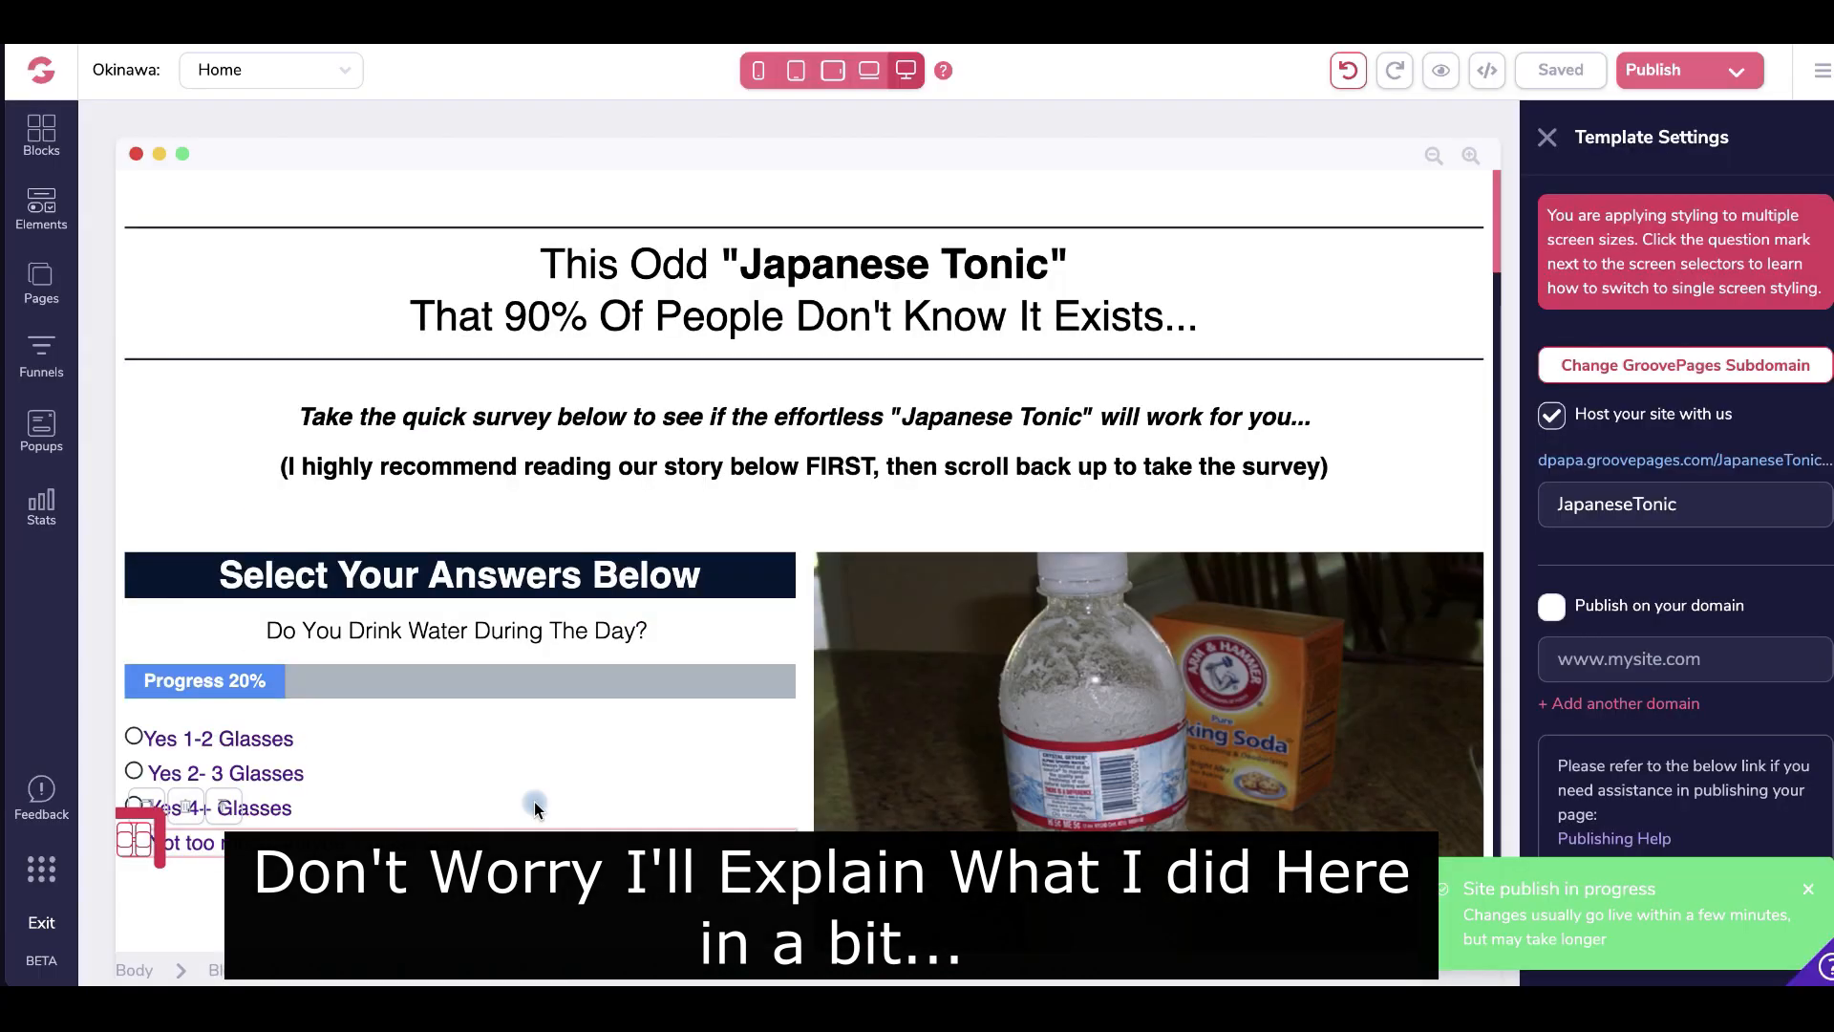
click(535, 801)
click(191, 803)
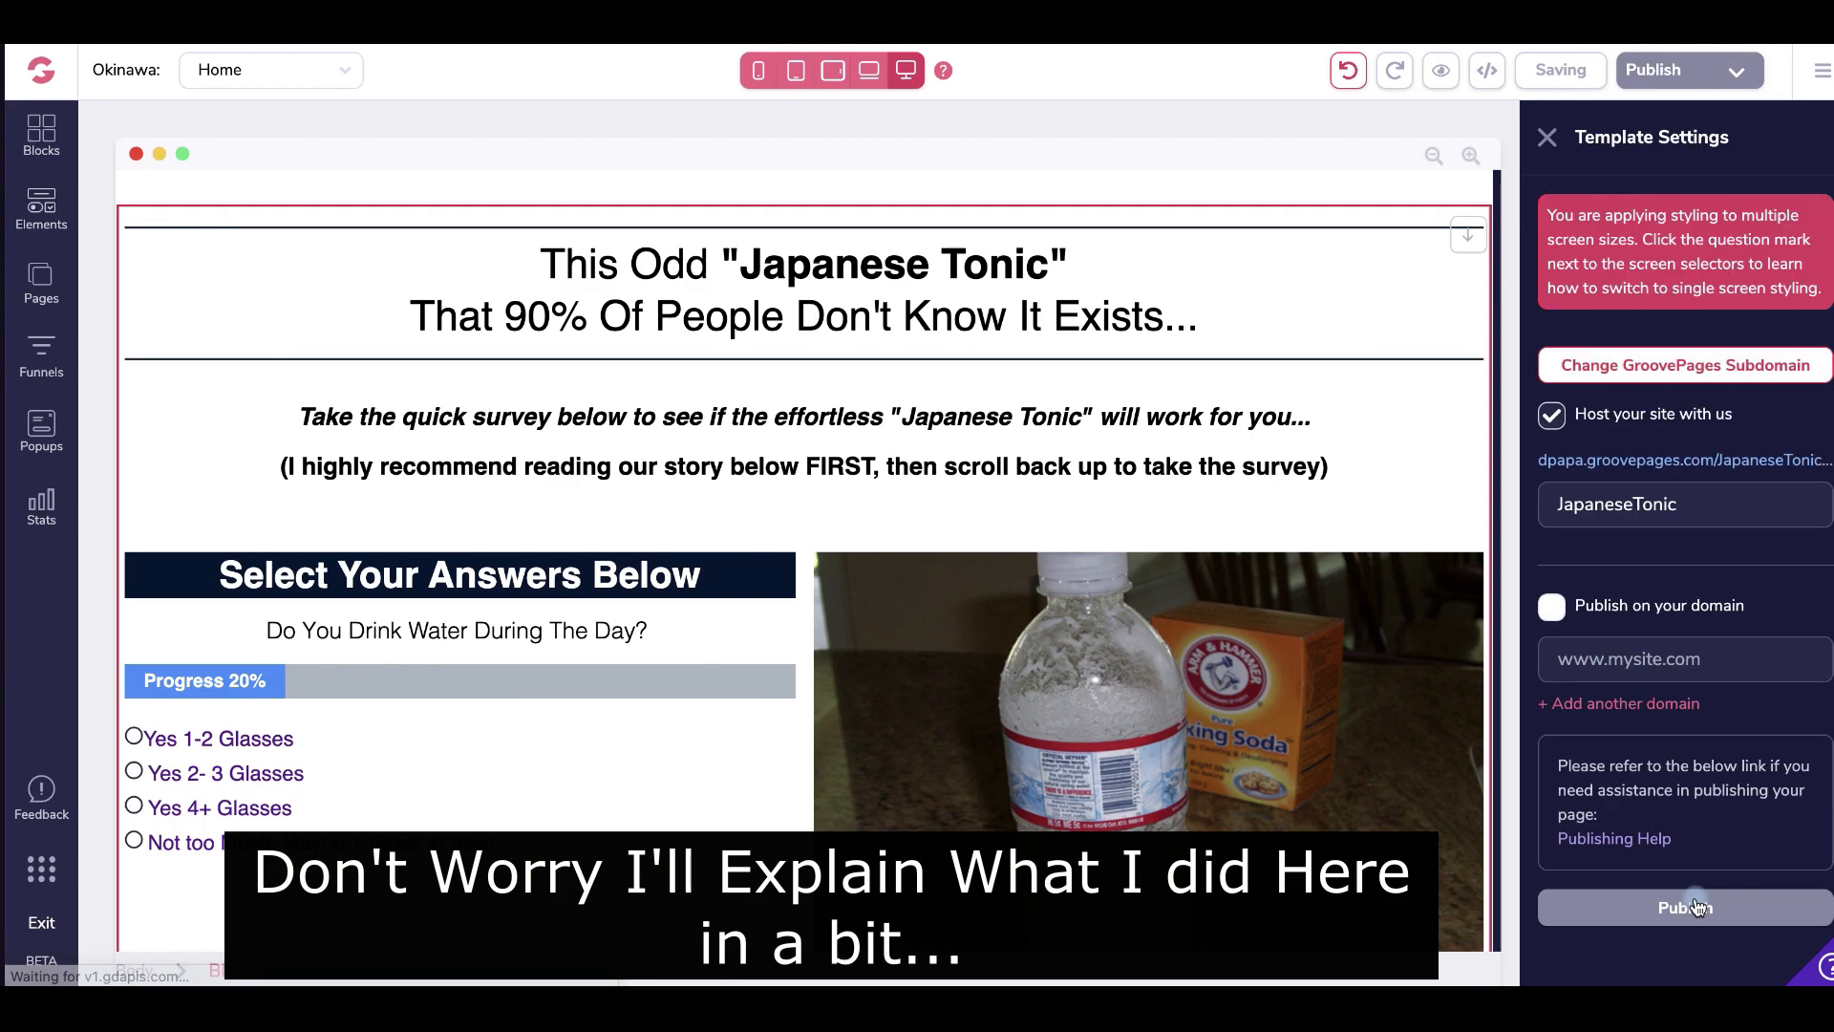
- Open the published JapaneseTonic page in an incognito window and test its survey answer links
right_click(1624, 346)
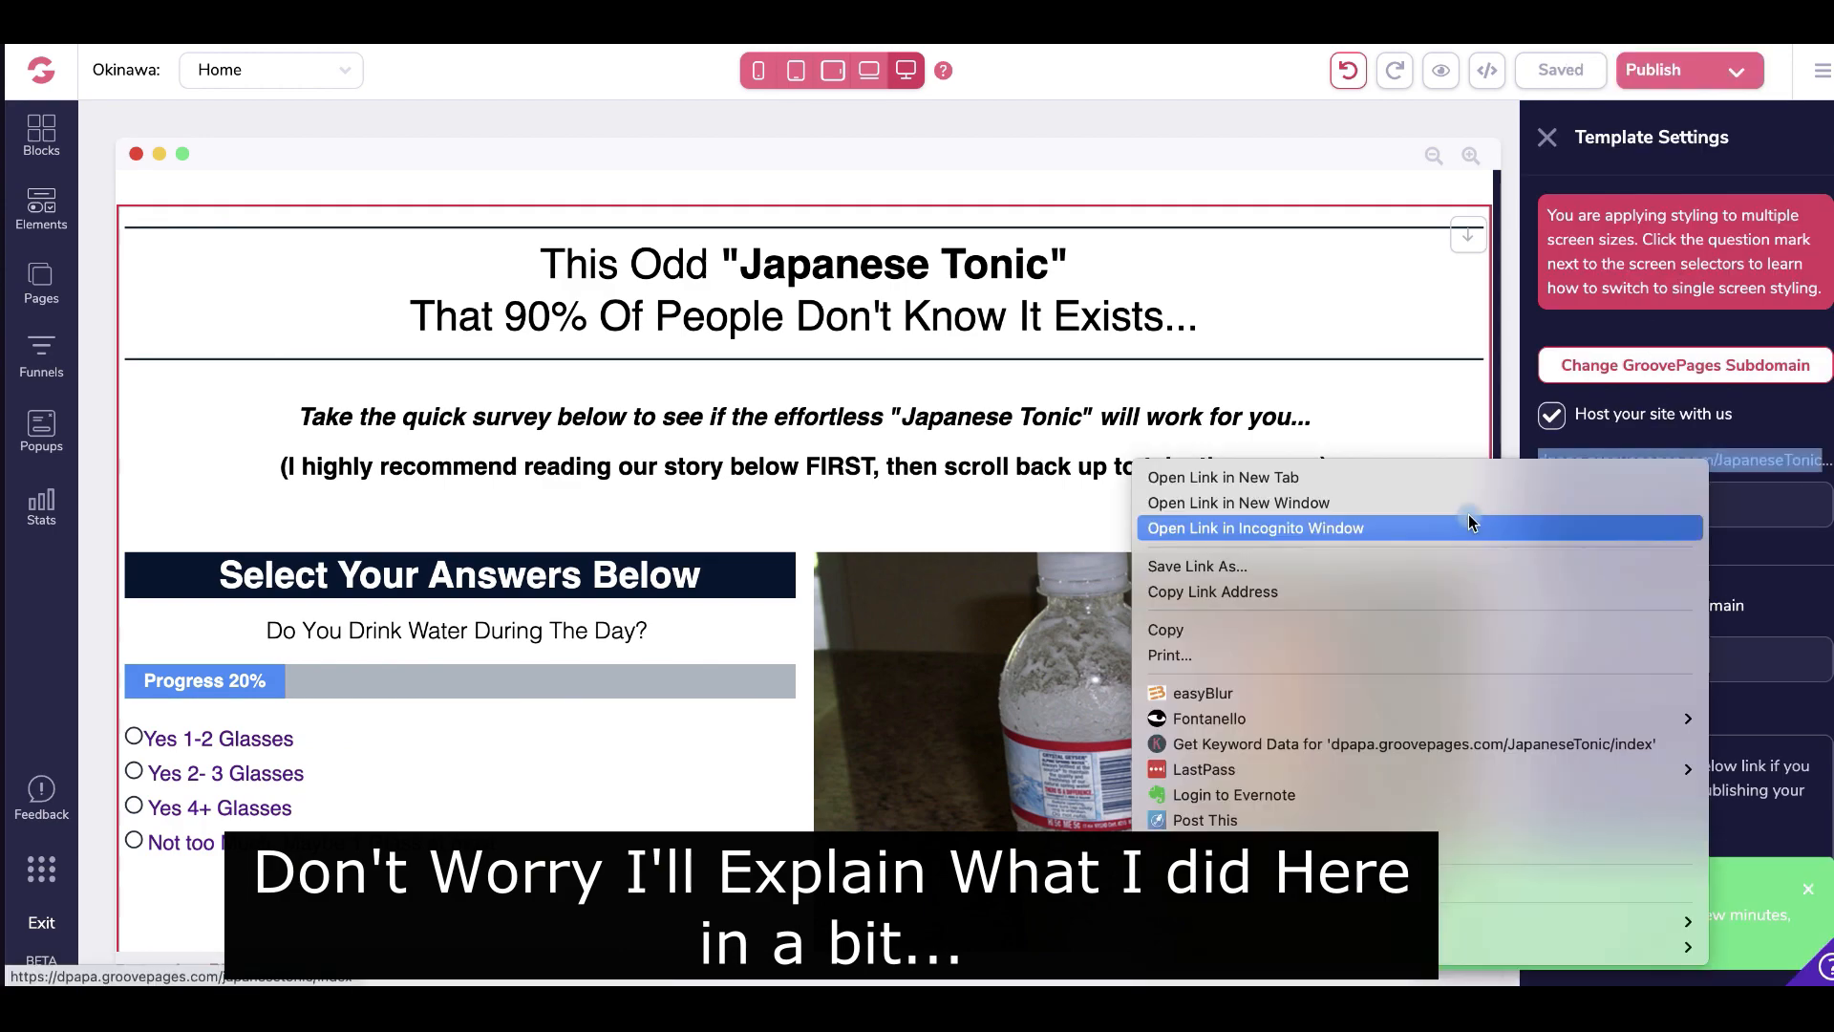
click(1242, 410)
click(382, 659)
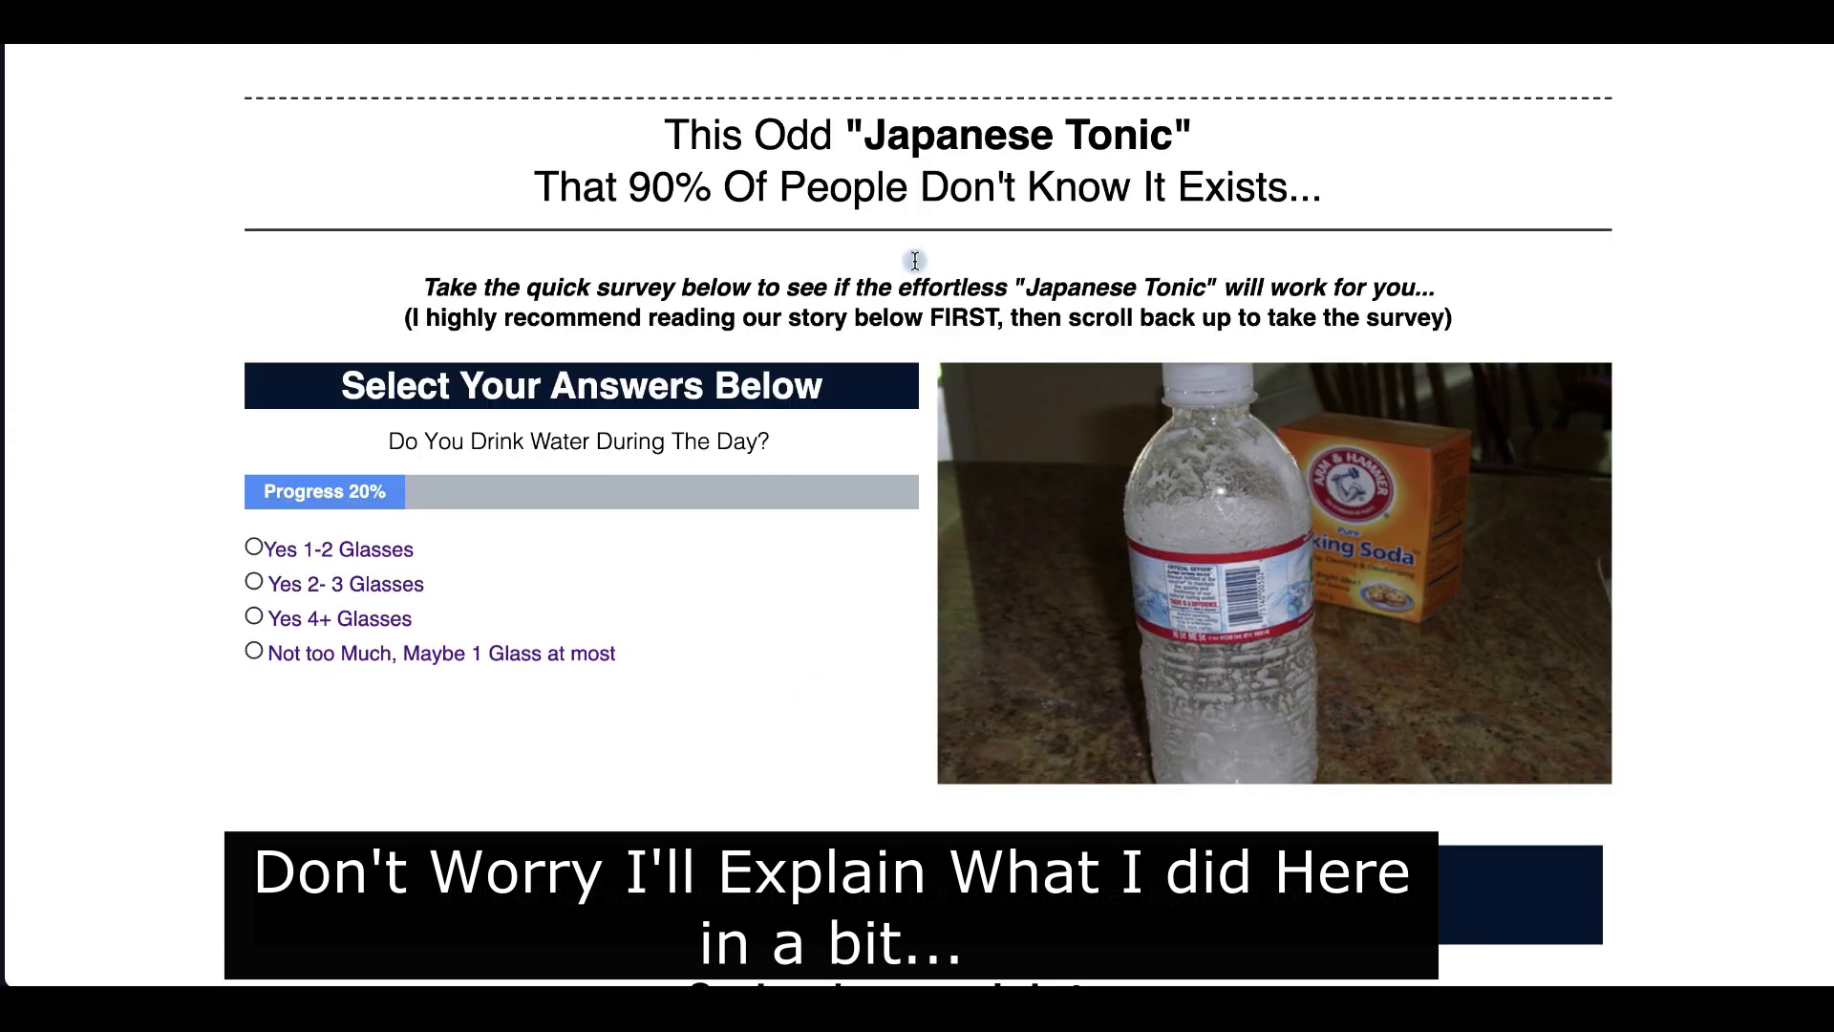
click(256, 616)
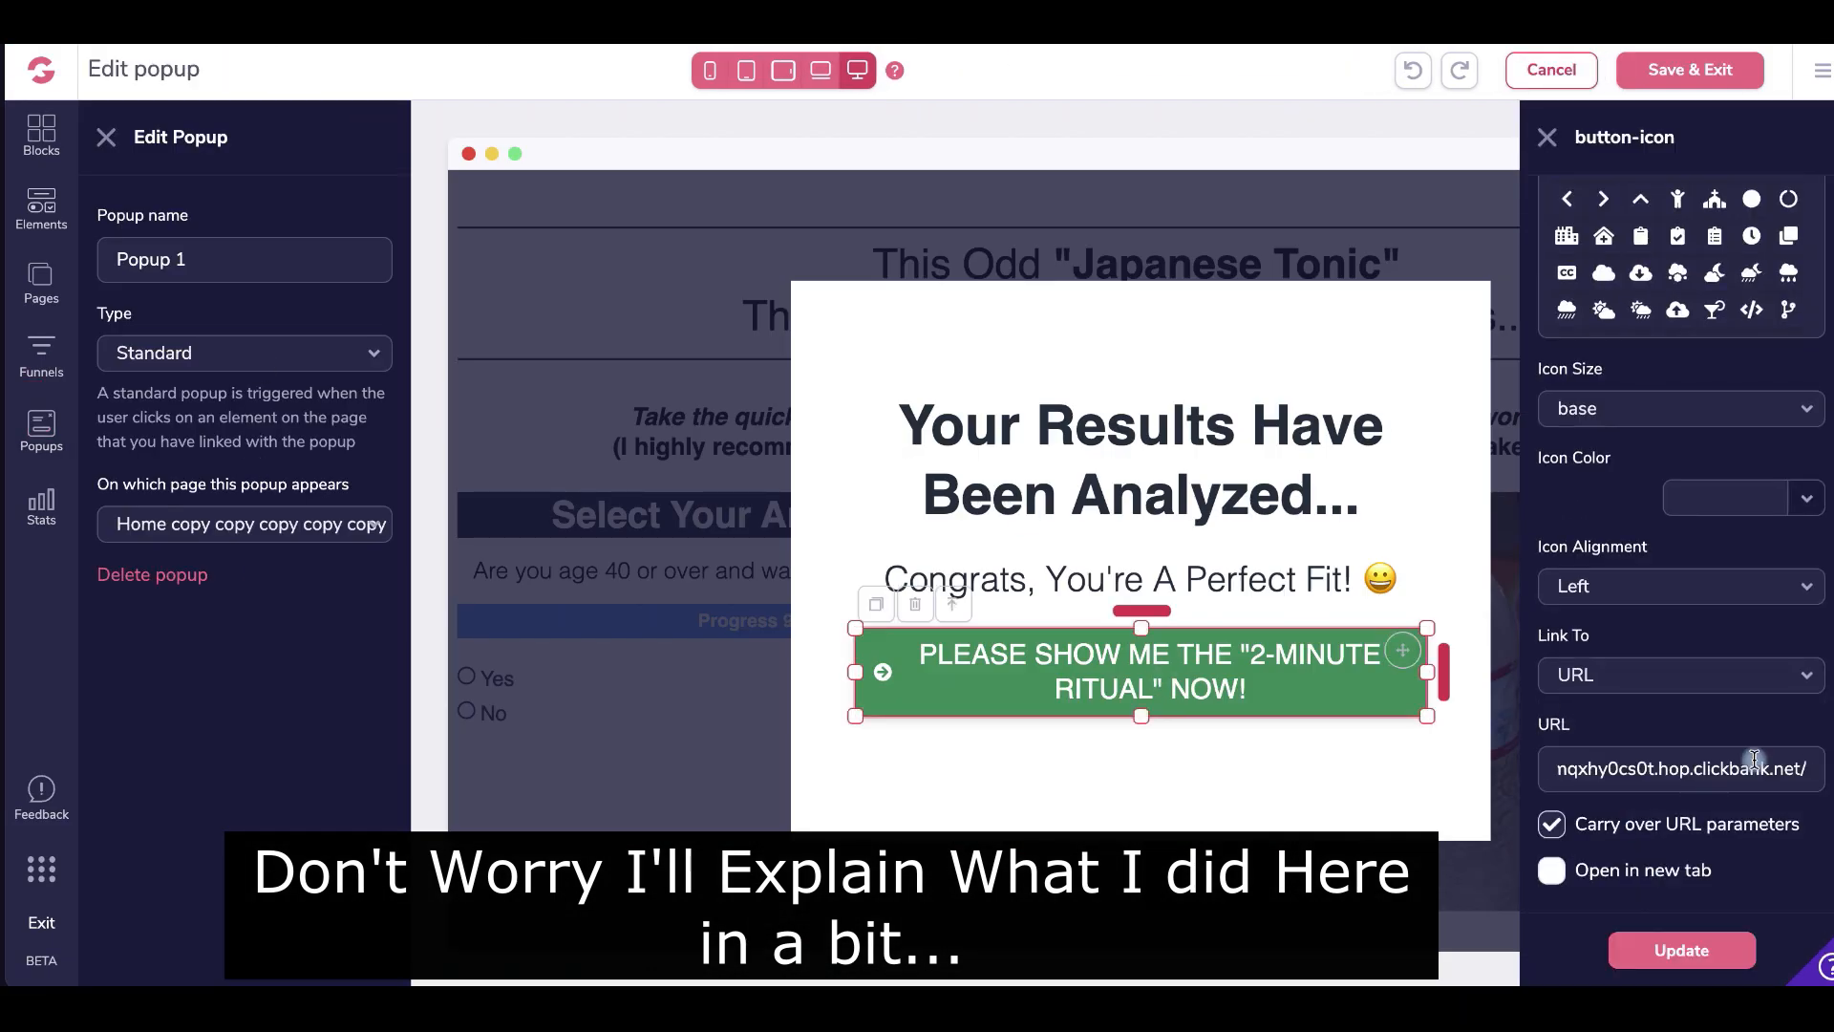
- Link the popup's green button to the ClickBank offer URL, carrying over URL parameters
click(1702, 915)
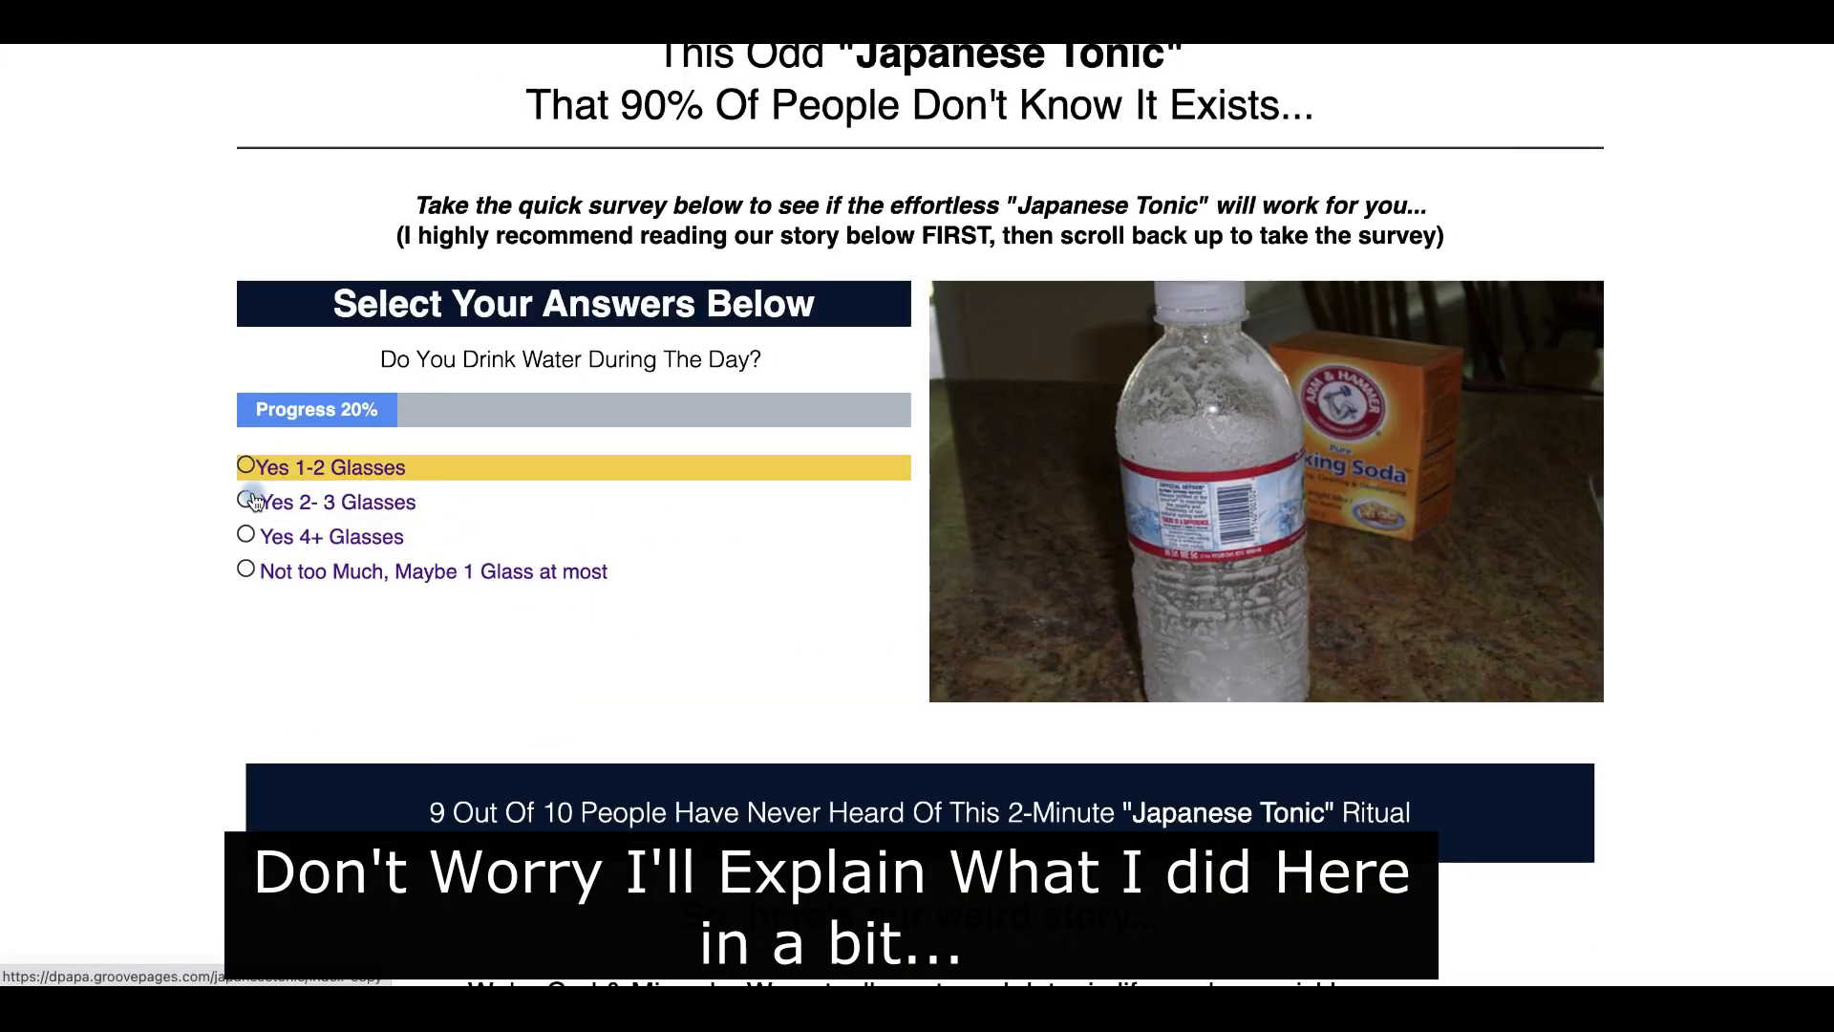
- Check the hover highlight and links of the survey answers and their circle icons on the published page
click(252, 500)
click(248, 578)
click(248, 548)
click(249, 582)
click(867, 683)
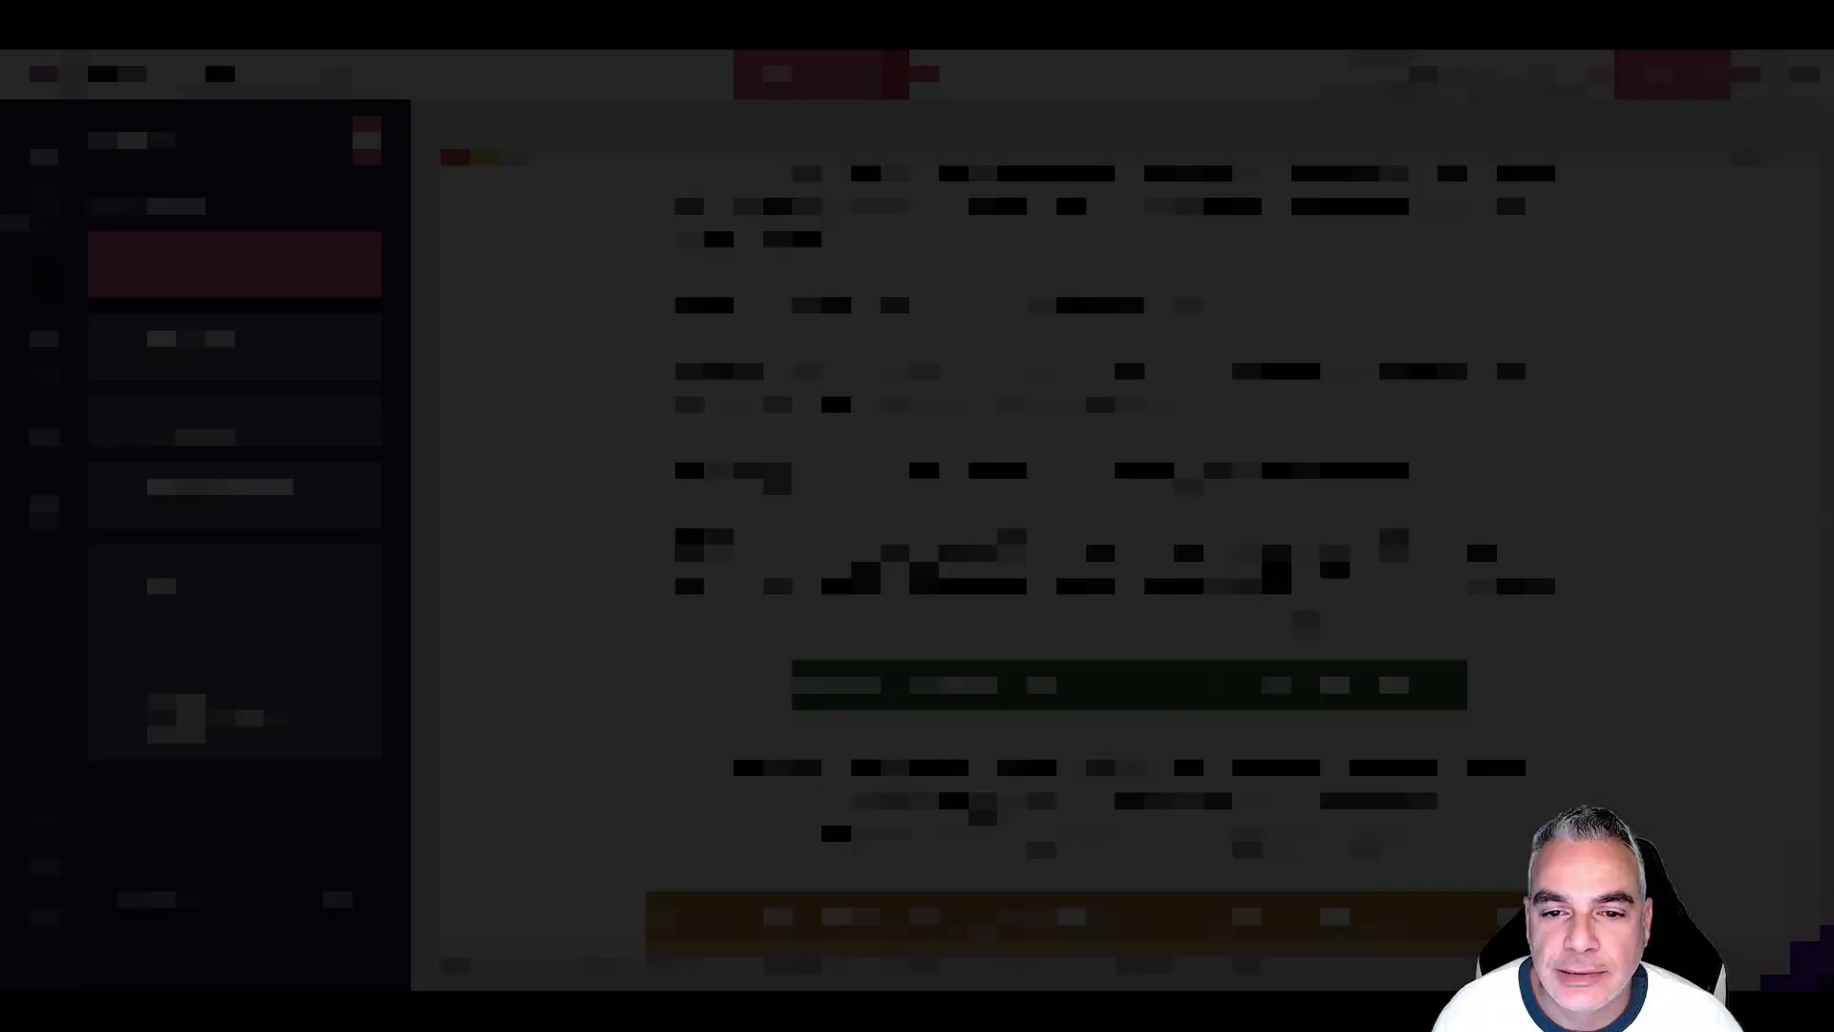
- Review the Home page's story text and the green and gold buttons that close it
scroll(1102, 572, up, 5)
scroll(1102, 571, down, 3)
scroll(1103, 571, up, 5)
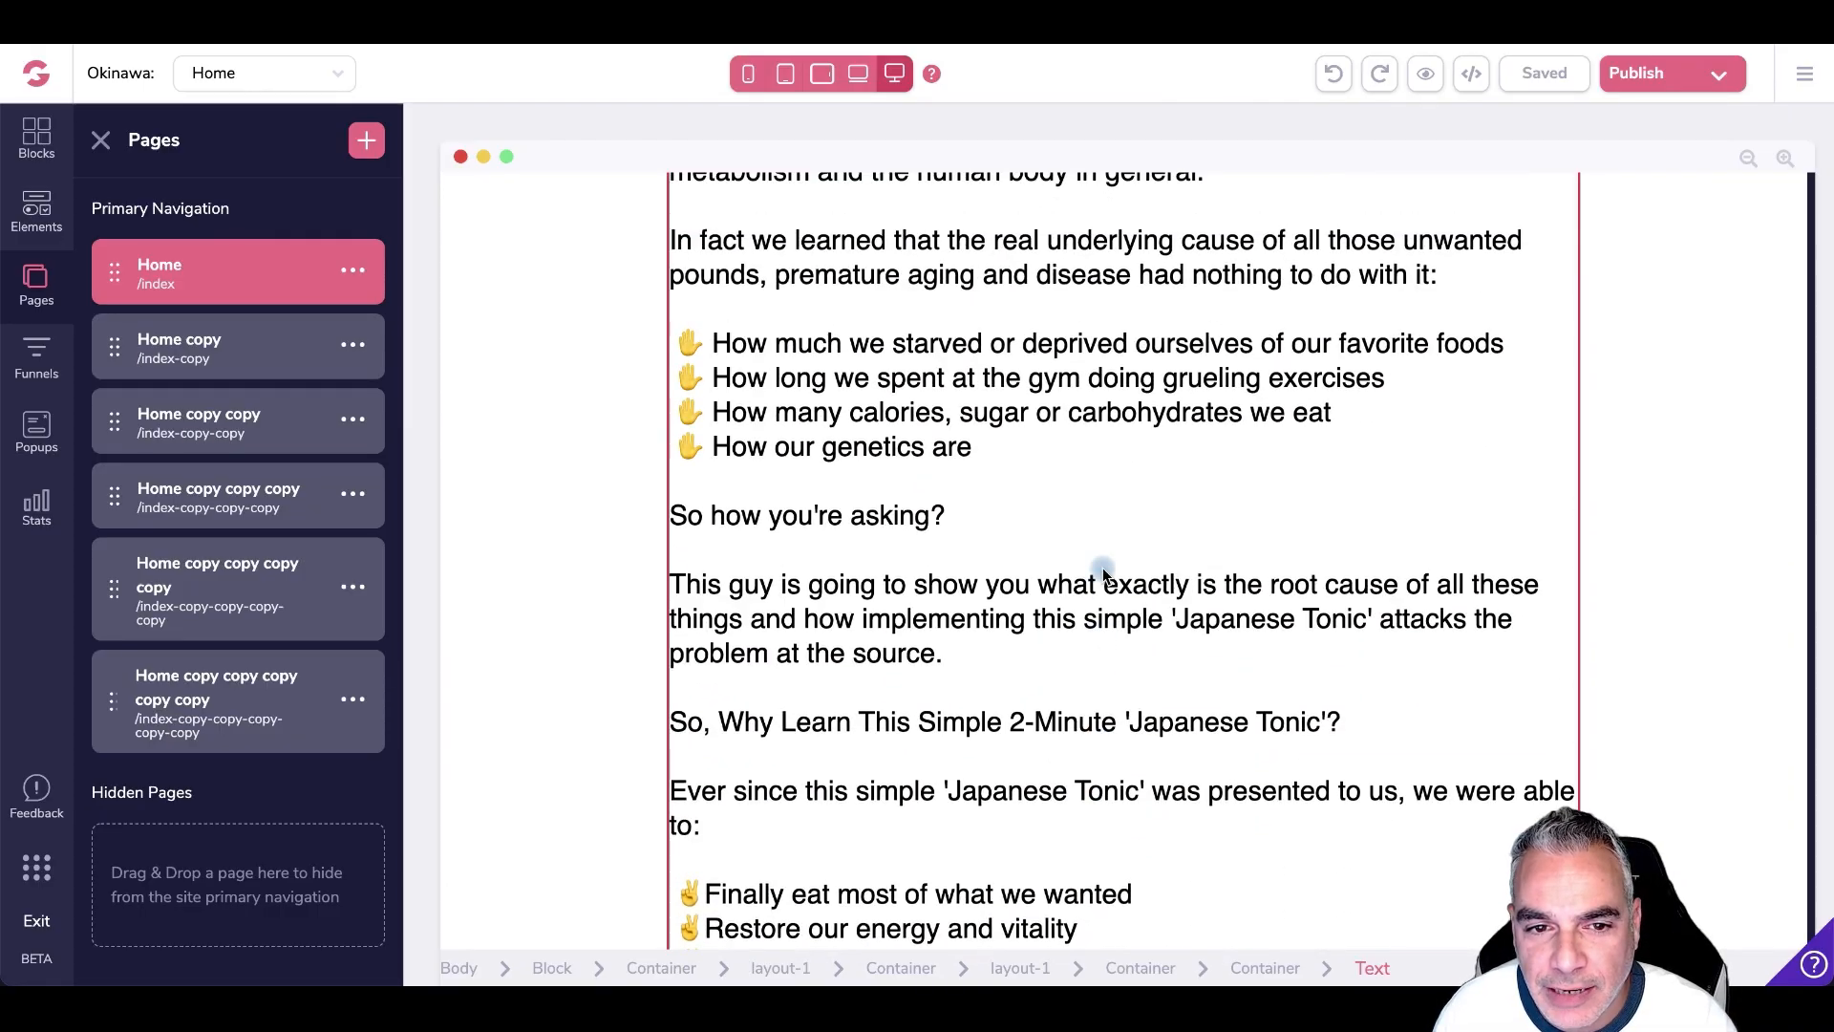
scroll(696, 436, down, 9)
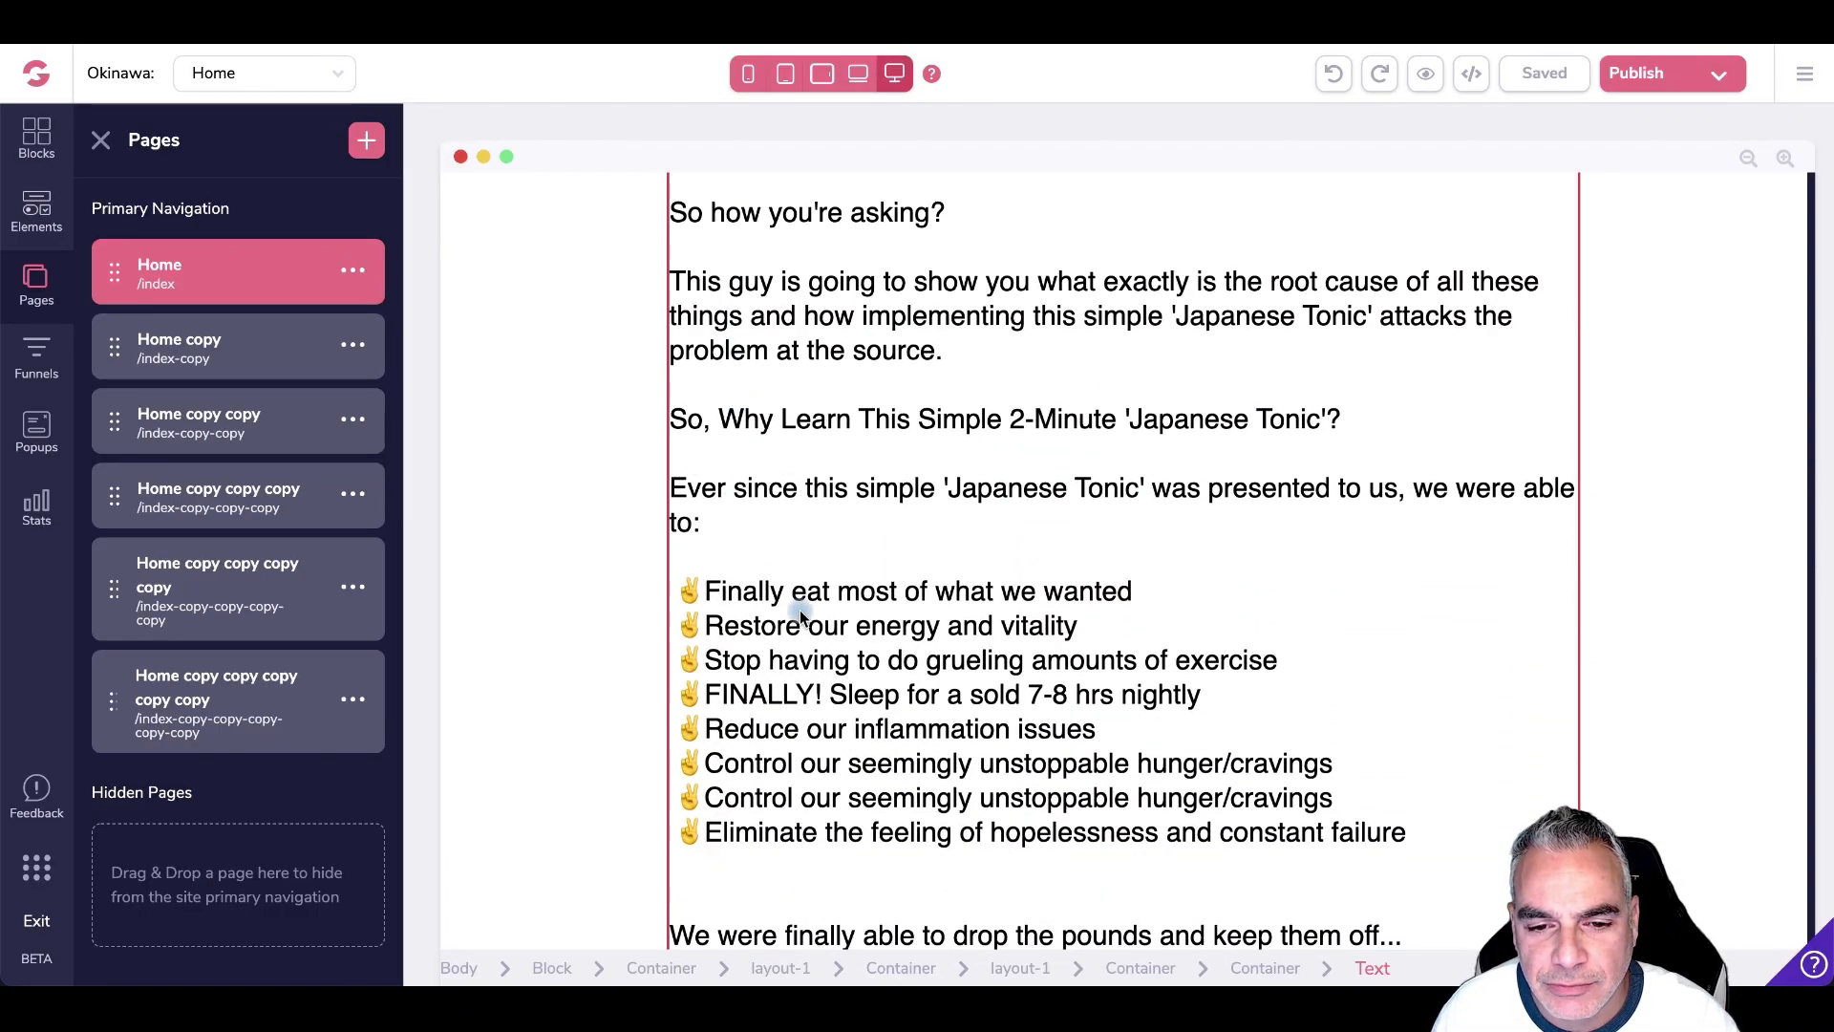
scroll(817, 610, down, 5)
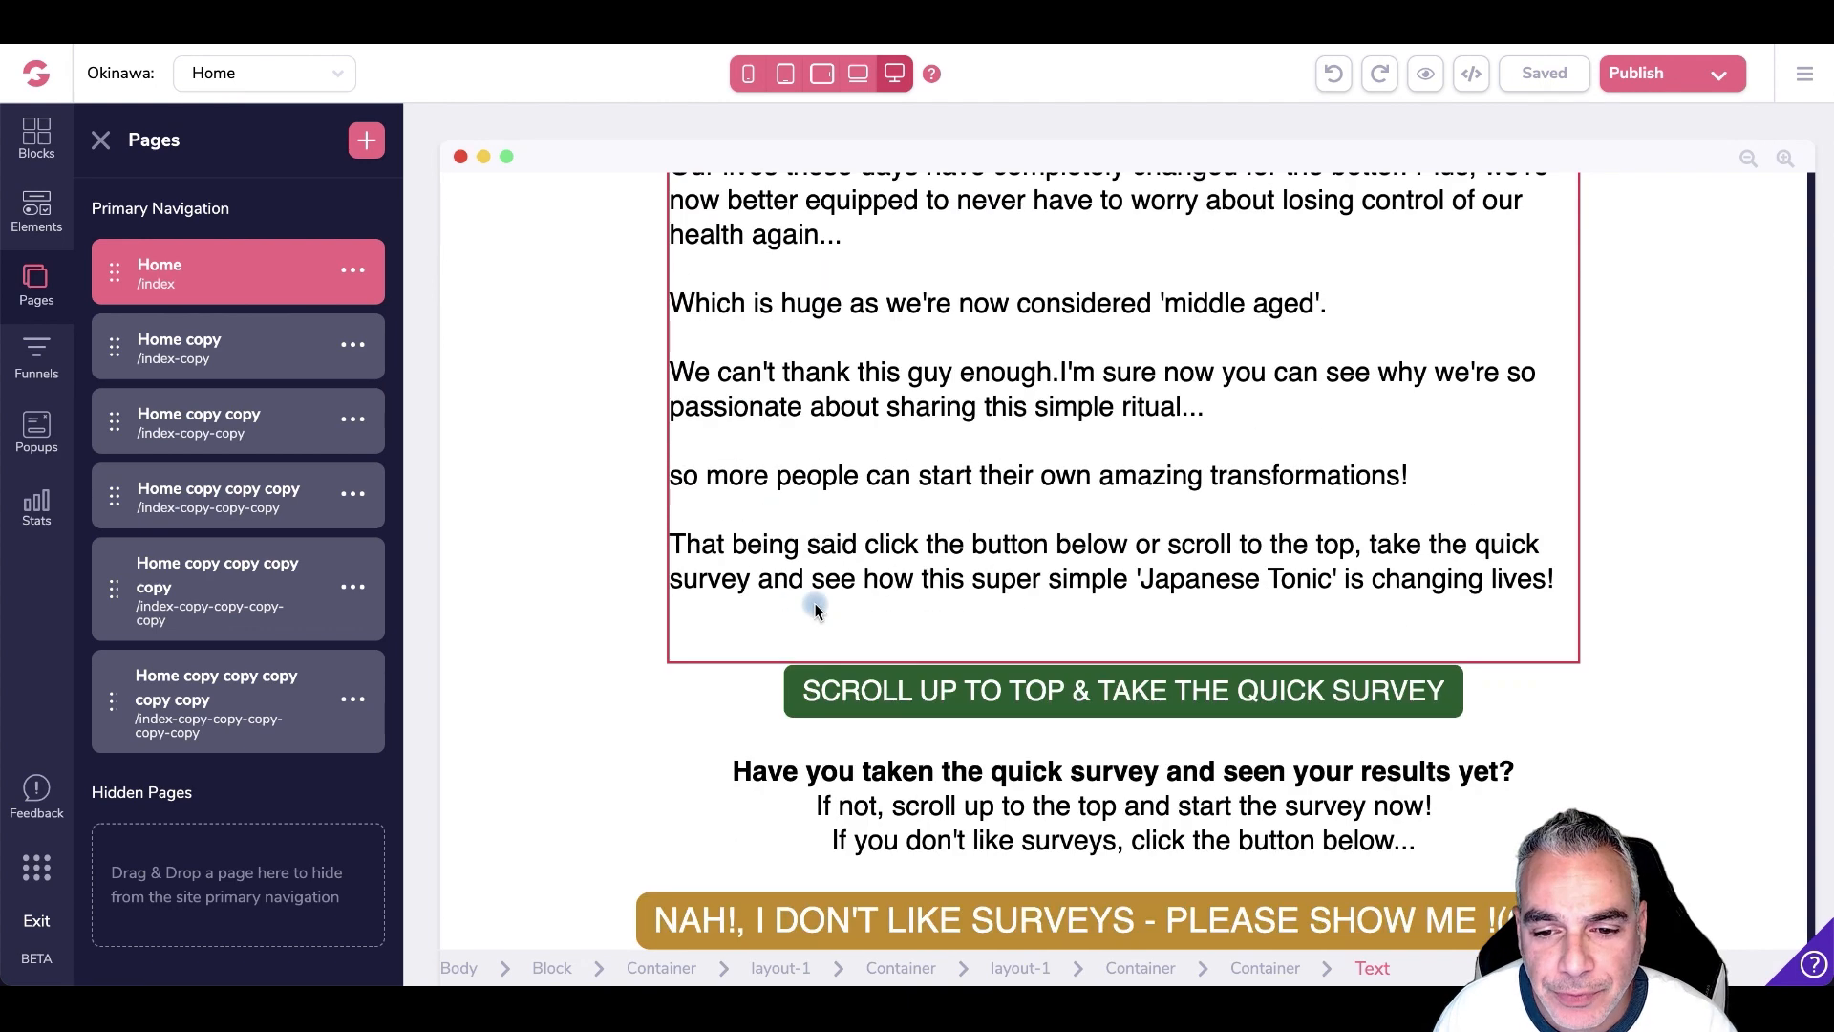
click(1203, 688)
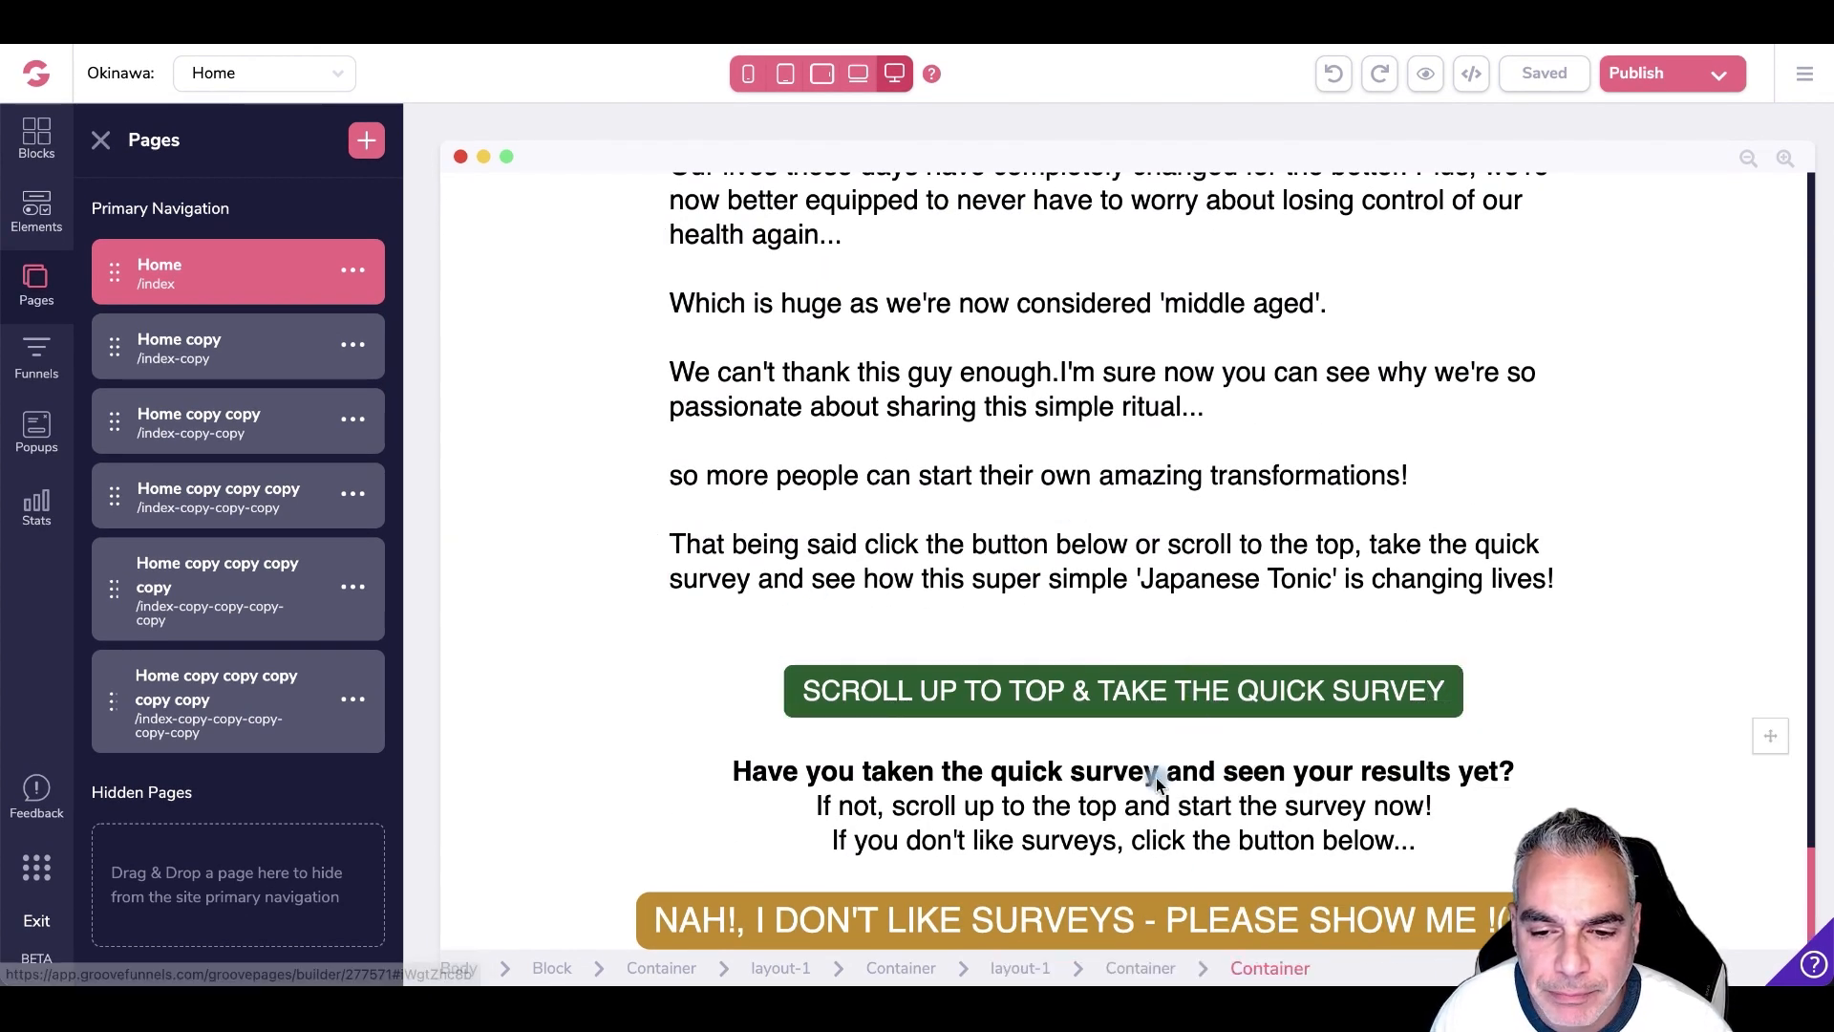
click(731, 768)
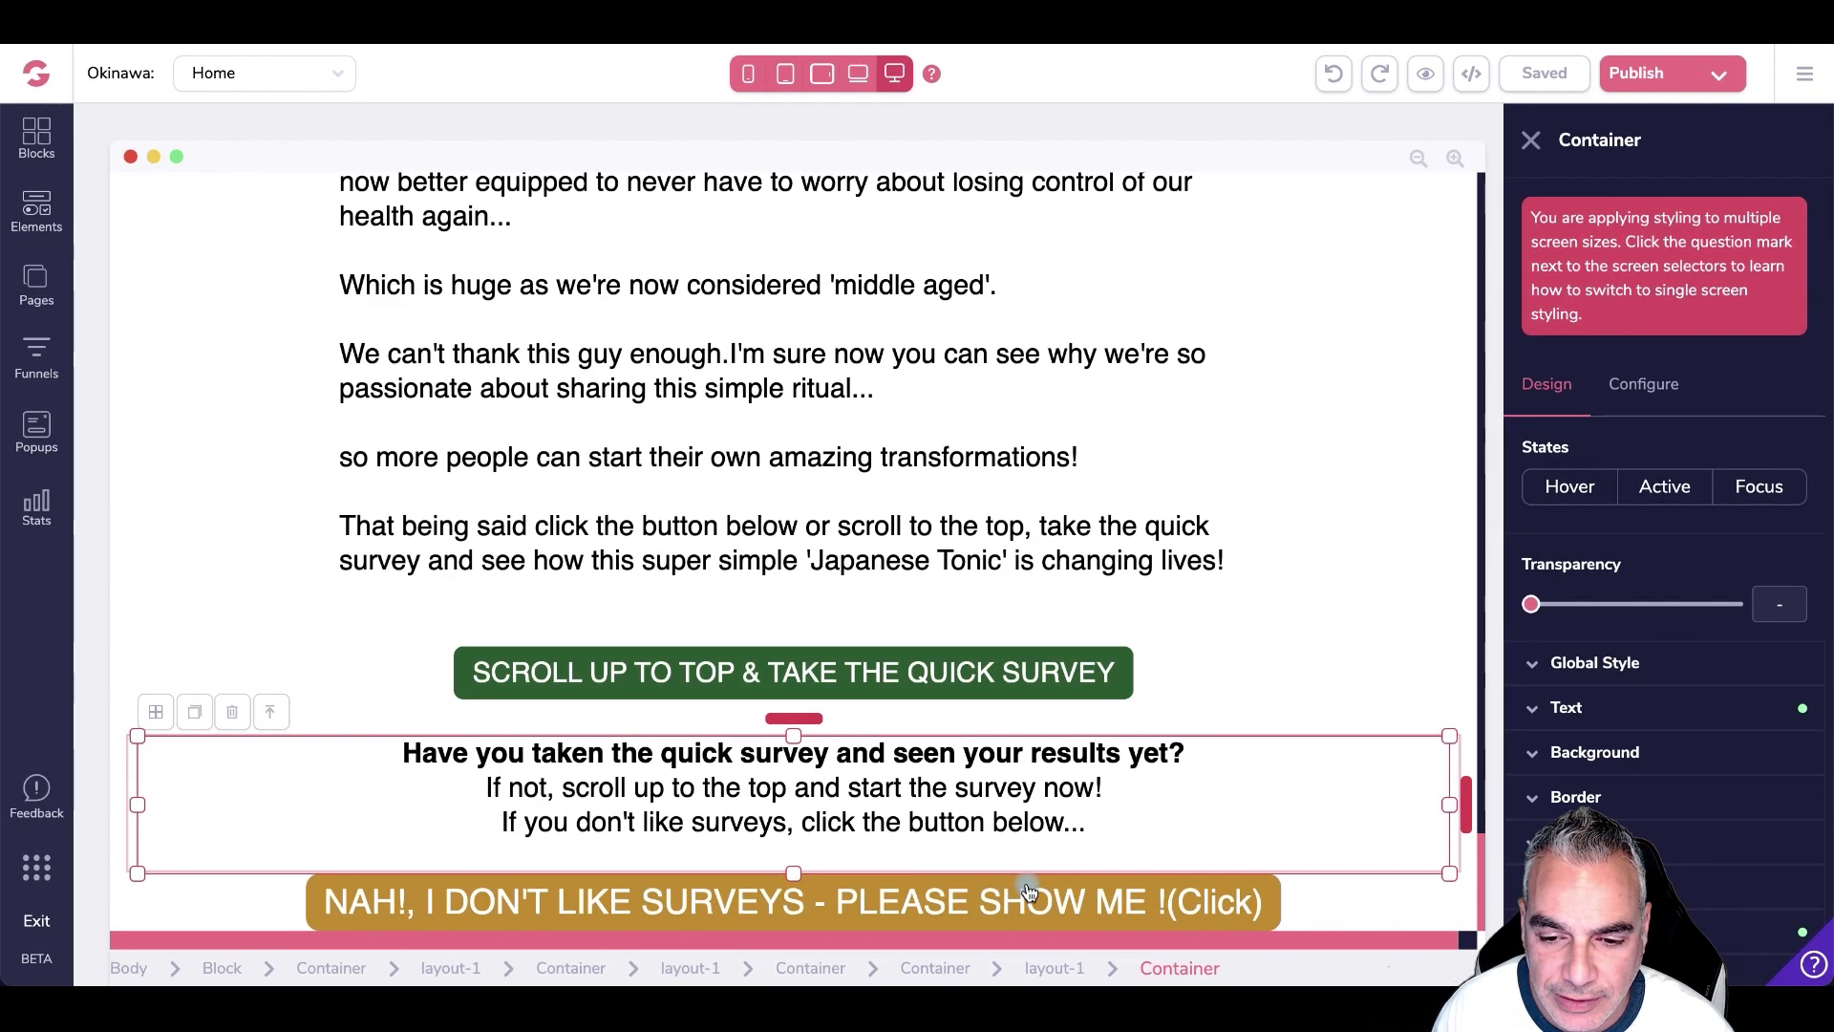
click(1028, 868)
- Examine how the Home page leads from the survey through the story to the "NAH!, I DON'T LIKE SURVEYS" button and back
scroll(1028, 881, up, 10)
scroll(875, 697, up, 10)
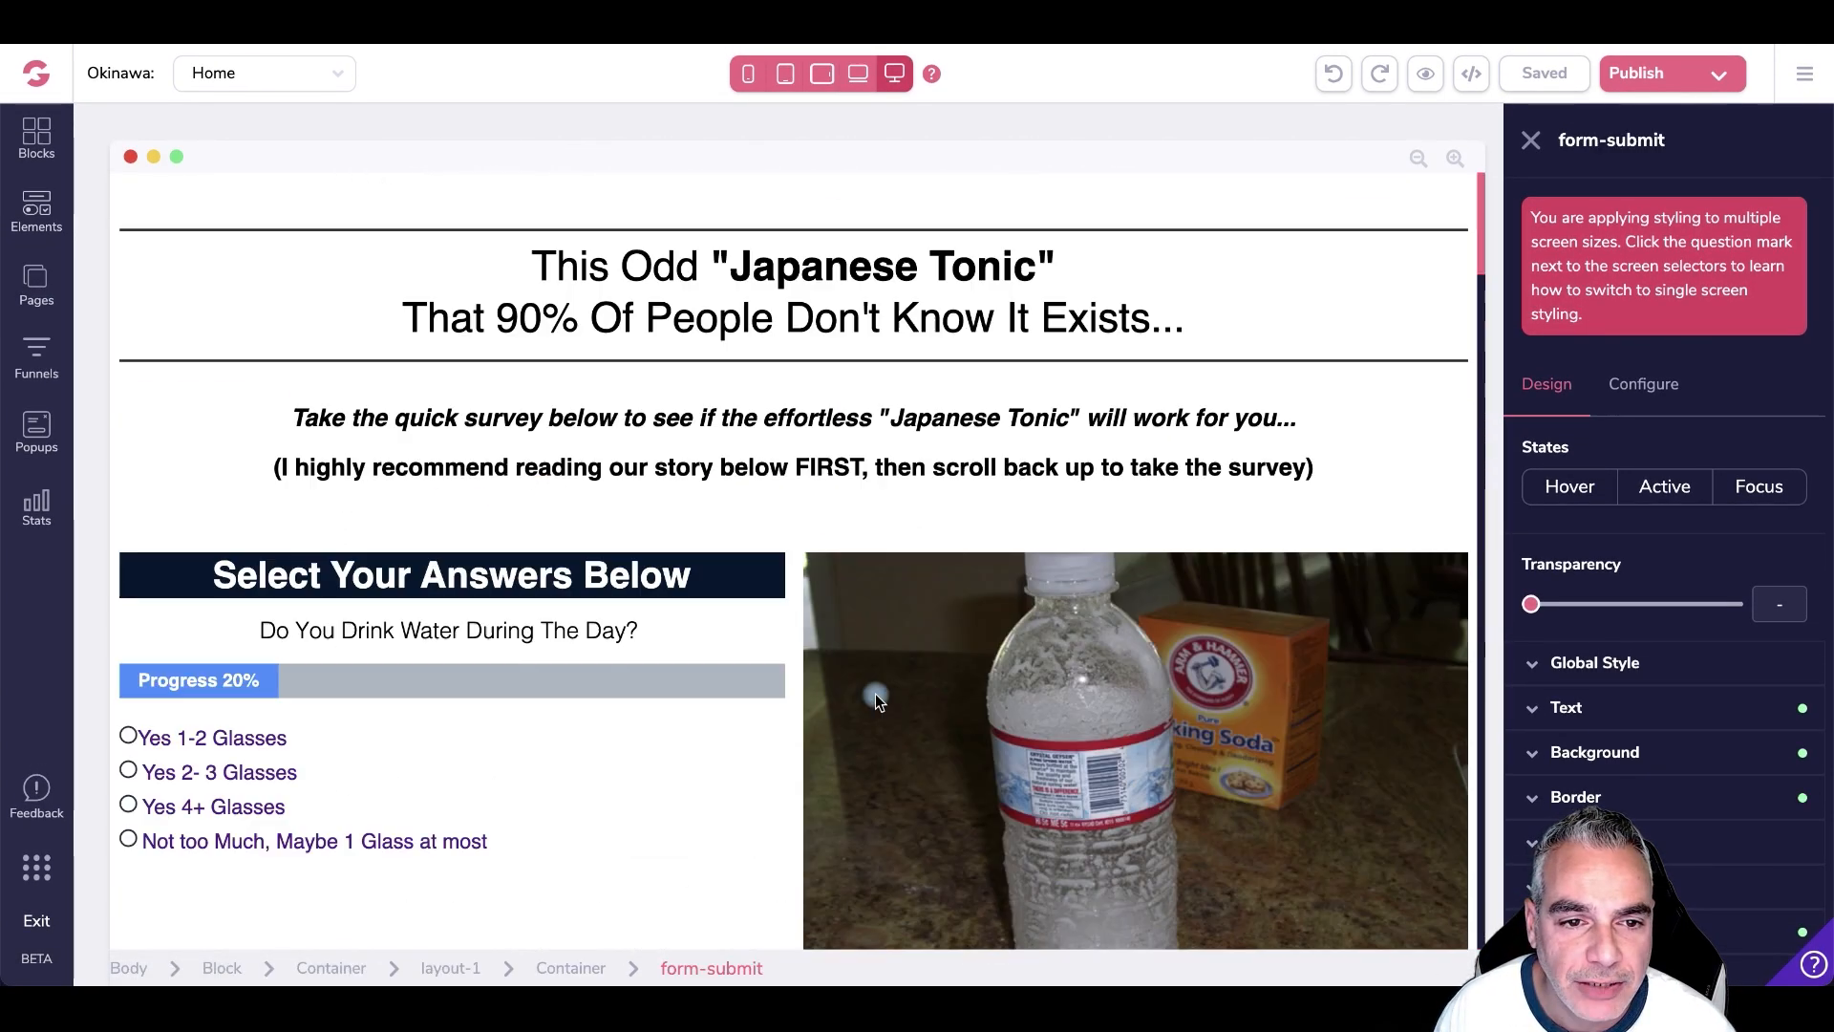
scroll(622, 621, down, 4)
scroll(620, 628, down, 15)
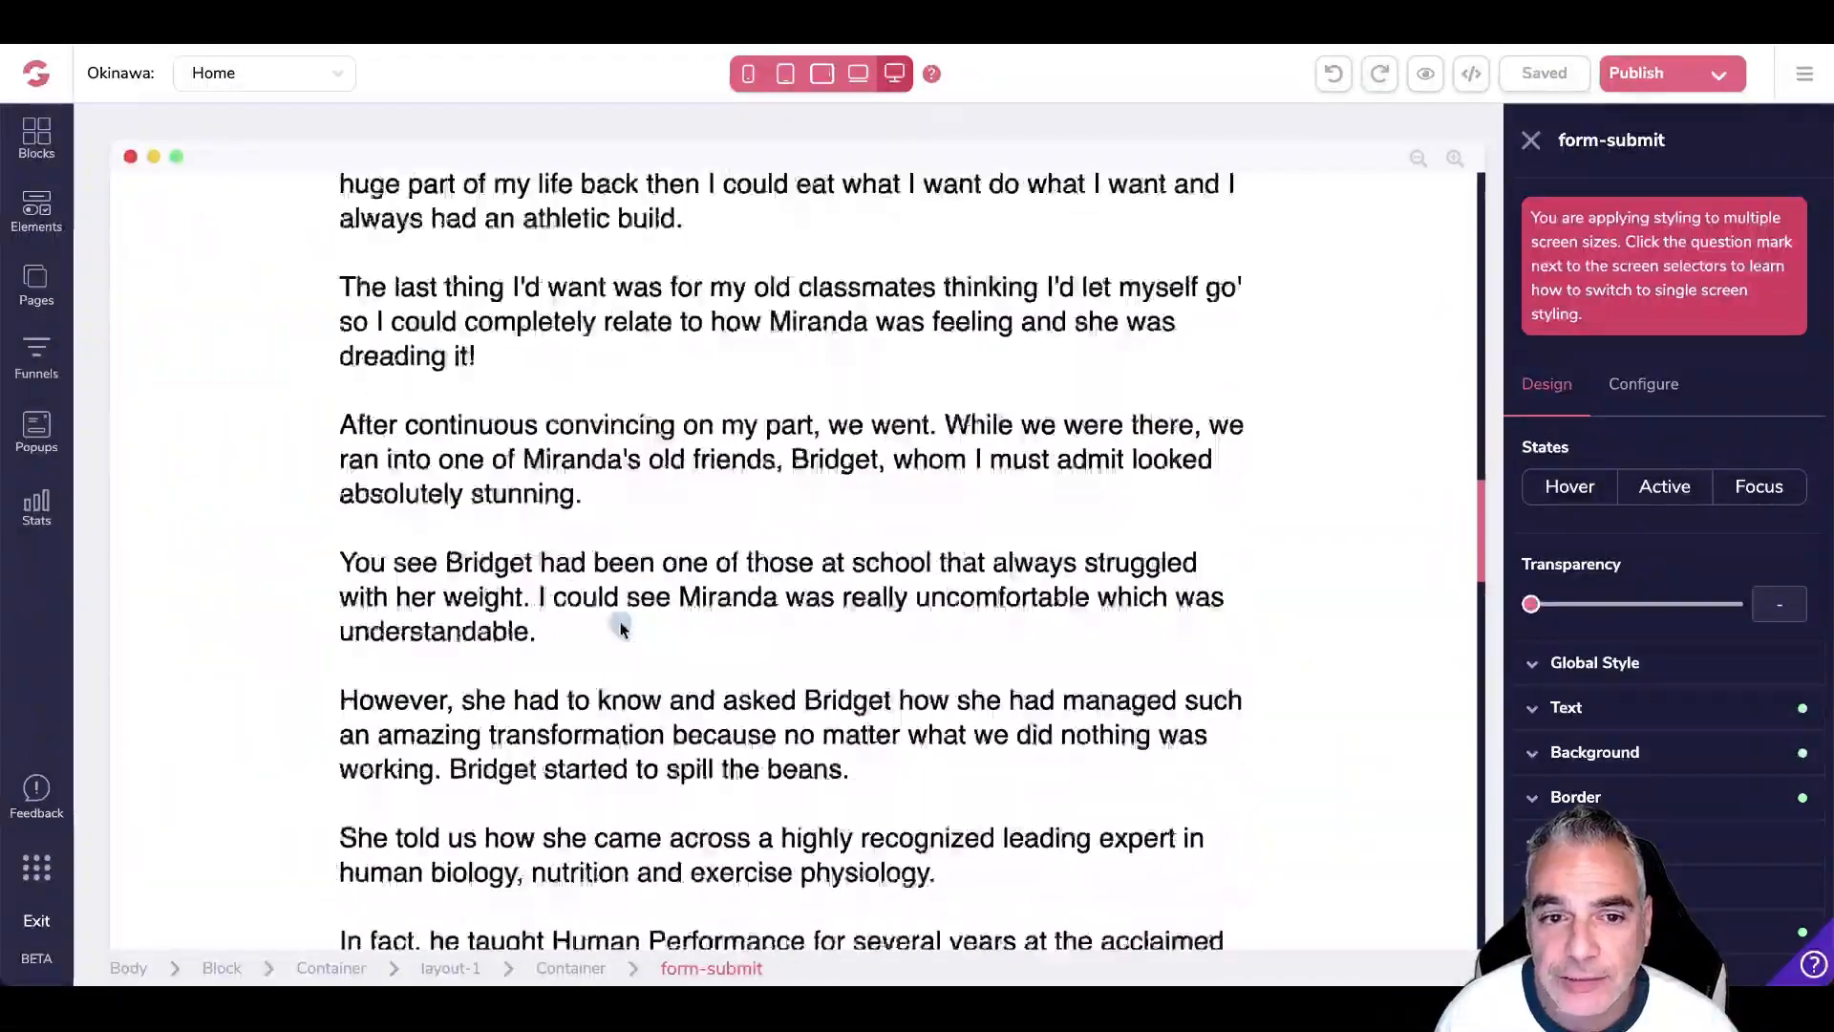
scroll(626, 627, up, 20)
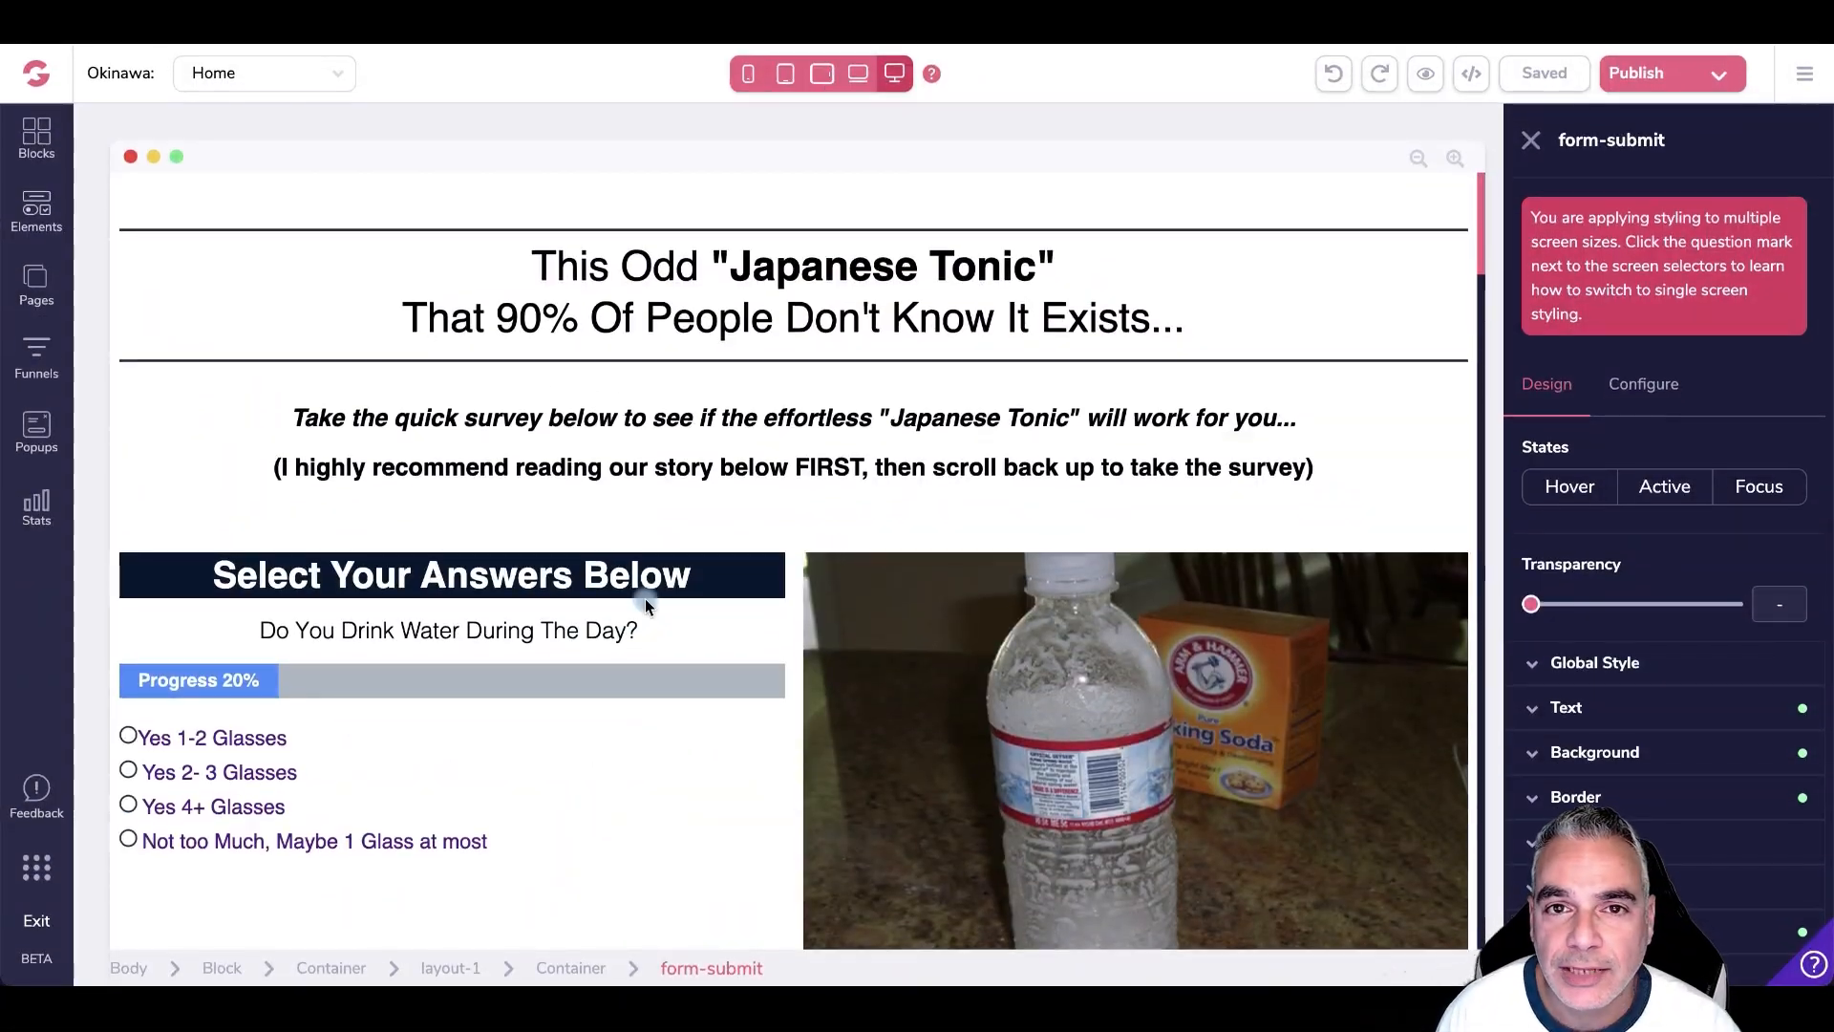
scroll(644, 601, down, 15)
scroll(645, 604, down, 5)
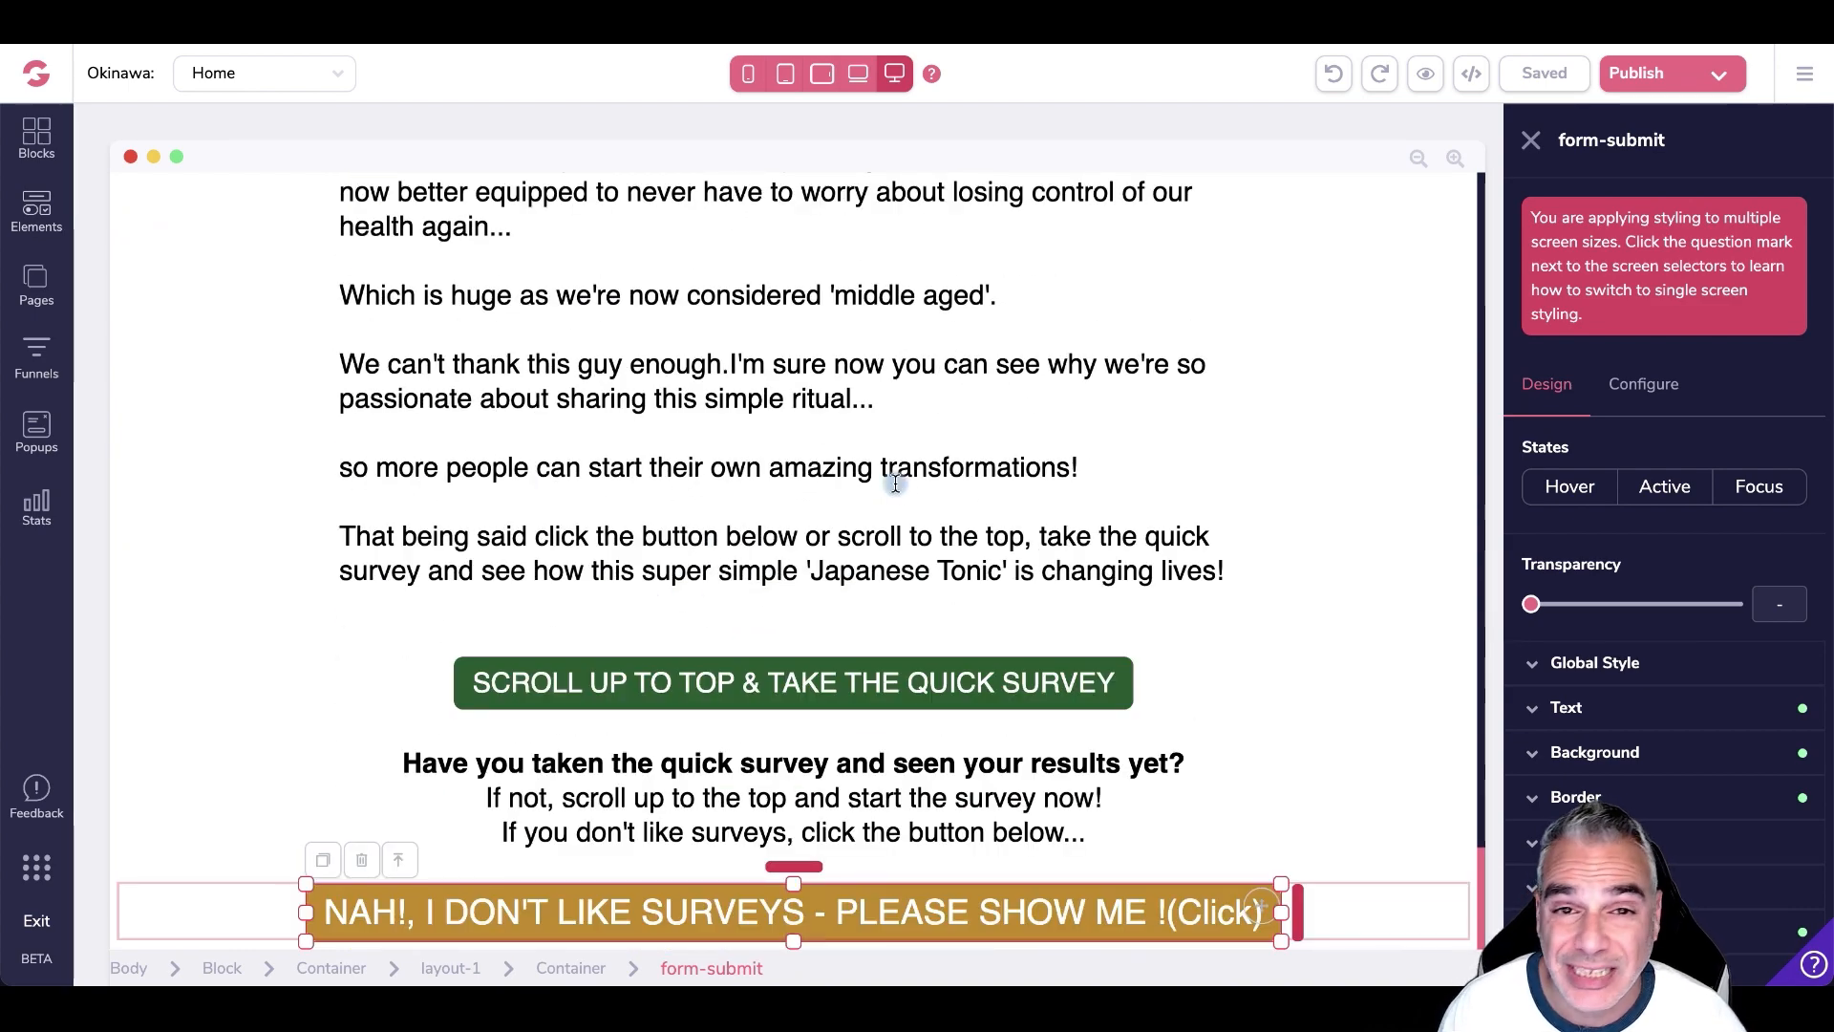
scroll(783, 434, up, 8)
scroll(789, 437, up, 15)
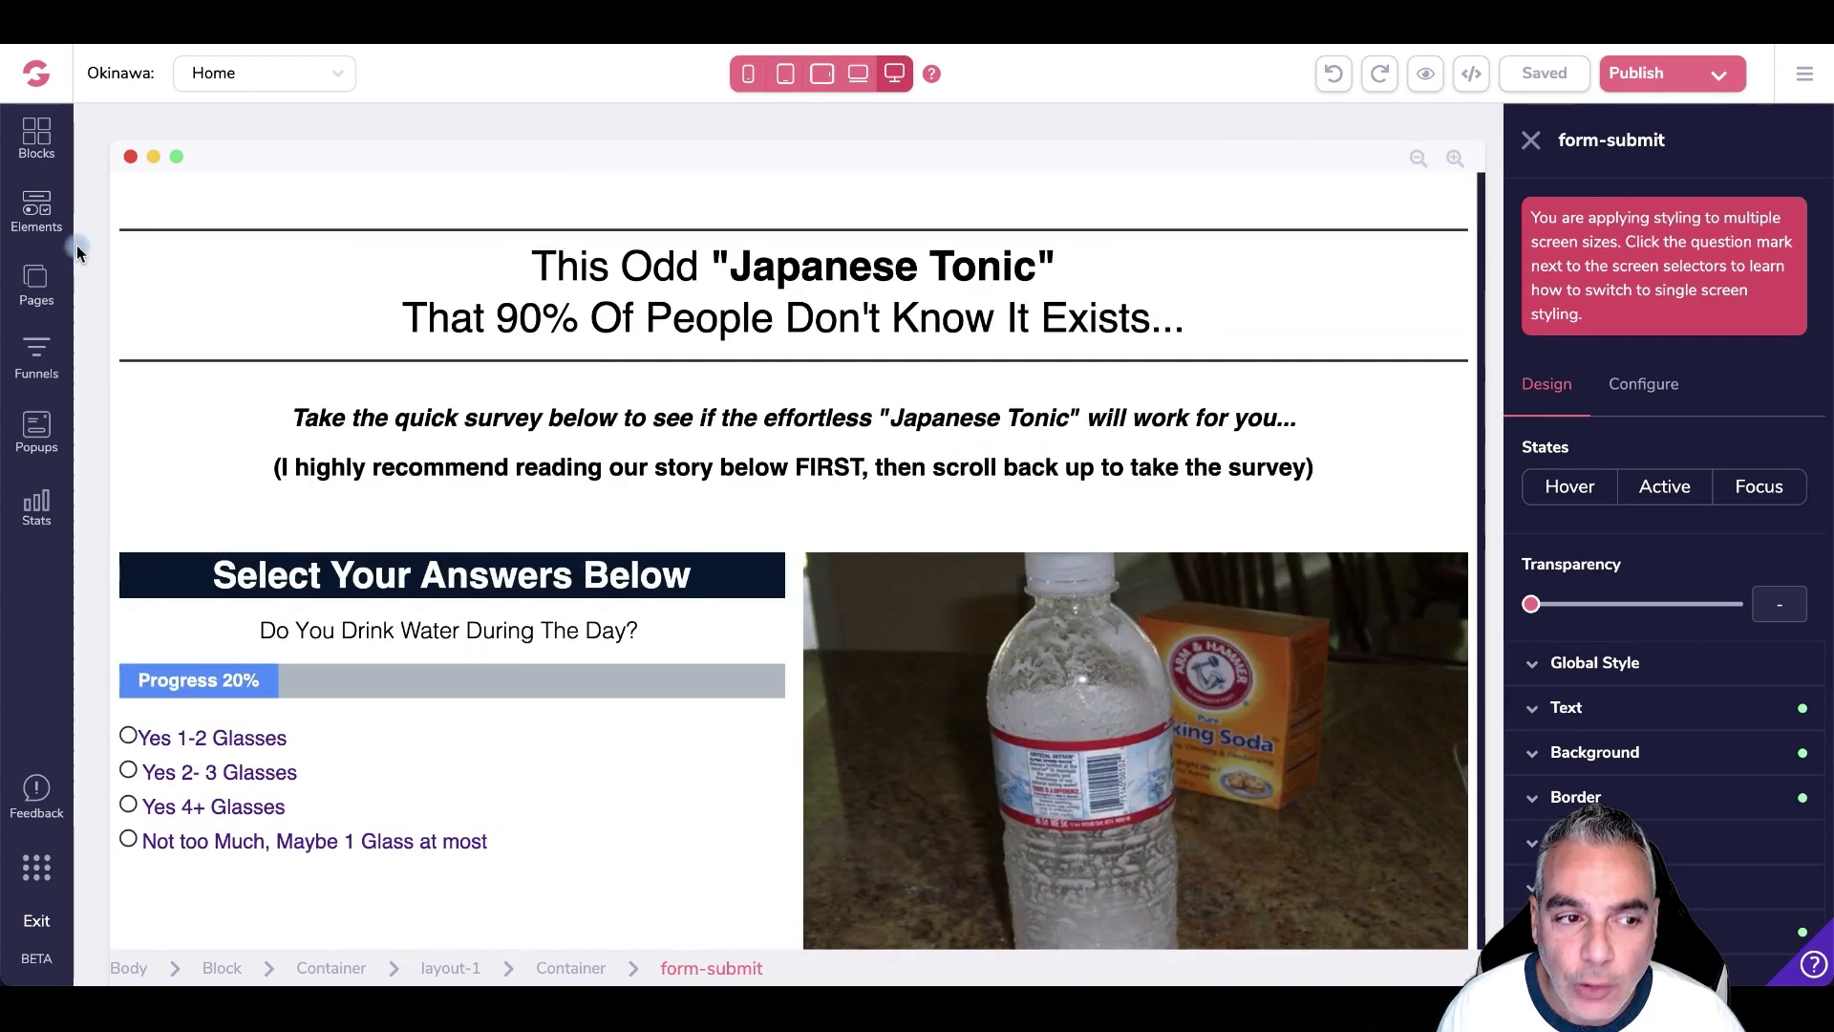
- Look over the site's page list and the hover highlight on the Home page's survey answers
click(36, 282)
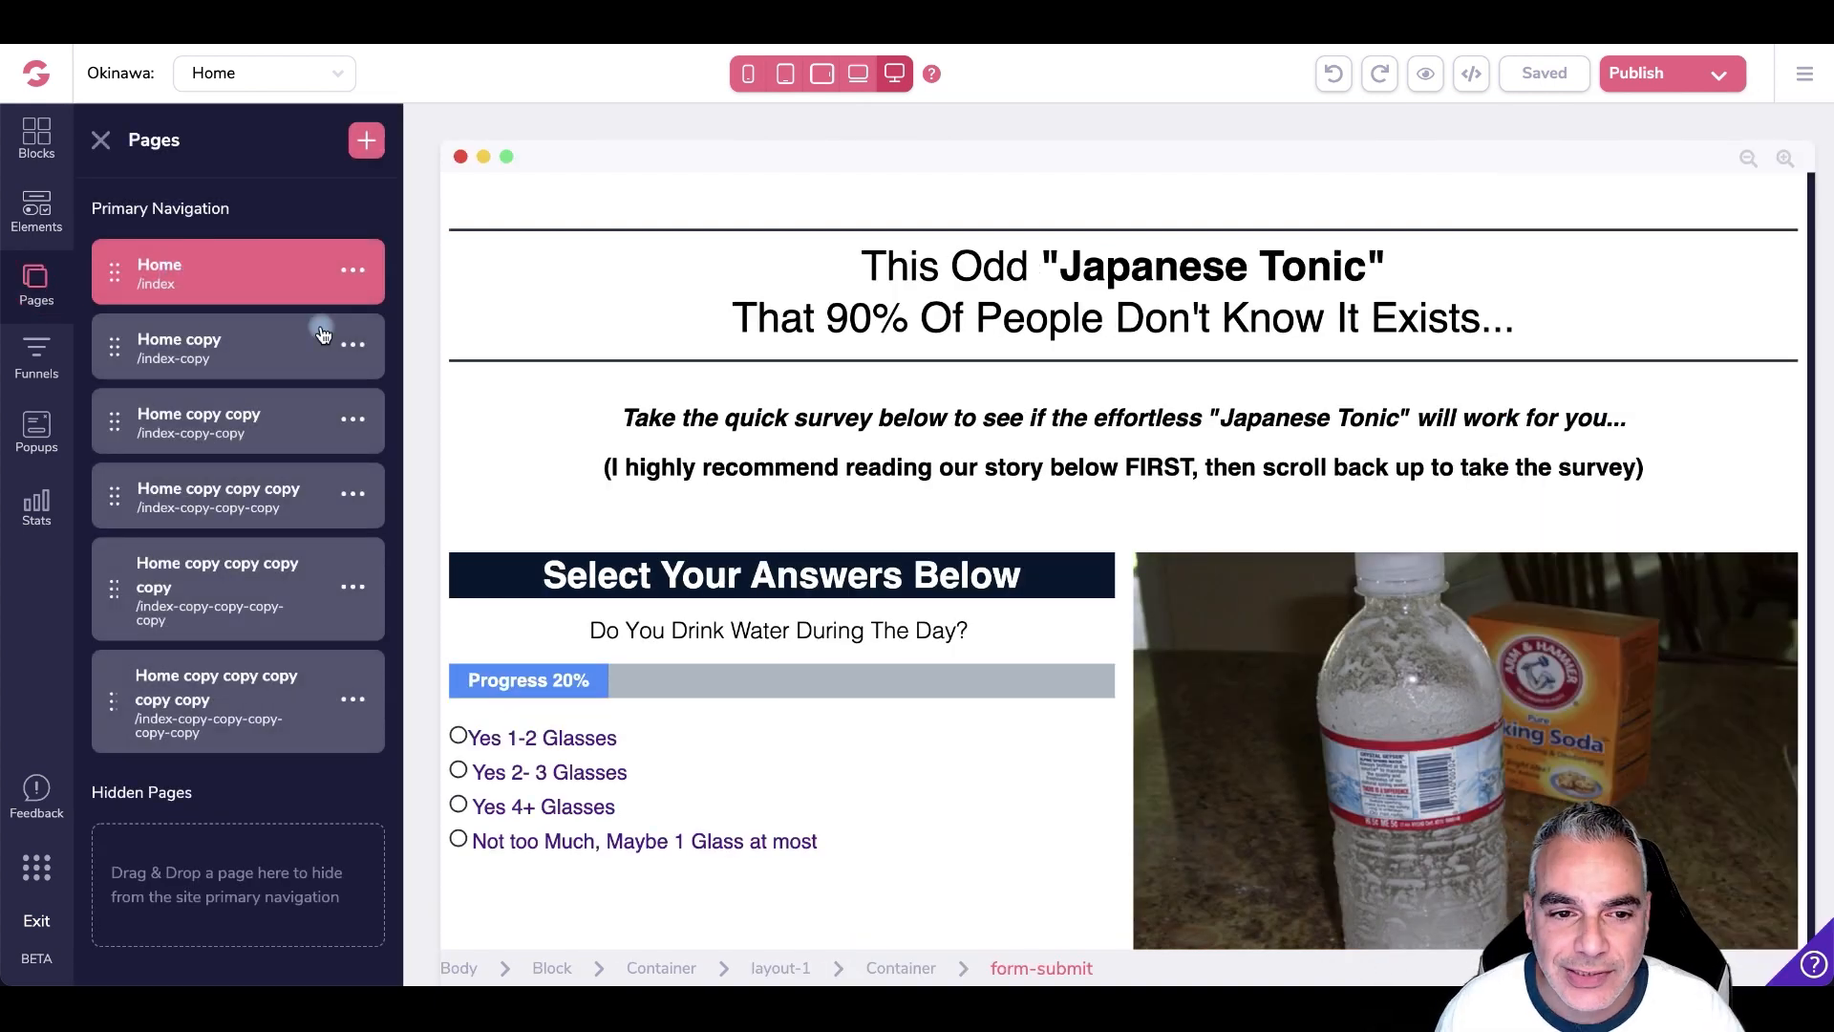
scroll(644, 675, down, 3)
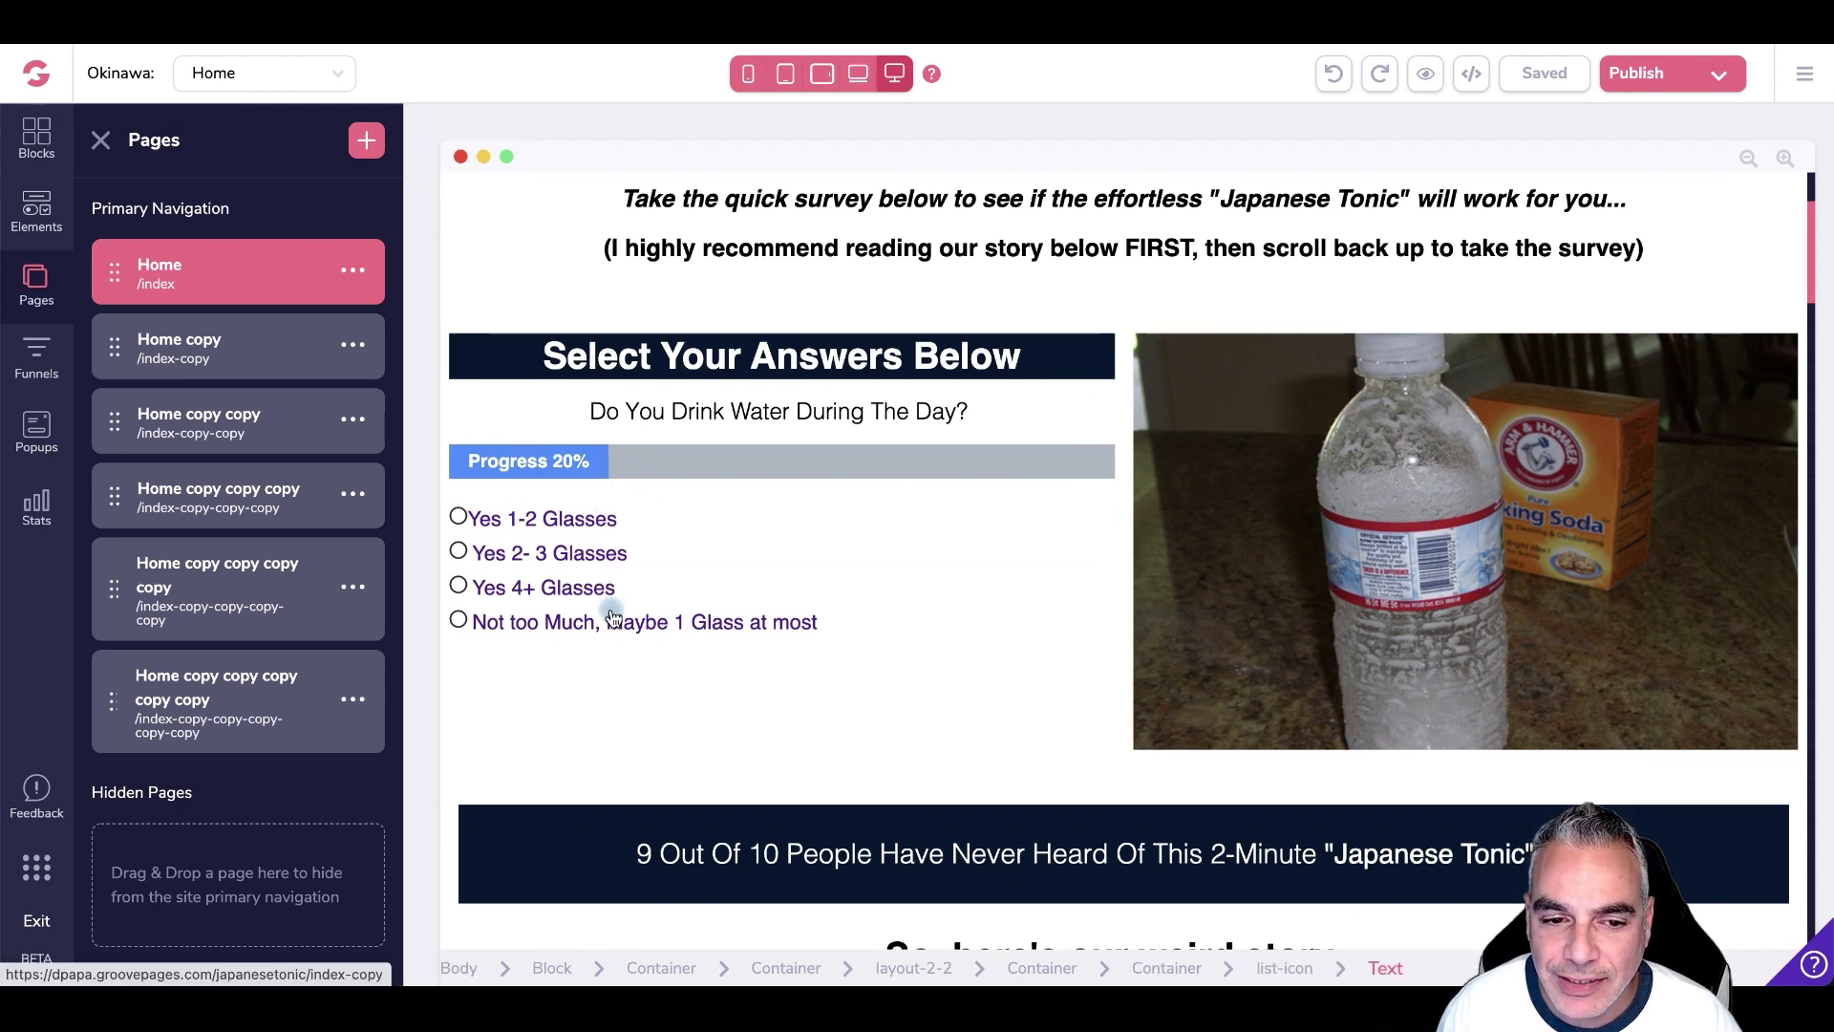
scroll(718, 590, up, 1)
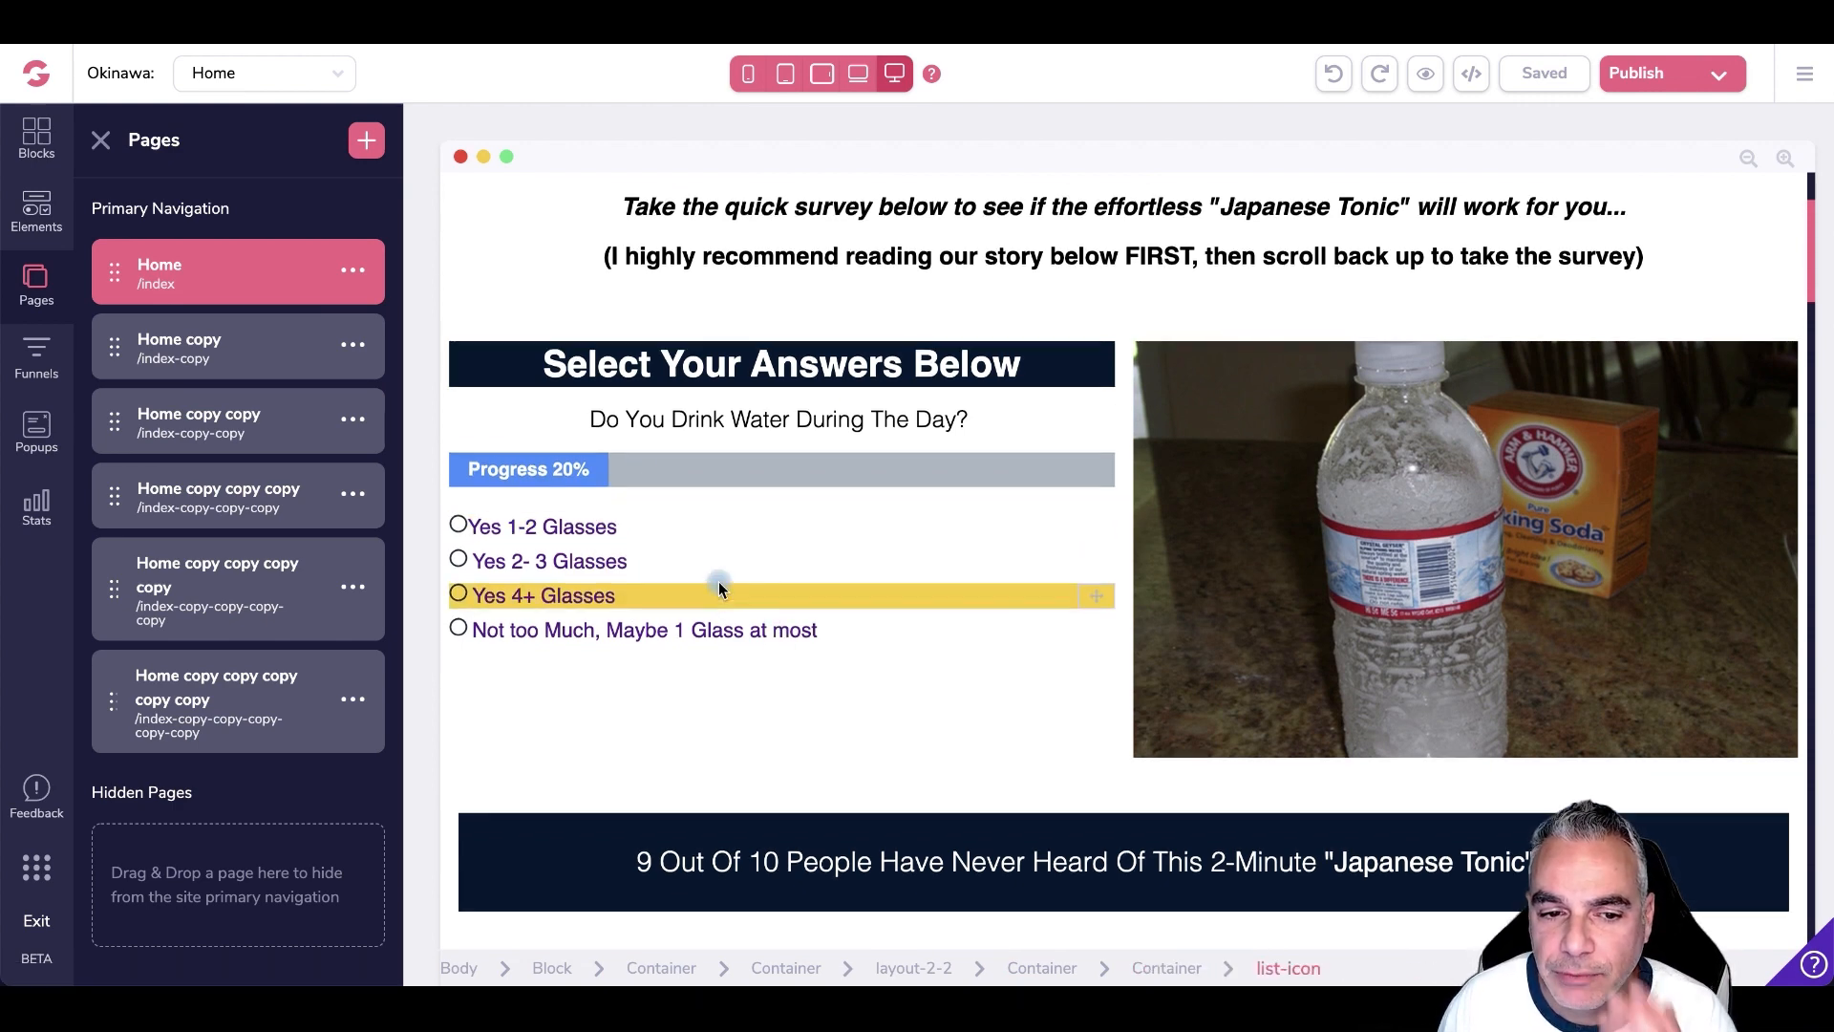
scroll(718, 580, up, 1)
- Set the hover-state background colour of the "Yes 1-2 Glasses" list item to yellow #FFCC24
click(684, 541)
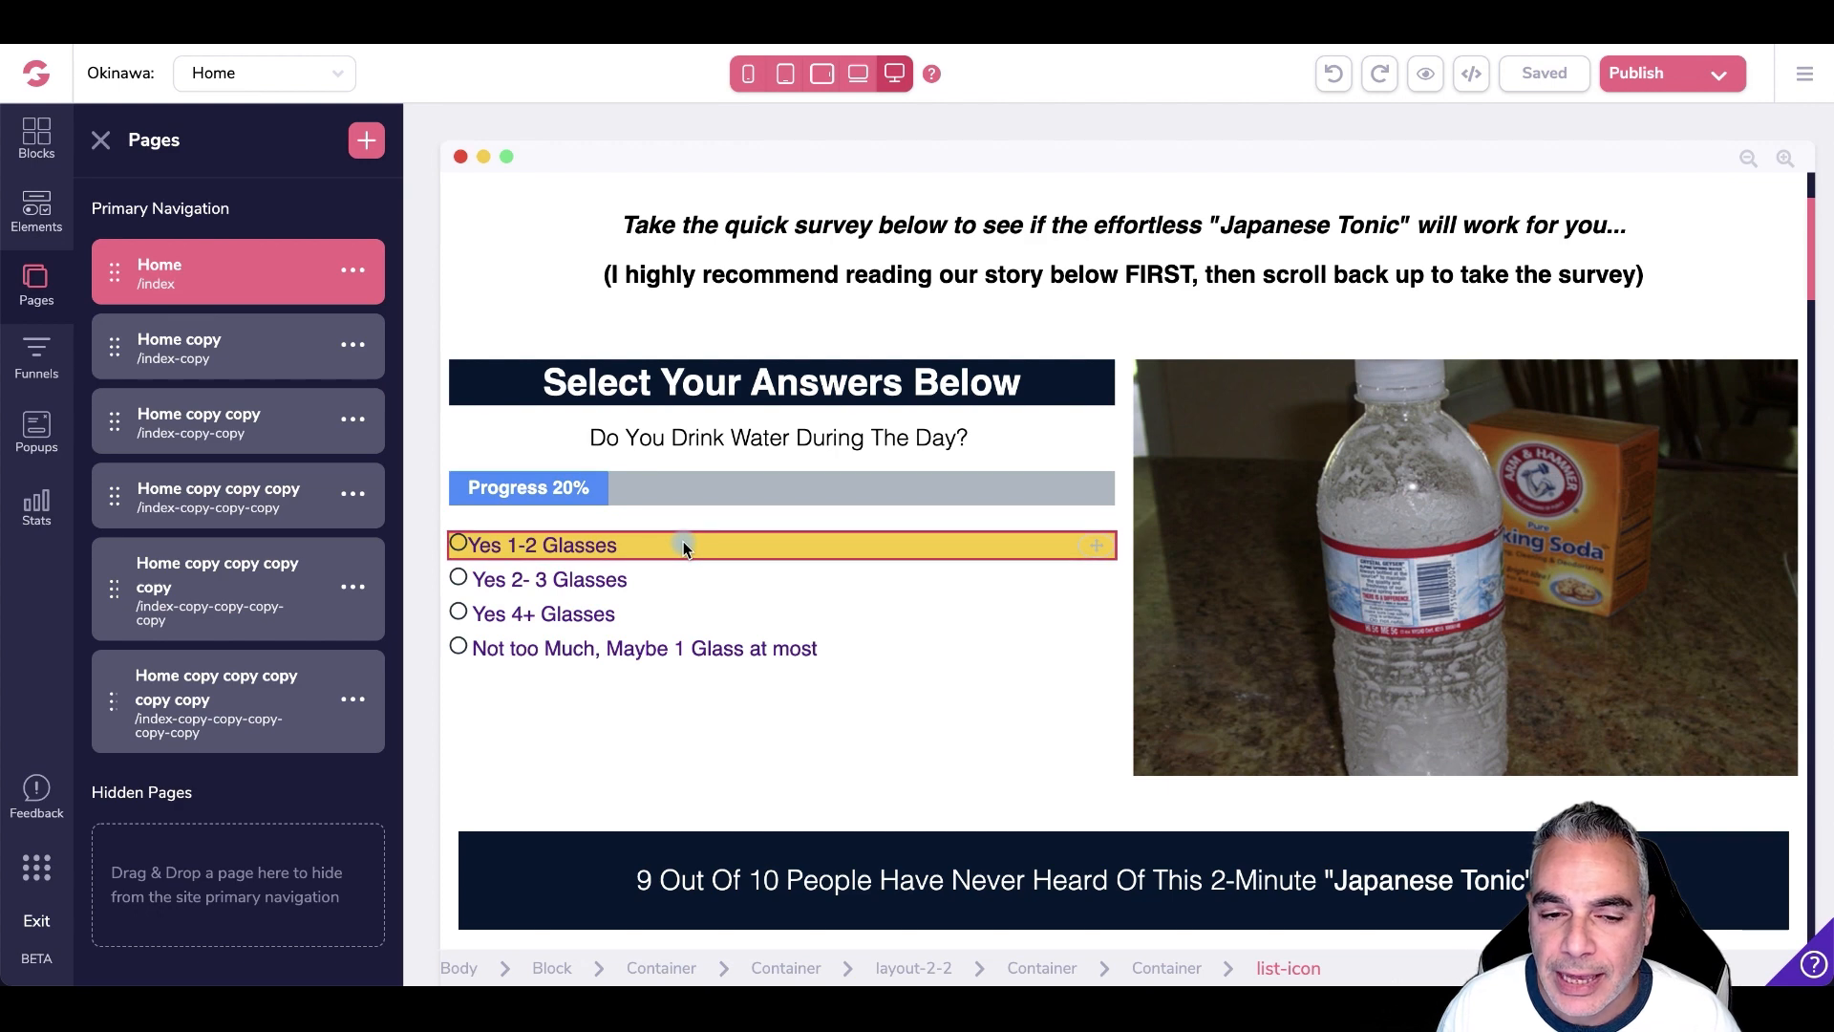
click(675, 544)
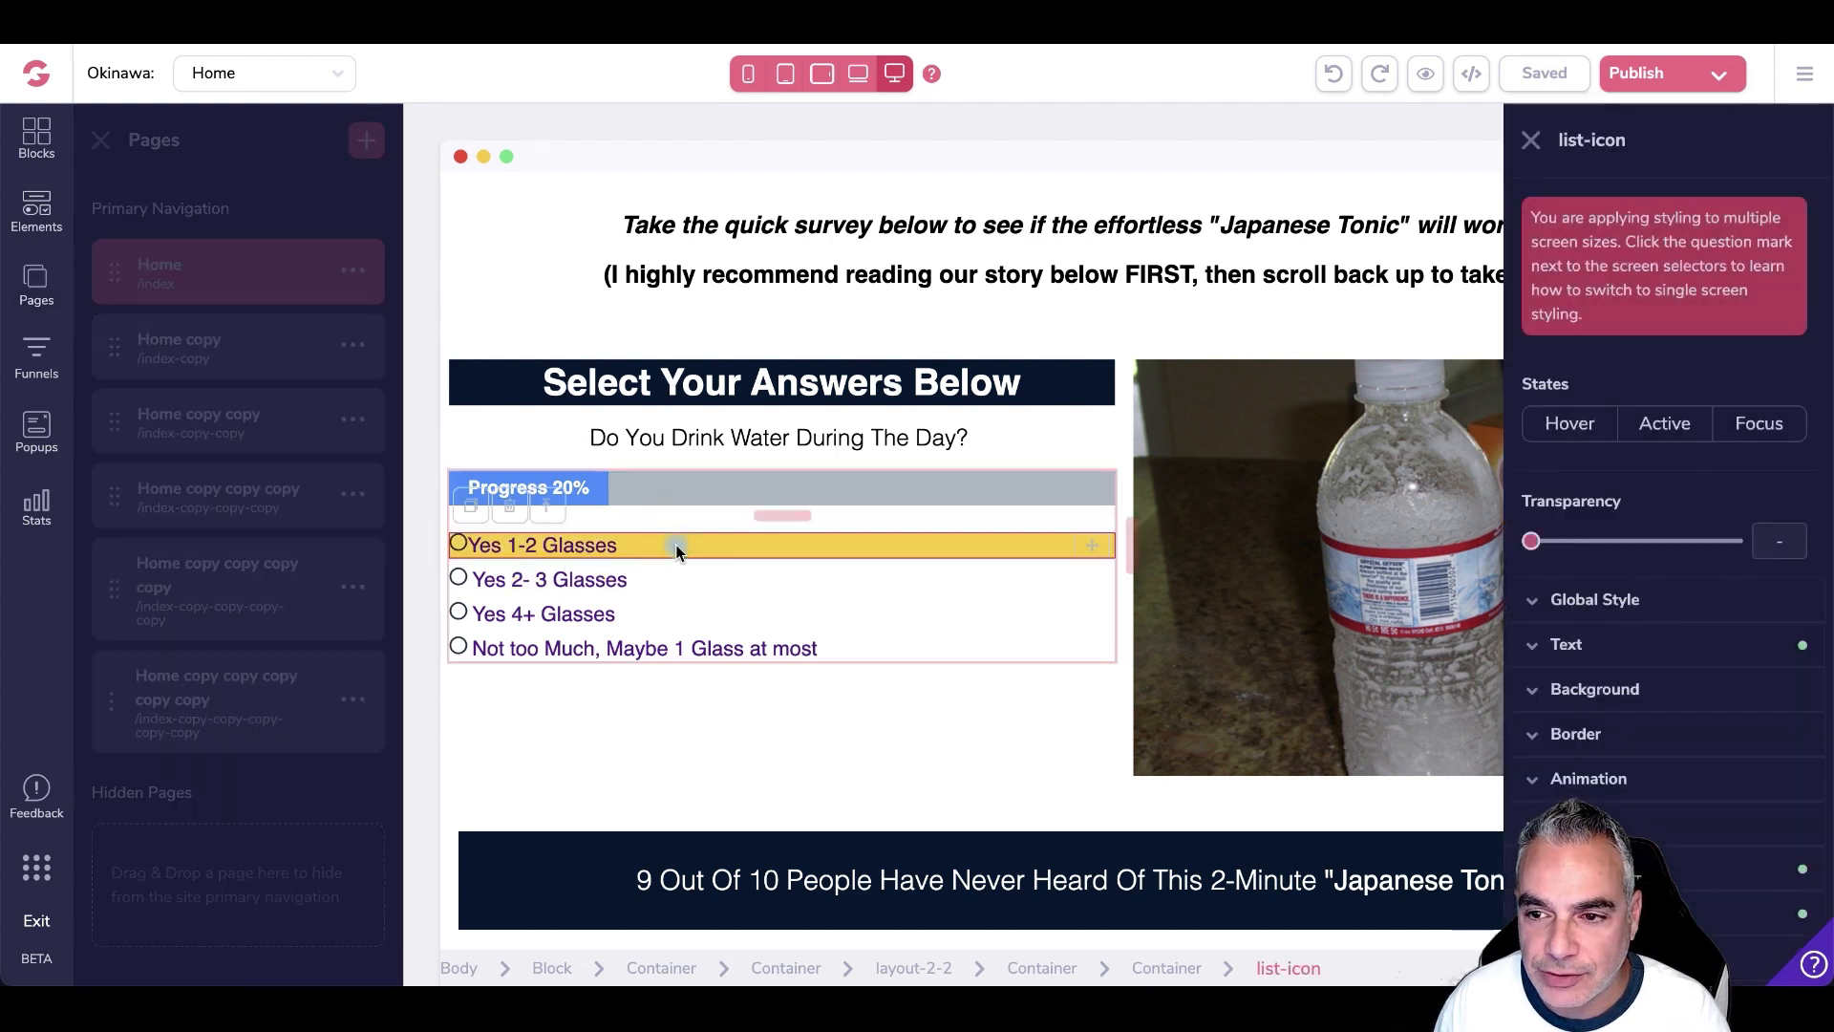
click(1556, 430)
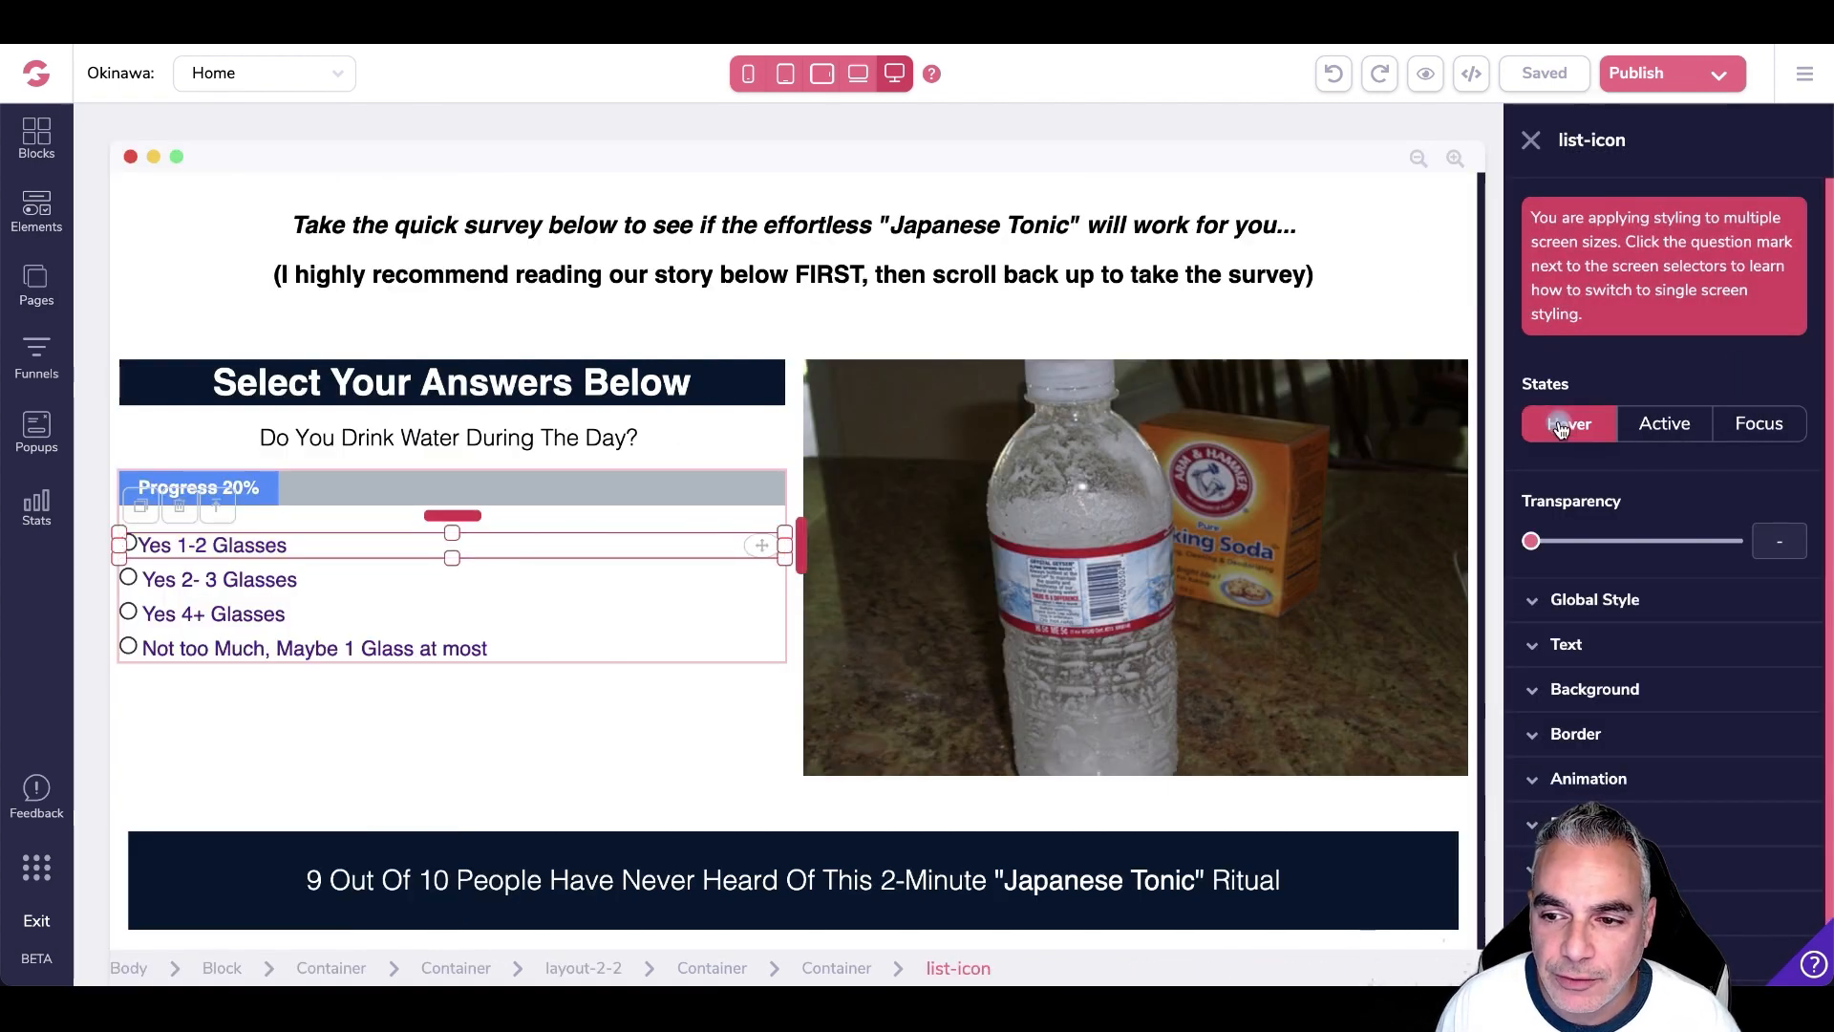
scroll(1631, 750, down, 1)
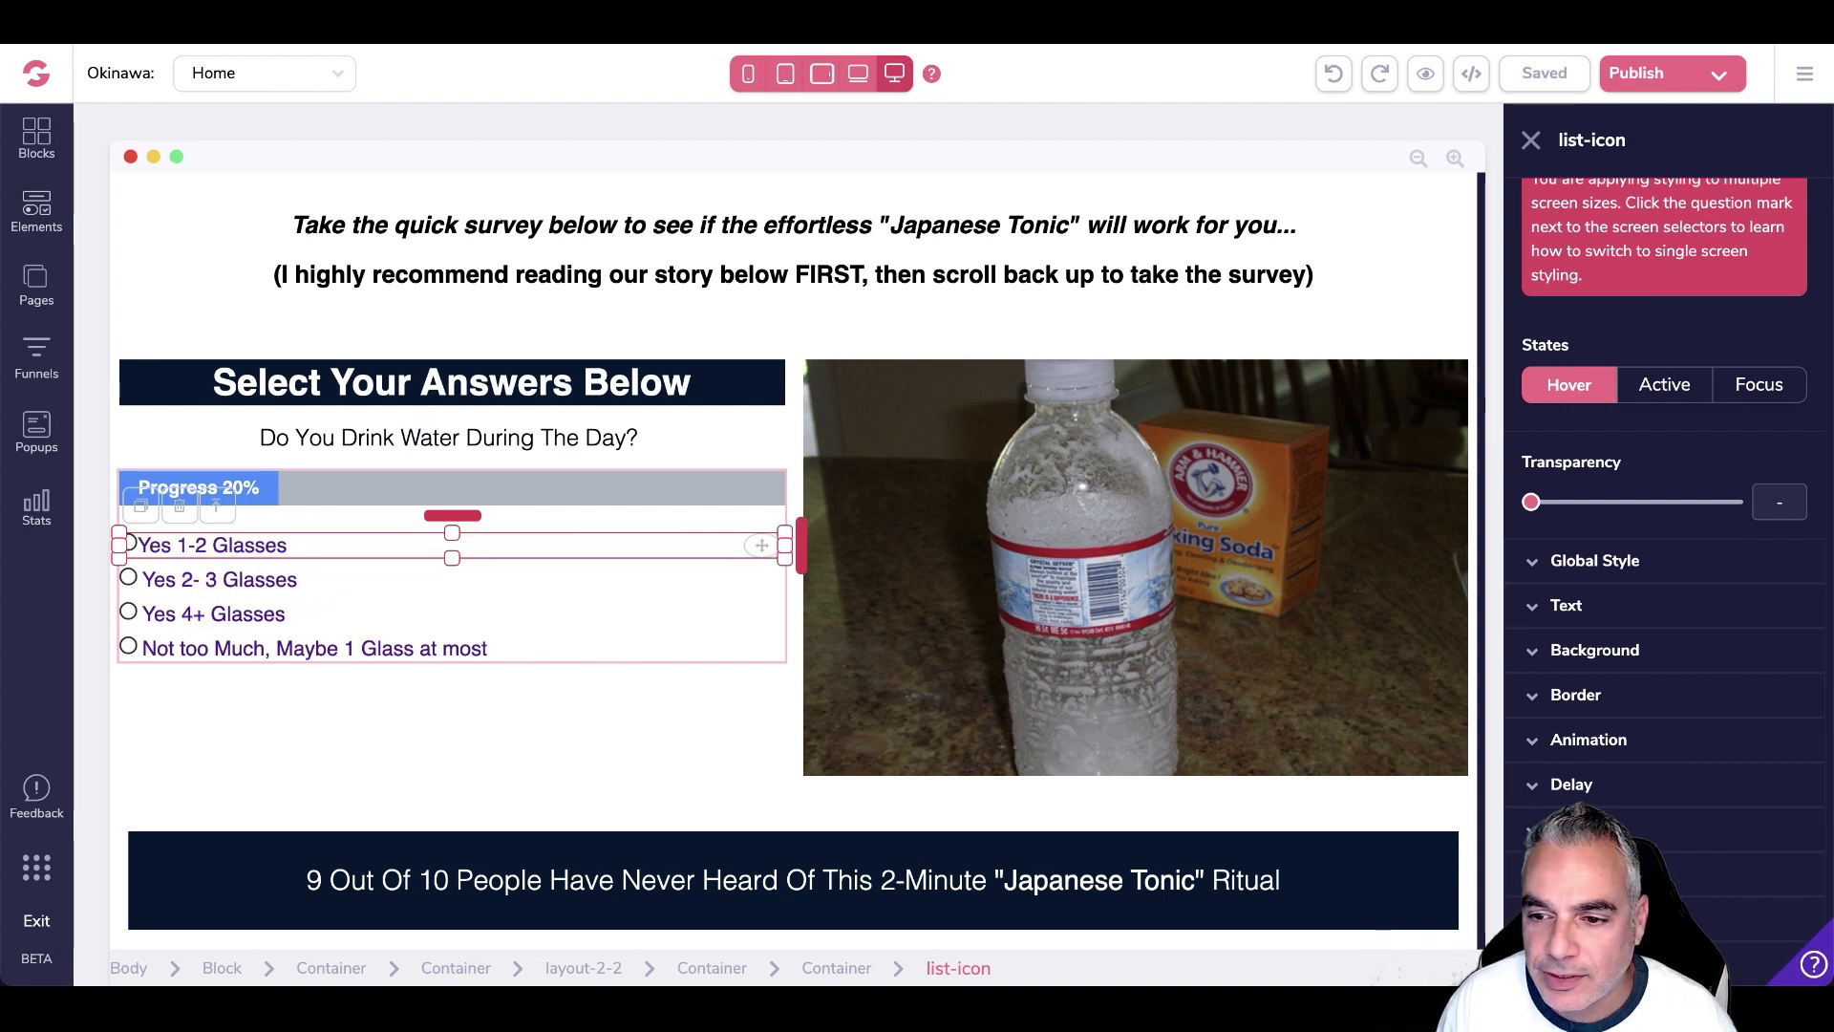
click(1619, 655)
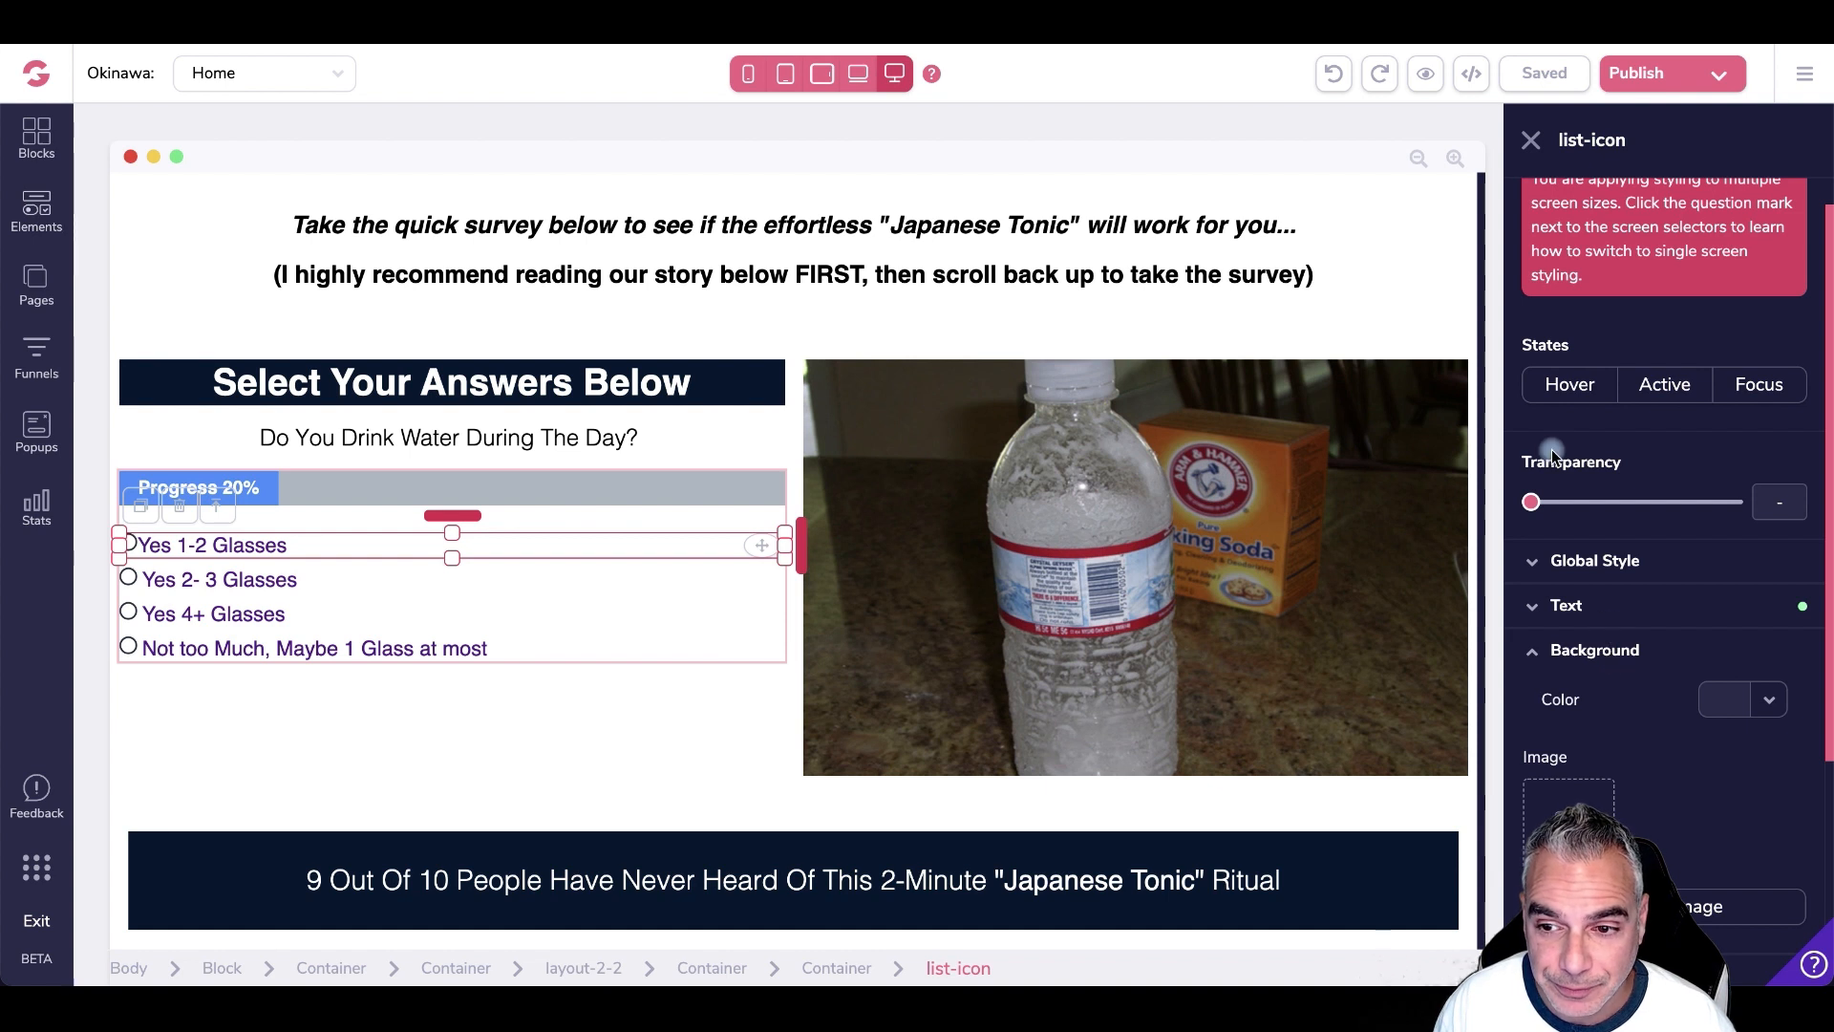
click(455, 556)
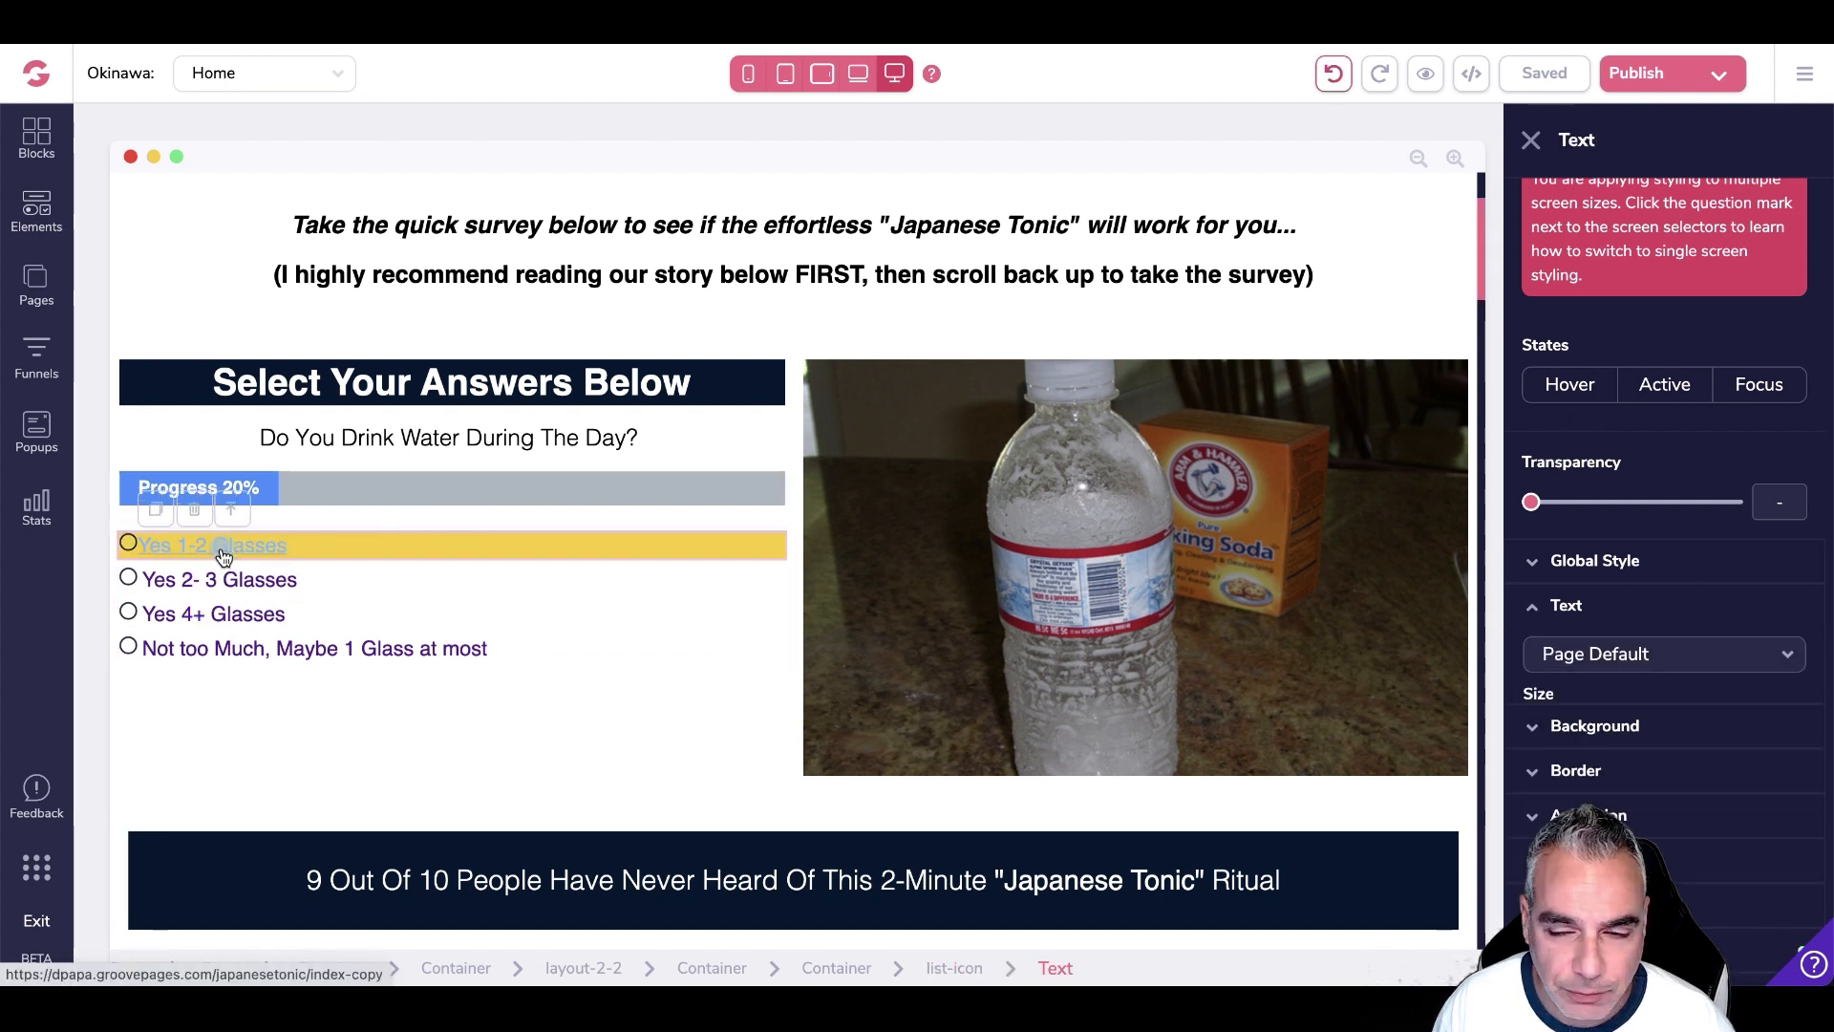
click(444, 542)
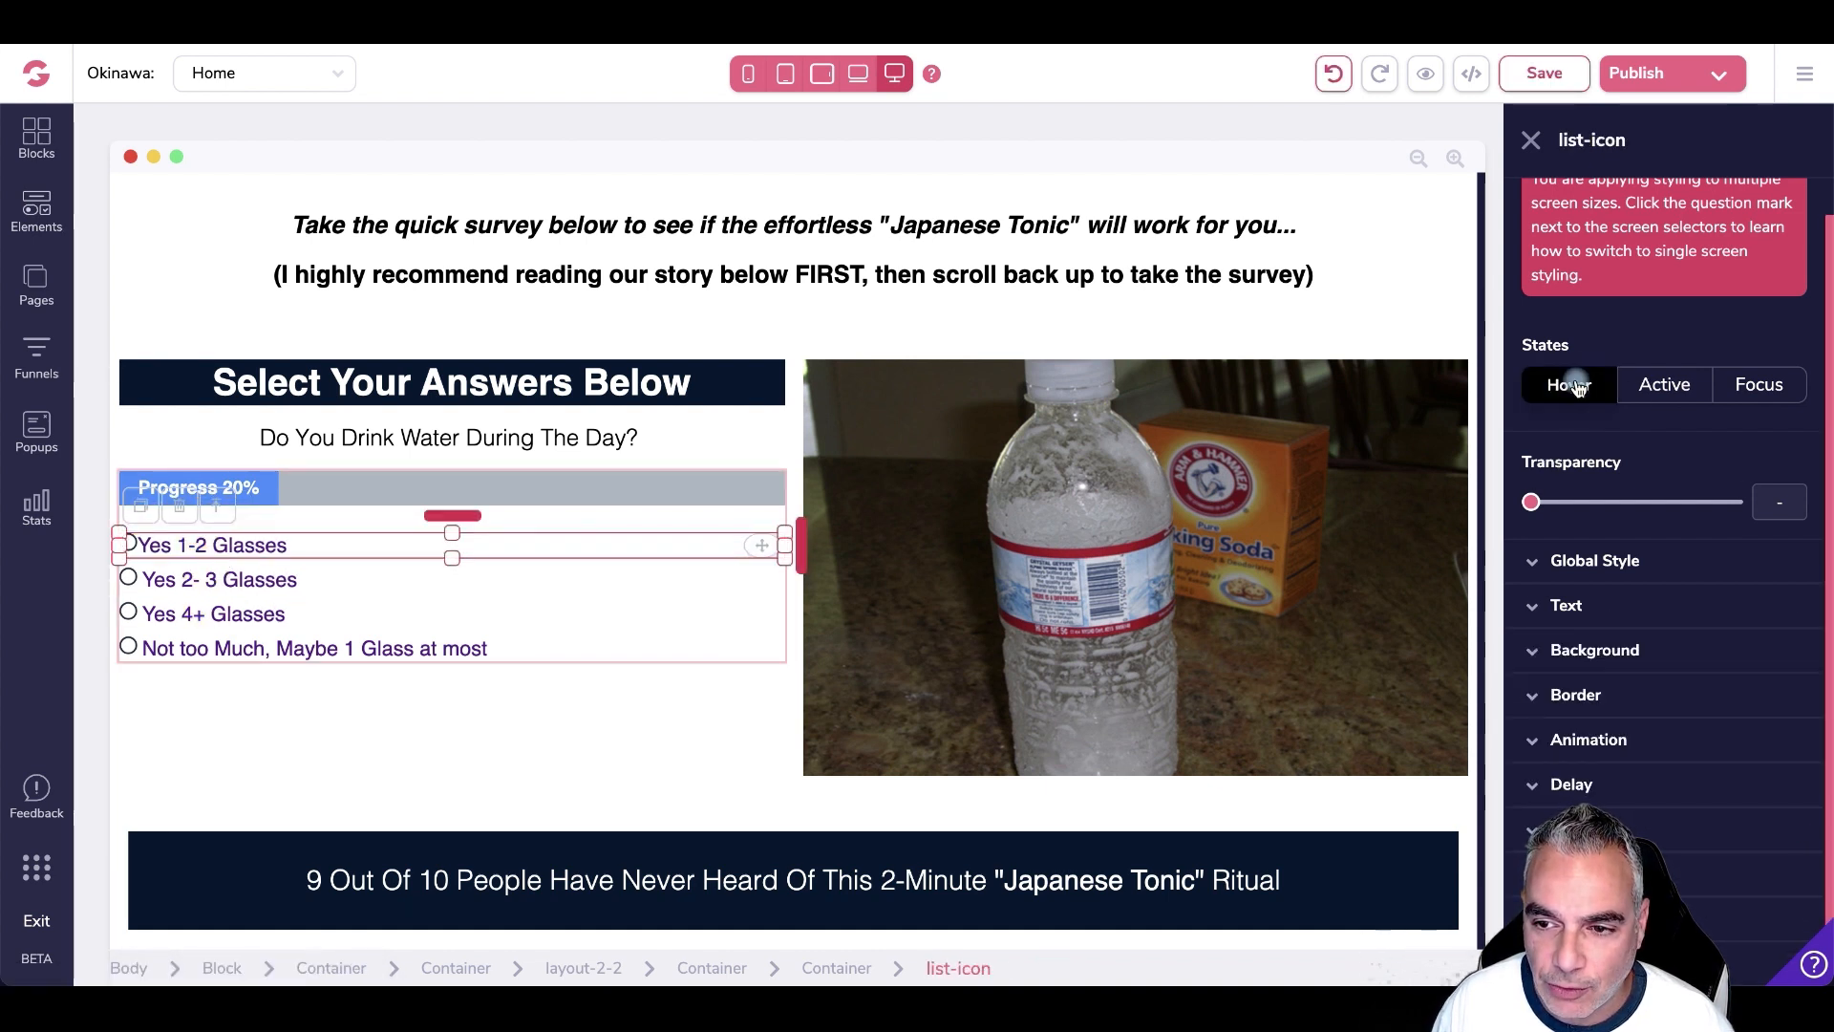
click(1645, 653)
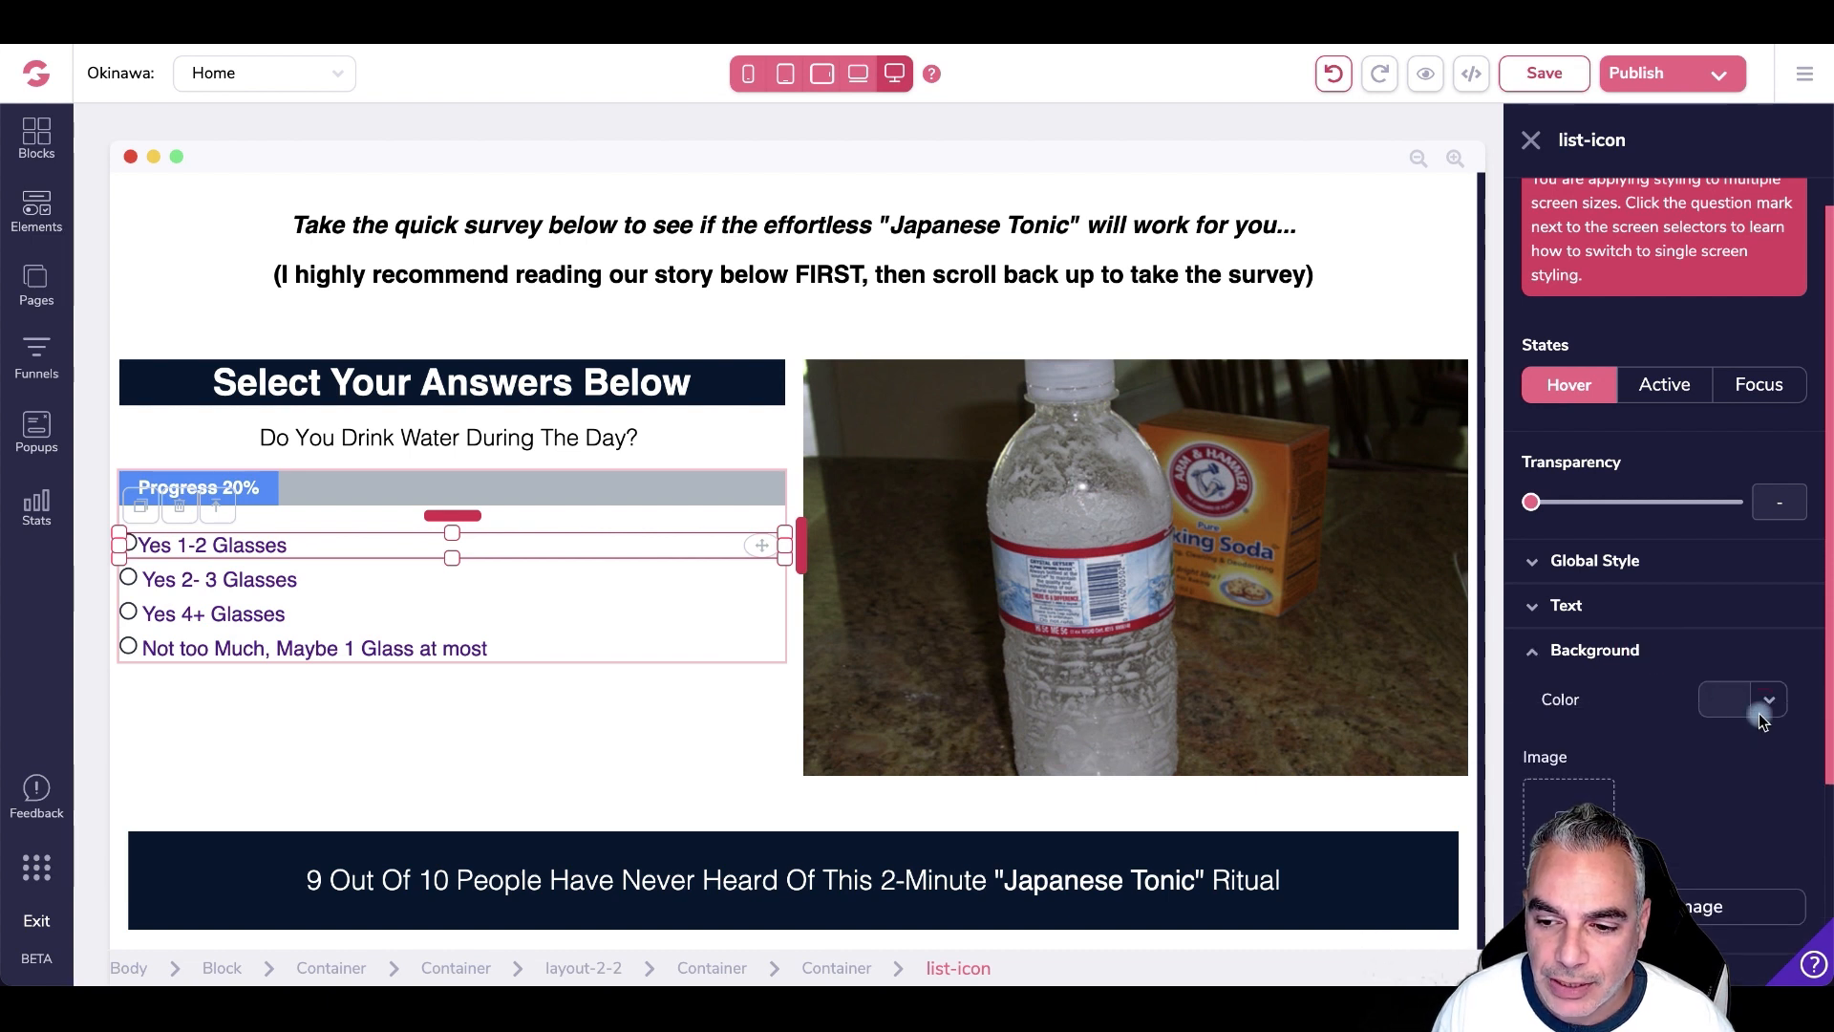
click(1758, 709)
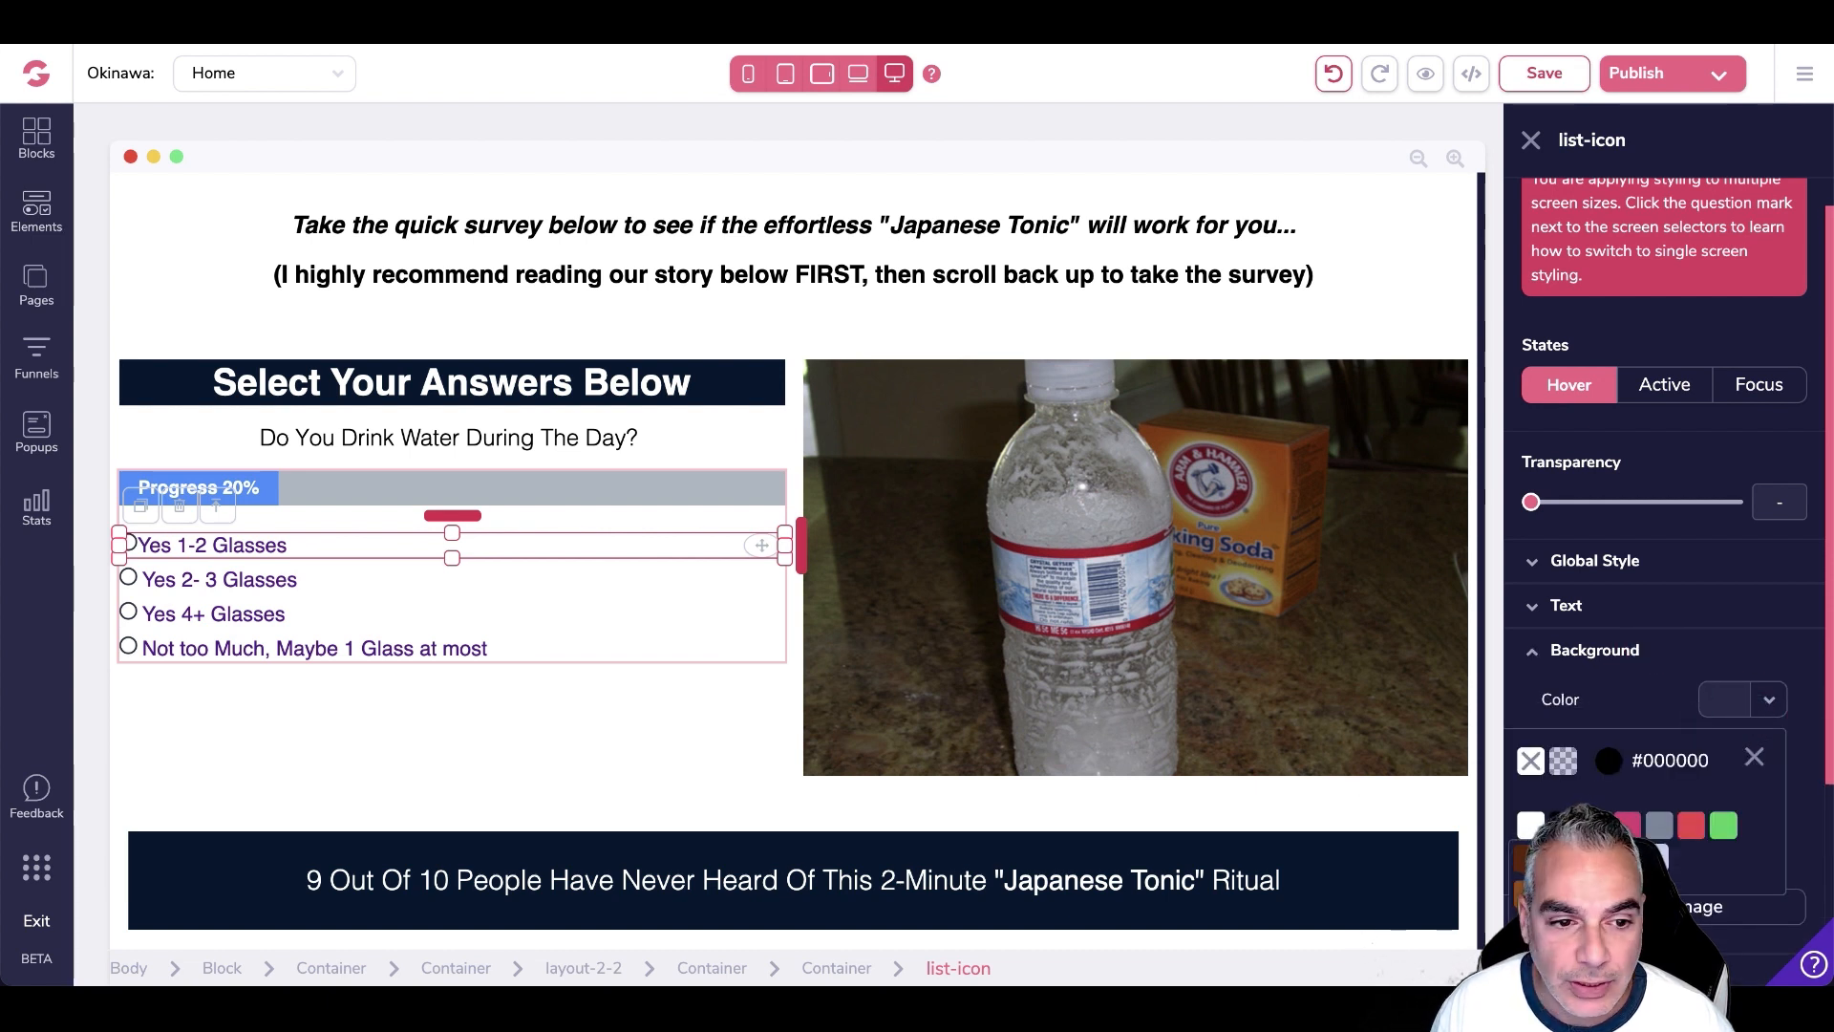
click(1594, 825)
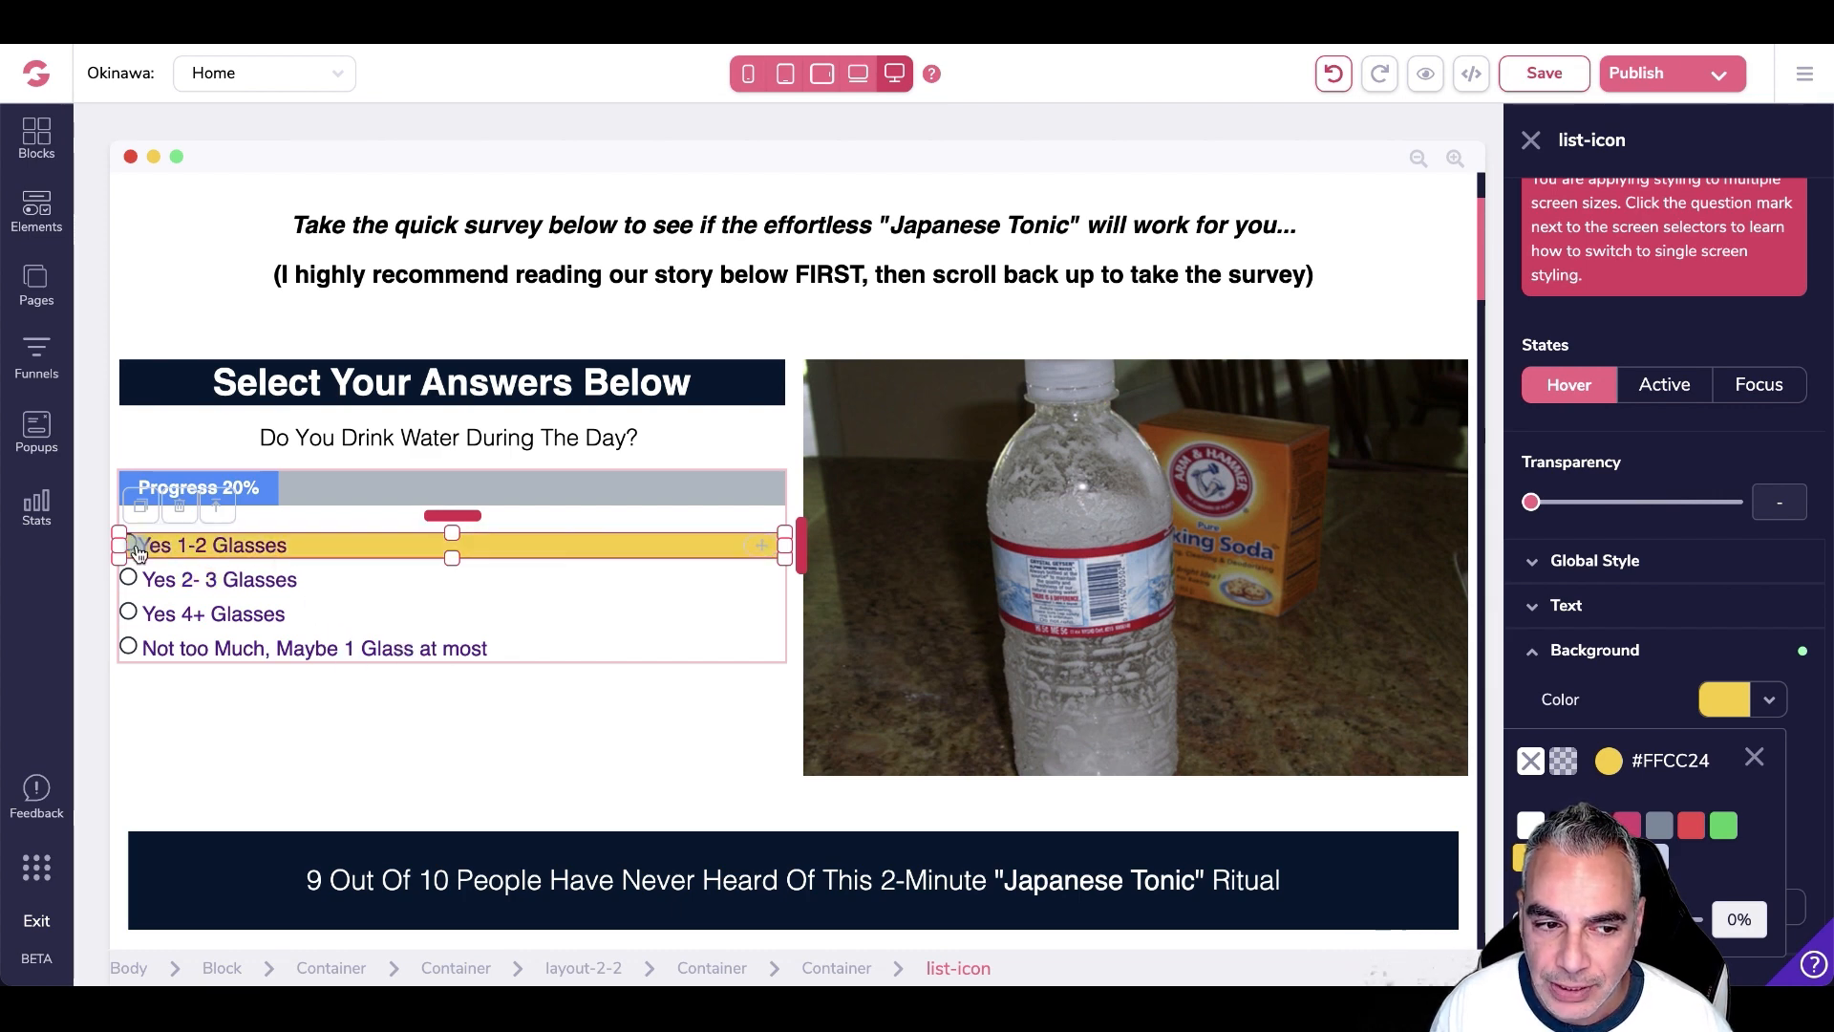
- Open the Home copy page and review its coffee question, progress bar and survey answers
click(36, 284)
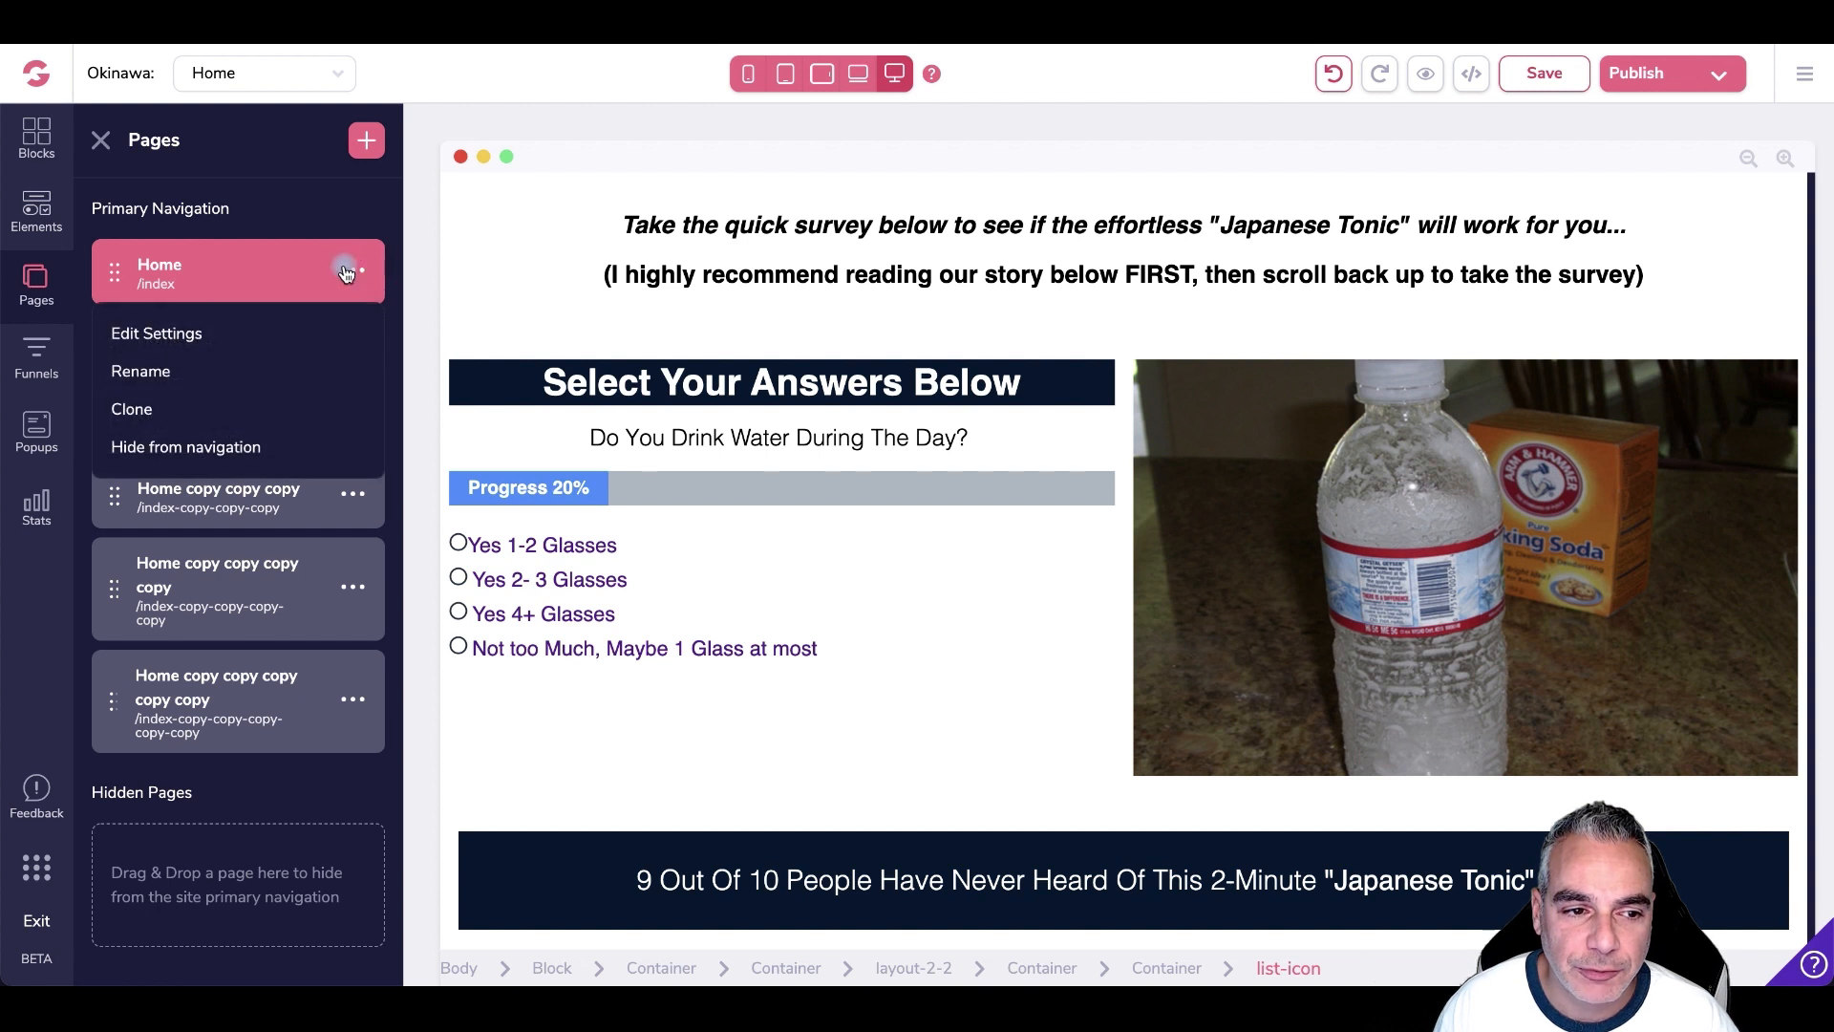
click(275, 169)
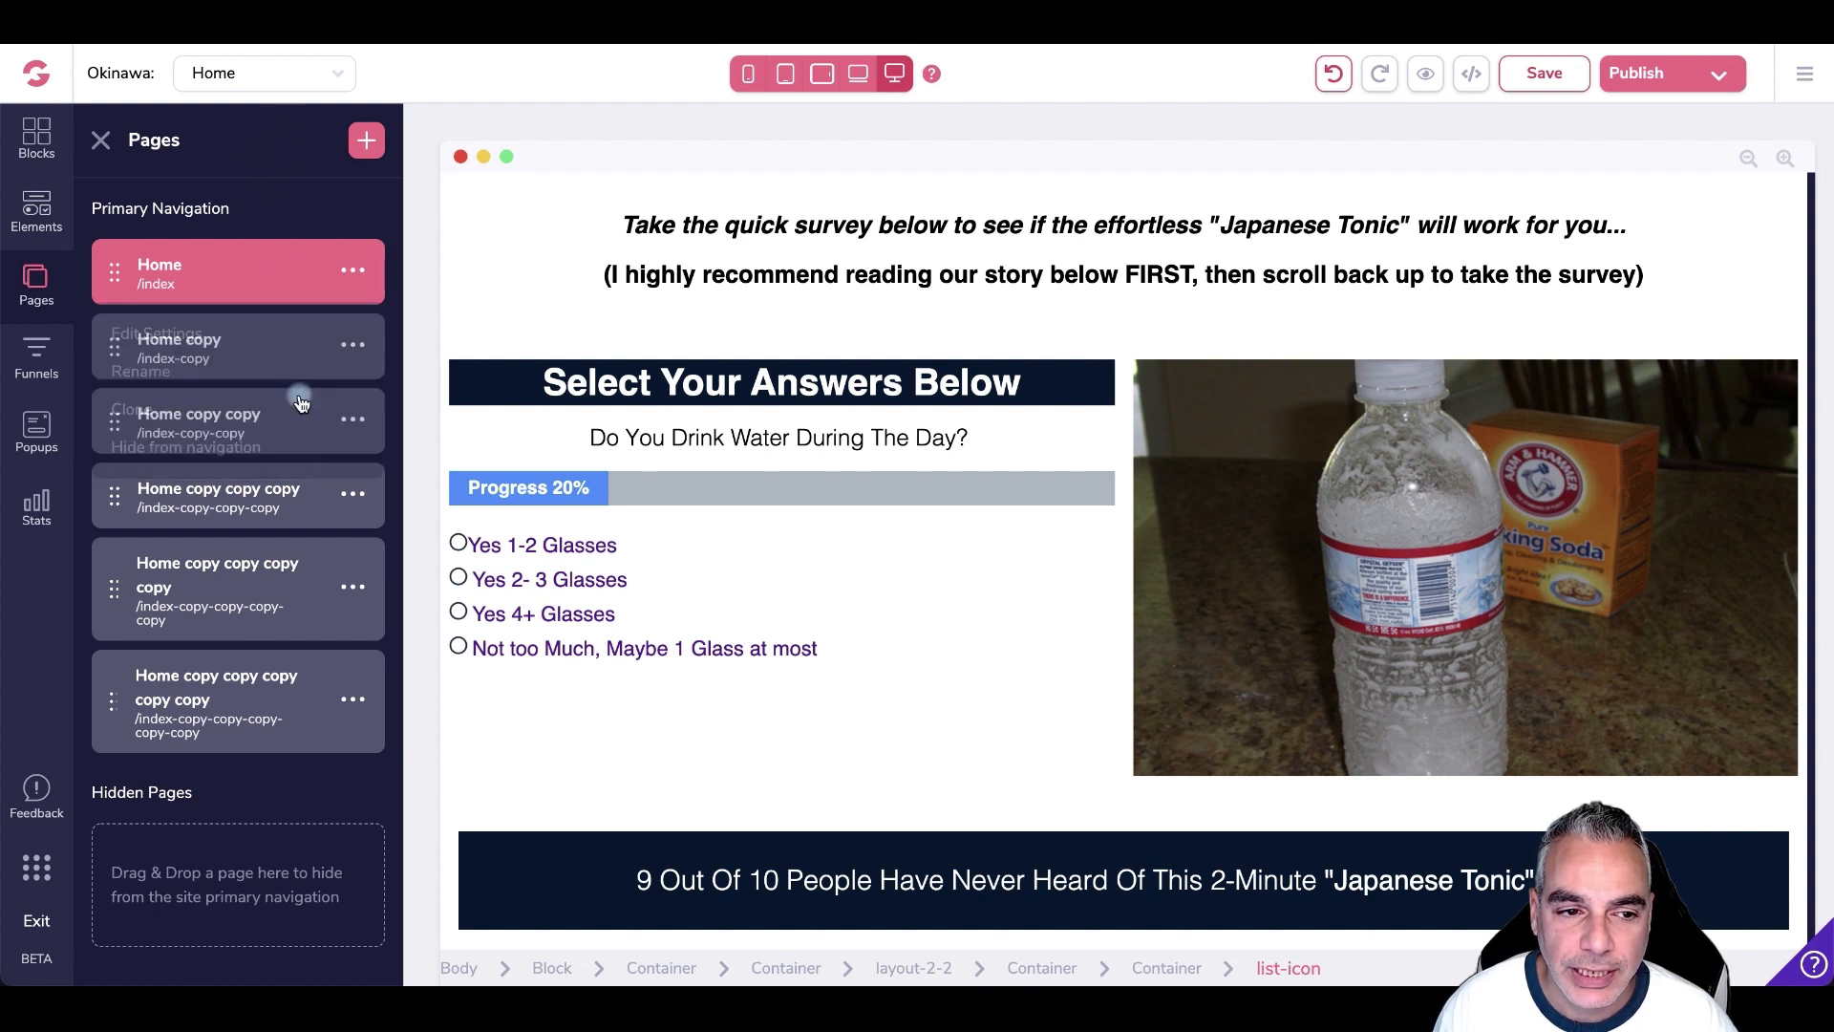
click(219, 368)
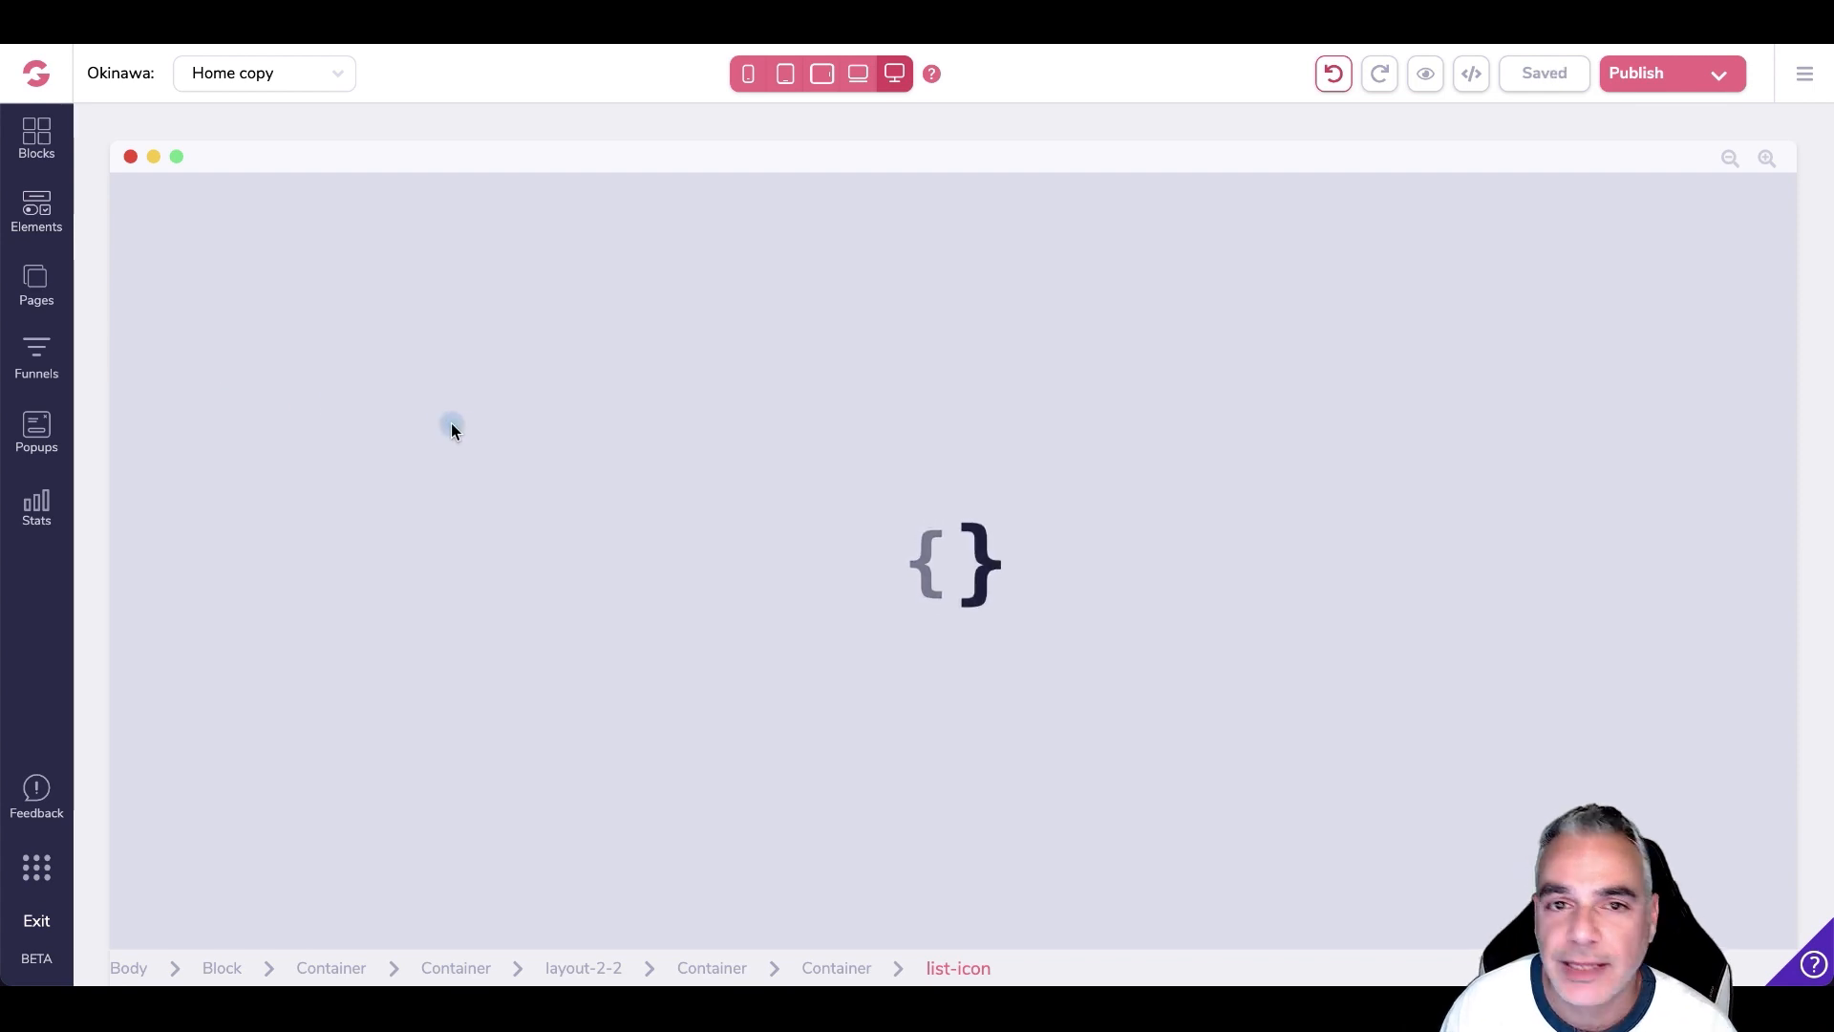
scroll(520, 593, down, 1)
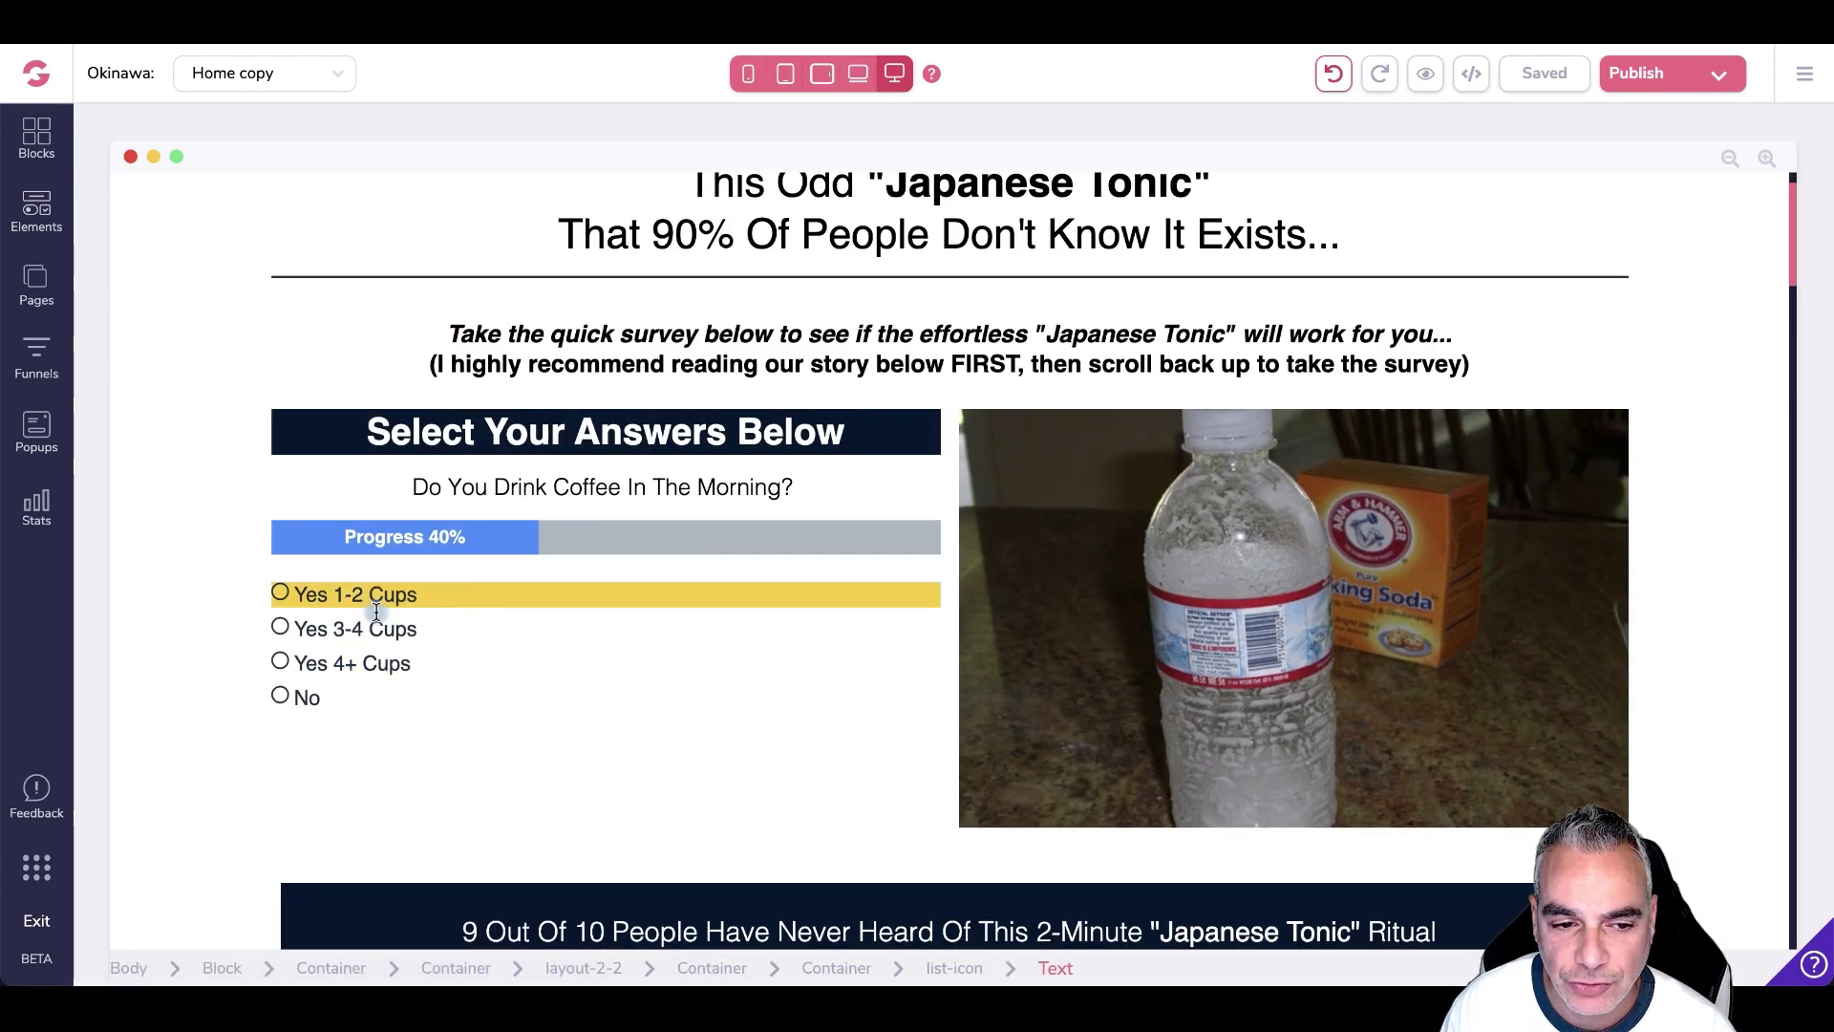
scroll(449, 522, down, 2)
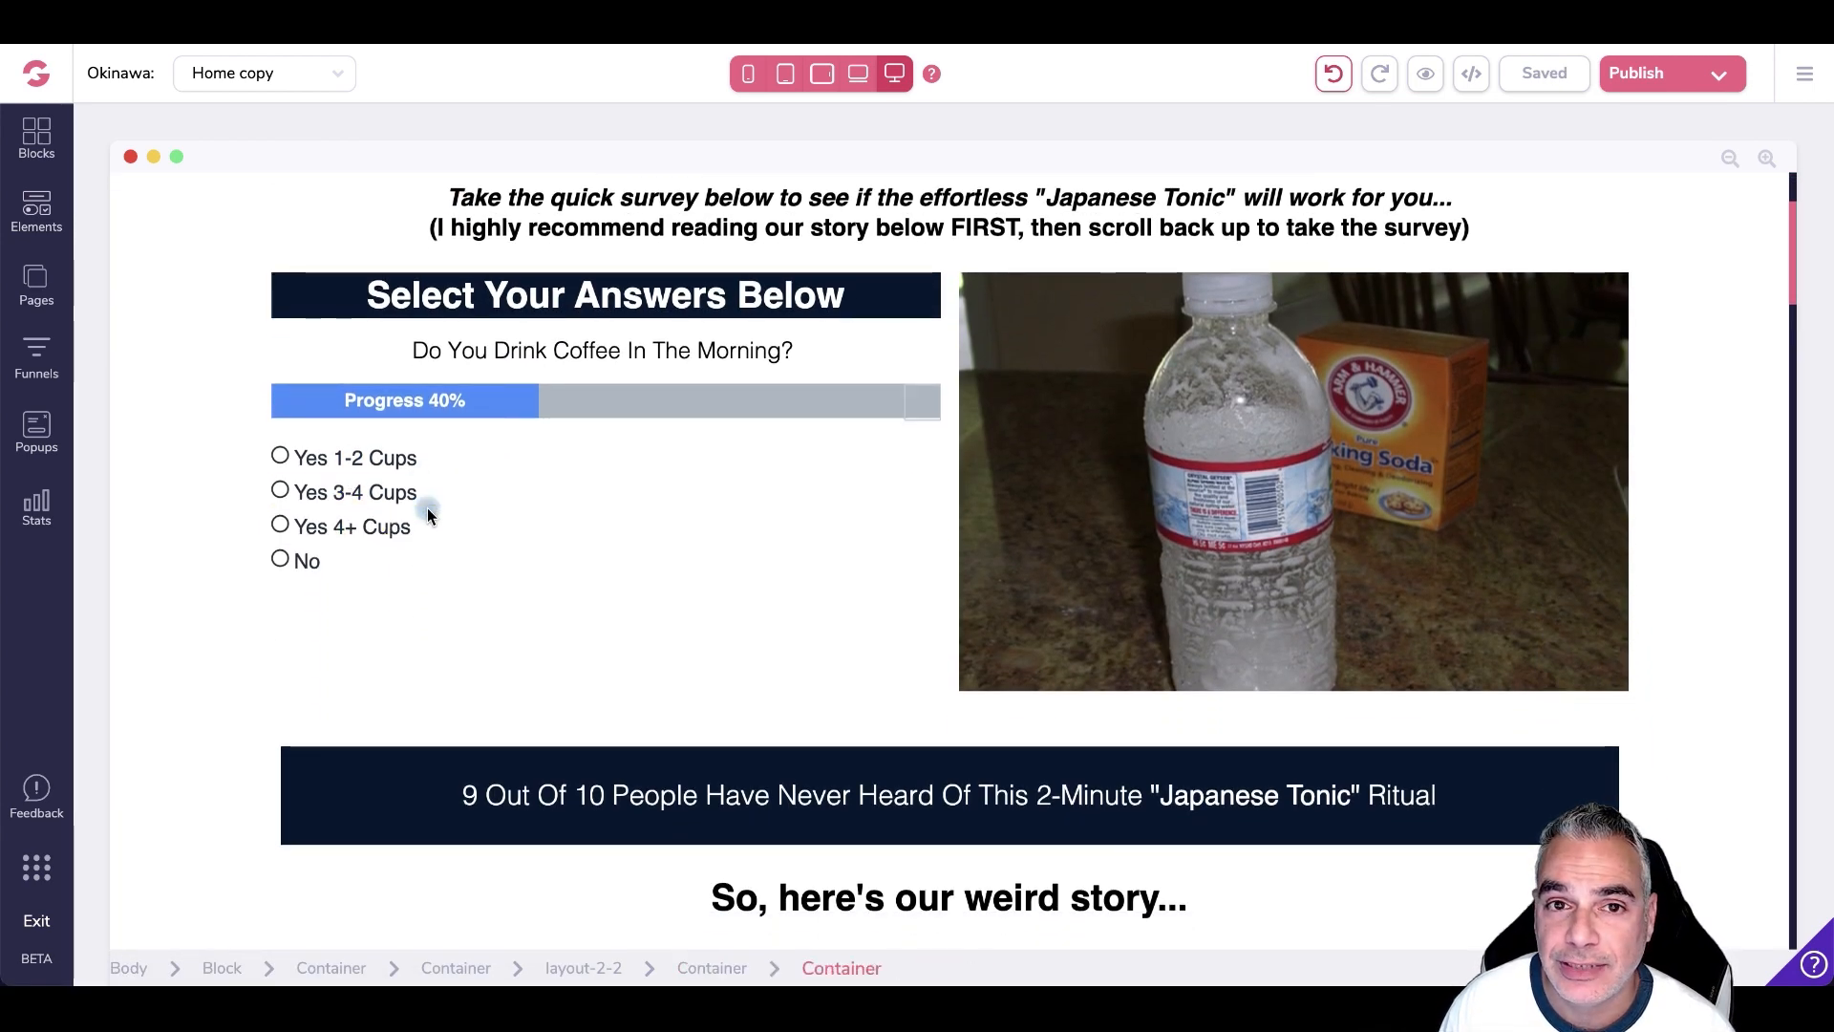
scroll(426, 512, up, 2)
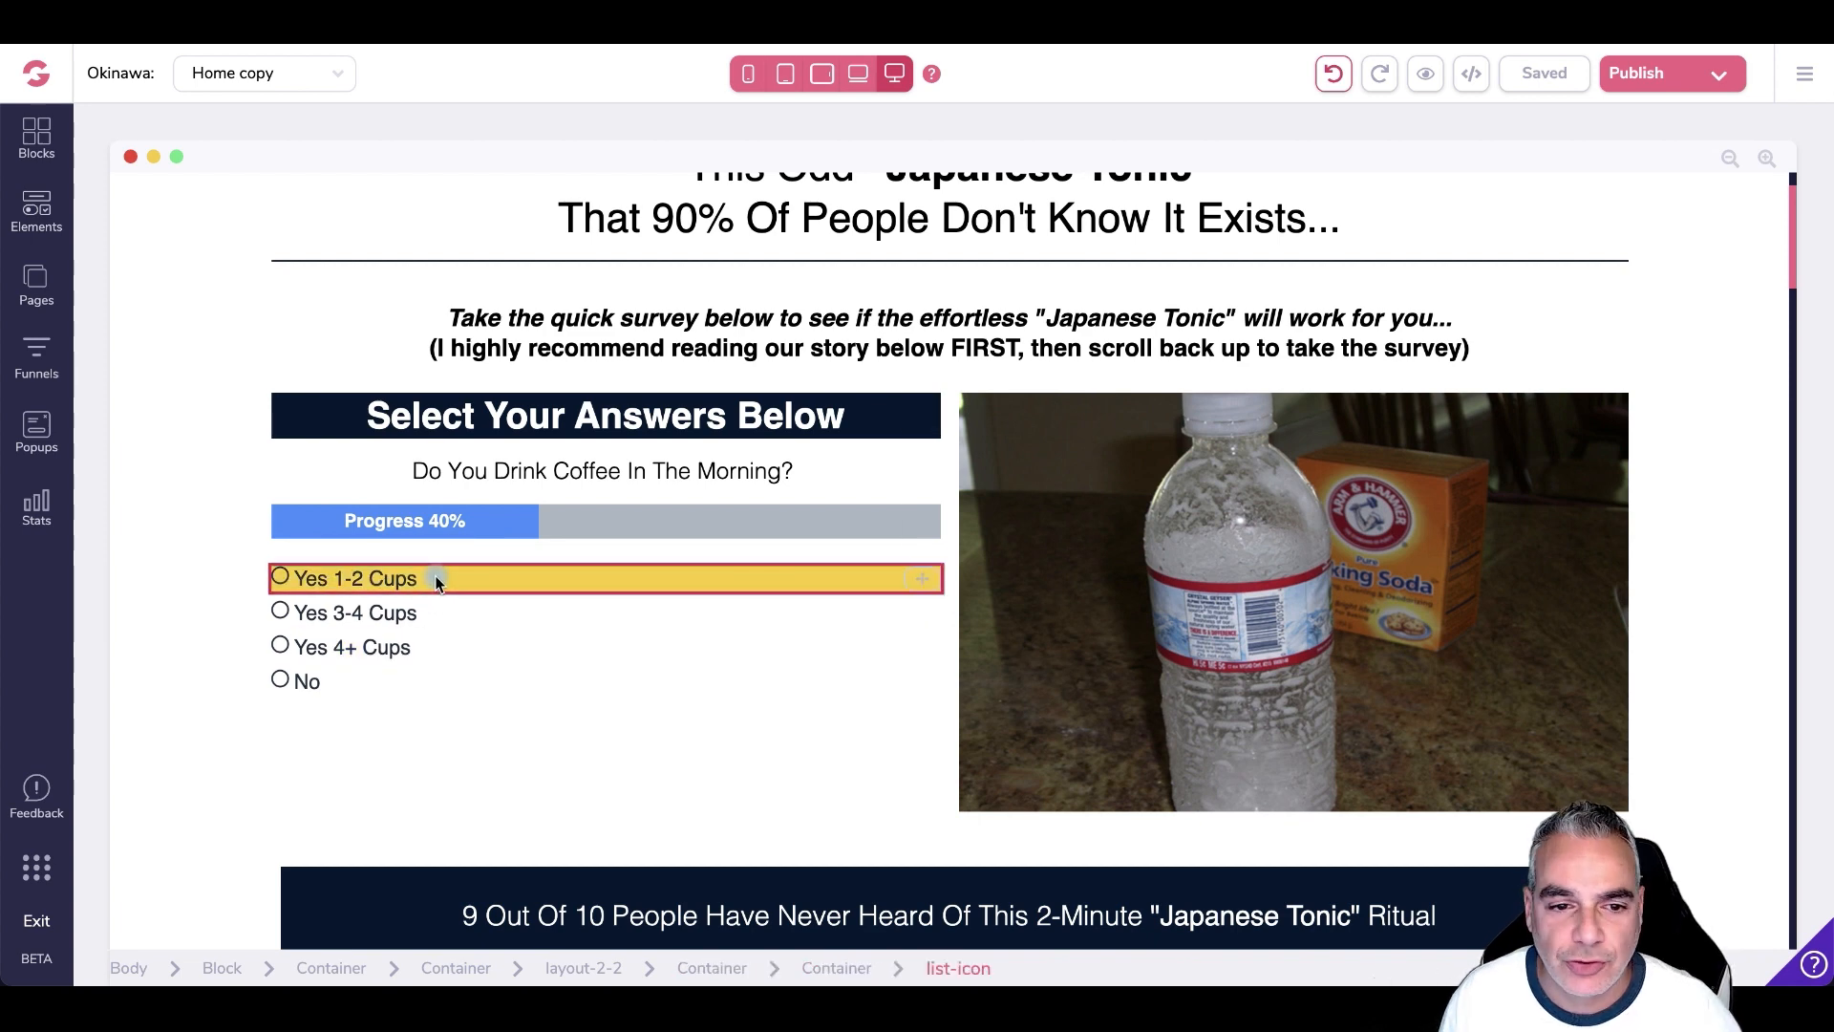
click(604, 466)
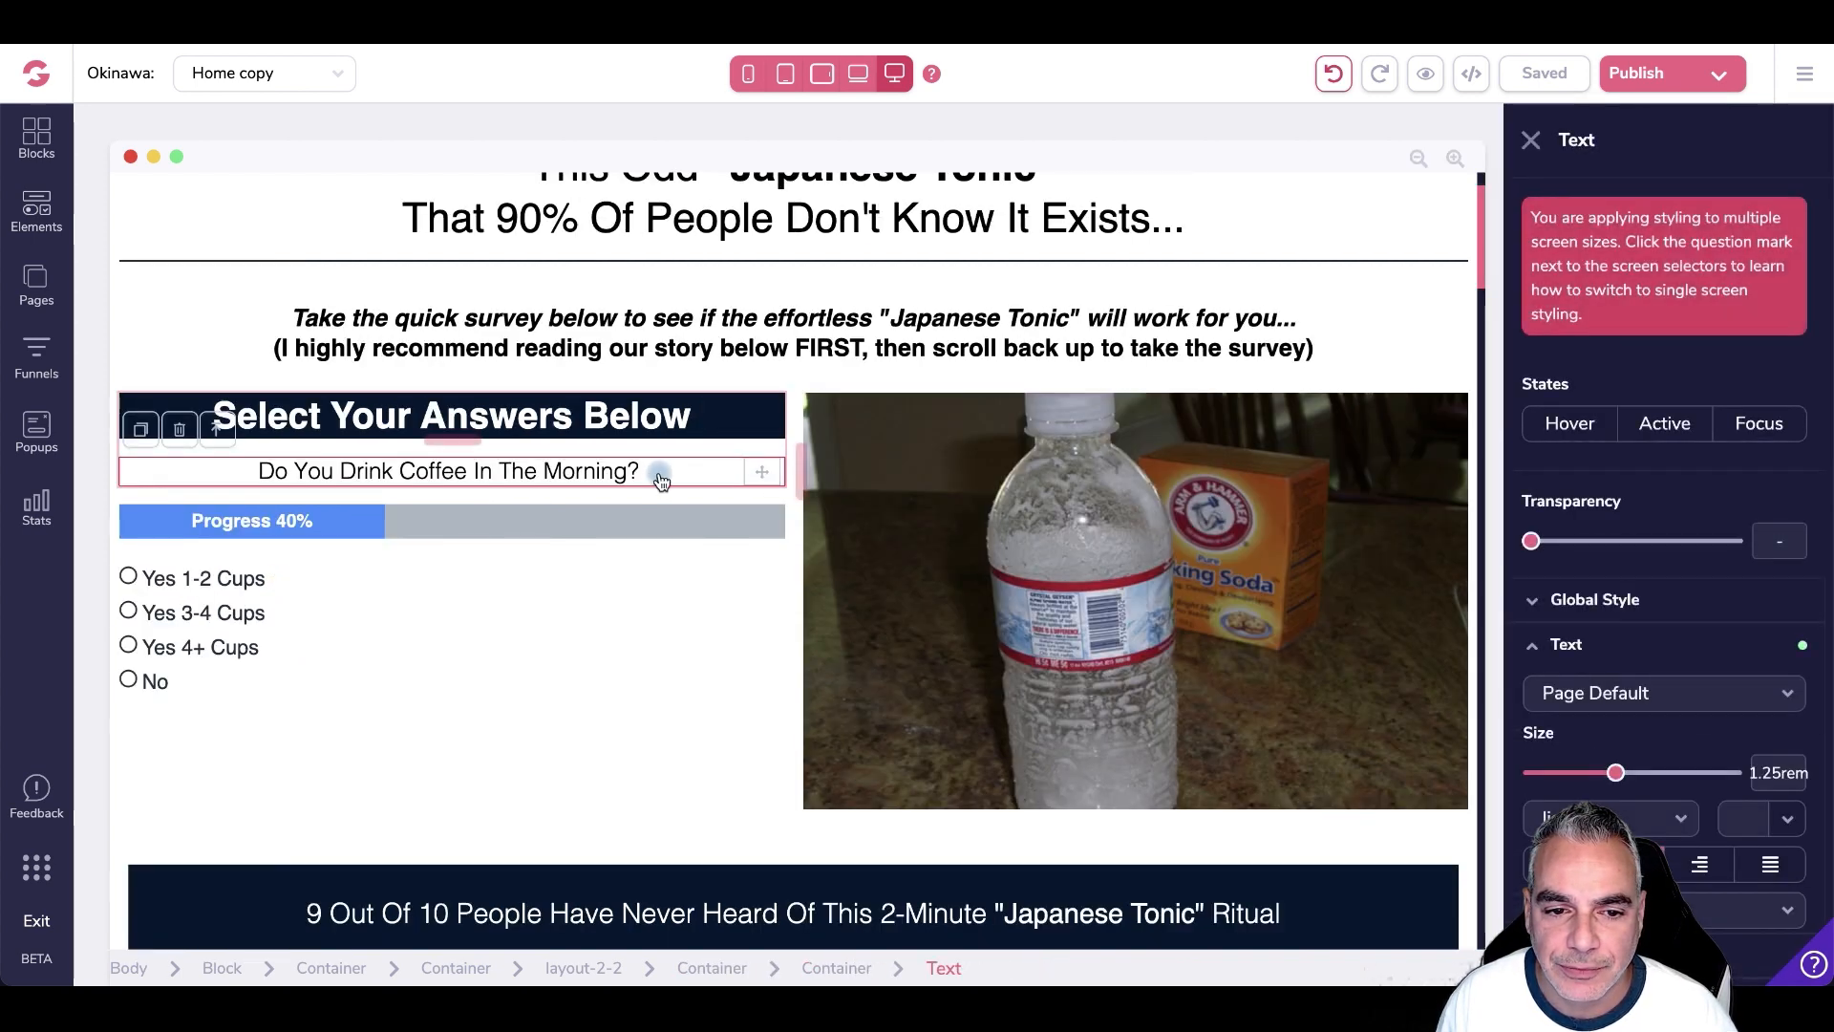
click(29, 278)
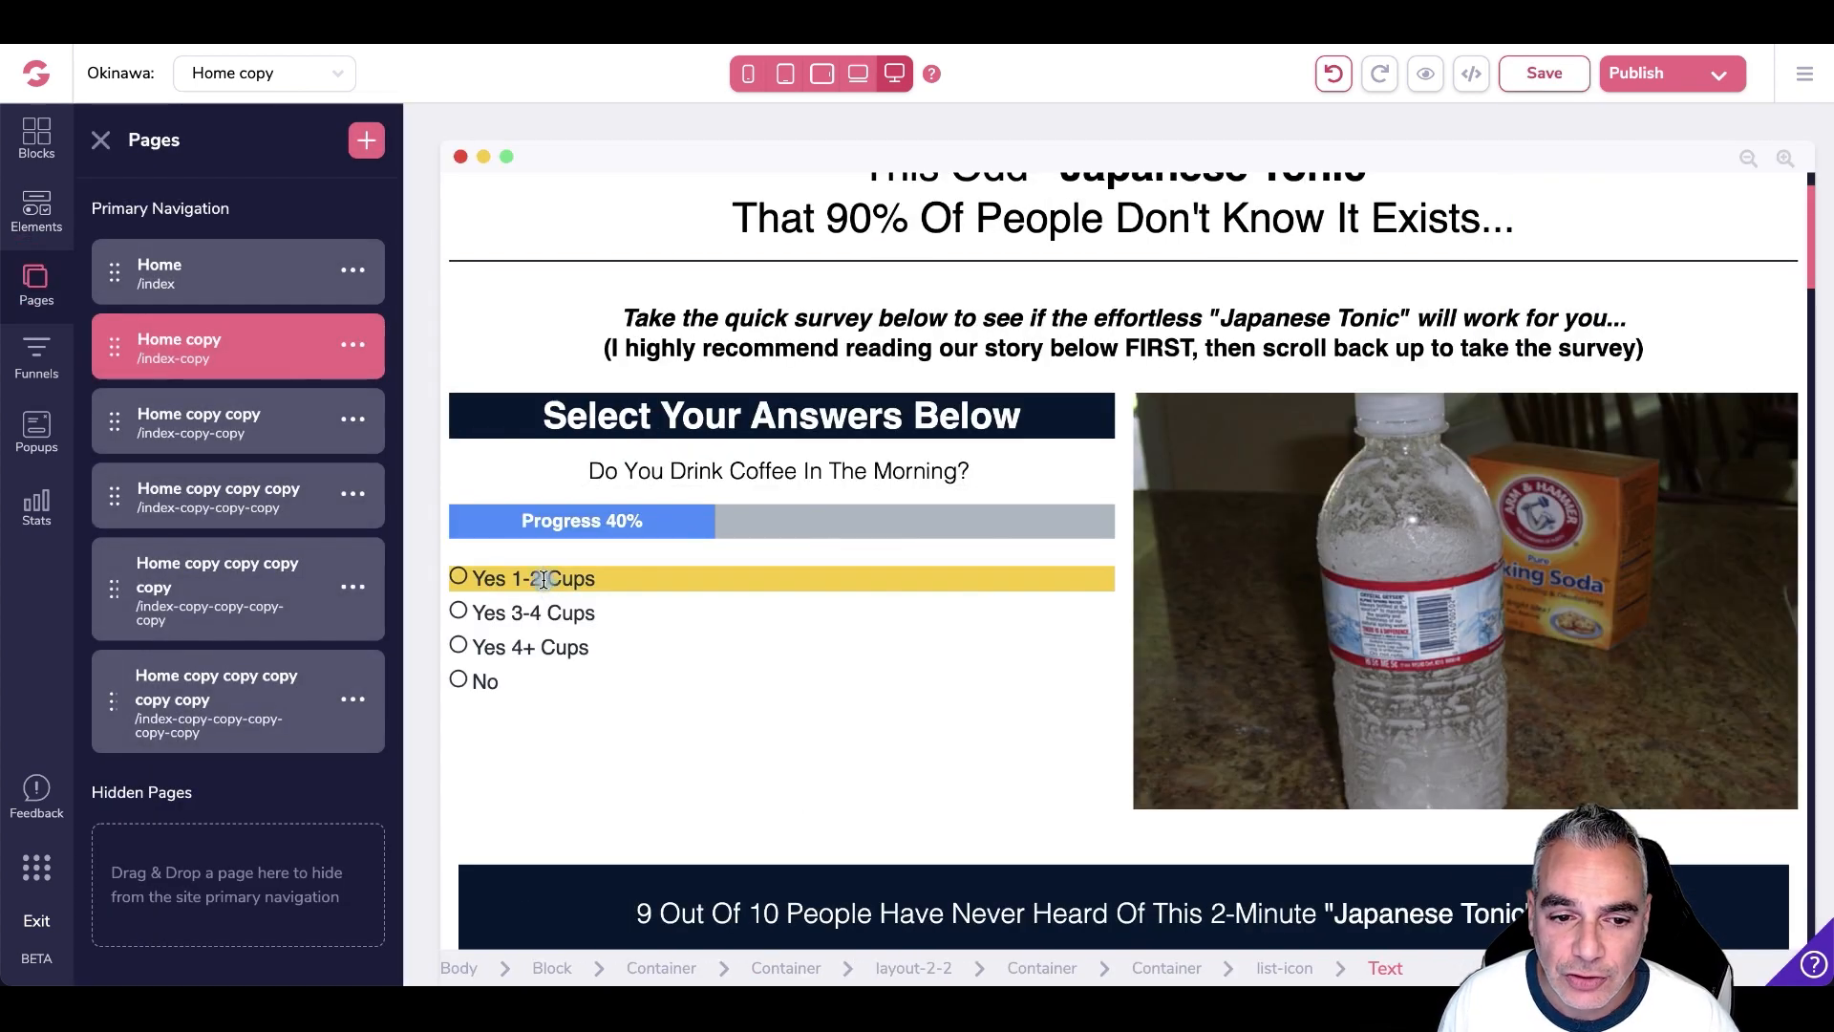
- Search the icons for "circle" and choose the outlined circle as the icon of the "Yes 1-2 Cups" answer
click(458, 581)
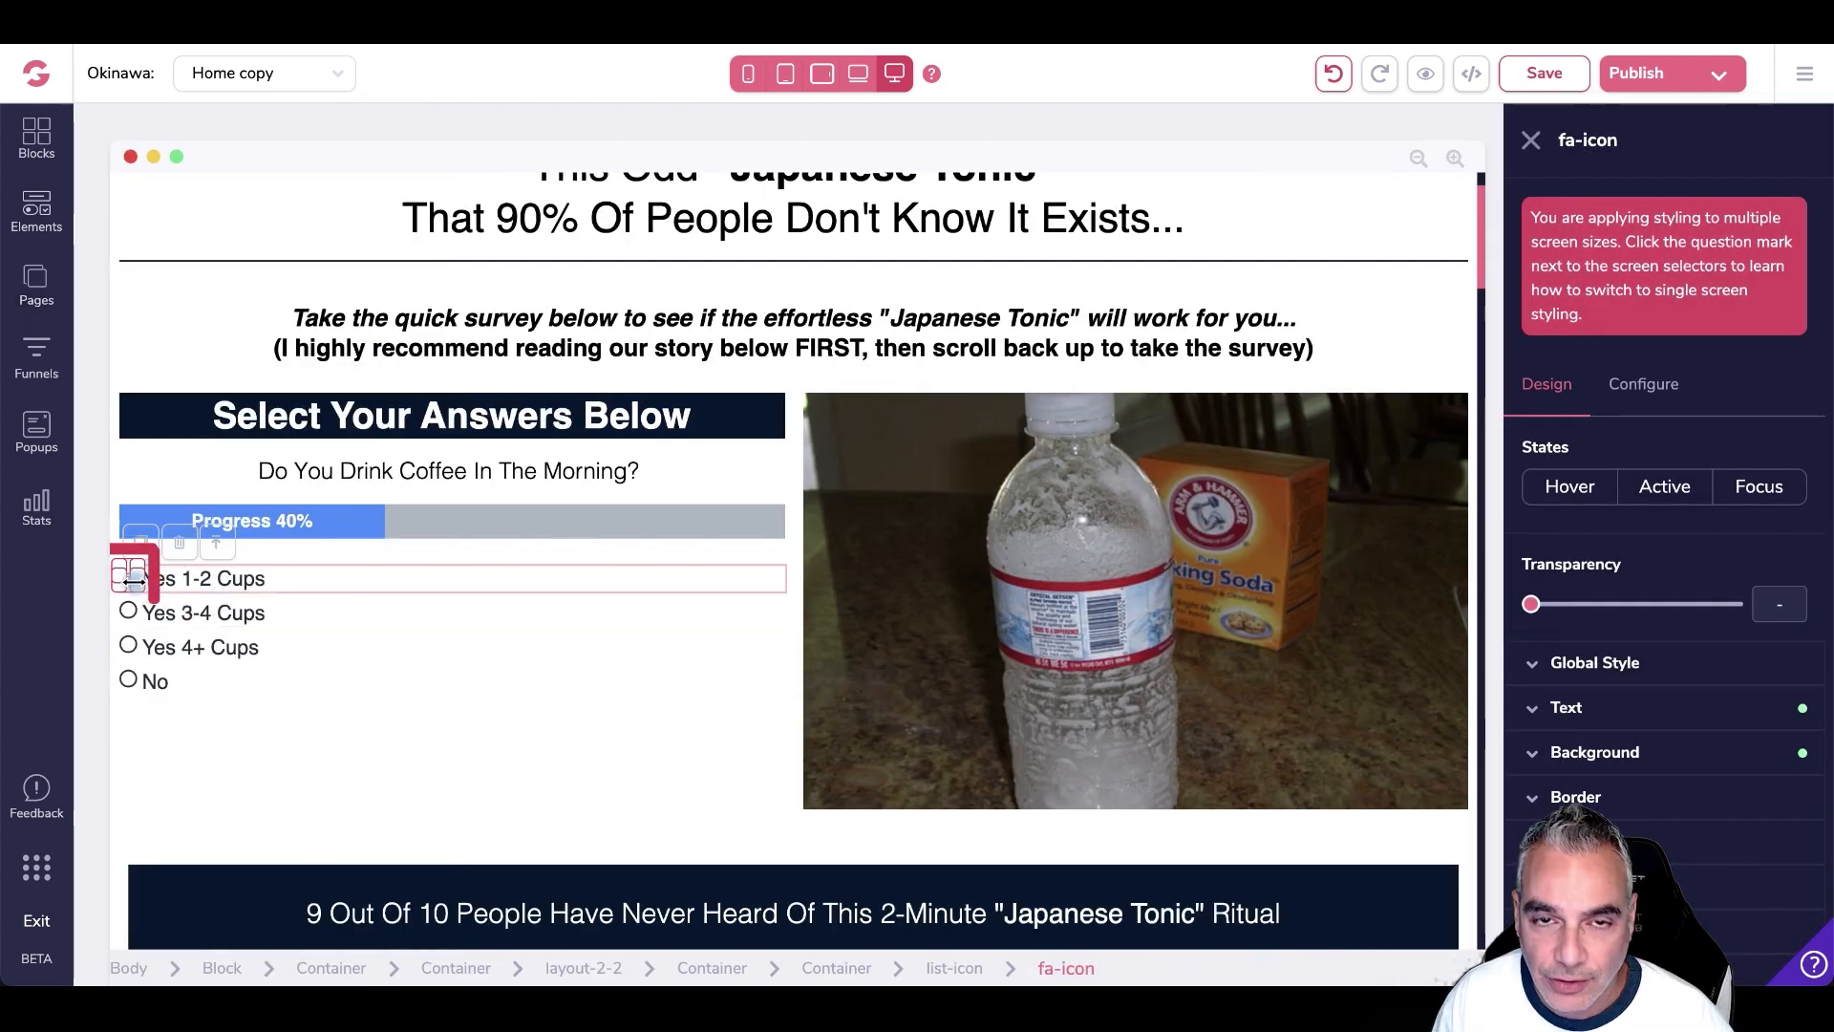
click(1646, 385)
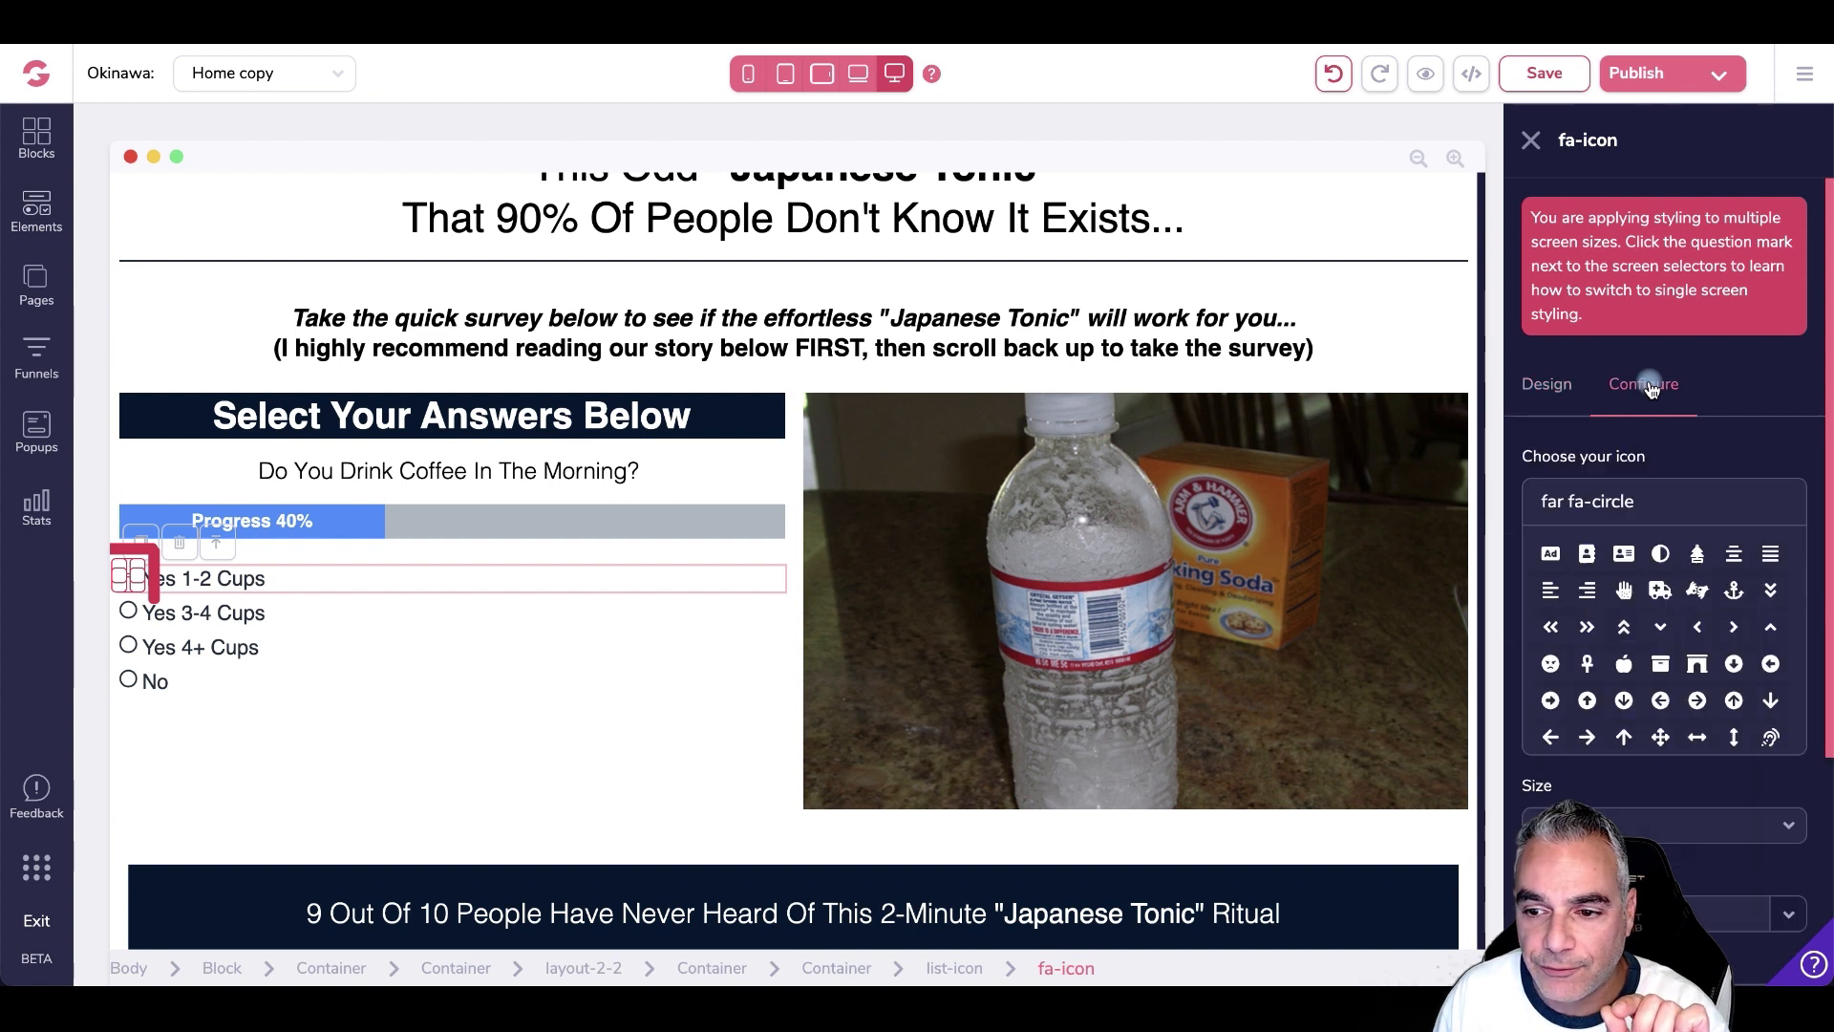
triple_click(1594, 500)
text(circle)
click(1663, 705)
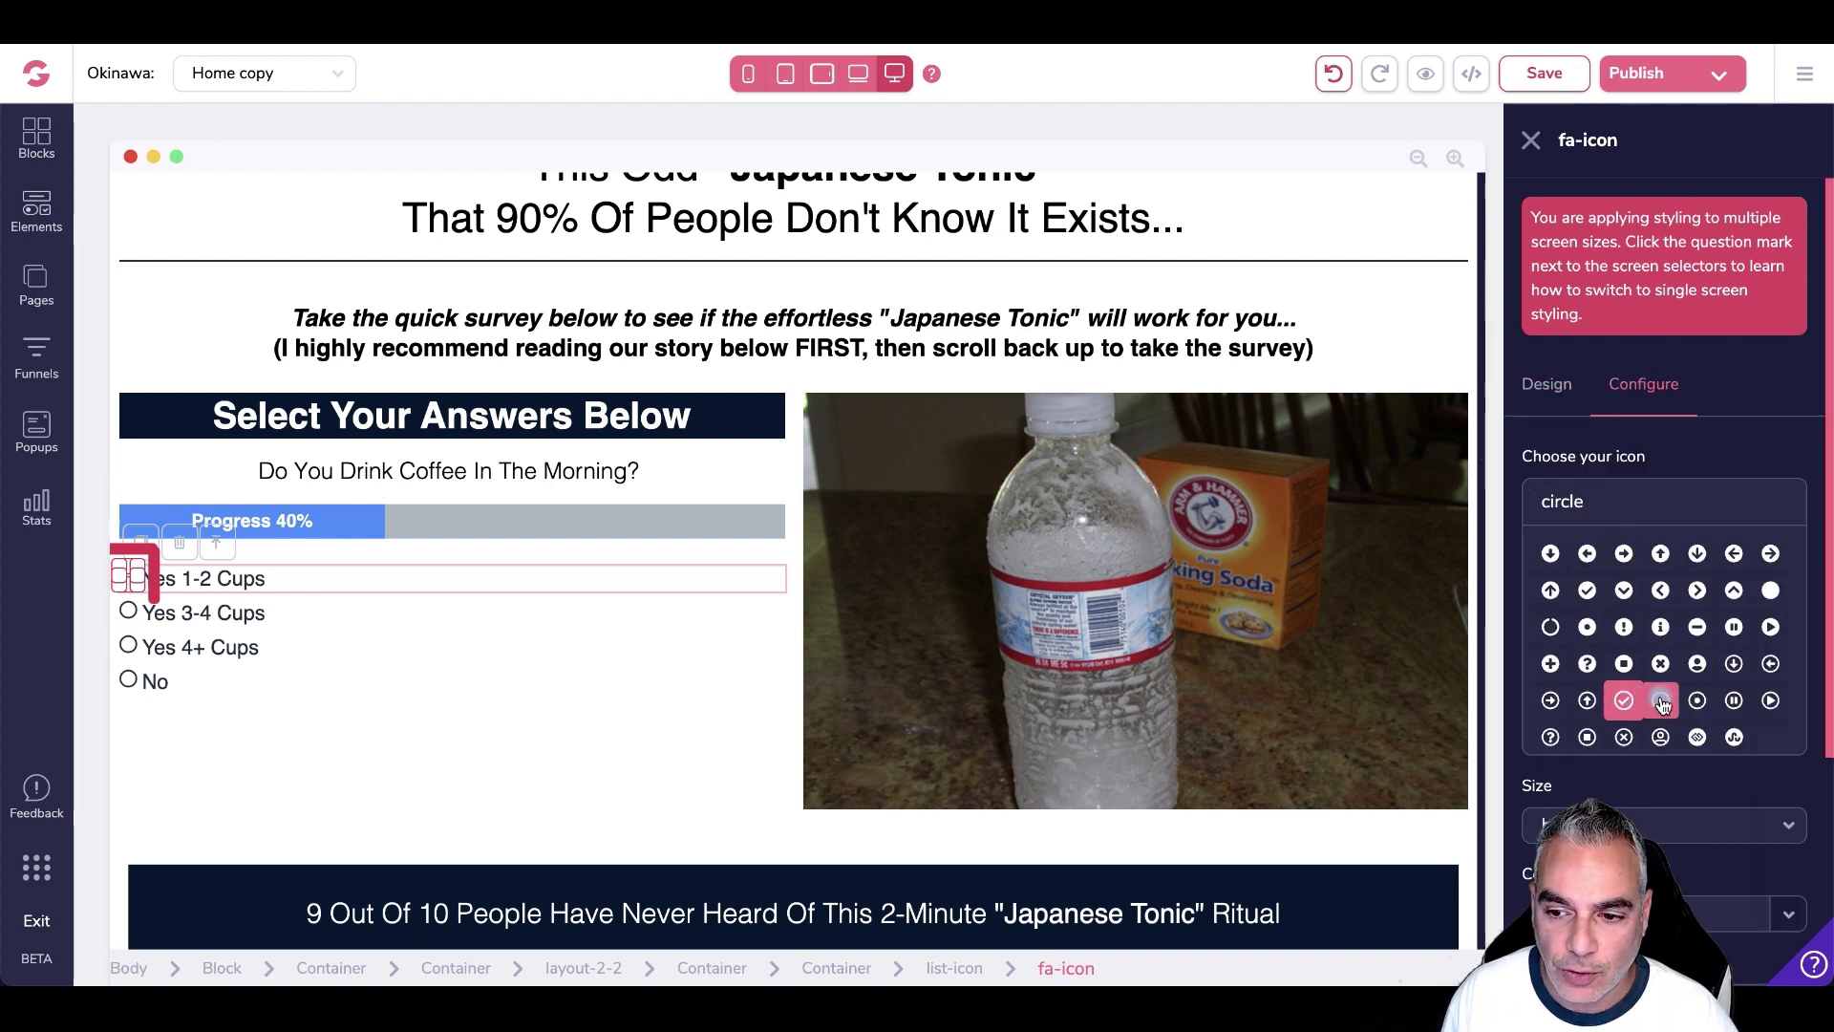
- Check the link settings of the "Yes 1-2 Cups" answer icon, including its link type and linked page
scroll(1683, 772, down, 2)
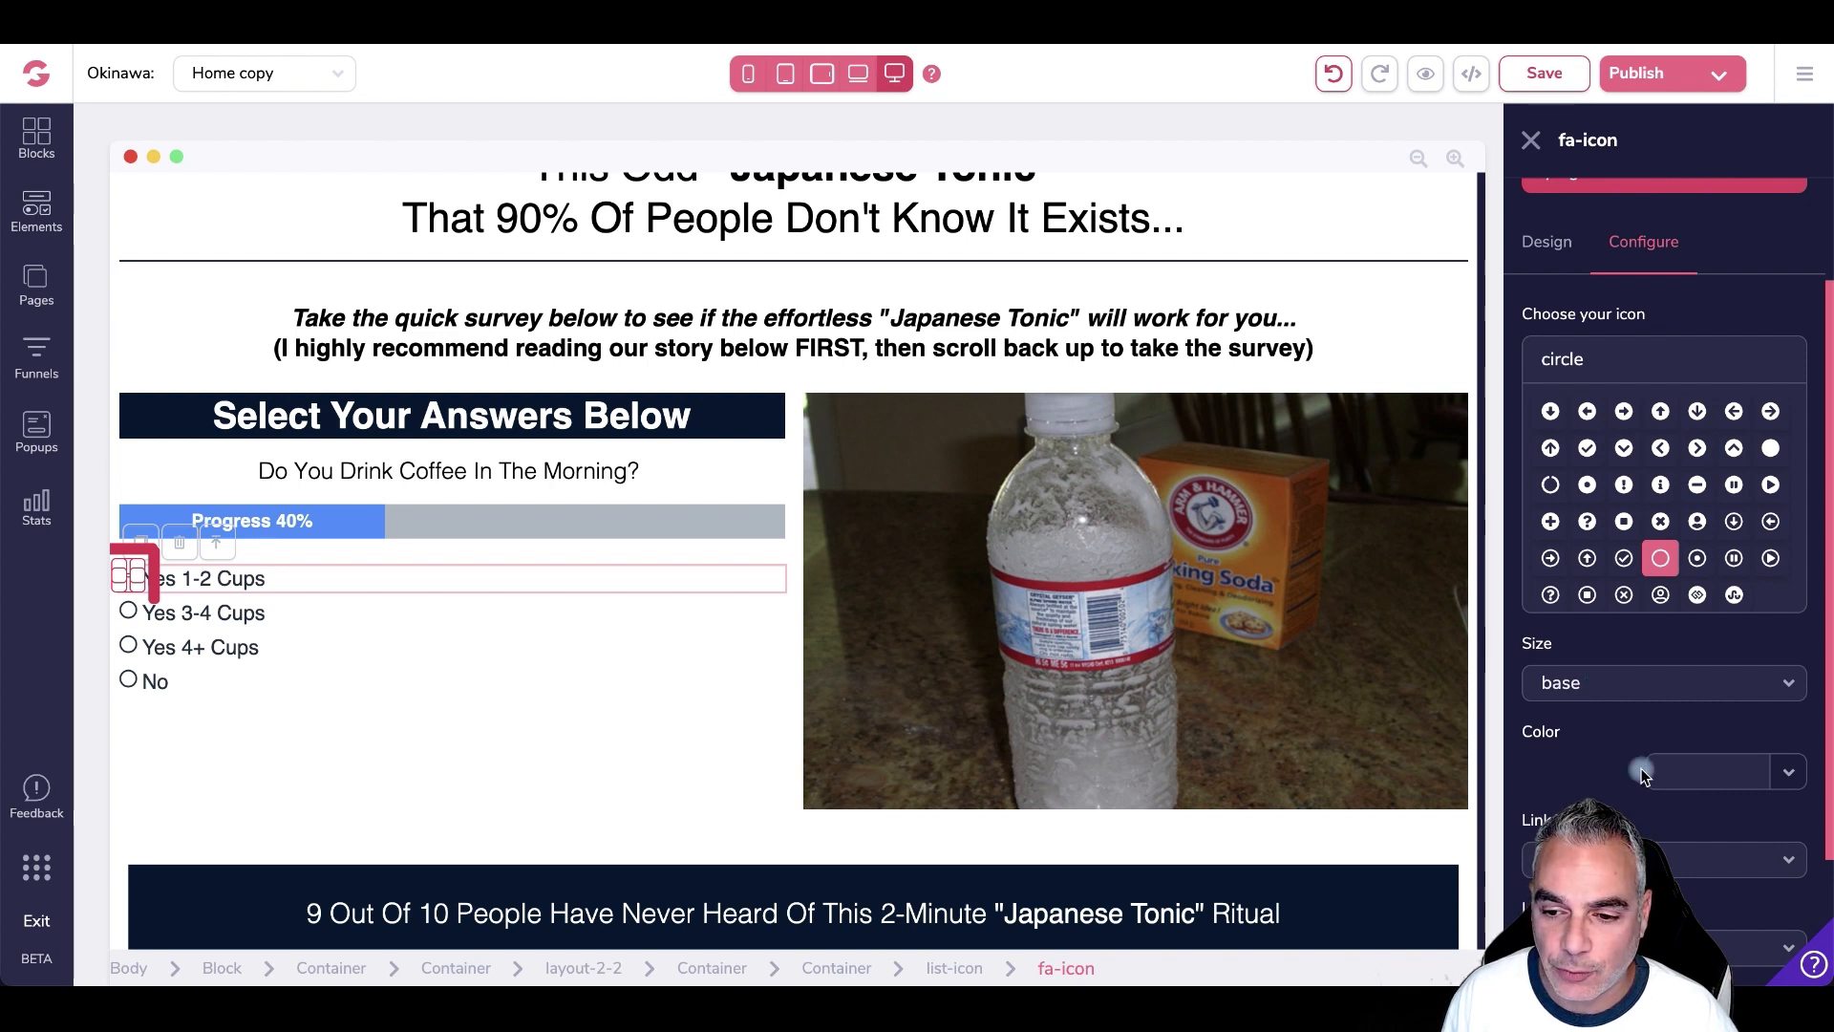
scroll(1641, 773, down, 2)
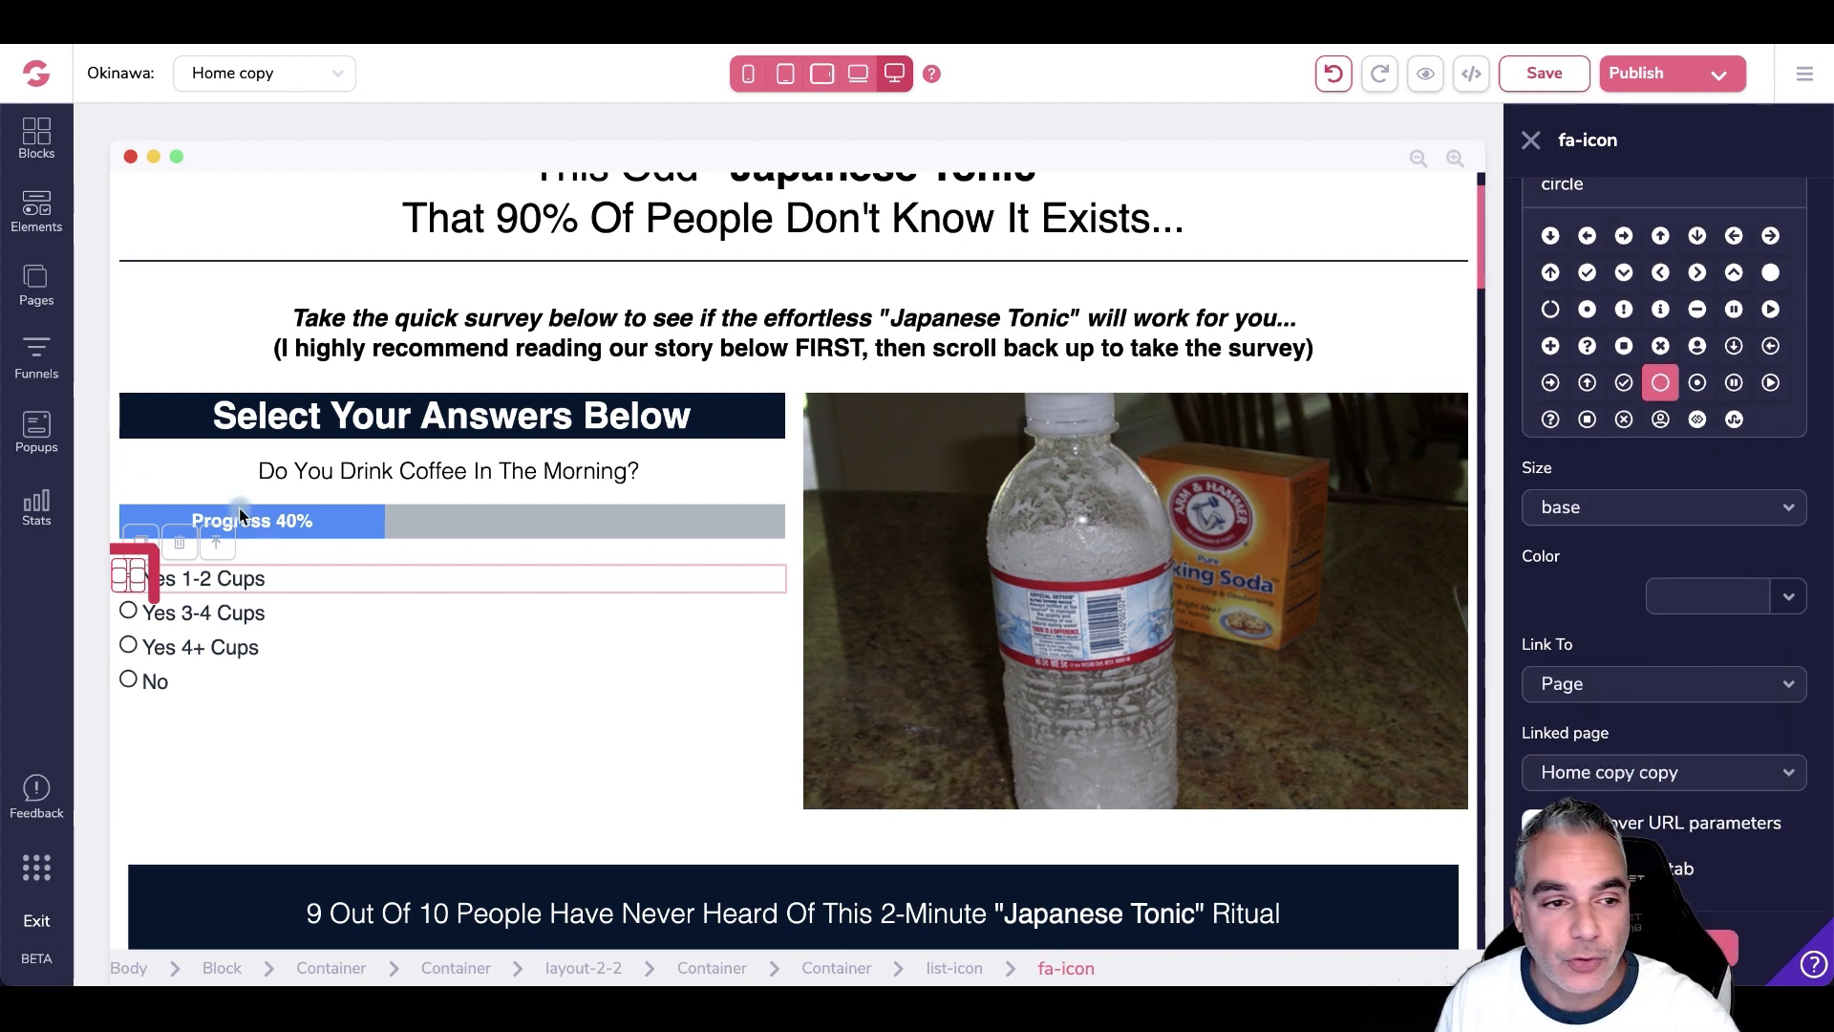
click(37, 283)
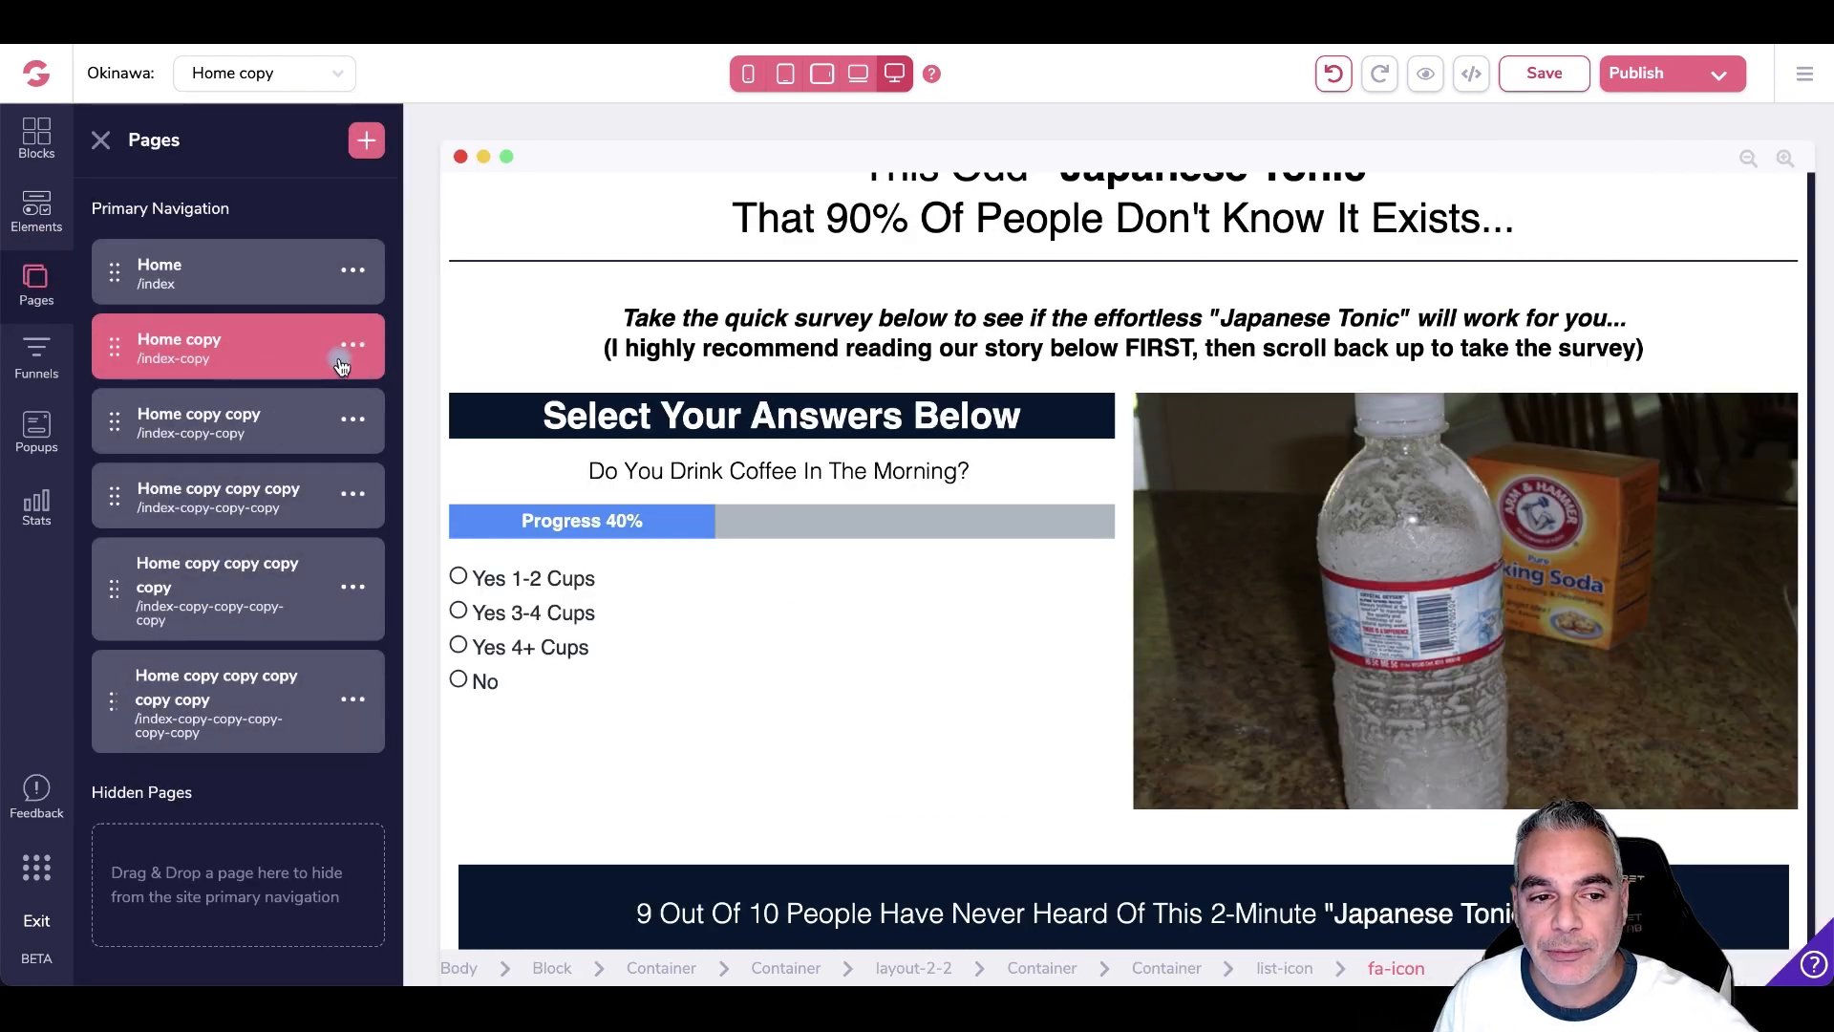
click(458, 576)
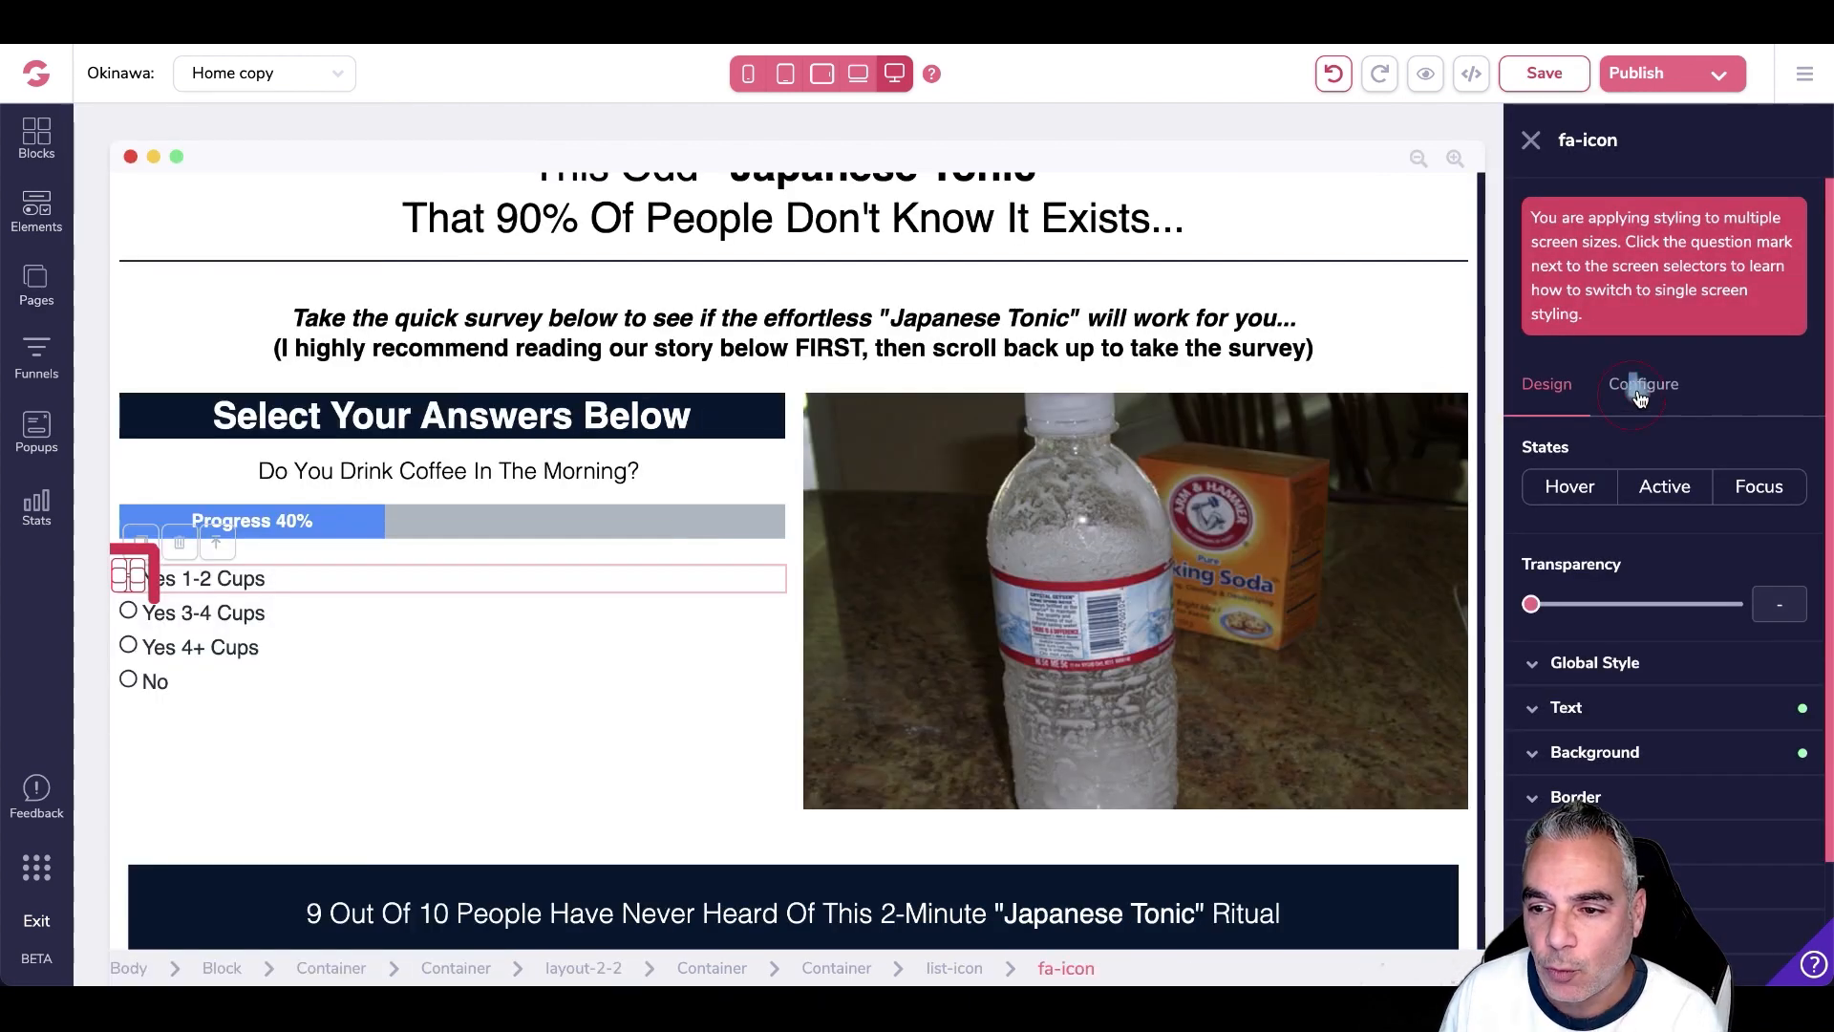
click(1641, 387)
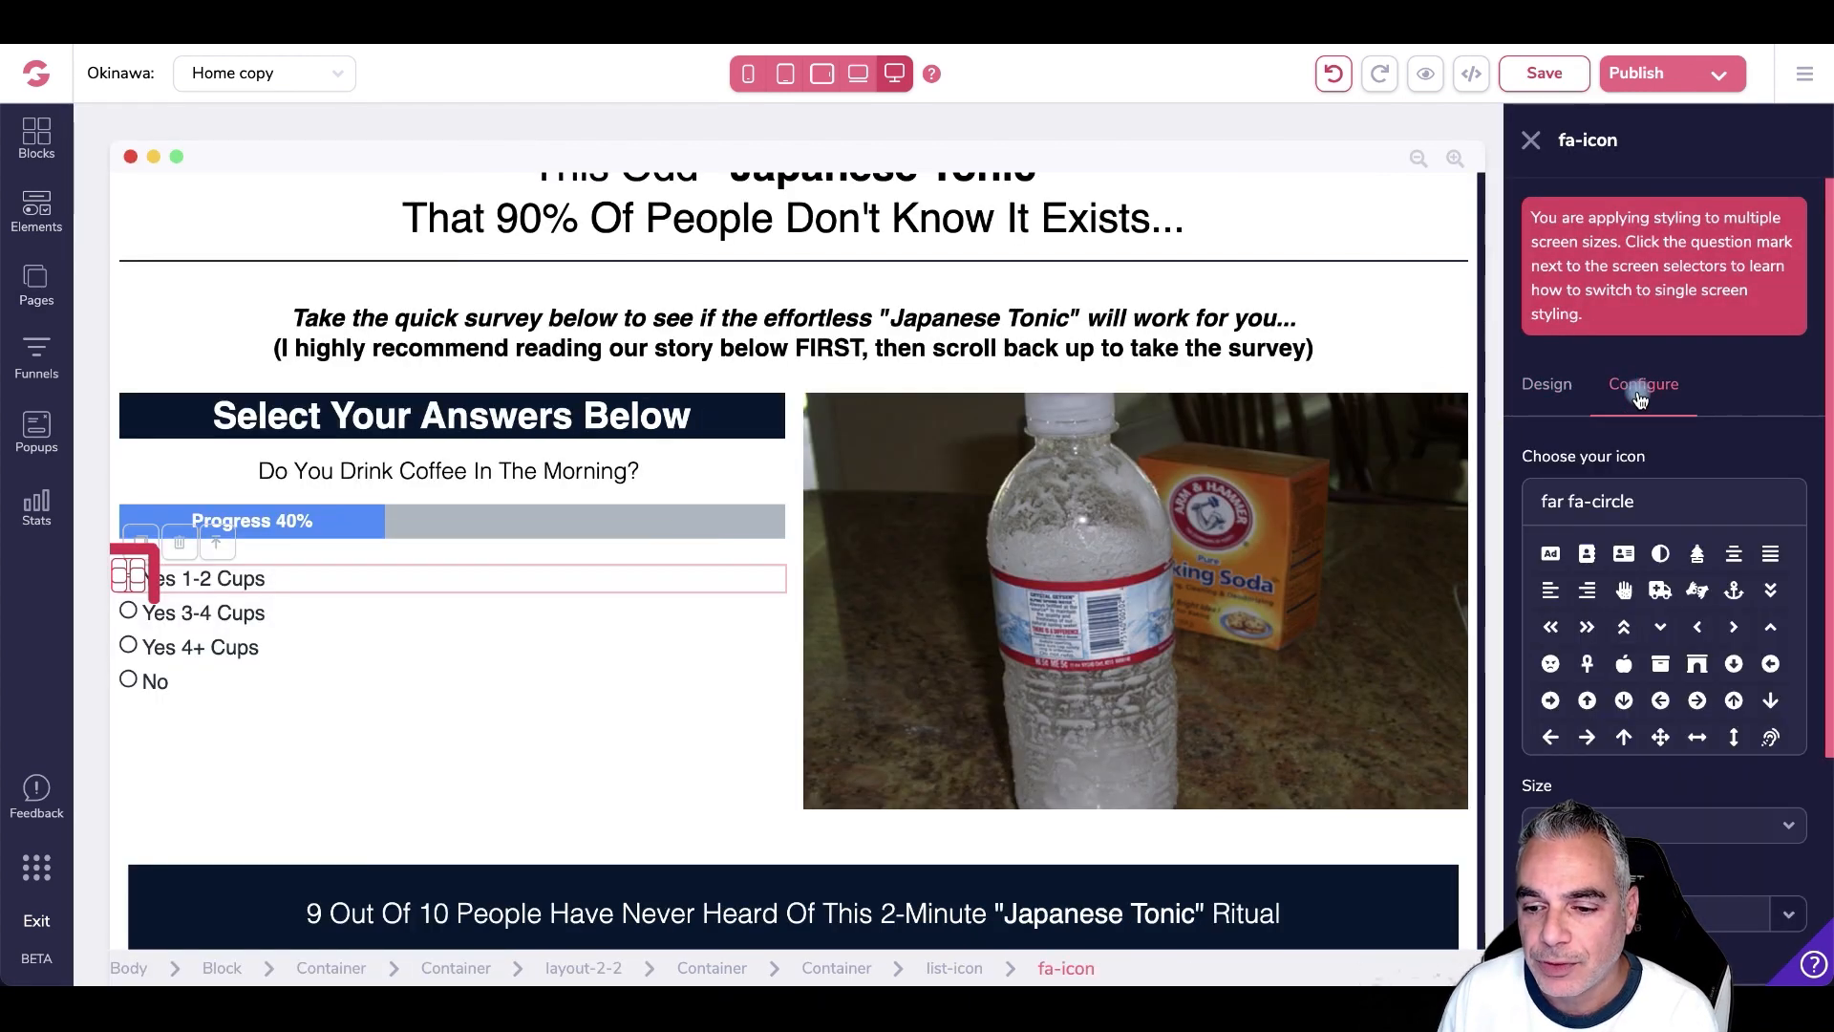
scroll(1653, 573, down, 3)
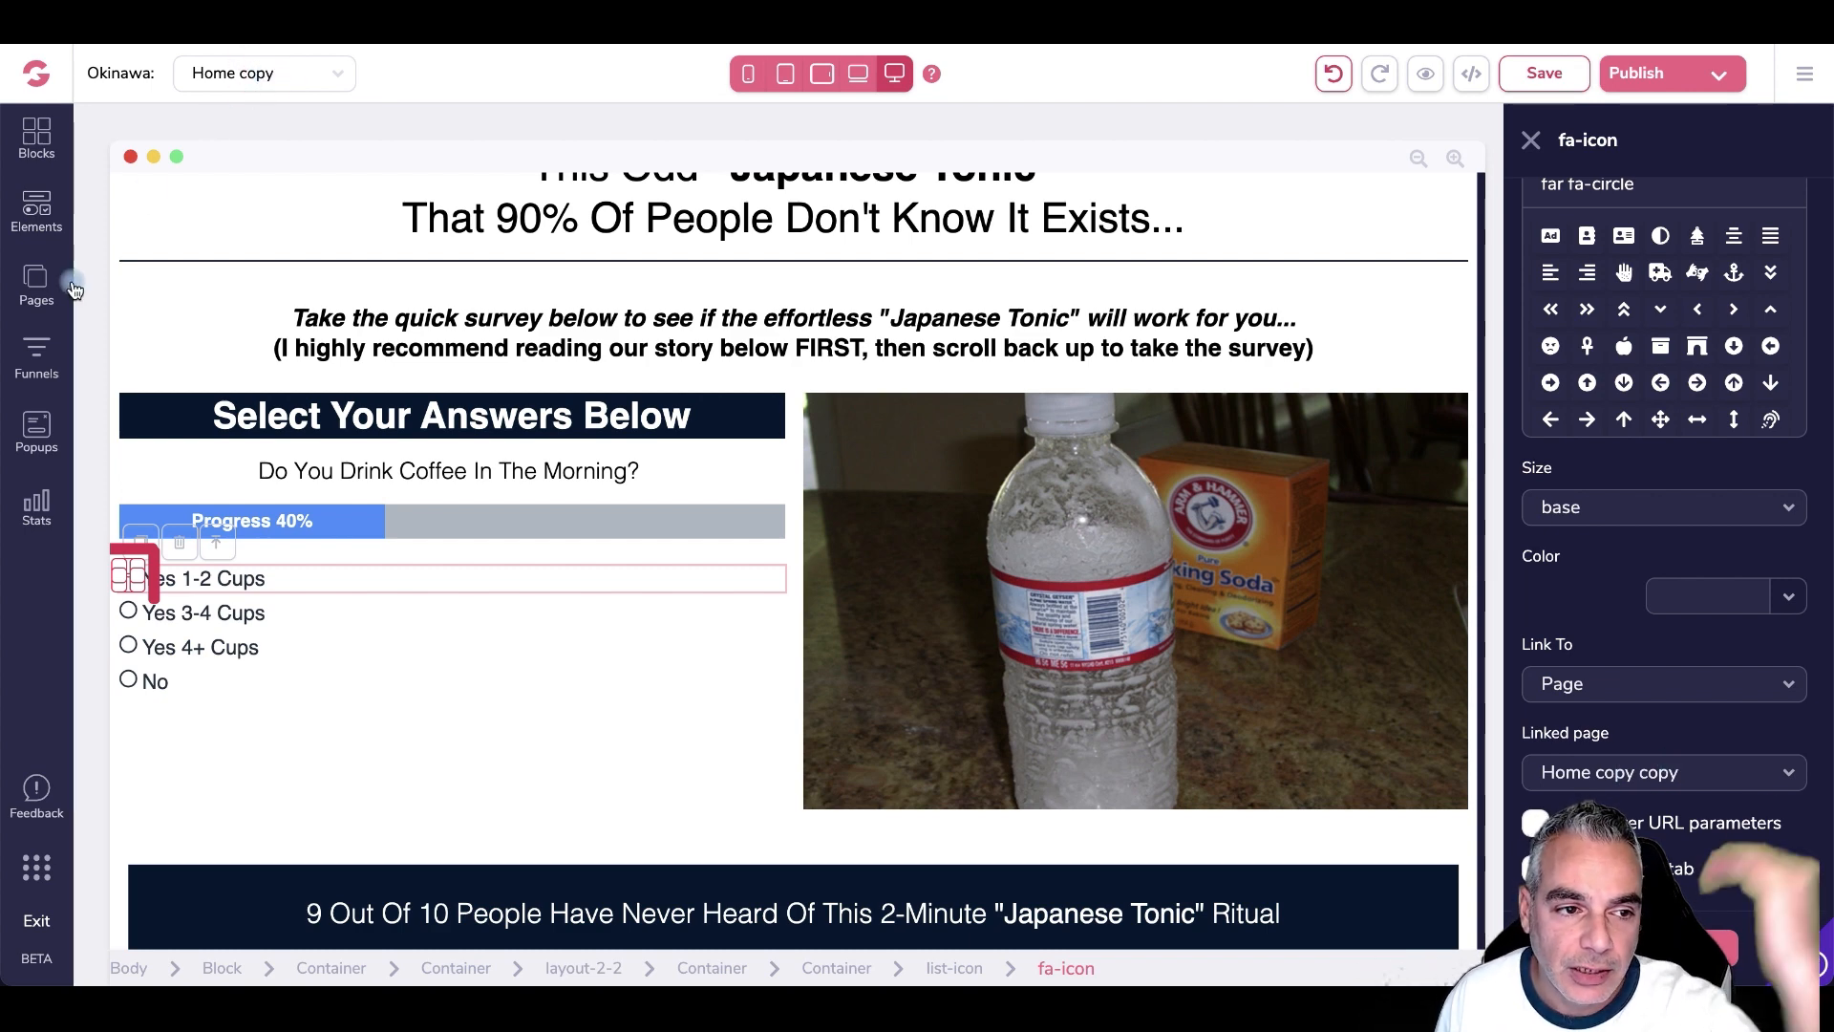
- Open the Home copy copy page and review its meat, vegetarian or vegan question, progress bar and answers
click(36, 283)
click(214, 403)
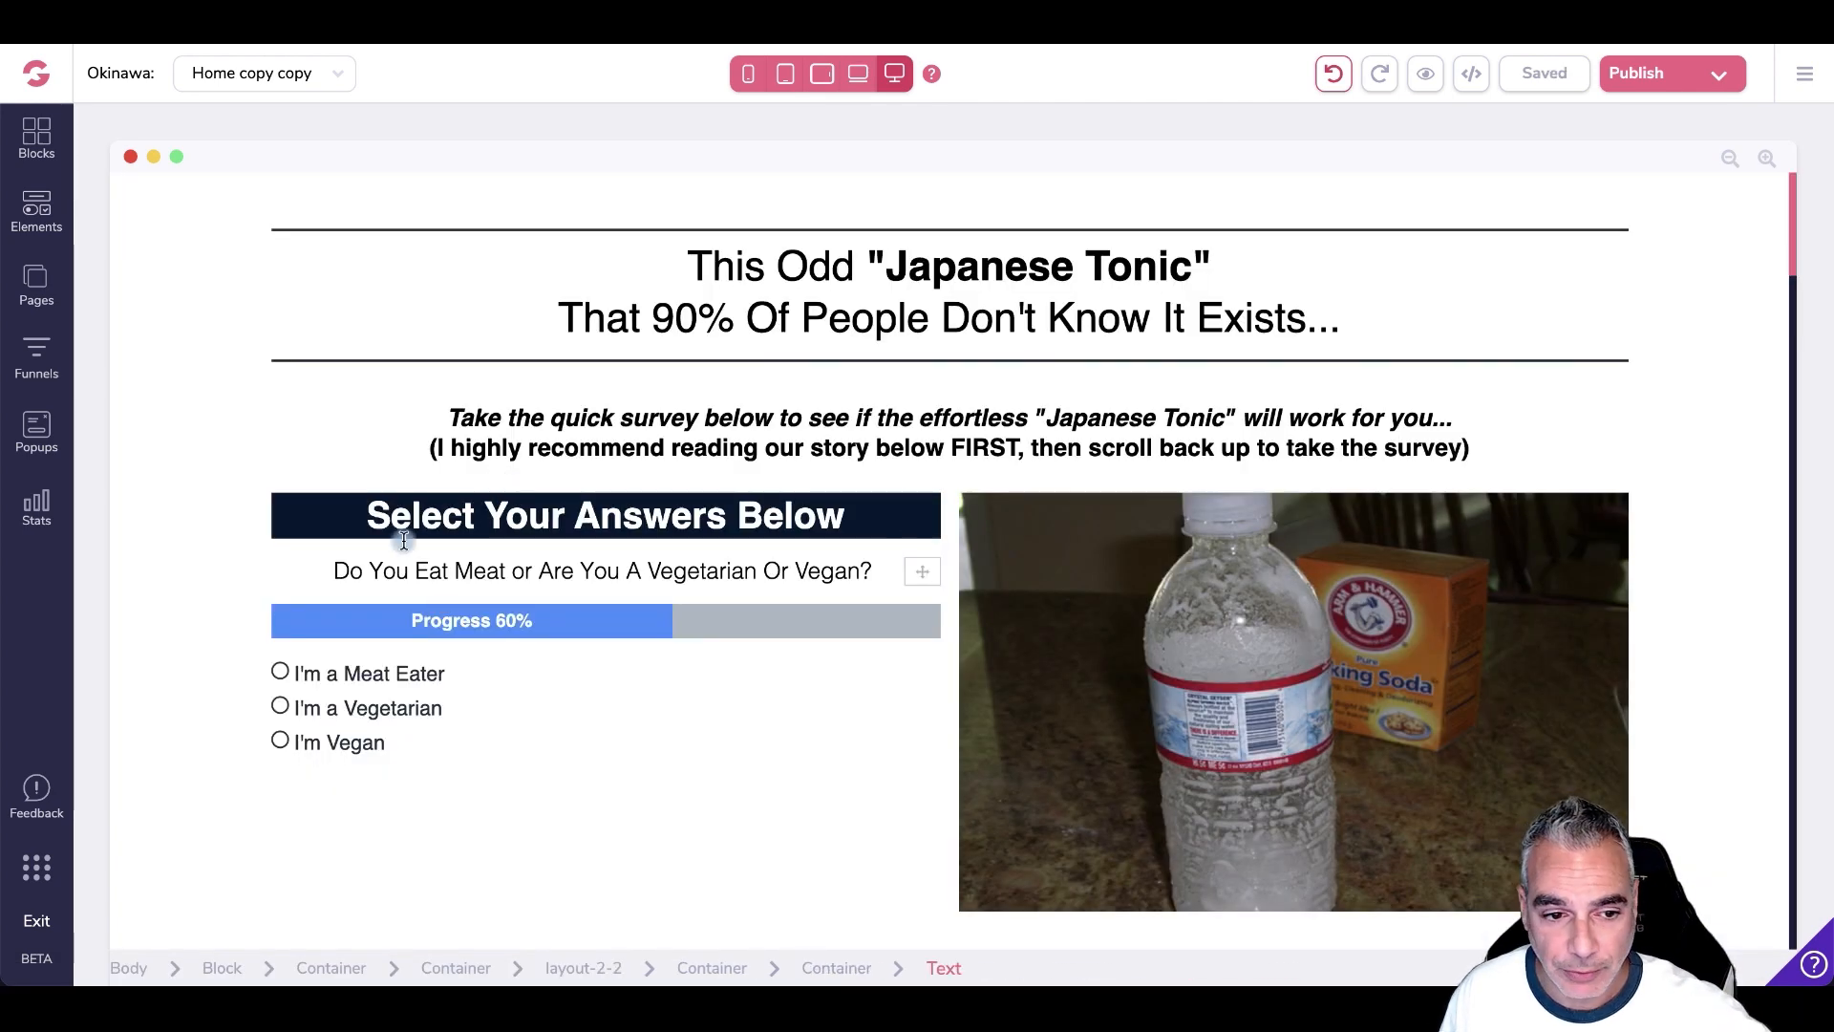
scroll(340, 621, down, 1)
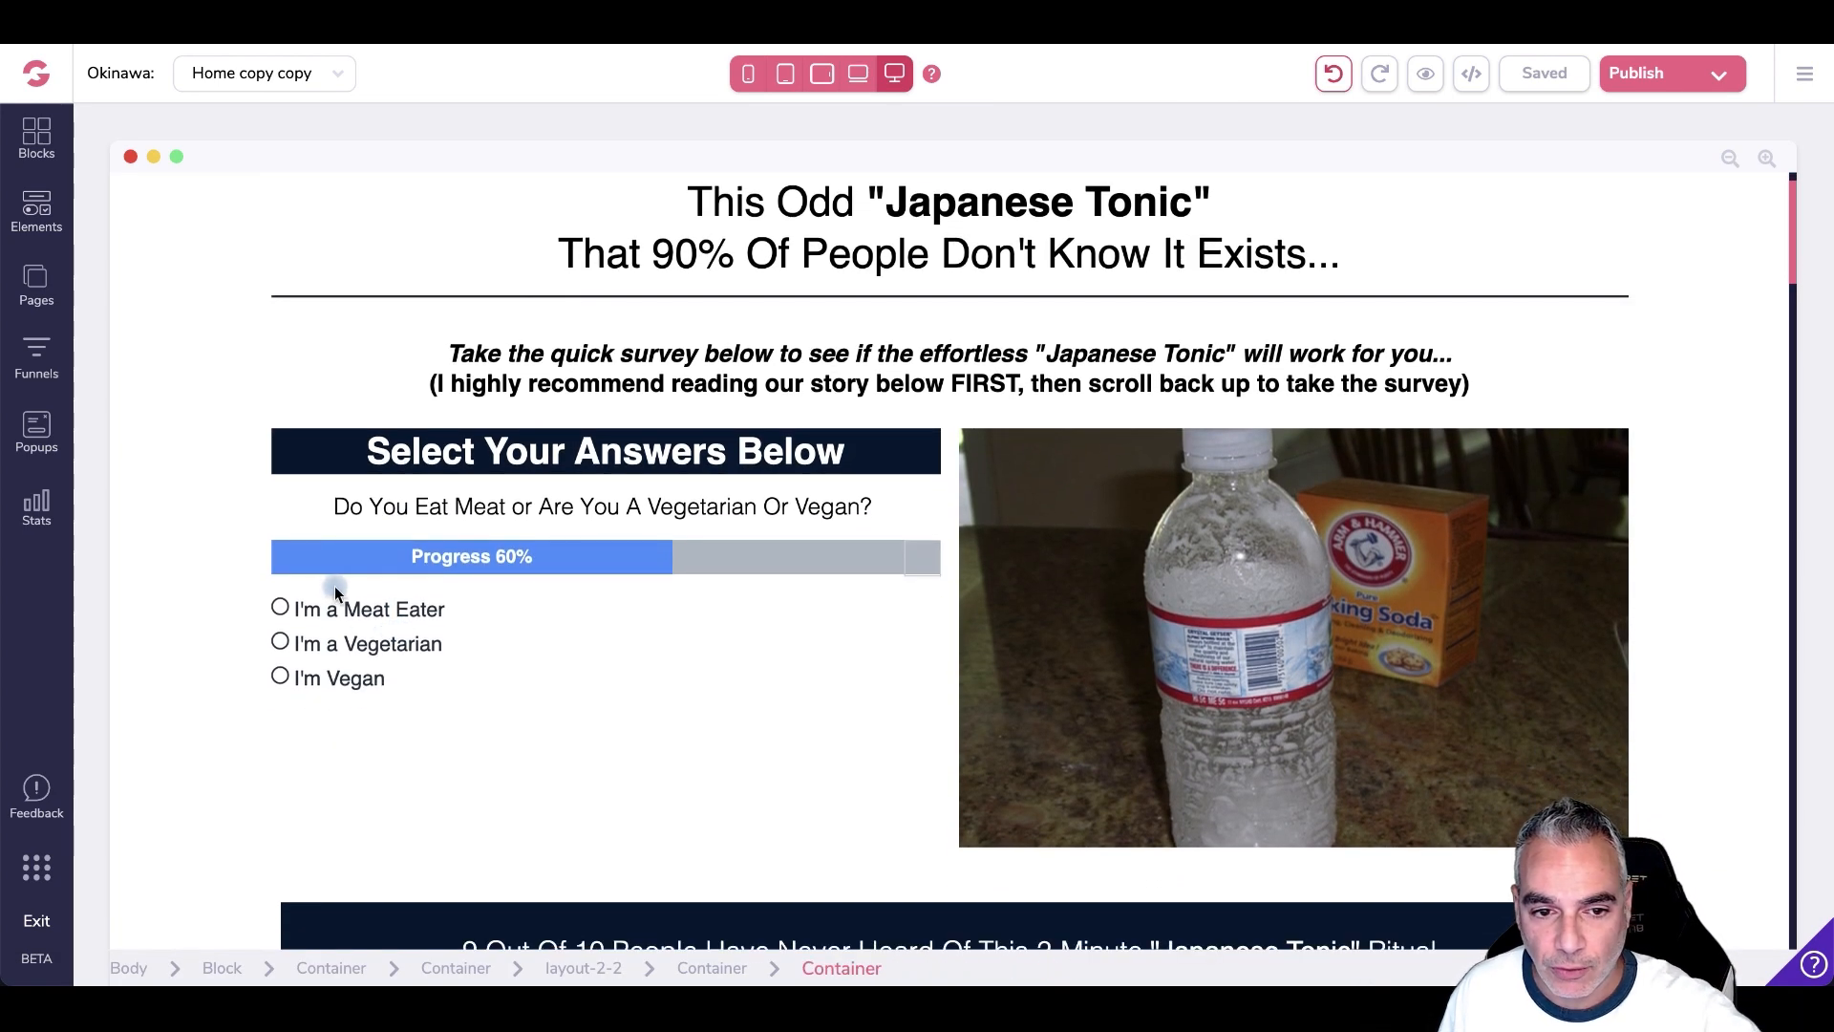
- Open the three remaining survey pages in order and review their exercise, diet and age questions with progress bars and answers
click(37, 283)
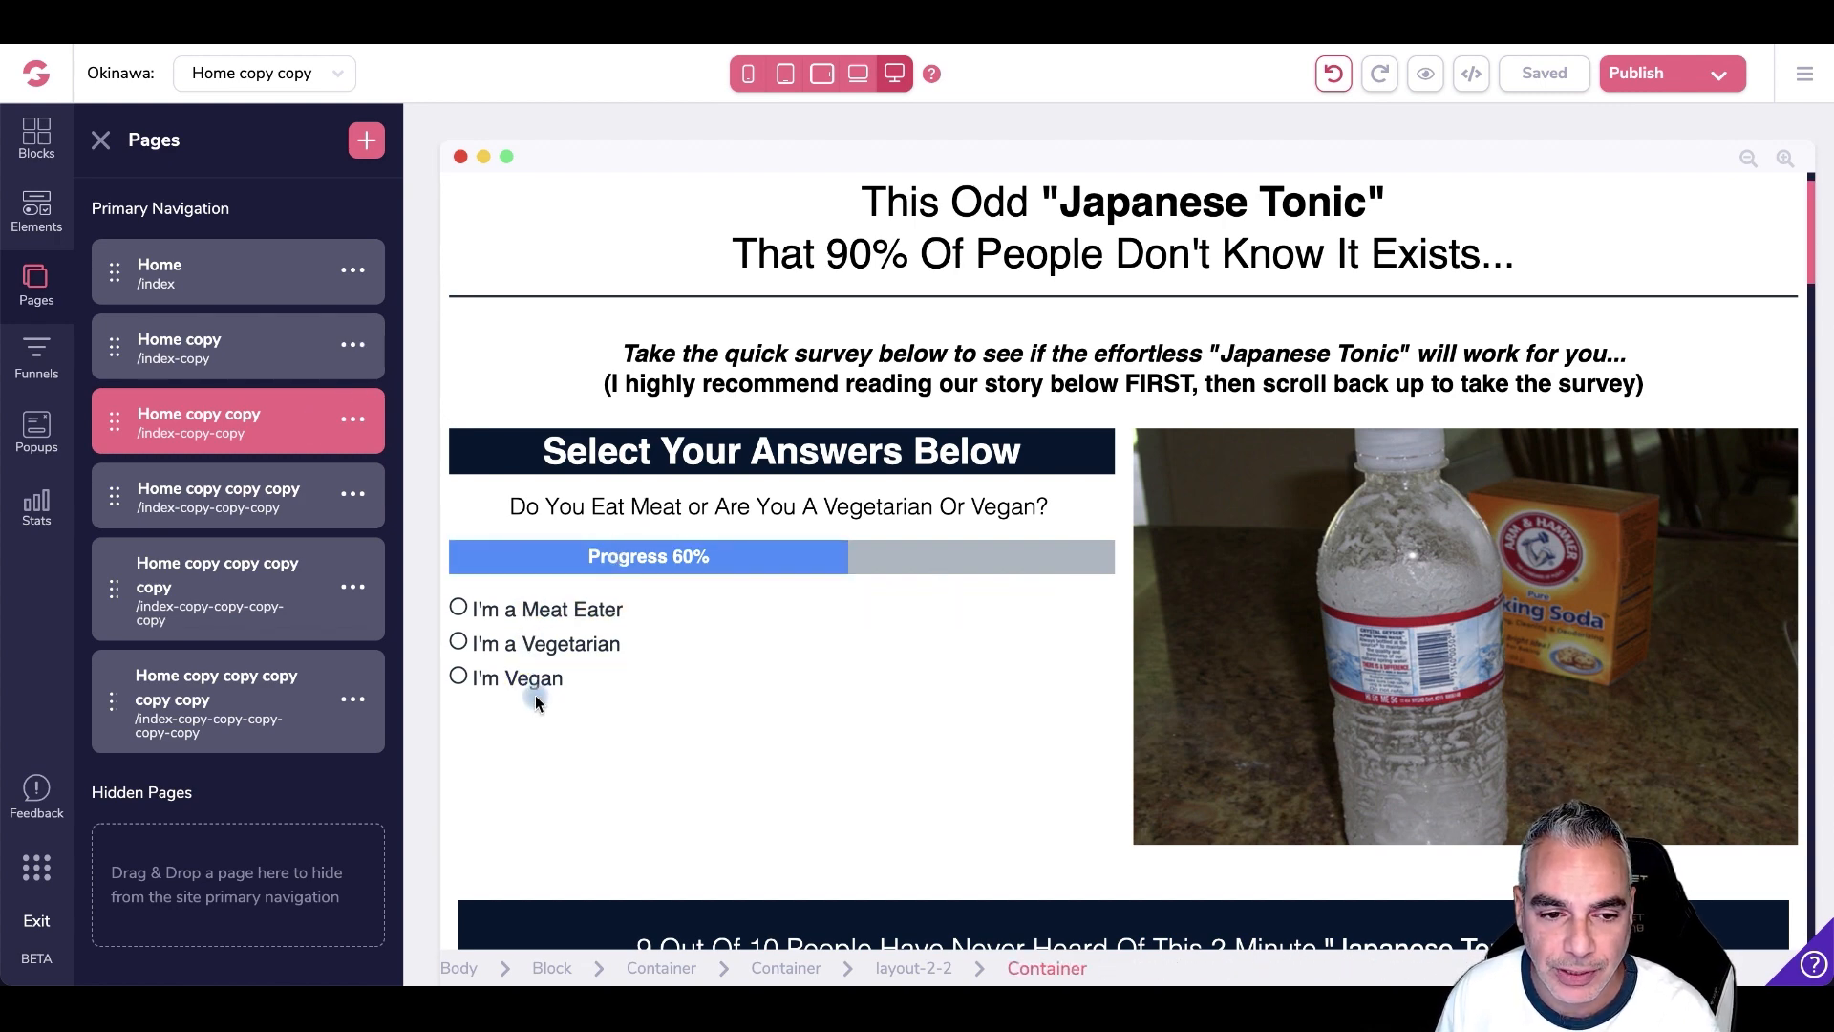
click(307, 501)
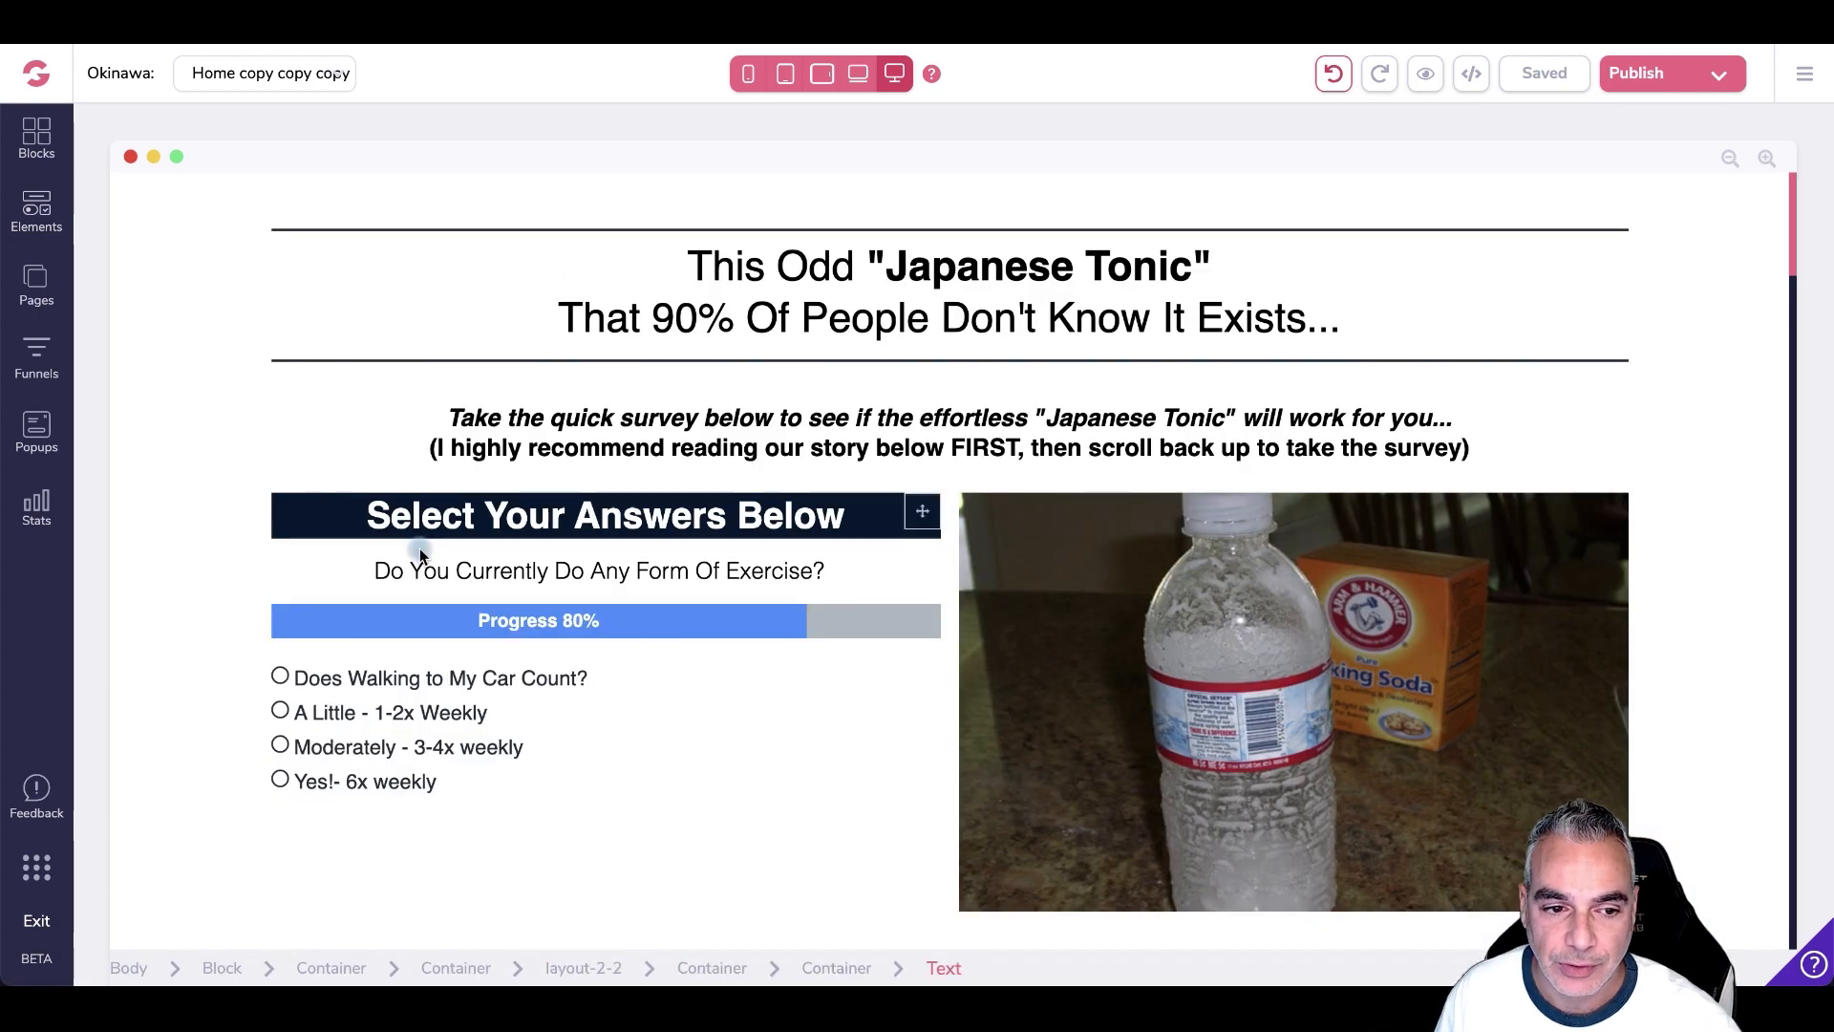
click(50, 294)
click(286, 578)
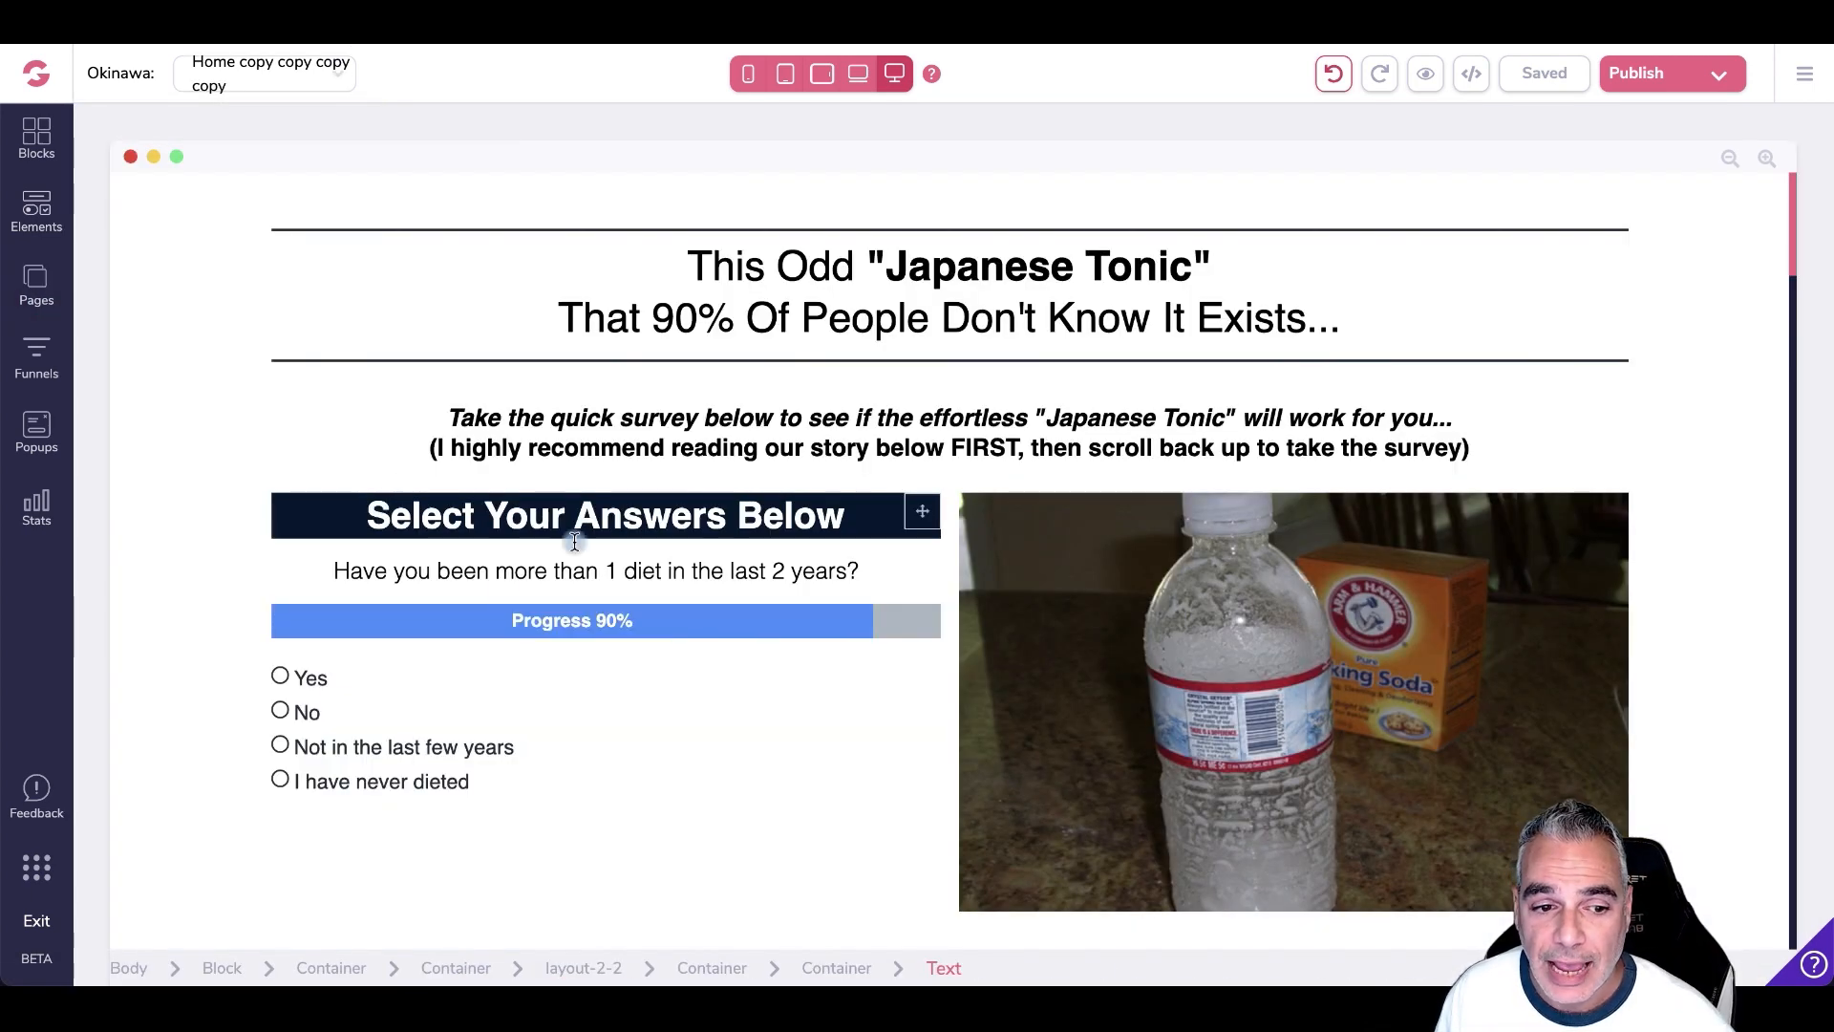
click(38, 286)
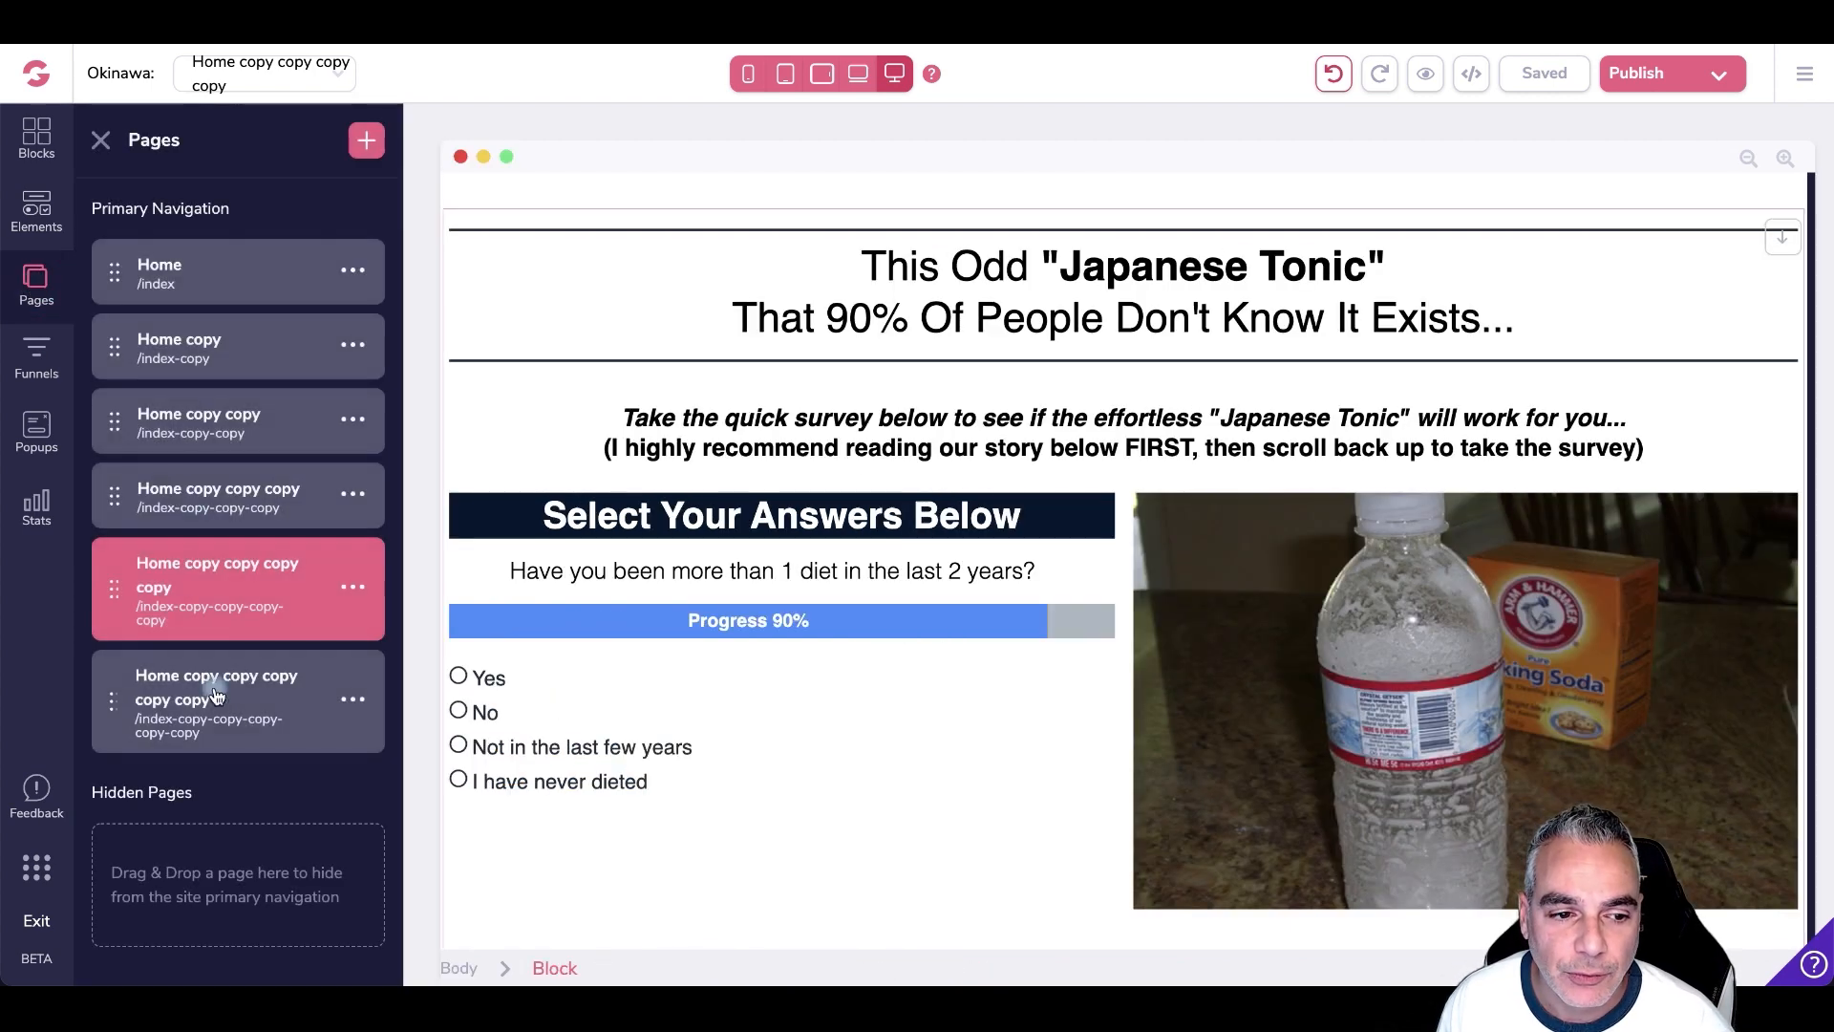
click(227, 697)
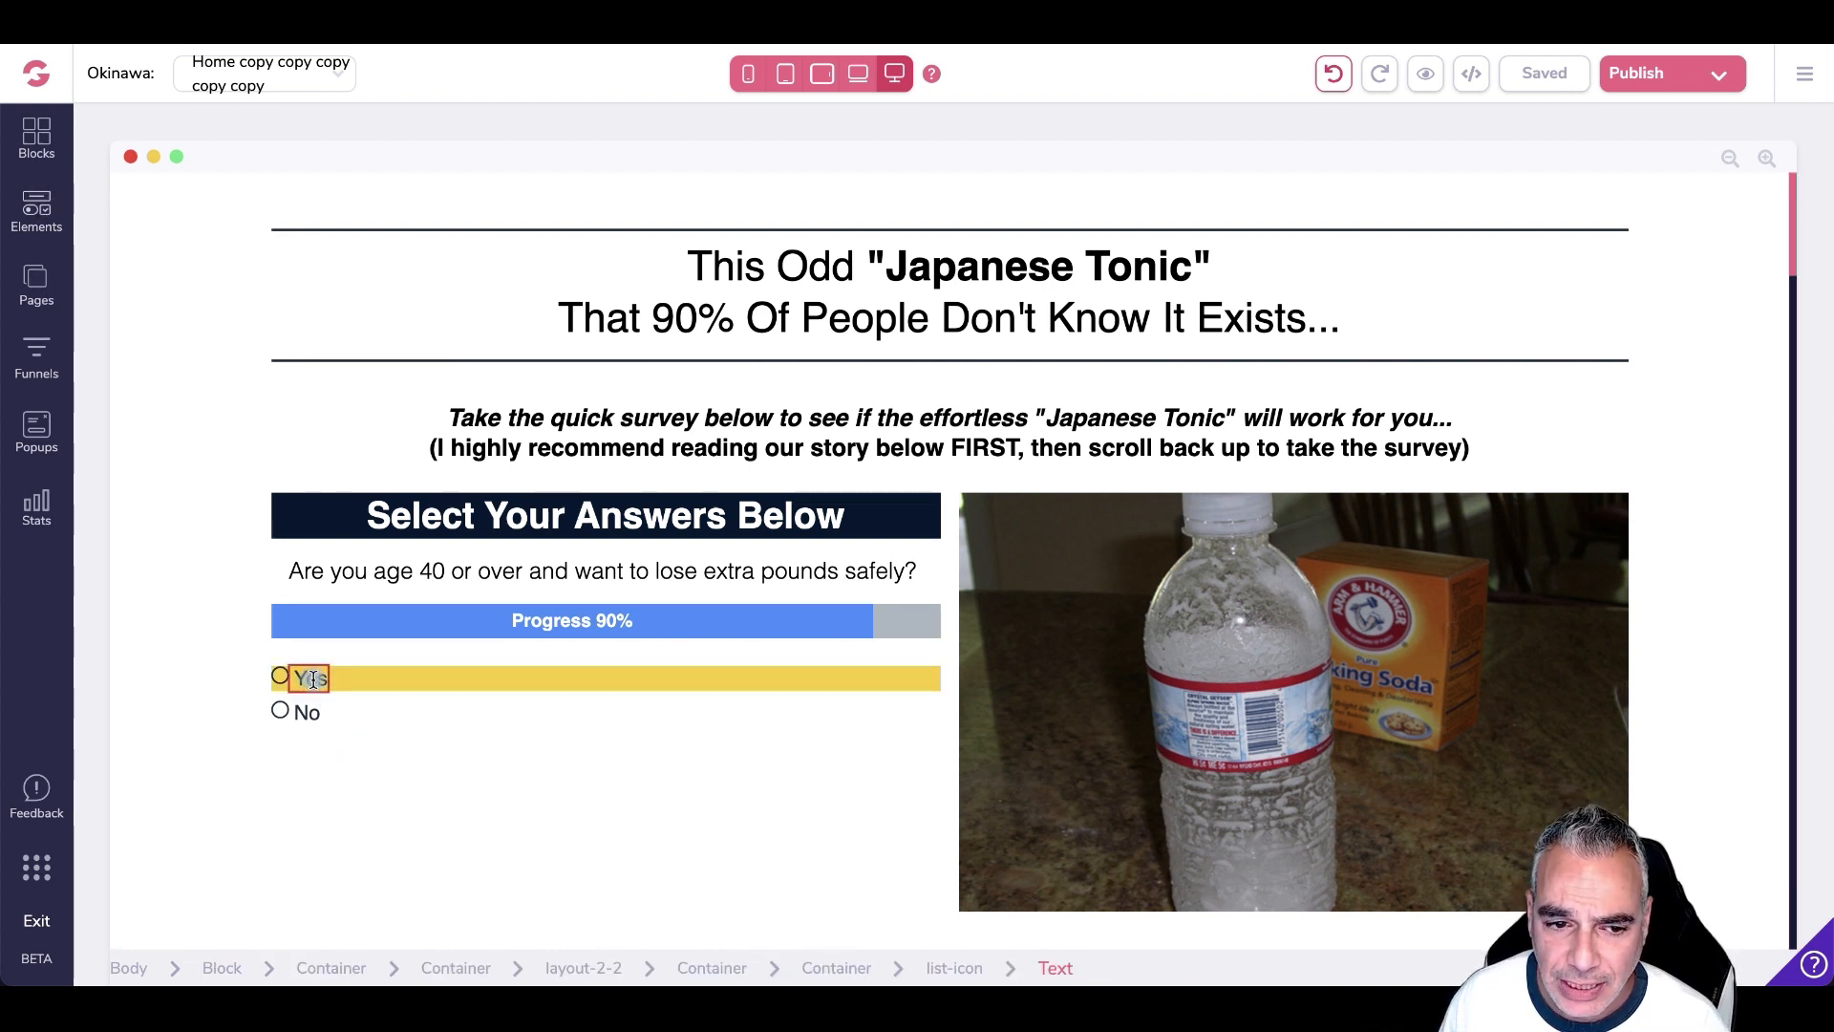
- Open Popup 1 for editing, examine the link settings of its "2-Minute Ritual" button, and leave without saving
click(38, 432)
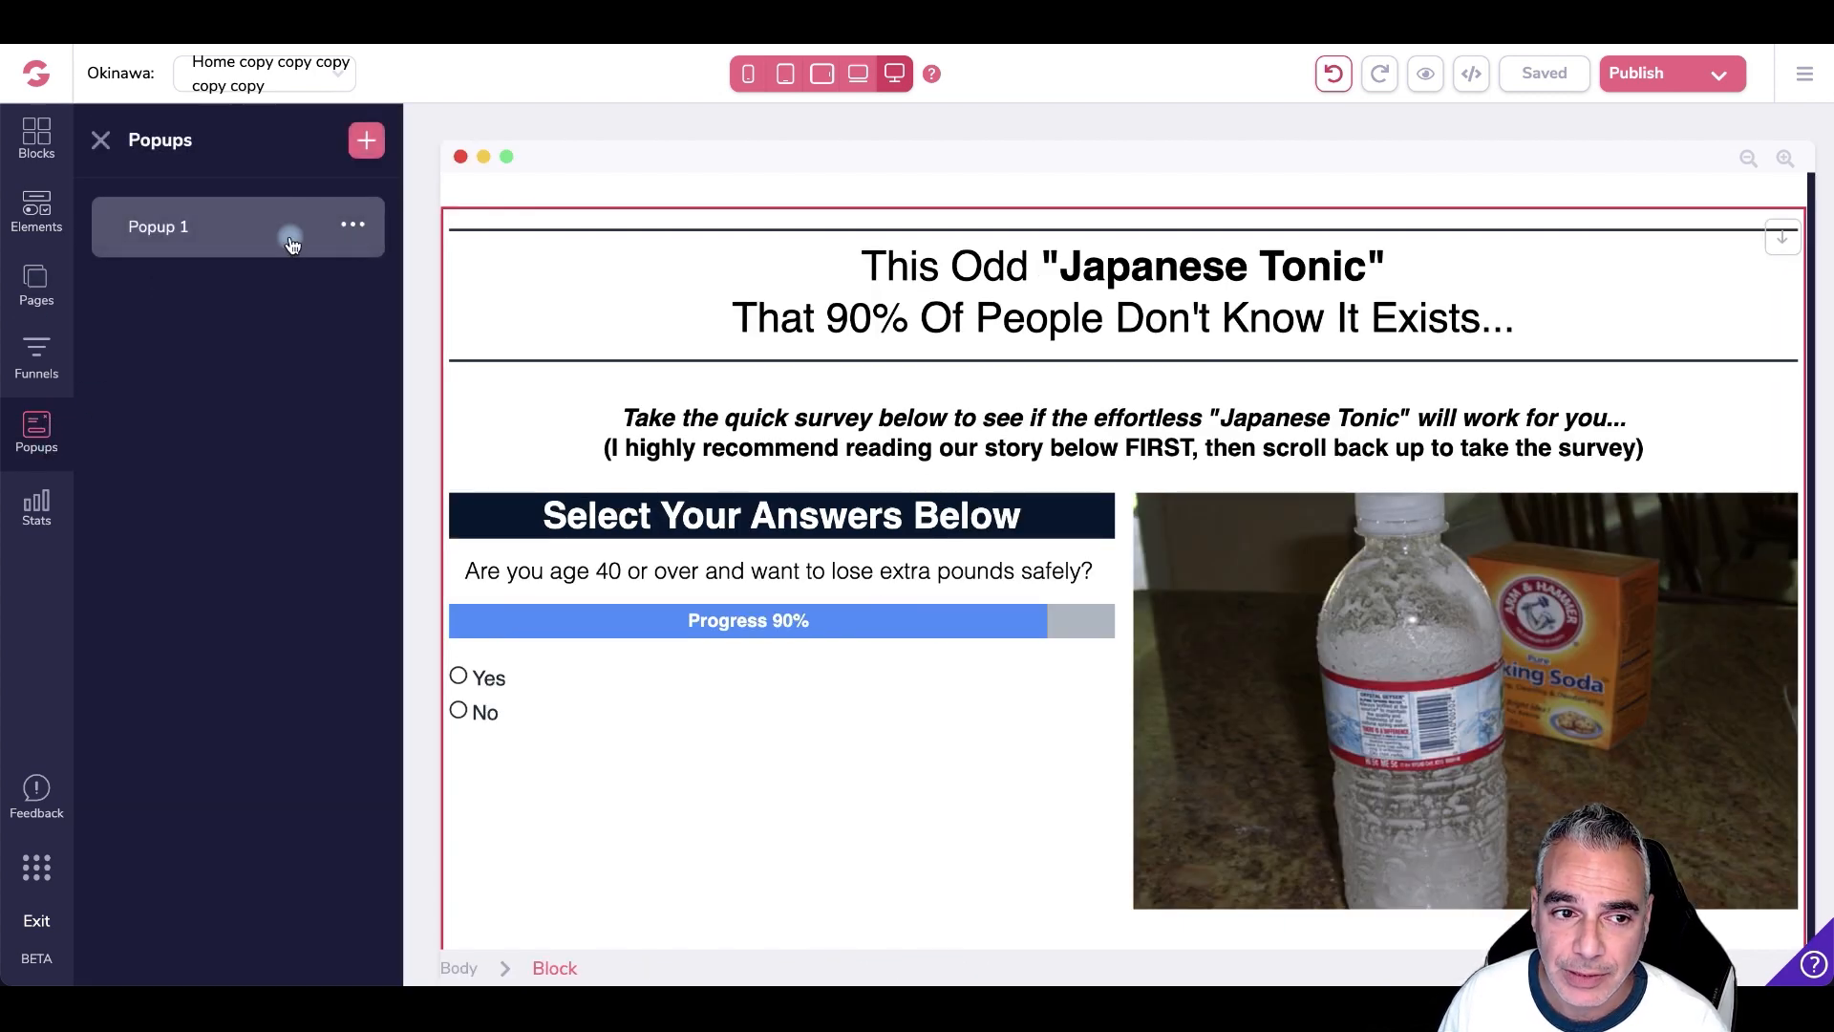
click(331, 245)
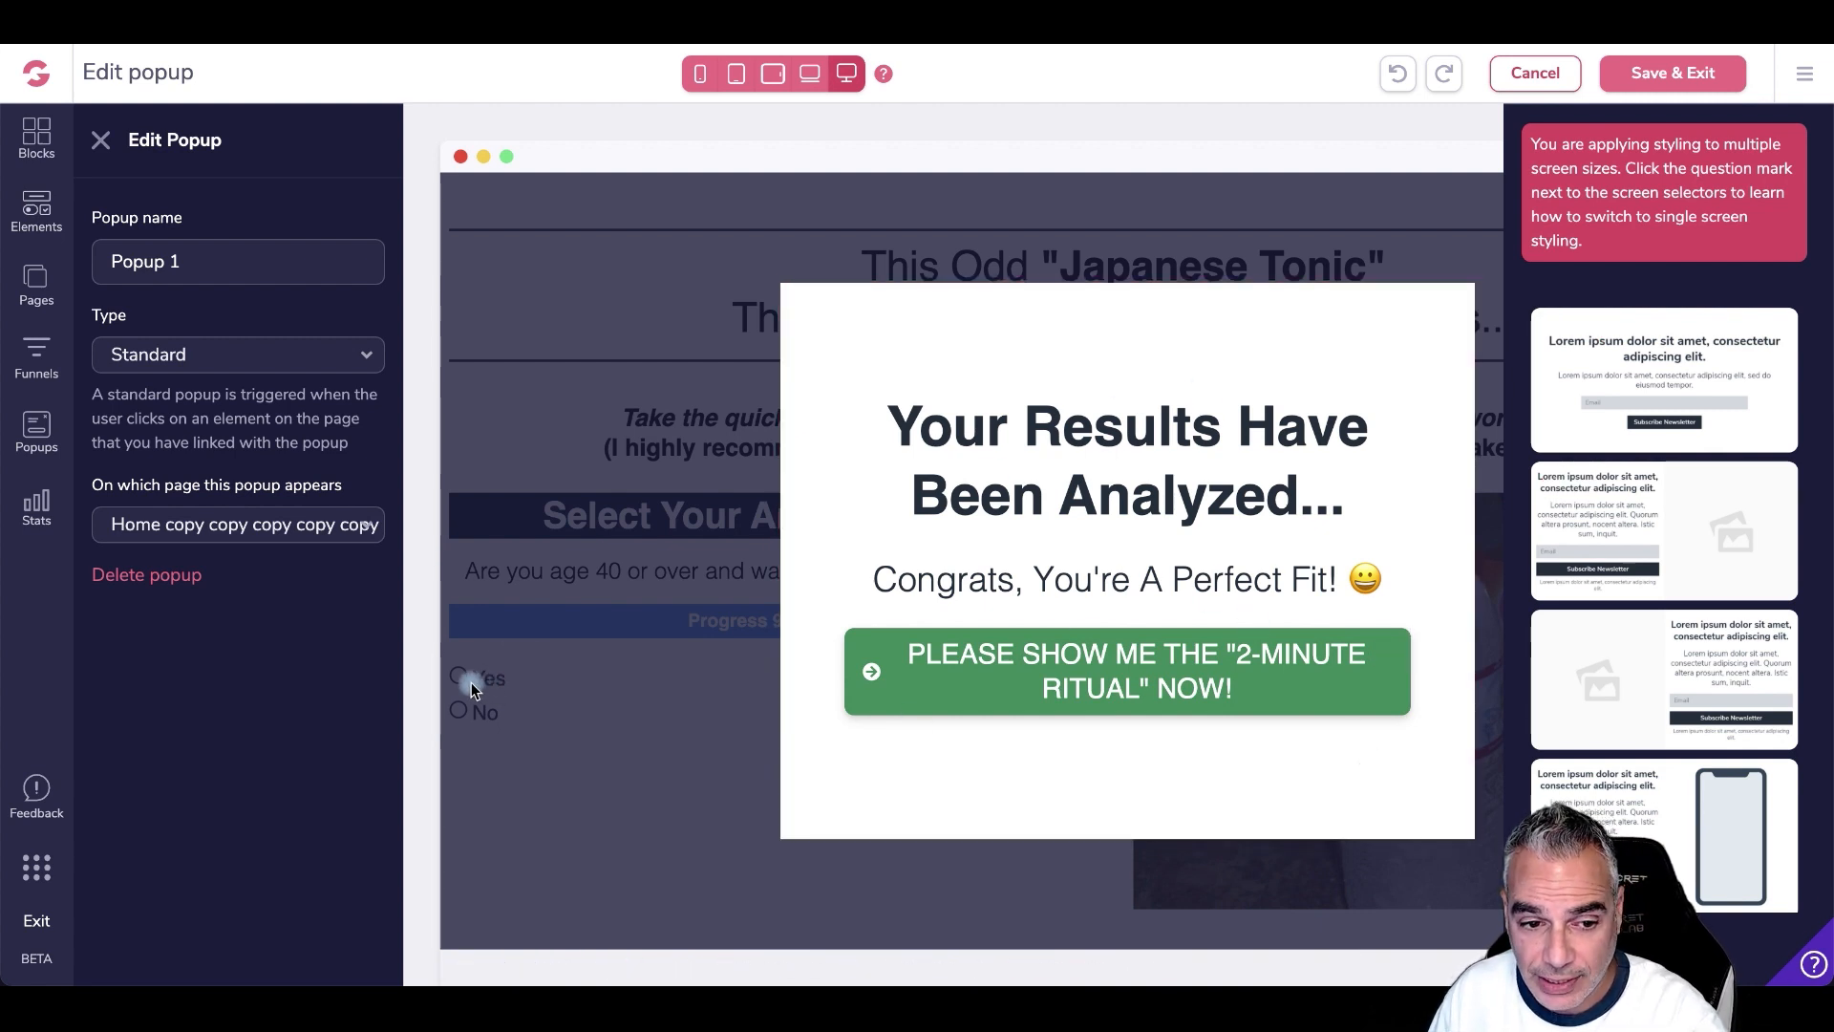
click(958, 673)
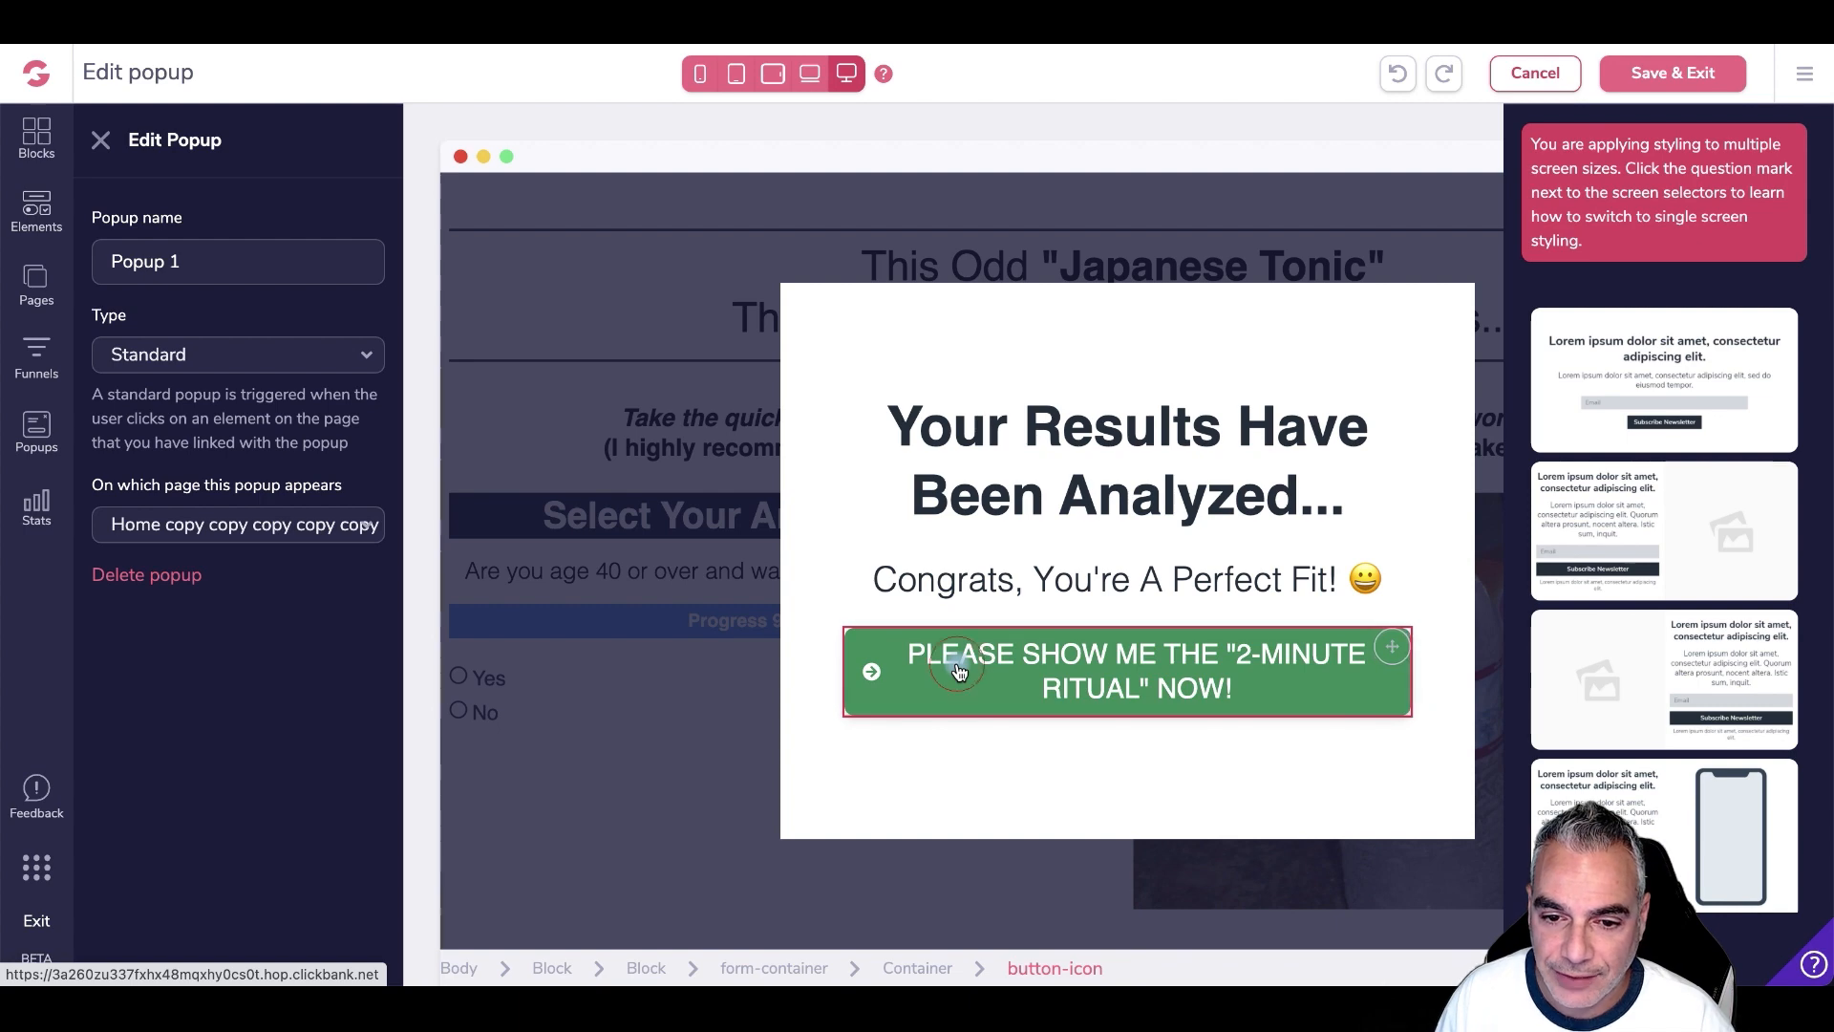
click(1643, 384)
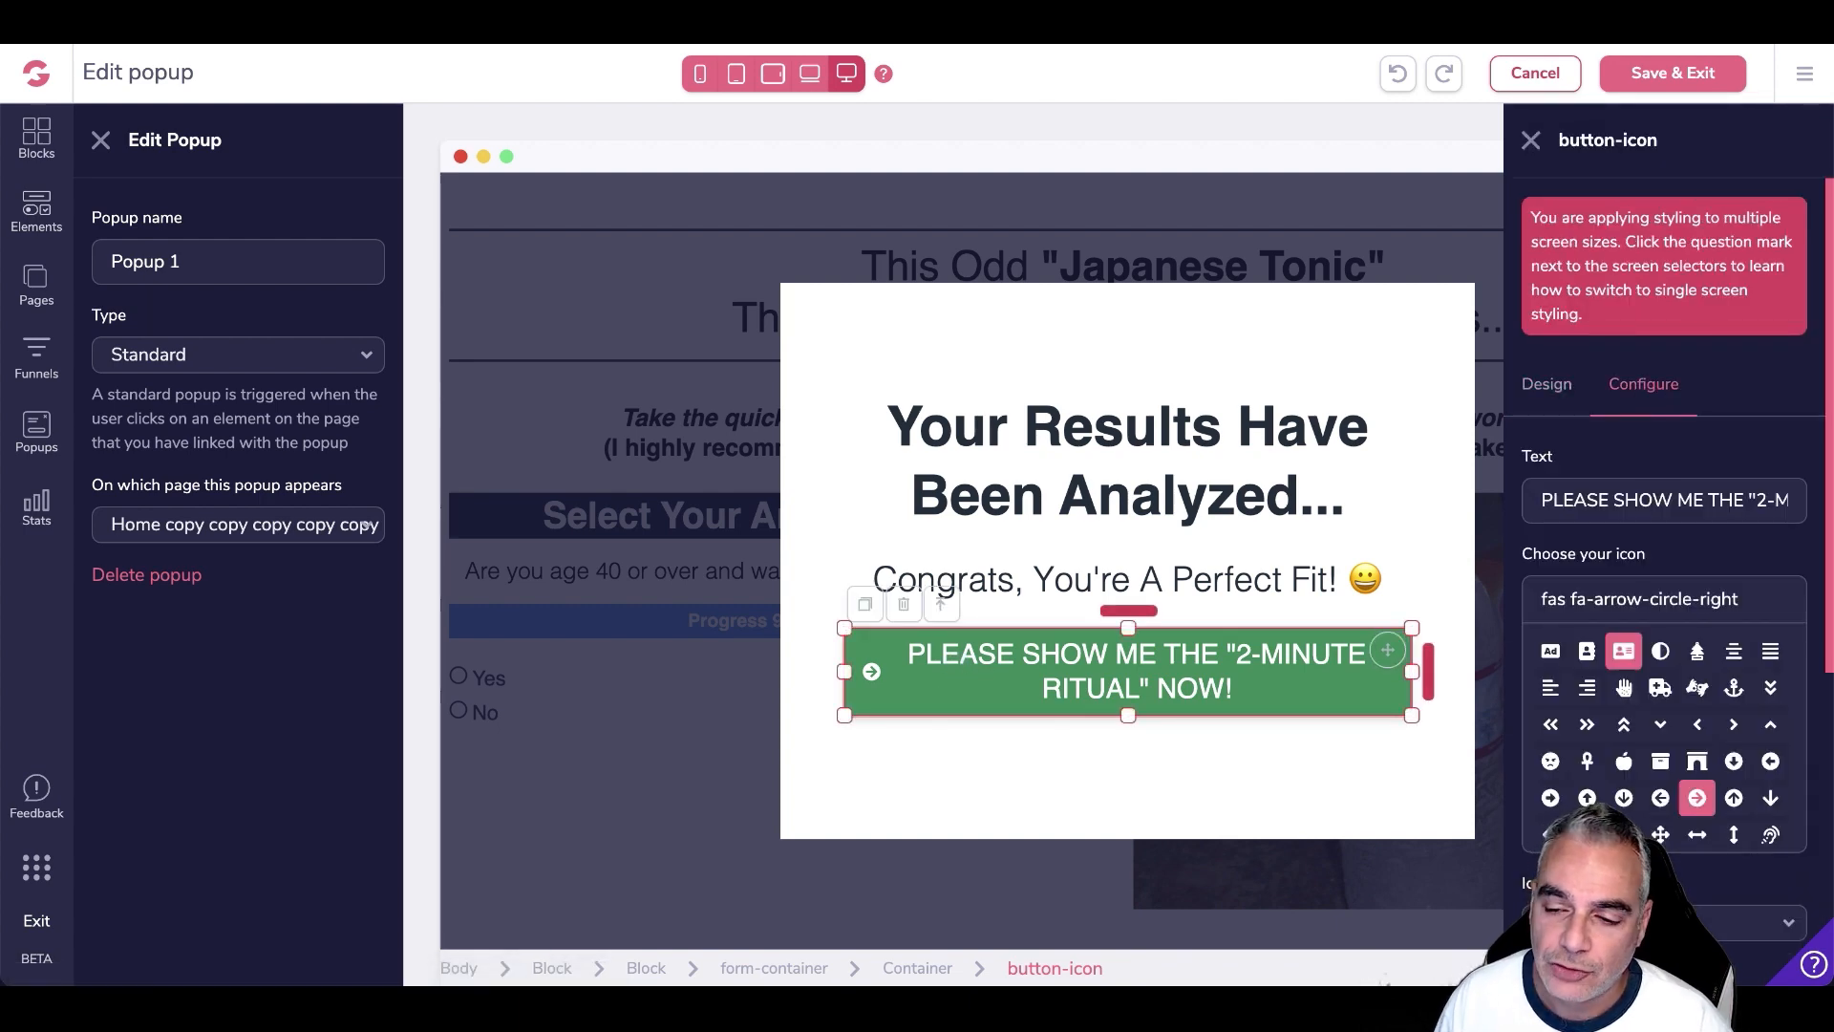
scroll(1684, 855, down, 5)
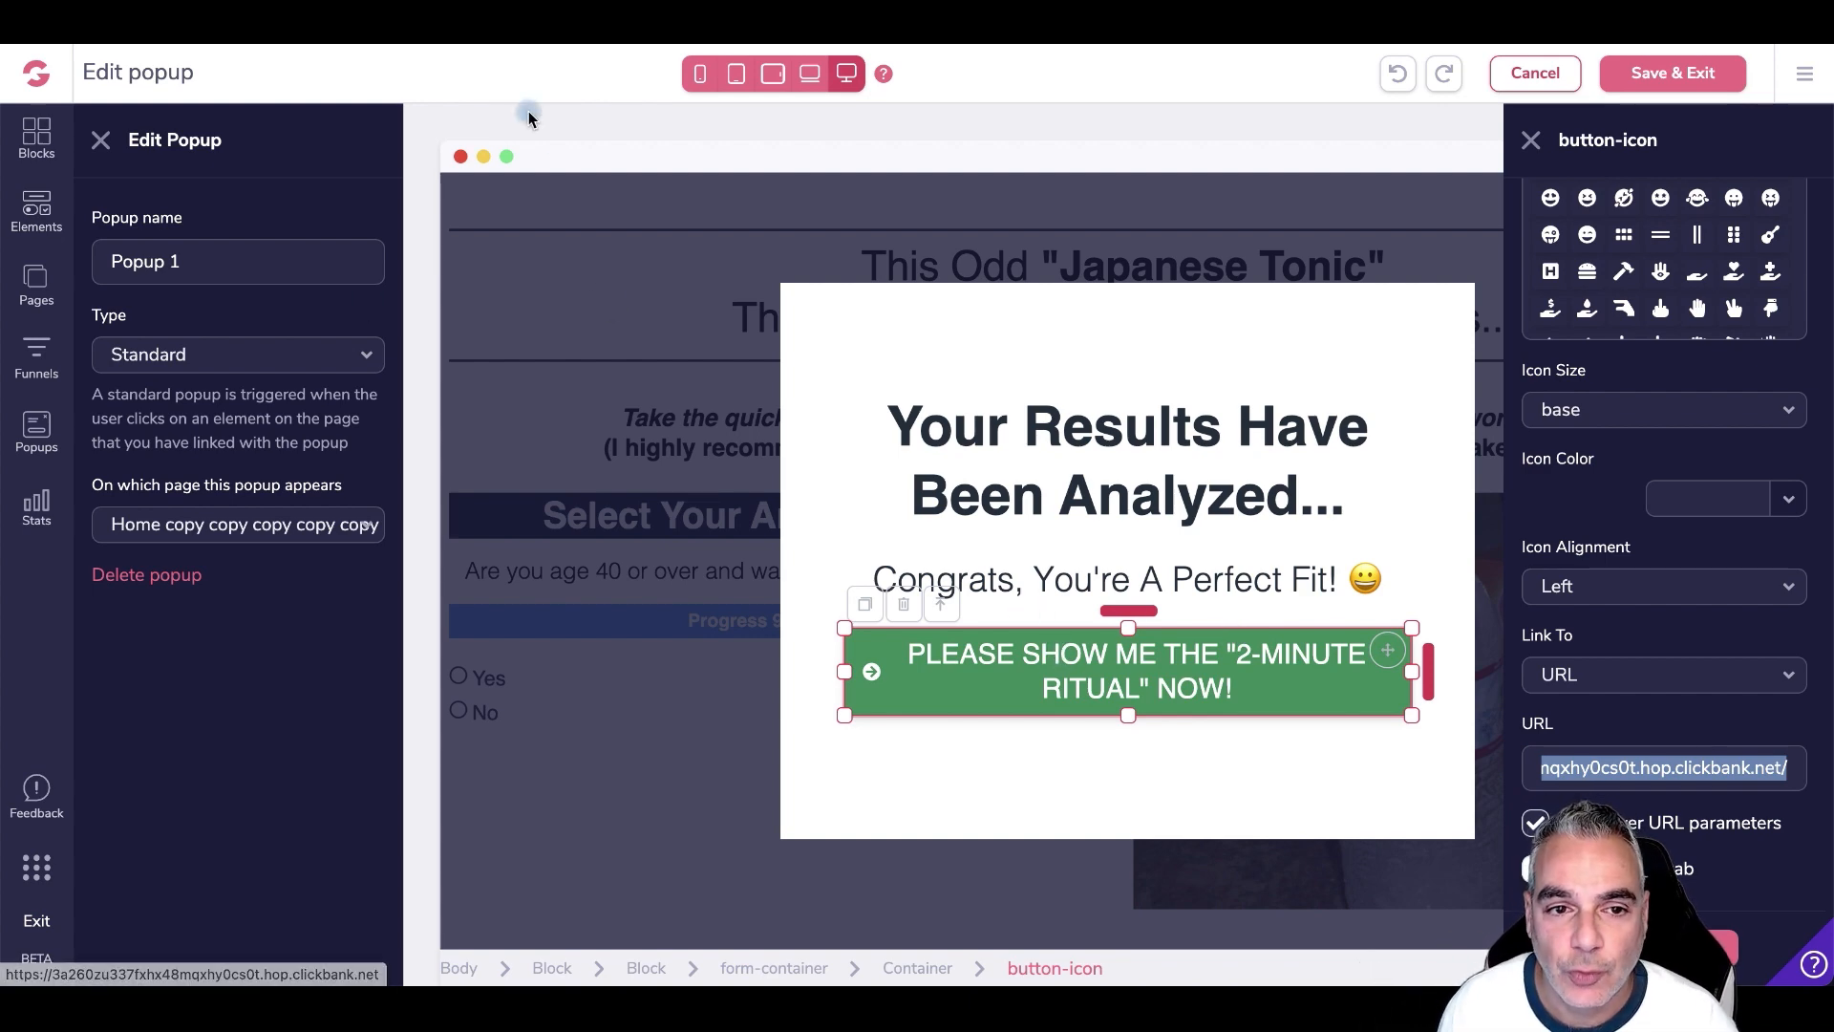
click(1501, 120)
click(1533, 76)
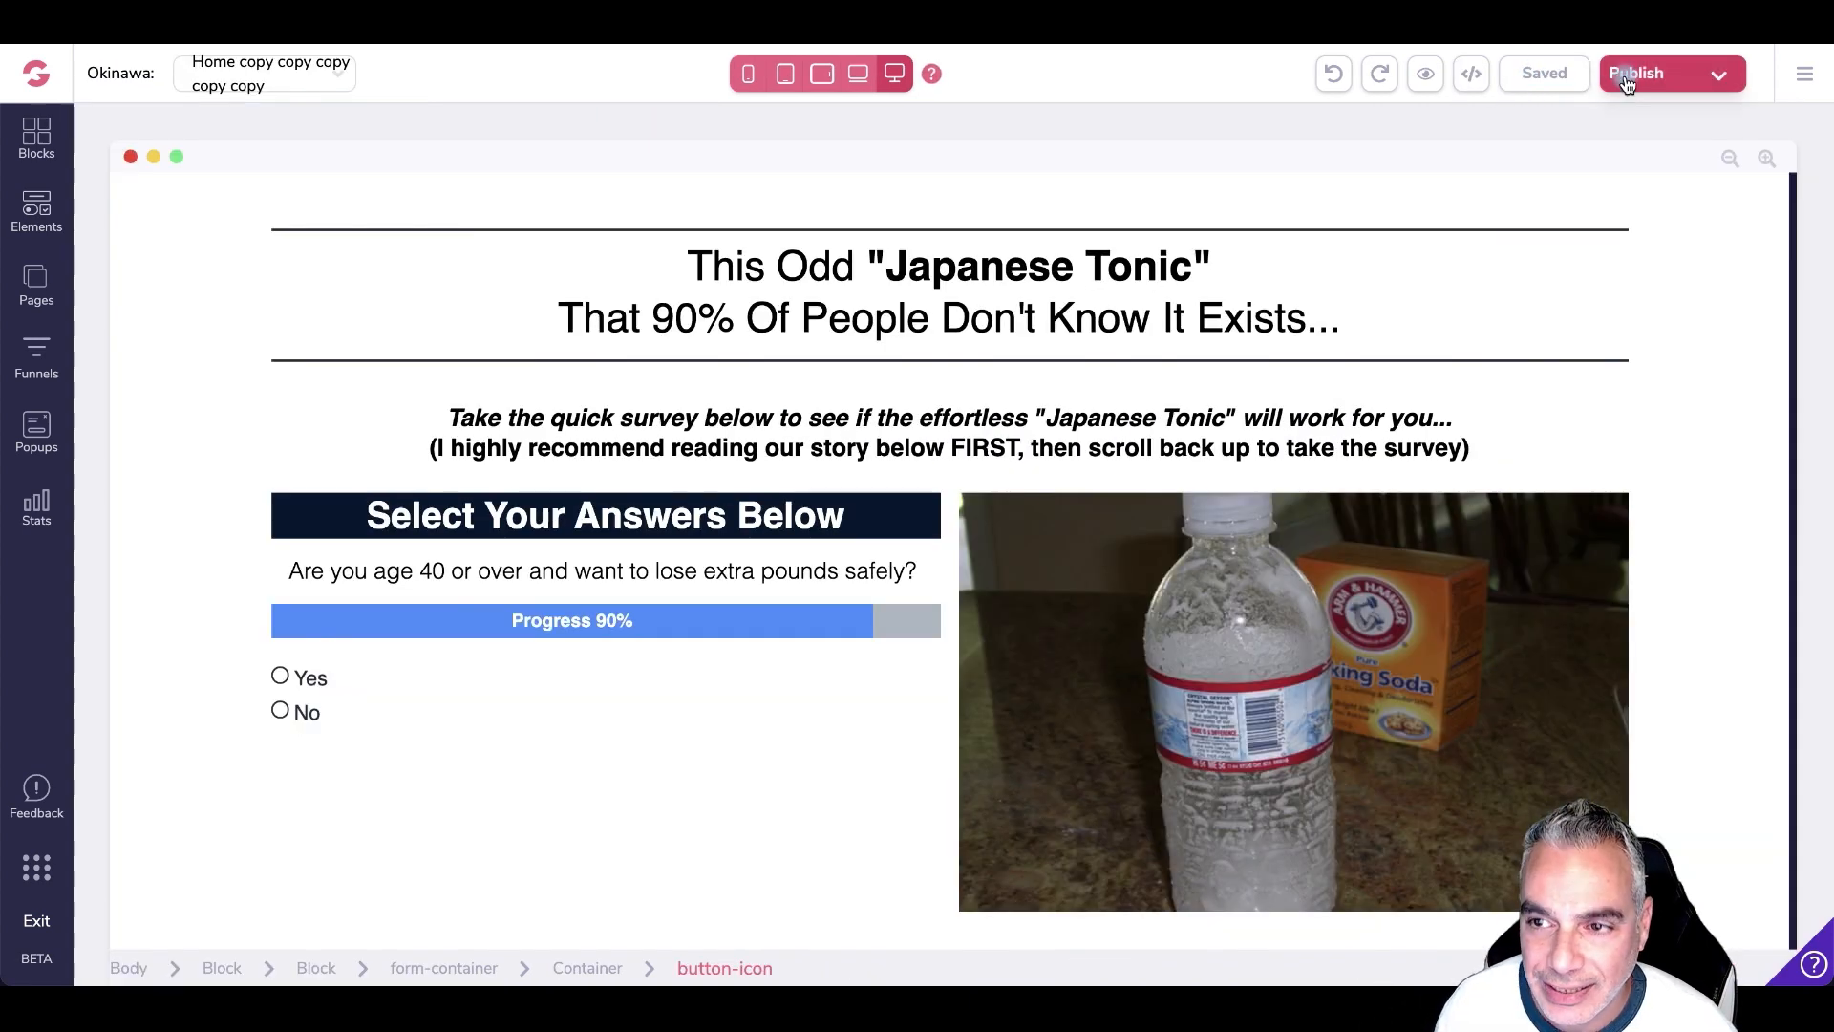
- Open the published JapaneseTonic site from the publish settings and load its Home page by shortening the page address
click(1744, 75)
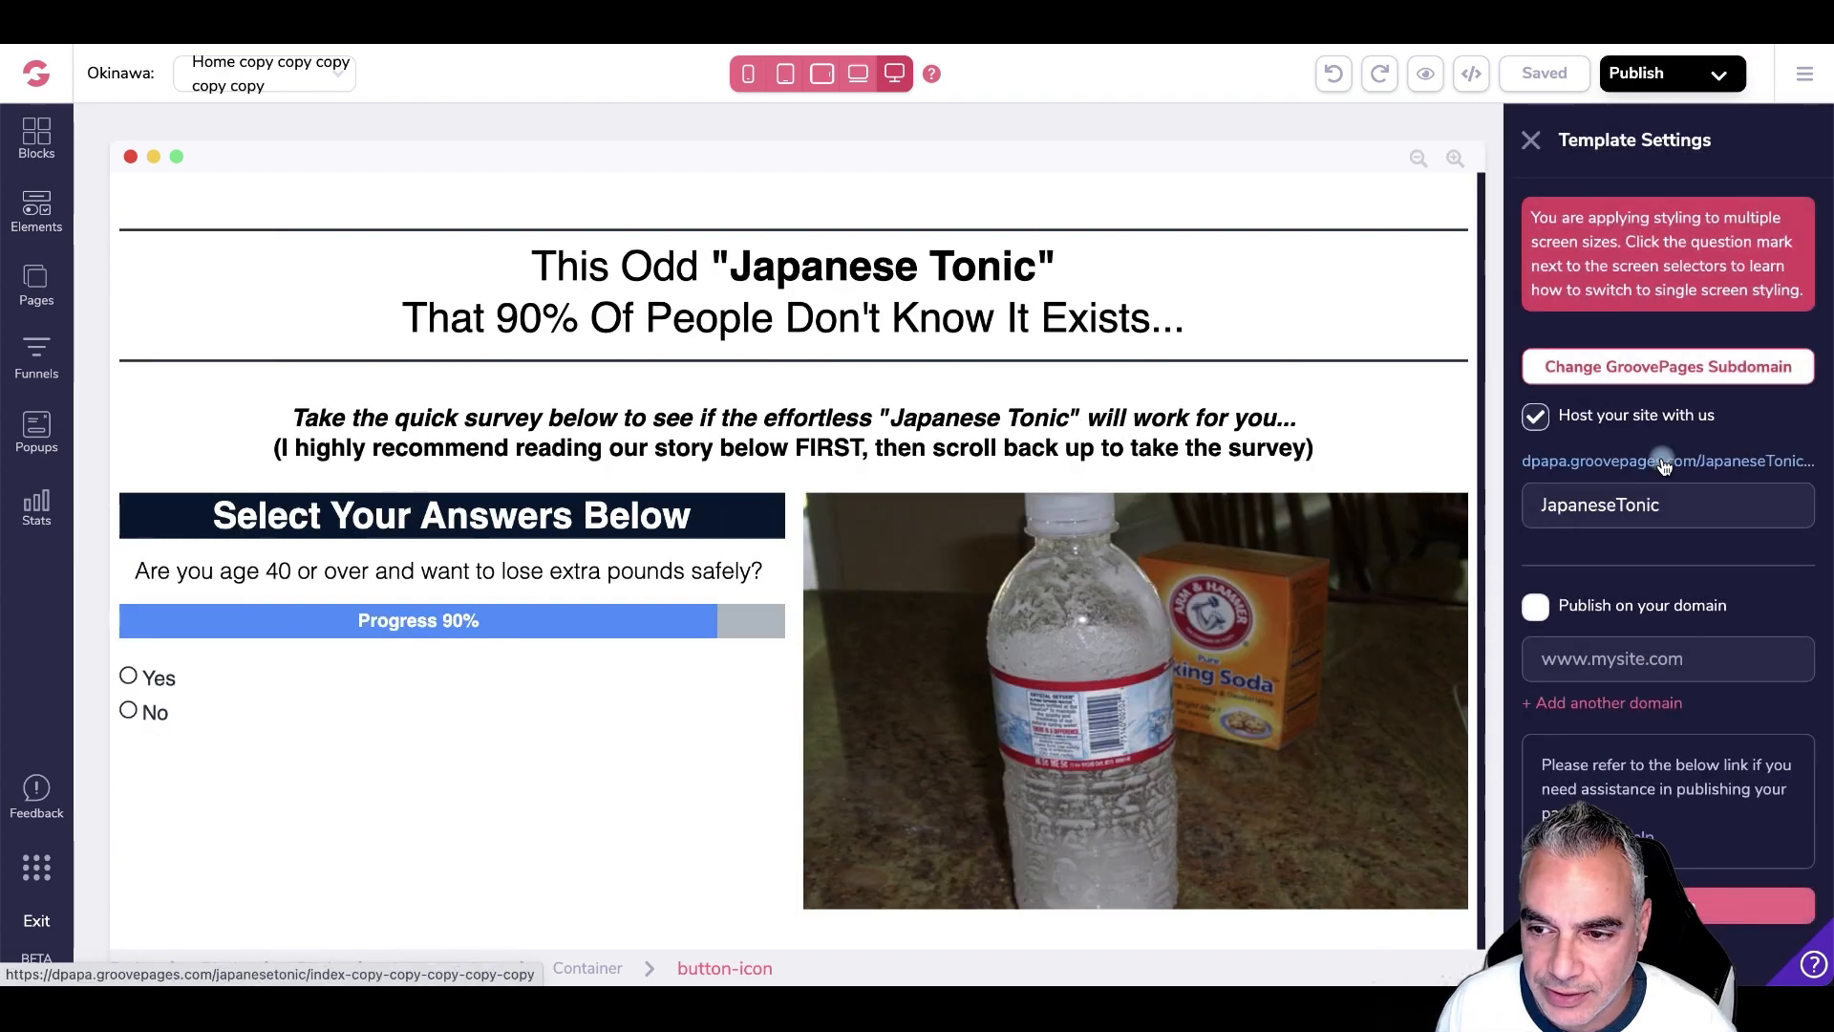
click(1661, 461)
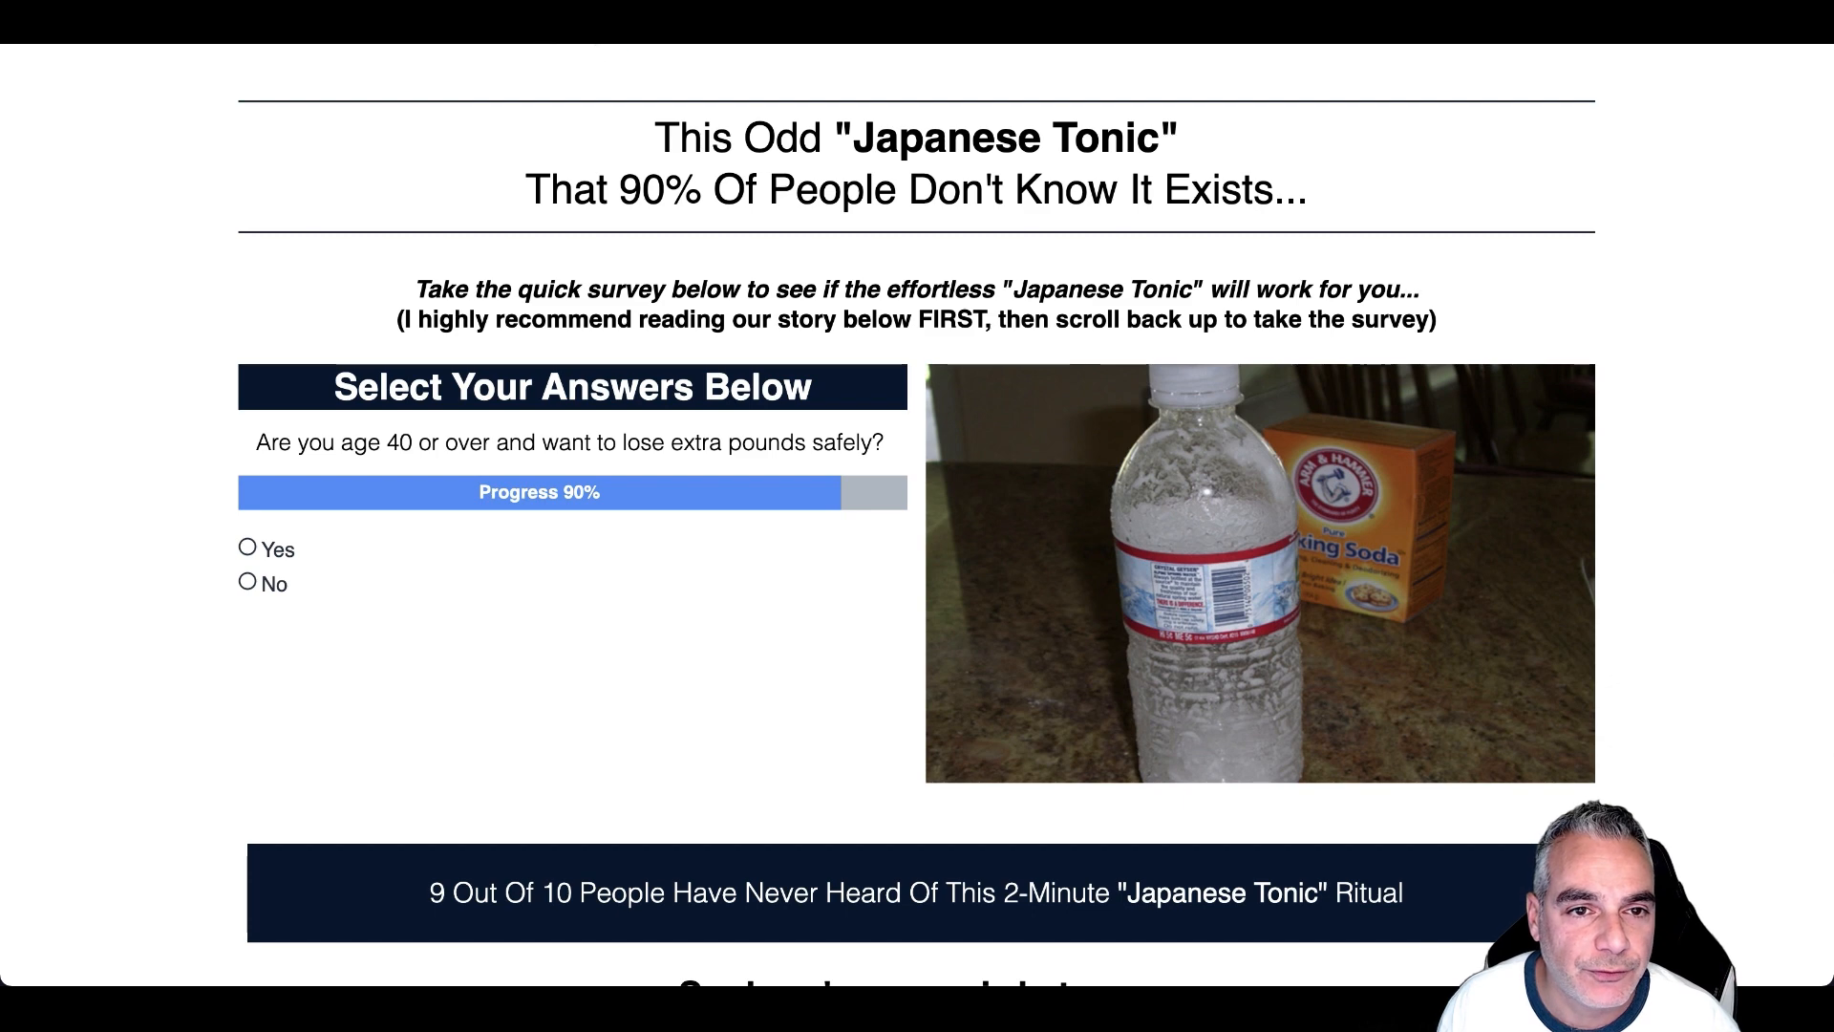
key(BackSpace)
key(Return)
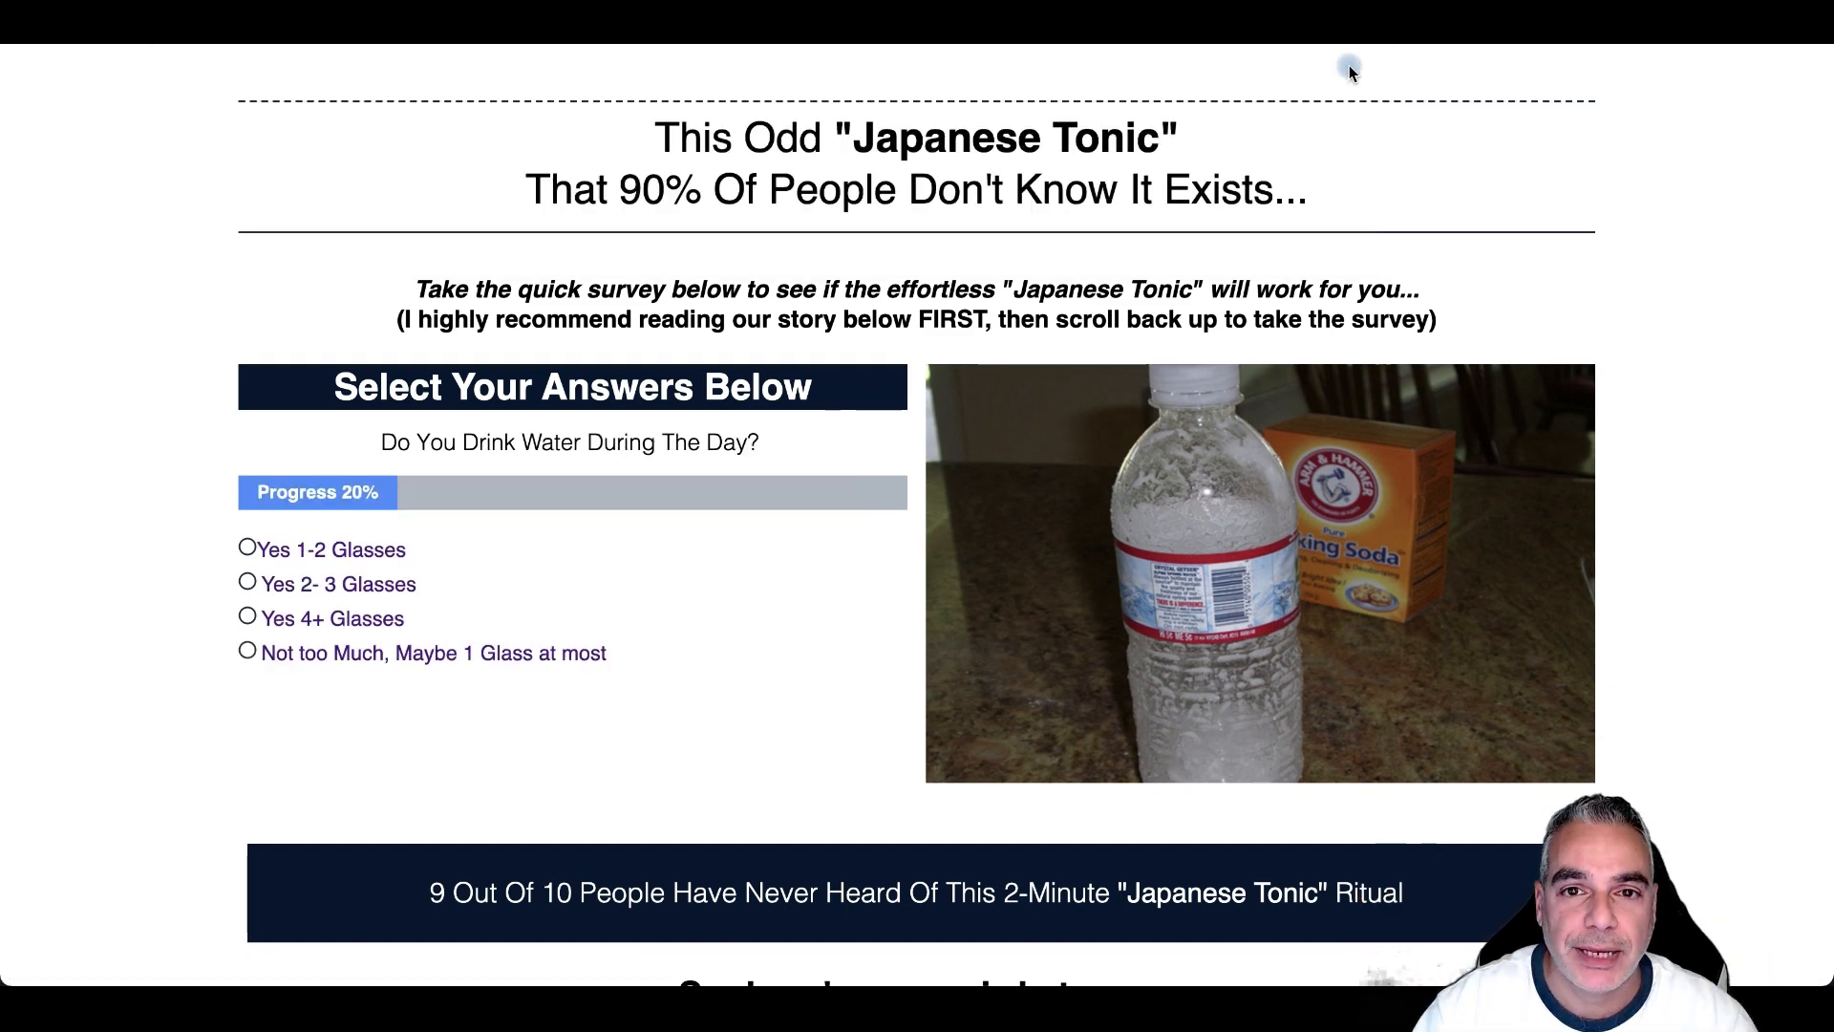
- Read through the published Home page down to its closing survey button and return to the water question
scroll(1000, 322, down, 15)
scroll(999, 322, down, 15)
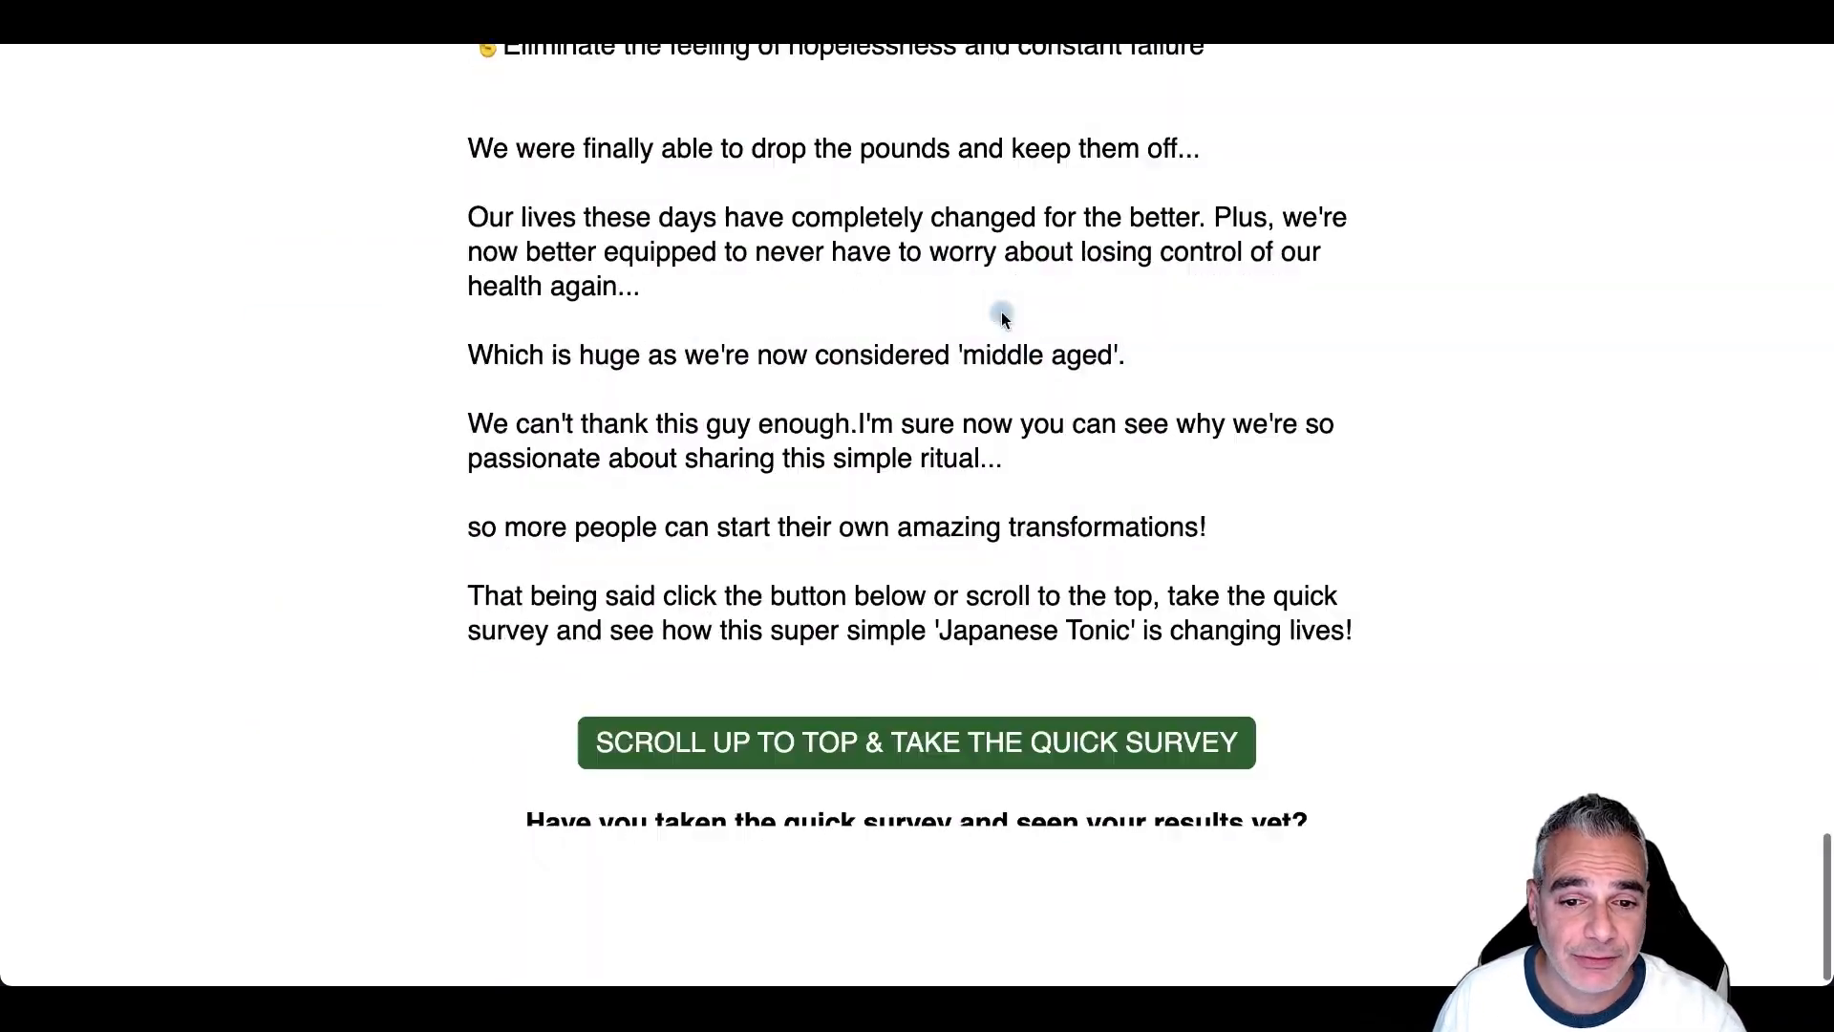
scroll(1001, 315, up, 20)
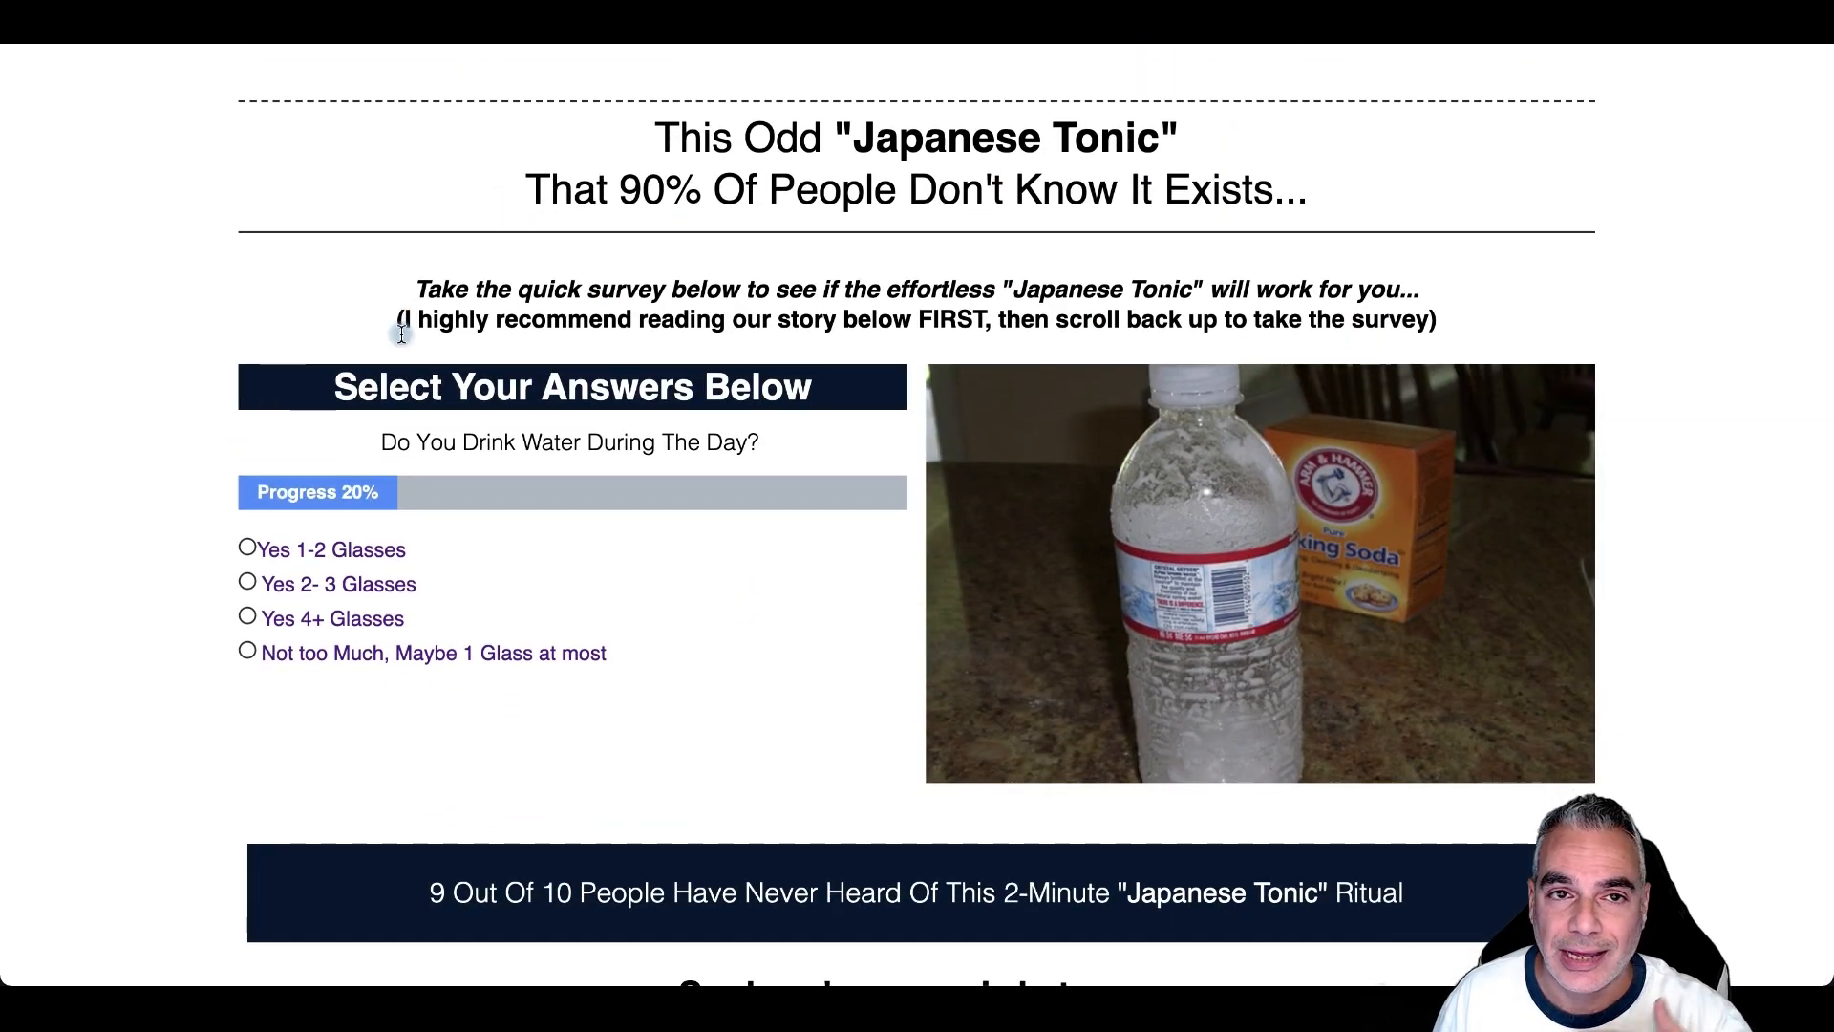
scroll(573, 302, down, 3)
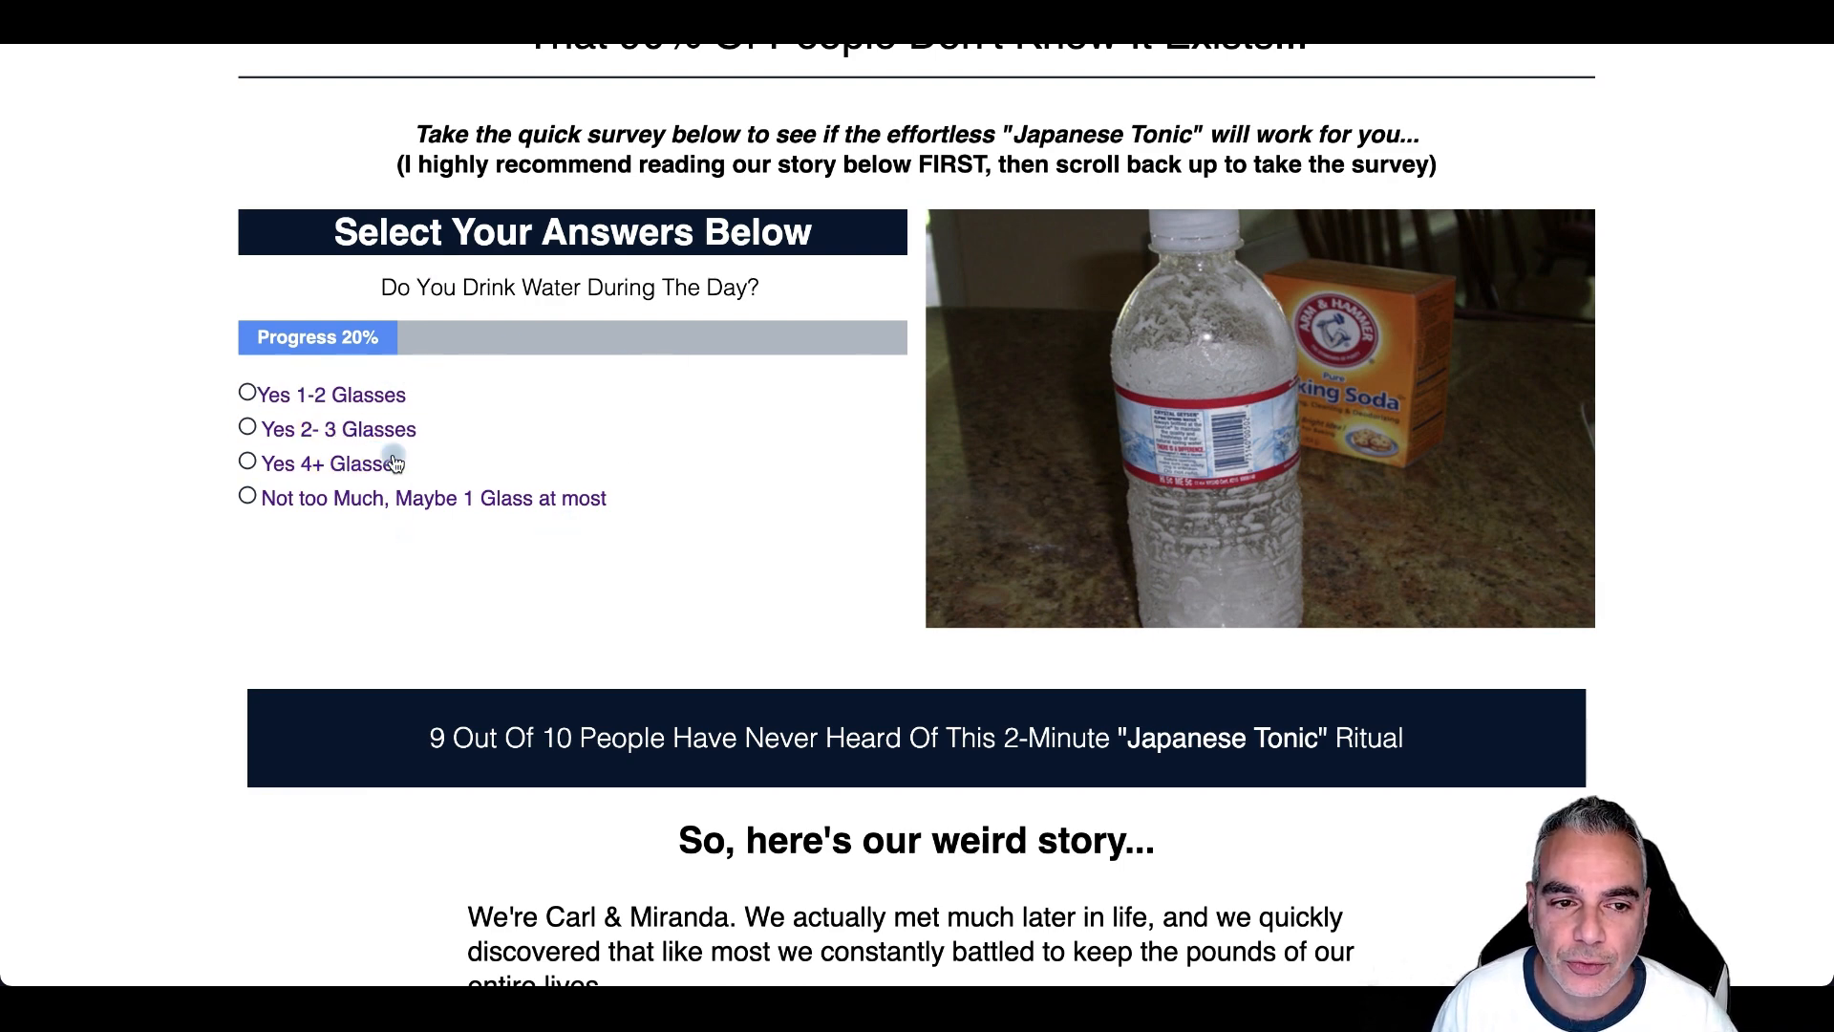
scroll(472, 253, up, 1)
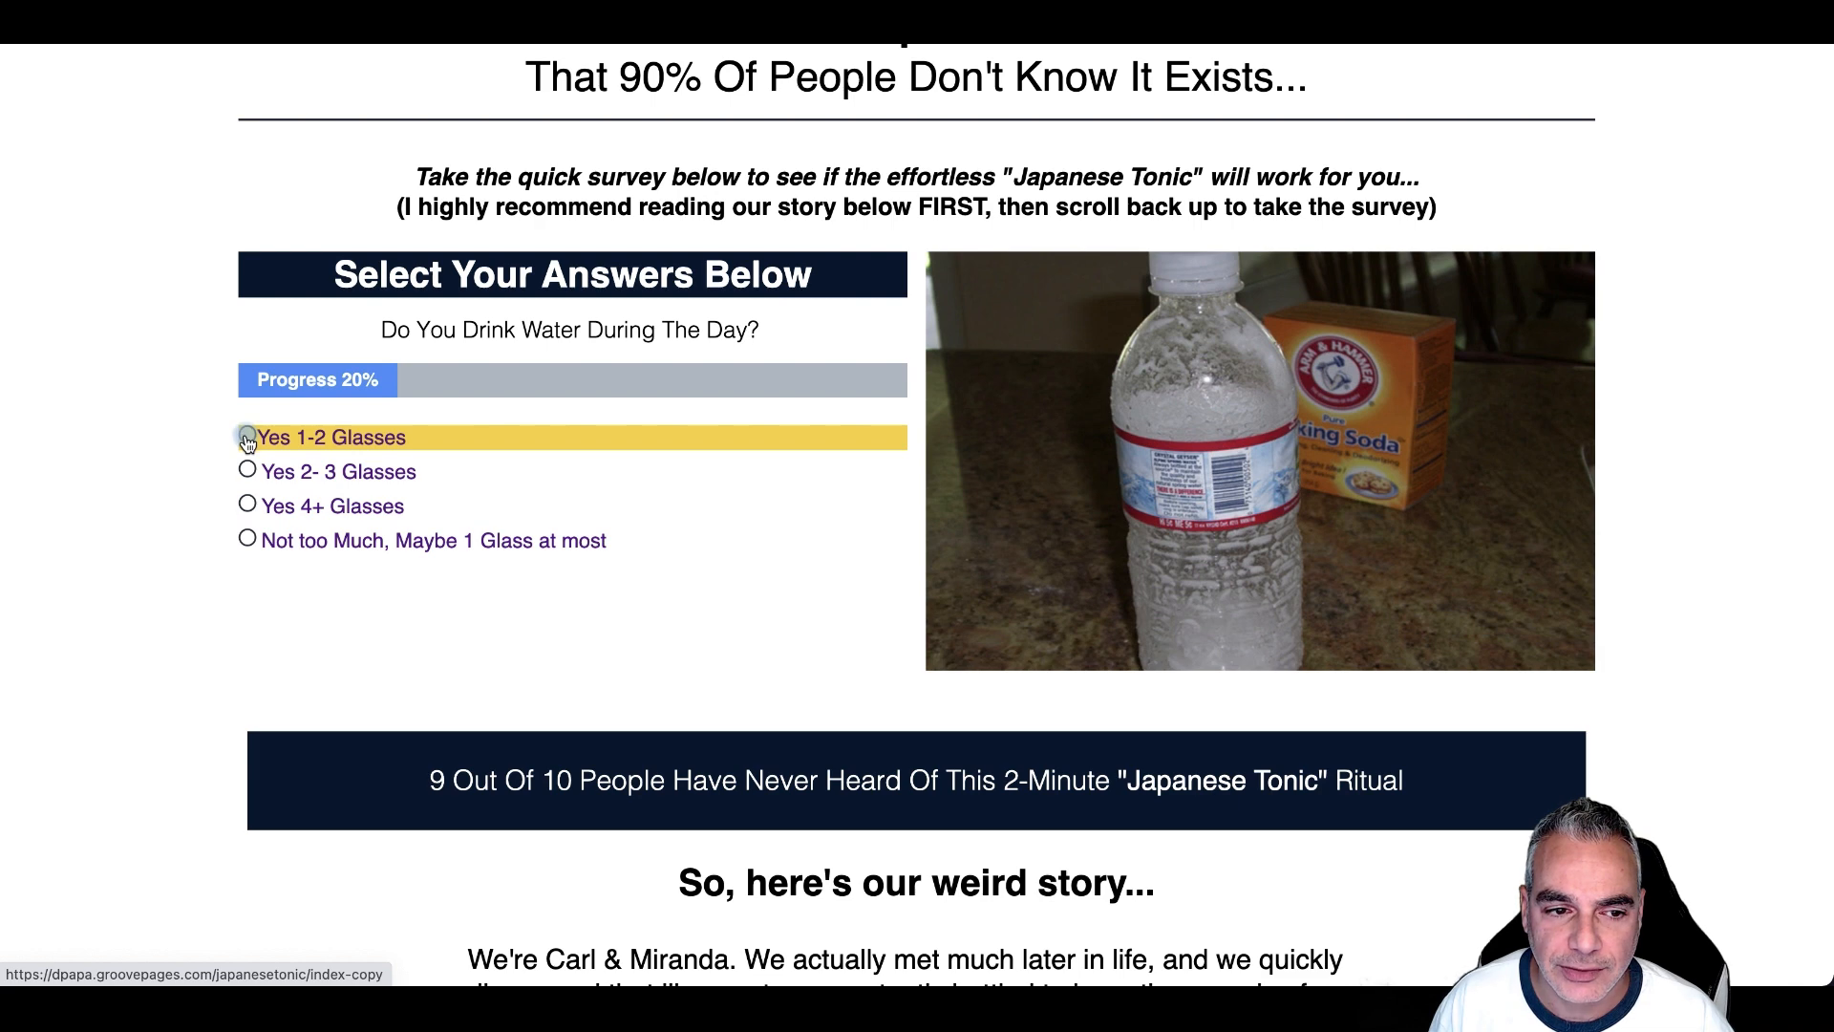
- Test the live survey with "Yes 1-2 Glasses", "Yes 1-2 Cups", "I'm a Vegetarian", "Moderately - 3-4x weekly" and "Yes", and follow the results popup's offer button
click(248, 440)
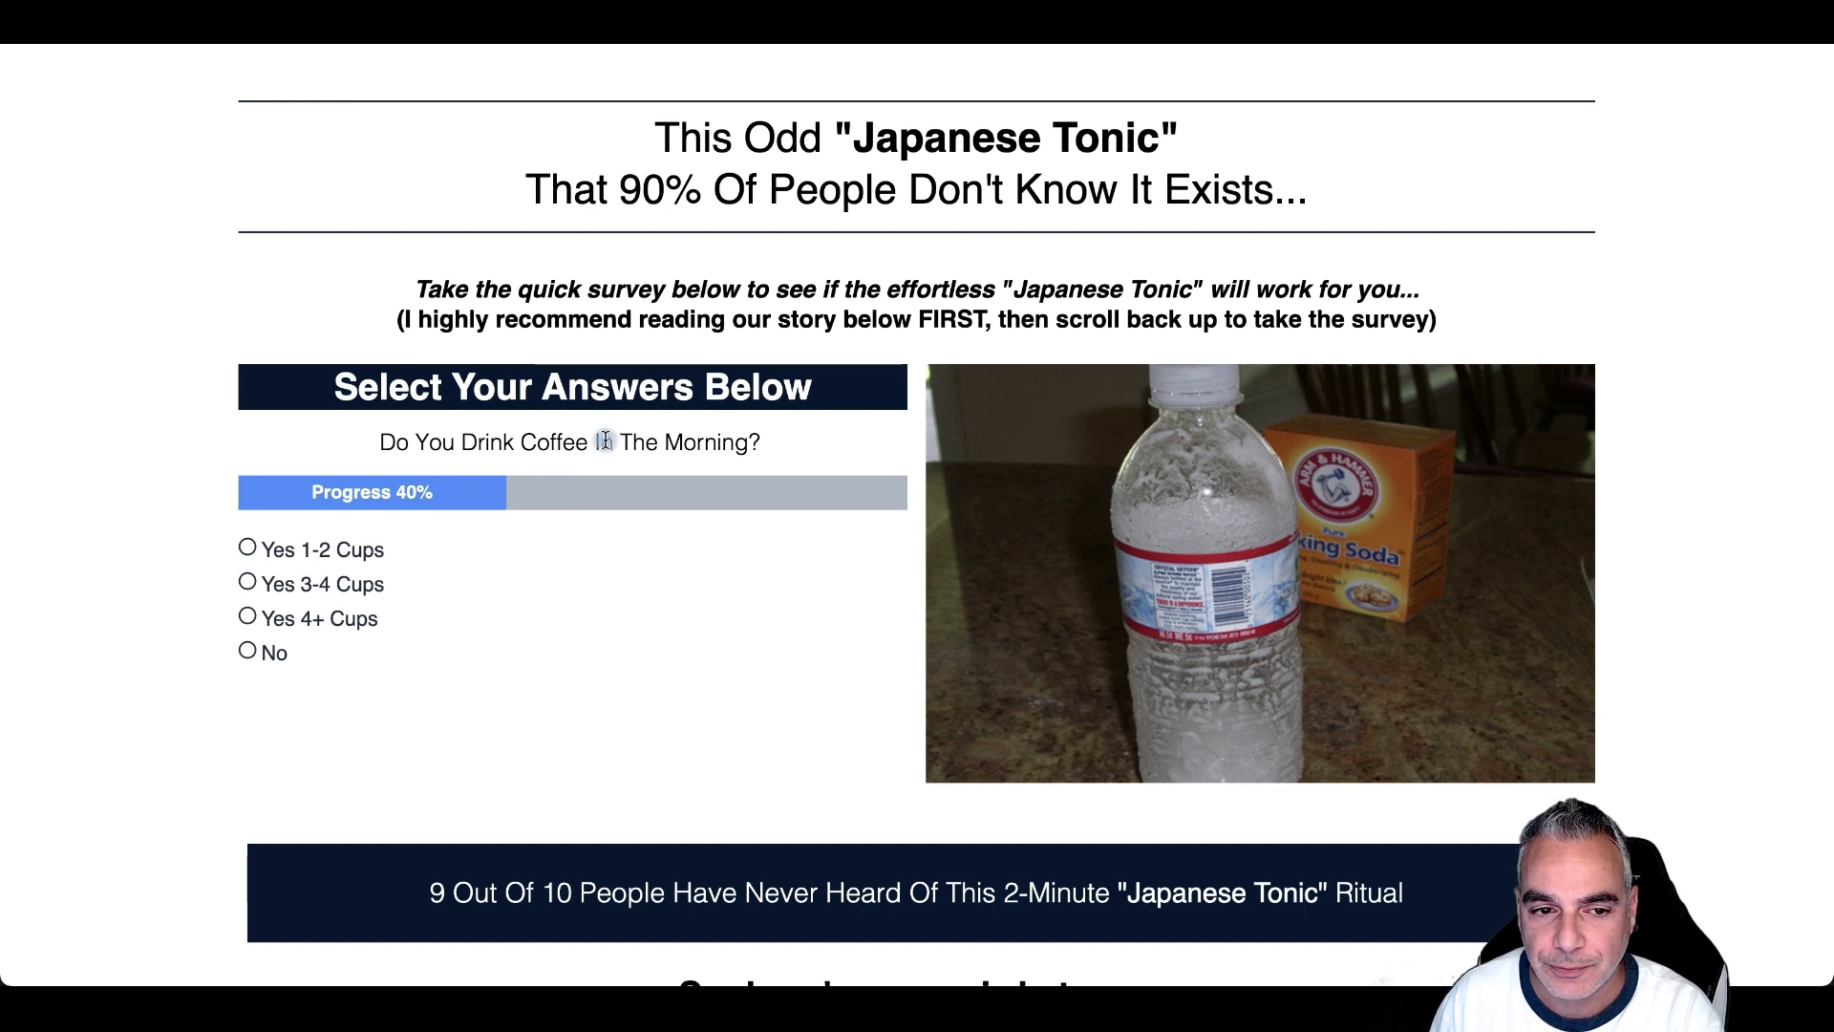
click(256, 552)
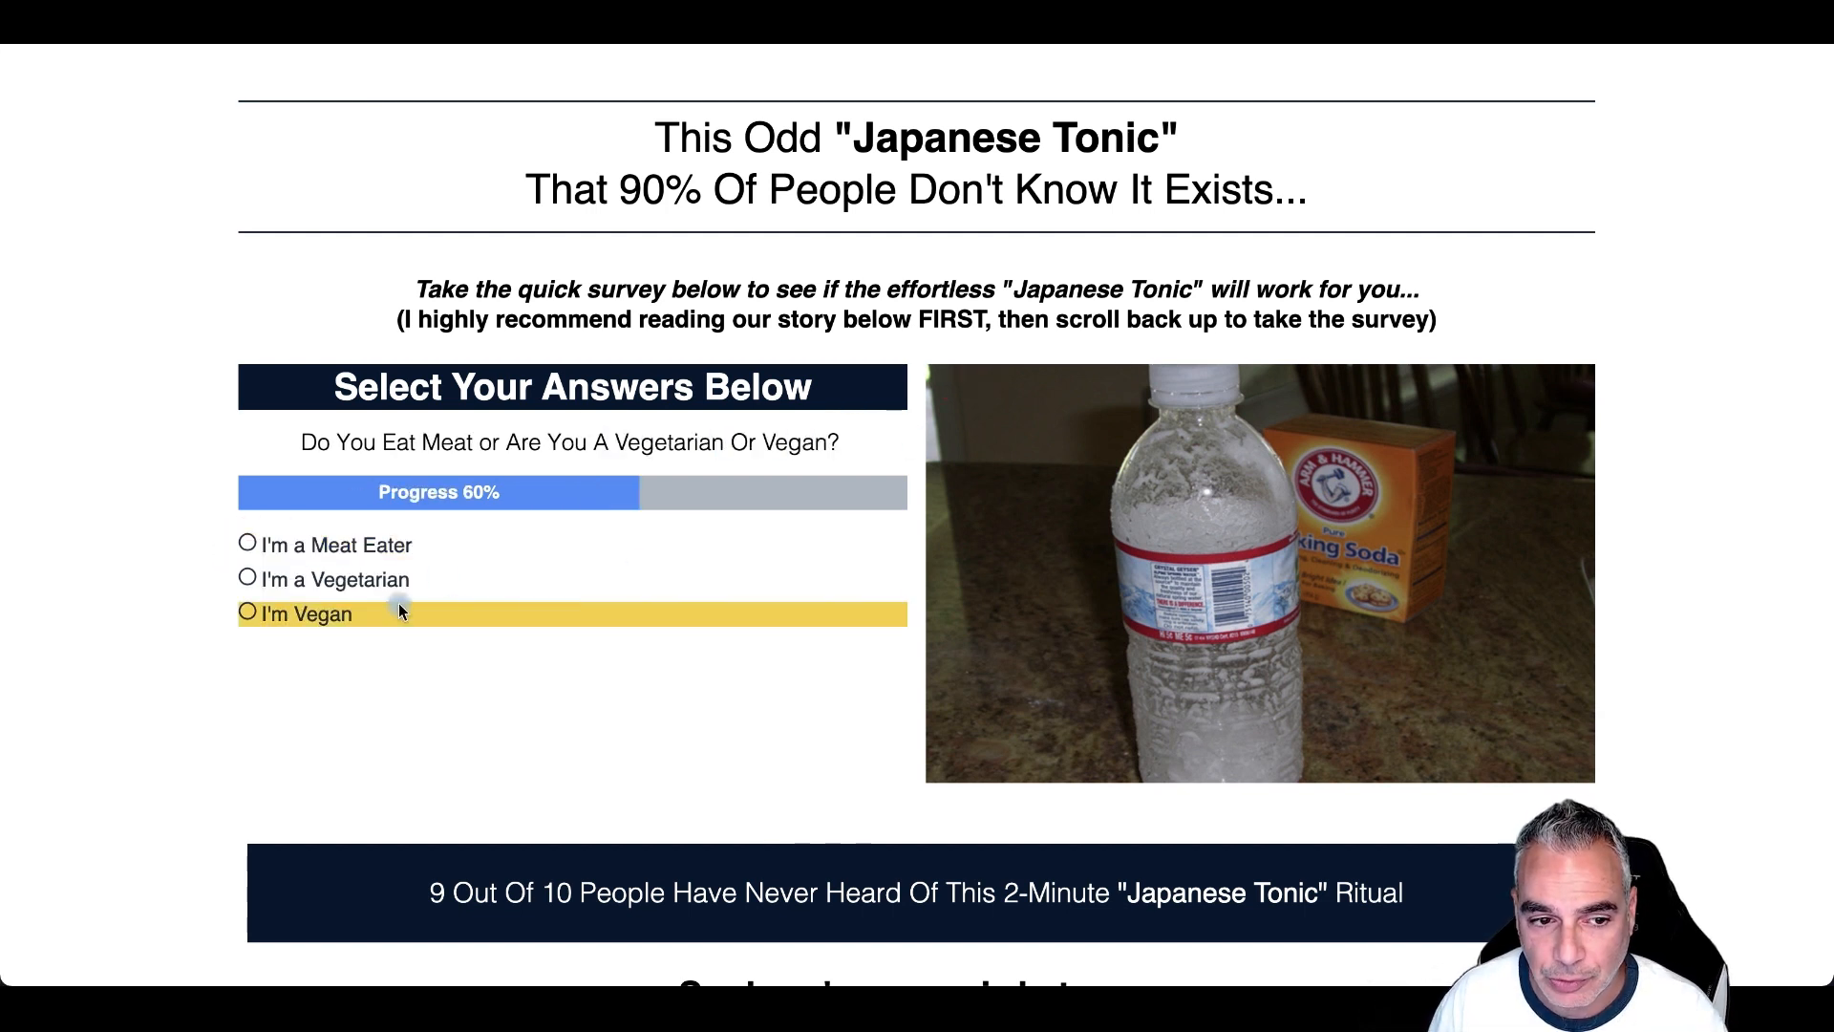
click(247, 580)
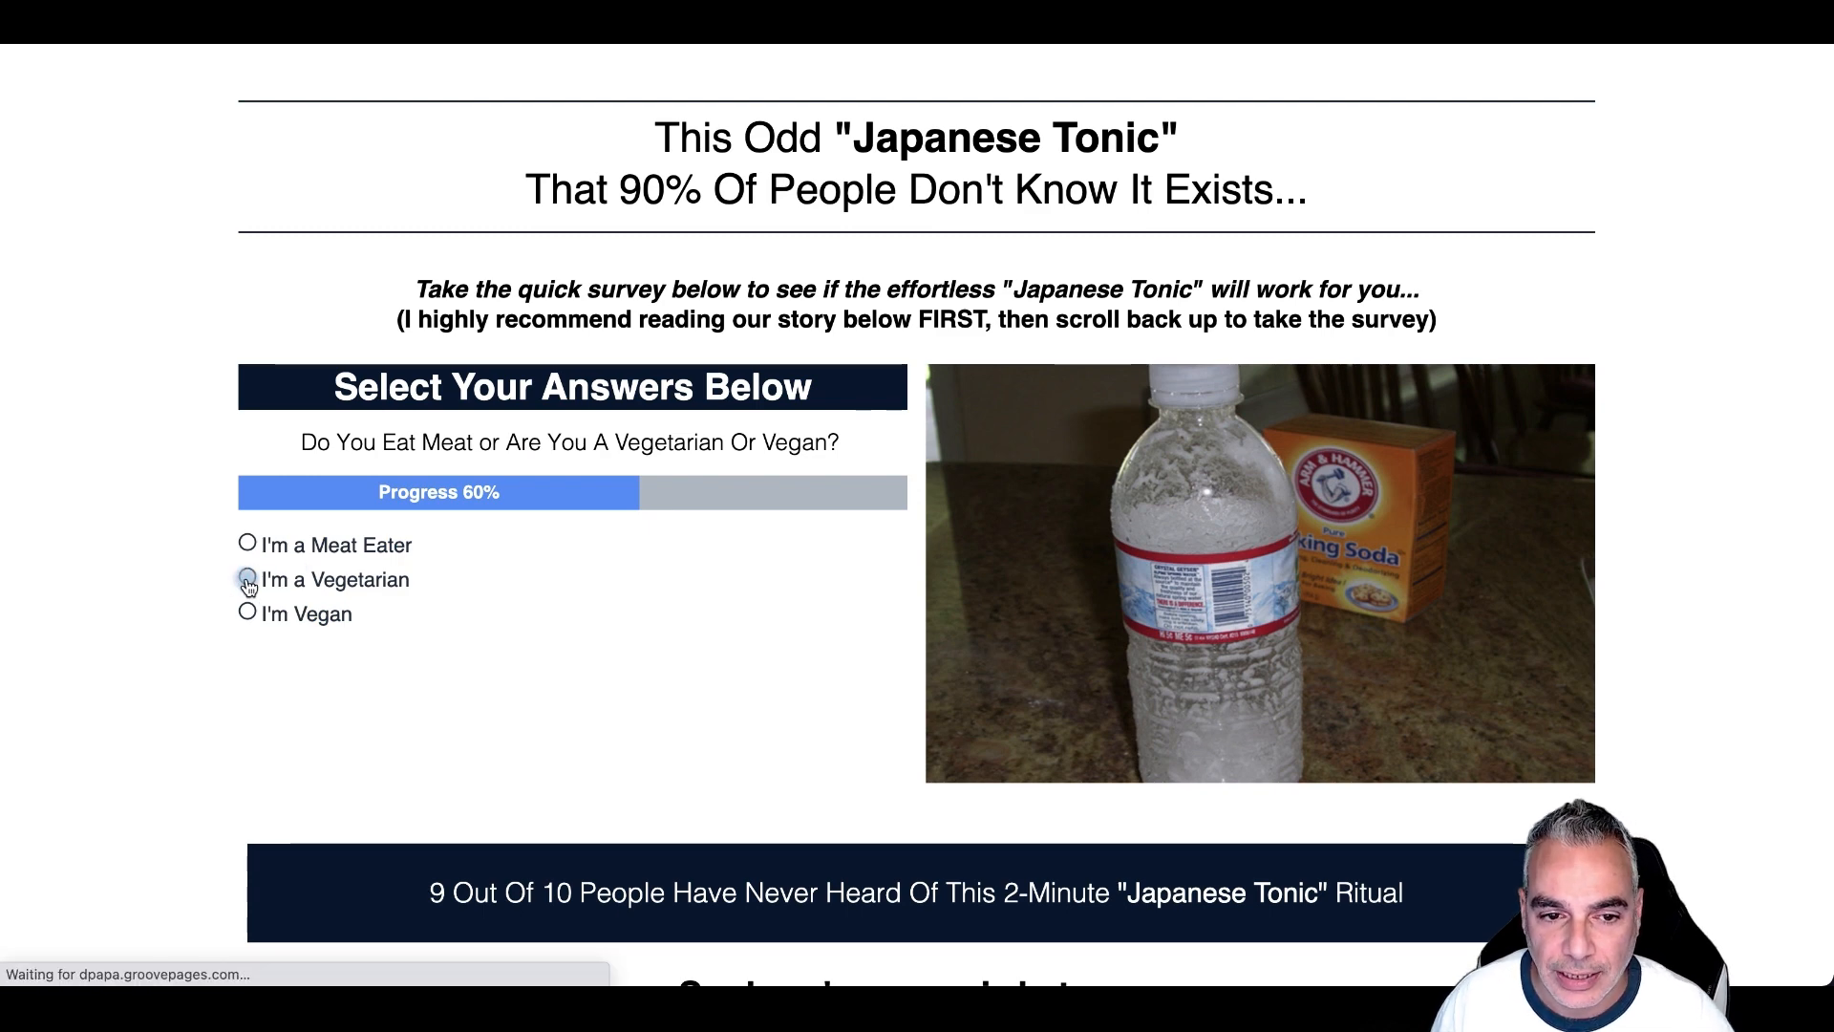
click(247, 619)
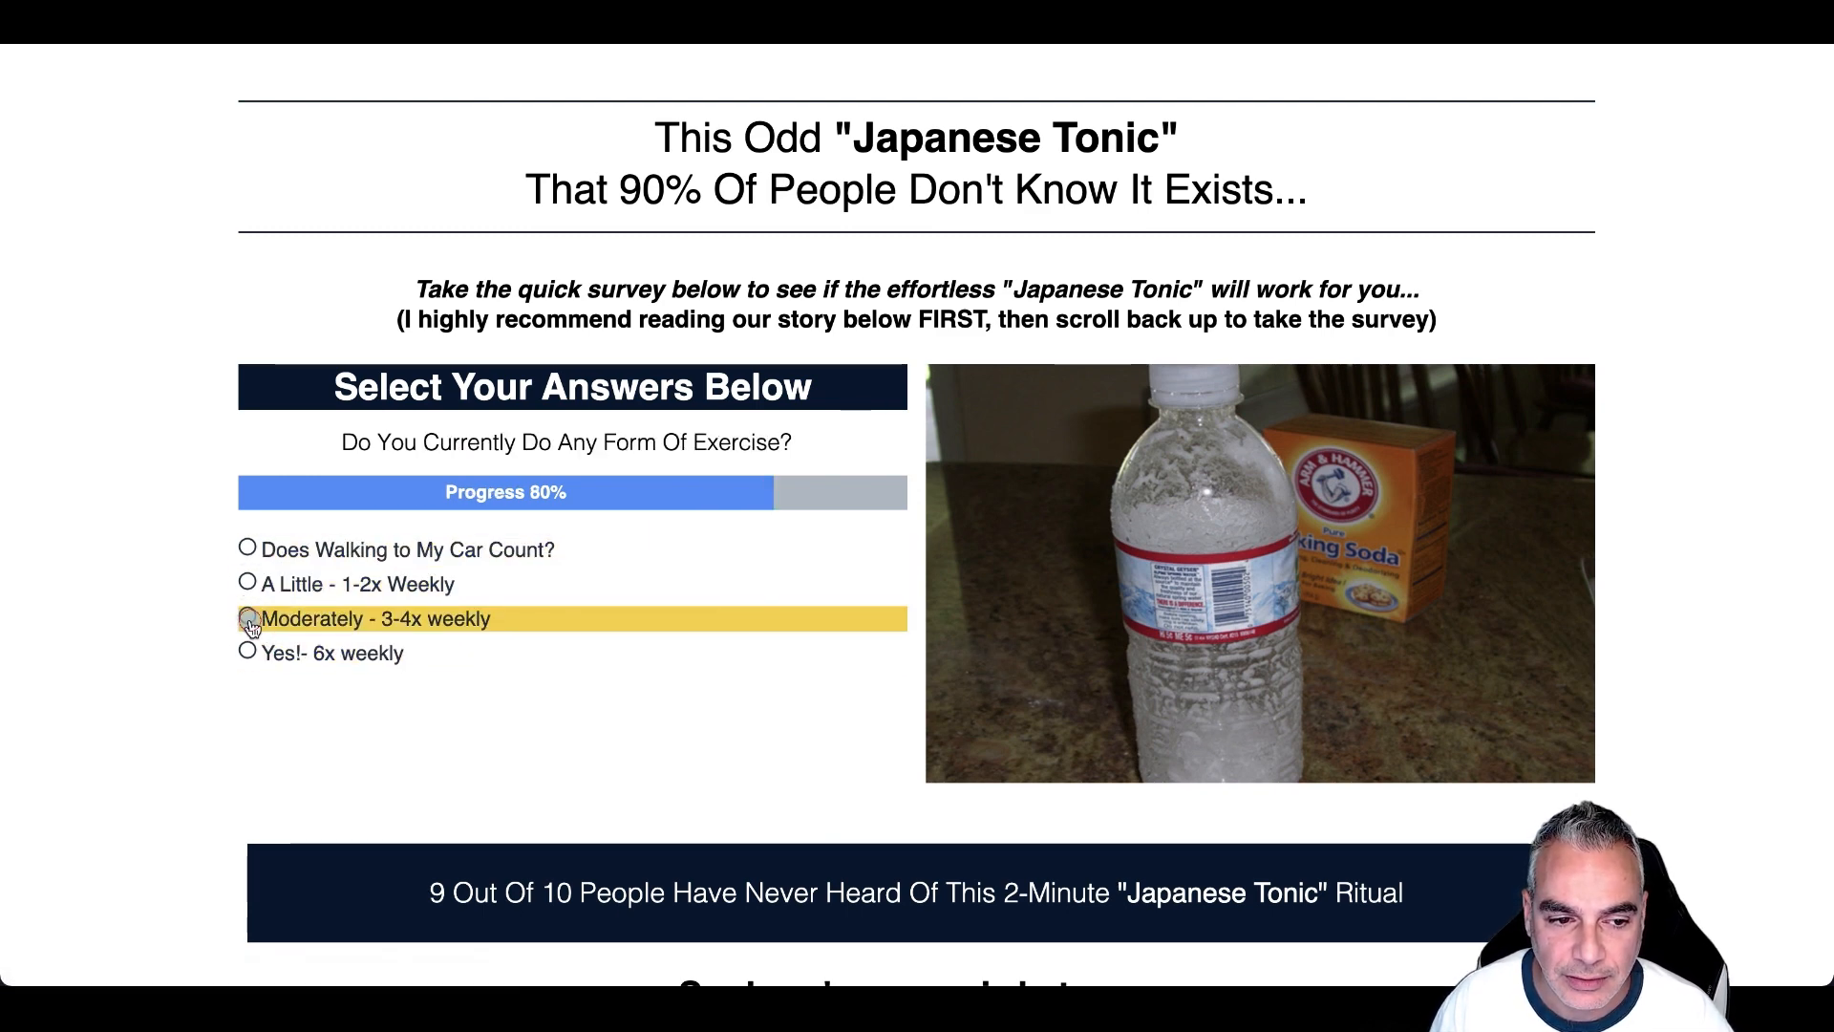
click(248, 552)
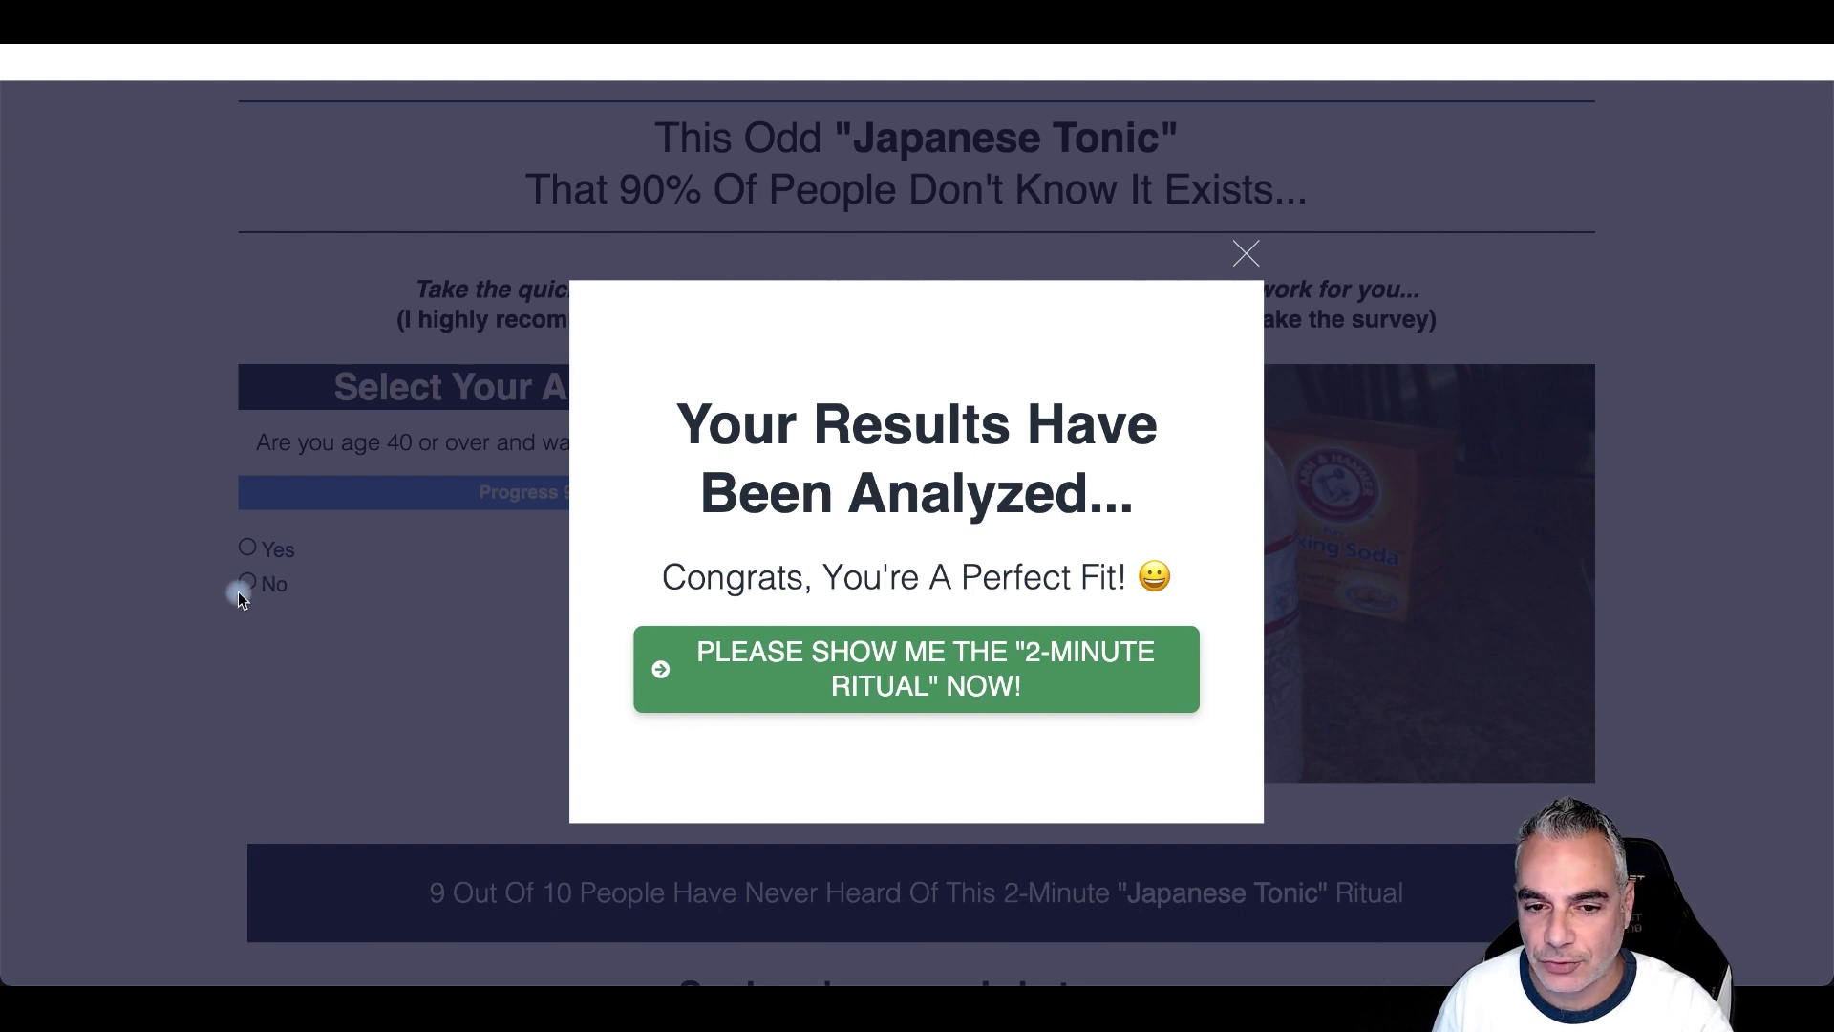
click(954, 668)
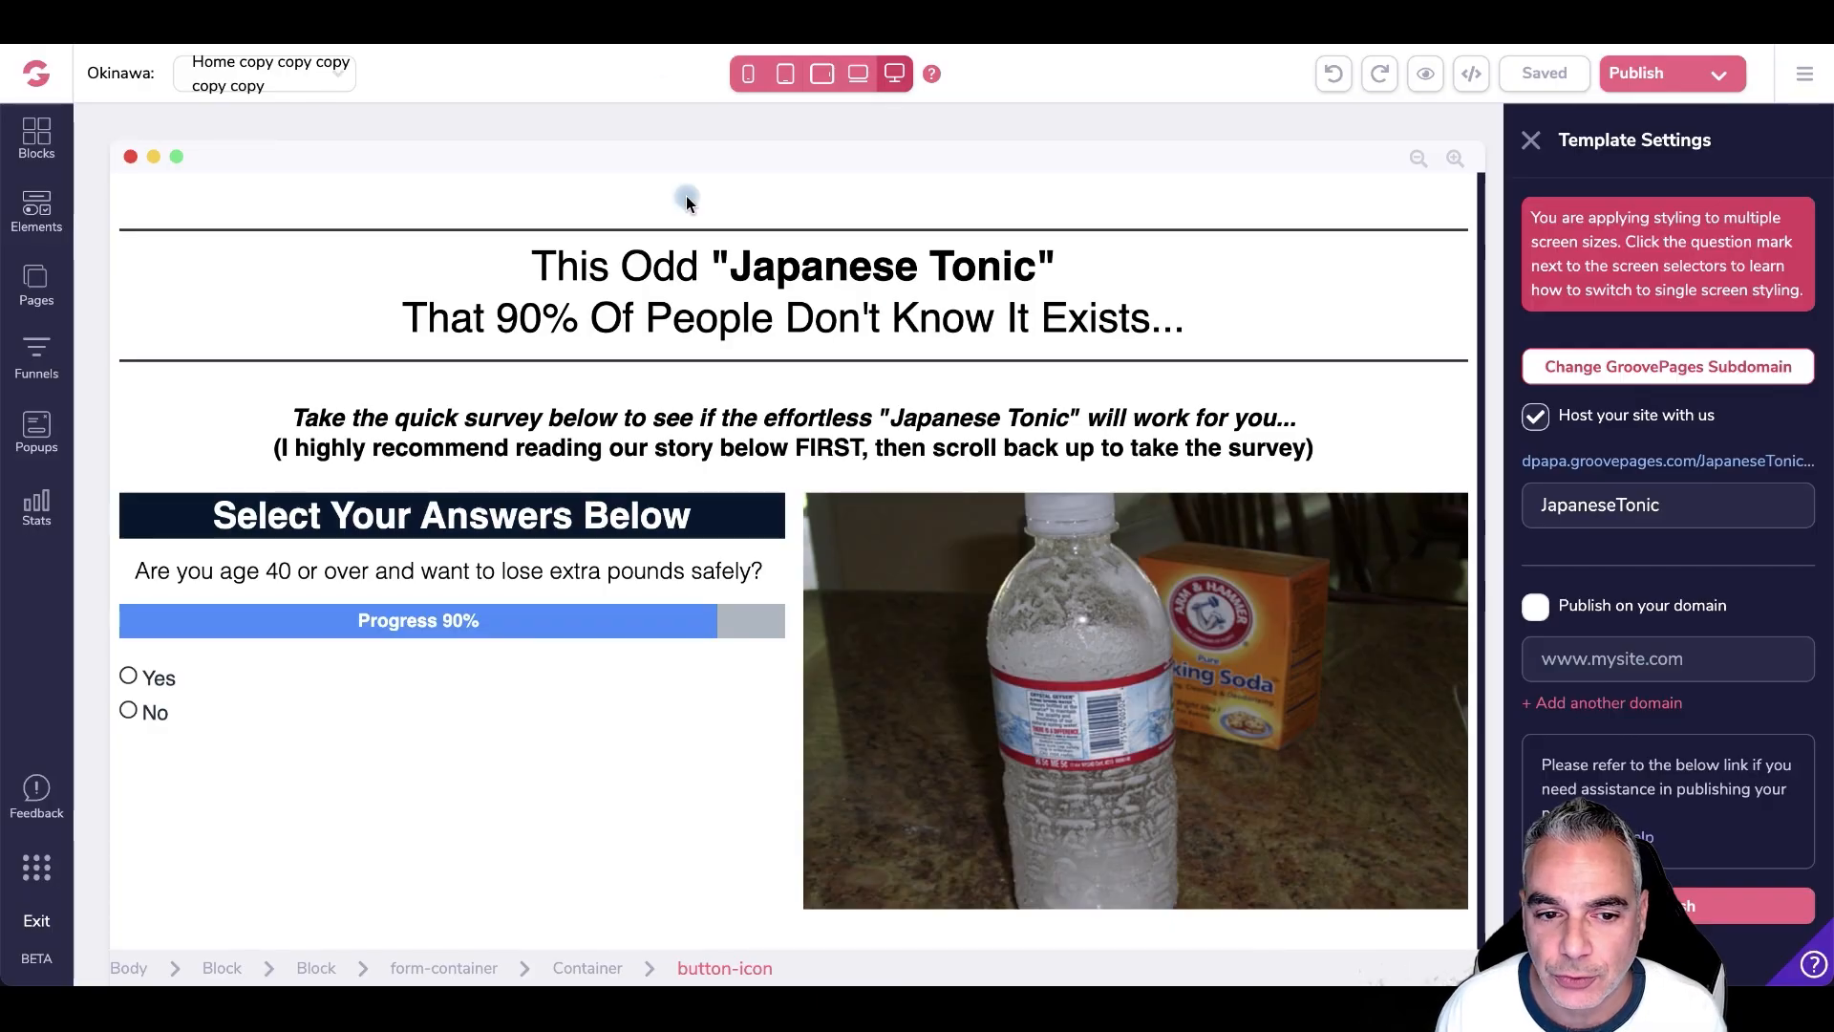
- Look over the last survey page's story text in the editor and the categories of designed blocks
scroll(636, 532, down, 20)
scroll(637, 532, up, 20)
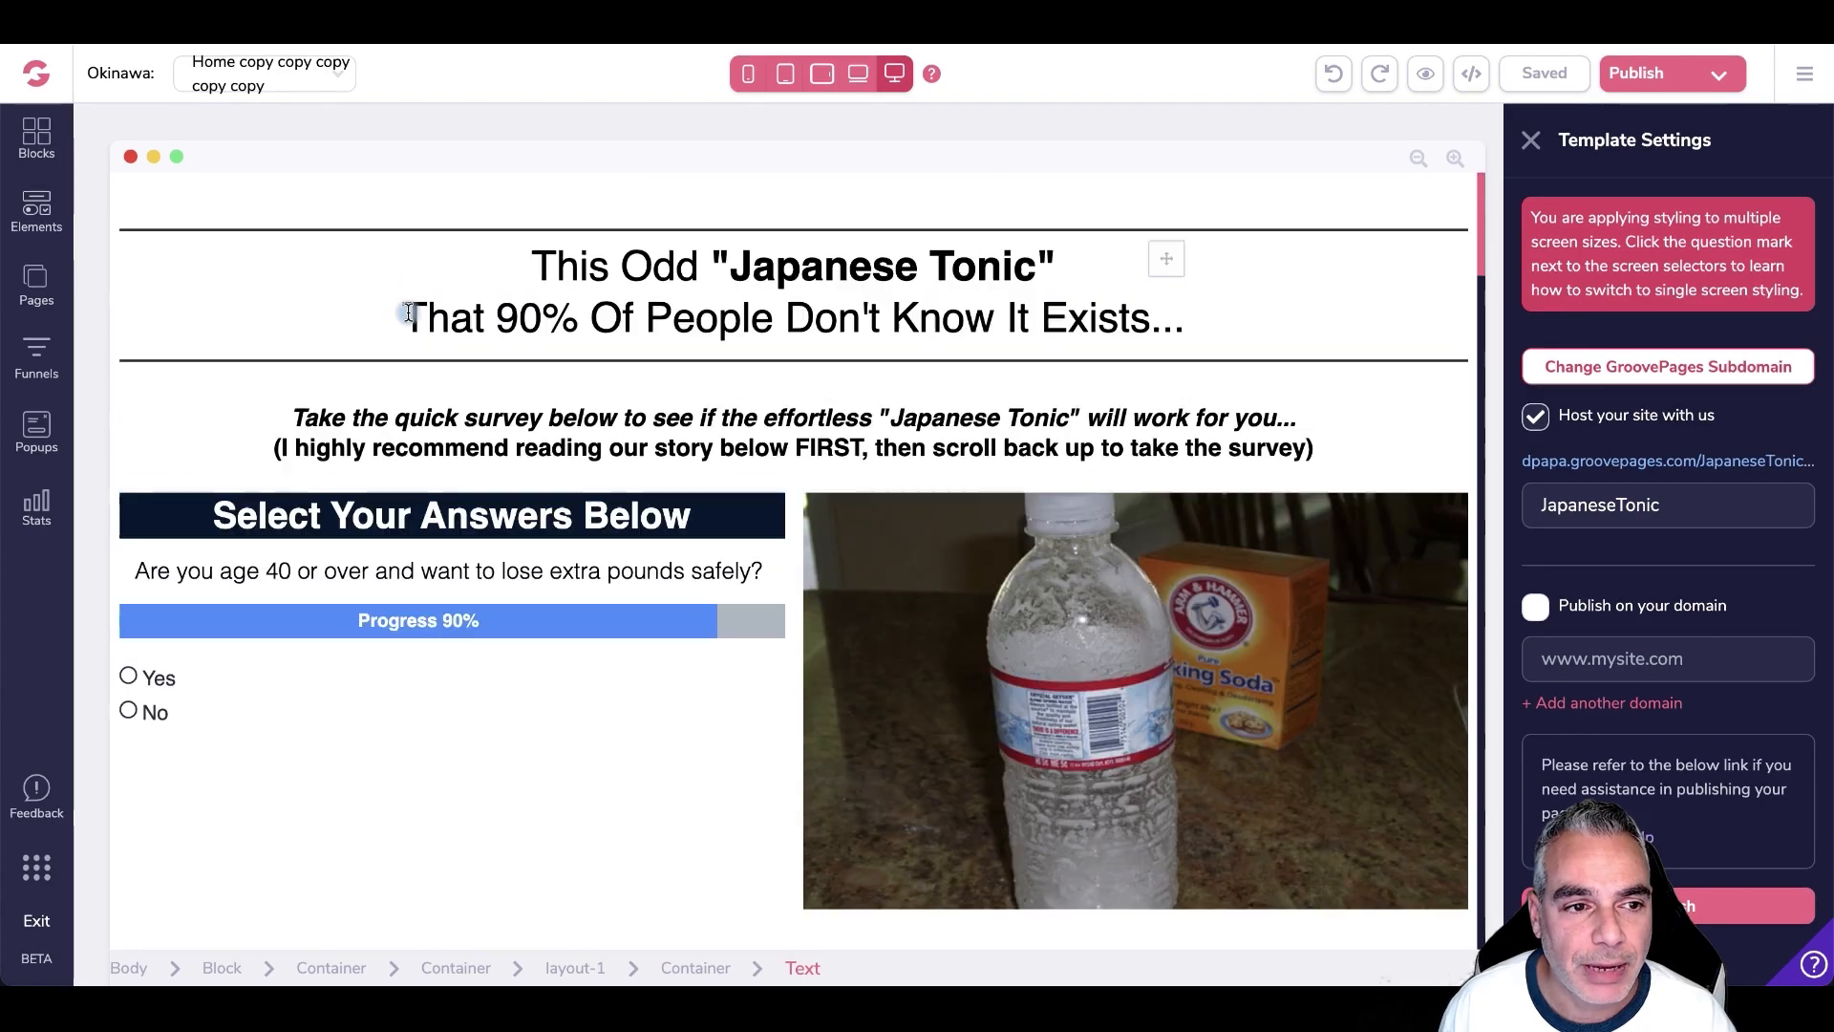
click(409, 315)
click(36, 138)
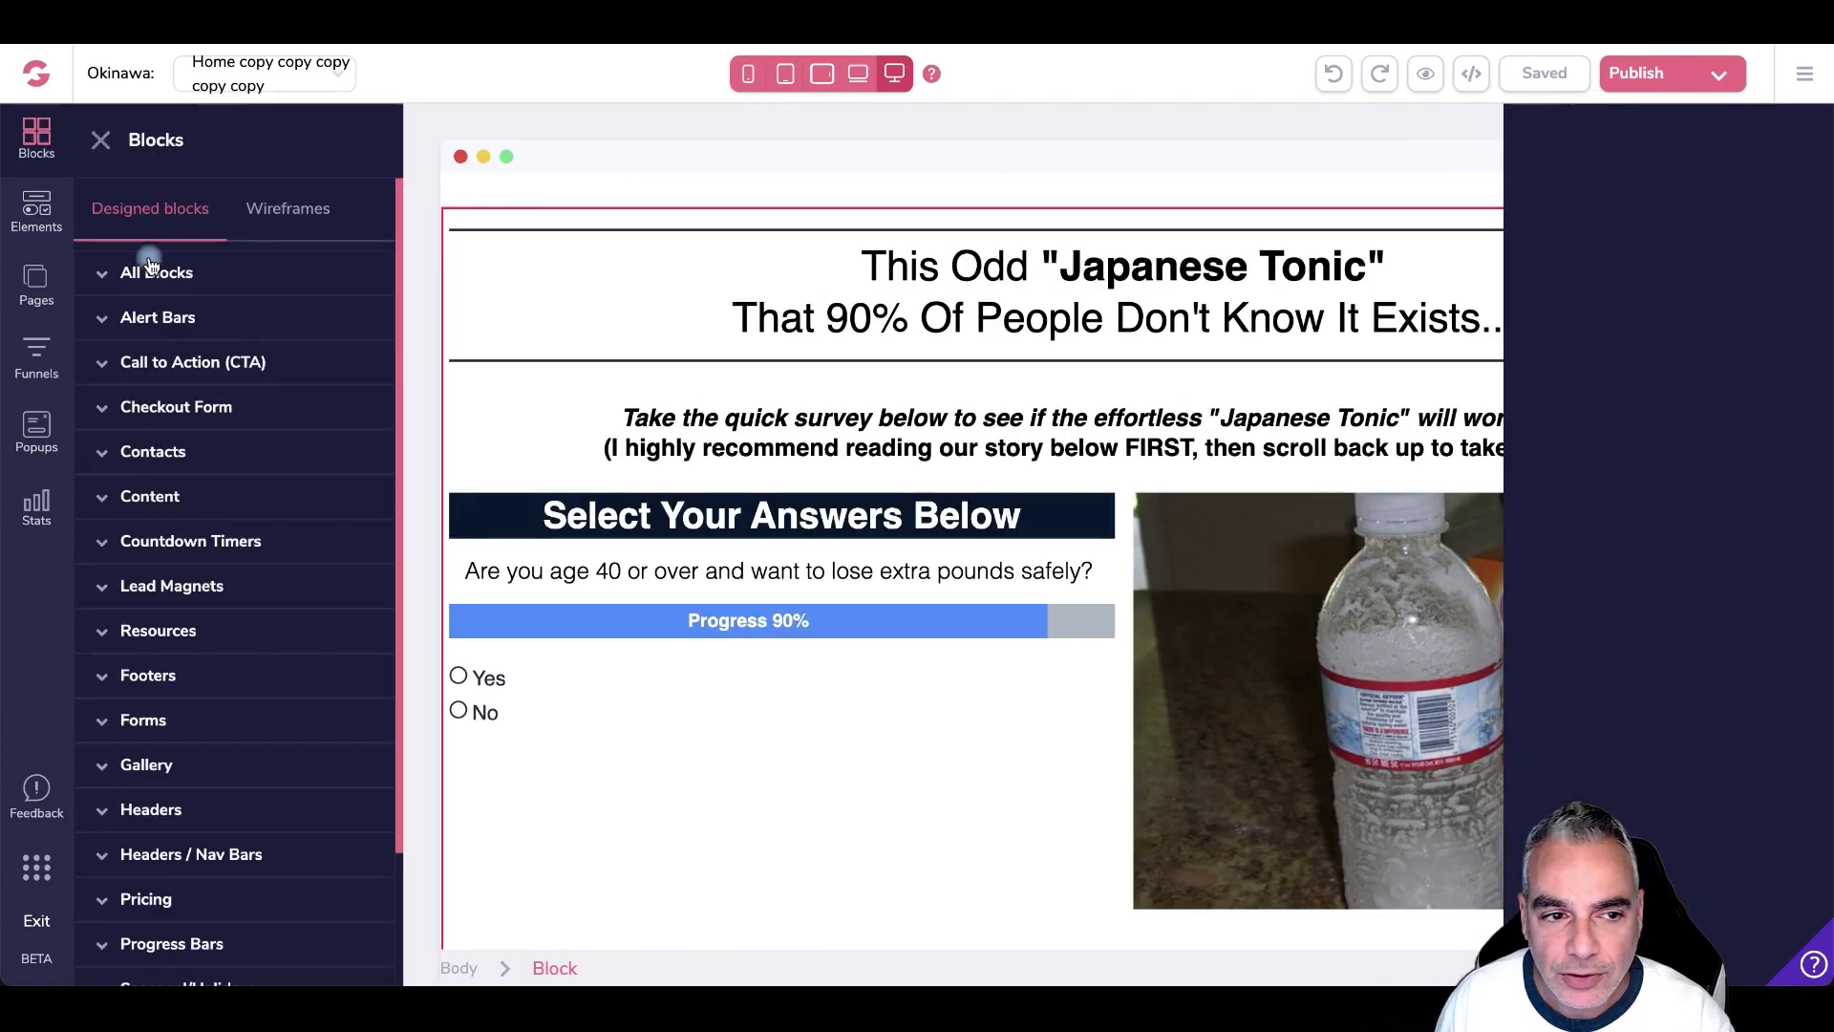
scroll(924, 573, down, 15)
scroll(927, 389, down, 10)
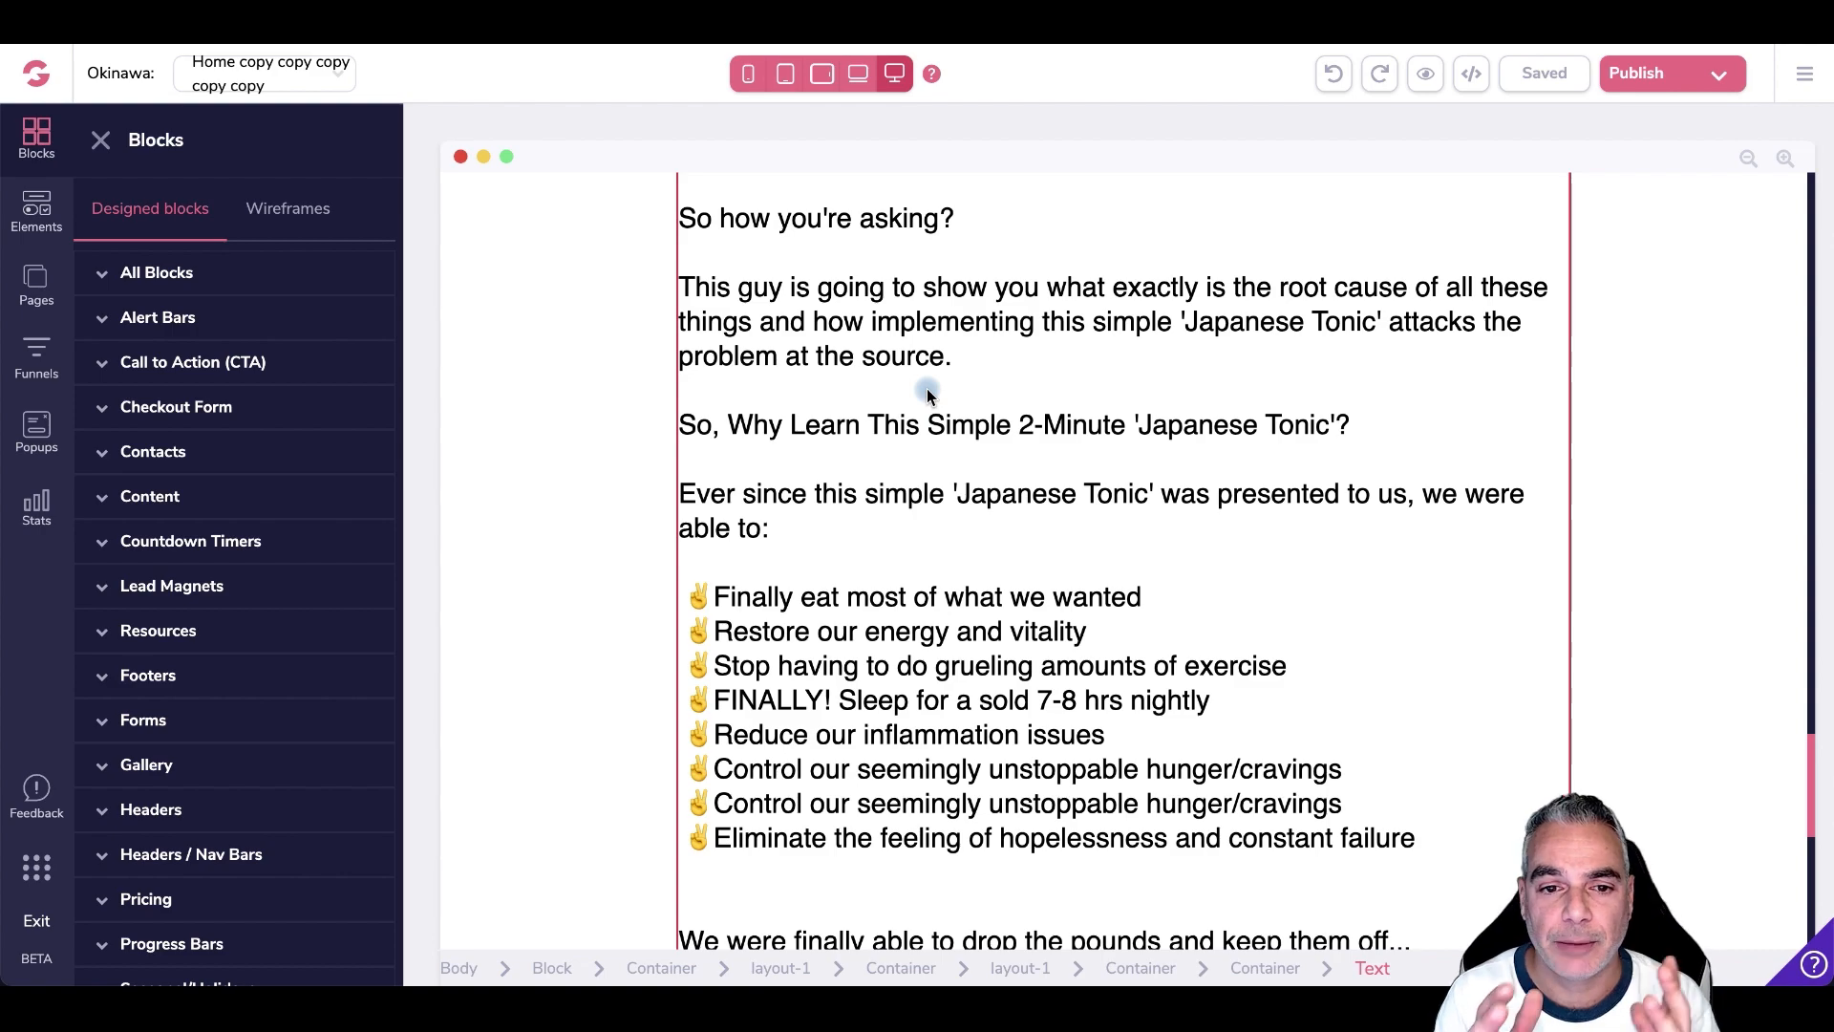
- Review the rest of the last survey page's story text down to the closing buttons and return to the age question
scroll(927, 388, down, 9)
scroll(928, 386, up, 6)
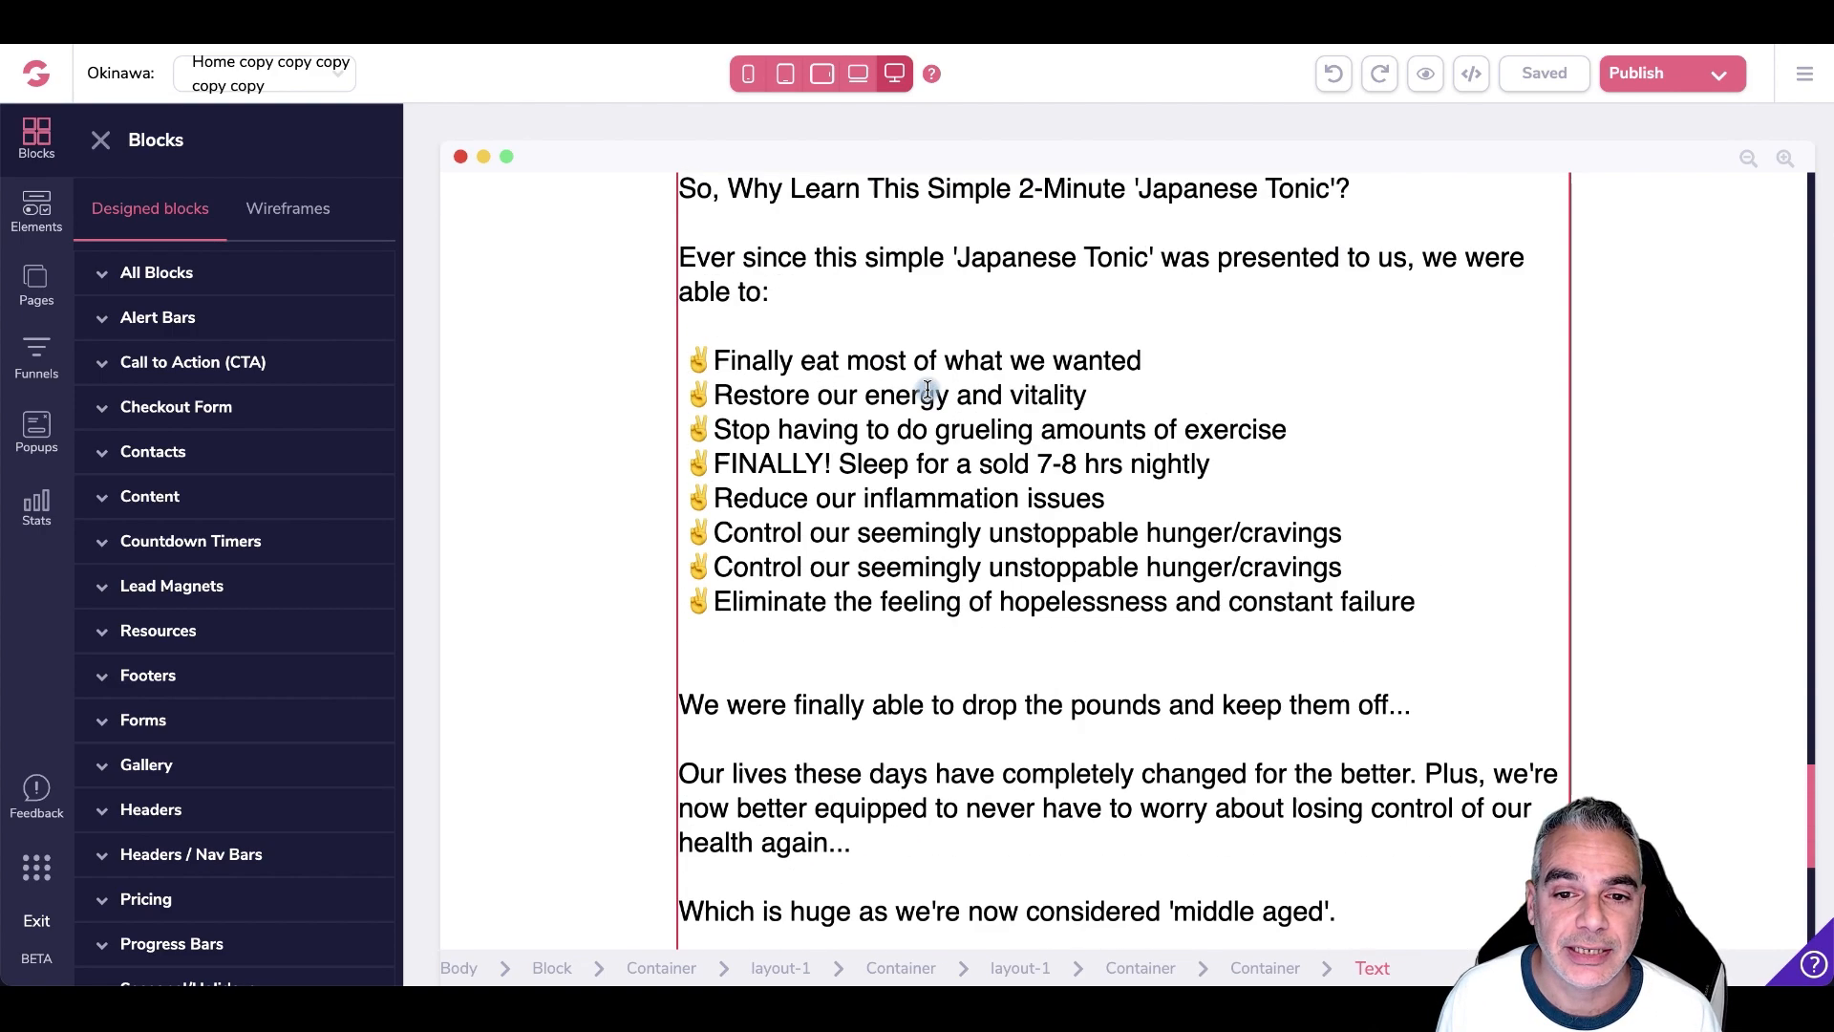
click(1092, 500)
scroll(1051, 515, down, 6)
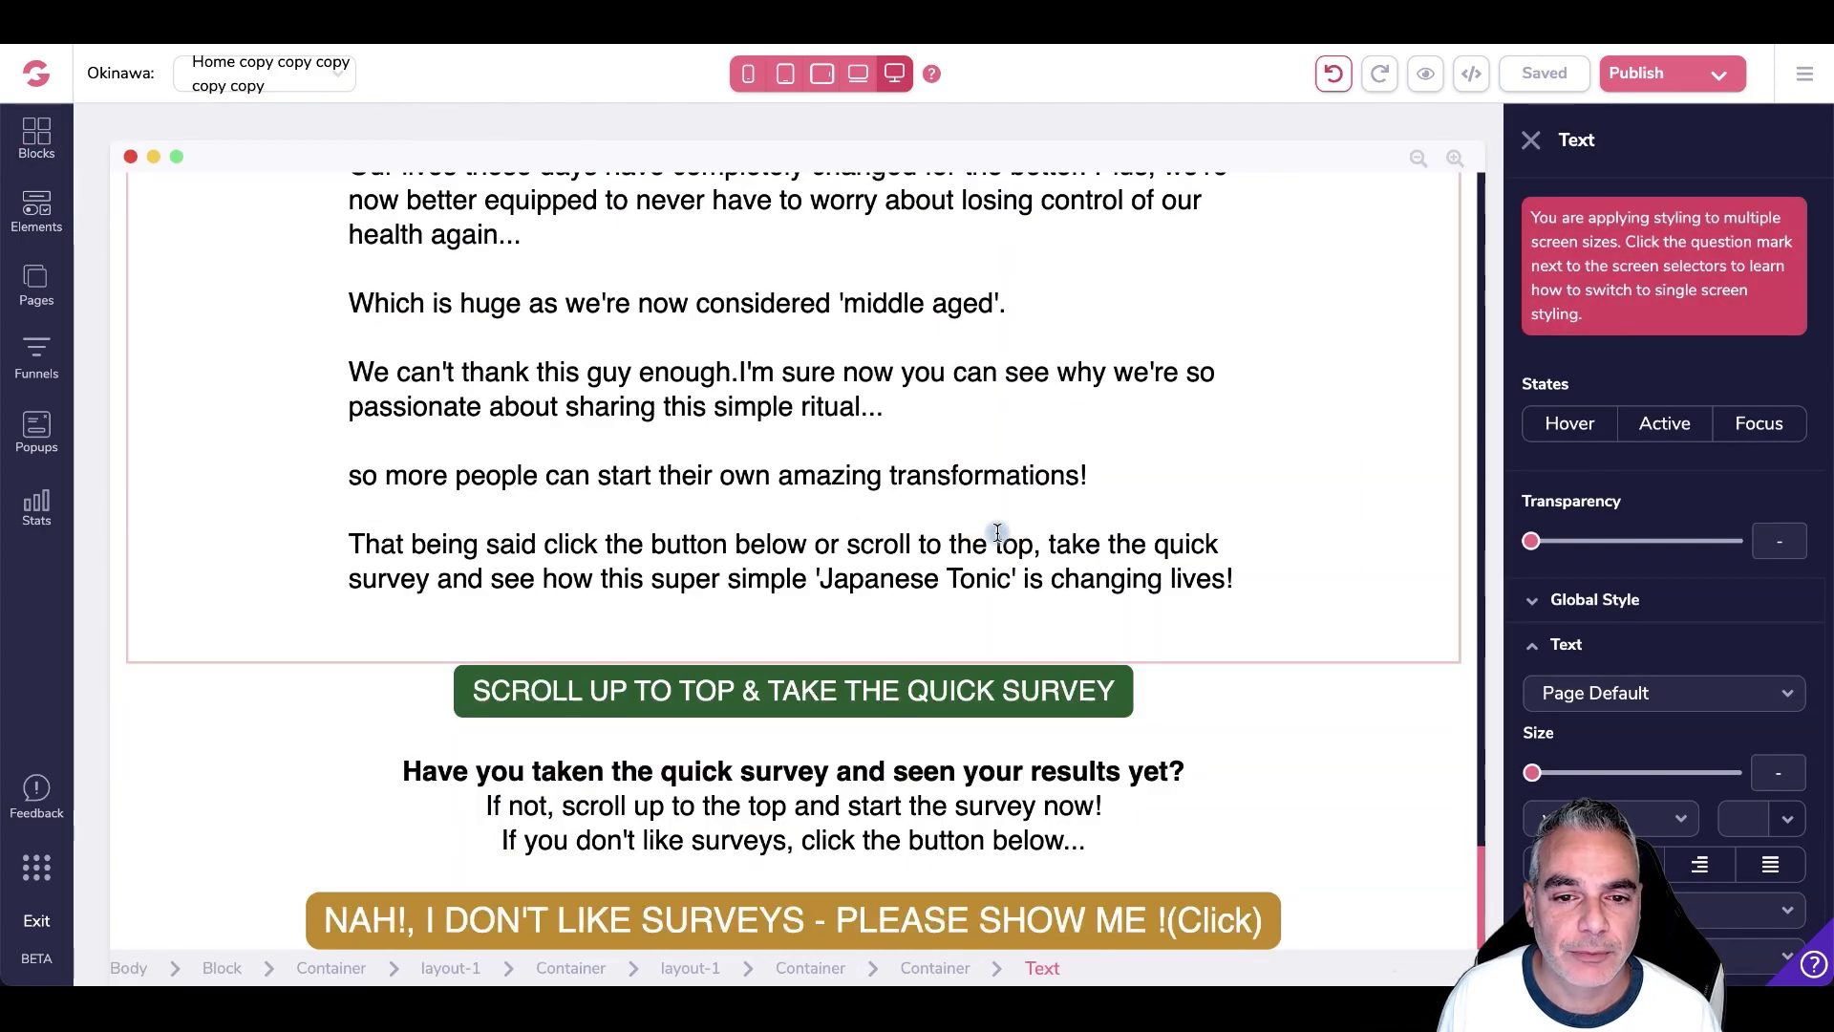
scroll(438, 254, up, 20)
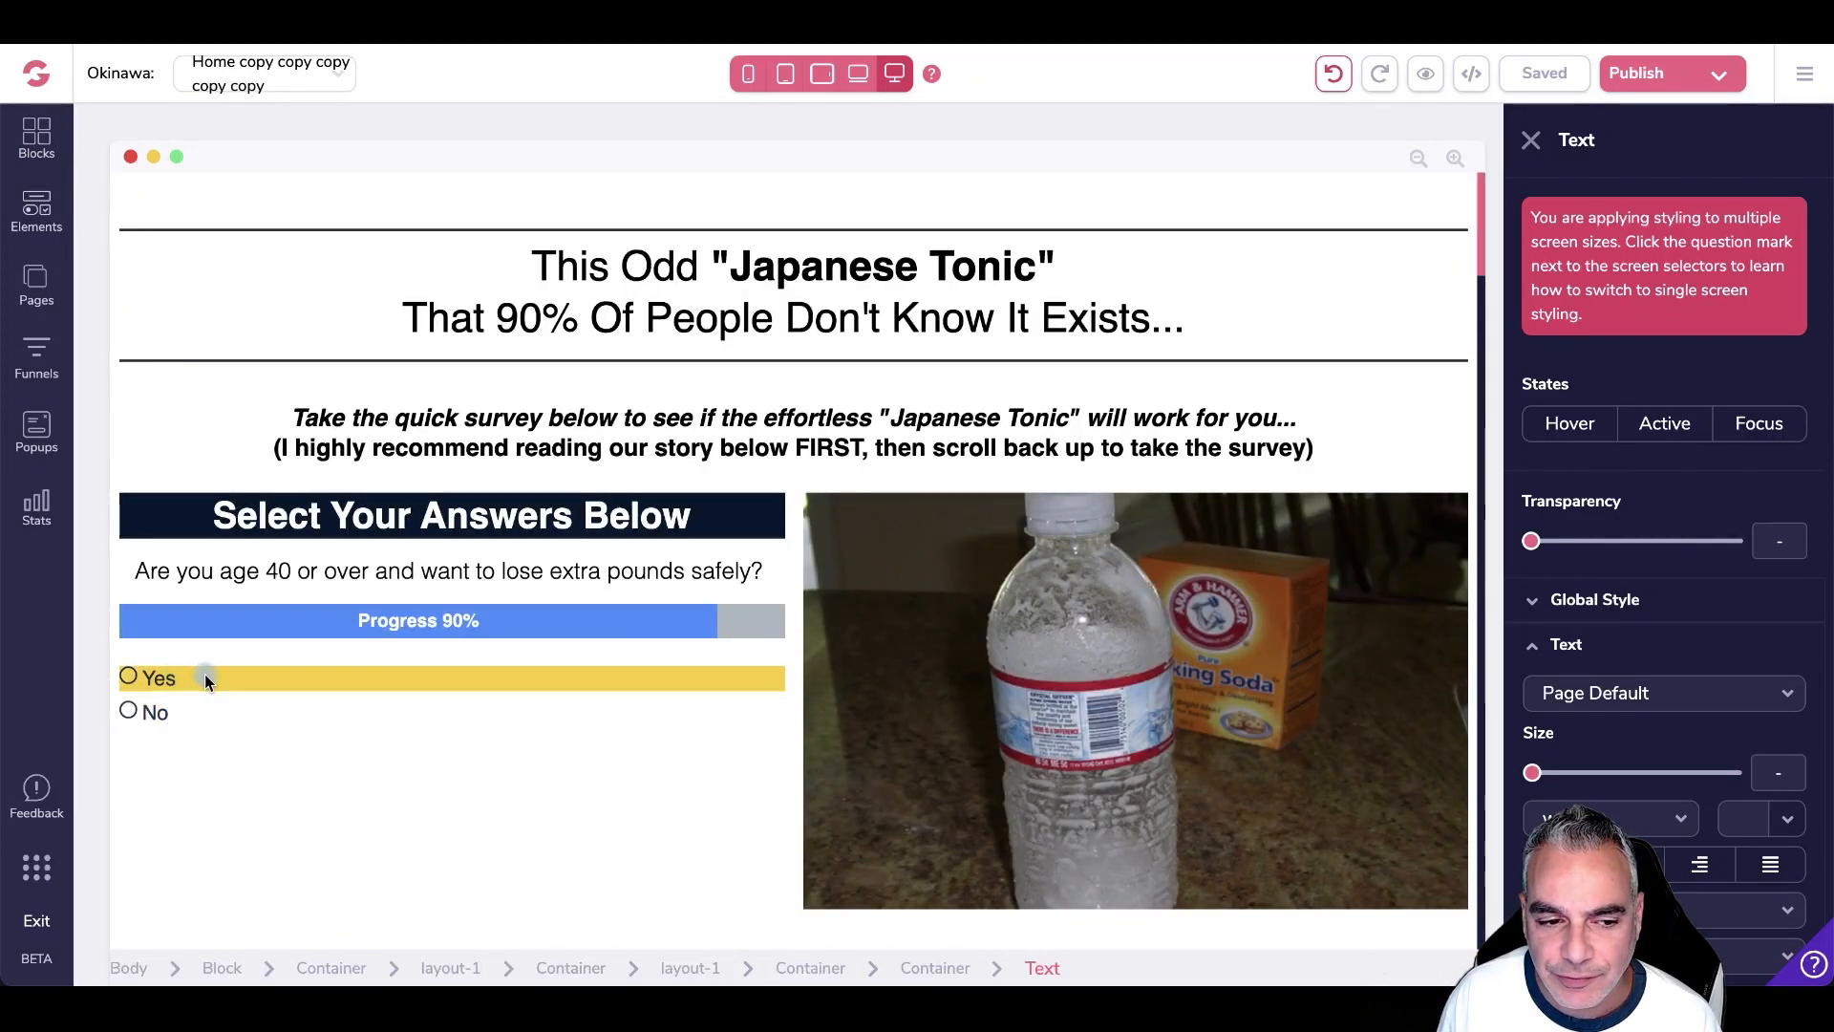
- Inspect the configuration of the circle icon beside the "Yes" answer, including its icon choice and popup link
click(230, 682)
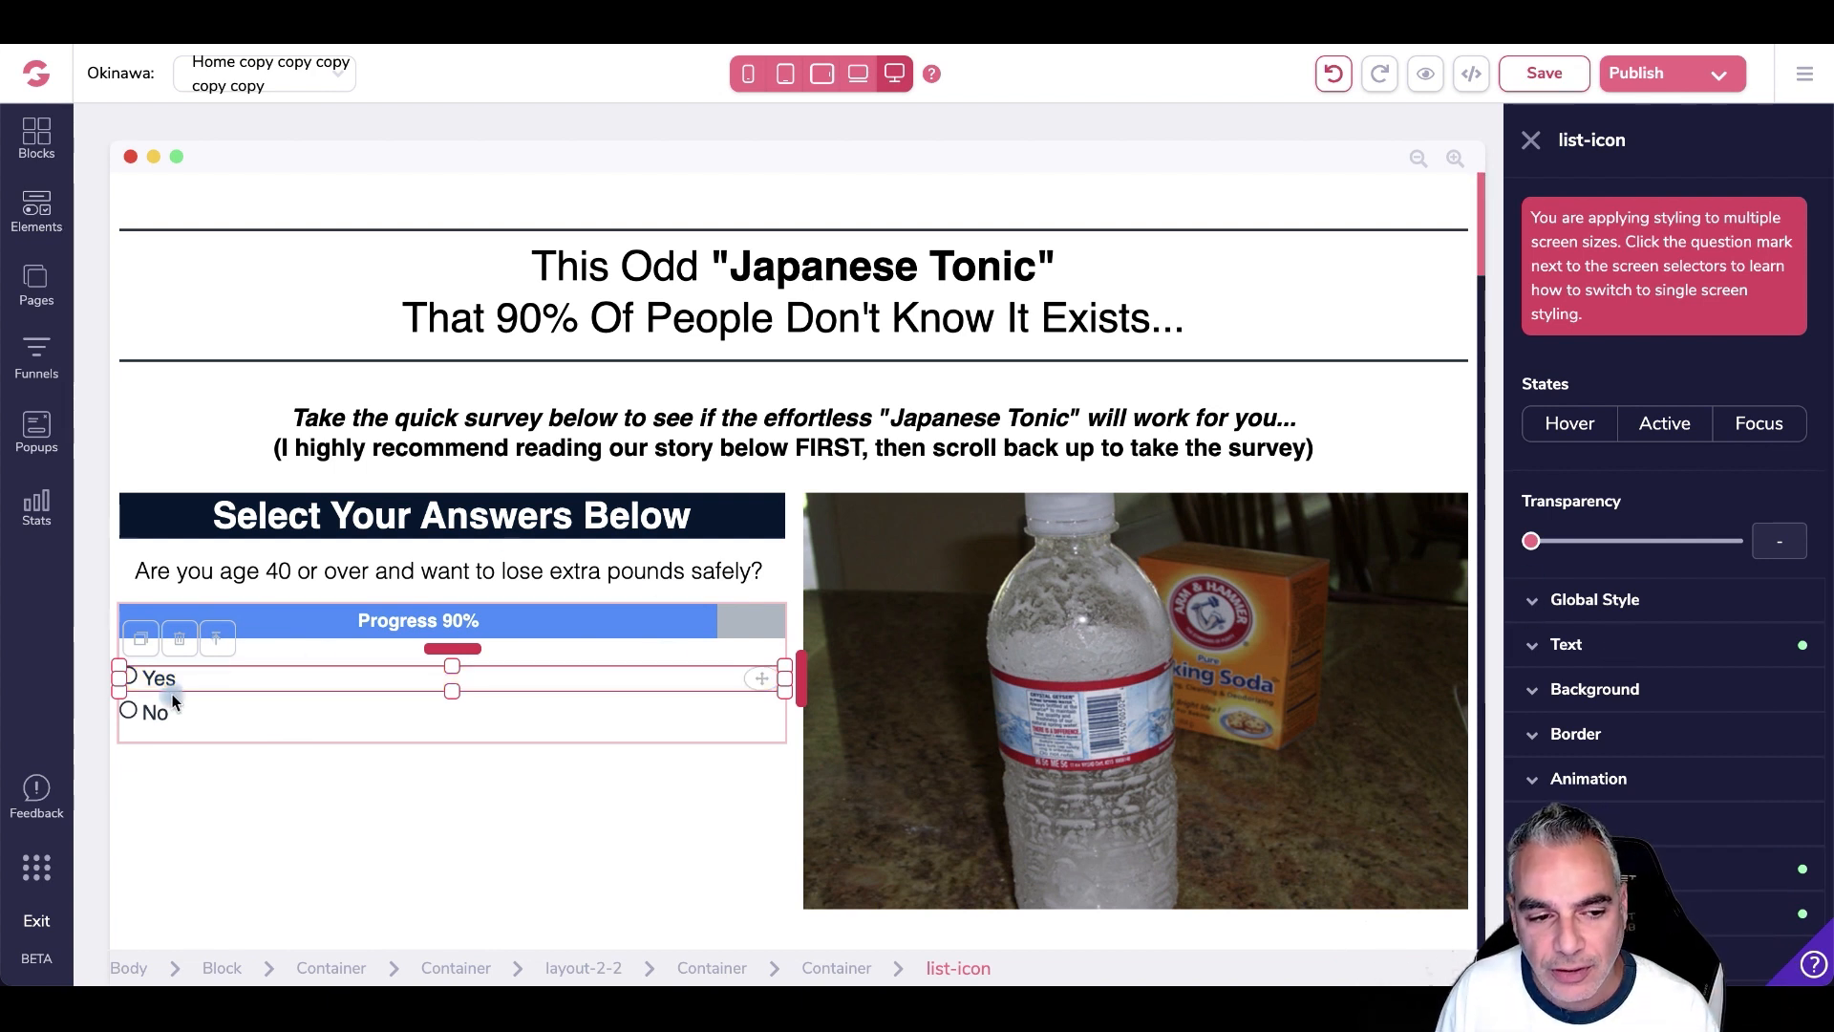
click(130, 680)
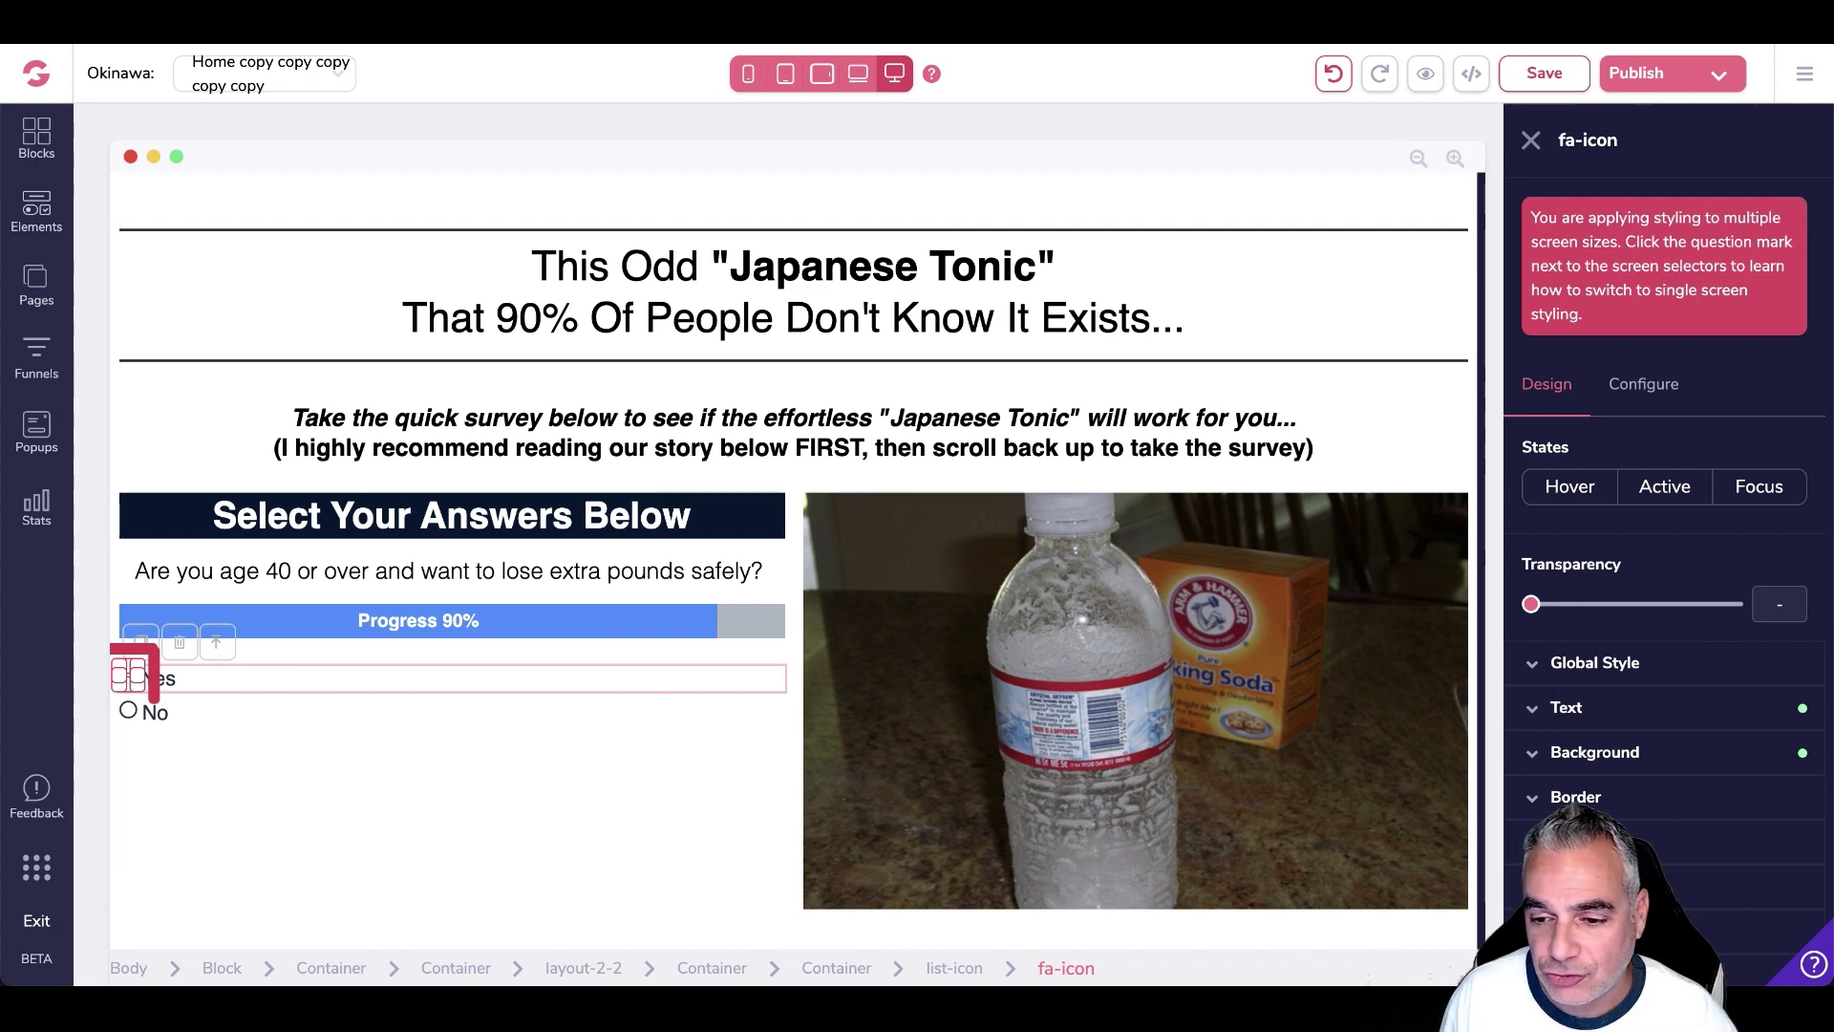
click(1657, 384)
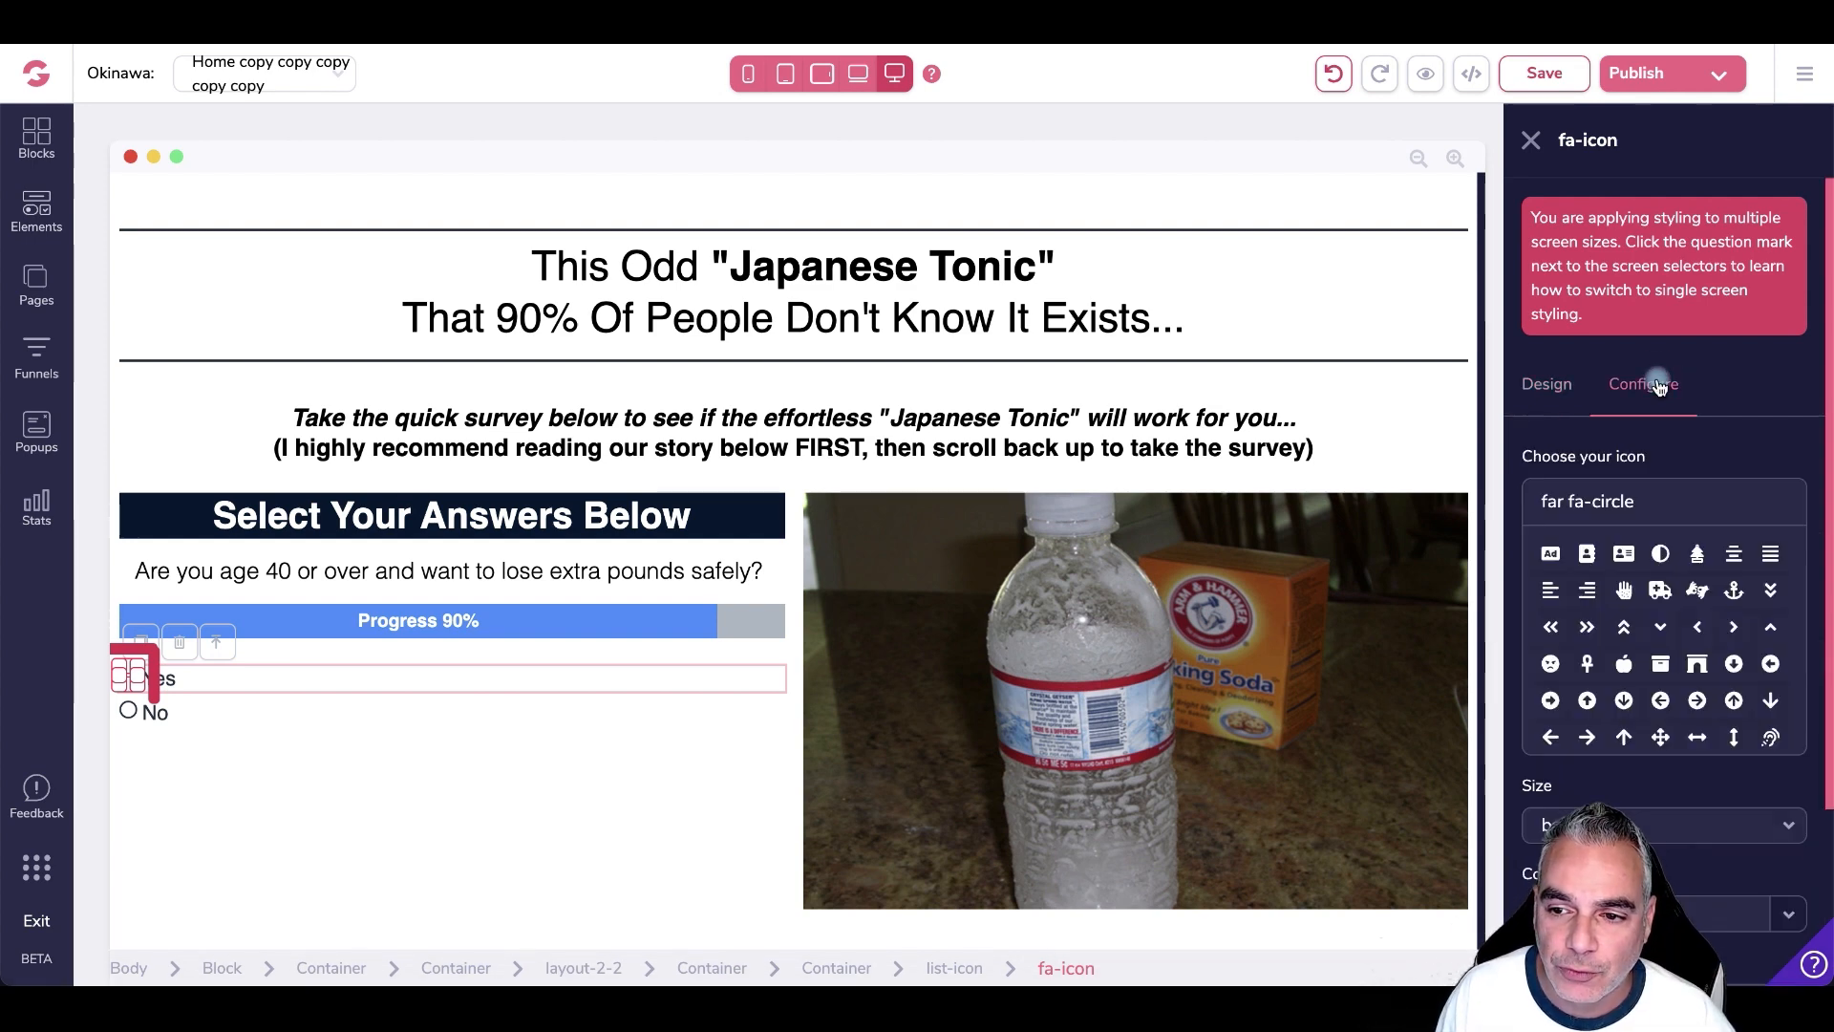
scroll(1664, 525, down, 3)
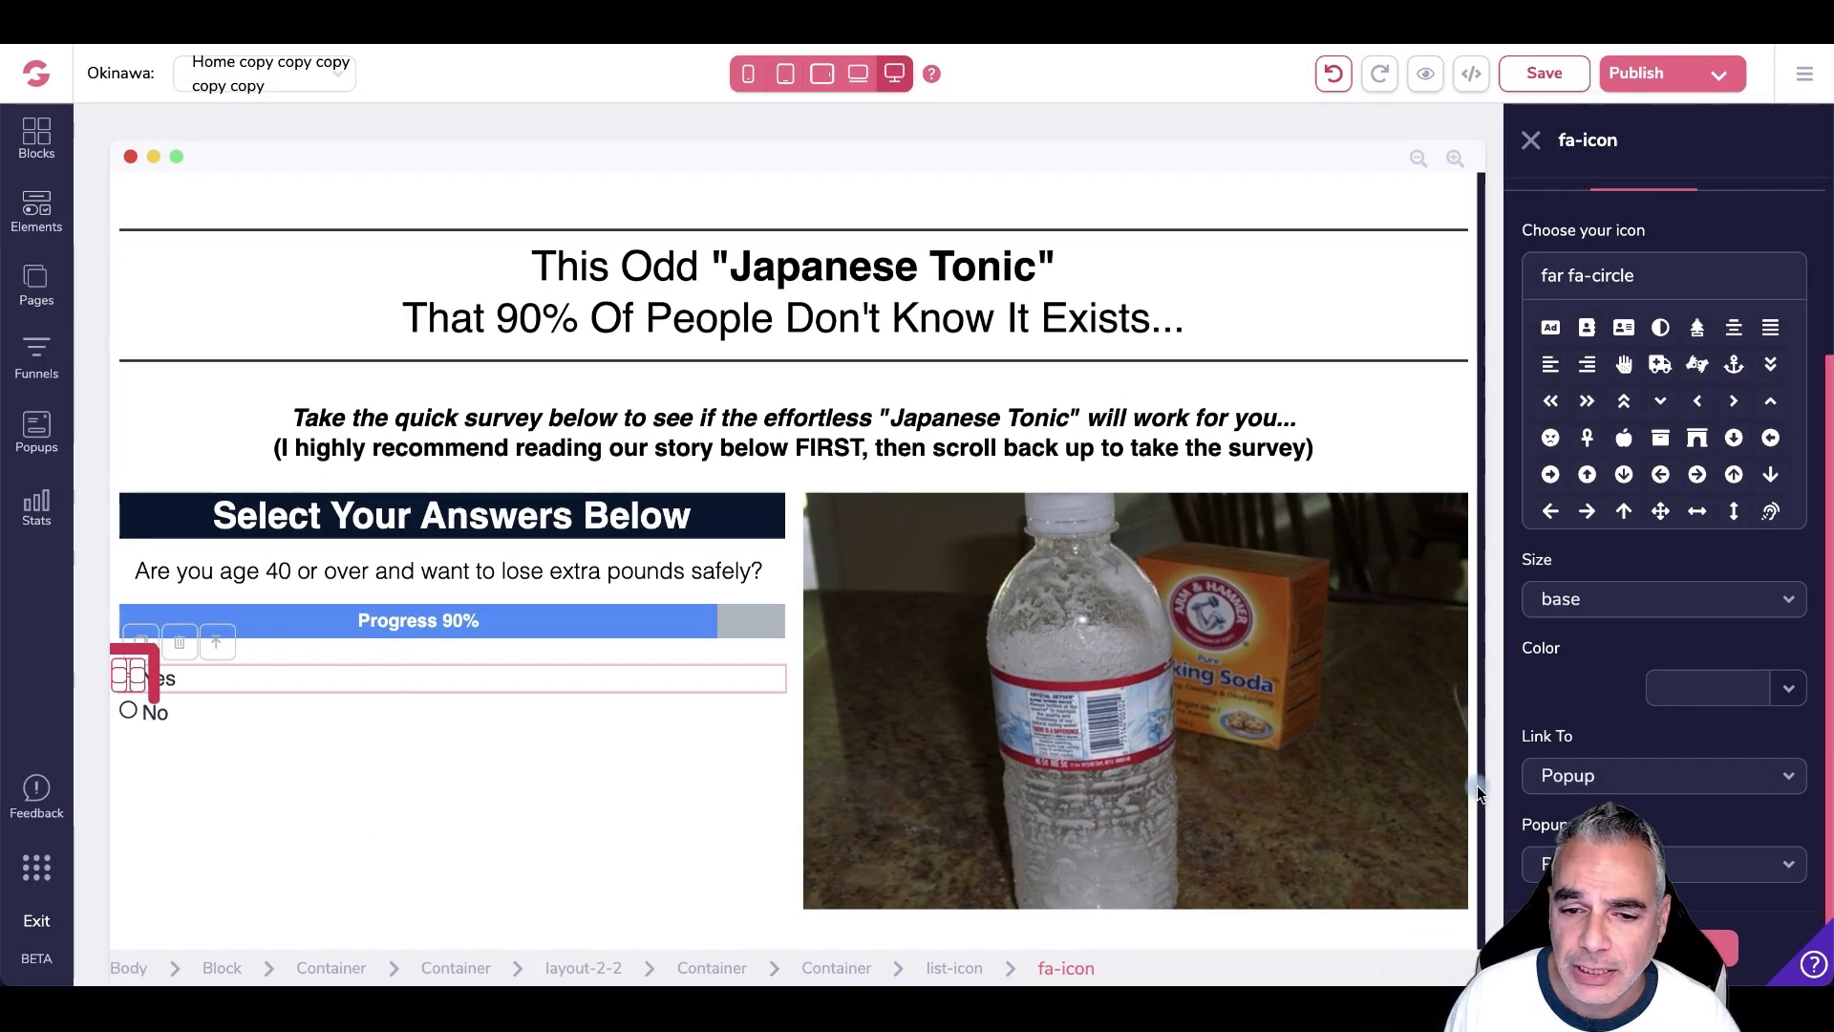
- Open Popup 1 for editing, check its "PLEASE SHOW ME THE "2-MINUTE RITUAL" NOW!" button, and close the popup editor
click(36, 432)
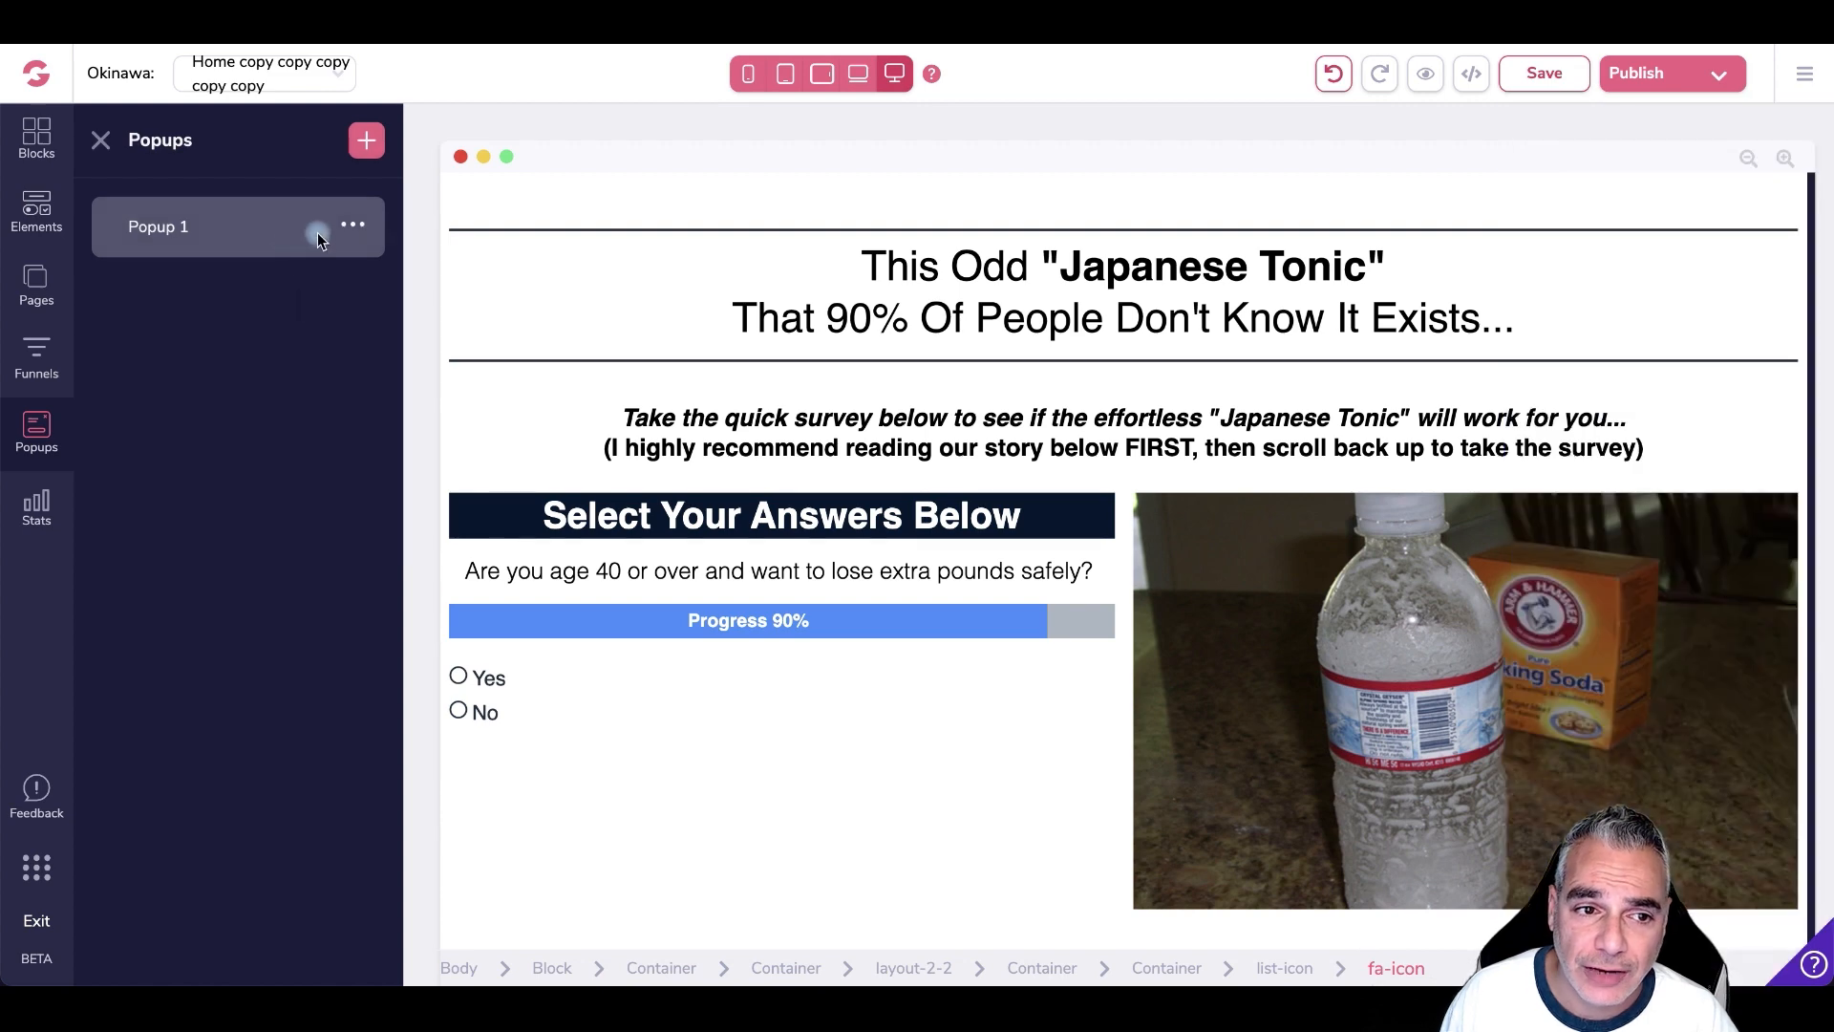
click(346, 227)
click(150, 300)
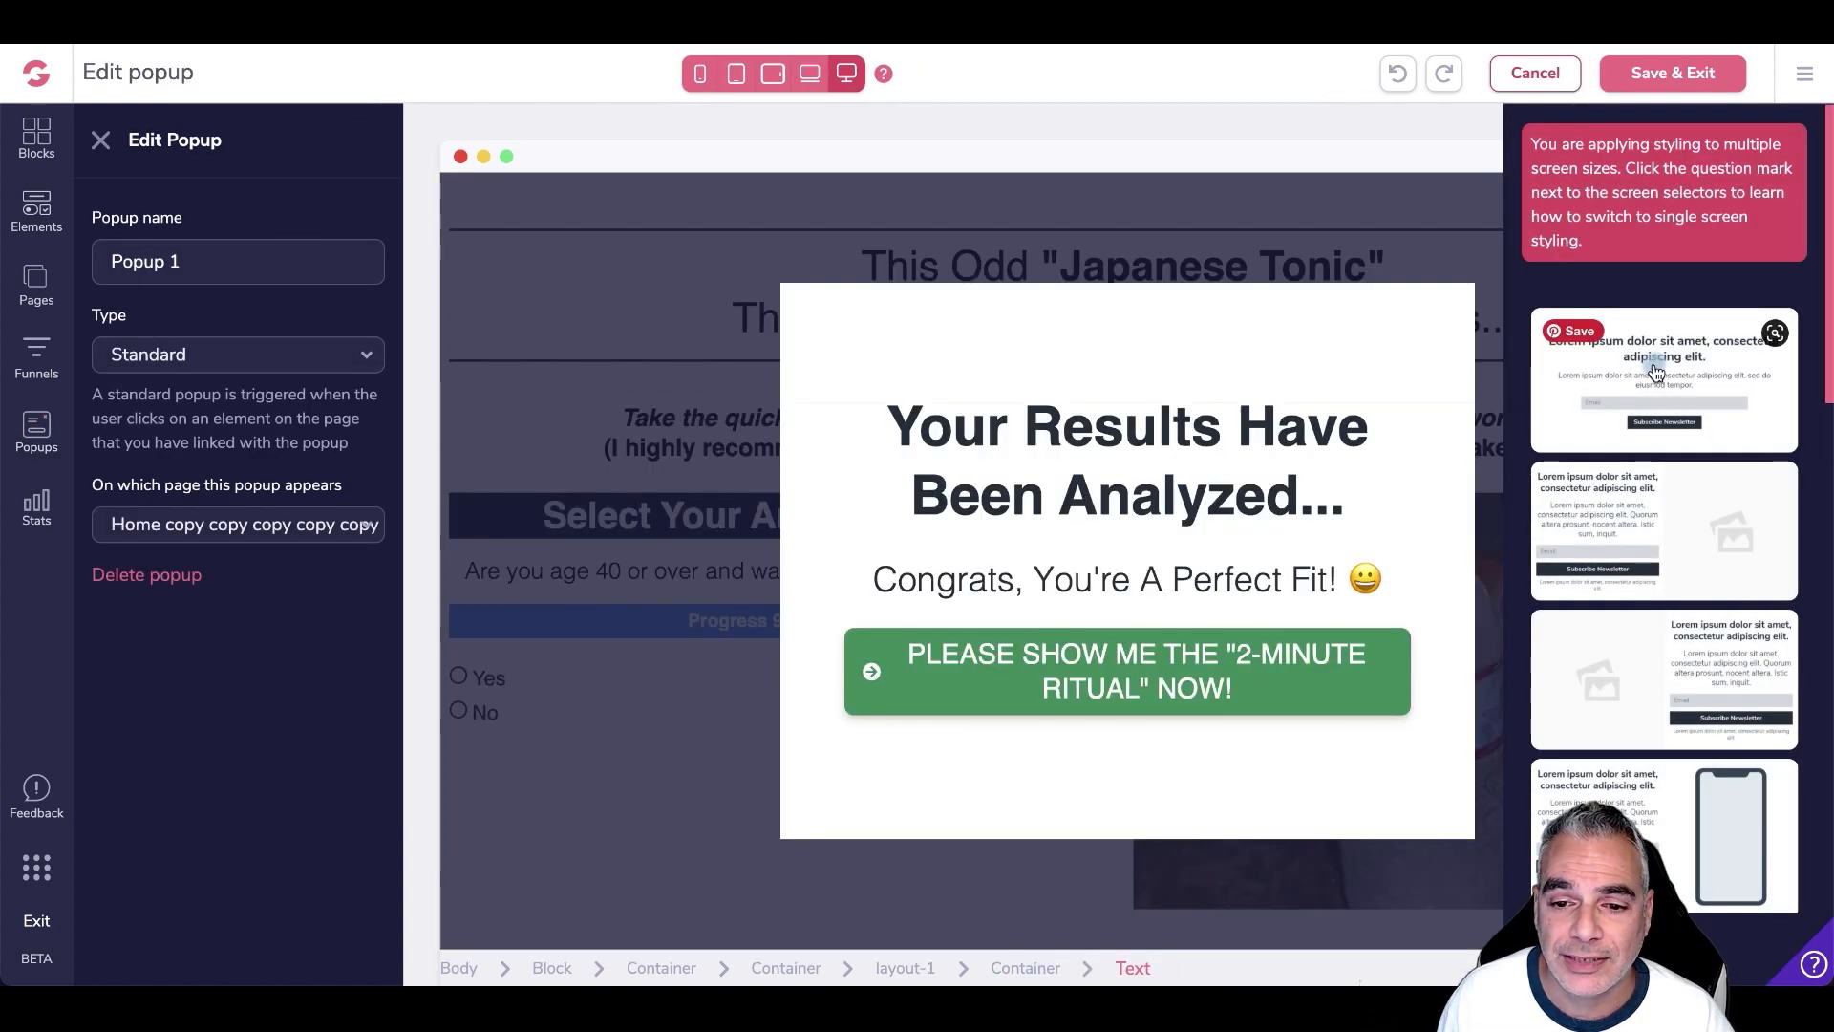
click(1258, 672)
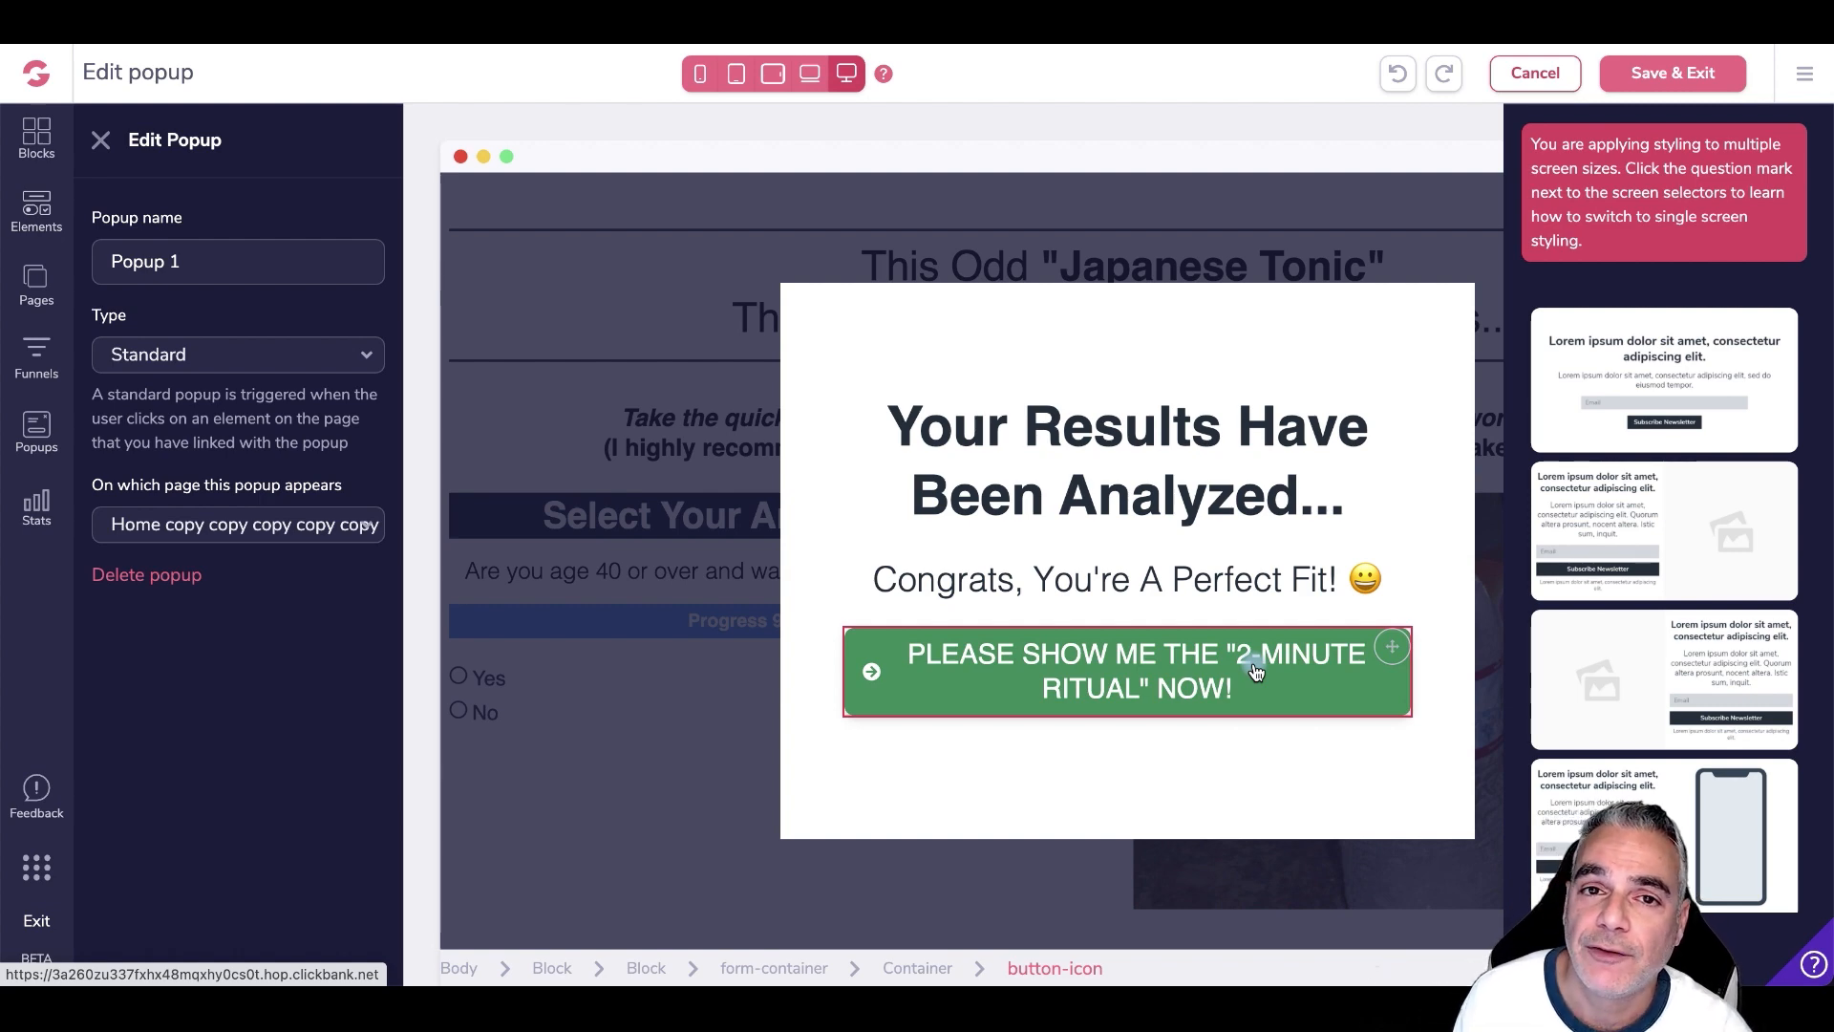
click(100, 142)
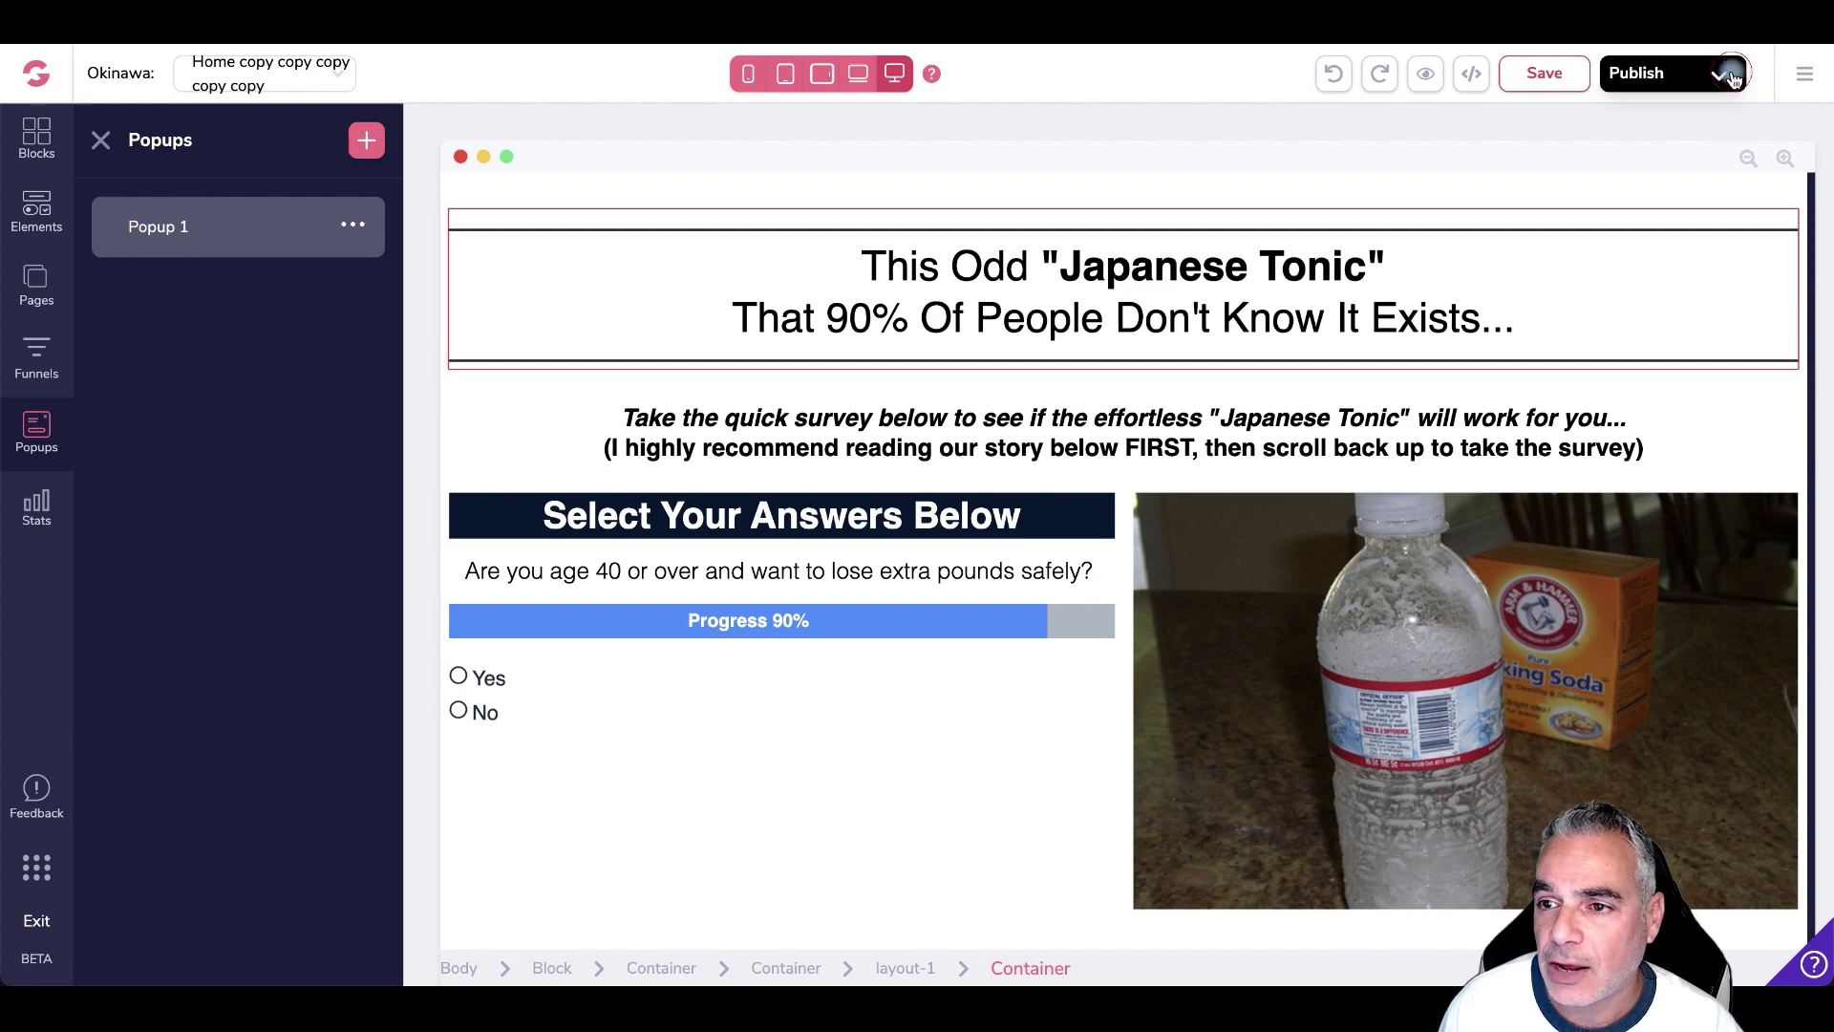
- Open the live version of the last survey page and switch to the published Home page with the water question
click(1731, 77)
click(1697, 463)
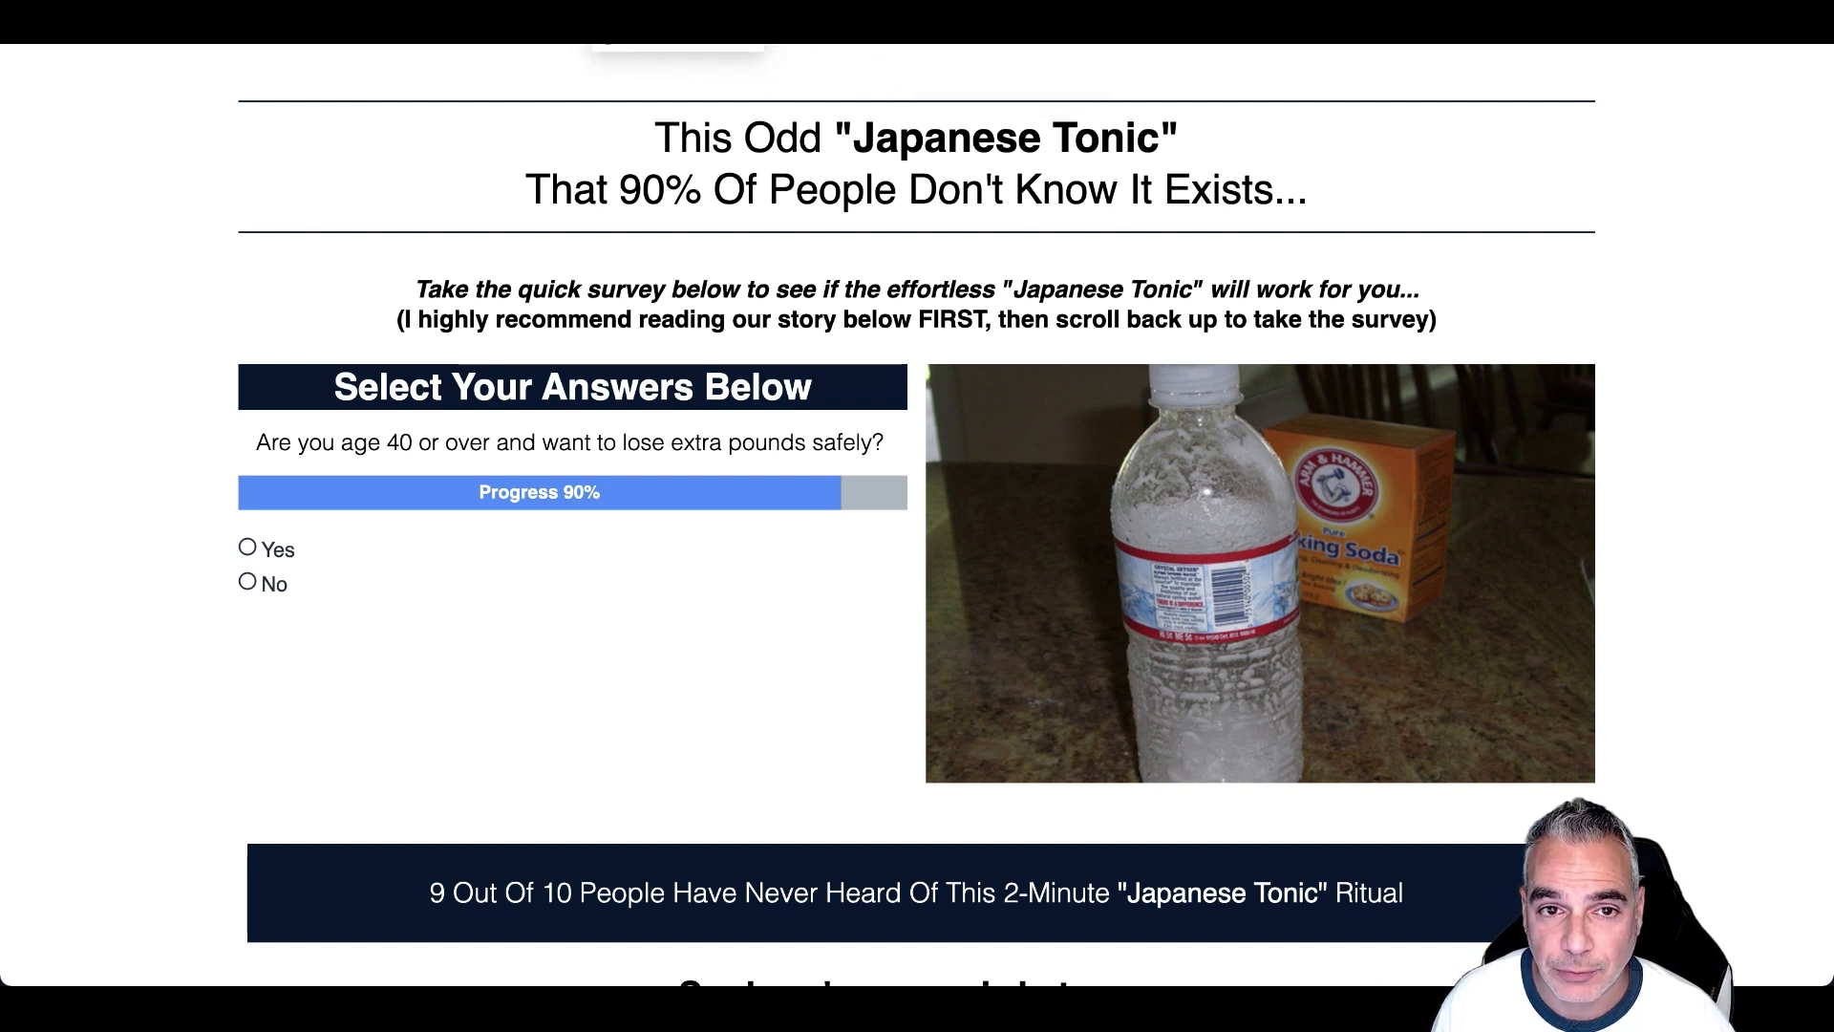
key(super+l)
key(Return)
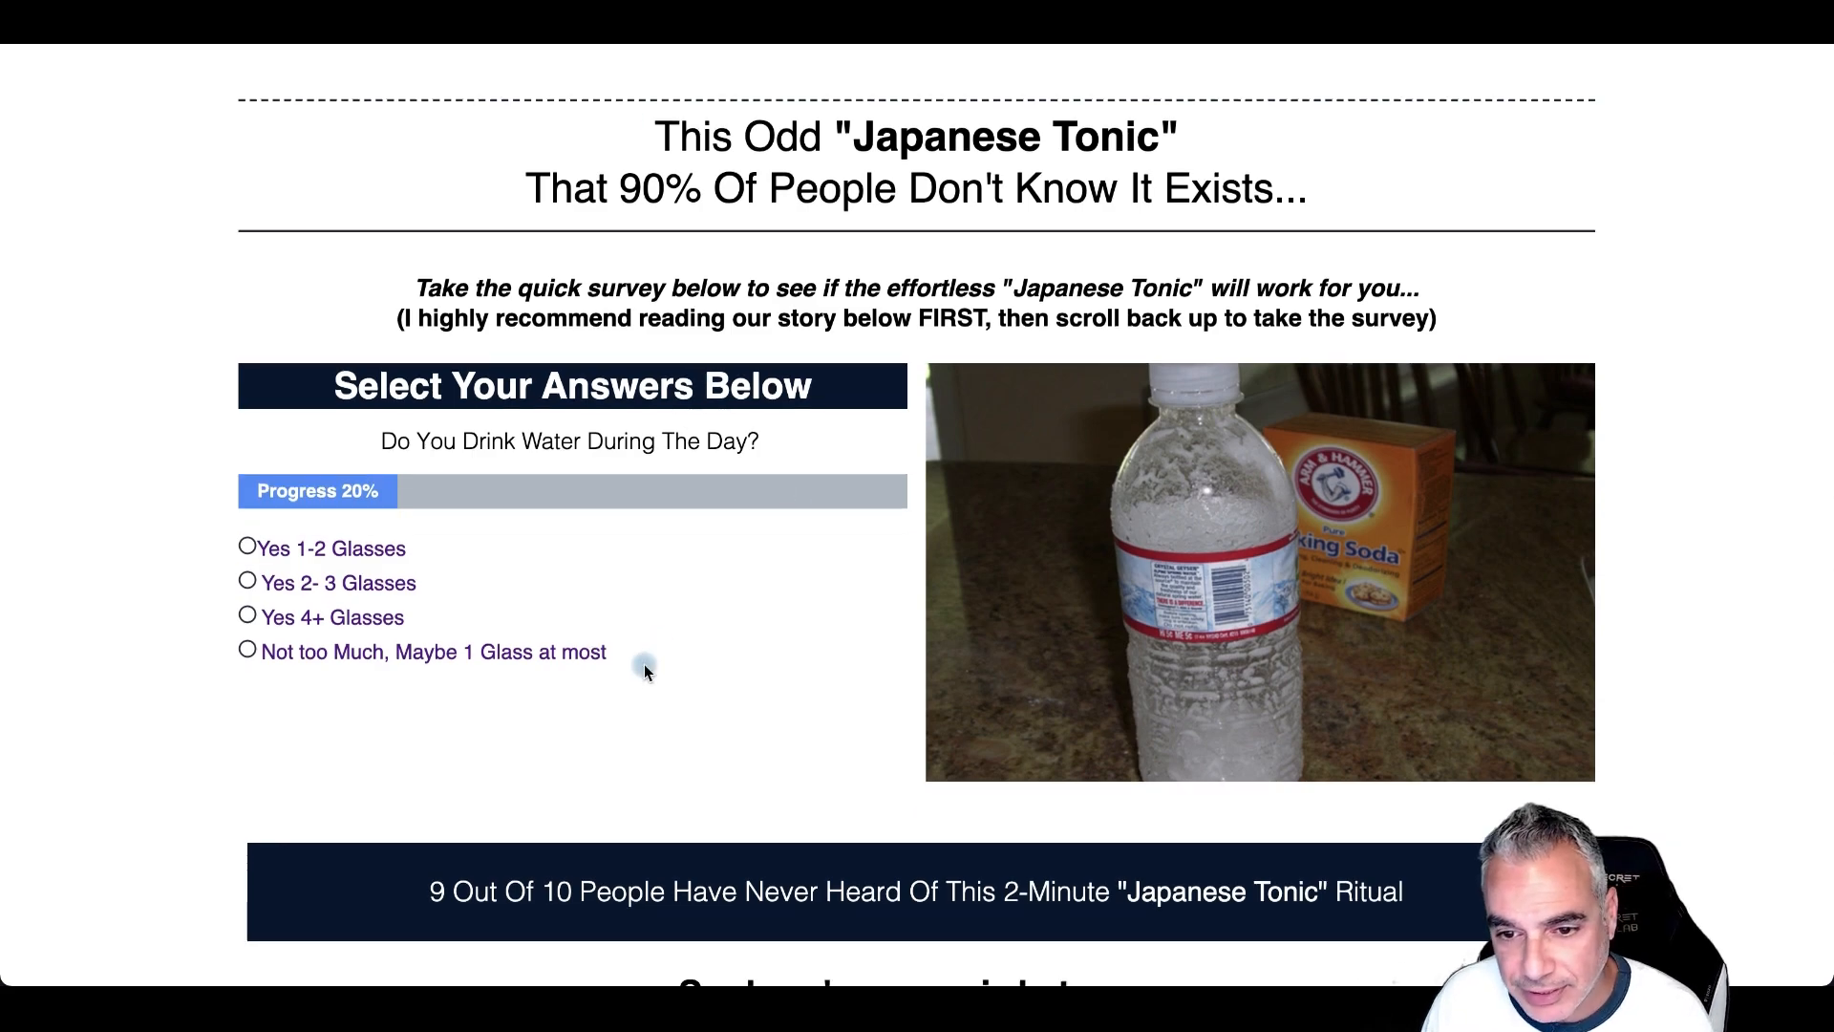
- Look through the published Home page's story text and closing buttons, and return to the survey at its start
scroll(646, 661, down, 10)
scroll(651, 659, down, 15)
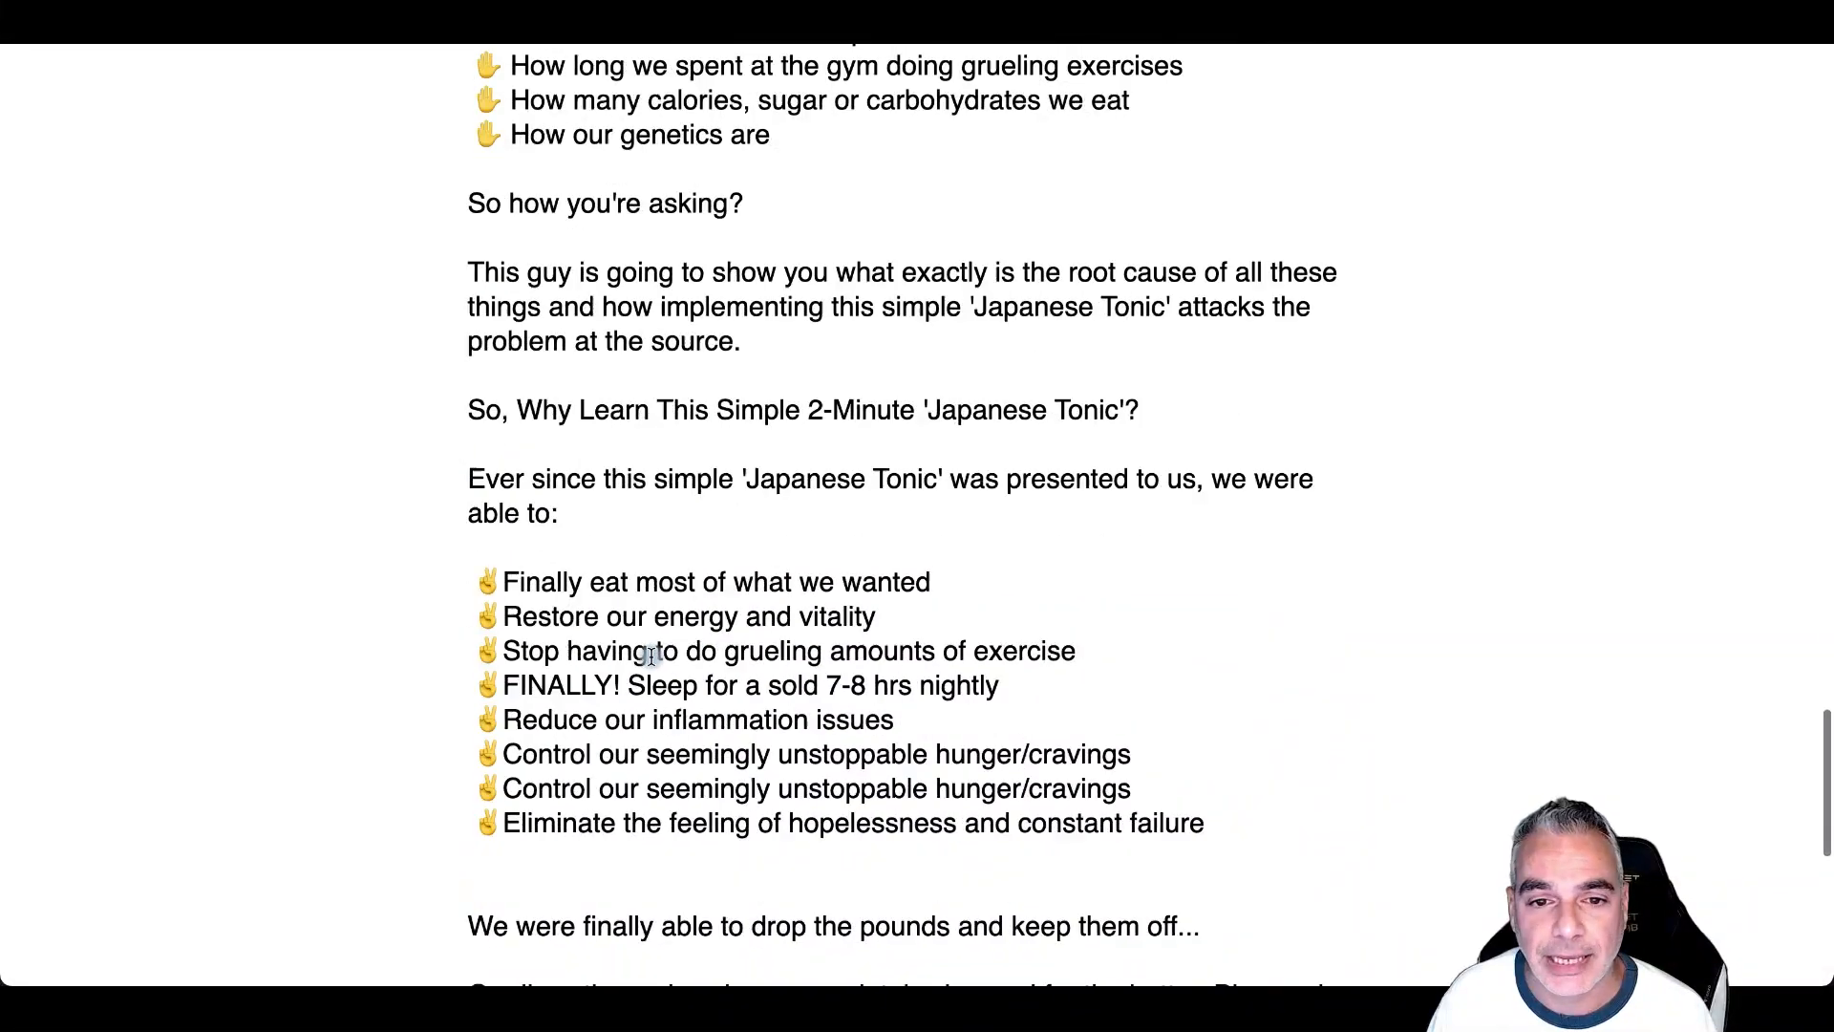
scroll(661, 662, up, 3)
scroll(661, 657, up, 15)
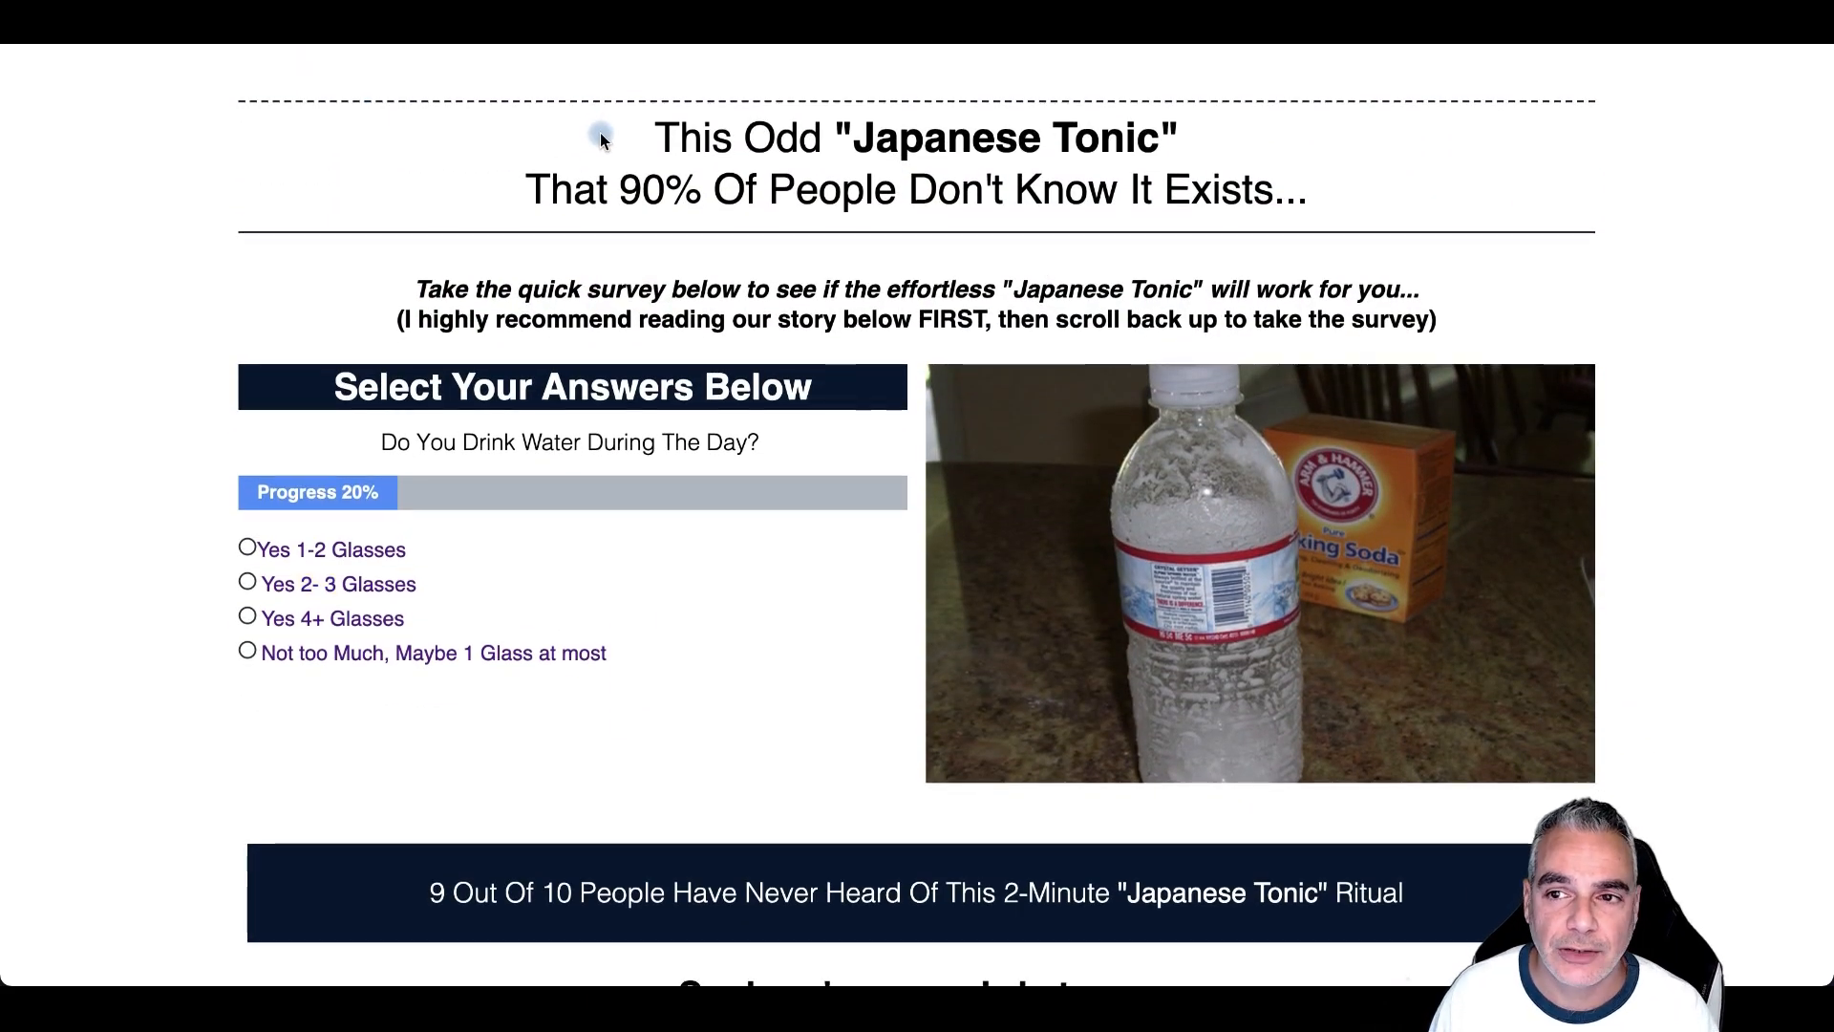
scroll(581, 256, down, 1)
scroll(581, 256, up, 1)
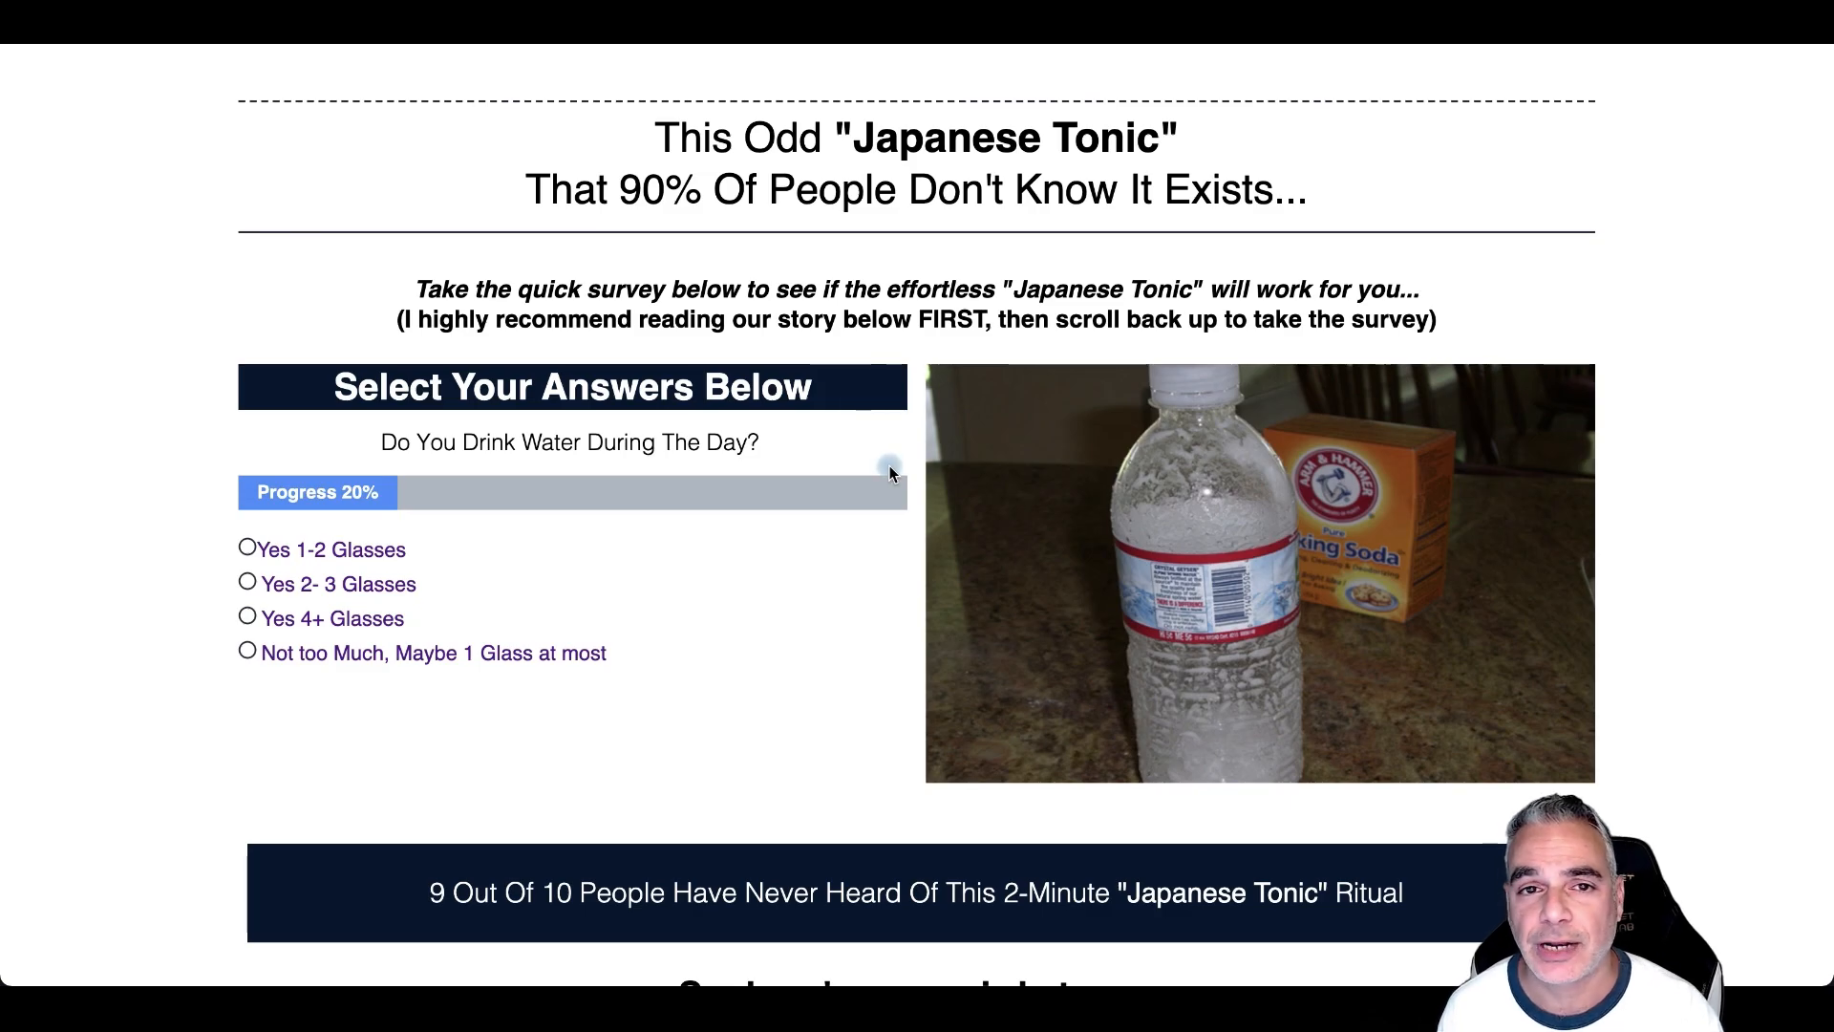
scroll(889, 463, down, 20)
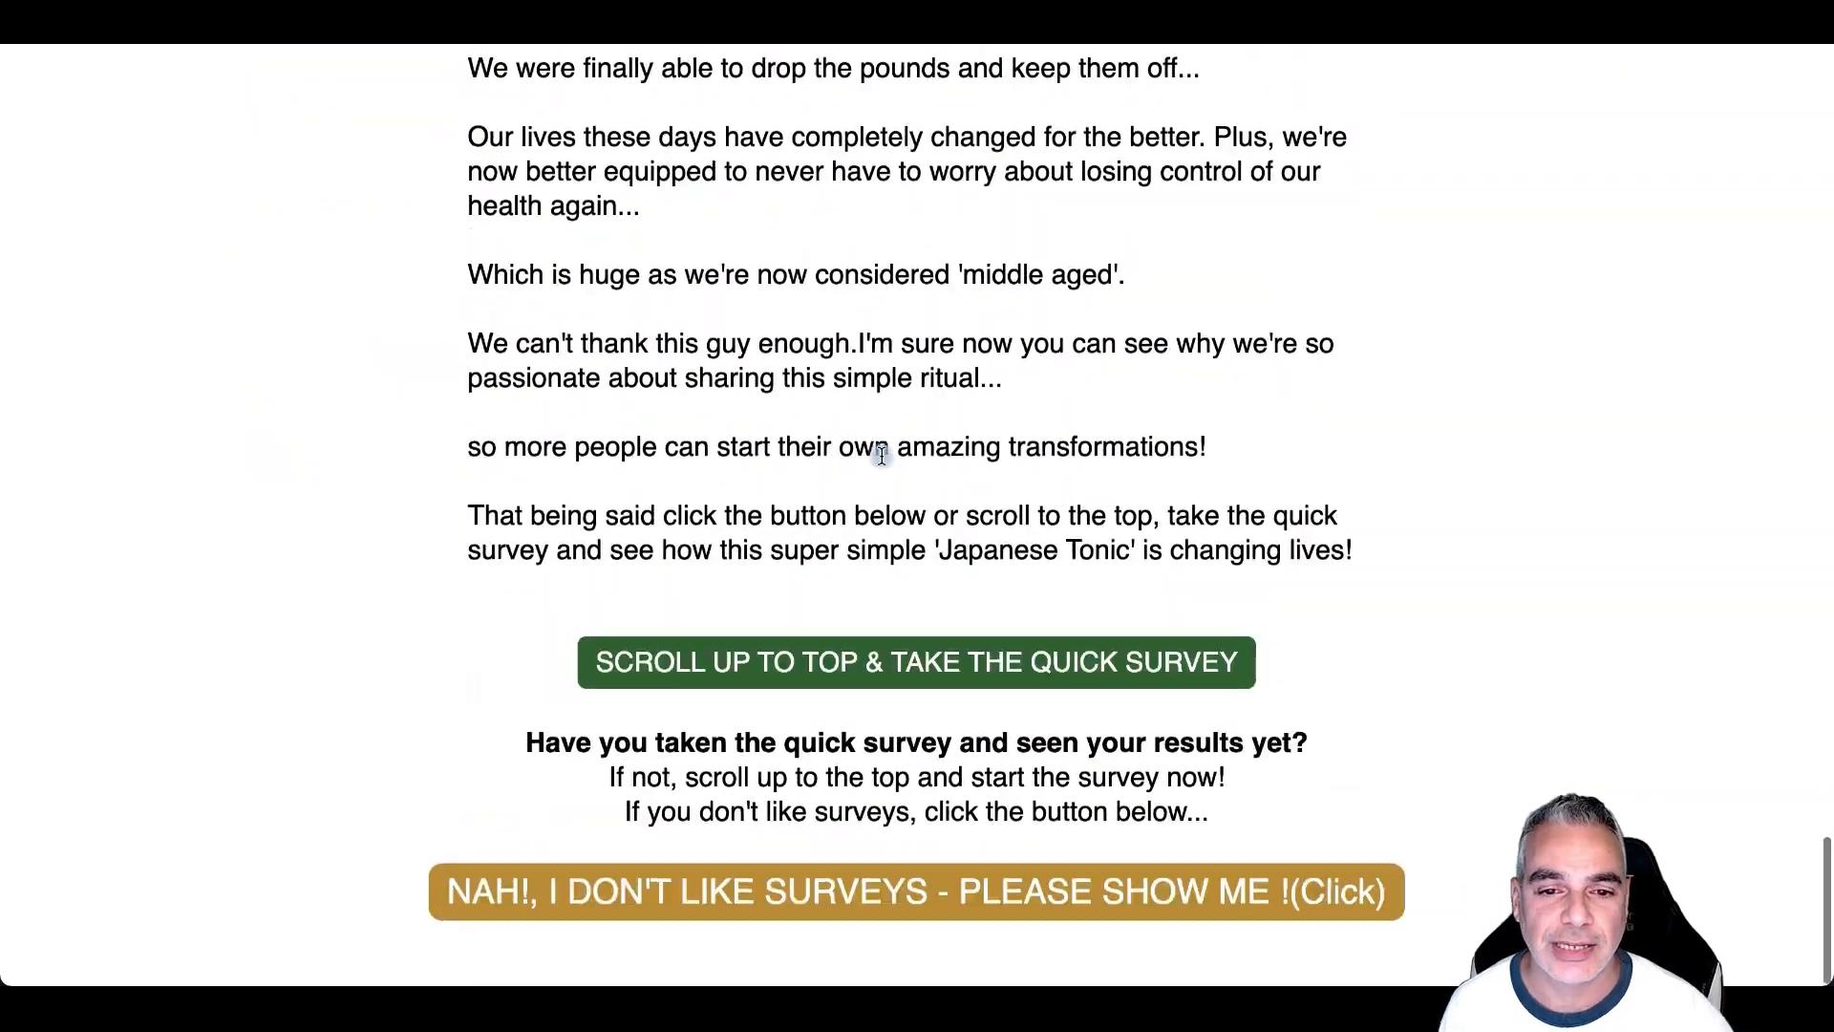
scroll(880, 457, up, 20)
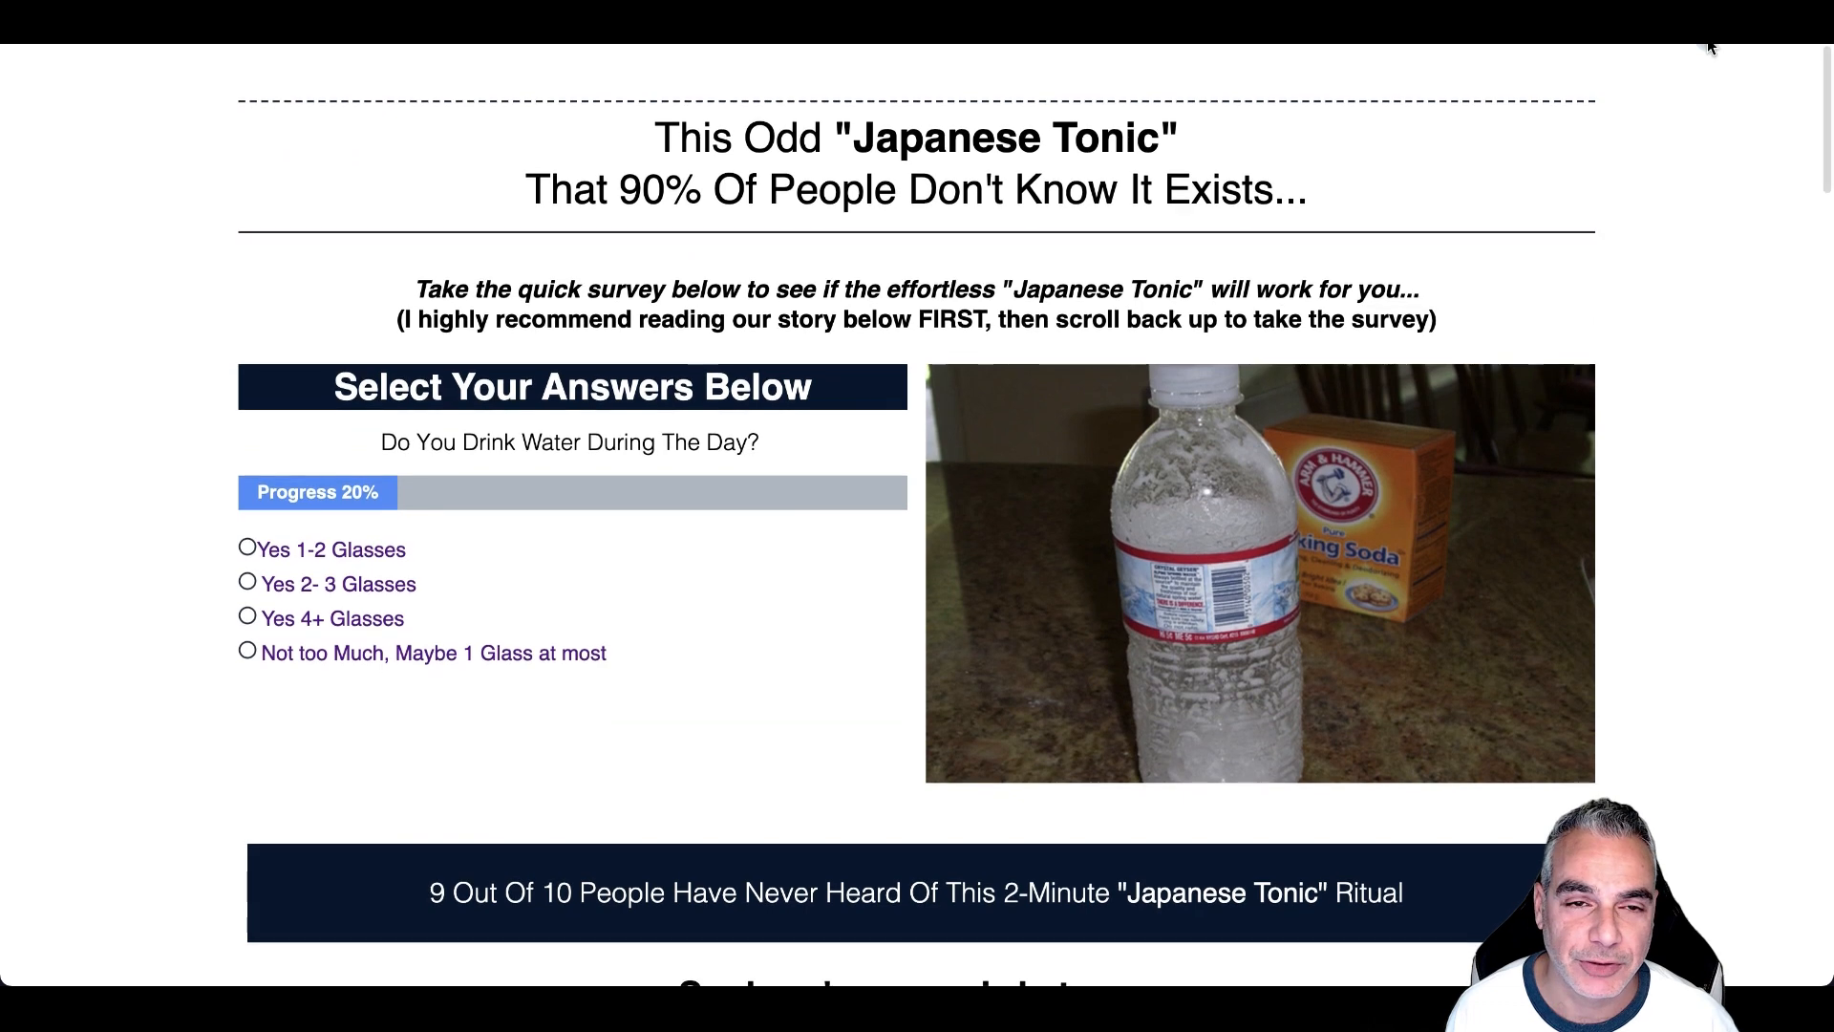